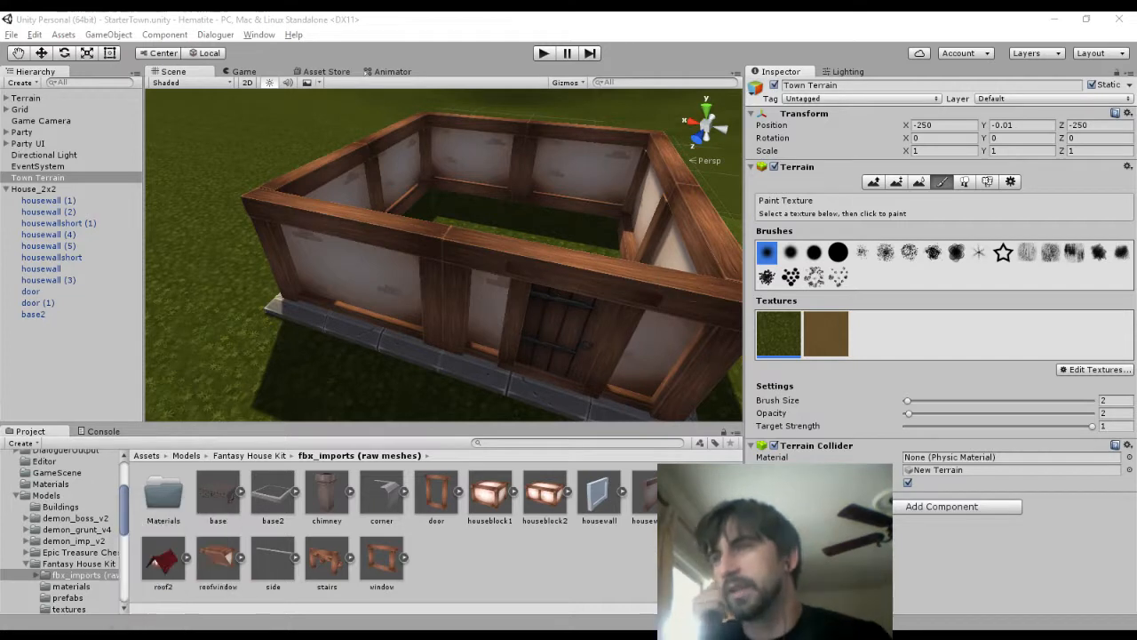
Look through the bitgem textures folder in File Explorer and switch back to Unity
right_click(172, 637)
left_click(181, 621)
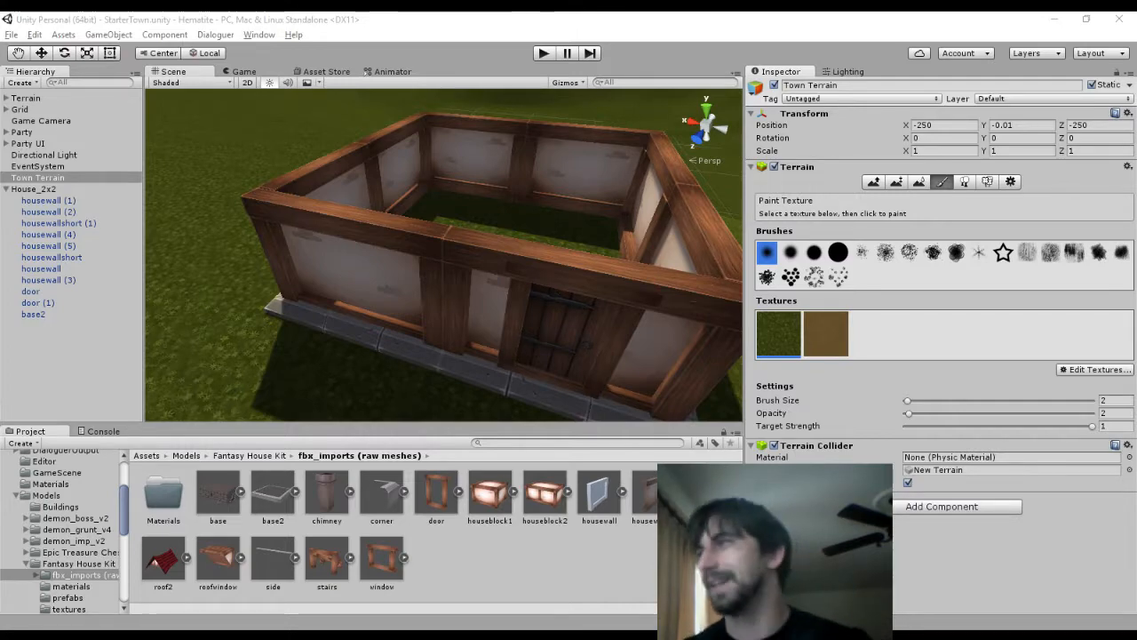
left_click_drag(0, 233, 451, 180)
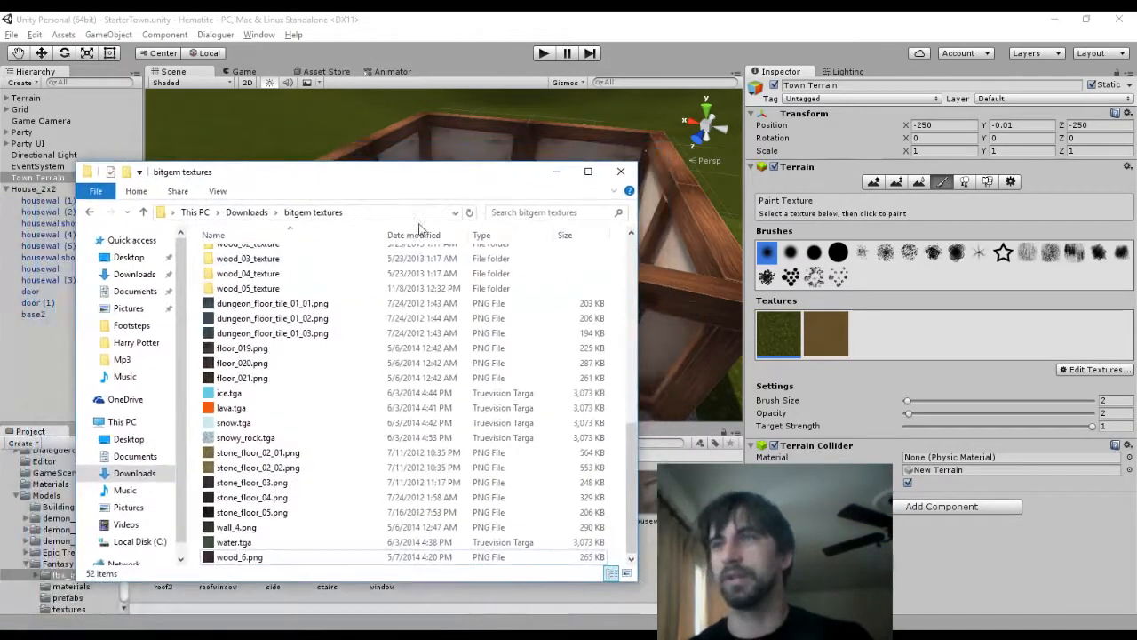
scroll(293, 390, "up", 12)
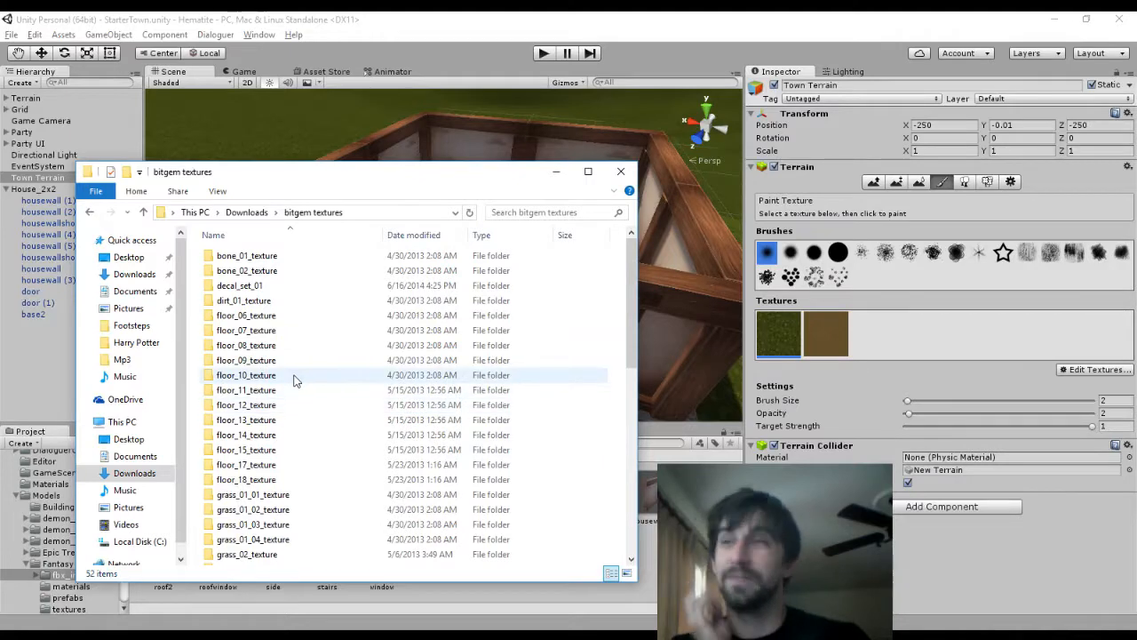
key("alt+Tab")
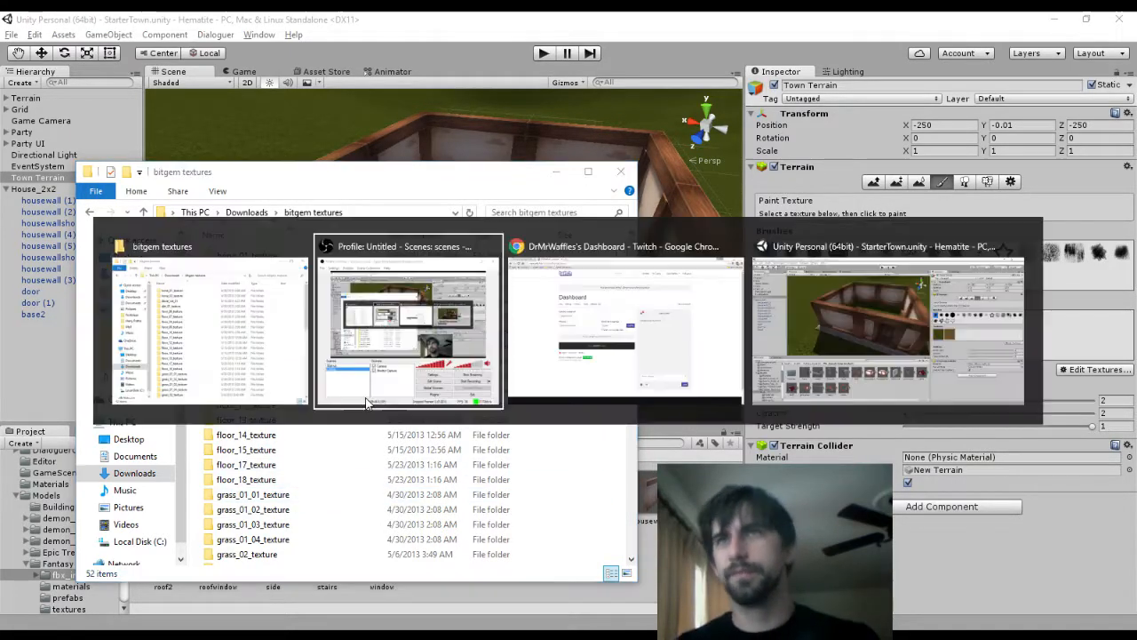
scroll(460, 213, "down", 5)
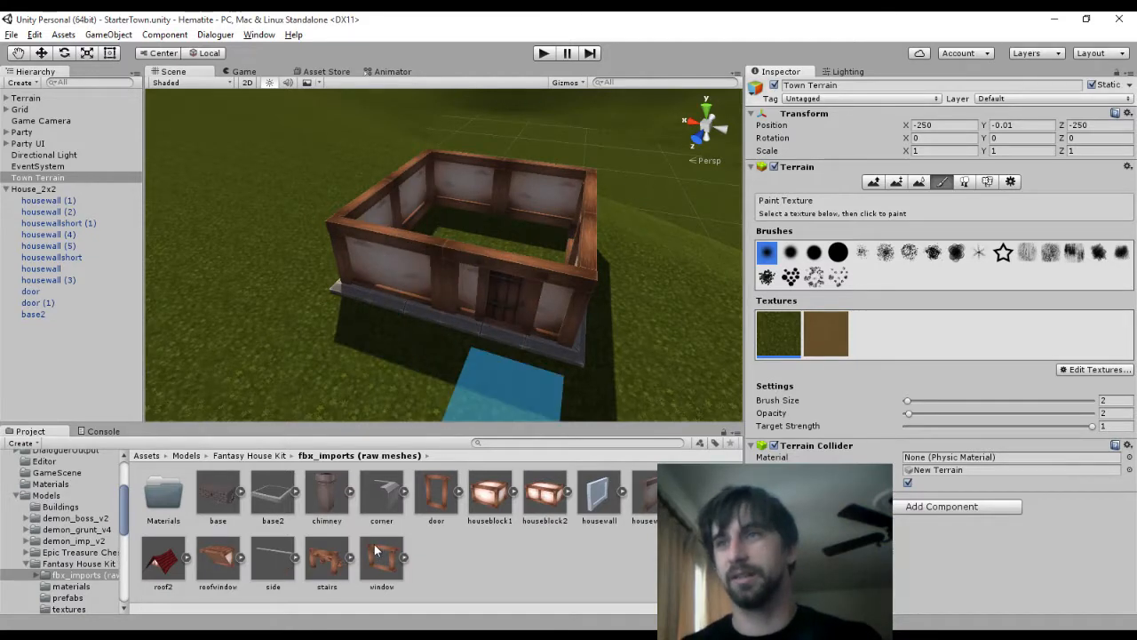
left_click_drag(494, 497, 272, 293)
middle_click_drag(271, 295, 423, 299)
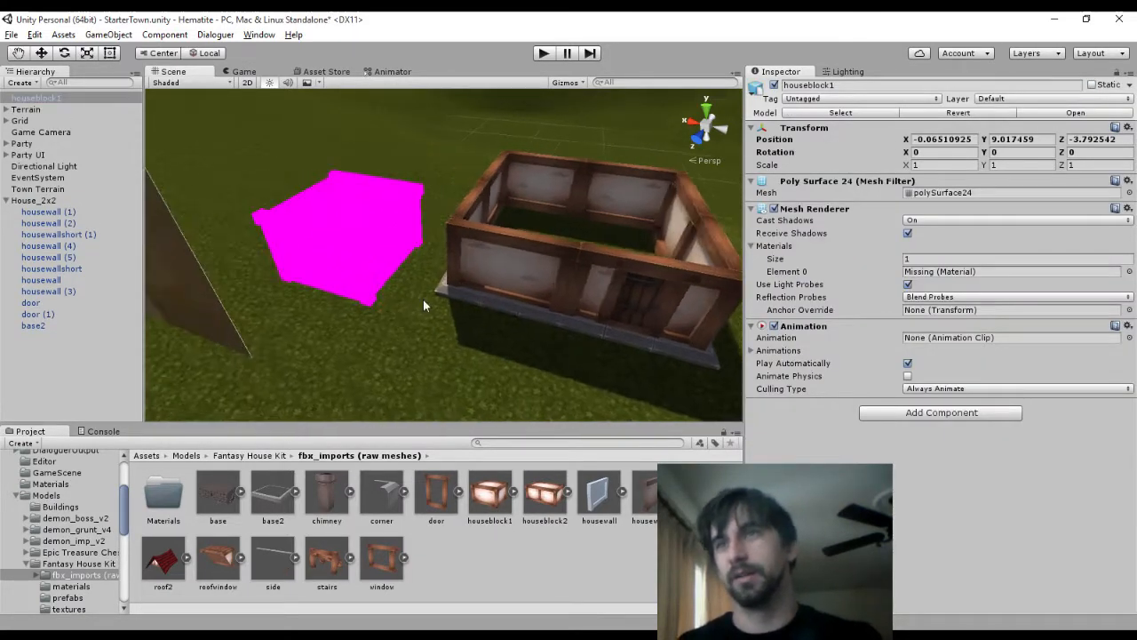
key("Delete")
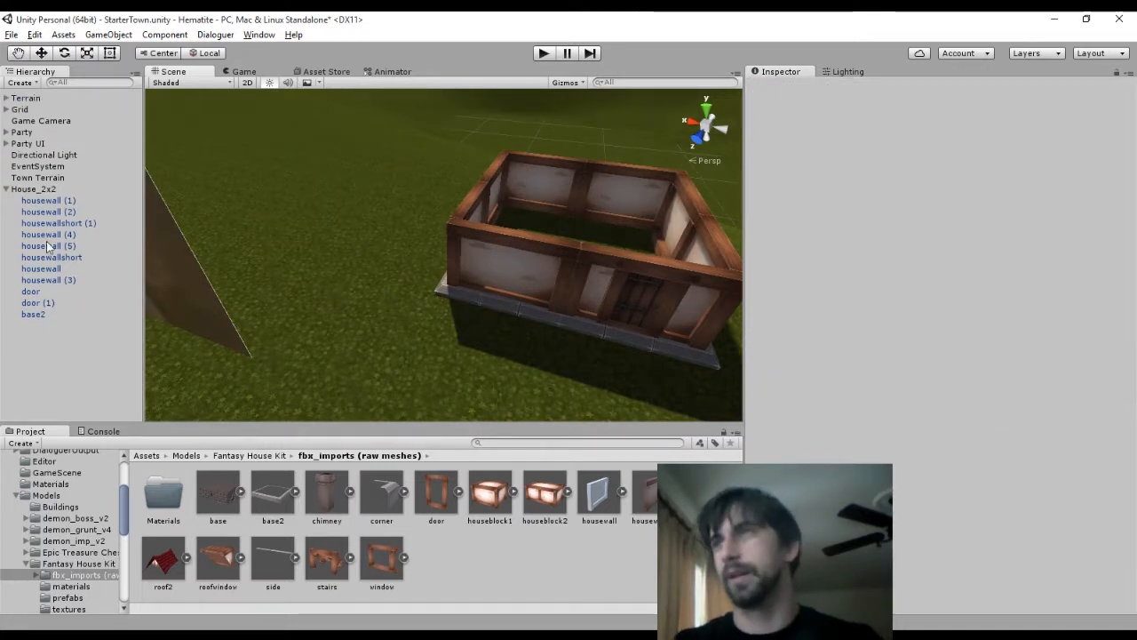
Place the houseblock1 prefab from the Fantasy House Kit prefabs on the grass beside the 2x2 house
left_click(76, 608)
left_click(71, 597)
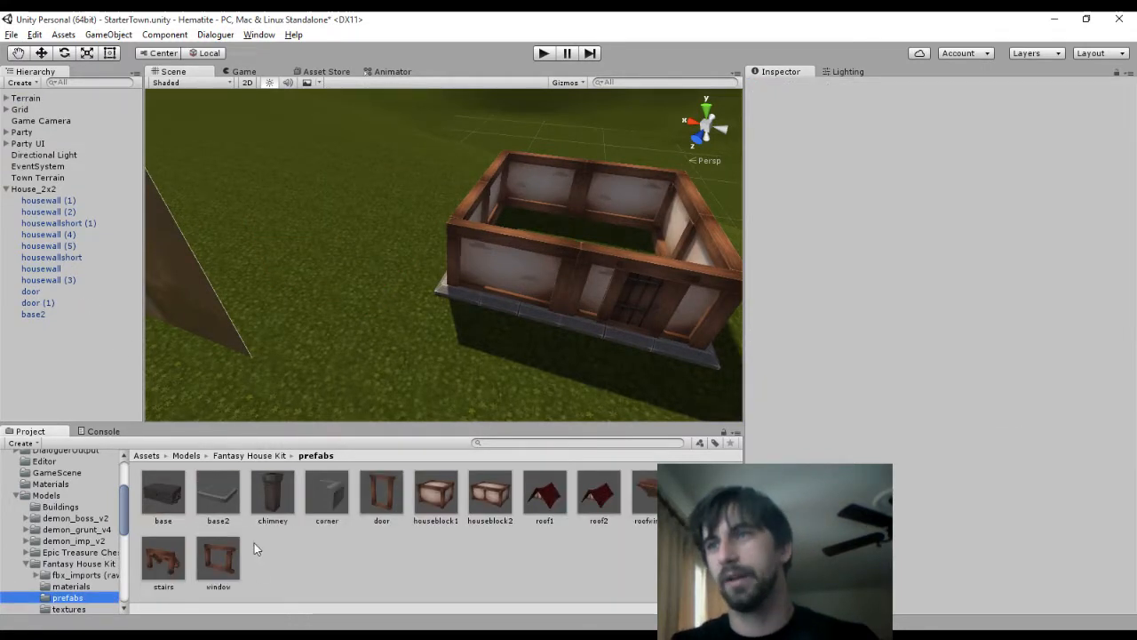
left_click_drag(423, 486, 373, 254)
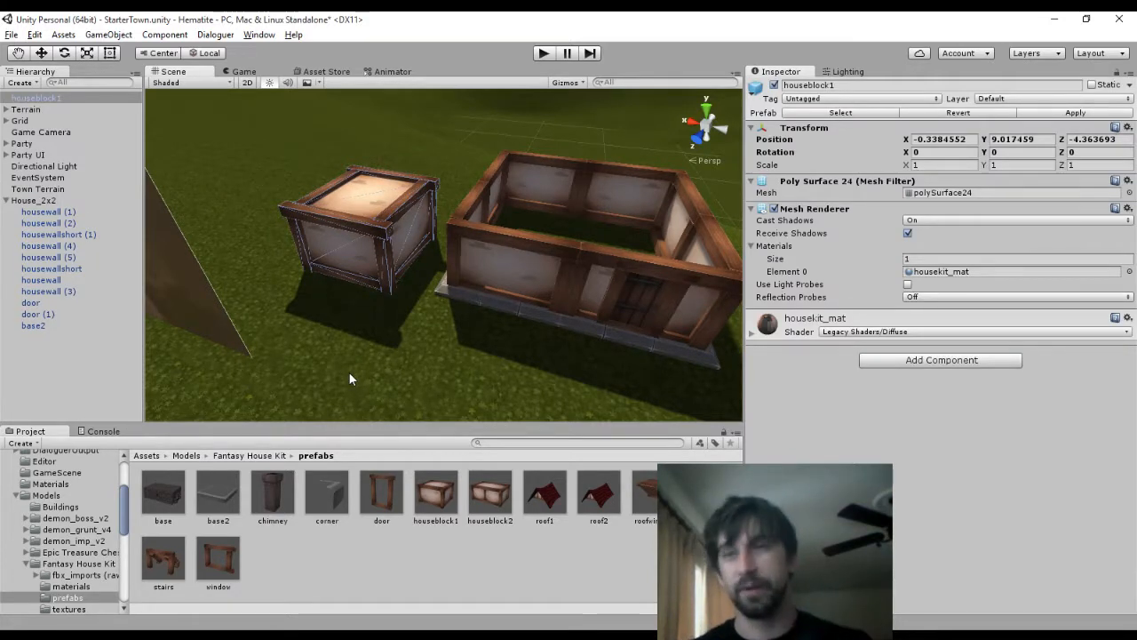
Add the roof1 prefab at the house block and raise it to a Y position of 11
left_click_drag(543, 494, 387, 248)
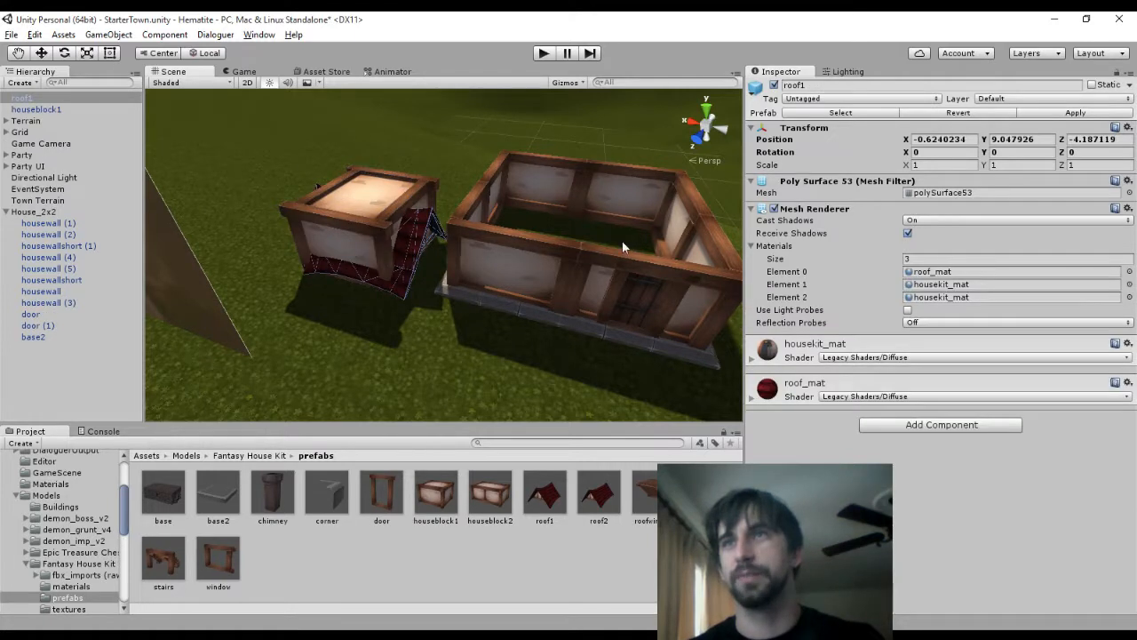
left_click(1018, 140)
type("11")
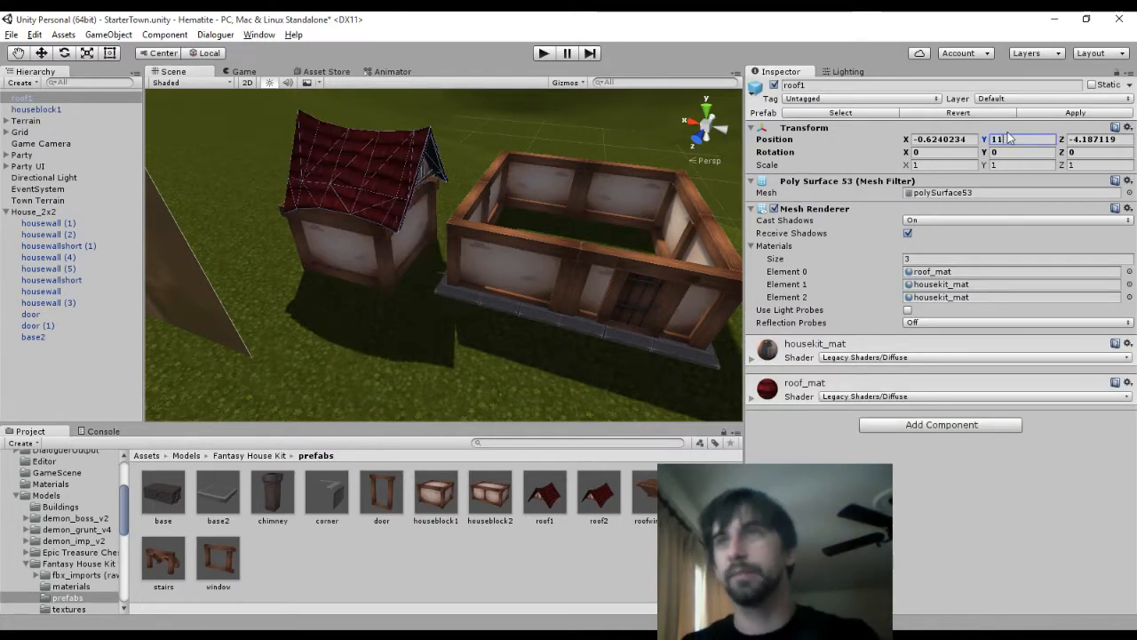
Set the roof's X position to -0.5 to align it over the house block
left_click(931, 139)
type("-0.6")
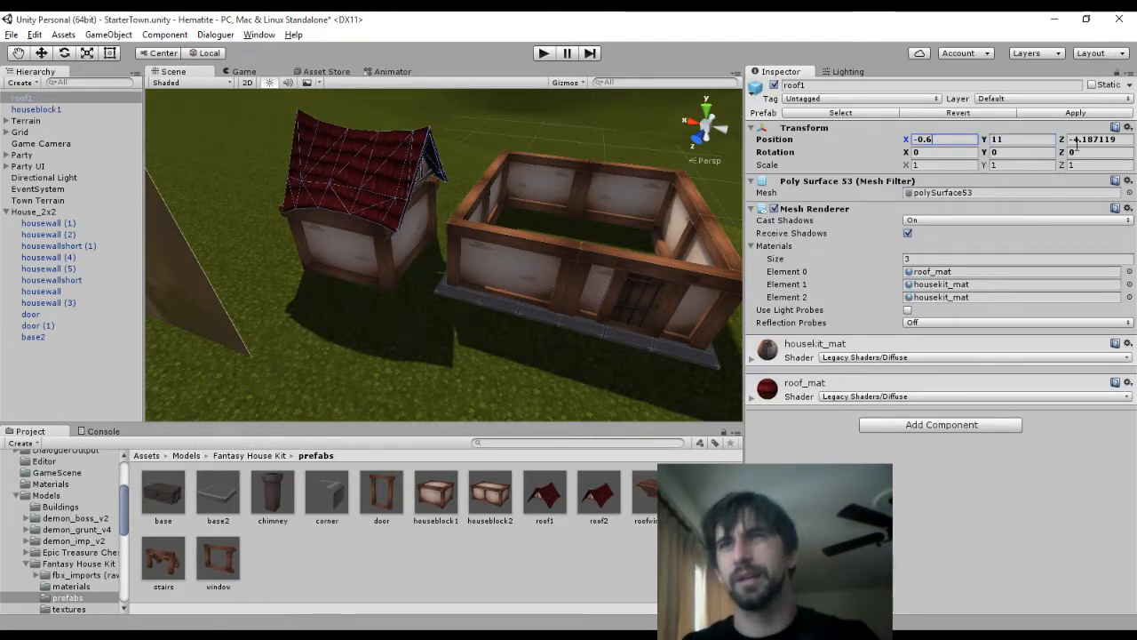
key("BackSpace")
type("2")
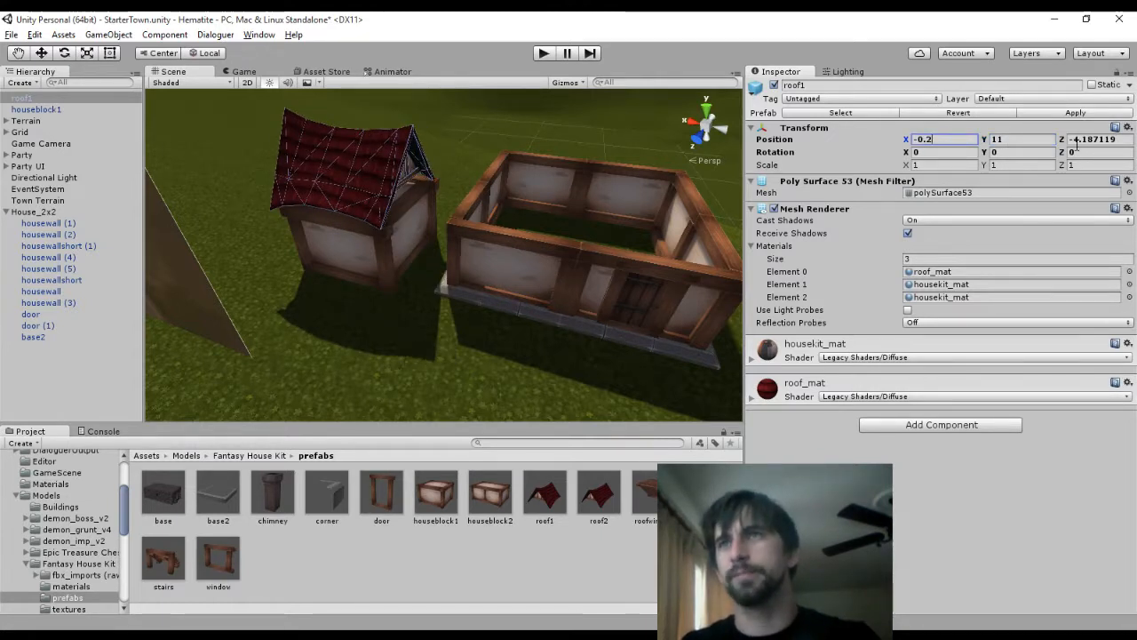
key("BackSpace")
type("3")
key("BackSpace")
type("4")
key("BackSpace")
type("5")
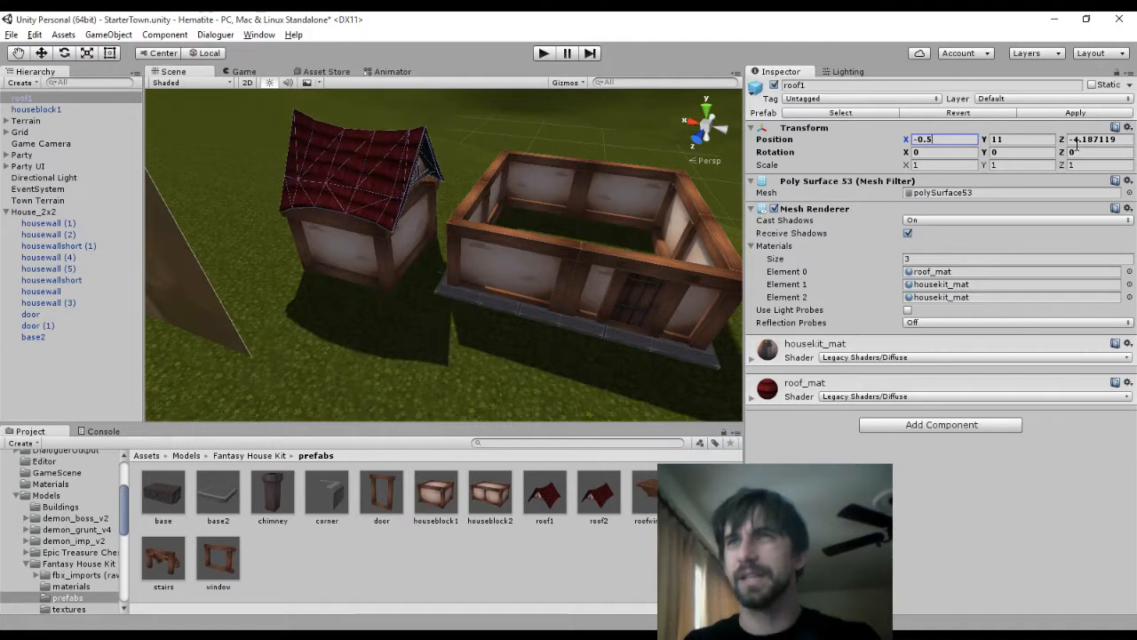
Lower the roof onto the house block by setting its Y position to 10.75
left_click(1019, 139)
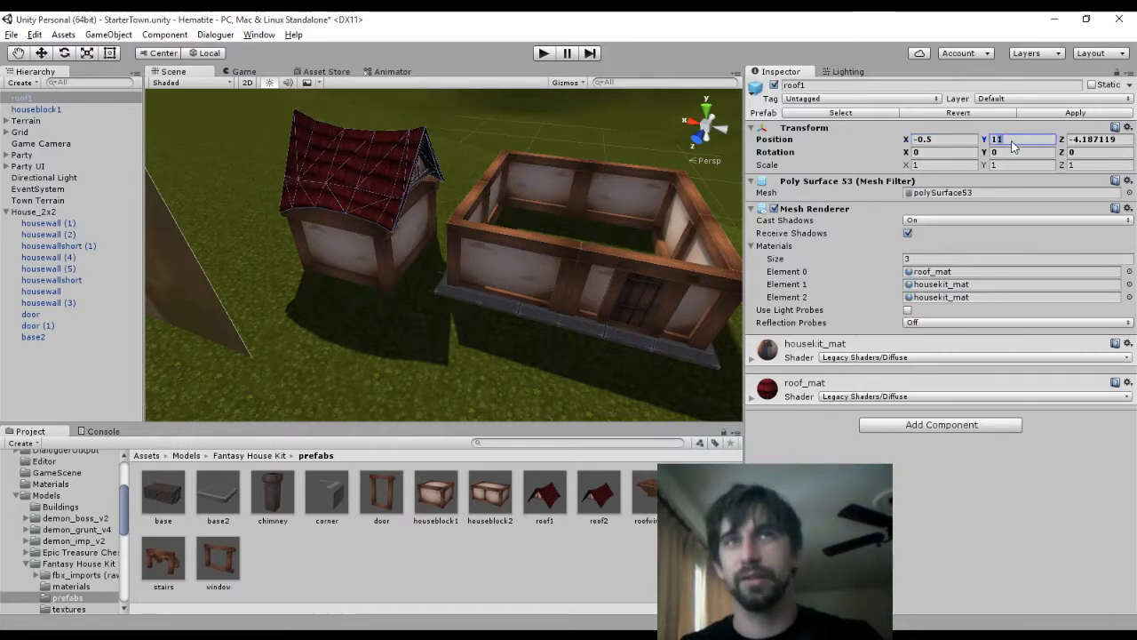
type("10.5")
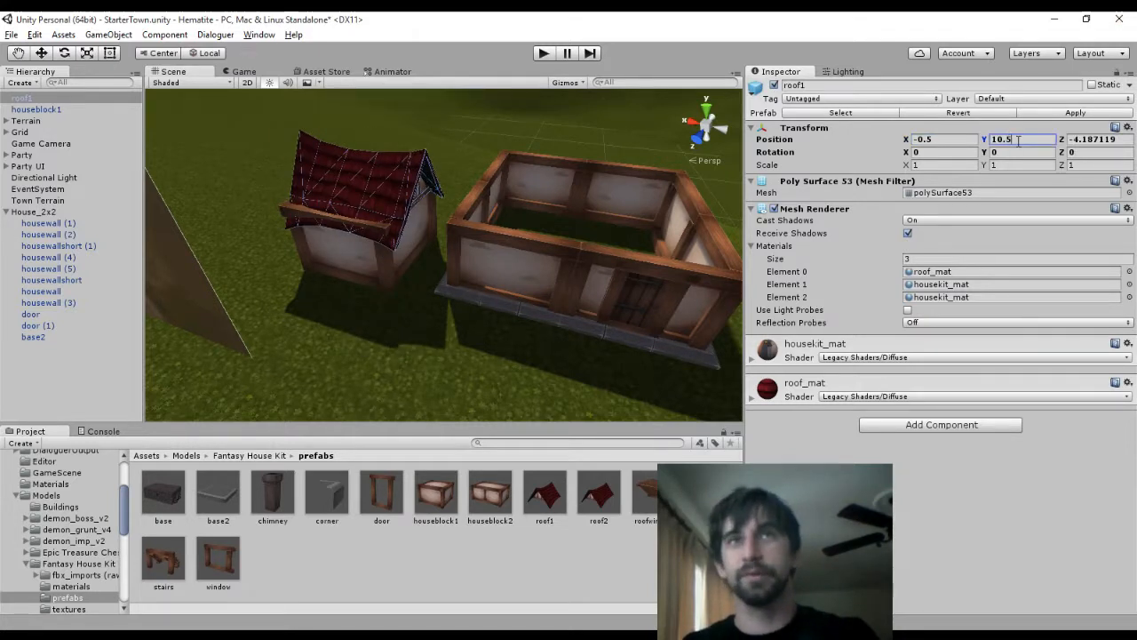
key("BackSpace")
key("BackSpace")
type("75")
key("Return")
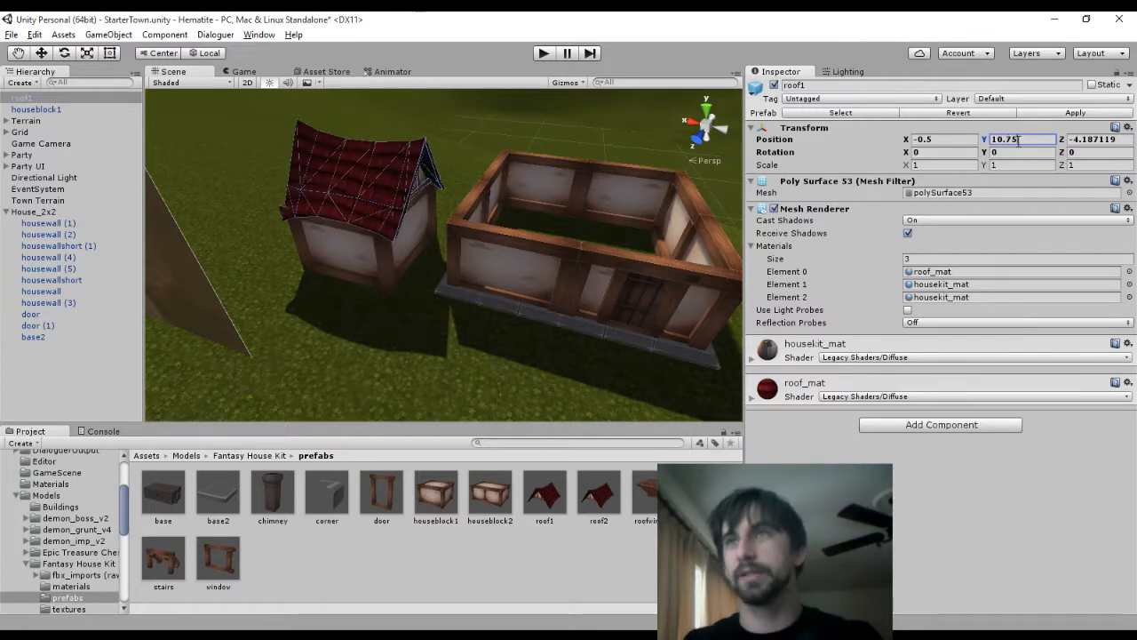
Run the game to inspect the roofed house block from the party's view, and stop it
middle_click_drag(438, 155, 597, 171)
scroll(536, 242, "up", 2)
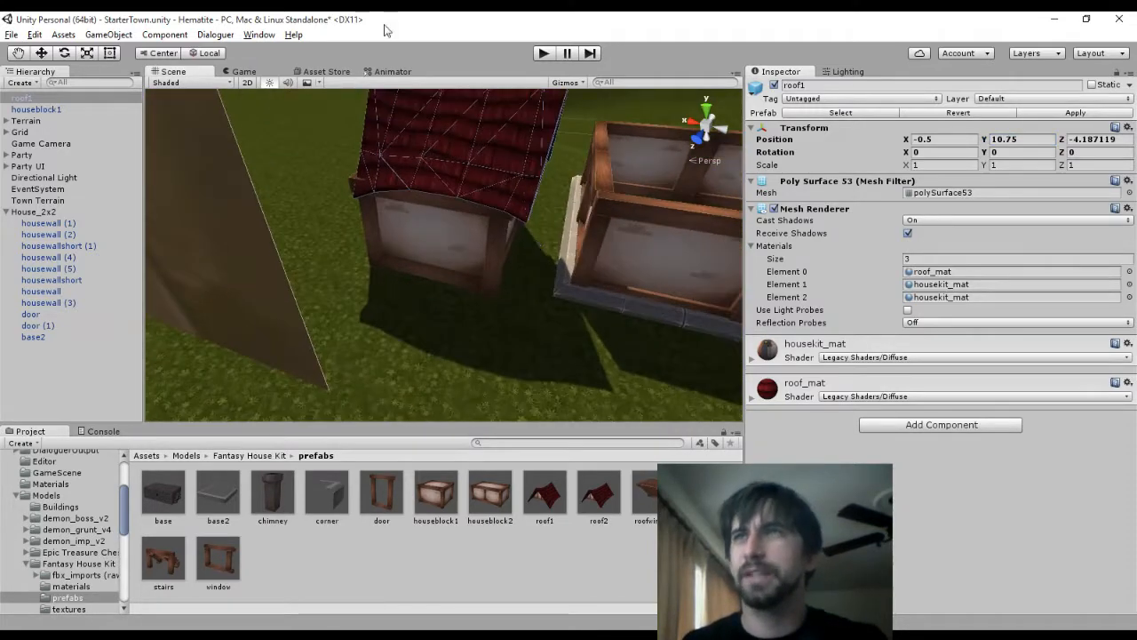
left_click(544, 52)
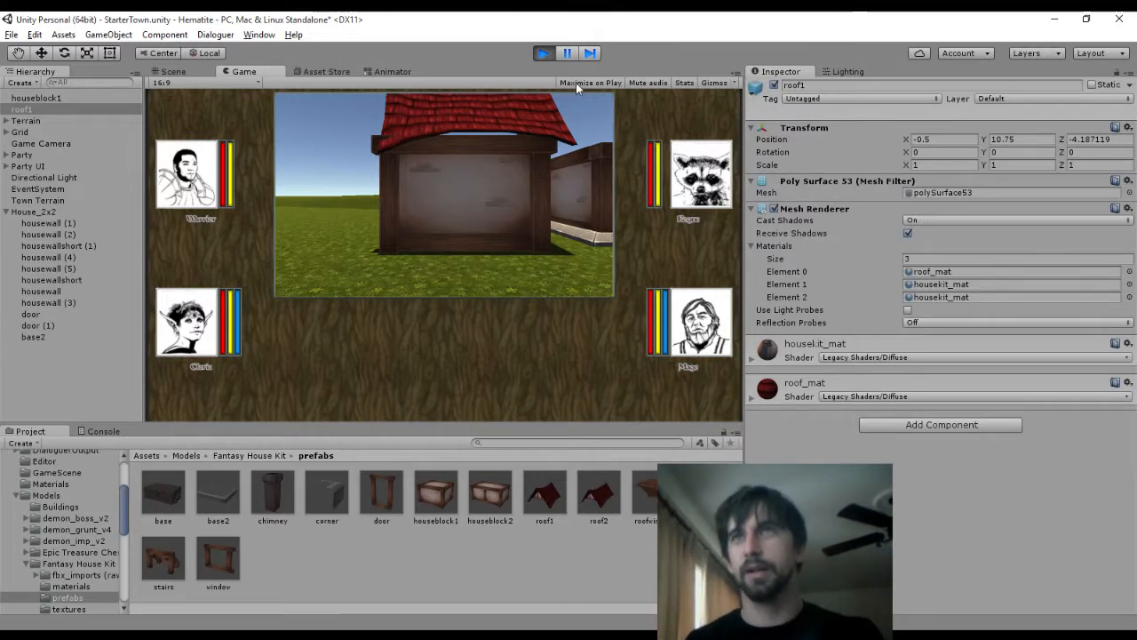
left_click(537, 51)
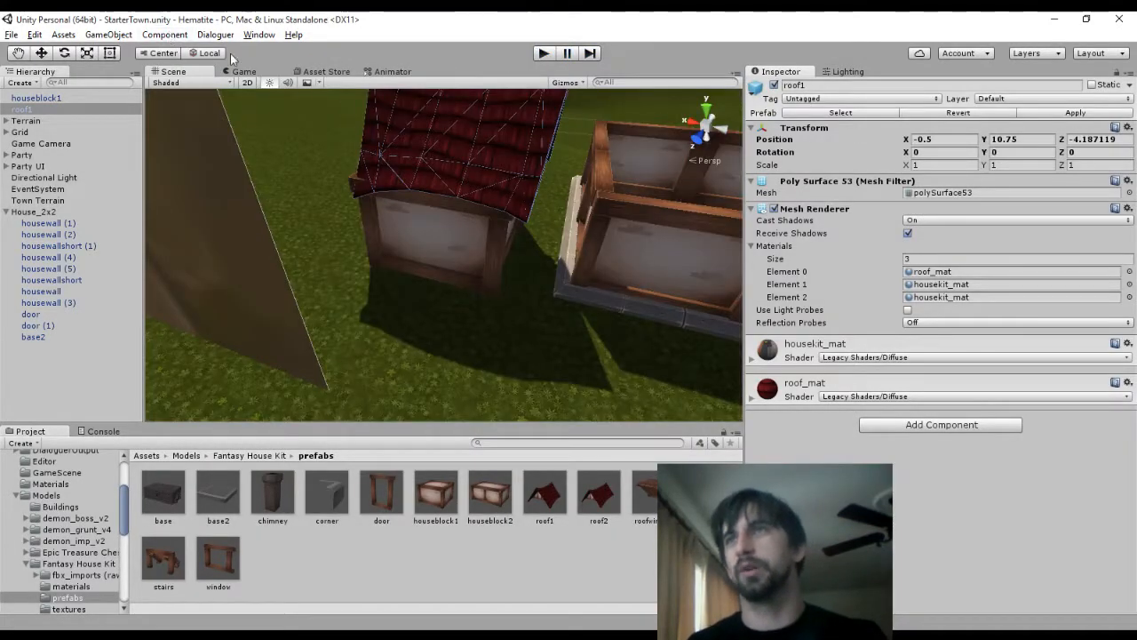
Open the GameScene scene from the project's Assets folder
scroll(47, 528, "up", 3)
left_click(43, 523)
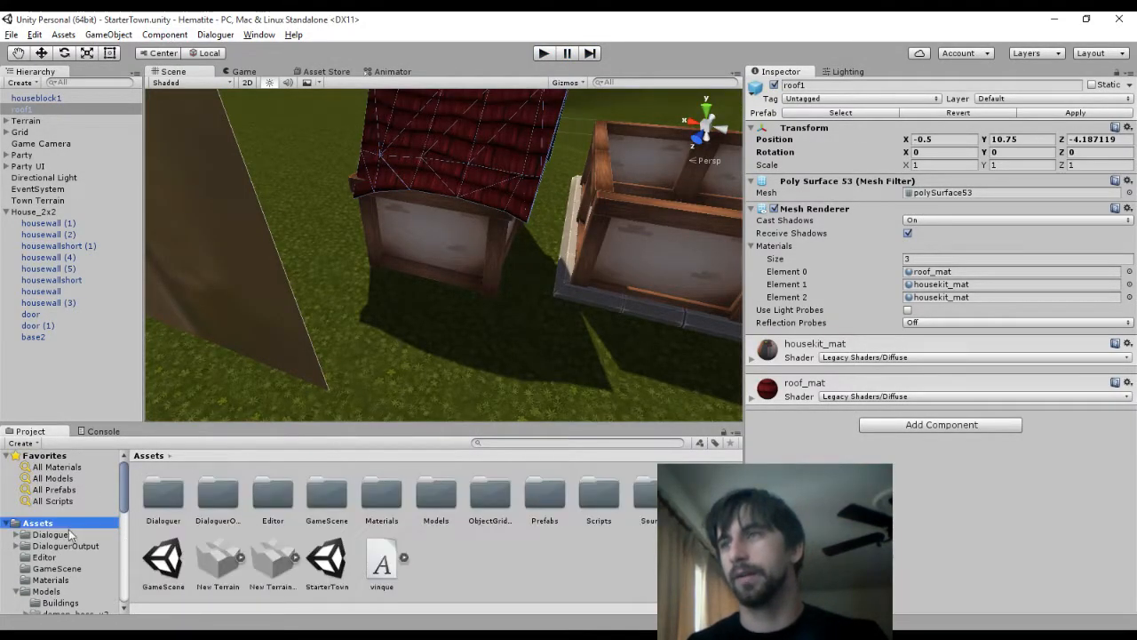
left_click(155, 562)
double_click(153, 565)
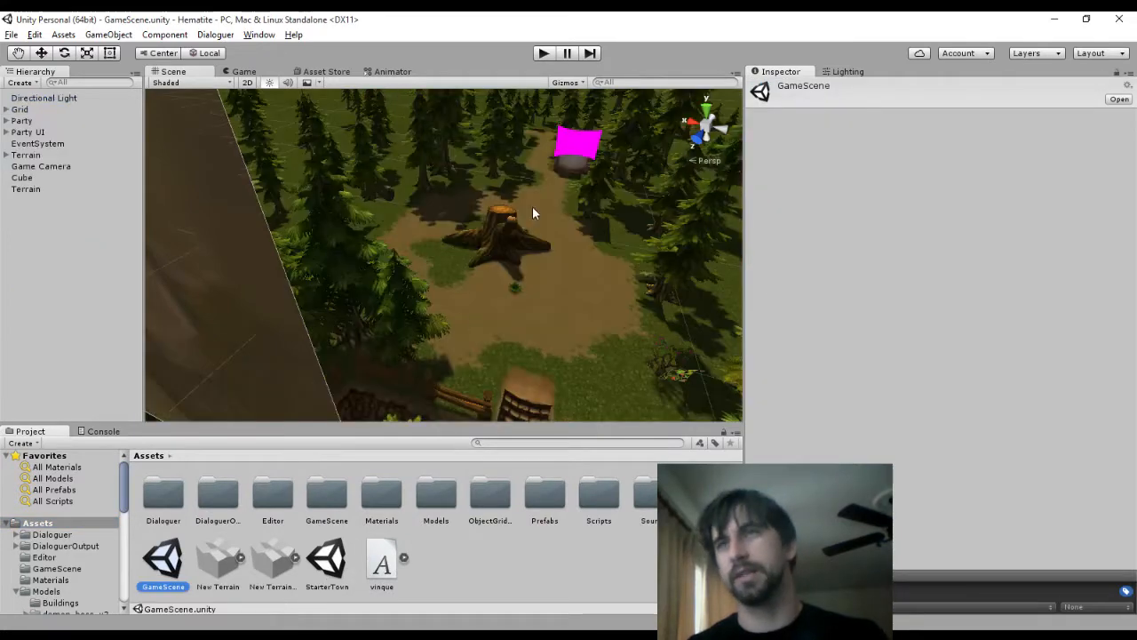
Apply the Fantasy House Kit's roof_mat material to the magenta roof1 of the house in the forest
left_click(583, 141)
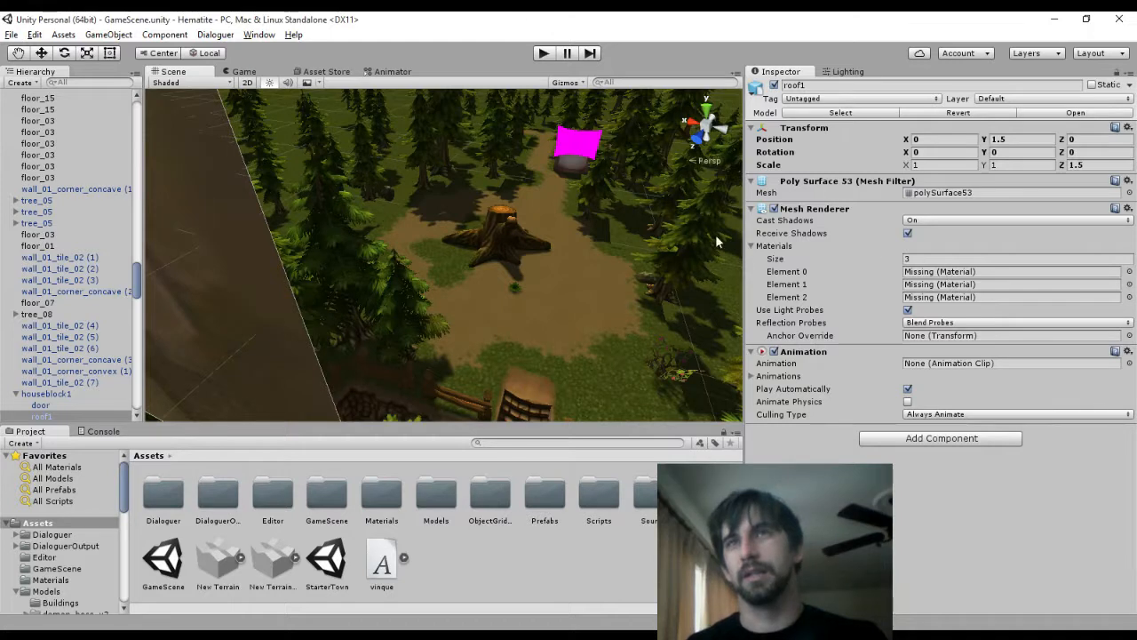
scroll(77, 233, "down", 2)
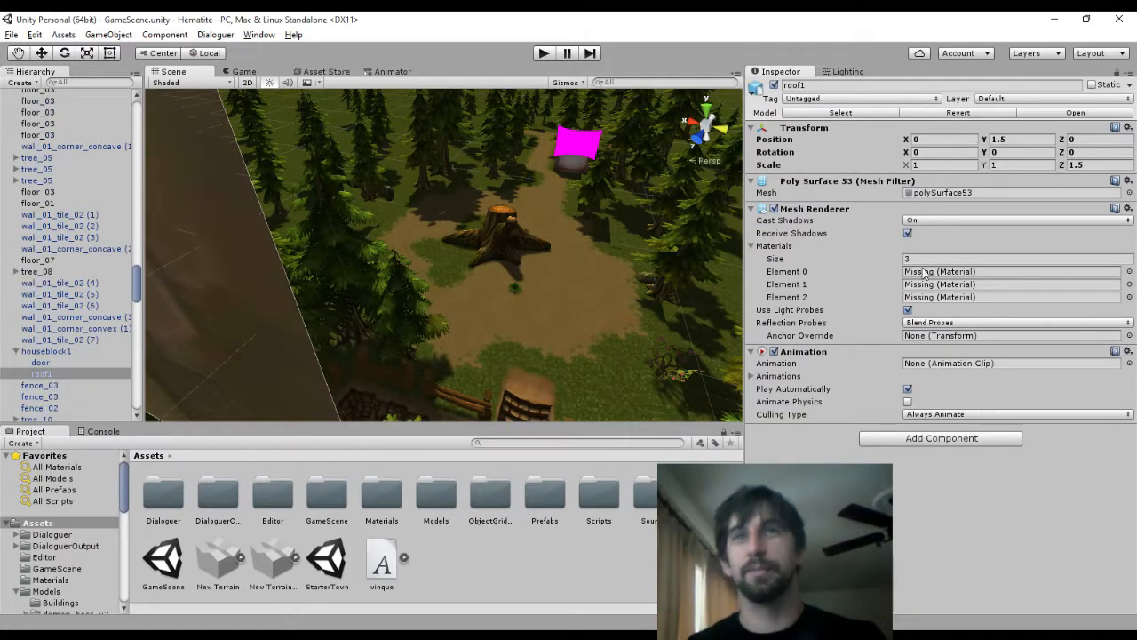
left_click(920, 259)
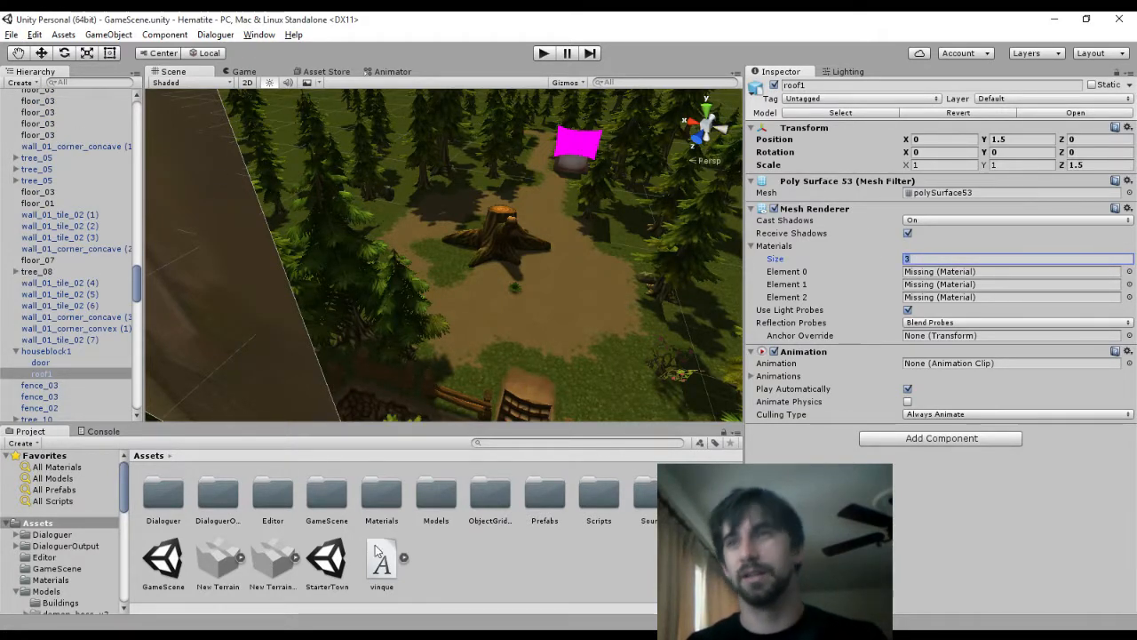
scroll(62, 551, "down", 3)
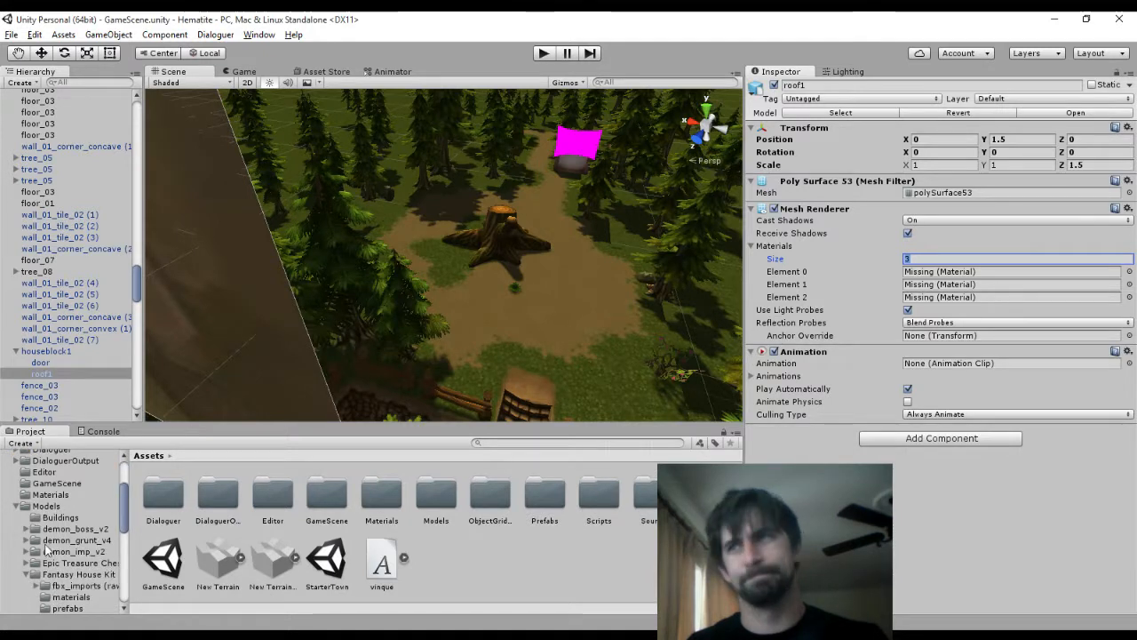
left_click(74, 597)
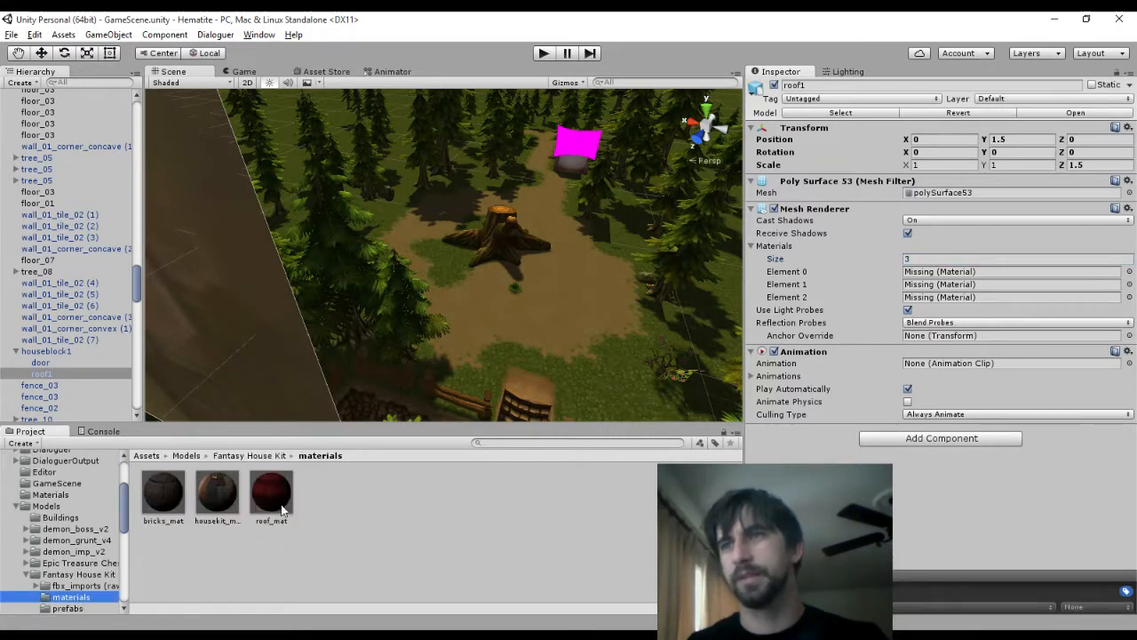
left_click_drag(283, 508, 577, 140)
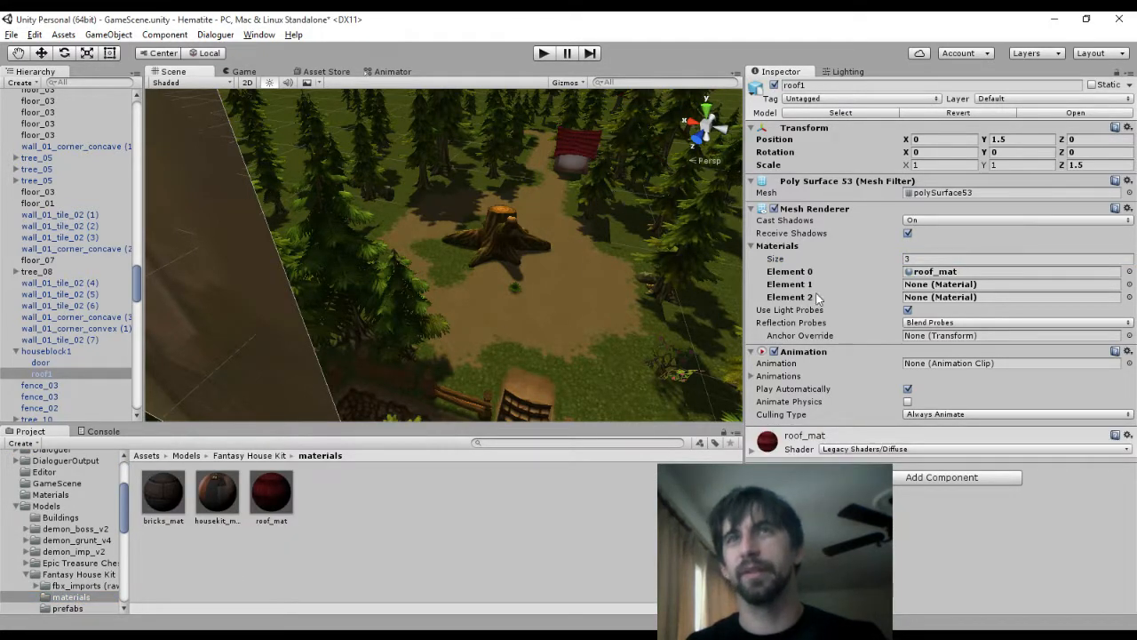
Set the number of materials on roof1's Mesh Renderer to 1
left_click(921, 259)
type("2")
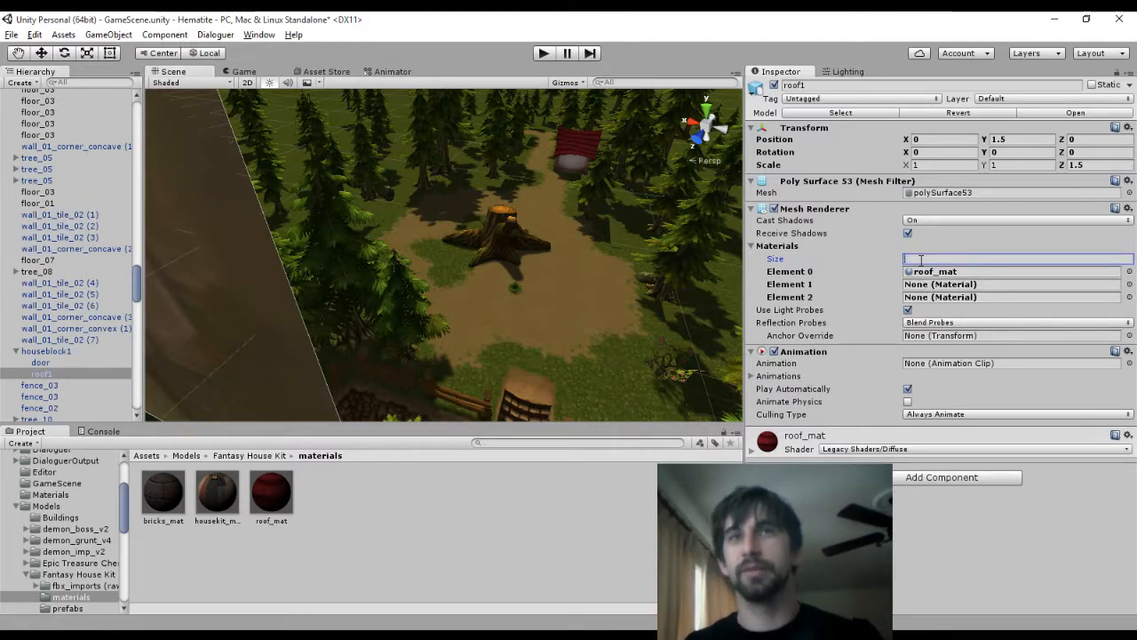
type("1")
key("Return")
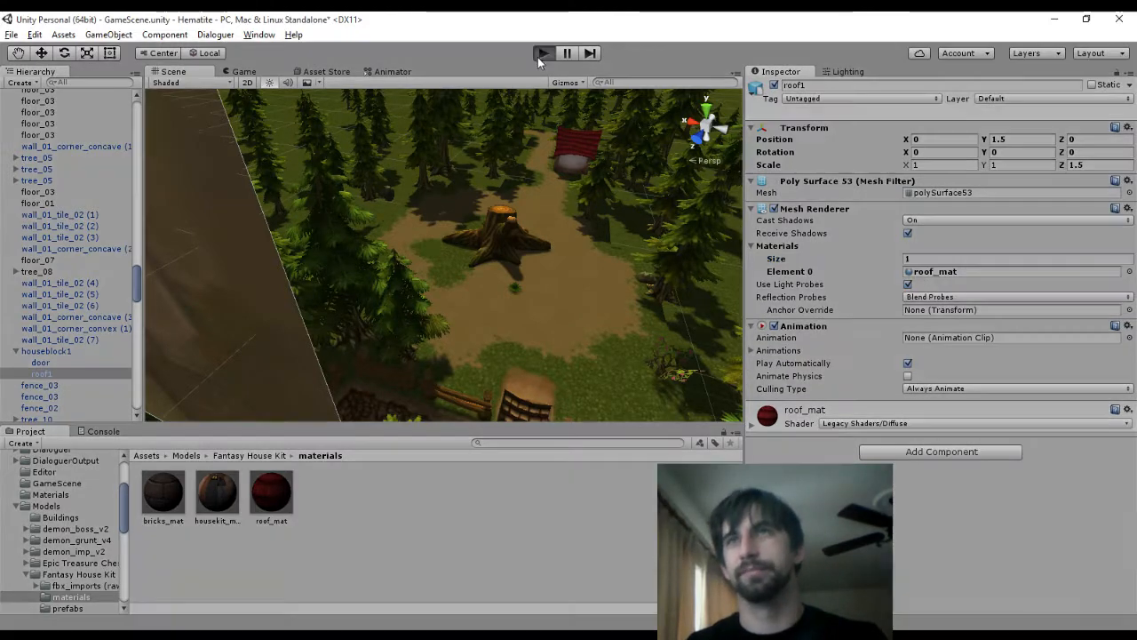
Run the game and walk the party through the forest to the house to inspect its red roof
left_click(542, 54)
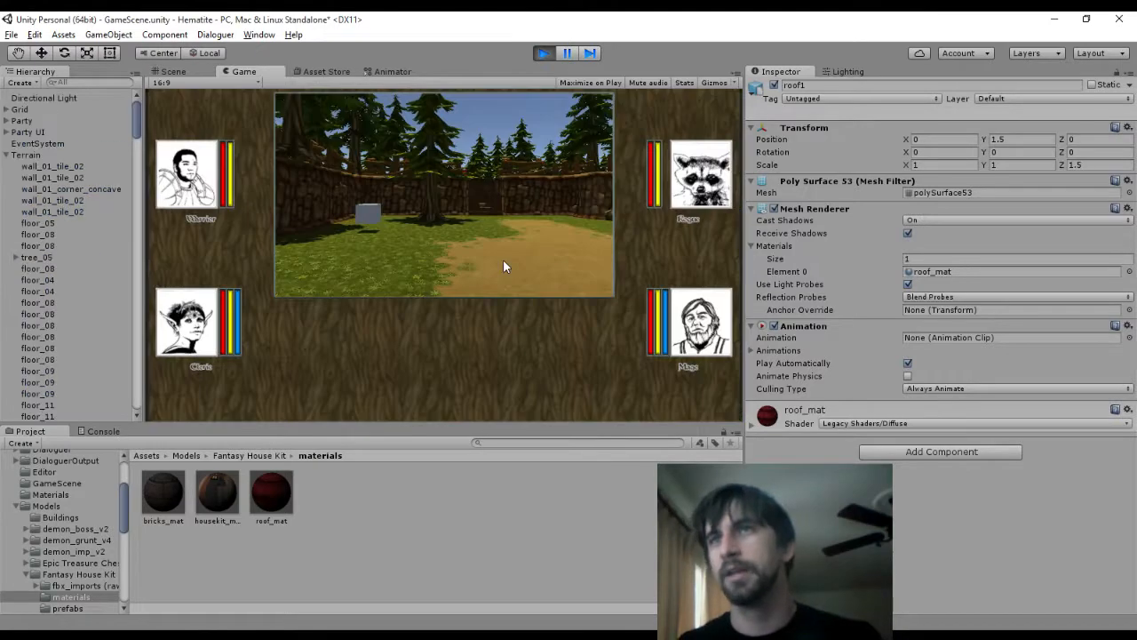
key("w")
key("w")
key("e")
key("w")
key("w")
key("w")
key("w")
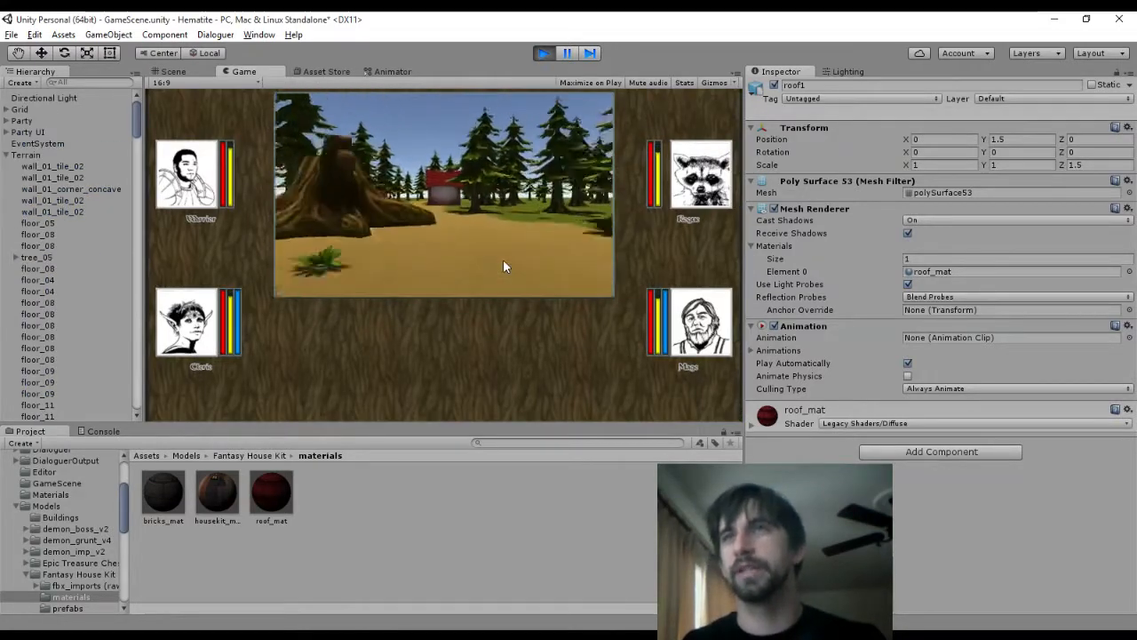
key("w")
key("w")
key("q")
key("w")
key("e")
key("w")
key("w")
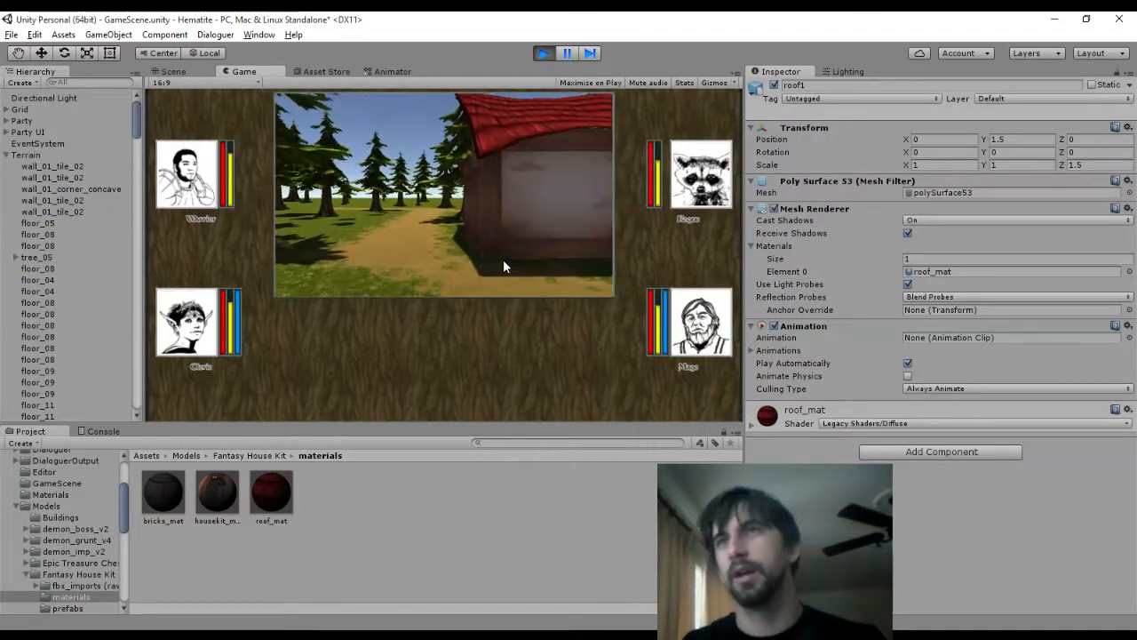
key("w")
key("q")
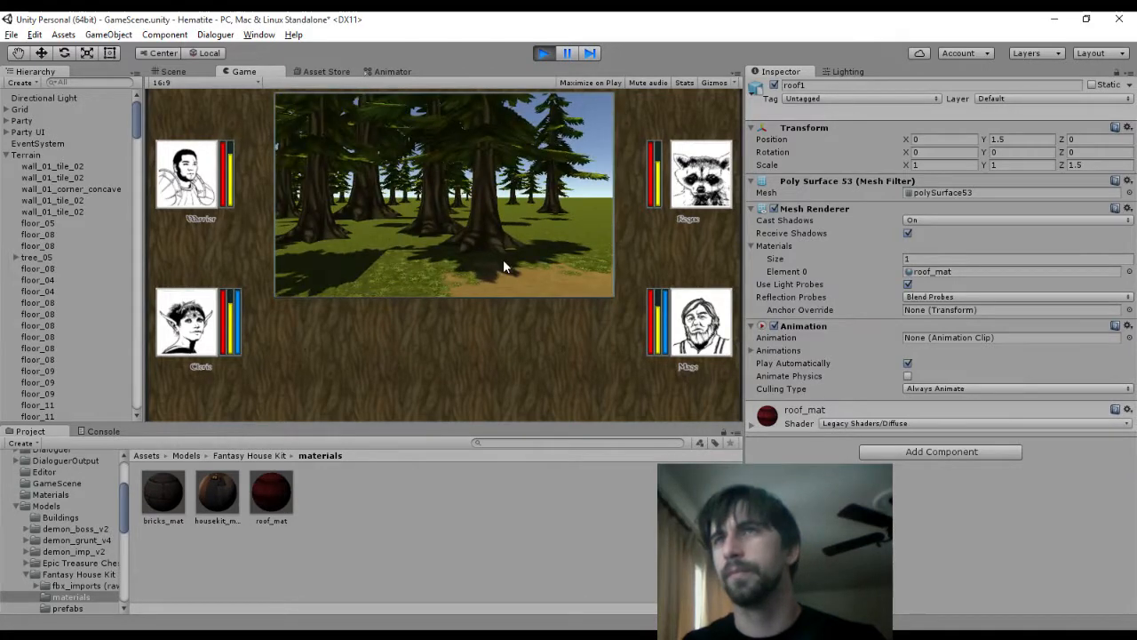
key("e")
key("w")
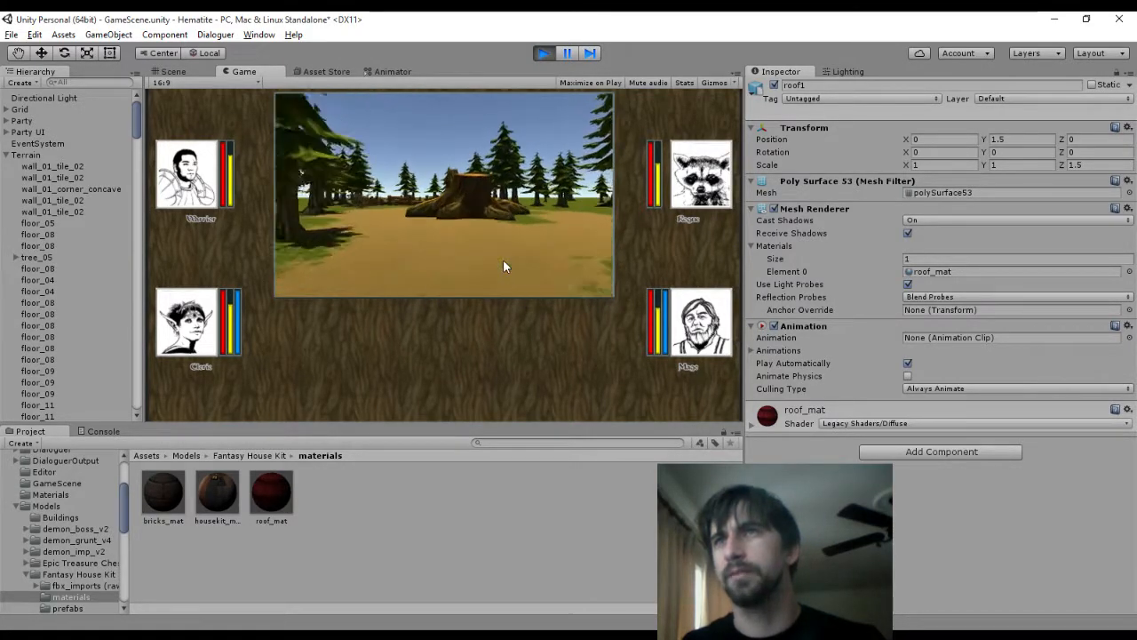
key("e")
key("e")
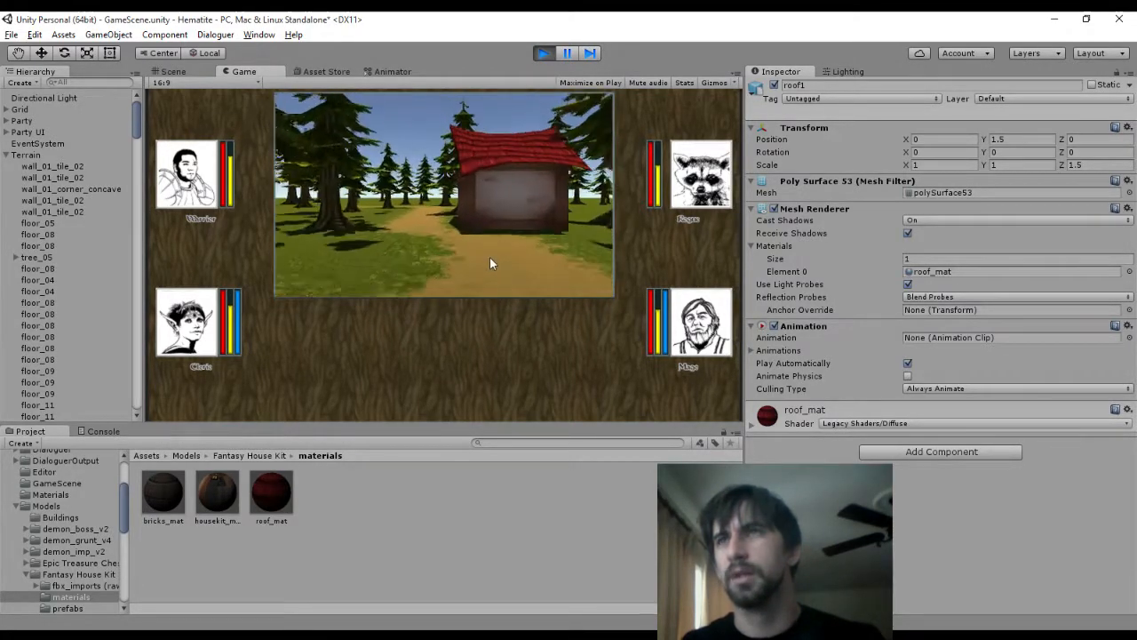
Examine the house's roof and side wall by turning and moving the party along the path beside it
key("q")
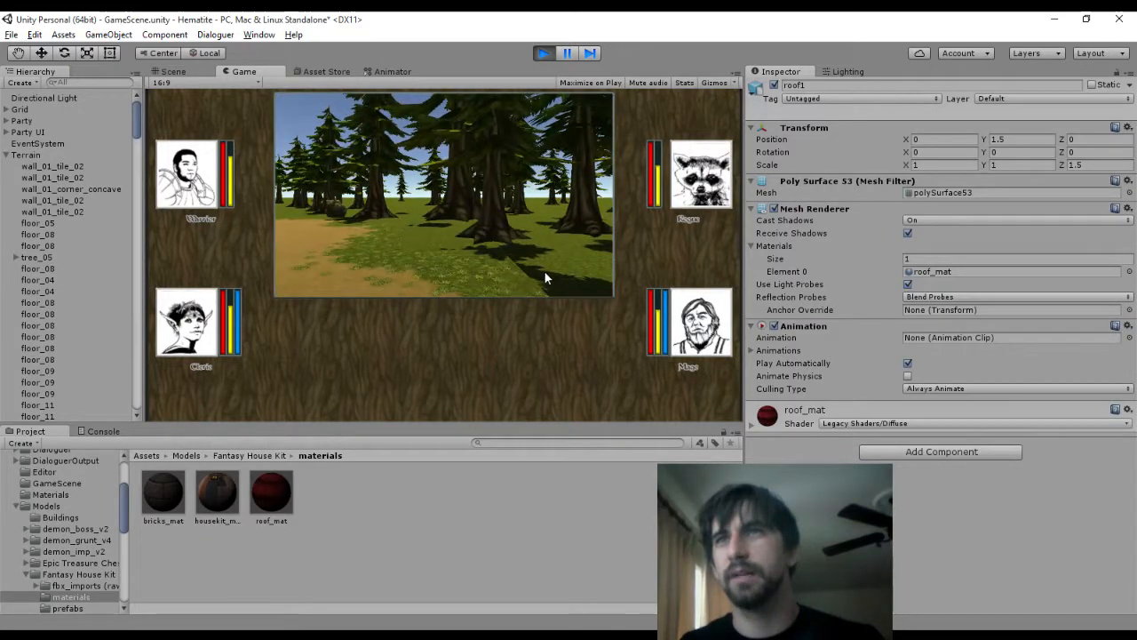
key("e")
key("w")
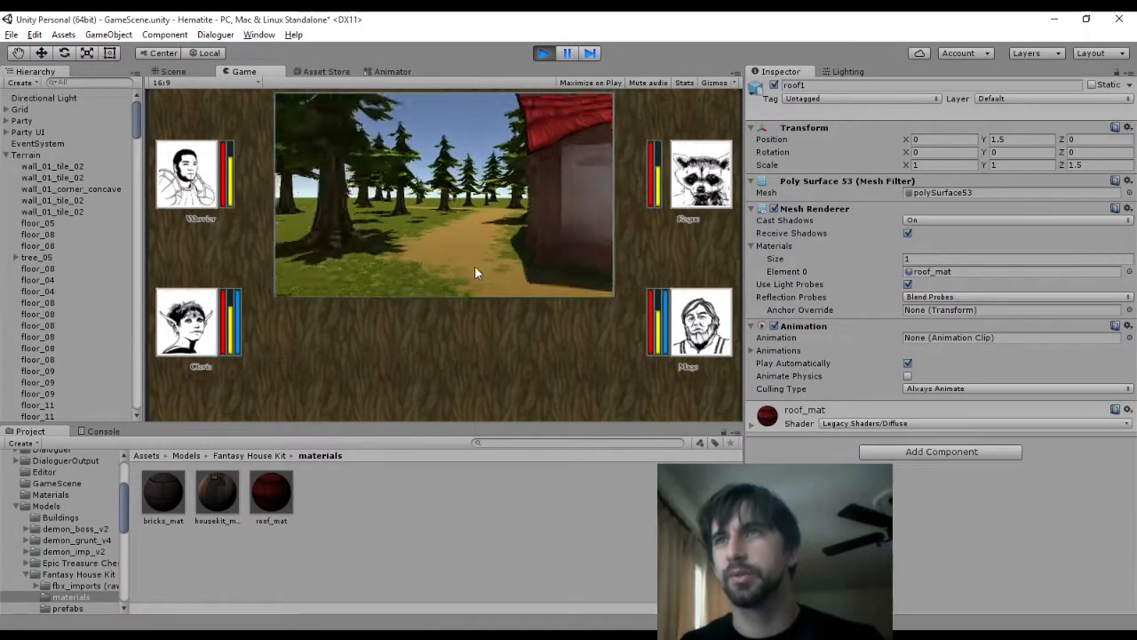
key("q")
key("q")
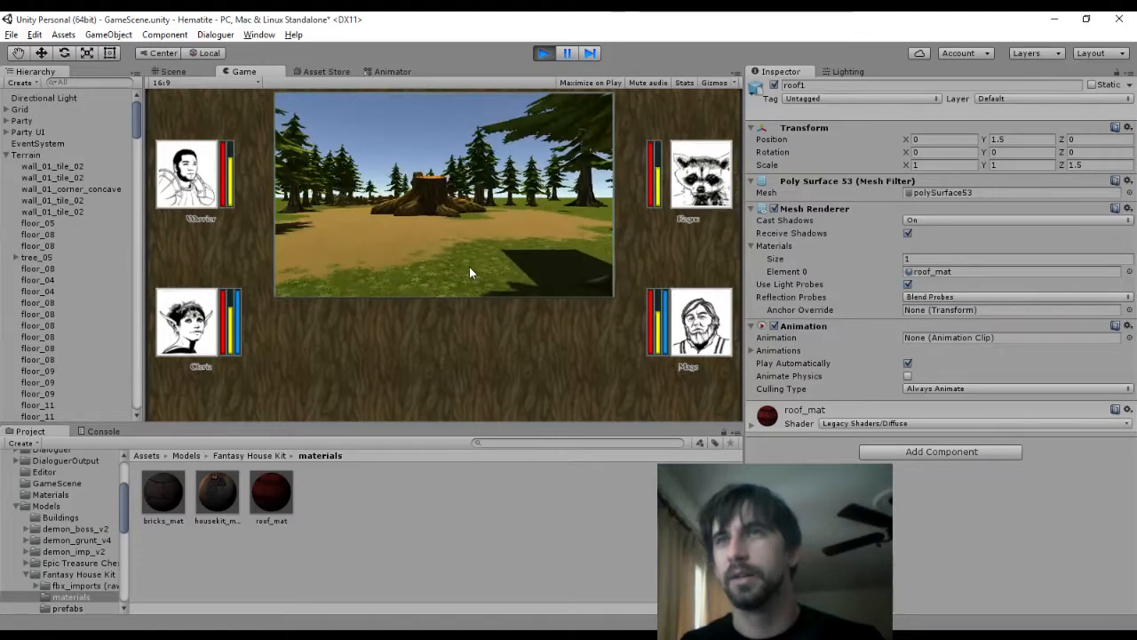
key("q")
key("q")
key("q")
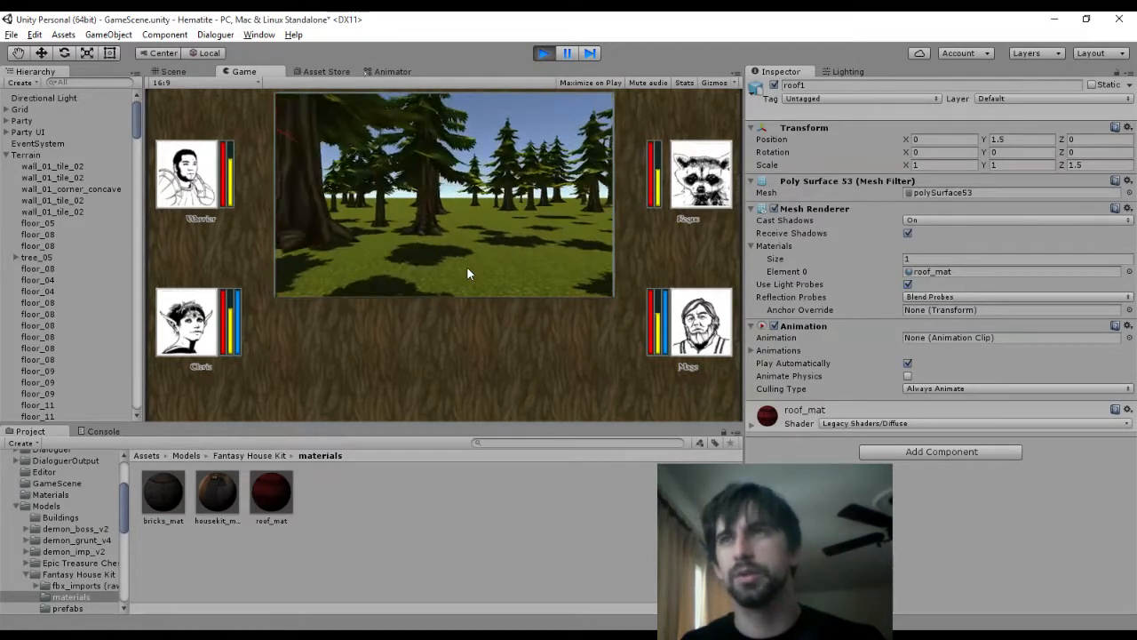
key("q")
key("w")
key("e")
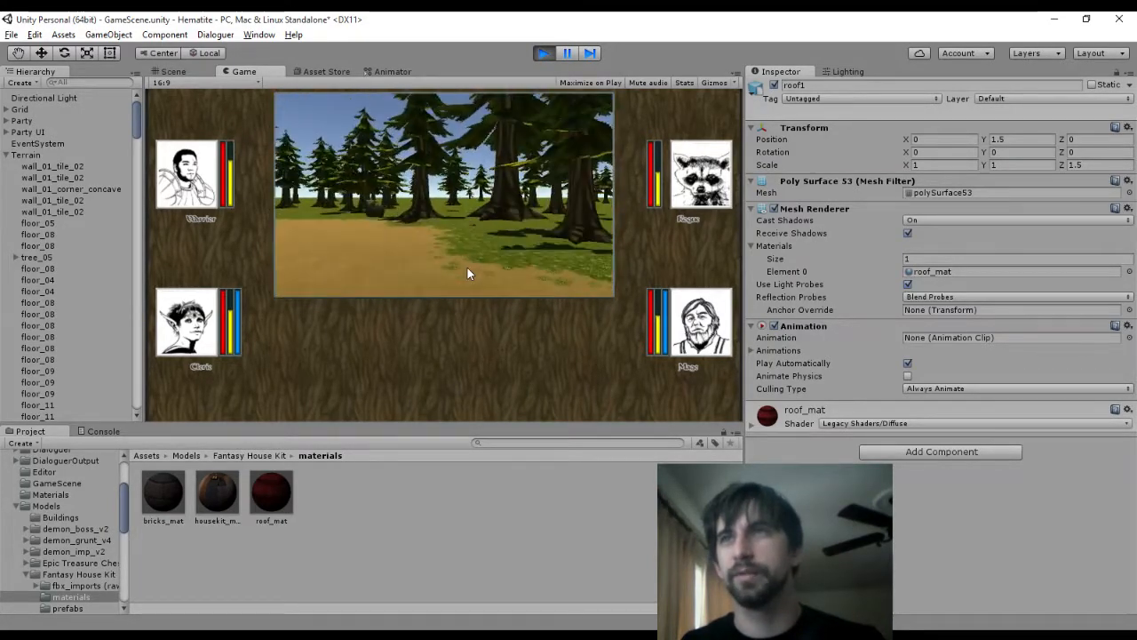
key("e")
key("w")
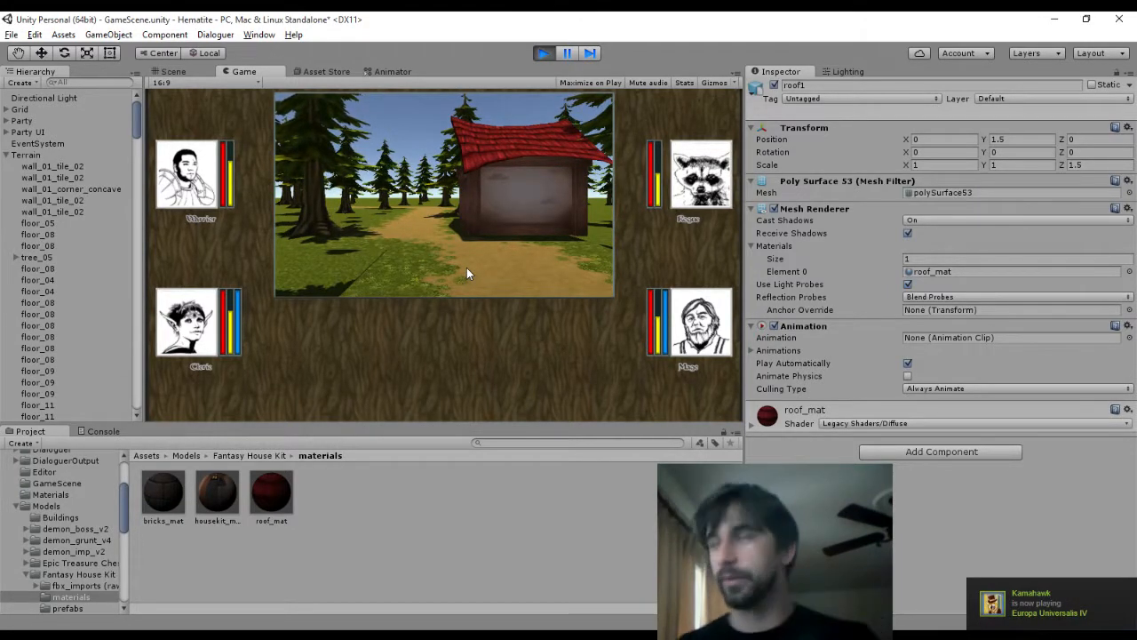
key("w")
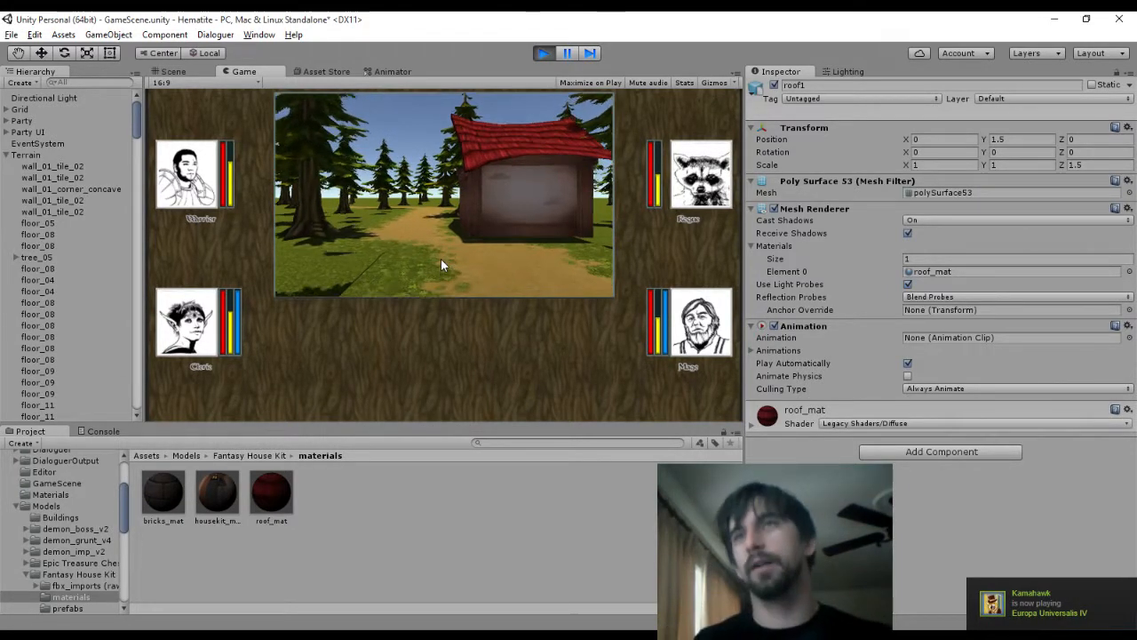
Approach the house's front door and check the item options in the Rogue's backpack, then close the inventory
key("e")
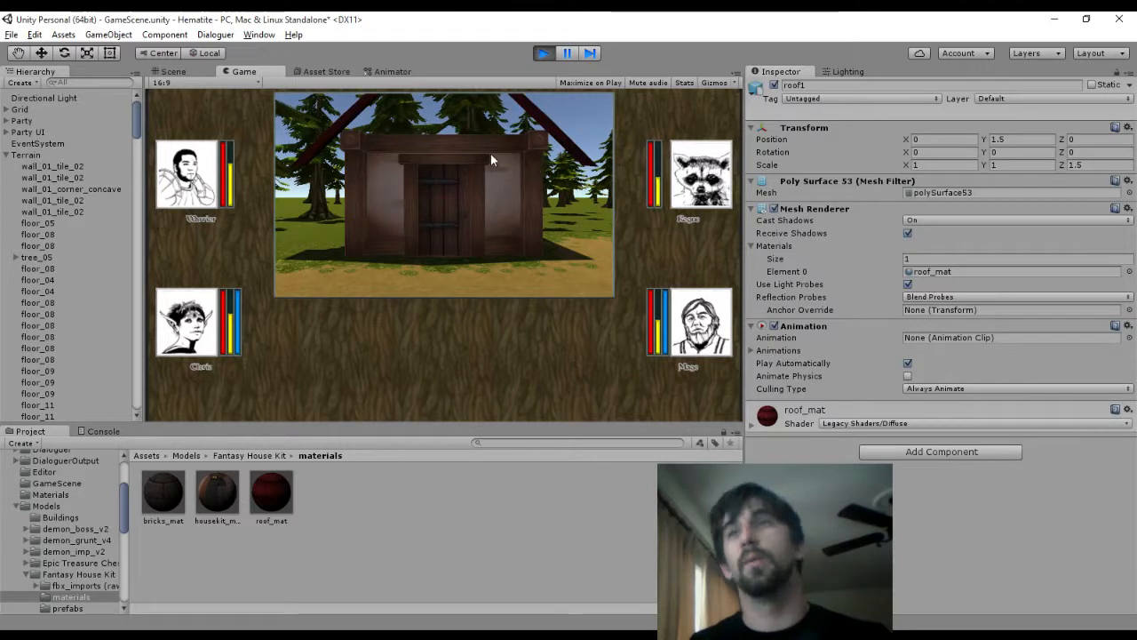
key("w")
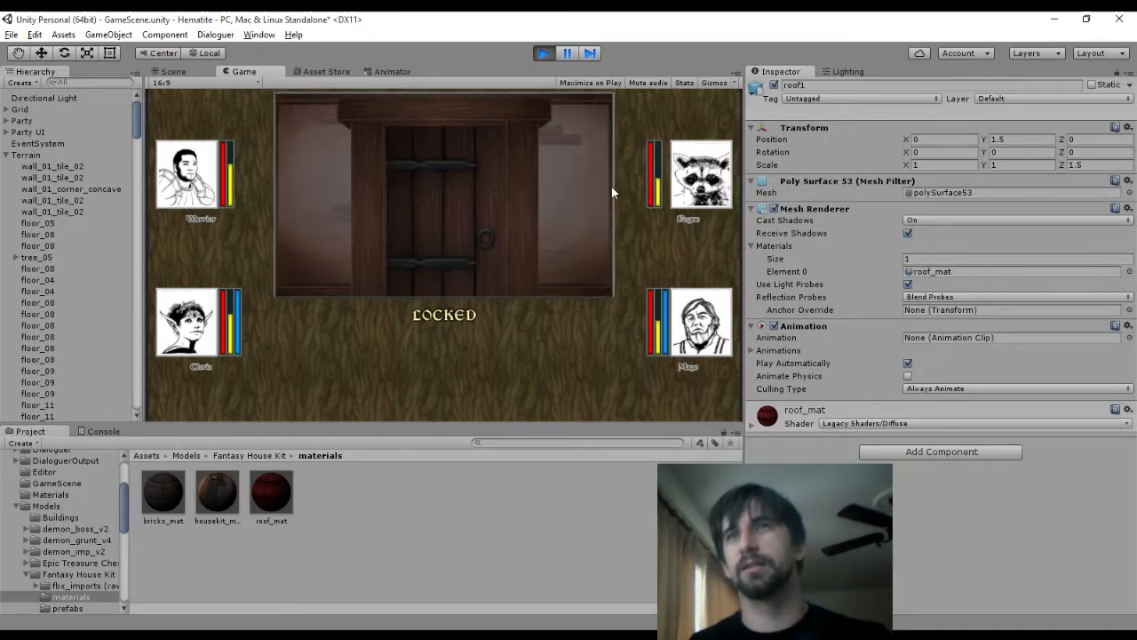
left_click(698, 176)
left_click(596, 211)
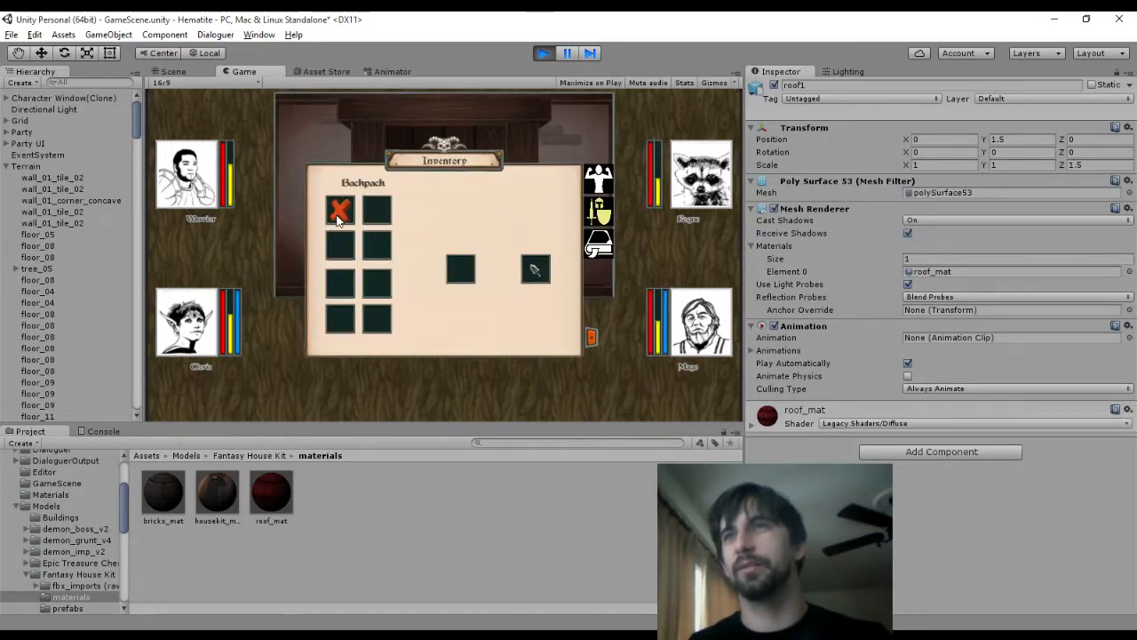
right_click(343, 215)
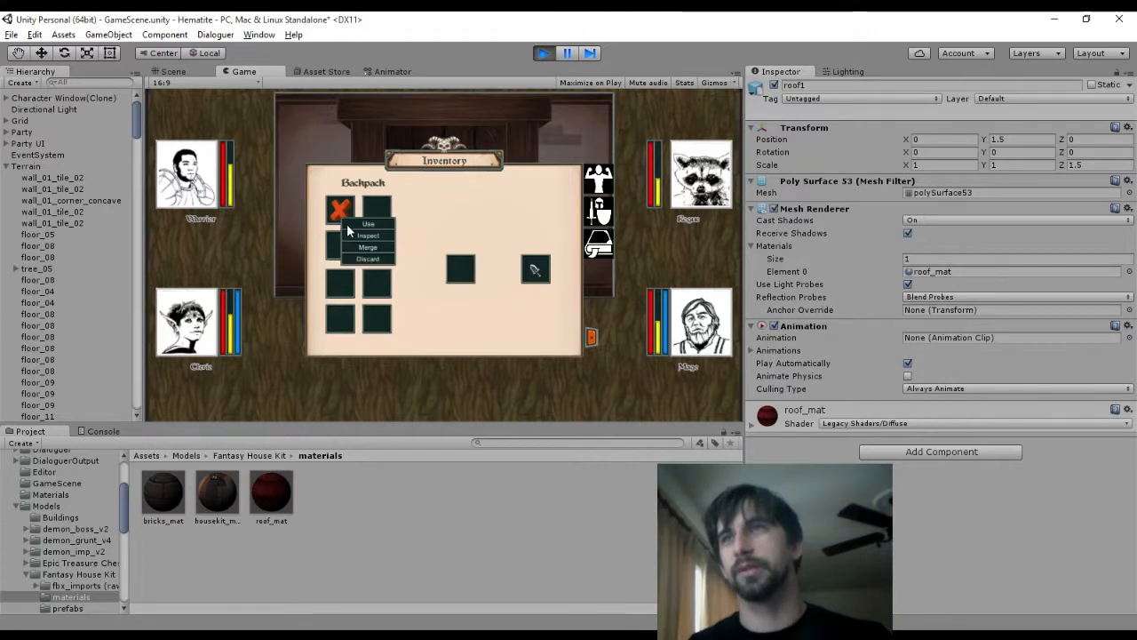
left_click(594, 339)
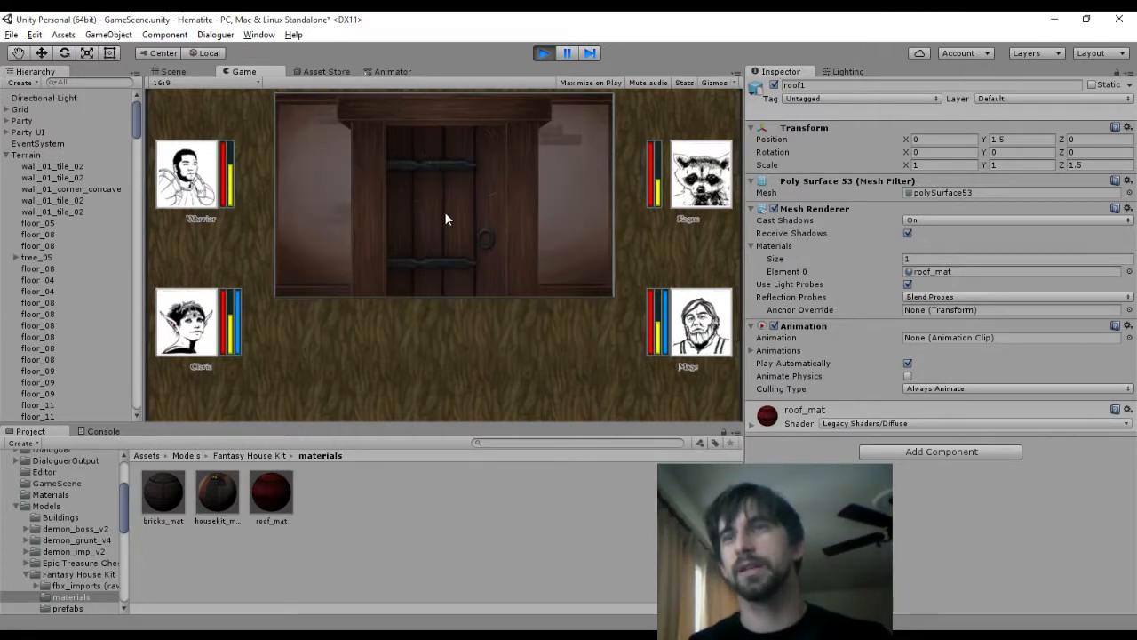
Turn the party around at the house to examine its wooden framing from every side, and step back from the door
key("e")
key("e")
key("e")
key("e")
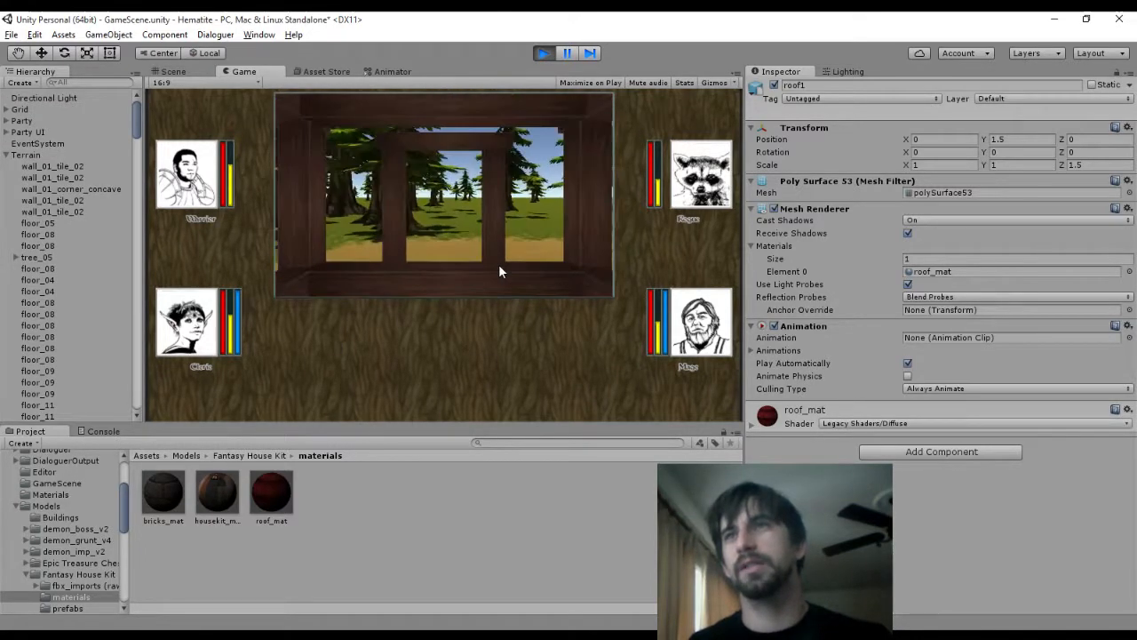
key("q")
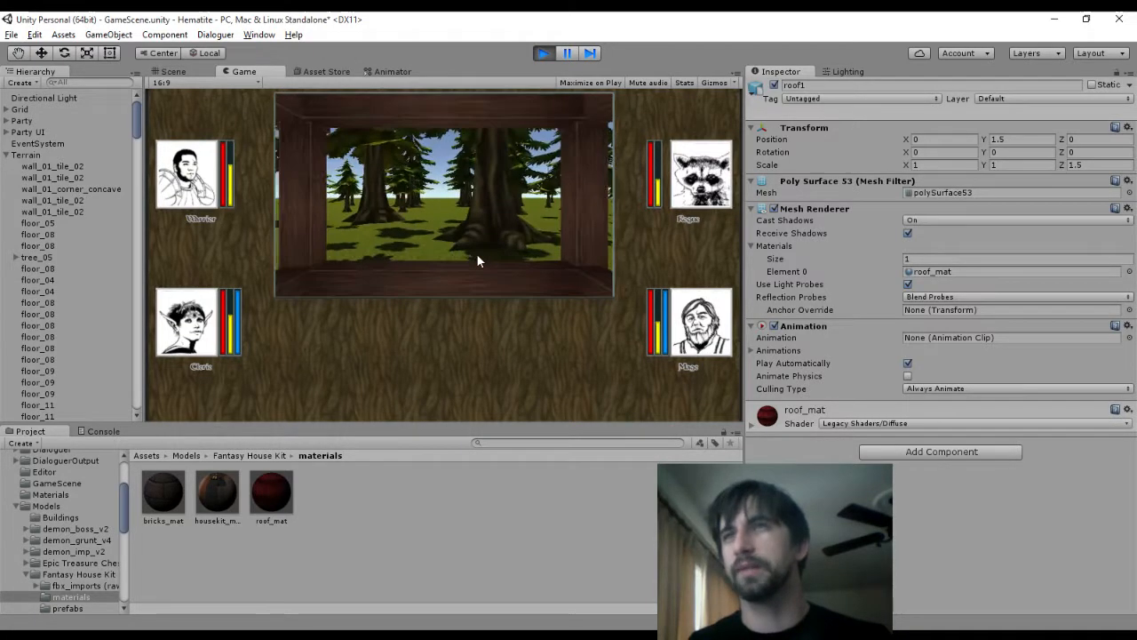
key("e")
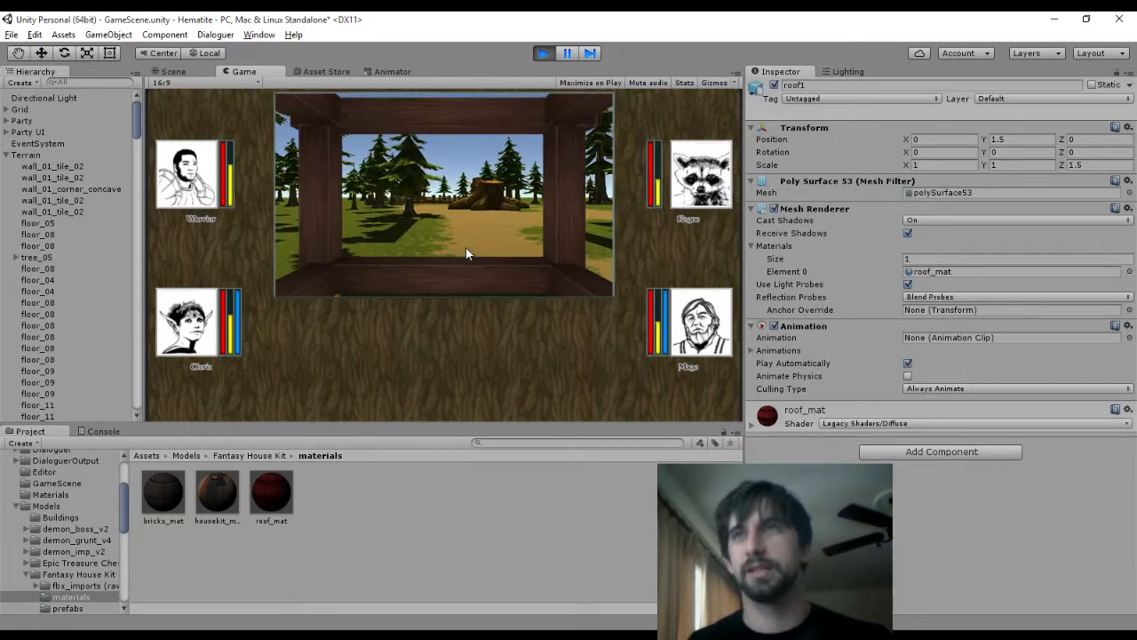
key("q")
key("d")
key("q")
key("q")
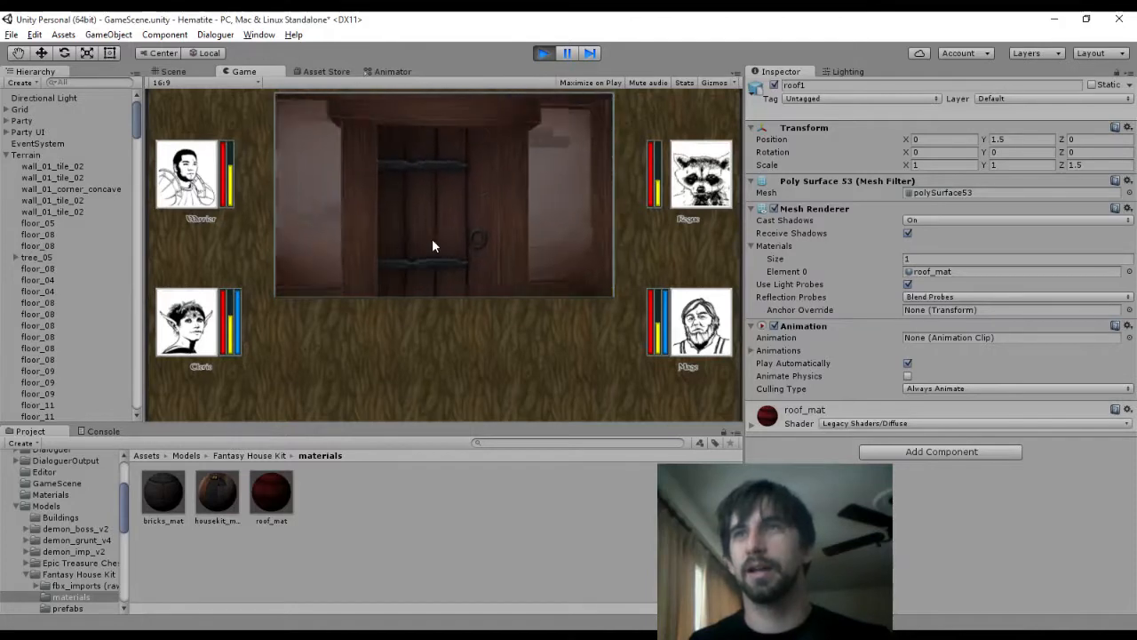
key("s")
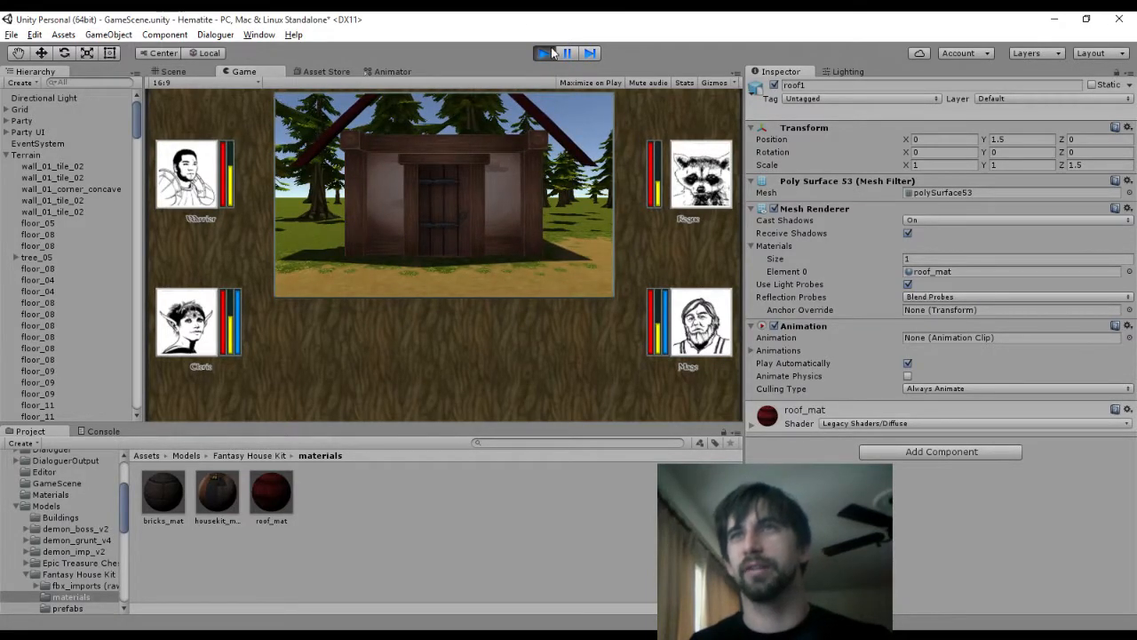
Stop the game and set the number of materials on roof1's Mesh Renderer to 3
left_click(552, 53)
key("Return")
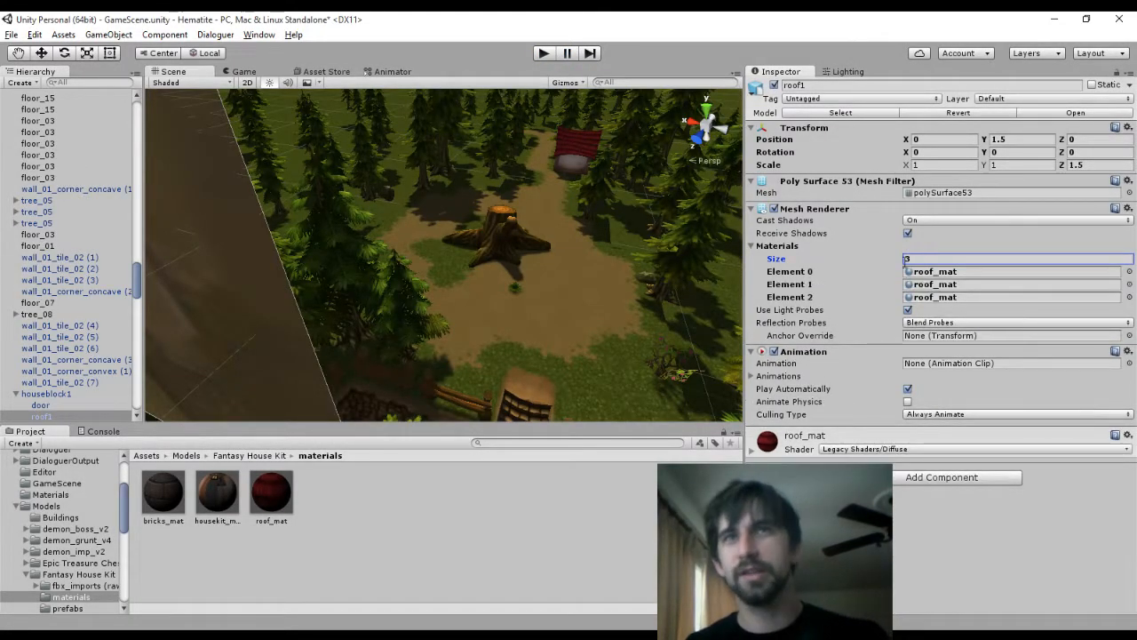
Run the game and try housekit_mat as material Elements 1 and 2 of roof1 during play
left_click(542, 53)
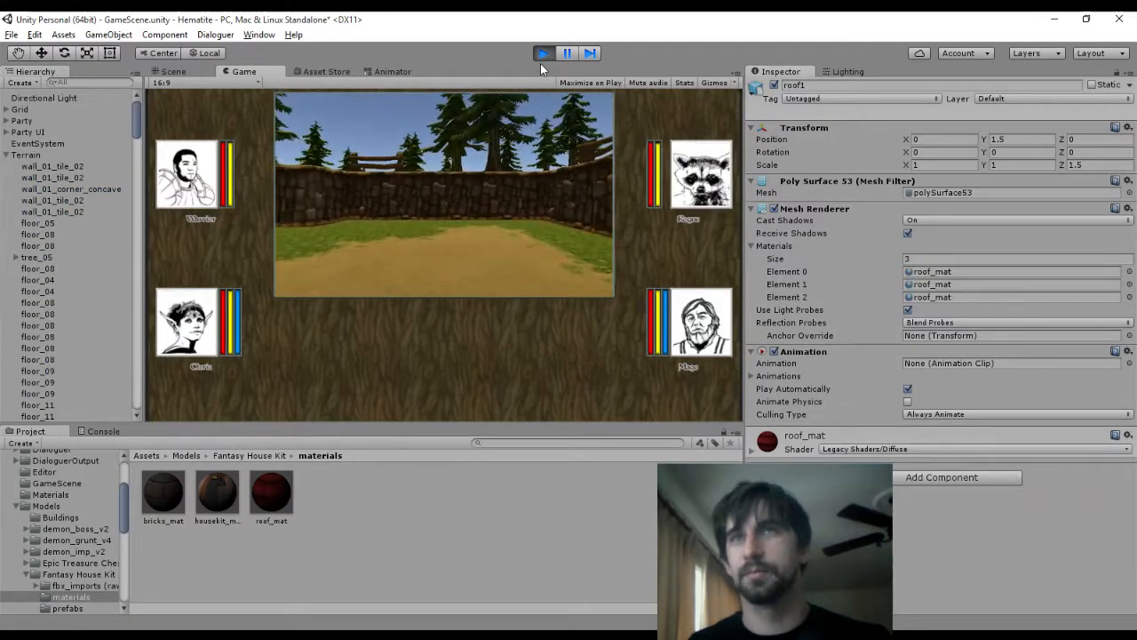
left_click(544, 54)
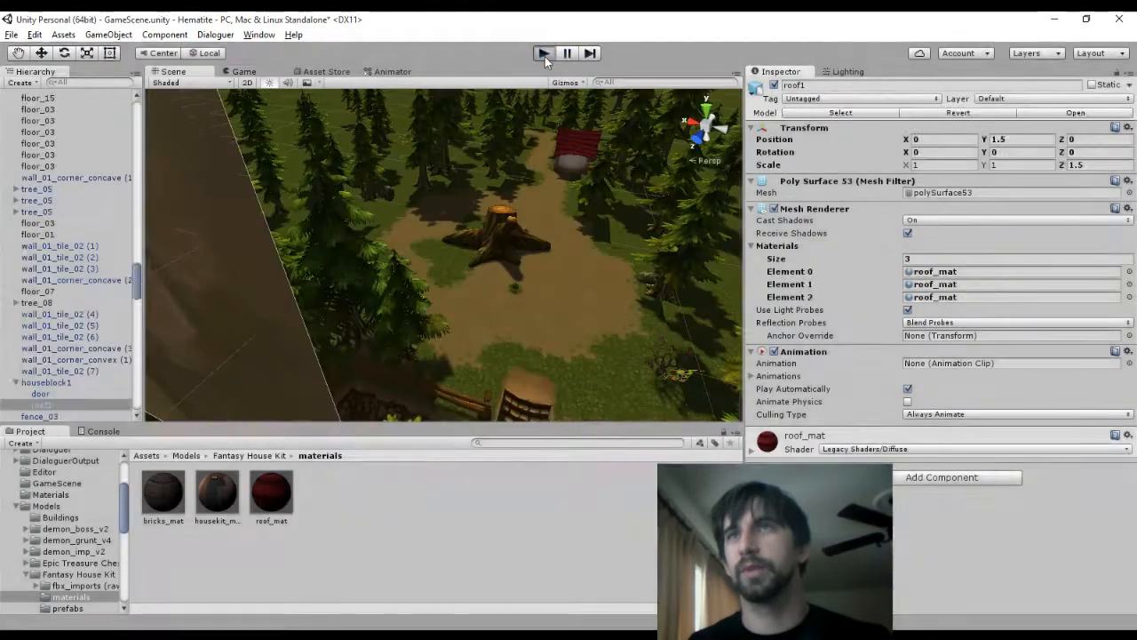
left_click(542, 54)
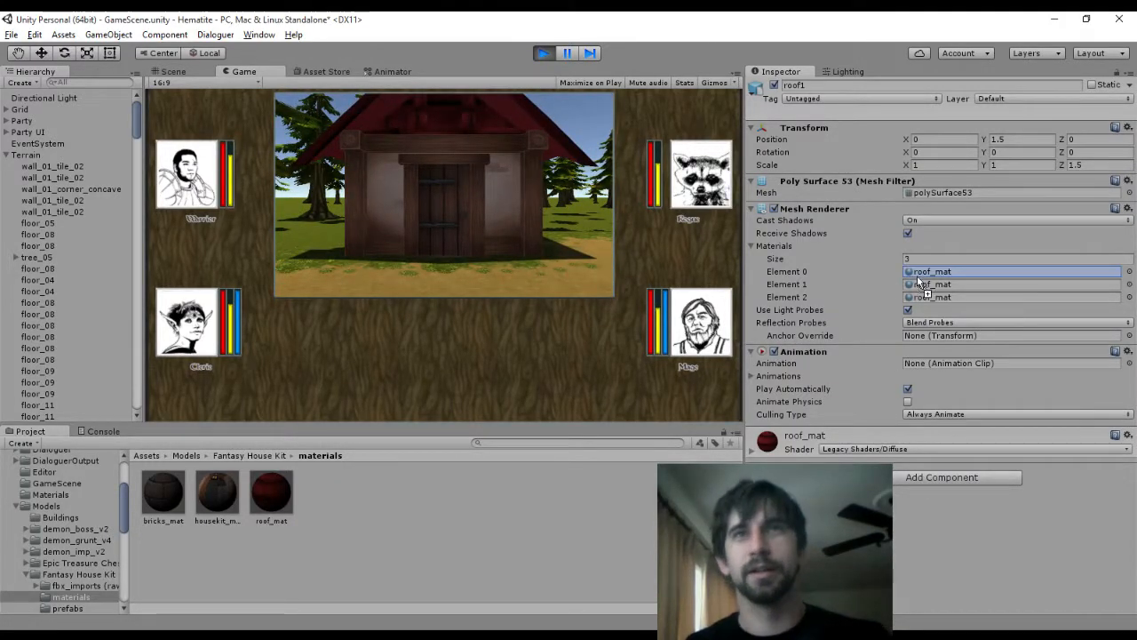
left_click_drag(924, 289, 925, 284)
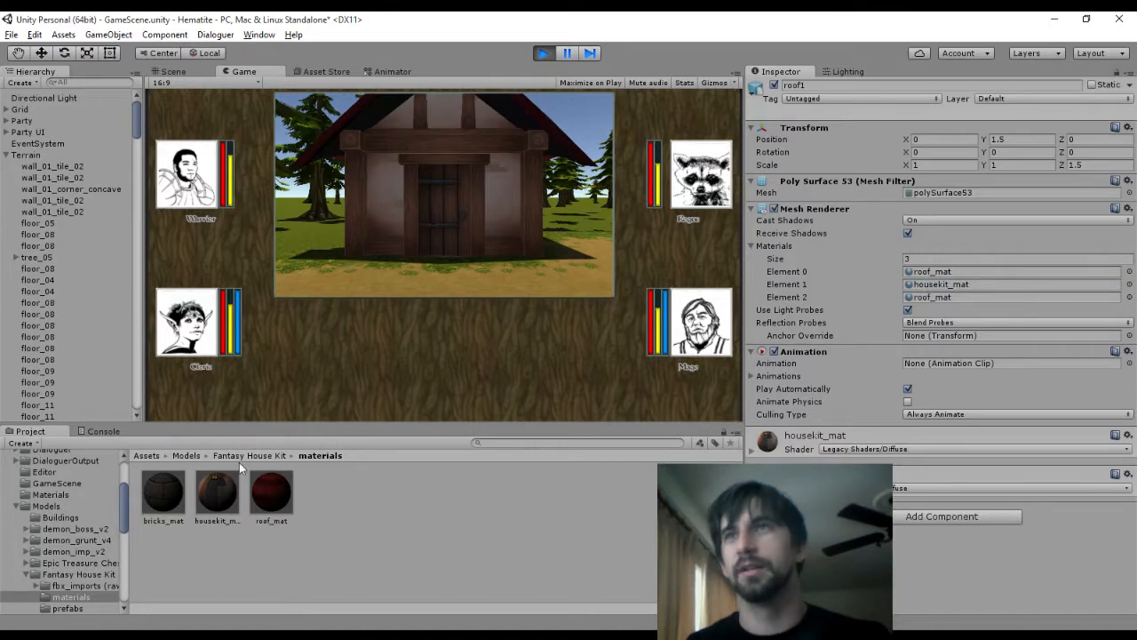
left_click_drag(225, 498, 870, 299)
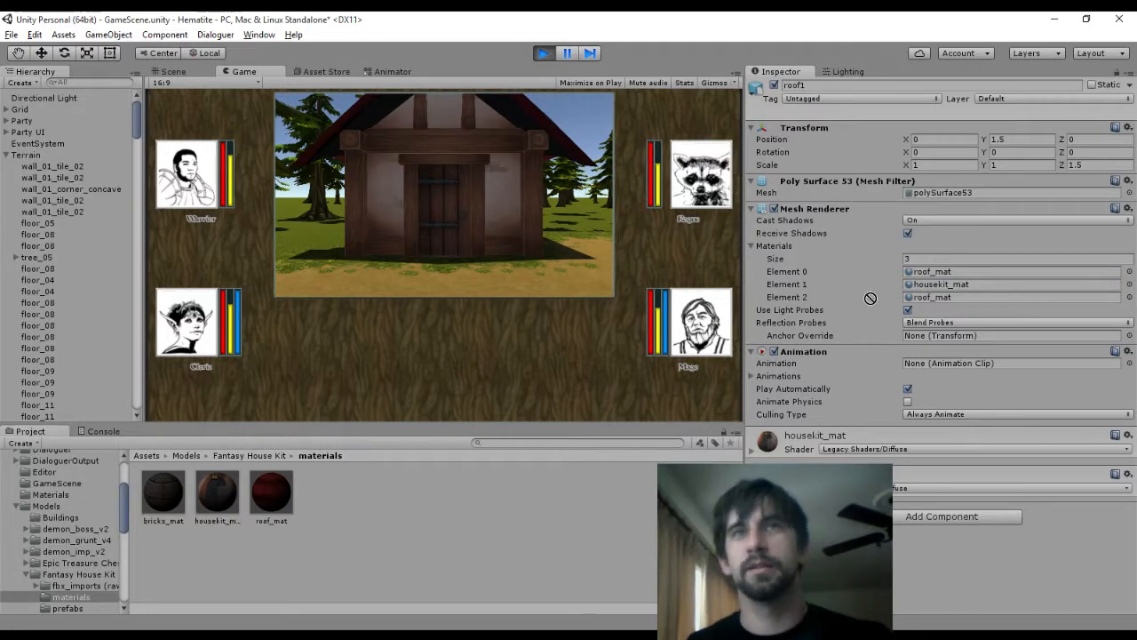
Walk the party around the house to inspect it with the trial roof materials, and stop the game
key("e")
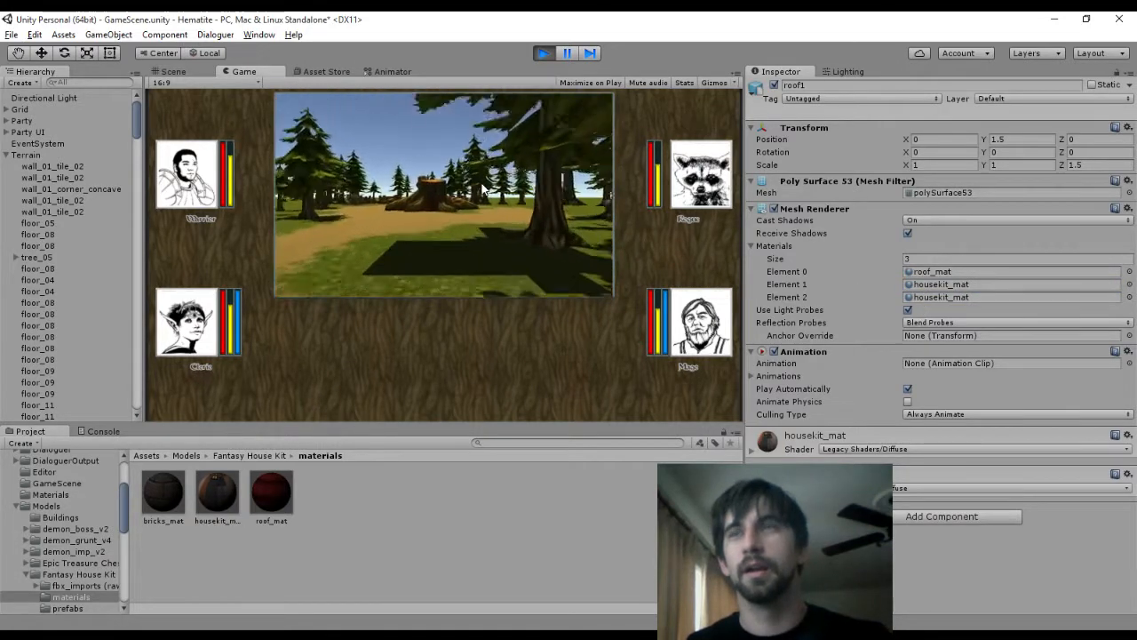
key("w")
key("q")
key("w")
key("e")
key("e")
key("e")
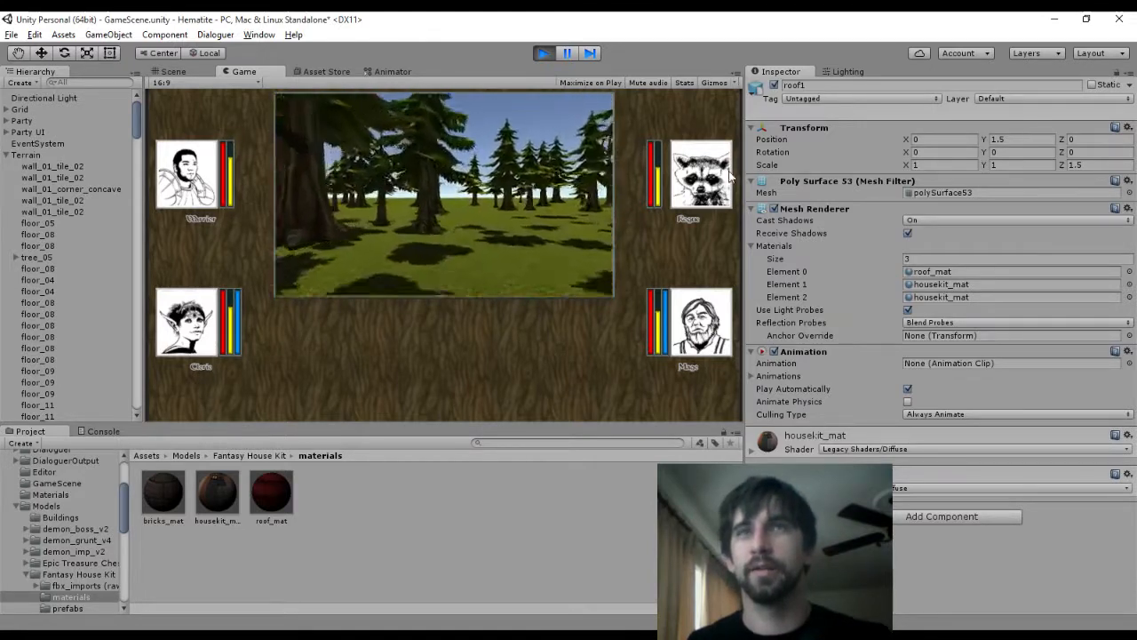
left_click(545, 54)
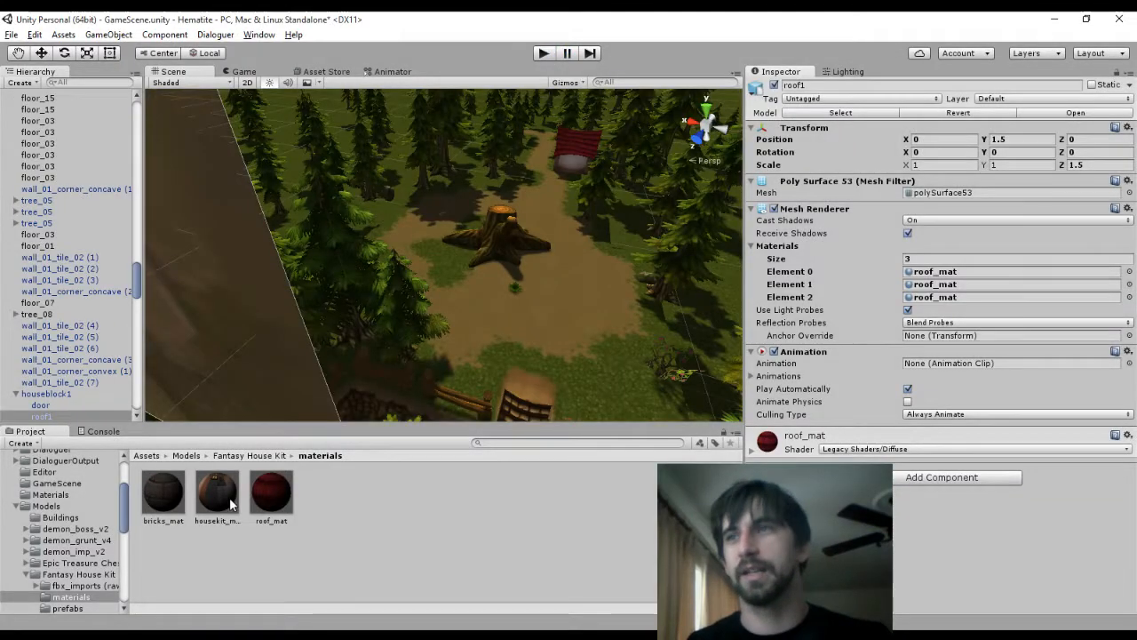
Assign housekit_mat to material Elements 1 and 2 of roof1 in the stopped scene
left_click_drag(230, 501, 998, 285)
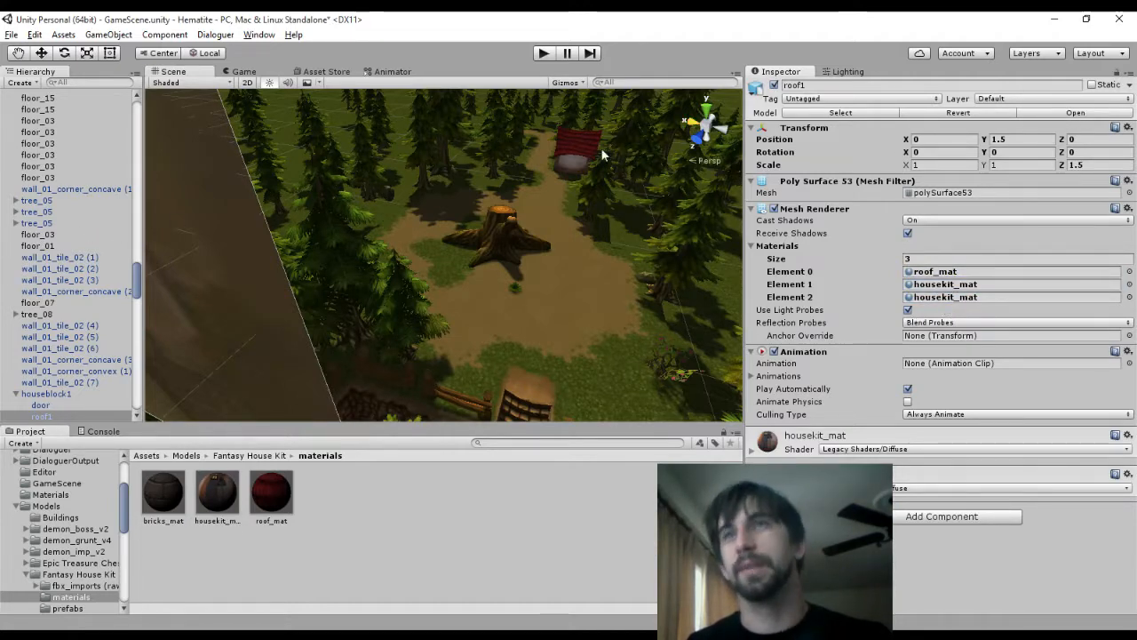
left_click_drag(601, 149, 551, 154, "alt")
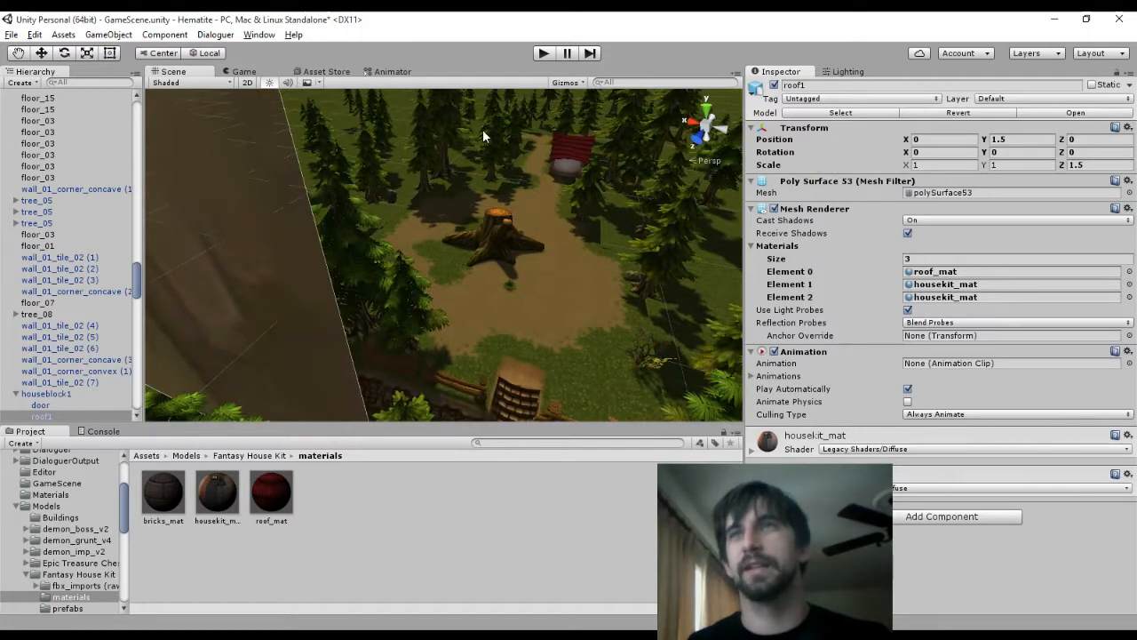
left_click(335, 105)
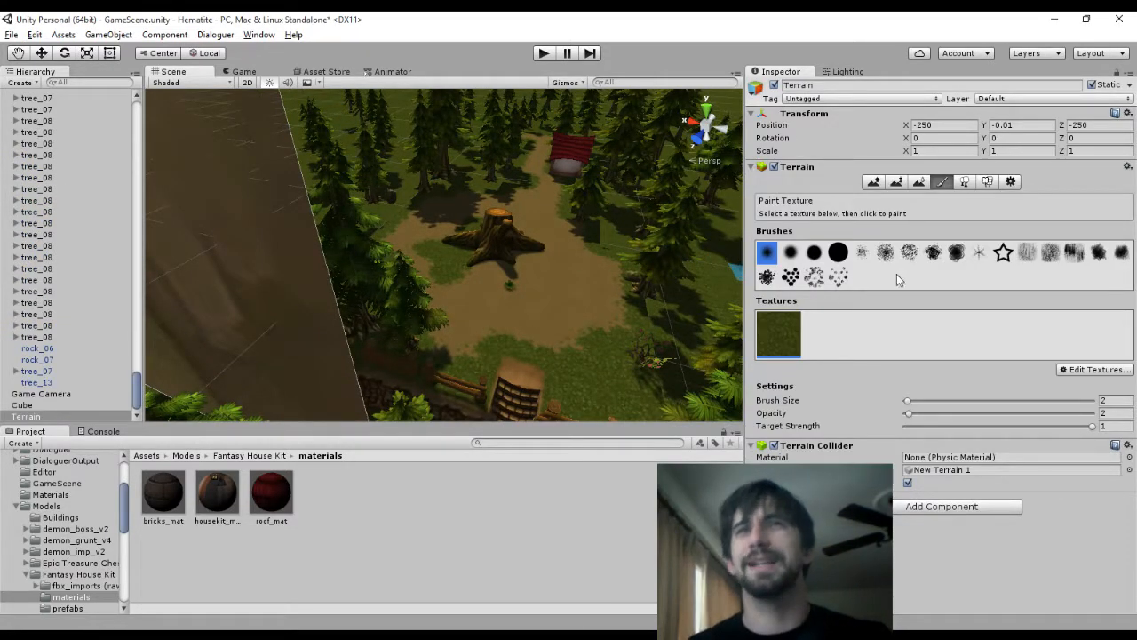
Raise the ground outside the fenced clearing using Paint Height with the largest solid round brush and a height of 2
scroll(460, 253, "down", 4)
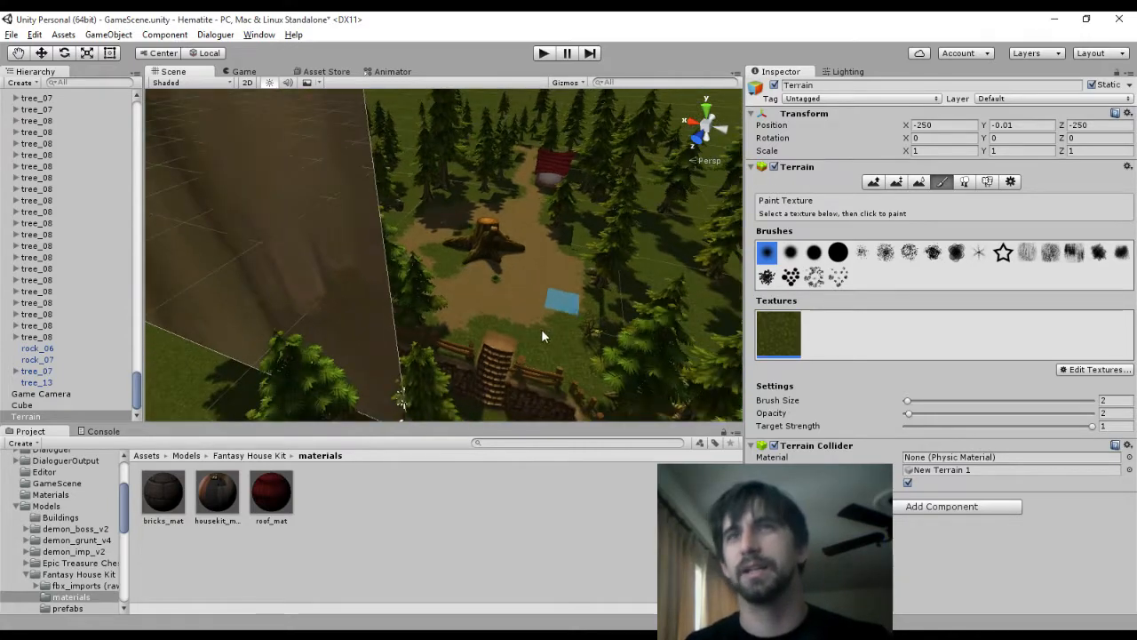
middle_click_drag(541, 328, 804, 541)
middle_click_drag(568, 344, 405, 356)
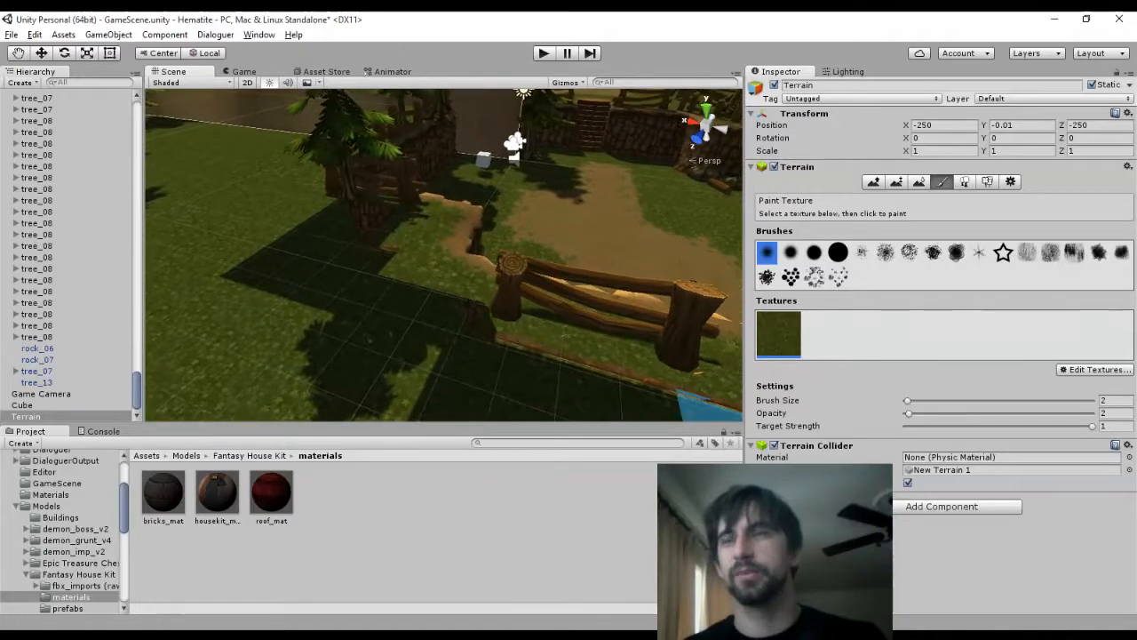
scroll(407, 355, "down", 2)
scroll(426, 293, "down", 5)
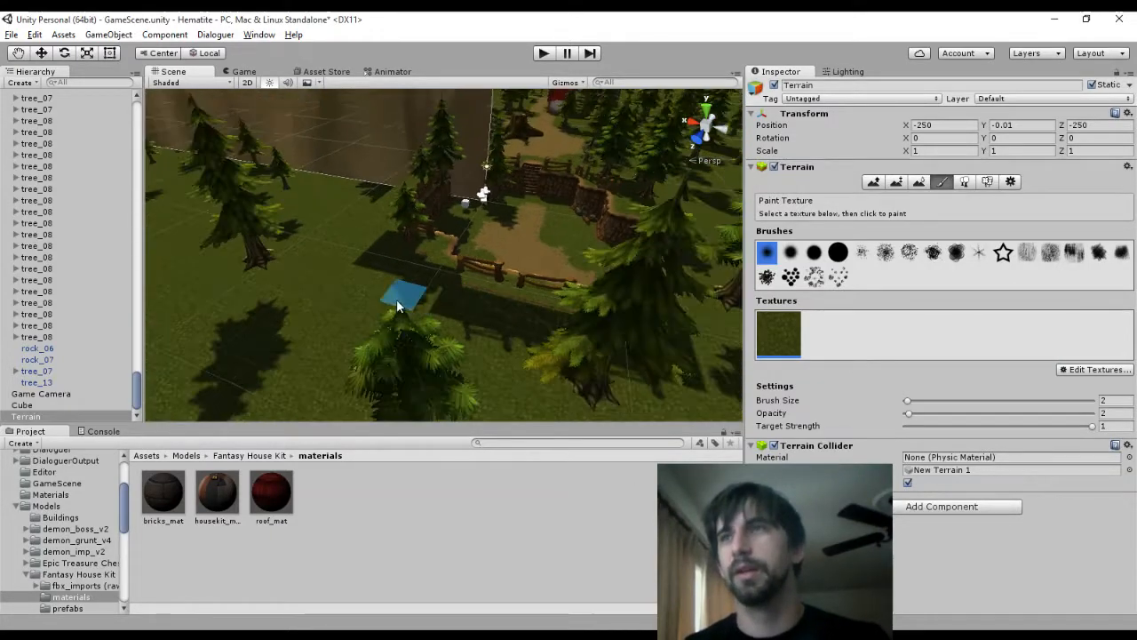
left_click(835, 254)
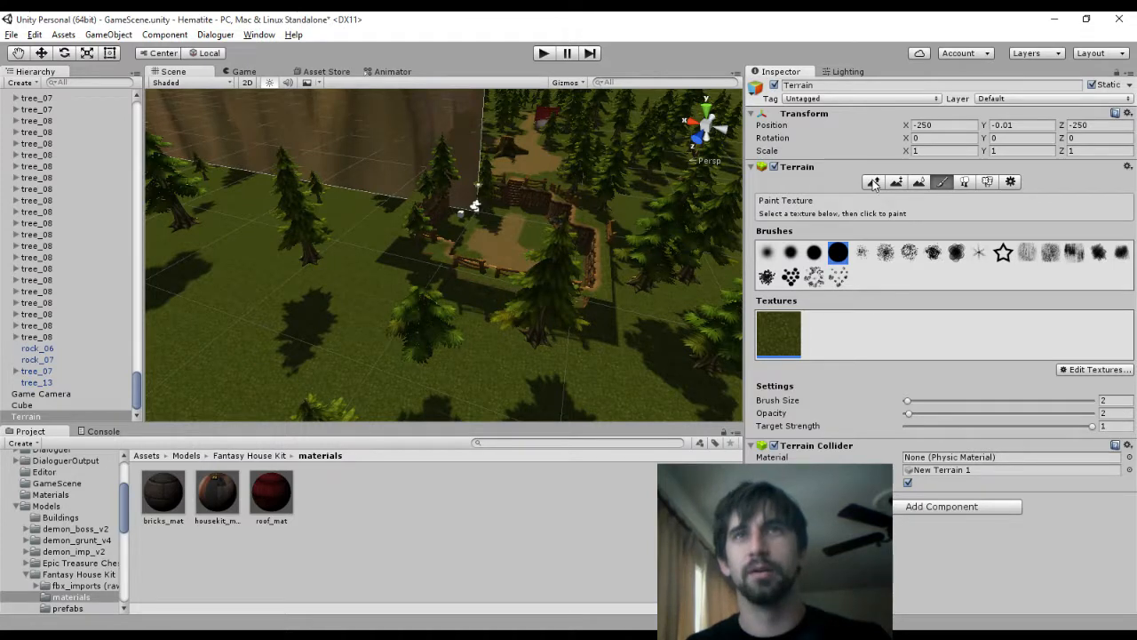
left_click(896, 181)
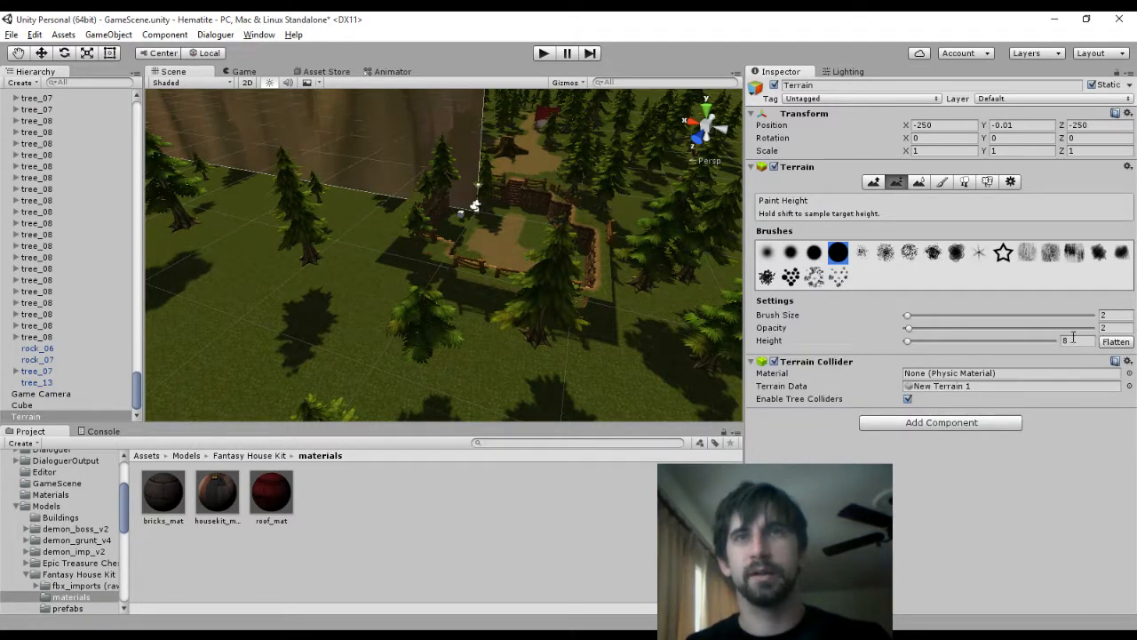
left_click(380, 301, "shift")
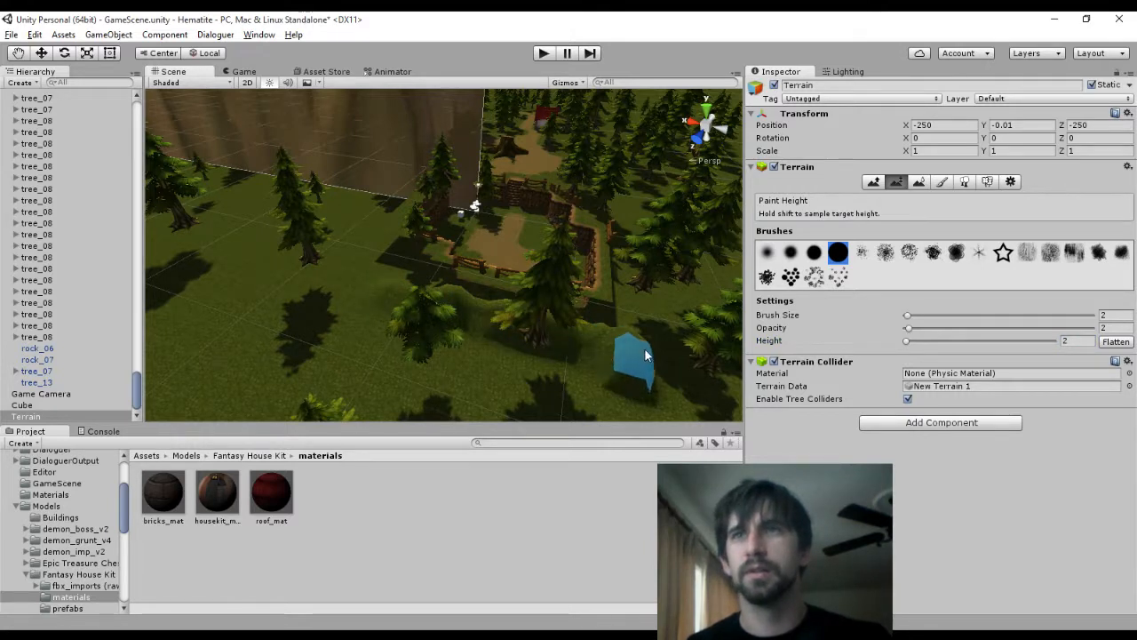
Set the opacity to 100 and paint a ridge at height 2 around the outside of the fenced clearing with the soft round brush
left_click(766, 253)
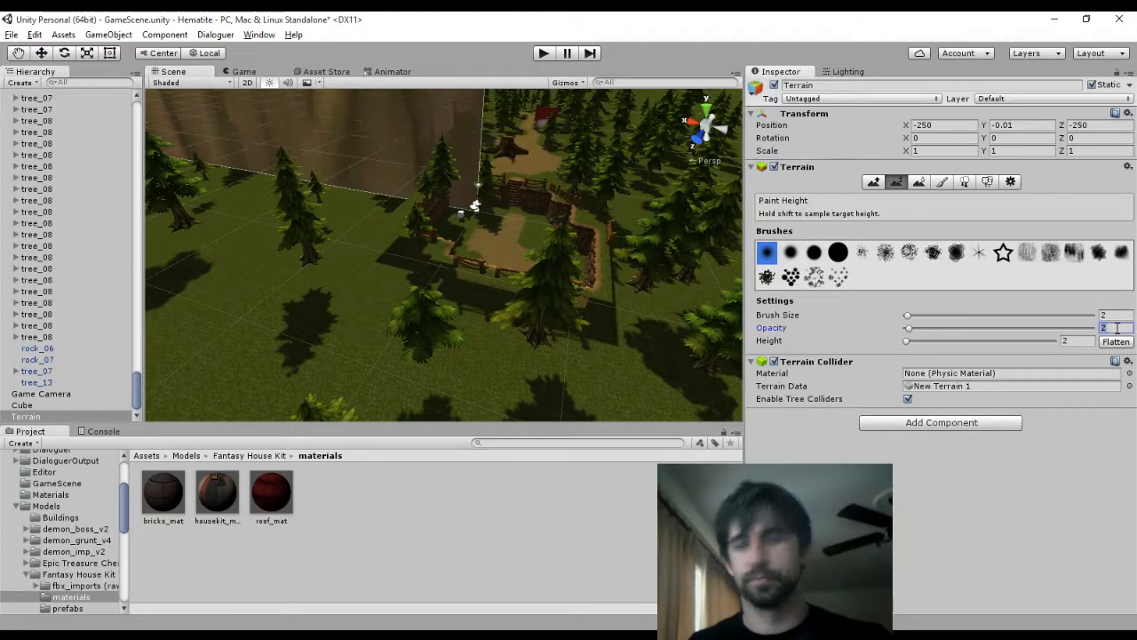
mouse_move(553, 376)
left_mouse_down()
mouse_move(391, 302)
mouse_move(457, 300)
mouse_move(615, 345)
left_mouse_up()
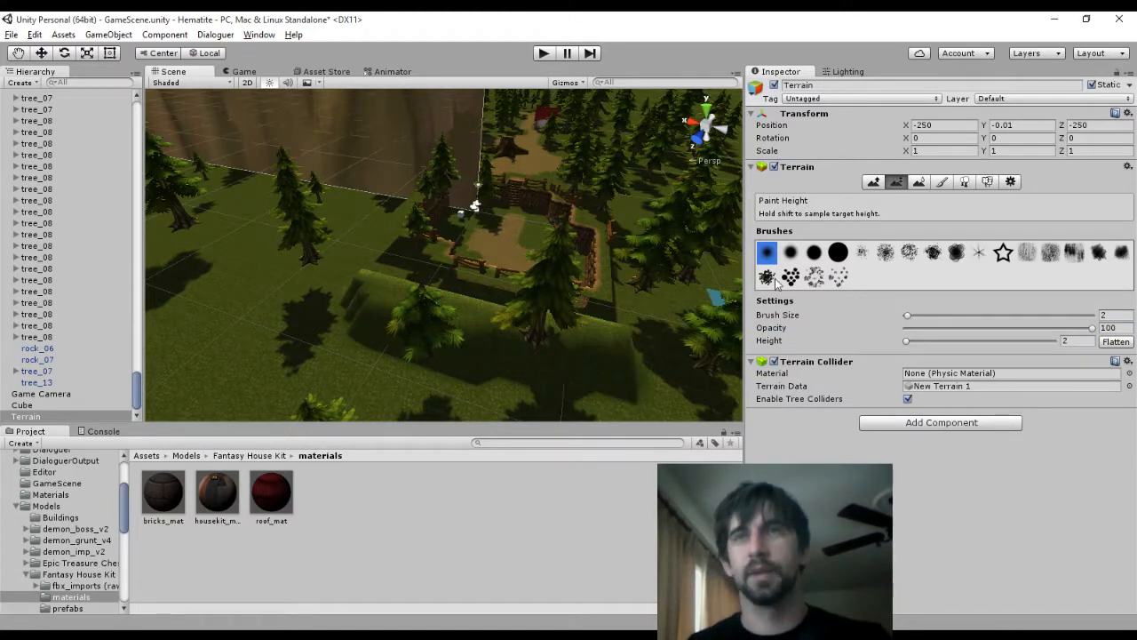
mouse_move(626, 274)
left_mouse_down("alt")
mouse_move(475, 310)
mouse_move(550, 189)
mouse_move(518, 202)
mouse_move(399, 190)
mouse_move(470, 228)
left_mouse_up("alt")
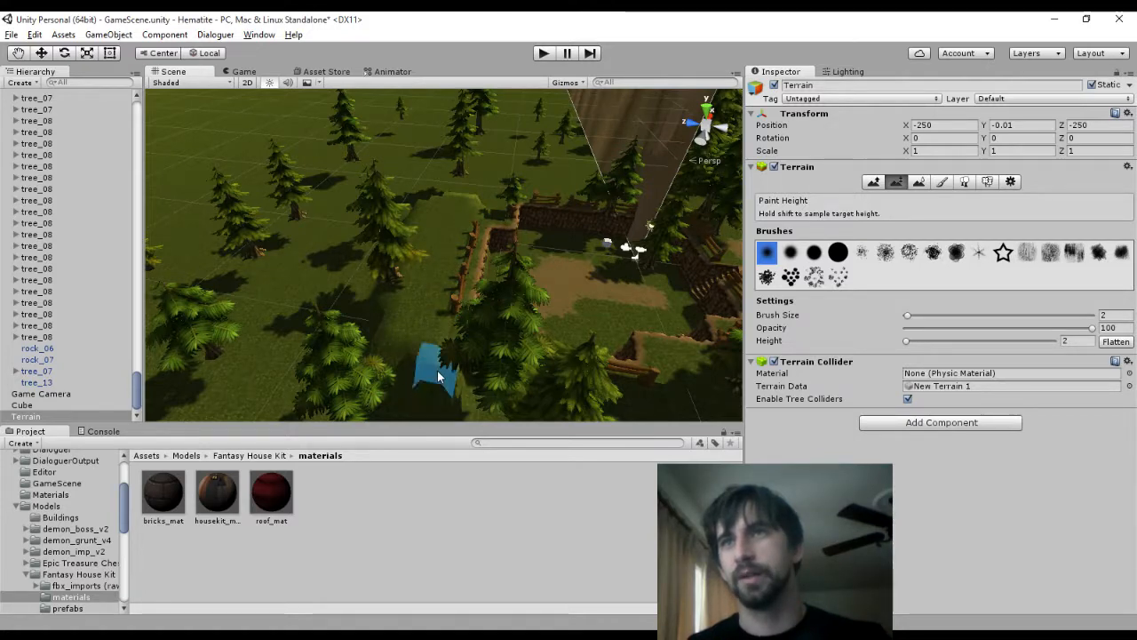
middle_click_drag(646, 277, 464, 272)
right_click_drag(464, 272, 325, 274)
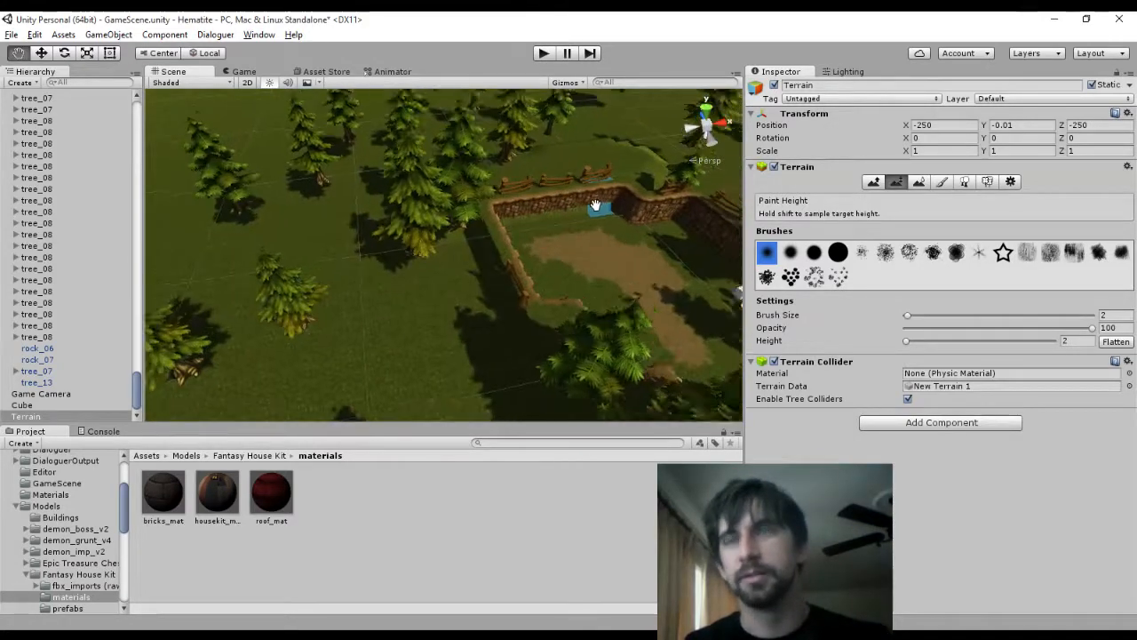
middle_click_drag(601, 211, 499, 314)
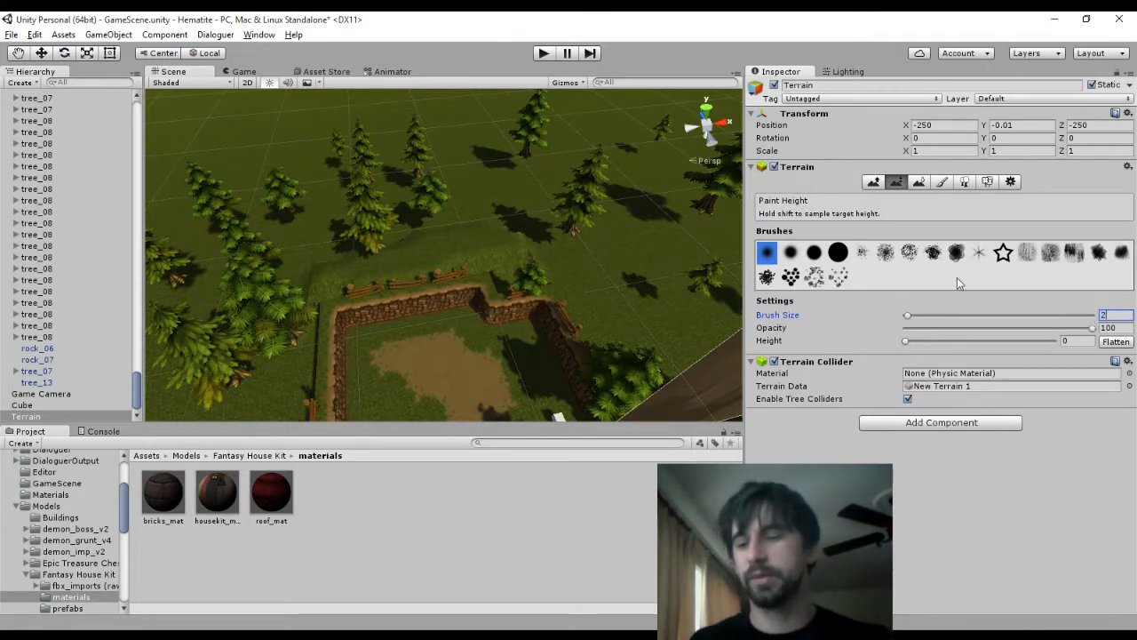
Configure Paint Height with the largest solid round brush, a brush size of 25 and a height of 2
type("5")
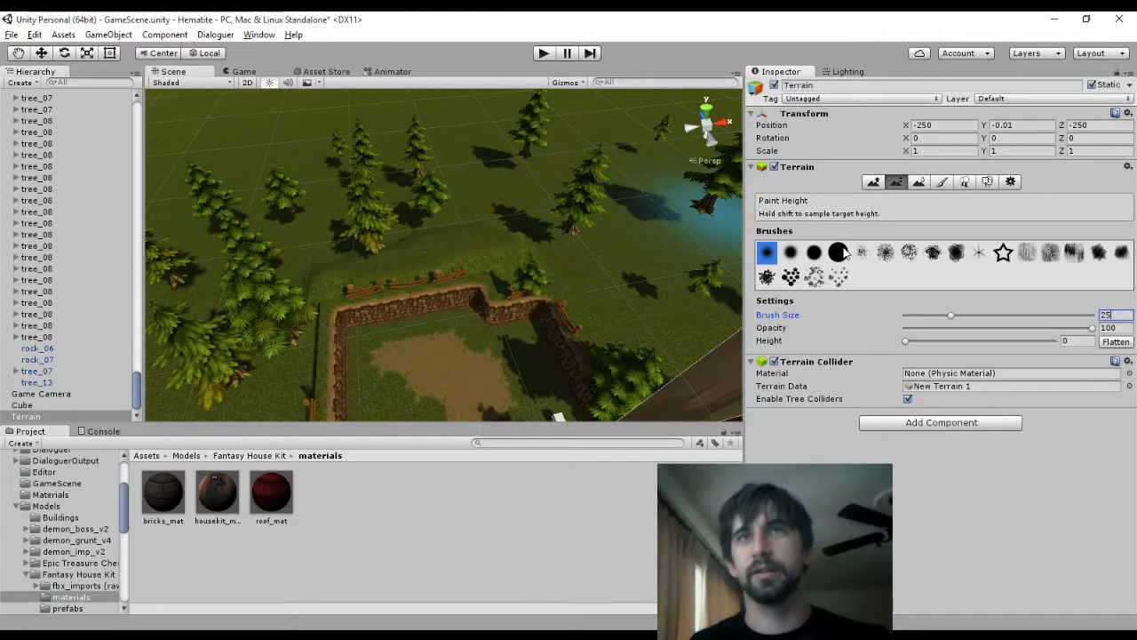
left_click(1072, 341)
type("2")
scroll(568, 255, "down", 5)
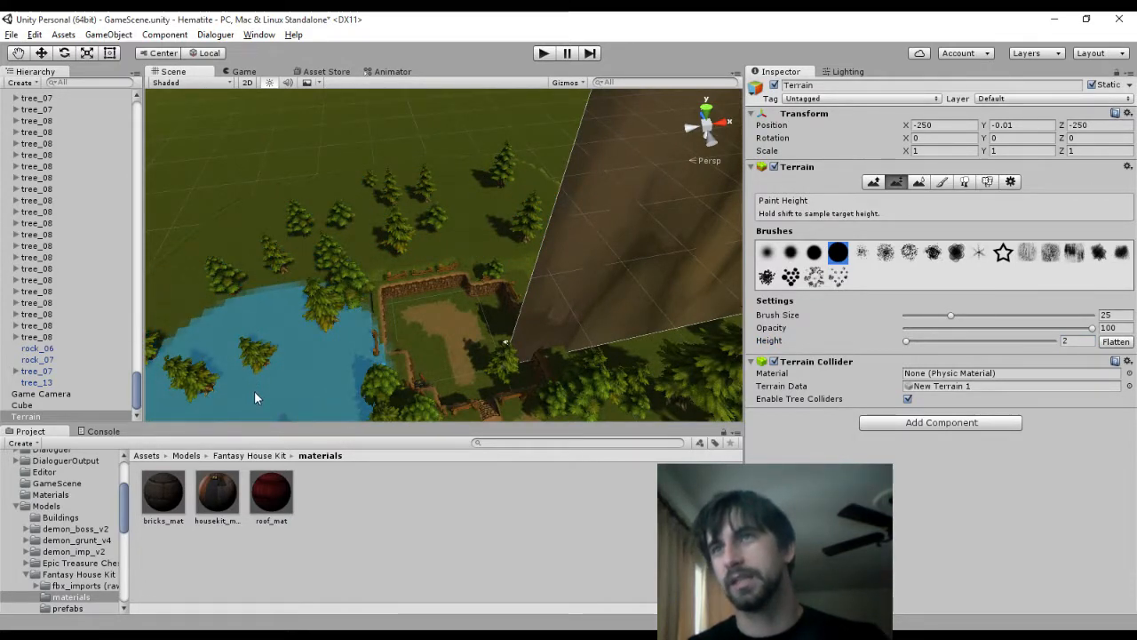
key("shift+comma")
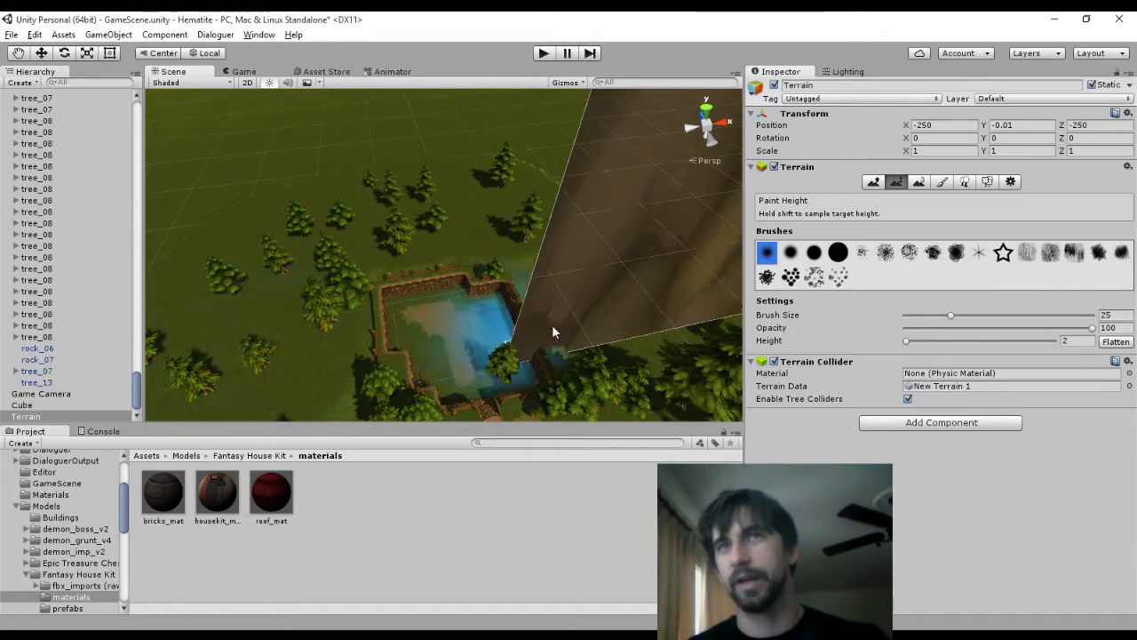
left_click(839, 255)
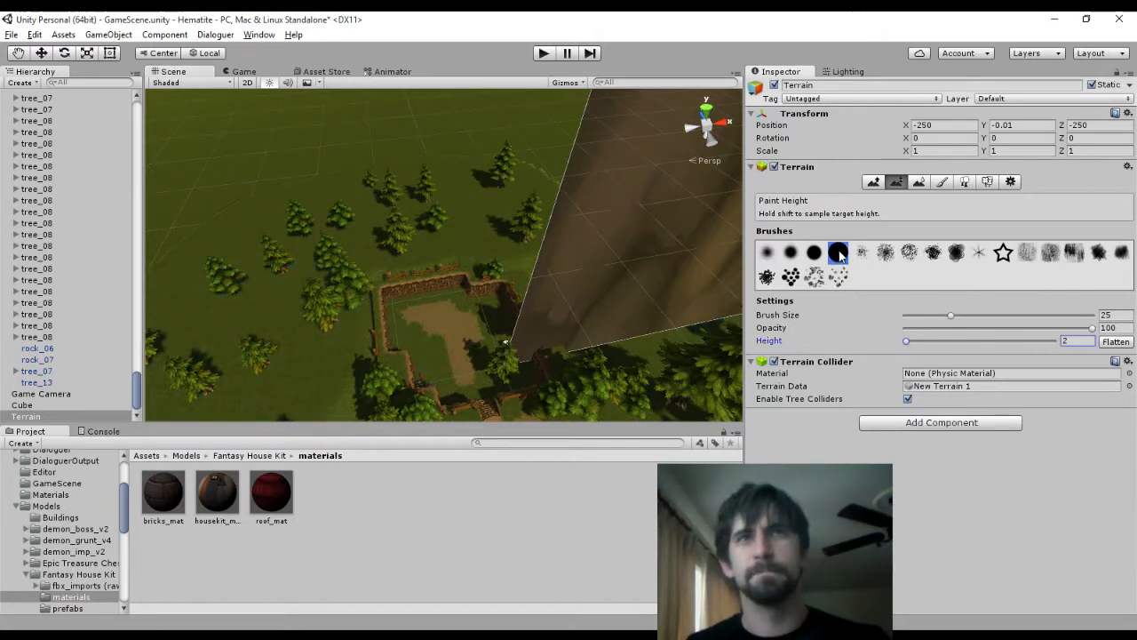
Raise the ground to height 2 in broad strokes beneath the forest and around the red-roofed house
mouse_move(435, 321)
middle_mouse_down()
mouse_move(602, 144)
mouse_move(493, 243)
middle_mouse_up()
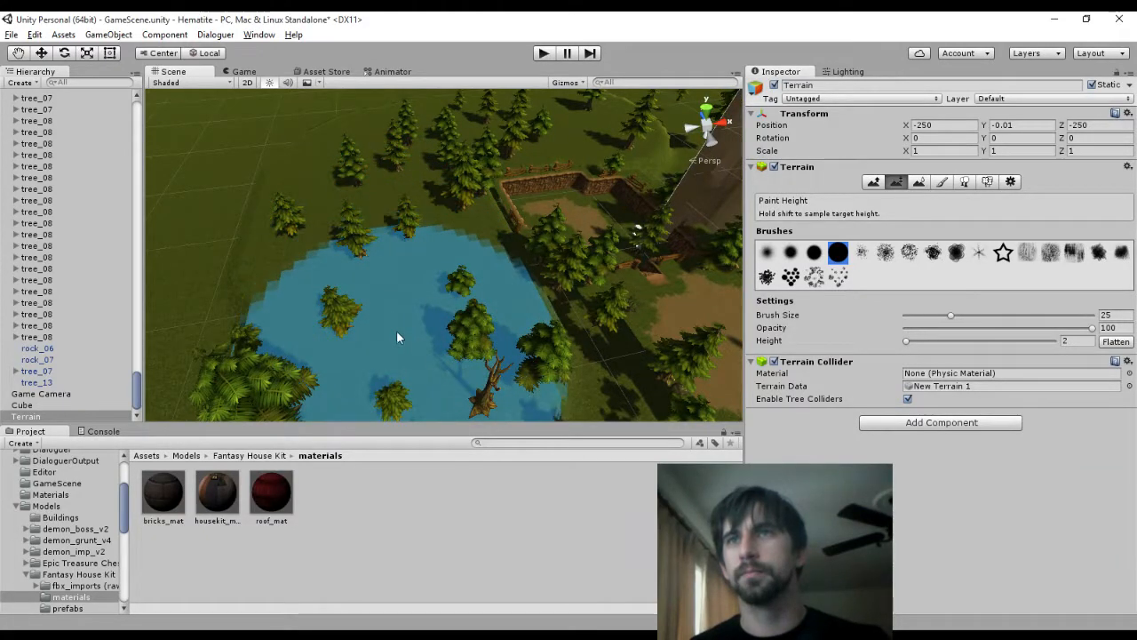
scroll(397, 332, "down", 2)
middle_click_drag(398, 321, 390, 204)
scroll(390, 201, "down", 5)
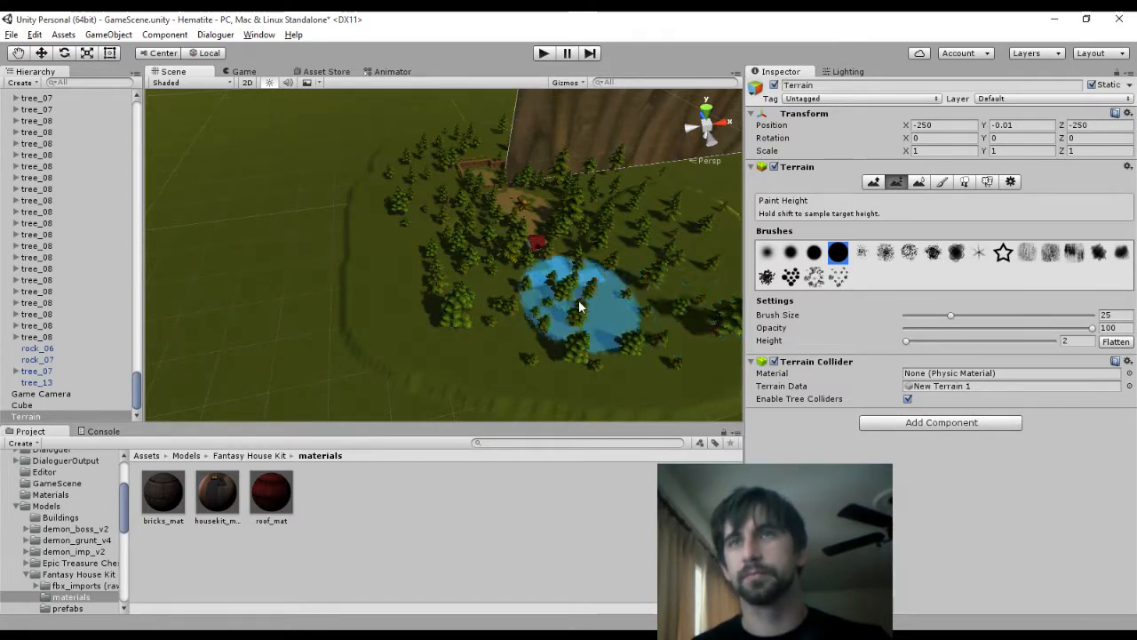
scroll(587, 293, "down", 3)
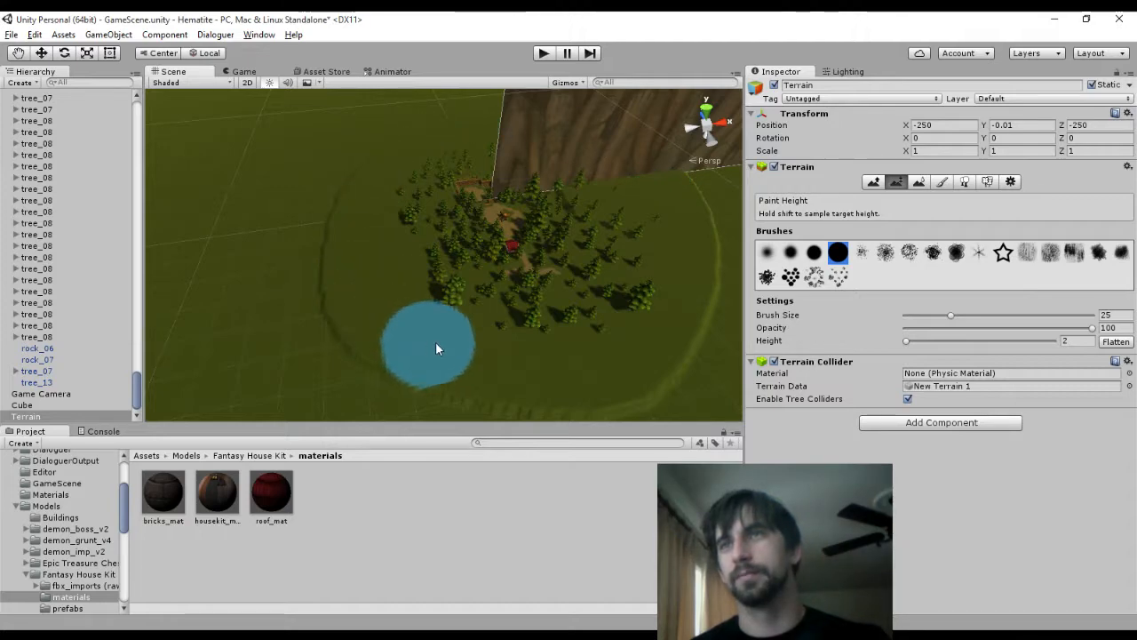
Extend the height-2 plateau beyond the fenced clearing and the cliff wall so that it surrounds the whole forest
scroll(497, 127, "up", 4)
scroll(487, 142, "up", 4)
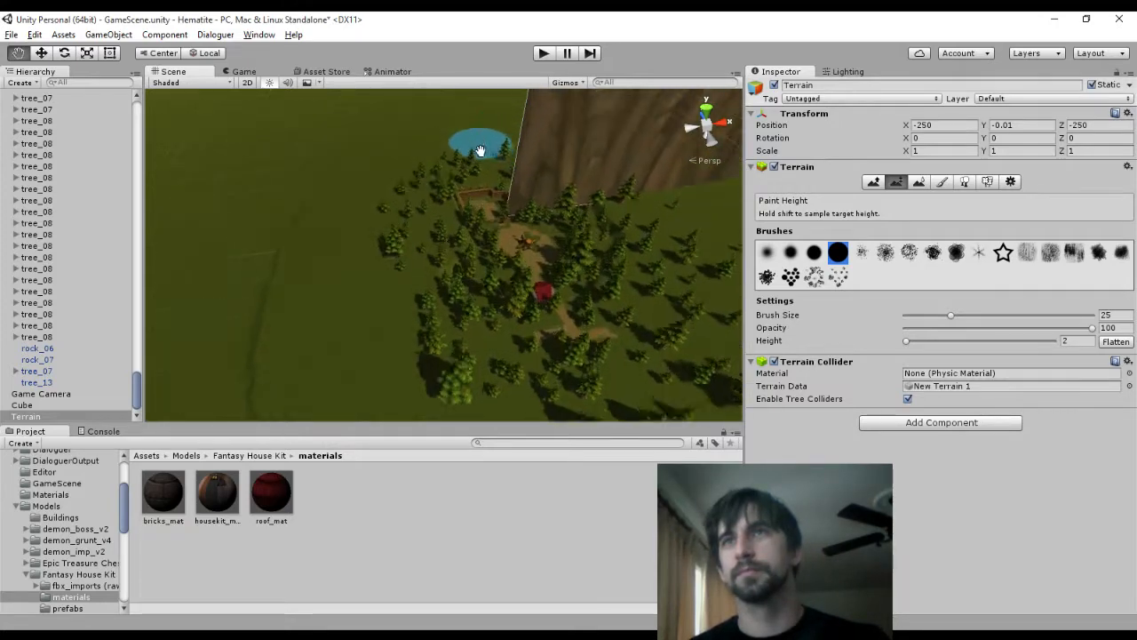
middle_click_drag(477, 152, 639, 276)
right_click_drag(419, 272, 777, 241)
mouse_move(476, 290)
middle_mouse_down()
mouse_move(465, 273)
mouse_move(401, 254)
middle_mouse_up()
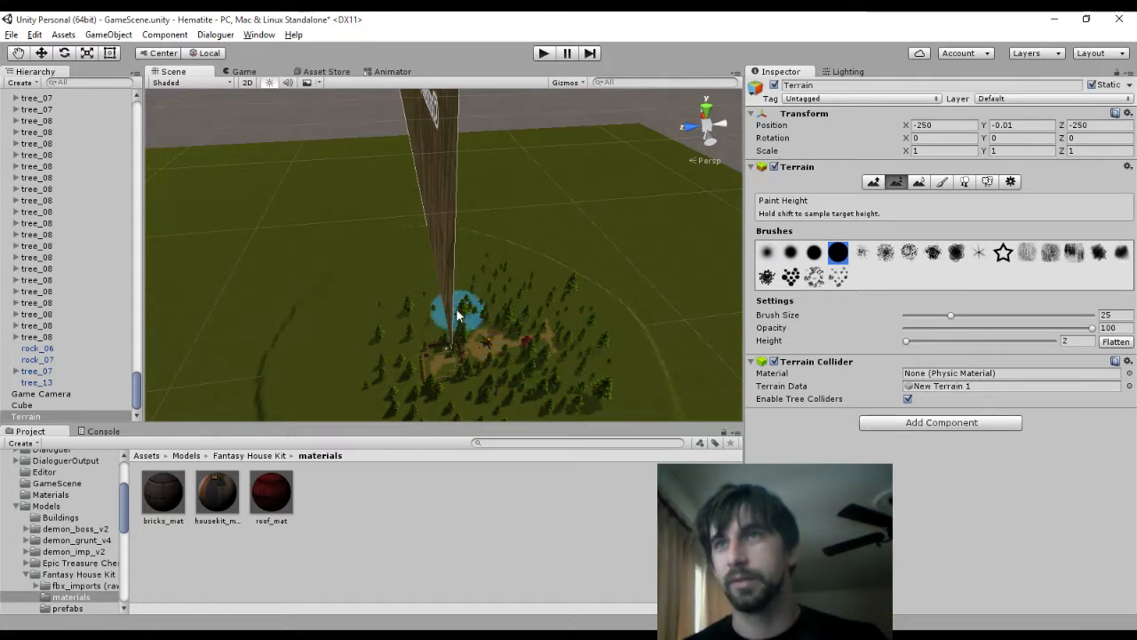
middle_click_drag(480, 345, 507, 206)
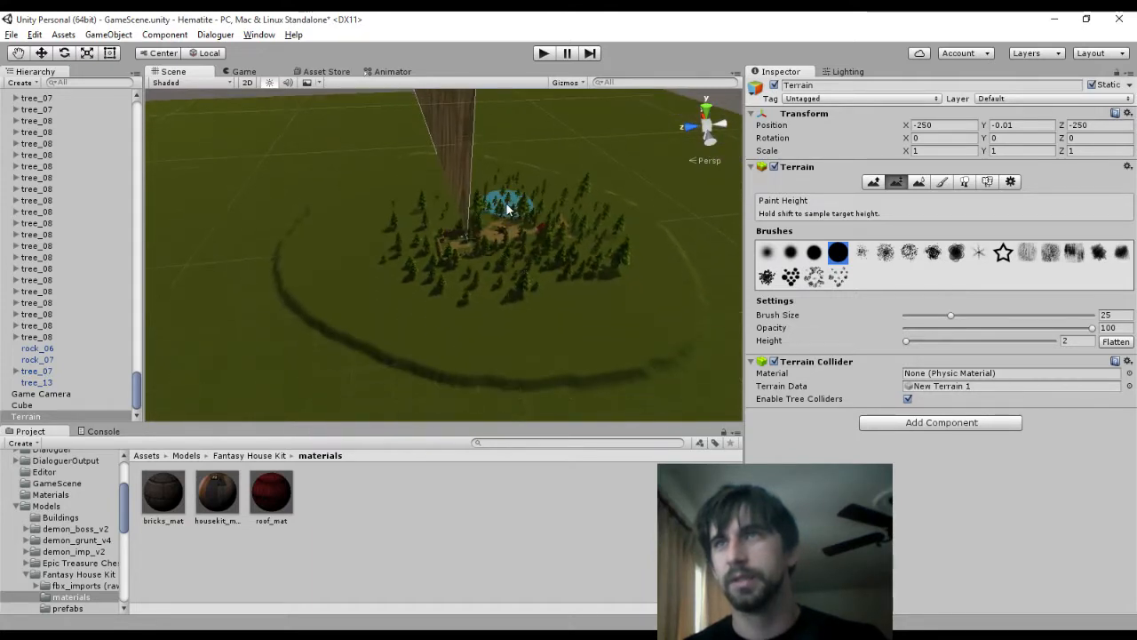
Select the Terrain object holding the placed tiles and set its Object Grid 3D user interaction mode to Object Selection
scroll(579, 264, "up", 3)
scroll(578, 264, "up", 5)
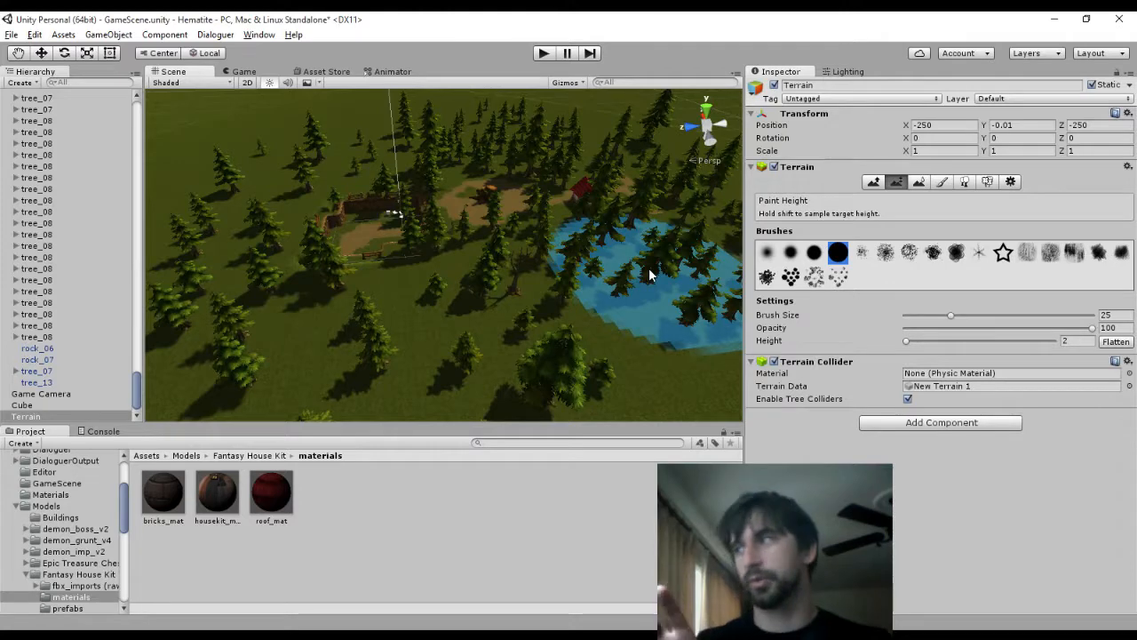
scroll(636, 256, "up", 5)
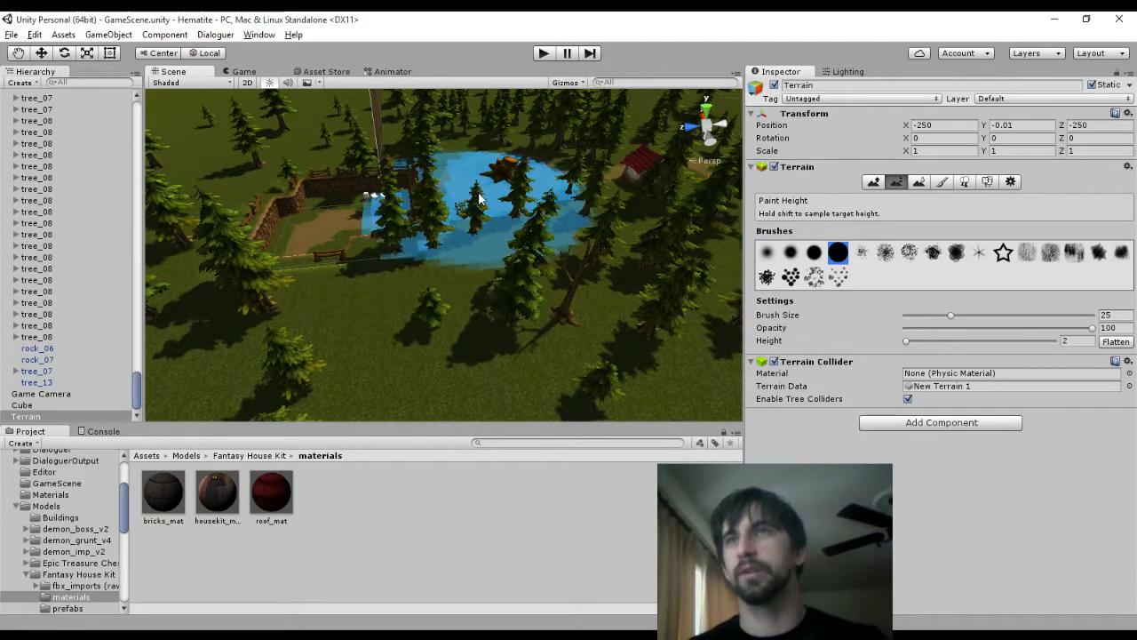
mouse_move(476, 195)
middle_mouse_down()
mouse_move(521, 381)
mouse_move(515, 416)
middle_mouse_up()
scroll(109, 258, "up", 5)
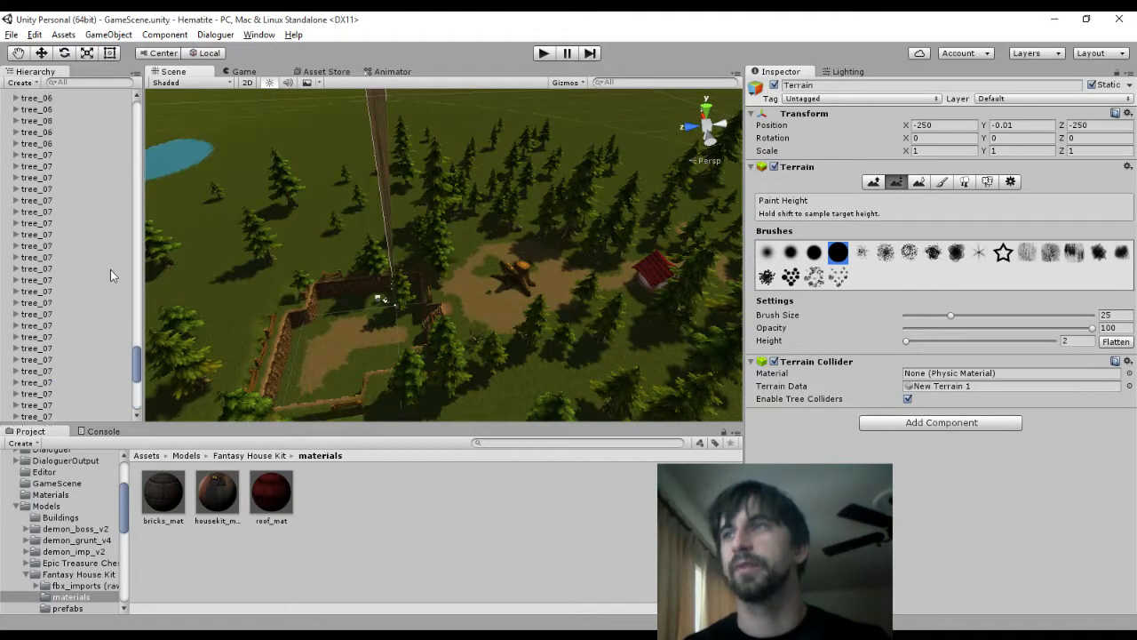
left_click_drag(136, 363, 134, 122)
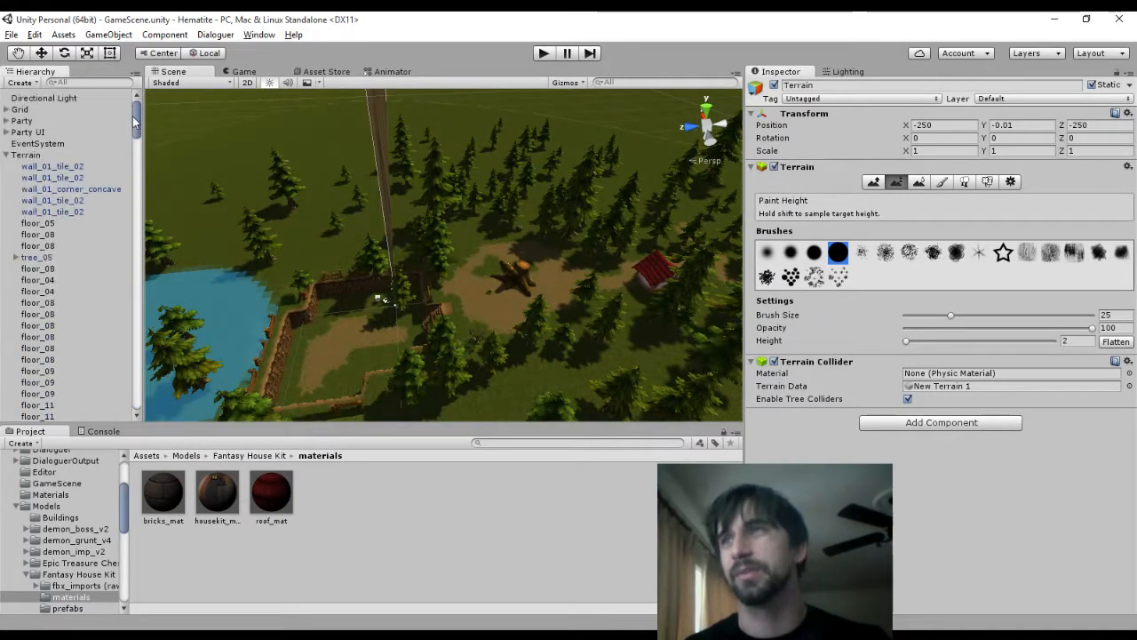
left_click(27, 156)
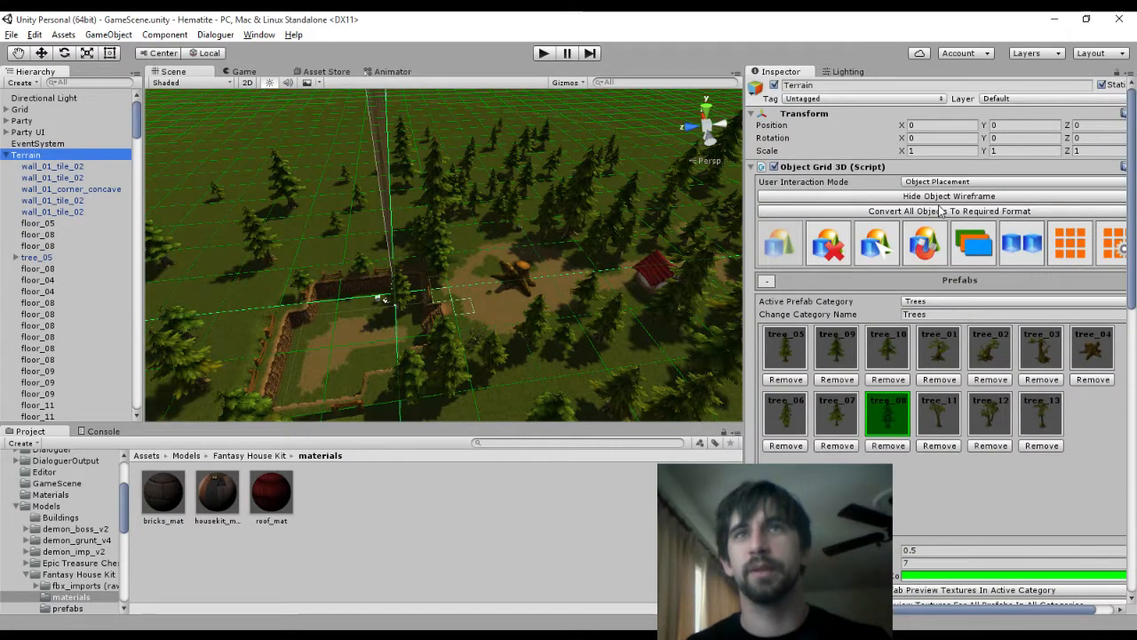
left_click(937, 183)
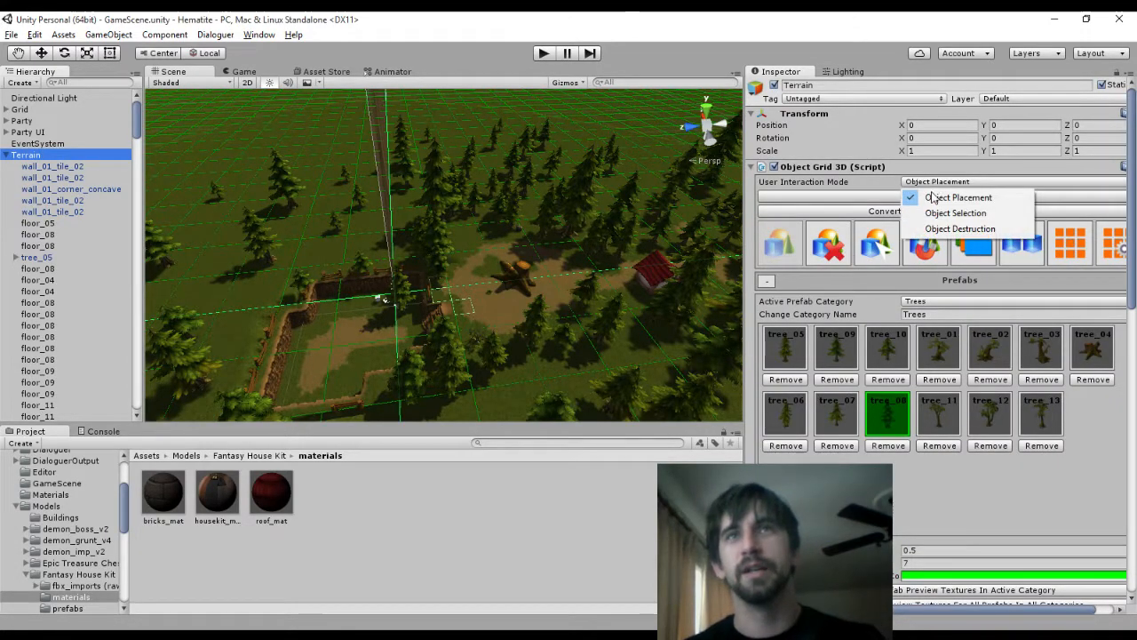
left_click(929, 227)
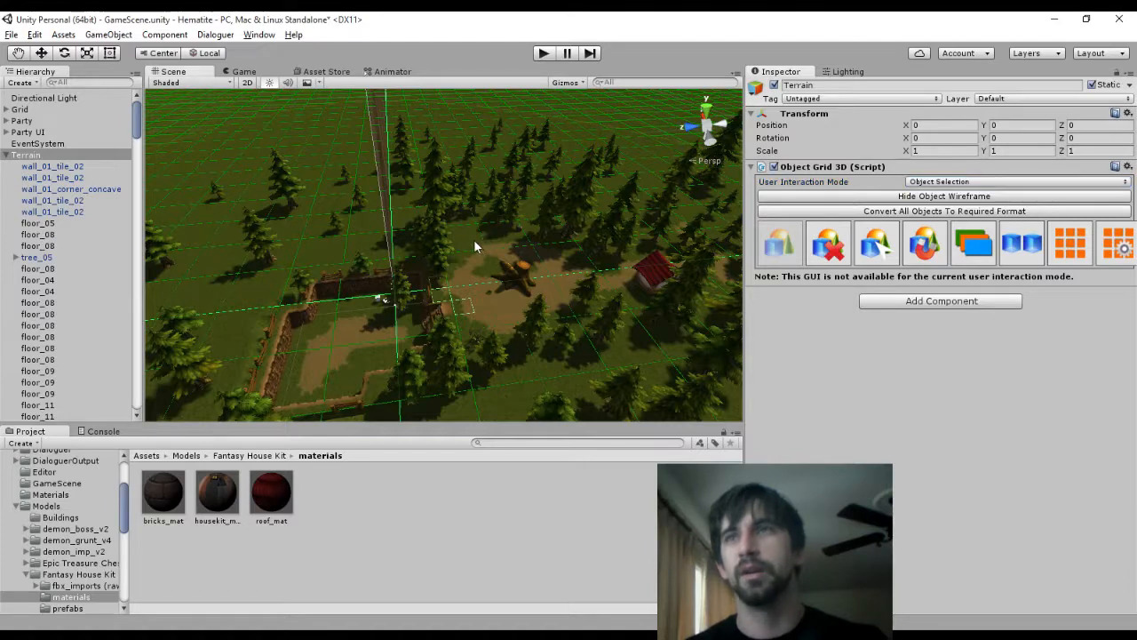
Examine the floor, wall and fence tiles under the Terrain object one after another, comparing their positions and heights
scroll(478, 240, "up", 4)
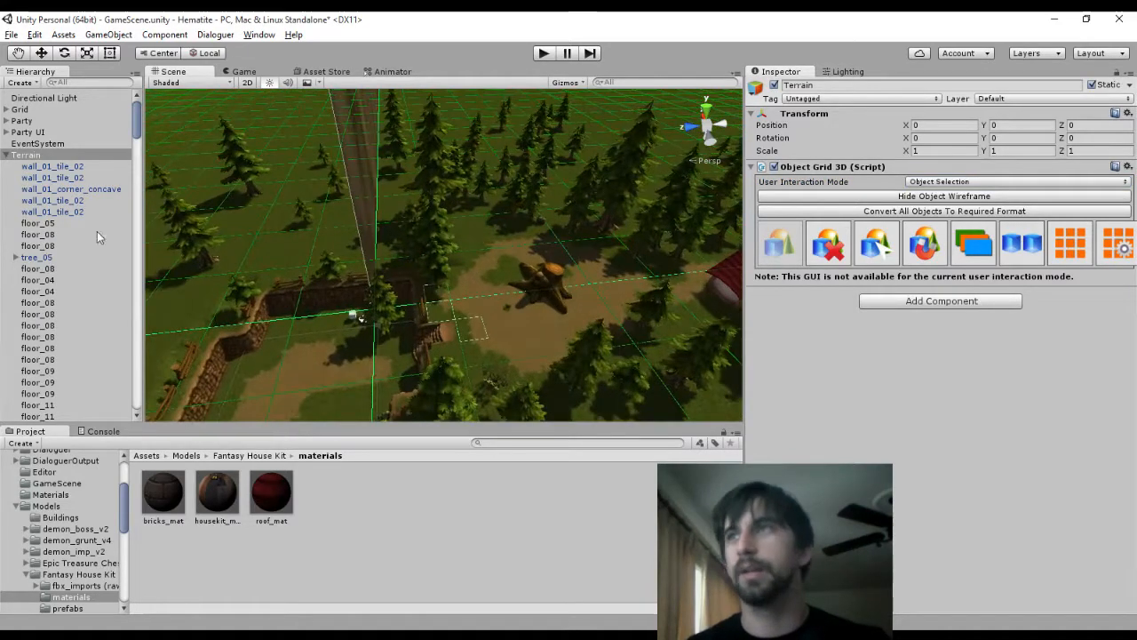
left_click(53, 234)
key("Down")
key("Down")
key("Down")
key("Down")
key("Down")
key("Down")
key("Down")
key("Down")
key("Down")
key("Down")
key("Down")
key("Down")
key("Down")
key("Down")
key("Down")
key("Down")
key("Down")
key("Down")
key("Down")
key("Down")
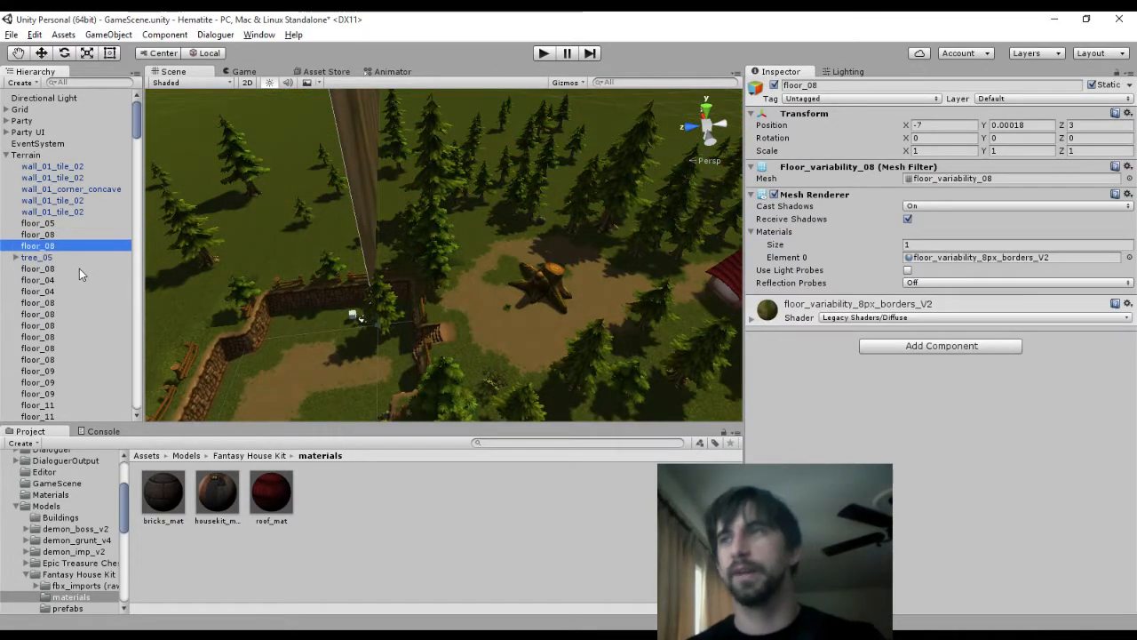
key("Down")
key("Down")
key("Down")
key("Down")
key("Down")
key("Down")
key("Down")
key("Down")
key("Down")
key("Down")
key("Down")
key("Down")
key("Down")
key("Down")
key("Down")
key("Down")
key("Down")
key("Down")
key("Down")
key("Down")
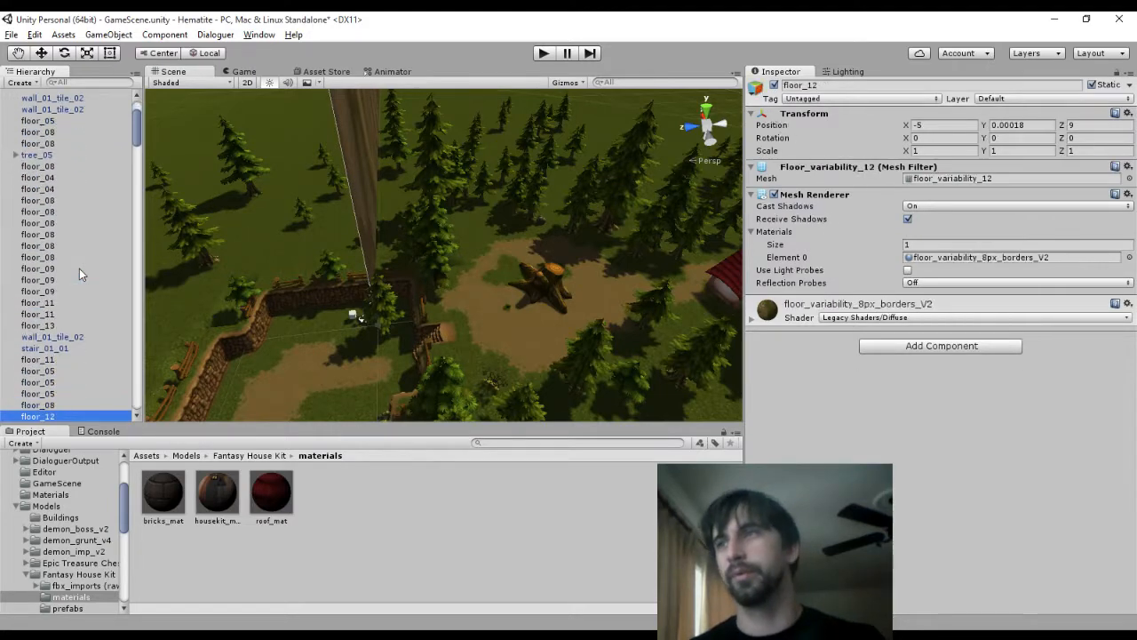
key("Up")
key("Up")
key("Up")
key("Up")
key("Up")
key("Up")
key("Up")
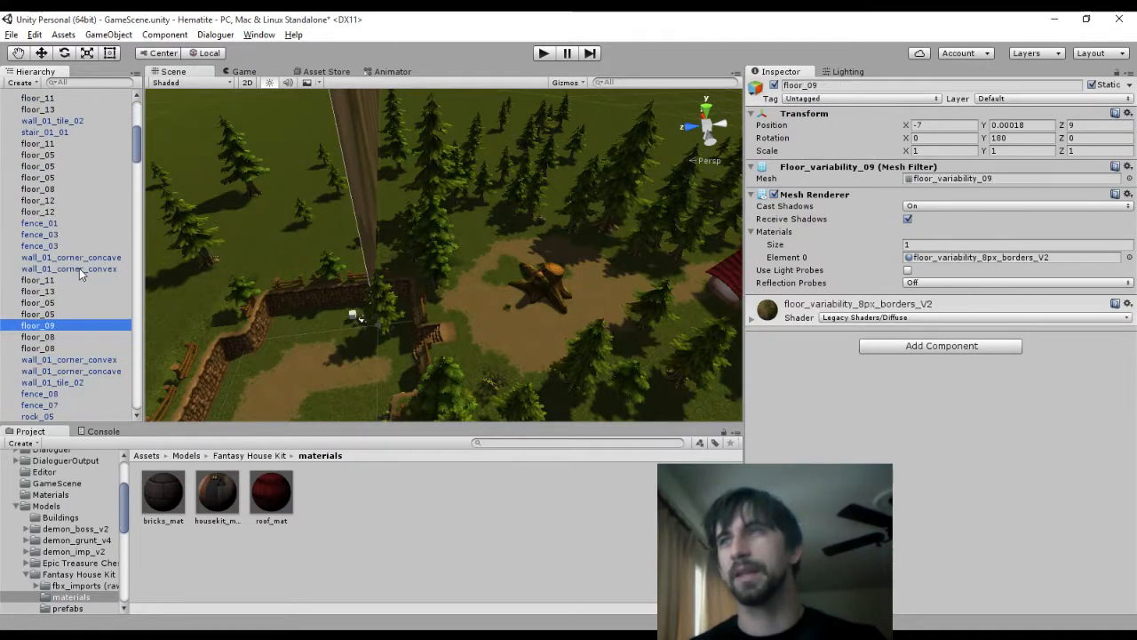
key("Down")
key("Down")
key("Down")
key("Down")
key("Down")
key("Down")
key("Down")
key("Down")
key("Down")
key("Down")
key("Down")
key("Down")
key("Down")
key("Down")
key("Down")
key("Down")
key("Down")
key("Down")
key("Down")
key("Down")
key("Down")
key("Down")
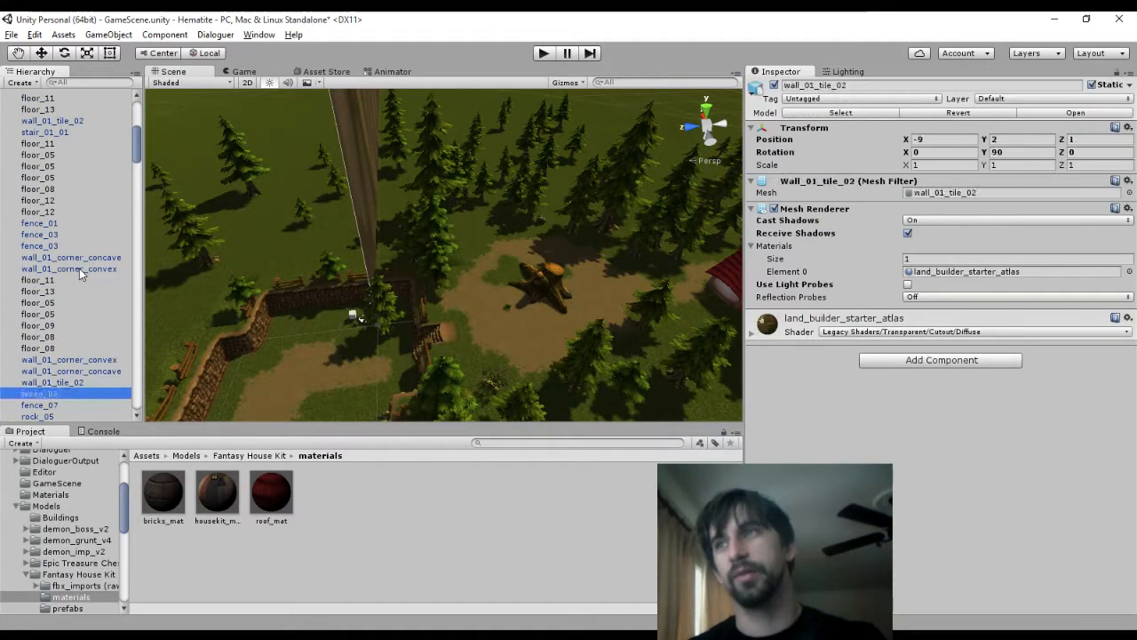
key("Down")
key("Down")
key("Down")
key("Down")
key("Down")
key("Down")
key("Down")
key("Down")
key("Down")
key("Down")
key("Down")
key("Down")
key("Down")
key("Down")
key("Down")
key("Down")
key("Down")
key("Down")
key("Down")
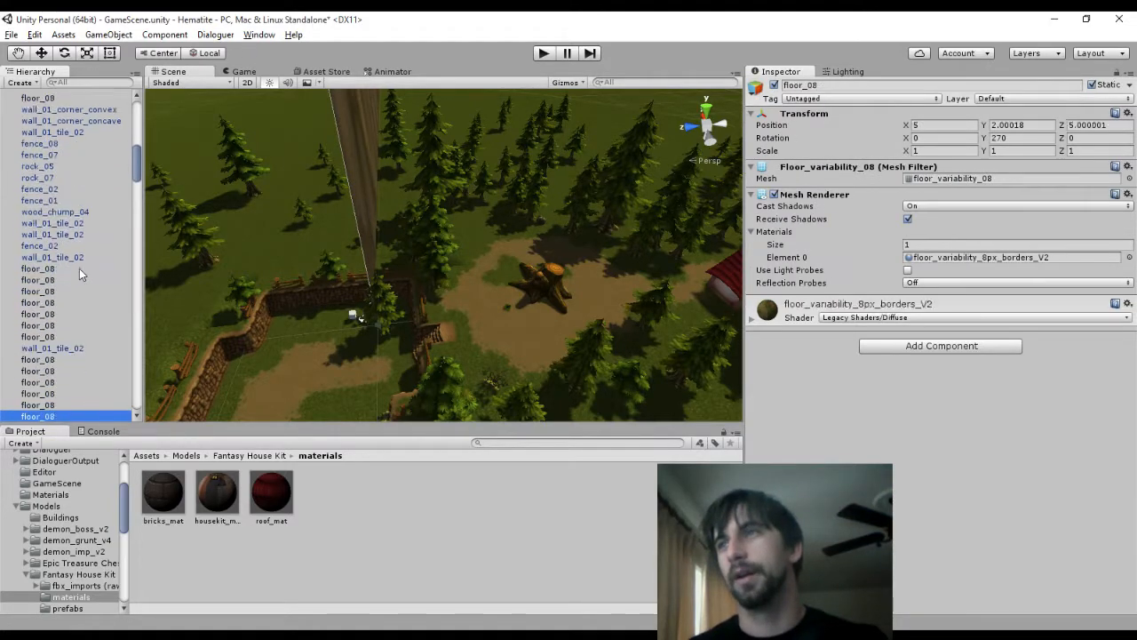
key("Up")
key("Up")
key("Up")
key("Up")
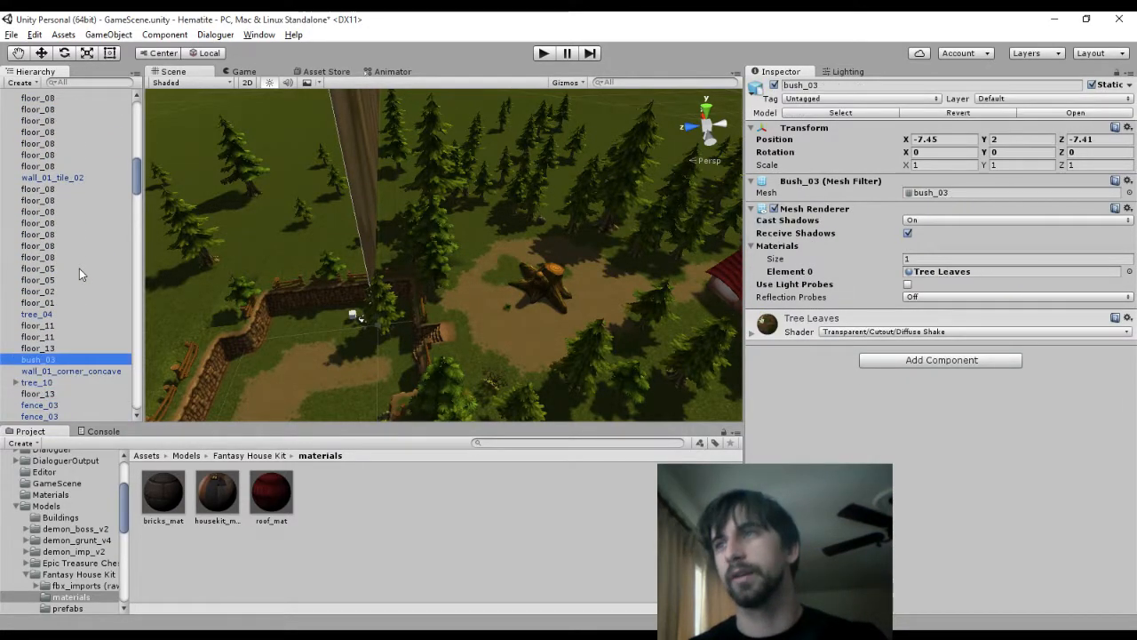
Try deleting the floor_13 tile in the tree-stump clearing and undo the deletion
scroll(485, 256, "down", 1)
scroll(485, 256, "down", 3)
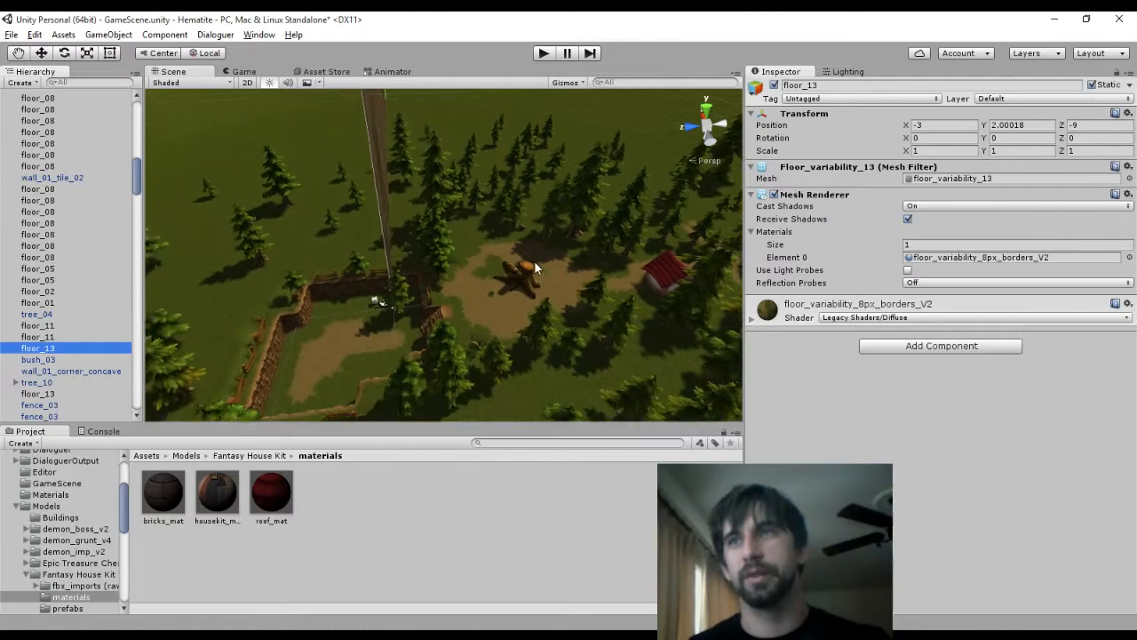
middle_click_drag(537, 260, 466, 111)
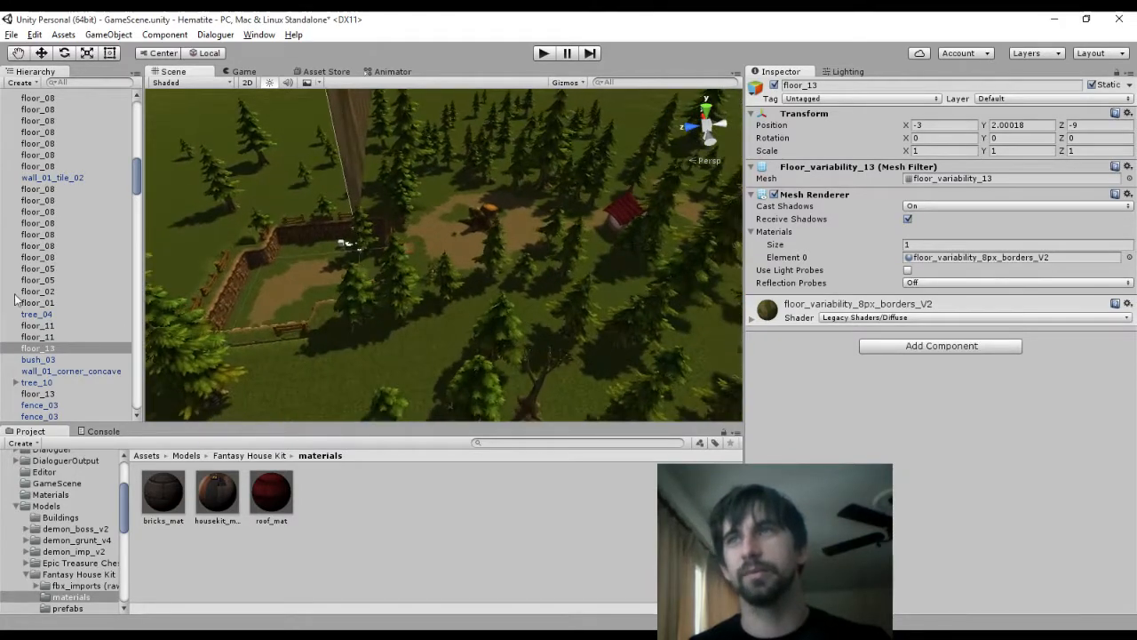
double_click(37, 348)
scroll(307, 311, "down", 4)
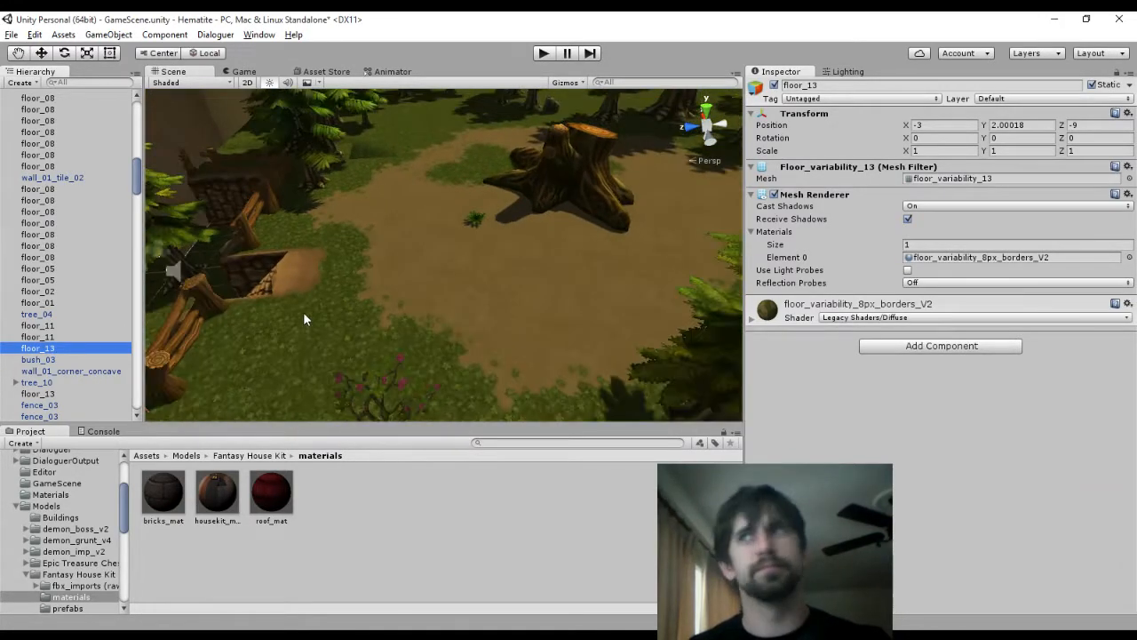
left_click(73, 339)
left_click(73, 346)
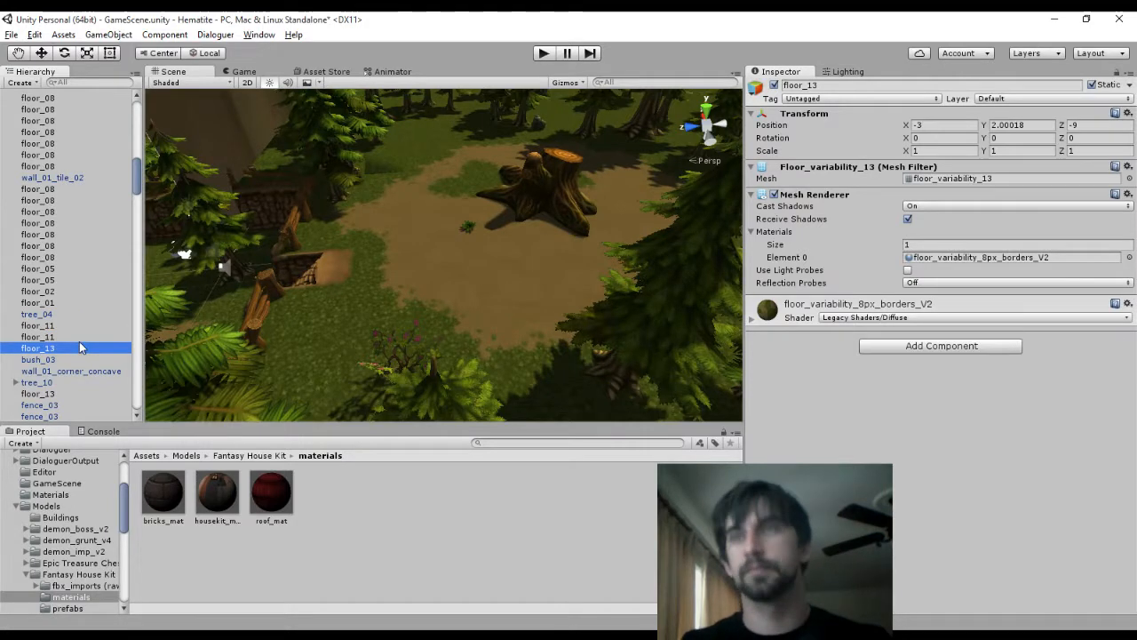
key("Delete")
key("ctrl+z")
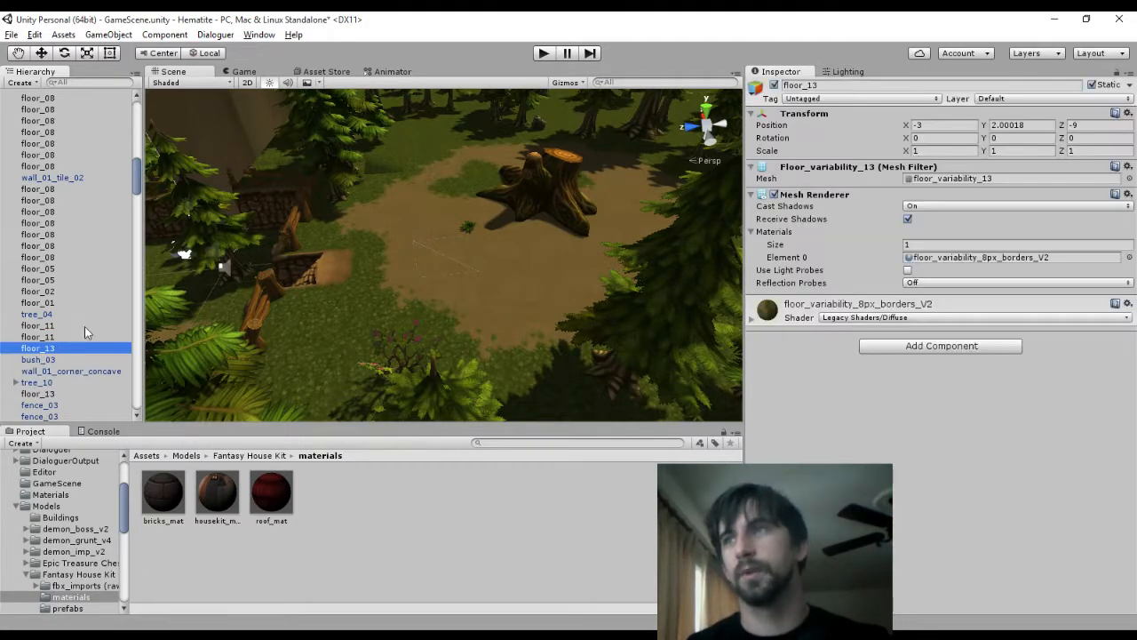
Try deleting the raised floor_08 grass tile beside the log fence near the clearing and undo the deletion
left_click(330, 324)
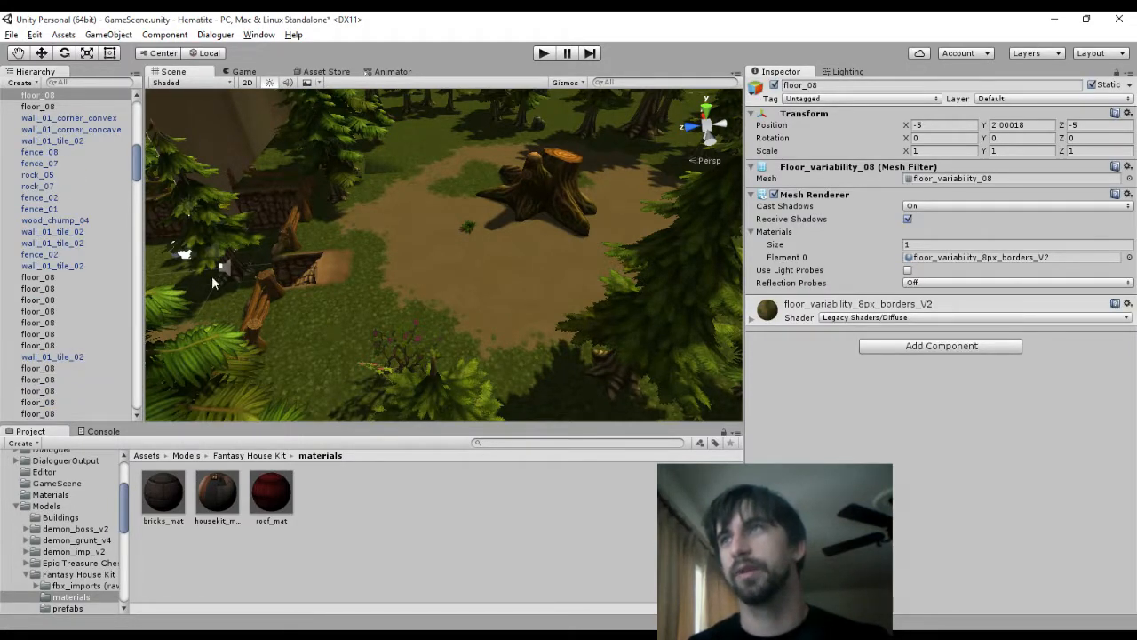
left_click(53, 107)
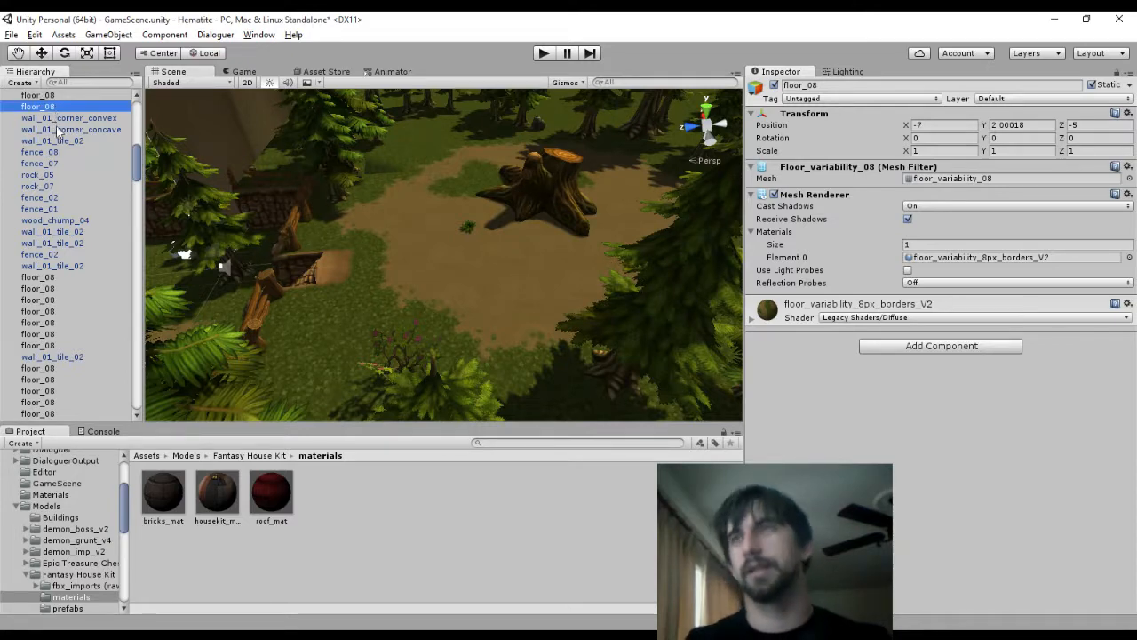
double_click(55, 108)
right_click_drag(393, 143, 158, 94, "alt")
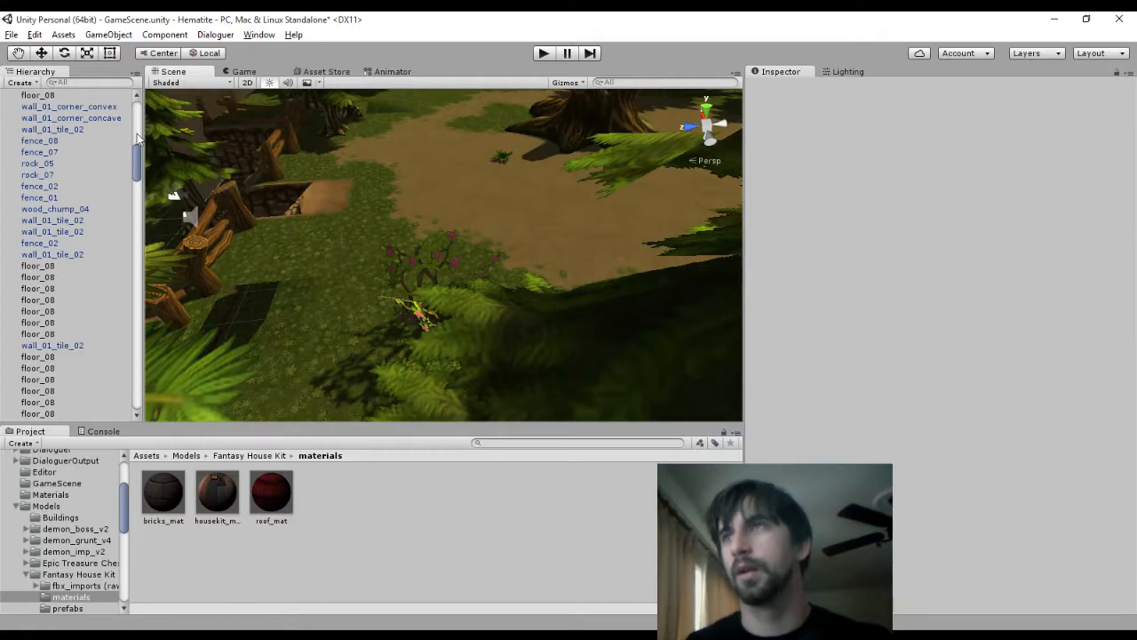
scroll(81, 158, "up", 5)
scroll(80, 159, "up", 5)
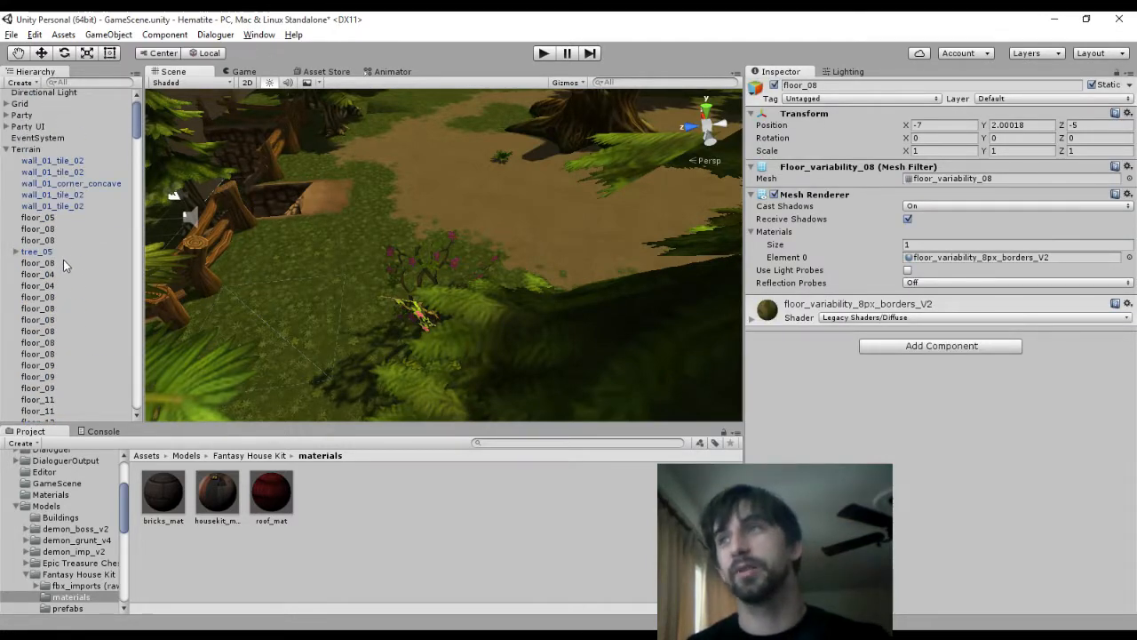
Delete the ground-level floor_08 grass tiles around the cube and cameras in the sunken walled yard
left_click(65, 261)
scroll(80, 277, "down", 4)
double_click(77, 181)
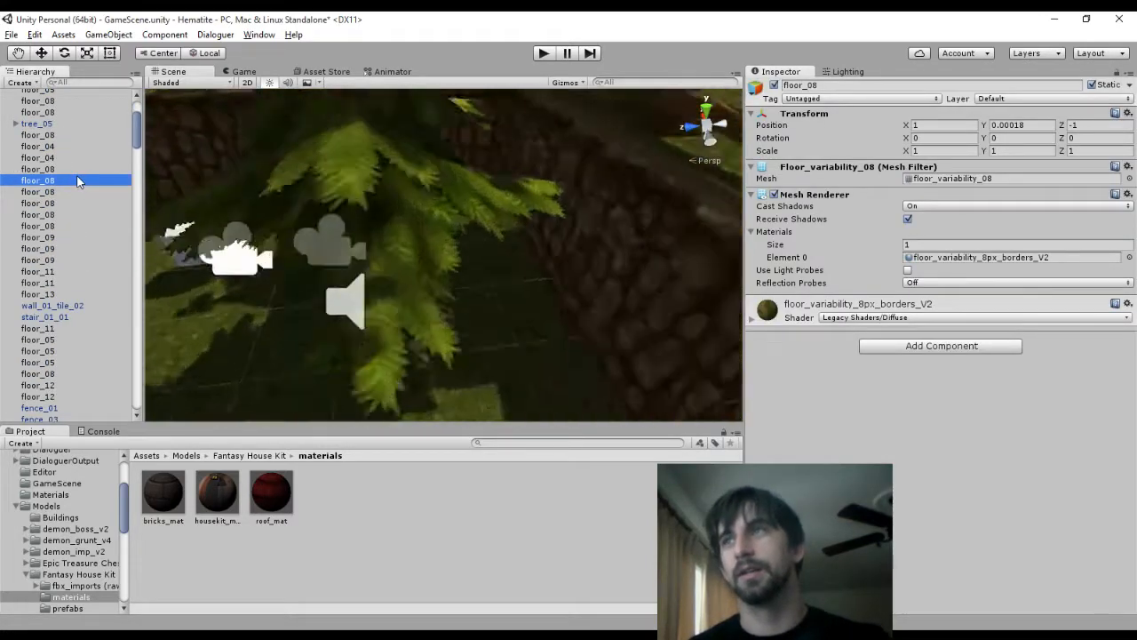
middle_click_drag(603, 190, 913, 163)
scroll(614, 215, "down", 3)
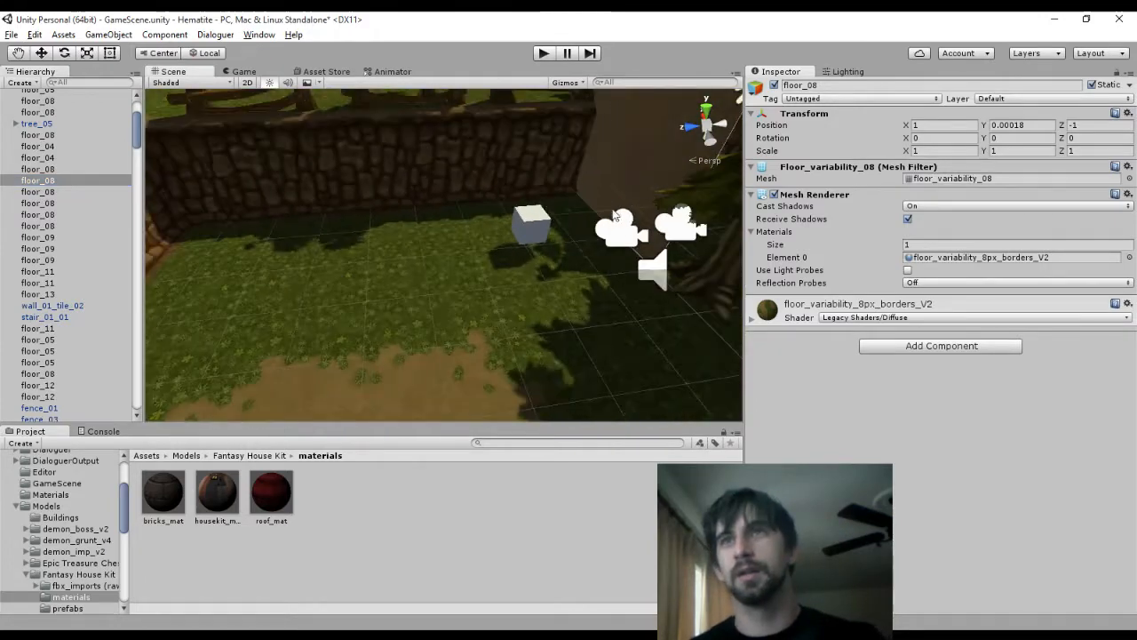
scroll(615, 215, "down", 2)
left_click(421, 265)
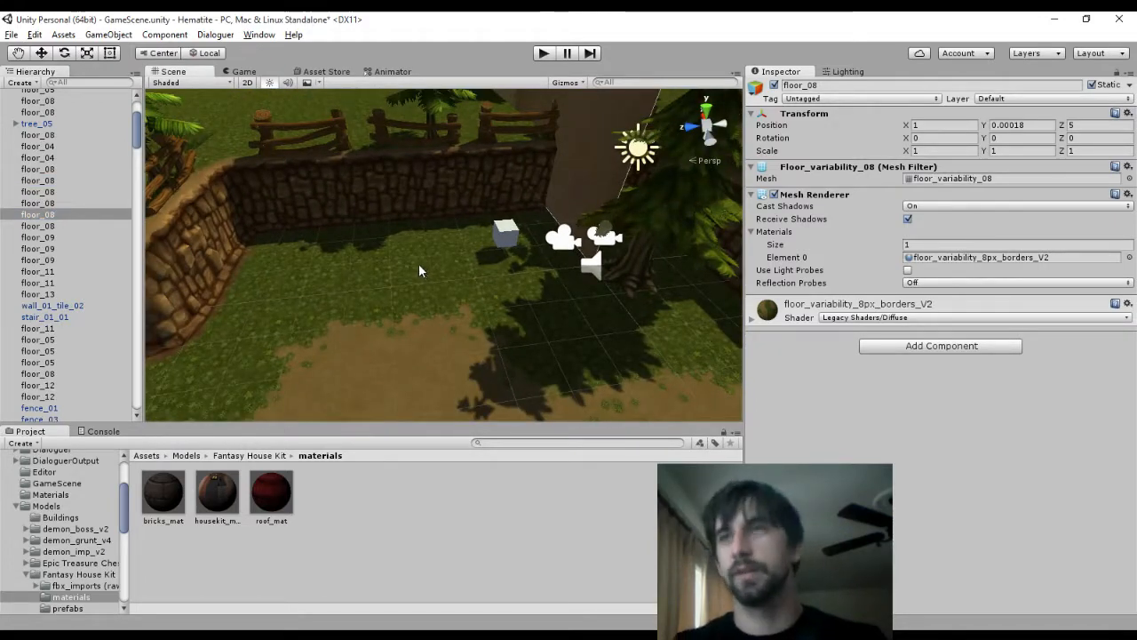
key("Delete")
left_click(335, 271)
key("Delete")
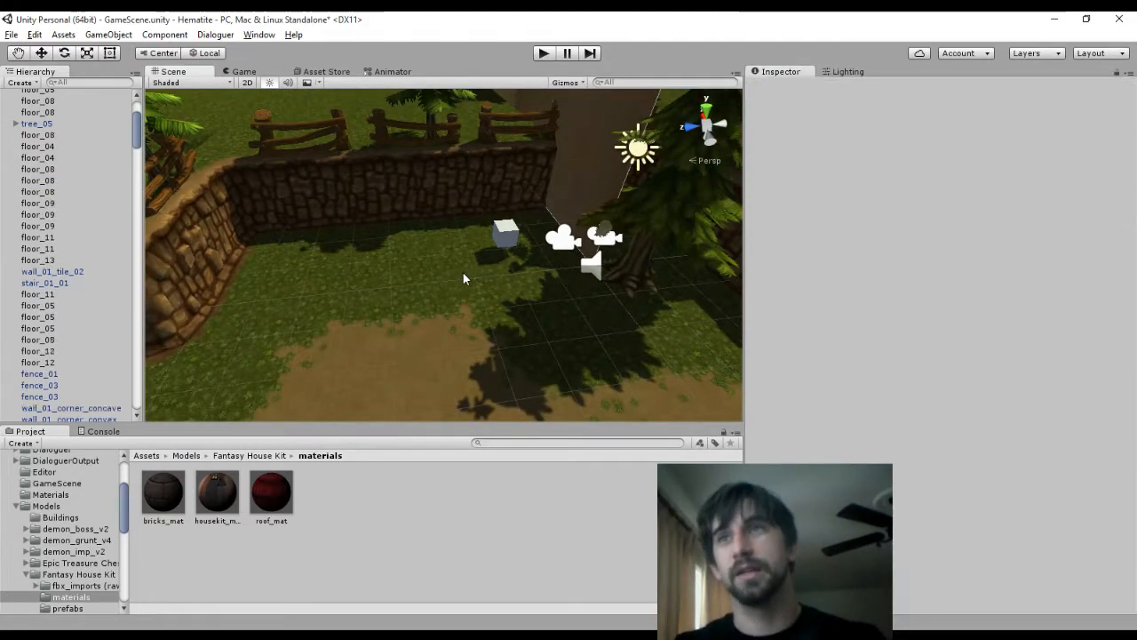
left_click(545, 277)
key("Delete")
left_click(555, 281)
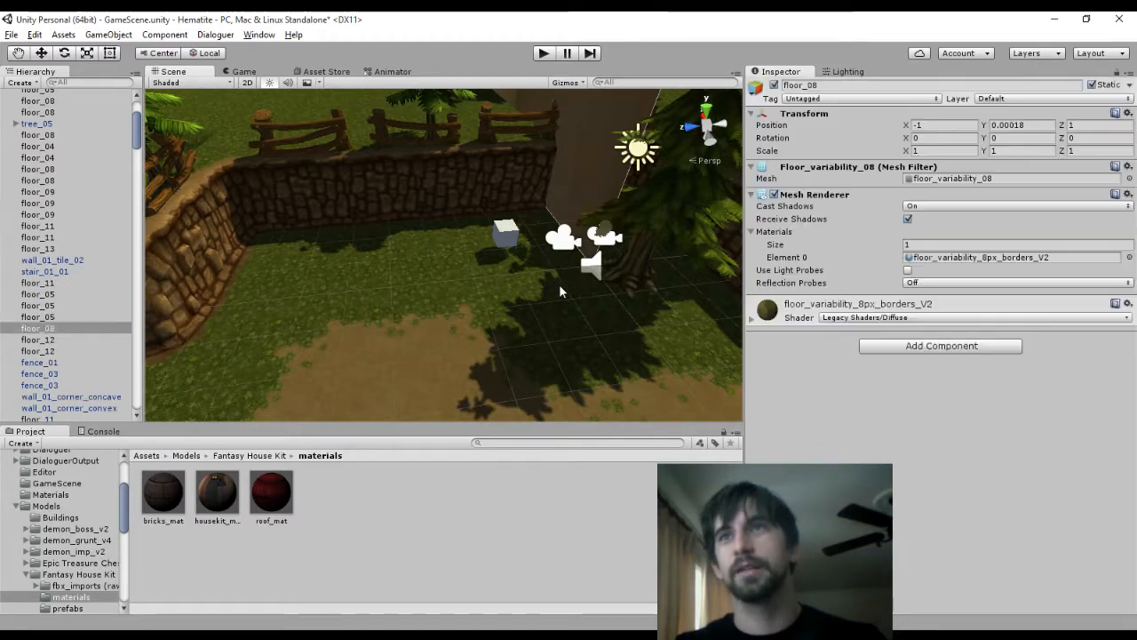
key("Delete")
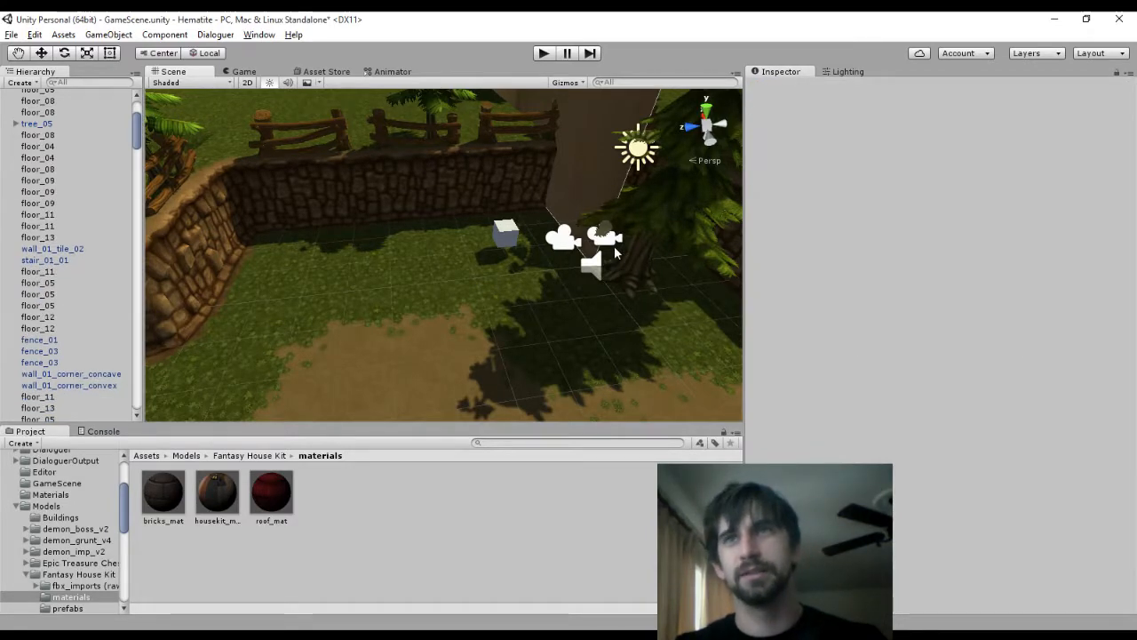
Try deleting further pieces beside the yard's tree, including a wall_01_tile_02 section, and undo each deletion
left_click(613, 256)
key("Delete")
key("ctrl+z")
middle_click_drag(666, 270, 391, 246)
left_click(373, 229)
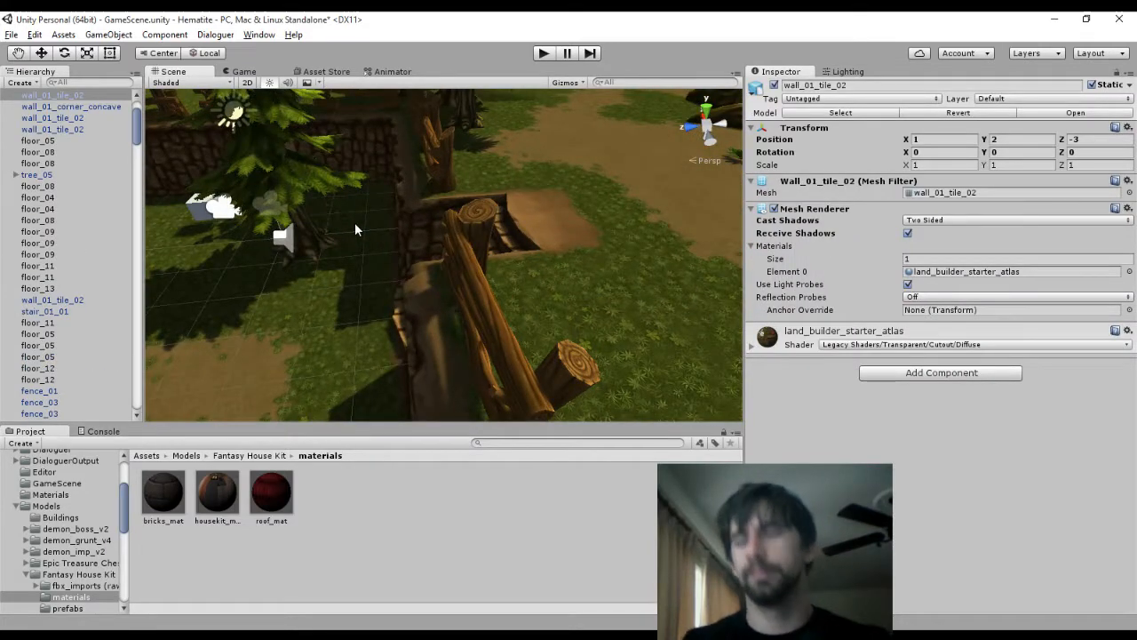
key("Delete")
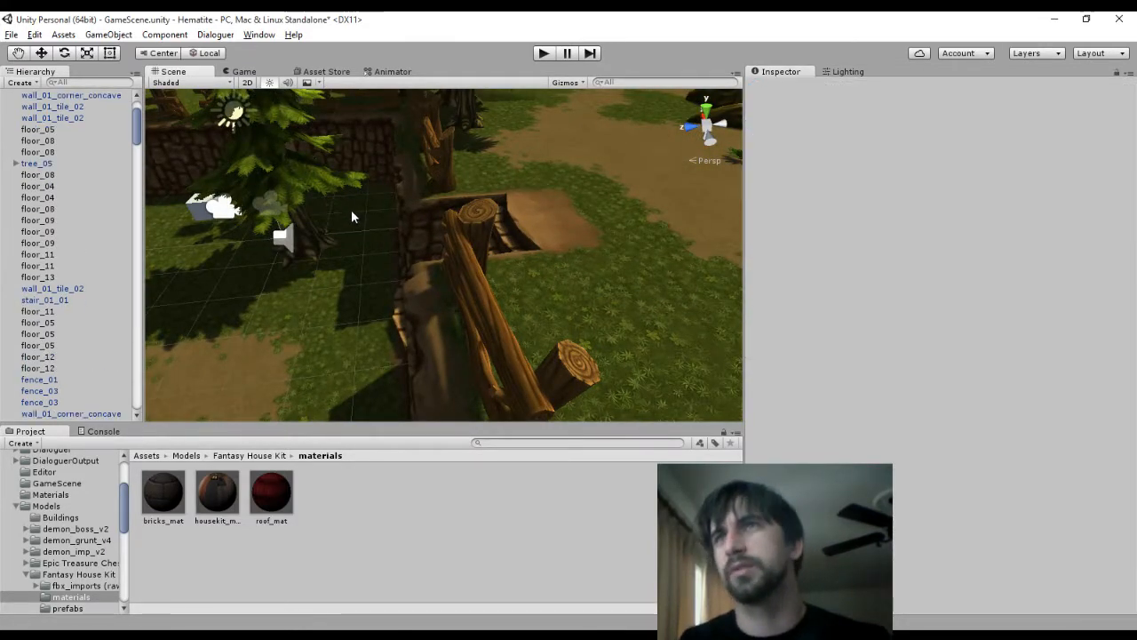
key("ctrl+z")
Delete the floor_08 tile beneath the tree in the walled yard, check the exposed terrain and save the scene
left_click(325, 211)
key("Delete")
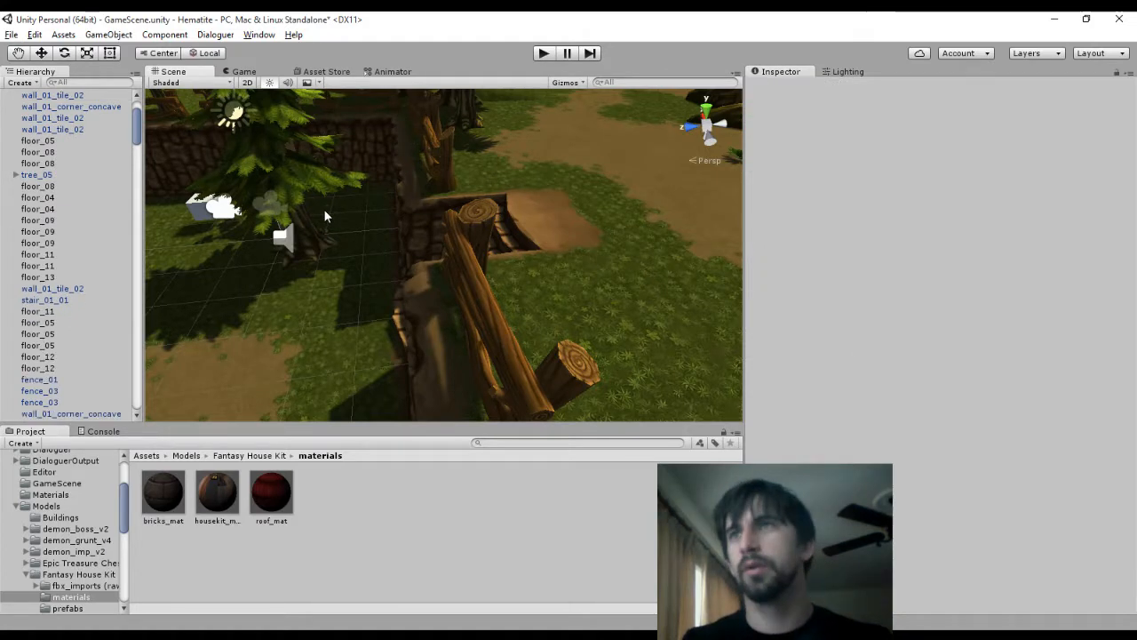
middle_click_drag(324, 210, 527, 249)
left_click(526, 248)
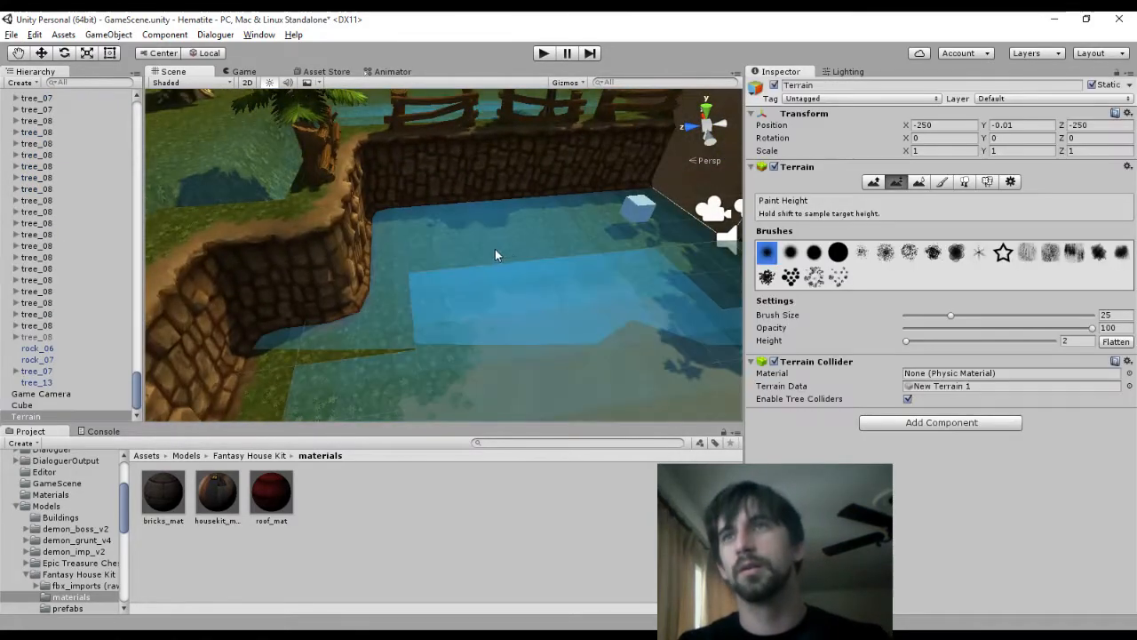
scroll(344, 306, "down", 5)
scroll(503, 316, "down", 2)
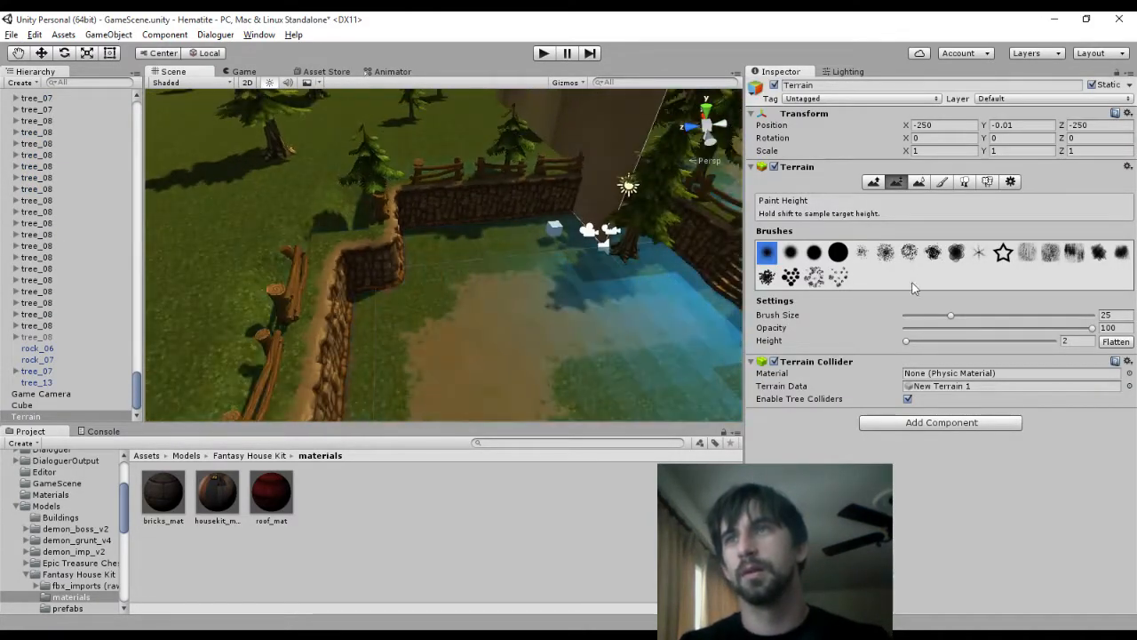
mouse_move(674, 345)
middle_mouse_down()
mouse_move(623, 256)
mouse_move(599, 257)
middle_mouse_up()
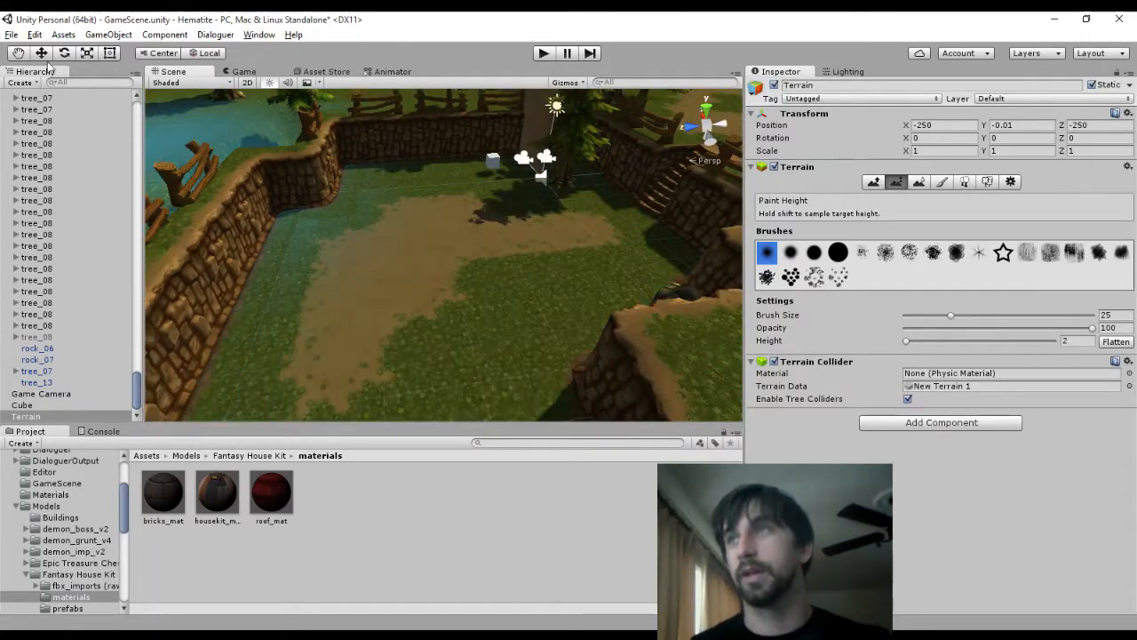
left_click(69, 279)
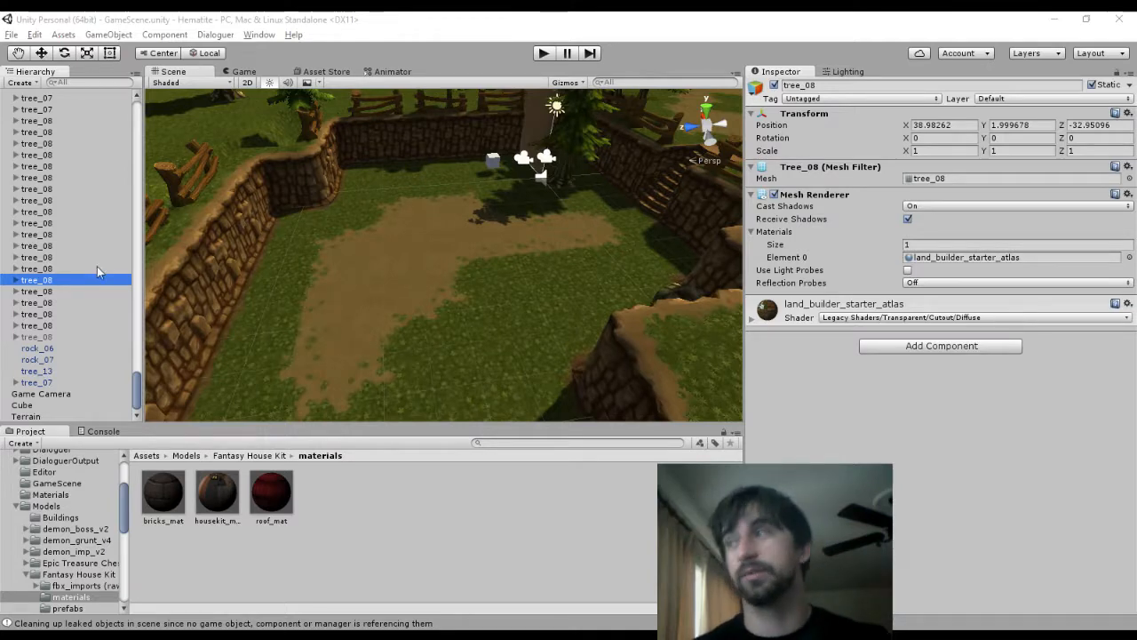
Select the terrain beside the tree-stump clearing and set its Paint Height brush size to 2
middle_click_drag(546, 210, 416, 232)
middle_click_drag(622, 177, 596, 353)
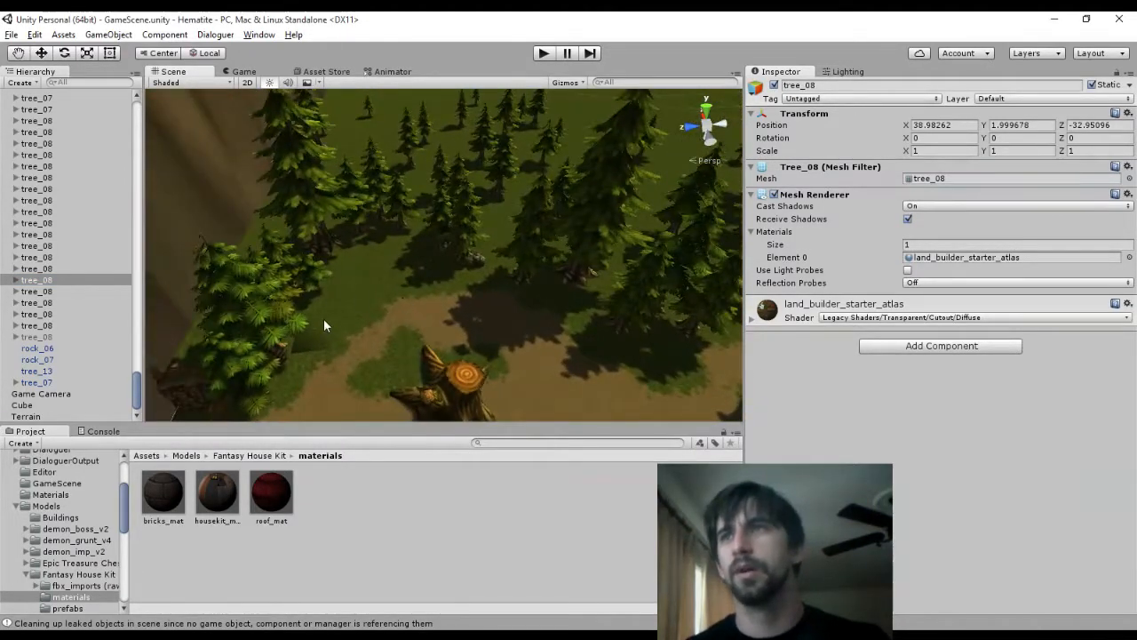
scroll(353, 337, "up", 2)
scroll(442, 259, "up", 5)
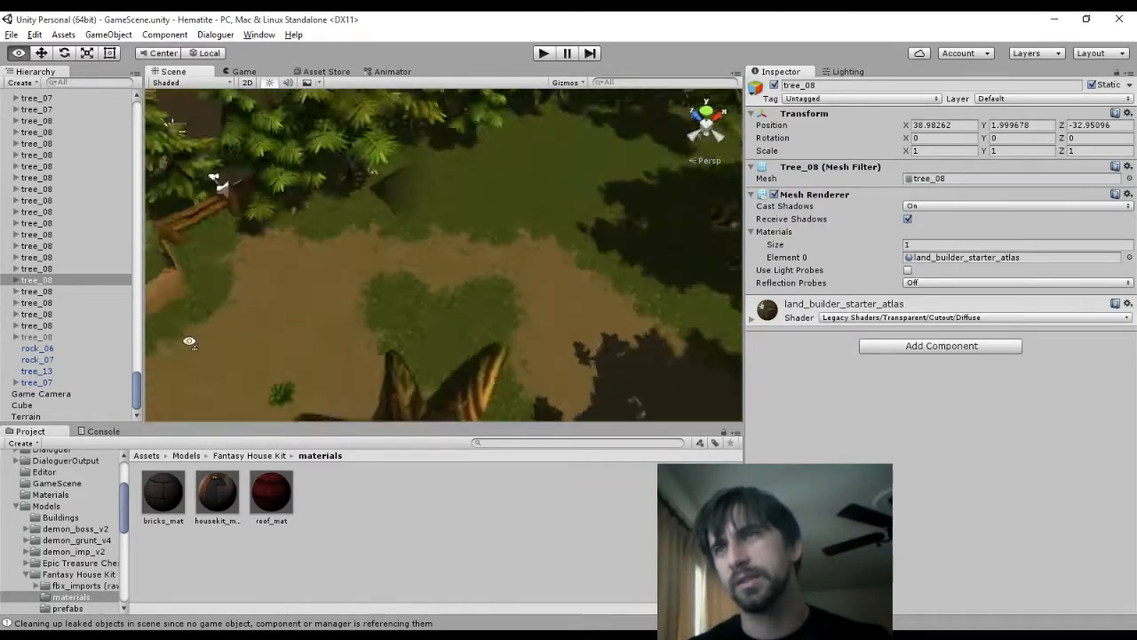
left_click(442, 154)
scroll(510, 187, "up", 2)
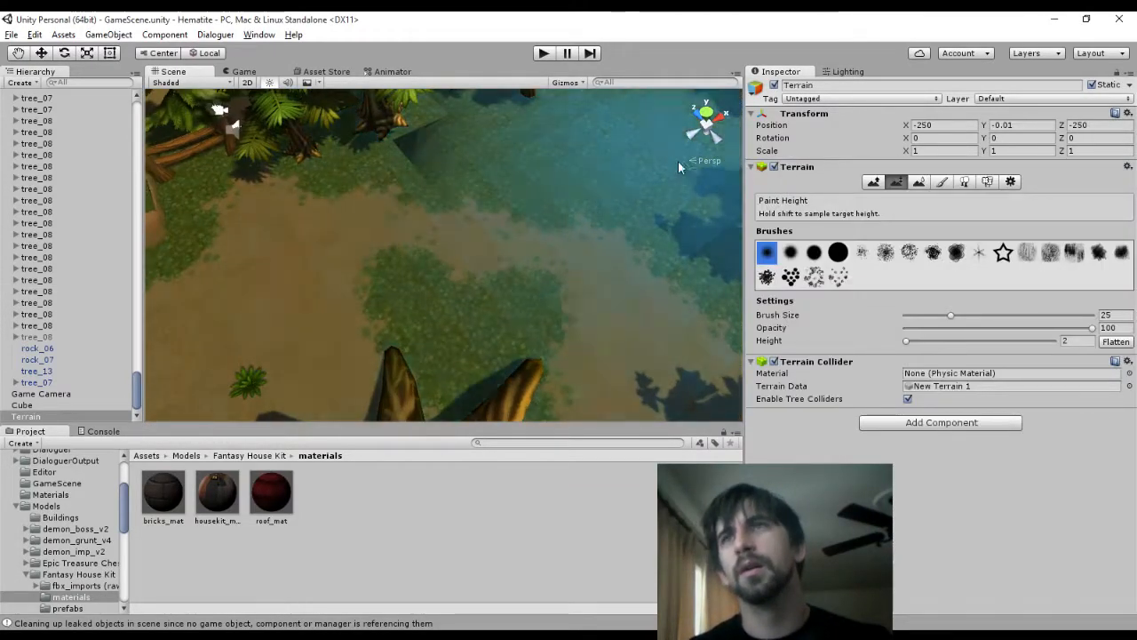
scroll(633, 159, "down", 2)
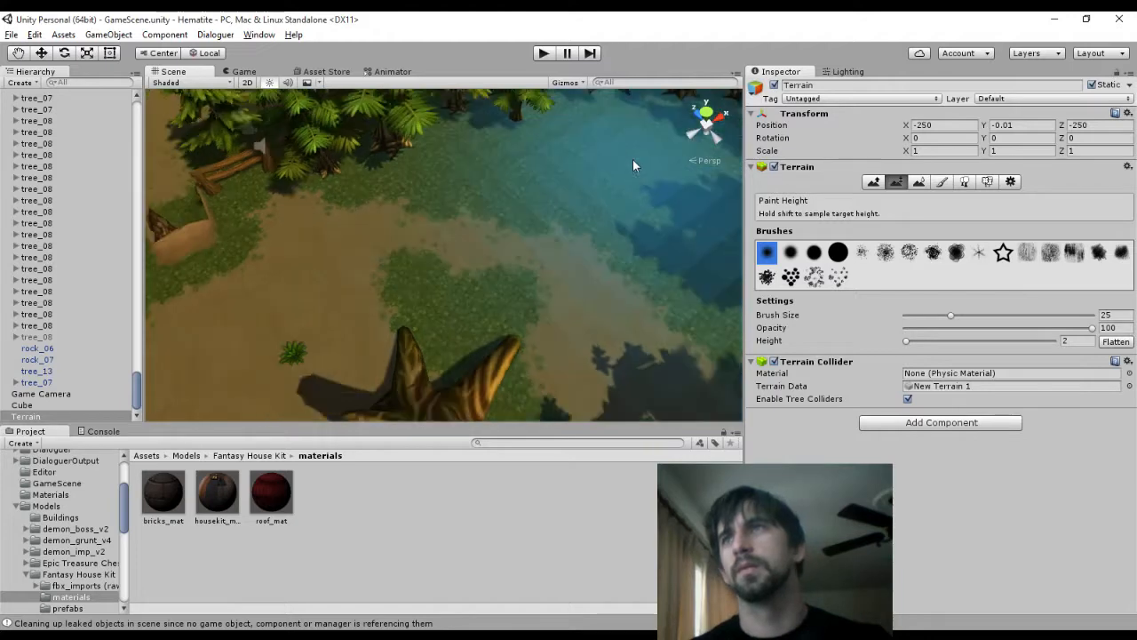
left_click(1110, 315)
type("2")
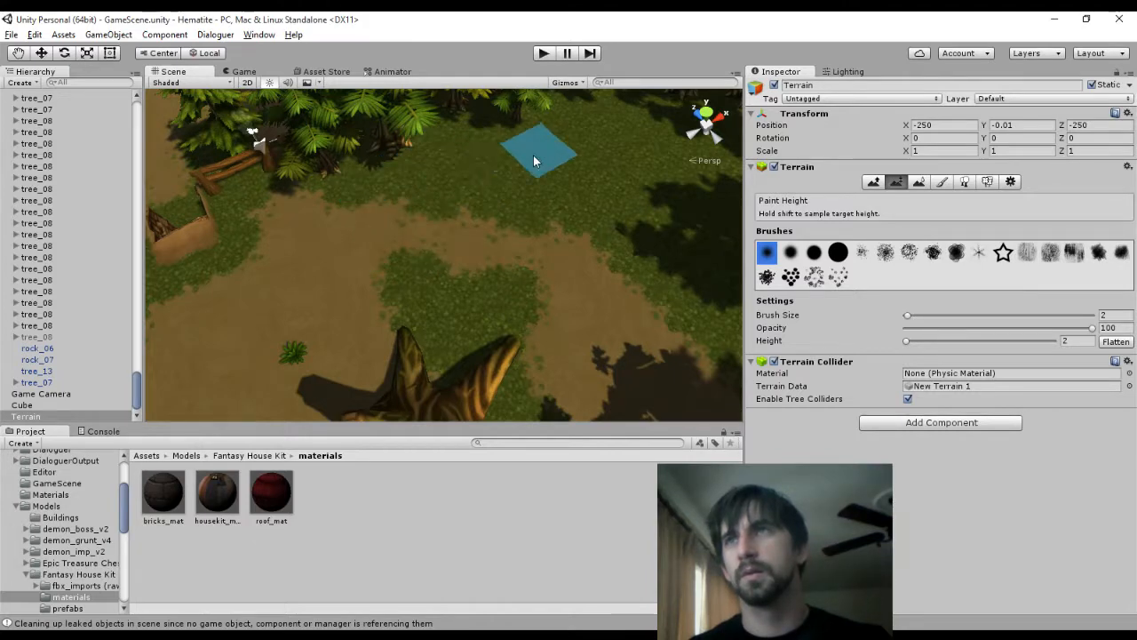
scroll(606, 249, "down", 2)
scroll(555, 219, "down", 5)
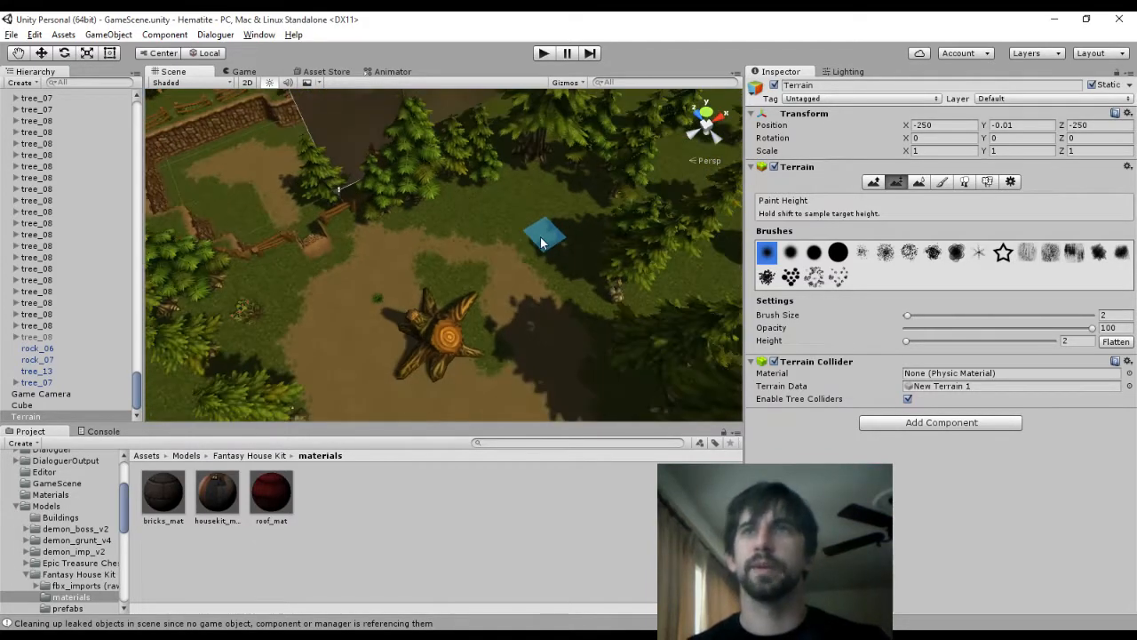
Open the StarterTown scene from the project's root Assets folder
right_click_drag(540, 239, 806, 145)
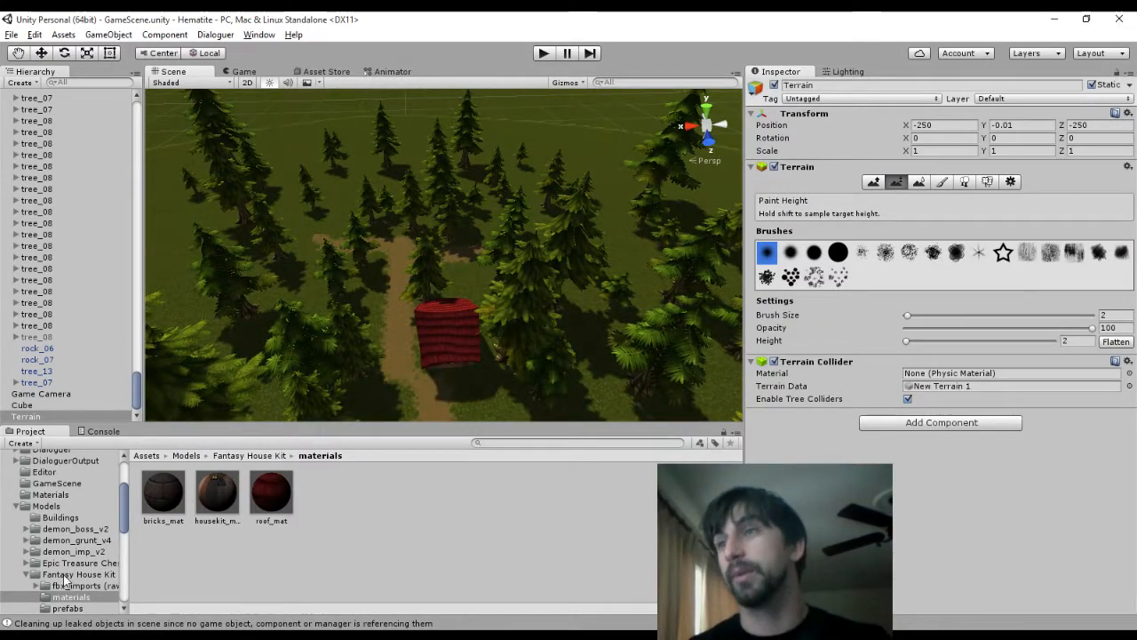
scroll(62, 569, "up", 4)
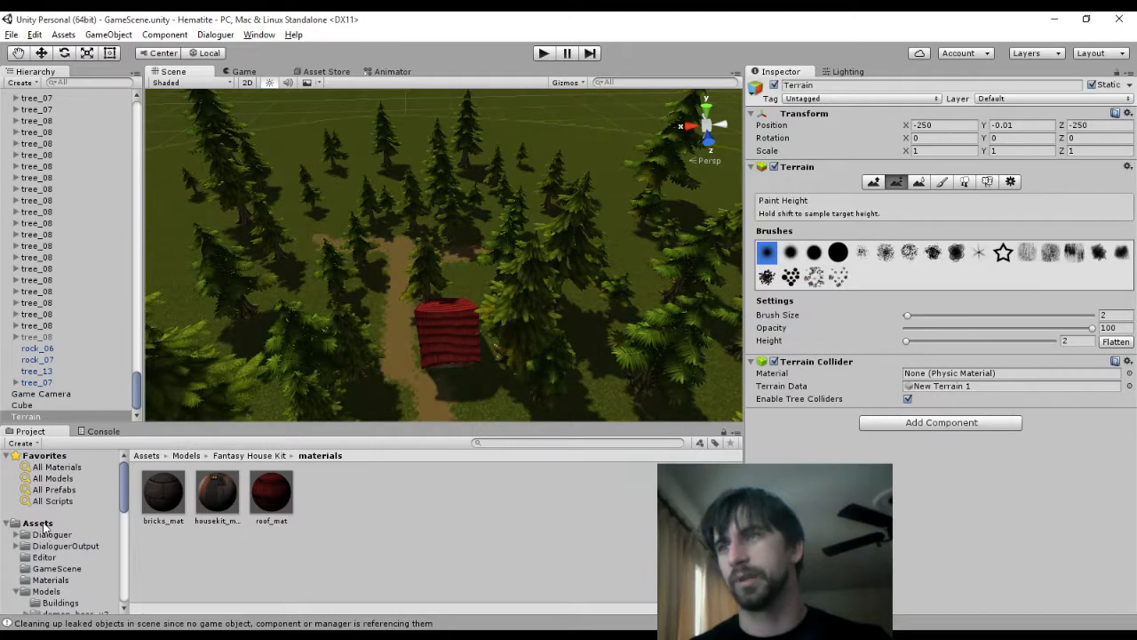
left_click(40, 524)
left_click(266, 567)
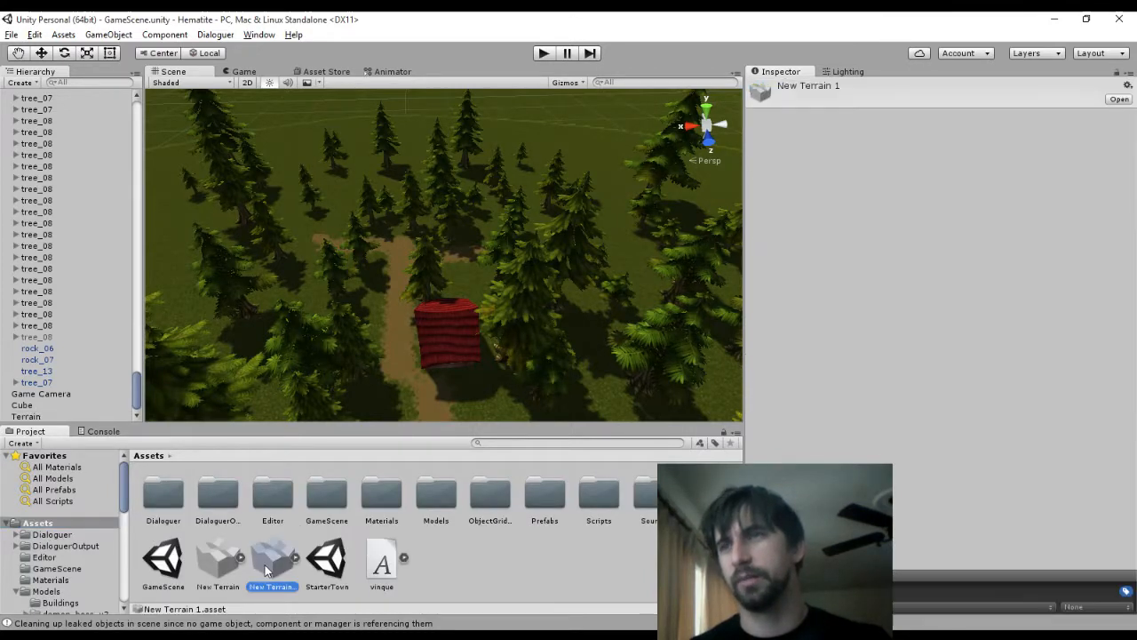
left_click(329, 565)
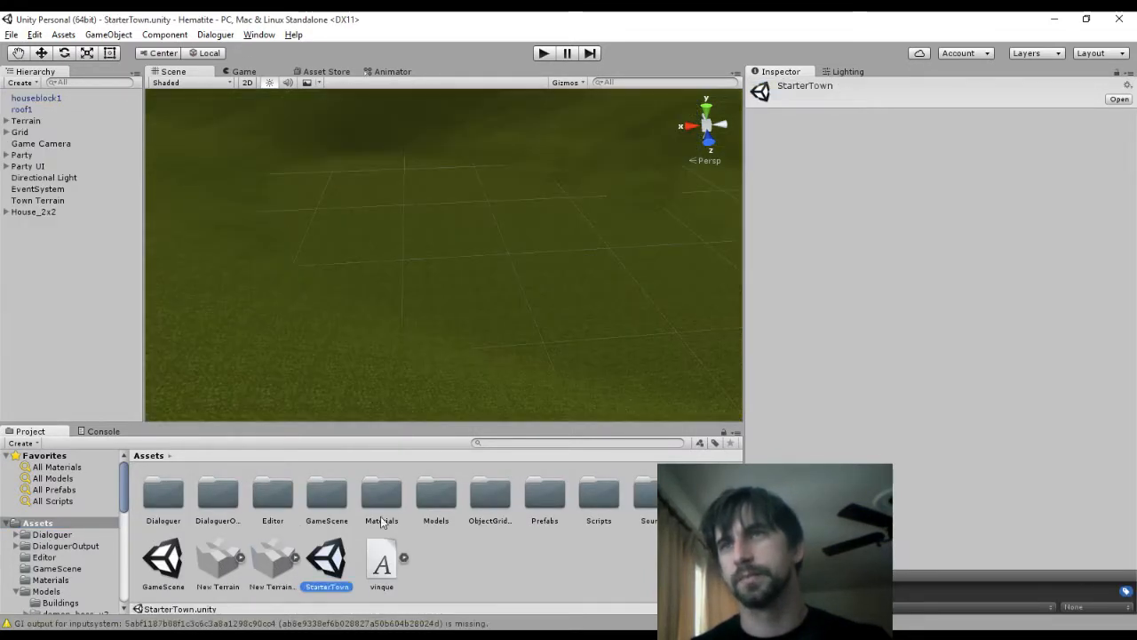
Delete the red-roofed house pieces, roof1 and houseblock1, standing beside the open-topped House_2x2
middle_click_drag(523, 206, 531, 286)
scroll(524, 318, "down", 6)
scroll(520, 290, "down", 3)
scroll(531, 293, "up", 10)
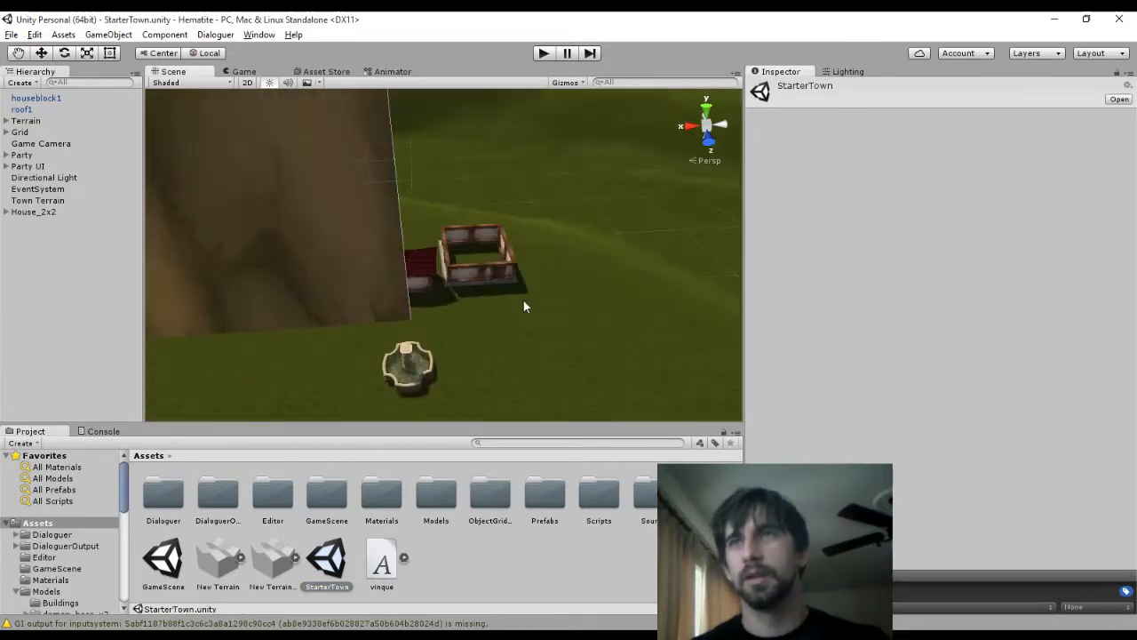
scroll(531, 313, "up", 5)
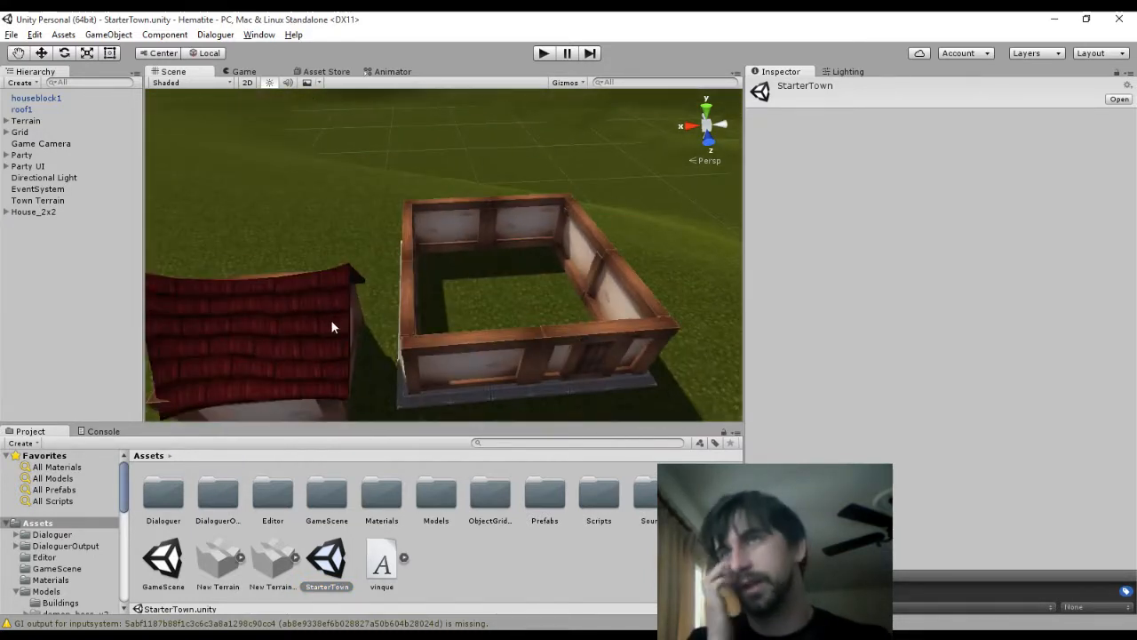
left_click(321, 330)
key("Delete")
left_click(264, 347)
key("Delete")
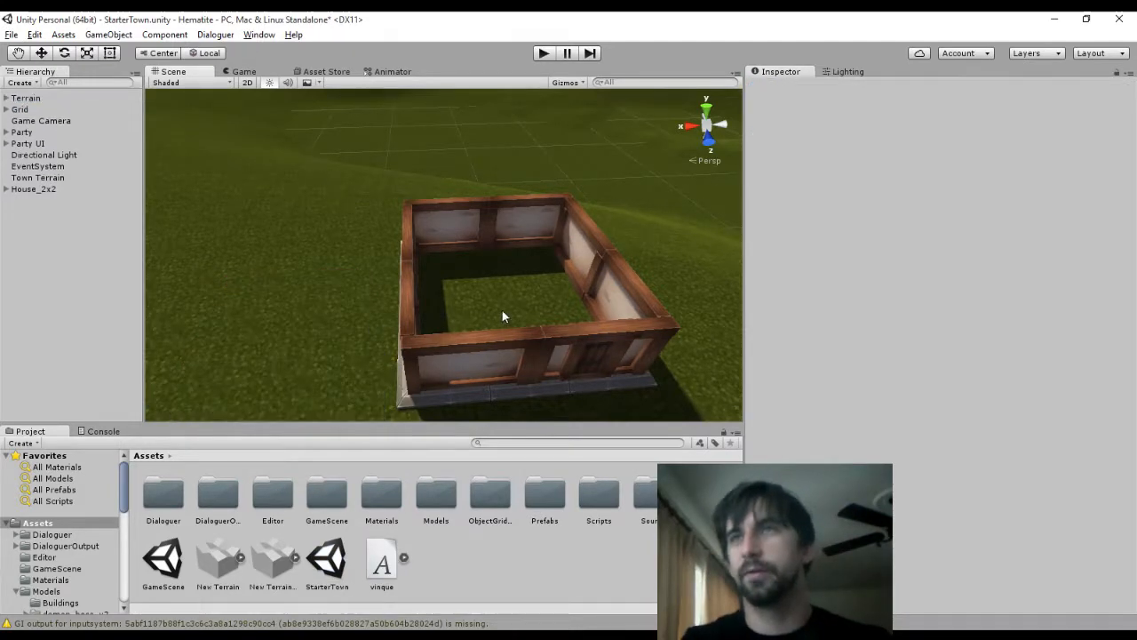
Examine the roofless House_2x2 and its bare grass interior from several angles
middle_click_drag(662, 292, 528, 300)
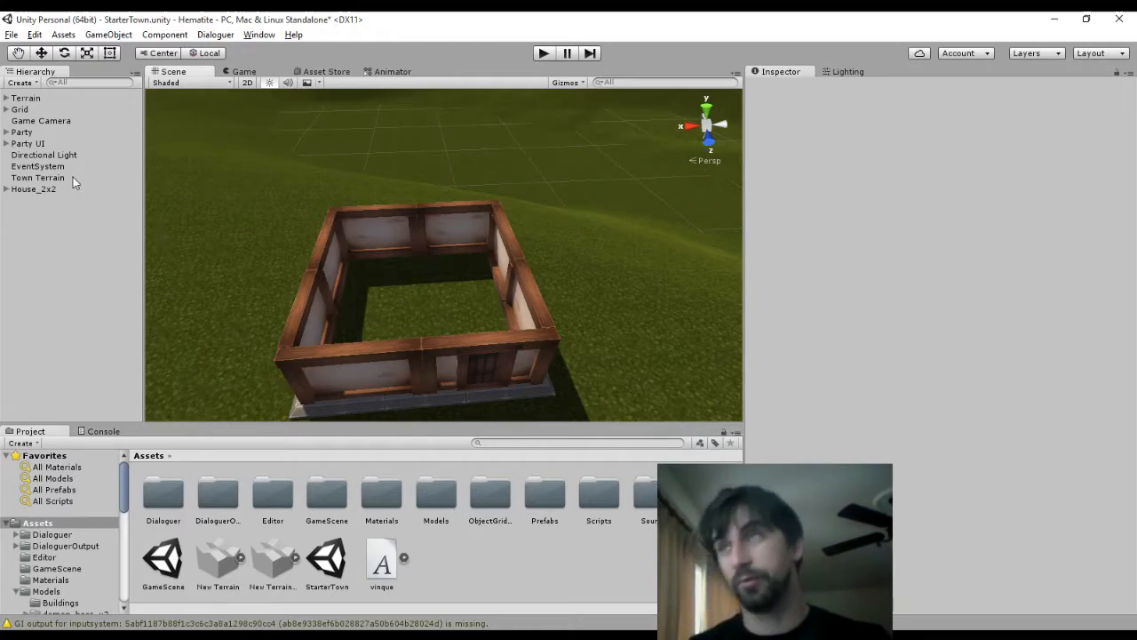
key("alt+Tab")
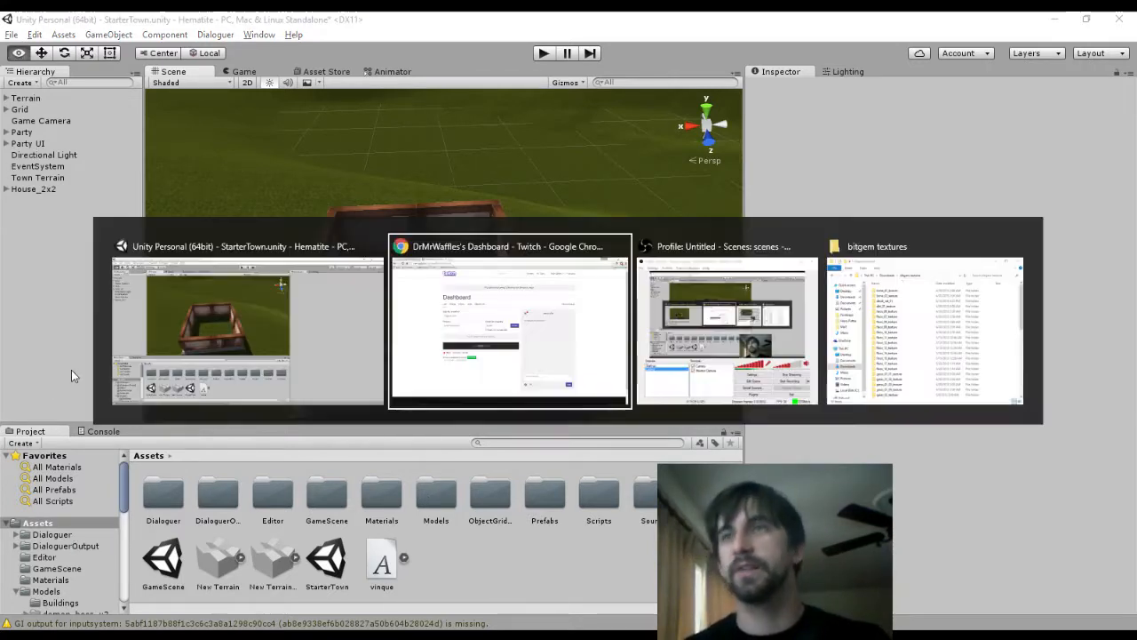
key("alt+Tab")
left_click(157, 387)
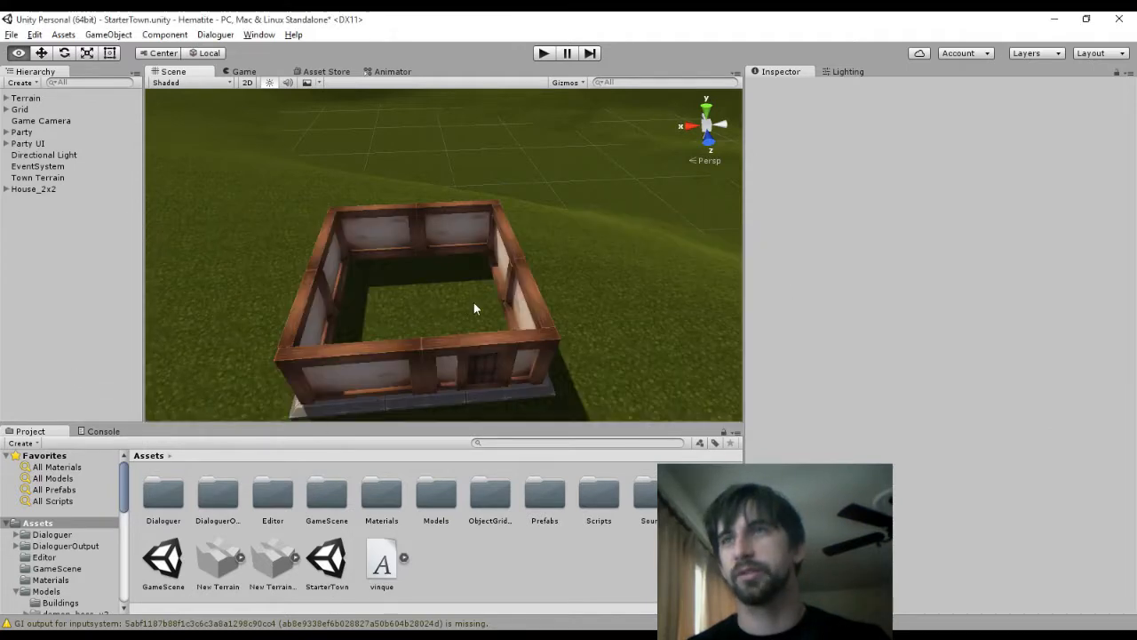
right_click_drag(473, 308, 289, 255)
middle_click_drag(500, 269, 399, 236)
right_click_drag(399, 236, 324, 222)
middle_click_drag(516, 233, 435, 220)
Switch to File Explorer's bitgem textures folder and preview dirt_01_1.png from dirt_01_texture
key("alt+Tab")
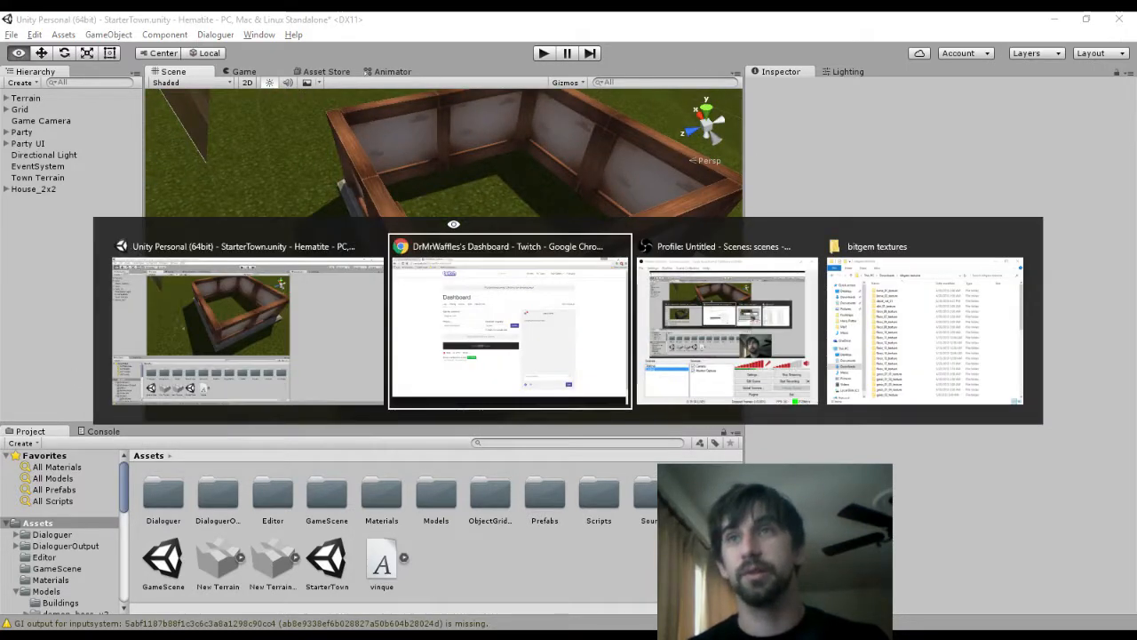
key("alt+Tab")
key("alt+Tab")
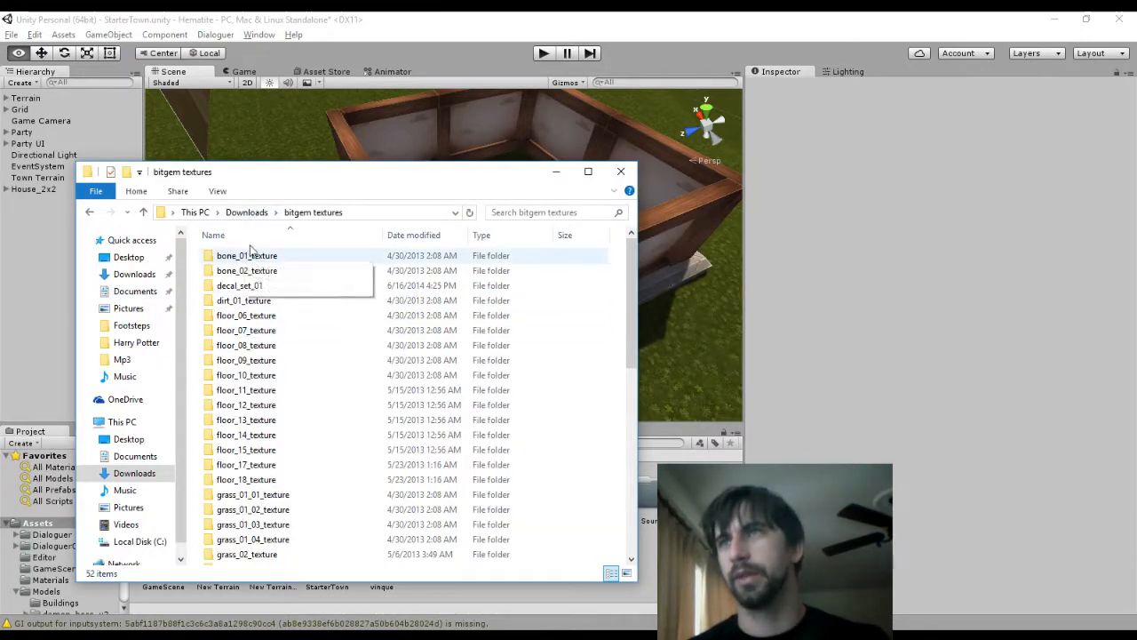
double_click(245, 301)
double_click(240, 269)
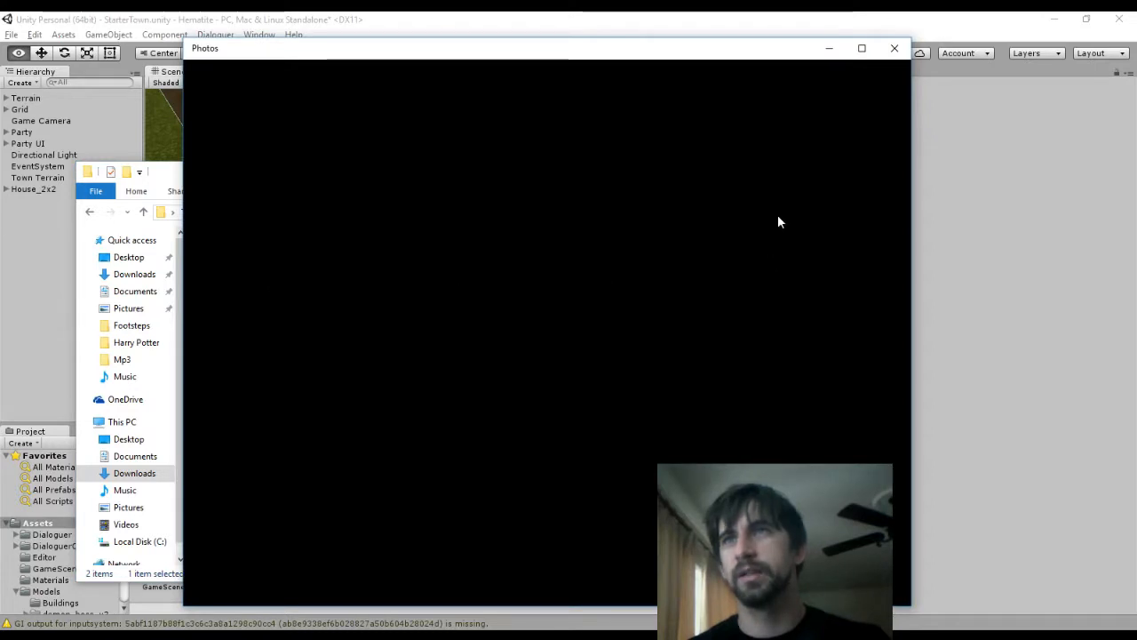
left_click(896, 50)
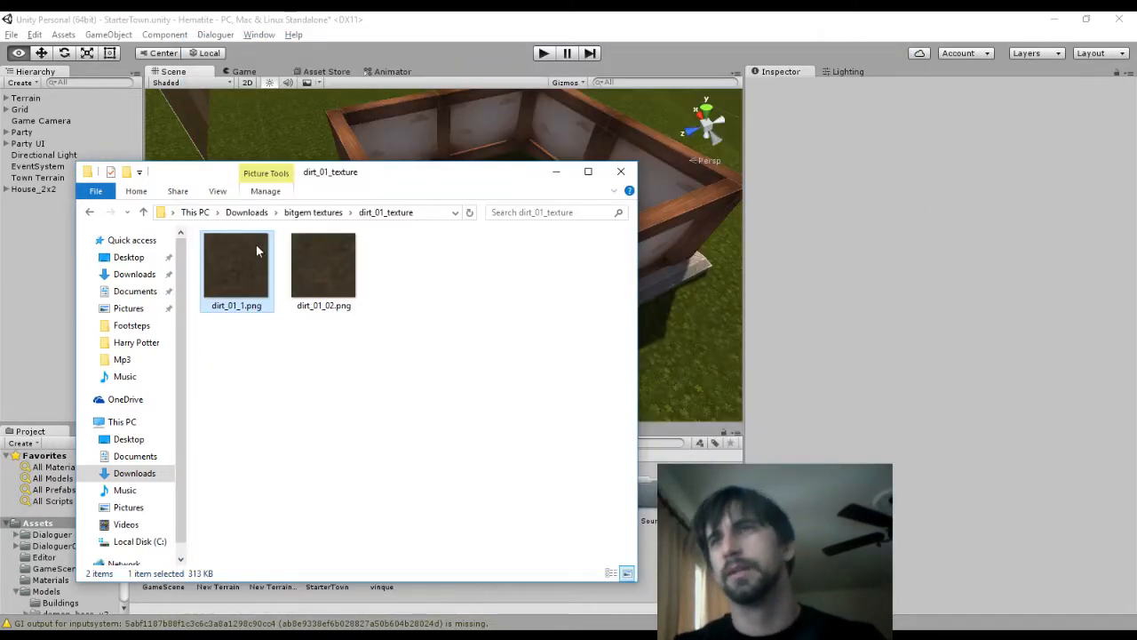
Check the floor images in the floor_06_texture and floor_07_texture folders
left_click(313, 213)
key("Down")
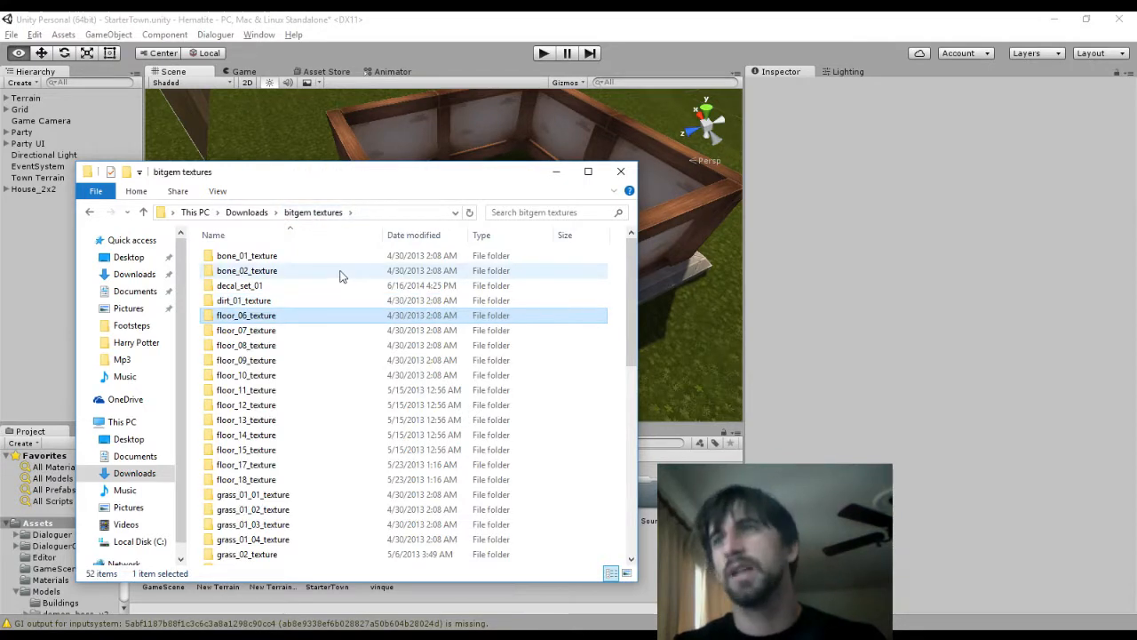
key("Return")
left_click(246, 271)
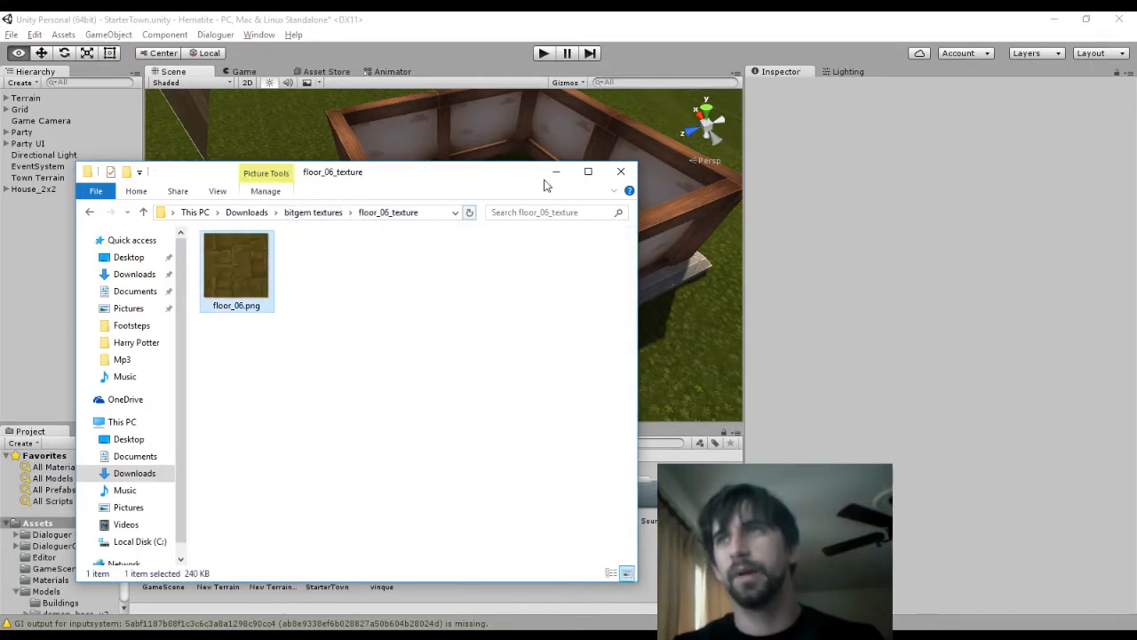
left_click(313, 213)
key("Down")
key("Return")
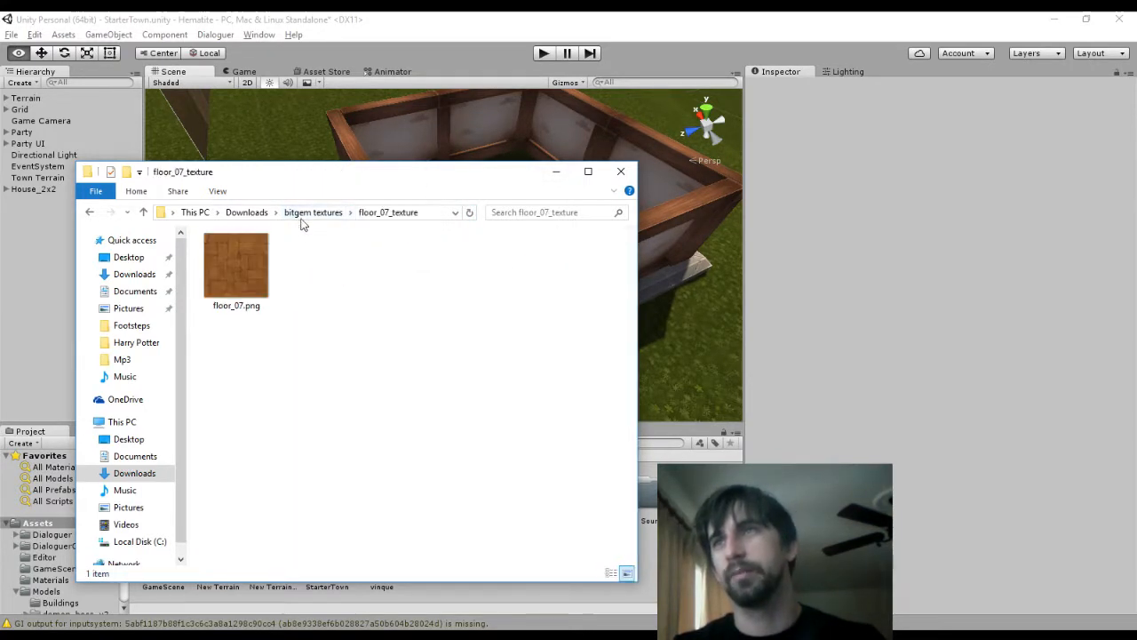
Preview floor_08.png and floor_09_1.png at full size from their texture folders
left_click(313, 212)
key("Down")
key("Return")
key("Down")
key("Return")
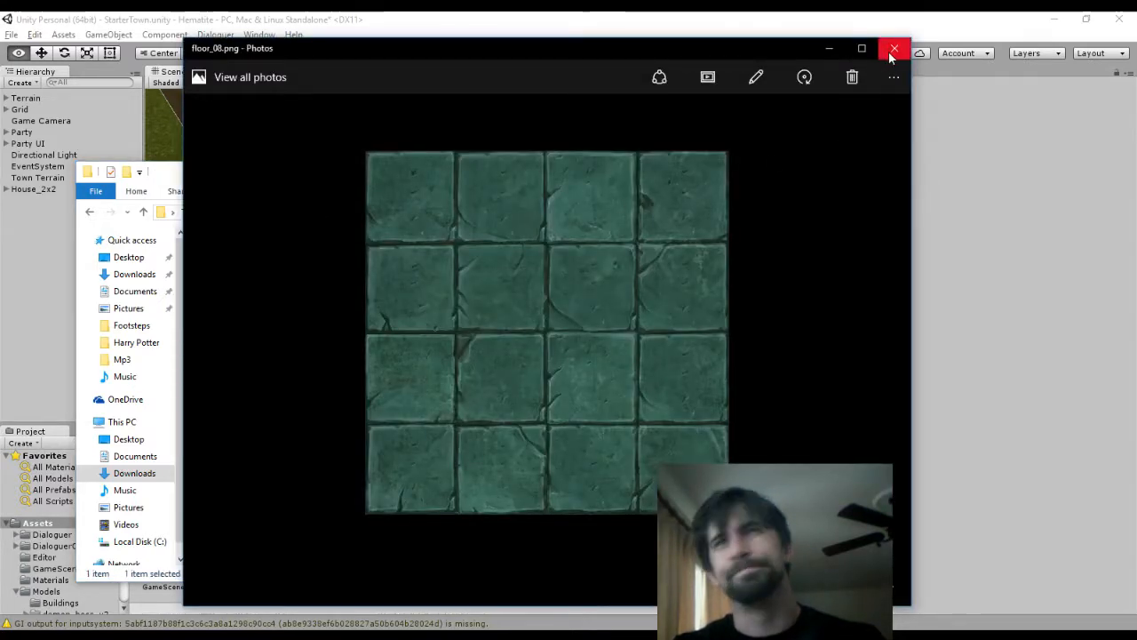
left_click(894, 49)
left_click(313, 212)
key("Down")
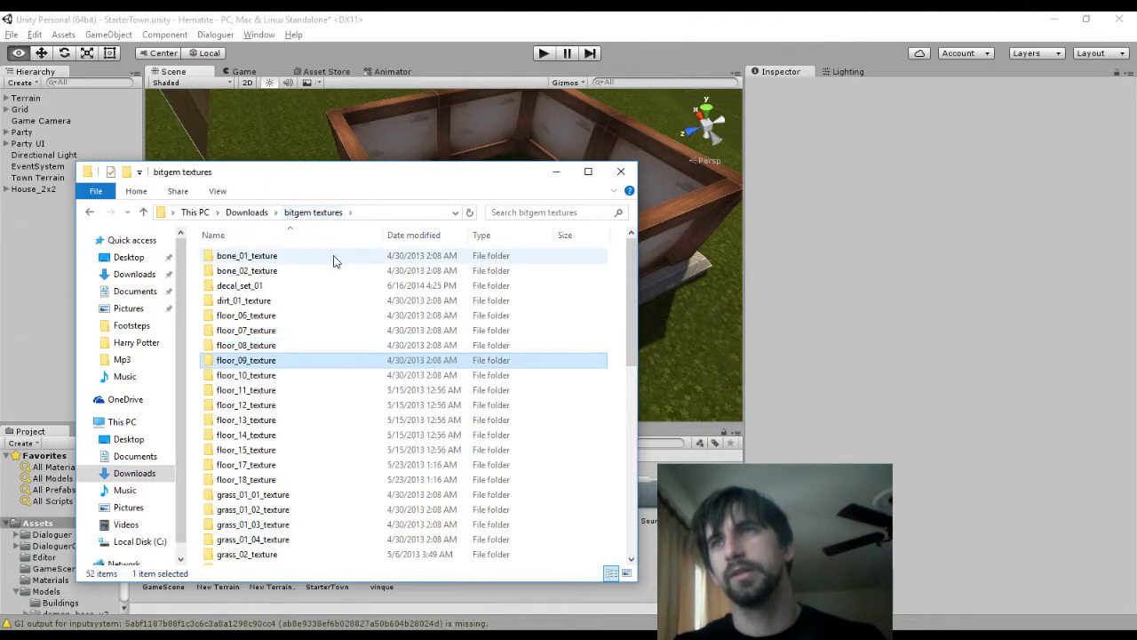
key("Return")
double_click(248, 277)
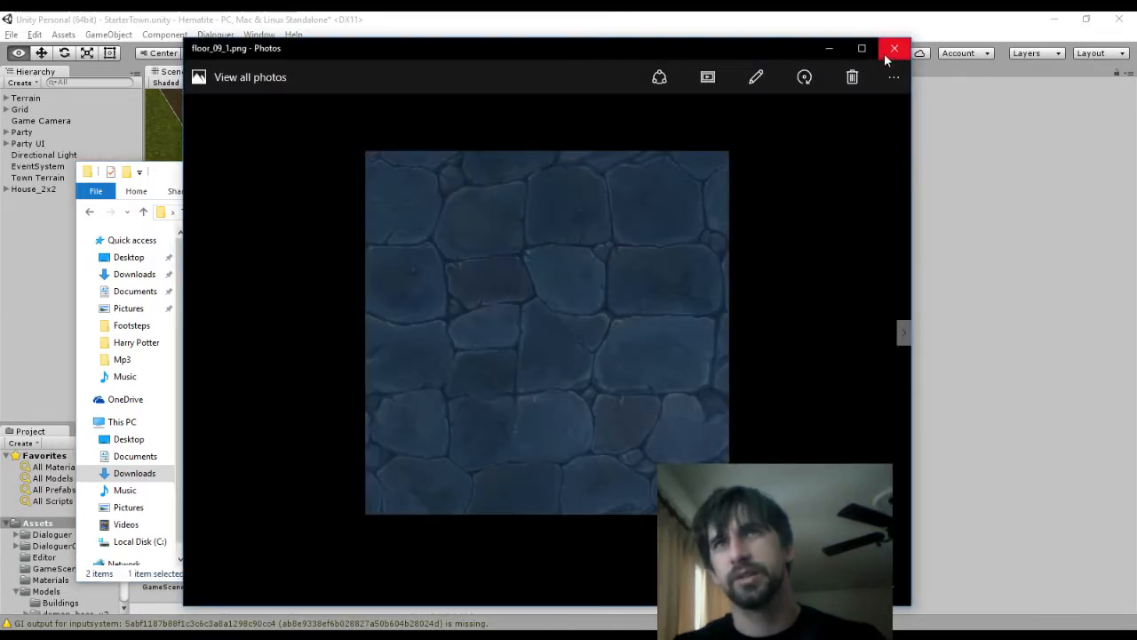
left_click(893, 49)
Check the contents of the floor_10_texture and floor_11_texture folders
left_click(312, 212)
key("Down")
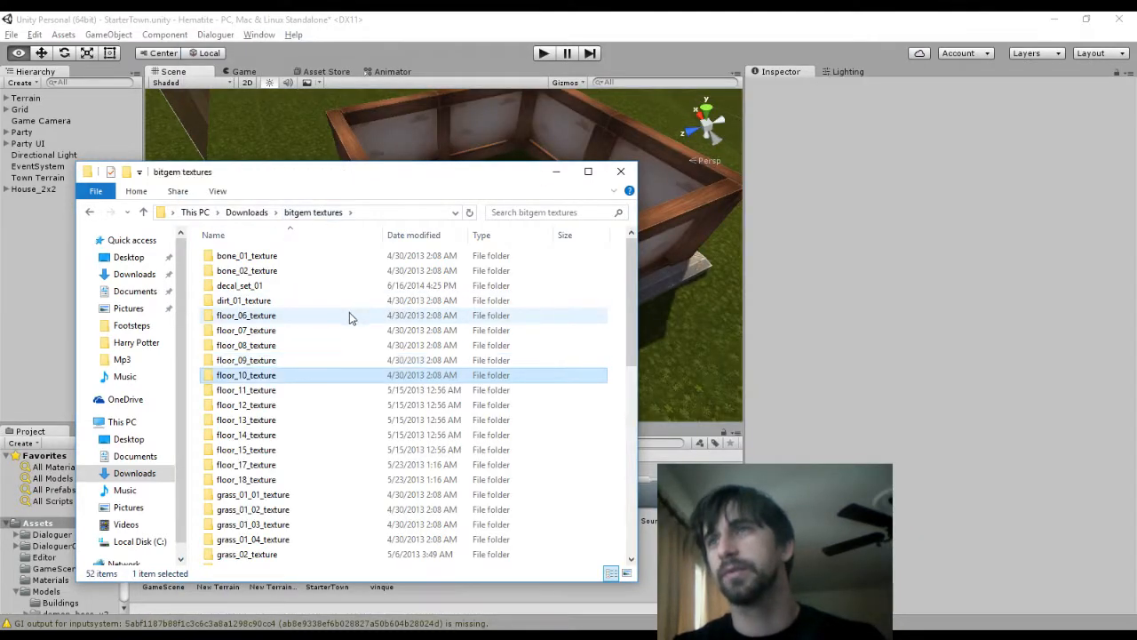
key("Return")
left_click(318, 214)
key("Down")
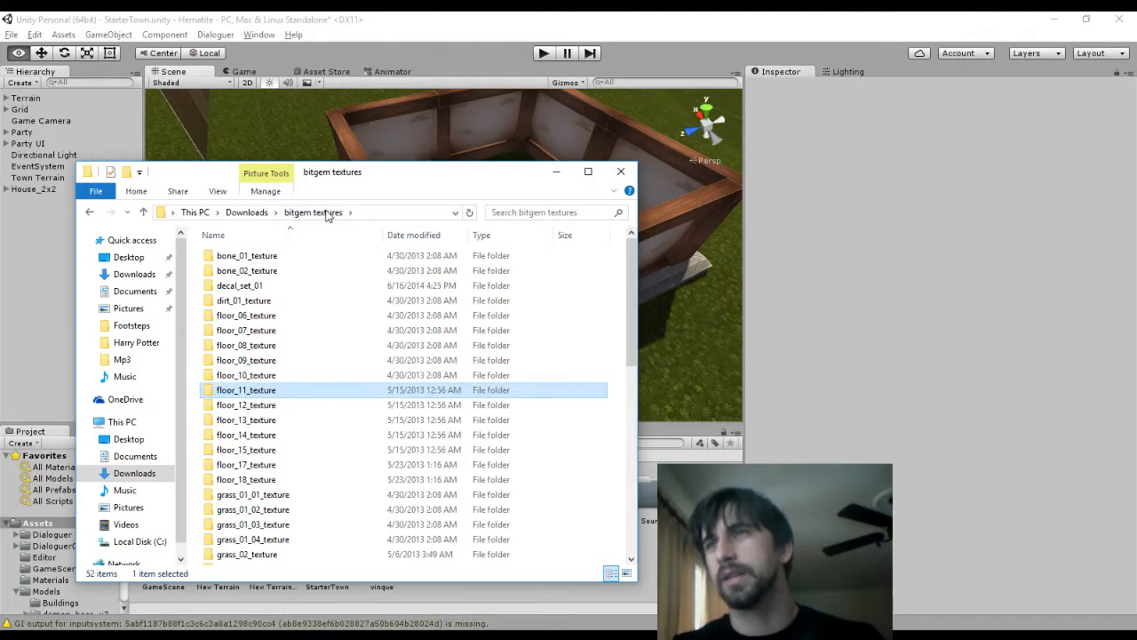
key("Return")
key("Down")
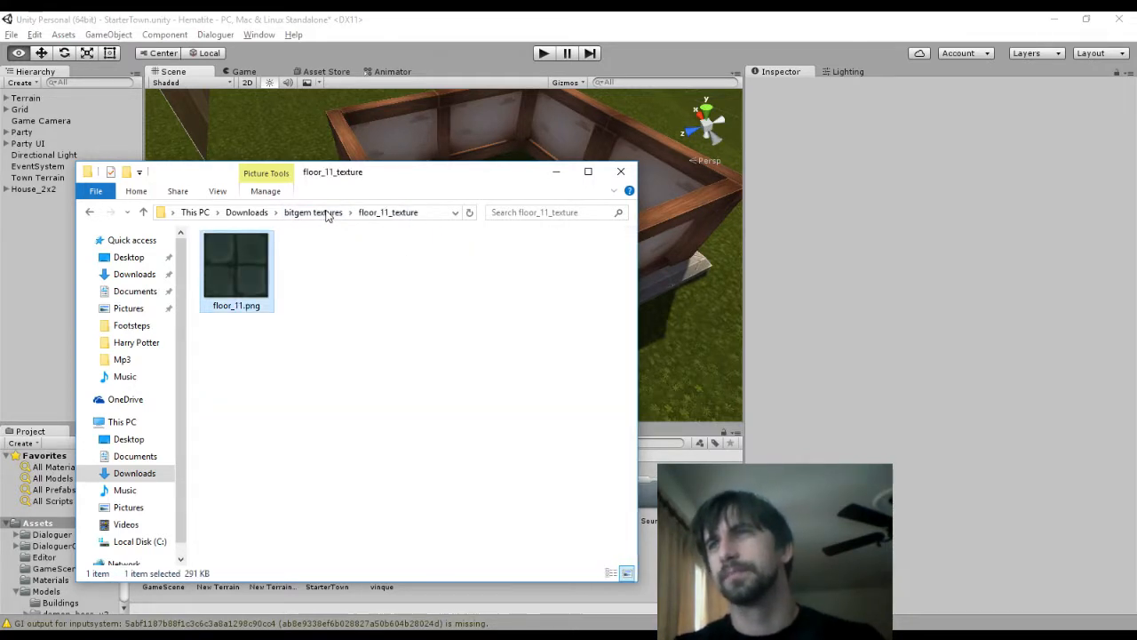
Preview floor_12.png and floor_13.png at full size from their texture folders
left_click(318, 213)
key("Down")
key("Return")
key("Down")
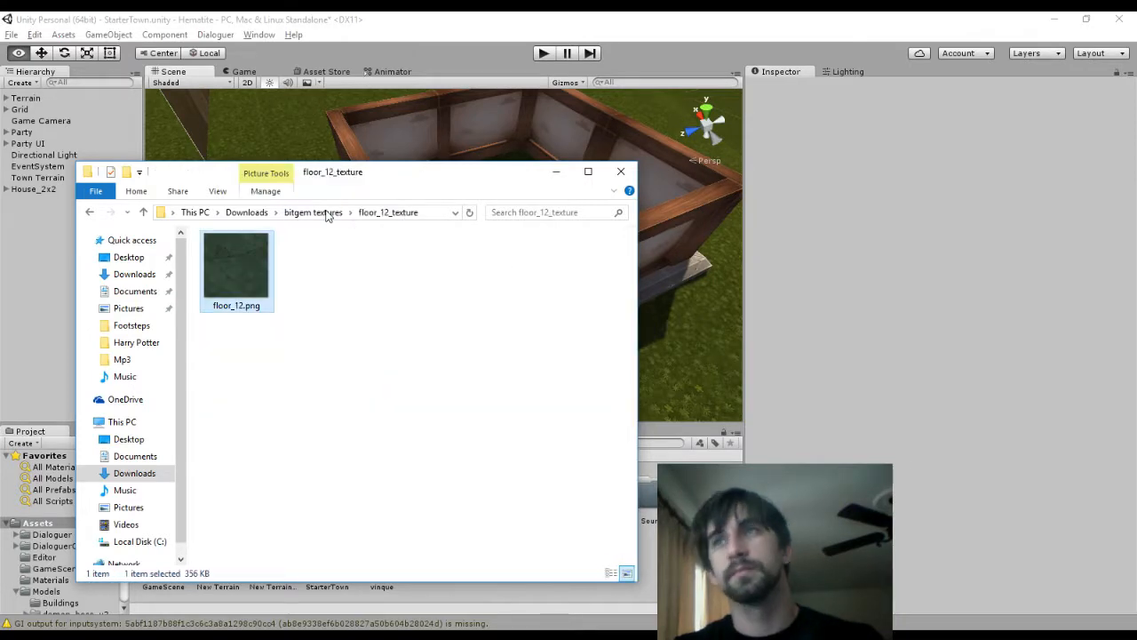
key("Return")
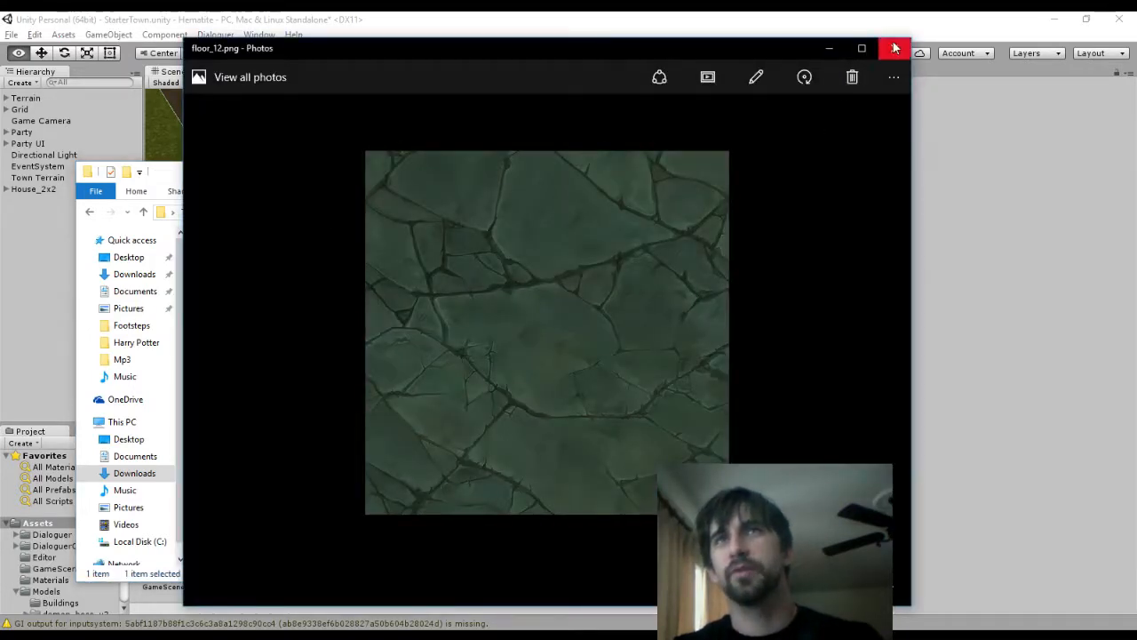
left_click(895, 48)
left_click(318, 213)
key("Down")
key("Return")
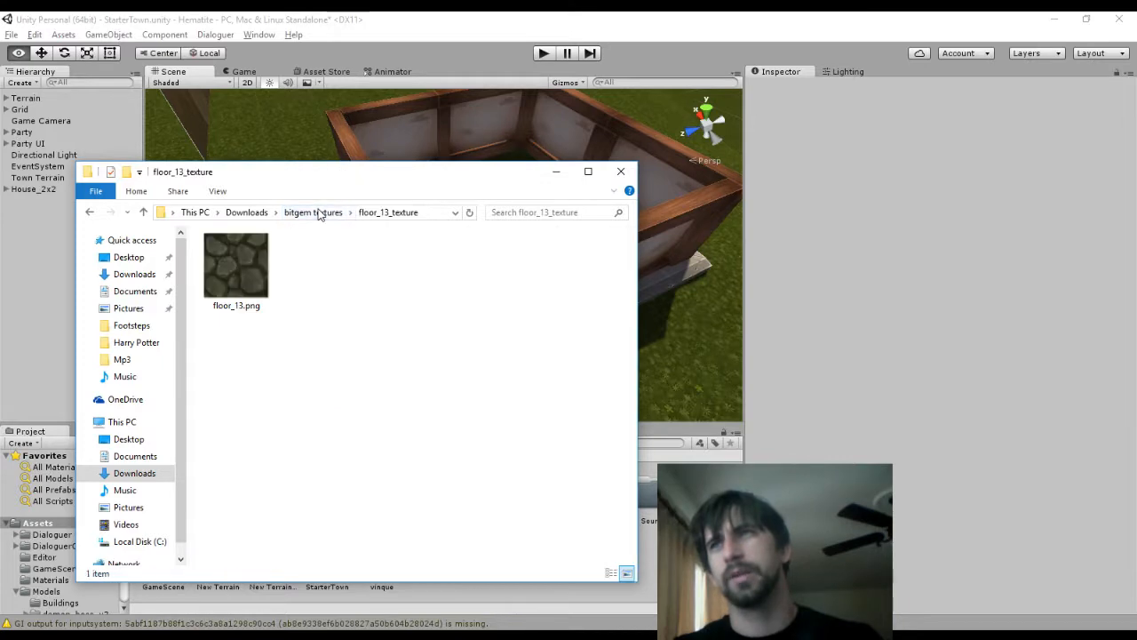
key("Down")
key("Return")
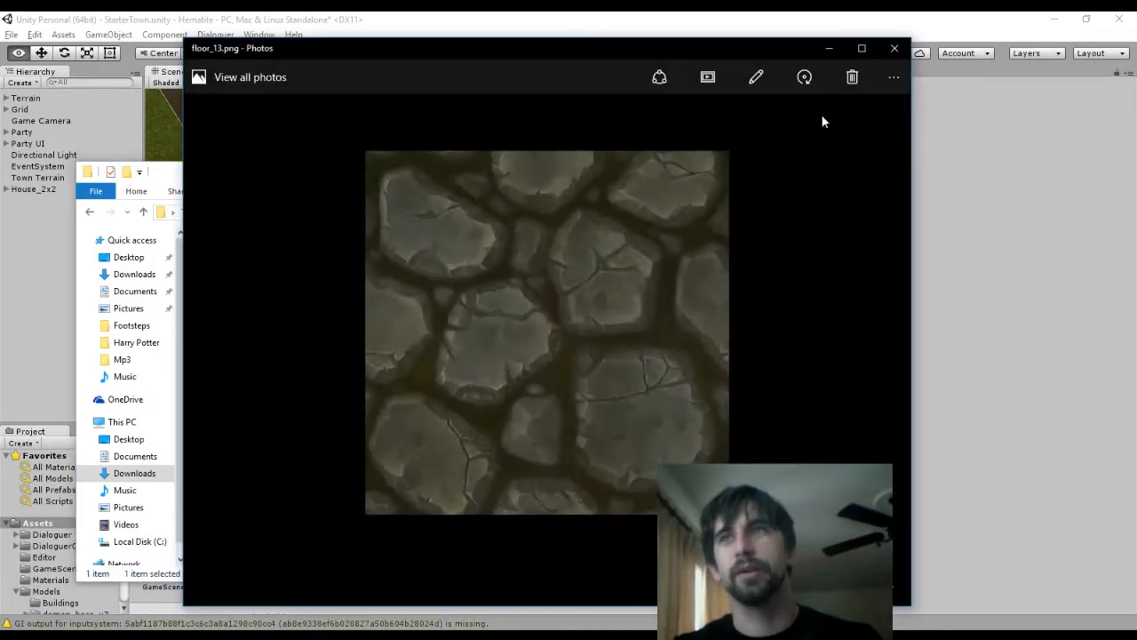
left_click(893, 48)
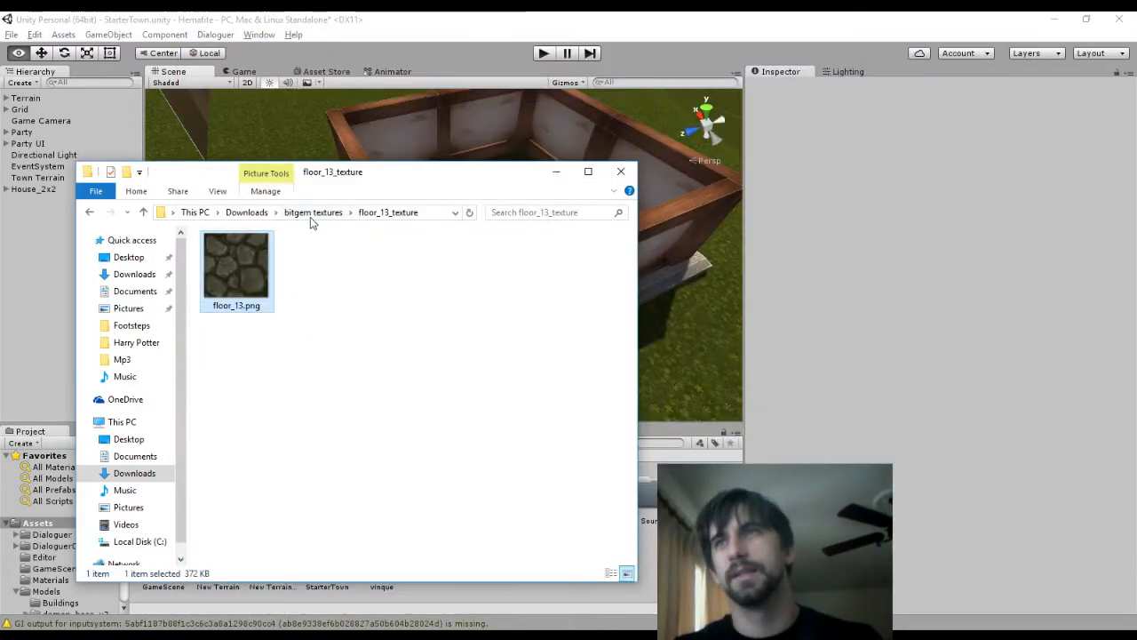
Check the floor images in the floor_14_texture and floor_15_texture folders
left_click(310, 215)
key("Down")
key("Return")
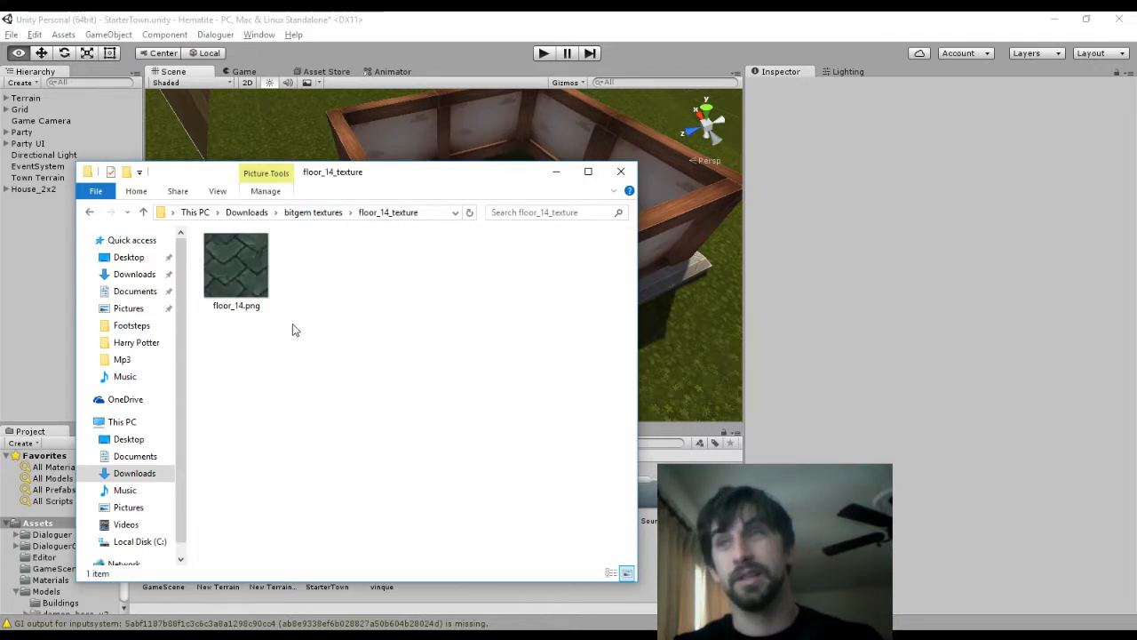
left_click(326, 212)
key("Down")
key("Return")
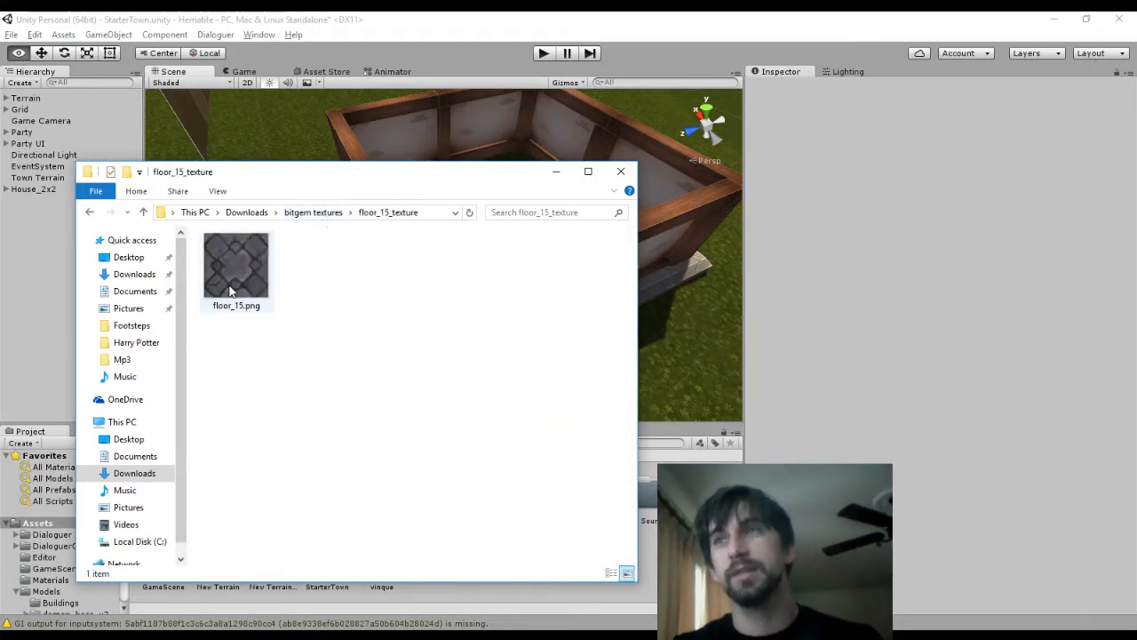
Preview floor_17.png from the floor_17_texture folder and close the texture folder window
left_click(320, 216)
key("Down")
key("Down")
key("Return")
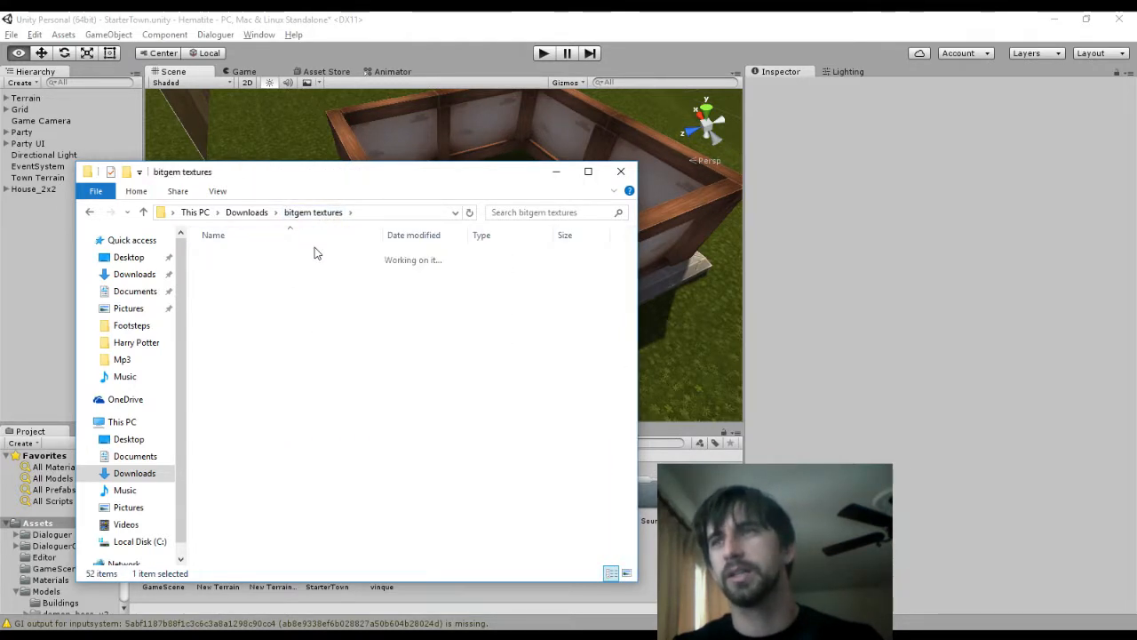
left_click(314, 214)
key("Return")
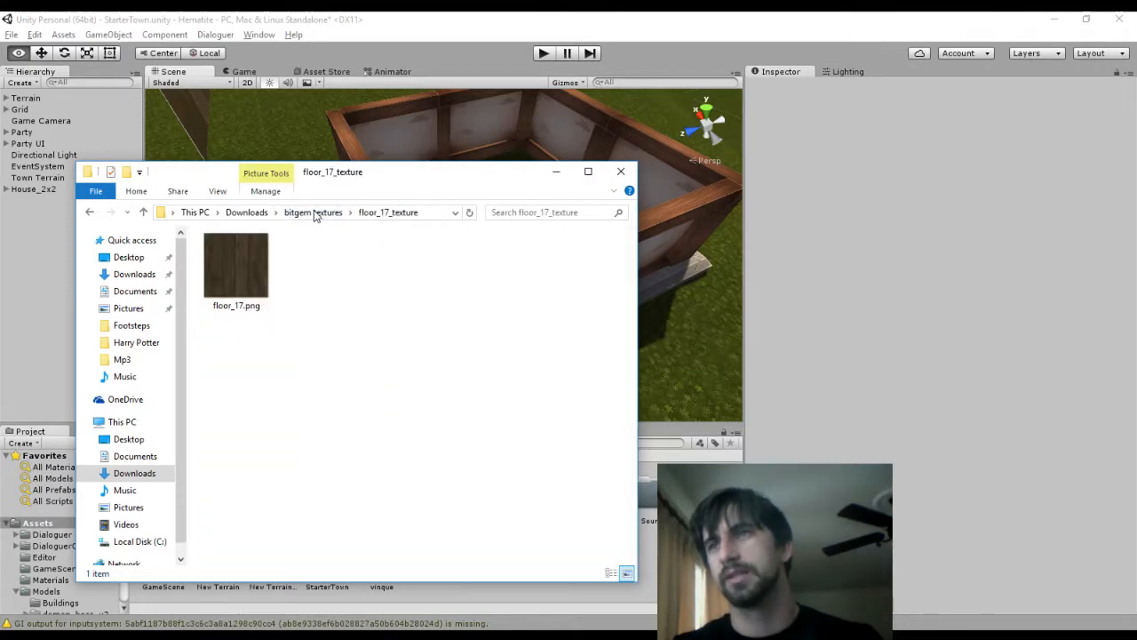
double_click(236, 271)
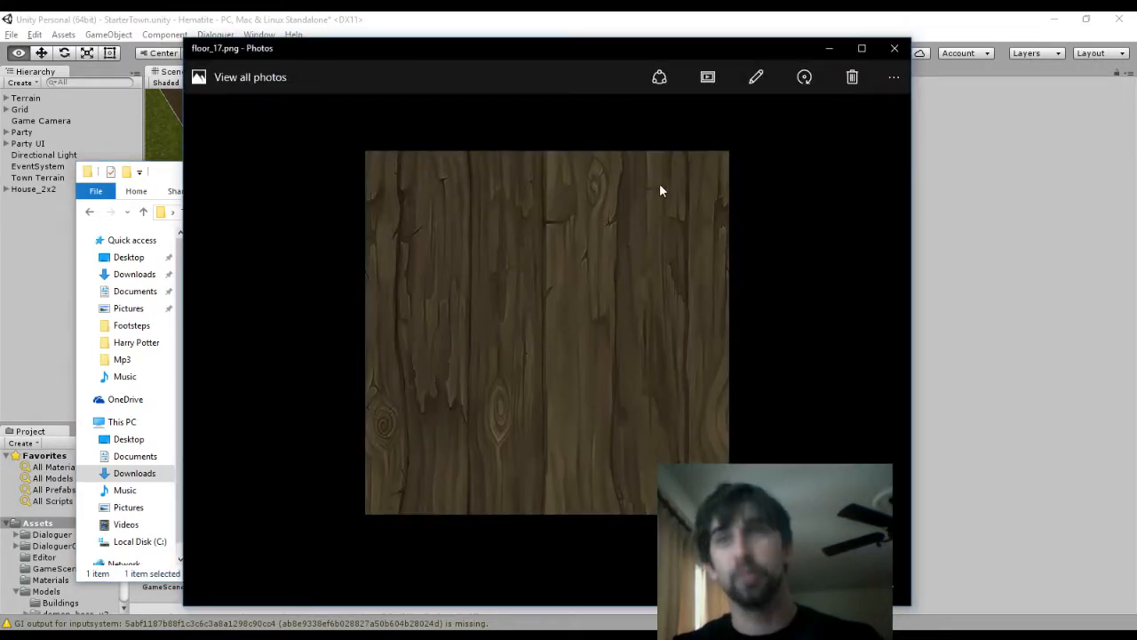
left_click(893, 51)
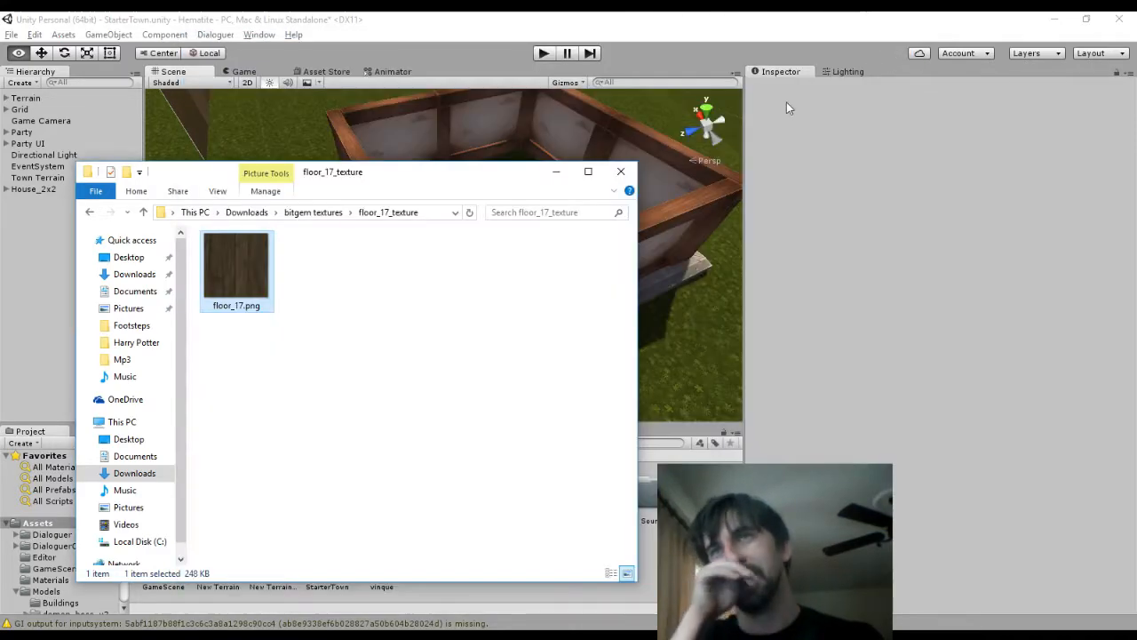
left_click(623, 171)
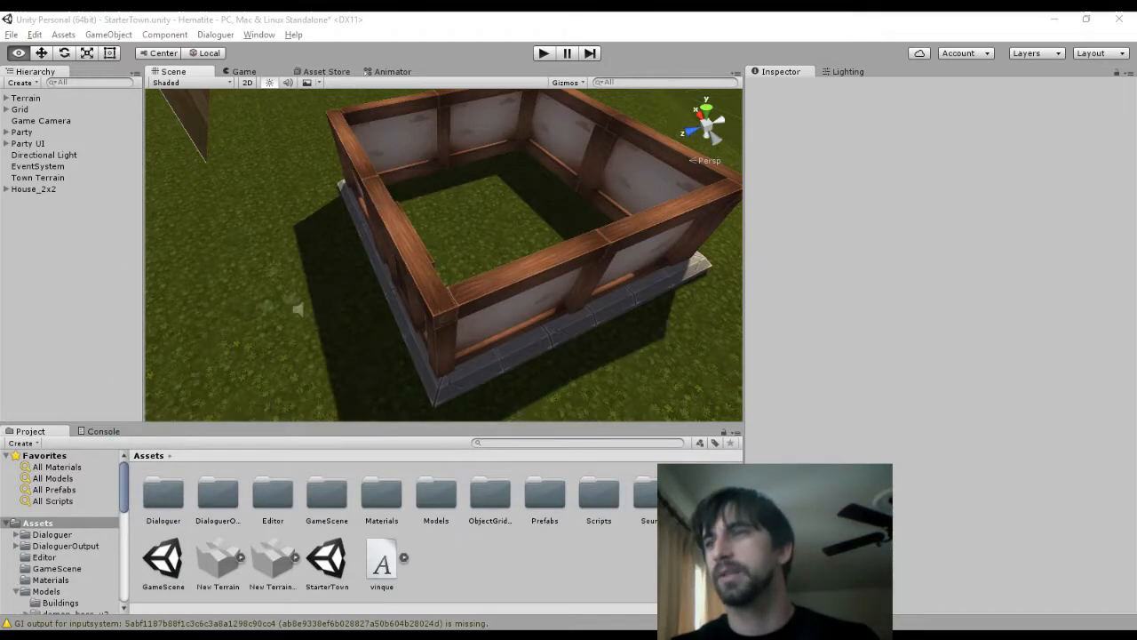
Open the bitgem textures folder in Downloads using File Explorer and preview floor_18.png from floor_18_texture at full size
key("super+e")
left_click(152, 292)
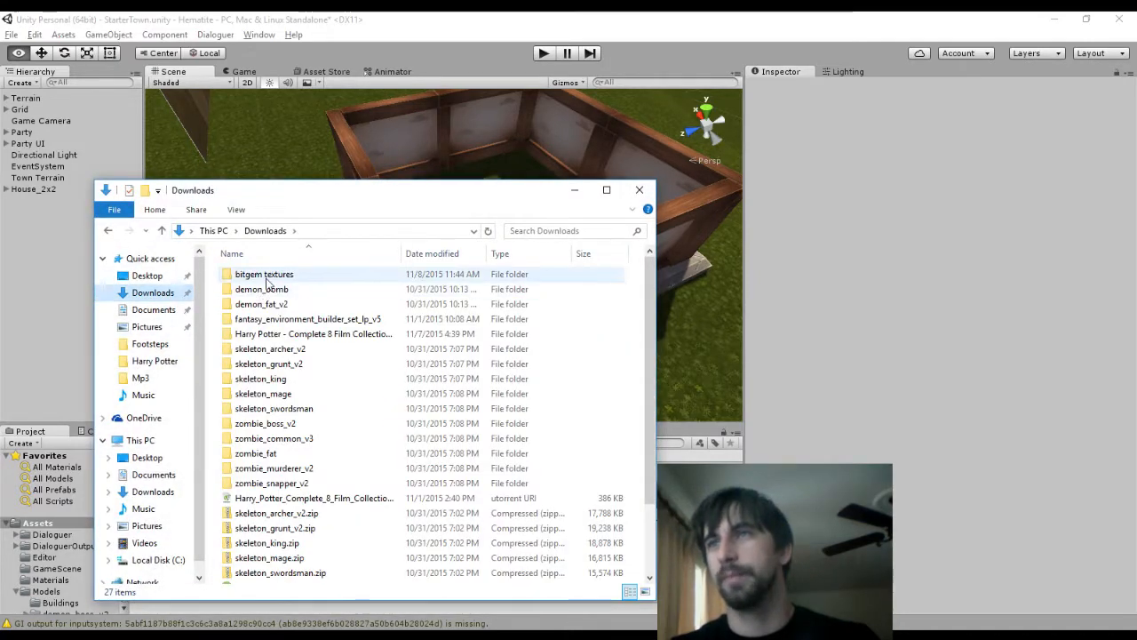
double_click(265, 278)
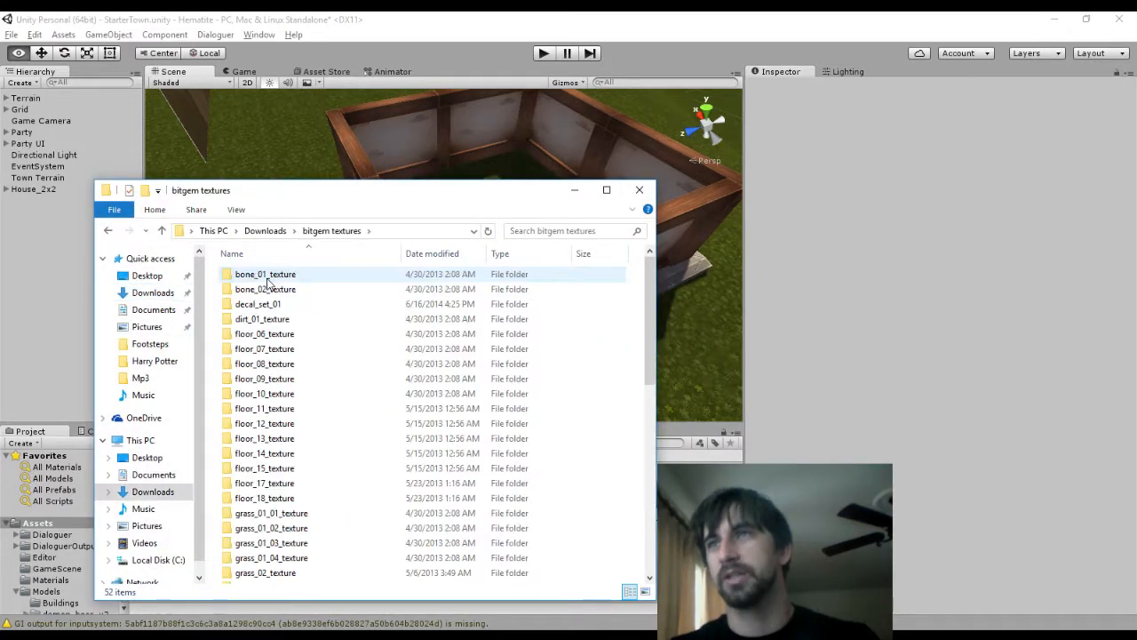
double_click(282, 498)
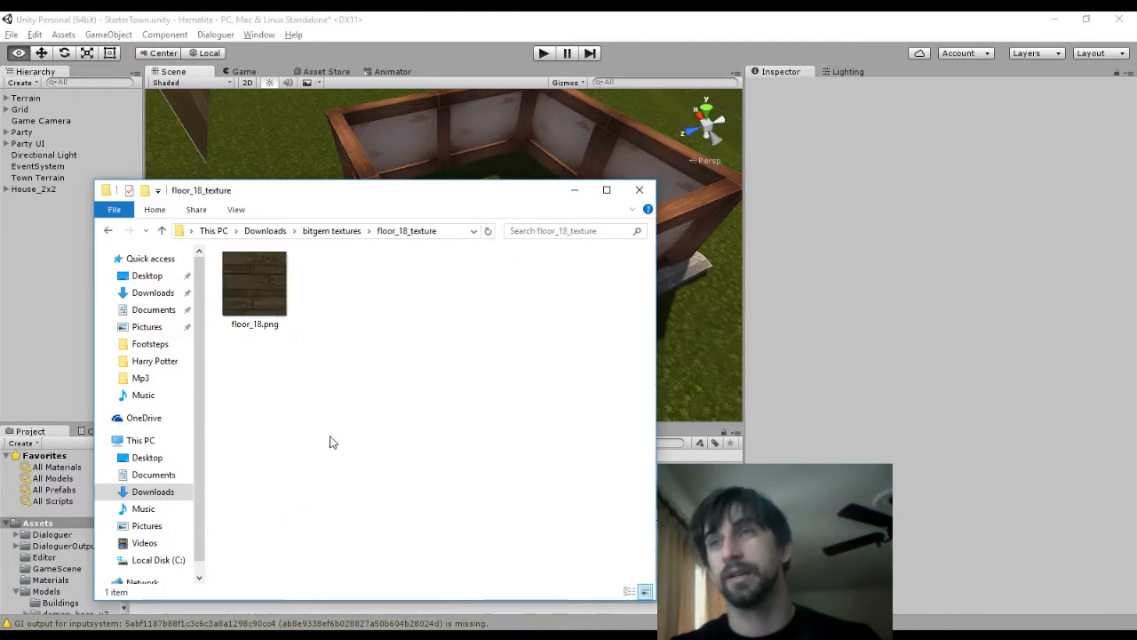
double_click(258, 286)
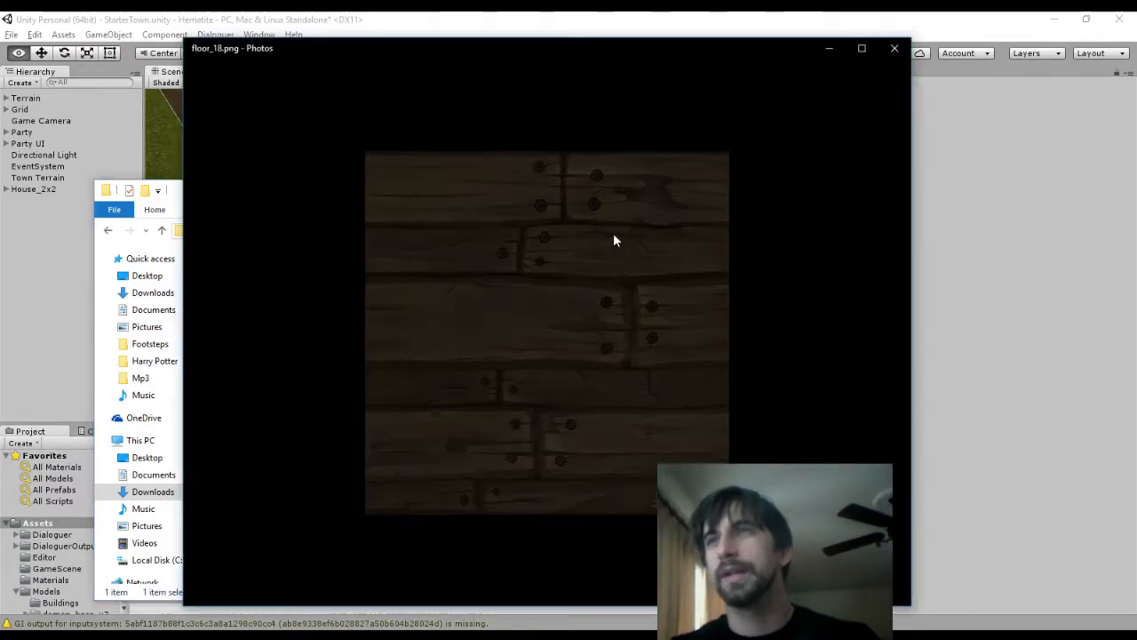
left_click(895, 48)
Check the contents of the grass_01_01_texture through grass_01_04_texture folders
left_click(328, 231)
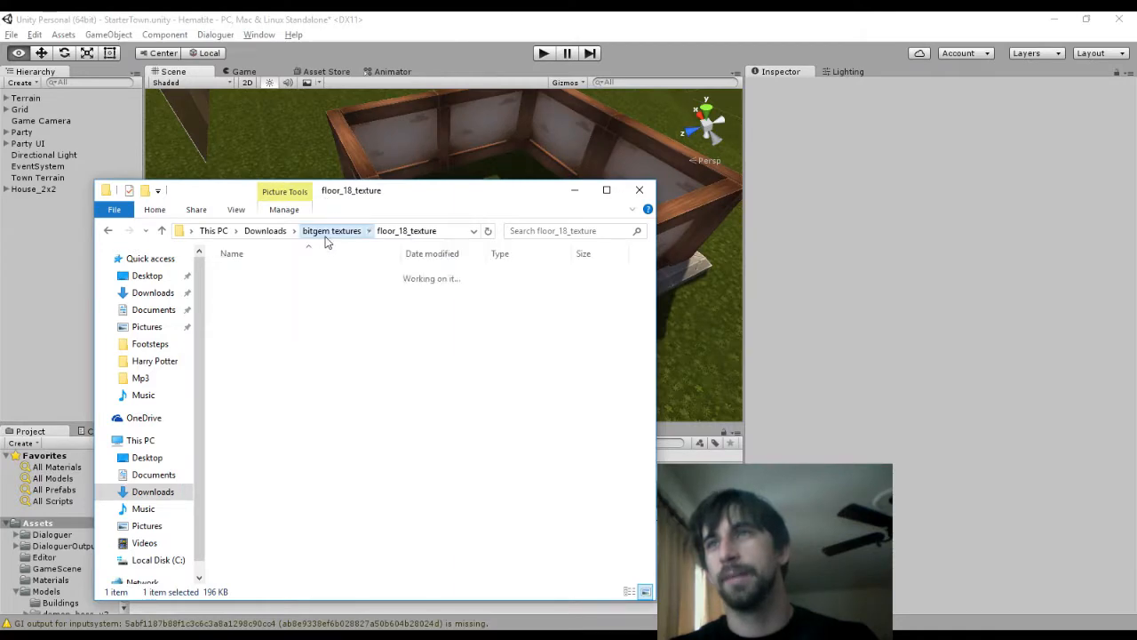
key("Down")
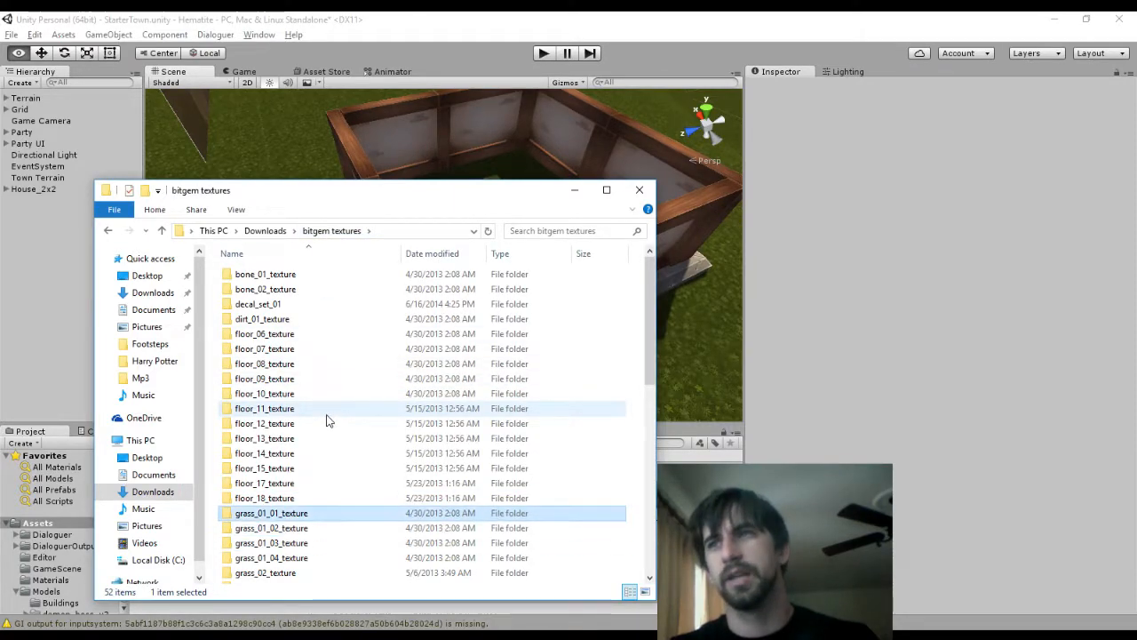
key("Return")
left_click(304, 232)
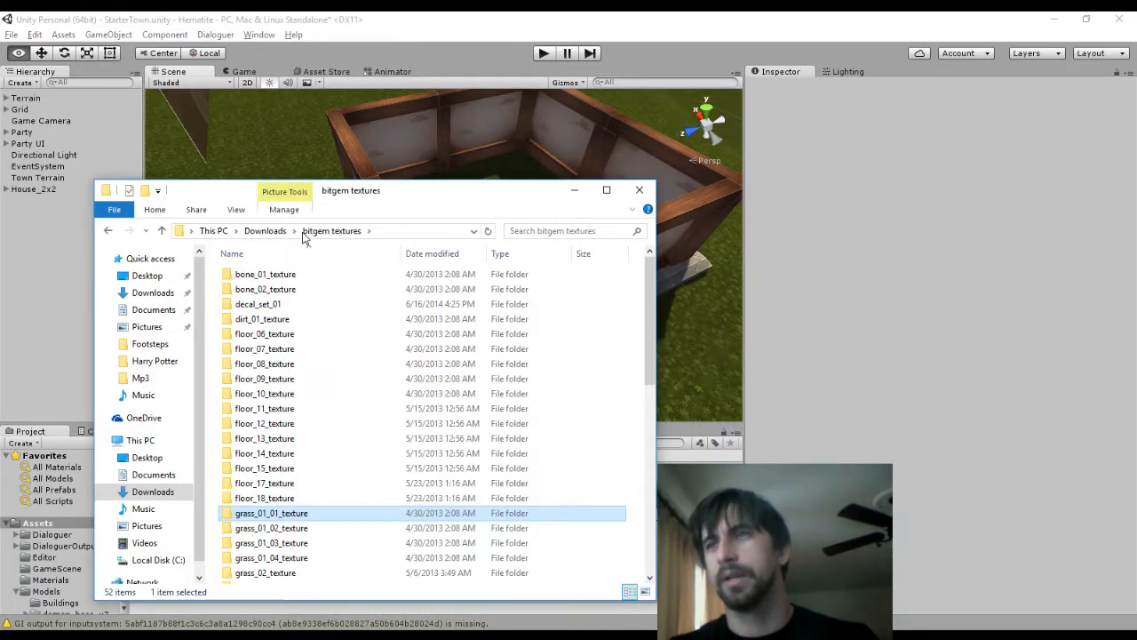
key("Down")
key("Return")
left_click(302, 233)
key("Down")
key("Return")
left_click(302, 233)
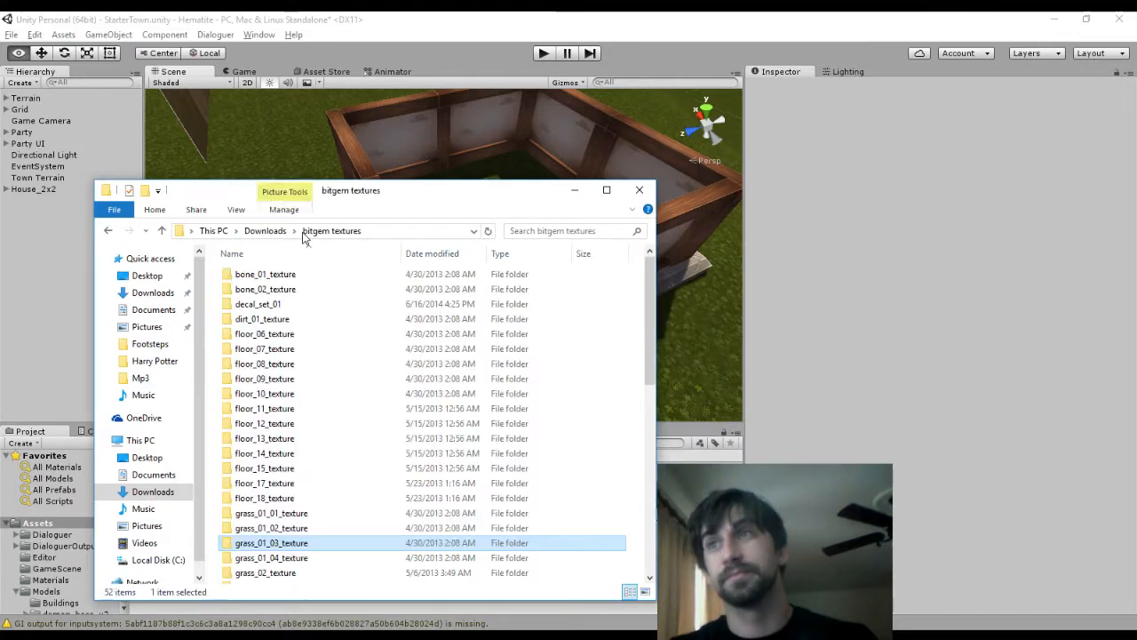
key("Down")
key("Return")
Preview grass_02.png at full size from the grass_02_texture folder
left_click(302, 233)
key("Return")
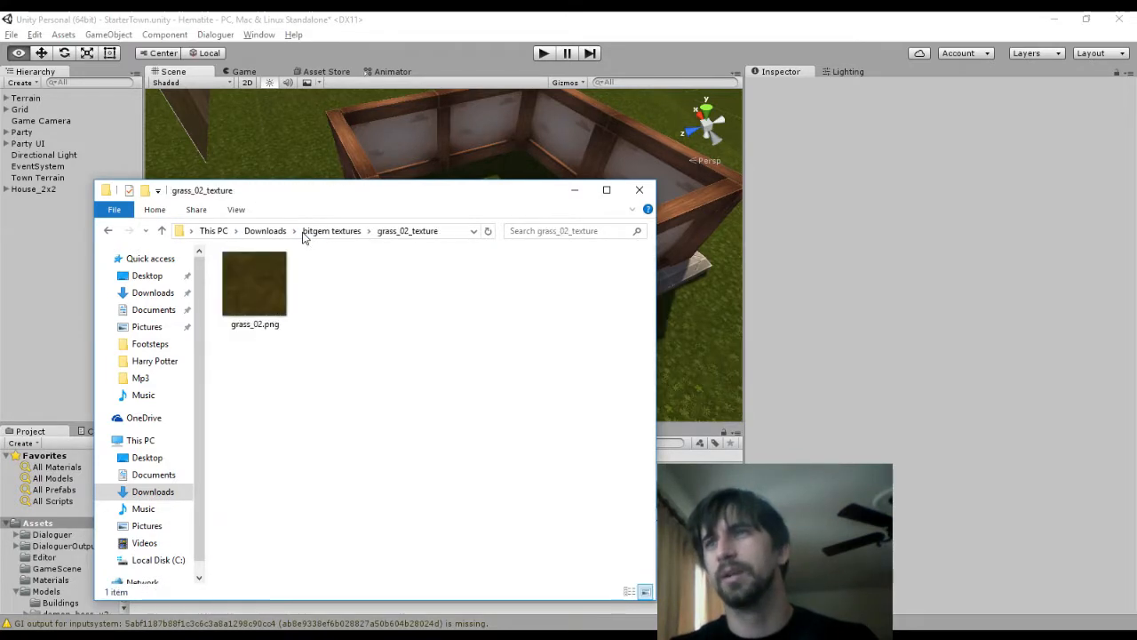
key("Down")
key("Return")
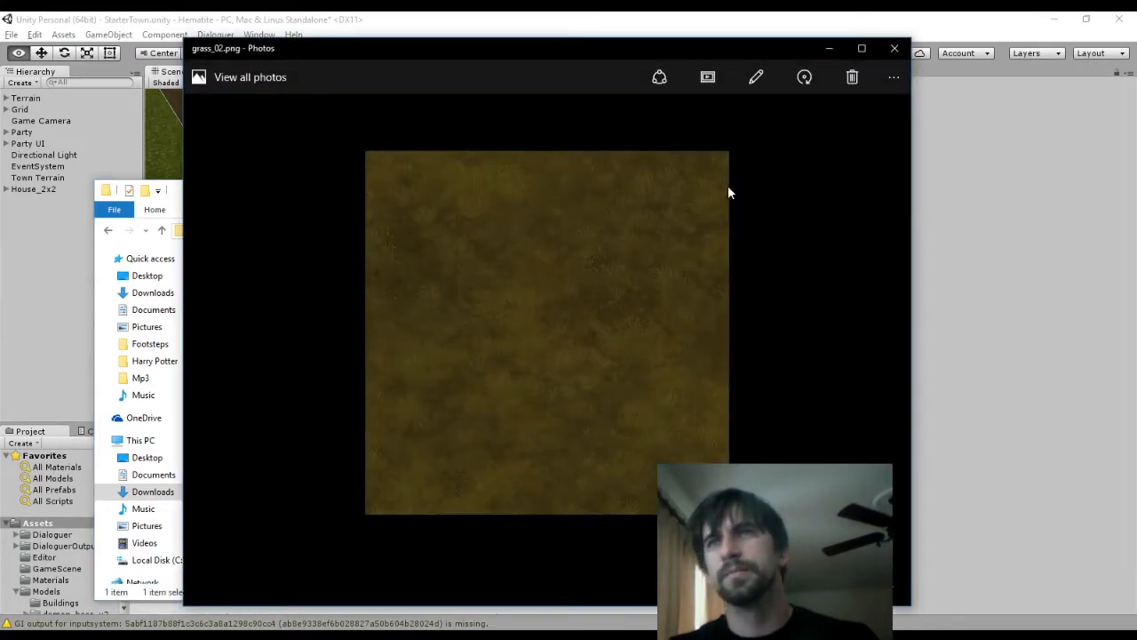
left_click(891, 48)
Check the images in the lava_01_texture and metal_bindings_texture folders
left_click(332, 230)
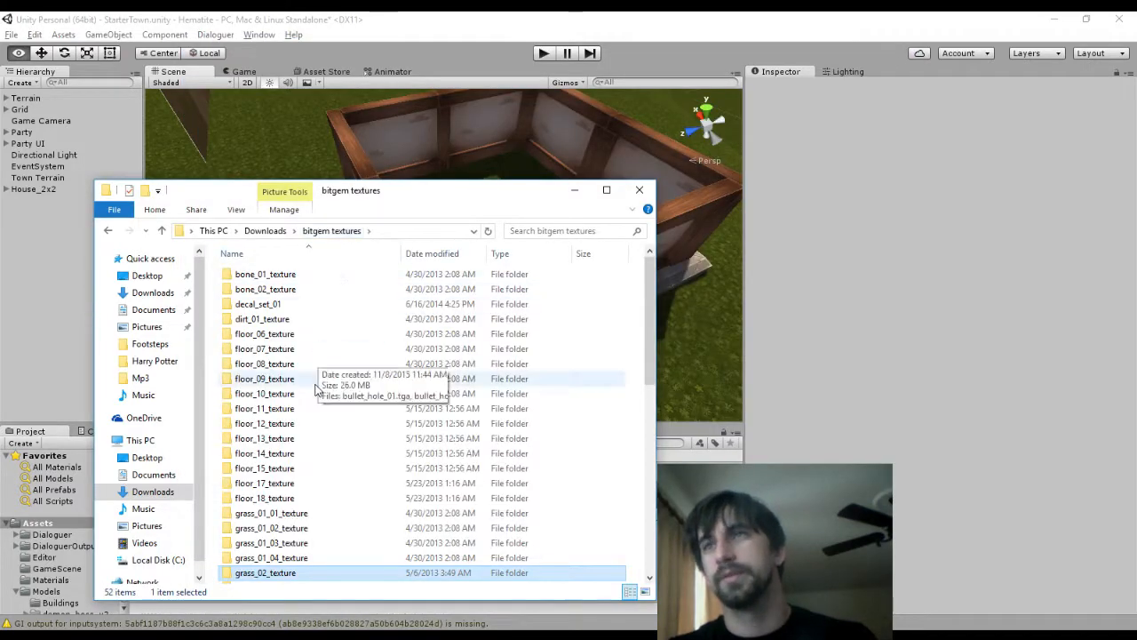
double_click(307, 366)
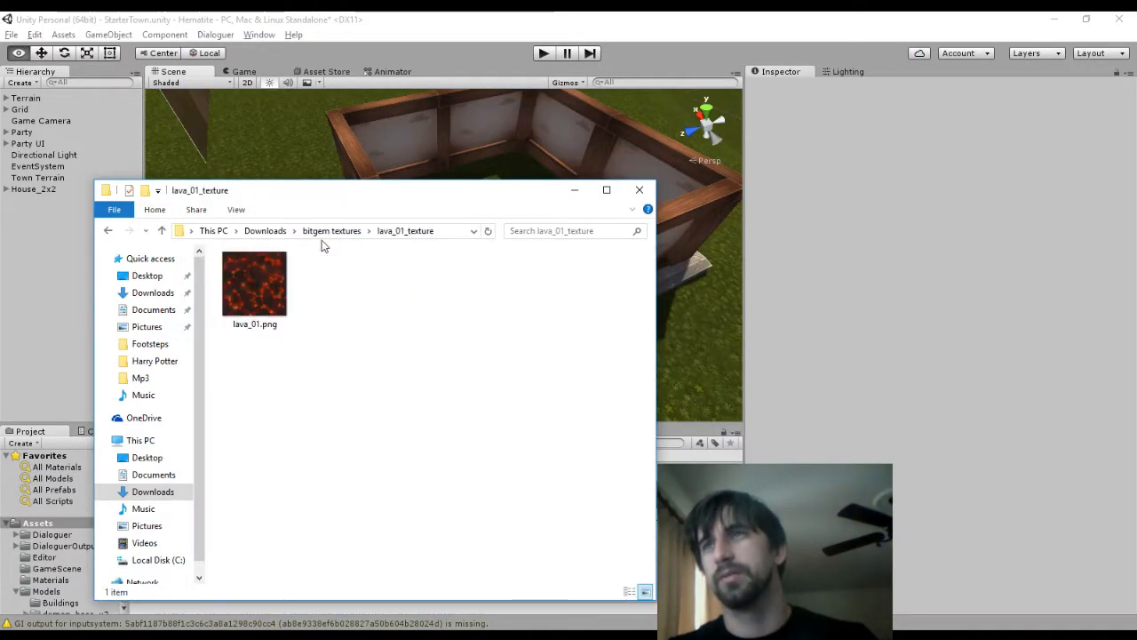
left_click(330, 232)
key("Down")
key("Return")
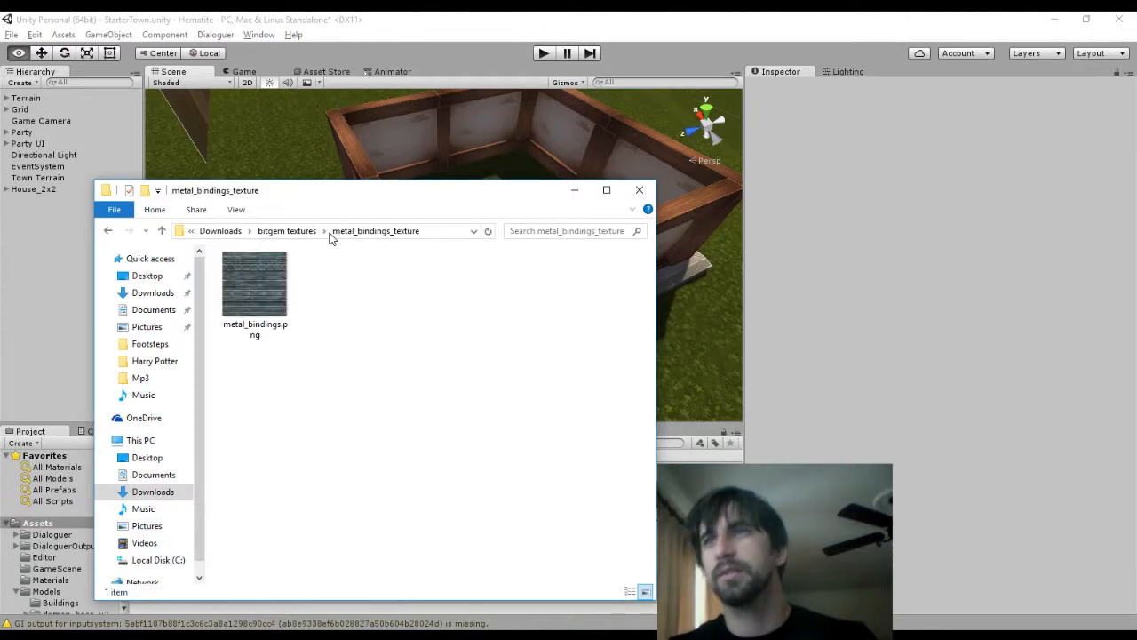
Check the contents of the models and ornaments_01_texture folders in bitgem textures
left_click(327, 232)
left_click(286, 231)
key("Down")
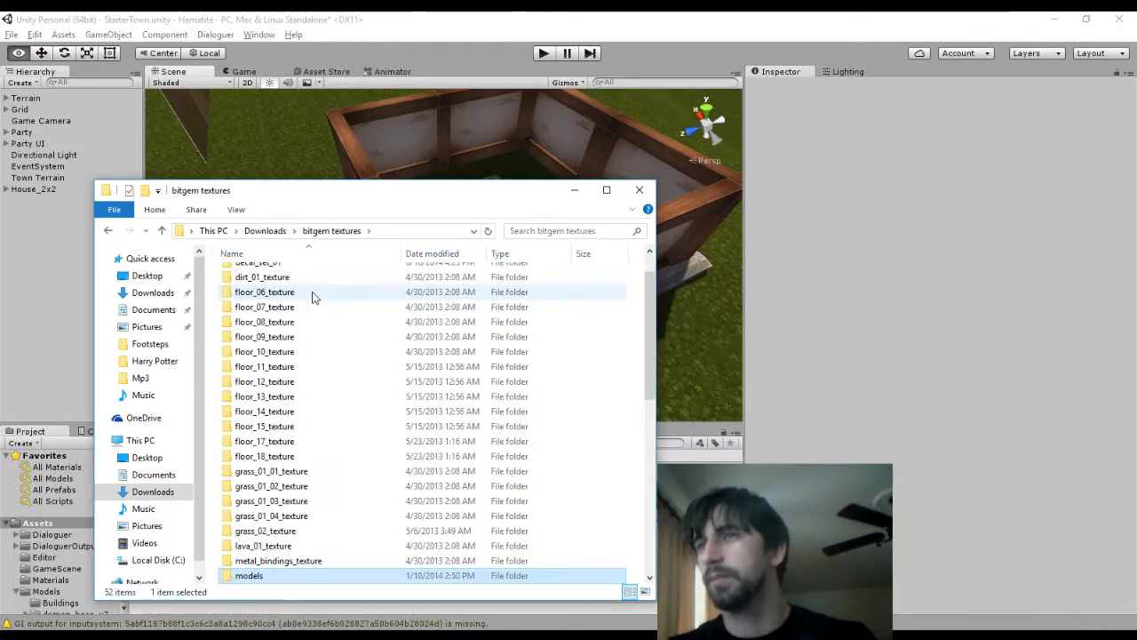
key("Return")
left_click(336, 234)
key("Down")
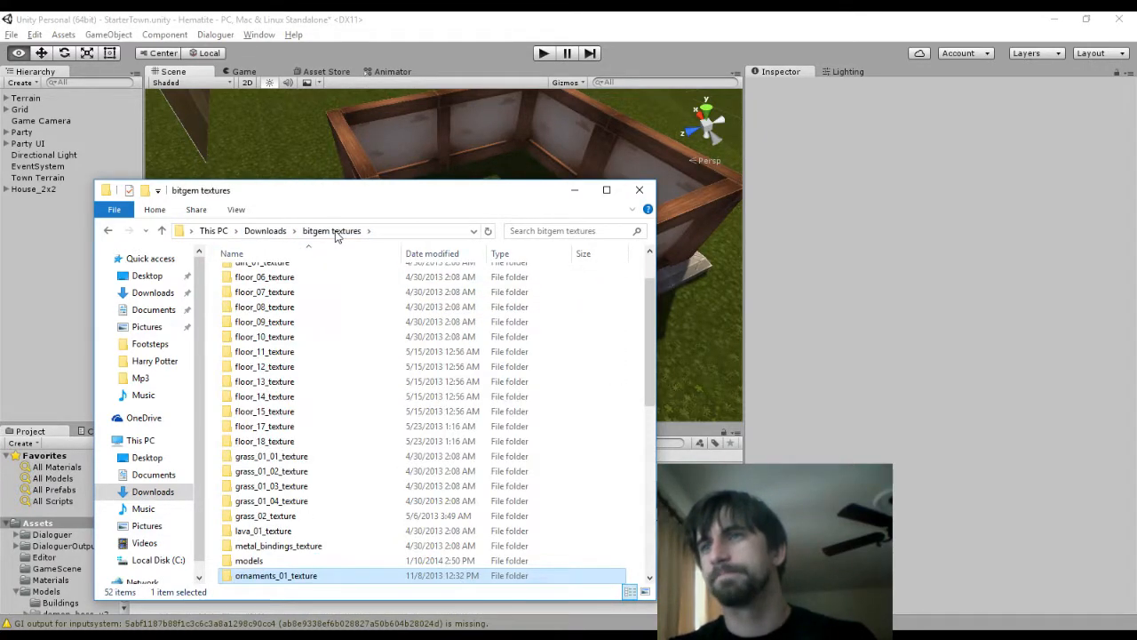
key("Return")
Go through the remaining ornaments folders in bitgem textures and open the textures folder to check its floor images
left_click(306, 231)
key("Down")
key("Down")
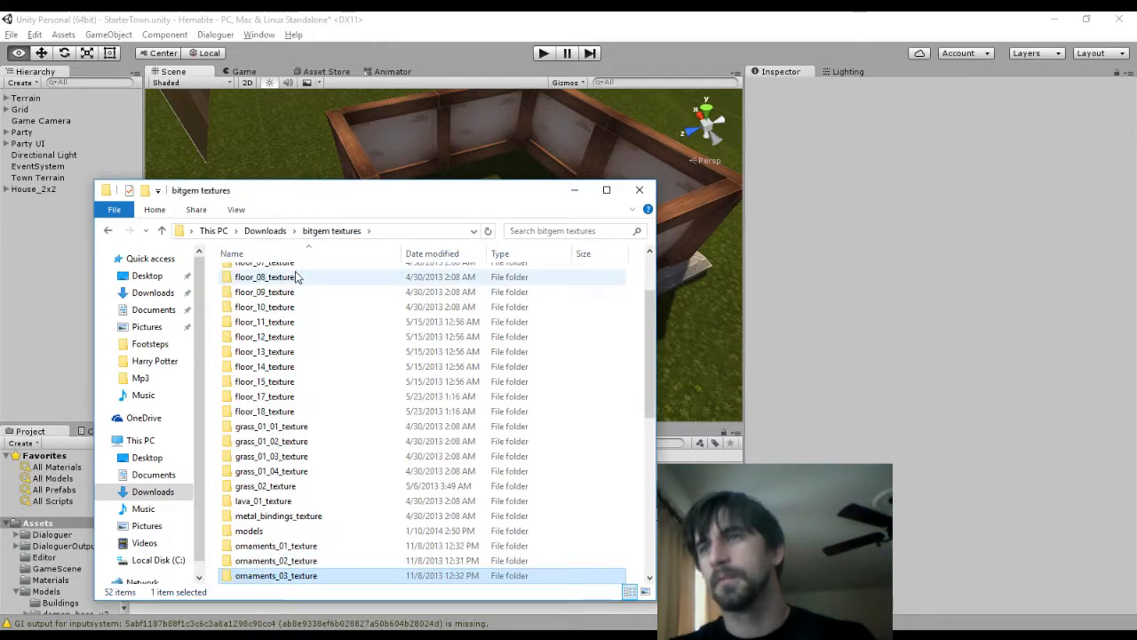
key("Down")
key("Down")
key("Down")
key("Down")
key("Down")
key("Up")
key("Up")
key("Up")
key("Return")
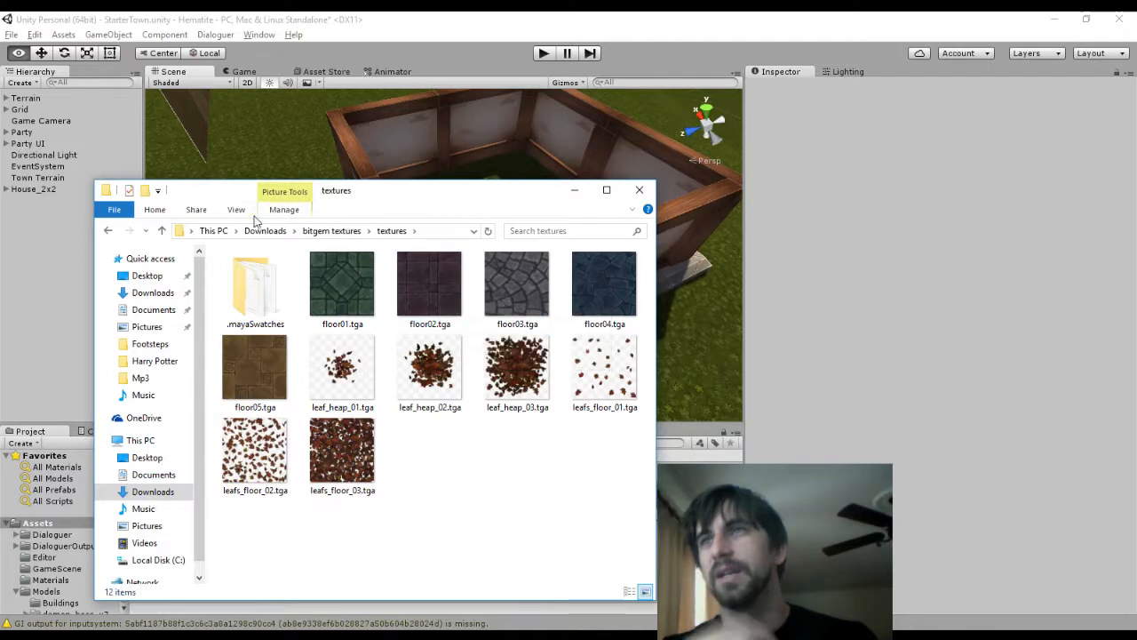
Return to the bitgem textures folder and preview its loose images from dungeon_floor_tile_01_01.png to floor_019.png
left_click(325, 231)
key("Down")
key("Down")
key("Down")
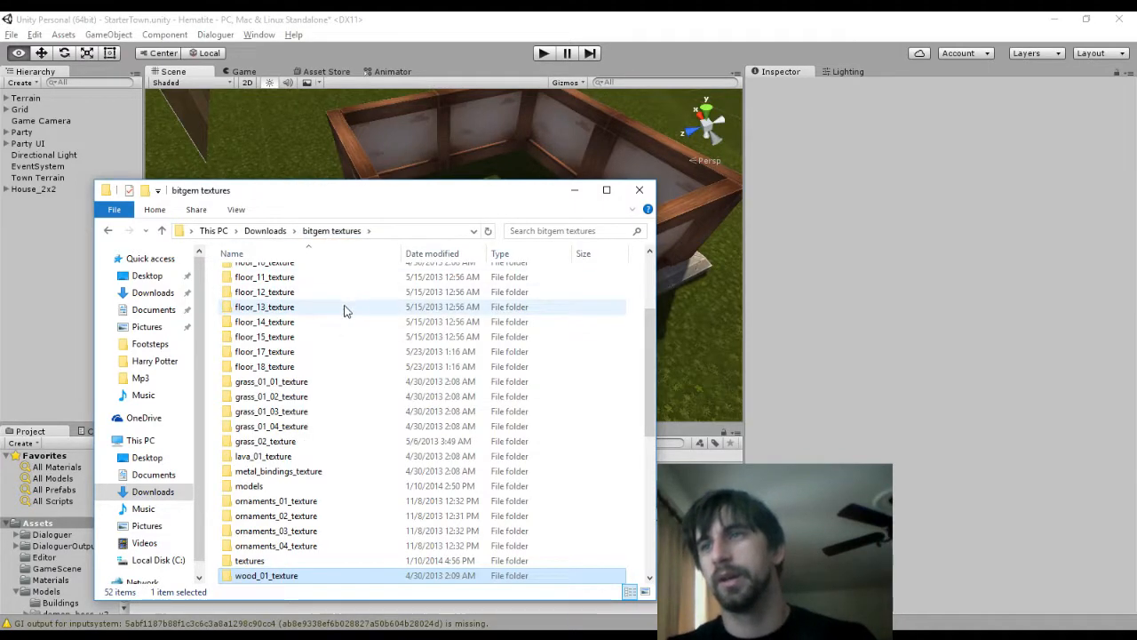
key("Down")
key("Return")
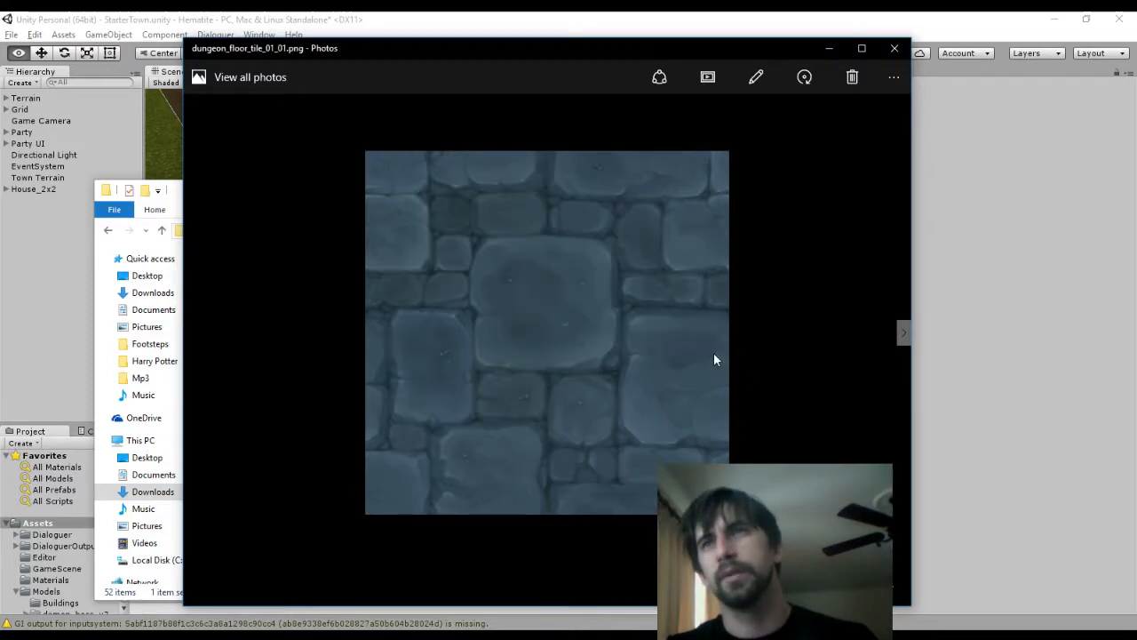
key("Right")
key("Right")
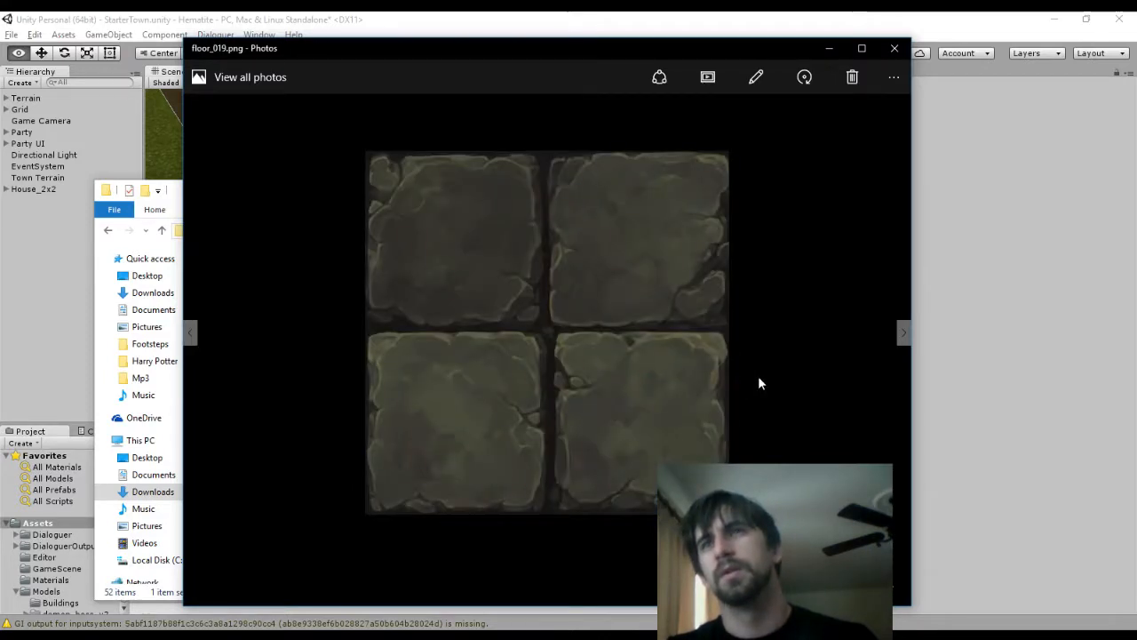
left_click(895, 50)
Preview floor_019.png through floor_021.png at full size from the bitgem textures folder
scroll(349, 523, "down", 5)
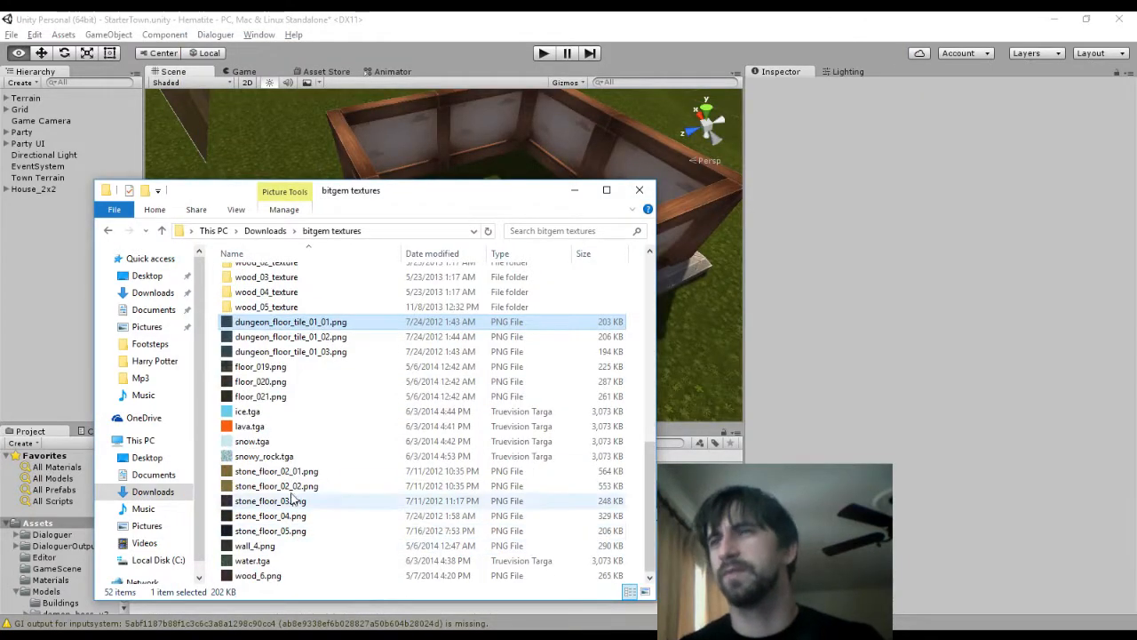
double_click(260, 366)
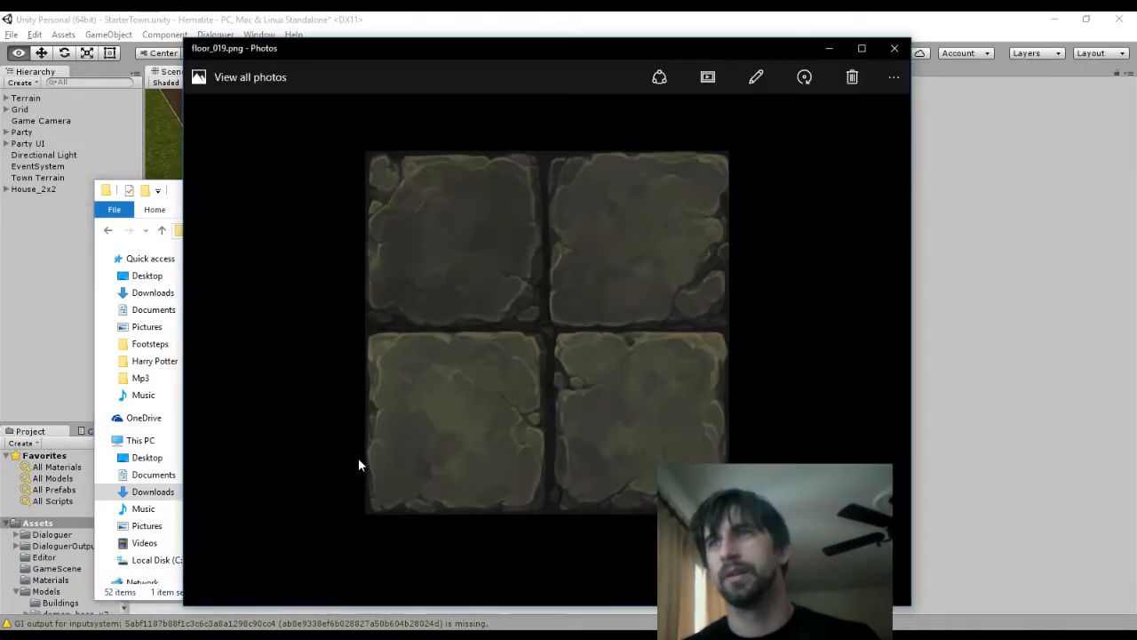
key("Right")
key("Right")
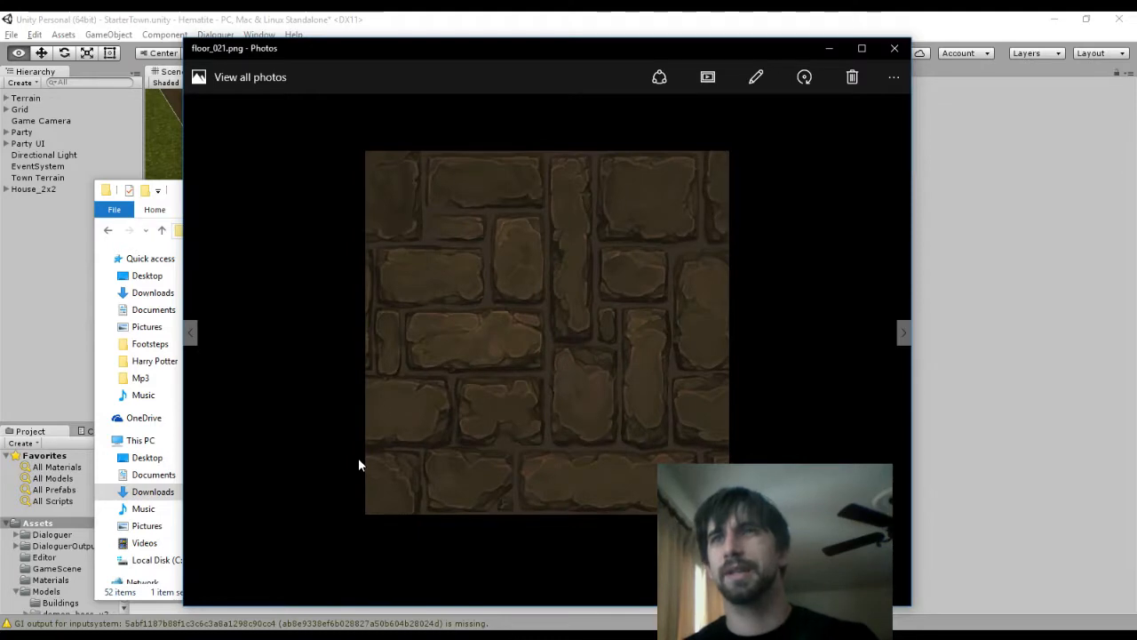
left_click(895, 48)
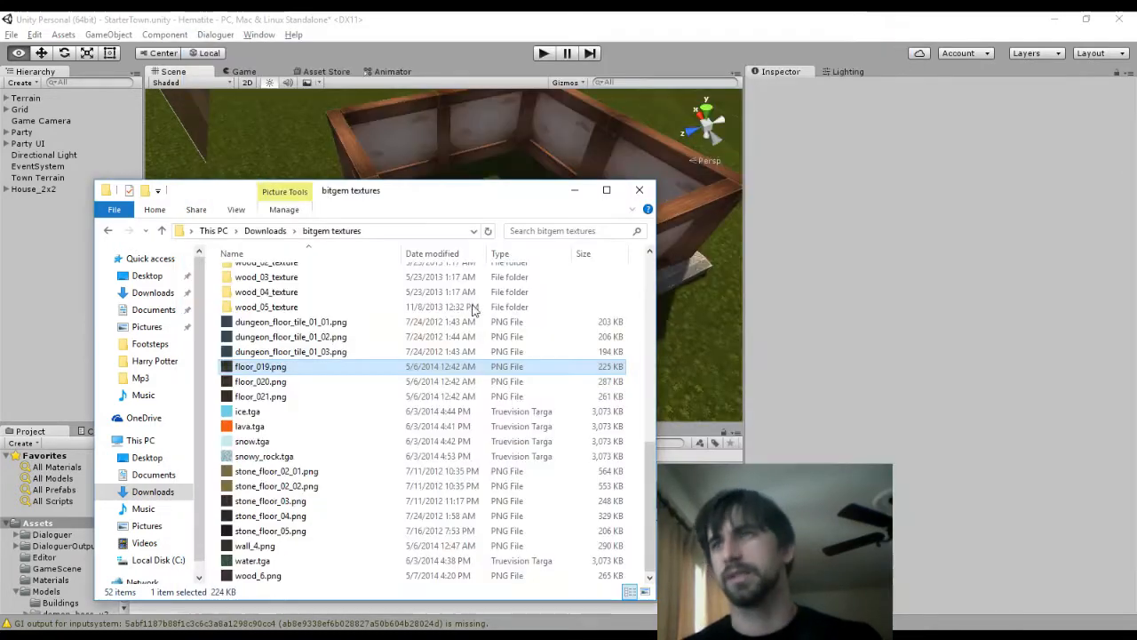
Preview the stone floor images, wall_4.png and wood_6.png at full size, comparing the last two
double_click(287, 473)
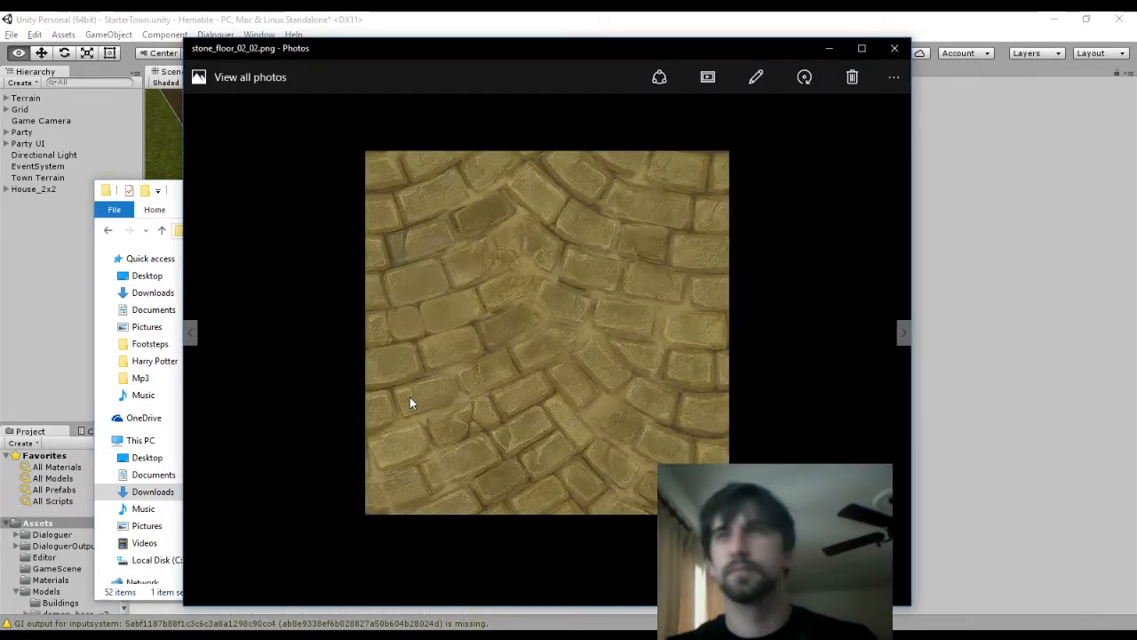
key("Right")
key("Right")
key("Right")
key("Right")
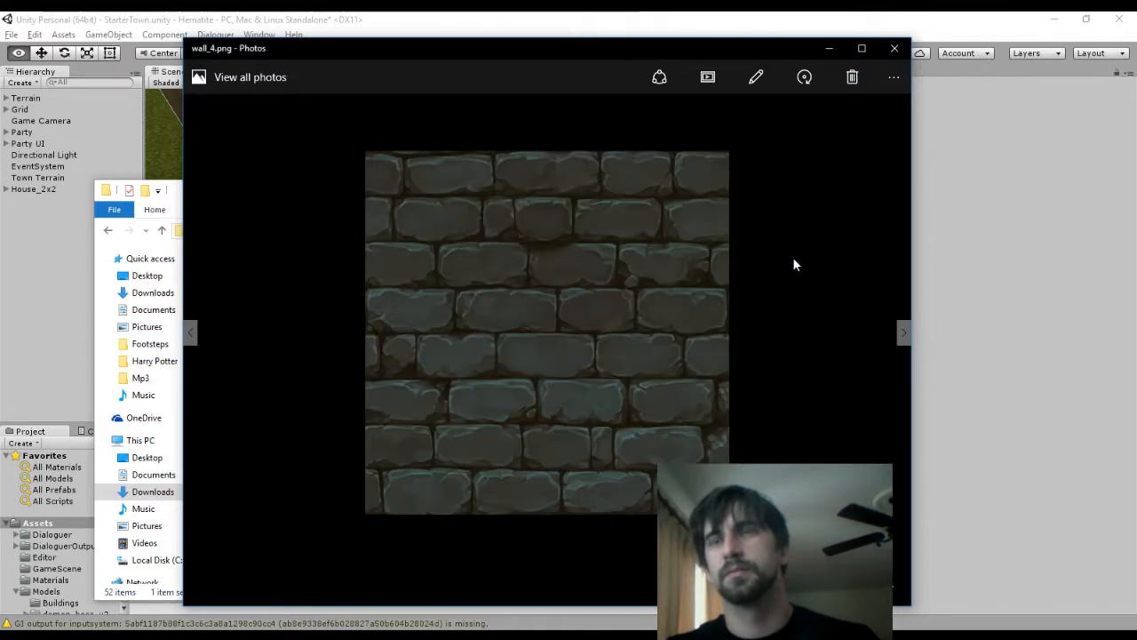
key("Right")
key("Right")
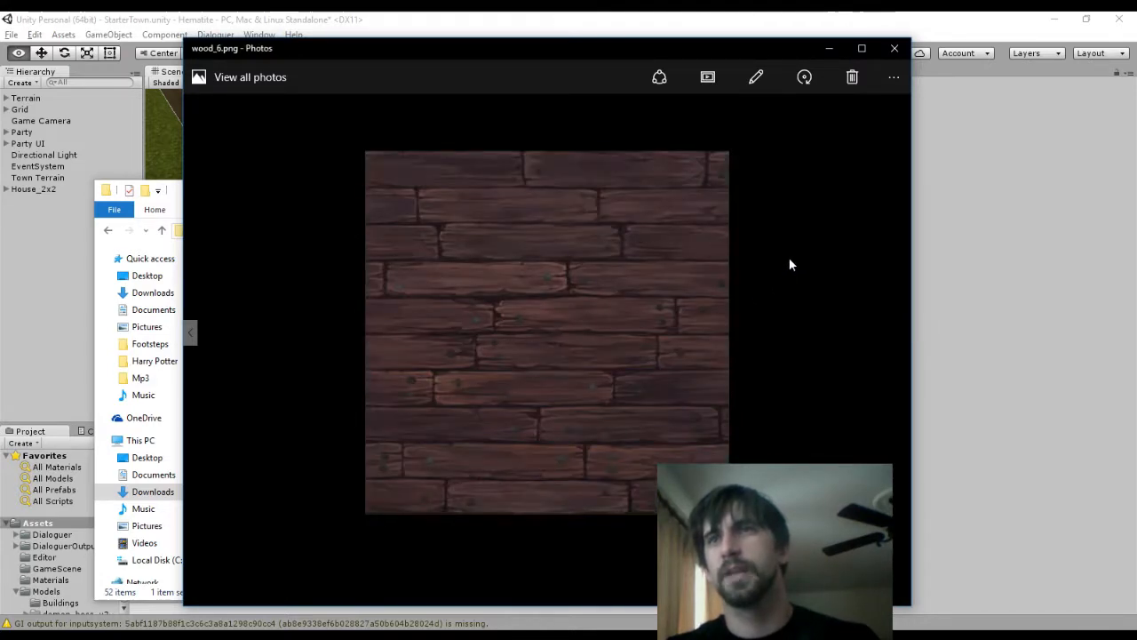
key("Left")
key("Right")
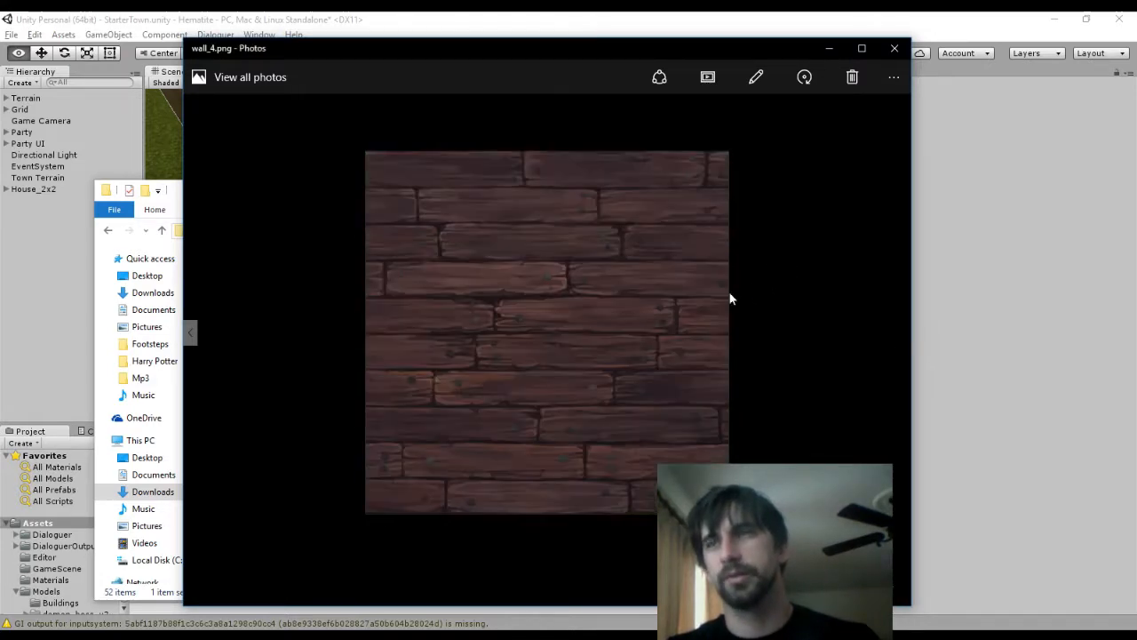
left_click(894, 51)
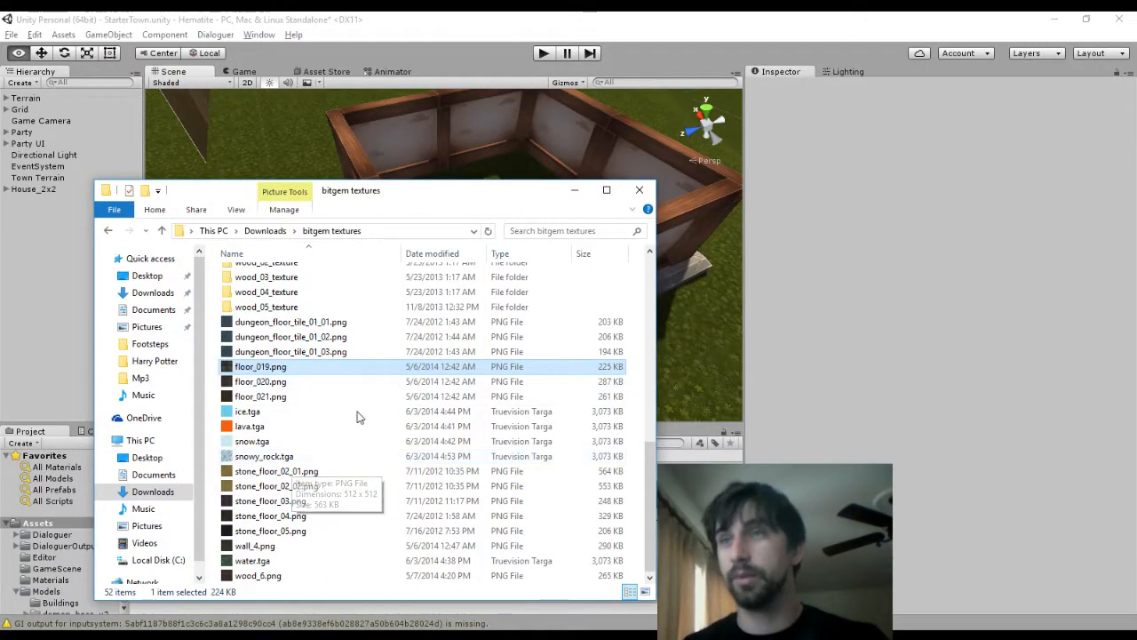
Import floor_019.png from the bitgem textures folder into the Unity project's Textures folder
left_click_drag(364, 198, 786, 163)
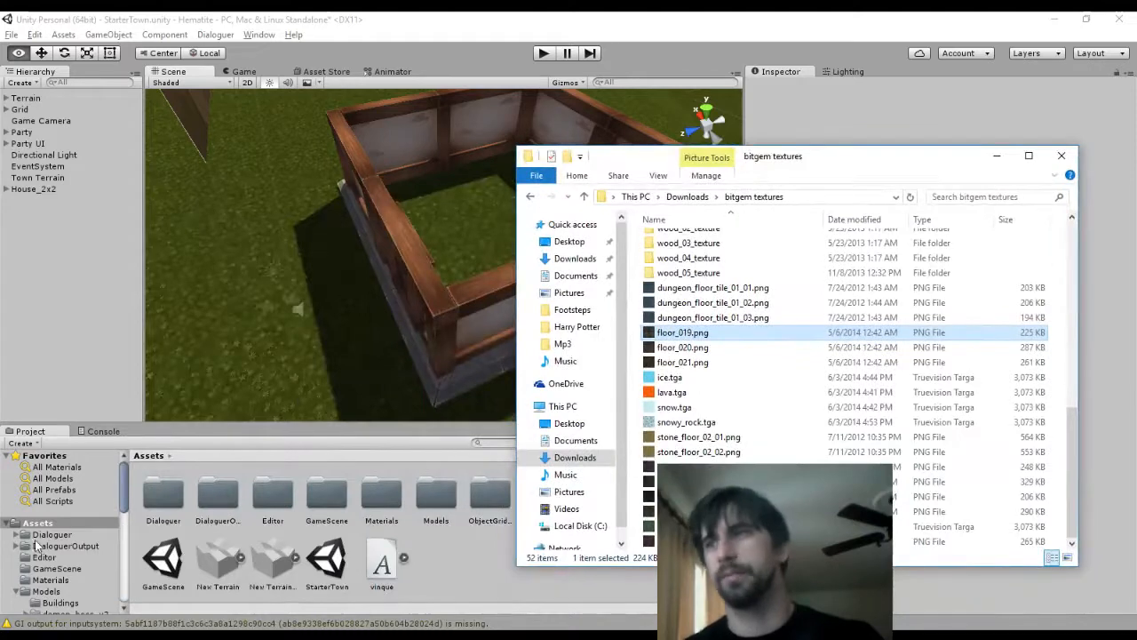
scroll(62, 552, "down", 10)
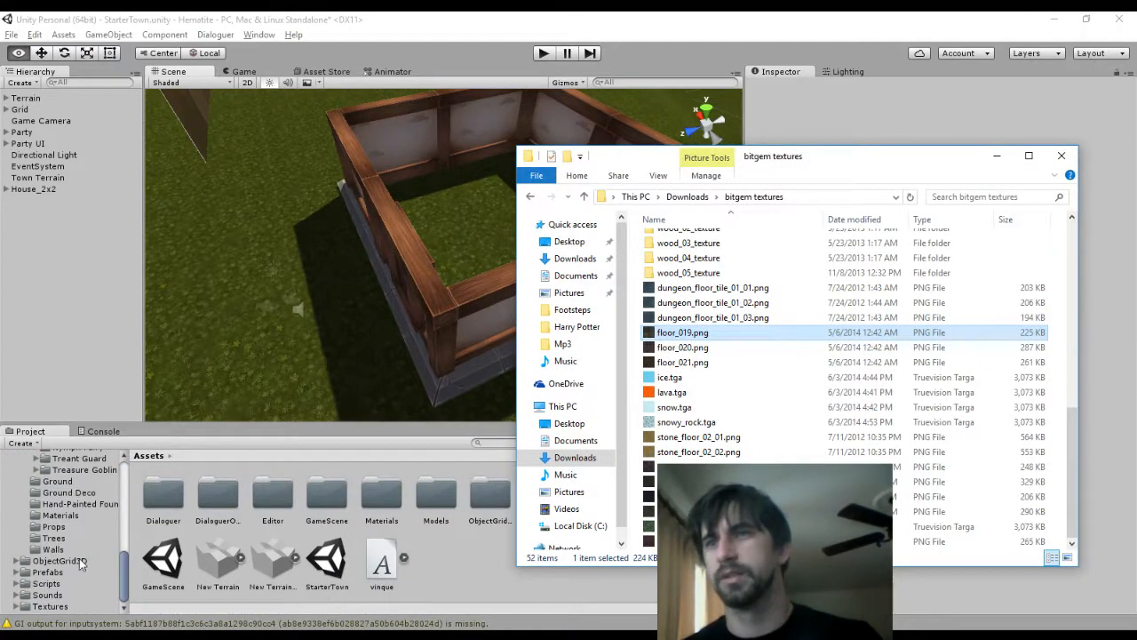
left_click(51, 606)
key("alt+Tab")
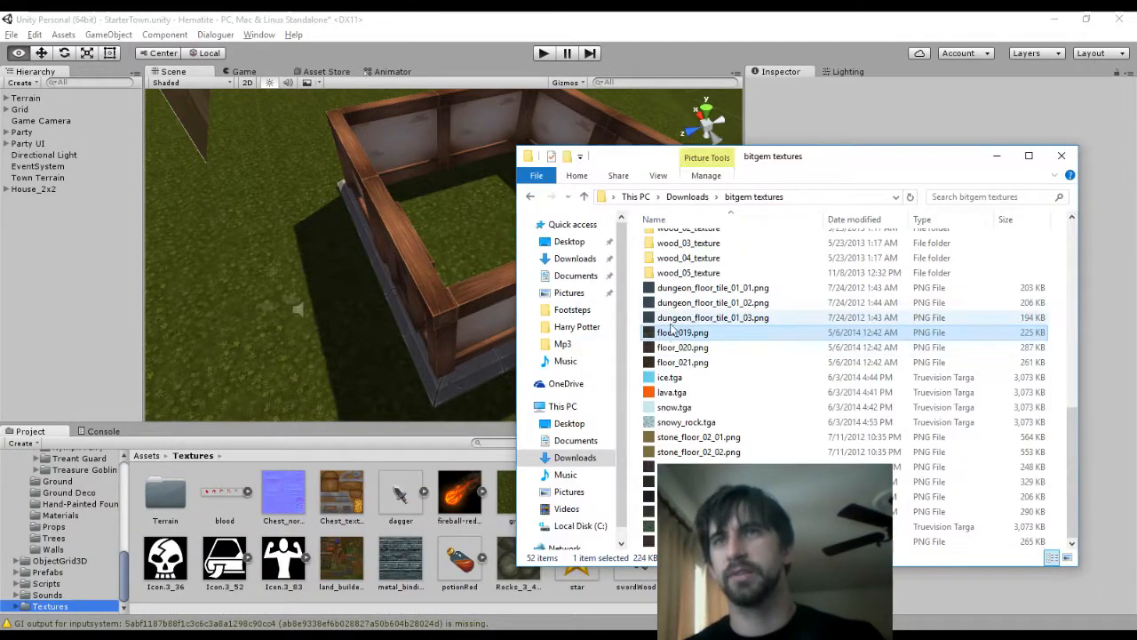
left_click_drag(666, 334, 421, 527)
Move the floor_019 texture into the Terrain subfolder of Textures and show its import settings
left_click_drag(251, 523, 162, 494)
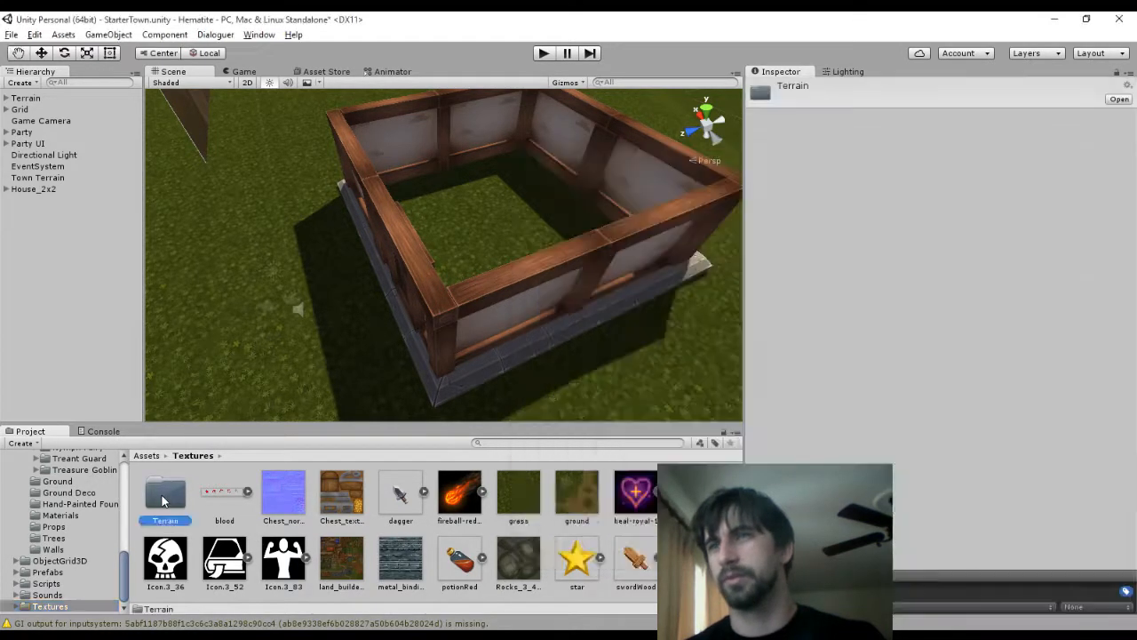
double_click(162, 495)
left_click(494, 561)
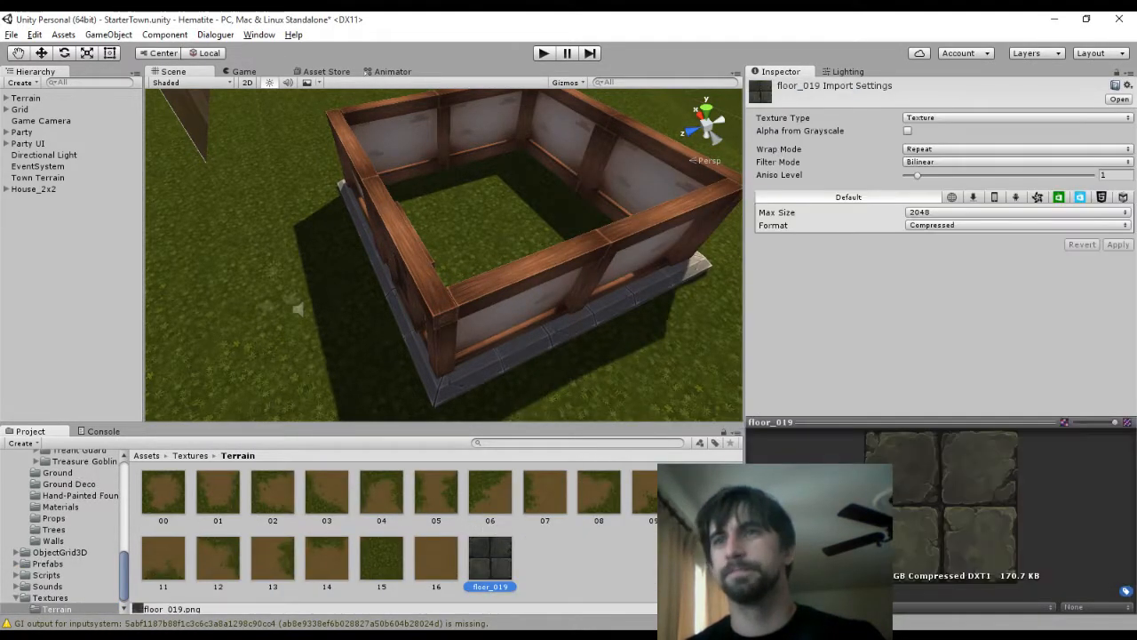
Start adding a paint texture to Town Terrain and assign floor_019 as its diffuse texture
left_click(25, 98)
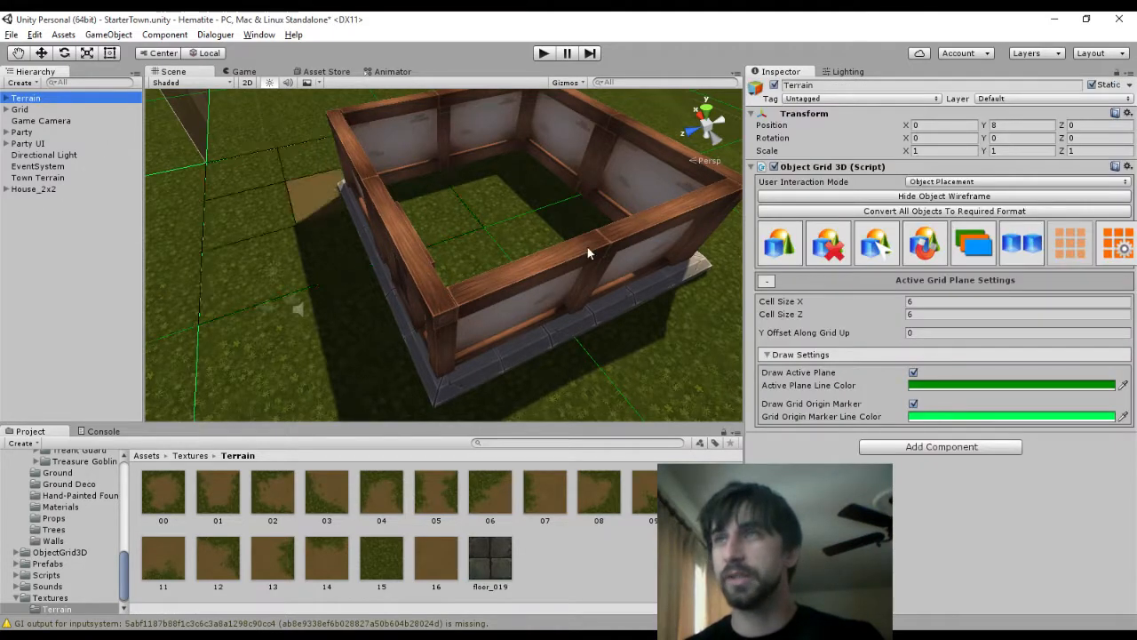
left_click(51, 180)
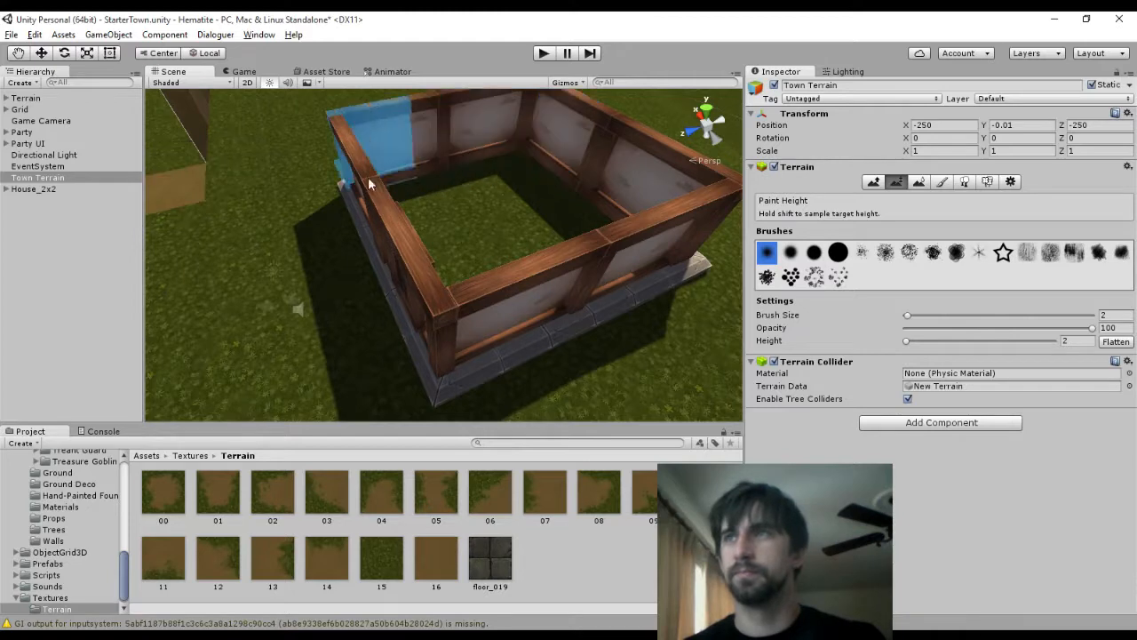
left_click(31, 121)
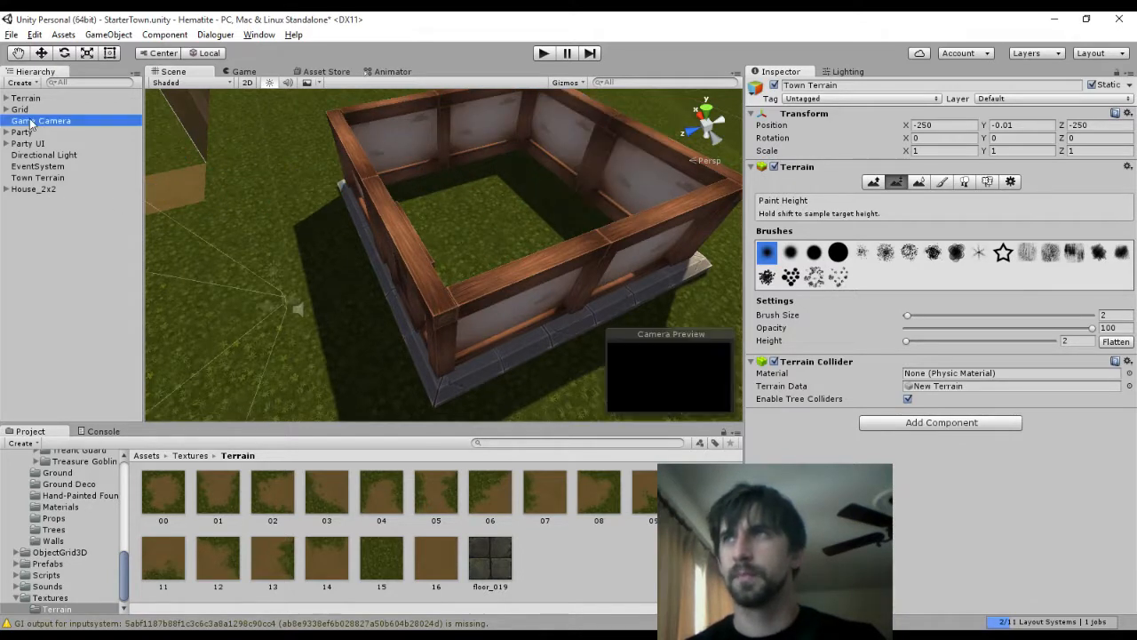
left_click(180, 191)
left_click(110, 220)
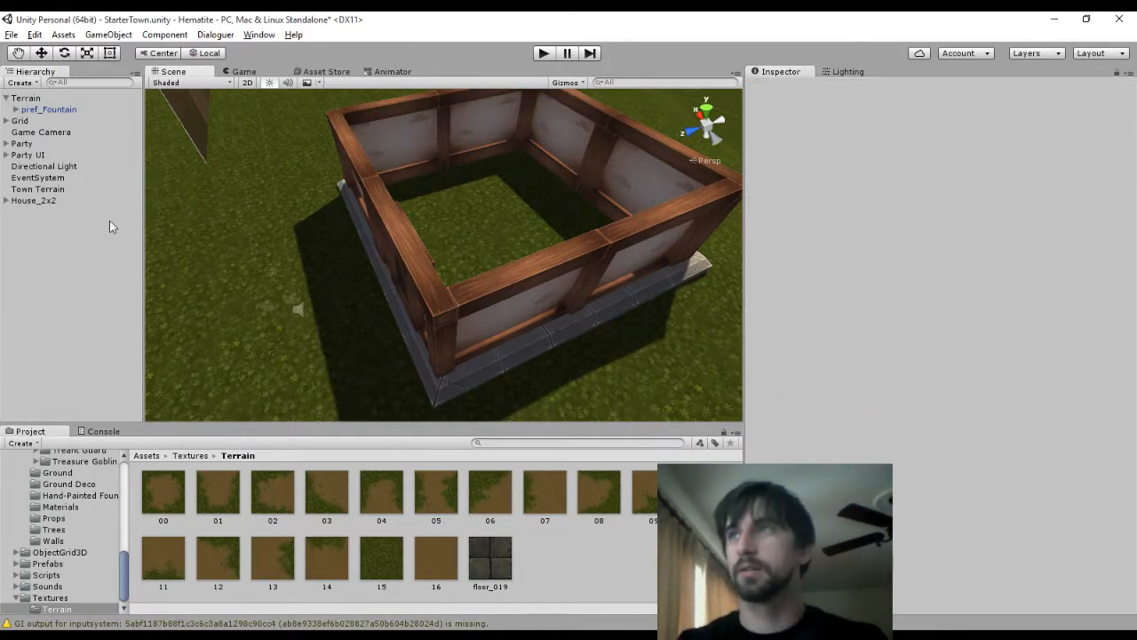
left_click(40, 189)
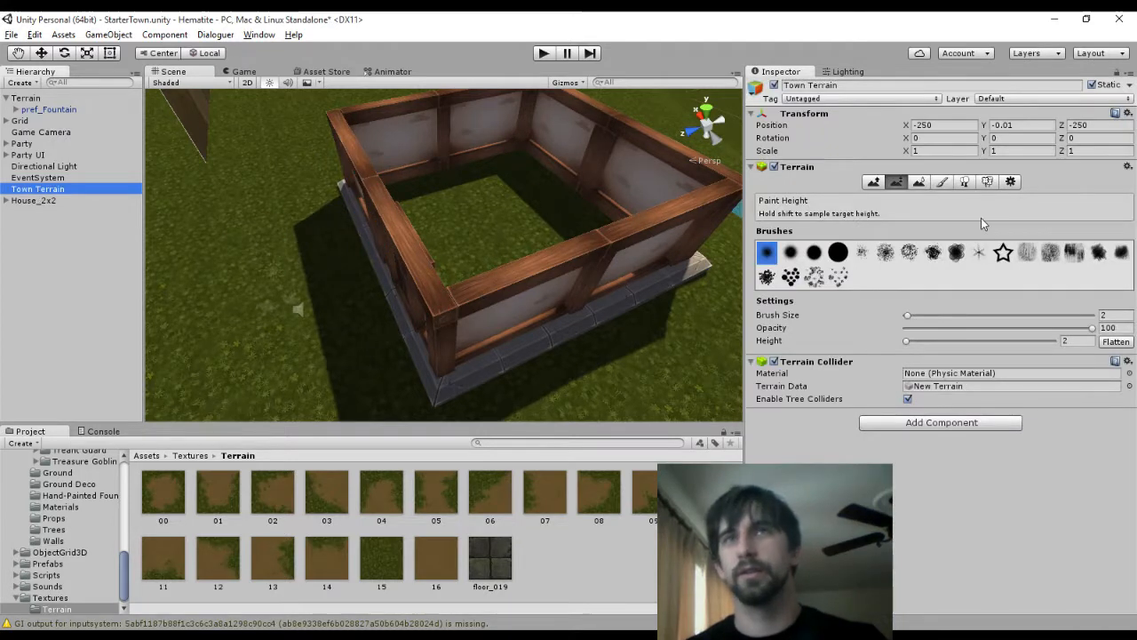
left_click(942, 181)
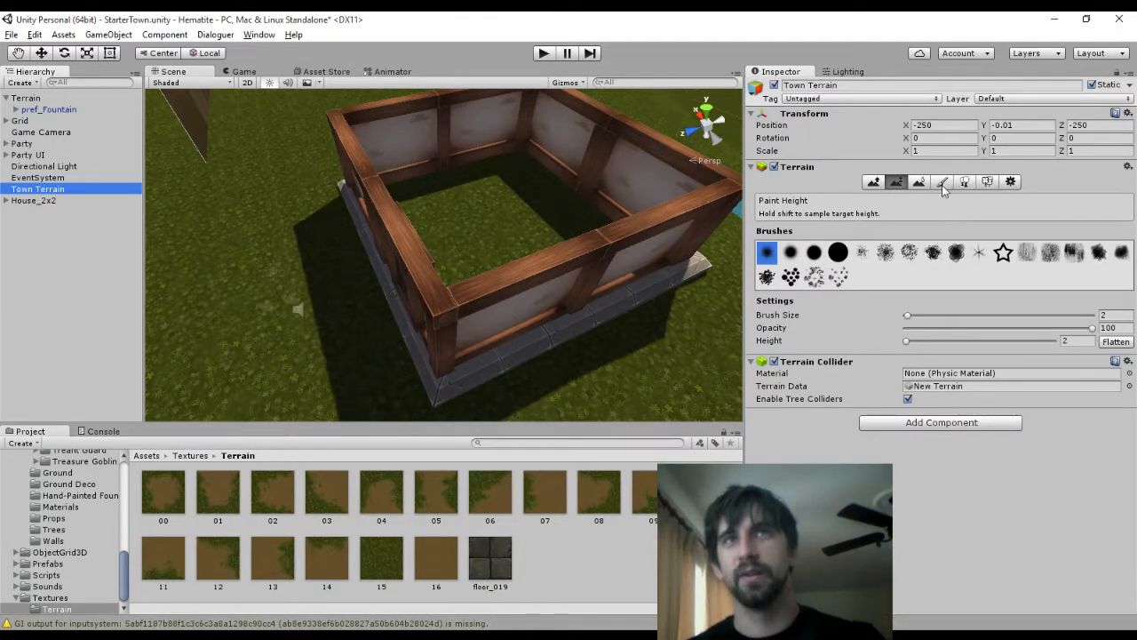
left_click(1079, 378)
left_click(1064, 373)
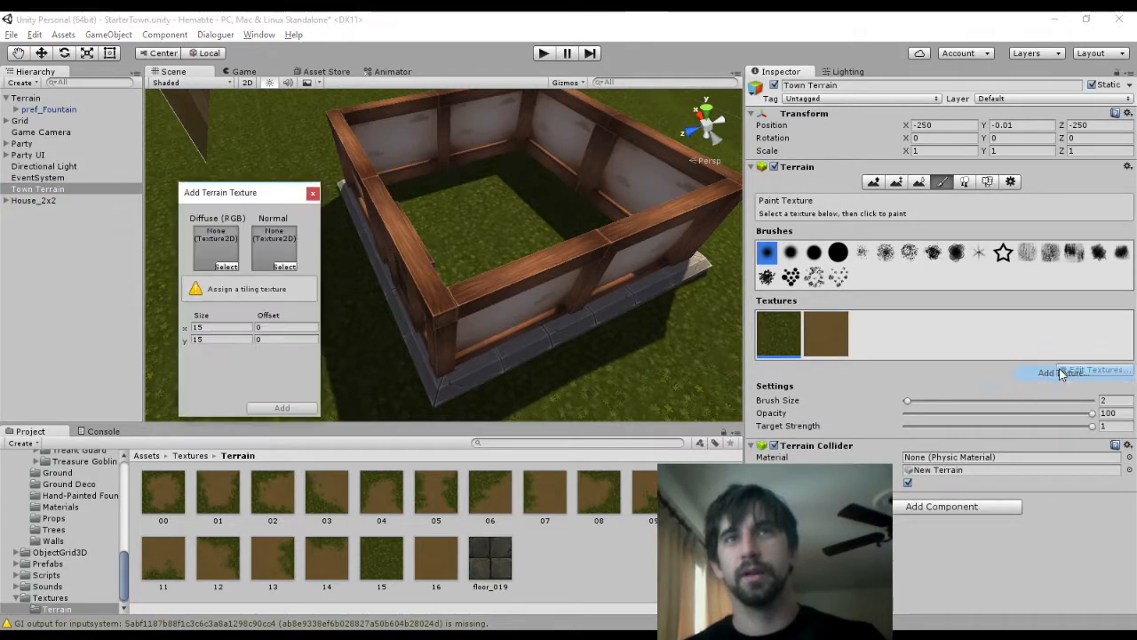
left_click(225, 267)
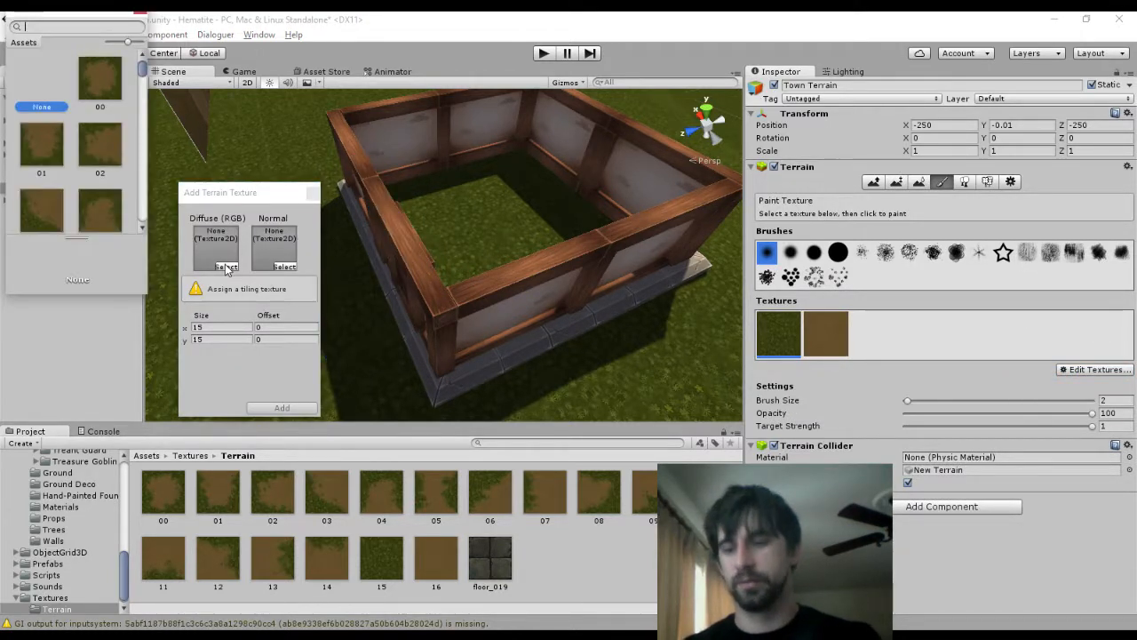
type("floo")
double_click(94, 78)
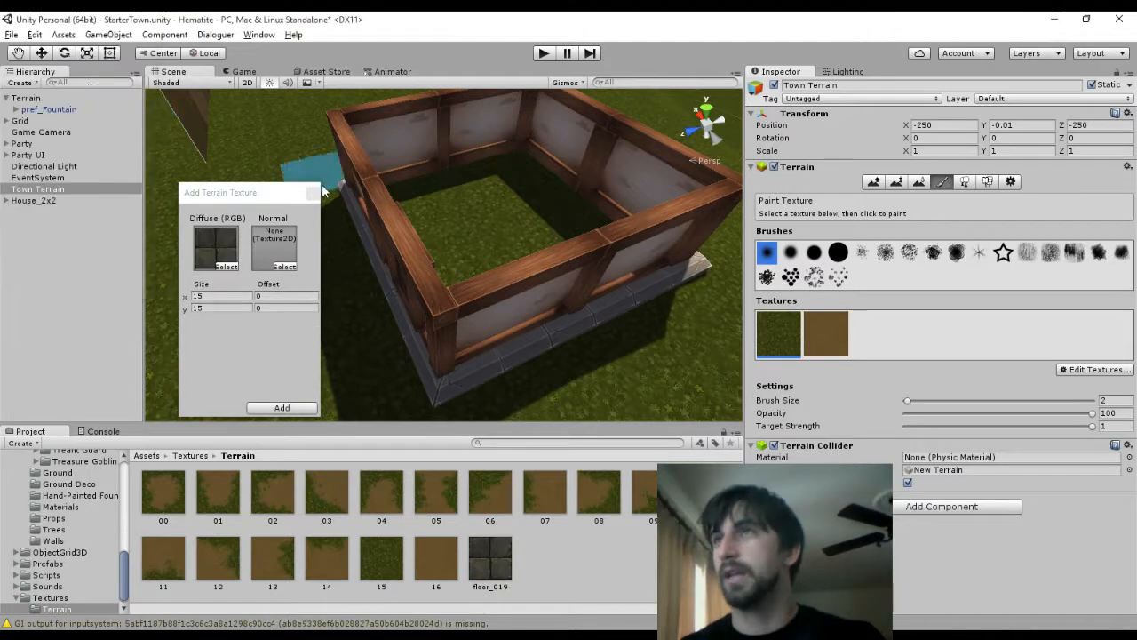
Set the new terrain texture's tile size to 2 by 2 and add it to Town Terrain
left_click(218, 296)
type("2")
key("Tab")
type("2")
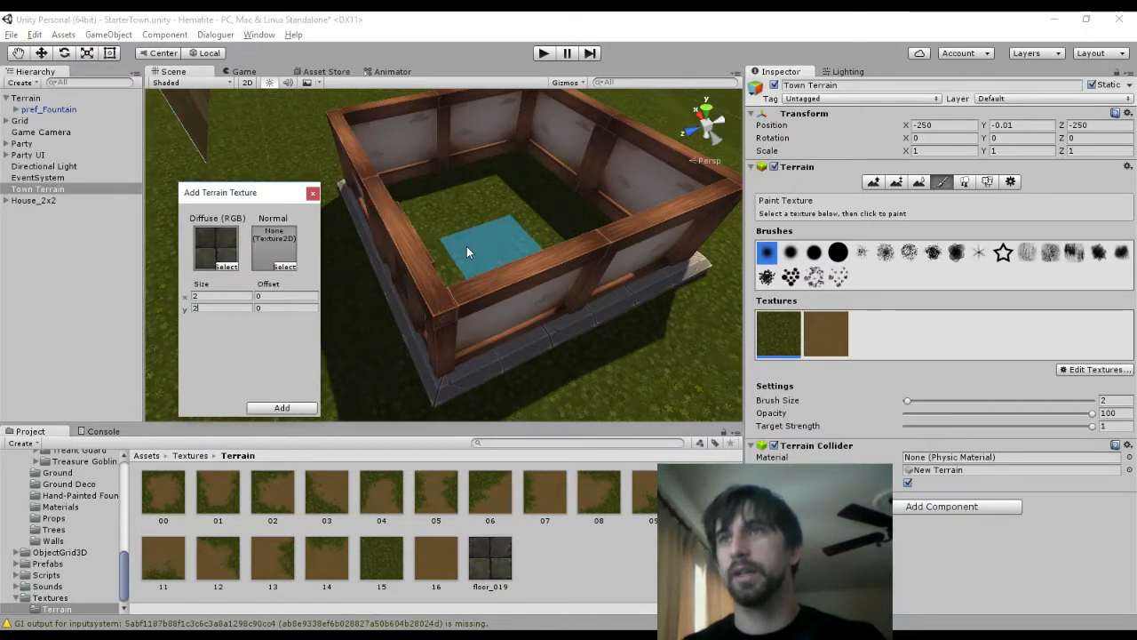
left_click(372, 206)
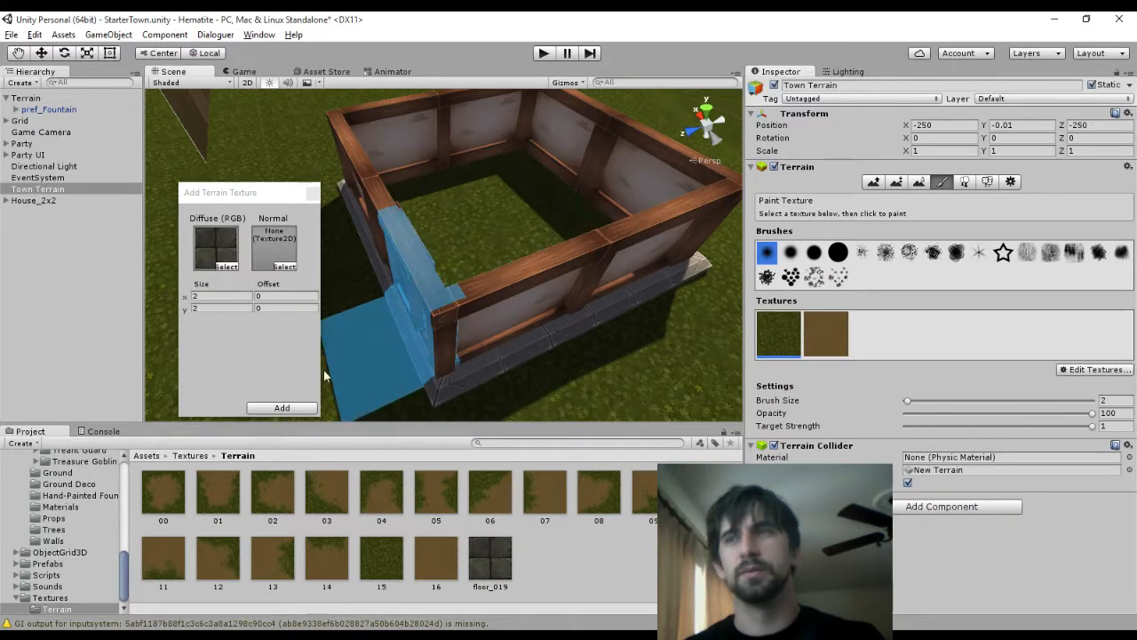
left_click(292, 411)
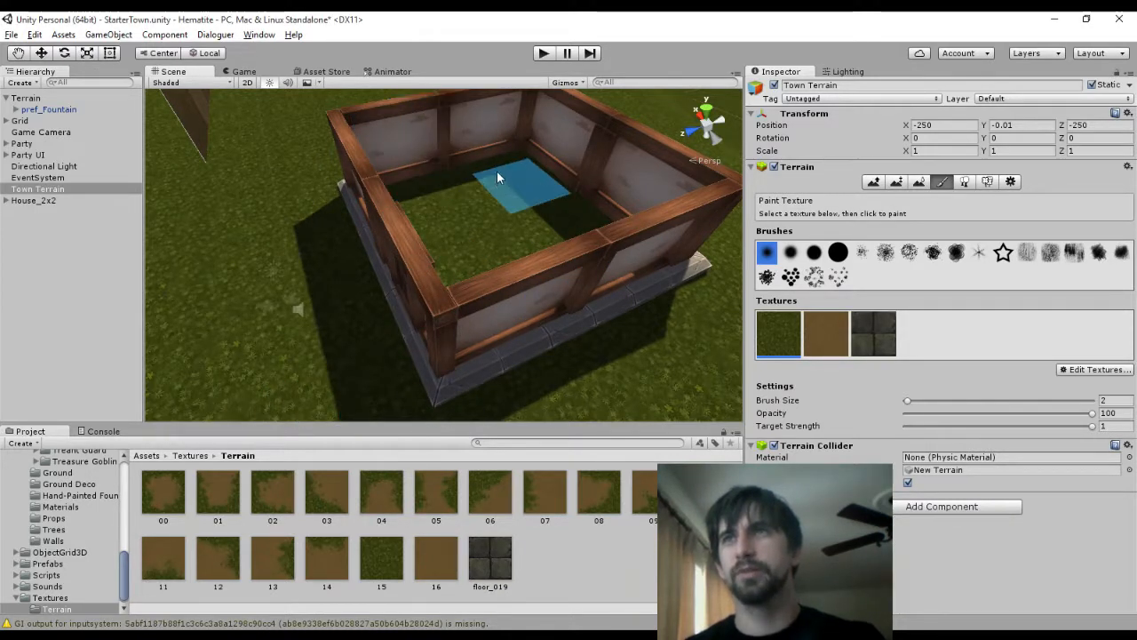
Paint the floor_019 stone texture over the ground inside the house walls with brush size 2
left_click(878, 337)
mouse_move(517, 182)
middle_mouse_down()
mouse_move(431, 241)
mouse_move(497, 212)
middle_mouse_up()
mouse_move(350, 299)
left_mouse_down()
mouse_move(460, 283)
mouse_move(469, 318)
mouse_move(507, 355)
mouse_move(399, 390)
mouse_move(418, 361)
mouse_move(374, 373)
left_mouse_up()
middle_click_drag(396, 351, 387, 279)
right_click_drag(387, 279, 561, 284)
middle_click_drag(542, 289, 593, 272)
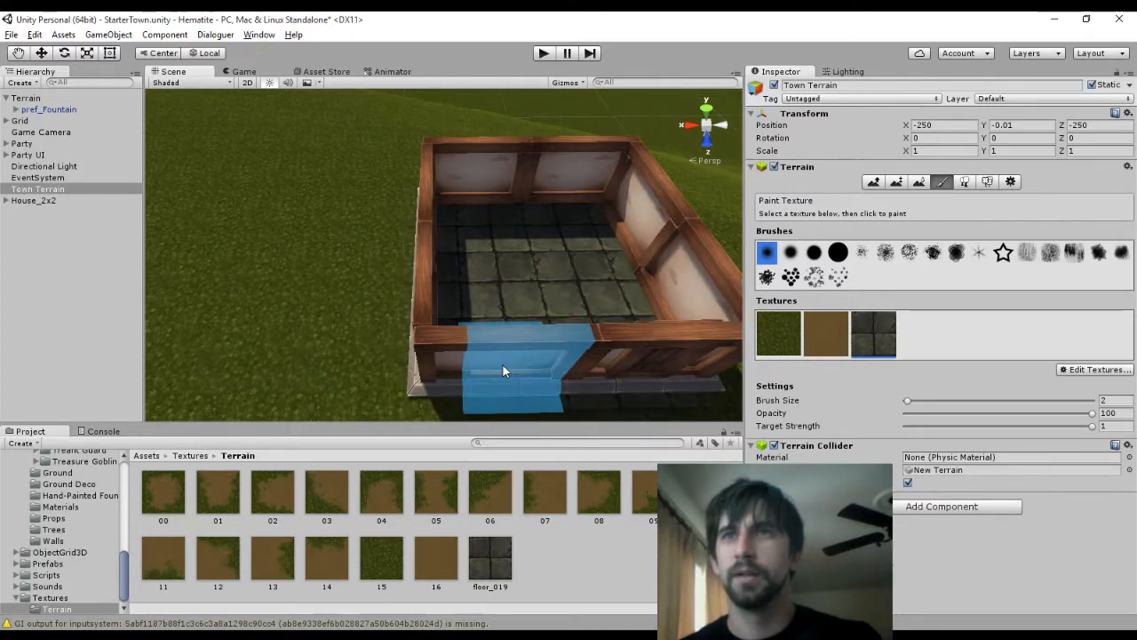
Repaint grass over the stone spill outside the house and undo the grass stroke along the floor's inner edge
mouse_move(456, 307)
middle_mouse_down()
mouse_move(525, 231)
mouse_move(444, 257)
middle_mouse_up()
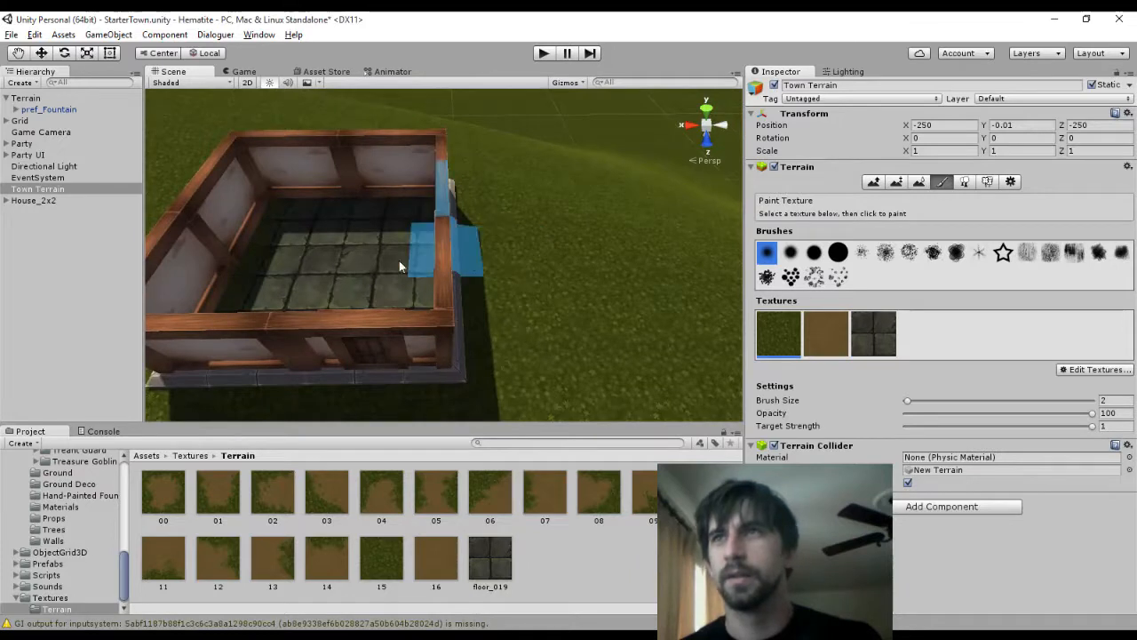
middle_click_drag(351, 264, 398, 271)
key("shift+period")
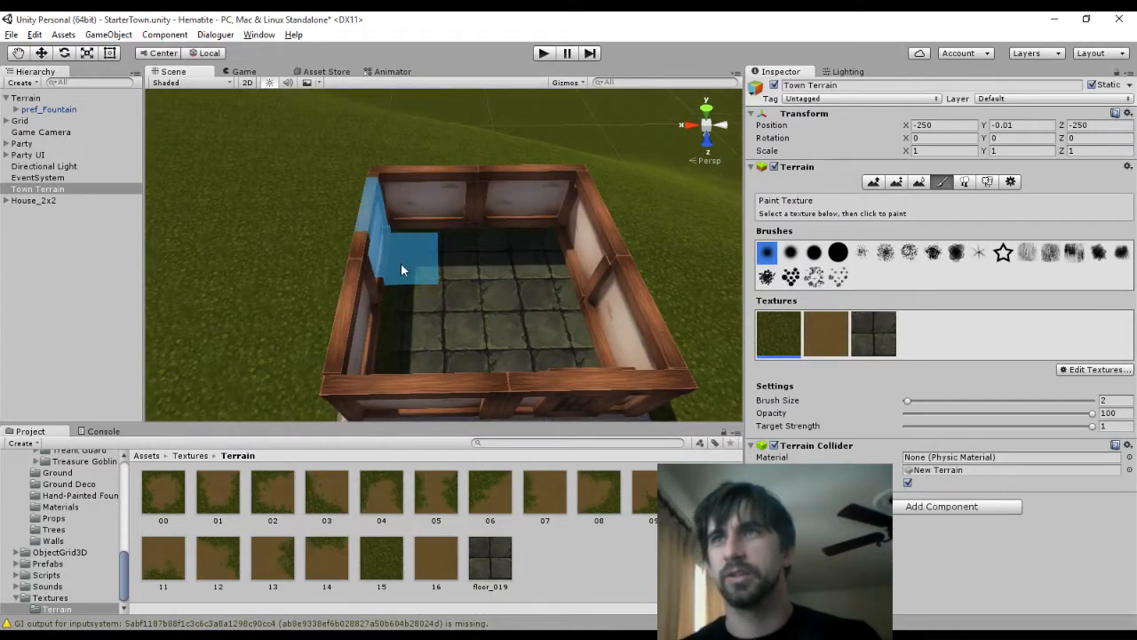
left_click_drag(401, 263, 397, 355)
key("ctrl+z")
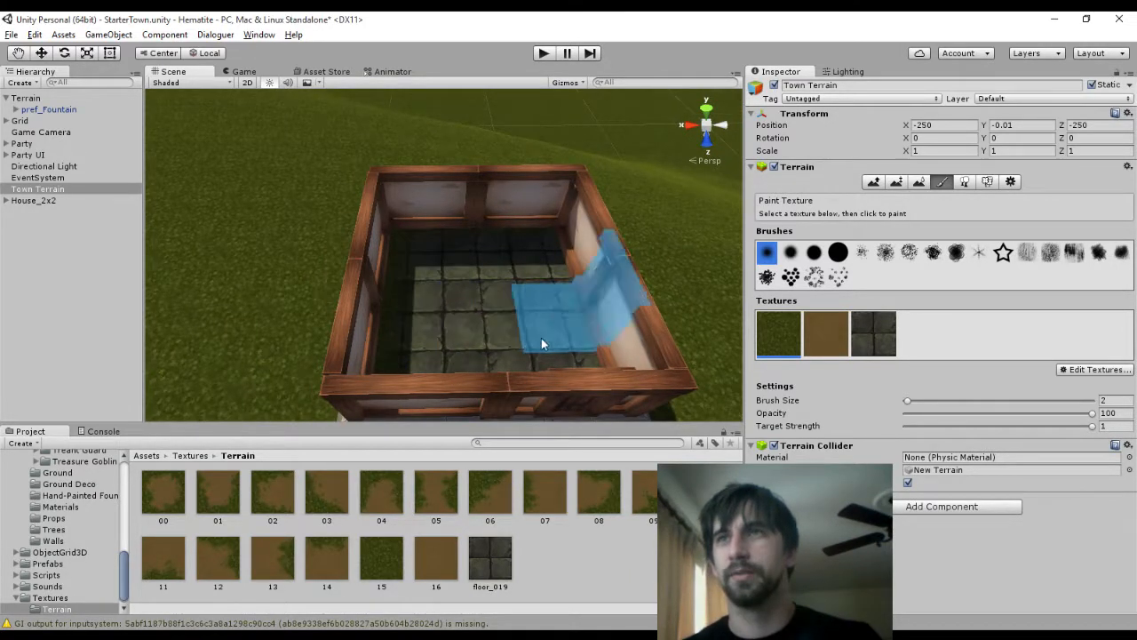
Reselect the floor_019 paint texture with brush size 1 and disable tree colliders on the Terrain Collider
left_click(884, 352)
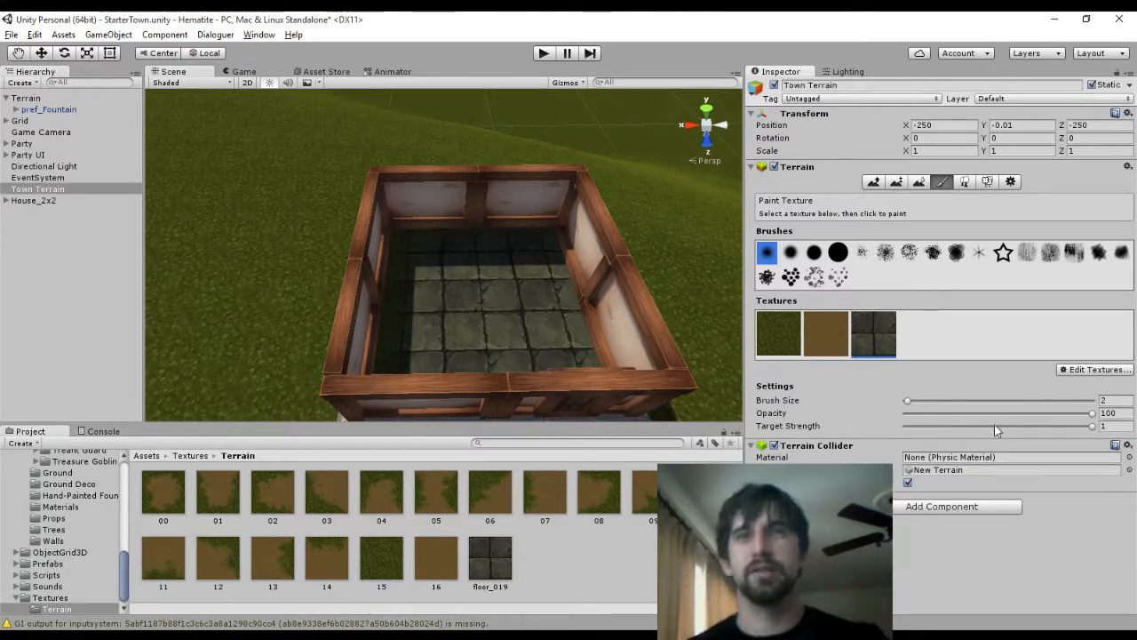
left_click(909, 483)
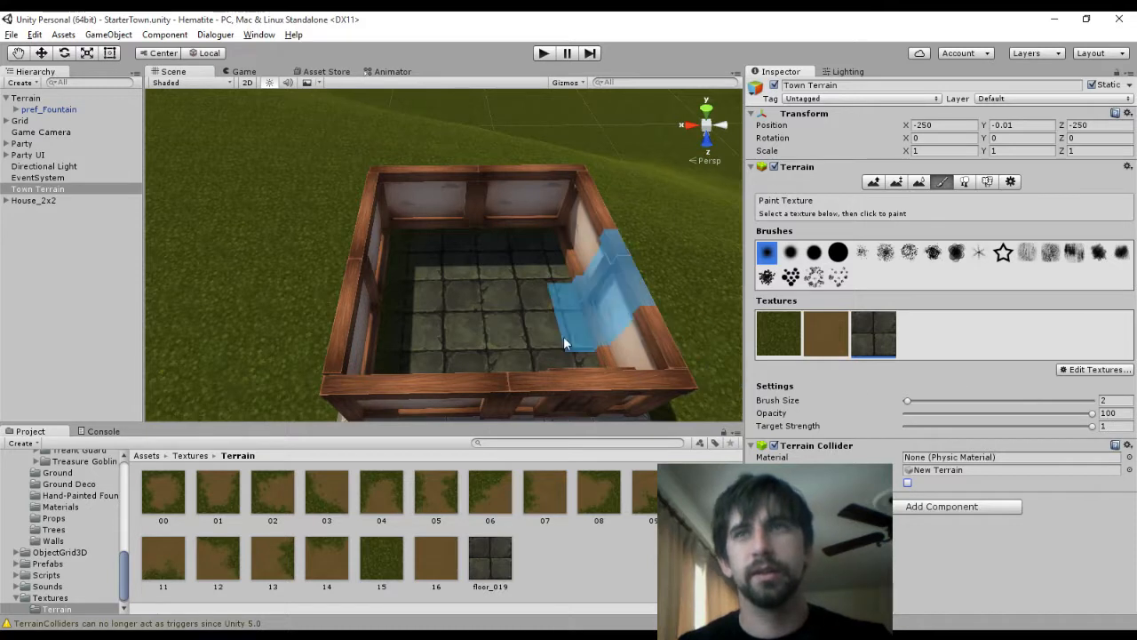
left_click(1110, 400)
type("1")
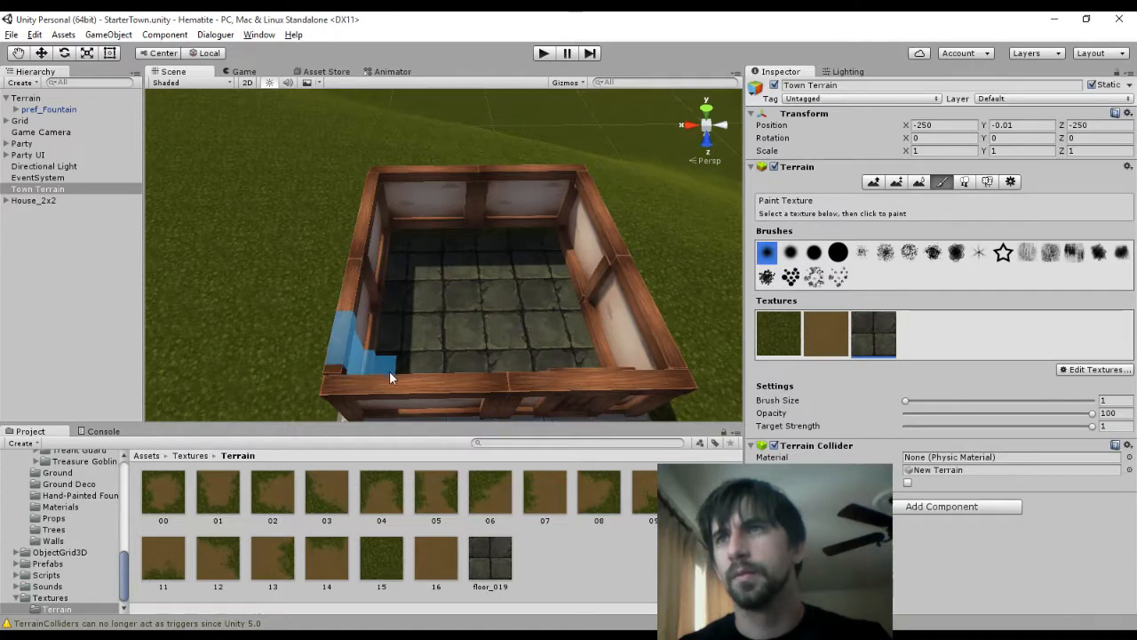
Paint the grass texture over the stone spilling outside the house's outer walls
middle_click_drag(399, 367, 413, 344)
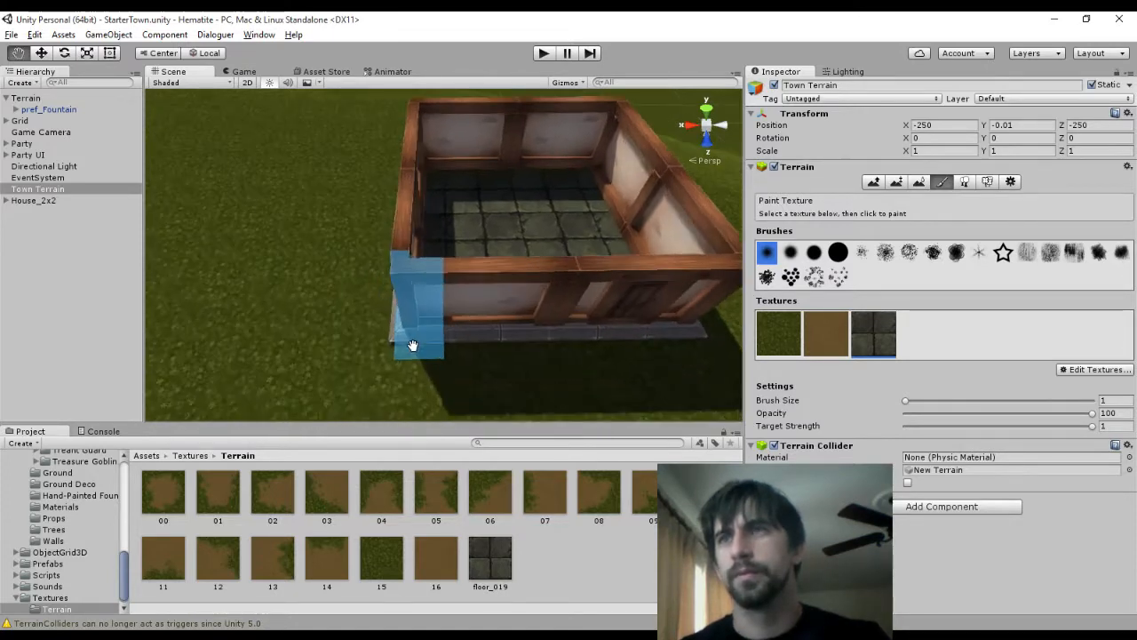
middle_click_drag(482, 120, 489, 289)
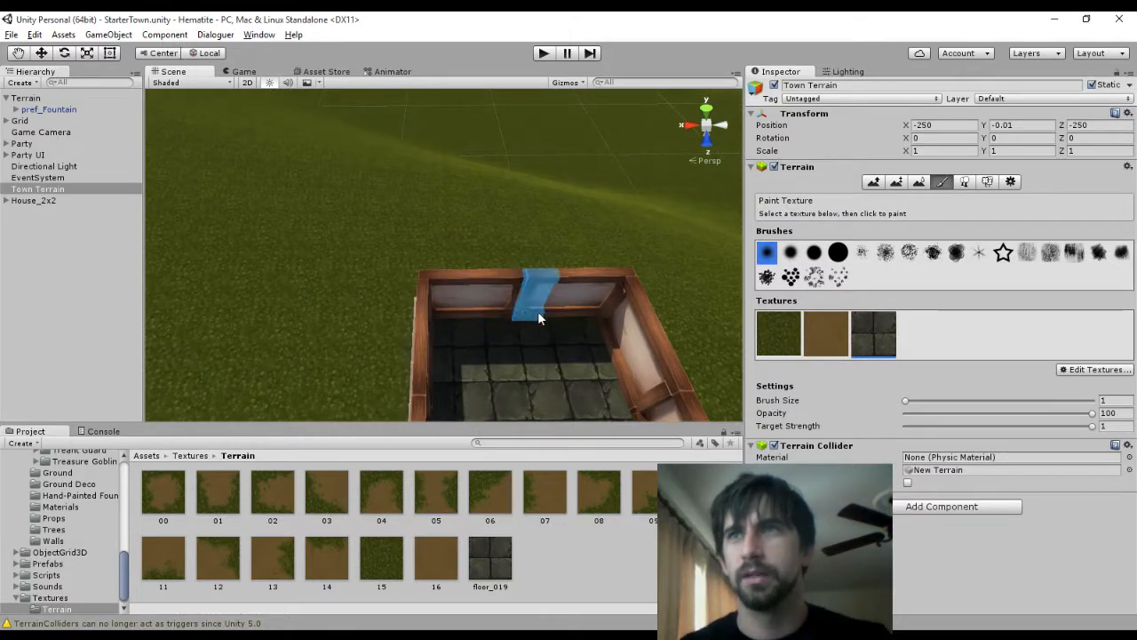
middle_click_drag(479, 240, 540, 368)
left_click_drag(490, 266, 743, 232, "alt")
scroll(568, 364, "up", 6)
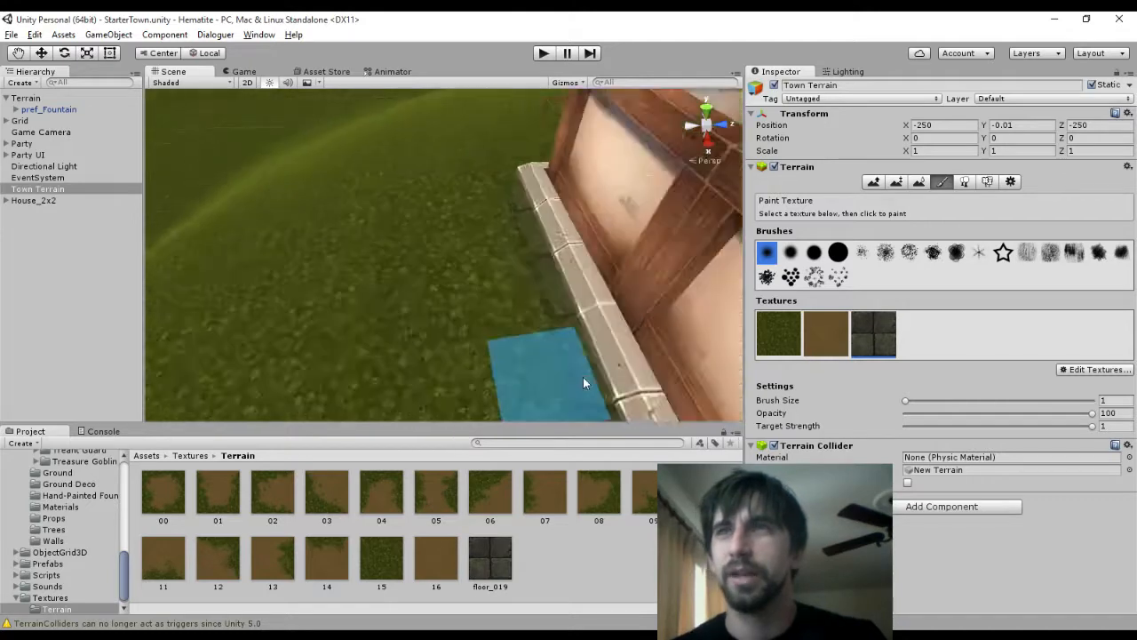
scroll(656, 353, "down", 4)
middle_click_drag(666, 309, 639, 312)
key("period")
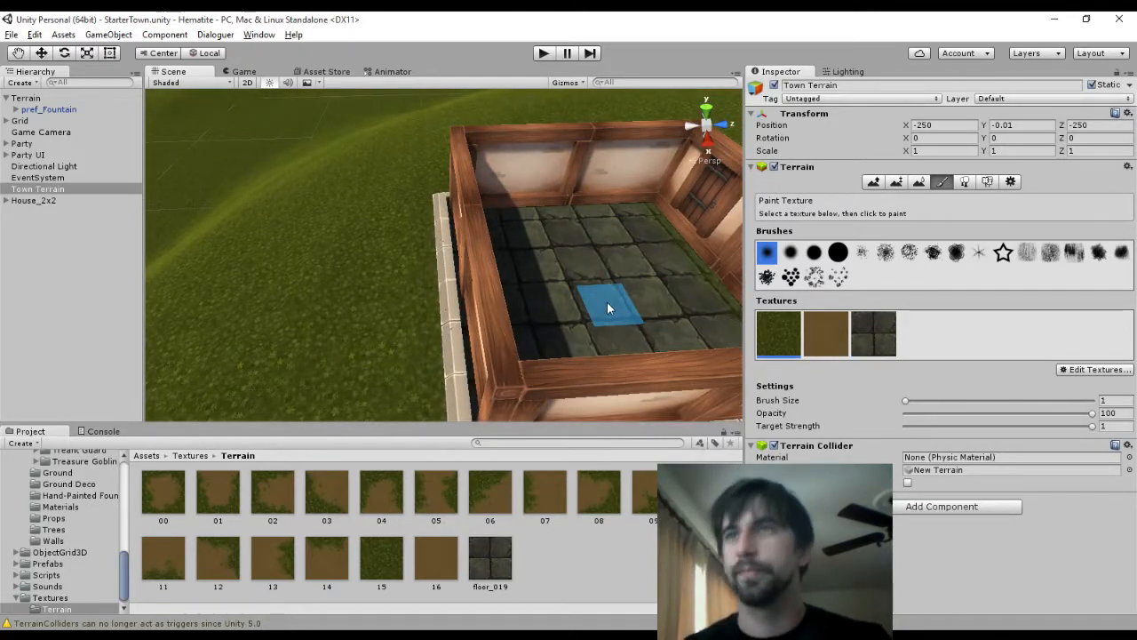
scroll(608, 302, "up", 2)
middle_click_drag(596, 276, 577, 281)
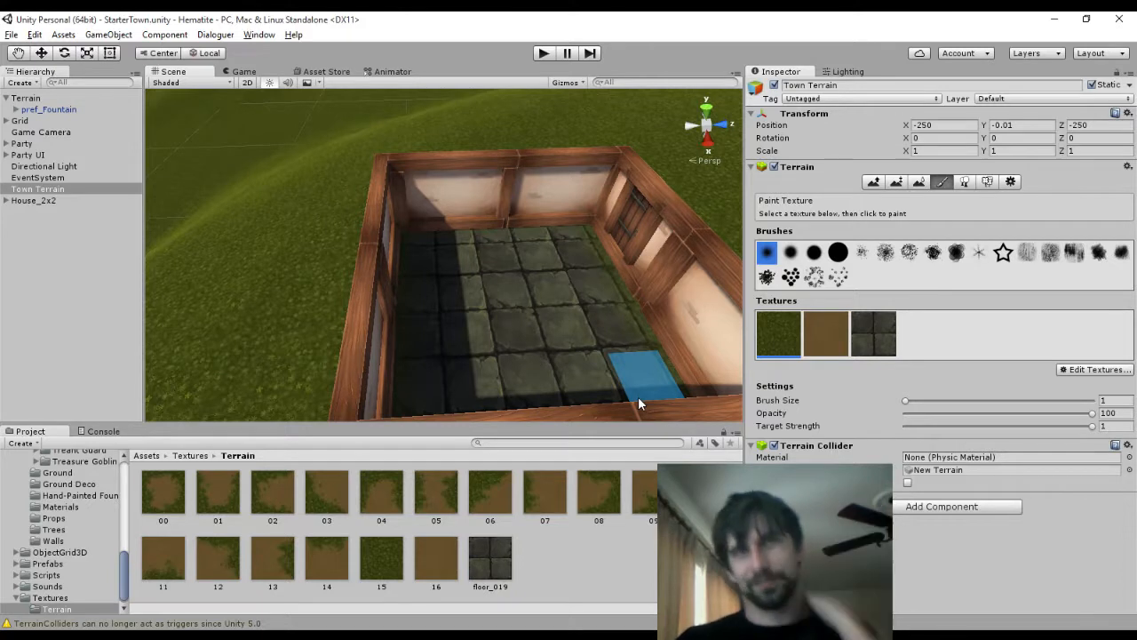
left_click(1011, 182)
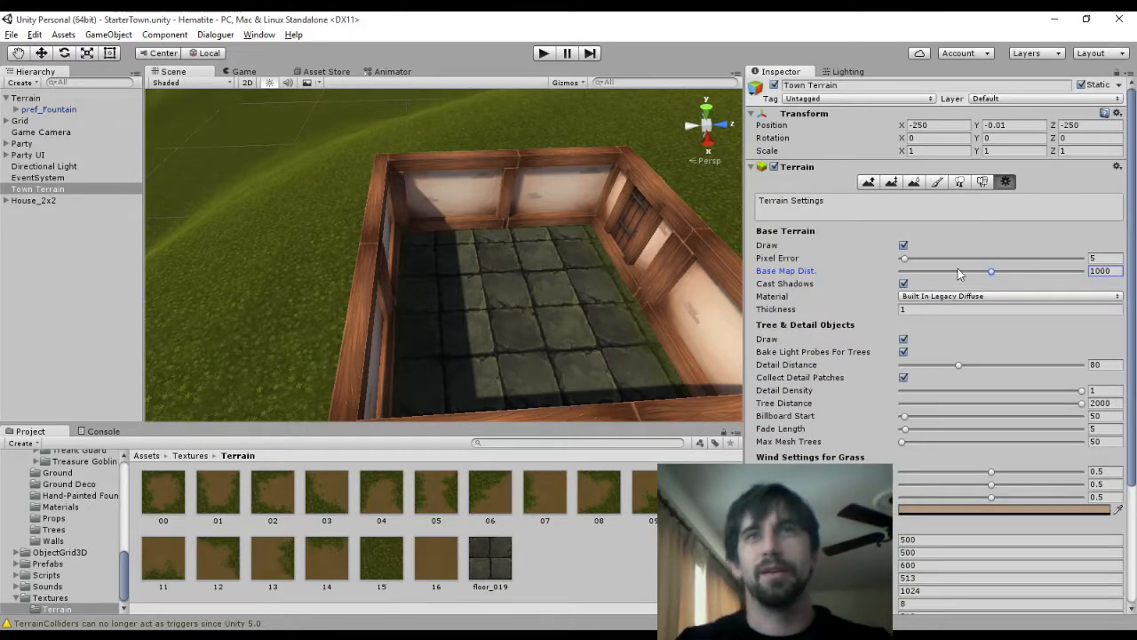
left_click_drag(906, 261, 971, 272)
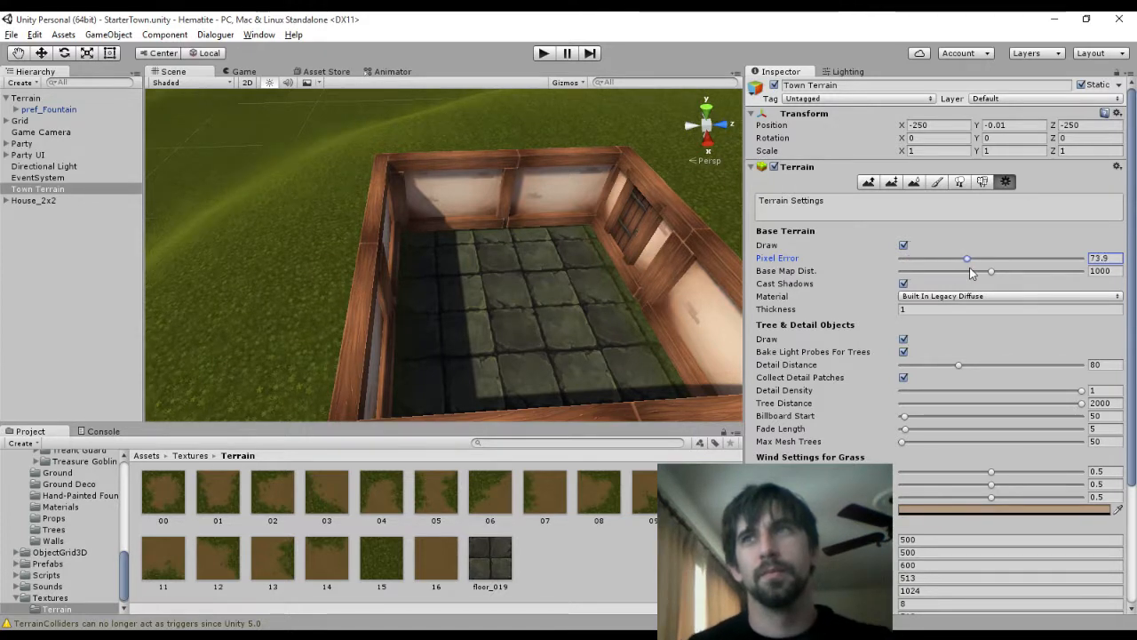
left_click(1104, 258)
type("1")
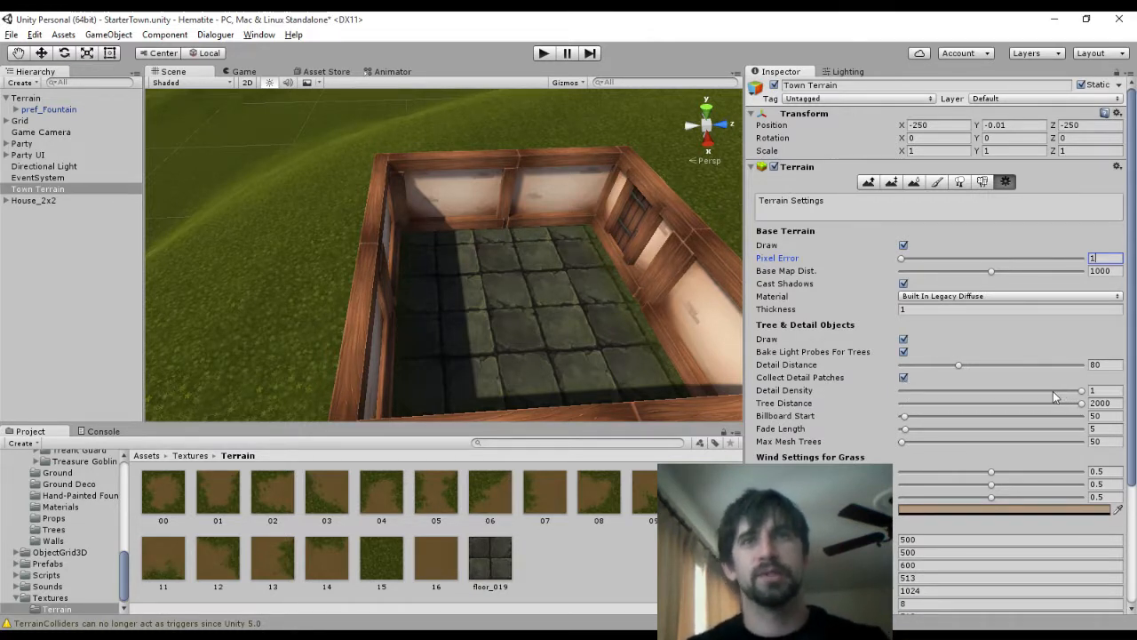
Review Town Terrain's resolution settings and inspect the painted floor and the ground around the house
scroll(994, 497, "down", 5)
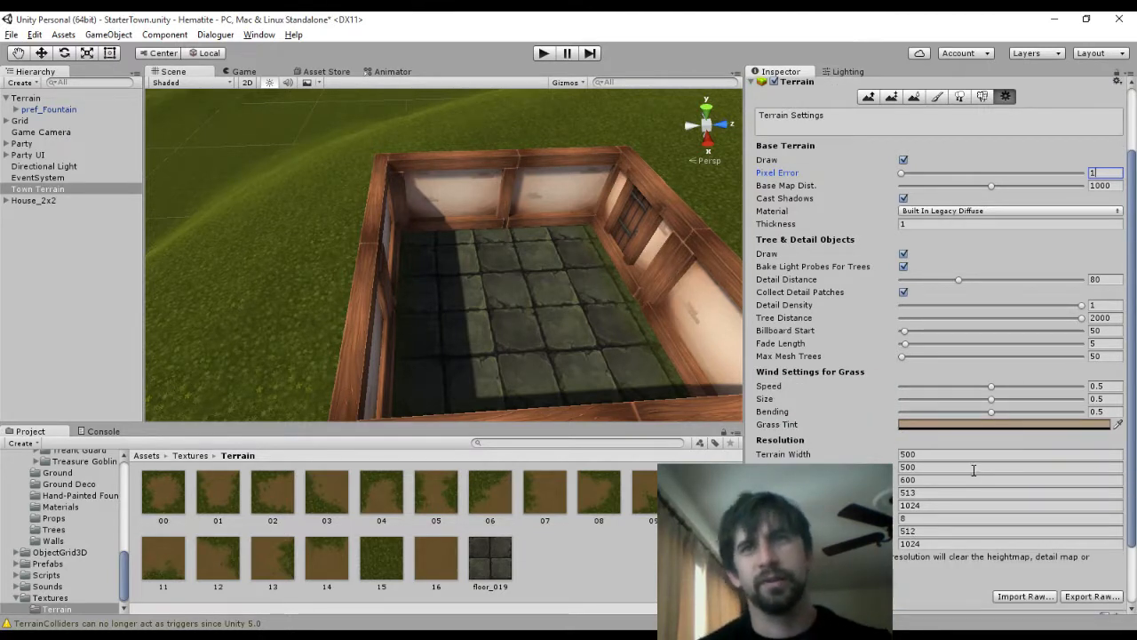
scroll(974, 470, "down", 4)
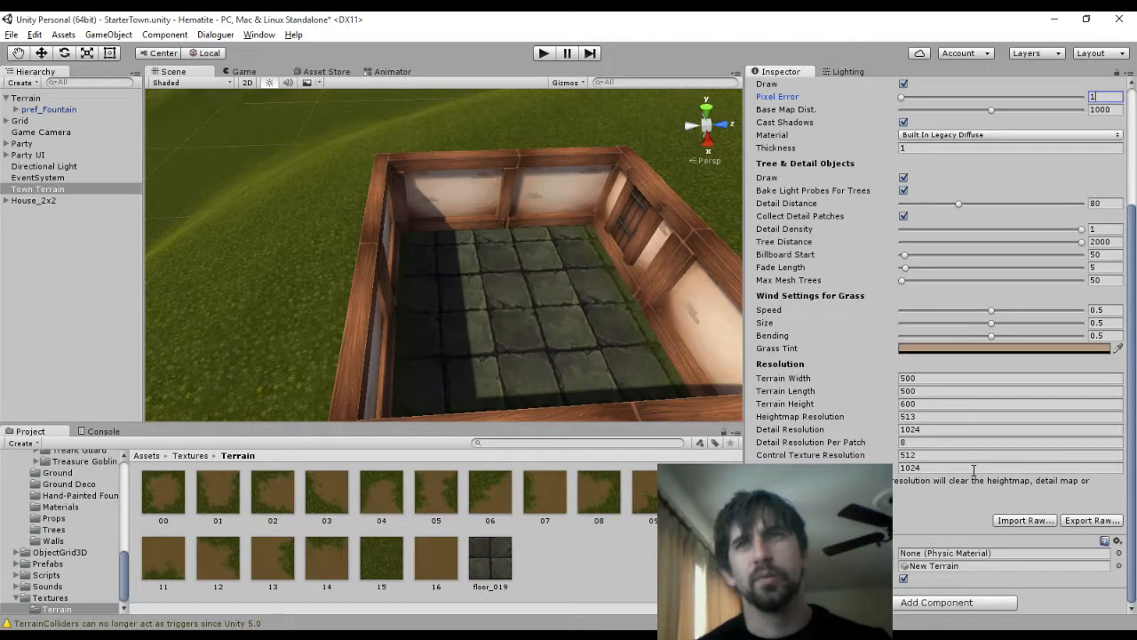
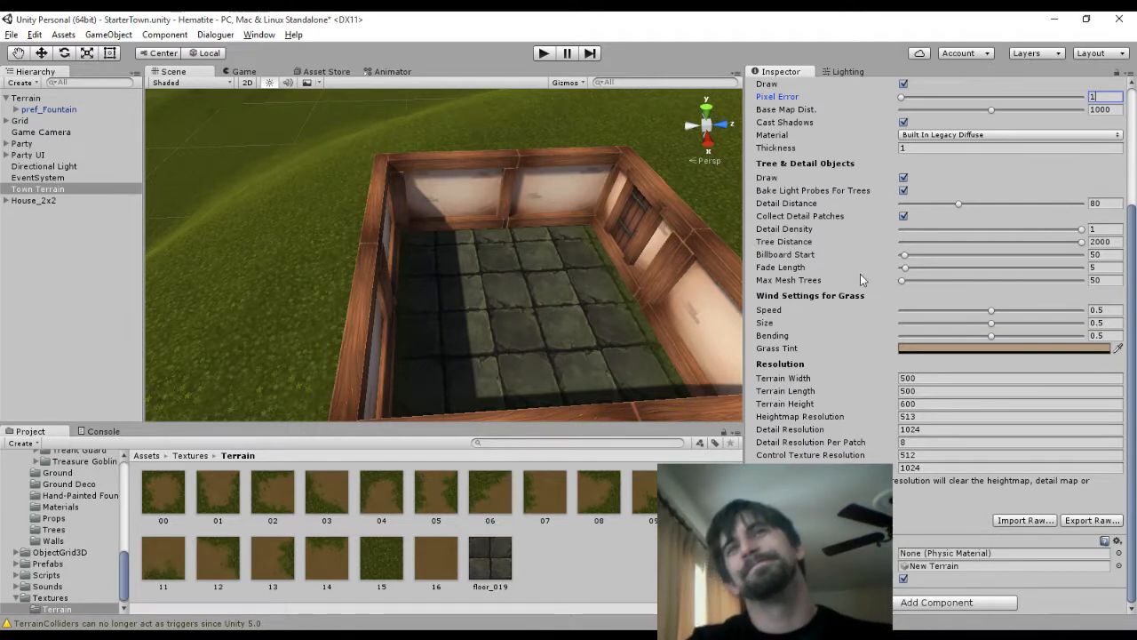
scroll(859, 269, "up", 5)
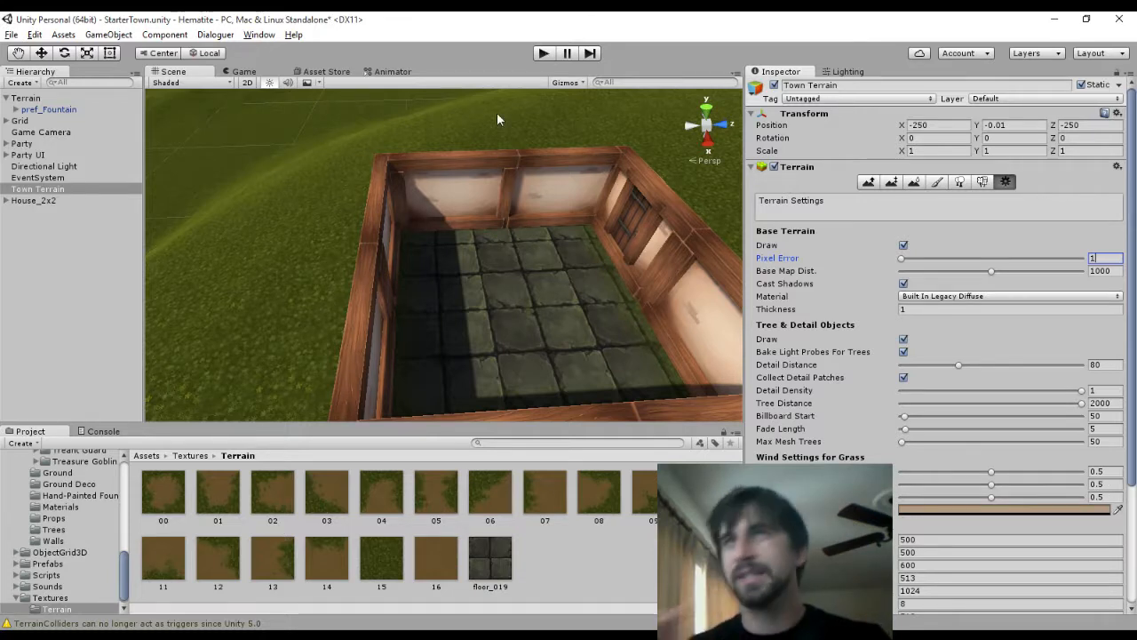
scroll(533, 182, "down", 5)
middle_click_drag(603, 245, 497, 251)
right_click_drag(498, 251, 605, 356)
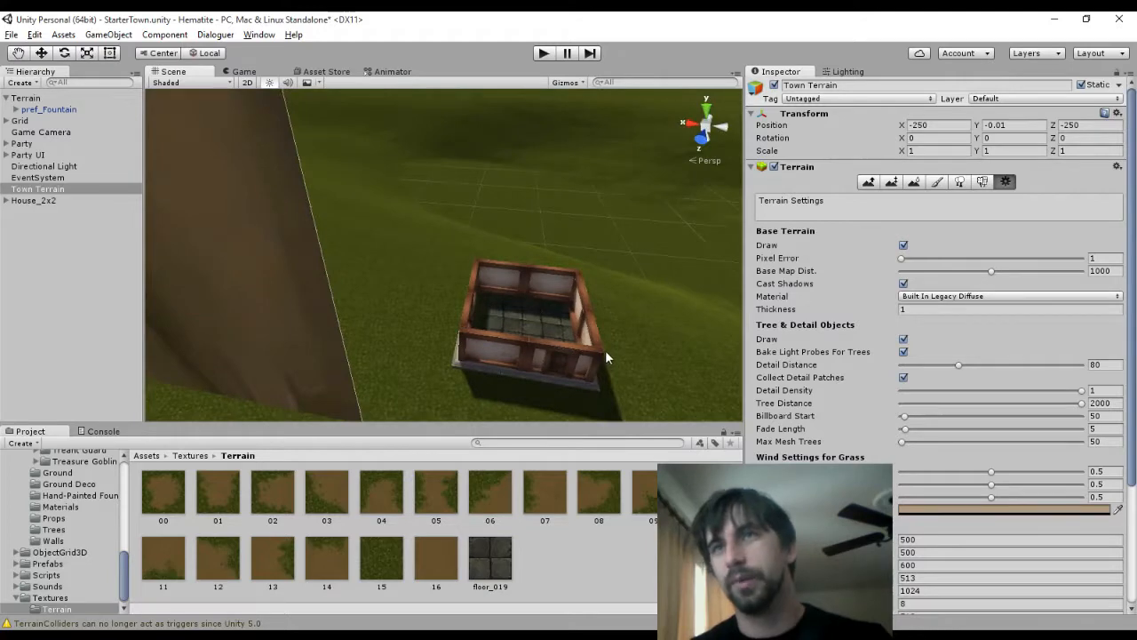
scroll(554, 317, "up", 8)
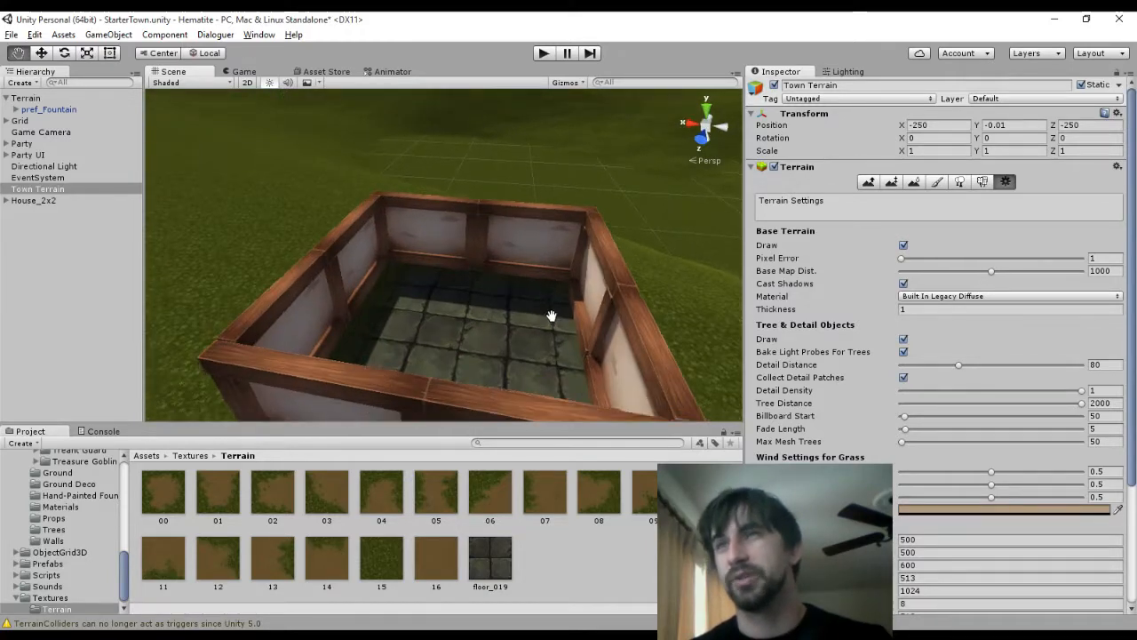
scroll(551, 317, "up", 1)
scroll(571, 200, "up", 4)
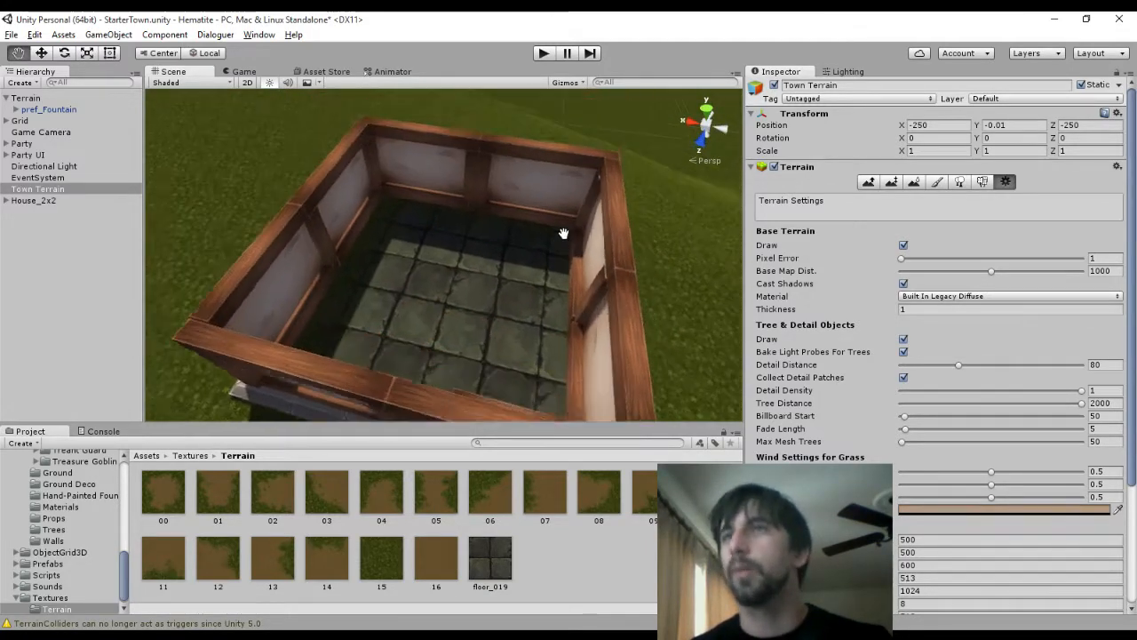
middle_click_drag(563, 234, 558, 212)
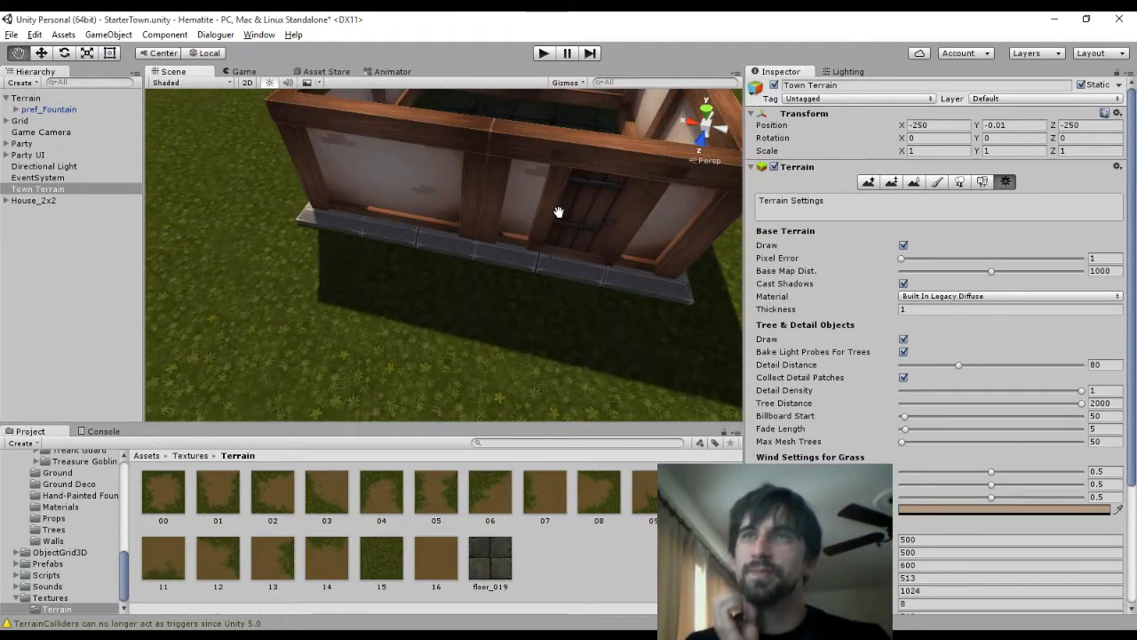
Move door (1) outward from the House_2x2's front wall to a Z position of about -1.16
scroll(544, 208, "up", 2)
scroll(542, 206, "up", 2)
left_click(549, 214)
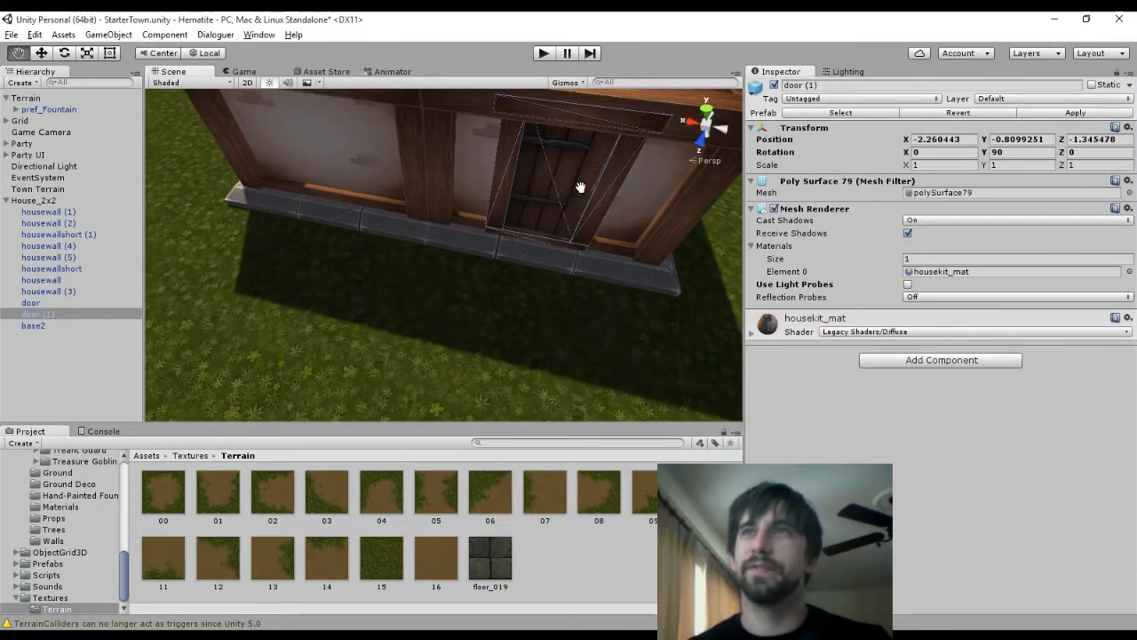
key("f")
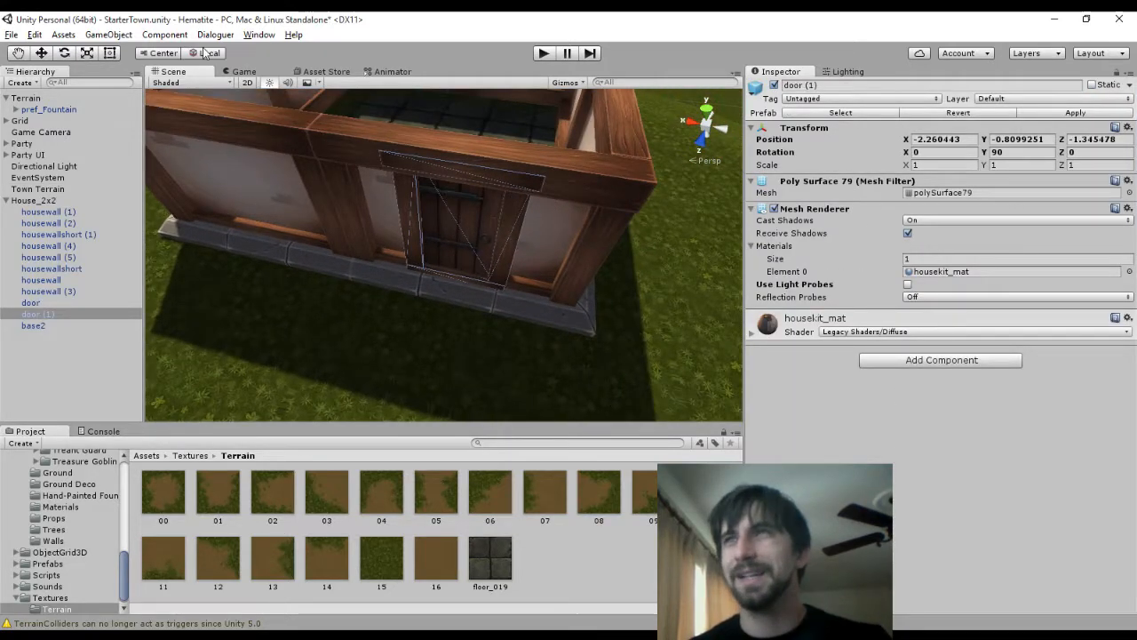
key("w")
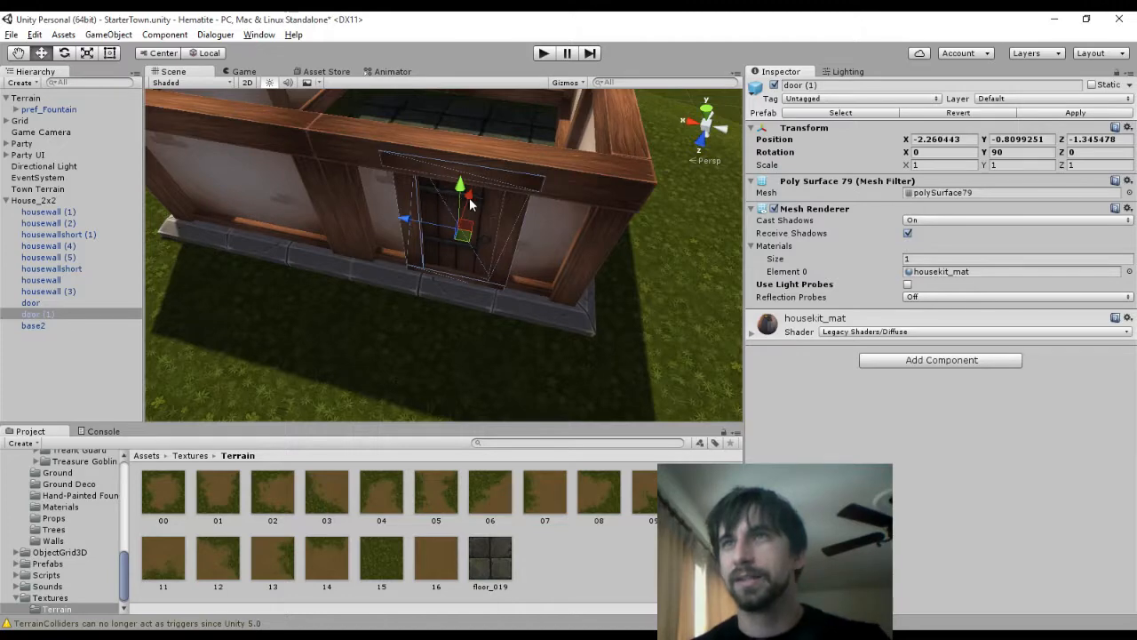
left_click_drag(469, 198, 462, 212)
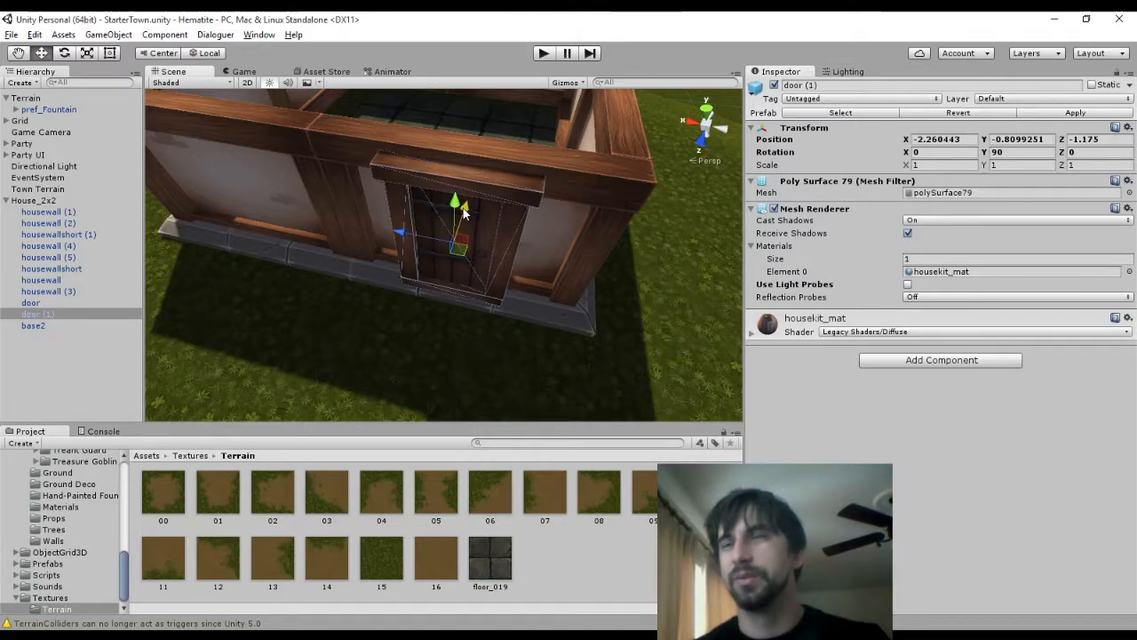
middle_click_drag(602, 260, 495, 233)
left_click_drag(494, 234, 396, 267, "alt")
middle_click_drag(397, 267, 431, 275)
scroll(437, 282, "up", 10)
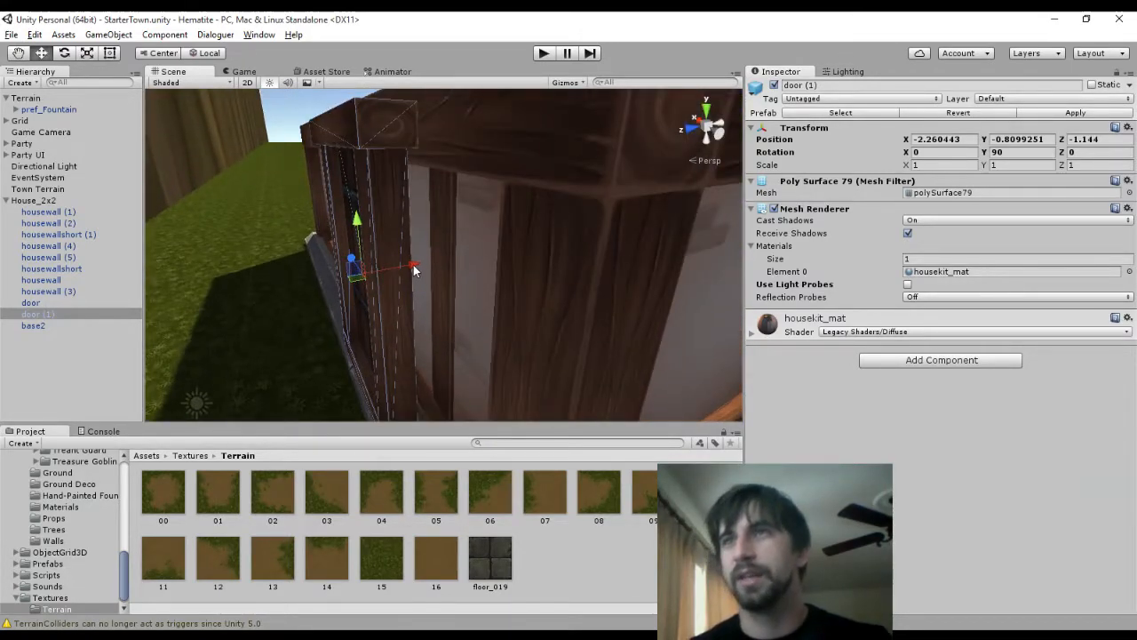
left_click_drag(414, 269, 450, 269)
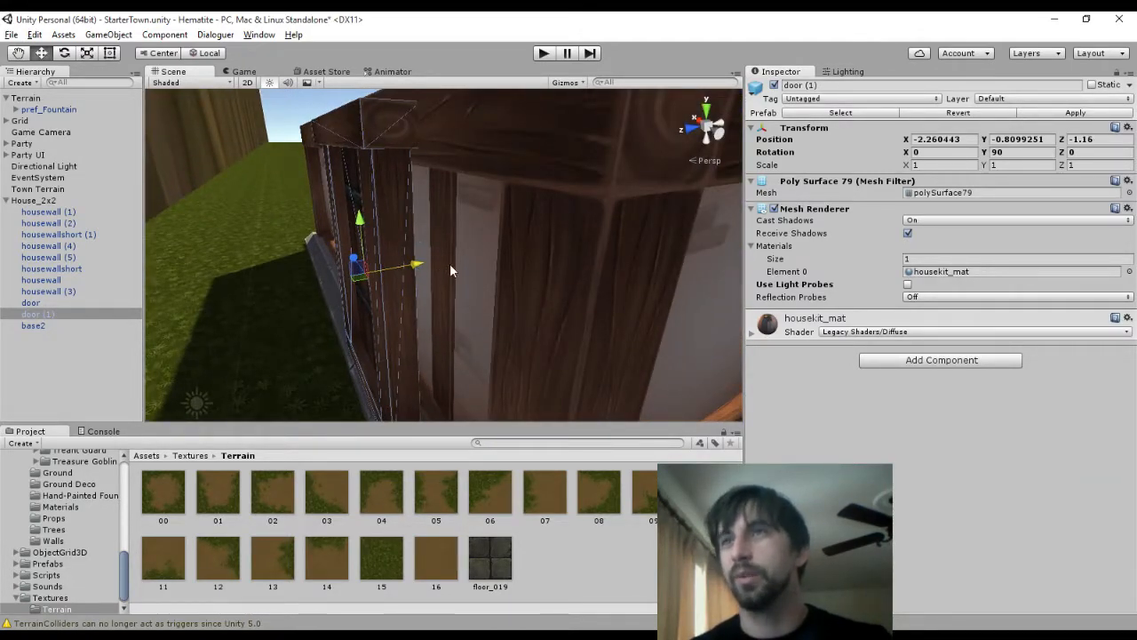
Lower door (1) on the house's front wall to a Y position of about -0.941
middle_click_drag(450, 266, 474, 250)
left_click_drag(496, 150, 495, 167)
middle_click_drag(615, 235, 592, 246)
right_click_drag(592, 246, 475, 226)
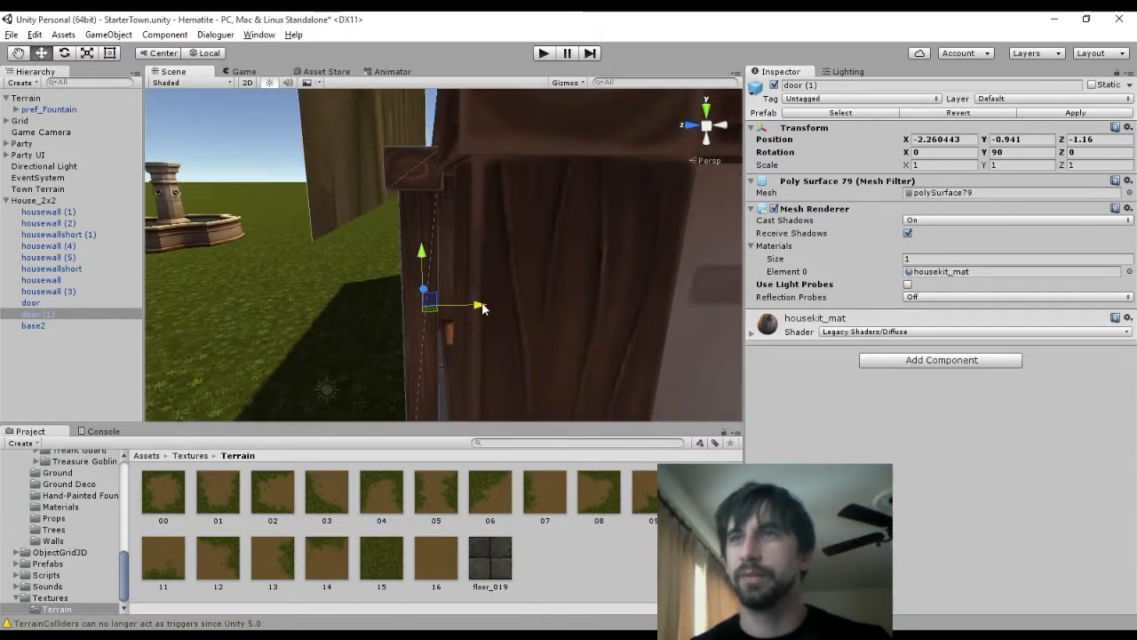
Push door (1) back into the wall to a Z position of about -1.28 and check its frame from both sides
left_click_drag(480, 308, 491, 302)
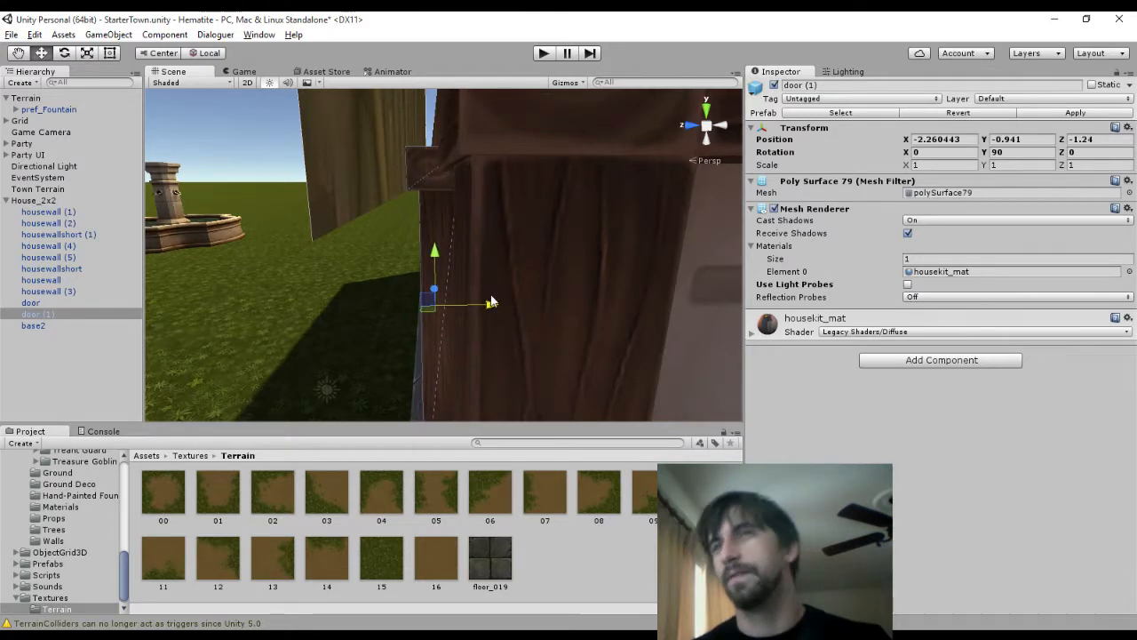
middle_click_drag(481, 302, 511, 284)
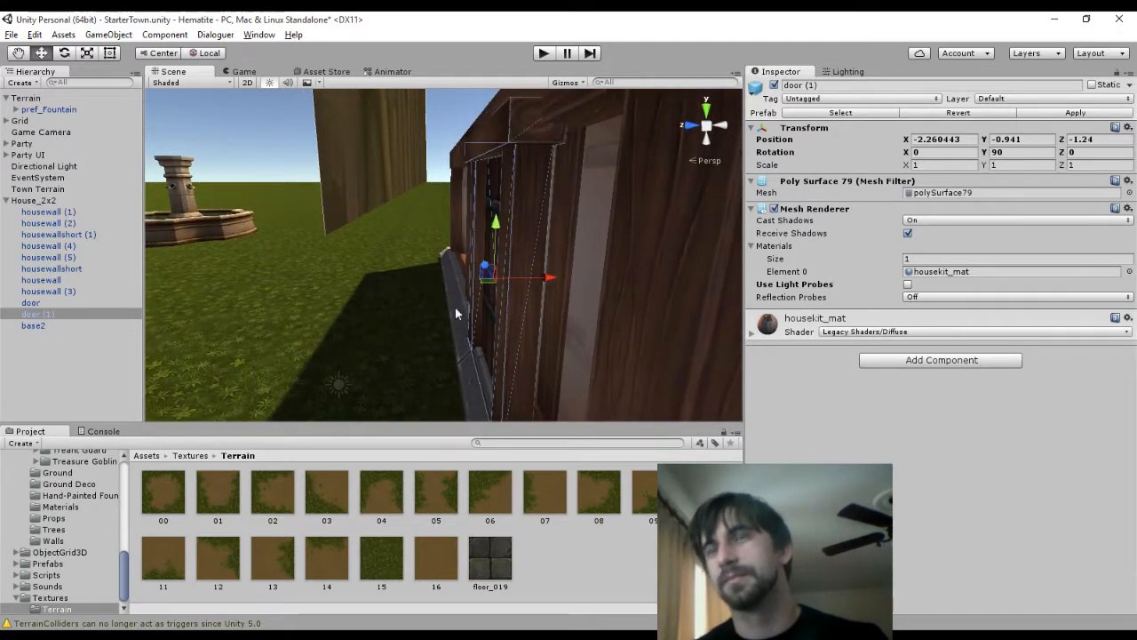
middle_click_drag(455, 306, 485, 302)
right_click_drag(485, 302, 675, 293)
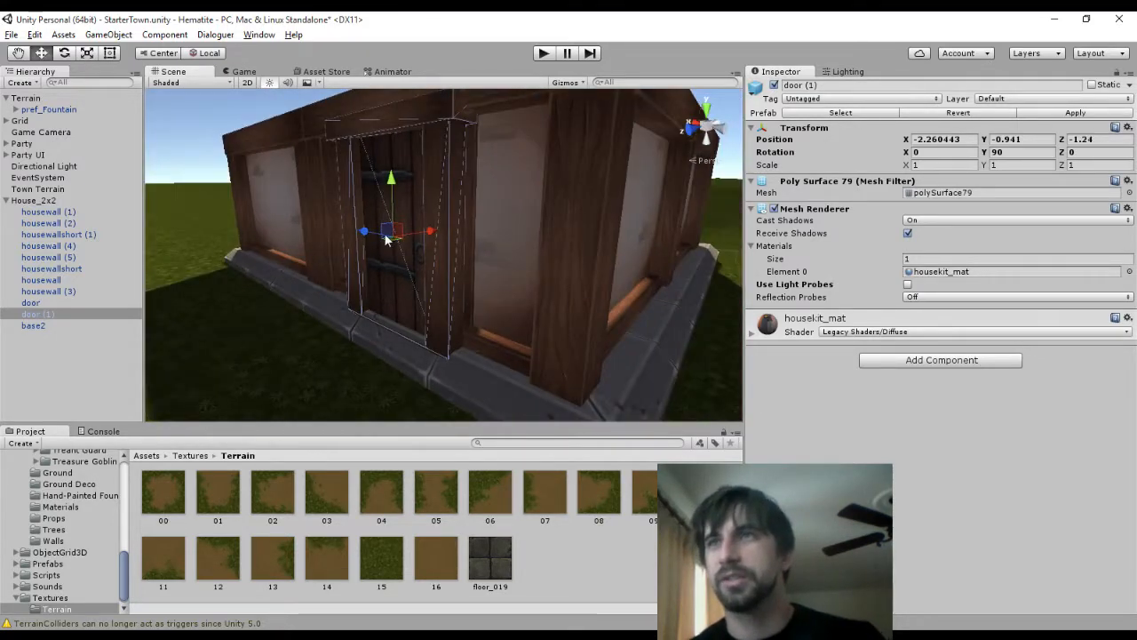
mouse_move(438, 235)
left_mouse_down()
mouse_move(424, 234)
mouse_move(437, 235)
left_mouse_up()
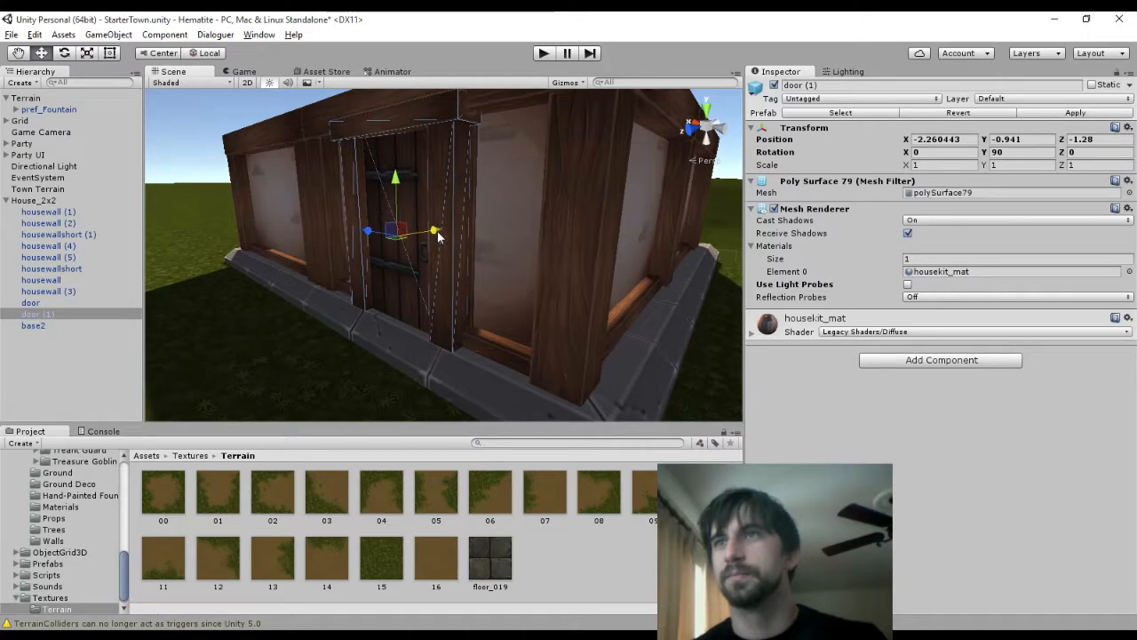
left_click_drag(506, 172, 430, 238, "alt")
scroll(357, 203, "up", 5)
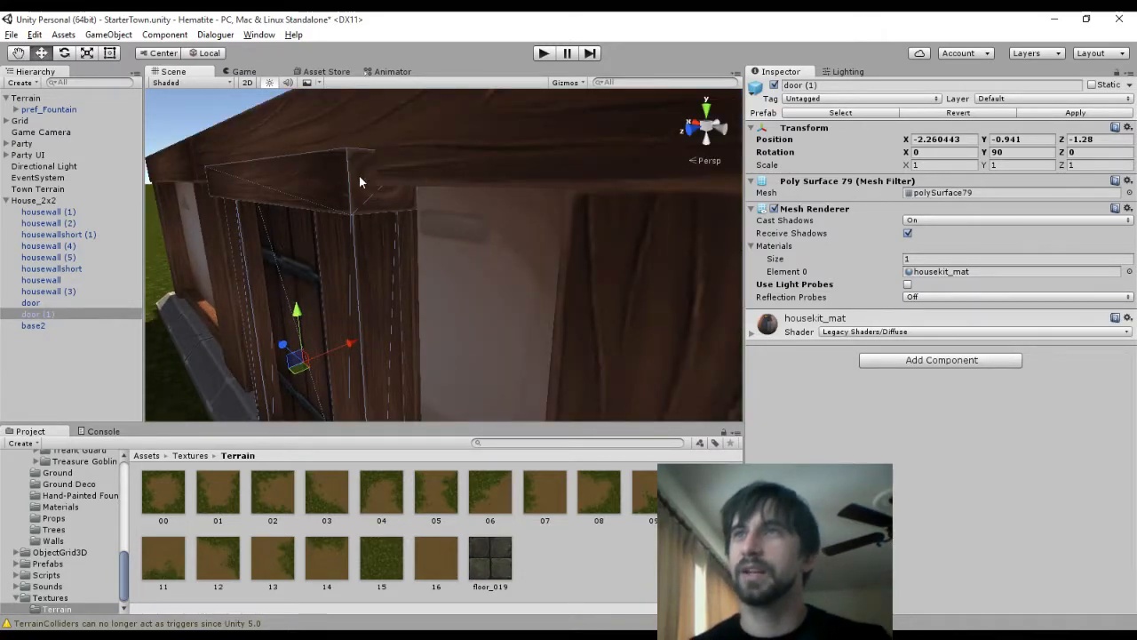
left_click_drag(298, 231, 623, 310, "alt")
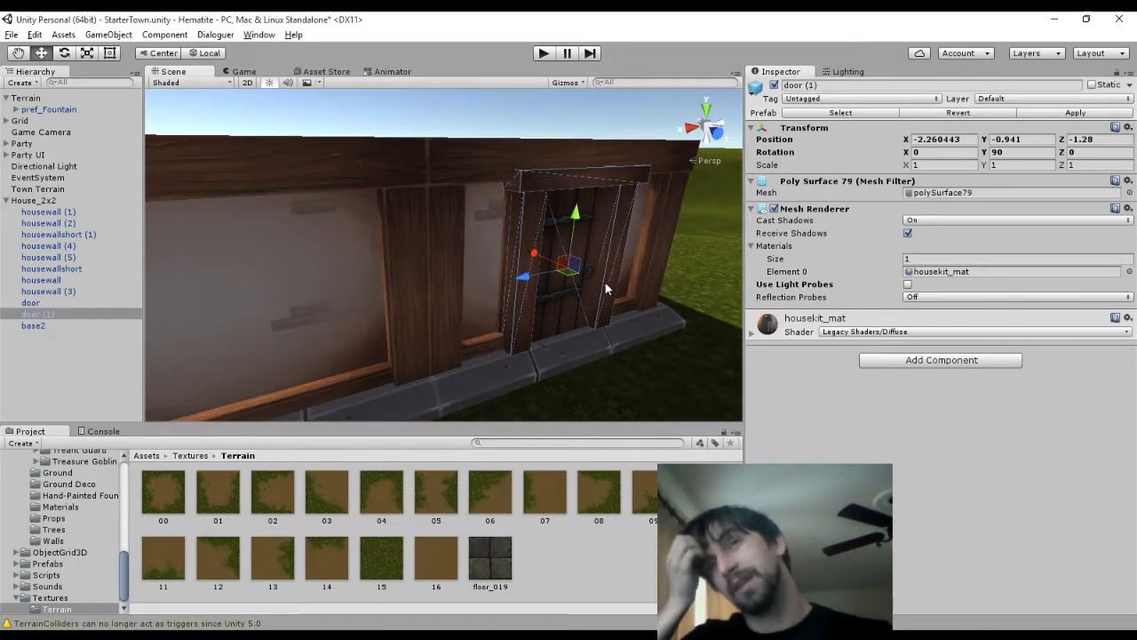
Set the Y position of the house's stone base, base2, to -2.2
left_click(634, 339)
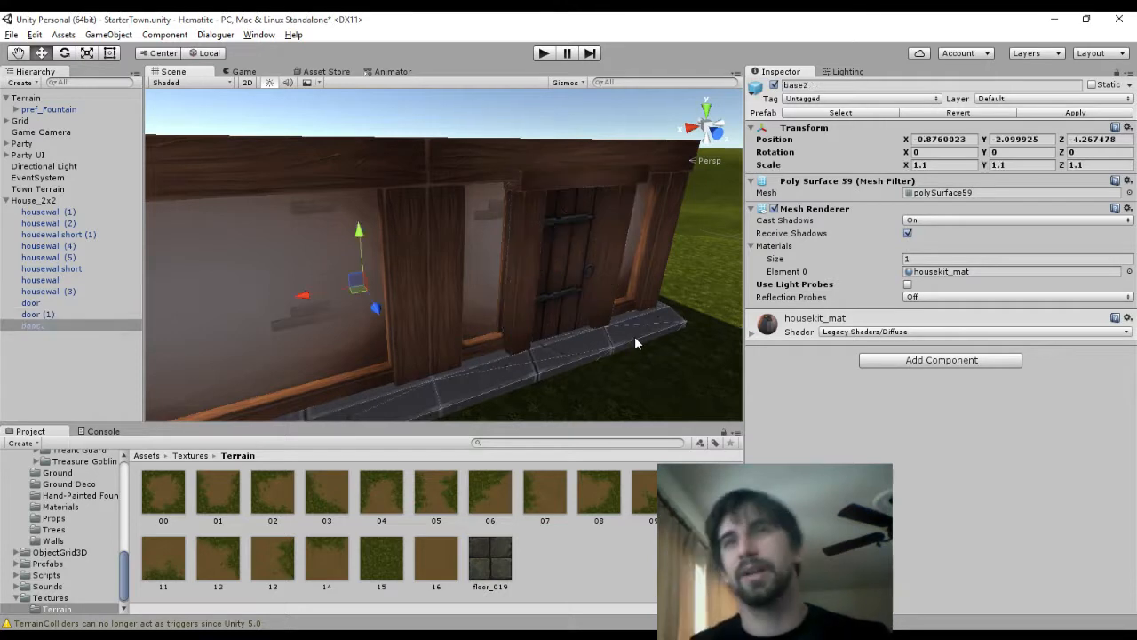
left_click(1008, 139)
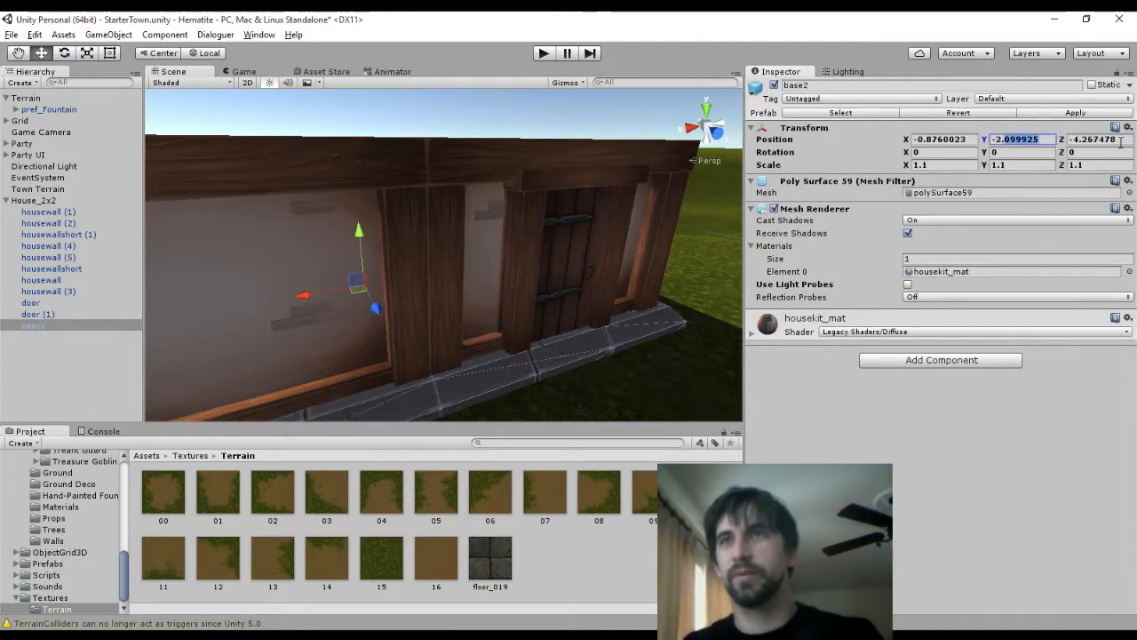
type("-2.2")
Lower door (1) to a Y position of about -1.028 and check the wall around it from inside and outside
left_click(557, 183)
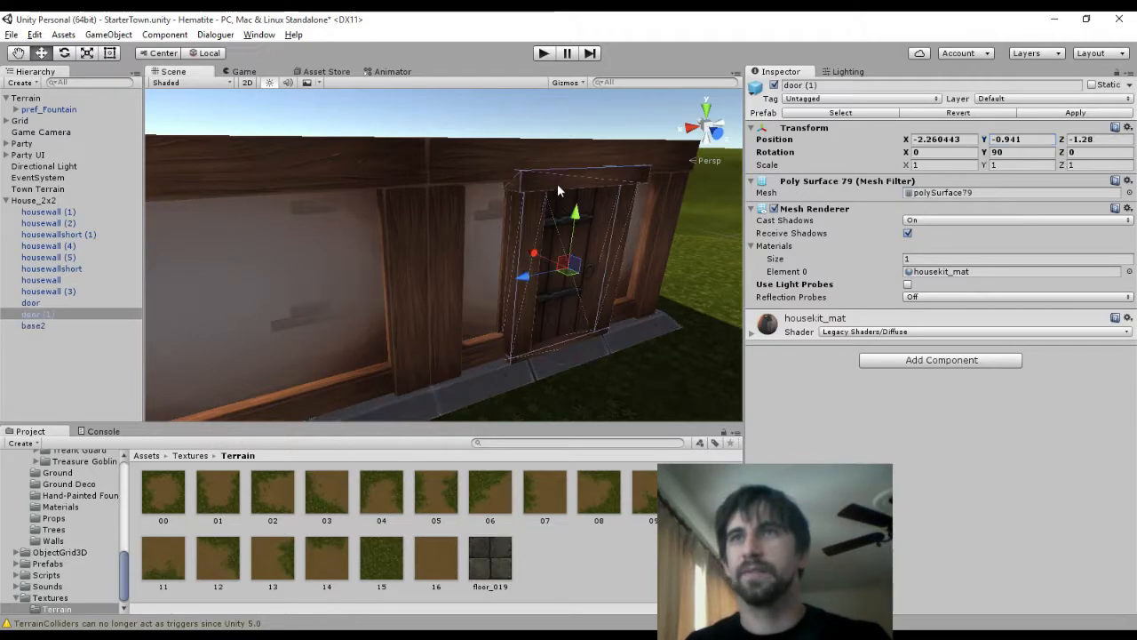
left_click_drag(577, 219, 578, 224)
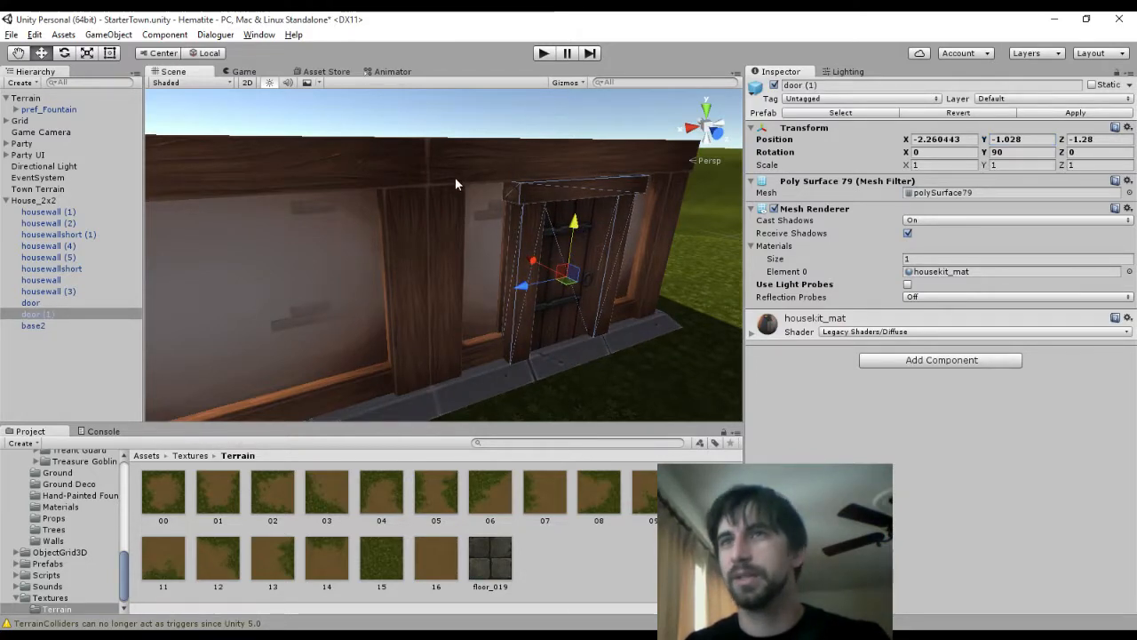
middle_click_drag(454, 185, 490, 260)
left_click_drag(490, 259, 448, 305, "alt")
middle_click_drag(448, 305, 549, 255)
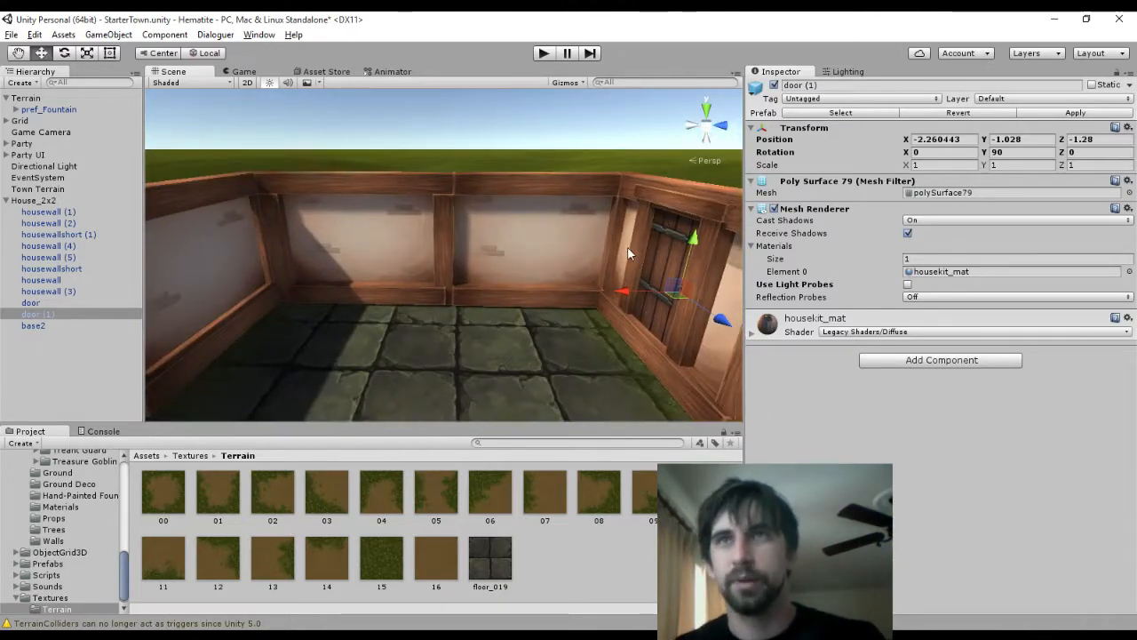
left_click(630, 332)
left_click_drag(564, 304, 487, 285, "alt")
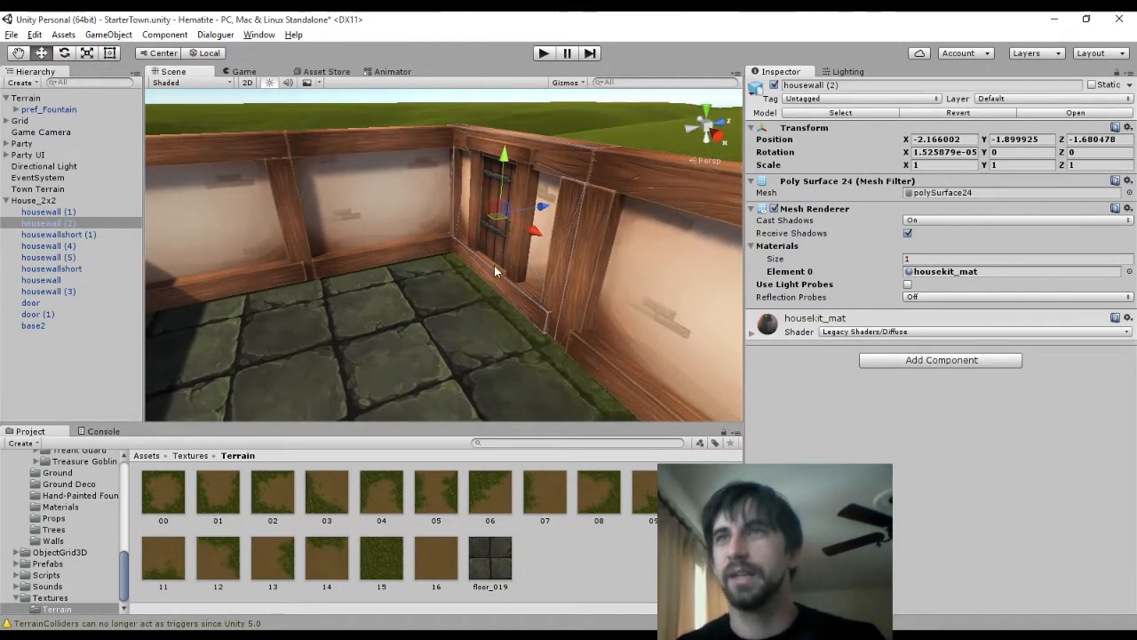
middle_click_drag(494, 265, 581, 208)
right_click_drag(581, 208, 452, 211)
middle_click_drag(575, 235, 427, 237)
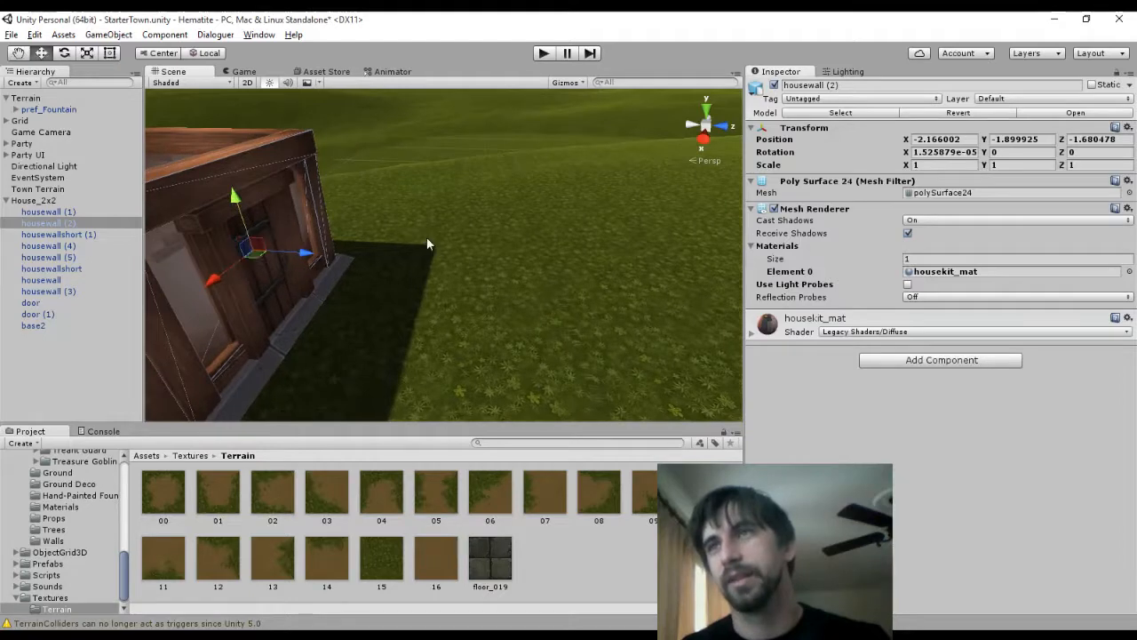
Undo the last lowering of door (1) and the Y position change of base2
key("ctrl+z")
key("ctrl+z")
key("ctrl+z")
key("ctrl+z")
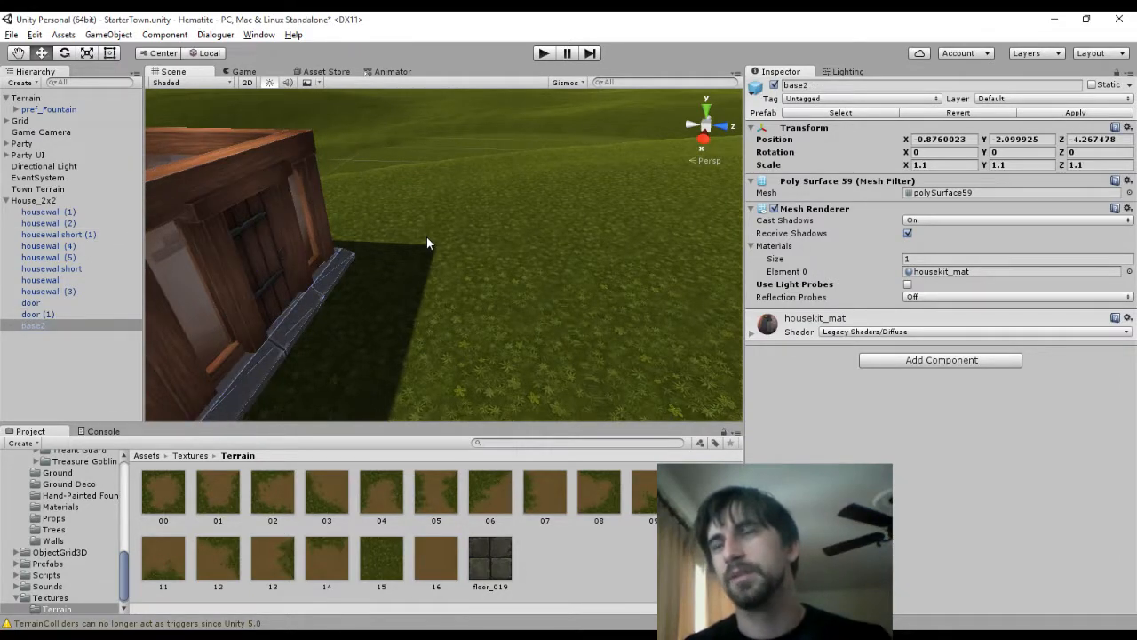
Set the whole House_2x2's Y position to 9.7 and check how it sits on the ground
middle_click_drag(440, 228, 545, 223)
scroll(519, 229, "down", 3)
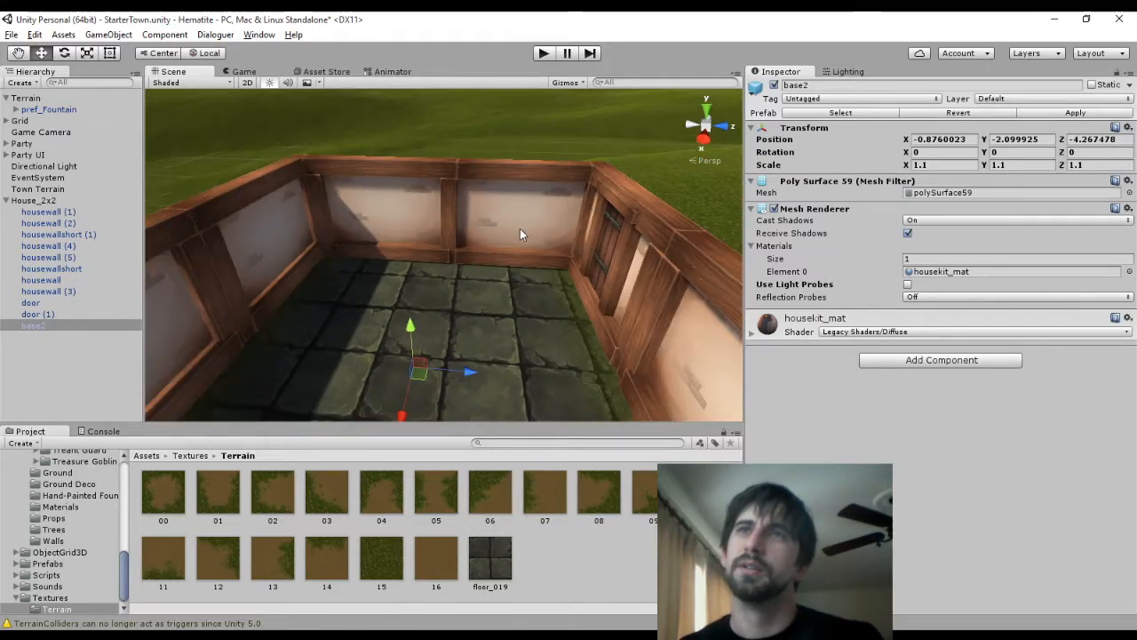
left_click_drag(572, 229, 381, 213, "alt")
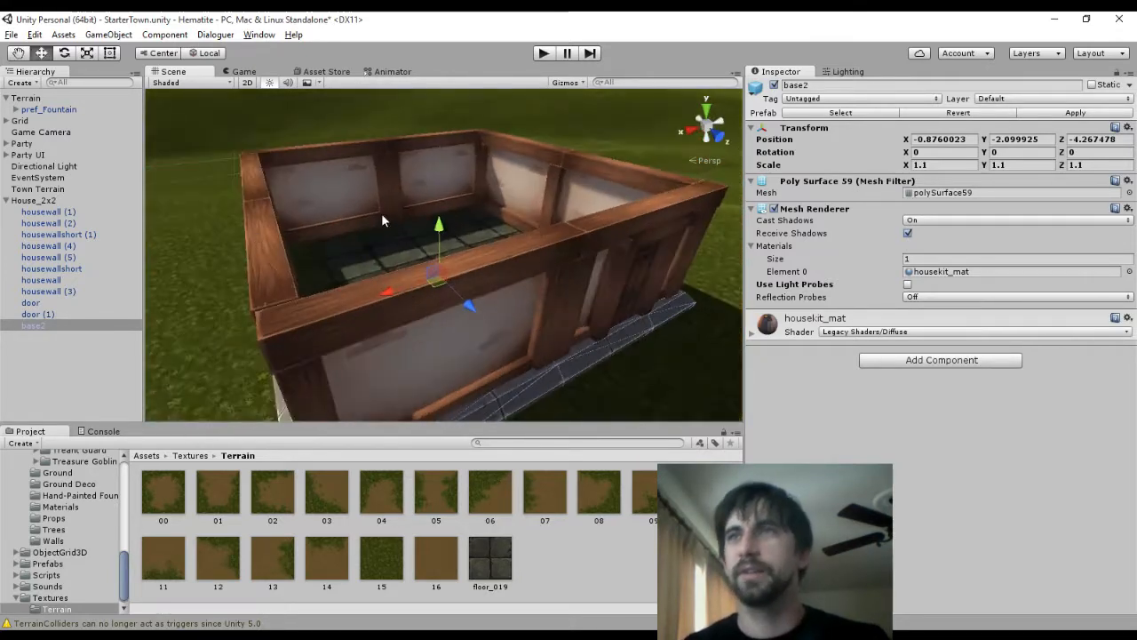
left_click(33, 200)
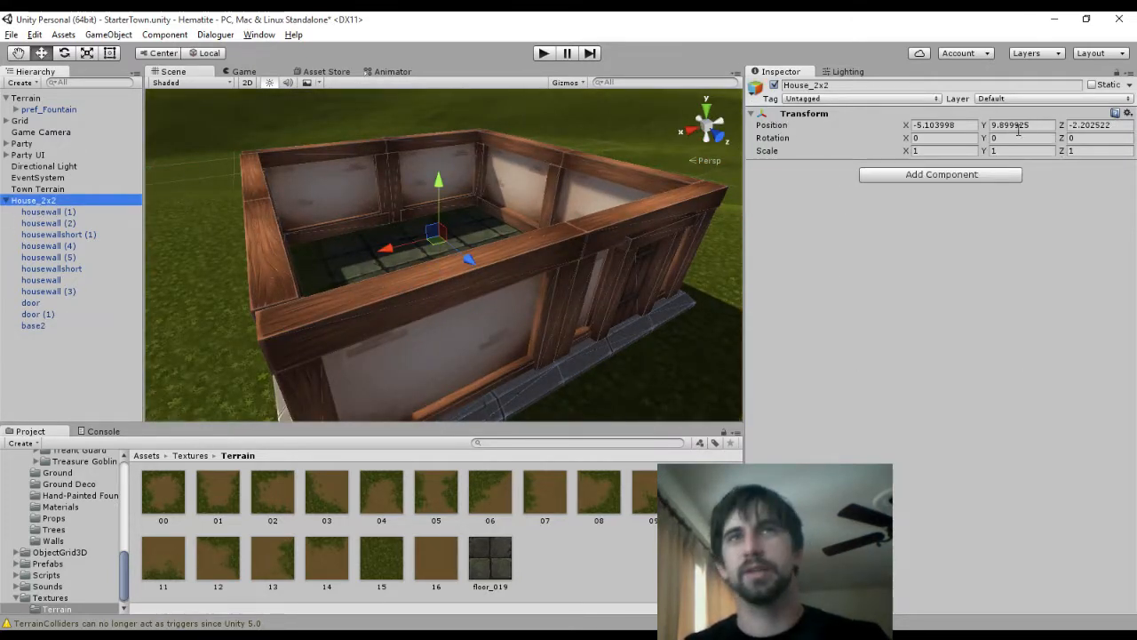
left_click(1004, 127)
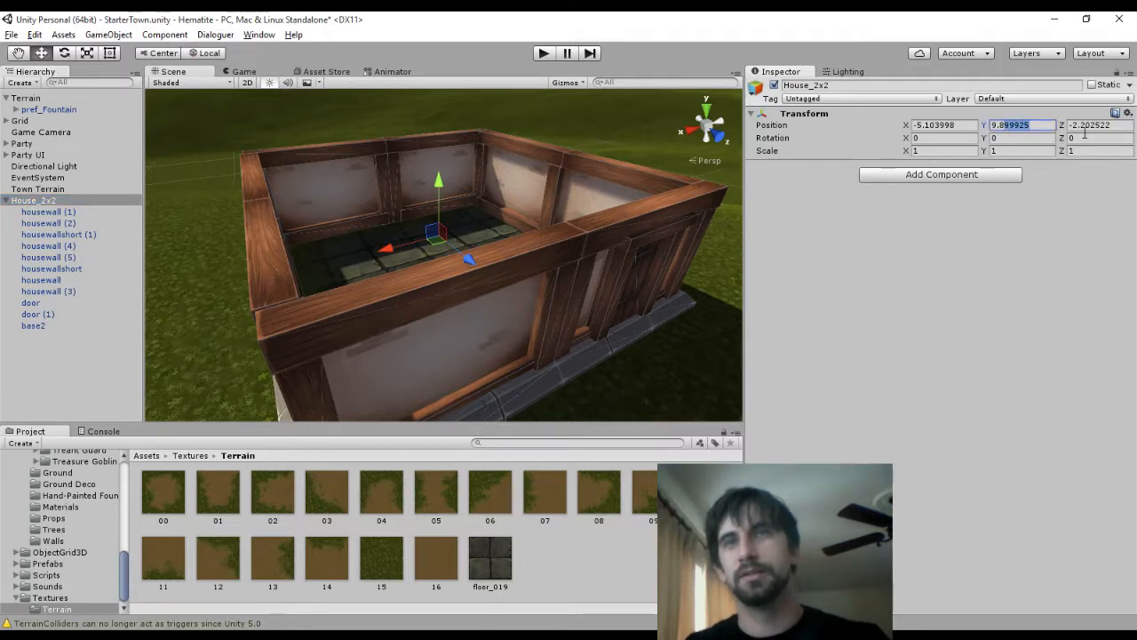
type("9.7")
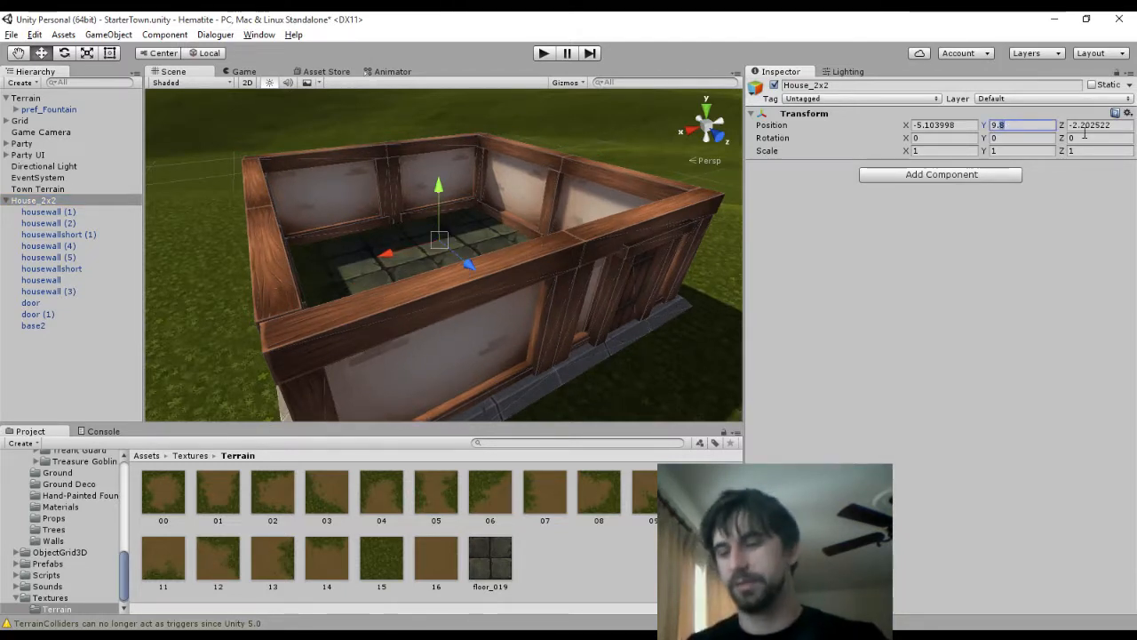
left_click_drag(423, 294, 627, 282, "alt")
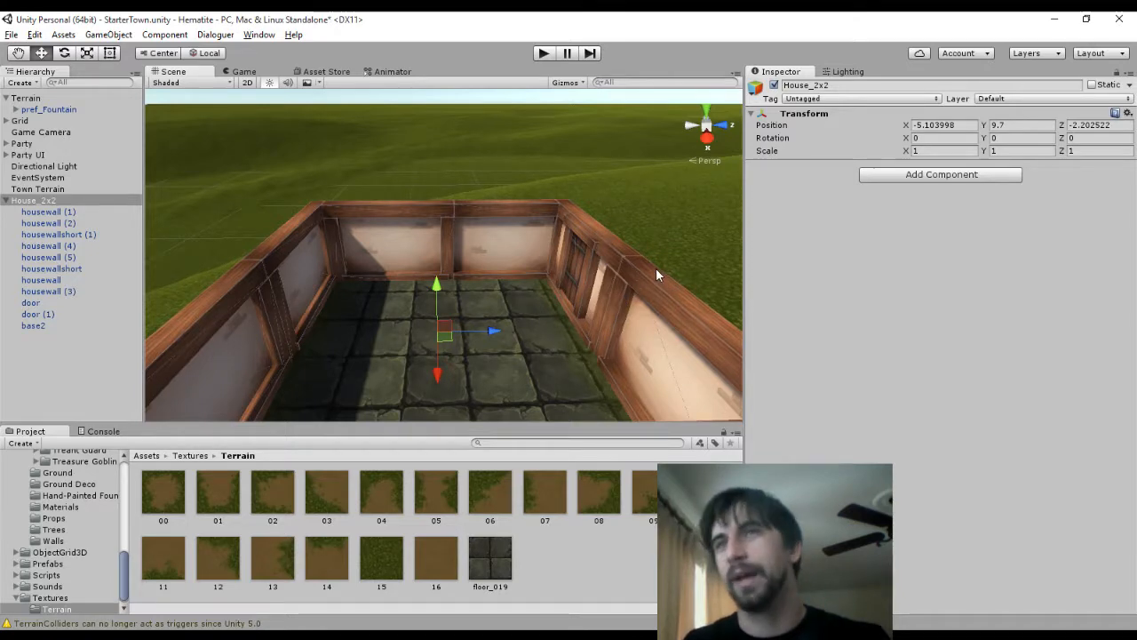
left_click_drag(656, 276, 458, 232, "alt")
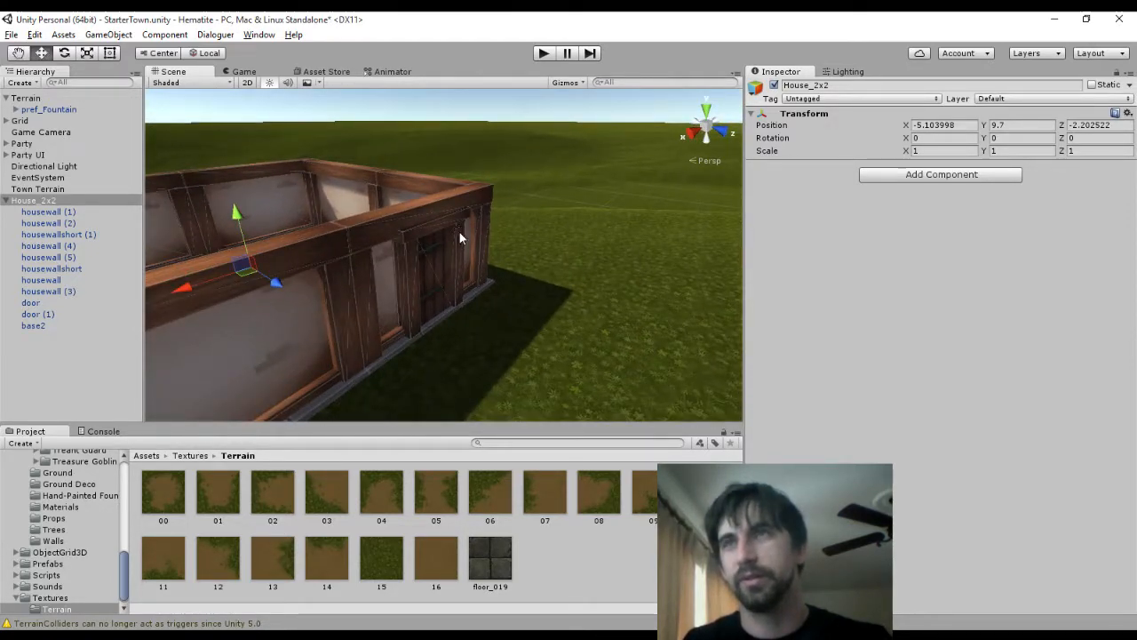
Shift the stone base, base2, along Z to about -4.17 so it lines up with the walls
middle_click_drag(459, 234, 539, 262)
right_click_drag(539, 264, 681, 280)
middle_click_drag(293, 298, 563, 212)
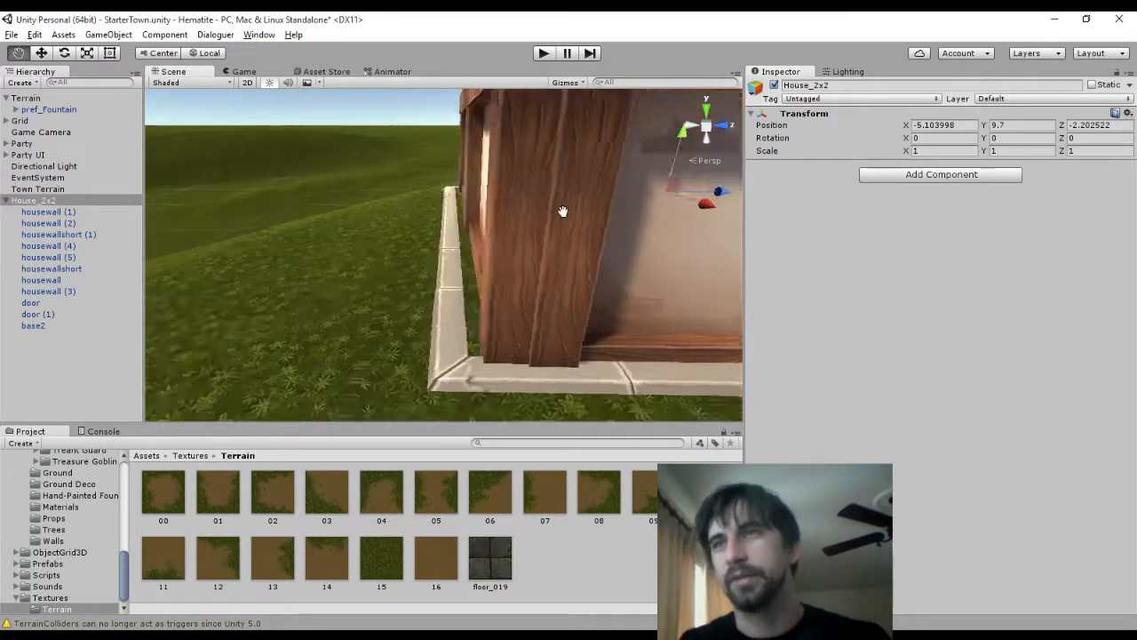
right_click_drag(562, 212, 551, 219)
left_click(480, 332)
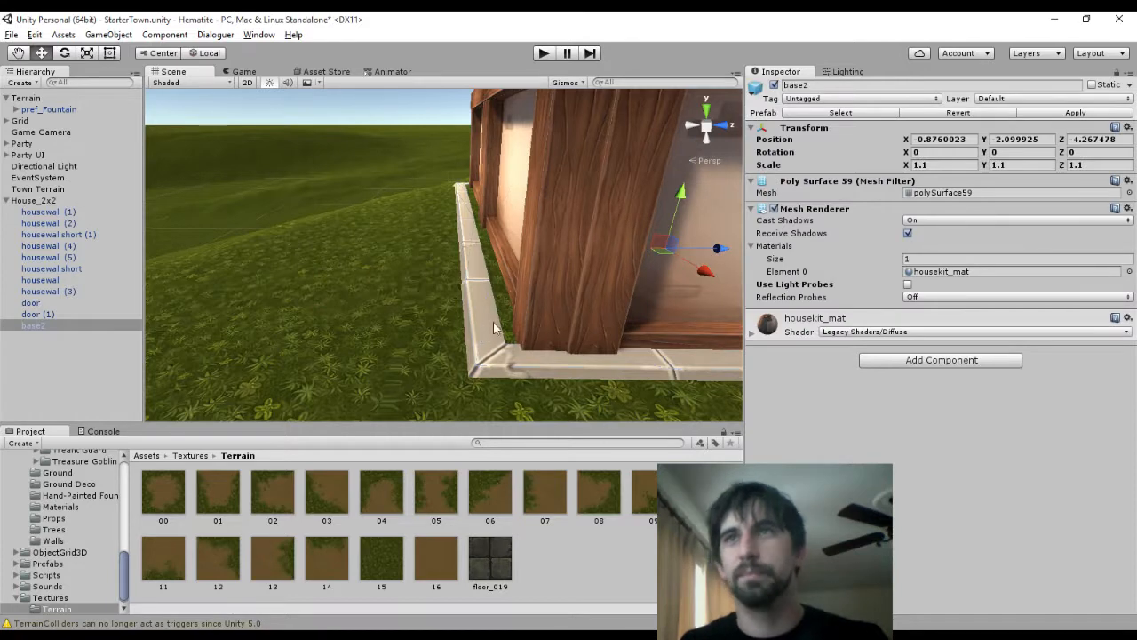
scroll(595, 286, "down", 5)
middle_click_drag(602, 283, 464, 267)
left_click_drag(408, 263, 415, 263)
middle_click_drag(442, 282, 417, 281)
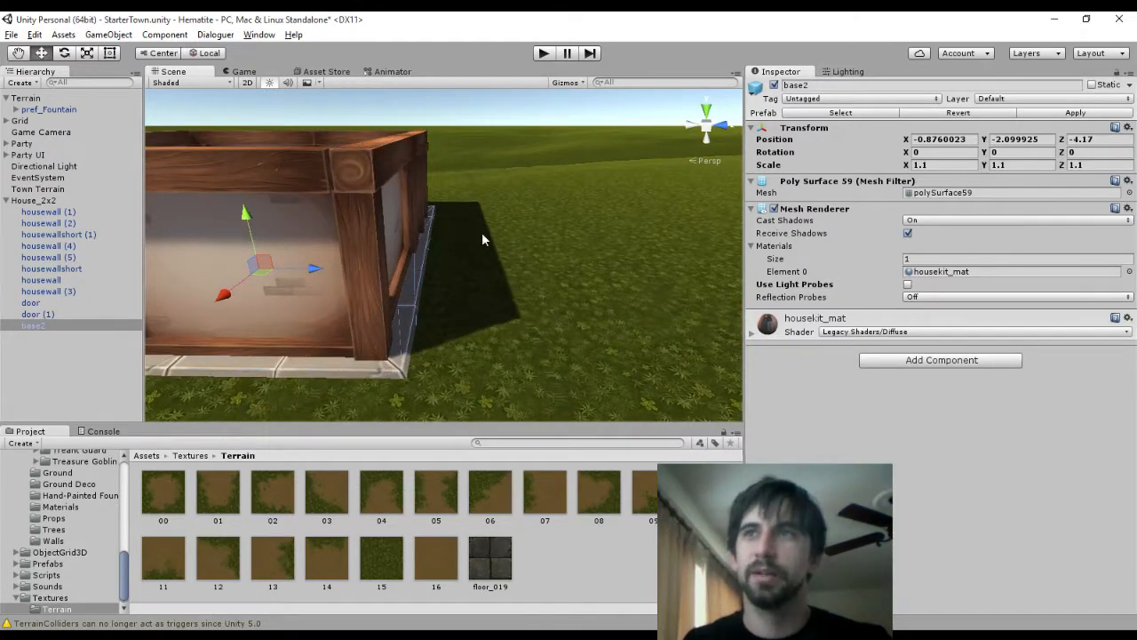
Inspect the floor edges inside the house and the stone base along the door wall
left_click_drag(482, 238, 536, 274, "alt")
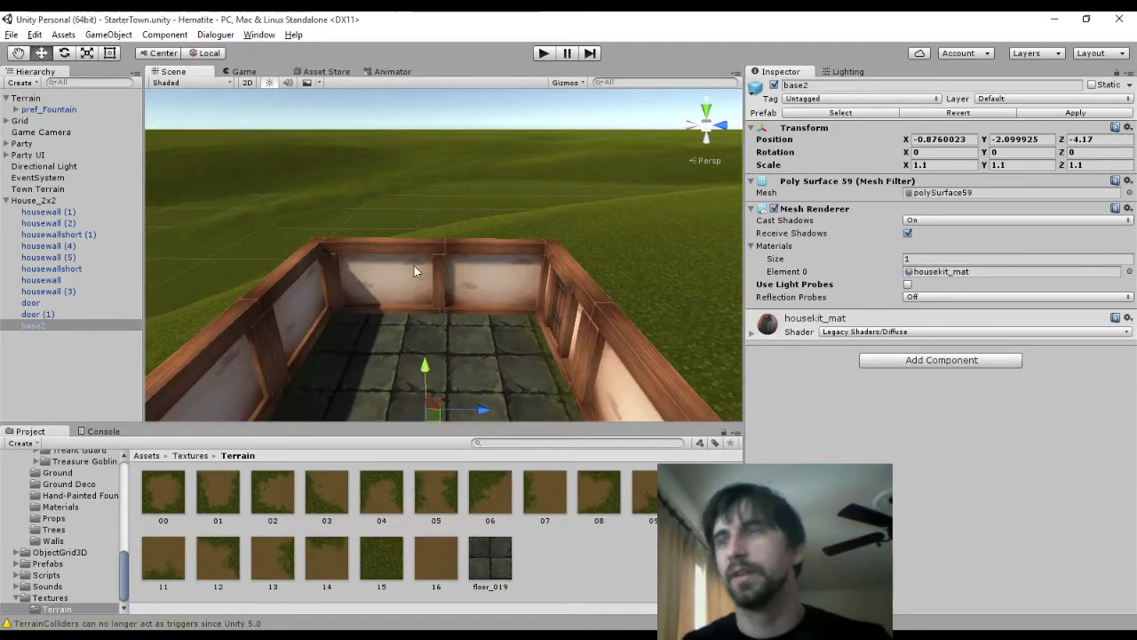
scroll(493, 374, "up", 5)
left_click_drag(479, 345, 486, 385, "alt")
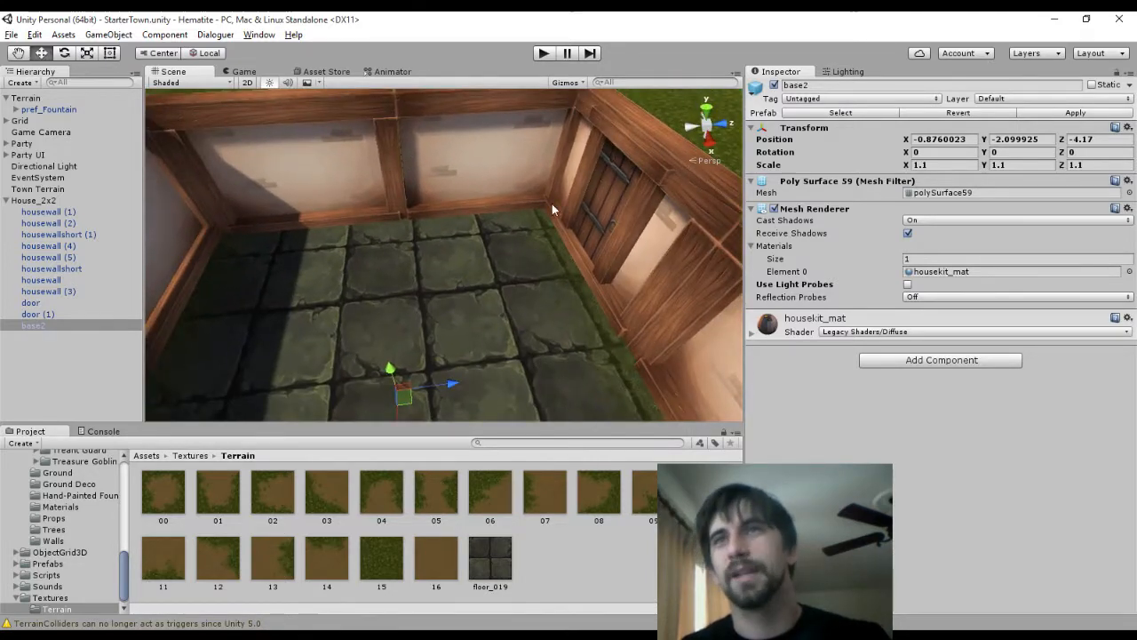
middle_click_drag(620, 302, 355, 289)
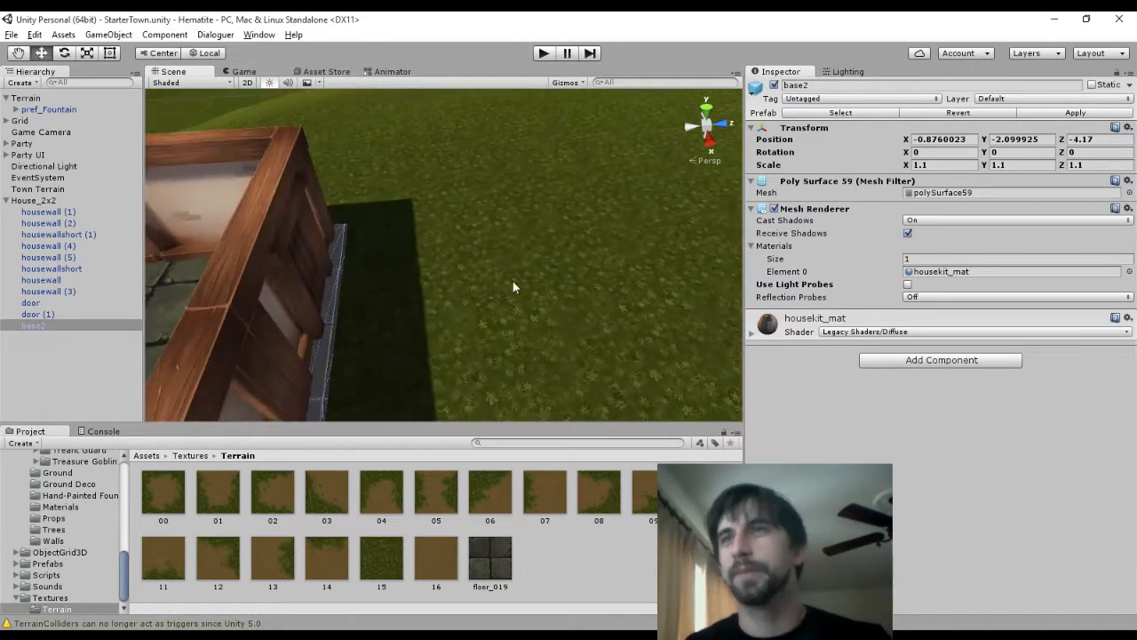
left_click_drag(513, 281, 211, 280, "alt")
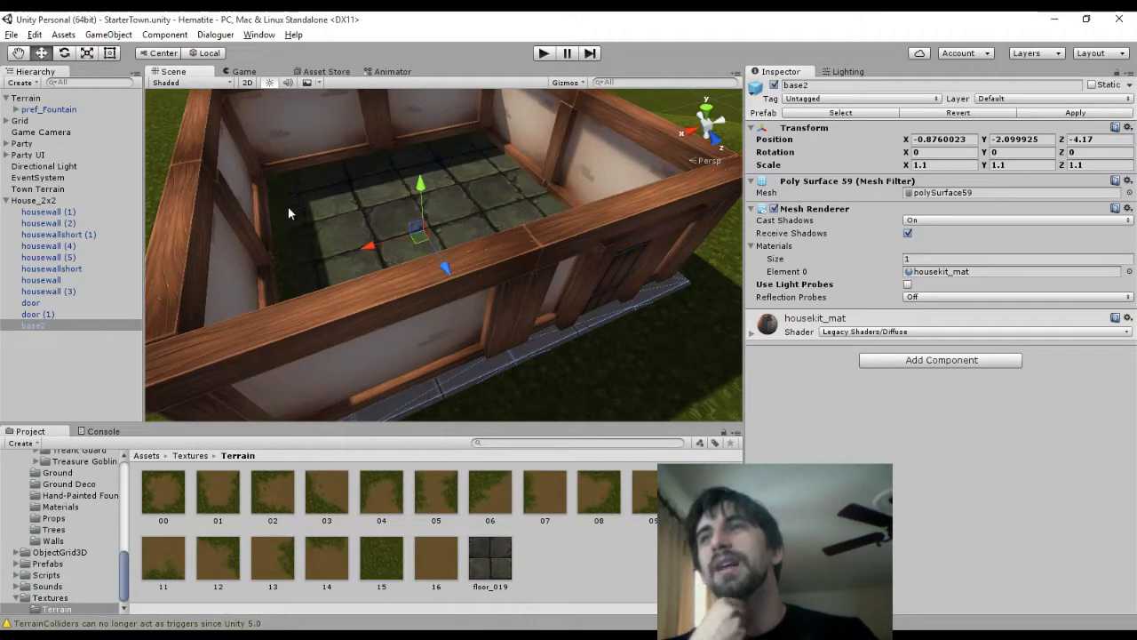
middle_click_drag(287, 206, 406, 206)
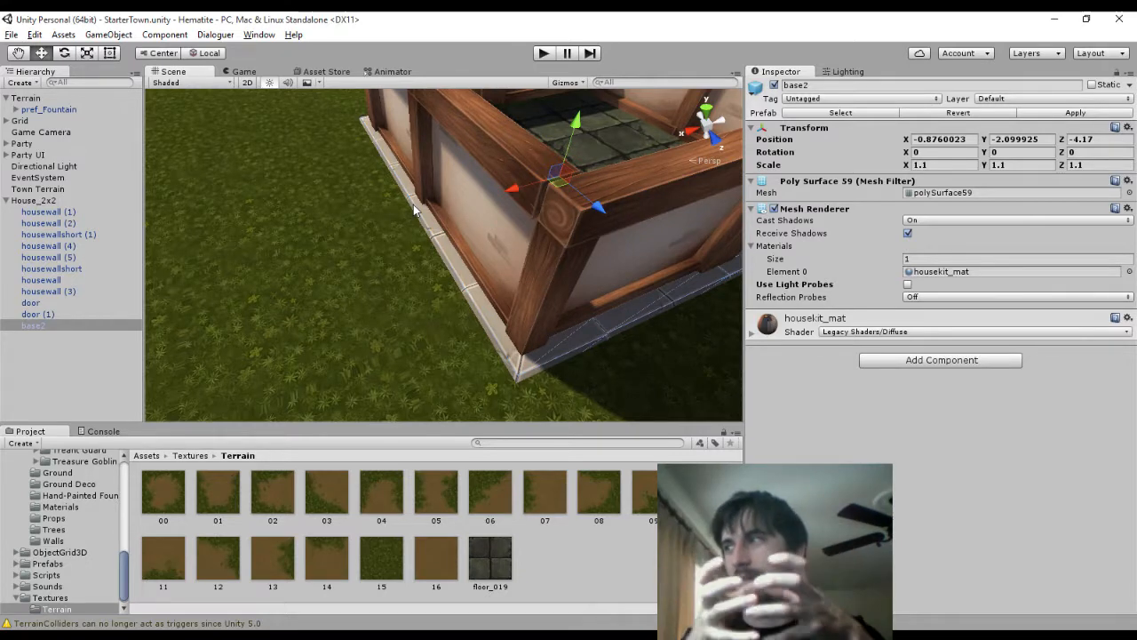
key("f")
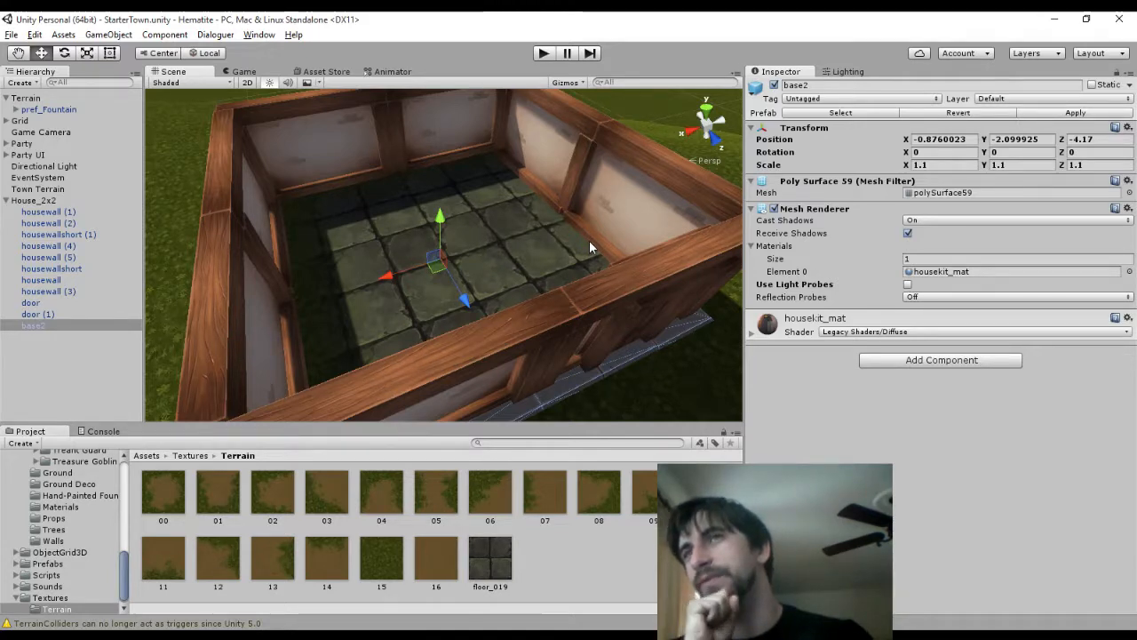
middle_click_drag(589, 240, 438, 225)
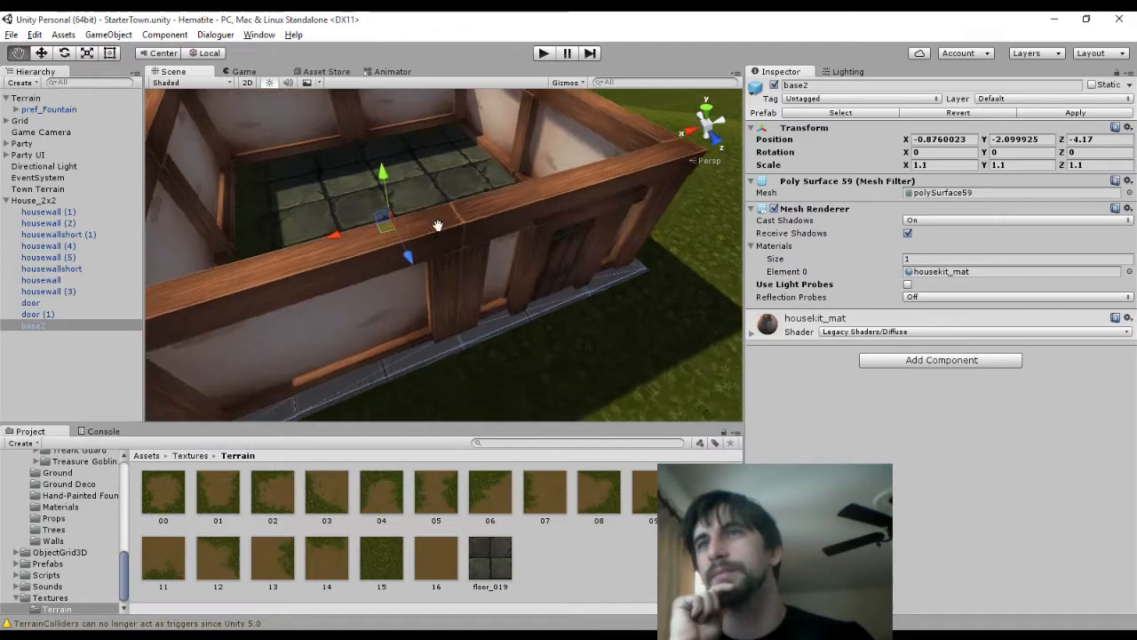
scroll(439, 220, "down", 8)
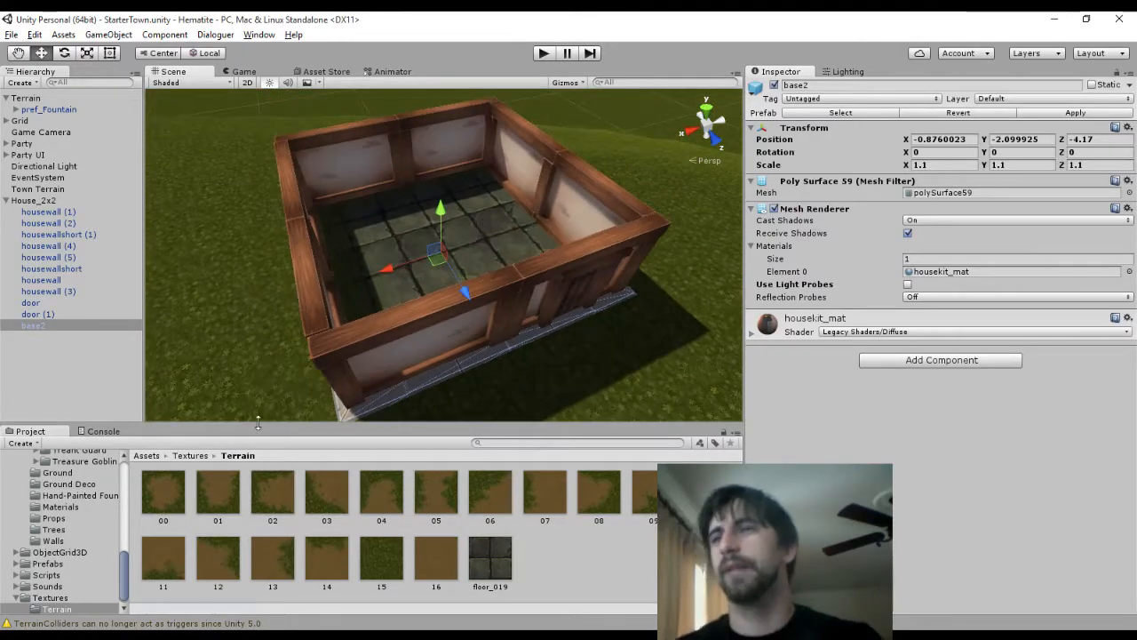
Switch to File Explorer and locate houseblock2.fbx in Hematite's Assets/Models/Fantasy House Kit/fbx_imports (raw meshes) folder on the Desktop
key("alt+Tab")
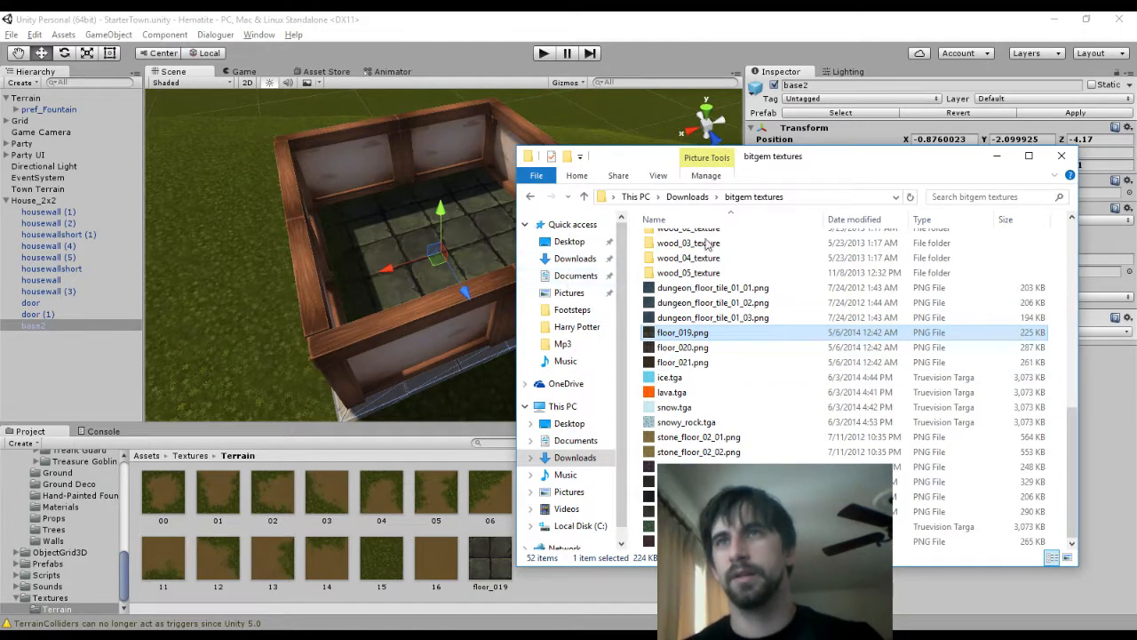
left_click(569, 423)
double_click(677, 243)
left_click(681, 247)
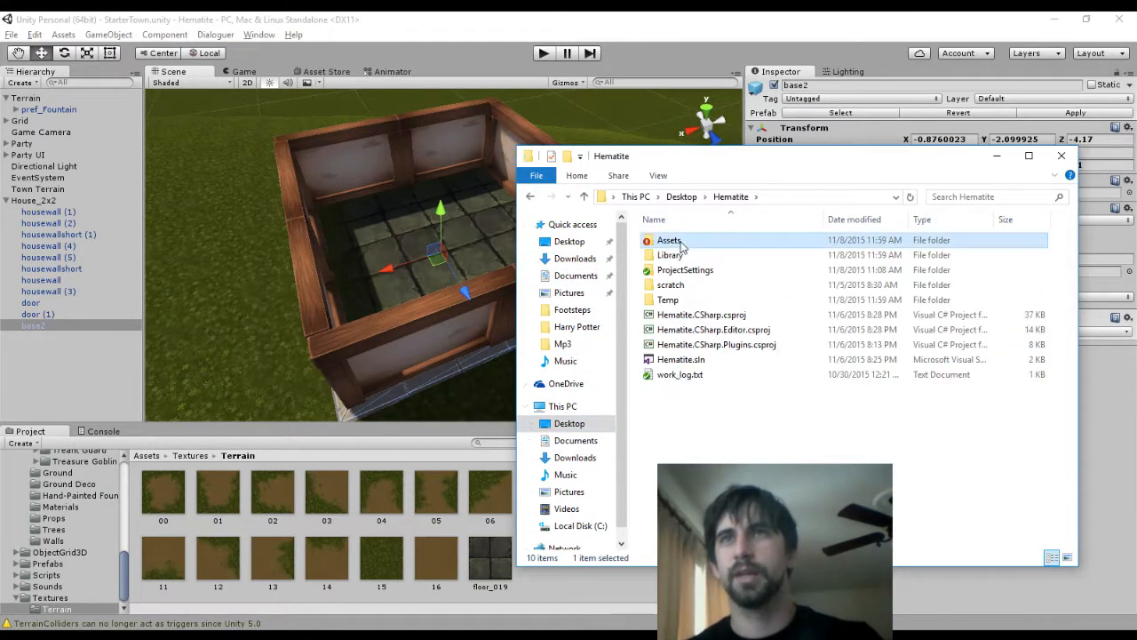
double_click(682, 246)
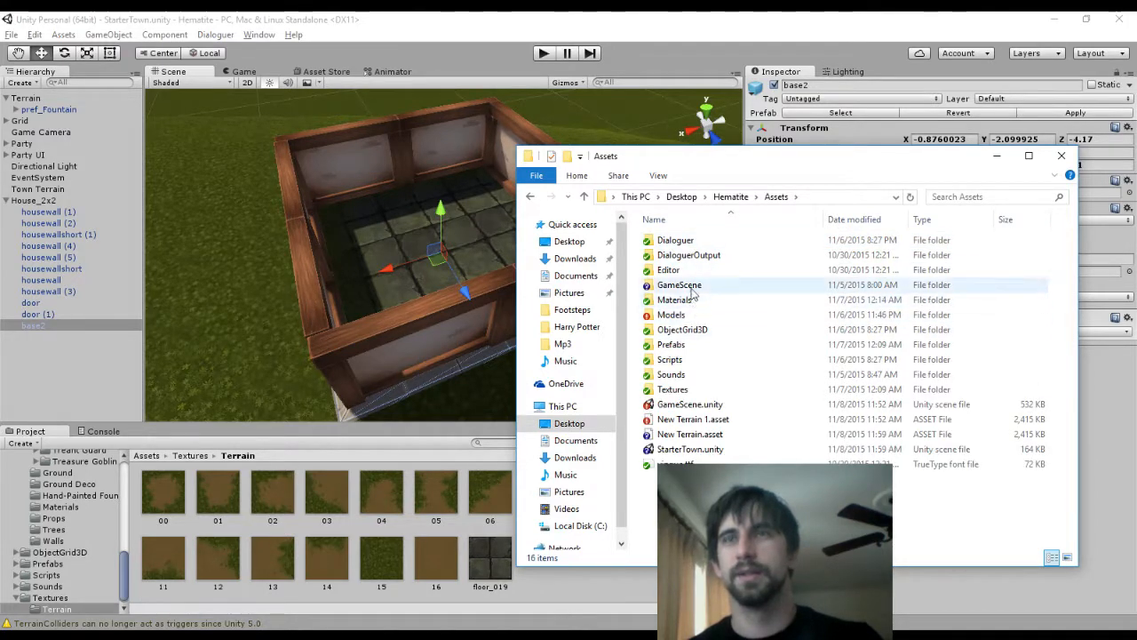
double_click(692, 318)
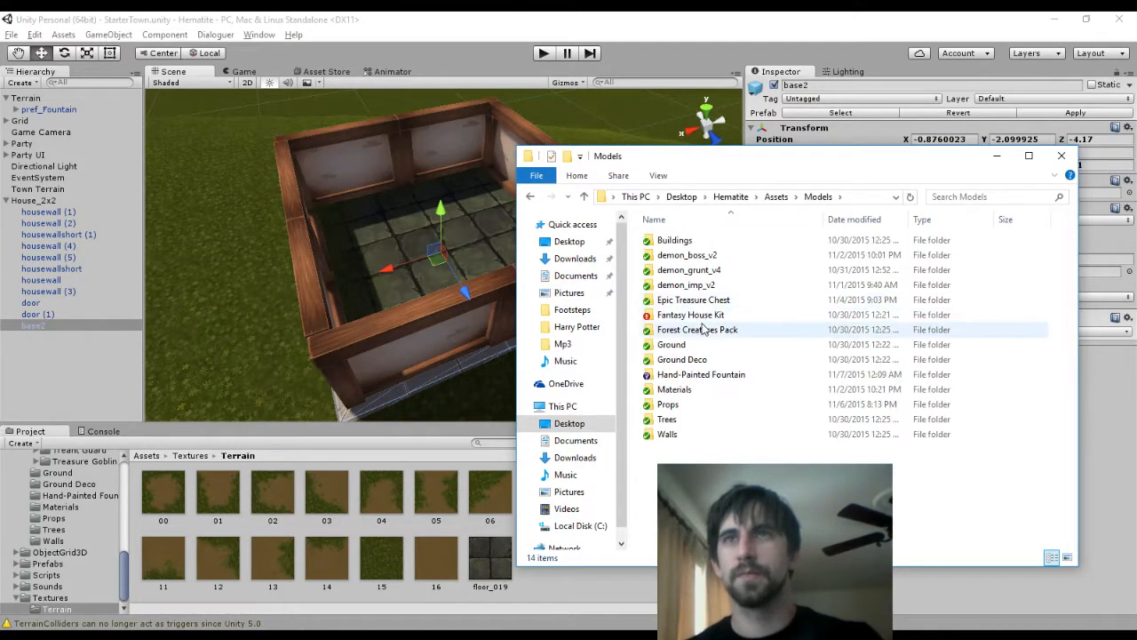
left_click(705, 317)
double_click(706, 318)
double_click(695, 241)
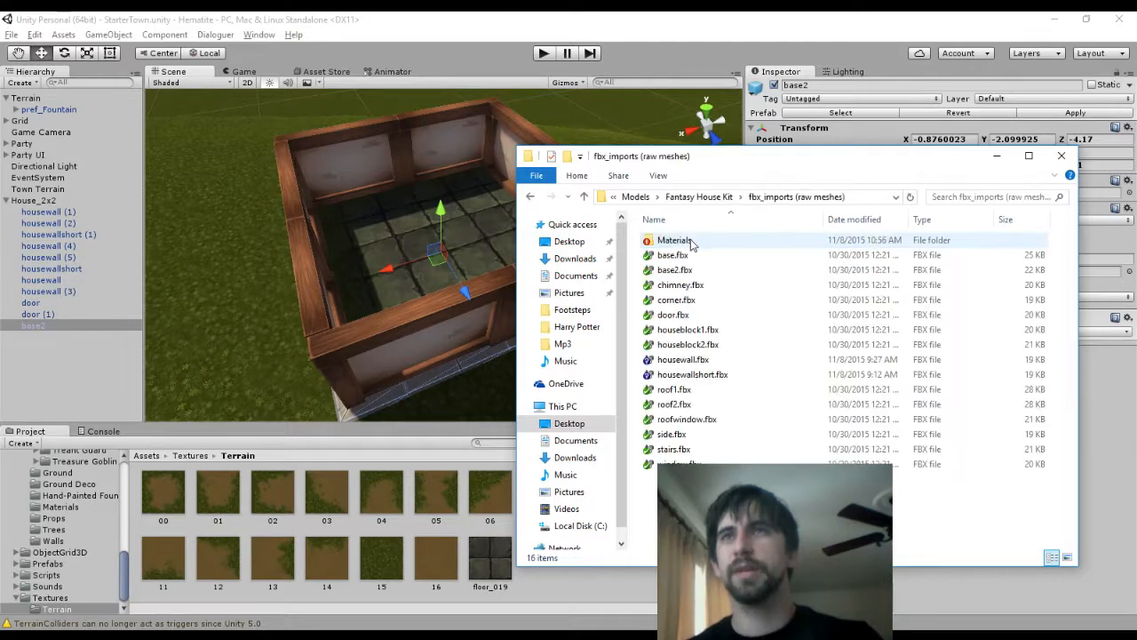
left_click(699, 350)
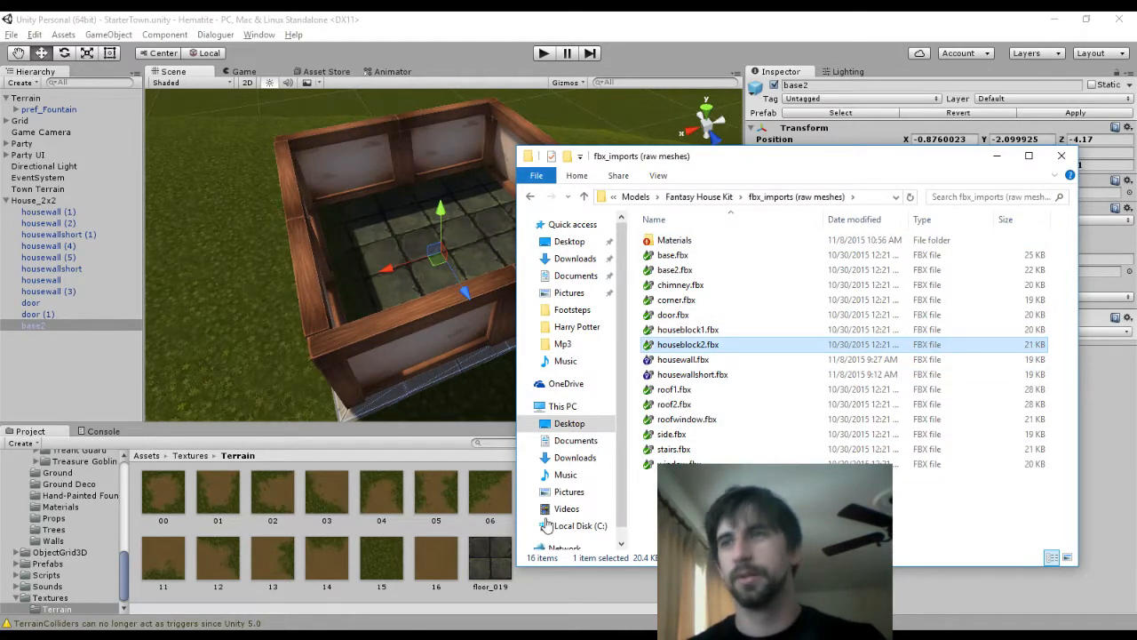
Launch Blender and delete all the default objects from the startup scene
key("super")
left_click(206, 363)
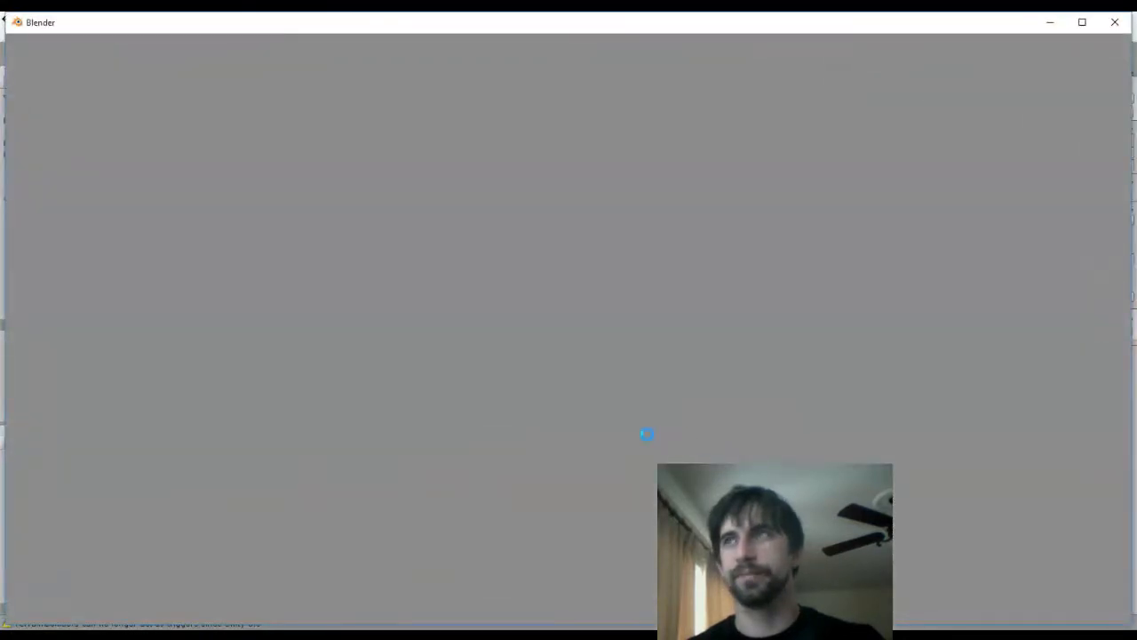
key("alt+Tab")
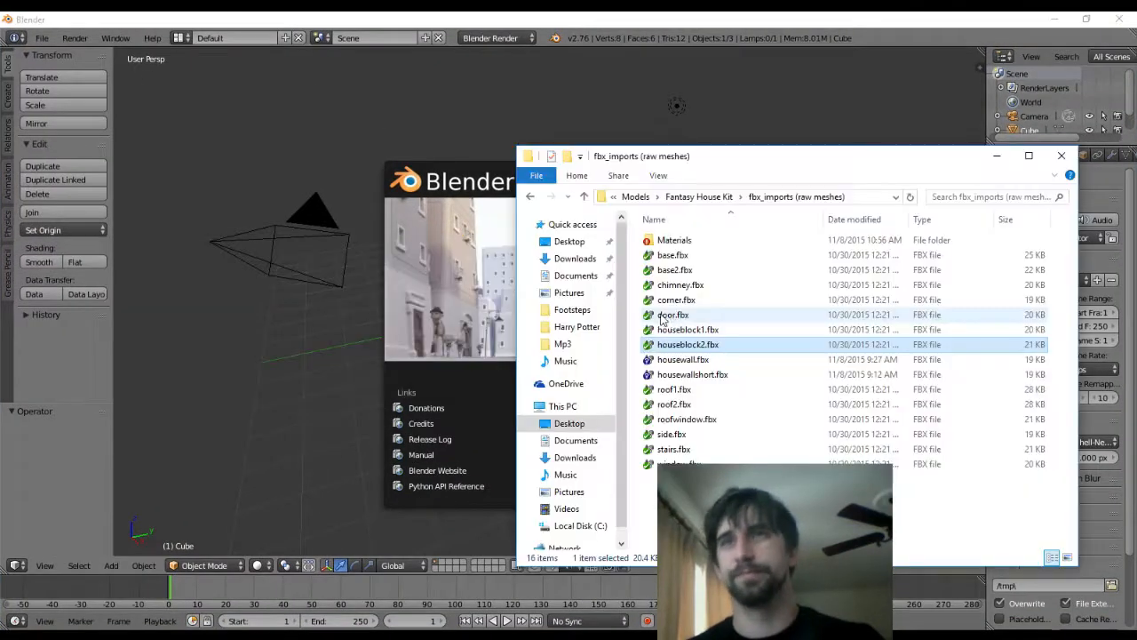
key("alt+Tab")
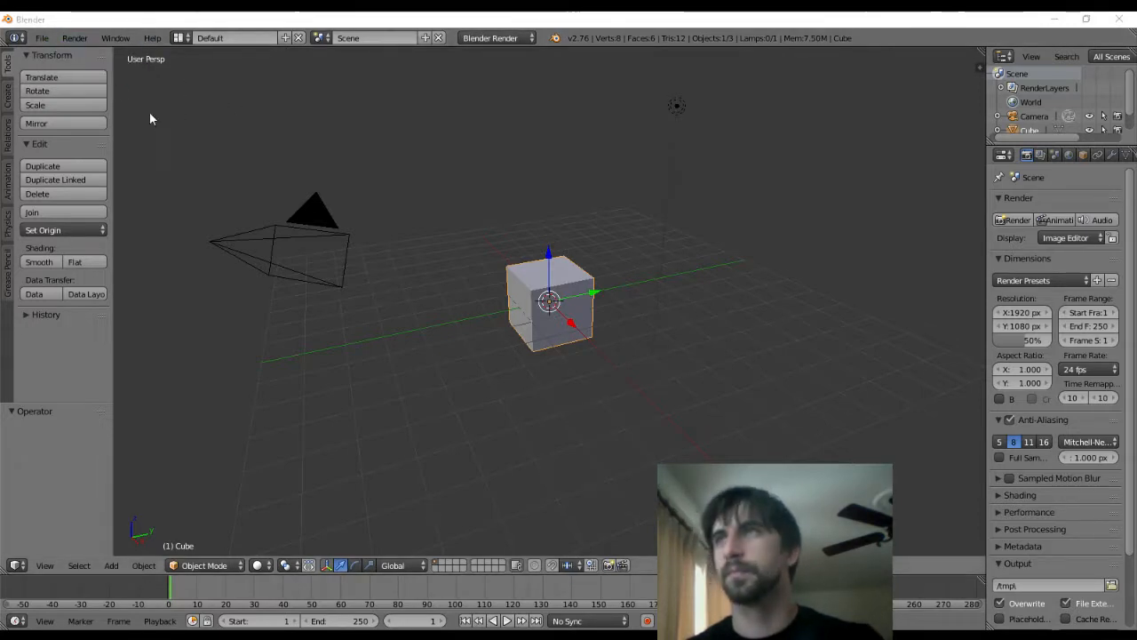
key("a")
key("a")
key("x")
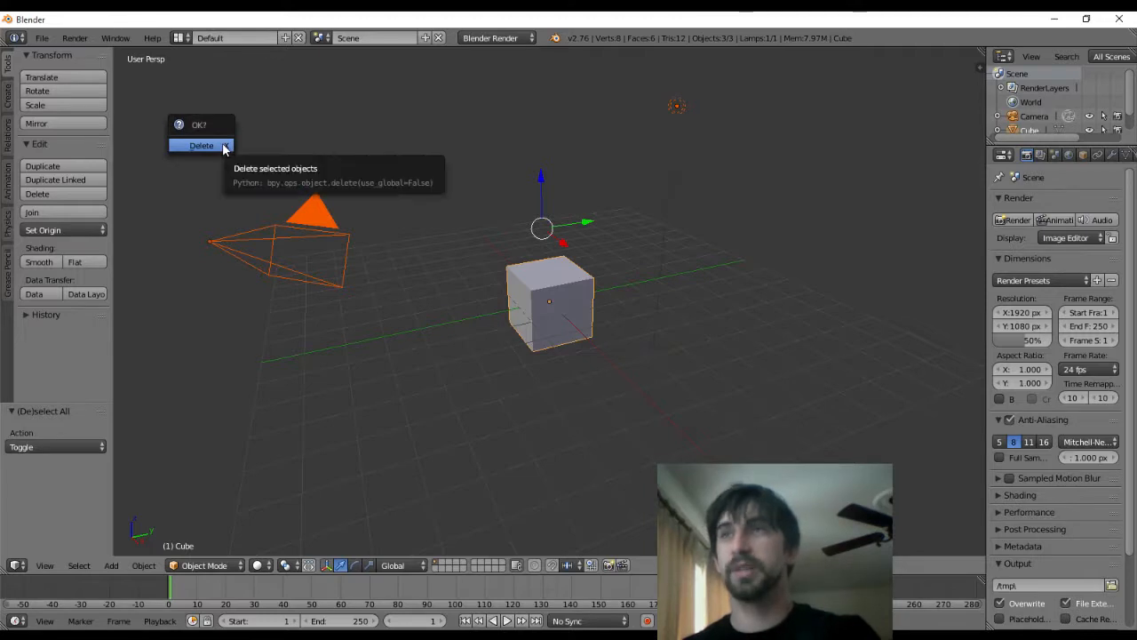
left_click(222, 149)
Import houseblock2.fbx as FBX from Desktop/Hematite/Assets/Models/Fantasy House Kit/fbx_imports (raw meshes) into the empty scene
left_click(41, 39)
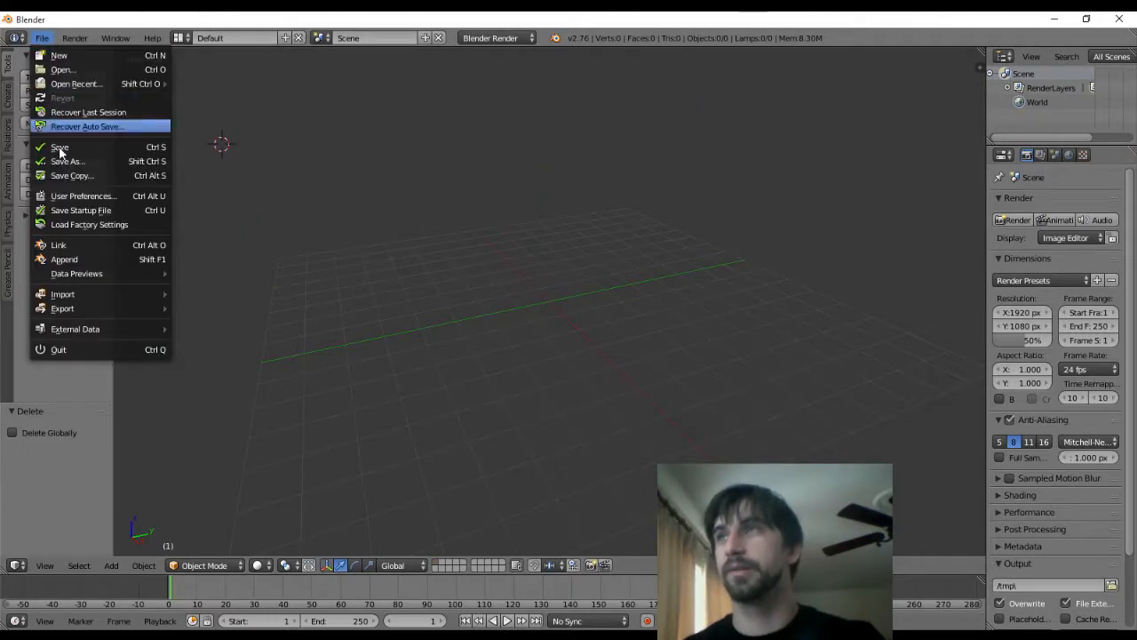
mouse_move(81, 298)
left_click(211, 323)
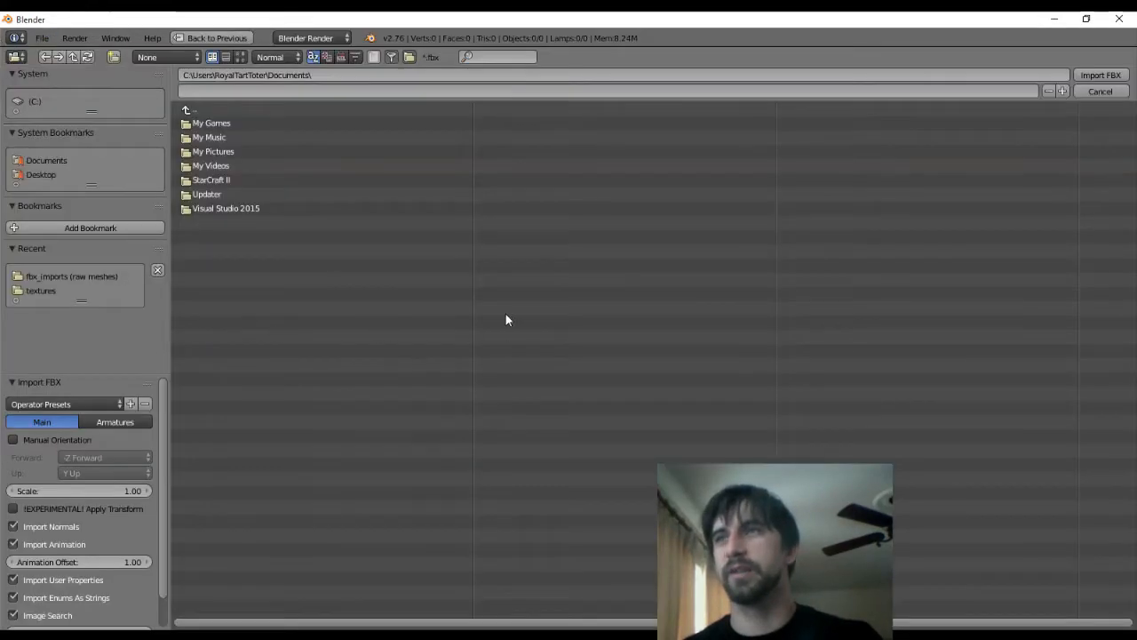
left_click(52, 175)
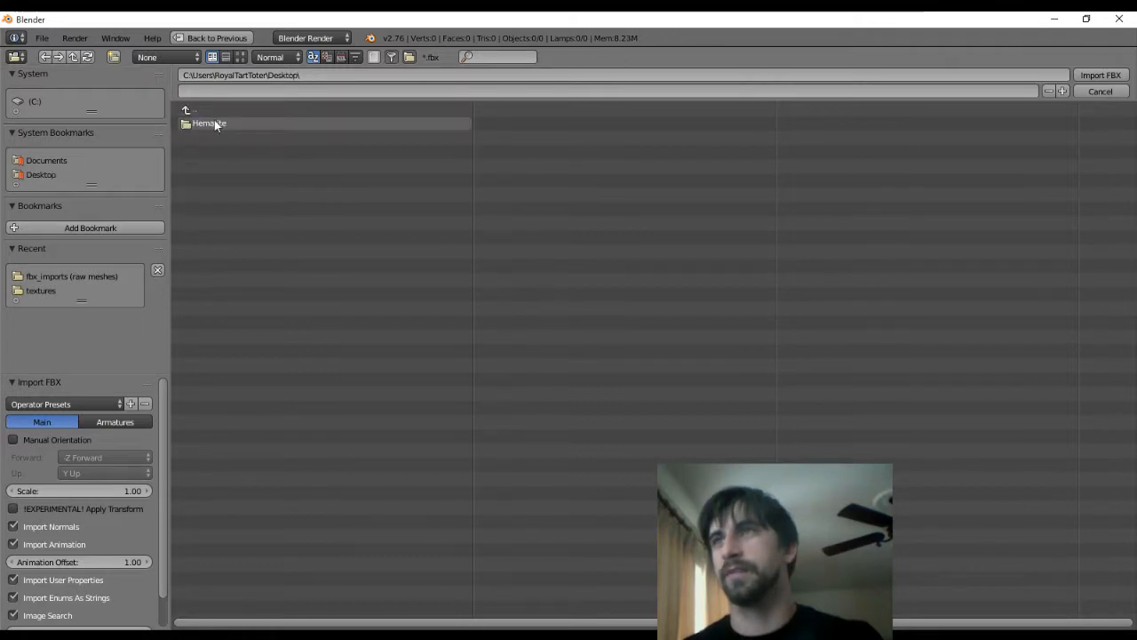
left_click(211, 123)
left_click(212, 127)
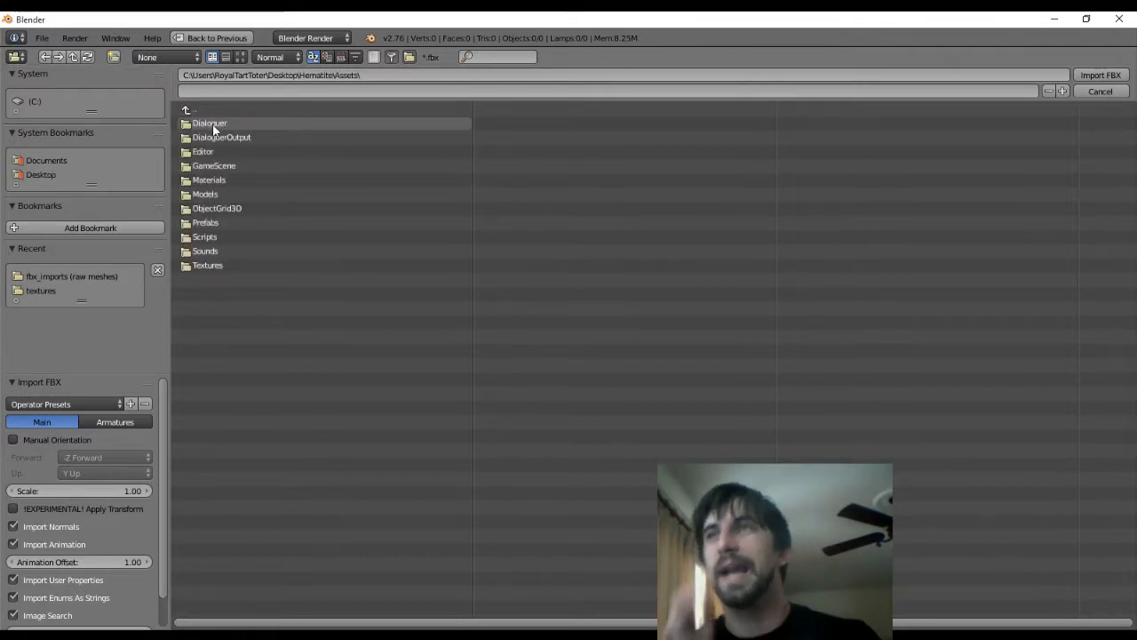
left_click(236, 197)
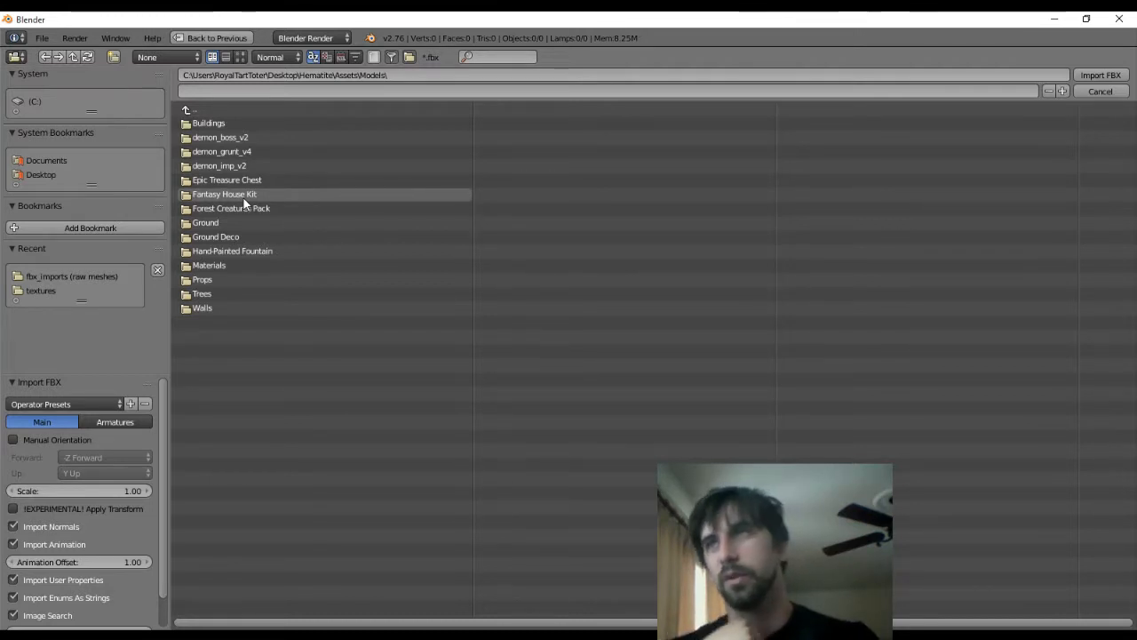
left_click(249, 191)
left_click(256, 121)
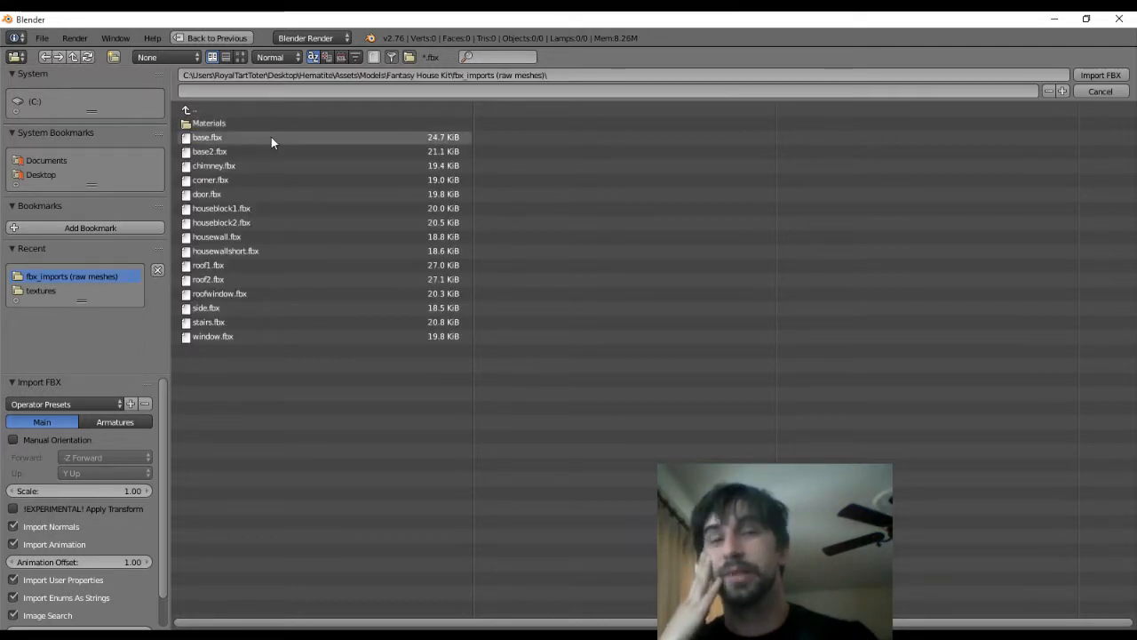
double_click(249, 220)
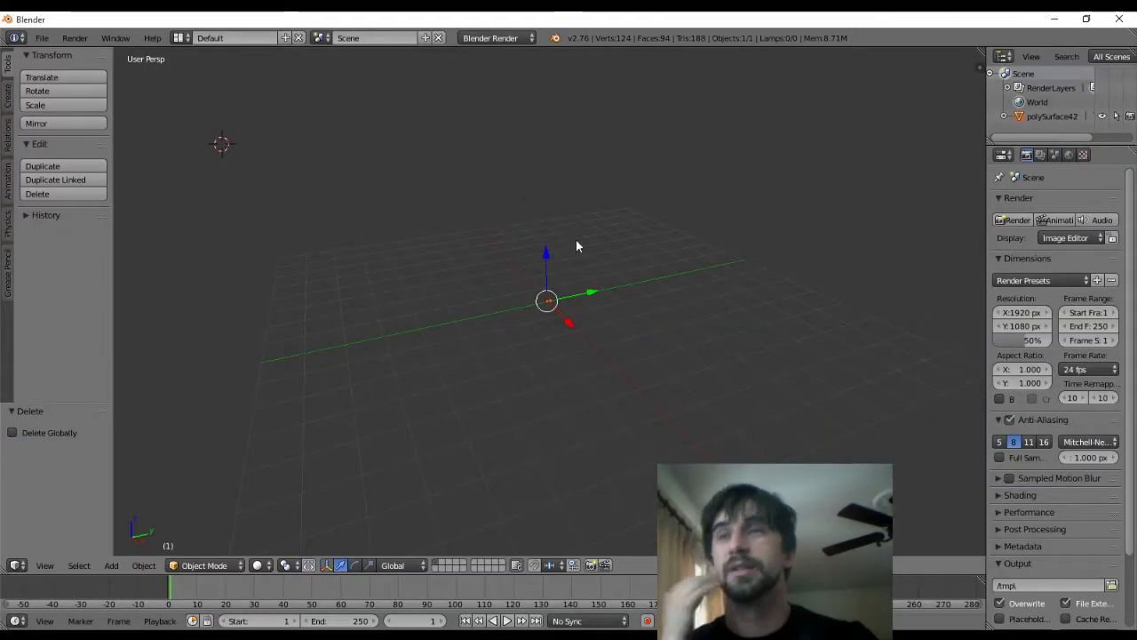
Scale the imported house block by a factor of 10 on the X, Y and Z axes
key("KP_Decimal")
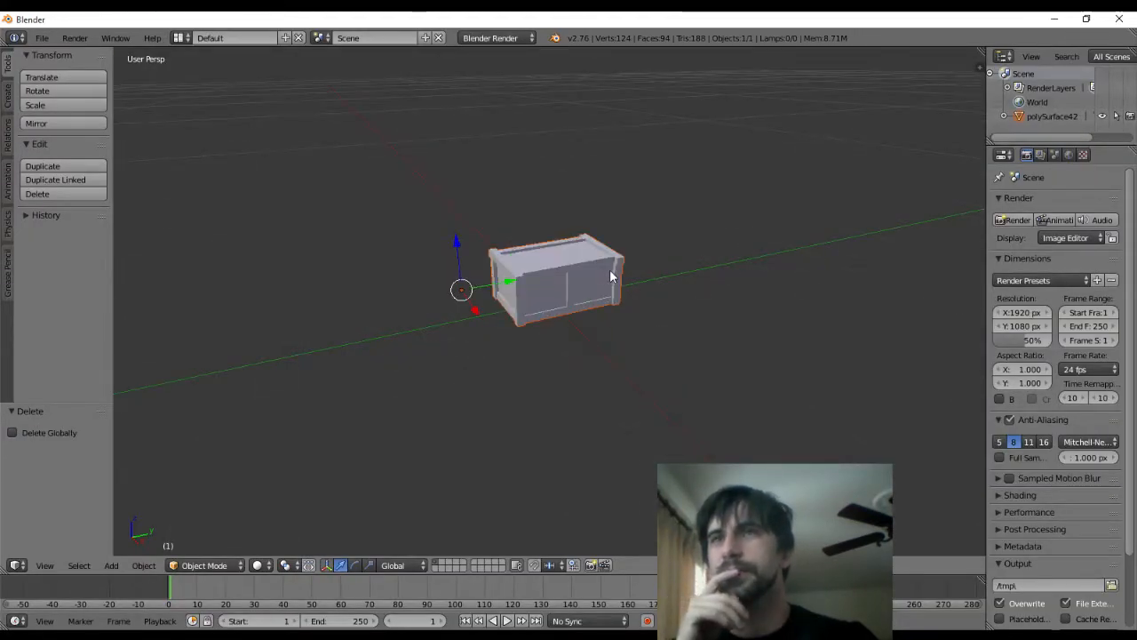
scroll(613, 266, "down", 8)
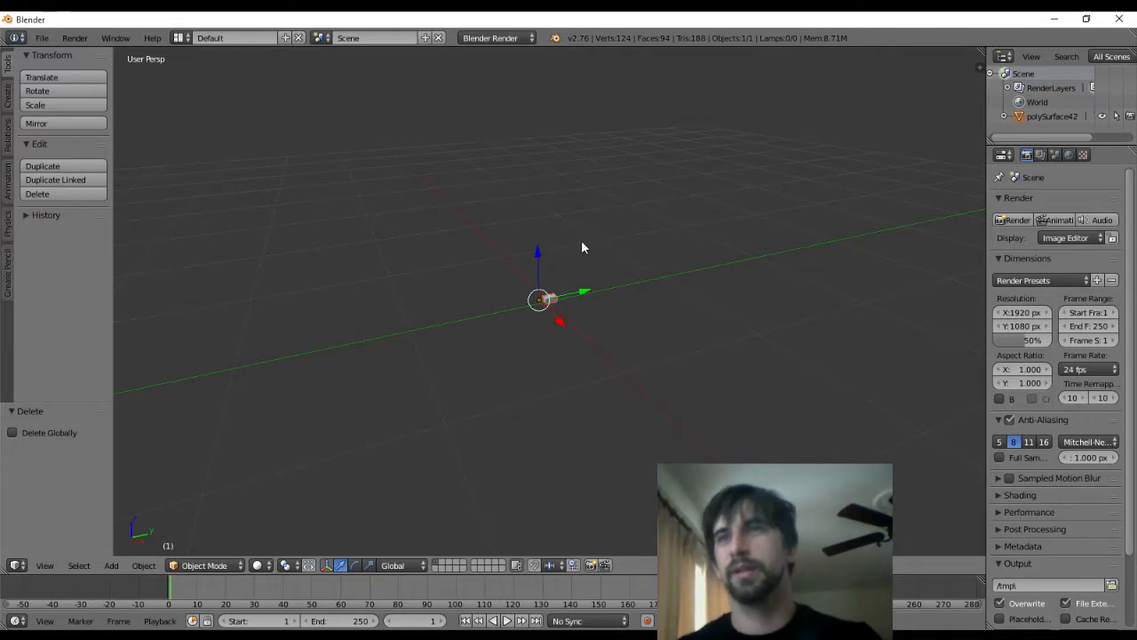
key("s")
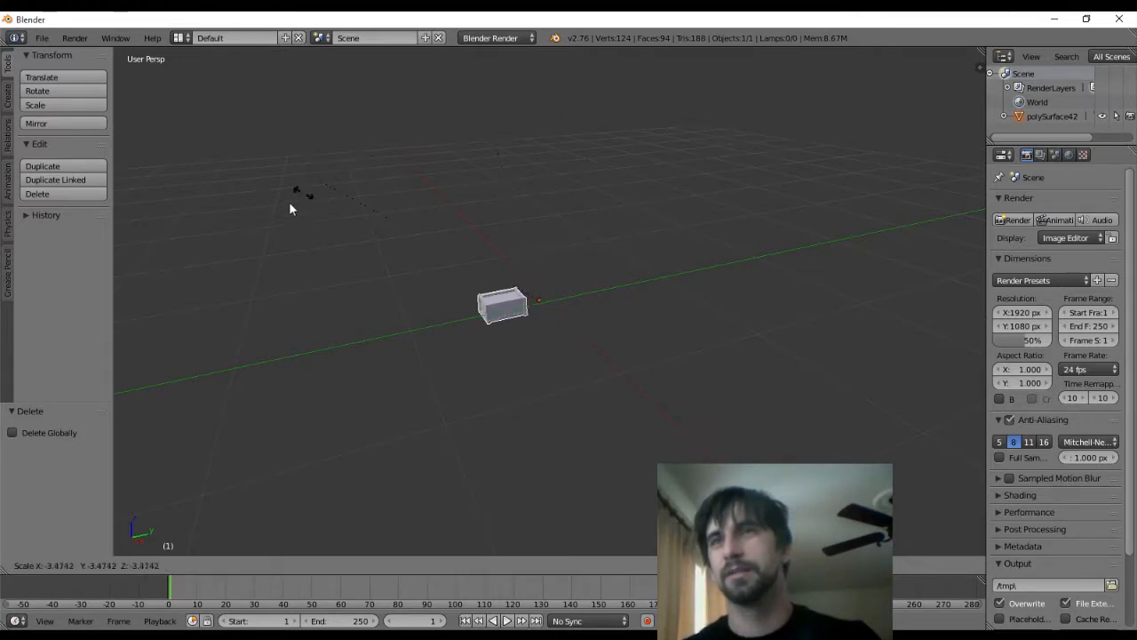
right_click(216, 151)
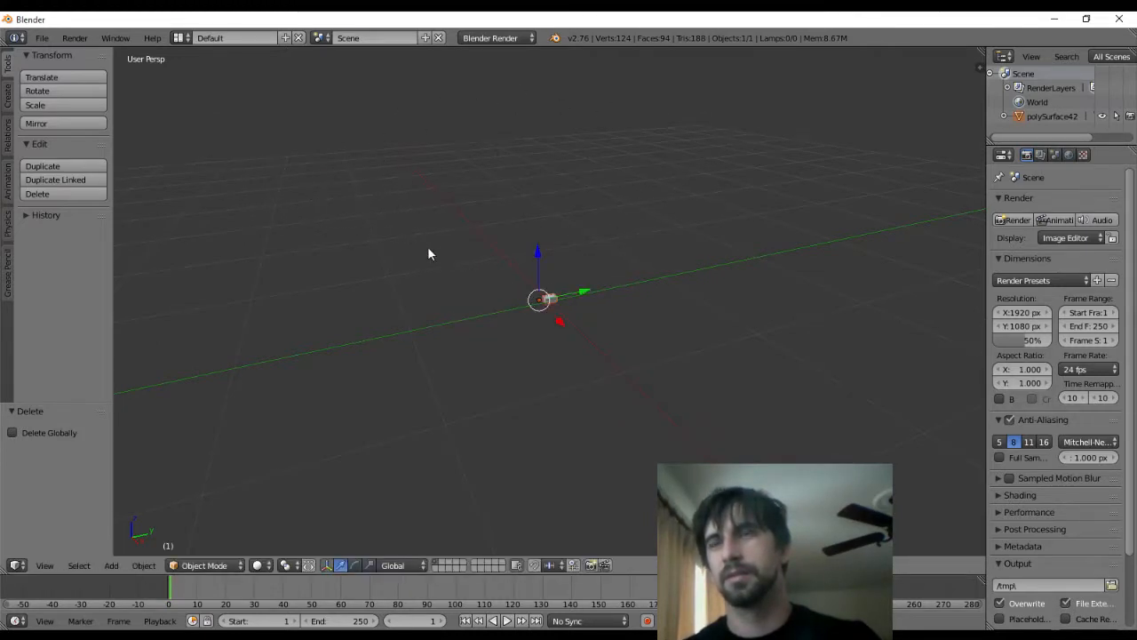
key("s")
left_click(609, 231)
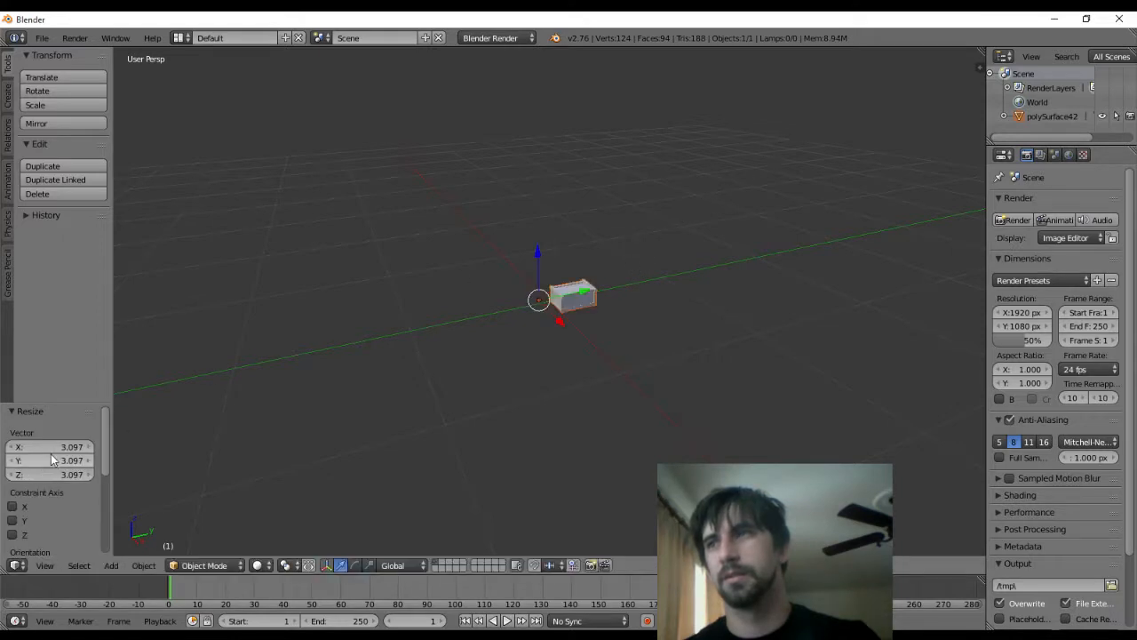
key("Return")
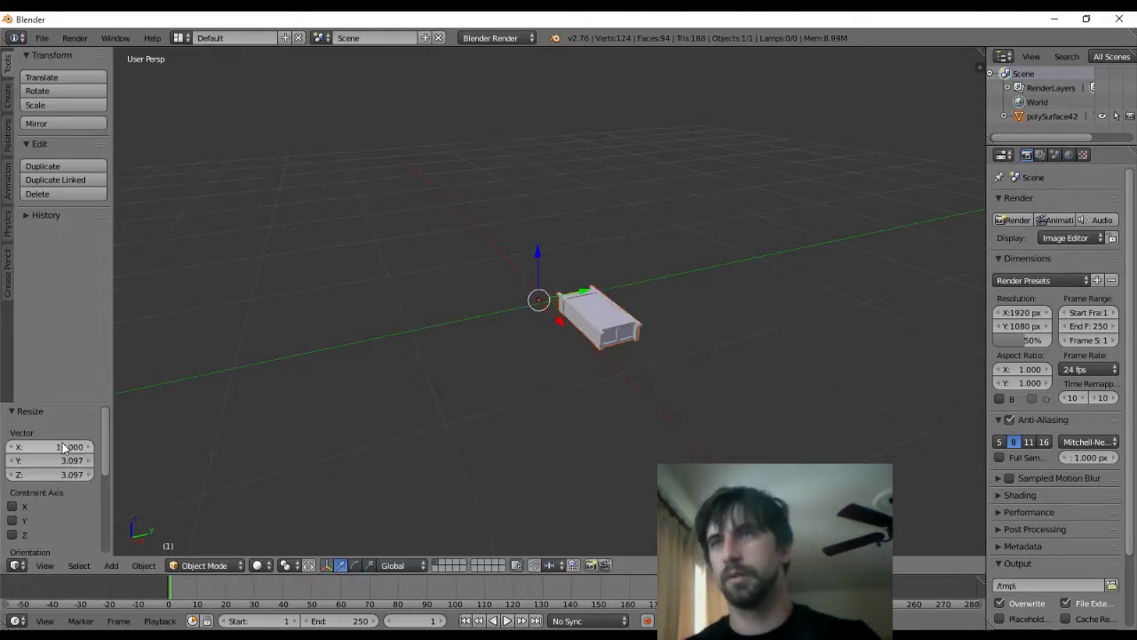
left_click(65, 459)
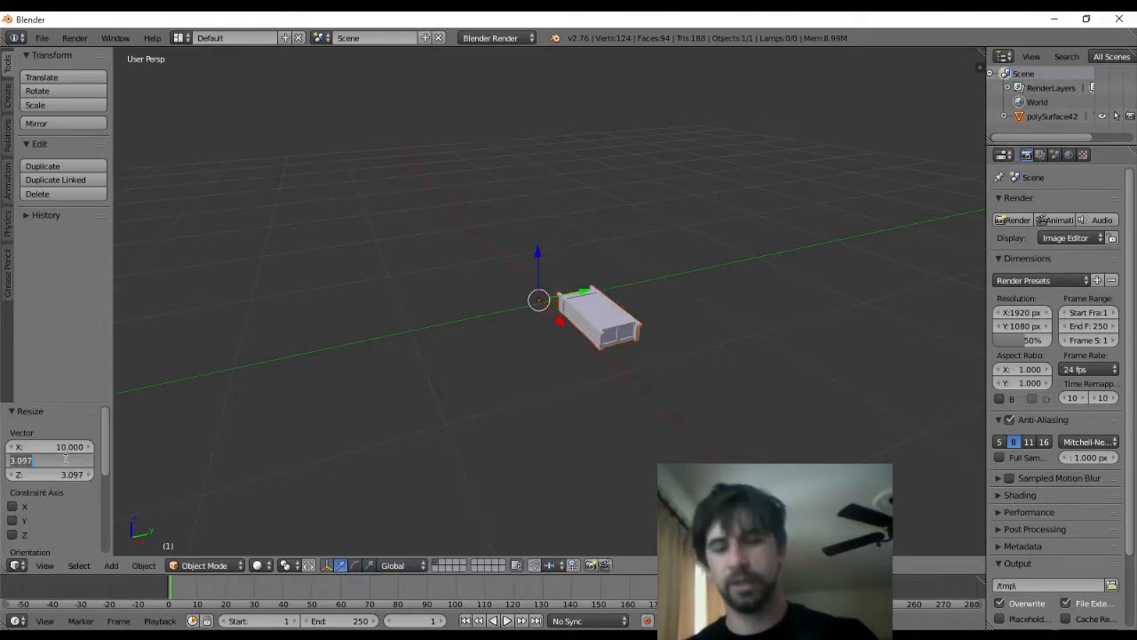
type("10")
key("Return")
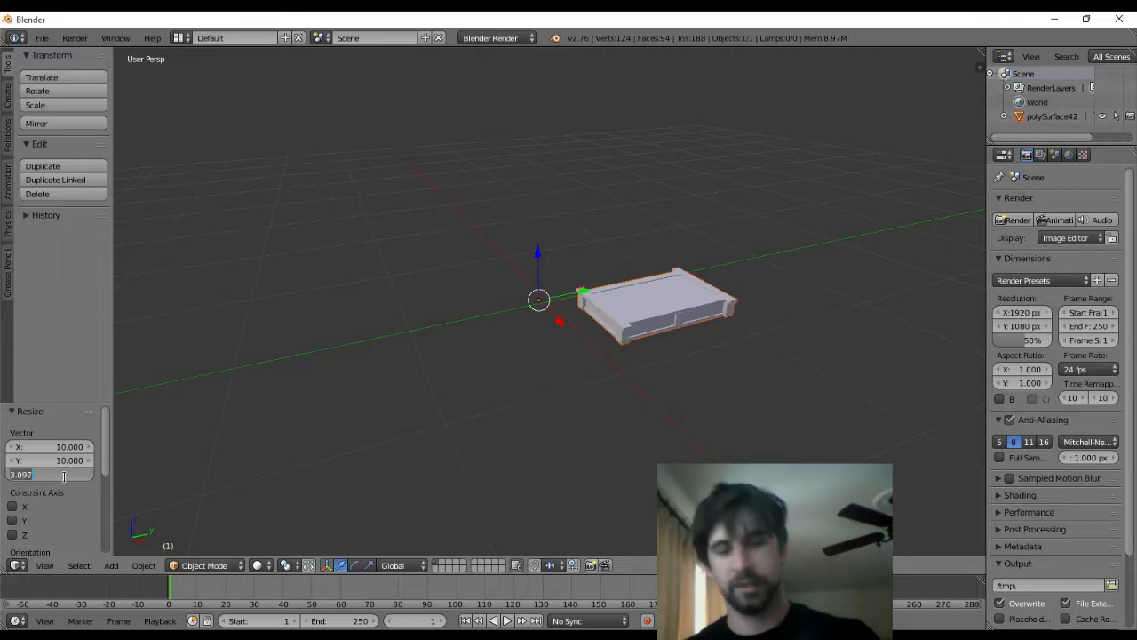
left_click(64, 475)
type("10")
key("Return")
Select the house block and examine its location, rotation, scale and dimensions along with the other view properties
key("n")
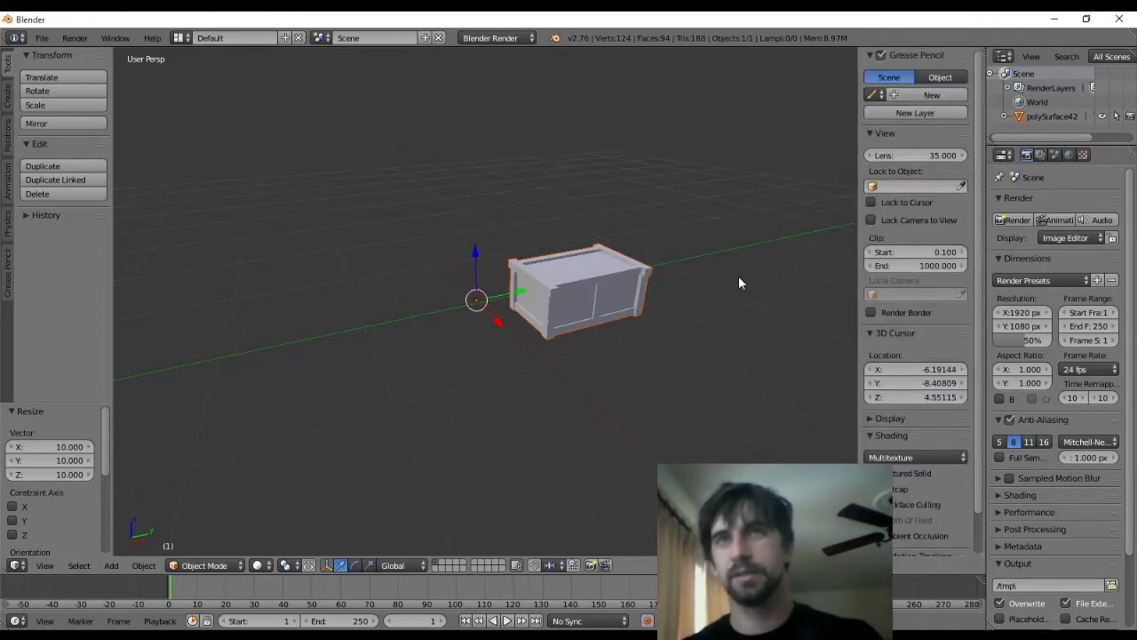
scroll(707, 242, "up", 5)
mouse_move(698, 236)
middle_mouse_down()
mouse_move(645, 228)
mouse_move(619, 241)
mouse_move(707, 236)
middle_mouse_up()
scroll(619, 240, "down", 3)
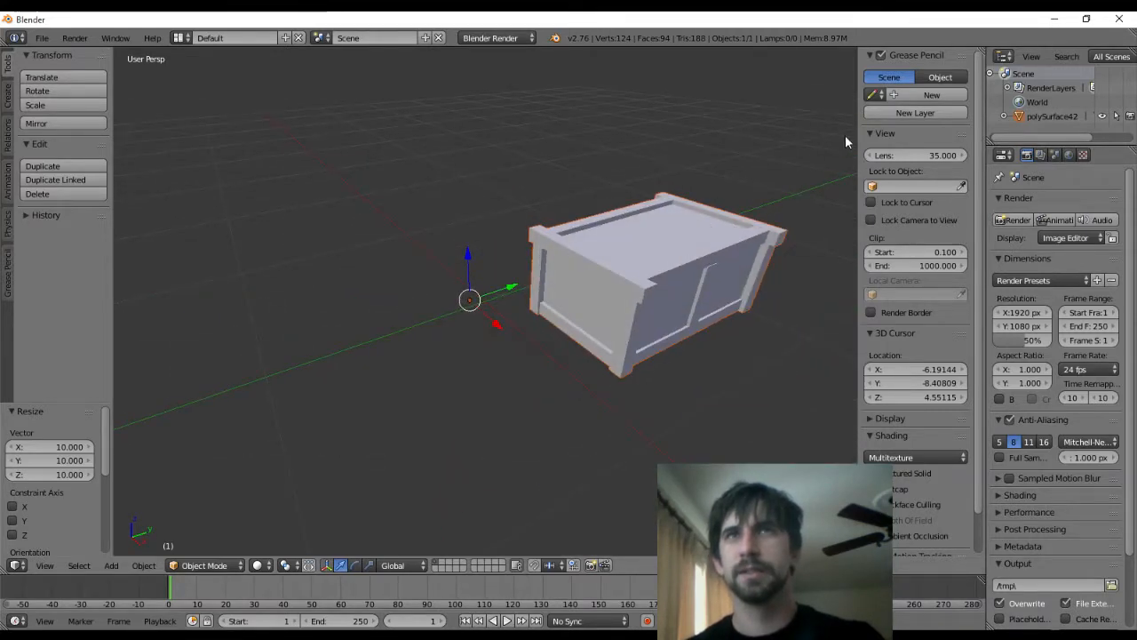
right_click(586, 264)
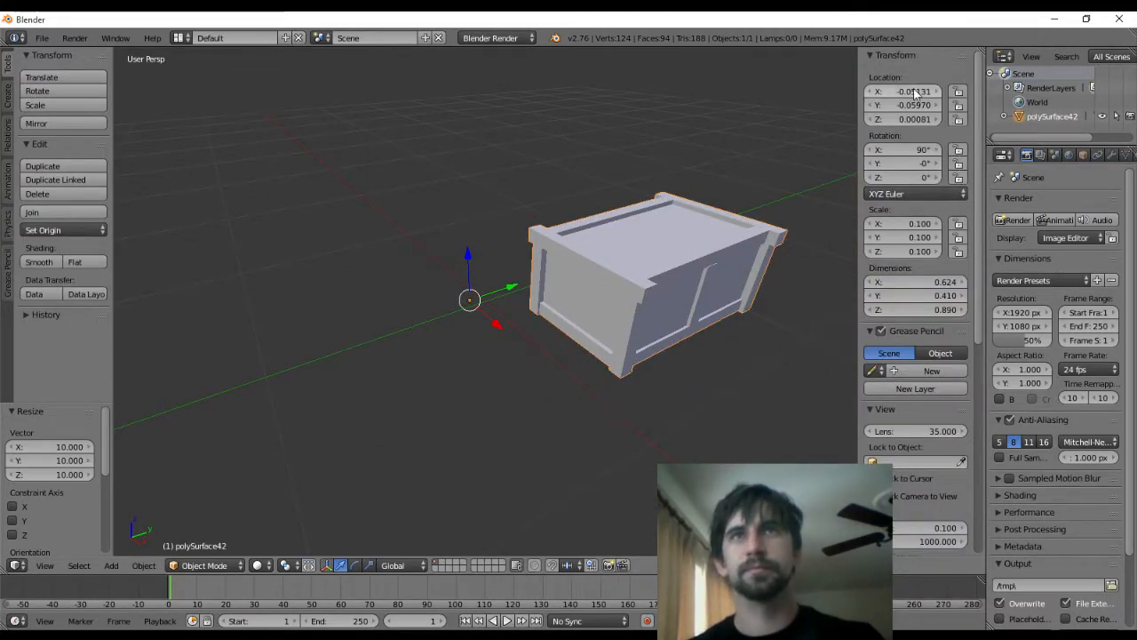
scroll(925, 283, "down", 7)
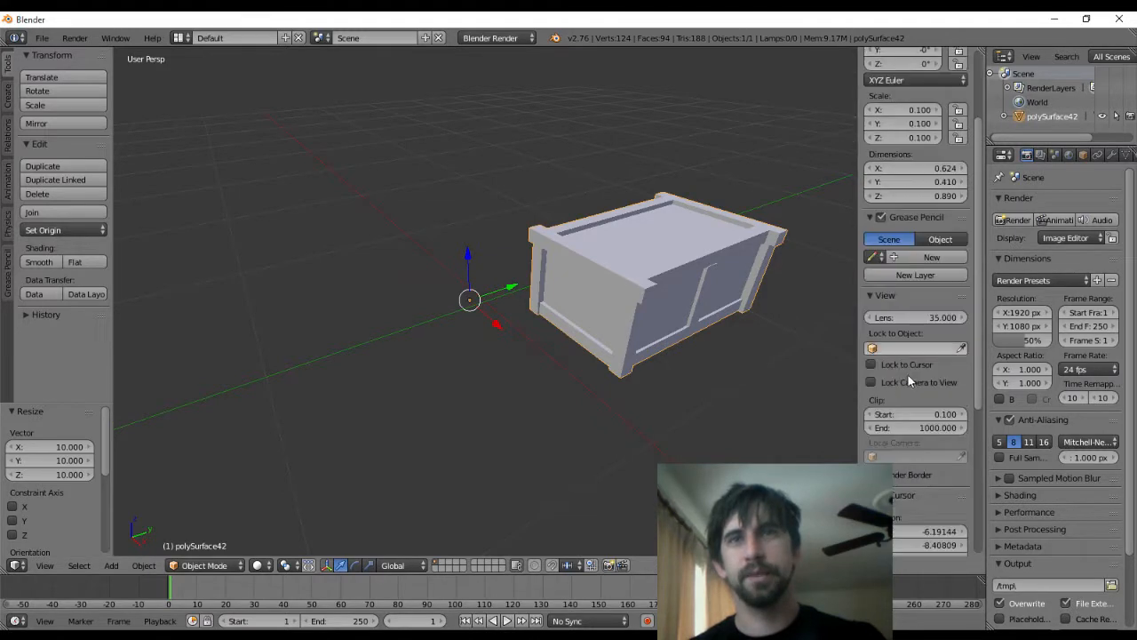
scroll(908, 390, "up", 6)
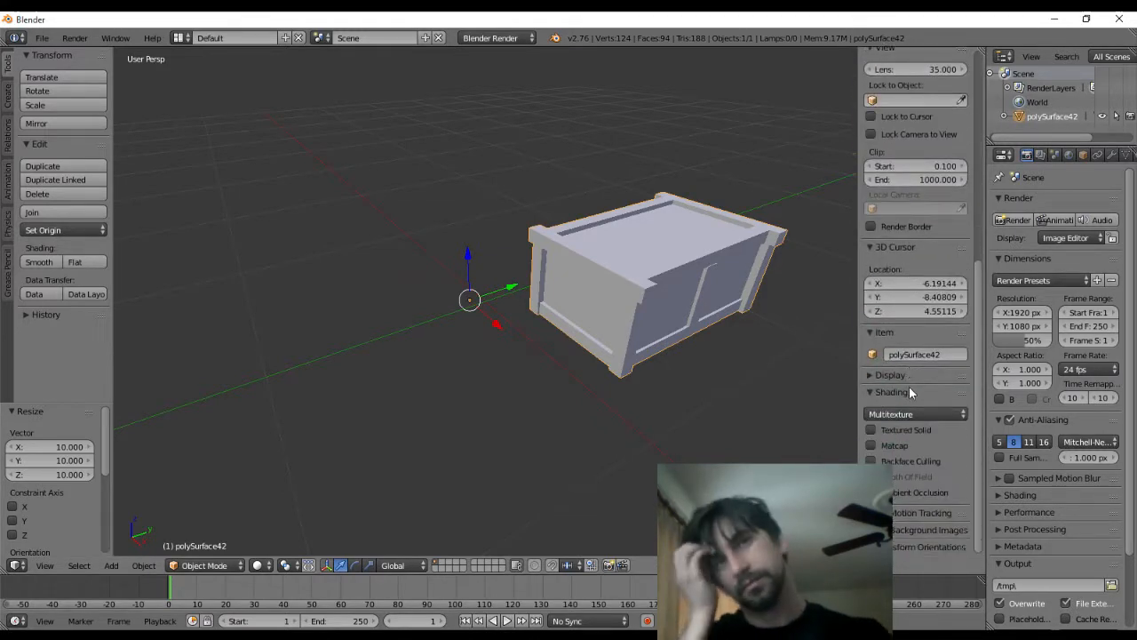
scroll(909, 389, "up", 1)
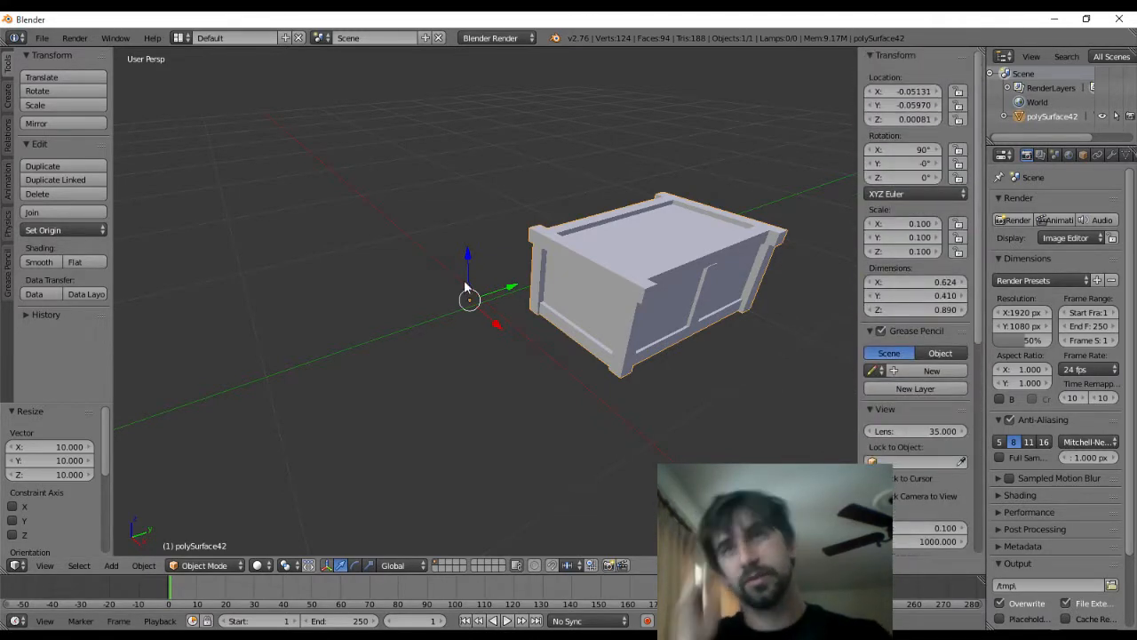
Shift the house block to X -0.48131 and Y -0.66970 so it sits around the scene's centre
middle_click_drag(713, 241, 657, 247)
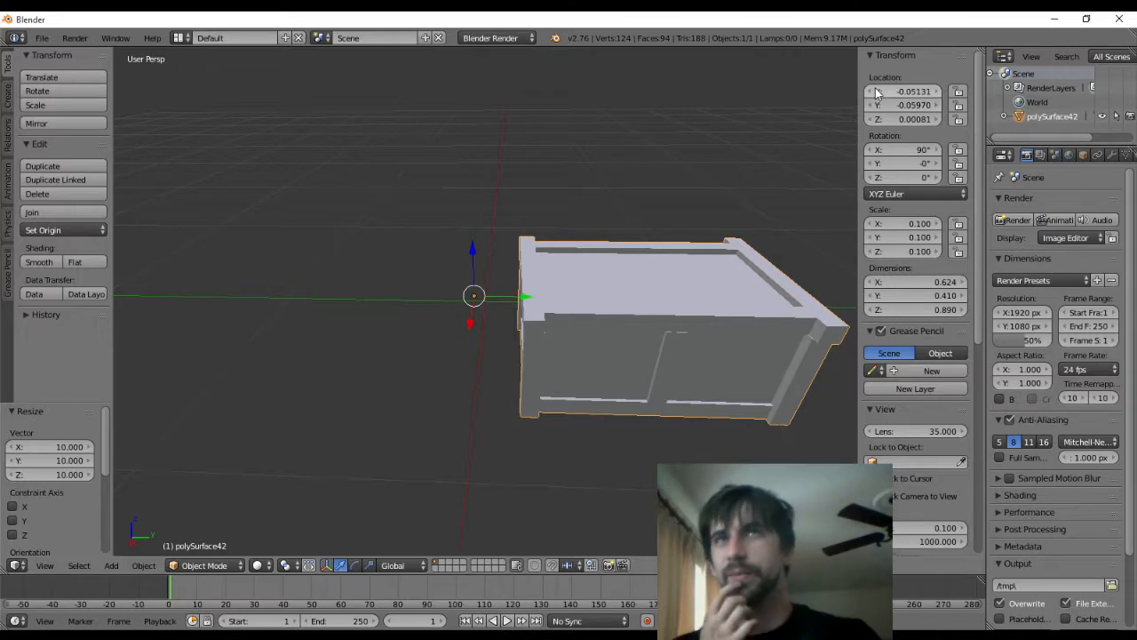
left_click_drag(882, 98, 824, 105)
middle_click_drag(831, 196, 542, 148)
Raise the house block to a Z location of 0.1, then bring it down to 0.05
left_click(912, 119)
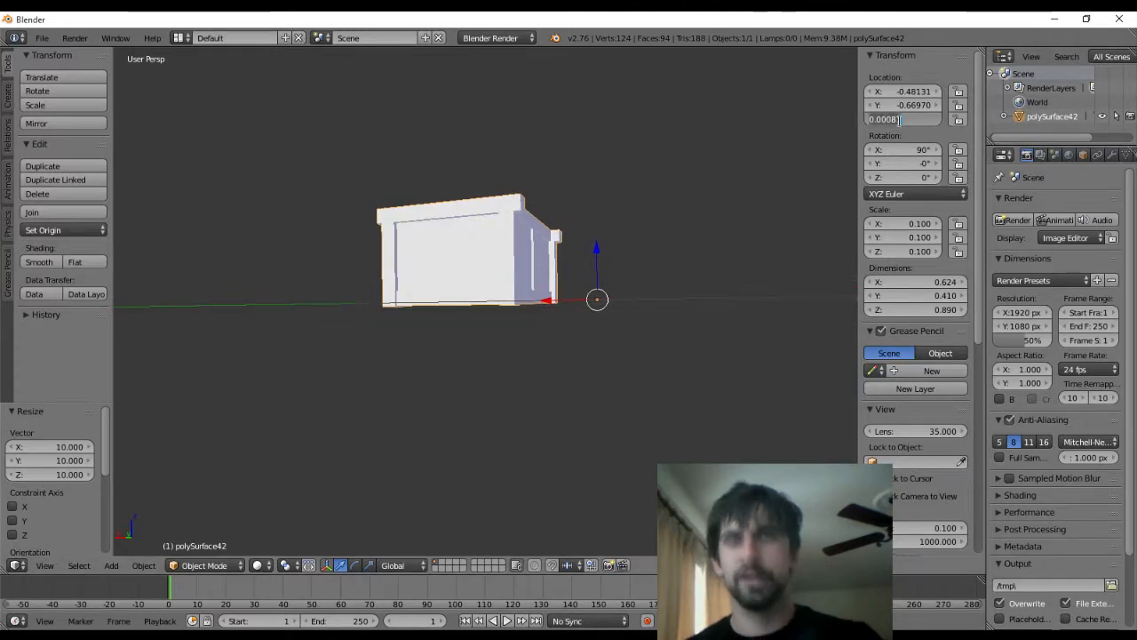
left_click(901, 121)
type(".1")
key("Return")
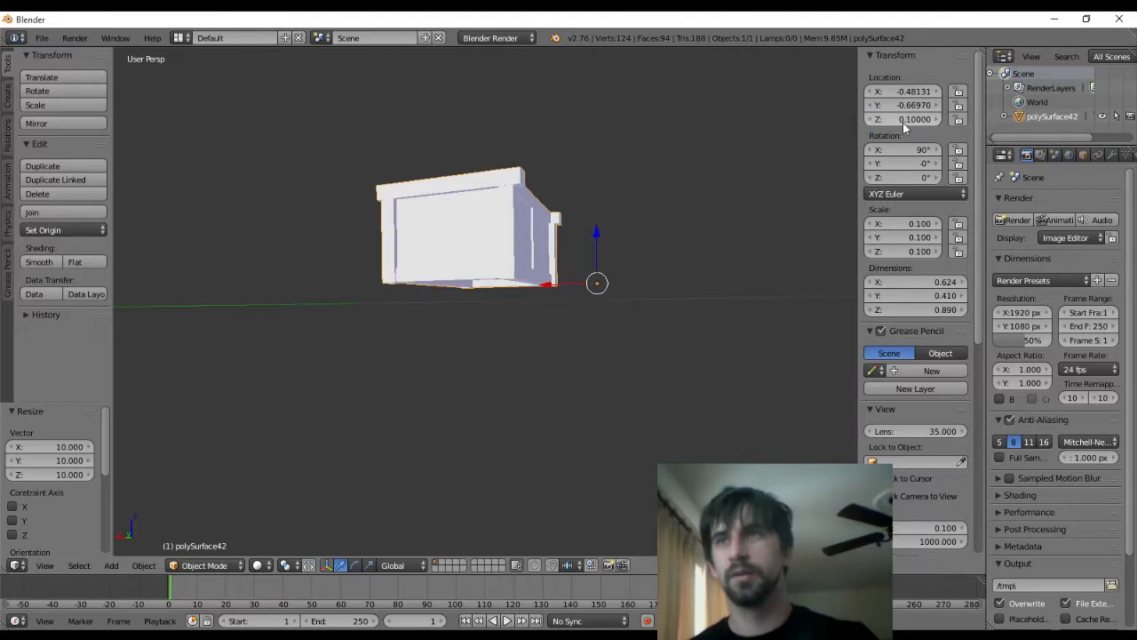
middle_click_drag(675, 120, 716, 188)
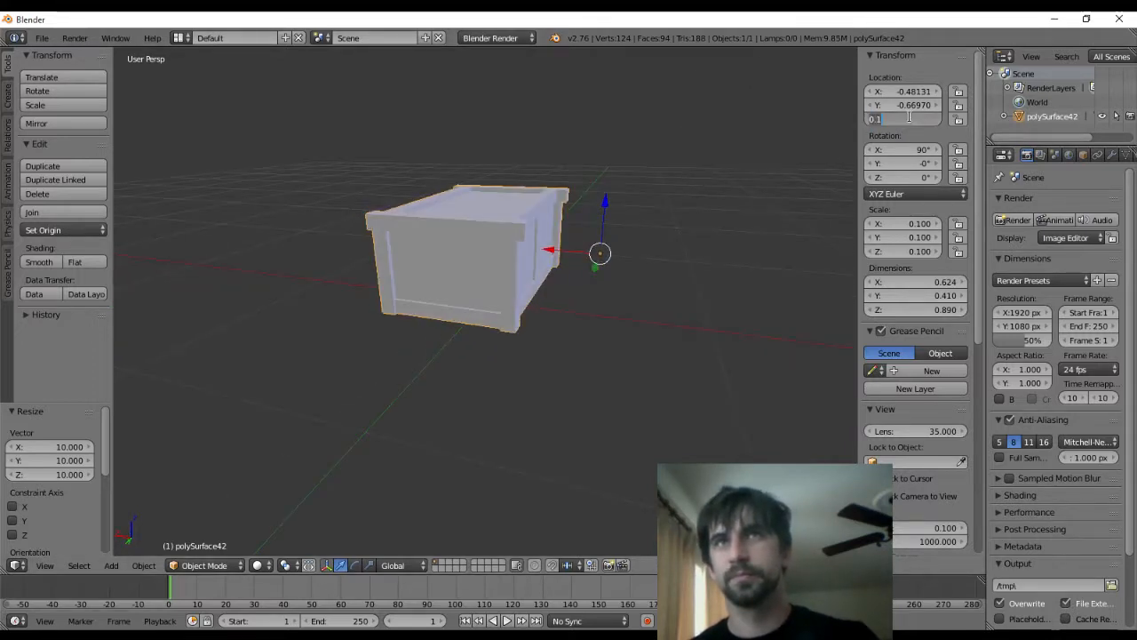
type(".05")
key("Return")
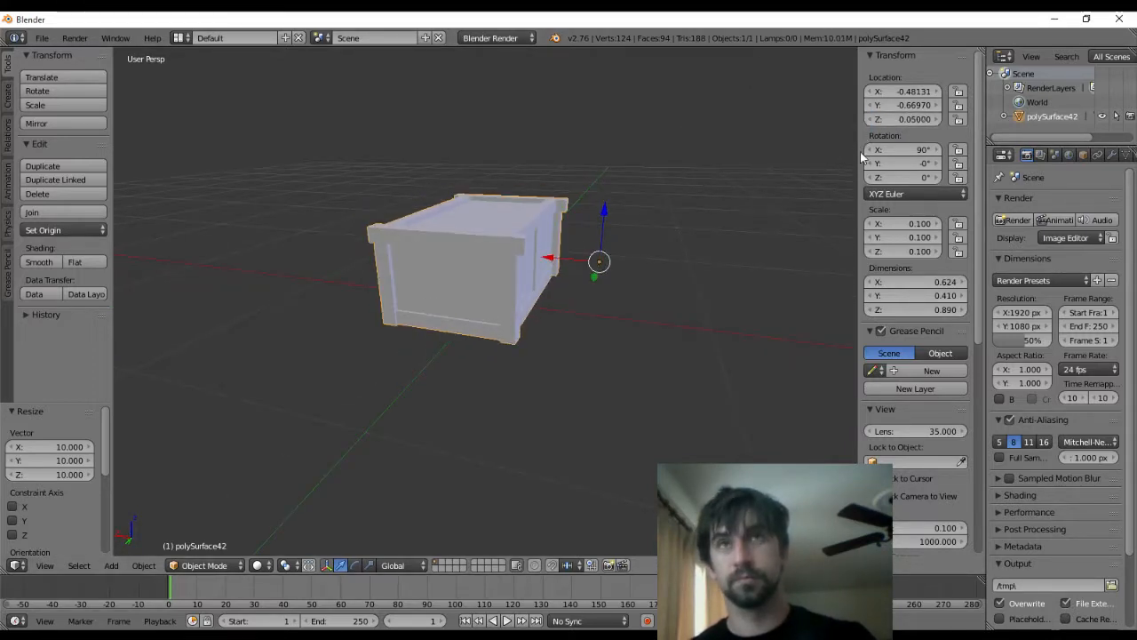
Fine-tune the house block's height in 0.01 increments to Z 0.01, bringing its base down to the ground grid
middle_click_drag(706, 149, 551, 230)
scroll(528, 242, "up", 4)
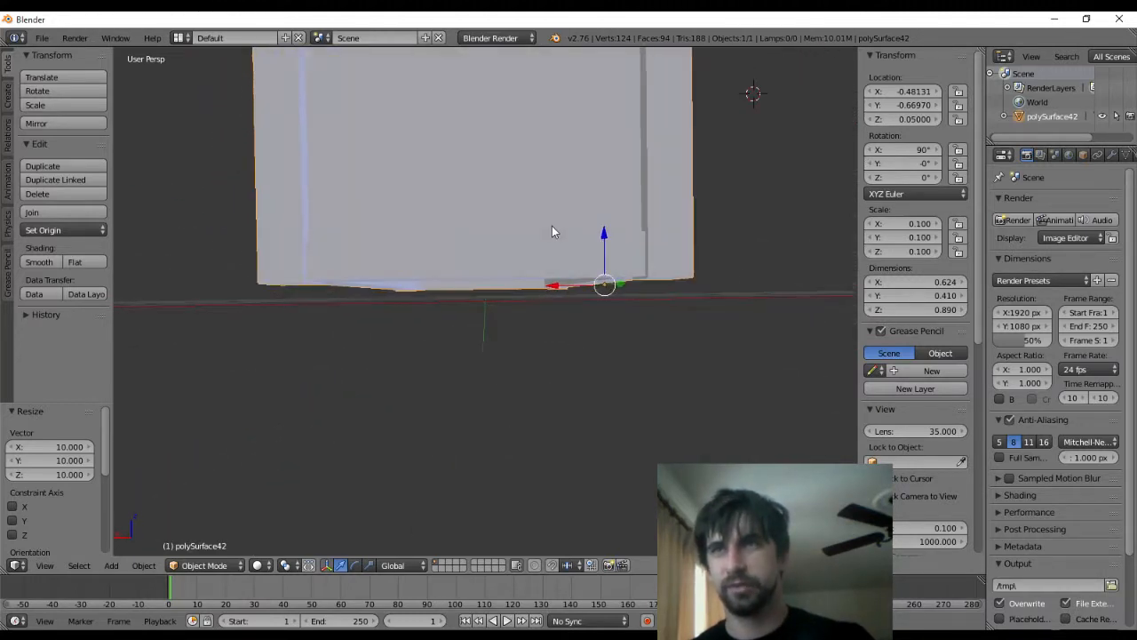
left_click(870, 120)
left_click(870, 120)
left_click(869, 120)
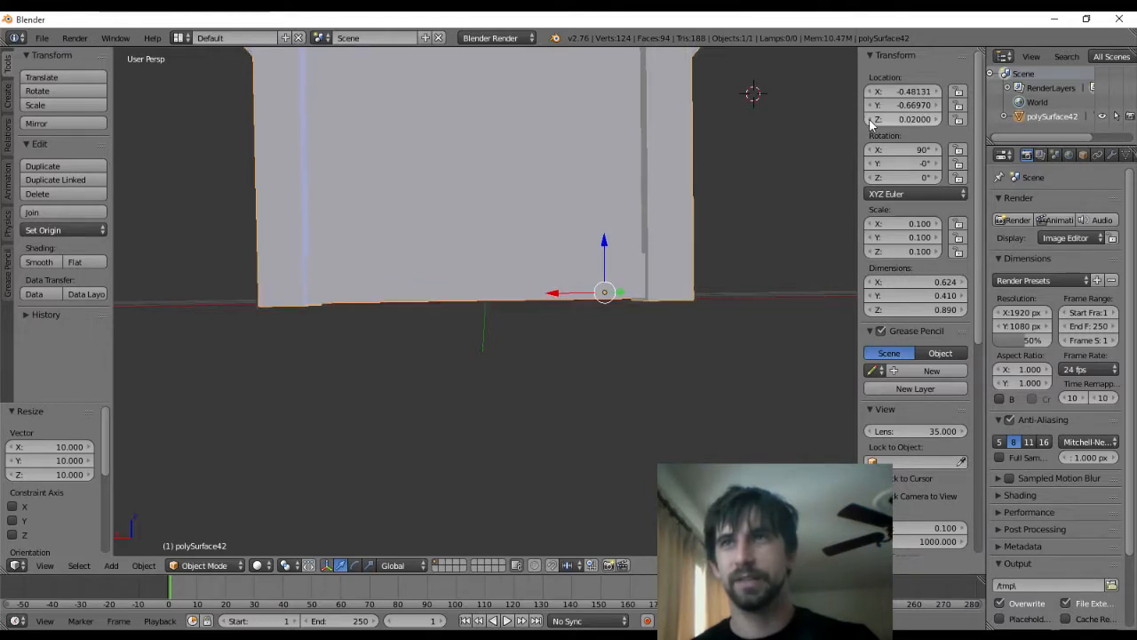
left_click(870, 120)
mouse_move(666, 189)
middle_mouse_down()
mouse_move(653, 194)
mouse_move(680, 192)
middle_mouse_up()
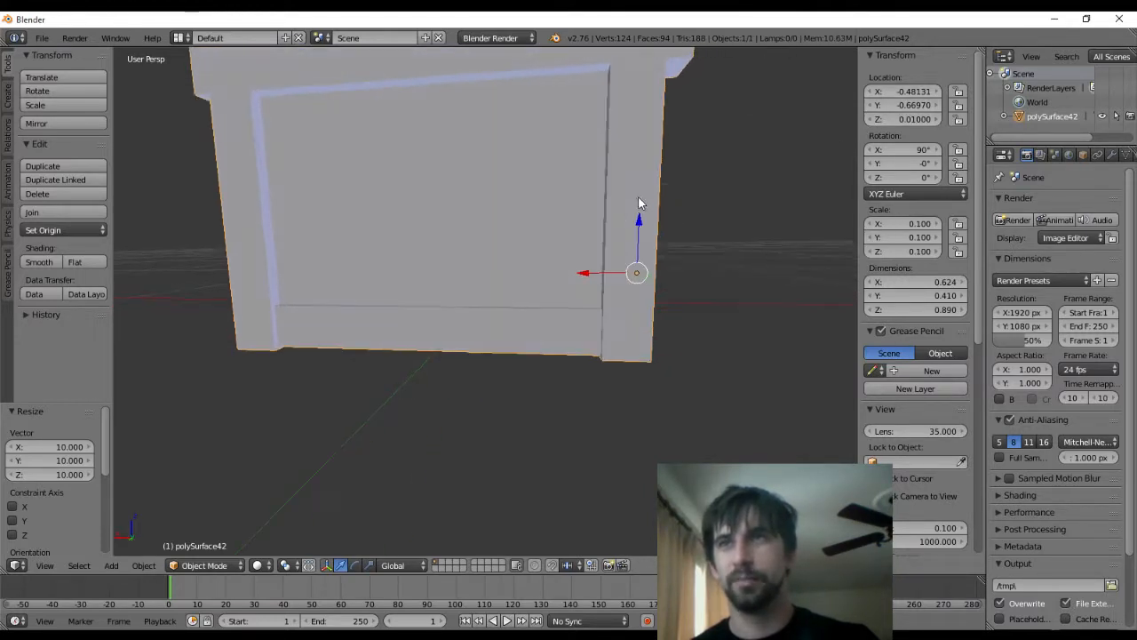
left_click(938, 120)
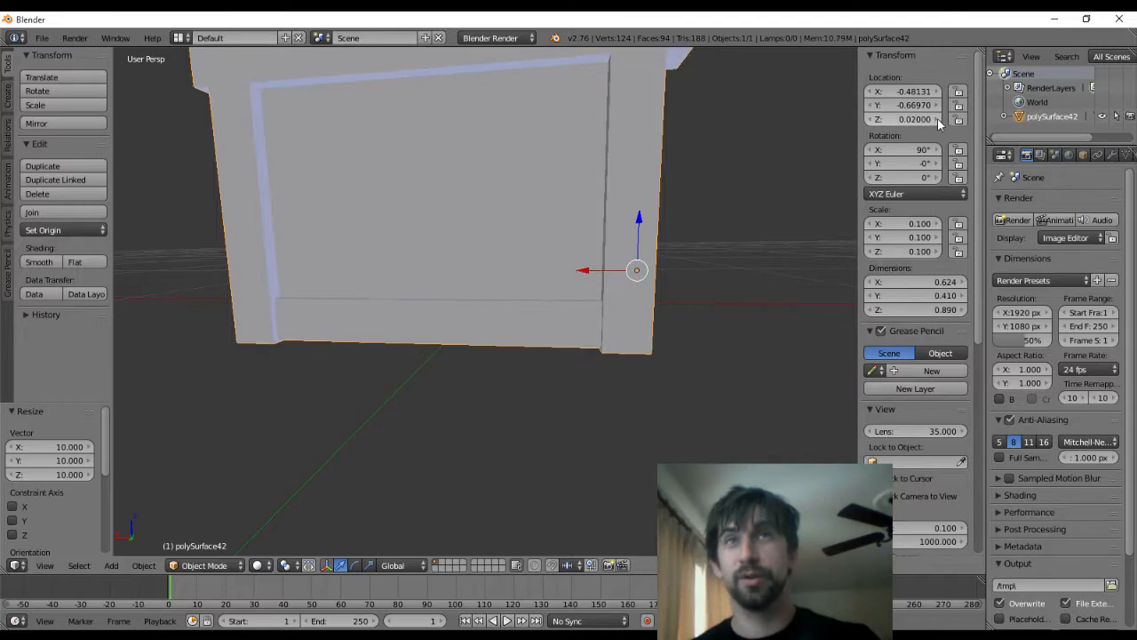
mouse_move(613, 193)
middle_mouse_down()
mouse_move(612, 171)
mouse_move(613, 190)
middle_mouse_up()
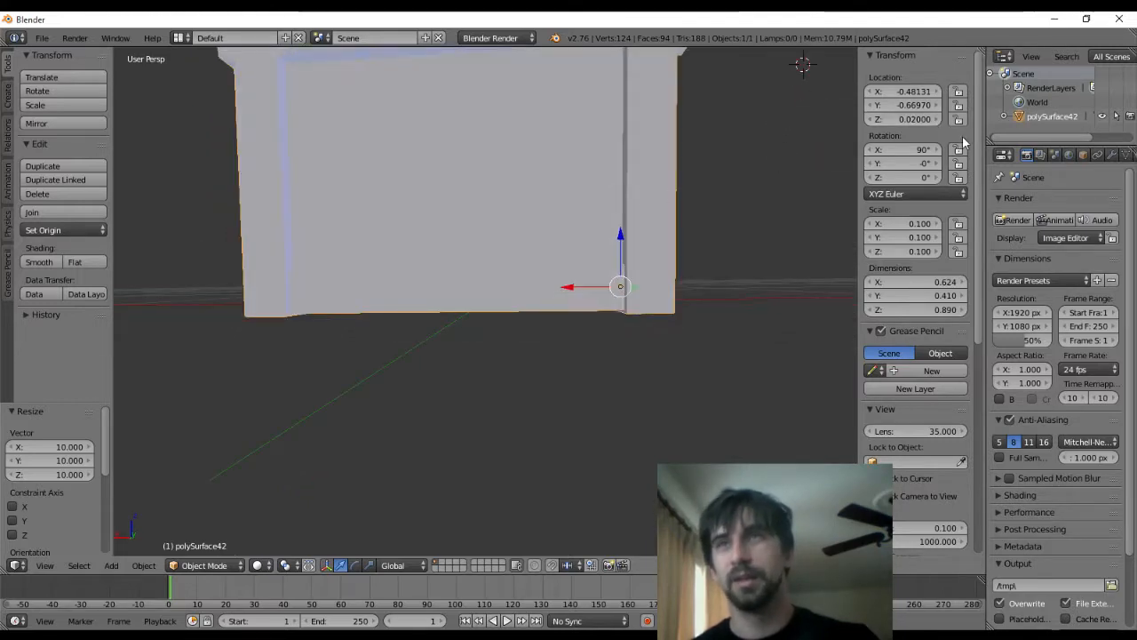
left_click(871, 120)
Apply the house block's location, rotation and scale transforms
middle_click_drag(711, 133, 613, 211)
key("ctrl+a")
left_click(720, 226)
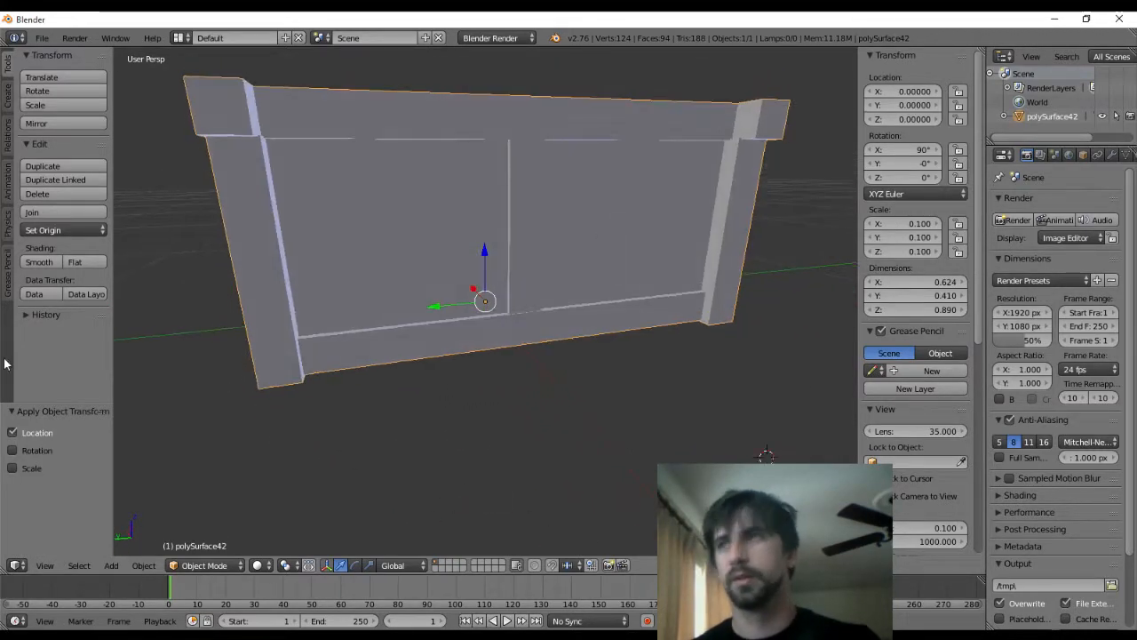
left_click(12, 450)
left_click(13, 468)
middle_click_drag(391, 294, 498, 313)
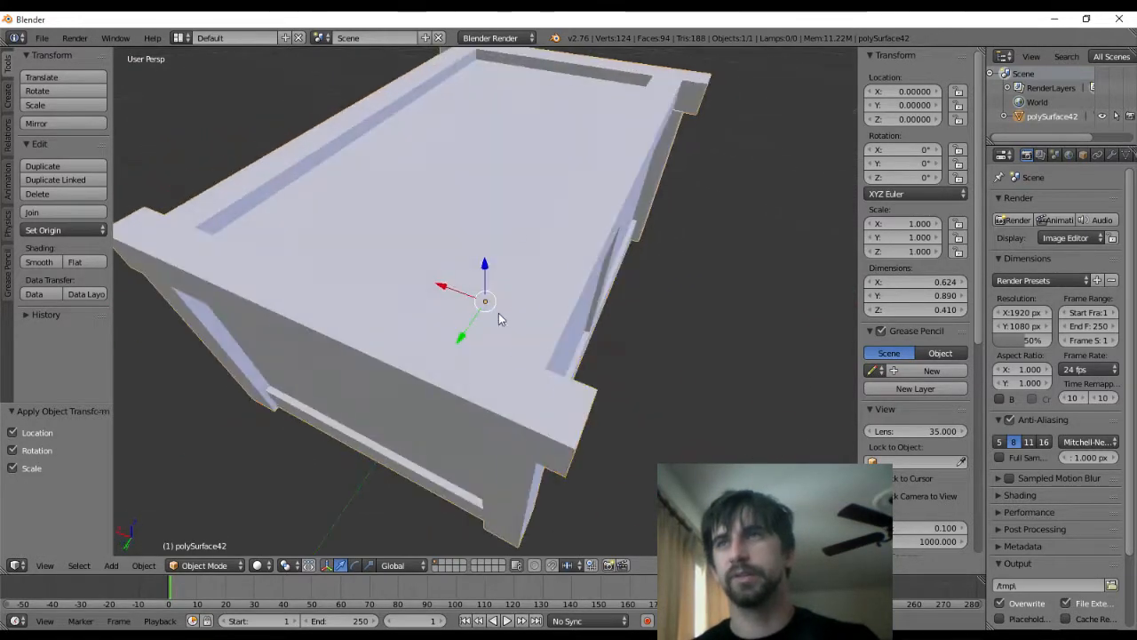
Enter Edit Mode with face selection and select the top, outer and end faces of the upper beam on one short wall
key("Tab")
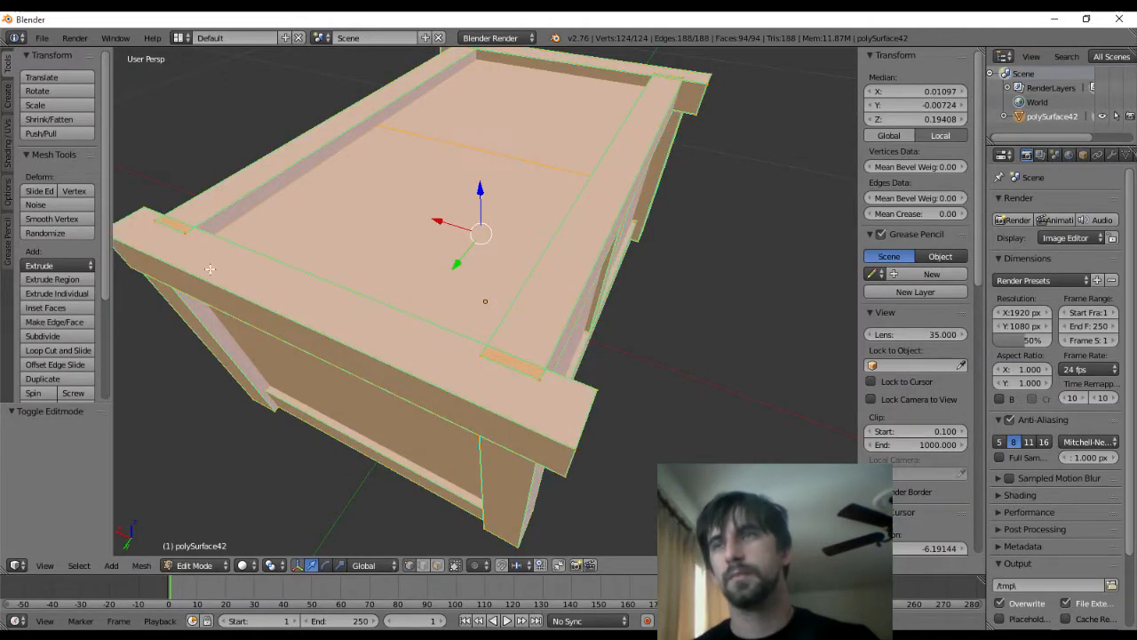
middle_click_drag(210, 268, 680, 197)
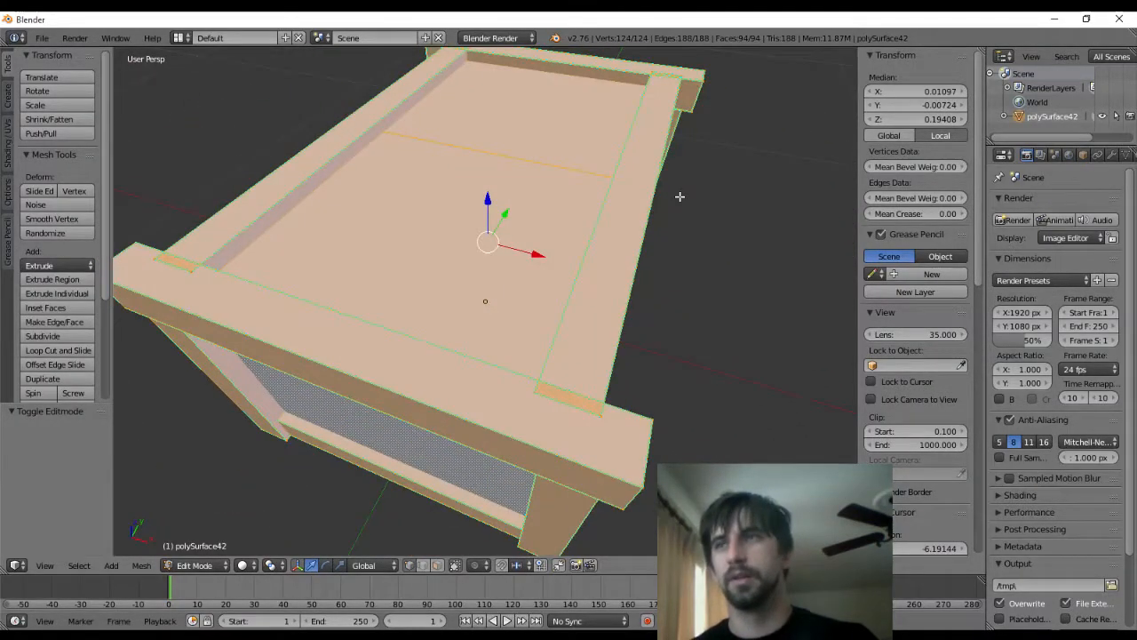
left_click(437, 566)
right_click(387, 367)
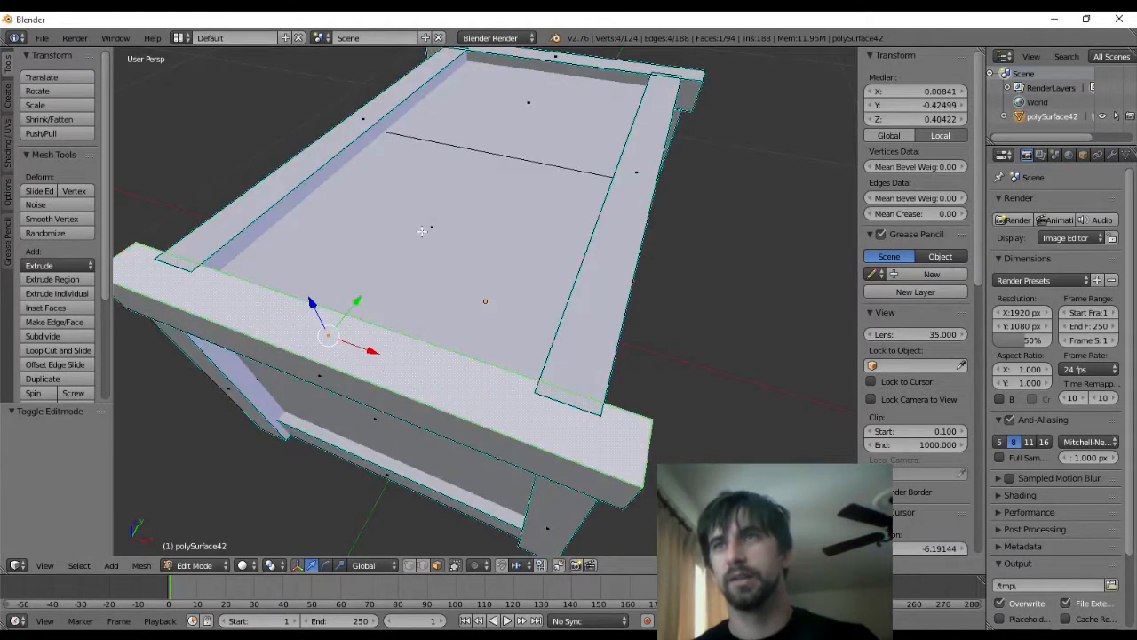
middle_click_drag(405, 286, 489, 262)
right_click(557, 183, "shift")
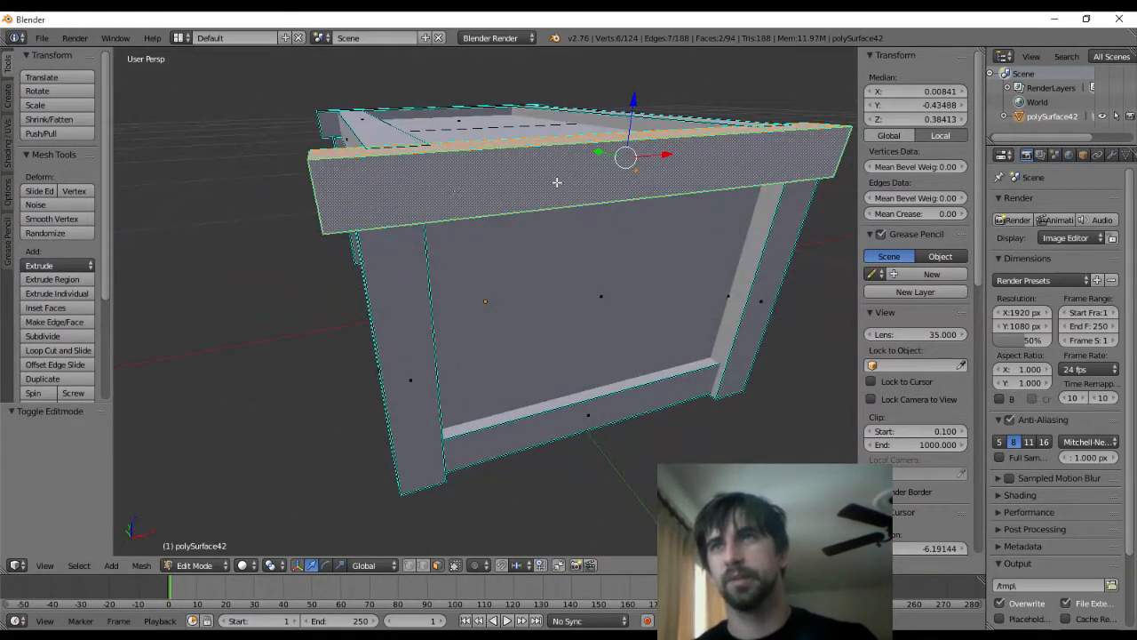
middle_click_drag(453, 192, 482, 220)
right_click(482, 220, "shift")
Extend the selection with that short wall's corner post, panel and lower rail faces, plus the beam's opposite end
right_click(519, 277, "shift")
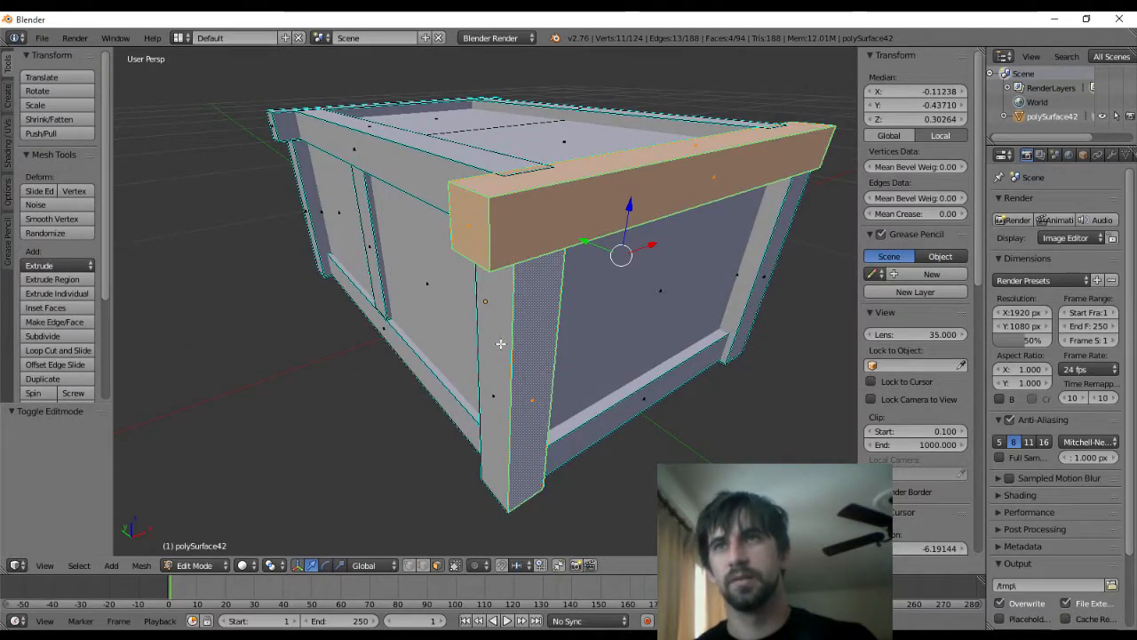
right_click(512, 277, "shift")
right_click(660, 271, "shift")
middle_click_drag(684, 279, 547, 268)
right_click(384, 180, "shift")
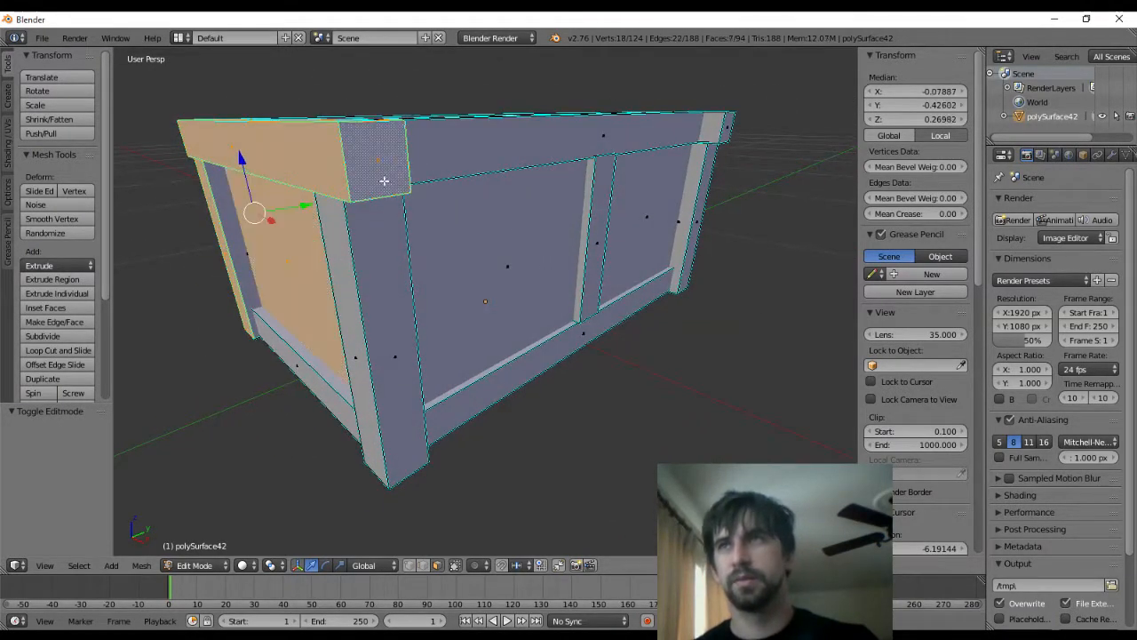
right_click(317, 378, "shift")
right_click(318, 366, "shift")
middle_click_drag(318, 366, 350, 309)
right_click(247, 189, "shift")
Add the underside faces of the lower rails and corner post, plus both bottom panels, to the selection
middle_click_drag(290, 221, 331, 152)
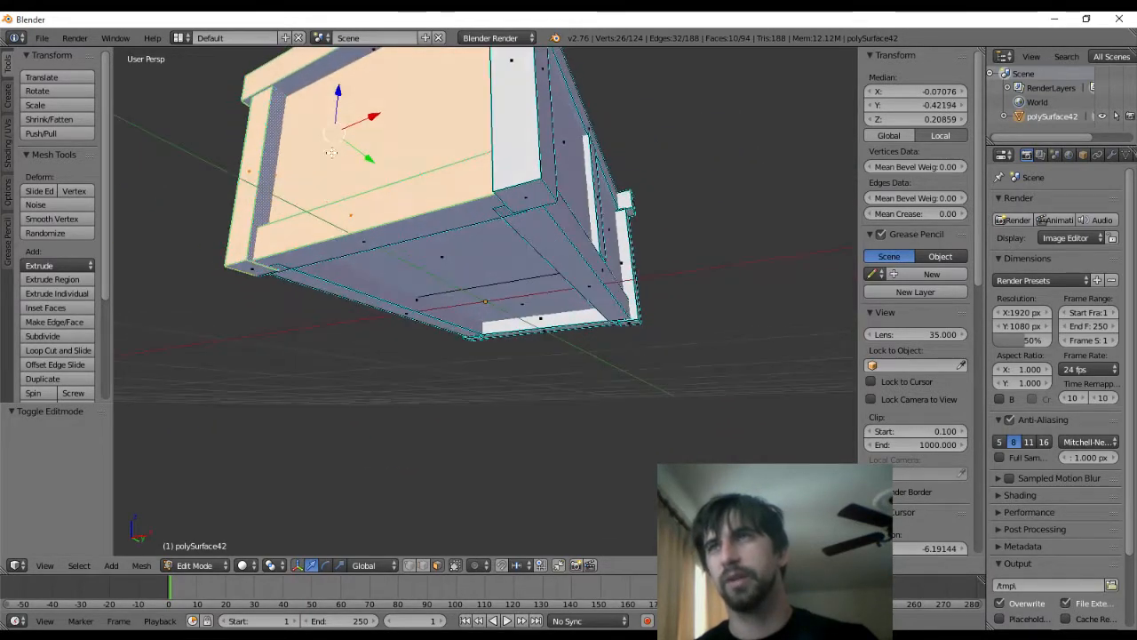
right_click(309, 266, "shift")
right_click(306, 262, "shift")
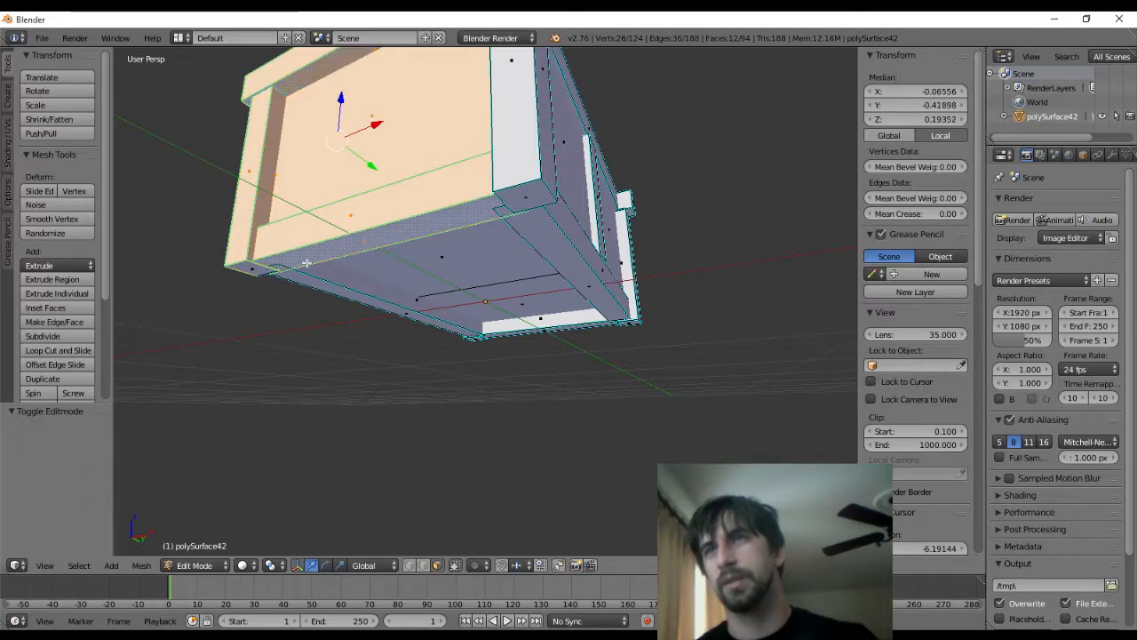
right_click(252, 269, "shift")
right_click(484, 228, "shift")
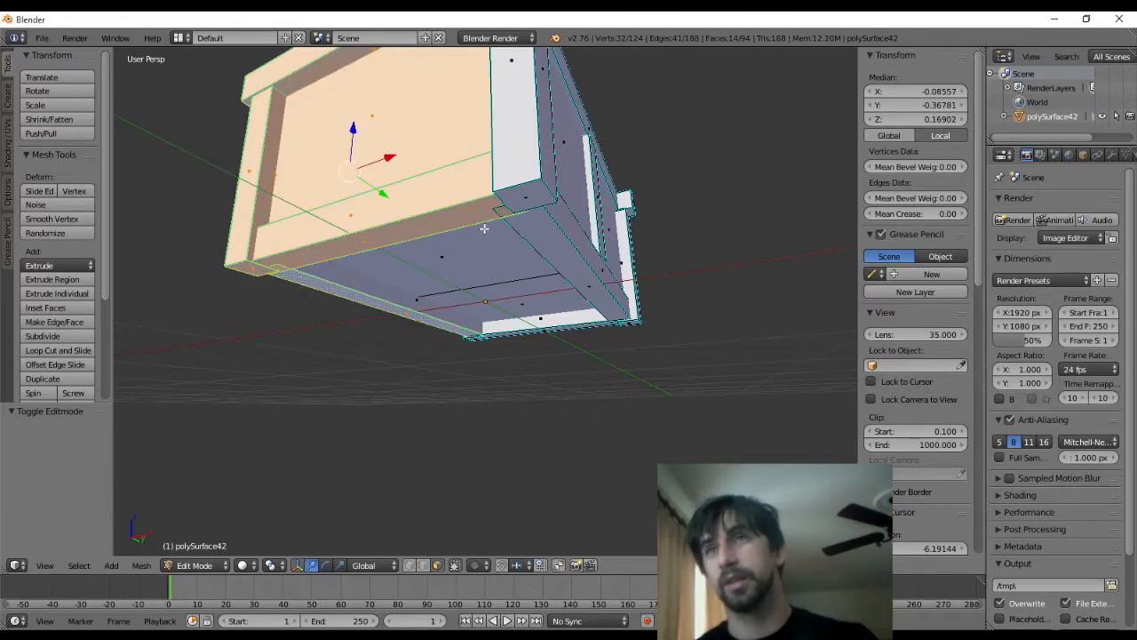
middle_click_drag(502, 237, 500, 272)
right_click(498, 273, "shift")
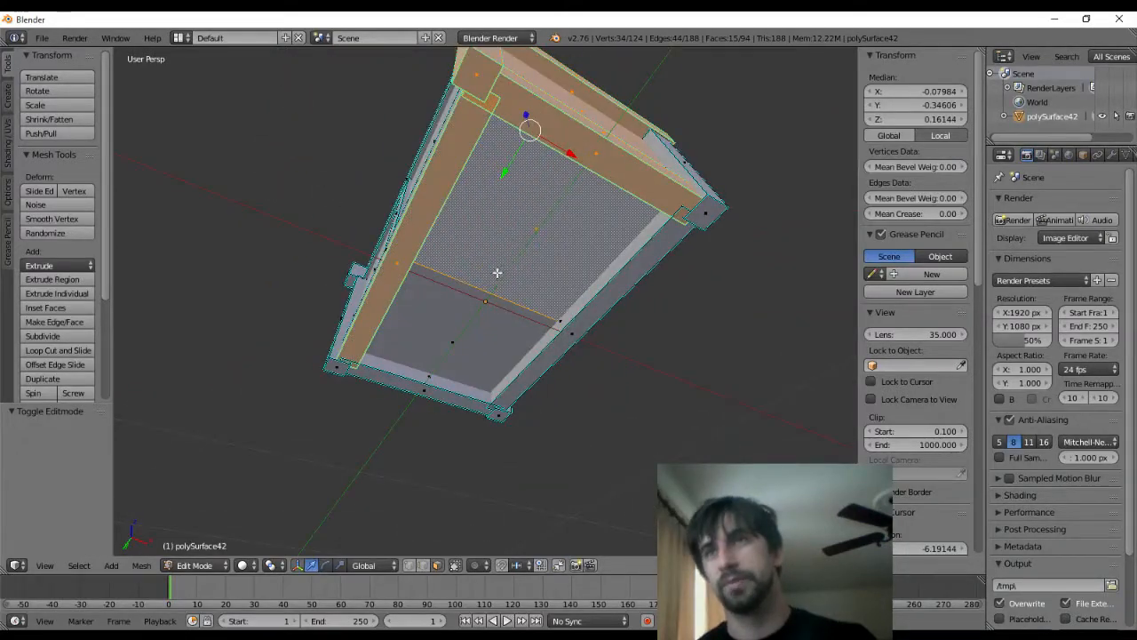
right_click(454, 332, "shift")
Add the adjoining long wall's lower rail, both panels, middle divider and upper beam faces to the selection
middle_click_drag(454, 332, 498, 262)
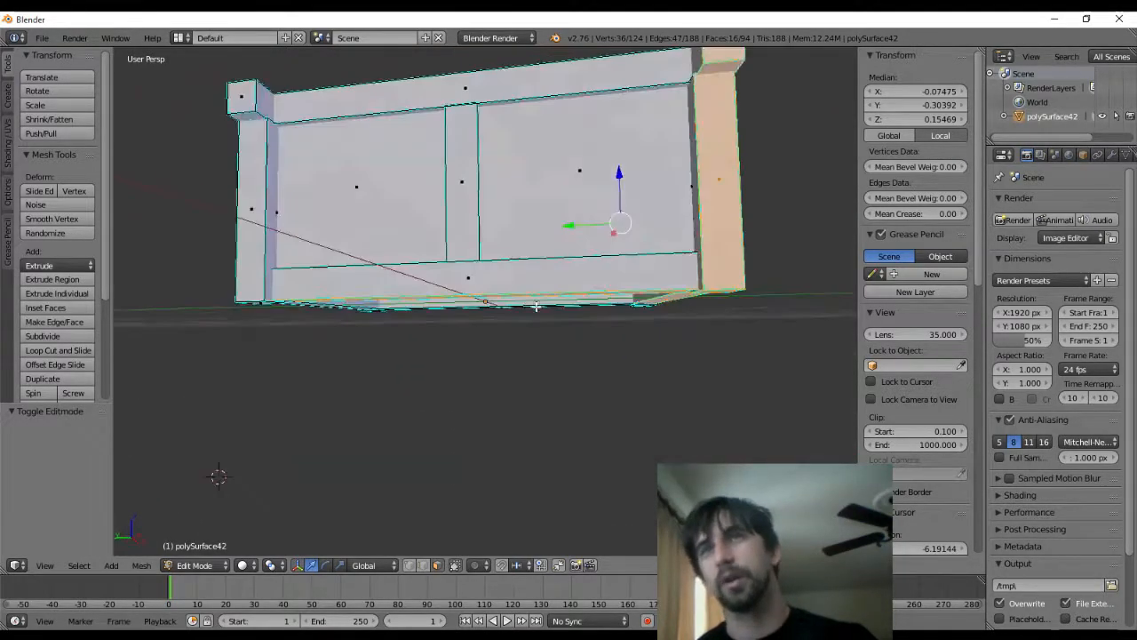
right_click(502, 255, "shift")
right_click(487, 270, "shift")
right_click(454, 221, "shift")
right_click(400, 203, "shift")
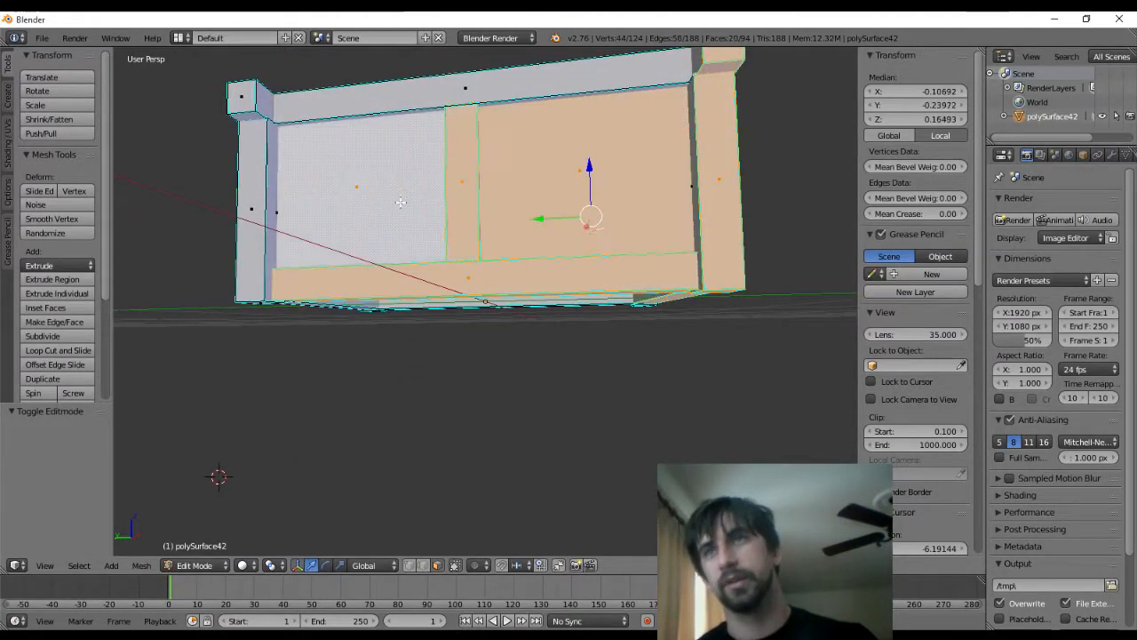
right_click(426, 101, "shift")
right_click(410, 115, "shift")
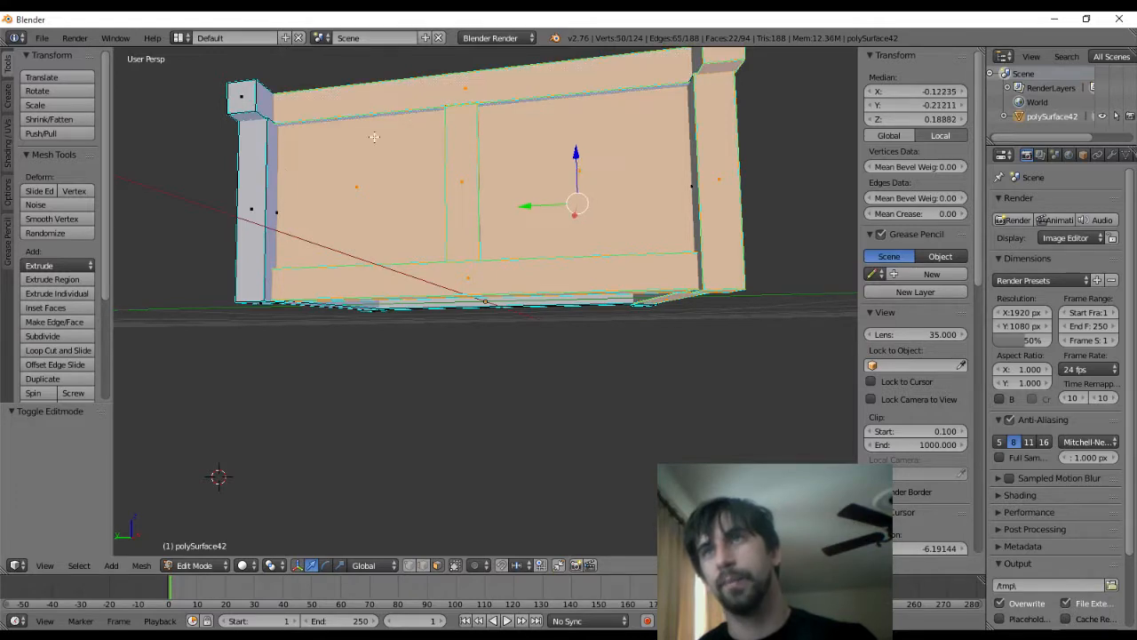
Add the long wall's far corner post and beam-end faces to the selection, including the post's underside and the near post's inner side
right_click(270, 169, "shift")
right_click(257, 168, "shift")
right_click(264, 107, "shift")
right_click(246, 117, "shift")
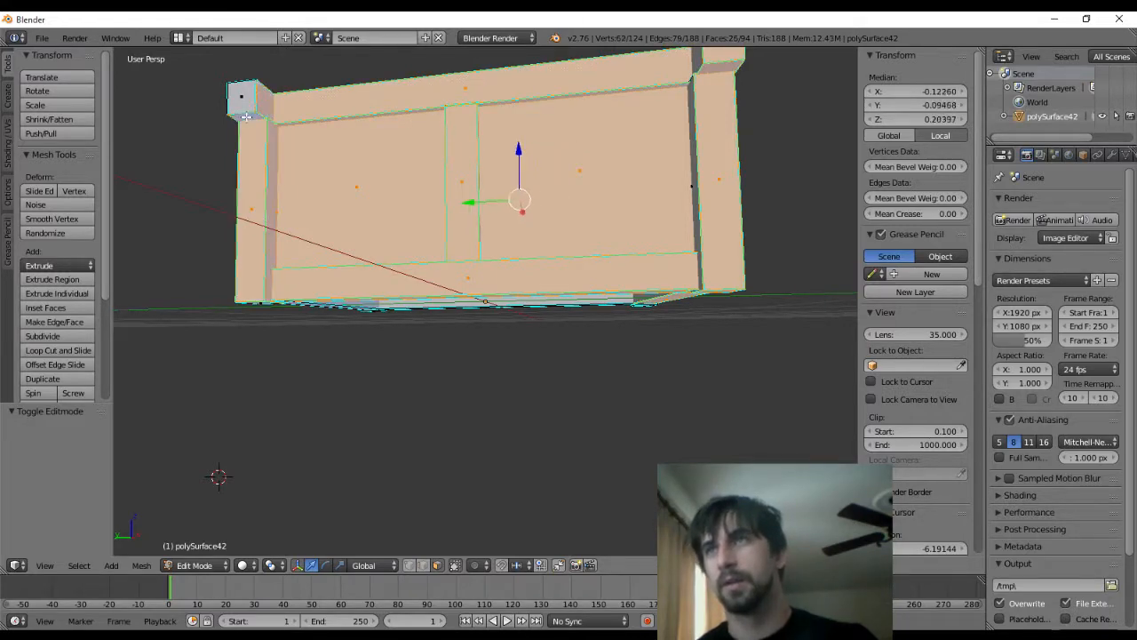
right_click(248, 99, "shift")
middle_click_drag(643, 142, 708, 181)
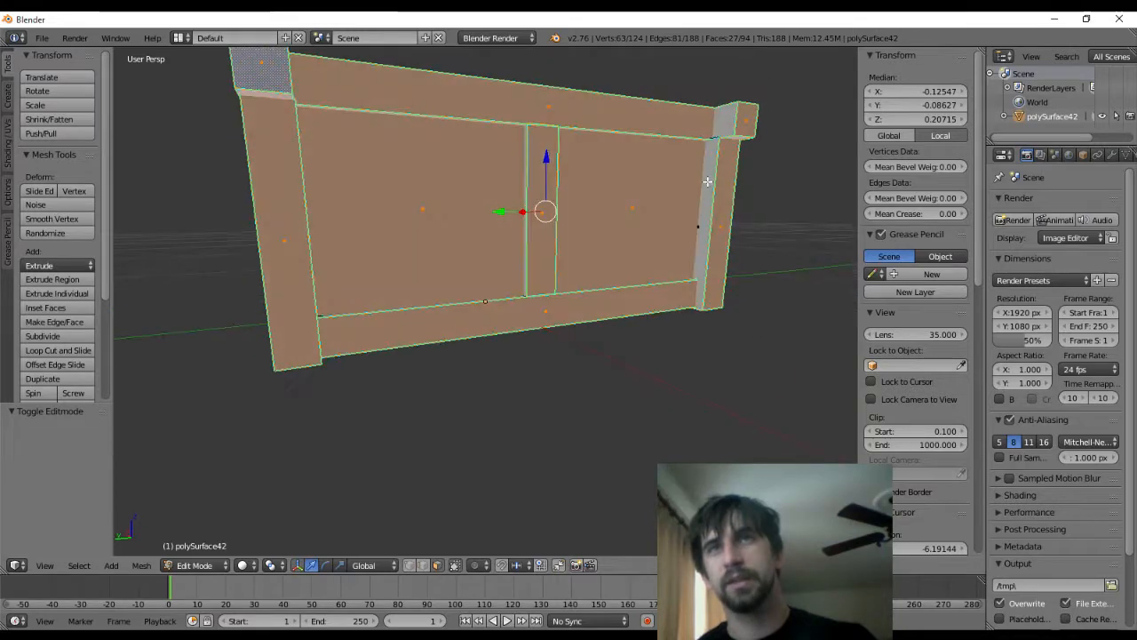
right_click(707, 182, "shift")
middle_click_drag(678, 218, 649, 167)
right_click(526, 139, "shift")
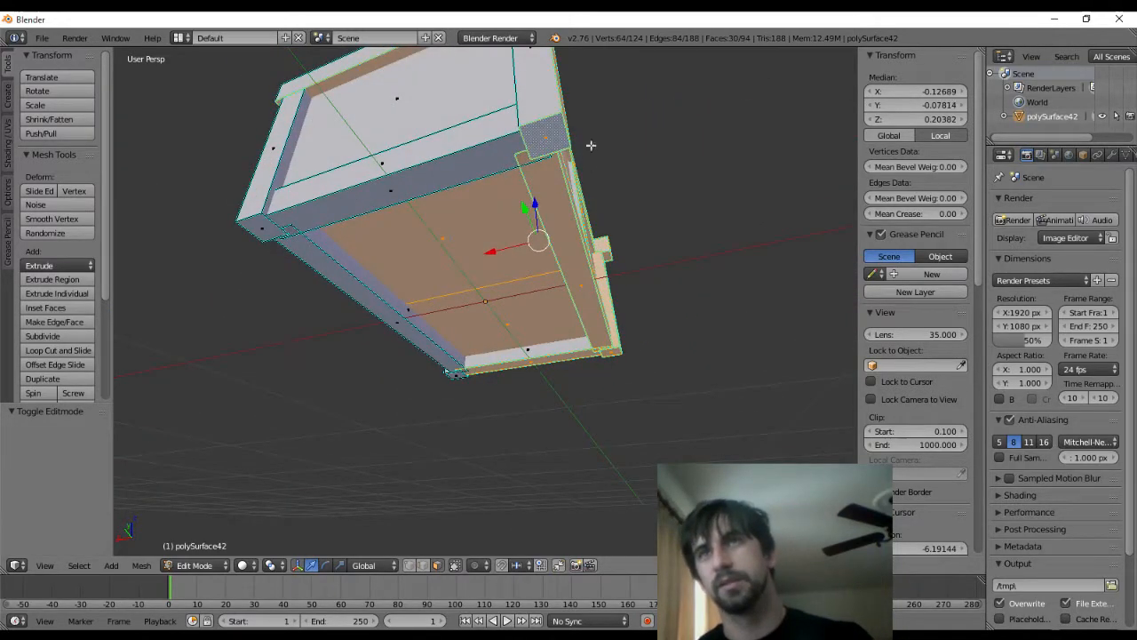
Add the second short wall's lower rail, panel, corner post and upper beam faces to the selection
right_click(450, 161, "shift")
right_click(441, 143, "shift")
right_click(438, 112, "shift")
middle_click_drag(438, 112, 682, 154)
right_click(728, 160, "shift")
right_click(741, 151, "shift")
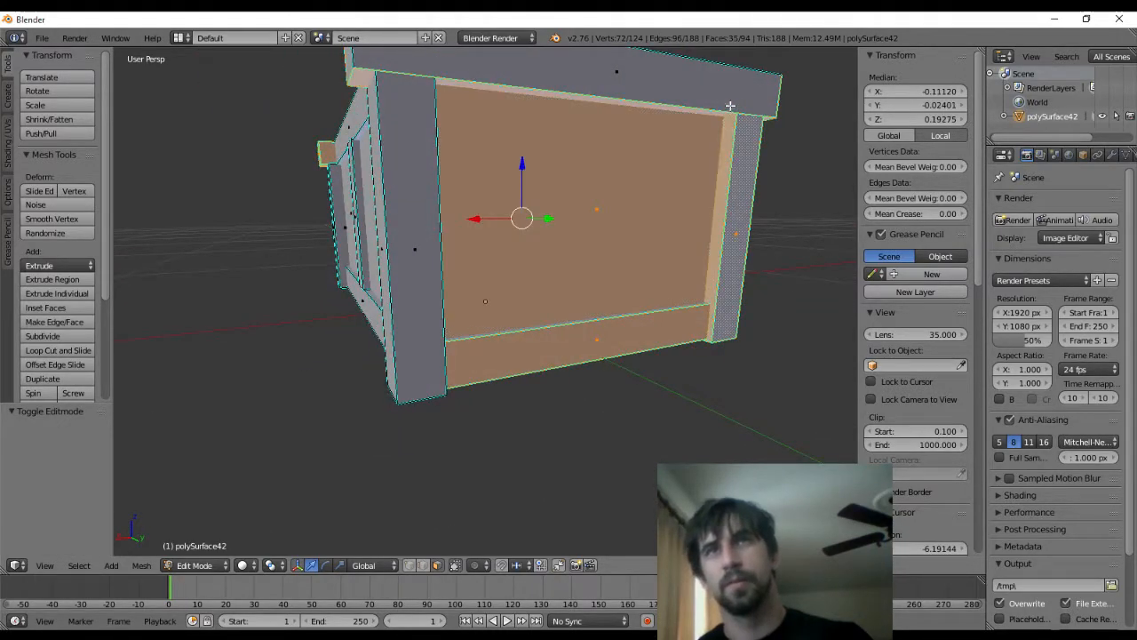
right_click(731, 106, "shift")
Add the second short beam's top, both top panels, and the selected long wall beam's top and inner faces to the selection
middle_click_drag(731, 106, 243, 275)
right_click(304, 216, "shift")
right_click(440, 167, "shift")
right_click(525, 121, "shift")
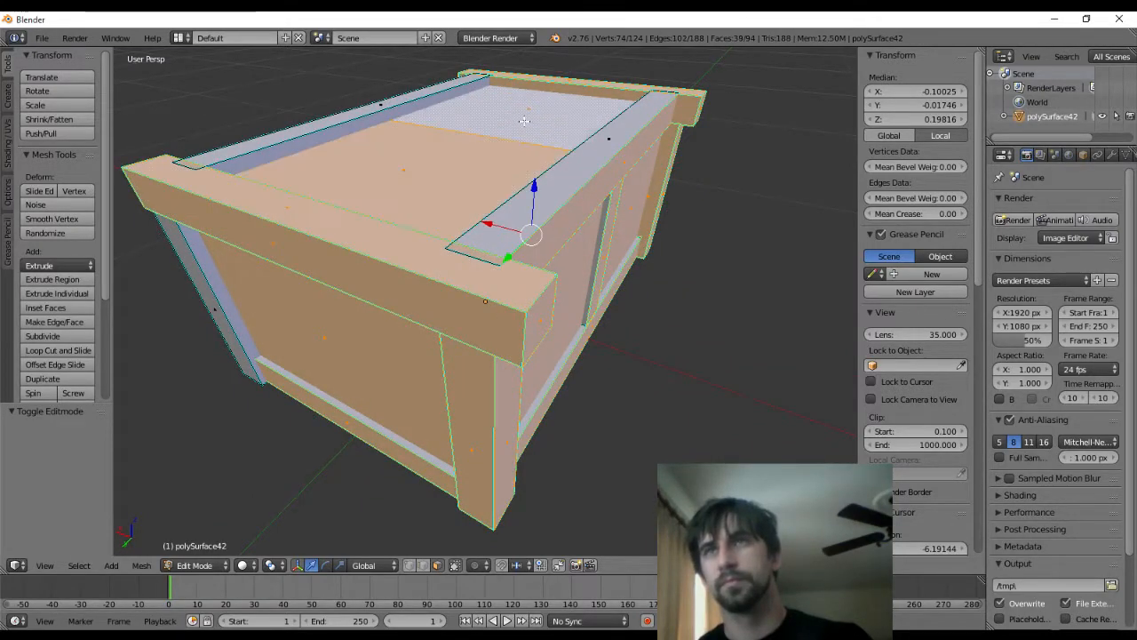
right_click(595, 146, "shift")
middle_click_drag(602, 150, 399, 49)
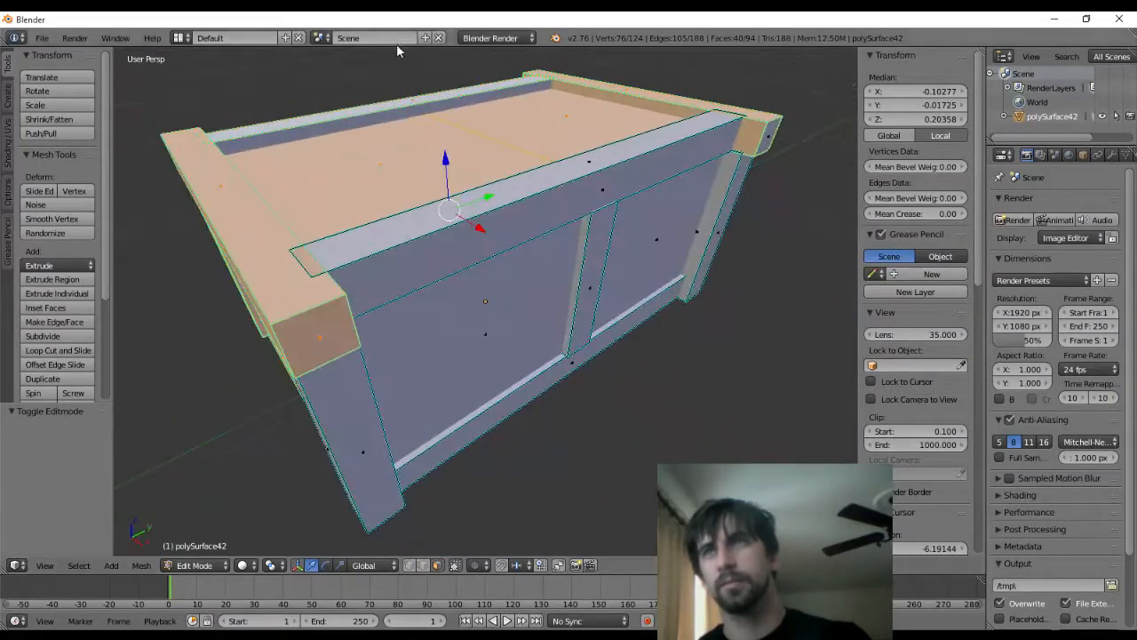
right_click(408, 108, "shift")
middle_click_drag(407, 110, 278, 240)
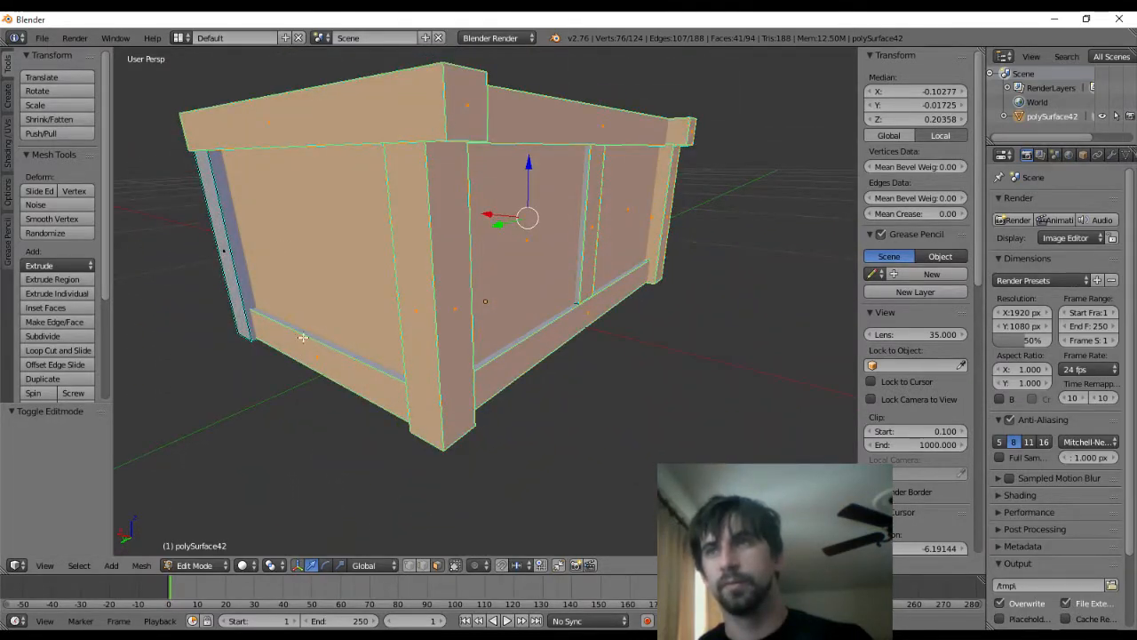
Add the remaining inner rail and divider faces to the selection, then delete the selected vertices to leave one long wall frame
middle_click_drag(303, 333, 368, 220)
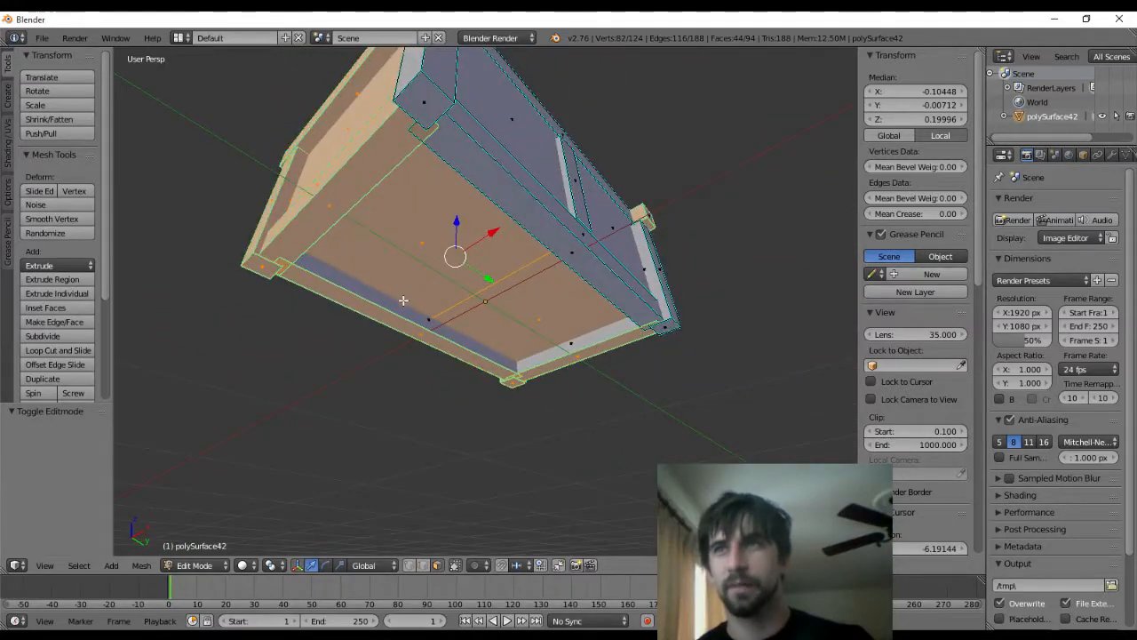
right_click(403, 300, "shift")
middle_click_drag(550, 302, 383, 348)
right_click(383, 348, "shift")
middle_click_drag(558, 260, 487, 353)
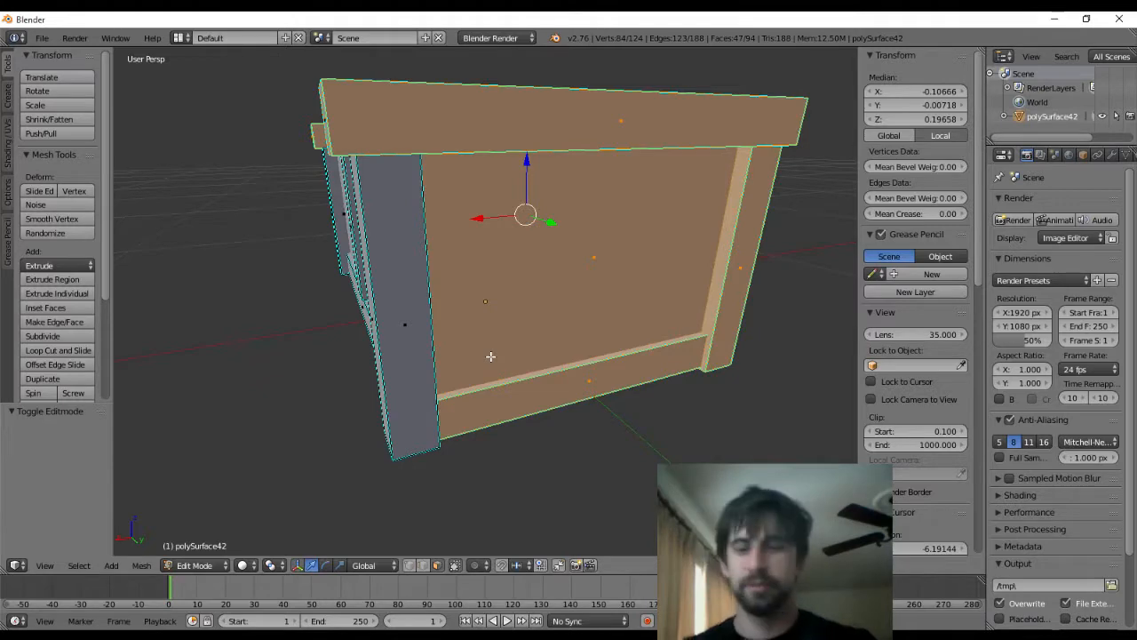
key("x")
left_click(510, 343)
middle_click_drag(520, 312, 340, 373)
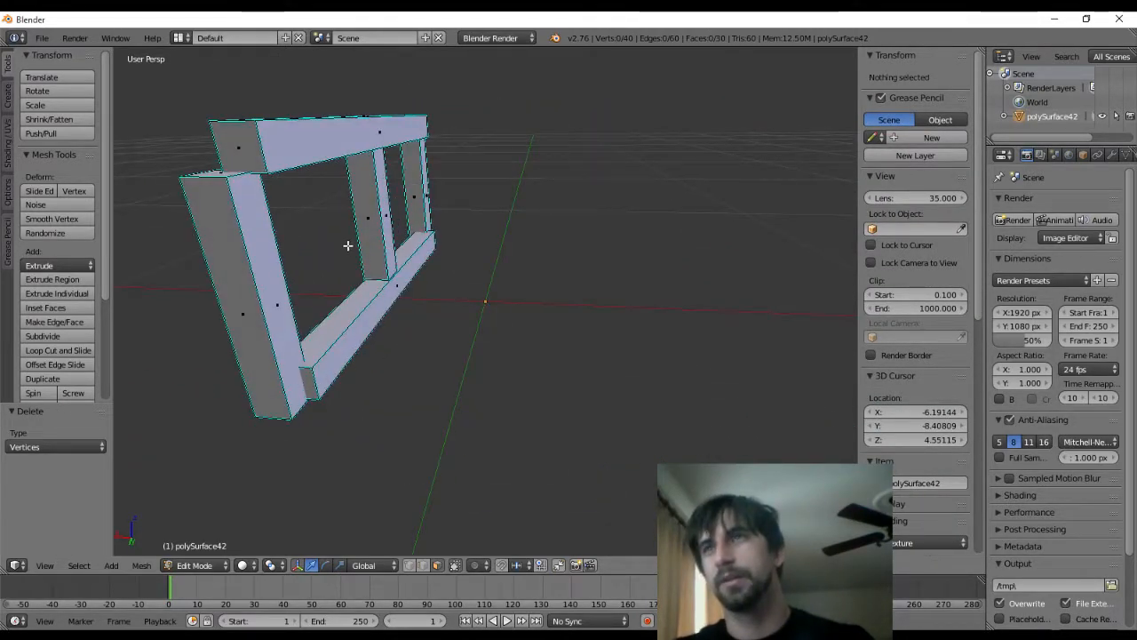
Undo the last vertex deletion to restore the full block with its face selection
middle_click_drag(347, 245, 516, 257)
key("ctrl+z")
scroll(441, 263, "up", 5)
scroll(524, 256, "down", 5)
scroll(535, 250, "up", 5)
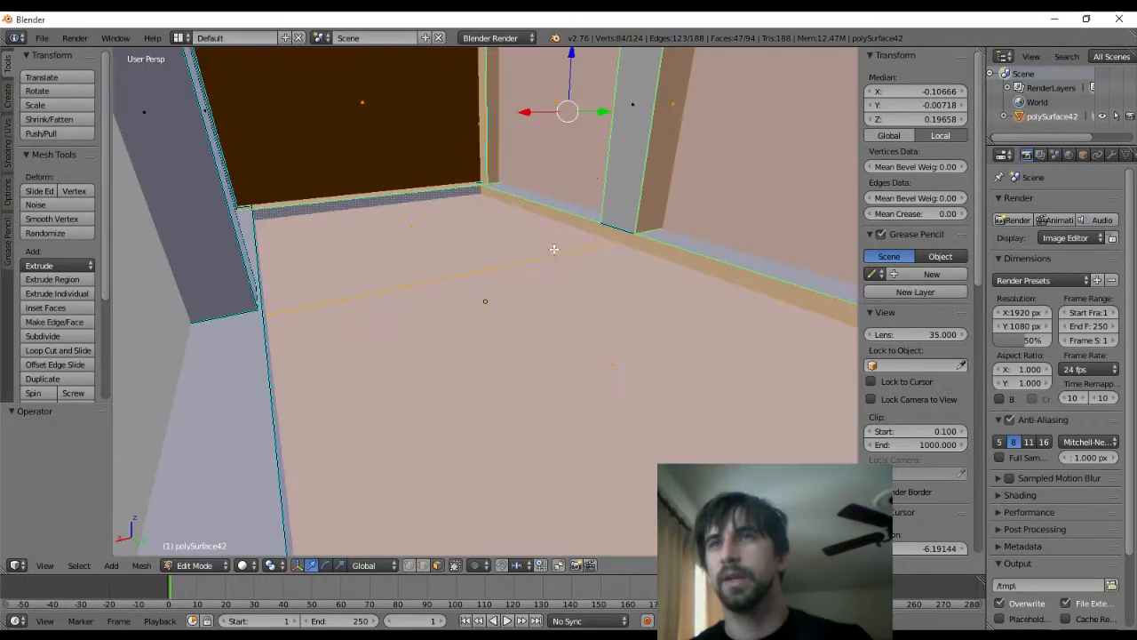
Add the inner divider side, lower rail top and beam-end faces to the selection, then try deleting the selected vertices
right_click(625, 134, "shift")
right_click(685, 241, "shift")
scroll(514, 196, "down", 5)
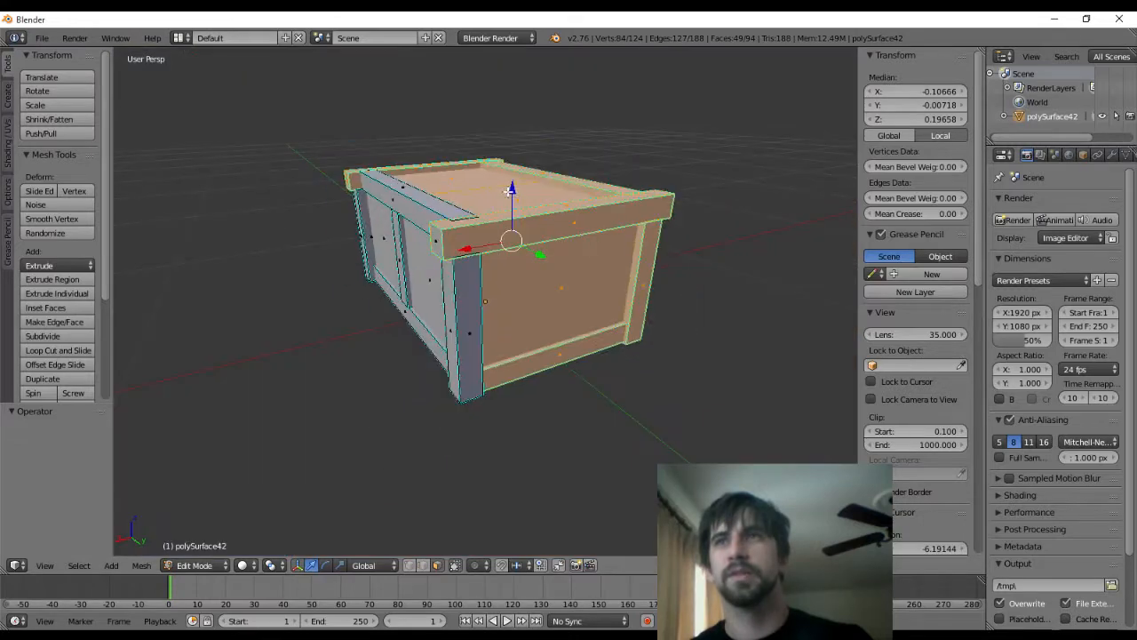
middle_click_drag(510, 191, 594, 233)
right_click(600, 234, "shift")
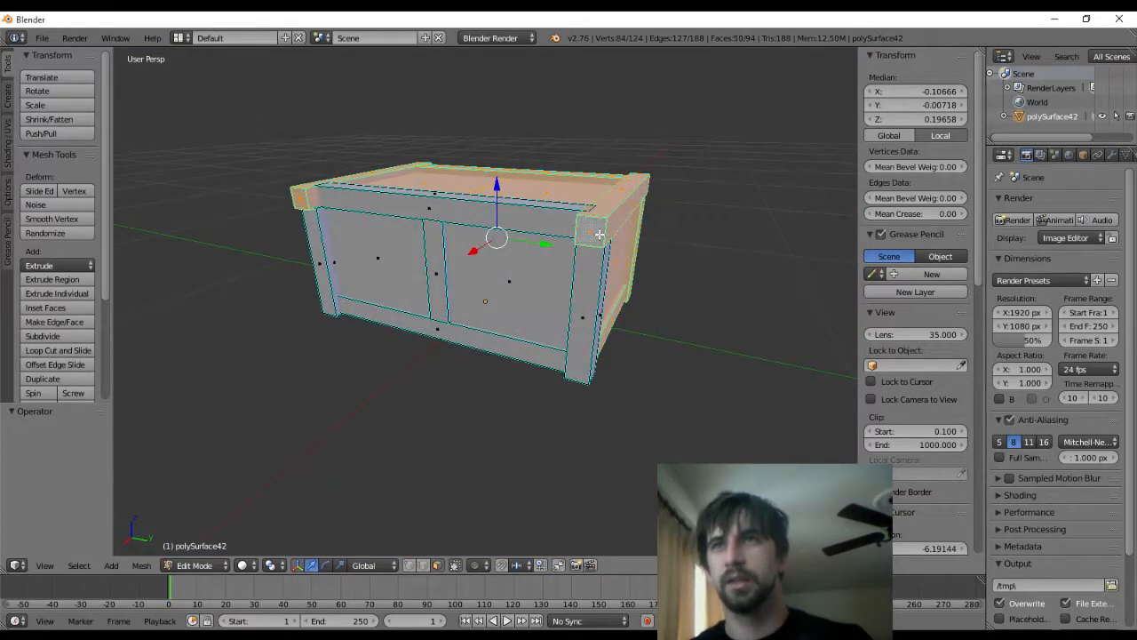
key("x")
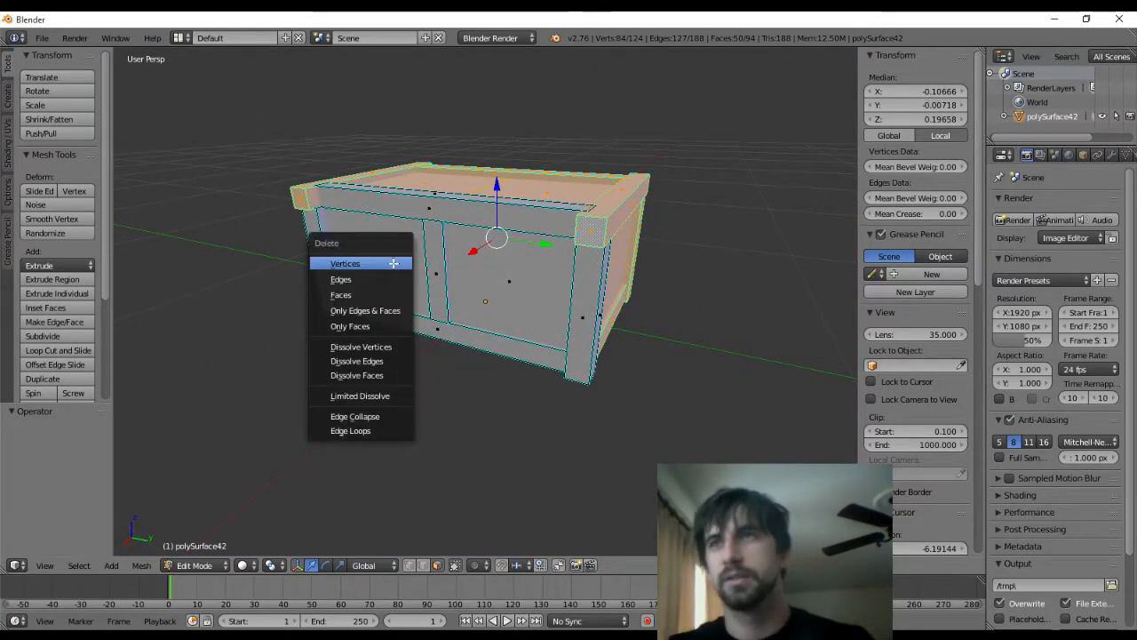
left_click(393, 264)
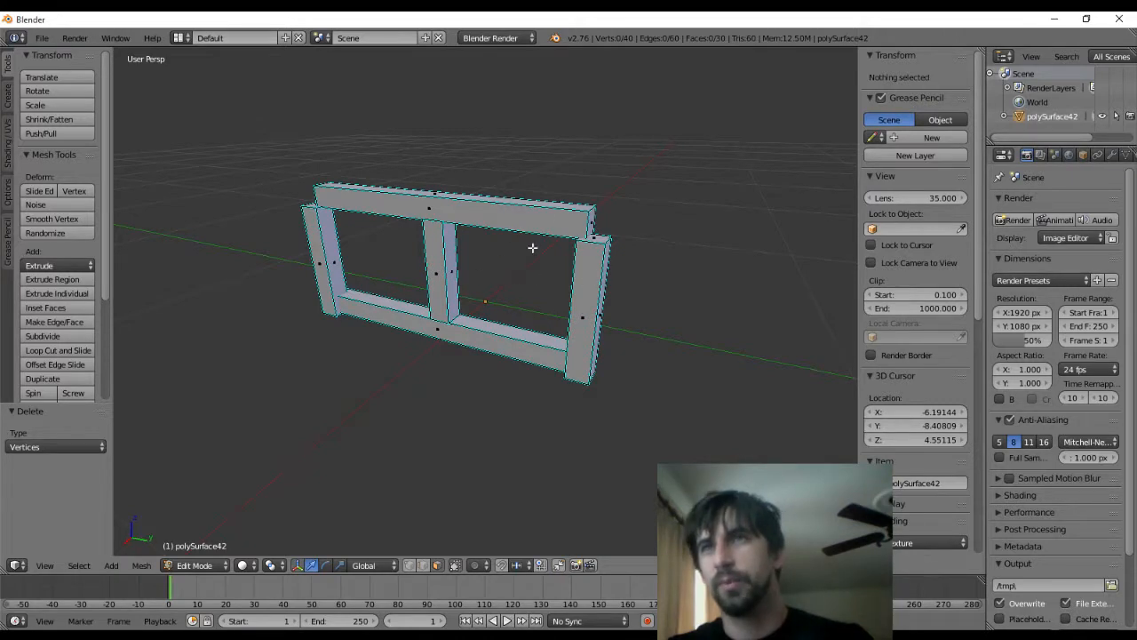
key("ctrl+z")
Add three more block faces to the selection and try the vertex deletion again
middle_click_drag(515, 298, 436, 281)
right_click(437, 282, "shift")
right_click(582, 254, "shift")
middle_click_drag(582, 254, 506, 177)
right_click(504, 286, "shift")
key("x")
left_click(511, 320)
key("ctrl+z")
Select the block's two bottom panel faces and try deleting their vertices
scroll(589, 268, "up", 5)
right_click(506, 180)
right_click(507, 320, "shift")
middle_click_drag(507, 358, 422, 282)
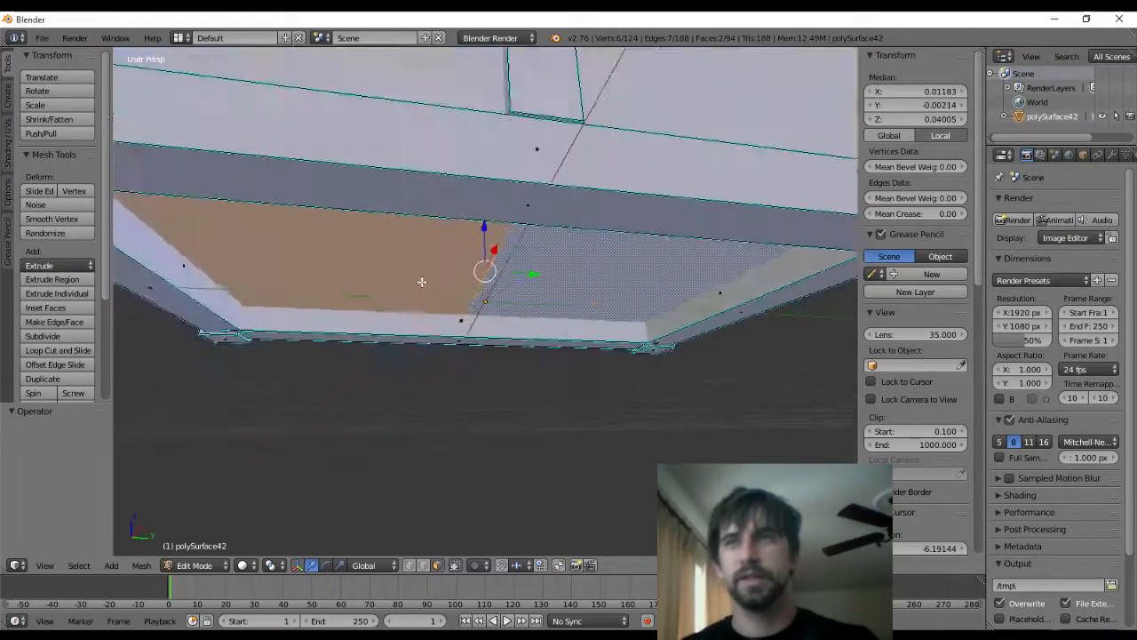
scroll(386, 290, "down", 5)
key("x")
left_click(384, 277)
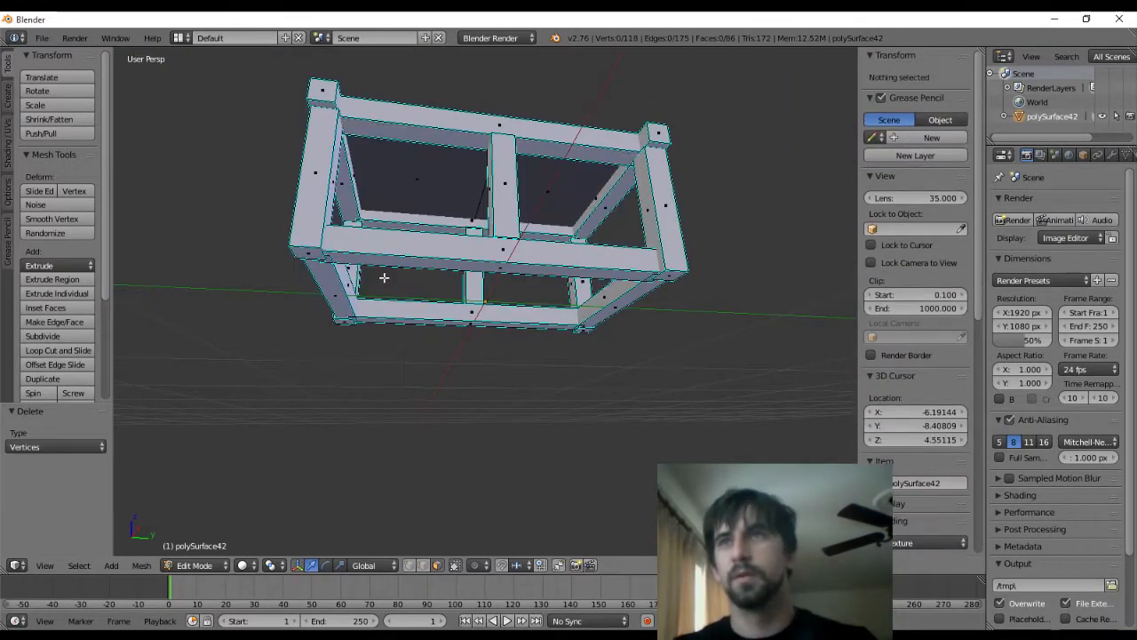
key("ctrl+z")
Select a single panel face on the long wall and try deleting its vertices
right_click(448, 207)
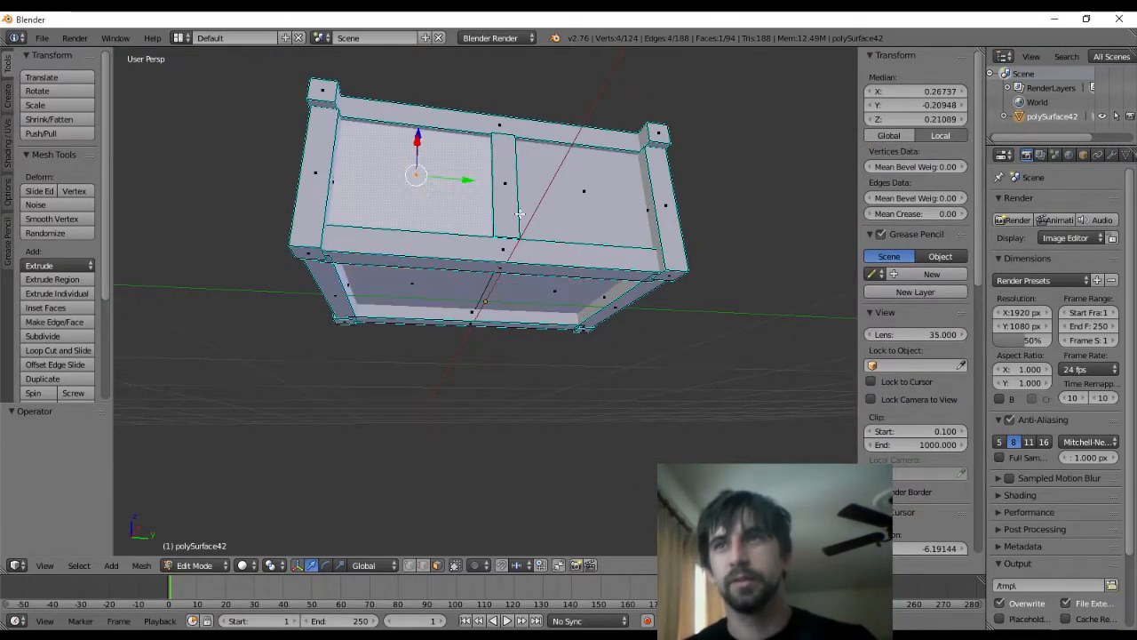
middle_click_drag(482, 275, 591, 309)
key("x")
left_click(463, 269)
key("ctrl+z")
Select both panel faces of the opposite long wall and delete their vertices
right_click(516, 273)
right_click(380, 241, "shift")
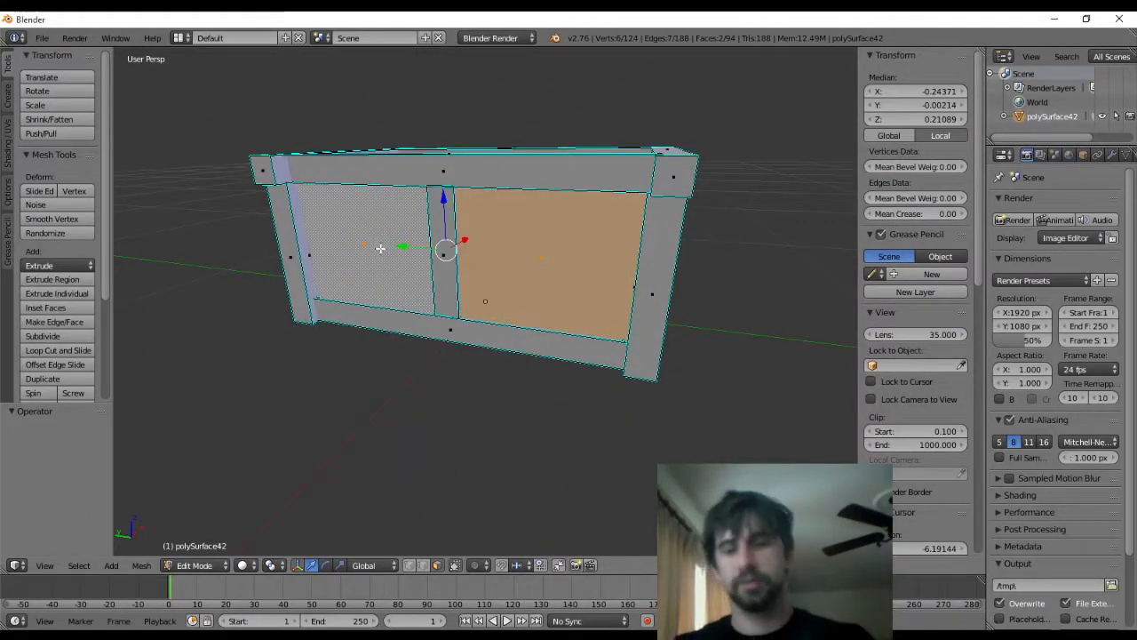
key("x")
left_click(381, 250)
Select the opened long wall's divider, upper beam and lower rail faces
mouse_move(470, 246)
middle_mouse_down()
mouse_move(246, 231)
mouse_move(373, 267)
mouse_move(457, 255)
middle_mouse_up()
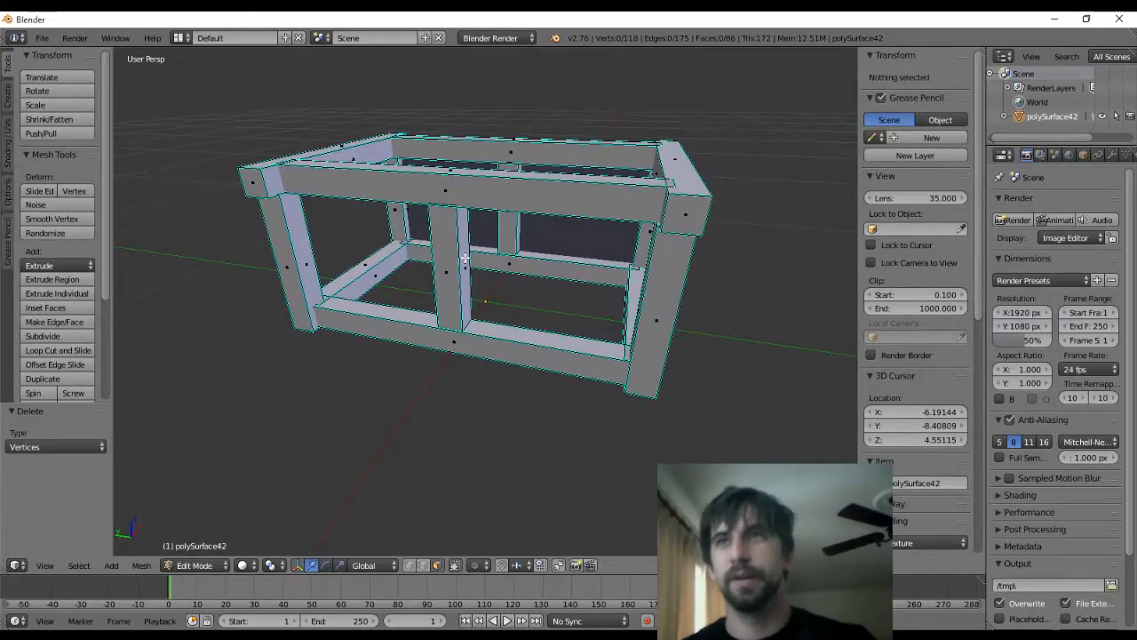
right_click(464, 258)
middle_click_drag(453, 242, 516, 222)
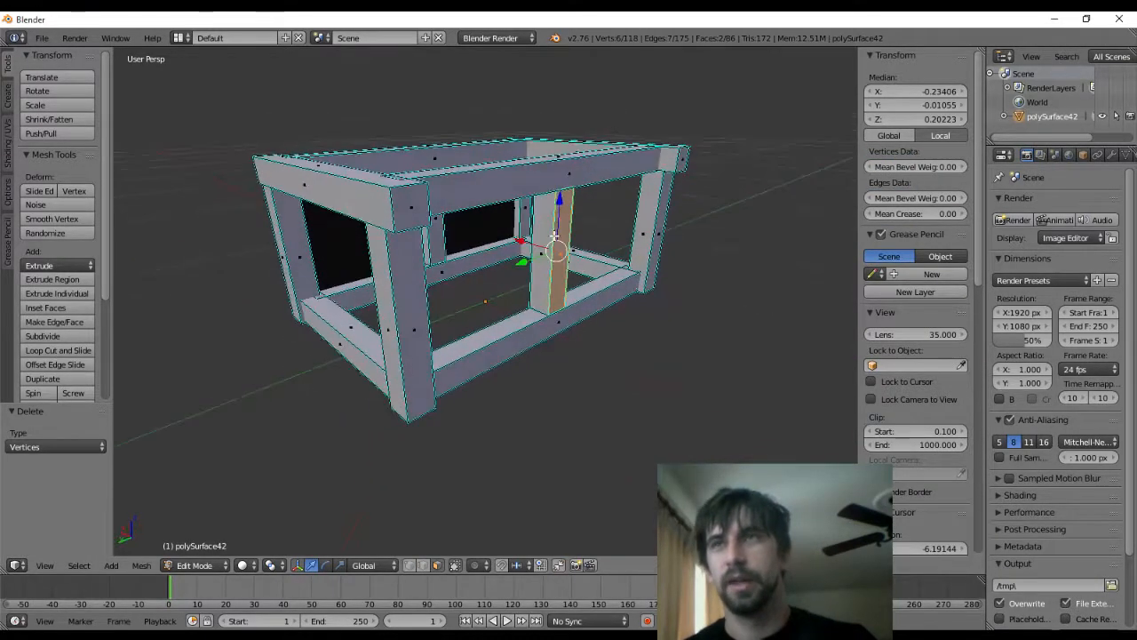
right_click(523, 184, "shift")
right_click(538, 203, "shift")
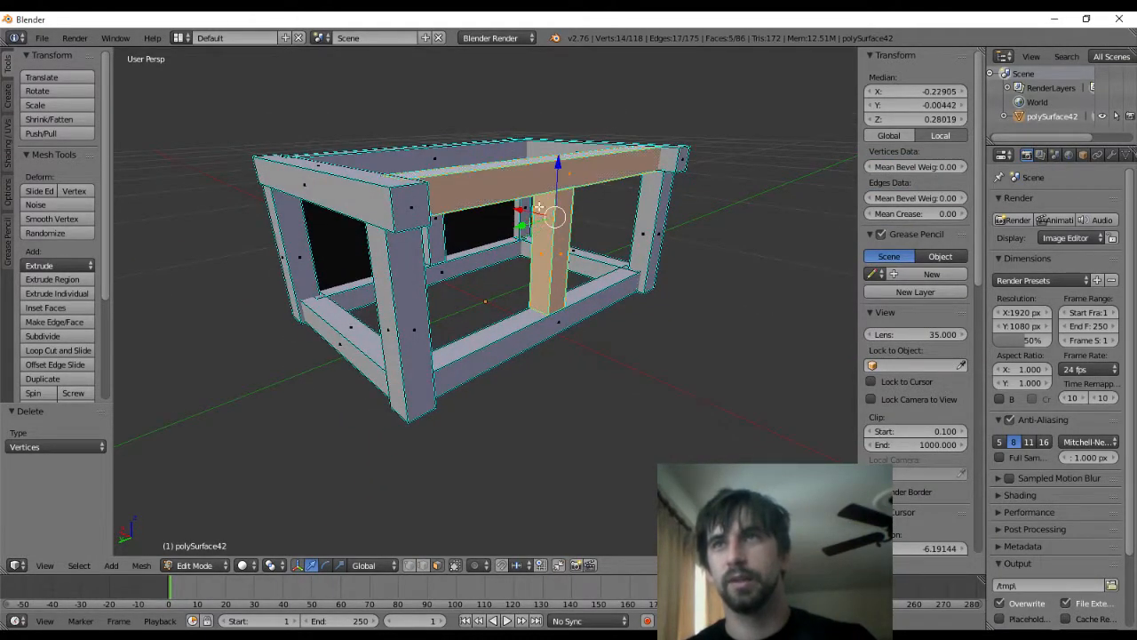
right_click(530, 319, "shift")
right_click(552, 334, "shift")
Add the opened long wall's far corner post and beam-end faces to the selection
right_click(652, 233, "shift")
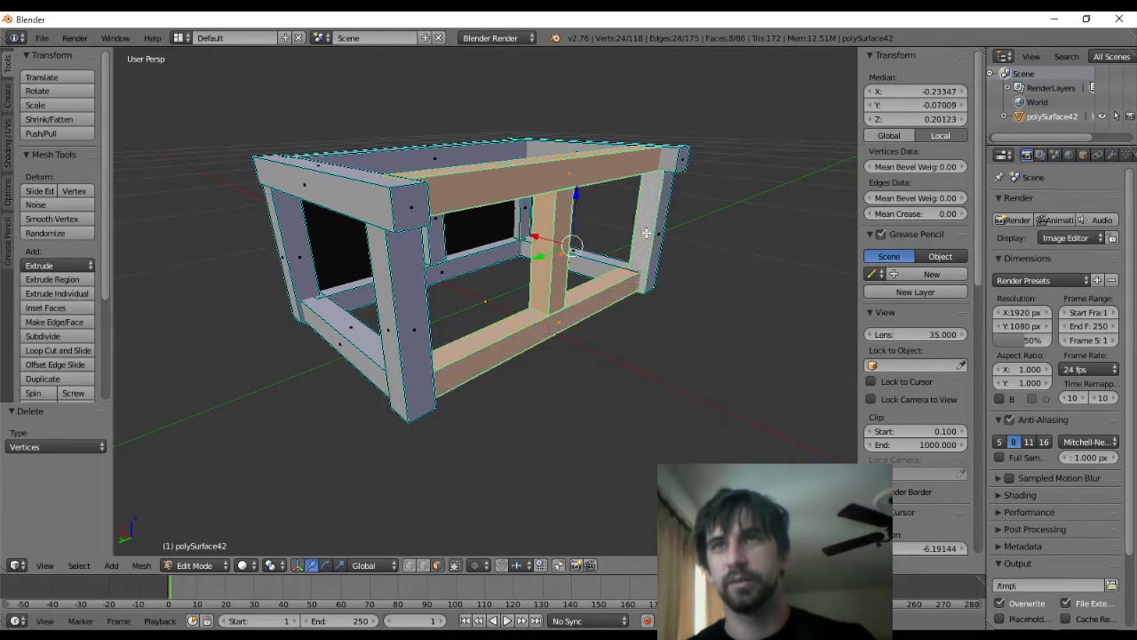
right_click(664, 190, "shift")
right_click(668, 158, "shift")
right_click(682, 160, "shift")
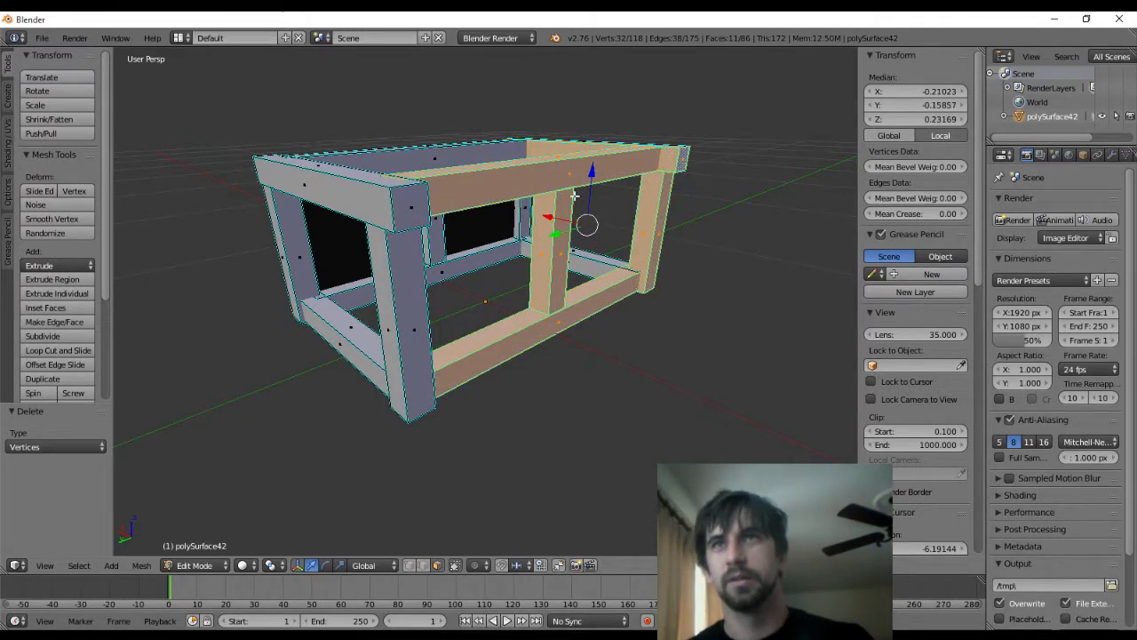
Add the near beam end and corner post, plus the adjoining short wall's upper beam and lower rail faces, to the selection
right_click(417, 215, "shift")
right_click(406, 256, "shift")
right_click(397, 259, "shift")
right_click(389, 258, "shift")
right_click(383, 254, "shift")
right_click(378, 206, "shift")
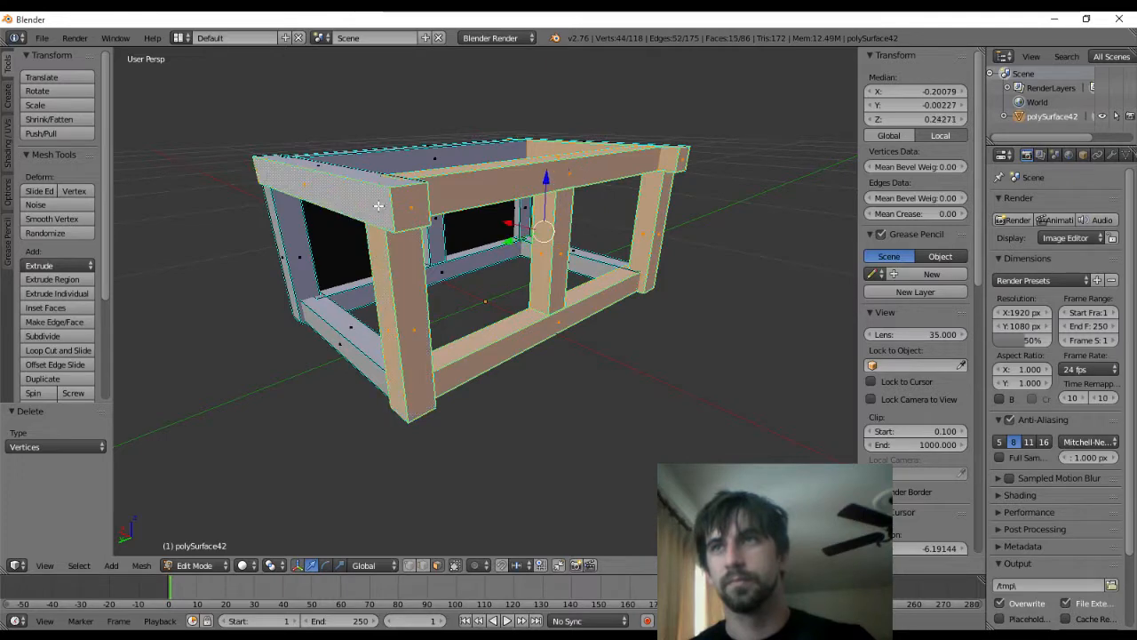
right_click(344, 324, "shift")
right_click(334, 334, "shift")
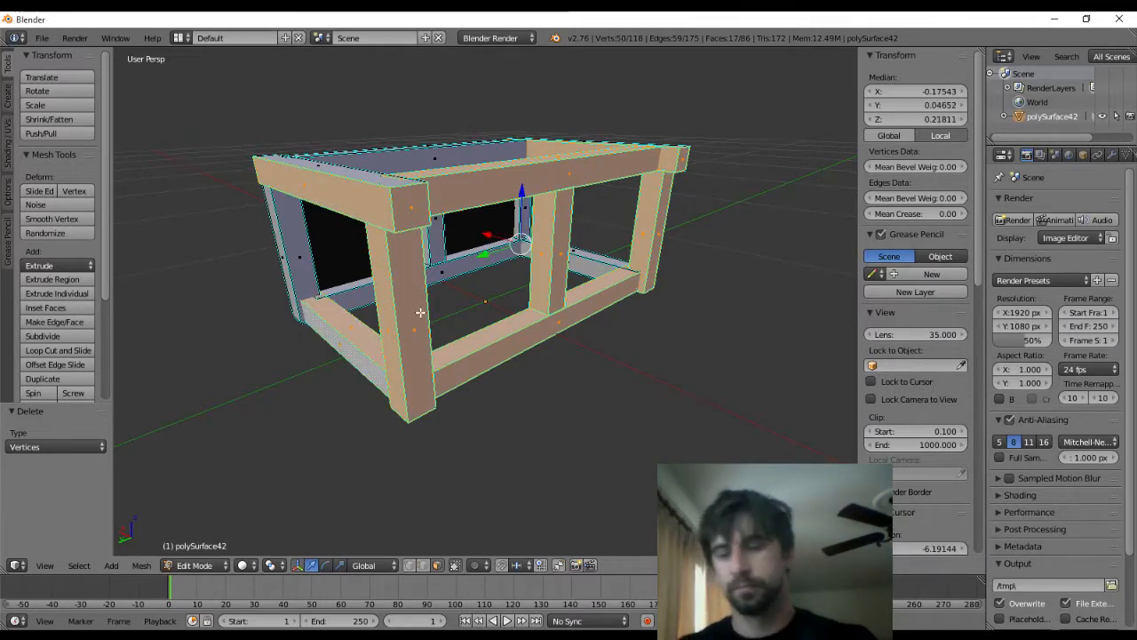
right_click(347, 175, "shift")
Try deleting the selected vertices and inspect the remaining geometry from another side
key("x")
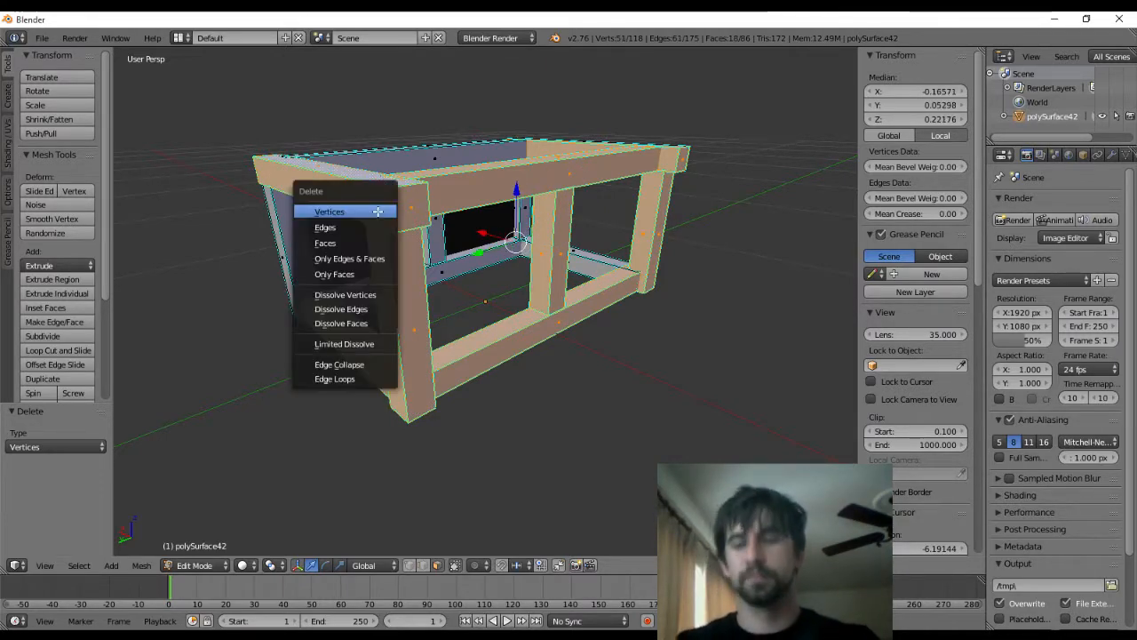
left_click(355, 208)
middle_click_drag(499, 203, 304, 215)
key("ctrl+z")
Add the remaining inner rail faces, the corner post's inner side and the long upper beam's underside to the selection
right_click(387, 273, "shift")
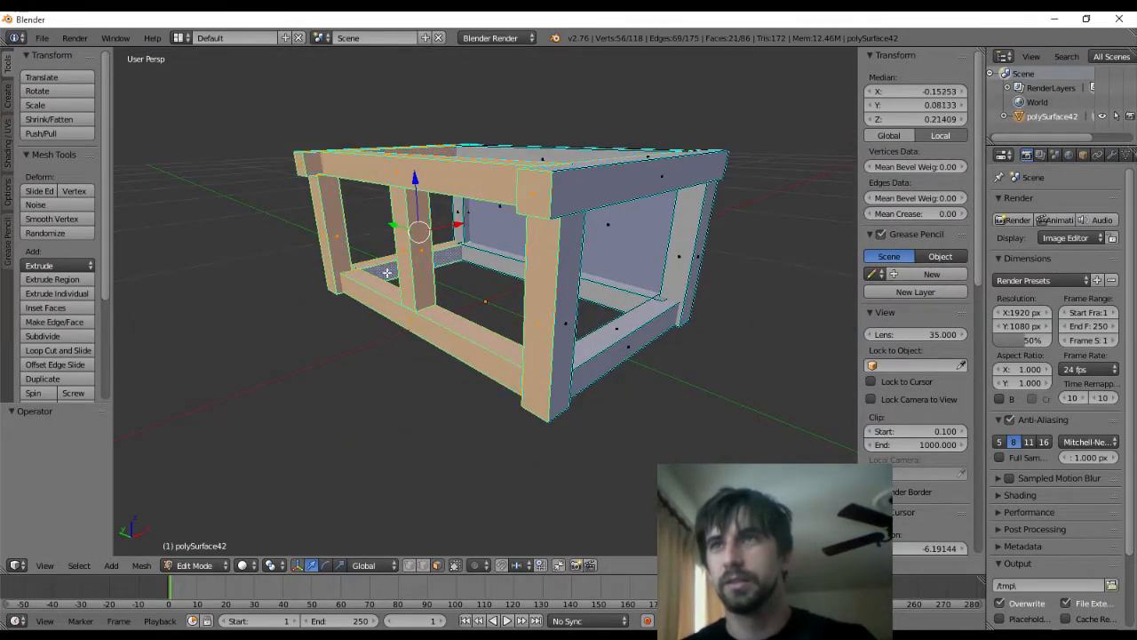
middle_click_drag(449, 264, 699, 218)
right_click(524, 254, "shift")
right_click(530, 248, "shift")
right_click(538, 282, "shift")
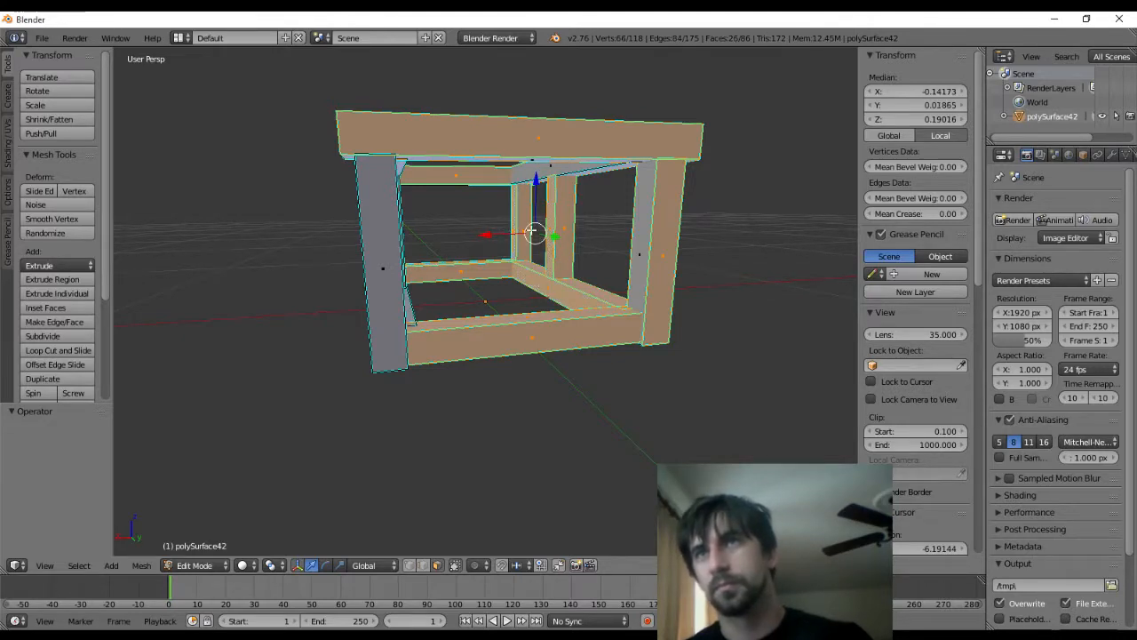
right_click(638, 224, "shift")
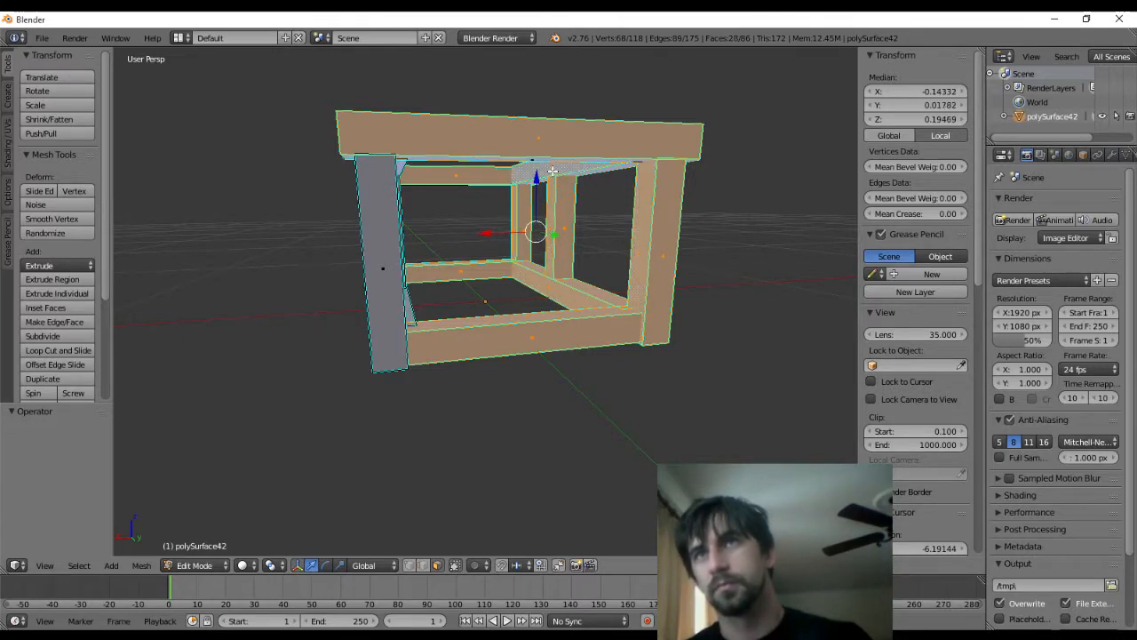
right_click(552, 171, "shift")
middle_click_drag(552, 171, 551, 137)
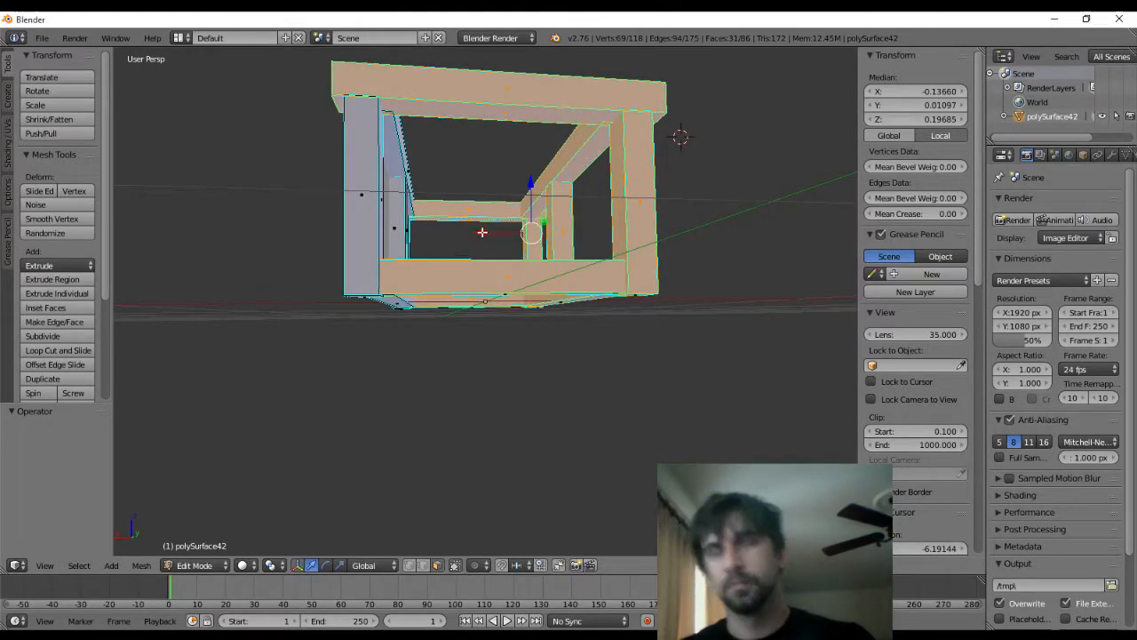
Try deleting the enlarged vertex selection and check the remaining wall for stray edges
key("x")
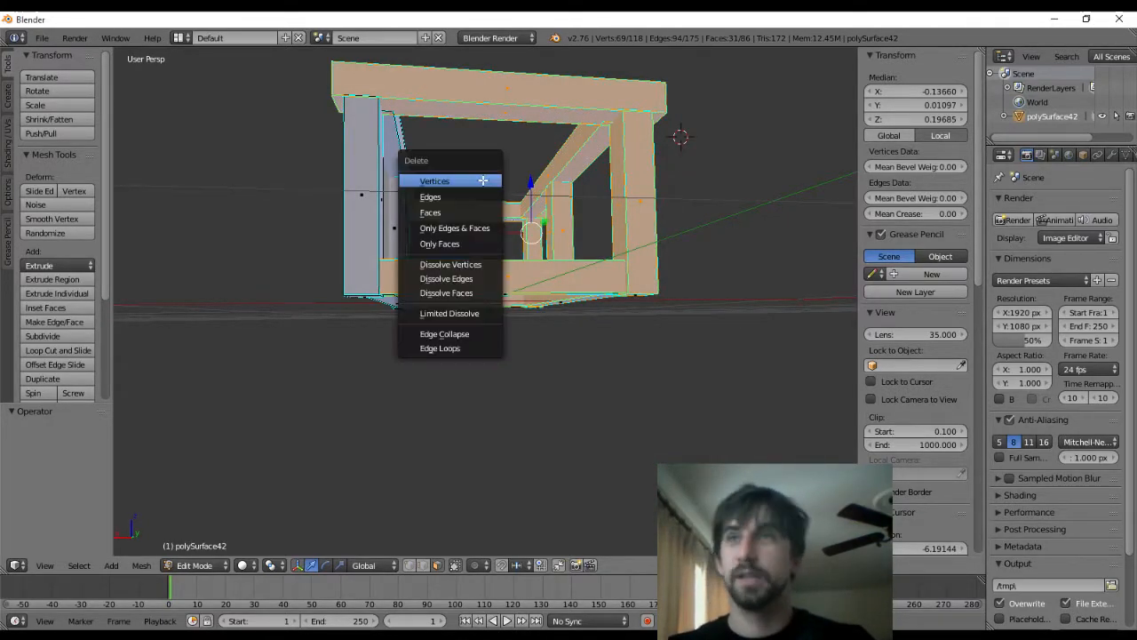
left_click(483, 180)
middle_click_drag(492, 169, 274, 204)
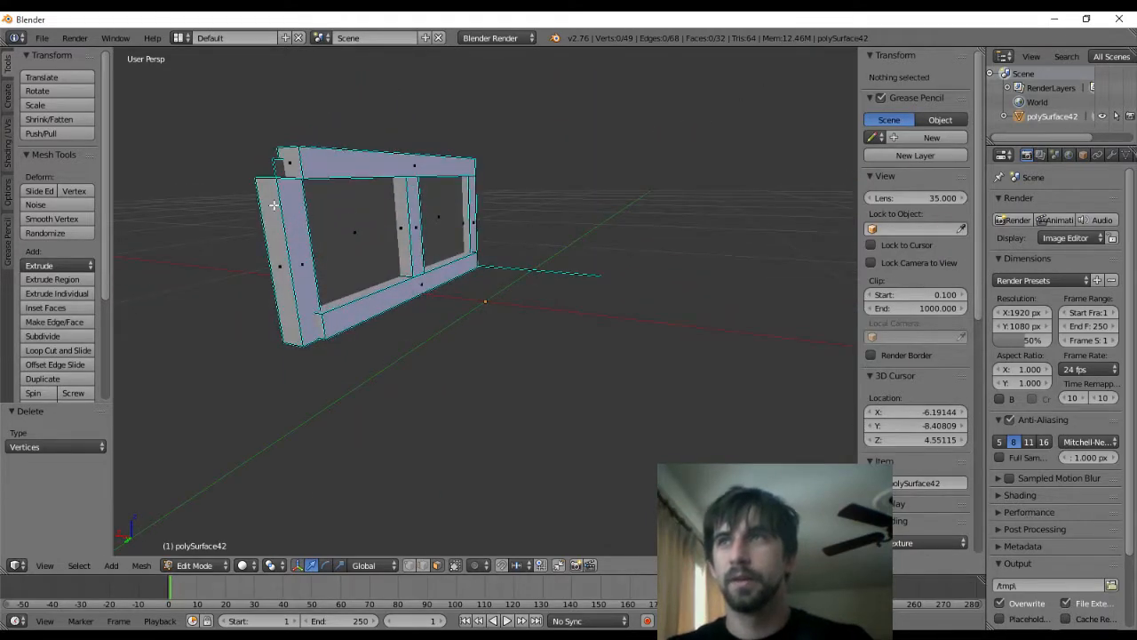
right_click(278, 166)
middle_click_drag(515, 183, 398, 325)
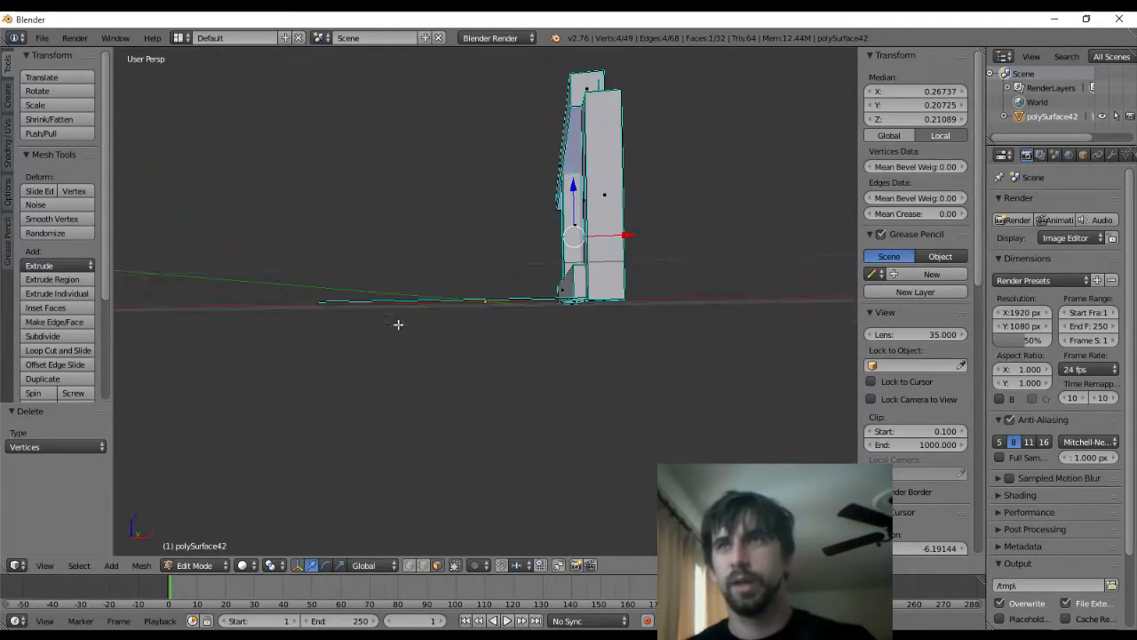
key("ctrl+z")
key("ctrl+z")
Add the second short wall's outer lower rail, corner post and upper beam faces to the selection
middle_click_drag(510, 322, 549, 326)
right_click(549, 326, "shift")
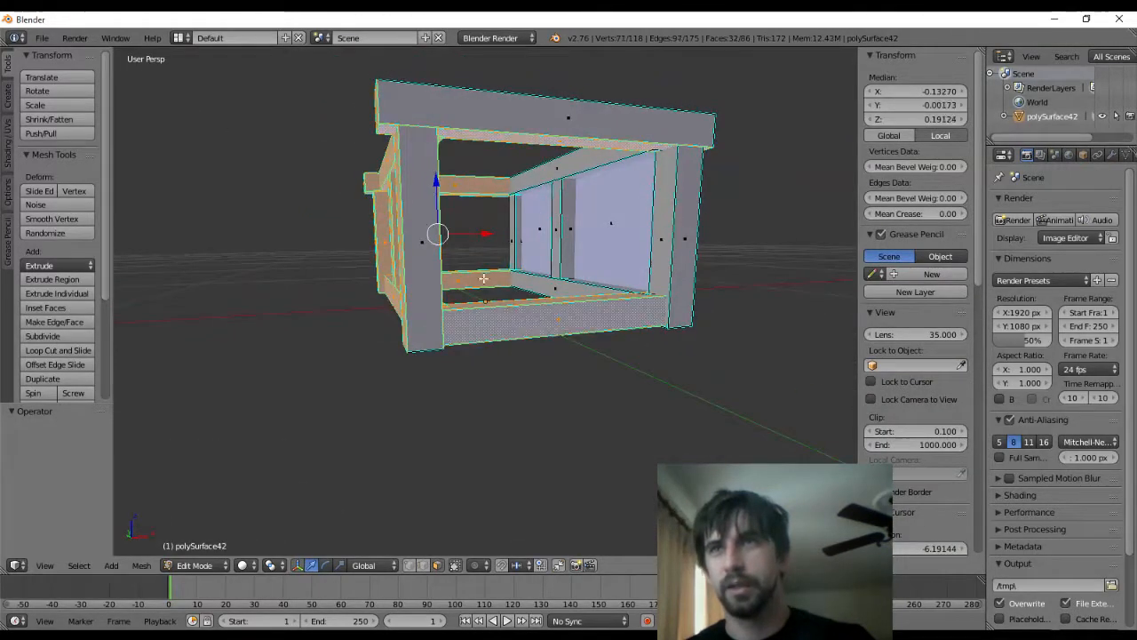
right_click(427, 230, "shift")
right_click(471, 113, "shift")
middle_click_drag(471, 113, 331, 284)
Add the undersides of the long lower rail and its corner post, then delete the selected vertices to leave one panelled long wall
right_click(343, 300, "shift")
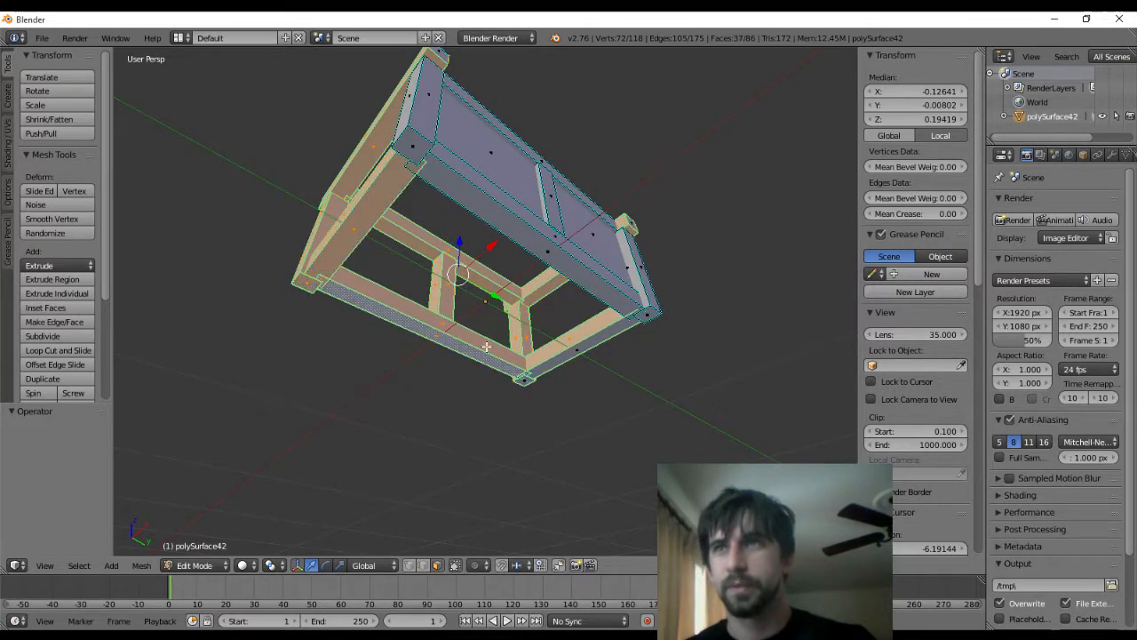
right_click(527, 379, "shift")
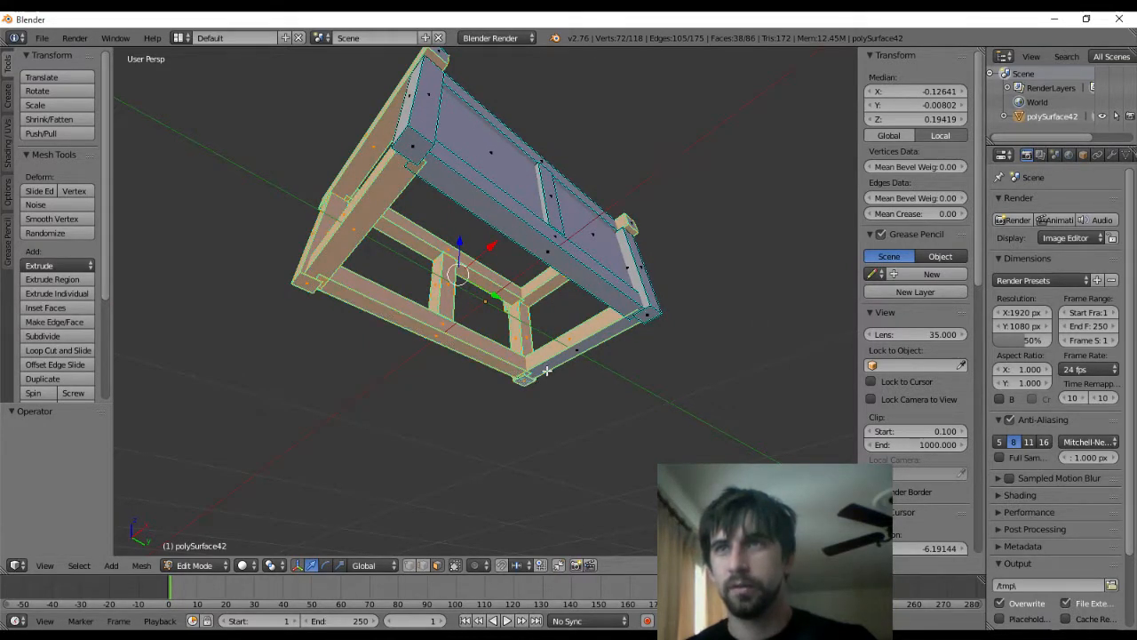
key("x")
left_click(519, 310)
middle_click_drag(518, 310, 280, 201)
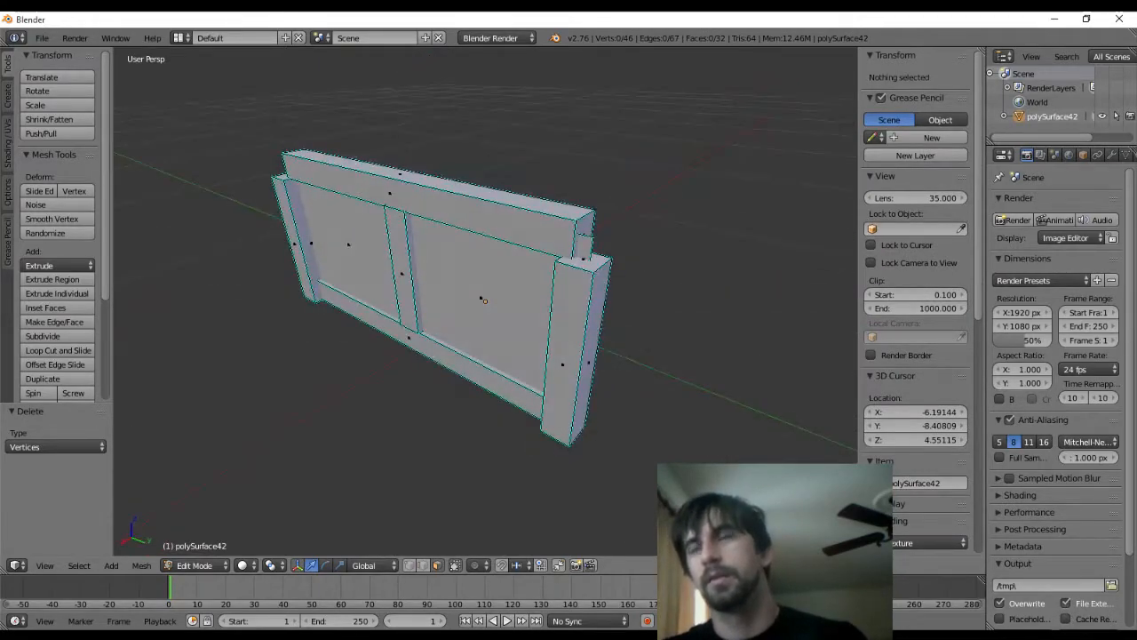
Select the whole remaining wall and move it about -0.271 along the X axis
mouse_move(477, 166)
middle_mouse_down()
mouse_move(489, 142)
mouse_move(459, 166)
middle_mouse_up()
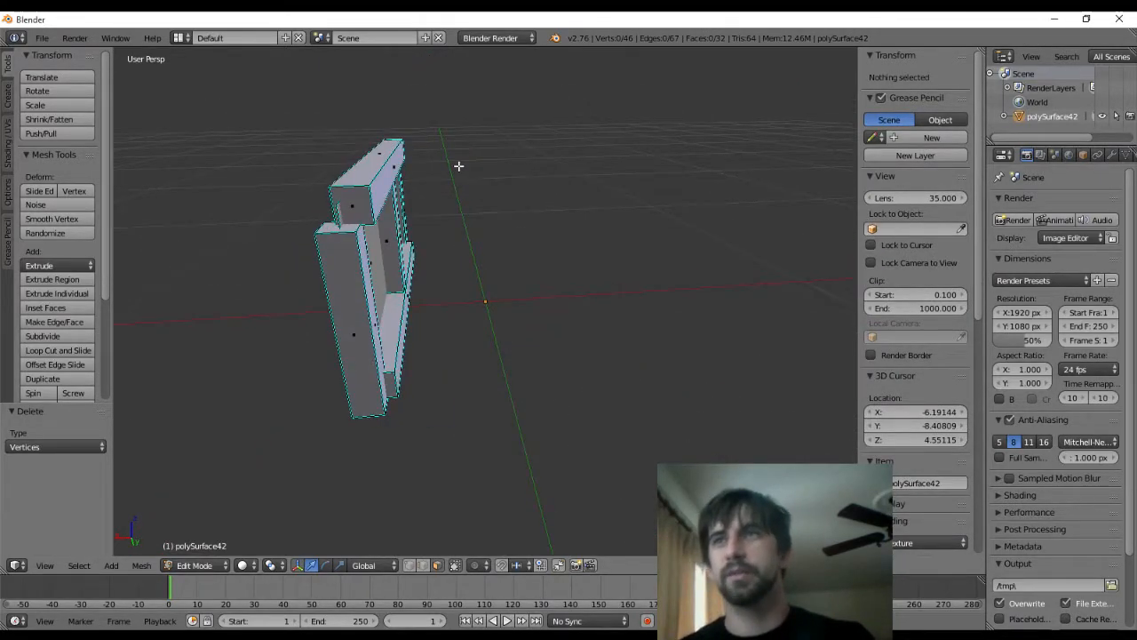
key("a")
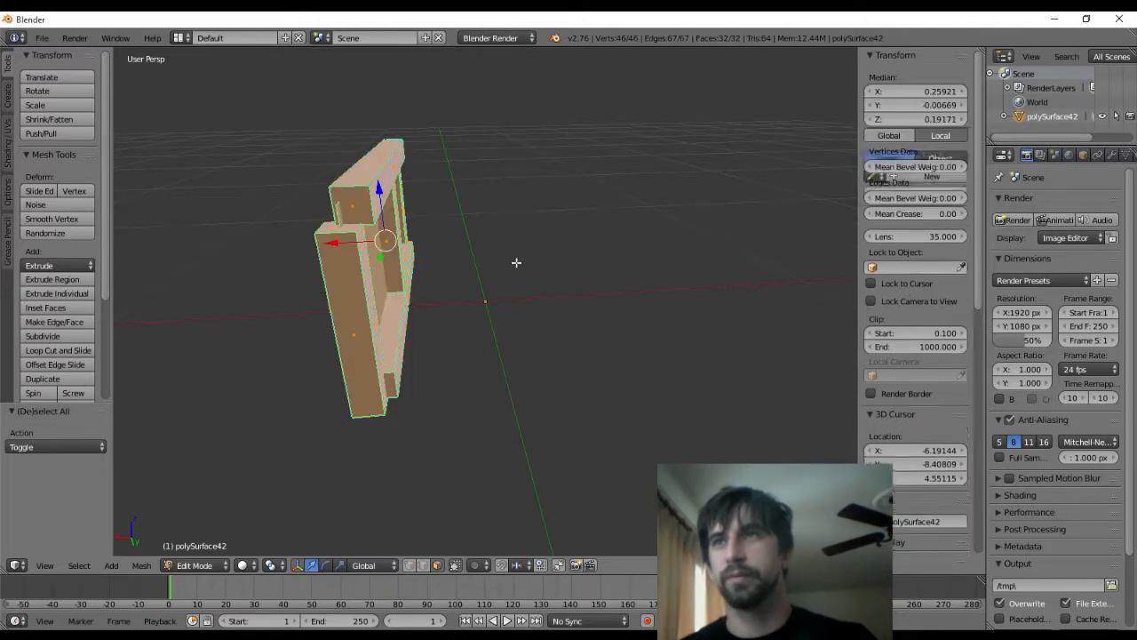
middle_click_drag(489, 279, 491, 267)
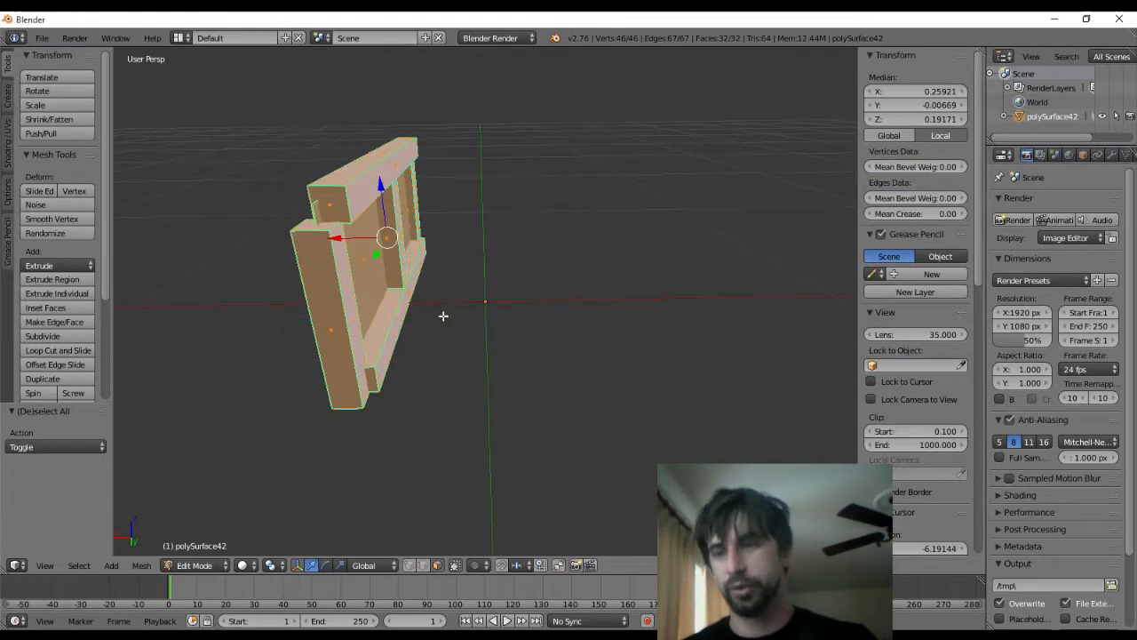
left_click_drag(339, 240, 440, 242)
Select the top face of the wall's upper beam
middle_click_drag(483, 268, 573, 303)
right_click(488, 148)
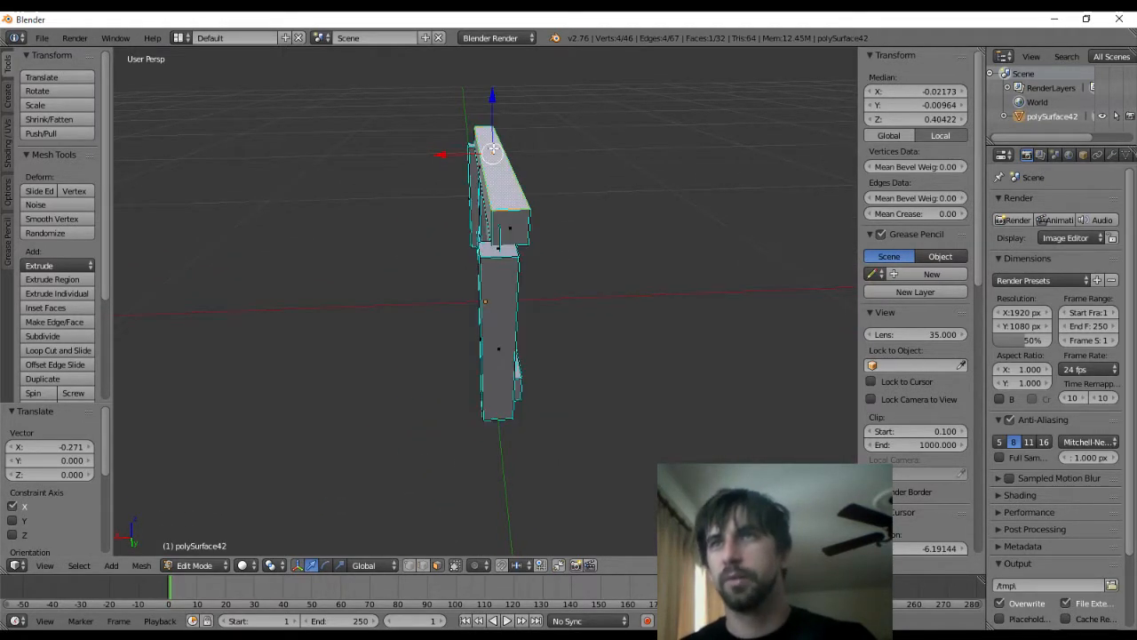
Enable snapping with the Closest target and extend the top beam's end face along Y to line up with the corner post
middle_click_drag(488, 148, 551, 238)
right_click(553, 216)
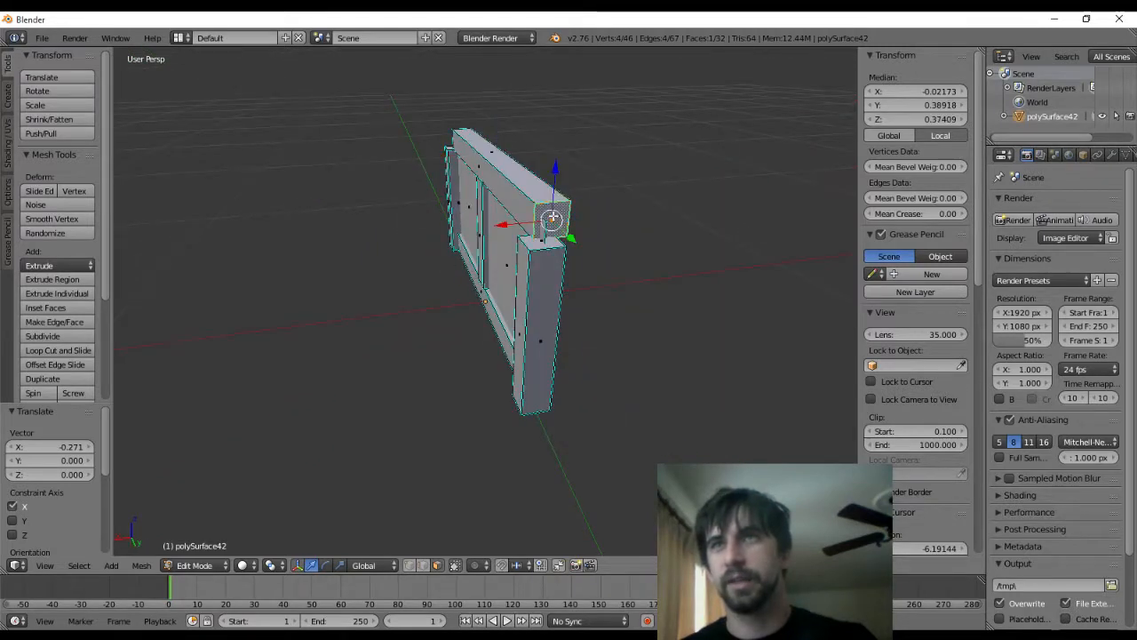
left_click(505, 570)
left_click(518, 565)
left_click(542, 531)
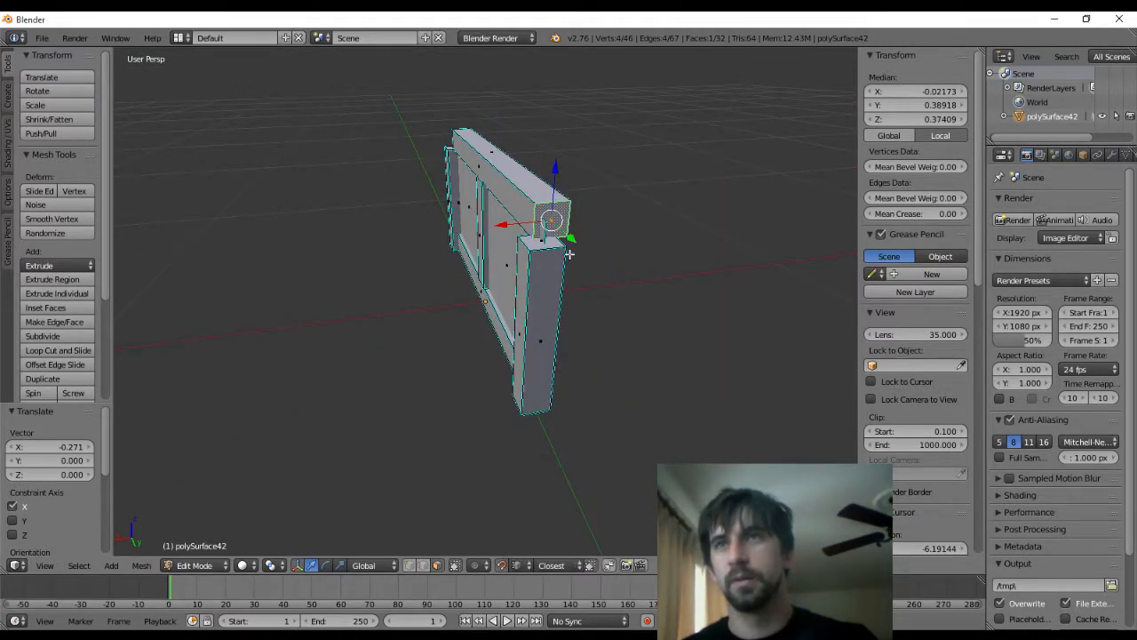
left_click_drag(572, 238, 533, 249)
Move the top beam's opposite end face by -0.042 along Y so it lines up with the other post
middle_click_drag(507, 247, 729, 198)
right_click(388, 149)
middle_click_drag(387, 150, 338, 191)
left_click_drag(338, 191, 298, 212)
middle_click_drag(465, 207, 448, 185)
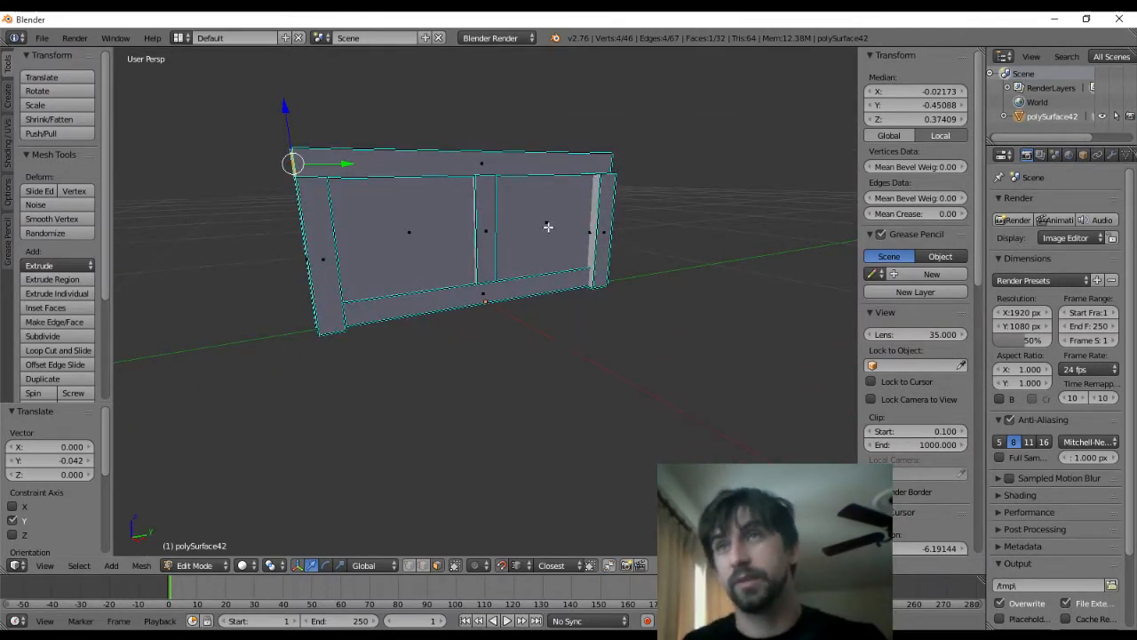
middle_click_drag(411, 127, 742, 134)
Switch to Unity, open the Fantasy House Kit's fbx_imports (raw meshes) folder and inspect the houseblock2 model
key("alt+Tab")
key("alt+Tab")
key("alt+Tab")
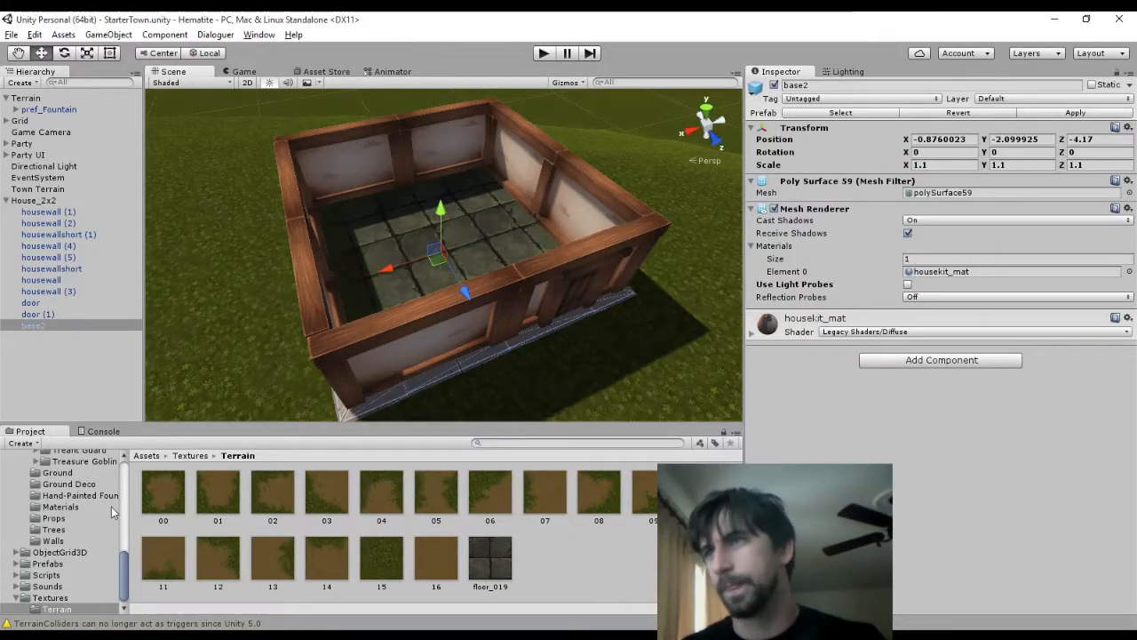
scroll(114, 512, "up", 8)
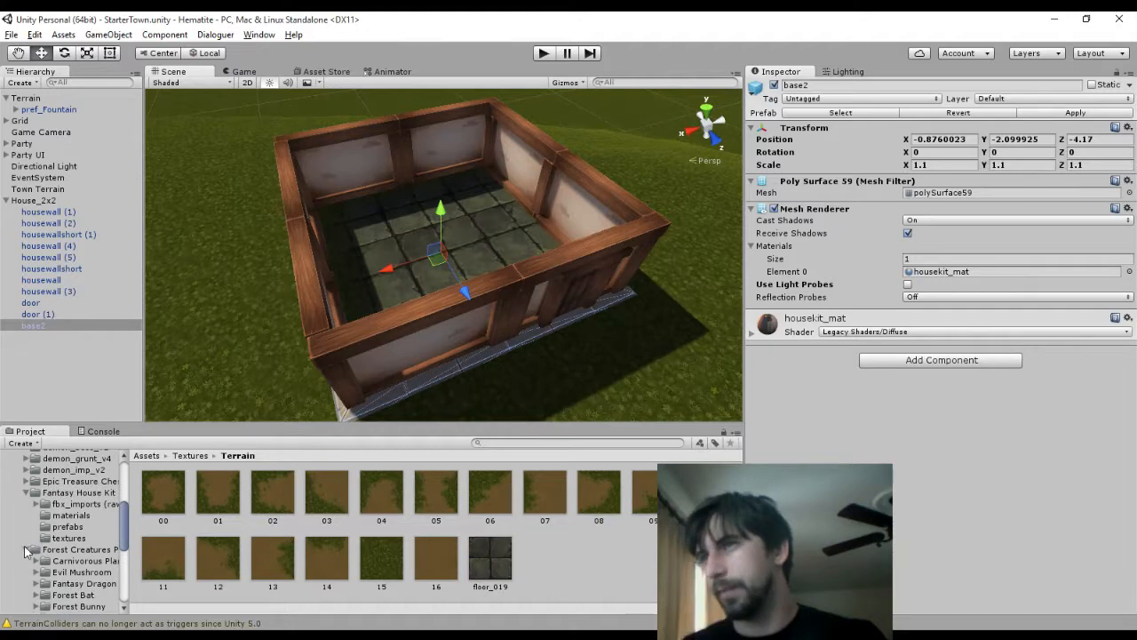
left_click(28, 550)
left_click(89, 504)
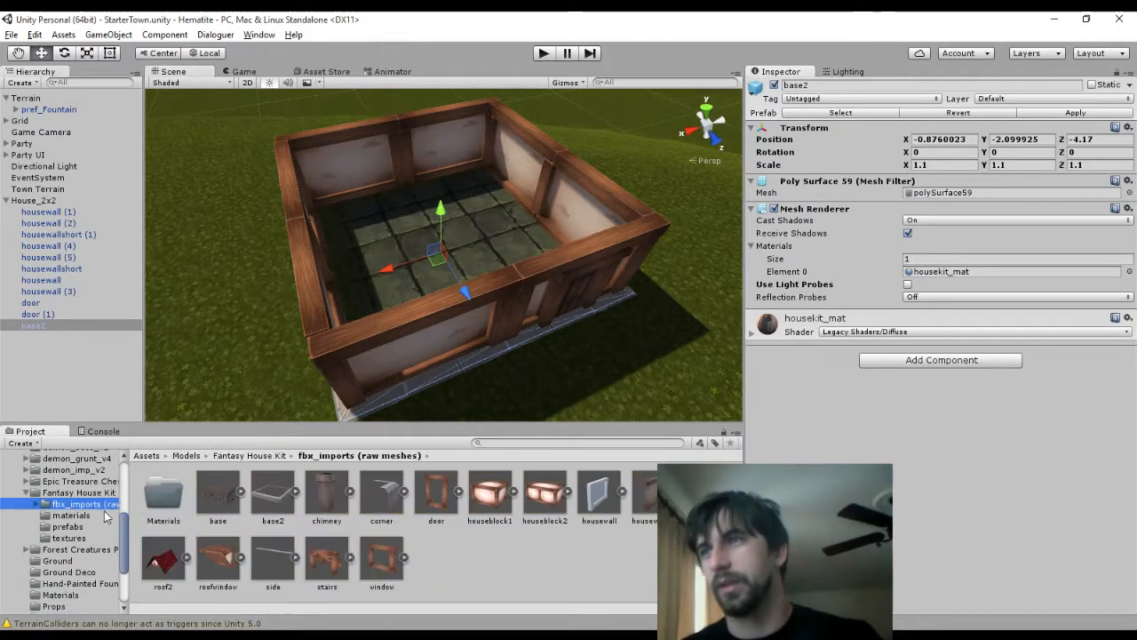
left_click(544, 497)
scroll(526, 356, "down", 3)
middle_click_drag(526, 357, 553, 308)
Temporarily place the houseblock2 prefab from the kit's prefabs folder near the house and examine its wall panels and timber frame up close
left_click(97, 526)
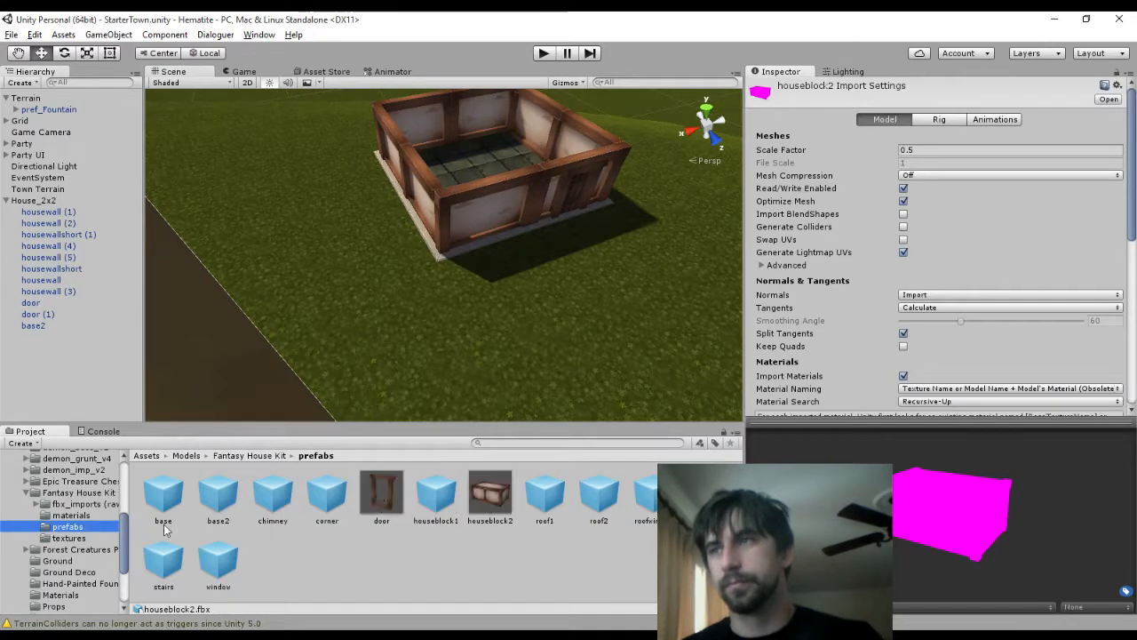
left_click(435, 495)
left_click(475, 490)
left_click_drag(476, 490, 607, 325)
scroll(573, 366, "up", 3)
middle_click_drag(558, 328, 526, 334)
right_click_drag(526, 334, 439, 261)
middle_click_drag(438, 262, 532, 269)
right_click_drag(533, 269, 580, 295)
scroll(551, 288, "up", 6)
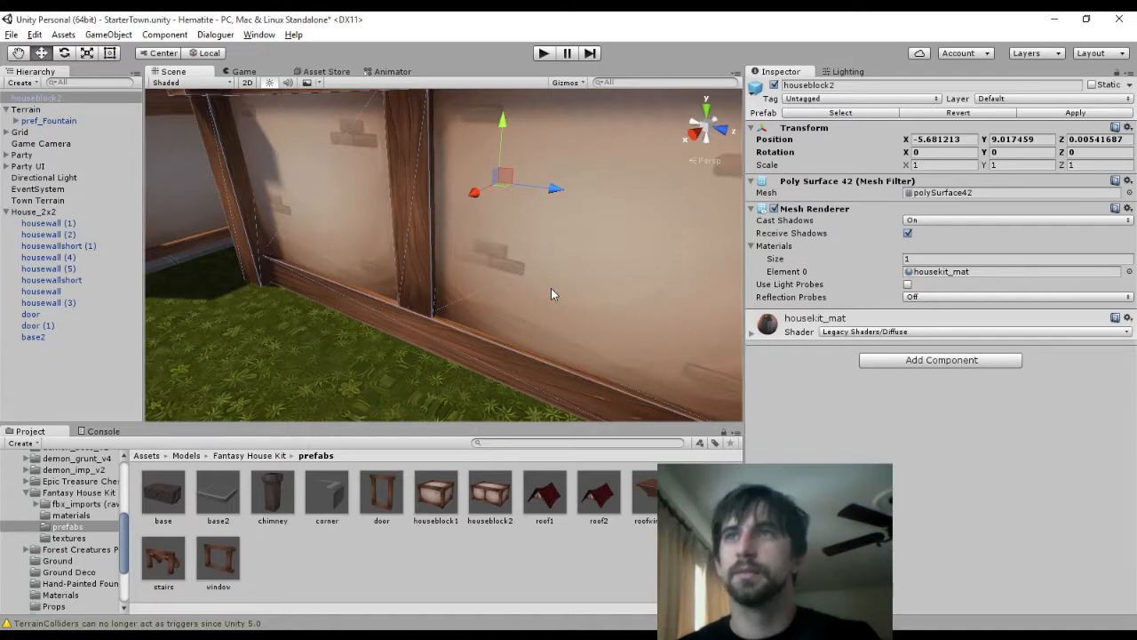
scroll(550, 287, "down", 4)
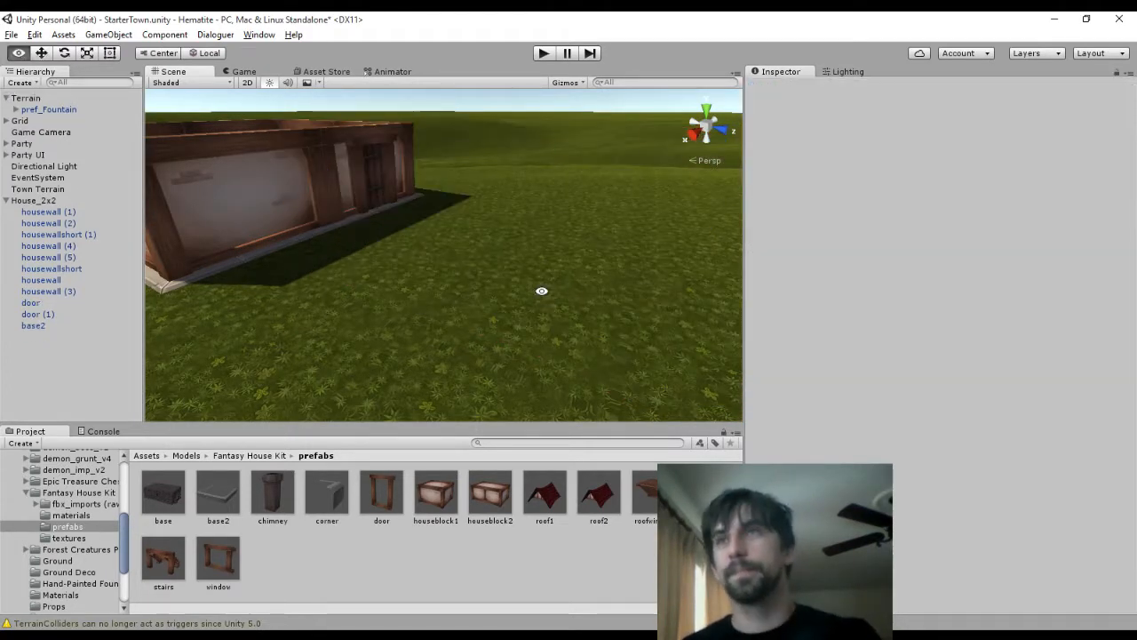
Switch back to Blender and select the face of the larger wall panel on its open side
key("alt+Tab")
middle_click_drag(452, 175, 334, 166)
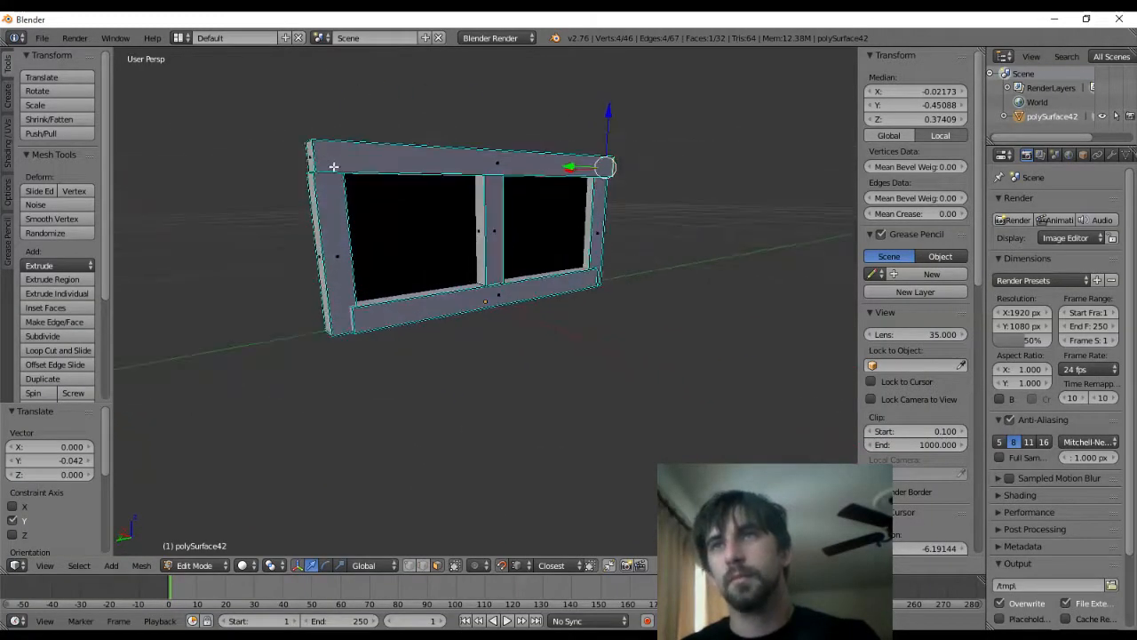
right_click(395, 229)
middle_click_drag(477, 233, 444, 265)
key("e")
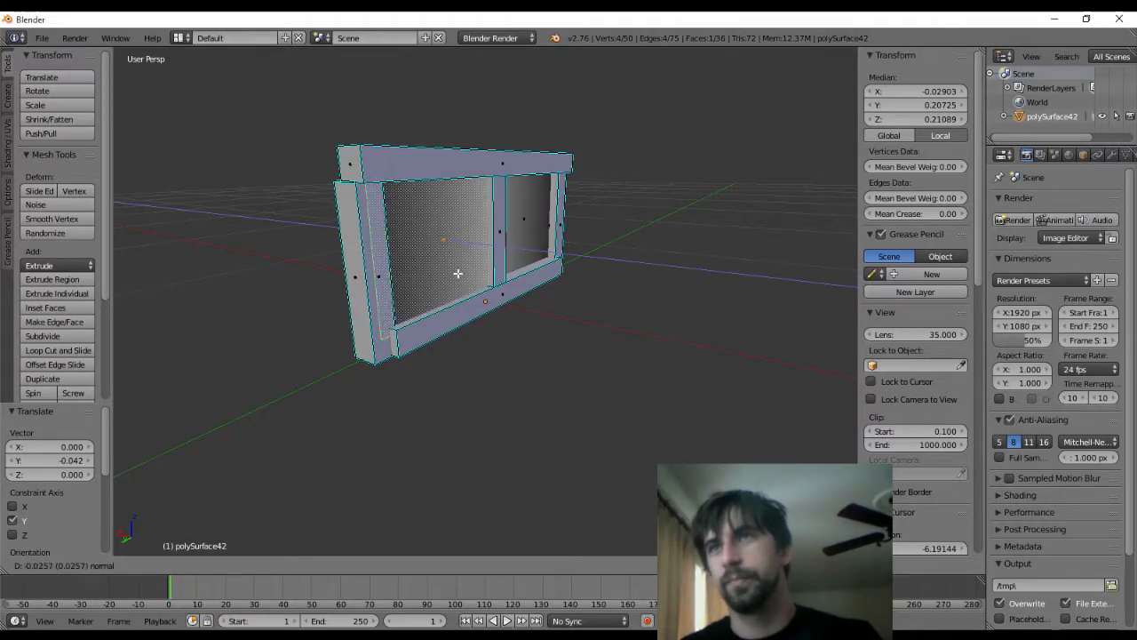
left_click(453, 275)
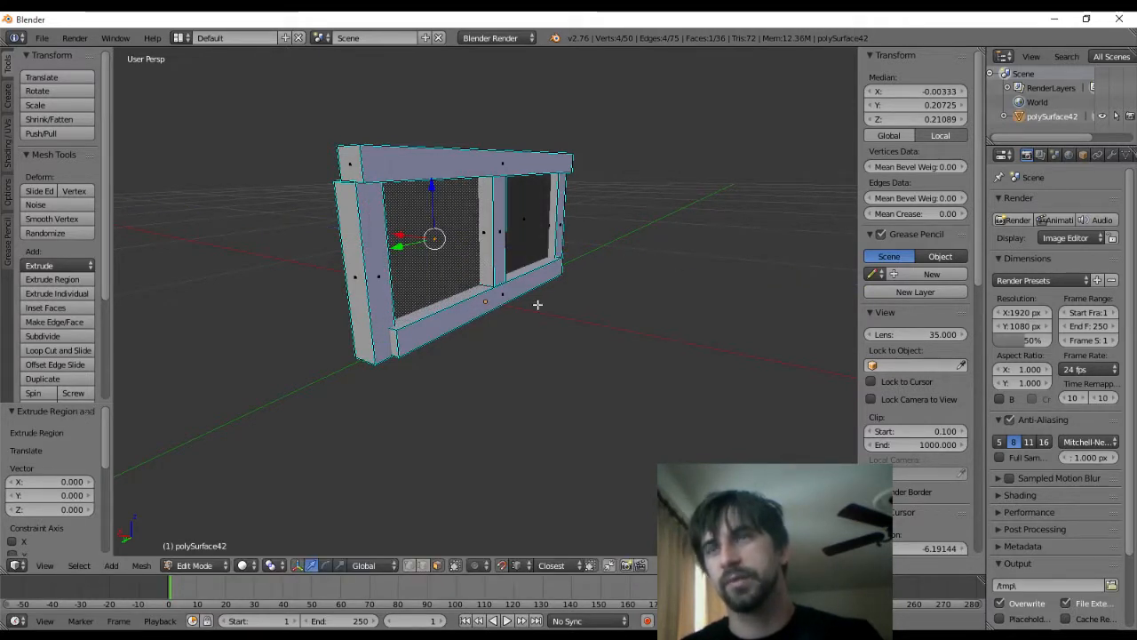
key("ctrl+z")
Add the smaller panel to the selection and extrude both panel faces by -0.015 along X
right_click(528, 222, "shift")
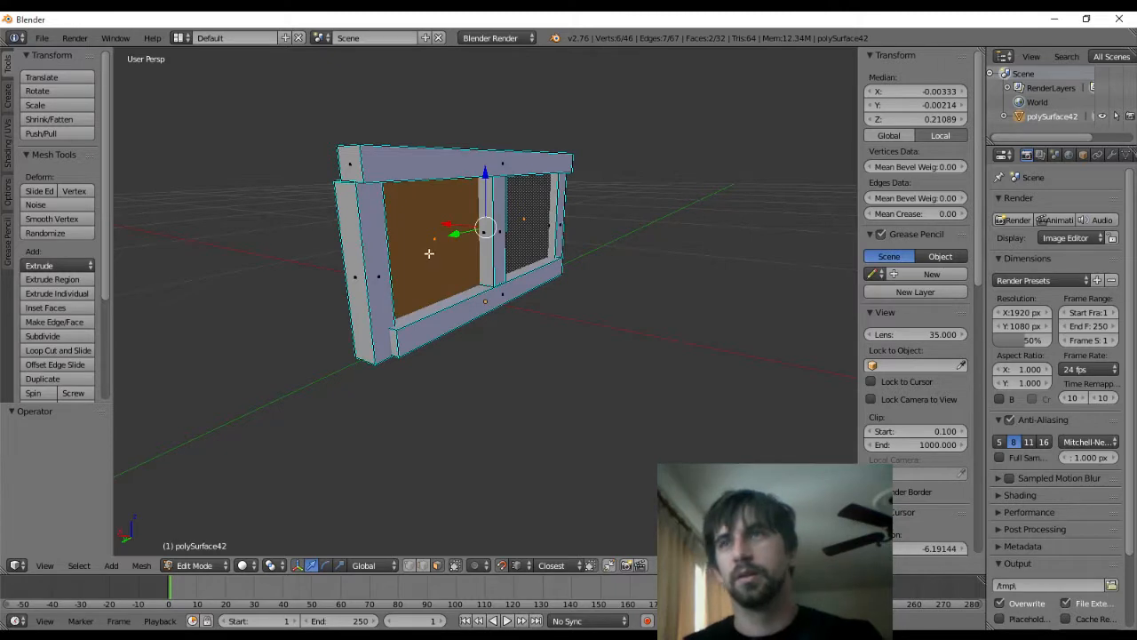
key("e")
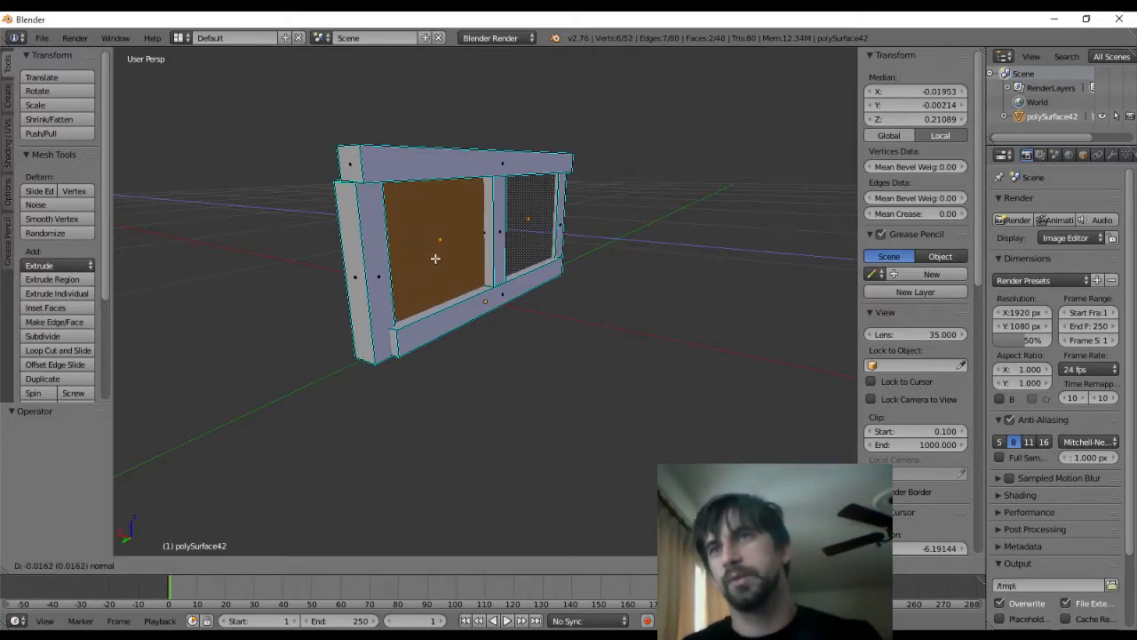
left_click(435, 259)
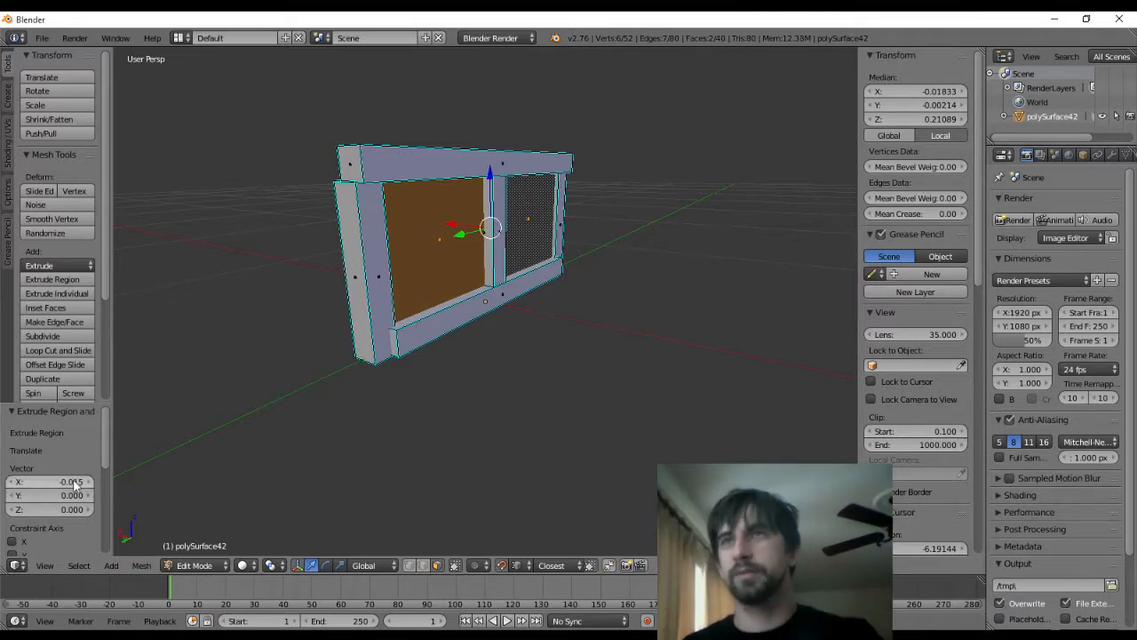
middle_click_drag(383, 319, 517, 283)
middle_click_drag(542, 281, 431, 266)
right_click(451, 262)
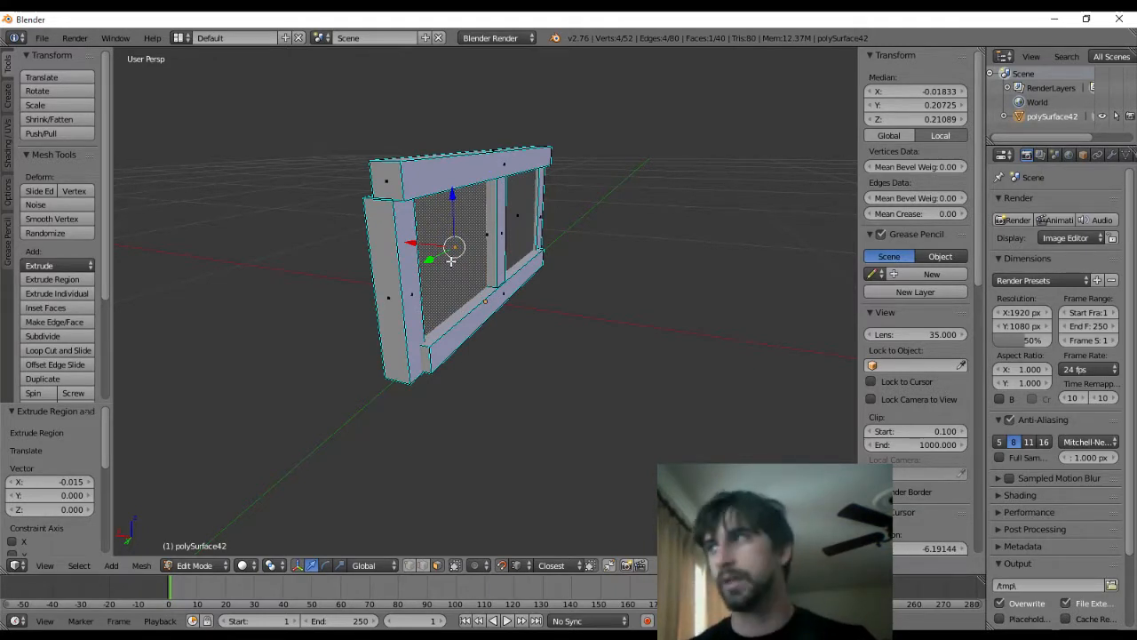
Select all faces of the top beam and move the beam by 0.010 along X
middle_click_drag(437, 160, 468, 249)
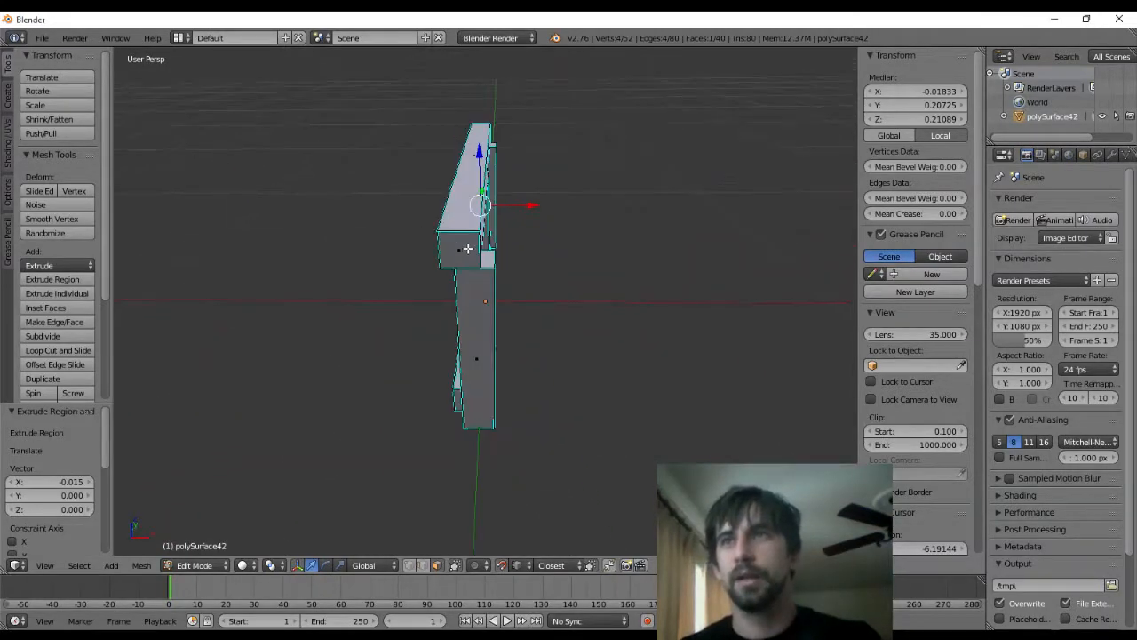
right_click(464, 248, "shift")
middle_click_drag(466, 198, 509, 166)
right_click(473, 145, "shift")
right_click(510, 166, "shift")
middle_click_drag(602, 163, 506, 170)
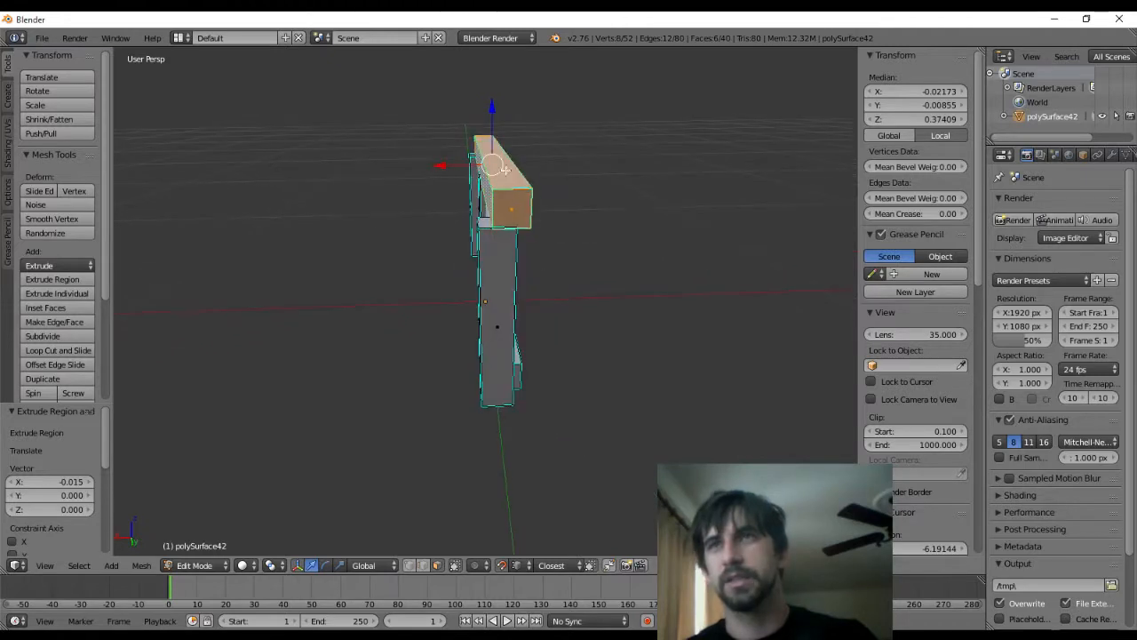
left_click_drag(437, 165, 431, 167)
middle_click_drag(568, 178, 535, 183)
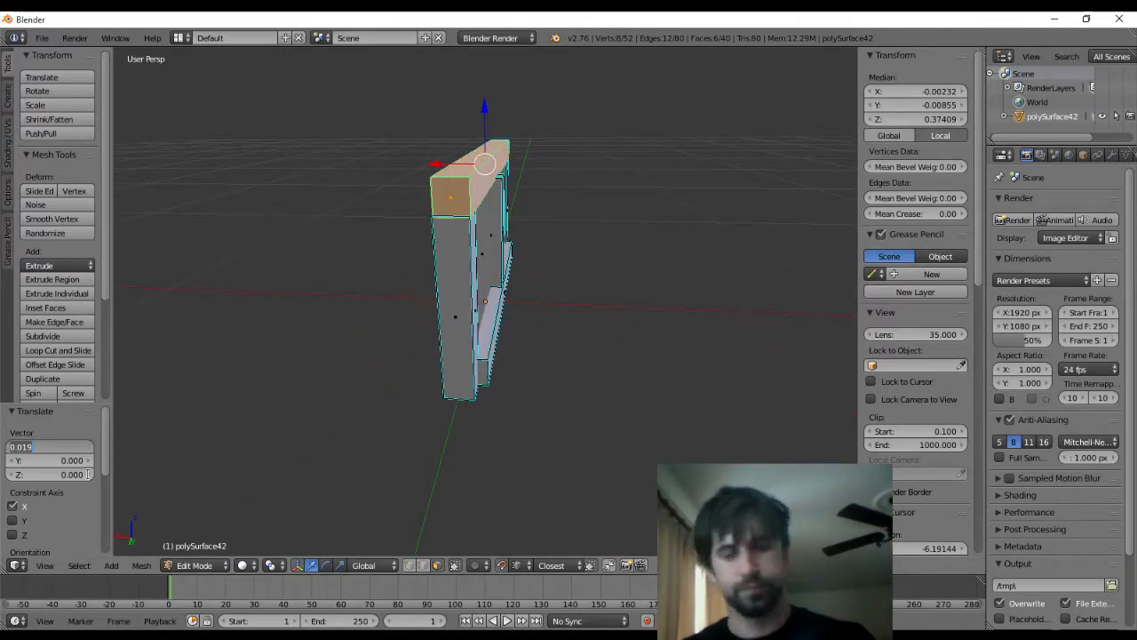
key("Return")
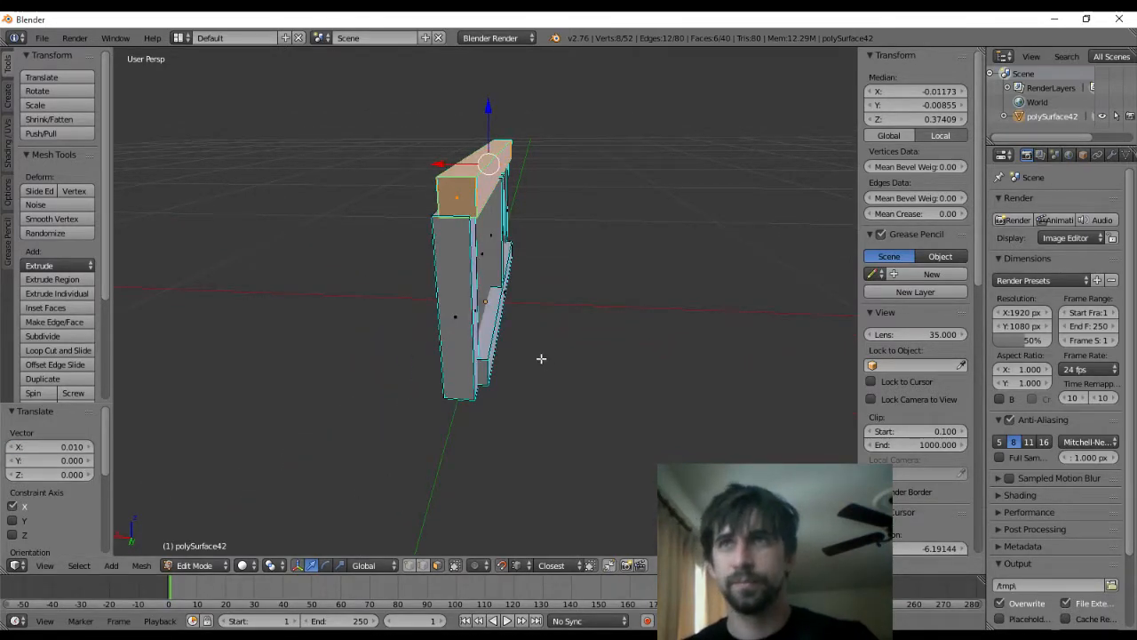
Select the faces of the centre post and move the post by -0.003 along X
middle_click_drag(540, 357, 722, 224)
right_click(495, 238)
right_click(488, 238, "shift")
right_click(488, 257, "shift")
mouse_move(488, 258)
middle_mouse_down()
mouse_move(522, 269)
mouse_move(515, 245)
mouse_move(665, 215)
mouse_move(661, 316)
mouse_move(525, 345)
mouse_move(486, 244)
middle_mouse_up()
scroll(555, 238, "up", 5)
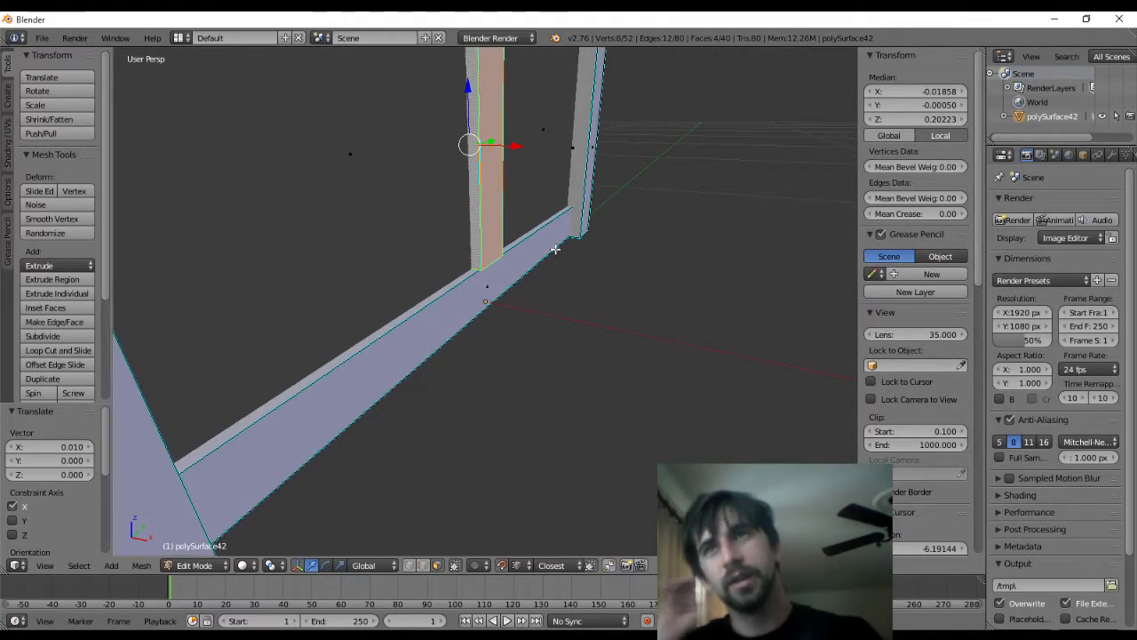
middle_click_drag(555, 233, 594, 290)
left_click_drag(598, 291, 622, 311)
middle_click_drag(622, 311, 457, 310)
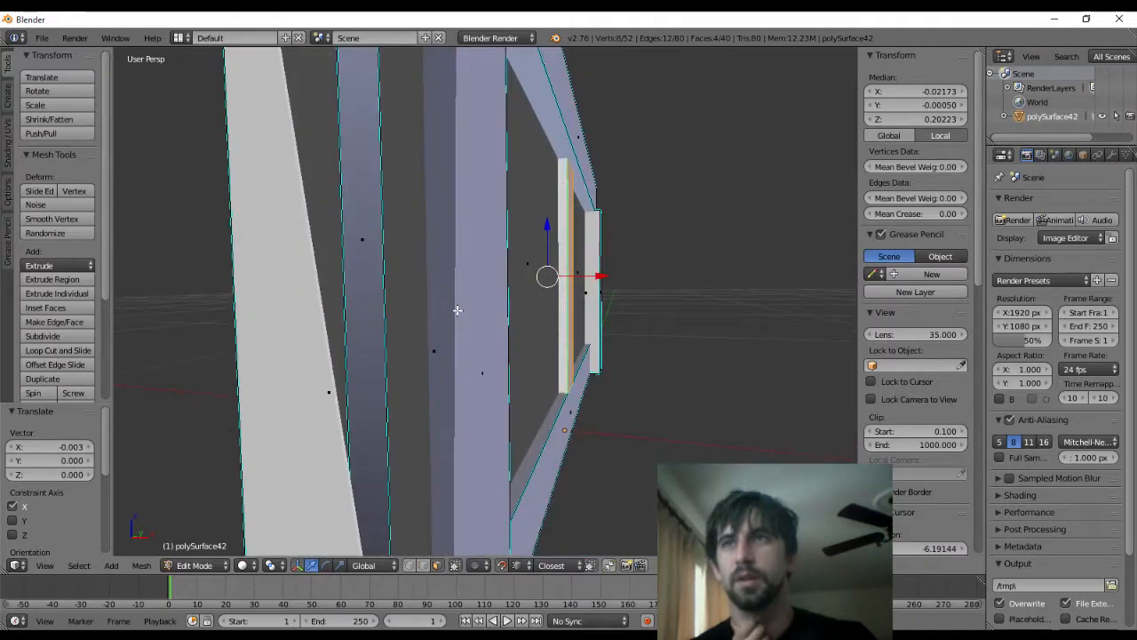
Select the seven thin faces hidden inside the frame around the extruded panels and delete them
right_click(360, 234)
scroll(480, 286, "down", 6)
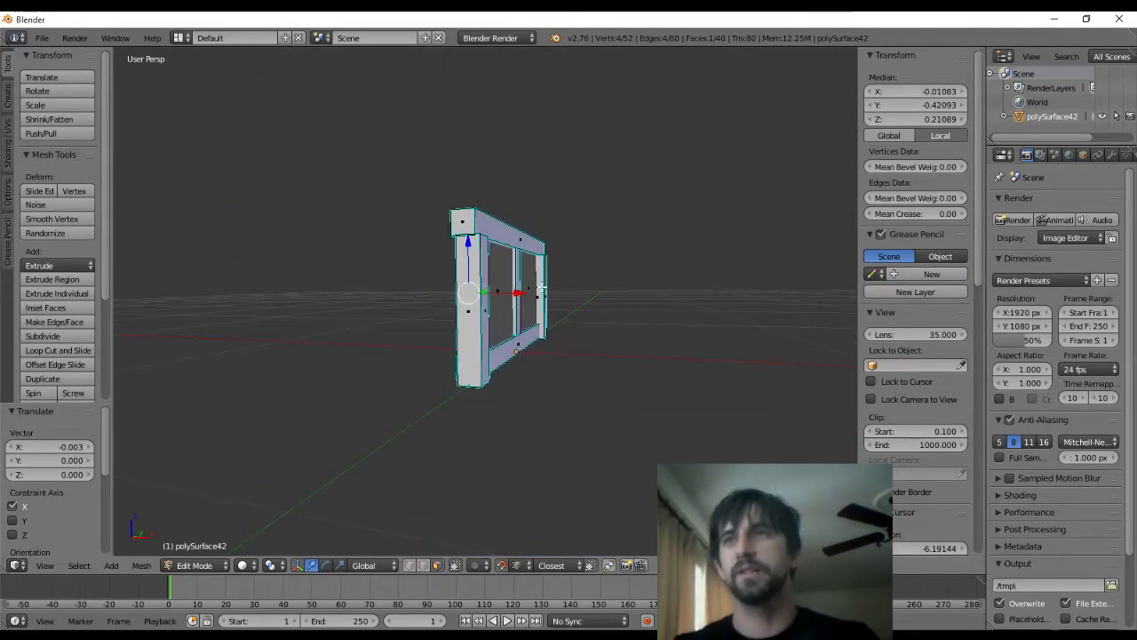
scroll(541, 289, "up", 8)
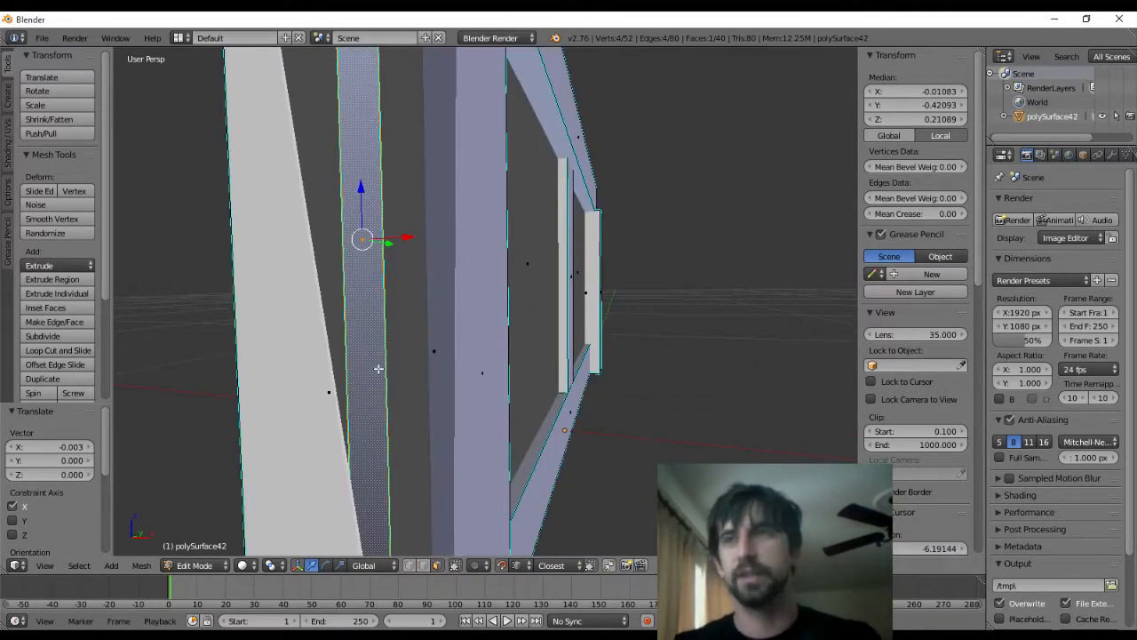
middle_click_drag(449, 365, 540, 294)
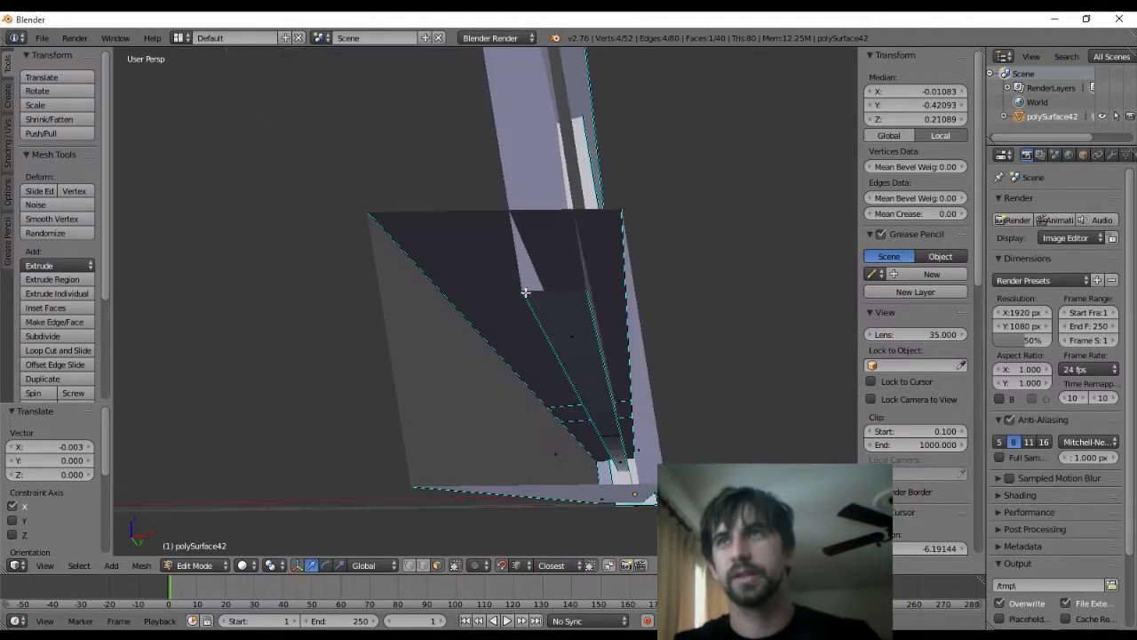
right_click(578, 341, "shift")
right_click(620, 450, "shift")
middle_click_drag(750, 293, 505, 302)
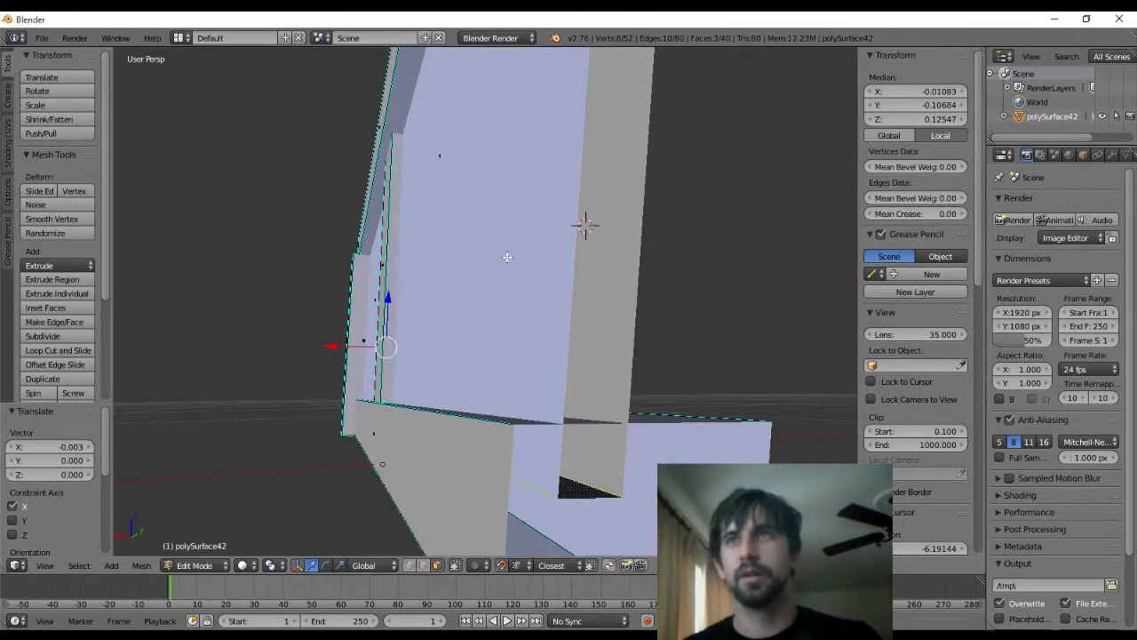
middle_click_drag(507, 257, 484, 296)
right_click(422, 330, "shift")
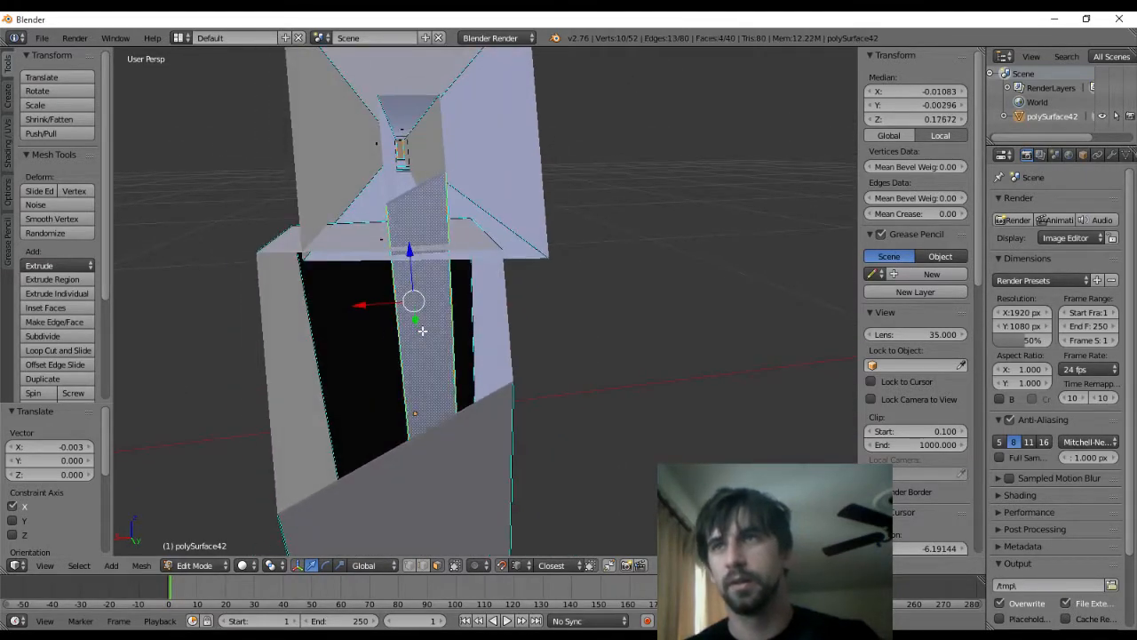
middle_click_drag(425, 325, 422, 264)
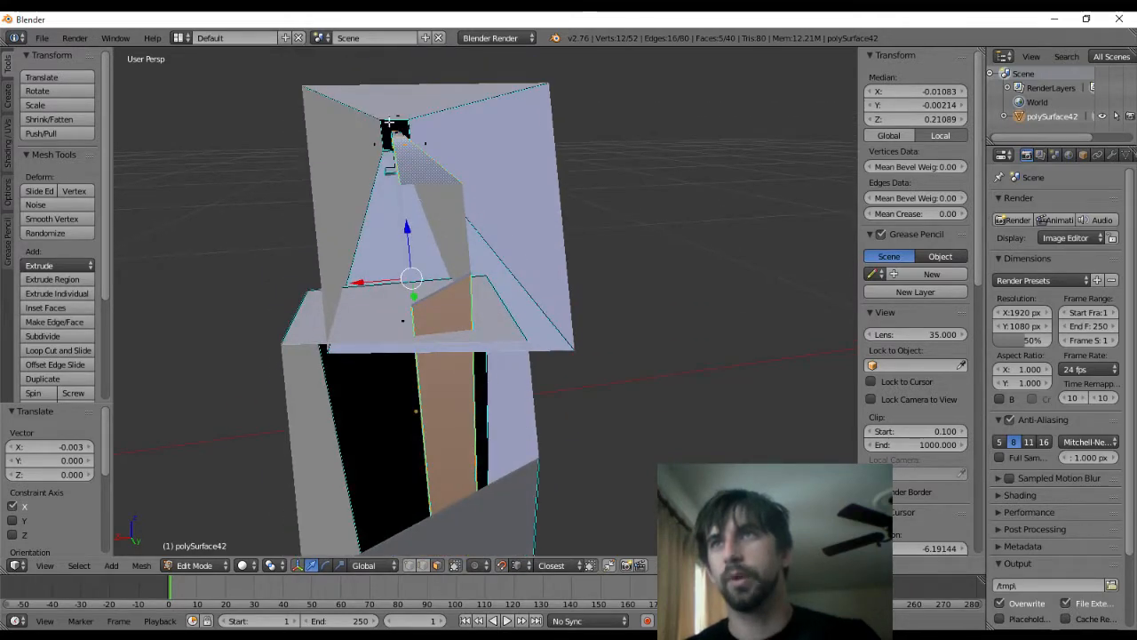
right_click(397, 131, "shift")
middle_click_drag(395, 134, 389, 178)
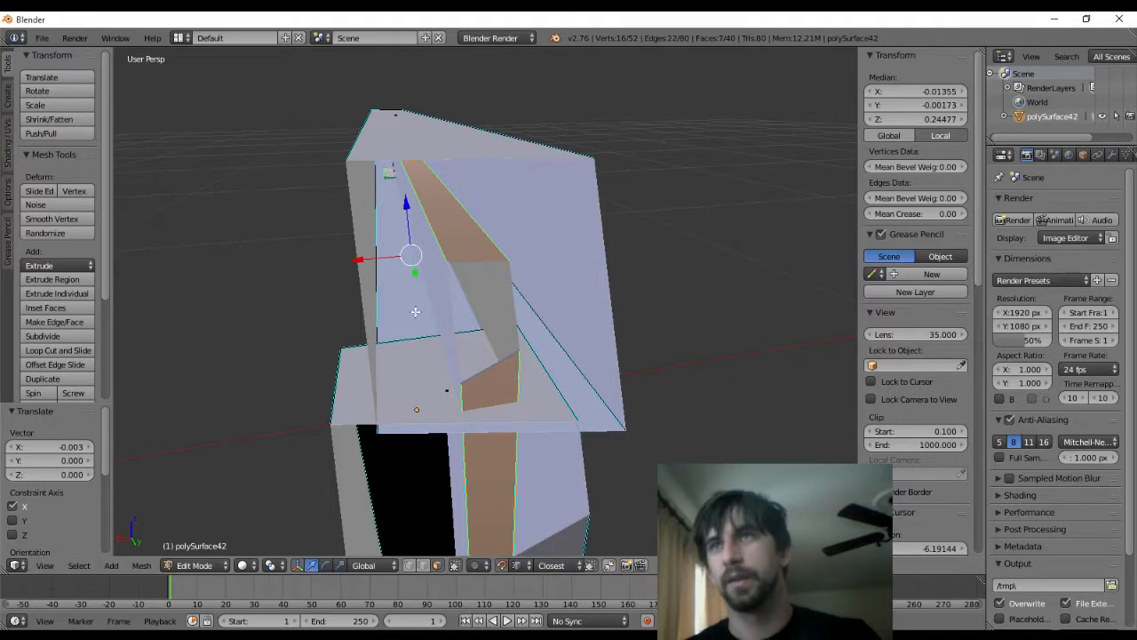
key("x")
left_click(382, 365)
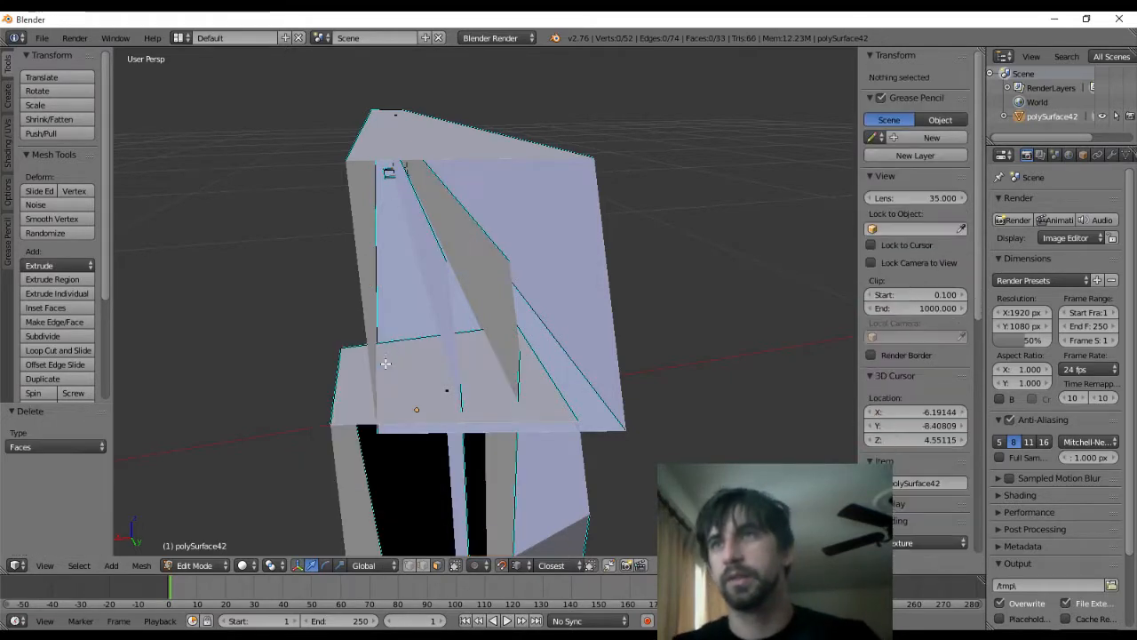
Inspect the edited wall mesh from the inside, the front and the back
middle_click_drag(456, 257, 506, 276)
scroll(429, 370, "up", 4)
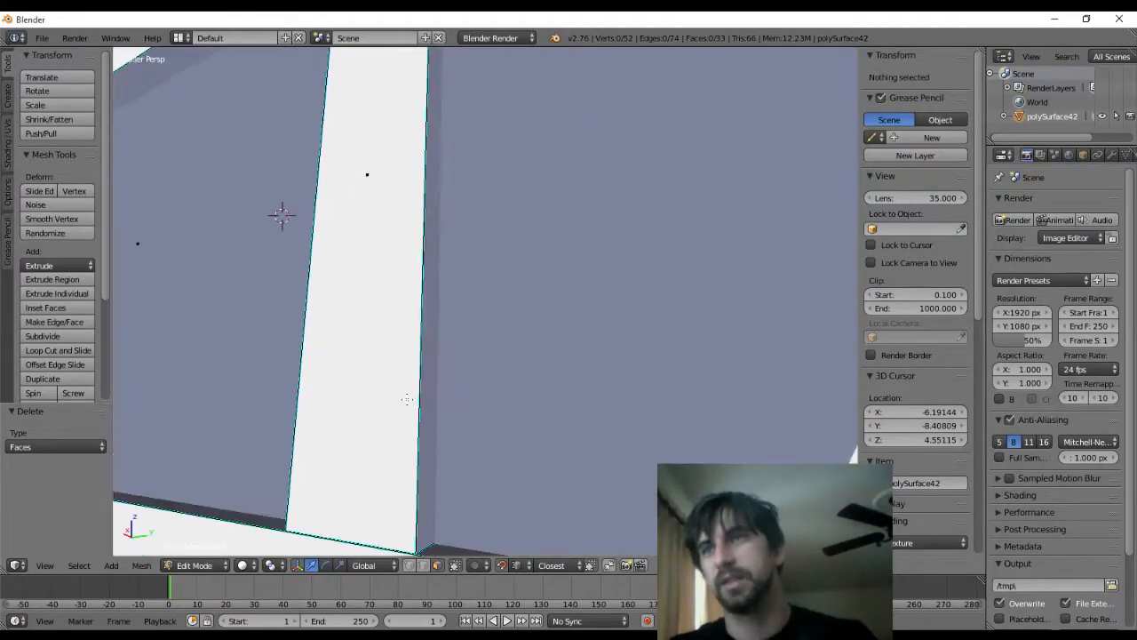
middle_click_drag(406, 396, 426, 373)
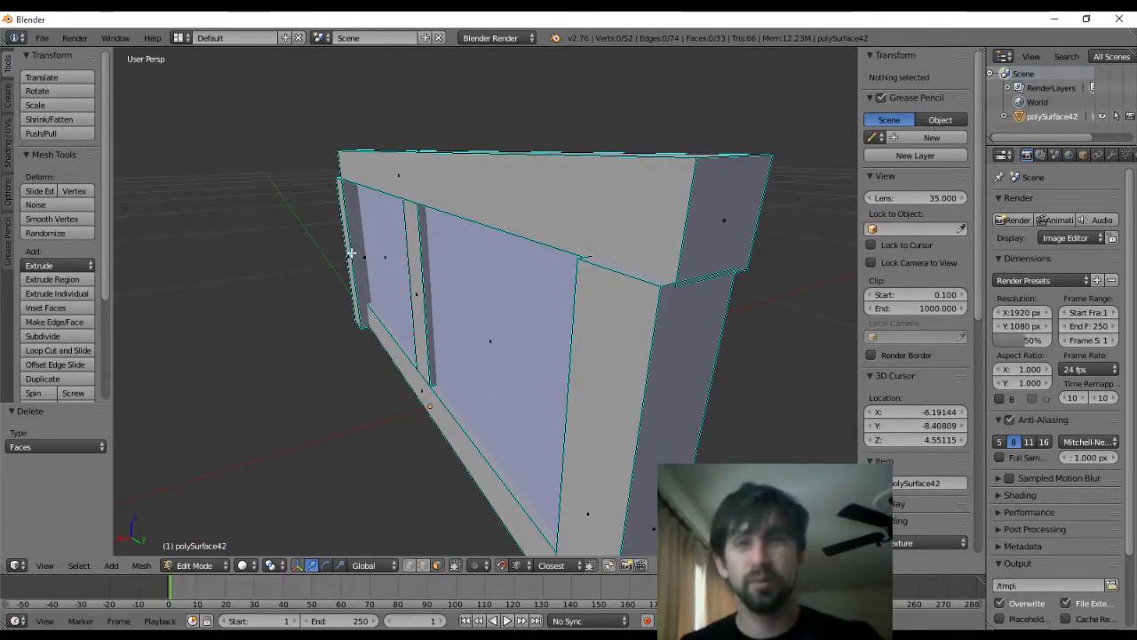
middle_click_drag(400, 140, 419, 189)
middle_click_drag(412, 293, 312, 246)
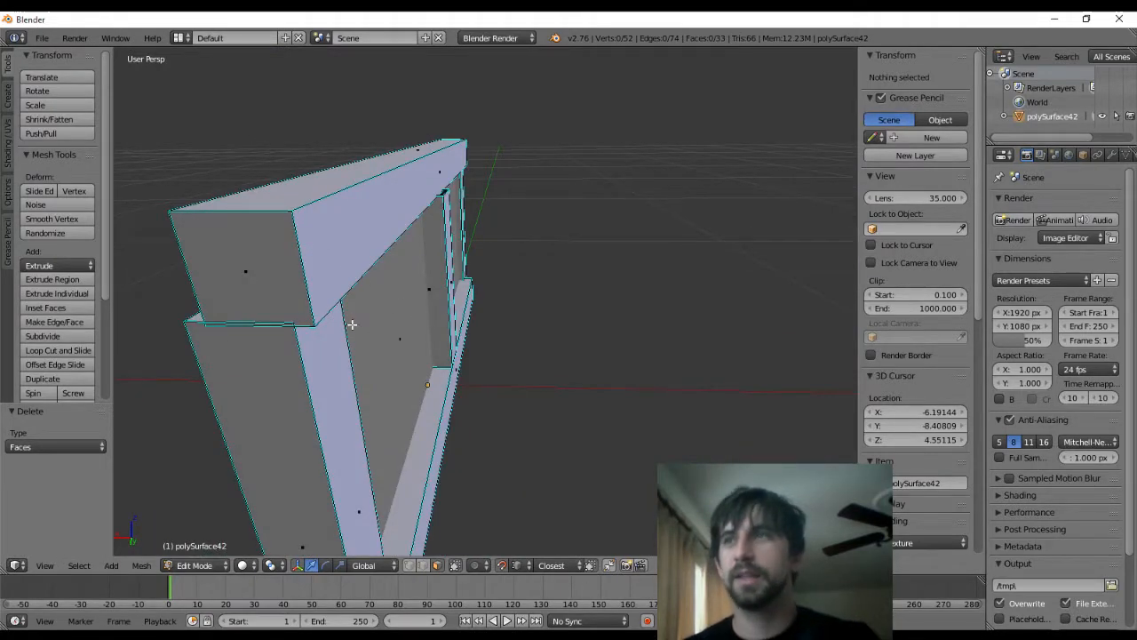
Set up an FBX export to the fbx_imports (raw meshes) folder with the file name housewall2.fbx
left_click(43, 37)
mouse_move(100, 309)
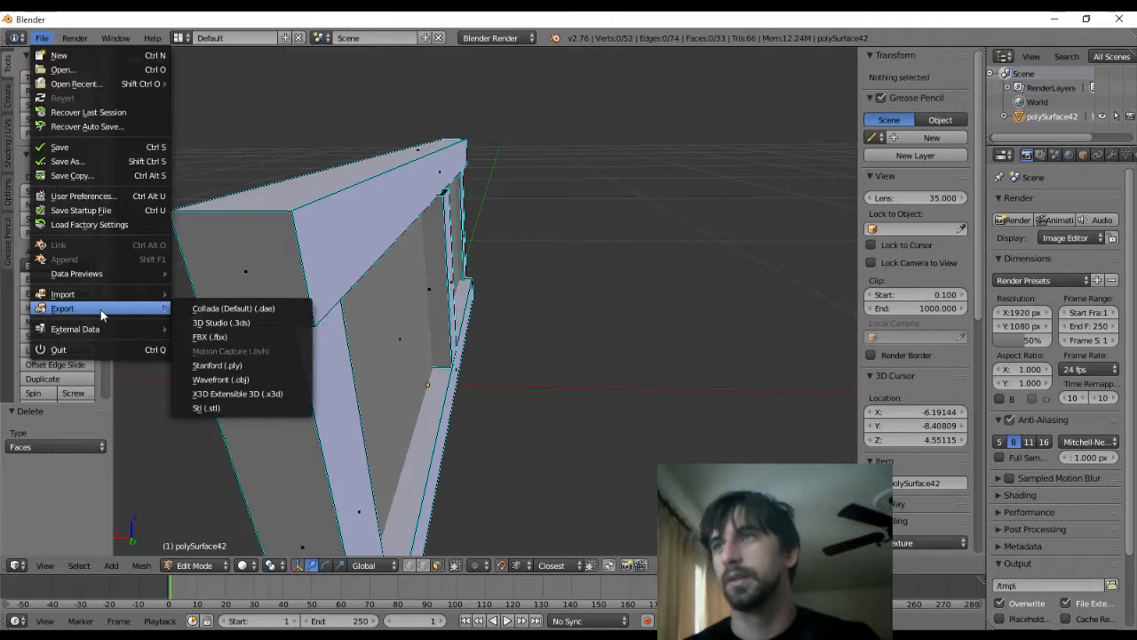
left_click(222, 336)
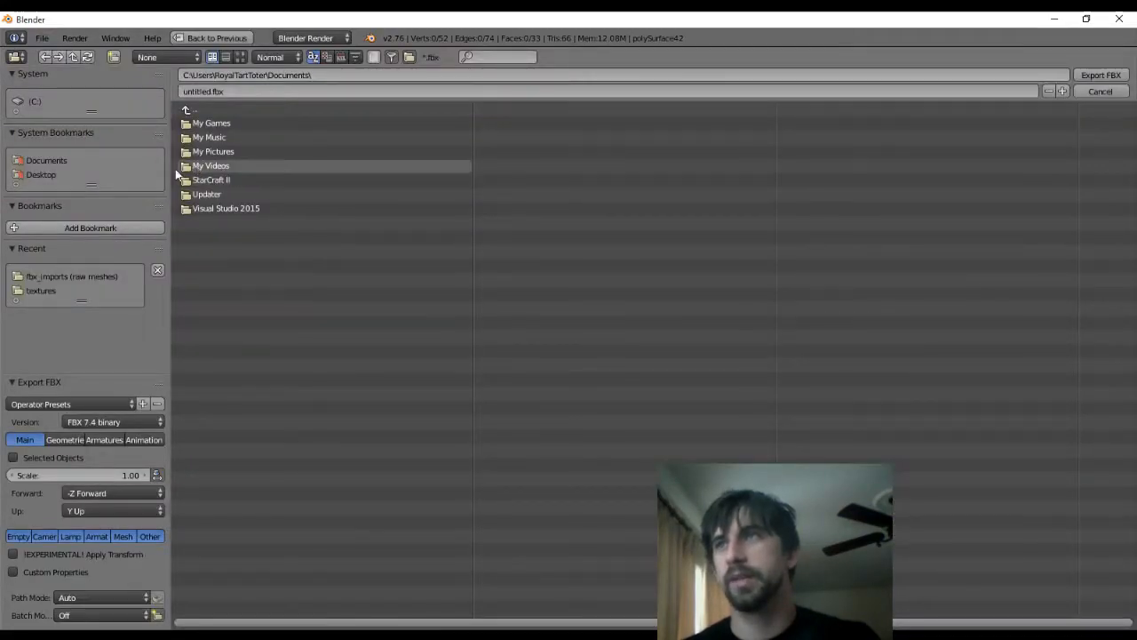
left_click(45, 174)
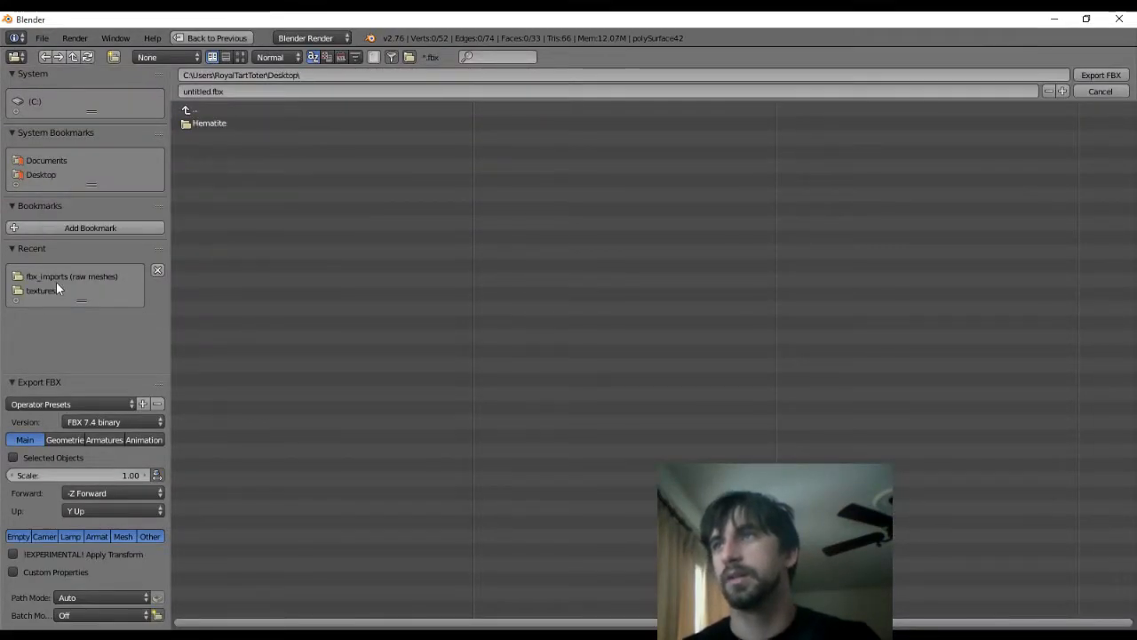
left_click(56, 275)
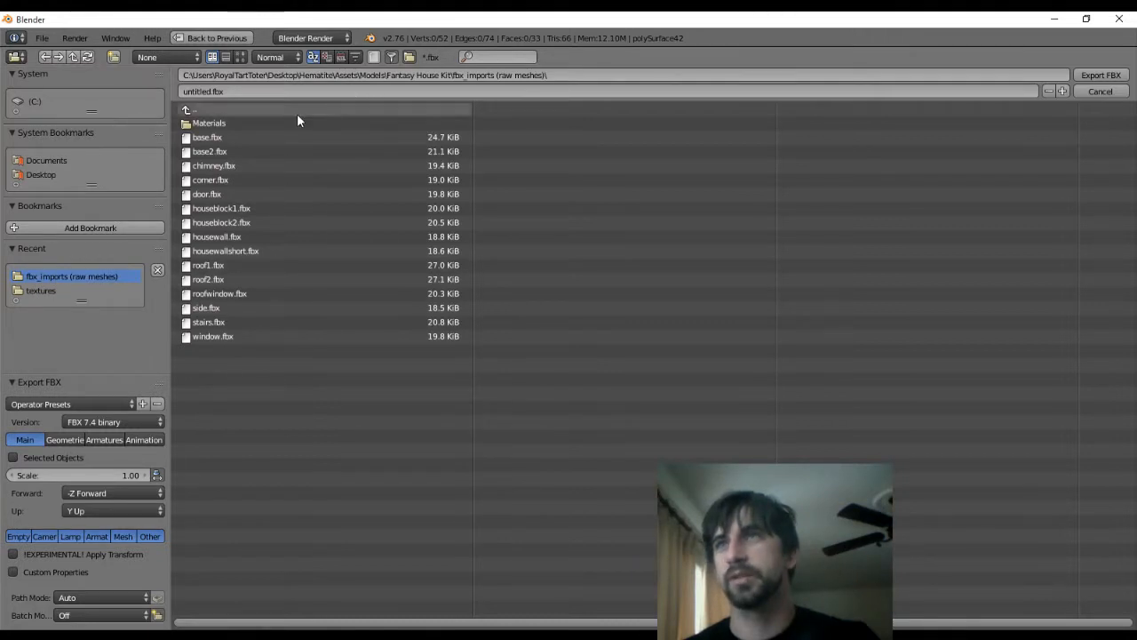
left_click(218, 228)
left_click(203, 92)
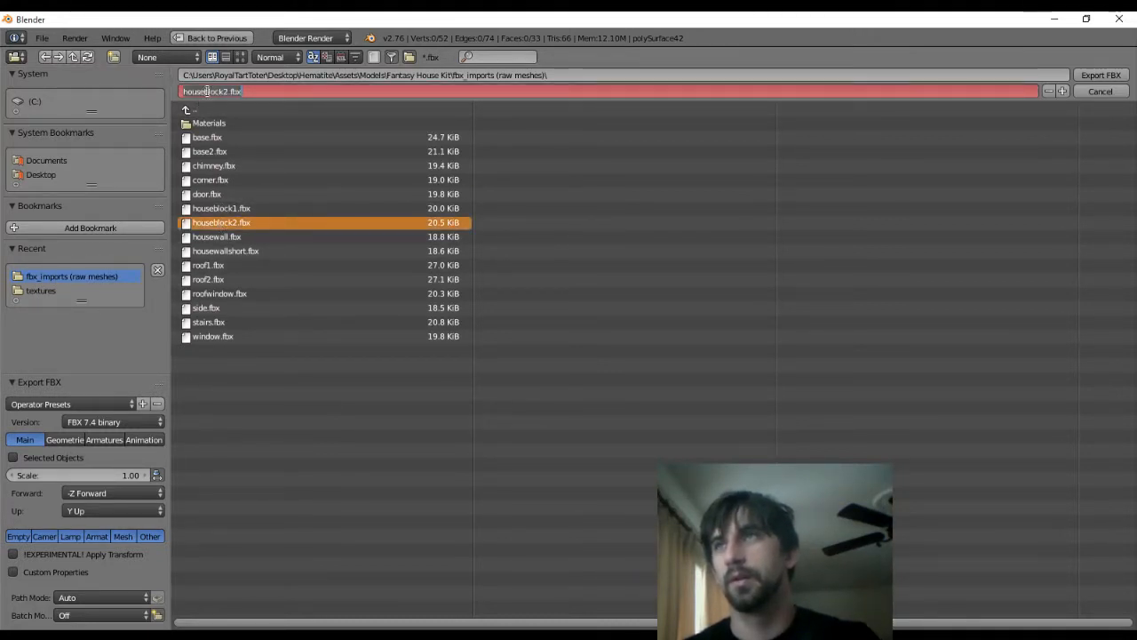
left_click_drag(208, 92, 224, 91)
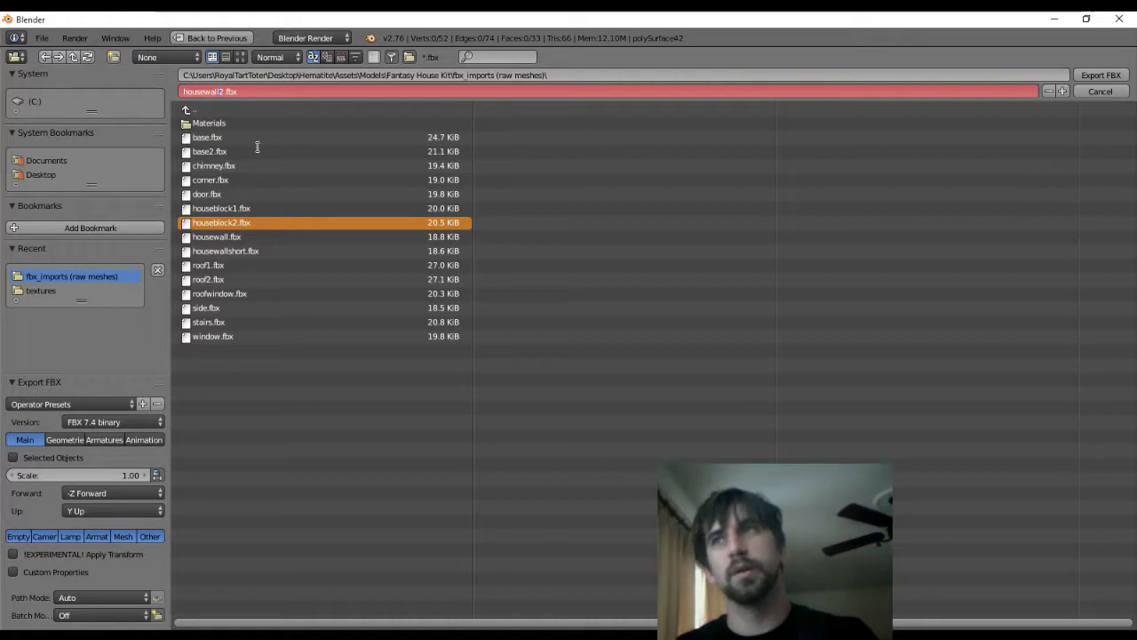
Limit the export to selected objects, set its scale to 5.00 and export the FBX
left_click(1099, 77)
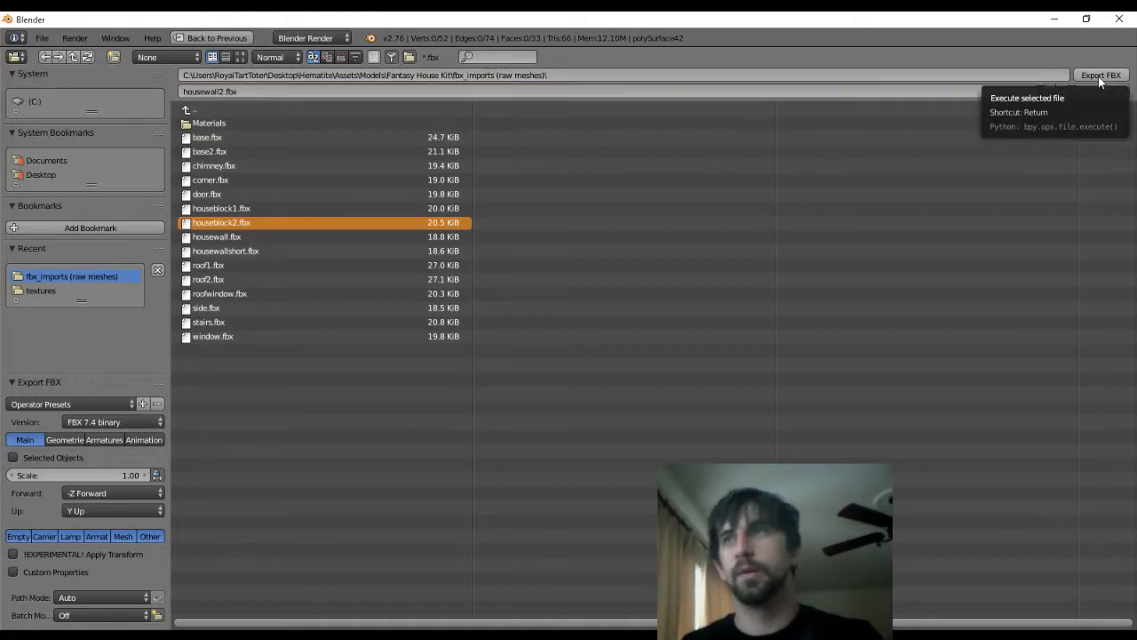
left_click(13, 457)
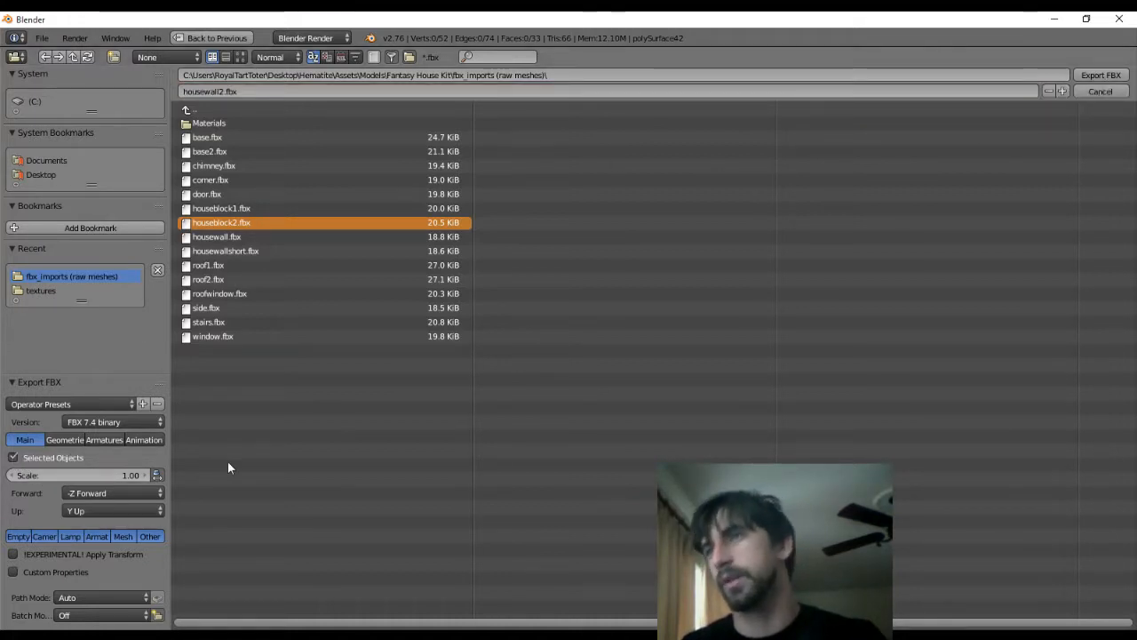
left_click(127, 476)
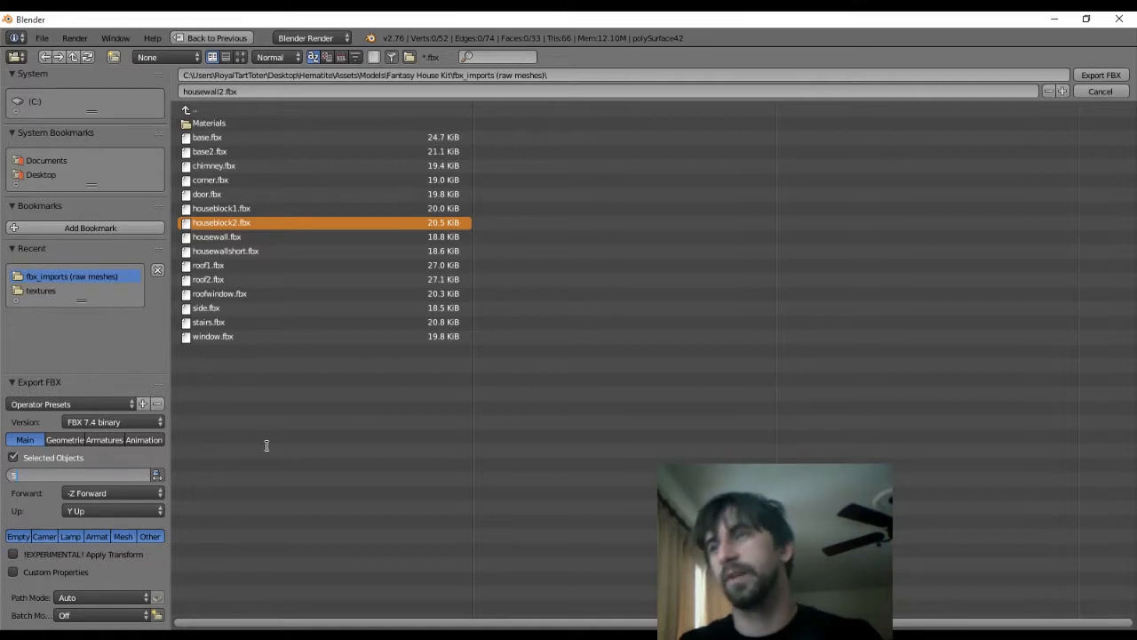
type("5")
key("Return")
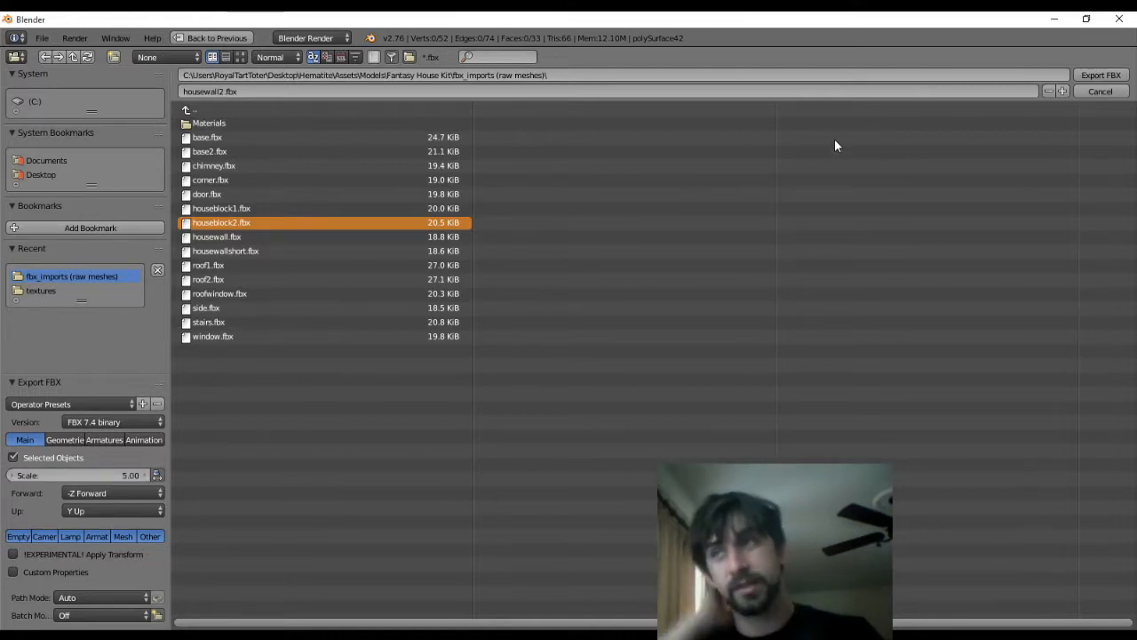
left_click(1098, 77)
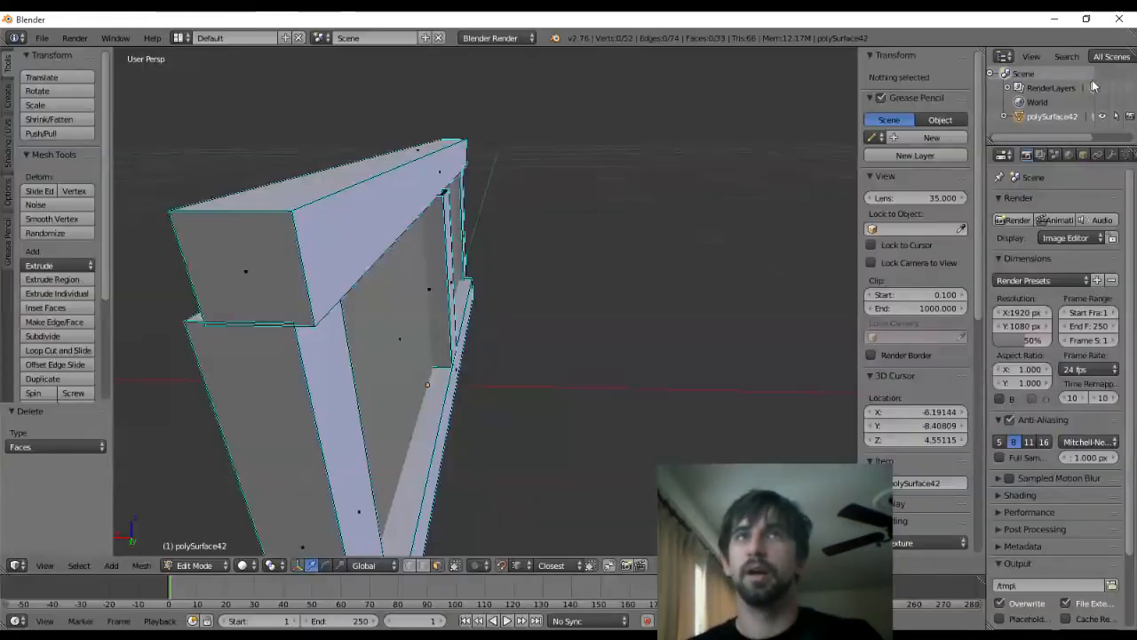
Switch to Unity and disable material import for the housewall2 model in fbx_imports (raw meshes)
key("alt+Tab")
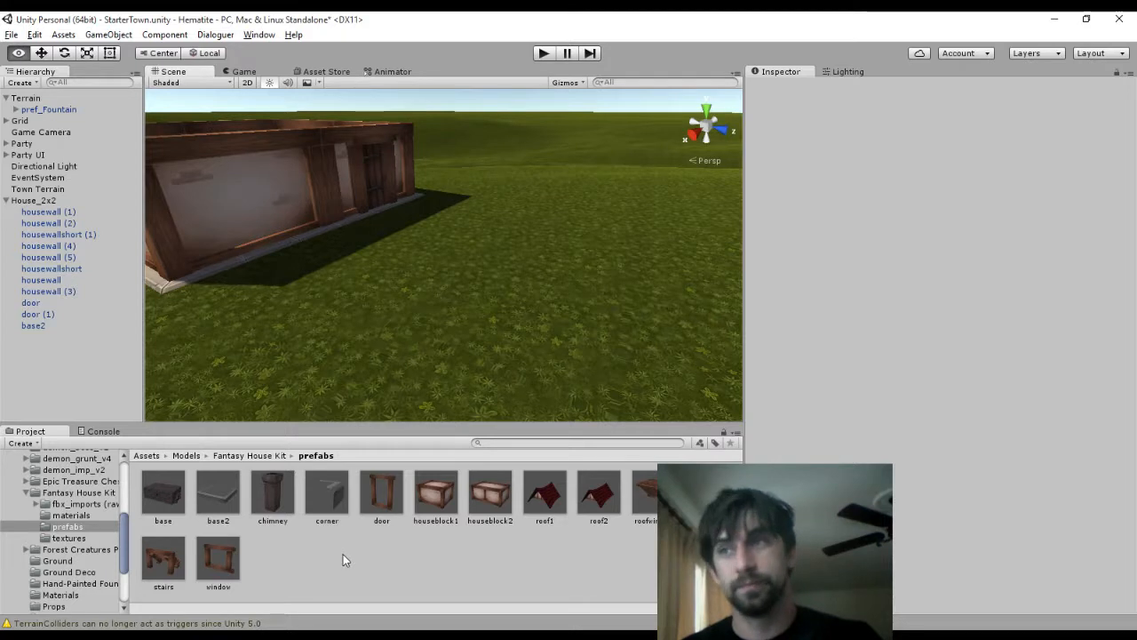
left_click(78, 503)
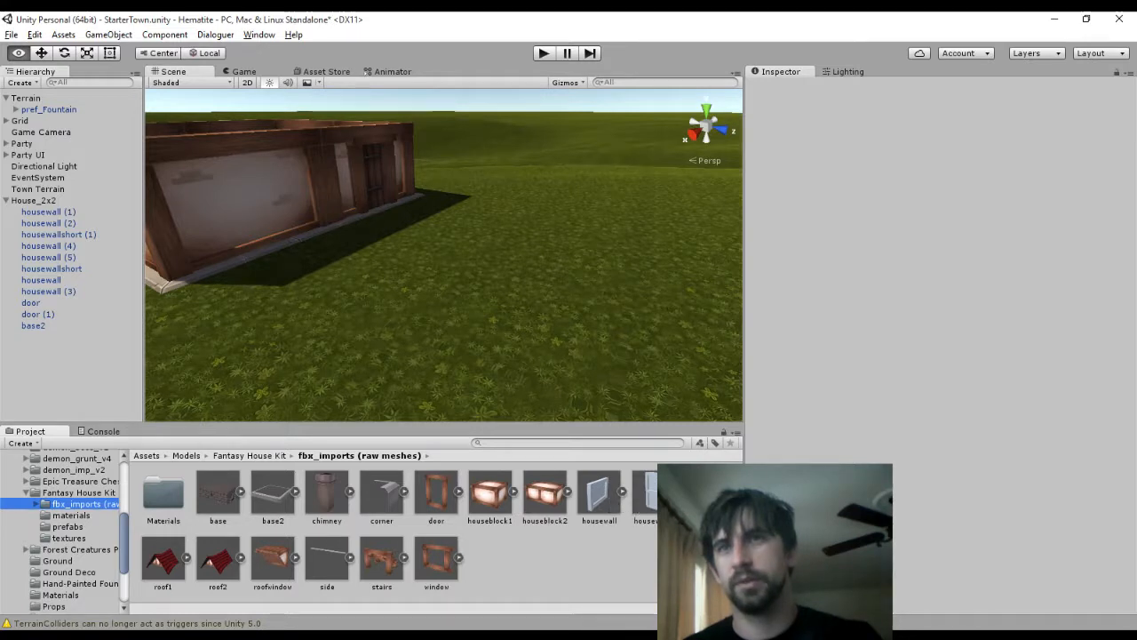
left_click(647, 493)
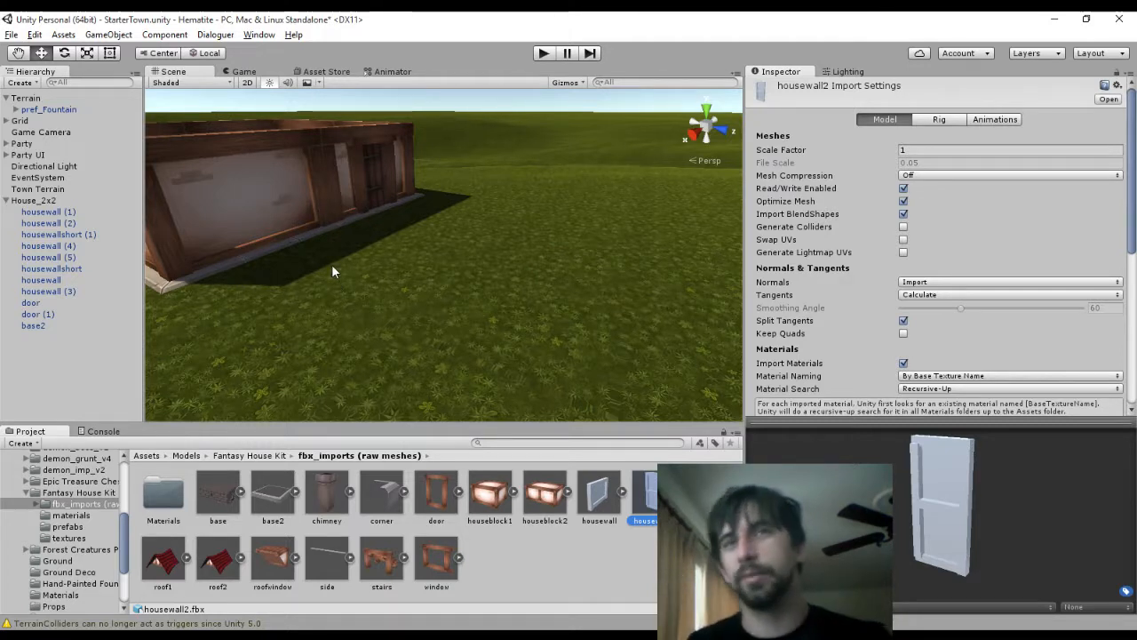
left_click(903, 363)
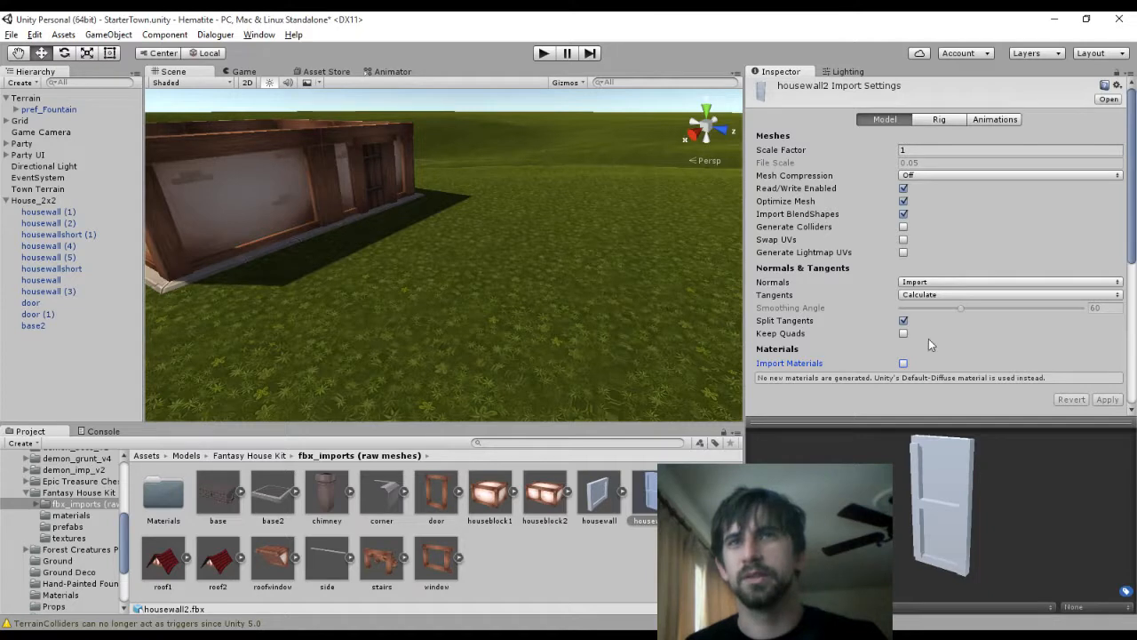
Delete the Materials folder inside fbx_imports (raw meshes)
double_click(164, 494)
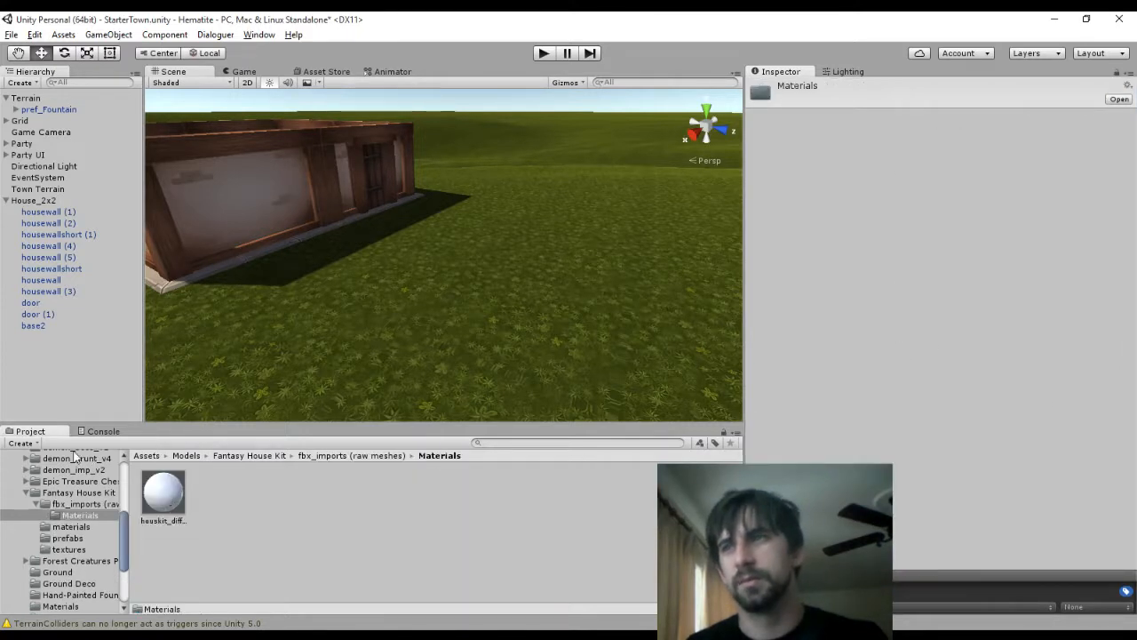
left_click(72, 516)
key("Delete")
key("Return")
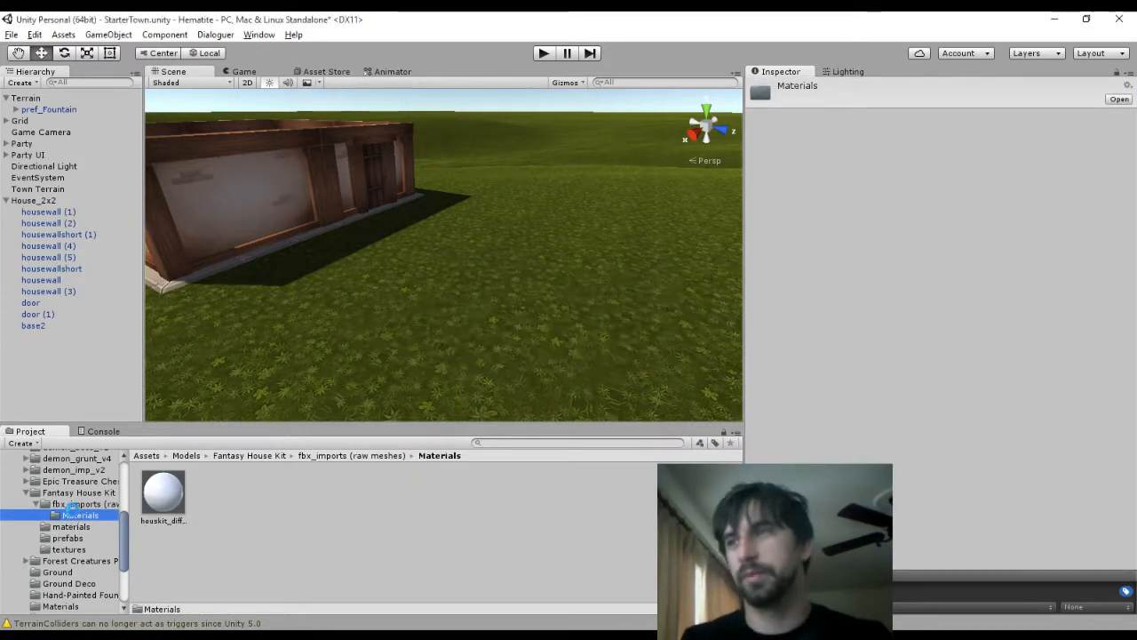
Set housewall2's rig animation type to None, disable its animation import and apply the import settings
left_click(600, 497)
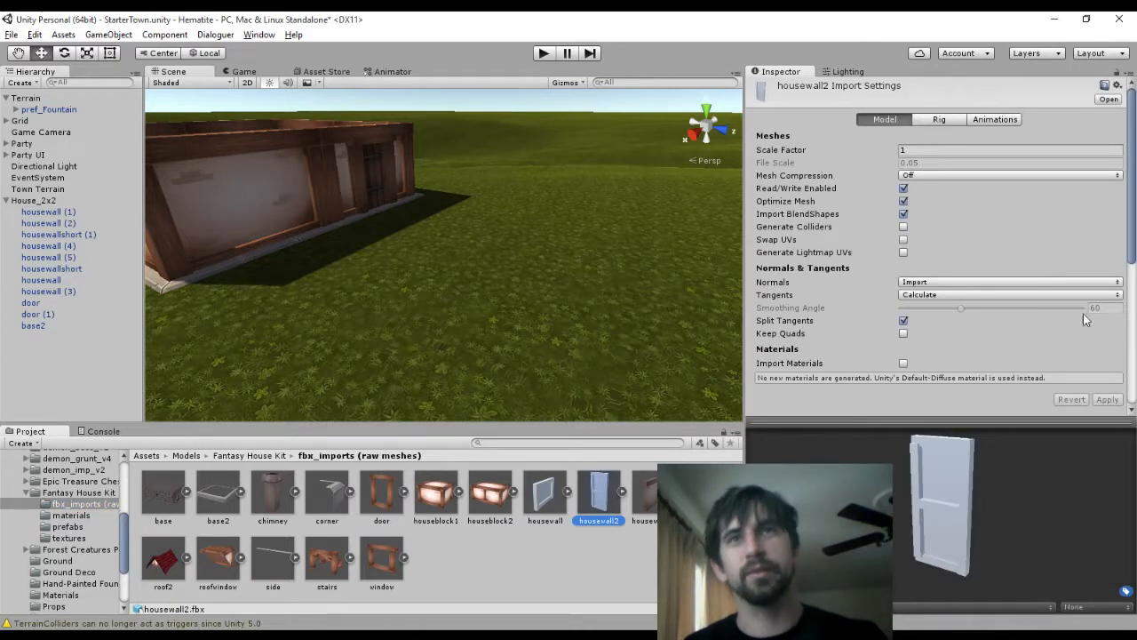
left_click(939, 121)
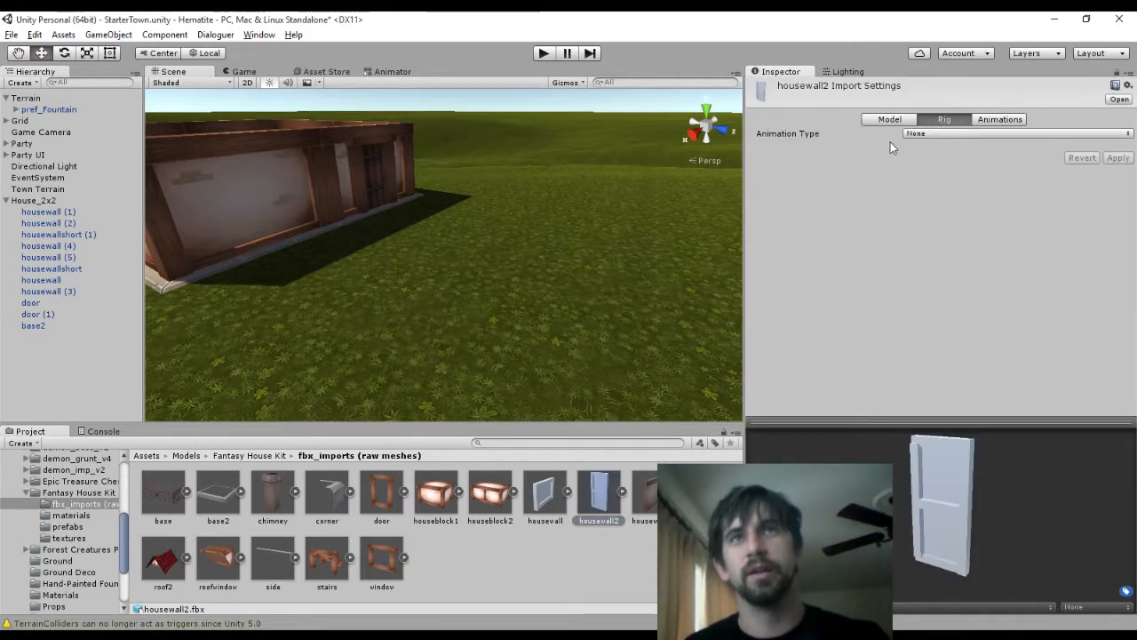
left_click(995, 120)
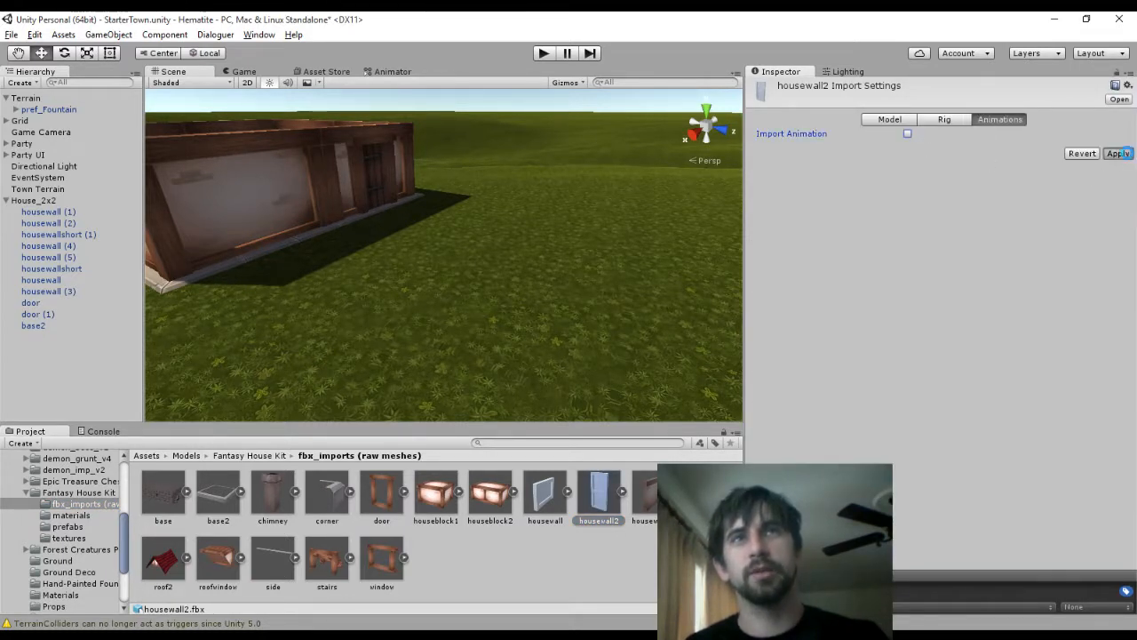
left_click(868, 120)
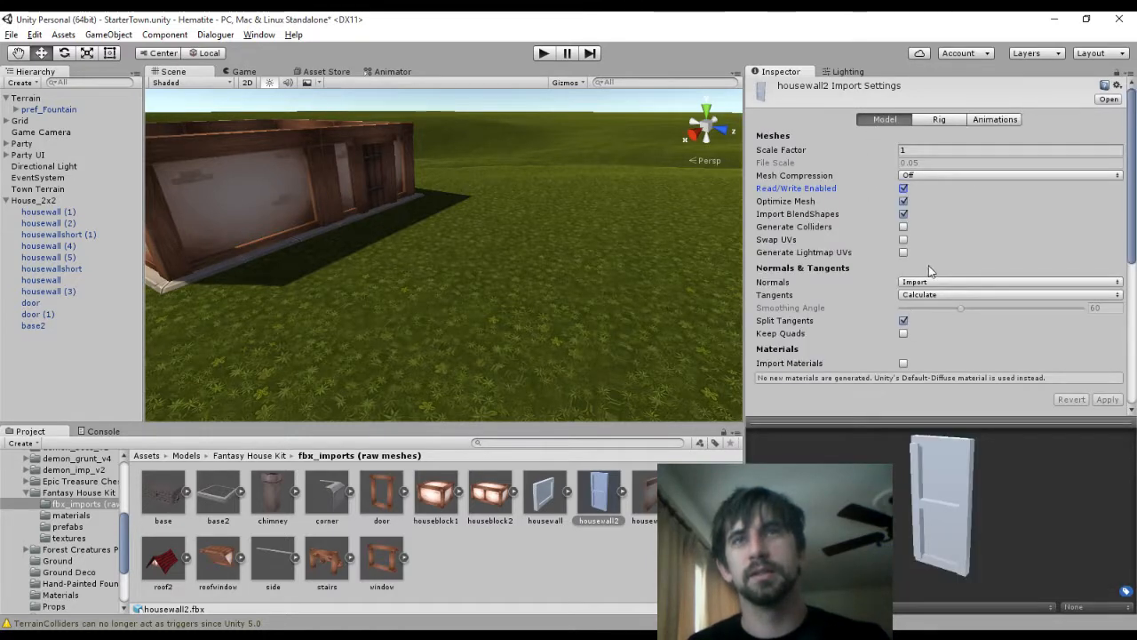
Switch to Blender and export the wall again over housewall2.fbx with the experimental Apply Transform option enabled
key("alt+Tab")
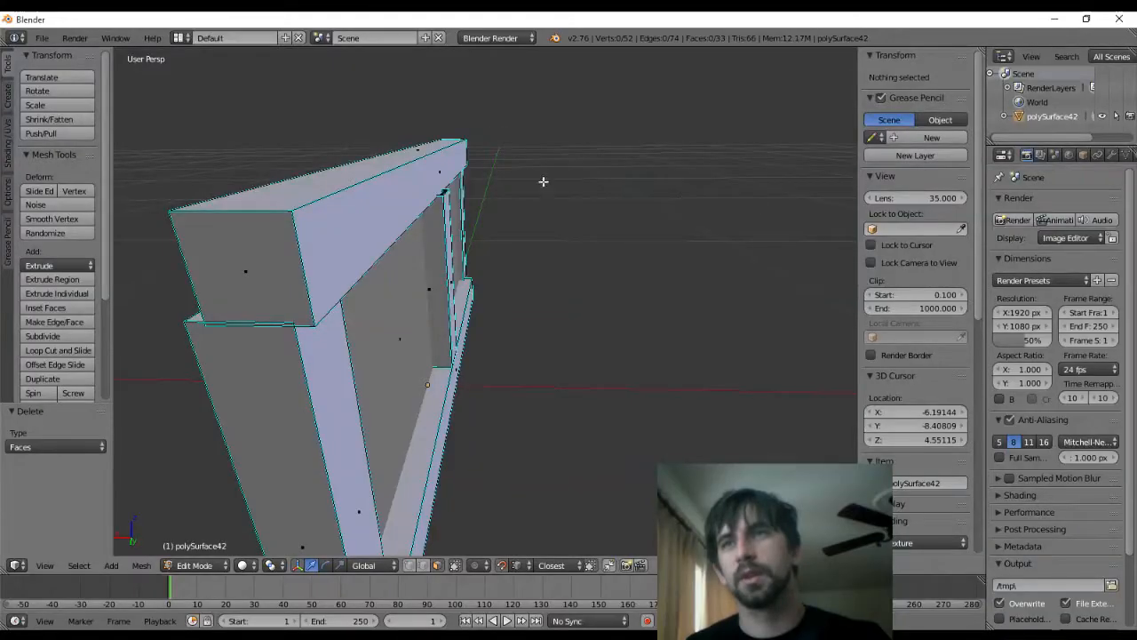
left_click(41, 37)
mouse_move(73, 309)
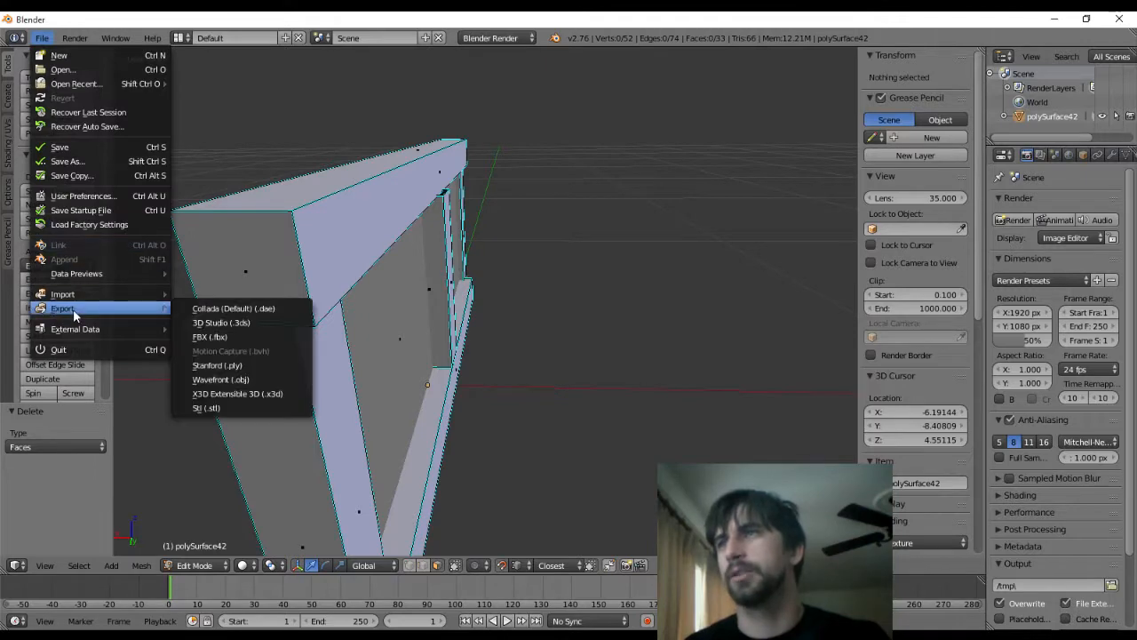
left_click(203, 338)
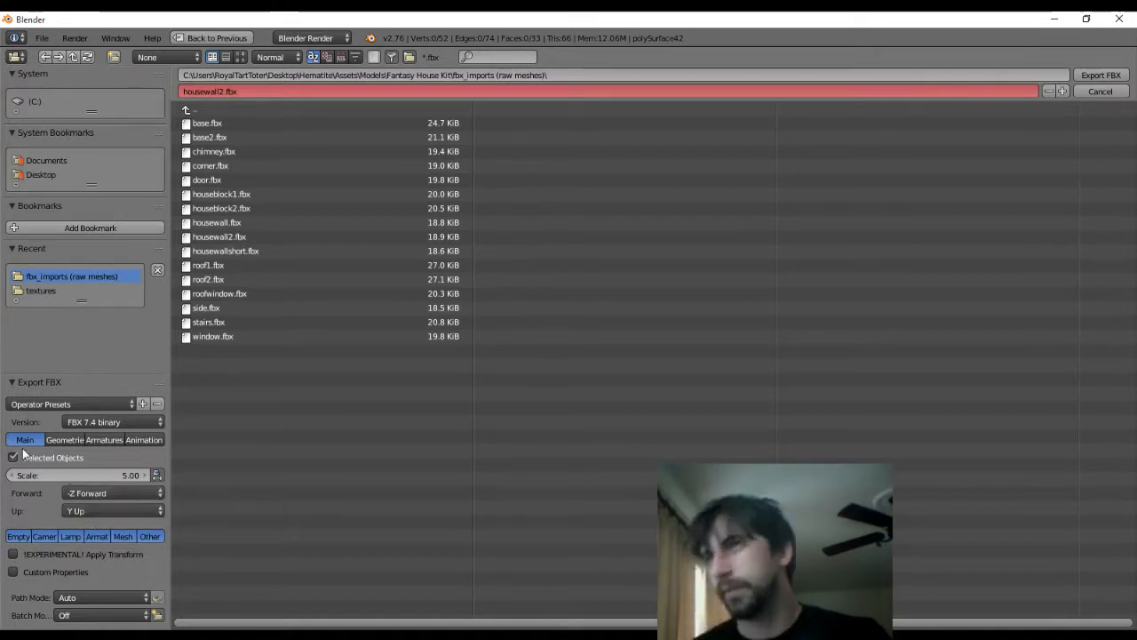
left_click(31, 555)
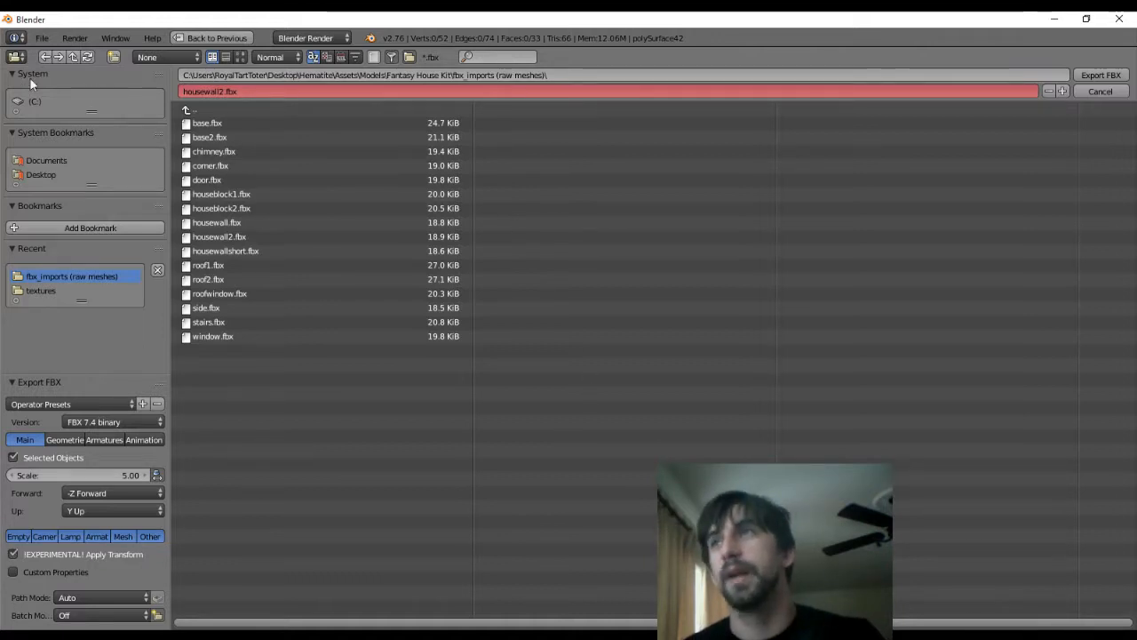
left_click(1087, 77)
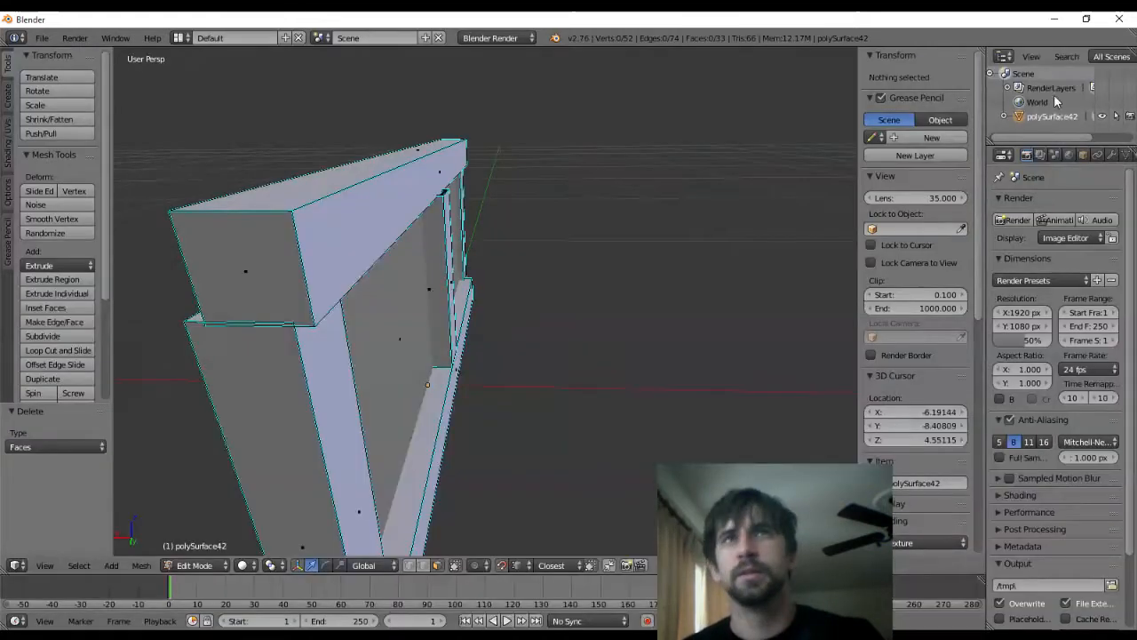
Switch to Unity and place the housewall2 model in the scene near the house
key("alt+Tab")
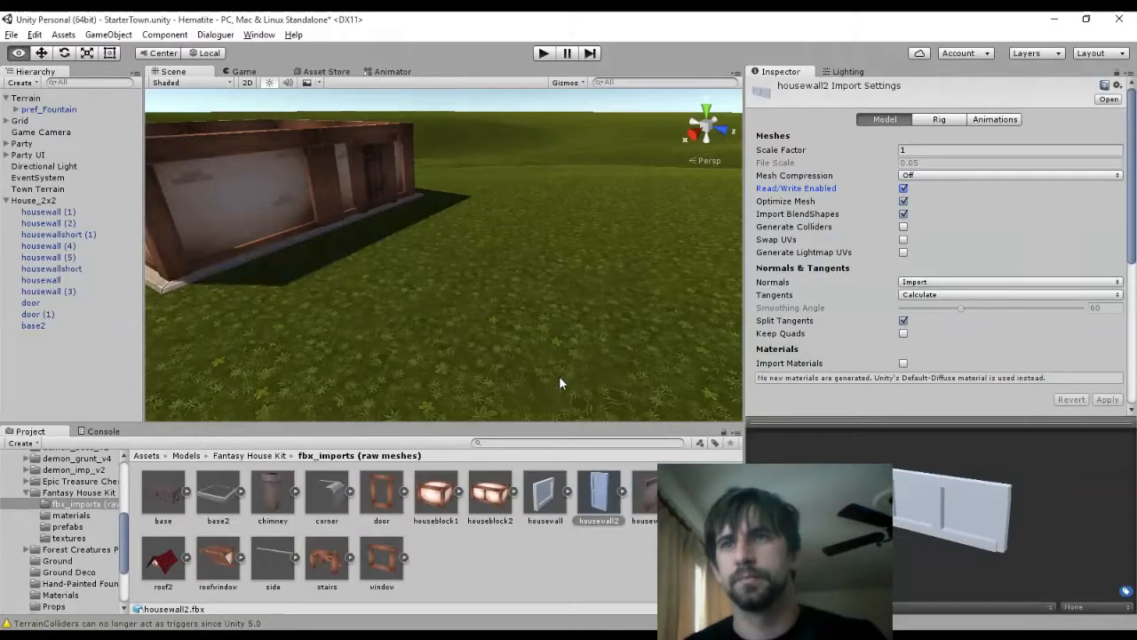
left_click(600, 532)
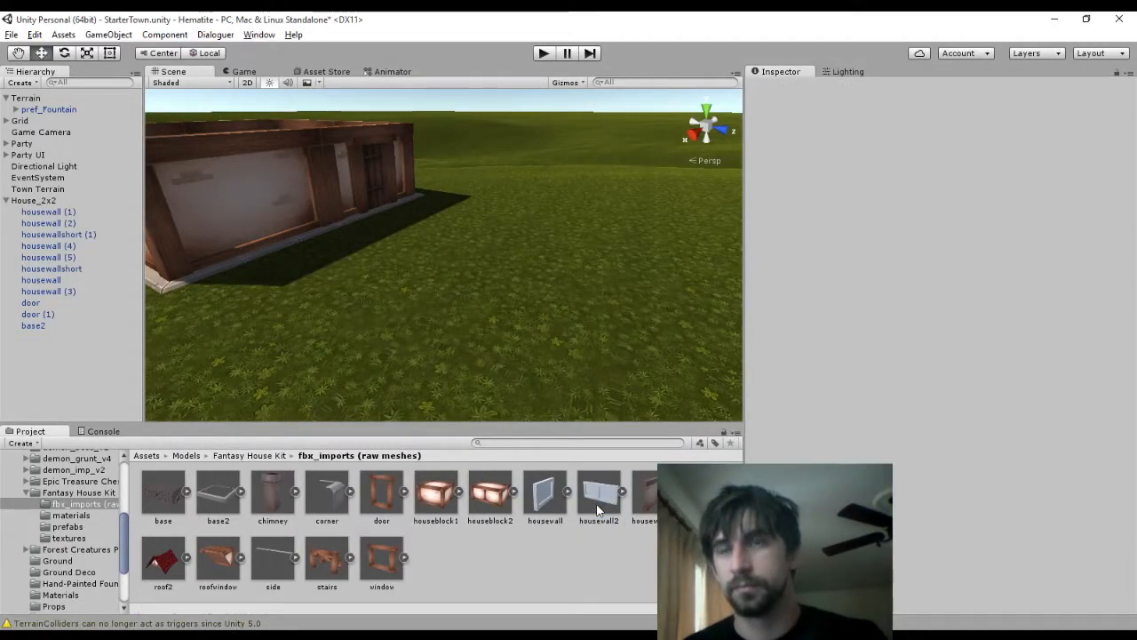
left_click_drag(597, 509, 668, 246)
scroll(650, 271, "down", 6)
middle_click_drag(636, 159, 623, 191)
scroll(551, 261, "up", 5)
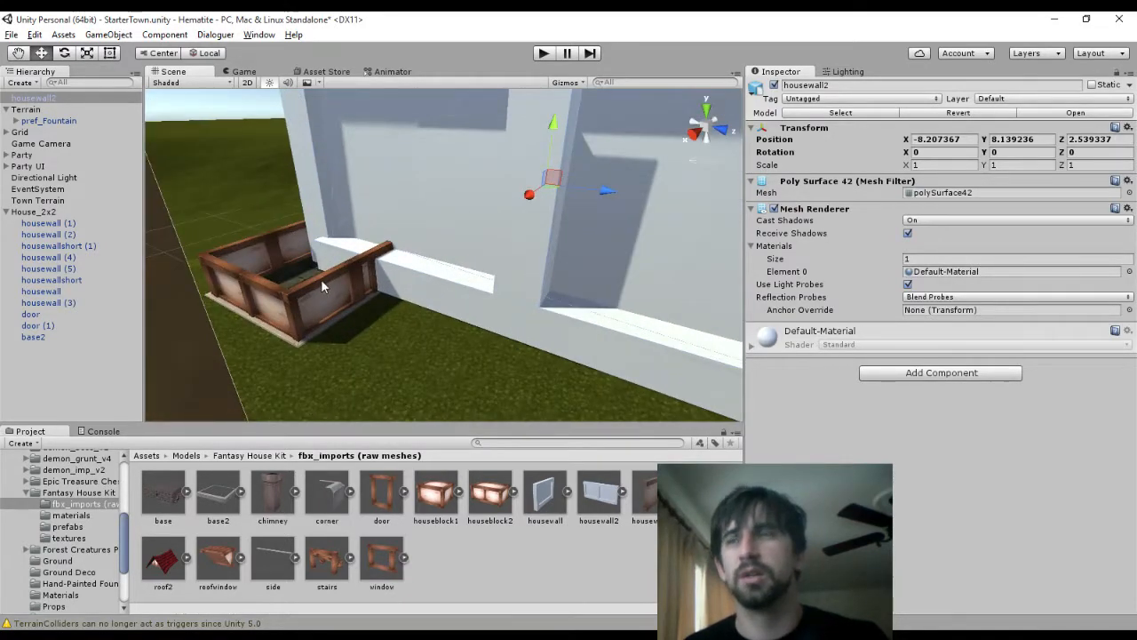
Place the original housewall model in the scene to compare its size with housewall2
left_click(321, 279)
left_click(534, 202)
left_click(594, 496)
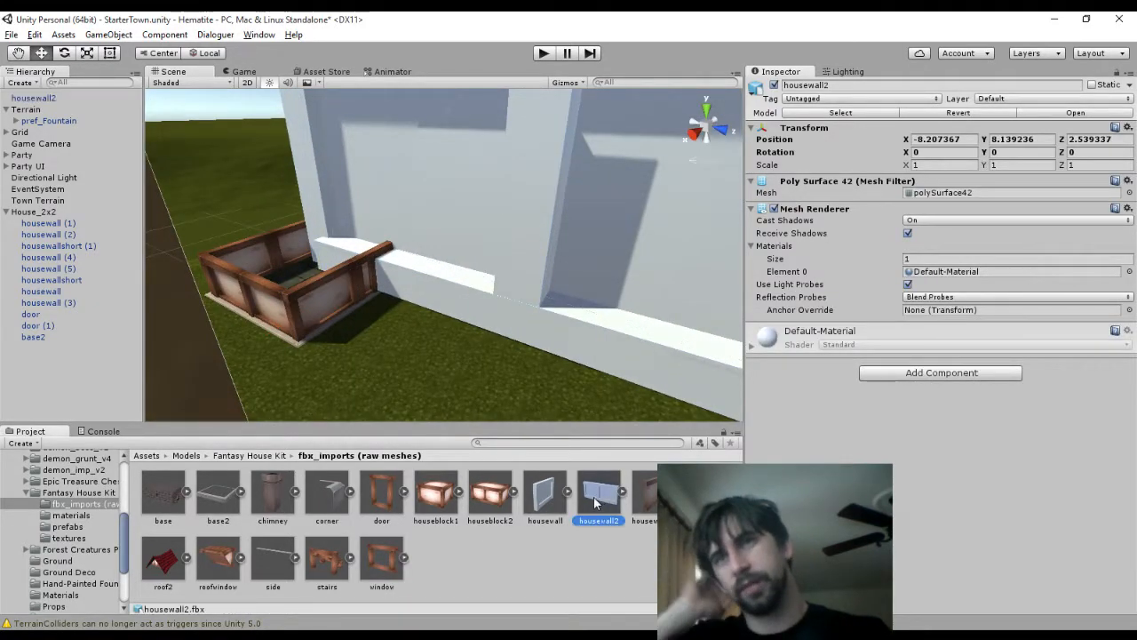
left_click(551, 499)
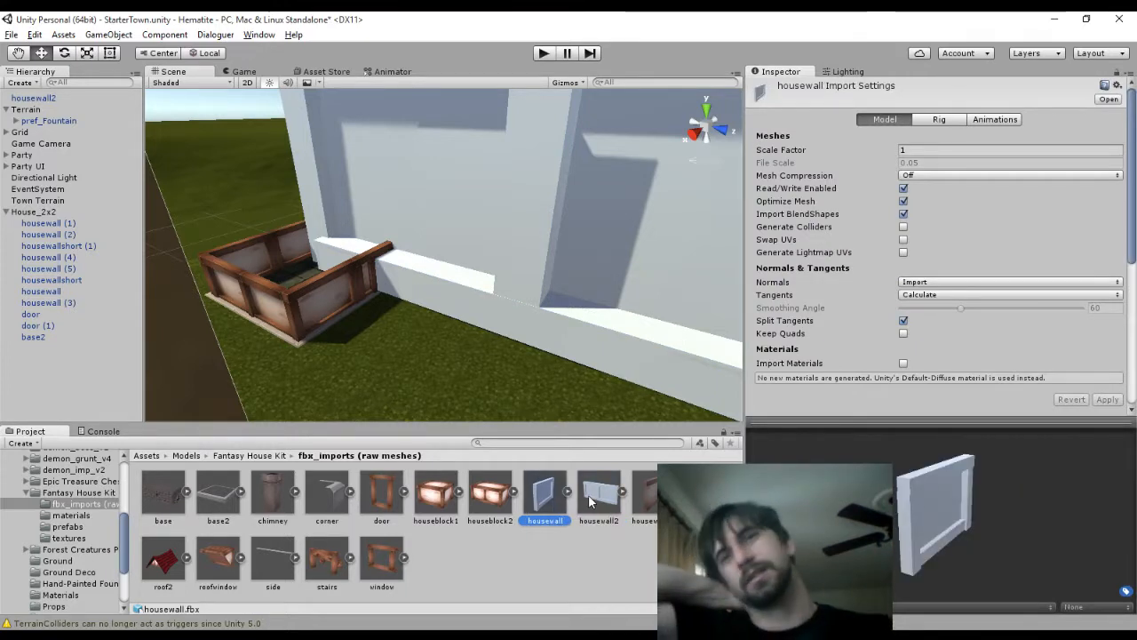
left_click_drag(589, 494, 248, 279)
scroll(403, 277, "down", 4)
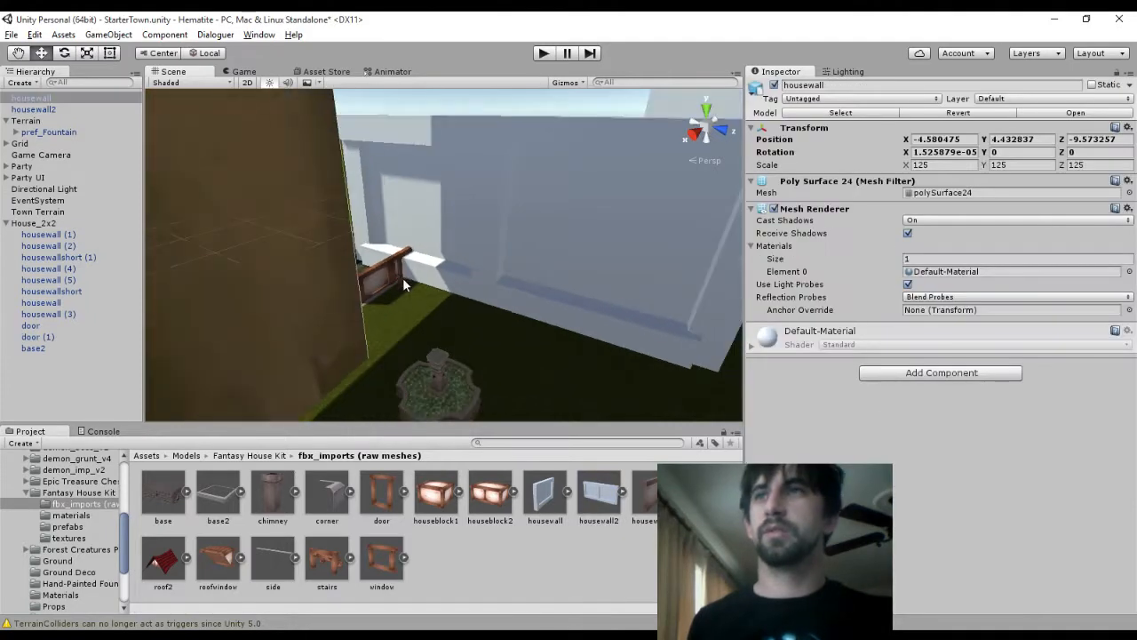
Compare the original housewall with housewall2 in the scene, and delete the original housewall instance
scroll(505, 211, "down", 10)
middle_click_drag(613, 150, 266, 321)
middle_click_drag(408, 247, 689, 137)
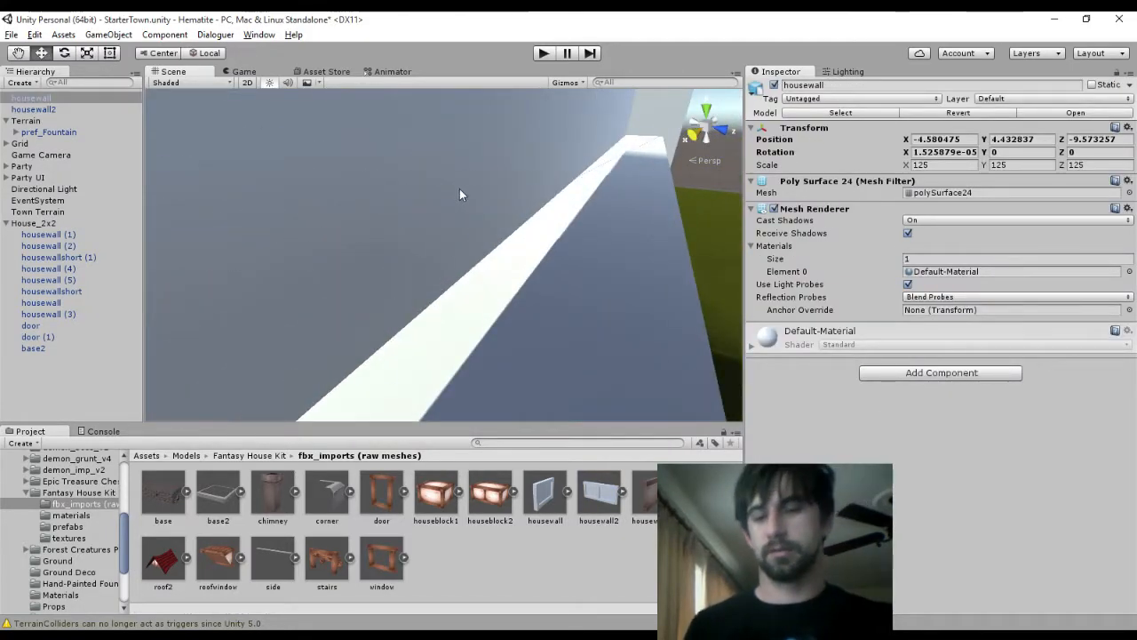
key("Delete")
Set the scale of the housewall2 instance in the scene to 0.2 on the X, Y and Z axes
left_click(459, 344)
middle_click_drag(518, 325, 577, 223)
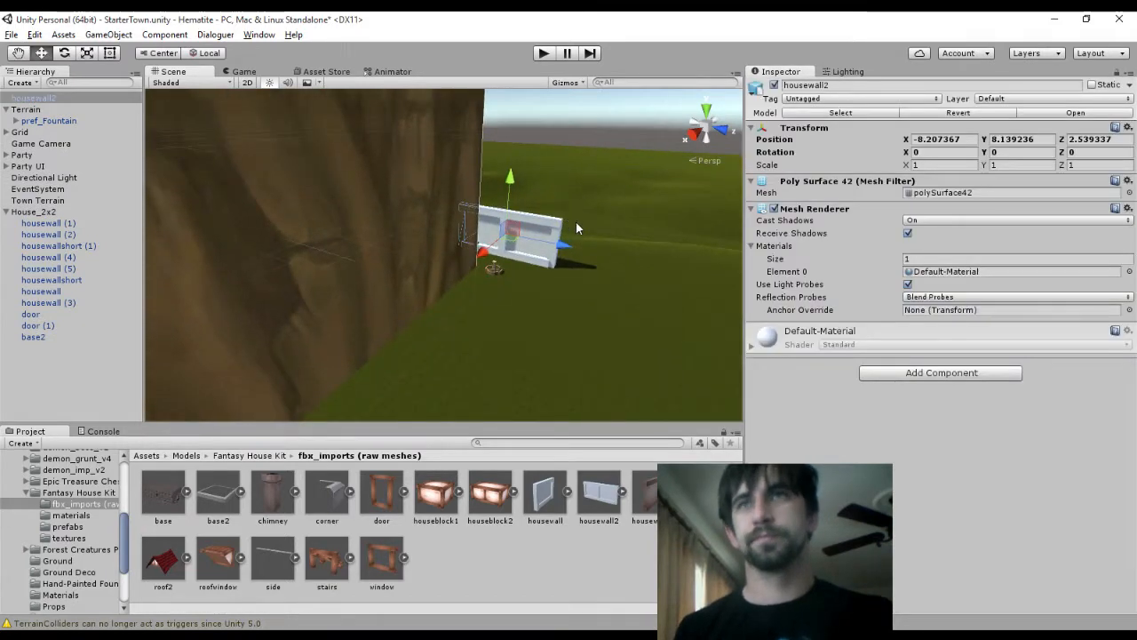
left_click(937, 165)
type(".2")
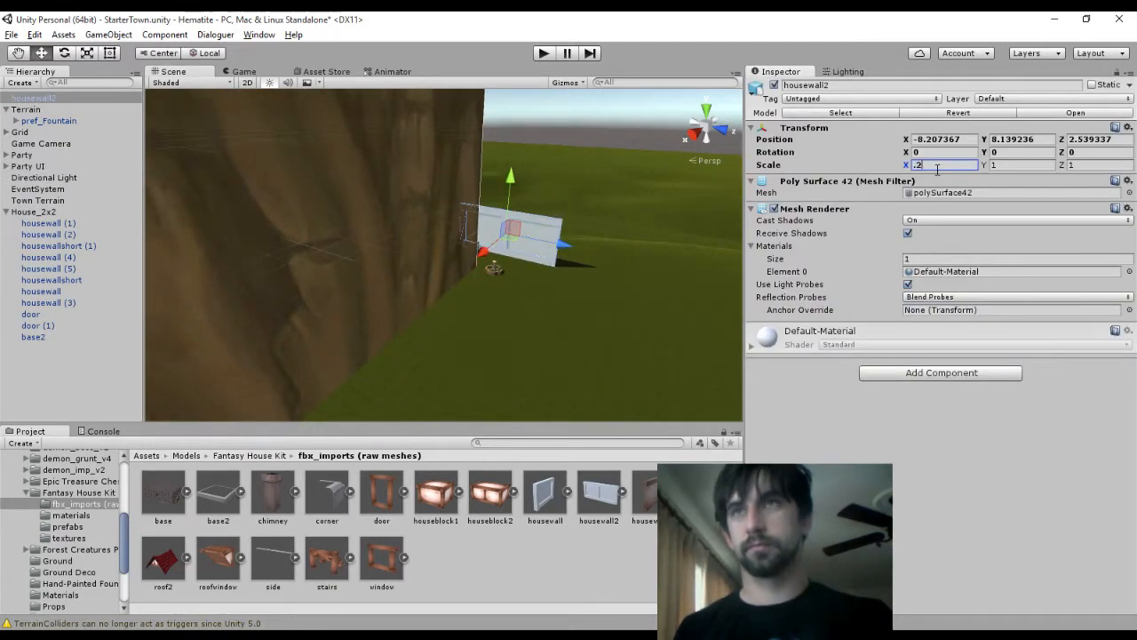
type(".2")
key("Tab")
type(".2")
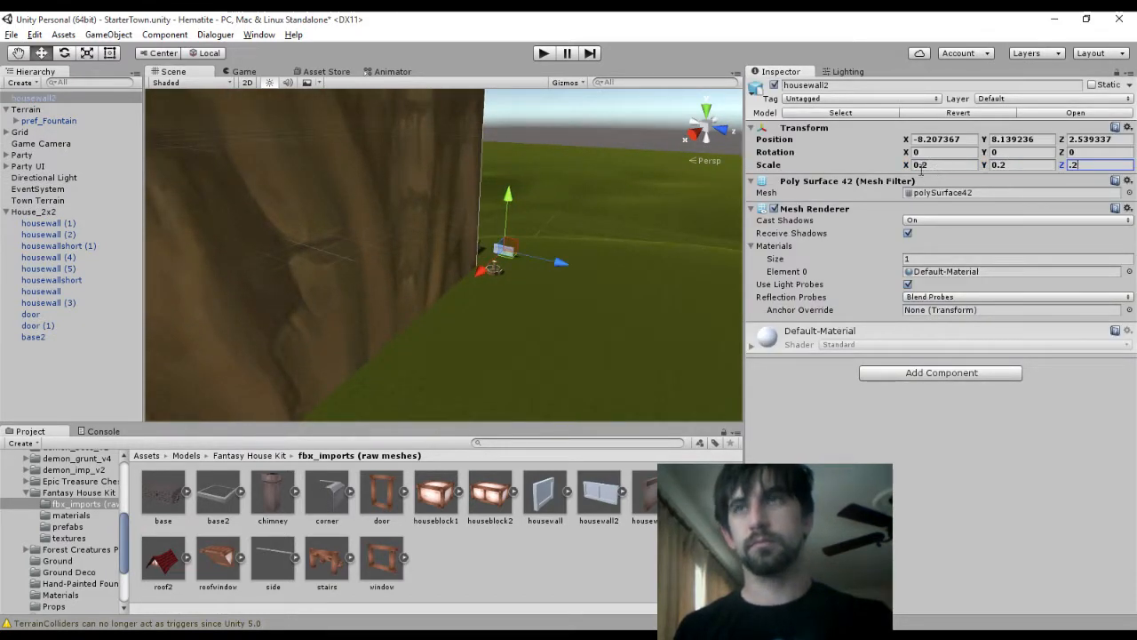
Check the scaled housewall2 beside the fountain and delete it from the scene
scroll(681, 261, "up", 8)
middle_click_drag(660, 206, 559, 220)
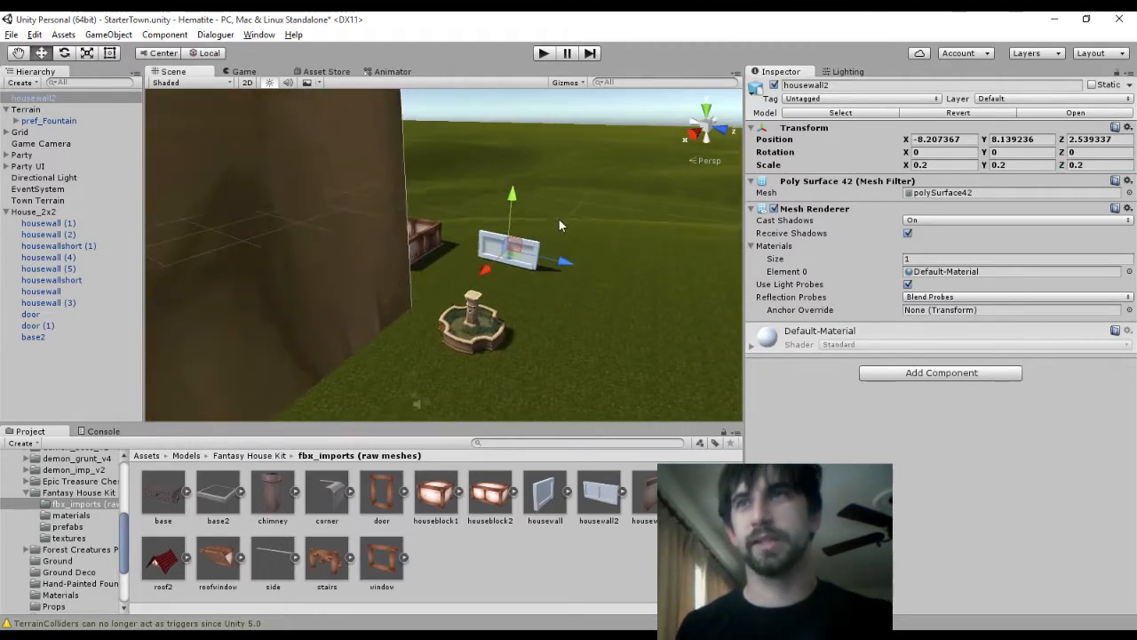
scroll(563, 253, "up", 8)
key("Delete")
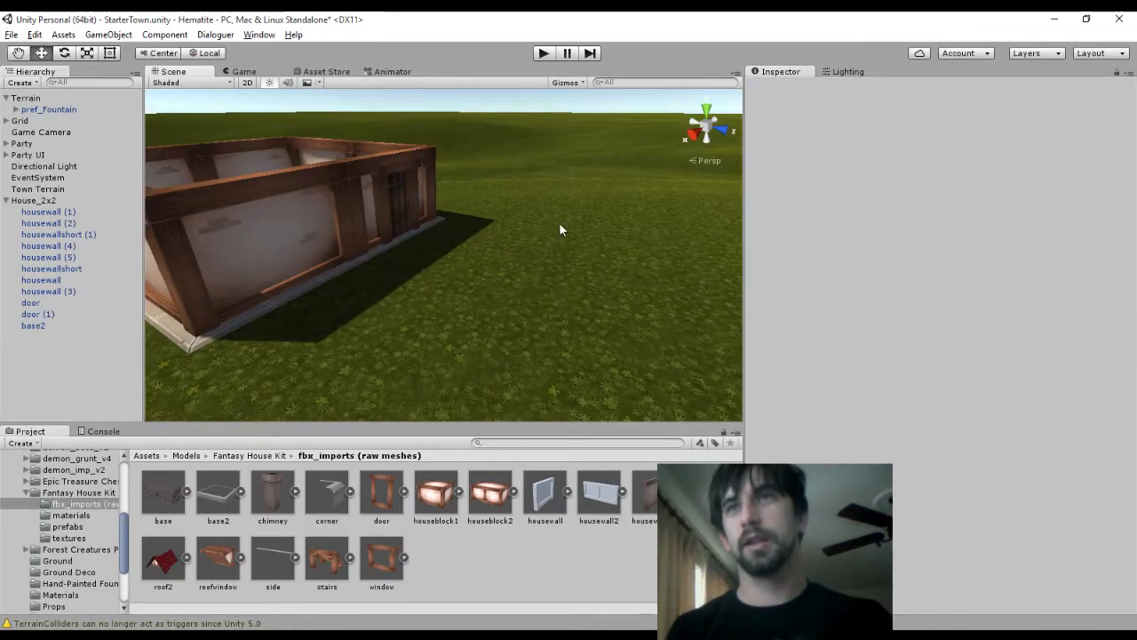
Switch to Blender and export the wall as FBX over housewall2.fbx with the export scale set to 1.00
key("alt+Tab")
left_click(42, 37)
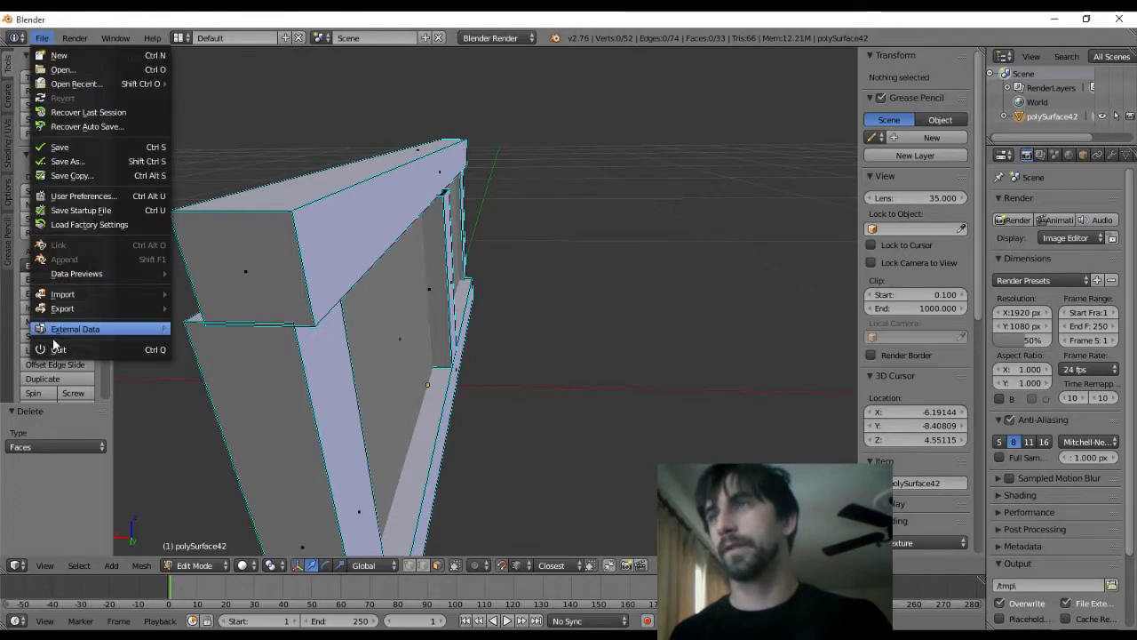
mouse_move(98, 309)
left_click(268, 324)
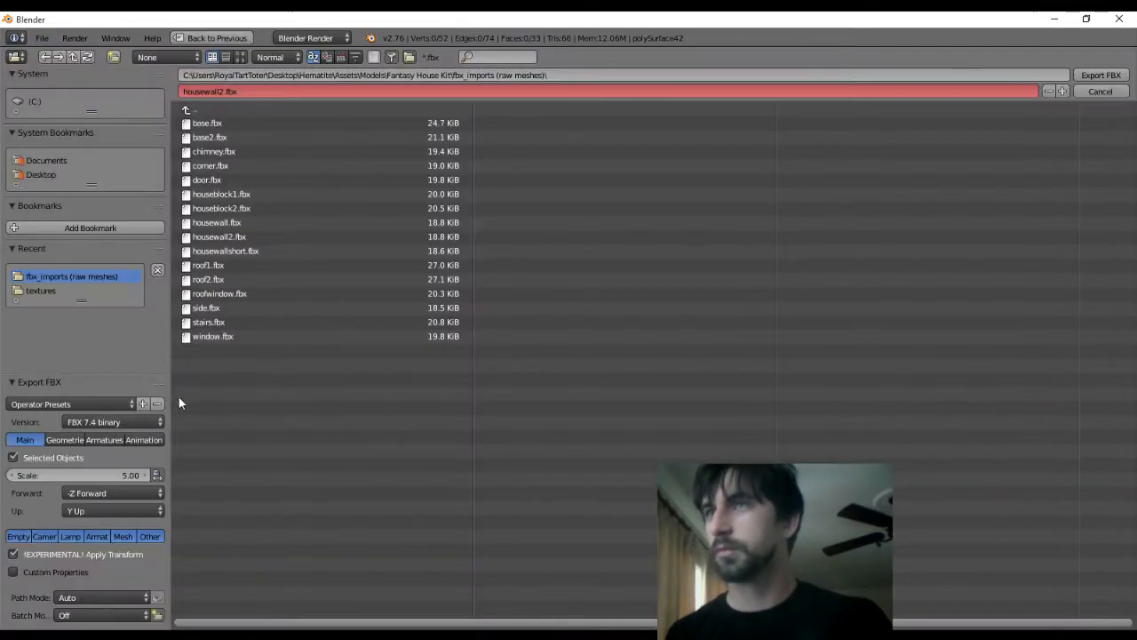
left_click(49, 475)
type("1")
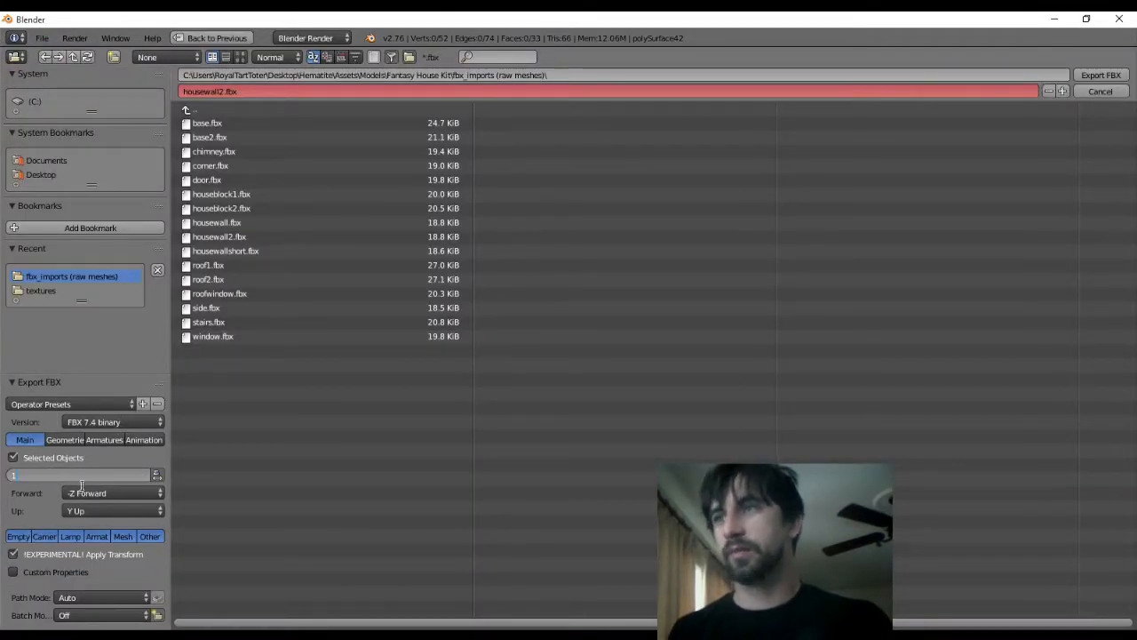
key("Return")
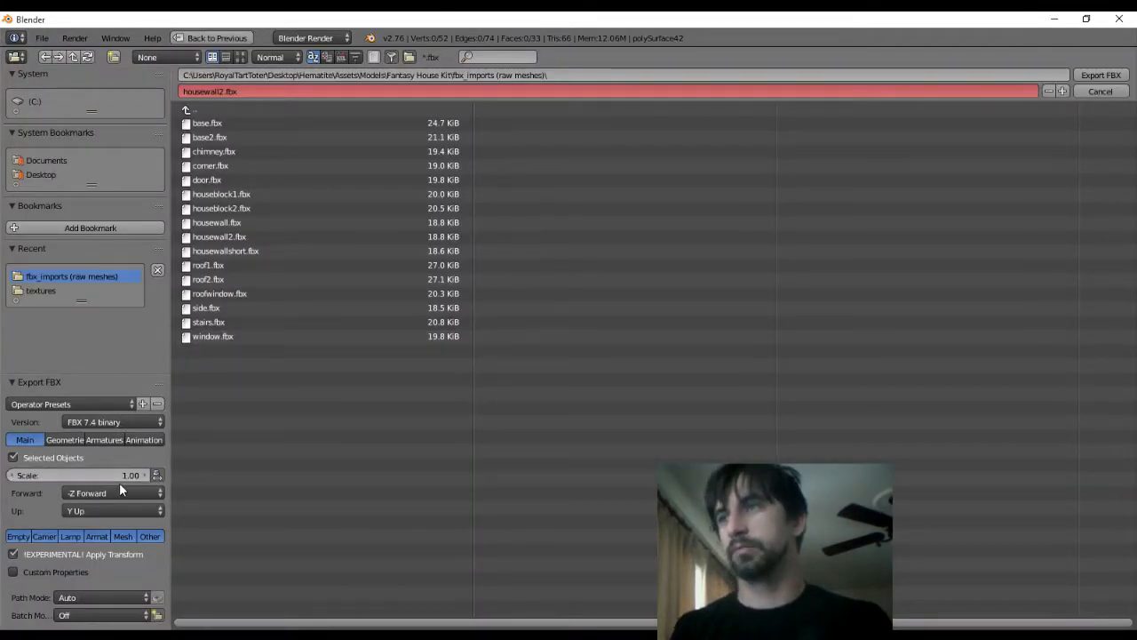
left_click(1084, 77)
Switch to Unity and place the housewall2 model on the grass near the house
key("alt+Tab")
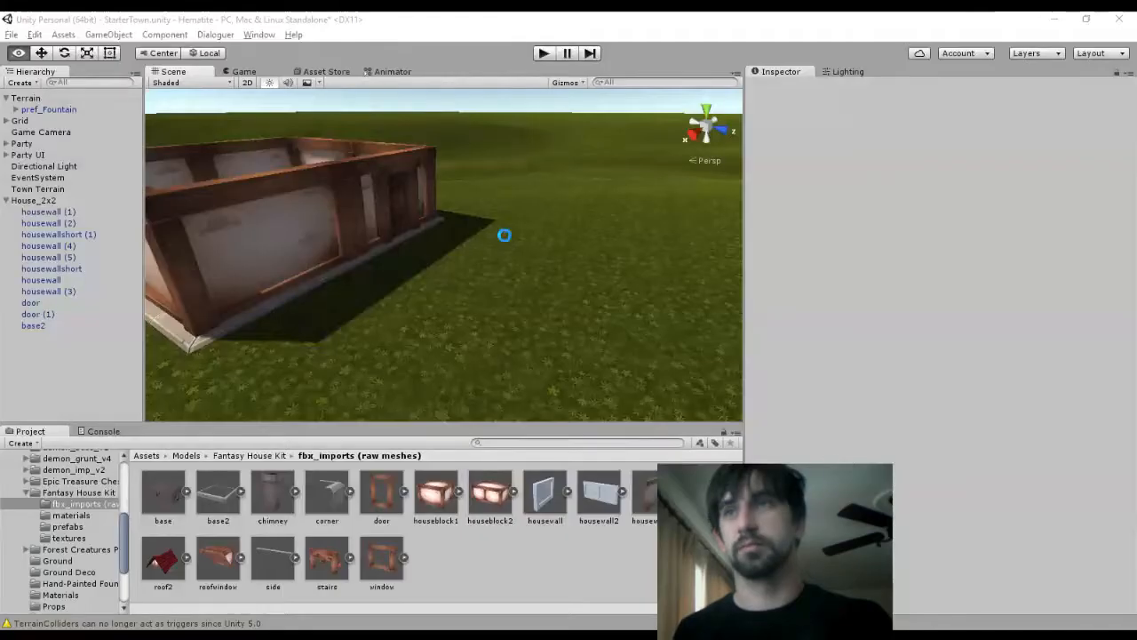
left_click_drag(604, 497, 580, 332)
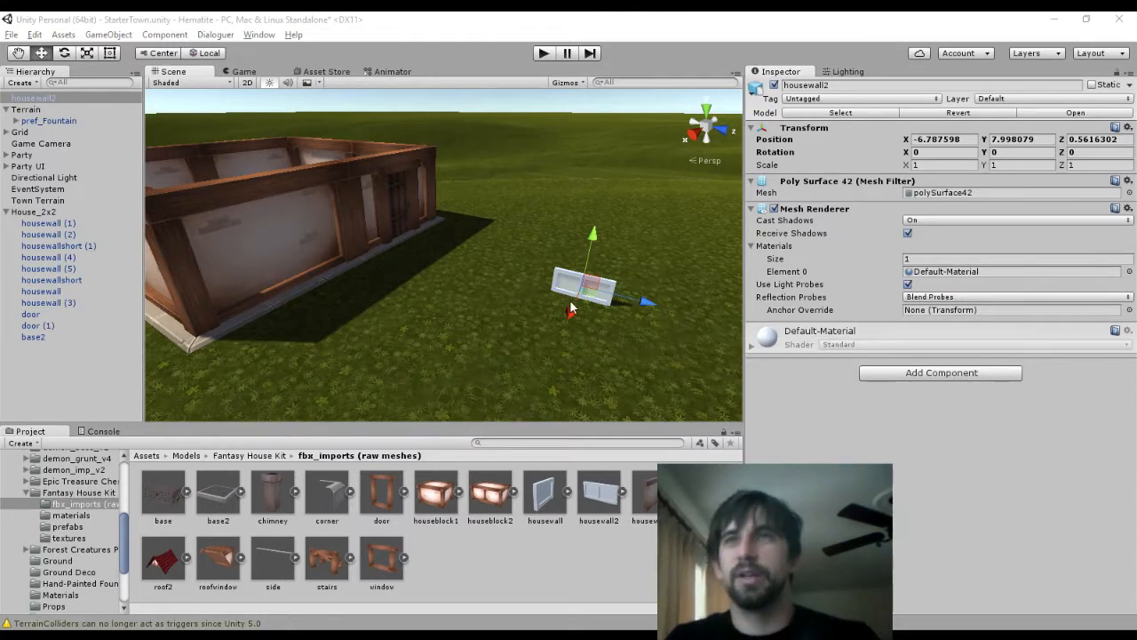
key("f")
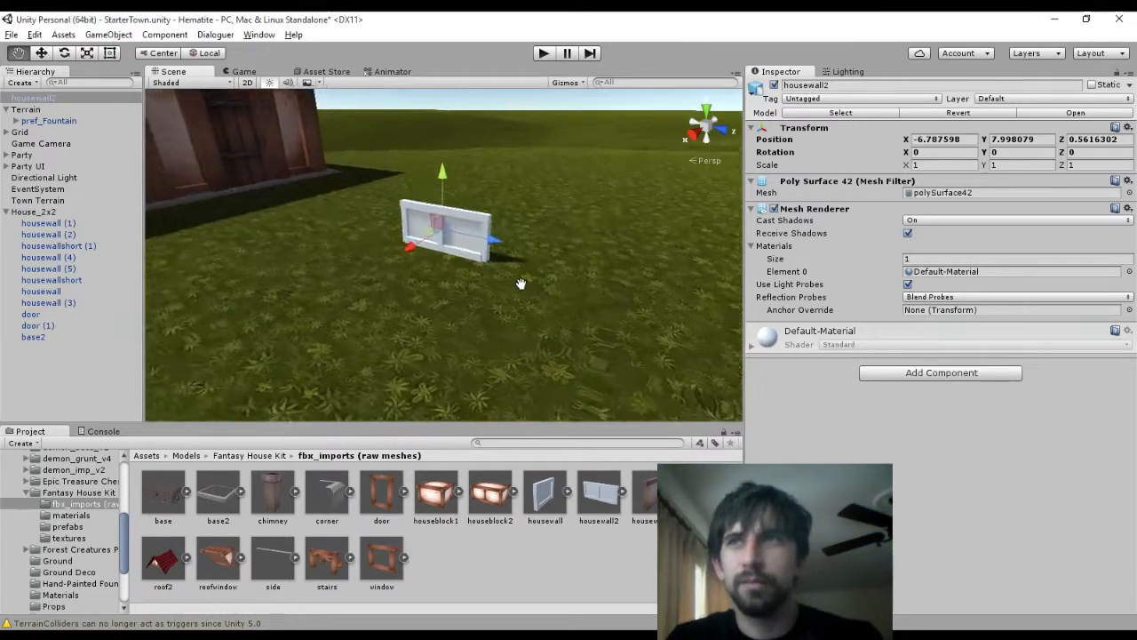
Examine the placed housewall2 up close and compare its size with the house
scroll(537, 325, "up", 5)
middle_click_drag(536, 326, 501, 355)
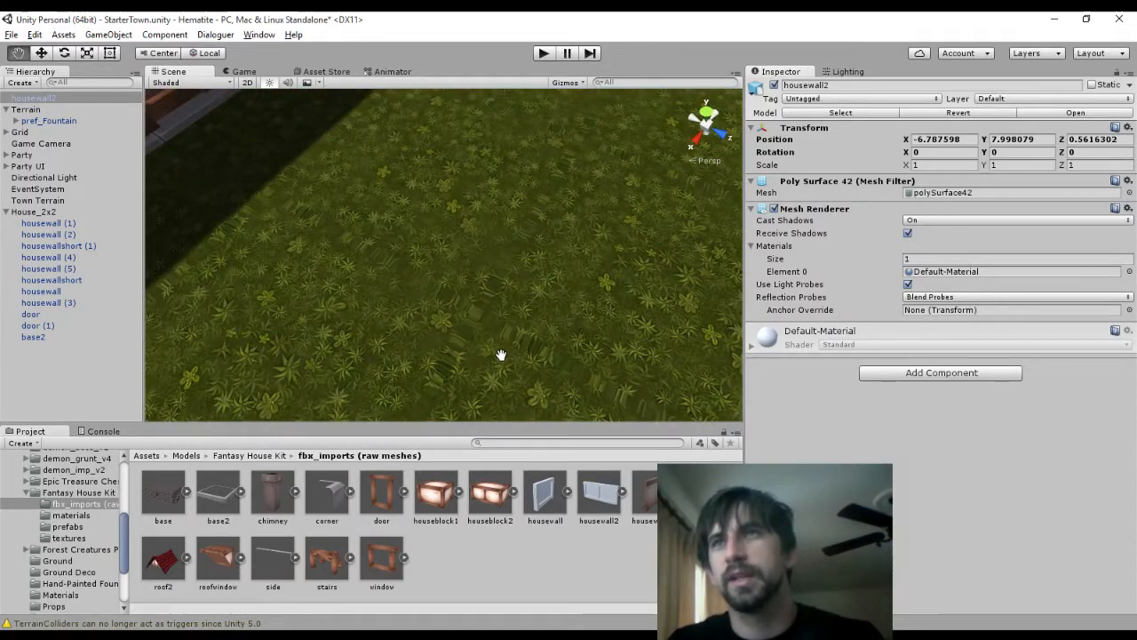
left_click_drag(501, 355, 502, 253, "alt")
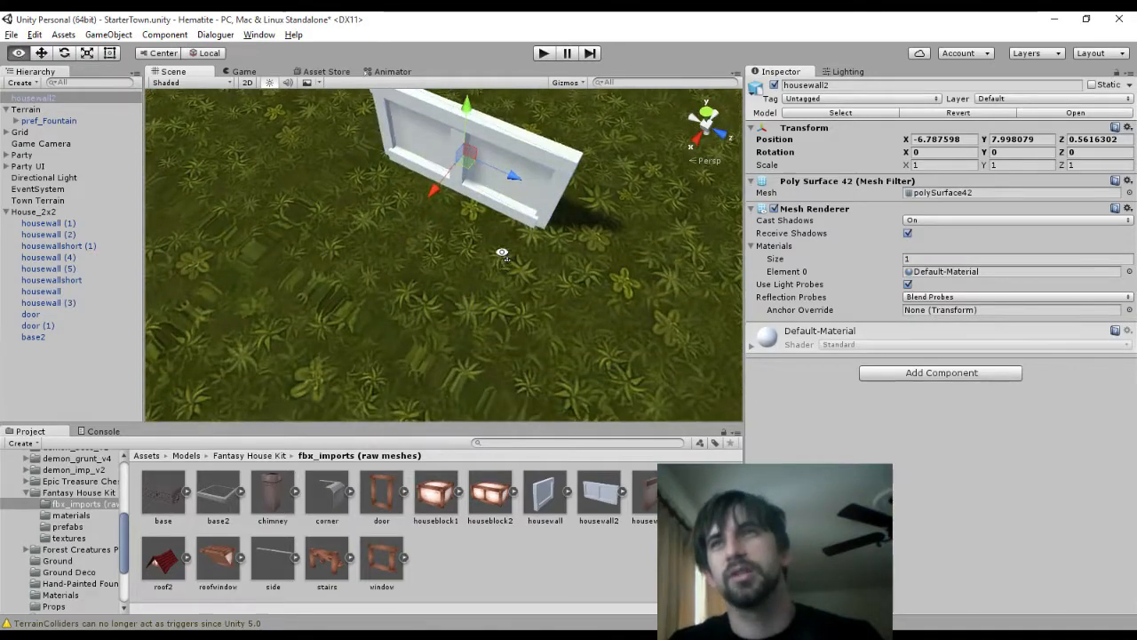
right_click_drag(503, 254, 510, 195)
scroll(511, 194, "up", 5)
right_click_drag(479, 298, 503, 221)
middle_click_drag(484, 342, 495, 223)
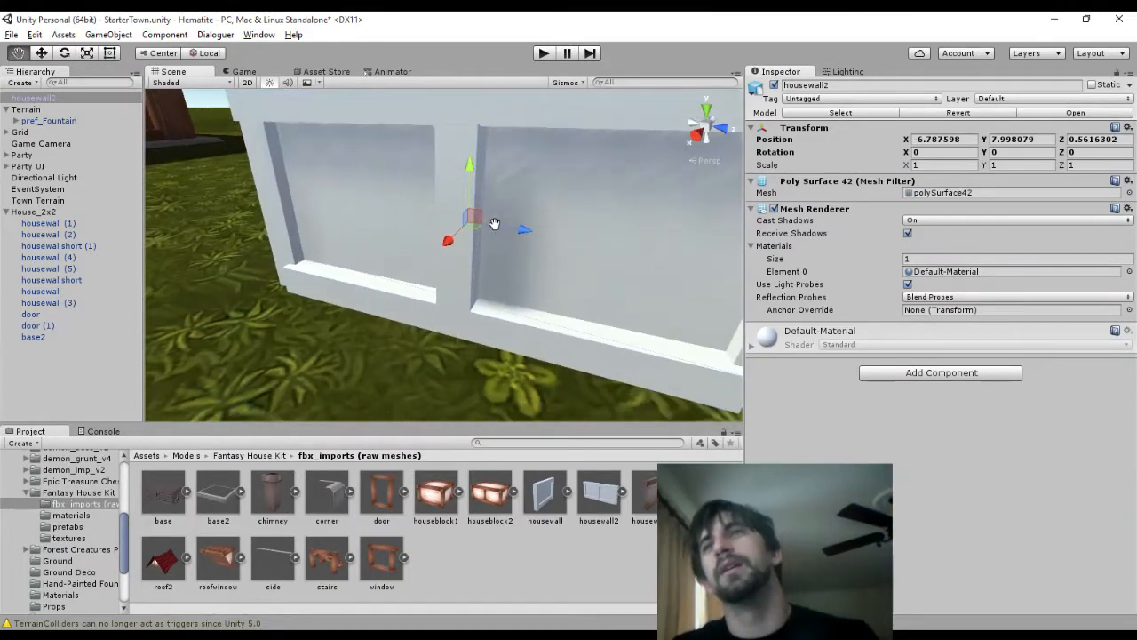
scroll(495, 227, "down", 10)
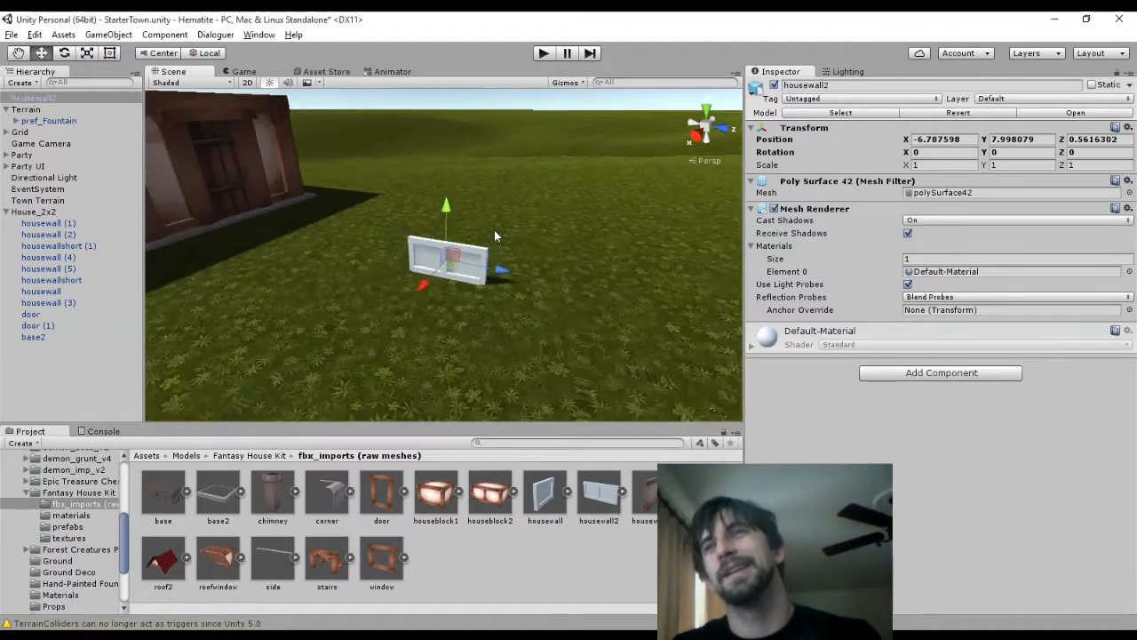
scroll(471, 176, "down", 3)
middle_click_drag(467, 169, 488, 191)
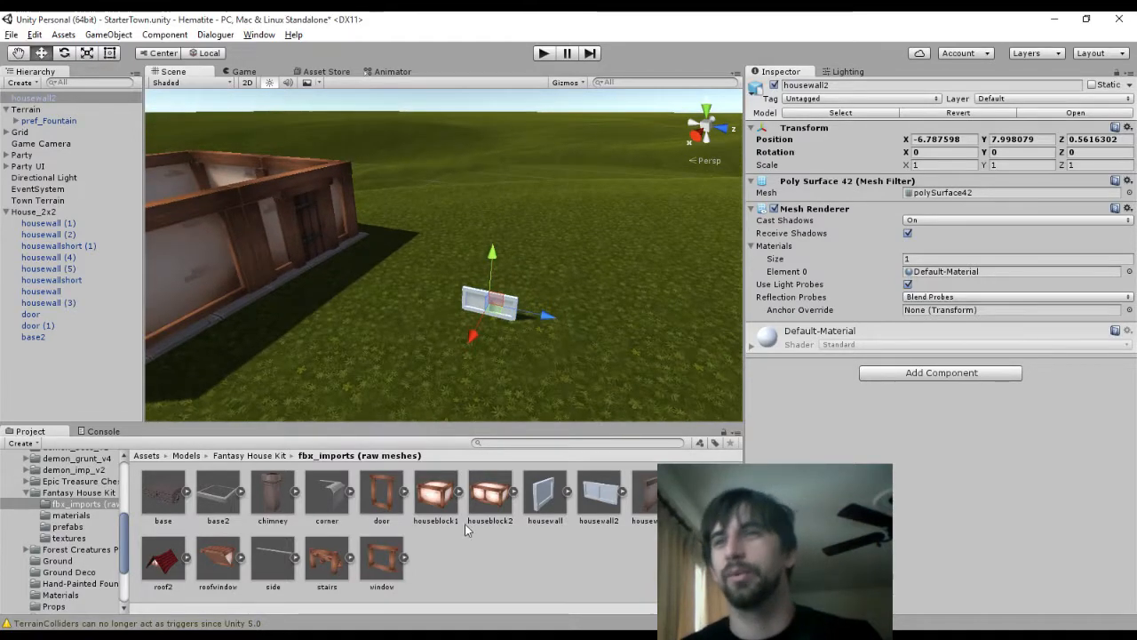
Compare the import settings of the houseblock2, housewall and housewall2 models
left_click(482, 493)
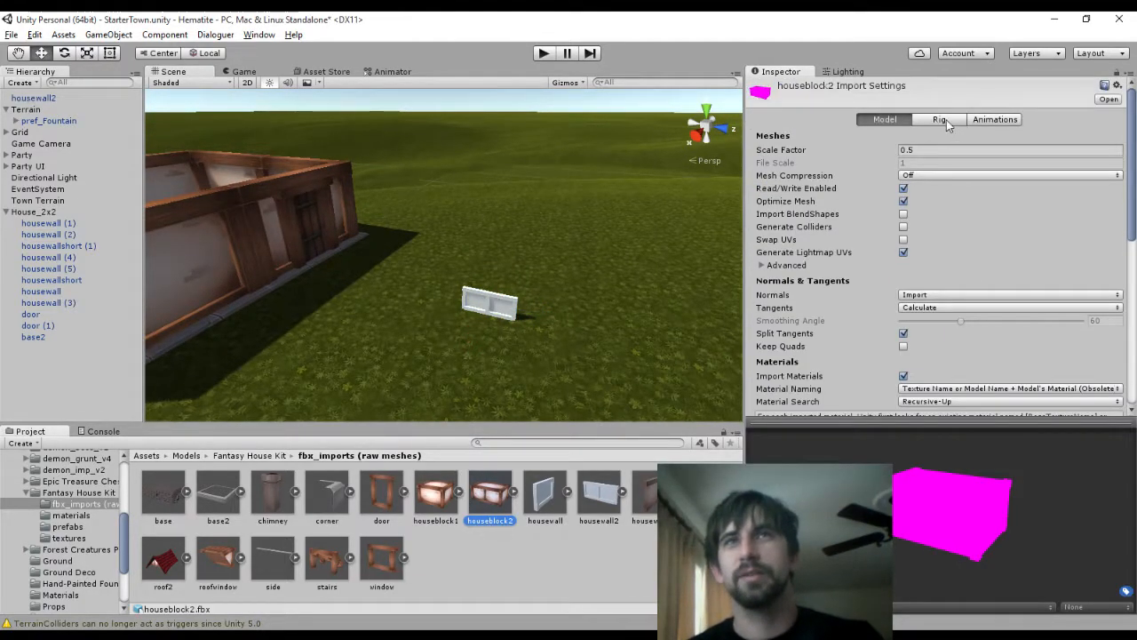
left_click(546, 495)
left_click(592, 496)
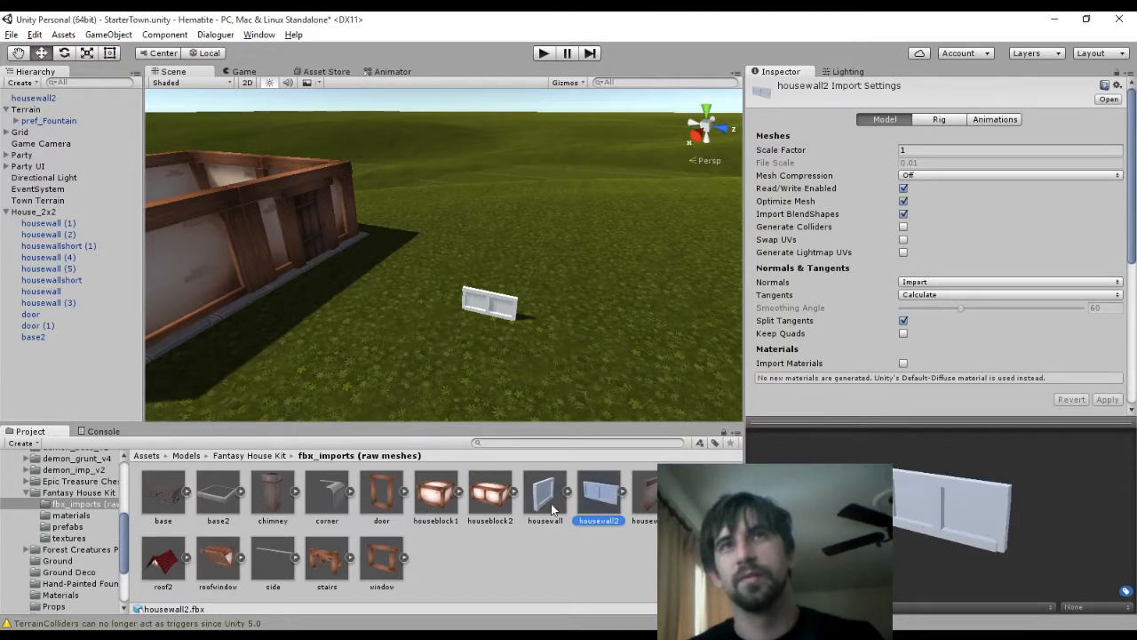
left_click(551, 507)
left_click(597, 500)
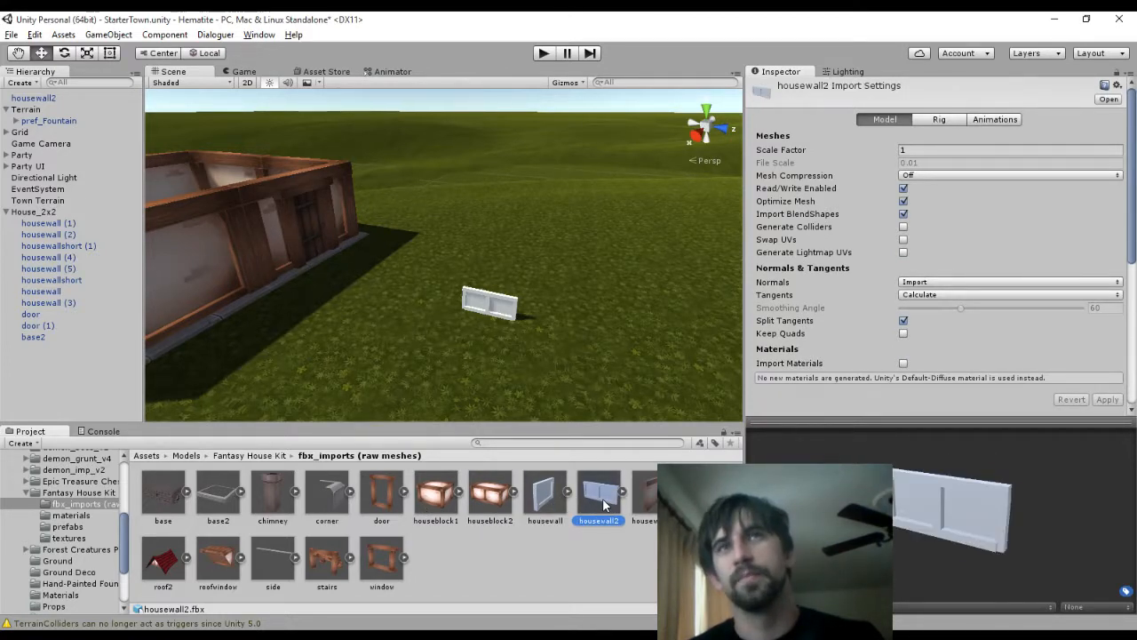
Switch to Blender and export the wall as FBX over housewall2.fbx with the export scale set to 5.00
key("alt+Tab")
key("alt+Tab")
key("Tab")
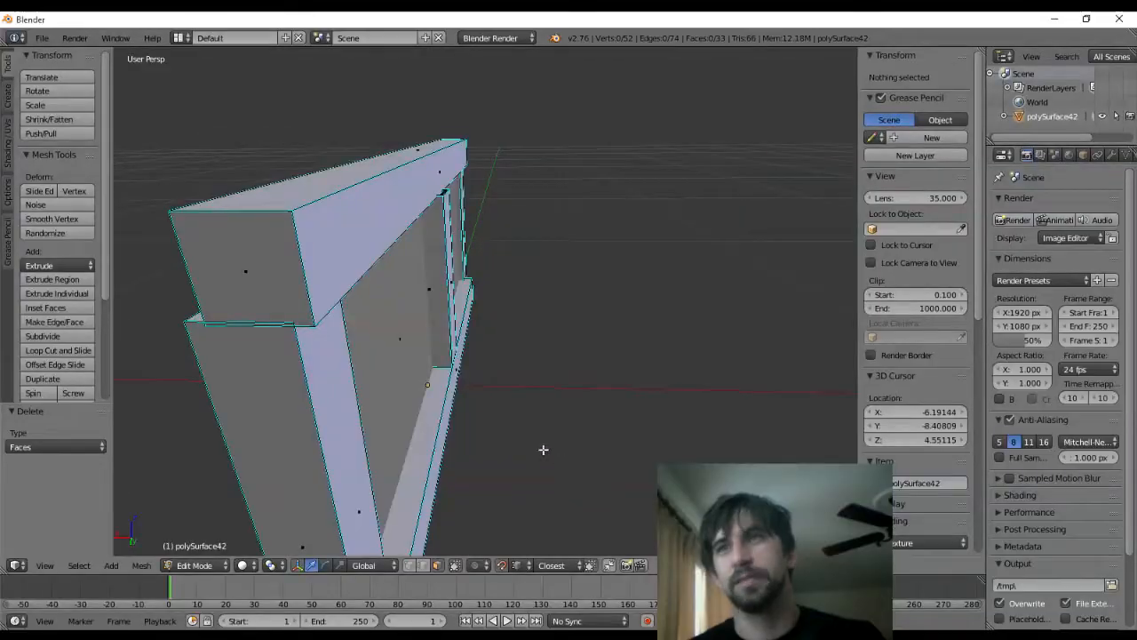
left_click(41, 37)
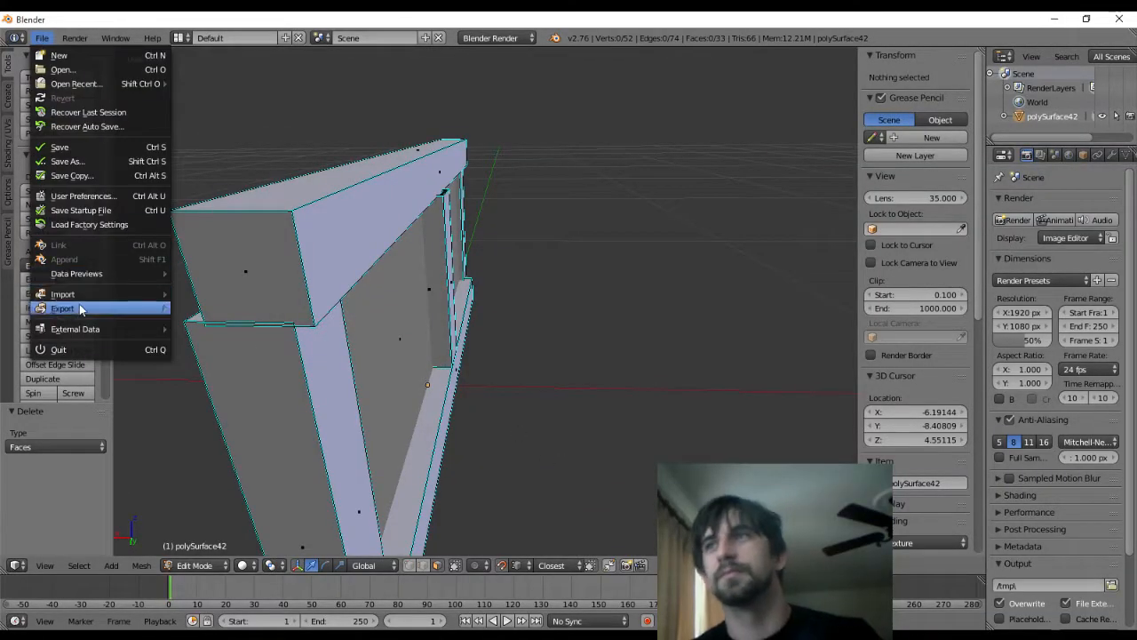
mouse_move(85, 308)
left_click(246, 338)
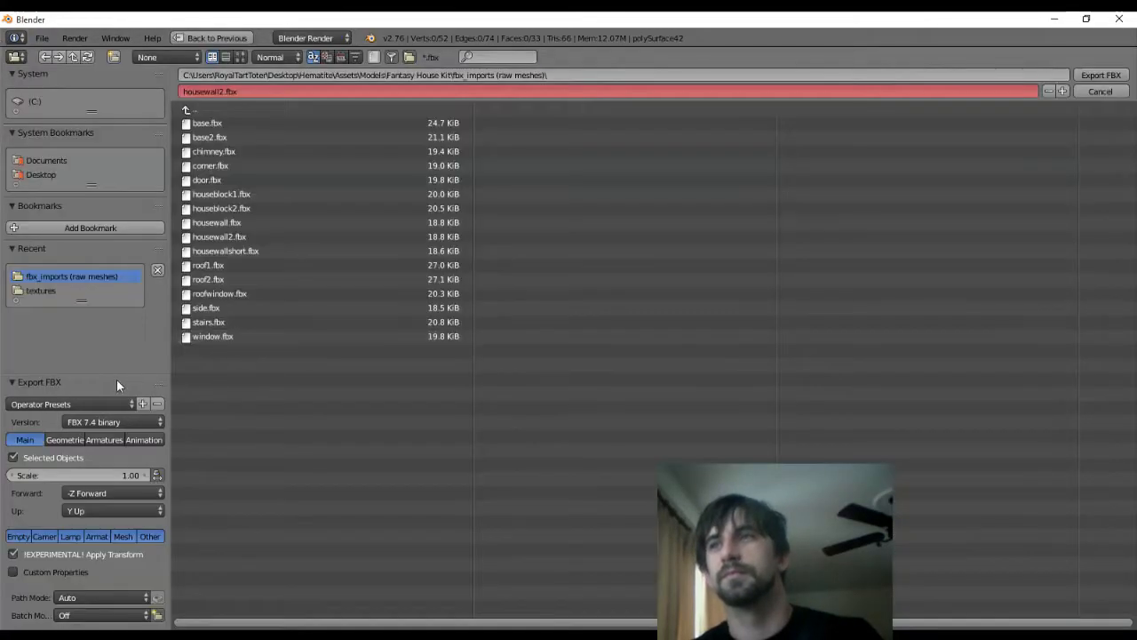
left_click(85, 479)
type("5")
key("Return")
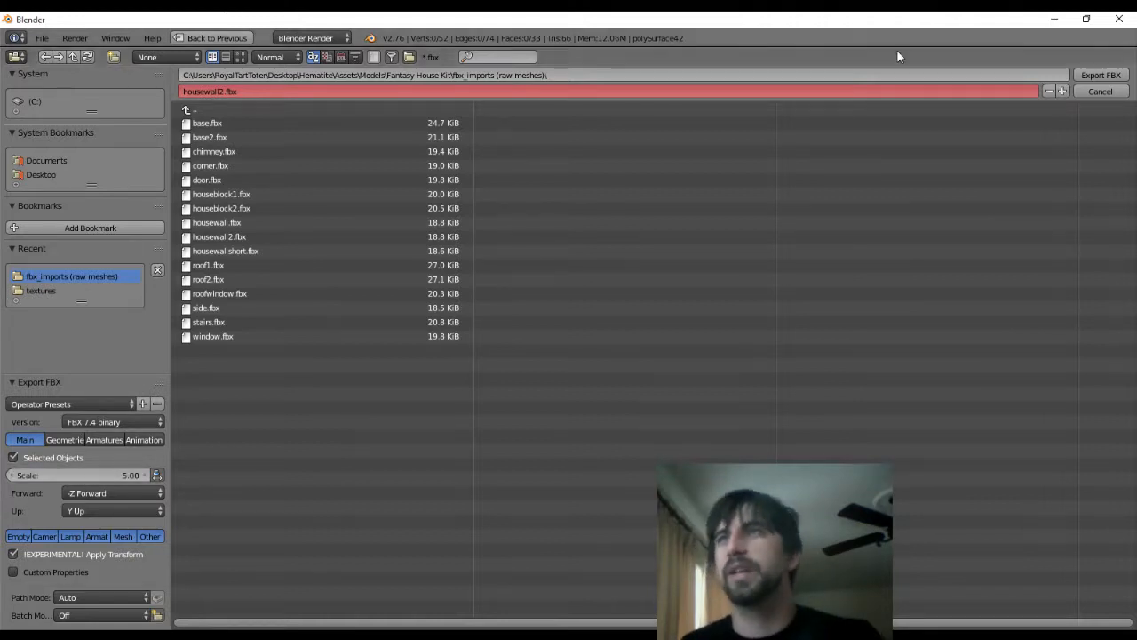
left_click(1099, 76)
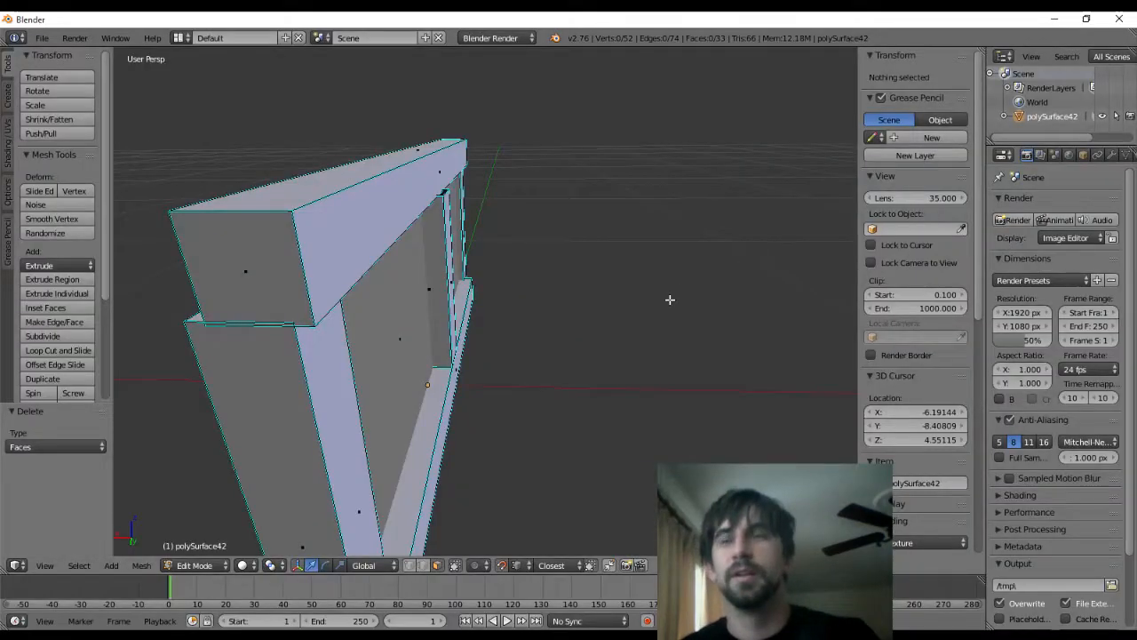
Switch to Unity and examine the re-exported housewall2's import settings and its size against the house's walls
key("alt+Tab")
left_click(554, 188)
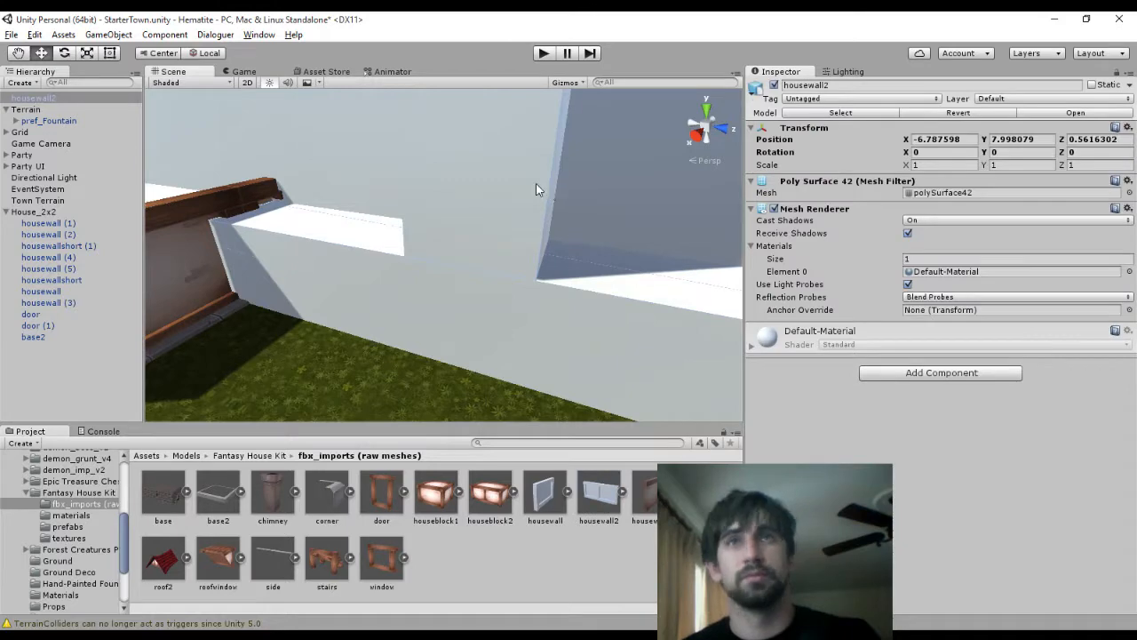
left_click(535, 187)
left_click(597, 493)
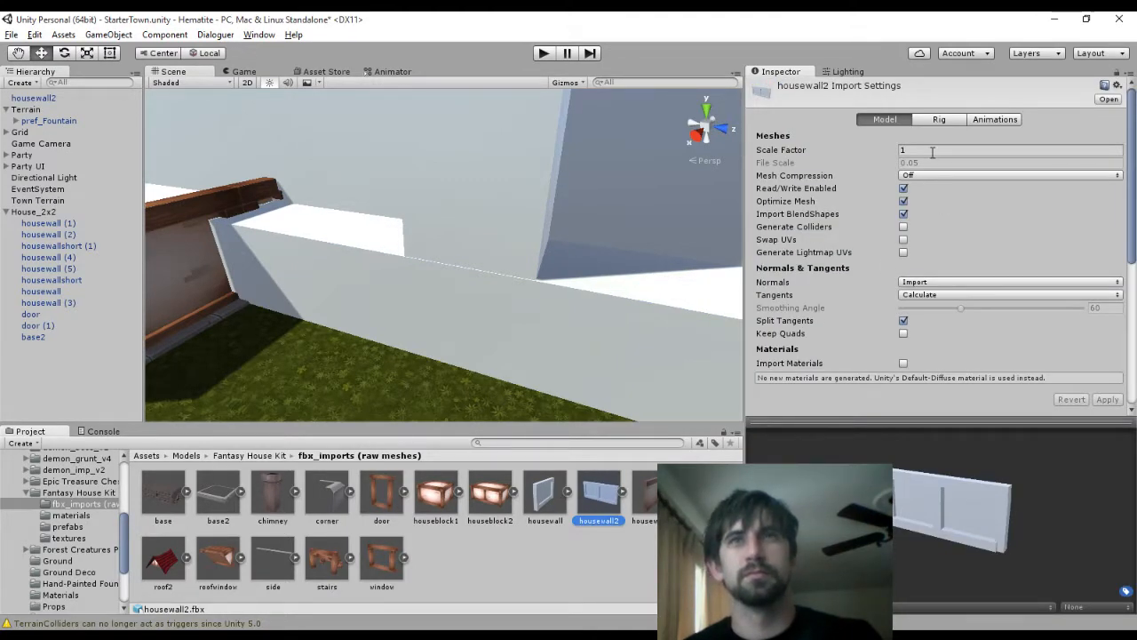
scroll(531, 233, "down", 6)
scroll(523, 228, "up", 2)
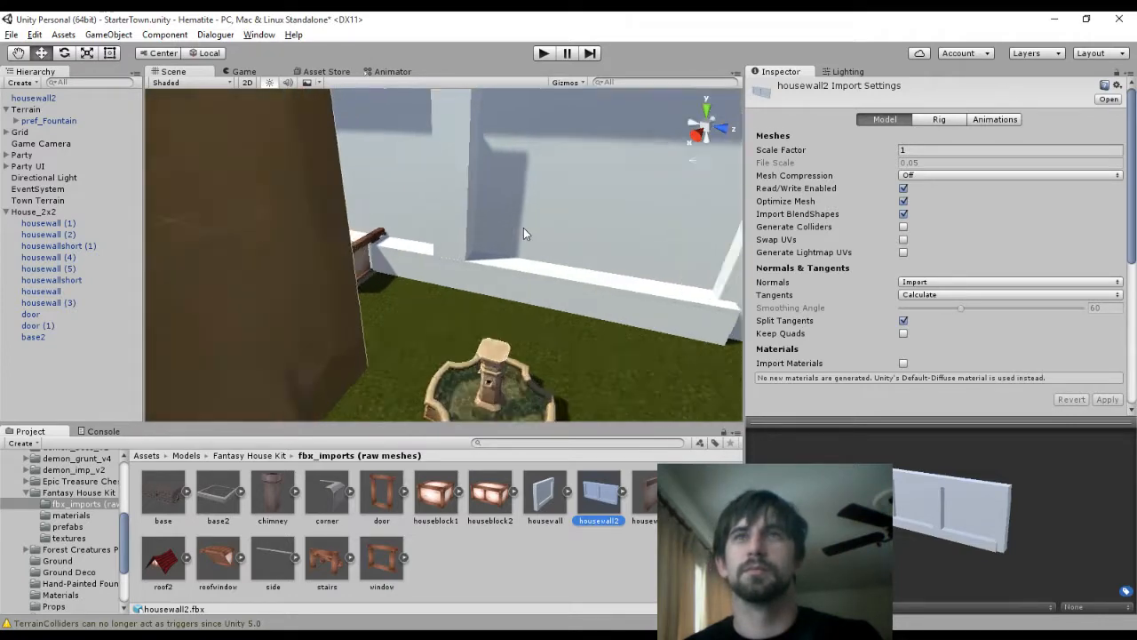
scroll(523, 229, "up", 3)
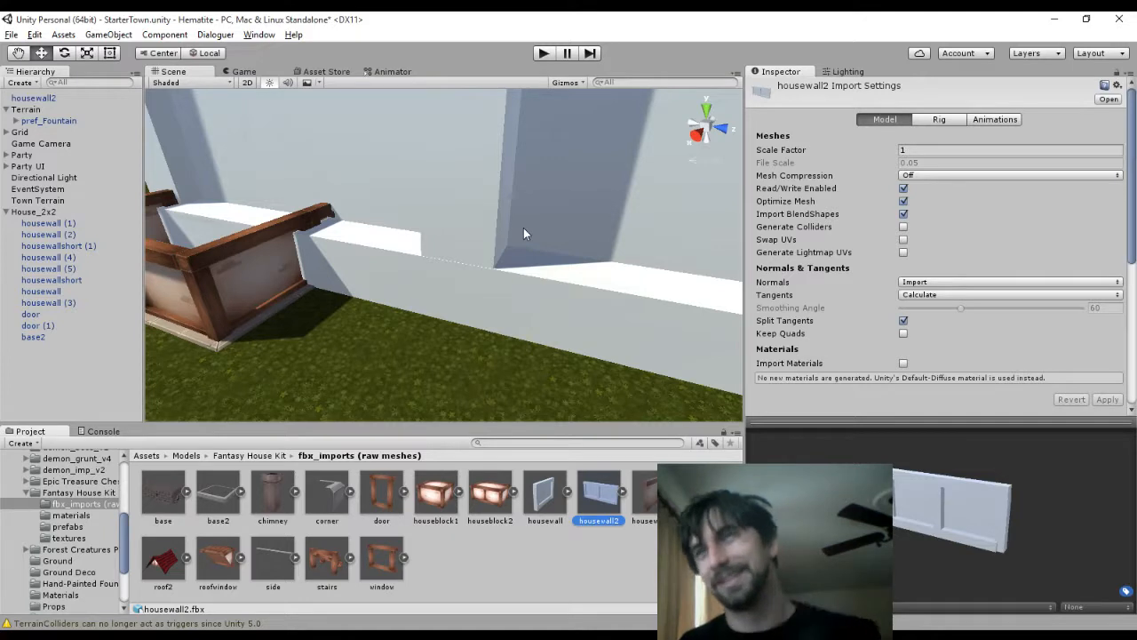
left_click(230, 278)
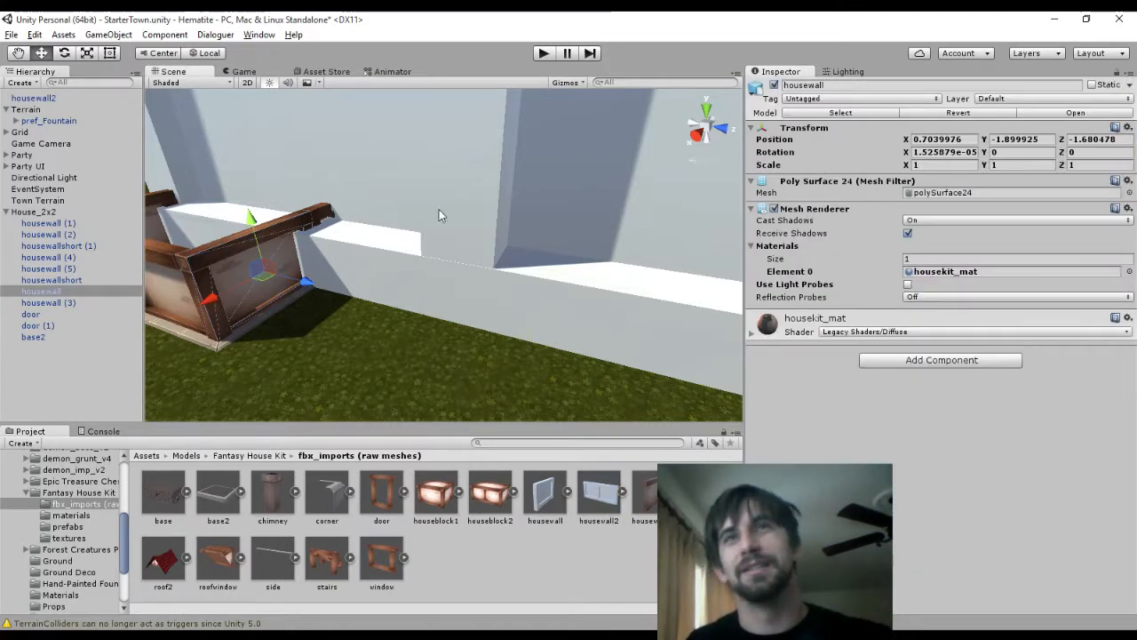
left_click(475, 196)
key("alt+Tab")
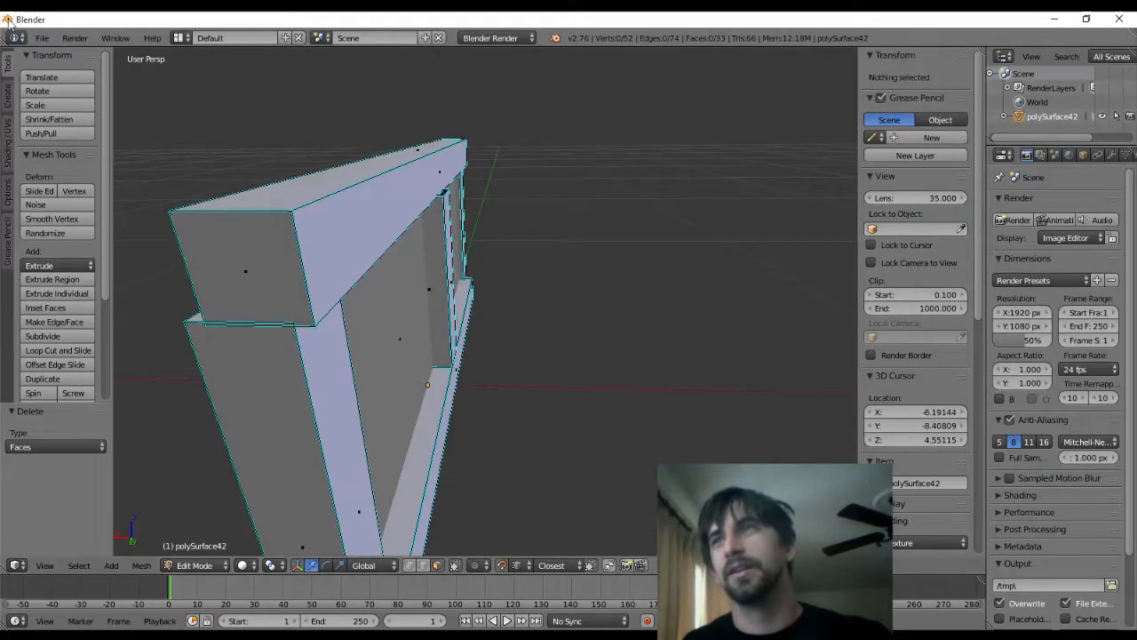
left_click(42, 37)
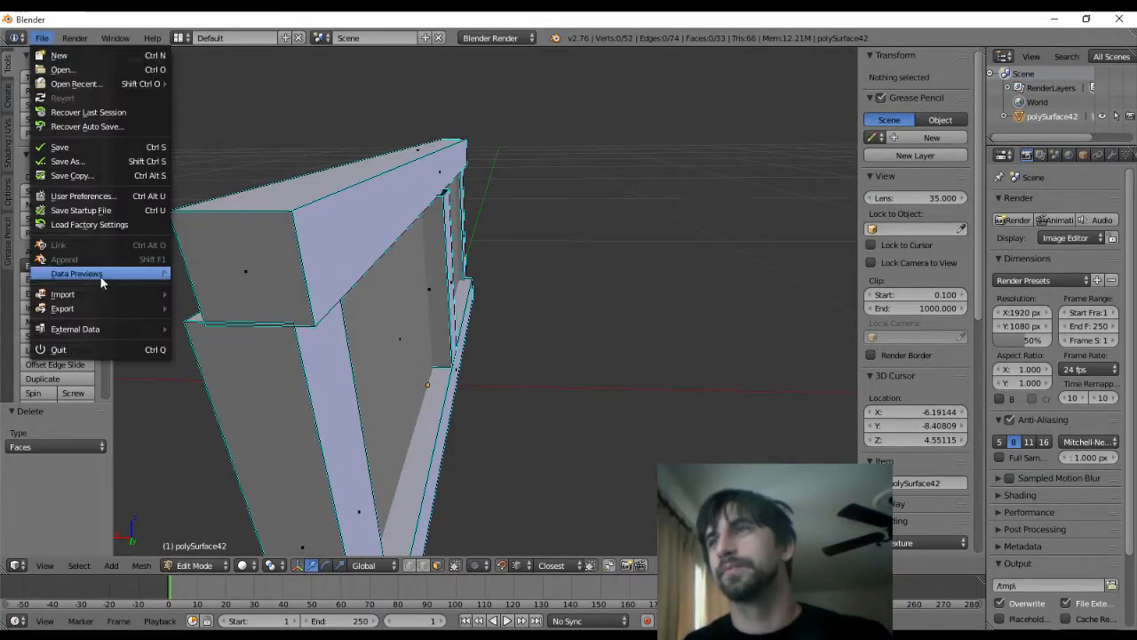
mouse_move(98, 308)
left_click(249, 338)
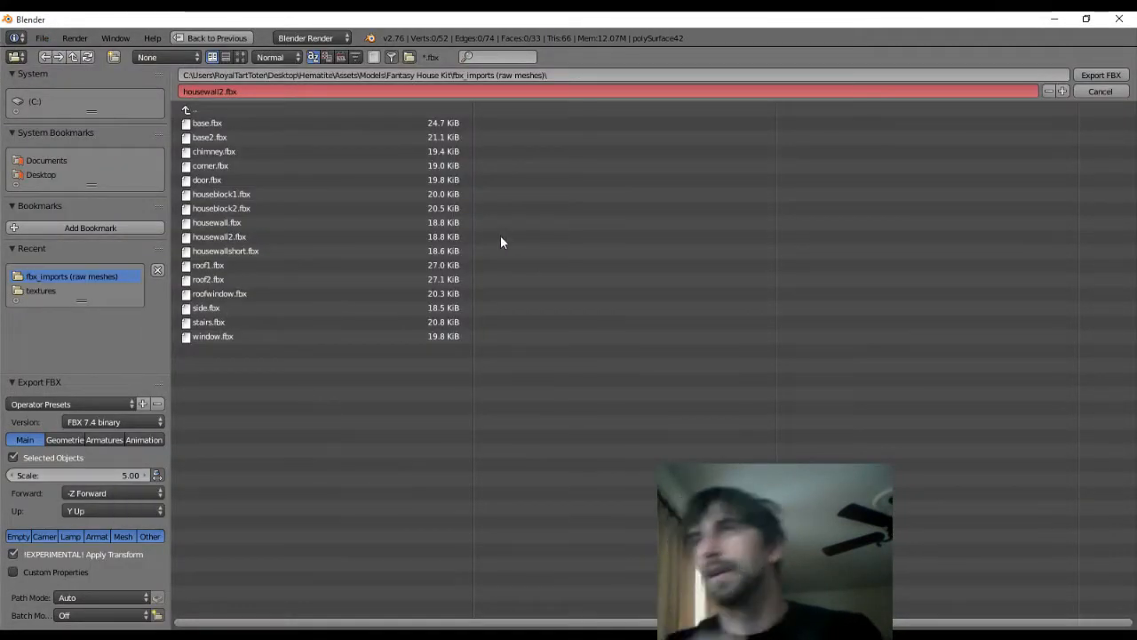
left_click(1098, 93)
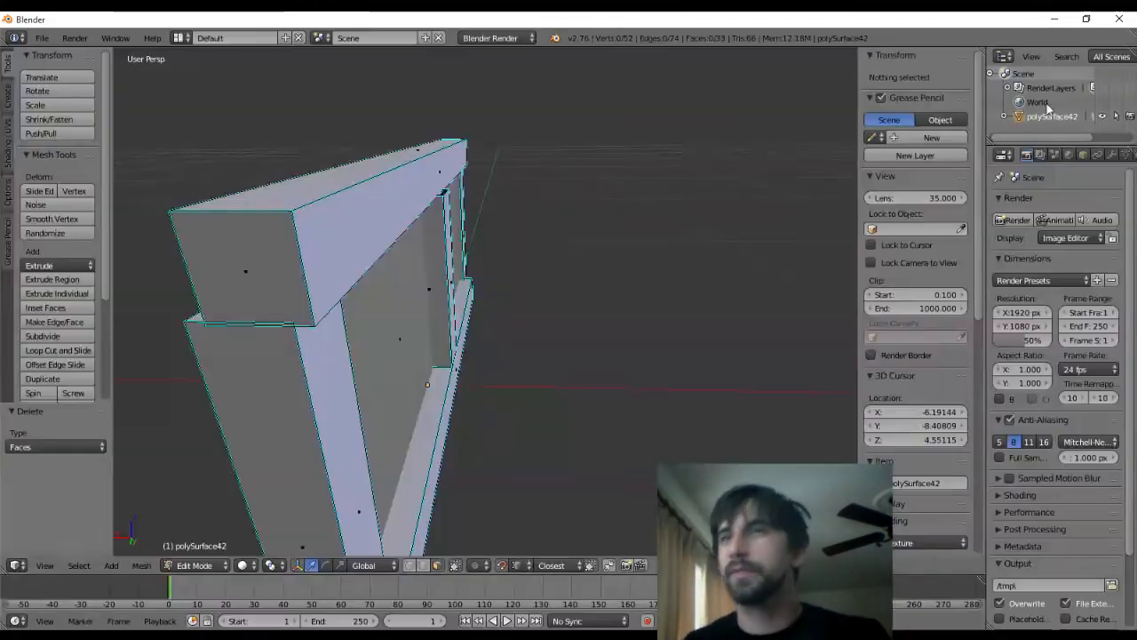
Return the wall polySurface42 to Object Mode and apply its location, rotation and scale
key("a")
key("a")
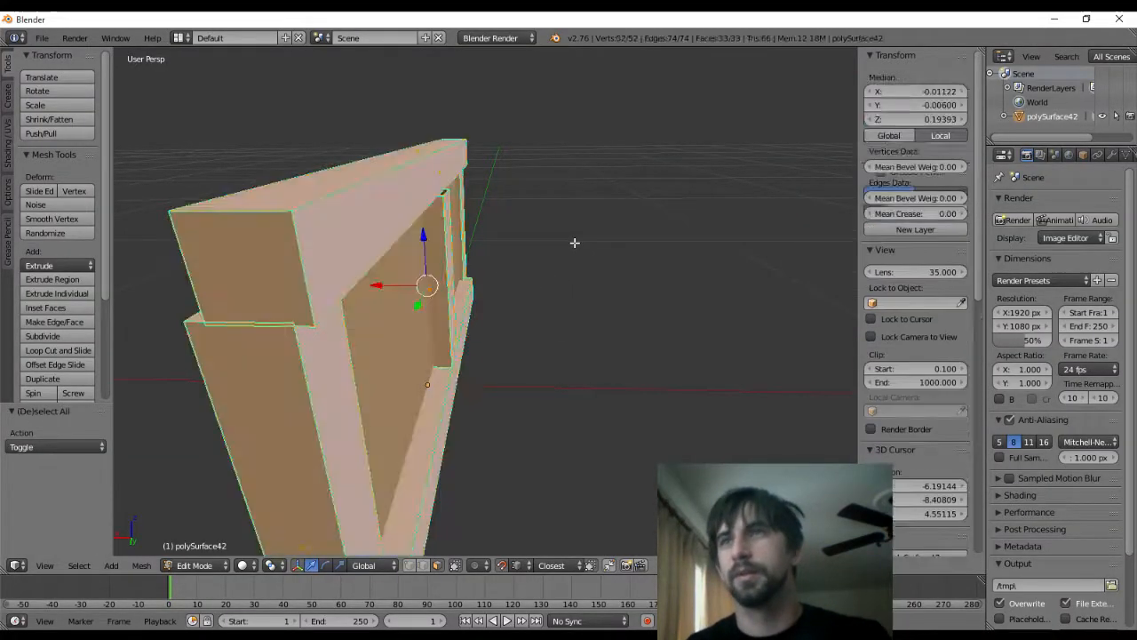
key("Tab")
key("ctrl+a")
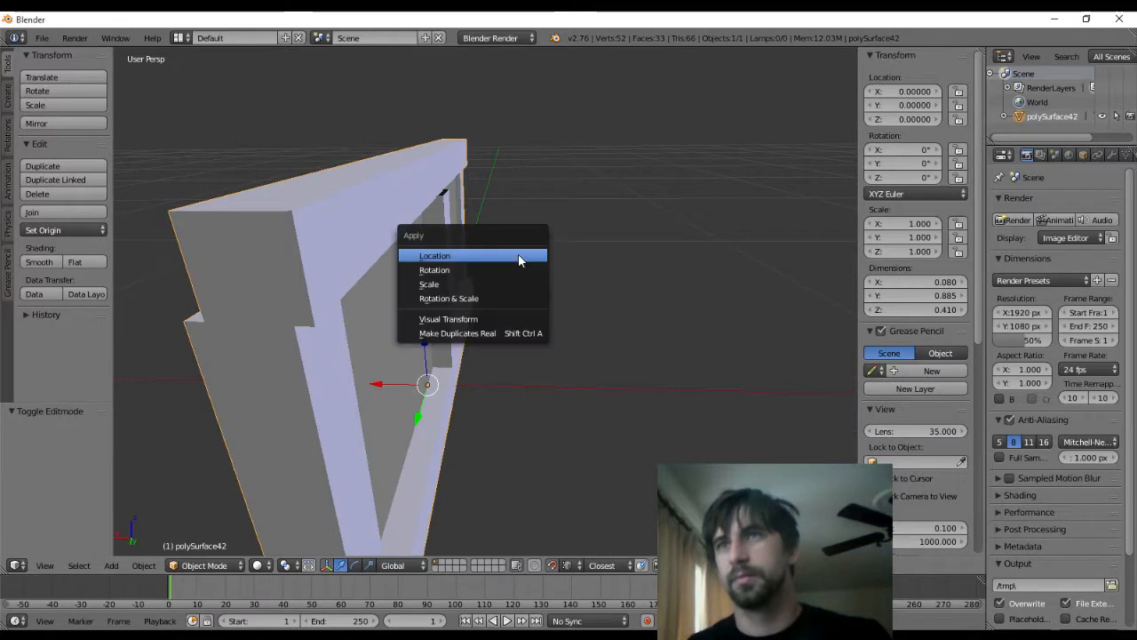
left_click(518, 254)
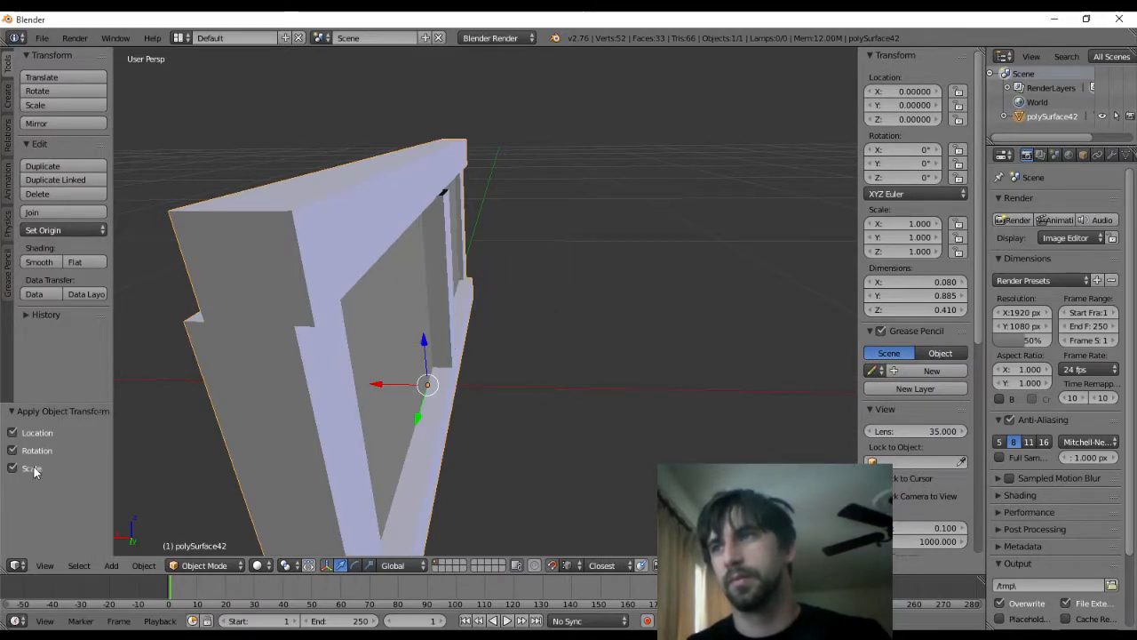
Export the wall as FBX over housewall2.fbx with the export scale set to 2.00
left_click(41, 38)
mouse_move(69, 310)
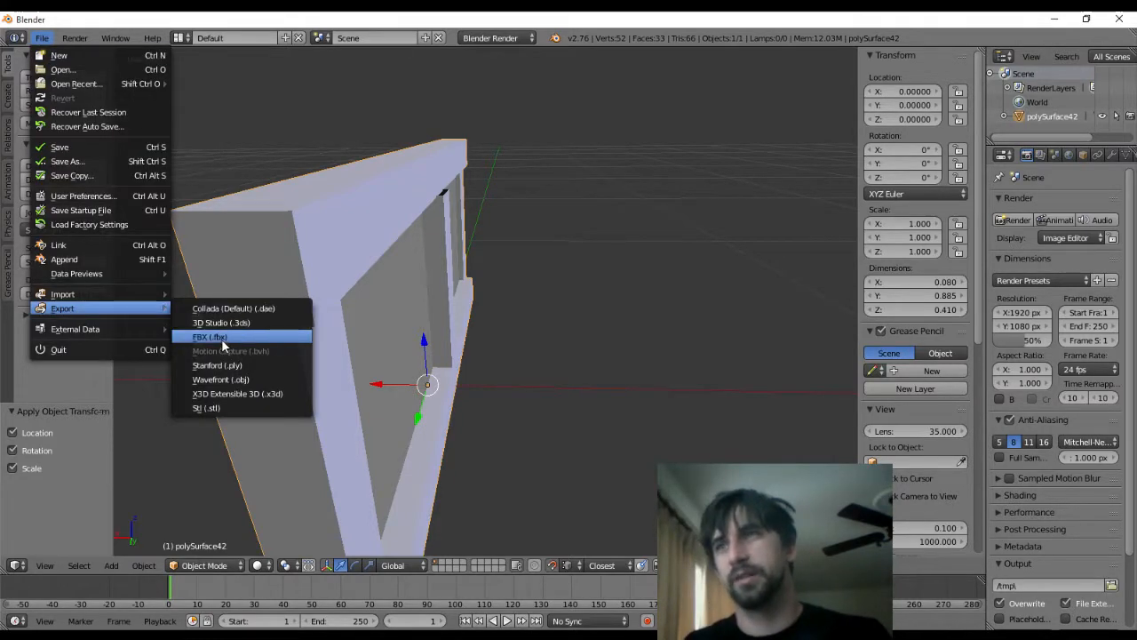
left_click(222, 339)
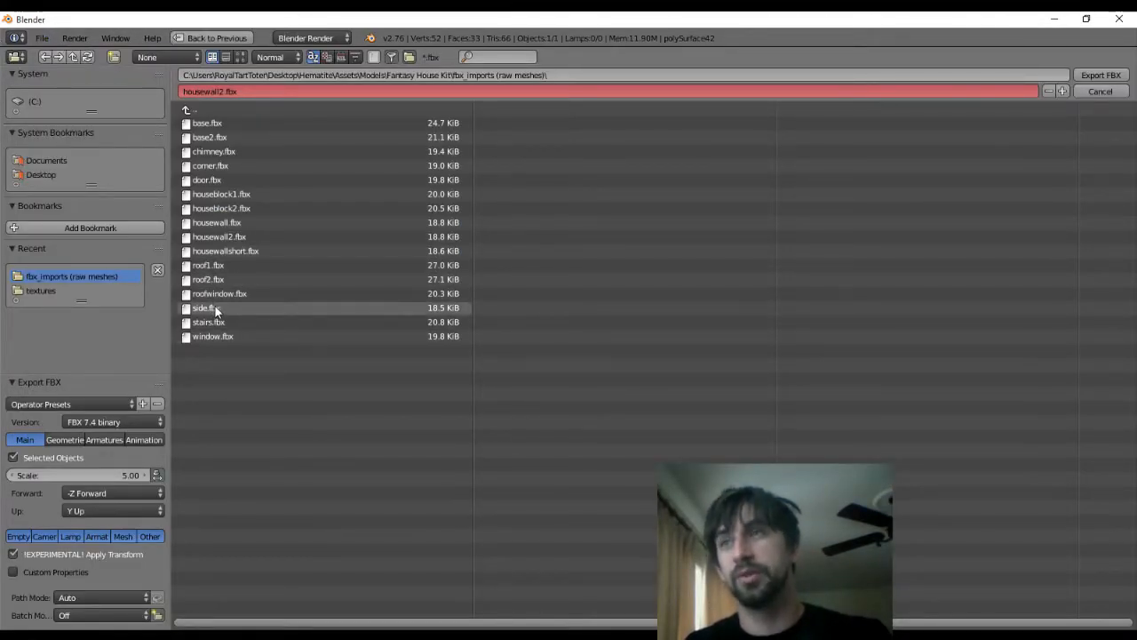
left_click(241, 236)
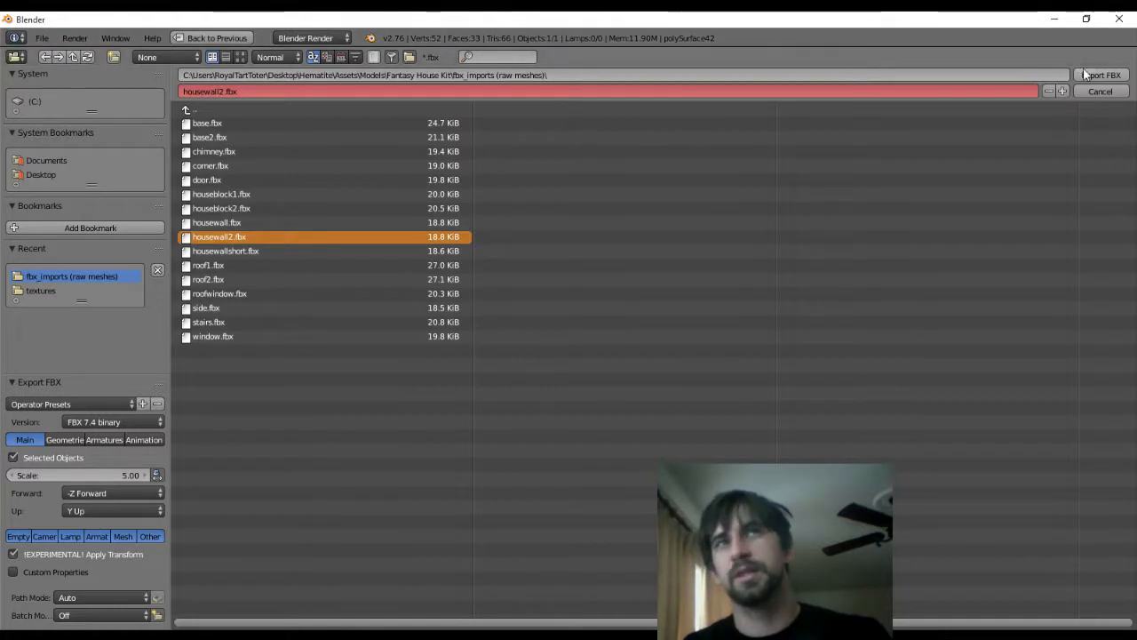
left_click(126, 478)
type("2")
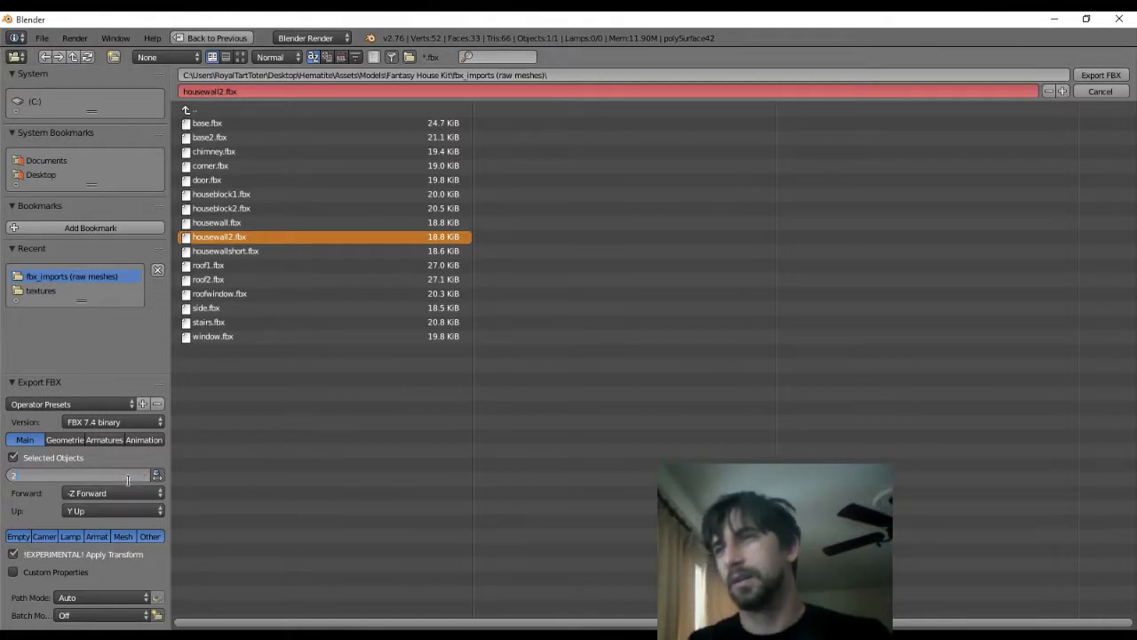
key("Return")
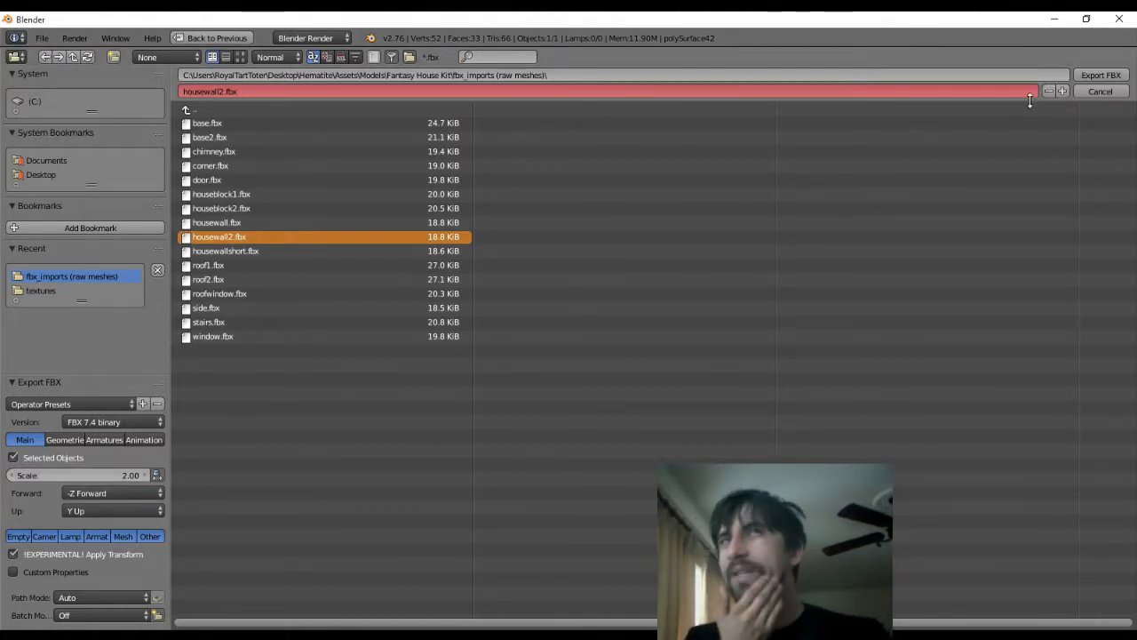
left_click(1101, 75)
Switch to Unity and move housewall2 beside the house's door wall, at X -8.76, Y 8.255, Z -1.74, to compare their sizes
key("alt+Tab")
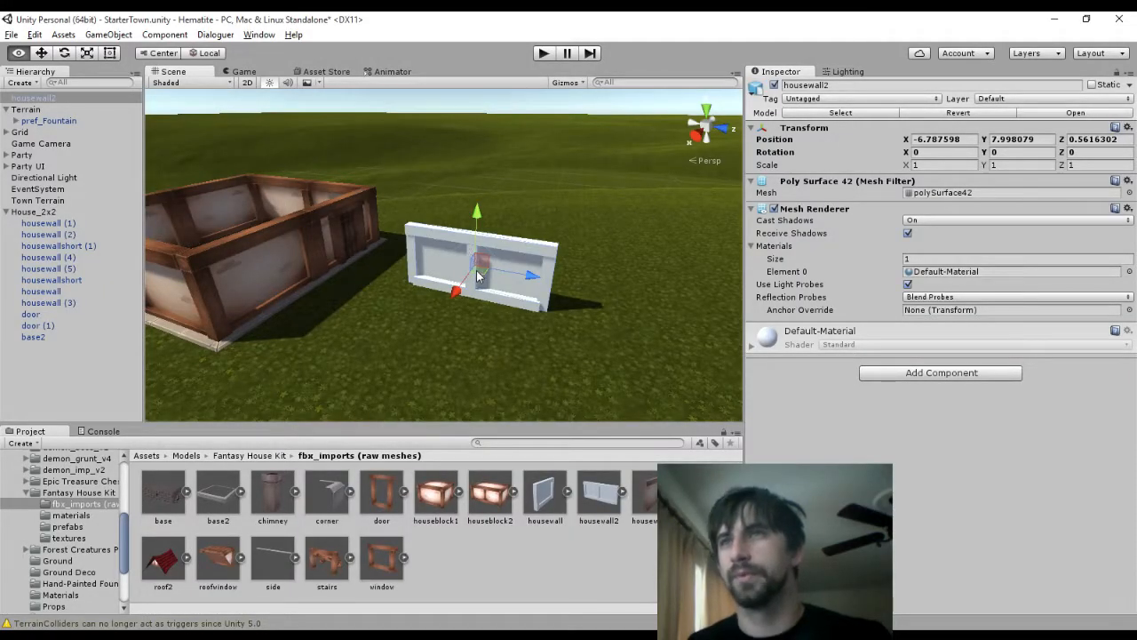
left_click_drag(477, 275, 421, 237)
scroll(306, 181, "up", 5)
middle_click_drag(306, 181, 429, 199)
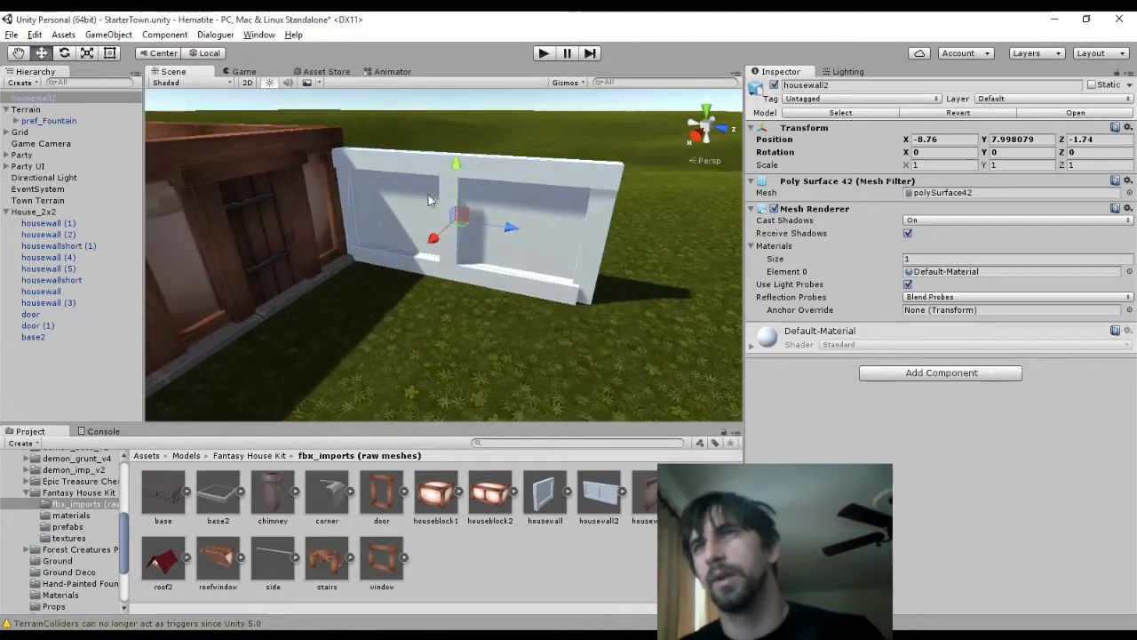
left_click_drag(458, 165, 460, 147)
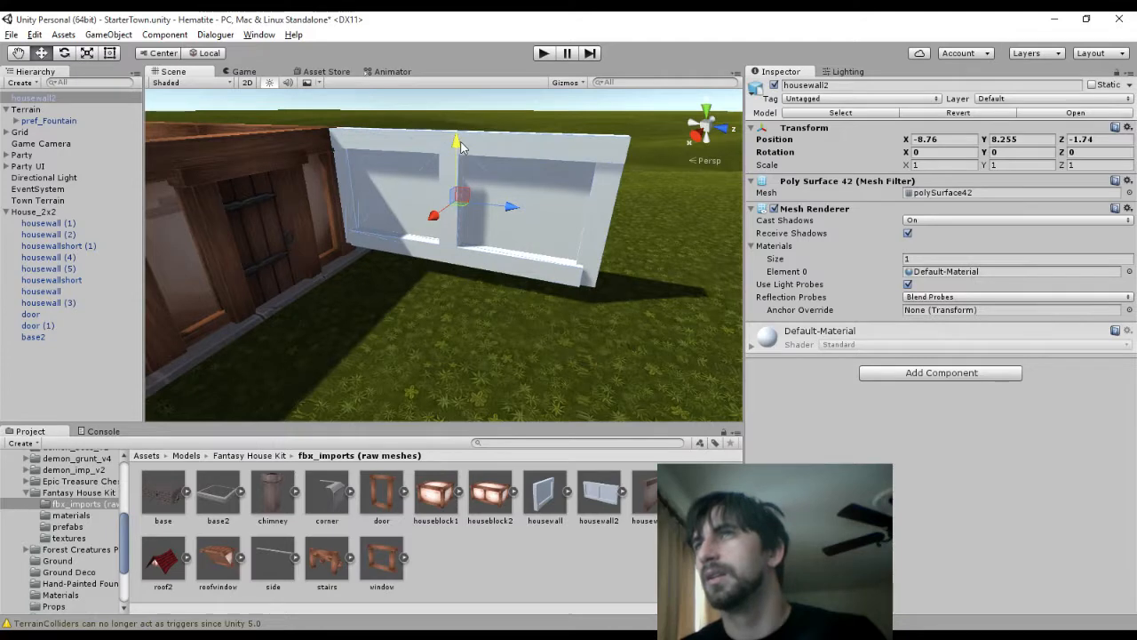
scroll(359, 243, "up", 5)
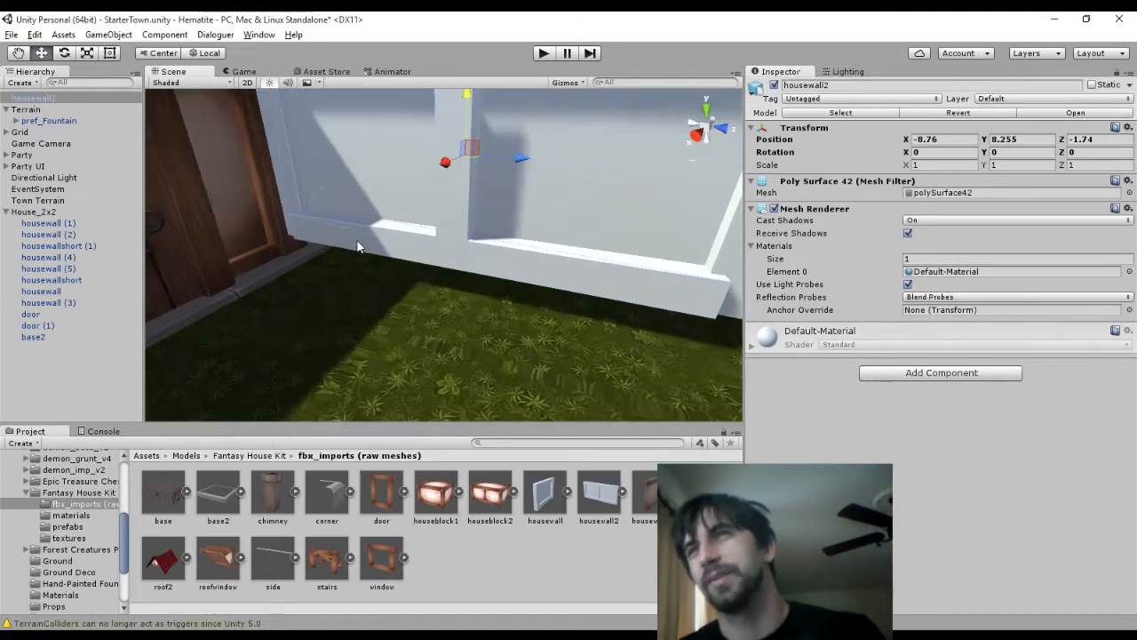
scroll(393, 262, "down", 4)
Compare the import settings of housewall and housewall2, and apply a Scale Factor of 1.1 to housewall2
left_click(599, 494)
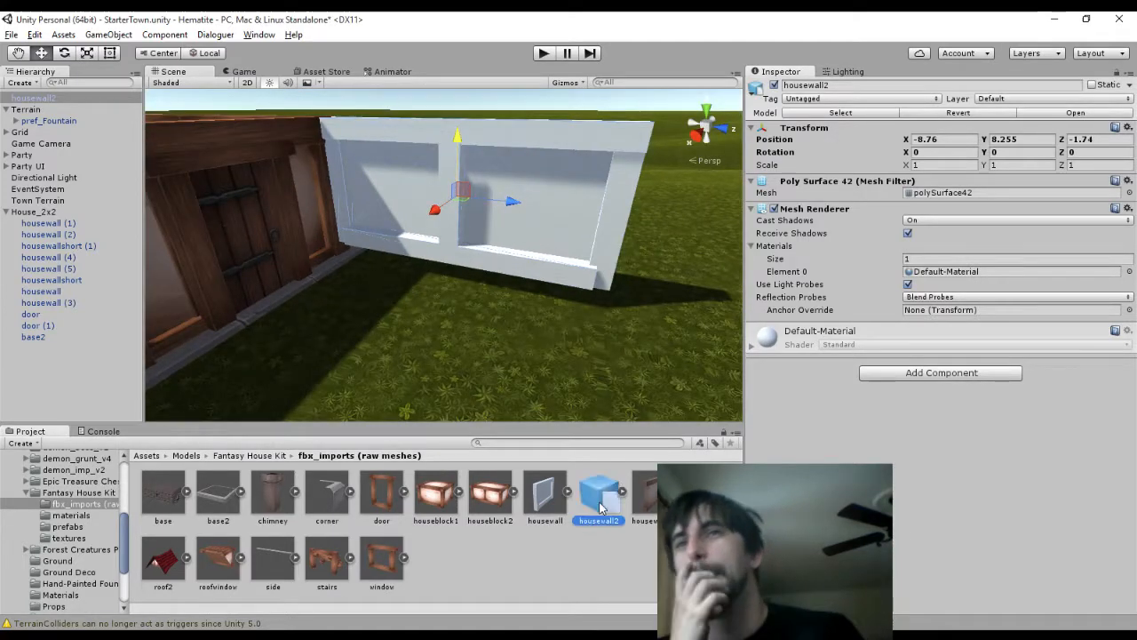
left_click(553, 503)
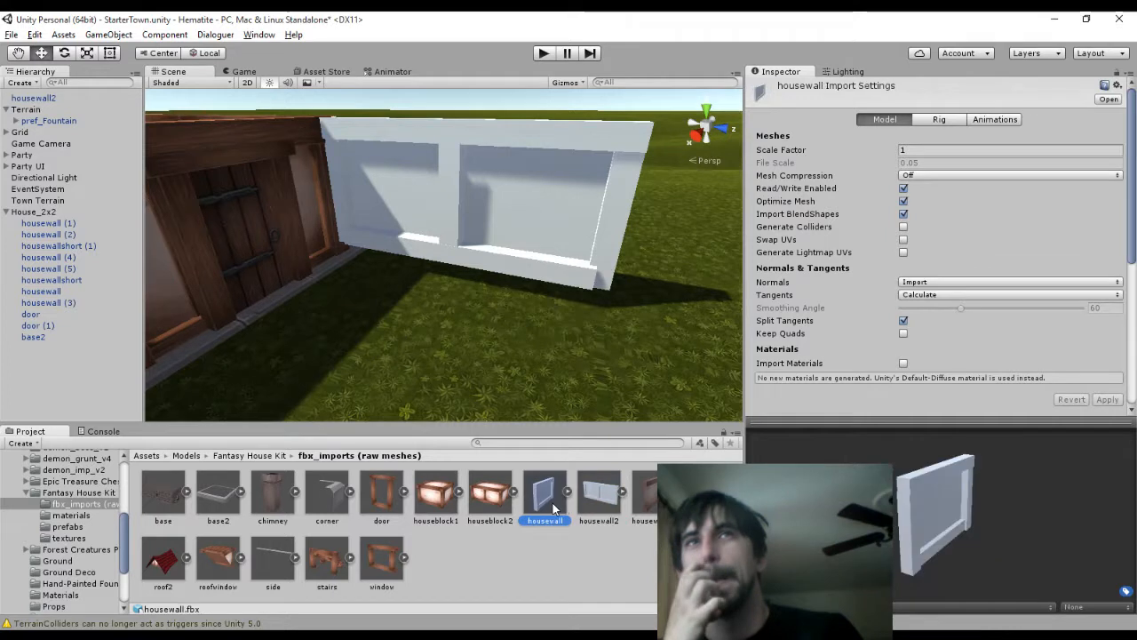
left_click(602, 495)
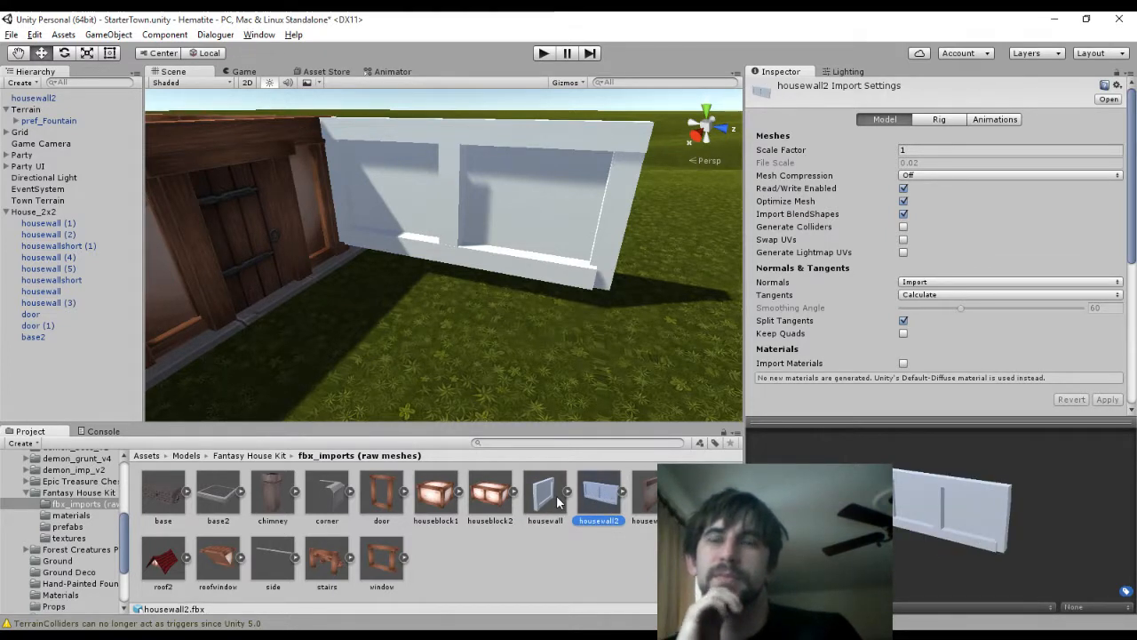
left_click(931, 150)
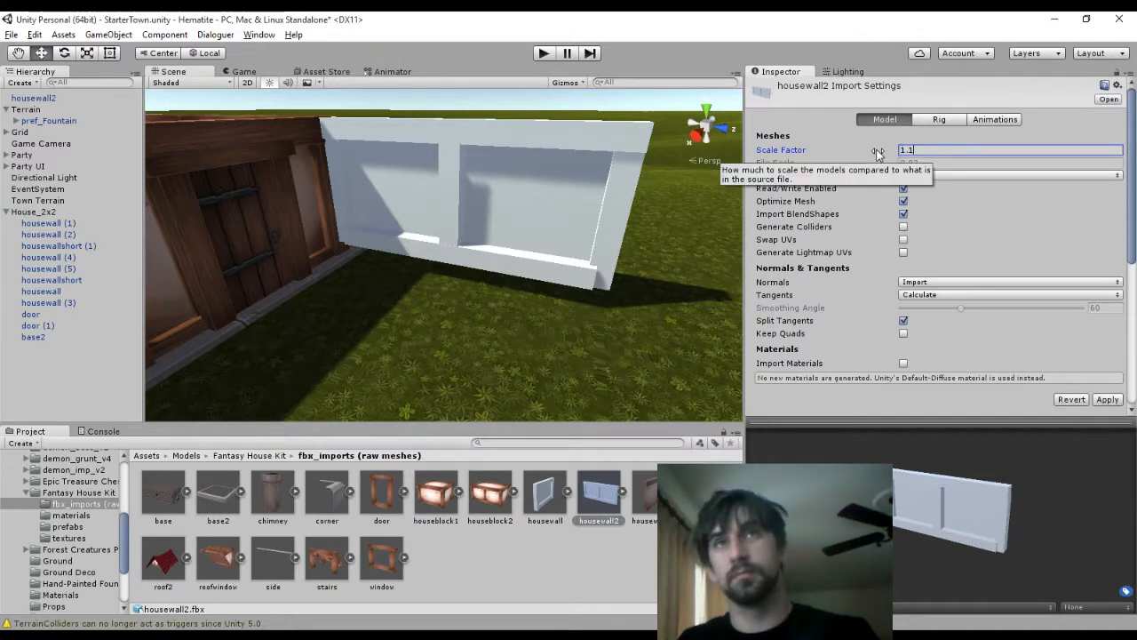
left_click(1103, 400)
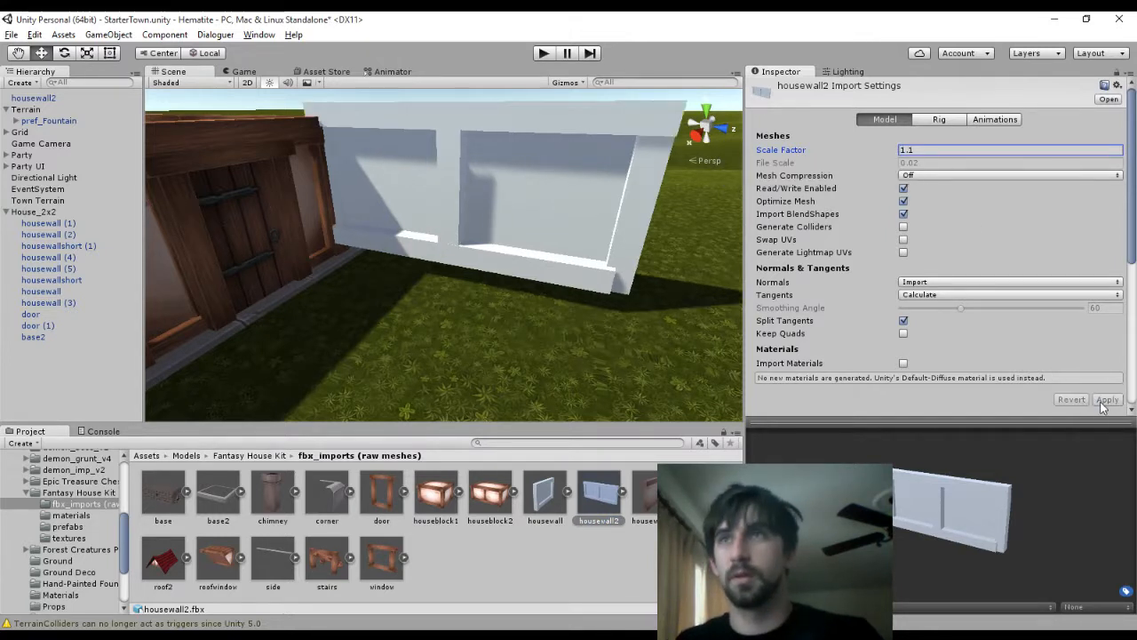
Lower the placed housewall2 to Y 8.088 and assign the housekit_mat material to it
left_click(446, 120)
left_click_drag(457, 132, 452, 149)
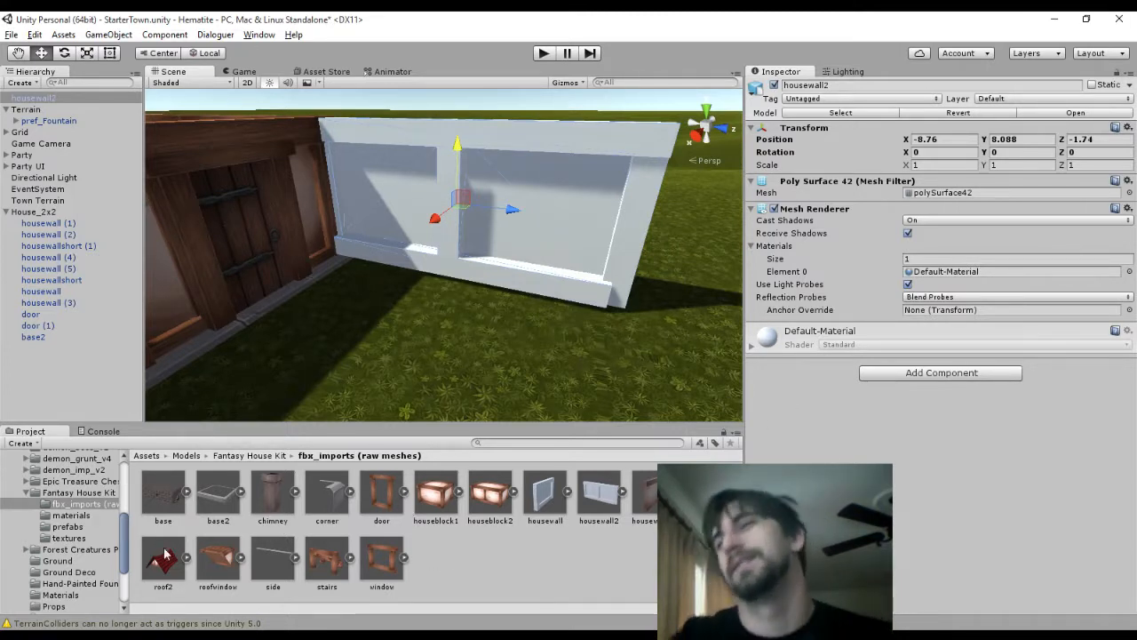
left_click(71, 515)
left_click_drag(217, 493, 608, 200)
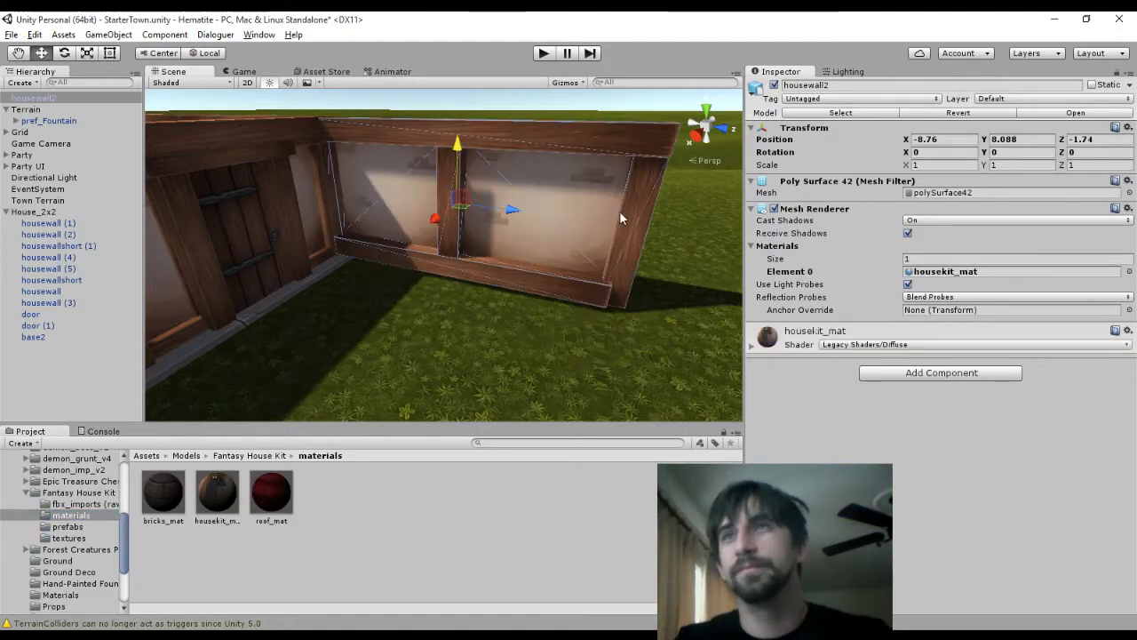
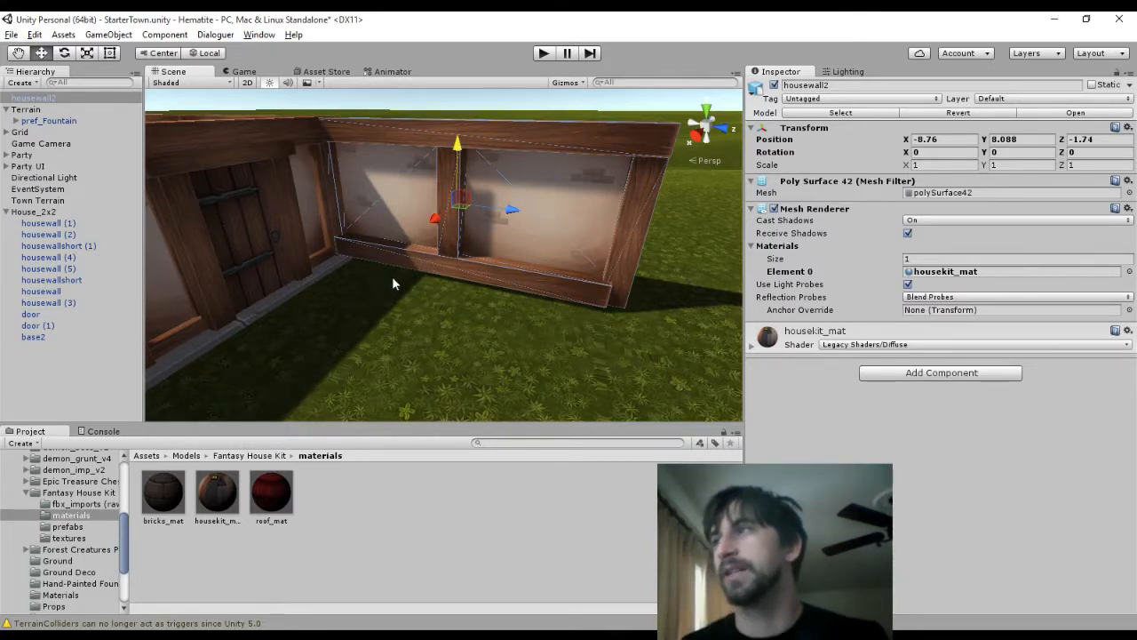
Switch to Blender and apply the wall's scale again
key("alt+Tab")
key("ctrl+a")
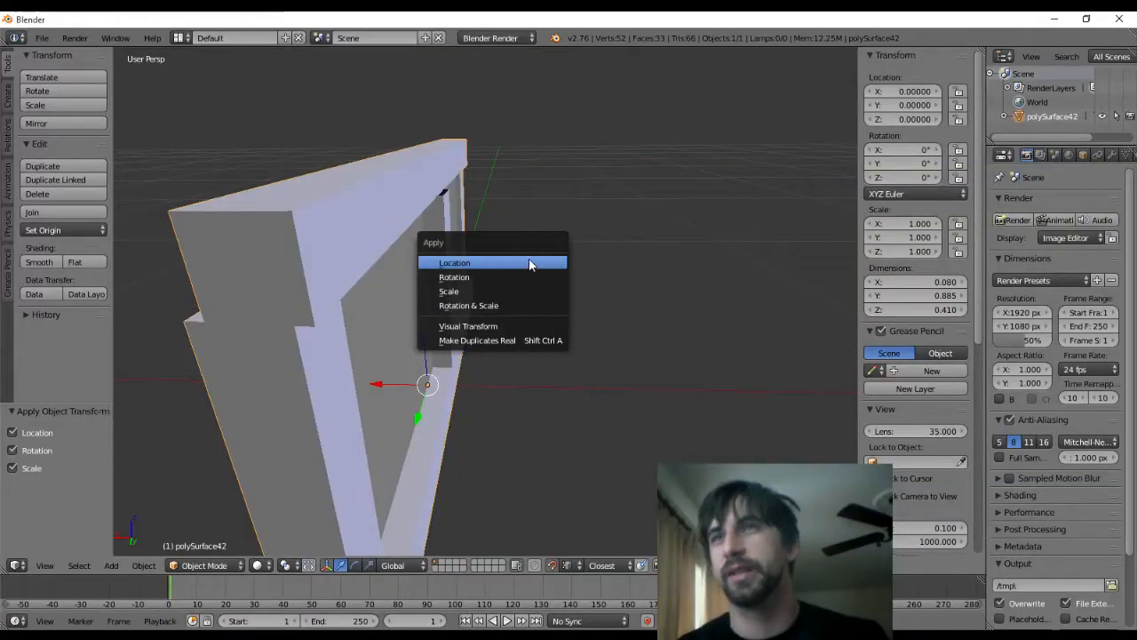
left_click(488, 290)
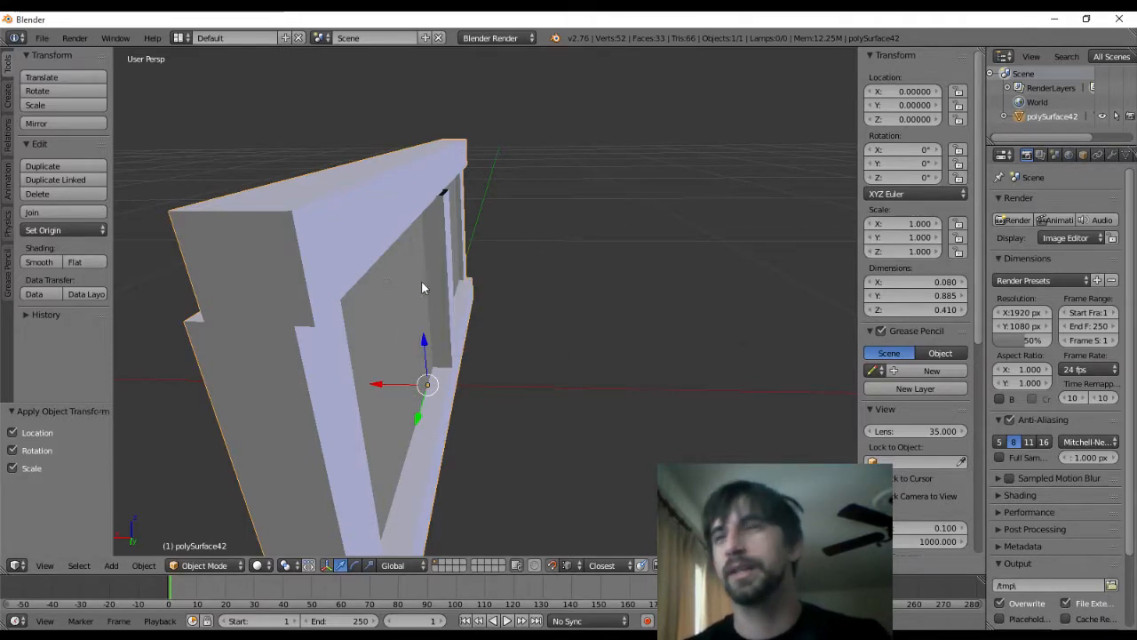
mouse_move(421, 280)
middle_mouse_down()
mouse_move(480, 264)
mouse_move(361, 262)
mouse_move(424, 251)
mouse_move(414, 264)
middle_mouse_up()
scroll(414, 263, "down", 5)
Import the original housewall.fbx into the scene next to the modified wall
left_click(42, 37)
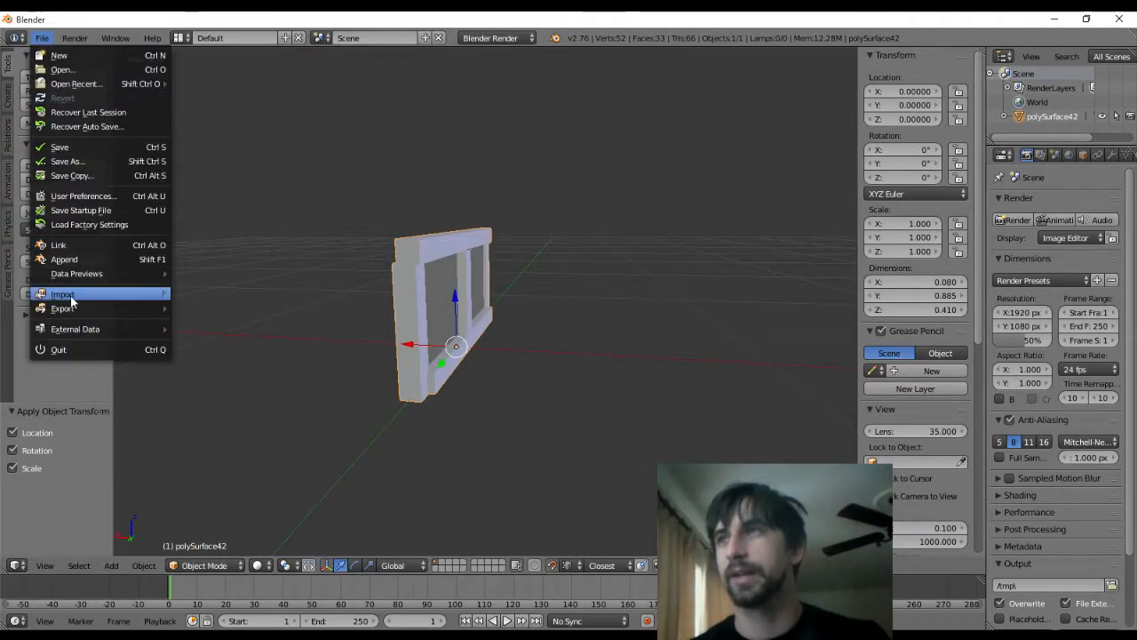
mouse_move(71, 299)
left_click(240, 322)
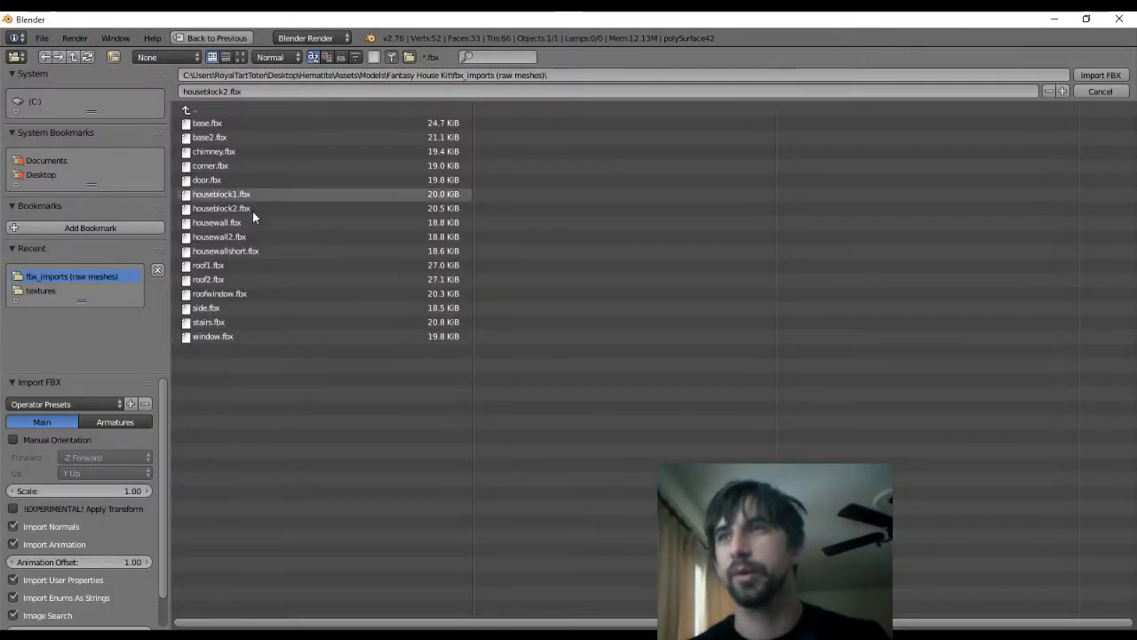
double_click(240, 221)
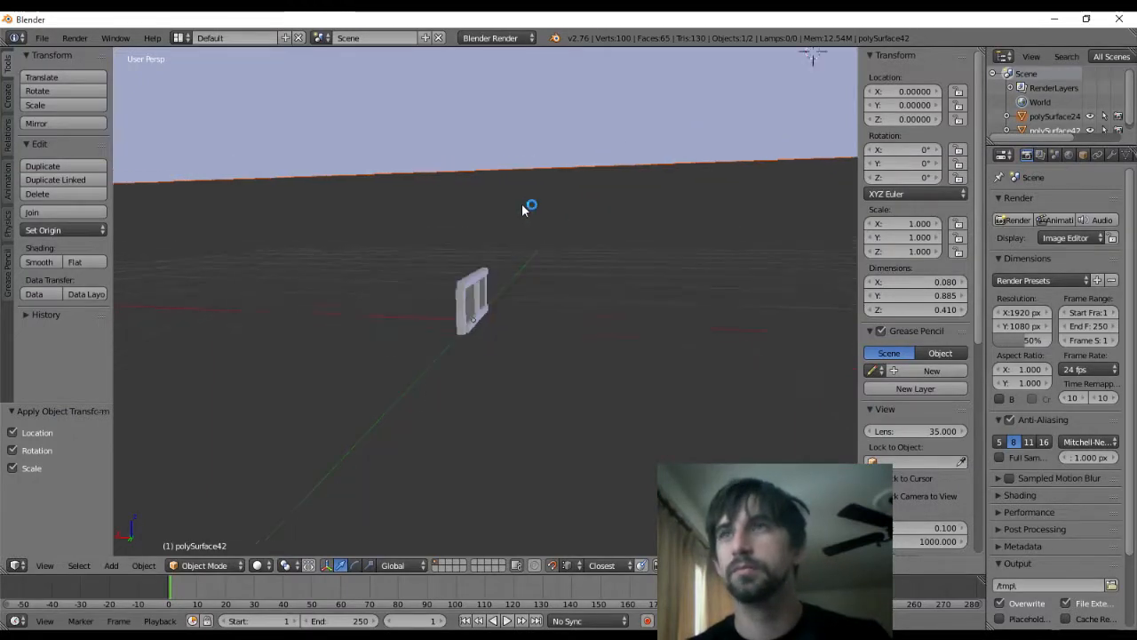
scroll(524, 209, "down", 15)
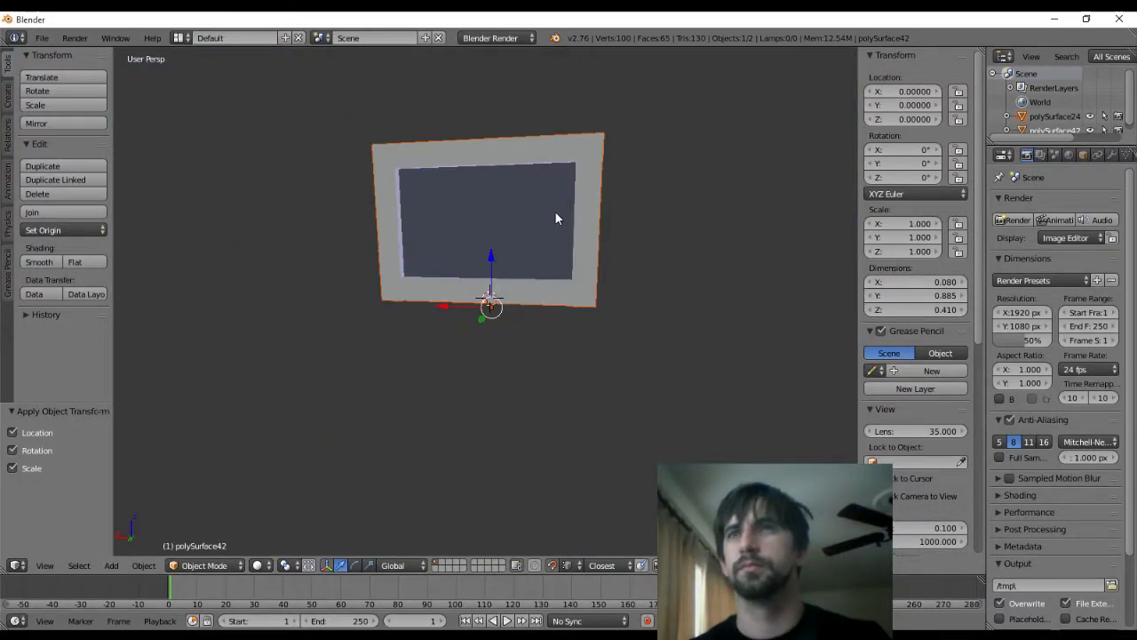
Compare the location, rotation, scale and dimensions of polySurface24 and polySurface42
left_click(1053, 118)
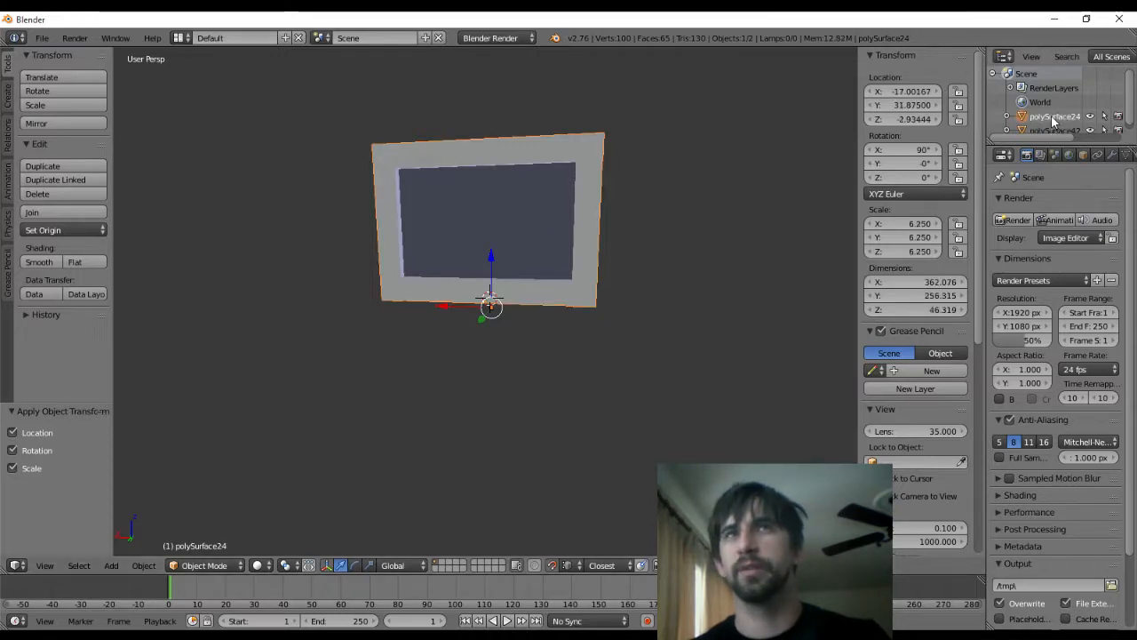
left_click(1044, 131)
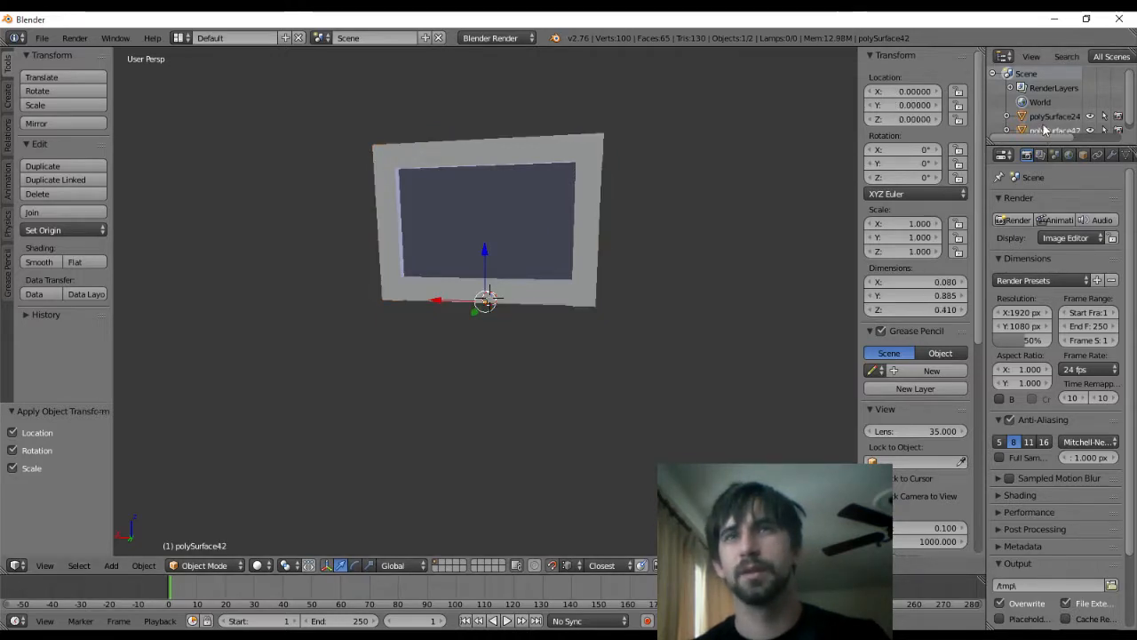
left_click(1042, 120)
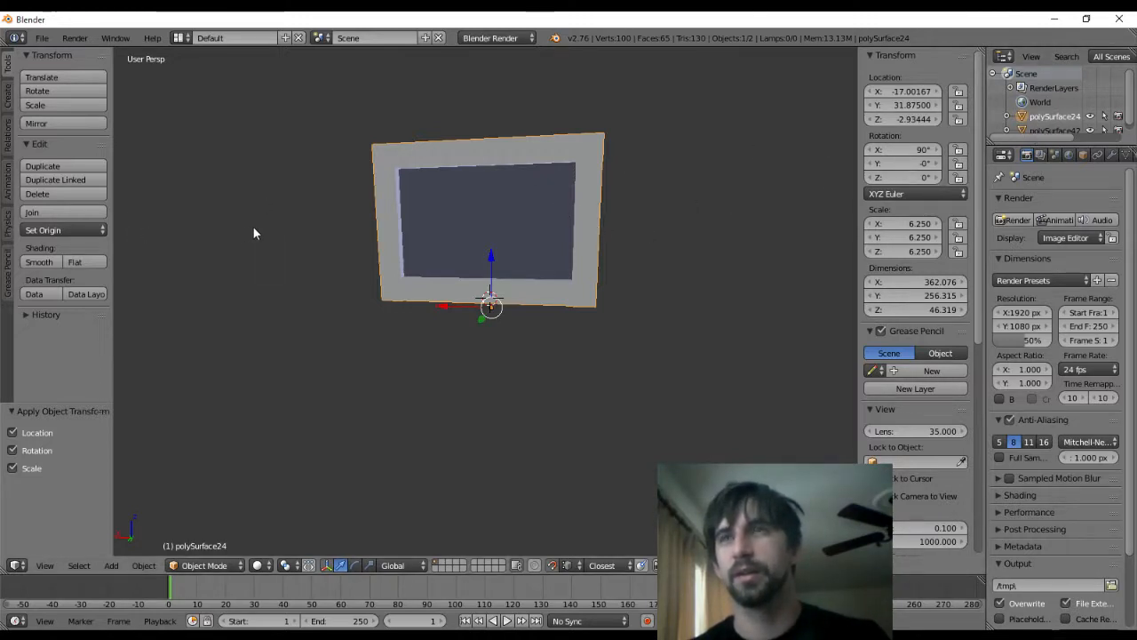
left_click(1038, 130)
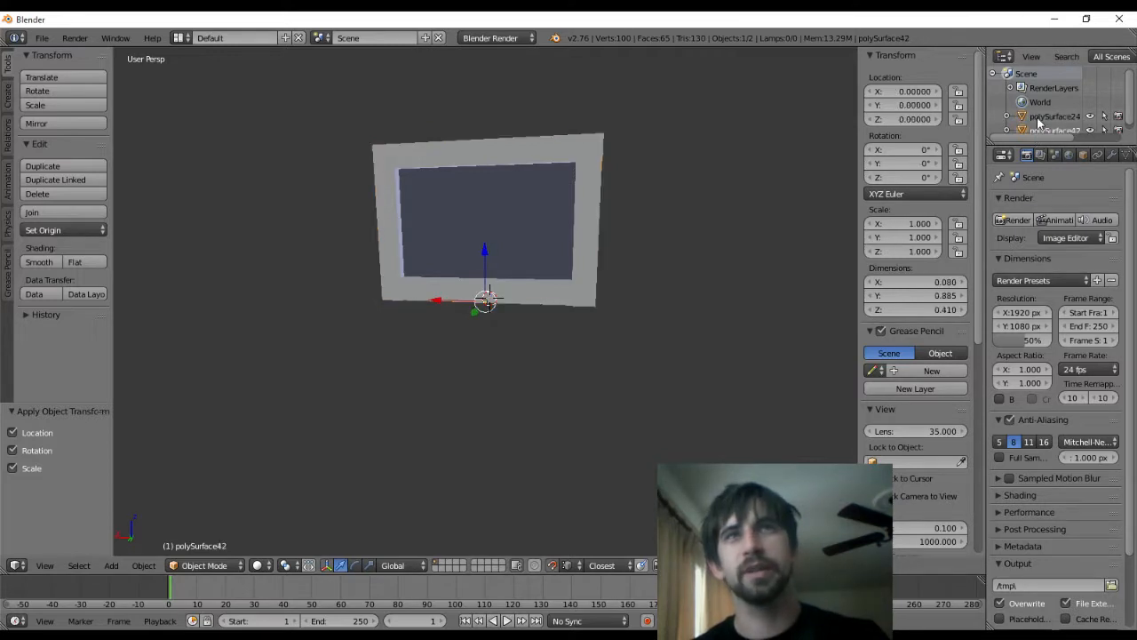
Delete the imported original wall polySurface24, keeping only the modified wall in the scene
left_click(1039, 118)
key("x")
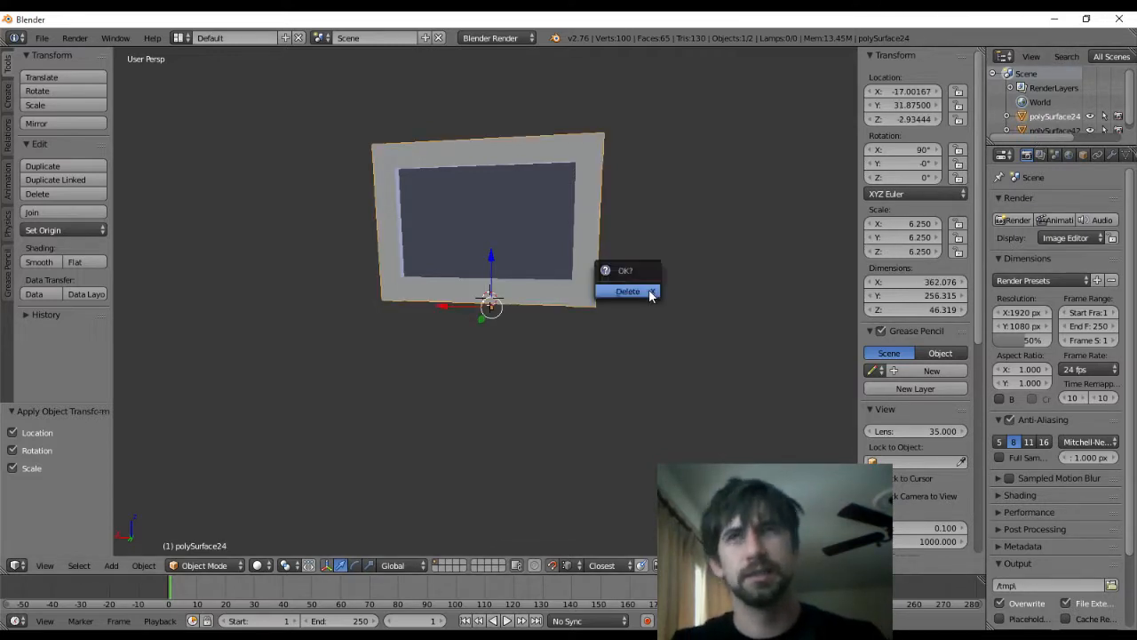
left_click(650, 294)
key("Home")
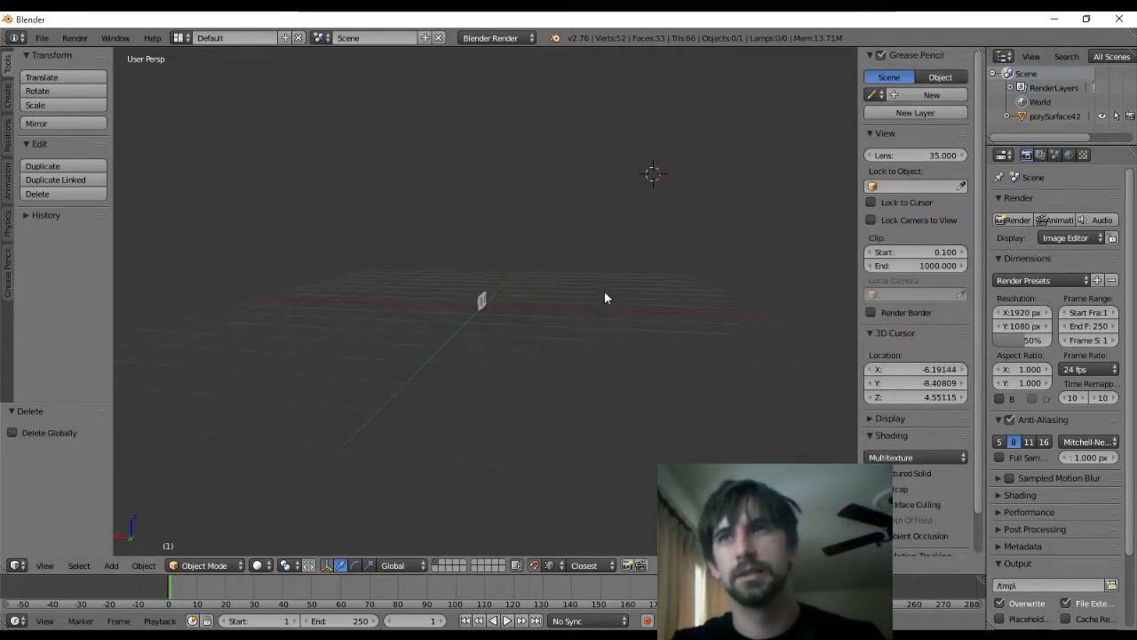
scroll(542, 293, "up", 10)
middle_click_drag(538, 293, 674, 308)
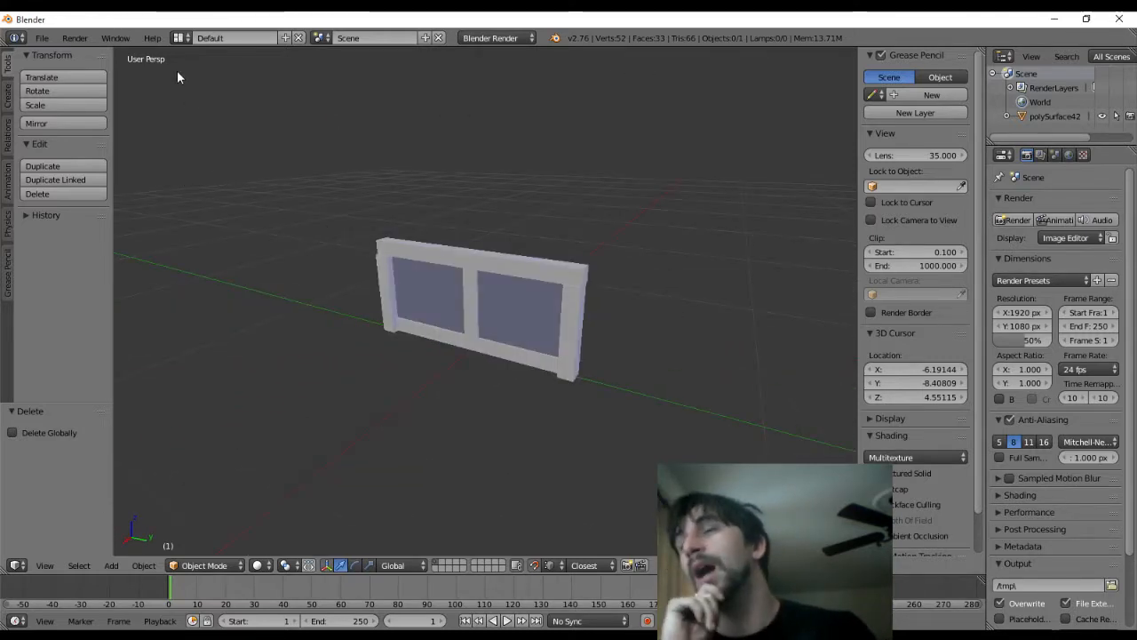
Export the scene as FBX over housewall2.fbx in fbx_imports (raw meshes), with the export scale set to 1.00
left_click(42, 37)
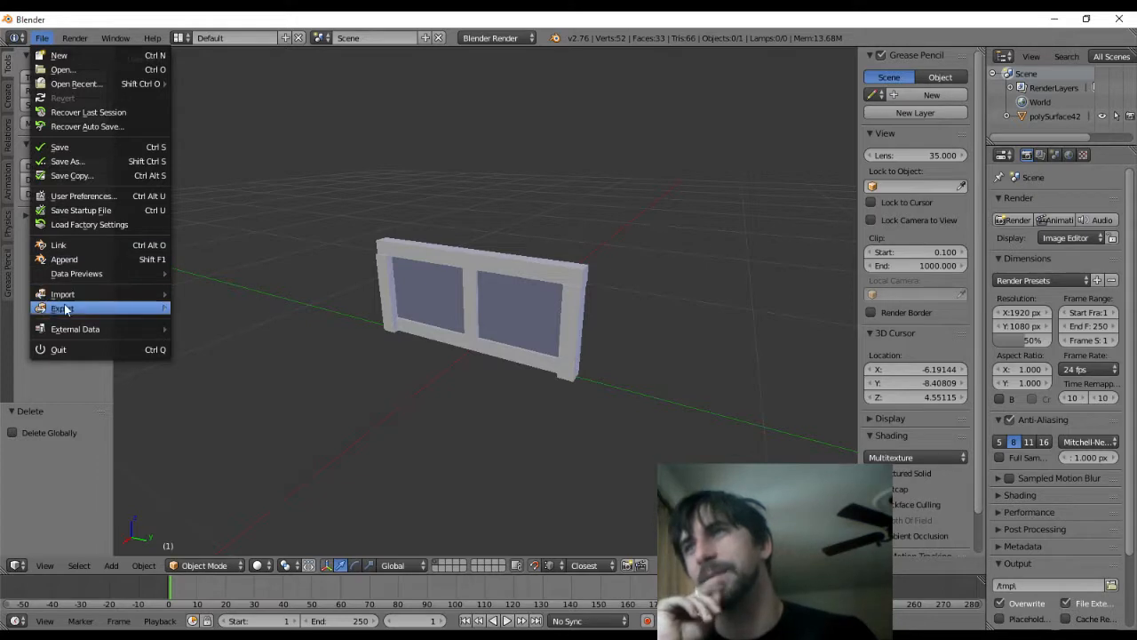
mouse_move(65, 309)
left_click(257, 338)
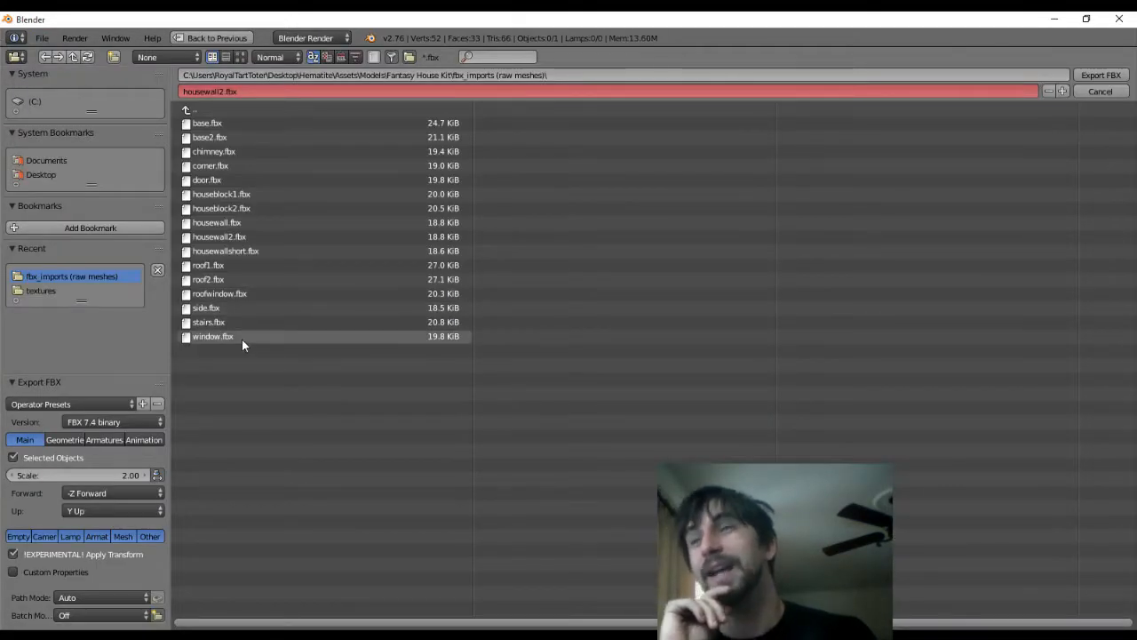
left_click(96, 475)
type("1")
key("Return")
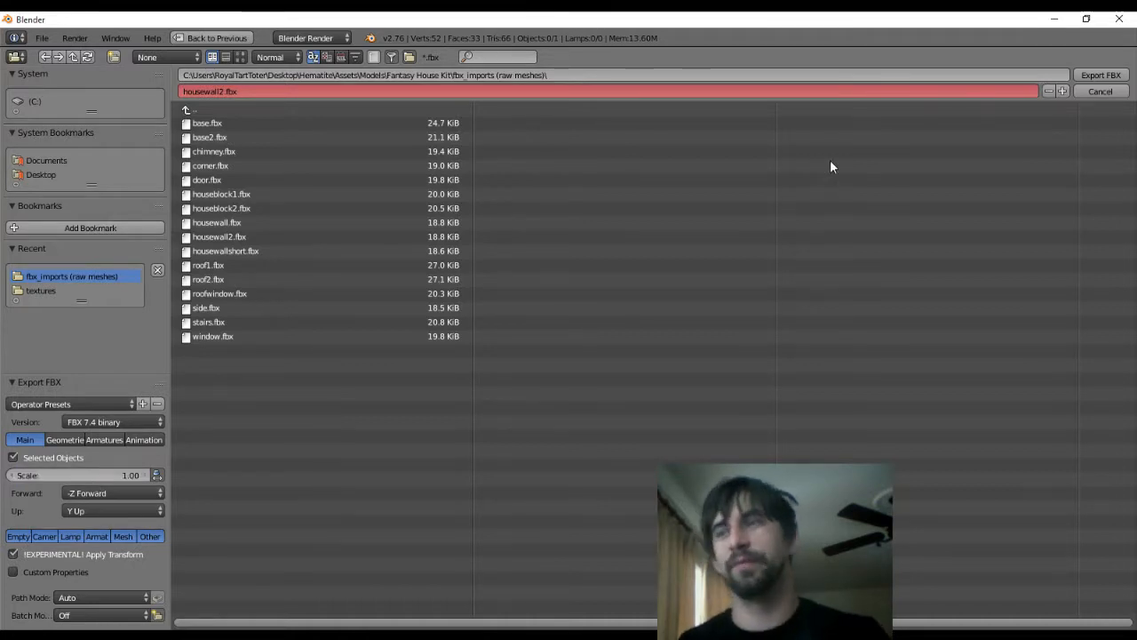
left_click(1101, 75)
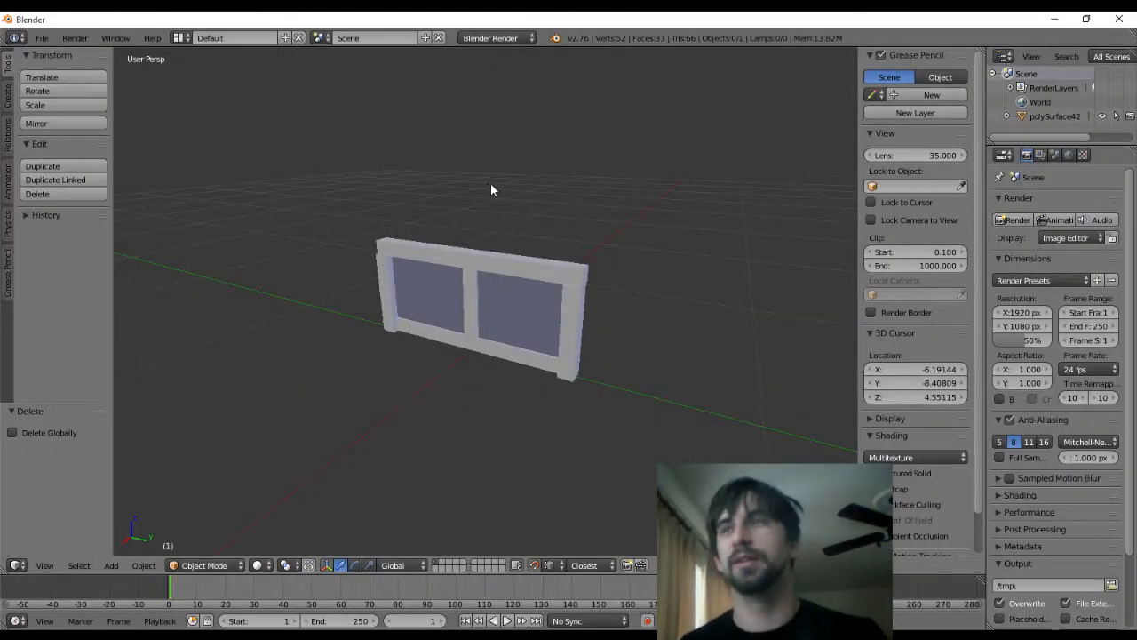
Switch to Unity and delete the housewall2 object from the scene
key("alt+Tab")
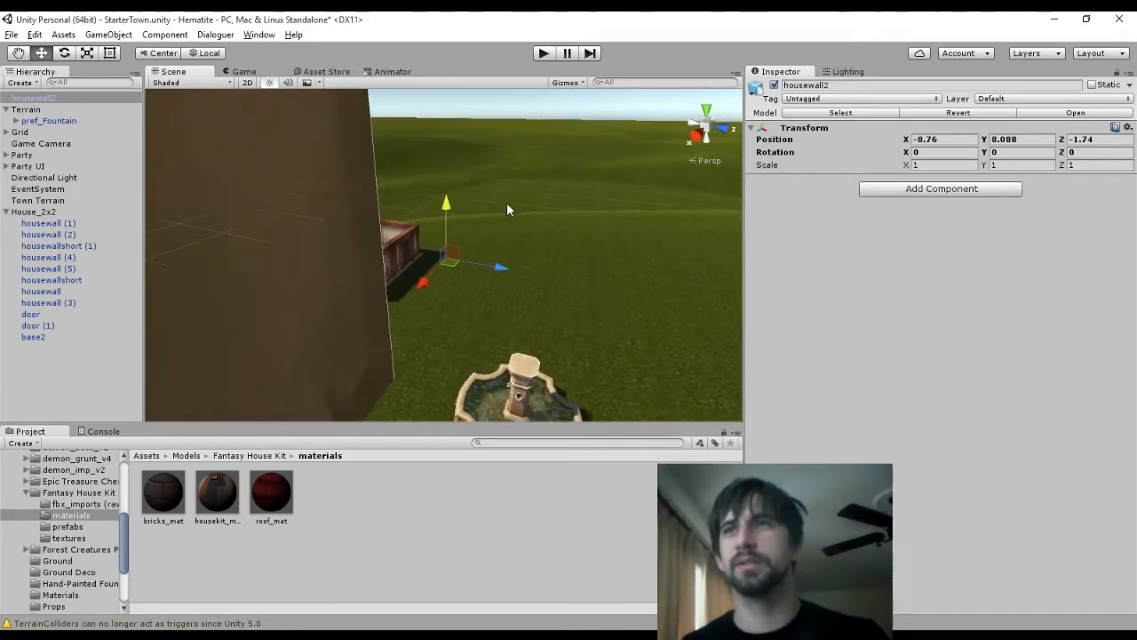
scroll(506, 209, "up", 8)
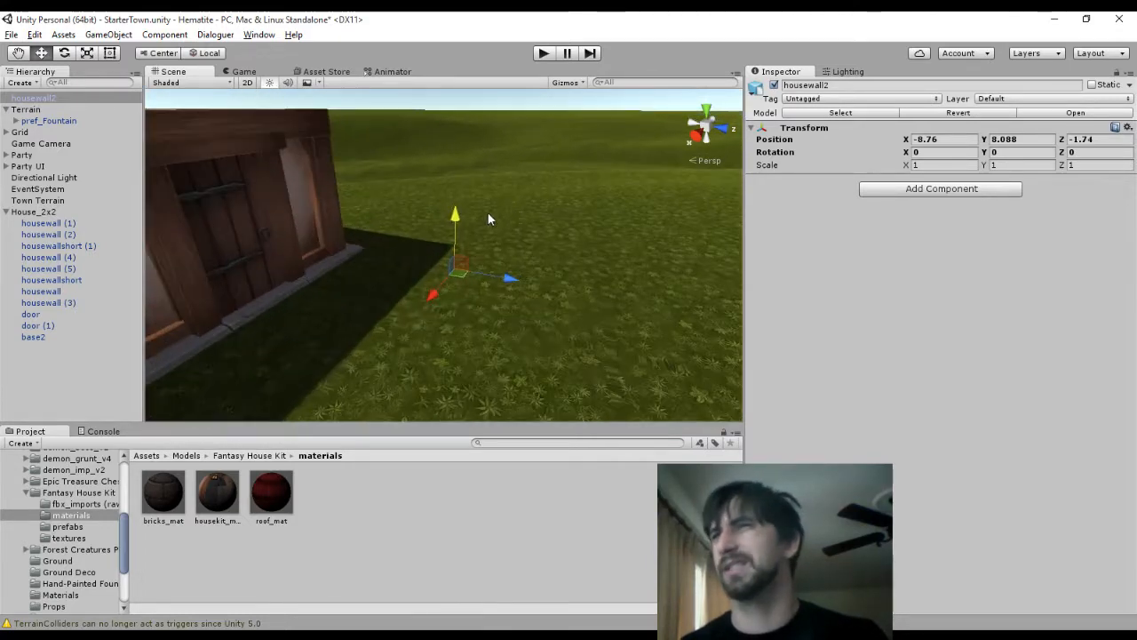
left_click(44, 110)
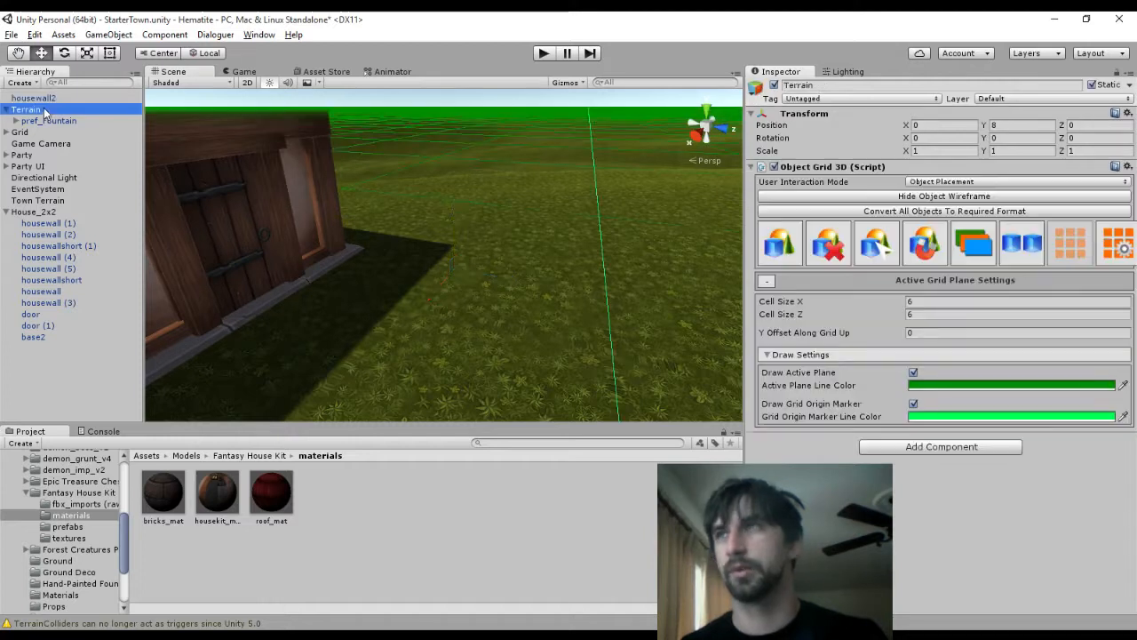
left_click(47, 99)
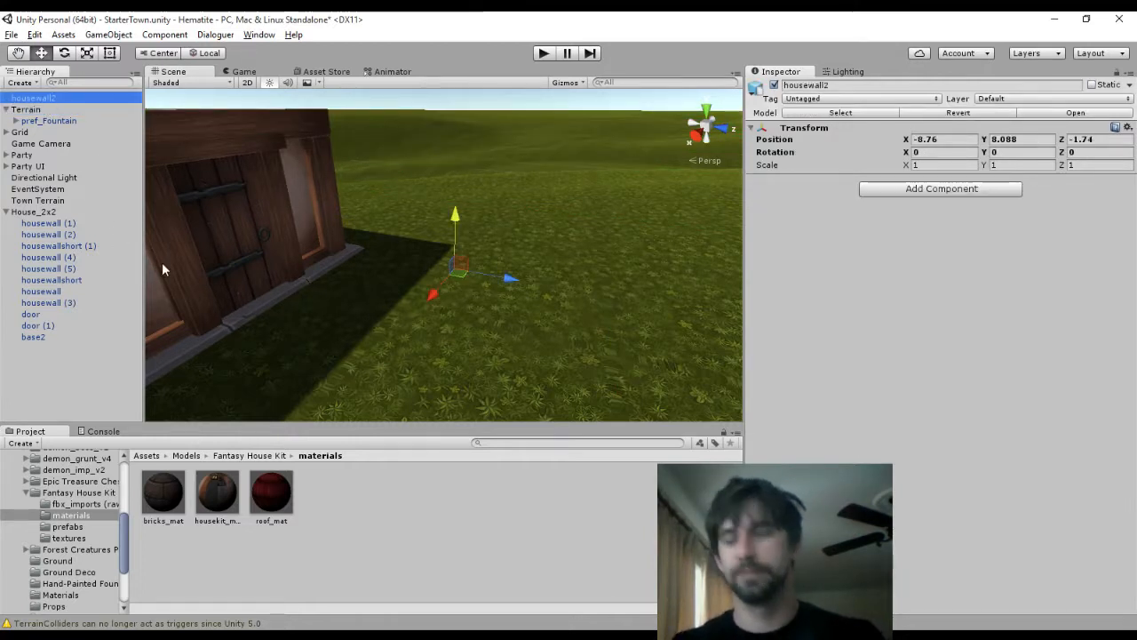
key("Delete")
Try placing the re-exported housewall2 from the fbx_imports (raw meshes) folder into the scene, and remove it again
left_click(80, 503)
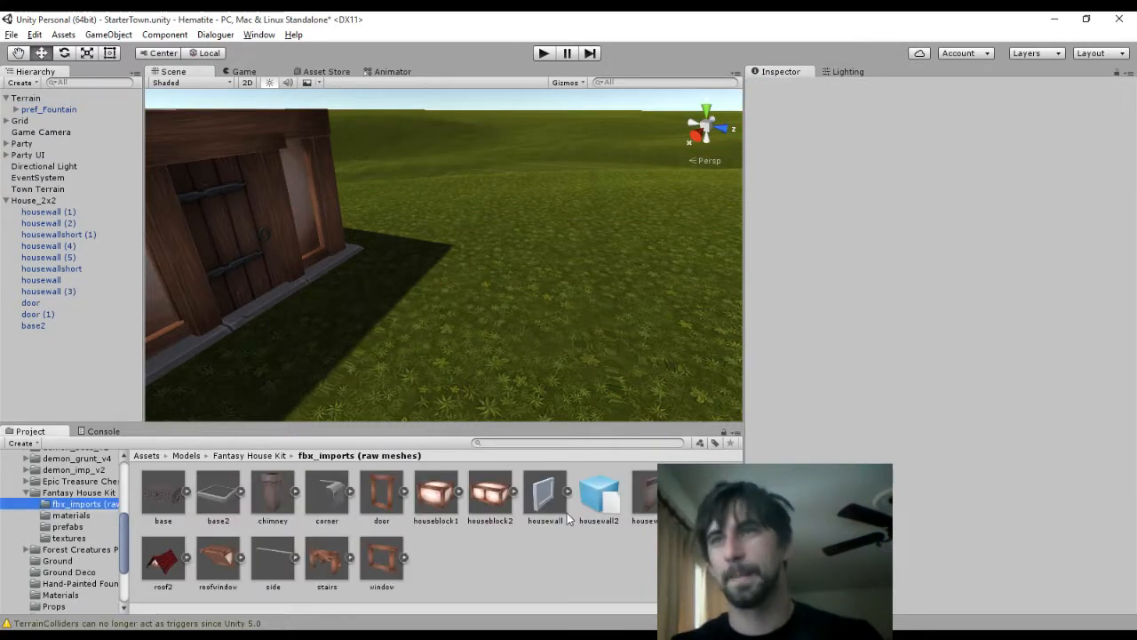
left_click(604, 498)
left_click_drag(604, 503, 518, 291)
key("Delete")
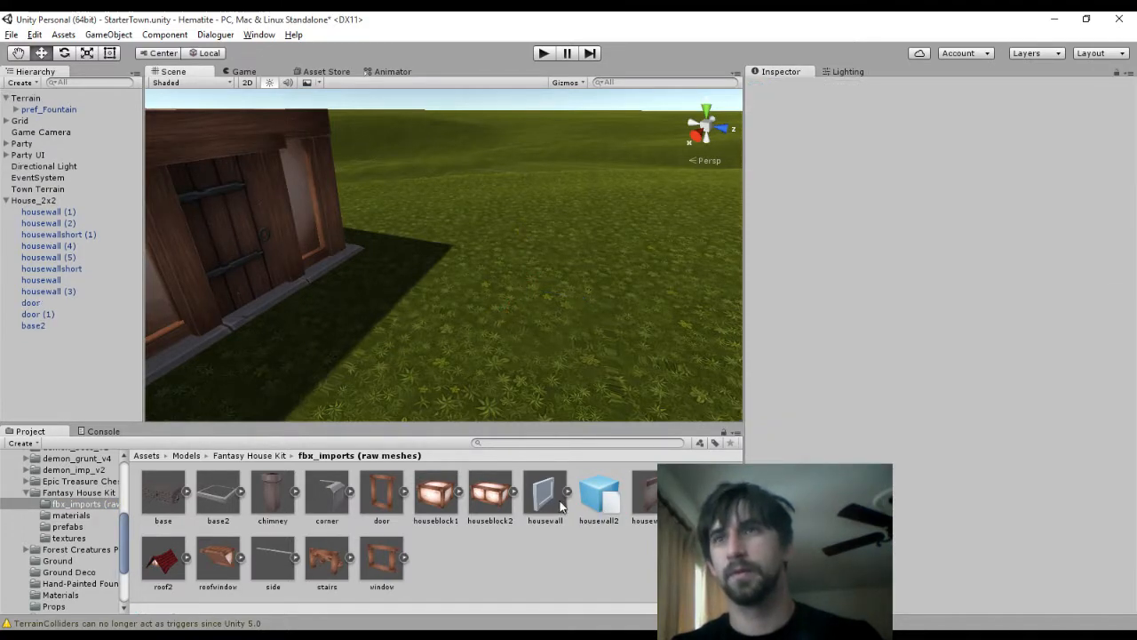
left_click(602, 496)
Switch to Blender and export the FBX over housewall2.fbx again, keeping the export scale at 1.00
key("alt+Tab")
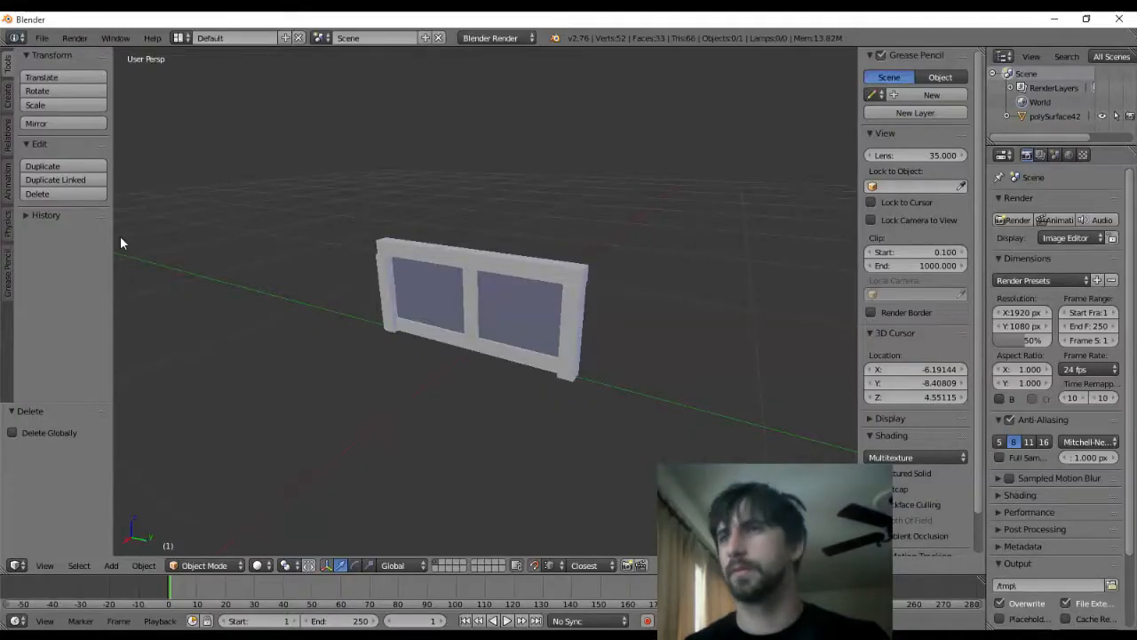
left_click(40, 38)
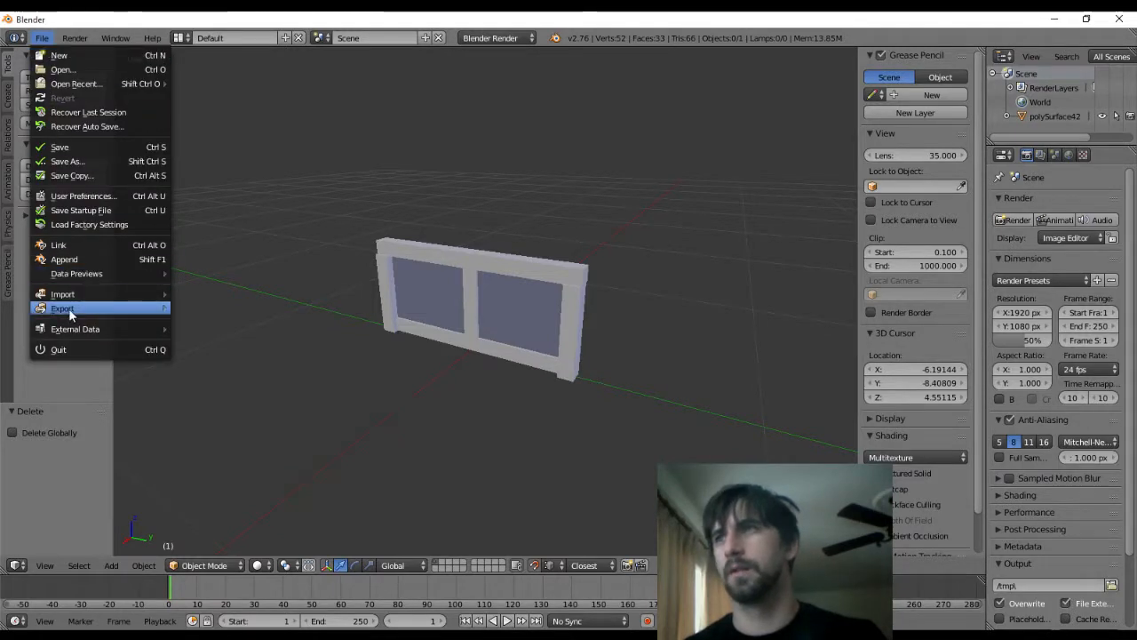
mouse_move(68, 308)
left_click(252, 338)
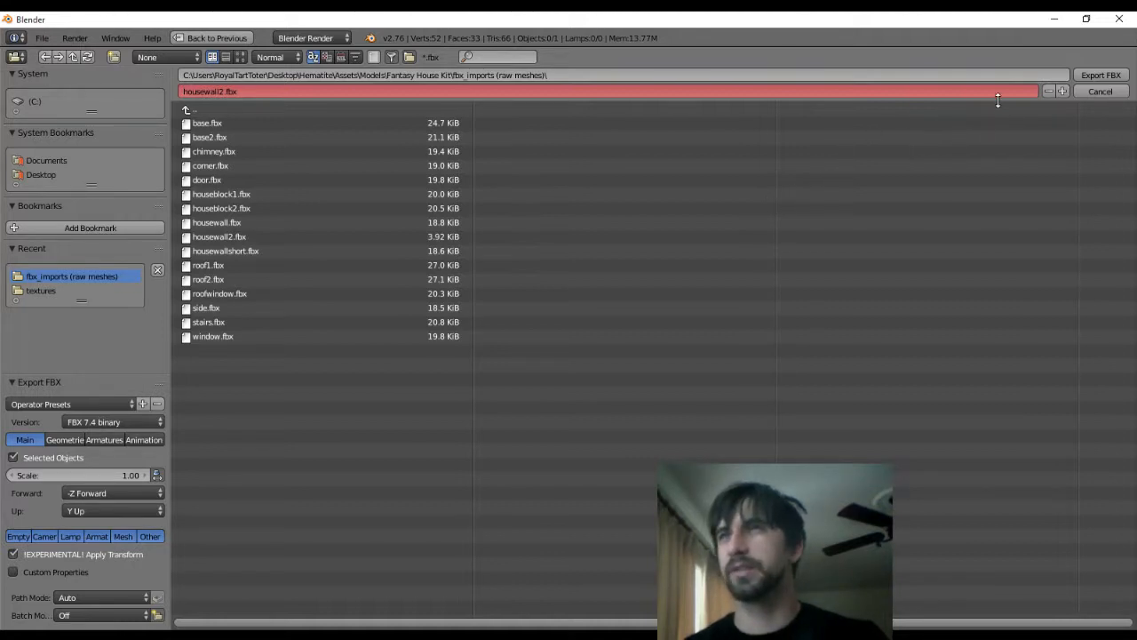
left_click(1100, 75)
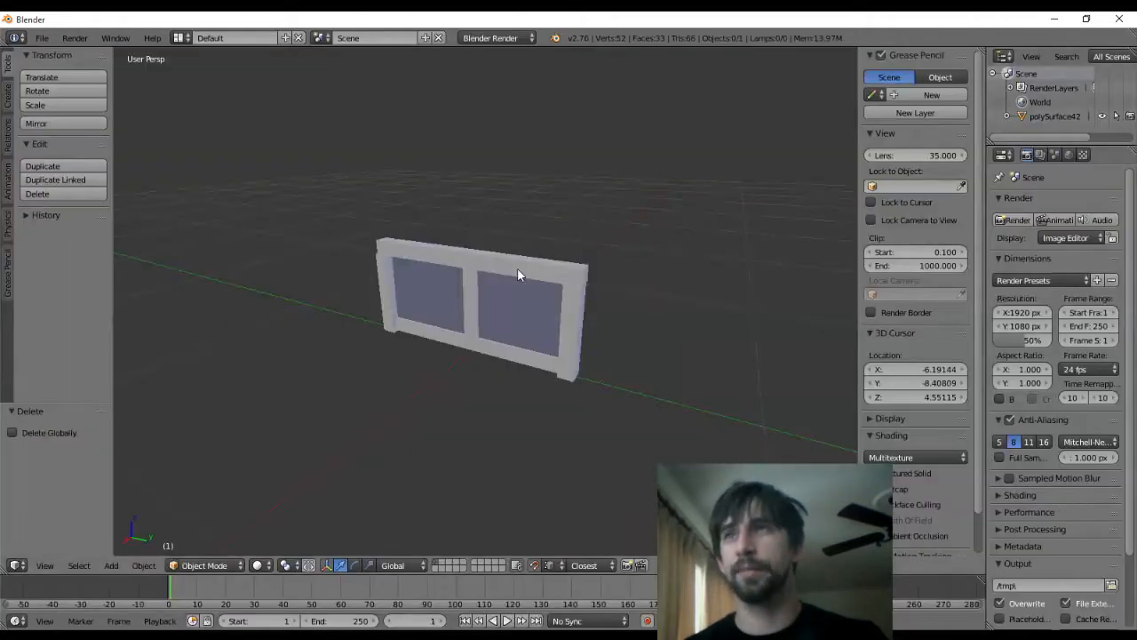
Switch to Unity, reimport the housewall2 asset and test it in the scene, removing the placed object again
key("alt+Tab")
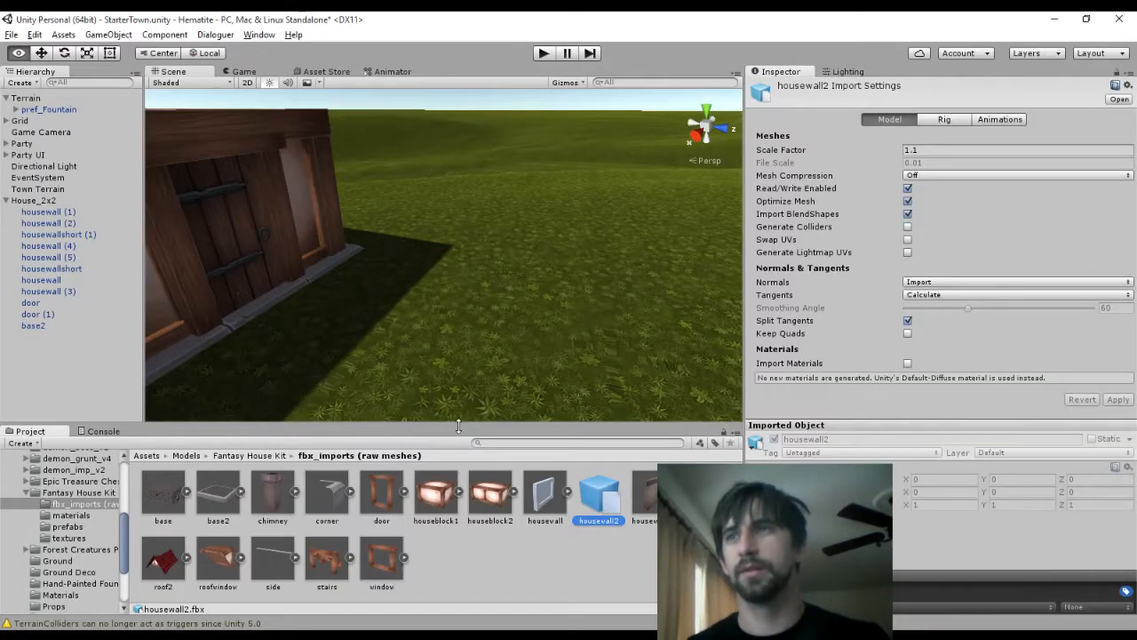
right_click(601, 506)
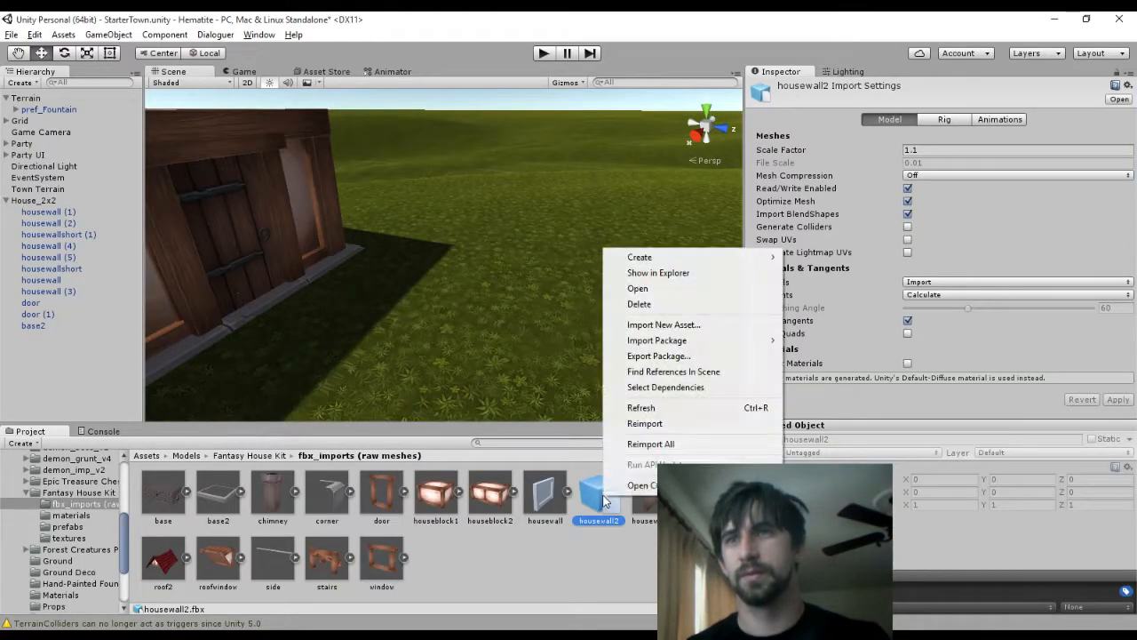
left_click(658, 427)
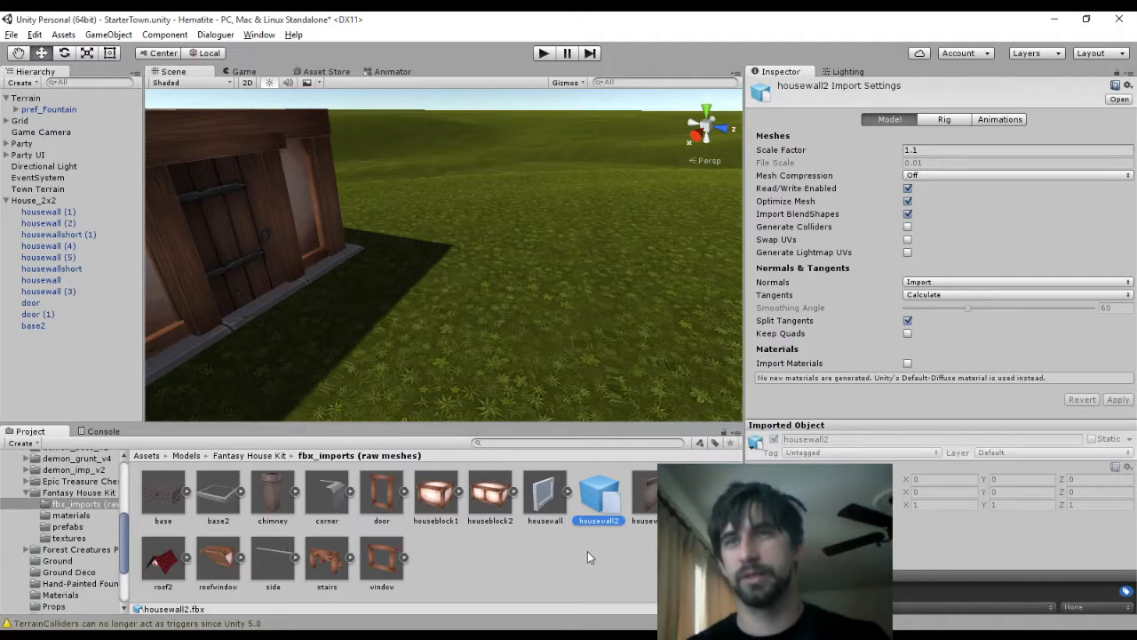
left_click_drag(576, 409, 552, 311)
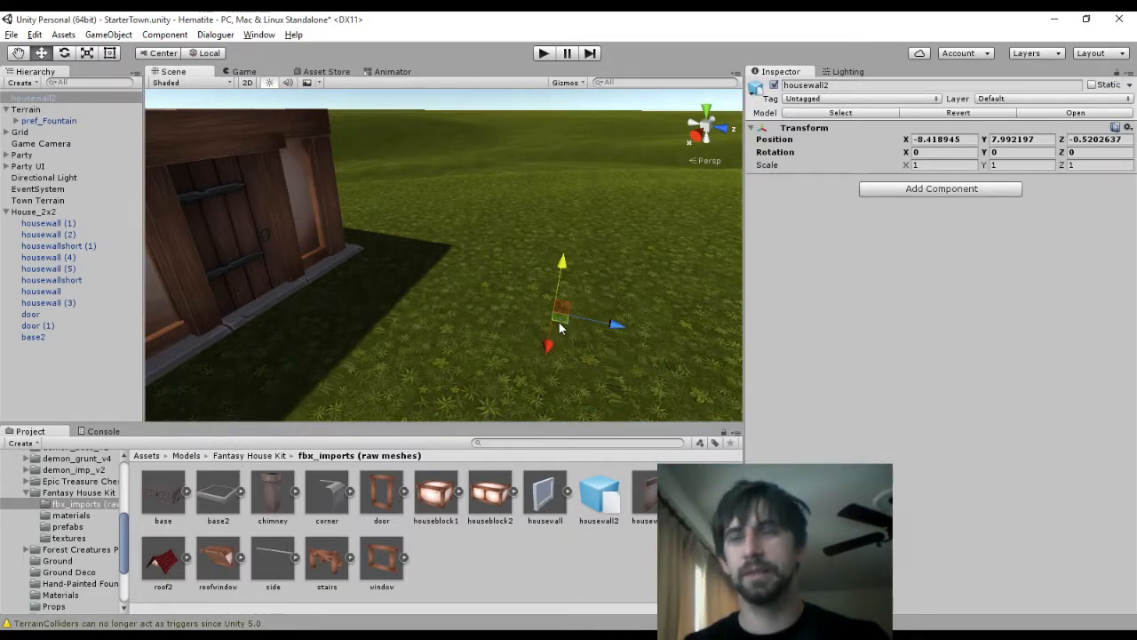
key("Delete")
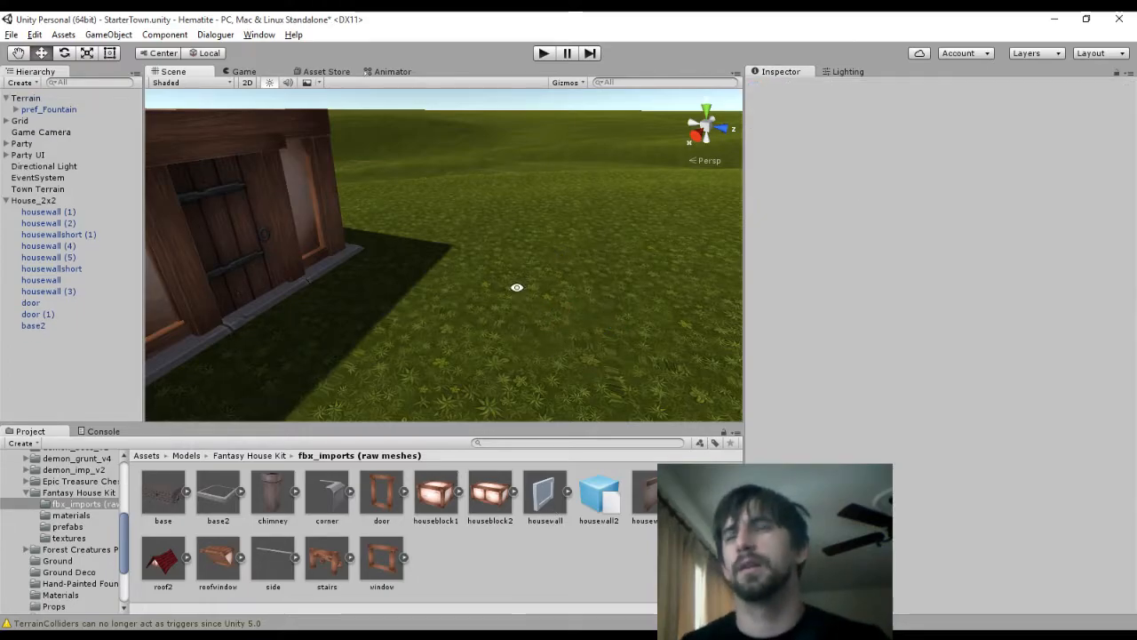
Switch to Blender, select the wall polySurface42 and apply its location
key("alt+Tab")
left_click(459, 266)
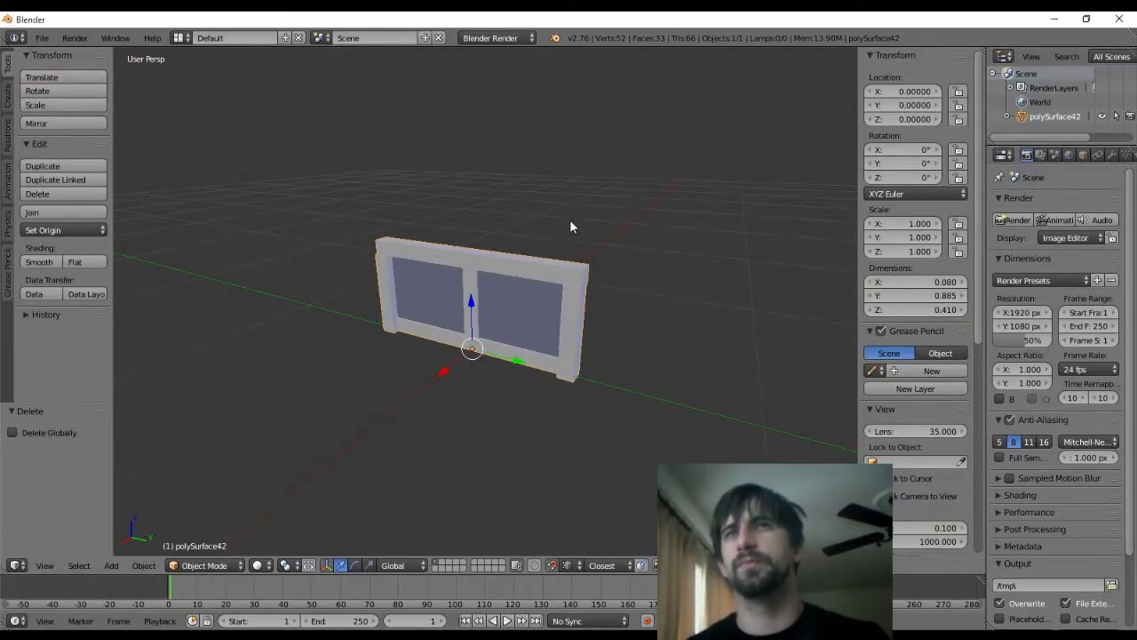
middle_click_drag(570, 227, 375, 204)
key("ctrl+a")
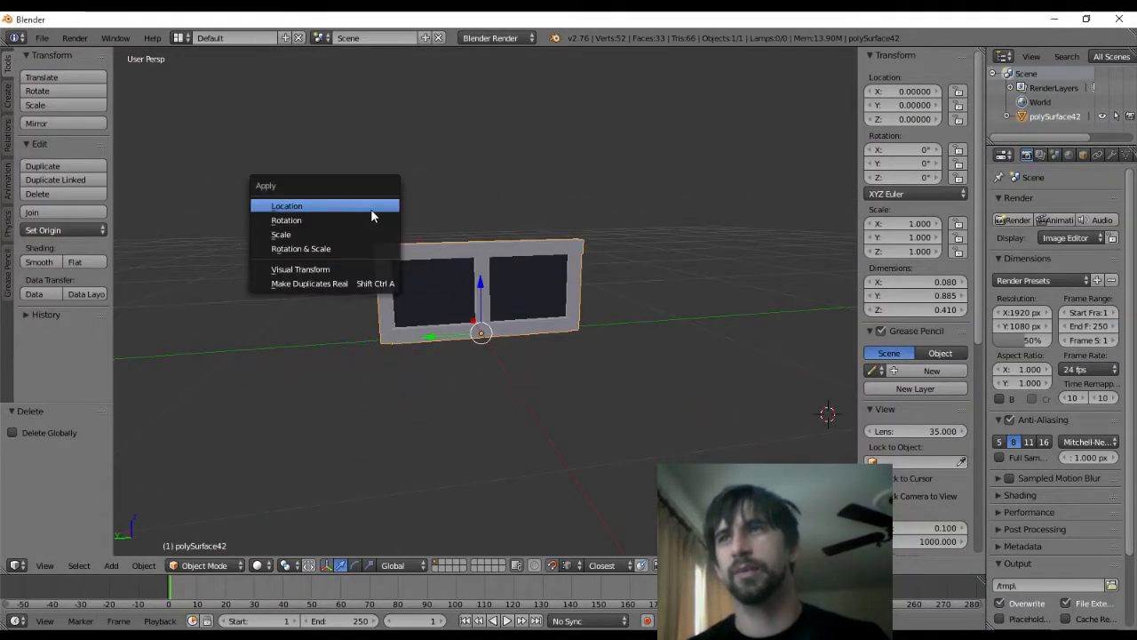
left_click(370, 209)
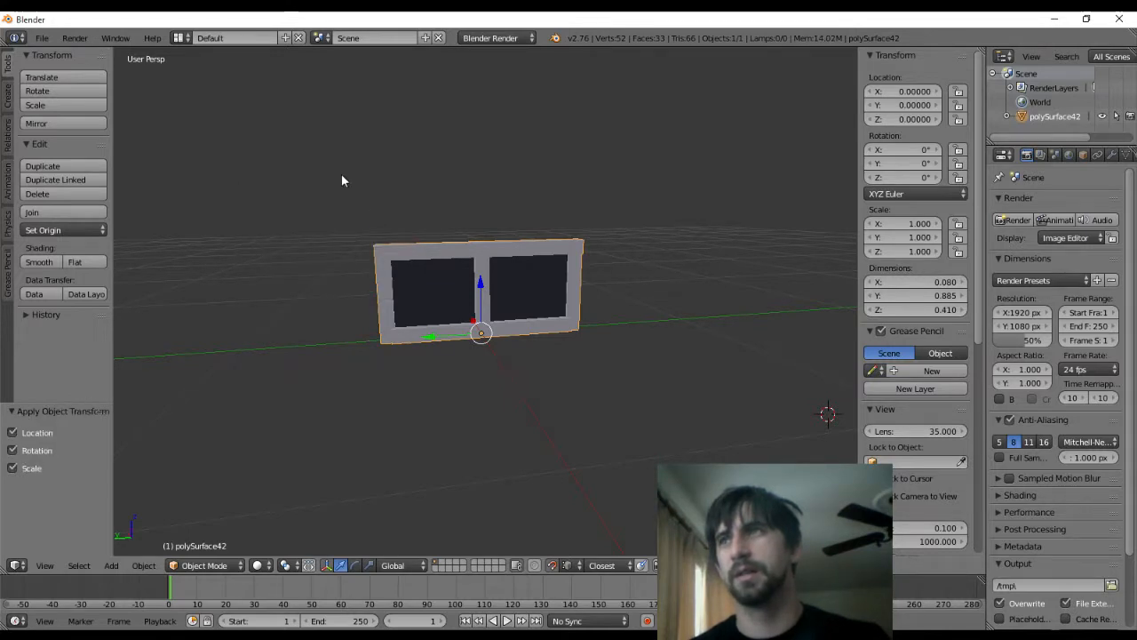
middle_click_drag(386, 163, 149, 109)
Save the Blender file as wall2.blend in the fbx_imports (raw meshes) folder
key("ctrl+s")
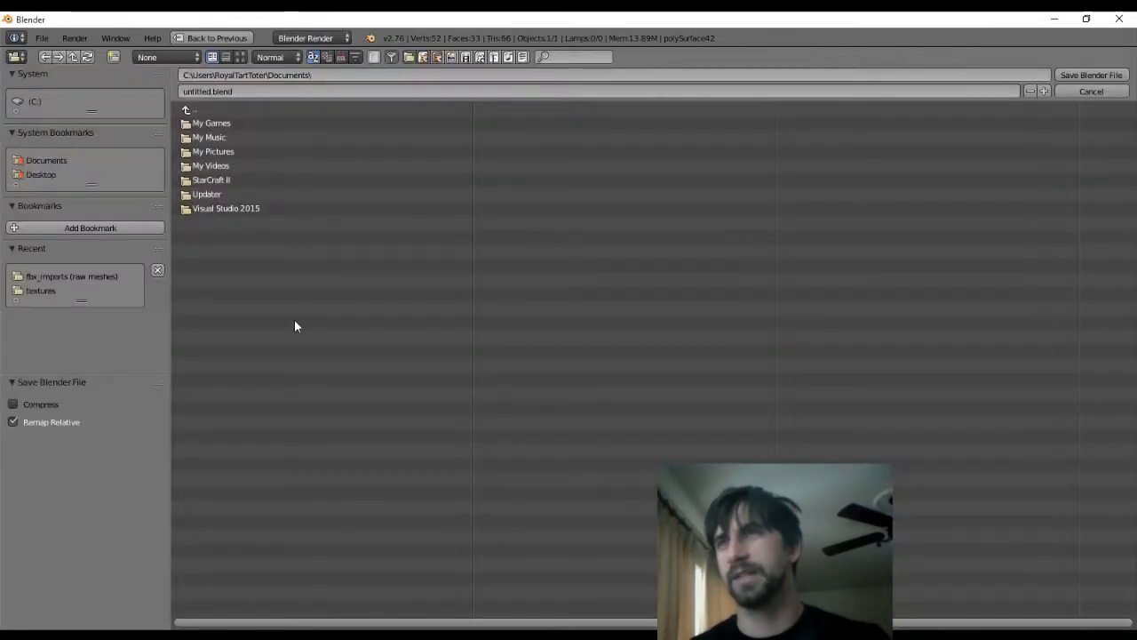
left_click(64, 275)
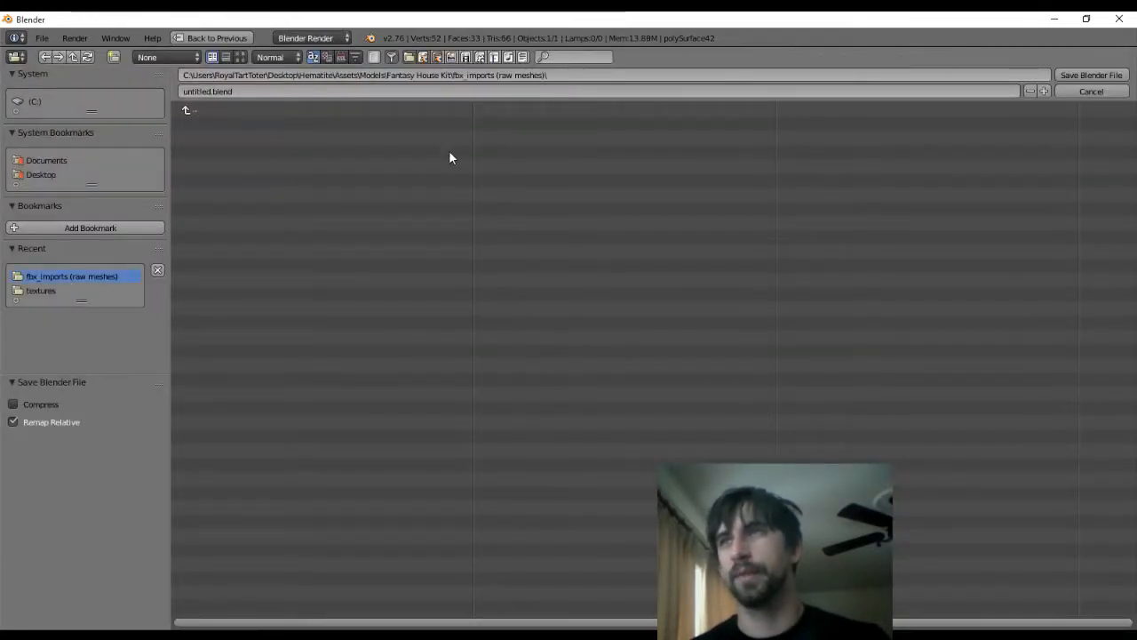
left_click(268, 90)
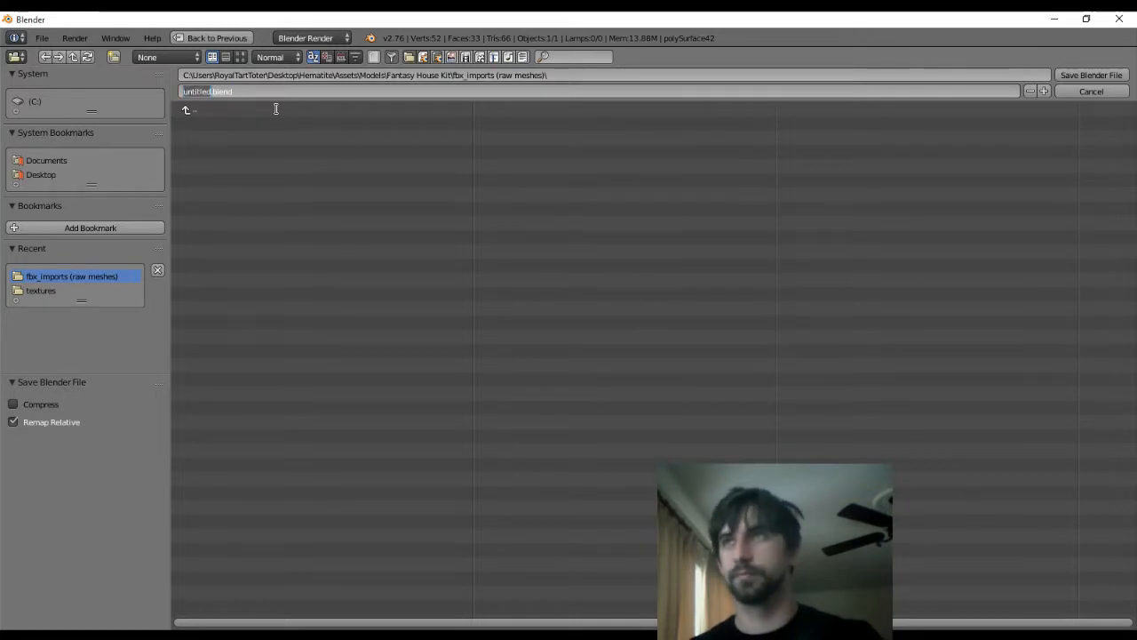
type("wall2.blend")
key("Return")
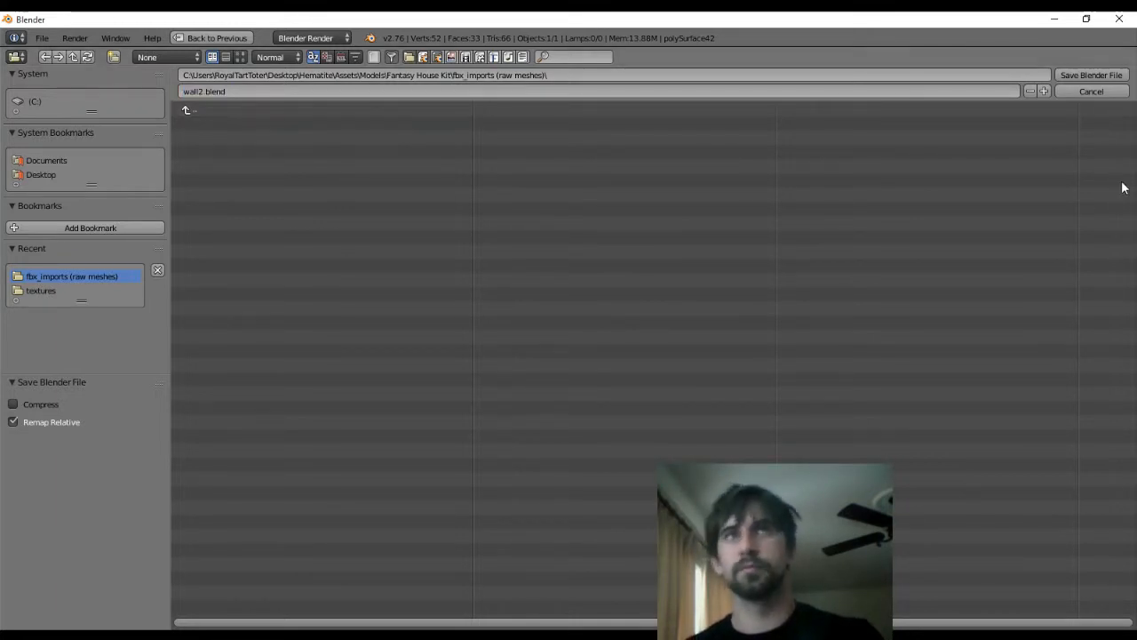
left_click(1077, 77)
Switch to Unity, check the import settings of wall2, and set the import Scale Factor of housewall2 to 1
key("alt+Tab")
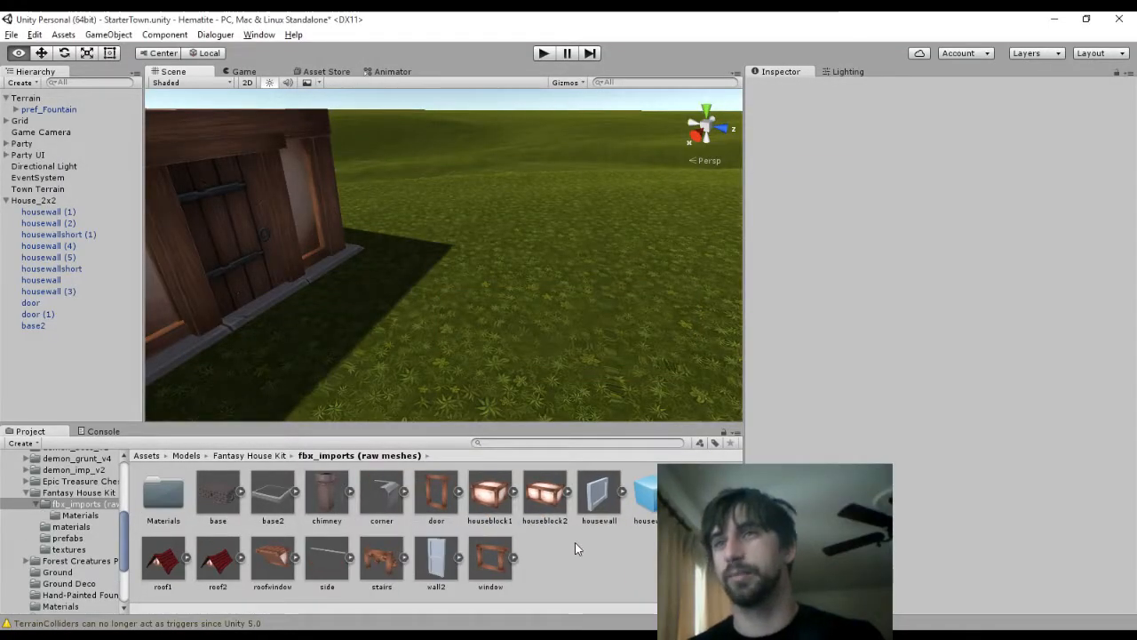
left_click(441, 558)
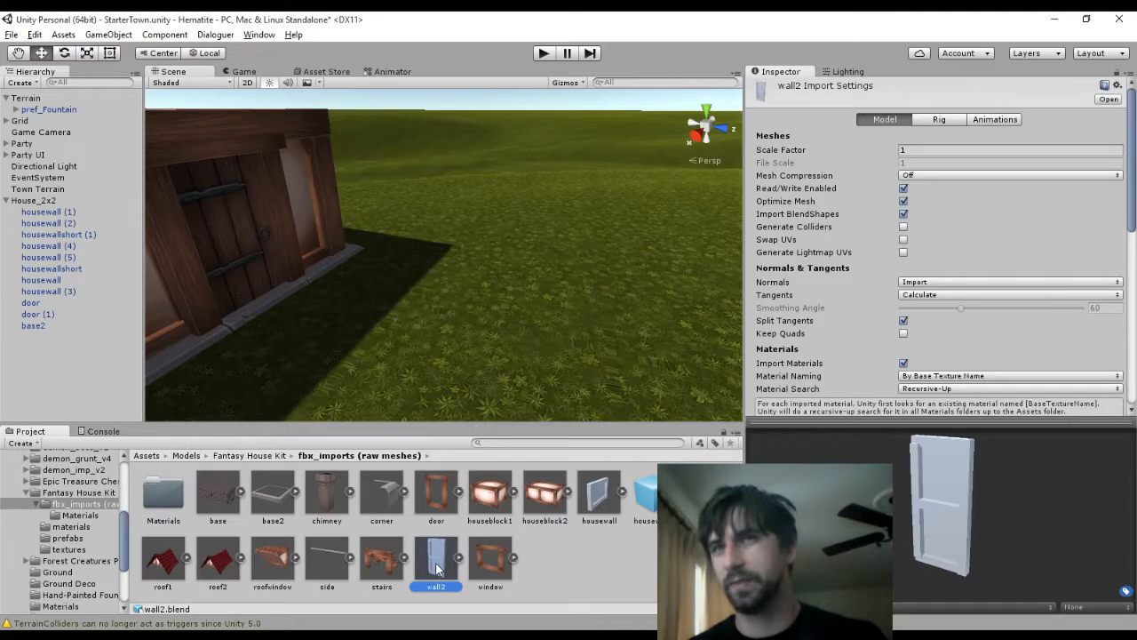
left_click(646, 494)
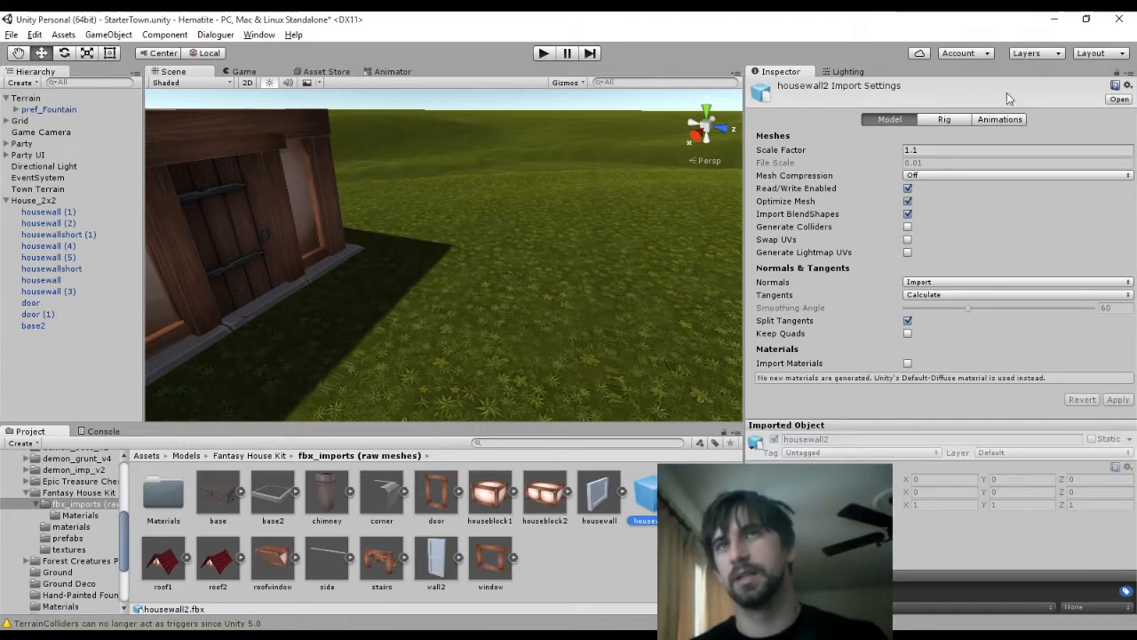
left_click(983, 147)
type("1")
Place housewall2 in the open field of the scene, applying its pending import settings, and focus on it
scroll(674, 224, "down", 15)
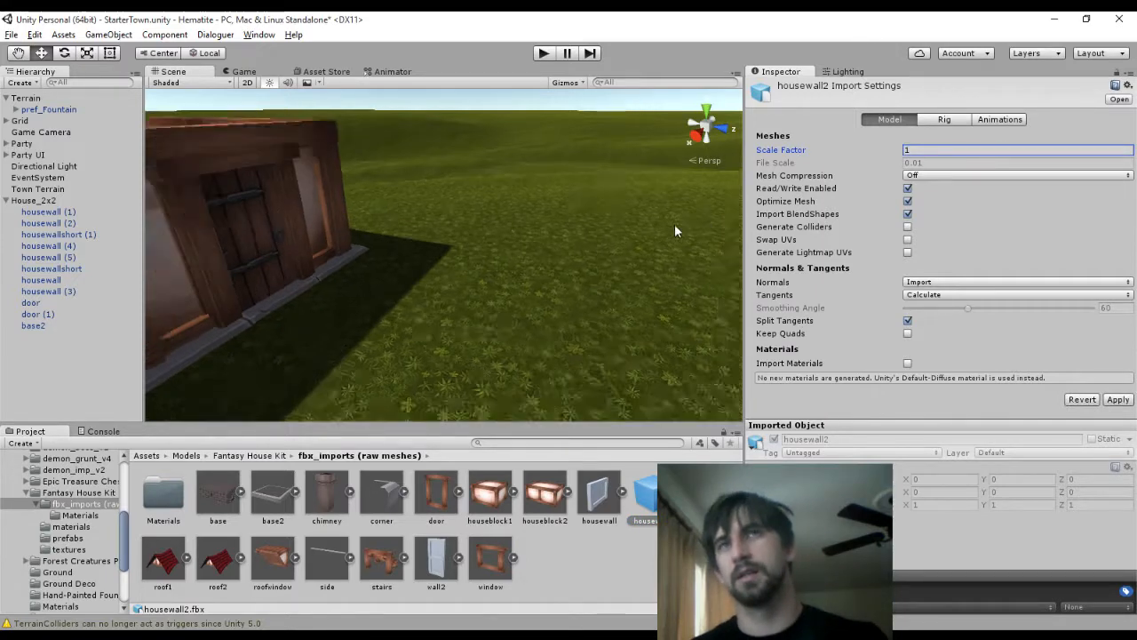
scroll(730, 213, "down", 3)
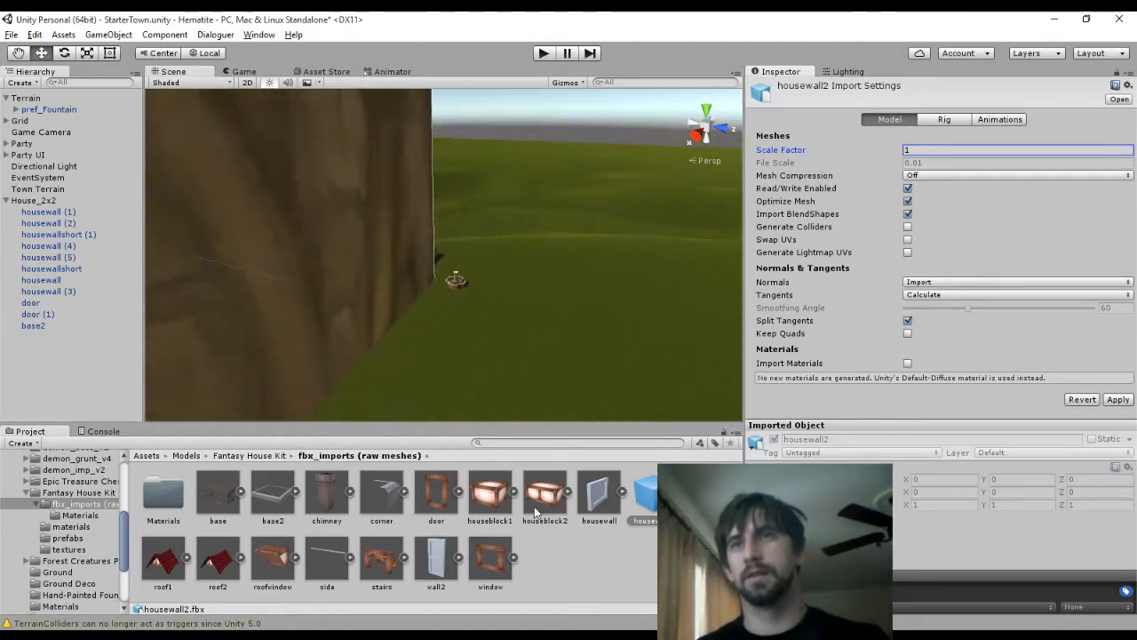
left_click_drag(646, 494, 575, 315)
left_click_drag(506, 281, 508, 283)
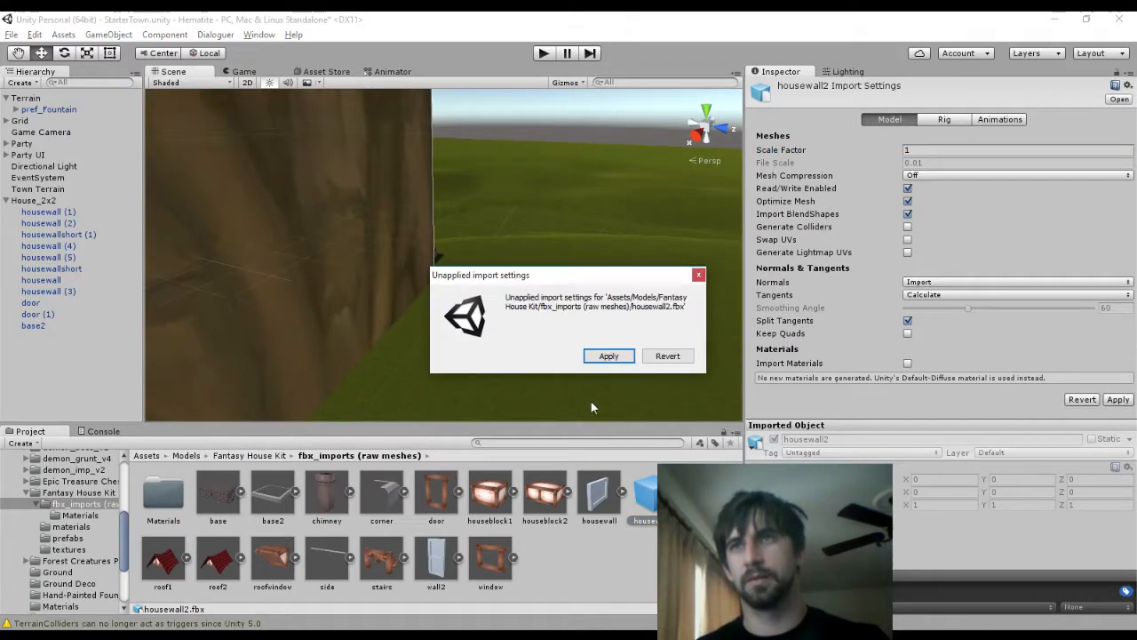
left_click(606, 355)
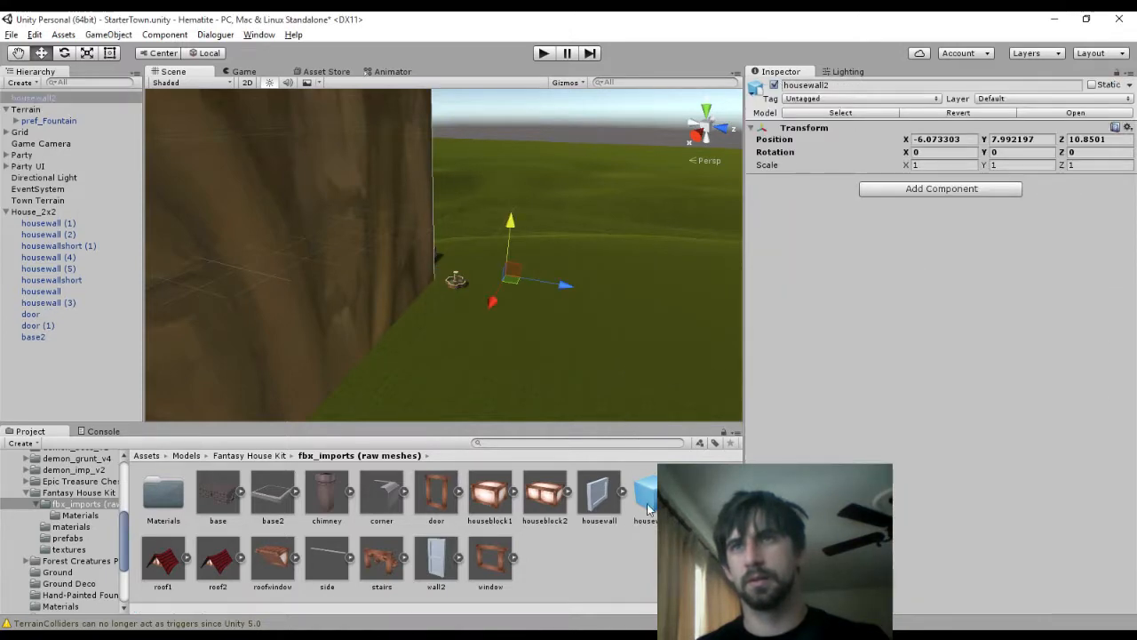
double_click(34, 98)
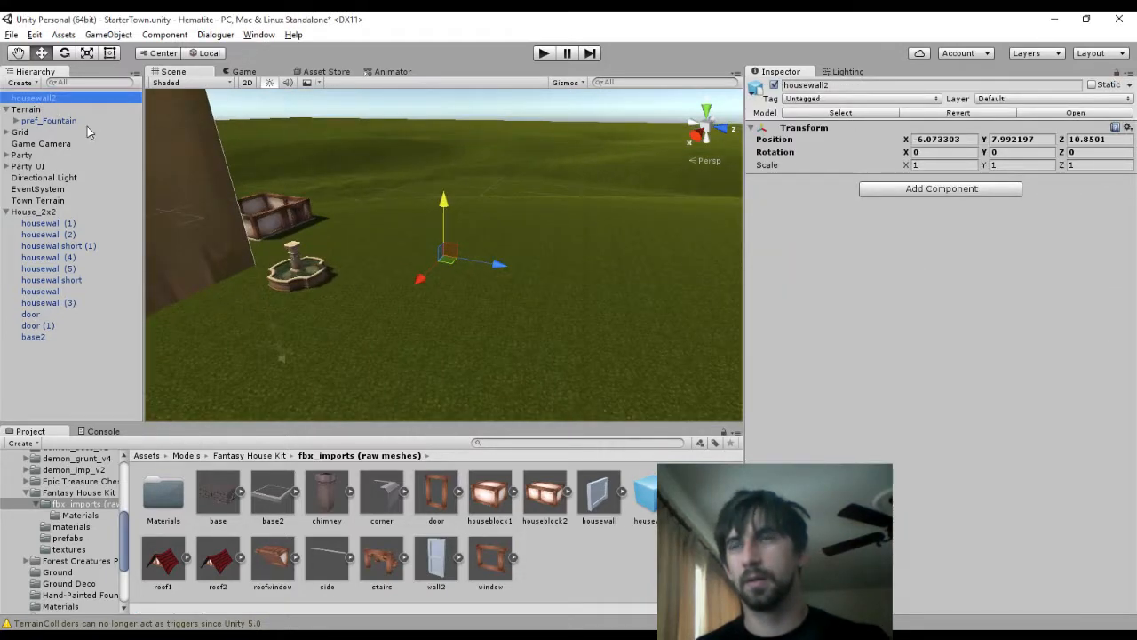
scroll(549, 299, "up", 3)
middle_click_drag(546, 299, 547, 333)
scroll(545, 293, "down", 4)
right_click_drag(544, 289, 433, 261)
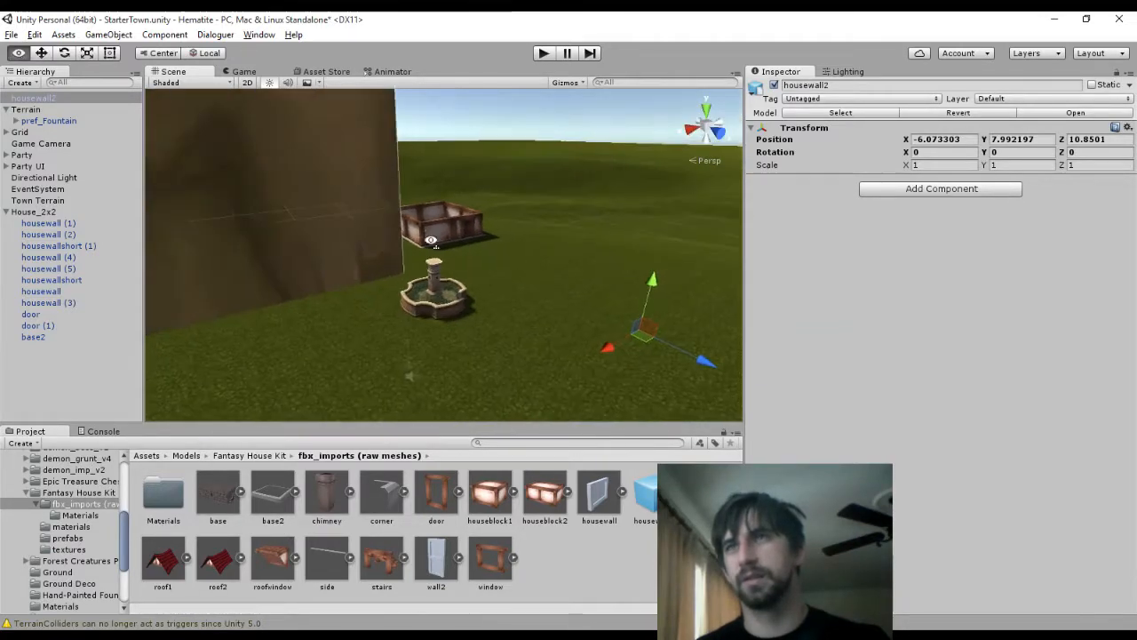
Delete the wall2 asset from the fbx_imports (raw meshes) folder
left_click(645, 496)
left_click(418, 563)
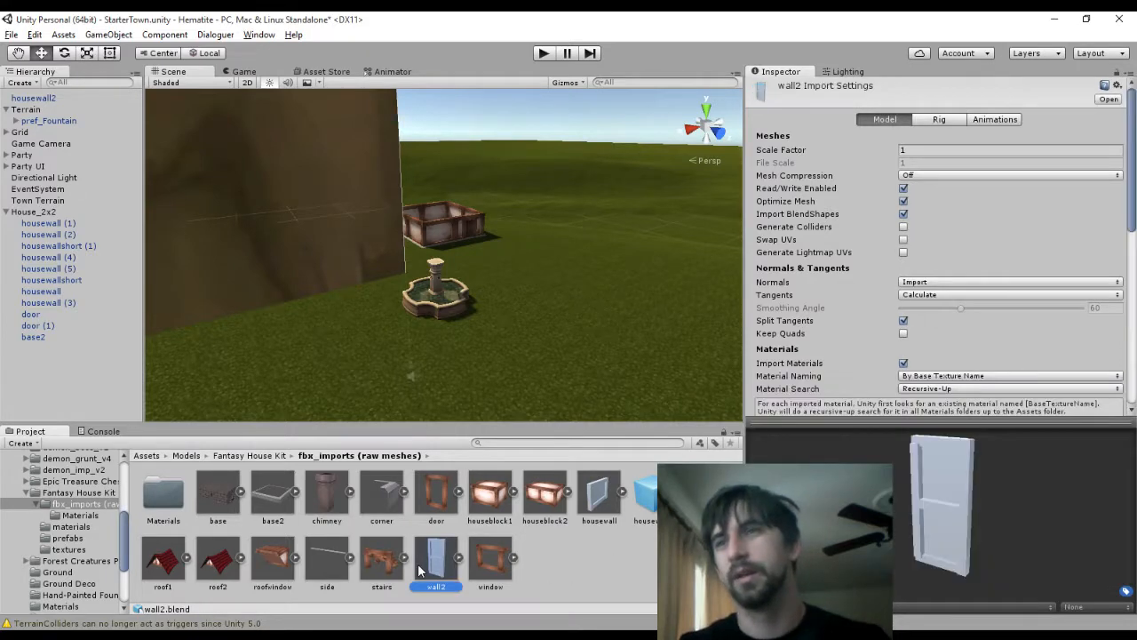
key("Delete")
key("Return")
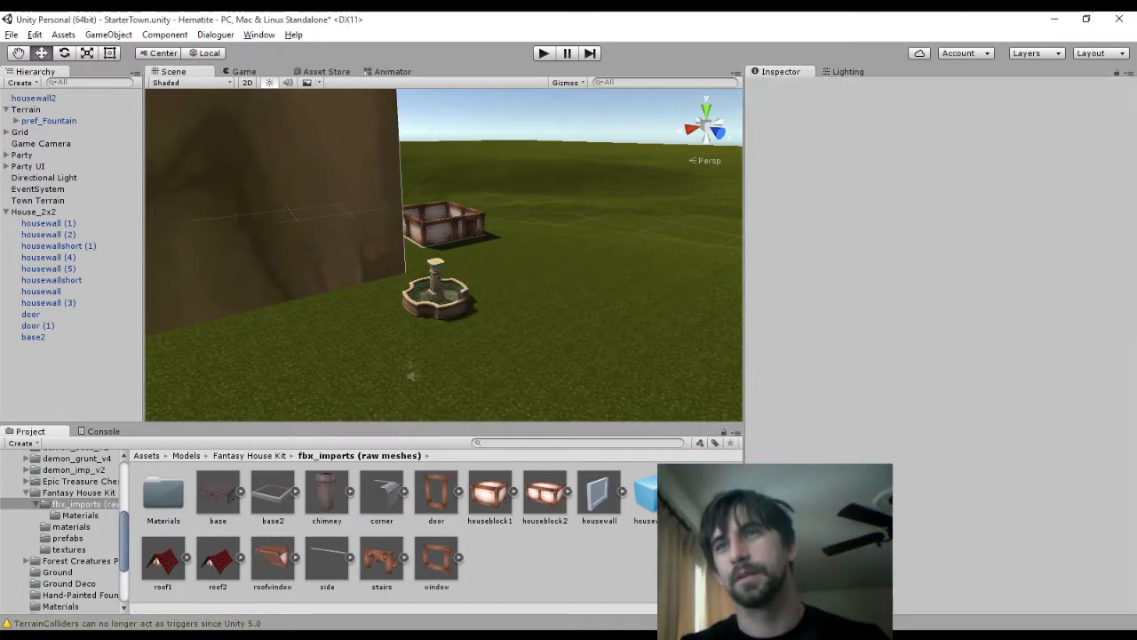
left_click(646, 516)
Switch to Blender, save the wall to wall2.blend again, and return to Unity
key("alt+Tab")
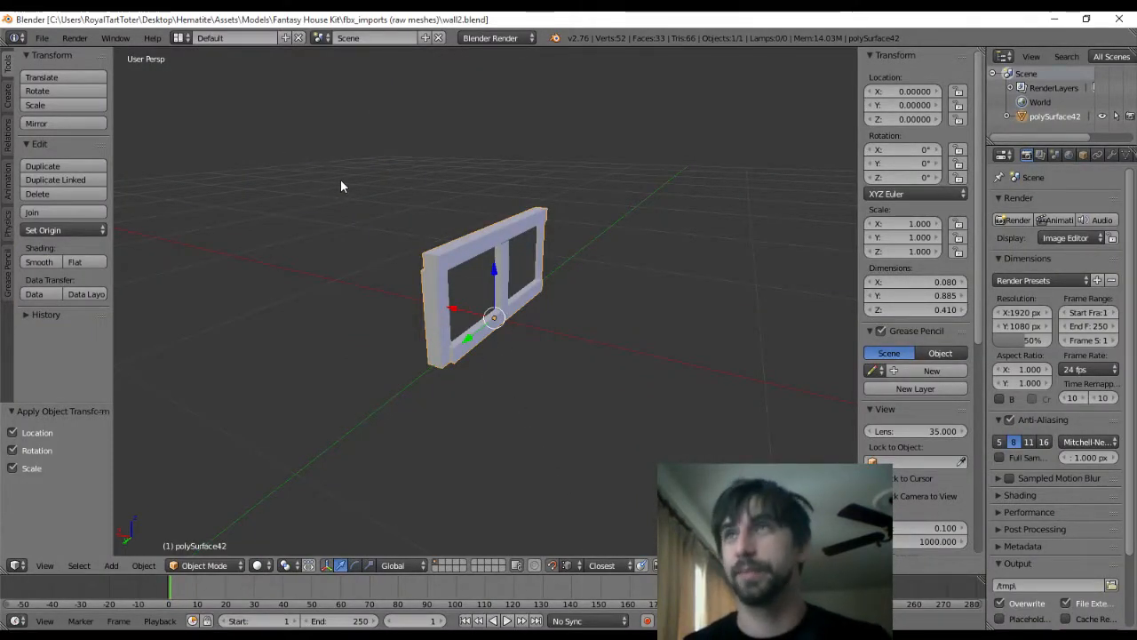
middle_click_drag(389, 201, 566, 193)
key("alt+Tab")
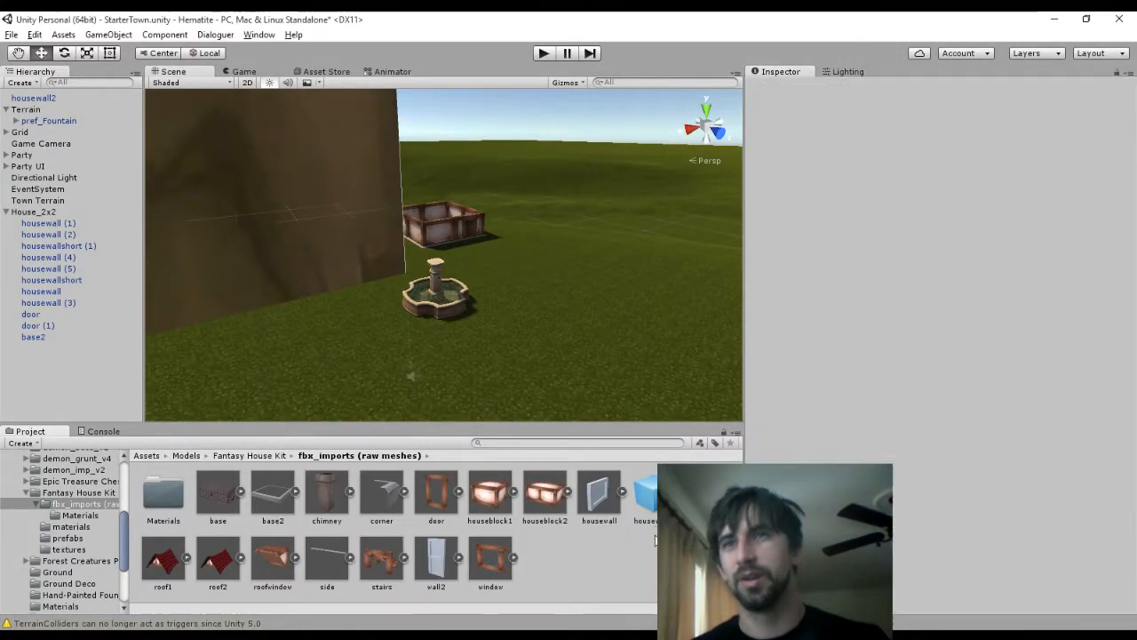
Delete the housewall2 asset from the fbx_imports (raw meshes) folder and check the import settings of wall2
left_click(646, 496)
key("Delete")
key("Return")
left_click(373, 553)
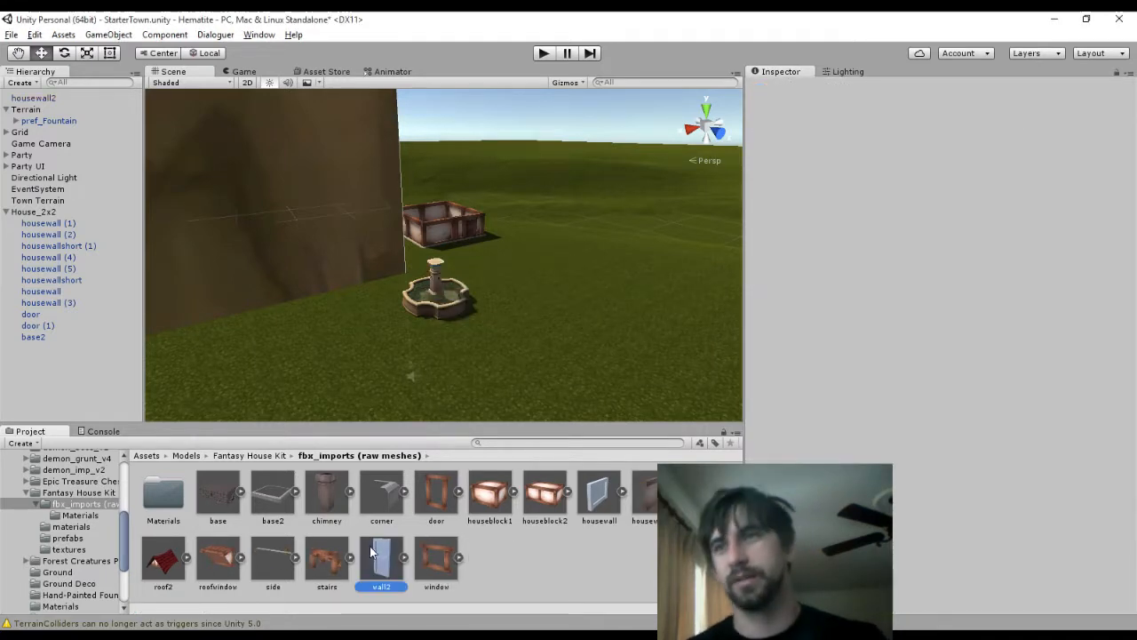
scroll(966, 267, "down", 6)
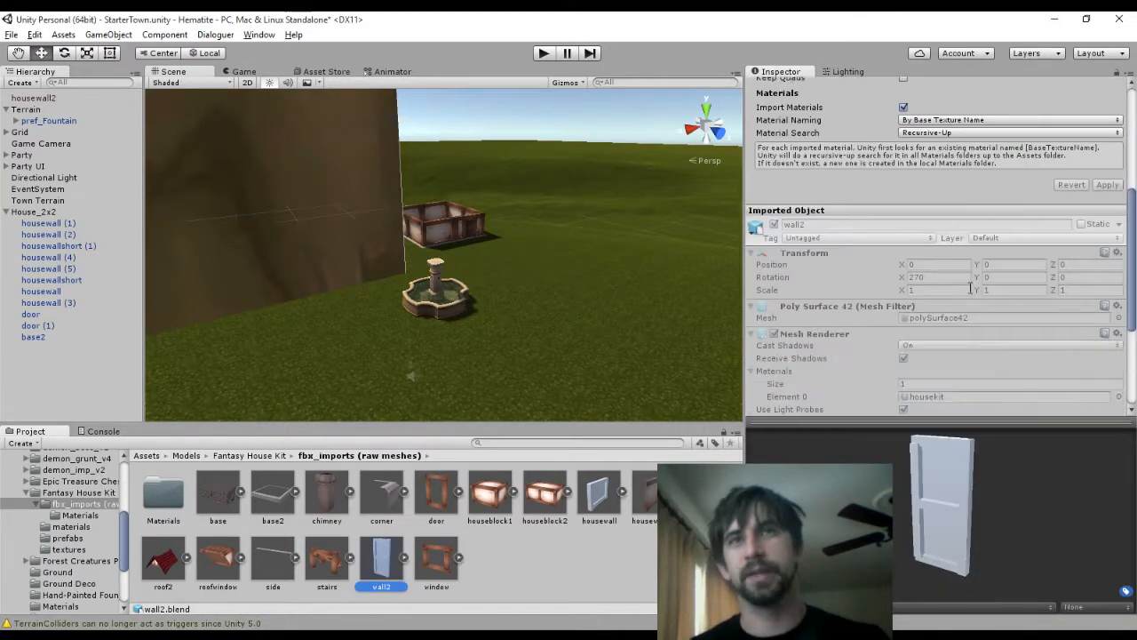
scroll(970, 294, "down", 2)
scroll(970, 296, "up", 10)
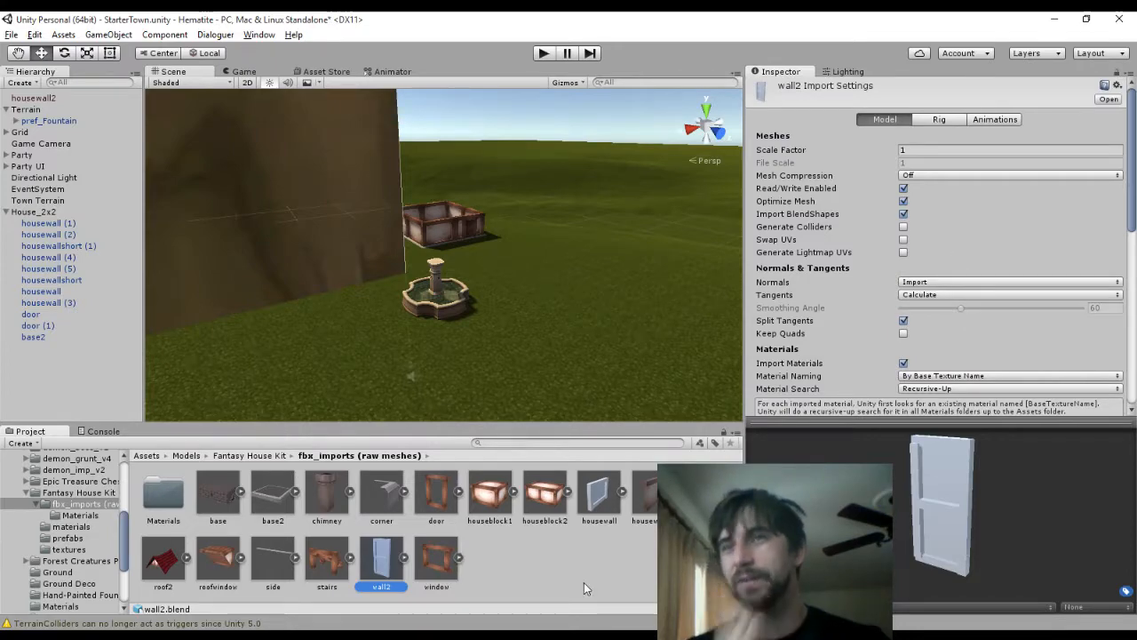
Switch to Blender and export the wall as housewall2.fbx to fbx_imports (raw meshes), with the Selected Objects option turned off
key("alt+Tab")
left_click(42, 37)
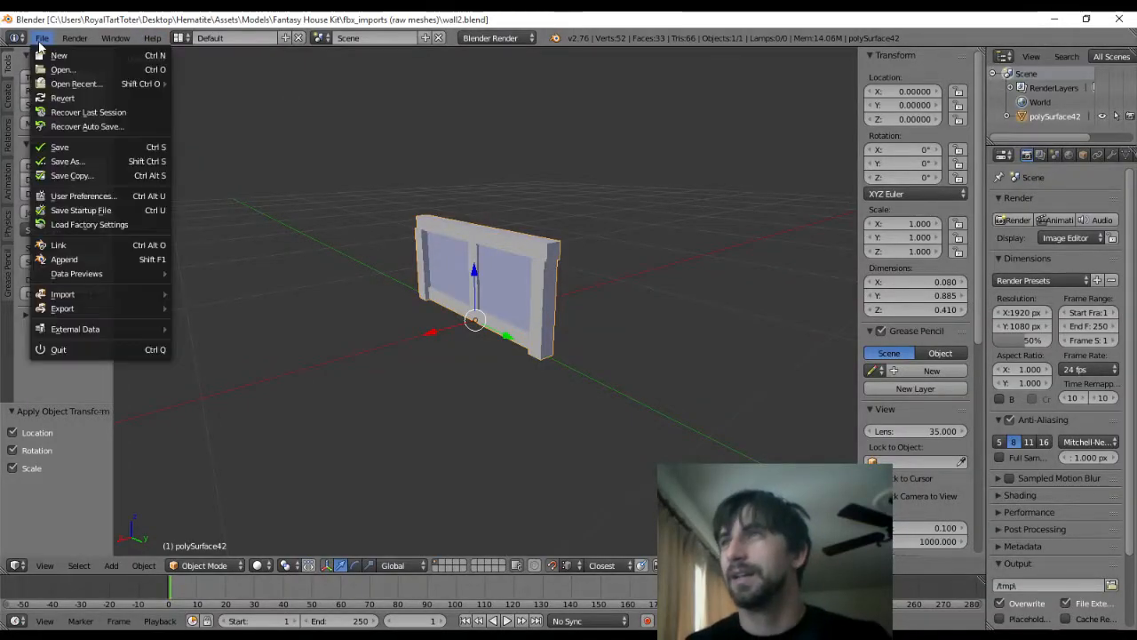
mouse_move(75, 310)
left_click(213, 329)
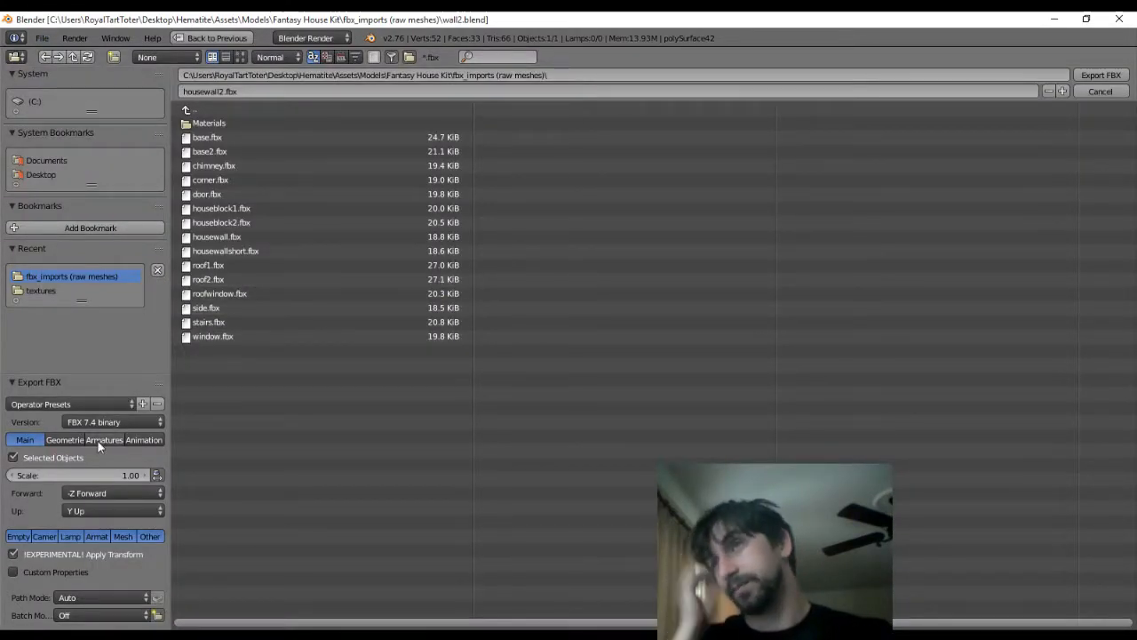
left_click(70, 455)
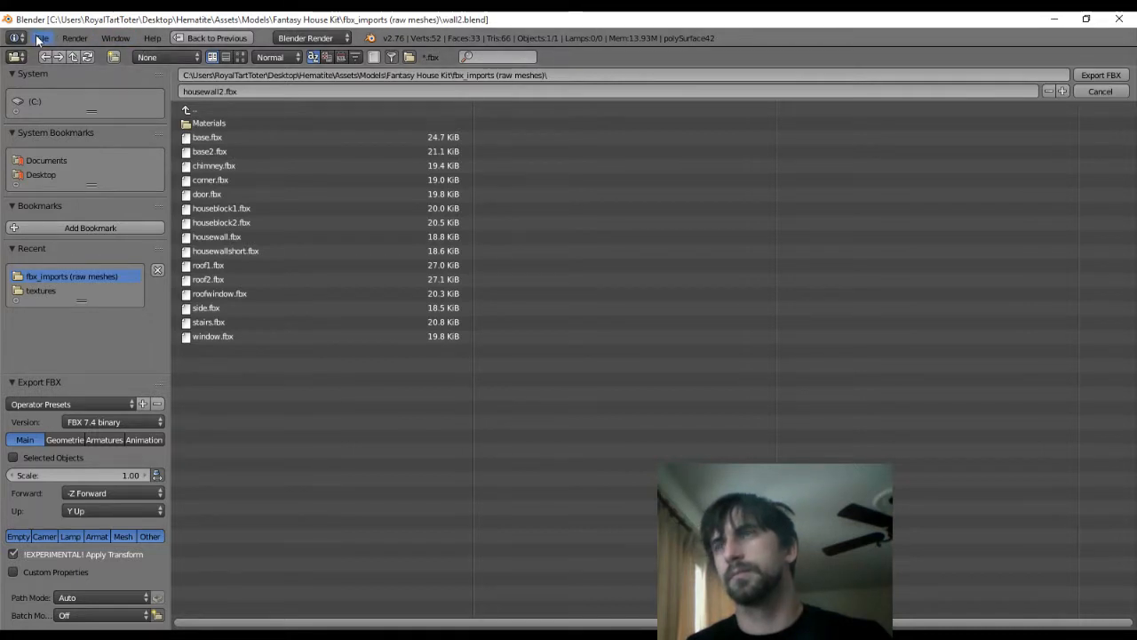
left_click(1102, 74)
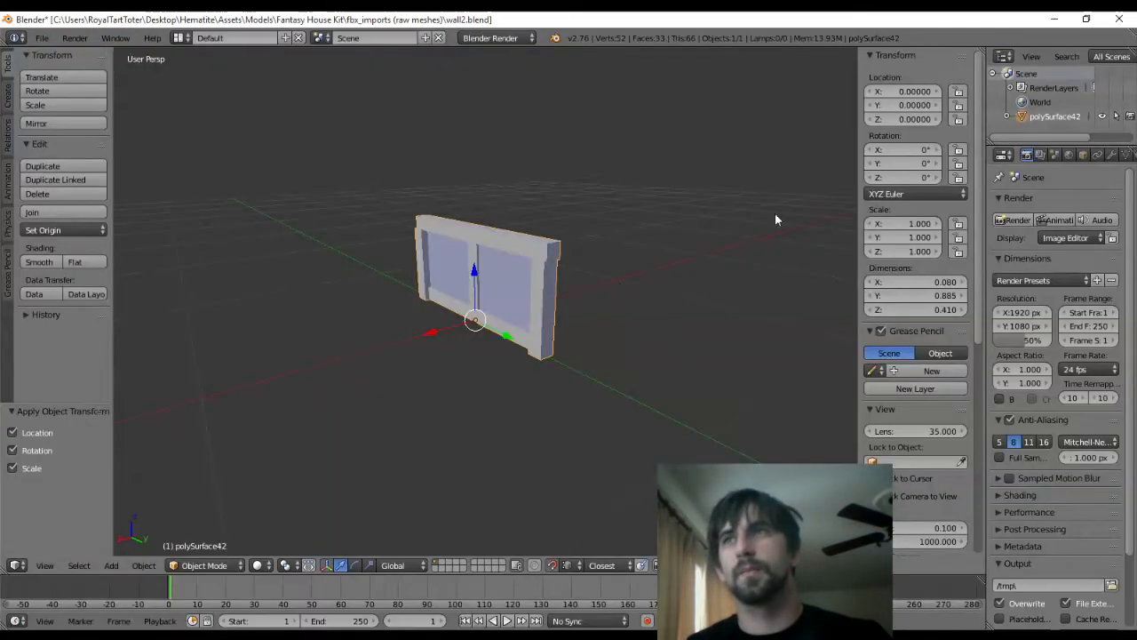
Switch to Unity and move the small housewall2 object beside the house, to about X -7.15, Z -0.71
key("alt+Tab")
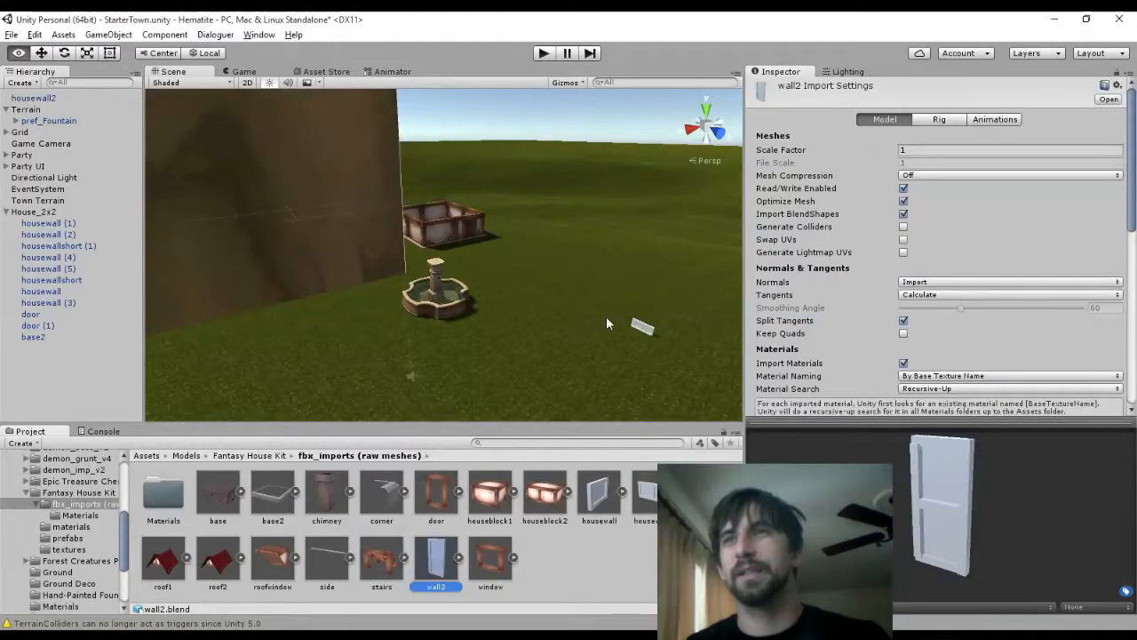
left_click(635, 328)
left_click(644, 330)
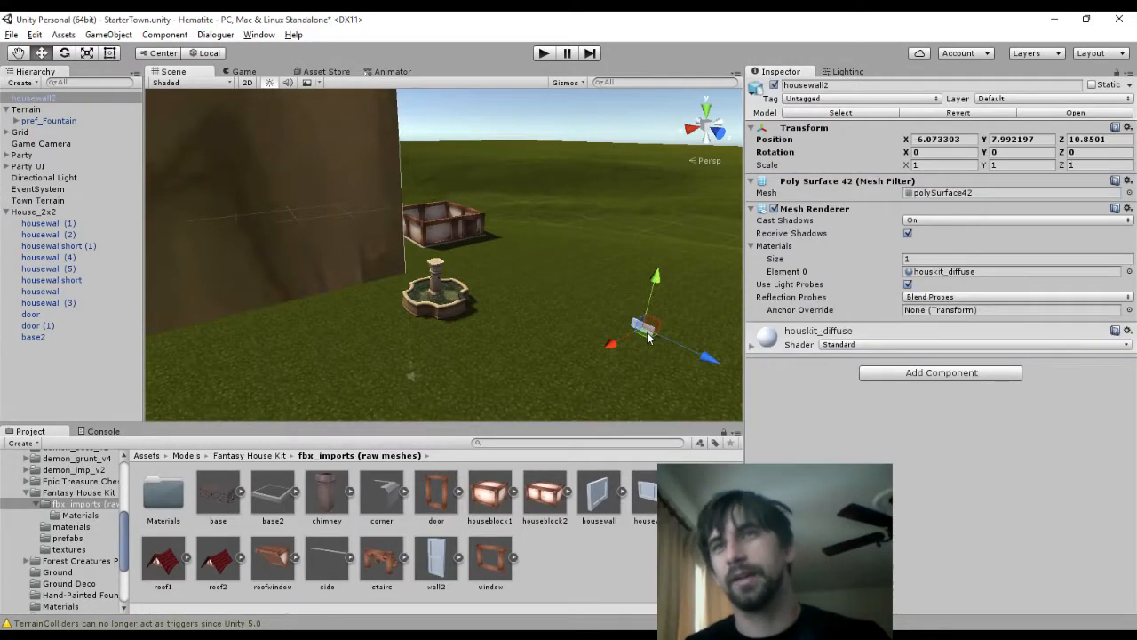
left_click_drag(648, 336, 497, 247)
scroll(511, 253, "up", 4)
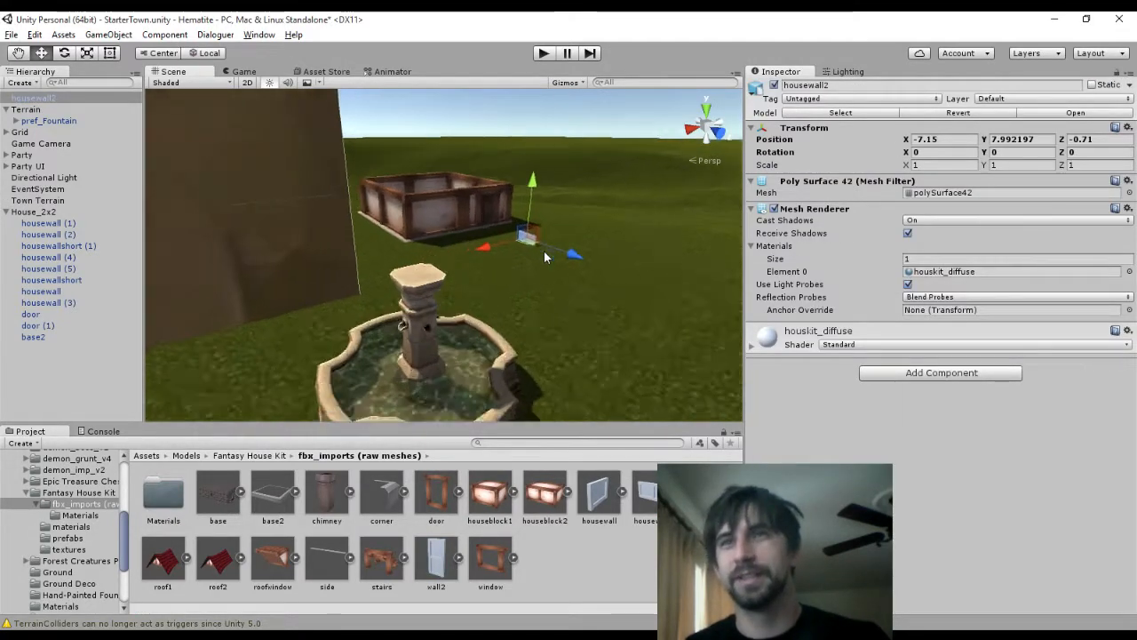
scroll(551, 244, "up", 5)
middle_click_drag(540, 217, 441, 319)
Set the import Scale Factor of the housewall2 asset to 2 and apply it
left_click(647, 499)
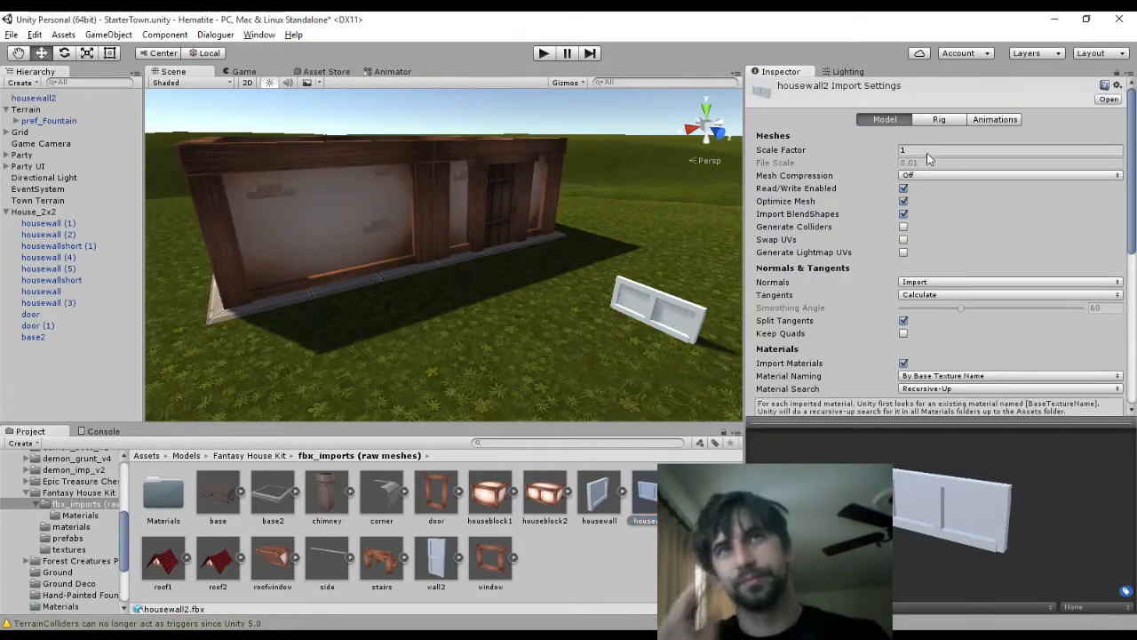
left_click(928, 151)
type("2")
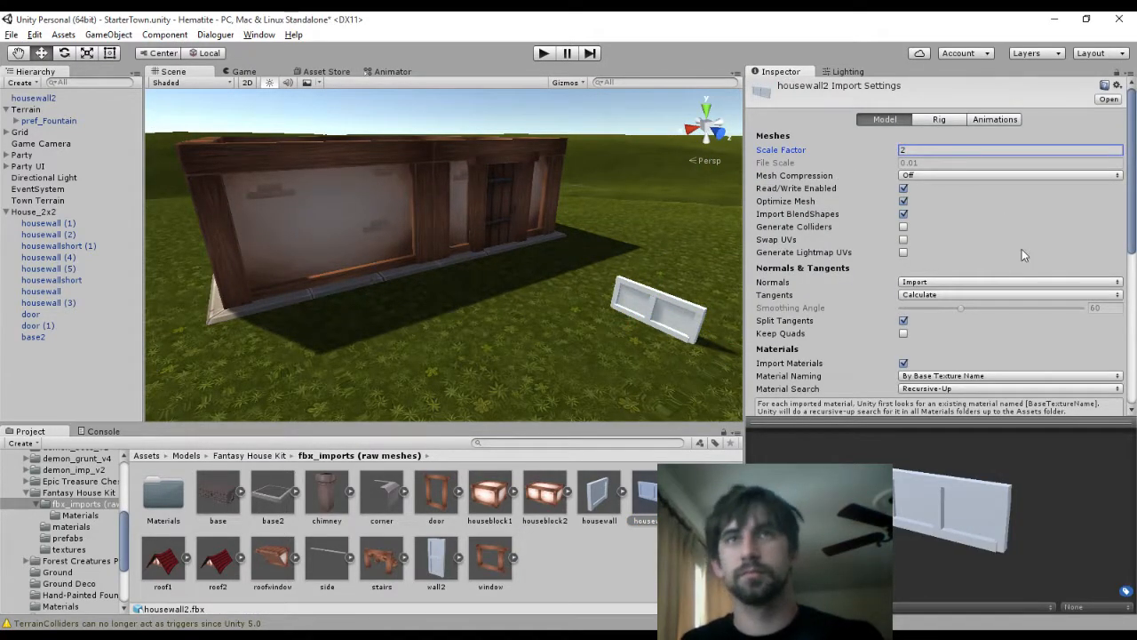
scroll(1101, 305, "down", 5)
left_click(1107, 270)
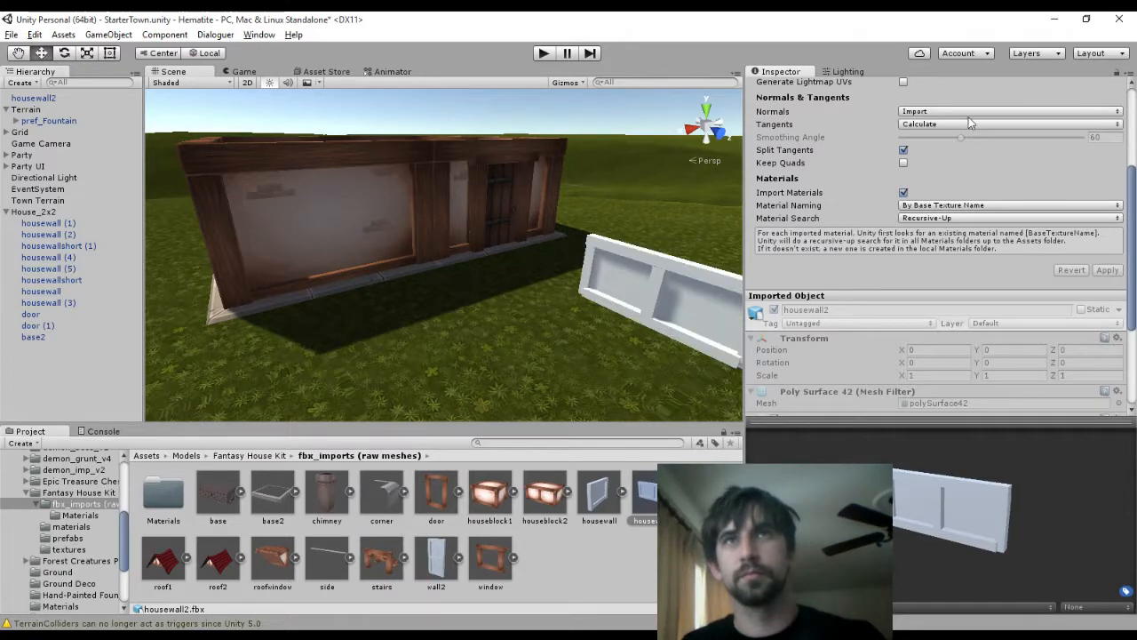
Increase the import Scale Factor of the housewall2 asset to 5 and apply it
scroll(969, 122, "up", 5)
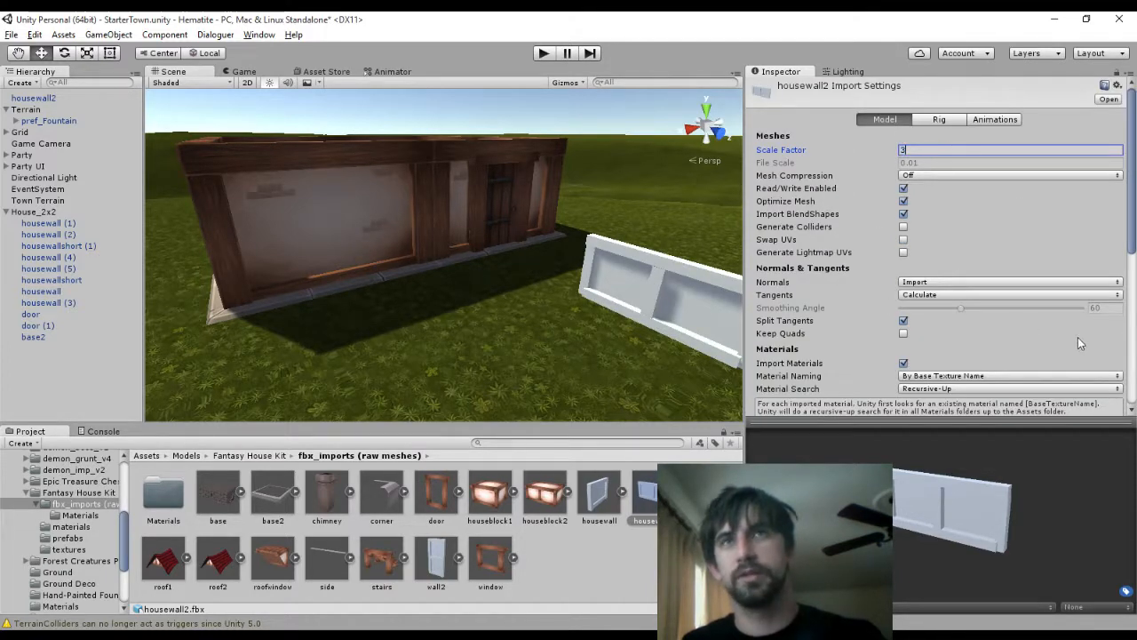
scroll(1081, 342, "down", 5)
scroll(1107, 382, "down", 1)
scroll(1066, 346, "up", 5)
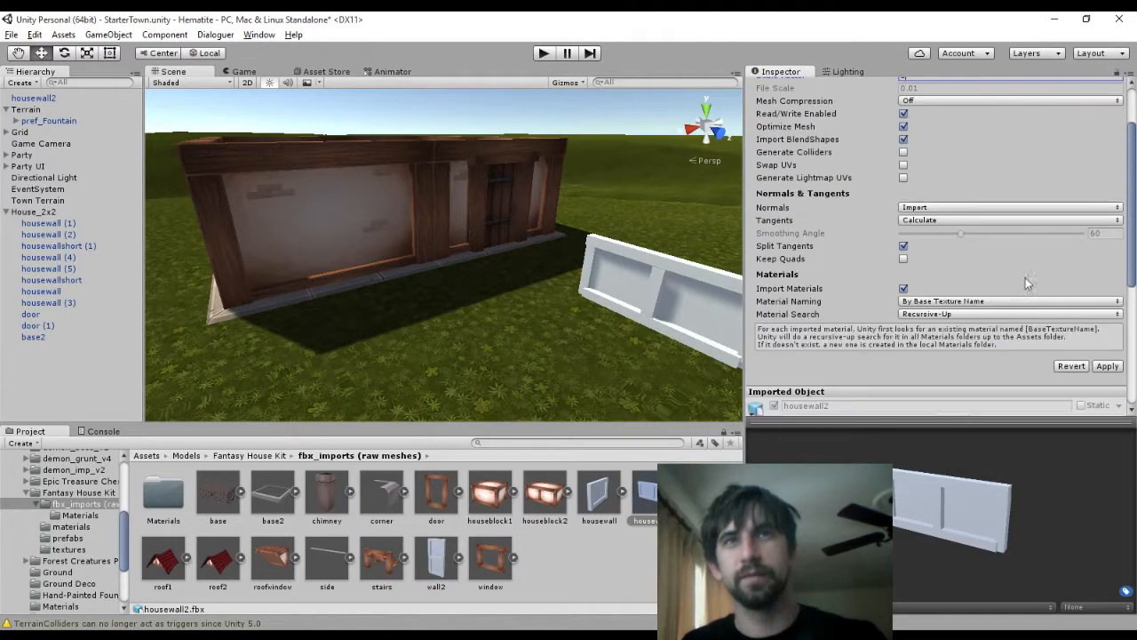
scroll(940, 88, "up", 1)
left_click(918, 116)
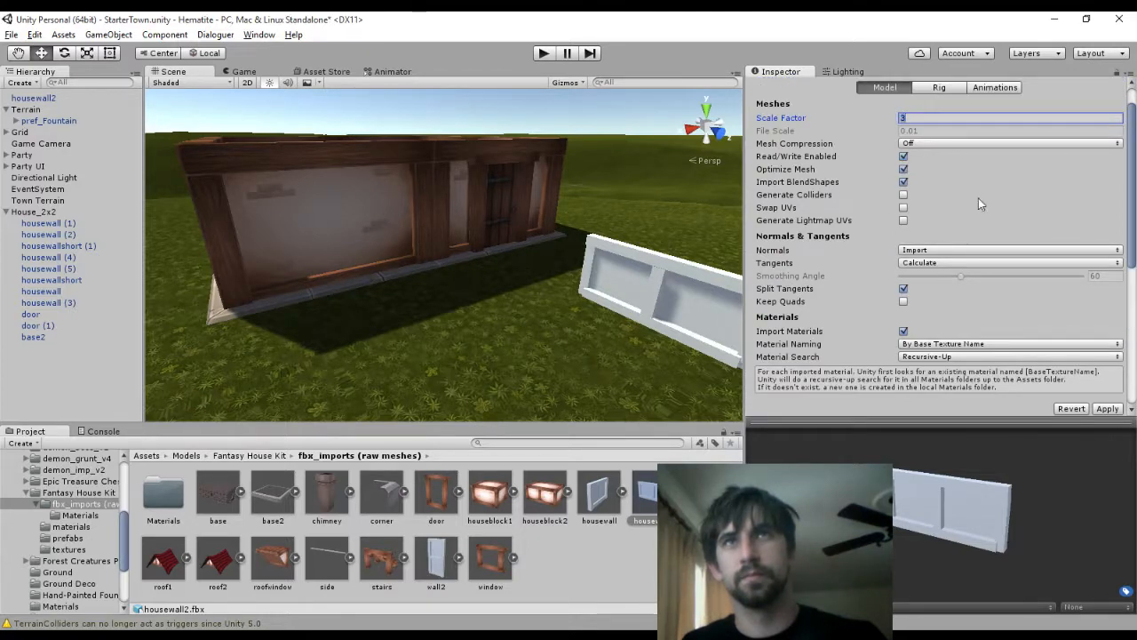
left_click(1109, 408)
Adjust the height of the housewall2 object so it stands on the ground beside the house, at about Y 7.9
middle_click_drag(622, 212, 625, 269)
left_click(625, 229)
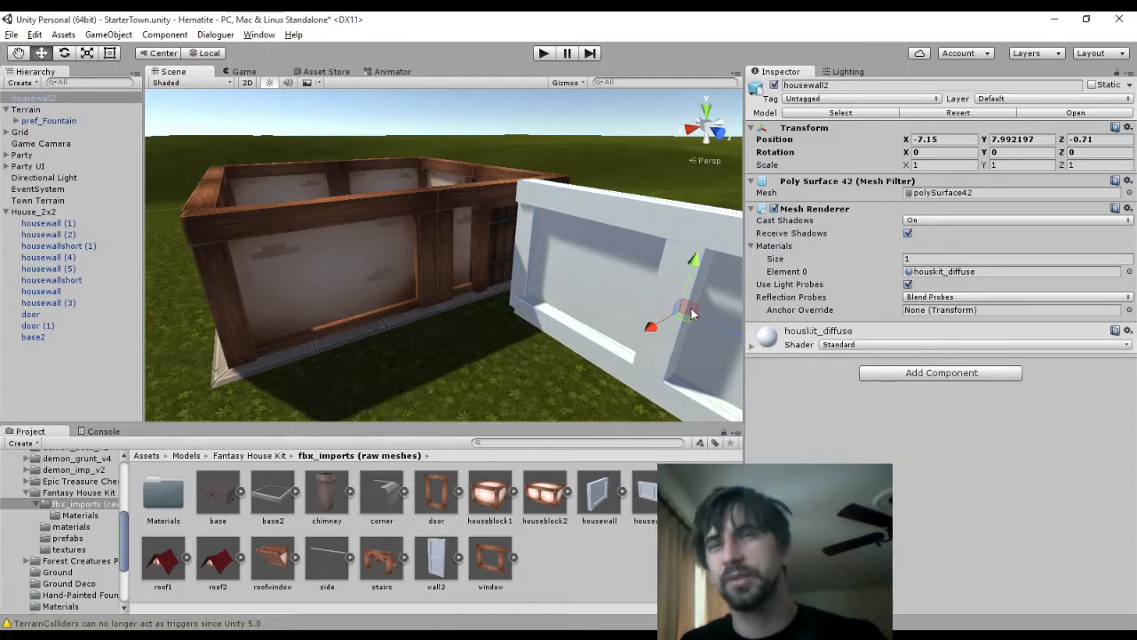
middle_click_drag(560, 226, 685, 250)
right_click_drag(686, 249, 874, 185)
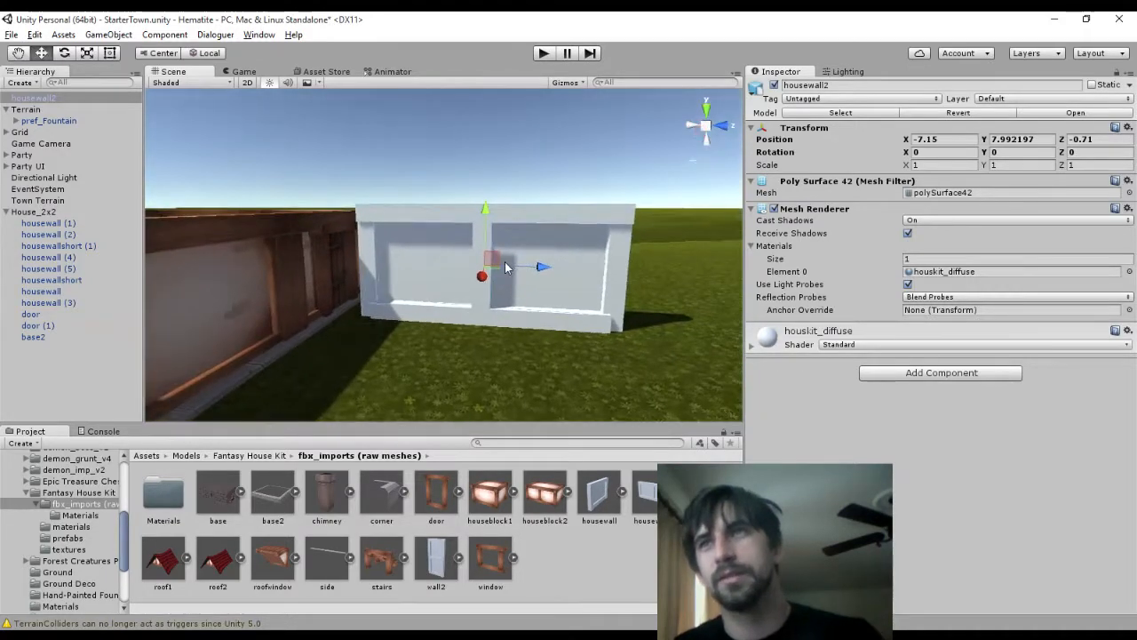
middle_click_drag(504, 261, 590, 127)
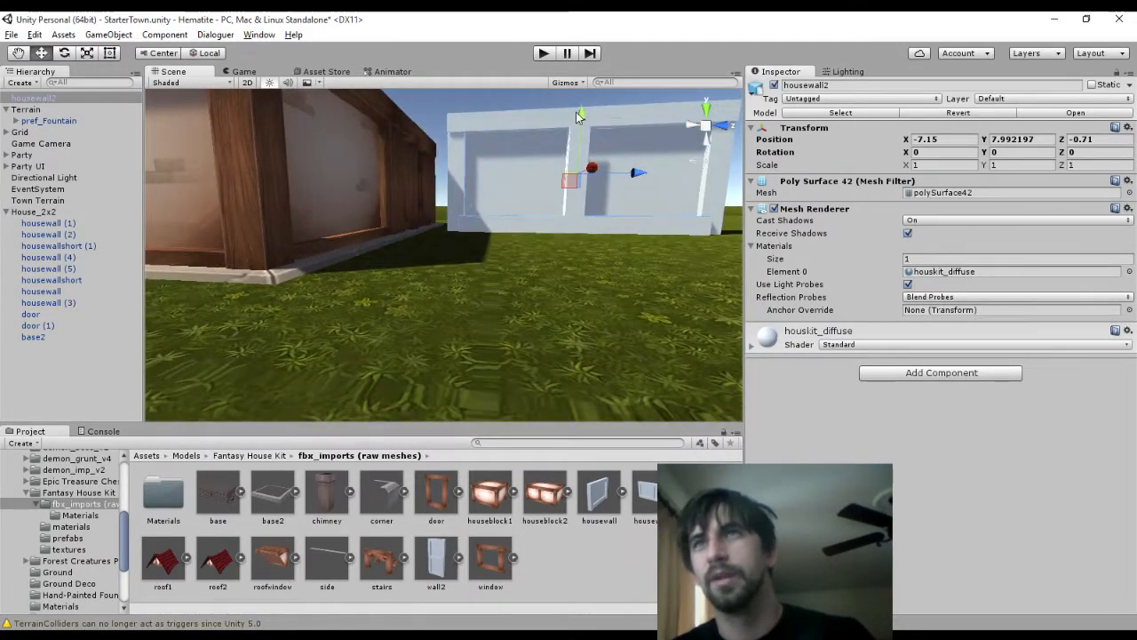
left_click_drag(578, 116, 581, 131)
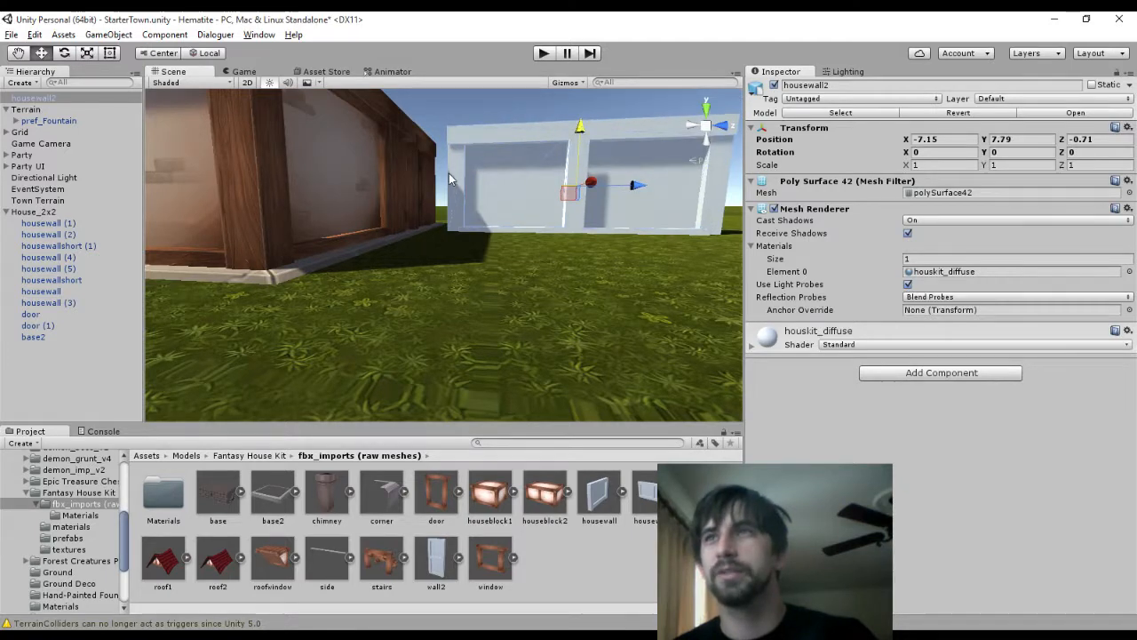
middle_click_drag(449, 173, 419, 333)
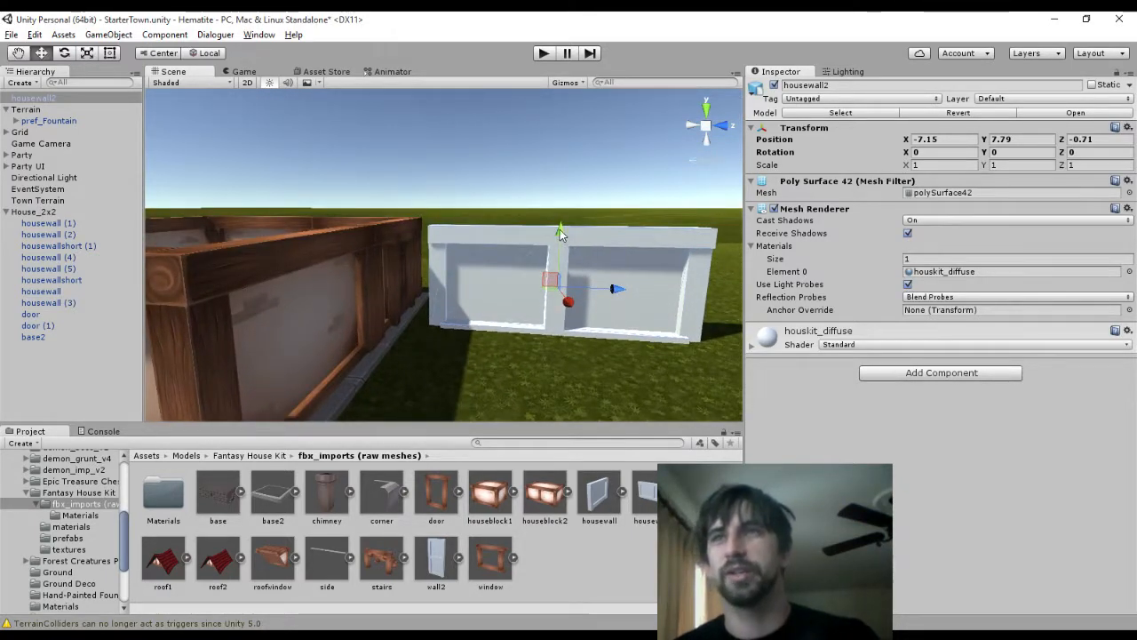
left_click_drag(559, 229, 567, 222)
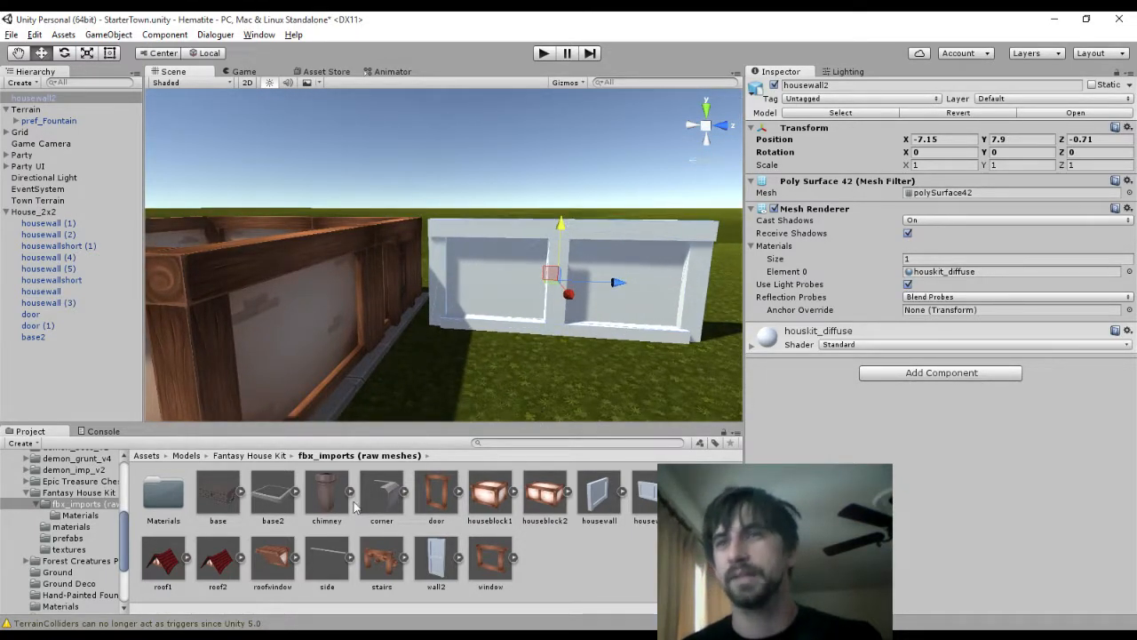
Check the Materials subfolder of fbx_imports (raw meshes) and delete the wall2.blend asset
left_click(80, 515)
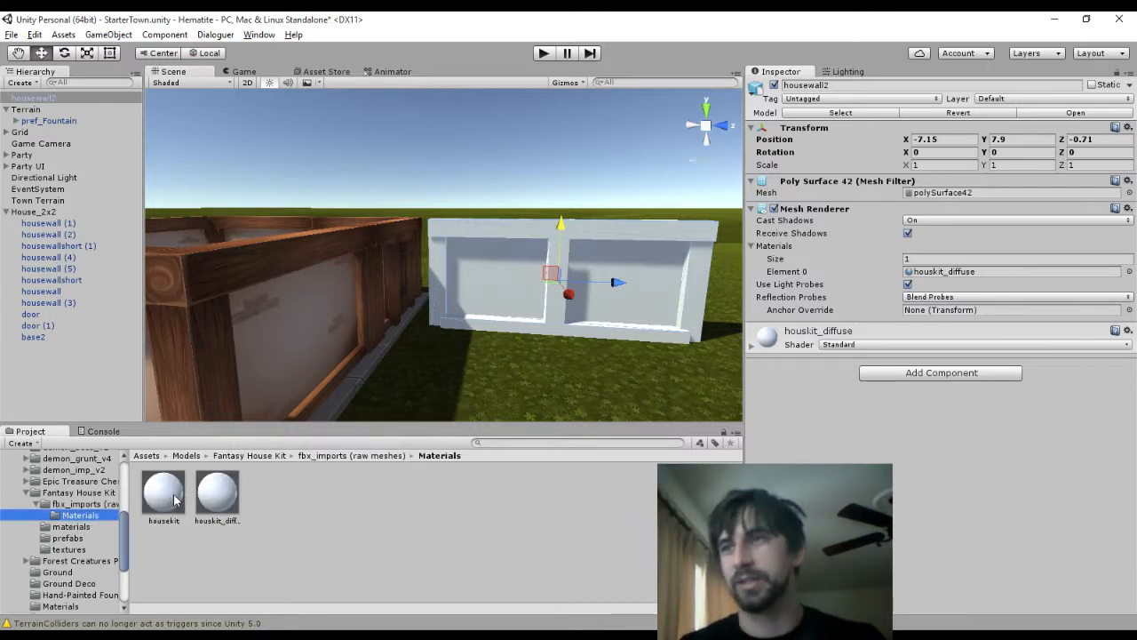
left_click(87, 505)
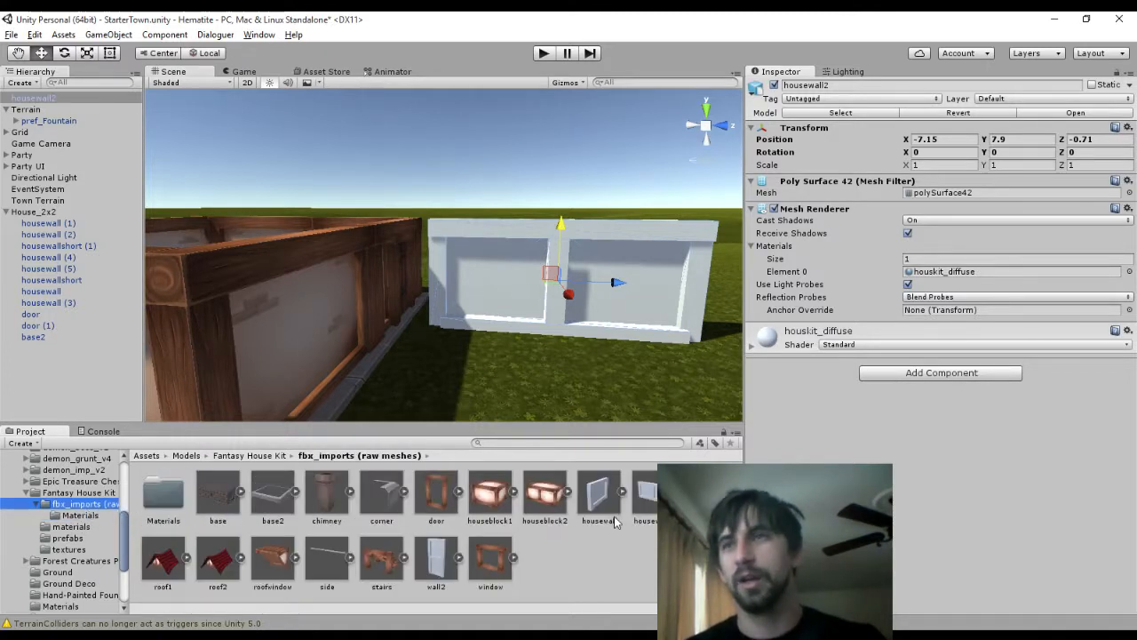
left_click(635, 491)
left_click(418, 551)
key("Delete")
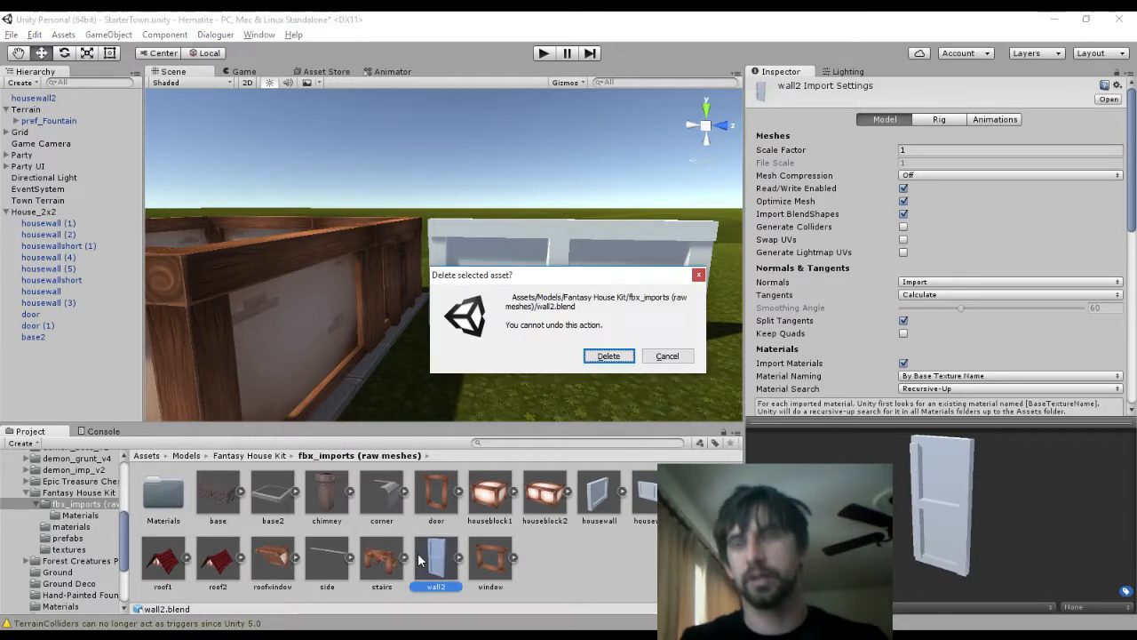
key("Return")
Turn off Import Materials for the housewall2 asset and apply the import settings
left_click(661, 496)
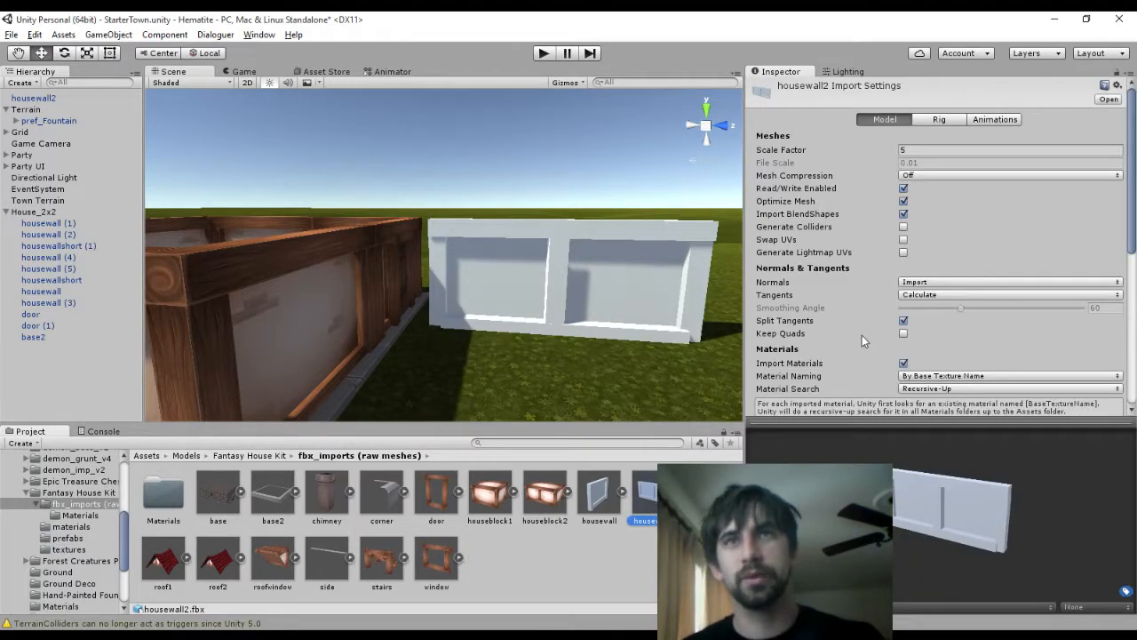
left_click(903, 363)
scroll(1106, 377, "down", 3)
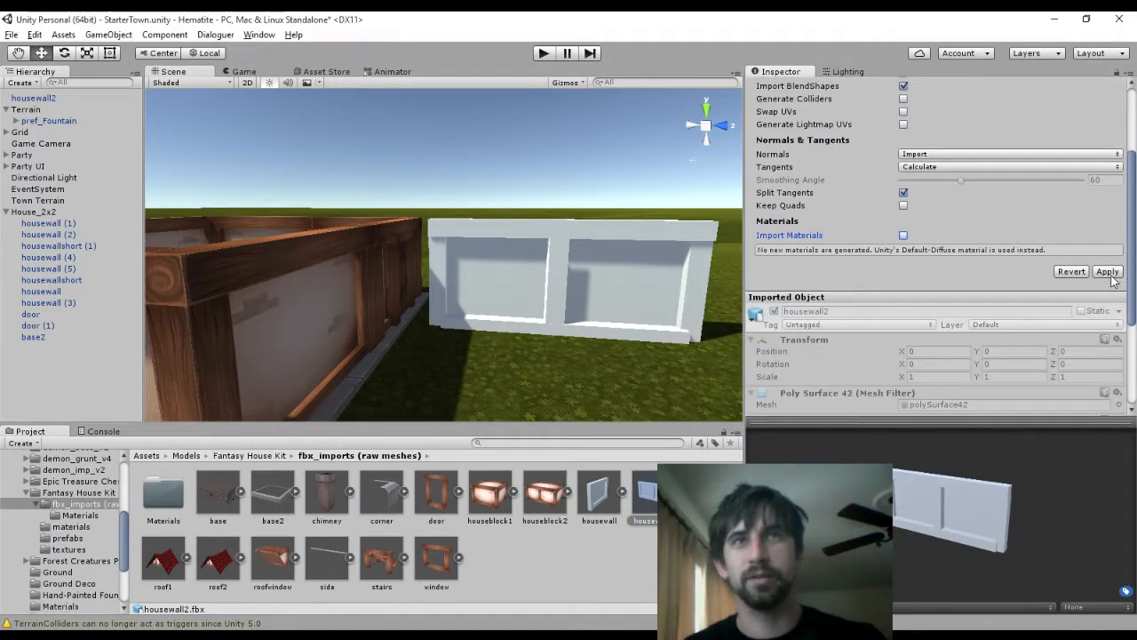
scroll(924, 329, "up", 2)
Delete the Materials folder inside fbx_imports (raw meshes)
left_click(163, 493)
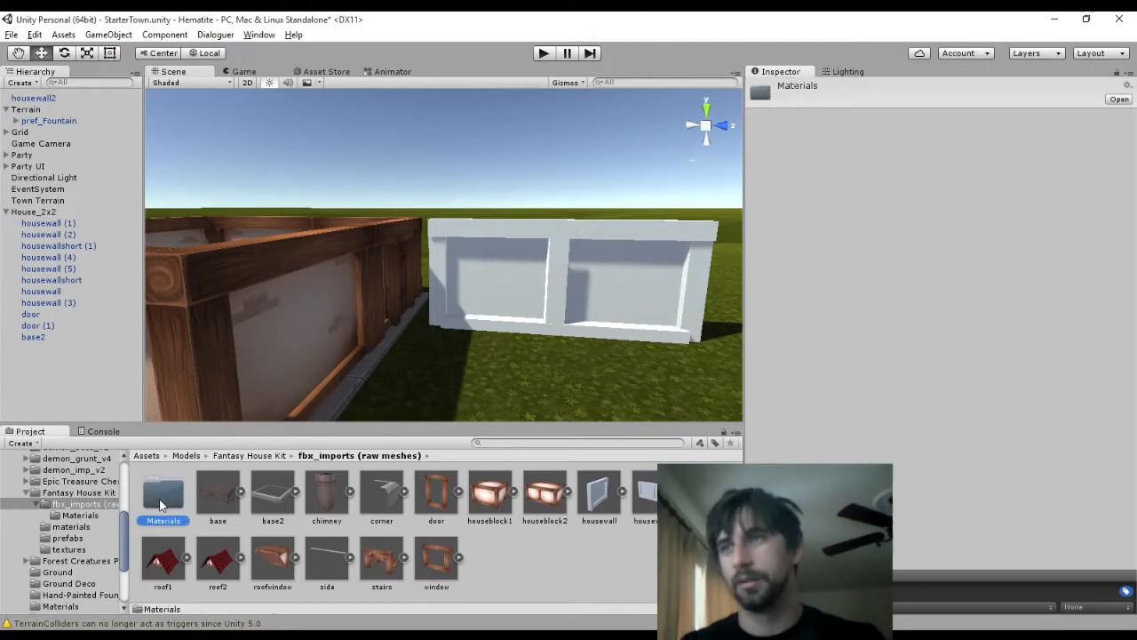
key("Delete")
key("Return")
Assign housekit_mat from the Fantasy House Kit materials folder to the housewall2 object in the scene
left_click(597, 497)
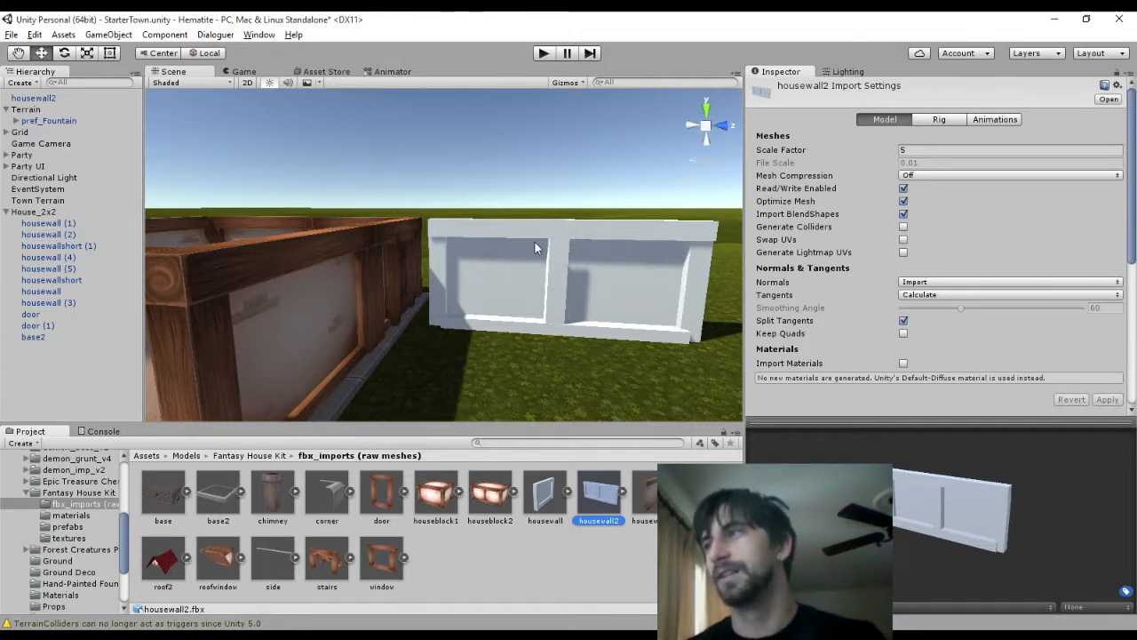
middle_click_drag(479, 377, 412, 393)
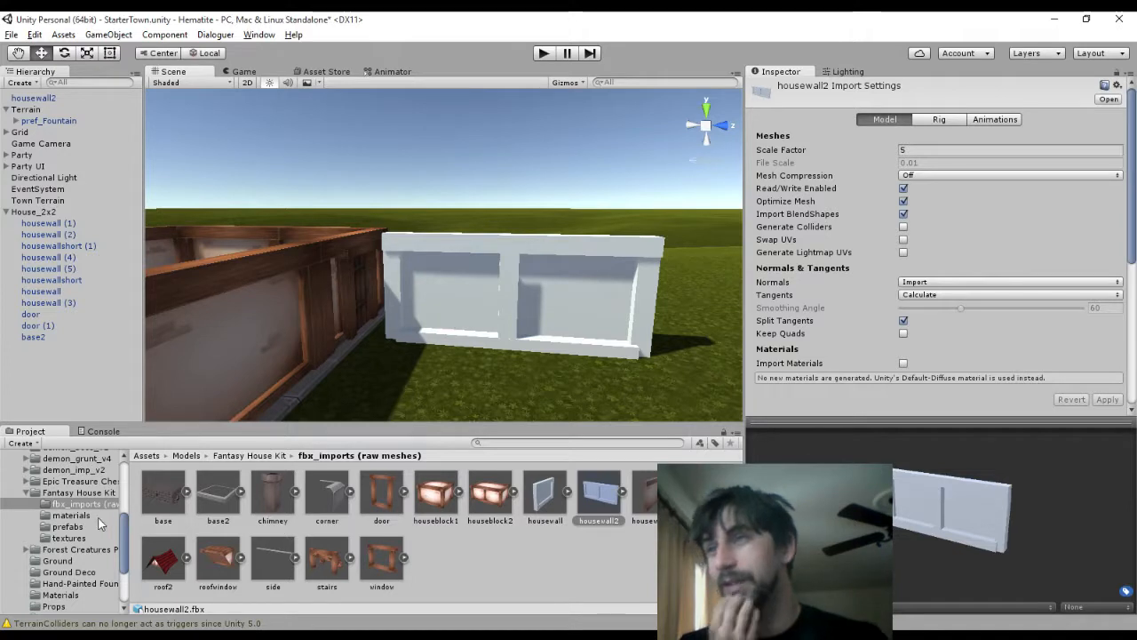
left_click(71, 515)
left_click_drag(207, 503, 556, 289)
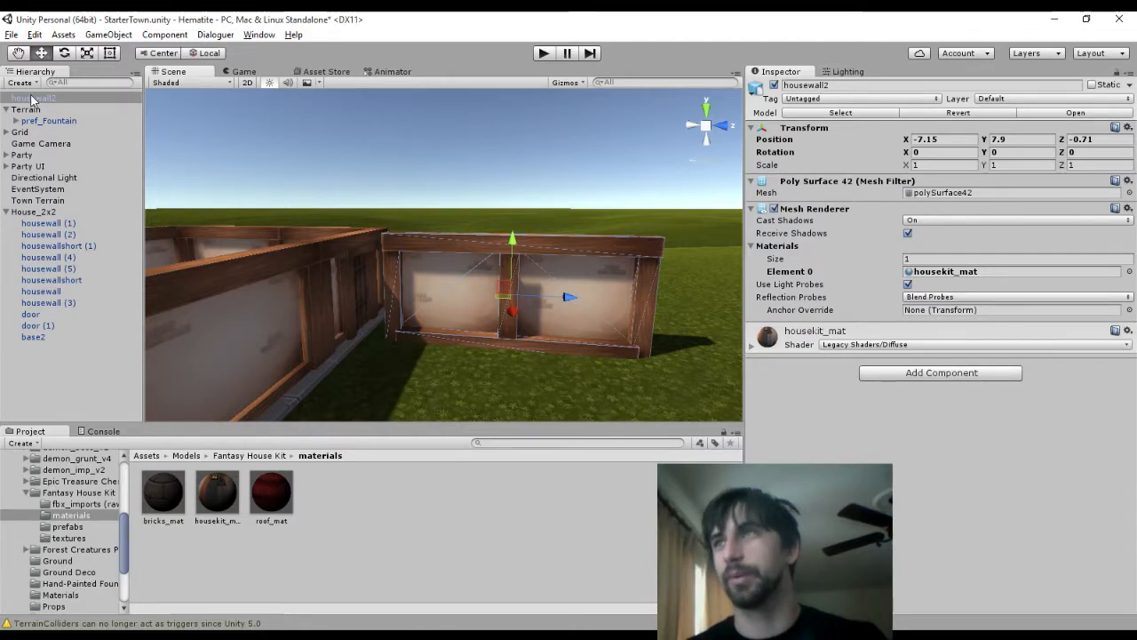
Save the housewall2 scene object as a prefab in the Fantasy House Kit prefabs folder
left_click_drag(31, 101, 73, 553)
Delete the adjoining housewallshort and housewall (1) segments from one side of House_2x2
middle_click_drag(388, 208, 729, 248)
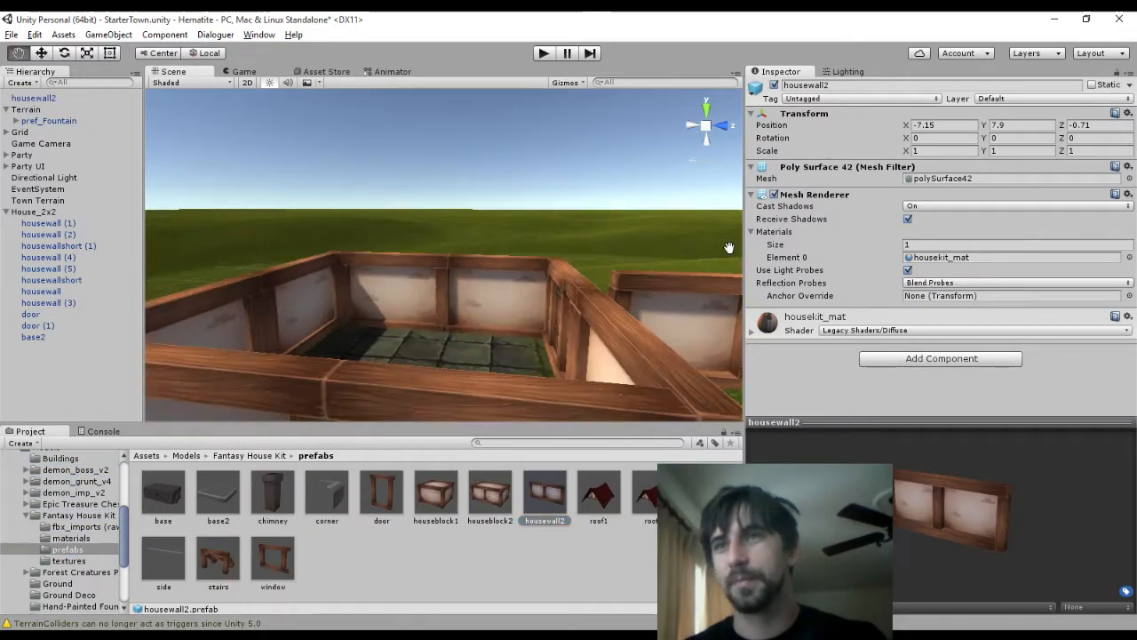
left_click_drag(555, 237, 539, 314, "alt")
left_click(528, 295)
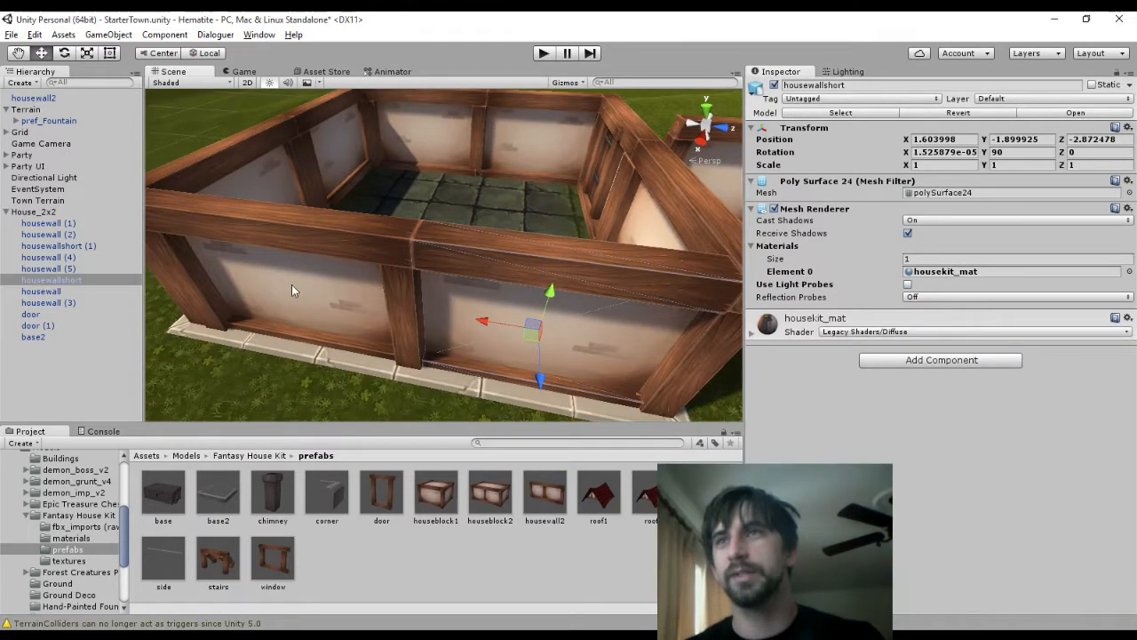
left_click(291, 285)
left_click(546, 324, "ctrl")
key("Delete")
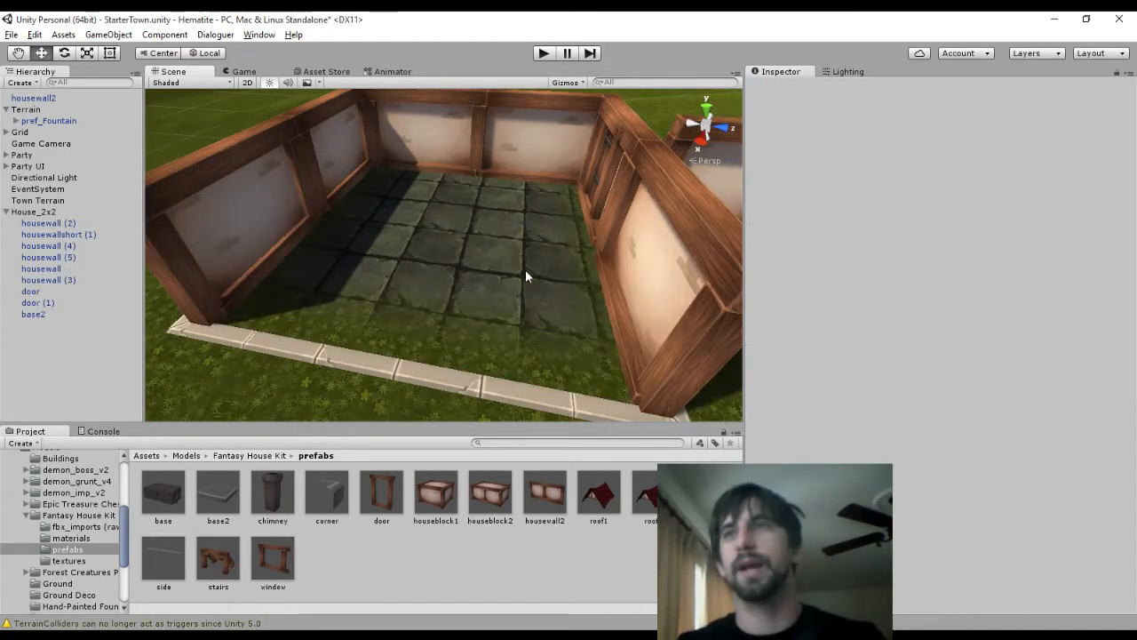
Move housewall2 into the emptied side of the house, at about X -3.34, Z -6.37
middle_click_drag(522, 255, 505, 265)
scroll(506, 266, "down", 3)
left_click(704, 237)
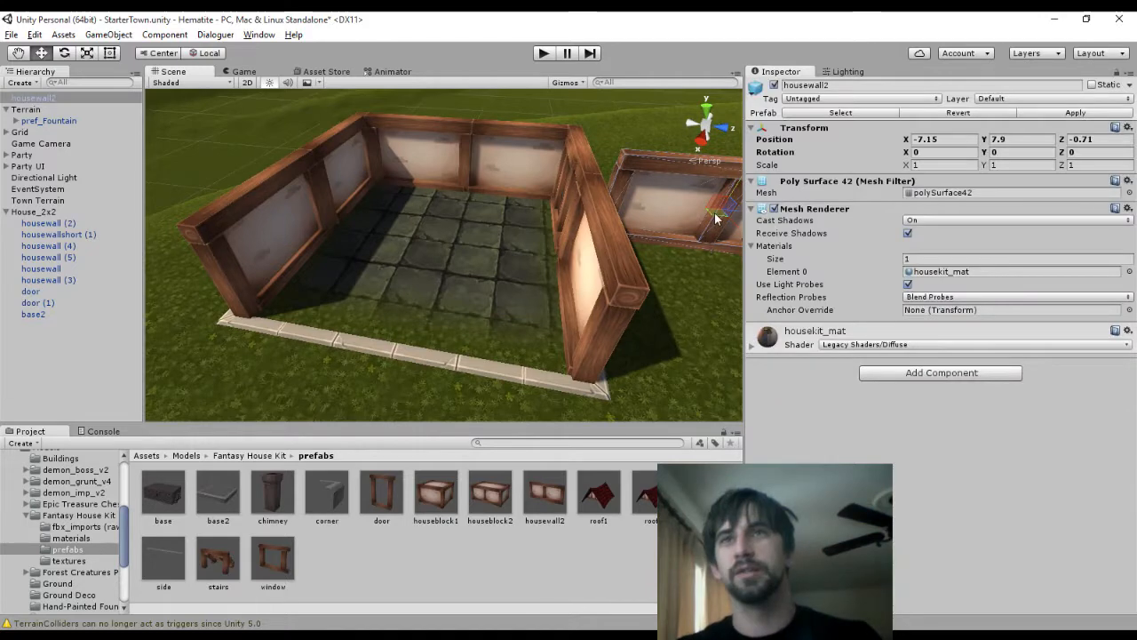
left_click_drag(722, 226, 580, 280)
middle_click_drag(580, 280, 382, 192)
scroll(471, 290, "up", 3)
left_click_drag(614, 197, 439, 201, "alt")
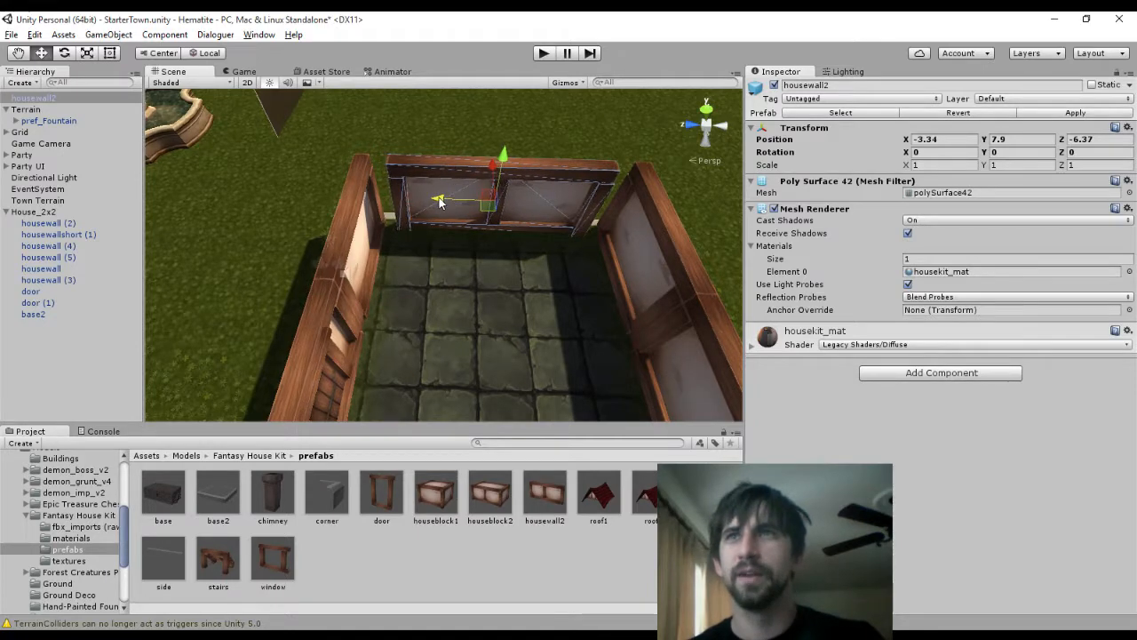
Delete the housewallshort (1) and housewall (4) segments on the side opposite housewall2
middle_click_drag(547, 291, 500, 241)
left_click_drag(500, 241, 498, 100, "alt")
left_click(434, 324)
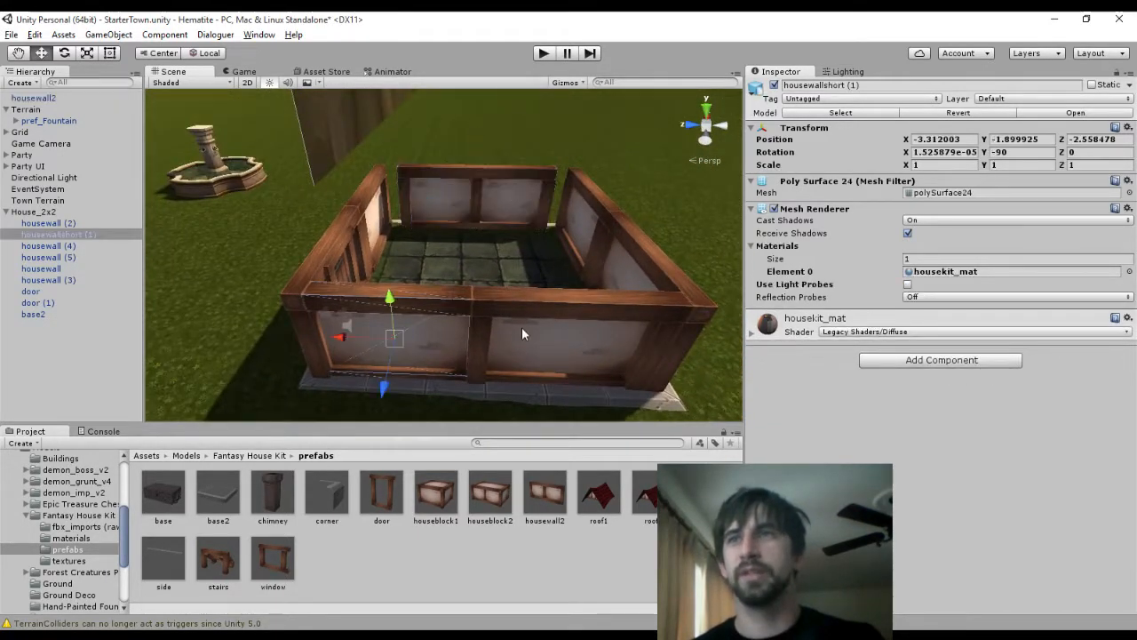
left_click(523, 328, "shift")
key("Delete")
Duplicate housewall2 onto the opposite open side, set its Y rotation to 180 and place it at about X -8.56, Z -6.31
left_click(476, 206)
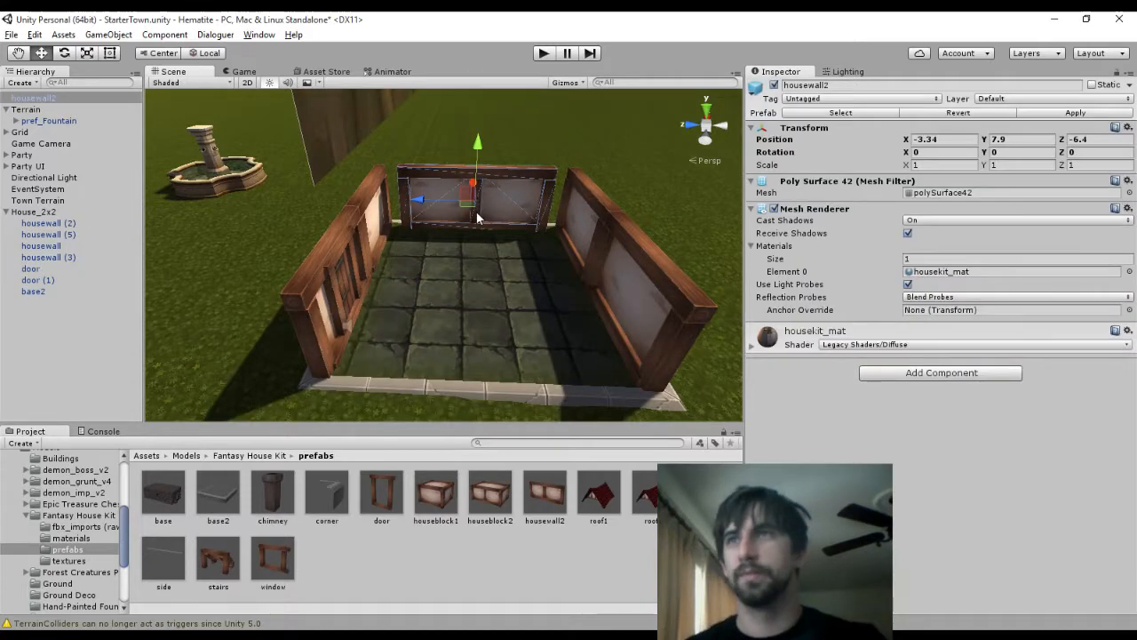
left_click_drag(470, 183, 479, 250)
left_click(1011, 151)
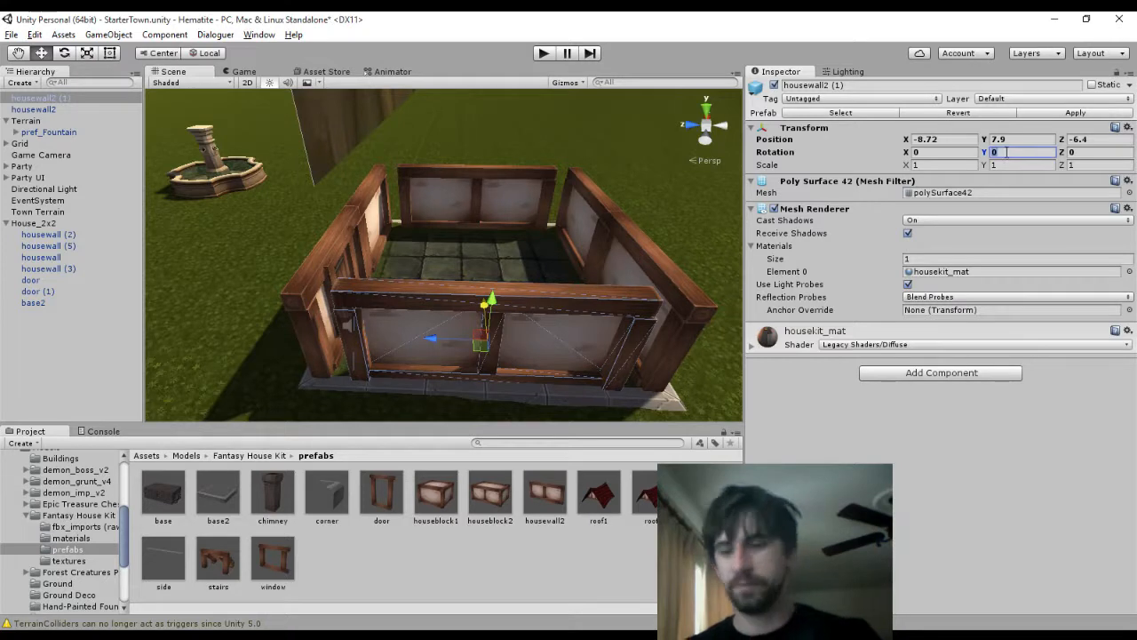
type("180")
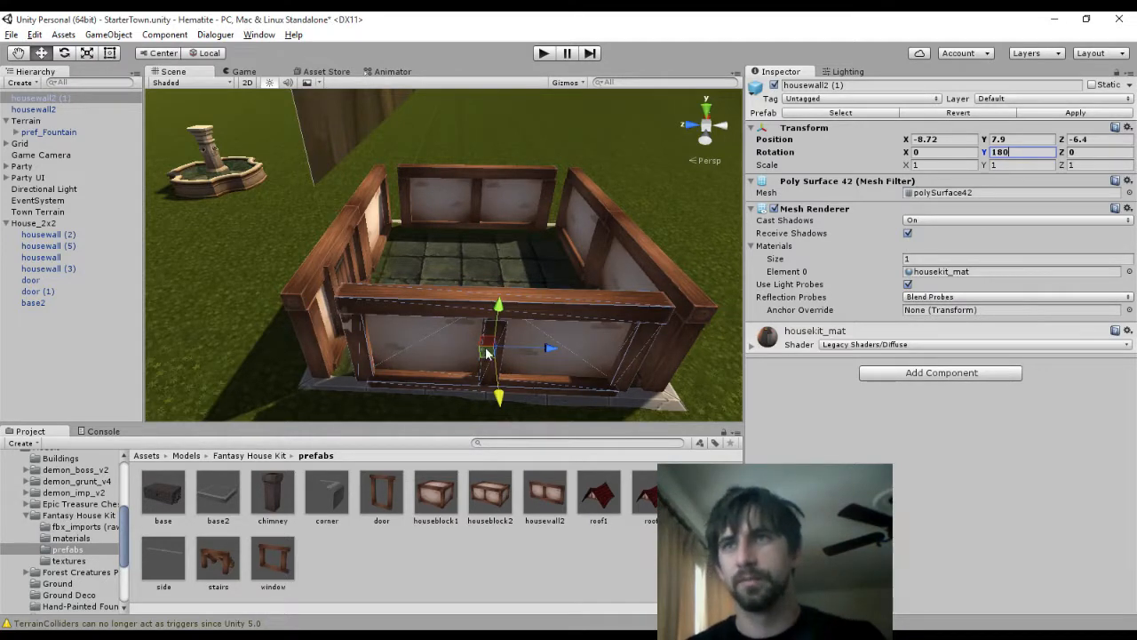
mouse_move(488, 350)
left_mouse_down()
mouse_move(478, 344)
mouse_move(488, 346)
left_mouse_up()
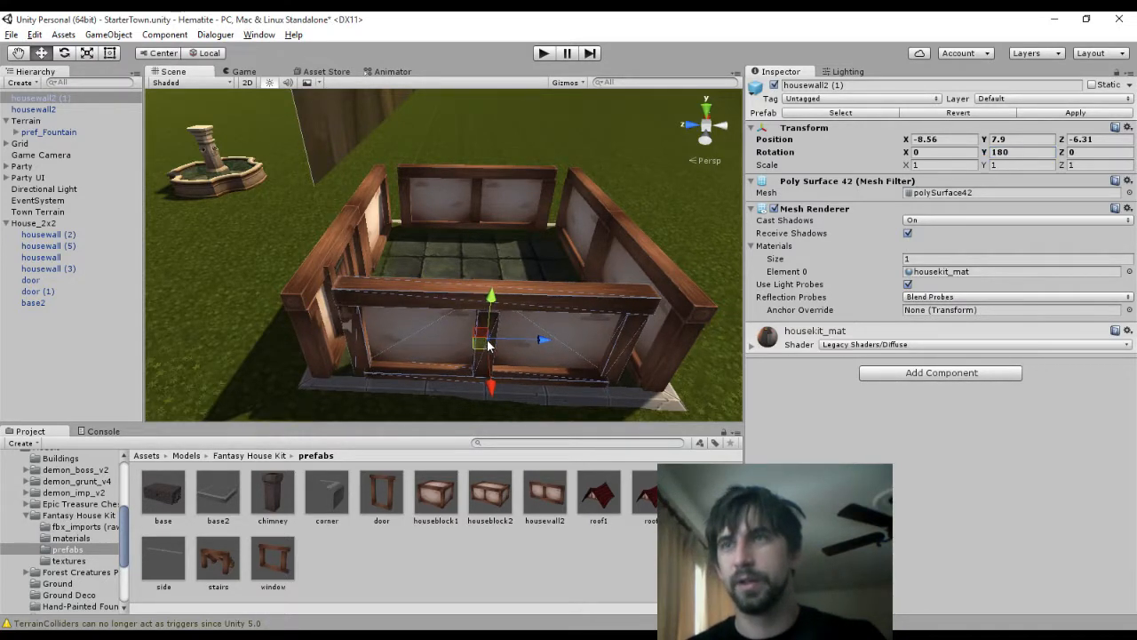
Move housewall (3) and housewall (5) inward together to about Z -6.27
left_click(626, 267)
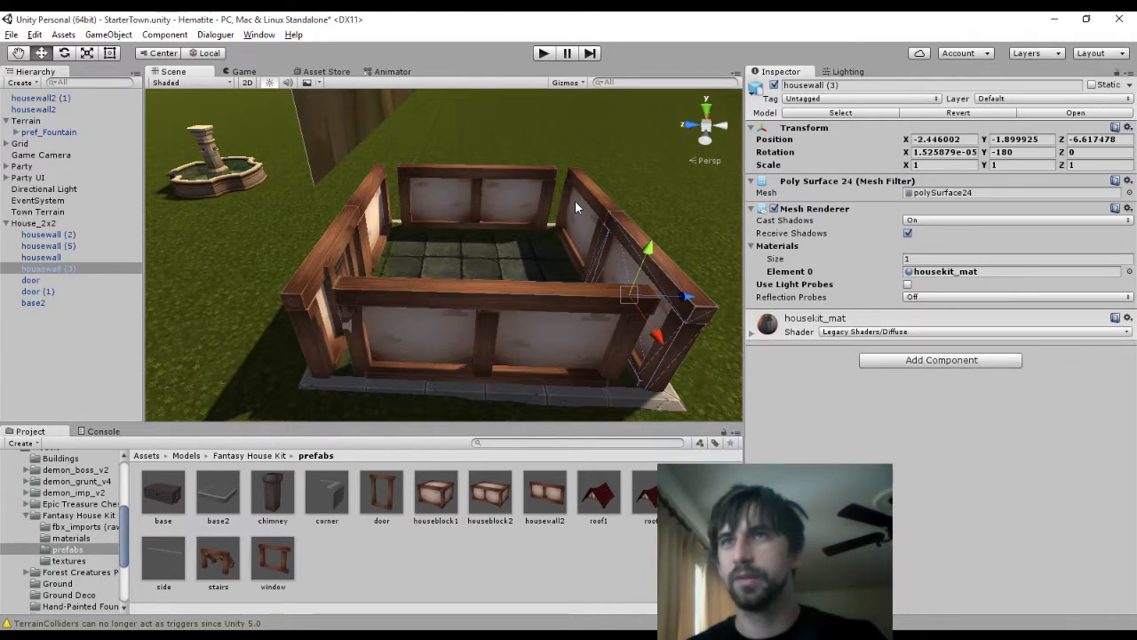
left_click(575, 199, "shift")
left_click_drag(655, 251, 640, 250)
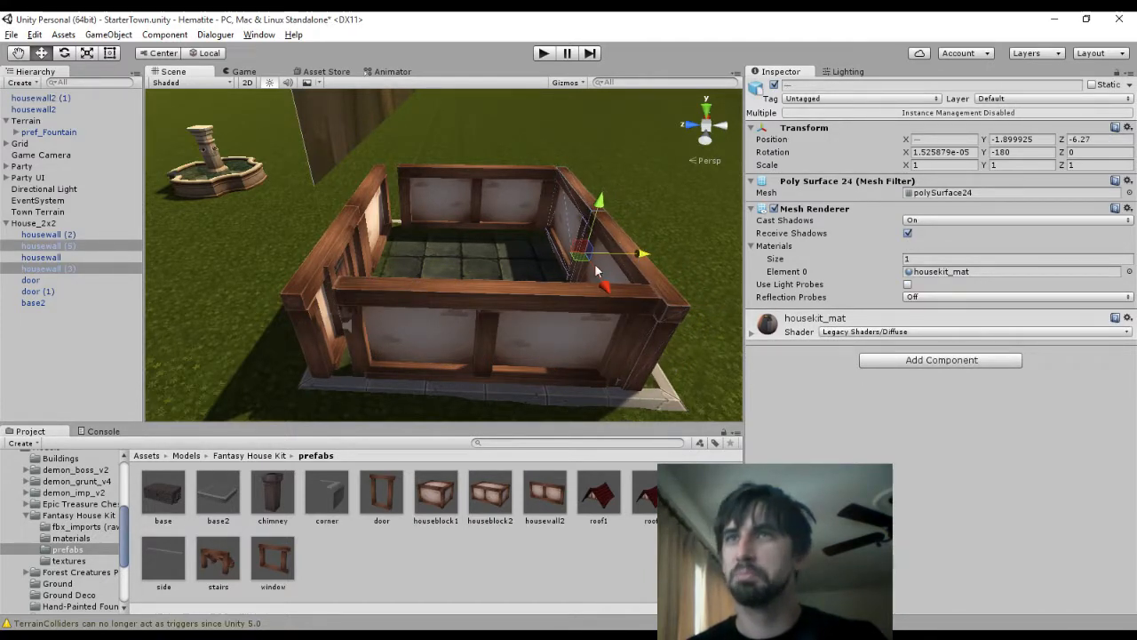
left_click_drag(606, 285, 503, 241)
mouse_move(503, 241)
middle_mouse_down()
mouse_move(400, 175)
mouse_move(485, 252)
middle_mouse_up()
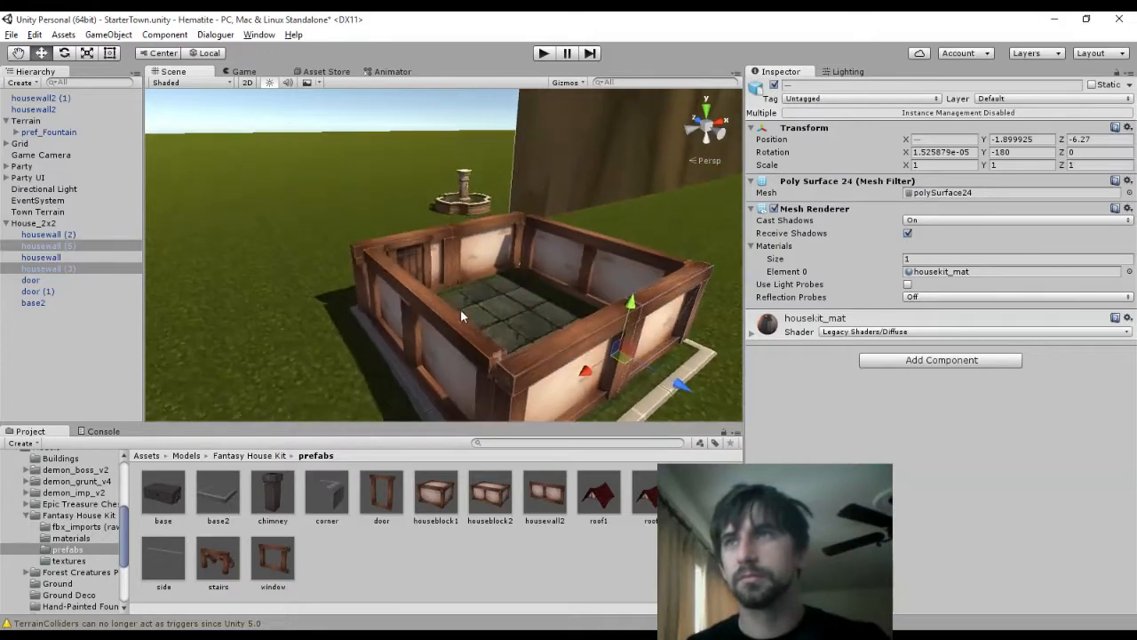
Lower housewall2 and housewall2 (1) together to about Y 7.82
left_click(445, 313)
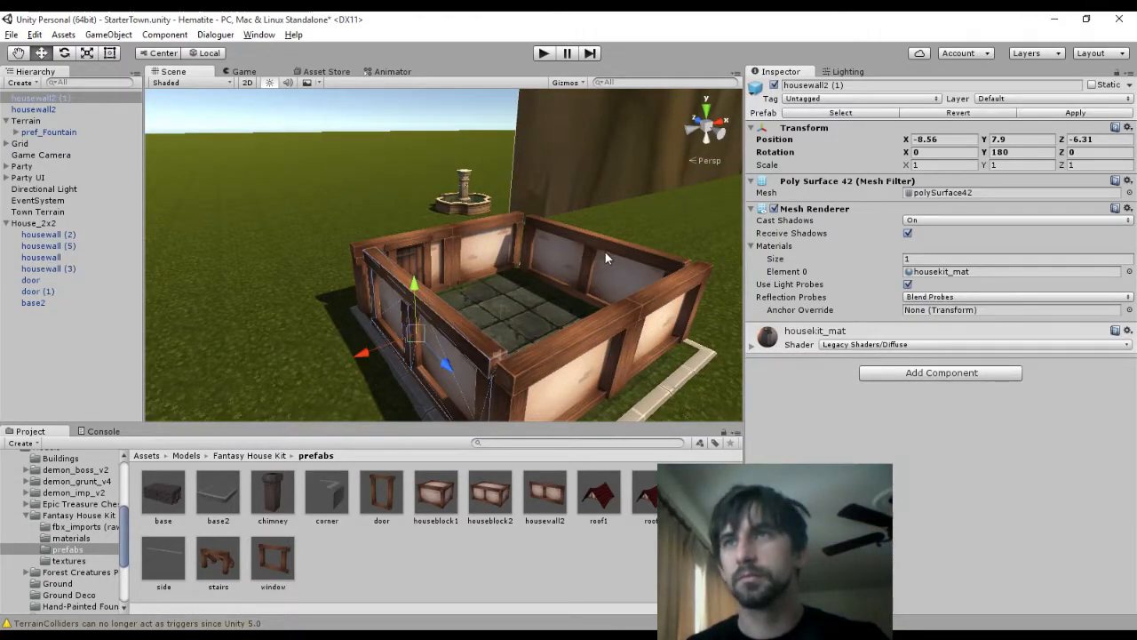
left_click(605, 253, "shift")
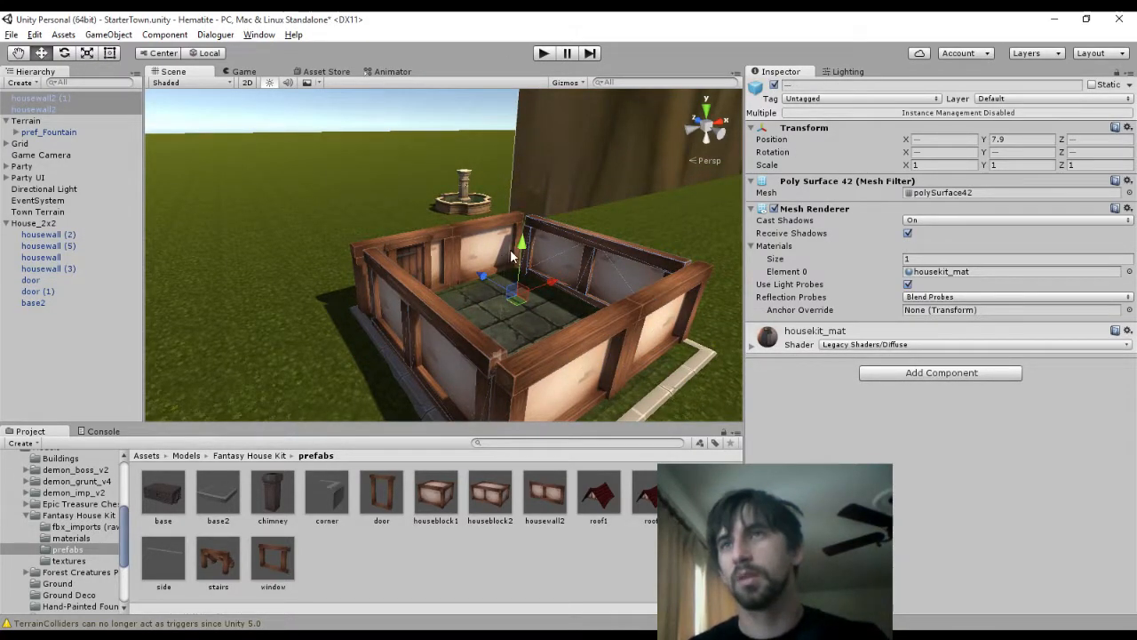
left_click_drag(525, 245, 383, 307)
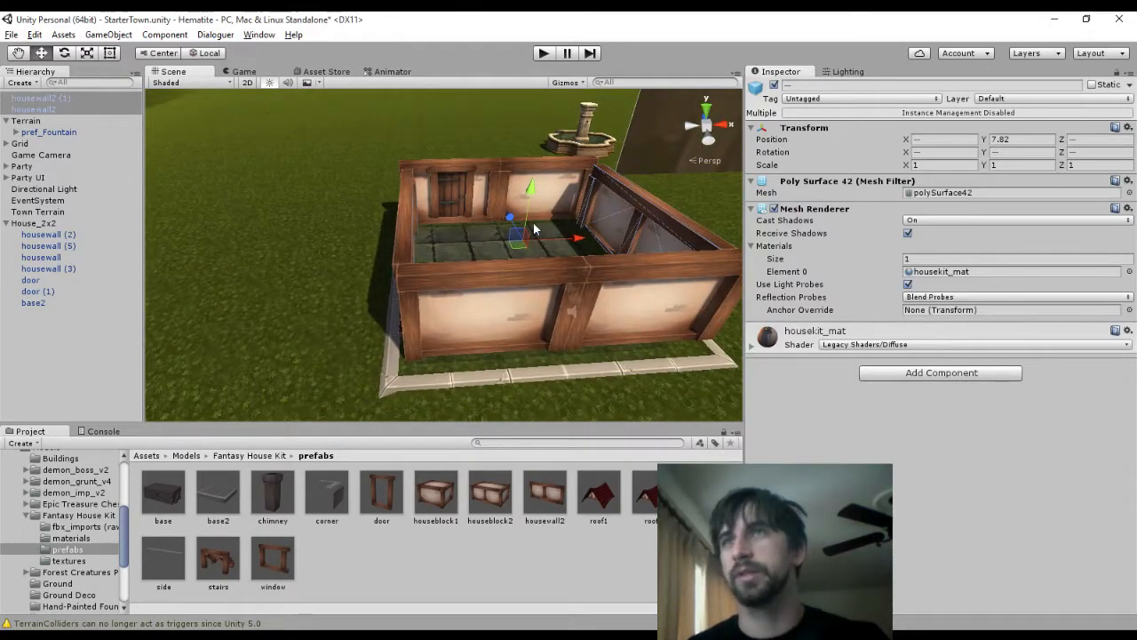
Delete the housewall (3) and housewall (5) segments on the side opposite the door
middle_click_drag(533, 222, 434, 255)
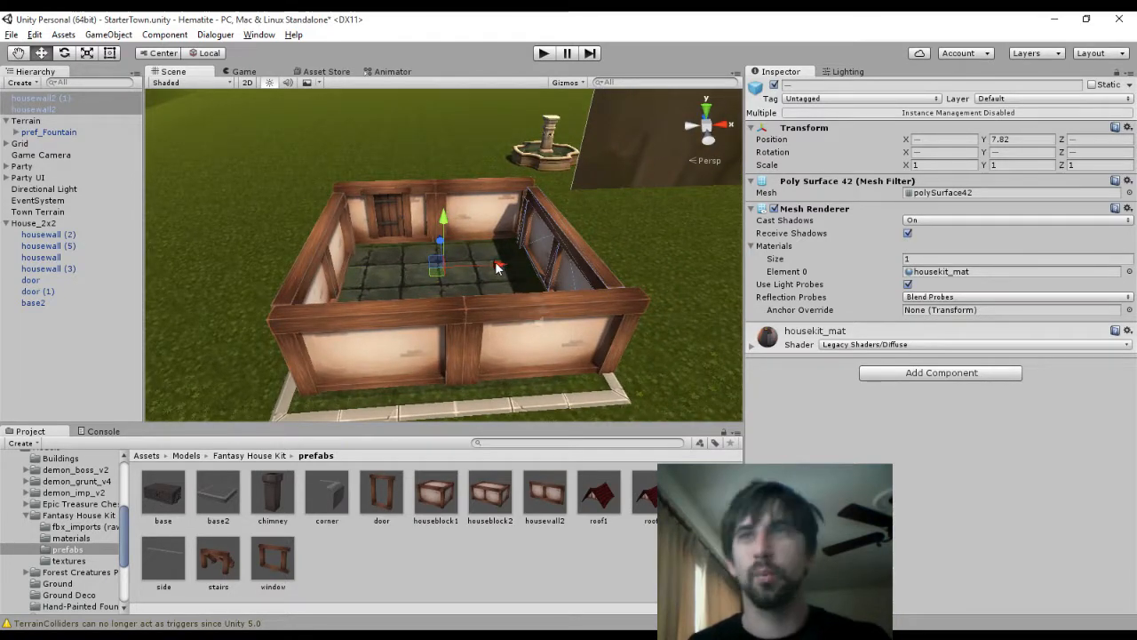
left_click(481, 342)
left_click(375, 343, "shift")
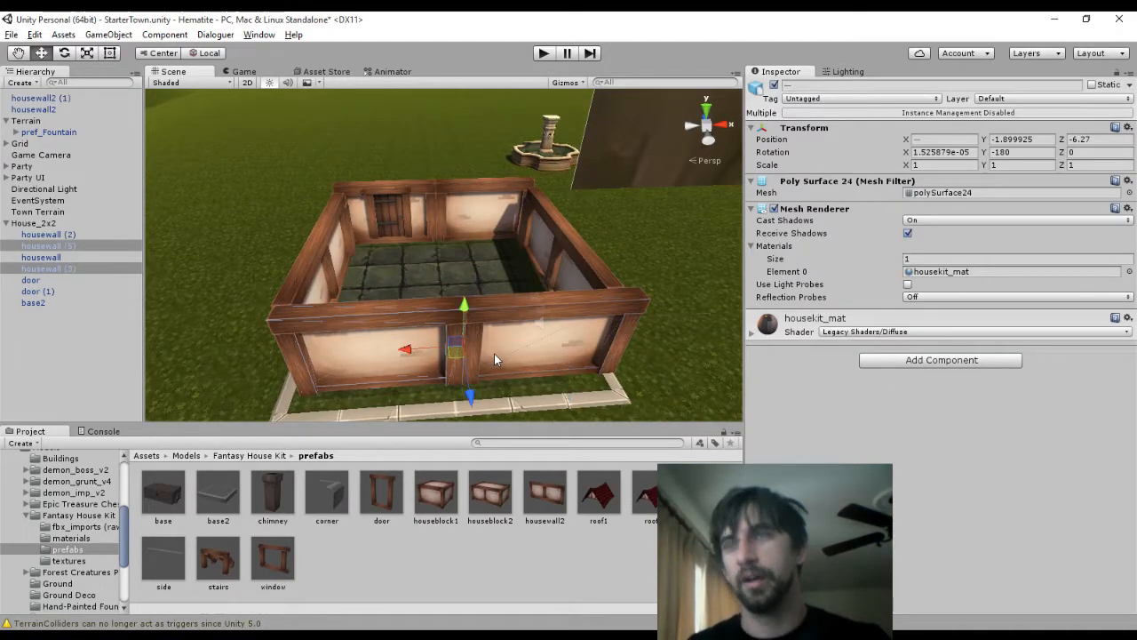
key("Delete")
Duplicate housewall2 for the side opposite the door, set its Y rotation to 90 and place it at about X -6.03, Z -8.26
left_click(566, 302)
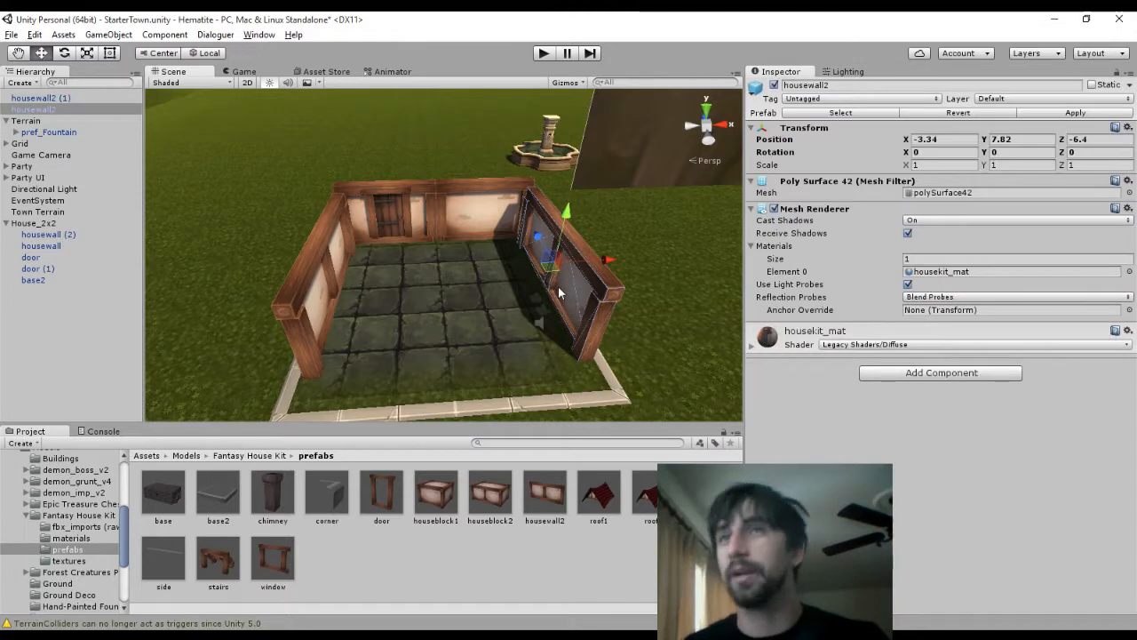
left_click_drag(551, 271, 440, 376)
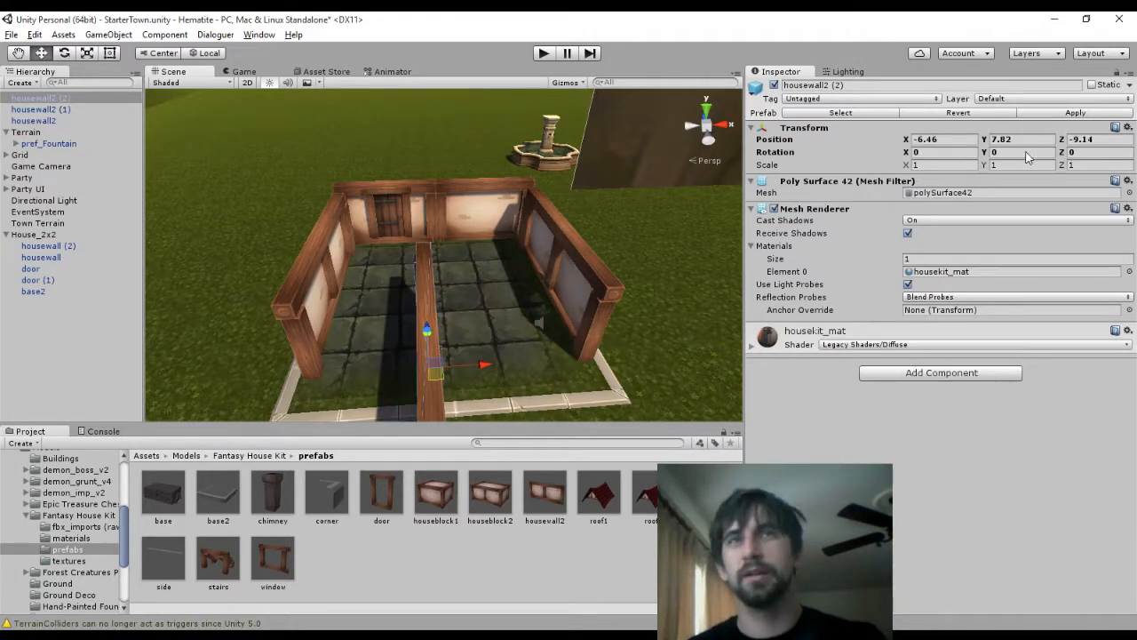
type("90")
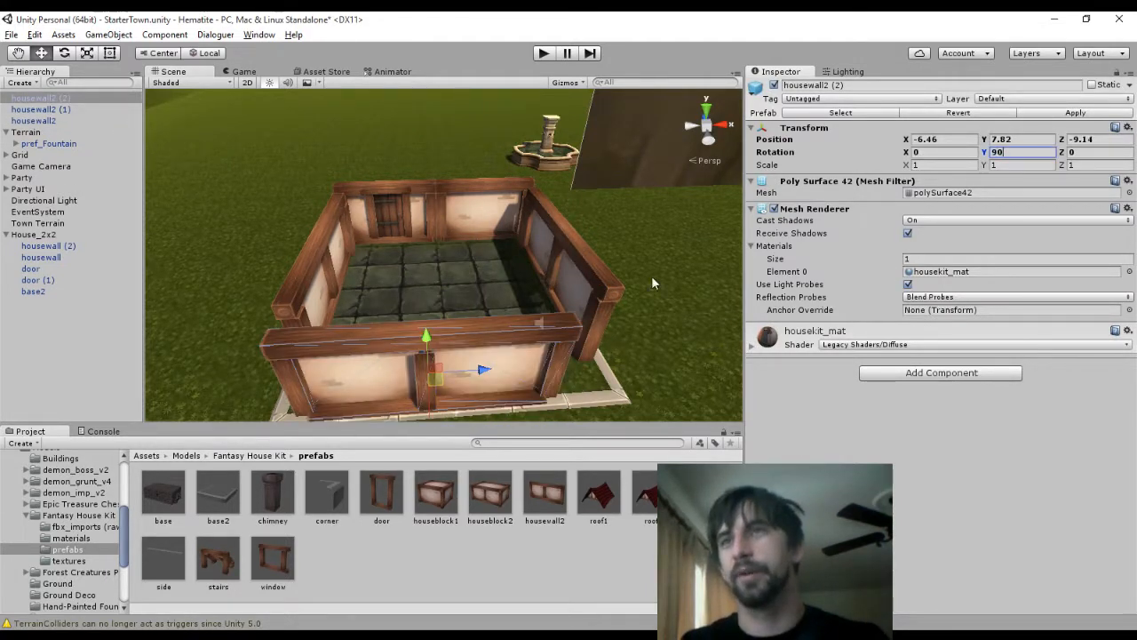
left_click_drag(441, 379, 460, 348)
scroll(462, 359, "up", 6)
middle_click_drag(462, 359, 481, 142)
scroll(480, 143, "down", 8)
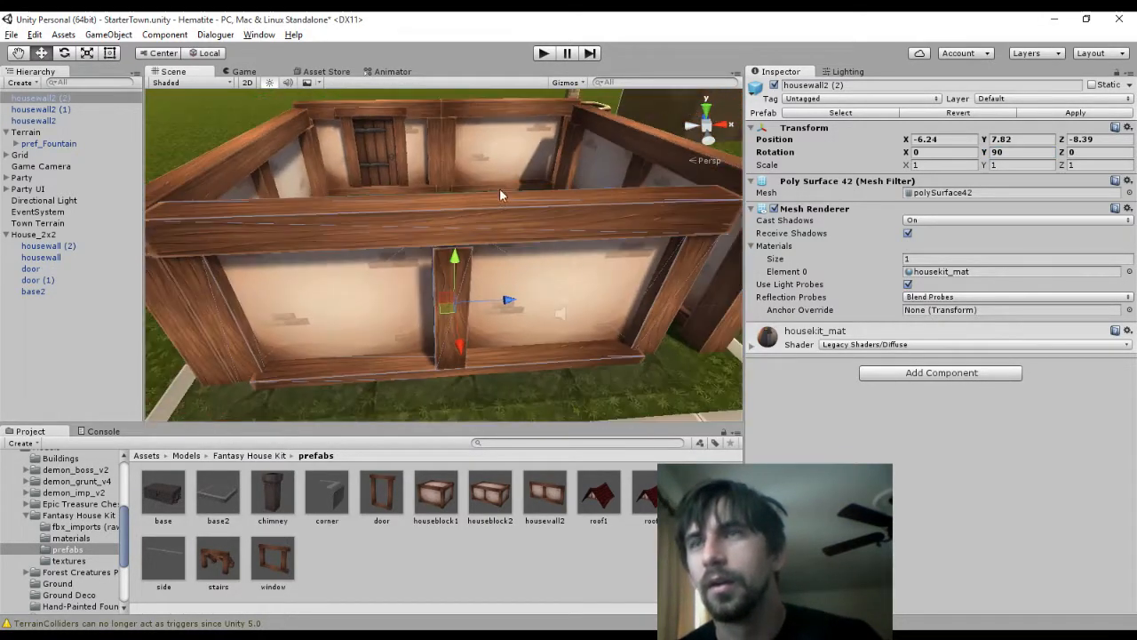
middle_click_drag(480, 247, 468, 343)
left_click_drag(433, 389, 449, 373)
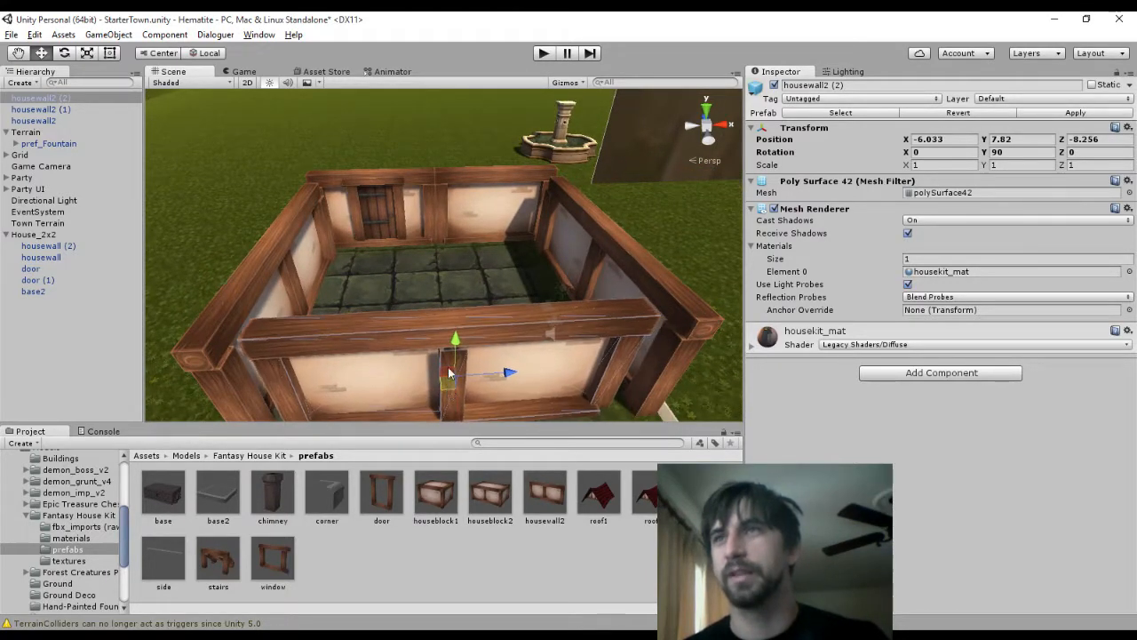
Delete the housewall and housewall (2) segments on the door side, keeping the doors
left_click(420, 191)
left_click(477, 195, "shift")
key("Delete")
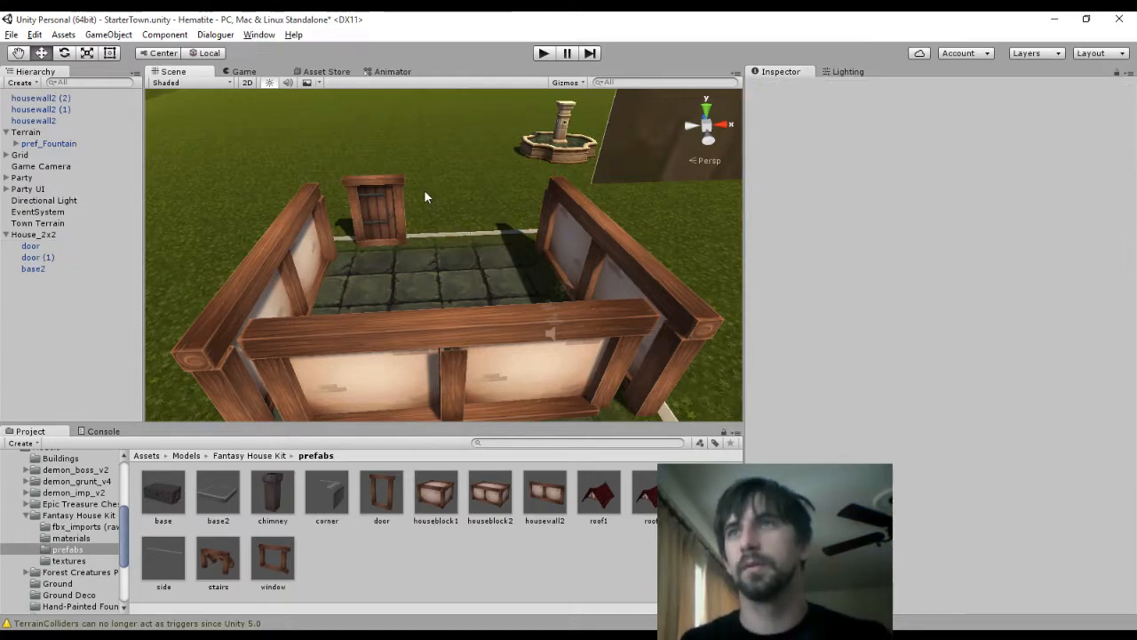
Duplicate housewall2 (2) onto the door side, set its Y rotation to -90 and place it at about X -6.06, Z -3.67
left_click_drag(442, 189, 553, 192, "alt")
left_click_drag(325, 204, 898, 166, "alt")
middle_click_drag(442, 300, 561, 274)
scroll(561, 274, "down", 5)
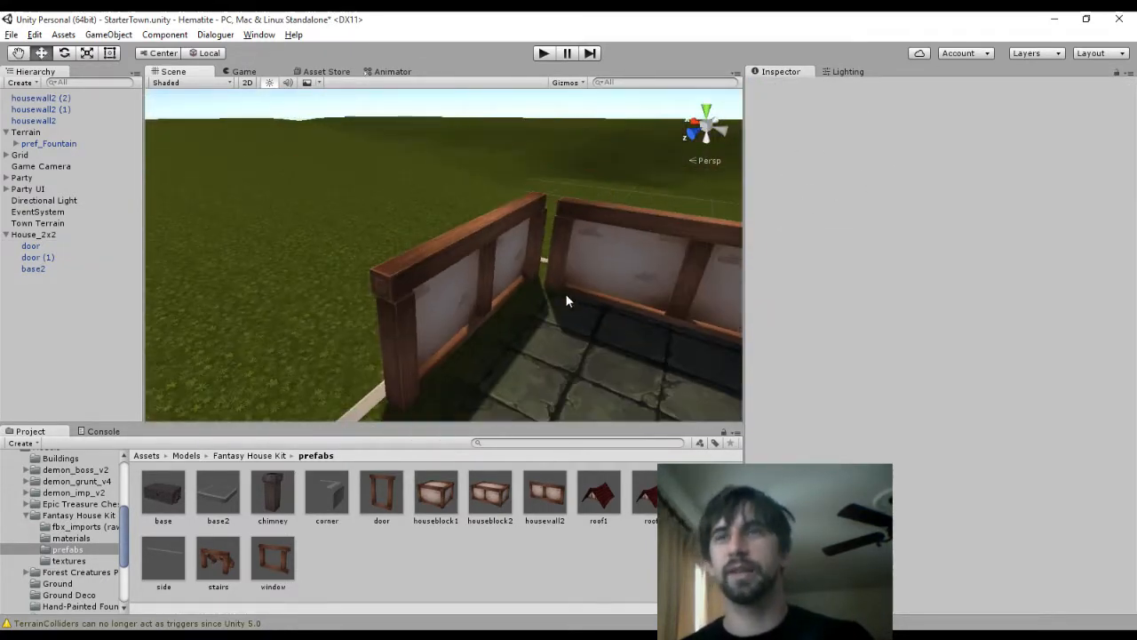
left_click(574, 251)
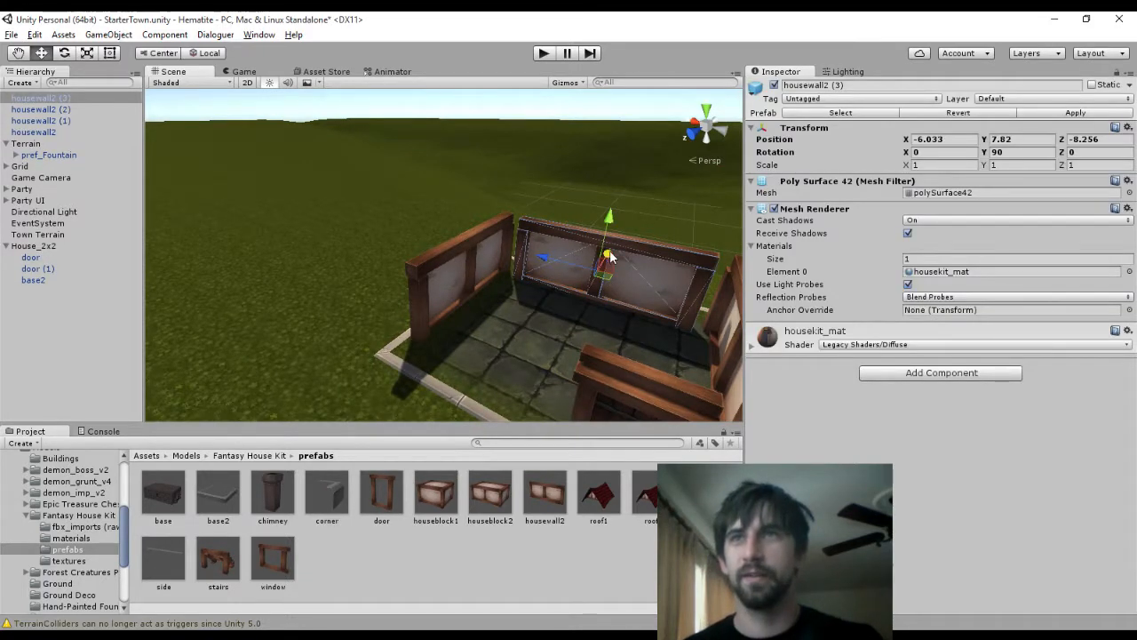
left_click_drag(609, 256, 543, 351)
left_click(1022, 152)
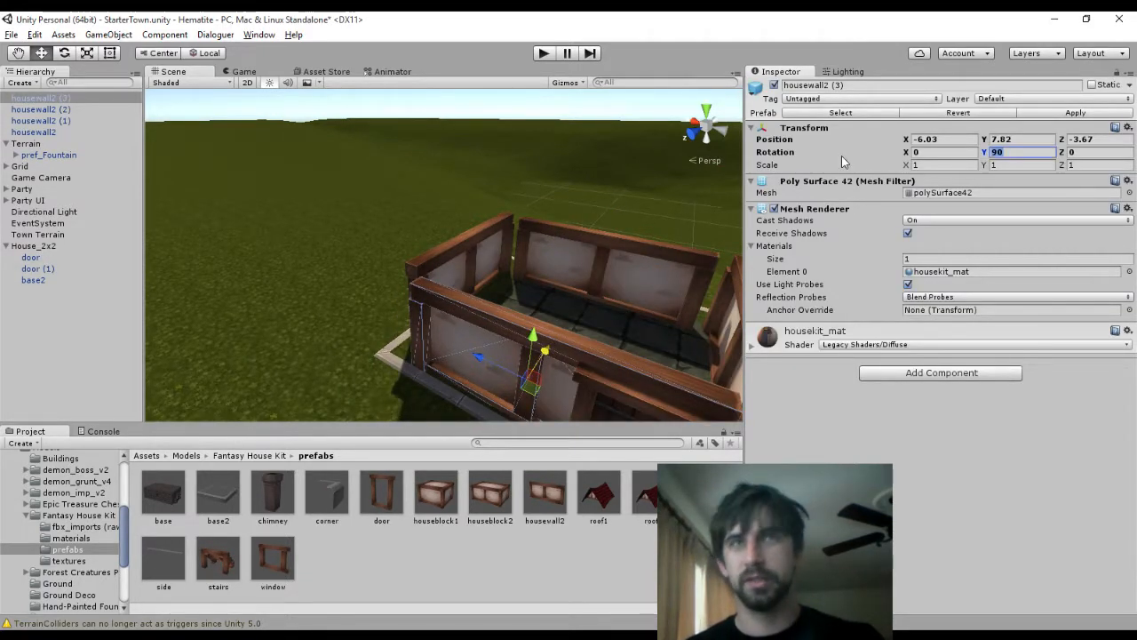
type("-90")
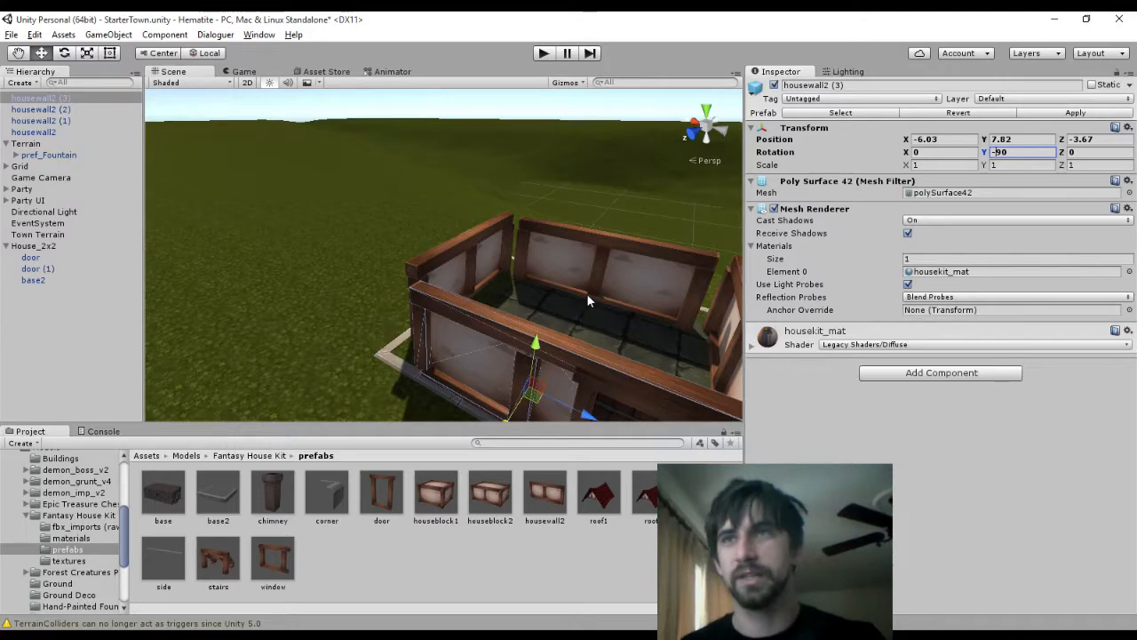
middle_click_drag(587, 293, 503, 257)
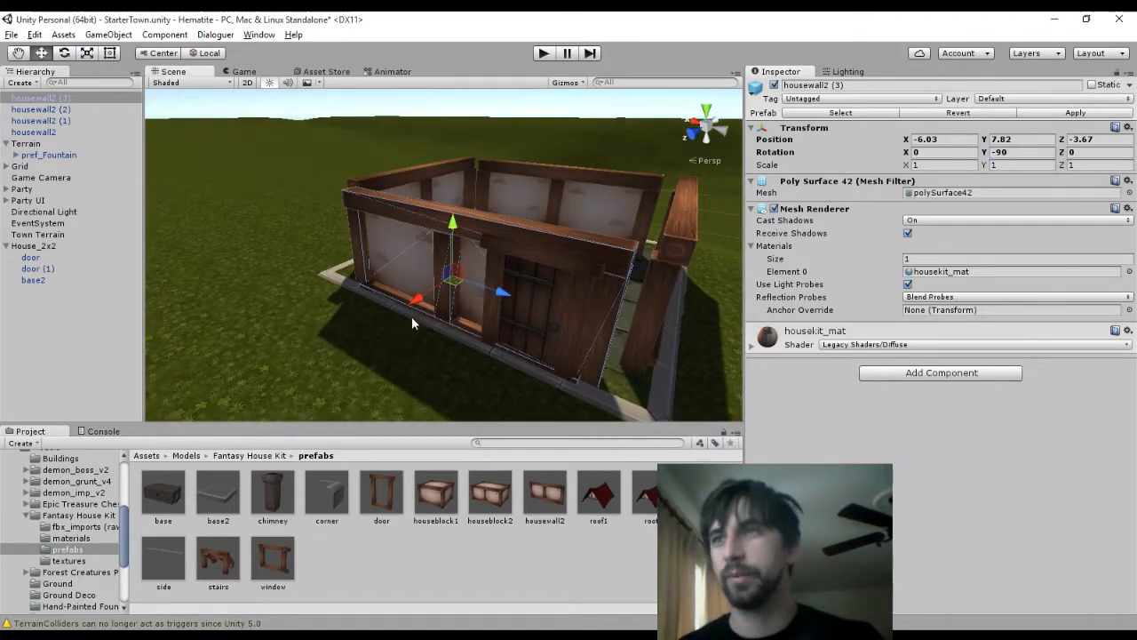
left_click_drag(464, 271, 462, 276)
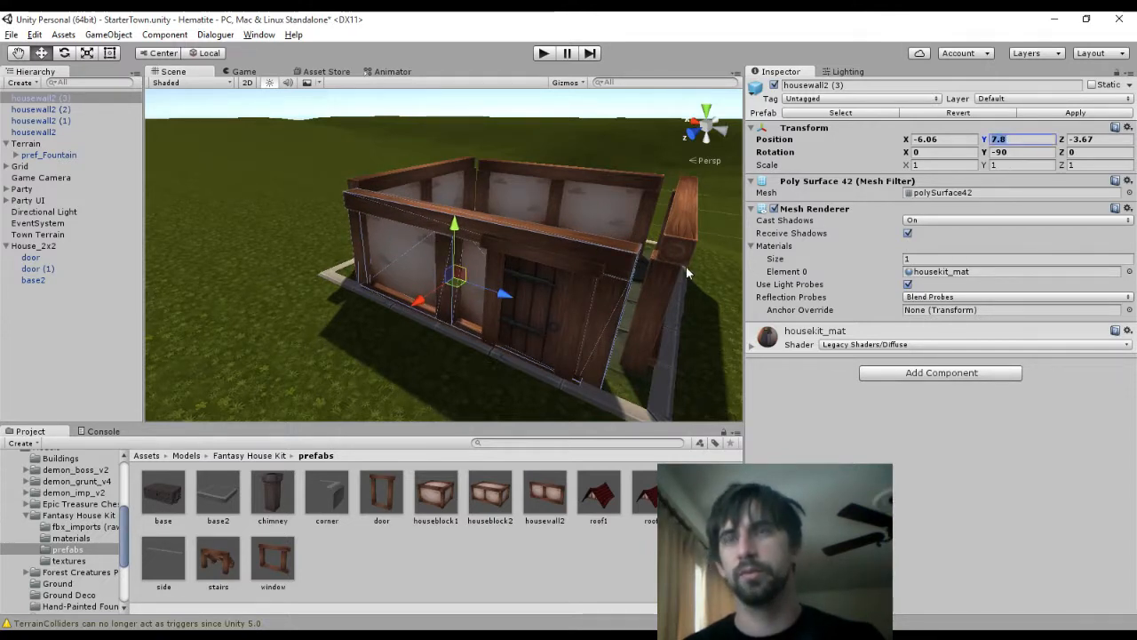
Set the Y position of all four housewall2 walls to 8
left_click(661, 240, "shift")
left_click(592, 181, "shift")
left_click(429, 181, "shift")
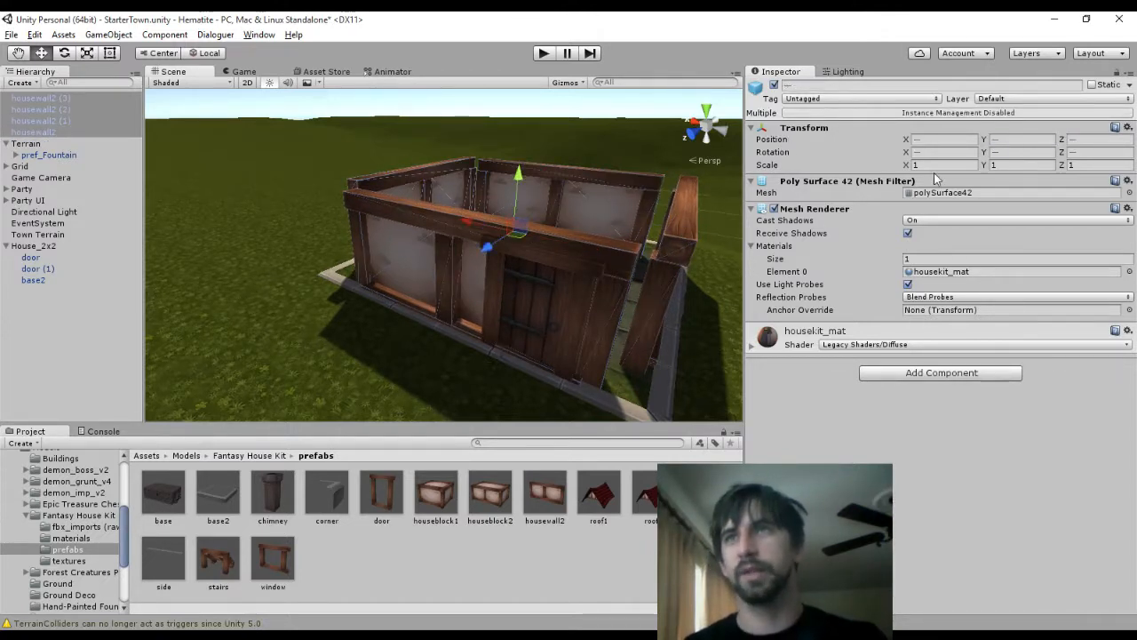
type("8")
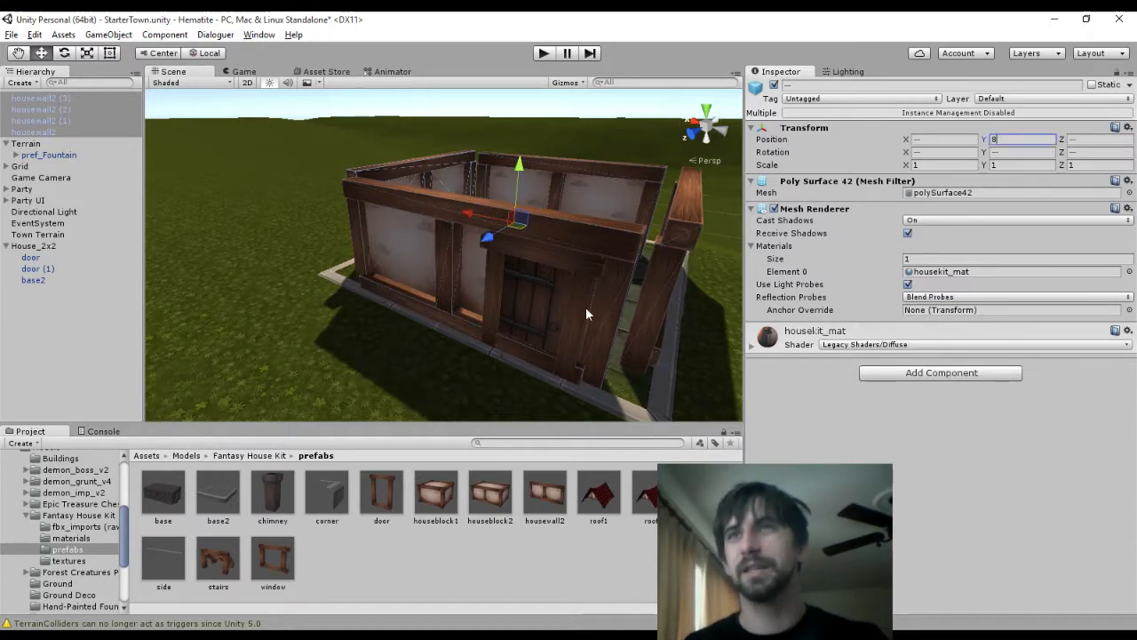
Move the door slightly outward so it stands in front of the new wall
left_click(540, 330)
left_click_drag(549, 296, 545, 296)
Set the Y rotation of the door-side wall, housewall2 (3), to 90
left_click(457, 255)
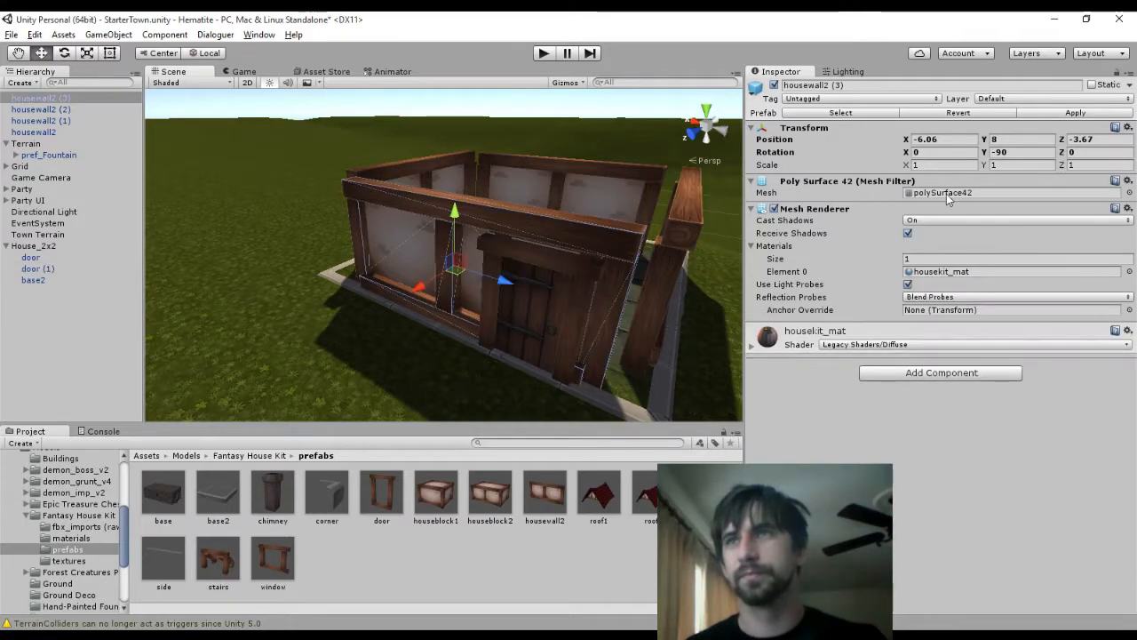
middle_click_drag(576, 236, 538, 185)
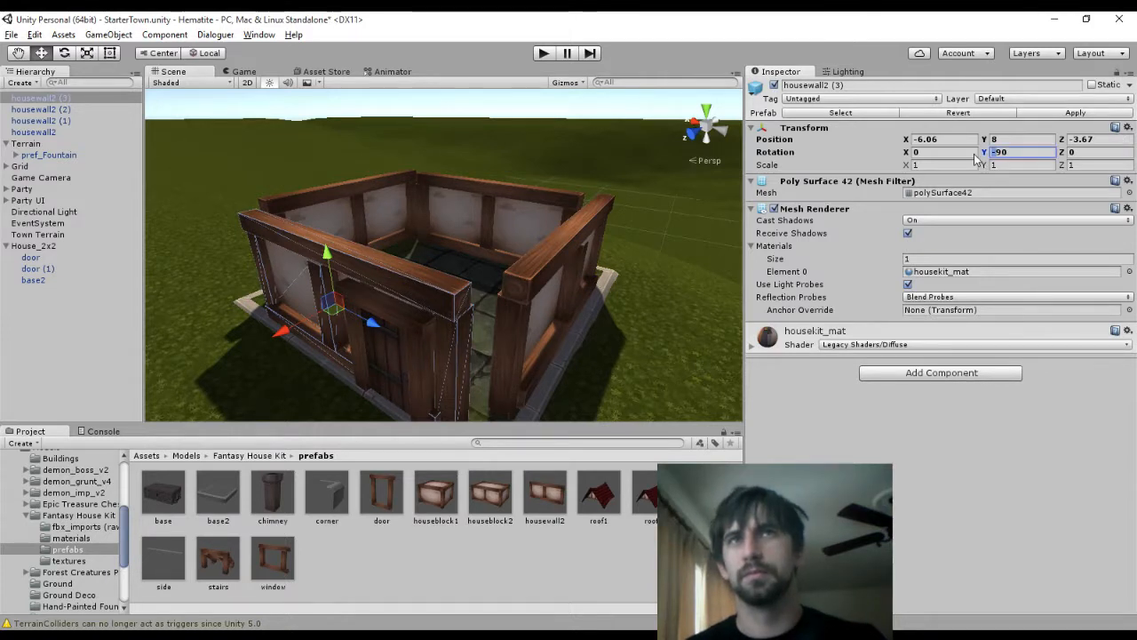
type("90")
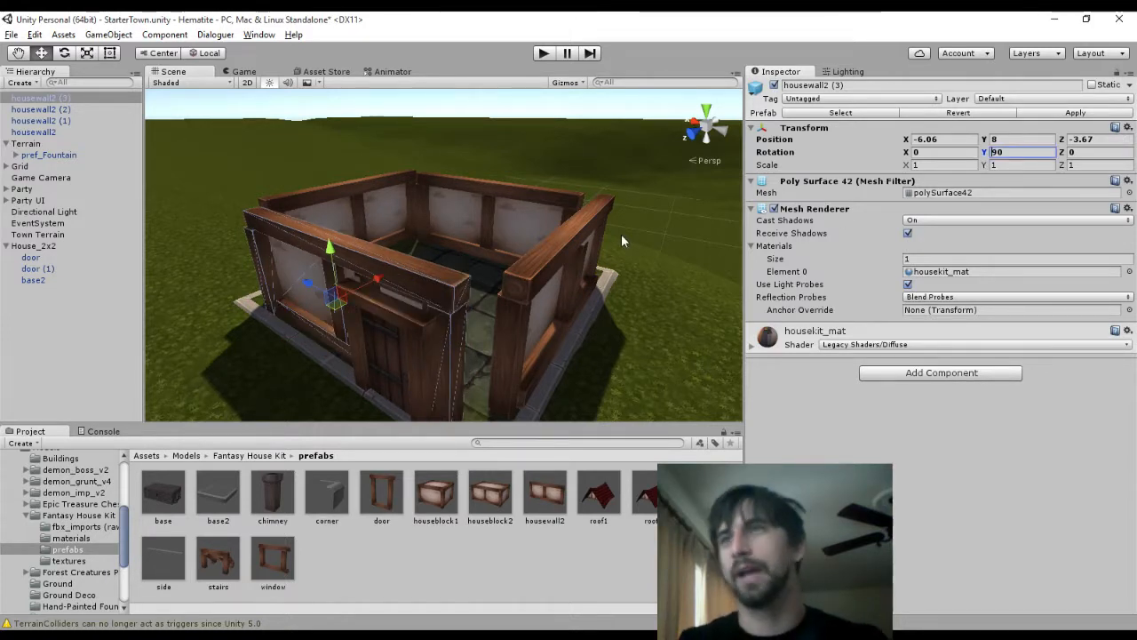
Set the Y rotation of housewall2 (2), the wall opposite the door, to -90
left_click(507, 210)
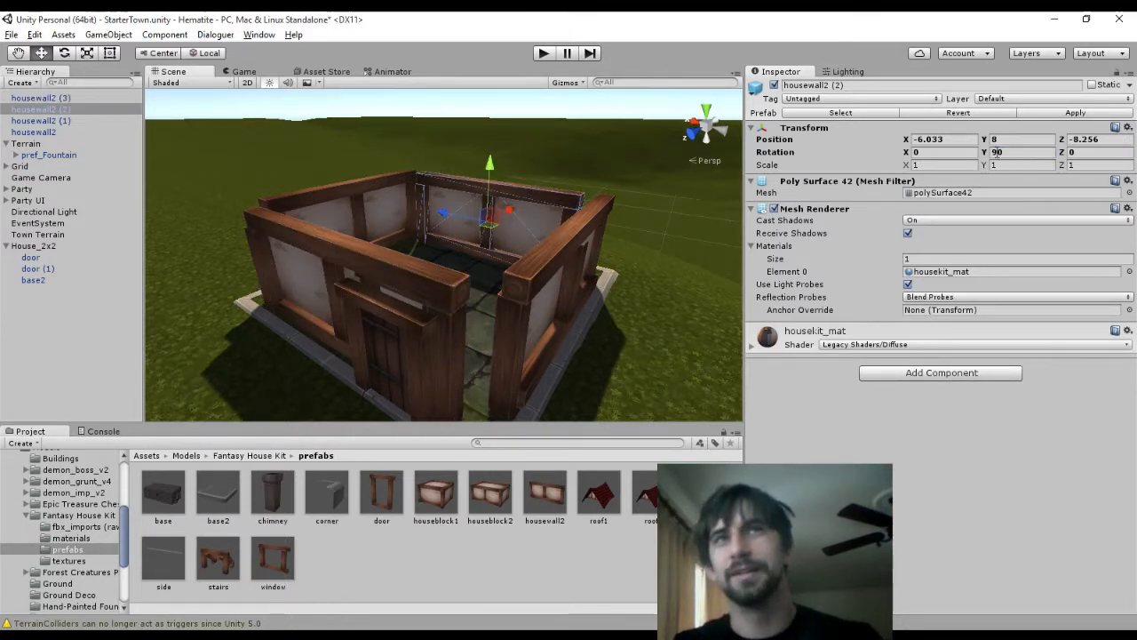
left_click(996, 153)
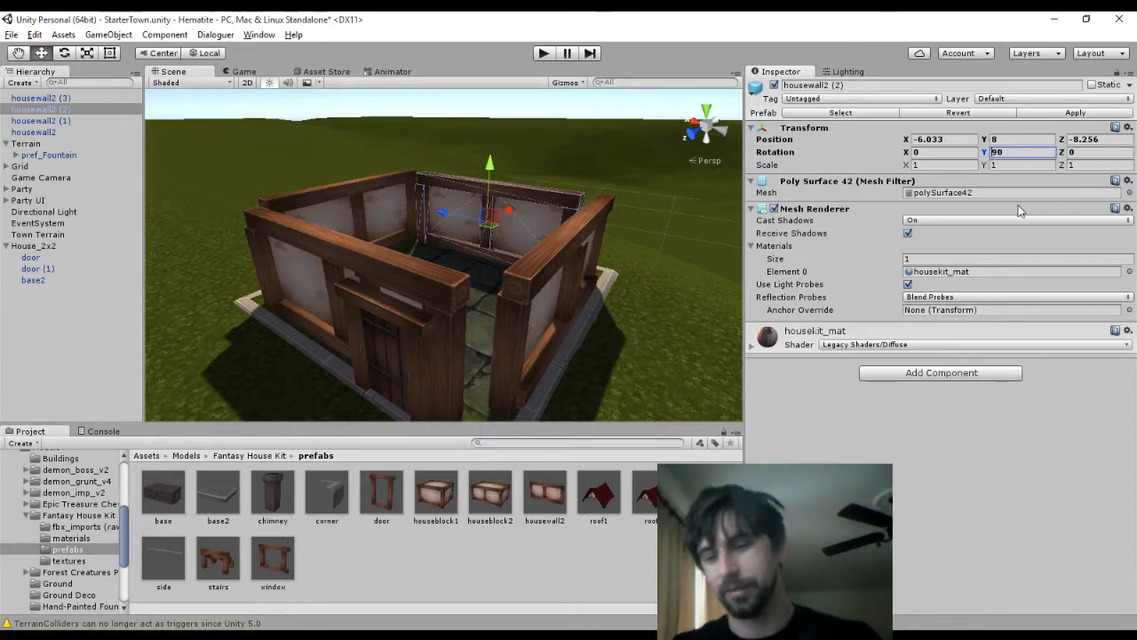
type("-")
middle_click_drag(494, 238, 565, 188)
Move the outer door, door (1), slightly inward toward the wall, to about Z -1.254
left_click(553, 270)
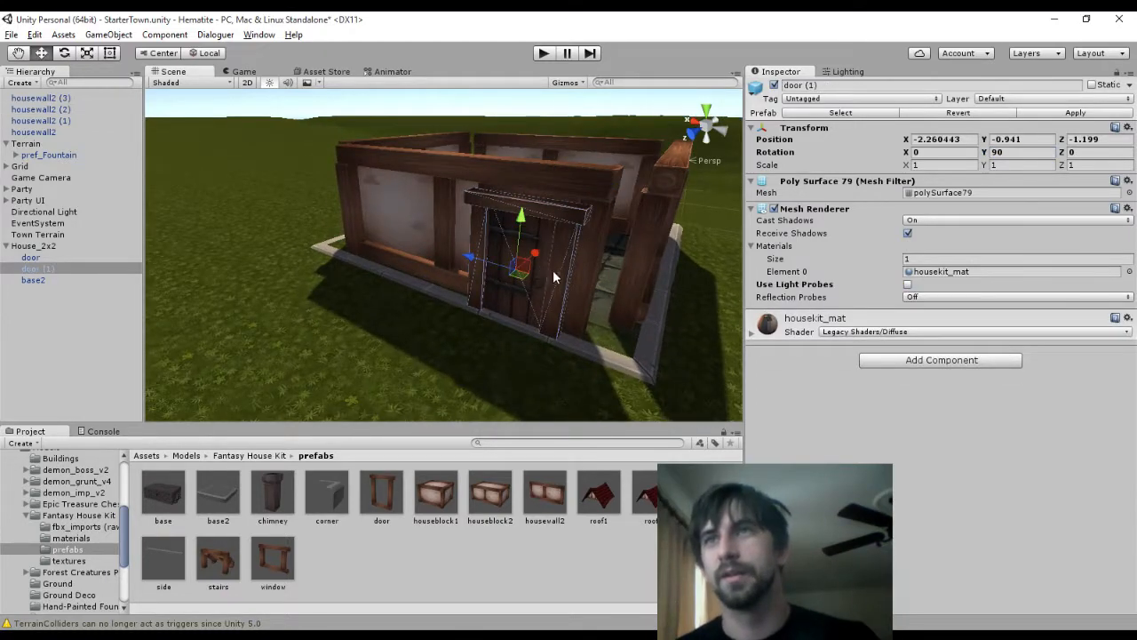
left_click_drag(525, 274, 494, 267)
key("ctrl+z")
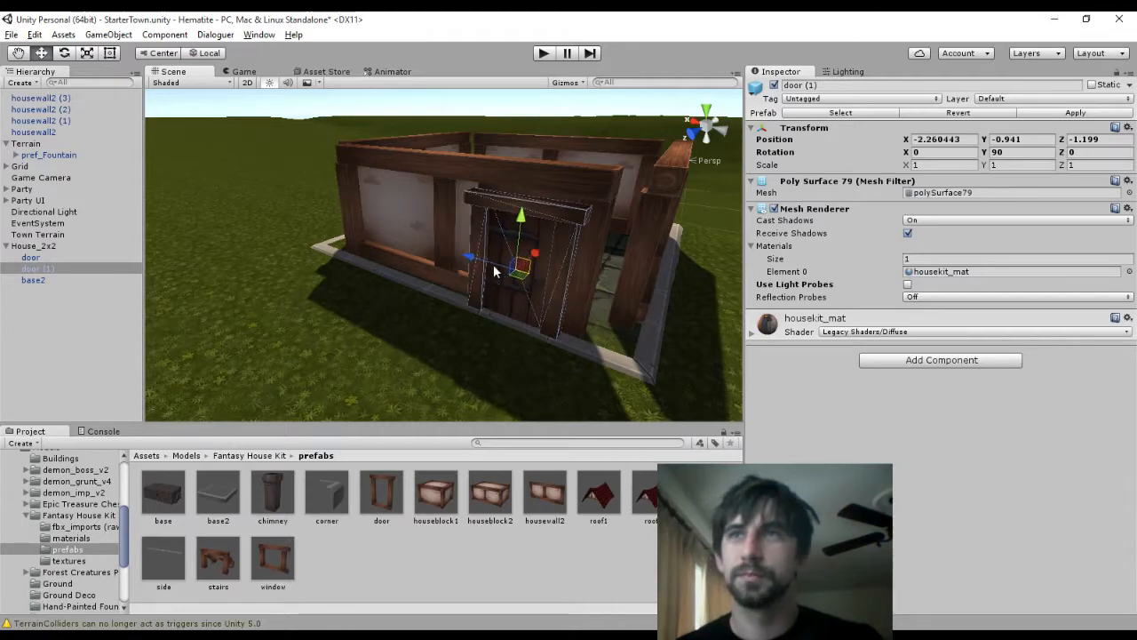
middle_click_drag(619, 238, 592, 250)
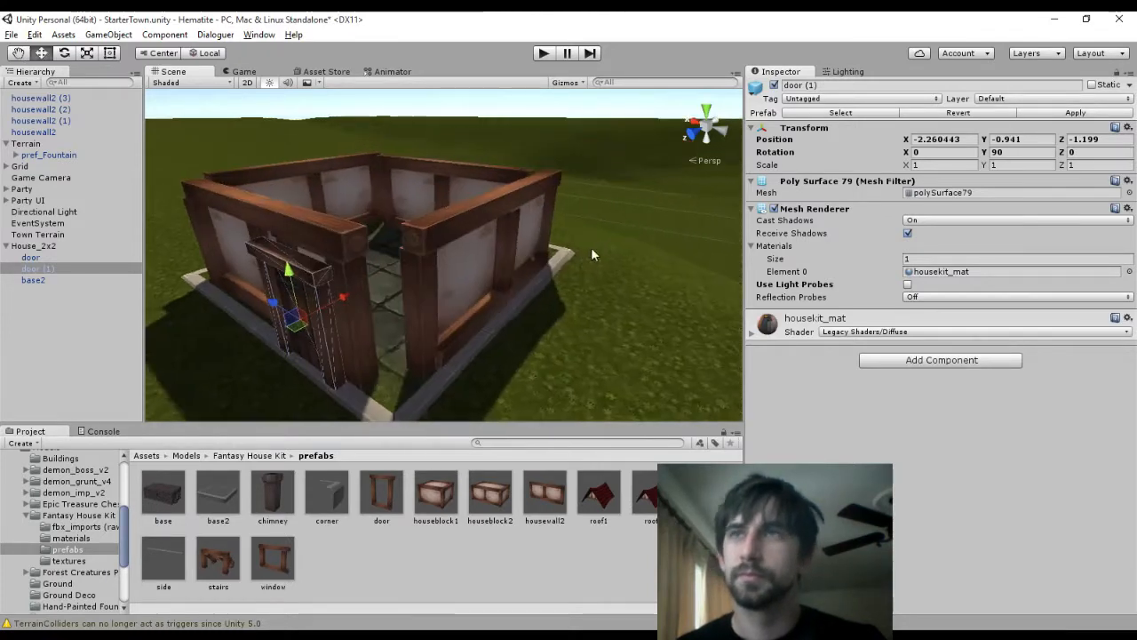
right_click_drag(592, 251, 378, 247)
middle_click_drag(379, 247, 306, 190)
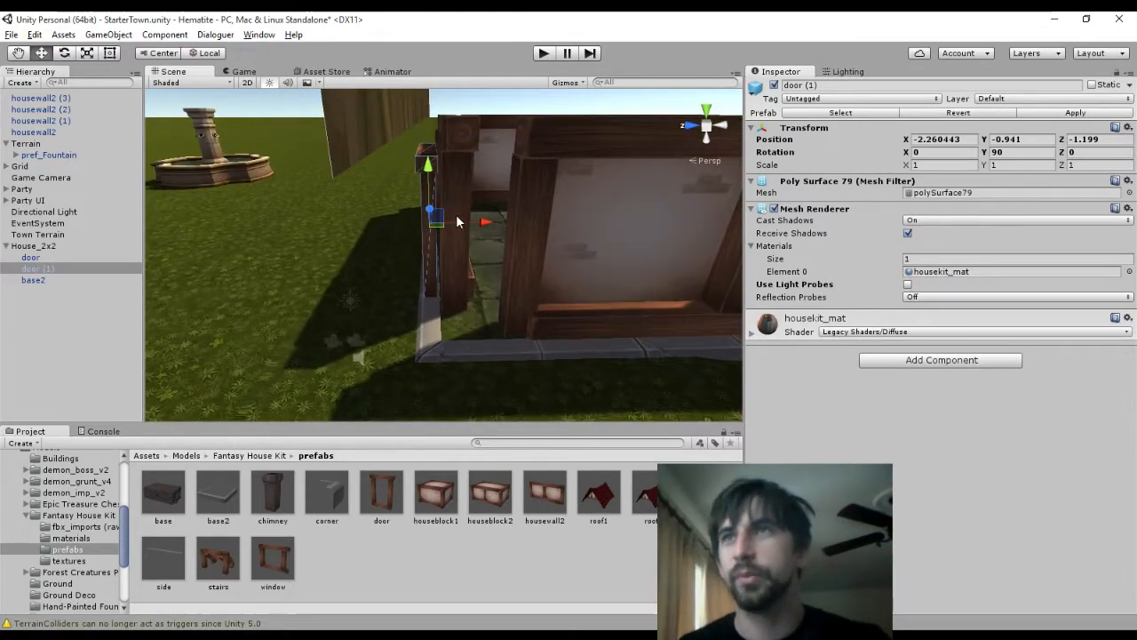
left_click_drag(484, 227, 489, 227)
middle_click_drag(351, 245, 508, 251)
right_click_drag(508, 251, 702, 236)
scroll(494, 242, "up", 5)
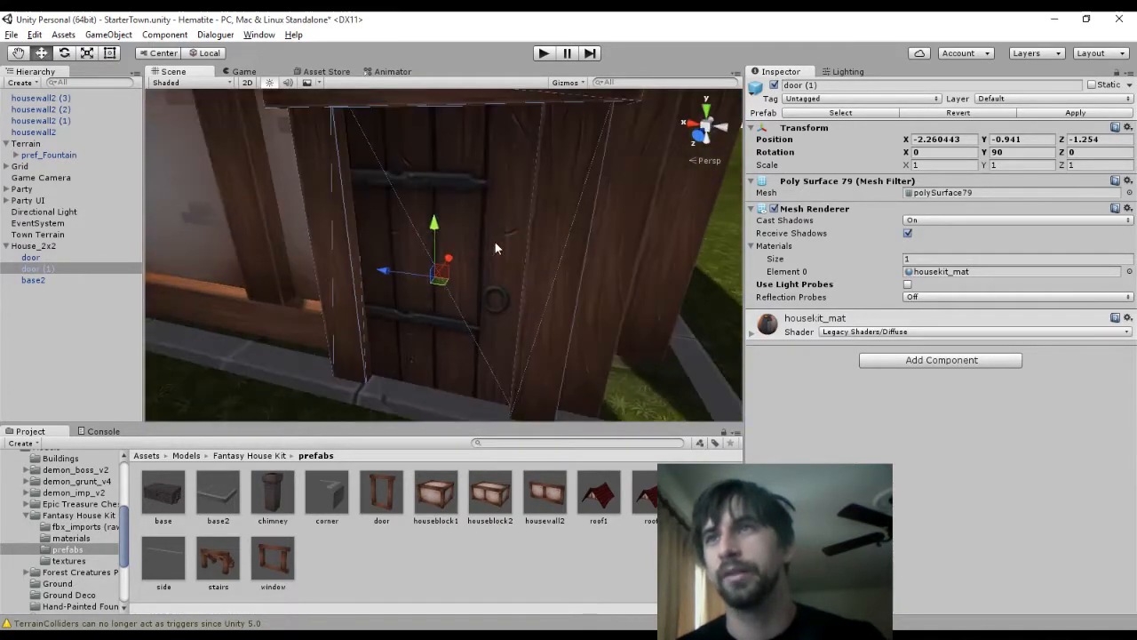
left_click_drag(495, 242, 659, 279, "alt")
Move the inner door piece, door, outward into the wall, to about Z -1.563
left_click(515, 239)
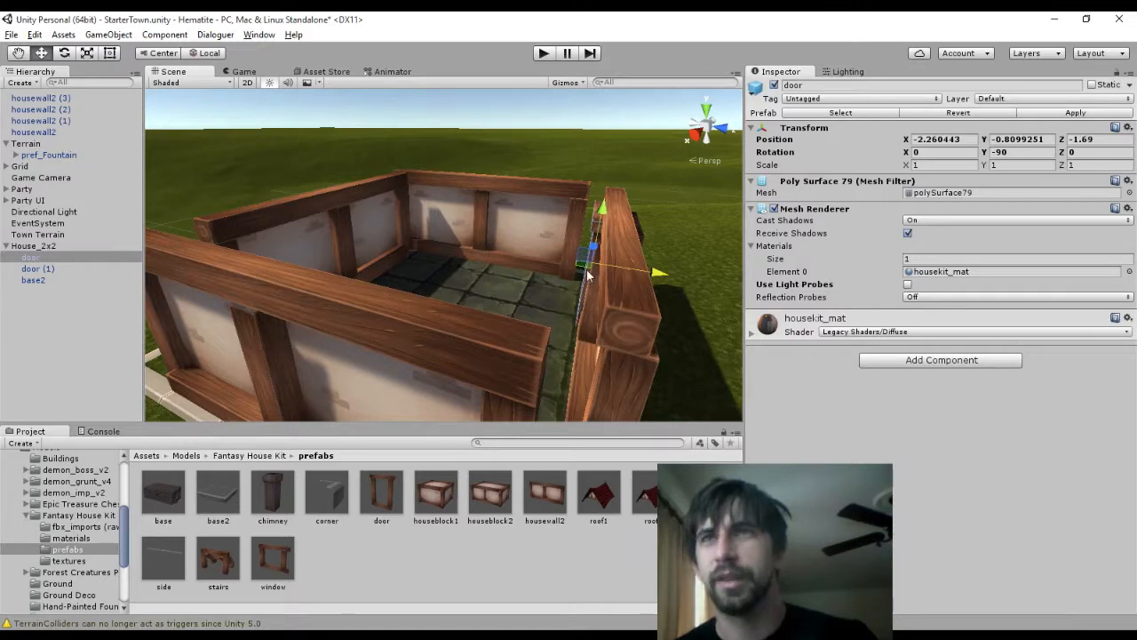
scroll(588, 271, "up", 3)
right_click_drag(588, 270, 557, 235)
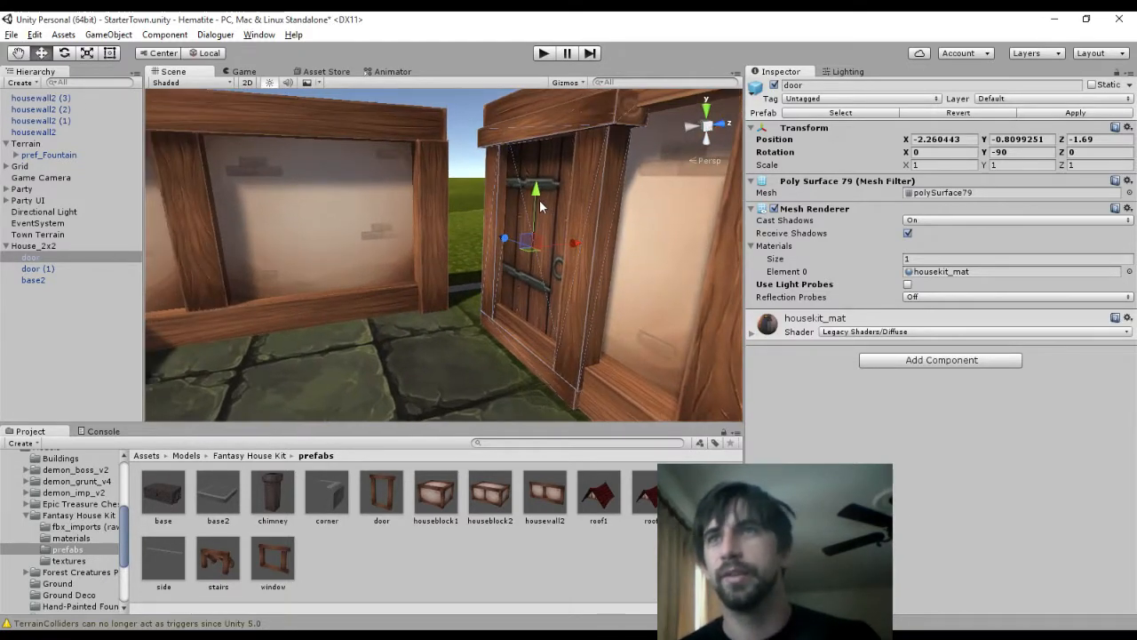
mouse_move(576, 241)
left_mouse_down()
mouse_move(595, 243)
mouse_move(573, 246)
left_mouse_up()
middle_click_drag(660, 264, 577, 266)
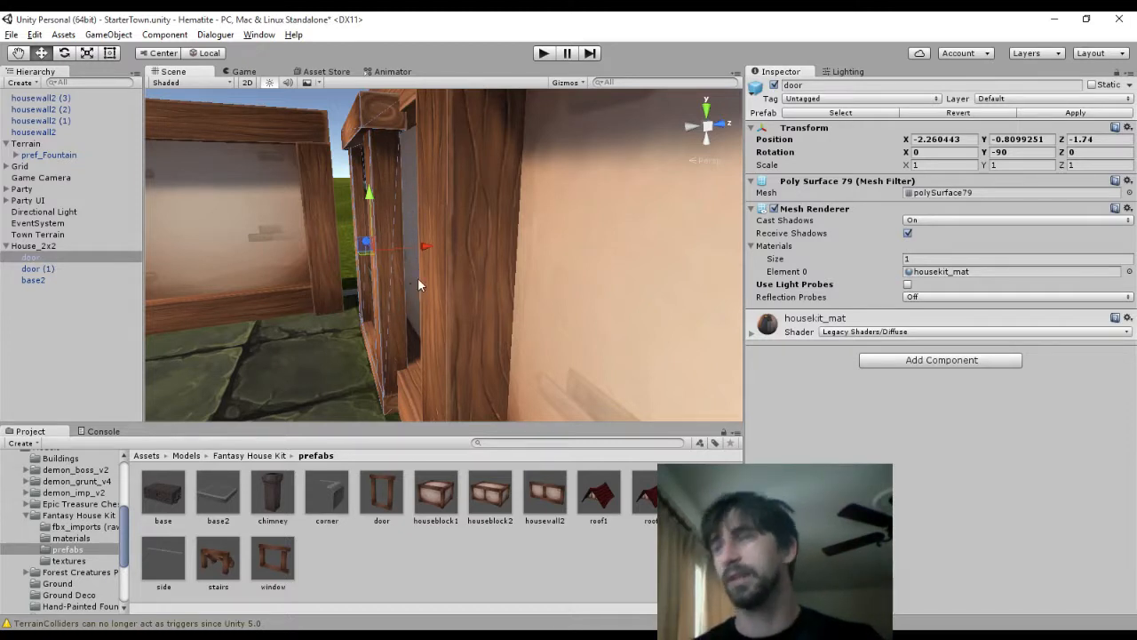
left_click_drag(425, 246, 447, 250)
middle_click_drag(448, 255, 513, 267)
Switch to Blender and clear the location of the wall object polySurface42
key("alt+Tab")
key("g")
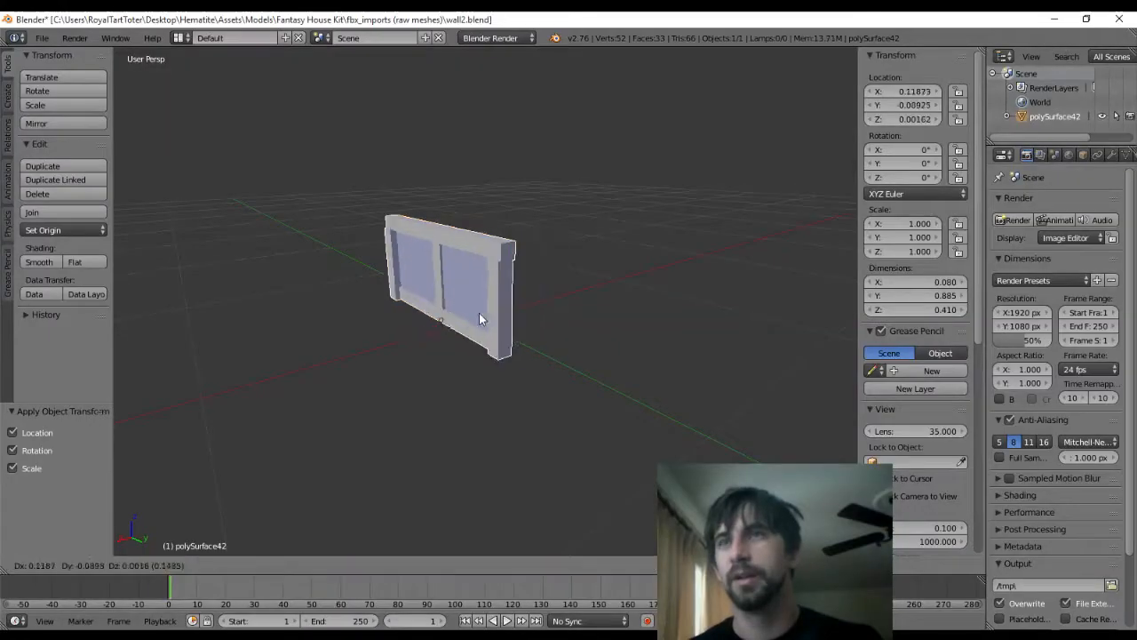
key("Escape")
key("alt+g")
In Edit Mode, select the faces of the wall's bottom rail and middle post
middle_click_drag(620, 312, 560, 312)
scroll(547, 309, "up", 7)
key("Tab")
right_click(491, 378)
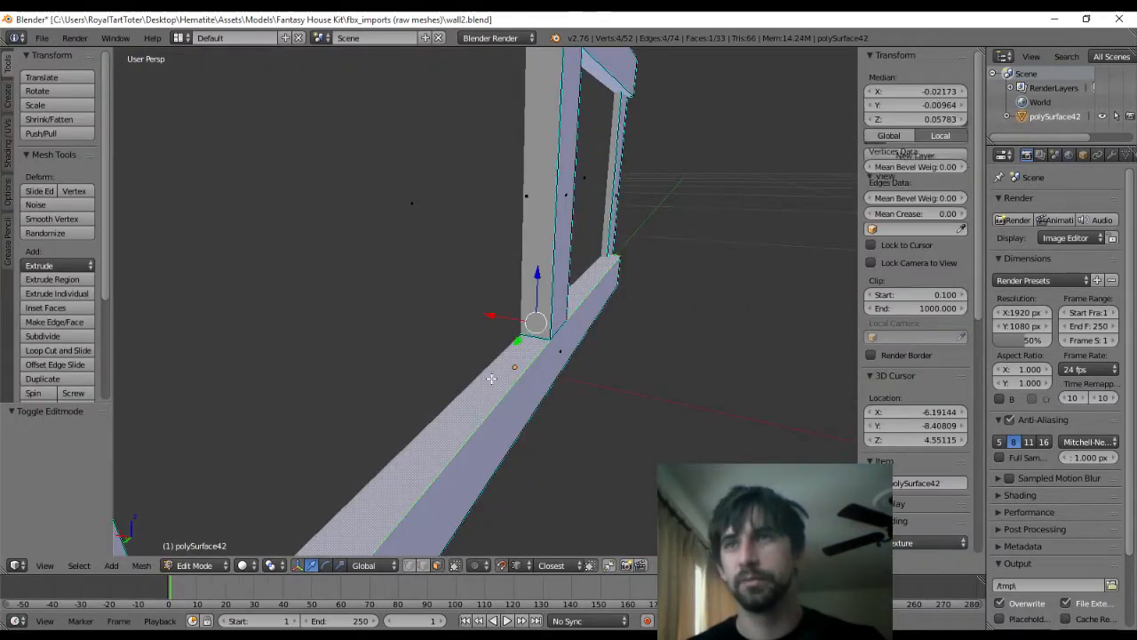
right_click(535, 384, "shift")
middle_click_drag(536, 382, 567, 407)
right_click(518, 328, "shift")
right_click(564, 417, "shift")
right_click(551, 339, "shift")
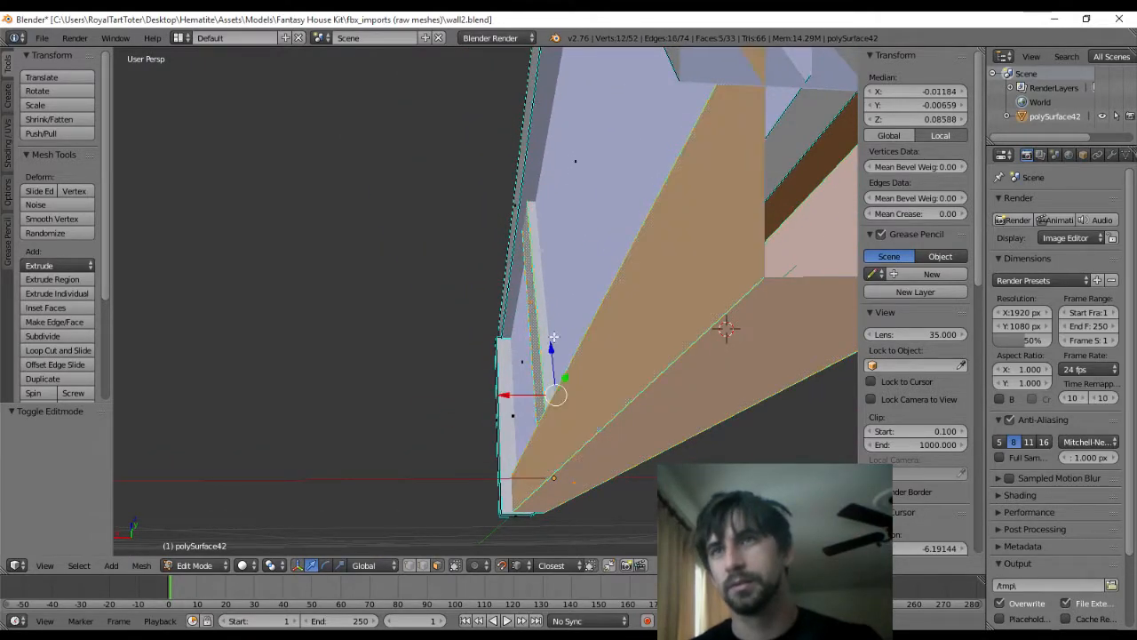
right_click(547, 340, "shift")
middle_click_drag(723, 325, 550, 246)
right_click(680, 234, "shift")
right_click(516, 222, "shift")
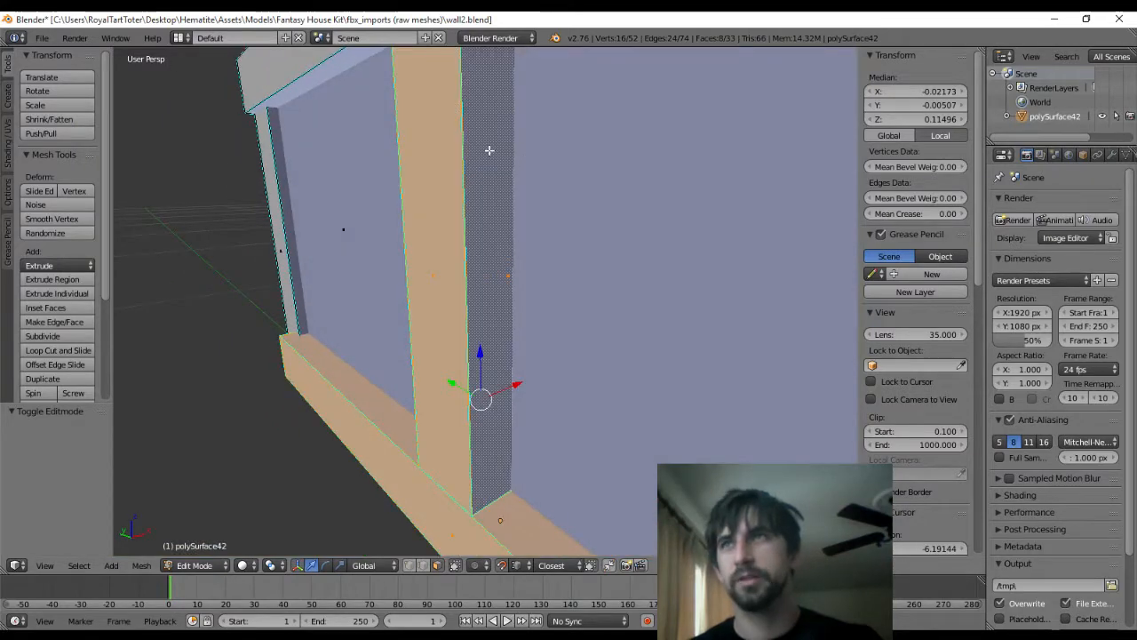
Add the top beam's faces, including its ends, and the remaining middle post faces to the selection
middle_click_drag(489, 150, 505, 127)
right_click(338, 56, "shift")
right_click(494, 142, "shift")
right_click(579, 155, "shift")
right_click(546, 138, "shift")
right_click(558, 188, "shift")
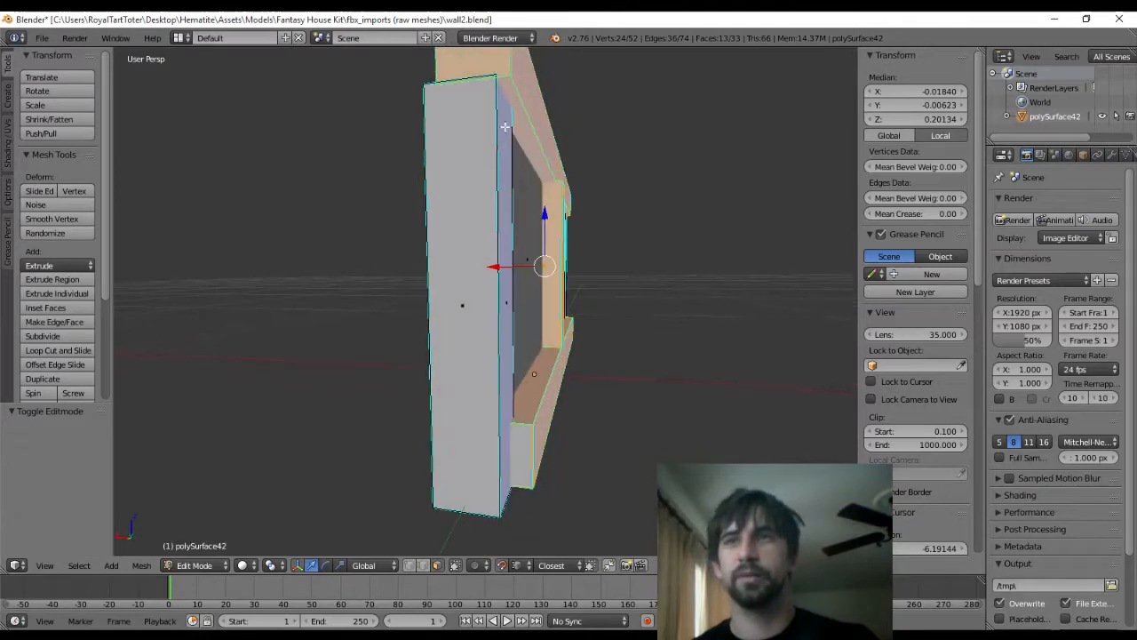
middle_click_drag(524, 442, 407, 320)
right_click(716, 345, "shift")
scroll(471, 96, "down", 5)
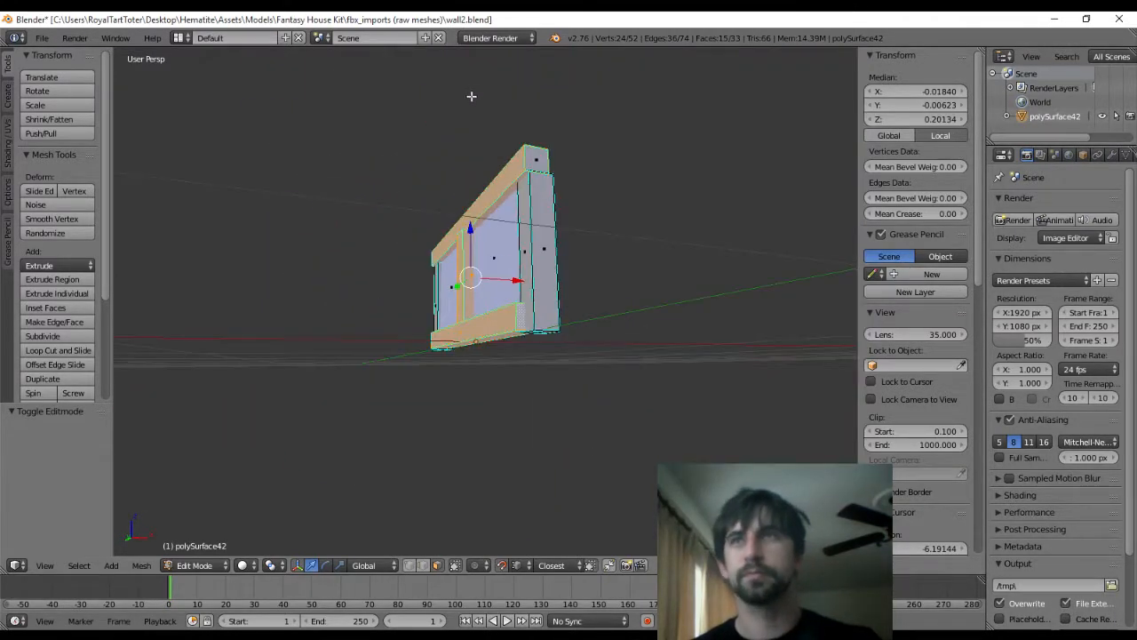
right_click(541, 163, "shift")
middle_click_drag(540, 163, 578, 248)
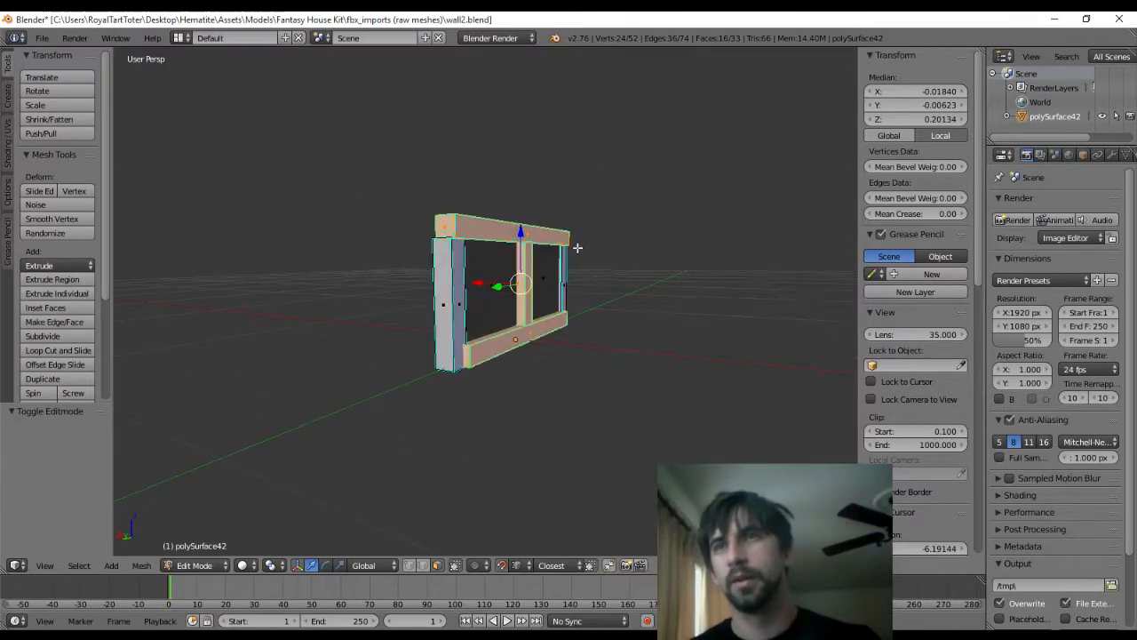
Move the selected beams and middle post 0.015 along the X axis
scroll(511, 316, "up", 5)
key("g")
key("x")
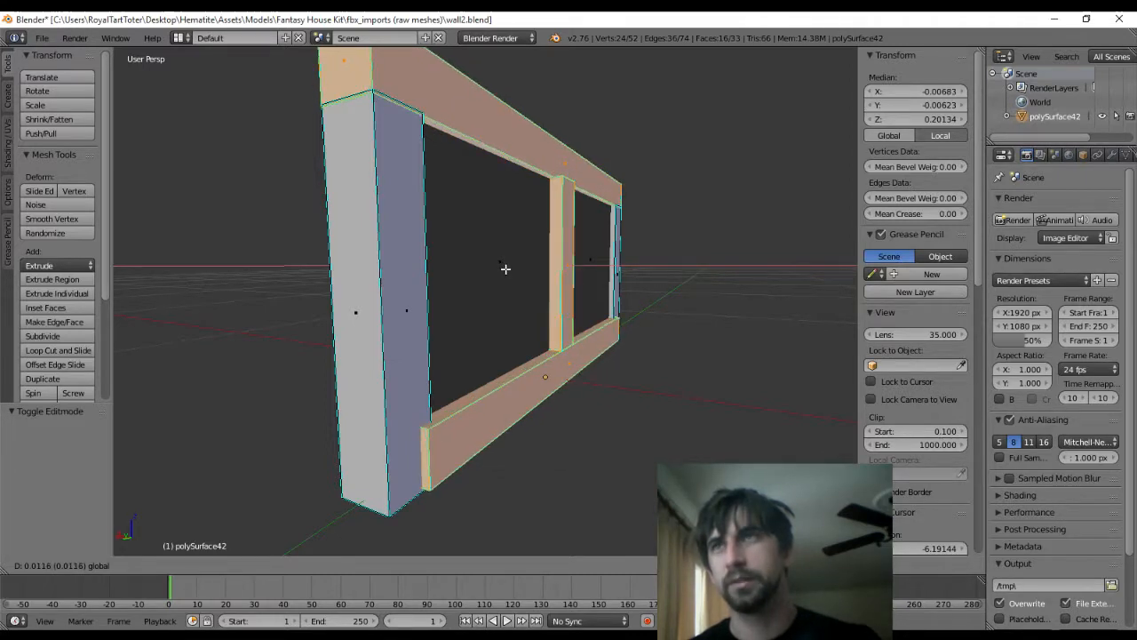
left_click(505, 268)
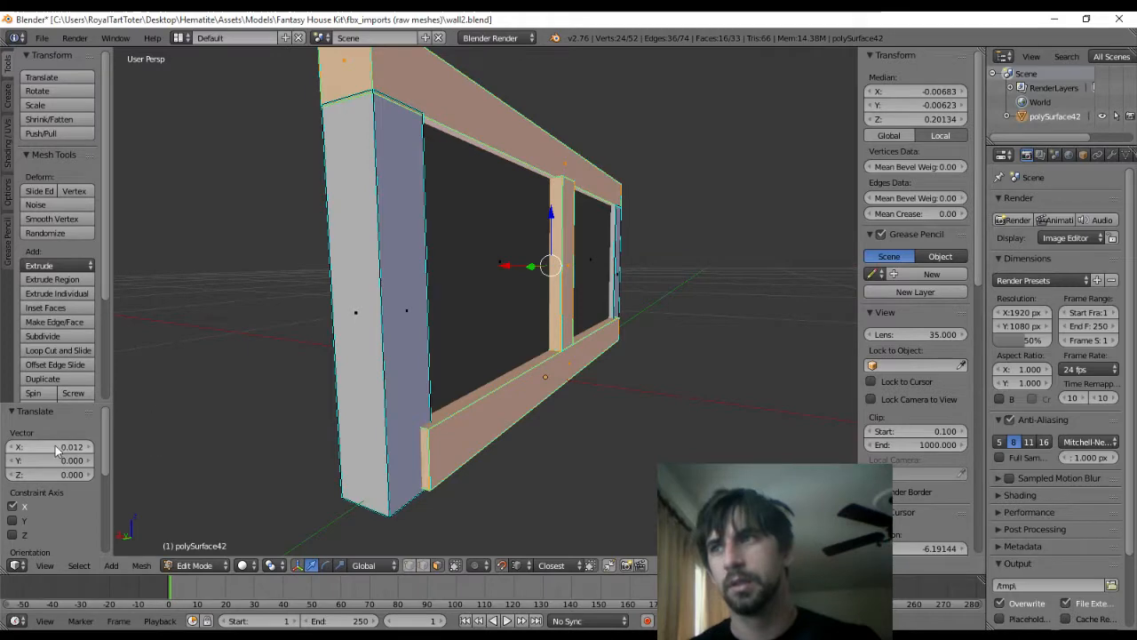
key("Return")
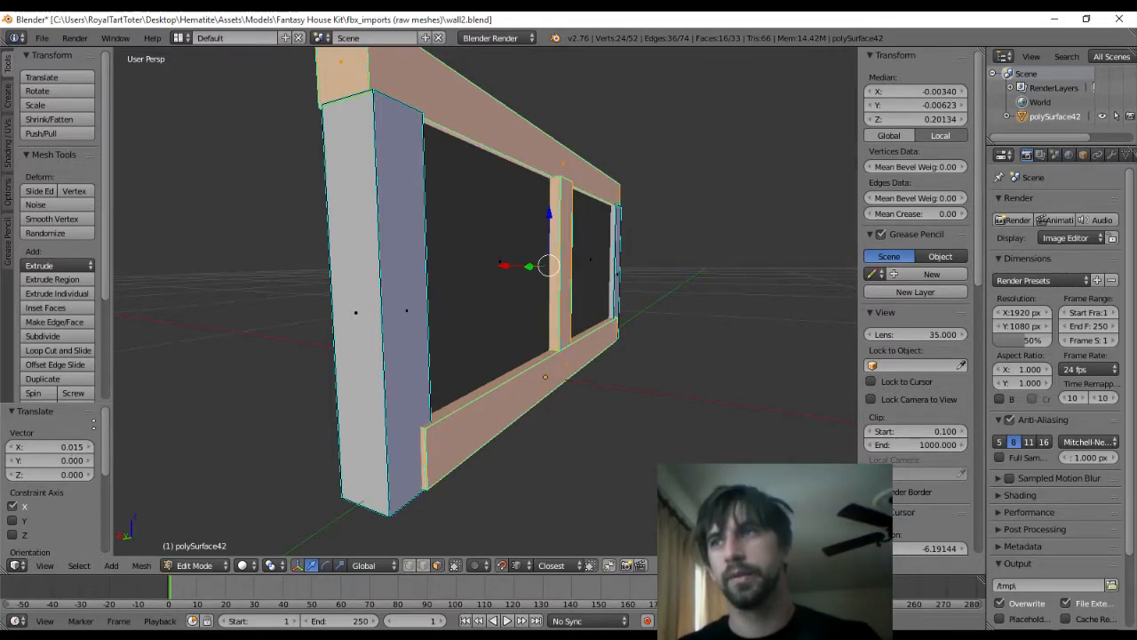
middle_click_drag(227, 328, 318, 325)
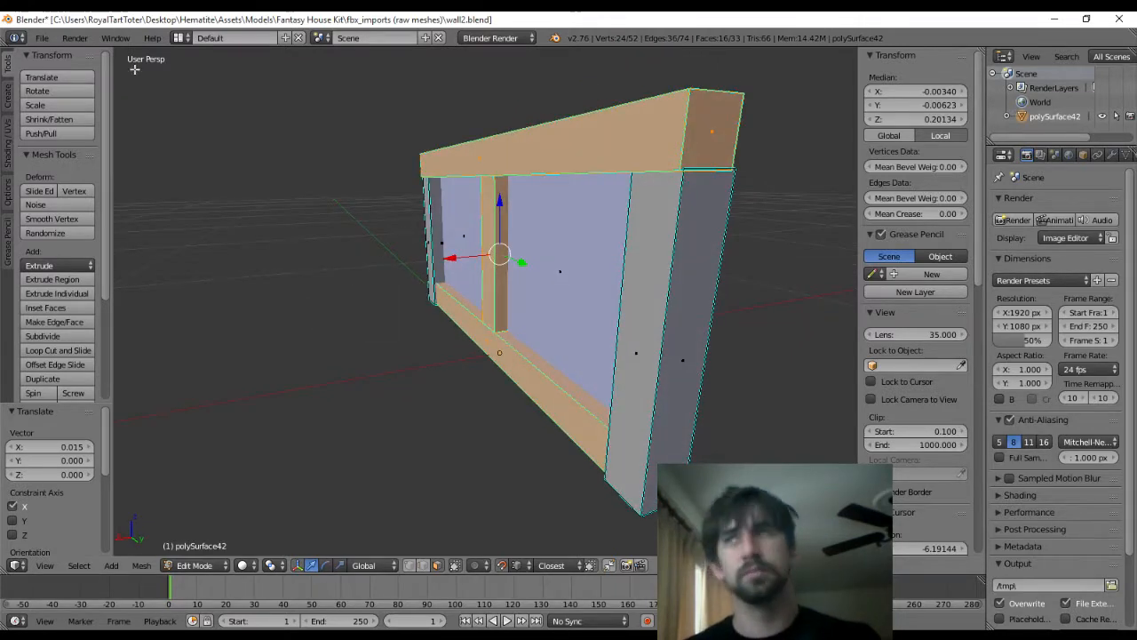
Export the wall as FBX over housewall2.fbx in the fbx_imports (raw meshes) folder and return to Unity
left_click(44, 40)
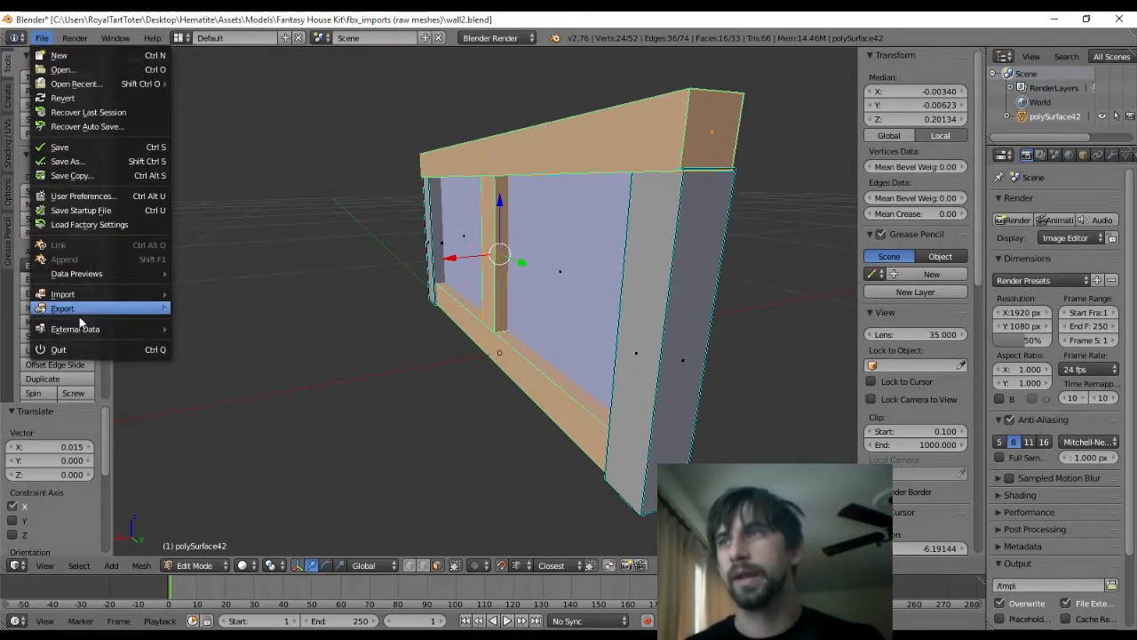
mouse_move(80, 321)
left_click(205, 336)
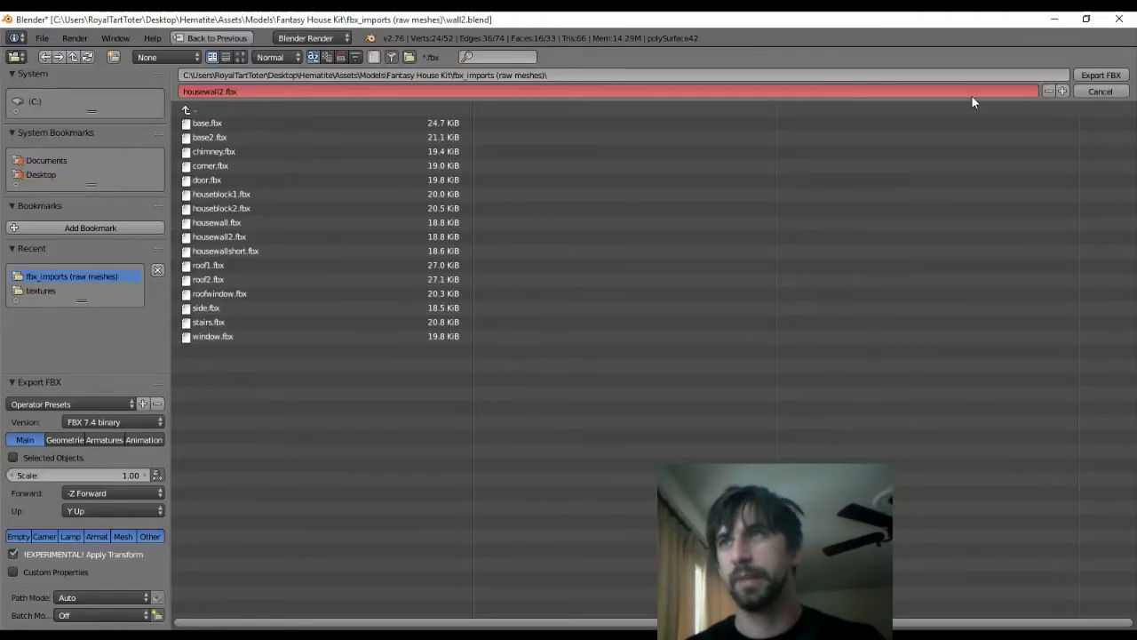
left_click(1112, 78)
key("alt+Tab")
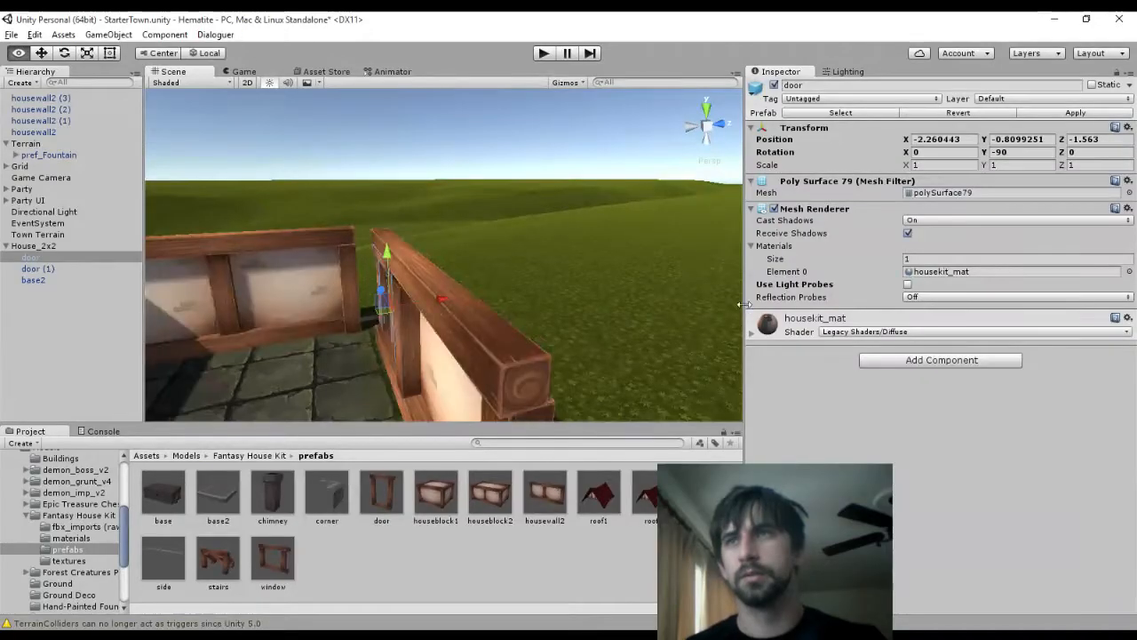
Examine from the side how the door pieces line up with the updated door-side wall
middle_click_drag(570, 292, 530, 251)
right_click_drag(530, 250, 503, 282)
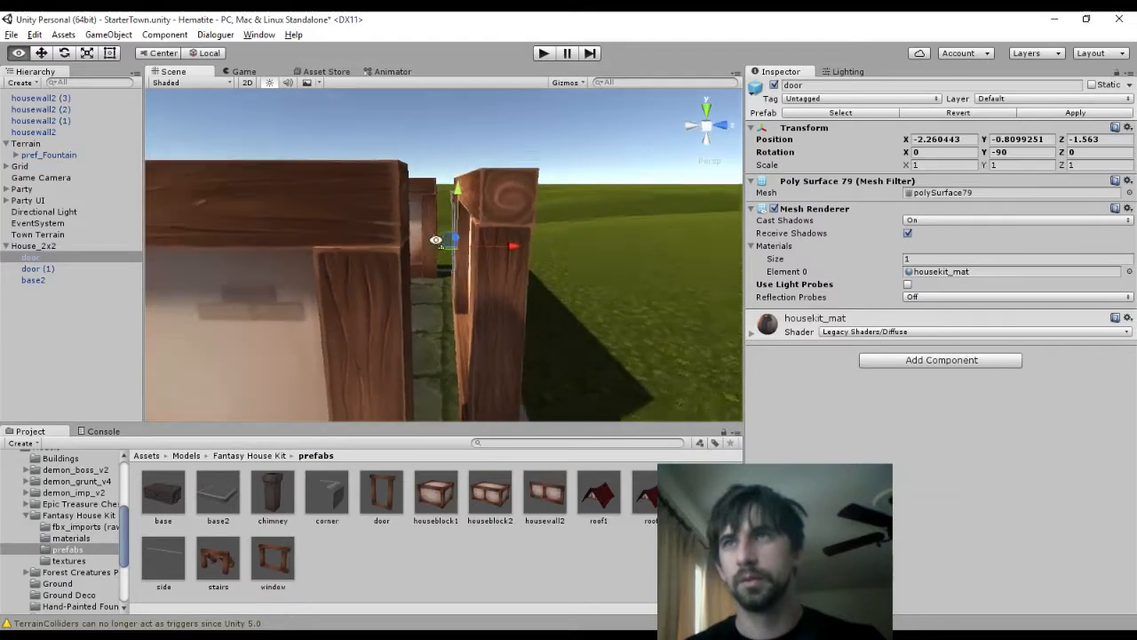
middle_click_drag(503, 283, 467, 260)
scroll(451, 329, "up", 4)
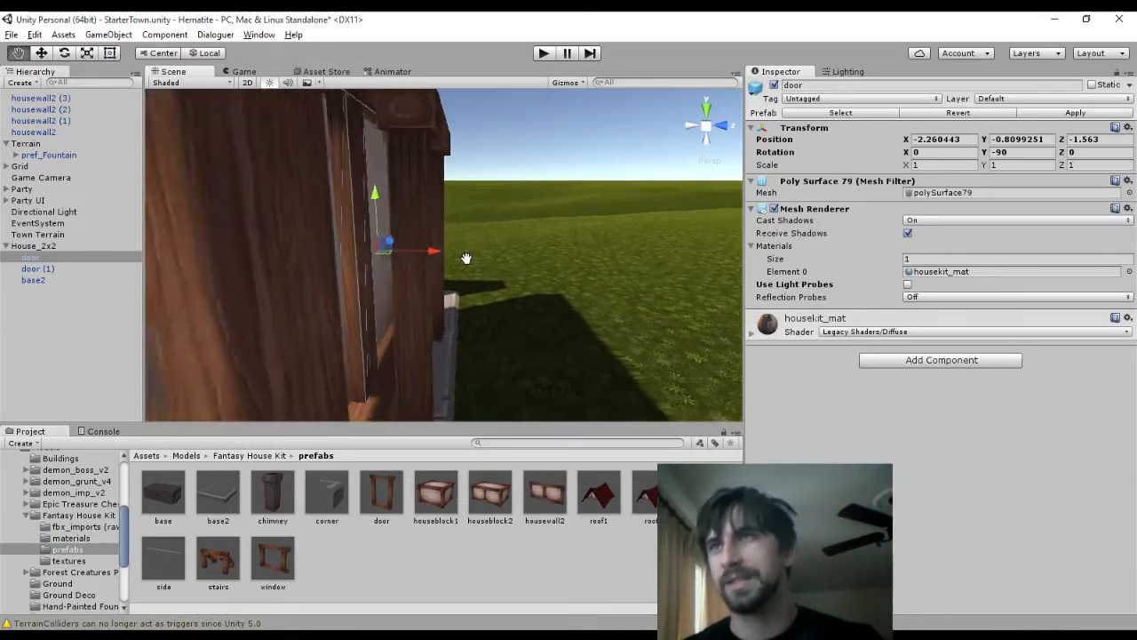
scroll(468, 262, "down", 3)
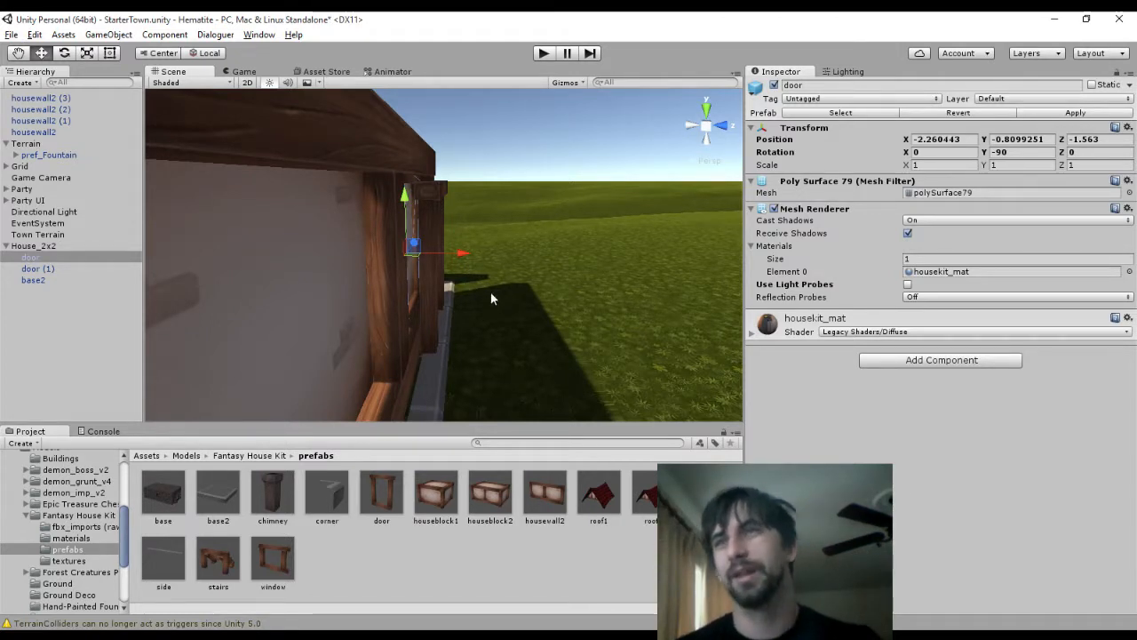
scroll(493, 295, "up", 5)
mouse_move(493, 295)
middle_mouse_down()
mouse_move(468, 299)
mouse_move(511, 299)
middle_mouse_up()
scroll(511, 298, "down", 2)
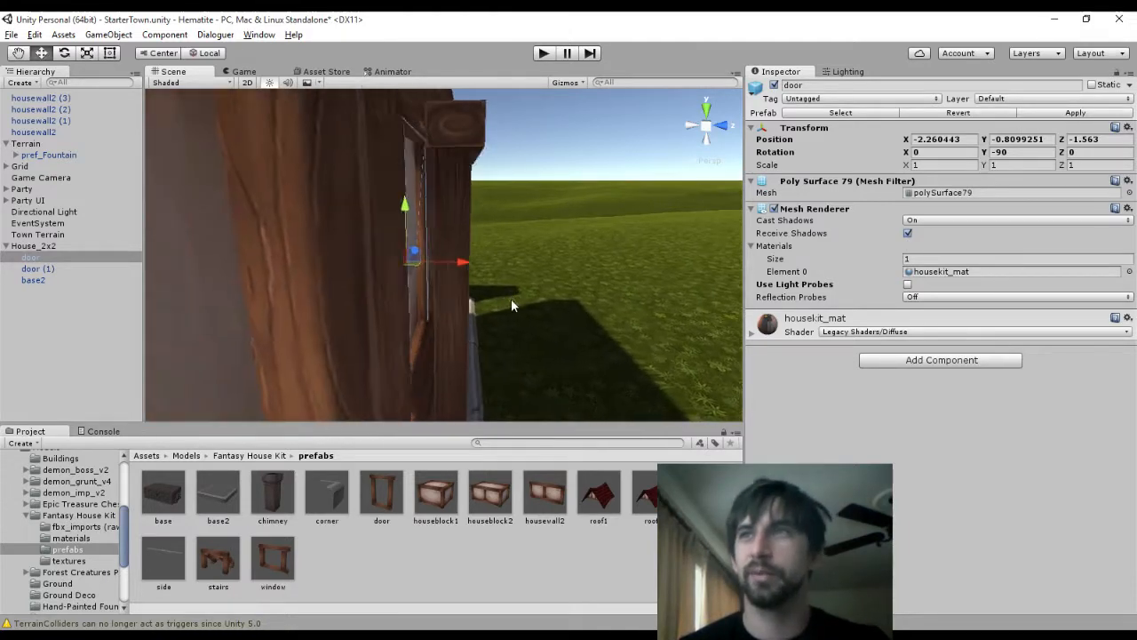
scroll(511, 299, "up", 3)
Move the door-side wall, housewall2 (3), slightly outward to about Z -3.543
left_click(433, 299)
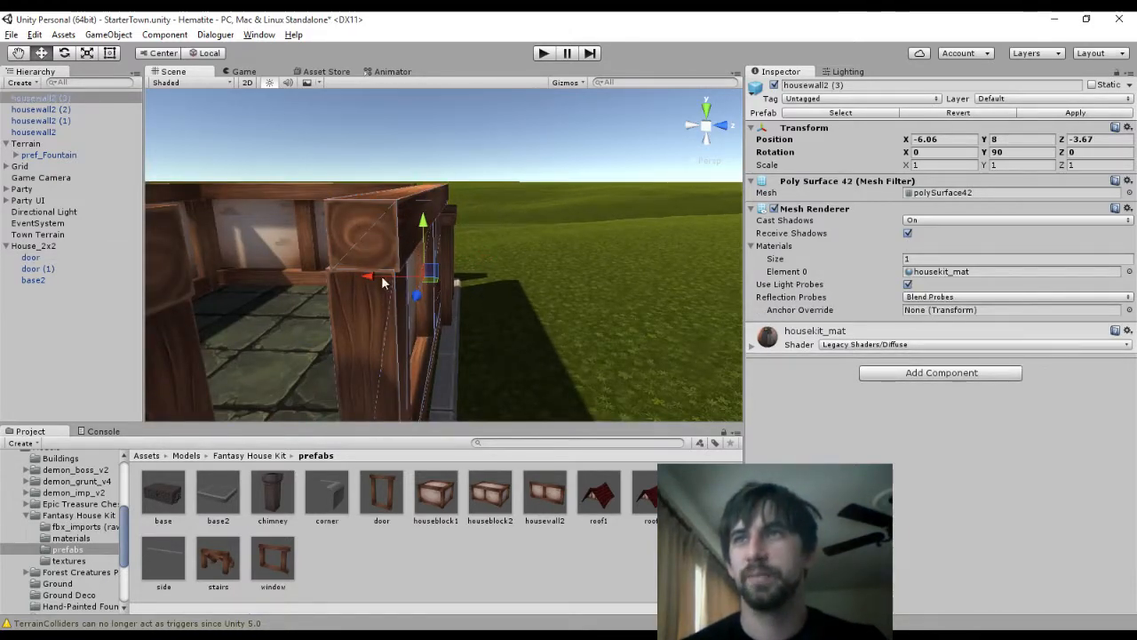
left_click_drag(373, 279, 385, 280)
middle_click_drag(512, 264, 541, 232)
scroll(589, 307, "up", 4)
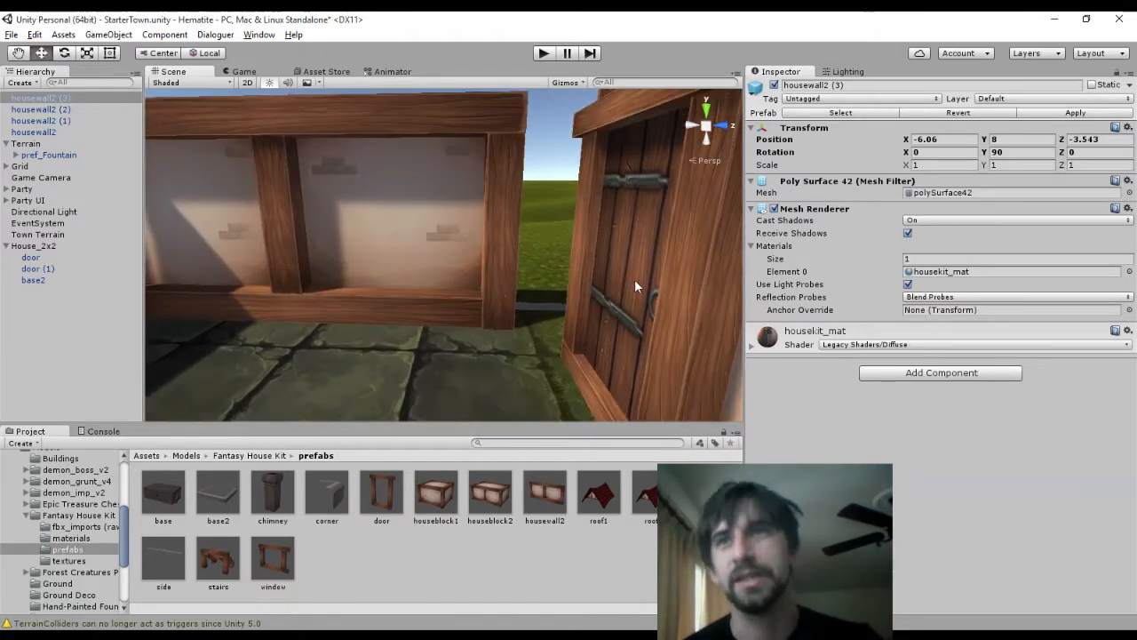
middle_click_drag(635, 284, 322, 243)
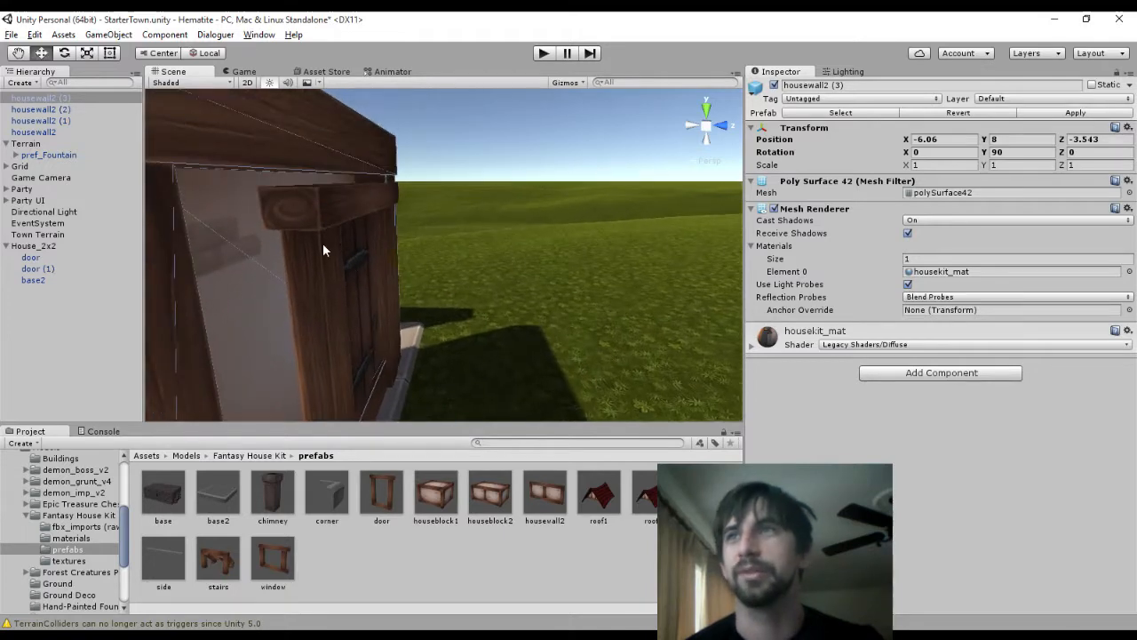
Move the outer door, door (1), slightly outward to about Z -1.216
left_click(322, 243)
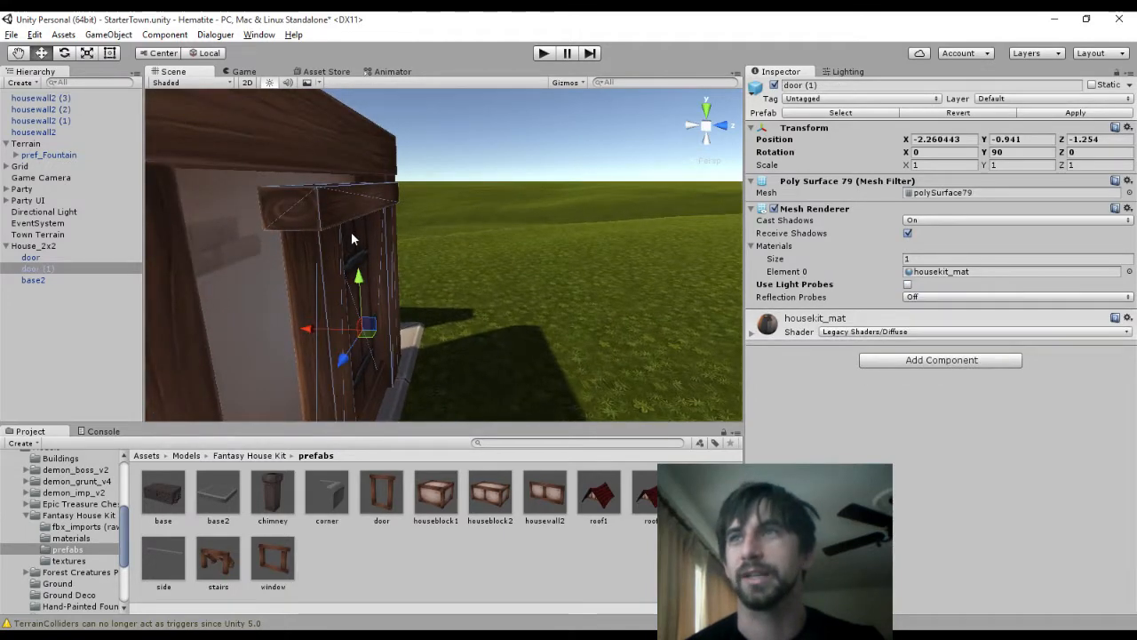
left_click_drag(358, 276, 356, 265)
middle_click_drag(442, 281, 400, 254)
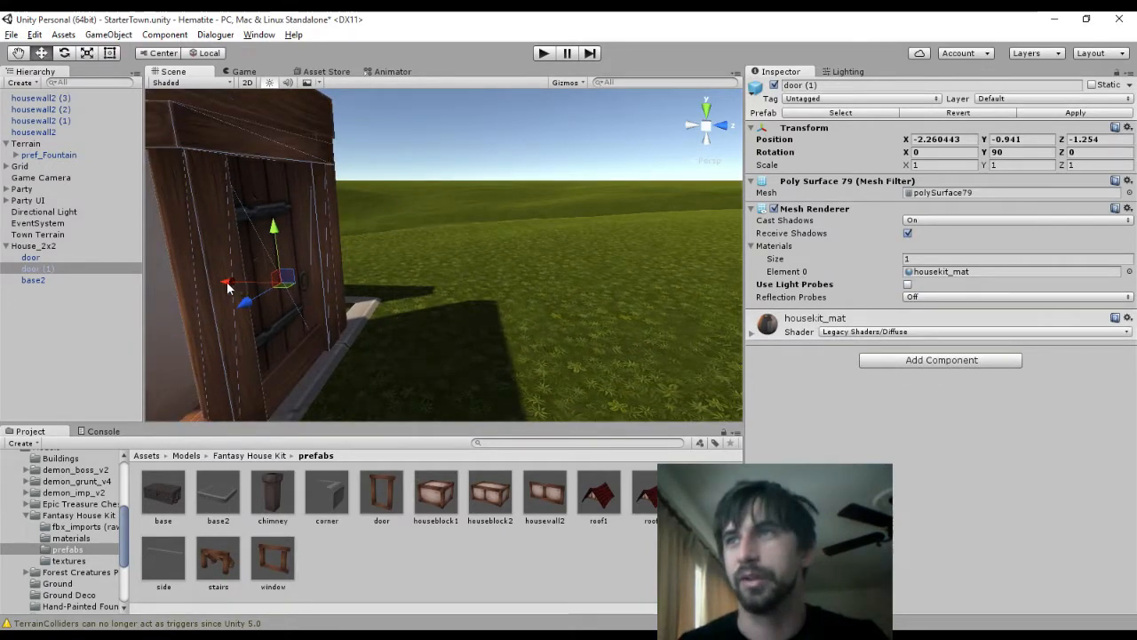
left_click_drag(226, 281, 253, 274)
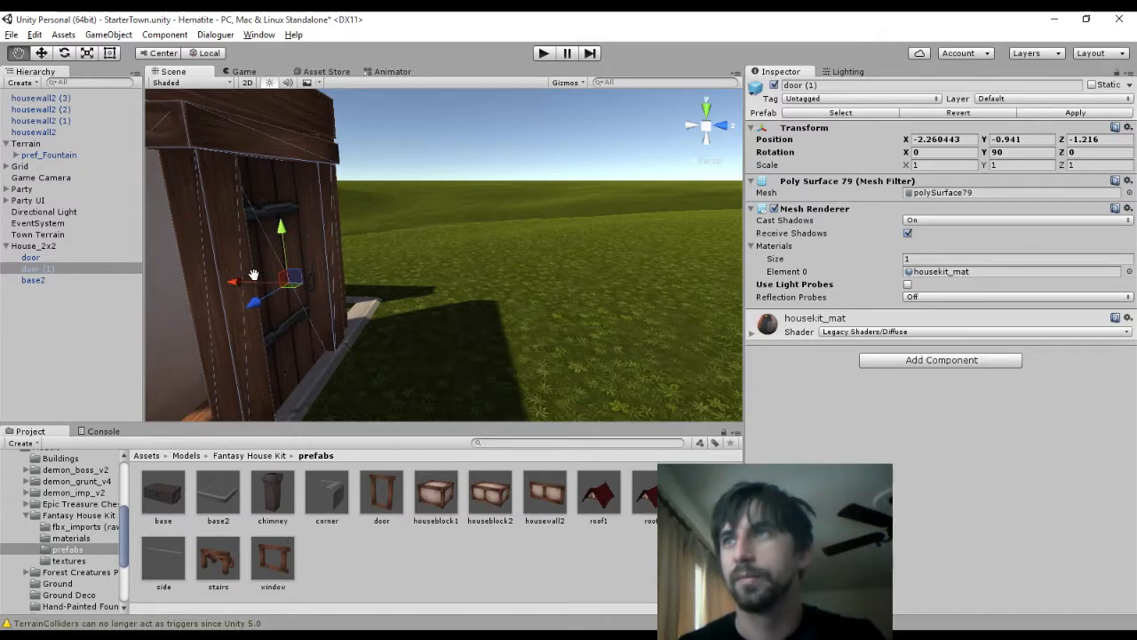
middle_click_drag(253, 273, 397, 282)
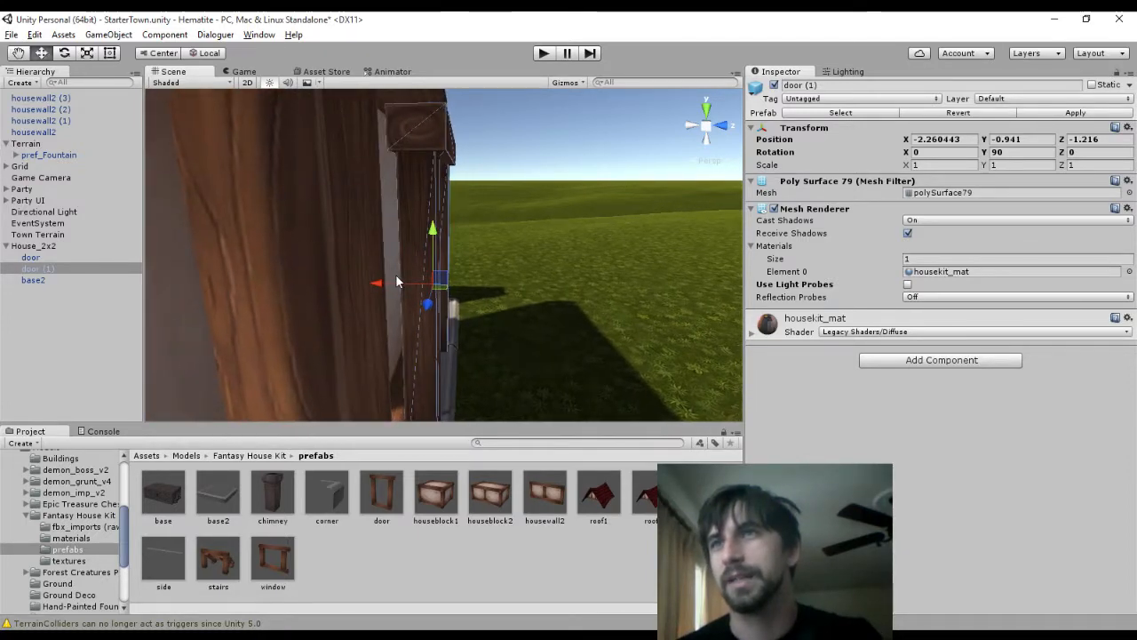
Move the outer door, door (1), to about Z -1.3 and the inner door to about Y -0.94, Z -1.481
mouse_move(377, 284)
left_mouse_down()
mouse_move(361, 285)
mouse_move(371, 280)
left_mouse_up()
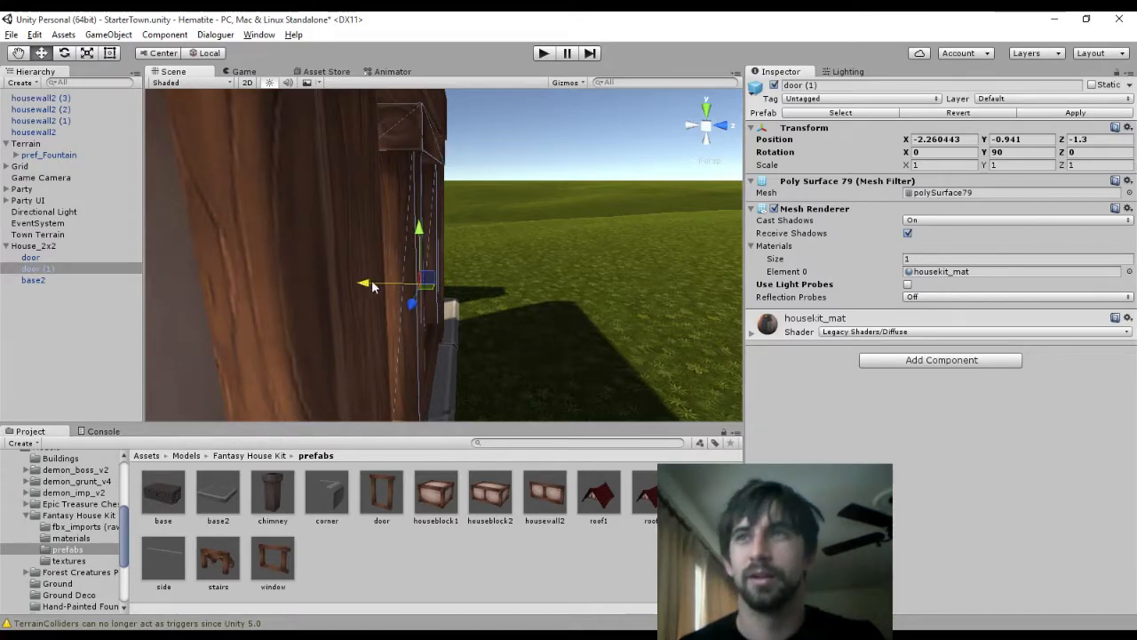
middle_click_drag(372, 280, 618, 278)
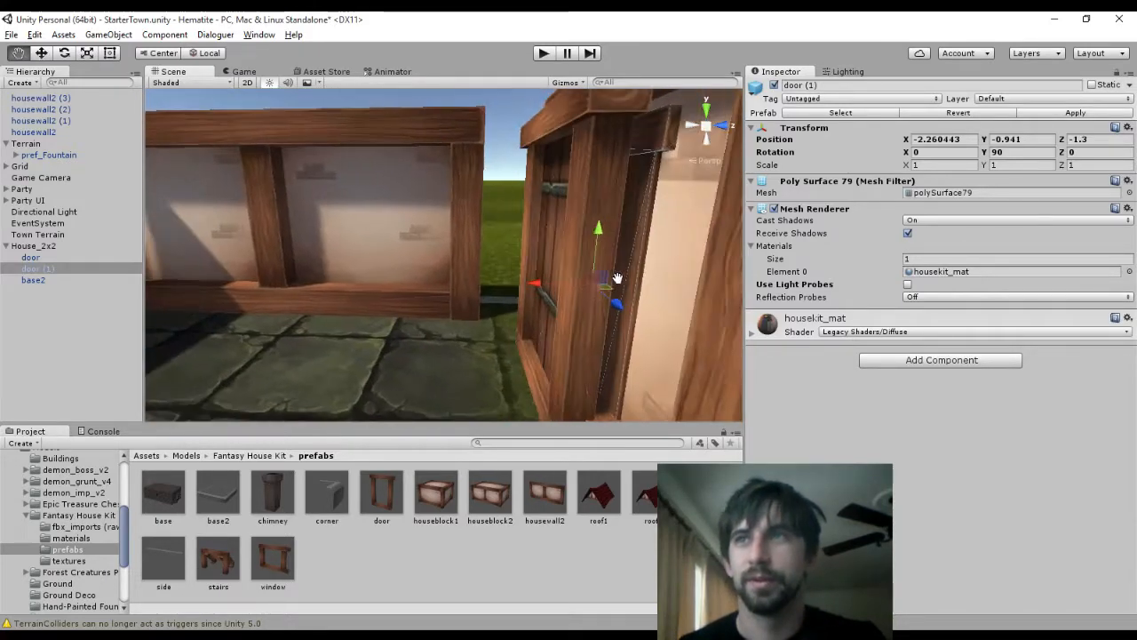
left_click(566, 246)
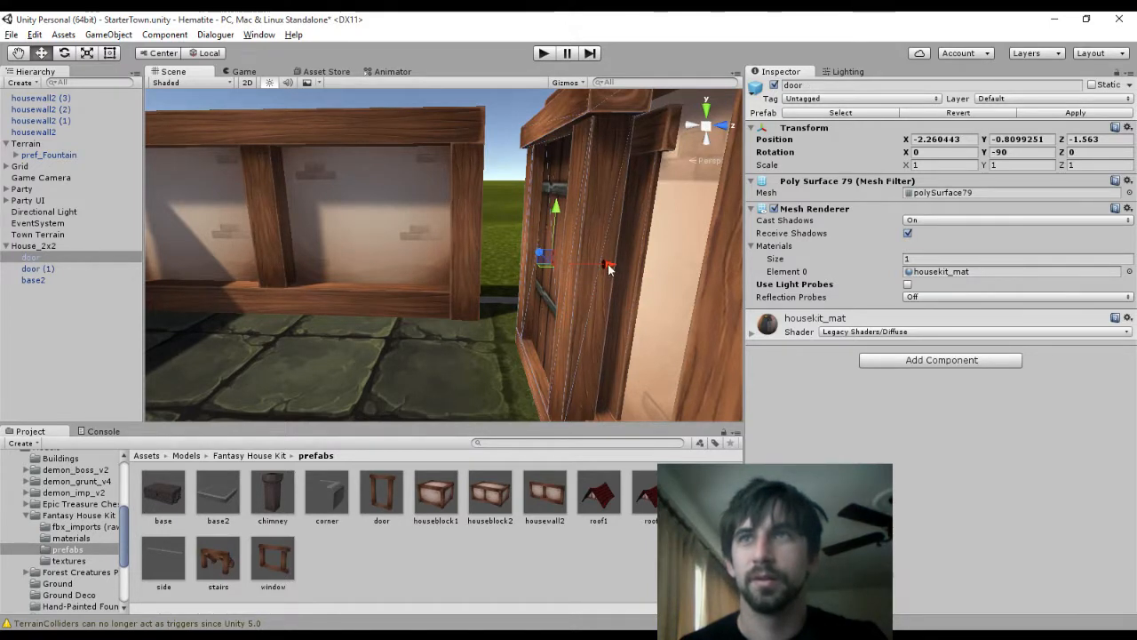
left_click_drag(609, 265, 623, 267)
left_click_drag(569, 207, 567, 223)
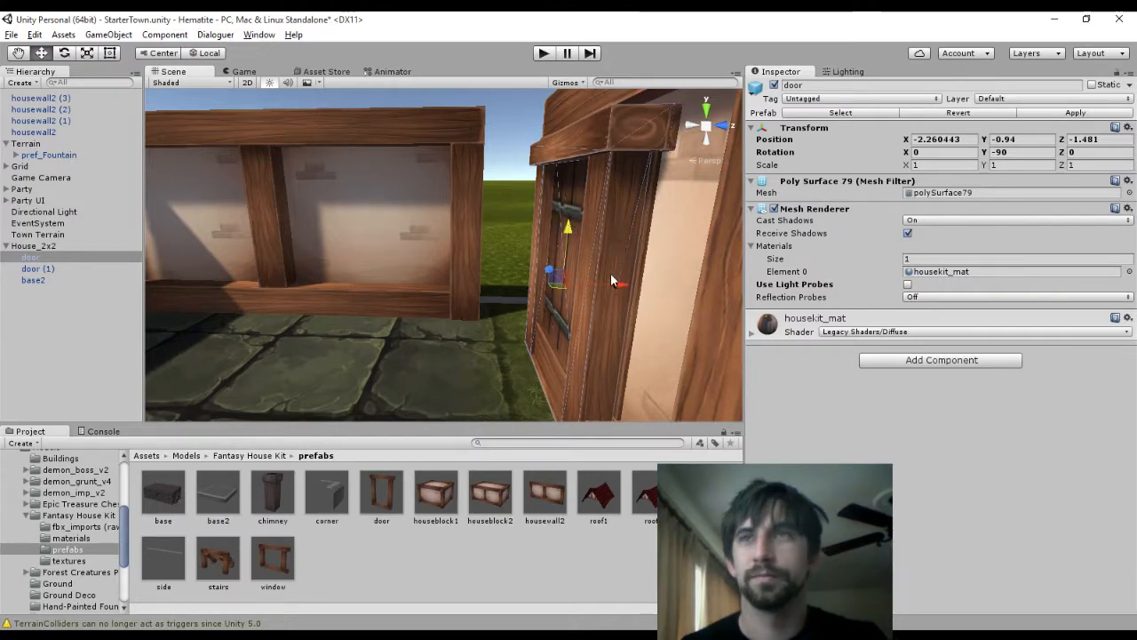
middle_click_drag(618, 286, 693, 240)
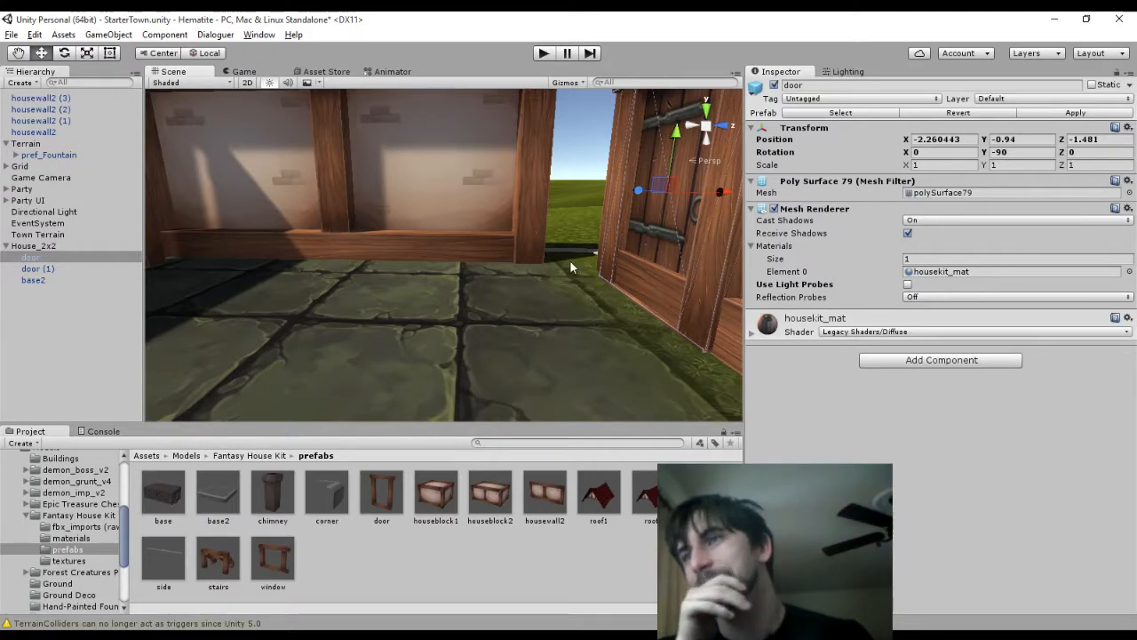
middle_click_drag(570, 262, 357, 294)
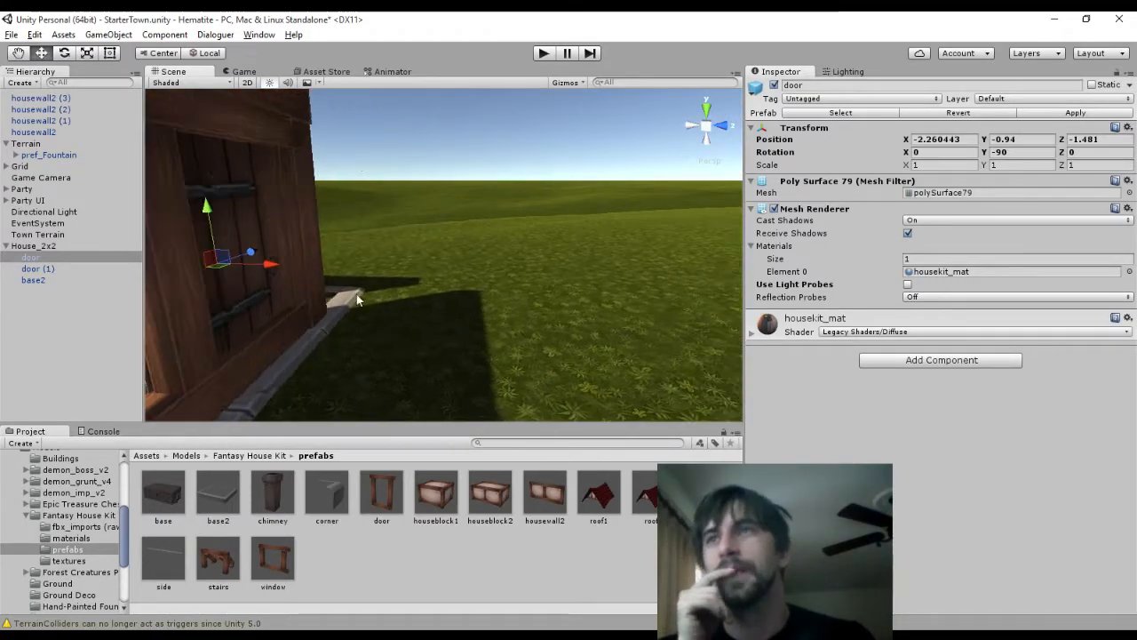
Look through the owned packages in the Asset Store and open the Fantasy House Kit page
left_click(321, 71)
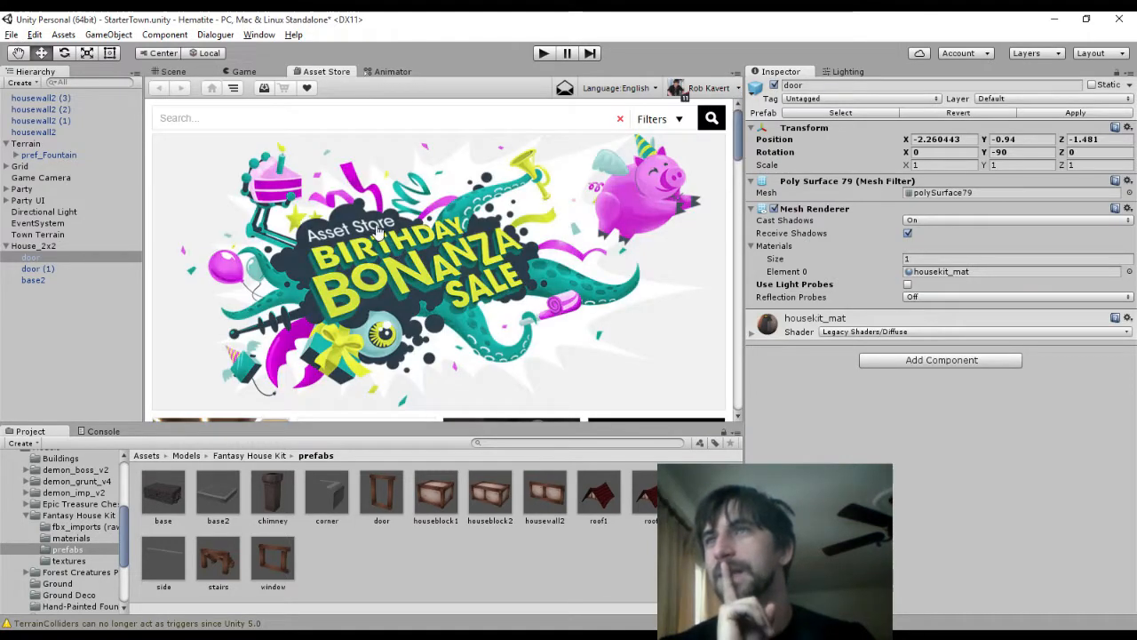
left_click(264, 87)
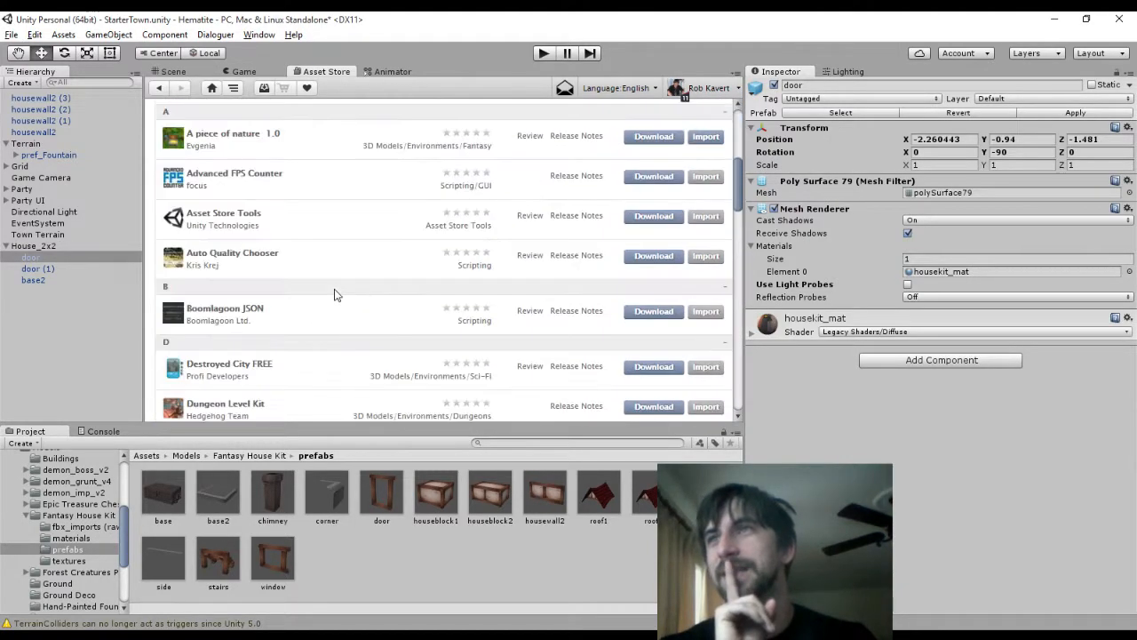
scroll(333, 261, "down", 5)
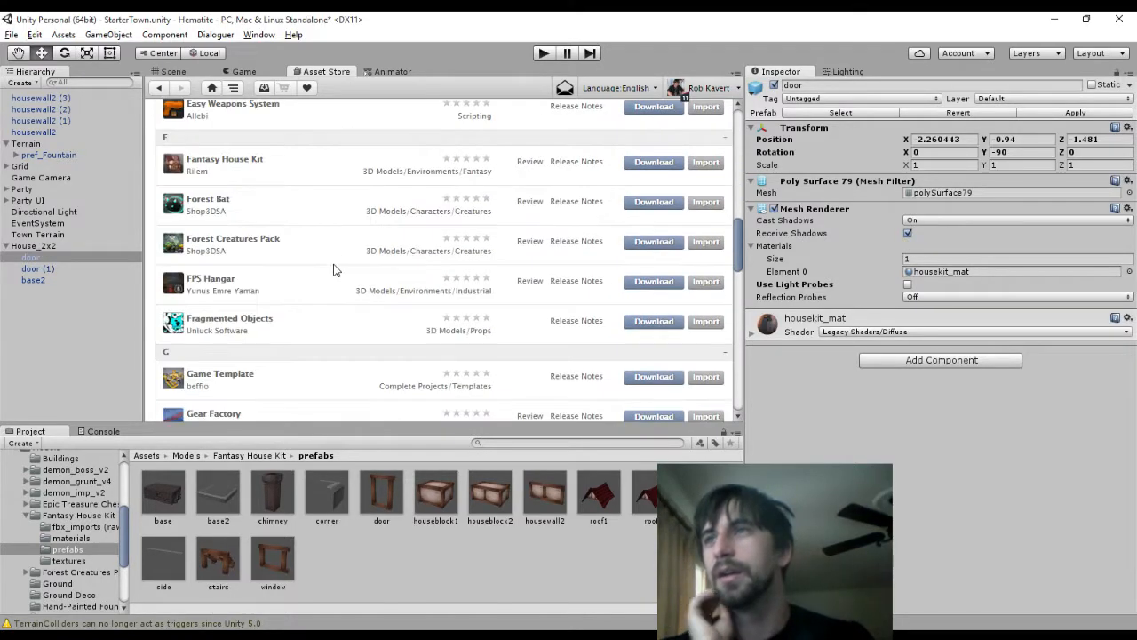
scroll(329, 266, "down", 4)
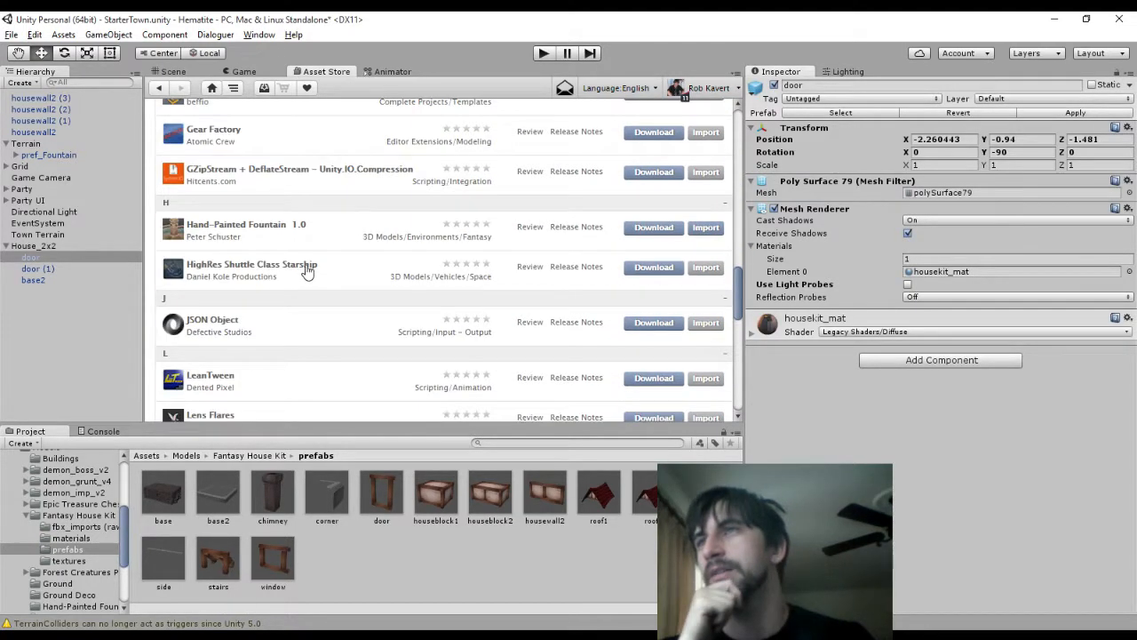
scroll(302, 277, "down", 6)
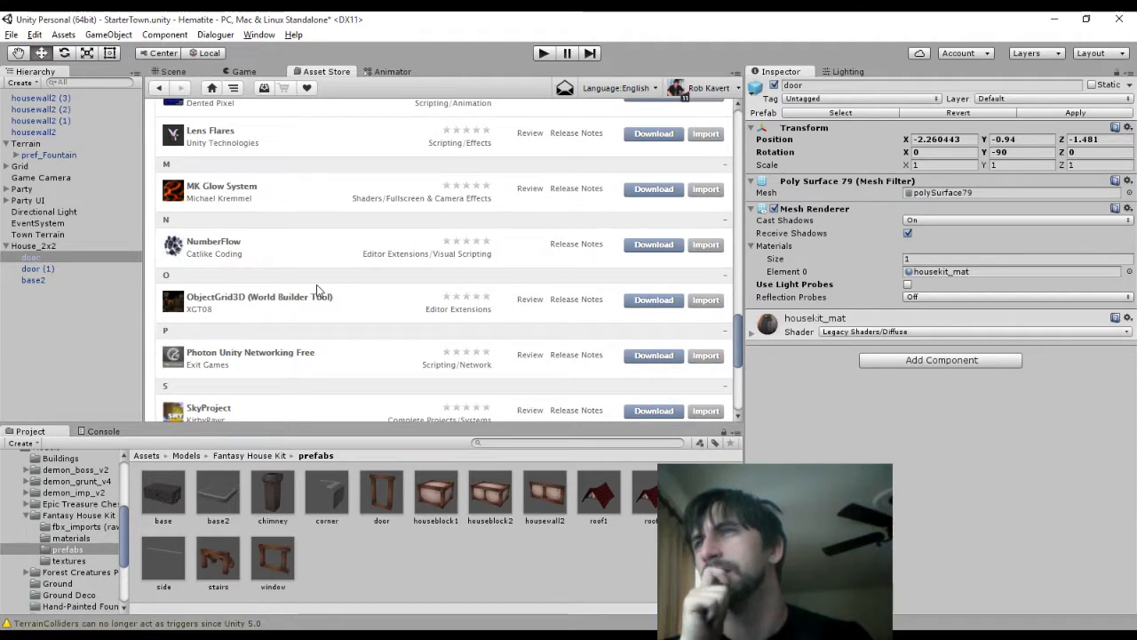
scroll(316, 284, "down", 1)
scroll(299, 290, "down", 3)
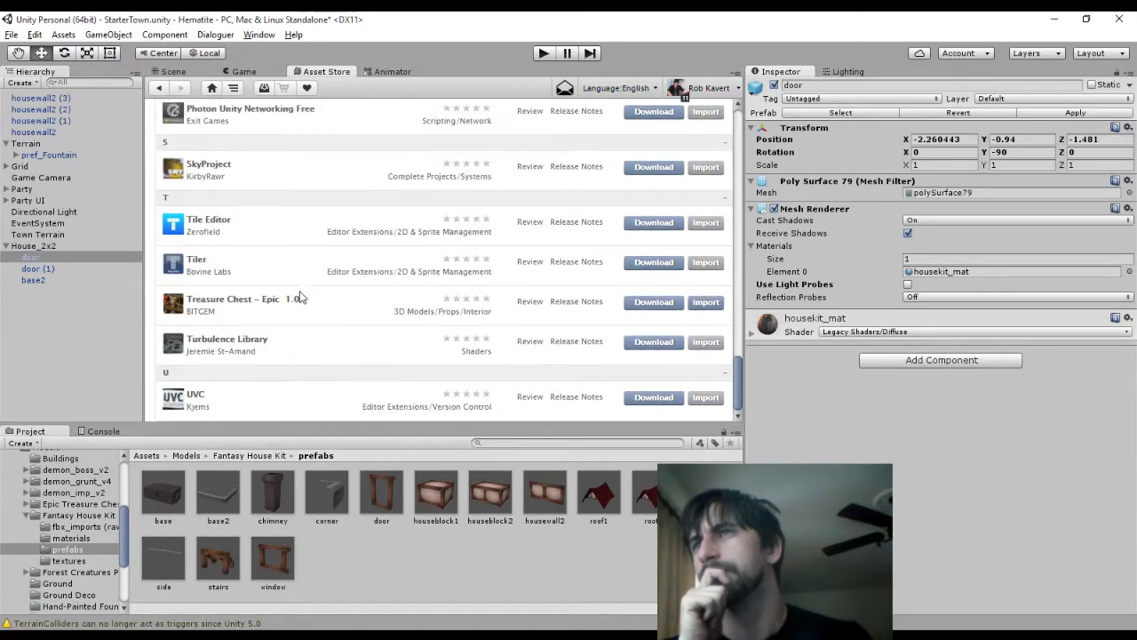
scroll(302, 296, "up", 3)
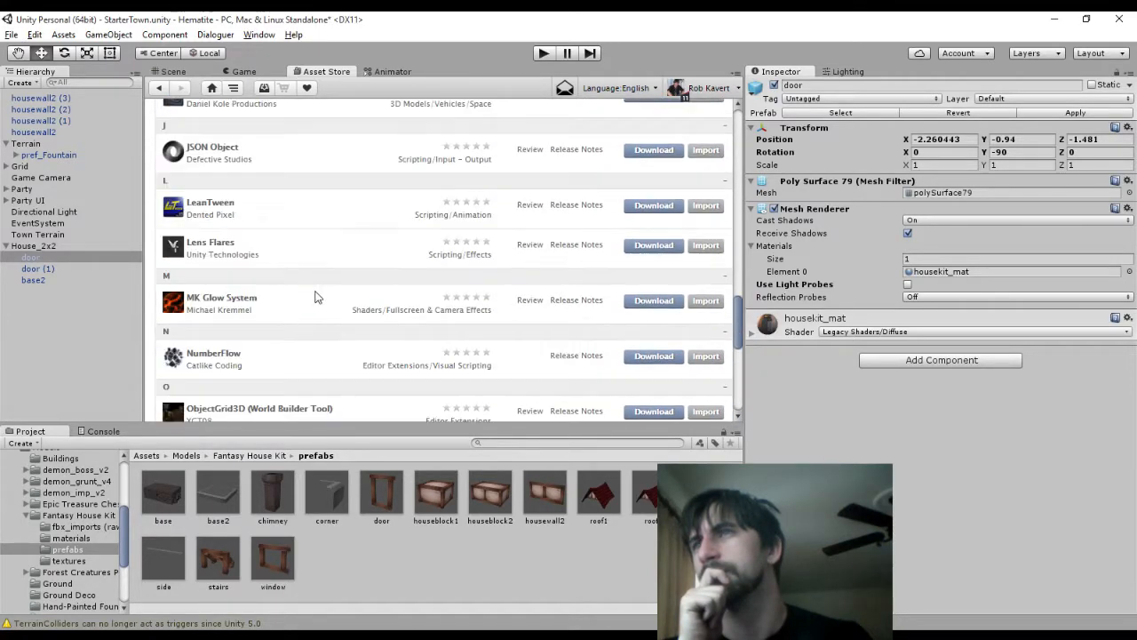
scroll(317, 291, "down", 2)
scroll(317, 293, "up", 5)
scroll(318, 296, "up", 1)
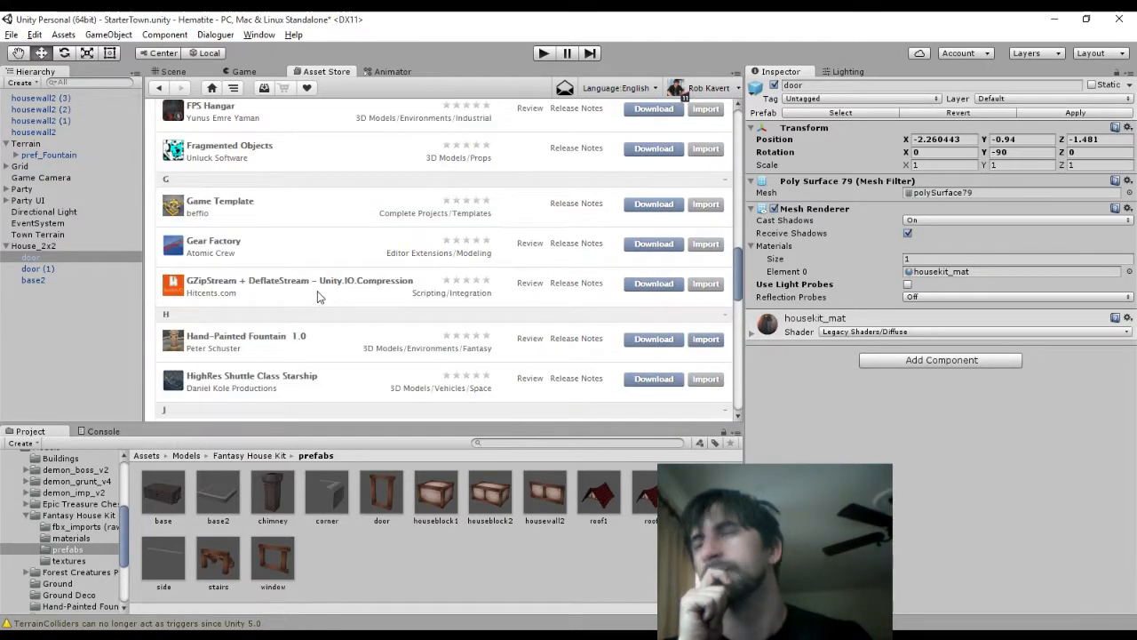
scroll(318, 296, "up", 3)
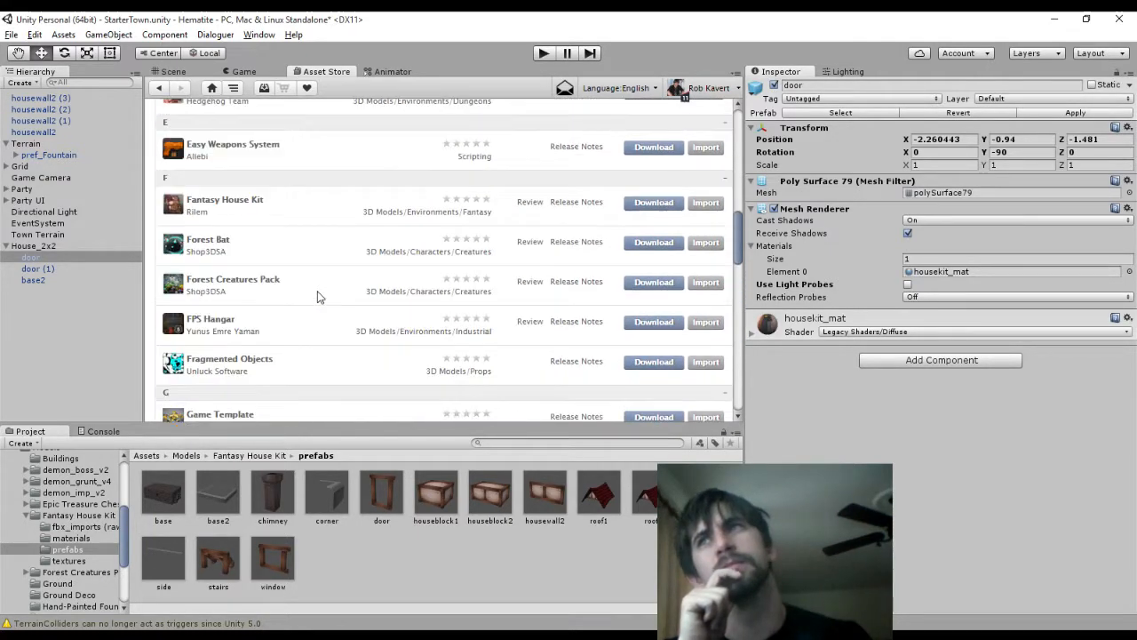
left_click(245, 204)
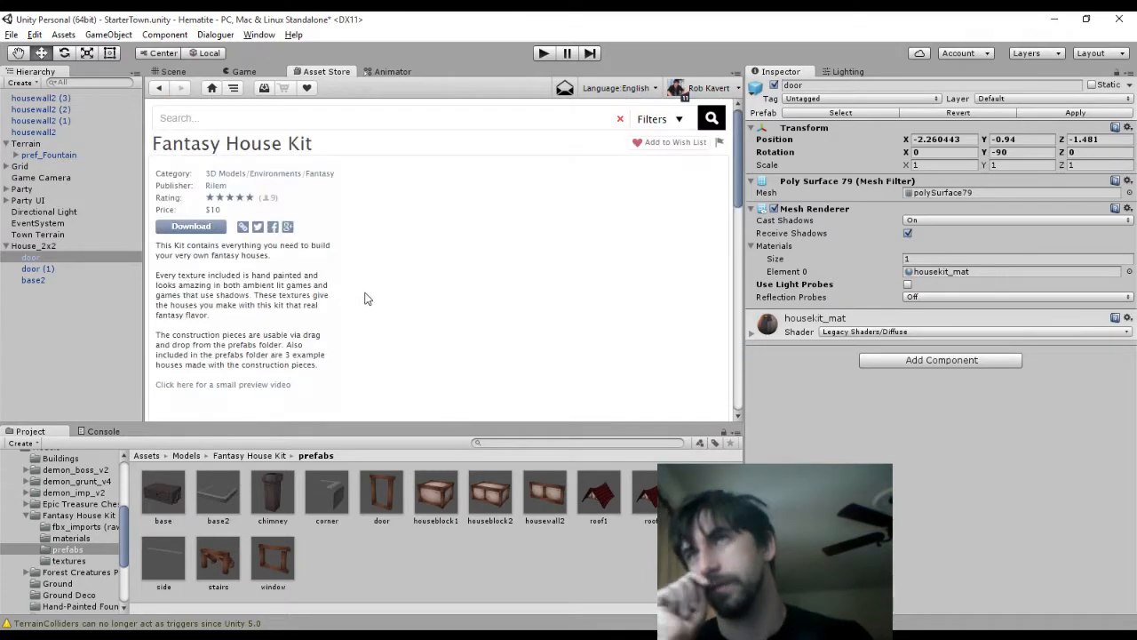
Examine how the doors sit on the example houses in the Fantasy House Kit preview images
scroll(627, 288, "down", 2)
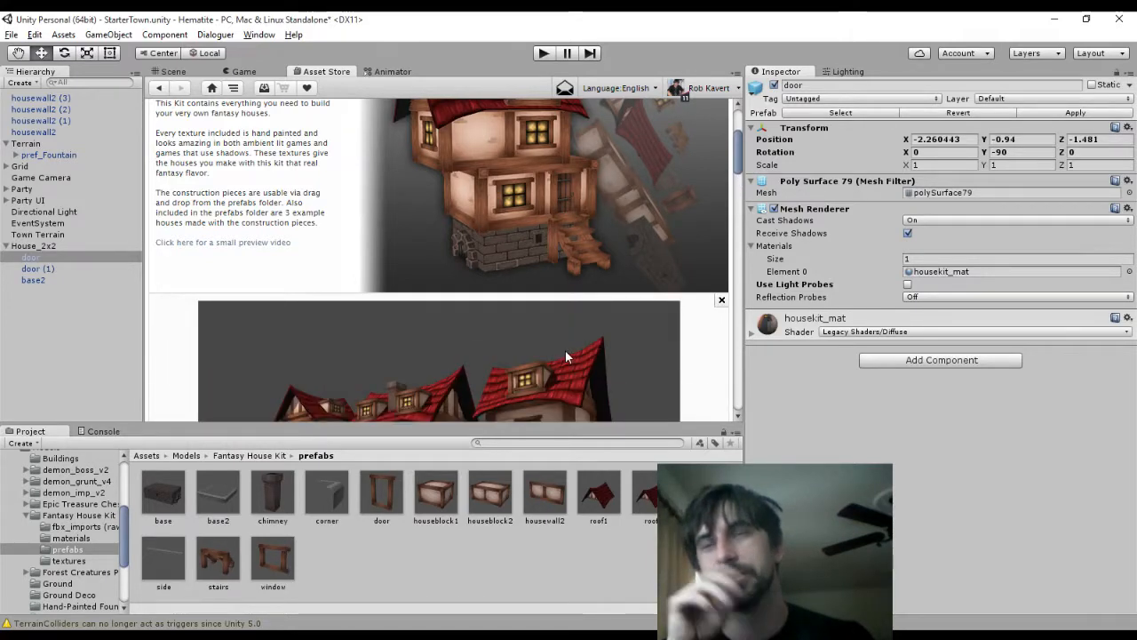
scroll(565, 350, "down", 3)
scroll(597, 372, "up", 1)
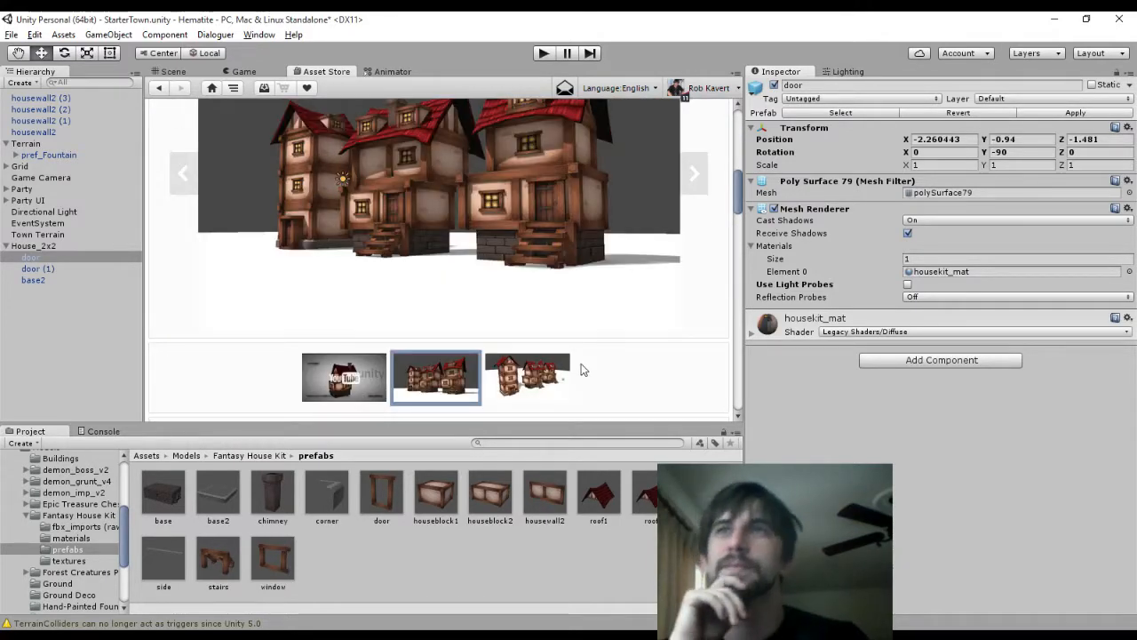
left_click(527, 378)
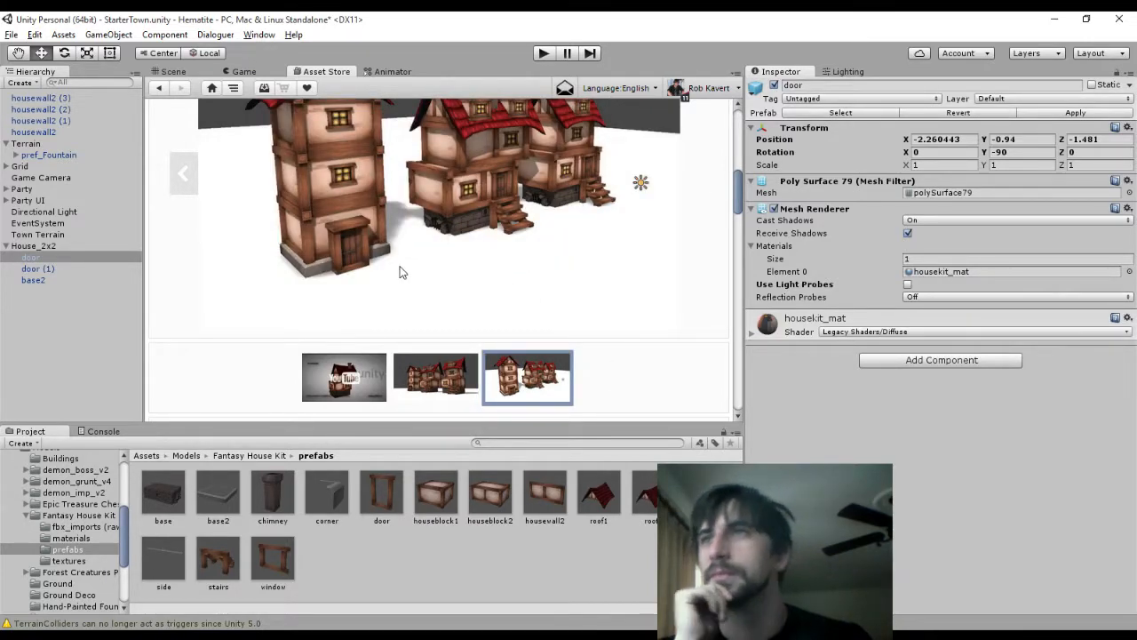
scroll(391, 266, "up", 3)
scroll(385, 260, "down", 4)
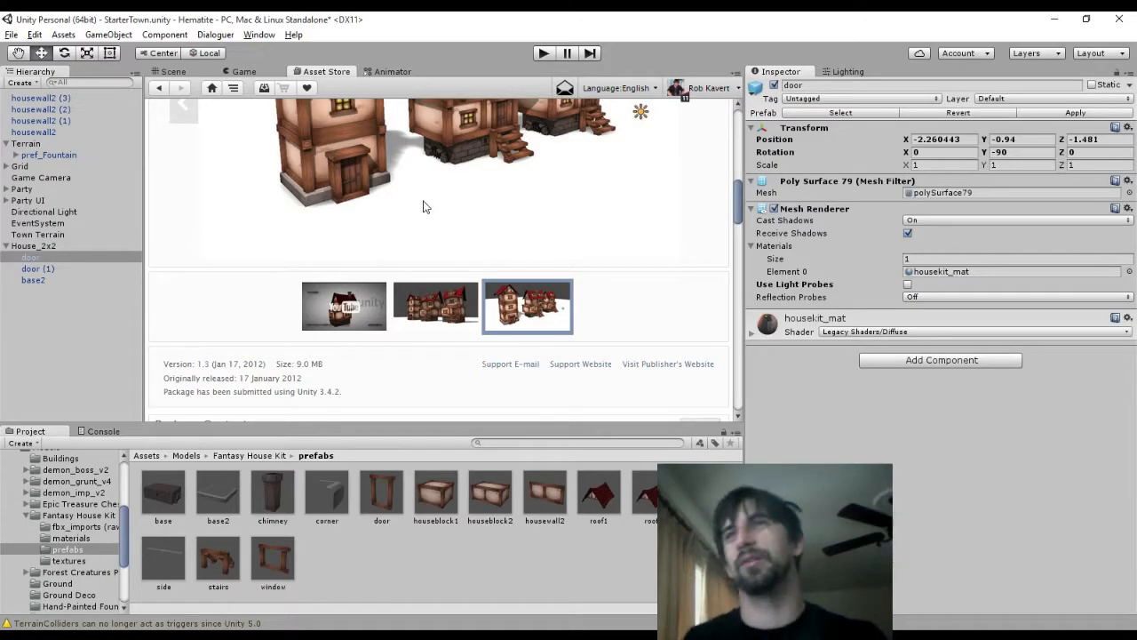
key("alt+Tab")
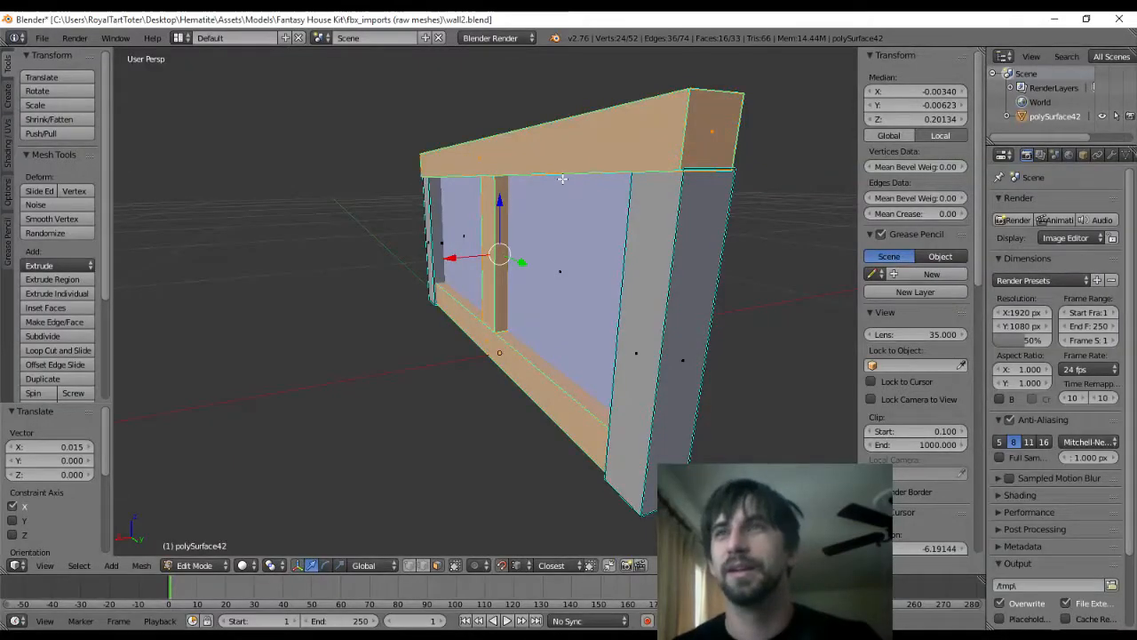
key("alt+Tab")
key("alt+Tab")
key("alt+Tab")
key("alt+Tab")
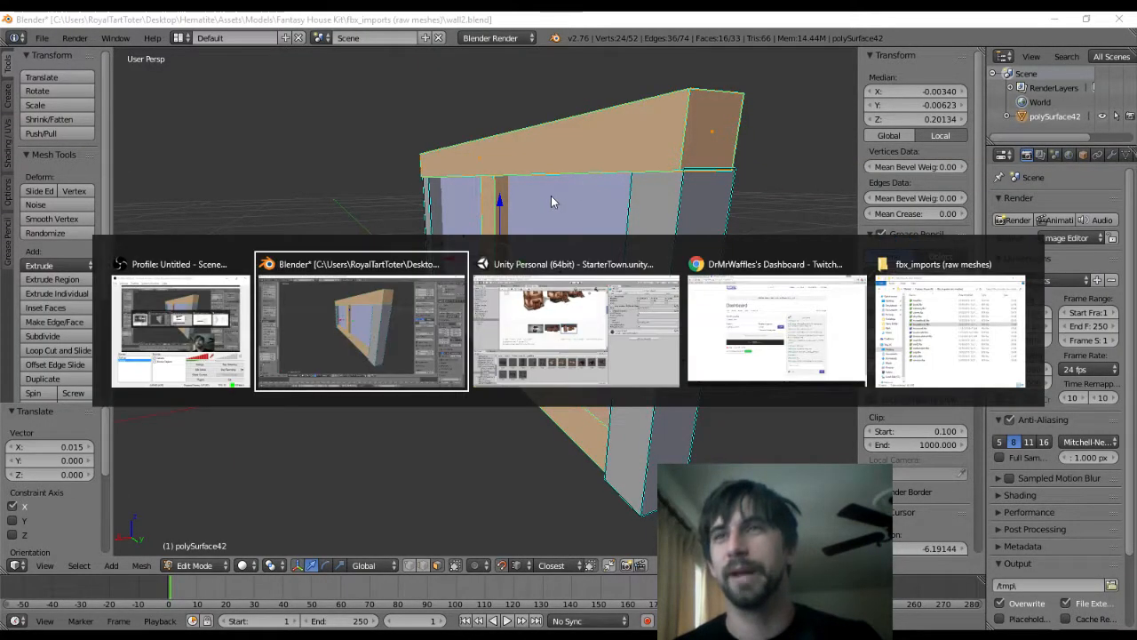
key("alt+Tab")
Return to the scene, set the X scale of the outer door, door (1), to 2 and move it to about Z -1.201
left_click(174, 71)
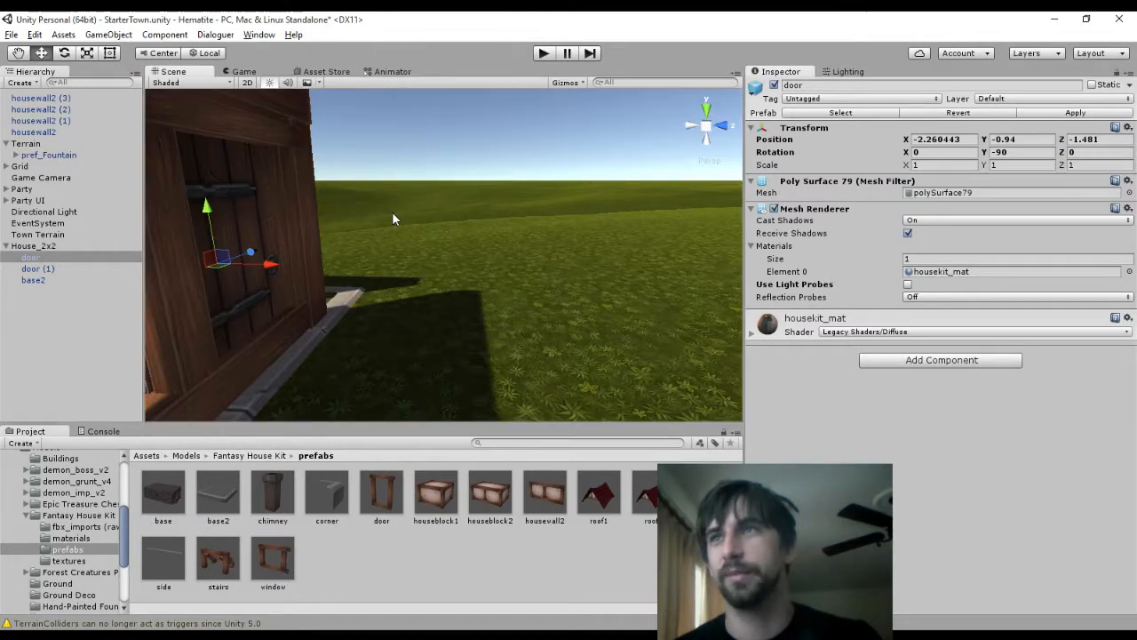
key("f")
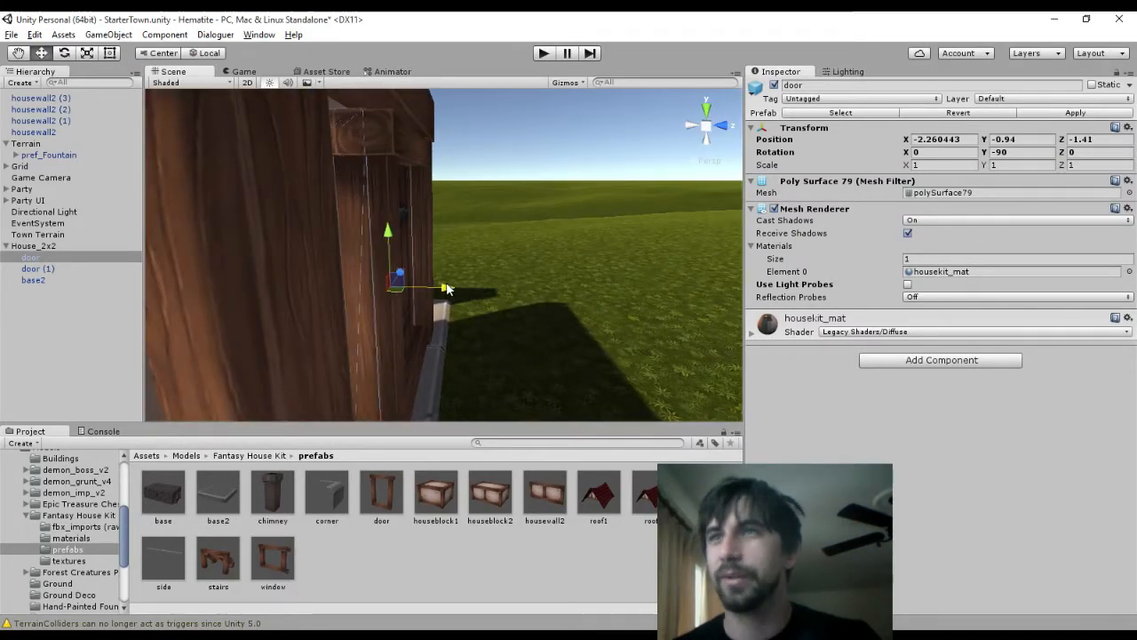
left_click(398, 152)
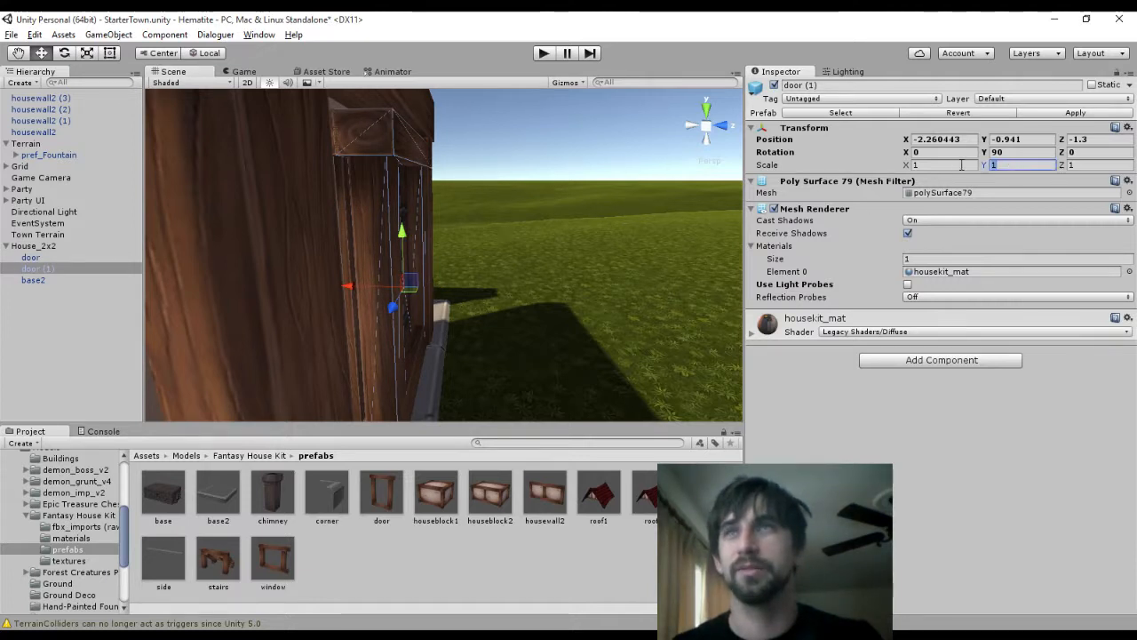
type("2")
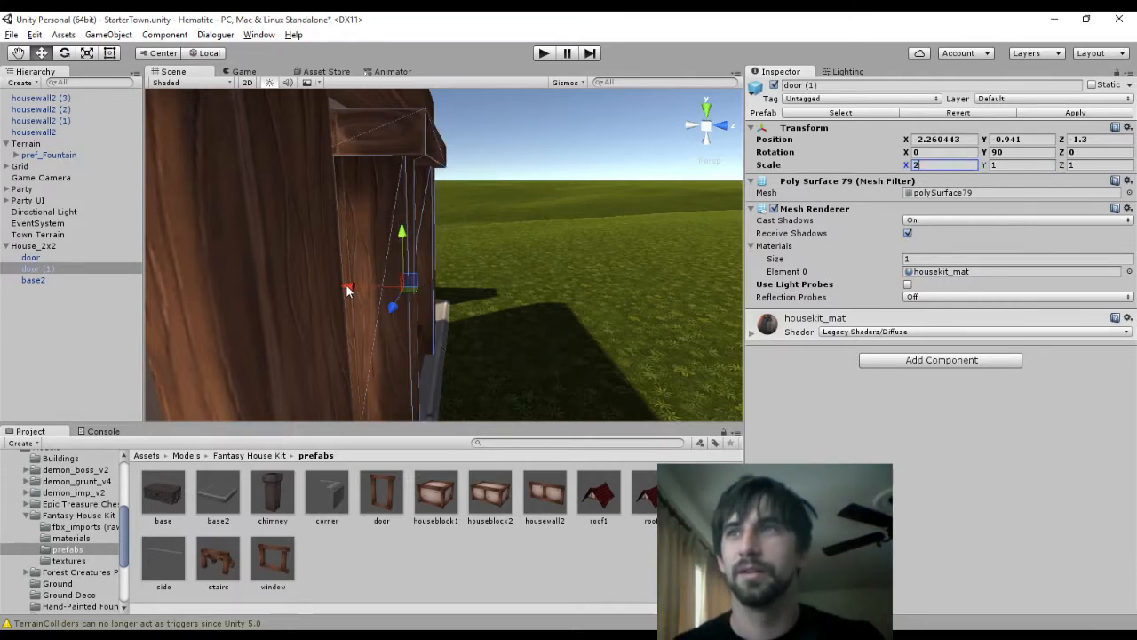
left_click_drag(348, 290, 376, 296)
left_click_drag(362, 293, 350, 293)
middle_click_drag(482, 279, 434, 277)
left_click_drag(433, 282, 428, 254, "alt")
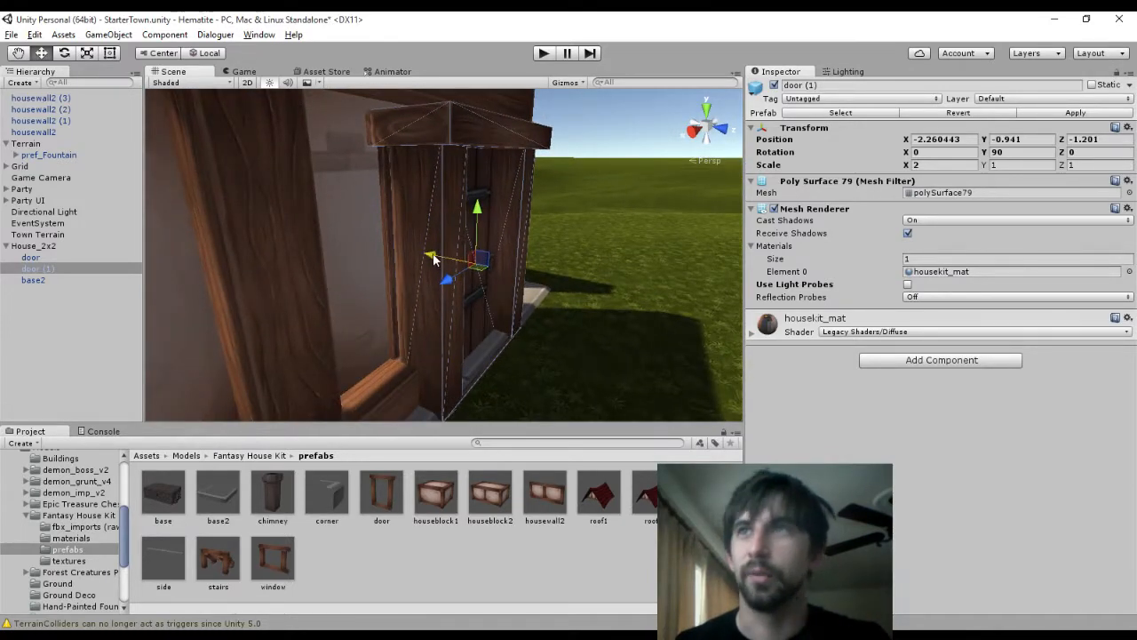
Set the X scale of both the outer door, door (1), and the inner door to 2.5
left_click(947, 166)
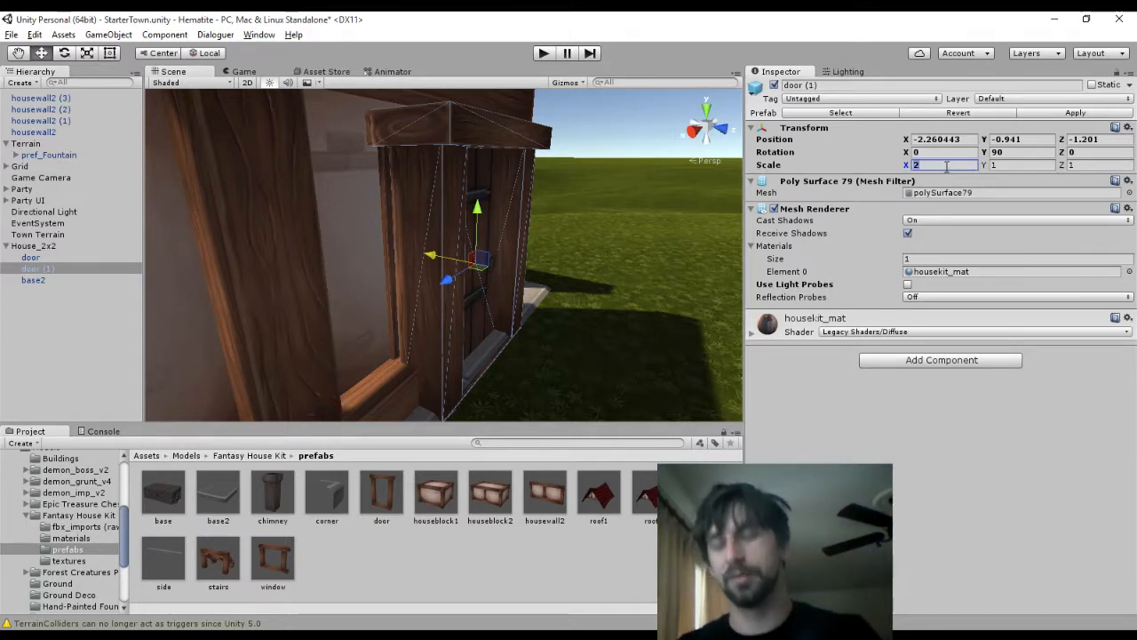
type("2.5")
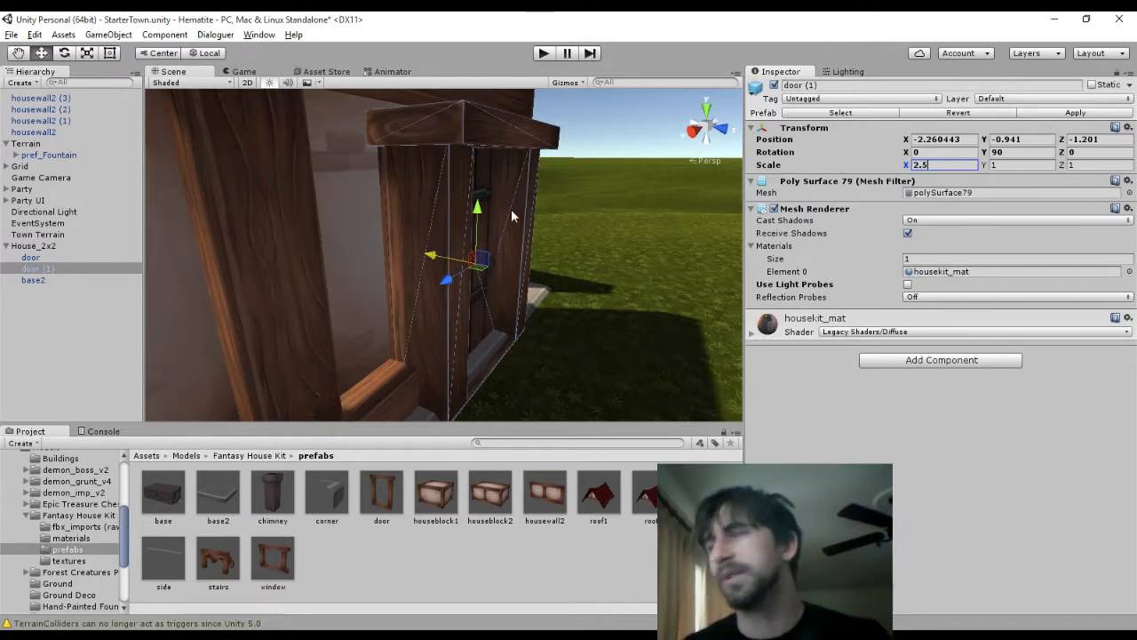
left_click_drag(511, 216, 657, 255, "alt")
left_click(554, 191)
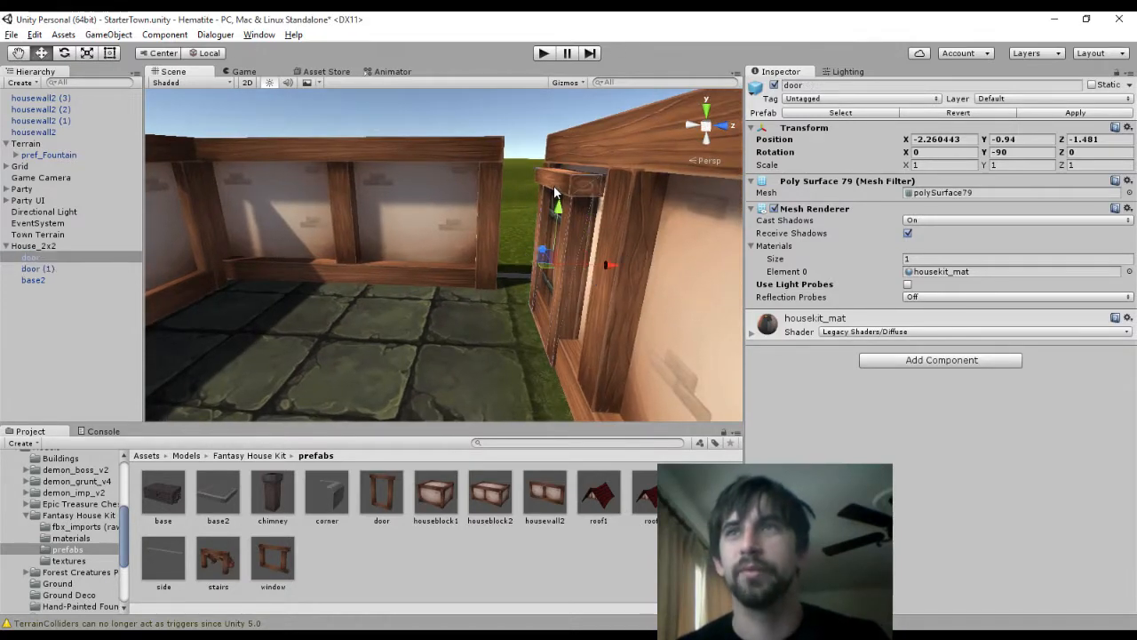
left_click(941, 165)
type("2.5")
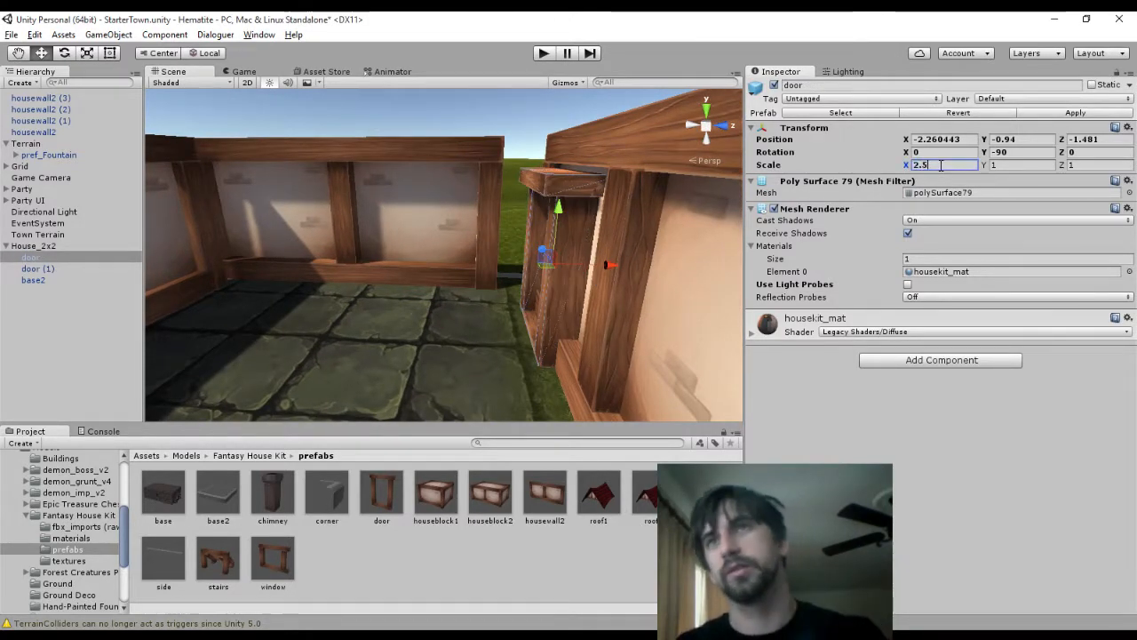
Move the inner door along Z to about -1.603 so it fits against the door-side wall
left_click_drag(684, 185, 549, 202, "alt")
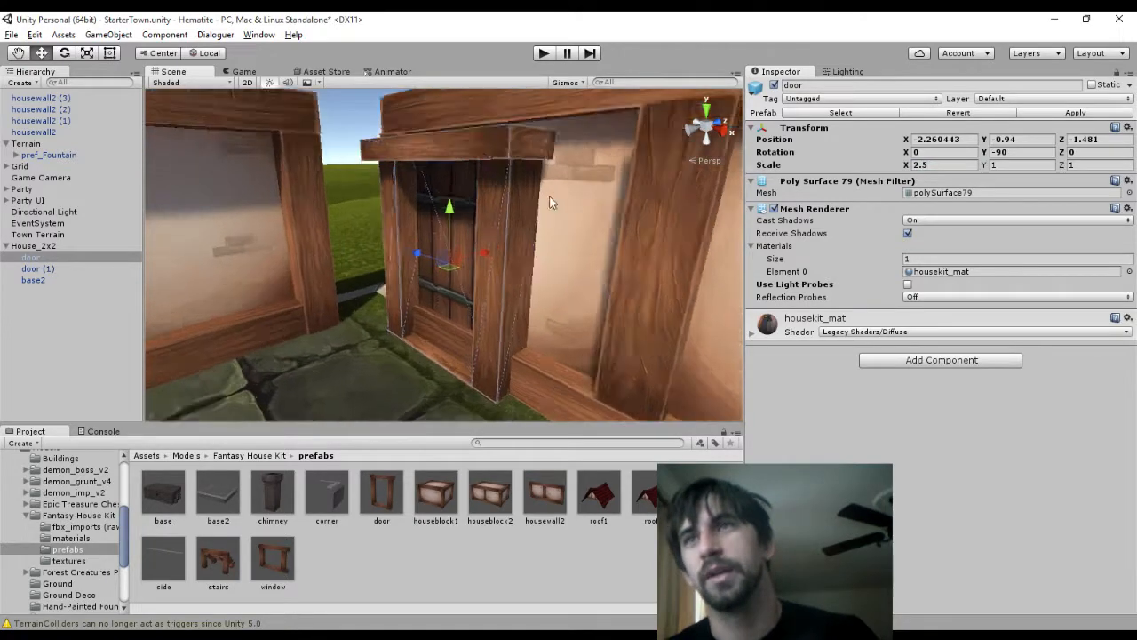
scroll(549, 202, "up", 5)
left_click_drag(491, 259, 470, 265)
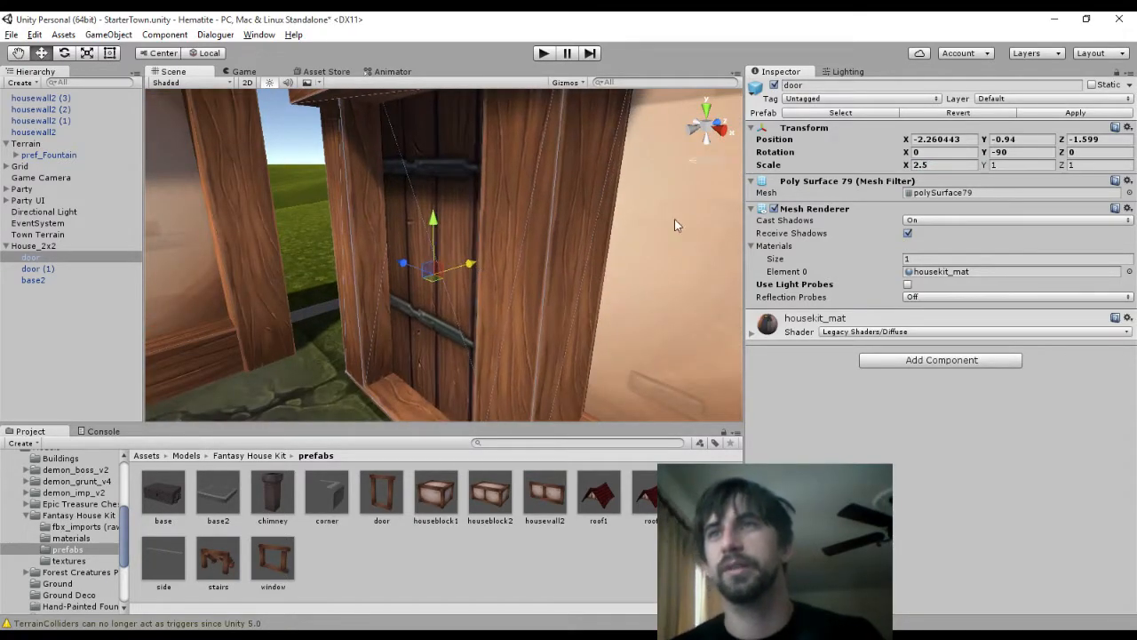
left_click_drag(674, 219, 570, 202, "alt")
scroll(564, 220, "down", 5)
middle_click_drag(560, 226, 503, 237)
mouse_move(471, 276)
left_mouse_down()
mouse_move(451, 281)
mouse_move(474, 281)
left_mouse_up()
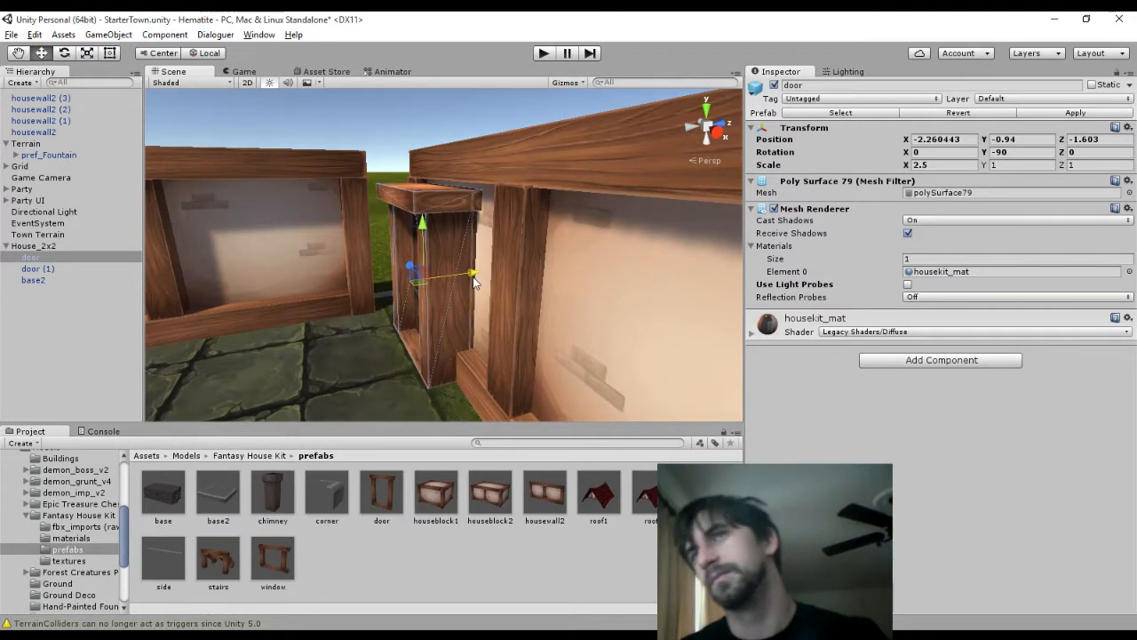
right_click_drag(464, 284, 628, 281)
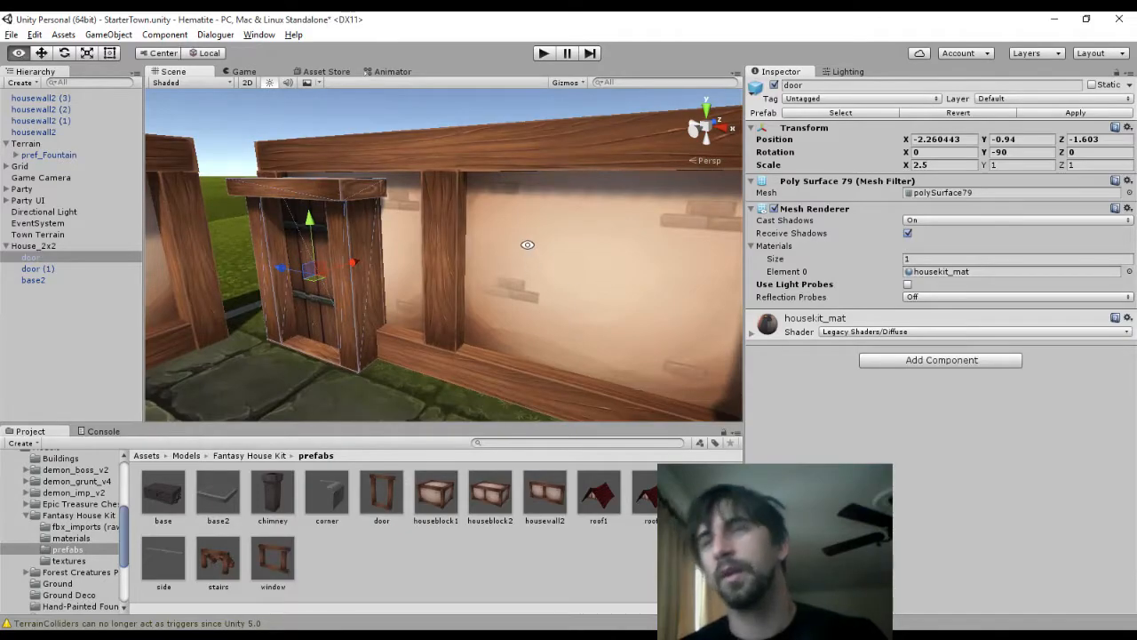
Switch to Blender and move the -X face of the wall frame's middle post 0.010 along X, flush with the top beam
key("alt+Tab")
key("alt+Tab")
right_click(501, 348)
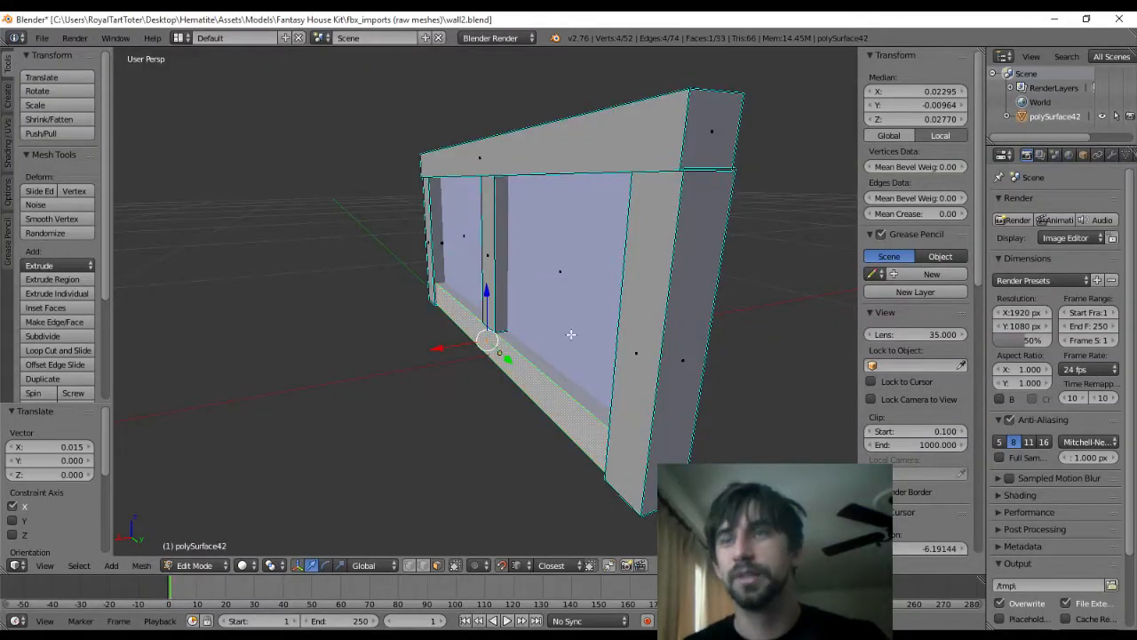
middle_click_drag(571, 336, 472, 323)
right_click(565, 368)
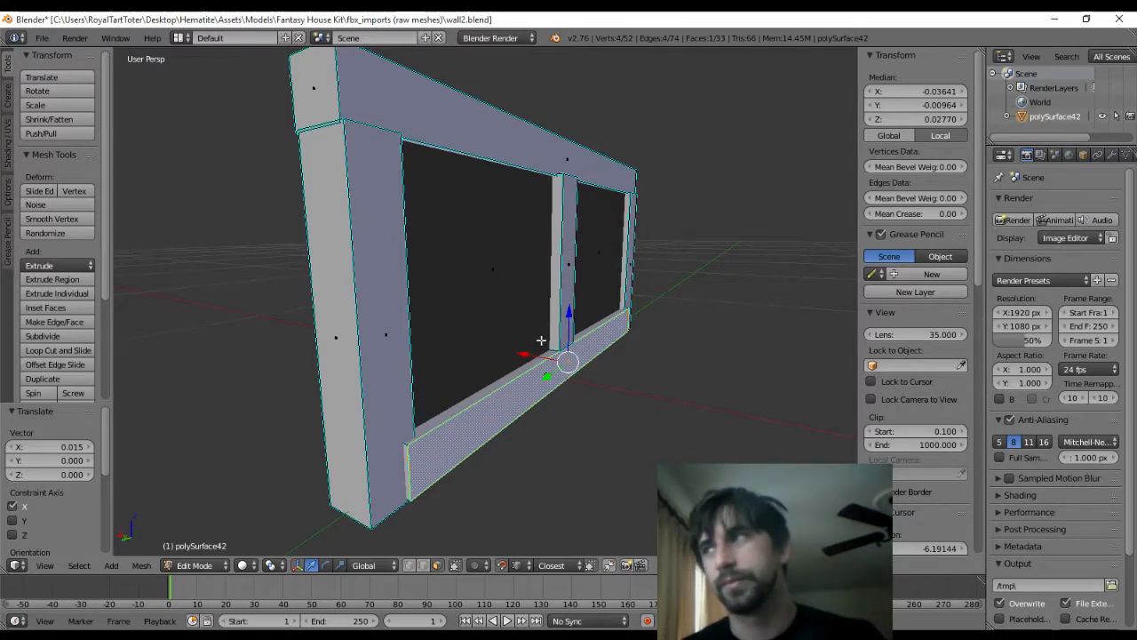
right_click(496, 145)
middle_click_drag(496, 145, 570, 259)
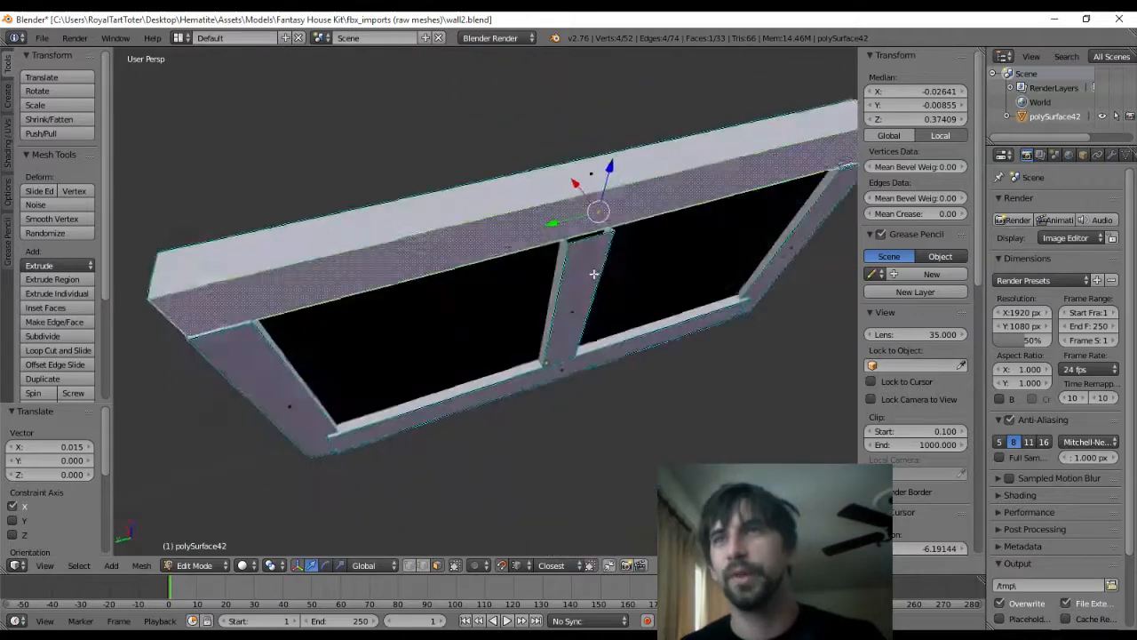
right_click(571, 259)
left_click_drag(550, 278, 151, 245)
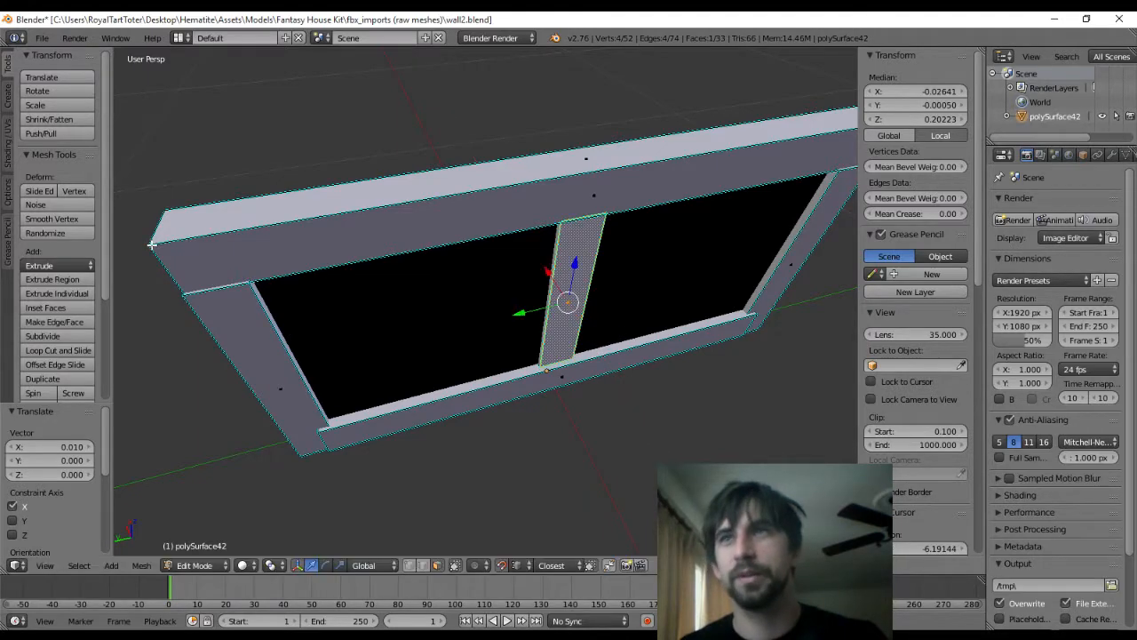
Move the +X face of the middle post inward along X by about -0.007
middle_click_drag(368, 239, 571, 209)
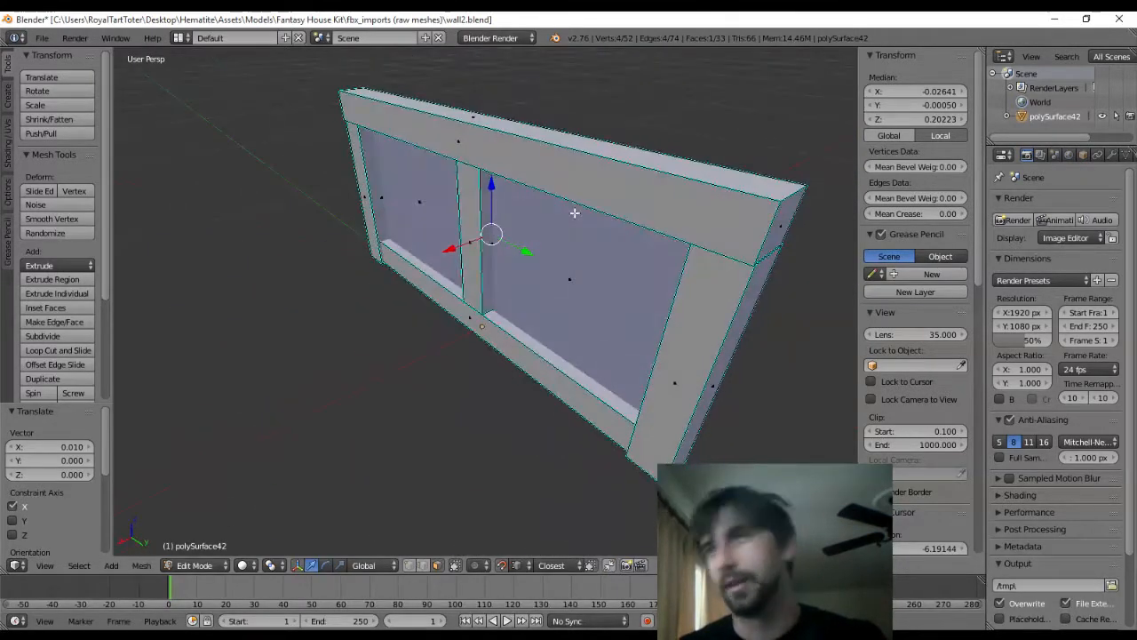
right_click(452, 251)
left_click_drag(426, 259, 426, 260)
middle_click_drag(600, 222, 551, 319)
Move the -X face of the bottom beam 0.010 along X so it is flush with the middle post
right_click(539, 345)
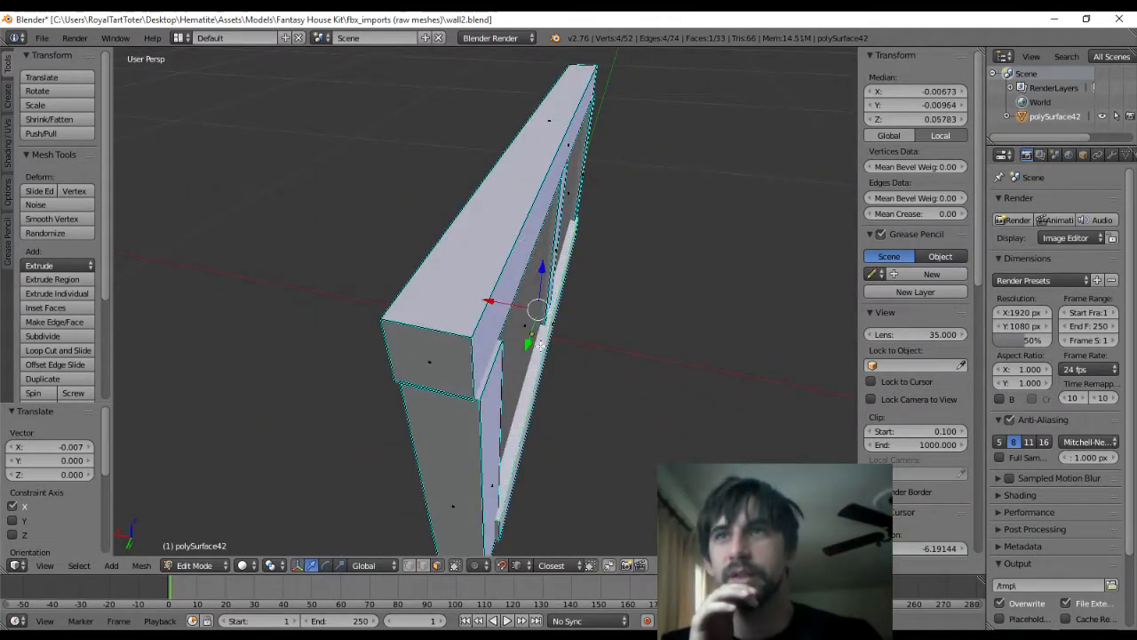
right_click(552, 324)
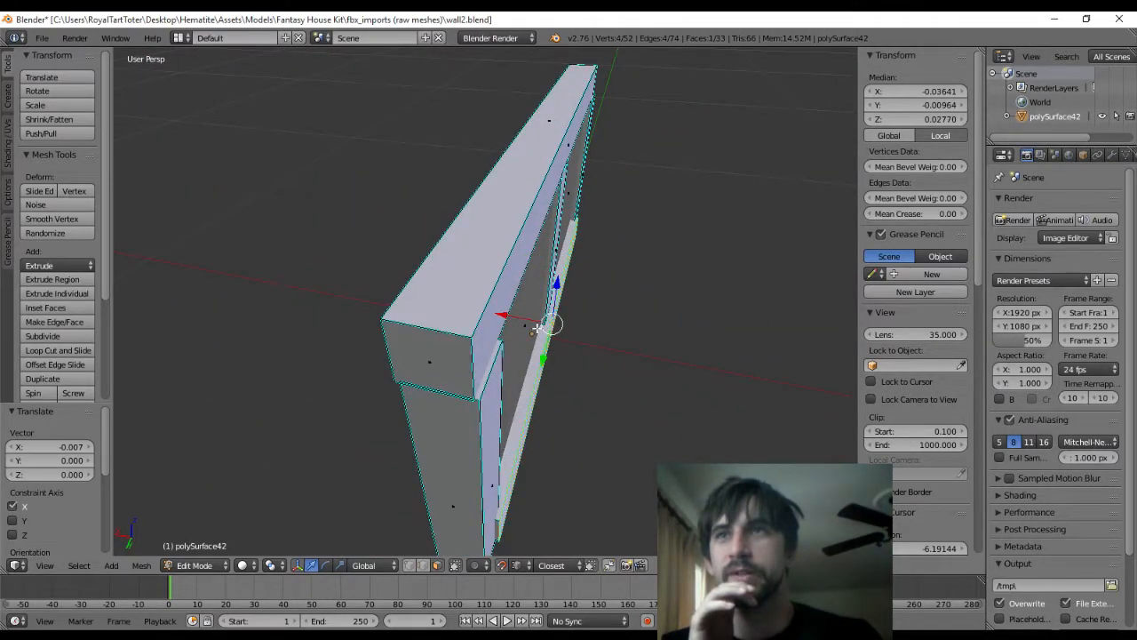
key("g")
key("x")
left_click(545, 324)
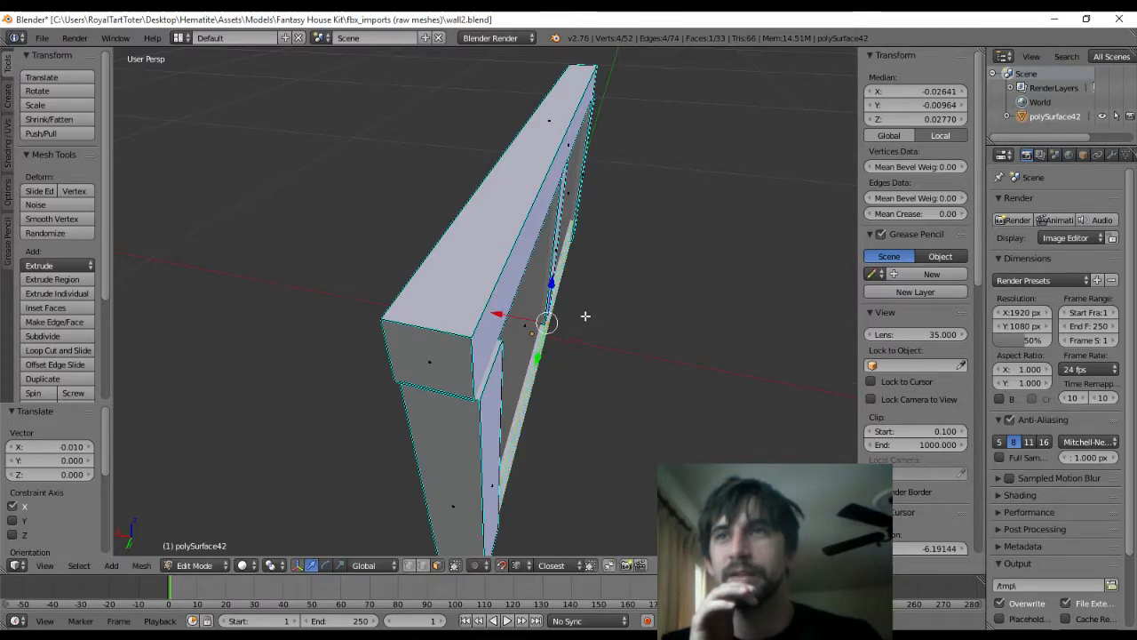
Move the +X face of the bottom beam inward along X by about -0.007
middle_click_drag(584, 317, 279, 287)
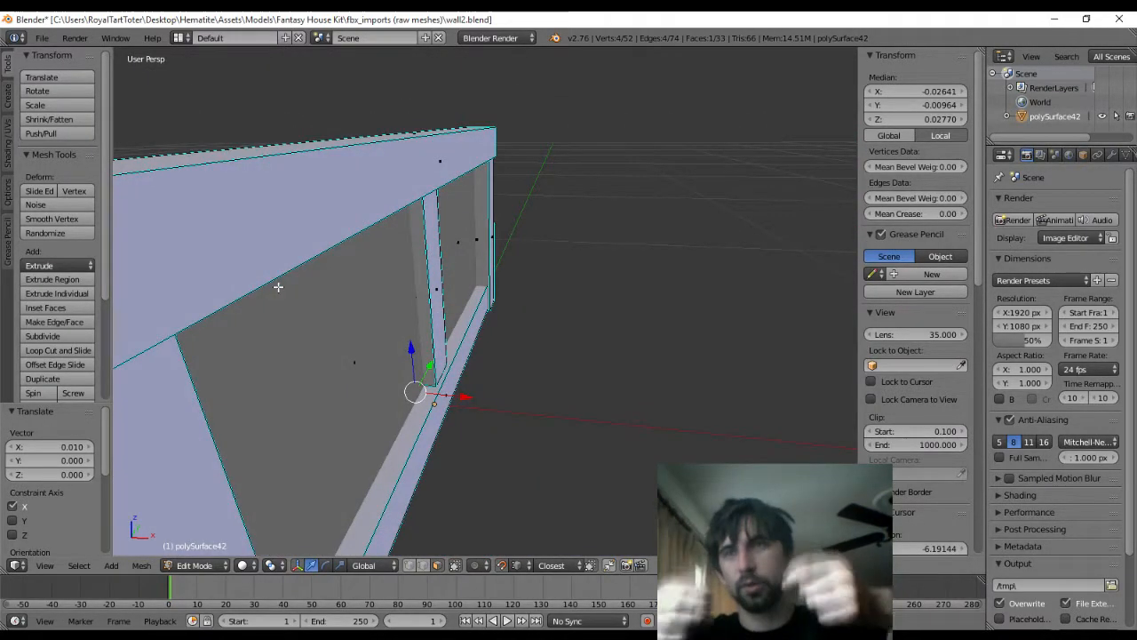
right_click(431, 417)
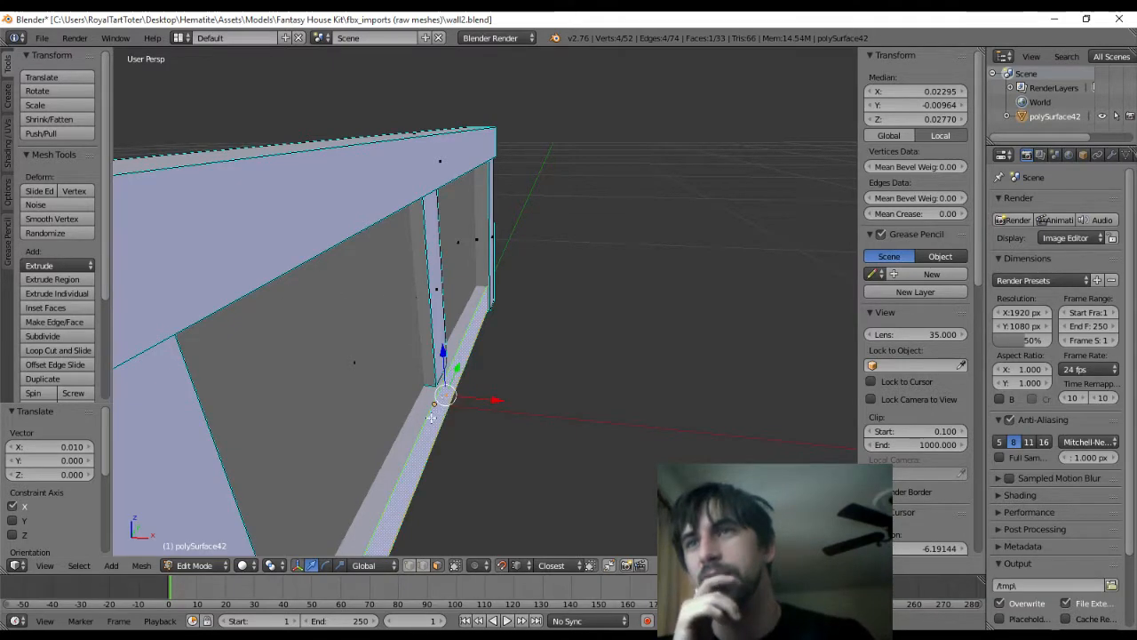
left_click_drag(495, 399, 449, 380)
middle_click_drag(548, 337, 504, 339)
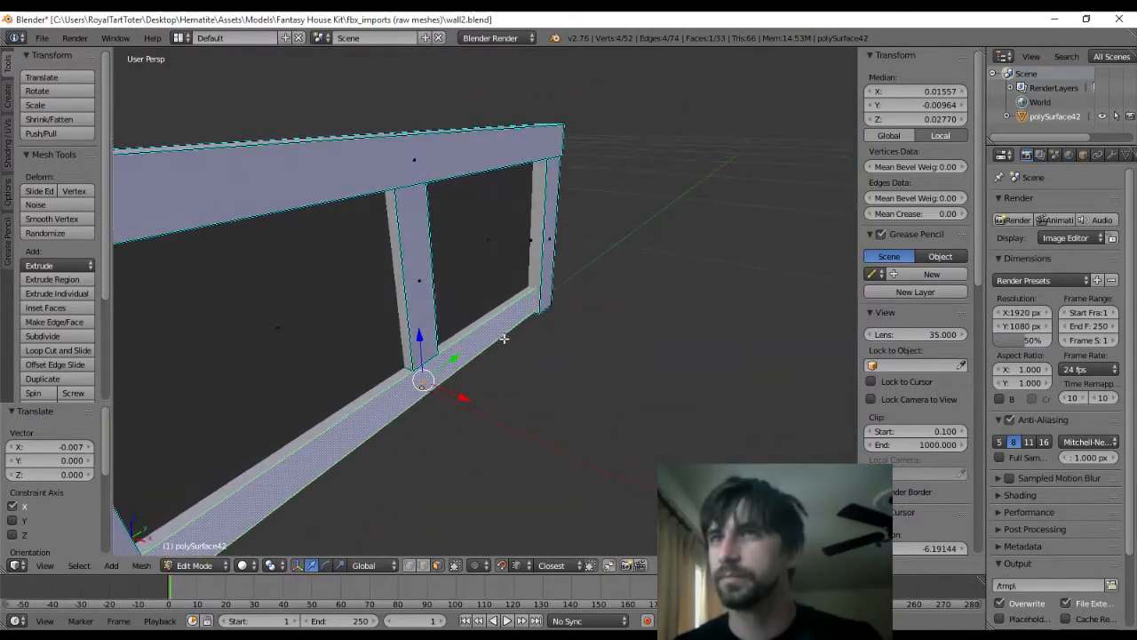
Export the wall model as FBX over housewall2.fbx in the fbx_imports (raw meshes) folder and return to Unity
left_click(41, 37)
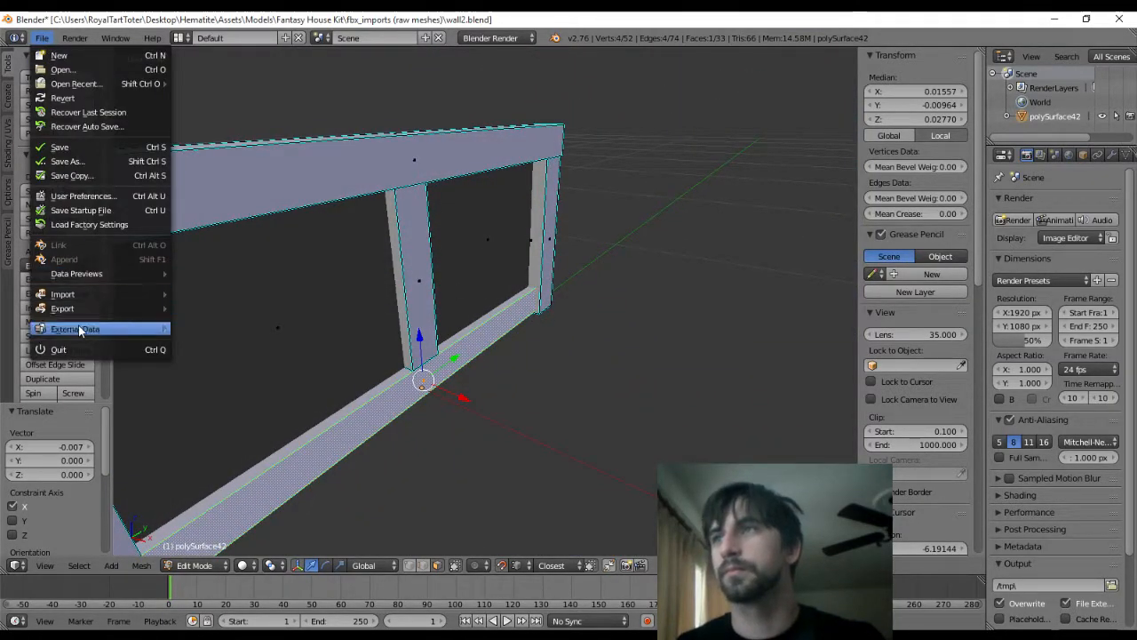
mouse_move(134, 309)
left_click(209, 336)
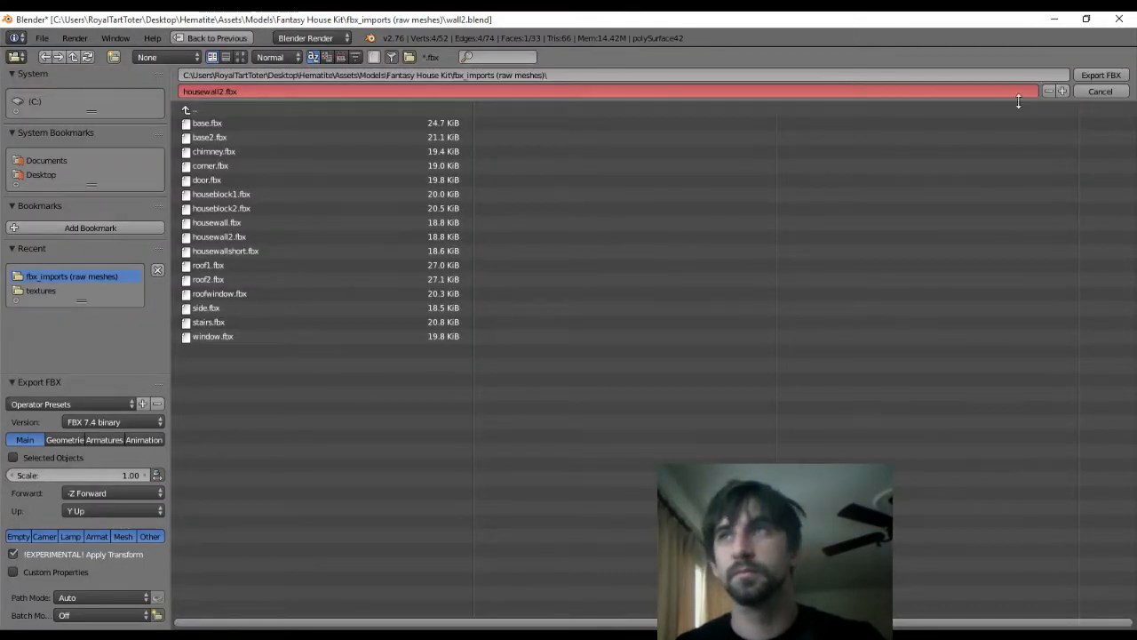
left_click(1100, 75)
key("alt+Tab")
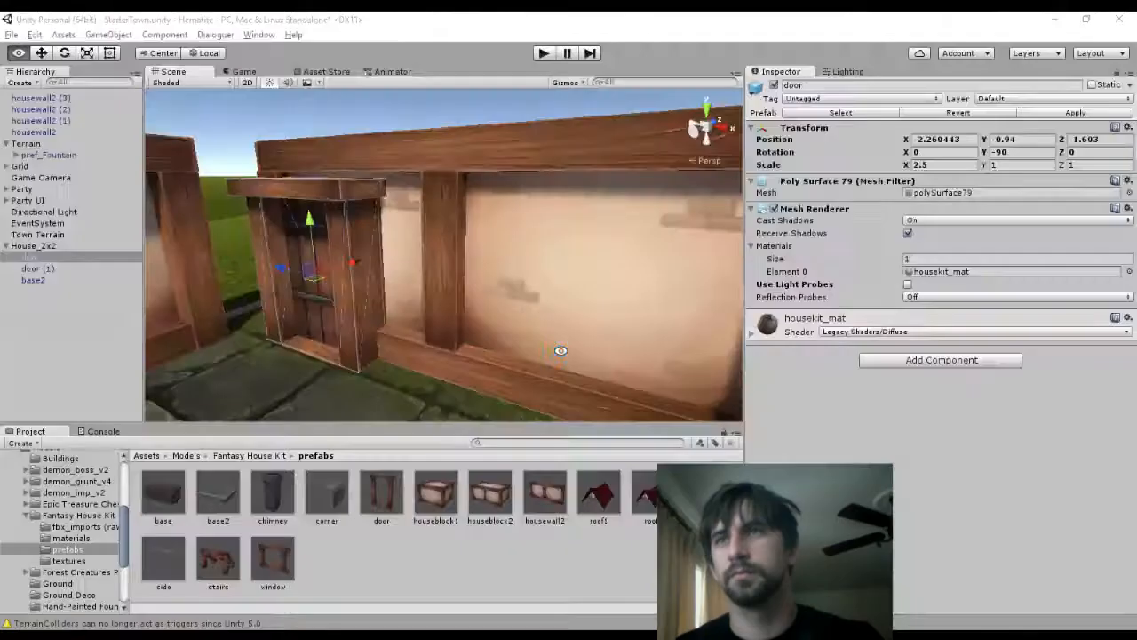
Set the X scale of the outer door, door (1), to 2 and move it along Z to about -1.25
left_click_drag(558, 314, 439, 308, "alt")
left_click(395, 204)
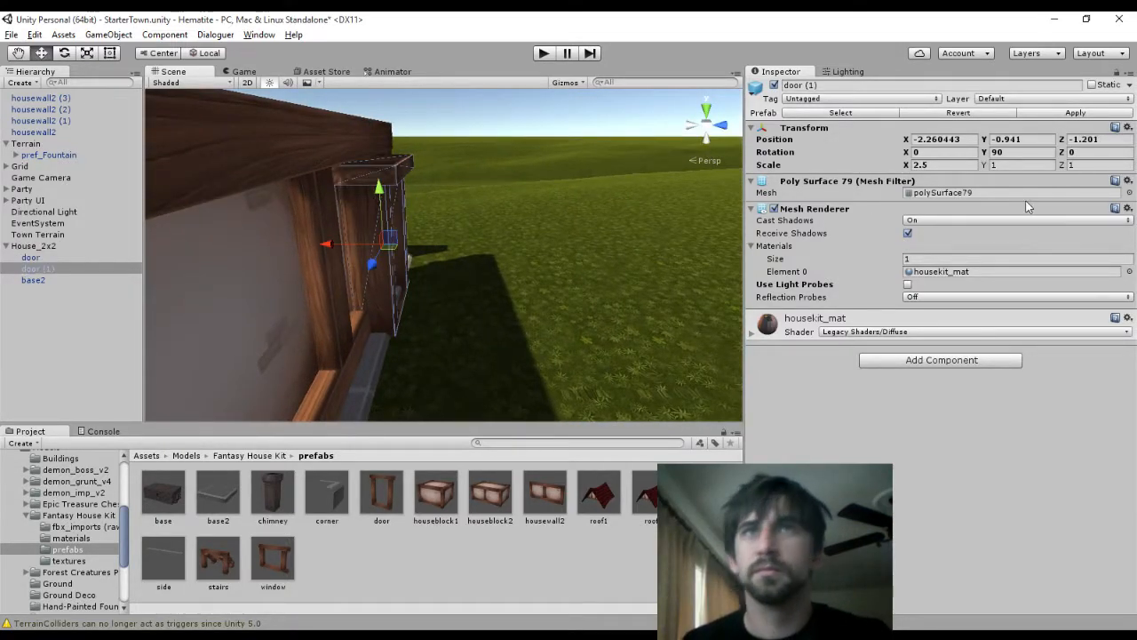
left_click(960, 161)
type("2")
left_click_drag(463, 246, 536, 261, "alt")
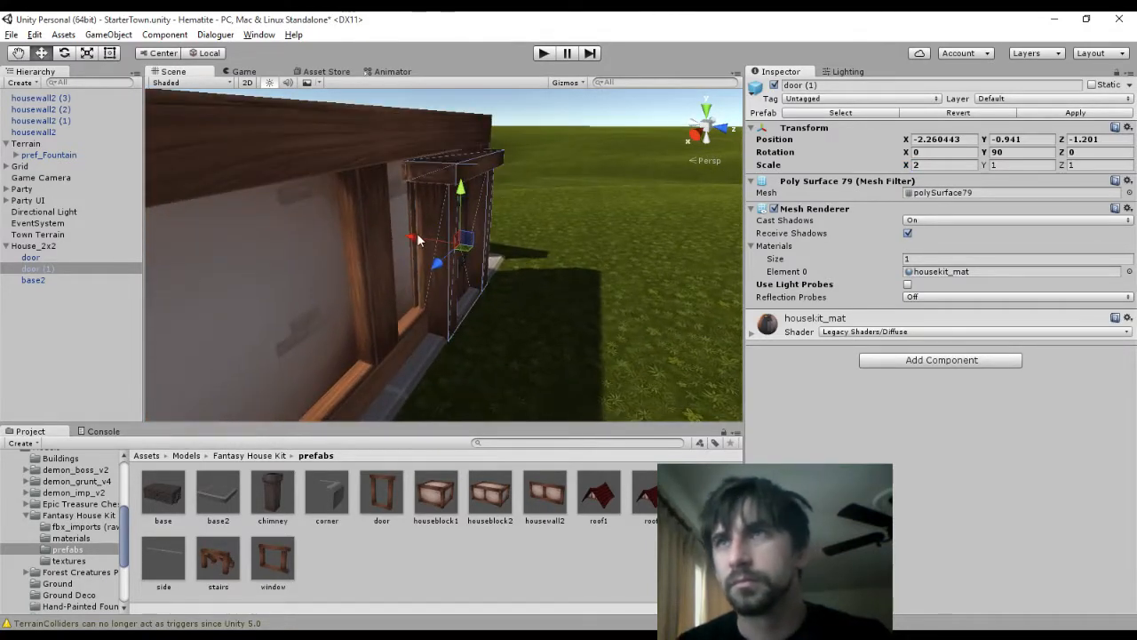
left_click_drag(412, 237, 408, 237)
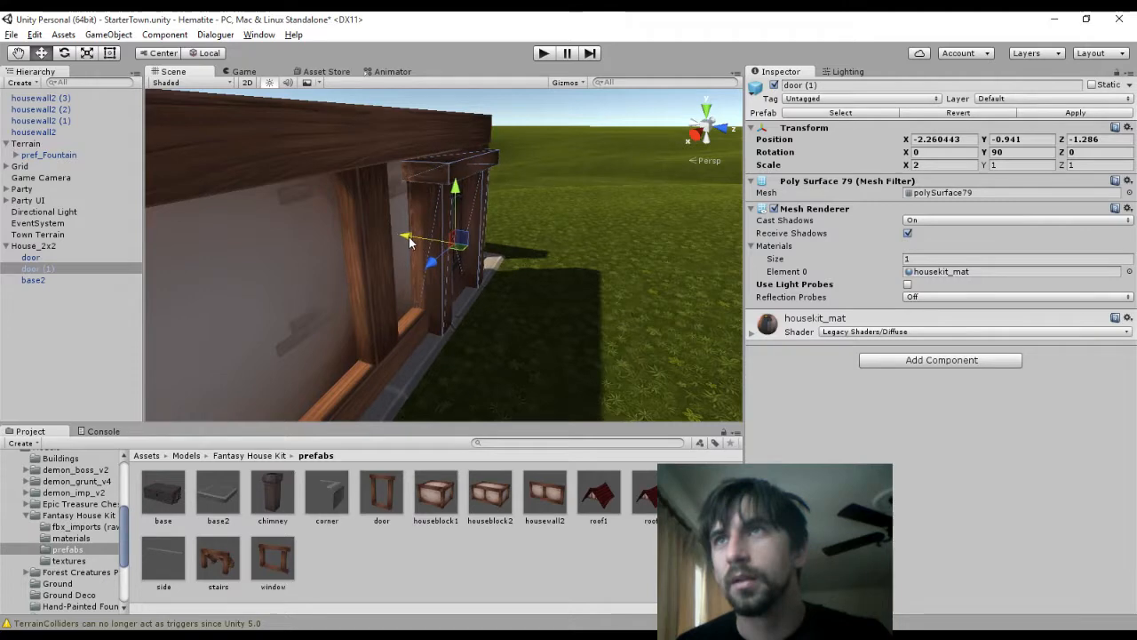
Deactivate the outer door, door (1), to work on the inner door alone
left_click(42, 256)
left_click(98, 269)
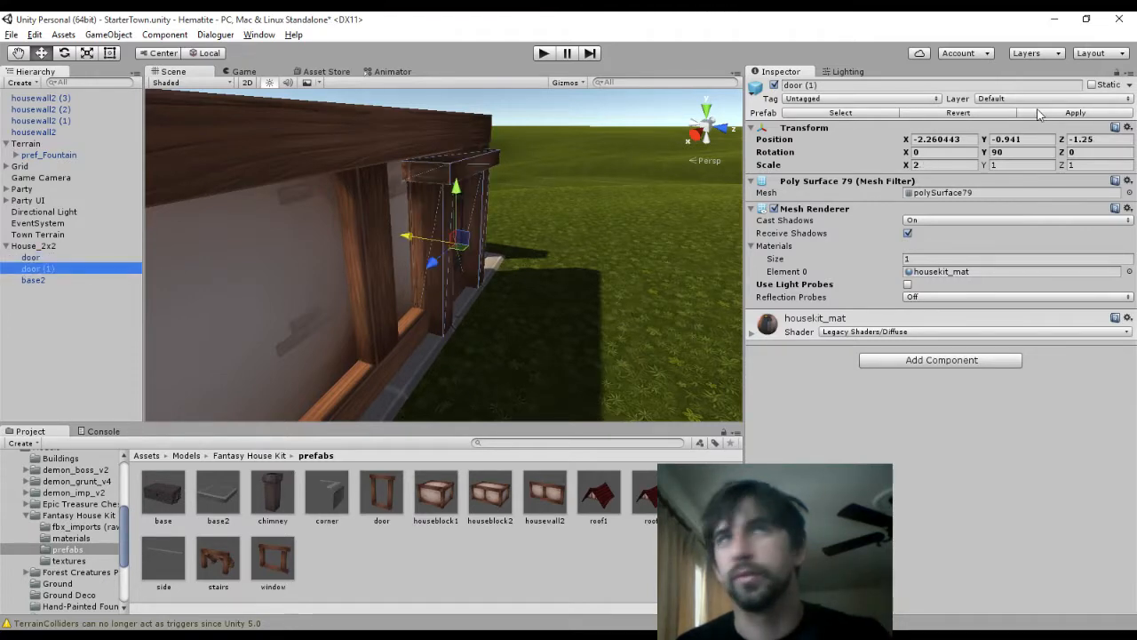
left_click(774, 85)
left_click_drag(528, 206, 625, 249, "alt")
Set the inner door's X scale to 2, move it along Z to about -1.61 and check its fit against the wall
left_click(537, 266)
left_click(928, 164)
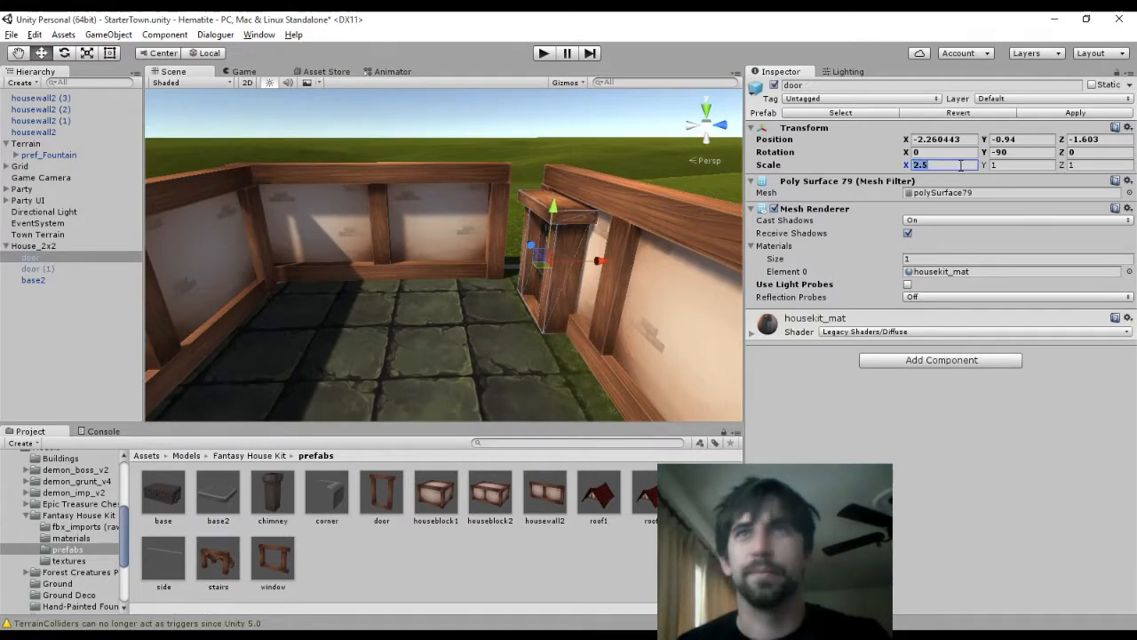
type("2")
left_click_drag(598, 257, 307, 262)
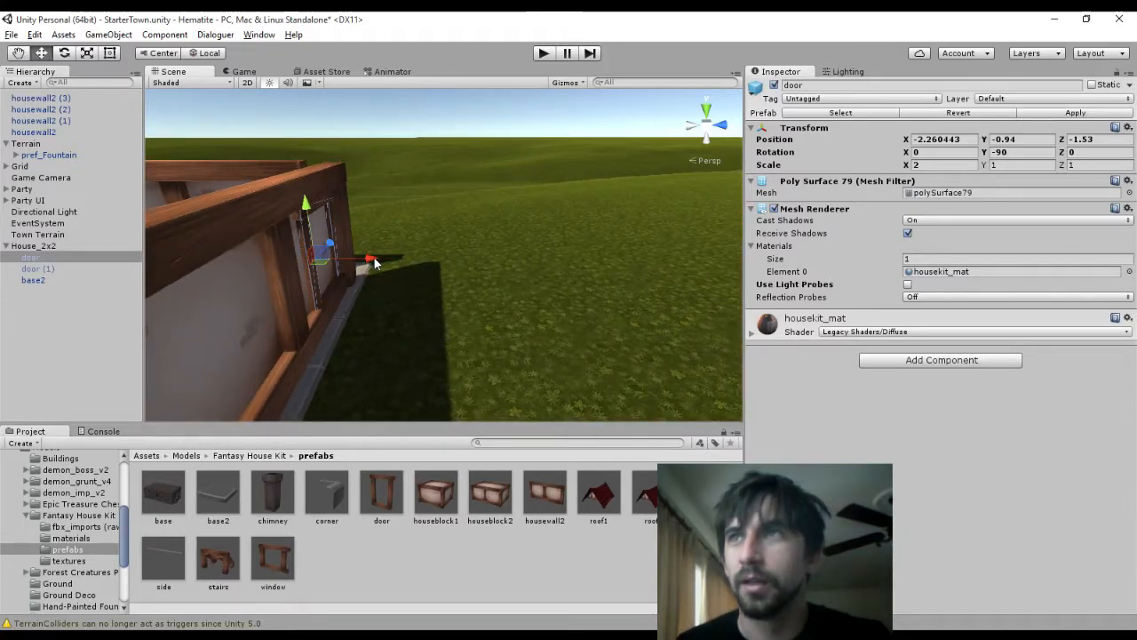
left_click_drag(381, 263, 320, 262)
middle_click_drag(319, 262, 511, 264)
scroll(562, 304, "up", 4)
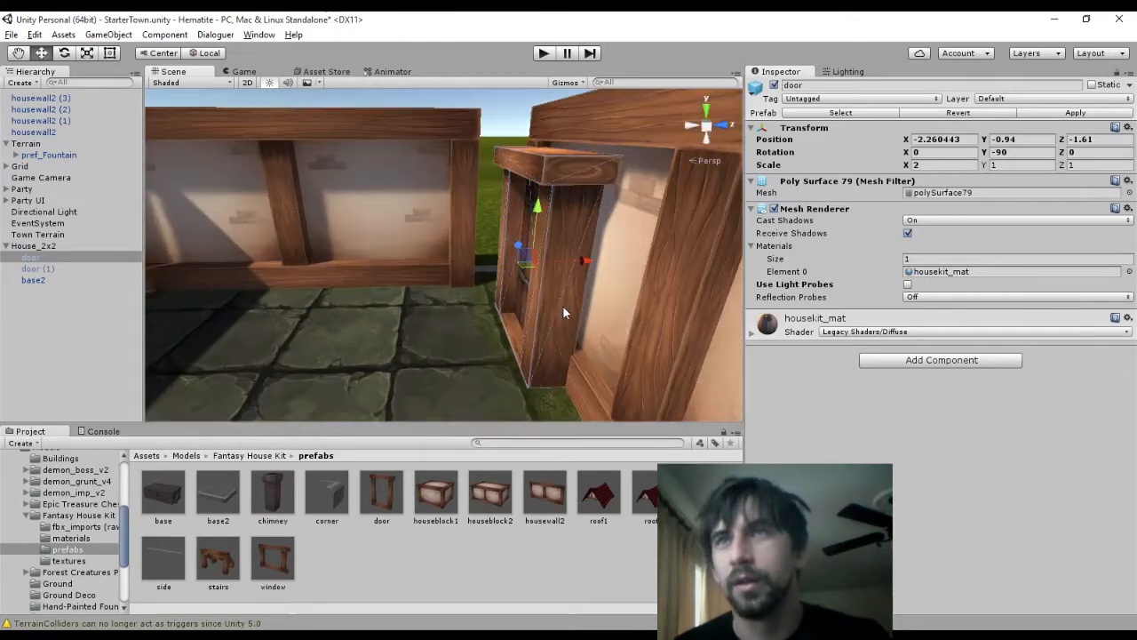
middle_click_drag(568, 313, 364, 349)
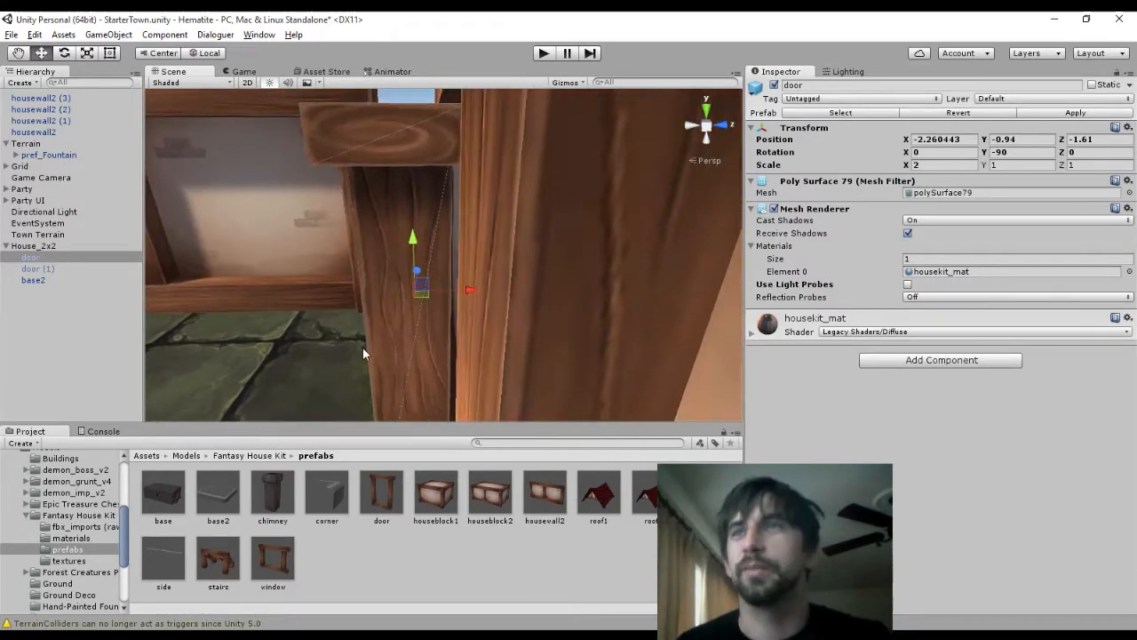
middle_click_drag(506, 186, 552, 192)
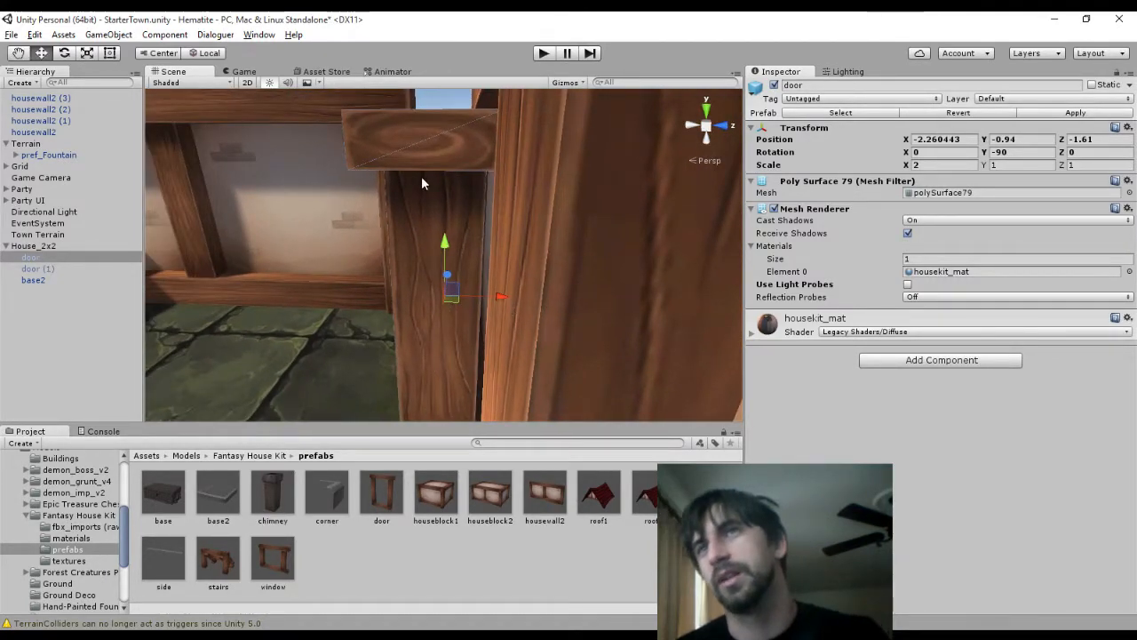
middle_click_drag(421, 169, 586, 133)
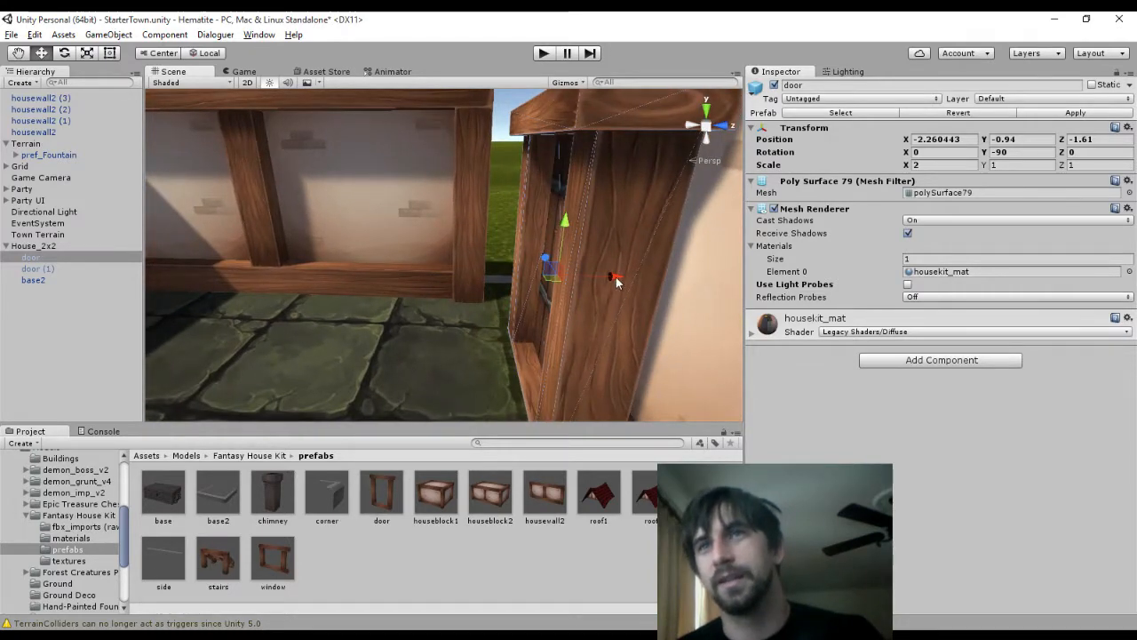
Set the inner door's X scale to 1 and move it along Z into the wall to about -1.491
left_click_drag(616, 278, 629, 280)
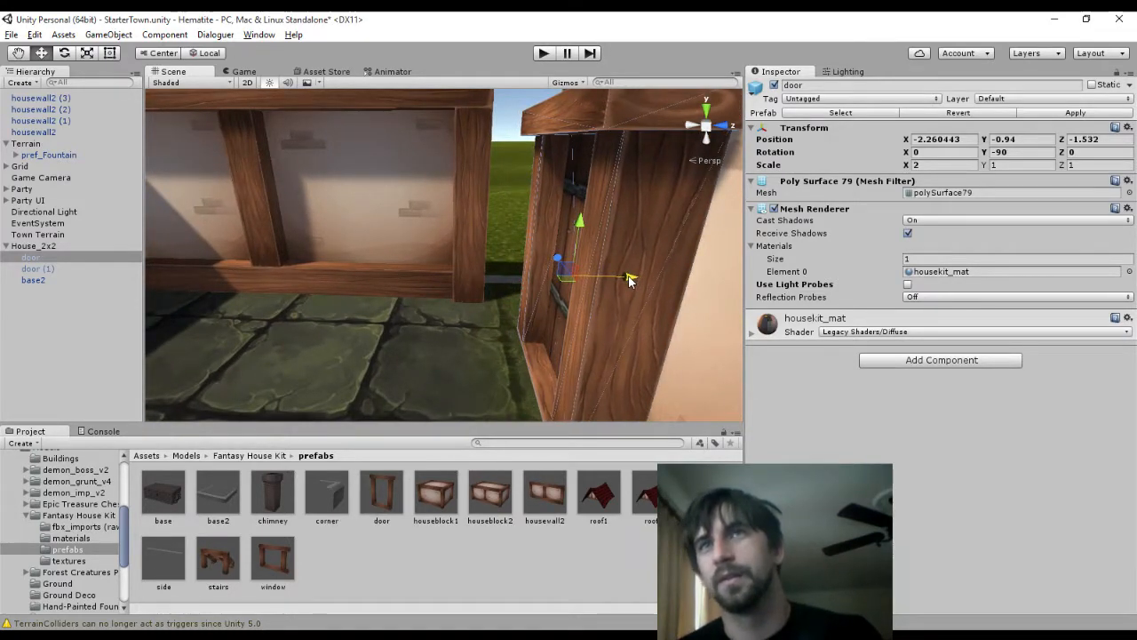
left_click(924, 165)
type("1")
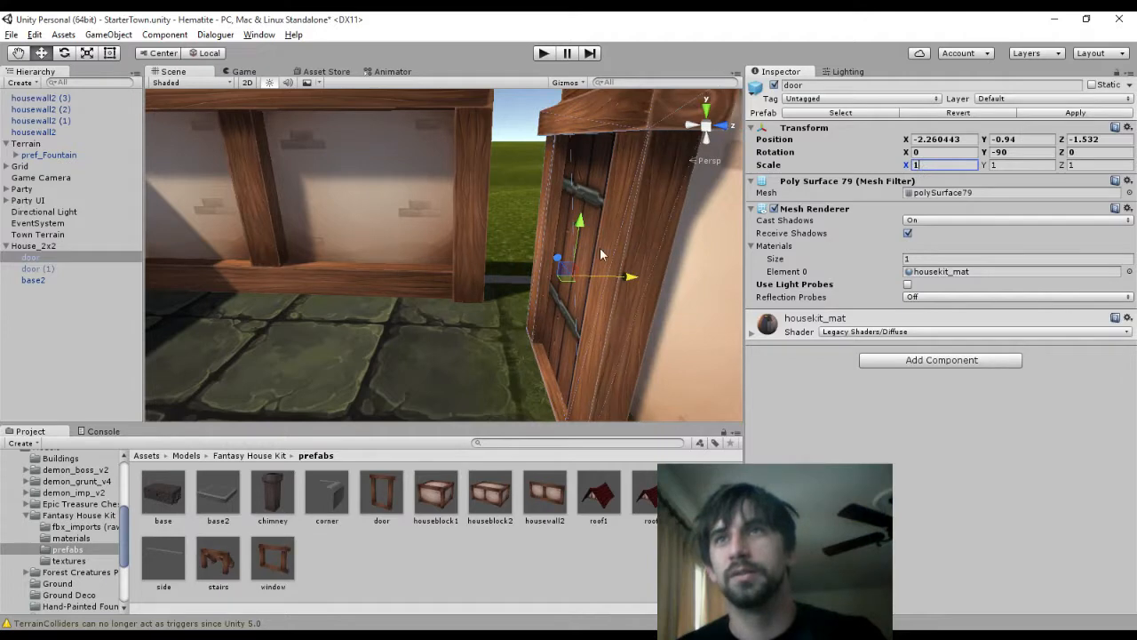
left_click_drag(629, 280, 637, 278)
middle_click_drag(660, 266, 420, 281)
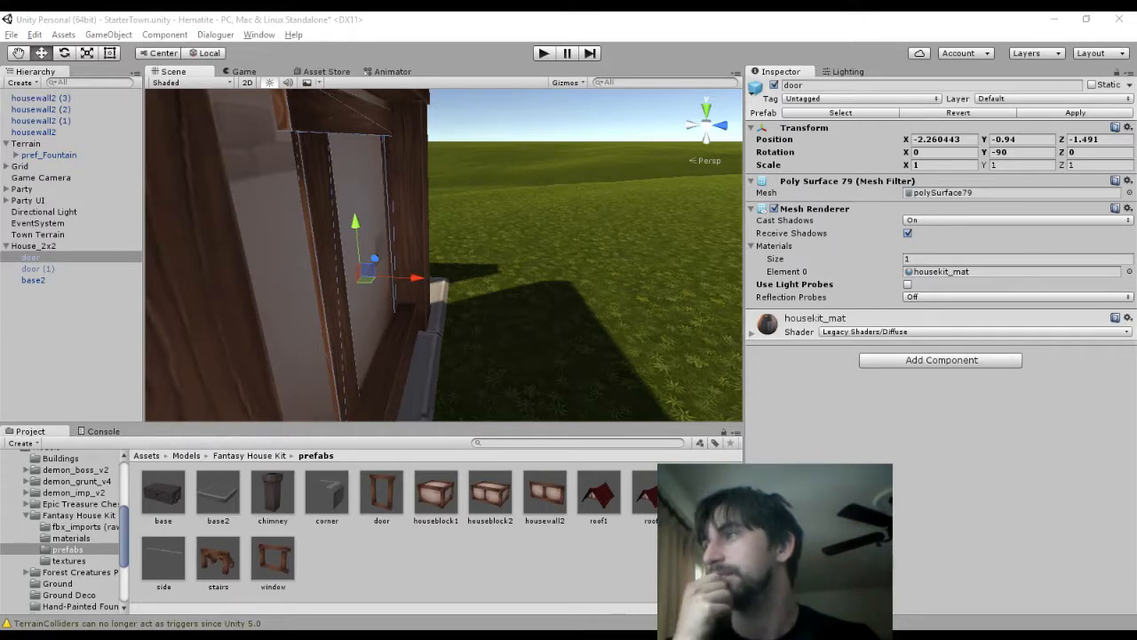
middle_click_drag(428, 216, 639, 207)
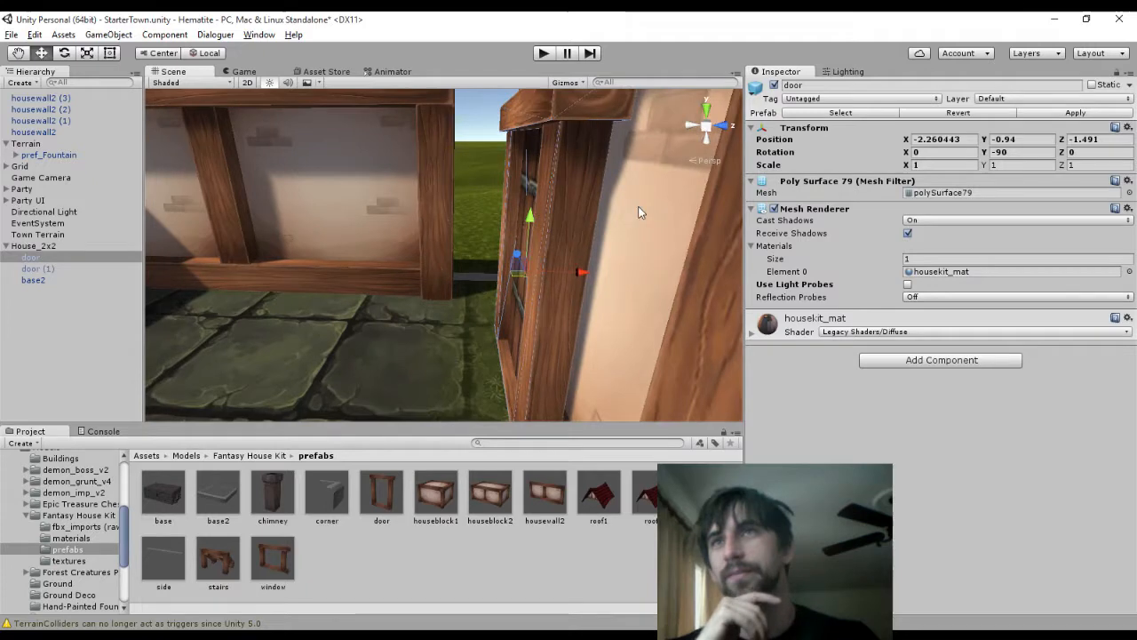
Reactivate the outer door, door (1), and set its X scale to 1
left_click(53, 267)
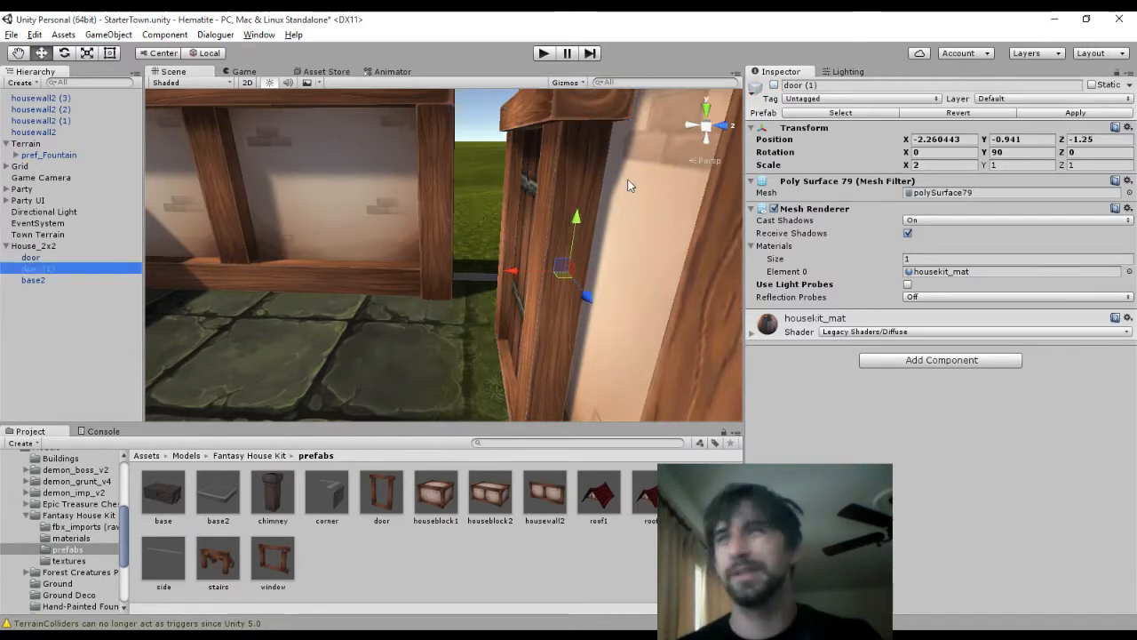
left_click(776, 86)
middle_click_drag(551, 174, 338, 206)
left_click(924, 165)
type("1")
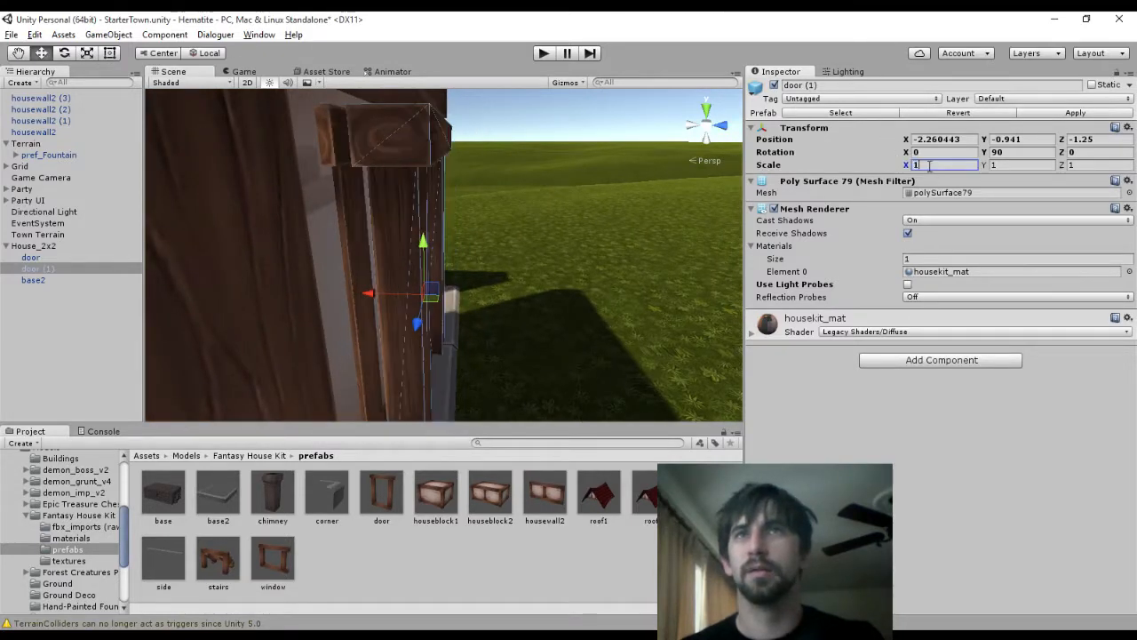
Move the outer door along Z to about -1.251 so it sits against the outside of the wall
left_click_drag(369, 295, 356, 298)
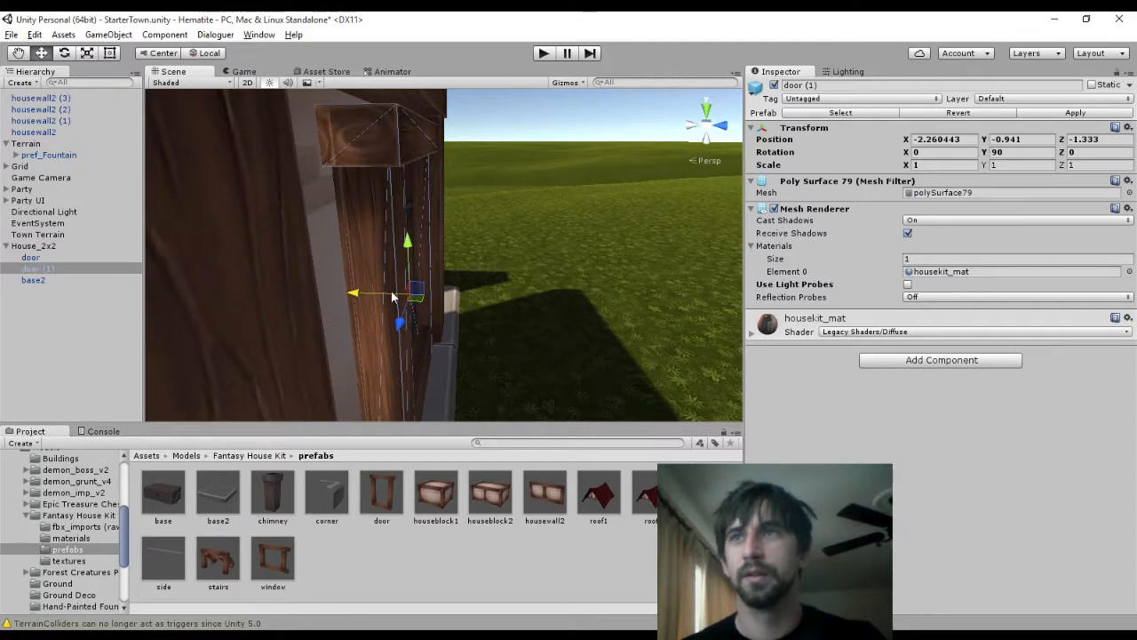
middle_click_drag(489, 288, 421, 287)
right_click_drag(422, 286, 294, 264)
middle_click_drag(293, 264, 213, 251)
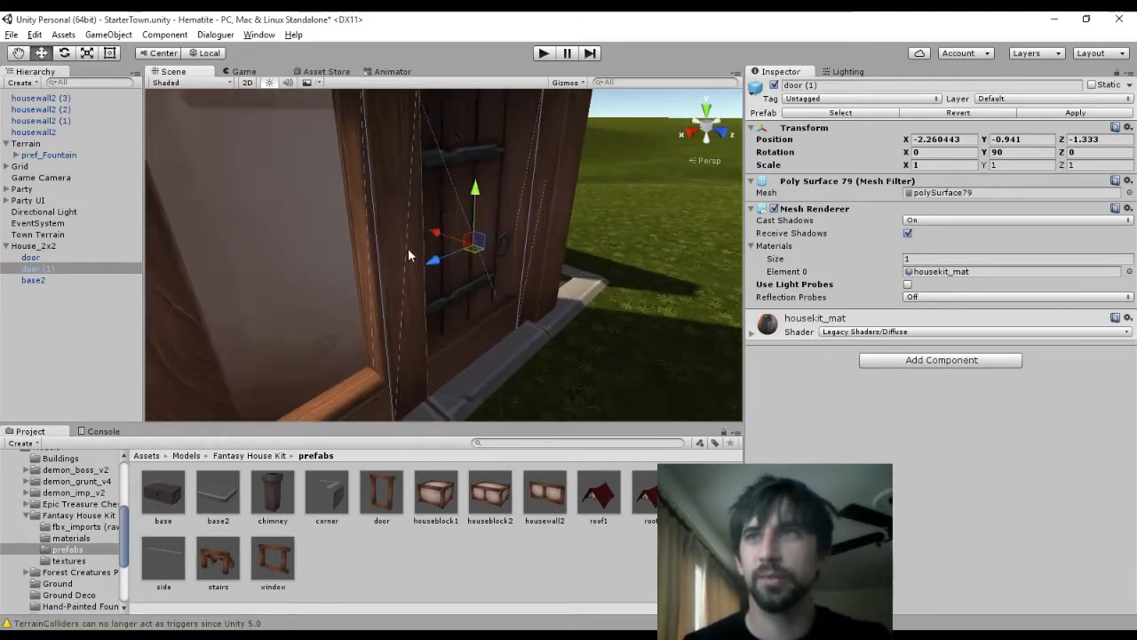
left_click_drag(435, 235, 441, 249)
Examine how the refitted door pieces sit in the wall from inside and outside the house
middle_click_drag(371, 290, 523, 230)
right_click_drag(524, 231, 782, 282)
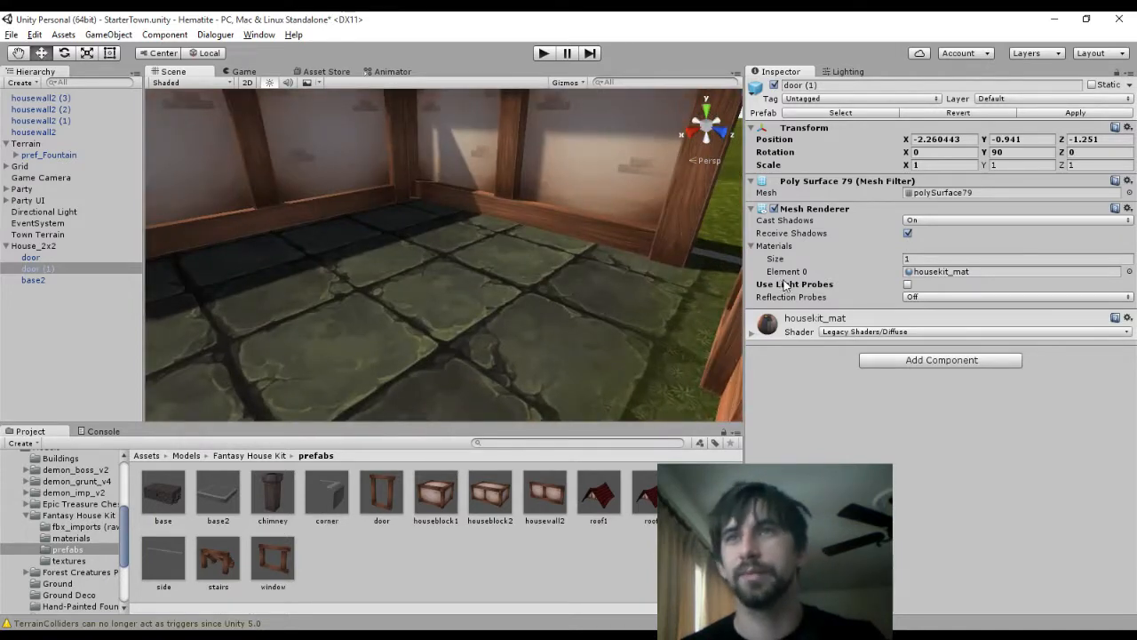
scroll(771, 278, "down", 3)
middle_click_drag(622, 263, 416, 259)
right_click_drag(590, 226, 543, 169)
middle_click_drag(626, 186, 206, 256)
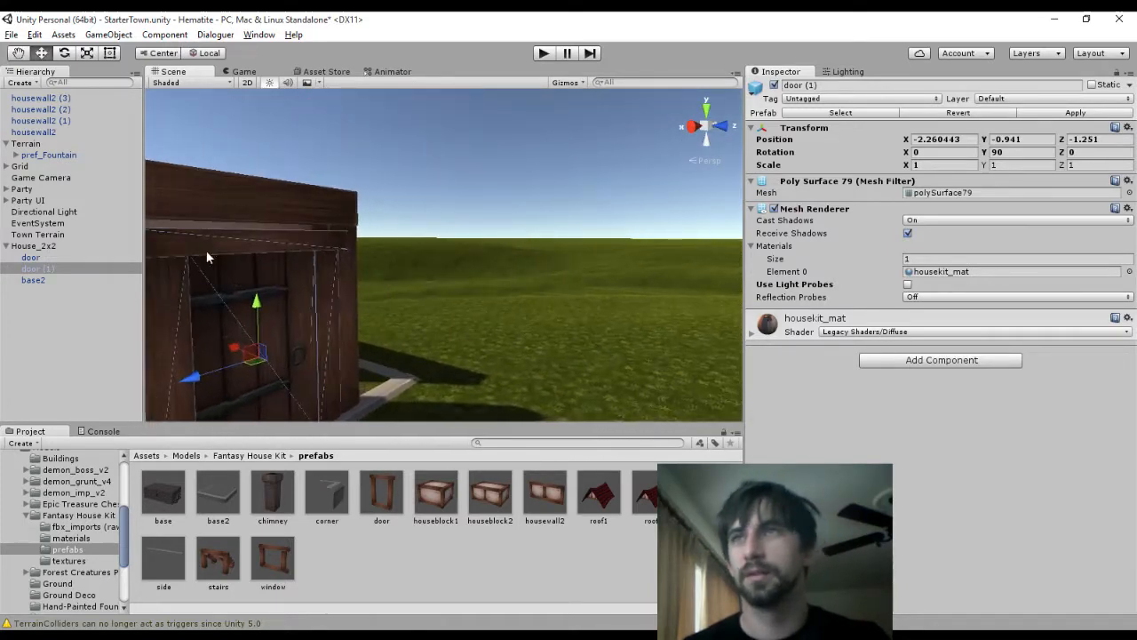
mouse_move(511, 249)
right_mouse_down()
mouse_move(623, 222)
mouse_move(521, 233)
mouse_move(554, 208)
mouse_move(528, 243)
right_mouse_up()
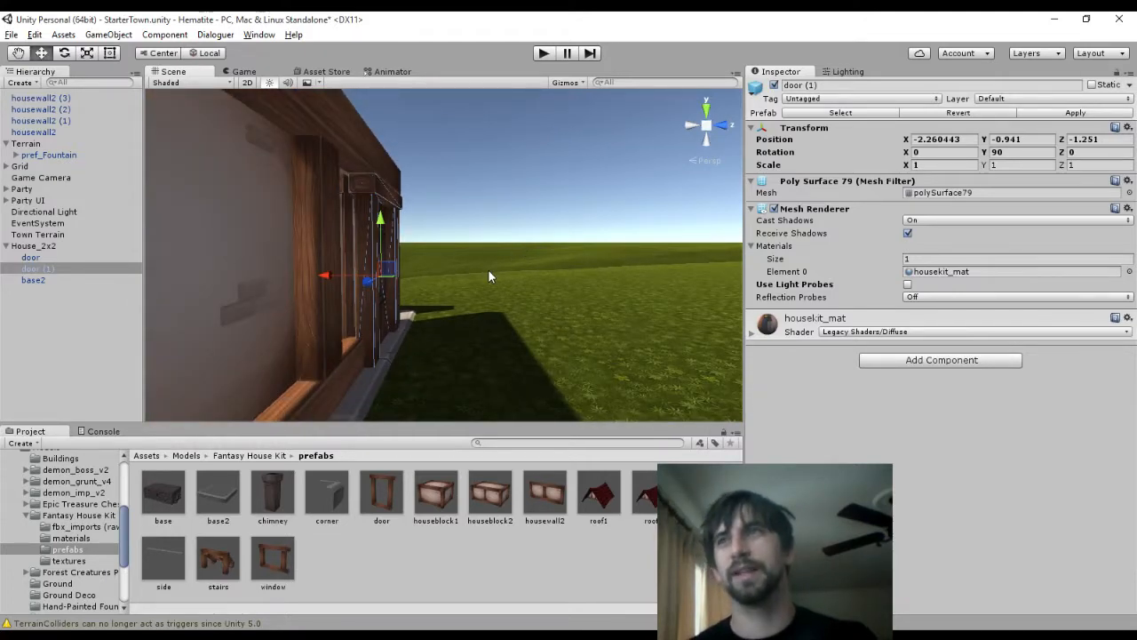
Switch to Blender and move the bottom beam and centre post faces on the wall's +X side by -0.01 along X
key("alt+Tab")
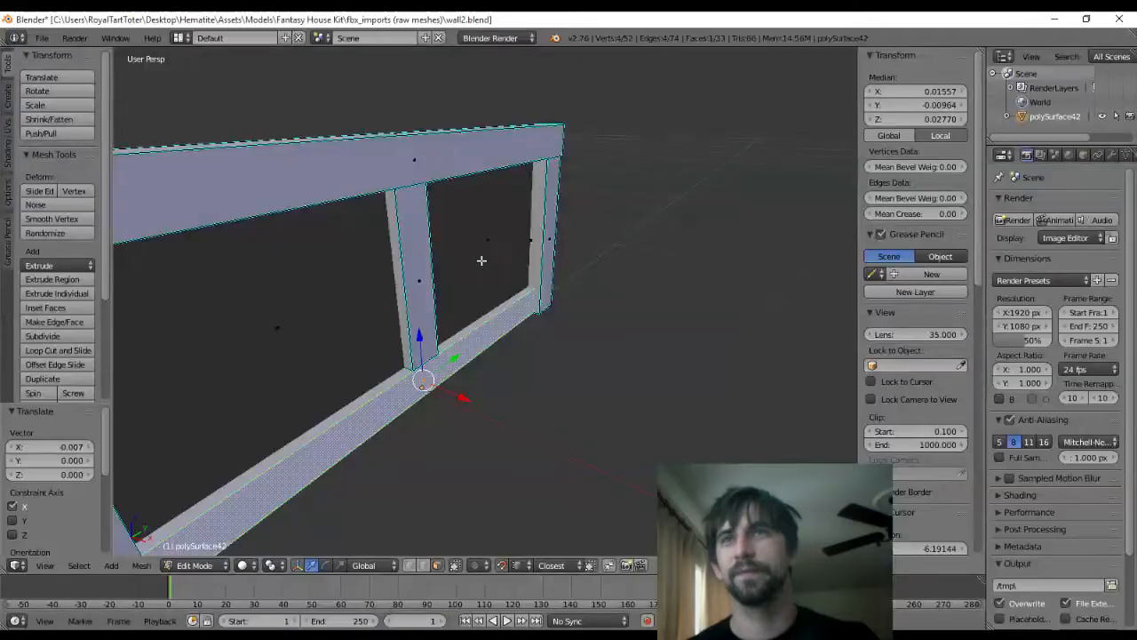
middle_click_drag(437, 241, 436, 265)
right_click(436, 265)
right_click(443, 385, "shift")
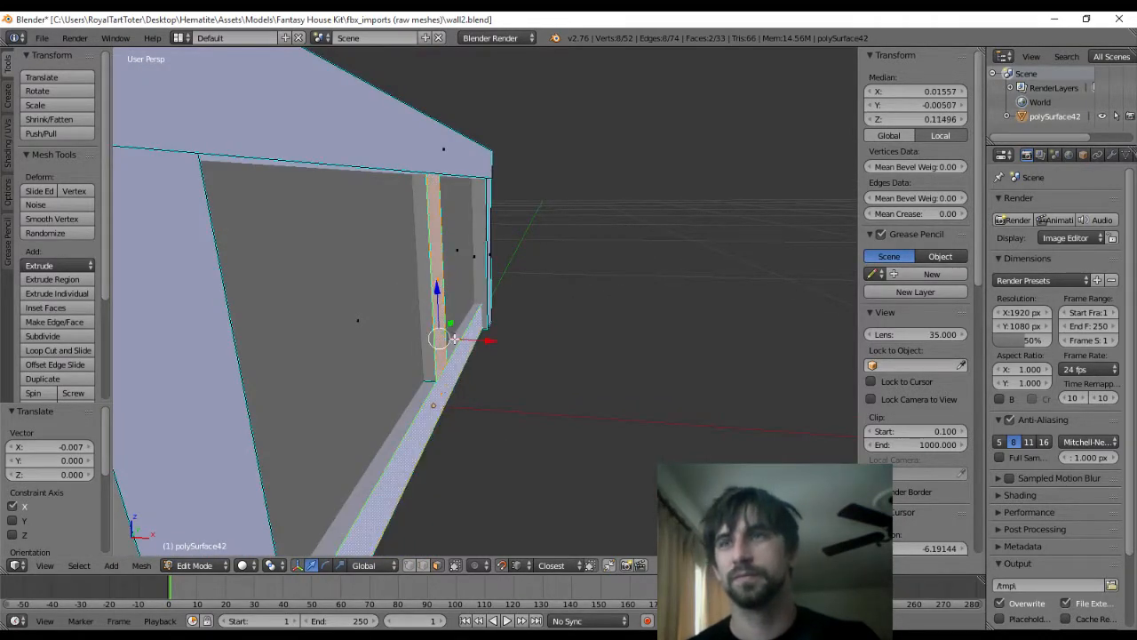
middle_click_drag(435, 171, 500, 345)
left_click_drag(488, 344, 484, 345)
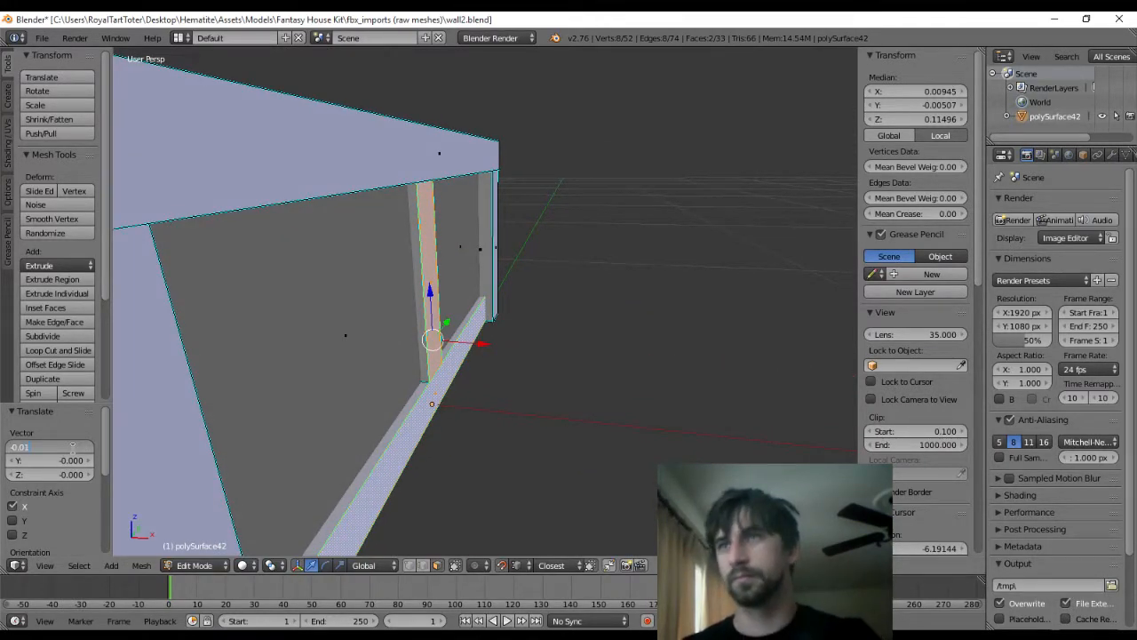
key("Return")
Try to move the bottom beam and centre post faces on the wall's -X side by 0.005 along X
middle_click_drag(348, 363, 438, 361)
right_click(491, 432, "shift")
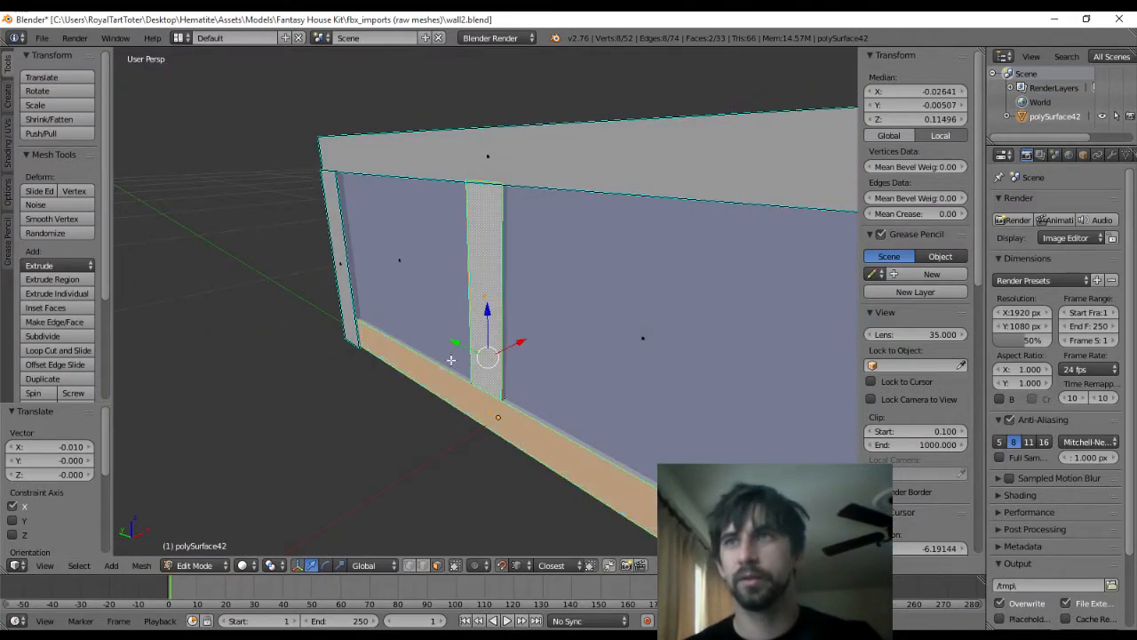
left_click_drag(518, 345, 497, 358)
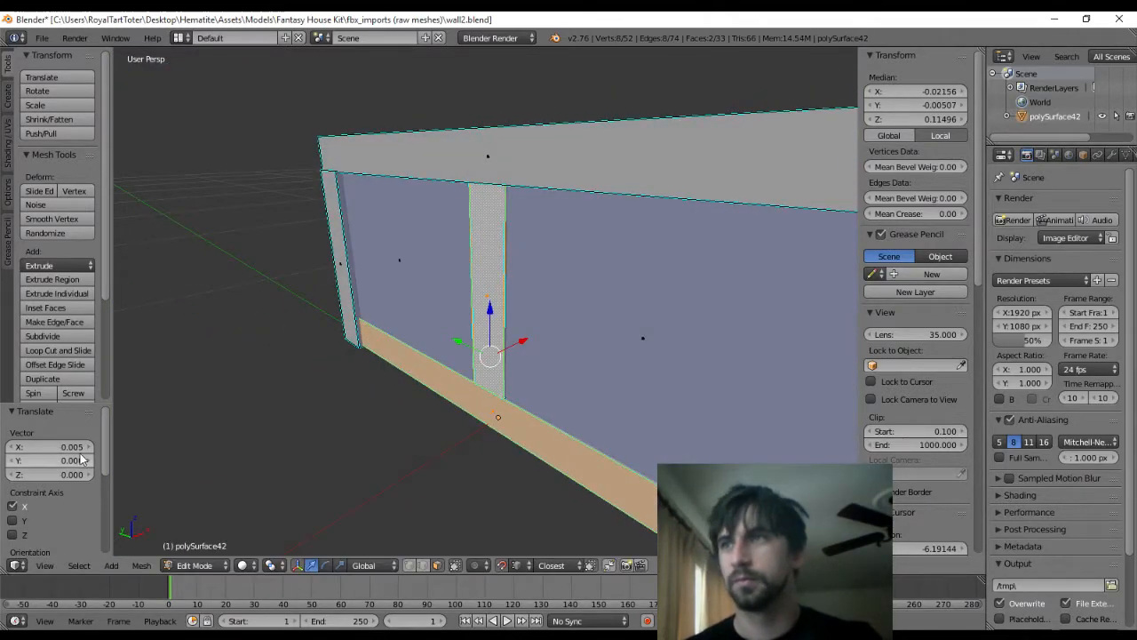
key("ctrl+z")
Select the four recessed panel faces on both sides of the wall and move them about 0.005 along X
middle_click_drag(563, 301, 513, 276)
right_click(409, 309)
right_click(445, 271, "shift")
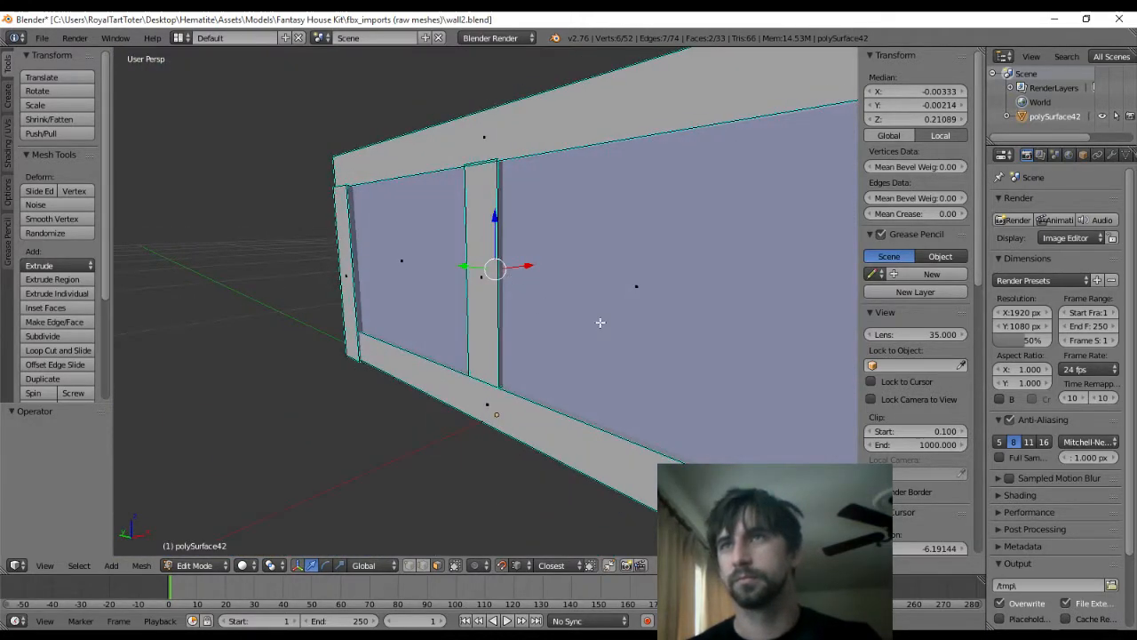
right_click(599, 321, "shift")
right_click(430, 309, "shift")
mouse_move(430, 309)
middle_mouse_down()
mouse_move(493, 307)
mouse_move(426, 320)
middle_mouse_up()
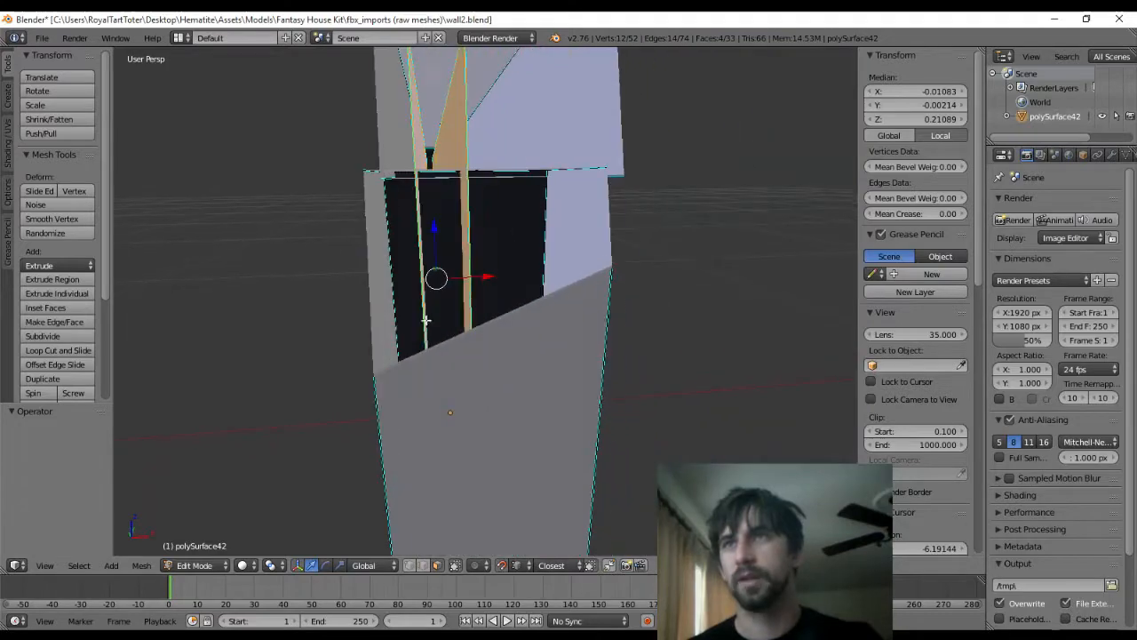
left_click_drag(487, 281, 491, 279)
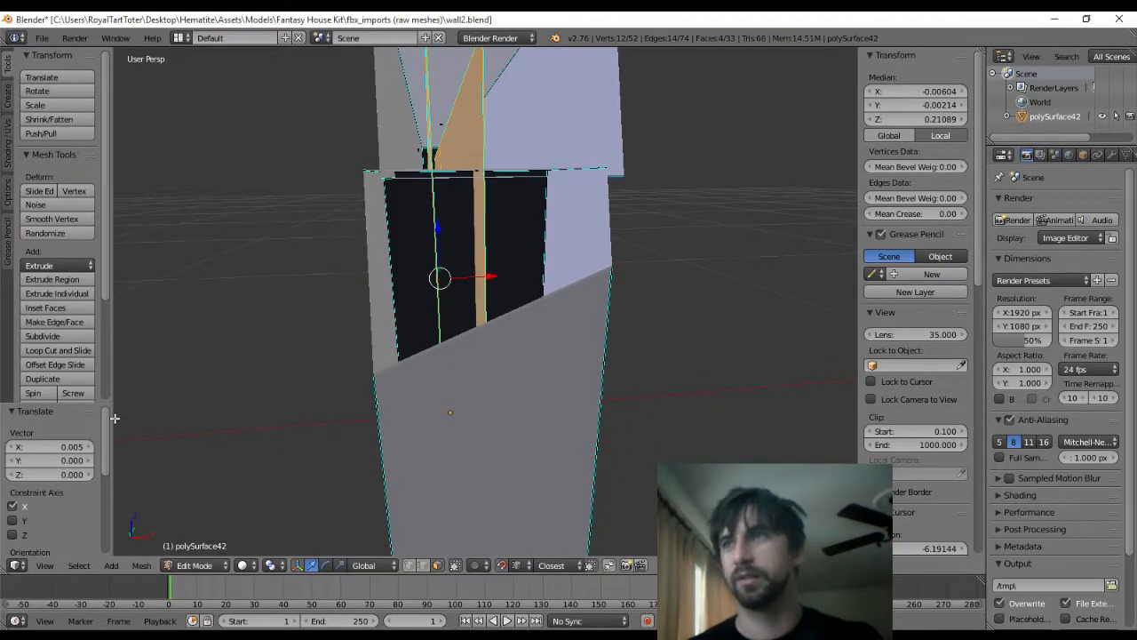
Move the +X side's bottom beam and centre post faces by 0.005 along X
middle_click_drag(449, 280, 584, 263)
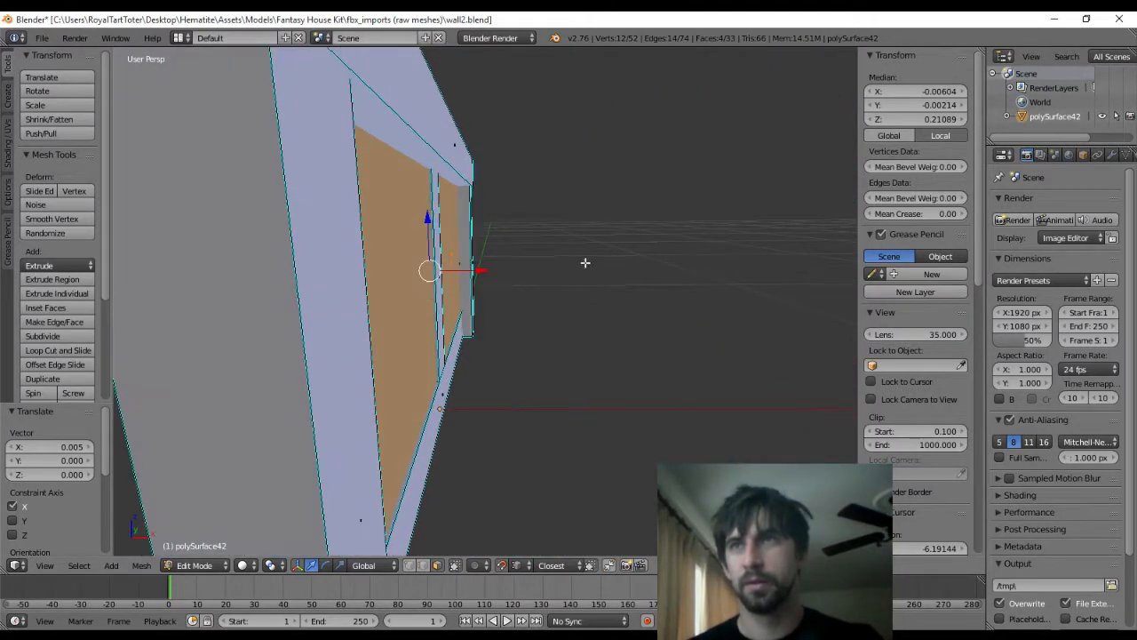
right_click(443, 399)
middle_click_drag(466, 361, 461, 338)
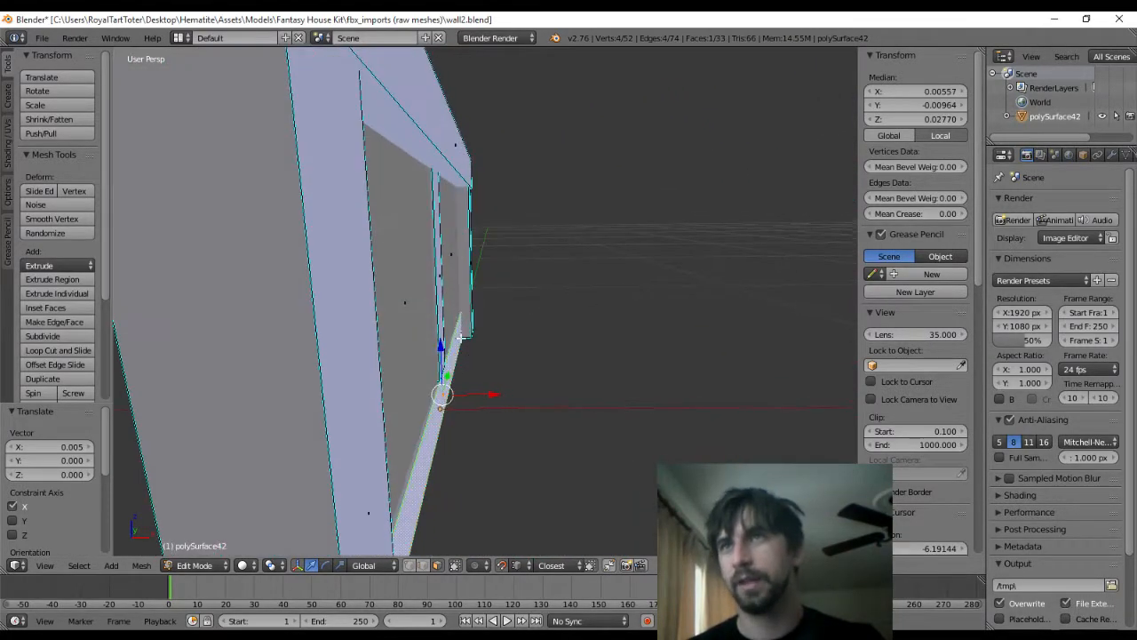
right_click(441, 273, "shift")
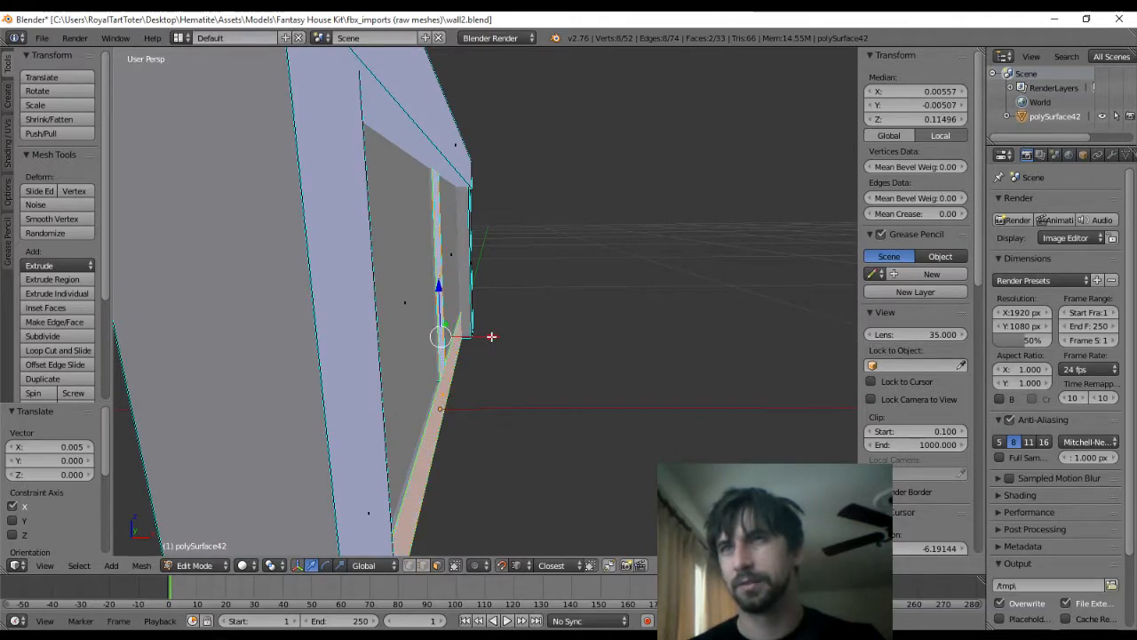
left_click_drag(491, 336, 497, 336)
left_click(63, 447)
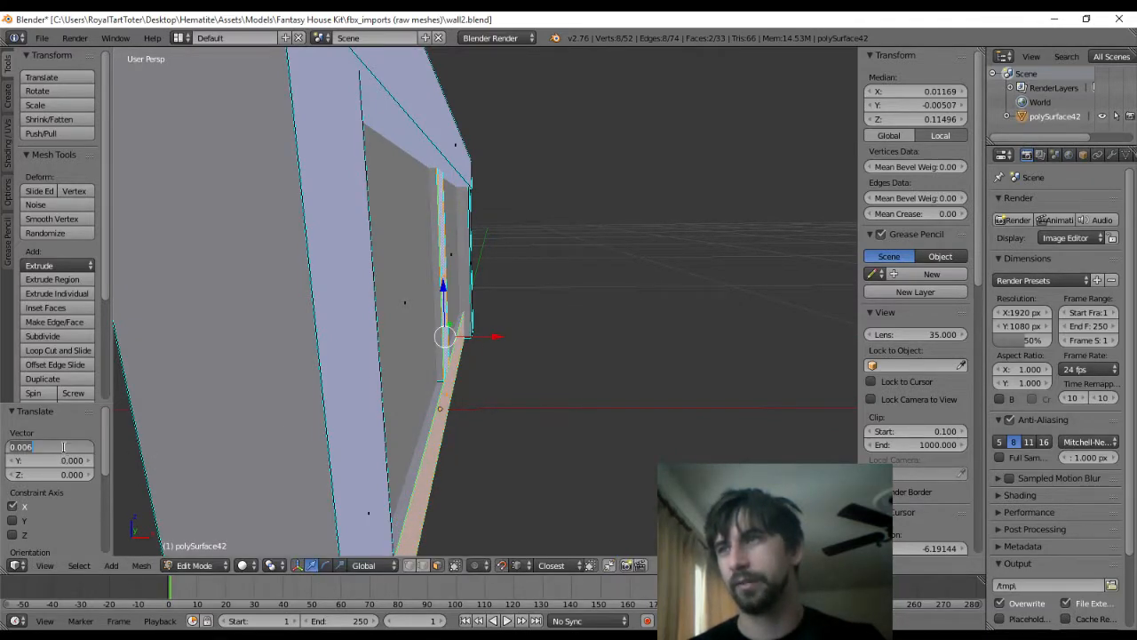
type("0.005")
key("Return")
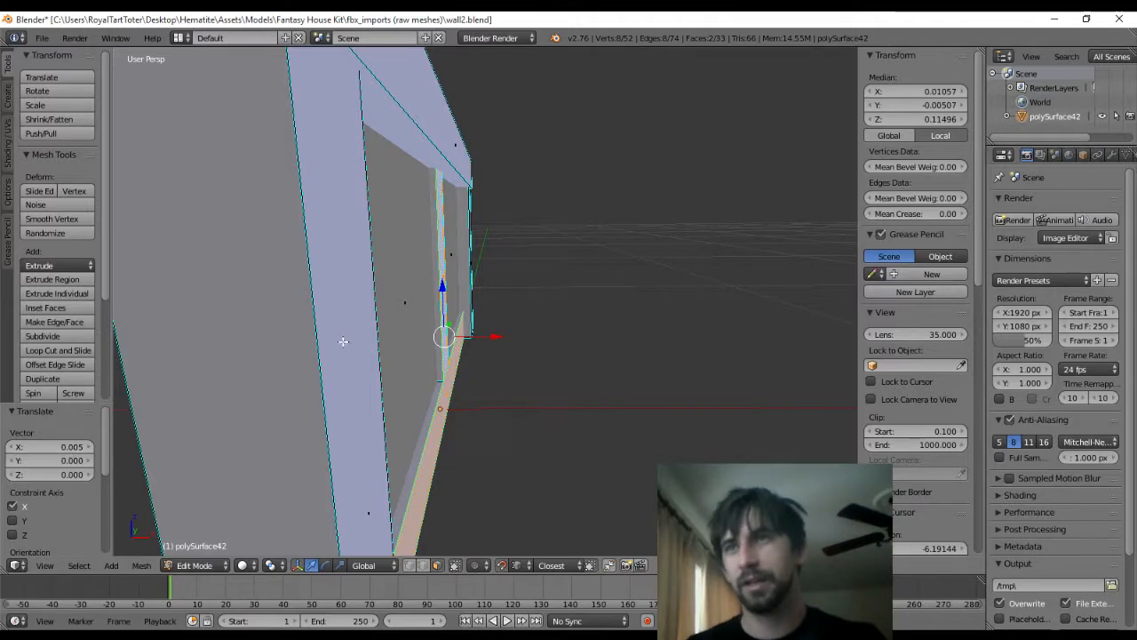
Move the -X side's bottom beam and centre post faces by 0.005 along X
middle_click_drag(343, 338, 471, 386)
right_click(441, 403)
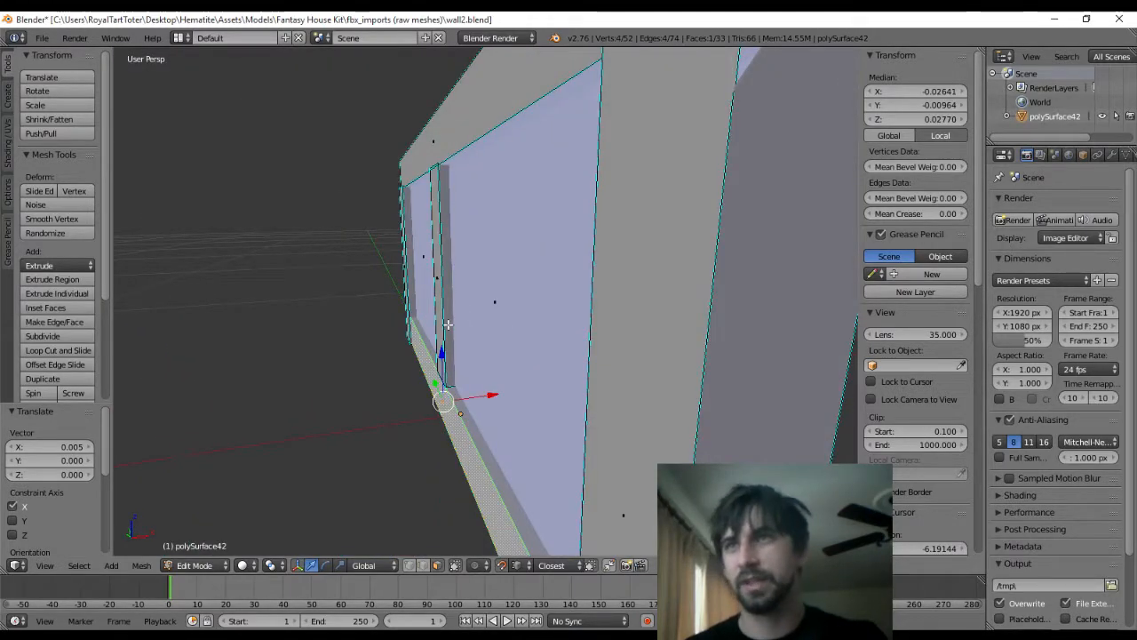
right_click(439, 308, "shift")
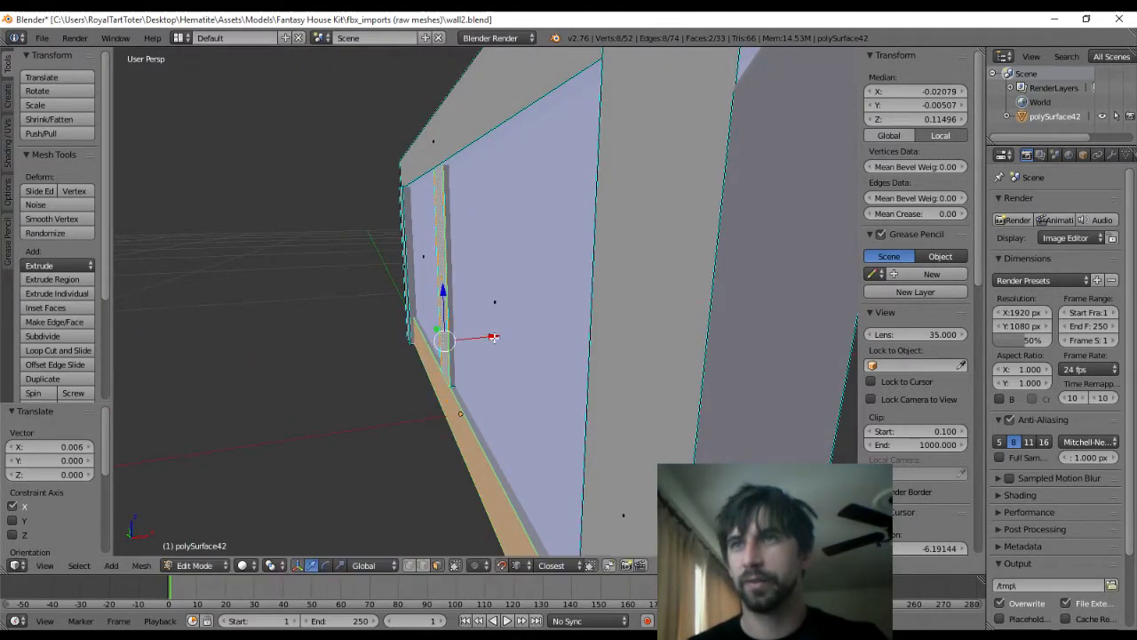
left_click(83, 450)
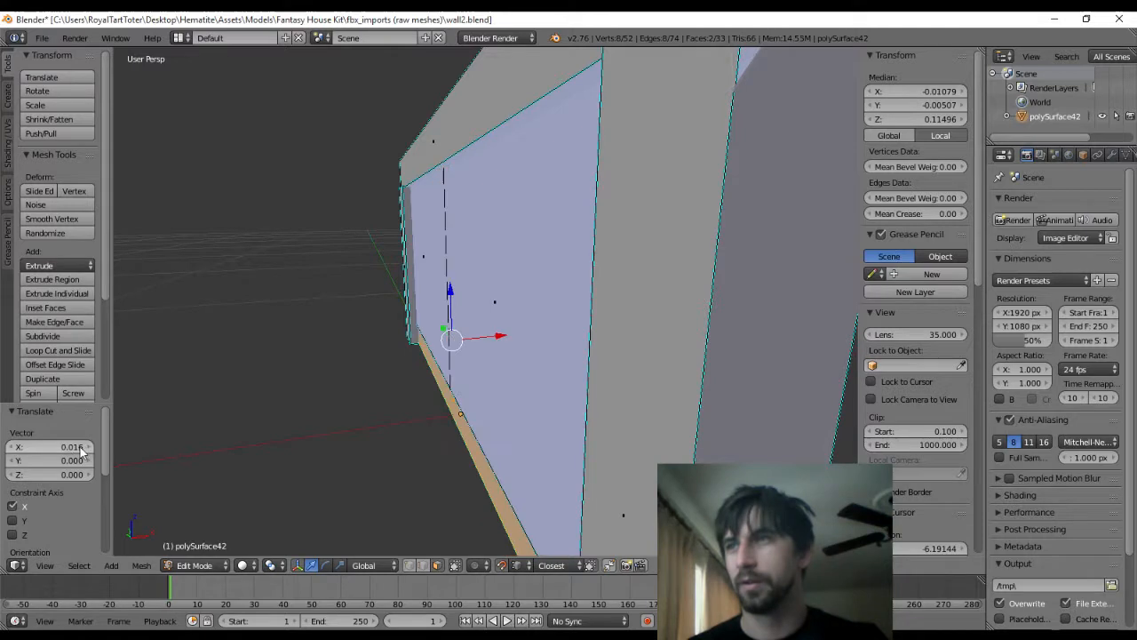
left_click(10, 448)
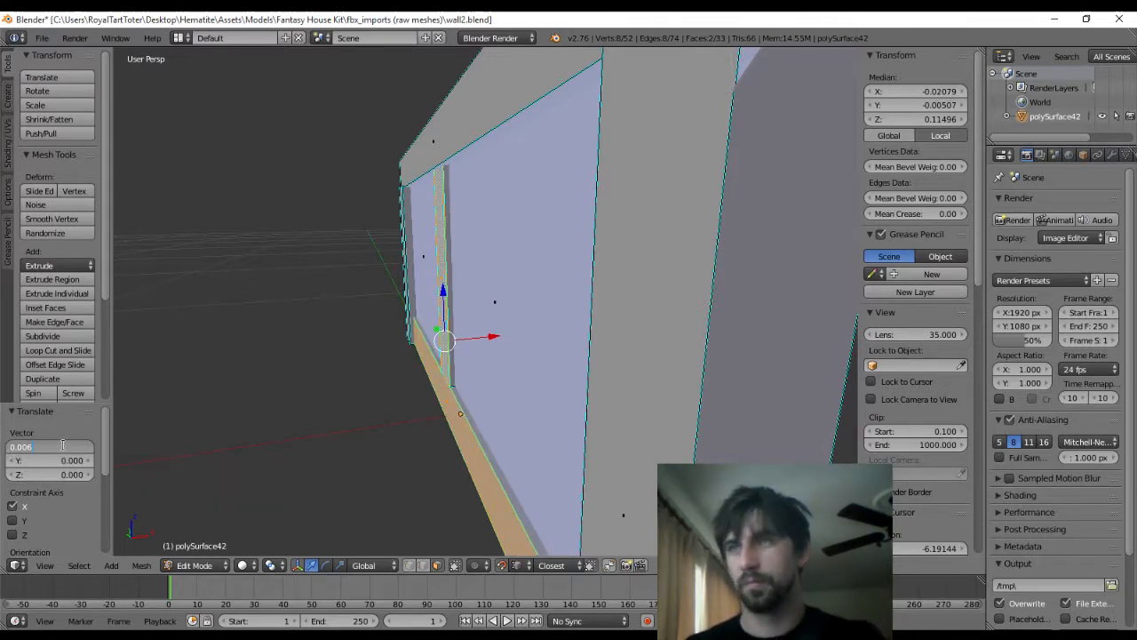
key("Return")
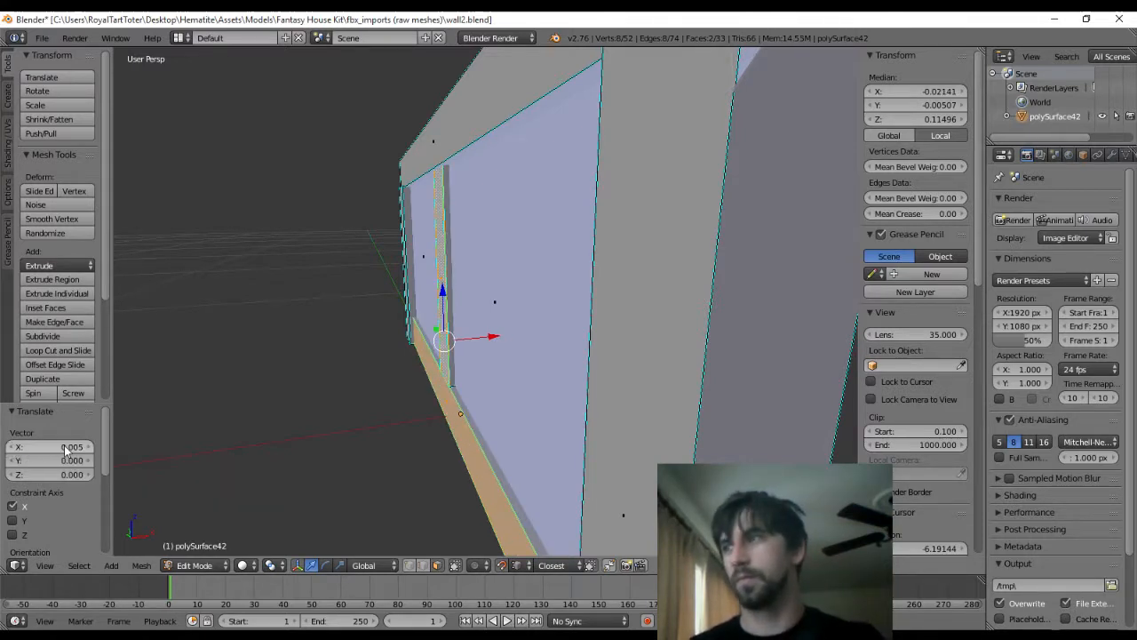
Export the adjusted wall mesh in FBX format
middle_click_drag(652, 307, 578, 305)
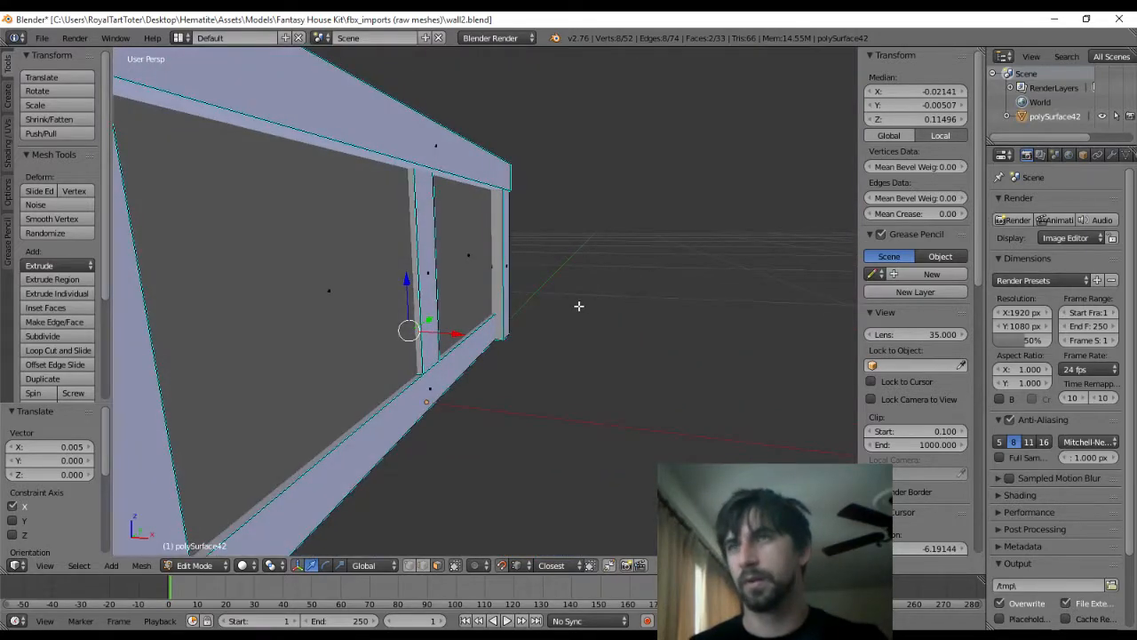
left_click(42, 37)
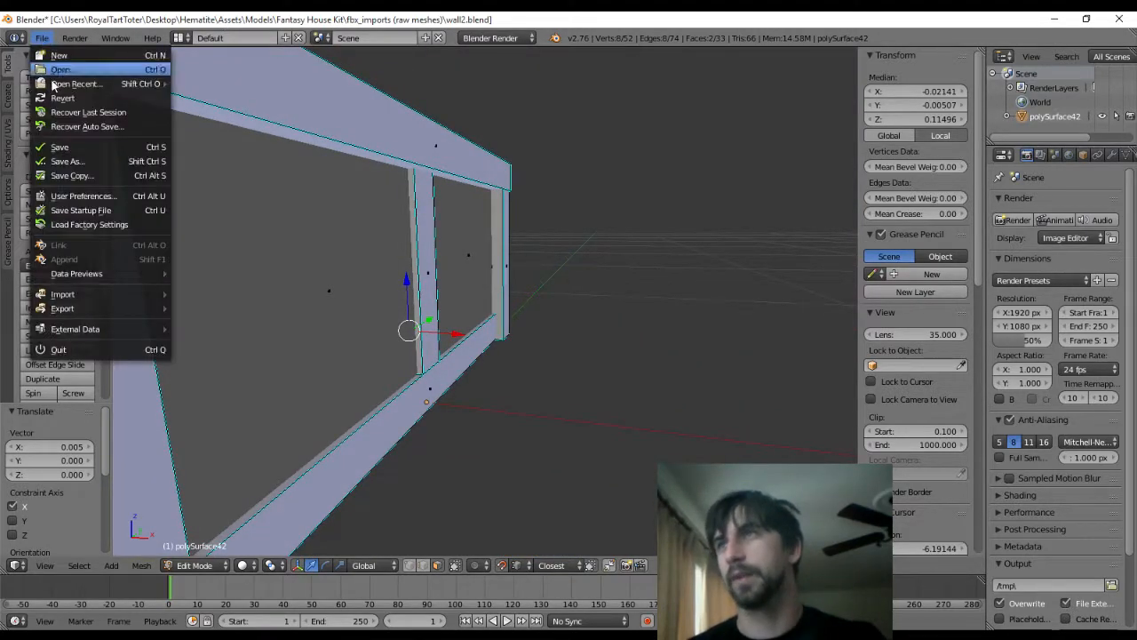
mouse_move(77, 308)
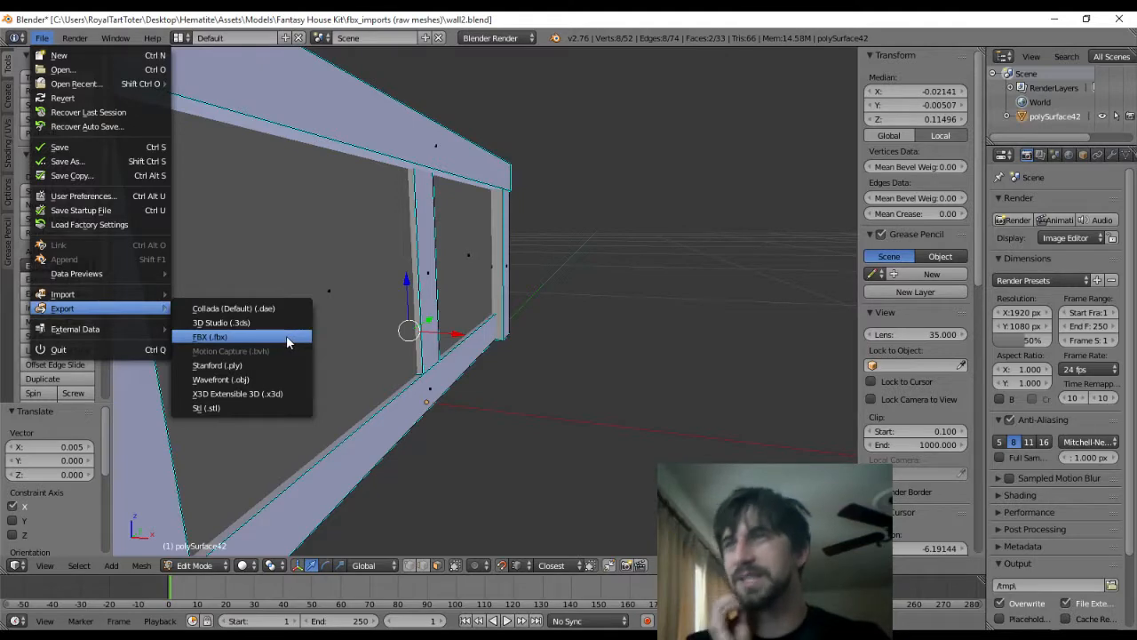
left_click(287, 342)
left_click(1117, 81)
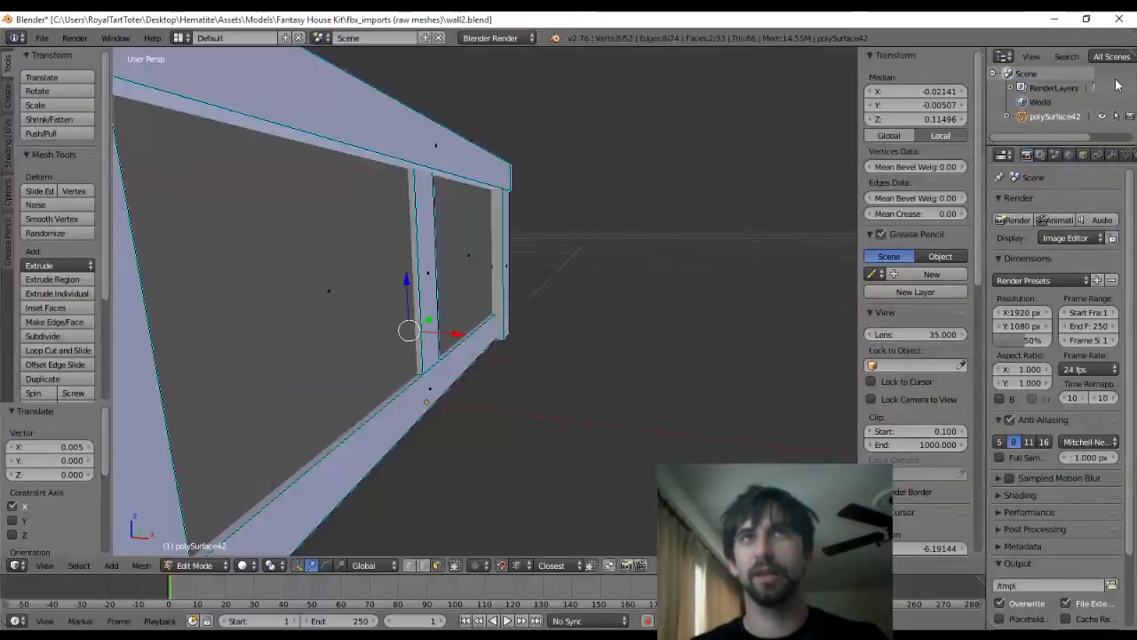
Switch back to Unity, select housewall2 (3) and examine the updated walls around the house
key("alt+Tab")
key("alt+Tab")
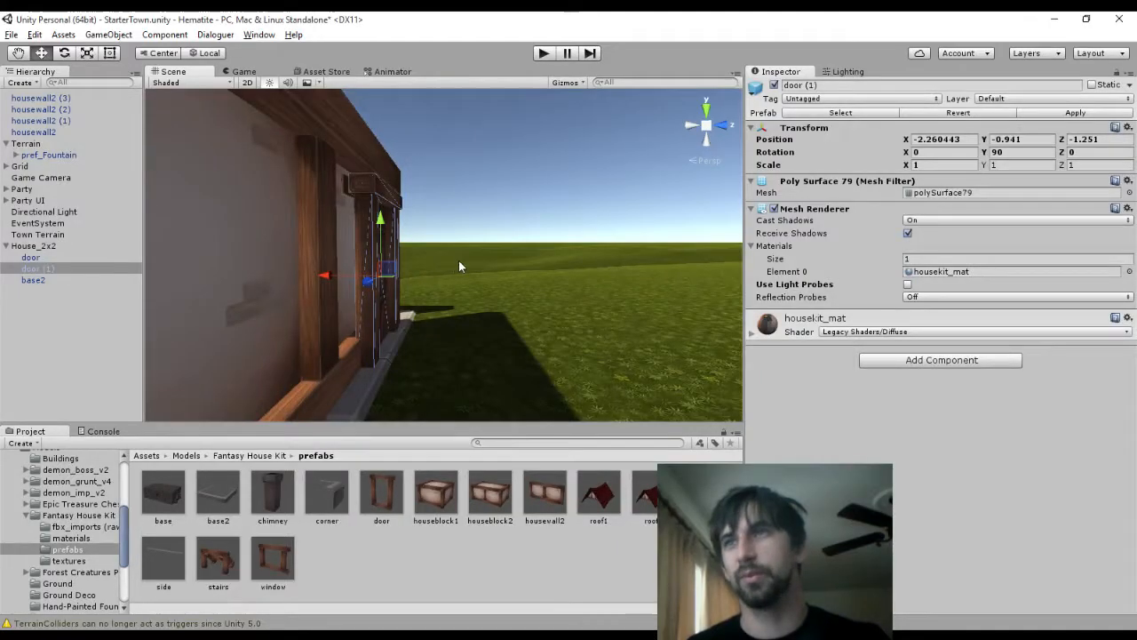
left_click(255, 286)
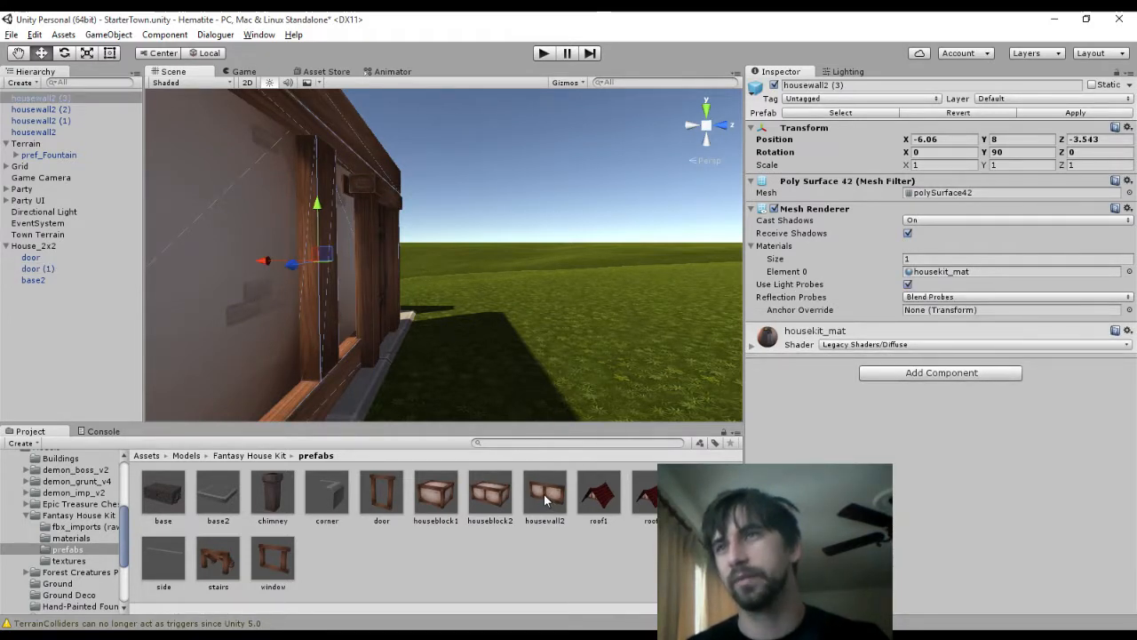
left_click_drag(422, 286, 528, 260, "alt")
scroll(528, 260, "down", 3)
middle_click_drag(534, 238, 583, 195)
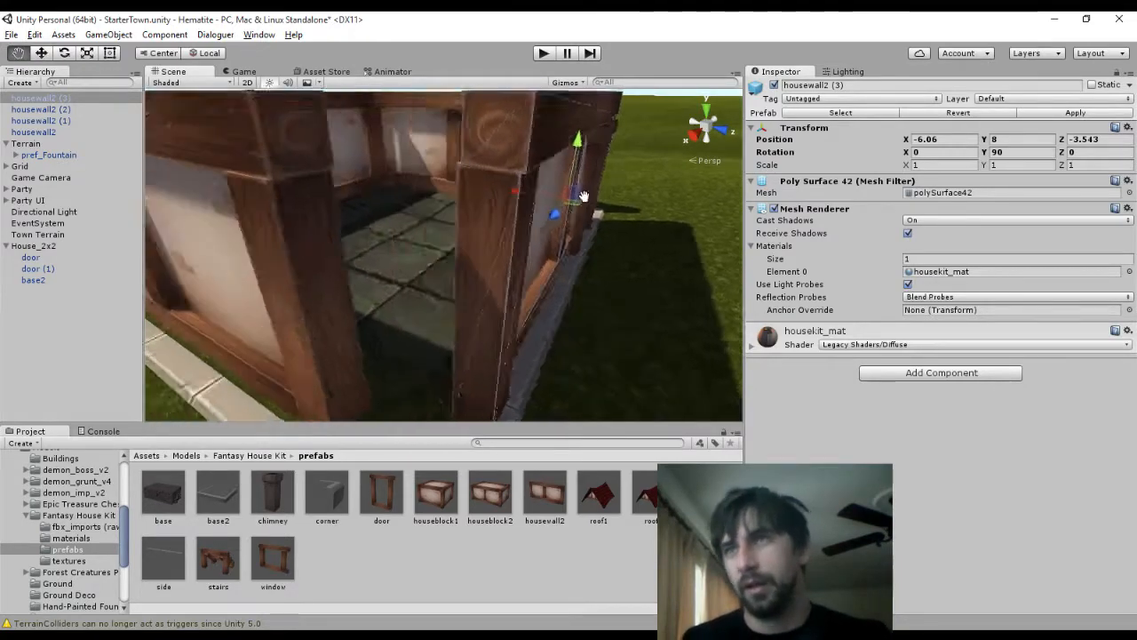
scroll(584, 195, "down", 5)
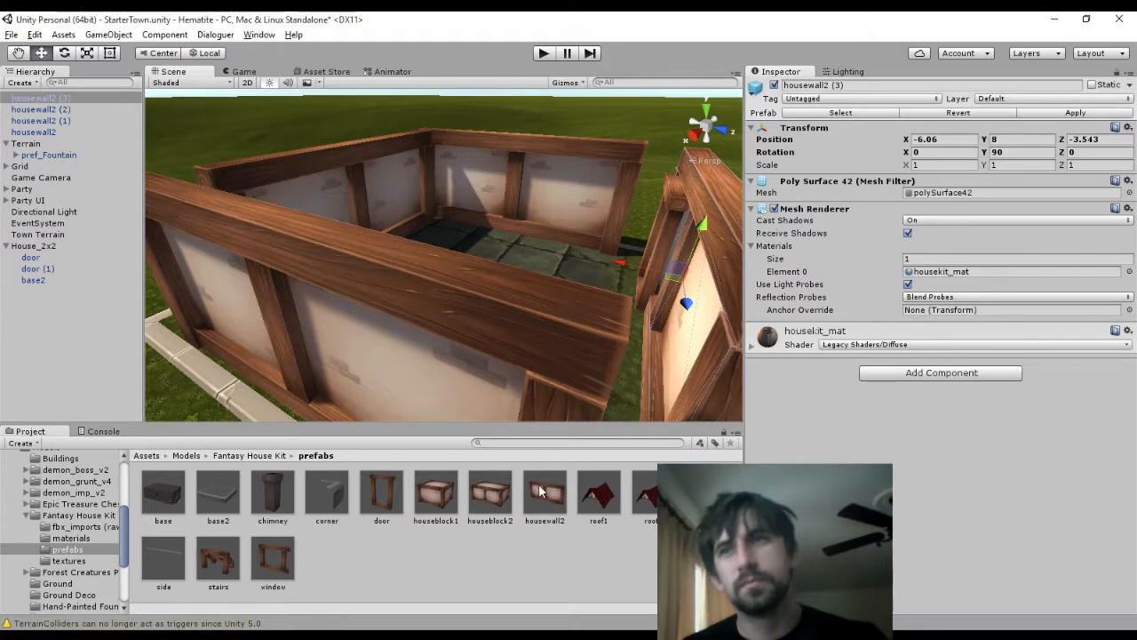
Select the housewall2 prefab and examine the ends of the placed walls up close in the scene
left_click(541, 491)
middle_click_drag(600, 303, 471, 266)
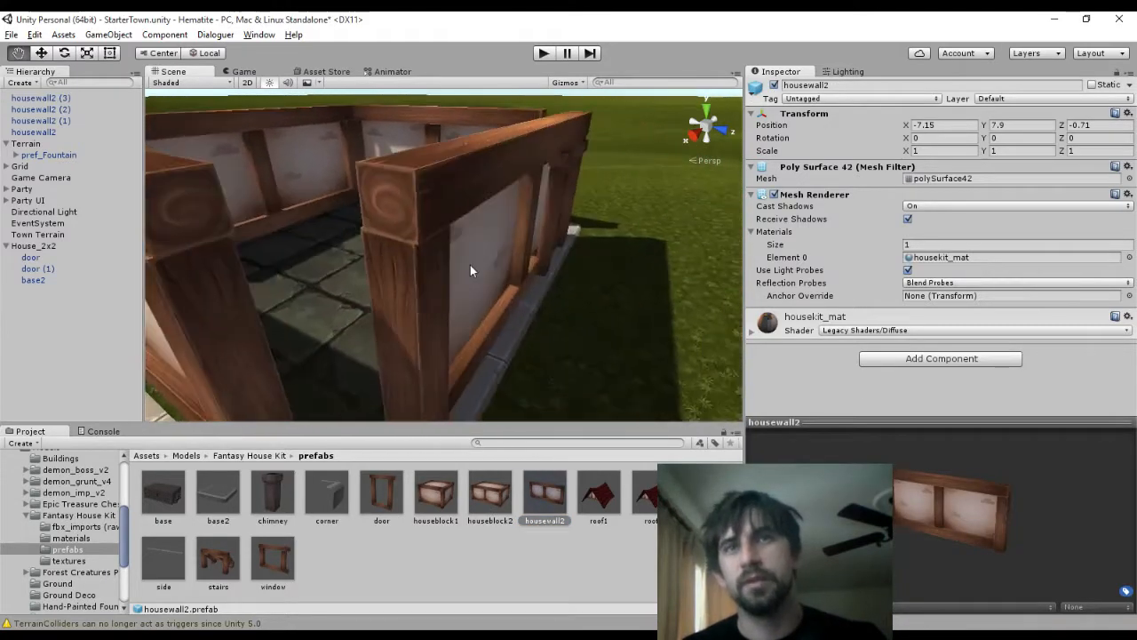
scroll(541, 276, "up", 4)
Switch to Blender and export the wall mesh as FBX, overwriting housewall2.fbx in the fbx_imports (raw meshes) folder
key("alt+Tab")
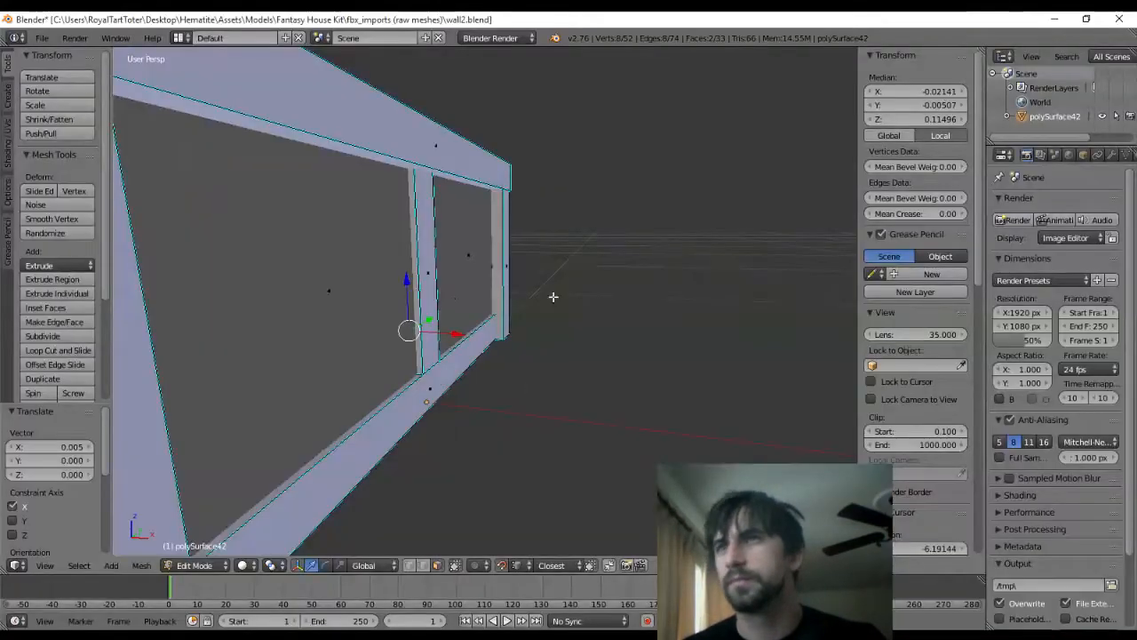
middle_click_drag(380, 299, 413, 319)
scroll(408, 310, "down", 5)
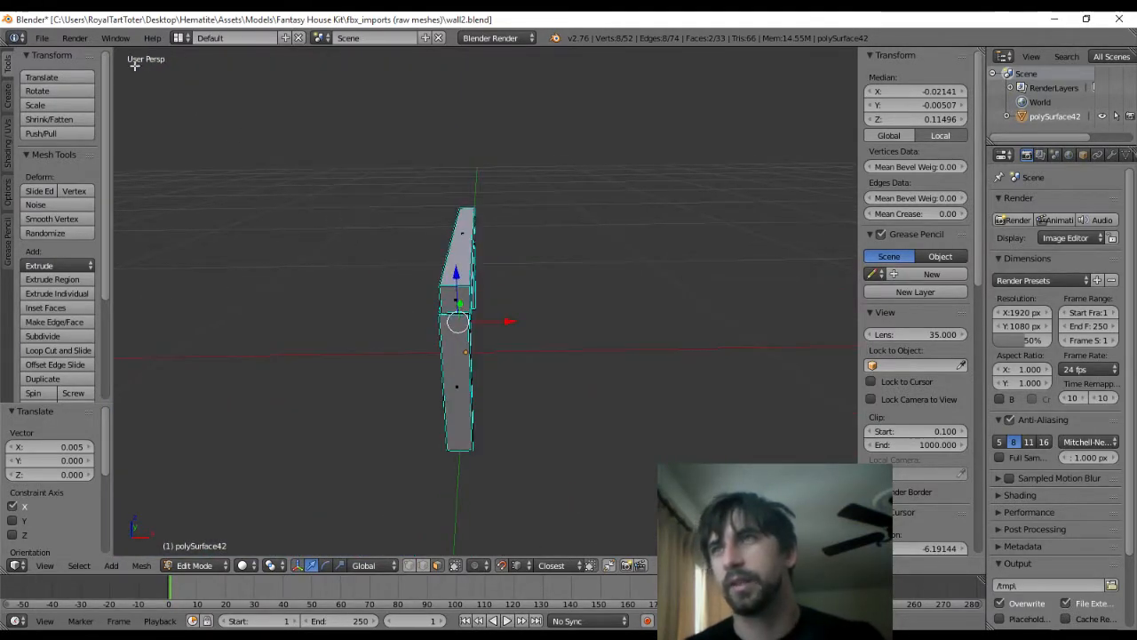
left_click(42, 37)
mouse_move(86, 307)
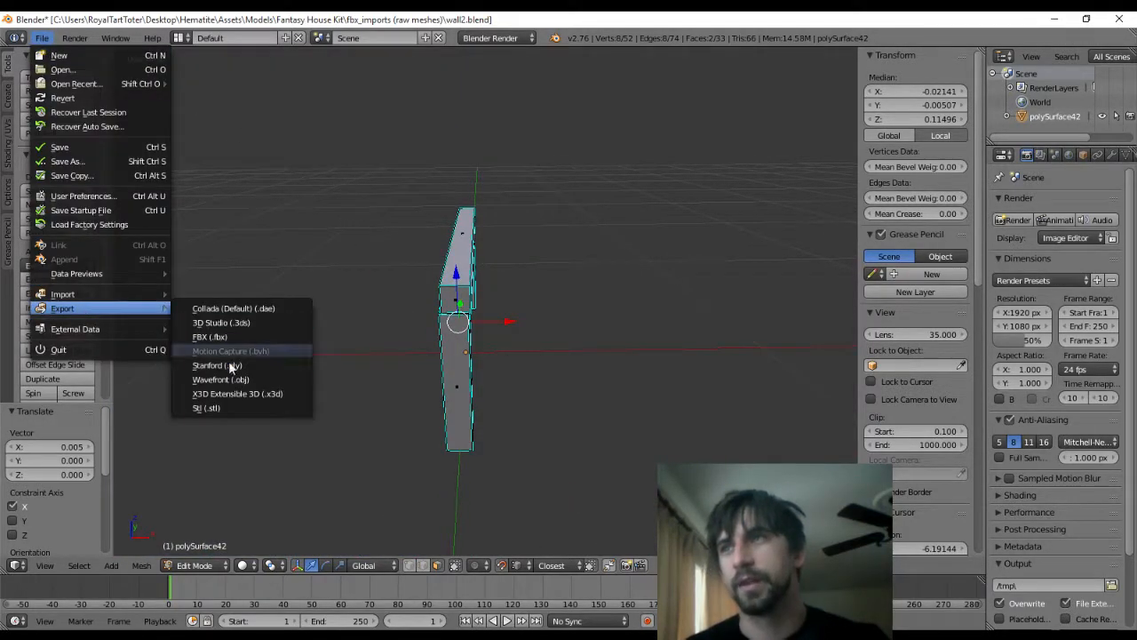
left_click(223, 337)
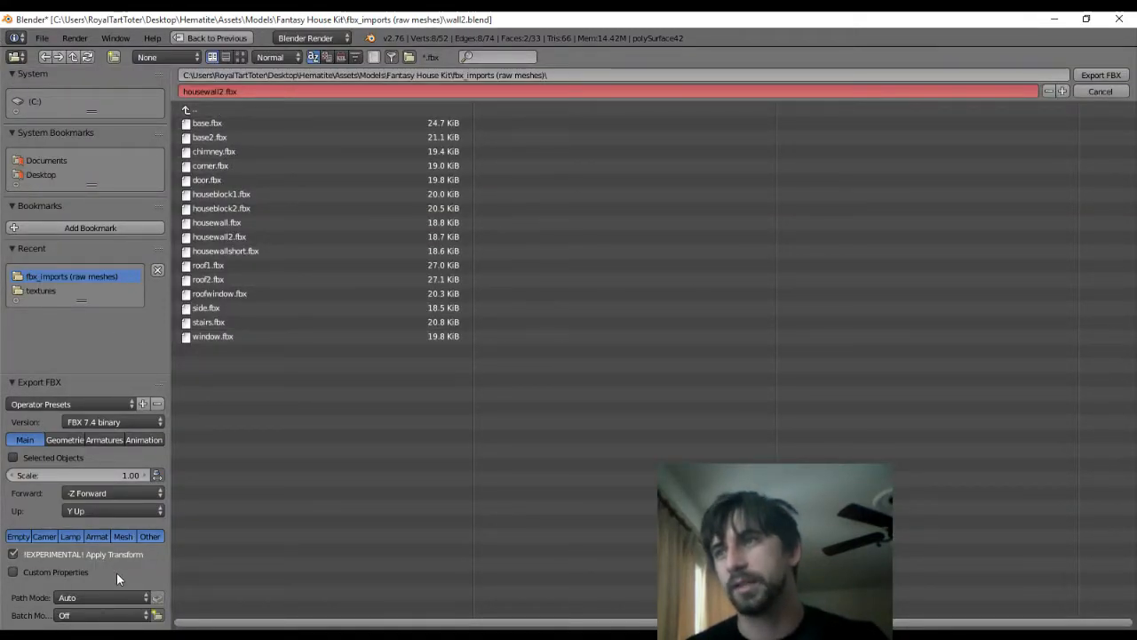
left_click(1098, 74)
Switch to Unity and check the console messages, returning to the Fantasy House Kit prefabs folder
key("alt+Tab")
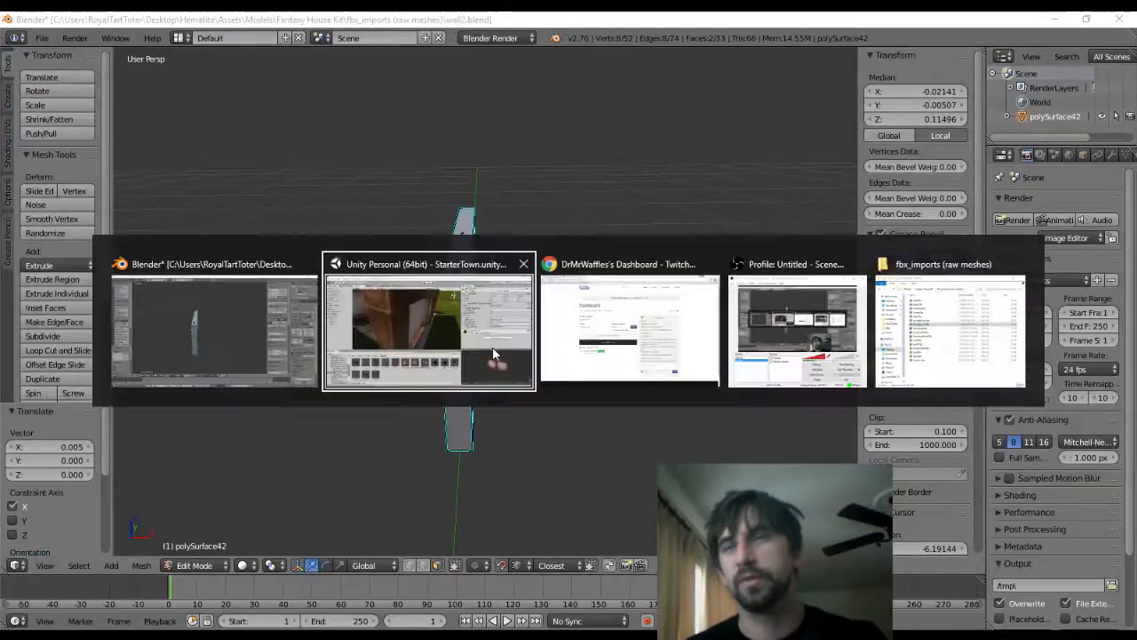
scroll(529, 295, "down", 4)
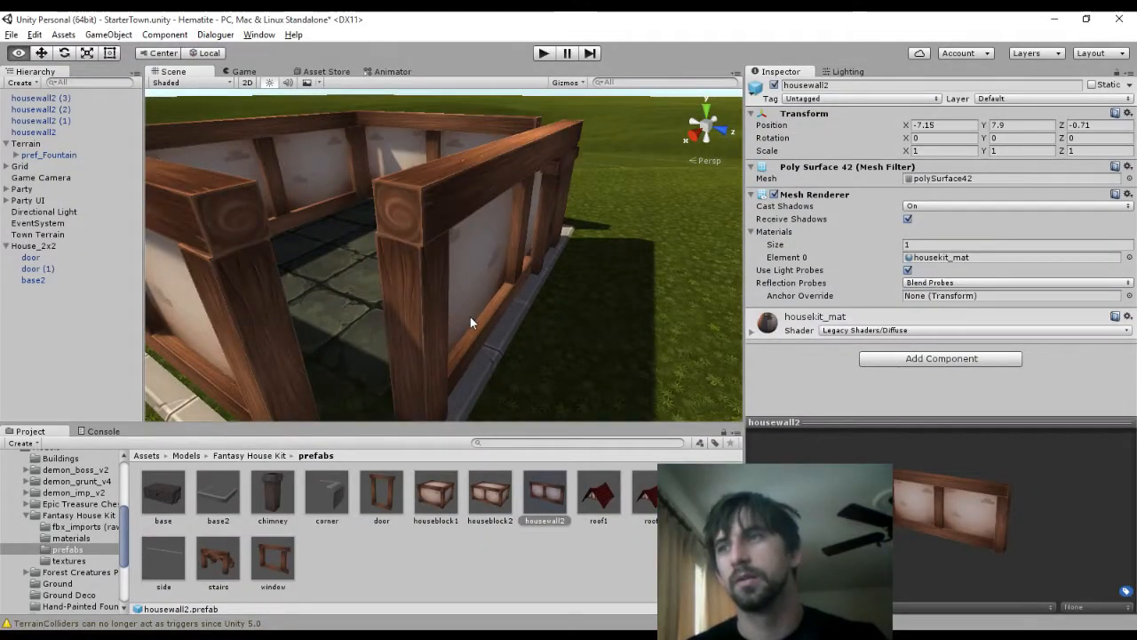
left_click(102, 432)
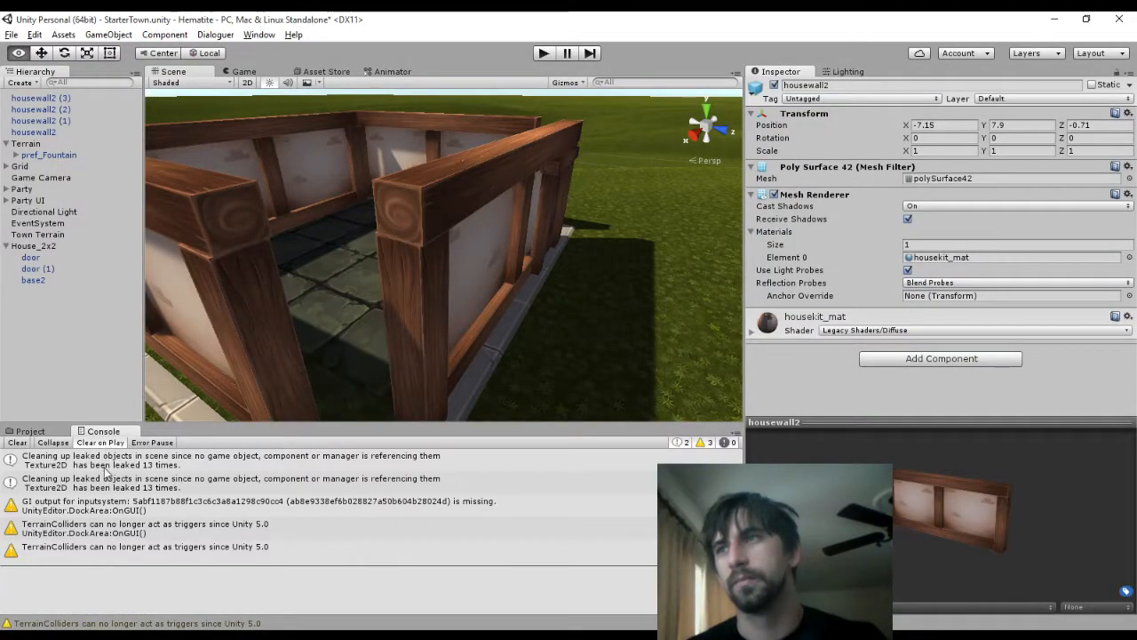
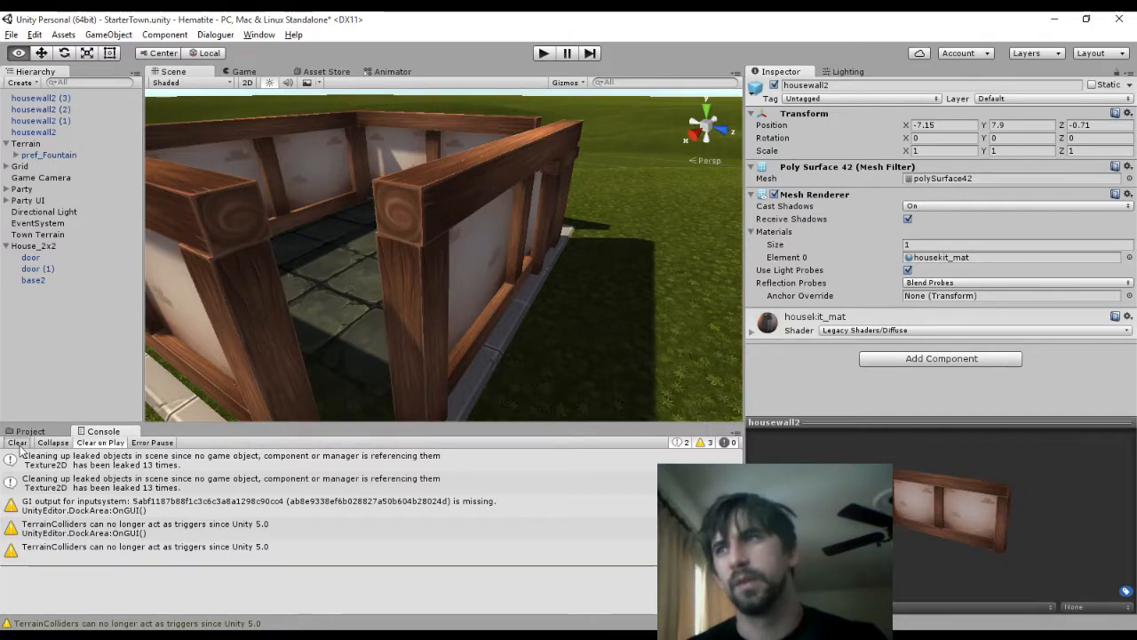
left_click(30, 432)
Nudge the first door frame of House_2x2 along the wall's thickness to about Z -1.459
left_click(446, 286)
middle_click_drag(537, 278, 477, 311)
scroll(548, 294, "up", 5)
scroll(573, 299, "down", 2)
middle_click_drag(581, 270, 514, 337)
left_click(511, 213)
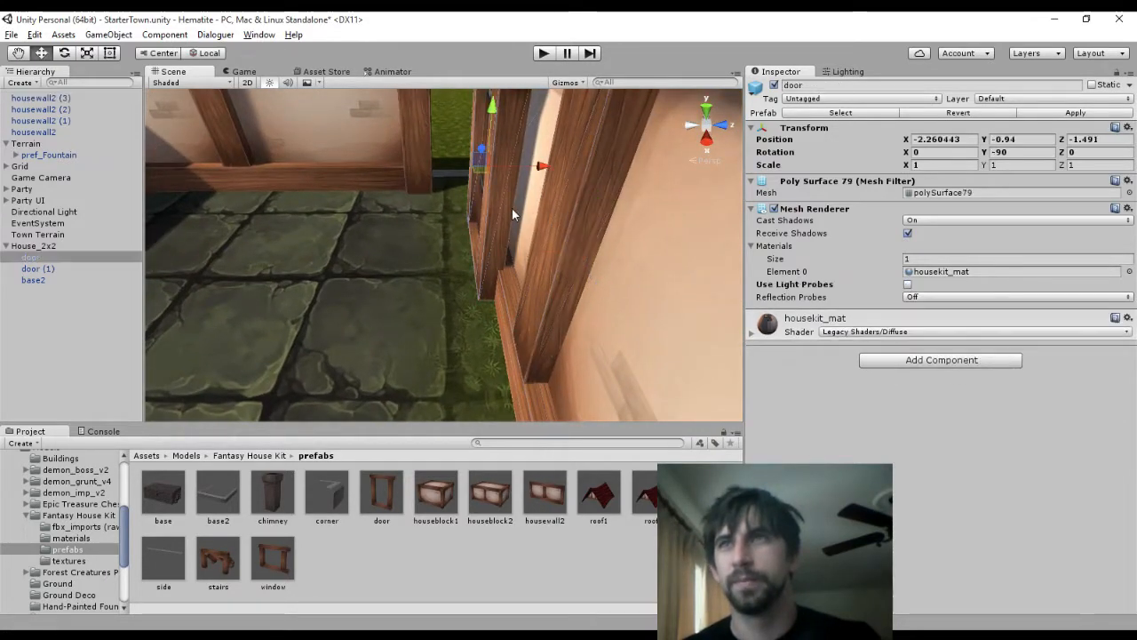
left_click_drag(544, 176, 546, 169)
middle_click_drag(556, 233, 390, 256)
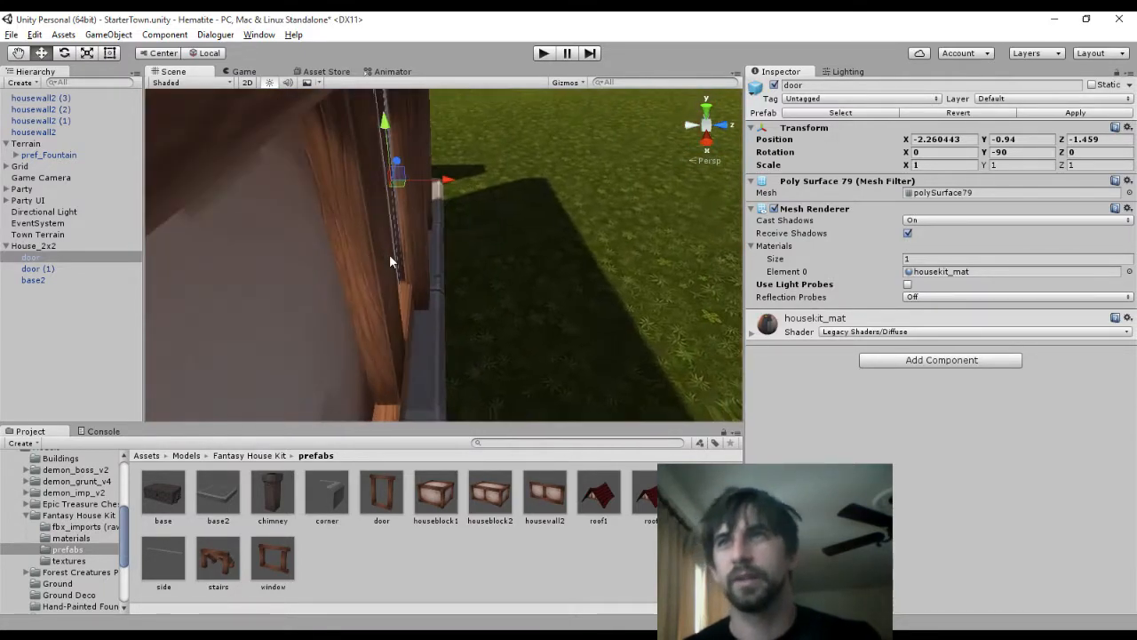
Nudge the second door frame, door (1), along the wall's thickness to about Z -1.278
left_click(442, 181)
left_click_drag(367, 180, 359, 180)
middle_click_drag(527, 199, 381, 226)
left_click_drag(271, 196, 270, 199)
middle_click_drag(358, 203, 423, 253)
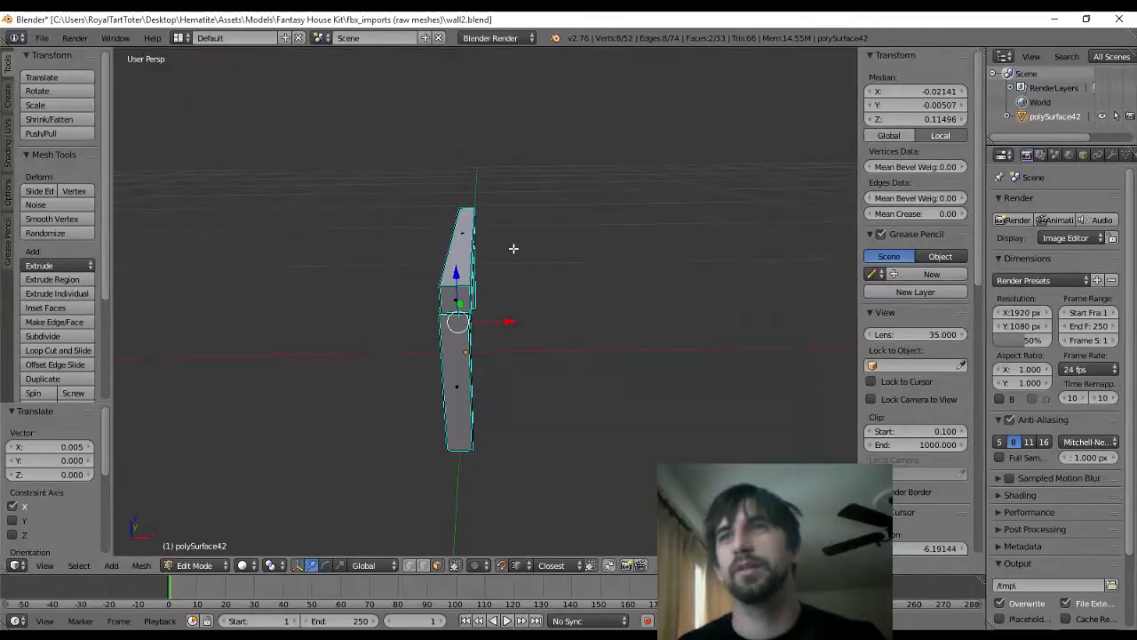
Compare the panel and beam faces of the wall mesh in Blender with the placed wall in Unity
middle_click_drag(514, 249, 433, 366)
scroll(477, 275, "up", 6)
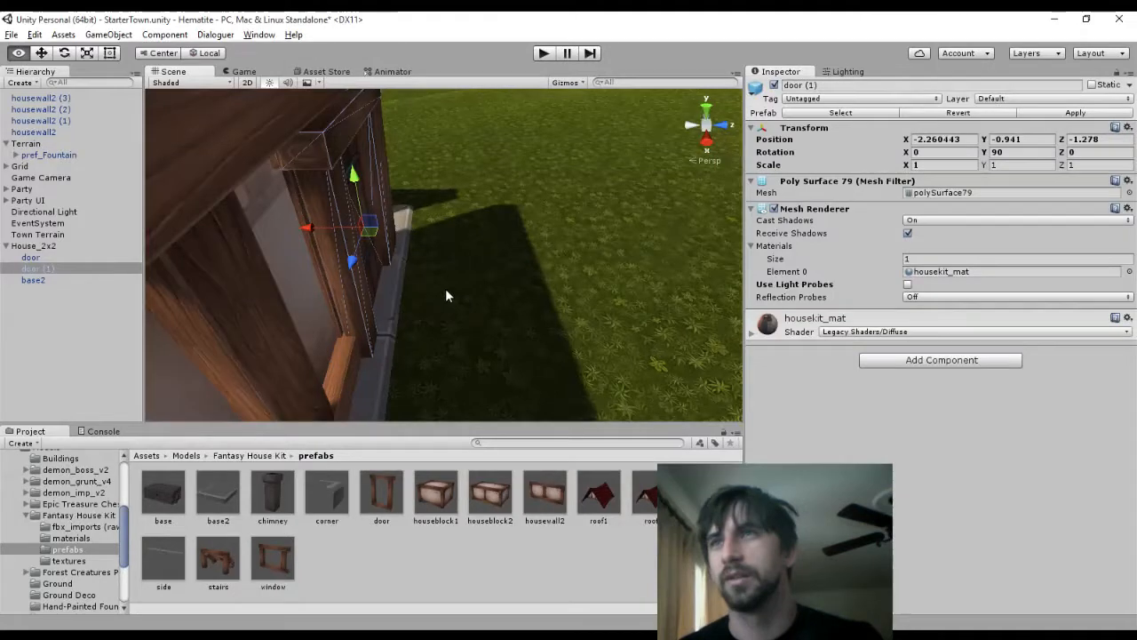
middle_click_drag(445, 287, 415, 274)
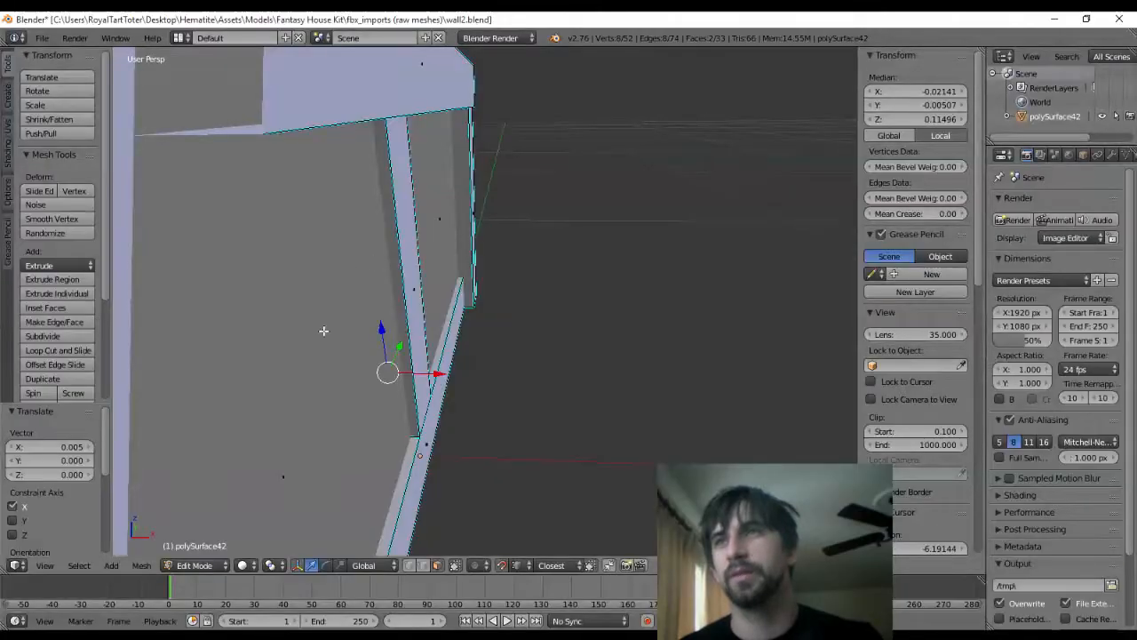
right_click(433, 229)
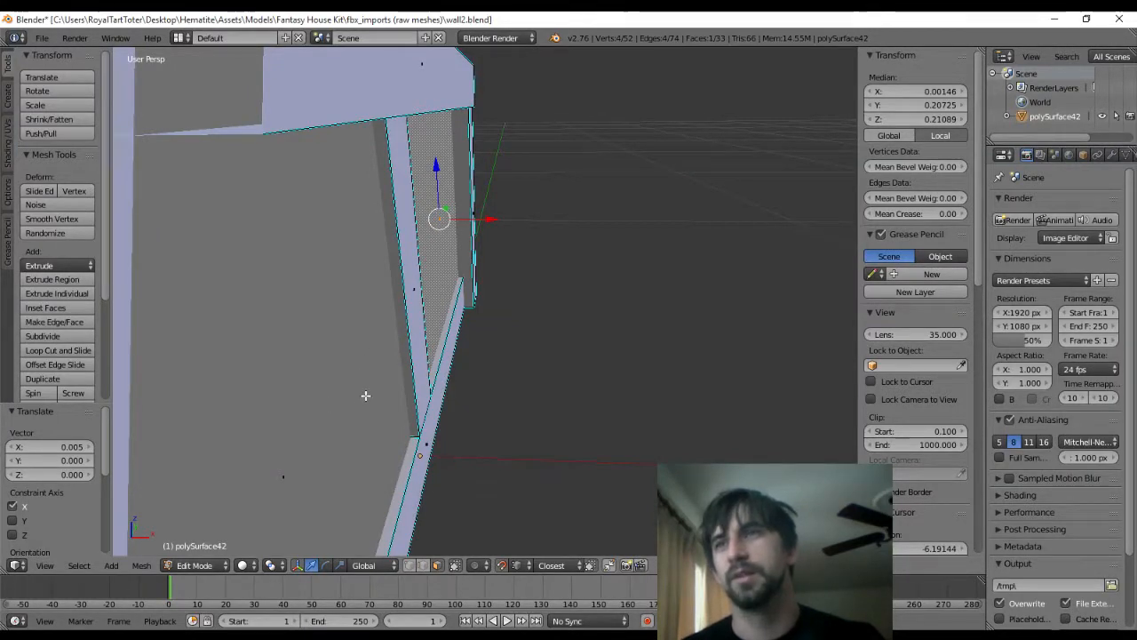
scroll(365, 395, "down", 3)
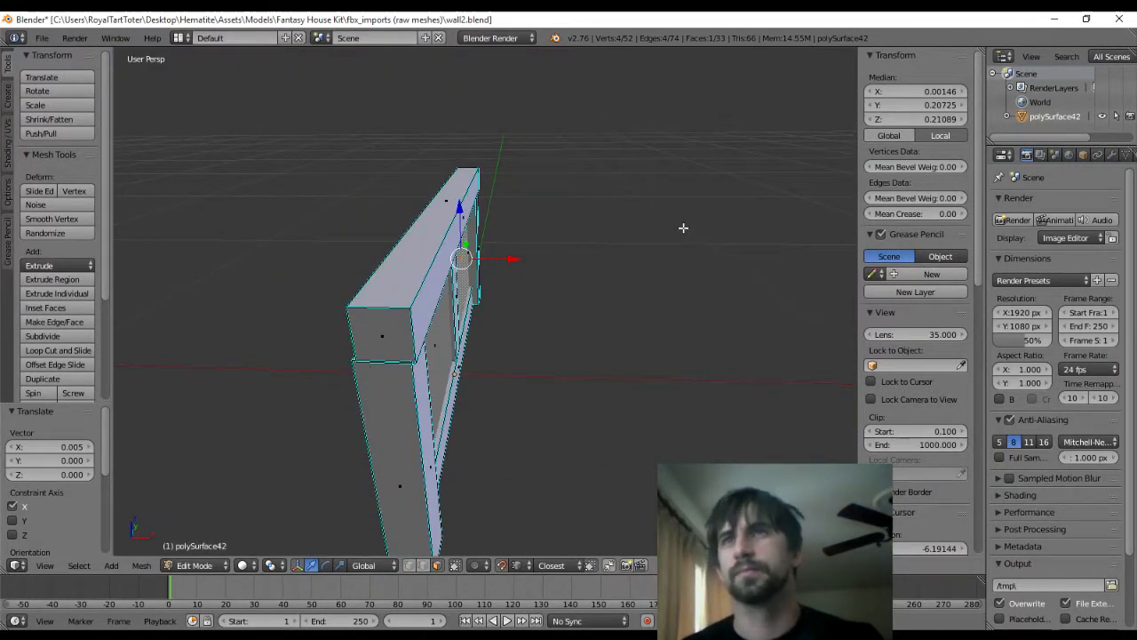
Apply the location transform to the polySurface42 wall object in Object Mode
key("a")
key("a")
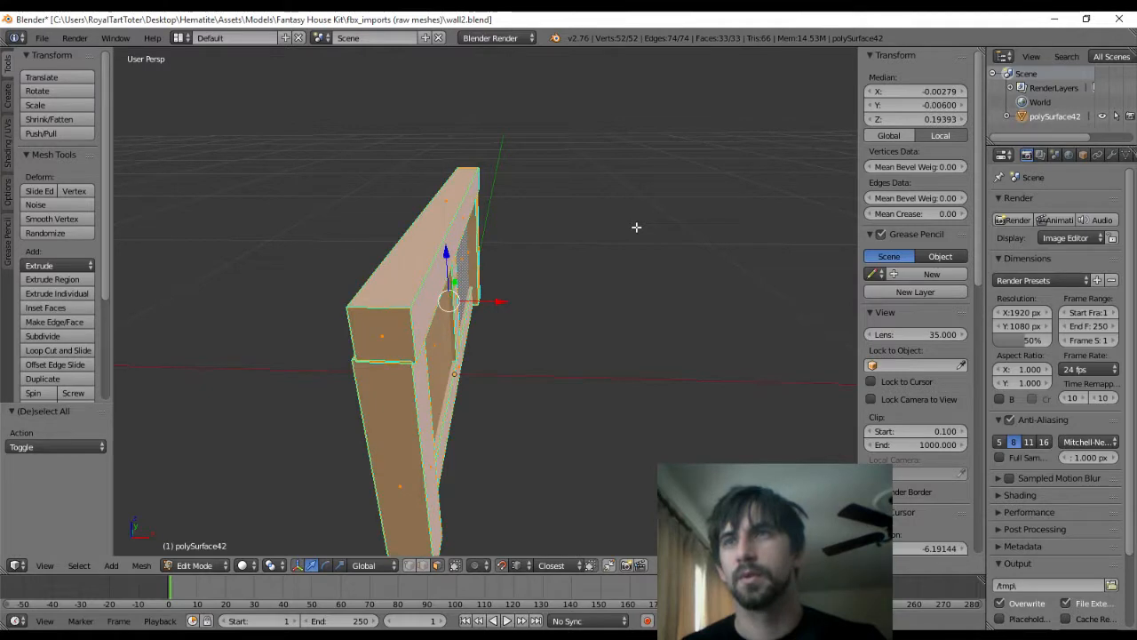
key("Tab")
key("ctrl+a")
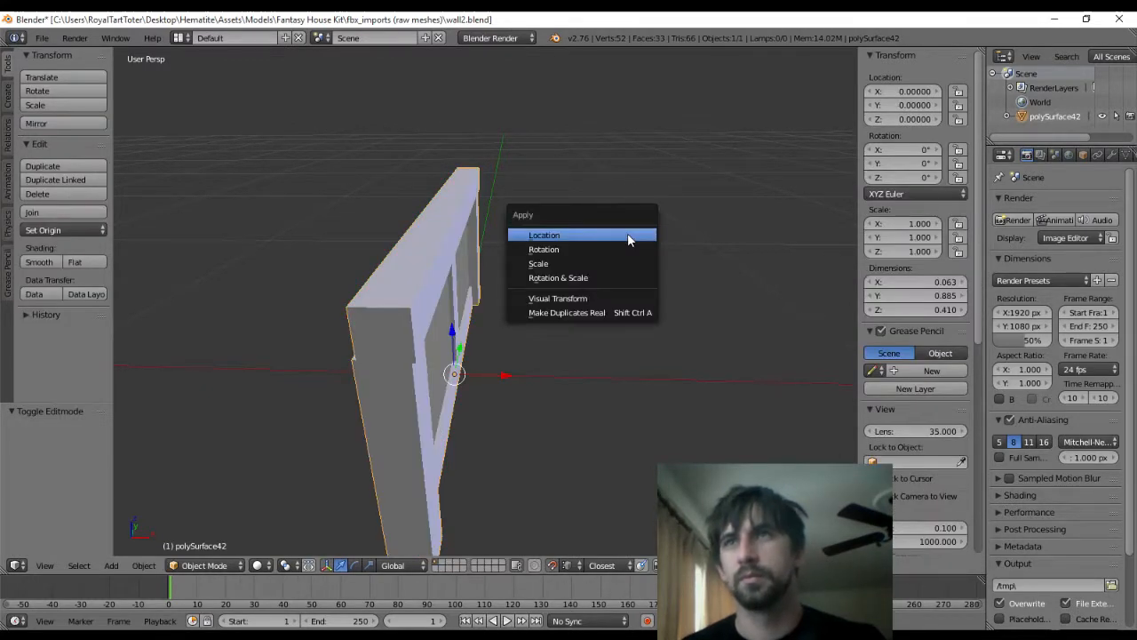
left_click(629, 233)
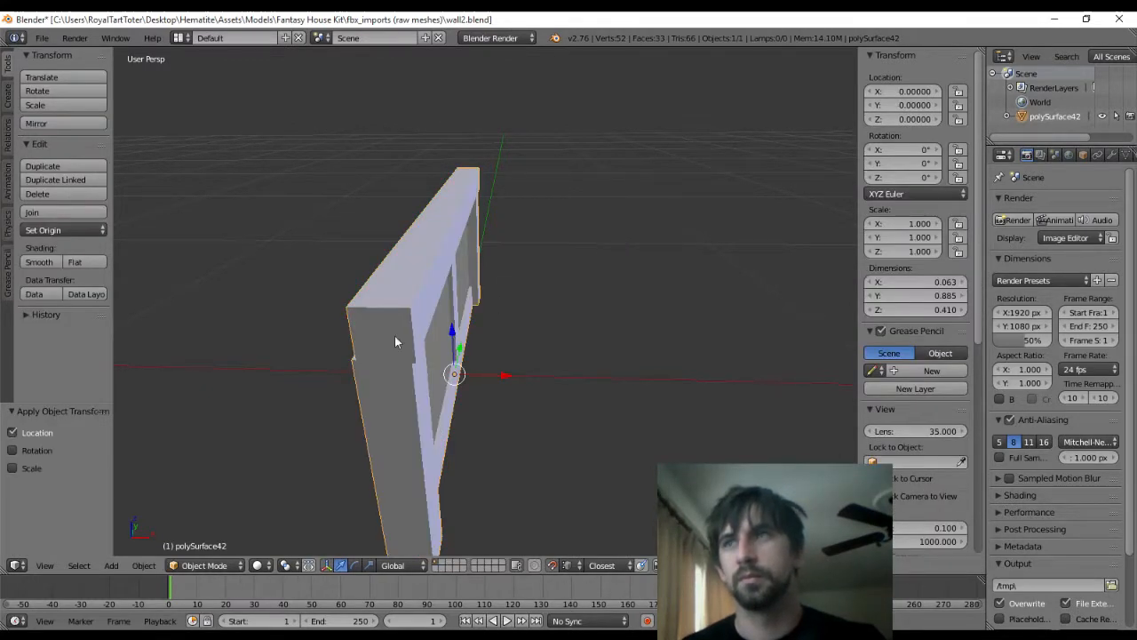
left_click(42, 37)
mouse_move(69, 309)
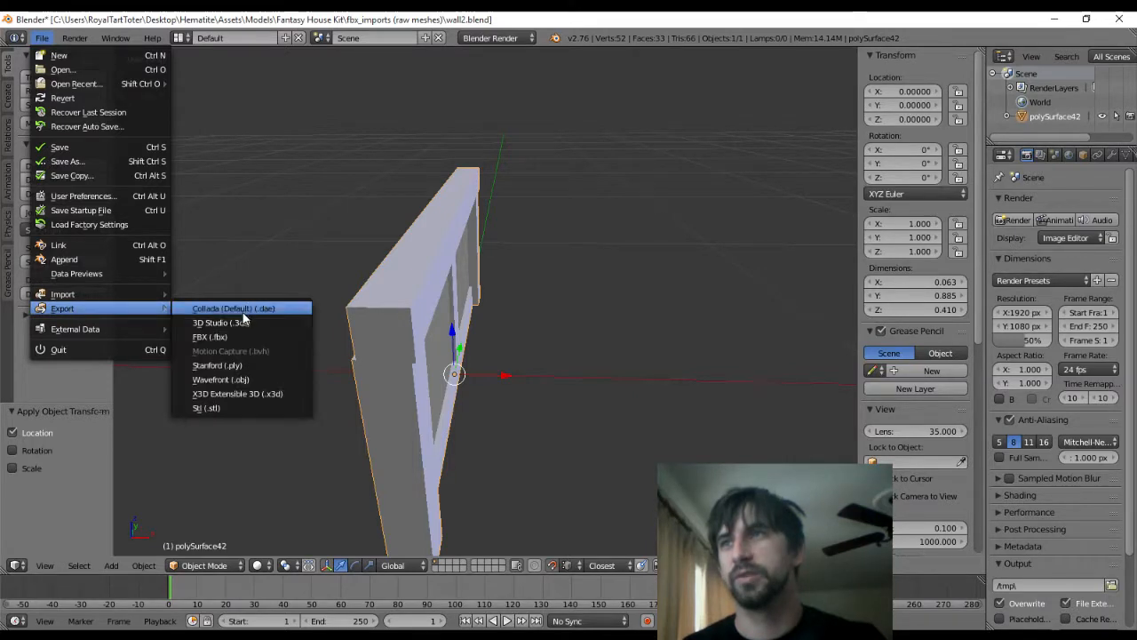
left_click(229, 323)
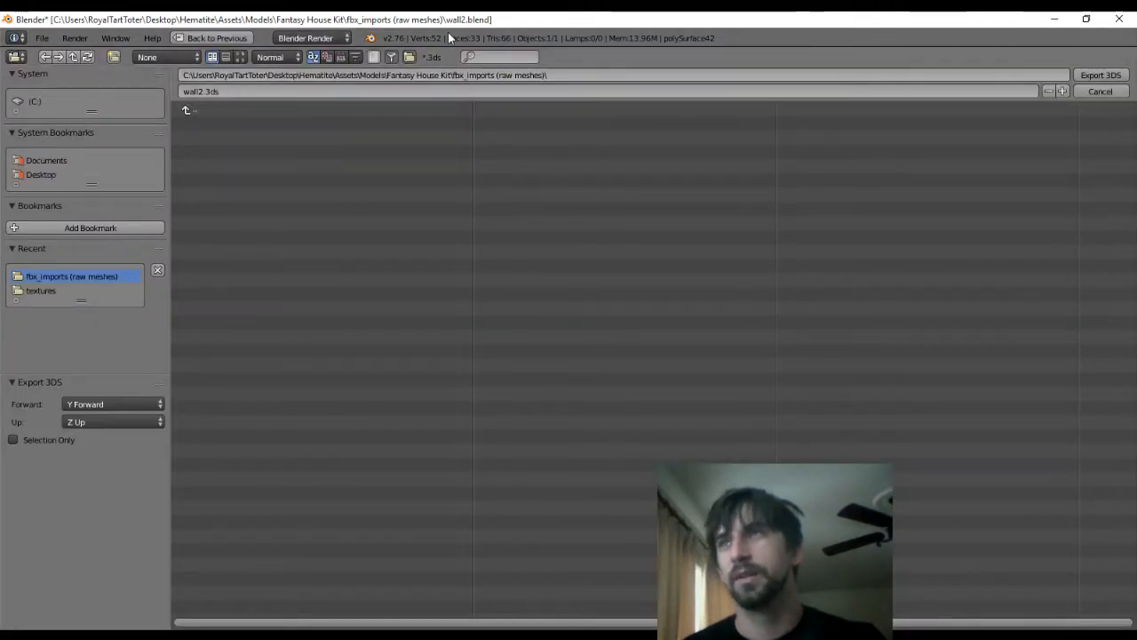
left_click(1094, 91)
Export the wall as FBX again with the Apply Transform option, overwriting housewall2.fbx
left_click(41, 37)
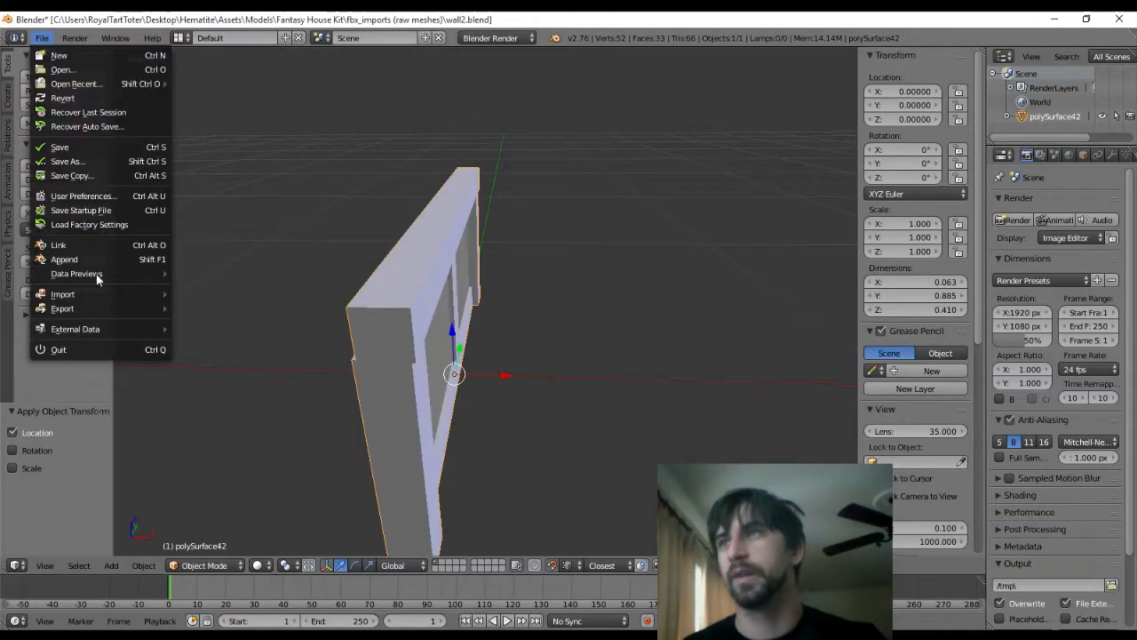
mouse_move(94, 310)
left_click(229, 337)
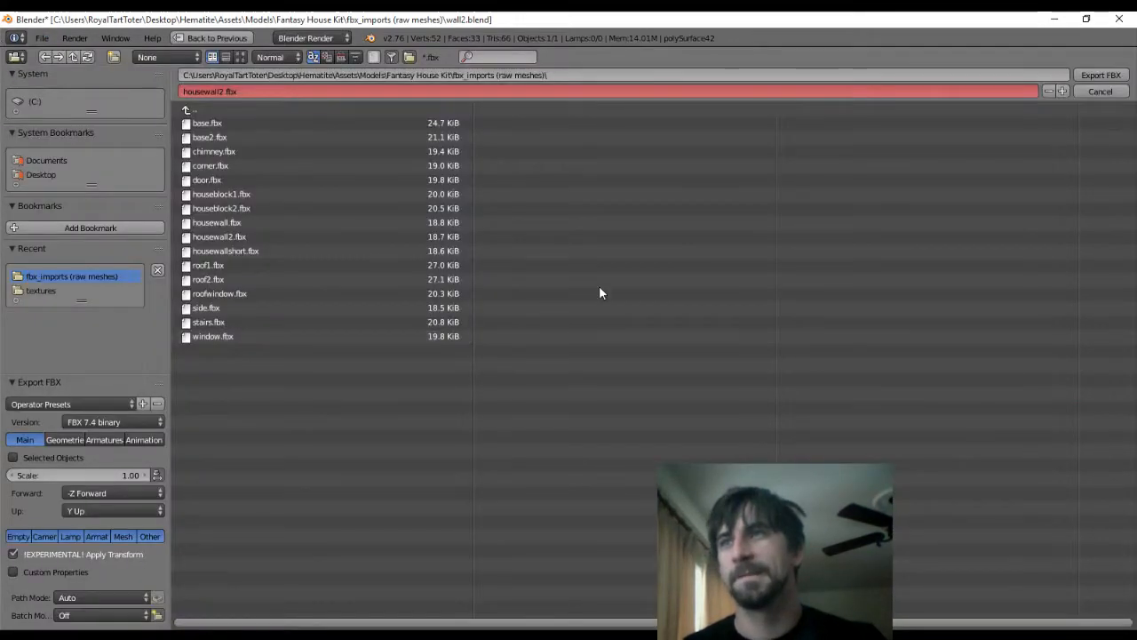
left_click(1101, 75)
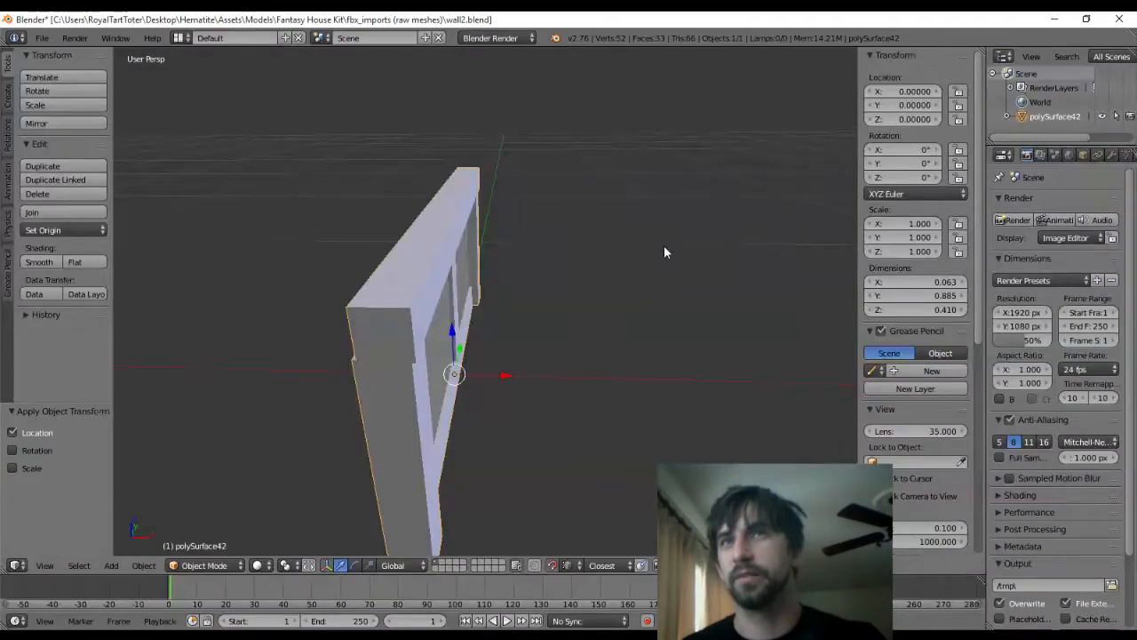
Switch to Unity and examine the housewall2 (3) wall up close, testing an extra housewall2 prefab copy and deleting it
key("alt+Tab")
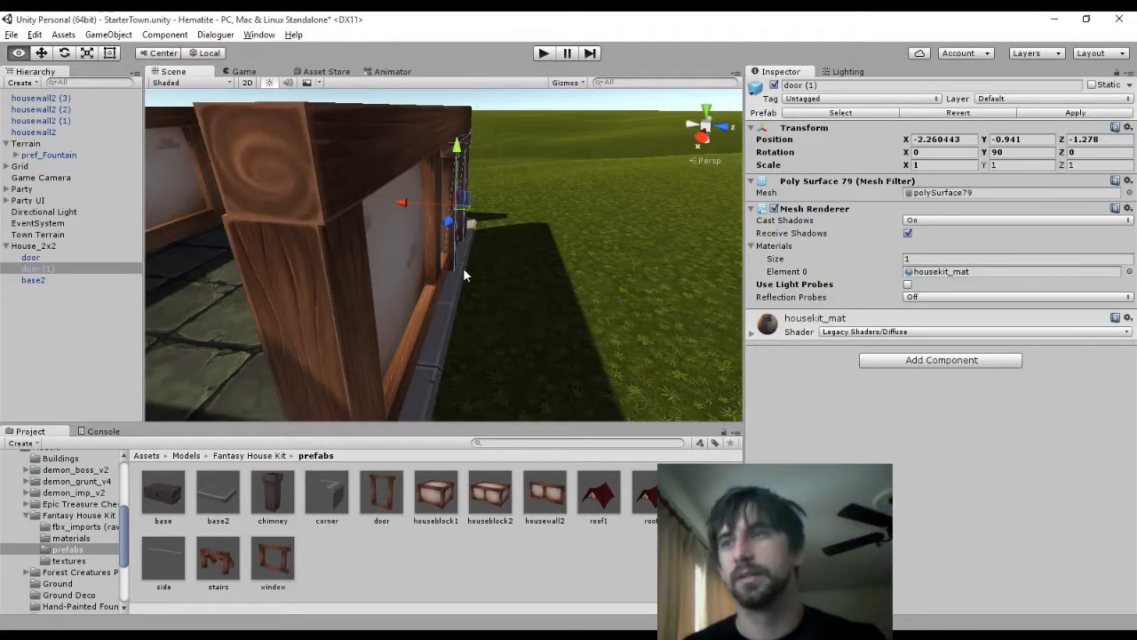
left_click(396, 262)
key("f")
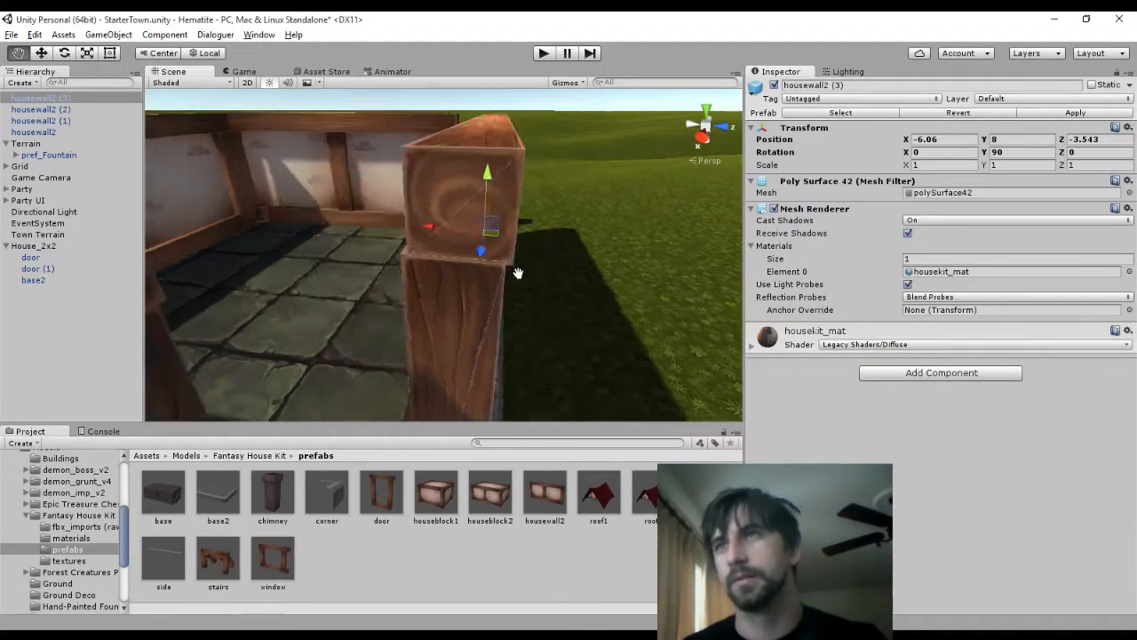
middle_click_drag(518, 272, 450, 284)
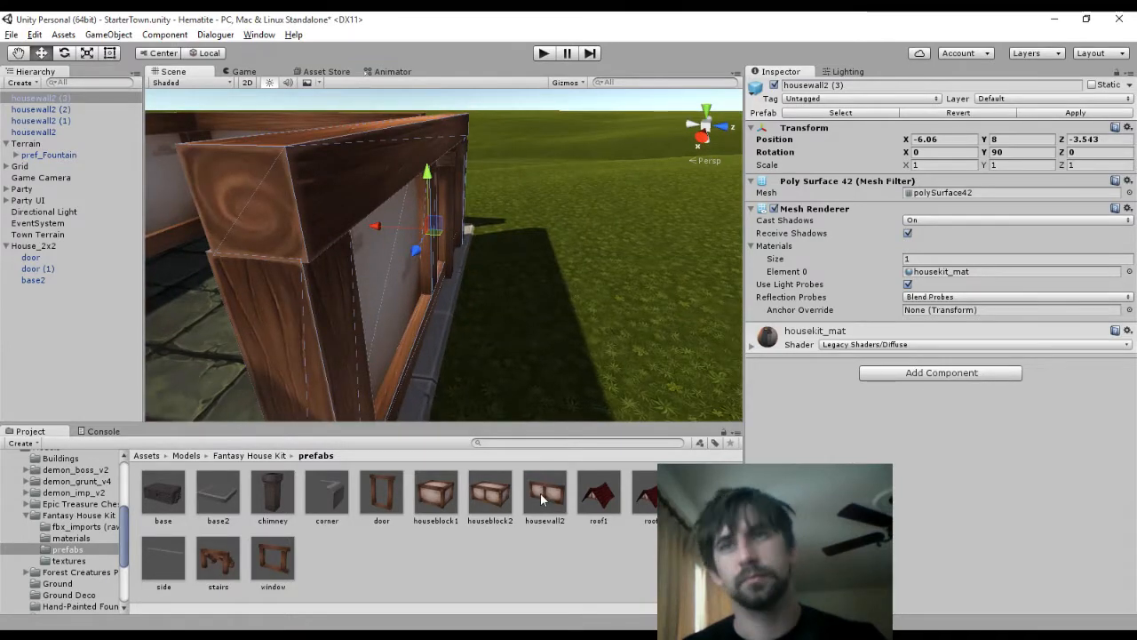
left_click_drag(540, 493, 696, 377)
key("Delete")
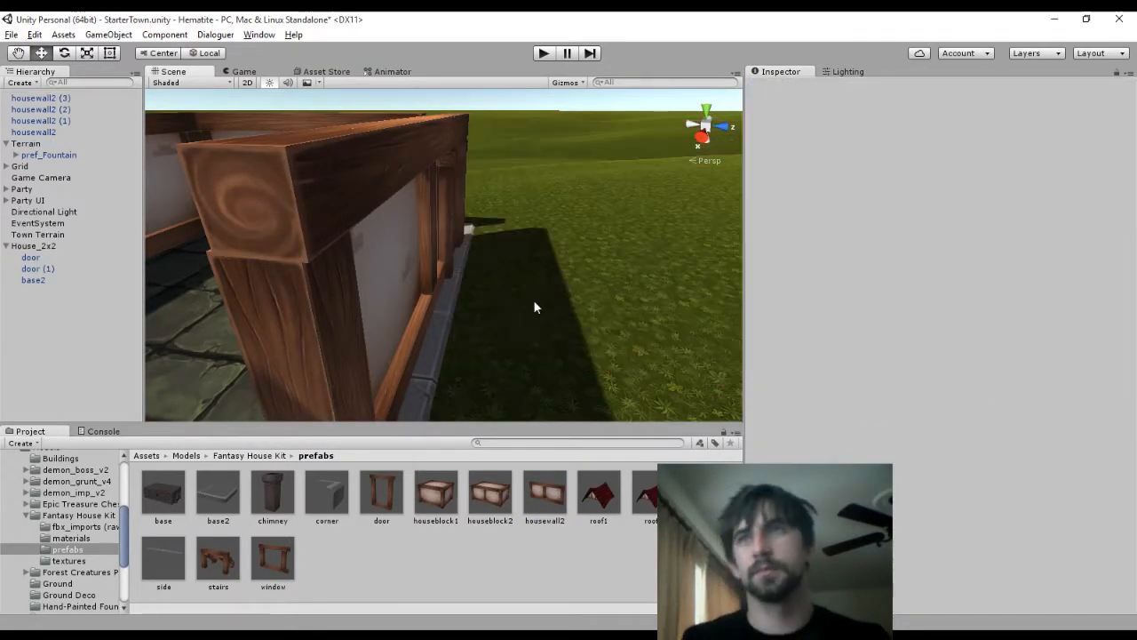
Switch to Blender and move the front faces of the wall's lower beam and middle post about 0.018 outward along X
key("alt+Tab")
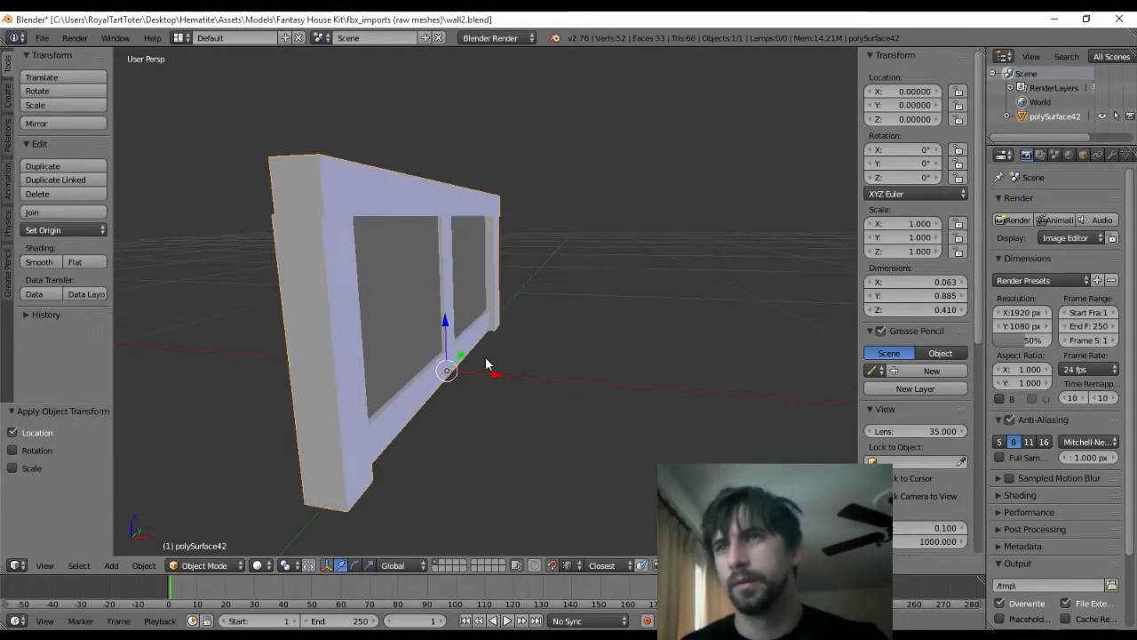
key("Tab")
right_click(422, 387)
right_click(449, 280, "shift")
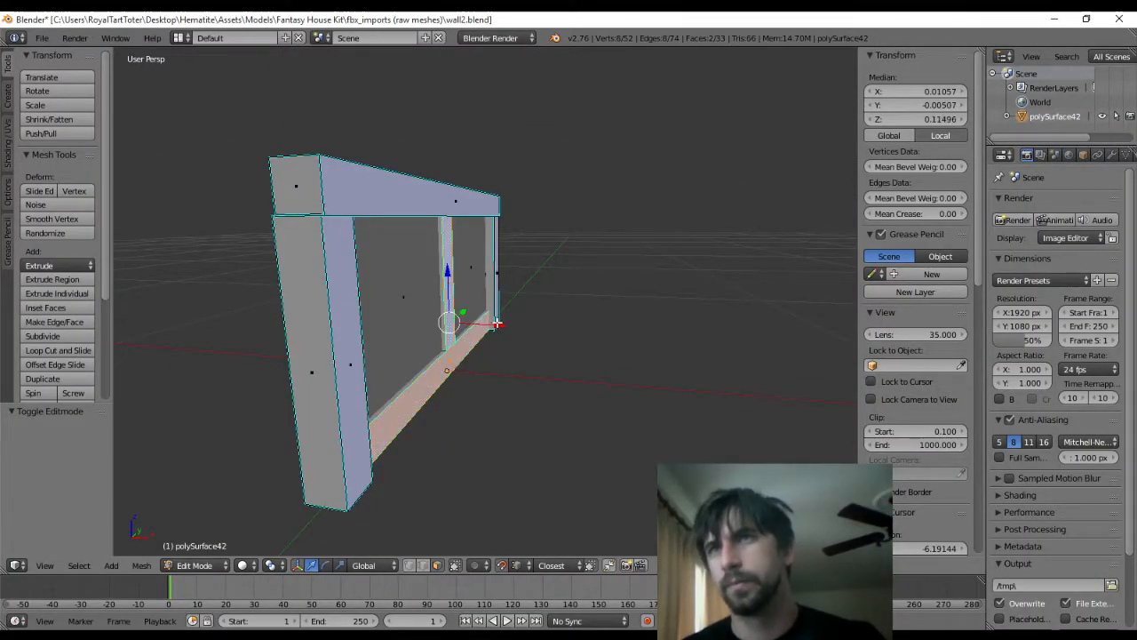
left_click_drag(497, 324, 499, 330)
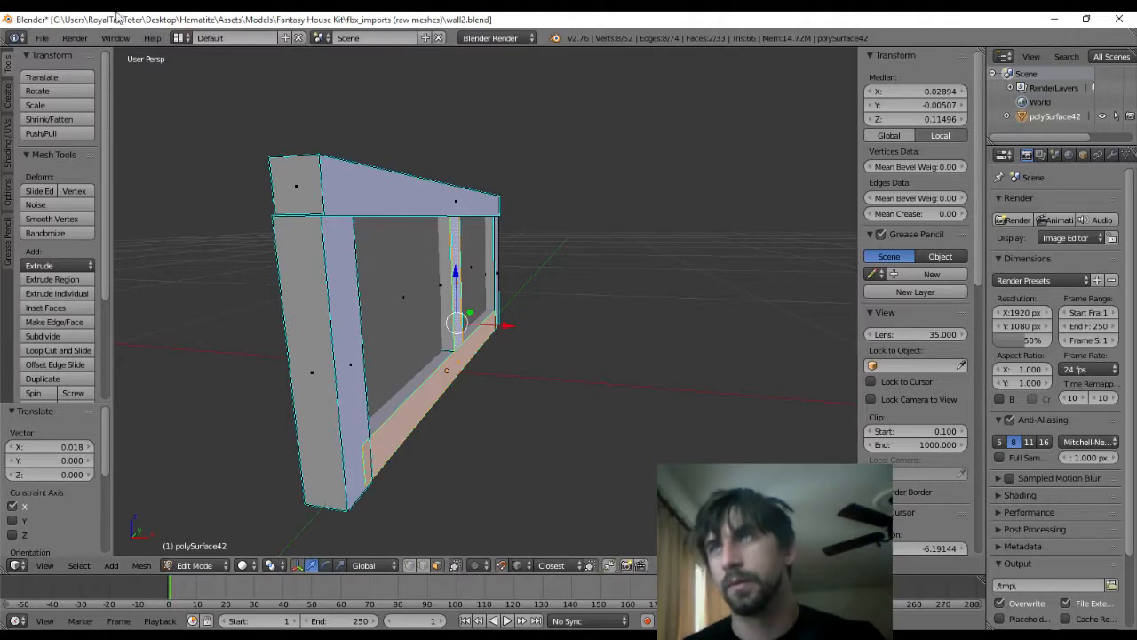
Export the edited wall mesh as FBX over housewall2.fbx
left_click(50, 41)
mouse_move(97, 309)
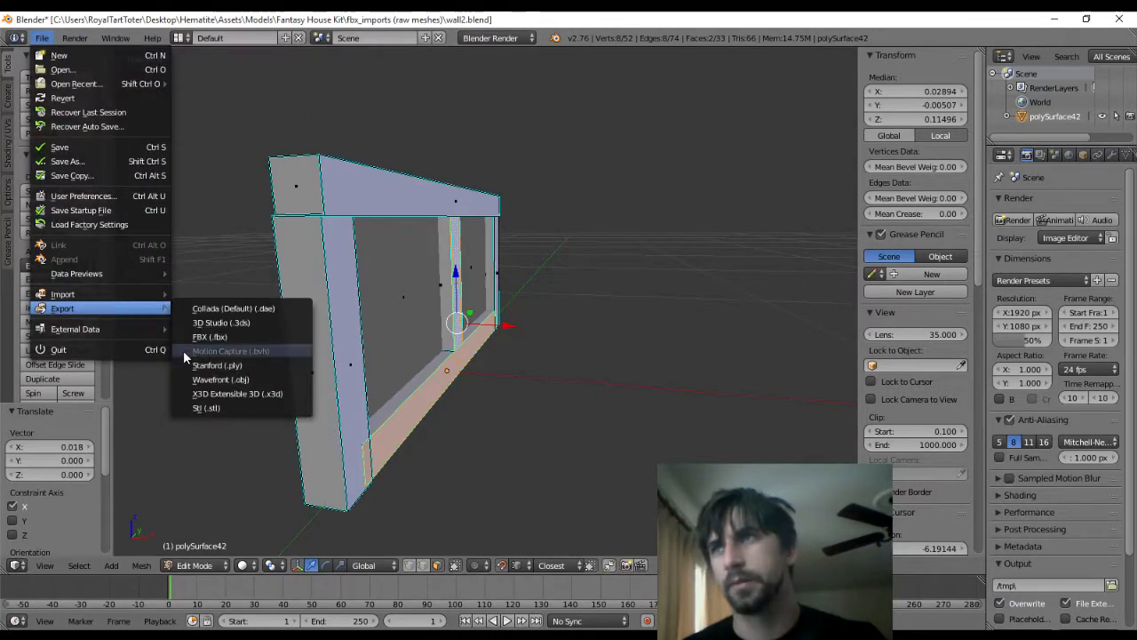
left_click(203, 336)
left_click(1087, 73)
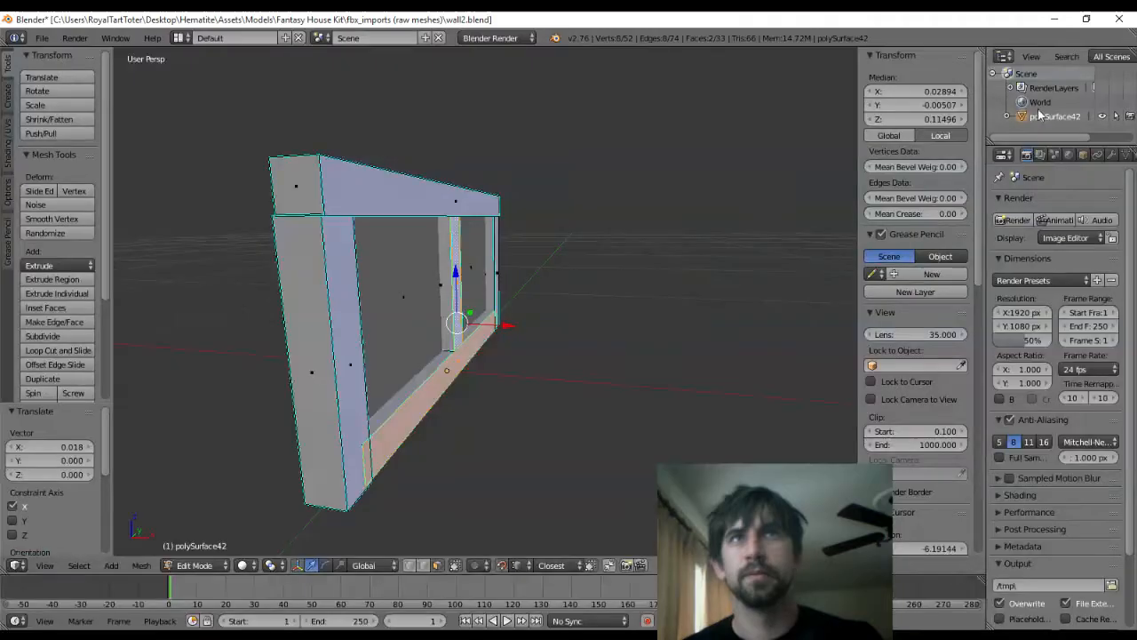
Switch to Unity, place a test copy of the housewall2 prefab beside the house and examine its lower beam and posts
key("alt+Tab")
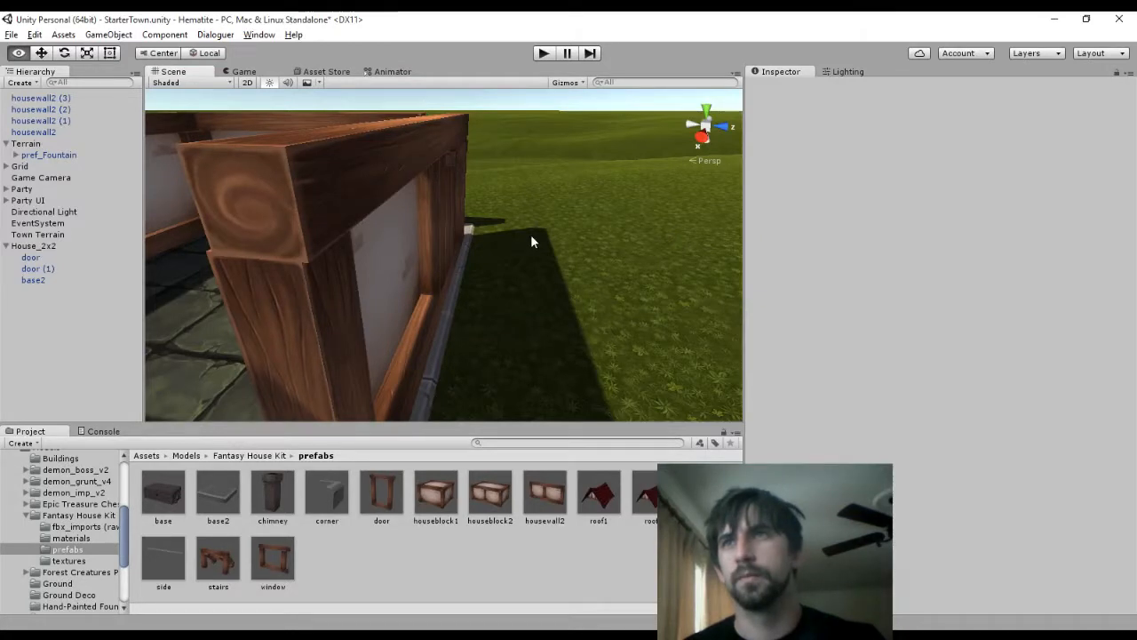
left_click(396, 252)
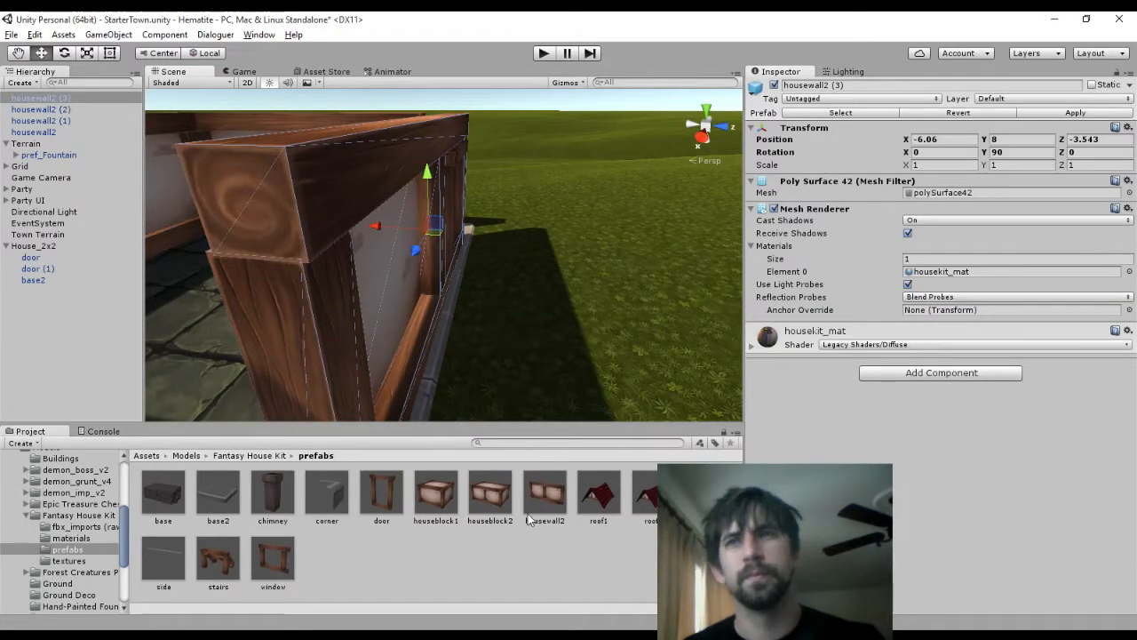
left_click_drag(528, 518, 711, 365)
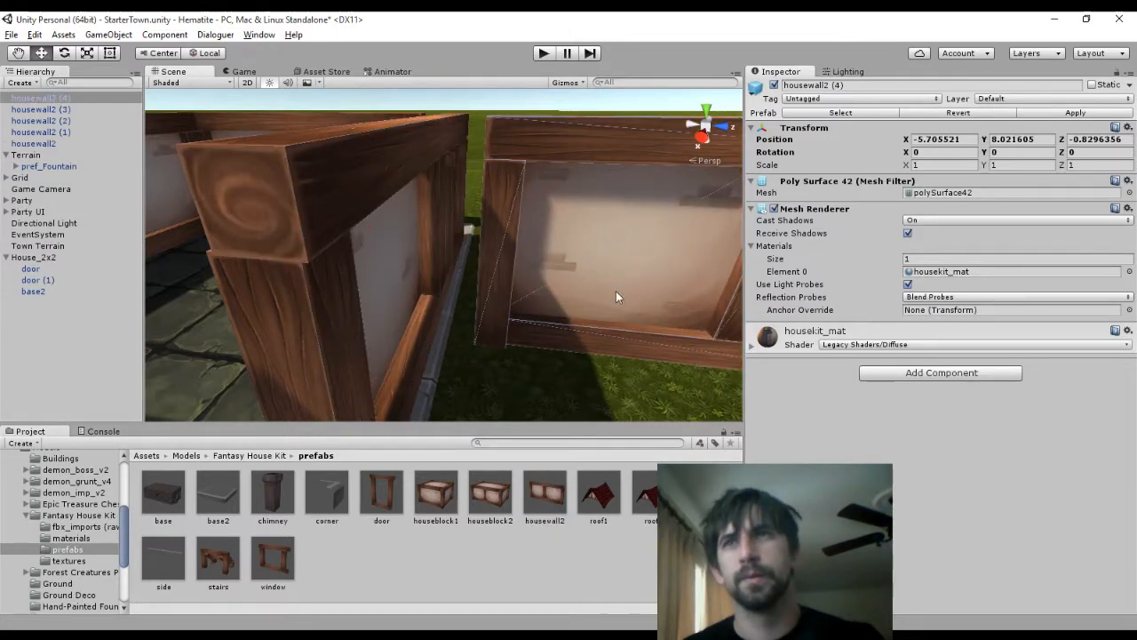
middle_click_drag(616, 292, 303, 304)
right_click_drag(304, 304, 604, 199)
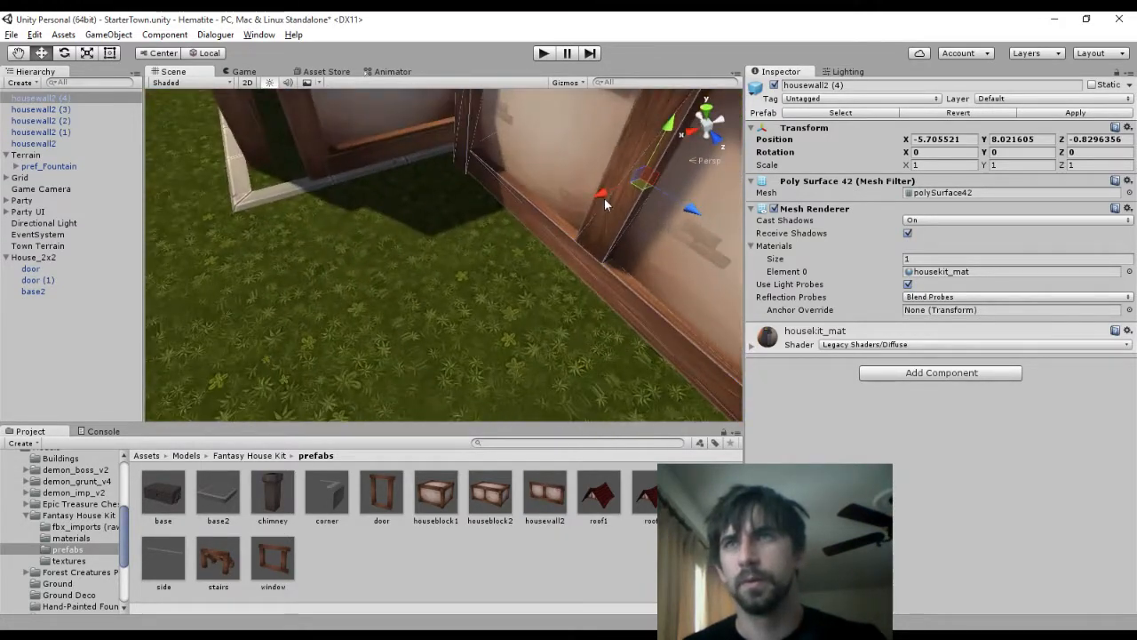
middle_click_drag(604, 201, 353, 247)
right_click_drag(353, 247, 272, 223)
middle_click_drag(272, 223, 300, 223)
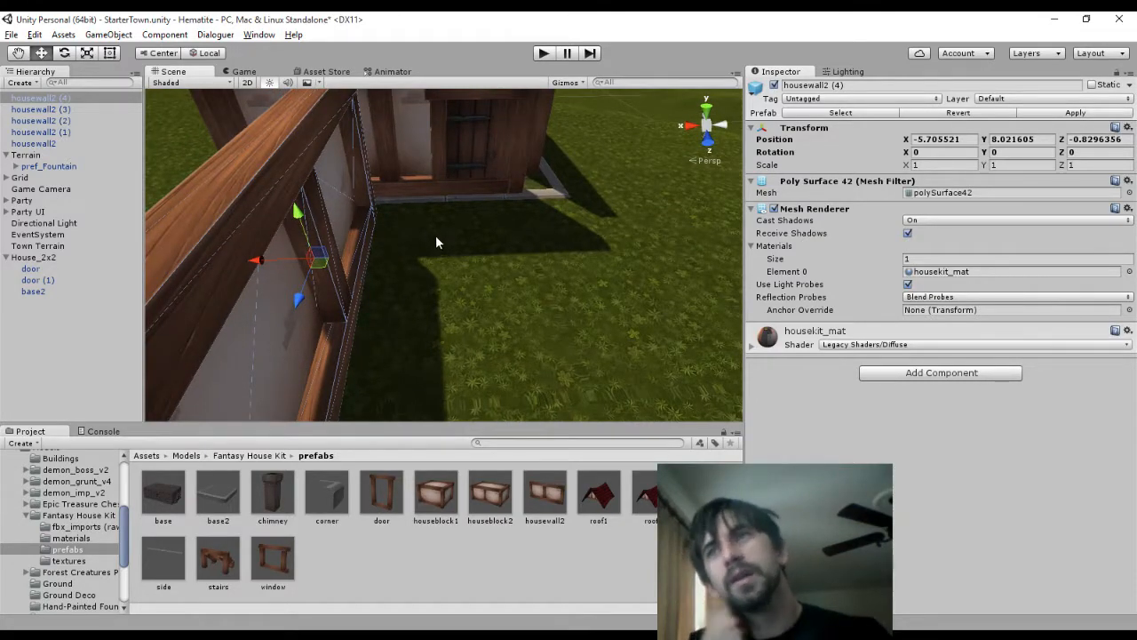
Switch to Blender and undo the last outward X move of the wall's lower beam and middle post faces
key("alt+Tab")
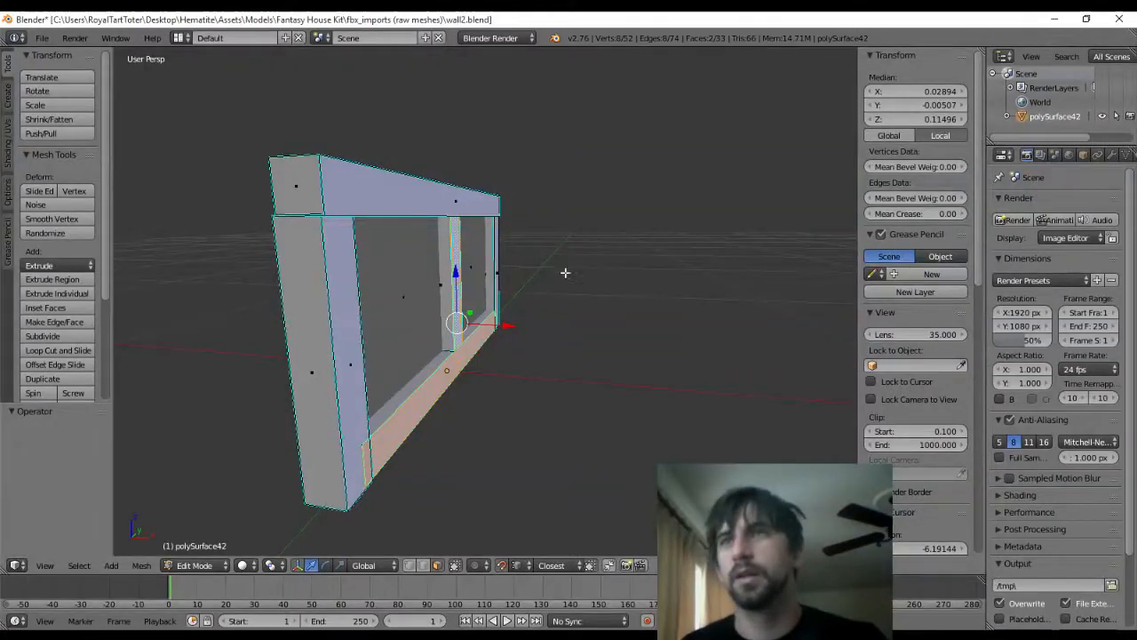
key("alt+Tab")
key("alt+Tab")
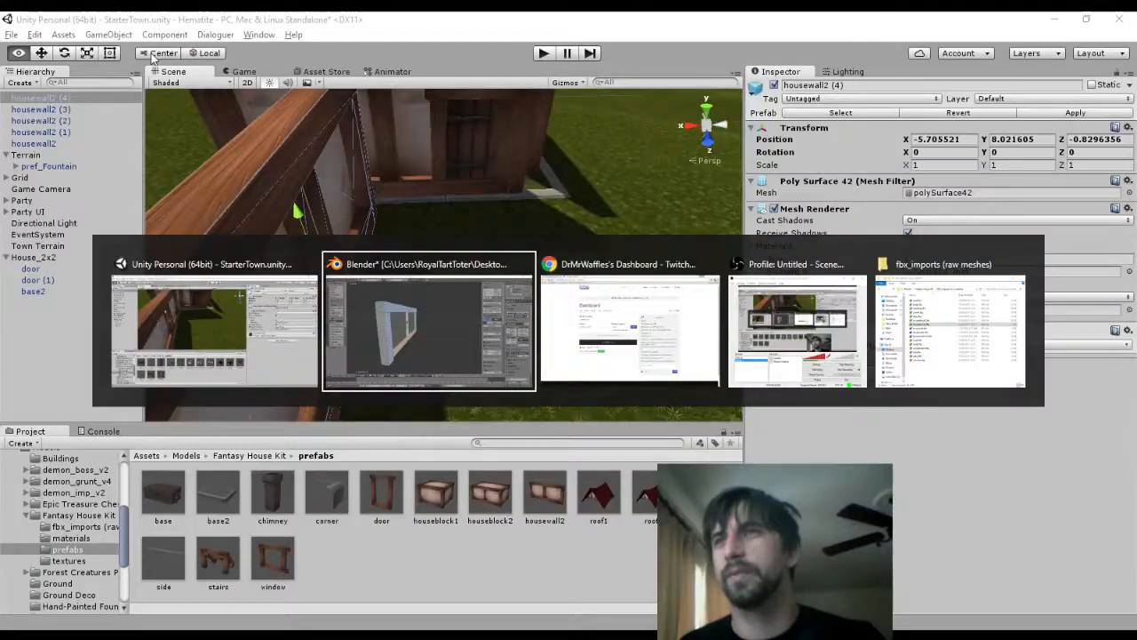
key("alt+Tab")
key("alt+Tab")
Export the restored wall mesh as FBX over housewall2.fbx with Apply Transform enabled
left_click(42, 37)
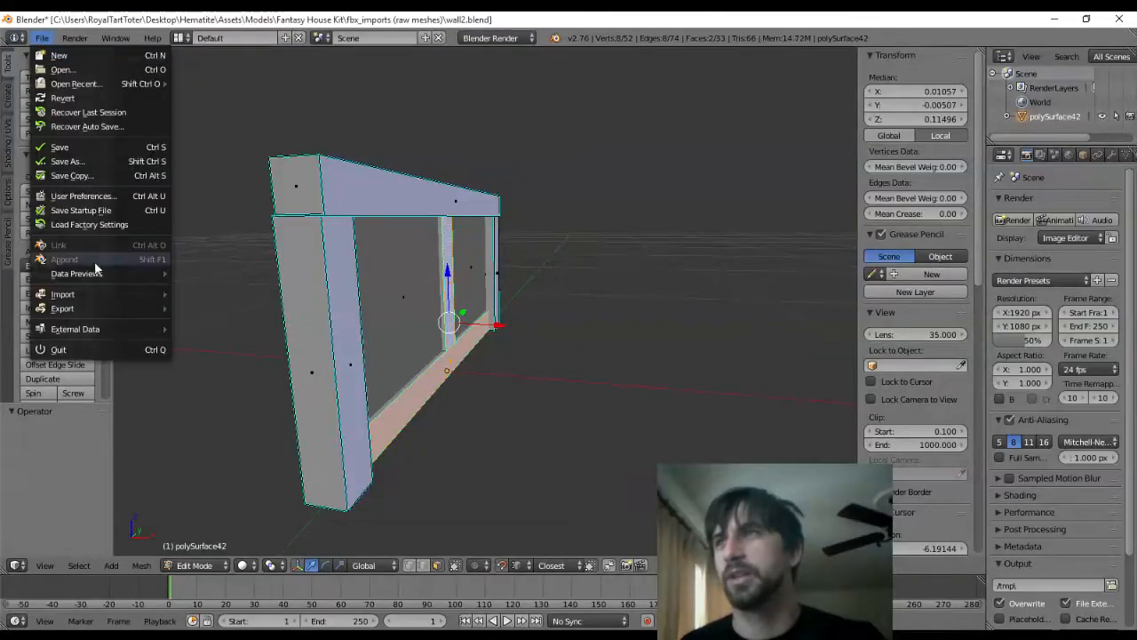
mouse_move(89, 311)
left_click(222, 338)
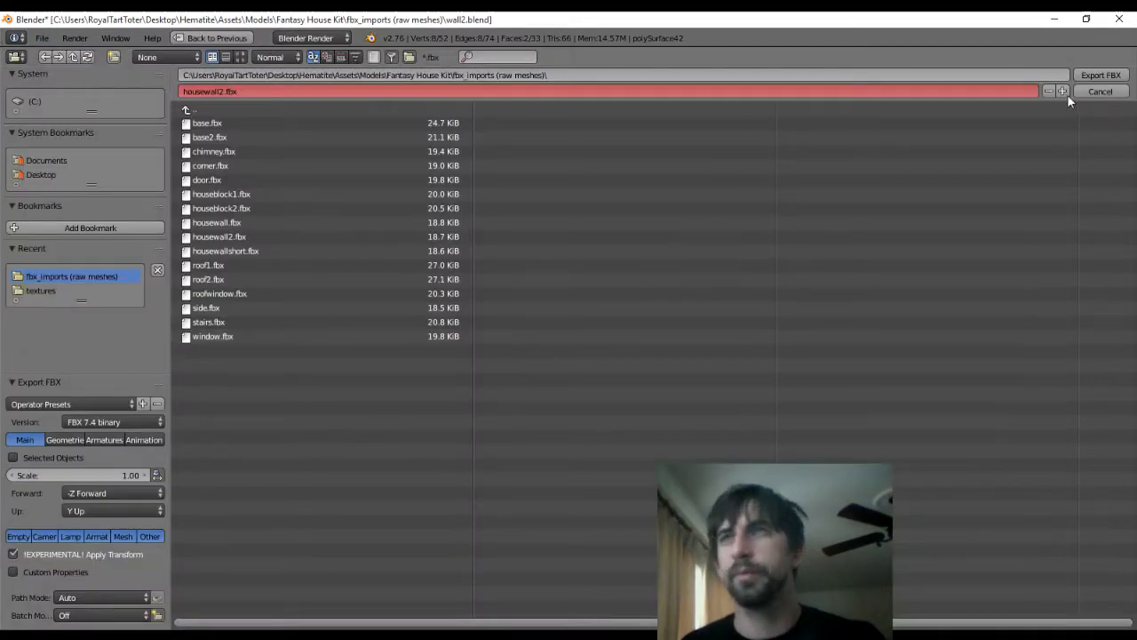
left_click(1100, 74)
Switch to Unity, delete the test copy housewall2 (4) and check the house wall against its stone base
key("alt+Tab")
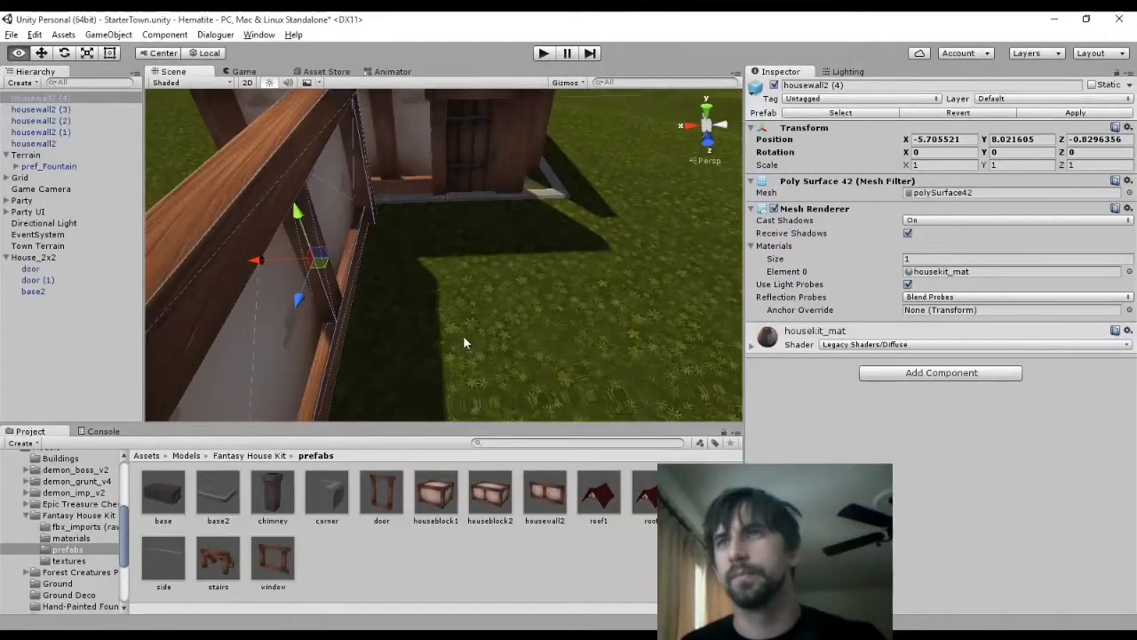
middle_click_drag(401, 236, 496, 349)
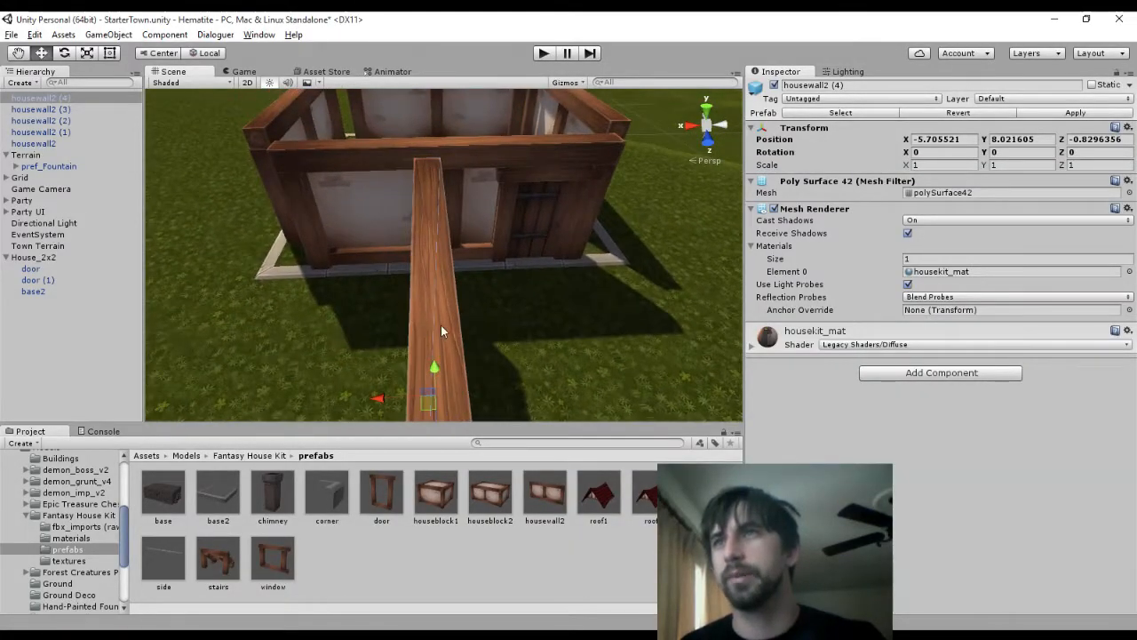
right_click_drag(334, 290, 573, 283)
middle_click_drag(361, 280, 591, 260)
key("Delete")
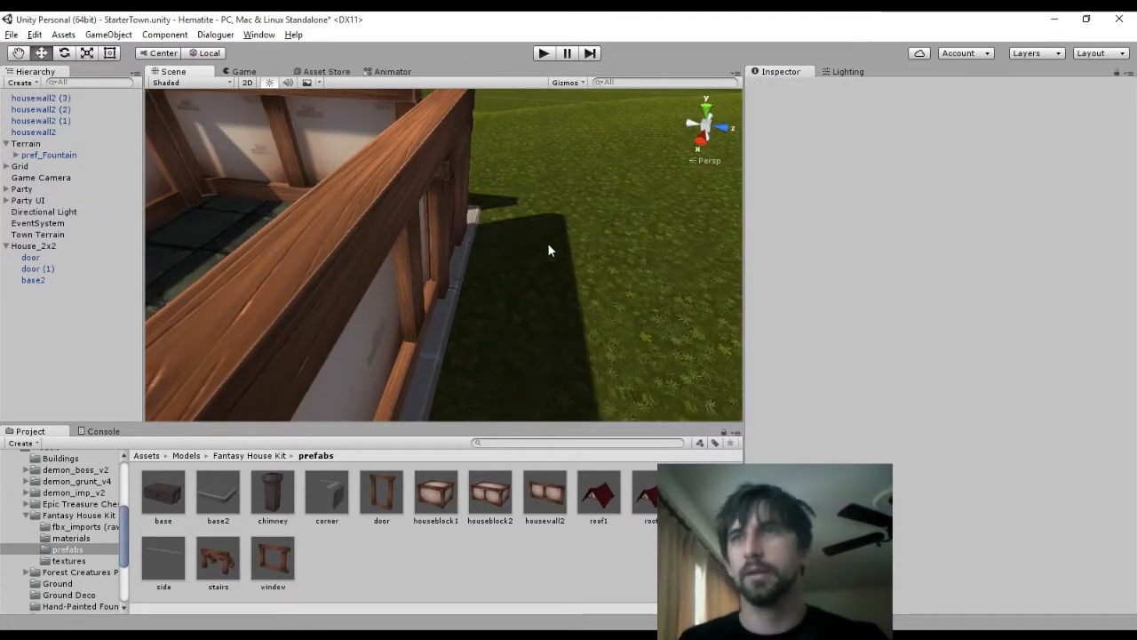
scroll(547, 247, "down", 2)
middle_click_drag(457, 282, 533, 213)
right_click_drag(533, 213, 486, 215)
Switch to Blender and move the front faces of the lower beam and middle post by -0.005 along X
key("alt+Tab")
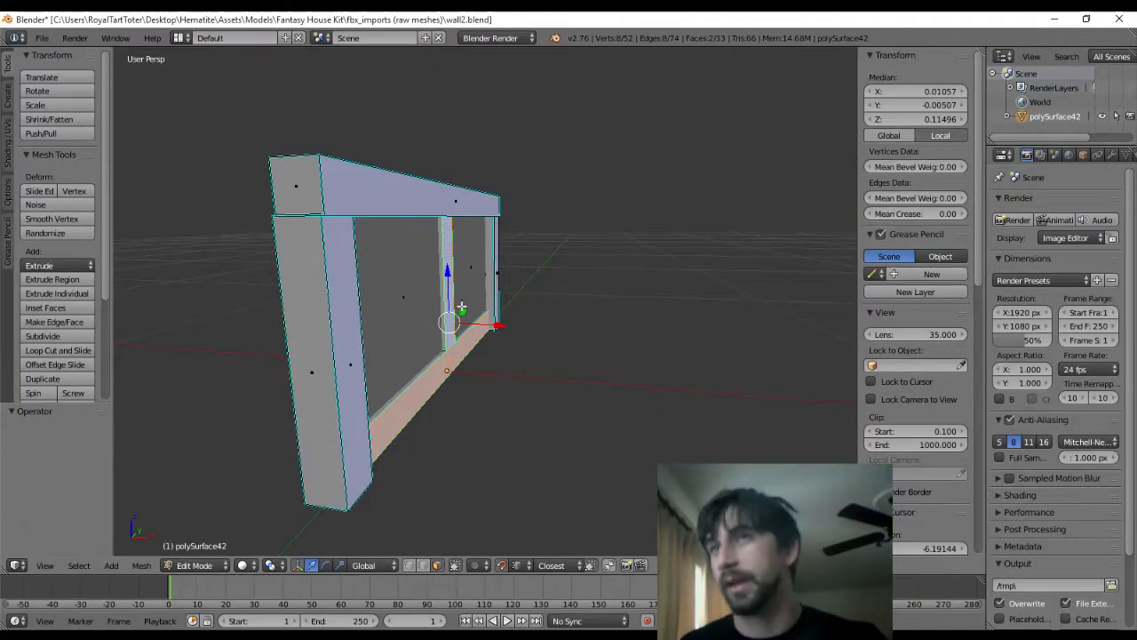
left_click_drag(498, 325, 489, 326)
left_click(74, 447)
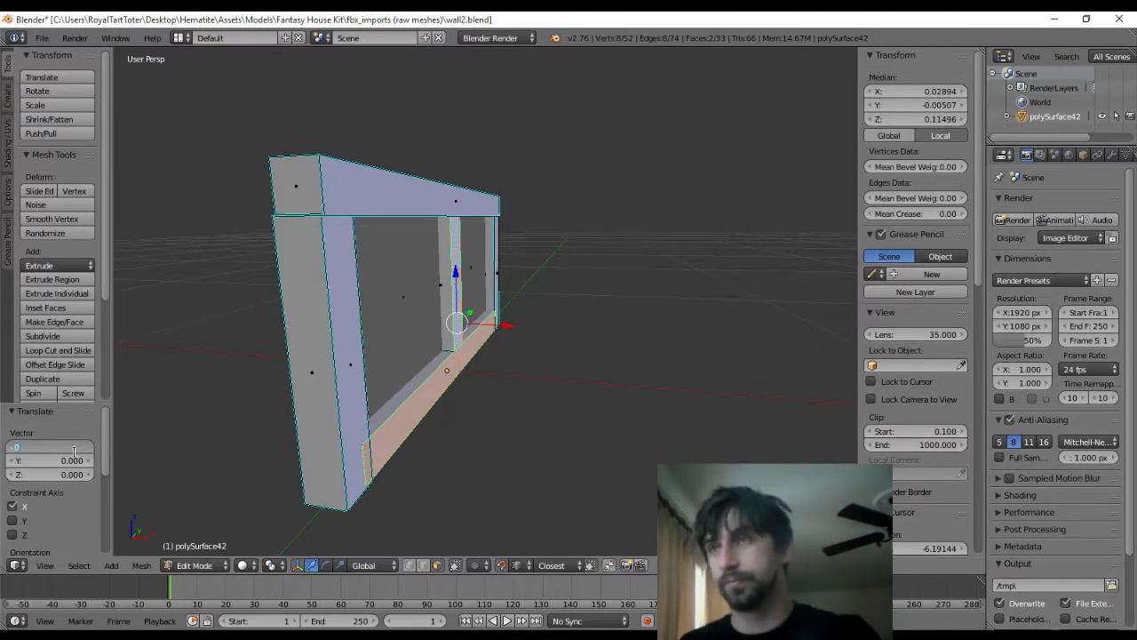
type("-.01")
key("Return")
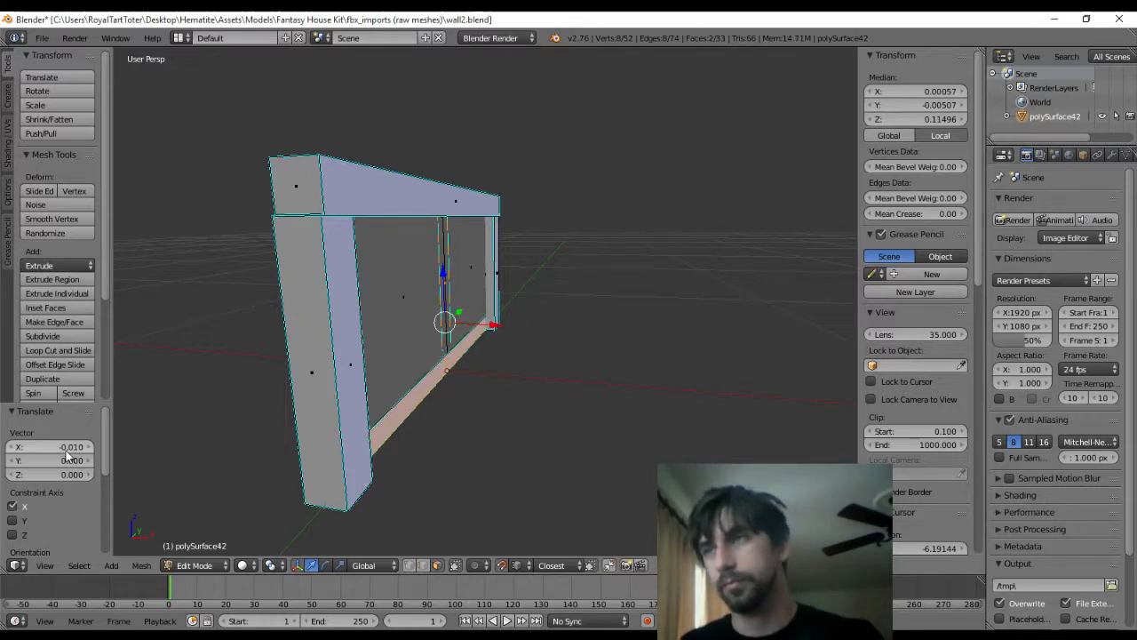
left_click(64, 447)
key("BackSpace")
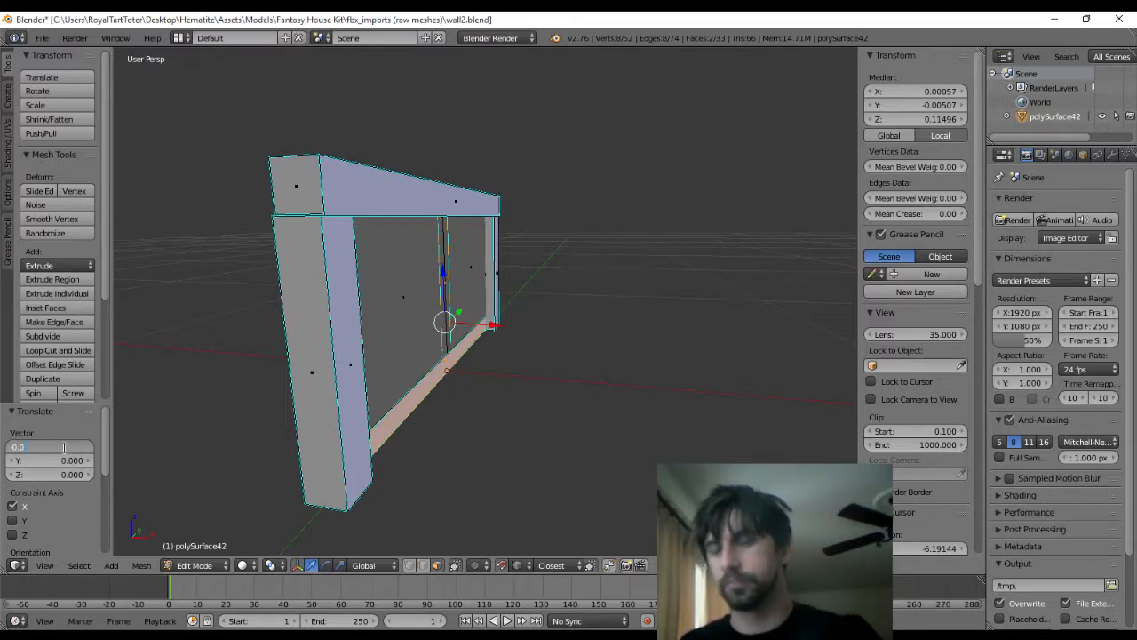
type("05")
key("Return")
Select the back faces of the lower beam and middle post and move them 0.005 along X
middle_click_drag(479, 317, 451, 371)
right_click(451, 368)
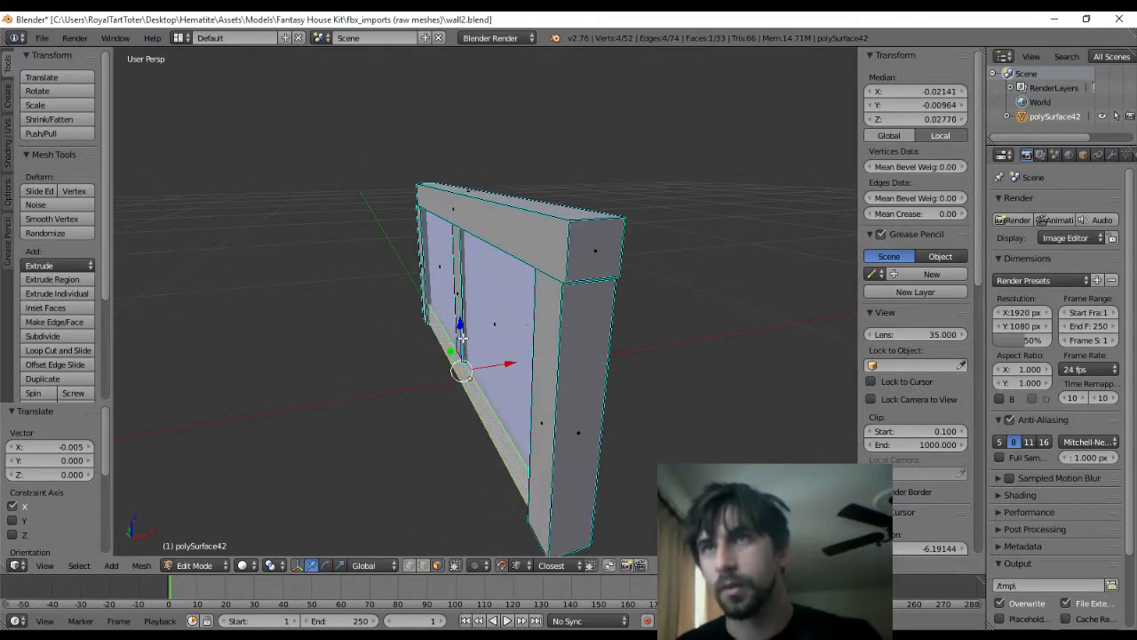
right_click(456, 298, "shift")
left_click_drag(504, 326, 507, 325)
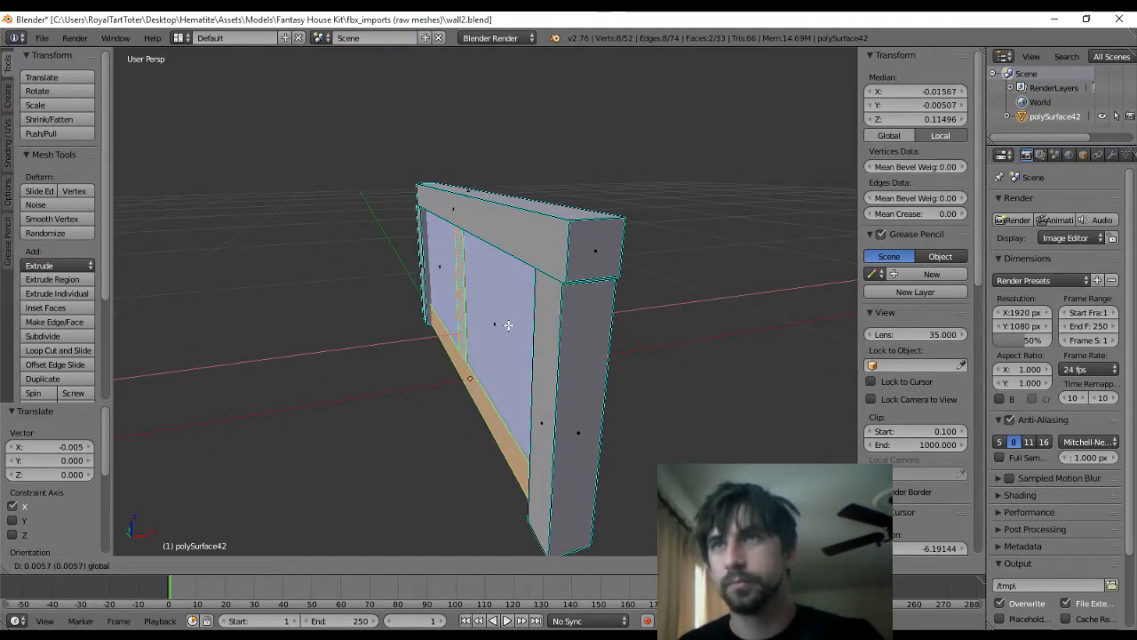
left_click(508, 325)
left_click(67, 448)
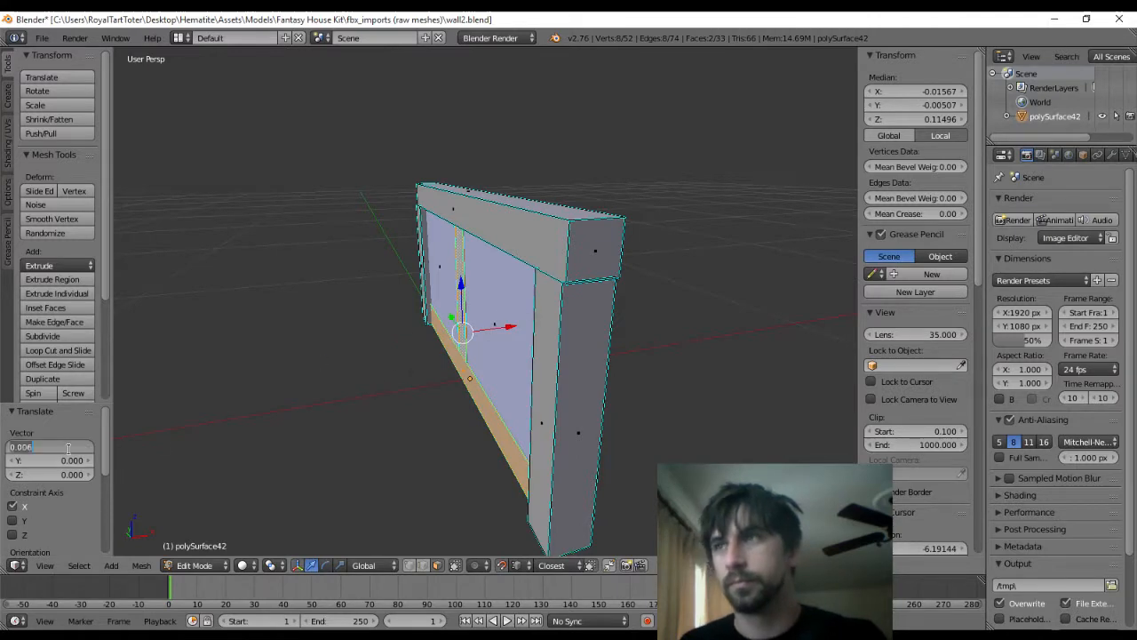
key("Return")
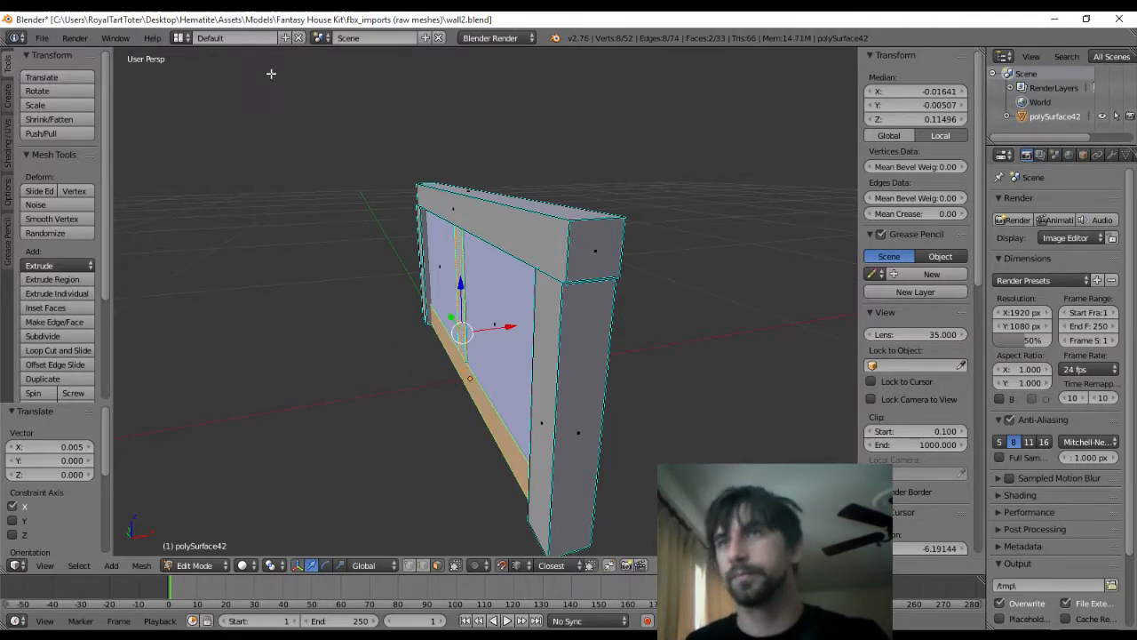
Export the thinned wall mesh as FBX over housewall2.fbx and return to Unity
left_click(42, 39)
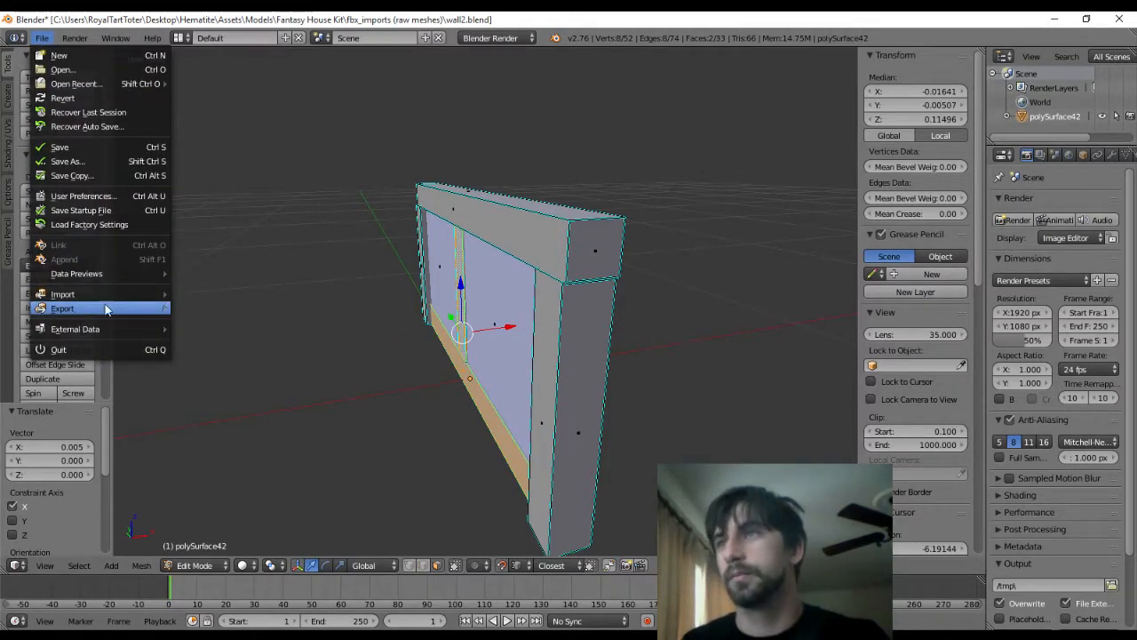
left_click(42, 38)
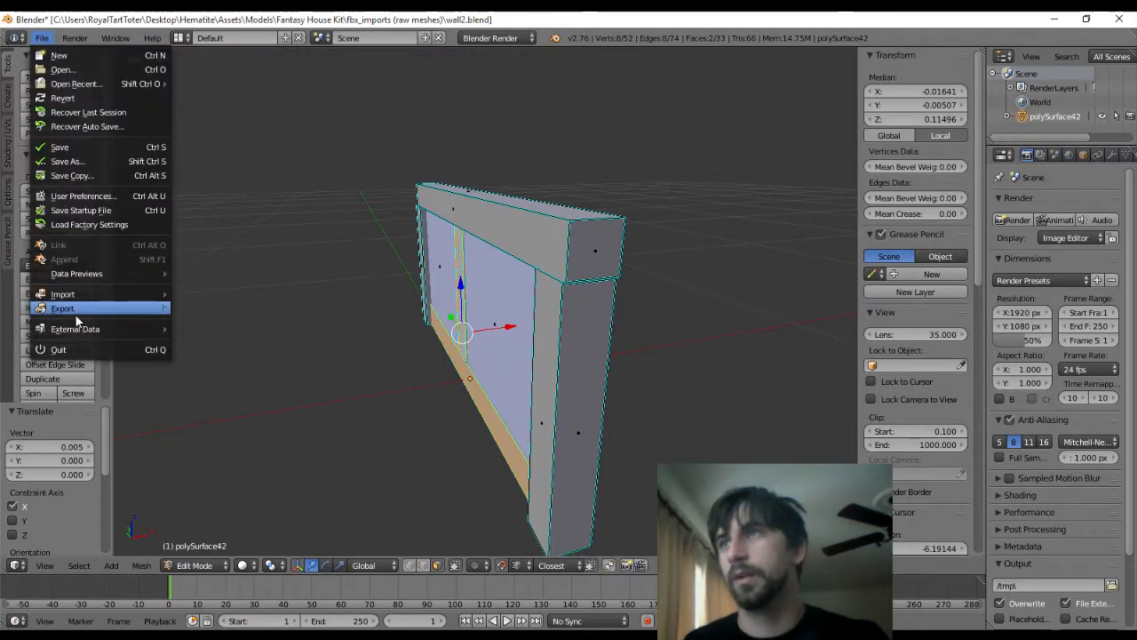
mouse_move(89, 308)
left_click(229, 336)
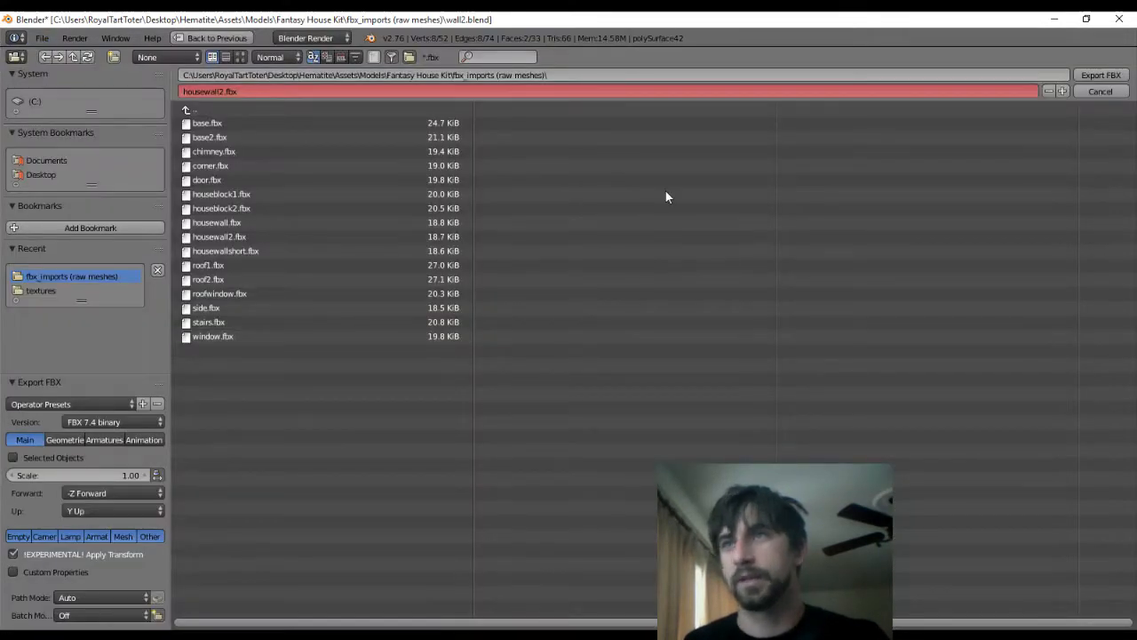
left_click(1098, 76)
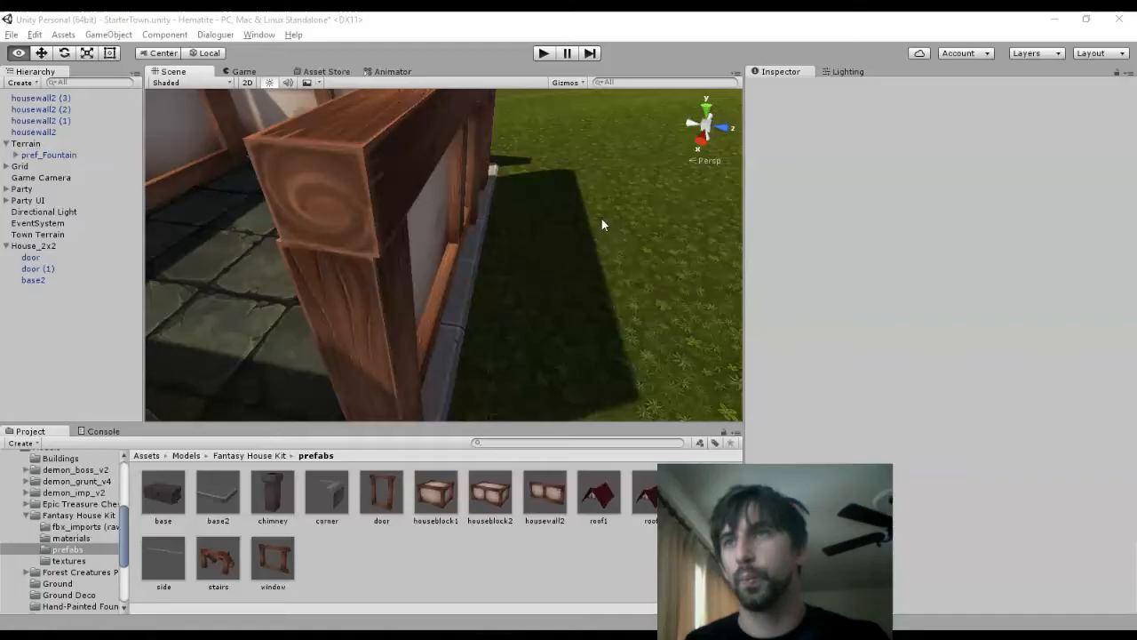
Select door (1) in the house wall and nudge it slightly along its local X axis
middle_click_drag(551, 228, 498, 292)
scroll(496, 274, "up", 3)
scroll(498, 277, "up", 3)
middle_click_drag(494, 218, 565, 203)
left_click(388, 259)
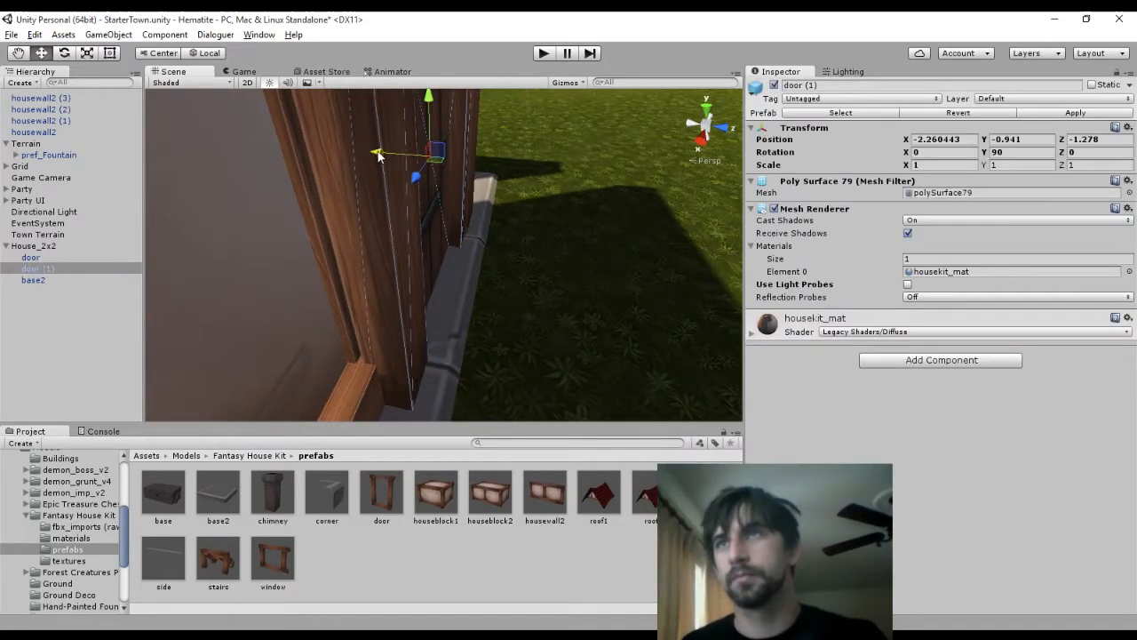
mouse_move(377, 154)
left_mouse_down()
mouse_move(357, 156)
mouse_move(374, 157)
left_mouse_up()
Move the inner door object to Z -1.449 and check how it fits against the wall posts
middle_click_drag(293, 219, 574, 196)
left_click(560, 214)
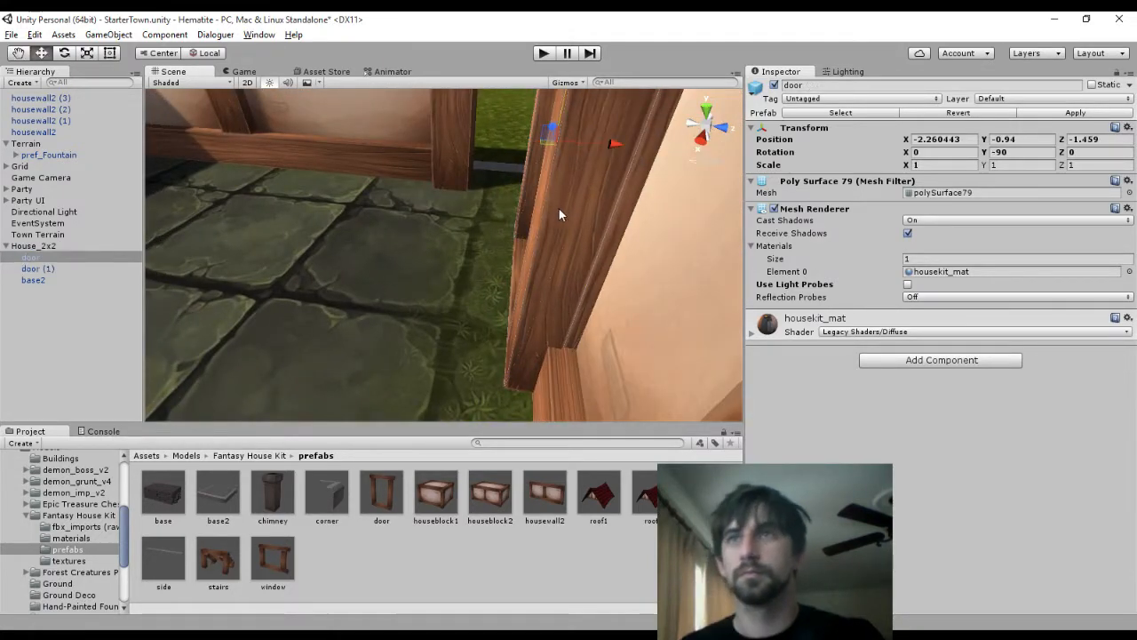
left_click_drag(483, 151, 433, 125, "alt")
middle_click_drag(447, 174, 368, 271)
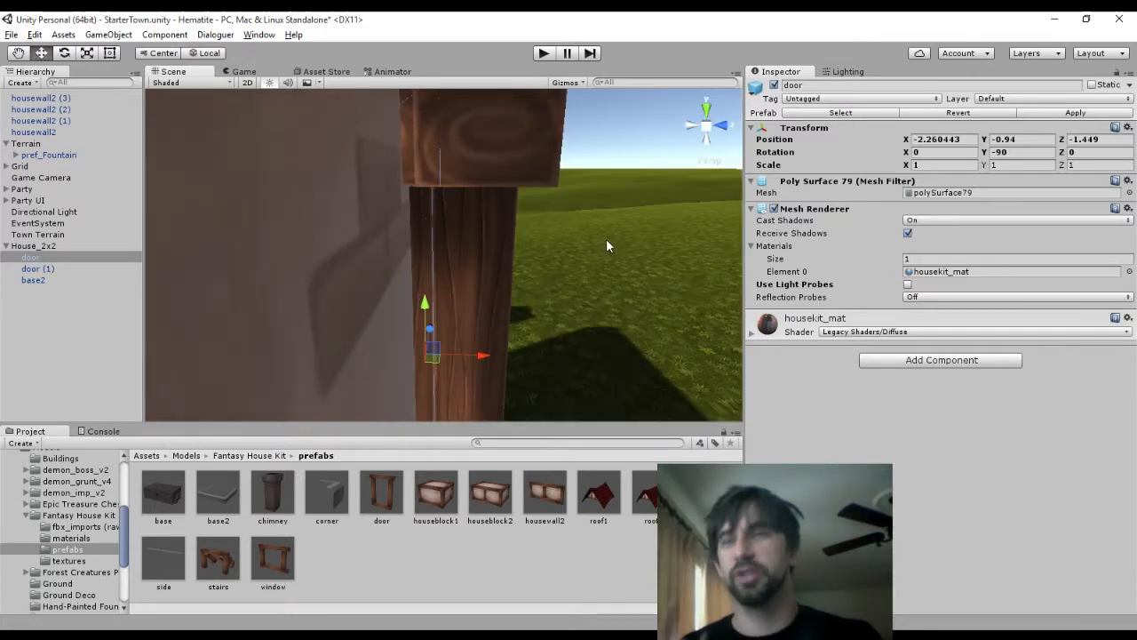
left_click_drag(547, 169, 325, 214, "alt")
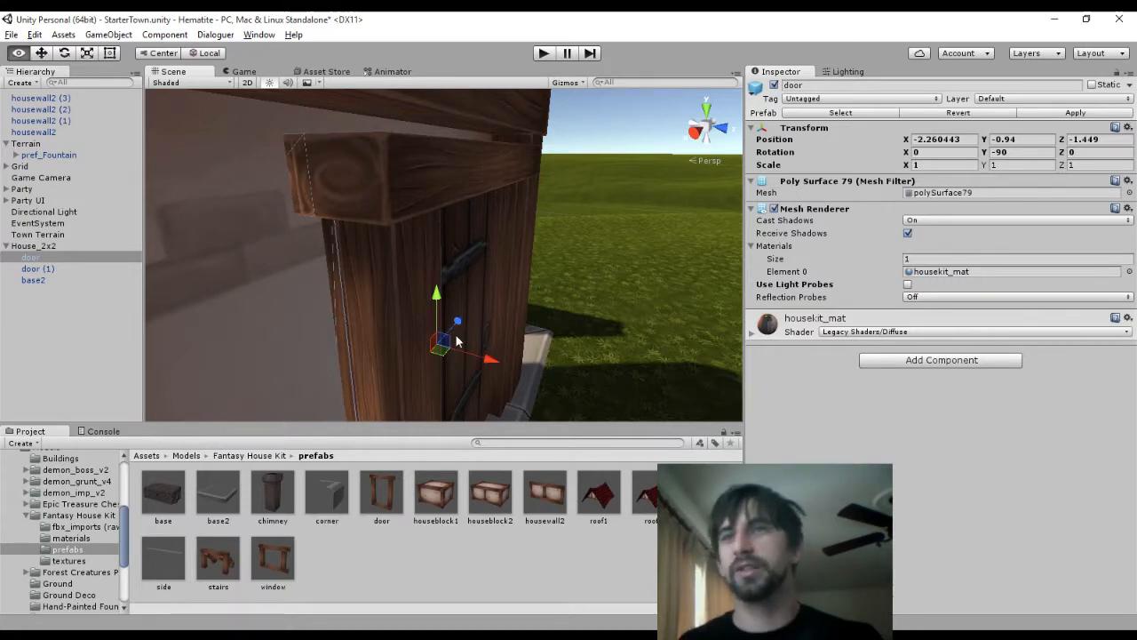
Switch to Blender, leave Edit Mode and delete the polySurface42 wall object from the scene
key("alt+Tab")
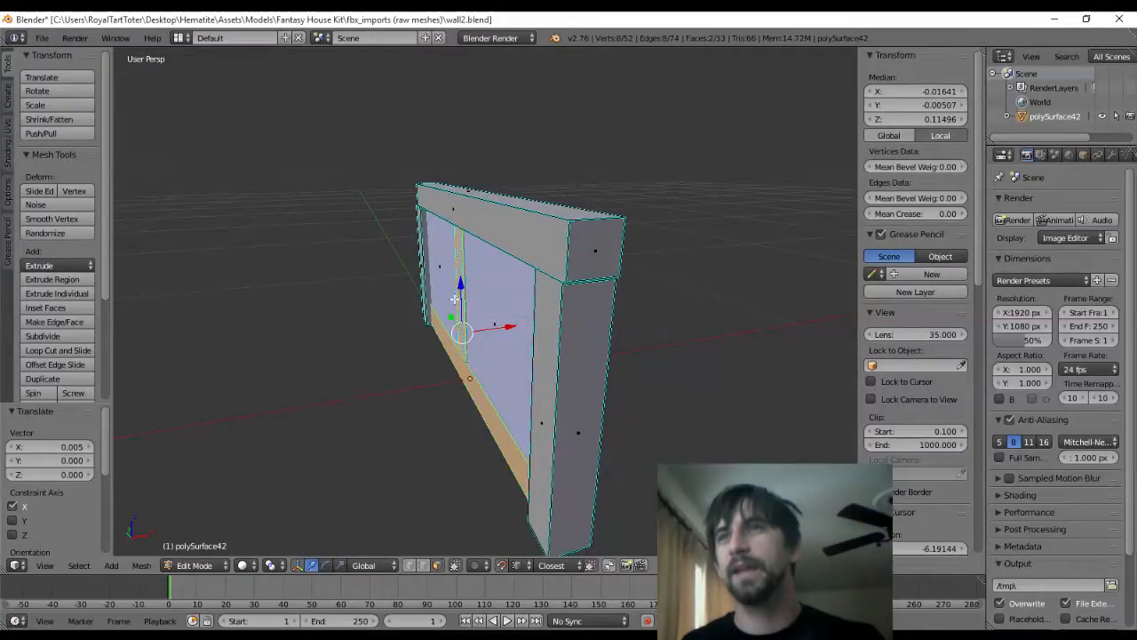
left_click(42, 37)
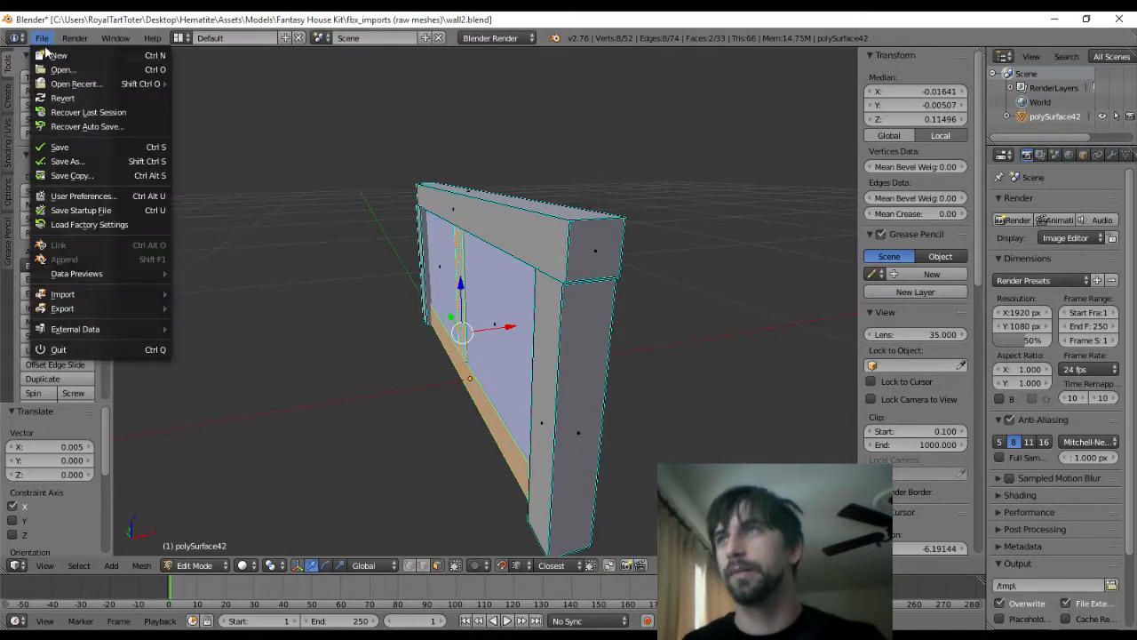
left_click(42, 37)
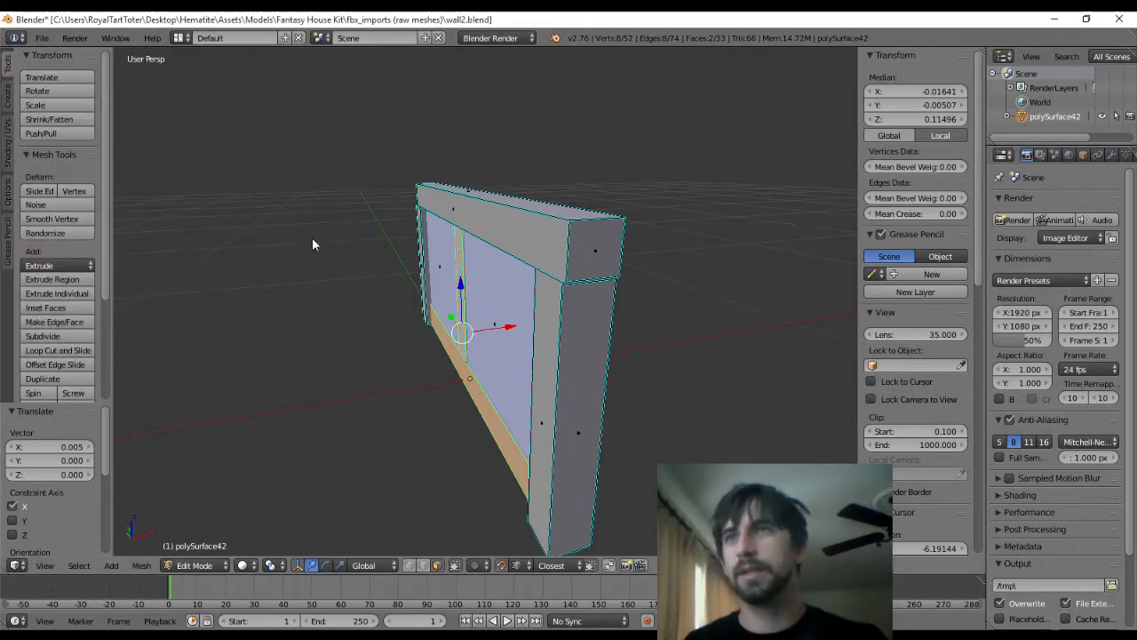
key("Tab")
key("ctrl+a")
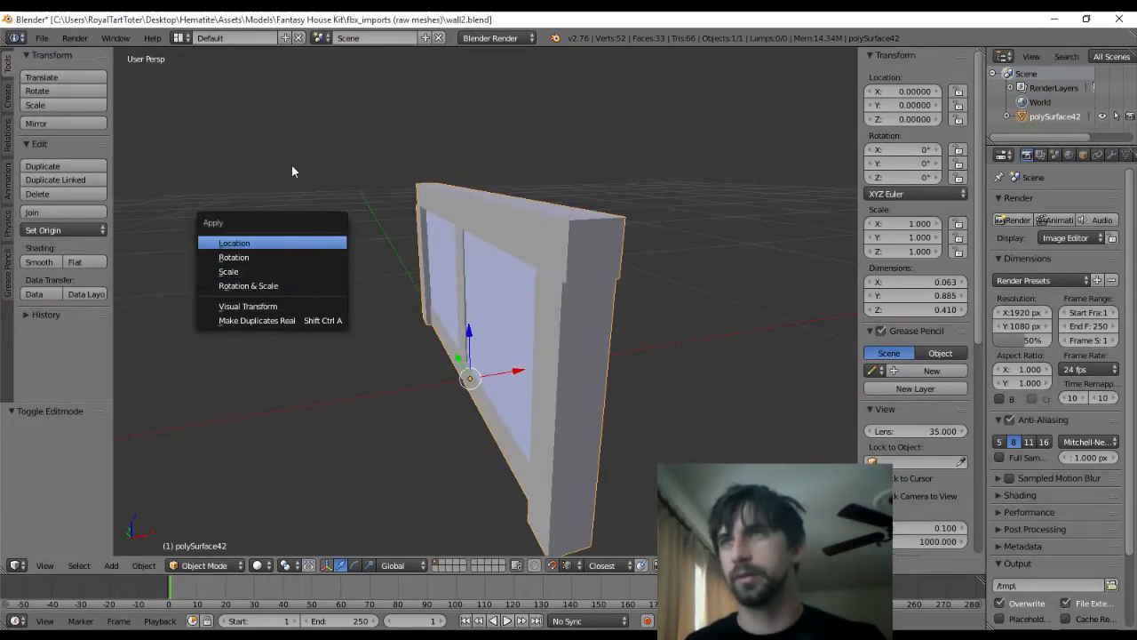
key("a")
key("a")
key("x")
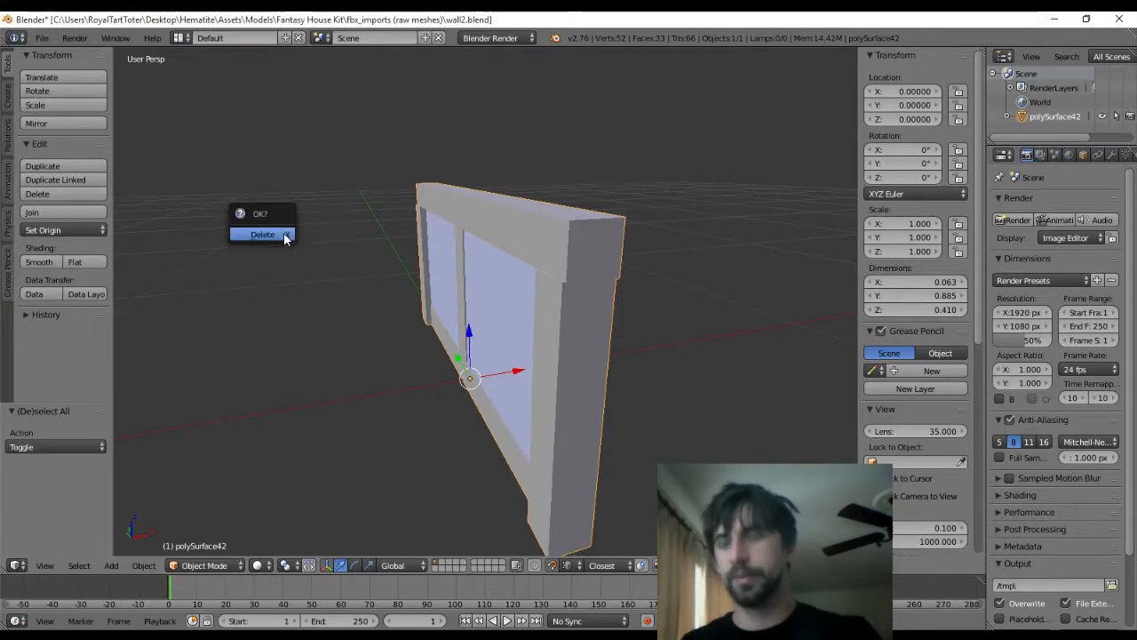
left_click(267, 233)
Import door.fbx from the fbx_imports (raw meshes) folder into the empty scene and select the door mesh
left_click(41, 38)
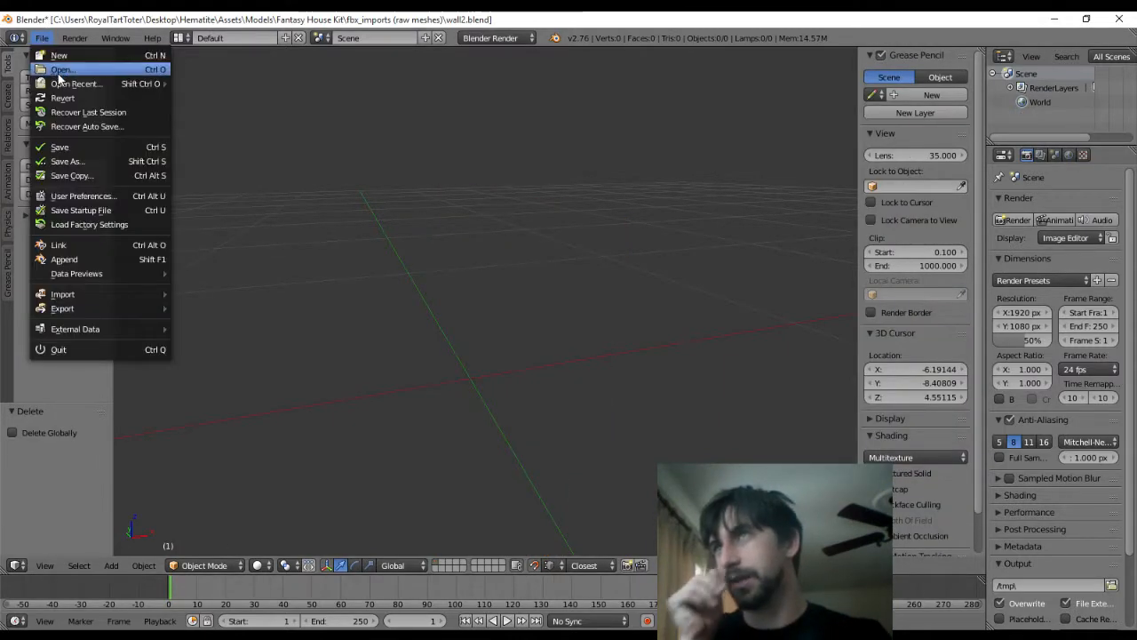
mouse_move(104, 294)
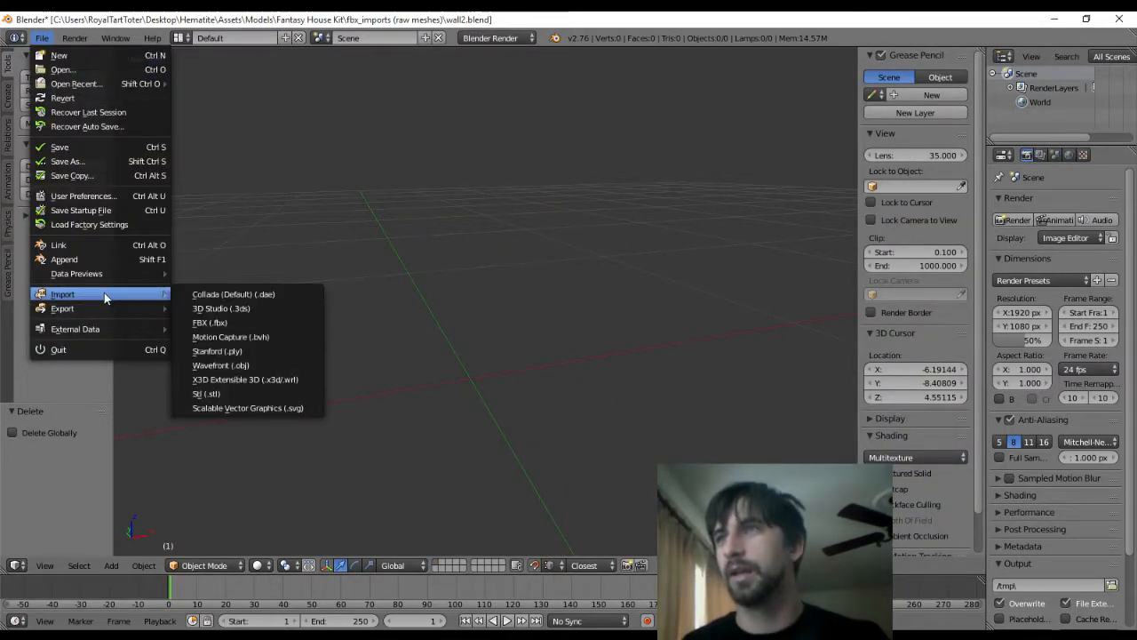
left_click(253, 335)
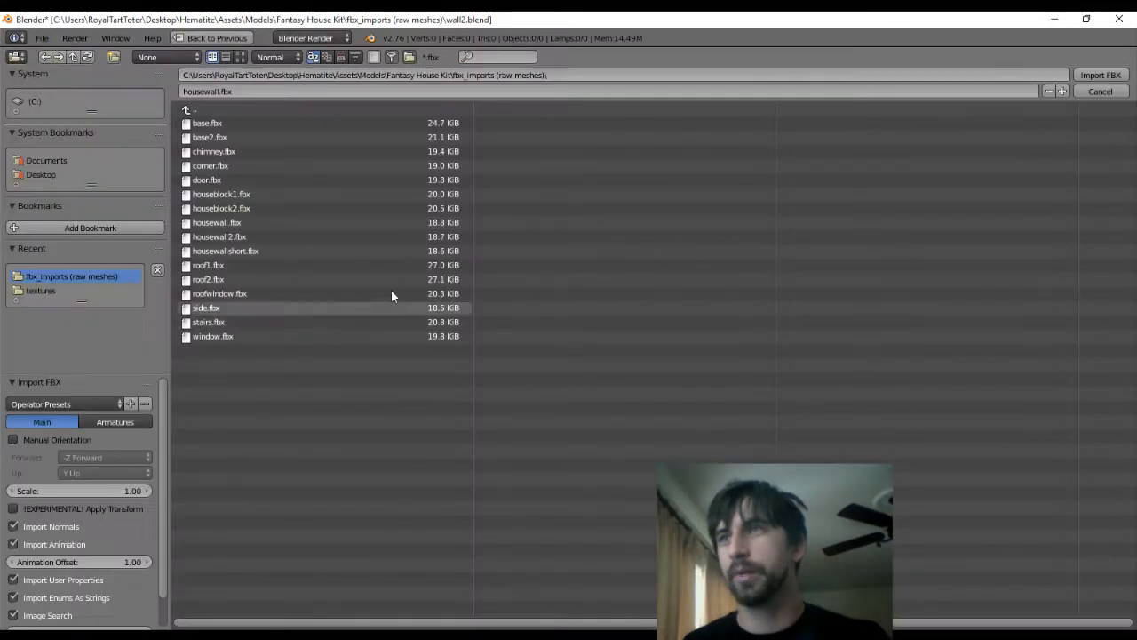
double_click(243, 180)
middle_click_drag(497, 393, 486, 358)
right_click(487, 364)
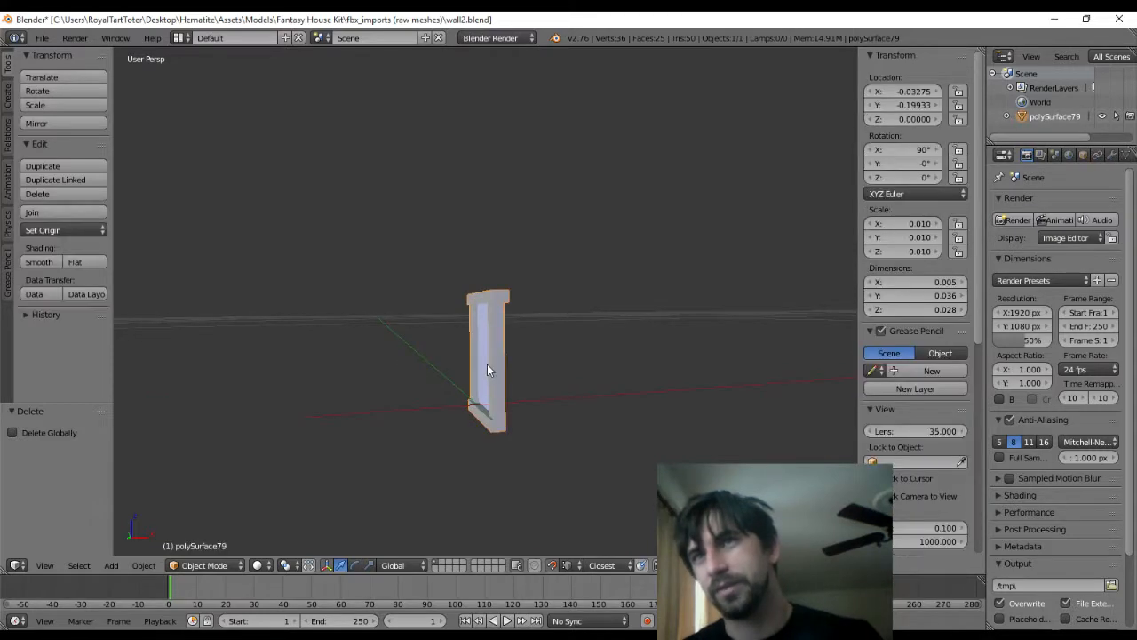
In Edit Mode, select the door's inner panel face and move it about -0.0008 along the X axis
key("Tab")
middle_click_drag(530, 340, 481, 352)
right_click(342, 360)
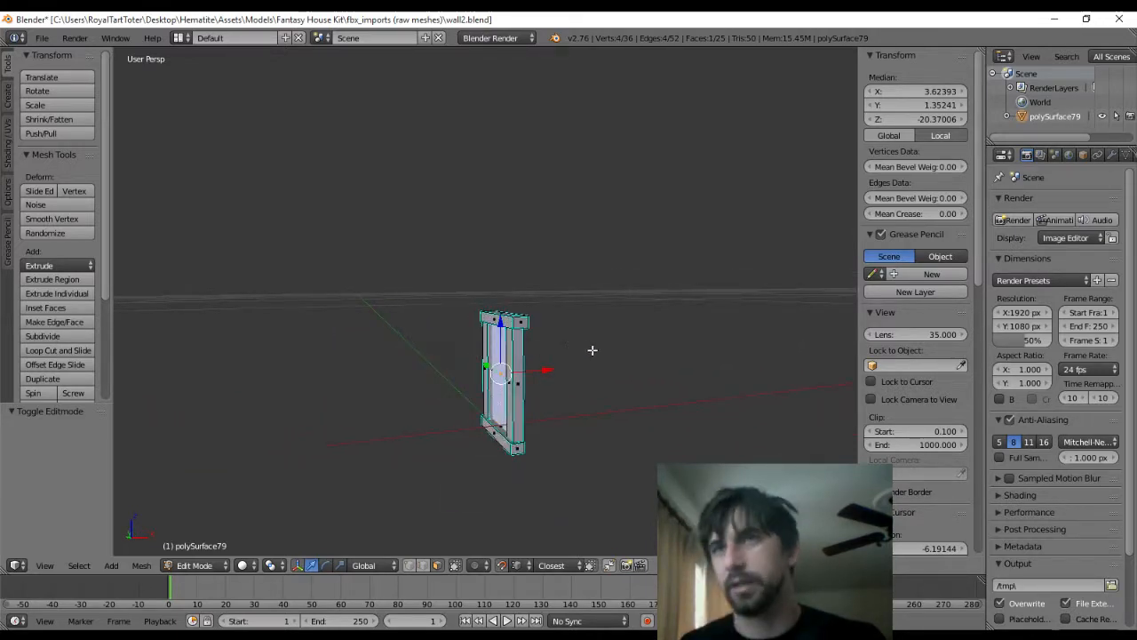
left_click_drag(541, 370, 538, 371)
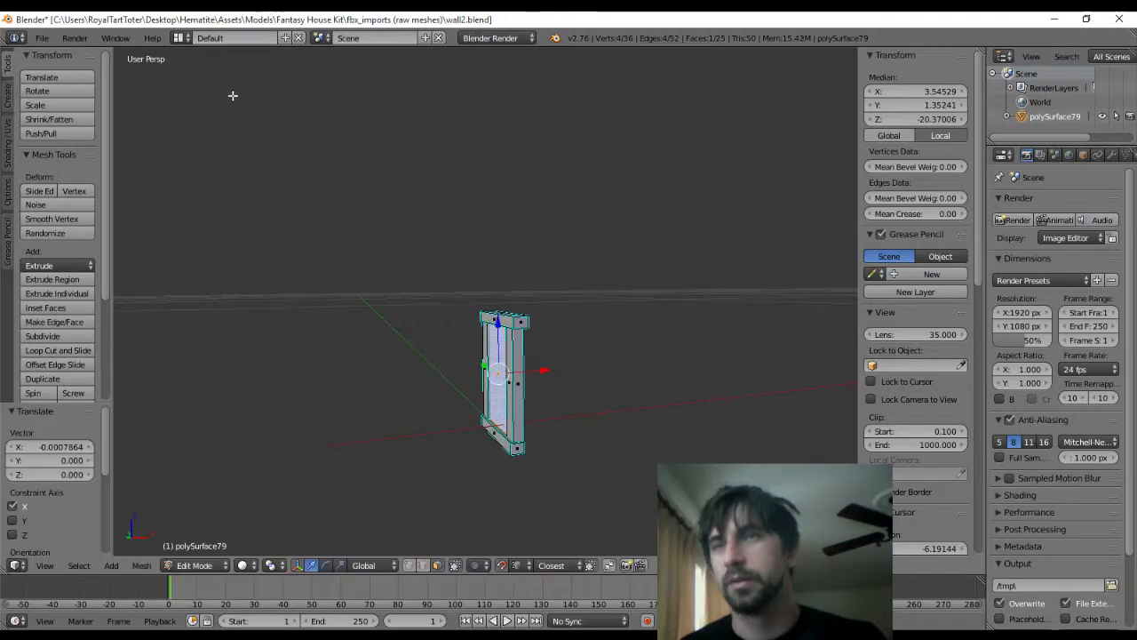
Export the edited door mesh as FBX over door.fbx and switch to Unity
left_click(42, 37)
mouse_move(67, 328)
mouse_move(63, 308)
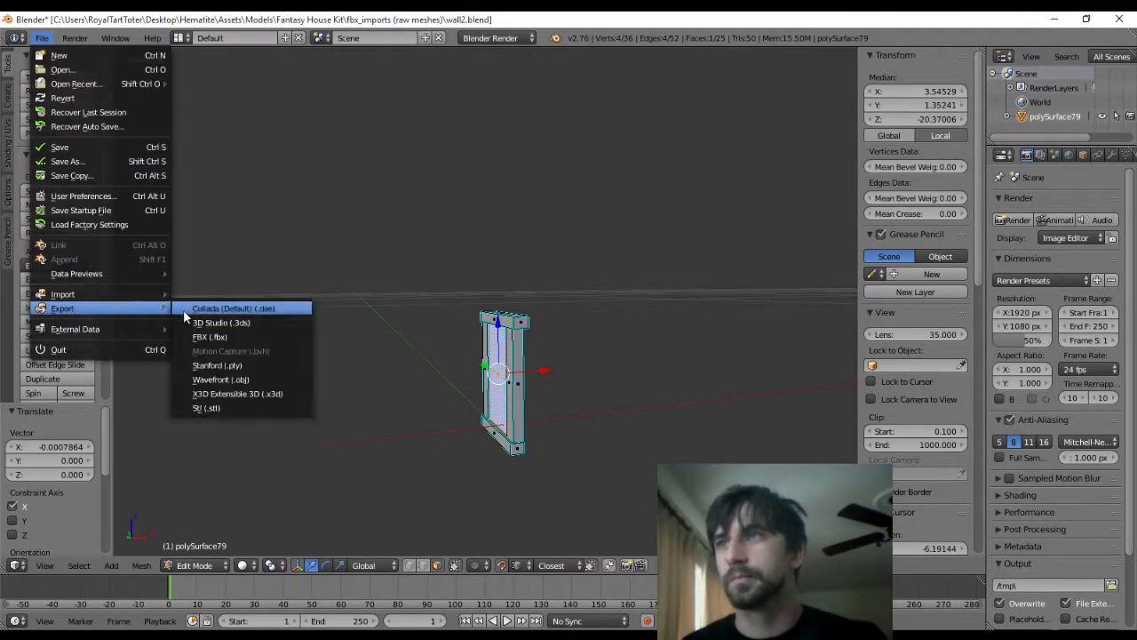
left_click(193, 335)
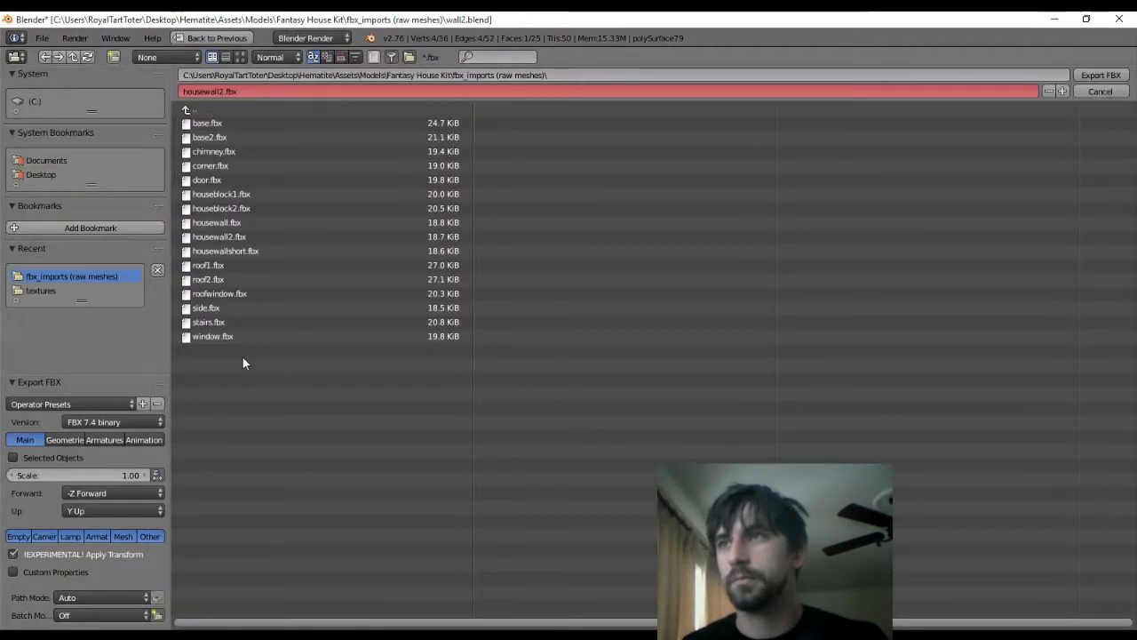
left_click(207, 179)
left_click(1100, 75)
key("alt+Tab")
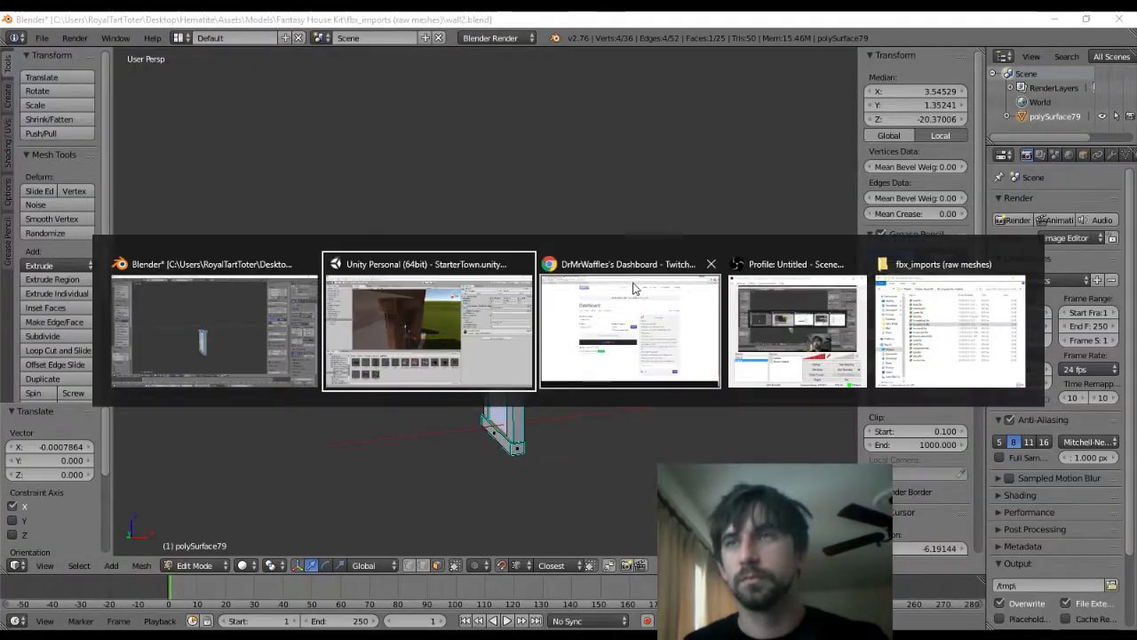
Check the re-exported door in the Unity scene, then inspect the door prefab and the door model's import settings in fbx_imports
scroll(524, 292, "down", 3)
scroll(510, 300, "down", 1)
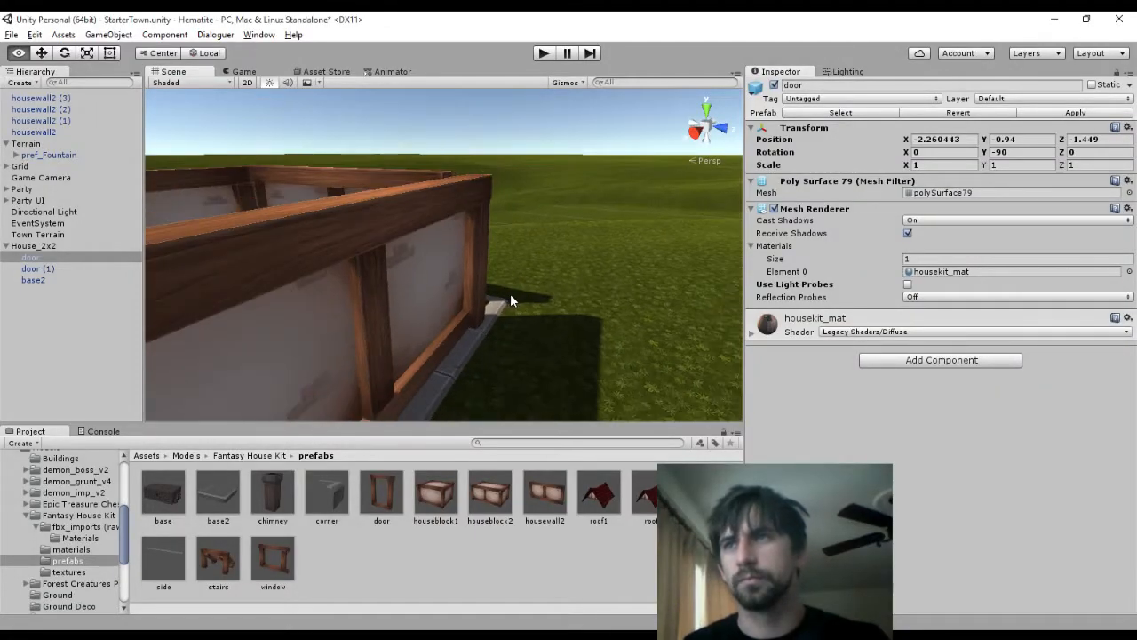
key("alt+Tab")
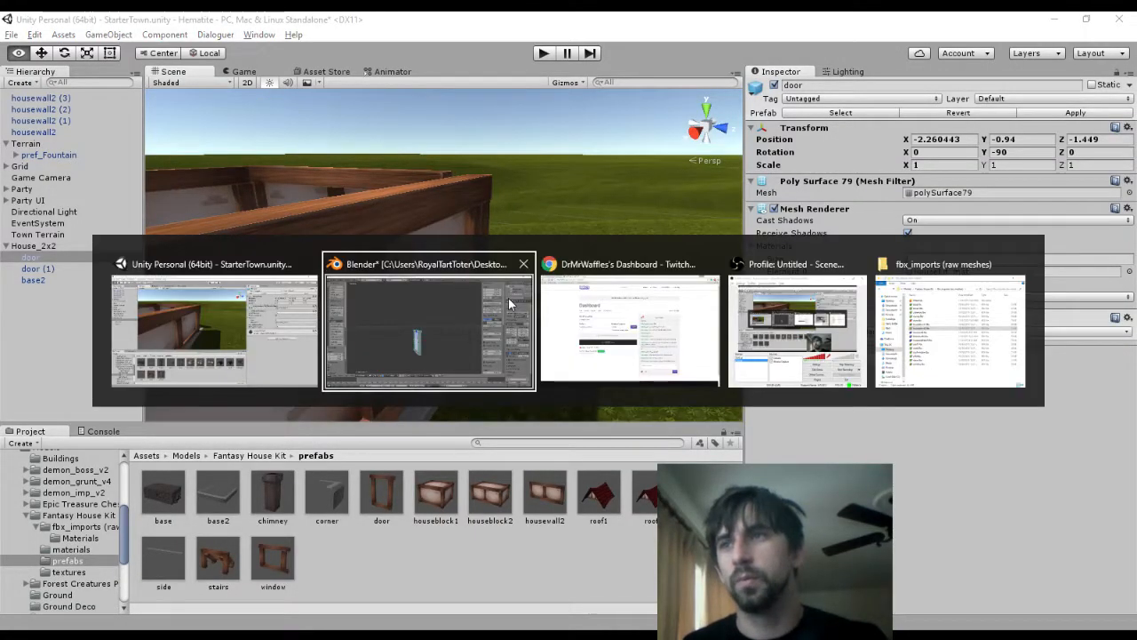
key("alt+Tab")
key("alt+Tab")
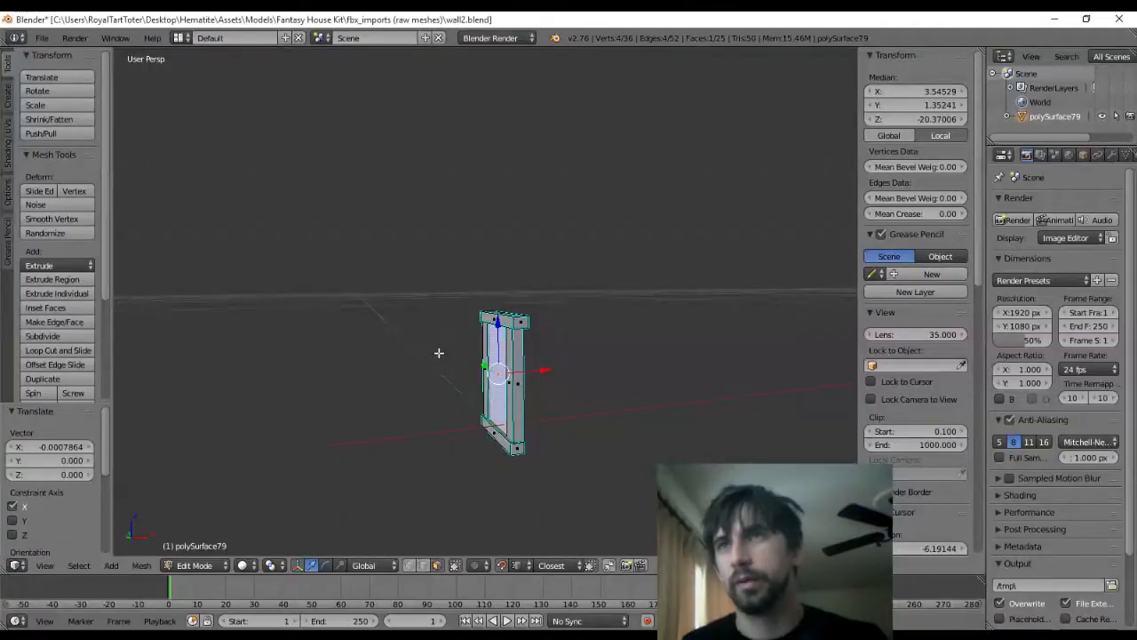
key("alt+Tab")
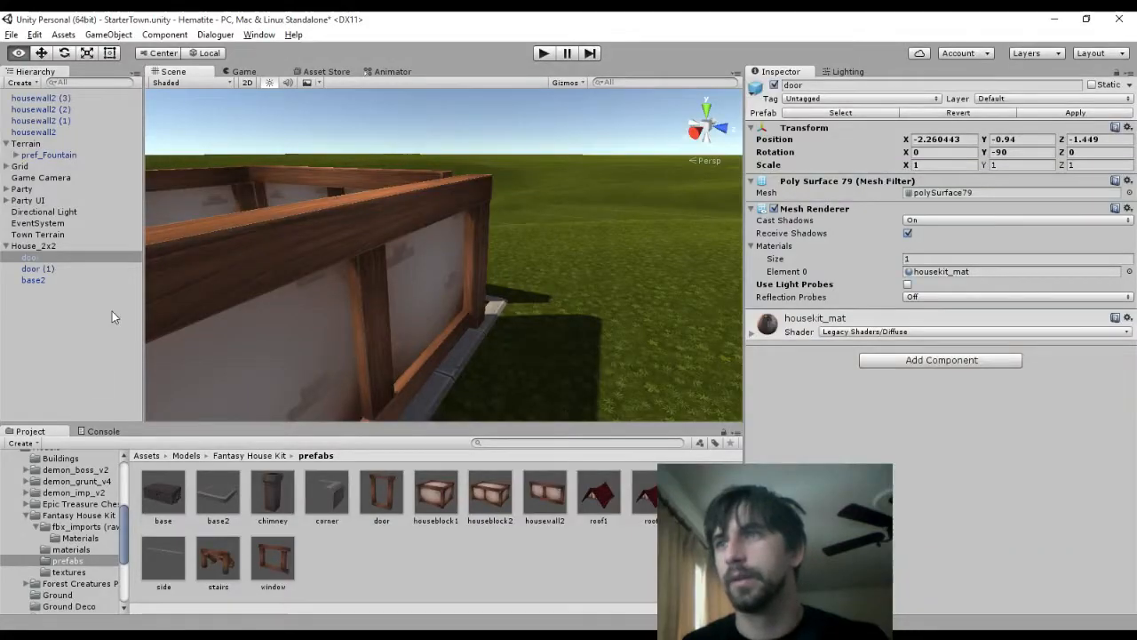
left_click(394, 494)
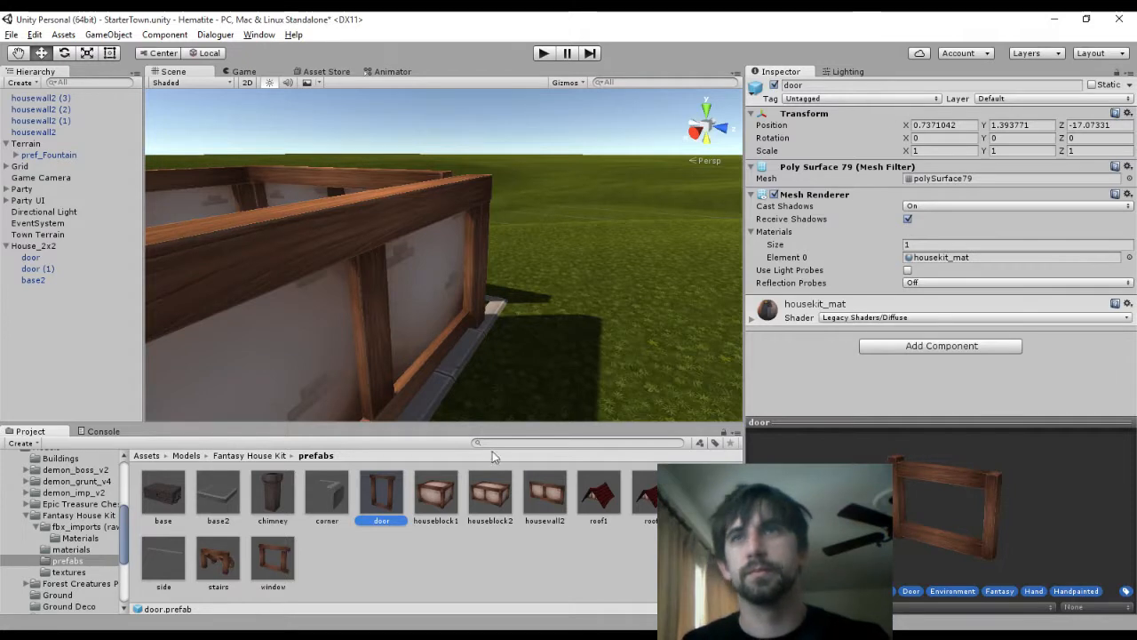
left_click(111, 527)
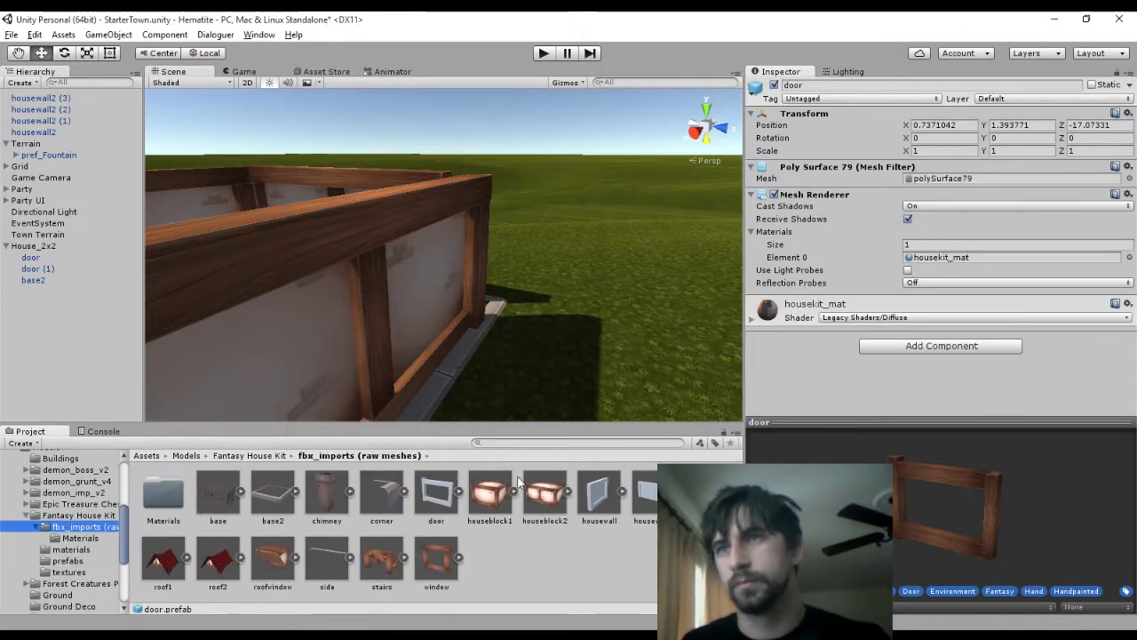
left_click(435, 496)
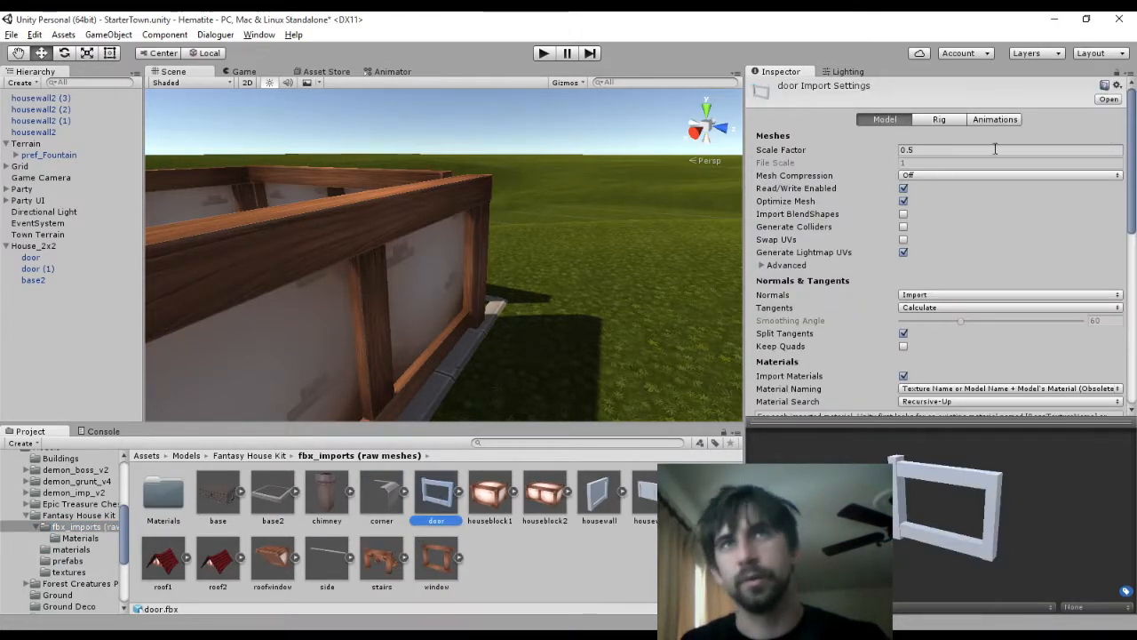
Switch to Blender and review the FBX export options for door.fbx without exporting
key("alt+Tab")
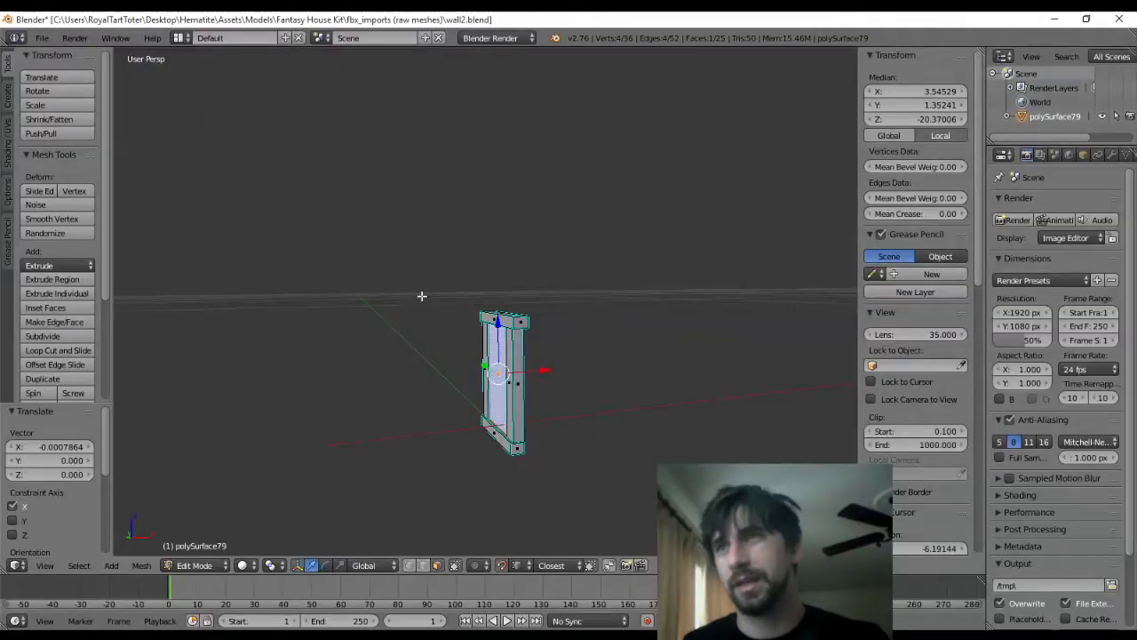
left_click(42, 37)
mouse_move(93, 307)
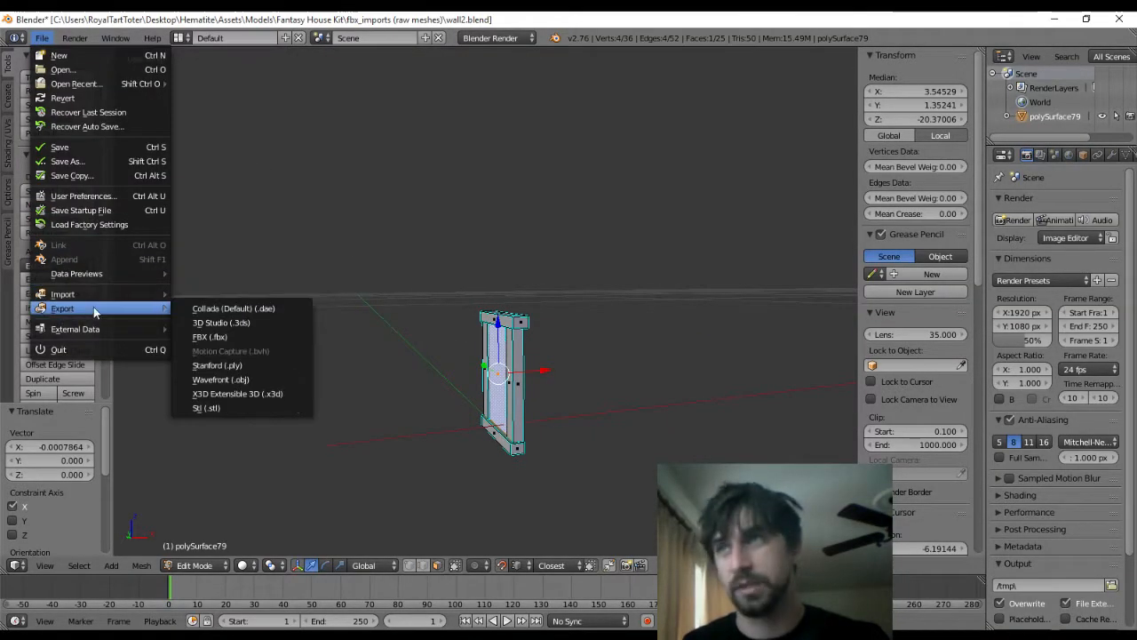
left_click(188, 336)
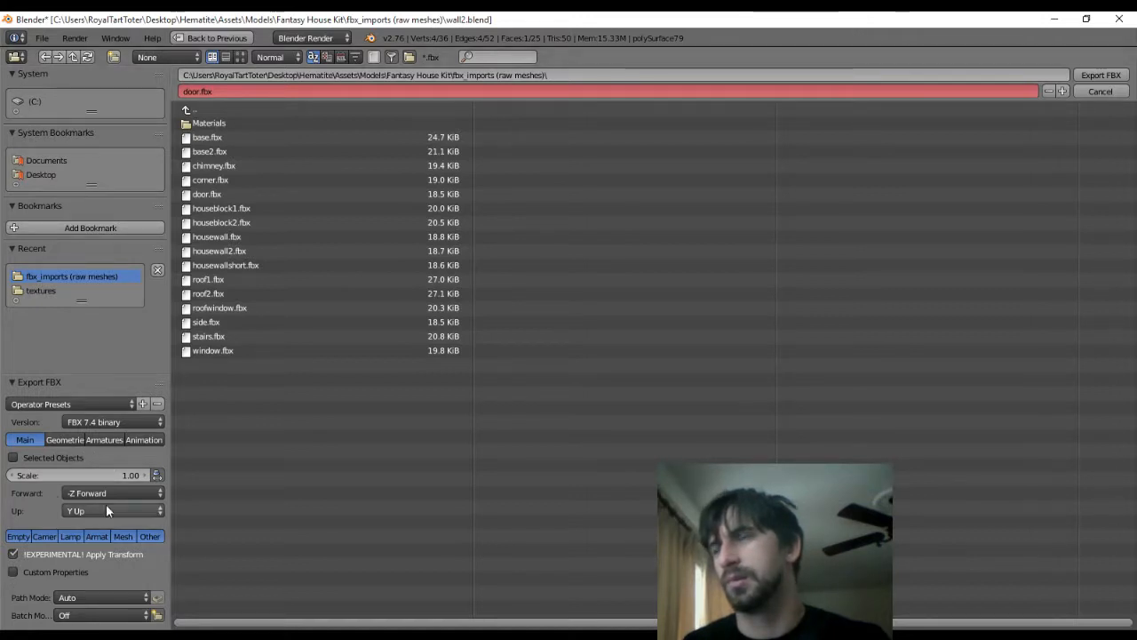
key("Escape")
Leave Edit Mode and raise the door object to about 0.005 in Z so its base rests on the ground plane
middle_click_drag(465, 317, 430, 325)
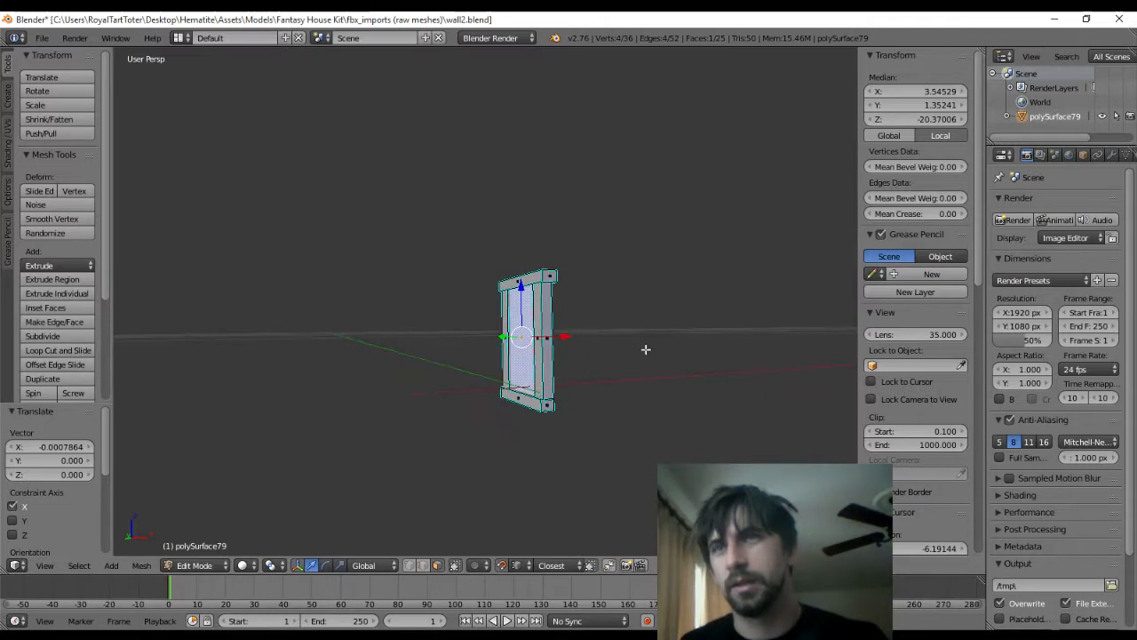
key("Tab")
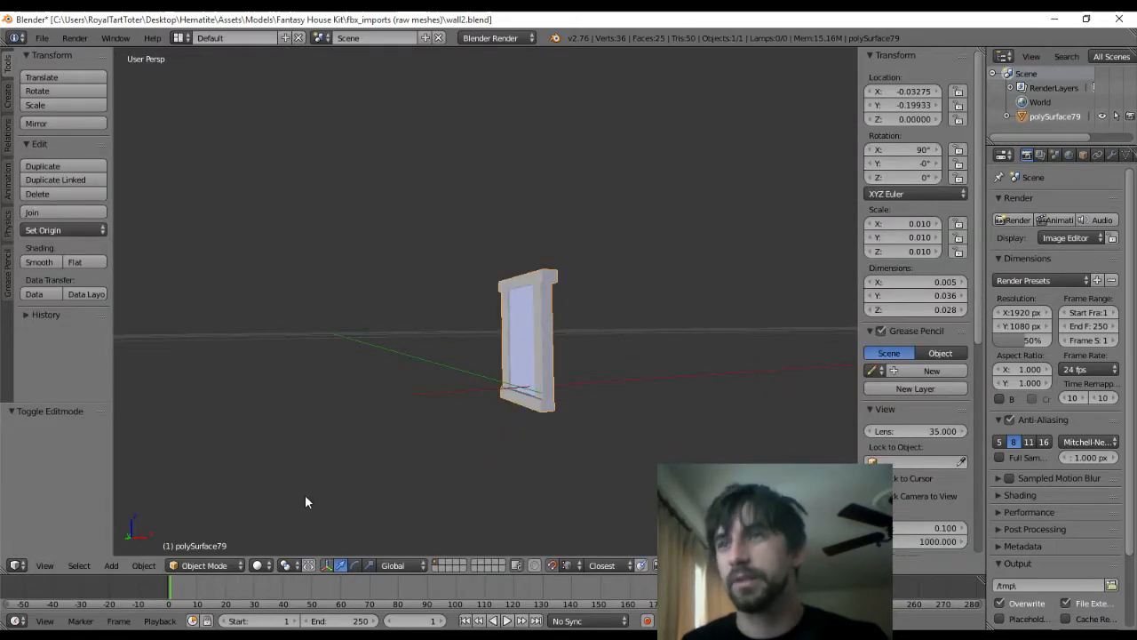
left_click(342, 565)
scroll(465, 365, "down", 9)
middle_click_drag(467, 365, 508, 351)
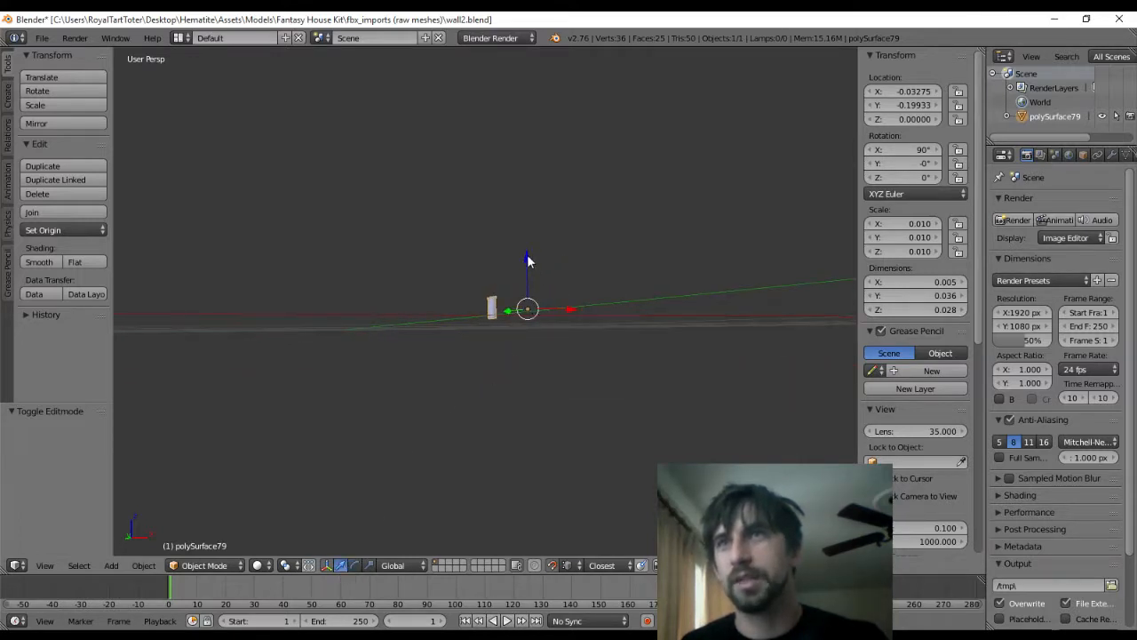
left_click_drag(527, 259, 533, 254)
middle_click_drag(533, 254, 532, 296)
scroll(532, 297, "up", 4)
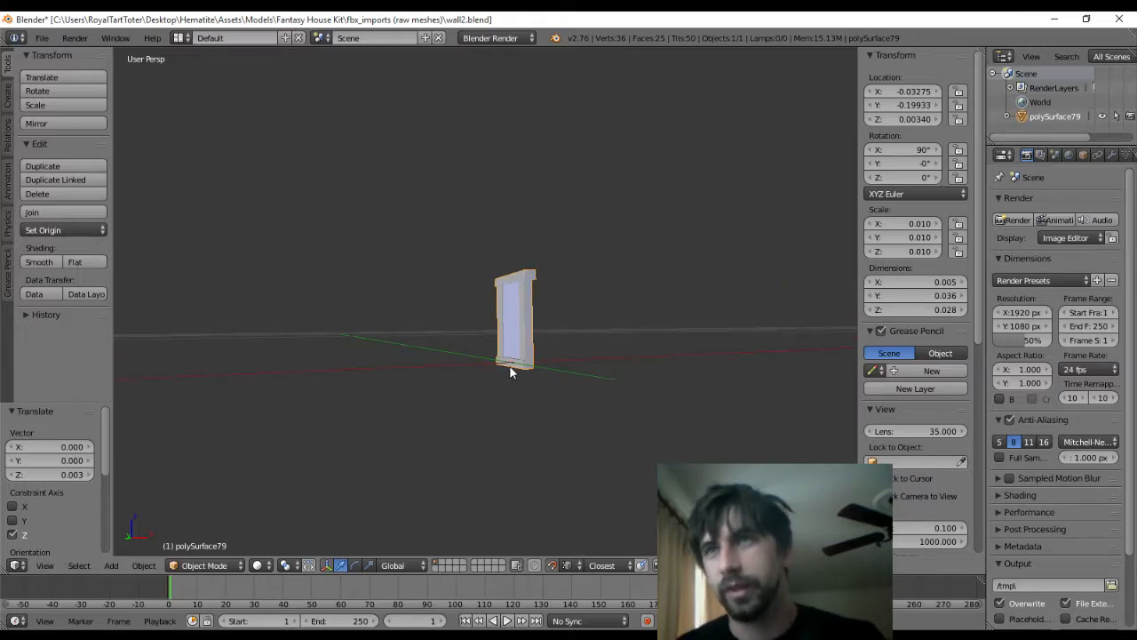
scroll(633, 357, "down", 4)
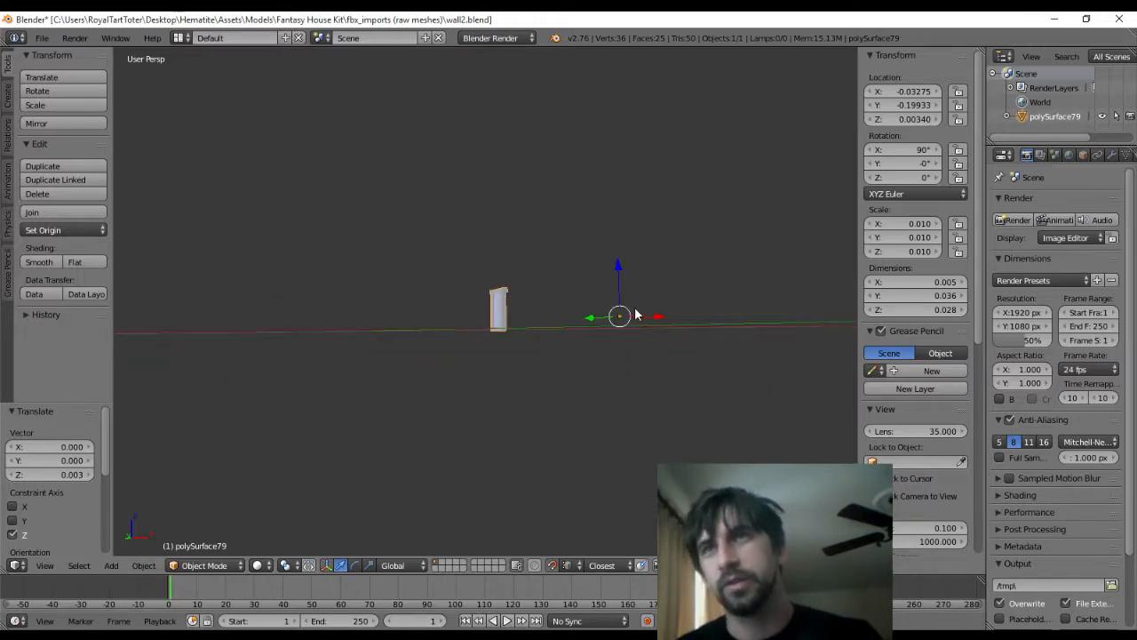
left_click_drag(618, 262, 617, 257)
scroll(560, 293, "up", 5)
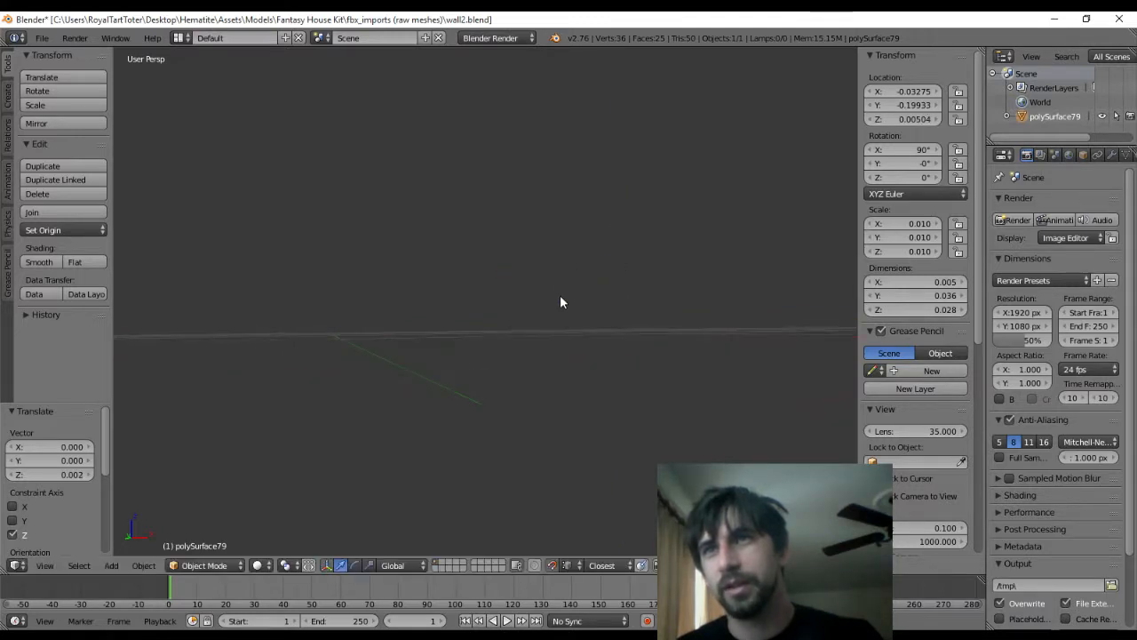
scroll(561, 297, "down", 1)
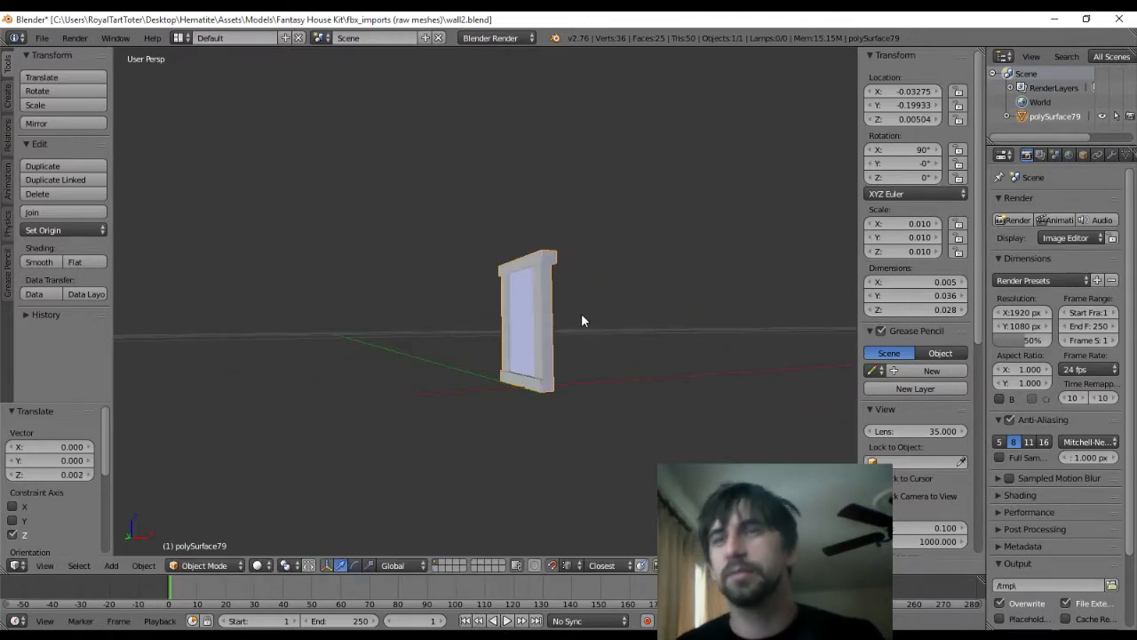
Apply the door's location so its origin moves to the world origin
middle_click_drag(581, 315, 682, 356)
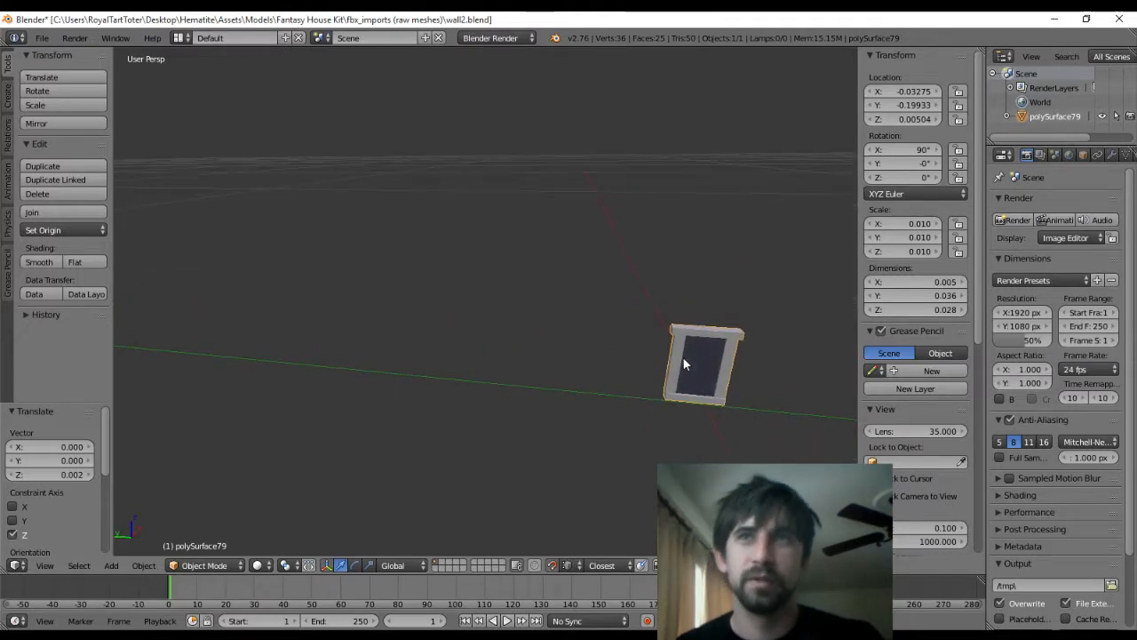
middle_click_drag(792, 369, 683, 357)
key("ctrl+a")
left_click(683, 357)
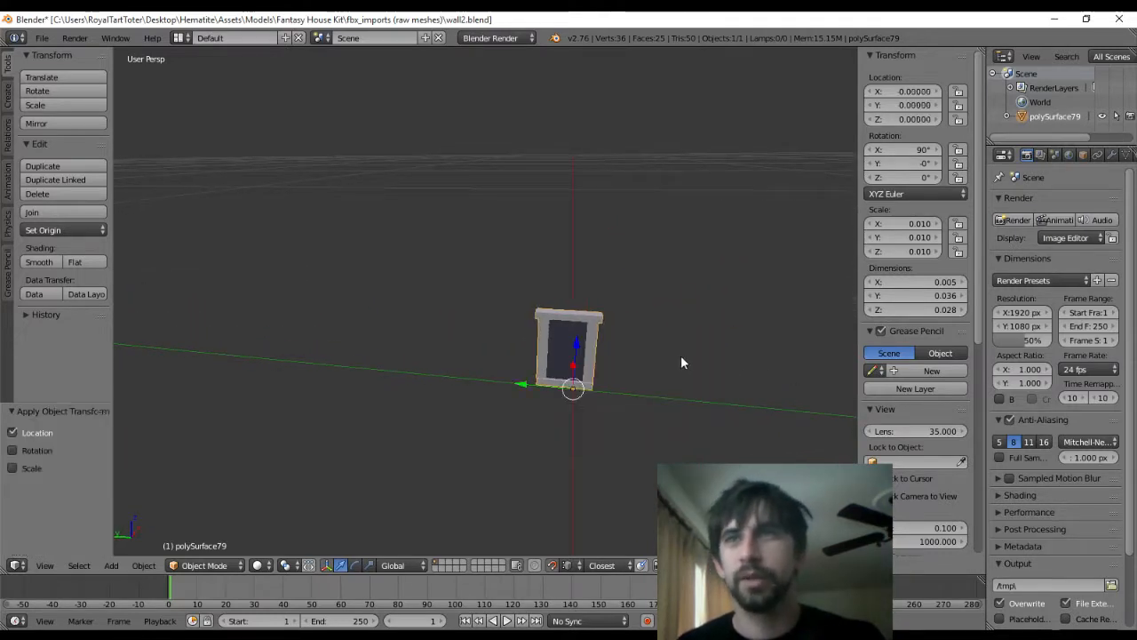
Shift the door slightly along the Y axis relative to the world origin and apply its location again
left_click_drag(519, 388, 527, 381)
key("ctrl+a")
left_click(527, 383)
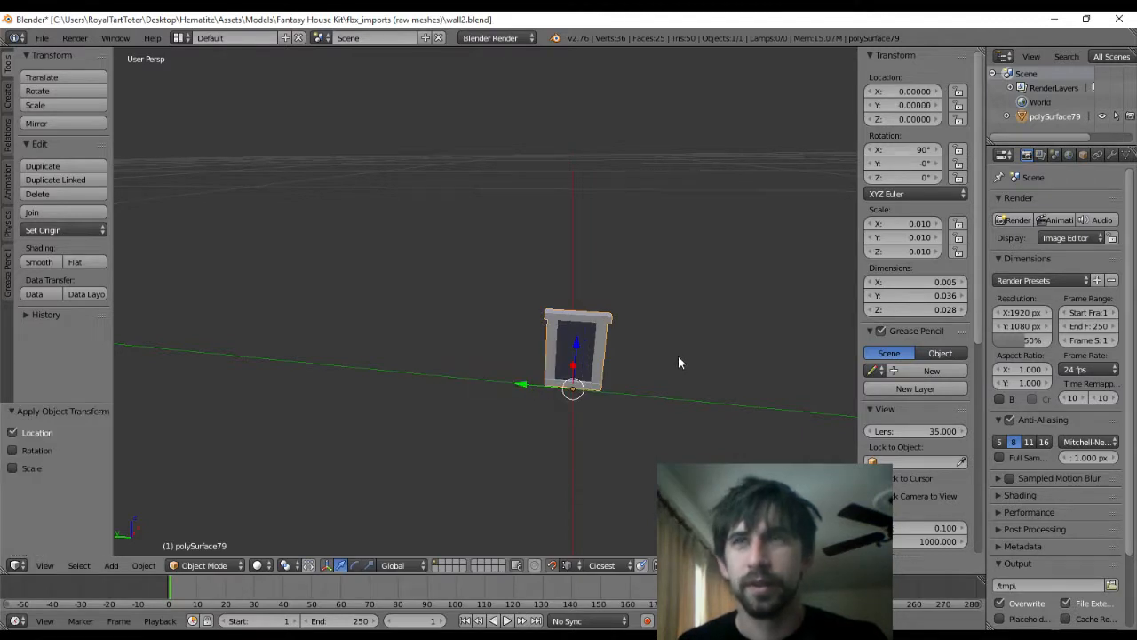
Apply the door's rotation and scale together with its location
middle_click_drag(678, 355, 633, 331)
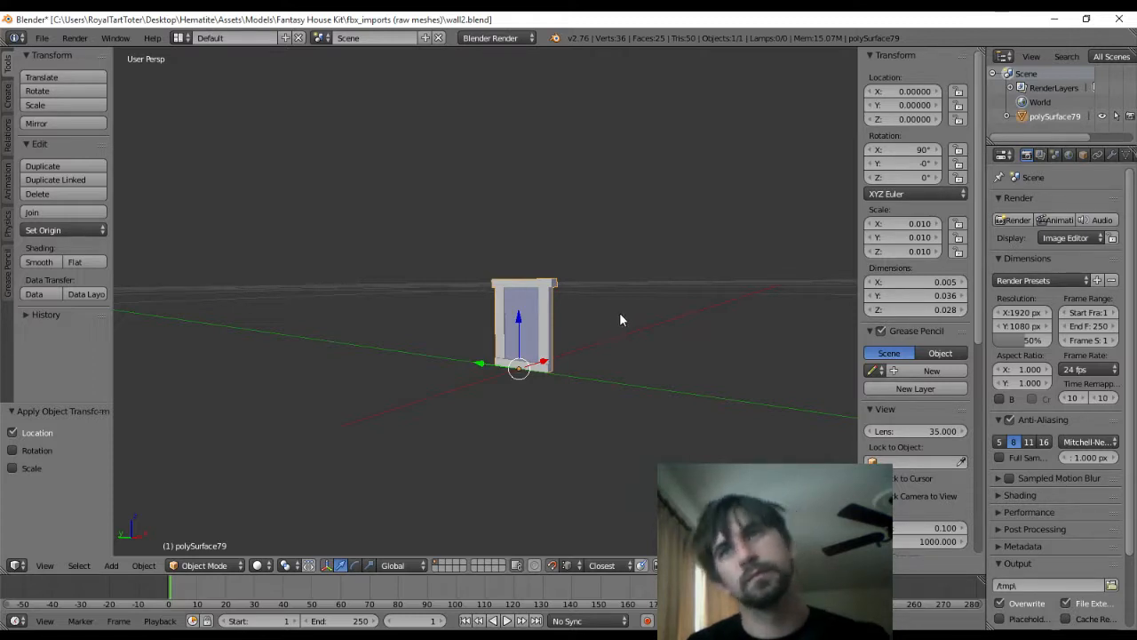
key("ctrl+a")
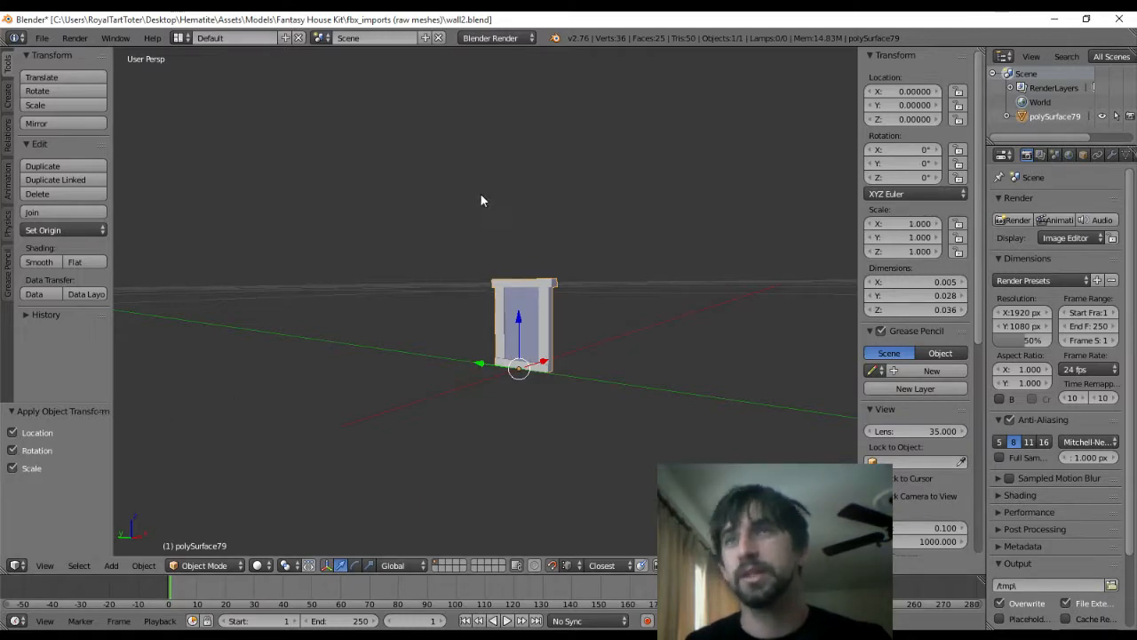
scroll(530, 181, "down", 3)
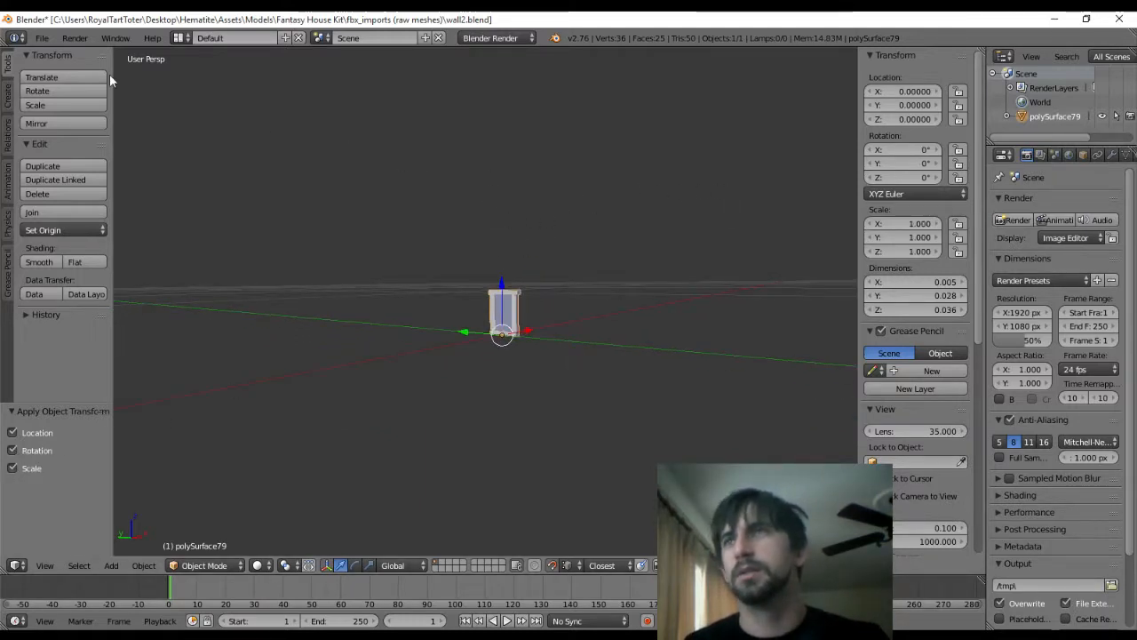
Export the door as FBX over door.fbx with its transforms applied and switch to Unity to see it
left_click(42, 37)
mouse_move(95, 312)
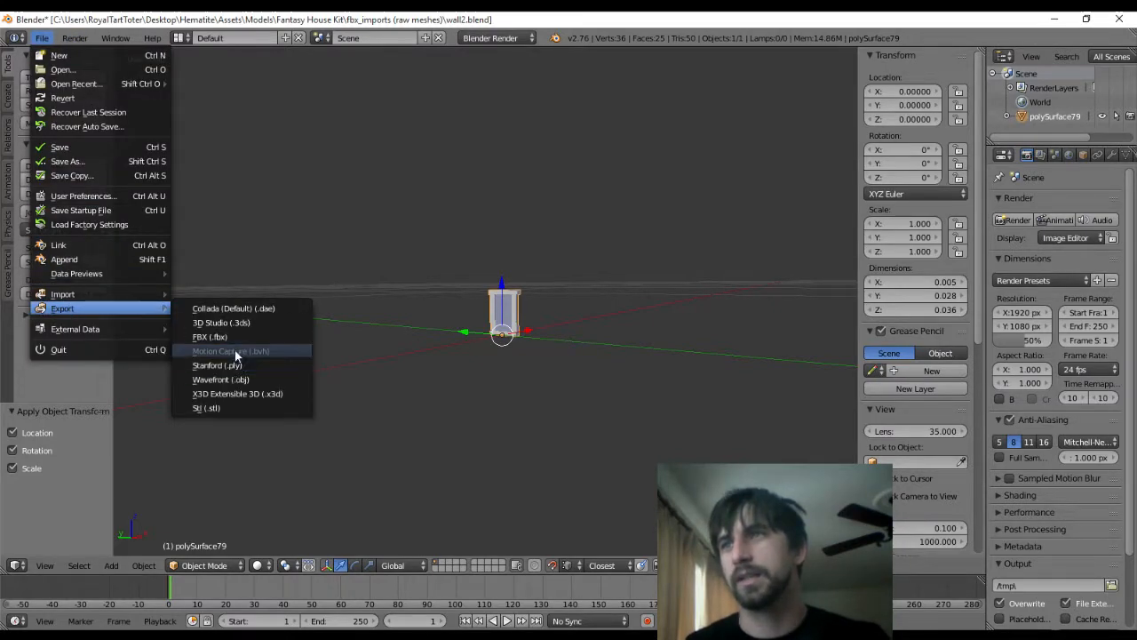
left_click(210, 336)
left_click(1101, 75)
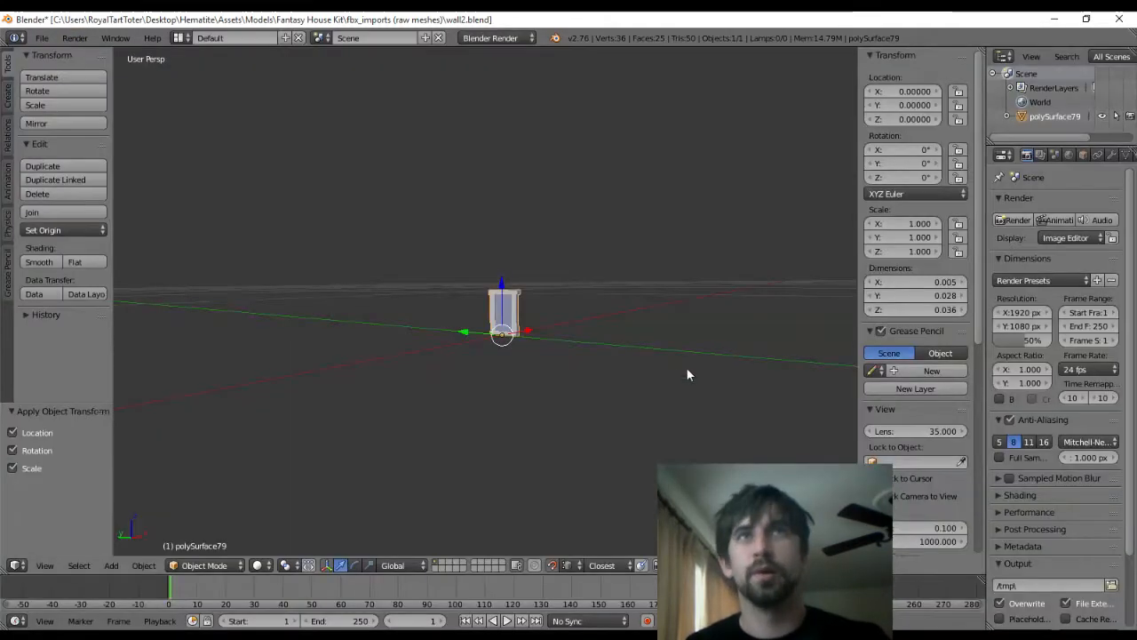
key("alt+Tab")
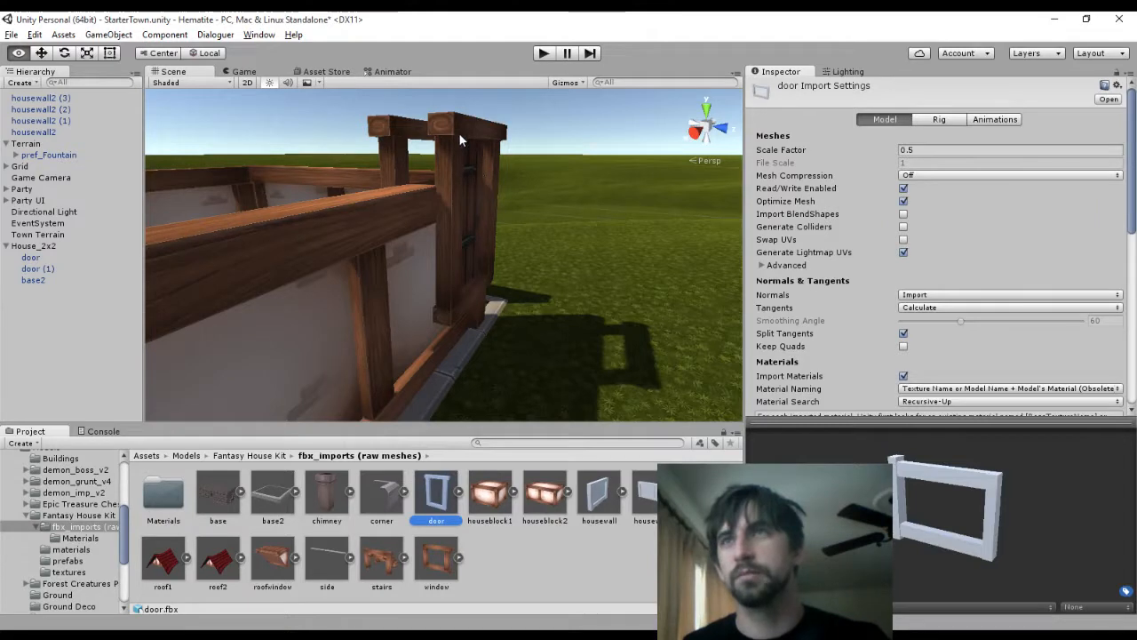
Select both doors of the 2x2 house together, lower them into the front wall and shift them across the wall's thickness
left_click(458, 129)
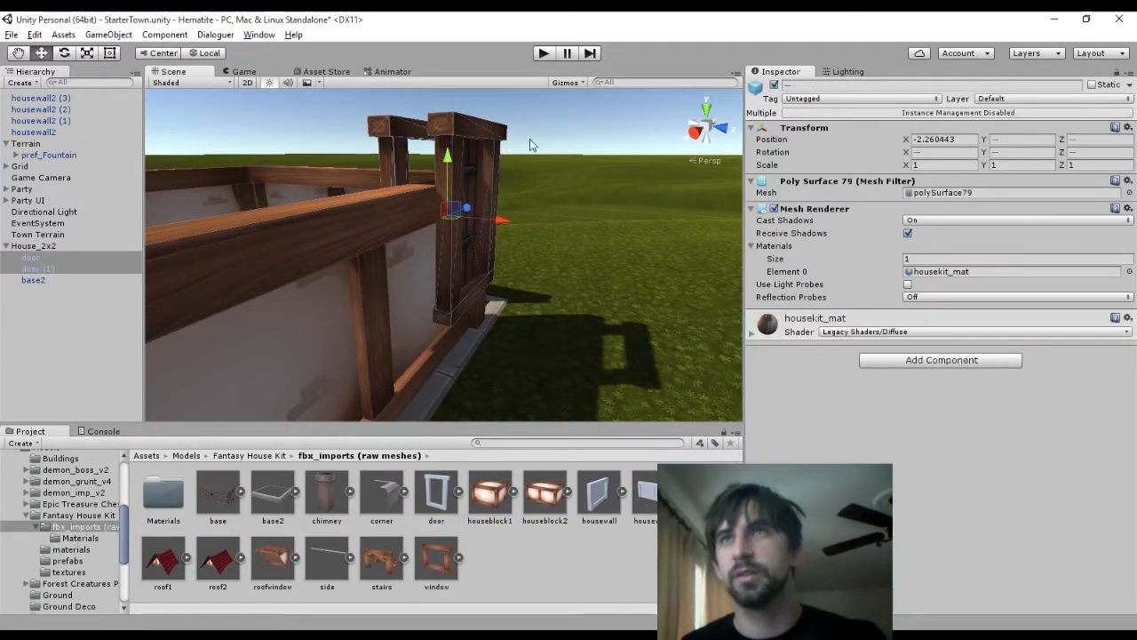
left_click_drag(450, 159, 447, 227)
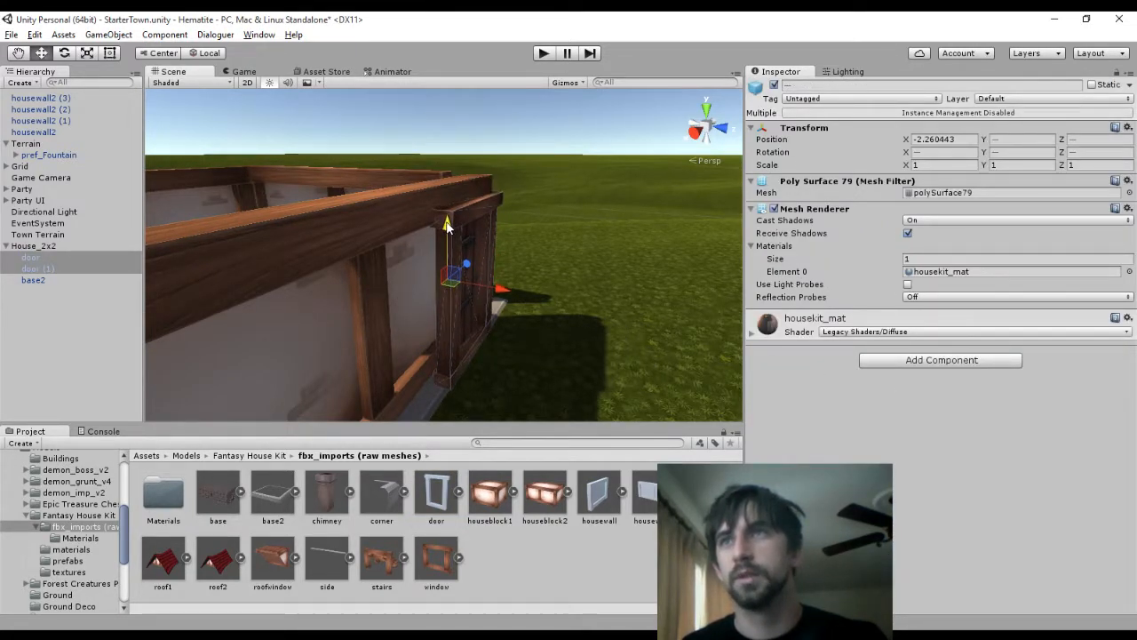
middle_click_drag(536, 228, 596, 219)
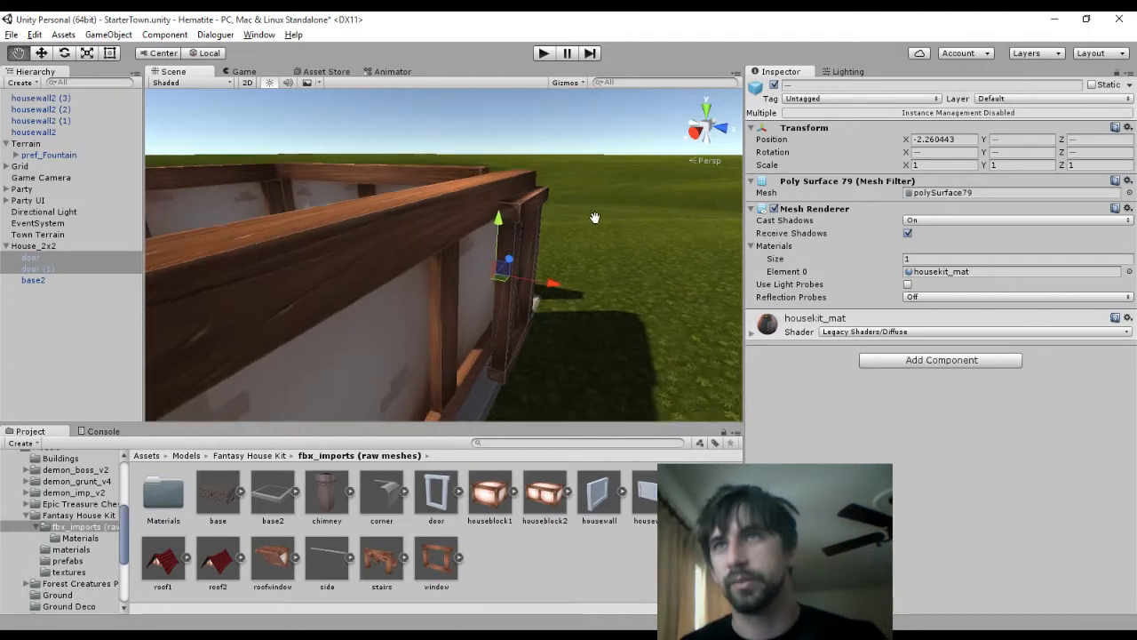
scroll(540, 233, "up", 6)
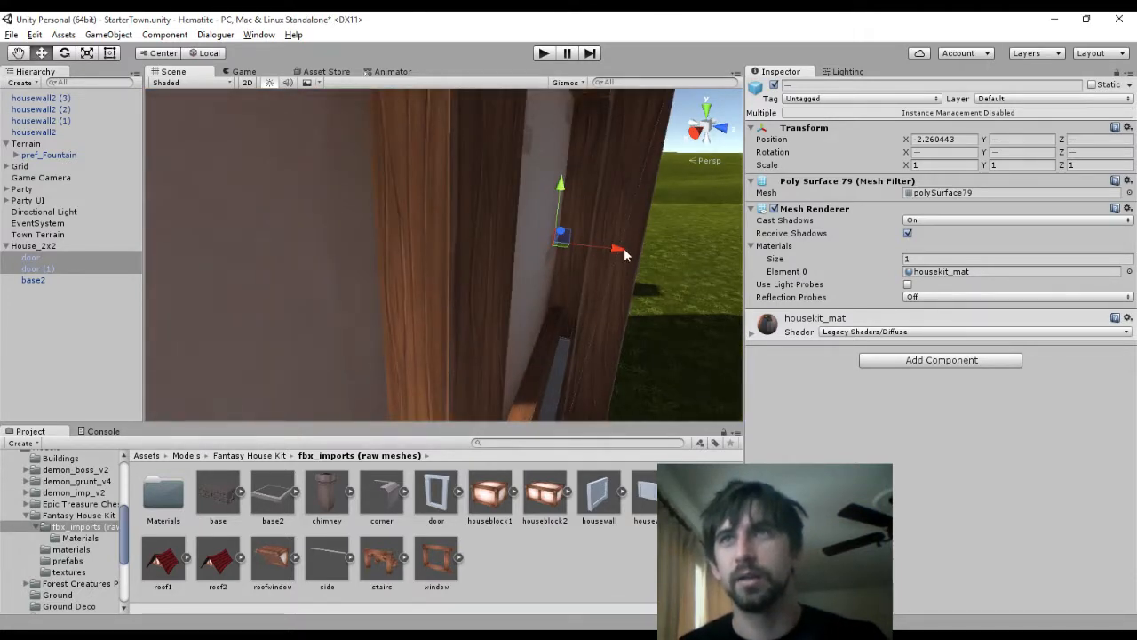
left_click_drag(623, 253, 604, 256)
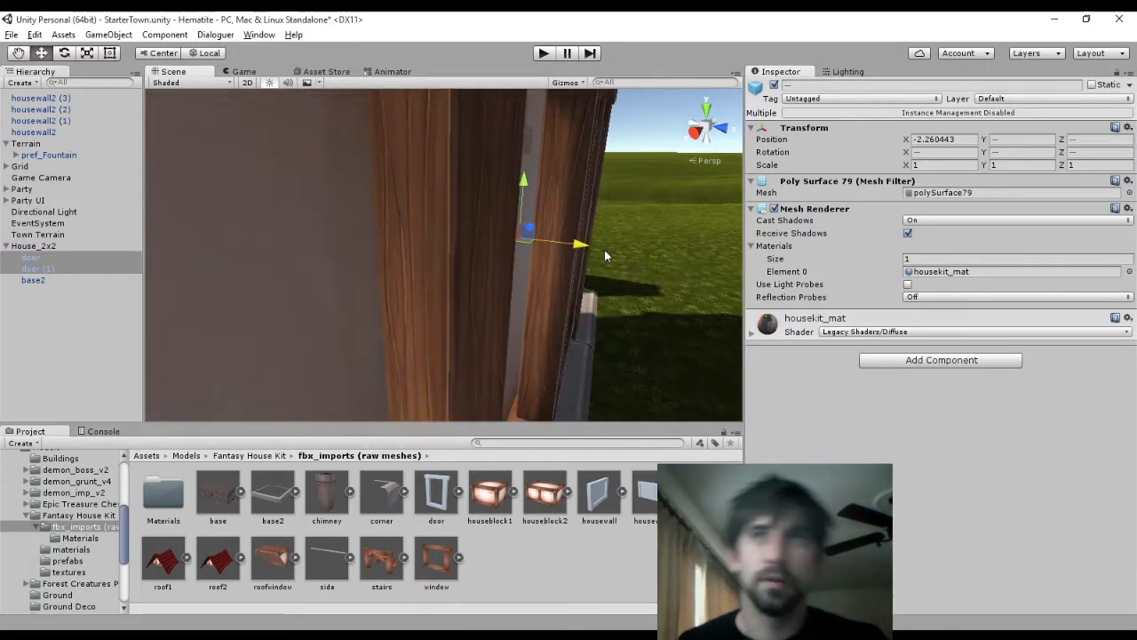
middle_click_drag(604, 252, 474, 262)
left_click_drag(496, 252, 502, 254)
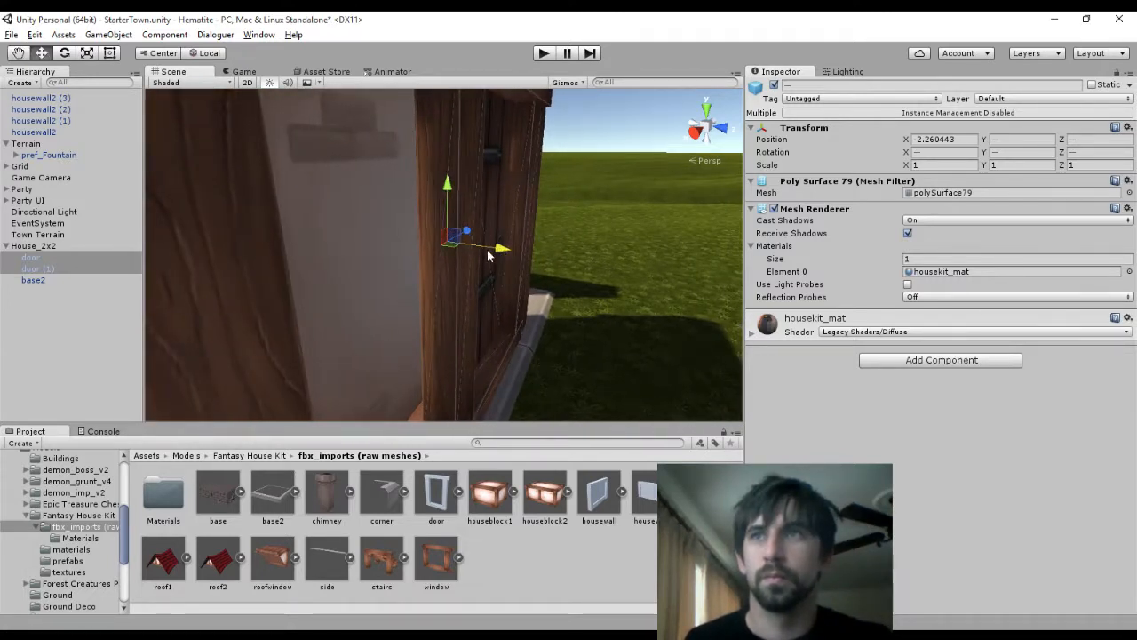
middle_click_drag(488, 255, 606, 261)
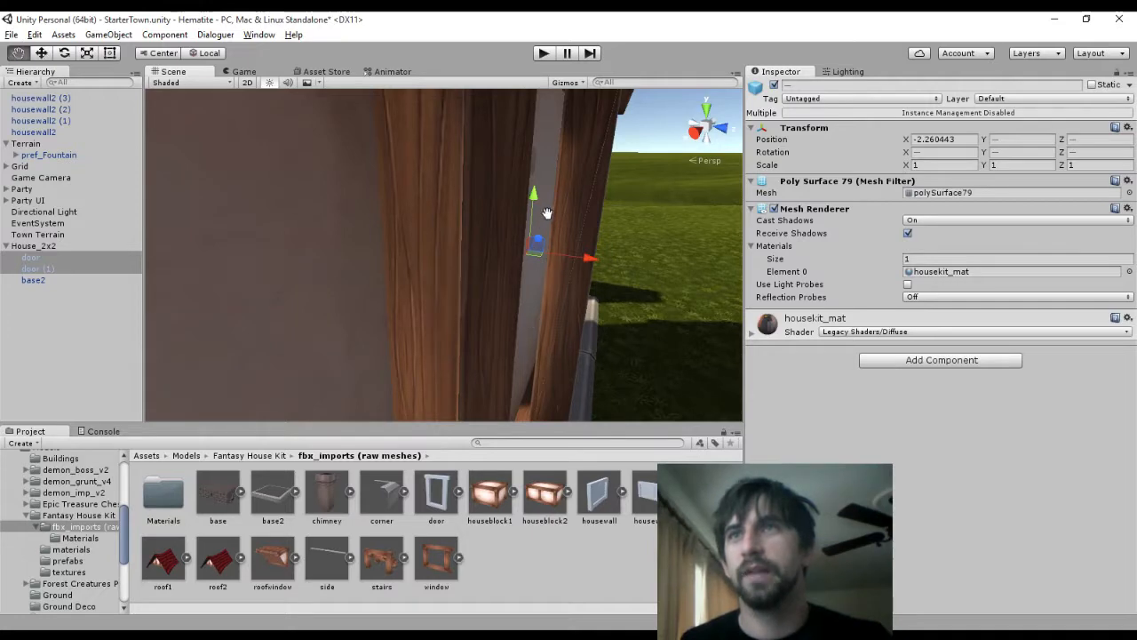
scroll(551, 230, "down", 5)
Select only the inner door and slide it across the wall's thickness to Z position -1.305
left_click(471, 240)
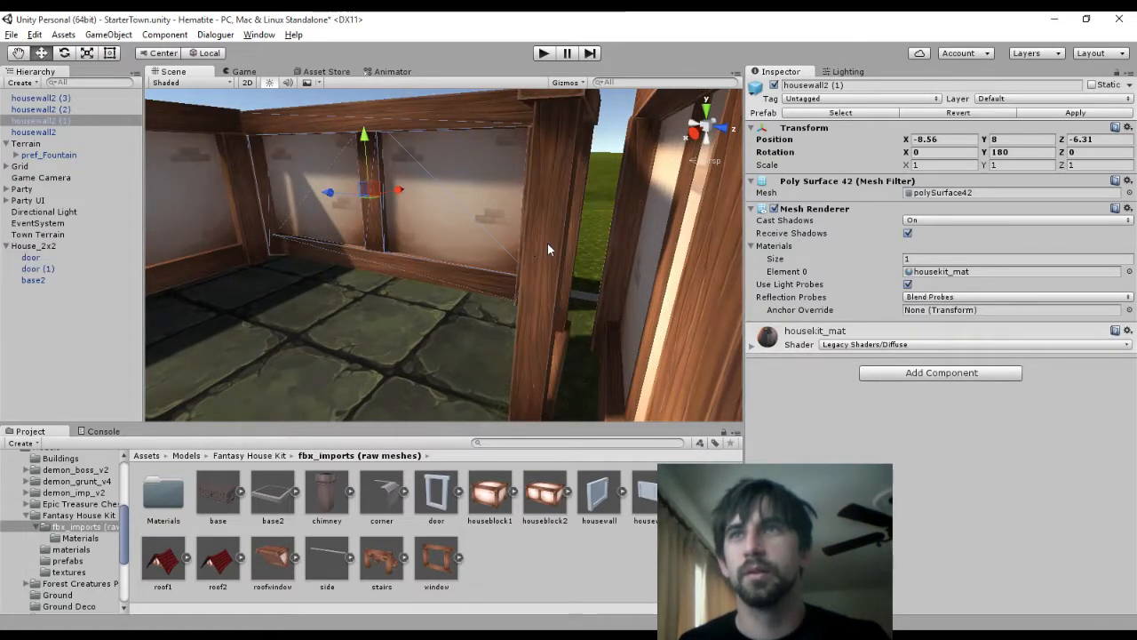
left_click(547, 244)
left_click_drag(616, 262, 676, 265)
right_click_drag(629, 262, 575, 255)
left_click_drag(478, 265, 471, 264)
Switch to Blender and, in Edit Mode, select the door panel face and move it 0.005 along X
key("alt+Tab")
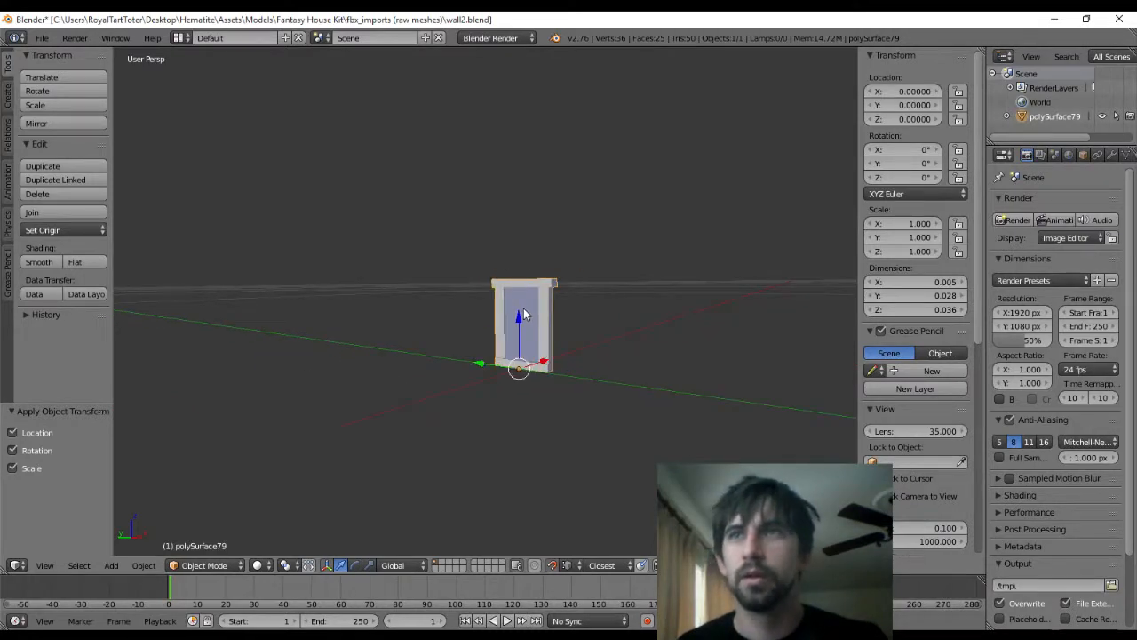
key("Tab")
left_click_drag(544, 320, 551, 341)
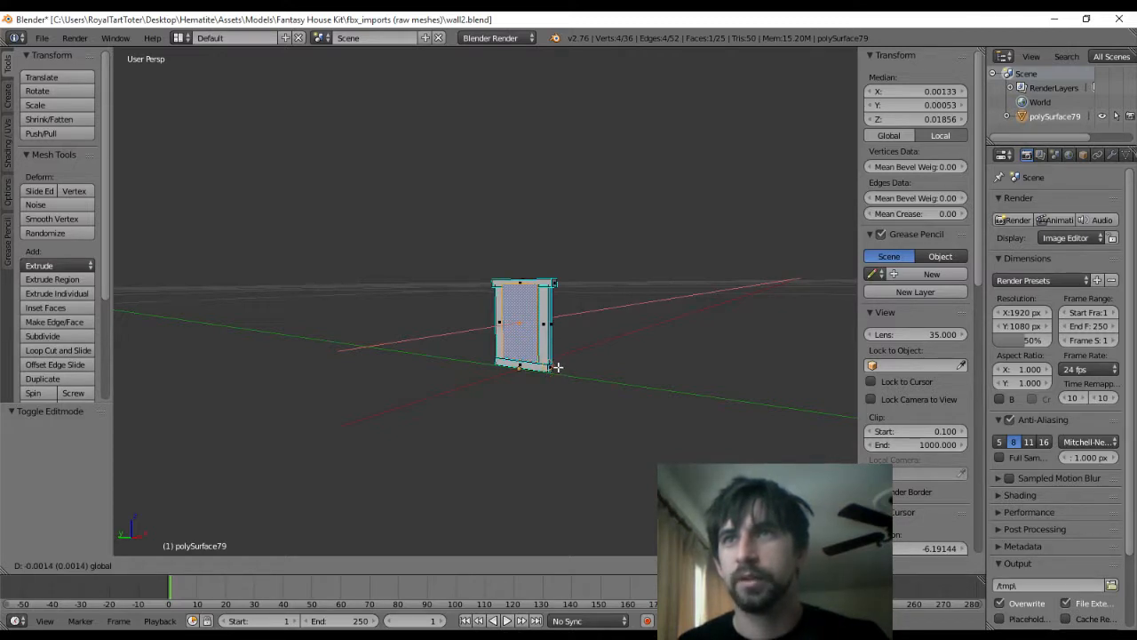
left_click_drag(557, 366, 558, 367)
middle_click_drag(599, 328, 335, 359)
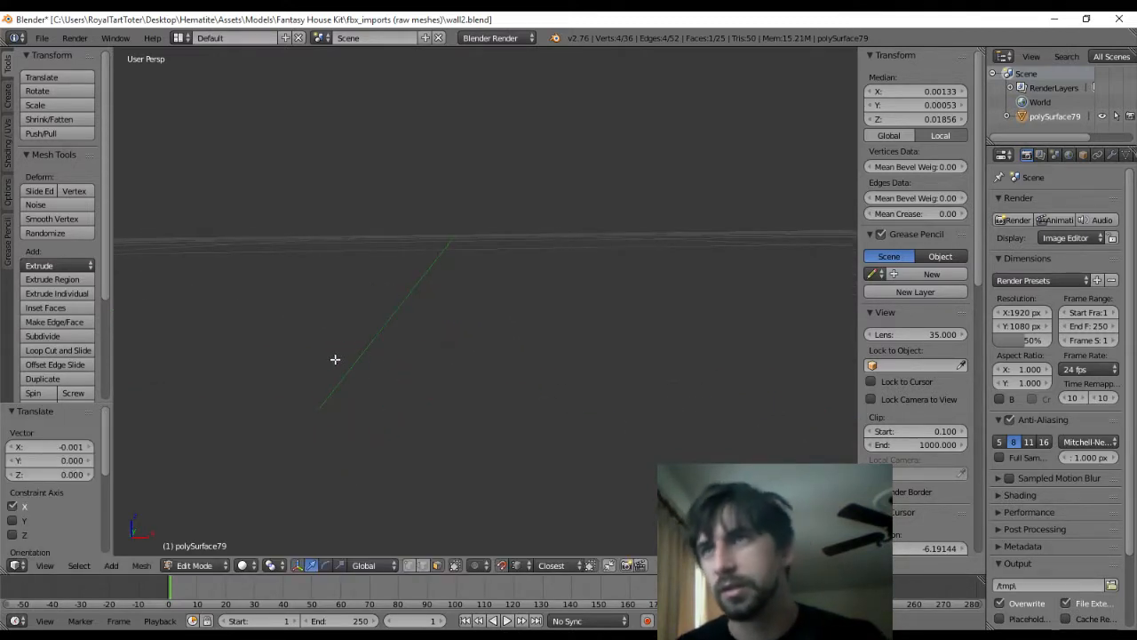
scroll(335, 359, "down", 3)
mouse_move(392, 355)
left_mouse_down()
mouse_move(368, 300)
mouse_move(385, 285)
left_mouse_up()
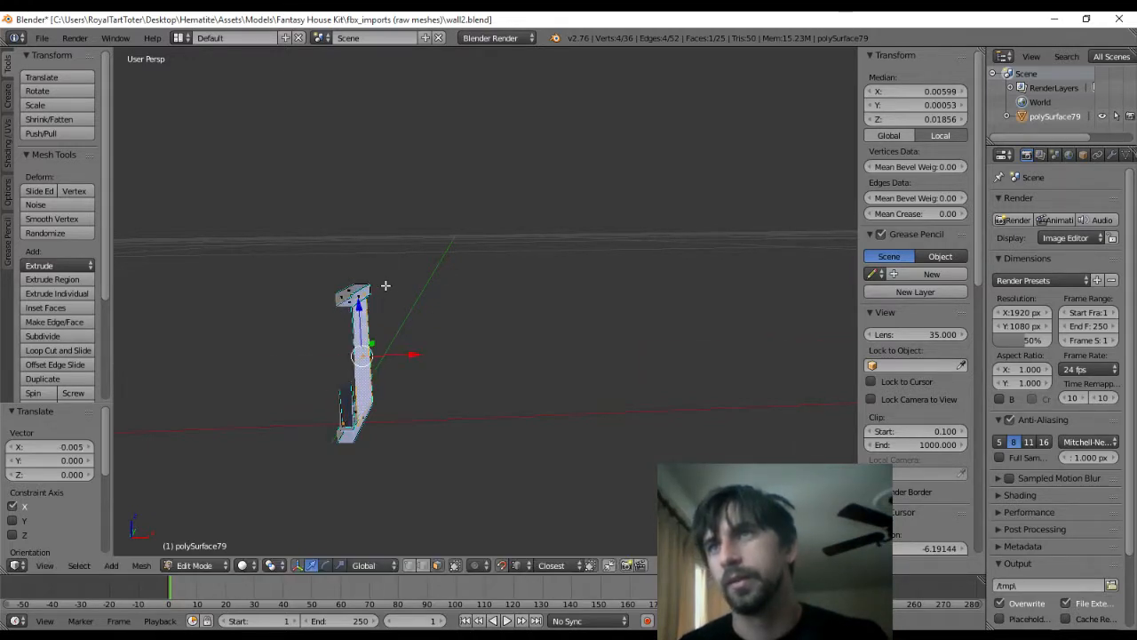
Export the door as FBX and check its panel in Unity before returning to Blender
left_click(42, 38)
mouse_move(67, 308)
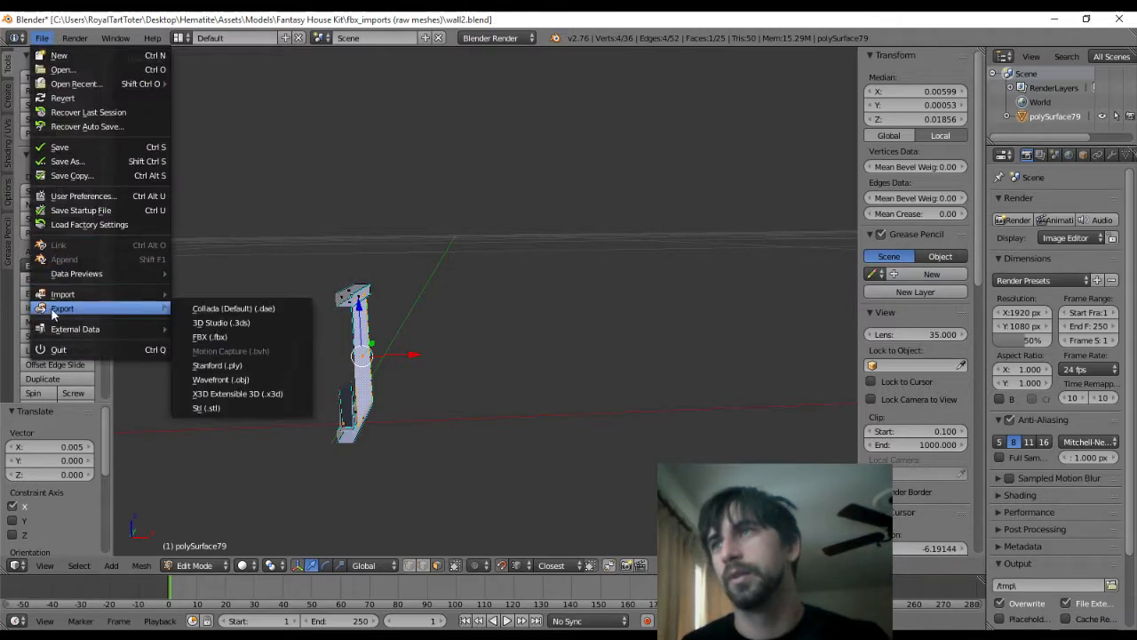
left_click(209, 337)
left_click(1093, 74)
key("alt+Tab")
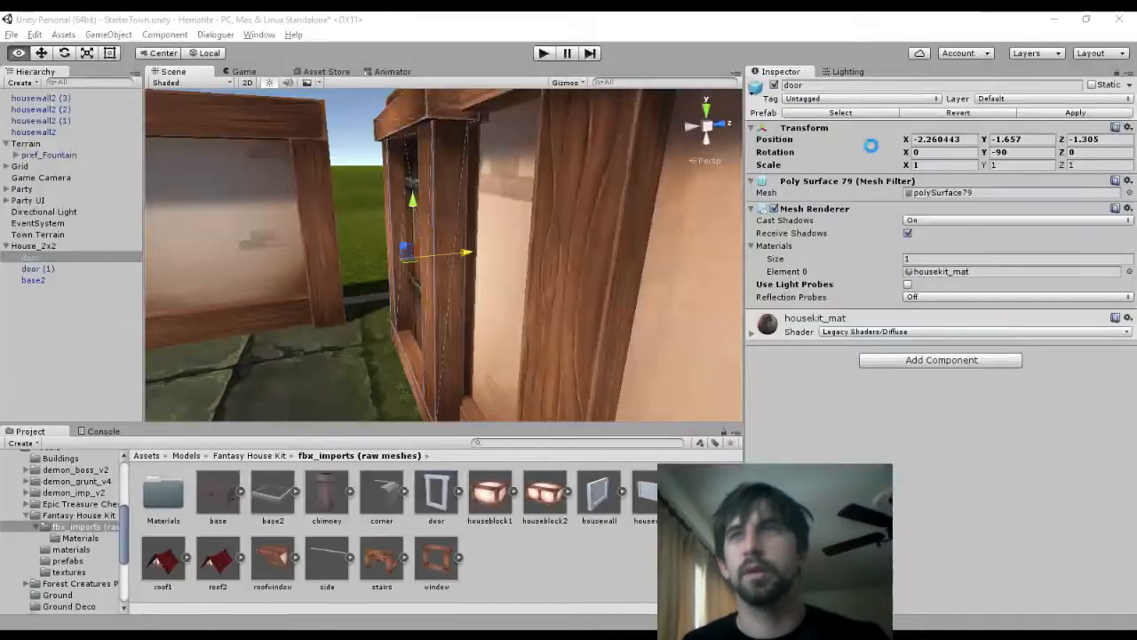
key("alt+Tab")
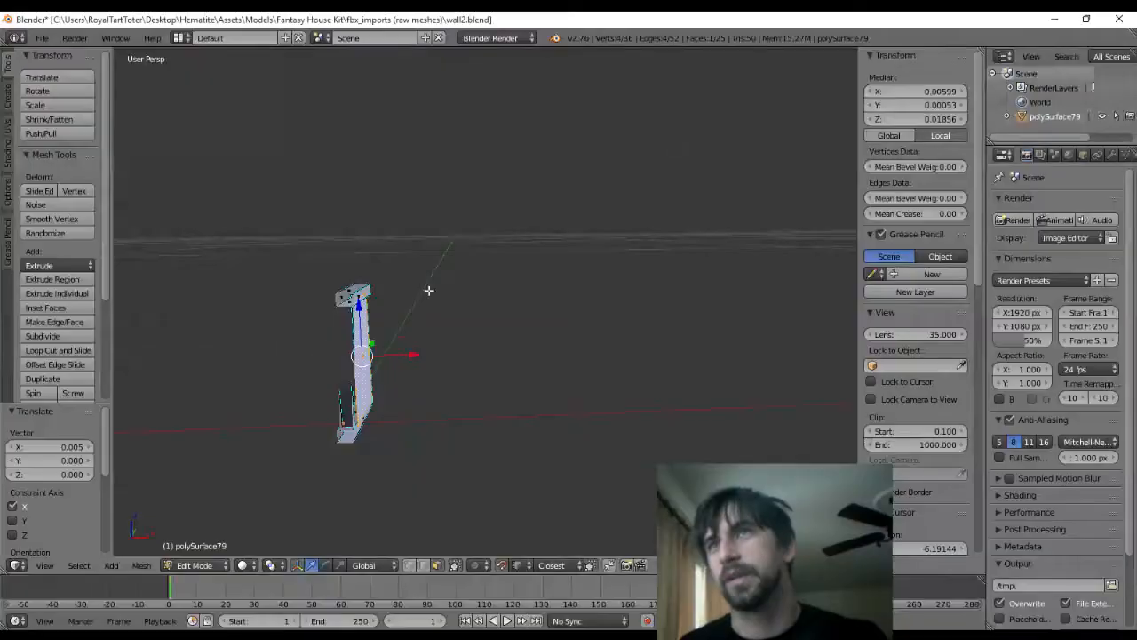
Set the X translation of the door panel face to 0.003
left_click(35, 448)
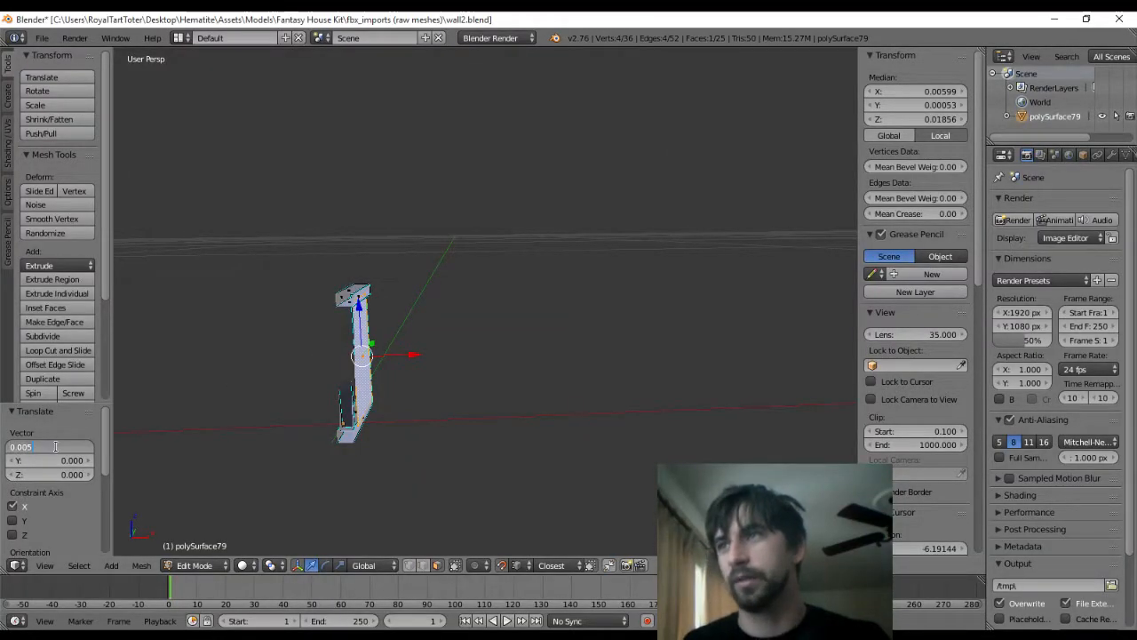
key("Return")
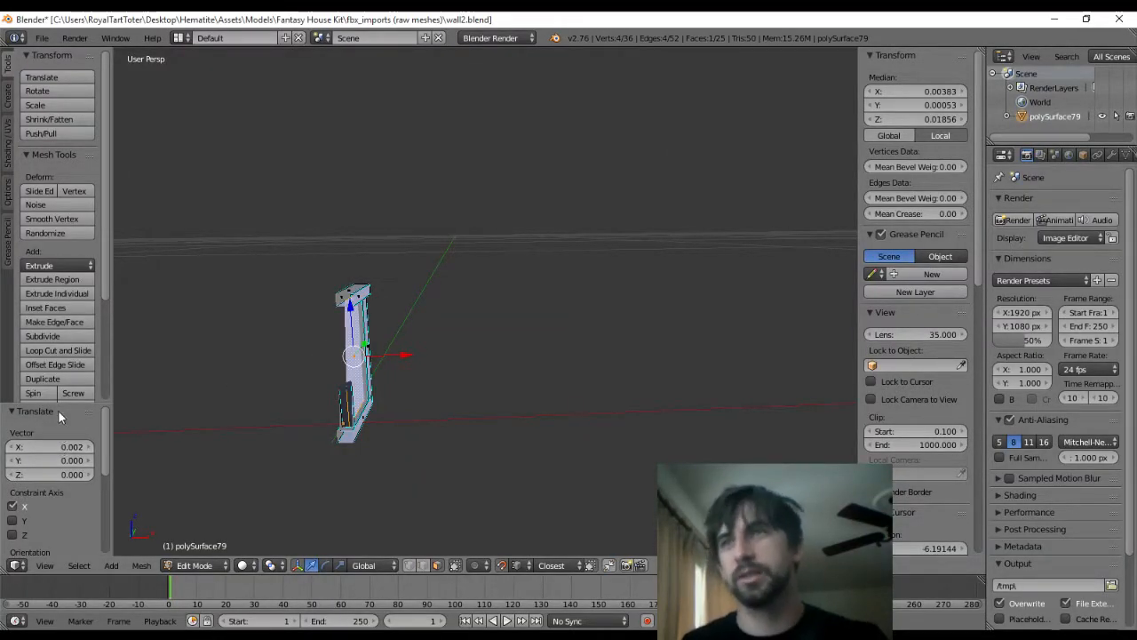
left_click(73, 447)
type("0.00")
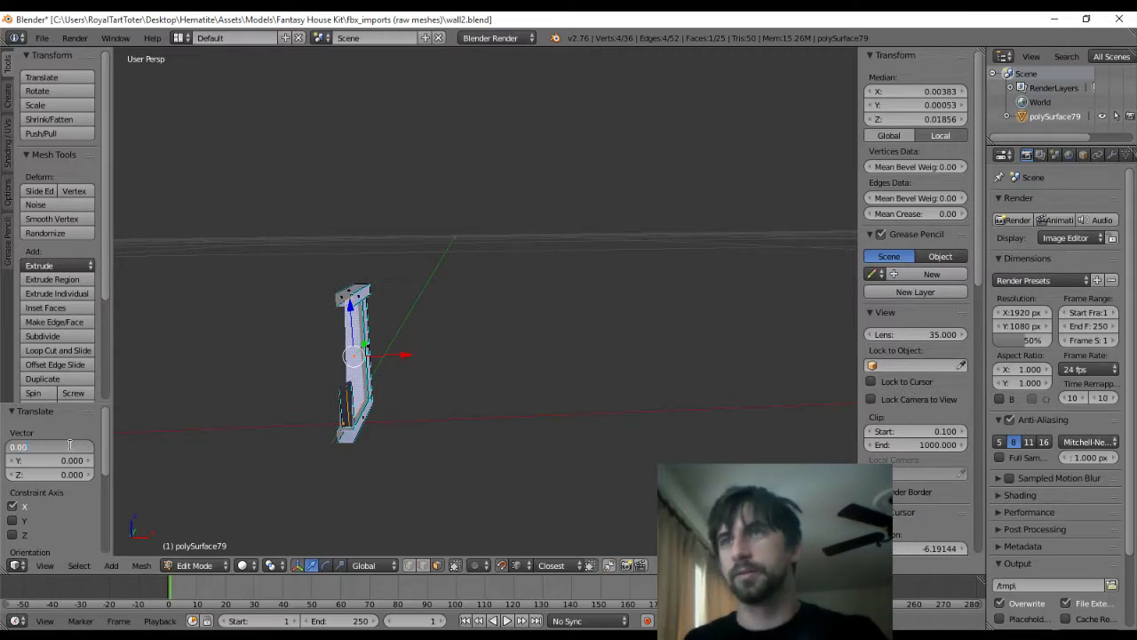
type("3")
key("Return")
Export the corrected door as FBX over door.fbx and switch to Unity
left_click(42, 37)
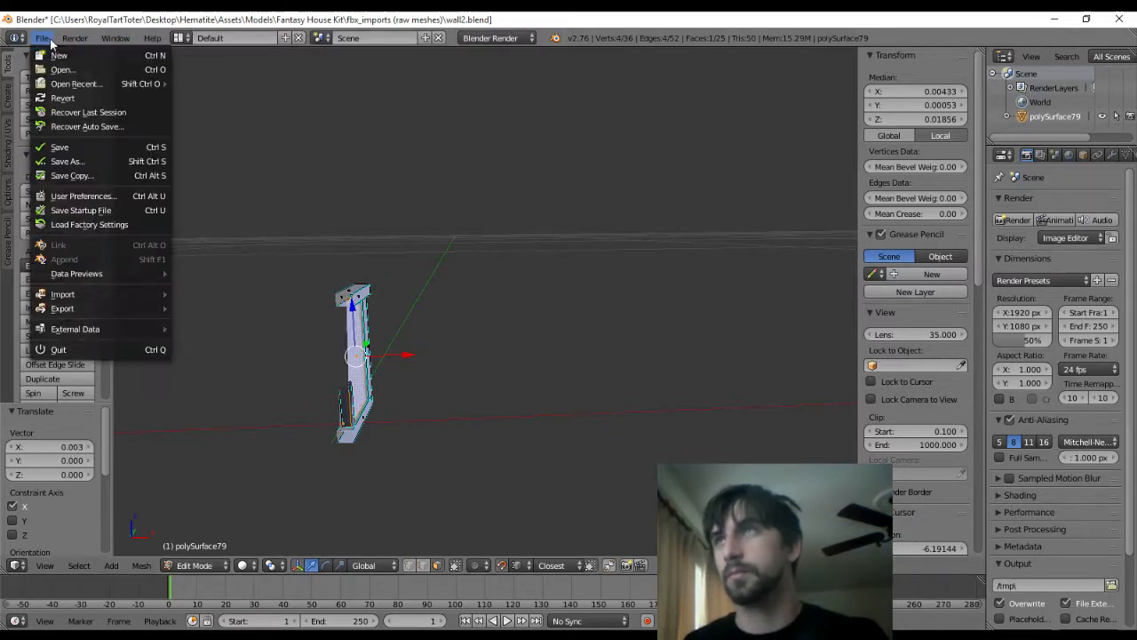
mouse_move(95, 315)
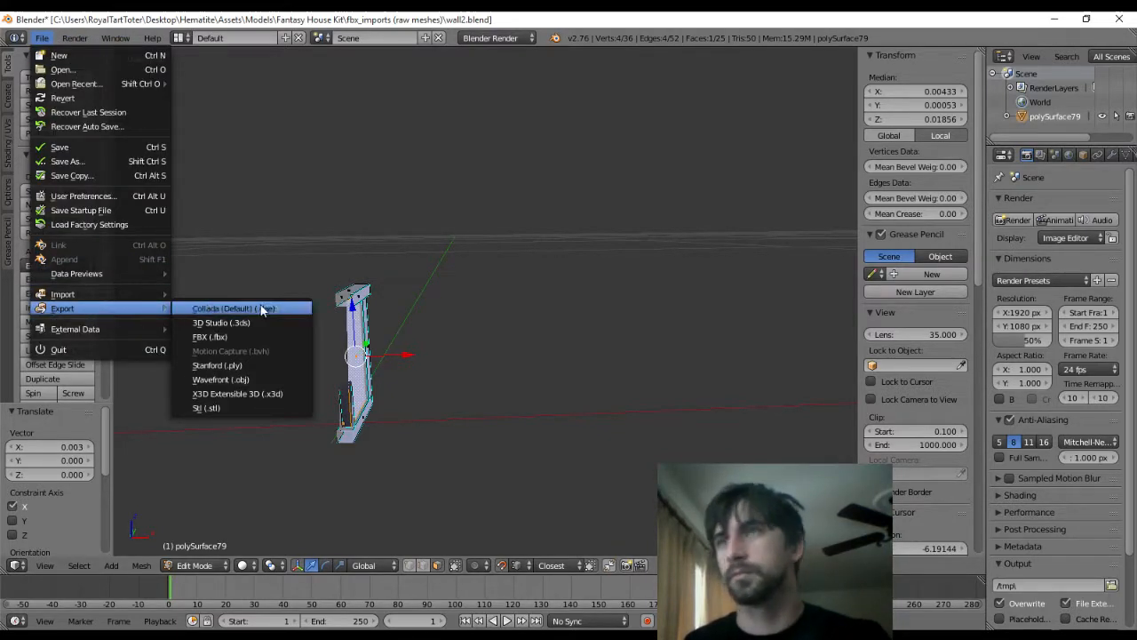
left_click(257, 337)
left_click(1101, 74)
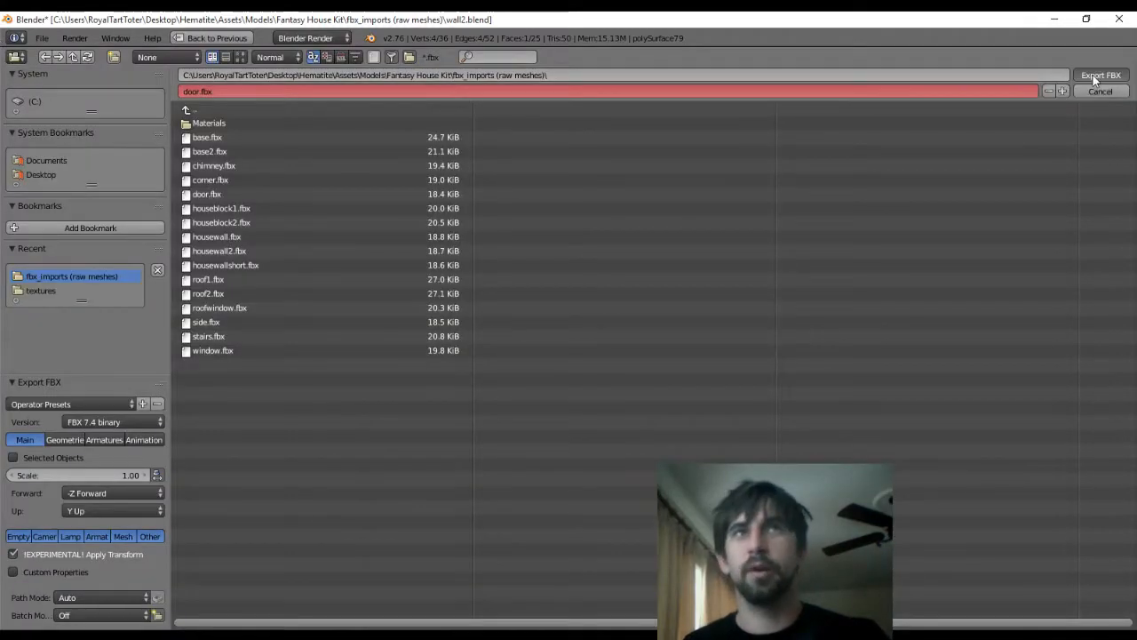
key("alt+Tab")
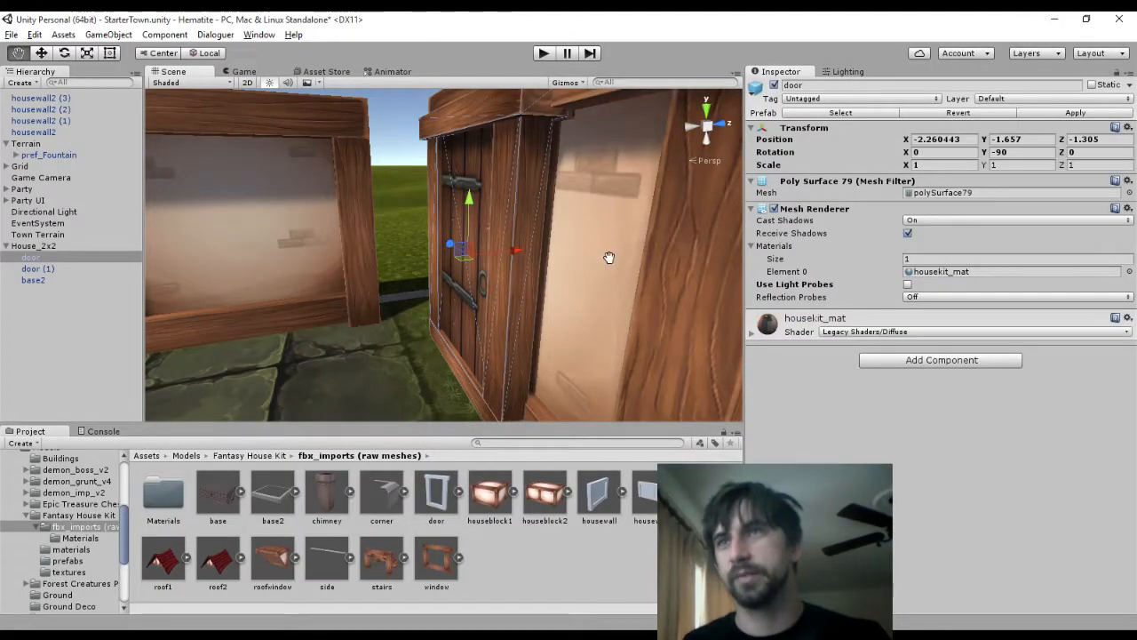
Slide the inner door across the wall's thickness to Z -1.234 and lower it to Y -1.859
middle_click_drag(608, 258, 401, 260)
left_click_drag(417, 257, 427, 254)
middle_click_drag(427, 254, 556, 247)
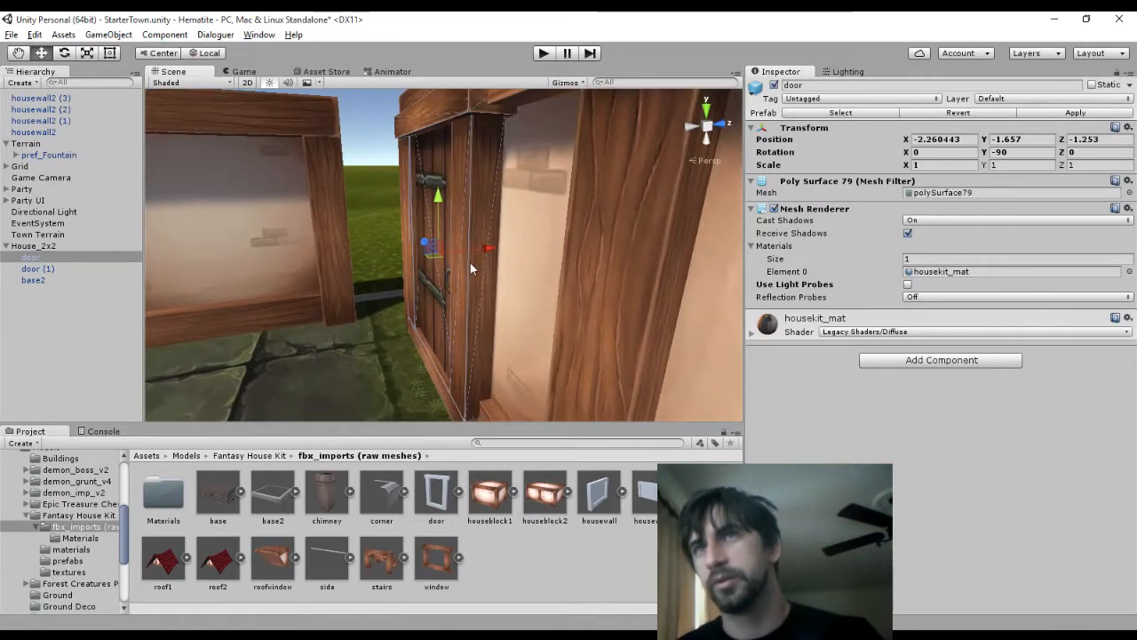
mouse_move(488, 249)
left_mouse_down()
mouse_move(471, 248)
mouse_move(497, 255)
mouse_move(466, 251)
mouse_move(495, 257)
left_mouse_up()
middle_click_drag(493, 245, 657, 165)
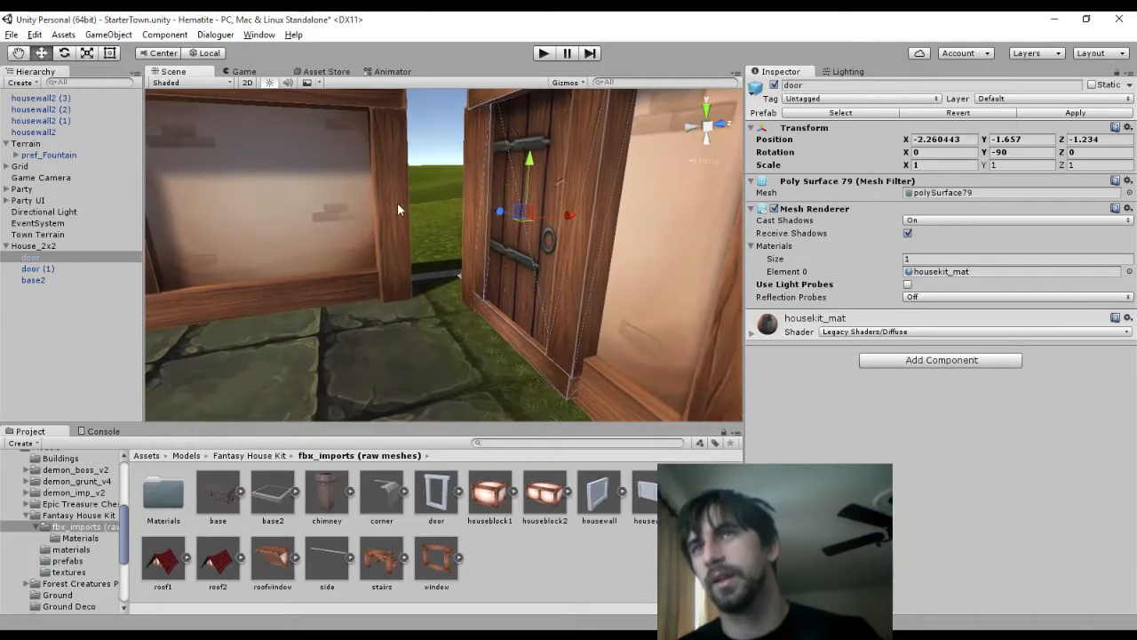
left_click_drag(526, 160, 528, 191)
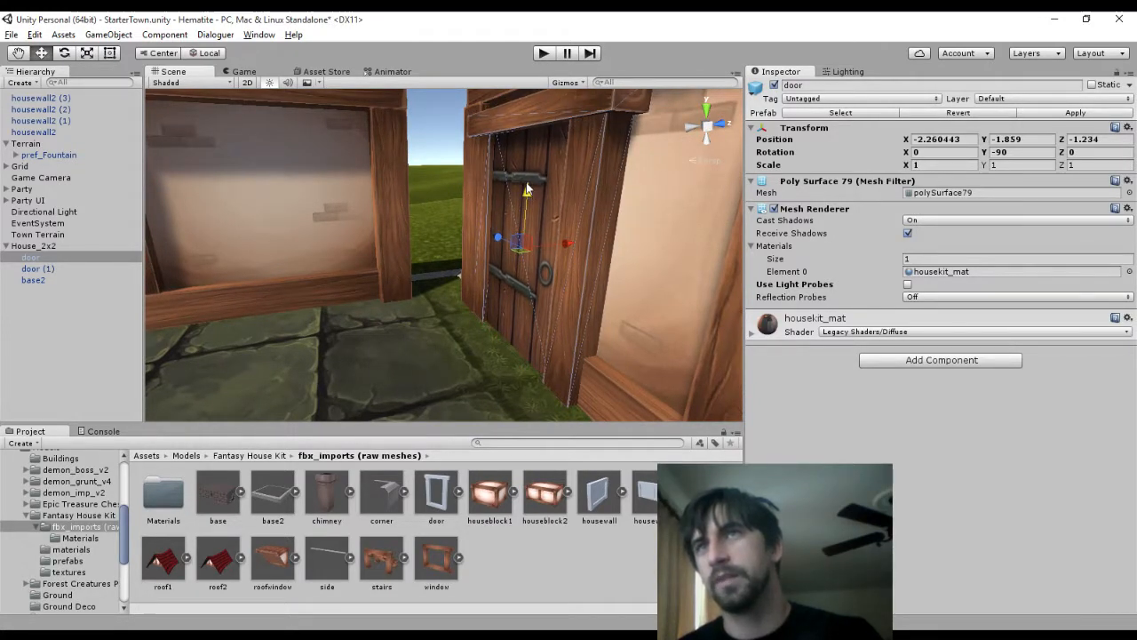
Select the outer door, door (1), and lower it to Y position -1.816
middle_click_drag(635, 204, 565, 235)
right_click_drag(565, 235, 494, 243)
middle_click_drag(494, 243, 213, 228)
left_click(437, 184)
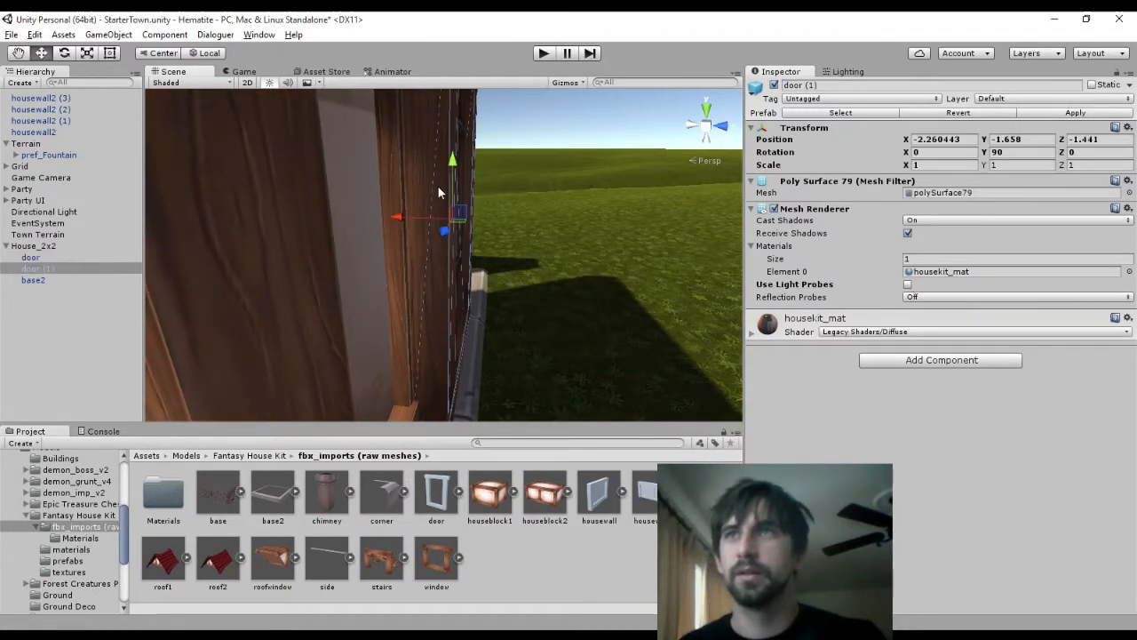
middle_click_drag(562, 183, 404, 159)
left_click_drag(373, 158, 376, 178)
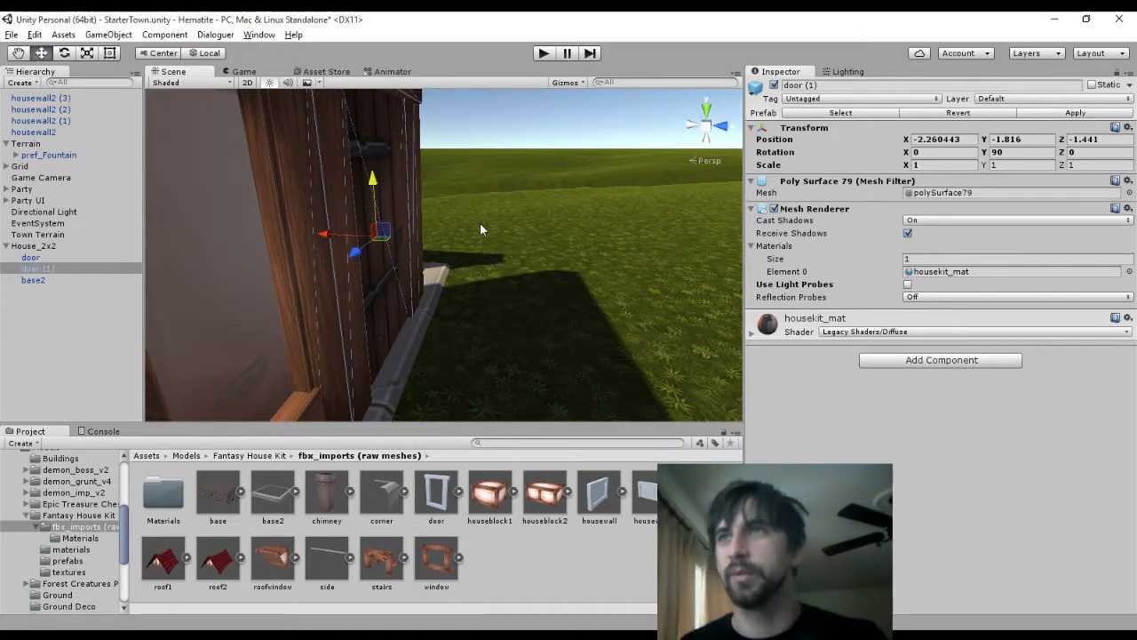
Raise the inner door to Y position -1.816 so its lintel lines up with the outer door's
middle_click_drag(480, 229, 502, 342)
left_click(268, 193)
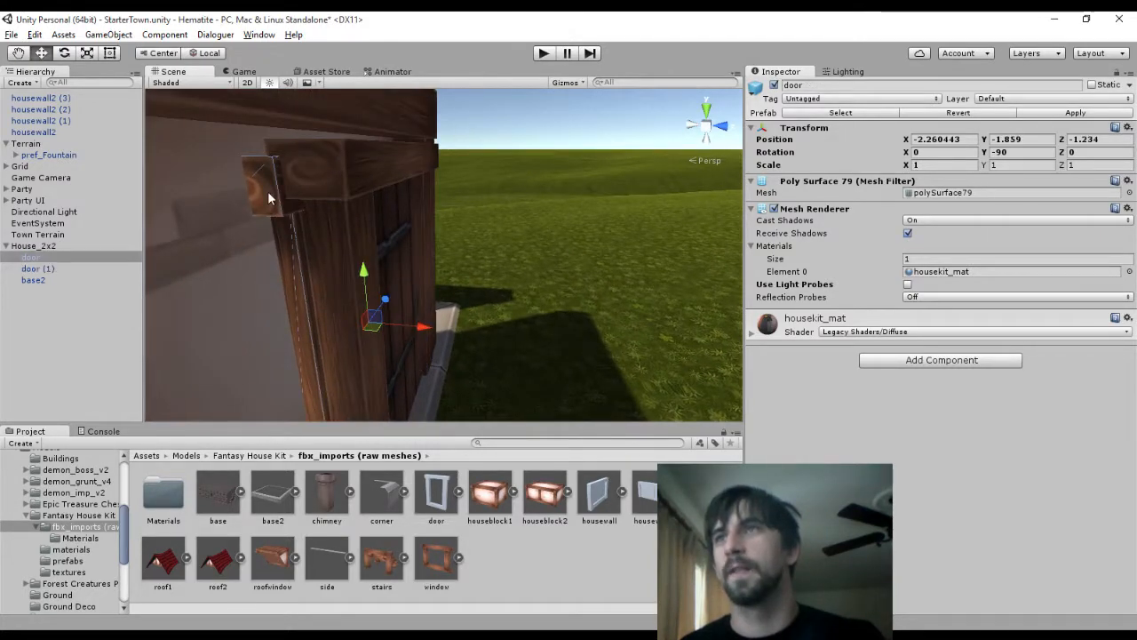
left_click_drag(363, 271, 363, 265)
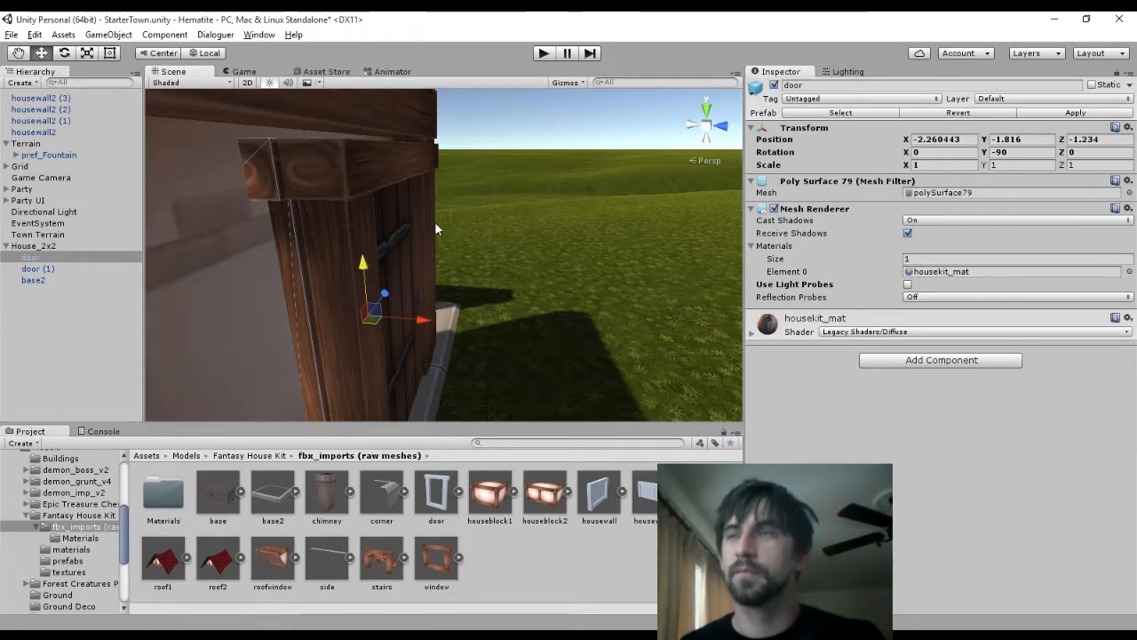
Slide the outer door, door (1), along the front wall to X position -2.058
middle_click_drag(435, 222, 157, 300)
right_click_drag(515, 120, 248, 227)
mouse_move(455, 180)
middle_mouse_down()
mouse_move(113, 239)
mouse_move(345, 203)
mouse_move(447, 168)
middle_mouse_up()
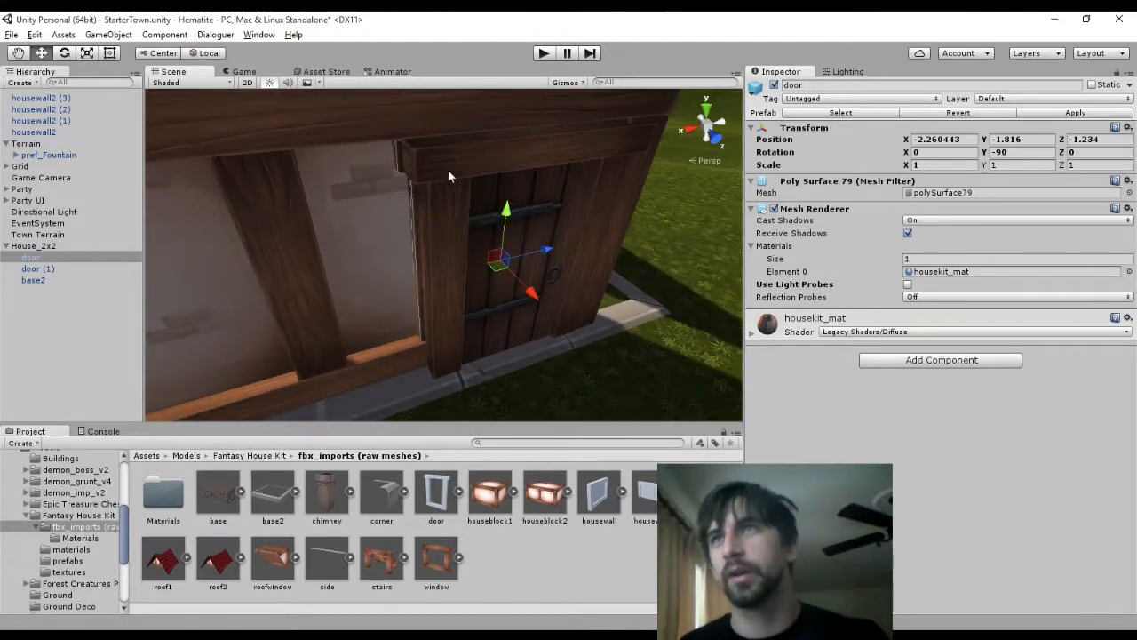
left_click(543, 242)
left_click_drag(475, 286, 463, 293)
middle_click_drag(667, 237, 699, 201)
left_click_drag(495, 256, 468, 266)
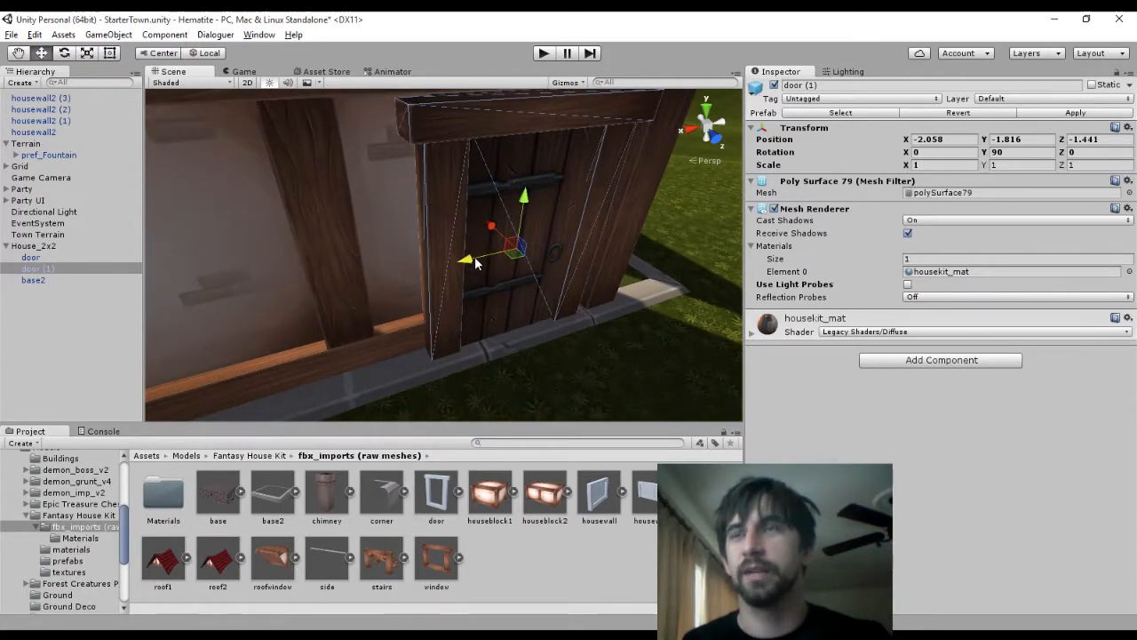
Slide the inner door along the wall to X position -2.09 and view the whole house from the front
middle_click_drag(493, 182, 657, 224)
right_click_drag(627, 225, 773, 193)
mouse_move(548, 272)
middle_mouse_down()
mouse_move(718, 219)
mouse_move(931, 178)
middle_mouse_up()
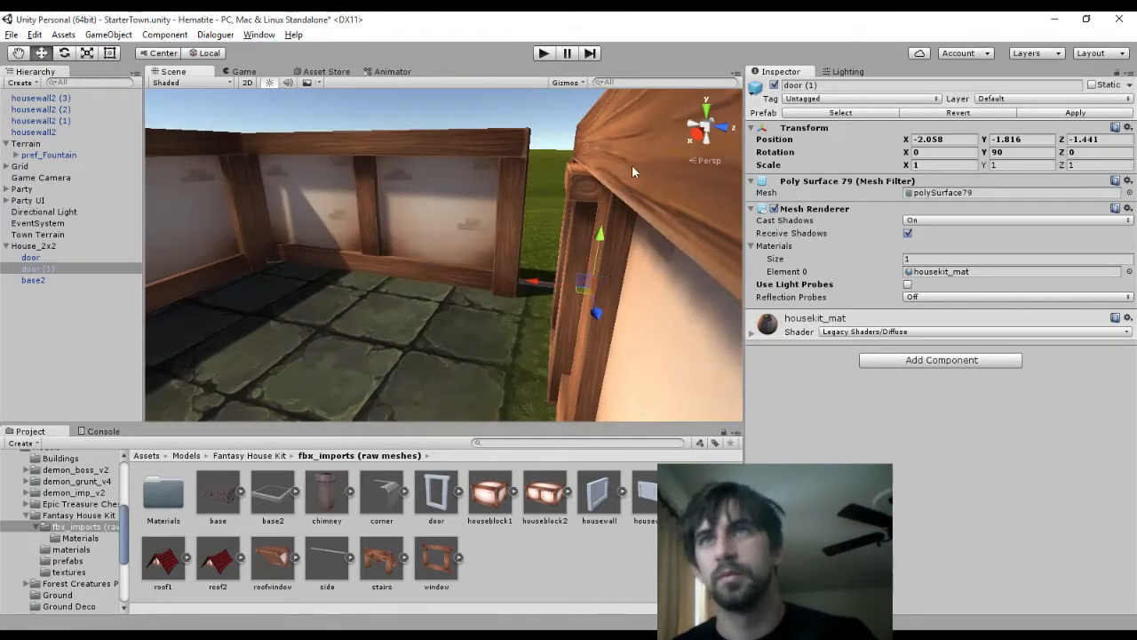
middle_click_drag(631, 164, 844, 228)
right_click_drag(527, 186, 697, 189)
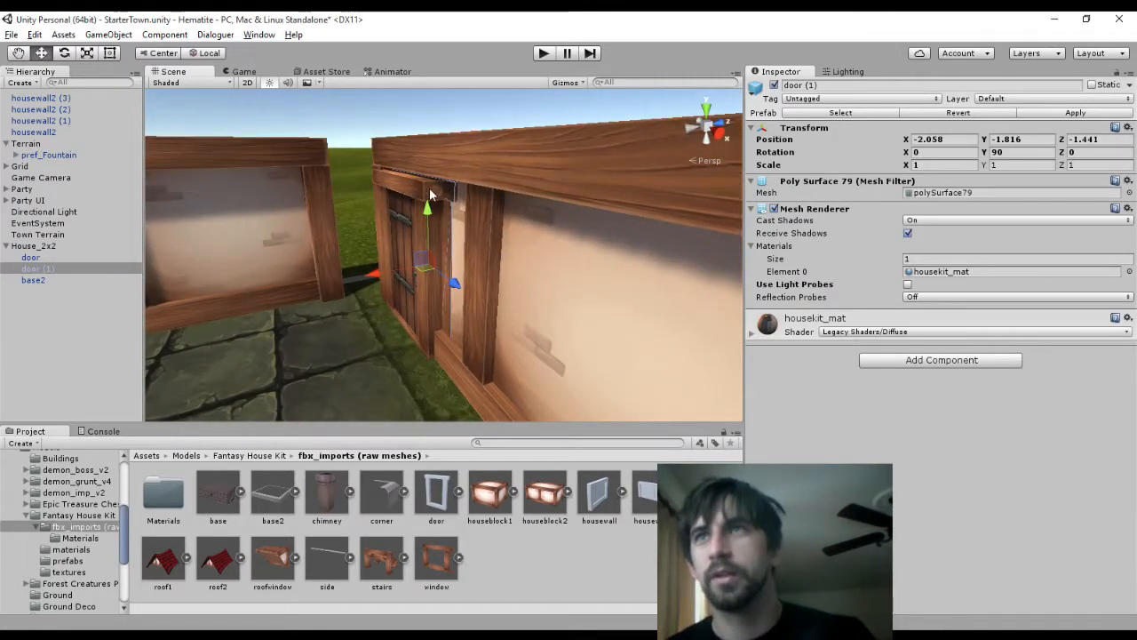
left_click(431, 194)
left_click_drag(388, 250, 397, 254)
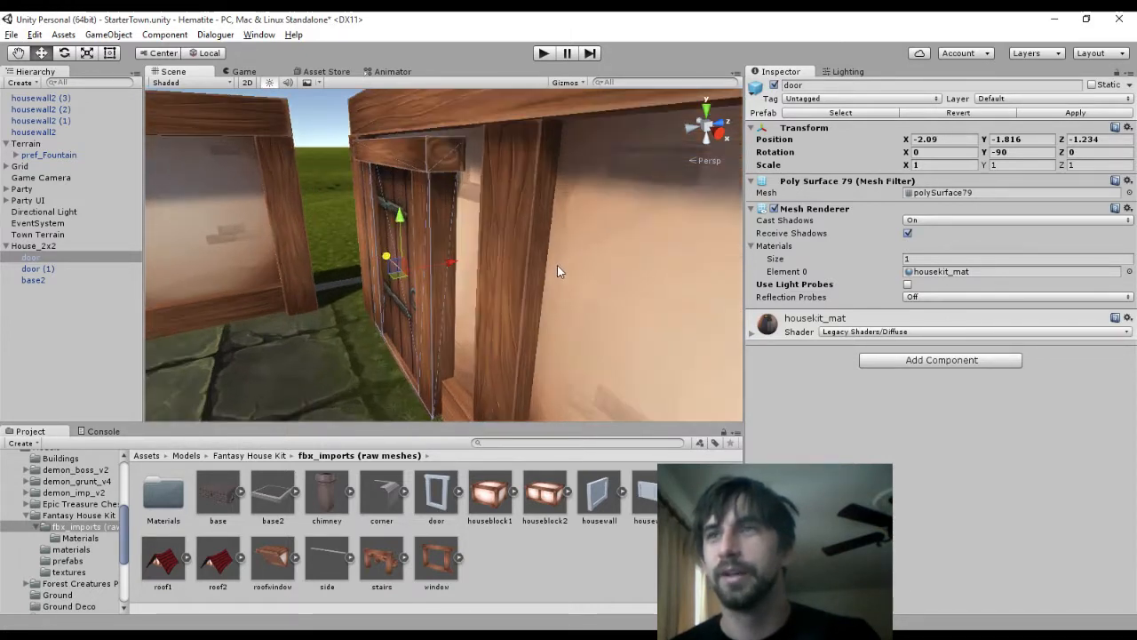
middle_click_drag(557, 265, 151, 231)
right_click_drag(293, 355, 1136, 261)
scroll(472, 217, "down", 5)
middle_click_drag(533, 197, 469, 235)
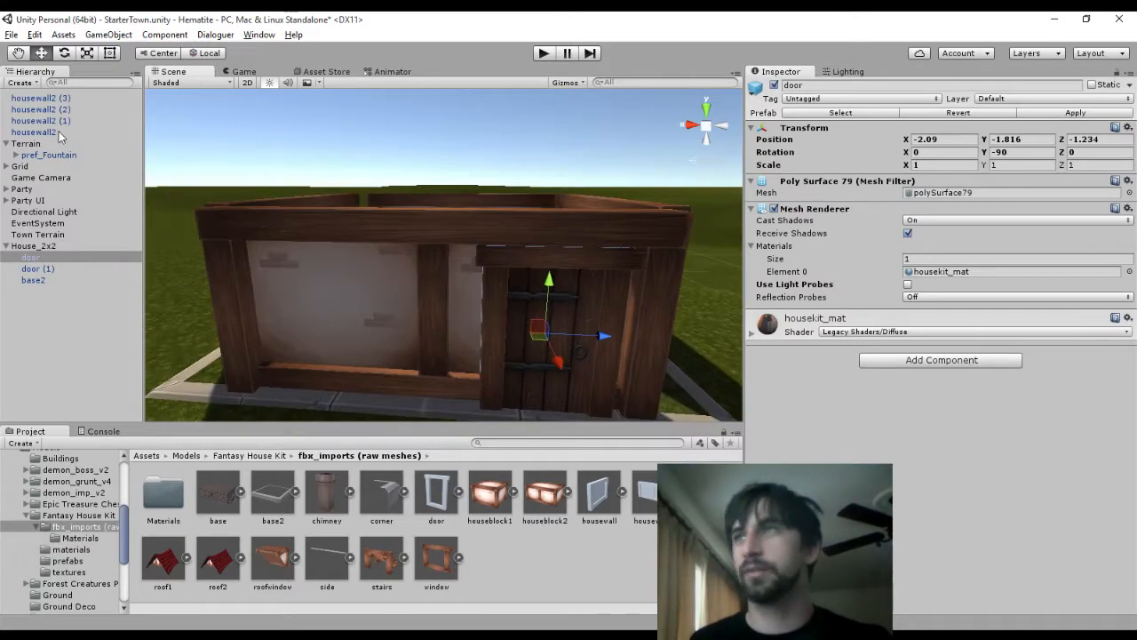
Select both doors, door and door (1), and slide them together slightly along the front wall toward the nearer corner
left_click(37, 268, "ctrl")
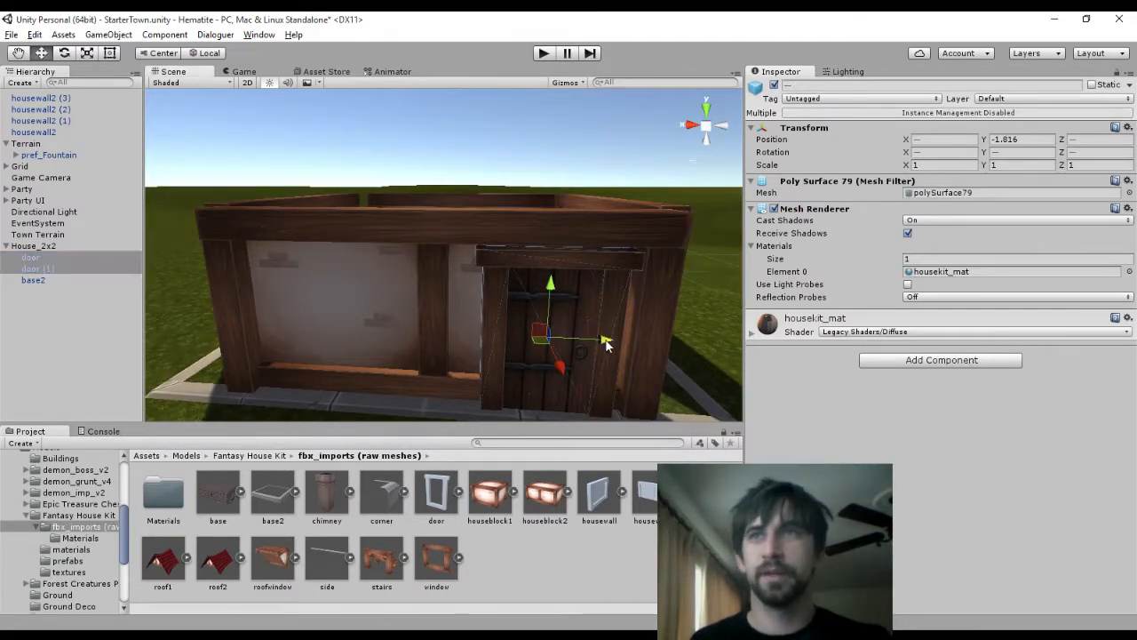
mouse_move(606, 338)
left_mouse_down()
mouse_move(592, 346)
mouse_move(498, 272)
mouse_move(393, 264)
mouse_move(529, 296)
mouse_move(621, 351)
left_mouse_up()
middle_click_drag(357, 175, 399, 197)
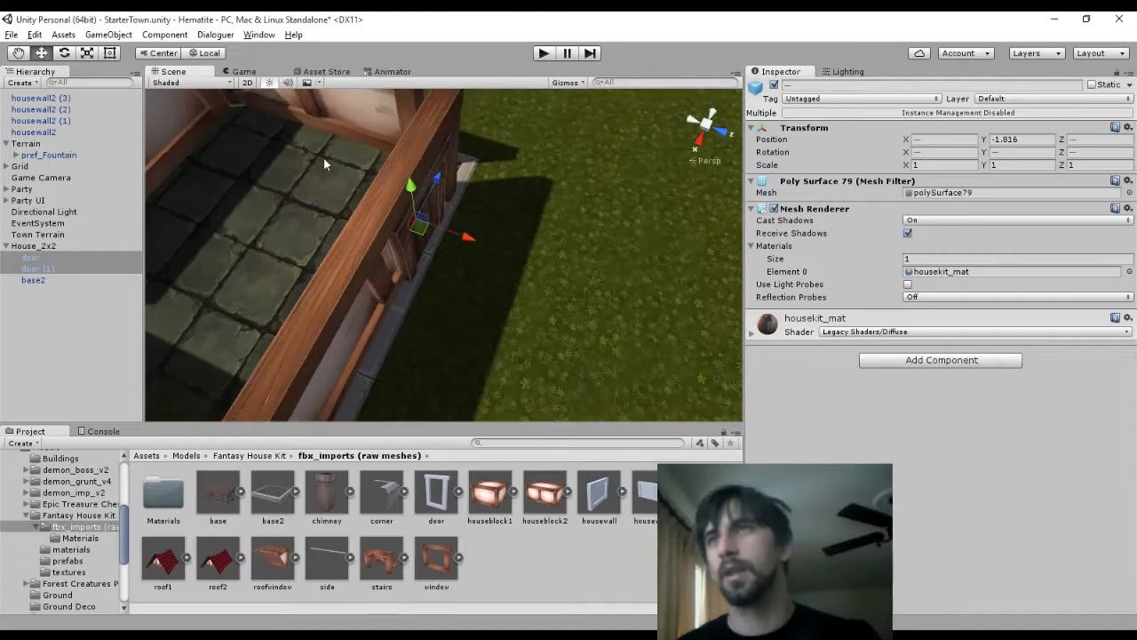
middle_click_drag(323, 157, 524, 93)
Move the side wall housewall2 (1) to X -8.389, Z -5.545 so it meets the end of the front wall
left_click_drag(492, 372, 453, 251, "alt")
left_click_drag(456, 317, 478, 204, "alt")
left_click(459, 207)
key("ctrl+z")
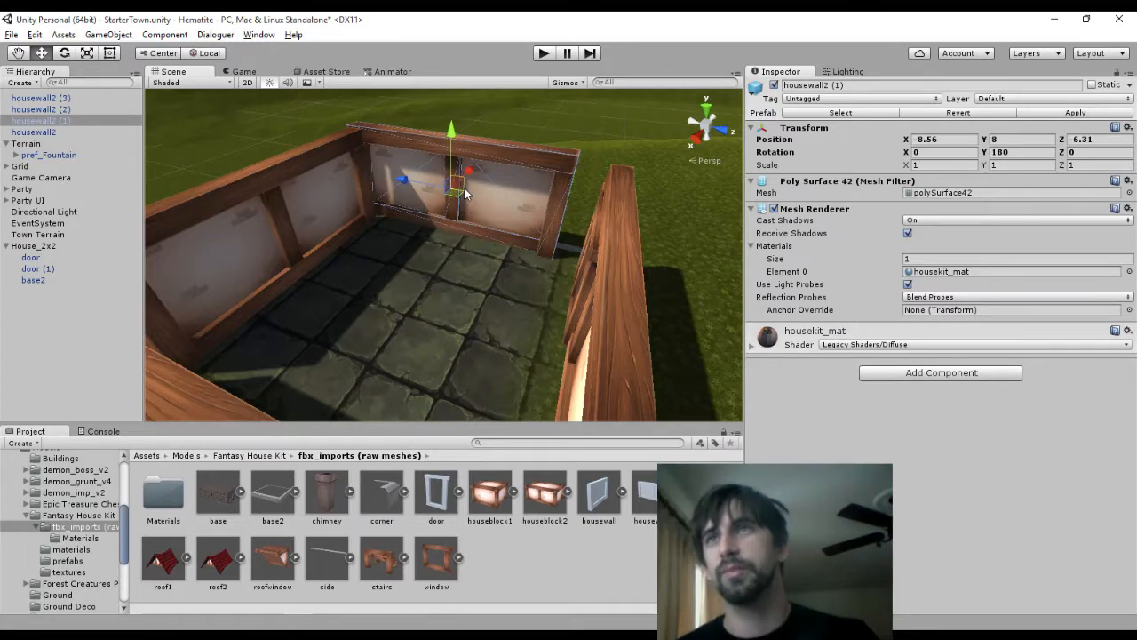
left_click_drag(400, 179, 420, 183)
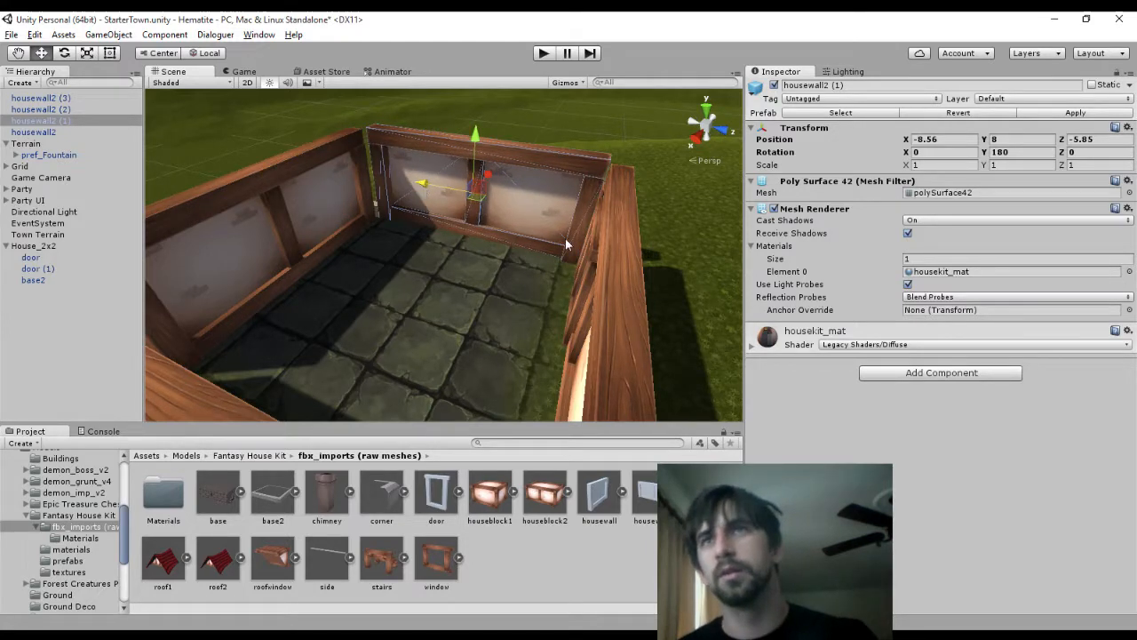
middle_click_drag(612, 189, 189, 408)
left_click_drag(604, 249, 168, 256, "alt")
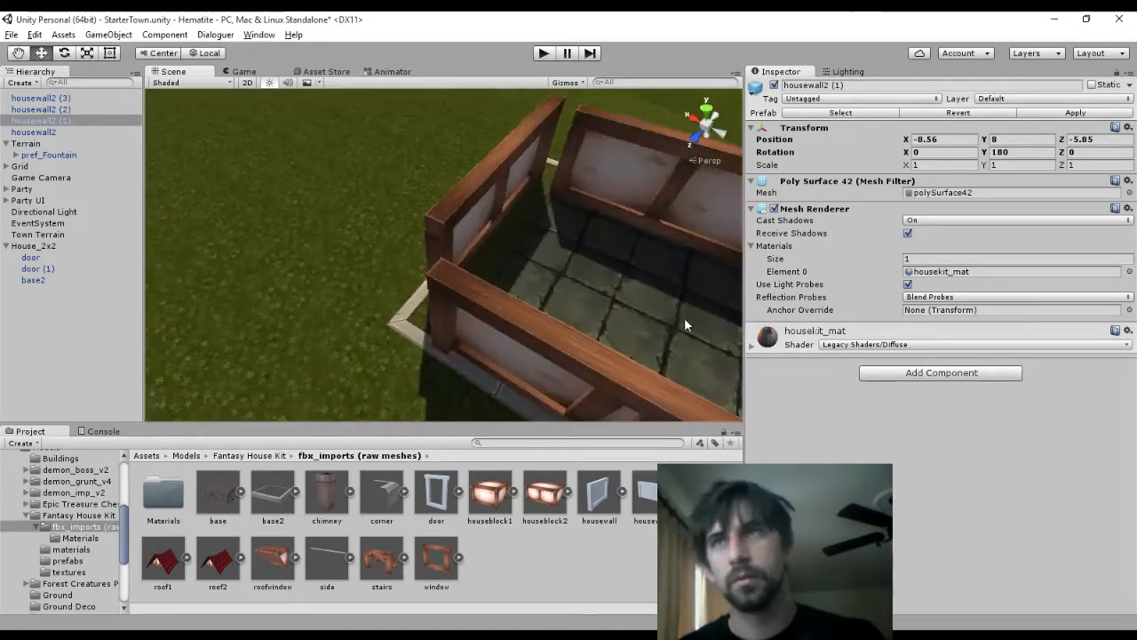
middle_click_drag(684, 317, 220, 89)
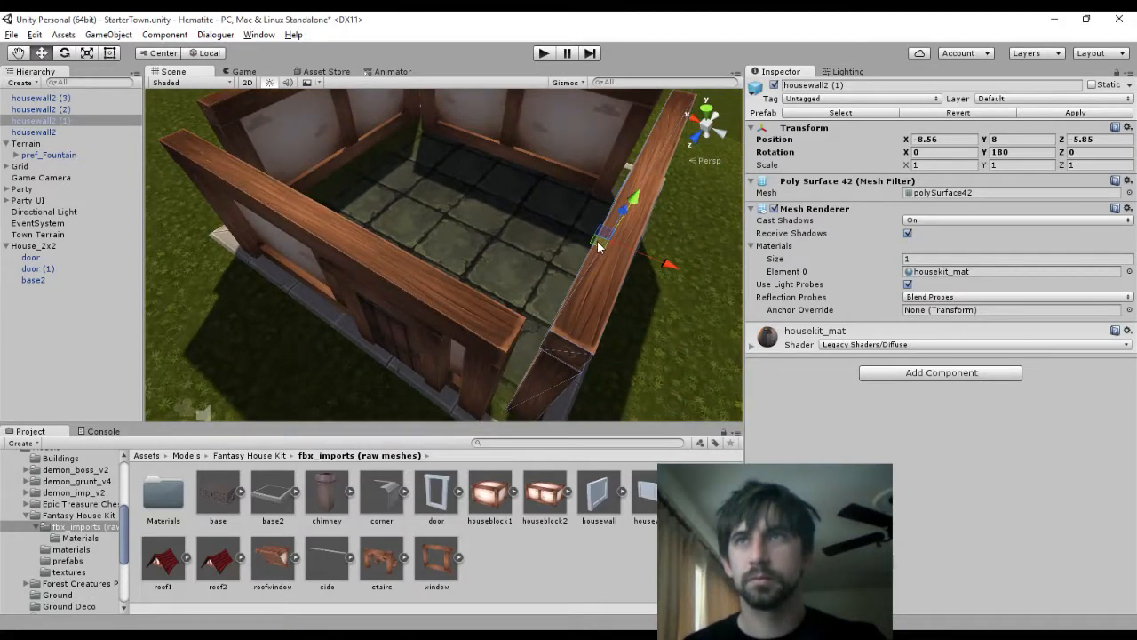
left_click_drag(598, 247, 578, 247)
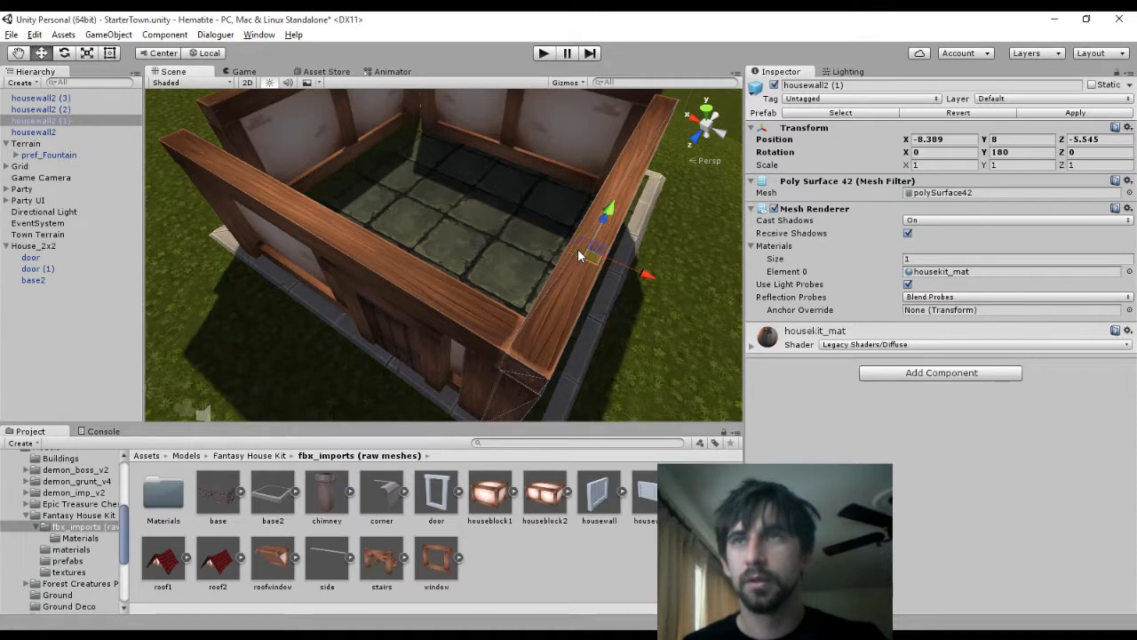
middle_click_drag(577, 248, 410, 141)
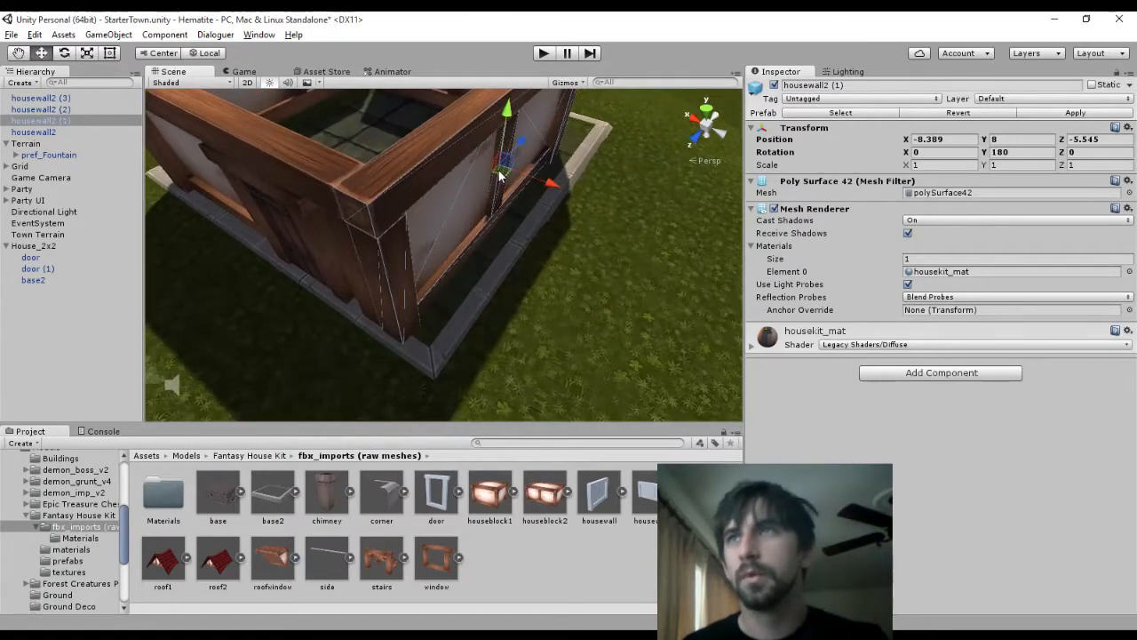
Move the back wall housewall2 (2) in against the side wall, to X -5.99, Z -7.64
middle_click_drag(472, 192, 456, 514)
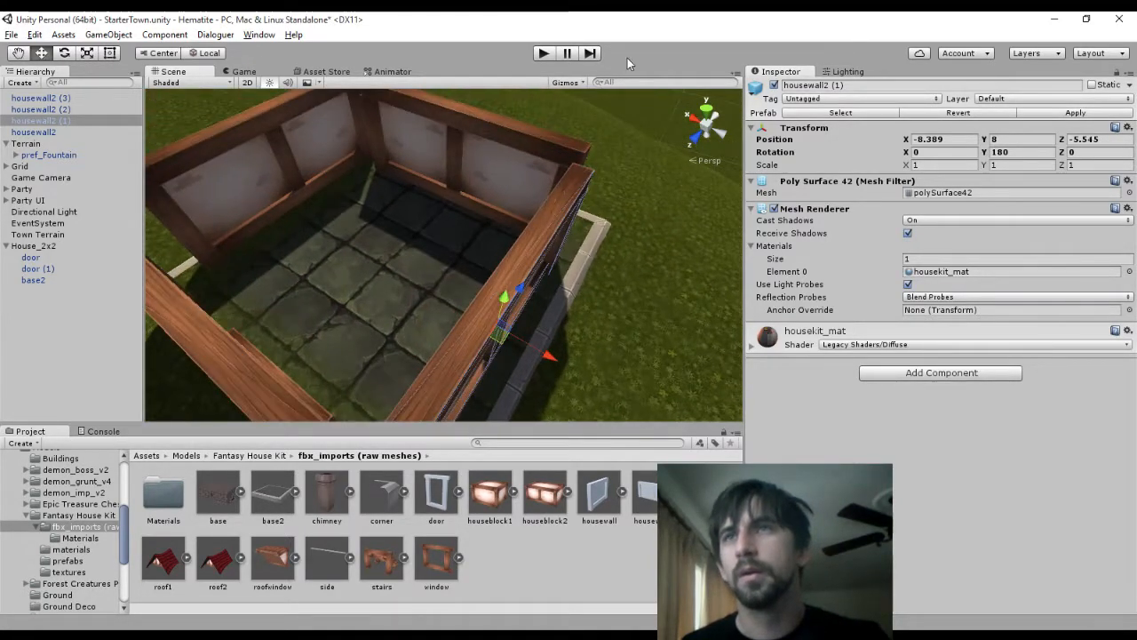
left_click_drag(642, 133, 497, 153, "alt")
middle_click_drag(574, 155, 229, 163)
middle_click_drag(504, 195, 344, 139)
left_click(451, 169)
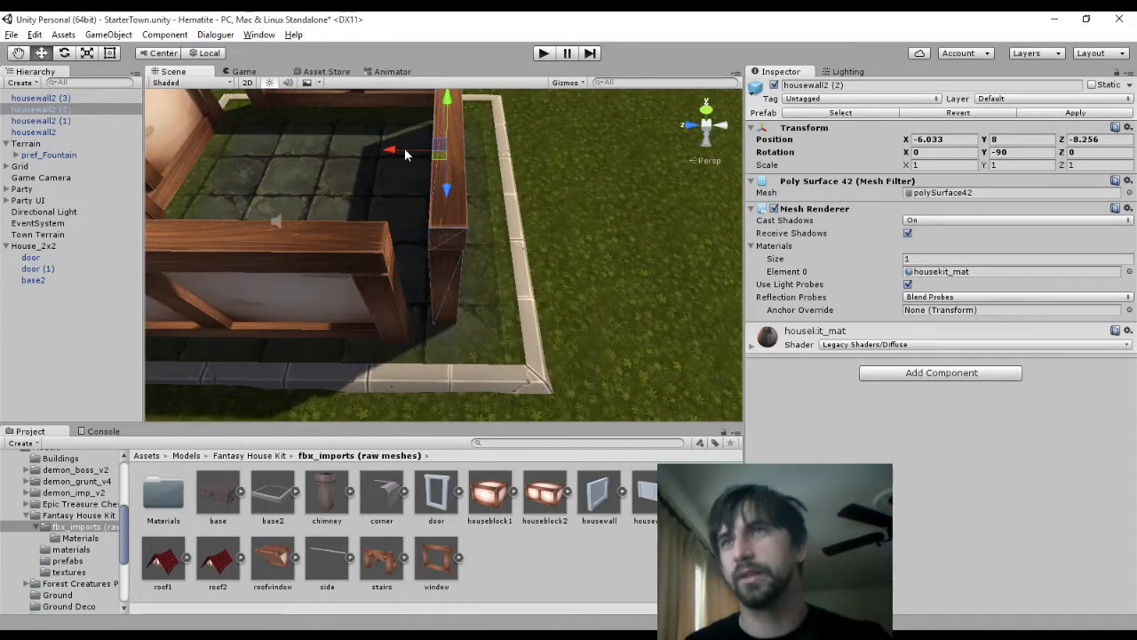
mouse_move(404, 148)
left_mouse_down()
mouse_move(352, 153)
mouse_move(412, 150)
left_mouse_up()
Move the remaining side wall, housewall2, to X -3.66, Z -5.63 to close the gap between the front and back walls
middle_click_drag(505, 249, 534, 409)
left_click_drag(354, 279, 658, 289, "alt")
middle_click_drag(421, 350, 618, 271)
middle_click_drag(424, 327, 499, 229)
scroll(564, 283, "down", 8)
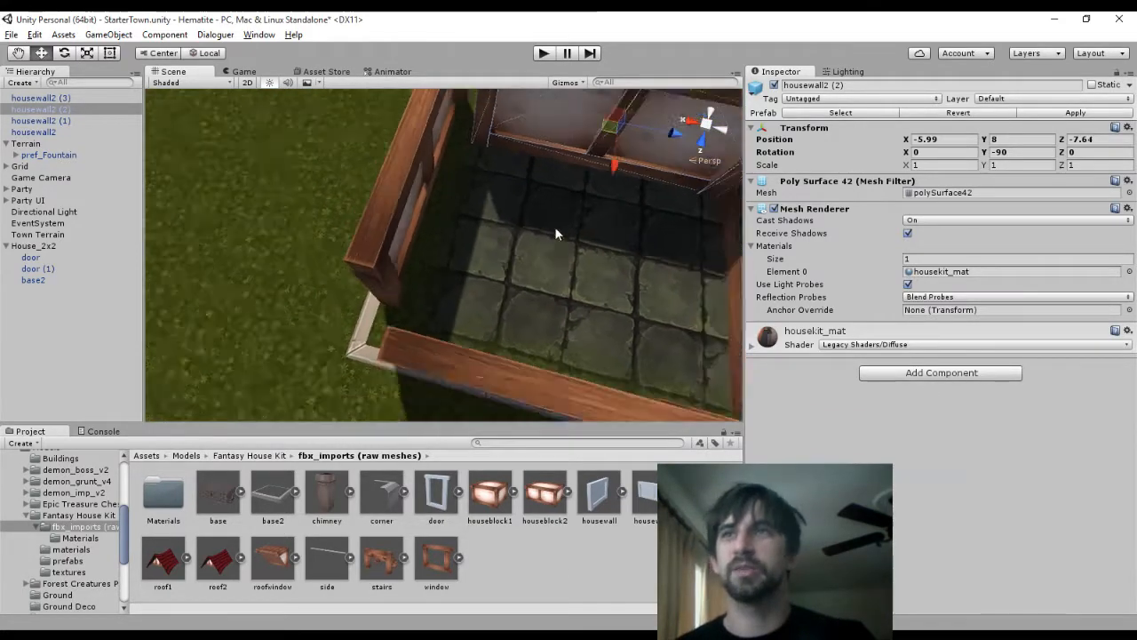
left_click(420, 170)
left_click_drag(433, 179, 446, 232)
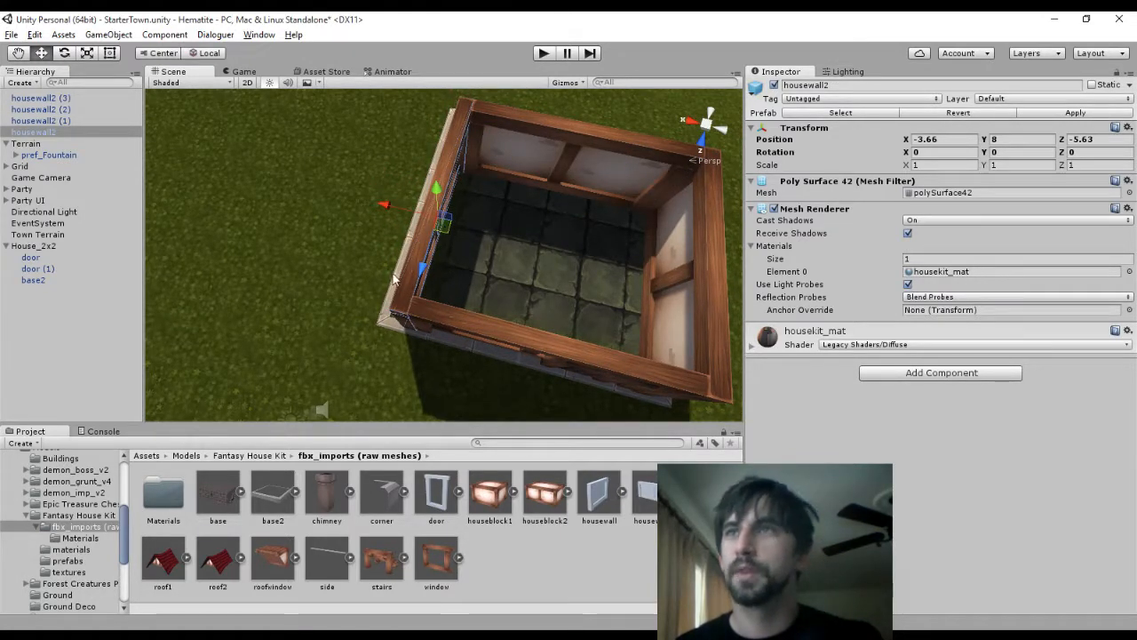
Select the floor base, base2, and set its scale to 1 on X, Y and Z
left_click(550, 267)
left_click(973, 166)
type("1")
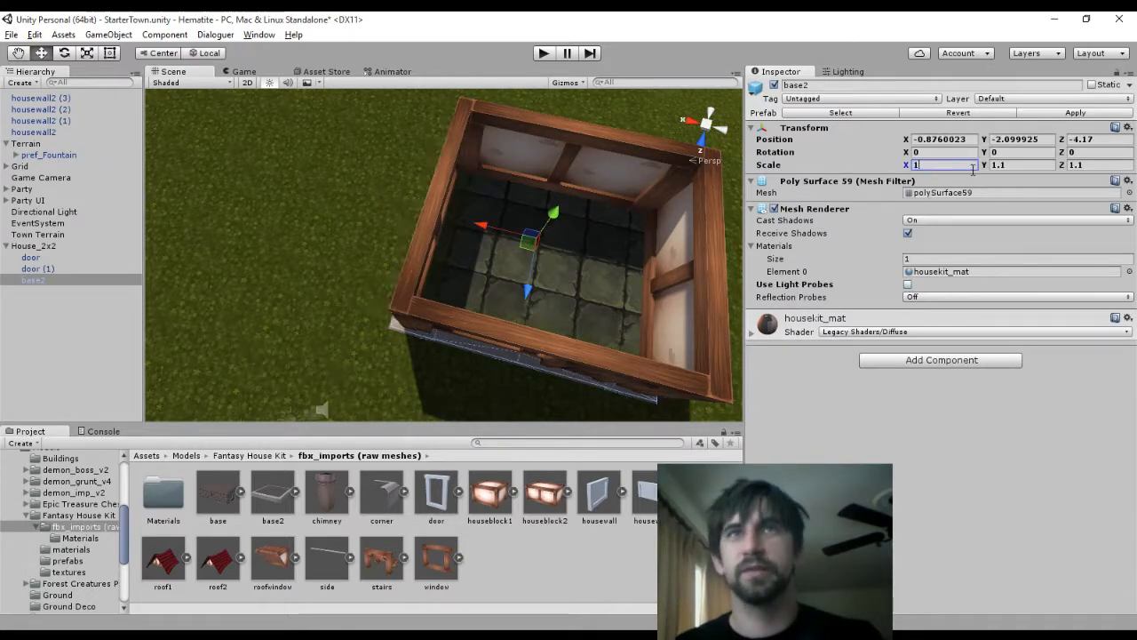
type("1")
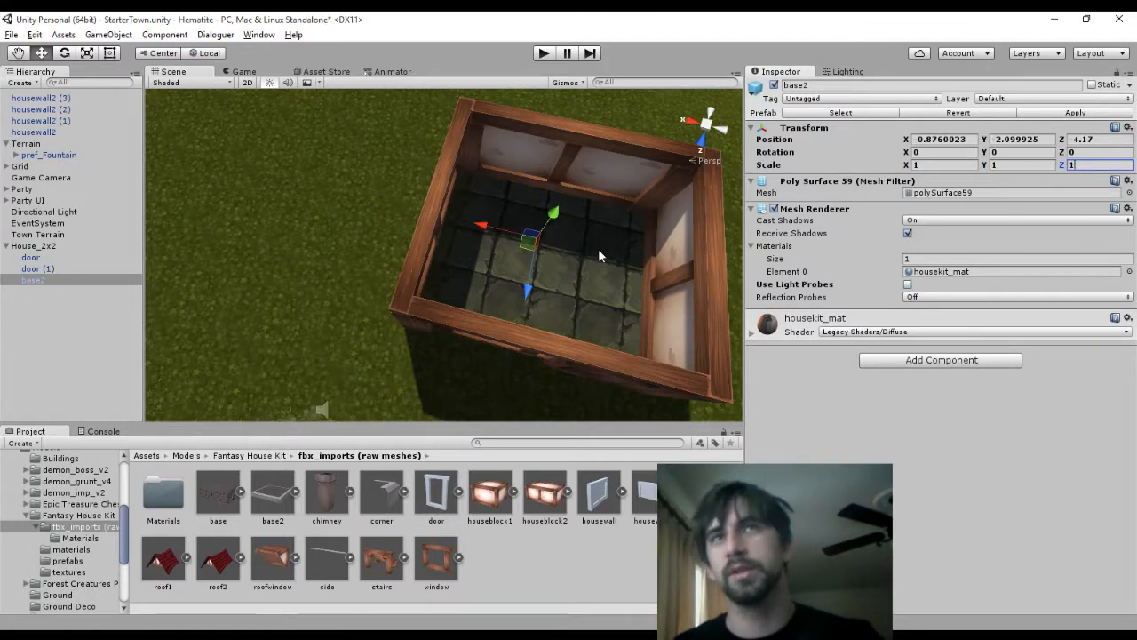
Move base2 under the walls to X -0.92, Z -3.82
middle_click_drag(598, 256, 645, 114)
middle_click_drag(579, 208, 426, 297)
left_click_drag(385, 388, 375, 428)
middle_click_drag(452, 285, 613, 55)
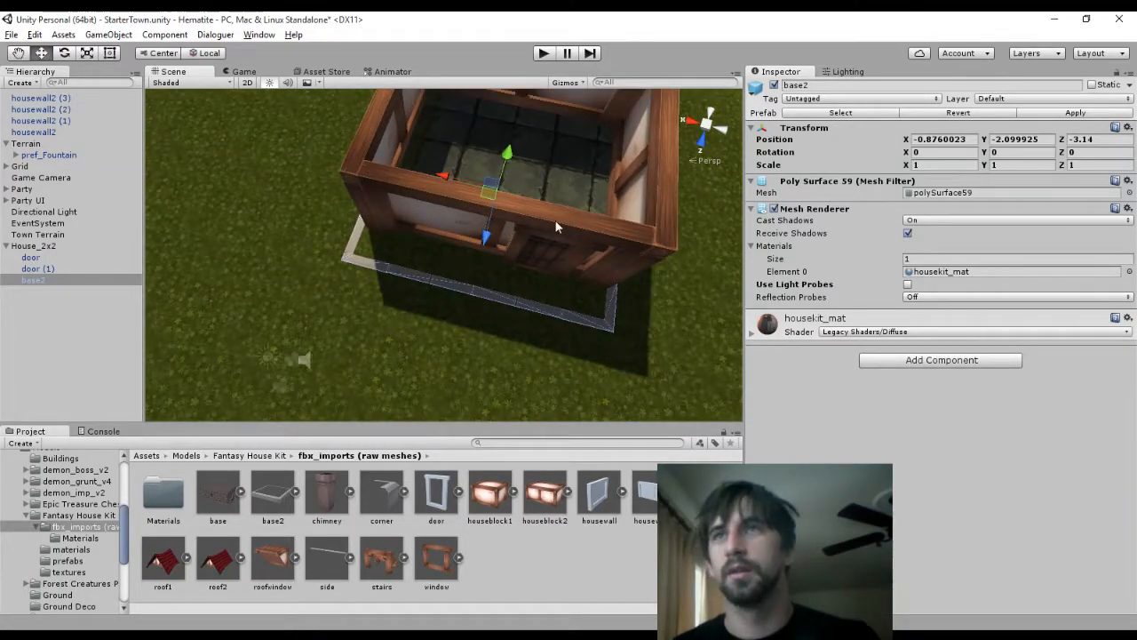
left_click_drag(489, 196, 495, 170)
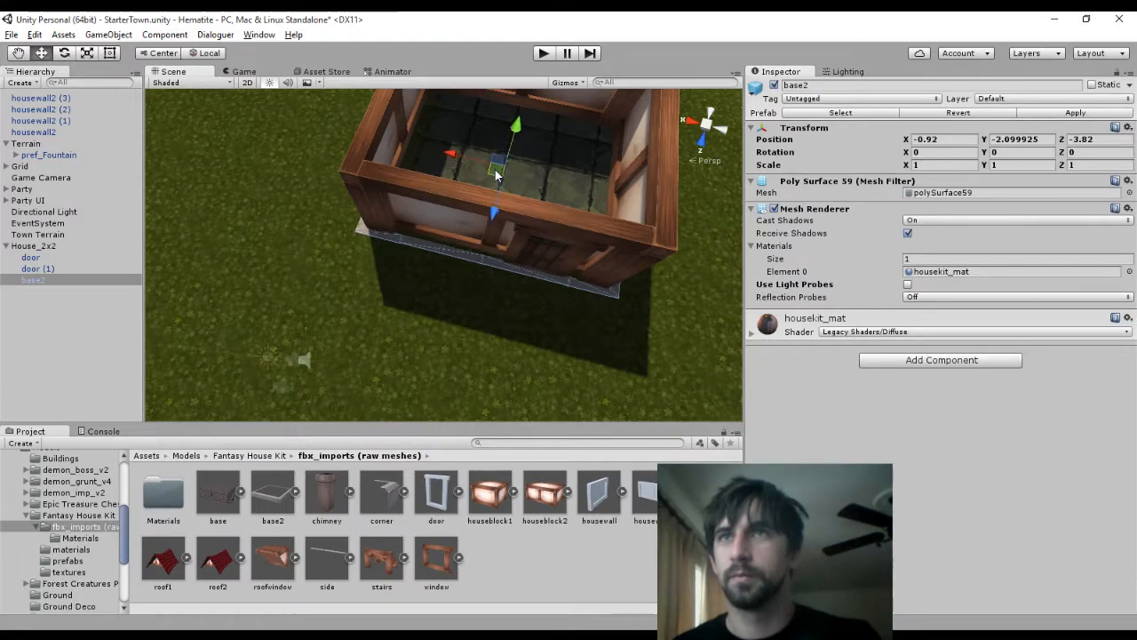
Set the Y position of base2 to -2
scroll(543, 289, "up", 5)
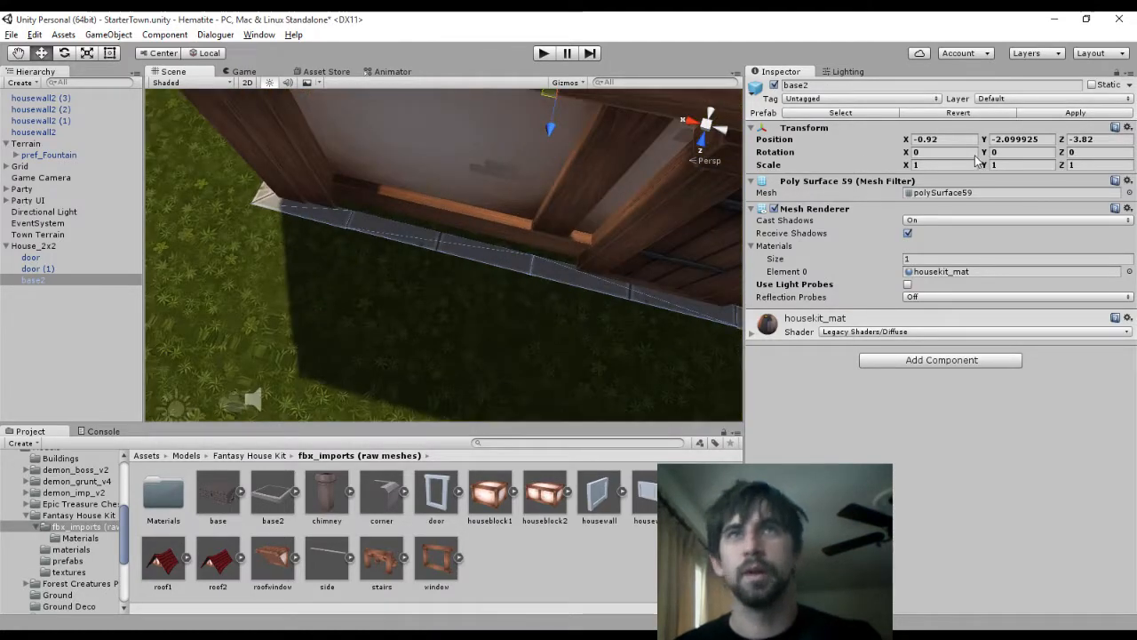
left_click(1012, 139)
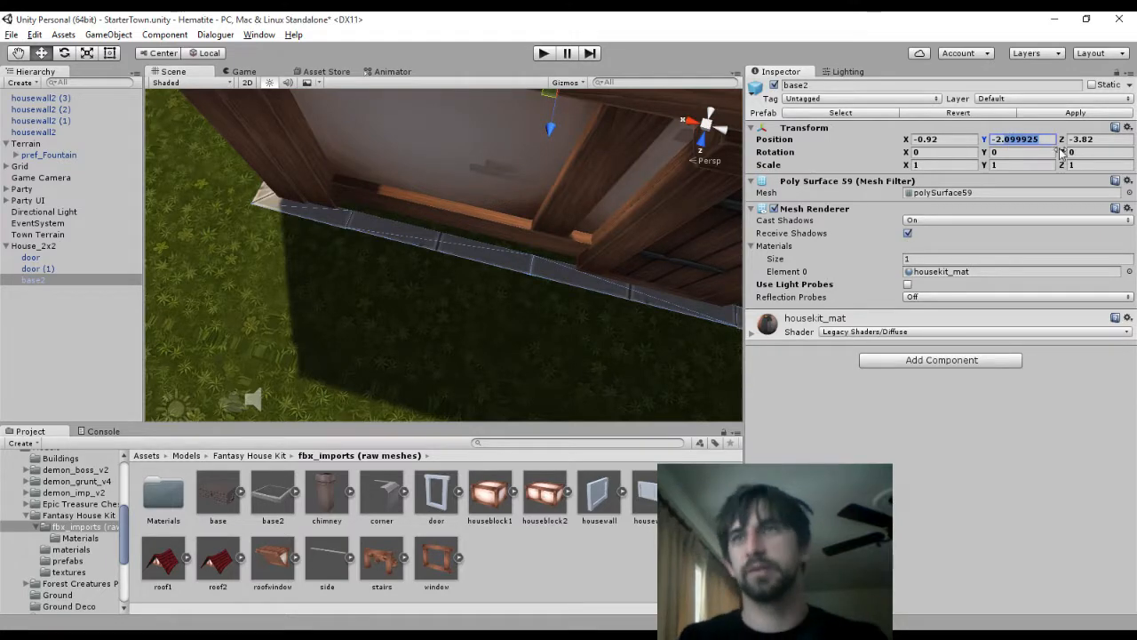
type("-2.")
Shift base2 to X -0.88, Z -3.34 so it is centred under the walls
middle_click_drag(613, 280, 571, 177)
right_click_drag(571, 178, 588, 120)
middle_click_drag(513, 235, 400, 346)
middle_click_drag(397, 202, 684, 351)
right_click_drag(417, 205, 724, 293)
middle_click_drag(385, 166, 102, 129)
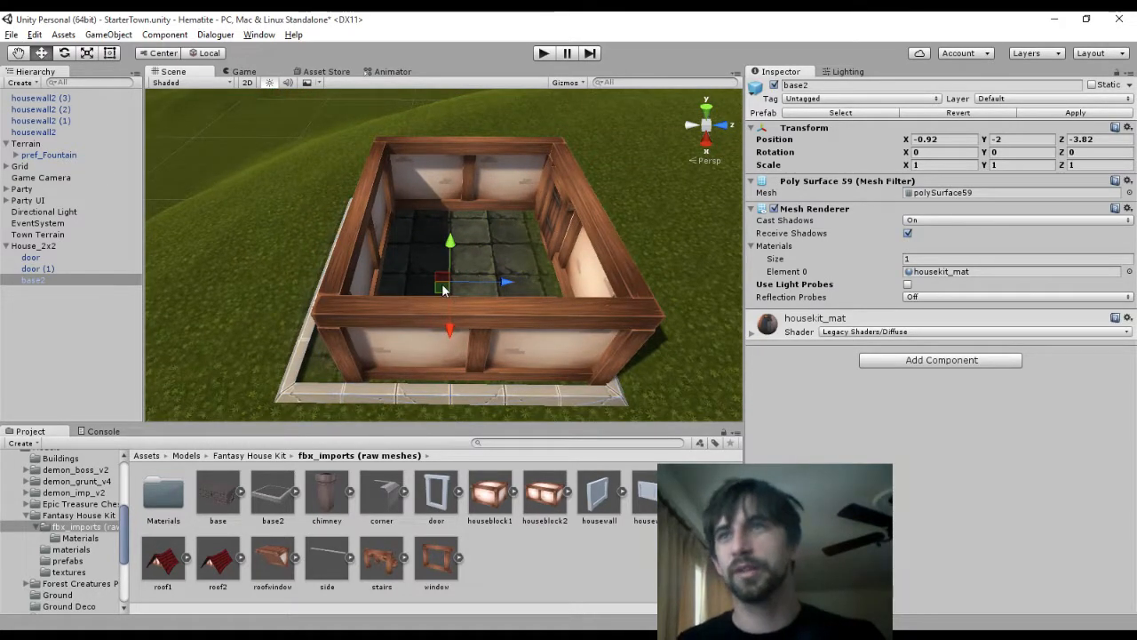
left_click_drag(442, 285, 463, 286)
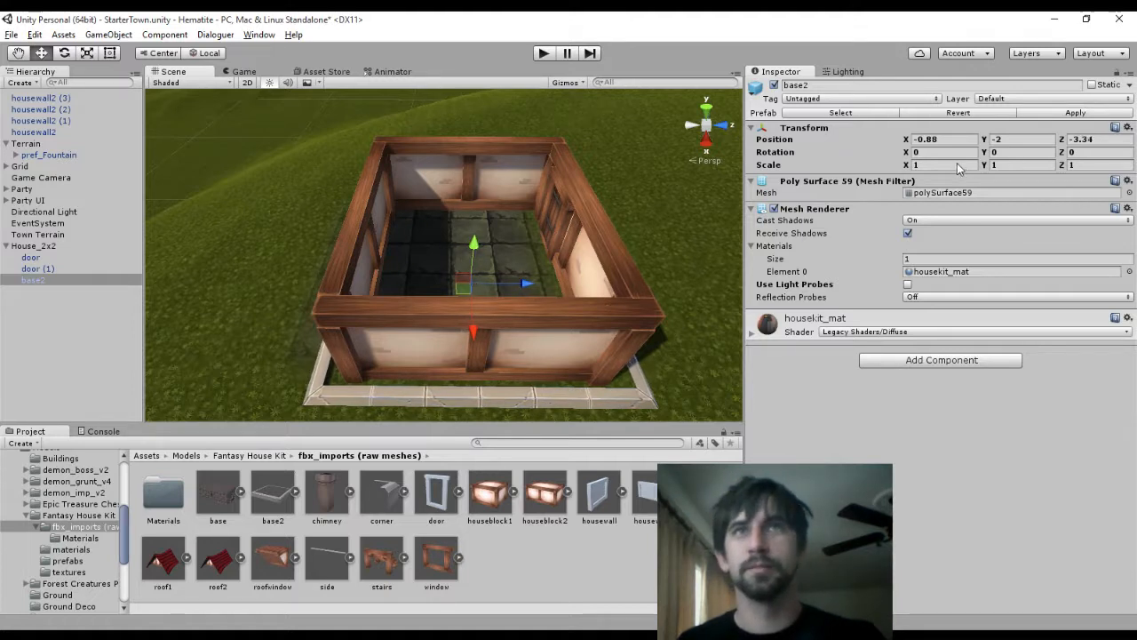
Scale base2 to 0.9 on X, Y and Z
type(".9")
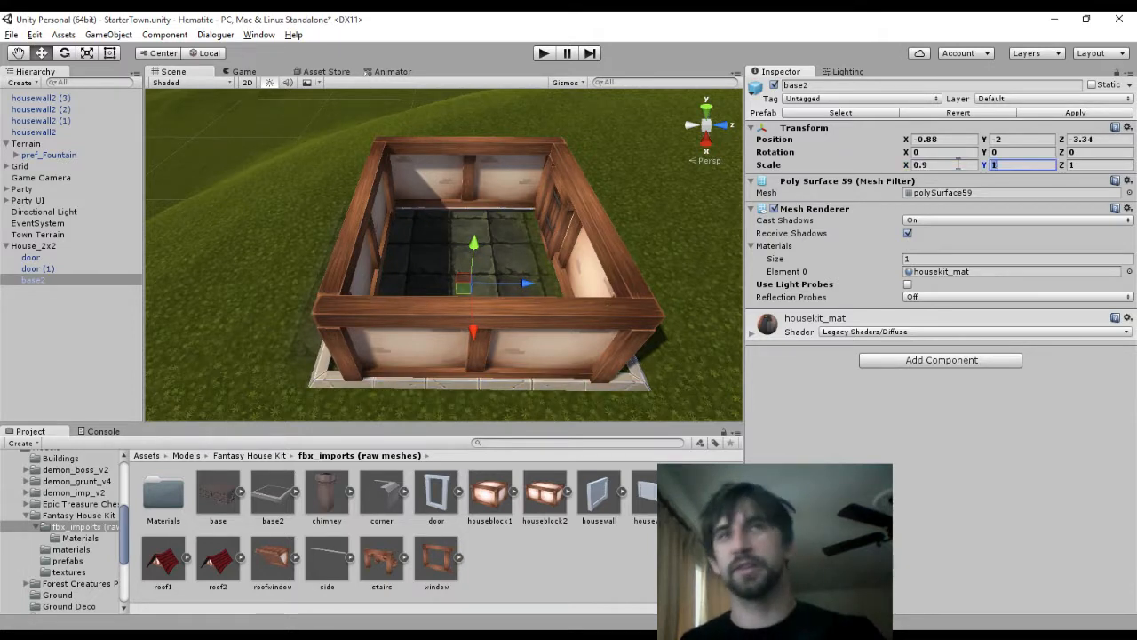
type(".9")
key("Tab")
type(".9")
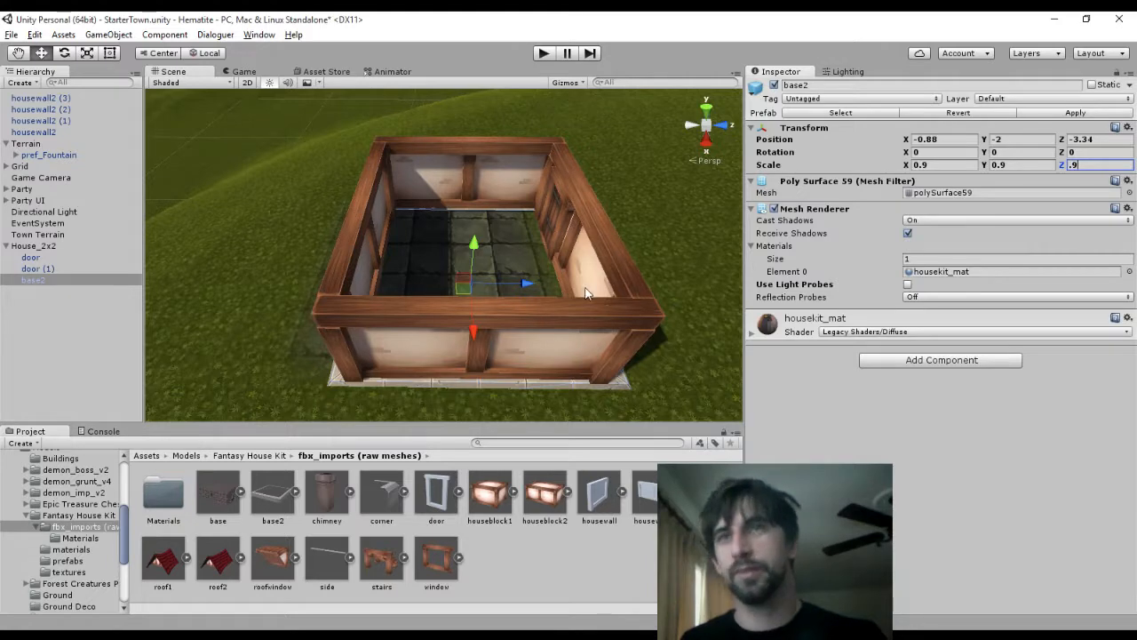
Nudge base2 along its X axis to X position -0.96
middle_click_drag(586, 293, 464, 435)
middle_click_drag(559, 165, 458, 405)
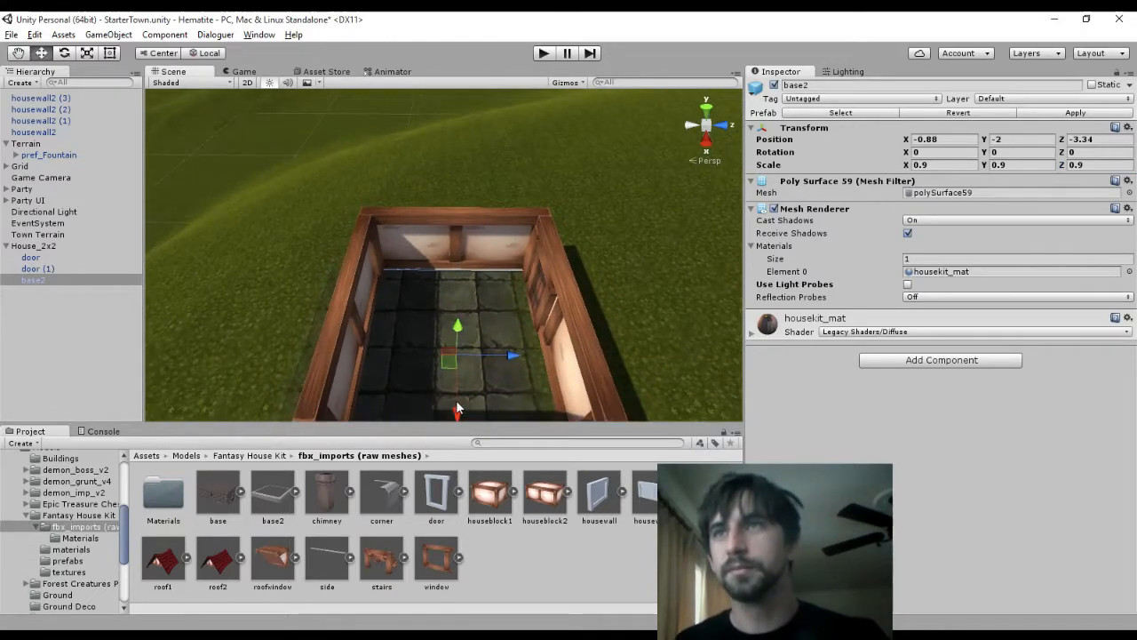
left_click_drag(458, 418, 457, 414)
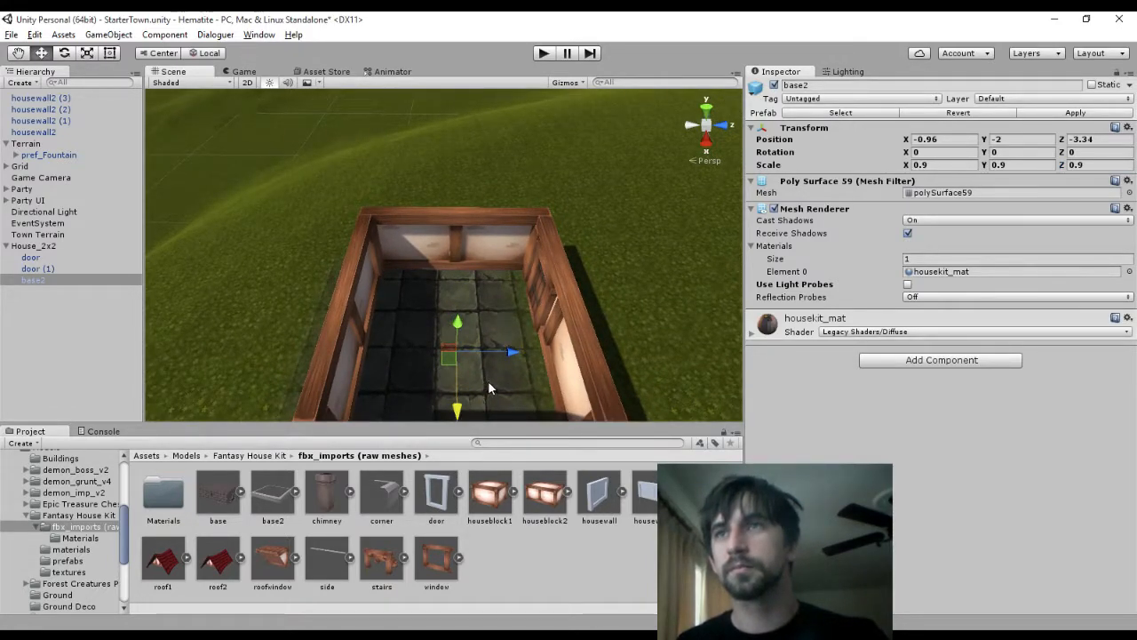
Switch the scene to an isometric view from above and slide the back wall housewall2 (2) out to Z position -7.96
middle_click_drag(488, 382, 623, 436)
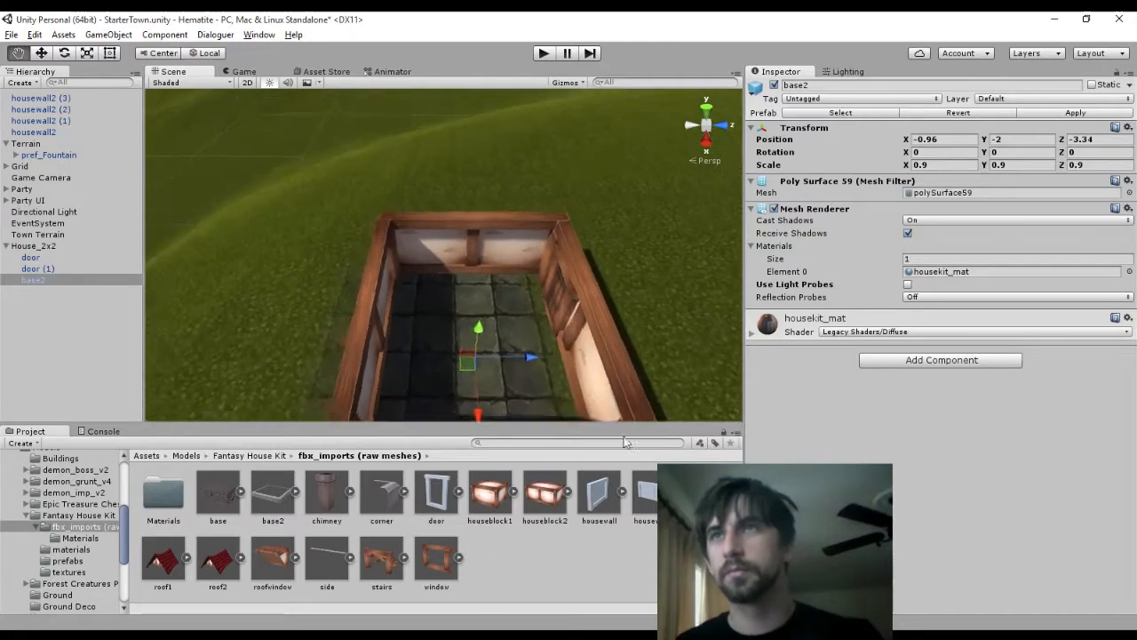
middle_click_drag(197, 223, 327, 331)
right_click_drag(419, 226, 448, 359)
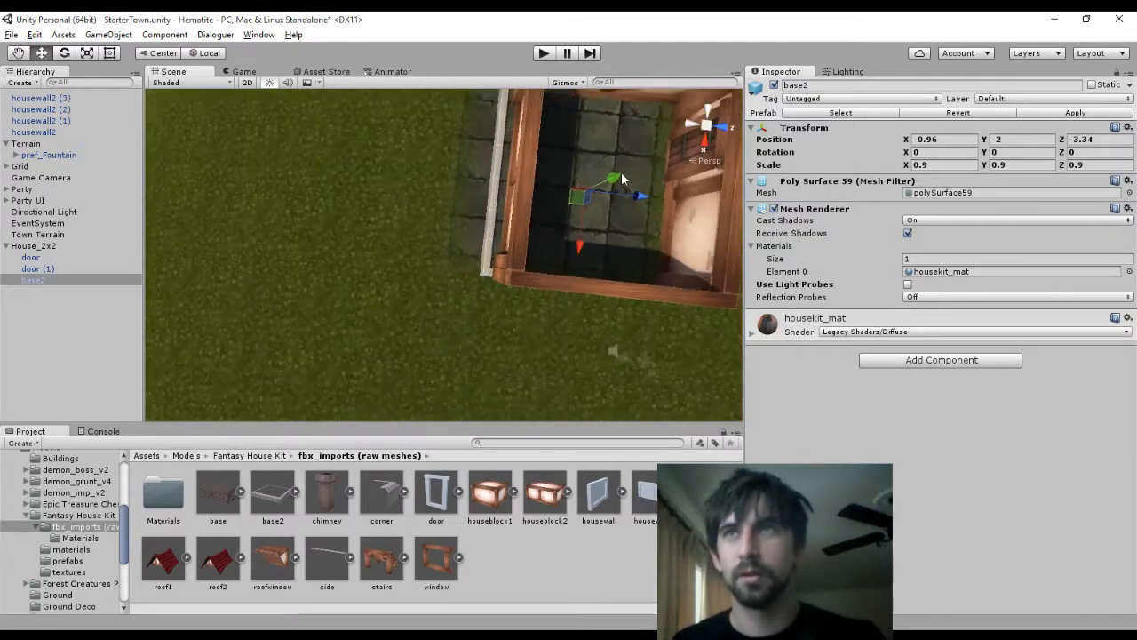
key("f")
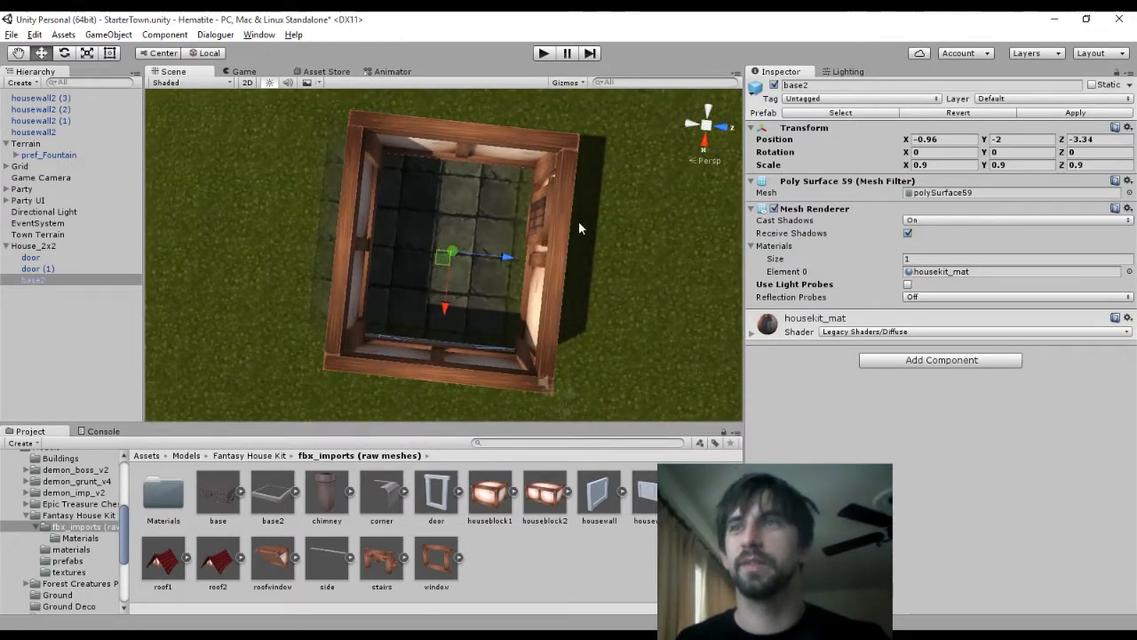
left_click(703, 161)
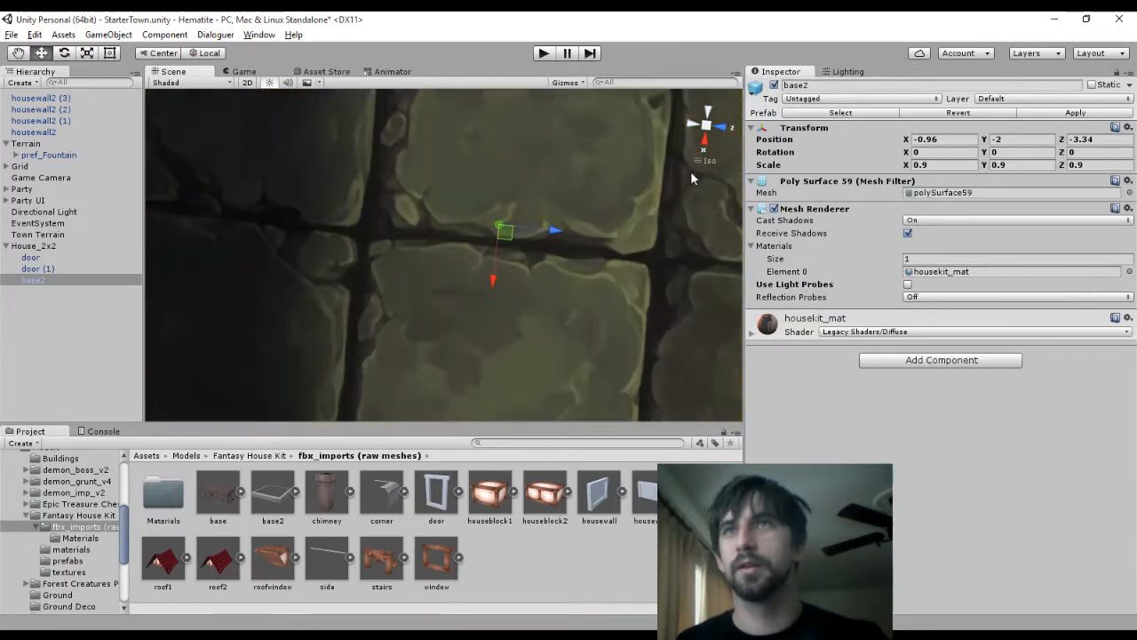
scroll(577, 206, "down", 10)
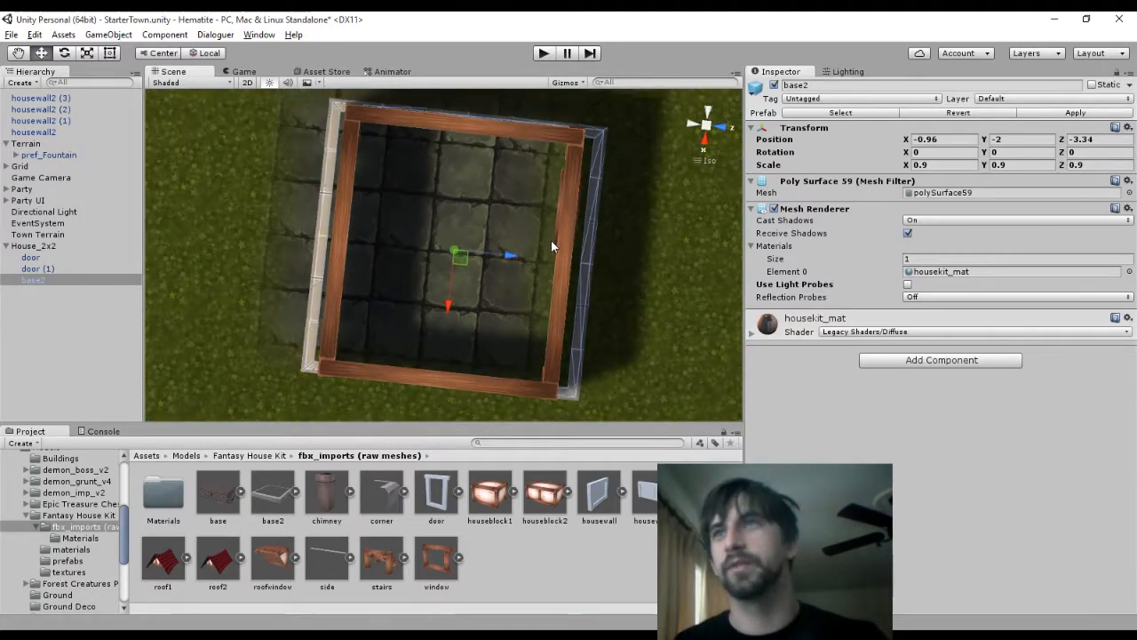
scroll(552, 241, "down", 2)
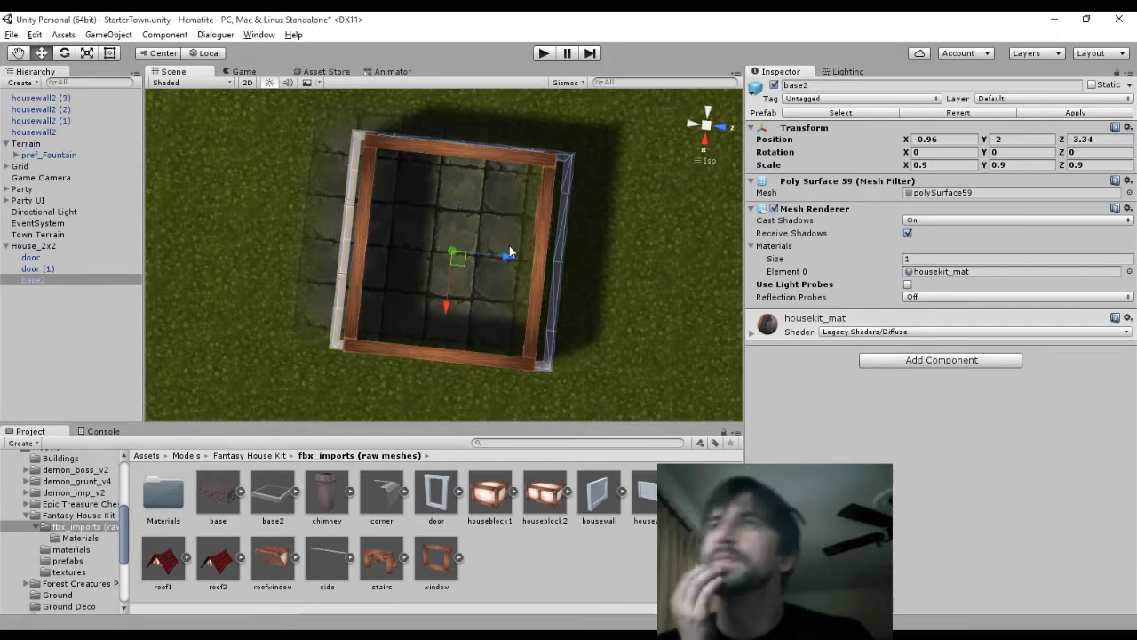
left_click(360, 228)
left_click_drag(416, 251, 402, 251)
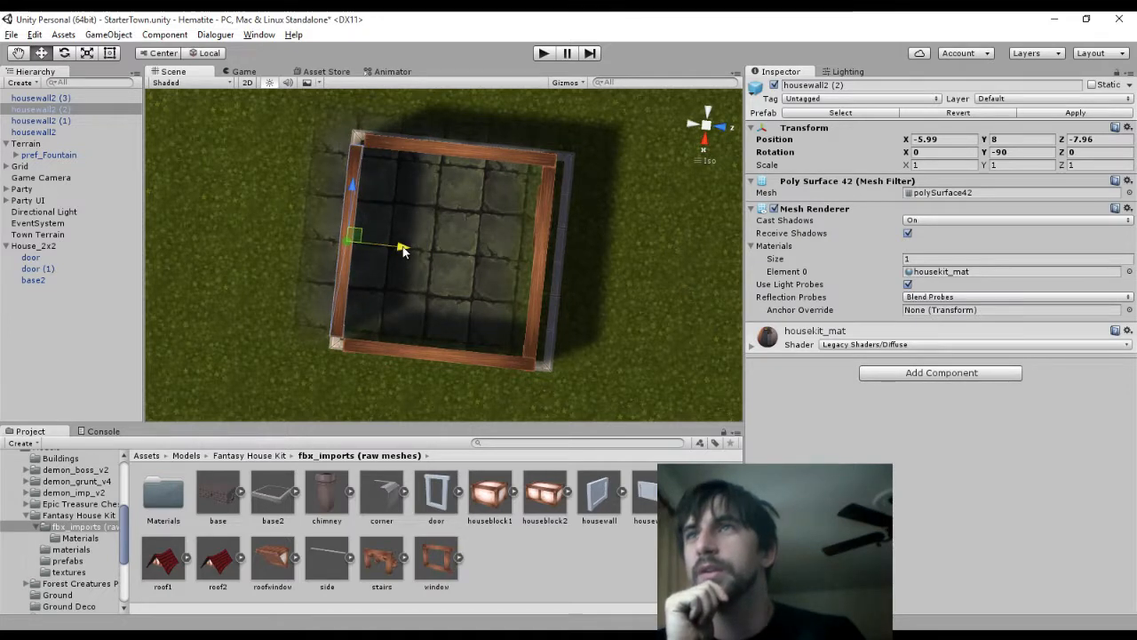
Move the side wall housewall2 (1) to X -8.08, Z -5.82 to line up with the back wall's end
left_click(470, 153)
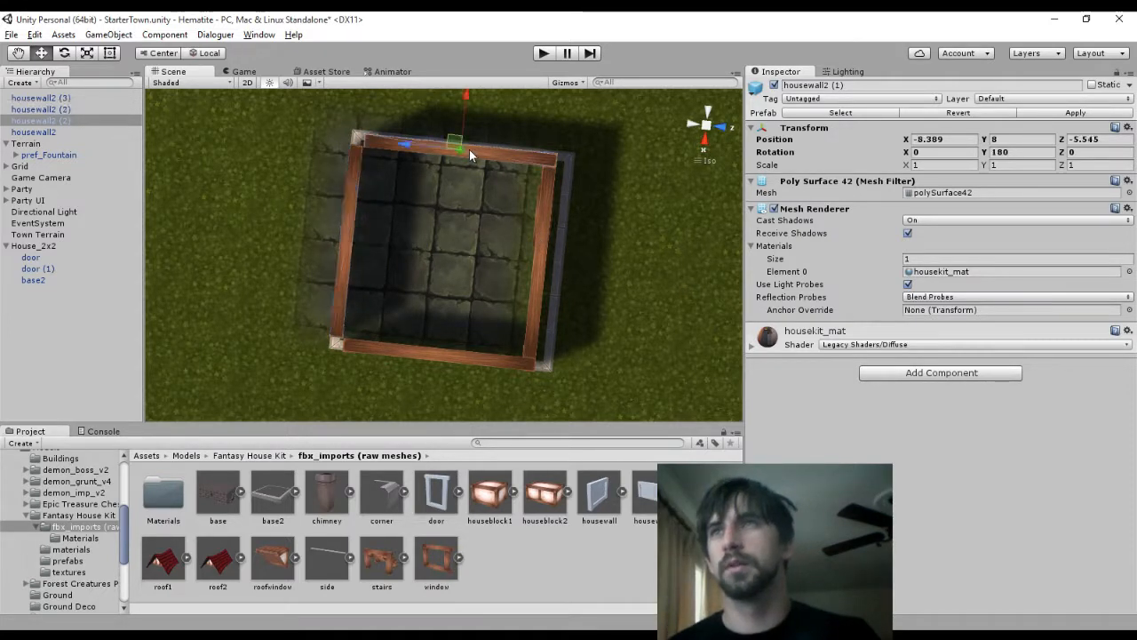
left_click_drag(455, 142, 439, 158)
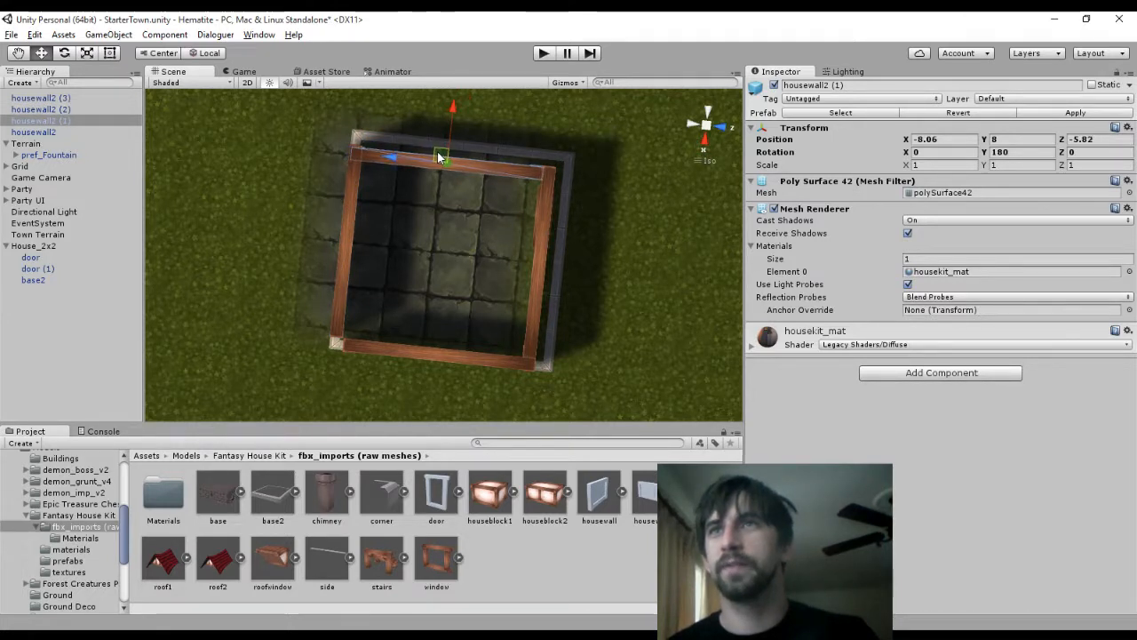
left_click_drag(452, 108, 453, 105)
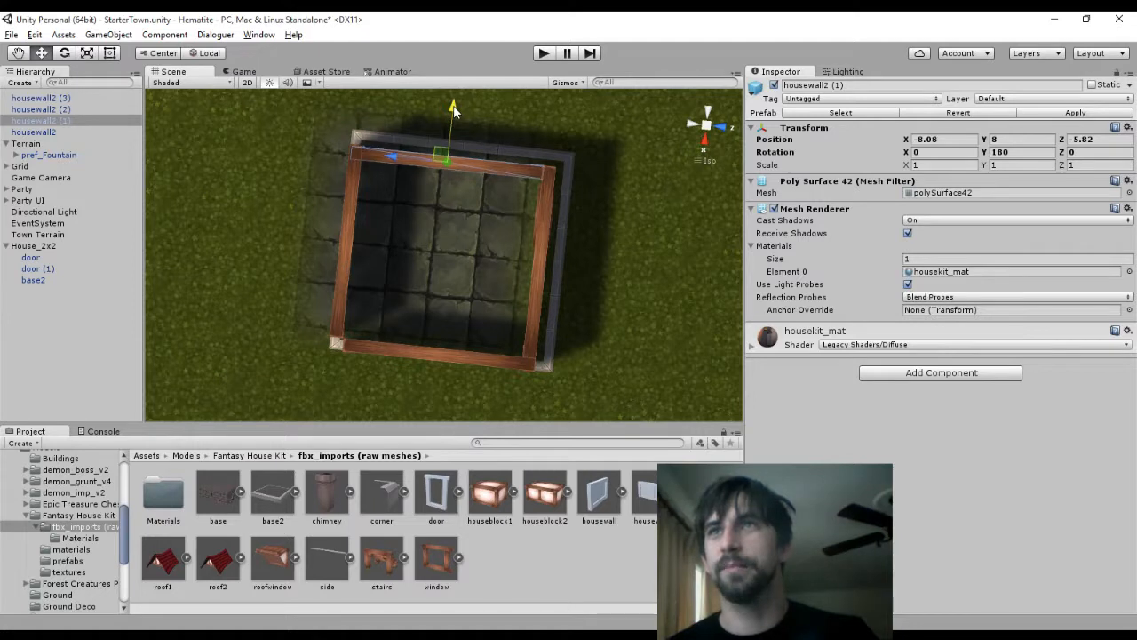
Move the back wall housewall2 (2) to X -5.97, Z -8.17 and the side wall housewall2 to X -3.97, Z -5.93
left_click(352, 236)
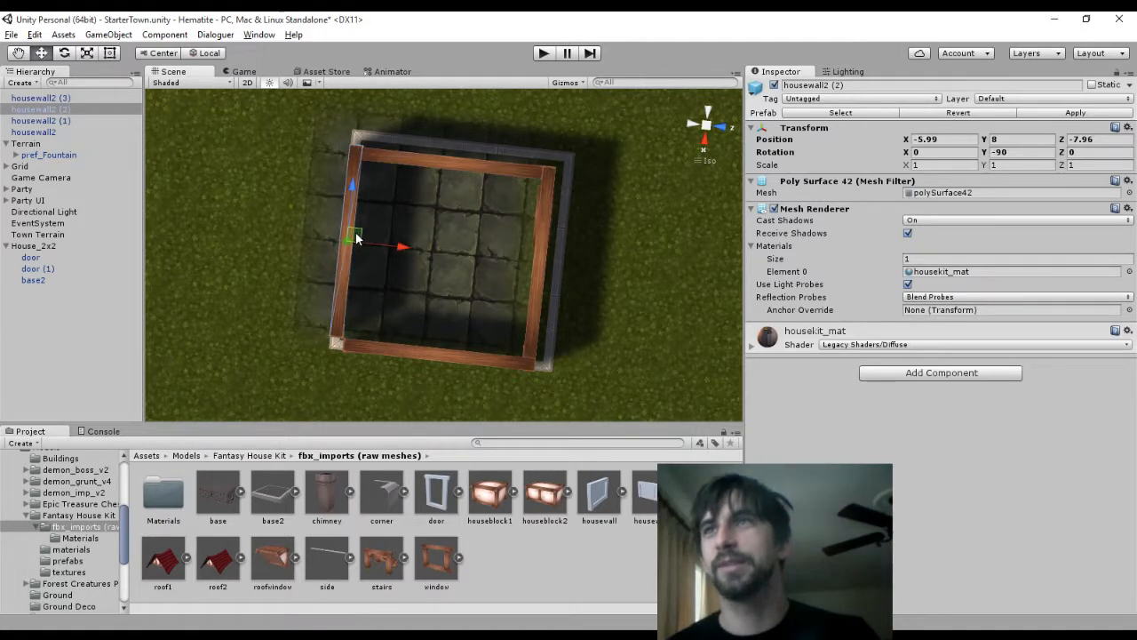
left_click_drag(355, 238, 345, 238)
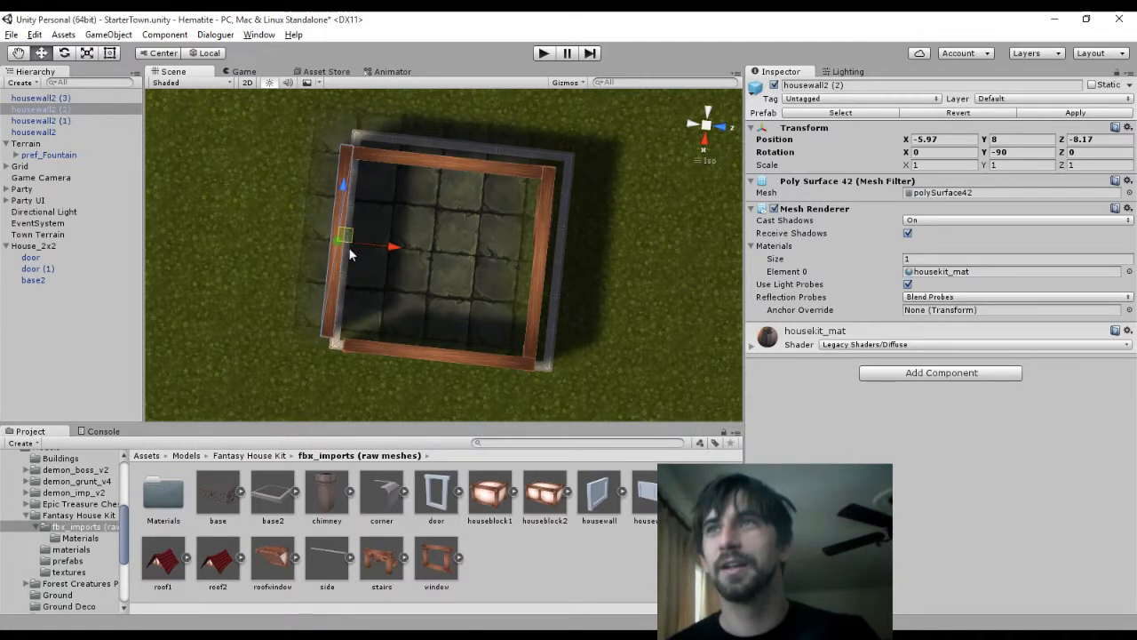
left_click(373, 353)
left_click_drag(440, 353, 434, 355)
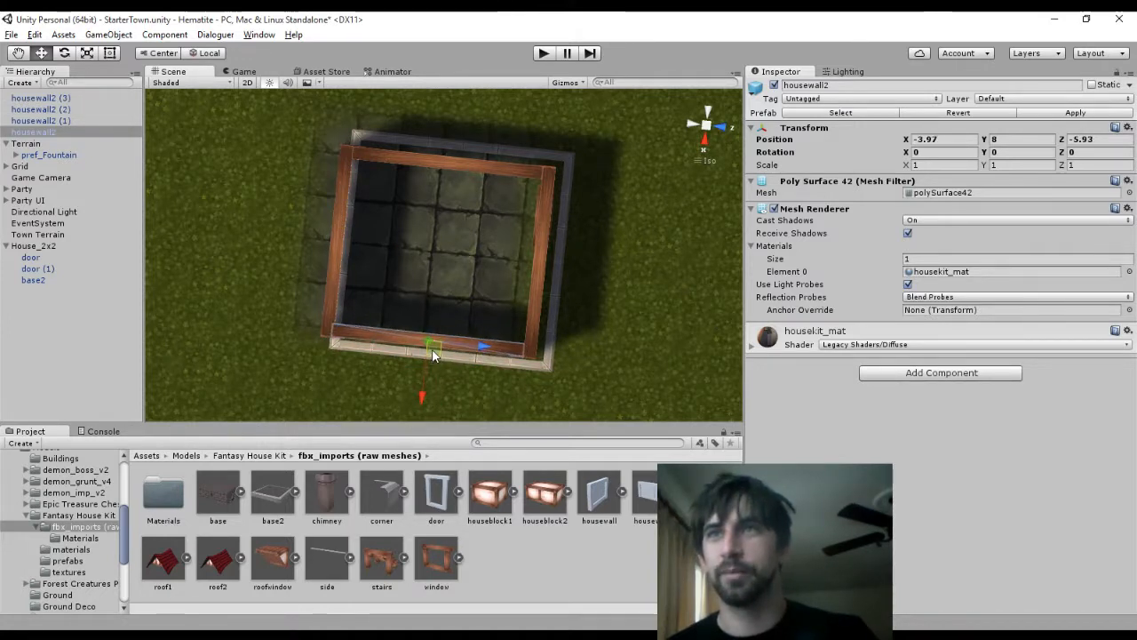
Slide base2 under the walls to X position -0.89 and Z position -3.65
left_click(551, 340)
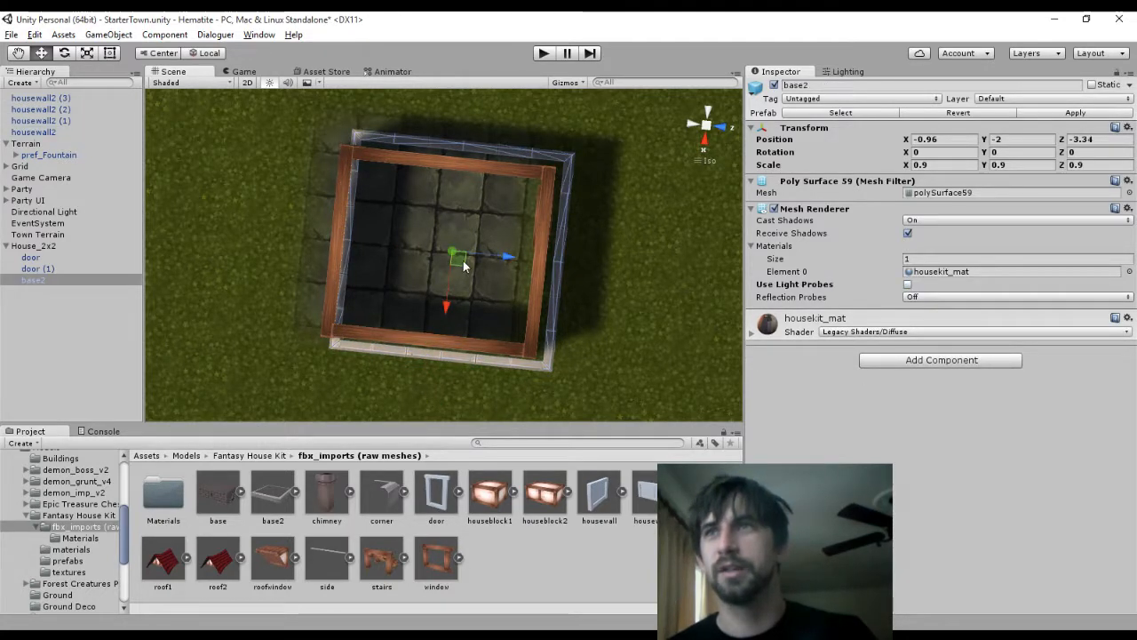
left_click_drag(463, 260, 445, 260)
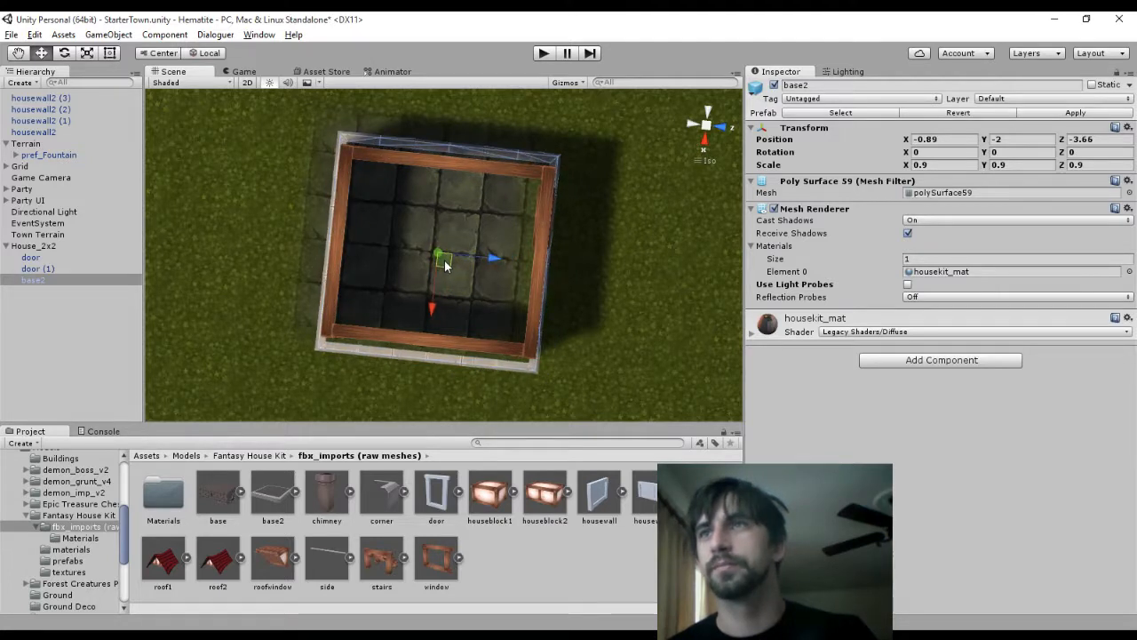
middle_click_drag(445, 260, 527, 258)
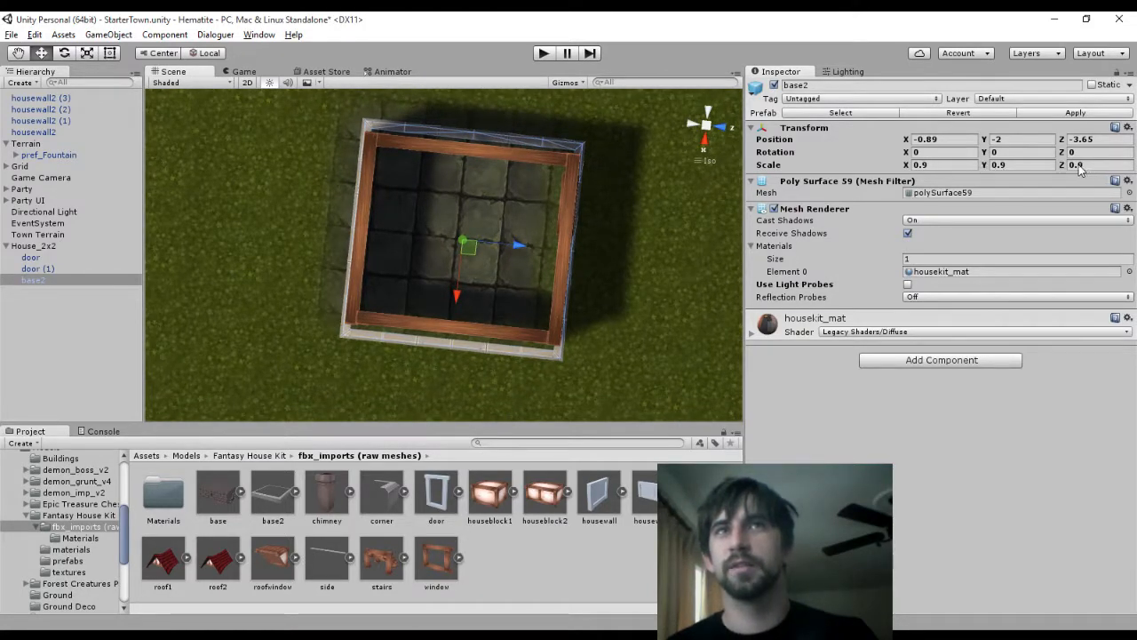
Try Z scales of 0.8 and 0.87 on base2, ending back at 0.9
type("0.8")
key("BackSpace")
type("9")
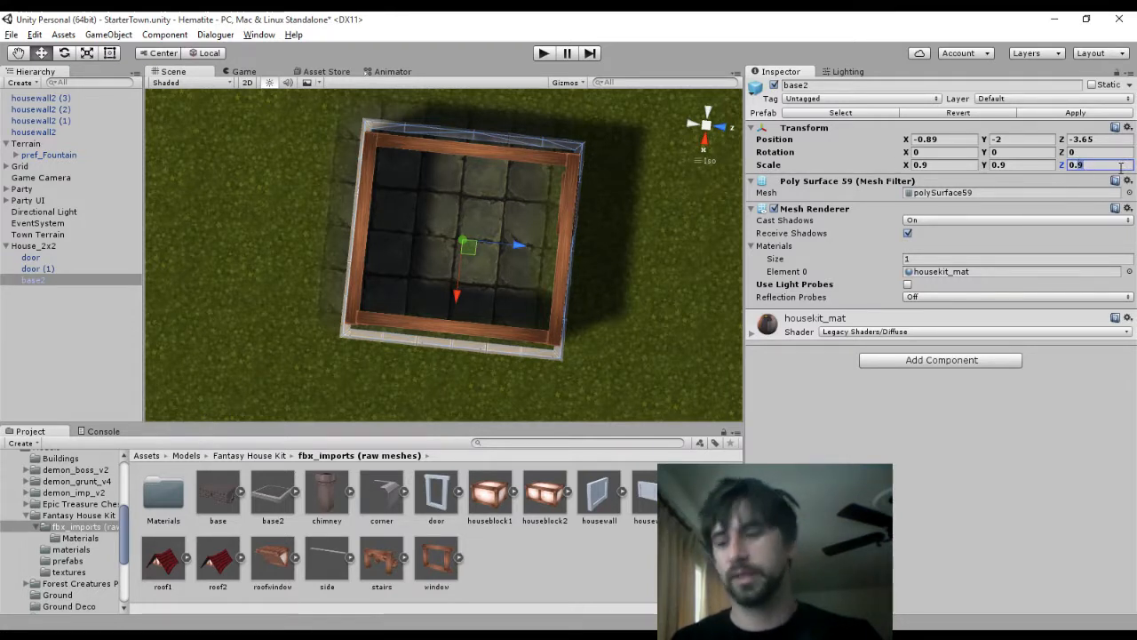
key("BackSpace")
type("8")
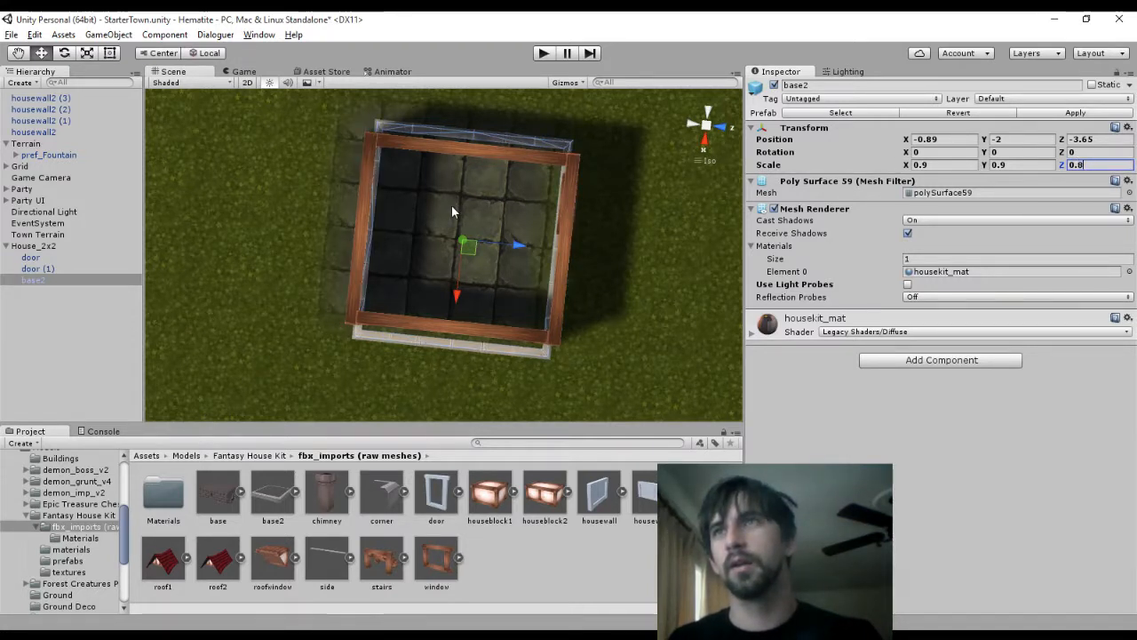
type("7")
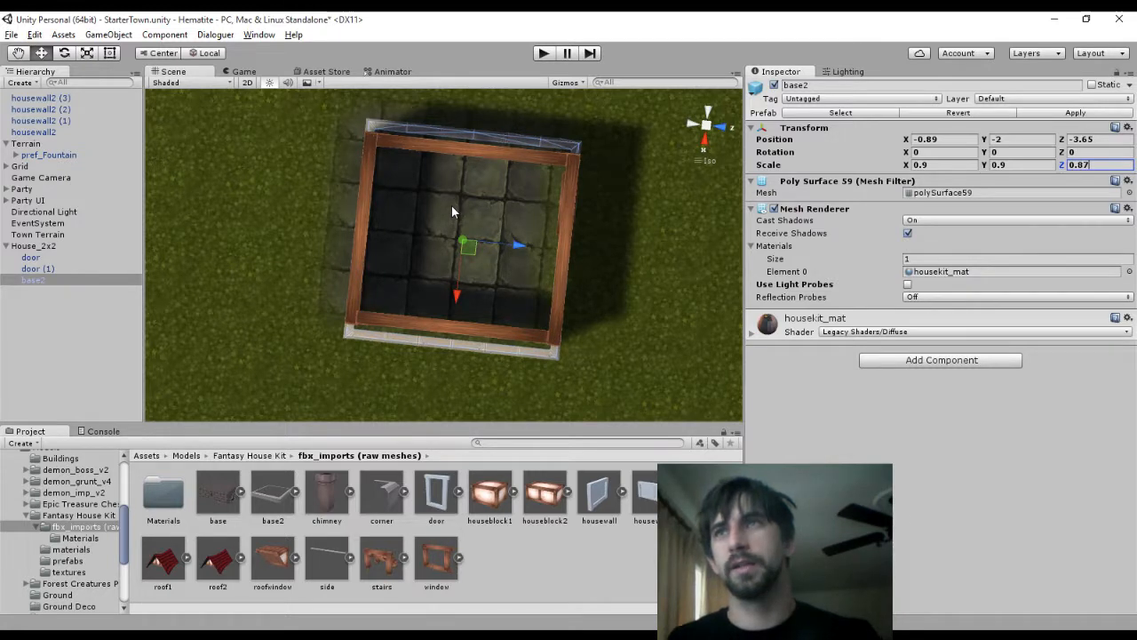
key("BackSpace")
key("BackSpace")
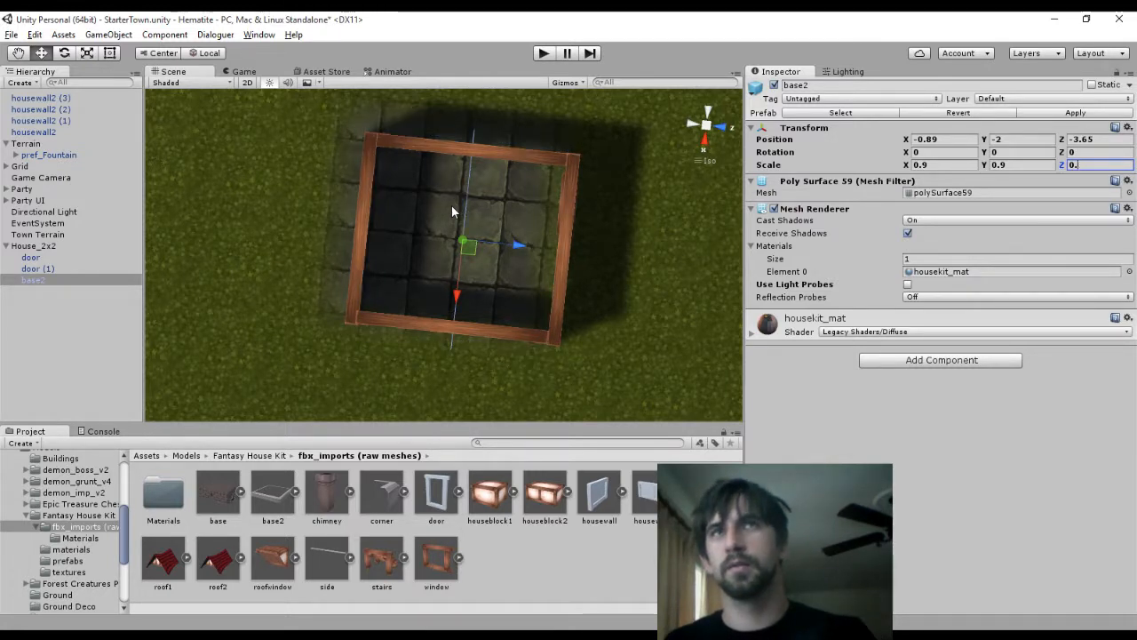
type("8")
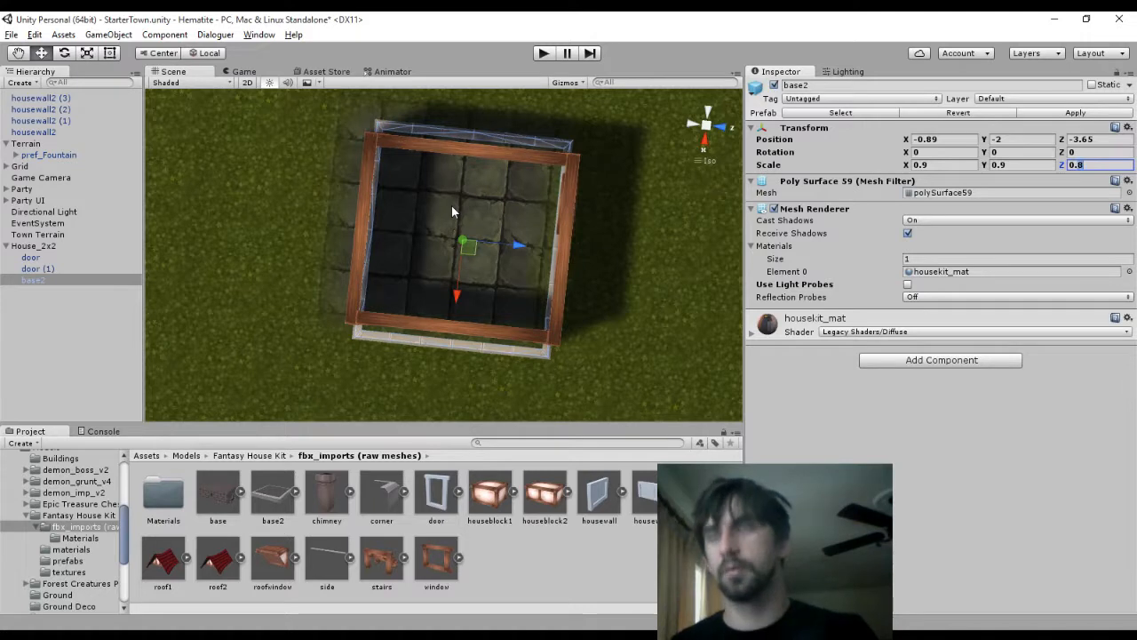
key("BackSpace")
type("9")
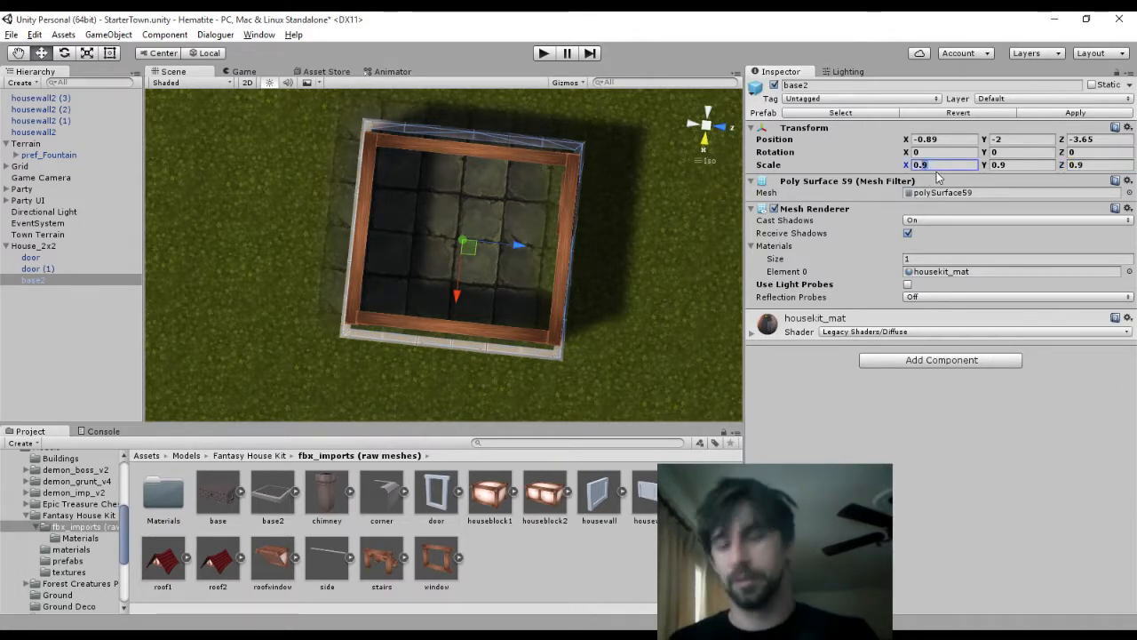
Set base2's X scale to 0.8 and nudge it to X position -0.93 in perspective view
type("0.8")
middle_click_drag(718, 209, 575, 261)
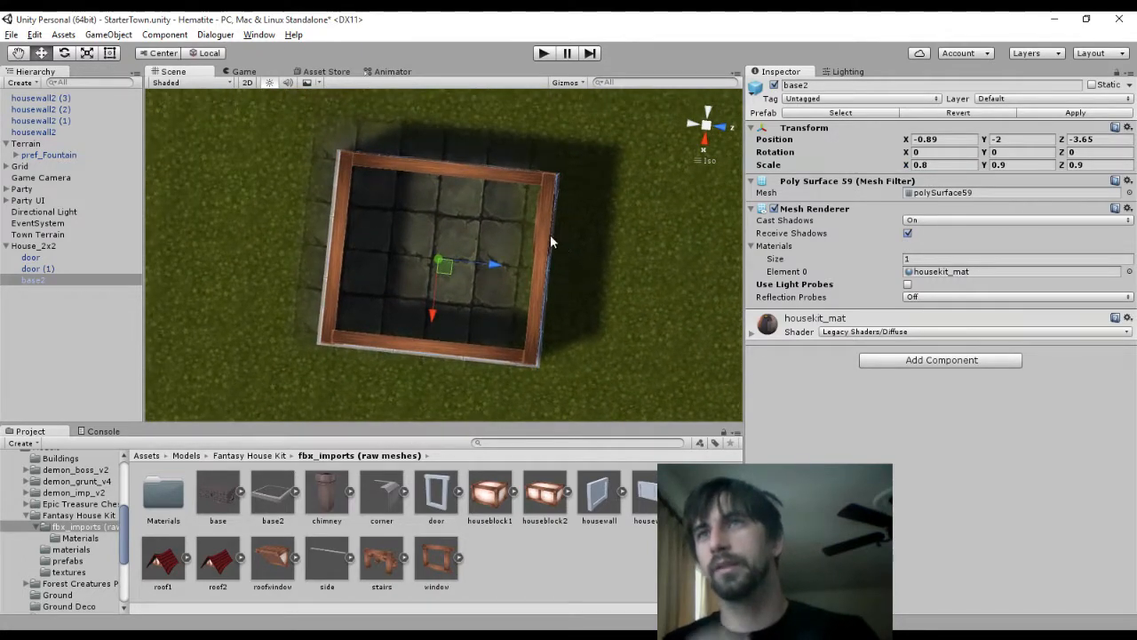
left_click(704, 160)
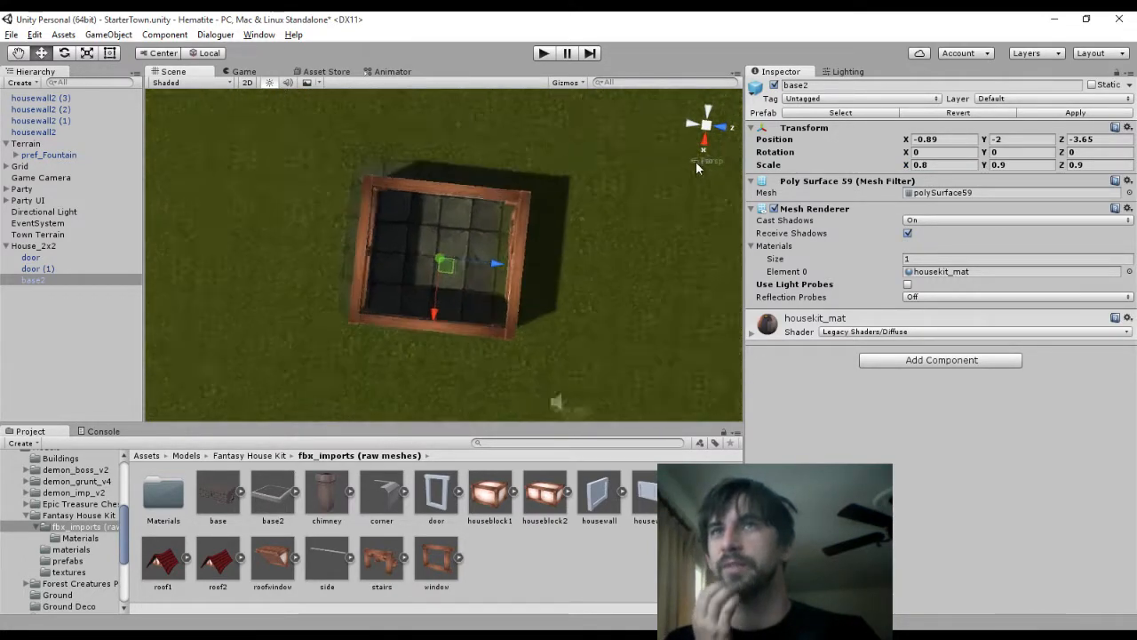
scroll(476, 289, "up", 5)
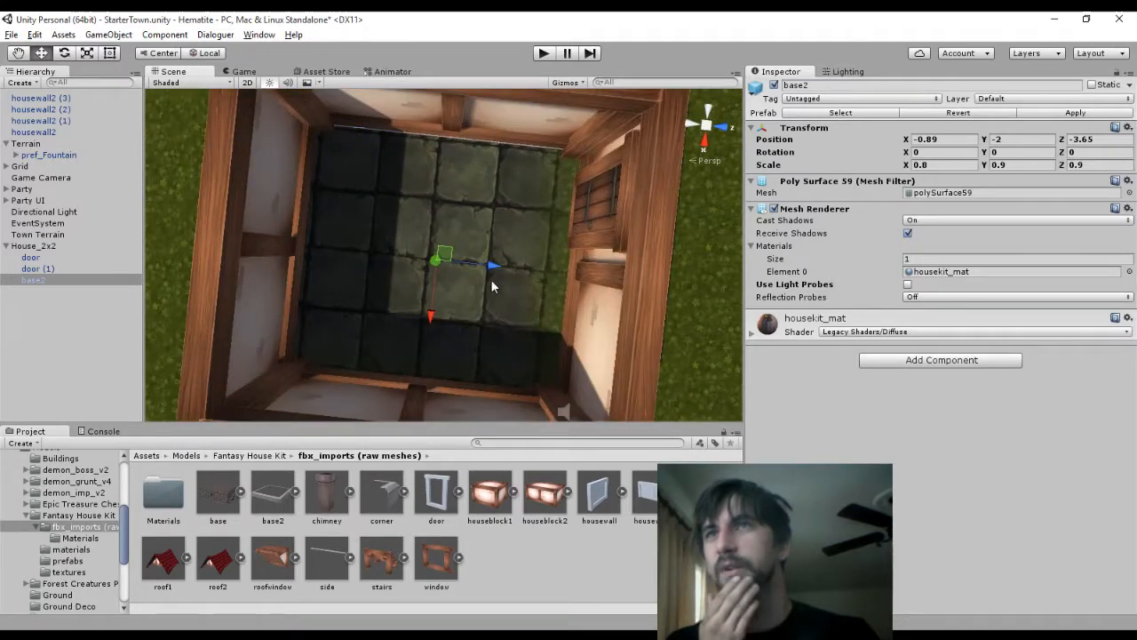
left_click_drag(430, 313, 430, 315)
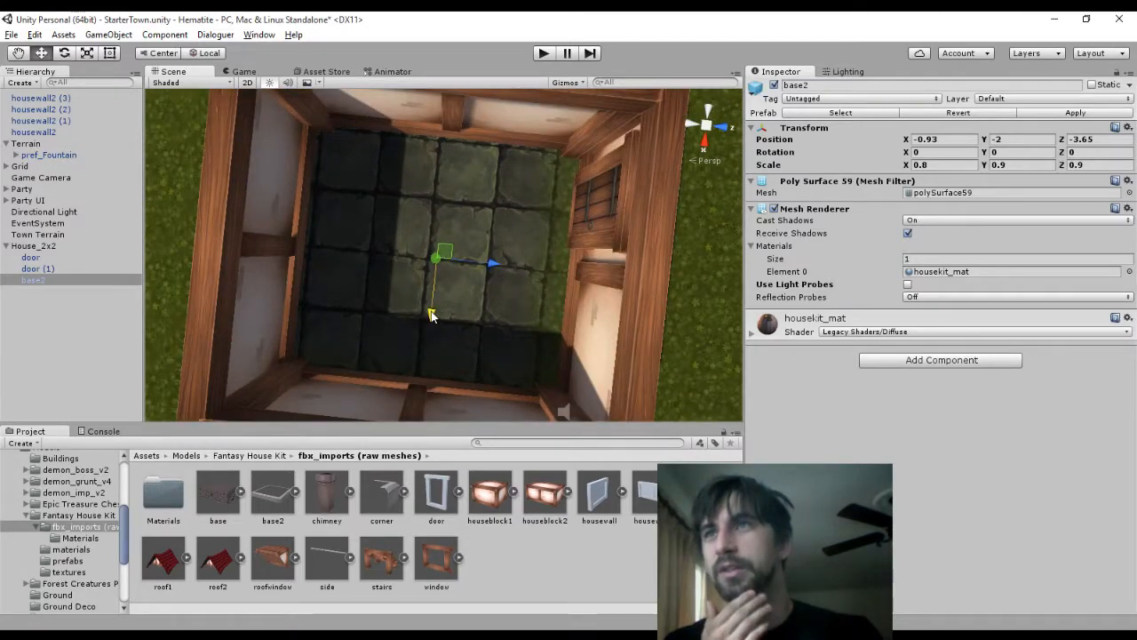
Set base2's X scale to 0.85 so its edge extends past the wall
middle_click_drag(430, 315, 403, 132)
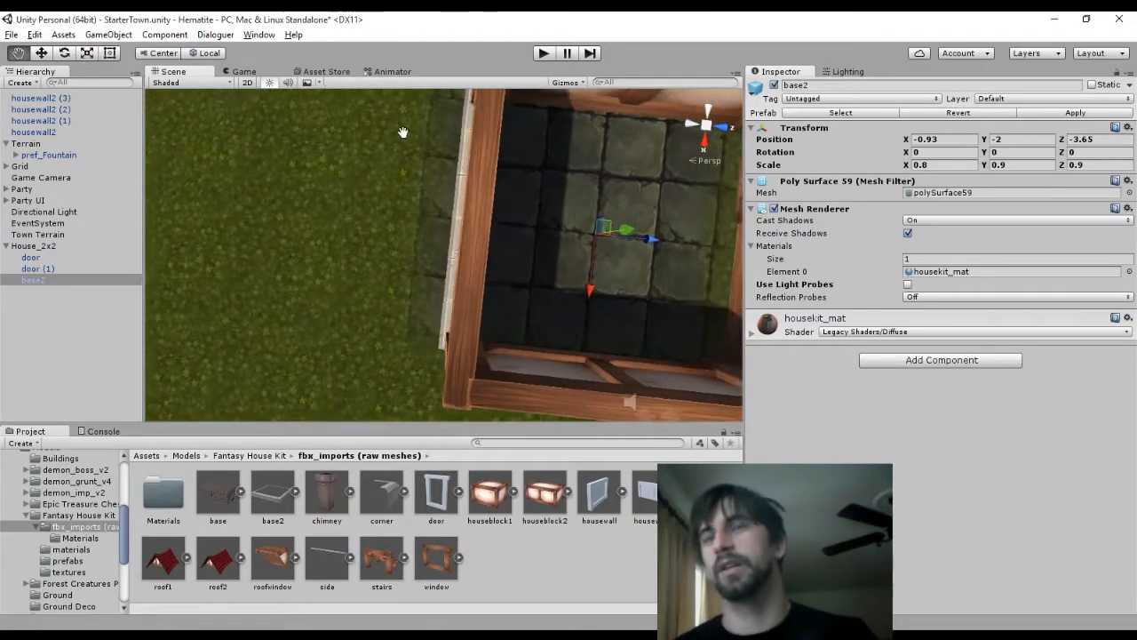
middle_click_drag(550, 299, 1133, 624)
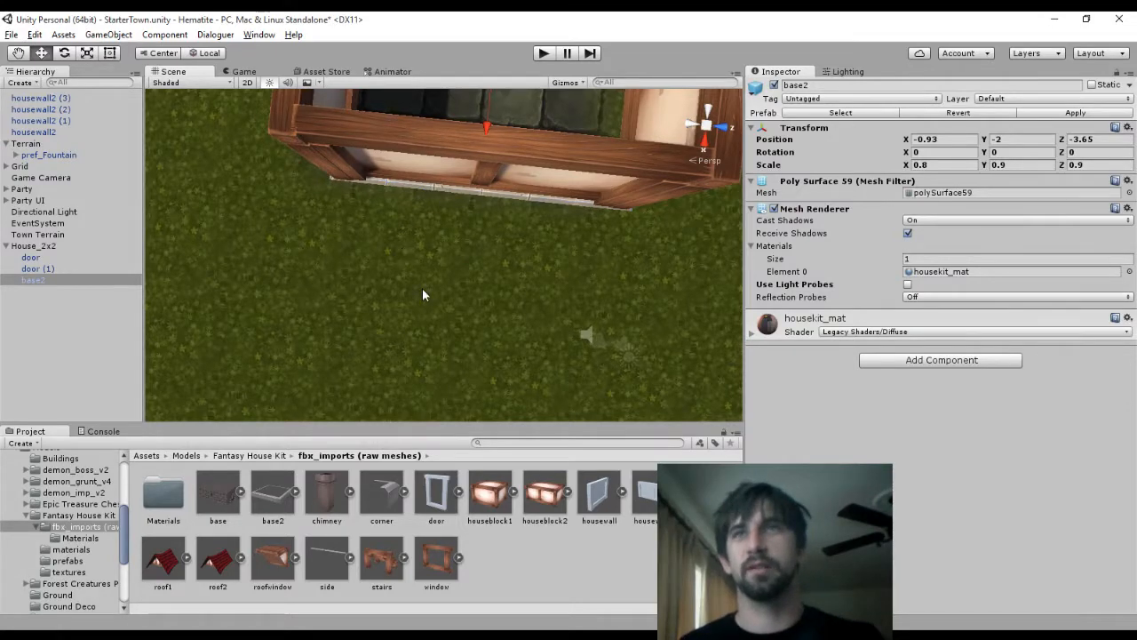
right_click_drag(422, 288, 485, 152)
left_click_drag(467, 342, 594, 448, "alt")
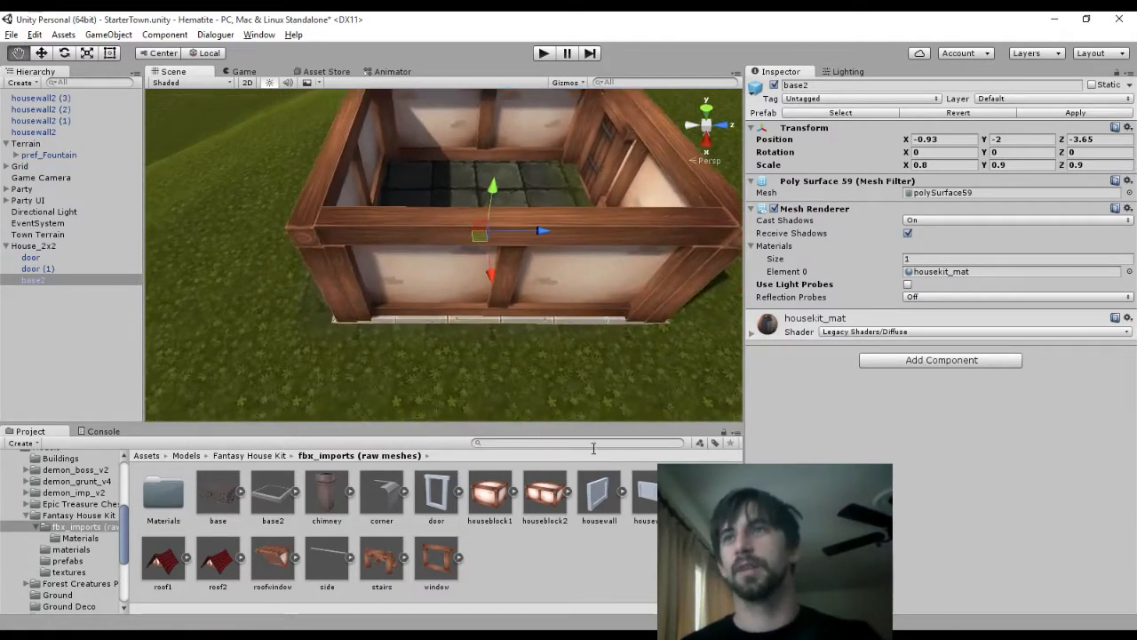
left_click(955, 166)
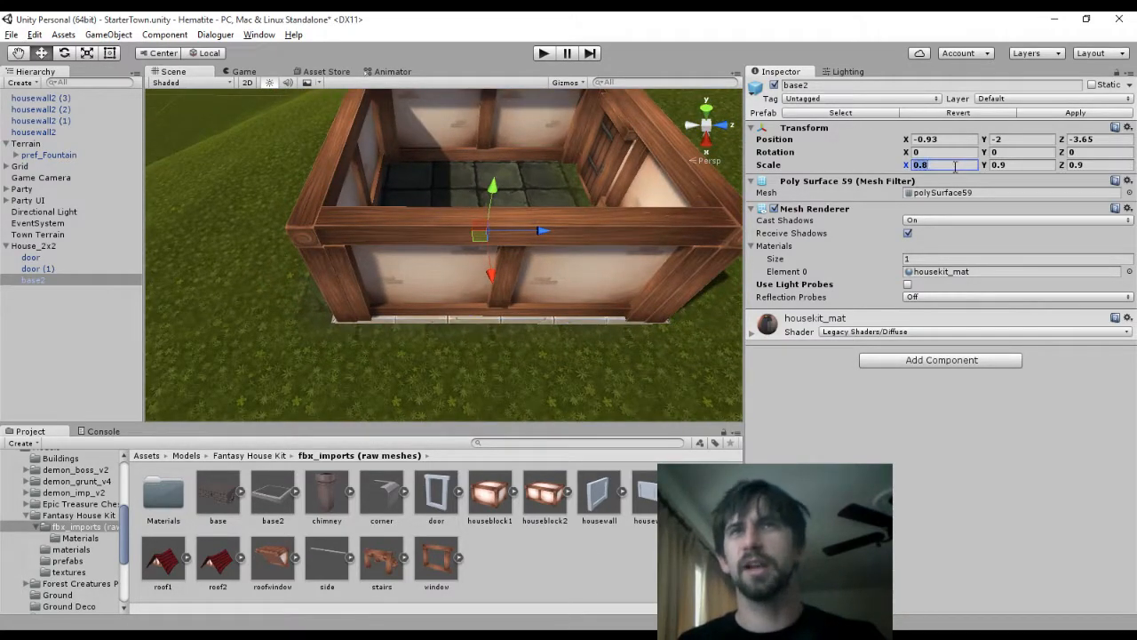
type("0.5")
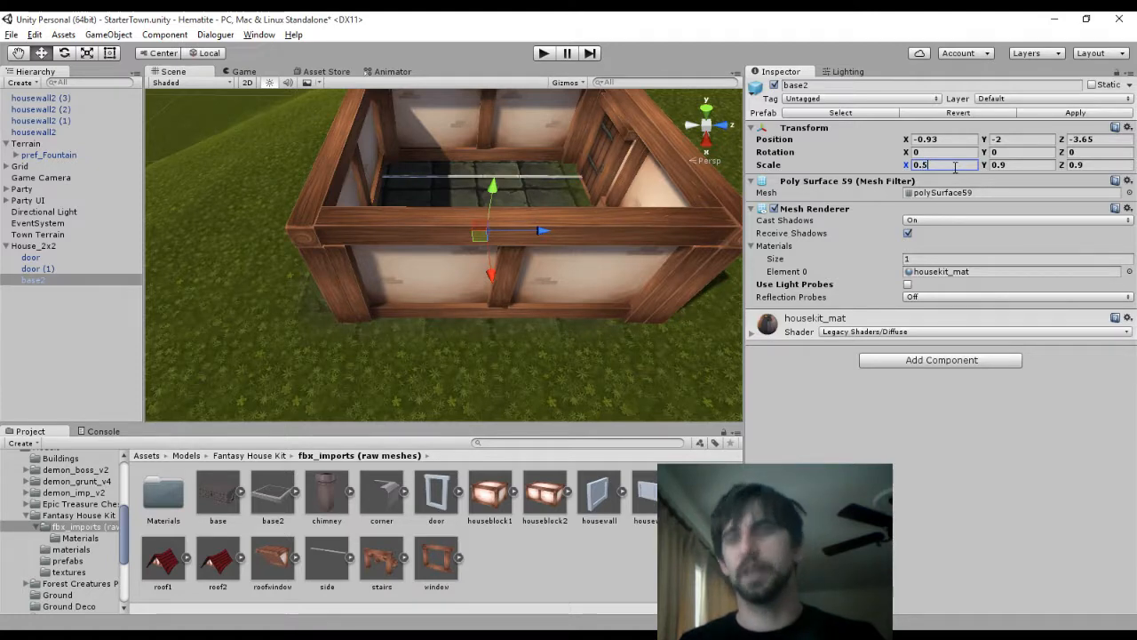
key("BackSpace")
type("85")
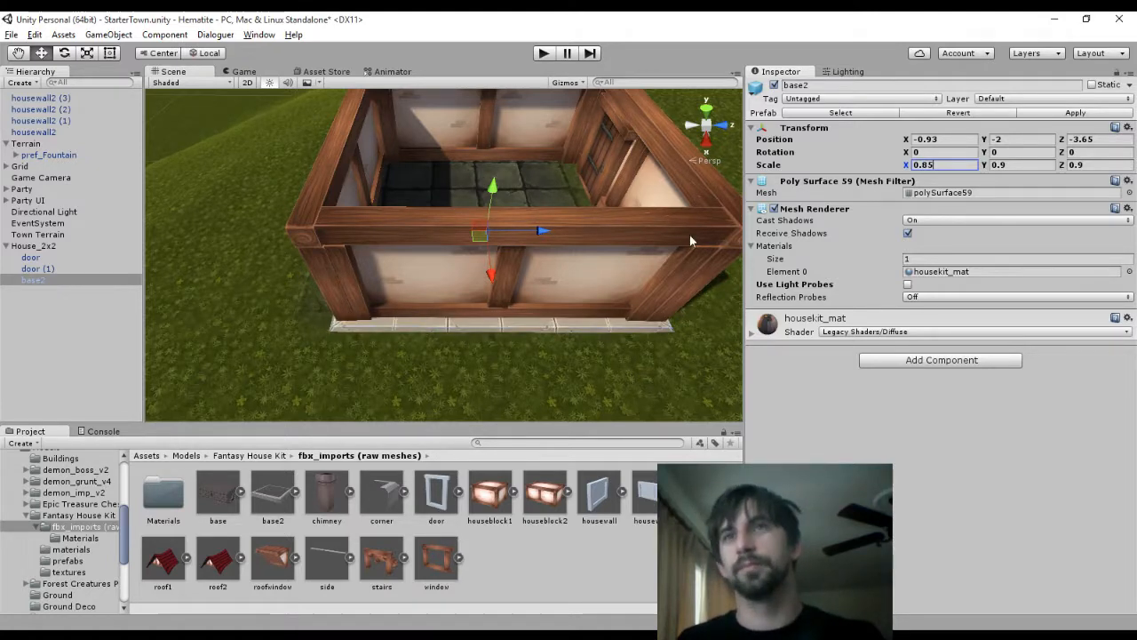
Raise base2 to Y position -1.9
middle_click_drag(634, 239, 264, 253)
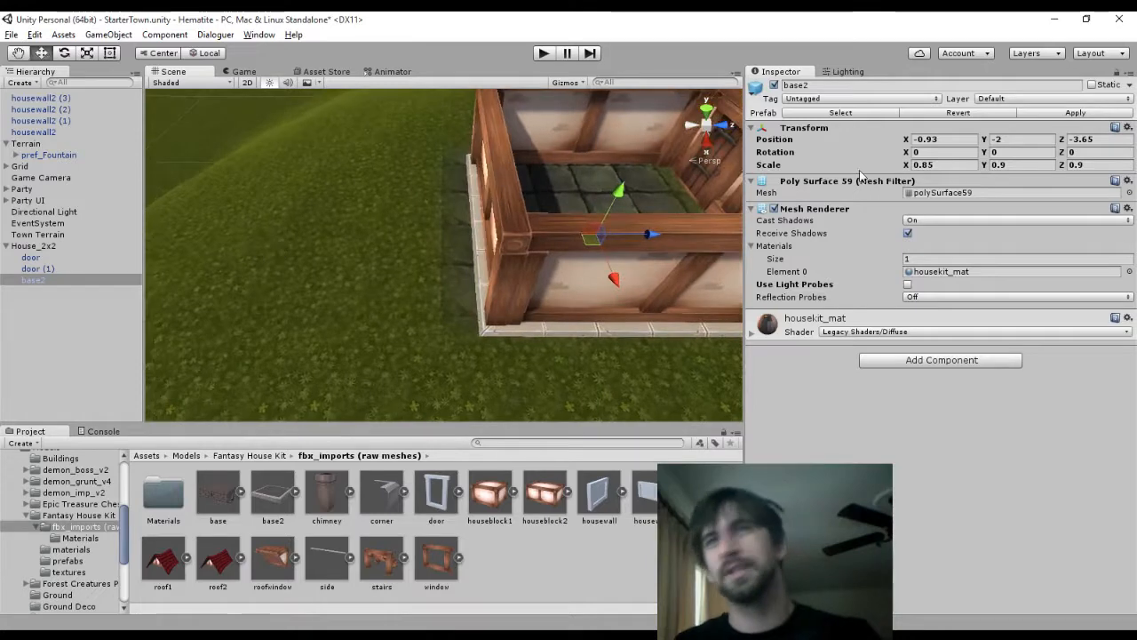
left_click(1080, 165)
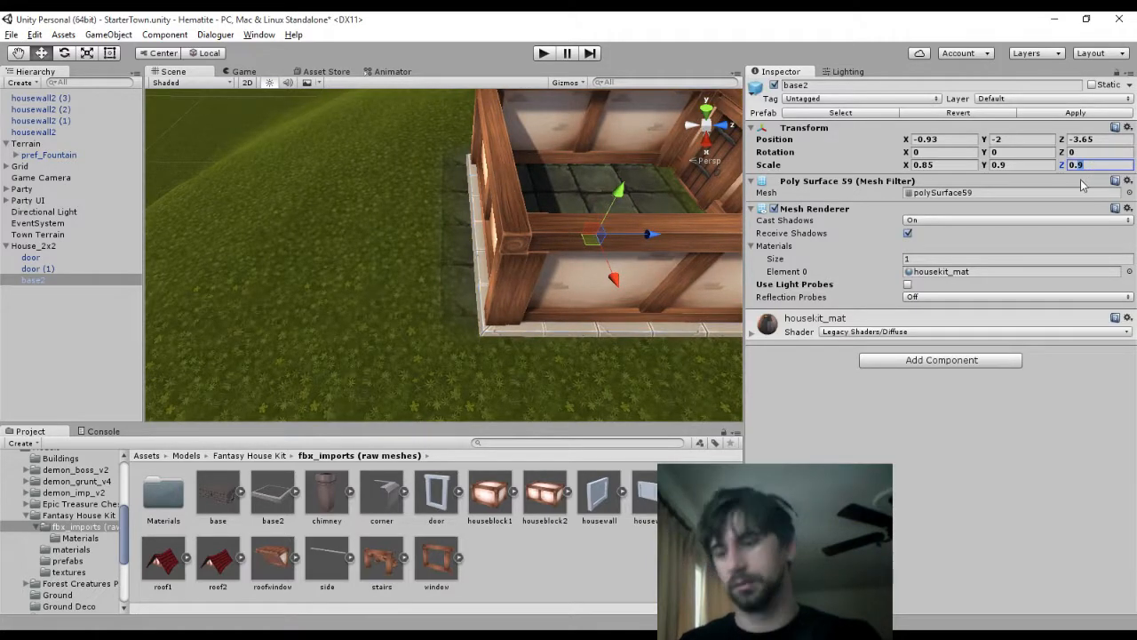
middle_click_drag(616, 245, 1027, 155)
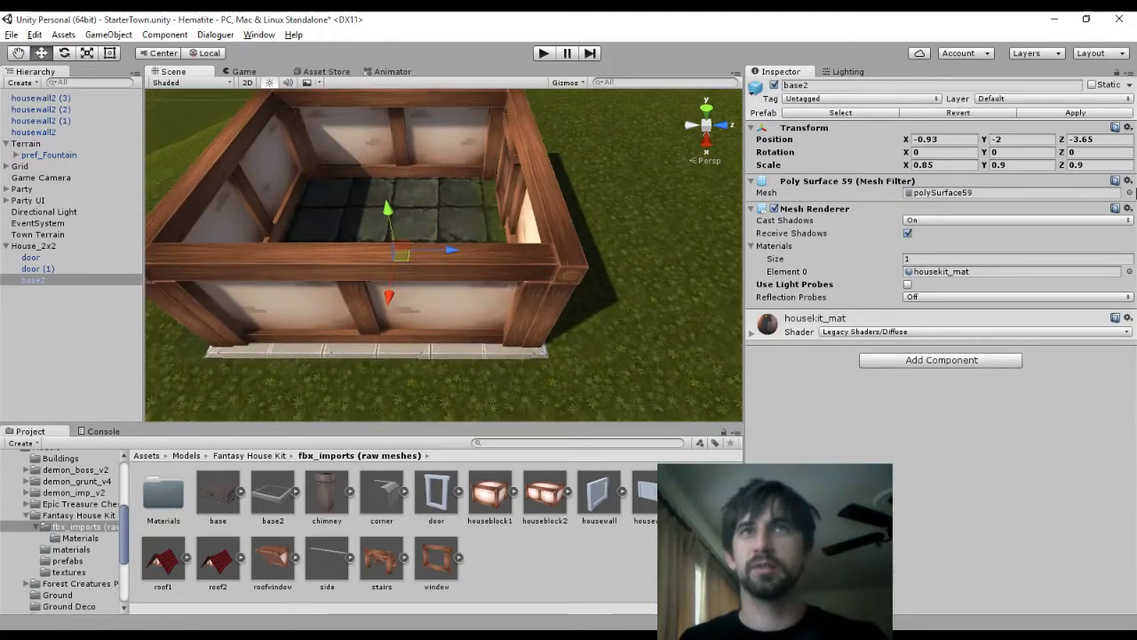
left_click(1008, 140)
type("-1.9")
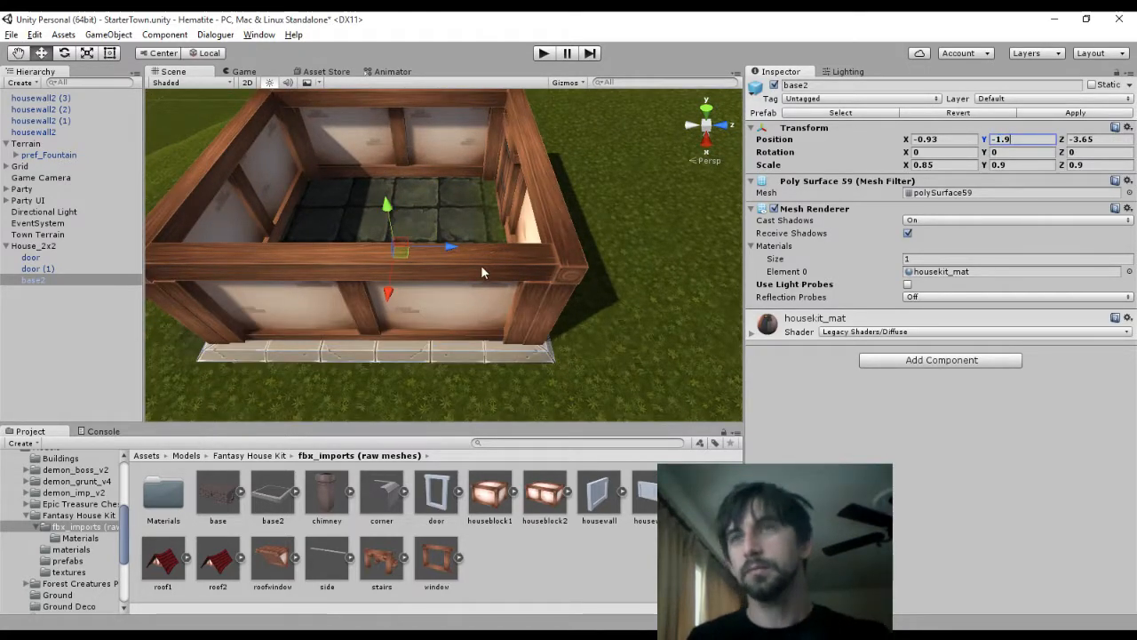
Paint the grass texture on Town Terrain over the stone tiles outside the back wall, using brush size 1
right_click_drag(481, 266, 209, 192)
middle_click_drag(598, 331, 886, 438)
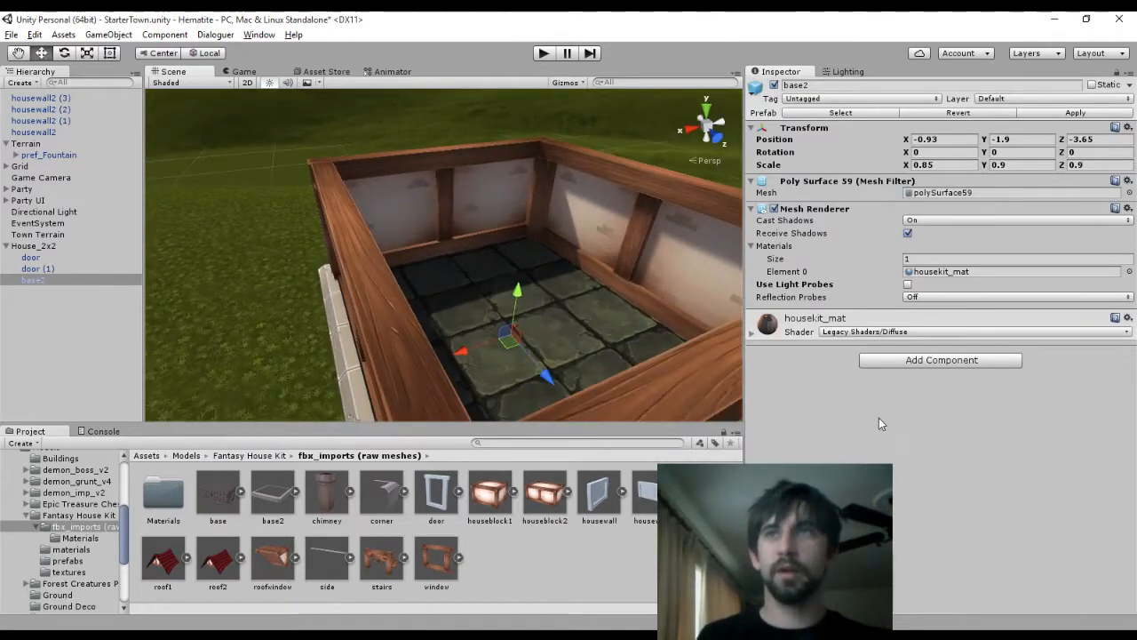
key("f")
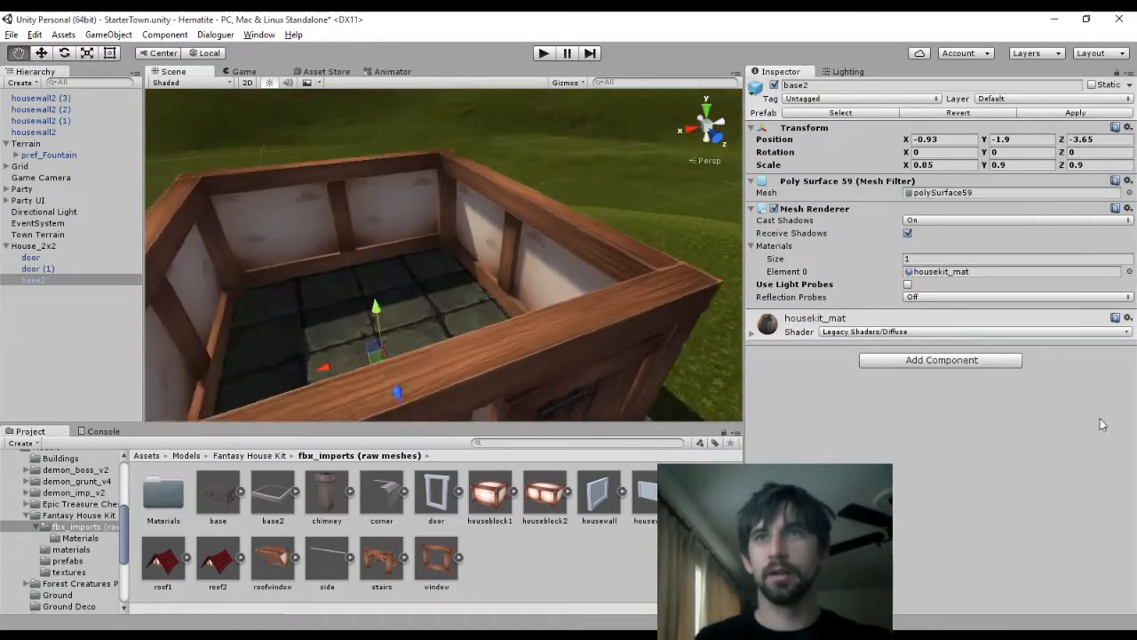
left_click_drag(489, 264, 533, 310, "alt")
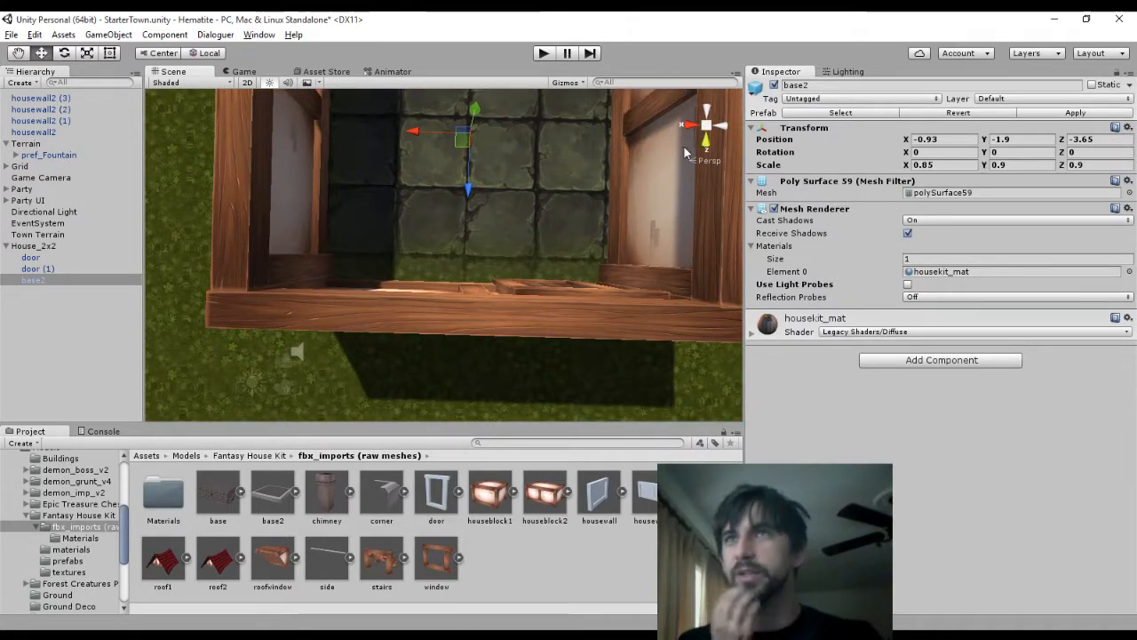
middle_click_drag(557, 162, 573, 617)
middle_click_drag(483, 324, 408, 51)
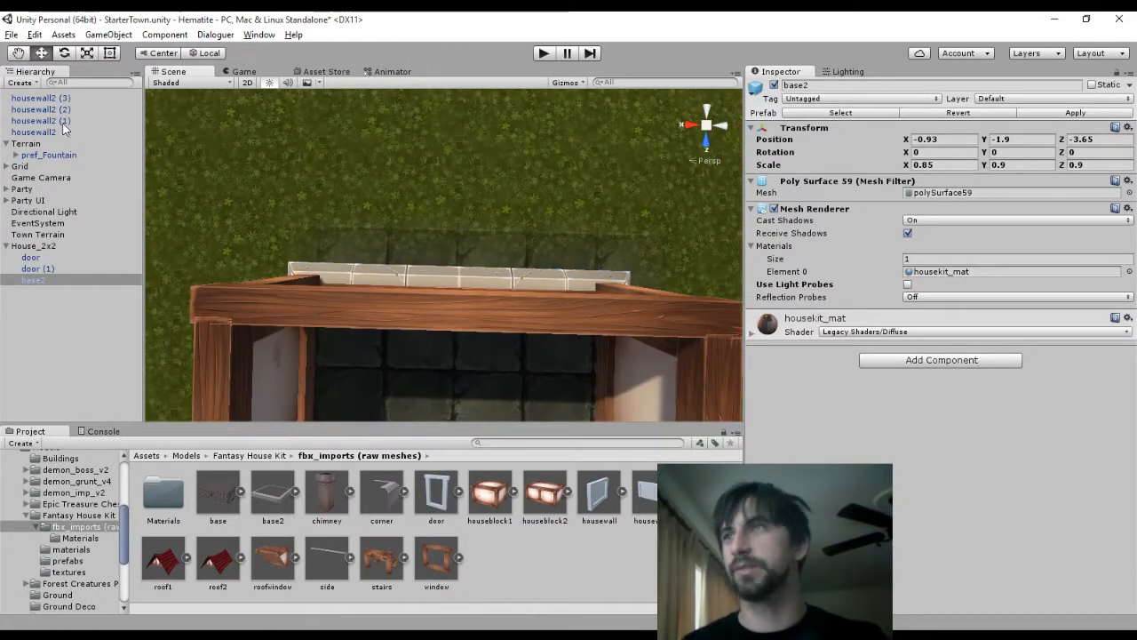
left_click(36, 234)
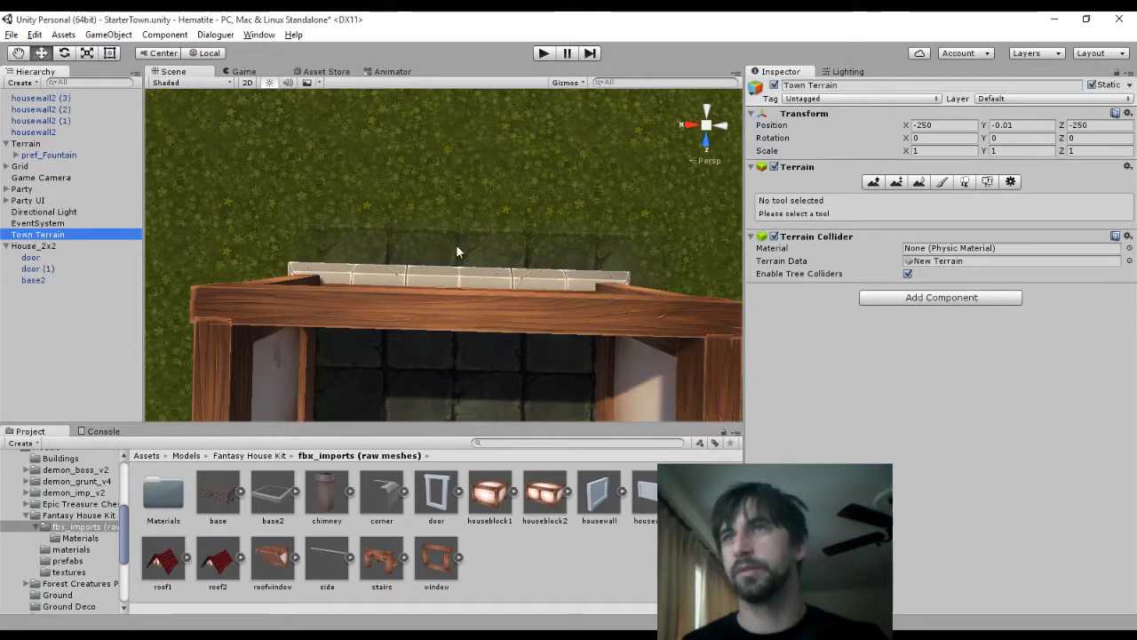
left_click(942, 182)
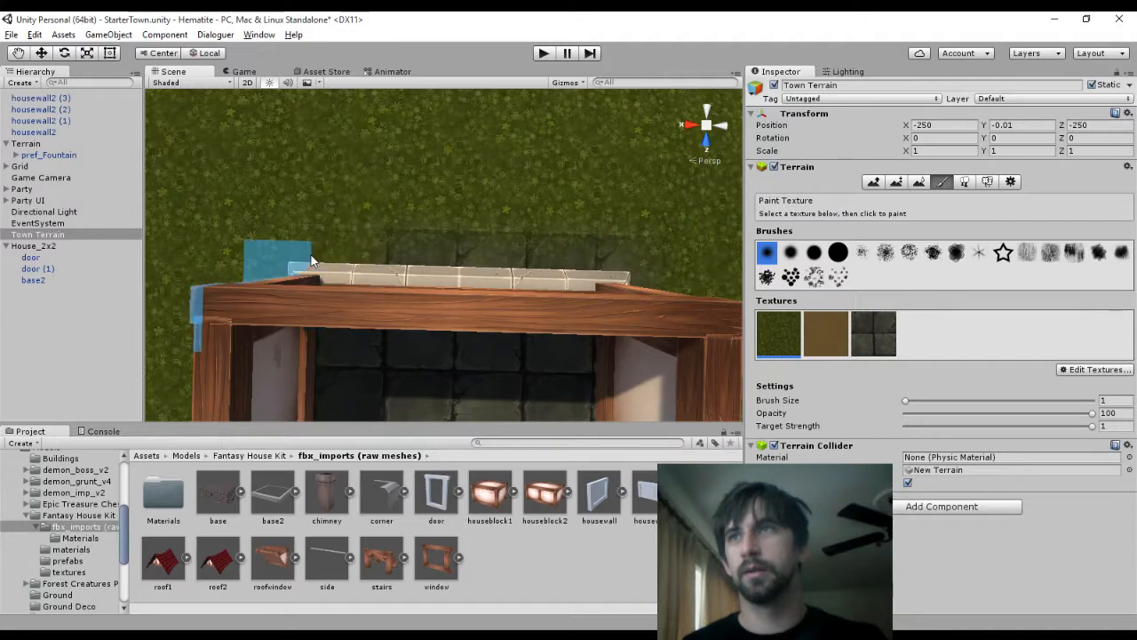
mouse_move(311, 262)
left_mouse_down()
mouse_move(528, 264)
mouse_move(553, 282)
left_mouse_up()
mouse_move(553, 282)
middle_mouse_down()
mouse_move(549, 79)
mouse_move(533, 516)
middle_mouse_up()
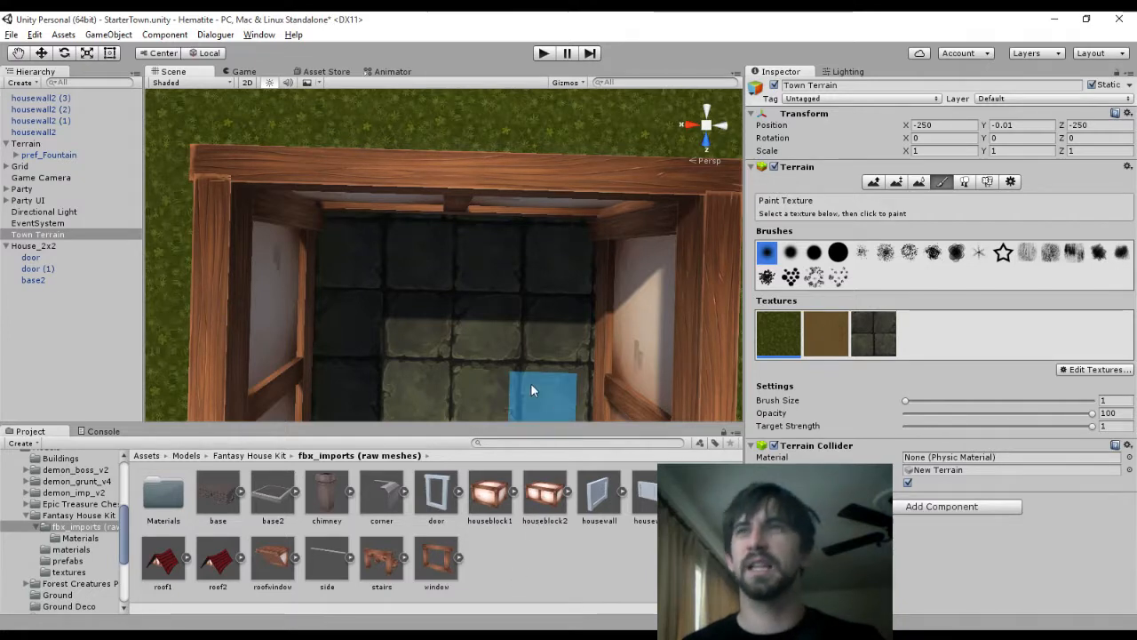
scroll(485, 359, "down", 6)
middle_click_drag(510, 391, 511, 220)
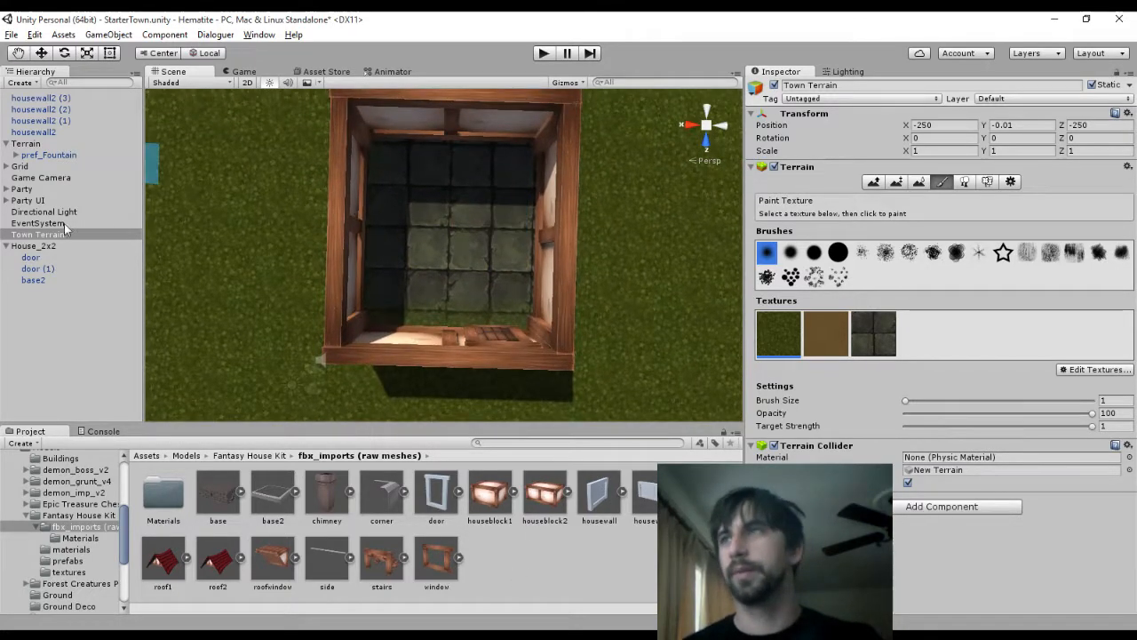
Parent housewall2 and its three numbered copies under the House_2x2 object
left_click(43, 243)
left_click(35, 132)
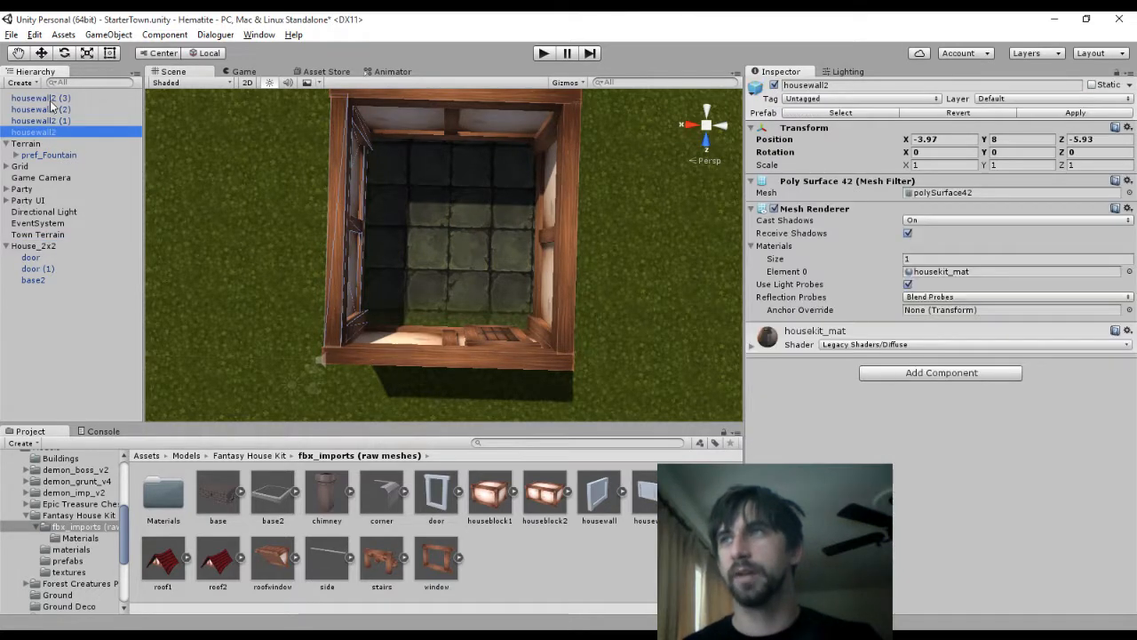
left_click(40, 97, "shift")
left_click_drag(46, 117, 35, 251)
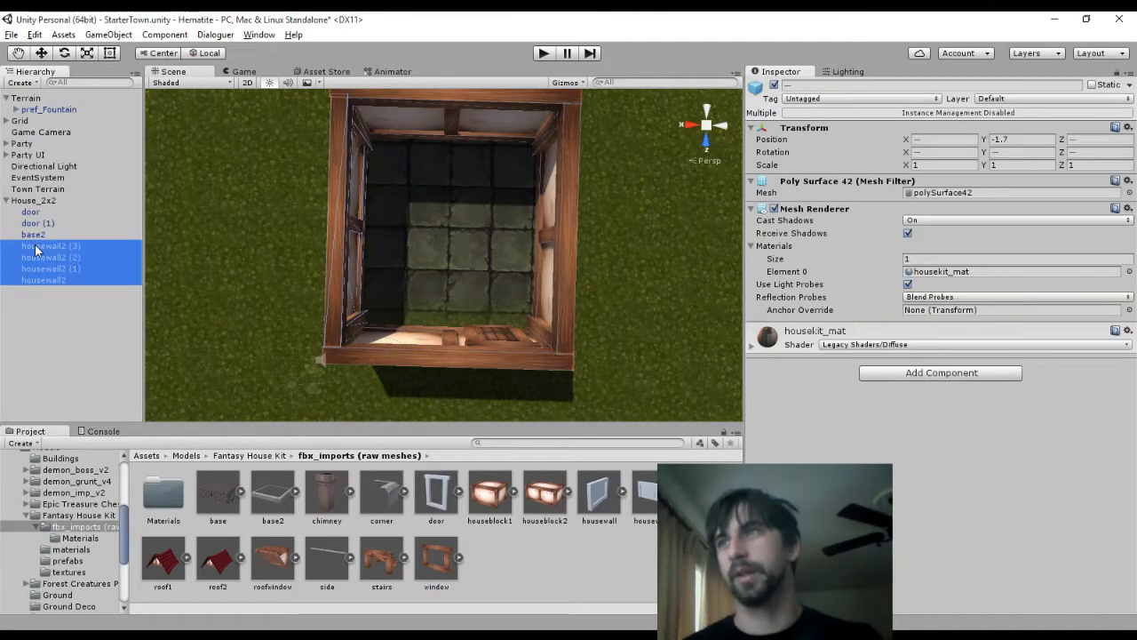
Move House_2x2 across the terrain to X position -5.36 and Z position -2.59
left_click(31, 201)
scroll(480, 228, "down", 5)
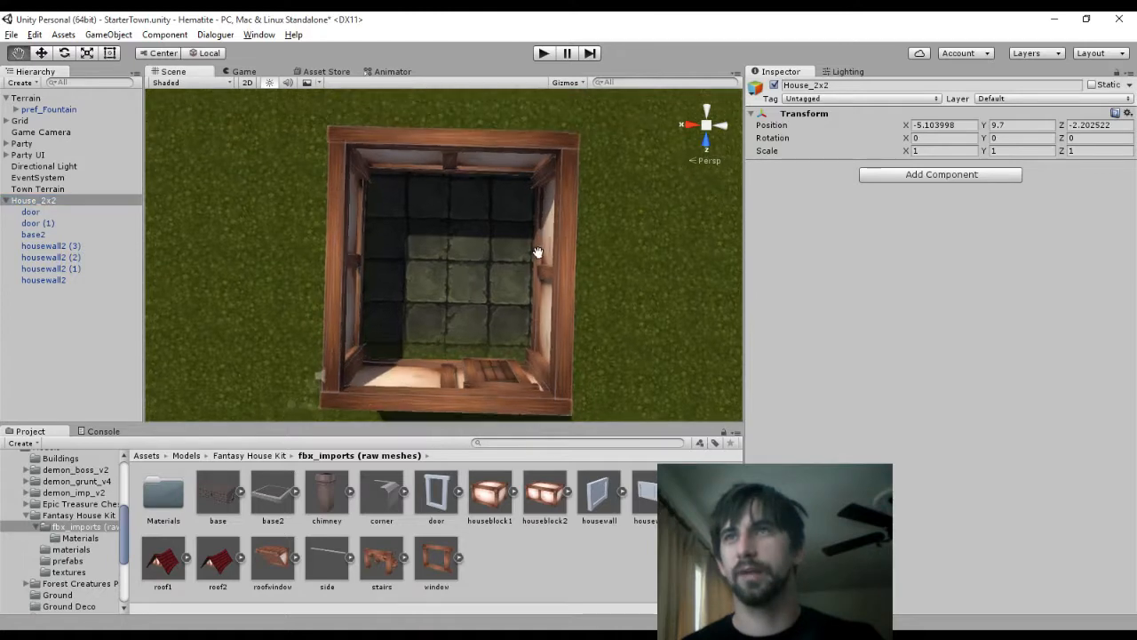
left_click(42, 54)
left_click_drag(446, 311, 520, 327)
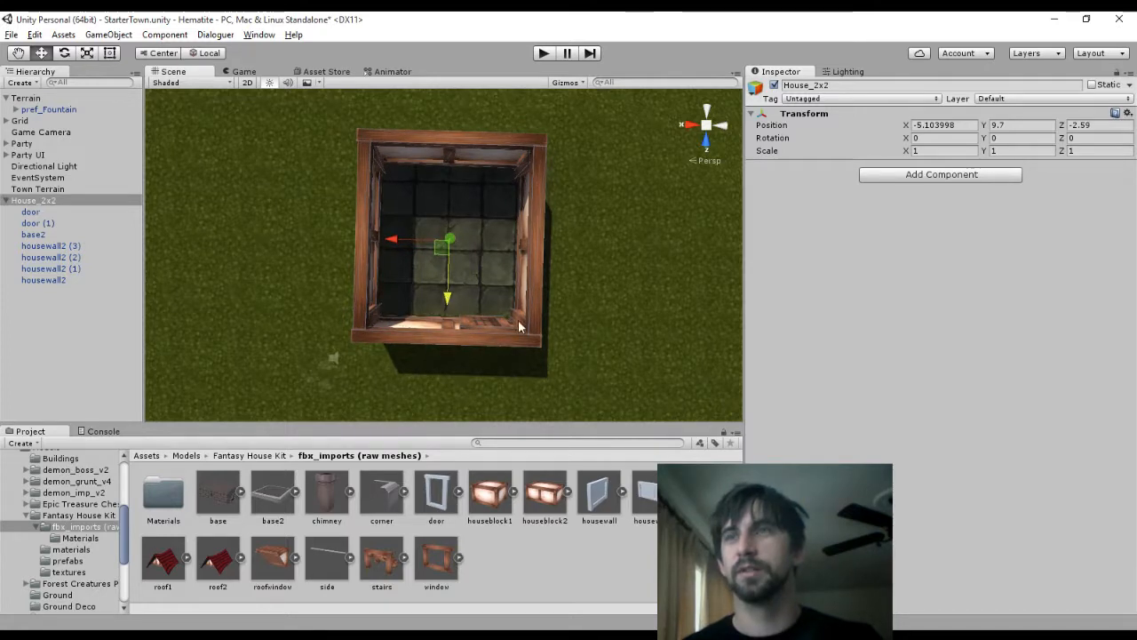
middle_click_drag(583, 229, 689, 147)
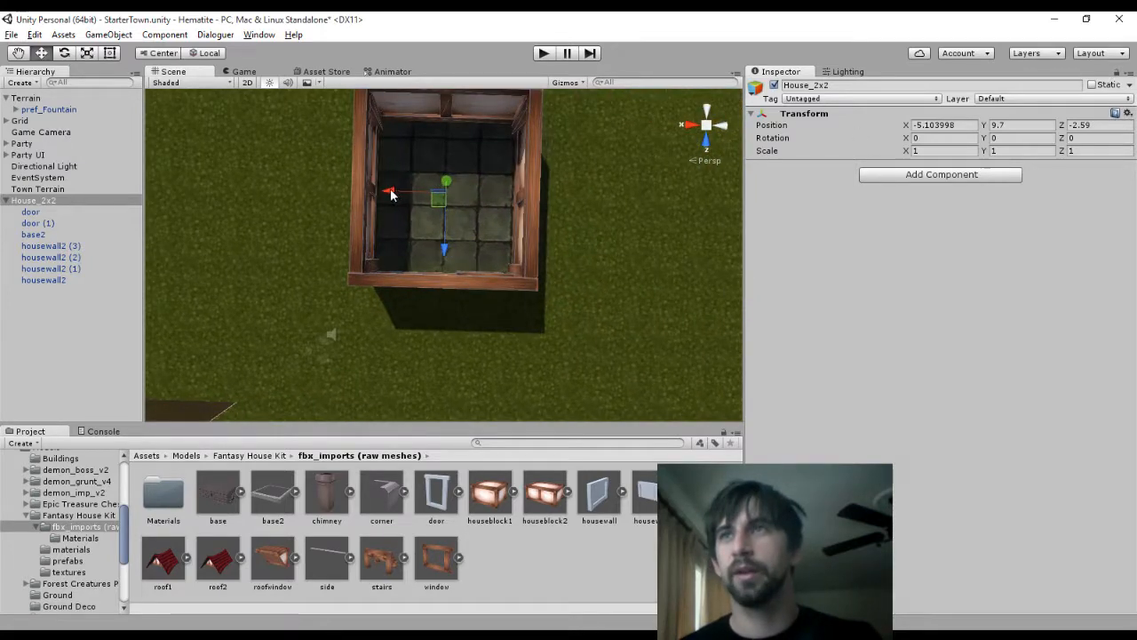
left_click_drag(390, 194, 400, 196)
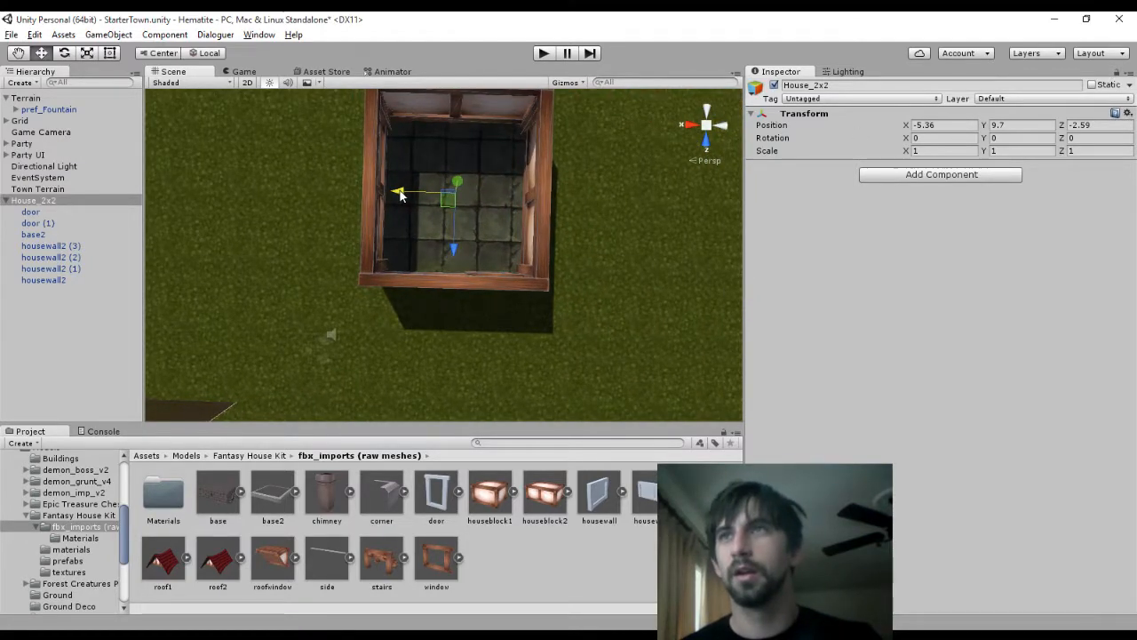
Shift House_2x2 to Z position -2.75
middle_click_drag(414, 192, 479, 169)
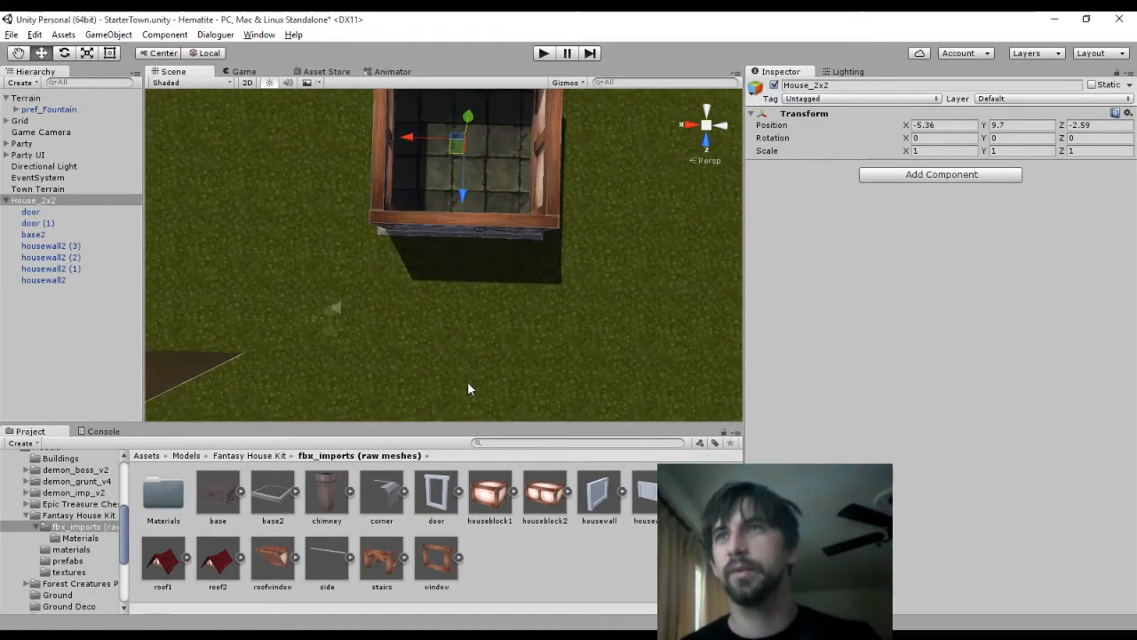
middle_click_drag(463, 386, 441, 340)
left_click_drag(446, 314, 449, 308)
middle_click_drag(565, 313, 546, 109)
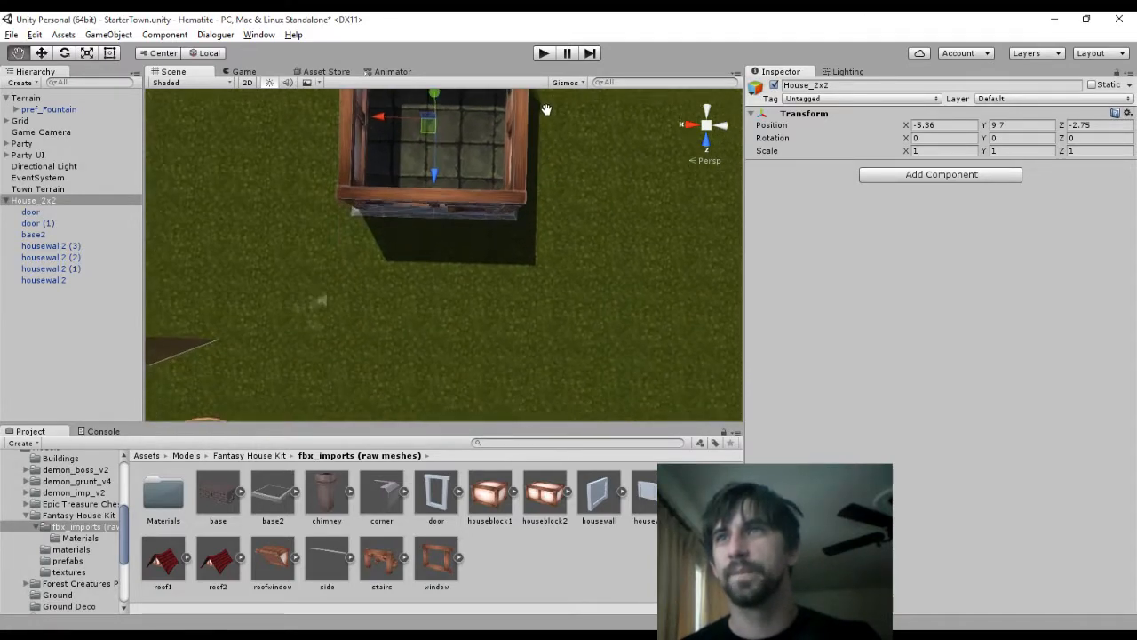
right_click_drag(530, 342, 497, 164)
middle_click_drag(479, 344, 481, 100)
right_click_drag(466, 293, 457, 175)
middle_click_drag(467, 266, 476, 182)
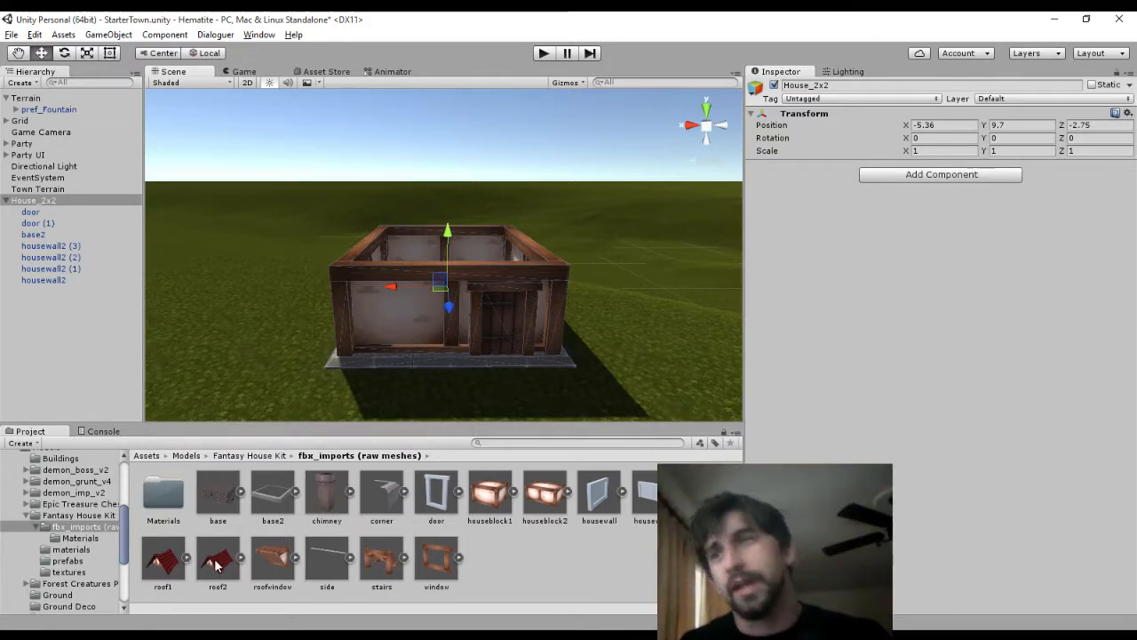
left_click_drag(216, 565, 451, 238)
left_click_drag(505, 189, 231, 358)
key("Delete")
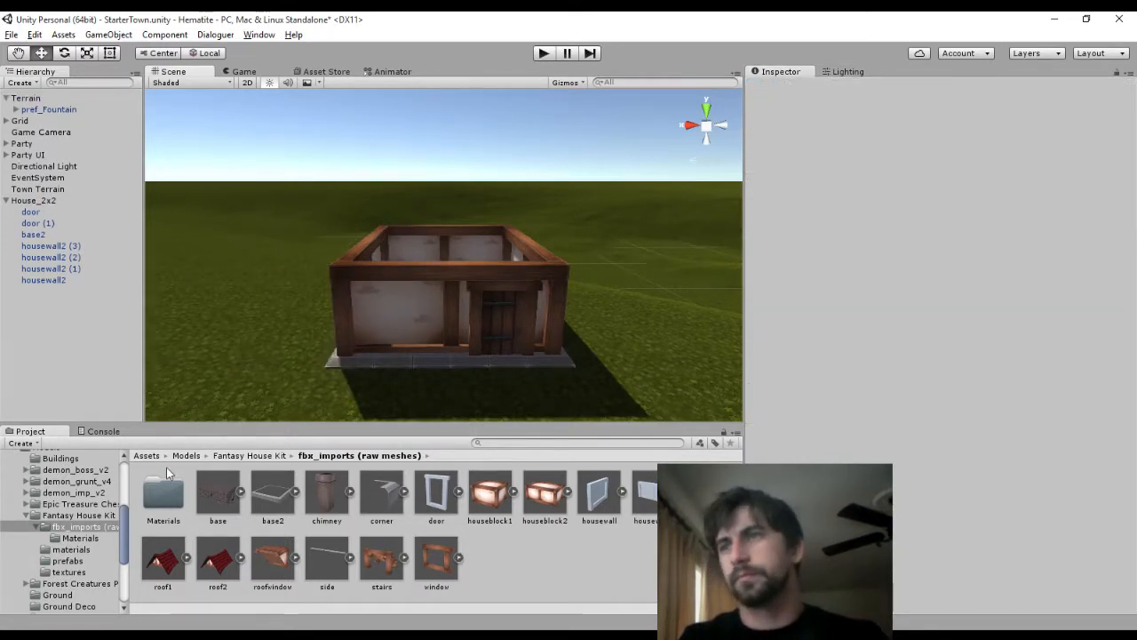
Add the roof1 prefab from the kit's prefabs folder to the house and scale it to 1.25 on all axes
left_click(69, 561)
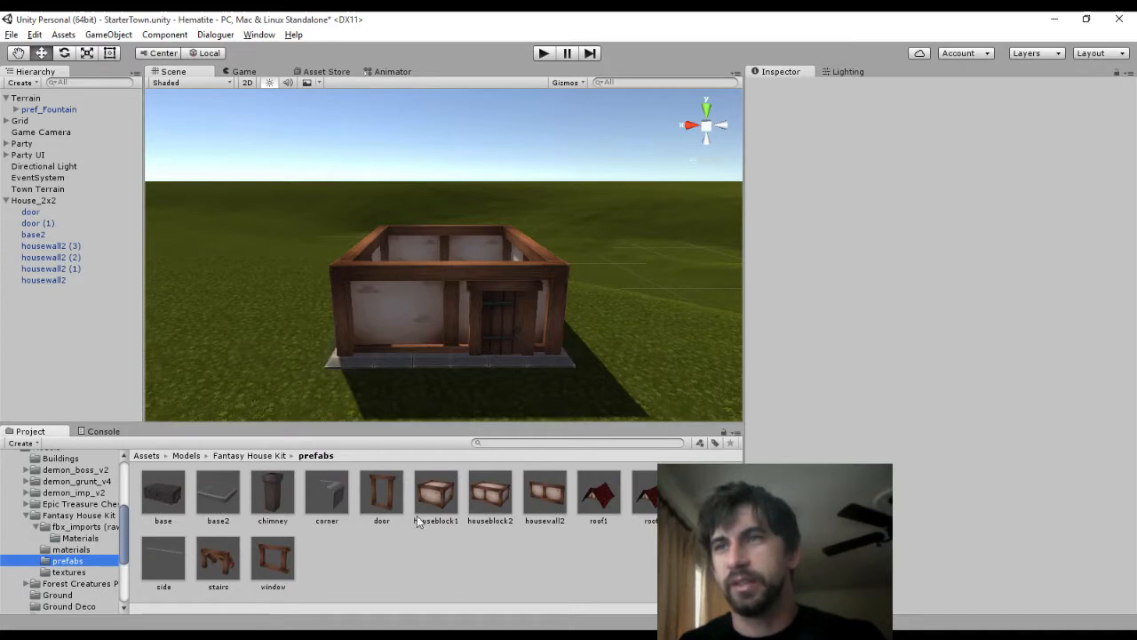
left_click_drag(600, 504, 453, 333)
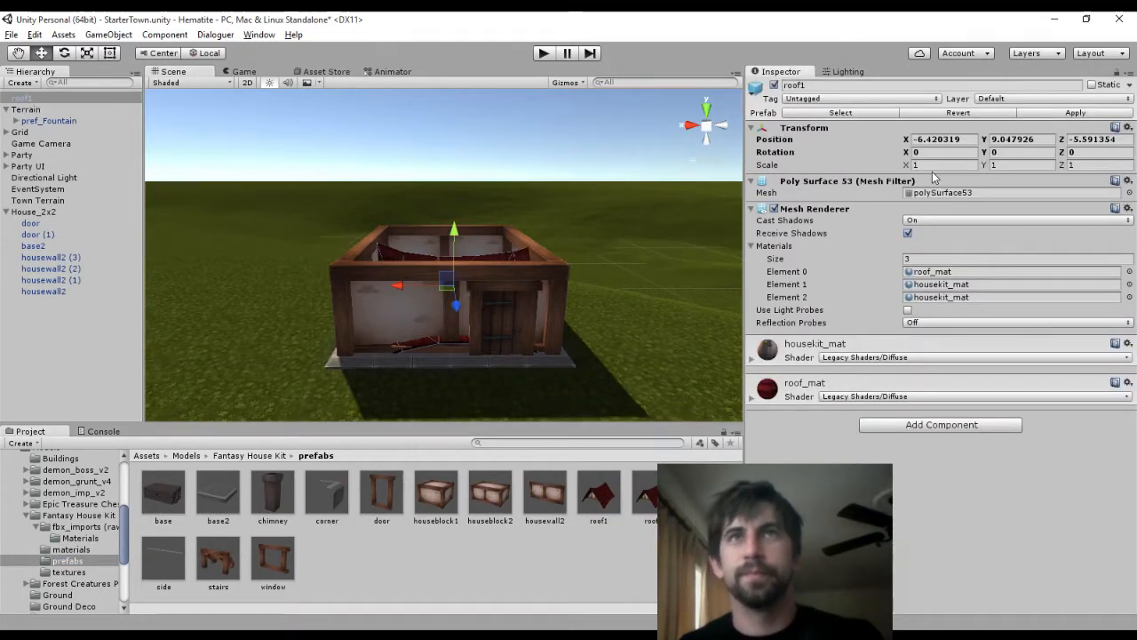
type("1.25")
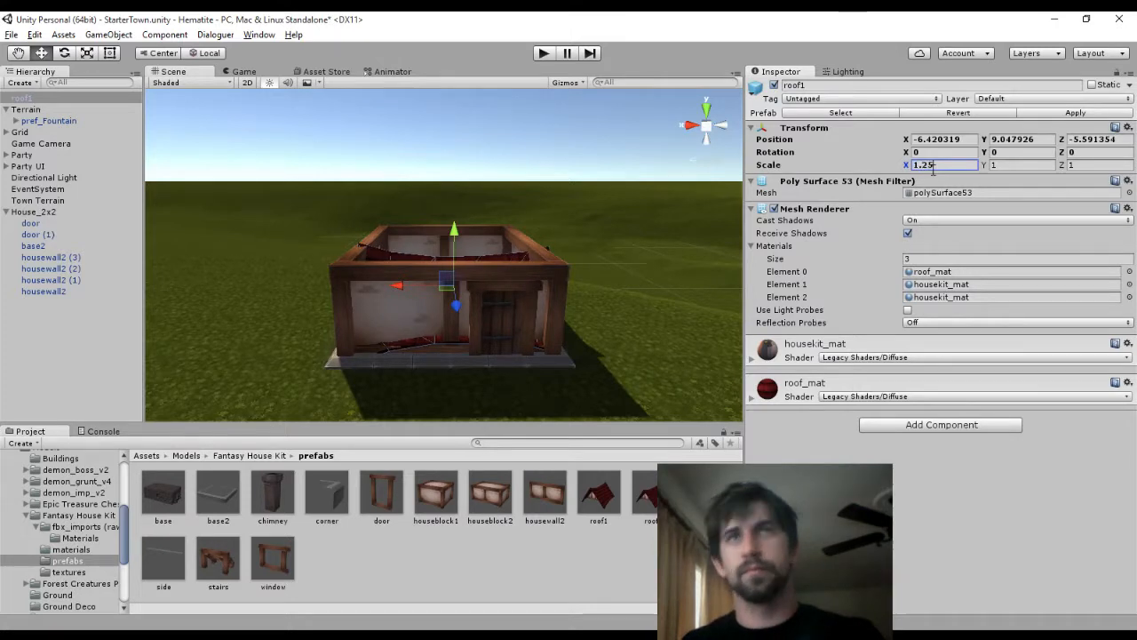
type("1.25")
key("Tab")
type("1.25")
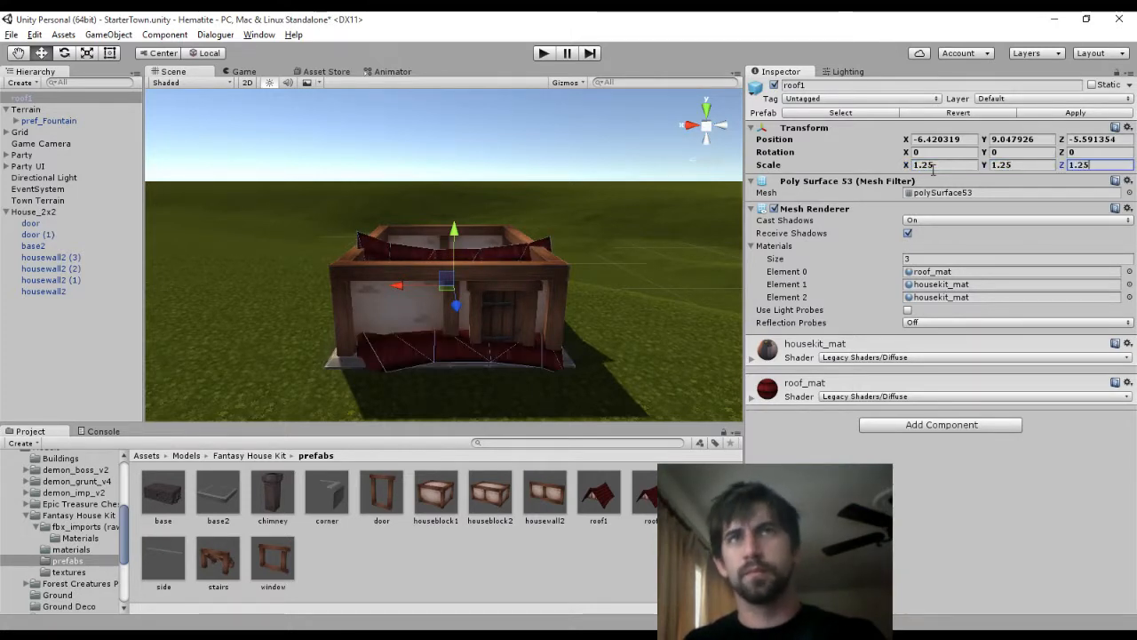
Raise roof1 to Y position 10.98 and set its Y rotation to 90
left_click_drag(455, 244, 449, 165)
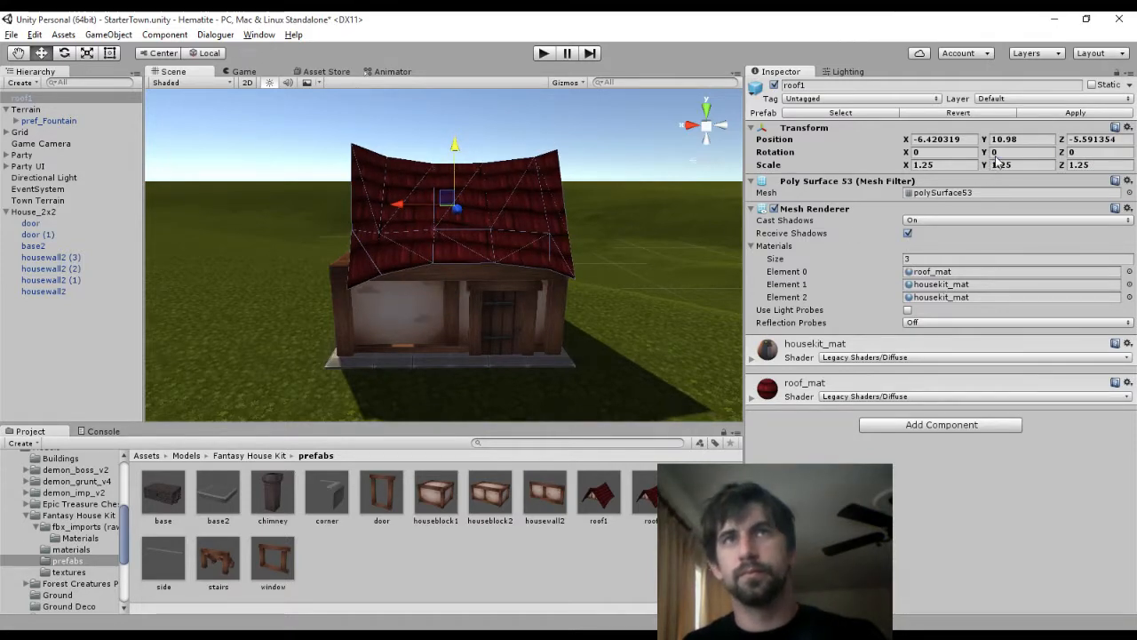
type("90")
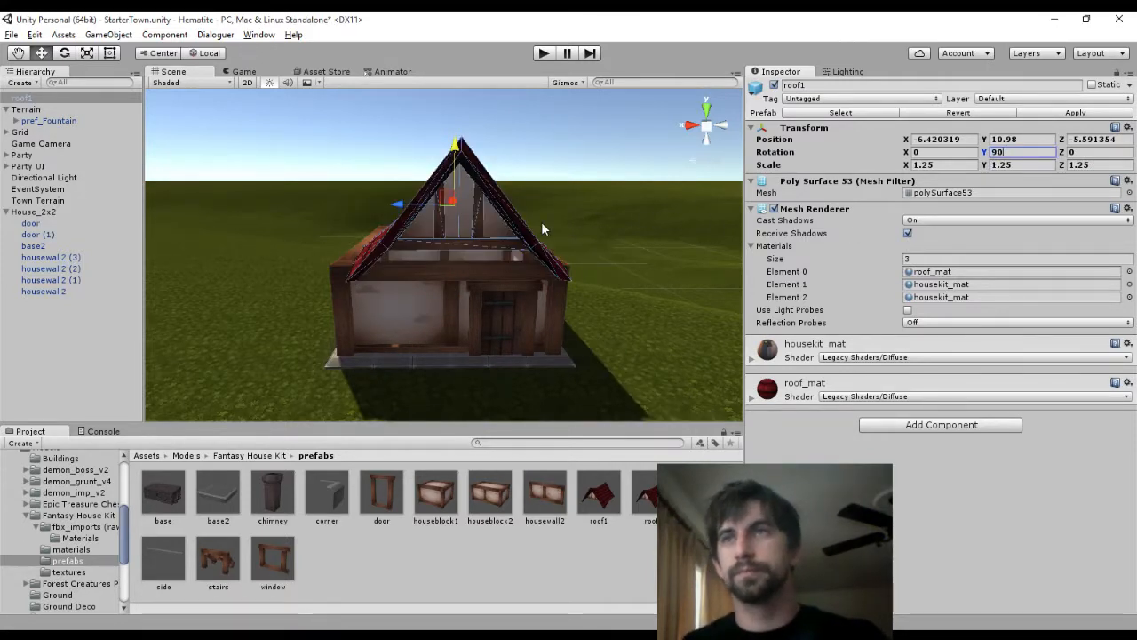
Scale roof1 to 2 on all axes and move it to X position -6.26, Y position 11.37
left_click(931, 165)
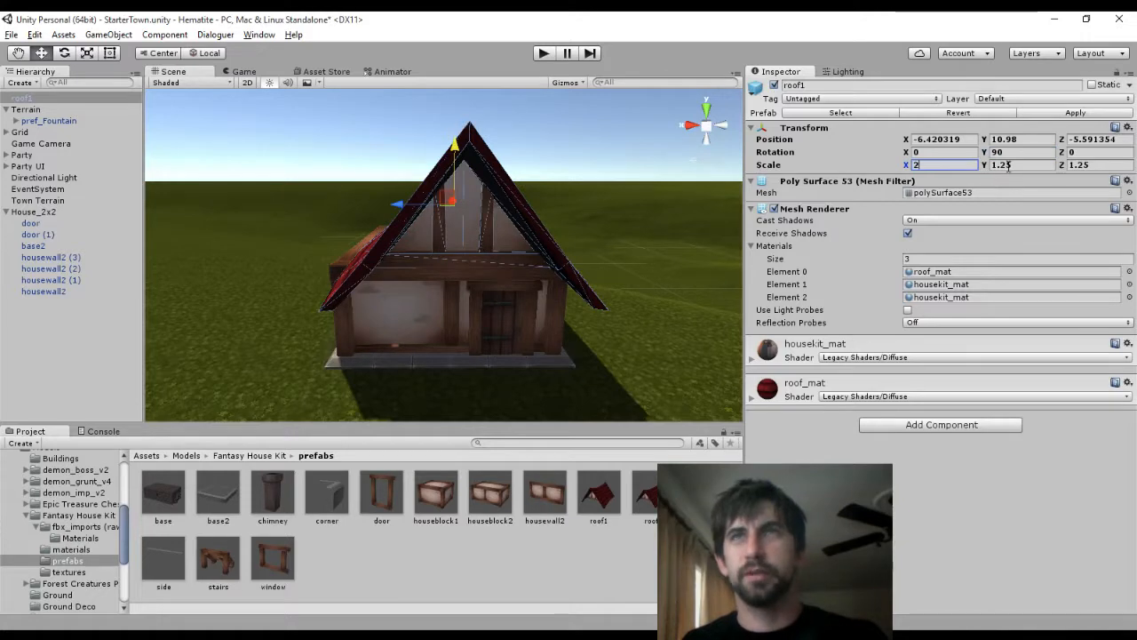
type("2")
key("Tab")
type("2")
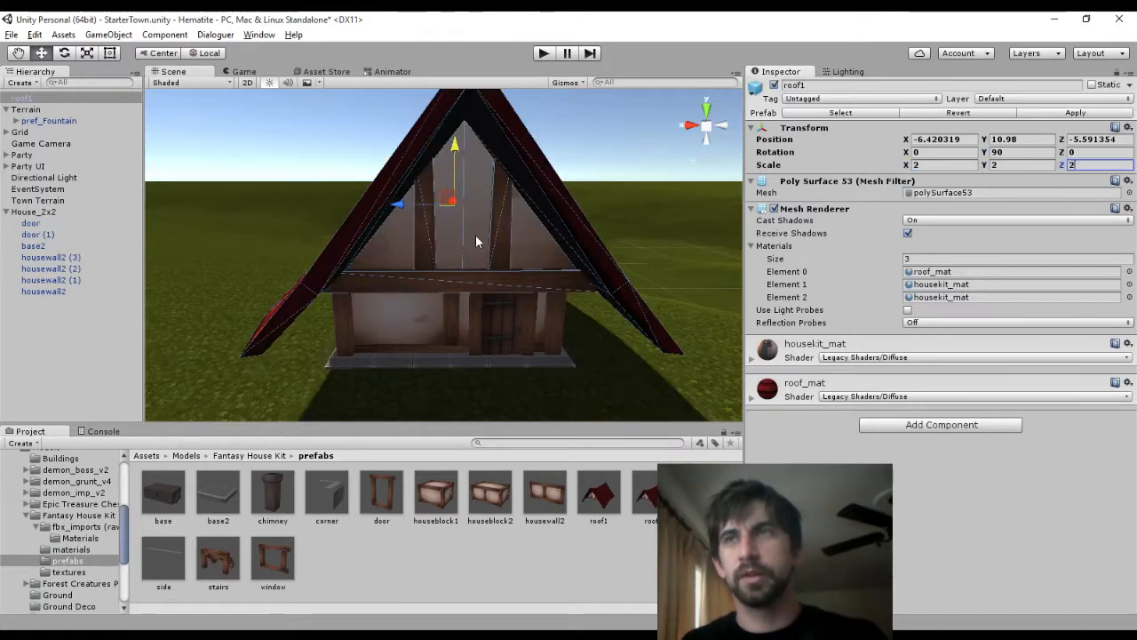
mouse_move(444, 195)
left_mouse_down()
mouse_move(432, 167)
mouse_move(436, 177)
left_mouse_up()
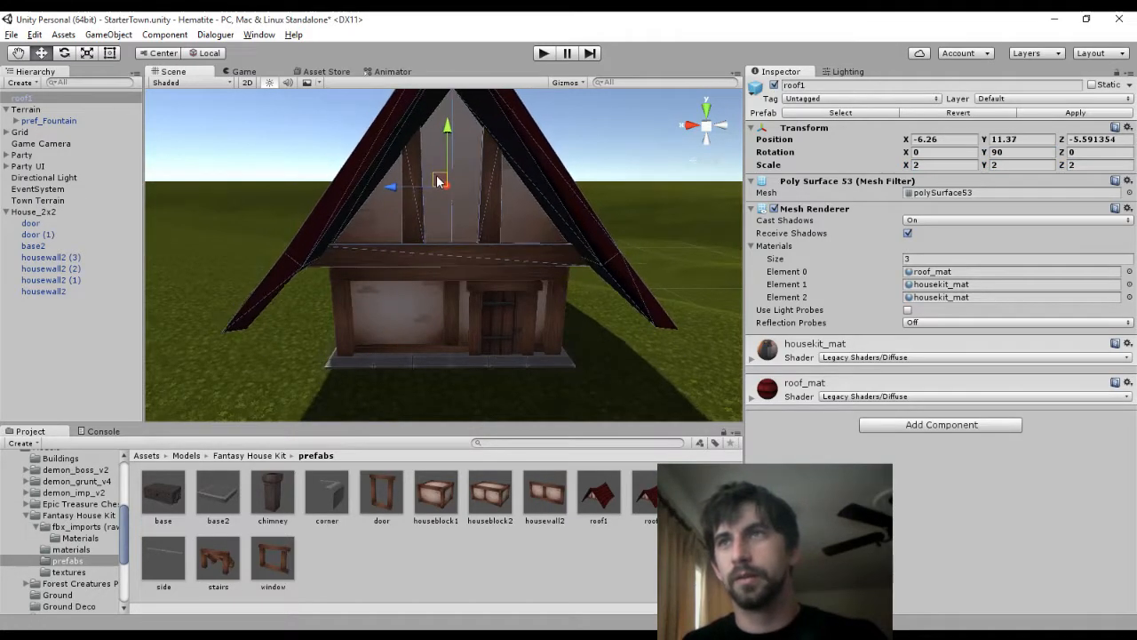
Set roof1's scale to 1.5 on all three axes
scroll(424, 297, "up", 4)
scroll(425, 301, "up", 1)
middle_click_drag(426, 279, 432, 247)
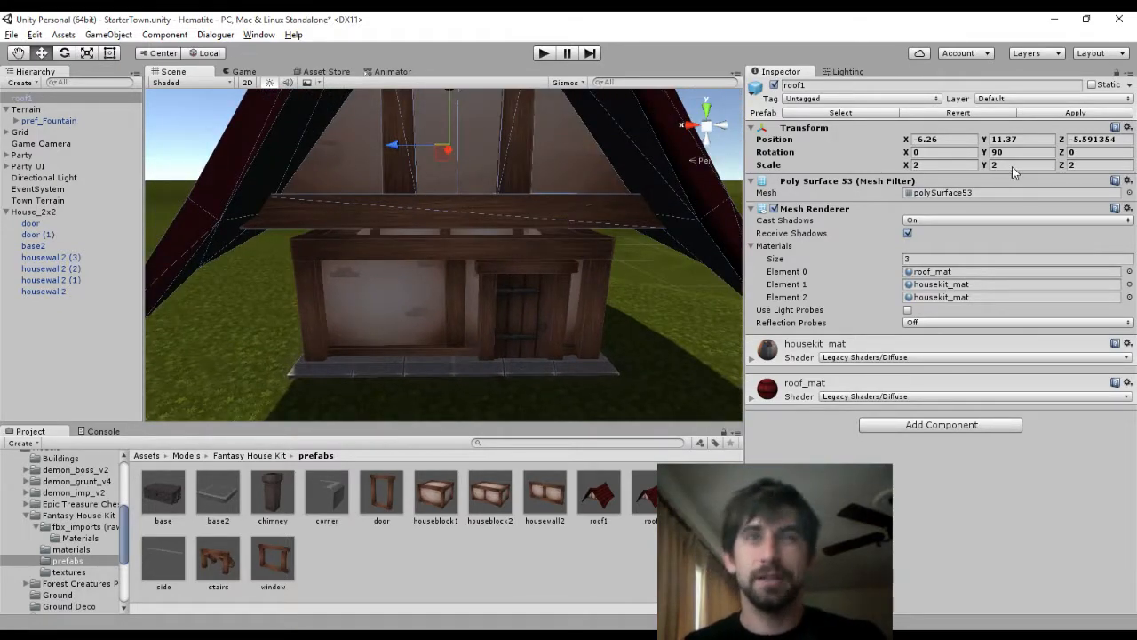
left_click_drag(584, 302, 533, 252, "alt")
right_click_drag(533, 251, 538, 143)
middle_click_drag(495, 282, 512, 346)
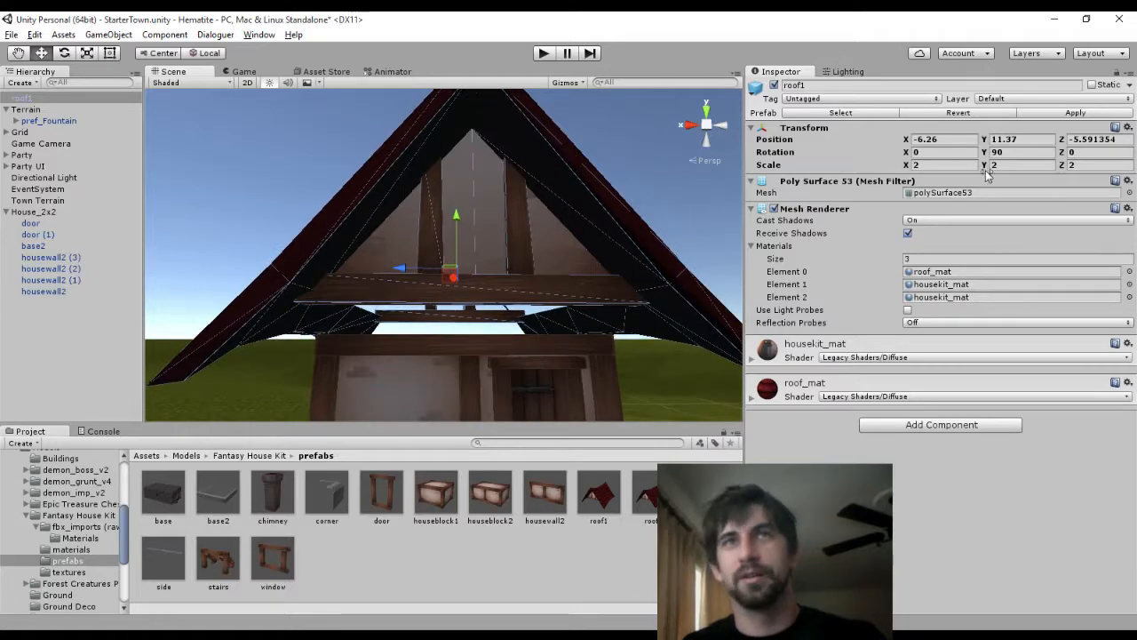
type("1.5")
key("Tab")
type("1.5")
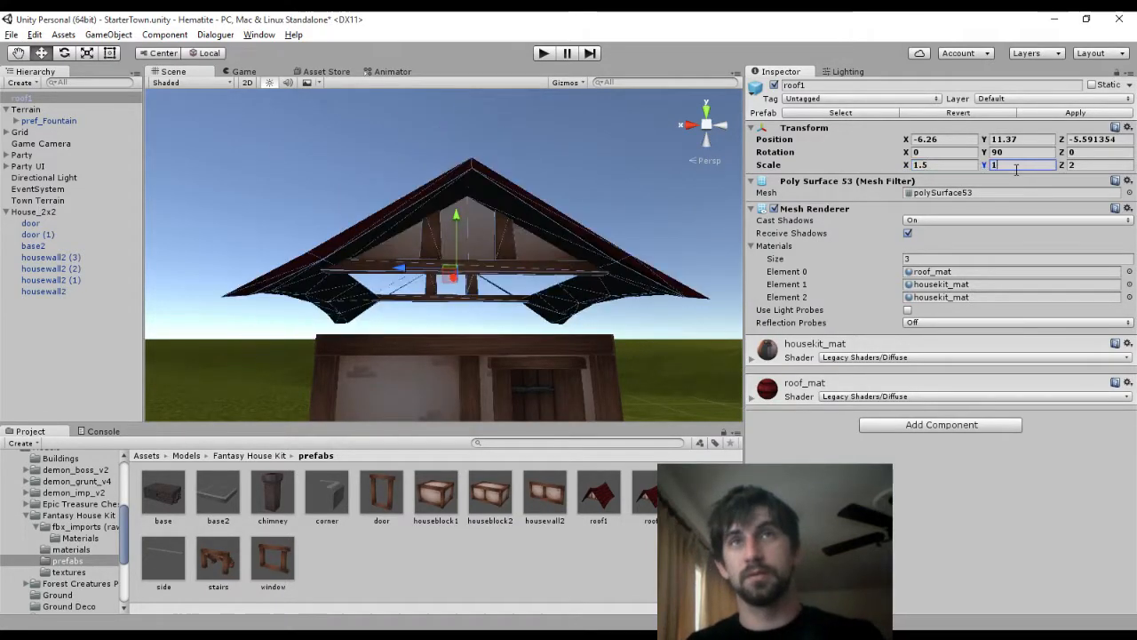
key("Tab")
type("1.5")
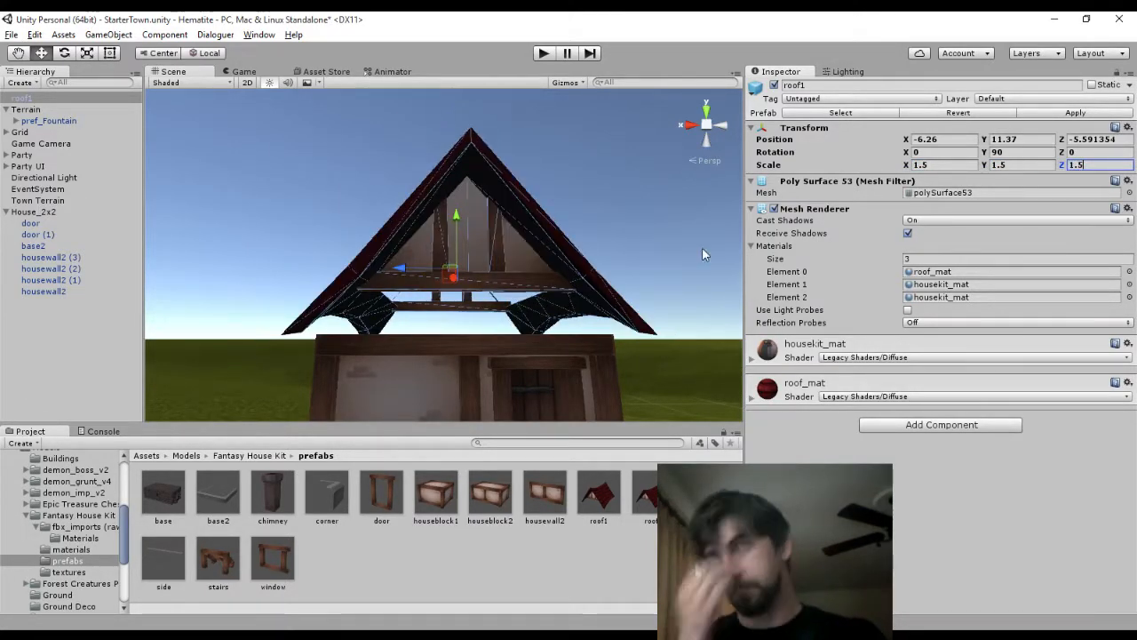
Position roof1 over the walls at X -6.2, Y 11.02 and Z -6.1
left_click_drag(445, 282, 441, 306)
middle_click_drag(583, 241, 582, 348)
right_click_drag(565, 220, 565, 364)
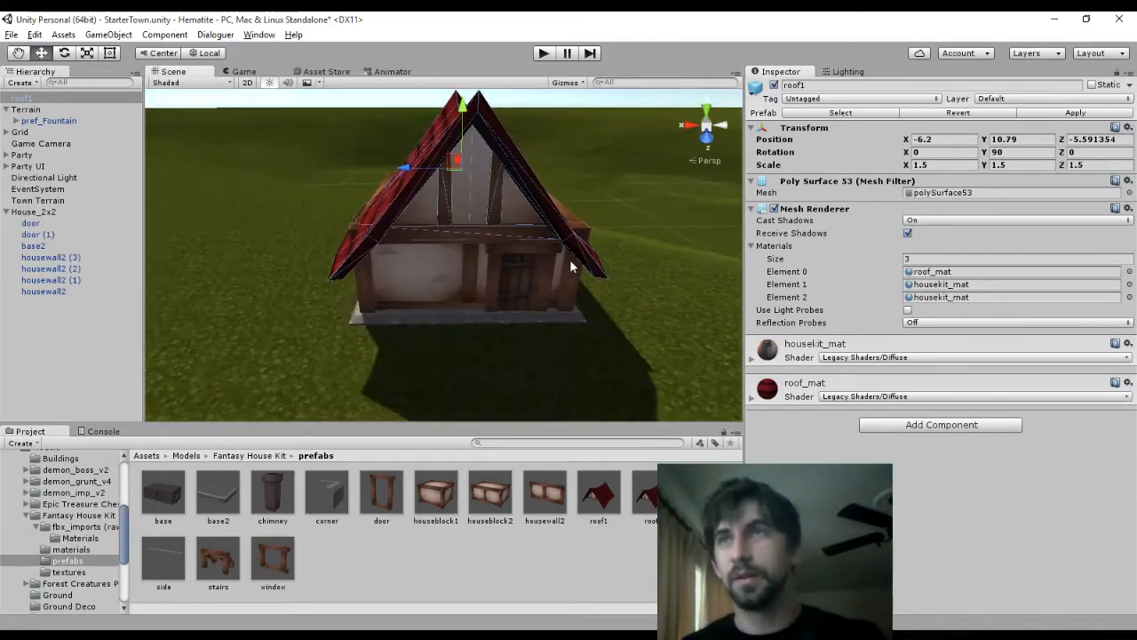
middle_click_drag(571, 251, 552, 295)
left_click_drag(445, 228, 443, 210)
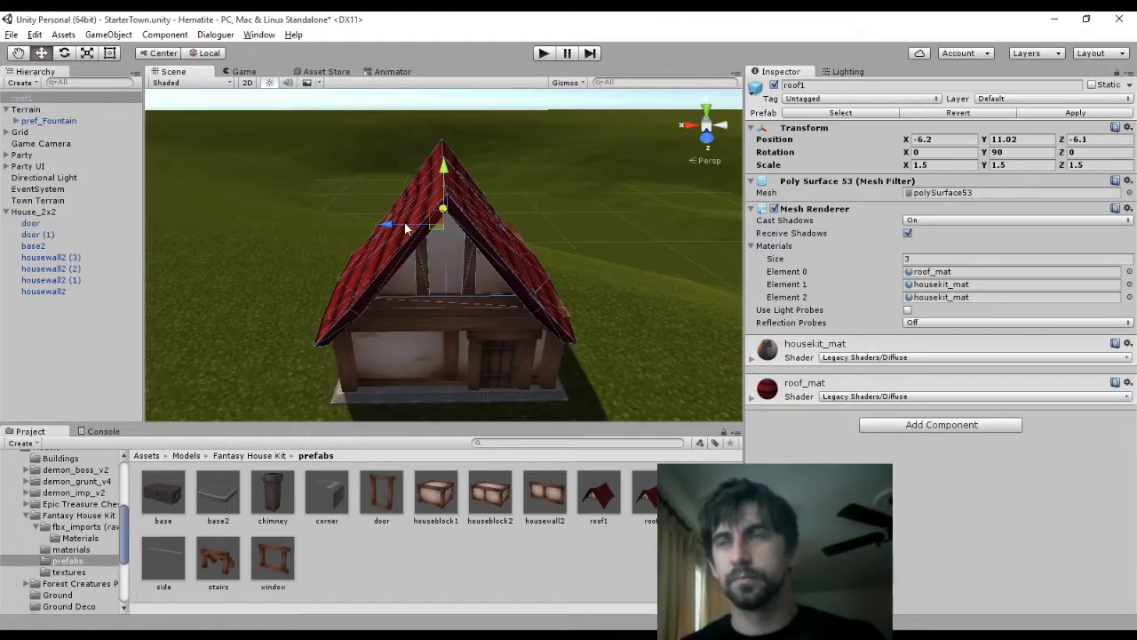
View the house from the side and shift roof1 to Z position -6.47
middle_click_drag(404, 221, 651, 370)
left_click_drag(311, 238, 662, 319, "alt")
middle_click_drag(433, 234, 668, 255)
left_click_drag(435, 277, 423, 278)
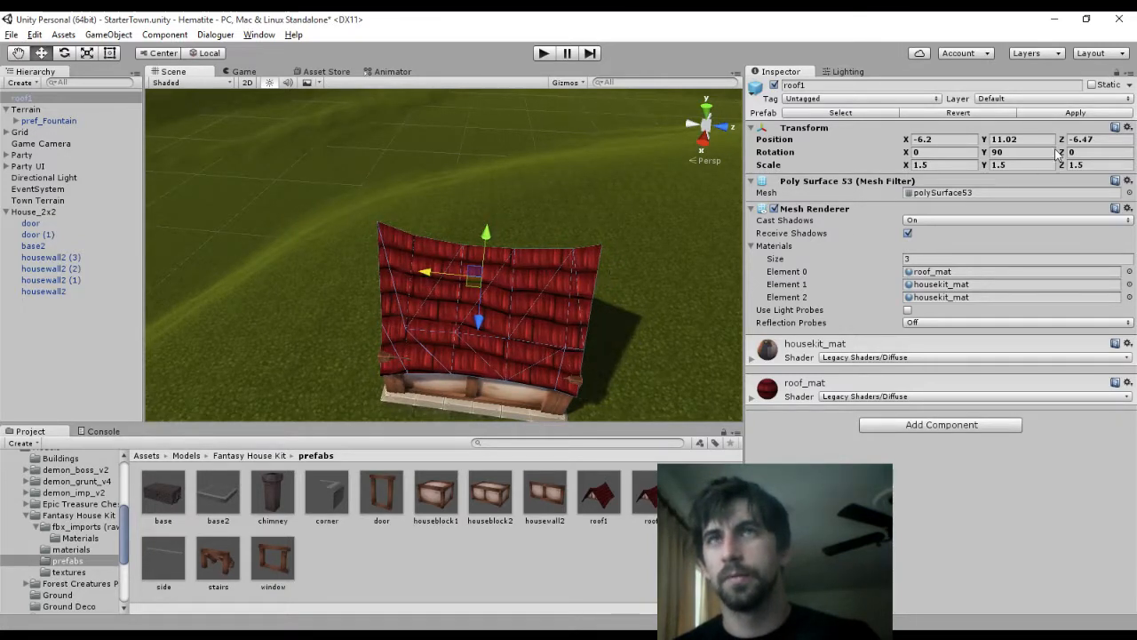
Set roof1's X and Z scale to 2 so it spans beyond the walls
right_click_drag(569, 213, 294, 111)
middle_click_drag(533, 363, 355, 106)
scroll(544, 279, "down", 6)
middle_click_drag(544, 278, 469, 228)
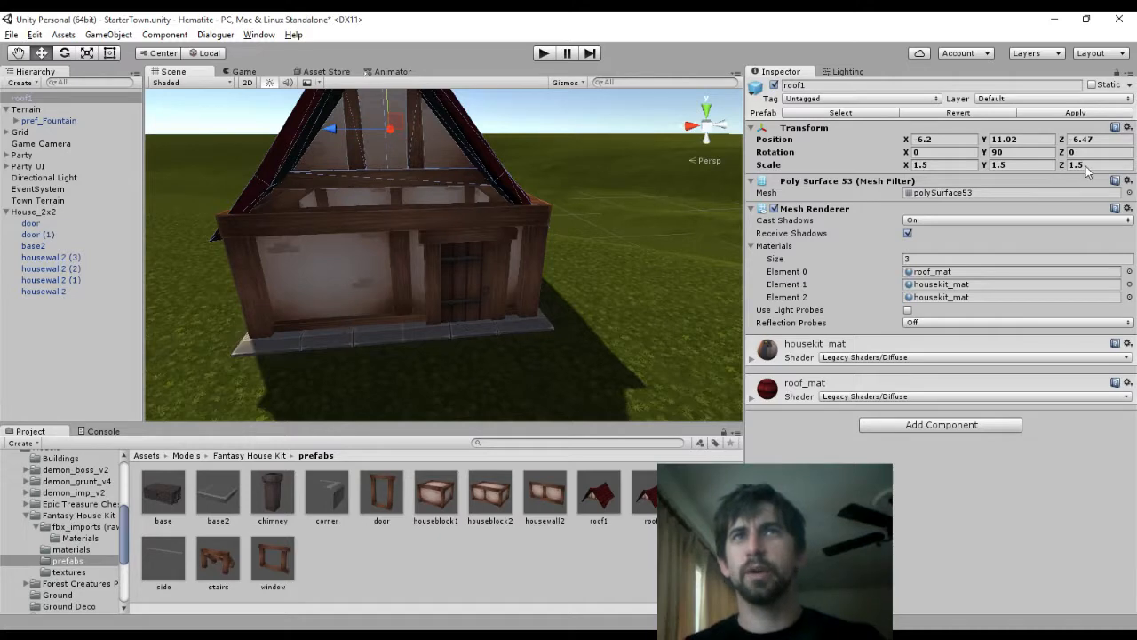
type("2")
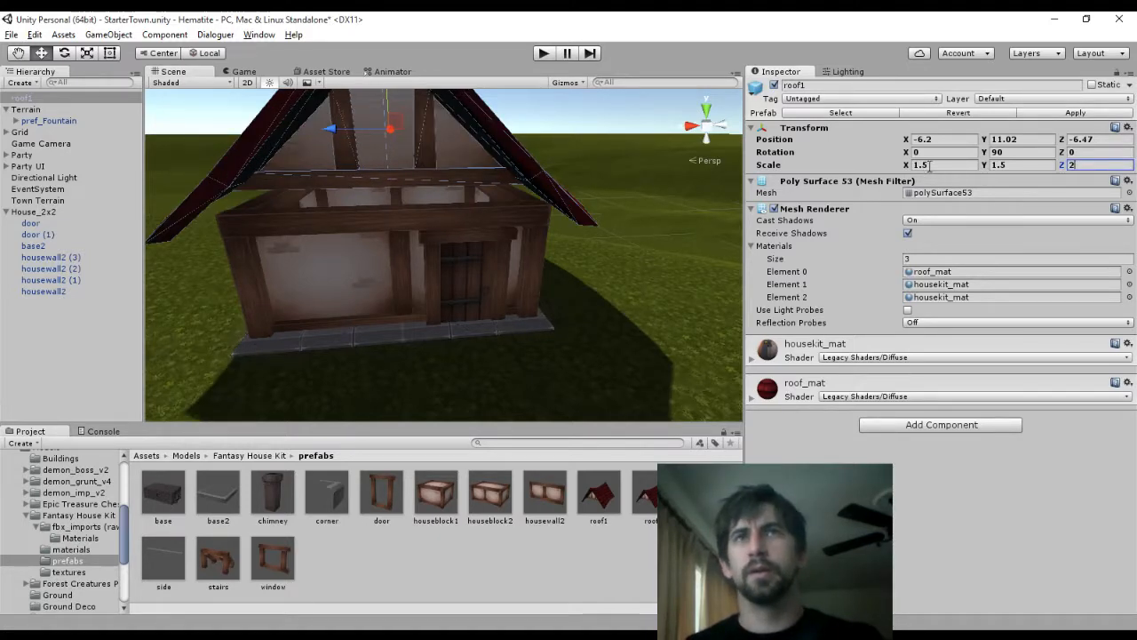
type("2")
Lower roof1 onto the top of the walls at Y position 10.82
middle_click_drag(376, 140, 385, 204)
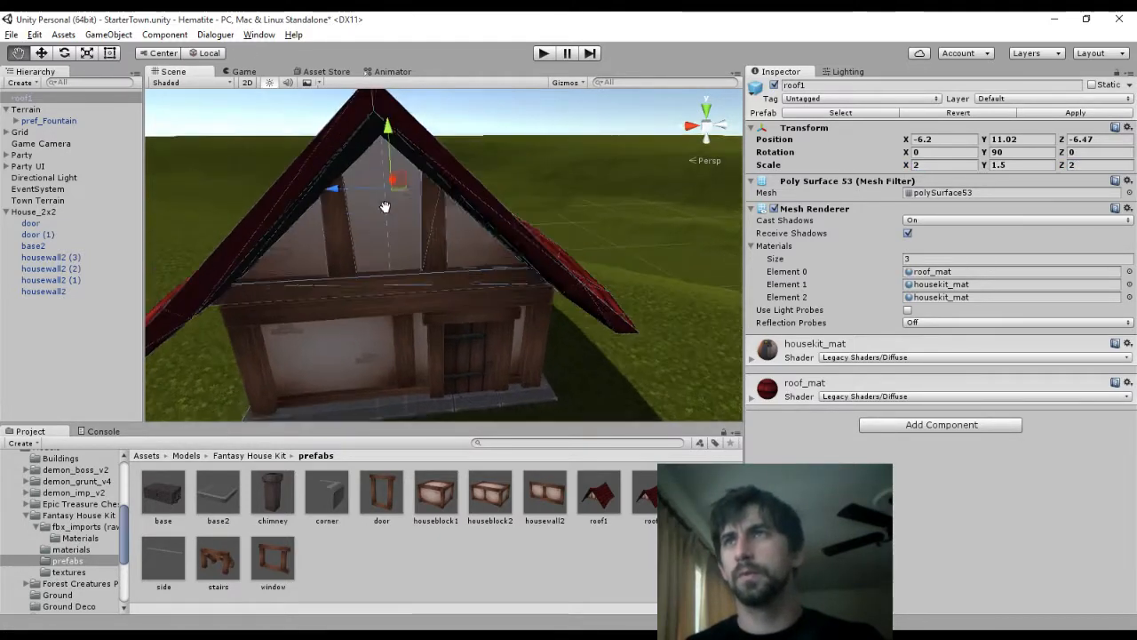
left_click_drag(389, 125, 389, 132)
middle_click_drag(384, 211, 382, 130)
right_click_drag(382, 130, 376, 88)
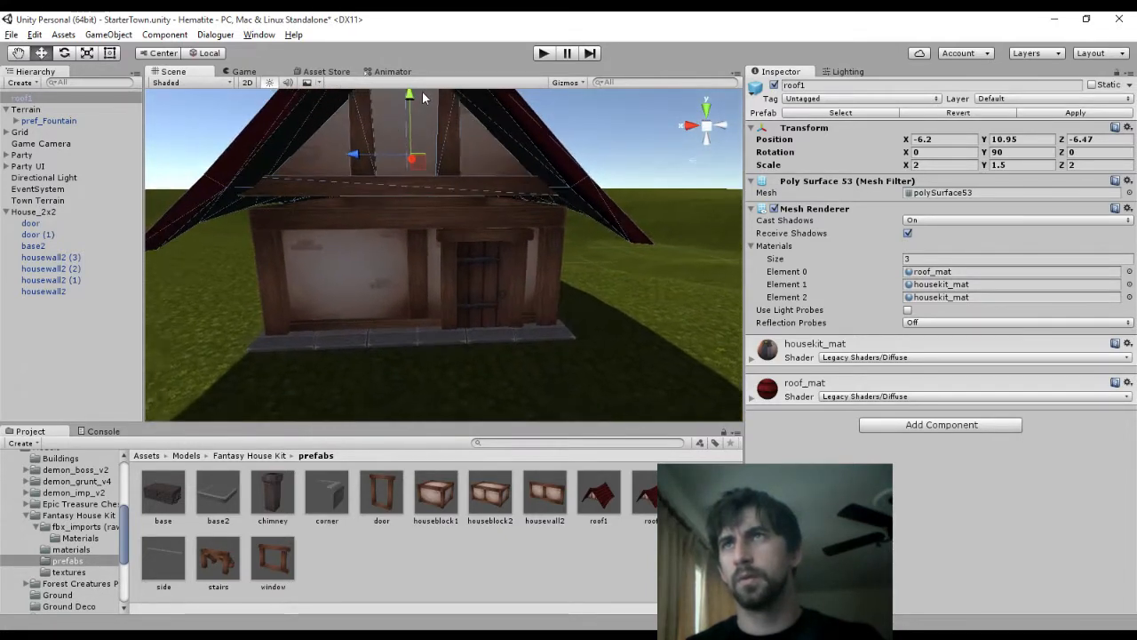
left_click_drag(409, 100, 410, 105)
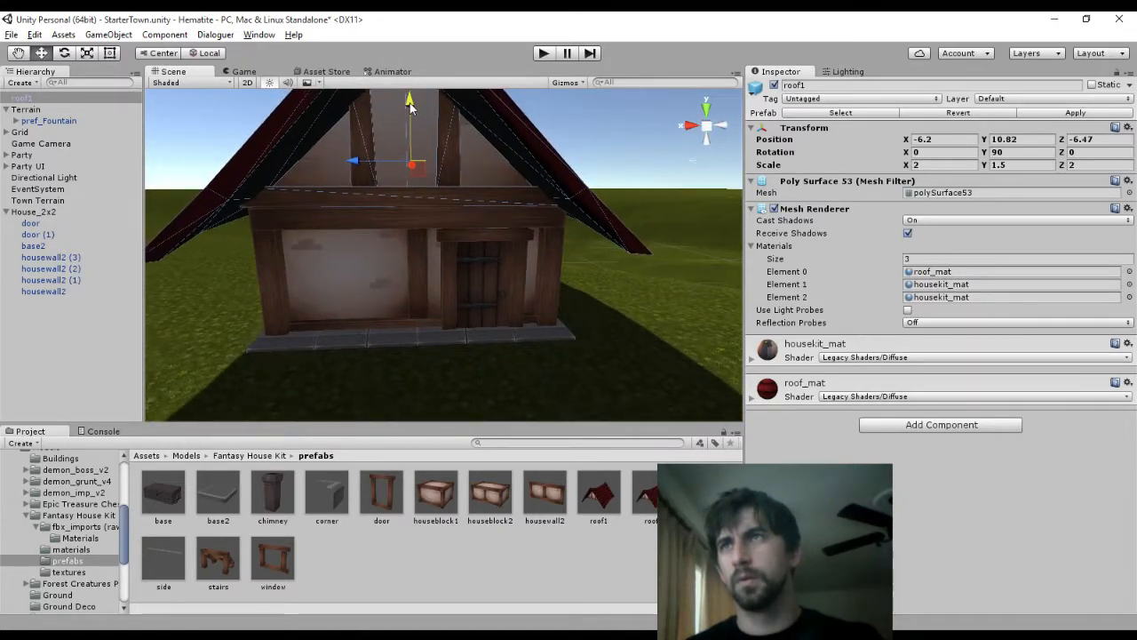
left_click(925, 165)
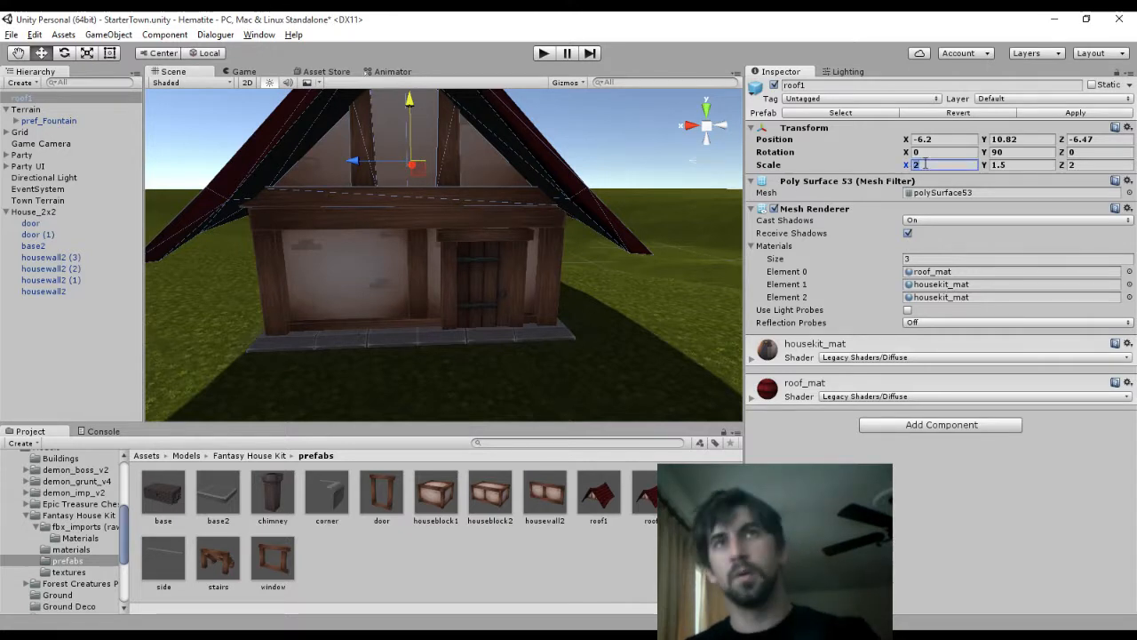
type("1")
key("Tab")
type("9")
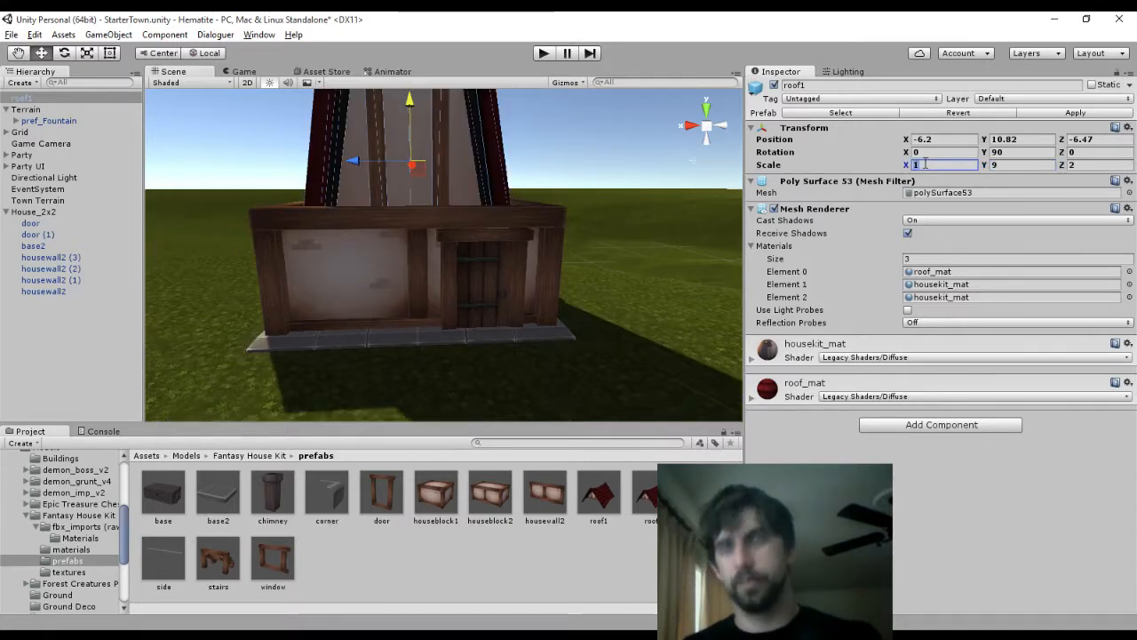
Set roof1's scale to 1.9 on X and 2 on Y
left_click(925, 164)
type("1.9")
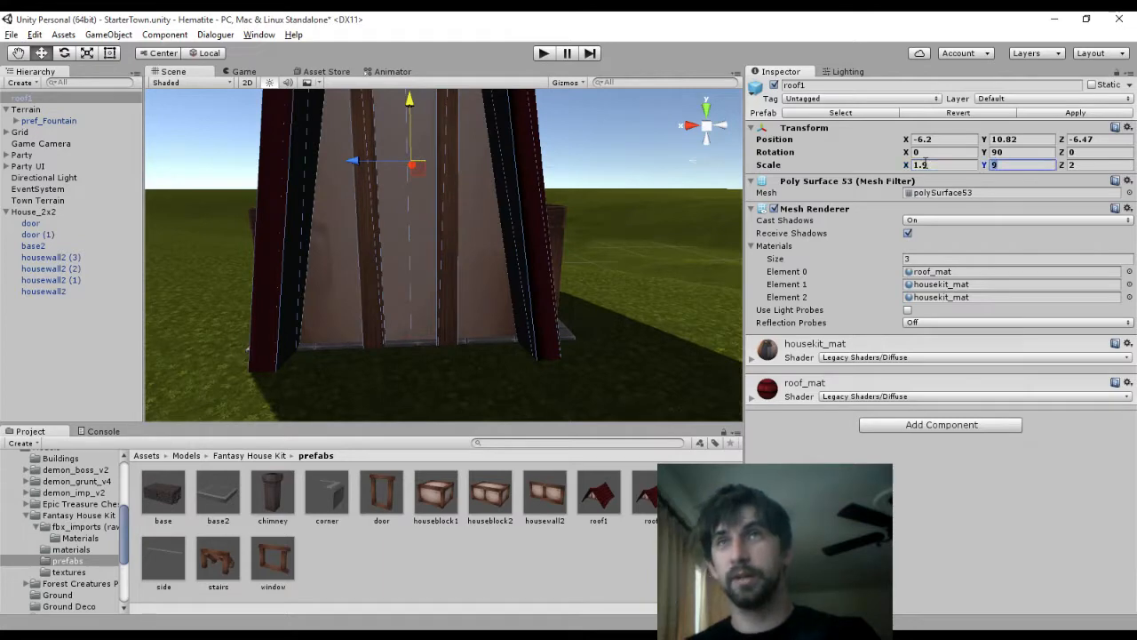
type("1")
key("BackSpace")
type("2")
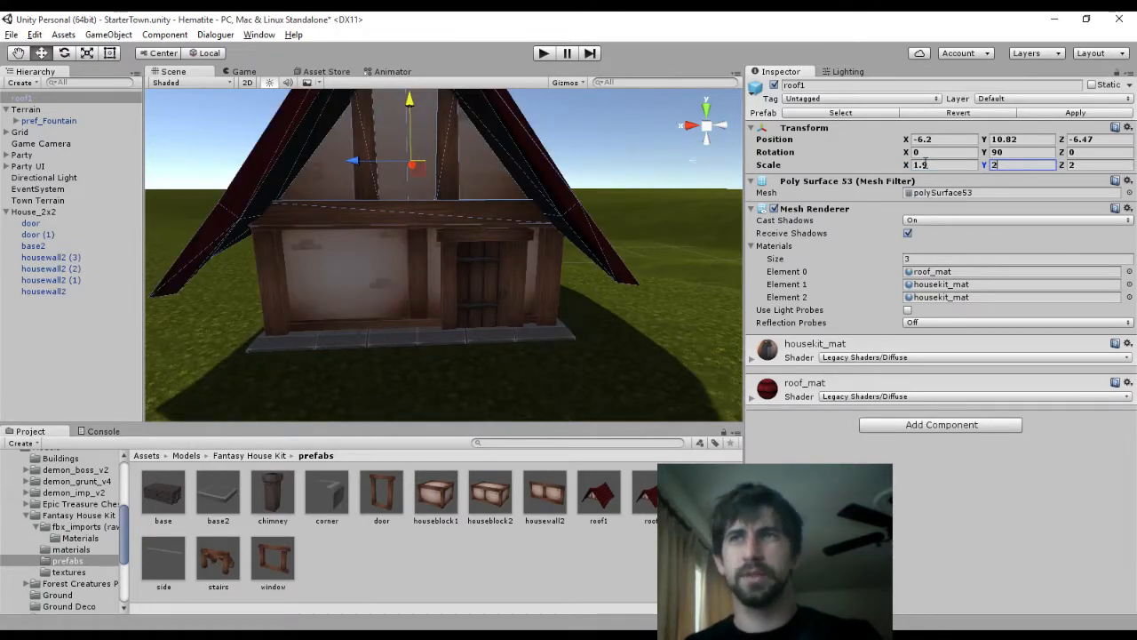
Set roof1's scale to 1.5 on Y and 1.9 on Z, and deselect it
key("BackSpace")
type("1.5")
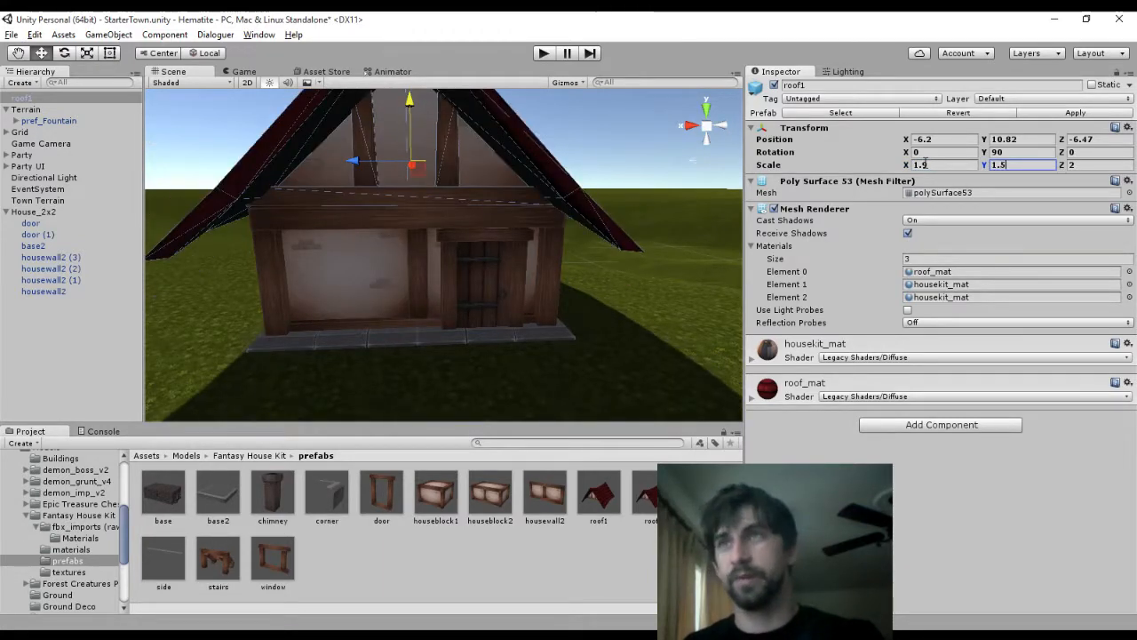
key("Tab")
type("1.9")
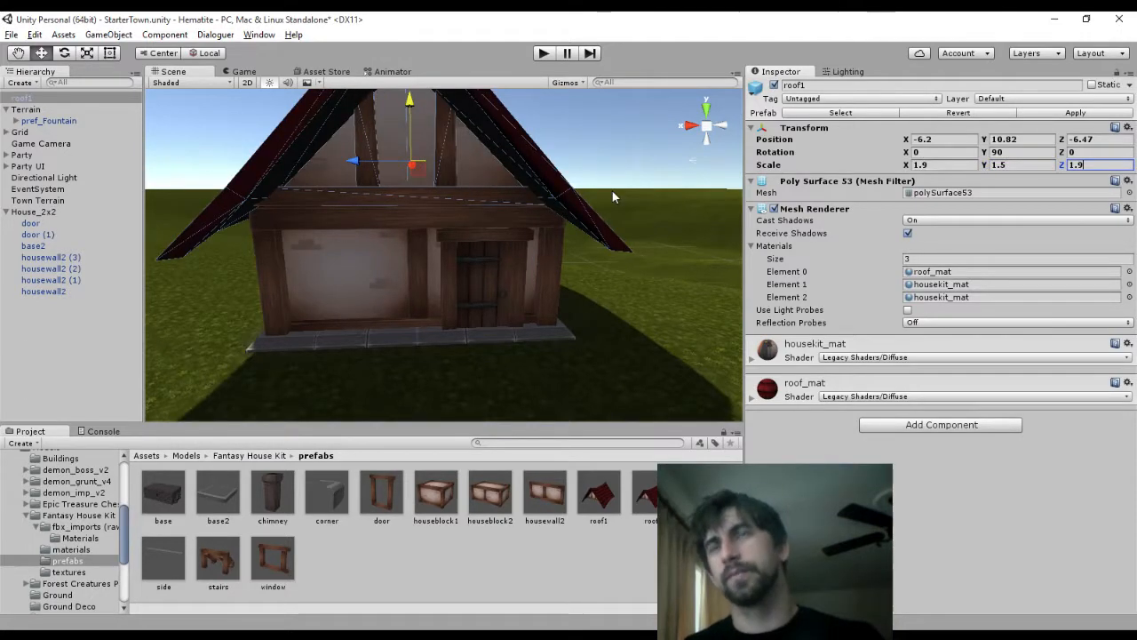
scroll(525, 210, "down", 3)
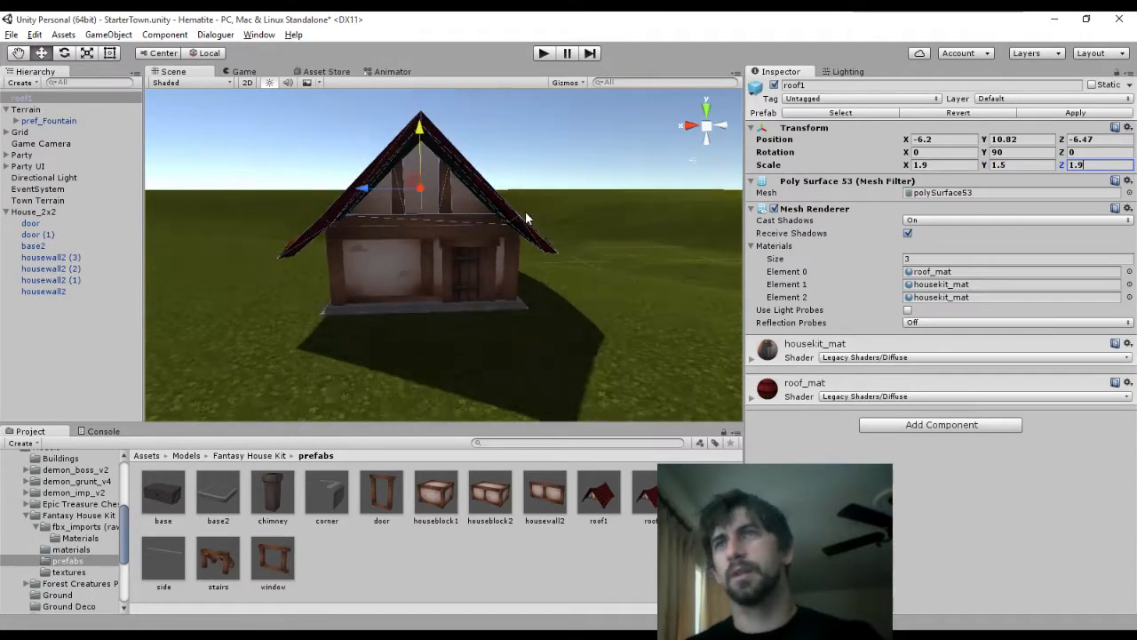
left_click(563, 120)
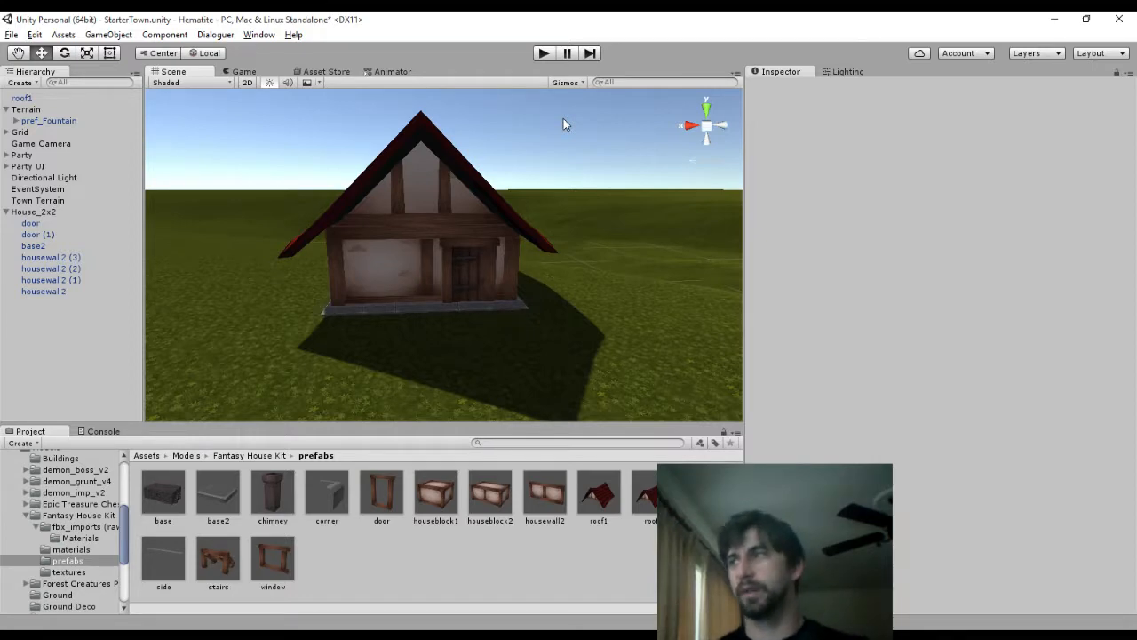
Inspect the inside of the house where the roof gables meet the tops of the walls
scroll(550, 133, "up", 10)
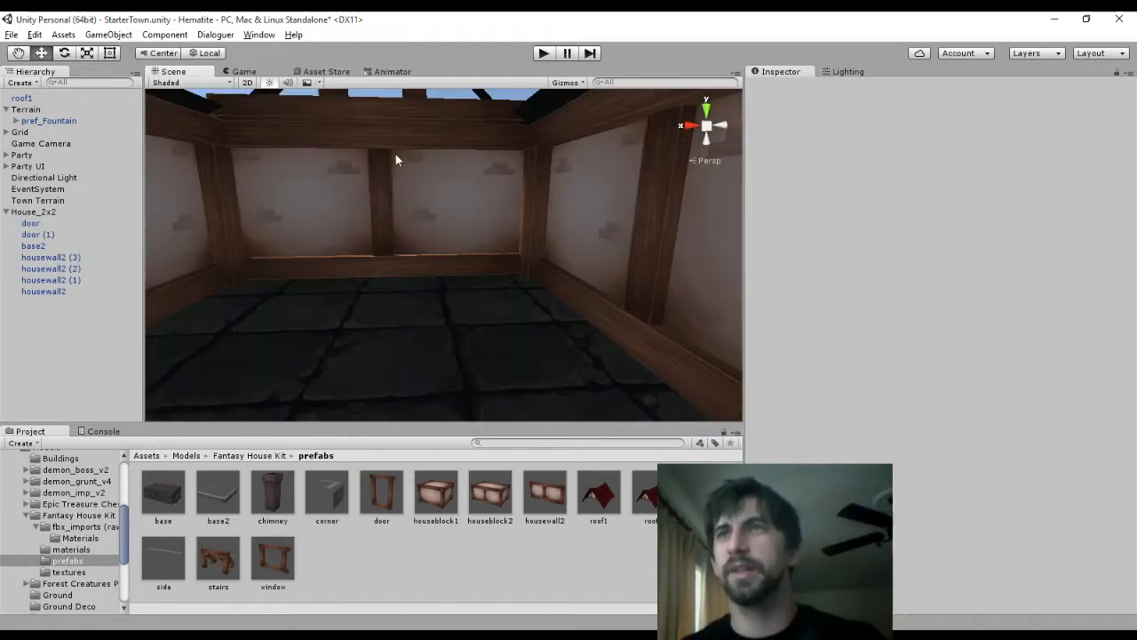
middle_click_drag(396, 160, 456, 375)
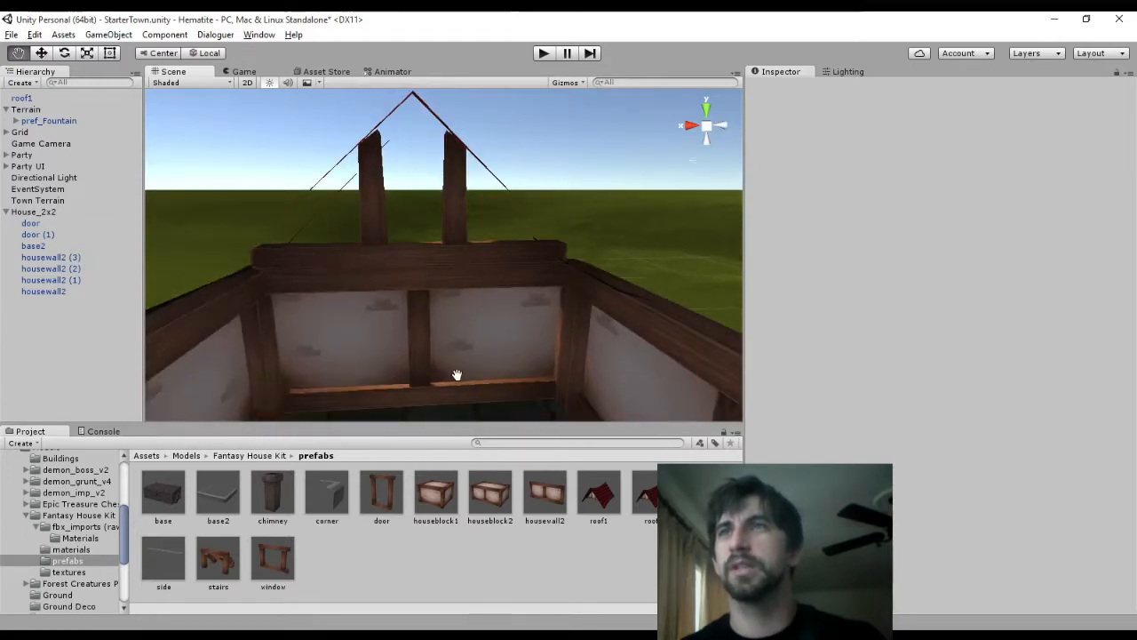
scroll(438, 329, "up", 5)
middle_click_drag(436, 329, 432, 64)
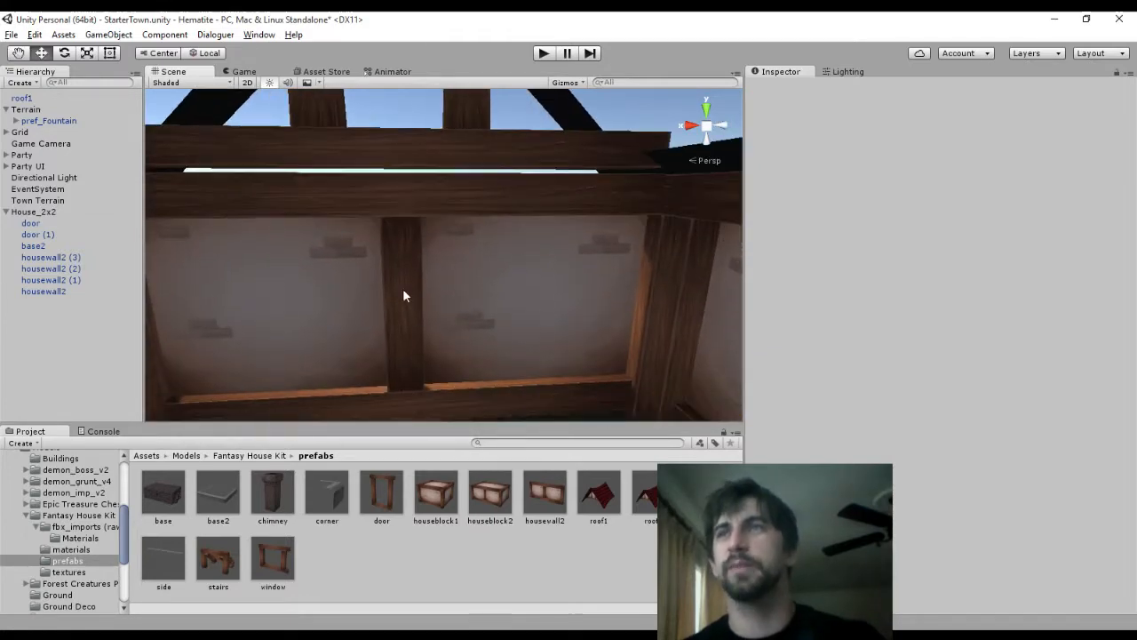
right_click_drag(402, 287, 1095, 262)
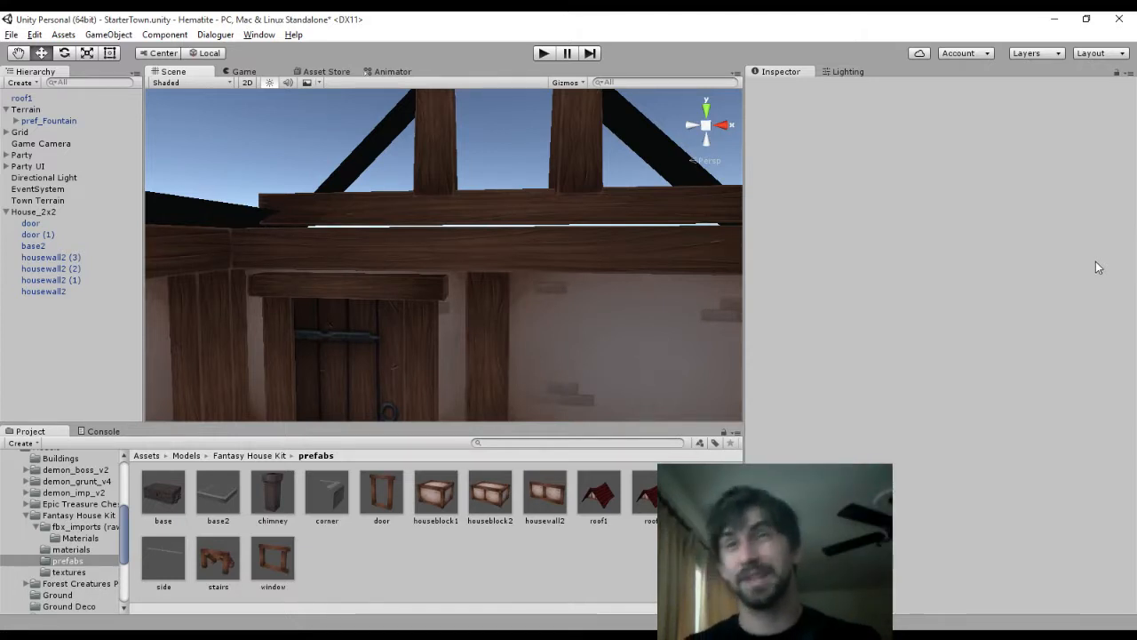
middle_click_drag(572, 296, 1074, 239)
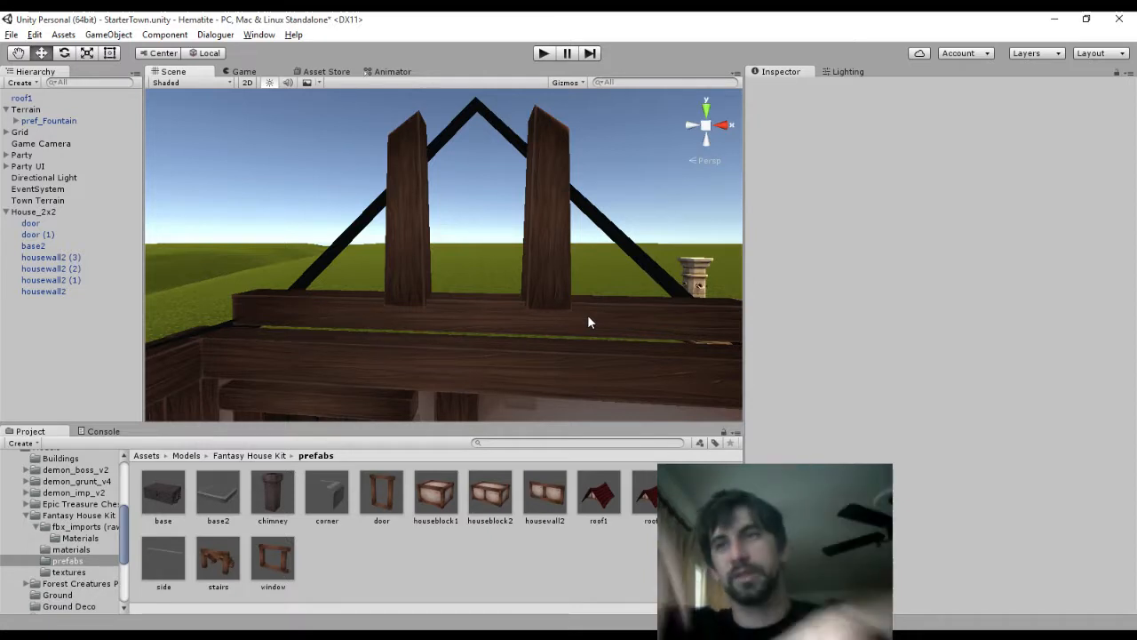
Add the roofwindow prefab to the scene and place it on the roof slope at position -4.78, 10.71, -6.11
scroll(588, 301, "down", 6)
middle_click_drag(598, 259, 458, 315)
left_click_drag(273, 560, 517, 313)
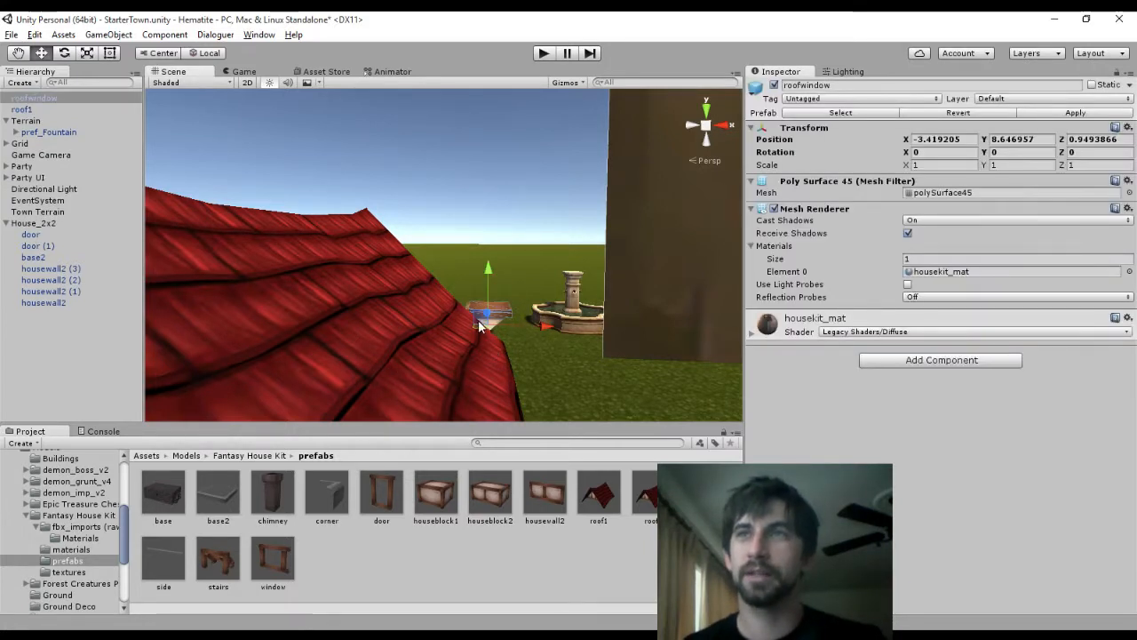
middle_click_drag(575, 282, 1135, 272)
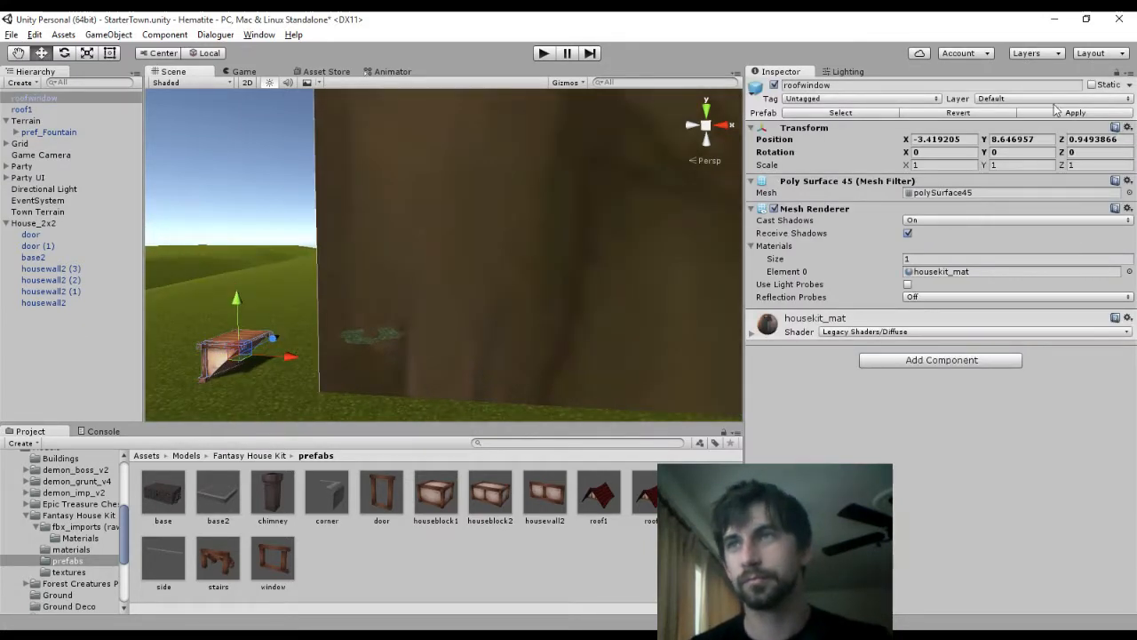
middle_click_drag(303, 292, 625, 292)
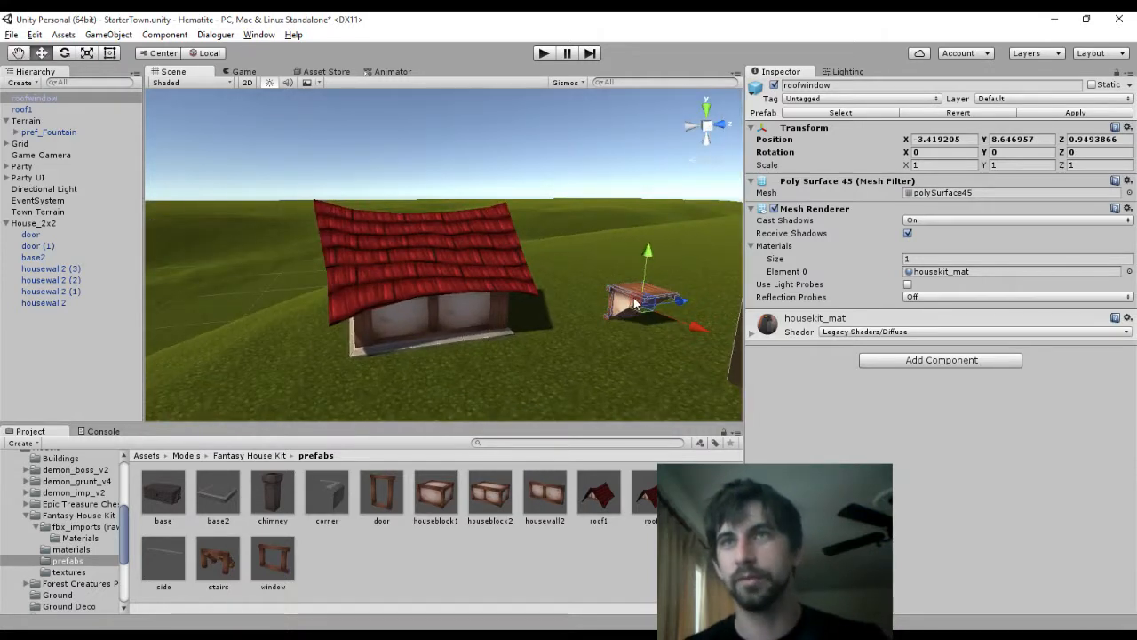
left_click_drag(634, 298, 443, 277)
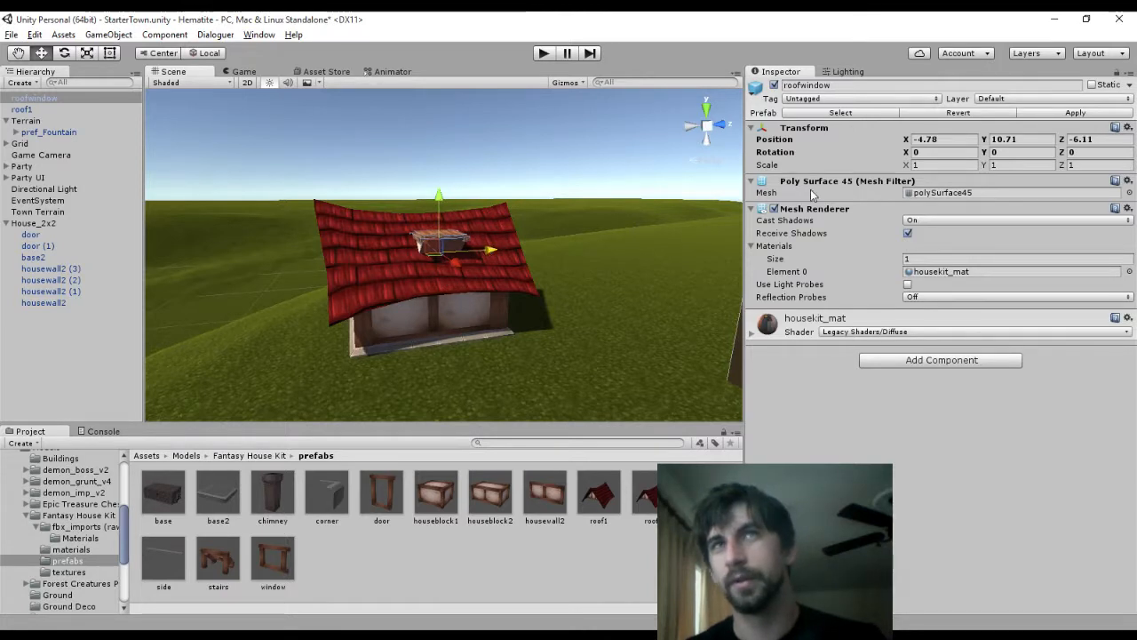
Scale the roof window to 0.75 on all axes and shift it to Y 11.52, Z -5.03
type(".75")
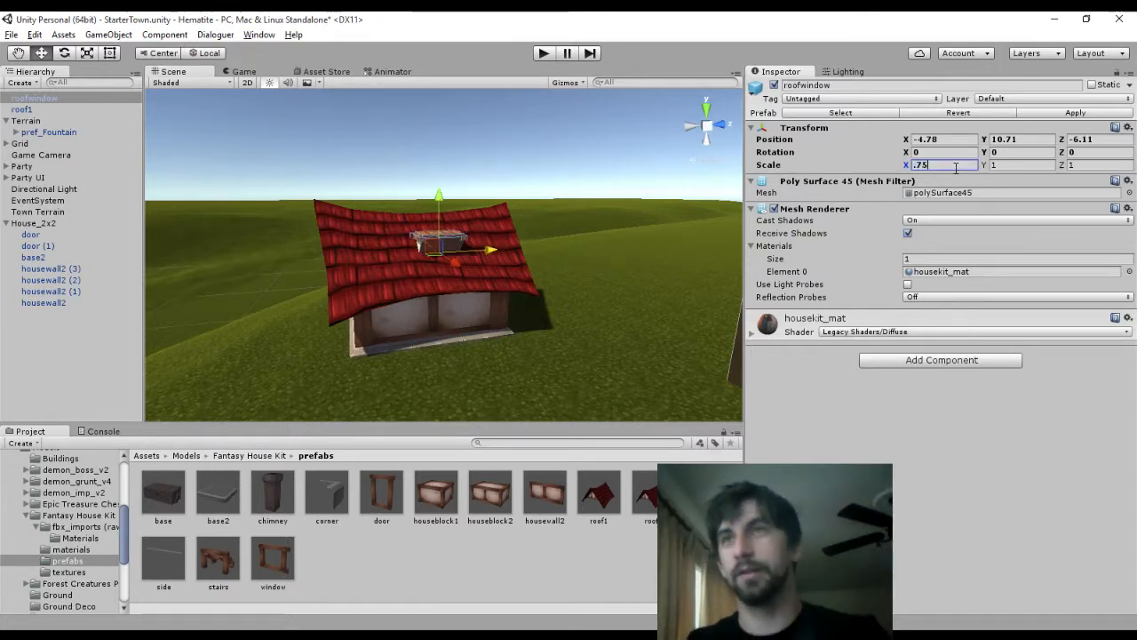
type(".75")
key("Tab")
type(".75")
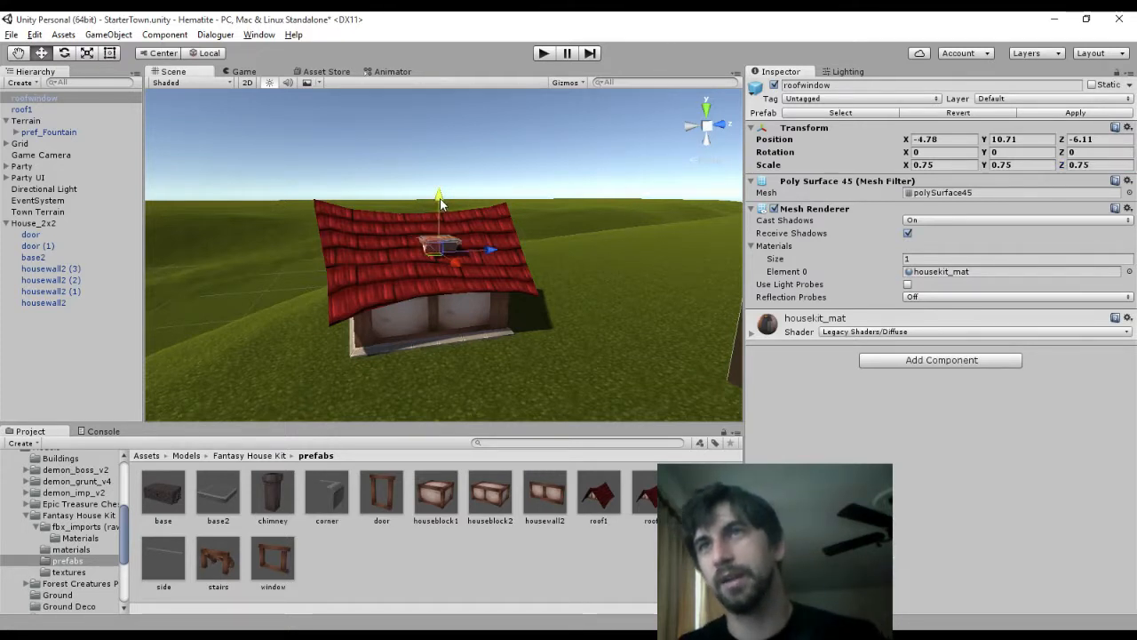
left_click_drag(440, 253, 467, 232)
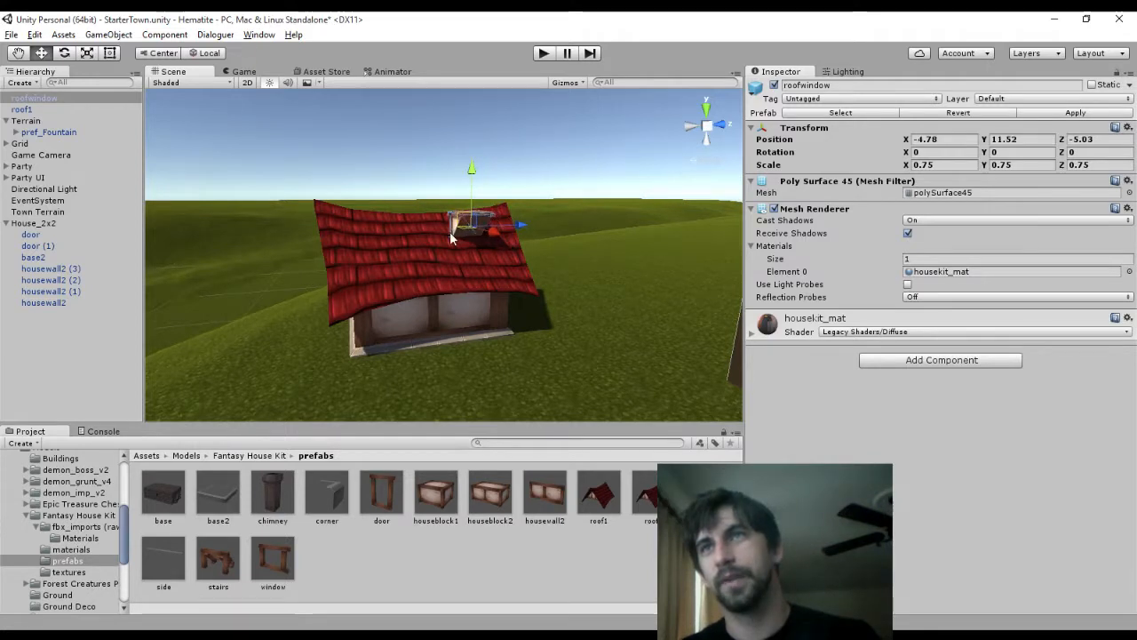
Set roof1's Y scale to 2 and raise the roof to Y position 11.08
left_click(414, 257)
left_click_drag(1009, 165, 975, 168)
type("2")
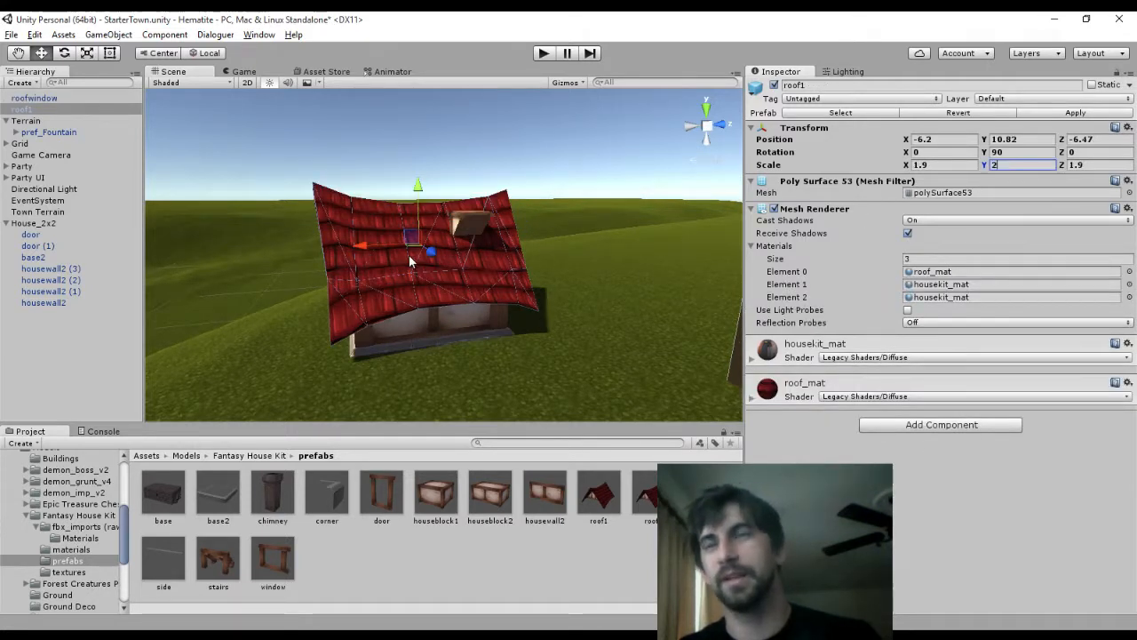
left_click_drag(421, 185, 424, 181)
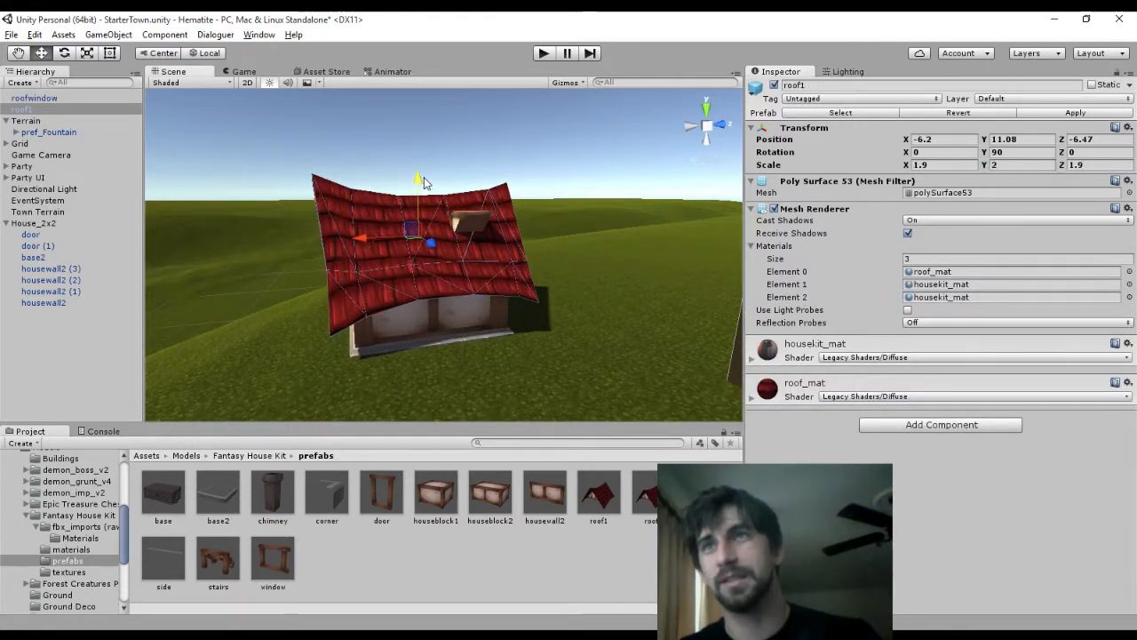
Try the roof window deeper in the slope at position -5.04, 11.47, -4.63, and delete it
left_click(479, 228)
mouse_move(478, 227)
left_mouse_down()
mouse_move(480, 195)
mouse_move(480, 228)
mouse_move(466, 231)
left_mouse_up()
left_click_drag(391, 233, 480, 249, "alt")
middle_click_drag(403, 238, 480, 271)
left_click_drag(480, 271, 710, 272, "alt")
middle_click_drag(498, 212, 766, 192)
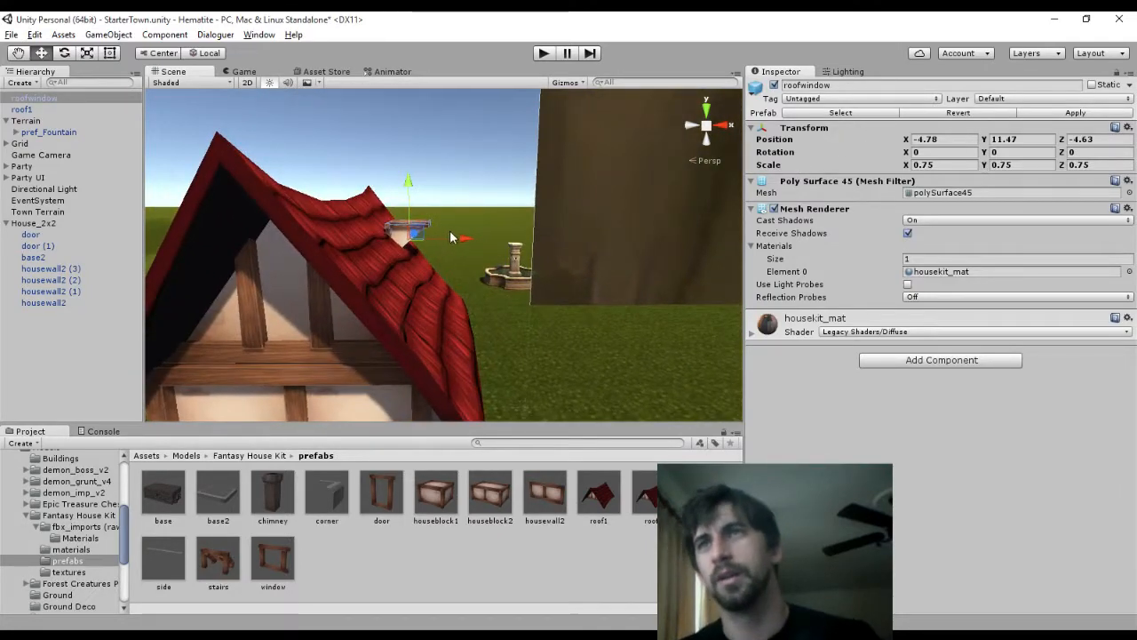
left_click_drag(416, 236, 406, 236)
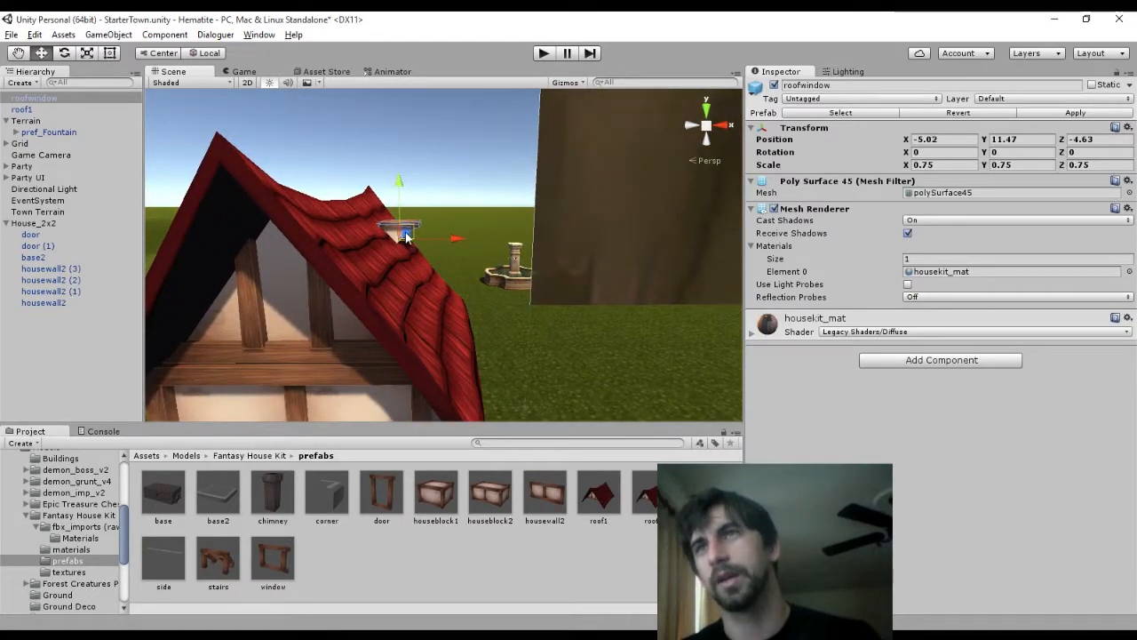
middle_click_drag(565, 239, 381, 265)
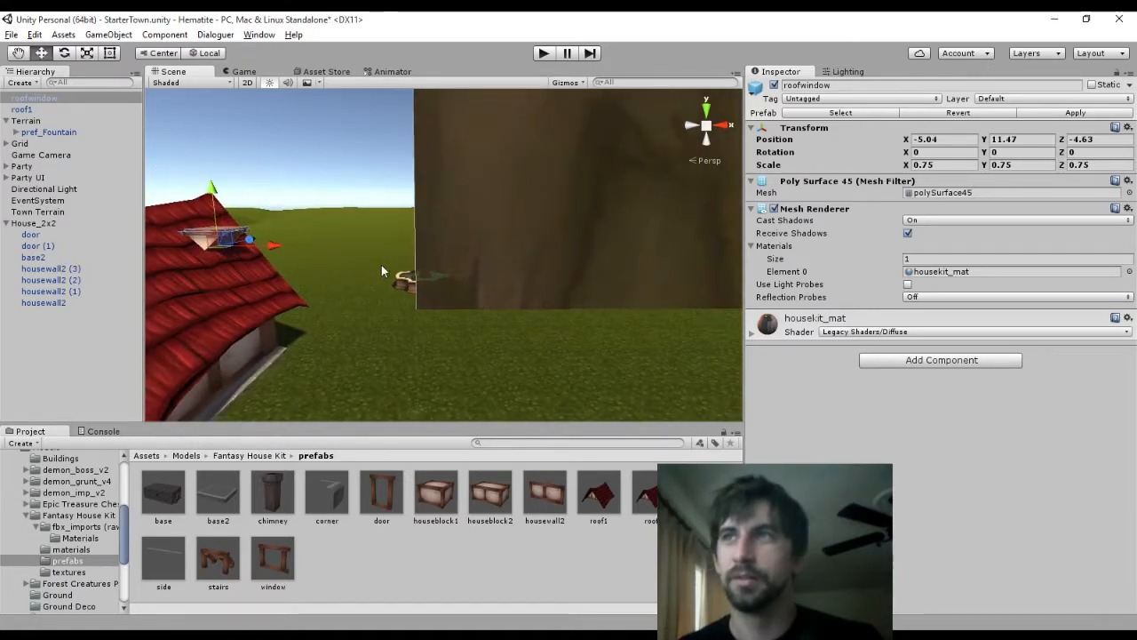
key("Delete")
Make roof1 a child of the House_2x2 object
middle_click_drag(311, 257, 61, 318)
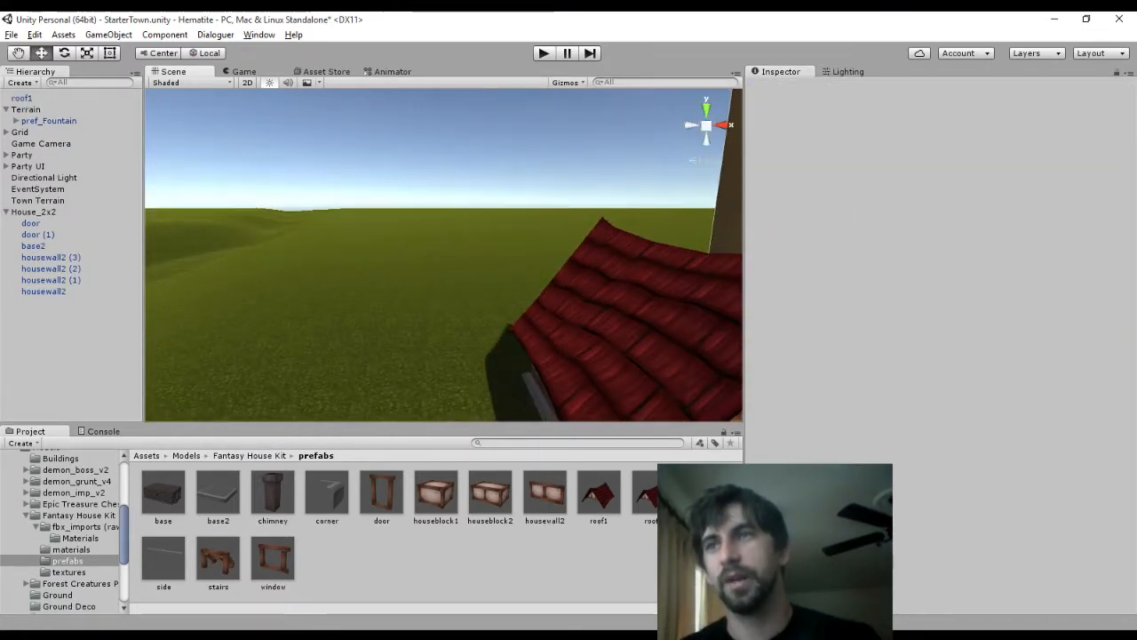
right_click_drag(375, 256, 688, 277)
middle_click_drag(431, 273, 246, 216)
right_click_drag(652, 237, 627, 168)
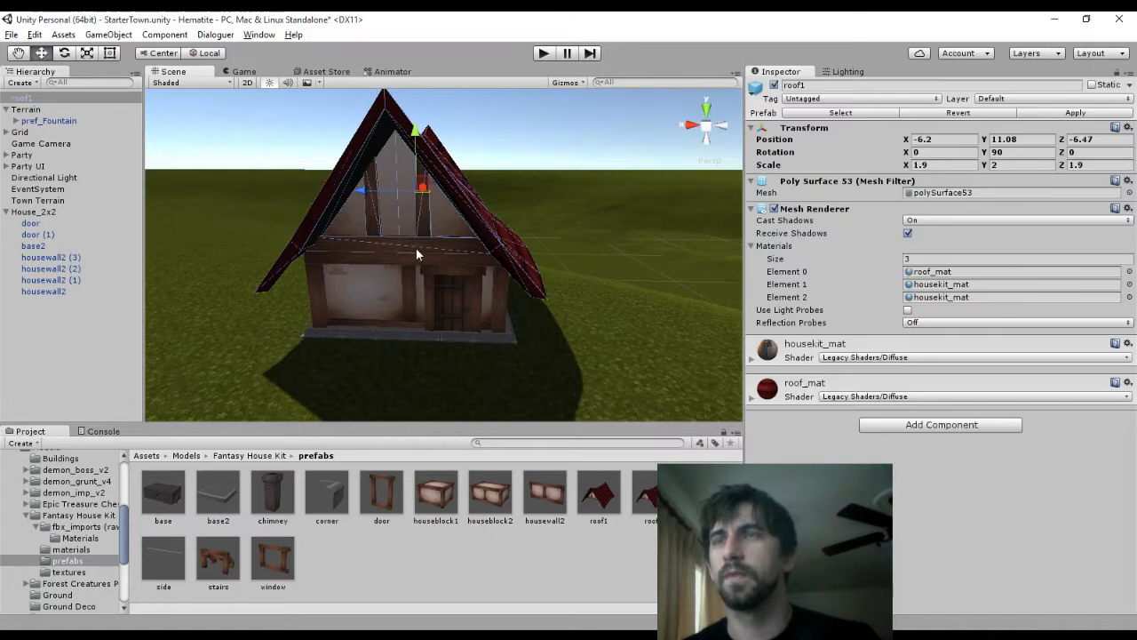
left_click(565, 142)
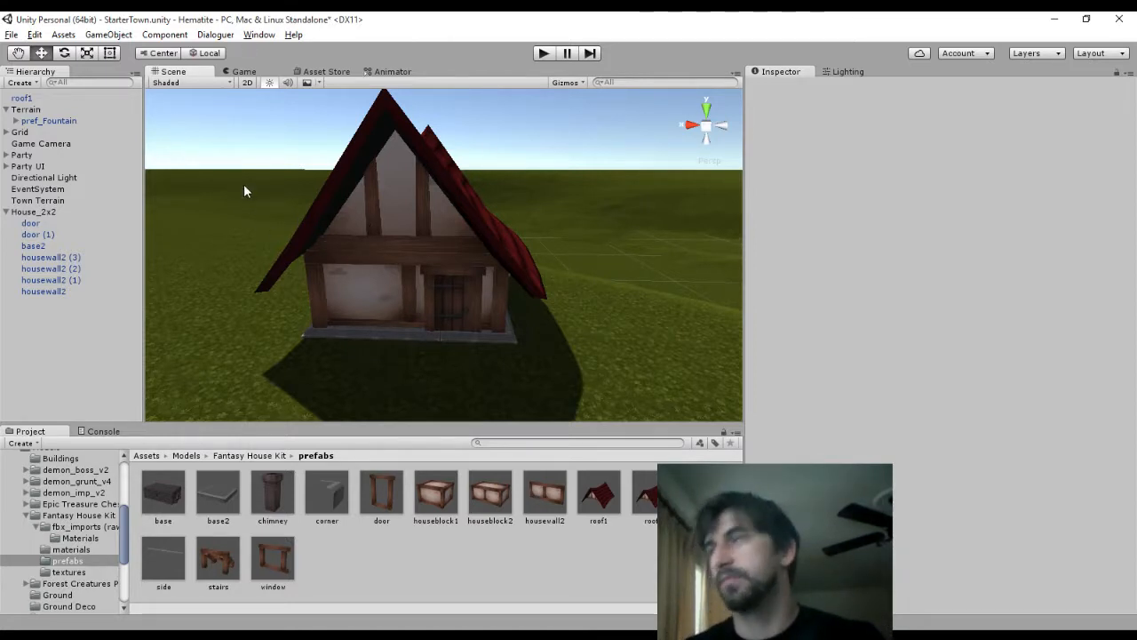
left_click_drag(22, 99, 30, 209)
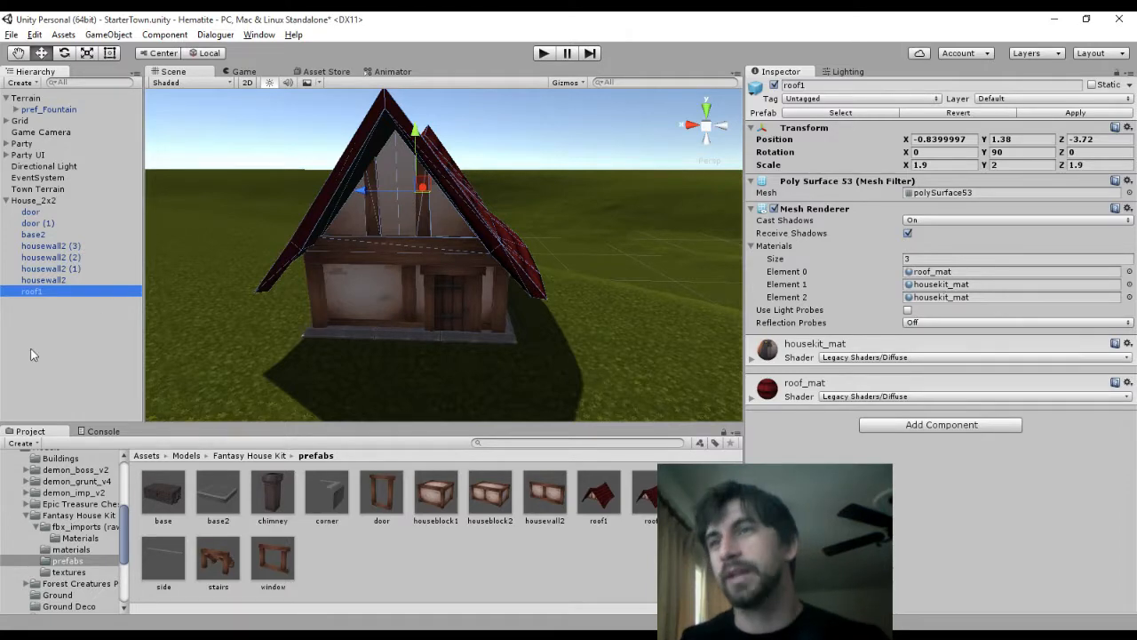
Place the houseblock1 prefab beside the house at X -13.1, Z -5.36 for comparison, and delete it
scroll(351, 269, "down", 5)
left_click(437, 497)
left_click_drag(444, 507, 620, 340)
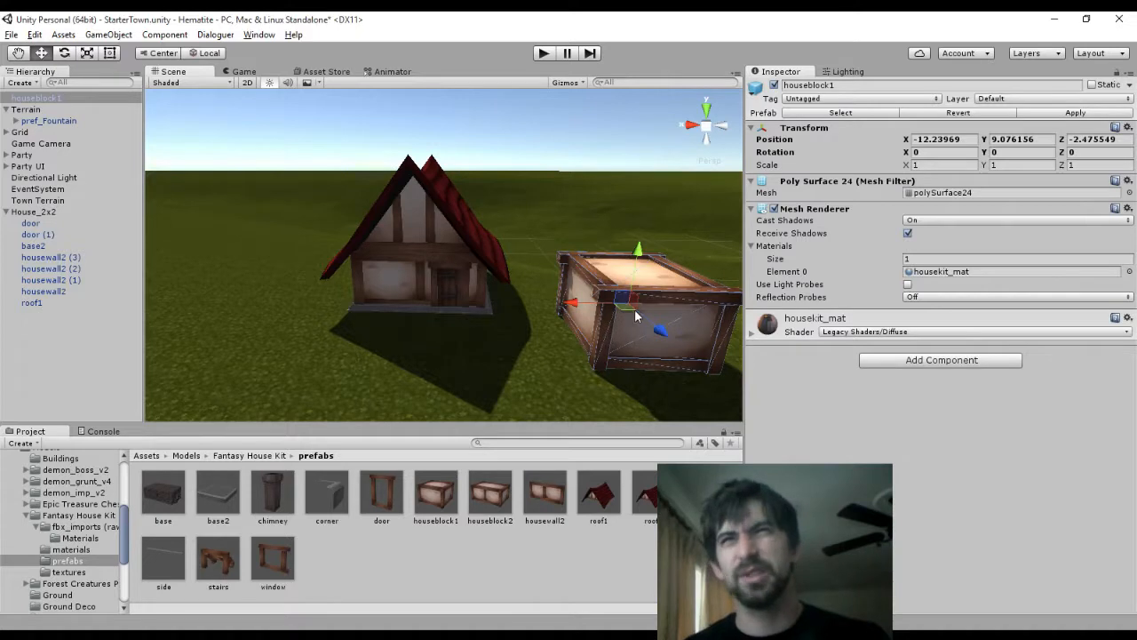
left_click_drag(646, 304, 427, 286, "alt")
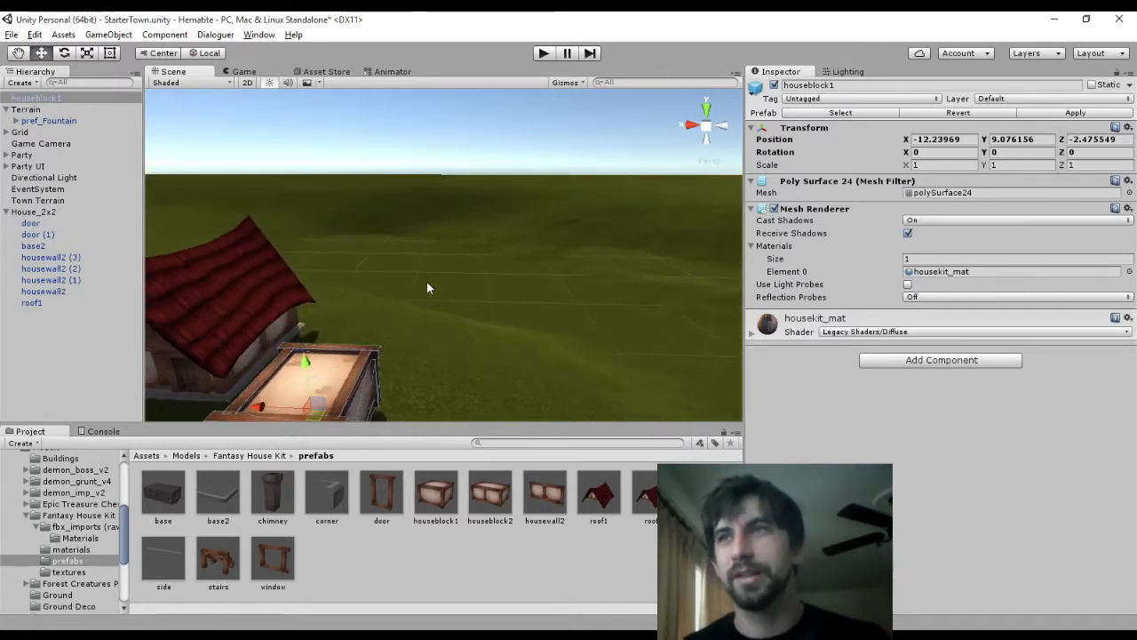
left_click_drag(320, 419, 378, 359)
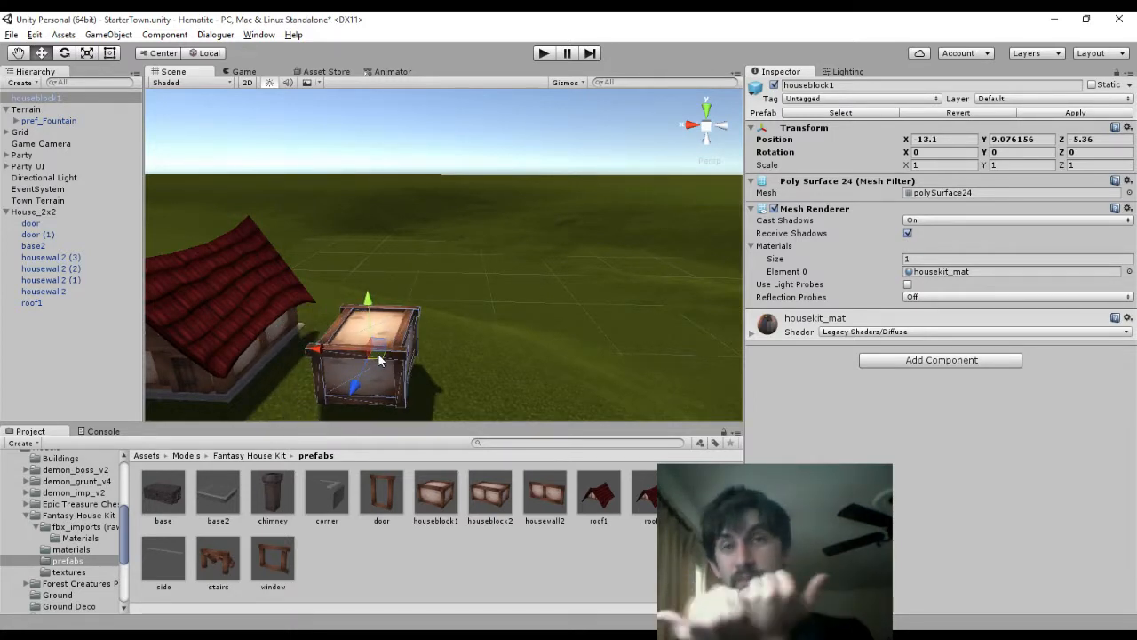
key("Delete")
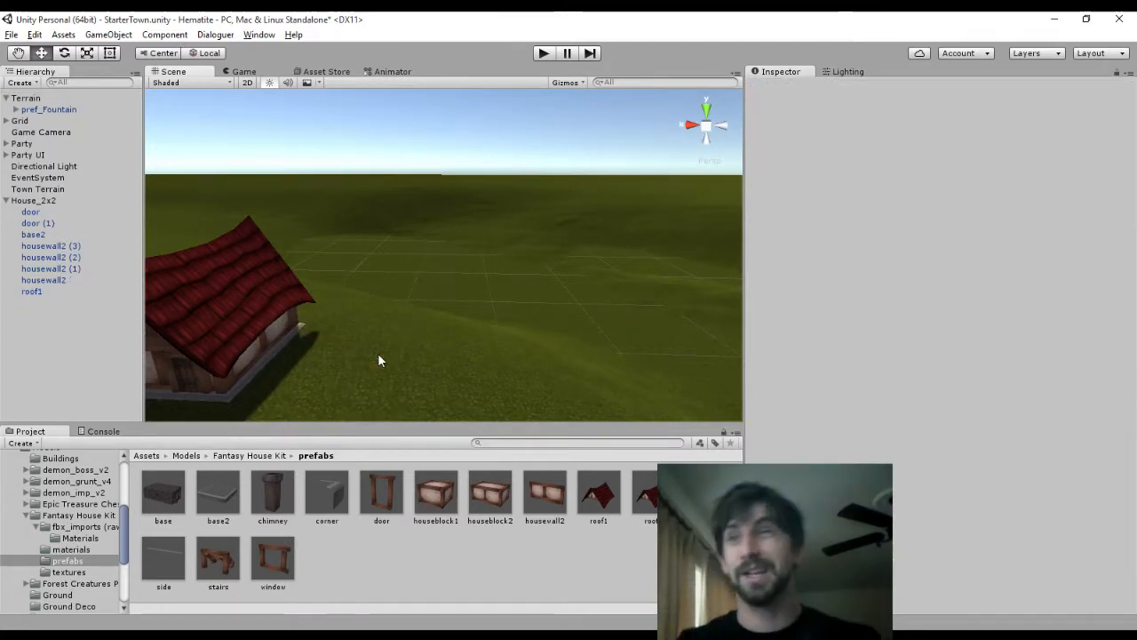
Add the chimney prefab to the house and raise it through the roof to Y position 12.35
left_click_drag(302, 468, 248, 368)
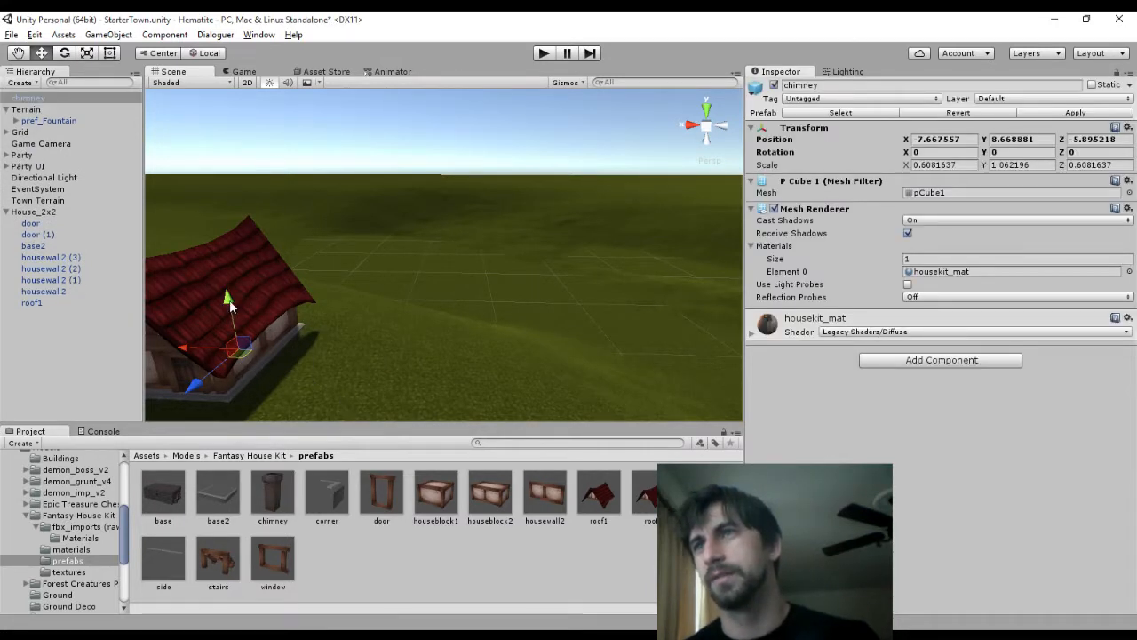
left_click_drag(229, 304, 227, 216)
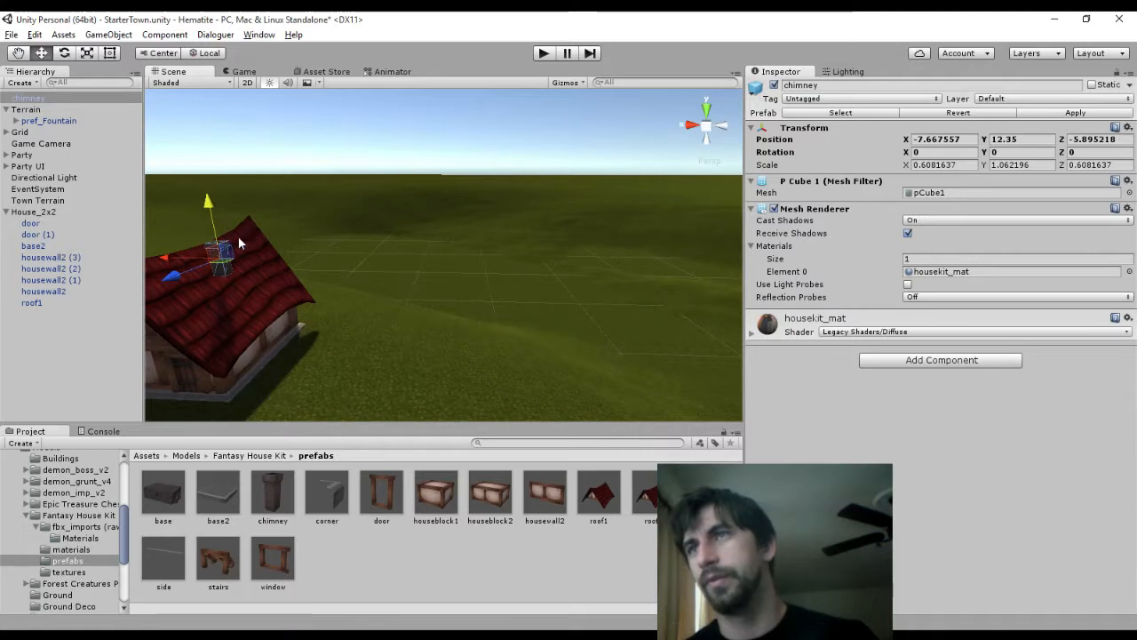
middle_click_drag(286, 233, 544, 168)
middle_click_drag(471, 192, 435, 246)
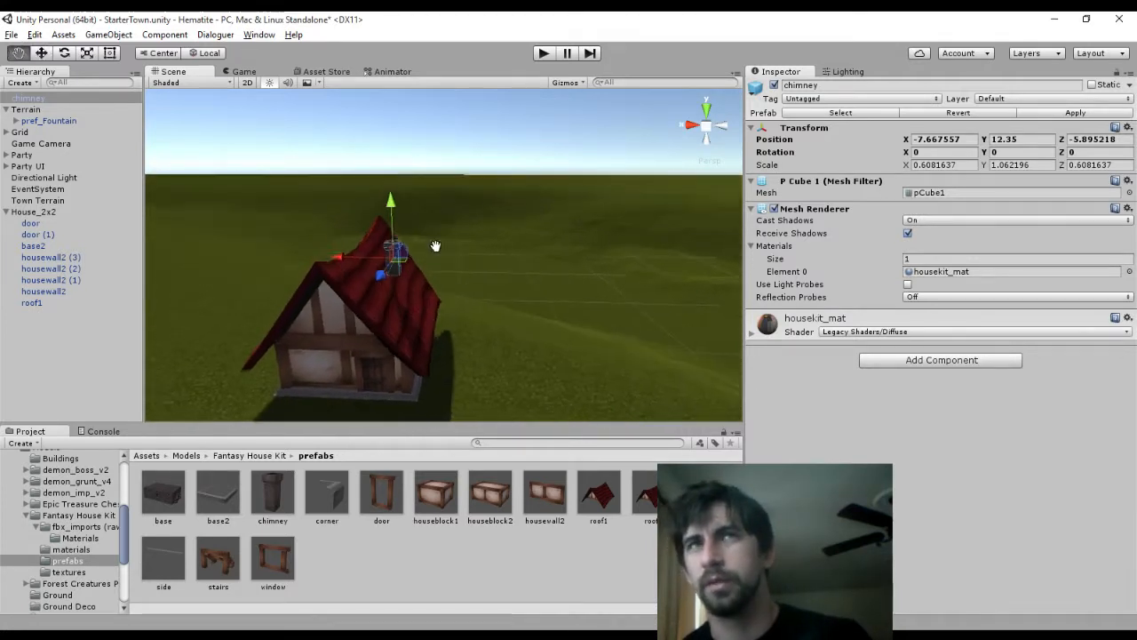
scroll(444, 258, "up", 8)
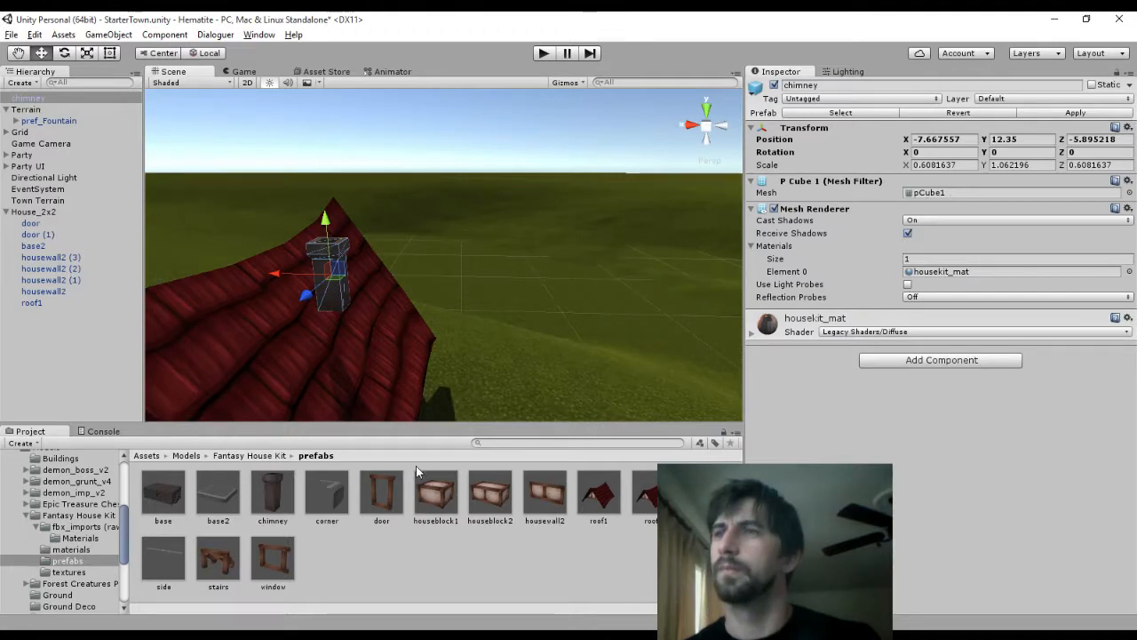
Set the chimney's scale to X 1, Y 2, Z 1
left_click(955, 164)
left_click(1014, 165)
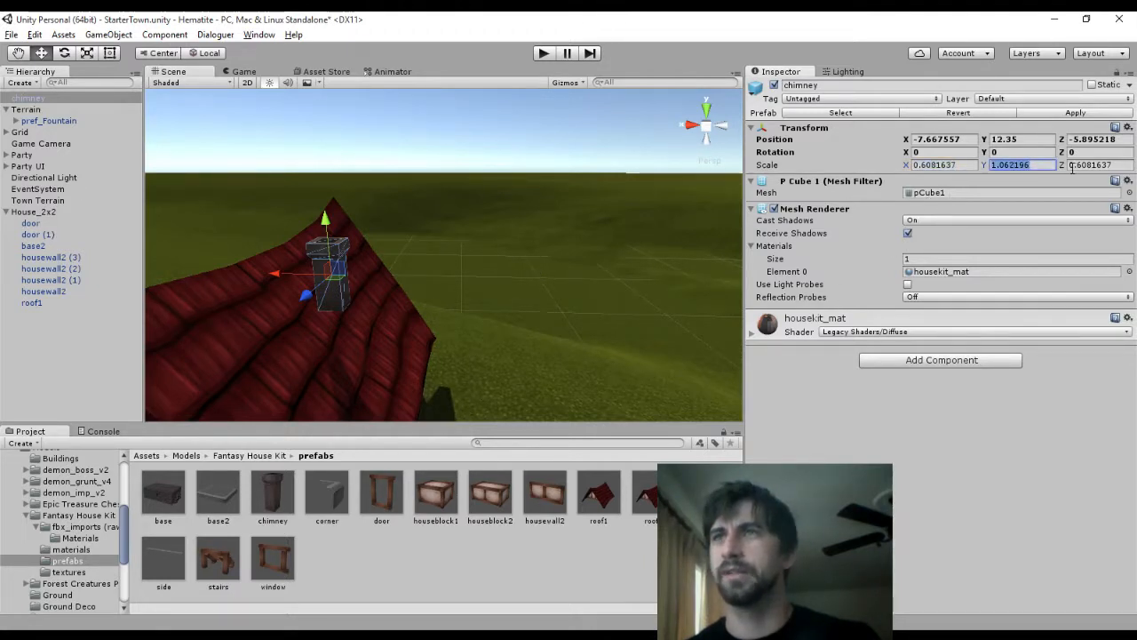
left_click(1094, 165)
type("1")
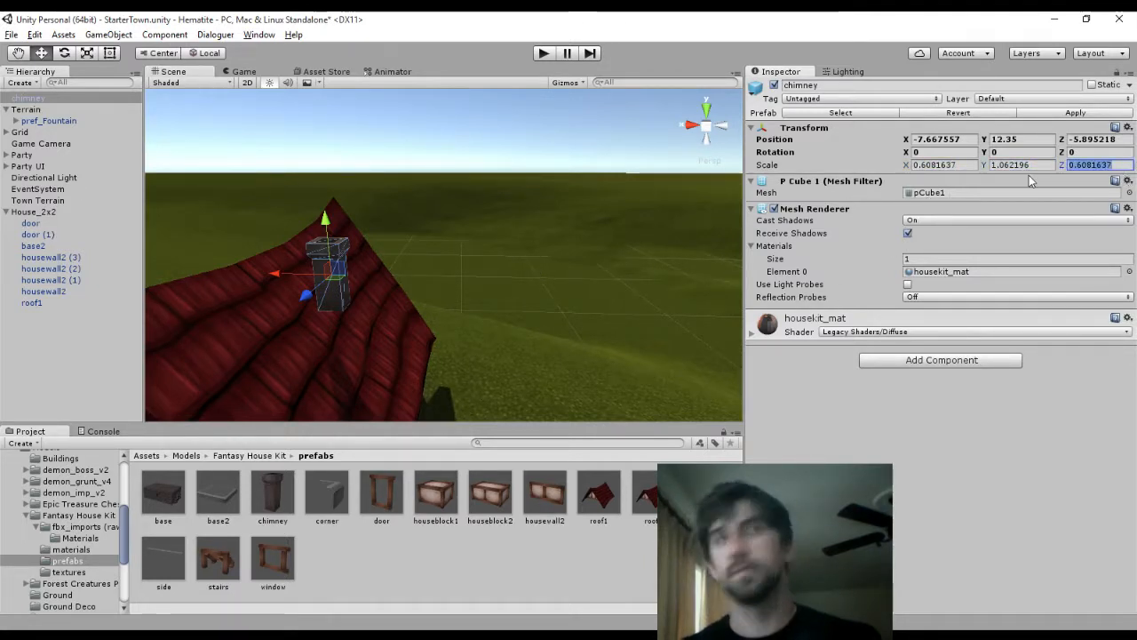
left_click(1019, 166)
type("1")
left_click(955, 165)
type("1")
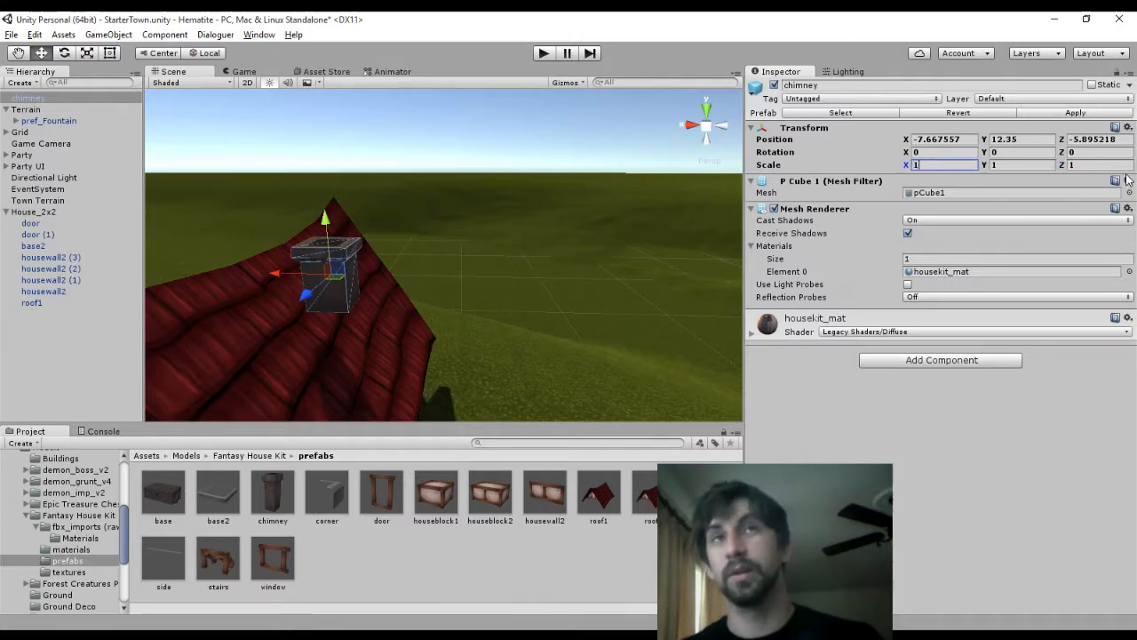
left_click(1011, 167)
type("2")
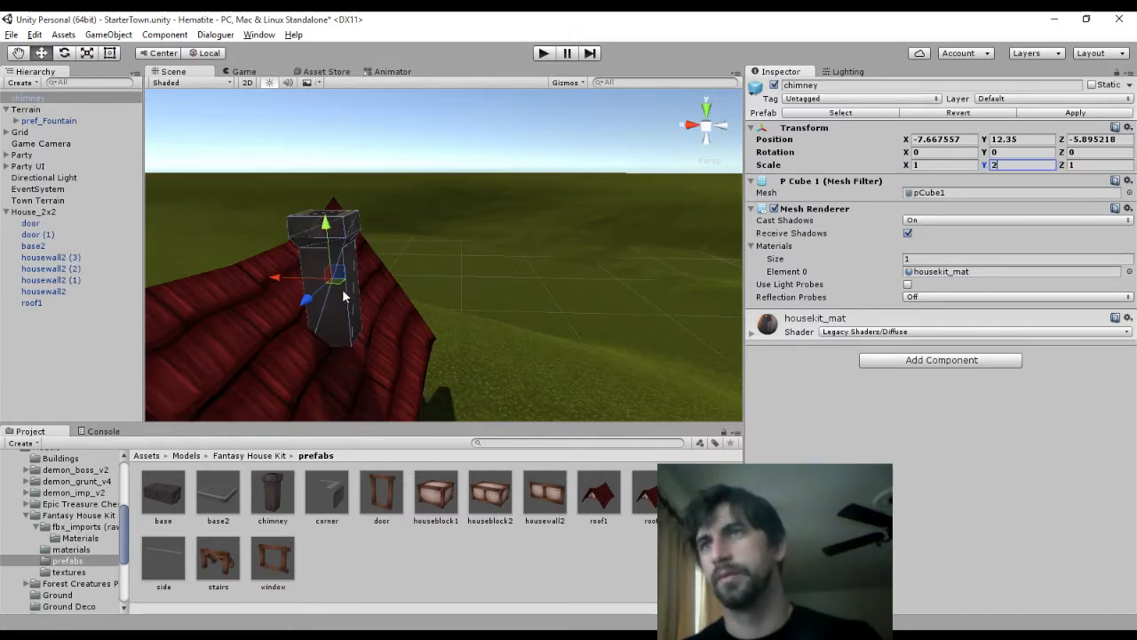
Move the chimney along the roof slope to X -7.36, Z -7.69, keeping its height, and deselect it
left_click_drag(342, 289, 354, 257)
middle_click_drag(371, 305, 666, 205)
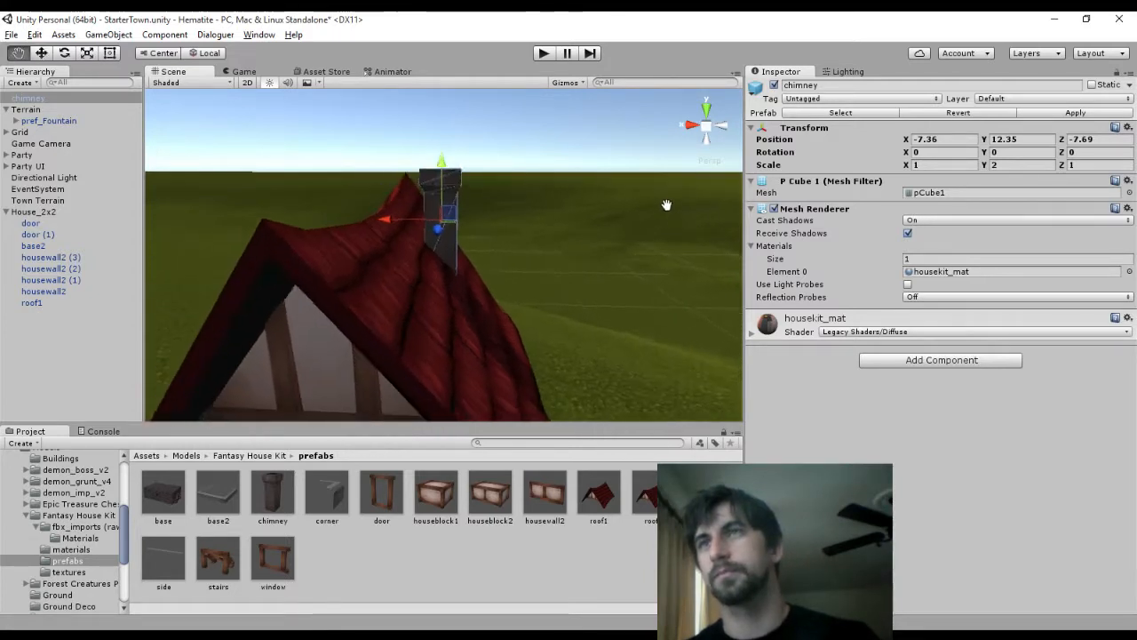
scroll(668, 214, "down", 6)
middle_click_drag(566, 279, 588, 149)
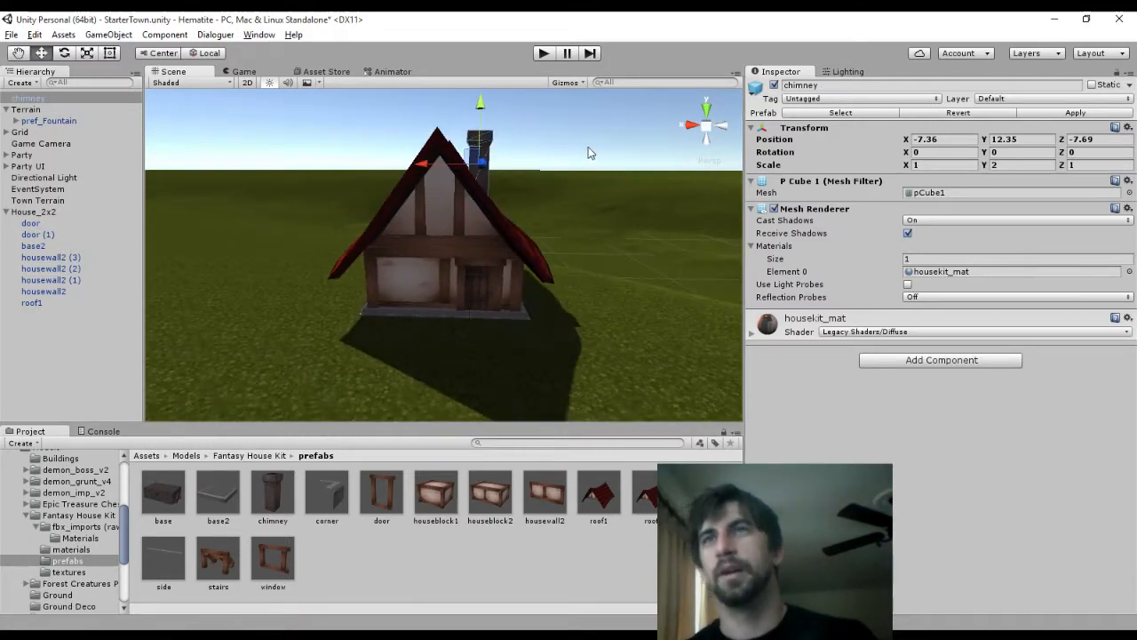
left_click(588, 149)
left_click_drag(571, 140, 495, 203, "alt")
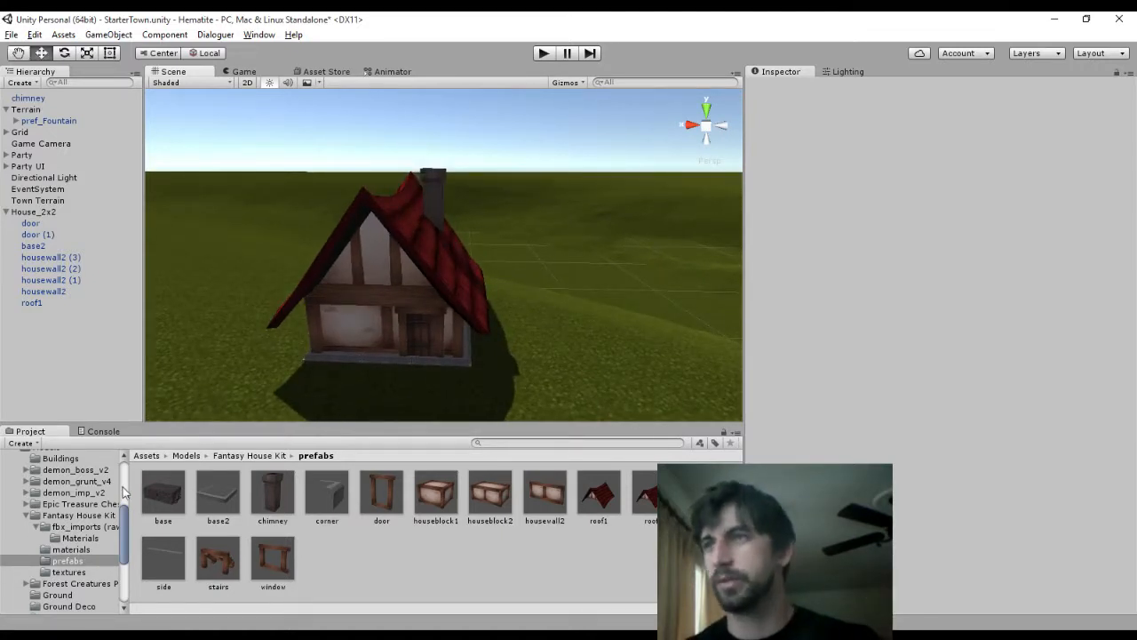
Place the house02_01 model from the Models/Buildings folder on the terrain near the assembled house
scroll(35, 533, "up", 3)
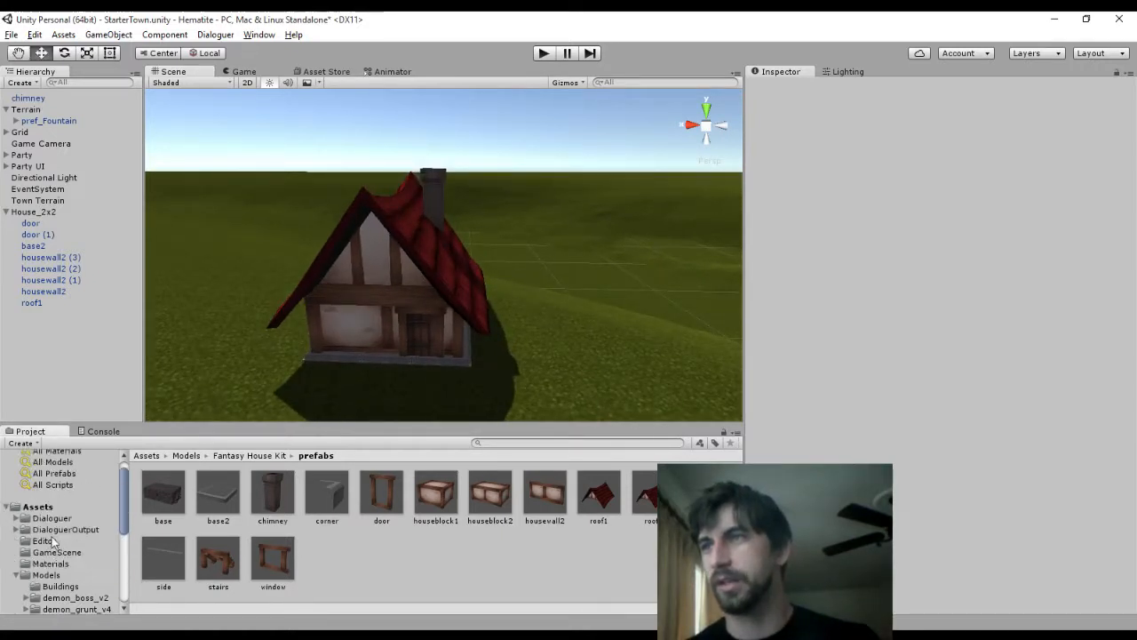
left_click(49, 596)
left_click(59, 586)
scroll(294, 409, "down", 3)
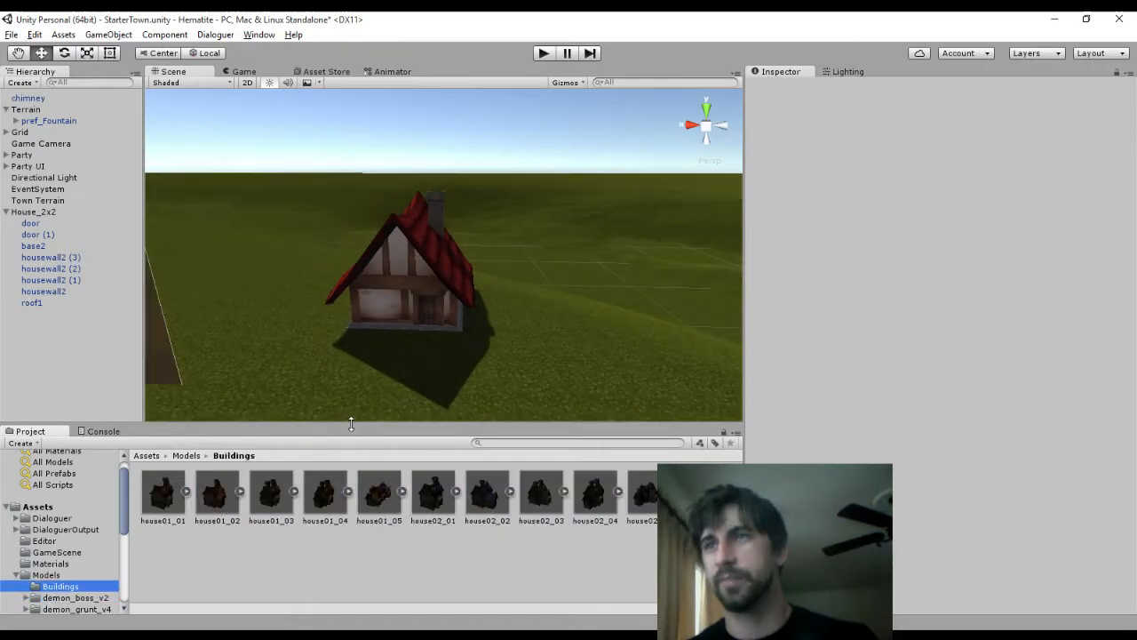
left_click_drag(452, 505, 597, 382)
middle_click_drag(601, 381, 513, 285)
left_click(661, 135)
Compare the house02_01 model with the assembled house from the side, and delete the model
left_click_drag(472, 320, 664, 287, "alt")
right_click_drag(664, 287, 803, 297)
middle_click_drag(488, 161, 810, 71)
right_click_drag(451, 314, 503, 270)
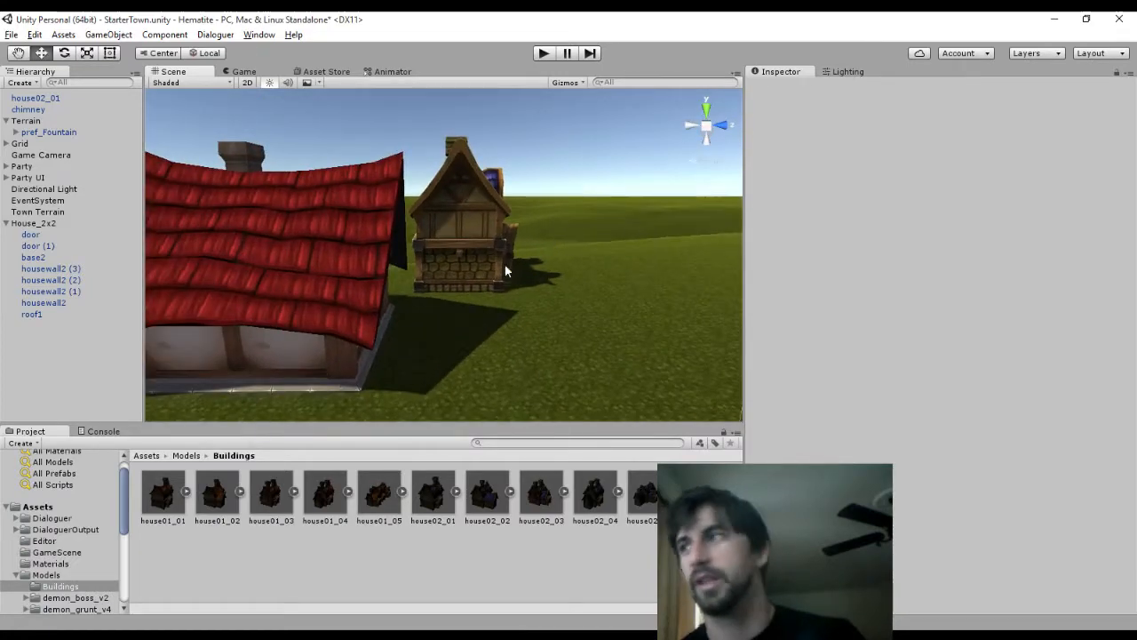
middle_click_drag(461, 295, 475, 259)
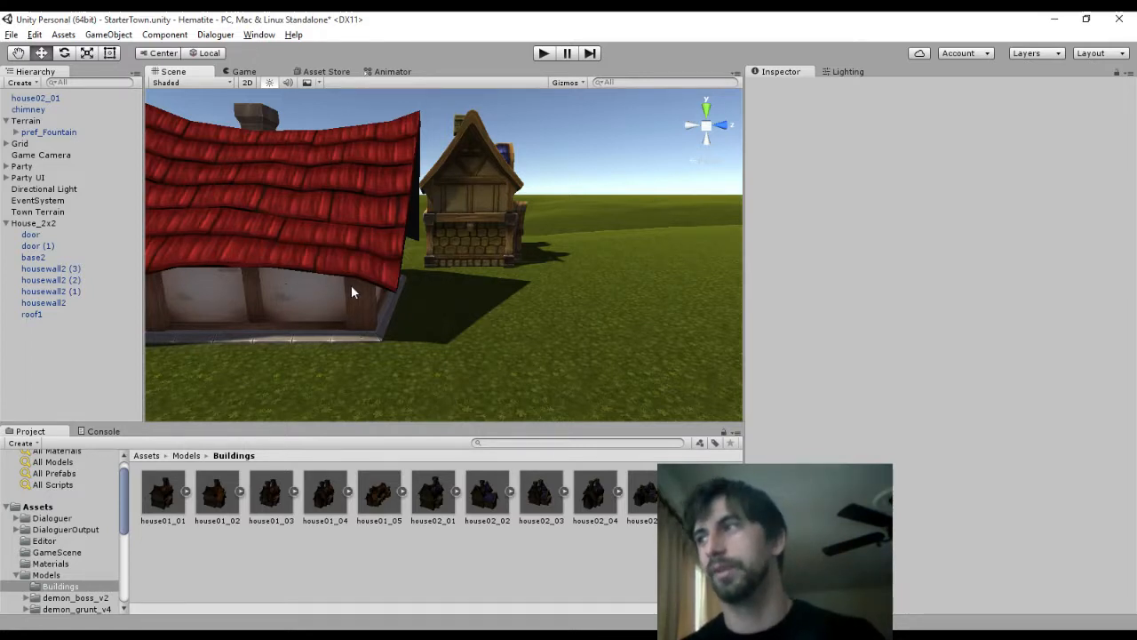
middle_click_drag(463, 241, 443, 260)
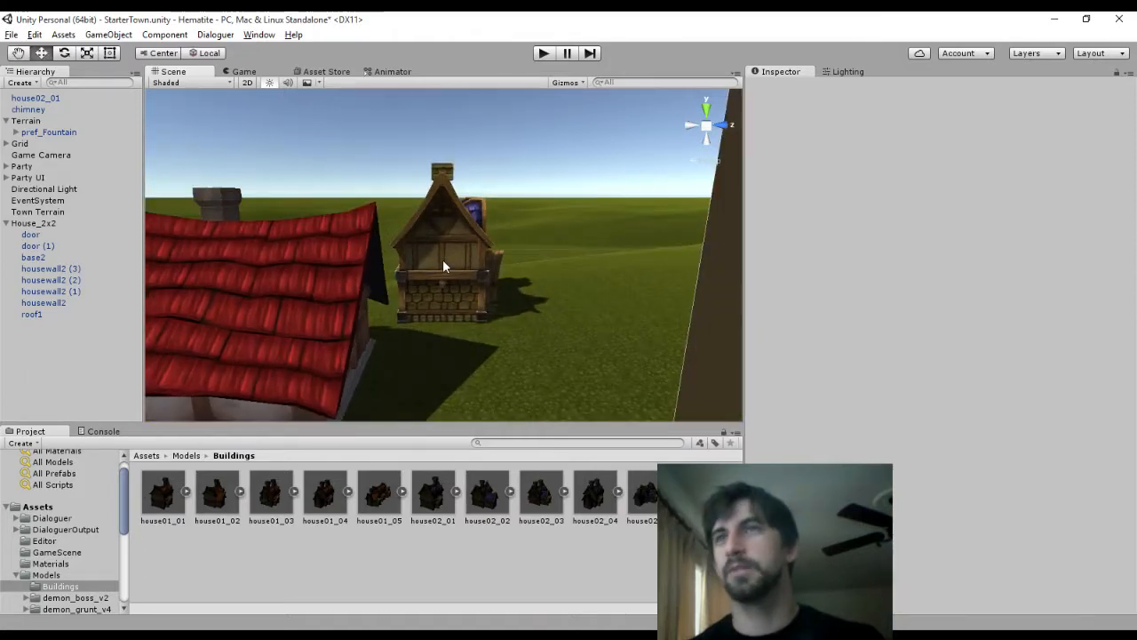
left_click(442, 260)
key("Delete")
left_click_drag(441, 271, 139, 206, "alt")
scroll(185, 250, "down", 7)
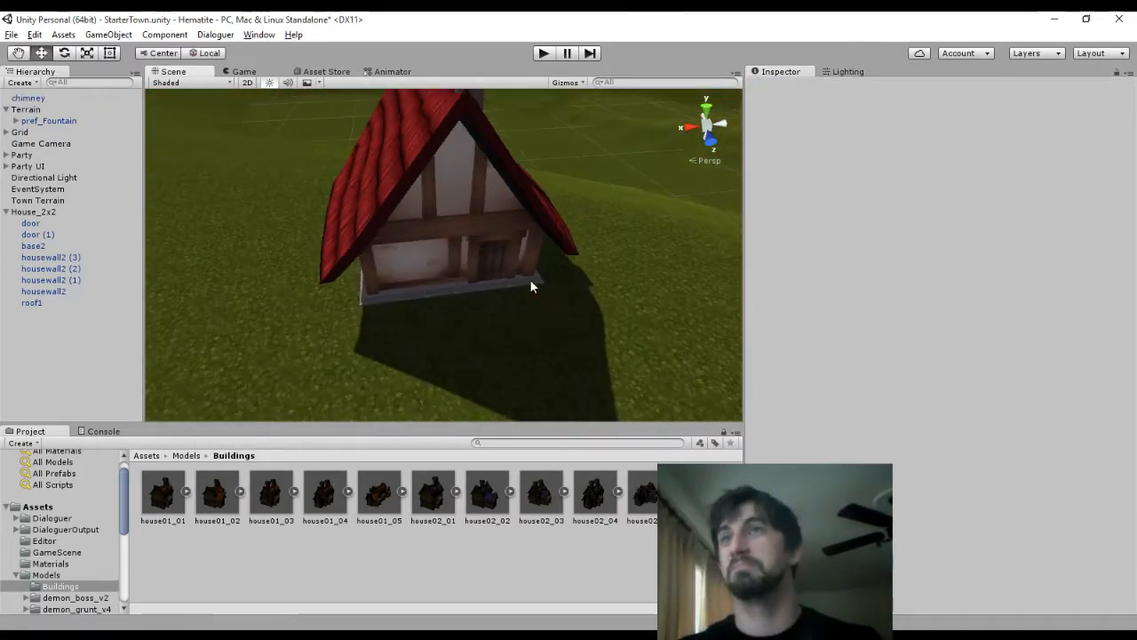
left_click_drag(529, 279, 435, 229, "alt")
middle_click_drag(494, 302, 482, 216)
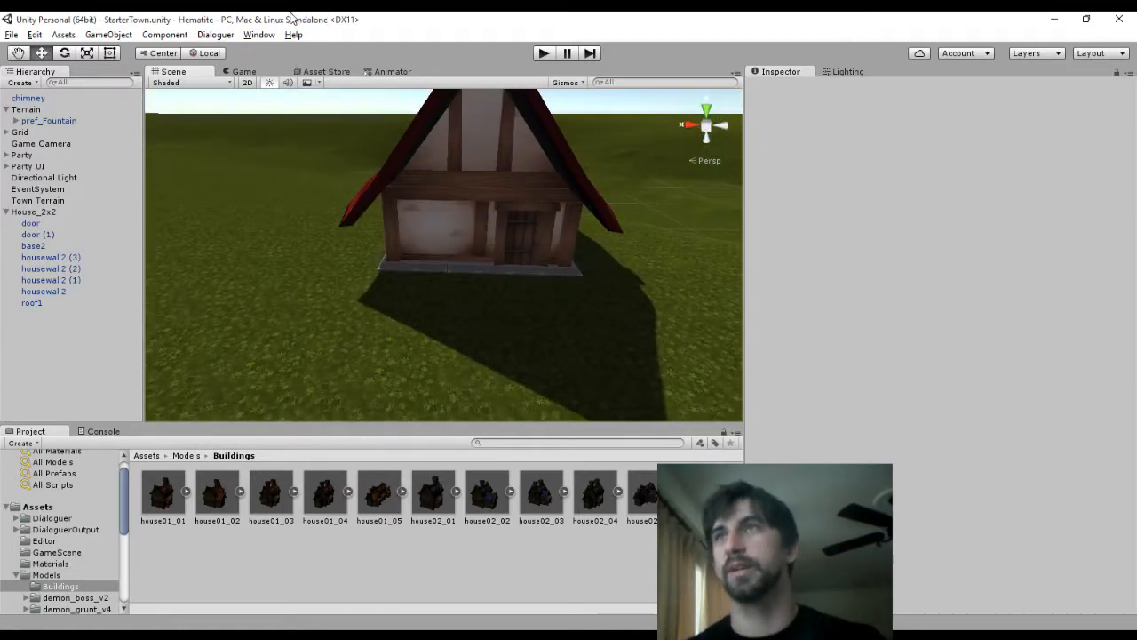
Open the GameScene scene from the Assets folder and bring its walled clearing and forest path into view
left_click(38, 507)
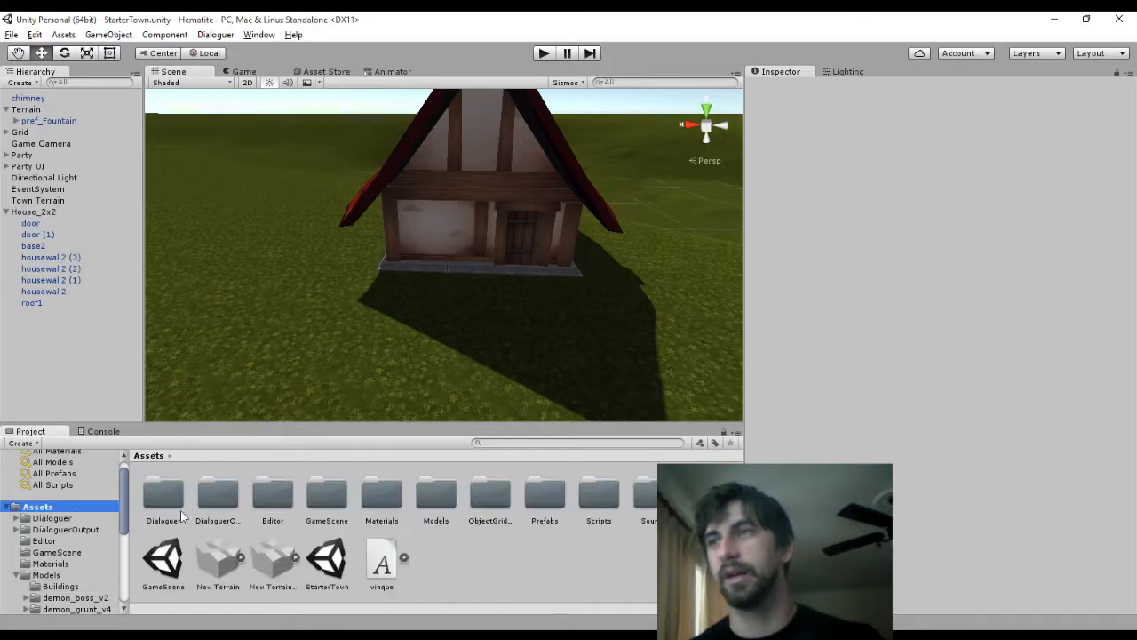
double_click(163, 569)
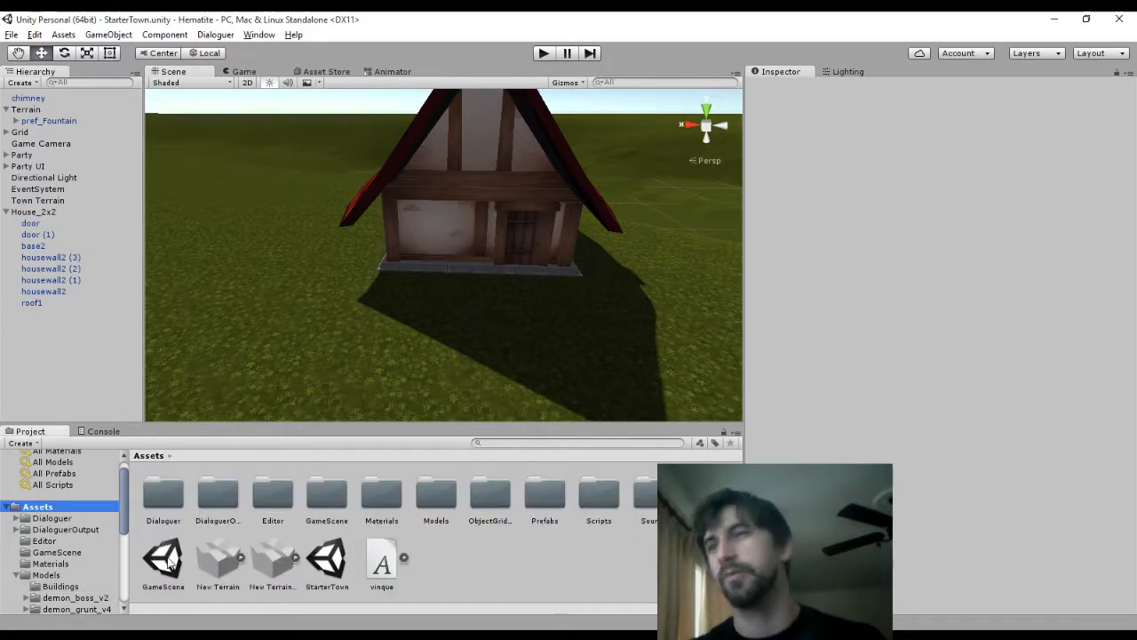
middle_click_drag(386, 321, 467, 167)
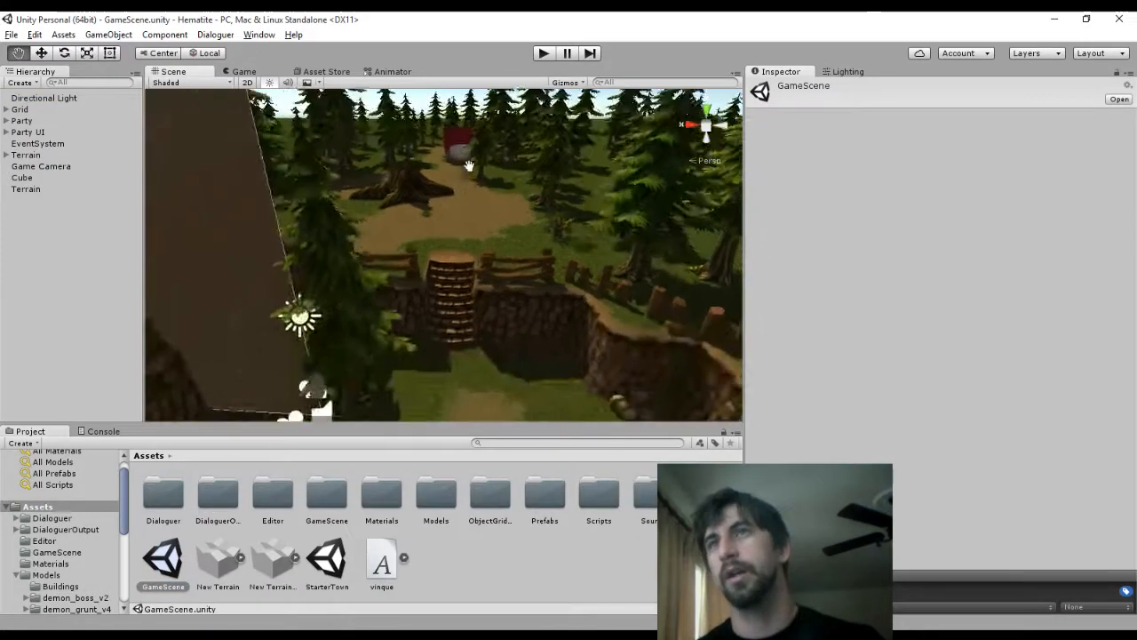
scroll(484, 227, "down", 7)
middle_click_drag(484, 294, 476, 244)
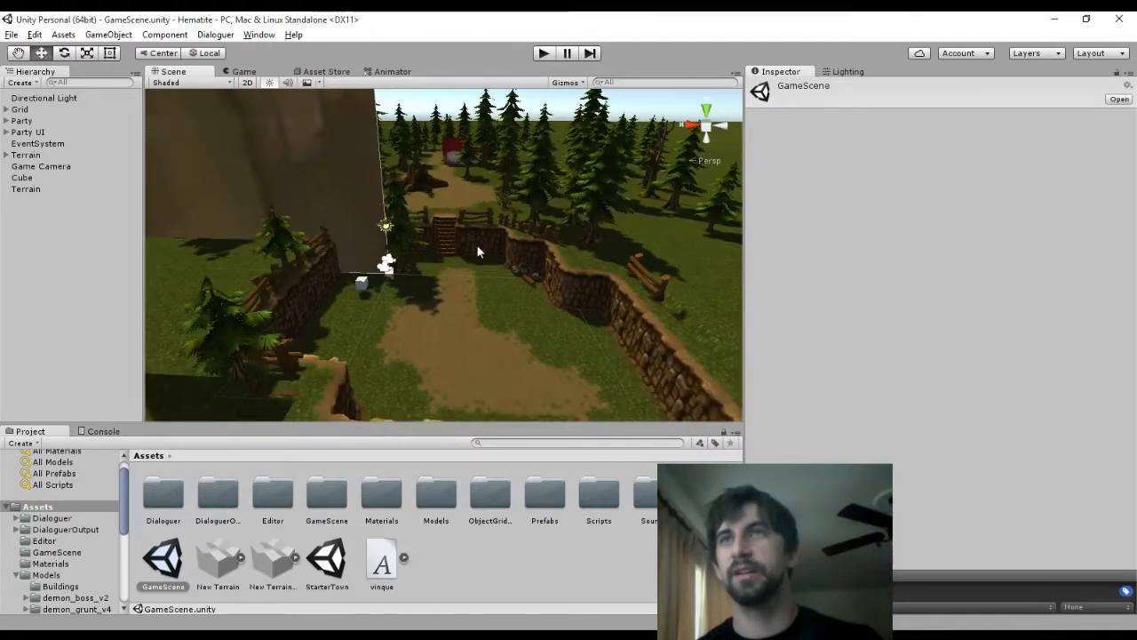
Run the game and walk the party across the walled clearing and up the stairs
left_click(546, 53)
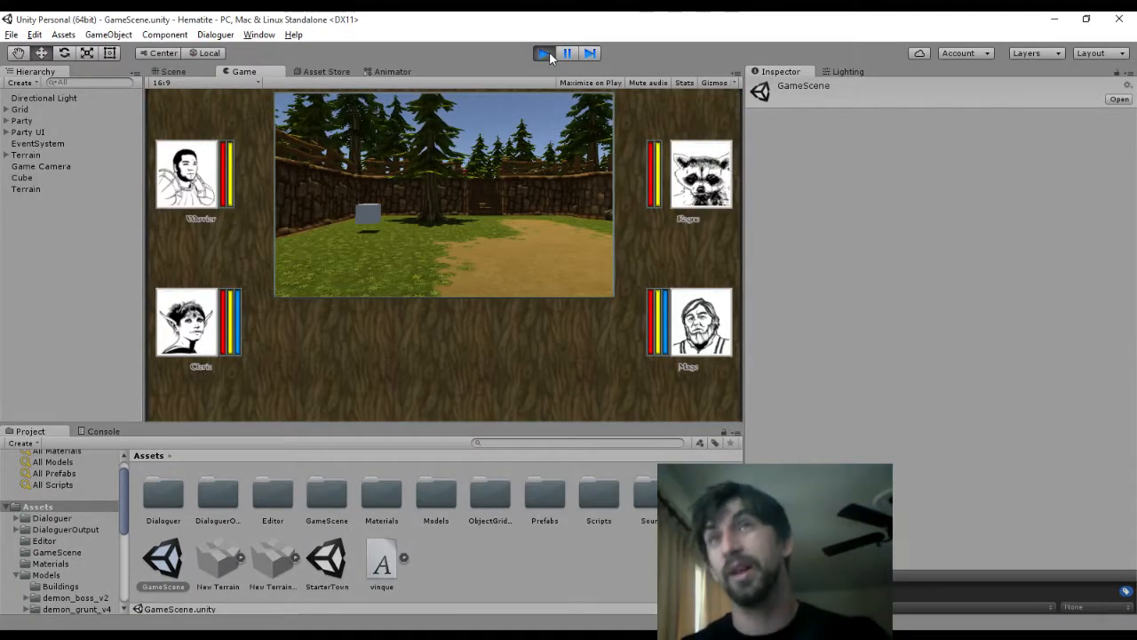
key("d")
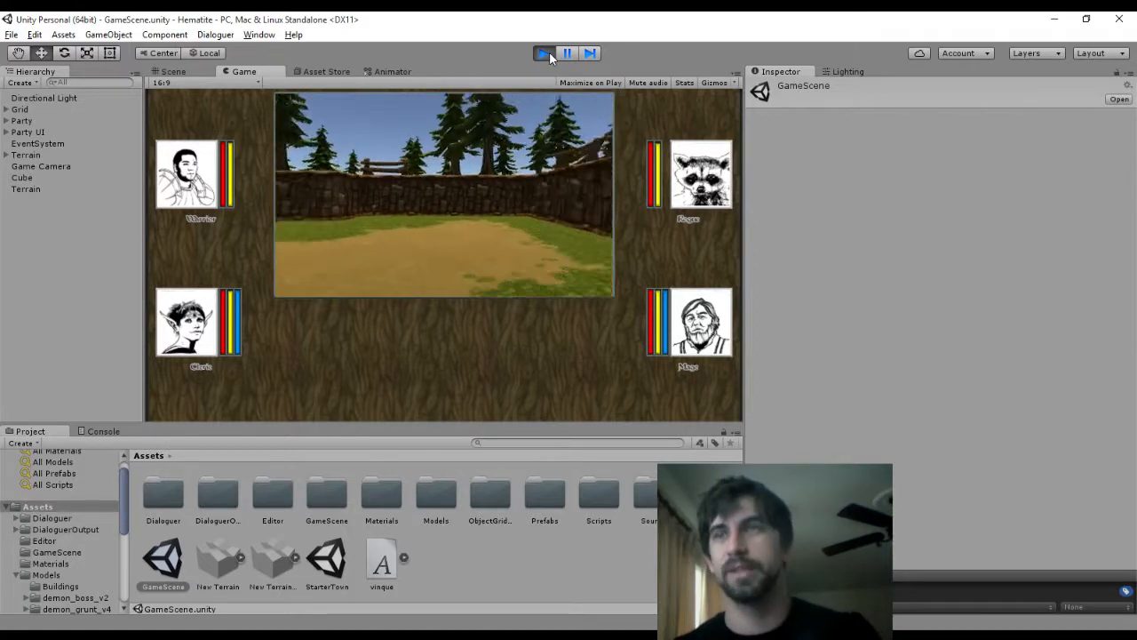
key("w")
key("a")
key("w")
key("w")
key("w")
key("w")
key("w")
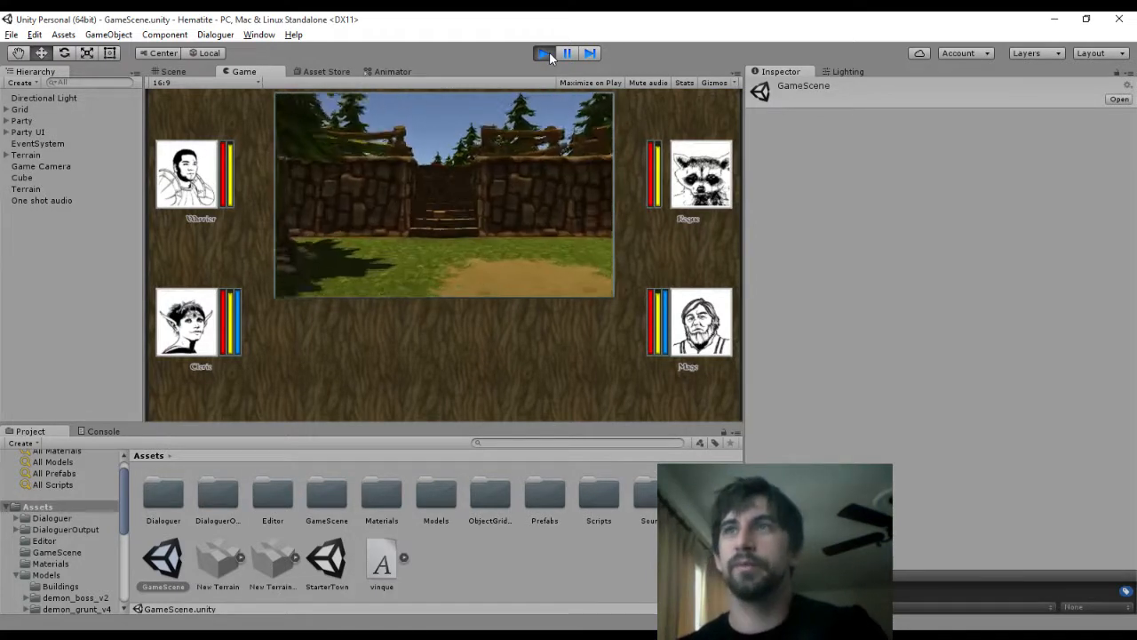
key("w")
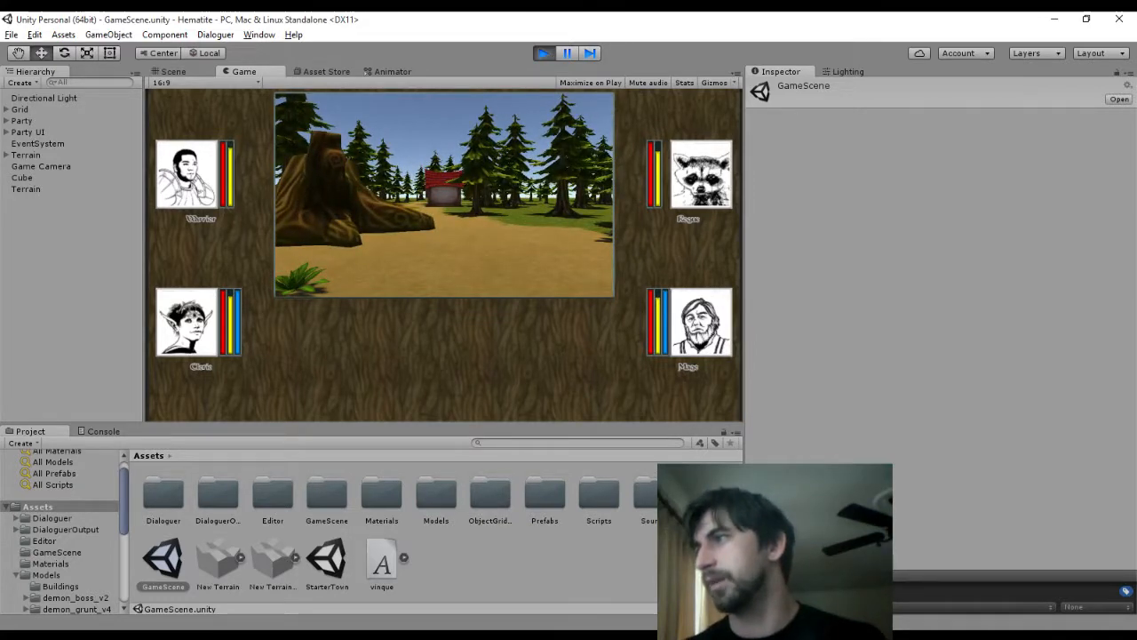
Walk the party along the dirt path past the large stump, and turn back toward the stump
key("w")
key("w")
key("w")
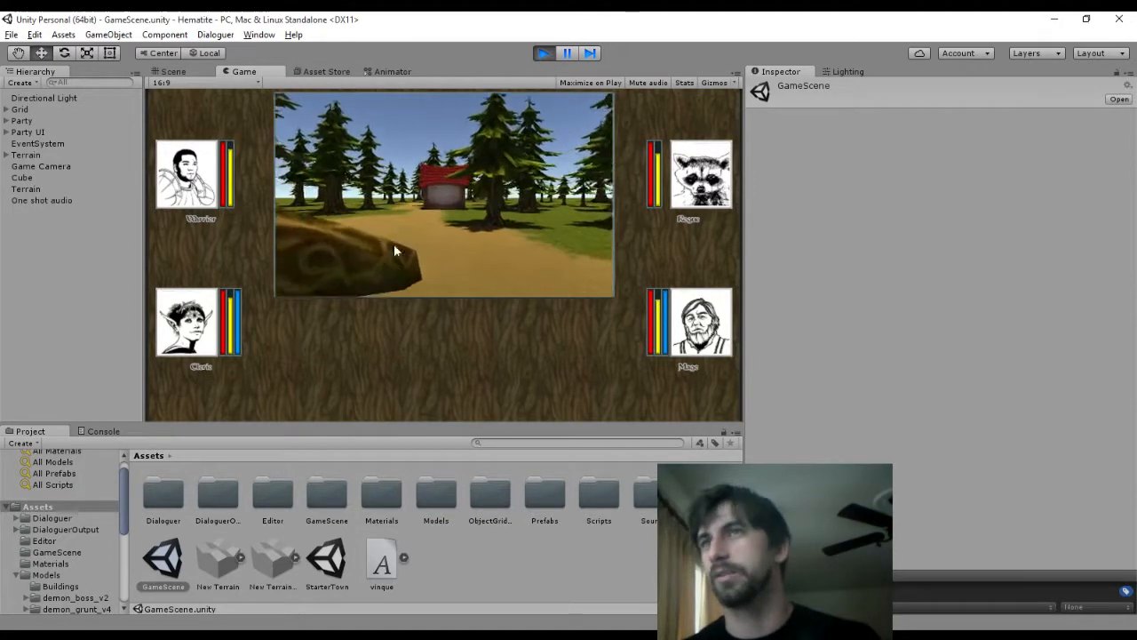
key("q")
key("e")
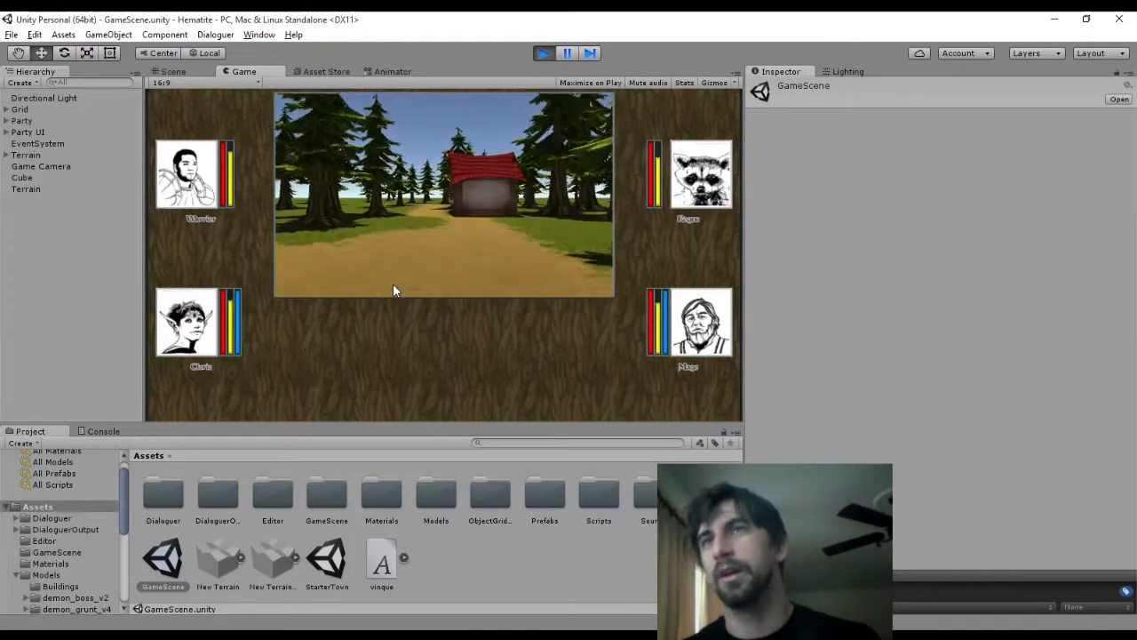
key("w")
key("w")
key("q")
key("q")
key("w")
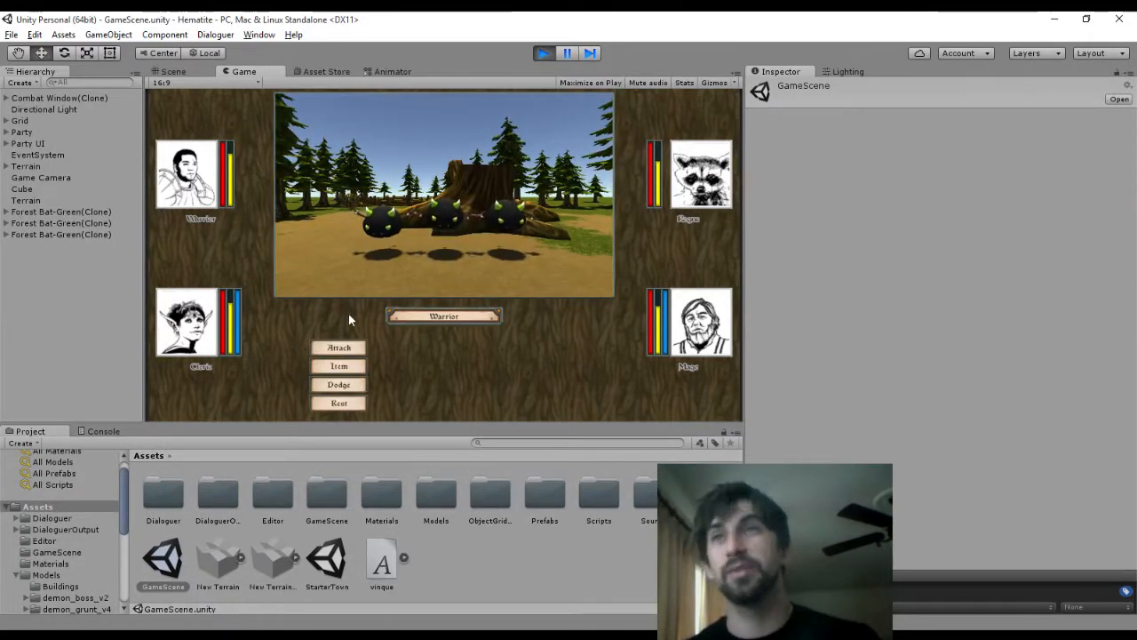
Fight the bats with a Warrior attack, a Rogue Thrust, the Cleric's Fire Bolt spell and a Mage Punch
left_click(339, 348)
left_click(400, 347)
left_click(337, 349)
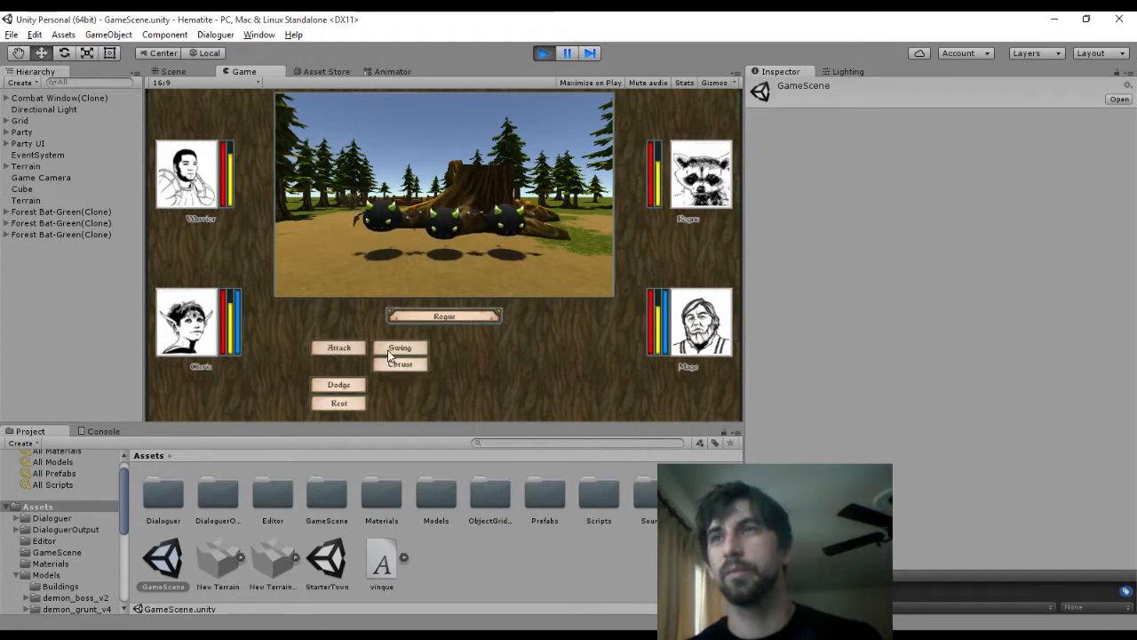
left_click(404, 366)
left_click(465, 348)
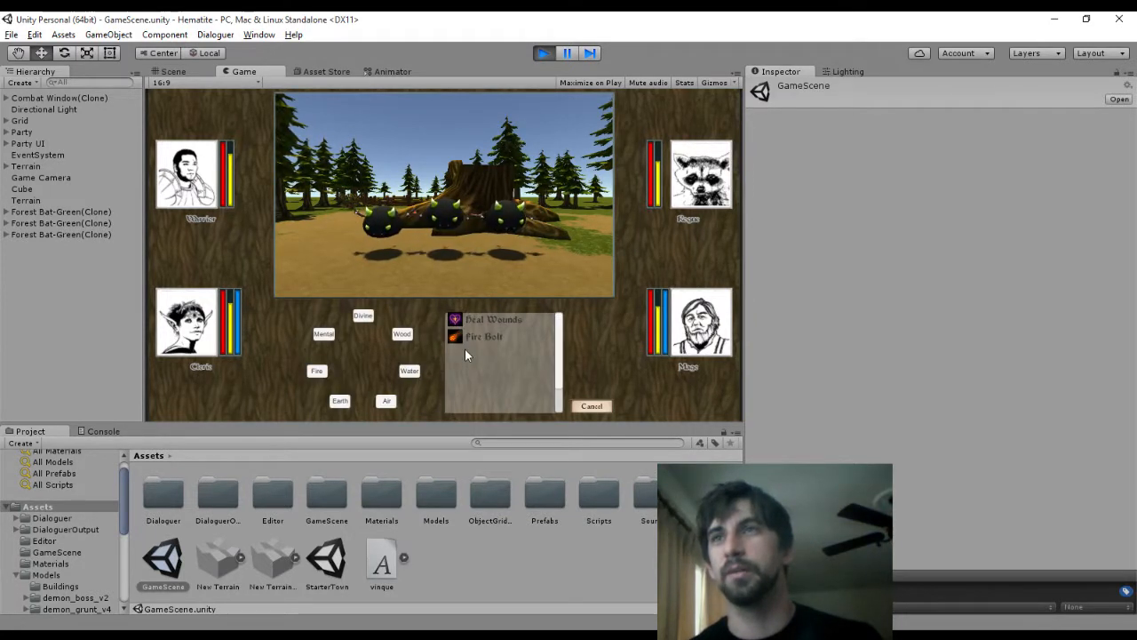
left_click(476, 336)
left_click(386, 228)
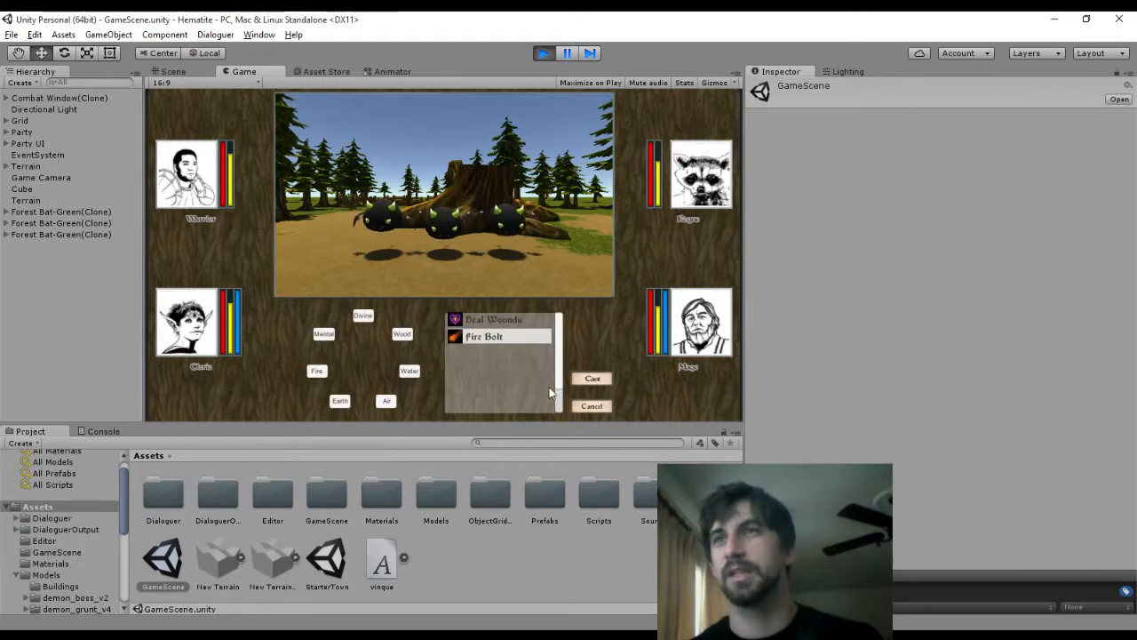
left_click(591, 378)
left_click(321, 353)
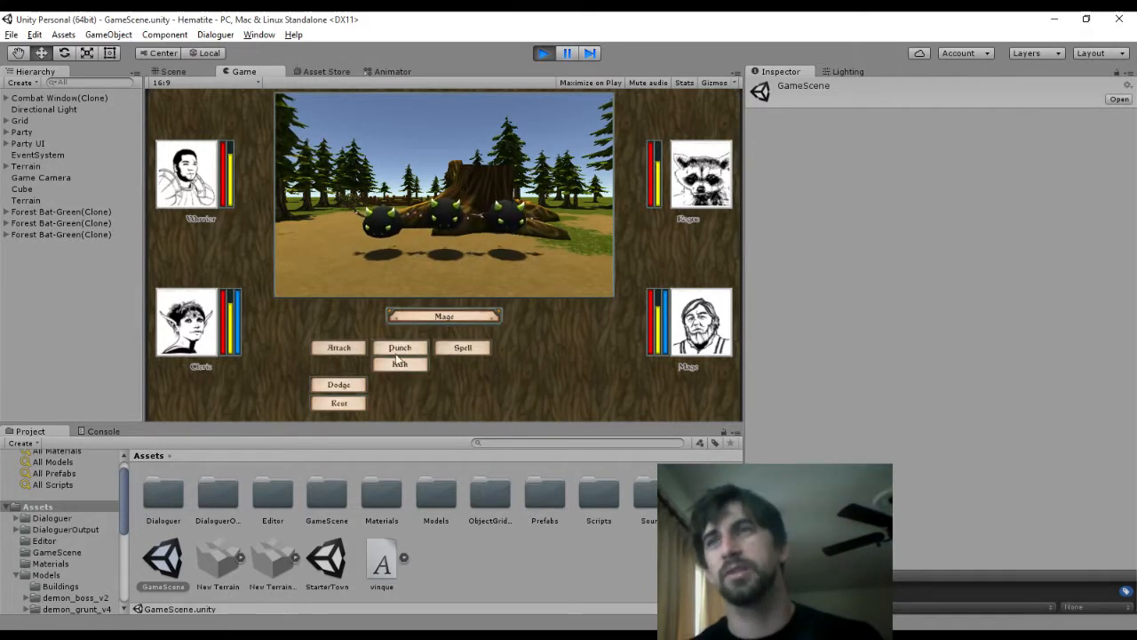
left_click(402, 348)
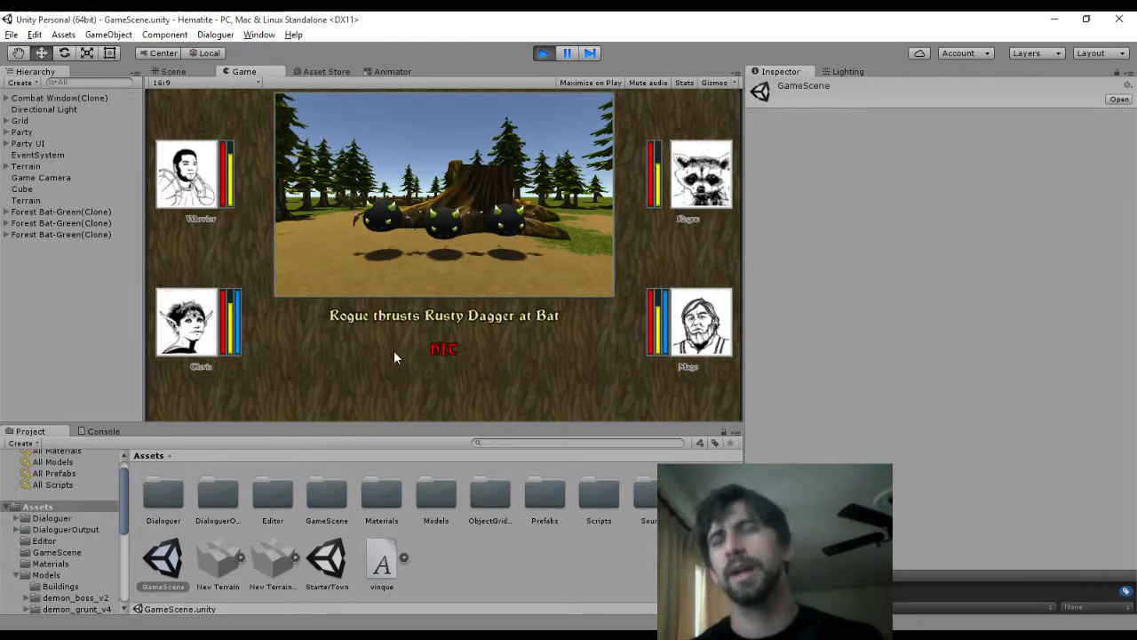
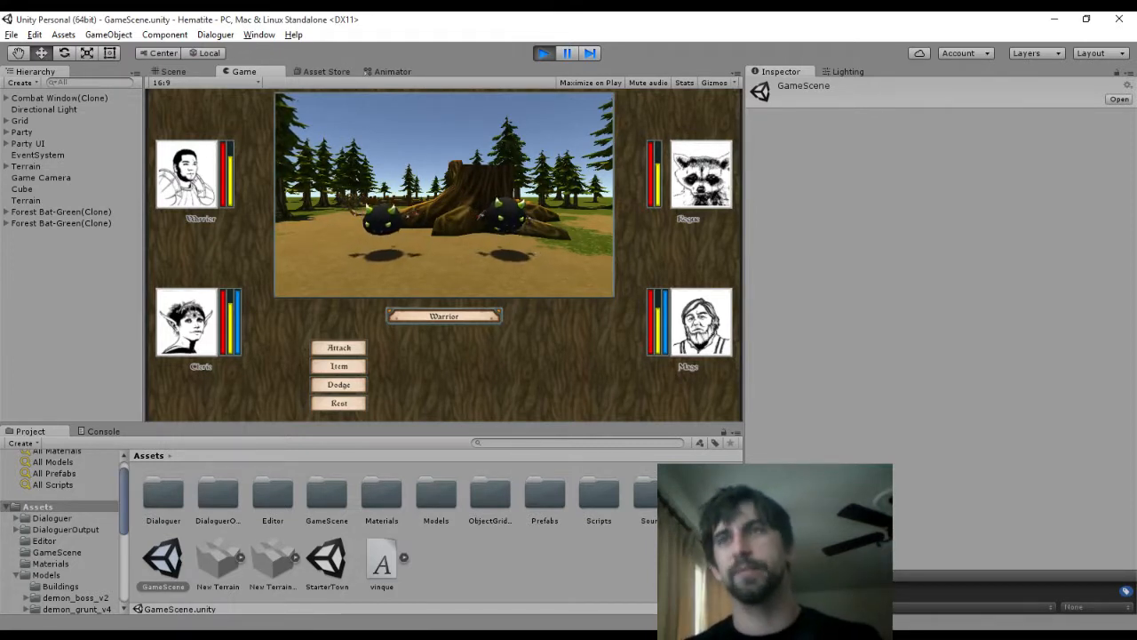
Fight another combat round with Warrior and Cleric attacks, a Rogue Thrust and a Mage Punch
left_click(341, 347)
left_click(400, 348)
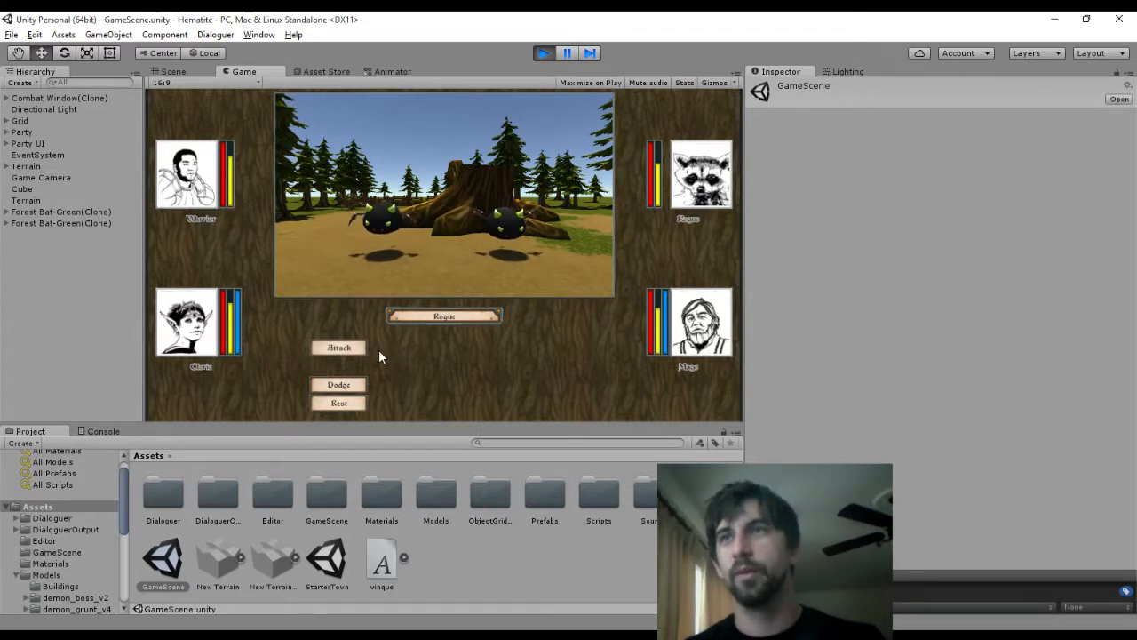
left_click(354, 354)
left_click(400, 363)
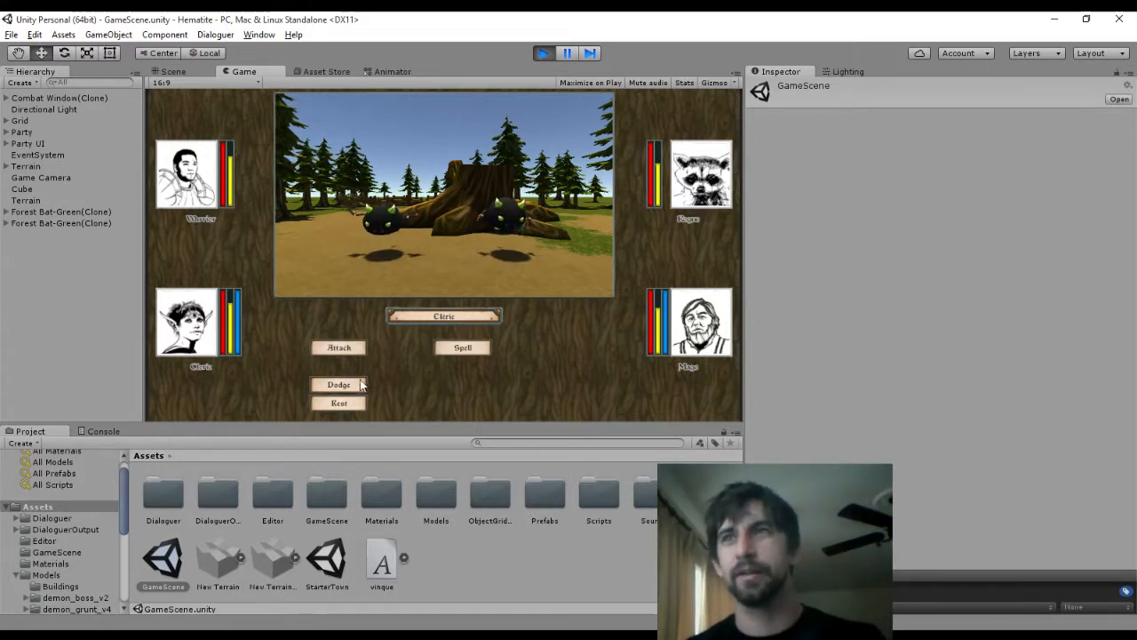
left_click(339, 348)
left_click(396, 346)
left_click(340, 348)
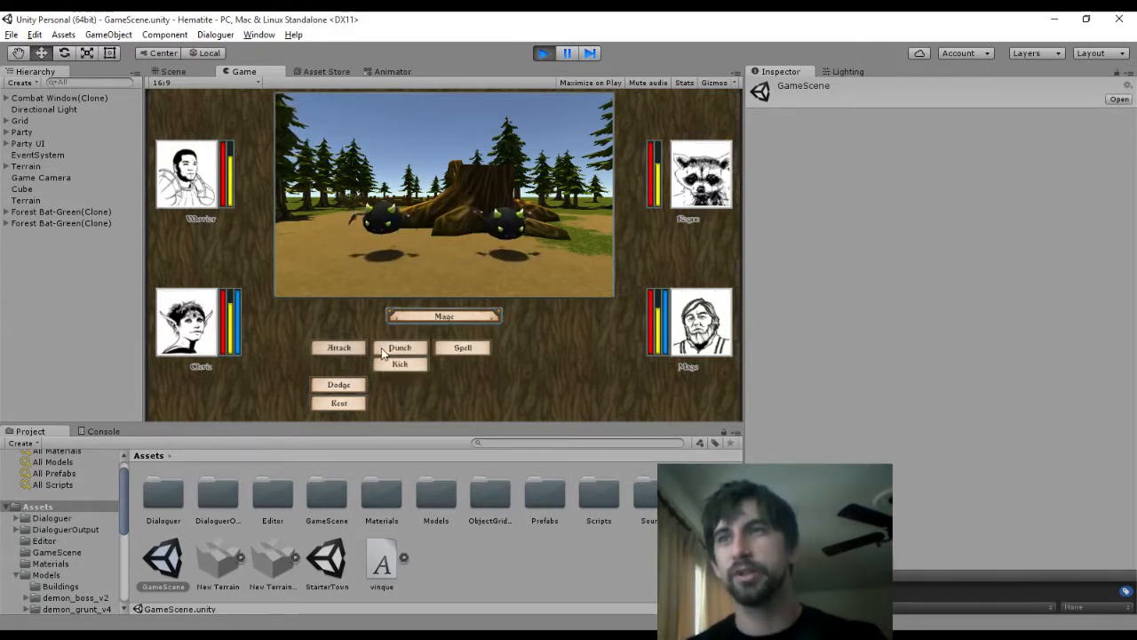
left_click(398, 347)
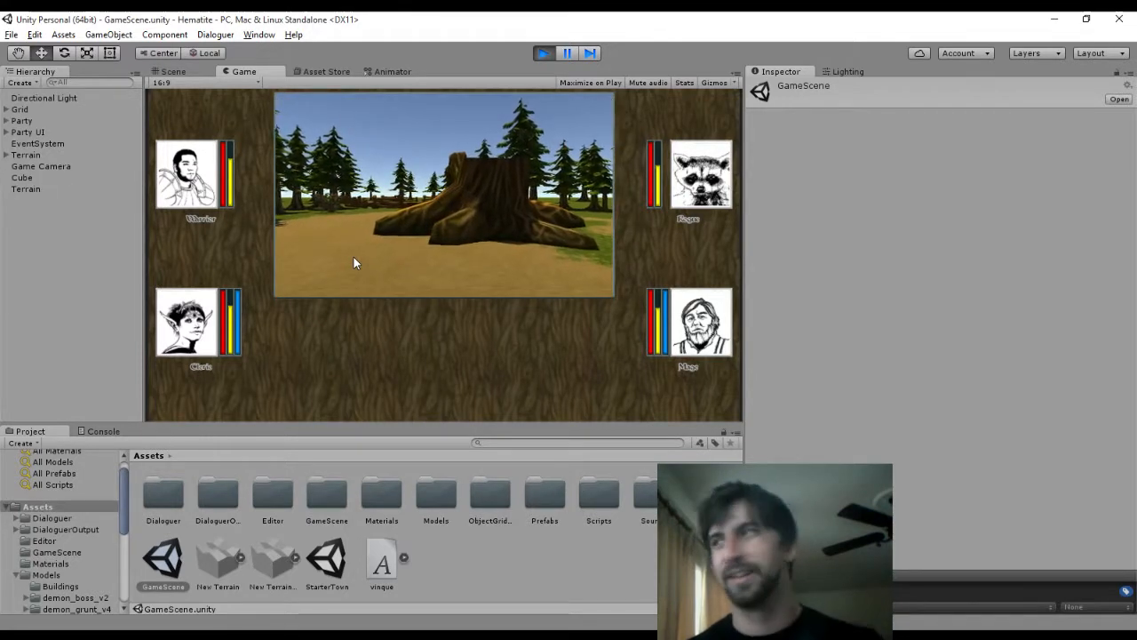
Move the party on from the stump and end the play test when the wolf encounter starts
key("a")
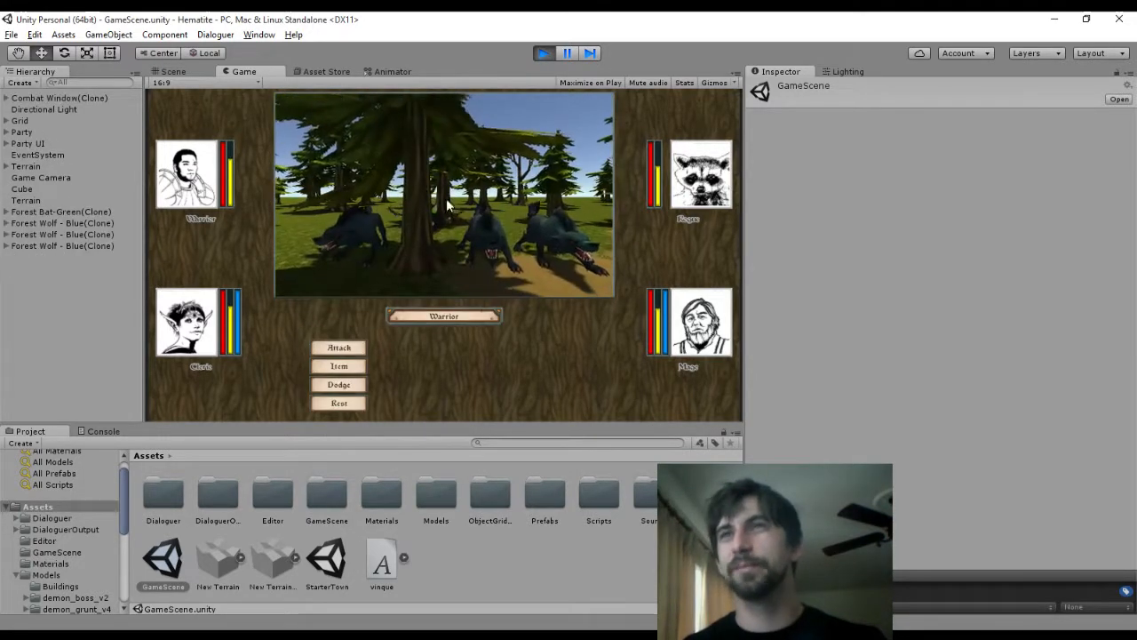
left_click(542, 53)
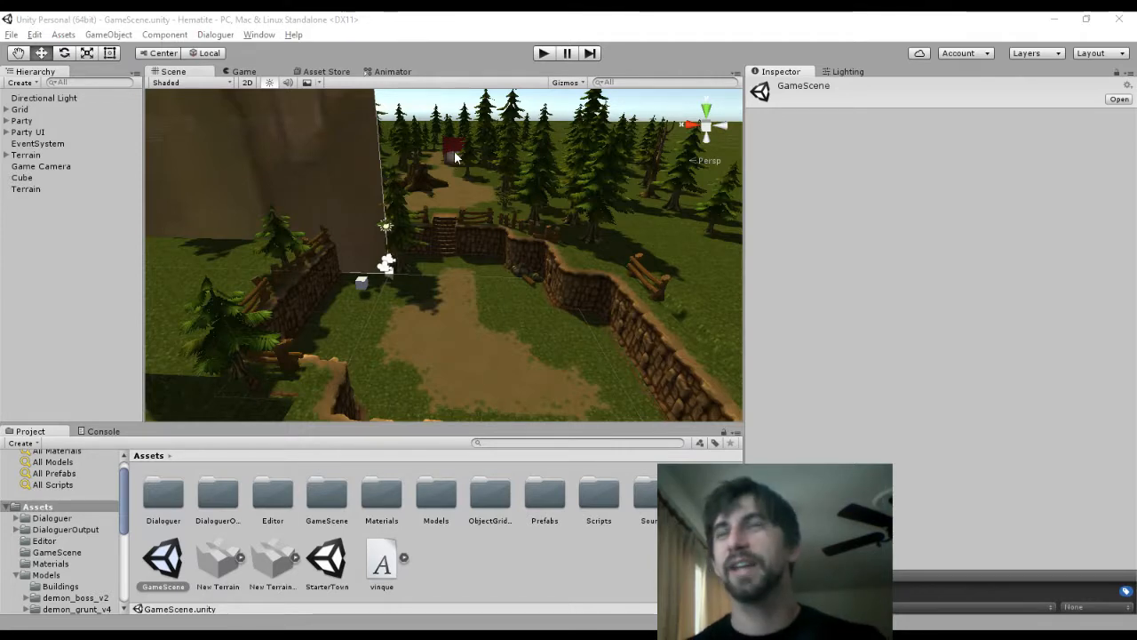
mouse_move(454, 152)
middle_mouse_down()
mouse_move(457, 280)
mouse_move(445, 149)
middle_mouse_up()
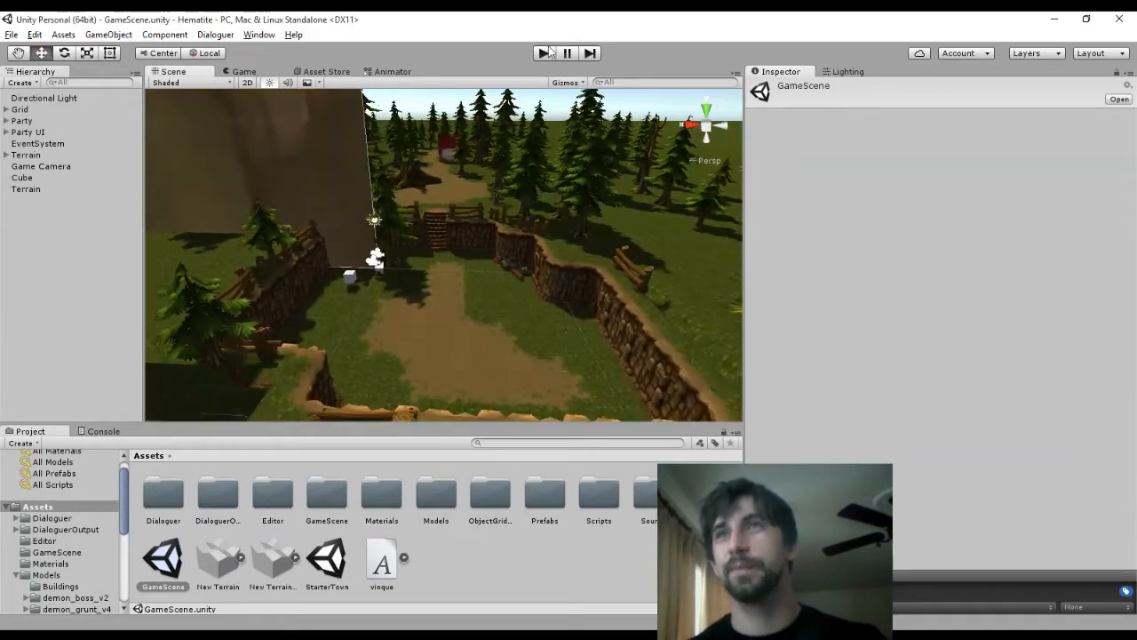
Run the game and walk the party up the stairs and along the dirt path toward the red-roofed house
left_click(545, 52)
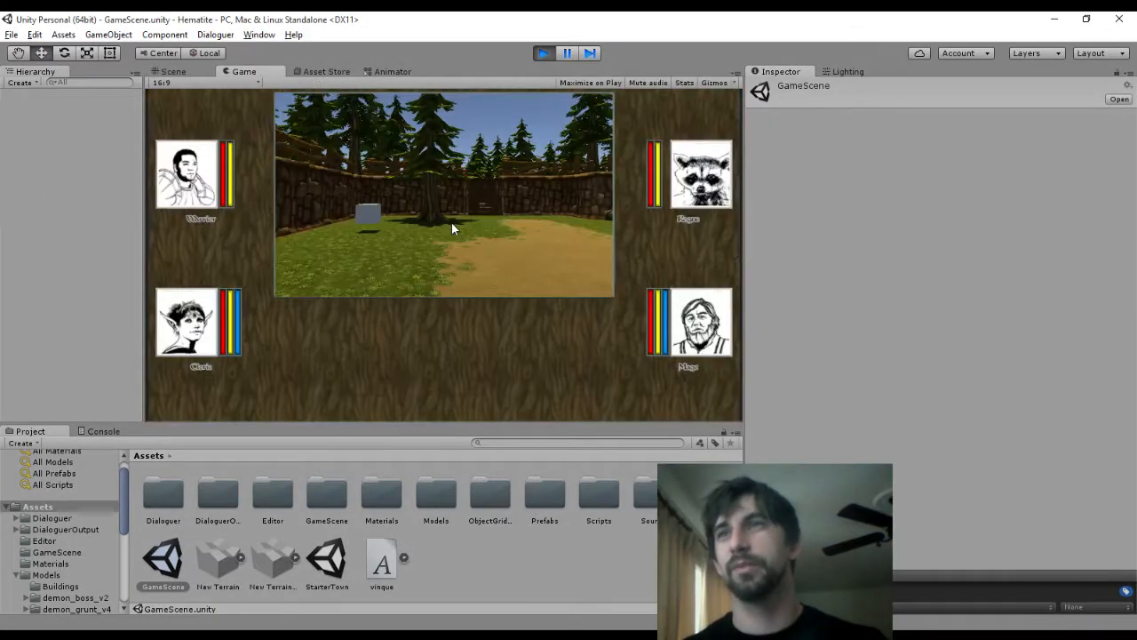
key("w")
key("w")
key("w")
key("w")
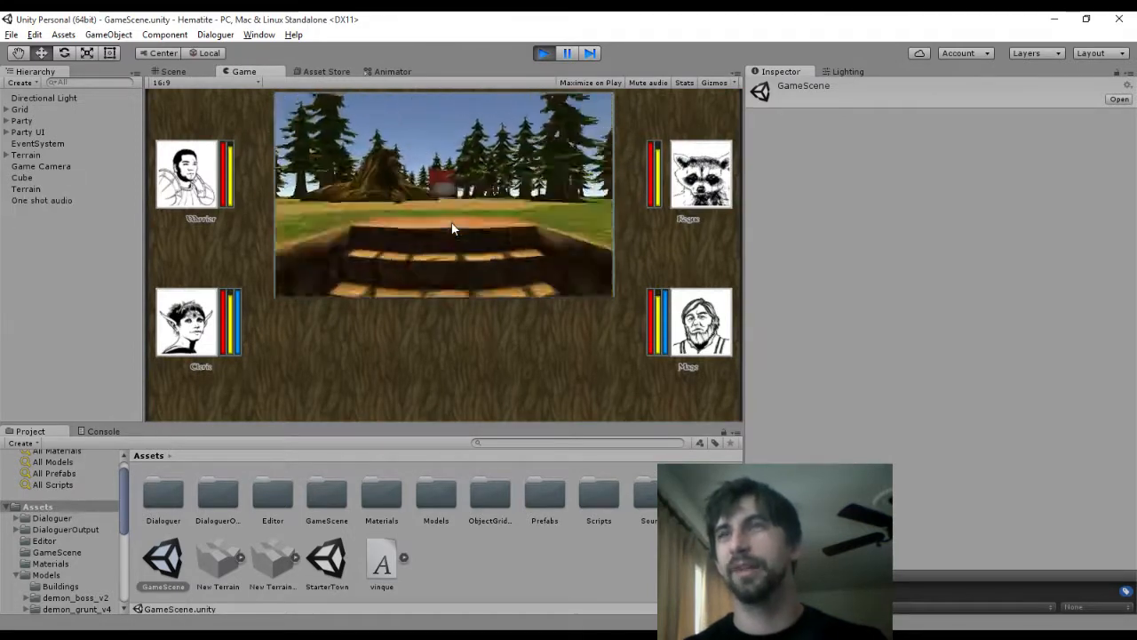
key("a")
key("w")
key("w")
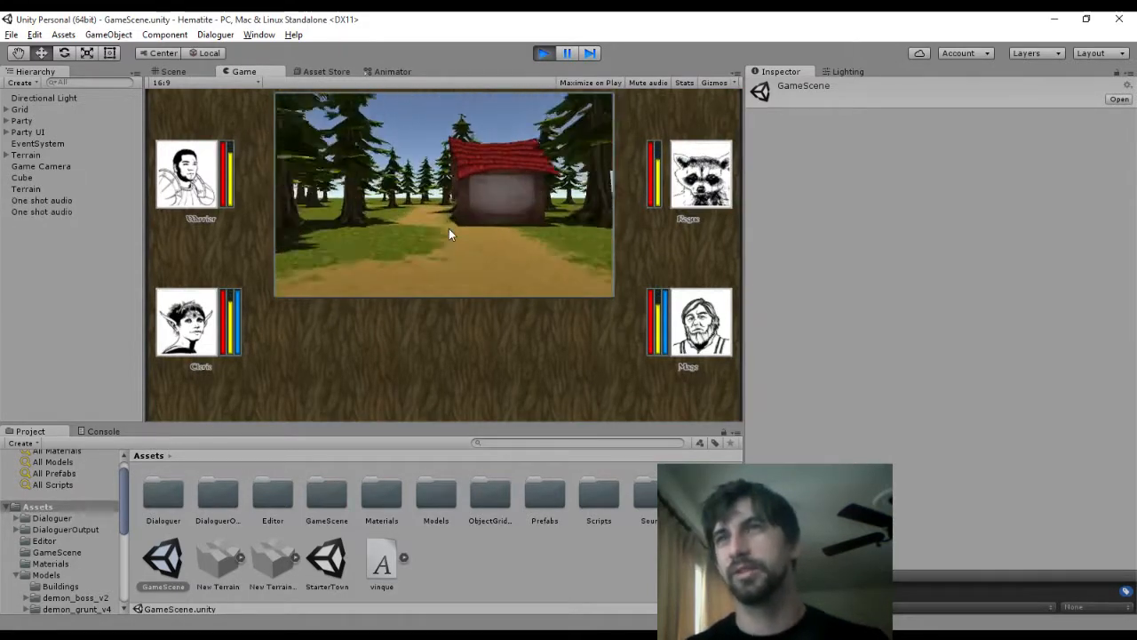
Bring the party round to face the door side of the house, and stop the game
key("d")
key("s")
key("s")
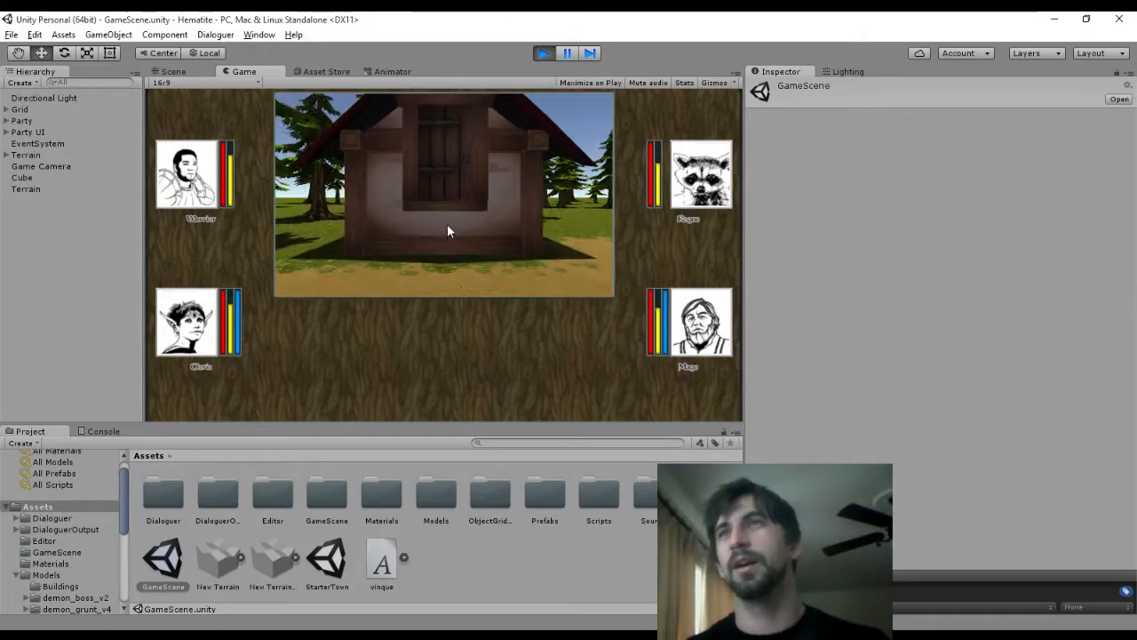
left_click(545, 54)
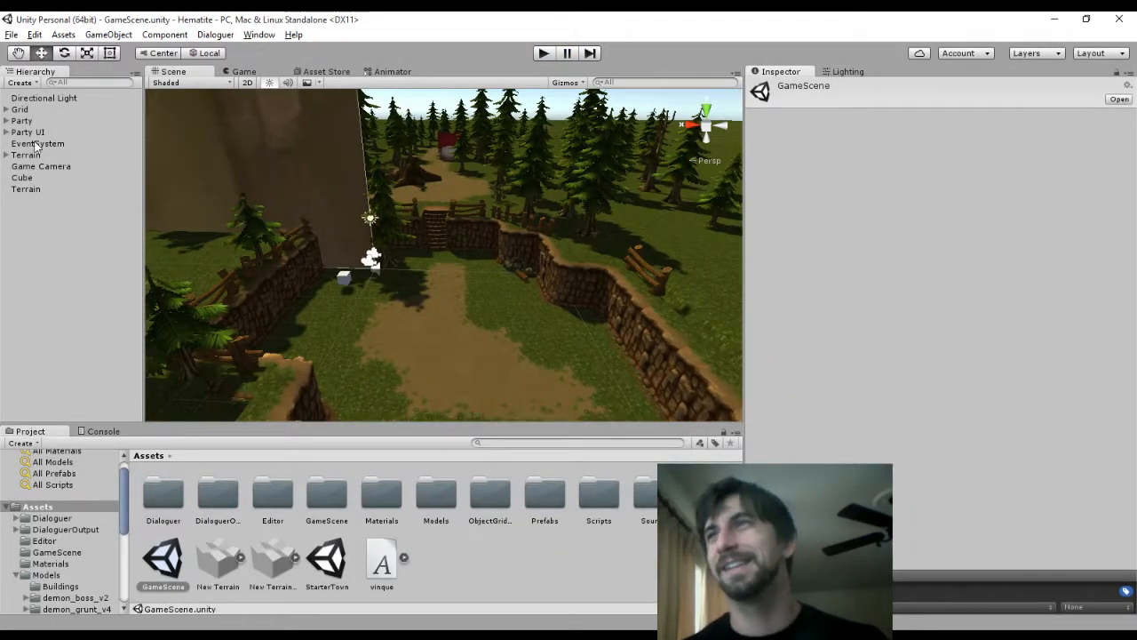
Select the door of houseblock1 and lower it by setting its Y position to -1
middle_click_drag(453, 195, 584, 316)
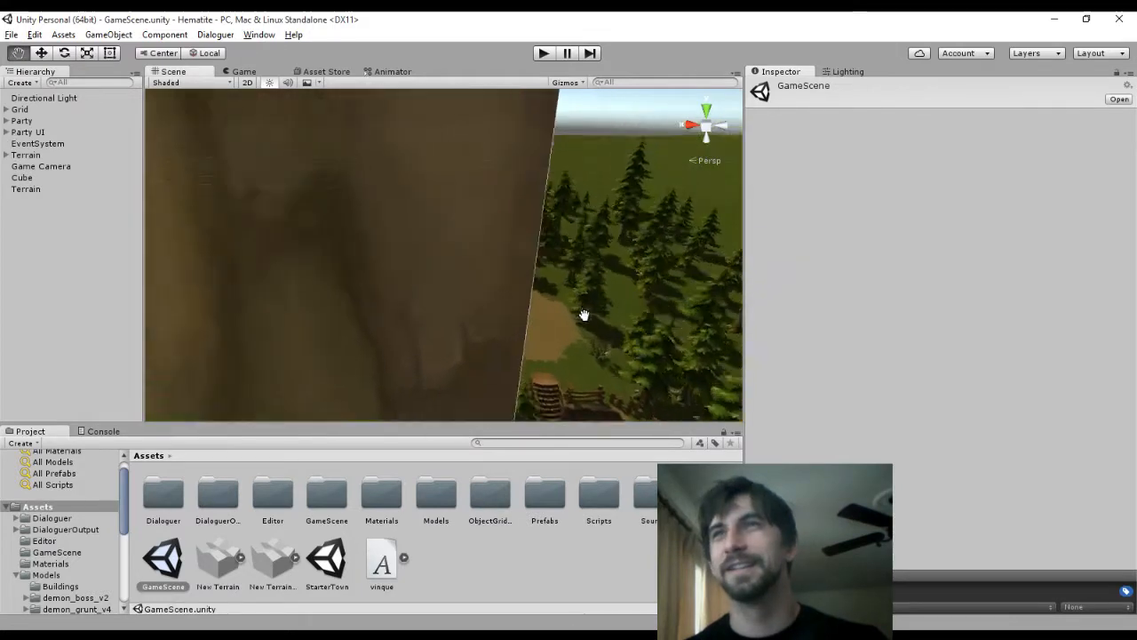
scroll(548, 303, "up", 6)
left_click(512, 236)
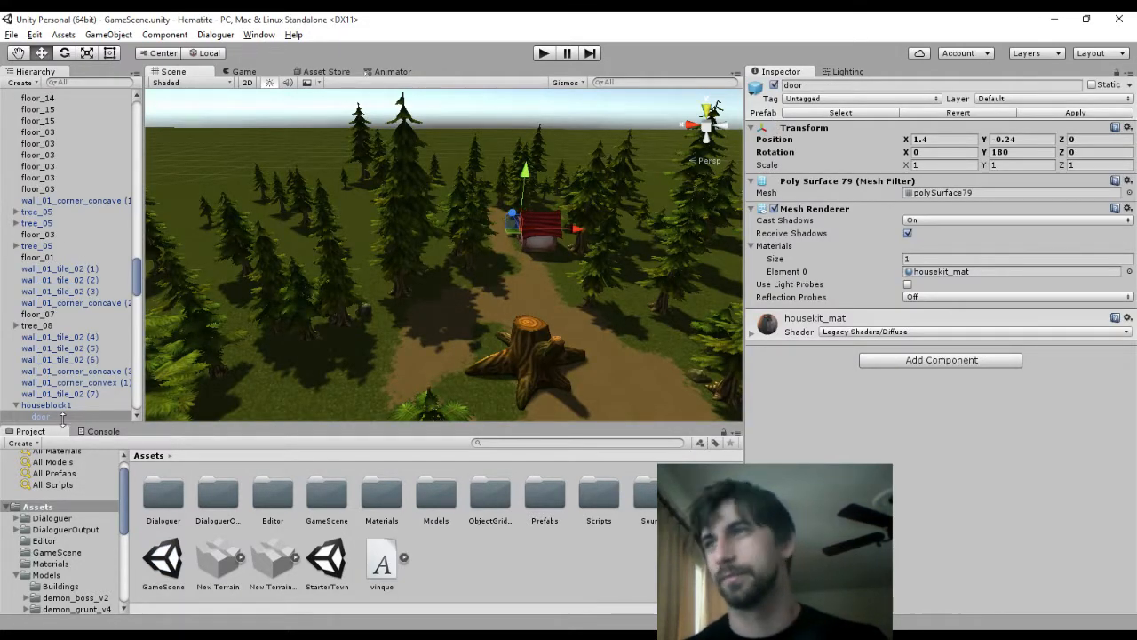
key("f")
left_click_drag(362, 304, 702, 191, "alt")
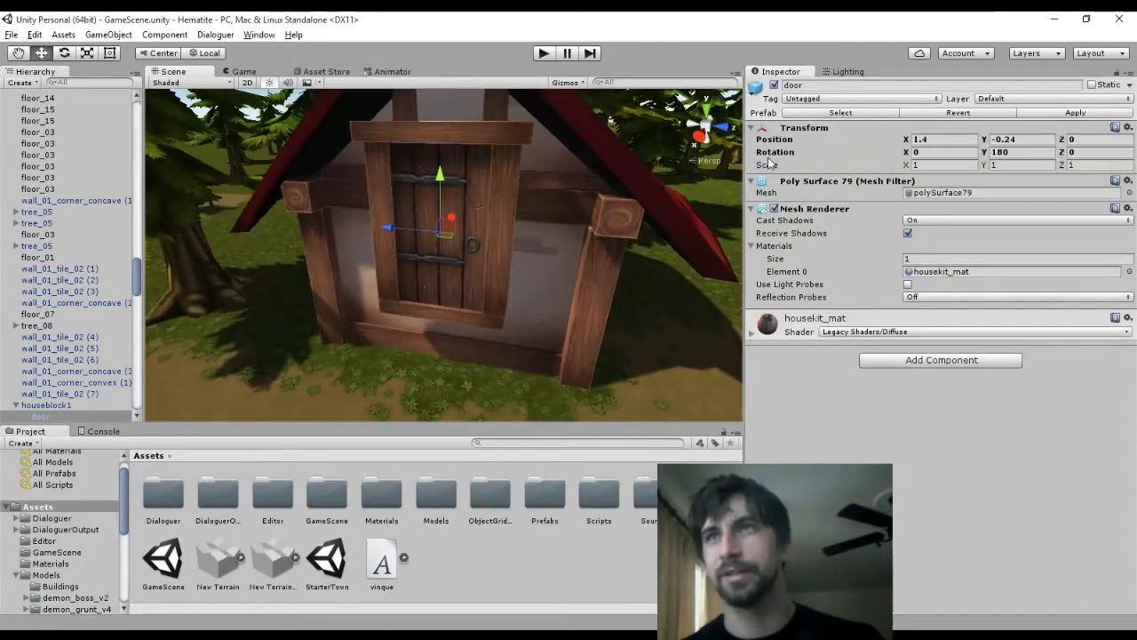
left_click(1033, 140)
type("0")
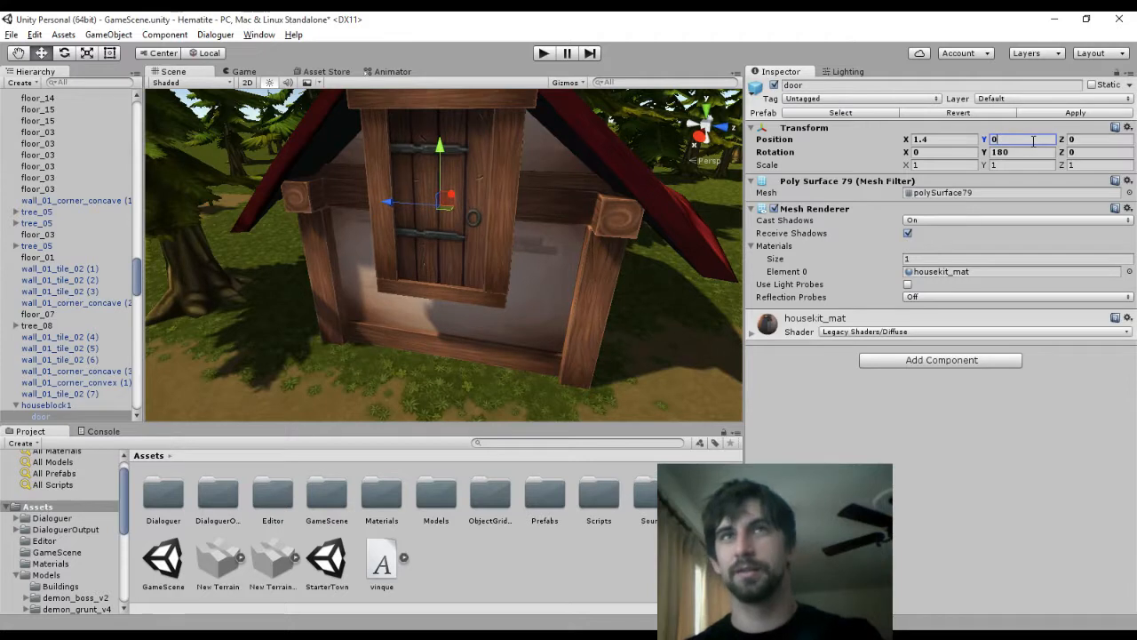
type(".")
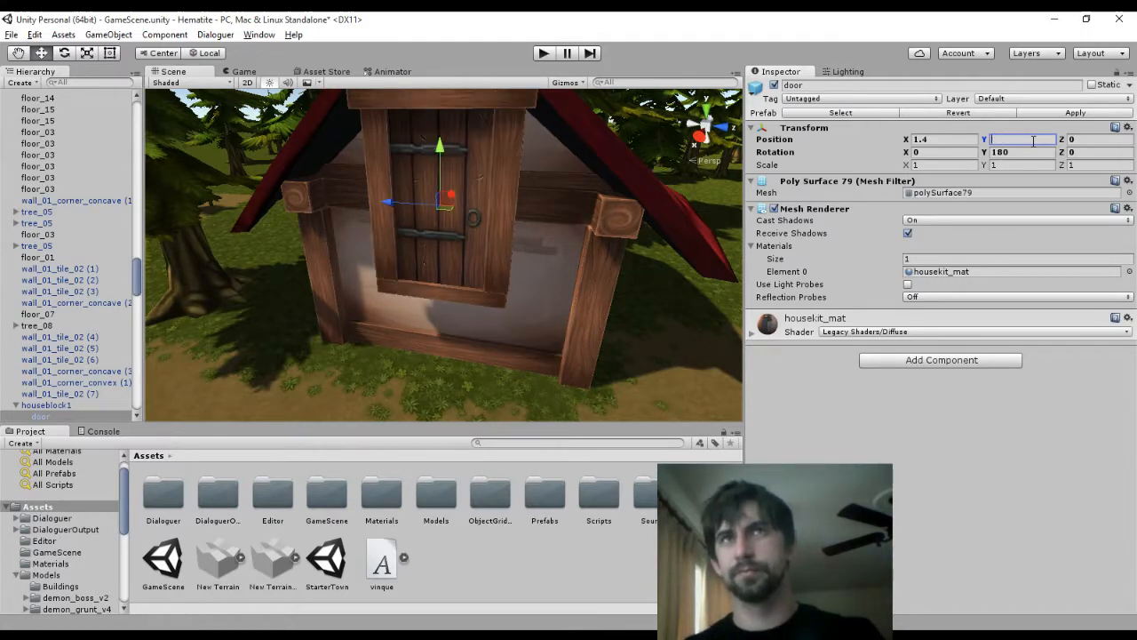
type("-.5")
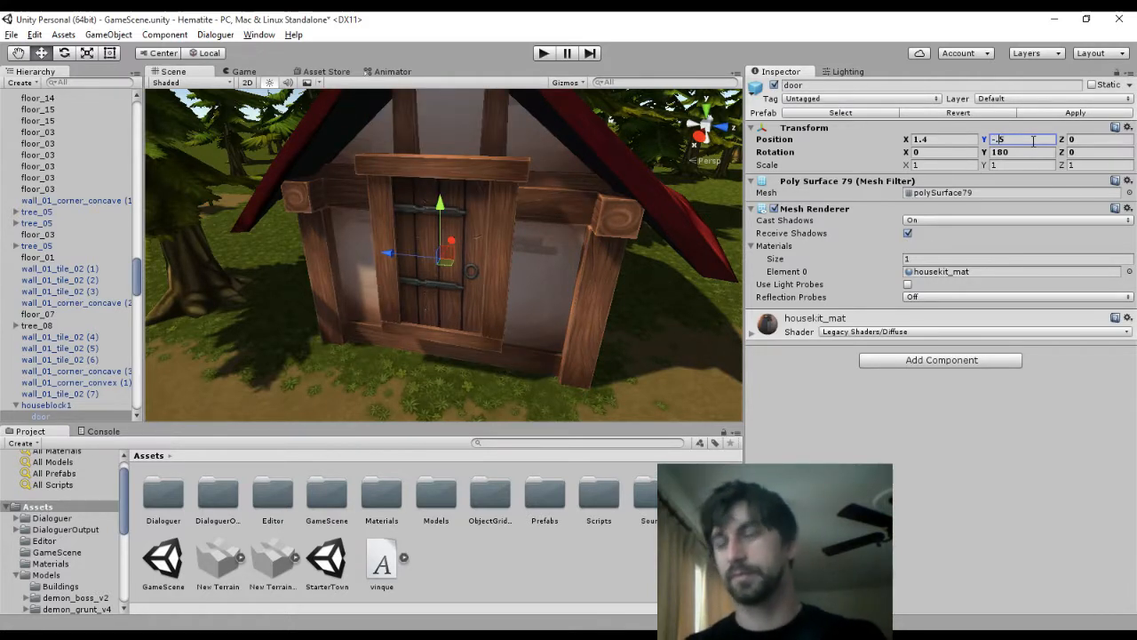
key("BackSpace")
type("75")
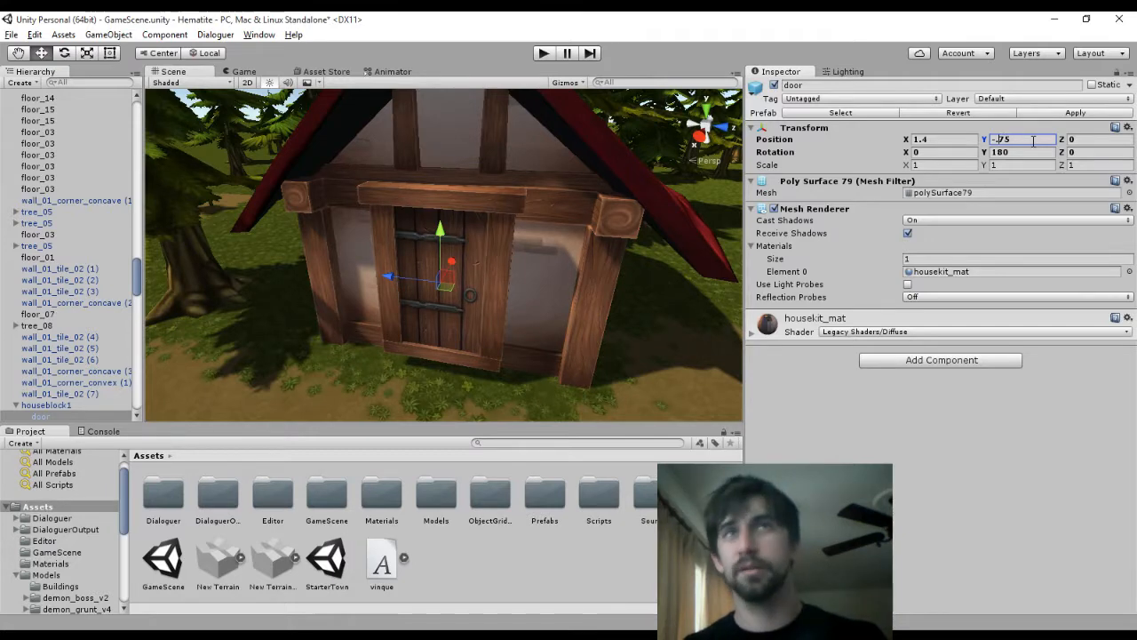
type("1")
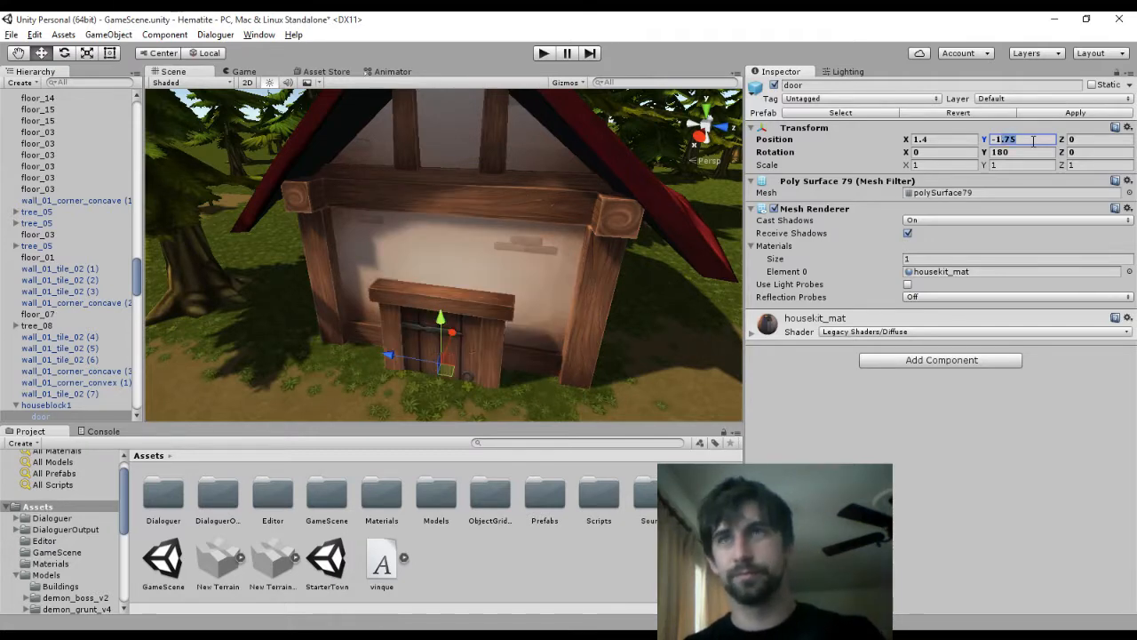
key("BackSpace")
Push the door into the house wall along its X axis, to an X position of about 1.113
middle_click_drag(521, 336, 258, 288)
right_click_drag(258, 288, 457, 189)
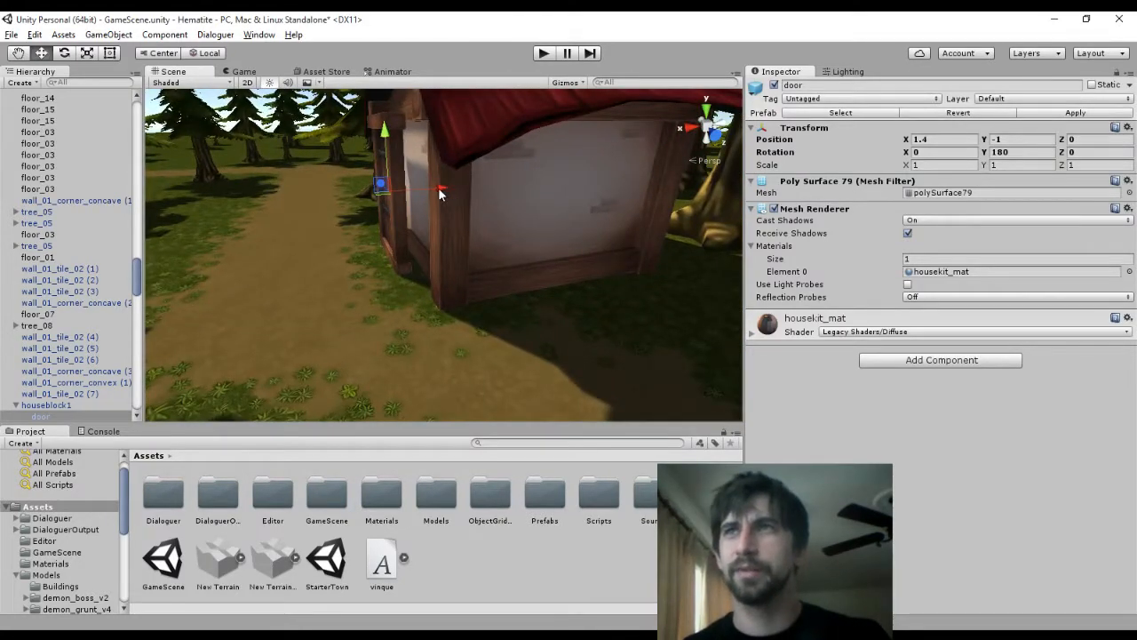
left_click_drag(439, 194, 459, 192)
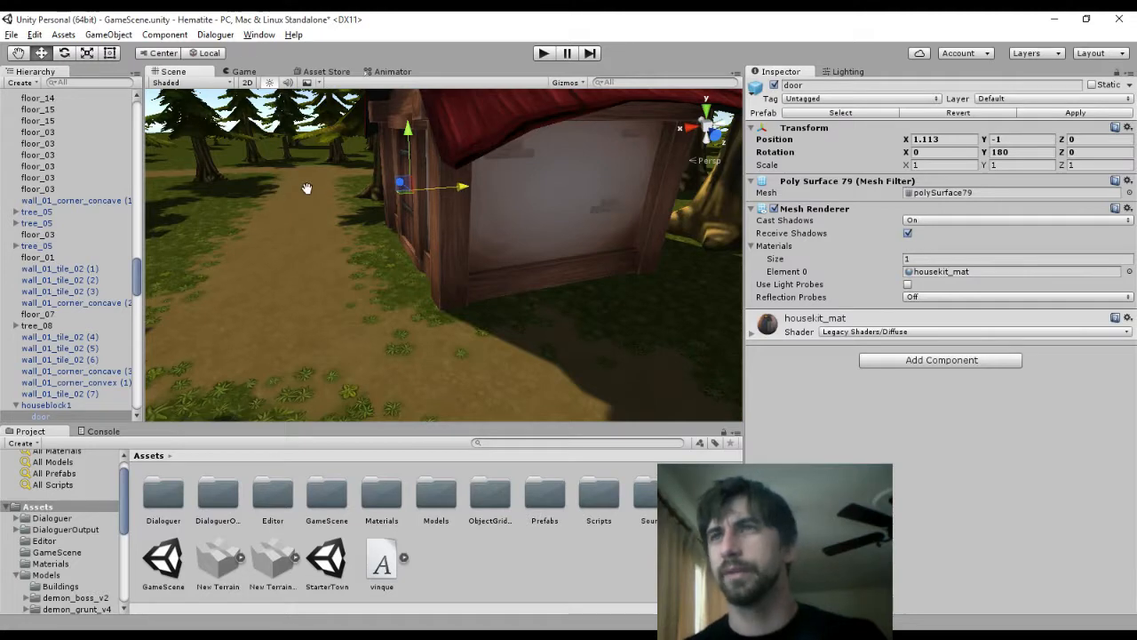
right_click_drag(306, 188, 497, 270)
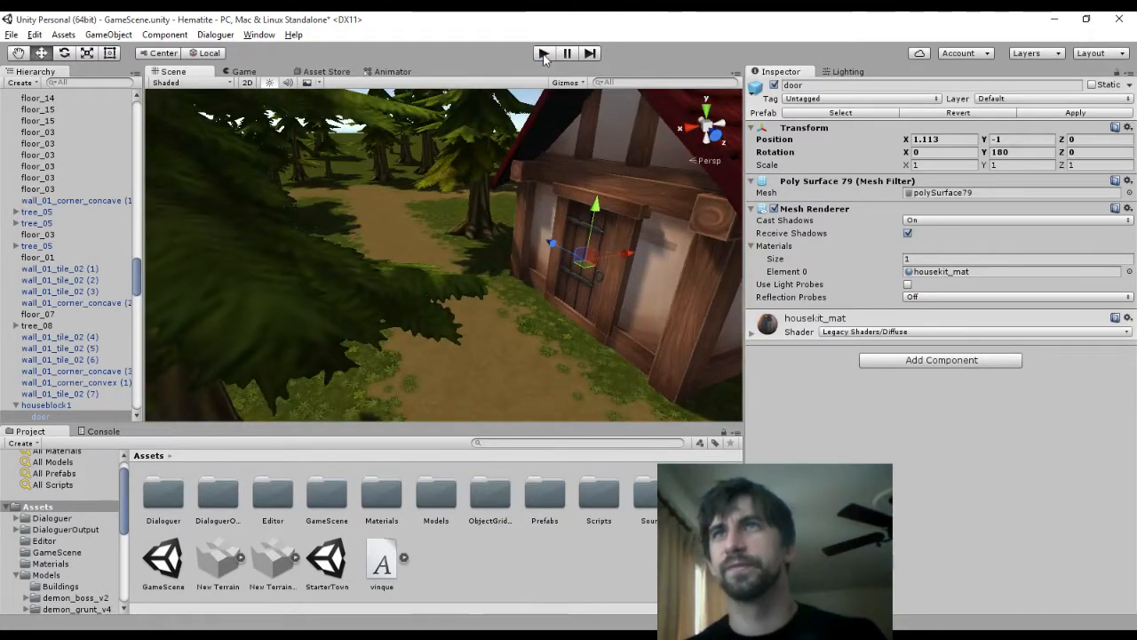
Run the game again and walk the party past the stump right up to the repositioned house door
left_click(541, 56)
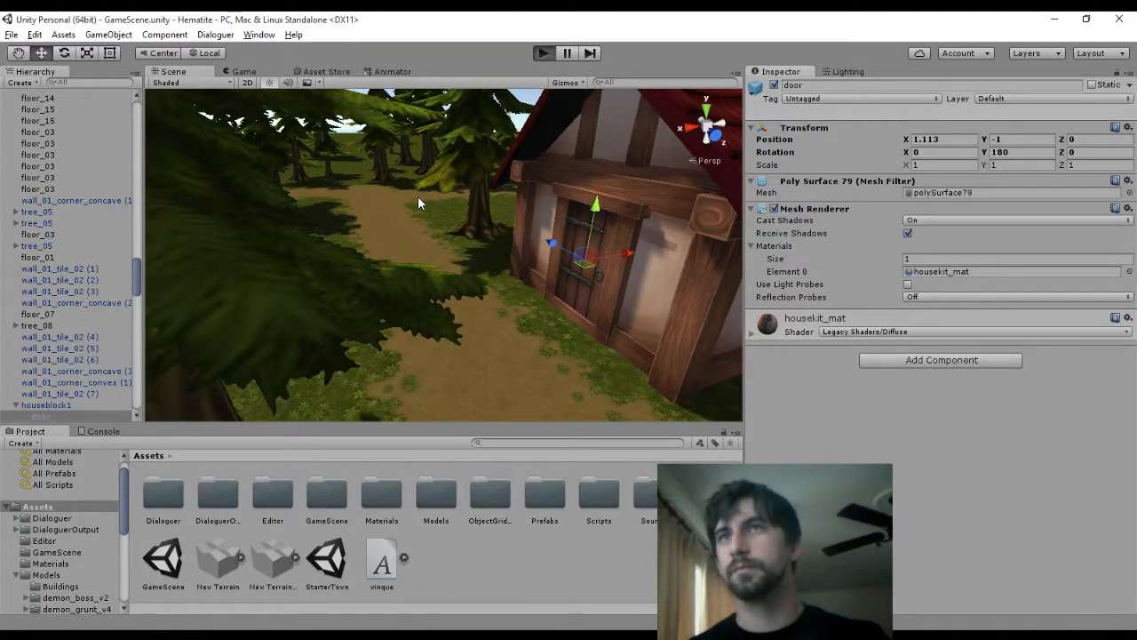
key("d")
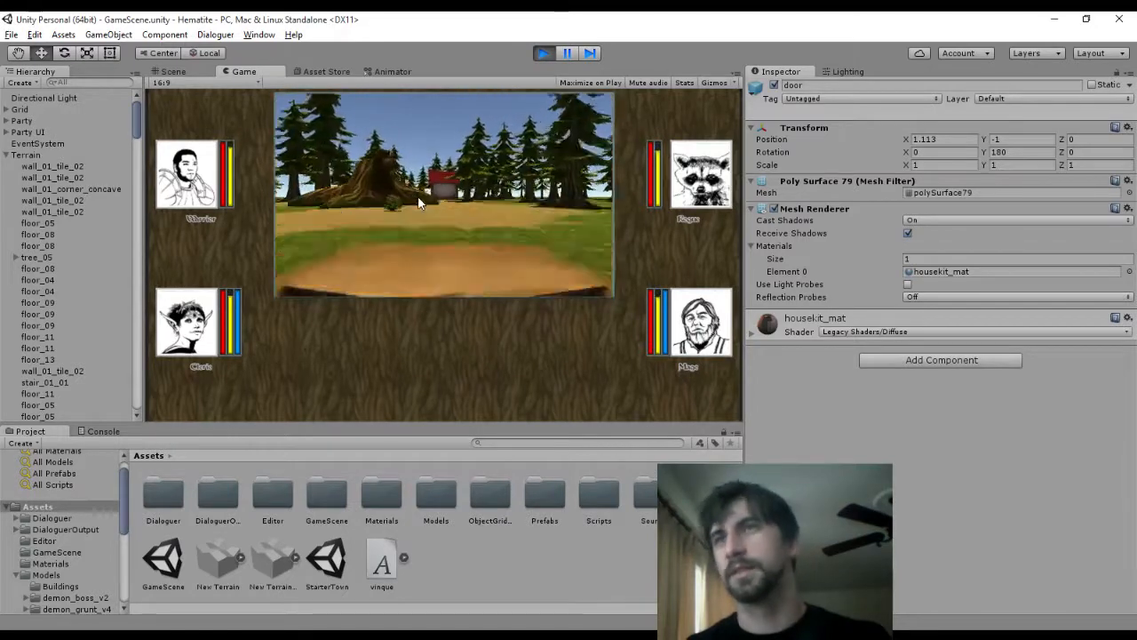
key("w")
key("w")
key("w")
key("w")
key("w")
key("w")
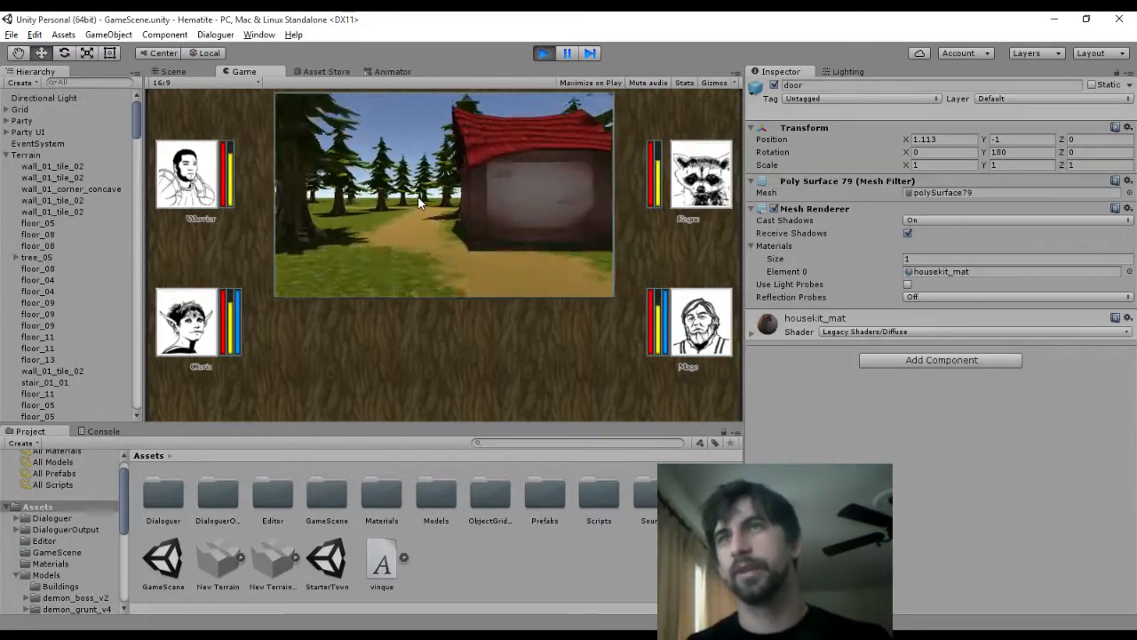
key("d")
key("d")
key("a")
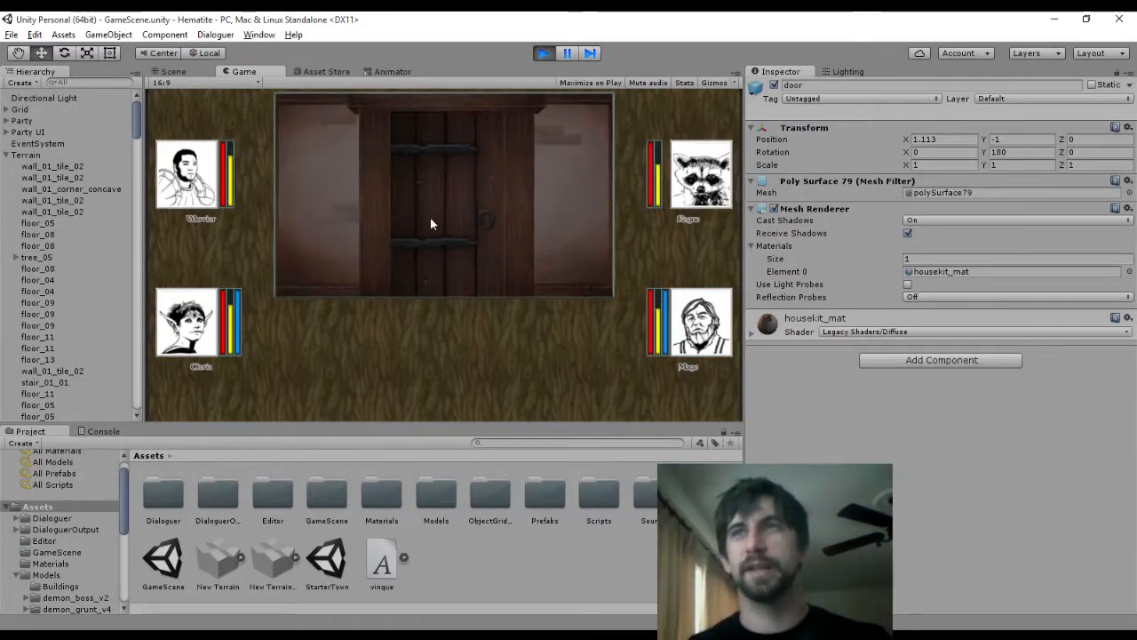
Interact with the house door, use the first backpack item from the inventory, and close the inventory
left_click(432, 218)
key("i")
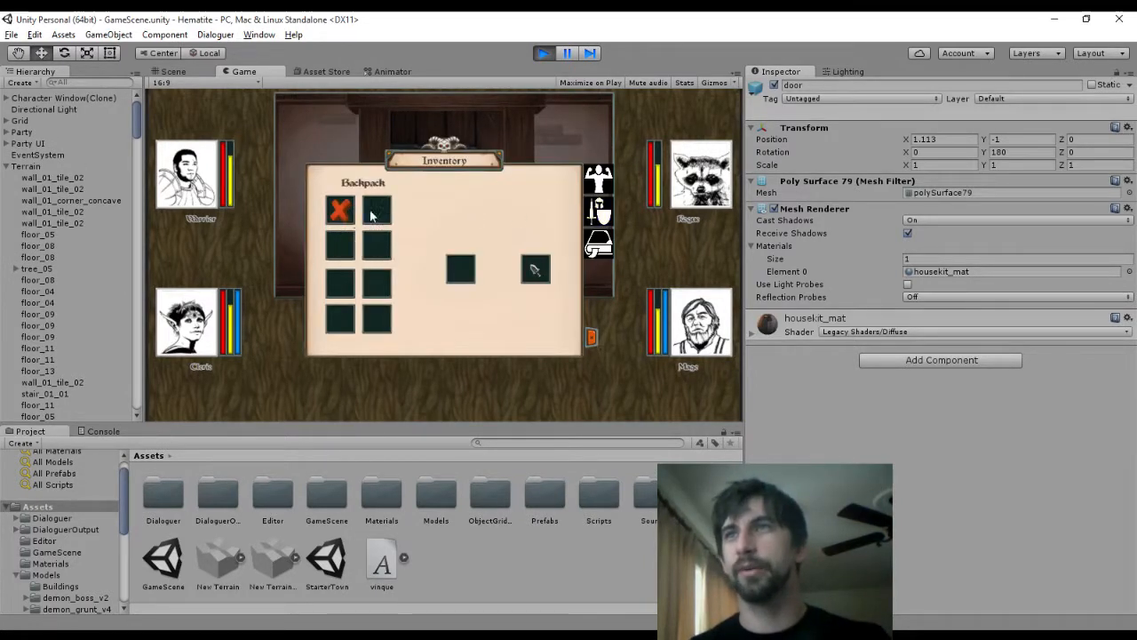
right_click(347, 217)
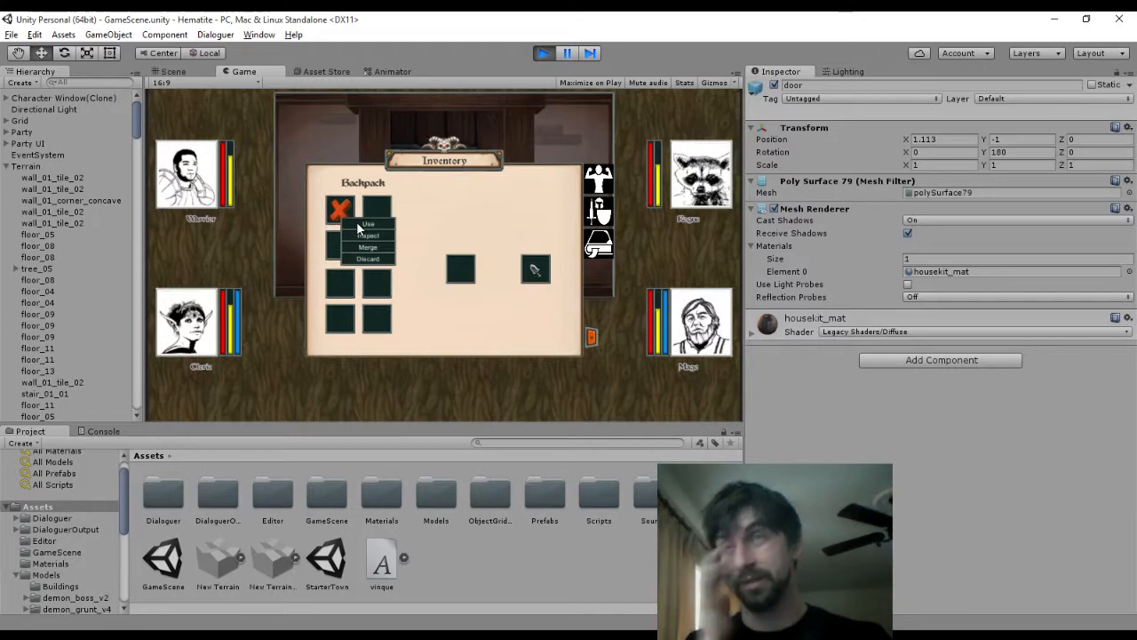
left_click(358, 225)
left_click(589, 337)
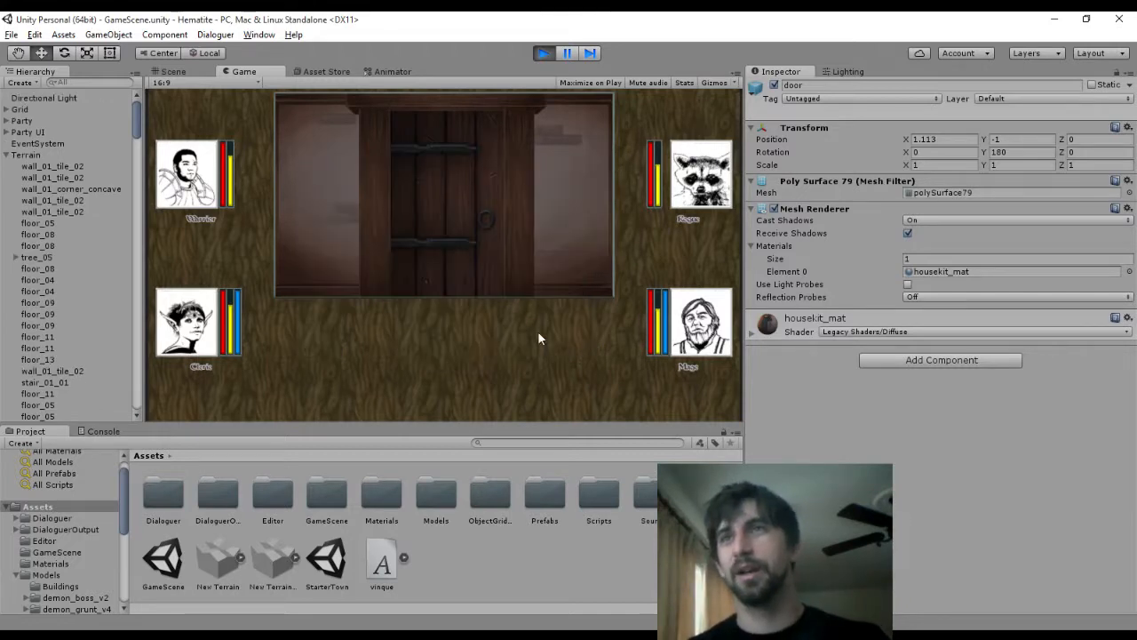
Turn the party around inside the house to examine its walls from within
key("e")
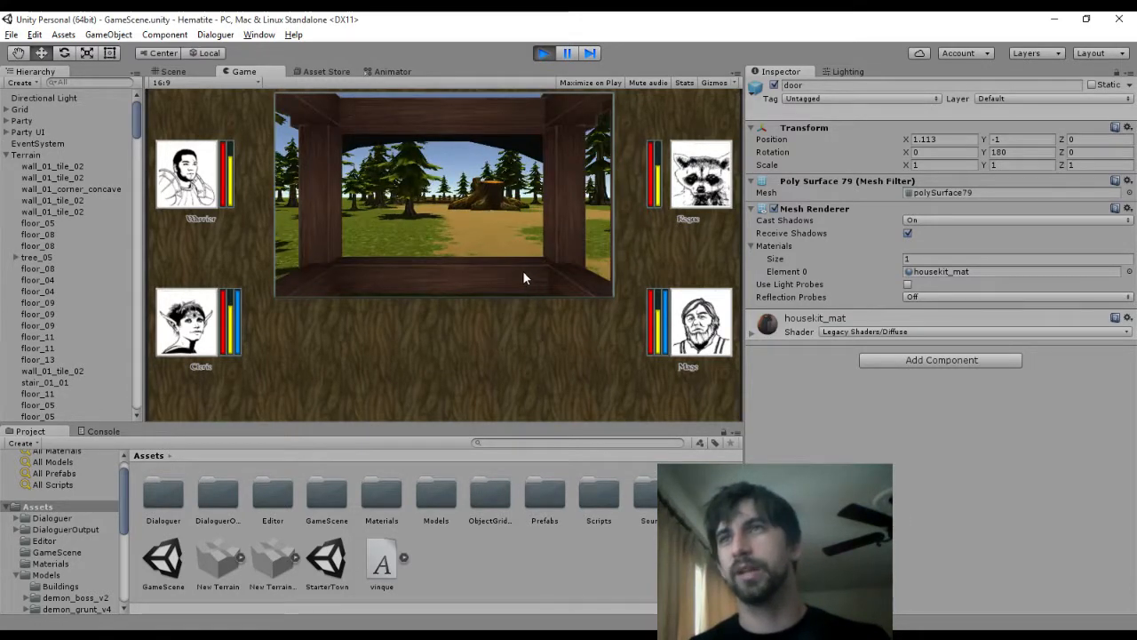
key("e")
key("e")
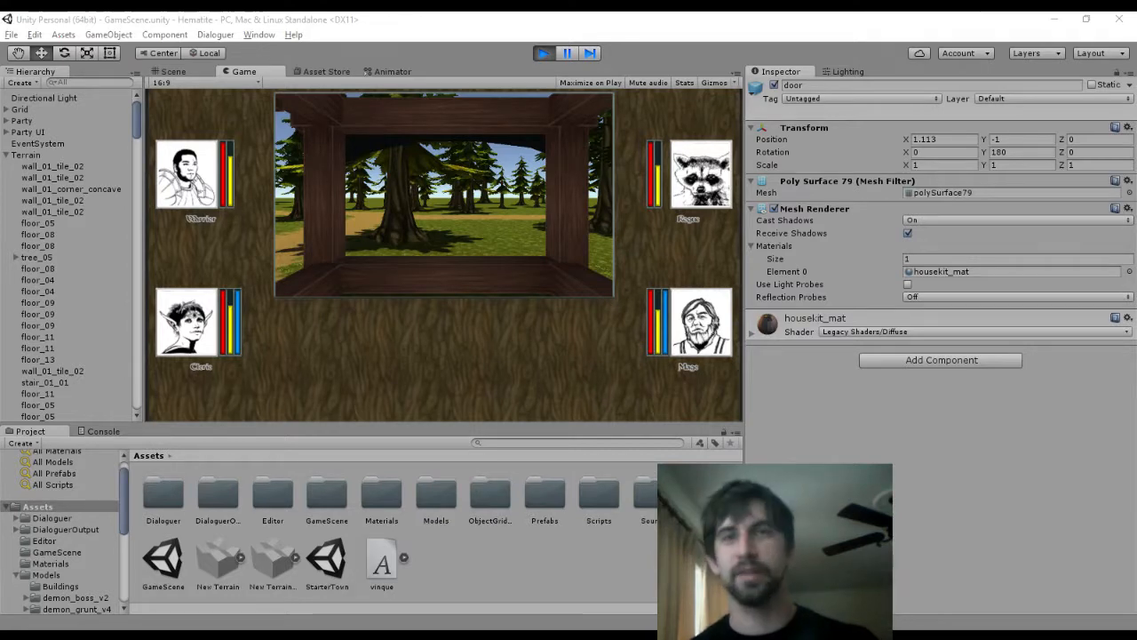
key("q")
key("q")
key("q")
key("q")
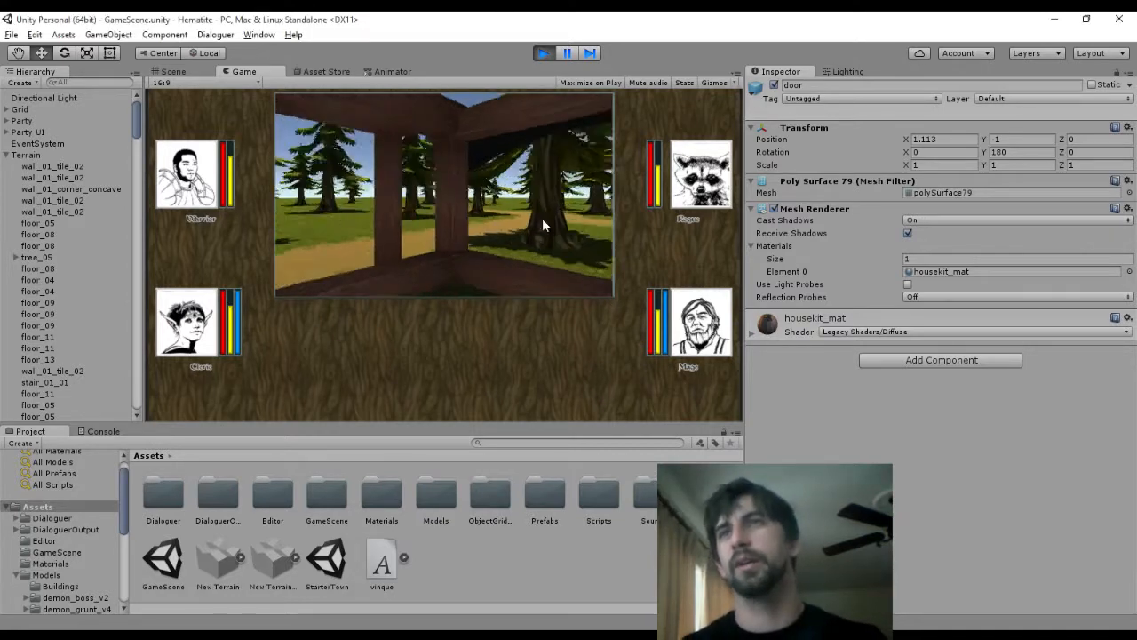
key("w")
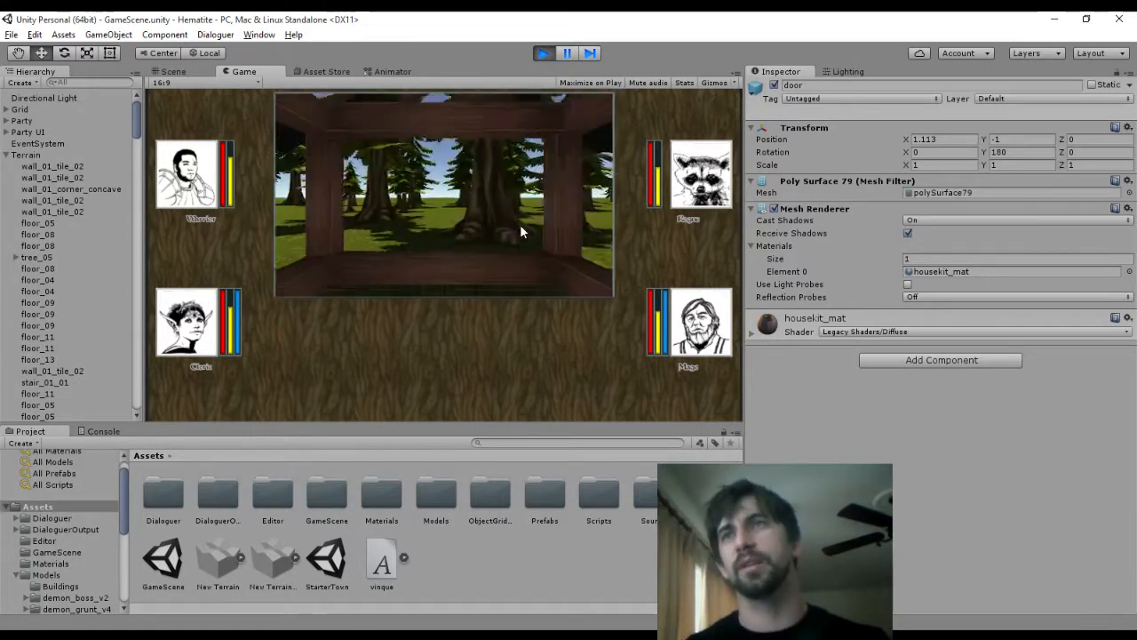
Take the party out of the house and back away to face its front door
key("q")
key("w")
key("e")
key("e")
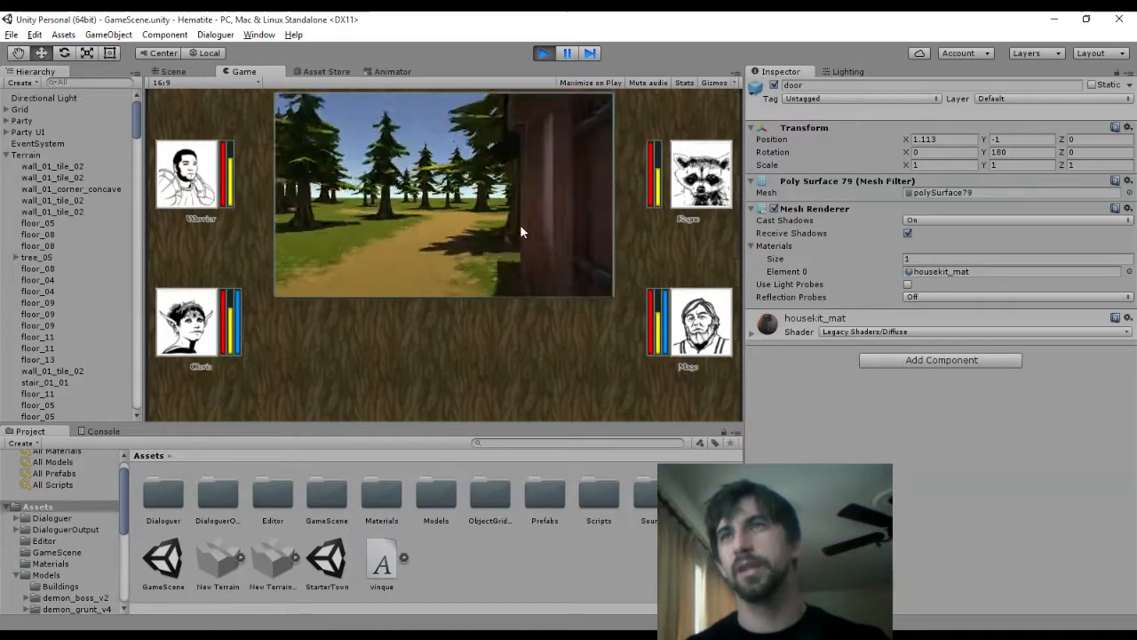
key("s")
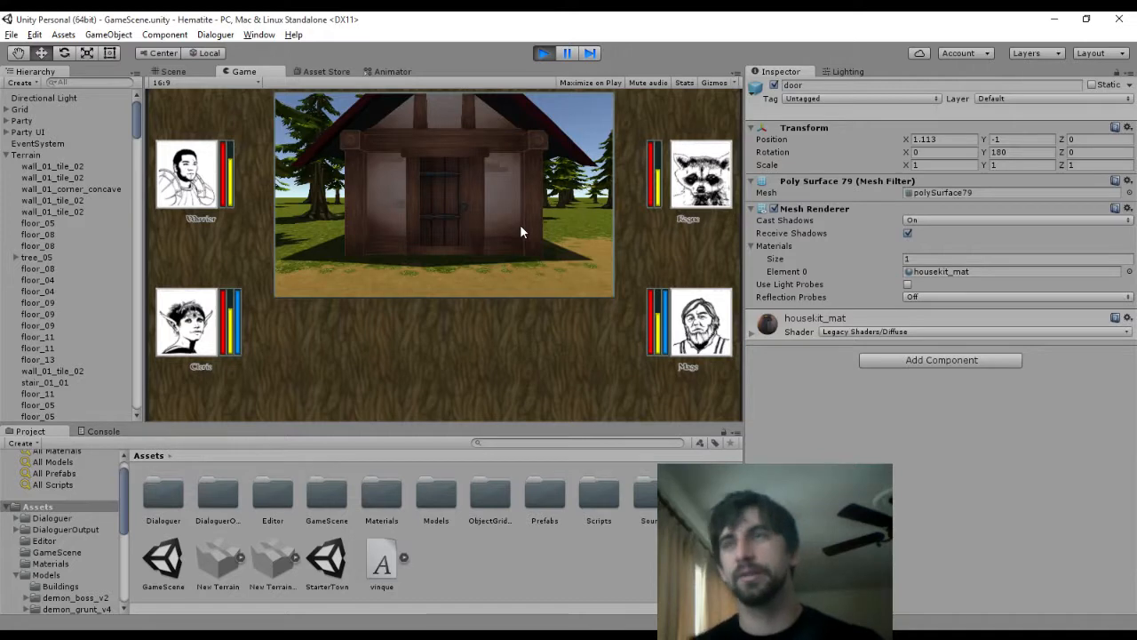
Walk the party from the house past the large stump and back down into the walled clearing
key("e")
key("w")
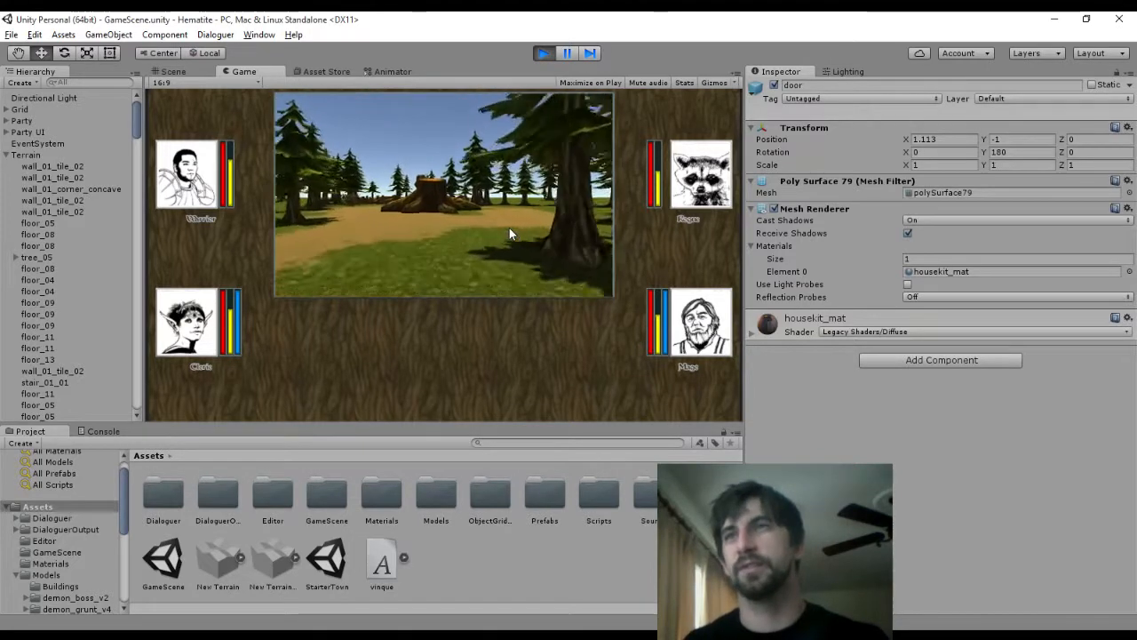
key("a")
key("q")
key("e")
key("w")
key("w")
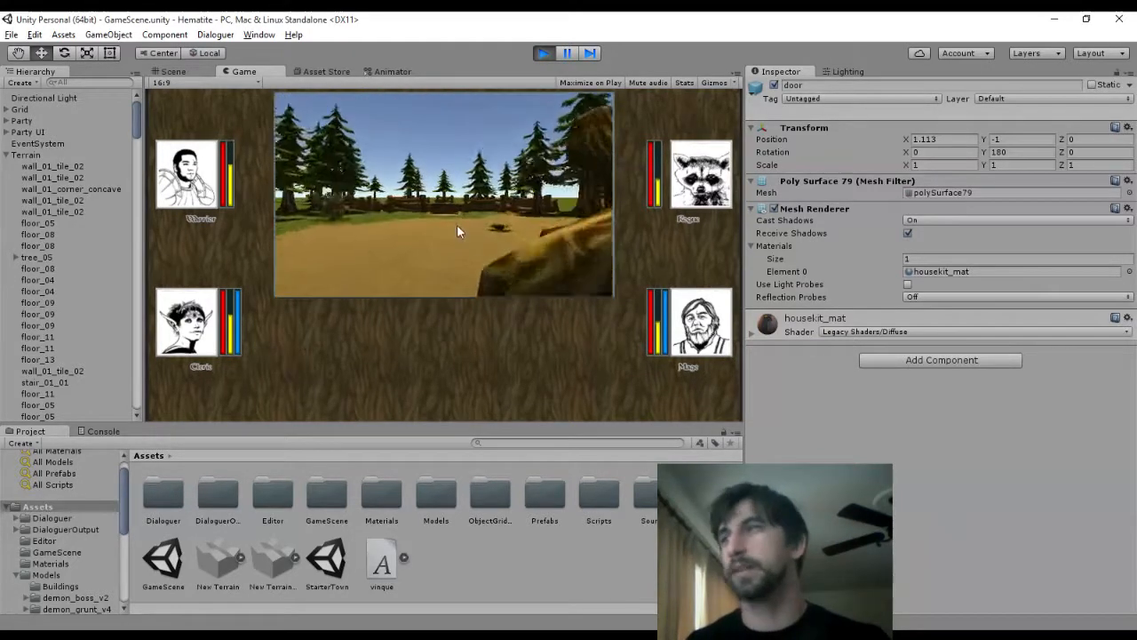
key("w")
key("w")
key("w")
key("w")
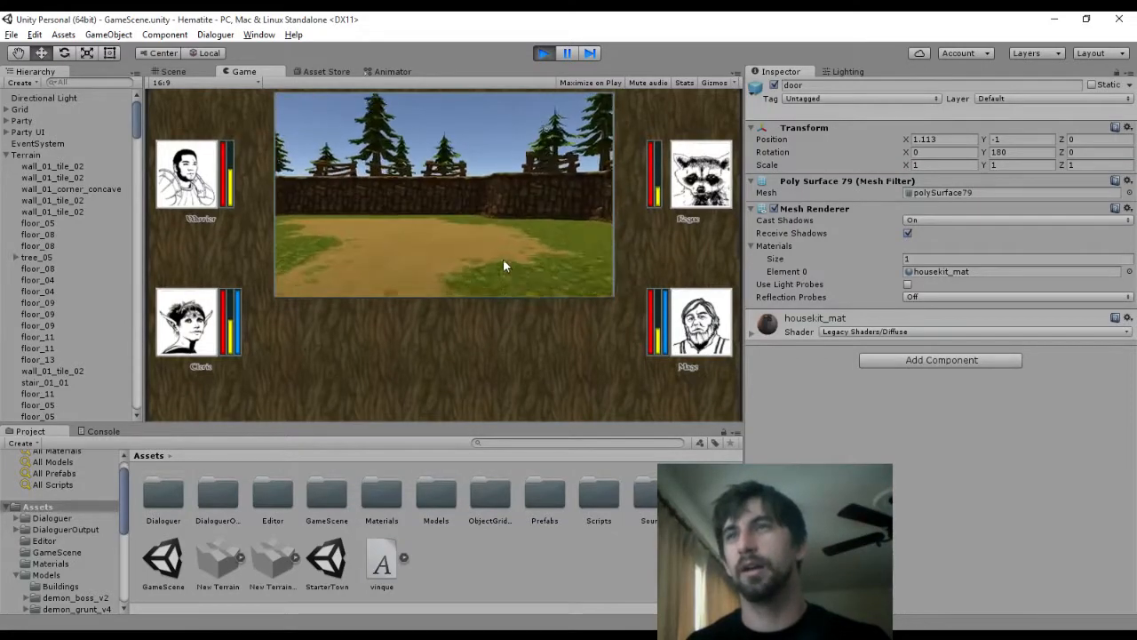
Walk the party through the walled clearing into the scripted bat fight, and end the play test
key("e")
key("e")
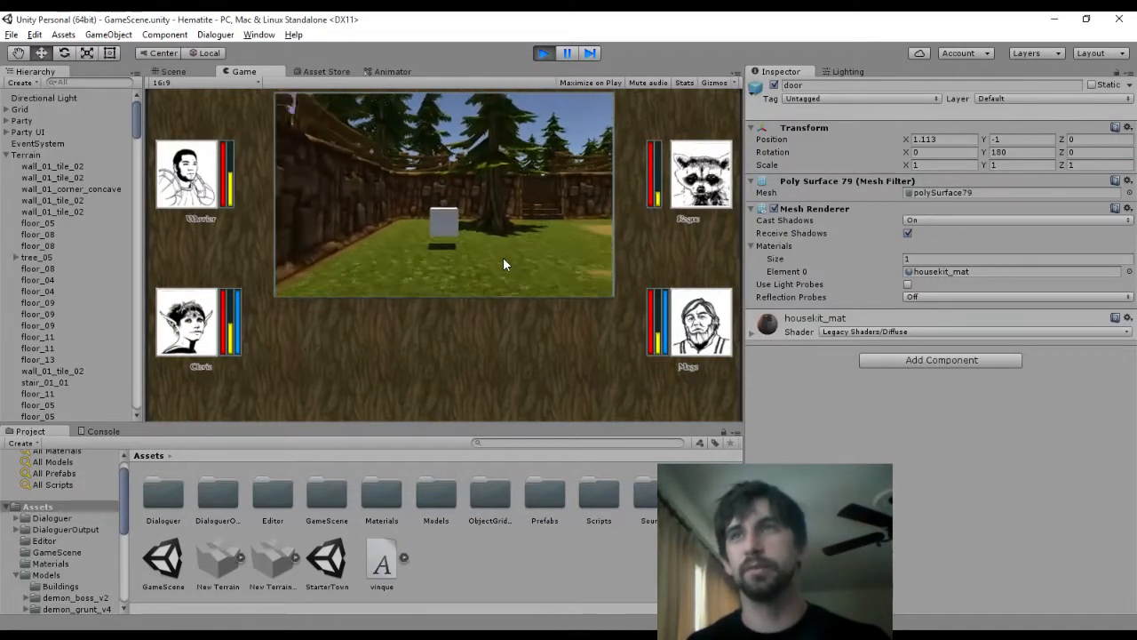
key("s")
key("w")
key("e")
key("w")
key("q")
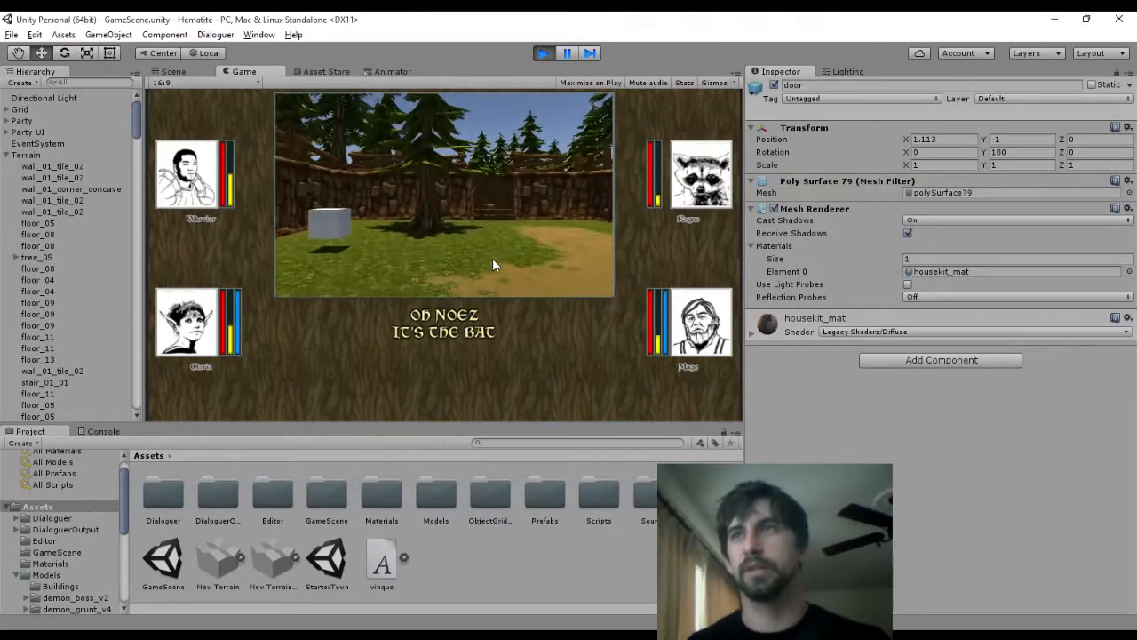
left_click(468, 349)
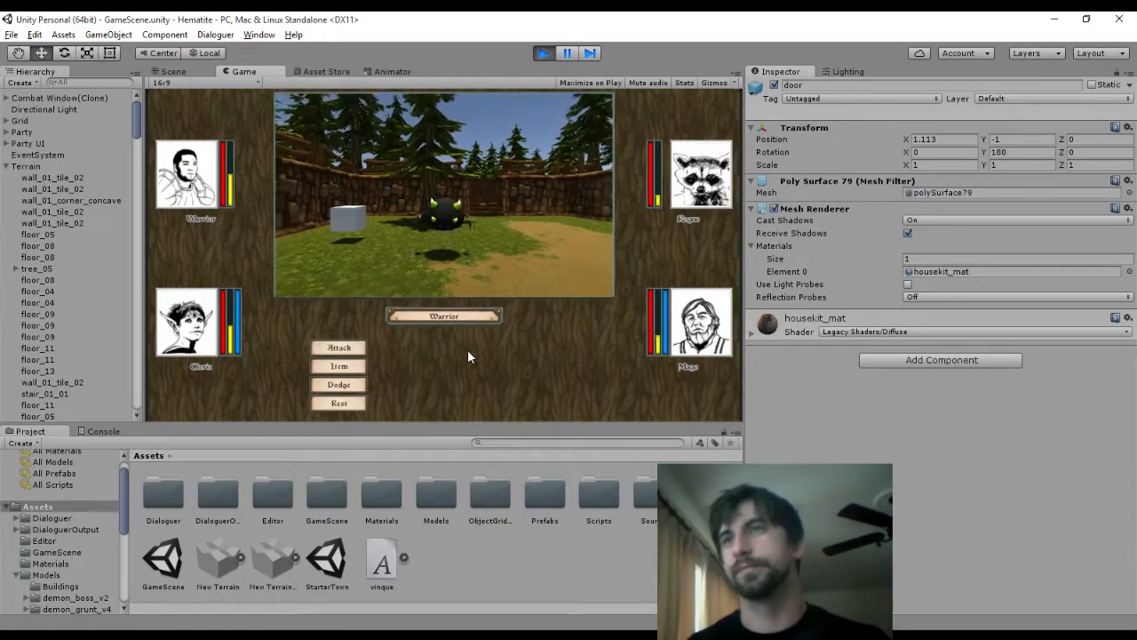
left_click(542, 53)
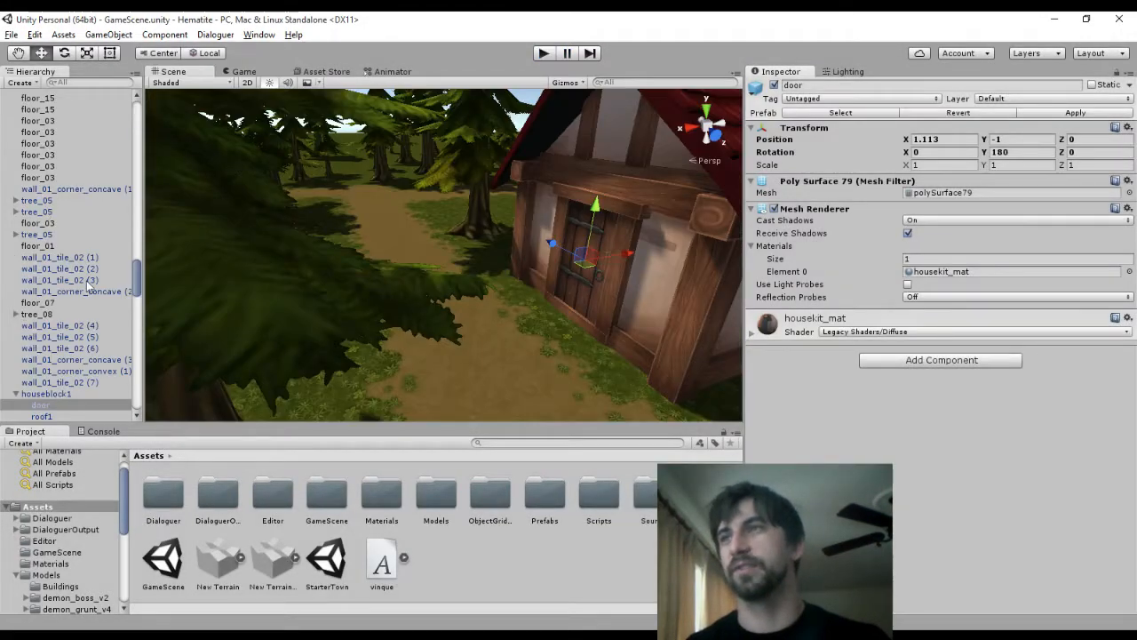
Remove the Scripted Fight component from the Grid Node at position -1, 0, 5
scroll(89, 284, "up", 10)
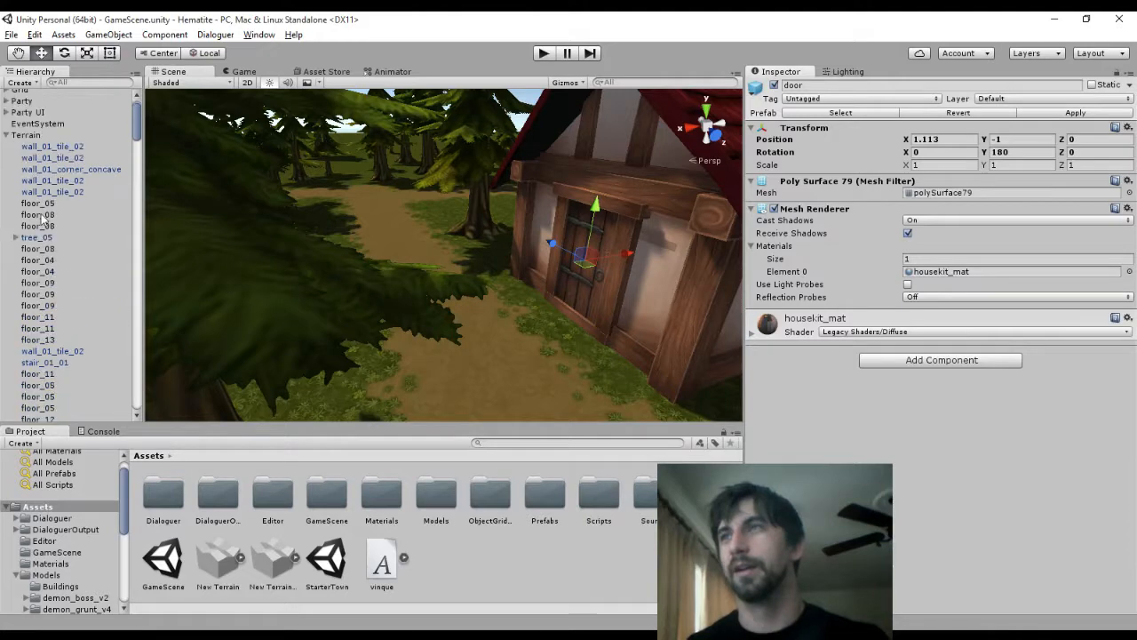
scroll(41, 219, "up", 1)
left_click(7, 154)
left_click(7, 110)
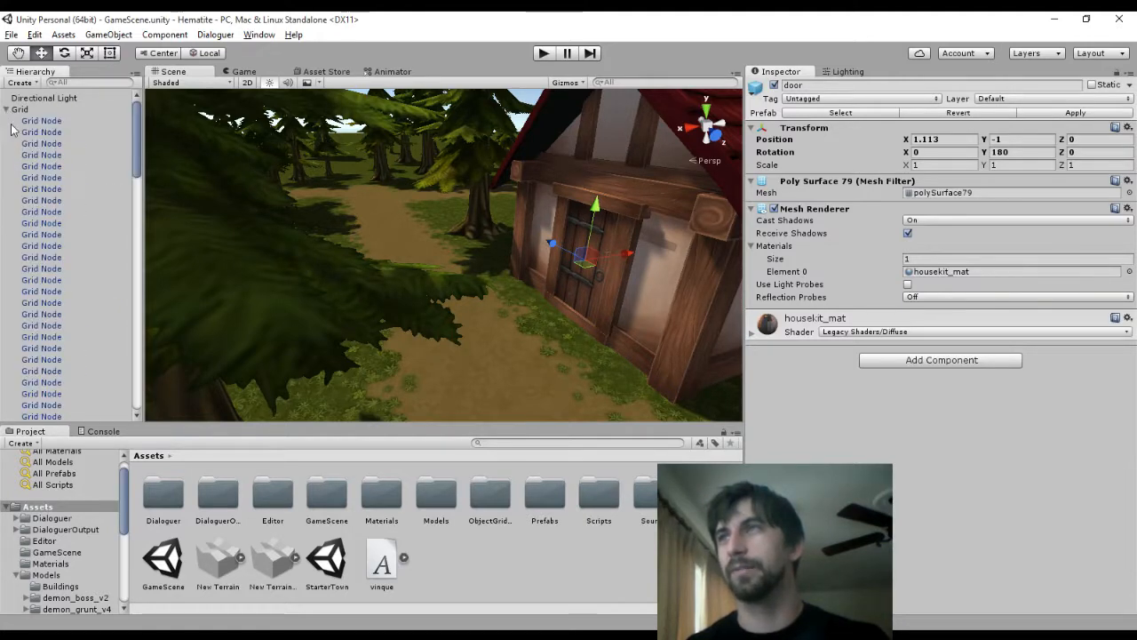
left_click(33, 123)
left_click(40, 134)
left_click(53, 147)
left_click(62, 157)
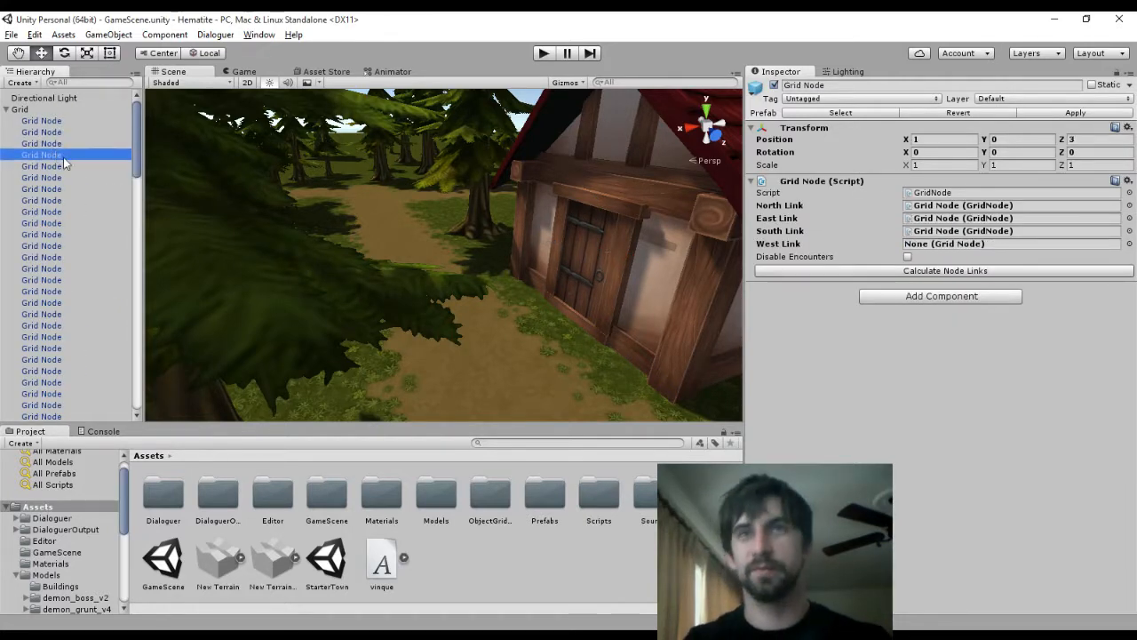
left_click(67, 178)
left_click(71, 189)
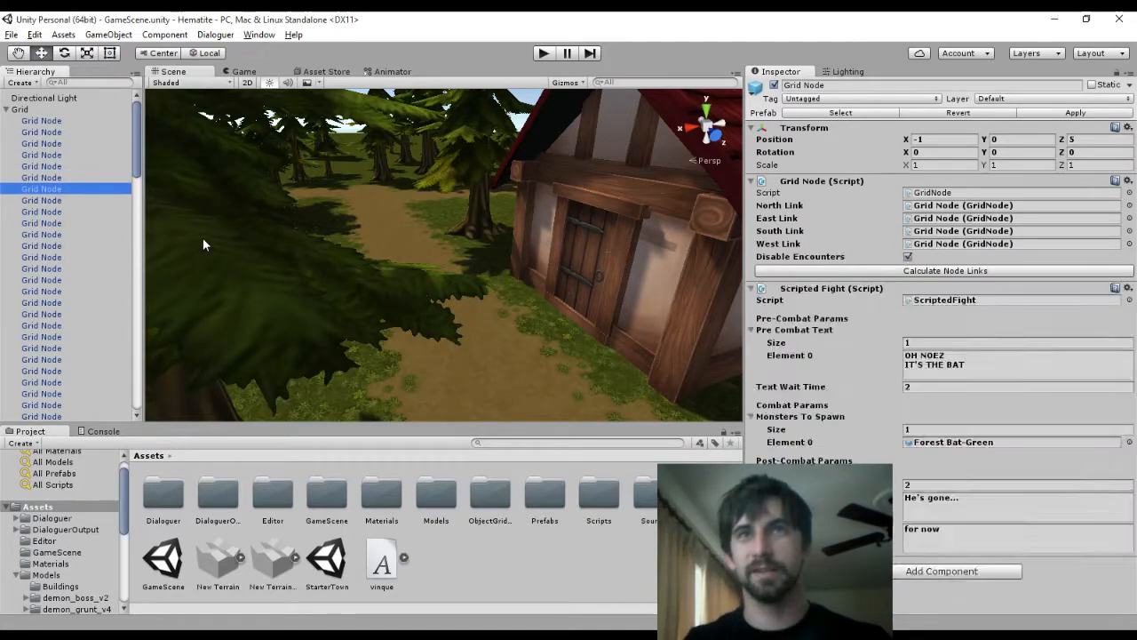
right_click(814, 294)
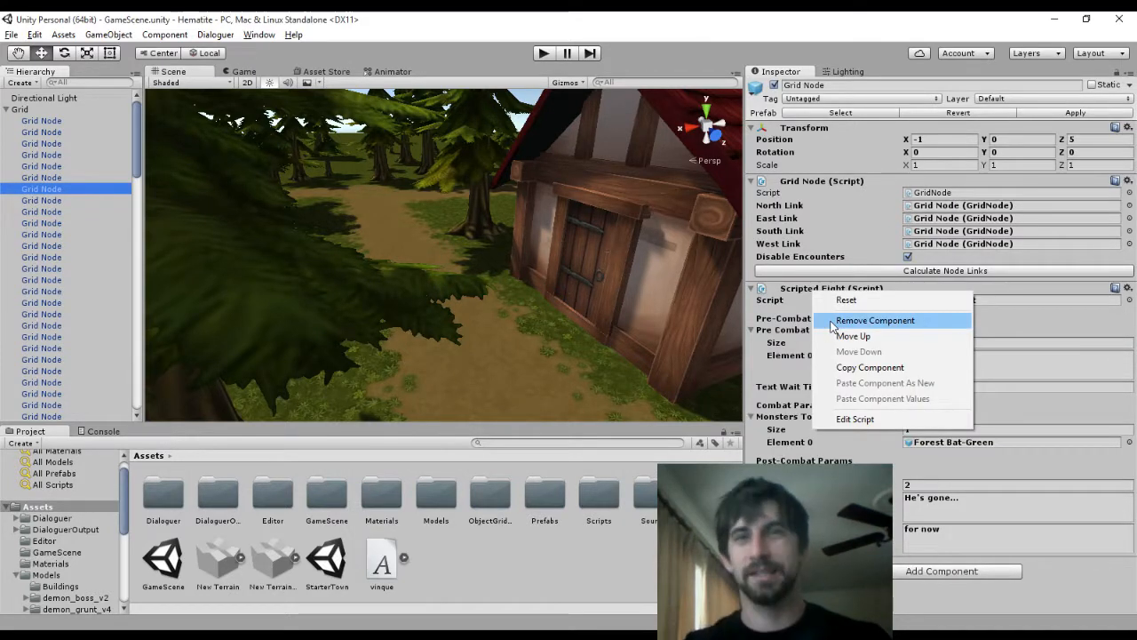
left_click(875, 319)
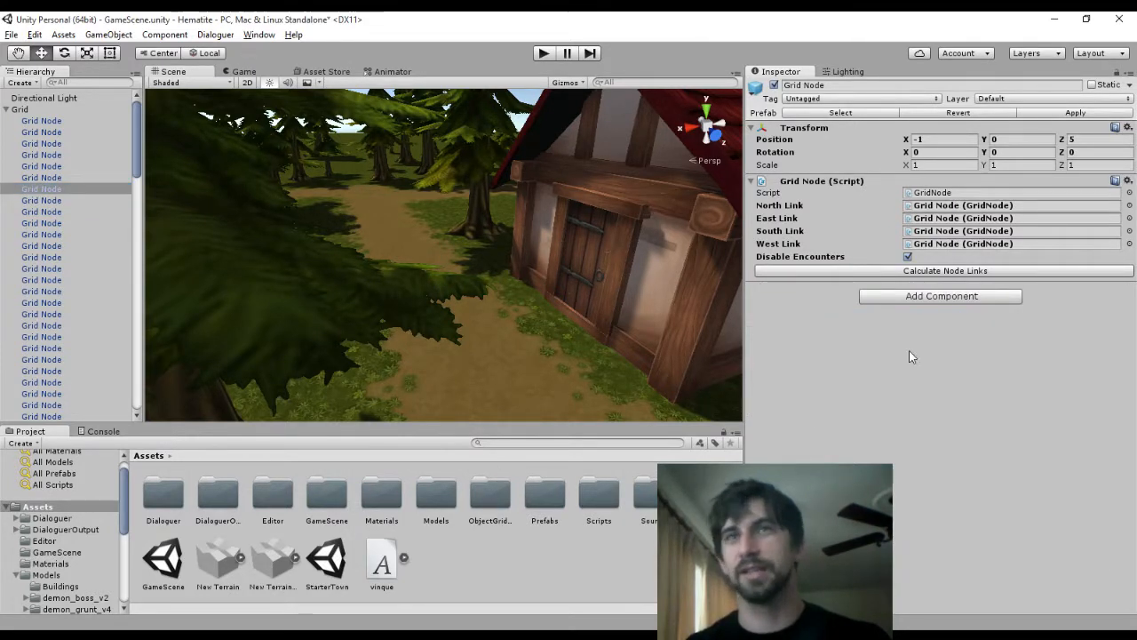
Add the Scripted NPC script to the same Grid Node
left_click(924, 296)
scroll(904, 514, "down", 1)
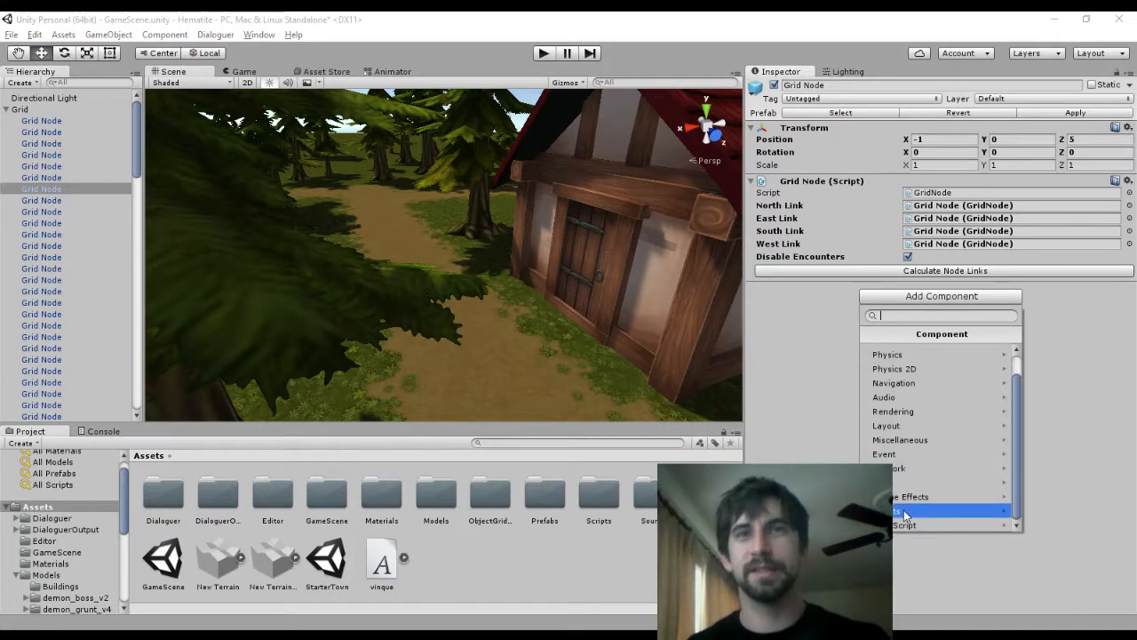
left_click(904, 514)
scroll(933, 477, "down", 3)
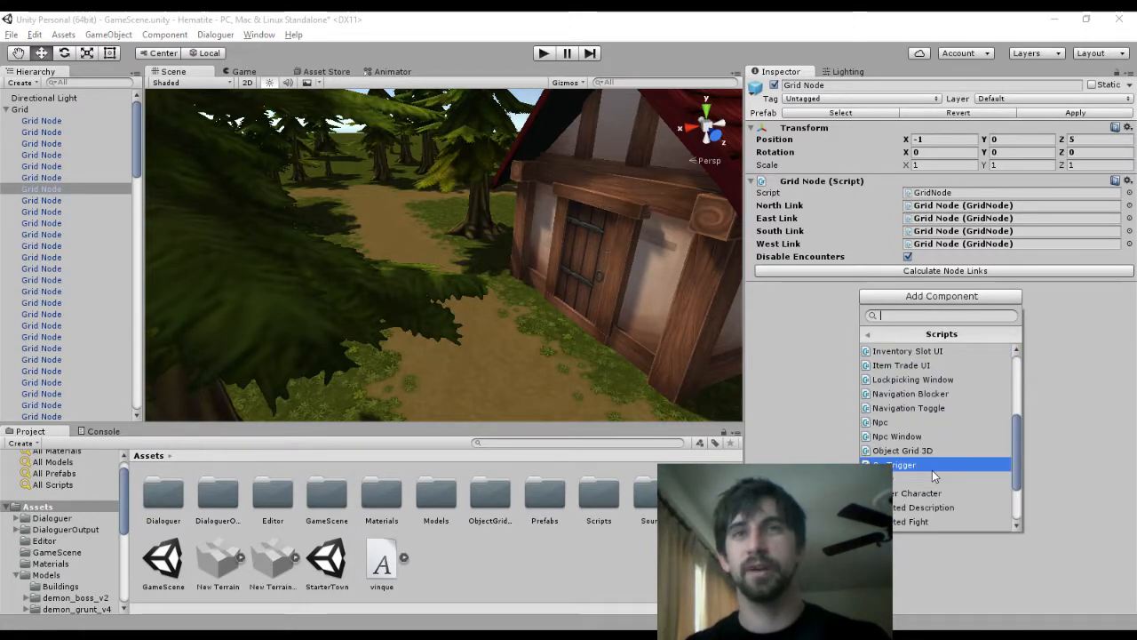
scroll(933, 477, "down", 3)
left_click(923, 464)
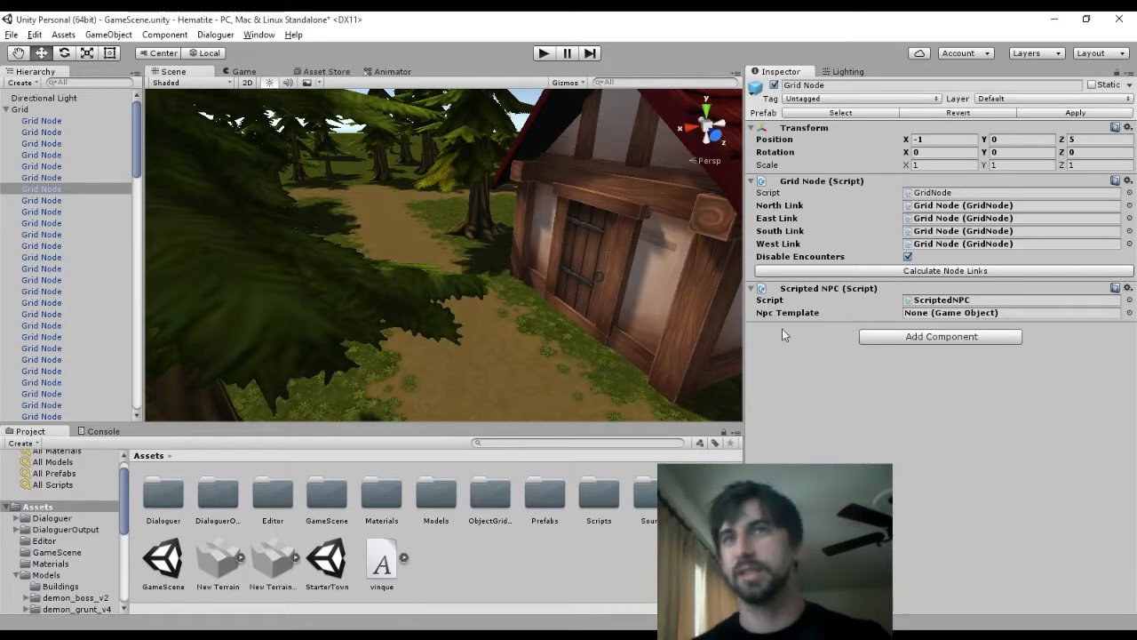
Assign the Nymph Fairy-Pink prefab from Prefabs/NPCs as the Scripted NPC's Npc Template
scroll(32, 575, "down", 3)
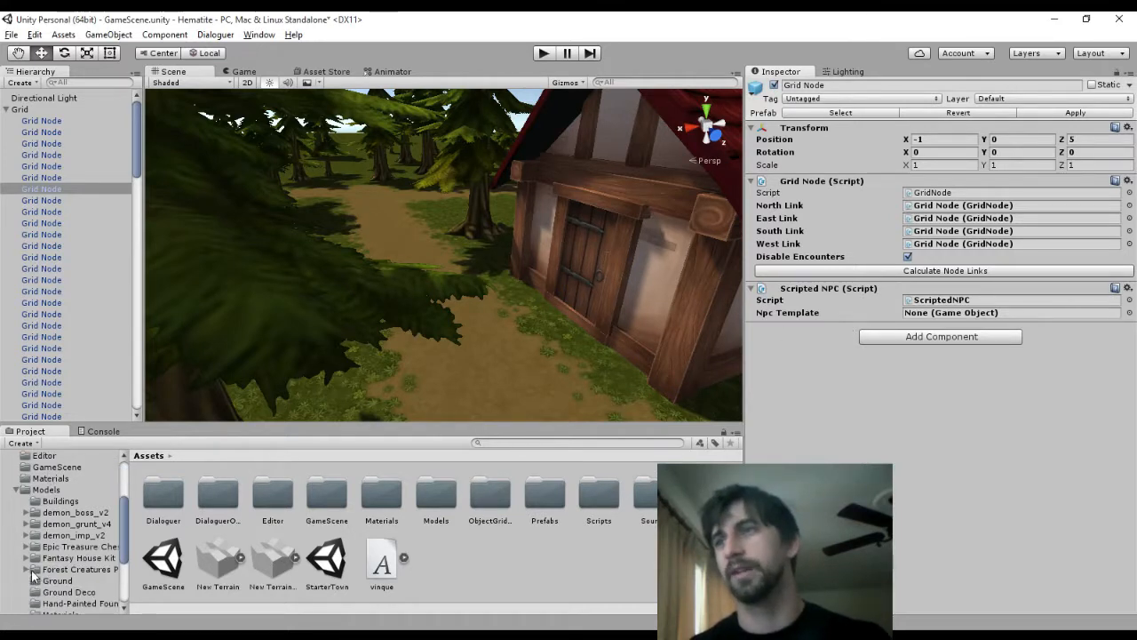
left_click(14, 488)
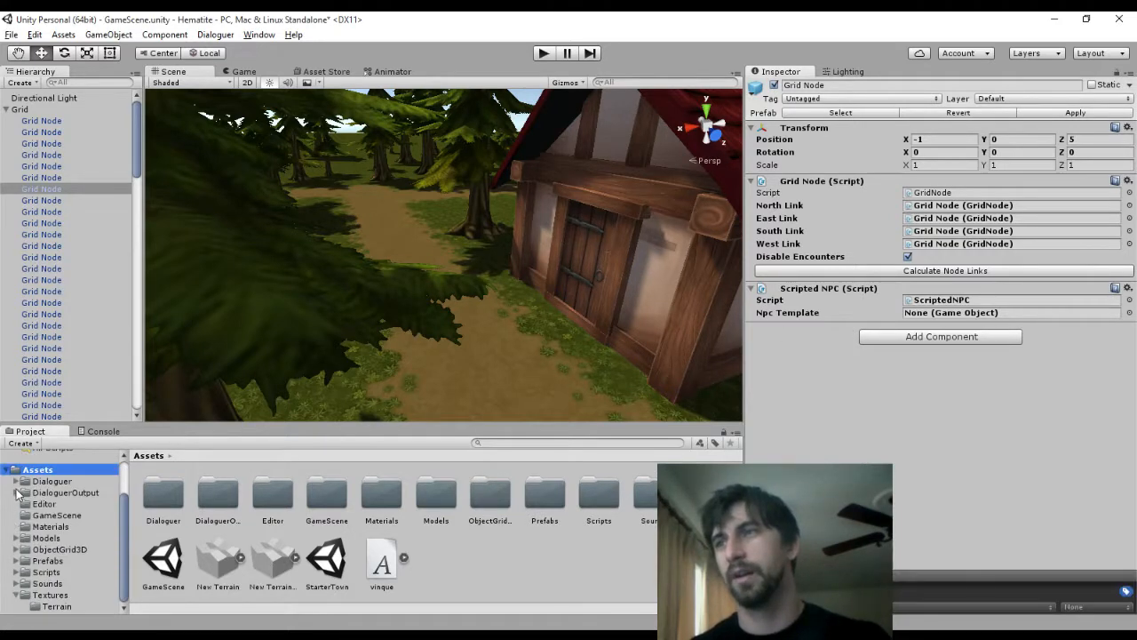
left_click(14, 595)
left_click(15, 572)
left_click(72, 604)
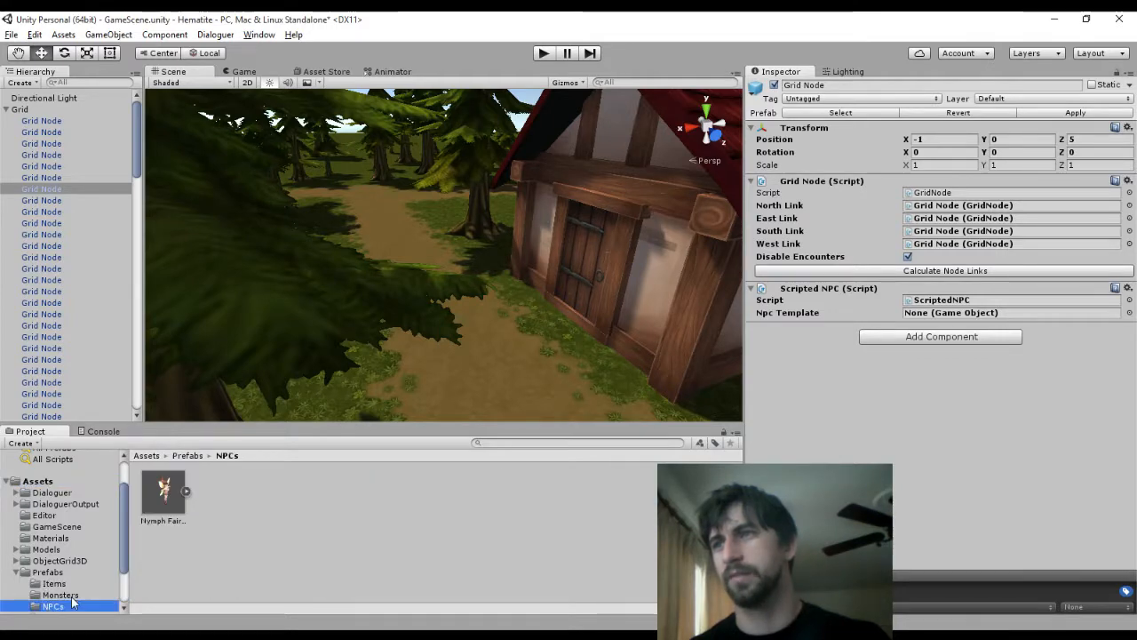
left_click_drag(164, 491, 942, 313)
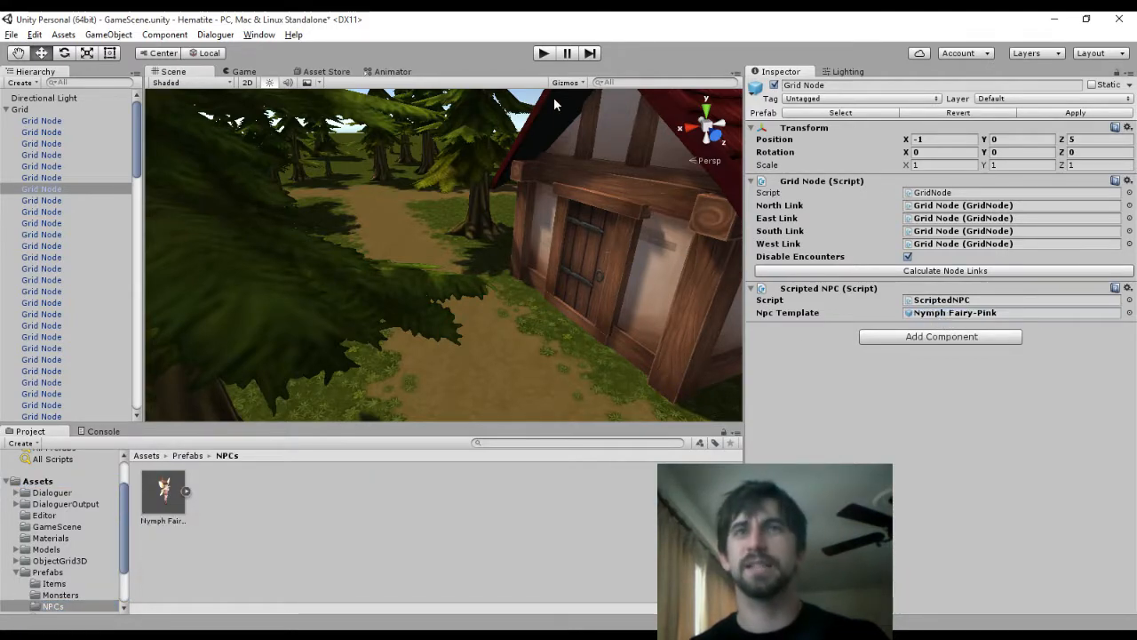
Play-test the scene by choosing to attack the fairy NPC, and stop the game
left_click(543, 54)
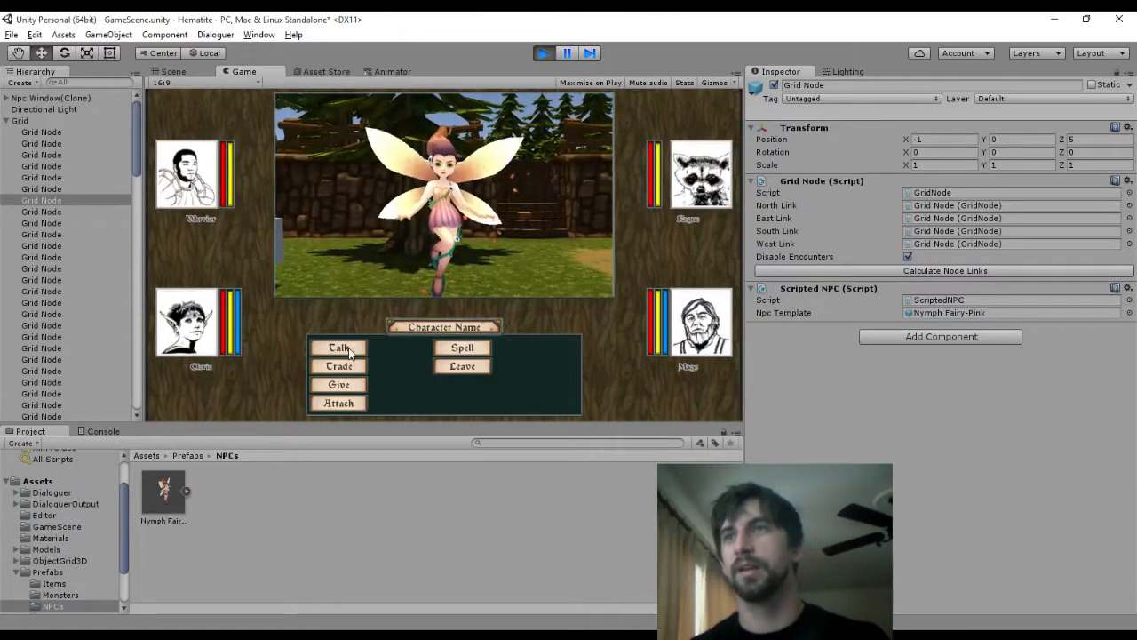
left_click(359, 402)
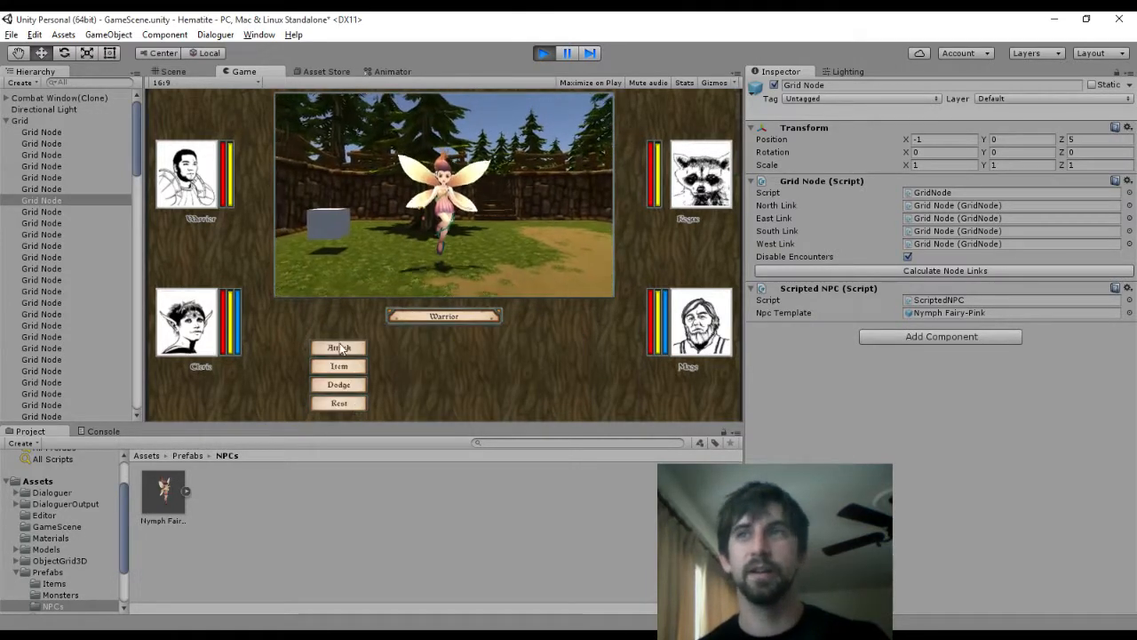
left_click(542, 53)
Restart the game and talk to the fairy, answering NO to "Are you having fun yet?" and finishing the conversation
left_click(544, 53)
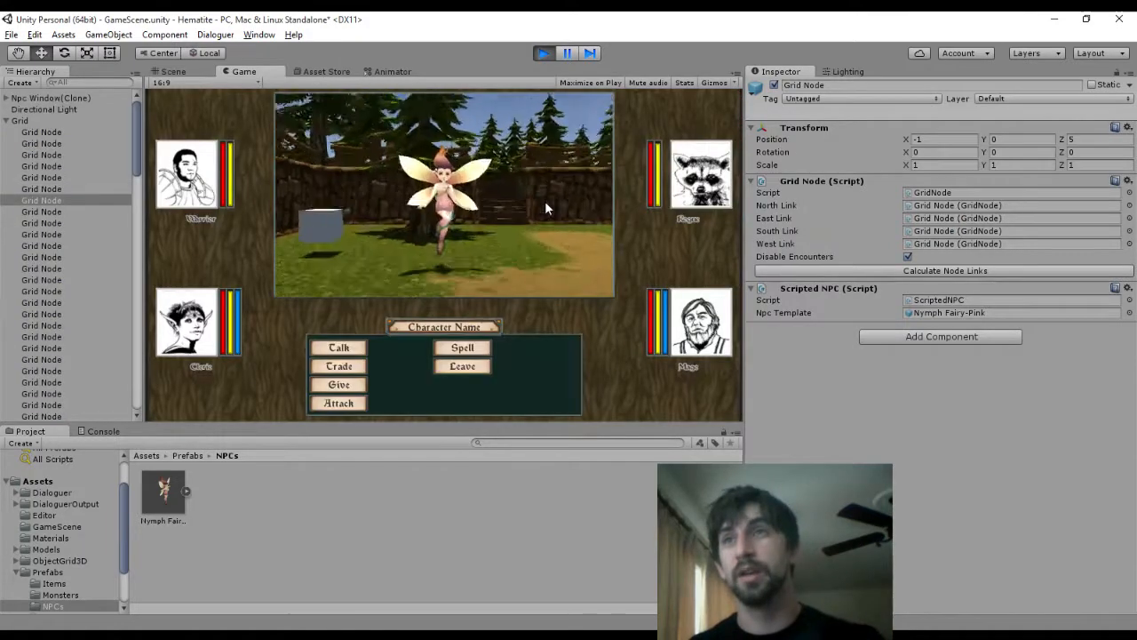
left_click(340, 347)
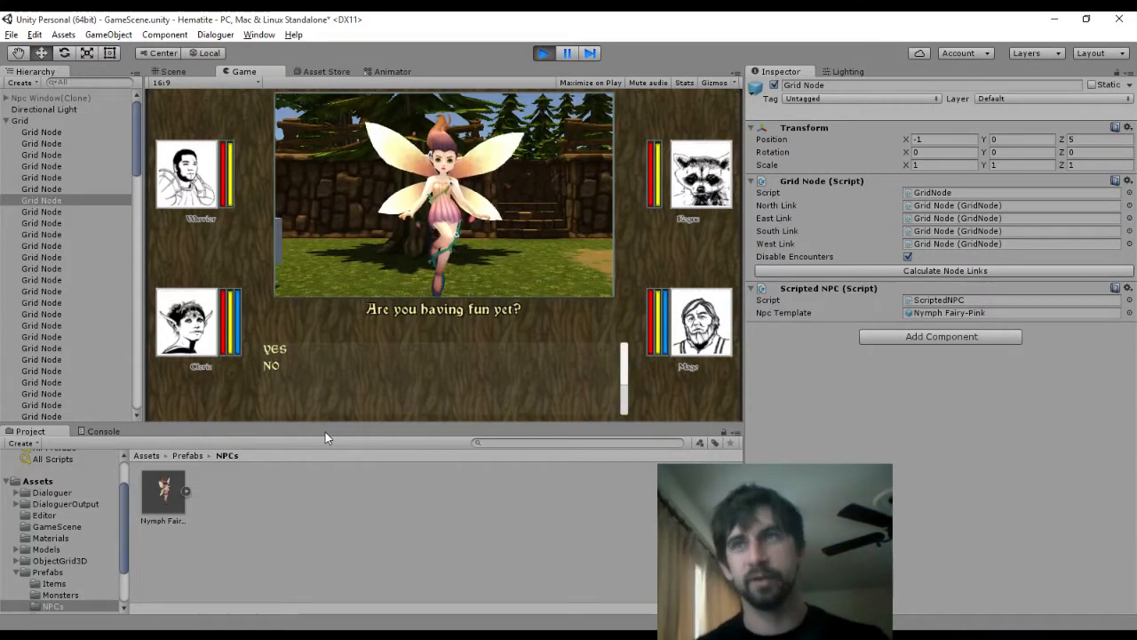
left_click(274, 365)
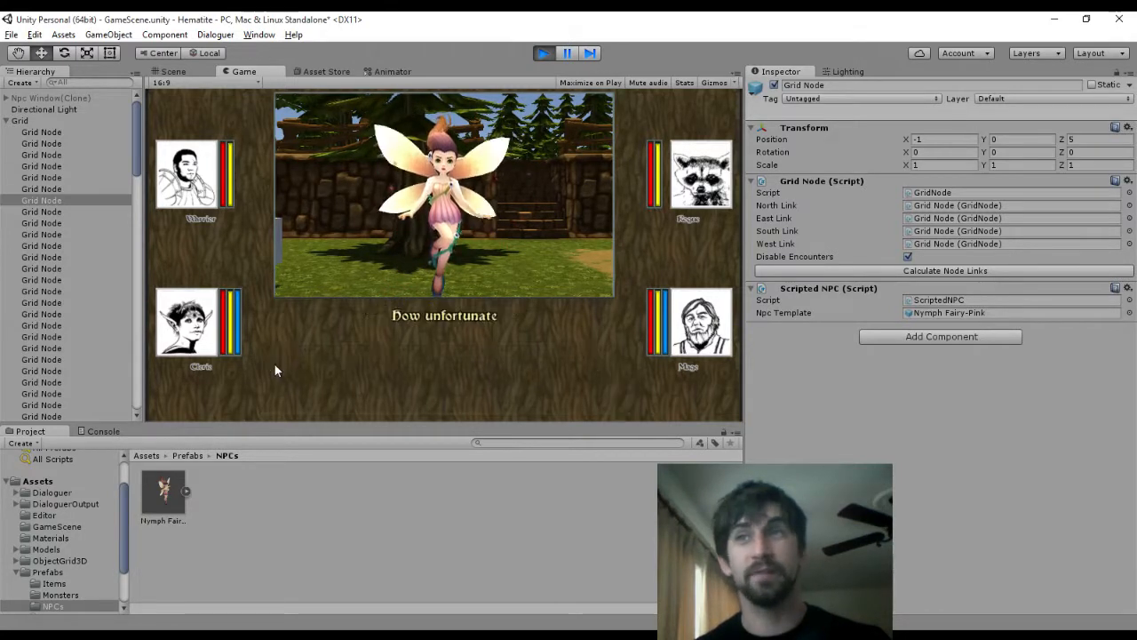
left_click(495, 343)
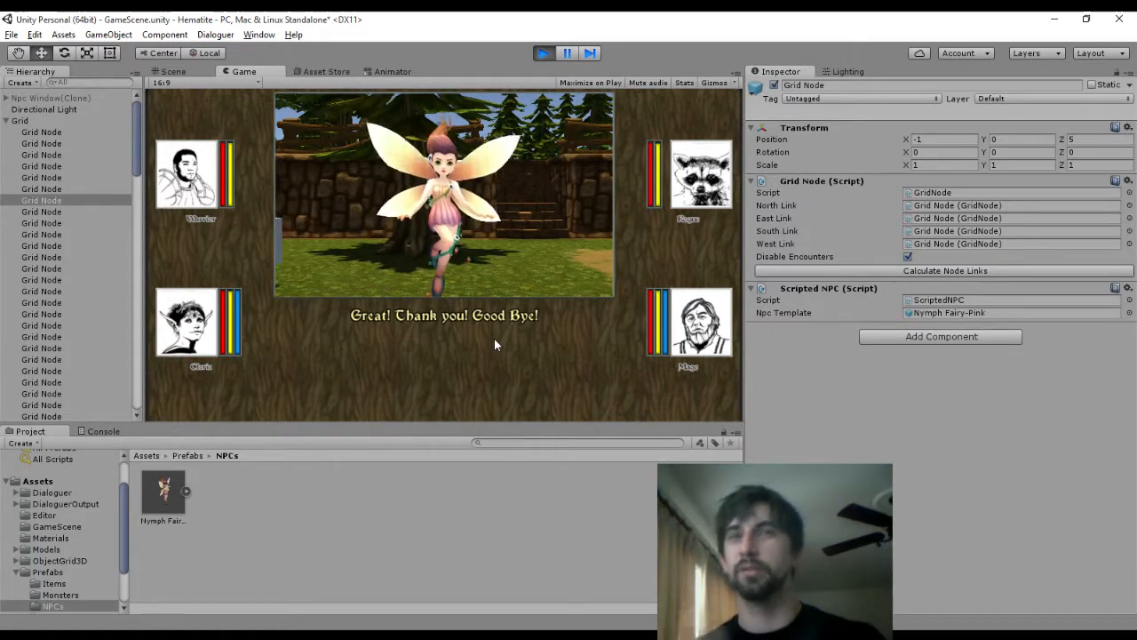
left_click(495, 345)
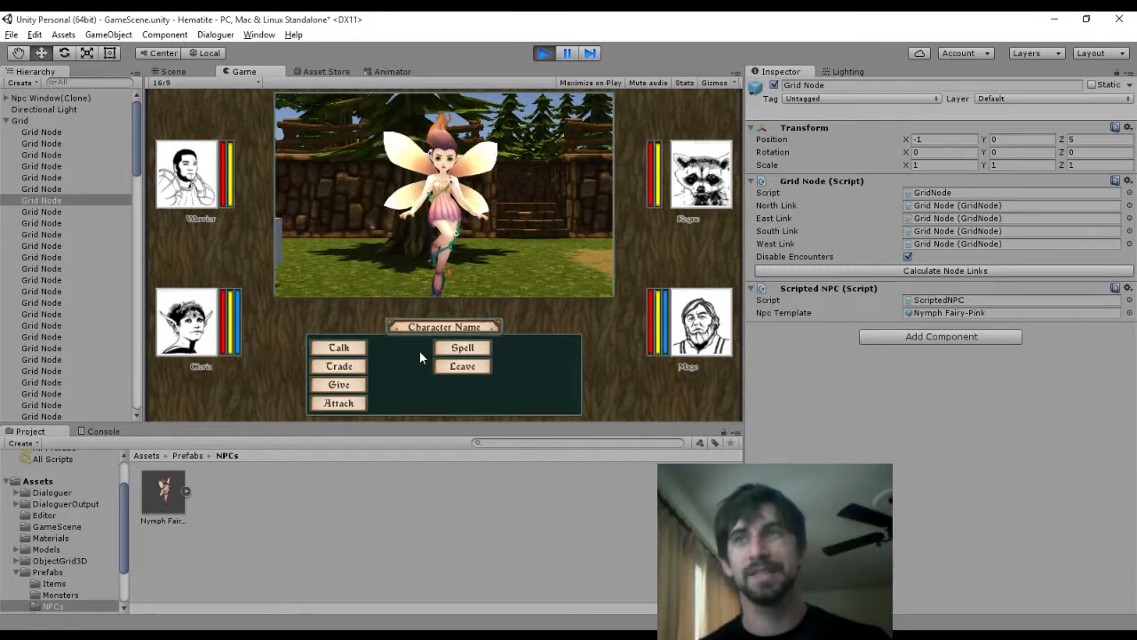
Talk to the fairy a second time and advance her repeat-visit dialogue to the YES/NO question
left_click(347, 344)
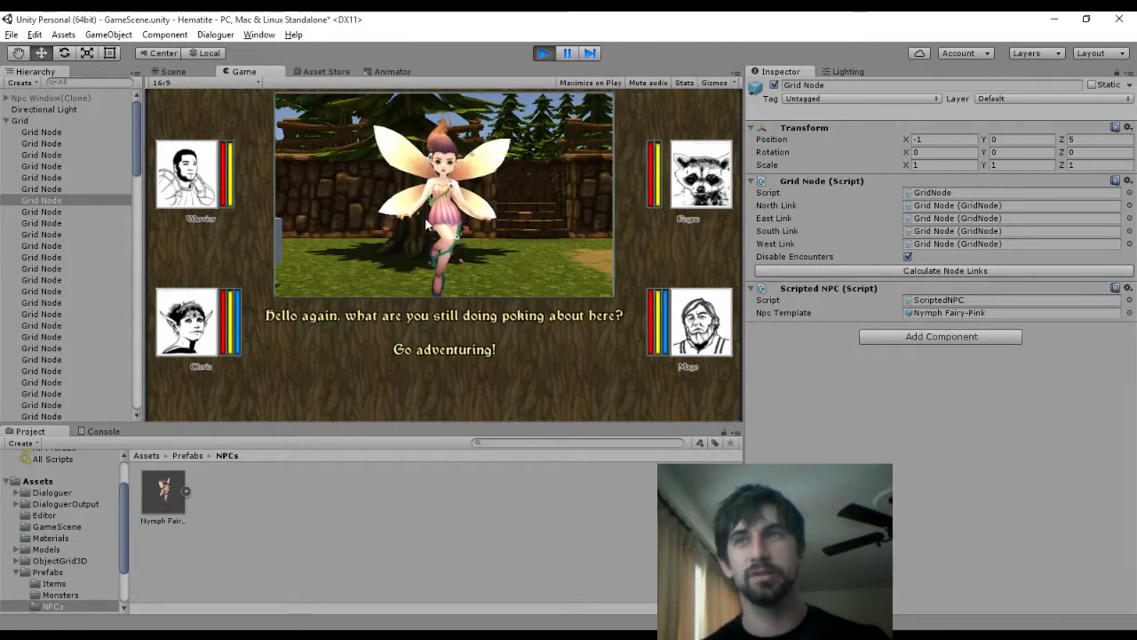
left_click(408, 387)
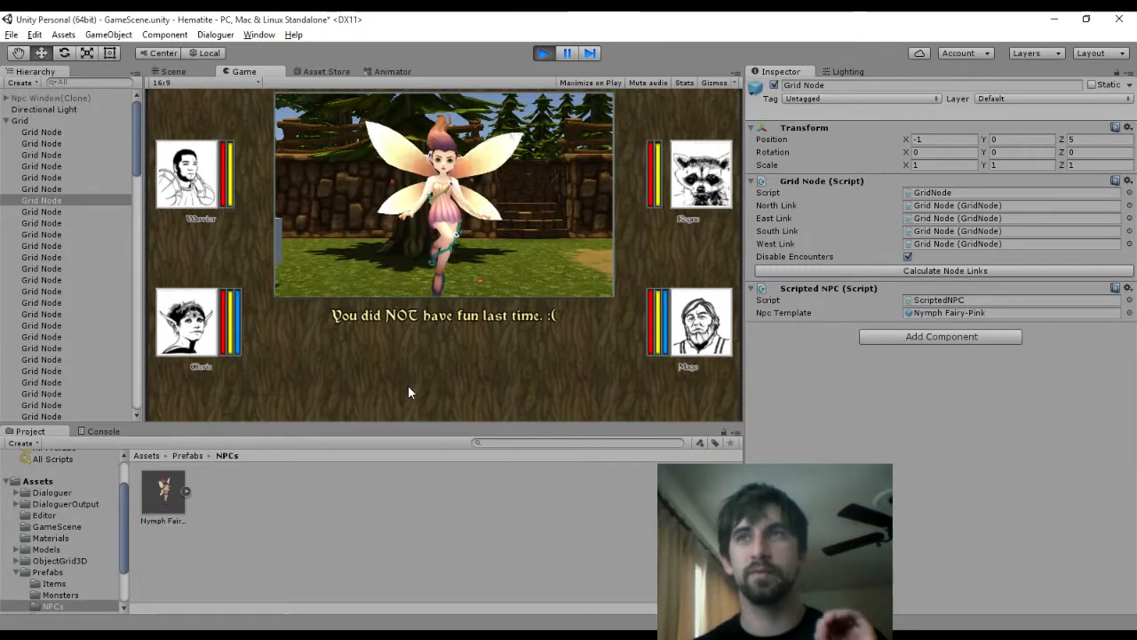
left_click(408, 388)
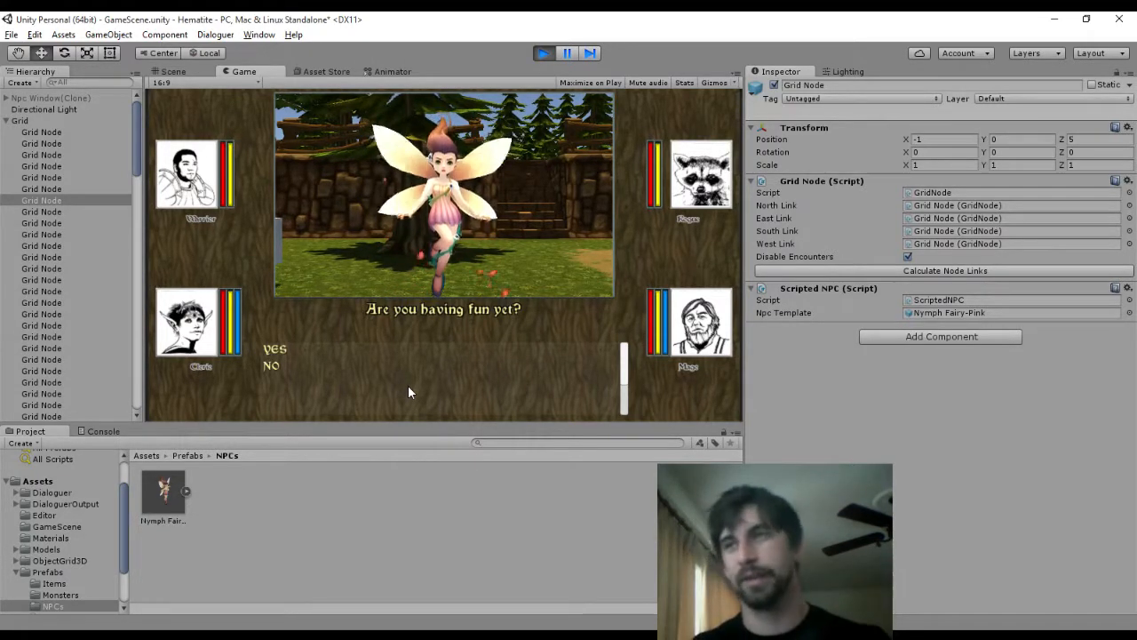
Play-test the fairy's dialogue by answering YES, talking to her again through her repeat lines, and stopping the game
left_click(276, 352)
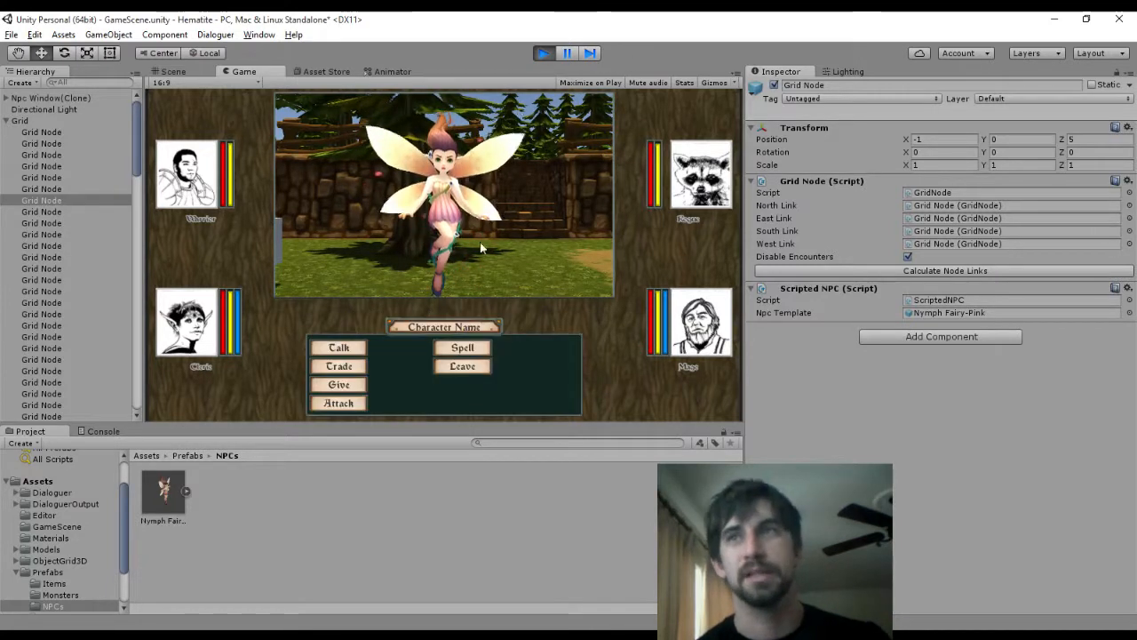
left_click(339, 351)
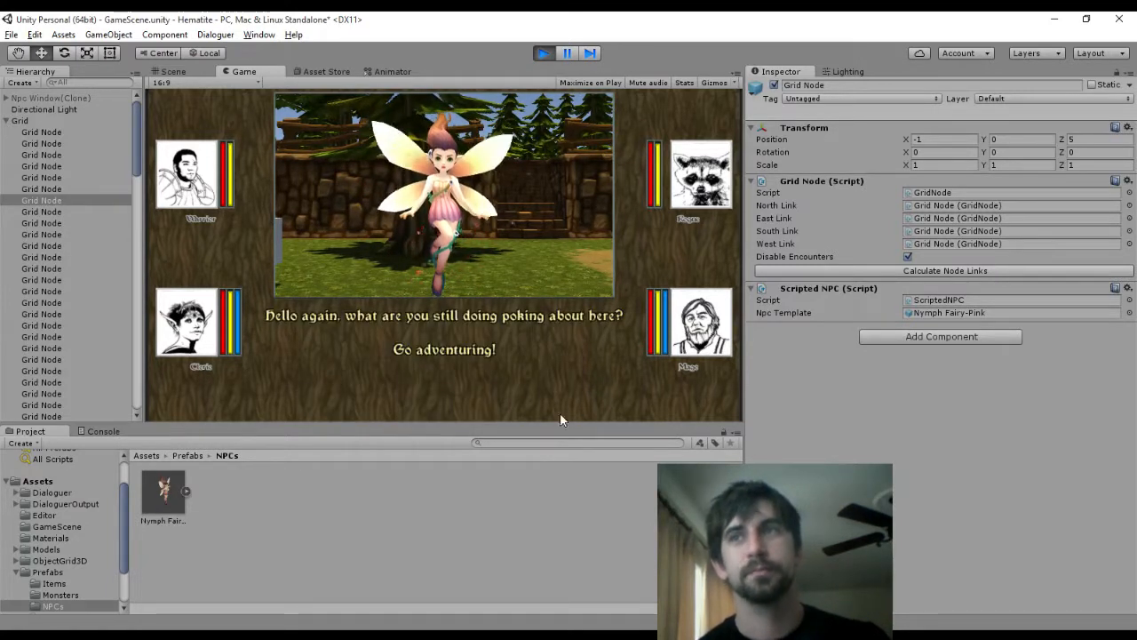
left_click(509, 407)
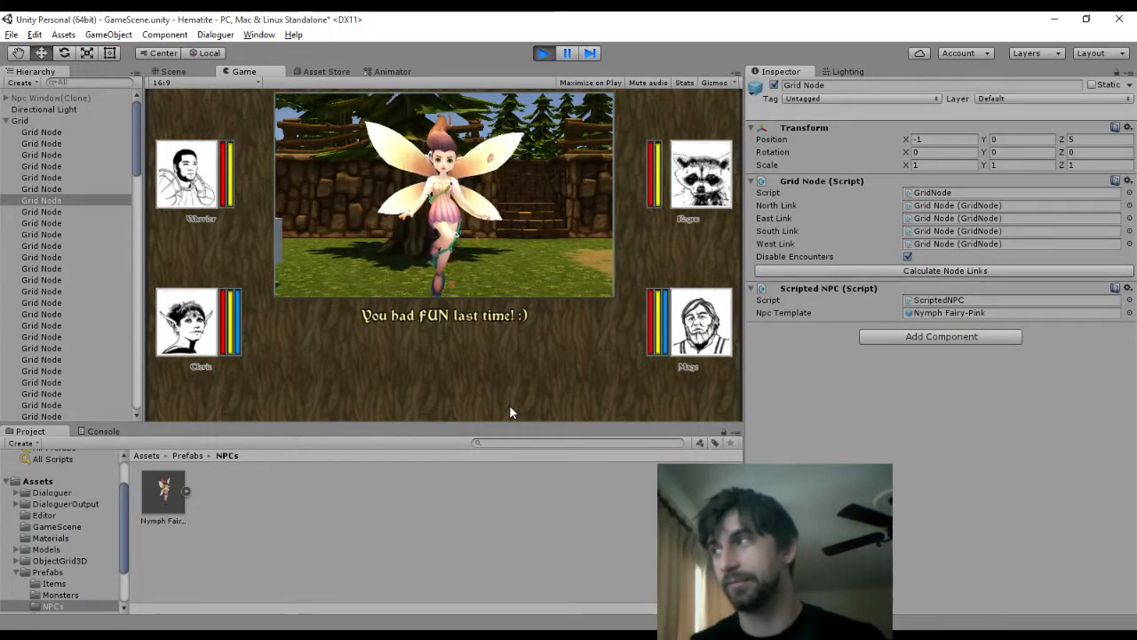
left_click(510, 412)
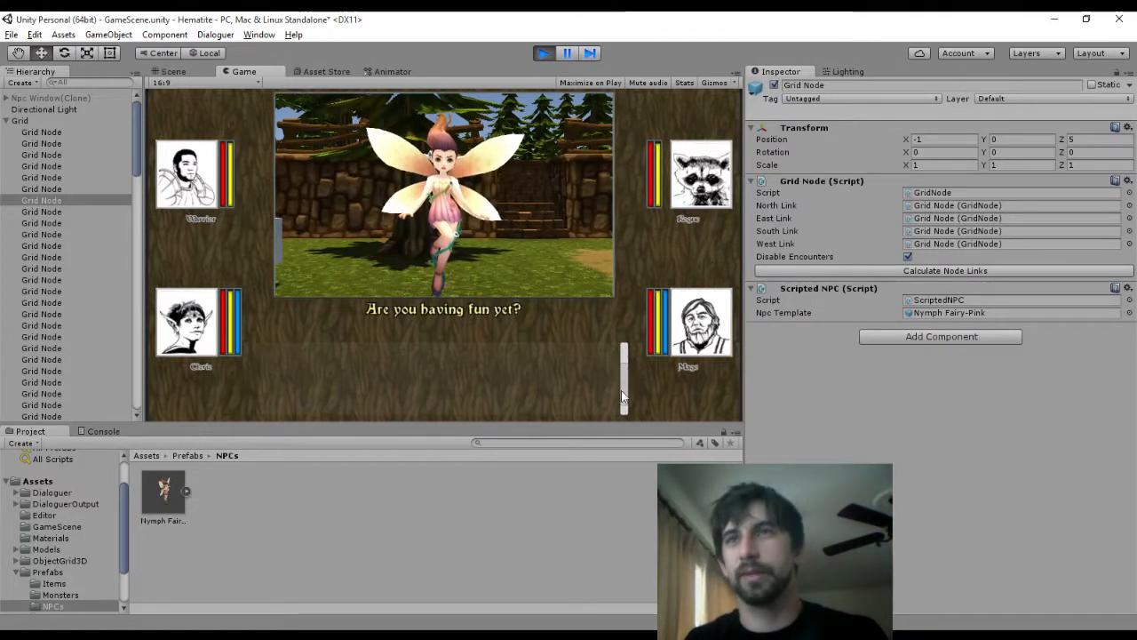
left_click(543, 54)
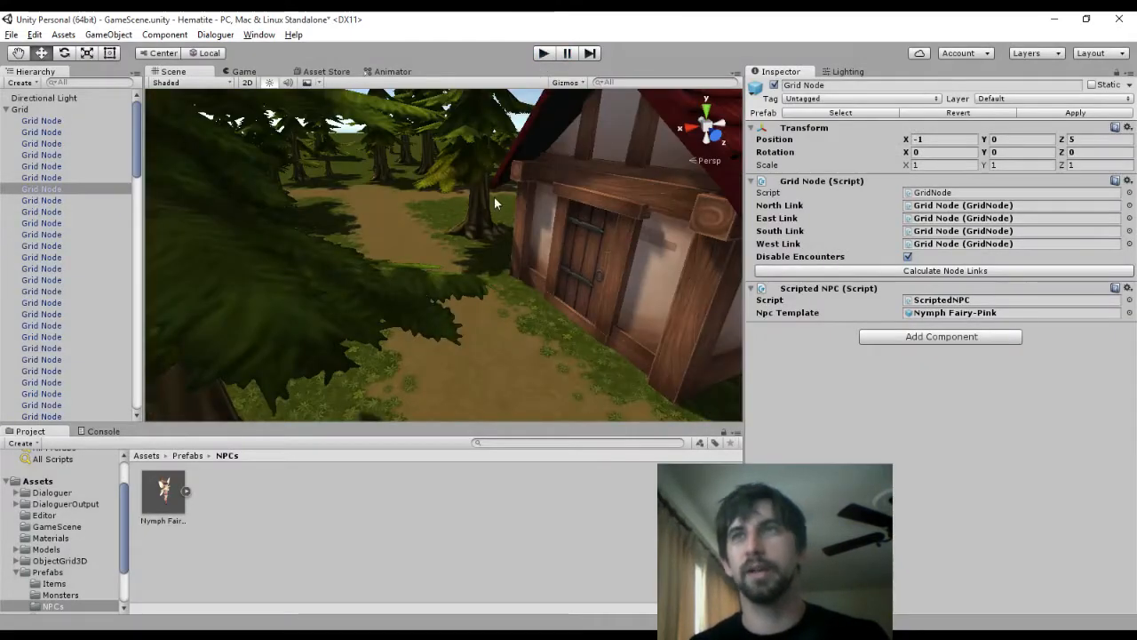
Review the settings of the health potion, starter dagger, starter sword and TestKey assets in the Prefabs/Items folder
scroll(493, 290, "down", 10)
scroll(509, 298, "down", 5)
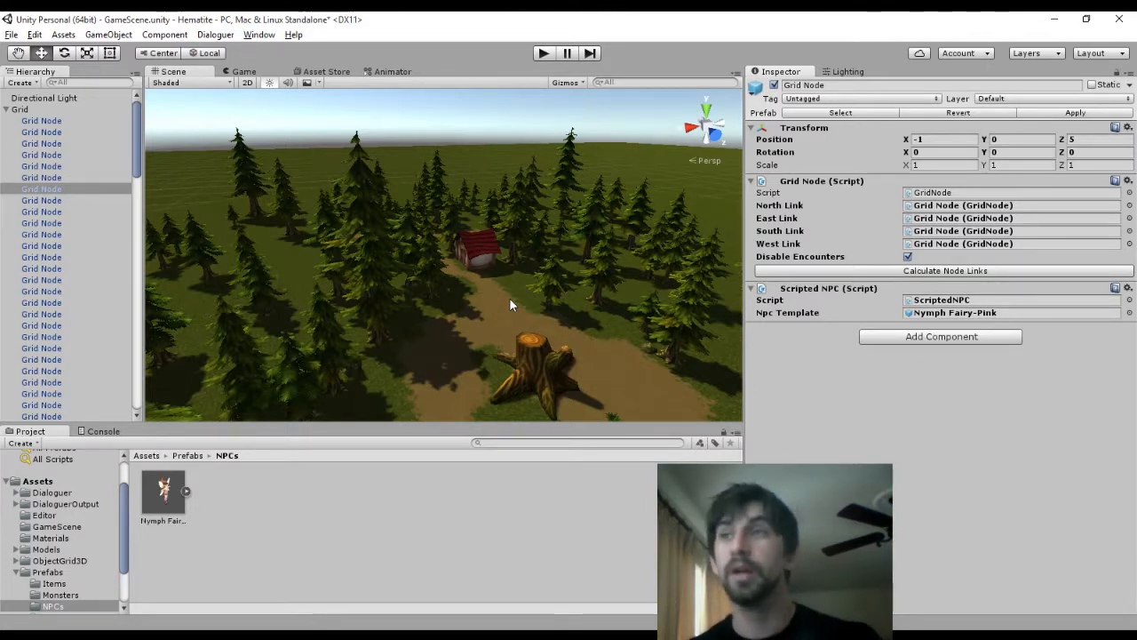
left_click(54, 584)
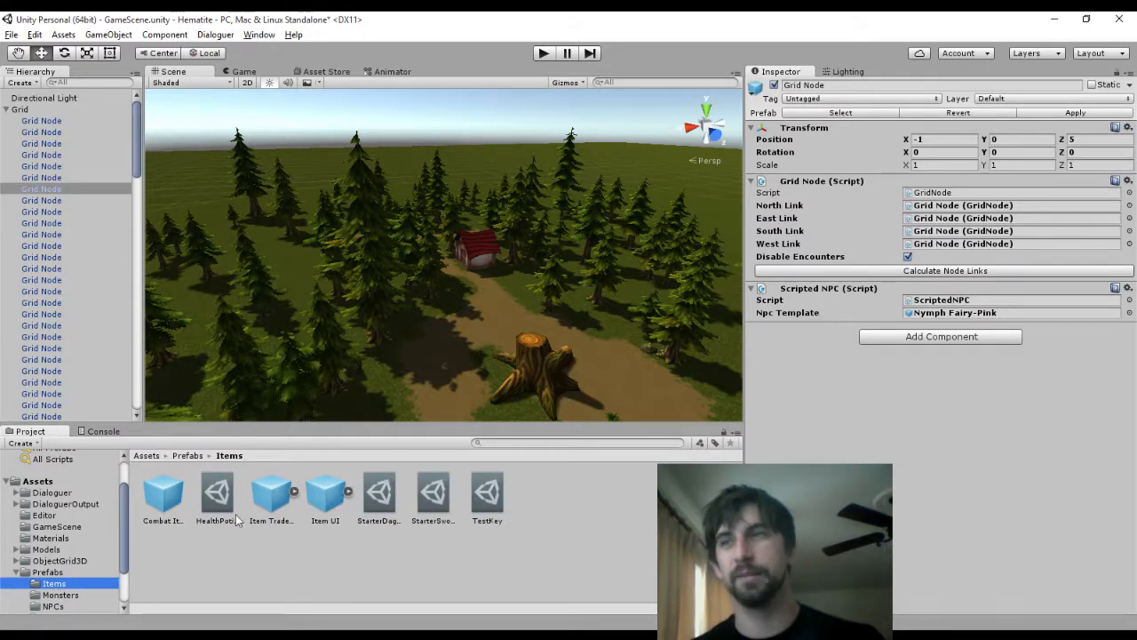
left_click(217, 498)
left_click(380, 496)
left_click(434, 495)
left_click(488, 495)
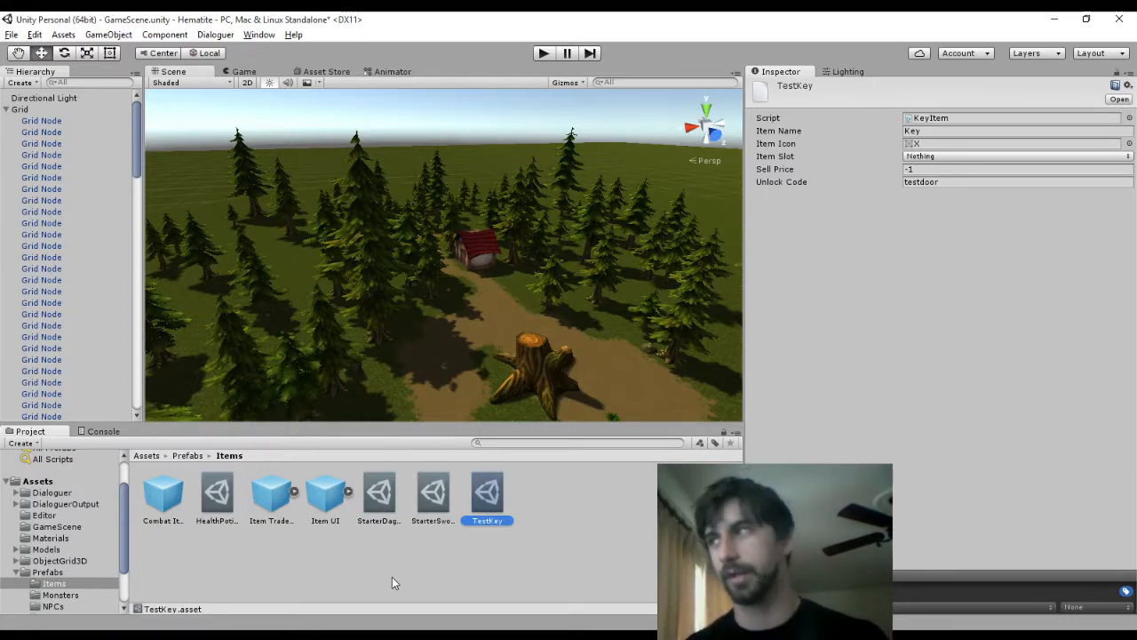
middle_click_drag(512, 338, 490, 297)
right_click_drag(490, 298, 529, 300)
middle_click_drag(530, 301, 509, 285)
right_click_drag(509, 285, 483, 282)
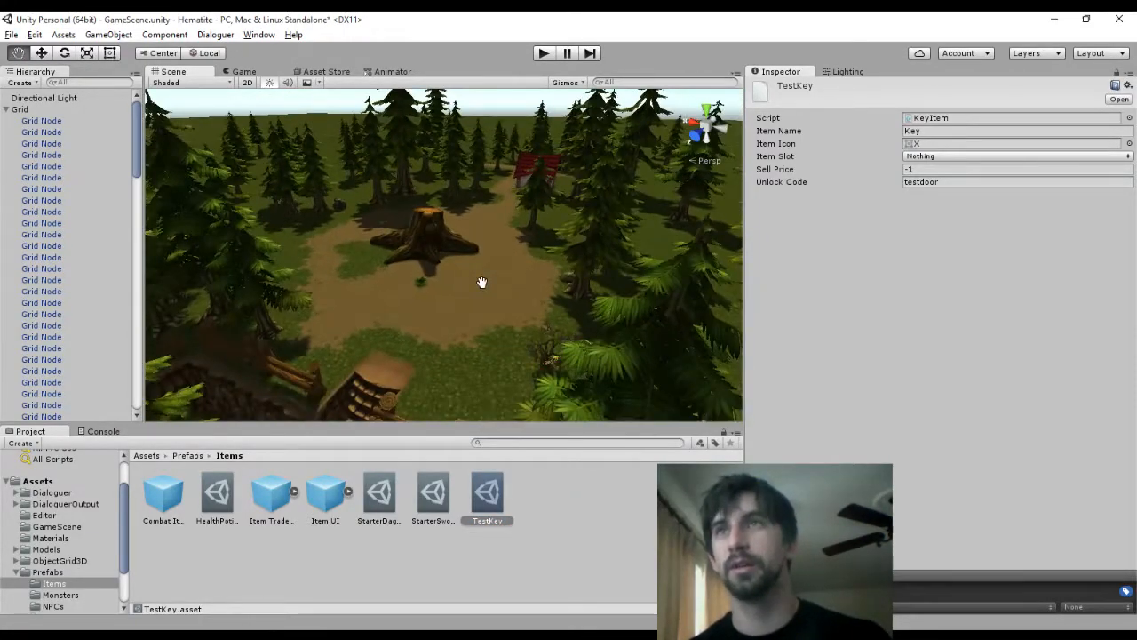
middle_click_drag(481, 283, 483, 286)
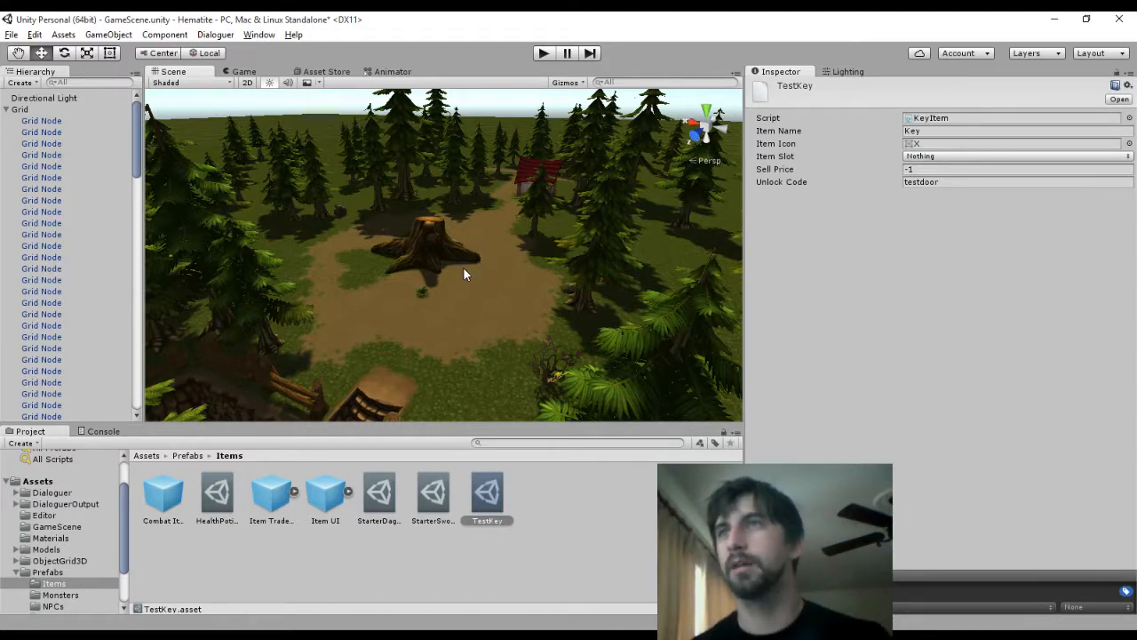
left_click_drag(463, 266, 468, 309, "alt")
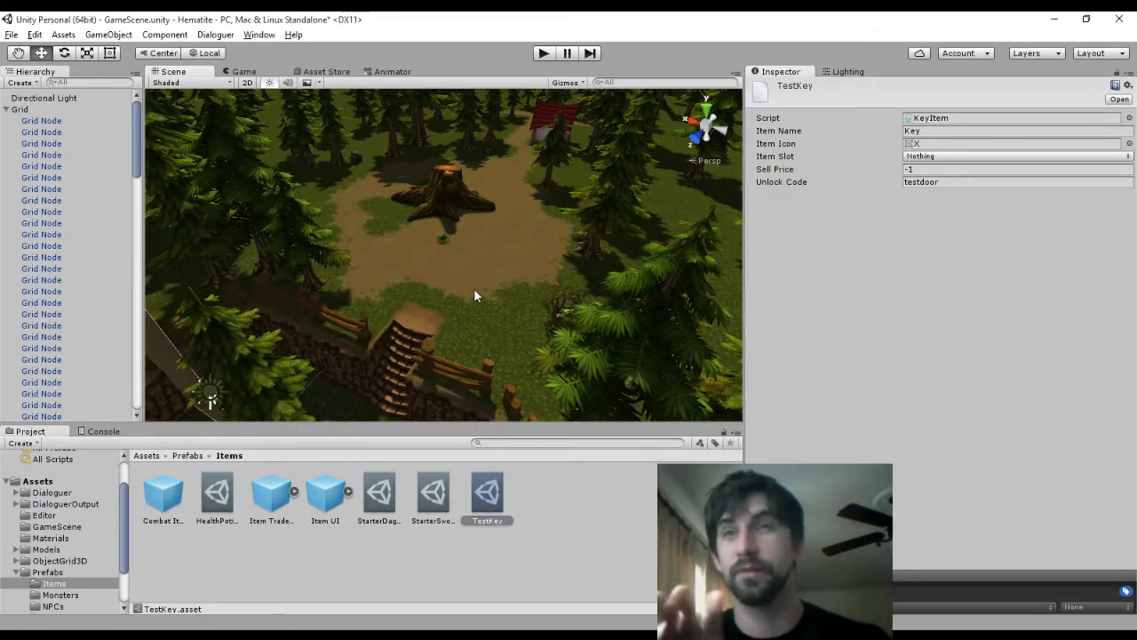
Collapse the Grid object in the scene hierarchy and open the StarterTown scene from the project's Assets folder
left_click(6, 109)
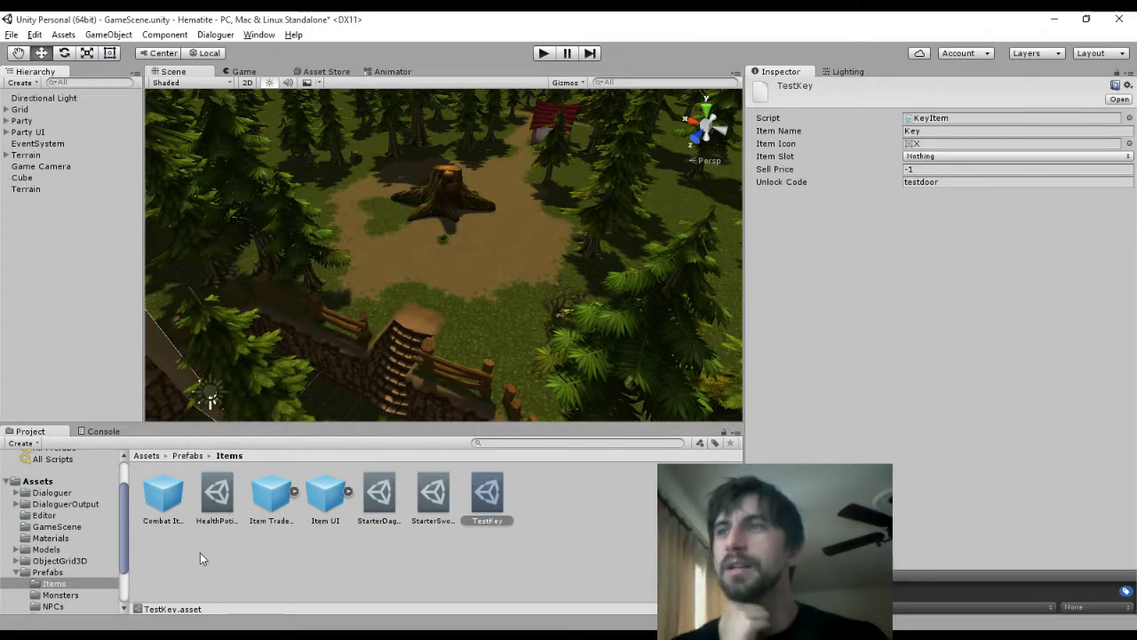
left_click(284, 558)
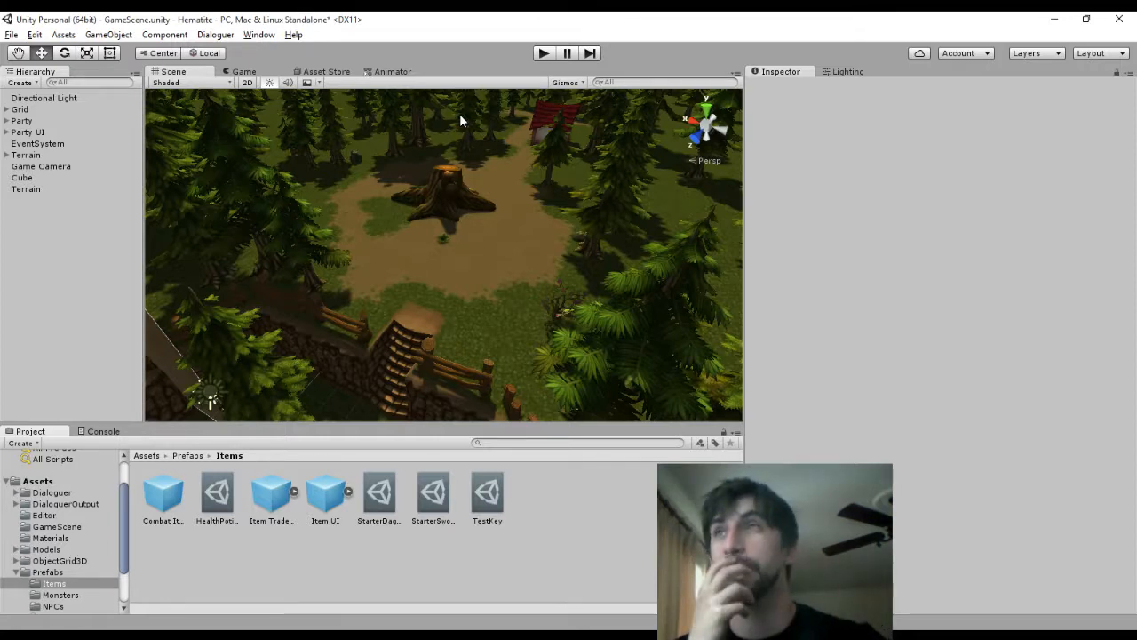
left_click(51, 485)
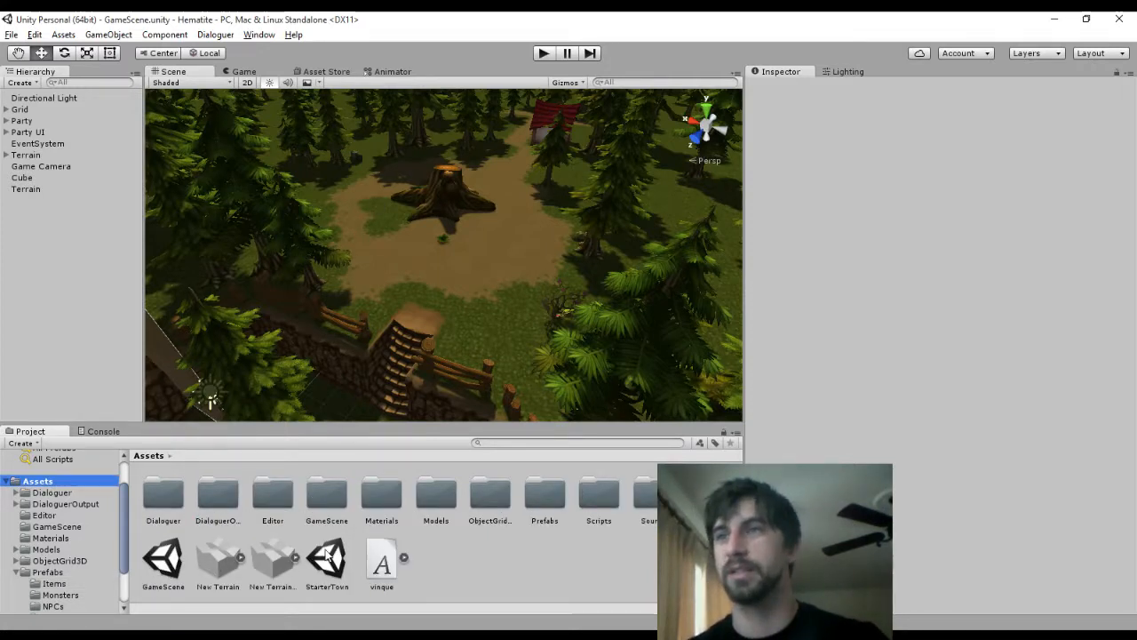
double_click(327, 560)
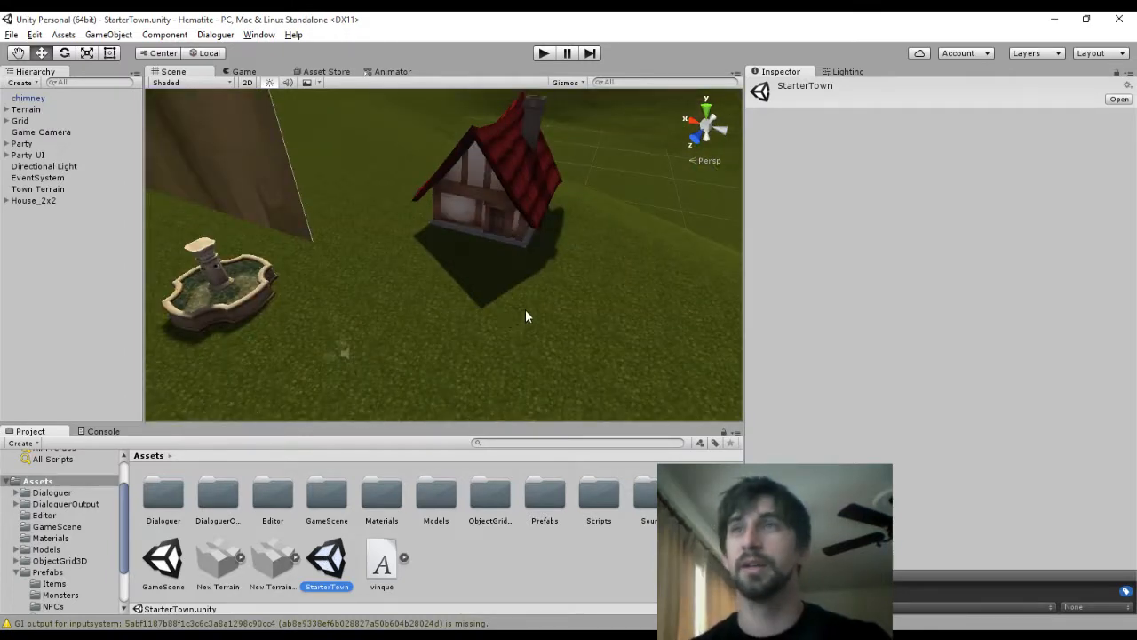
Inspect the ground around the StarterTown house, run the scene, turn the party's view in-game, and stop the game
scroll(543, 304, "up", 10)
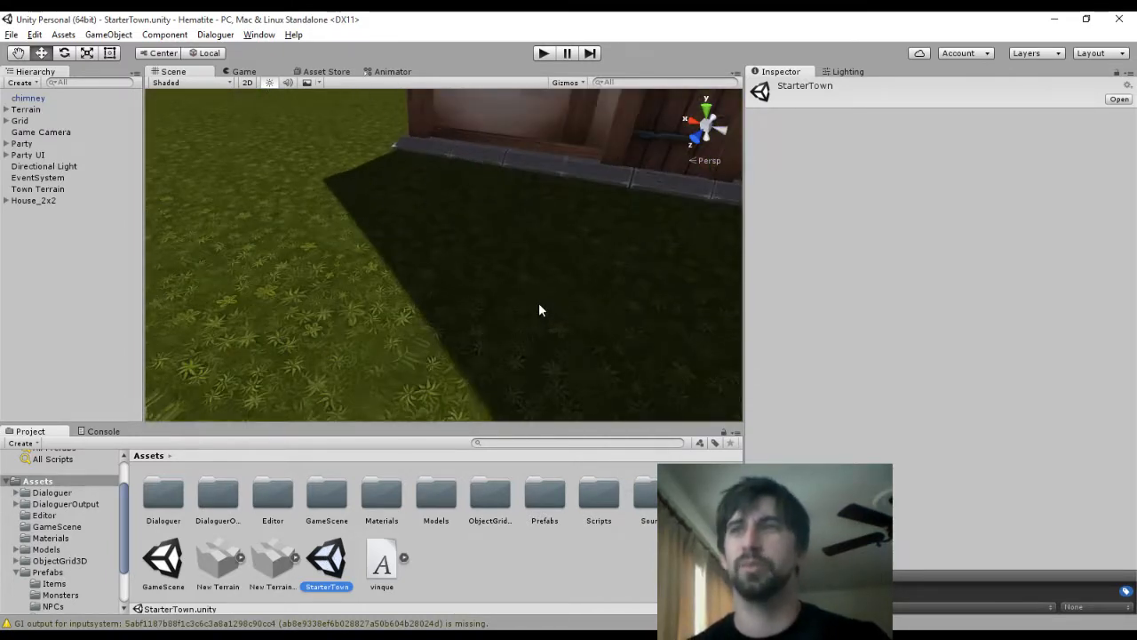
scroll(525, 315, "down", 5)
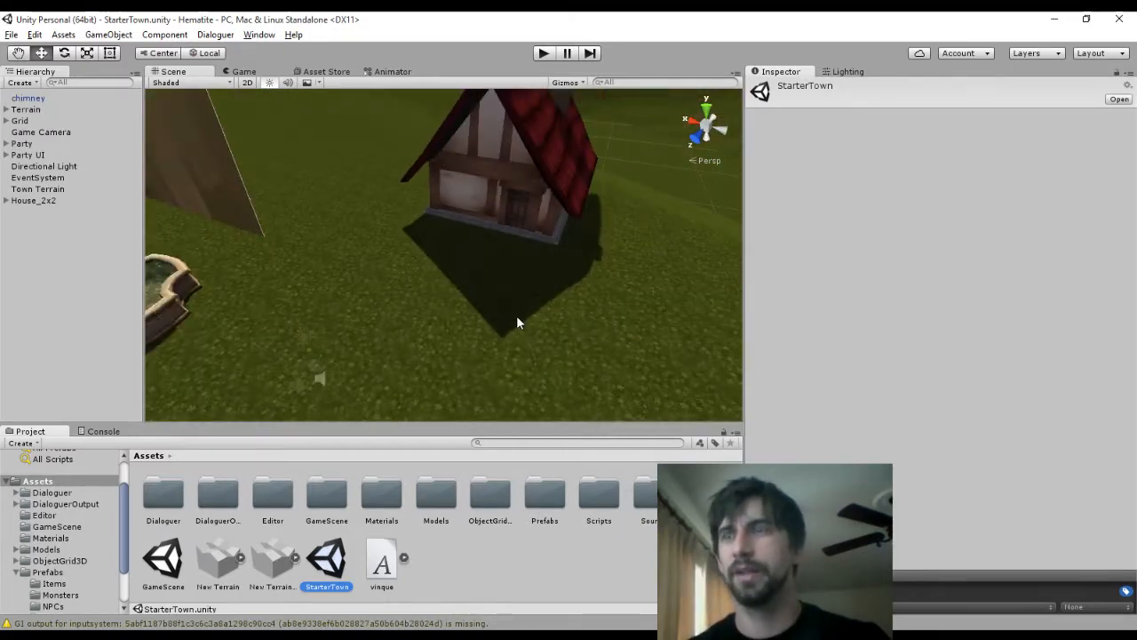
scroll(516, 316, "up", 6)
scroll(501, 315, "down", 6)
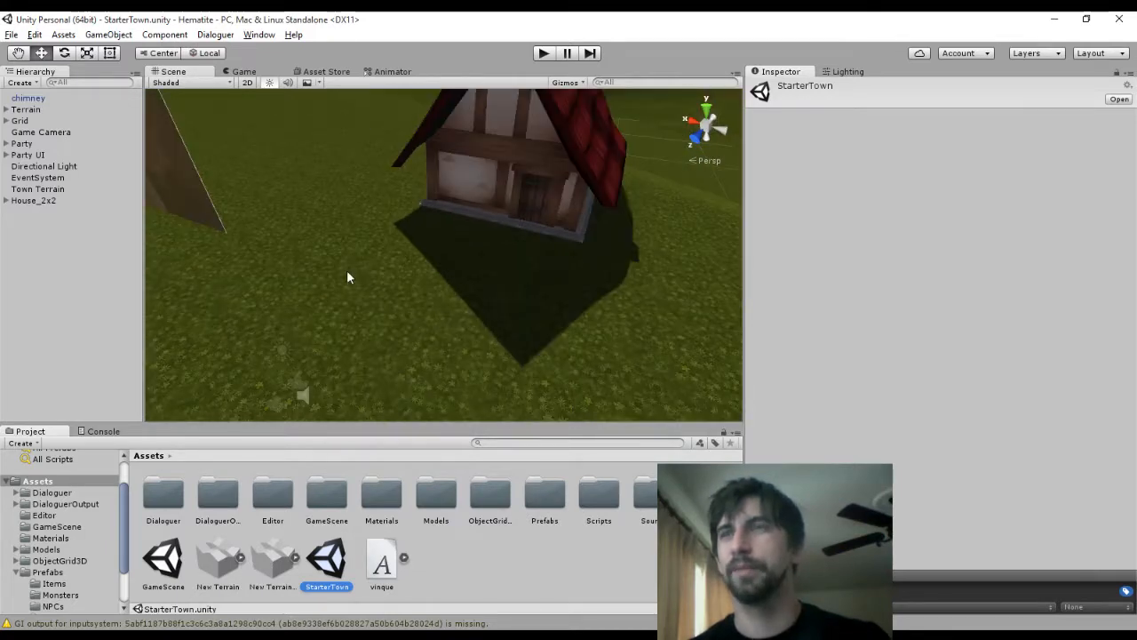
scroll(456, 311, "up", 3)
scroll(445, 334, "down", 4)
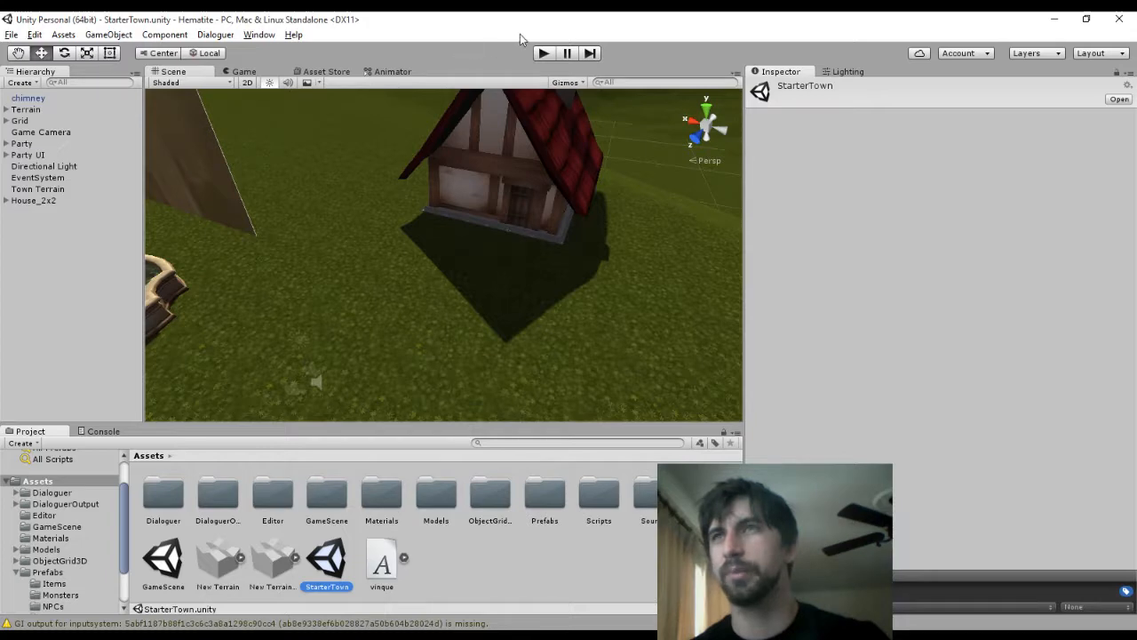
left_click(543, 57)
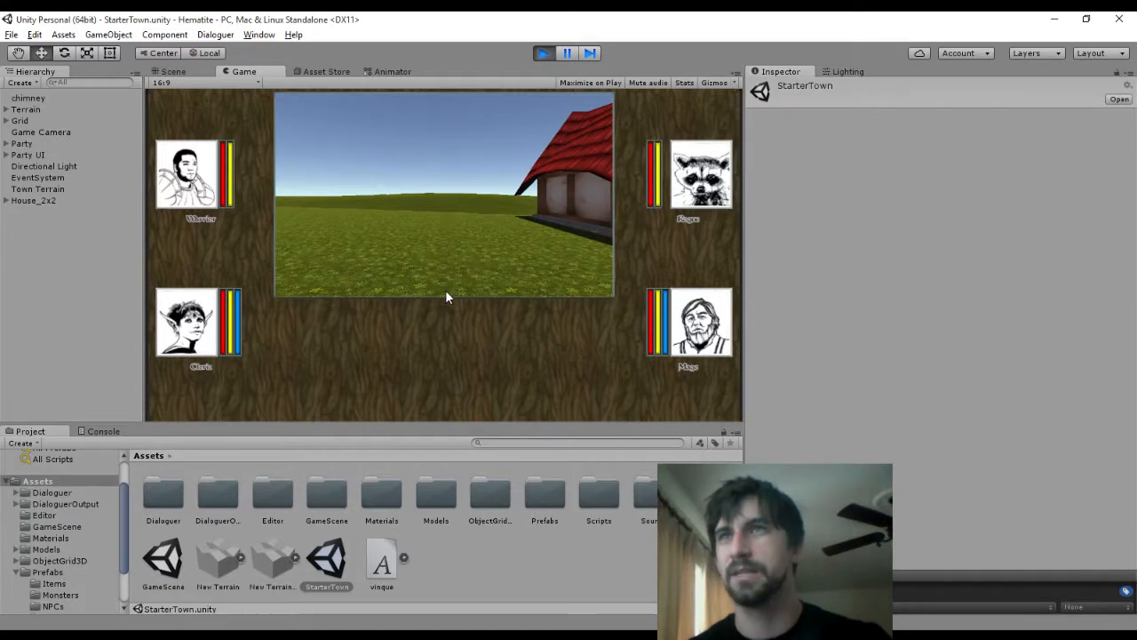
key("e")
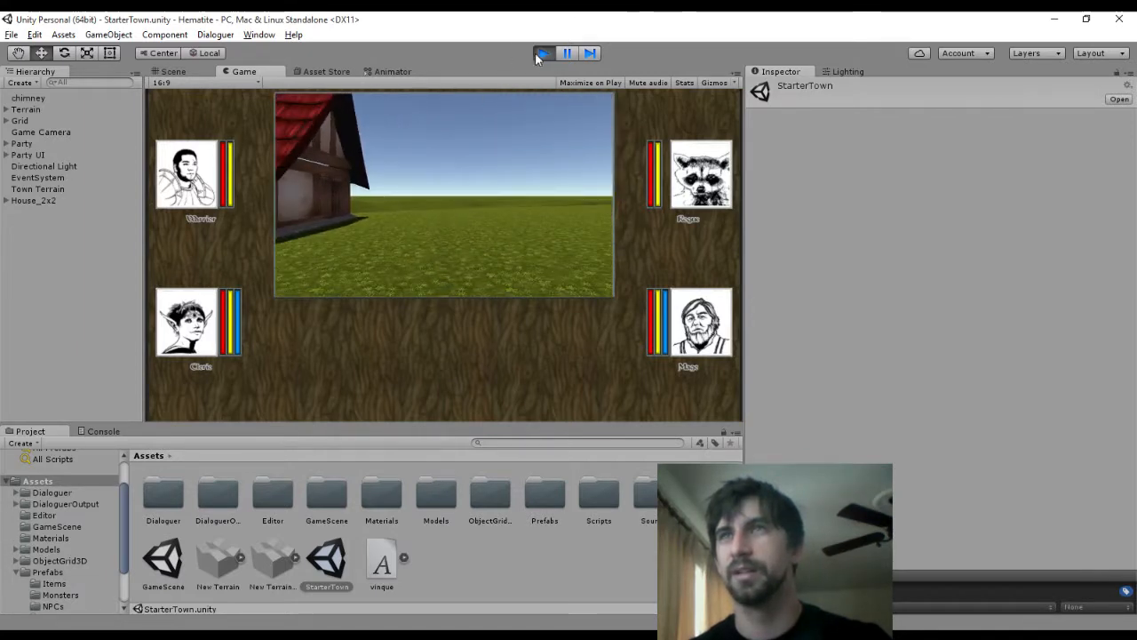
left_click(541, 53)
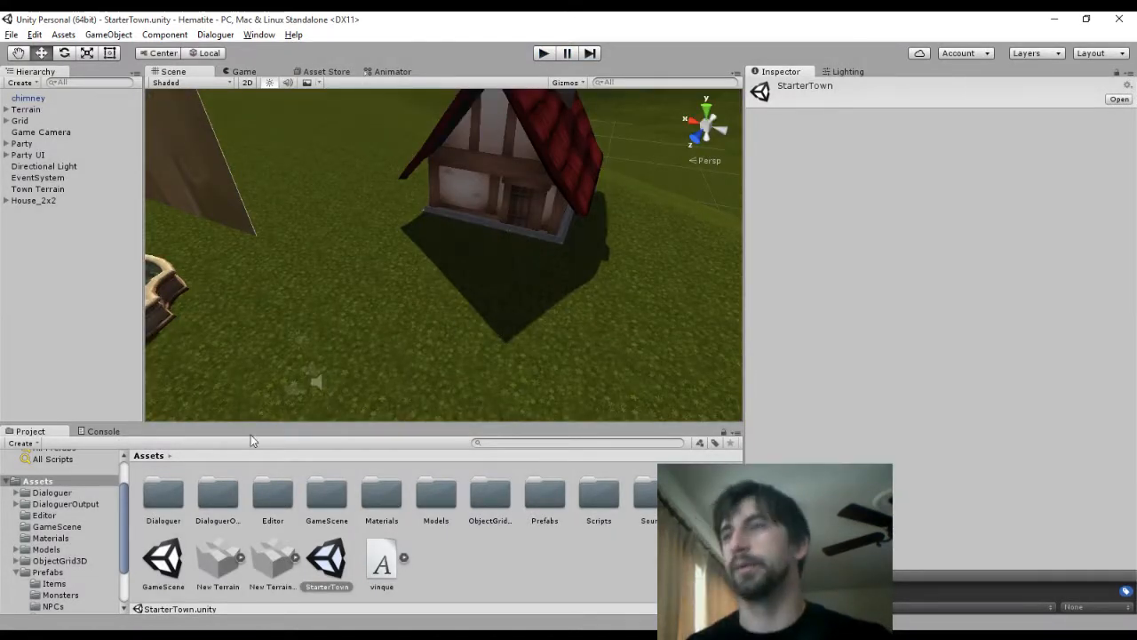
Switch to File Explorer, go to the Hematite project's Assets/Textures folder, and preview grass.png
key("alt+Tab")
key("alt+Tab")
key("alt+Tab")
key("alt+Tab")
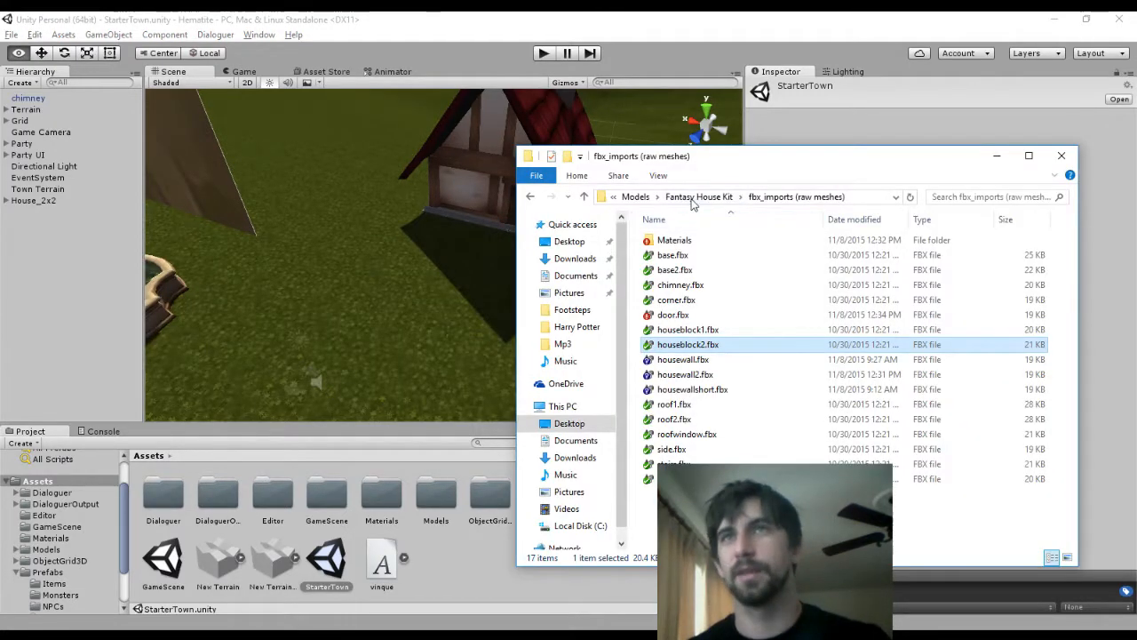
left_click(680, 198)
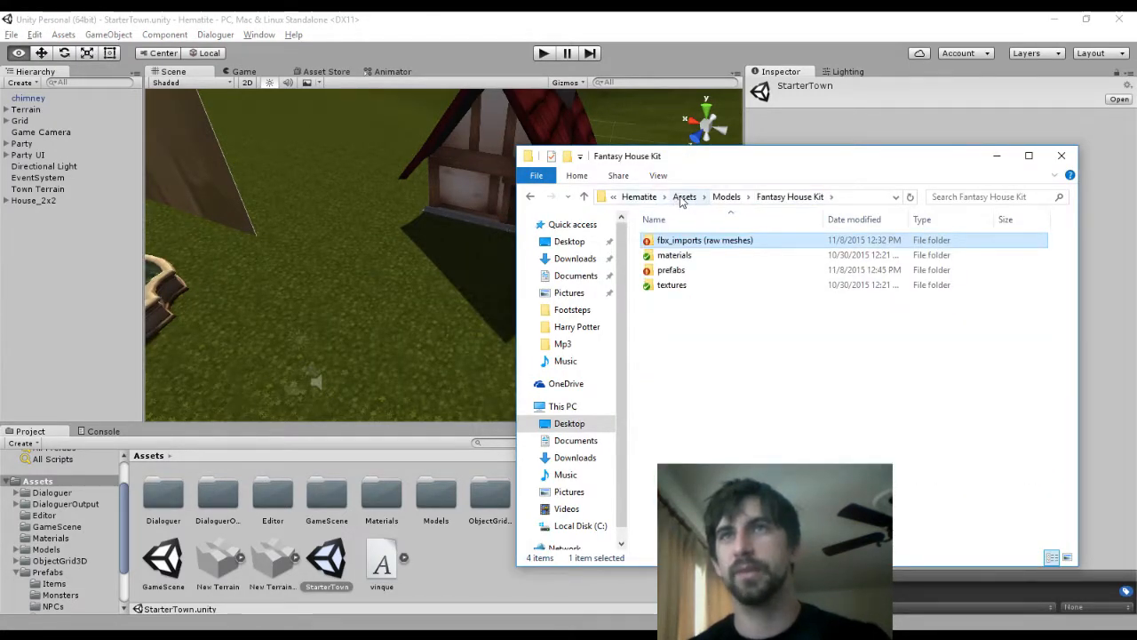
left_click(683, 197)
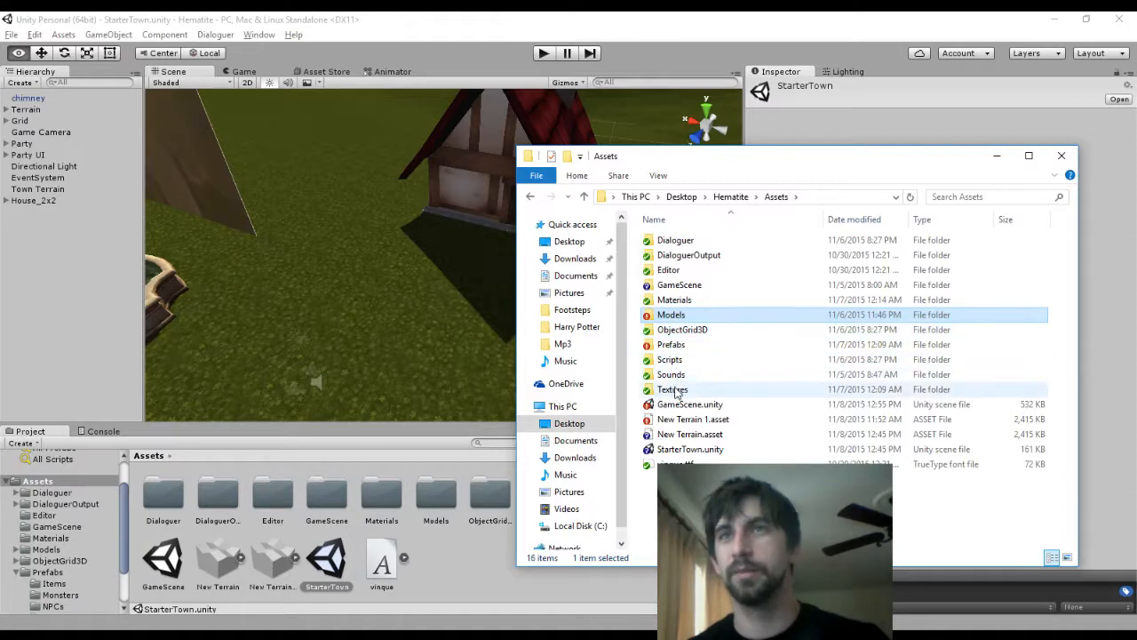
double_click(674, 389)
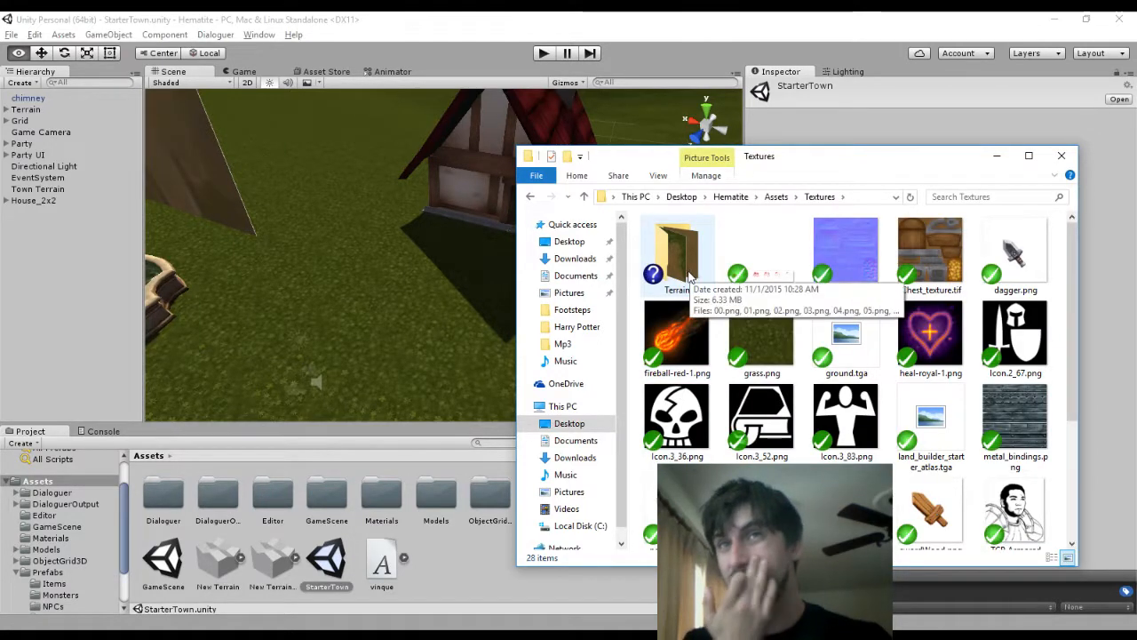
double_click(756, 345)
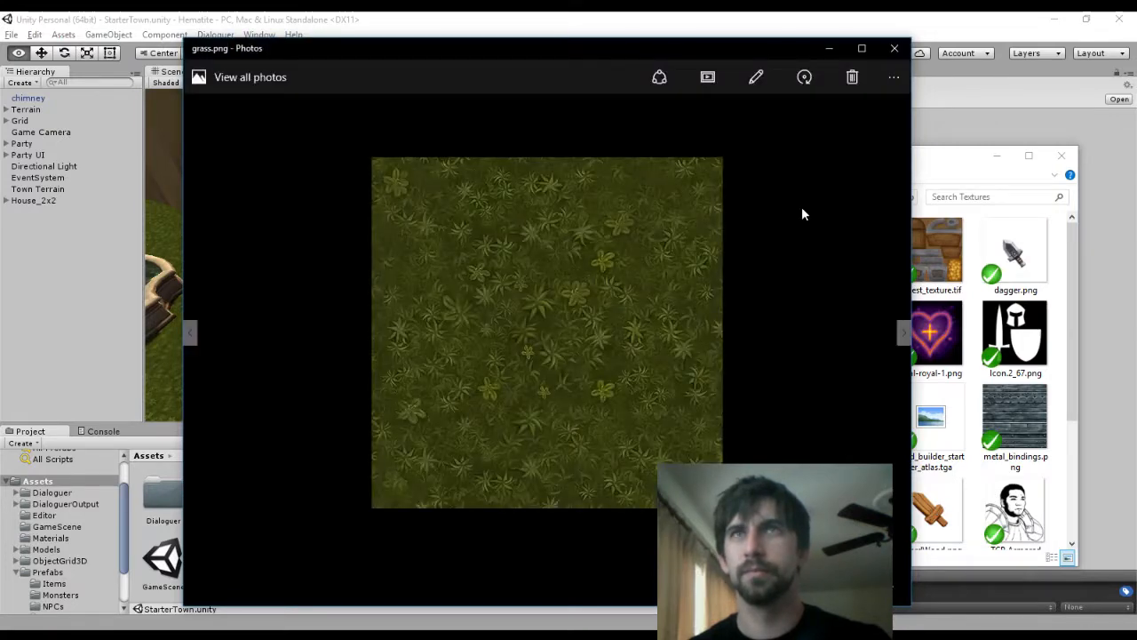
left_click(893, 51)
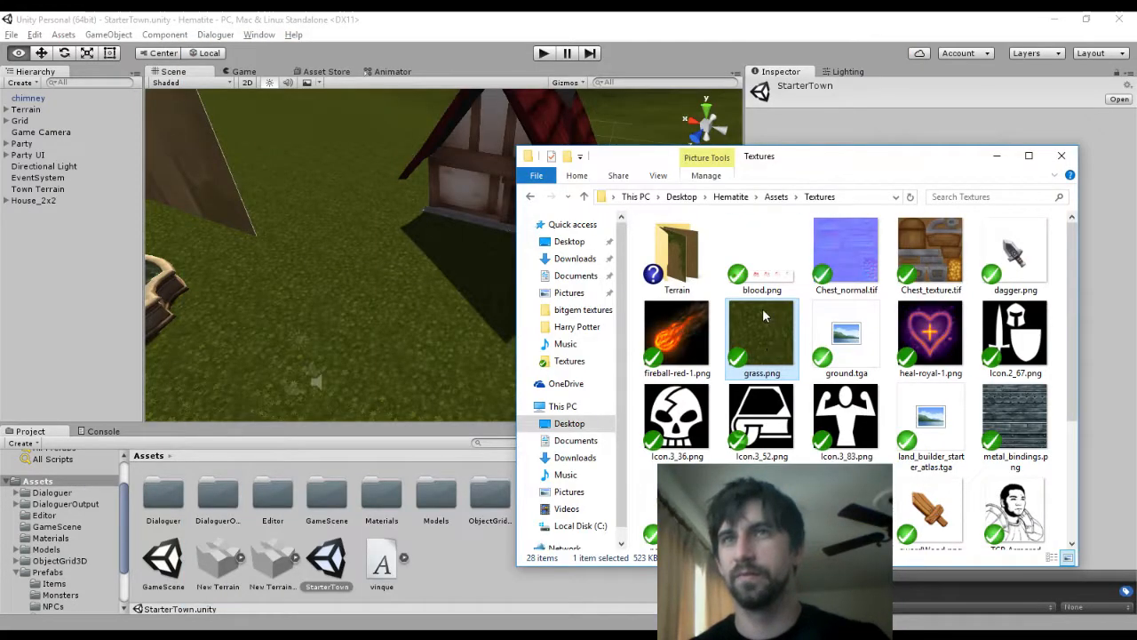
Switch back to Unity and activate the Paint Texture tool on the Town Terrain object
key("alt+Tab")
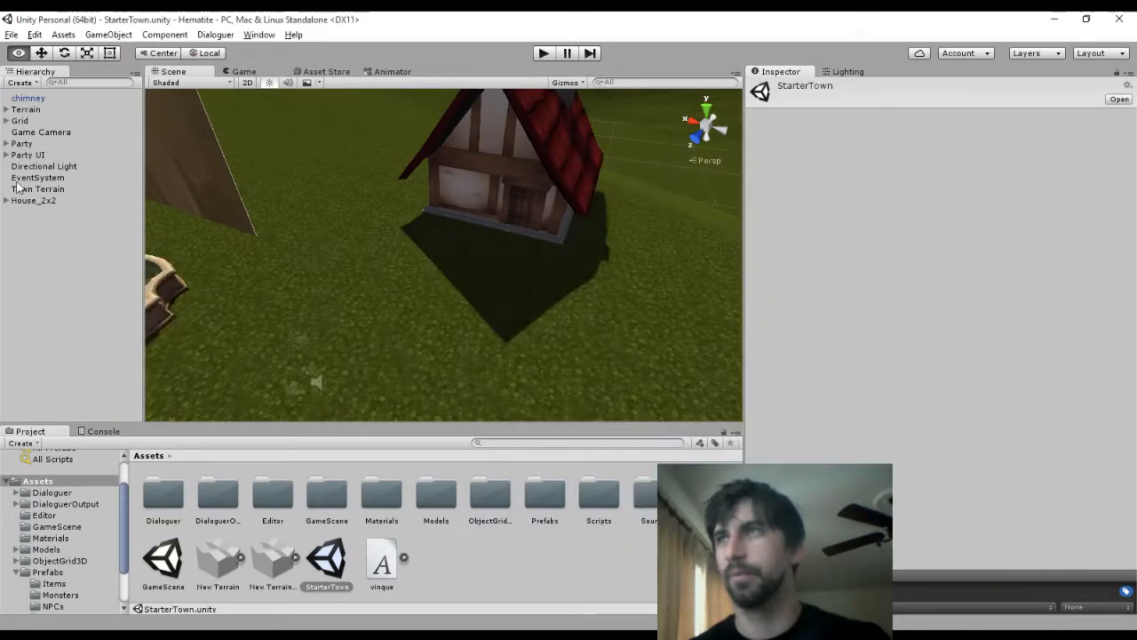
left_click(29, 111)
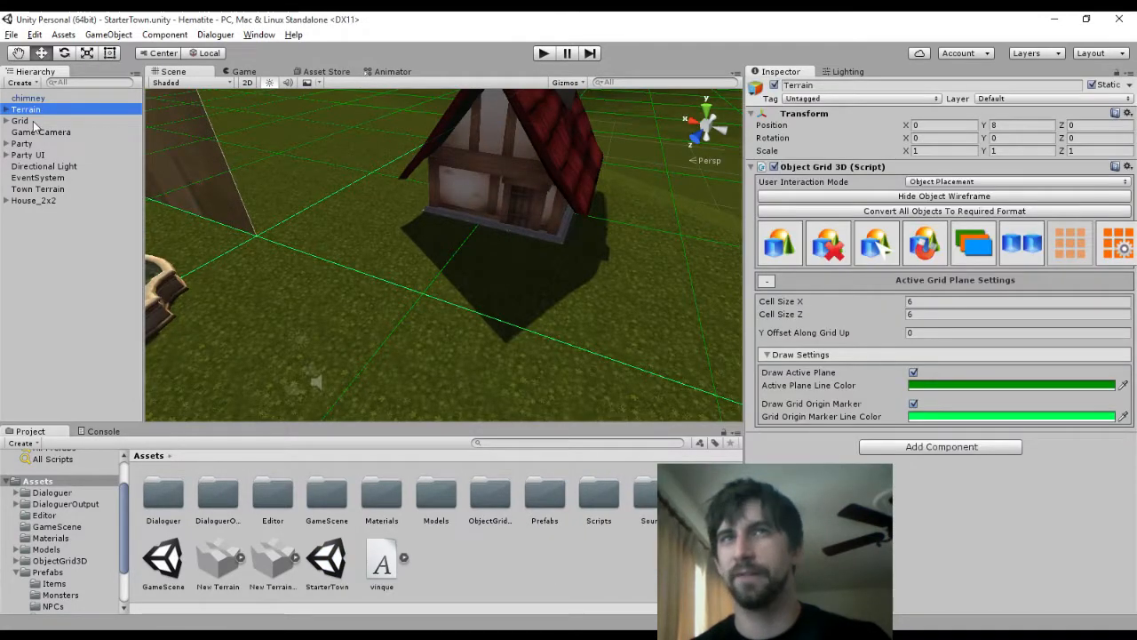
left_click(34, 122)
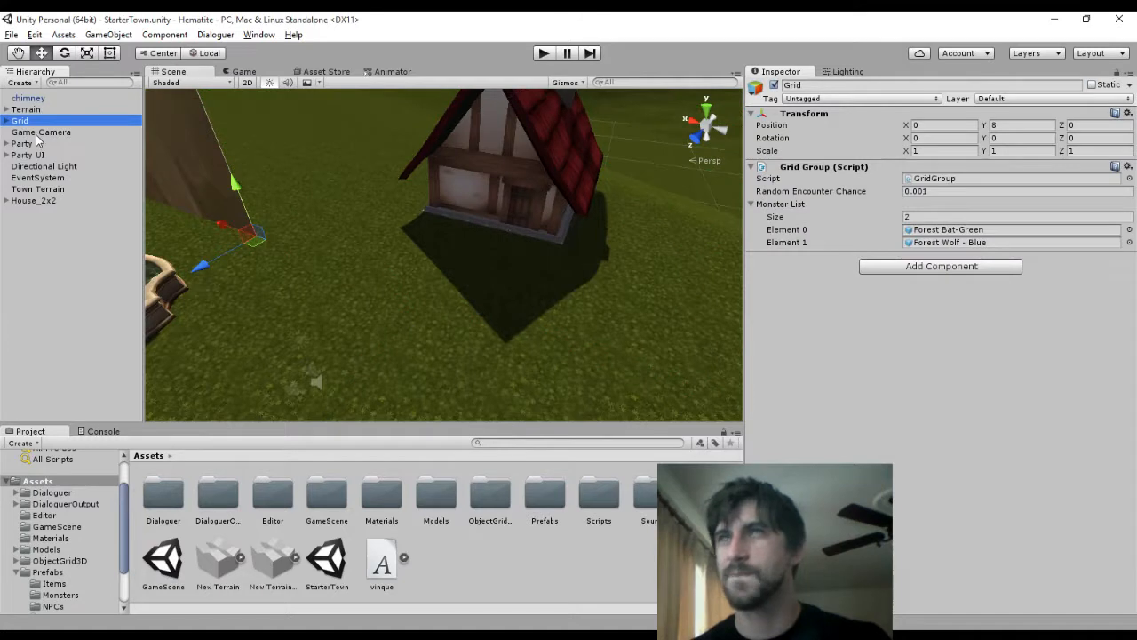
left_click(41, 188)
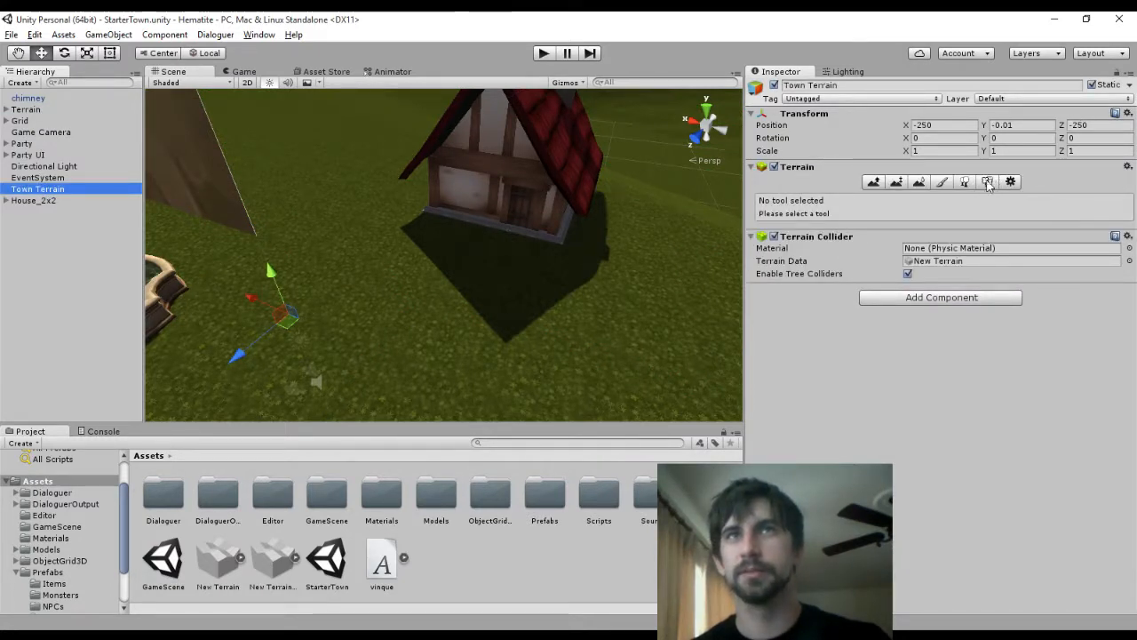
left_click(943, 182)
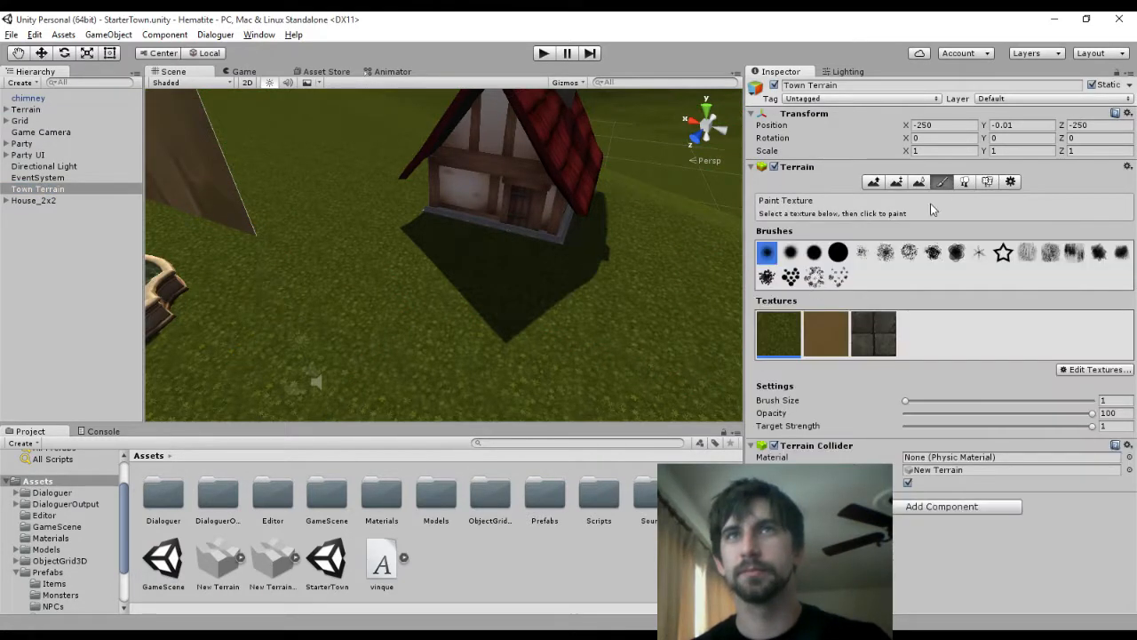
Replace the diffuse image of Town Terrain's first paint texture with the grass texture
left_click(1095, 369)
left_click(1063, 388)
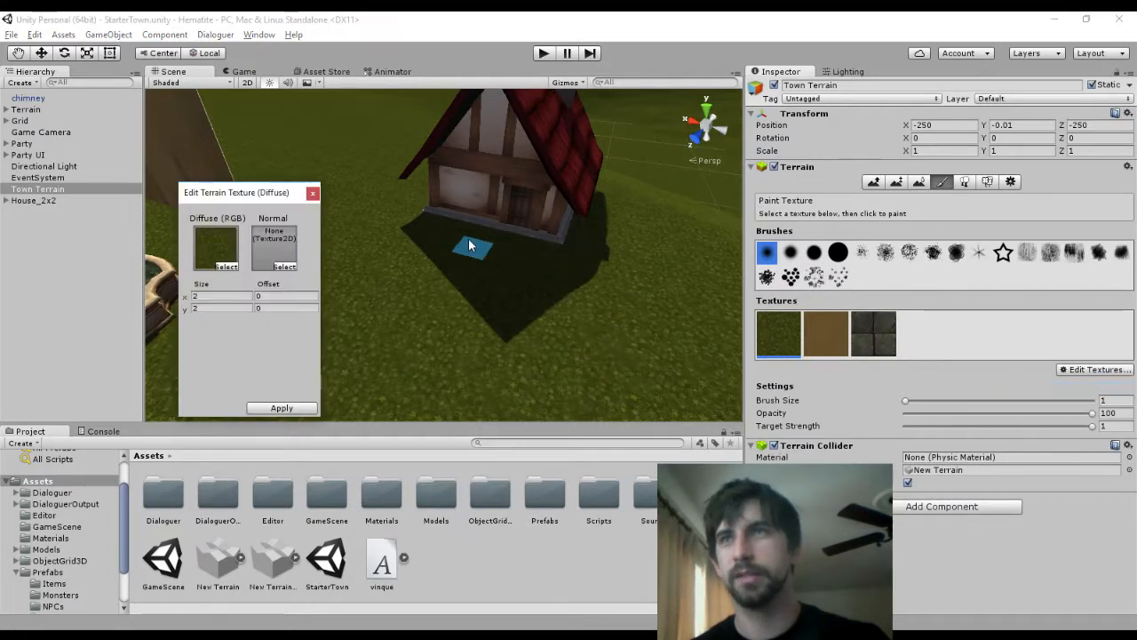
left_click(225, 266)
scroll(68, 151, "up", 5)
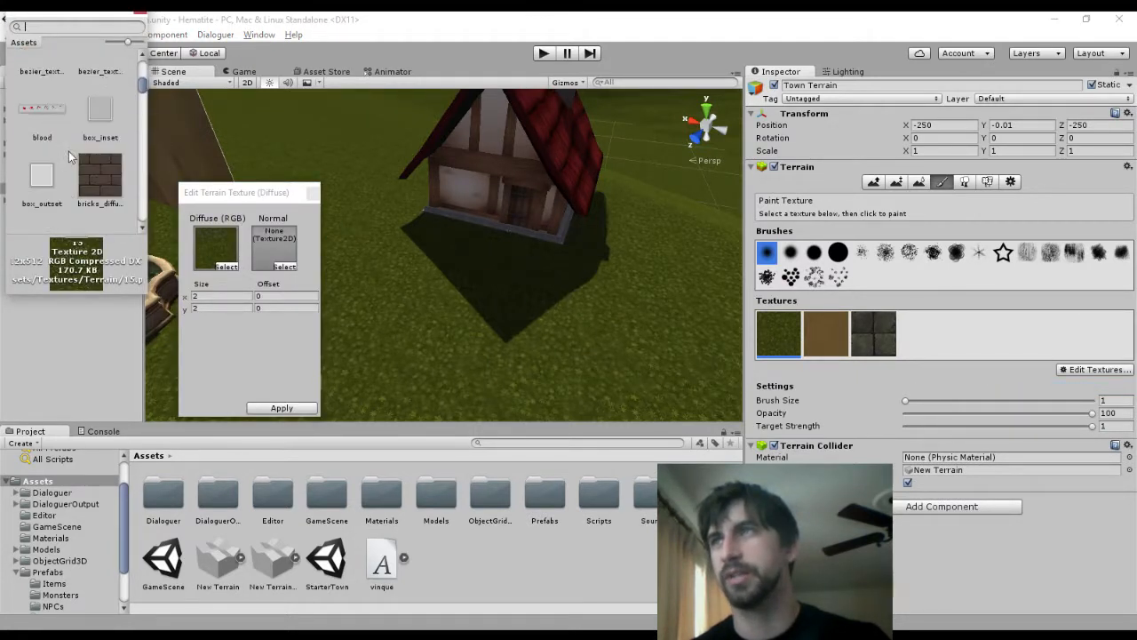
type("grass")
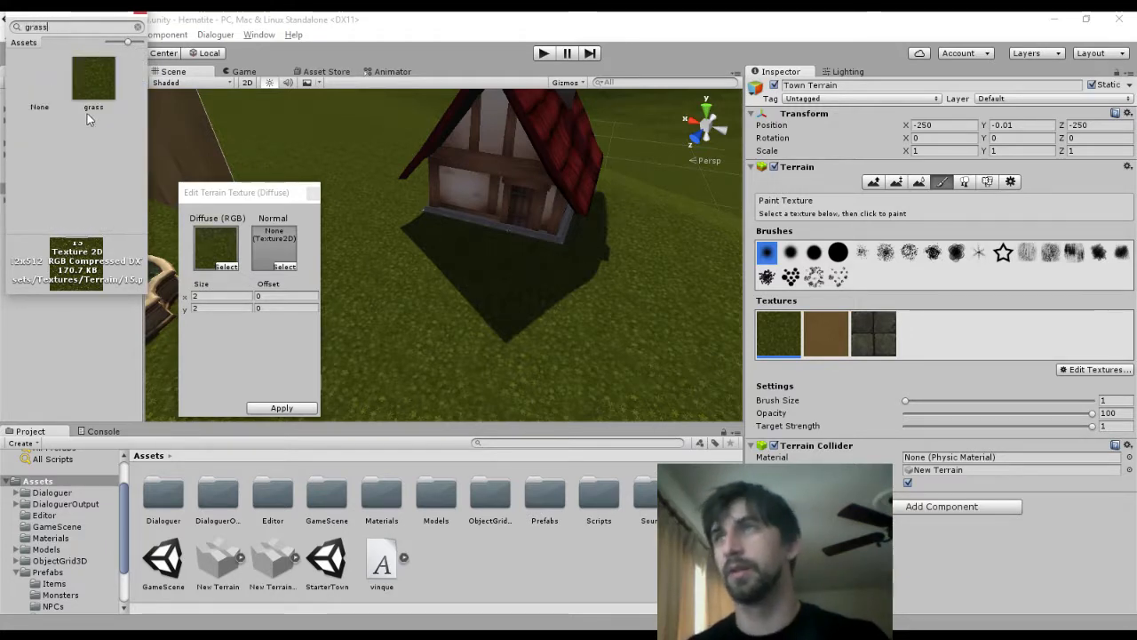
double_click(98, 76)
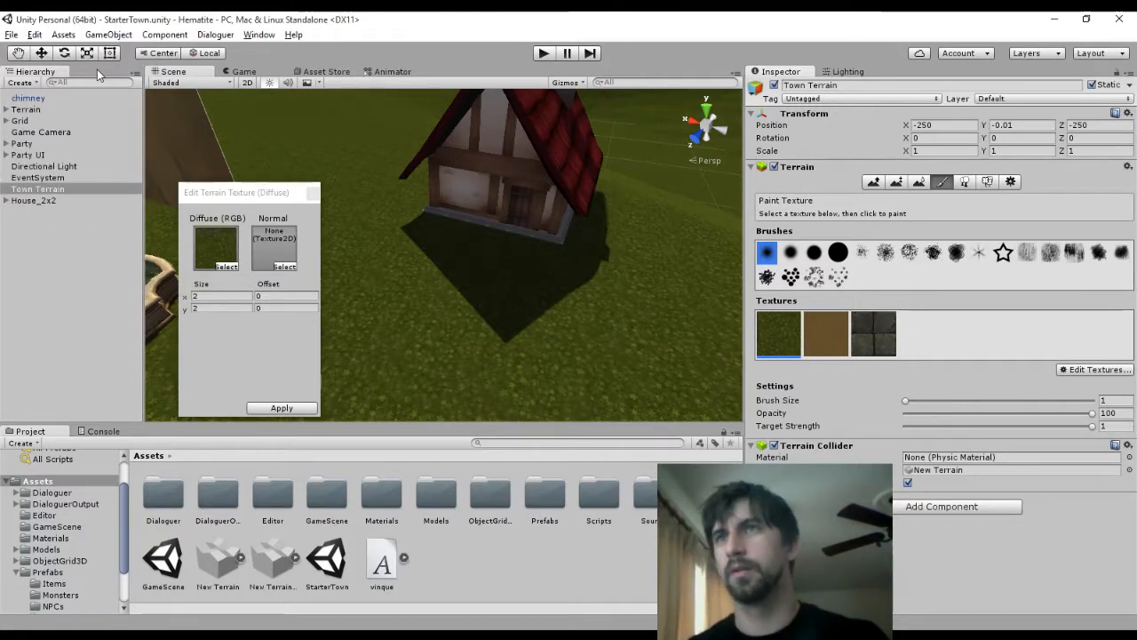
left_click(310, 192)
Examine the retextured ground near the StarterTown house up close and from farther away
scroll(427, 267, "up", 6)
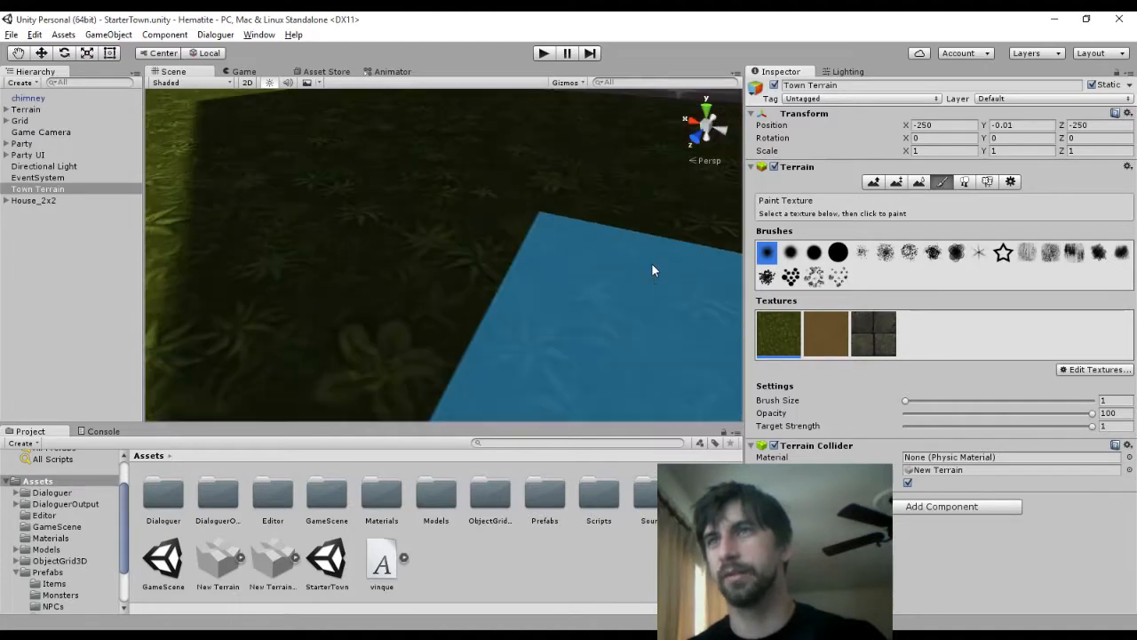
scroll(658, 265, "down", 2)
scroll(663, 269, "down", 3)
mouse_move(368, 245)
middle_mouse_down()
mouse_move(460, 267)
mouse_move(388, 271)
mouse_move(369, 232)
mouse_move(358, 251)
middle_mouse_up()
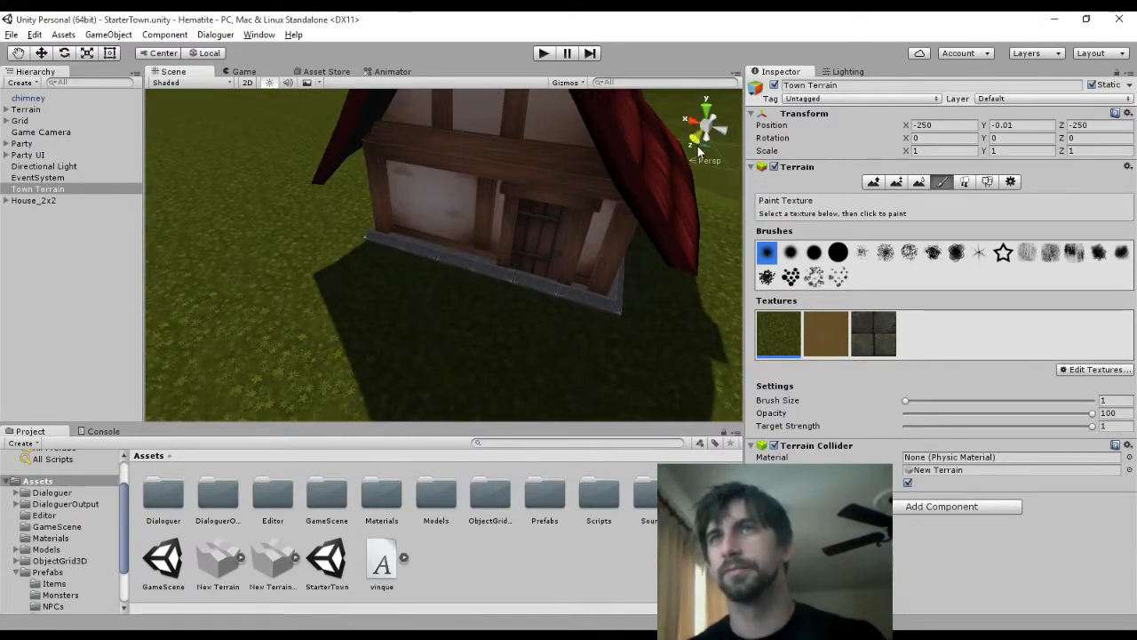
scroll(699, 210, "down", 4)
middle_click_drag(671, 169, 613, 228)
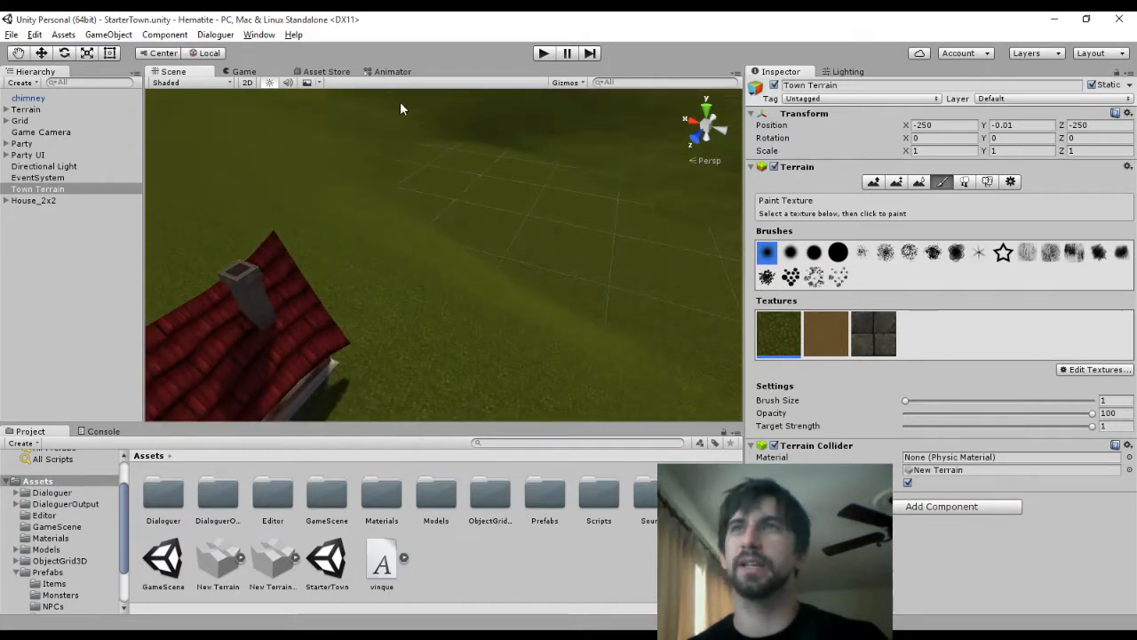
scroll(629, 302, "down", 4)
middle_click_drag(402, 324, 556, 259)
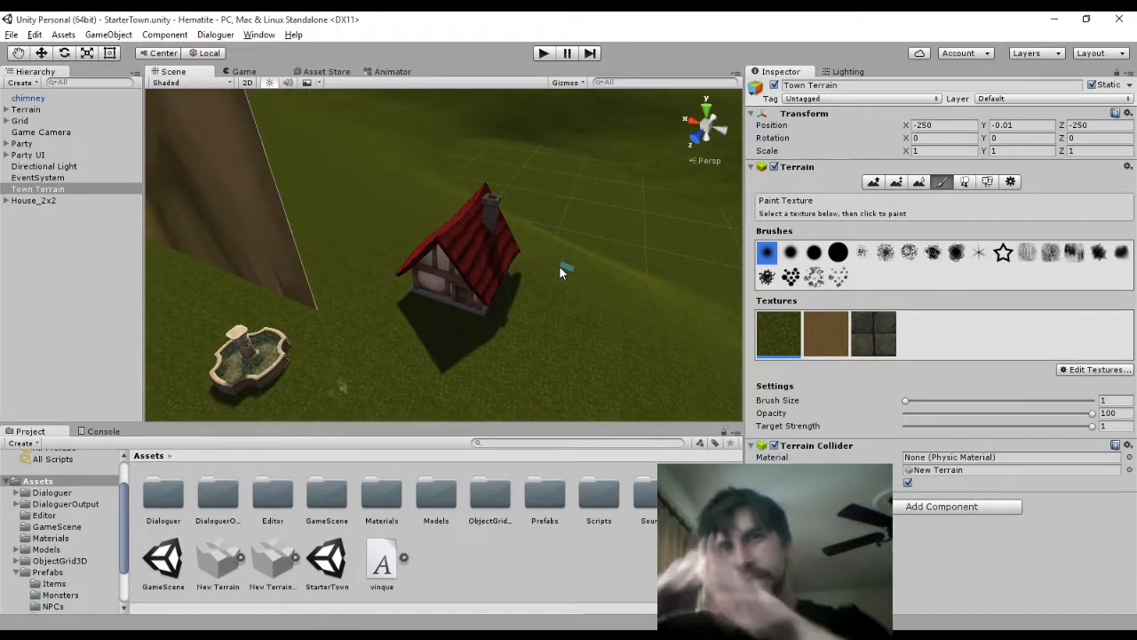
Switch to a new File Explorer window and open the bitgem textures folder inside Downloads
key("alt+Tab")
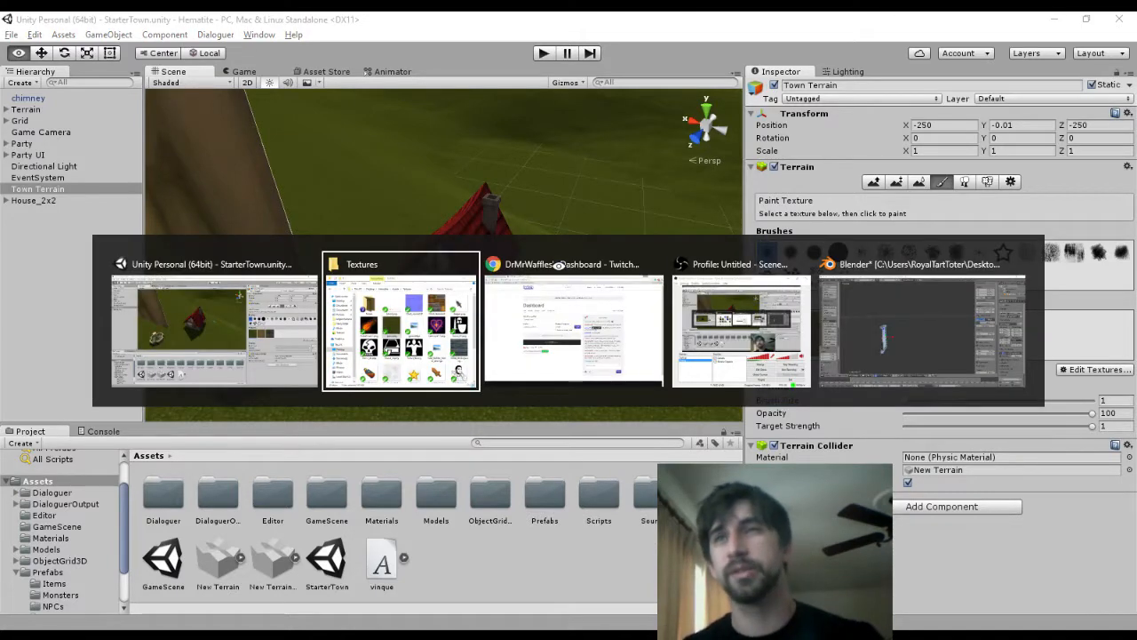
key("alt+Tab")
key("alt+Tab")
key("alt+Tab")
key("alt+Tab")
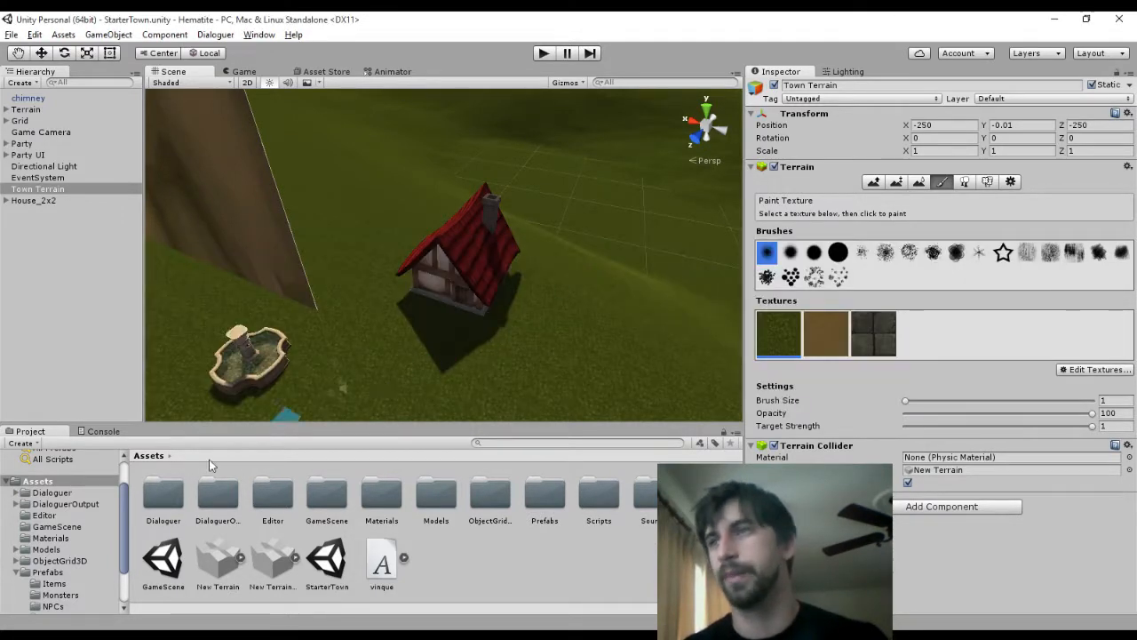
key("super")
left_click(52, 538)
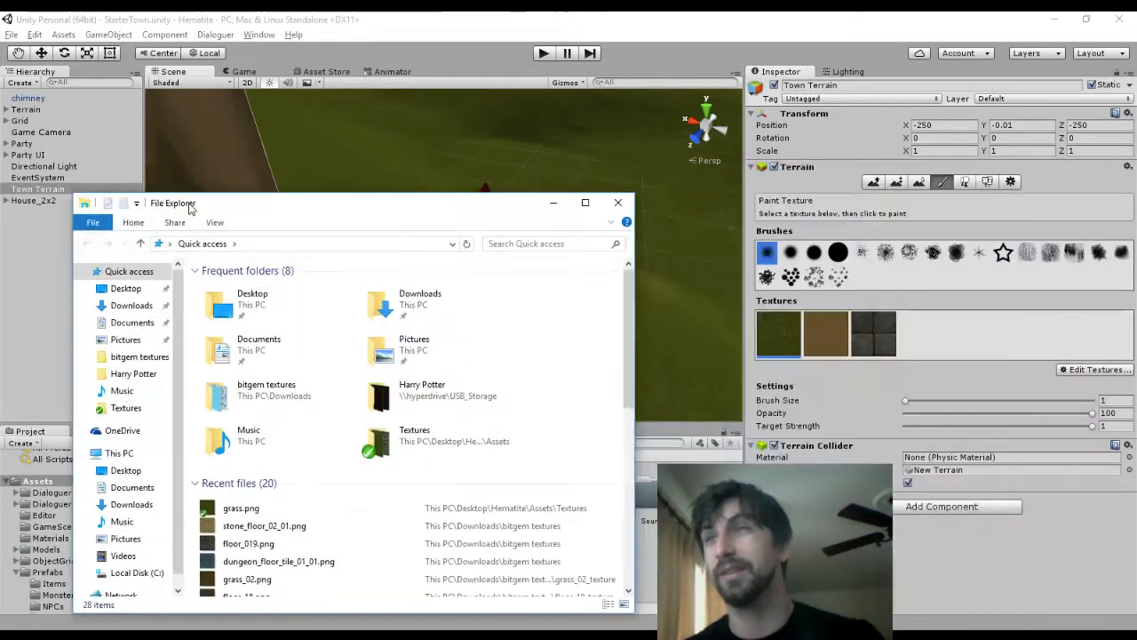
left_click_drag(662, 178, 215, 181)
double_click(391, 271)
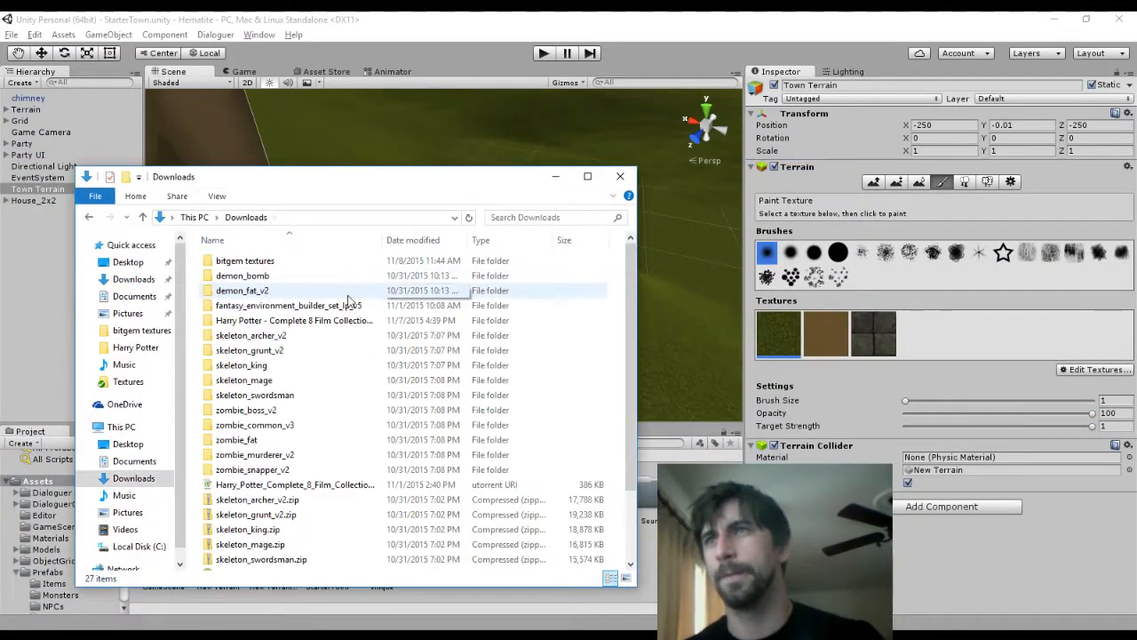
double_click(258, 261)
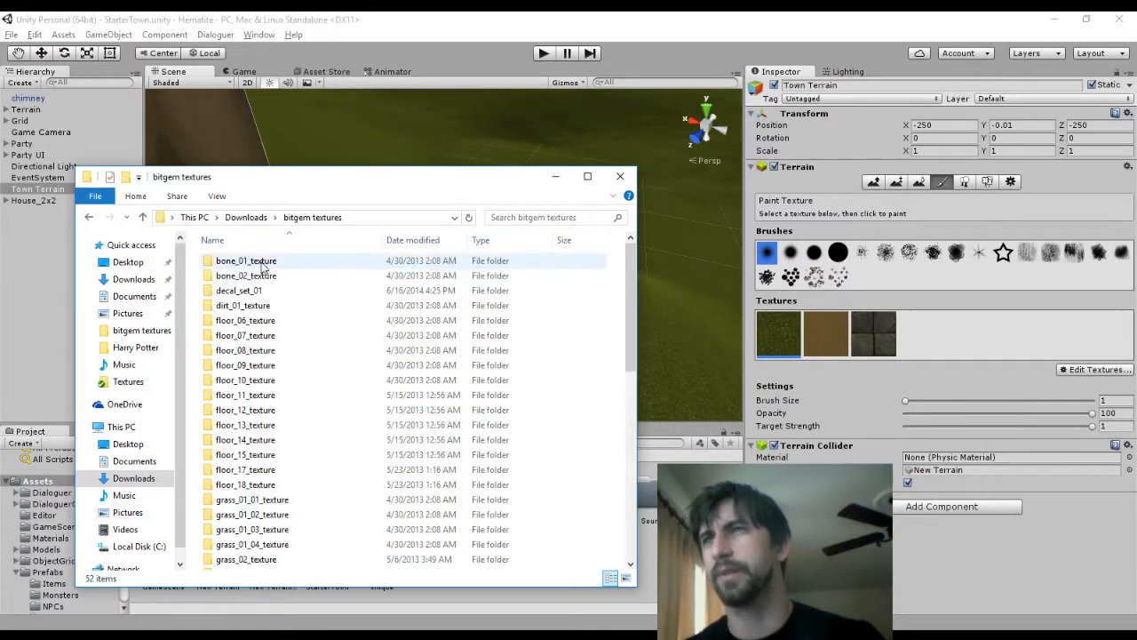
Preview the loose PNG textures in the bitgem textures folder, from dungeon_floor_tile_01_01.png through wood_6.png
scroll(258, 329, "down", 10)
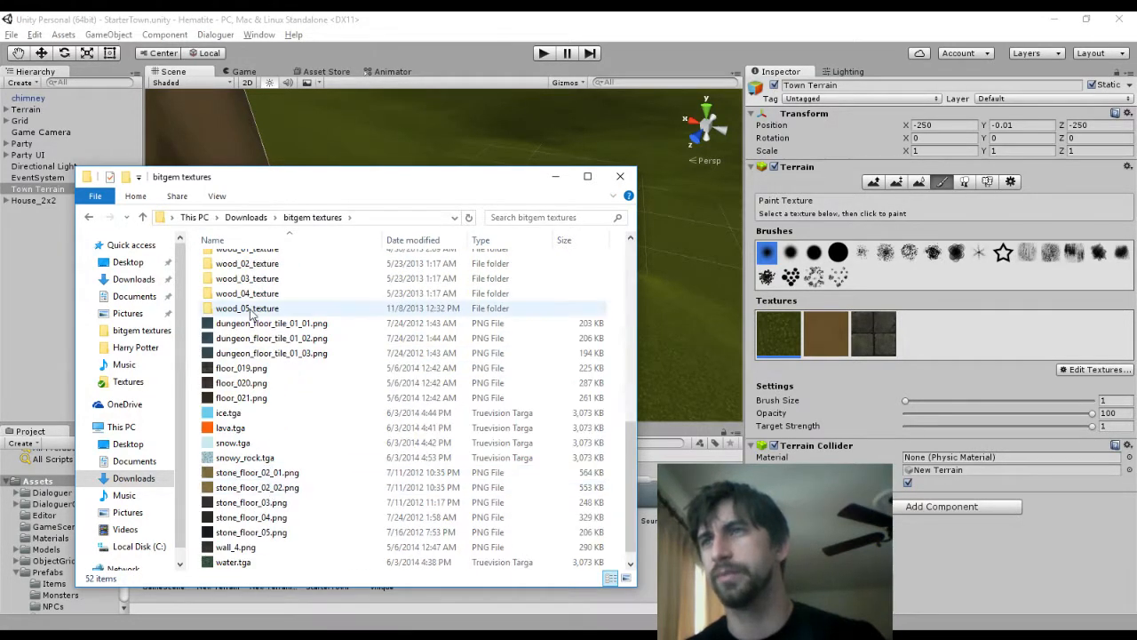
left_click(249, 324)
double_click(249, 324)
key("Right")
key("Right")
key("Right")
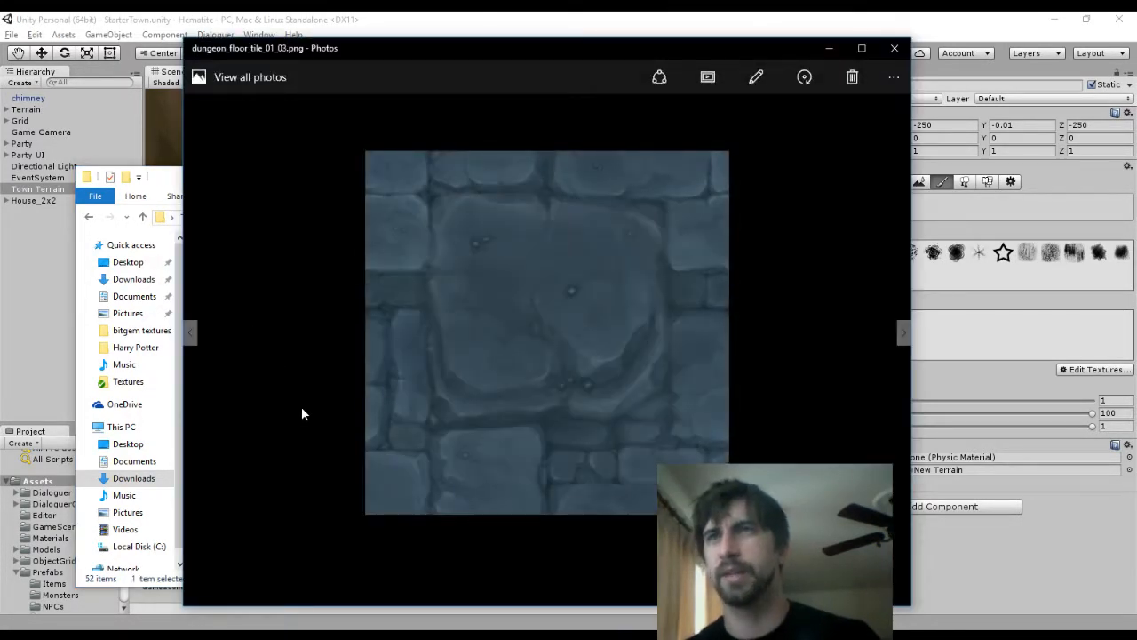
key("Right")
key("Right")
key("Right")
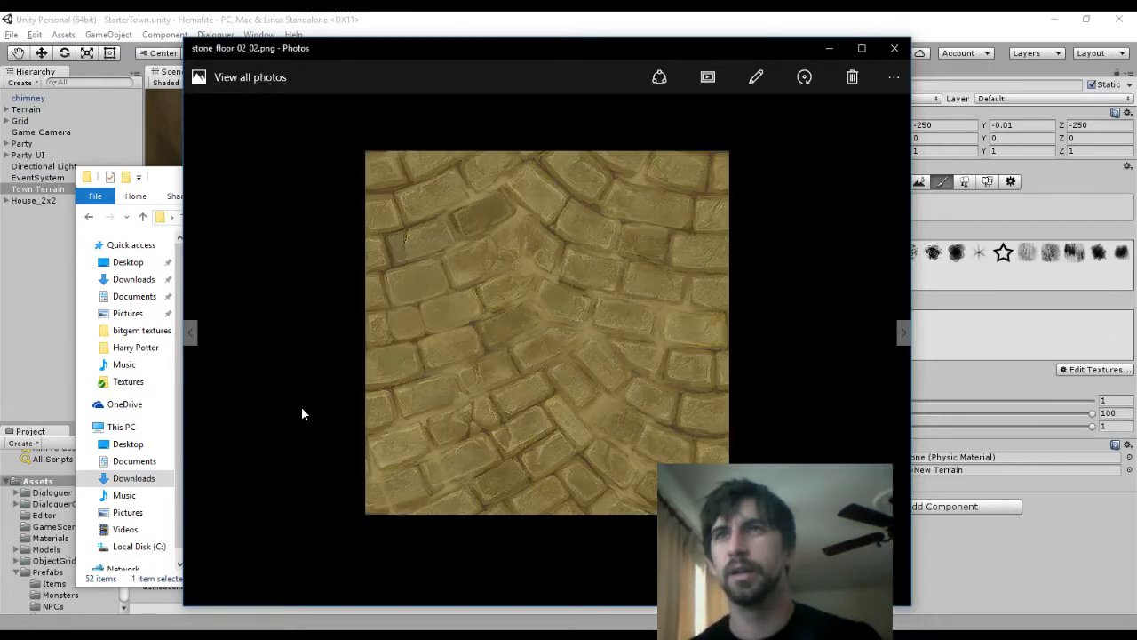
key("Right")
key("Right")
key("Right")
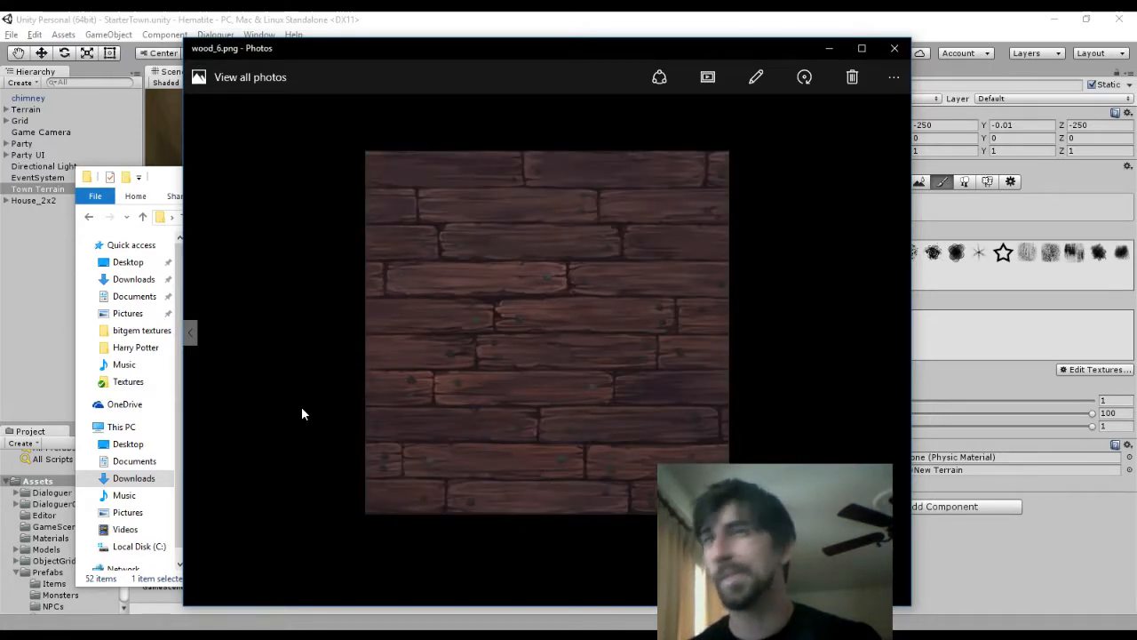
left_click(893, 49)
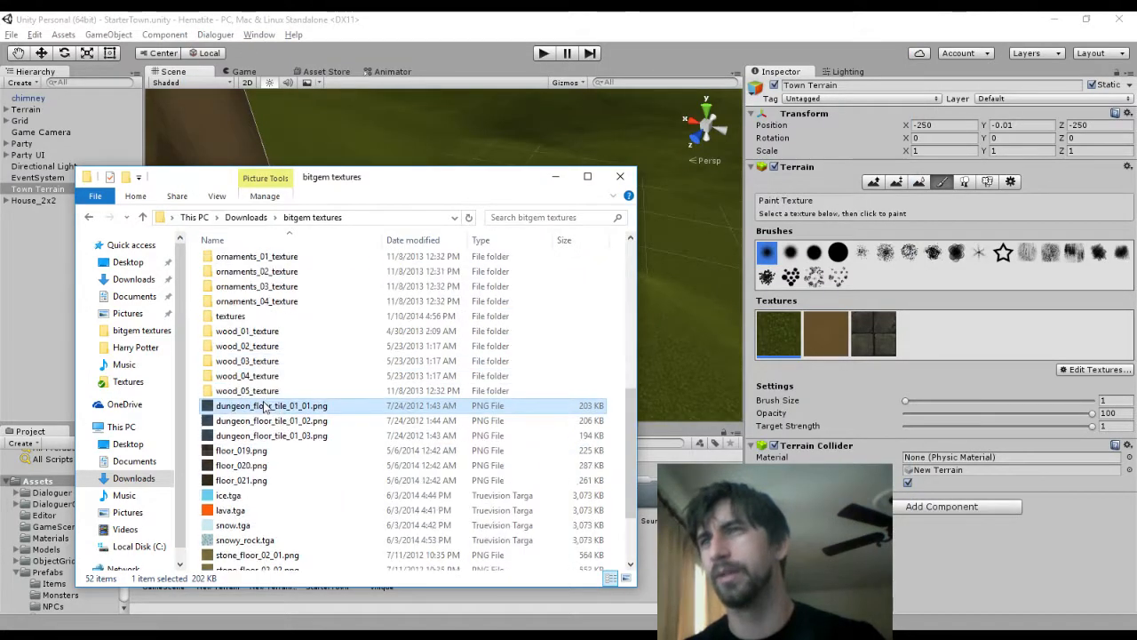
View water.tga from the bitgem textures folder in paint.net, closing the editor after the check
scroll(264, 407, "down", 2)
left_click(234, 547)
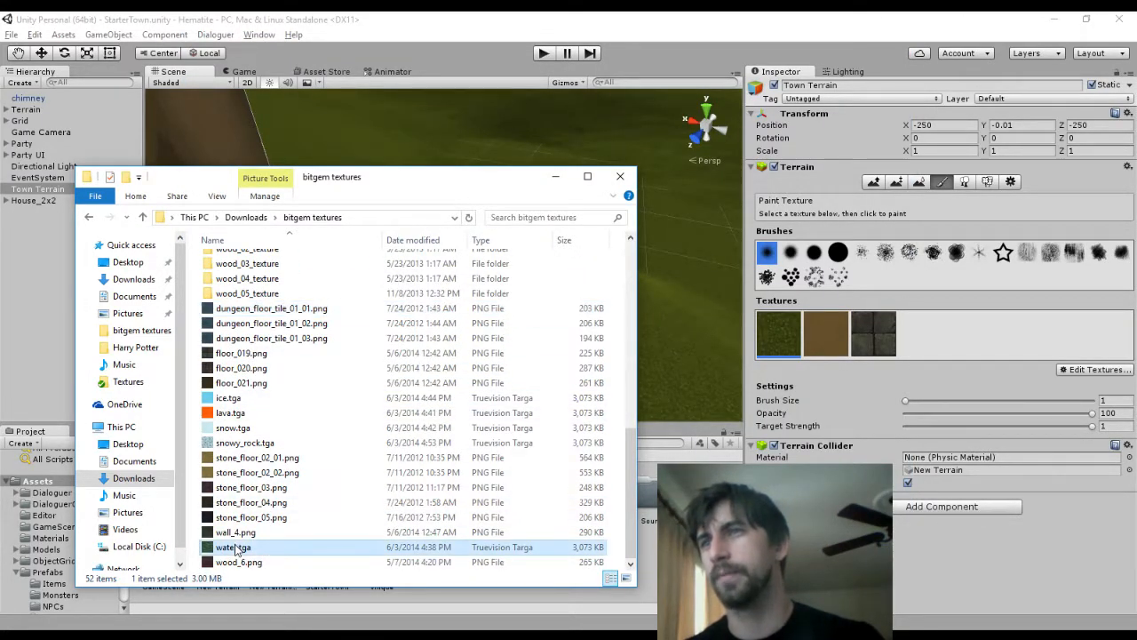
double_click(215, 547)
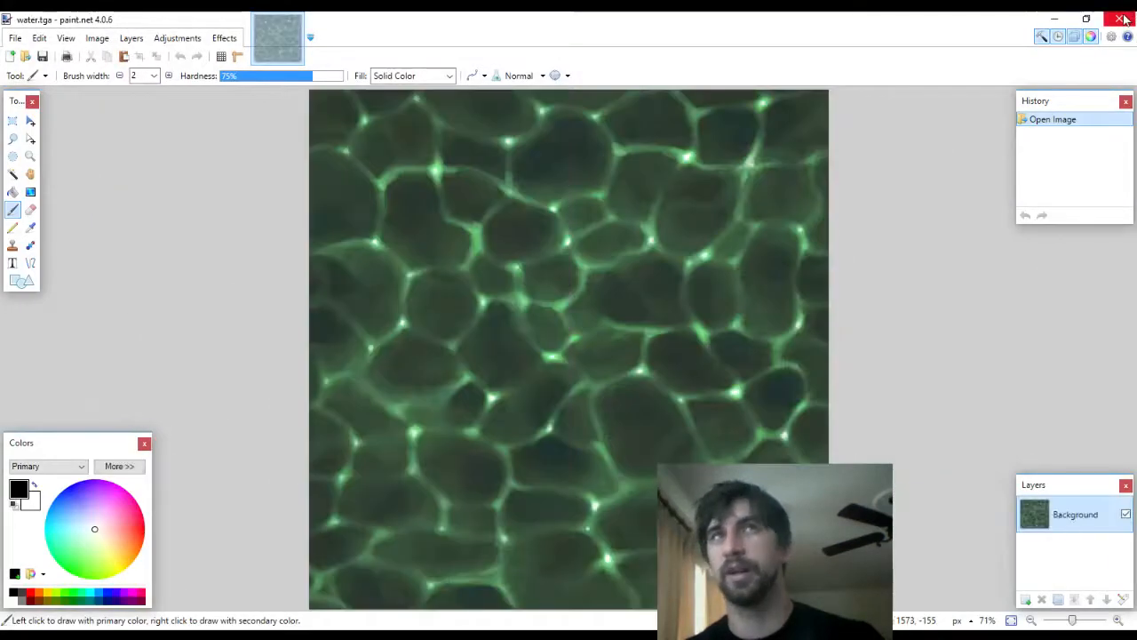
left_click(1121, 19)
Look through the textures subfolder and return to the bitgem textures folder
scroll(287, 442, "up", 2)
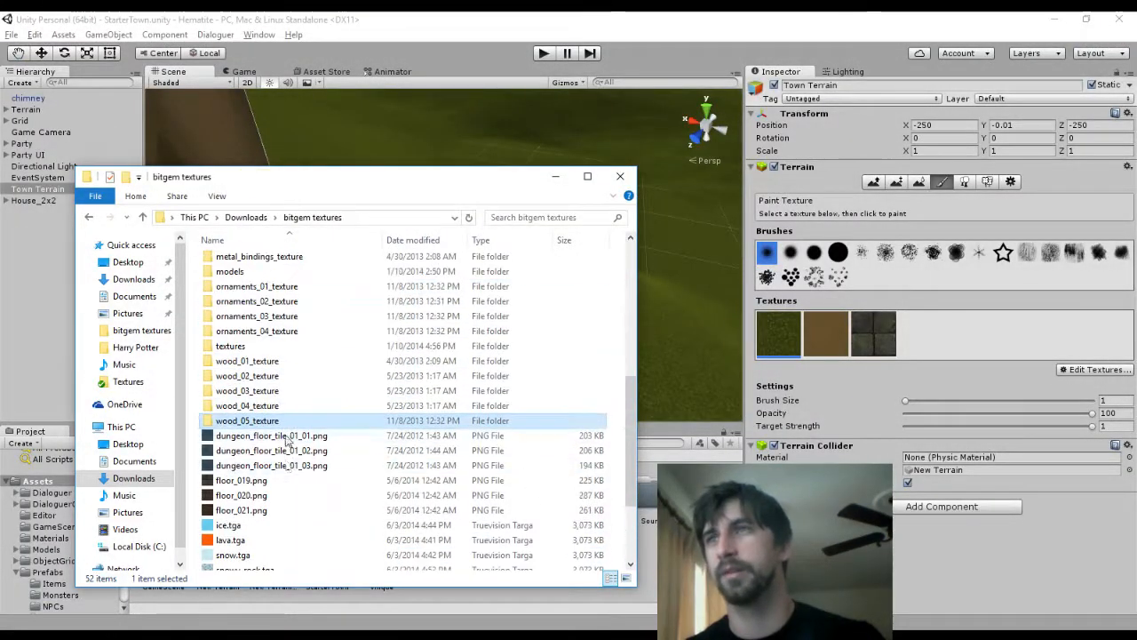
scroll(287, 442, "up", 2)
double_click(279, 435)
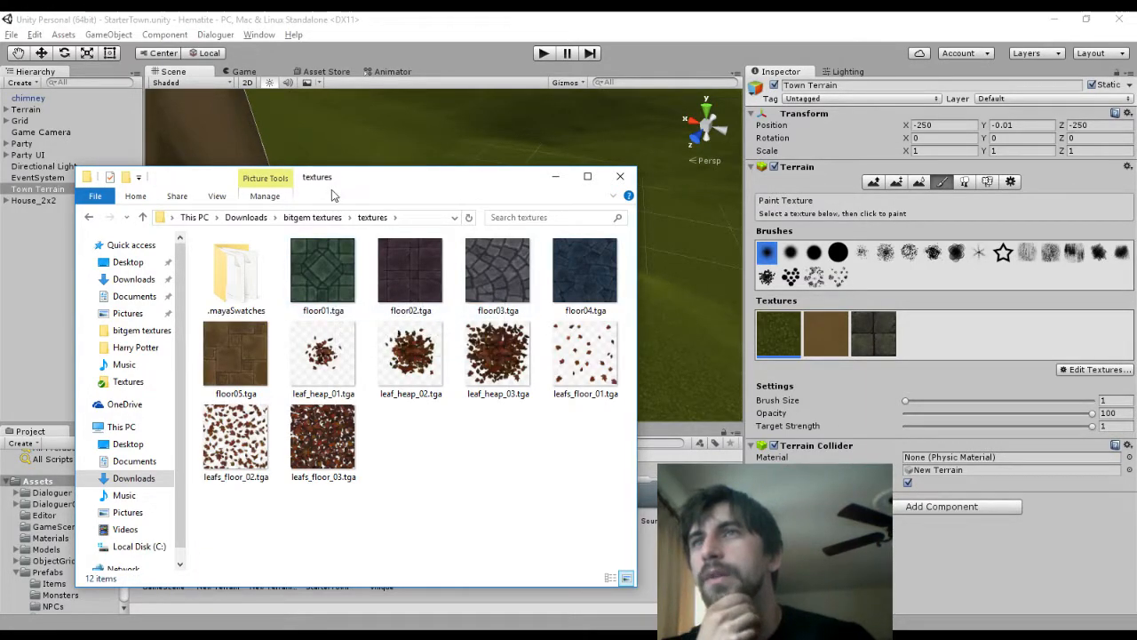
left_click(314, 219)
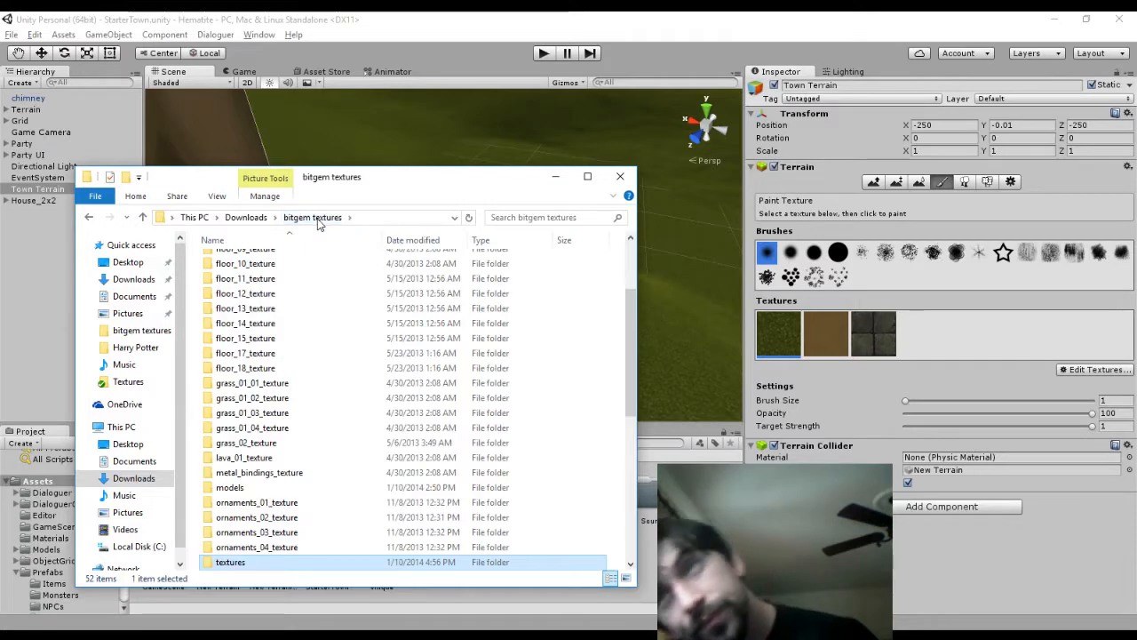
Check the images in the metal_bindings_texture and lava_01_texture folders and on to grass_01_04_texture
key("Up")
key("Up")
key("Up")
key("Up")
key("Up")
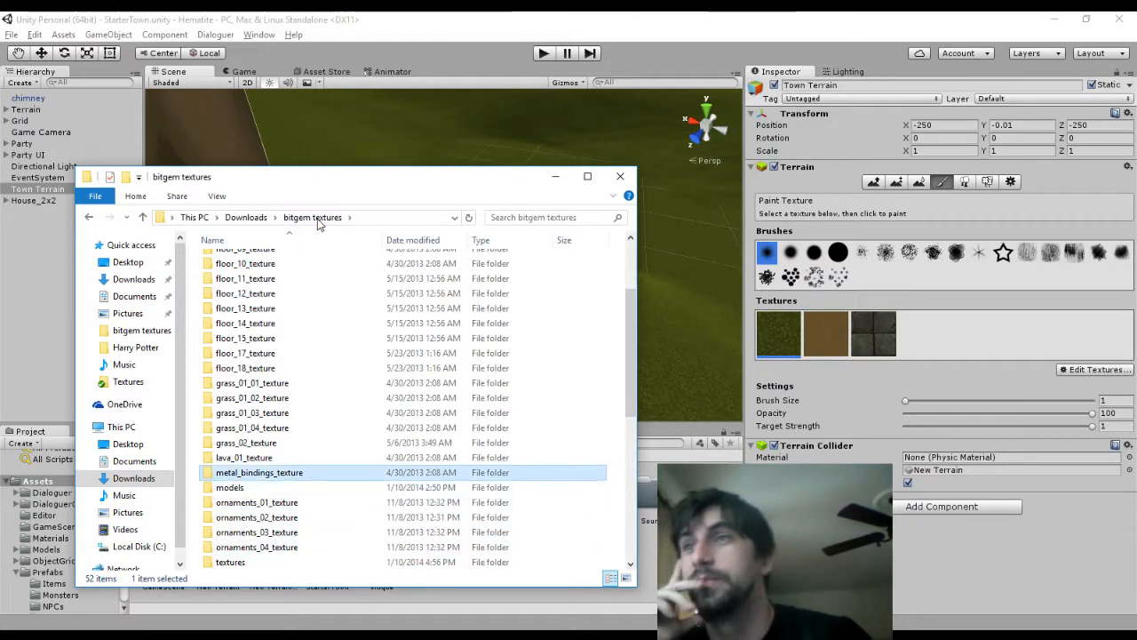
key("Return")
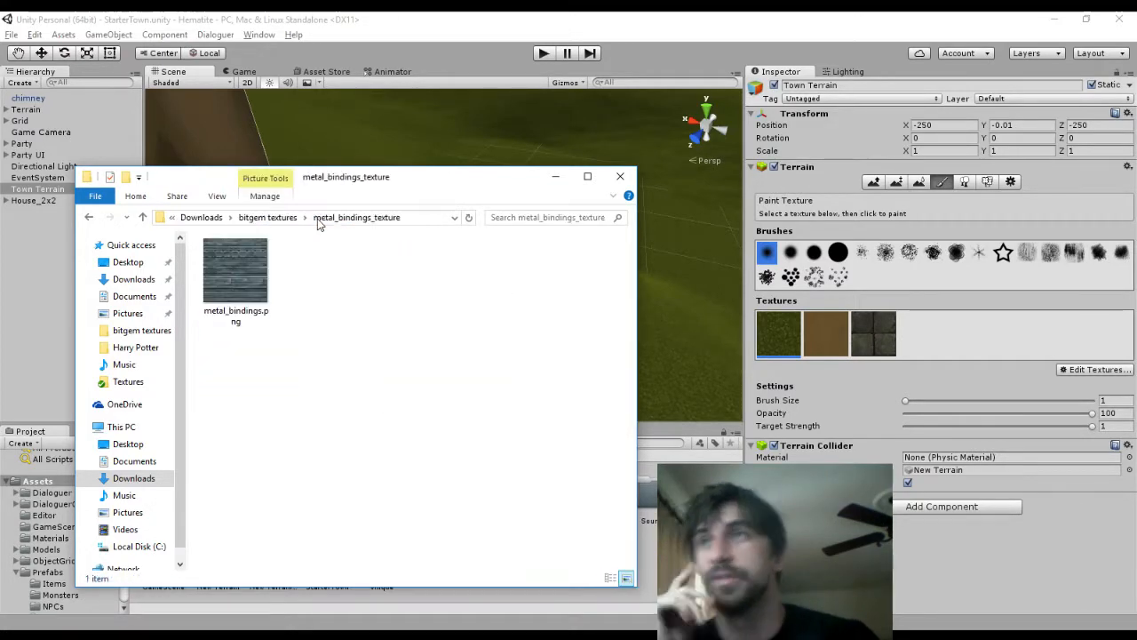
left_click(268, 217)
key("Up")
key("Up")
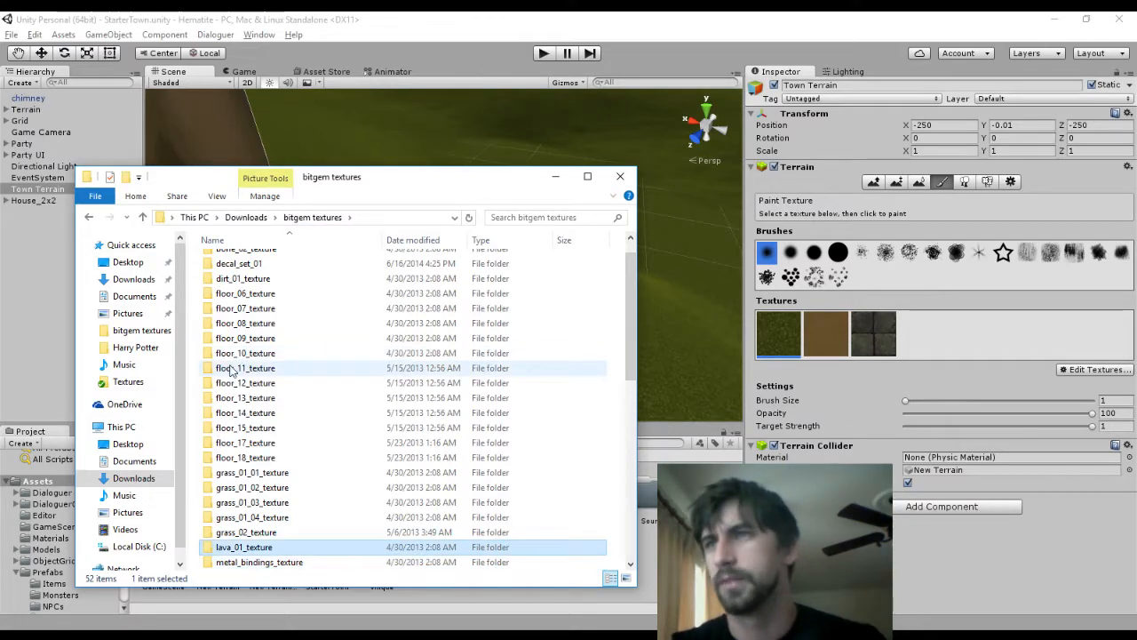
key("Return")
left_click(330, 220)
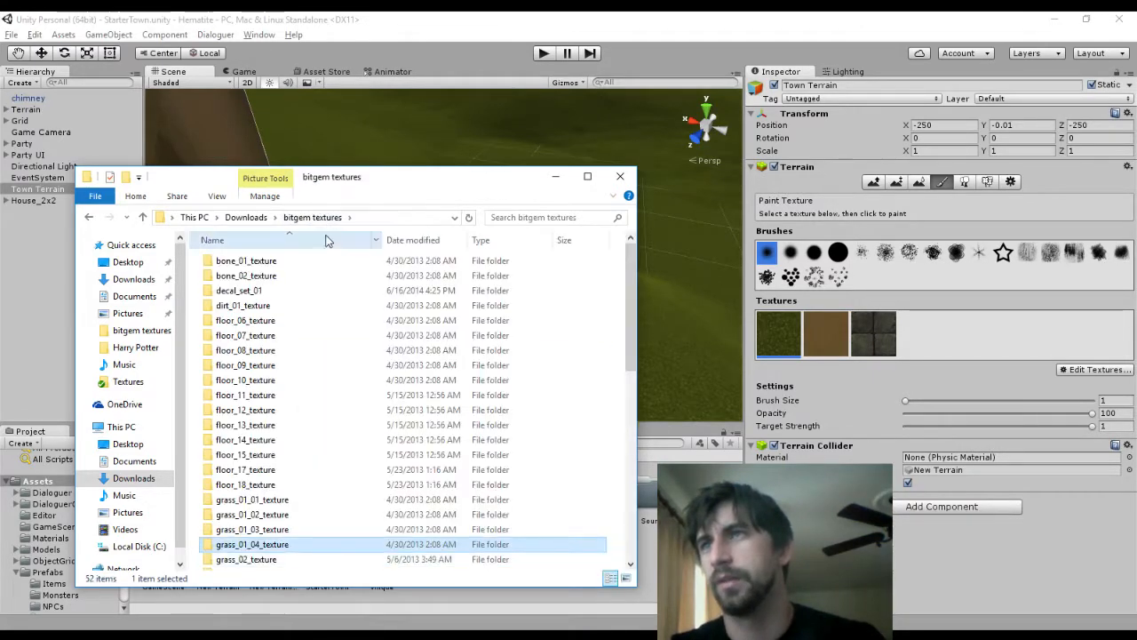
Check the images in the remaining grass_01 folders and the floor texture folders from floor_18_texture back to floor_13_texture
key("Up")
key("Up")
key("Up")
key("Return")
left_click(333, 219)
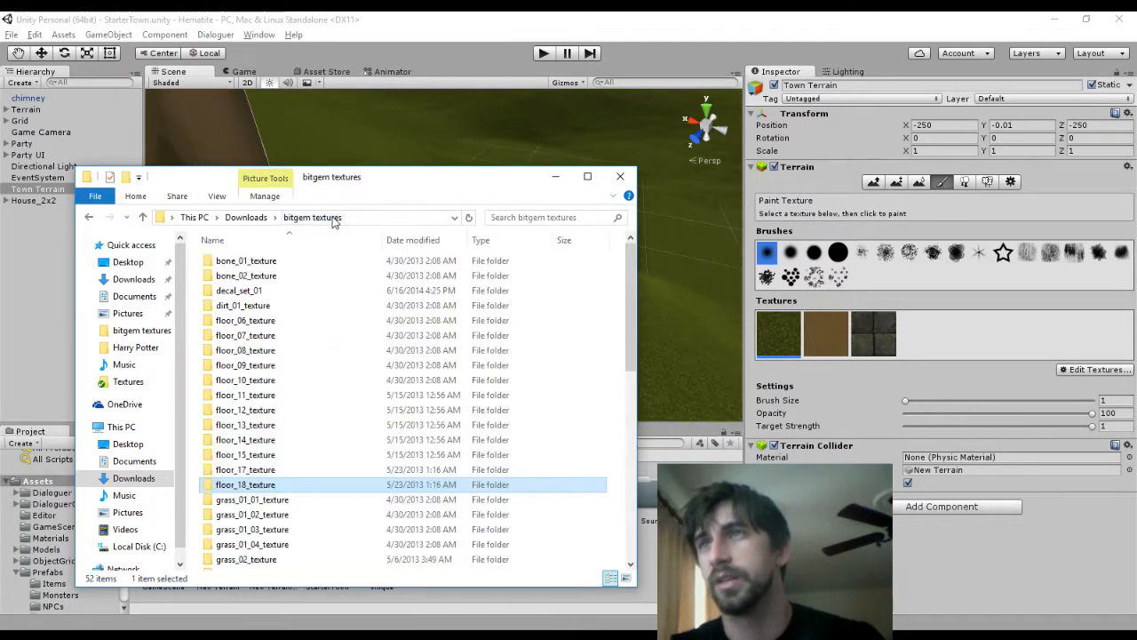
key("Up")
key("Return")
left_click(332, 217)
key("Up")
key("Return")
left_click(333, 218)
key("Up")
key("Return")
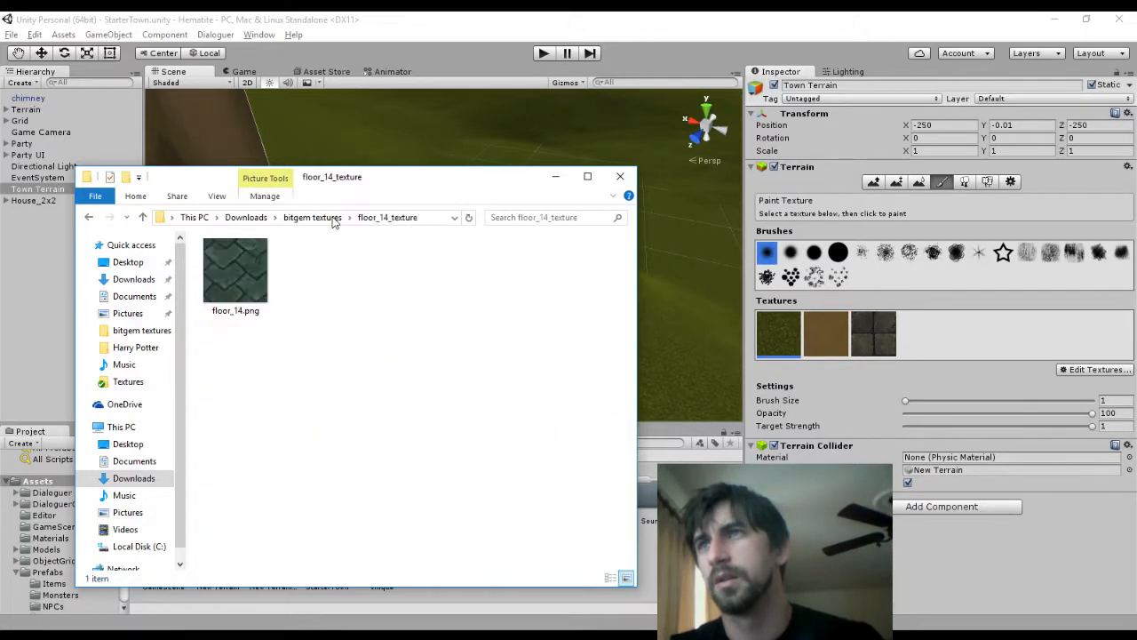
left_click(333, 219)
key("Up")
key("Return")
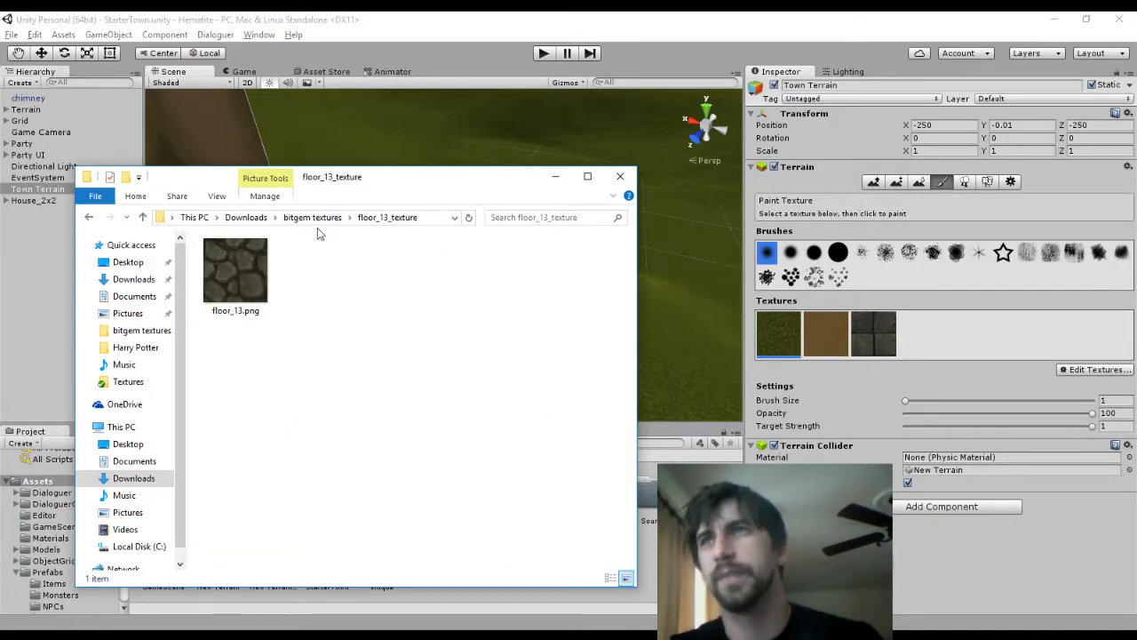
Check the floor_13.png image and then floor_12.png in the floor_12_texture folder, closing each after viewing
double_click(236, 271)
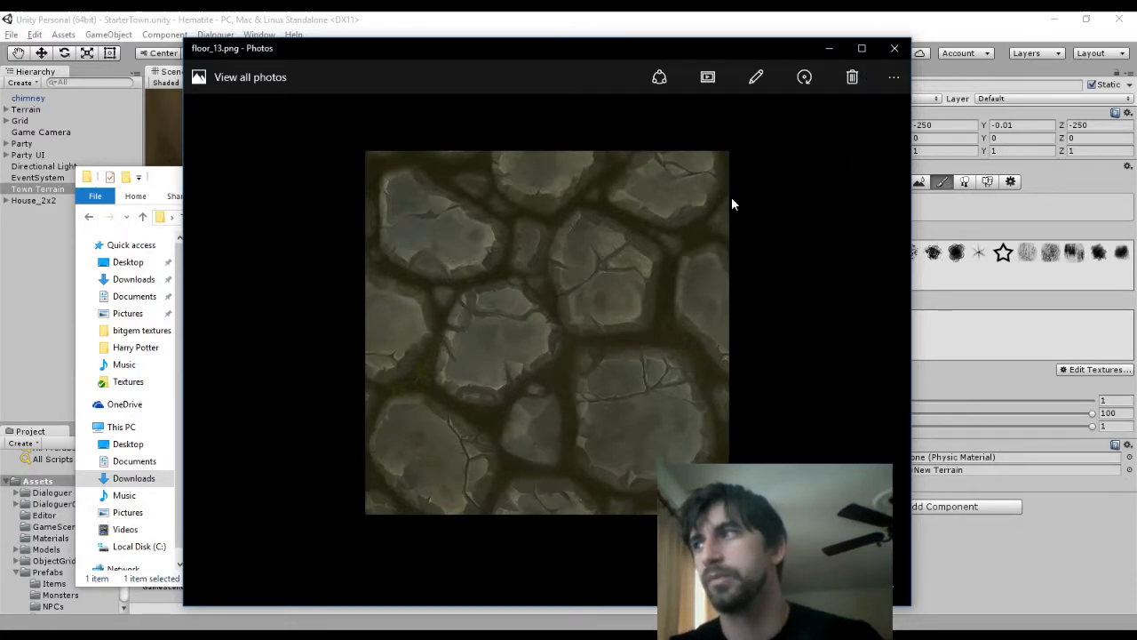
left_click(895, 49)
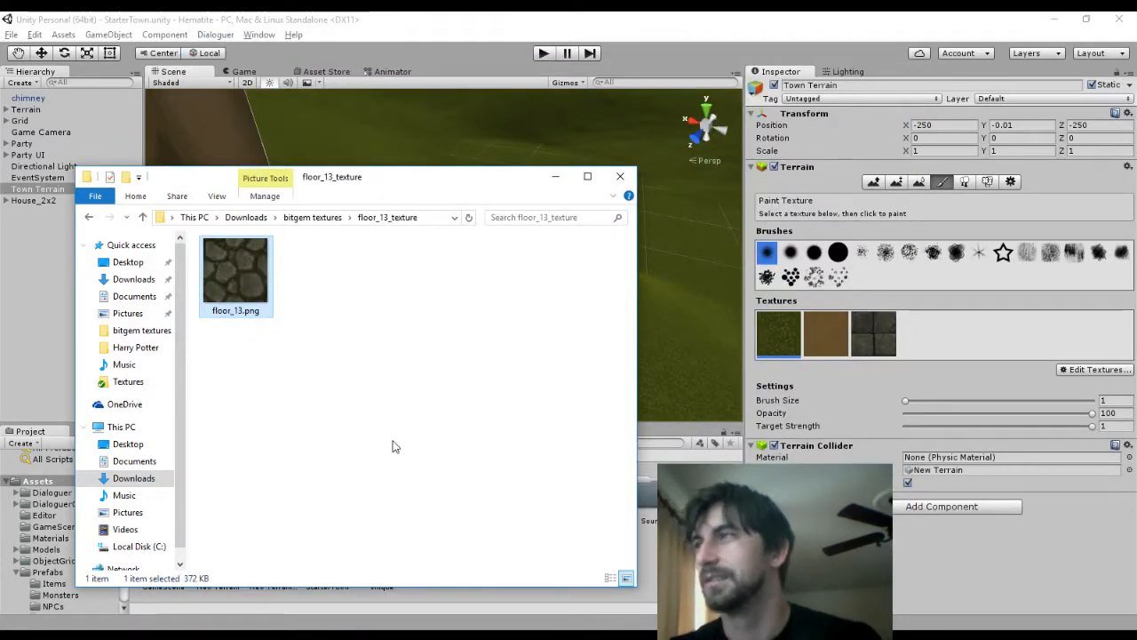
left_click(320, 218)
double_click(355, 387)
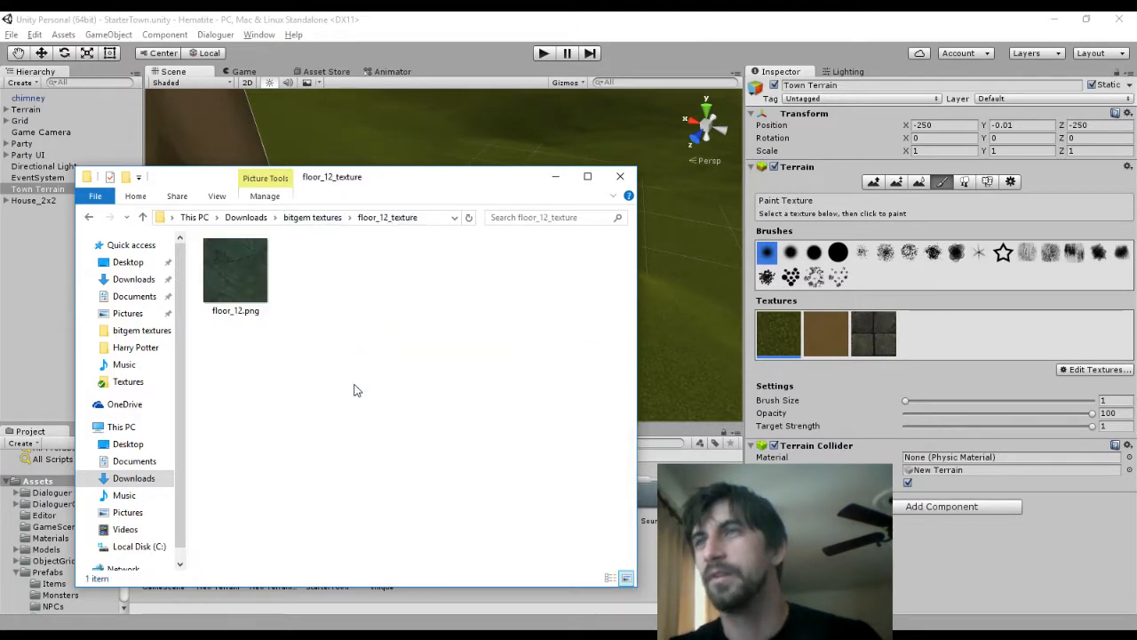
double_click(236, 271)
left_click(895, 46)
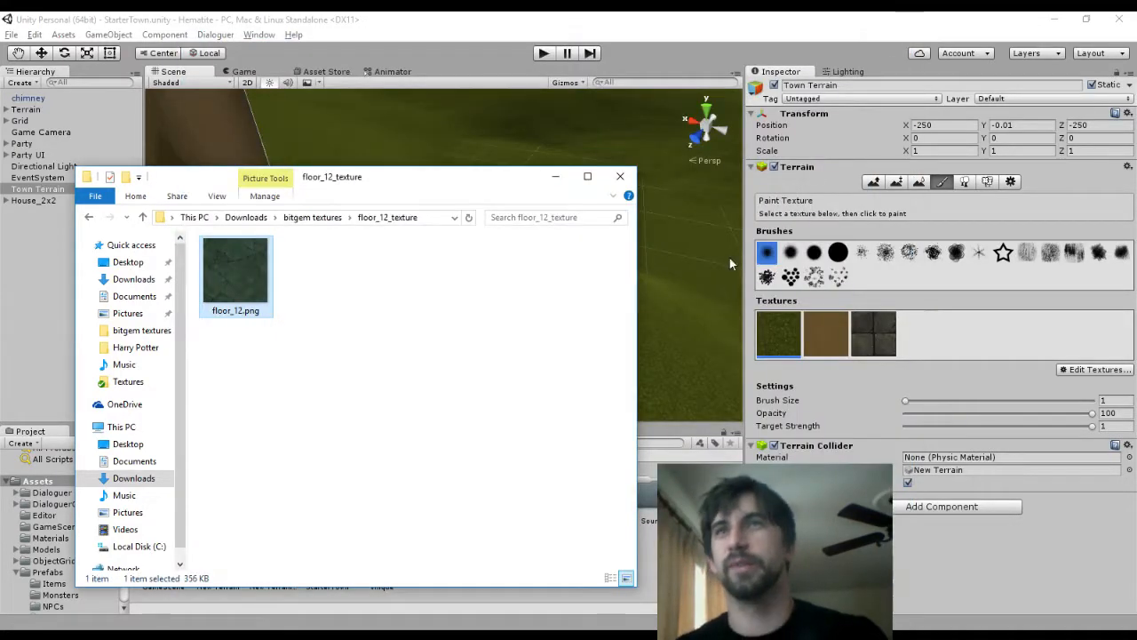
Import floor_12.png into the Unity project's Textures folder, check its import settings, and reselect the Town Terrain
left_click(556, 175)
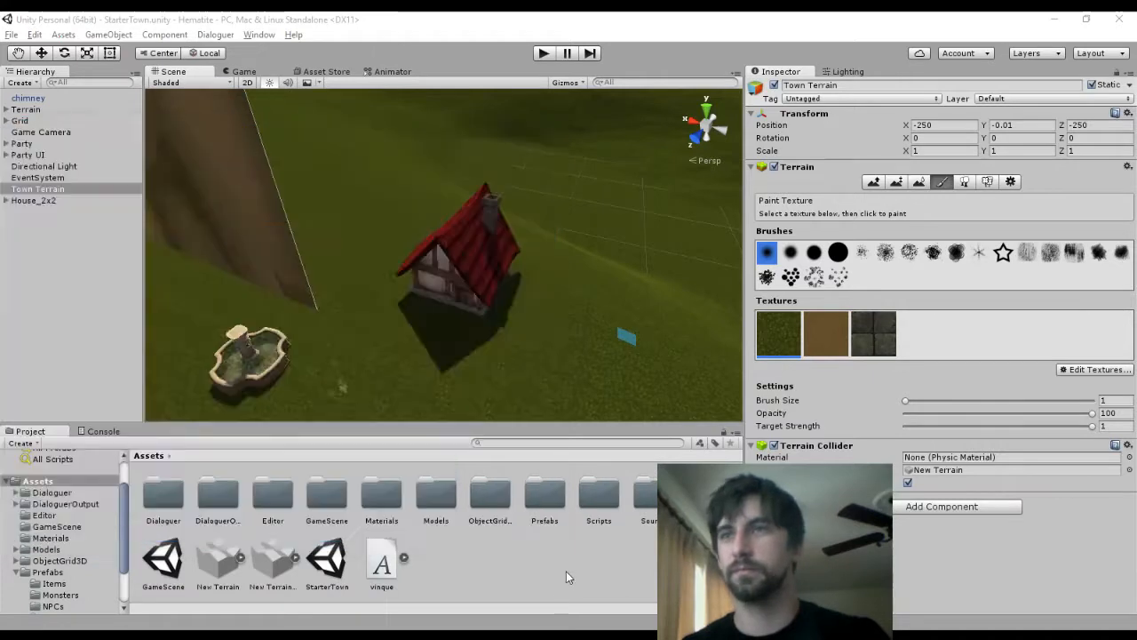
left_click(566, 572)
scroll(26, 552, "down", 2)
left_click(16, 515)
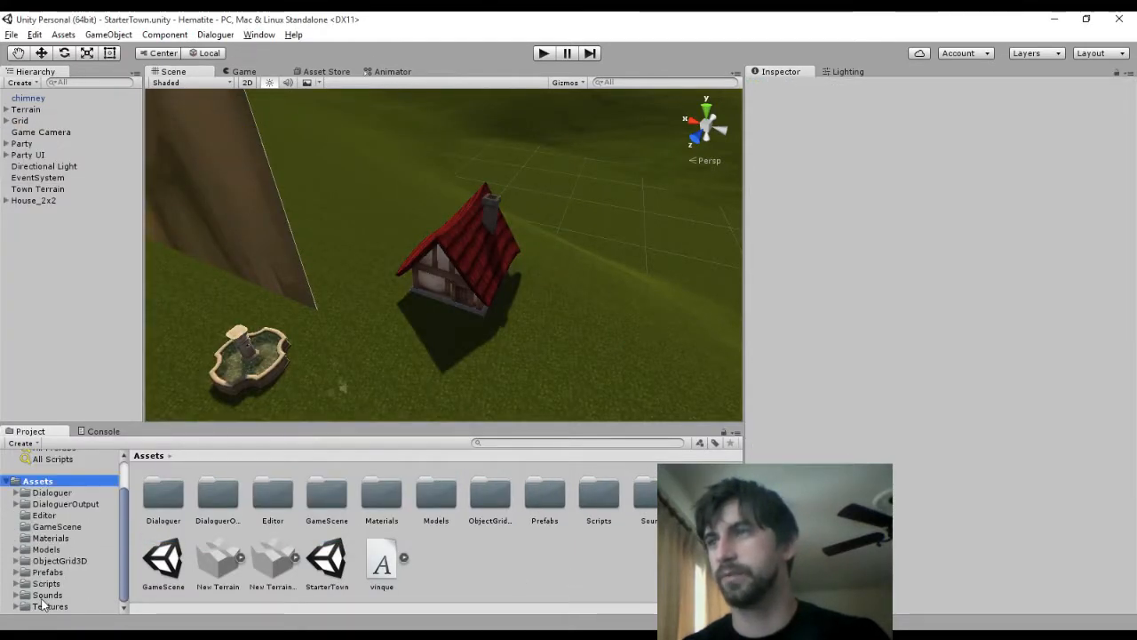
left_click(49, 606)
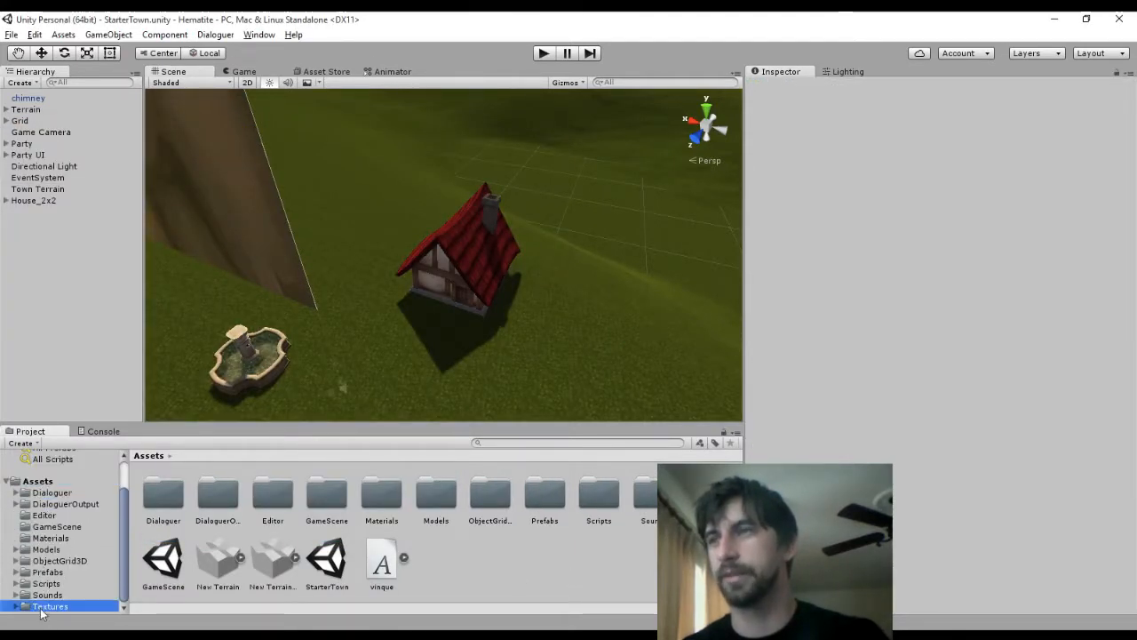
key("alt+Tab")
left_click_drag(203, 219, 444, 569)
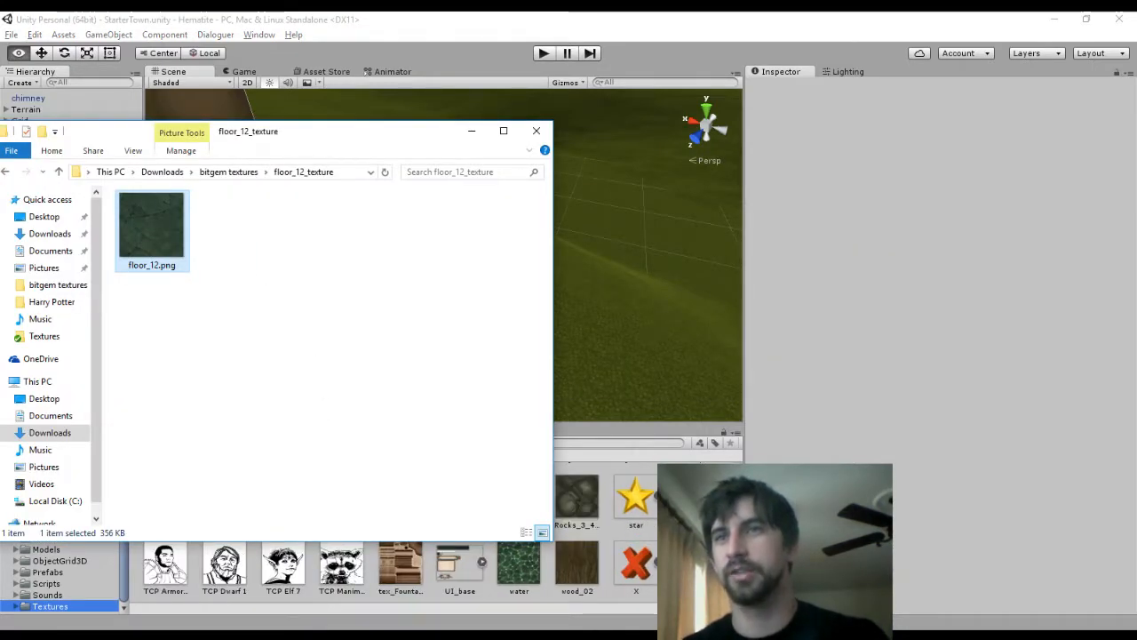
left_click(641, 560)
scroll(622, 558, "up", 2)
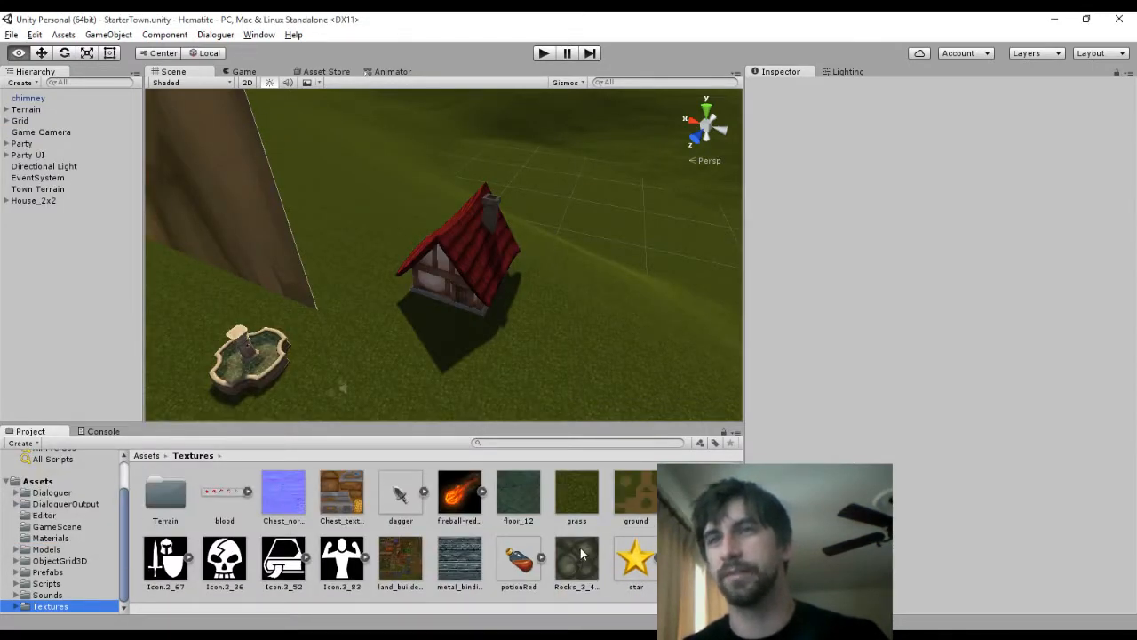
scroll(582, 553, "down", 1)
scroll(551, 524, "up", 1)
left_click(519, 494)
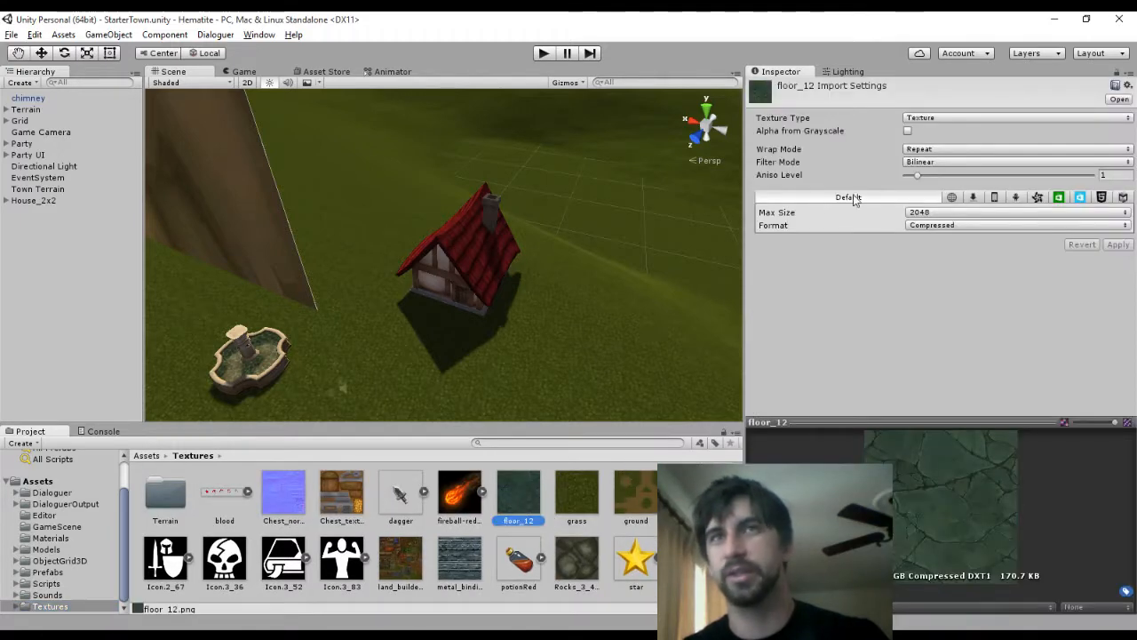
left_click(477, 322)
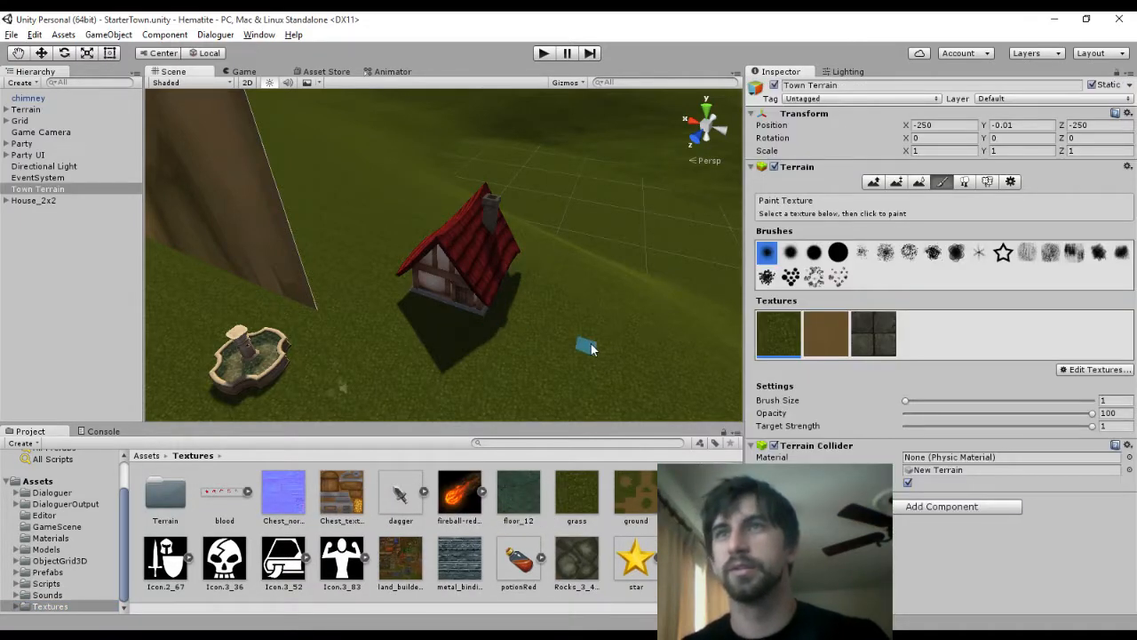
left_click(1116, 369)
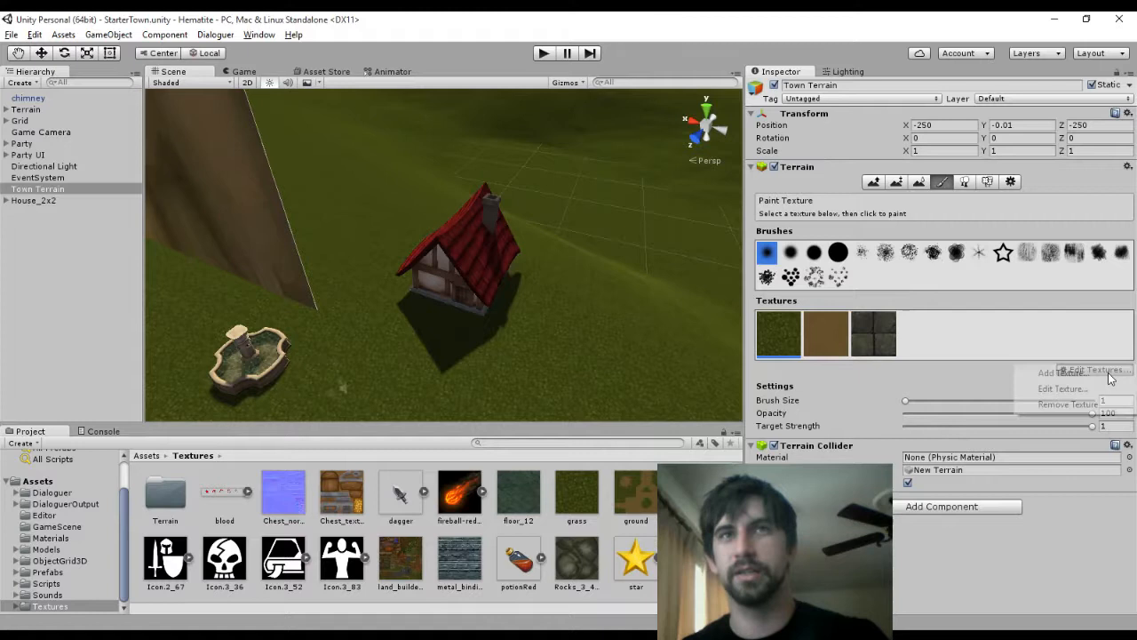
left_click(1046, 374)
left_click(227, 266)
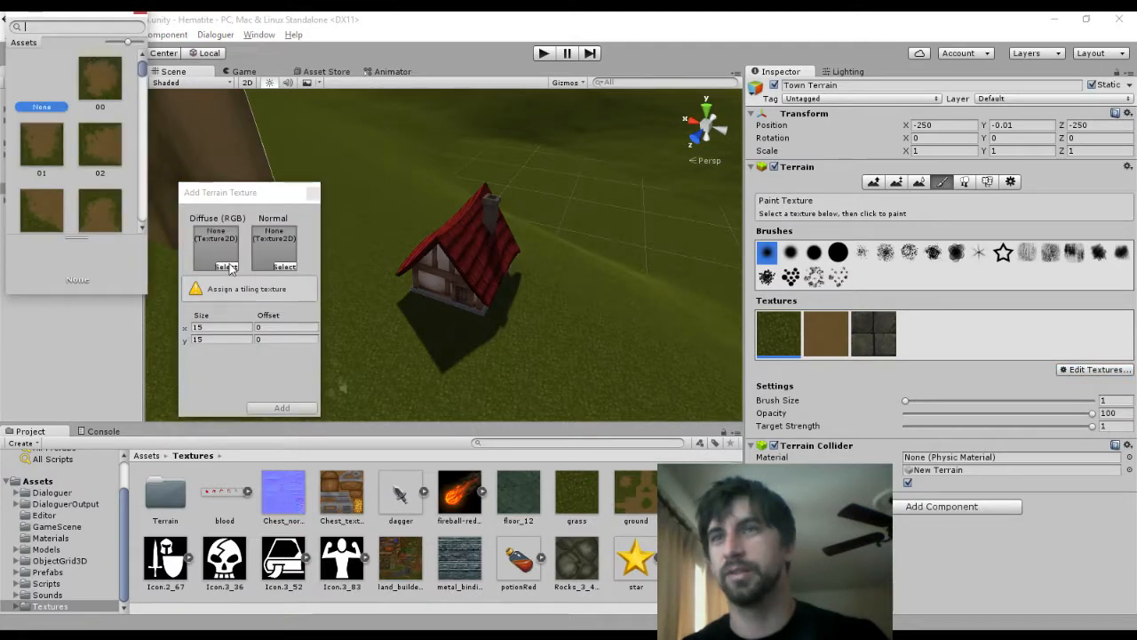
type("floor")
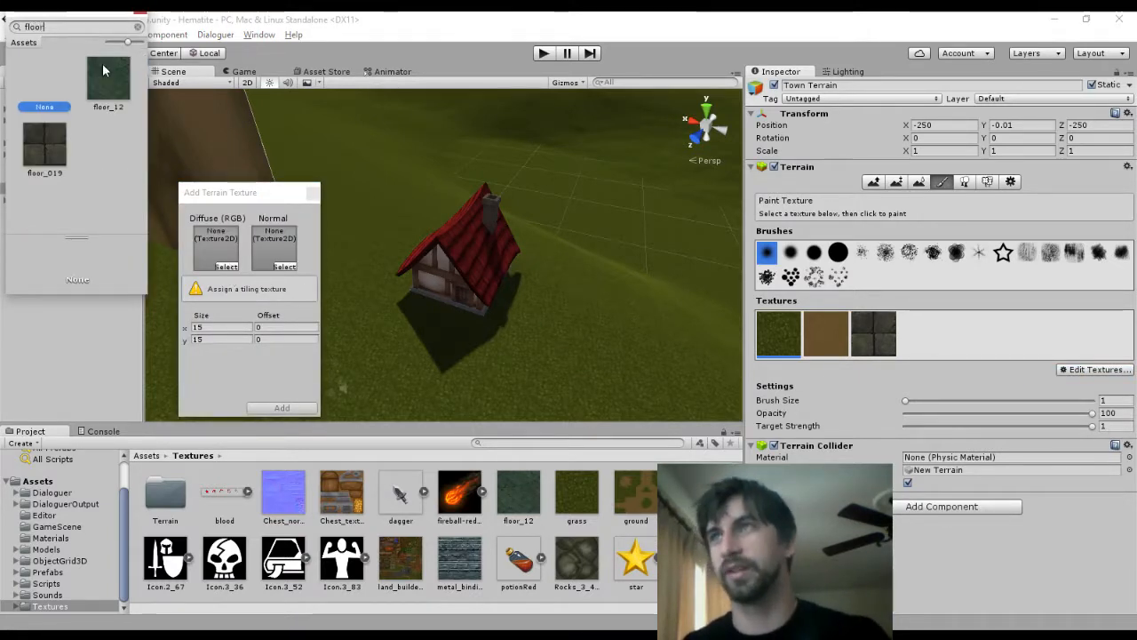
double_click(102, 63)
left_click(313, 192)
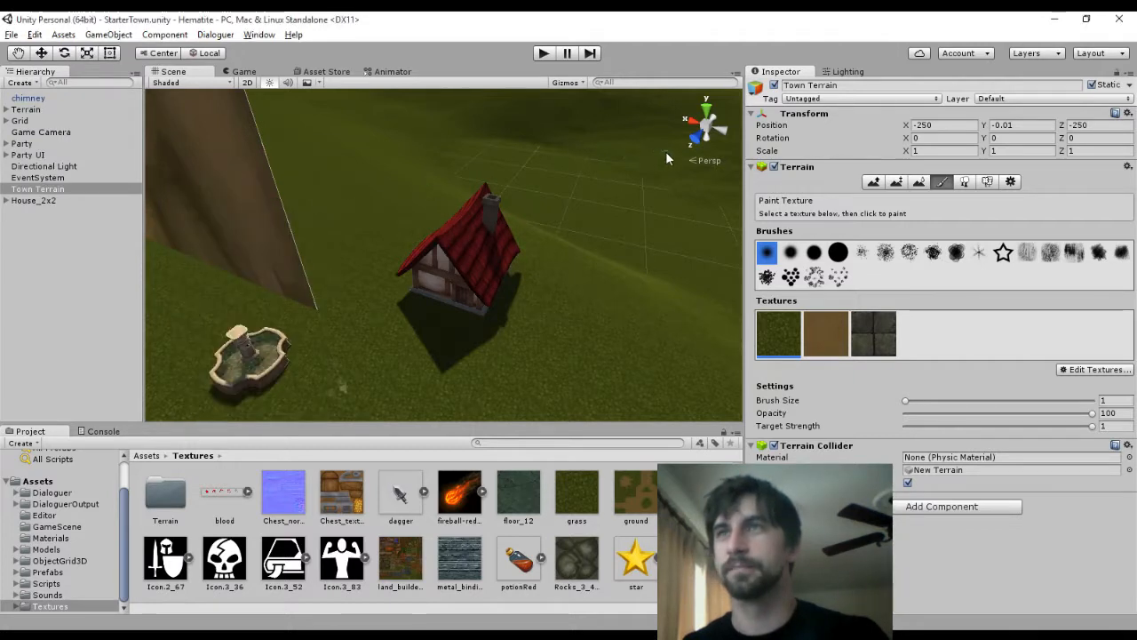
Paint a strip of the grey stone tile texture on the grass beyond the house with brush size 25
middle_click_drag(665, 153, 447, 268)
scroll(469, 249, "down", 5)
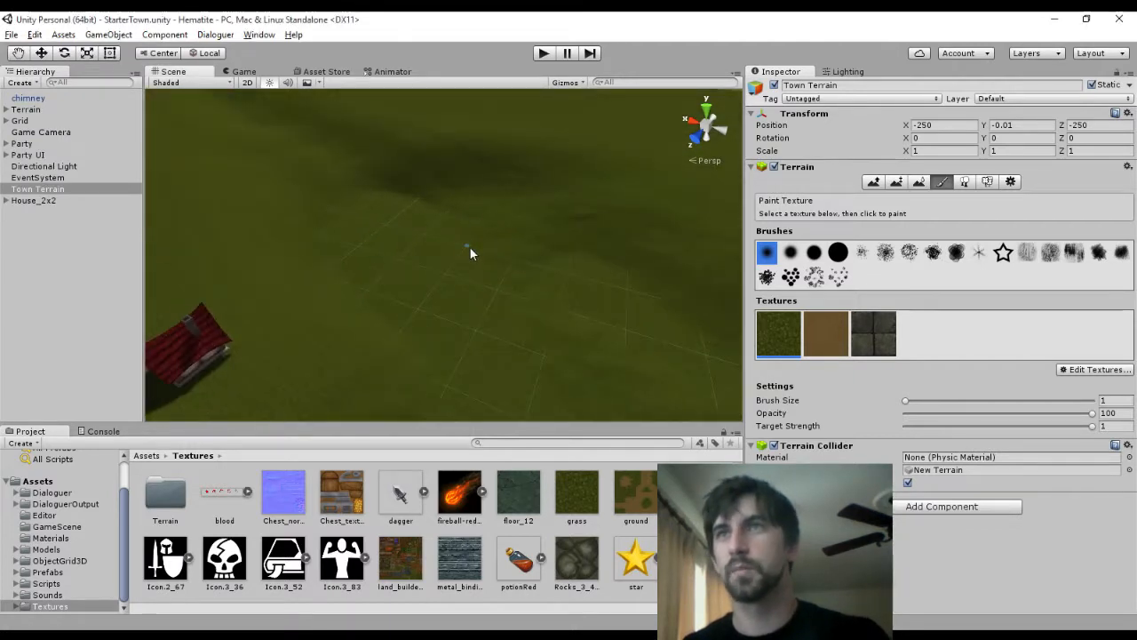
left_click(838, 253)
left_click(1115, 400)
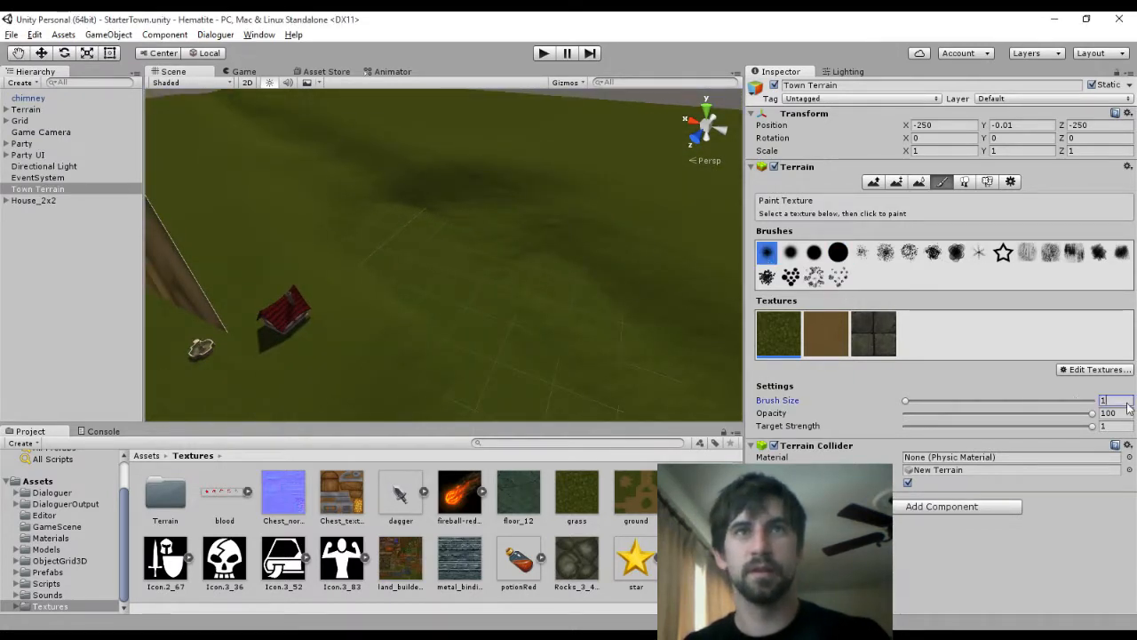
type("5")
key("BackSpace")
type("25")
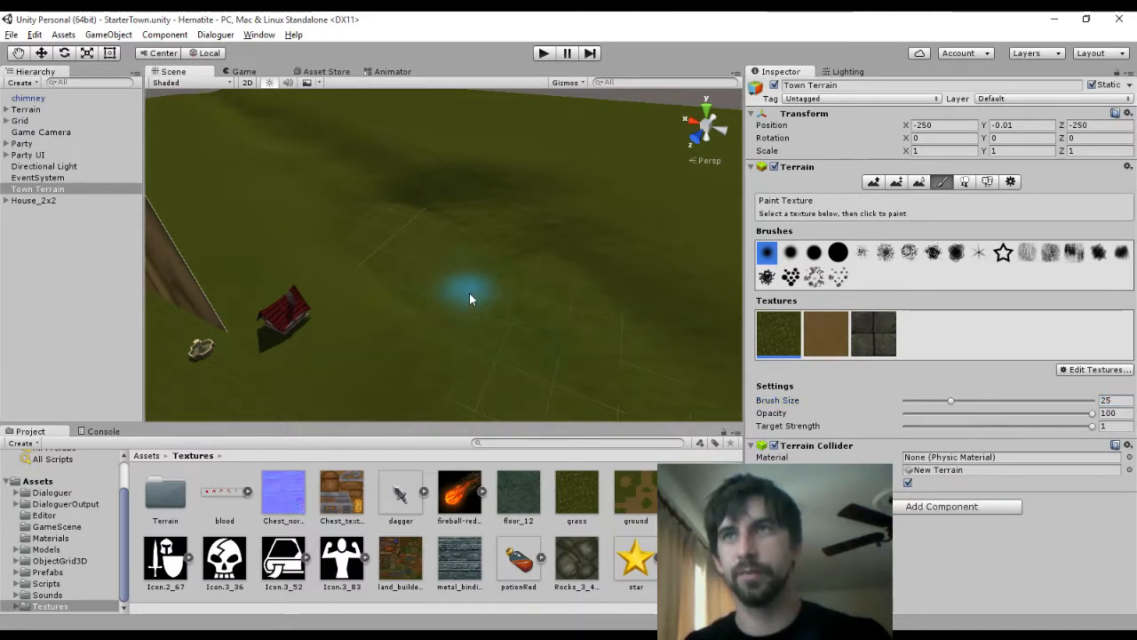
left_click(874, 329)
mouse_move(472, 294)
left_mouse_down()
mouse_move(502, 294)
mouse_move(456, 261)
mouse_move(562, 396)
left_mouse_up()
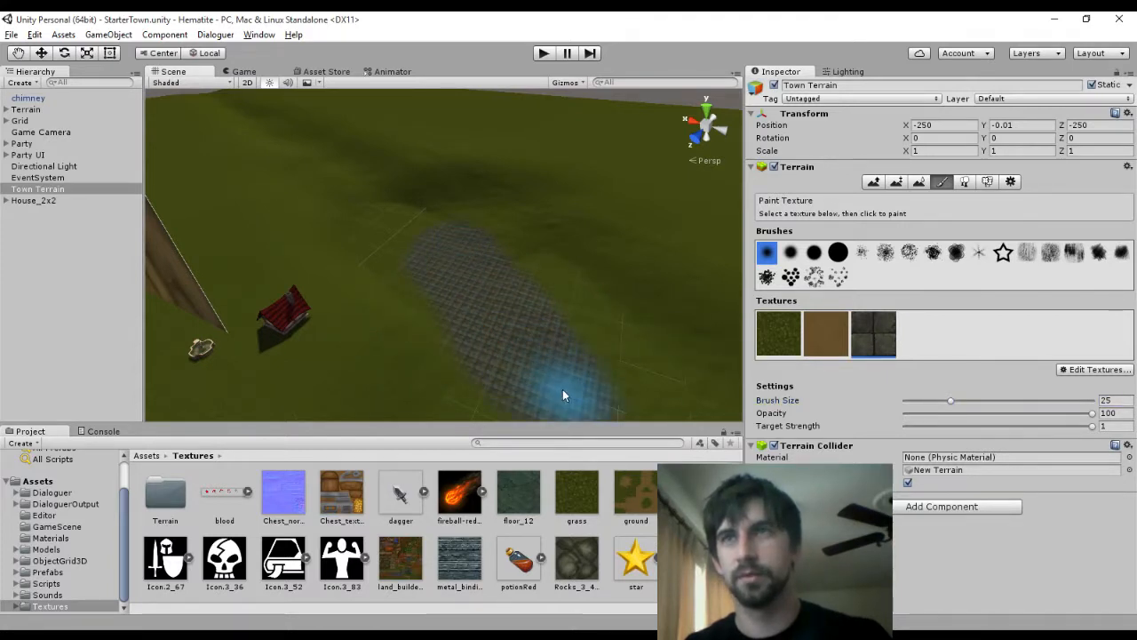
Add floor_12 as a new diffuse terrain texture with an X size of 2
left_click(1069, 370)
left_click(978, 382)
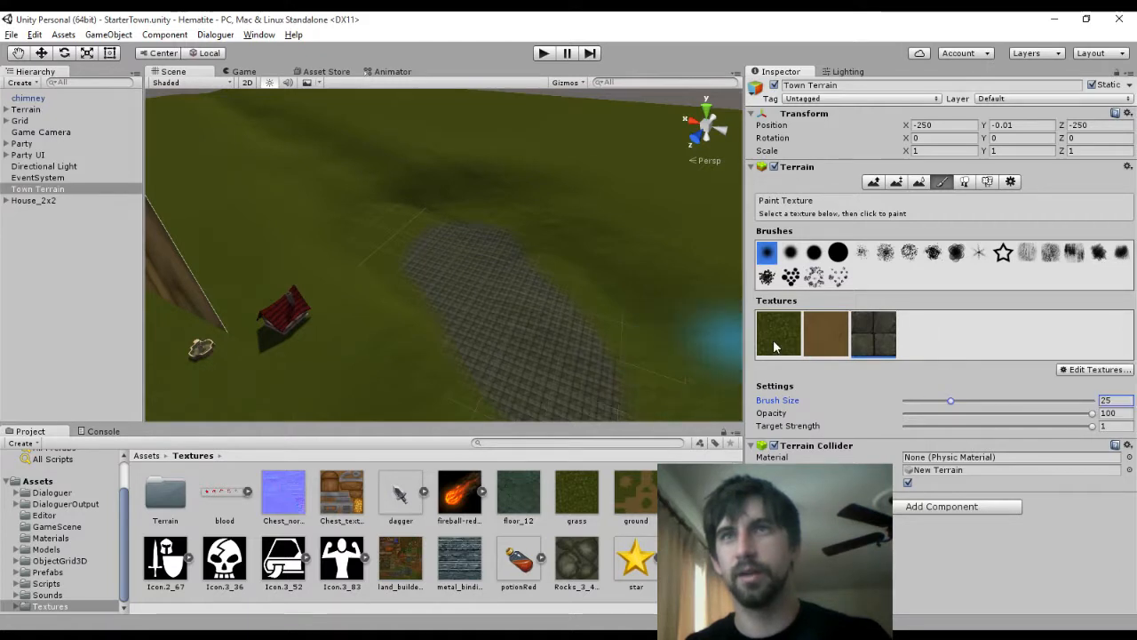
left_click(1091, 369)
left_click(1055, 371)
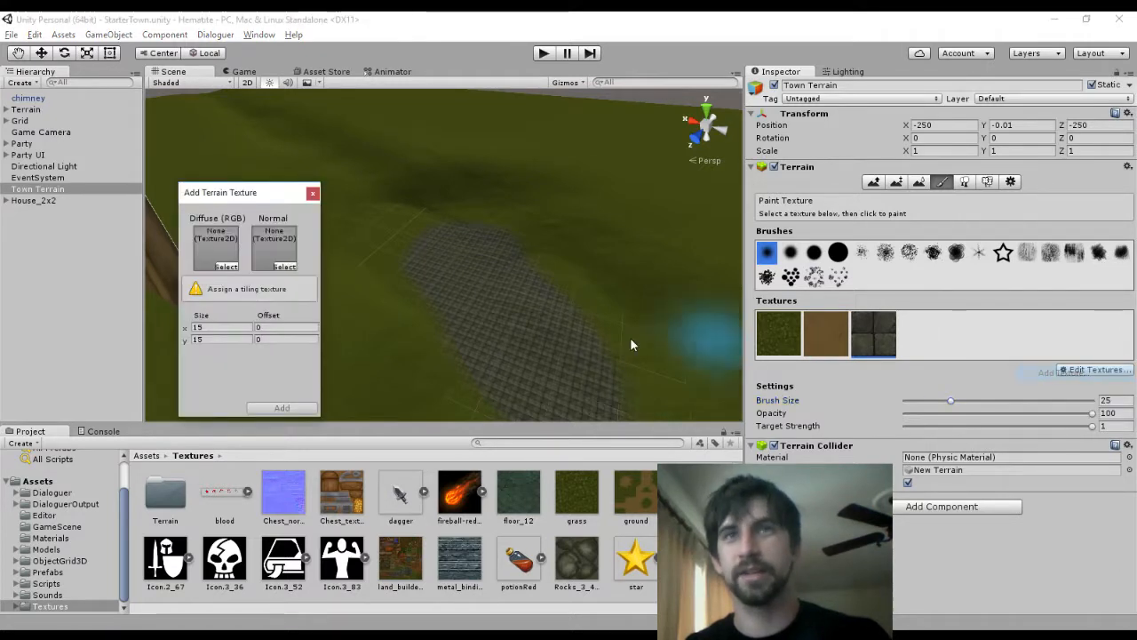
left_click(223, 268)
type("flor")
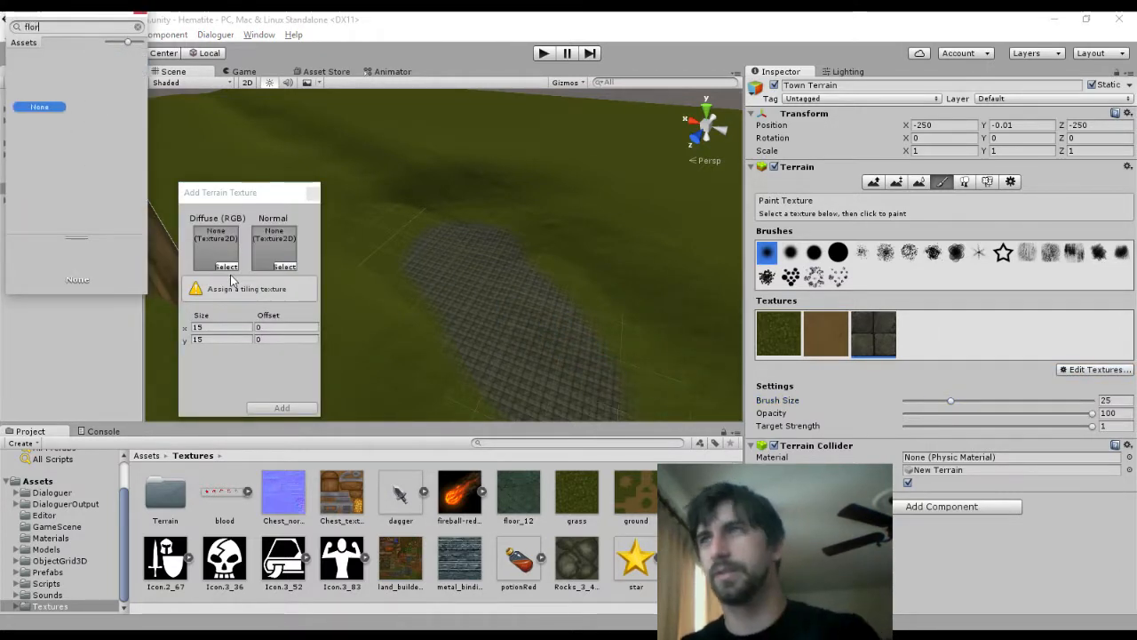
key("BackSpace")
double_click(108, 80)
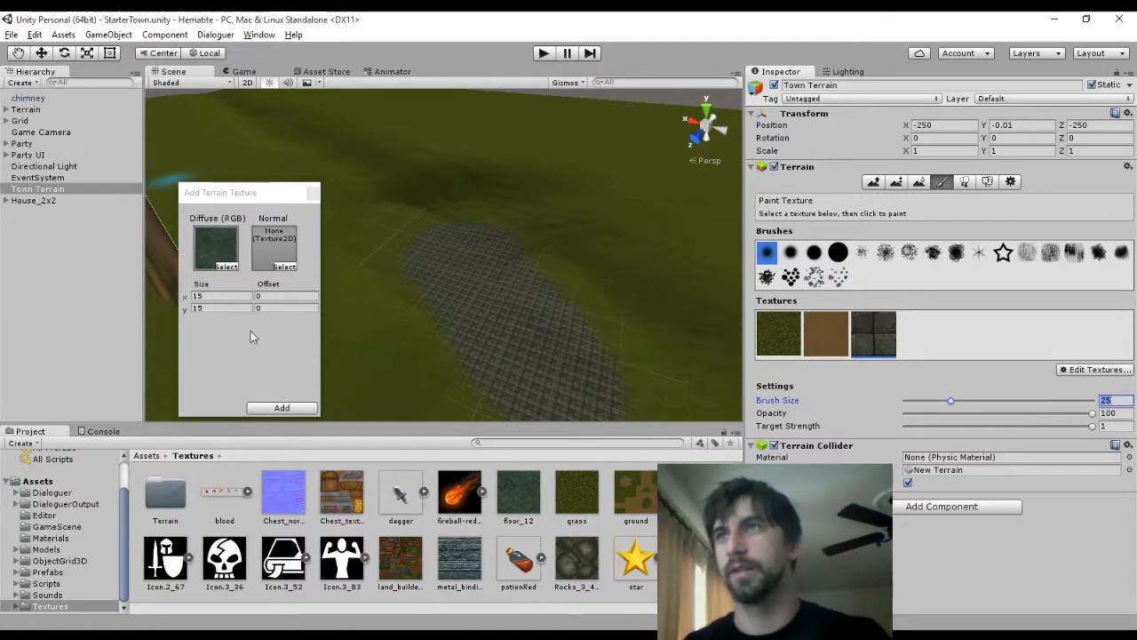
left_click(221, 296)
type("2")
left_click(281, 408)
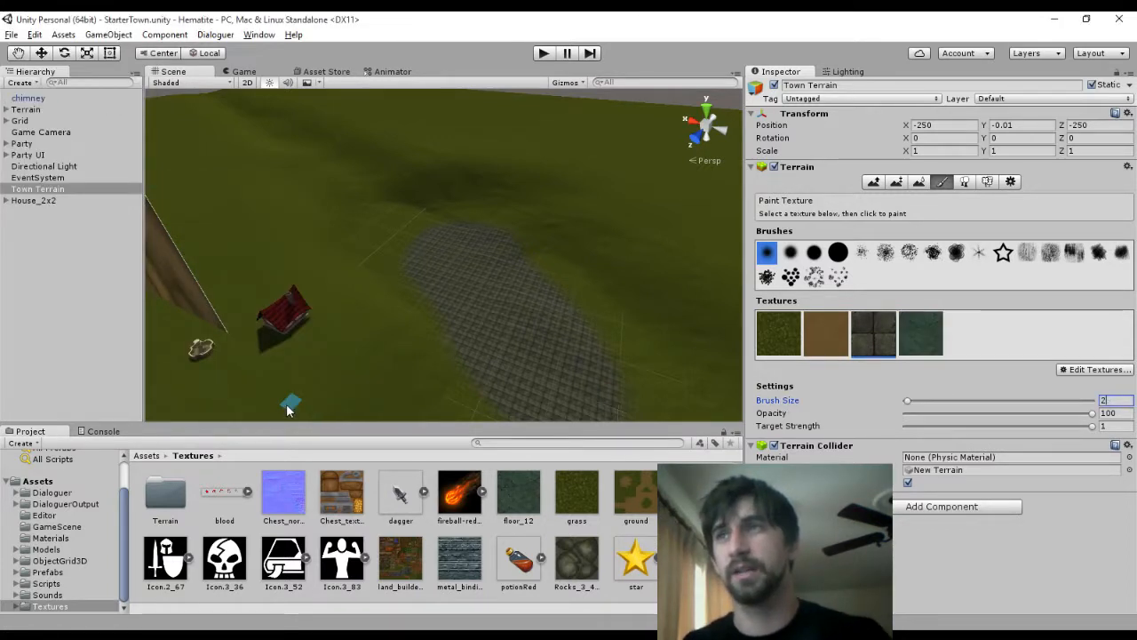
Select the floor_12 terrain texture, reopen its settings and apply them
left_click(1094, 369)
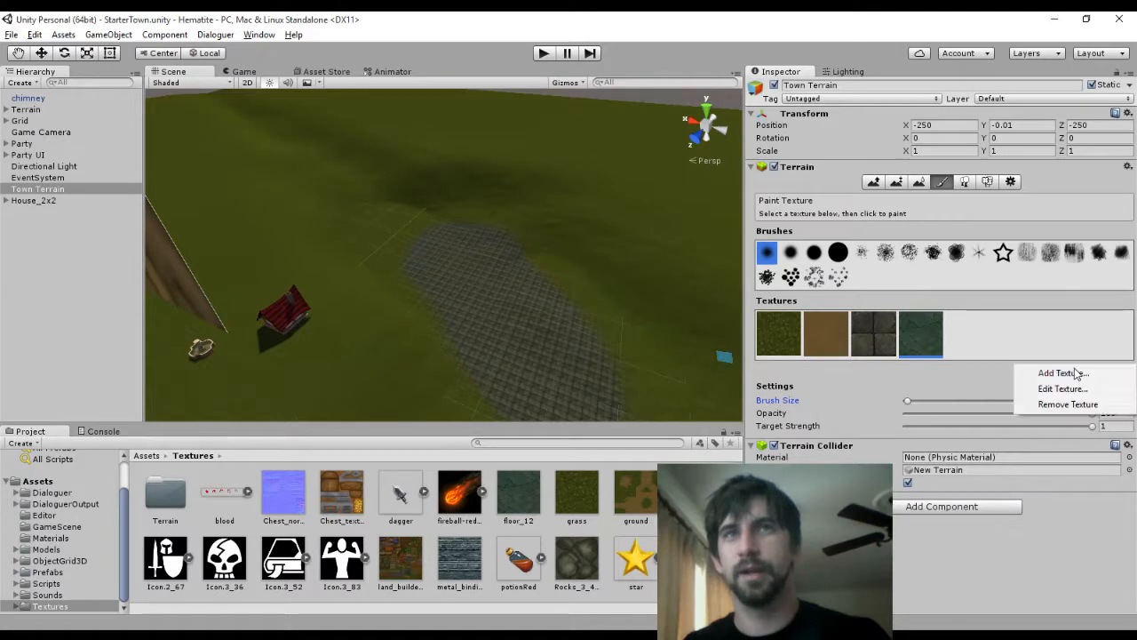
left_click(1048, 386)
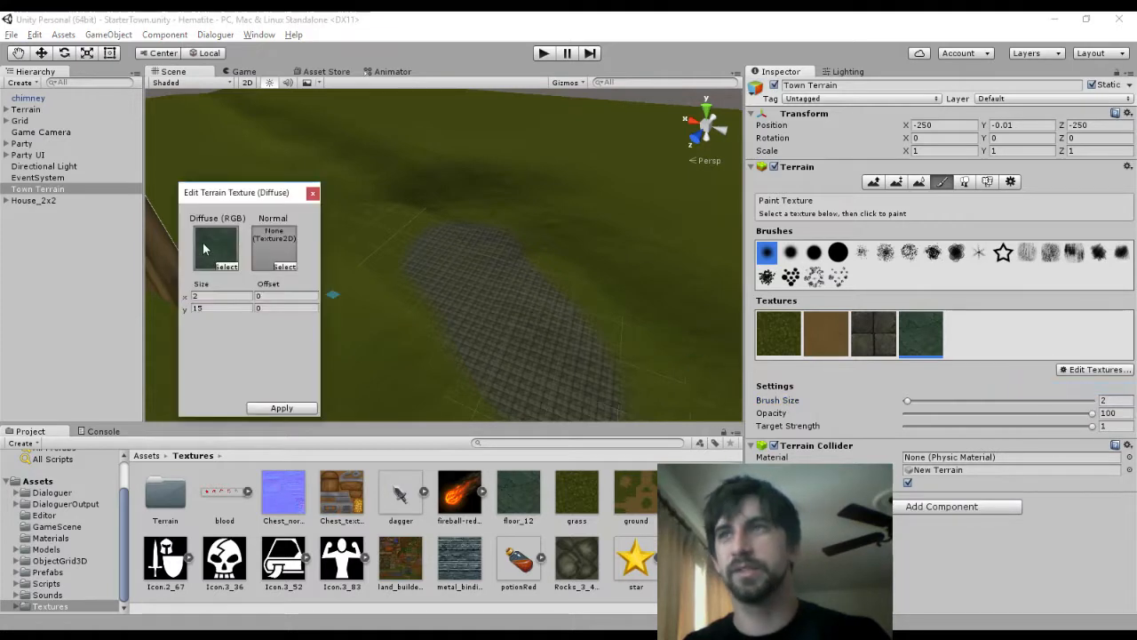
left_click(284, 408)
Paint floor_12 over the grey stone strip with brush size 25 and widen it into a large patch
left_click_drag(490, 300, 473, 264)
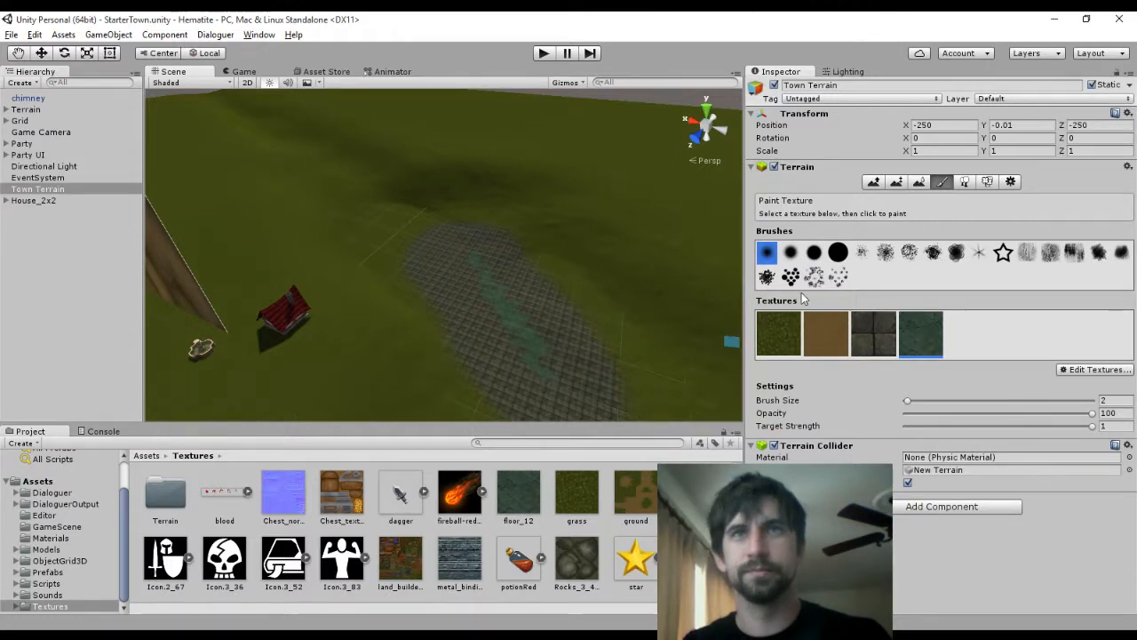
left_click(1109, 400)
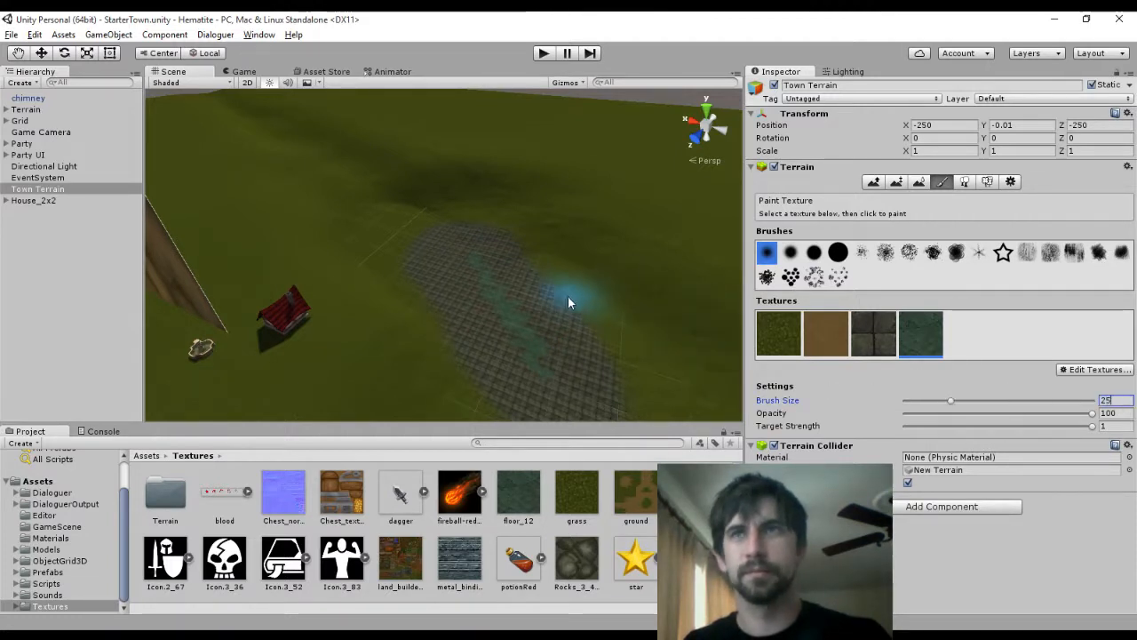
mouse_move(500, 286)
left_mouse_down()
mouse_move(482, 299)
mouse_move(569, 376)
mouse_move(490, 259)
mouse_move(434, 267)
left_mouse_up()
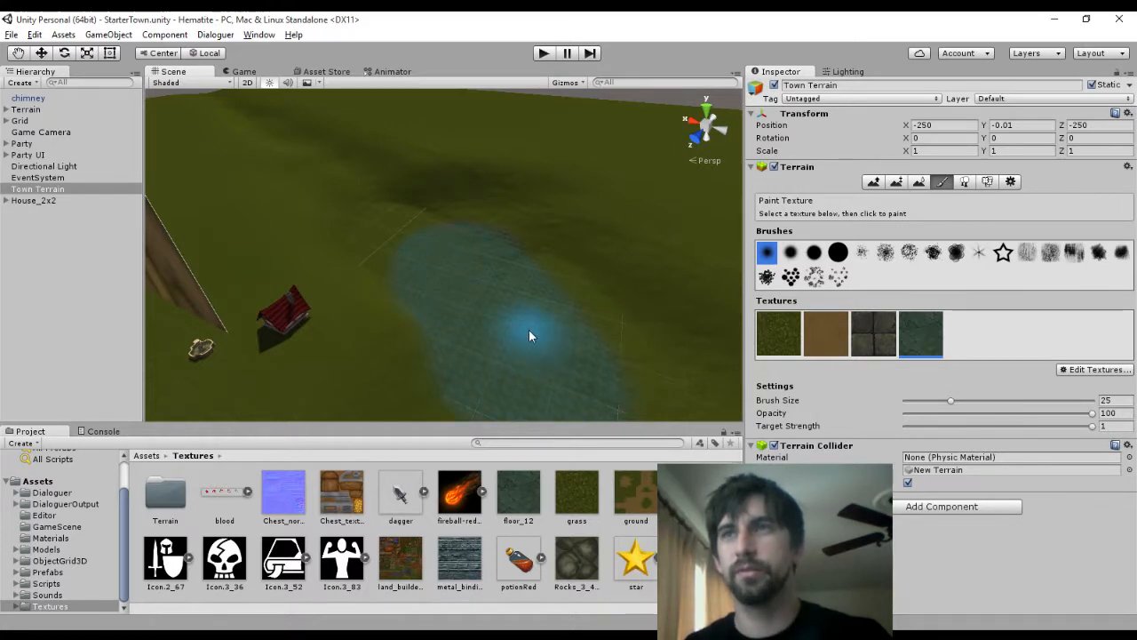
mouse_move(521, 330)
middle_mouse_down()
mouse_move(450, 223)
mouse_move(402, 208)
middle_mouse_up()
mouse_move(402, 204)
left_mouse_down()
mouse_move(367, 239)
mouse_move(388, 325)
mouse_move(449, 242)
mouse_move(493, 343)
mouse_move(507, 246)
mouse_move(470, 173)
left_mouse_up()
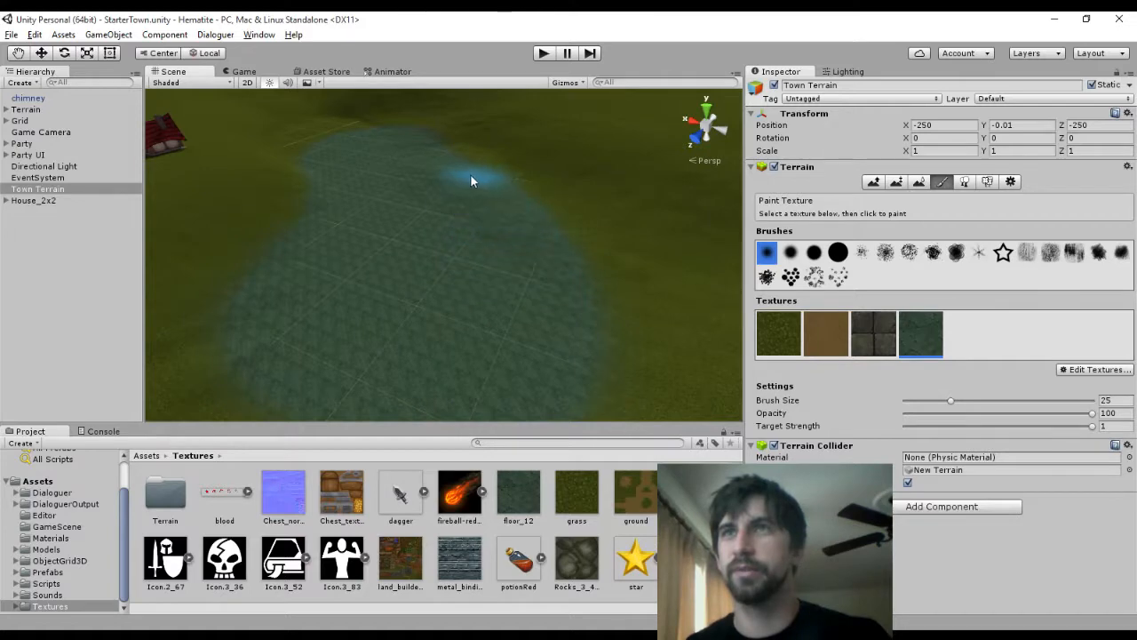
scroll(515, 329, "up", 5)
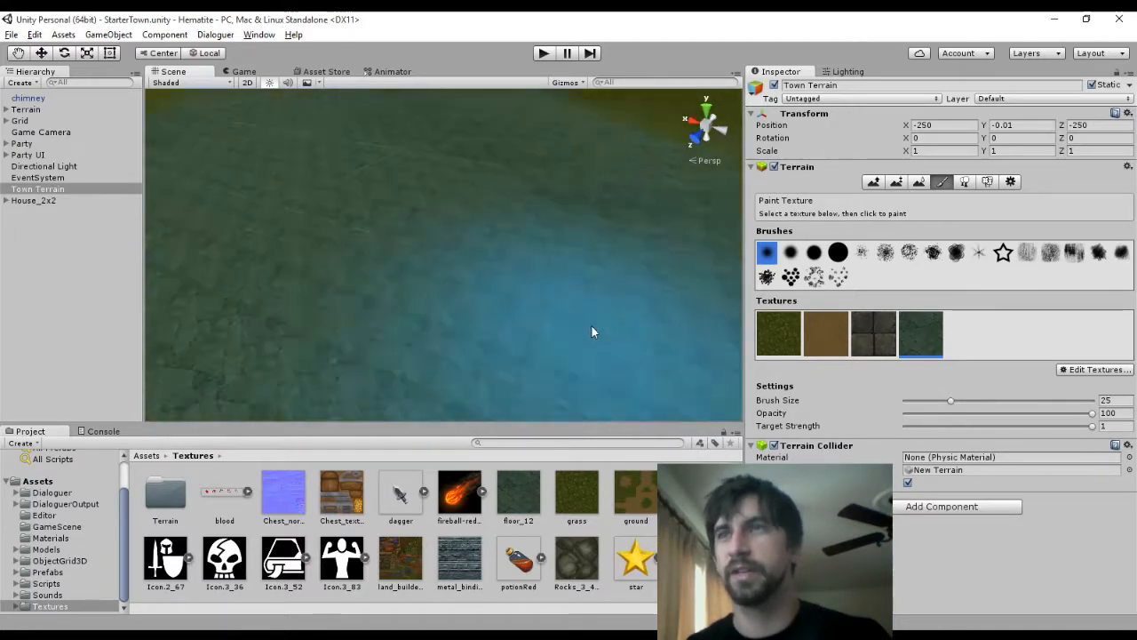
scroll(510, 234, "down", 5)
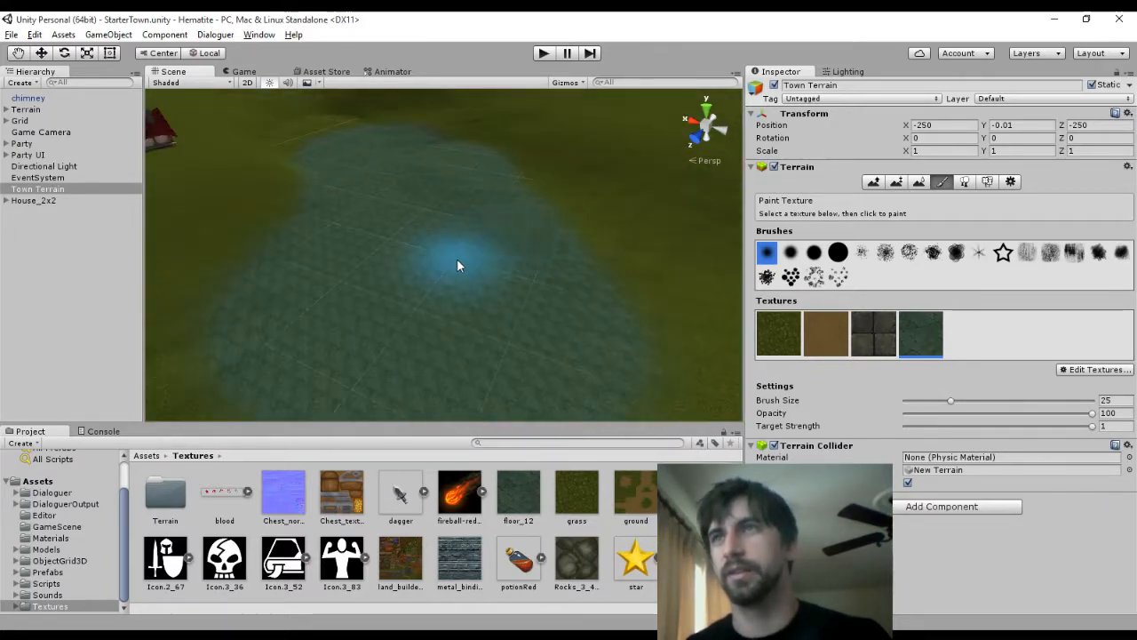
Widen the floor_12 patch beyond the house and extend its near end with brush size 25
middle_click_drag(434, 311, 509, 264)
mouse_move(534, 187)
left_mouse_down()
mouse_move(634, 306)
mouse_move(610, 294)
left_mouse_up()
scroll(564, 294, "down", 4)
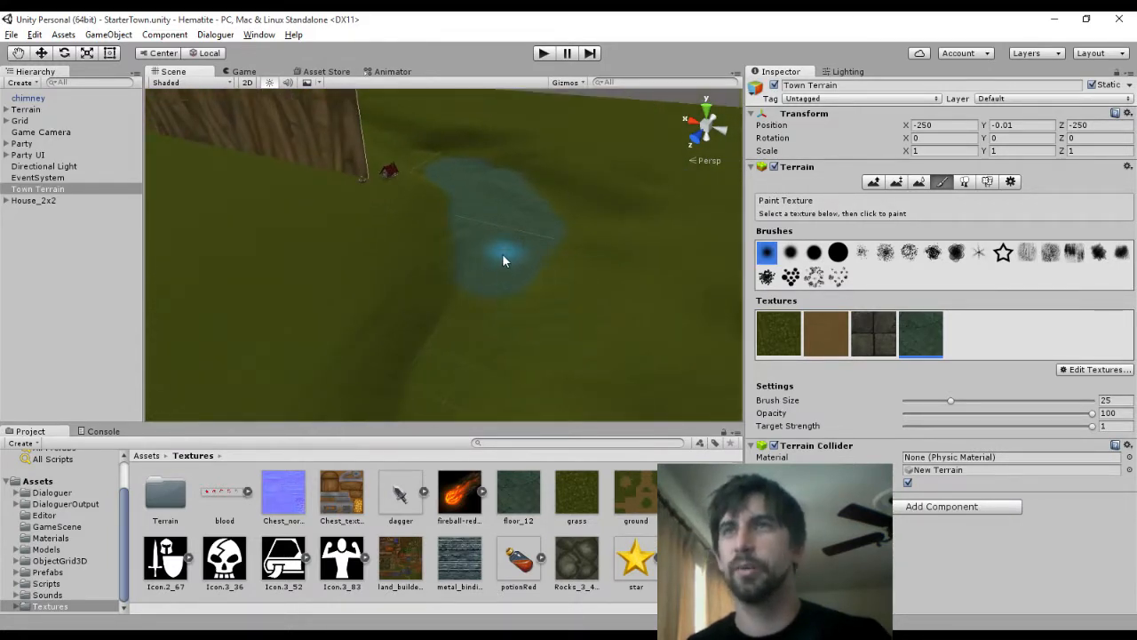
left_click_drag(484, 325, 462, 362)
Set the brush size to 20 and paint a winding floor_12 path from the patch to the near terrain edge
mouse_move(451, 378)
middle_mouse_down()
mouse_move(515, 279)
mouse_move(544, 188)
middle_mouse_up()
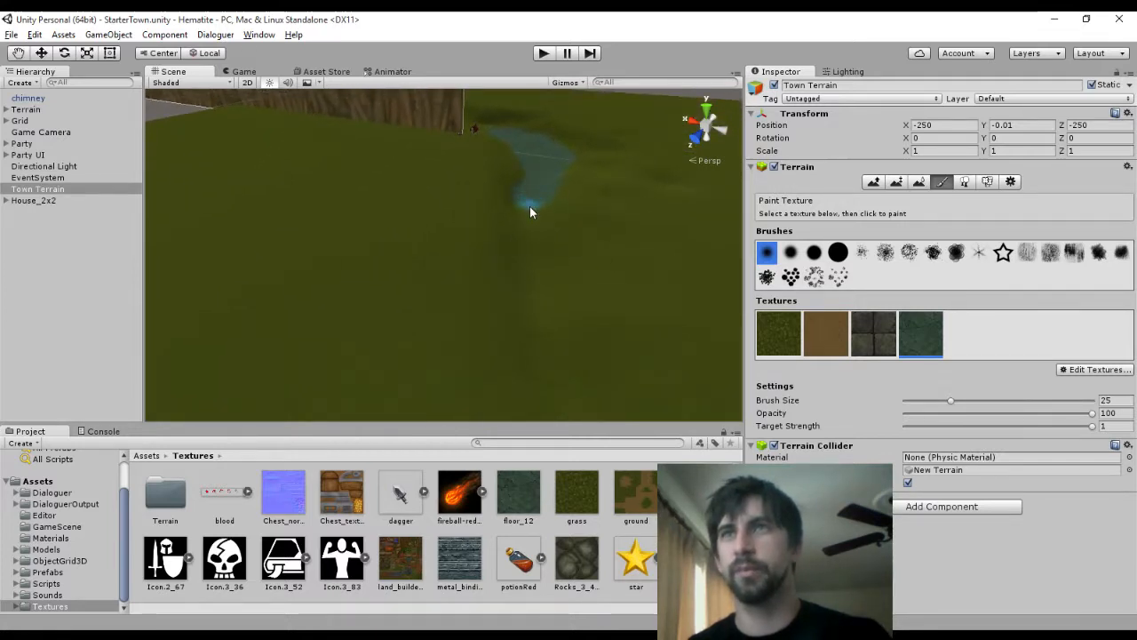
left_click(1115, 401)
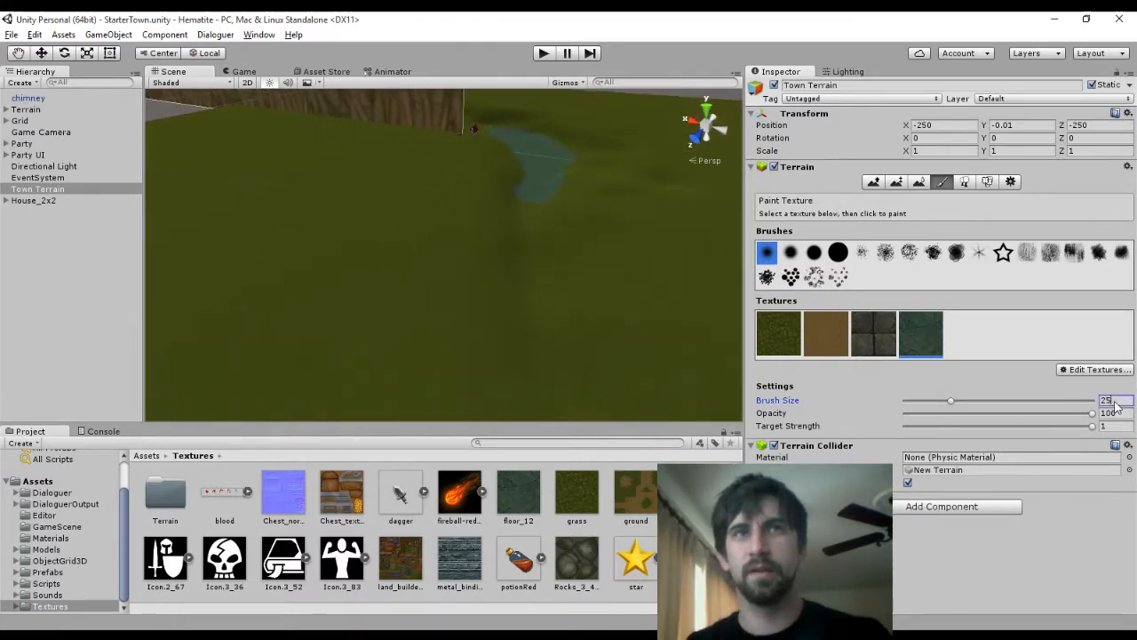
type("20")
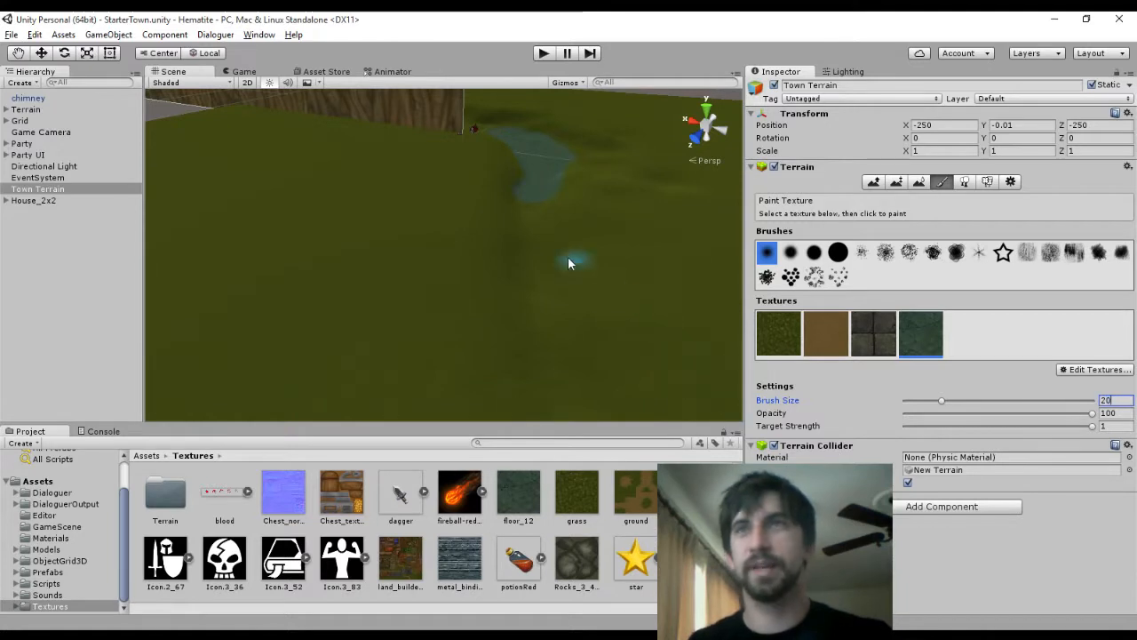
left_click_drag(530, 204, 527, 230)
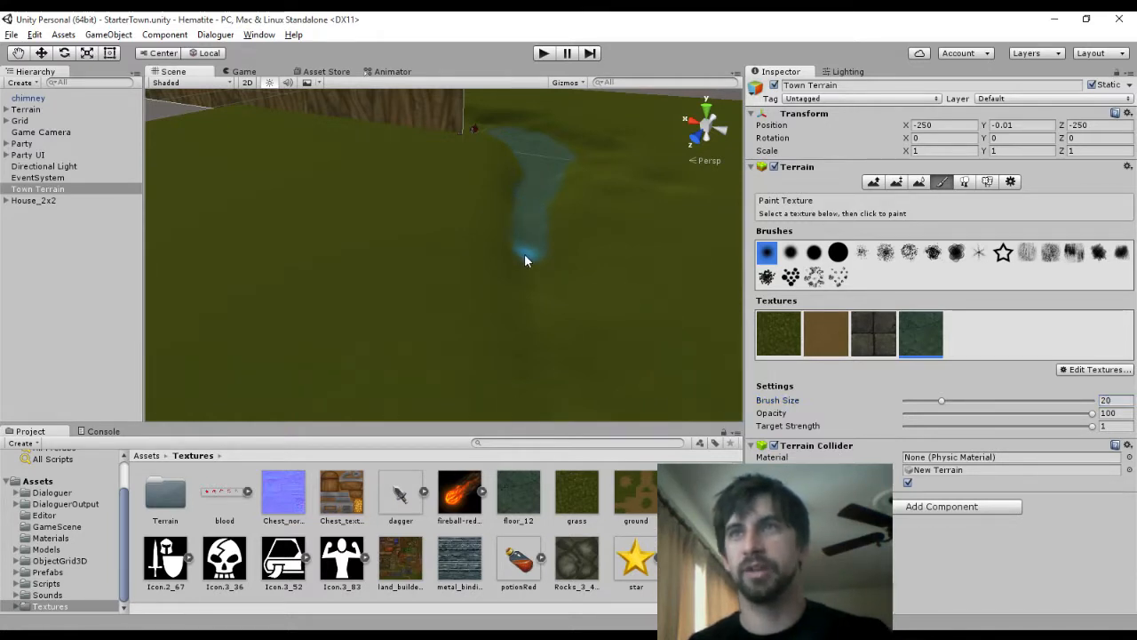
left_click_drag(527, 289, 545, 326)
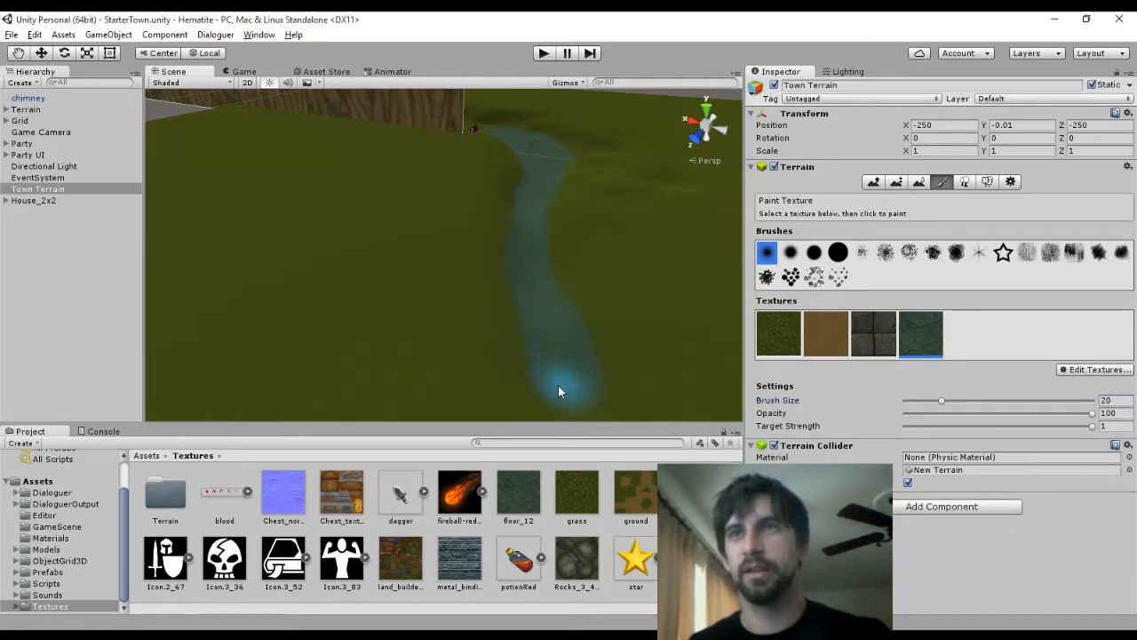
scroll(551, 367, "down", 3)
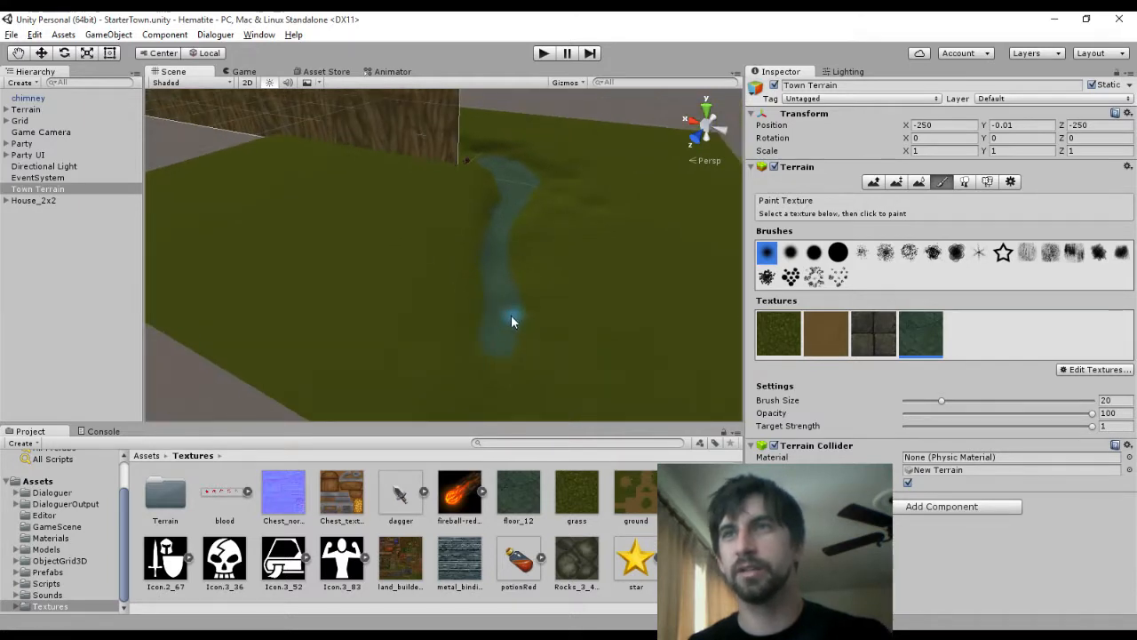
mouse_move(511, 315)
middle_mouse_down()
mouse_move(519, 247)
mouse_move(526, 253)
middle_mouse_up()
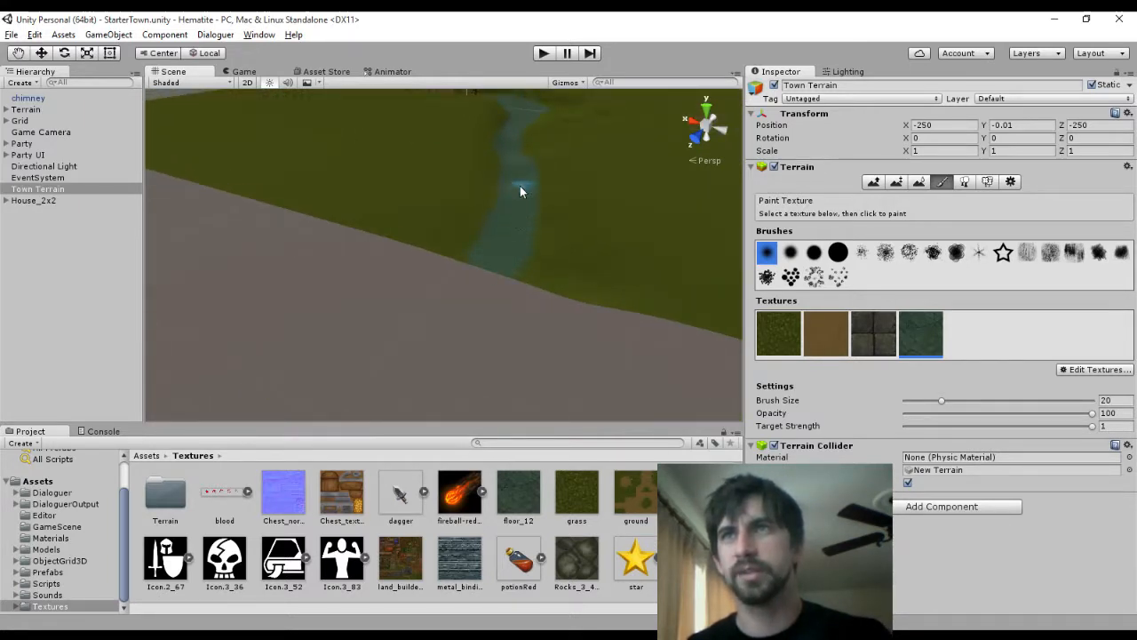
mouse_move(519, 185)
left_mouse_down()
mouse_move(541, 303)
mouse_move(524, 180)
mouse_move(555, 292)
mouse_move(563, 253)
left_mouse_up()
Continue the floor_12 path past the house to the far terrain edge and fill out the patch's outer side with brush size 20
middle_click_drag(563, 187, 554, 329)
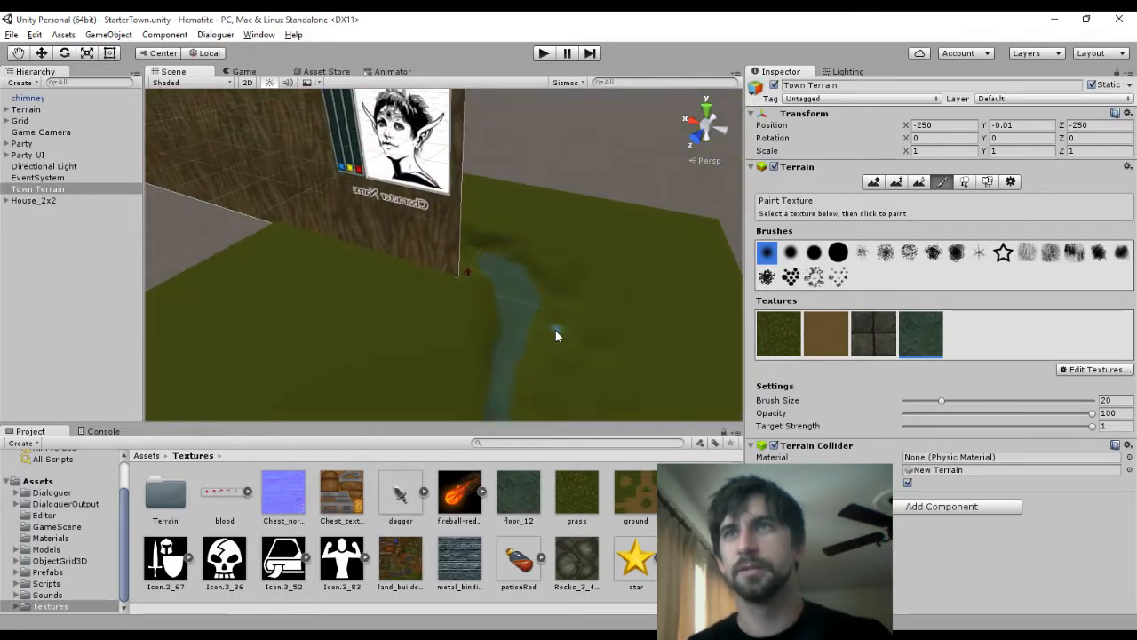
scroll(565, 313, "up", 5)
middle_click_drag(601, 253, 455, 235)
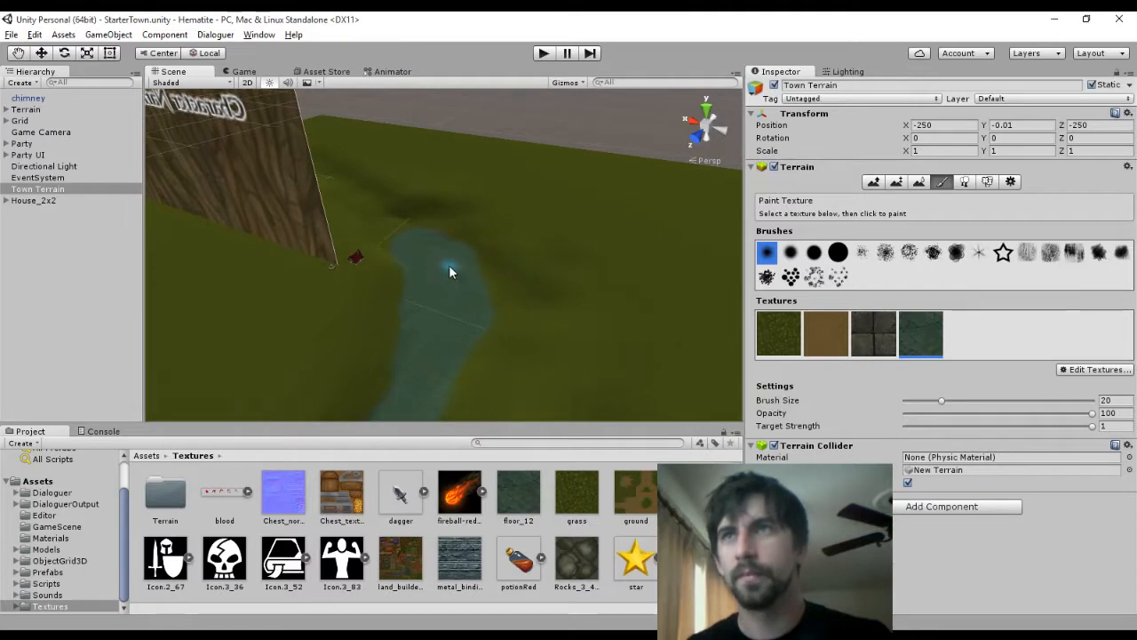
mouse_move(488, 285)
left_mouse_down()
mouse_move(465, 262)
mouse_move(488, 302)
left_mouse_up()
middle_click_drag(456, 338, 422, 358)
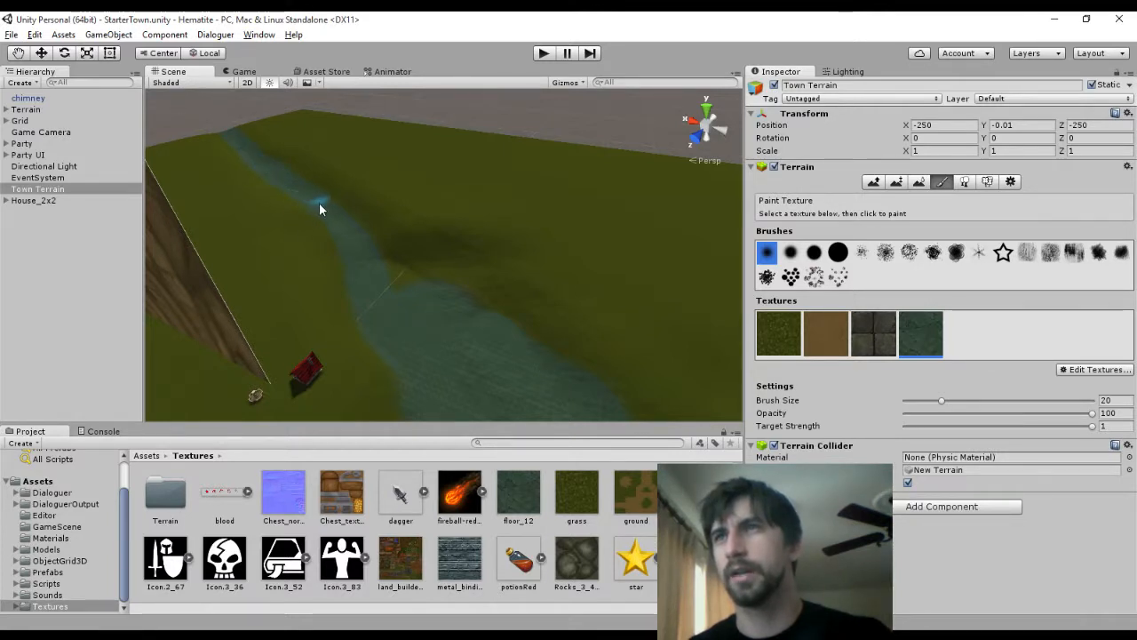
left_click_drag(374, 254, 422, 272)
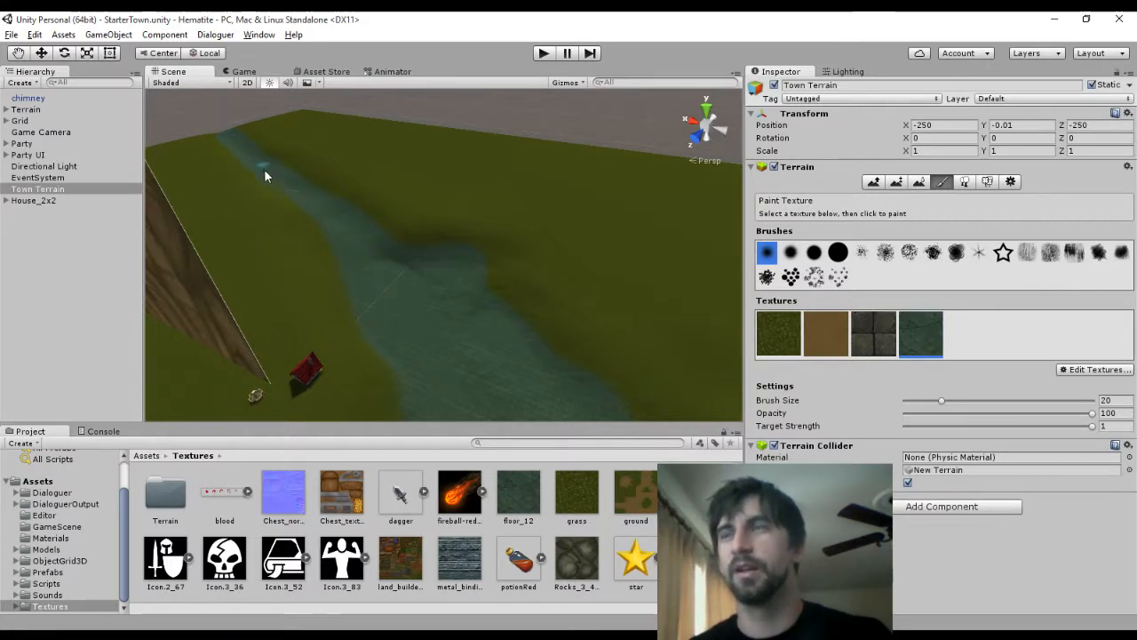
Widen the floor_12 path between the central patch and the near terrain edge with brush size 20
mouse_move(484, 344)
middle_mouse_down()
mouse_move(429, 231)
mouse_move(493, 194)
middle_mouse_up()
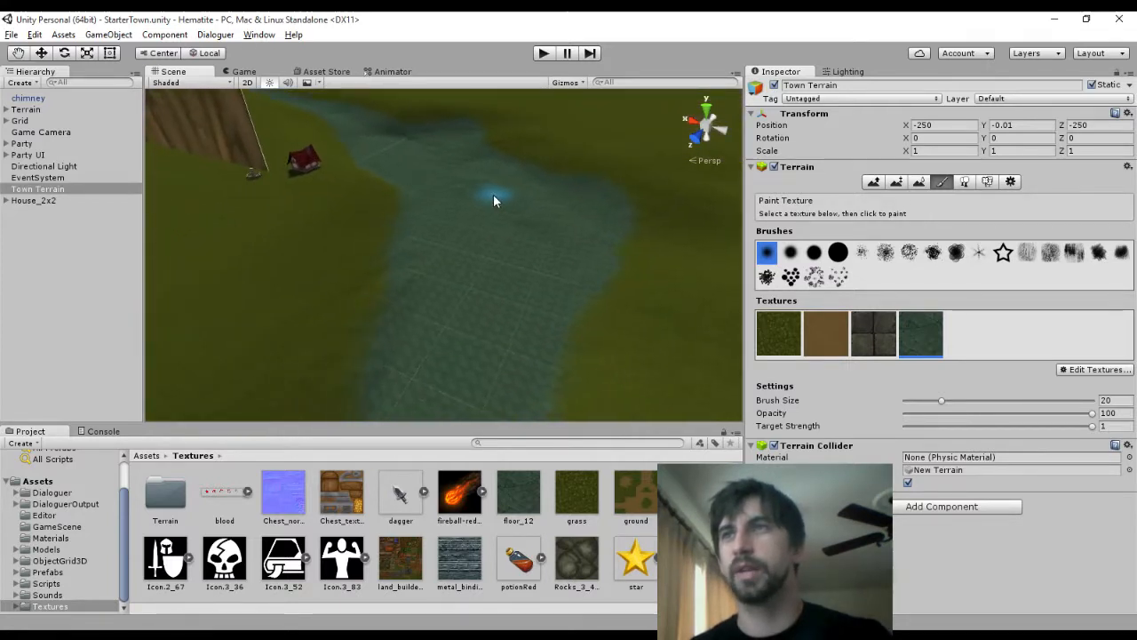
scroll(460, 285, "down", 5)
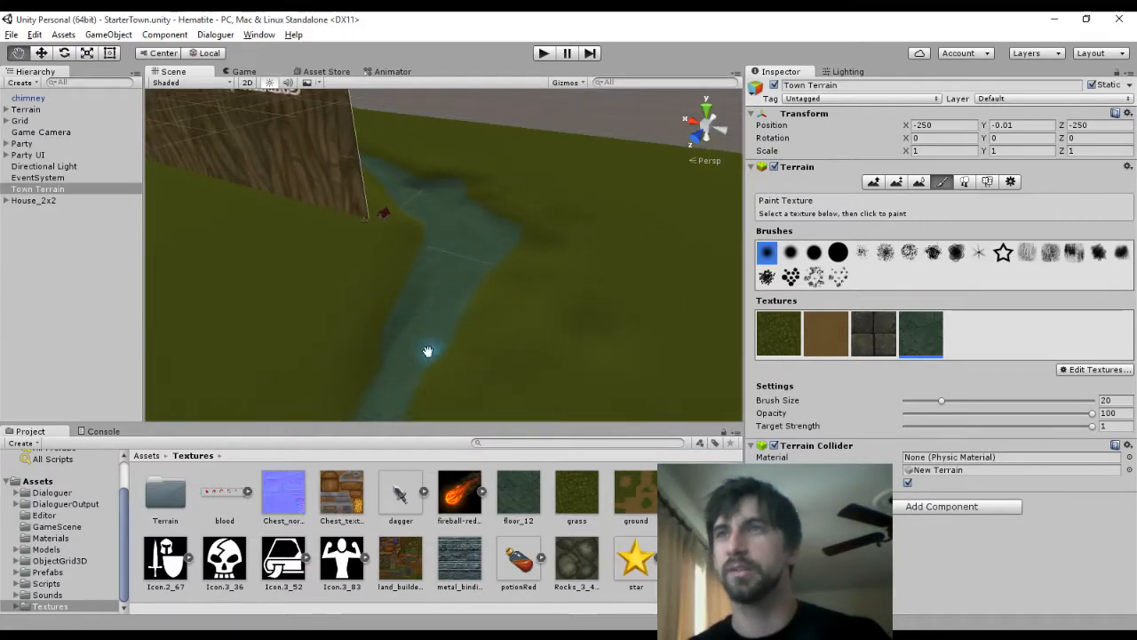
scroll(495, 253, "up", 3)
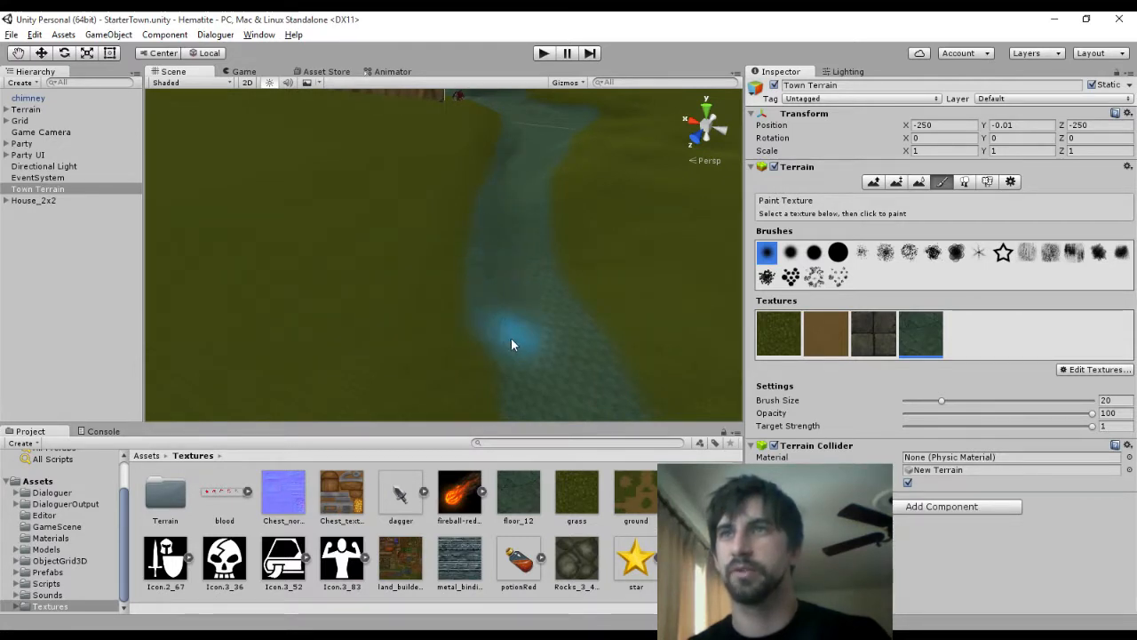
scroll(543, 353, "down", 4)
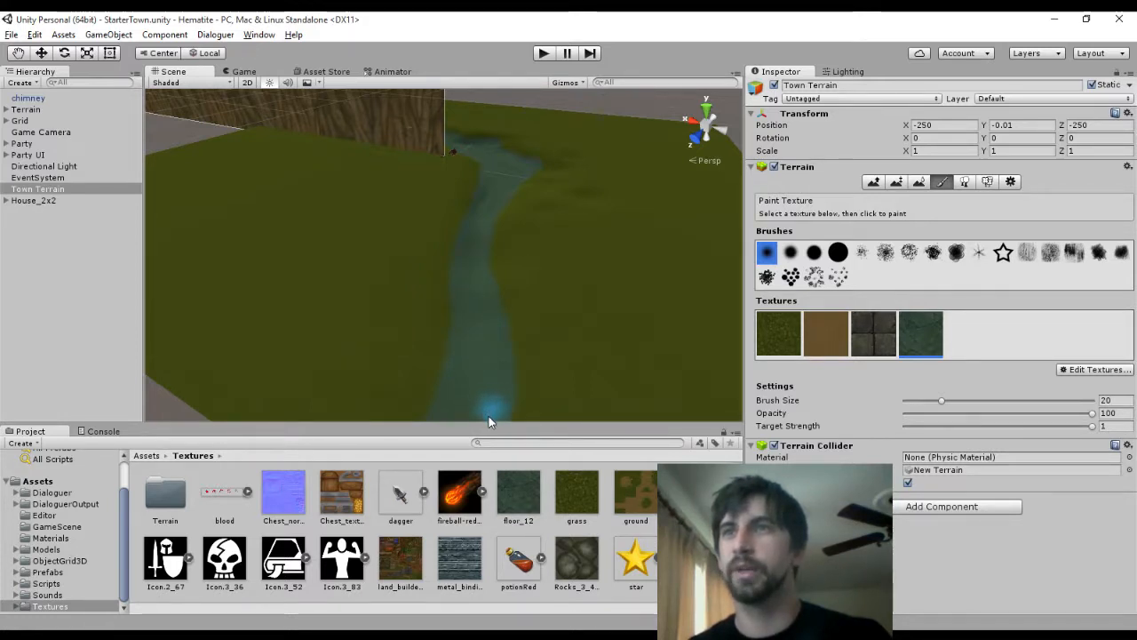
middle_click_drag(483, 362, 483, 320)
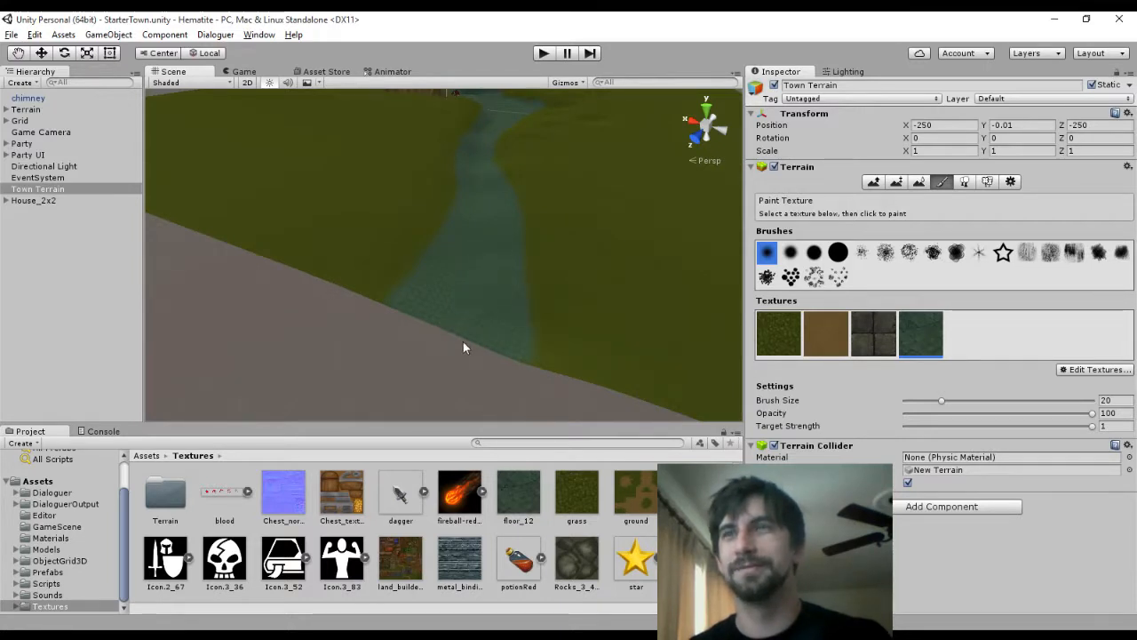
Examine the painted floor_12 path across the town terrain from several angles, up close and from afar
middle_click_drag(510, 135, 429, 325)
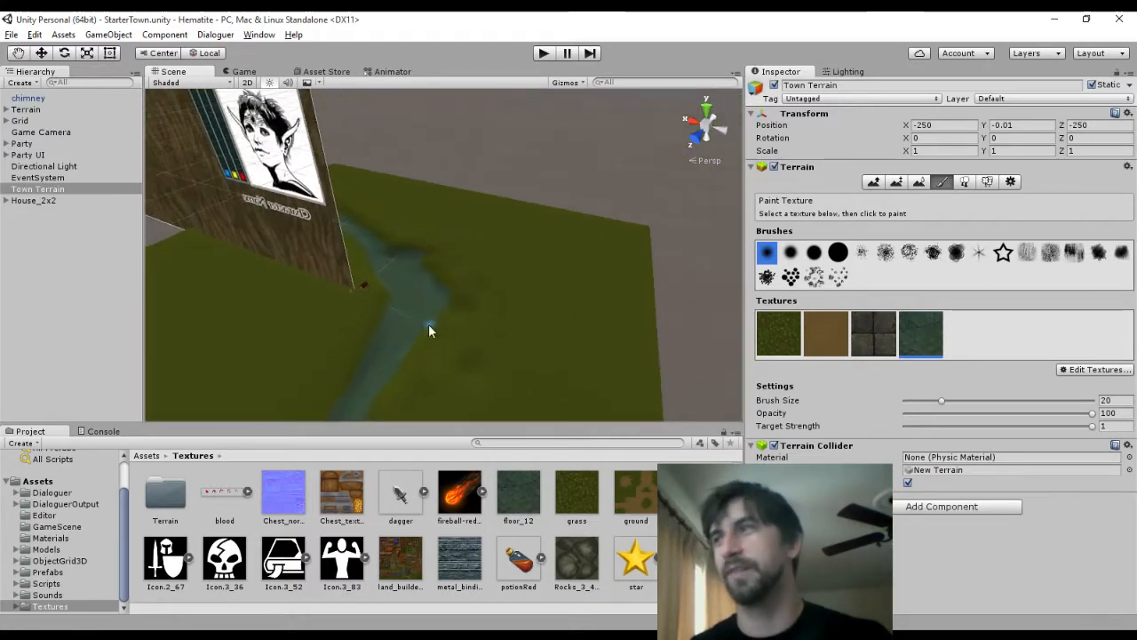
scroll(414, 282, "up", 2)
scroll(413, 275, "up", 3)
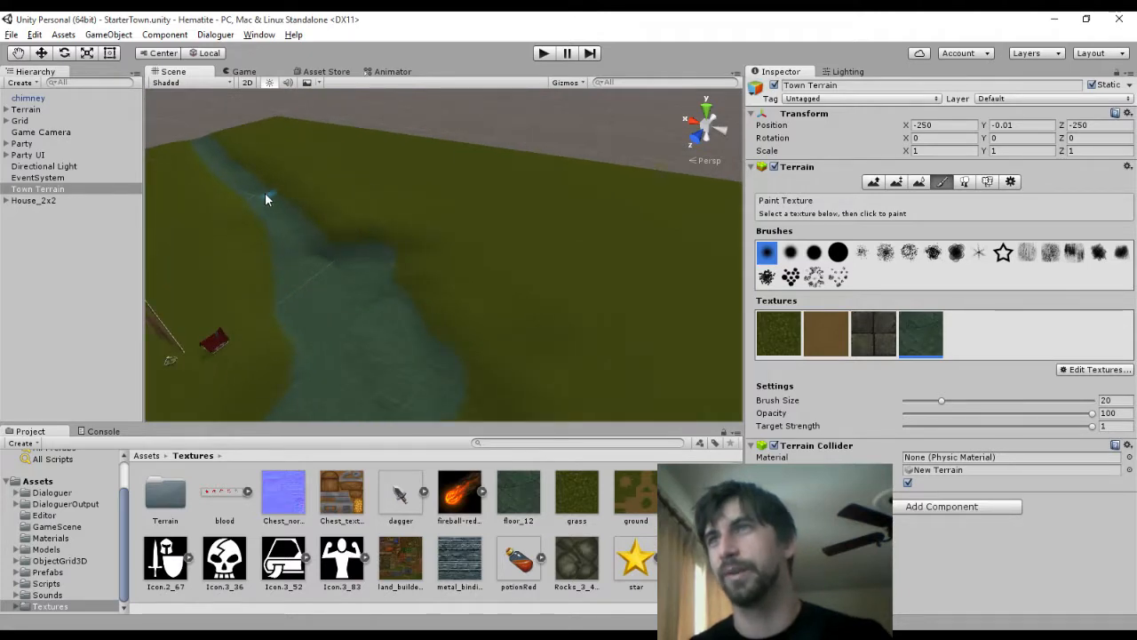
middle_click_drag(264, 194, 364, 361)
scroll(364, 361, "up", 4)
scroll(315, 314, "up", 2)
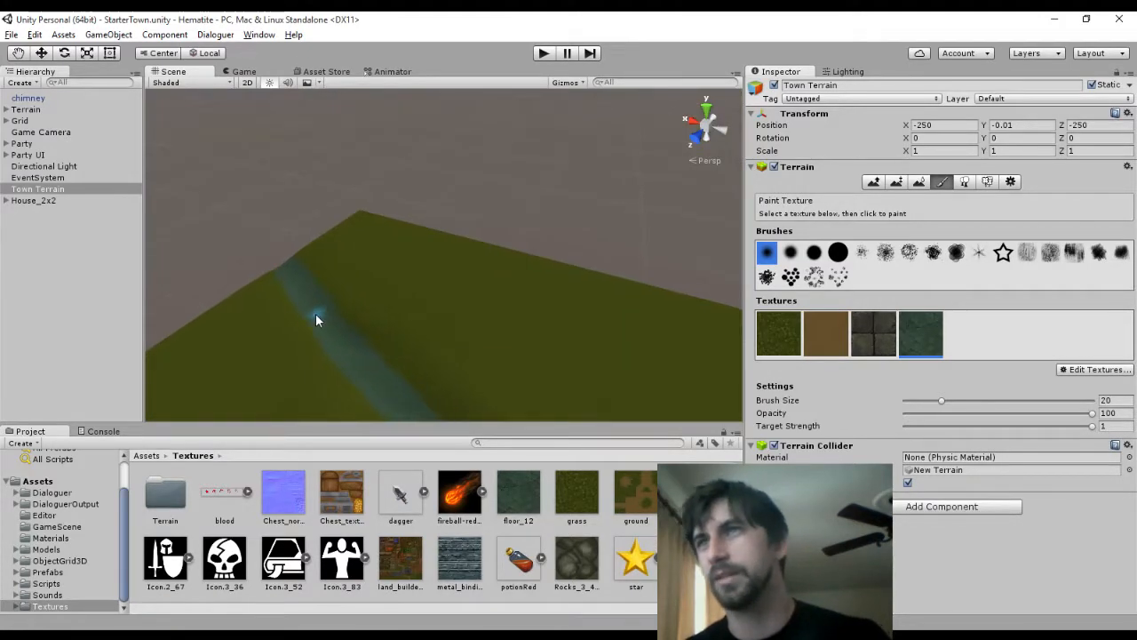
scroll(398, 341, "down", 5)
middle_click_drag(454, 300, 343, 197)
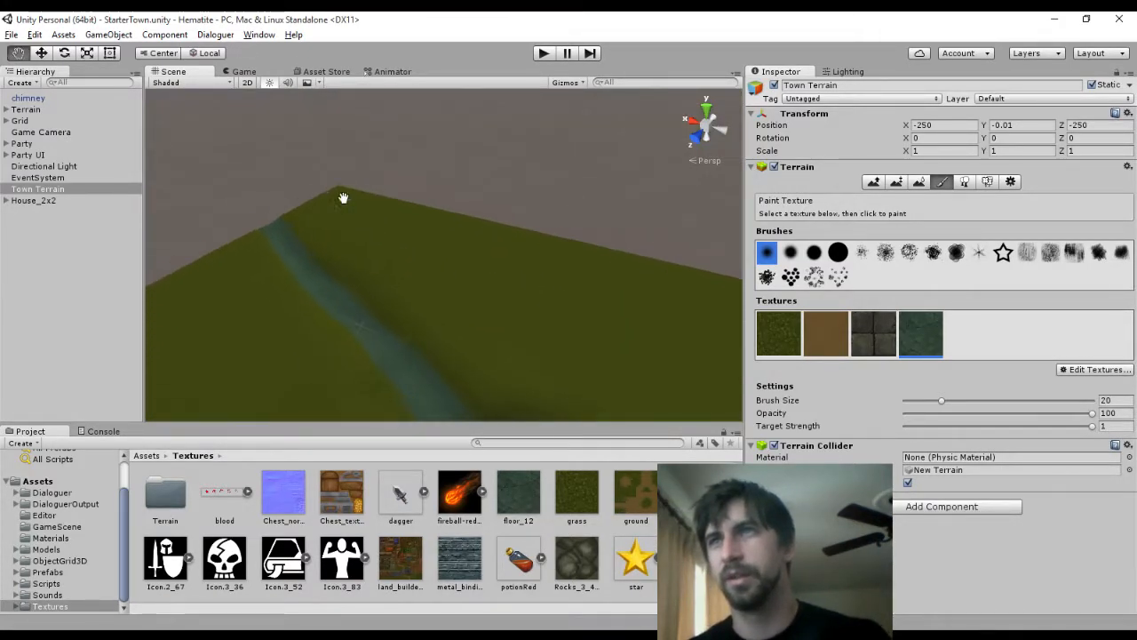
right_click_drag(380, 254, 1010, 64)
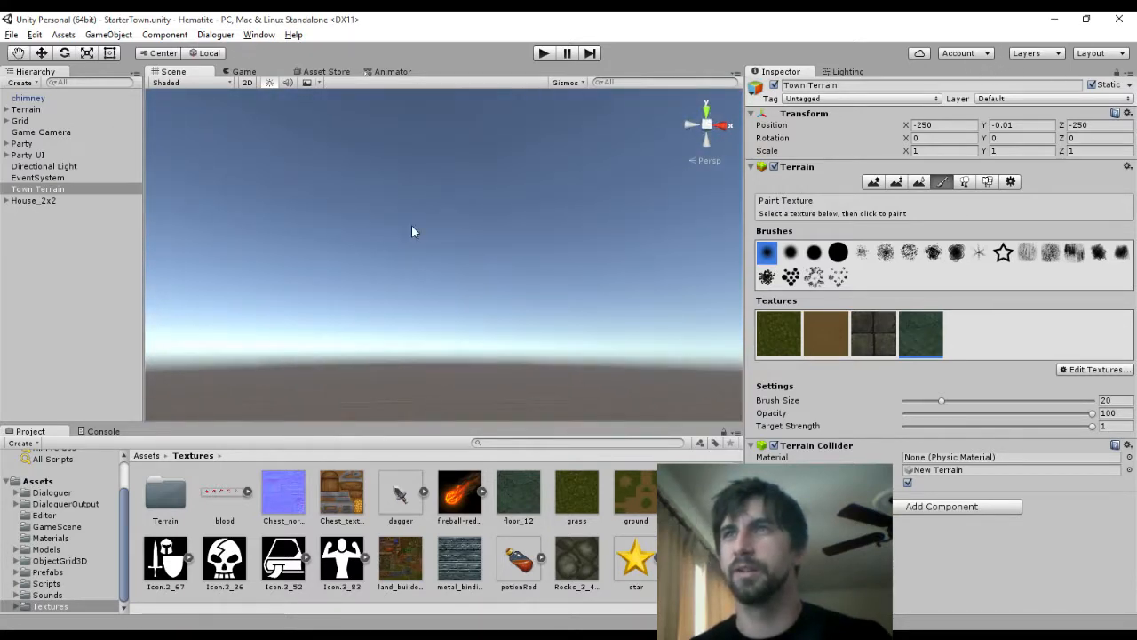
scroll(408, 222, "down", 6)
mouse_move(413, 228)
right_mouse_down()
mouse_move(596, 329)
mouse_move(732, 355)
mouse_move(636, 336)
right_mouse_up()
scroll(465, 277, "up", 6)
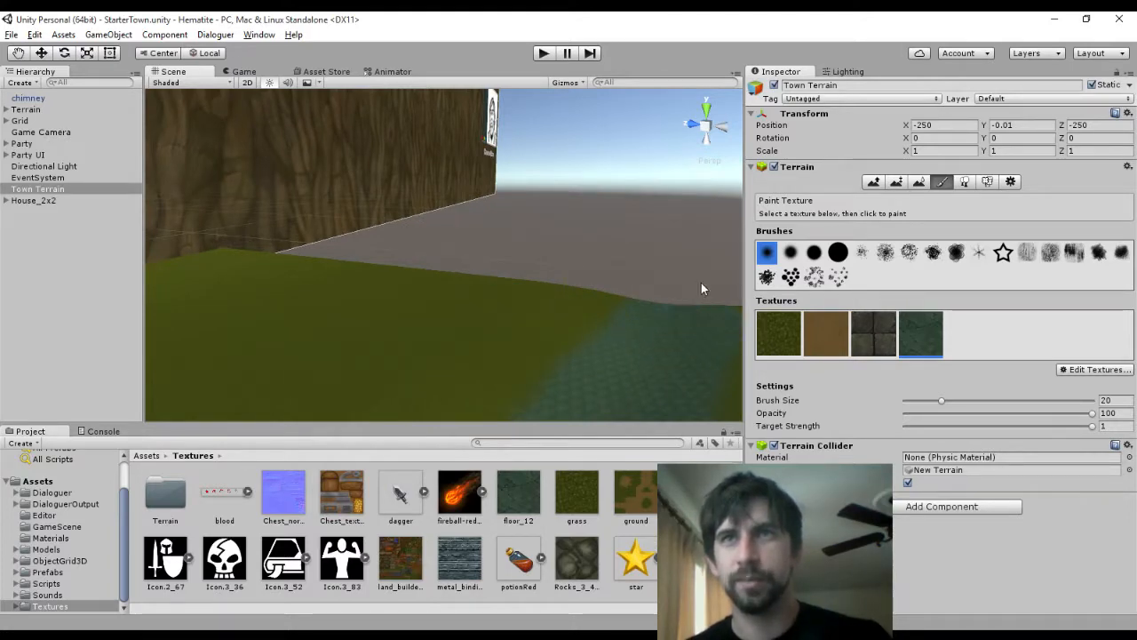
scroll(657, 319, "down", 6)
middle_click_drag(411, 367, 585, 316)
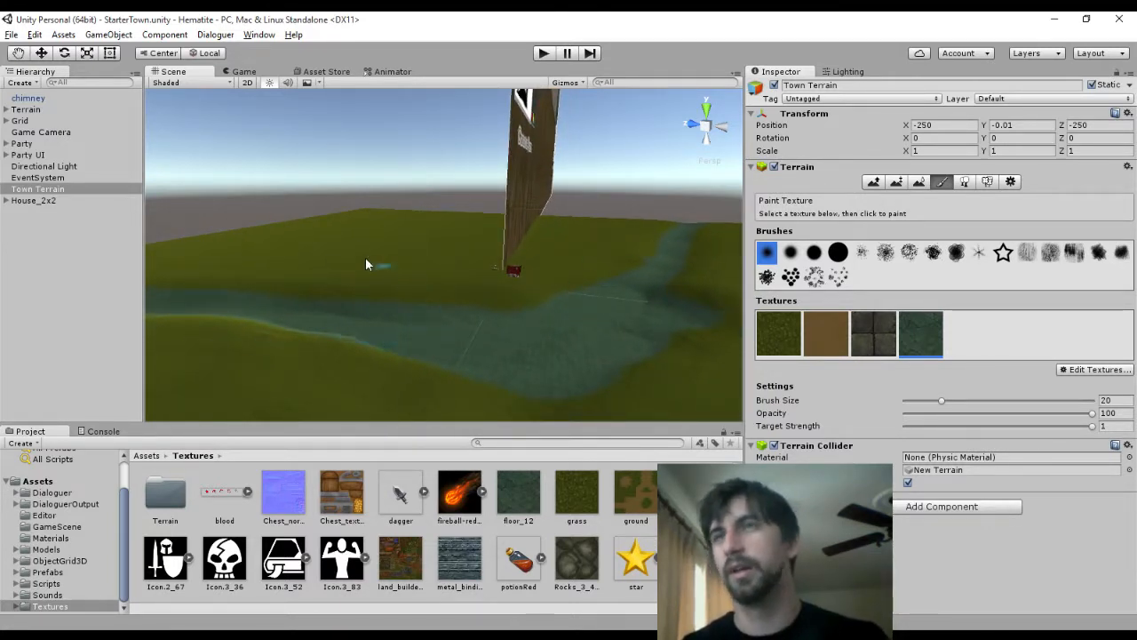
right_click_drag(365, 264, 506, 371)
middle_click_drag(506, 371, 596, 293)
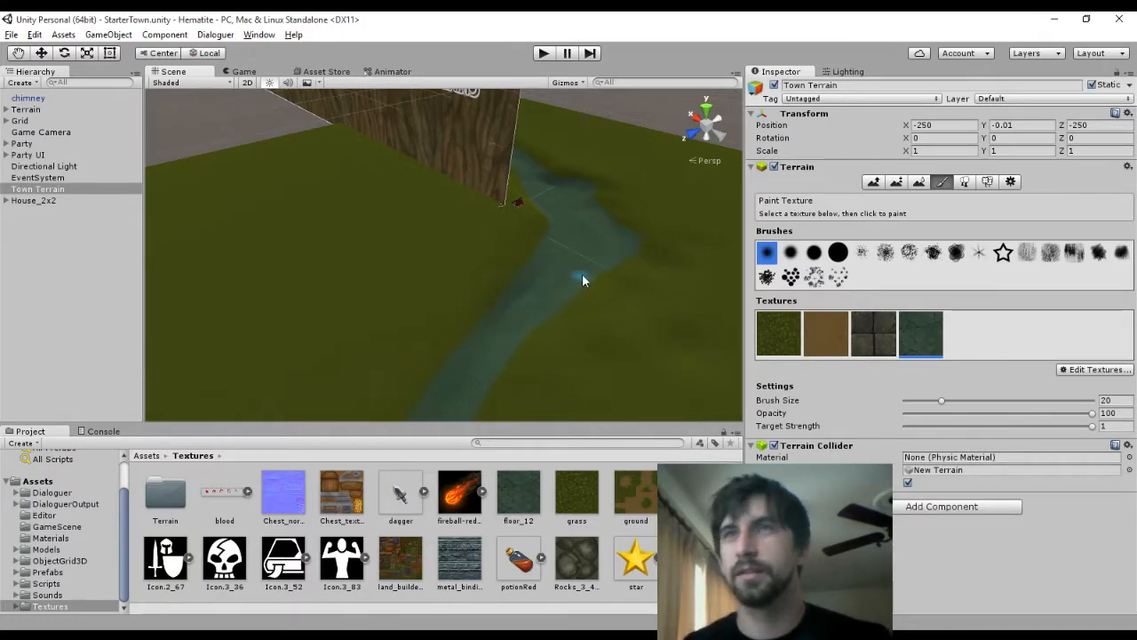
scroll(582, 280, "up", 8)
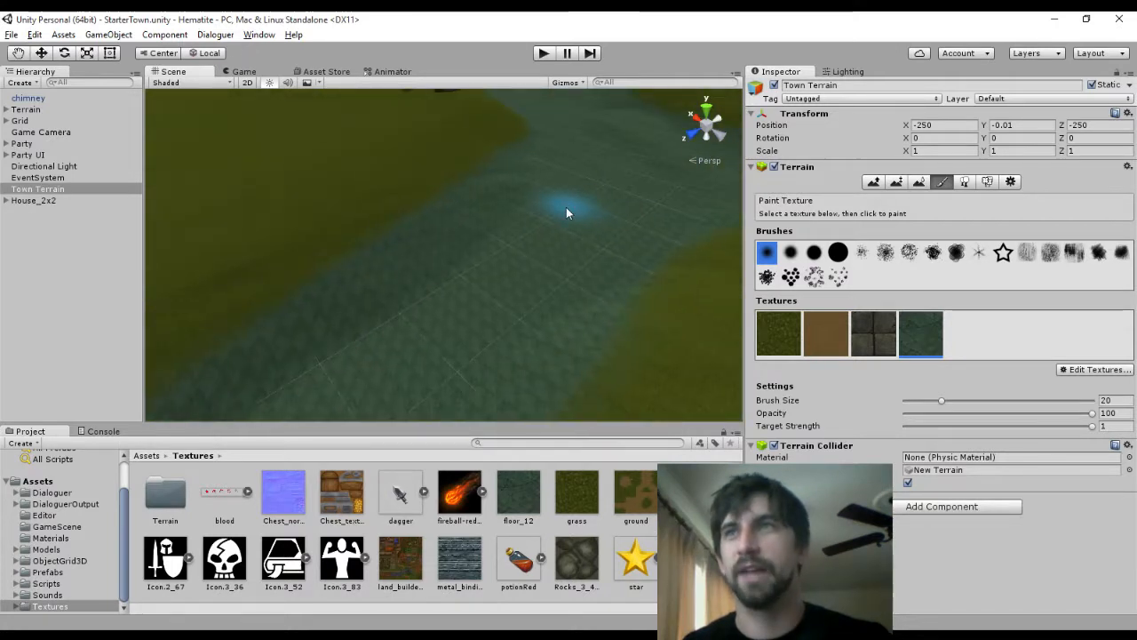
scroll(581, 169, "down", 6)
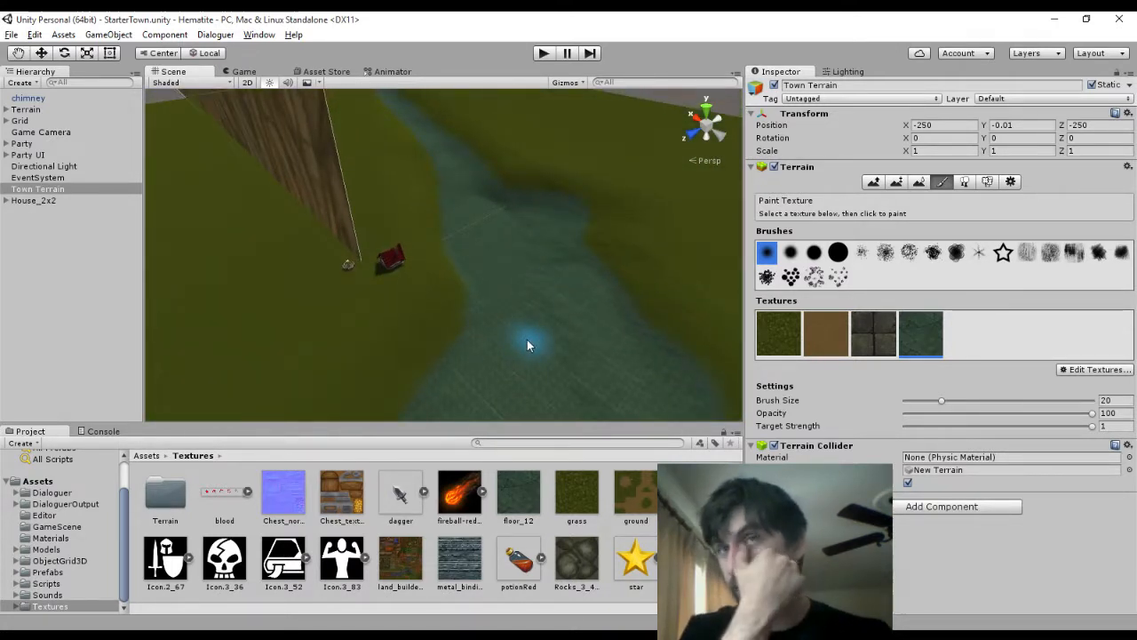
scroll(622, 351, "up", 2)
Switch to File Explorer and preview bone_01.png from the bone_01_texture folder in bitgem textures
key("alt+Tab")
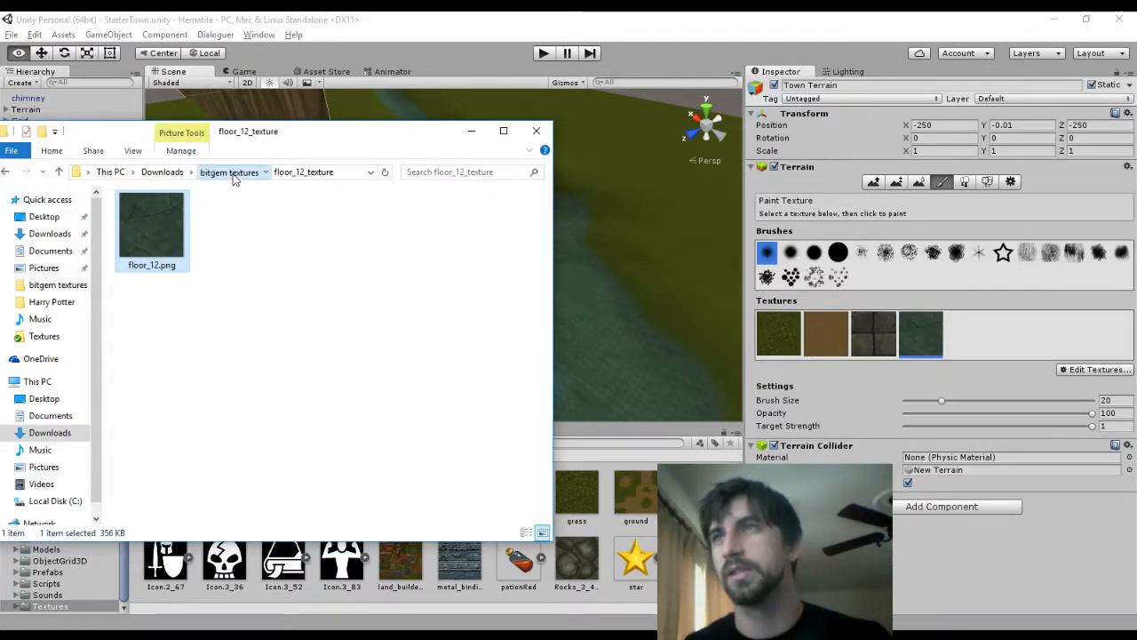
left_click(228, 171)
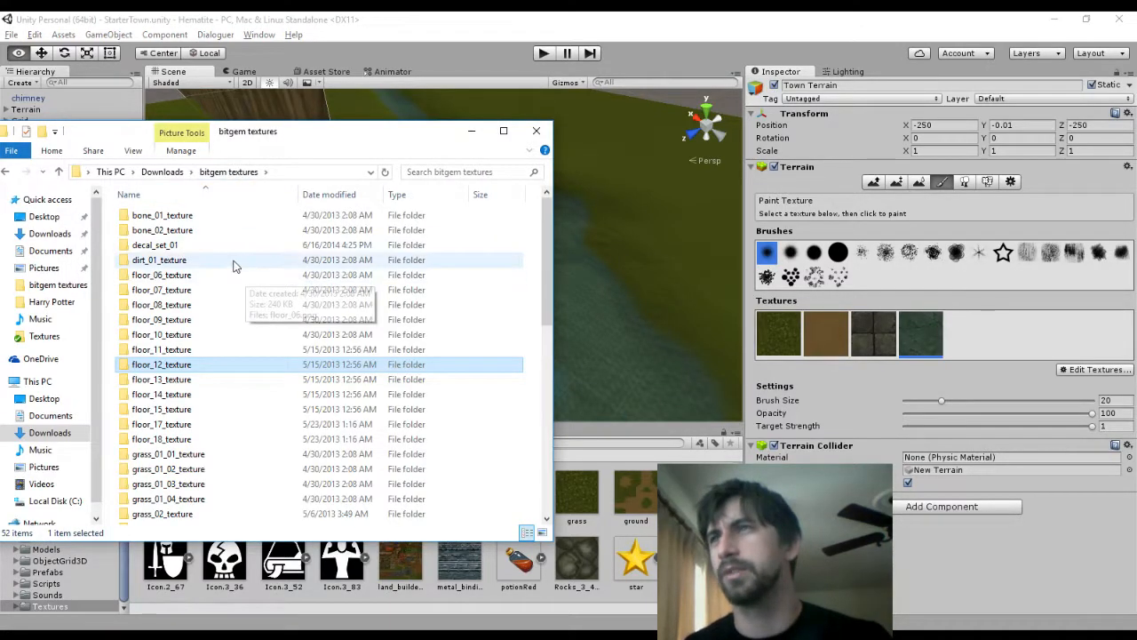
double_click(204, 214)
left_click(161, 236)
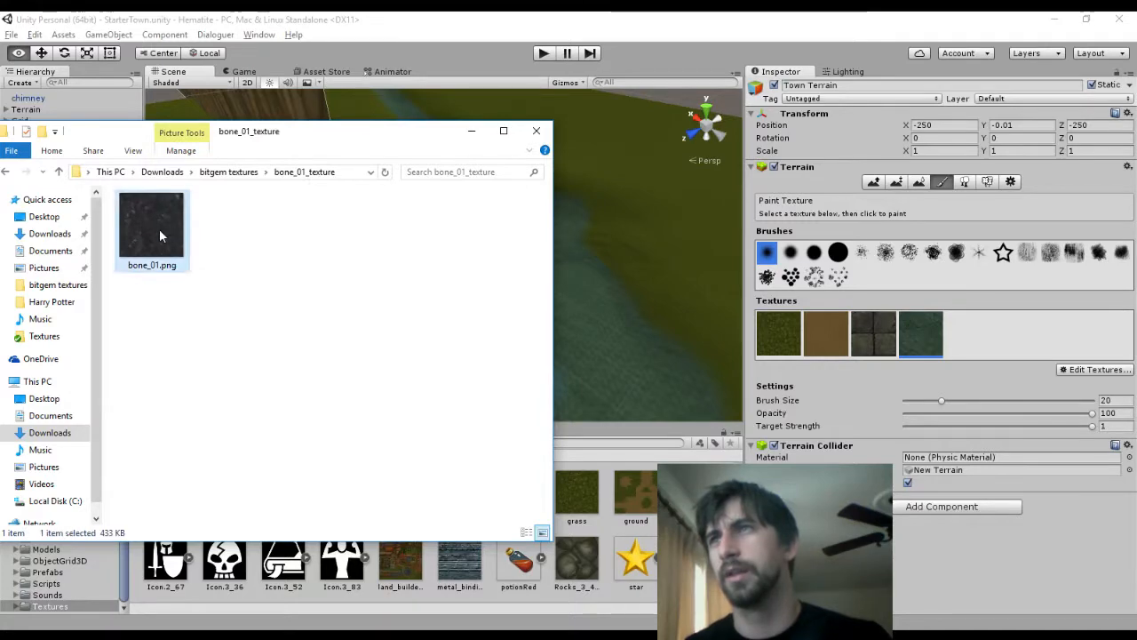
double_click(161, 236)
left_click(893, 45)
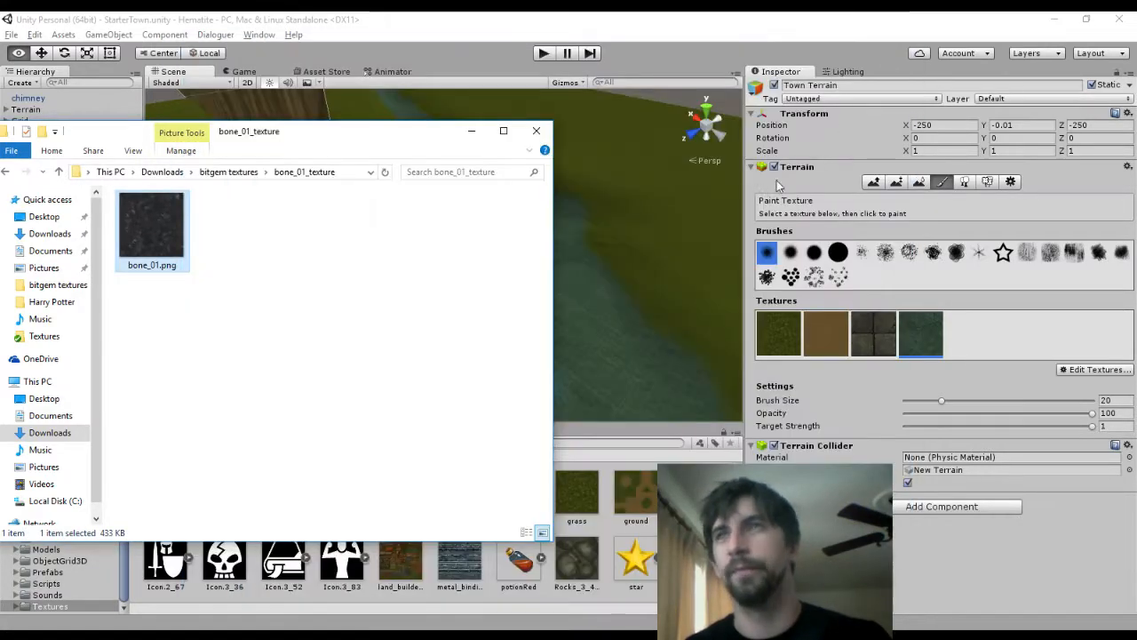
Look through the bone_02_texture and decal_set_01 folders and view crater.tga in paint.net
left_click(228, 172)
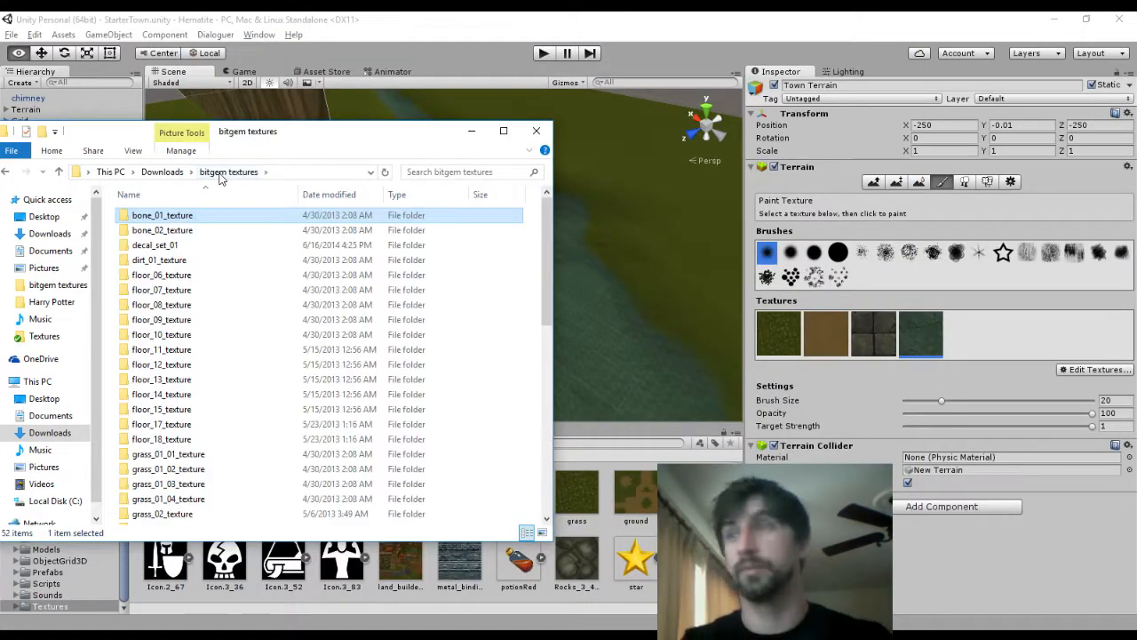
double_click(204, 230)
left_click(228, 173)
double_click(156, 241)
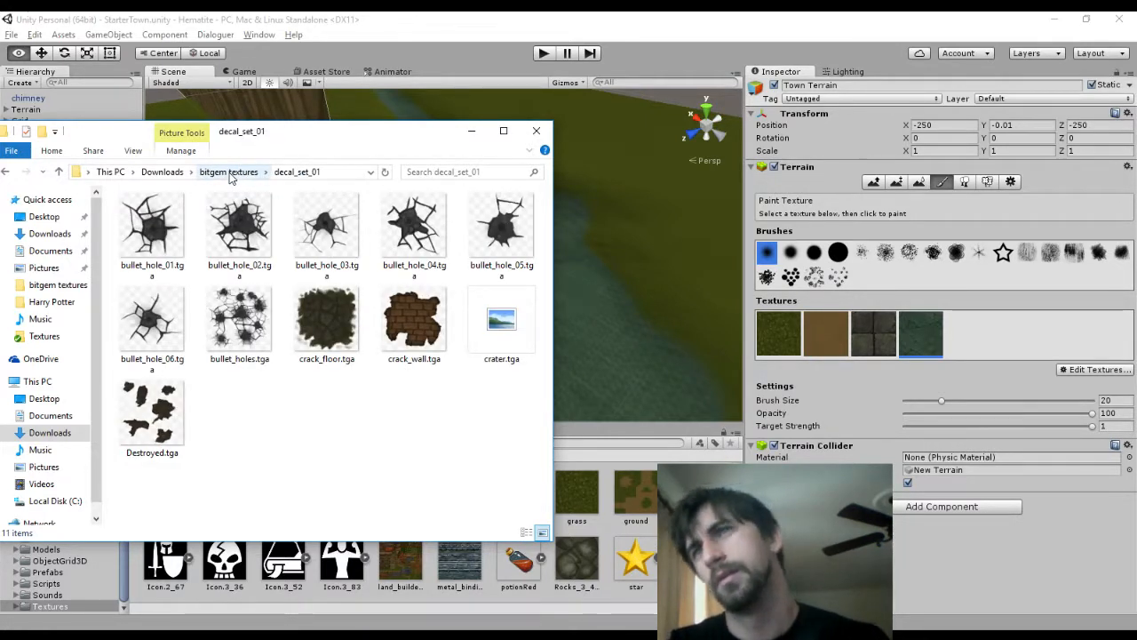
double_click(503, 323)
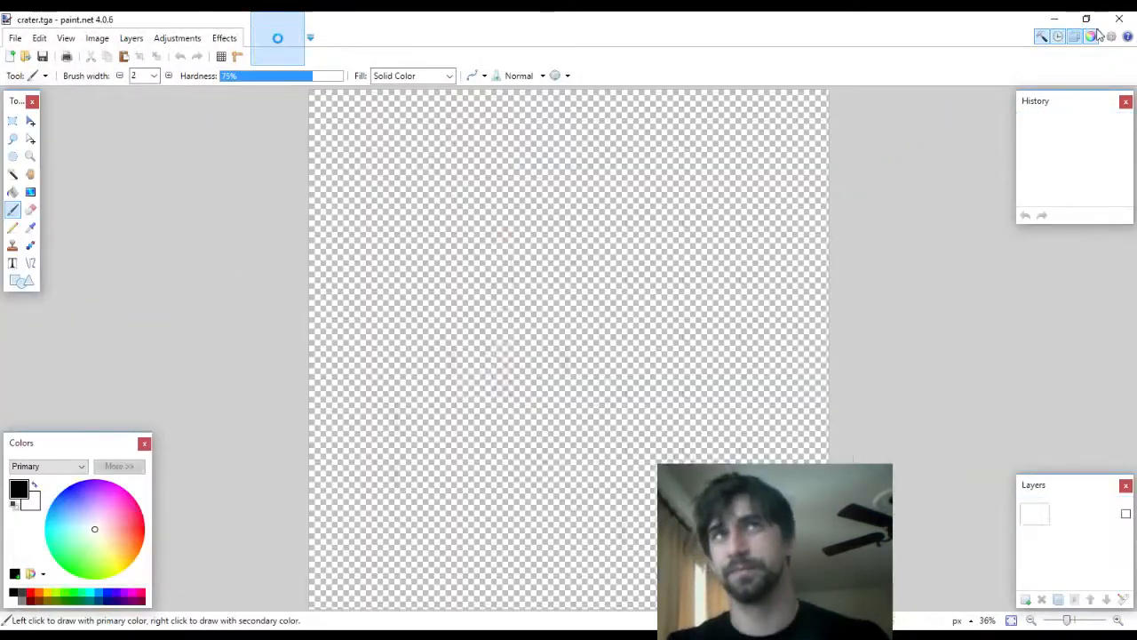
left_click(1118, 19)
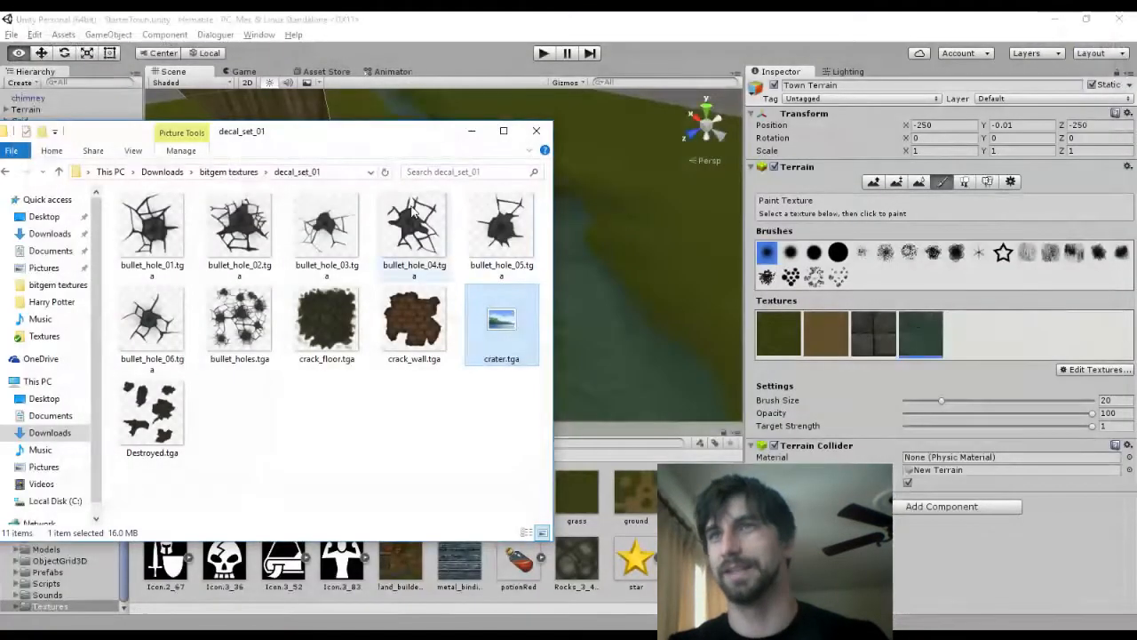
Import dirt_01_1.png from the dirt_01_texture folder in bitgem textures into the project's Textures folder
left_click(209, 175)
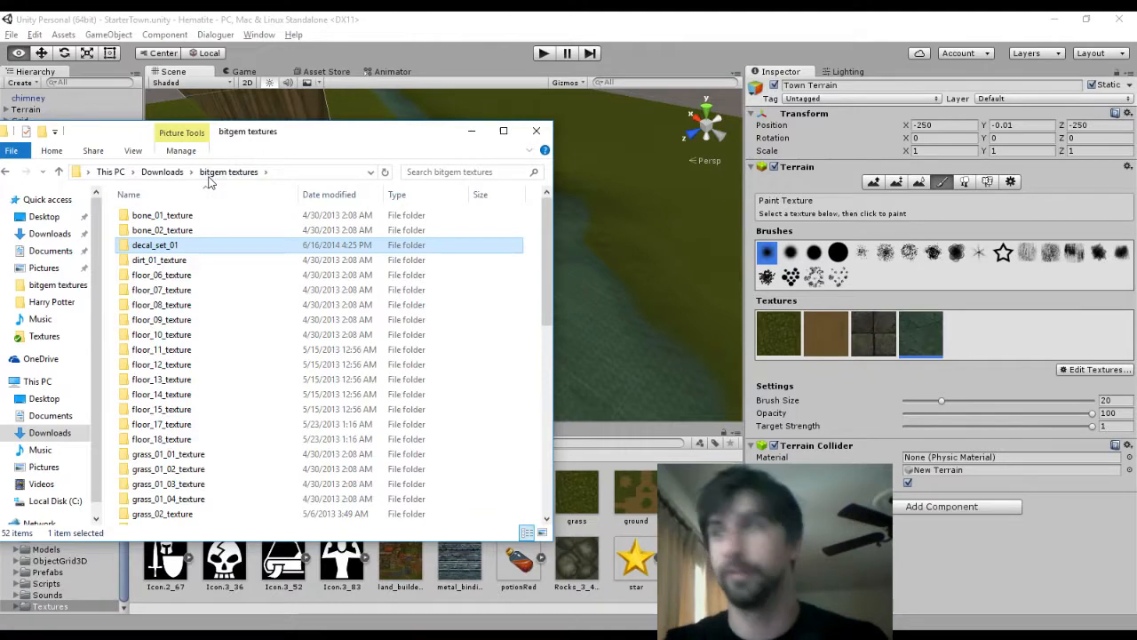
key("Down")
key("Return")
left_click(226, 172)
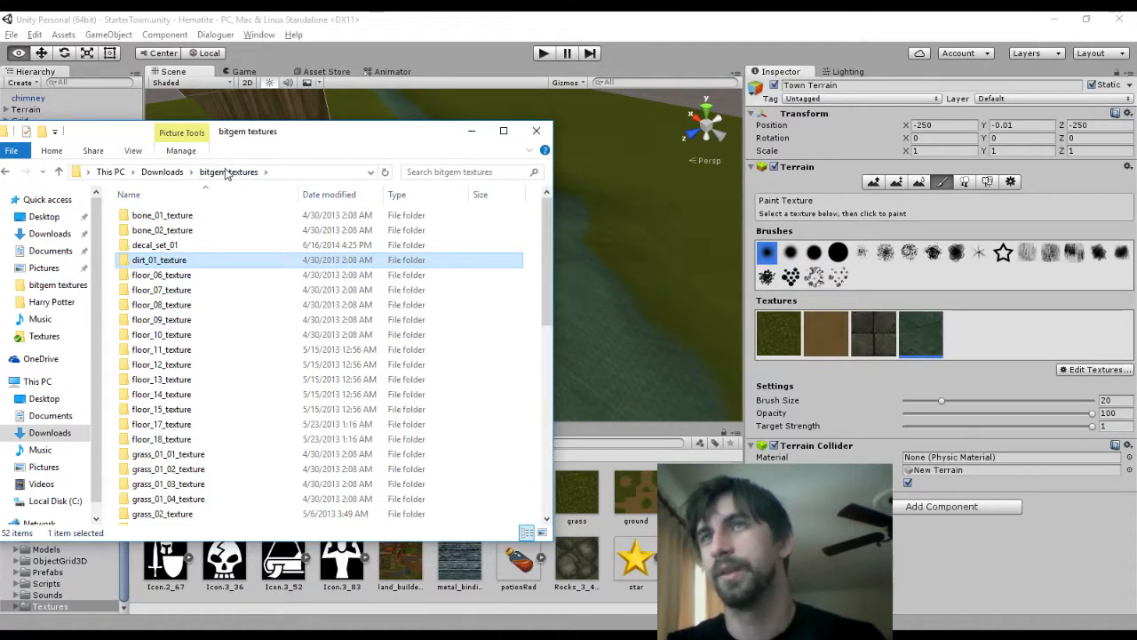
key("Return")
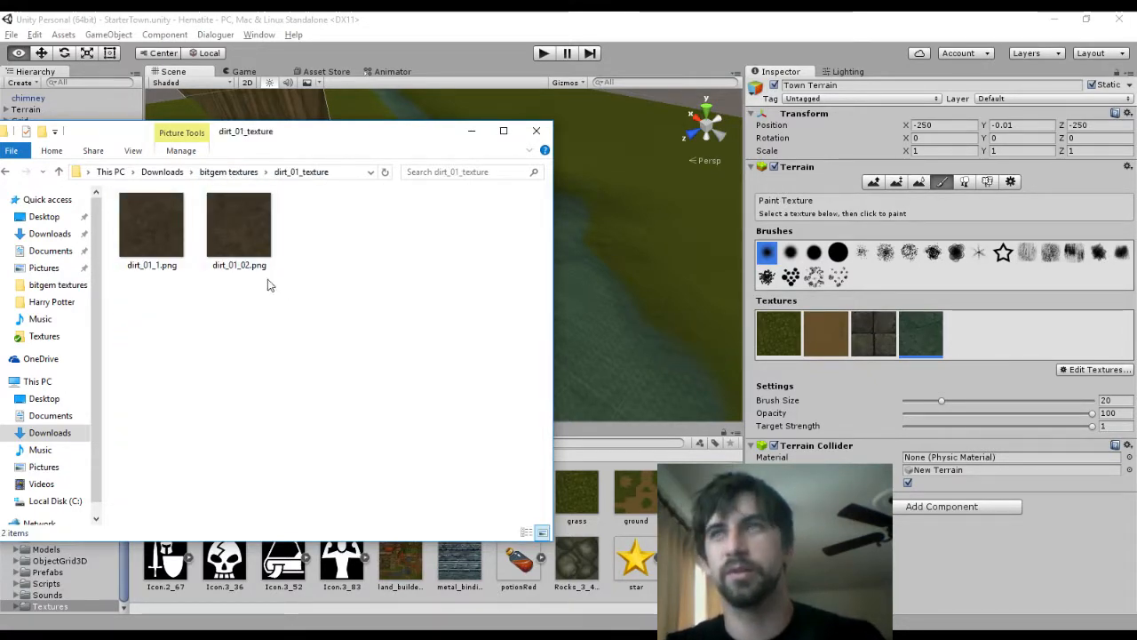
left_click(141, 253)
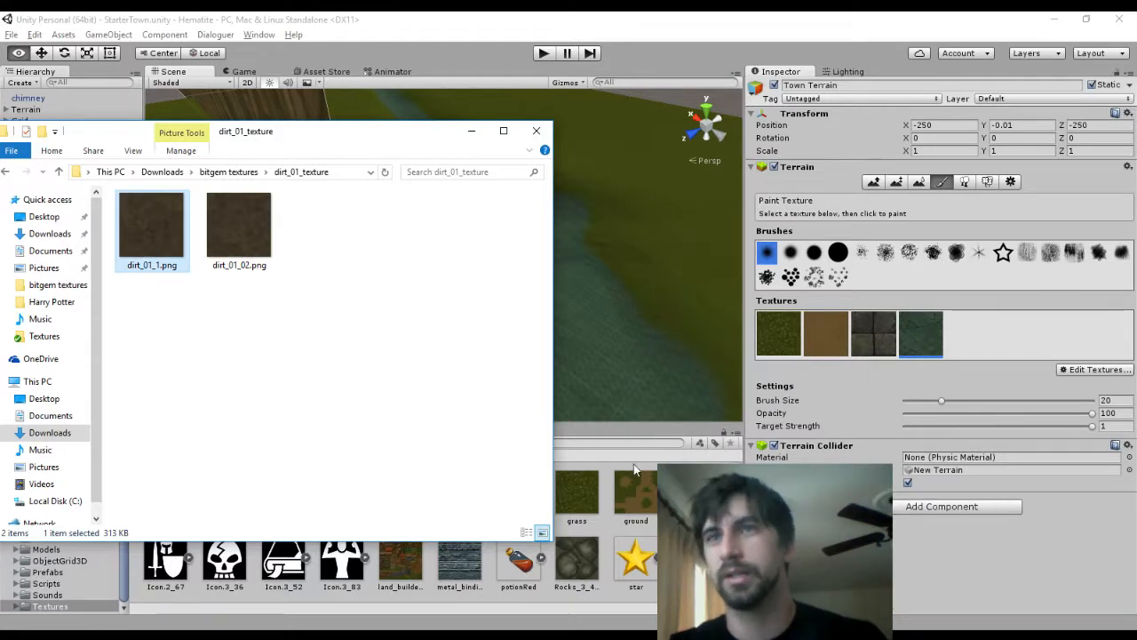
left_click_drag(126, 236, 622, 587)
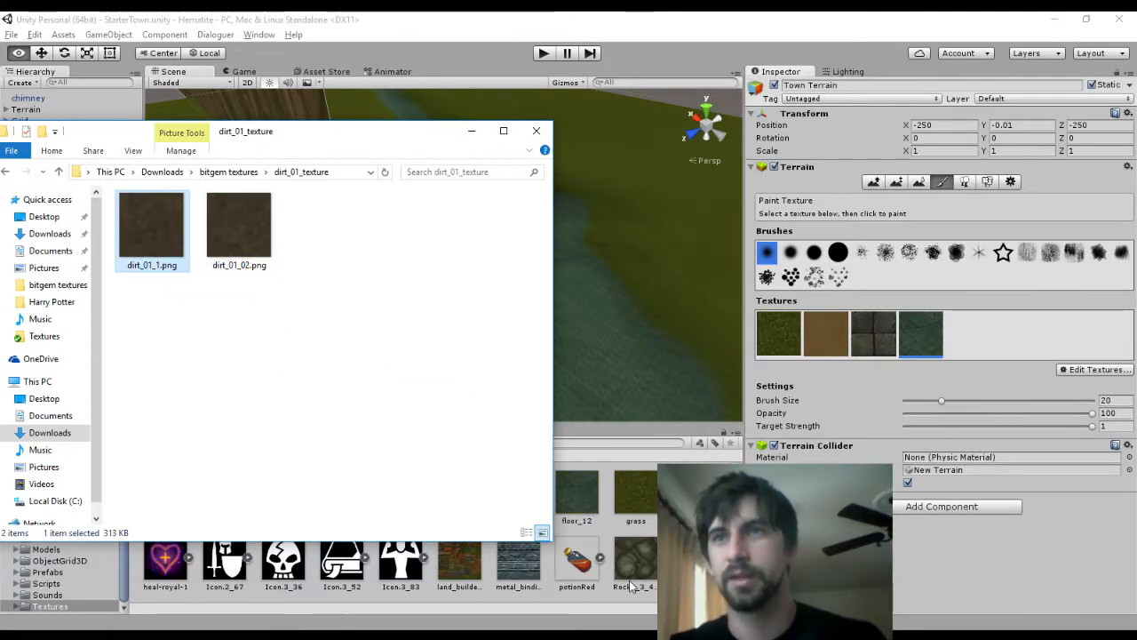
left_click(1095, 369)
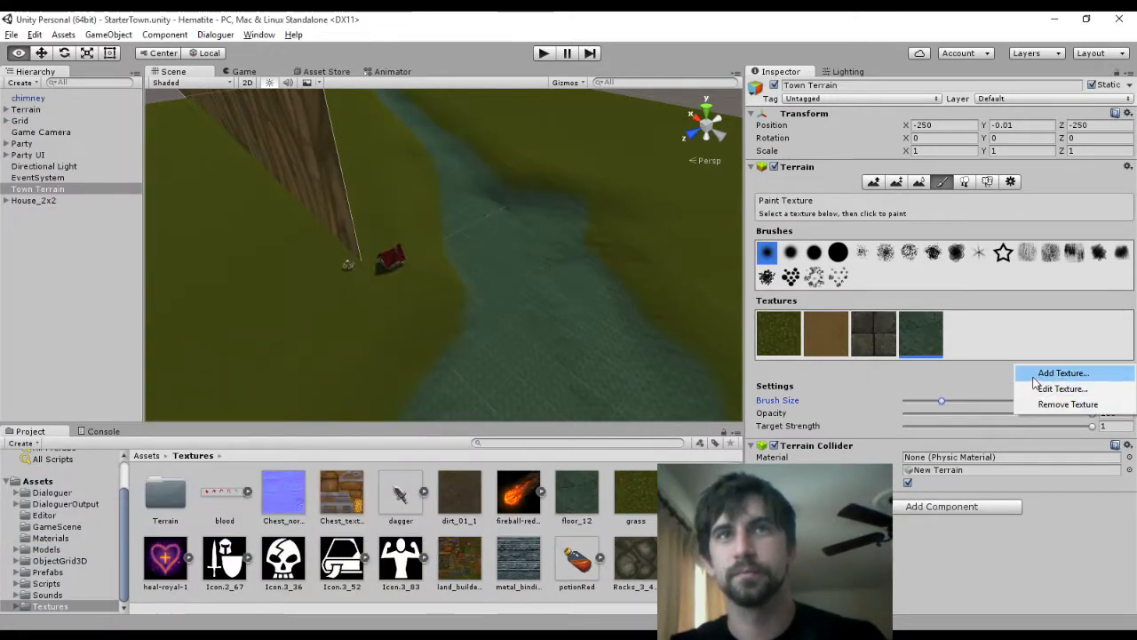
left_click(1066, 372)
left_click(225, 266)
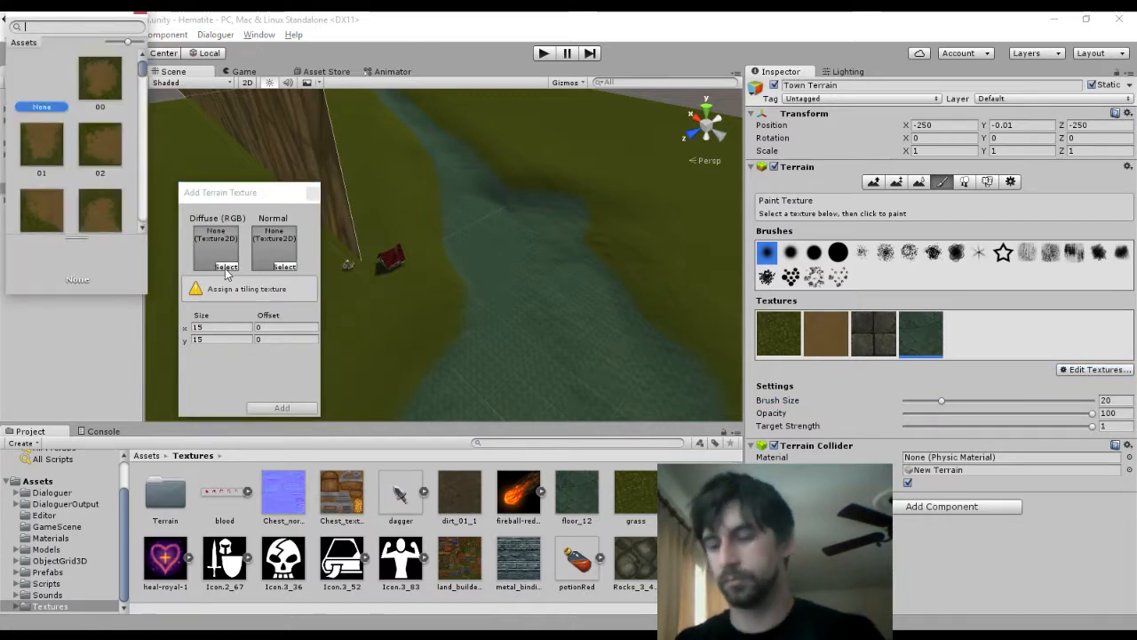
type("dirt")
double_click(101, 96)
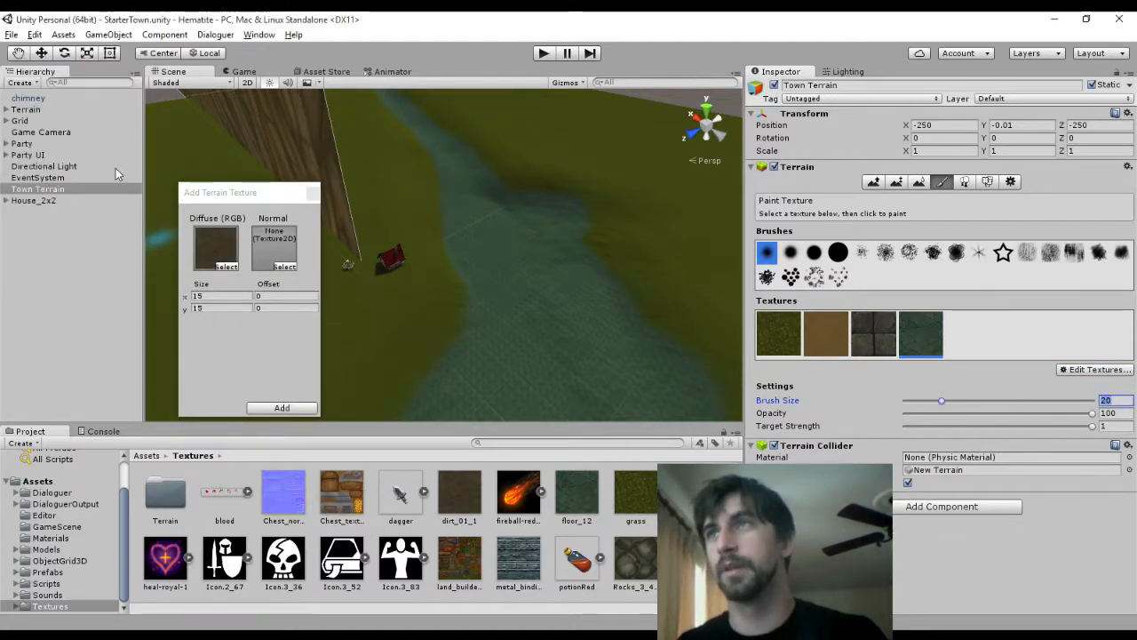
left_click(313, 194)
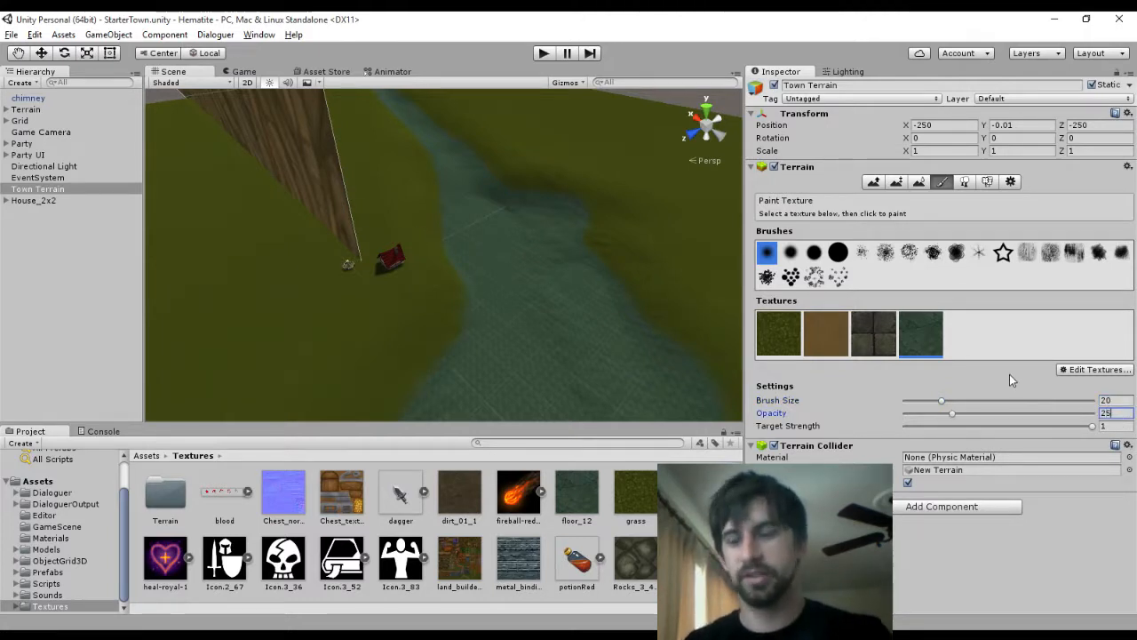
Set the terrain paint opacity to 5 and choose dirt_01_1 as the diffuse map of a new terrain texture
key("BackSpace")
type("5")
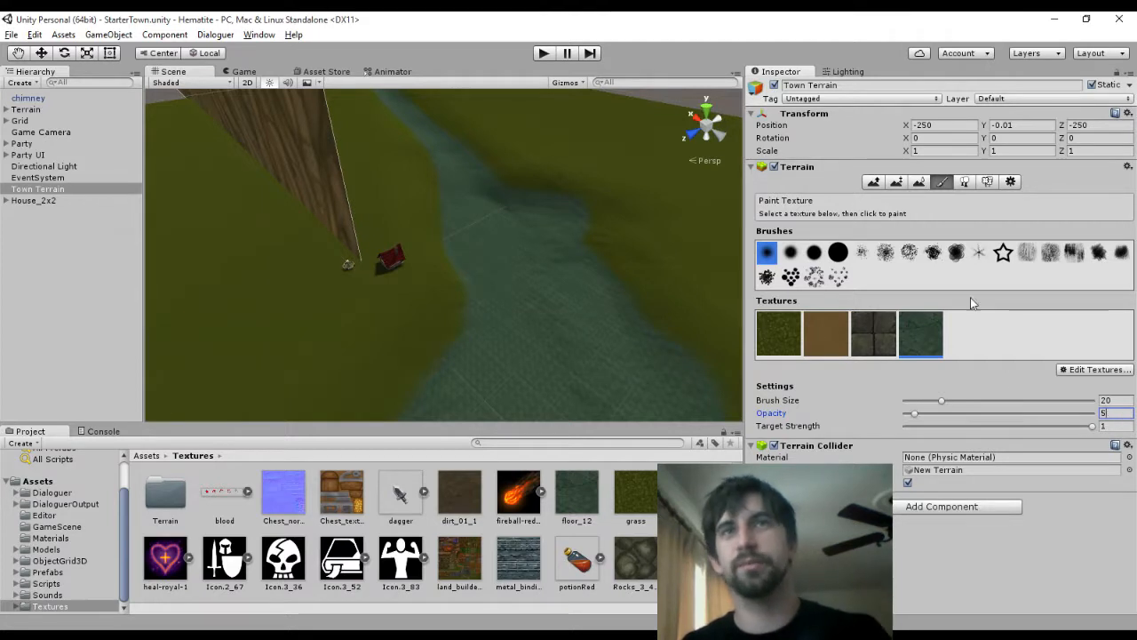
left_click(1095, 369)
left_click(1061, 373)
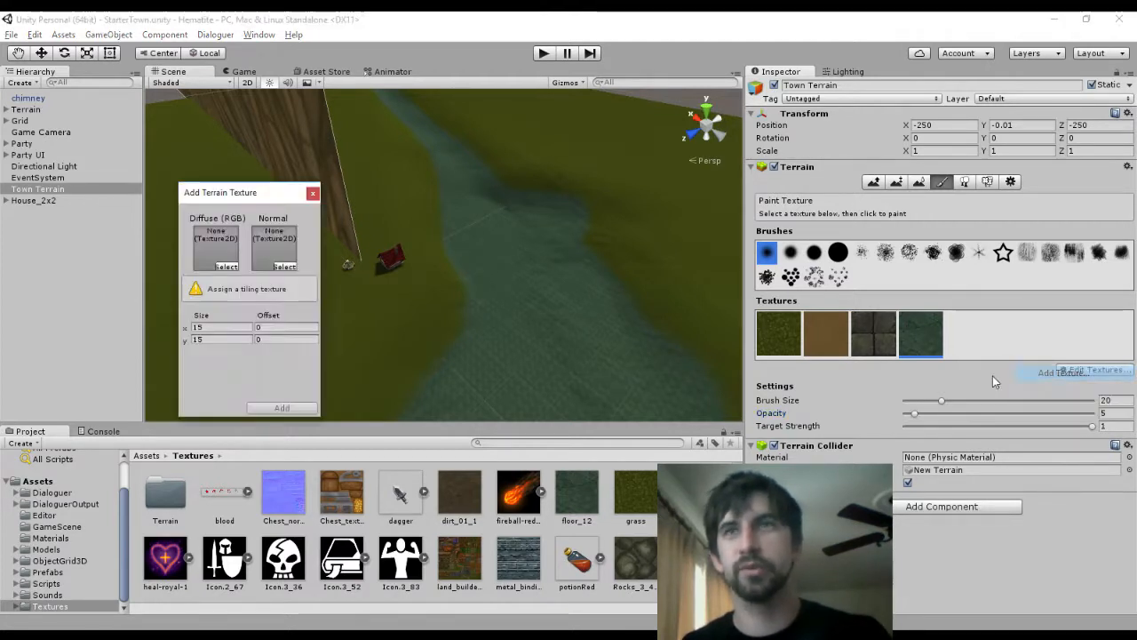
left_click(226, 266)
scroll(74, 135, "down", 2)
scroll(85, 140, "down", 5)
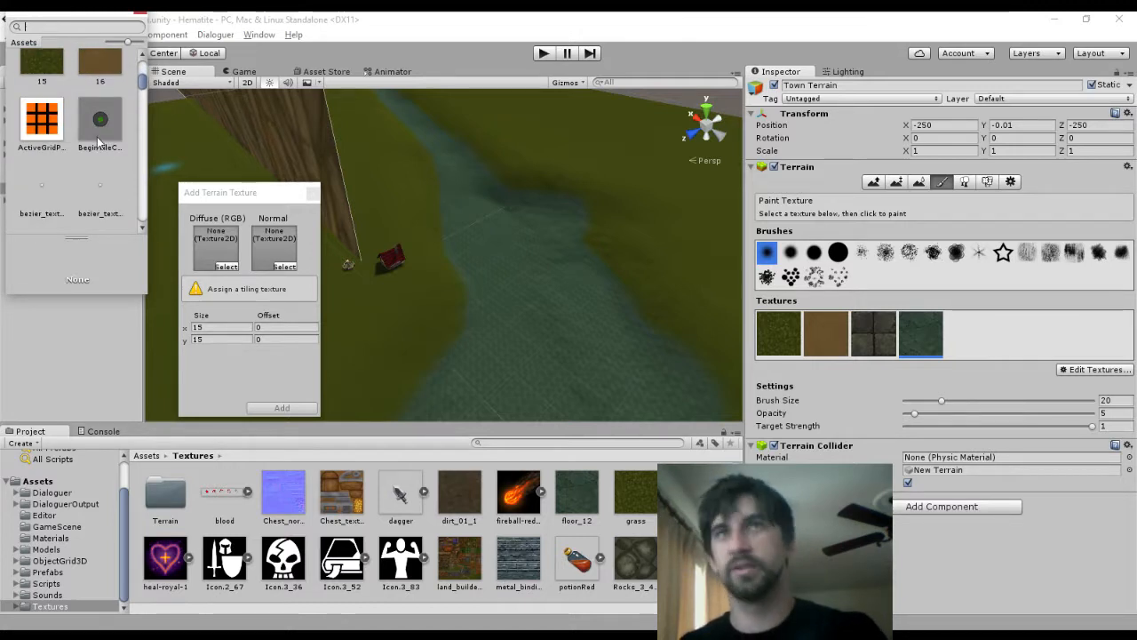
type("dirt")
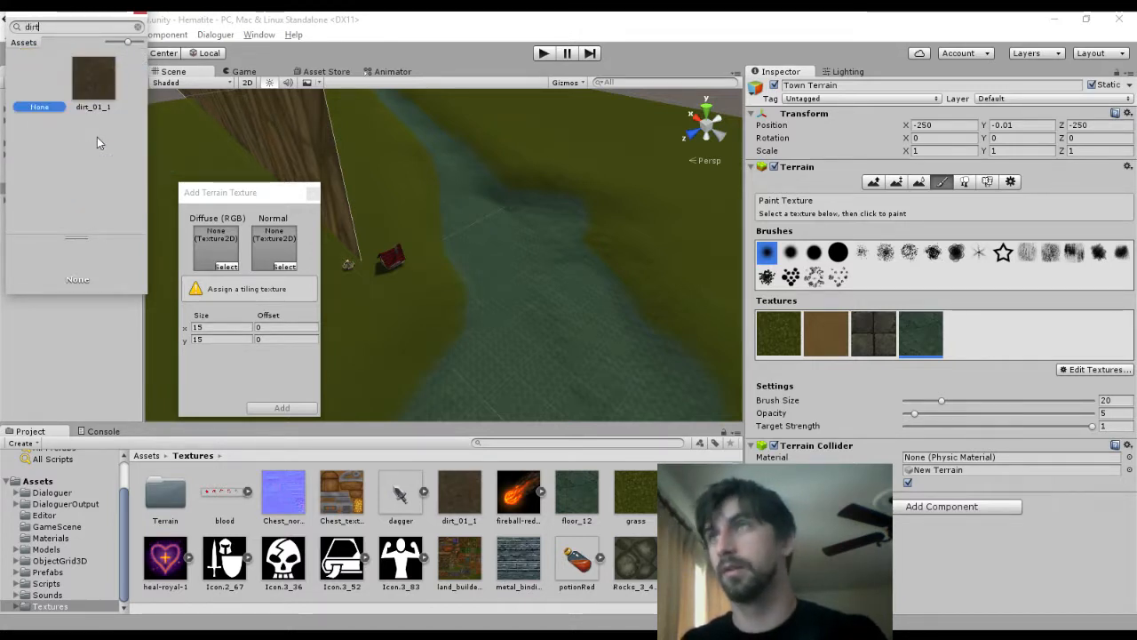
left_click(96, 76)
Set the new dirt texture's tile size to 2 by 2 and add it to the town terrain
left_click(222, 296)
type("2")
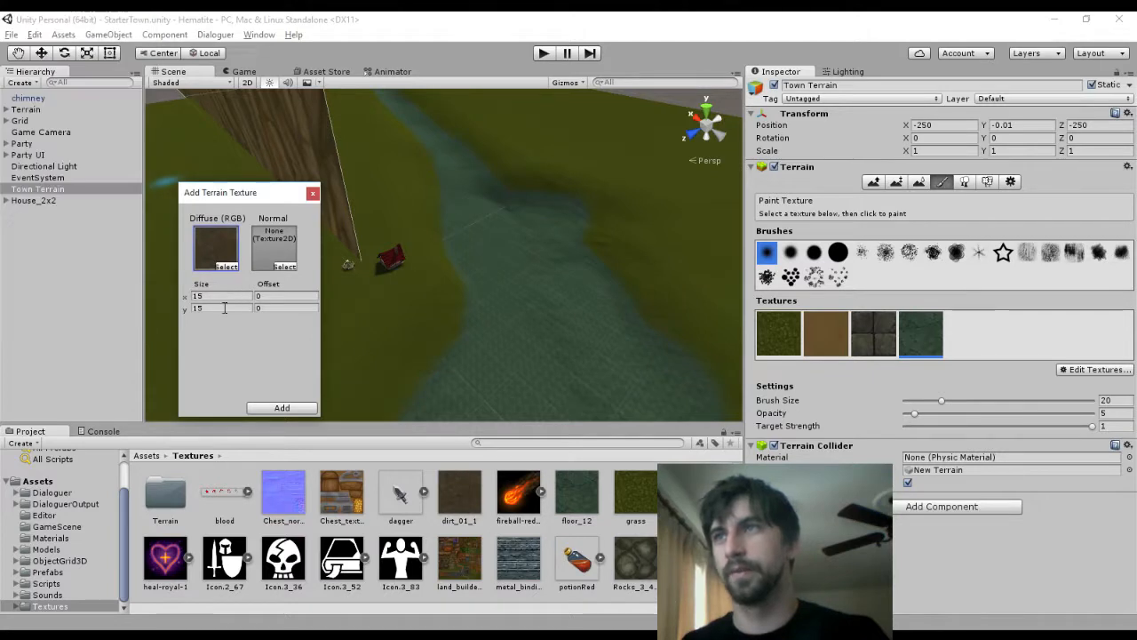
key("Tab")
type("2")
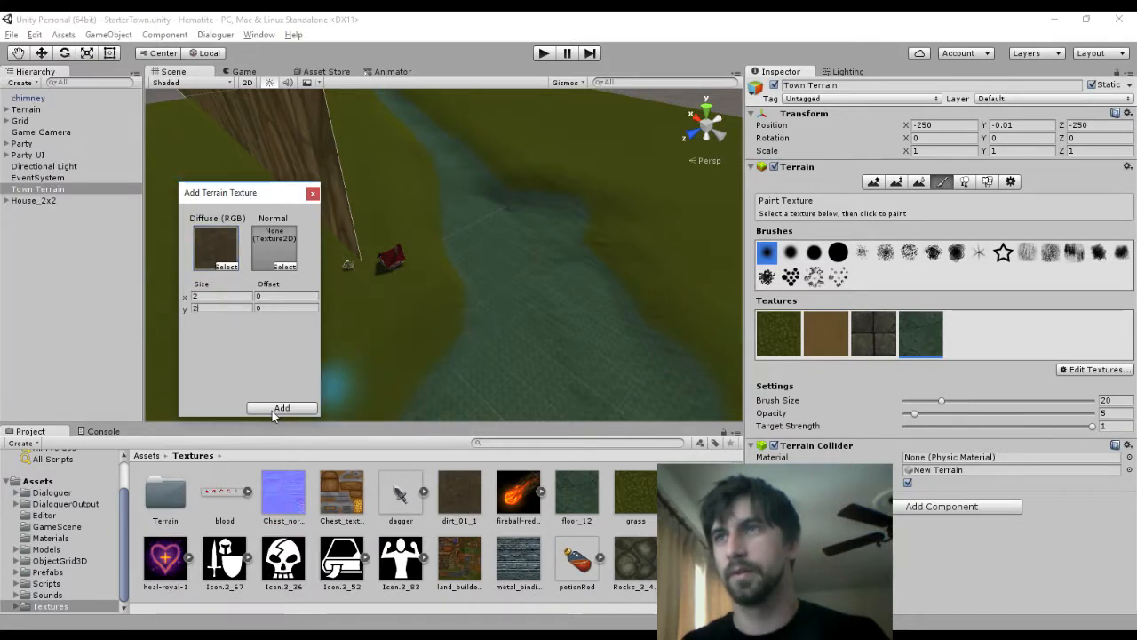
left_click(274, 411)
Set the floor_12 terrain texture's tile size to 4 by 4 and inspect the path up close
double_click(920, 334)
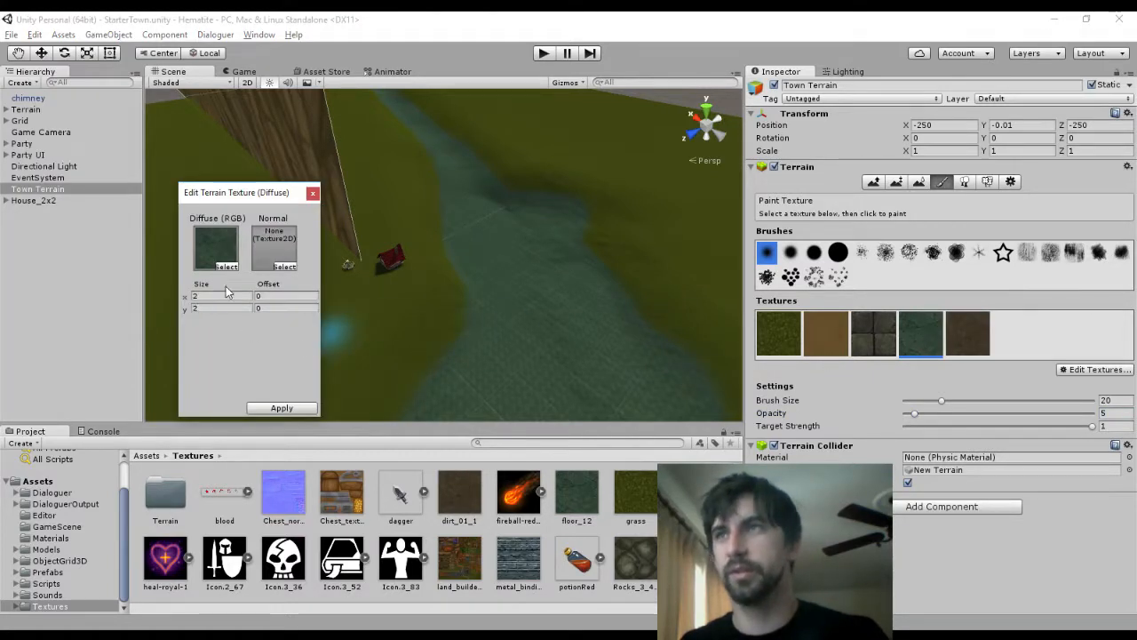
type("4")
left_click(217, 309)
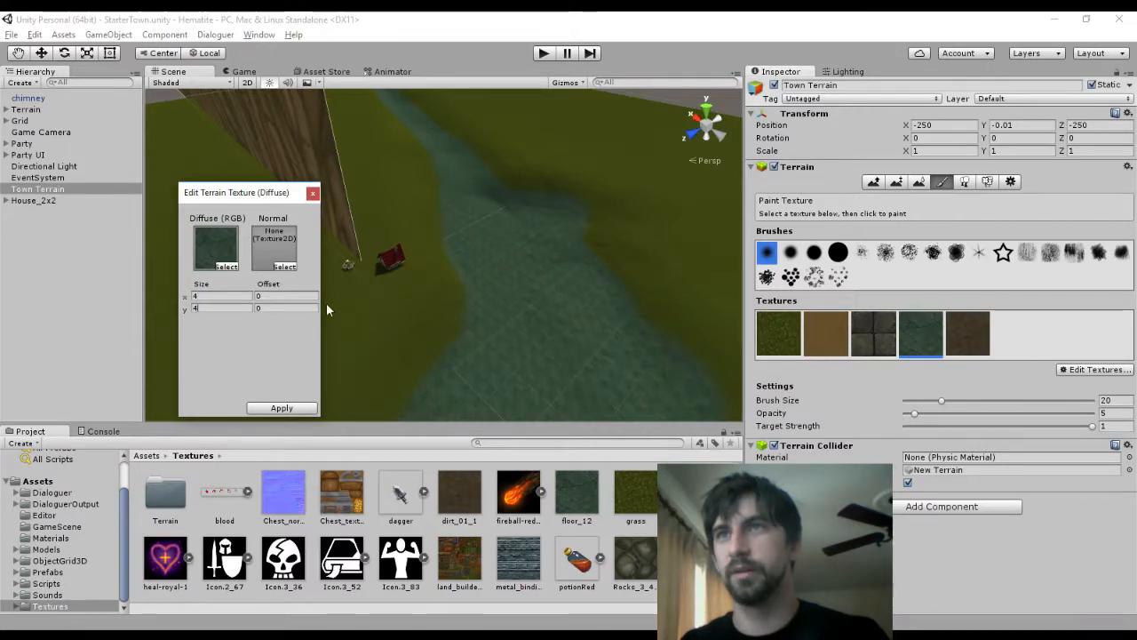
scroll(591, 290, "up", 5)
scroll(604, 257, "down", 2)
middle_click_drag(605, 256, 610, 231)
scroll(609, 229, "up", 3)
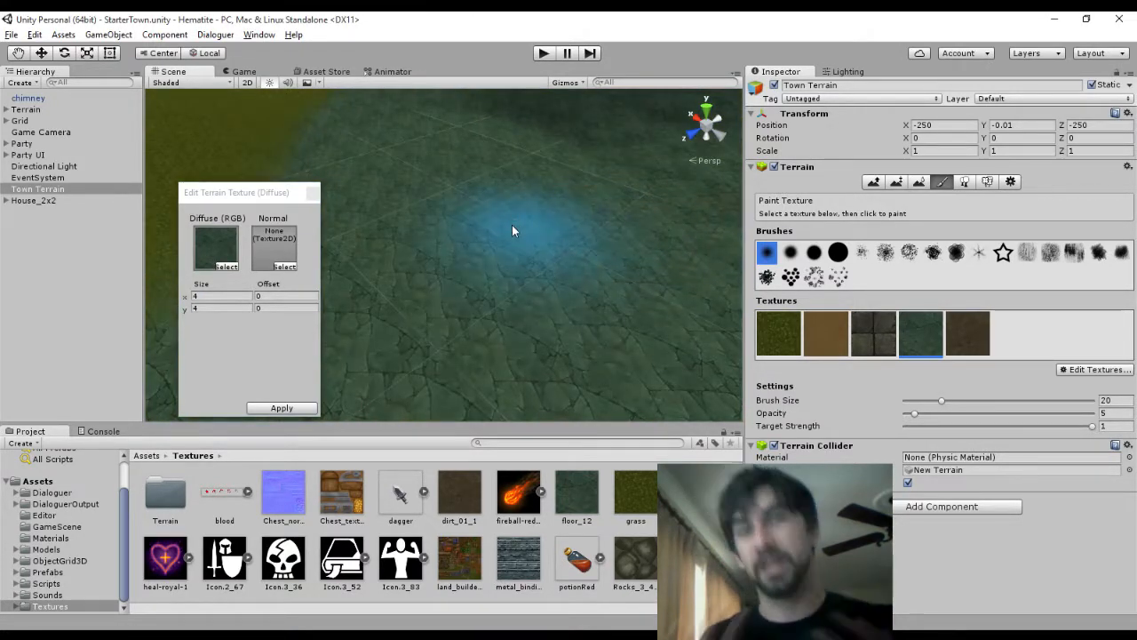
Set the floor_12 terrain texture's tile size to 15 by 15
left_click(217, 297)
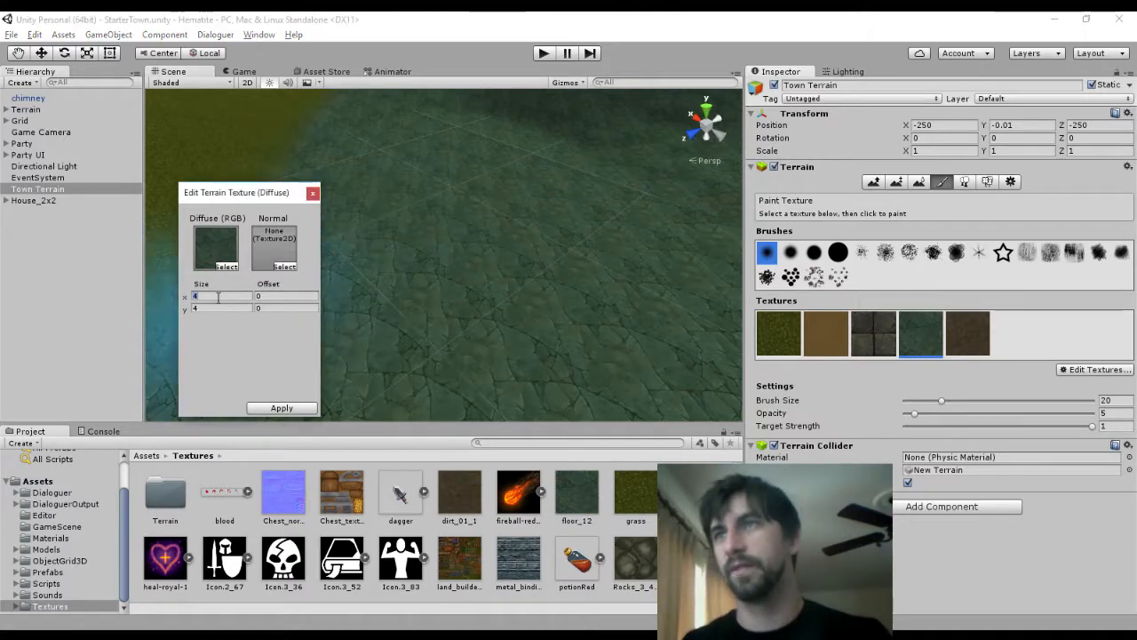
type("15")
key("Tab")
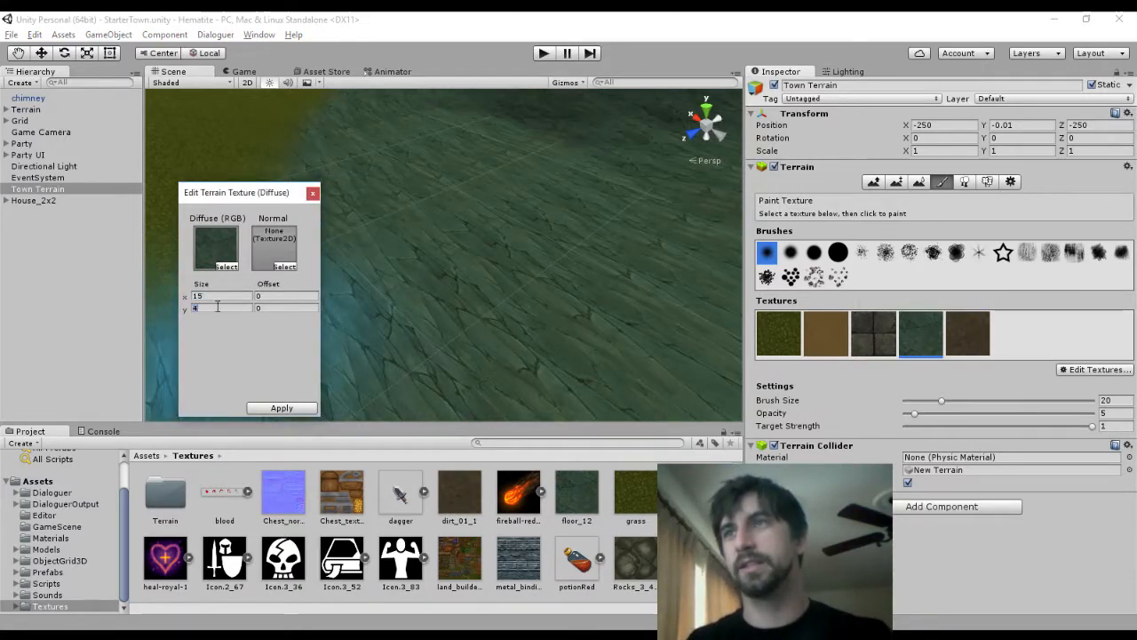
type("15")
scroll(614, 311, "down", 4)
middle_click_drag(604, 341, 616, 312)
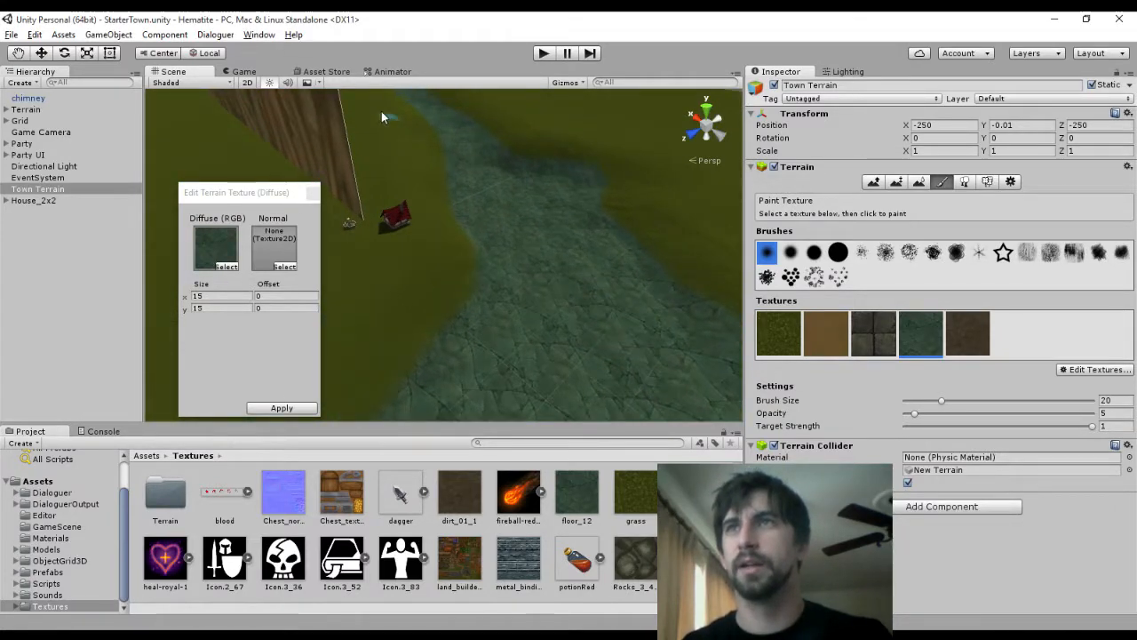
Run the game to view the town ground, close the texture settings, and stop the game
left_click(542, 53)
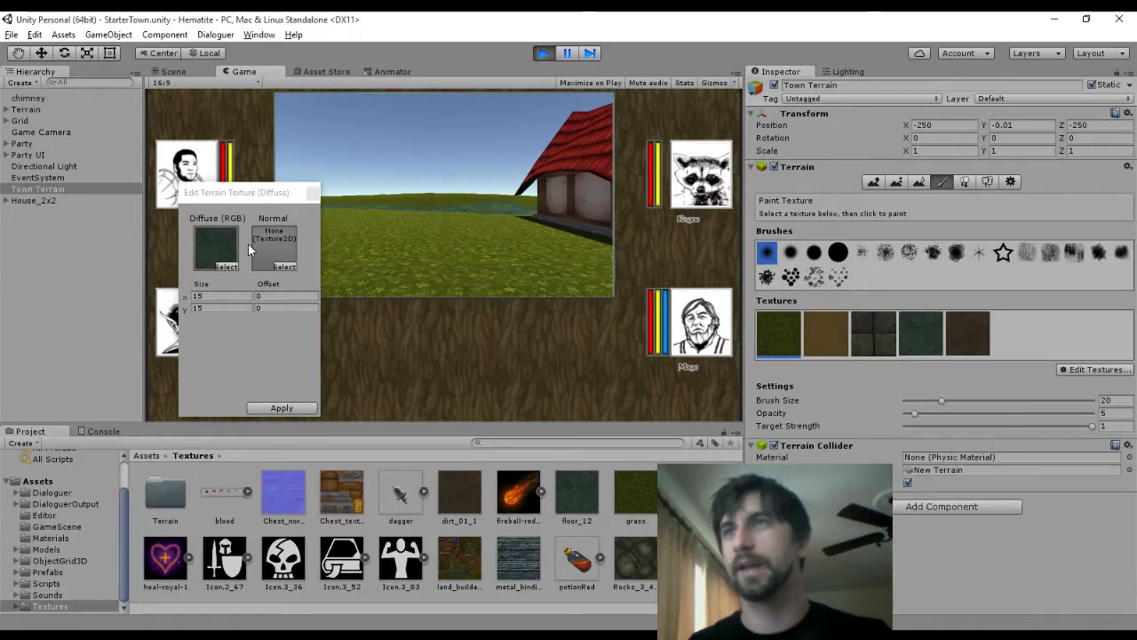
left_click(311, 194)
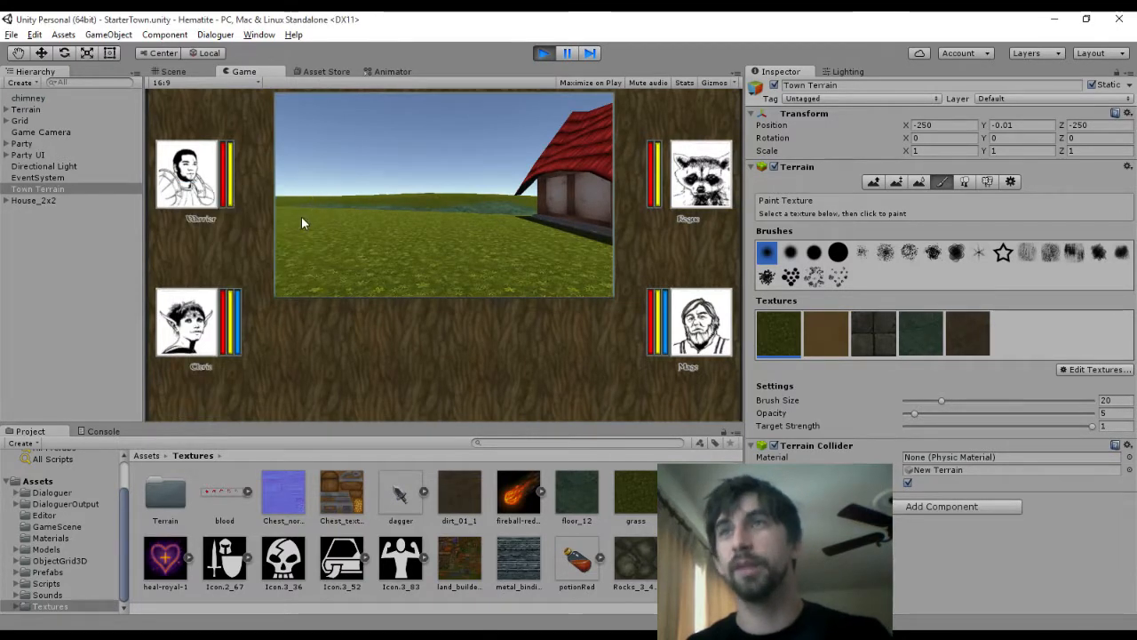
left_click(541, 54)
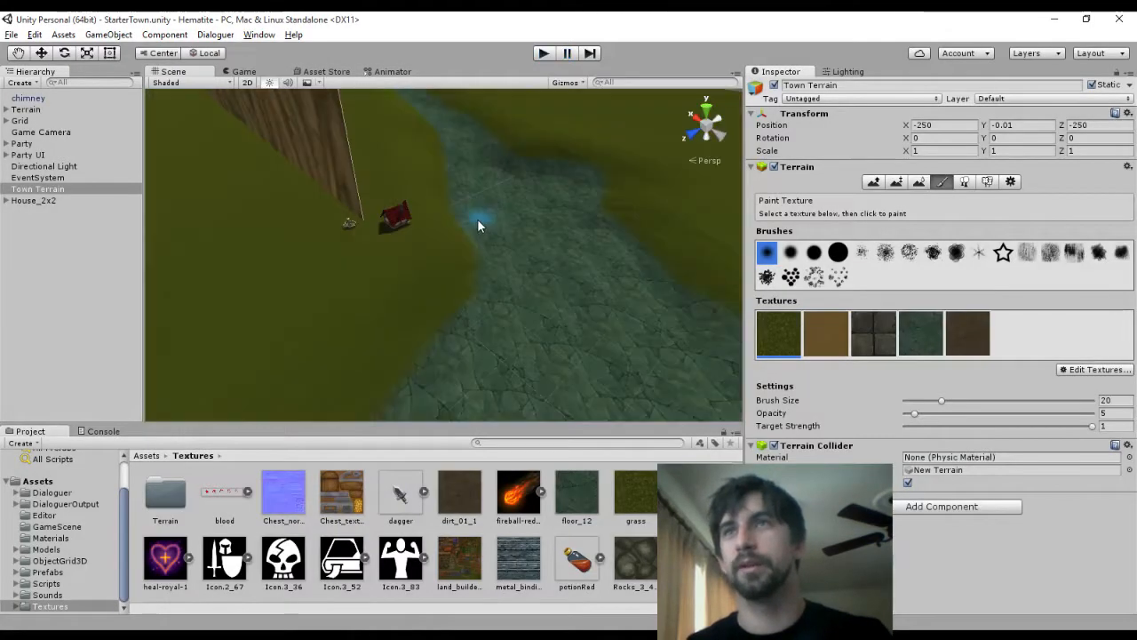
Select the dirt_01_1 terrain texture with a spattered brush and set the brush size to 50
left_click(968, 334)
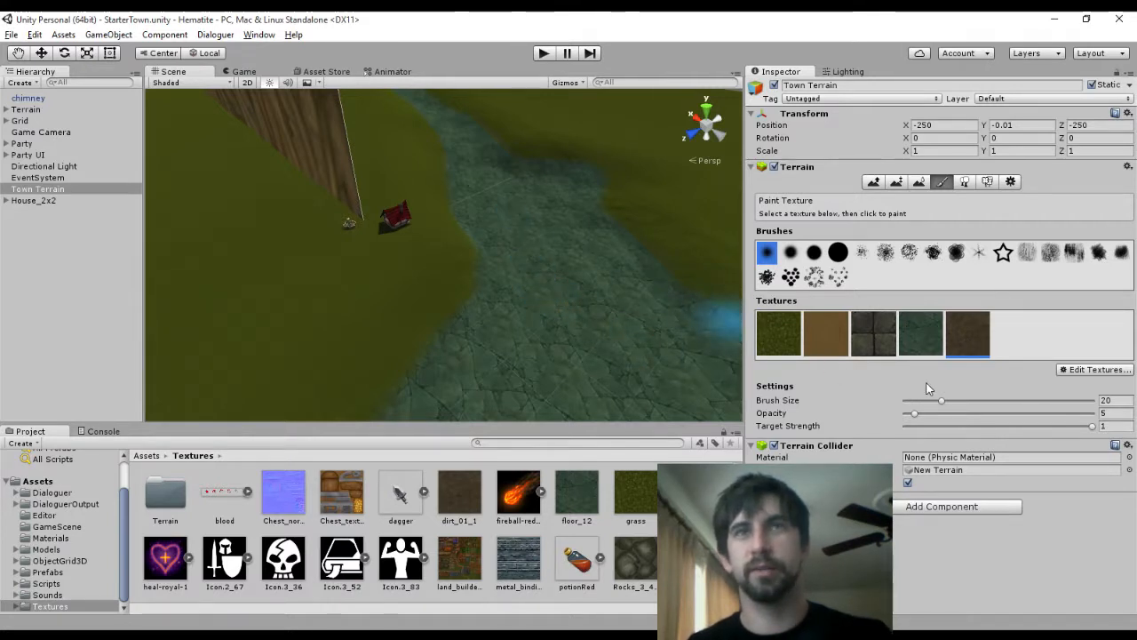
double_click(970, 344)
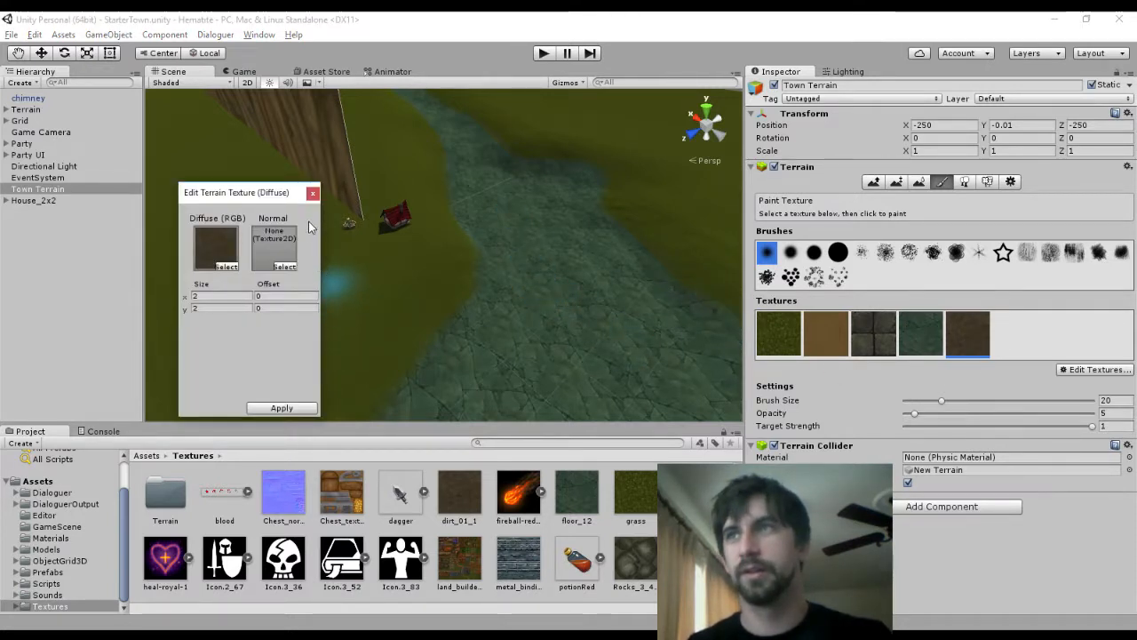
left_click(315, 190)
left_click(885, 253)
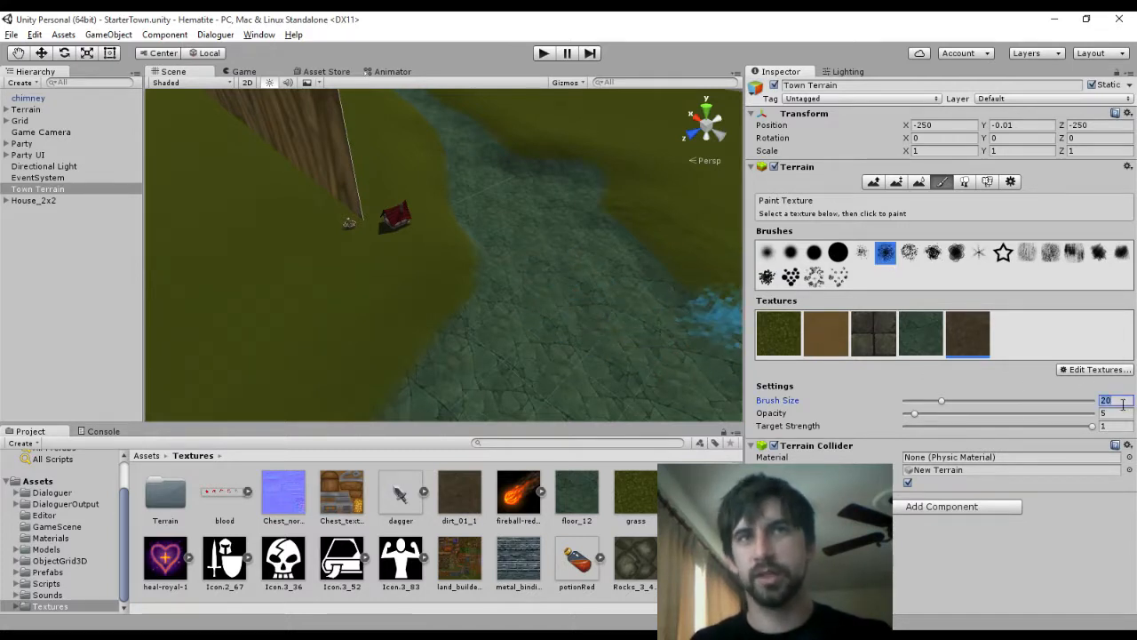
type("50")
key("Return")
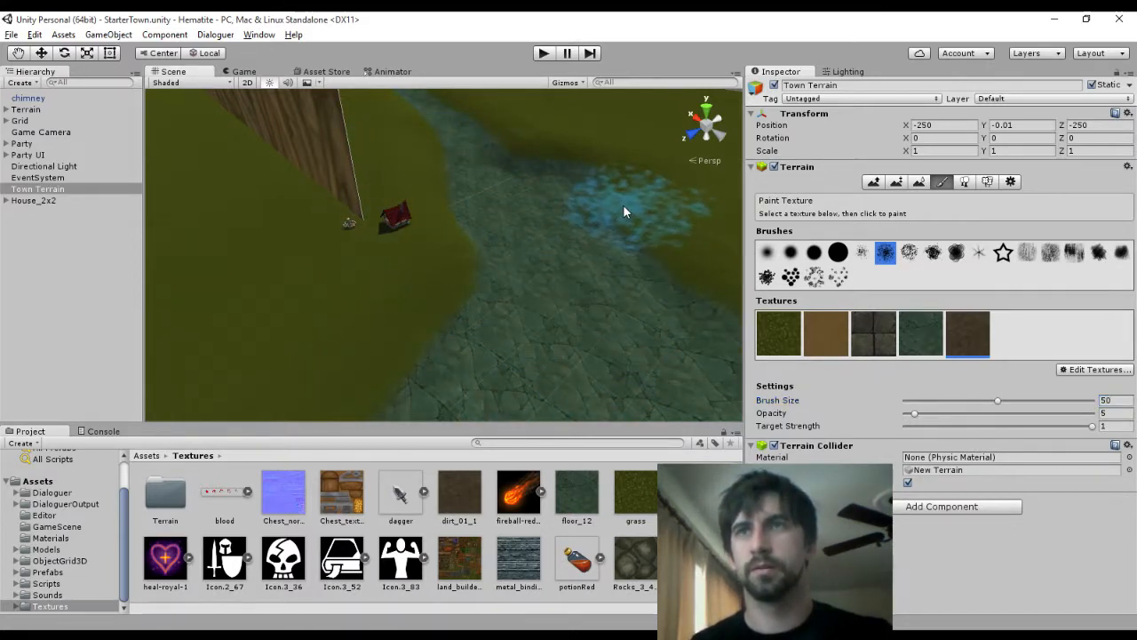
Try painting dirt patches along the floor_12 path with opacity 25
left_click(1110, 414)
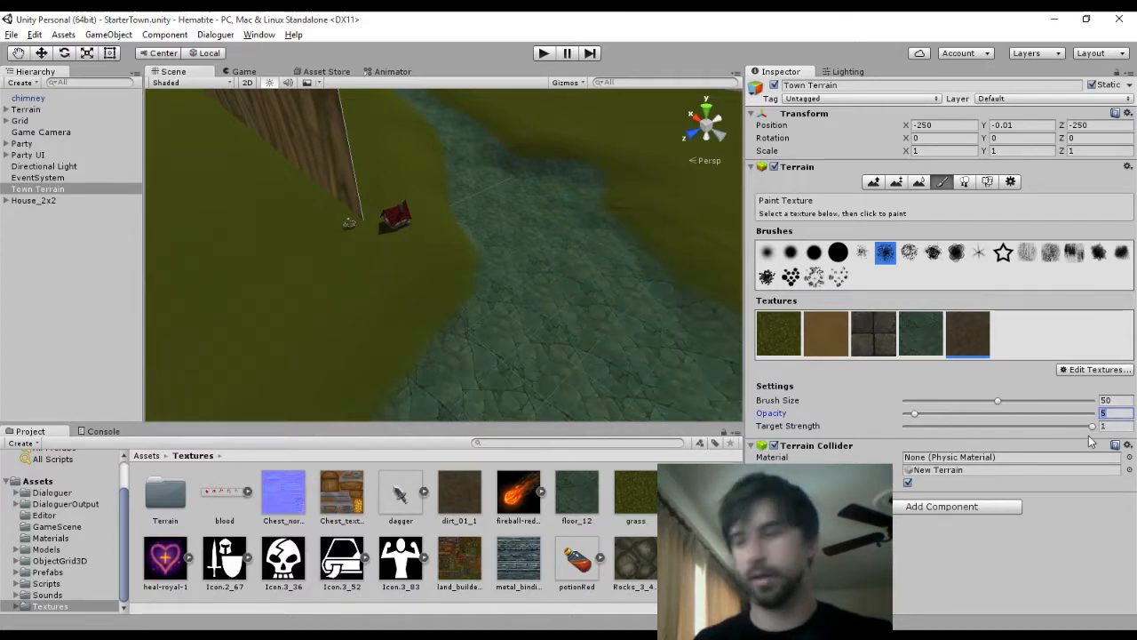
type("25")
left_click(606, 367)
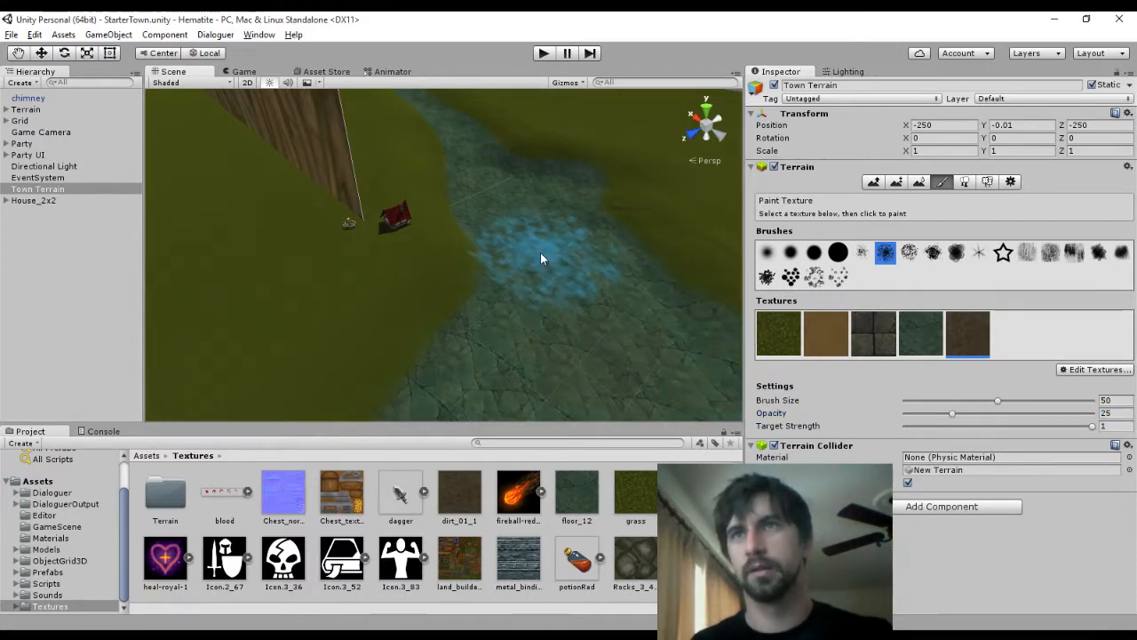
left_click_drag(566, 327, 571, 344)
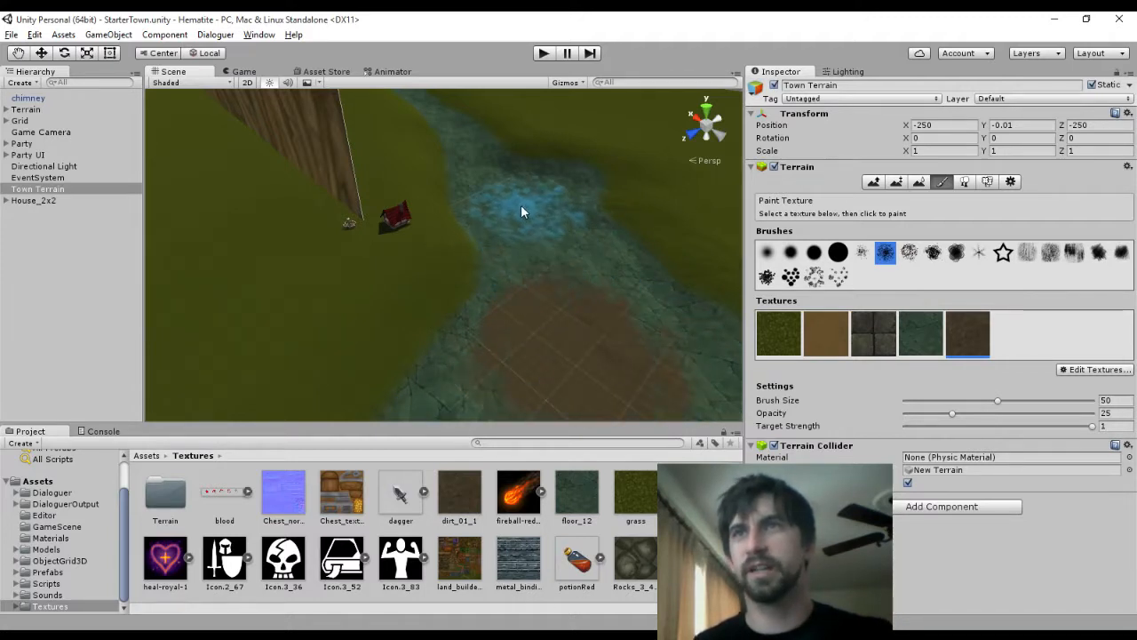
left_click_drag(520, 204, 395, 122)
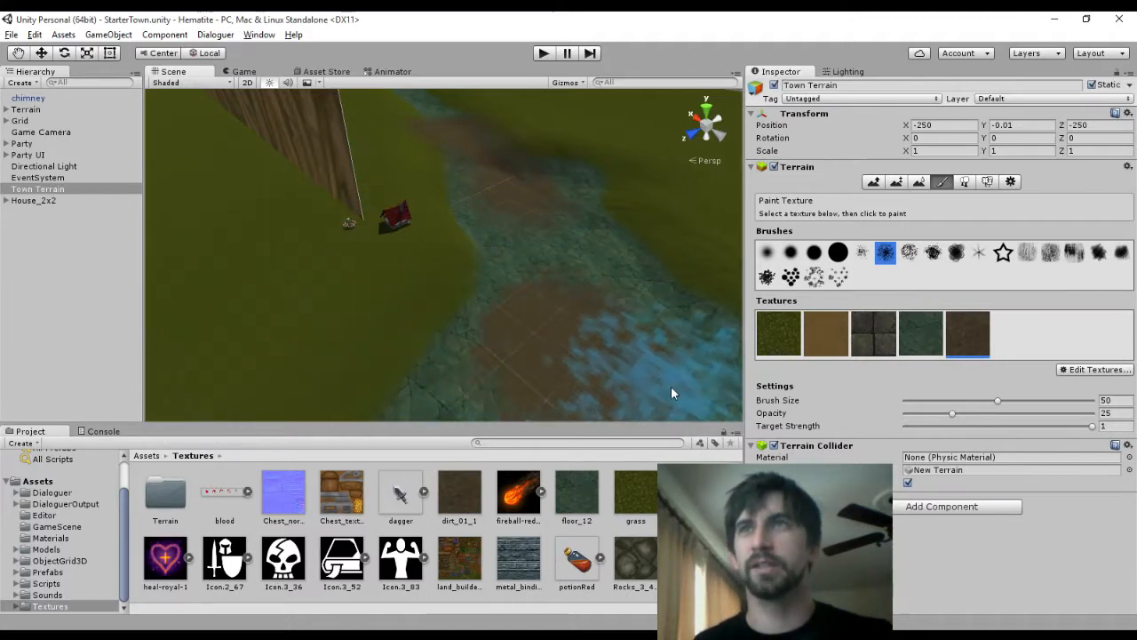
mouse_move(670, 394)
left_mouse_down()
mouse_move(723, 403)
mouse_move(707, 411)
left_mouse_up()
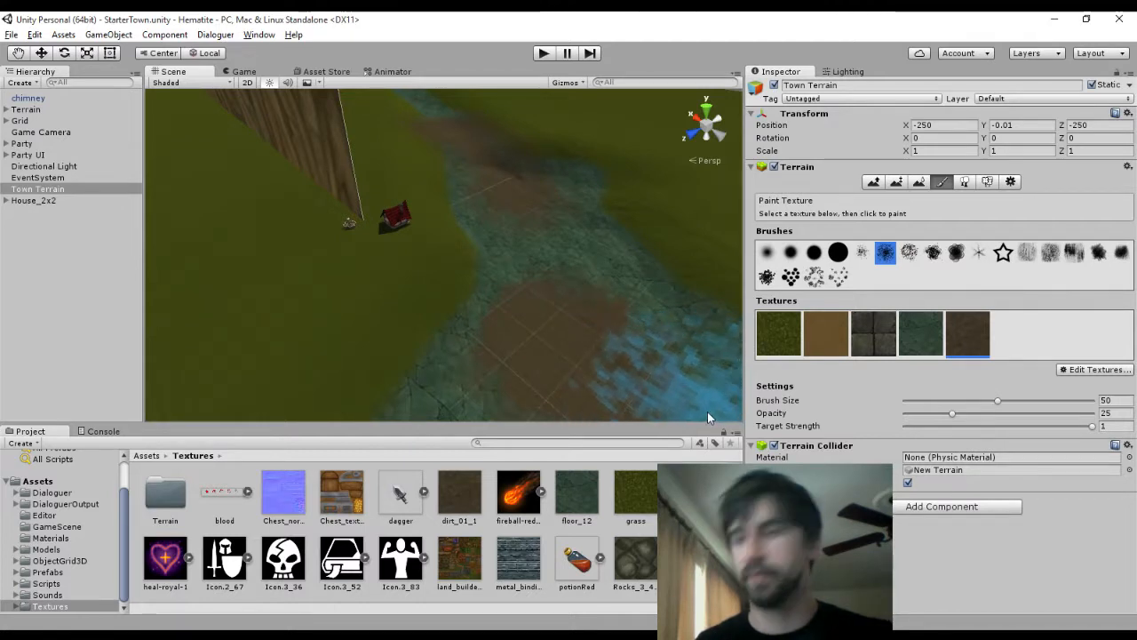
Undo the dirt strokes on the path and set the paint opacity to 1
key("ctrl+z")
key("ctrl+z")
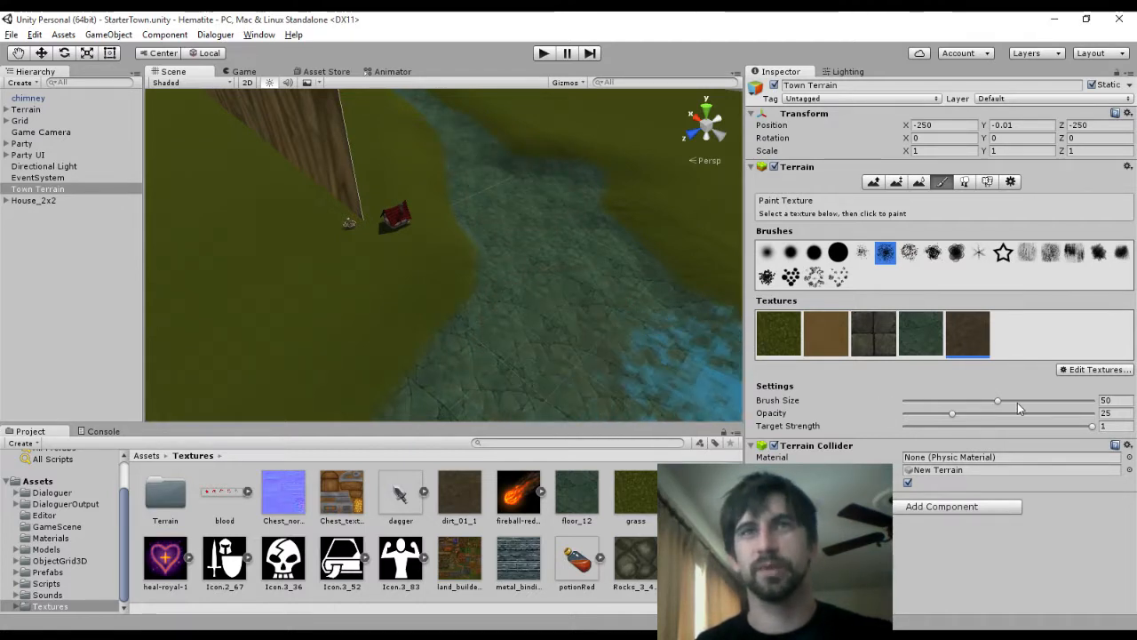
left_click(1105, 413)
type("1")
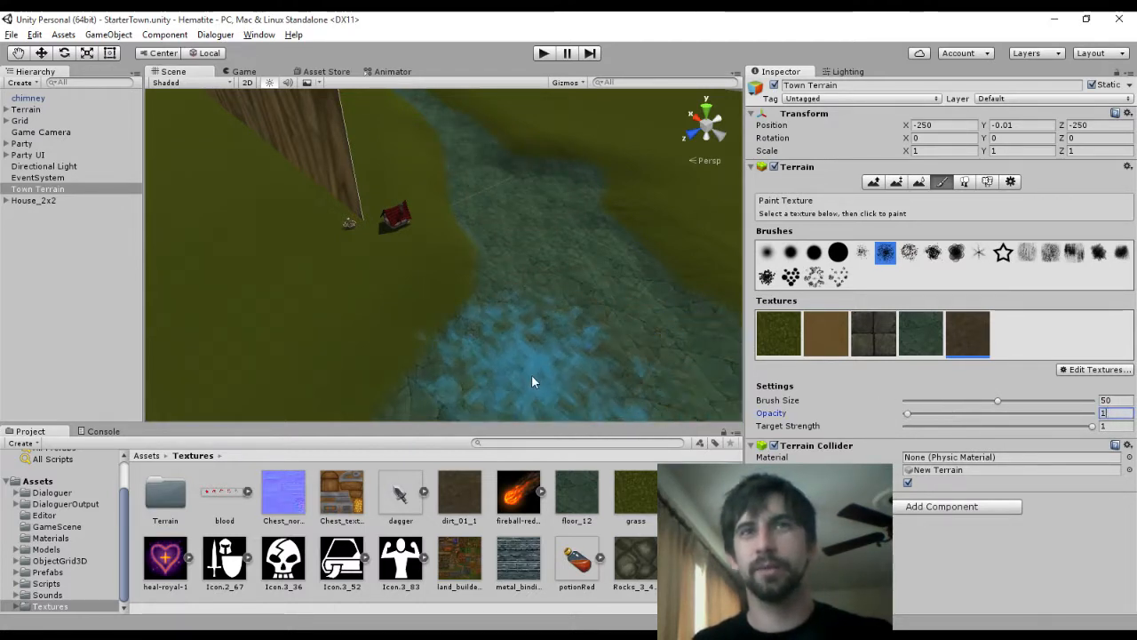
Try painting a faint dirt patch on the bend of the floor_12 path with opacity 1 and check its blending
mouse_move(563, 282)
left_mouse_down()
mouse_move(514, 159)
mouse_move(596, 369)
mouse_move(483, 175)
mouse_move(511, 271)
left_mouse_up()
scroll(613, 391, "down", 4)
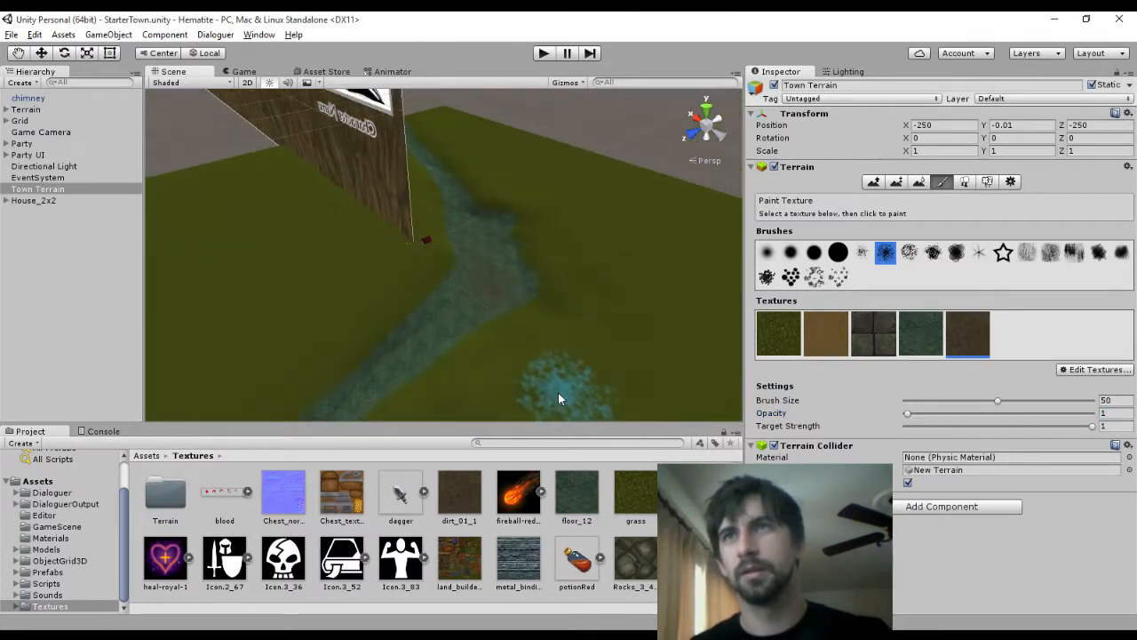
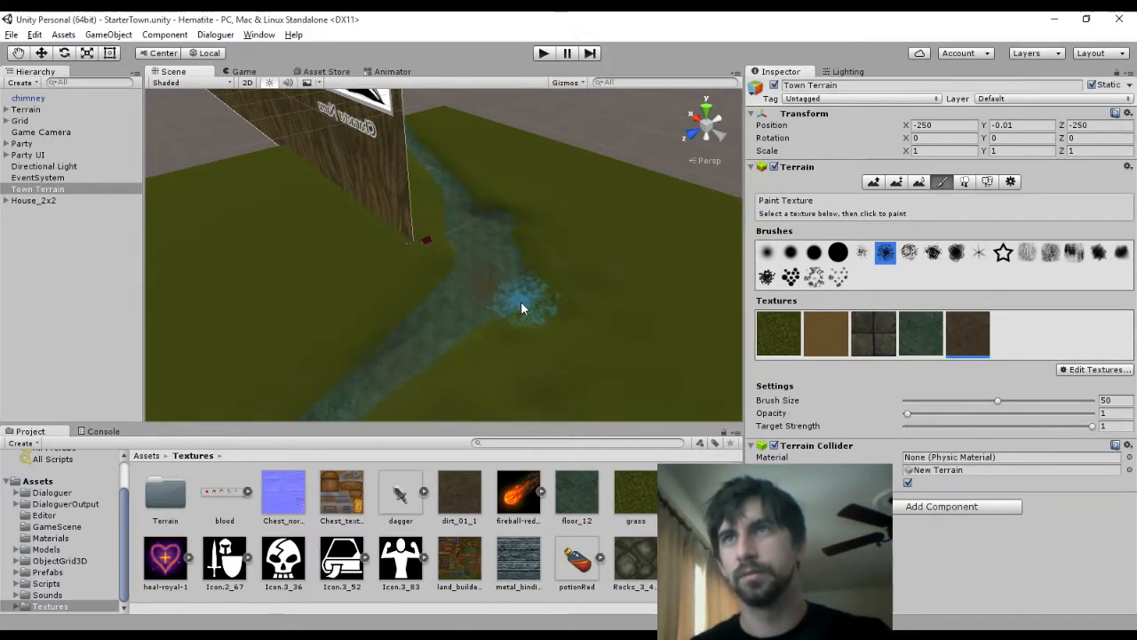
scroll(538, 266, "up", 10)
scroll(539, 175, "up", 10)
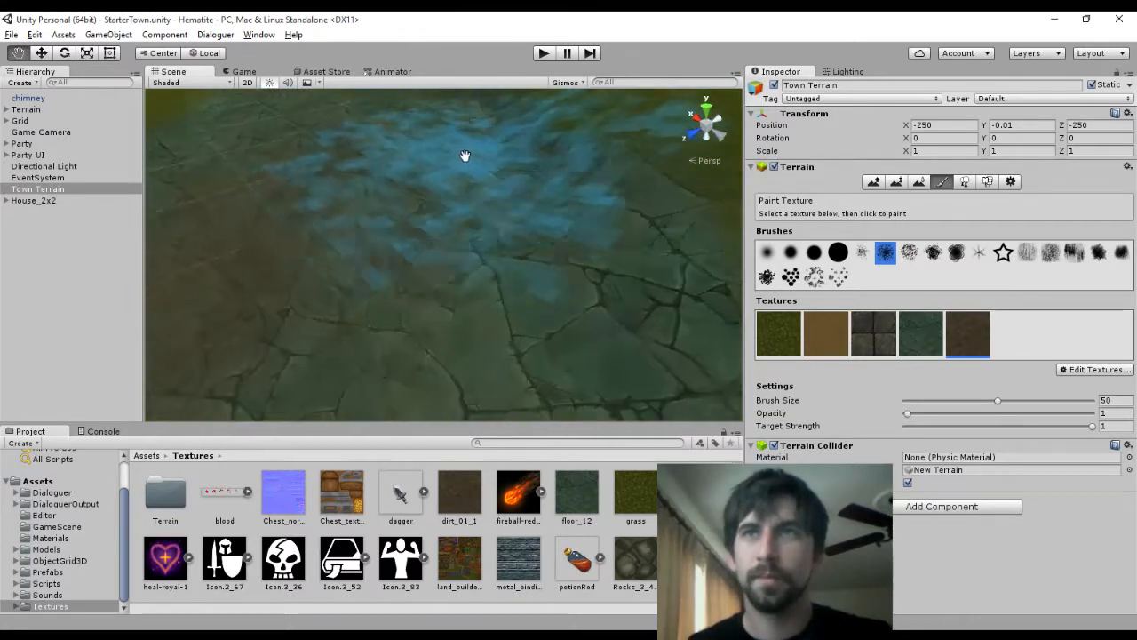
scroll(625, 127, "down", 3)
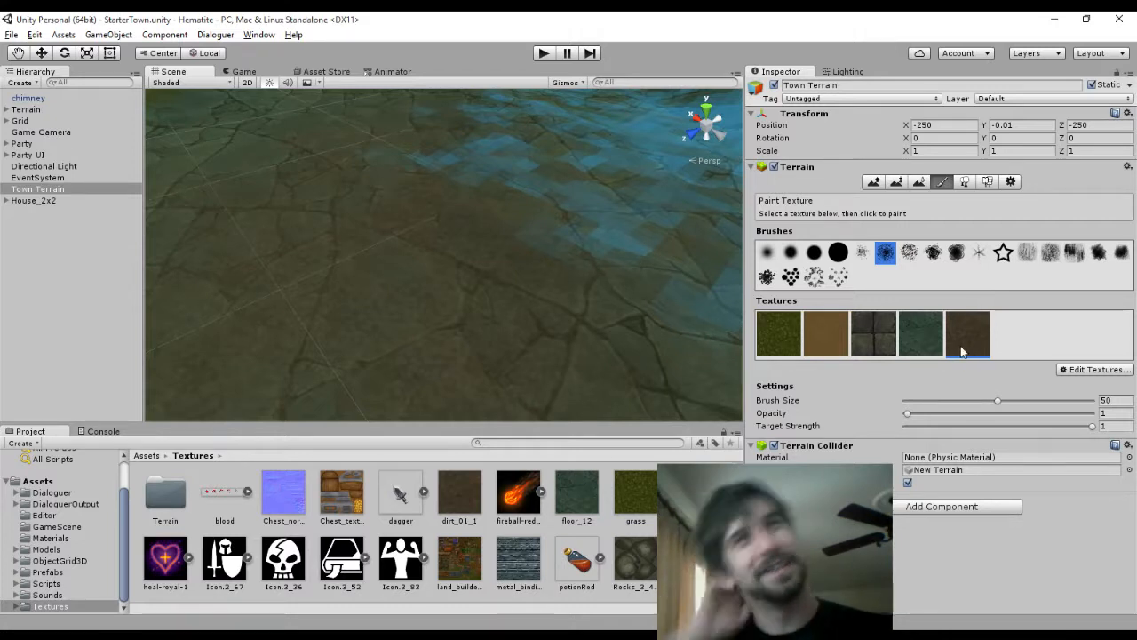
Set the brush size to 25 and opacity to 3, and paint dirt along the middle of the path's bend
left_click(1117, 400)
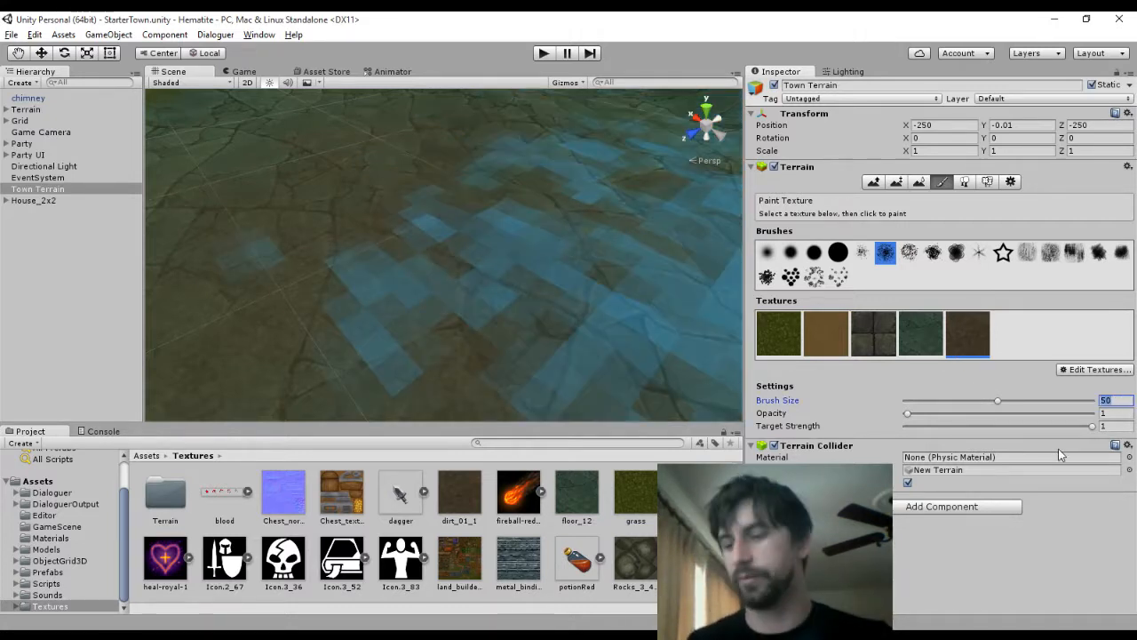
type("25")
key("Tab")
type("3")
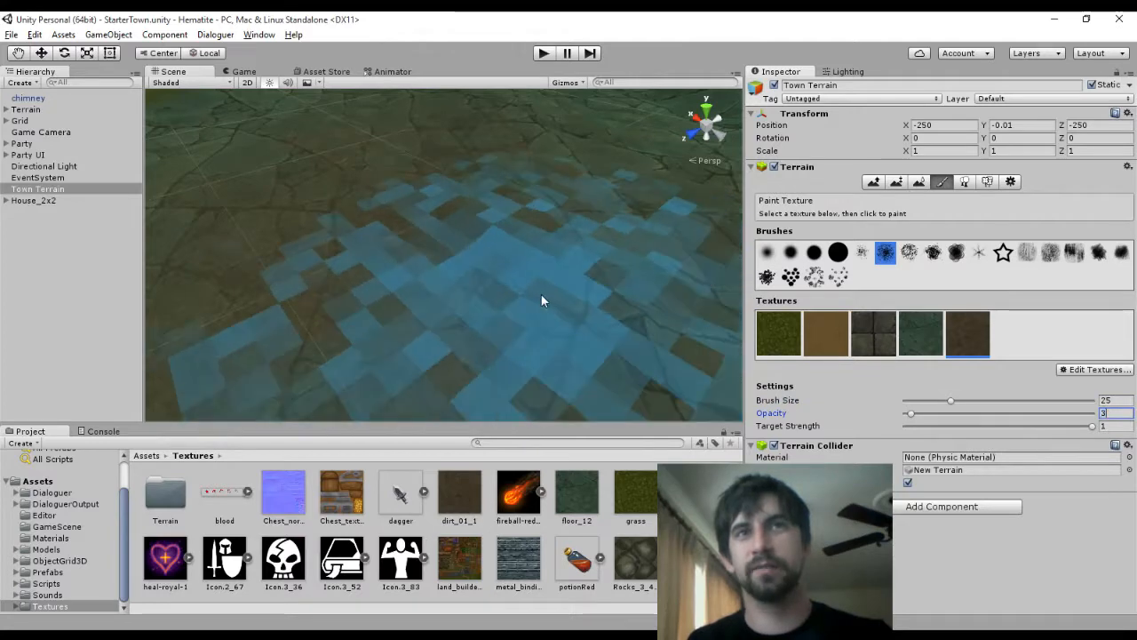
scroll(504, 242, "down", 5)
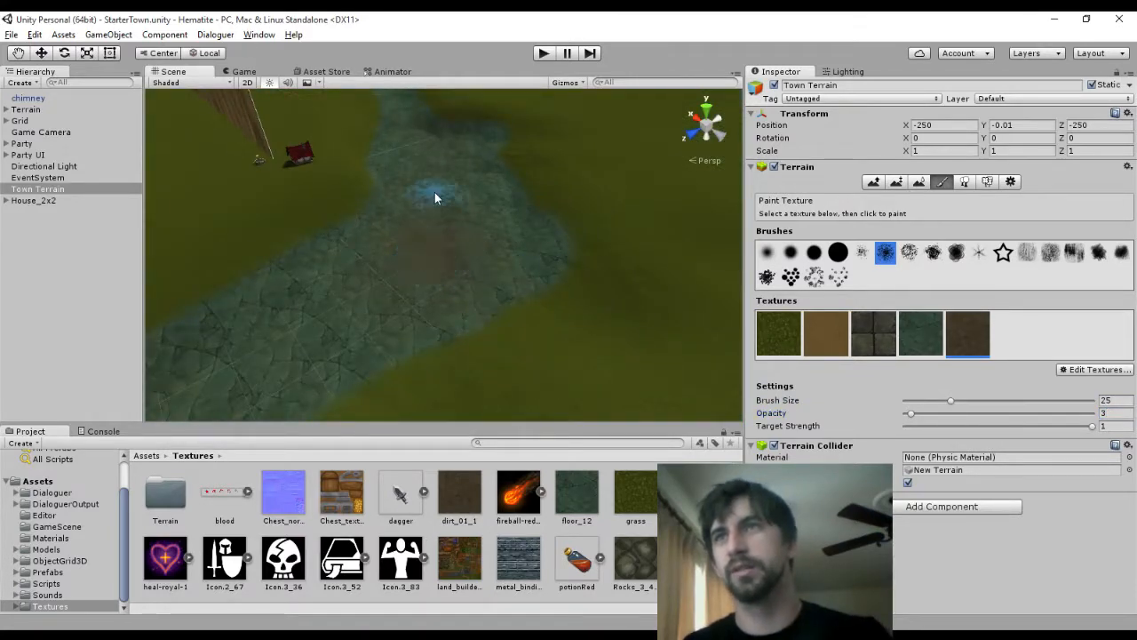
mouse_move(439, 161)
left_mouse_down()
mouse_move(453, 234)
mouse_move(262, 344)
mouse_move(314, 303)
mouse_move(421, 152)
left_mouse_up()
left_click_drag(461, 261, 216, 377)
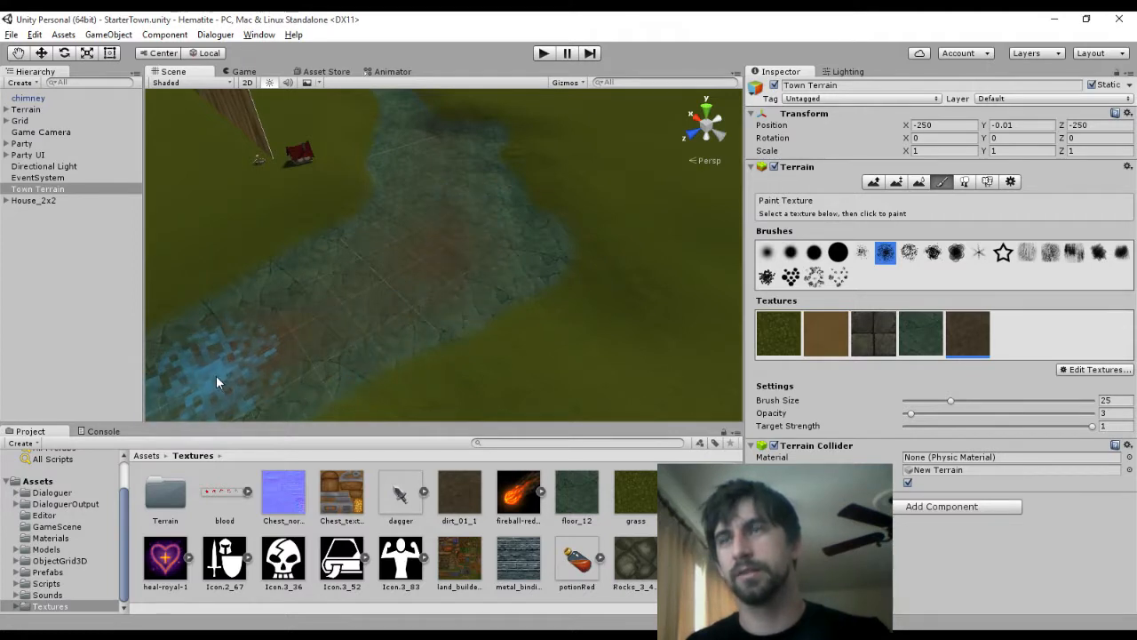
Set the brush size and opacity to 5, and try a thin dirt stroke down the path
left_click(1114, 401)
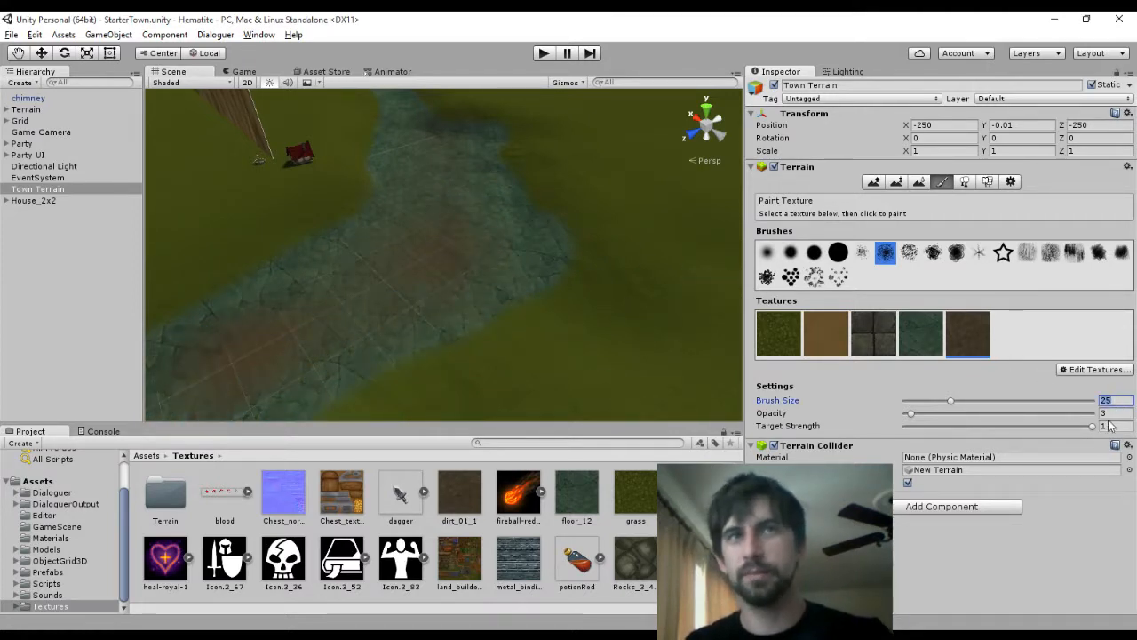
type("5")
left_click(1113, 413)
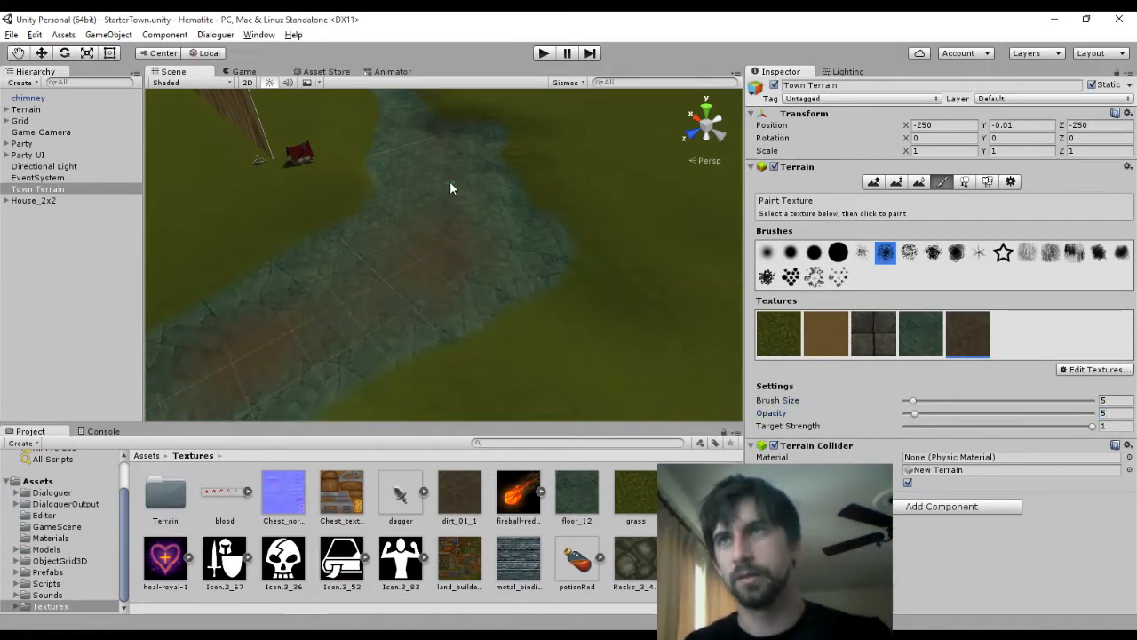
left_click_drag(452, 186, 319, 342)
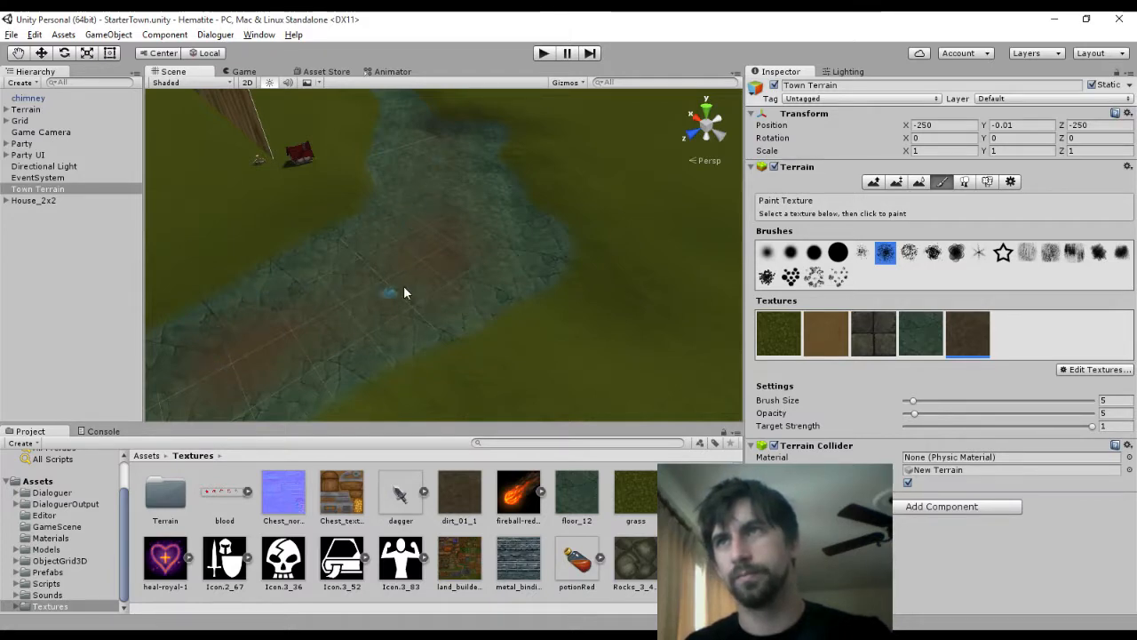
middle_click_drag(356, 297, 452, 253)
scroll(533, 219, "down", 3)
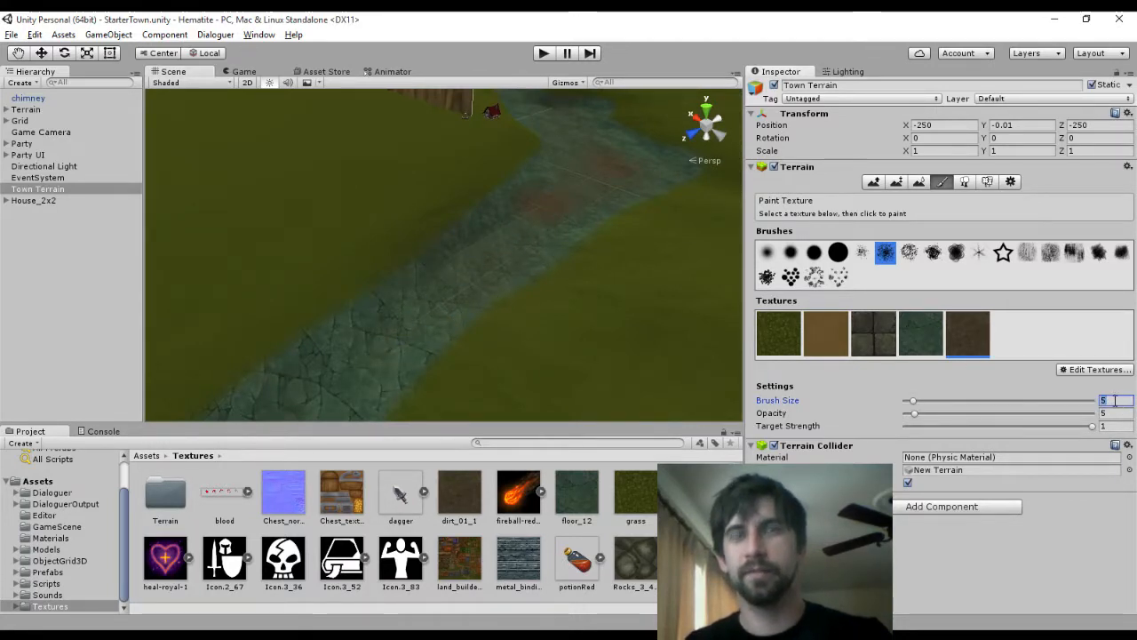
Try painting dirt patches farther along the path with brush size 15, and undo the dirt strokes
type("15")
key("Return")
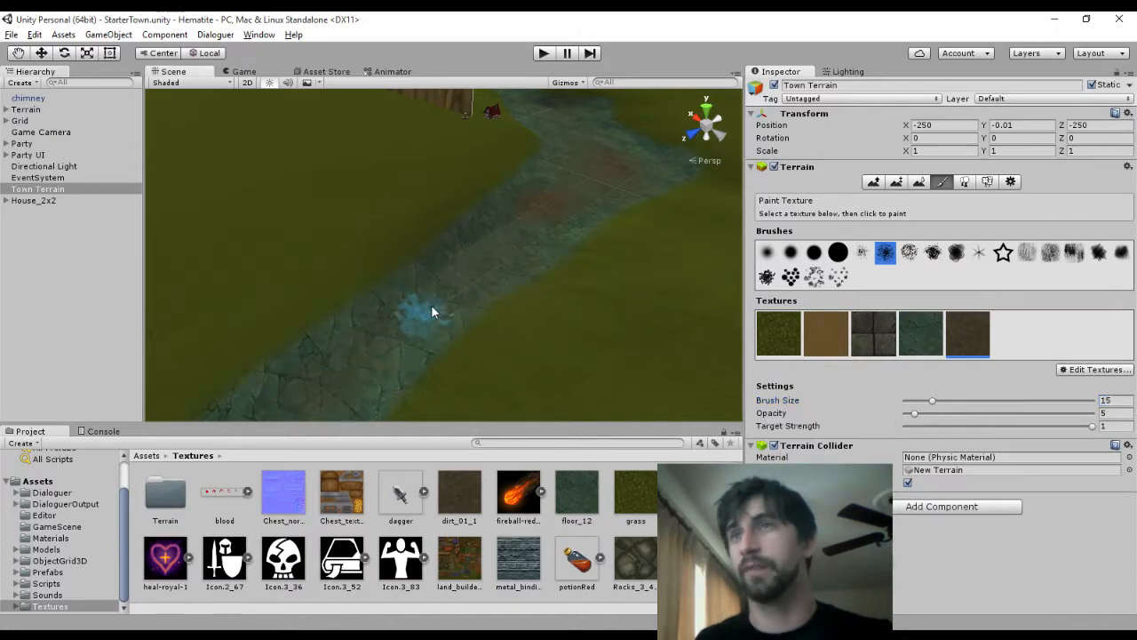
left_click_drag(602, 182, 547, 222)
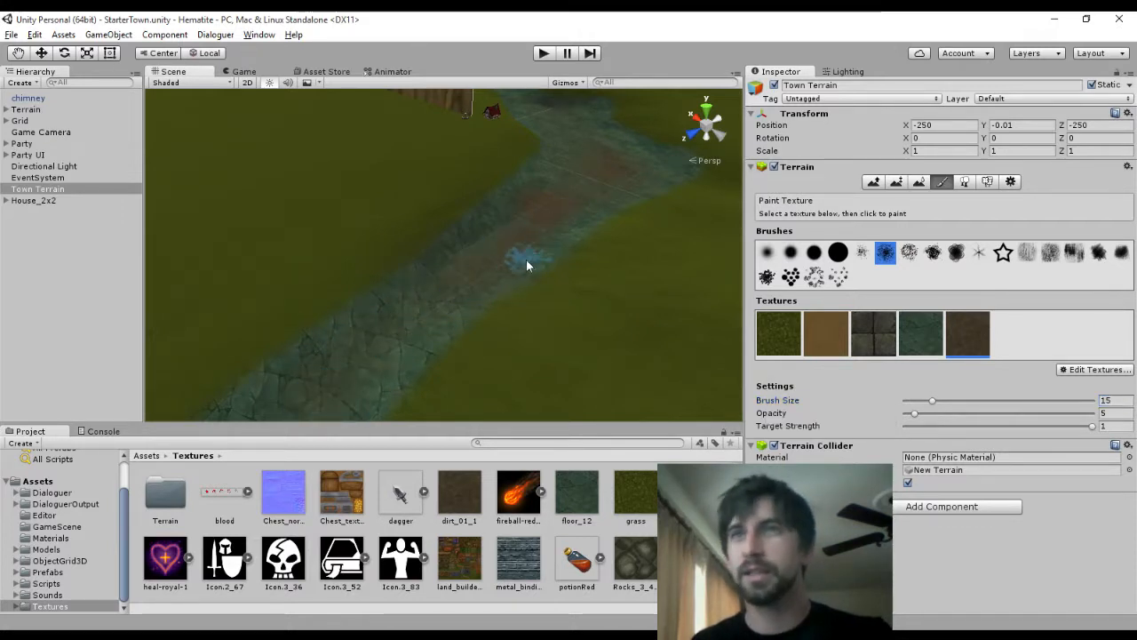
middle_click_drag(382, 342, 427, 316)
scroll(427, 317, "up", 4)
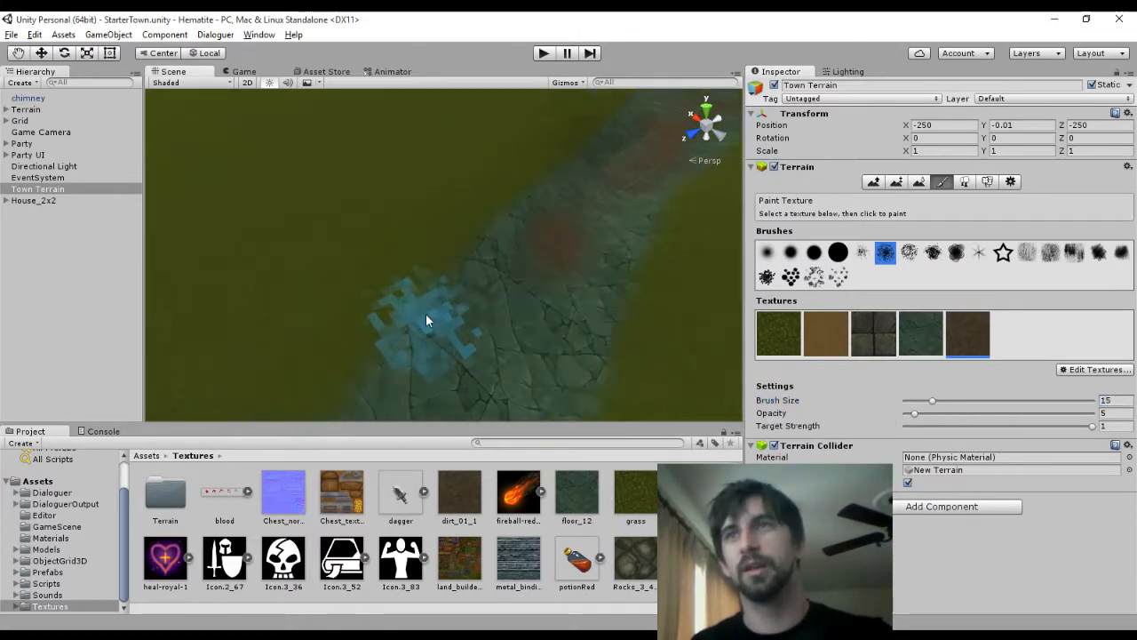
scroll(490, 292, "down", 6)
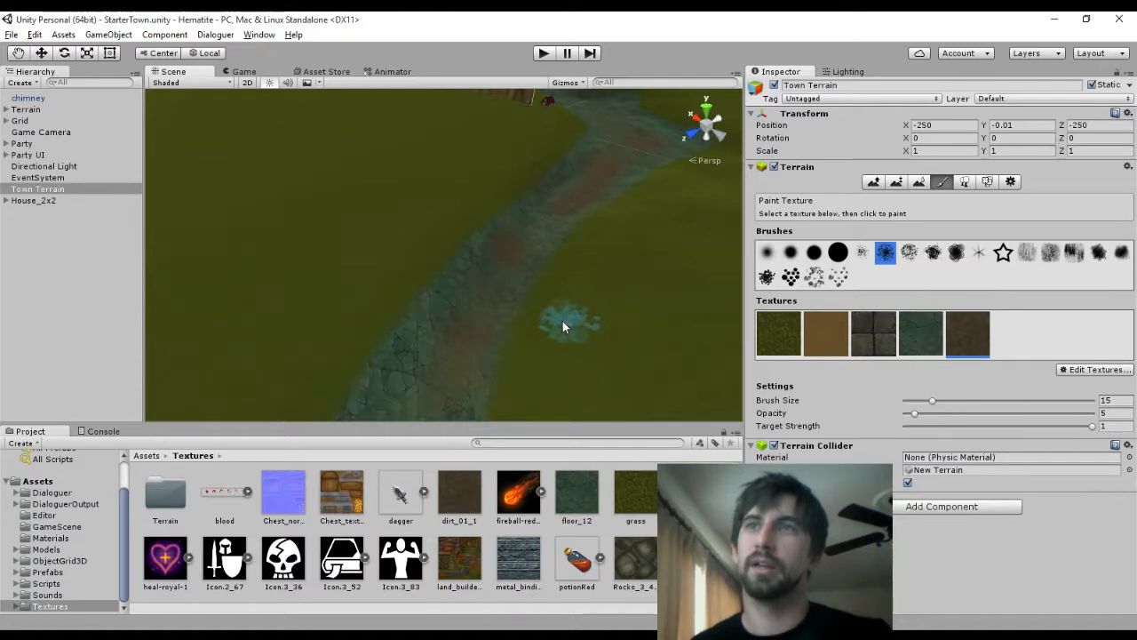
scroll(578, 292, "down", 3)
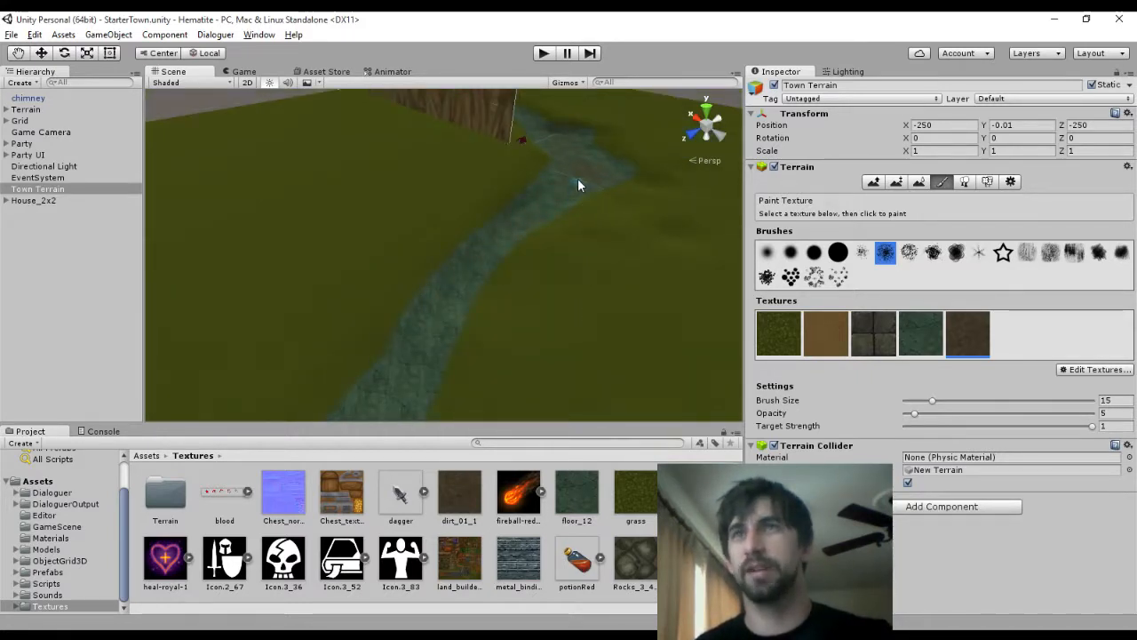
scroll(573, 178, "up", 4)
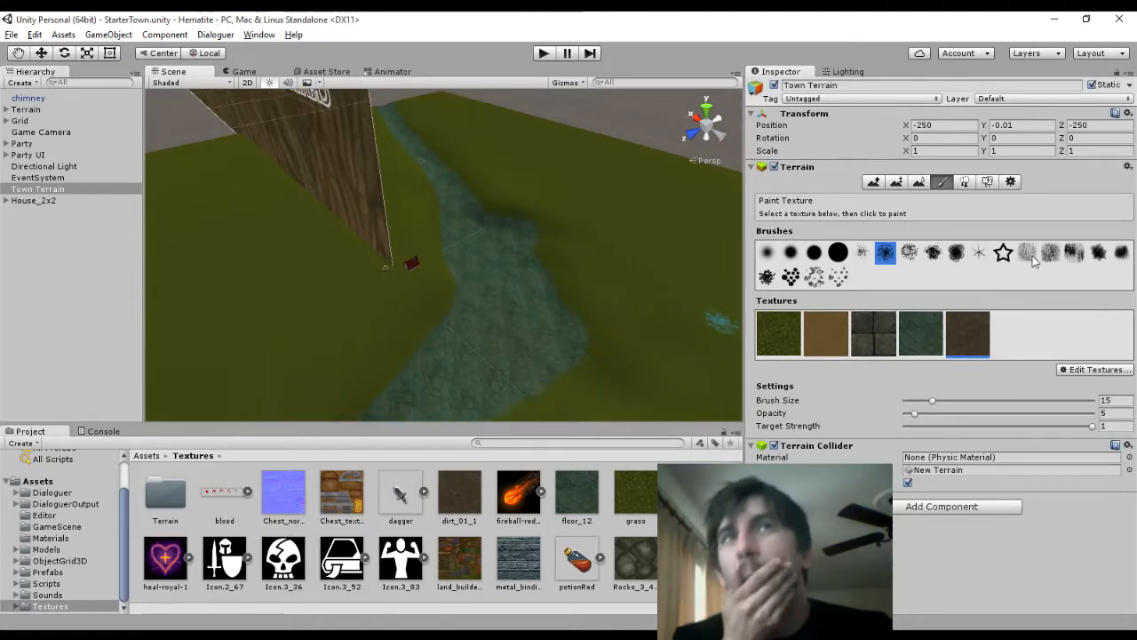
Try other brush shapes over the path and select the ring-like spattered brush
left_click(1098, 252)
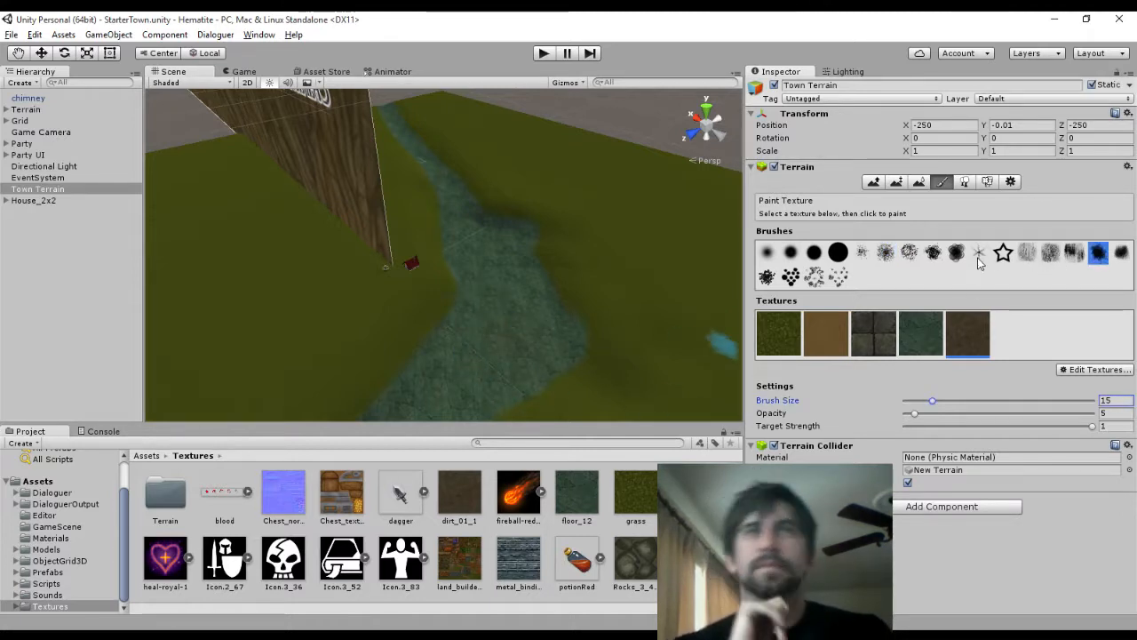
left_click(979, 254)
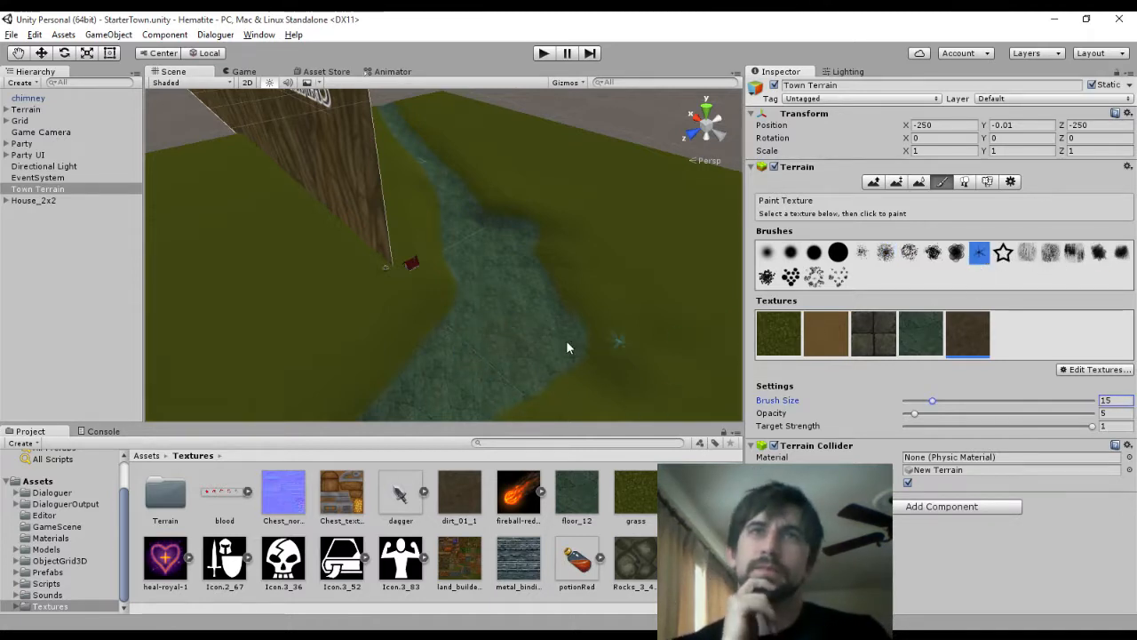
left_click(908, 254)
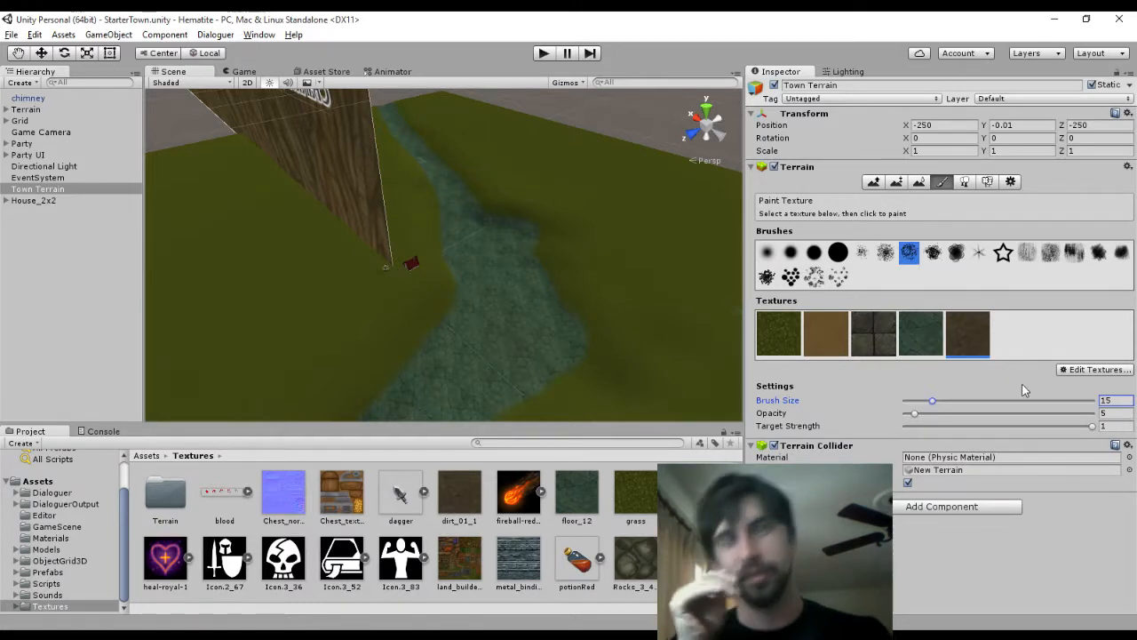
scroll(520, 255, "up", 3)
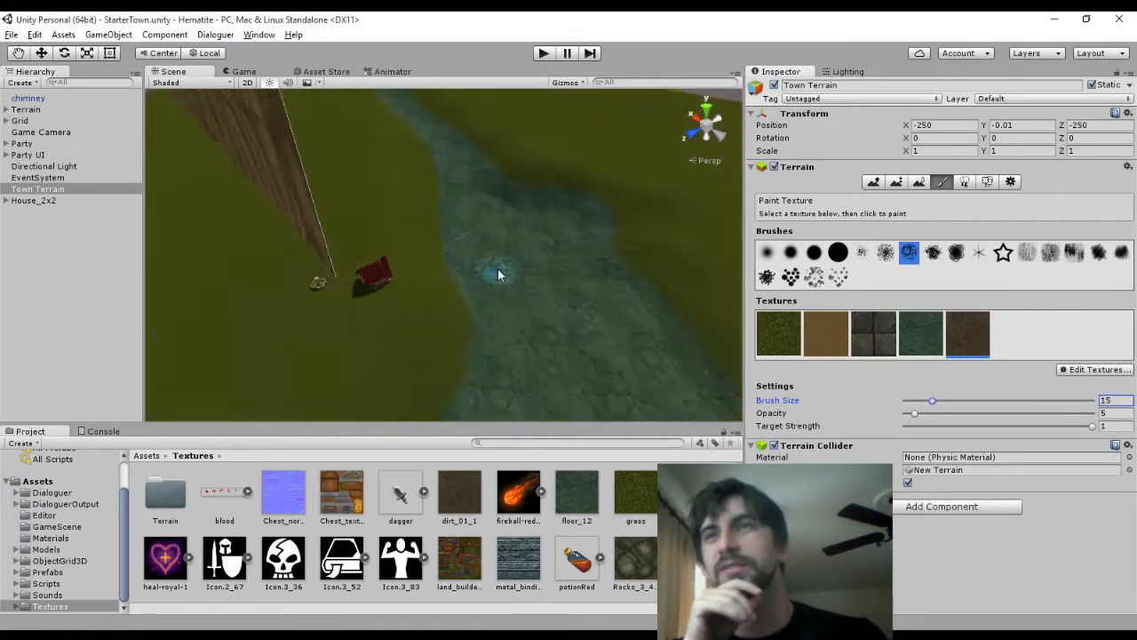
scroll(498, 268, "up", 2)
scroll(561, 191, "down", 3)
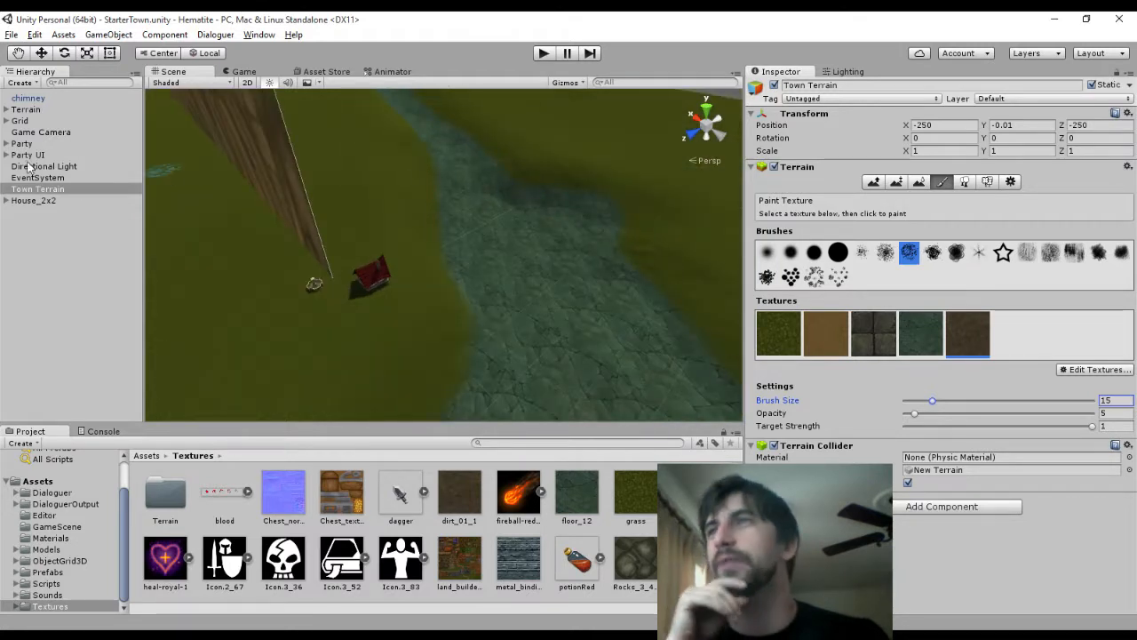
Expand the Grid object and inspect its Grid Node's settings and the area around the fountain and house
left_click(20, 120)
left_click(5, 121)
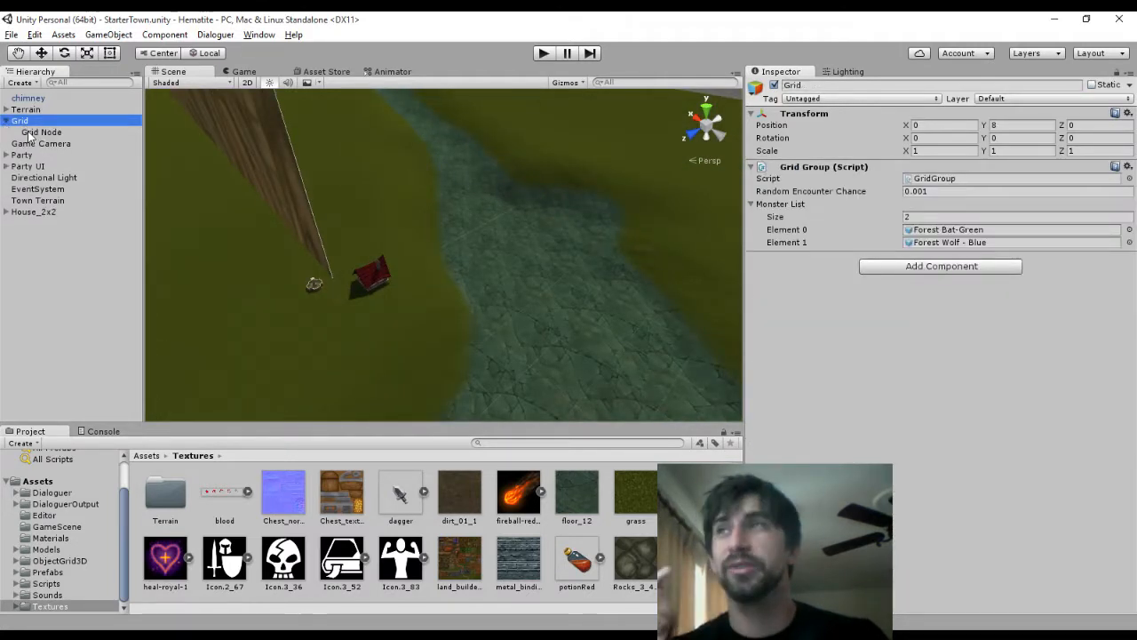
left_click(35, 132)
right_click_drag(528, 241, 411, 269)
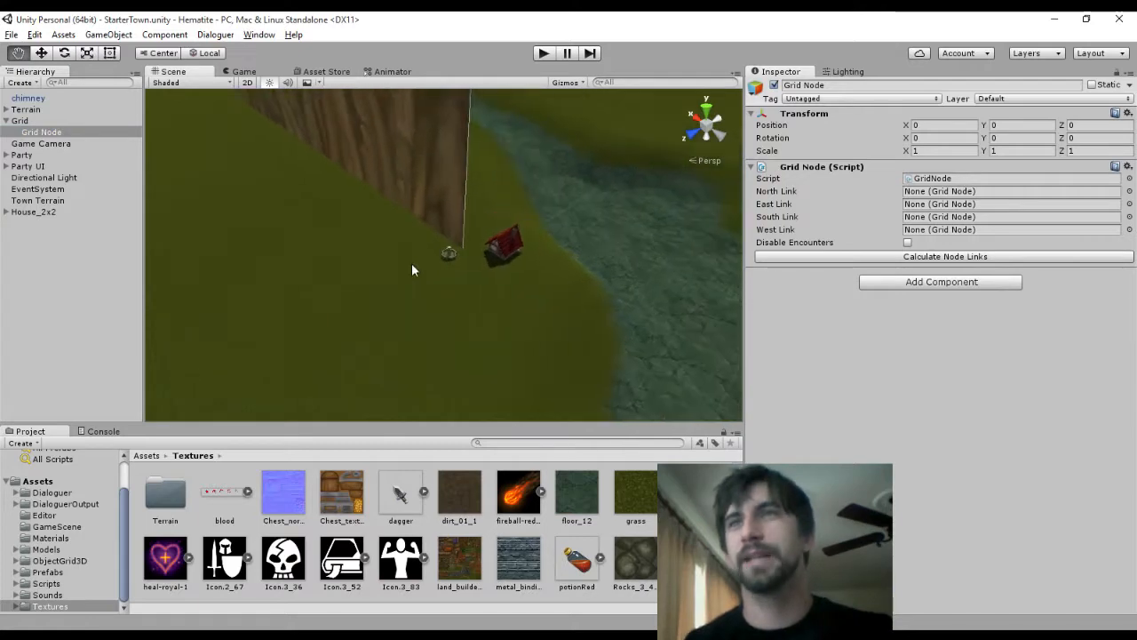
scroll(454, 274, "up", 5)
mouse_move(460, 276)
middle_mouse_down()
mouse_move(462, 264)
mouse_move(452, 286)
middle_mouse_up()
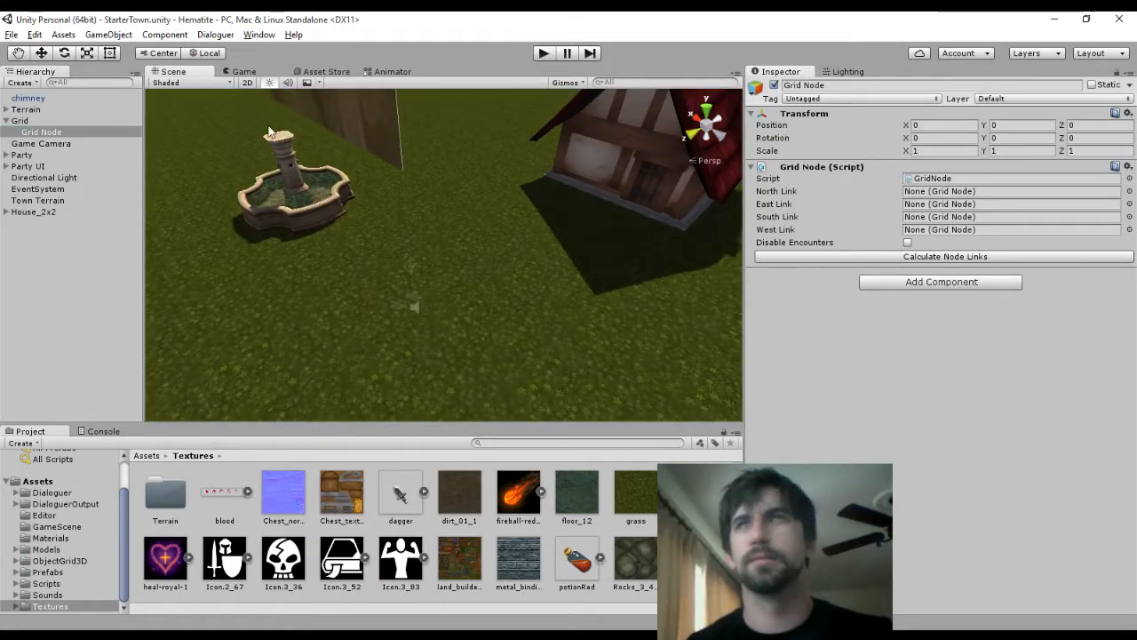
left_click(120, 120)
left_click(62, 133)
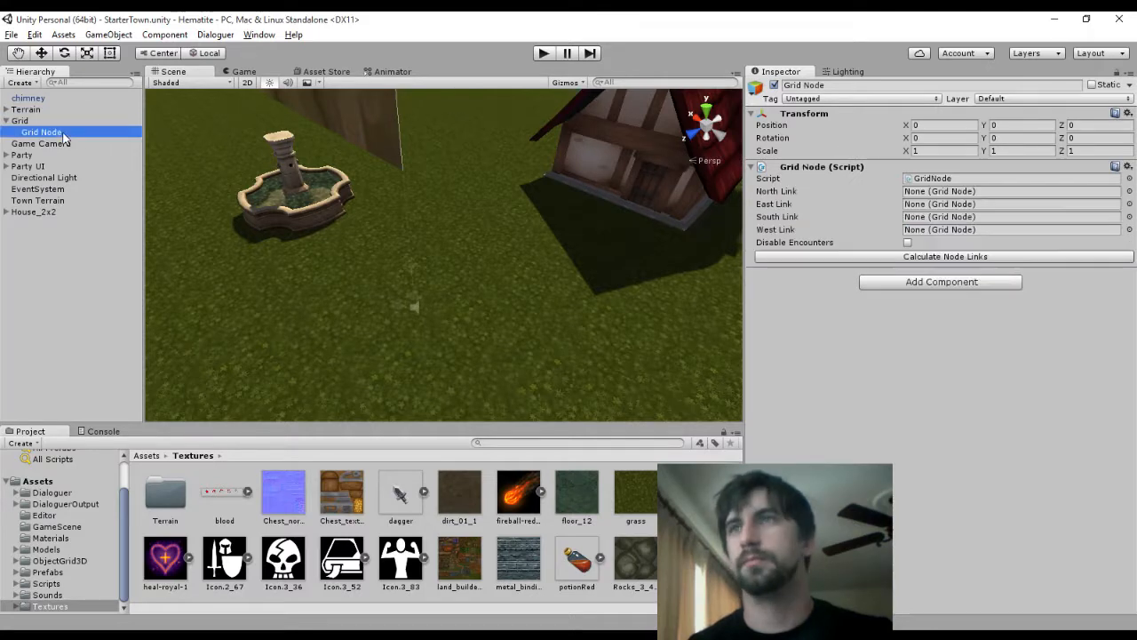
middle_click_drag(465, 132, 470, 140)
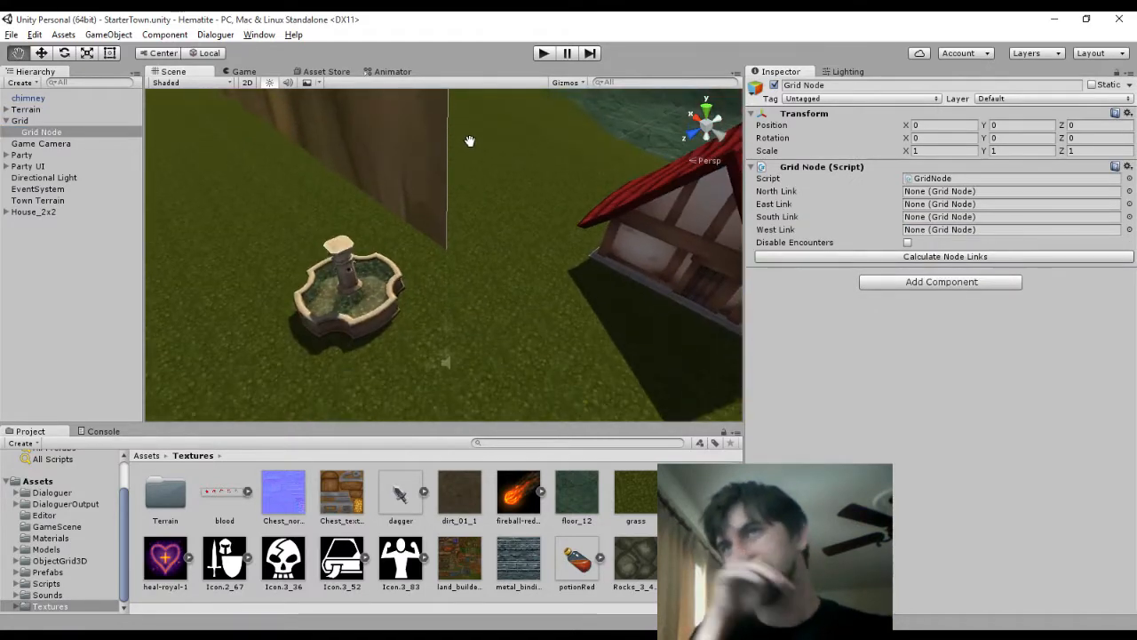
Change the Grid object's Y position and set its child Grid Node's Y position to 8
left_click(49, 120)
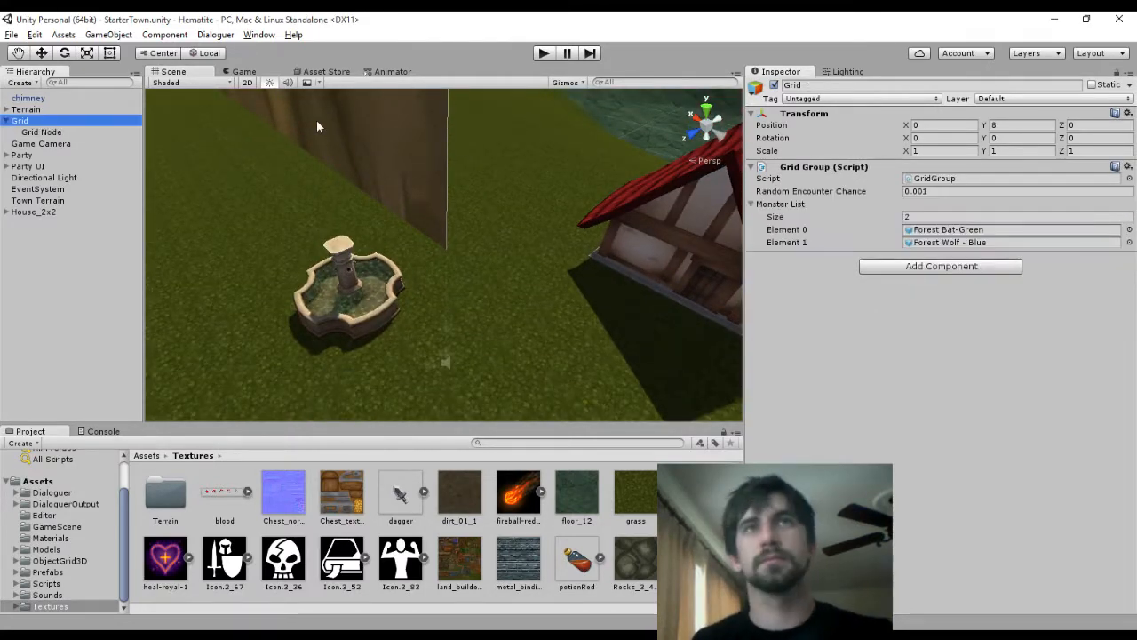
left_click(1018, 124)
left_click(77, 134)
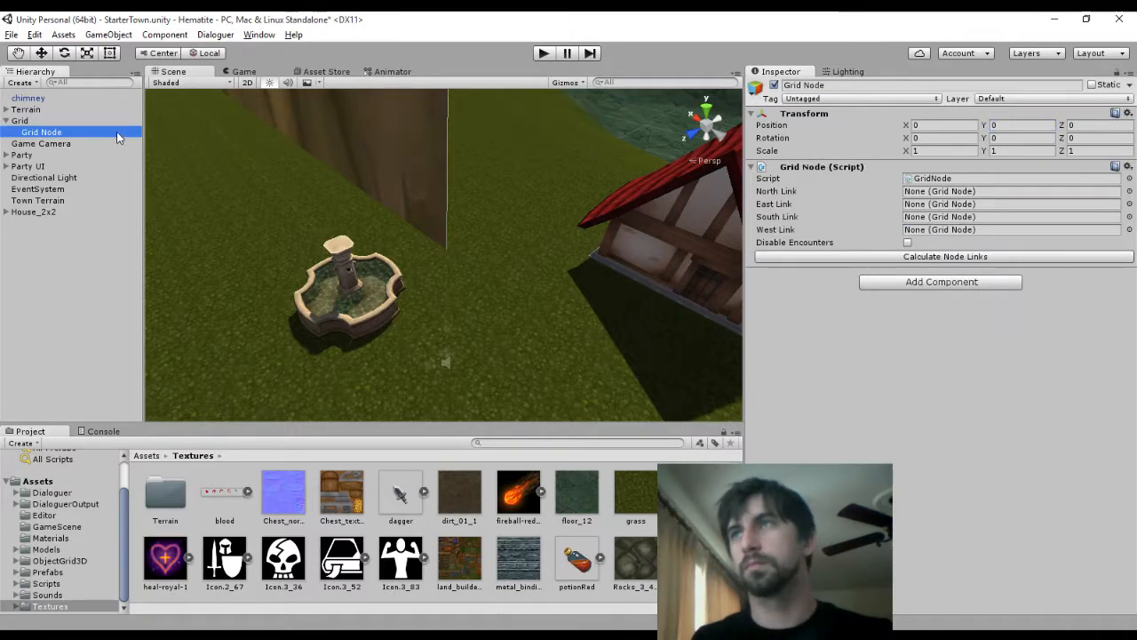
left_click(1018, 125)
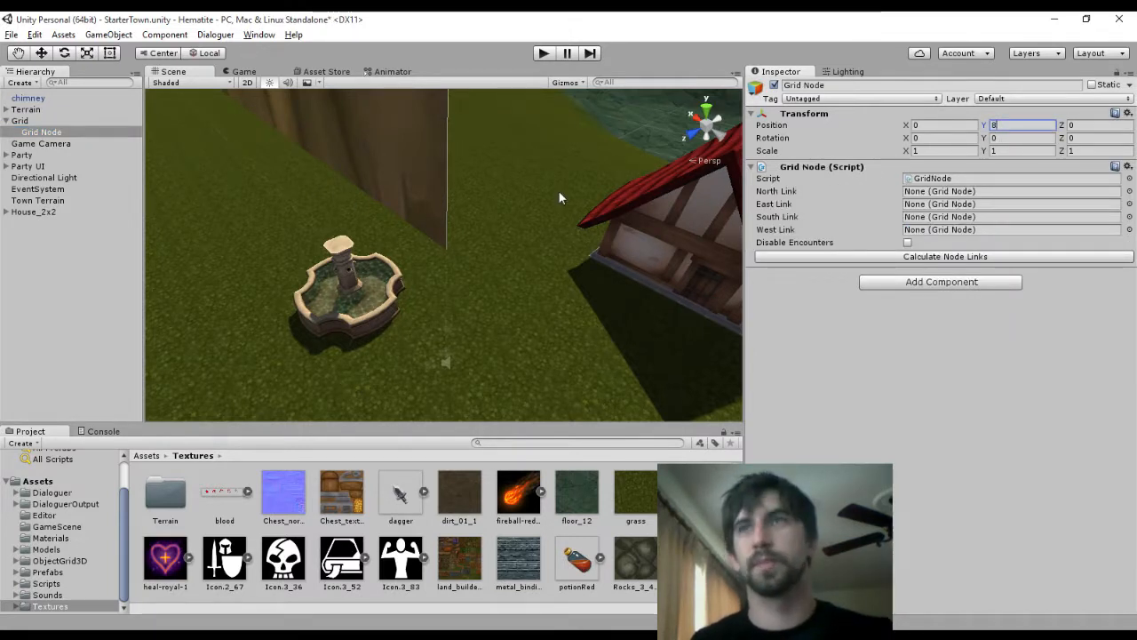
Duplicate the Grid Node and set the copy's position to X 3 and Z 0
left_click(58, 133)
key("ctrl+d")
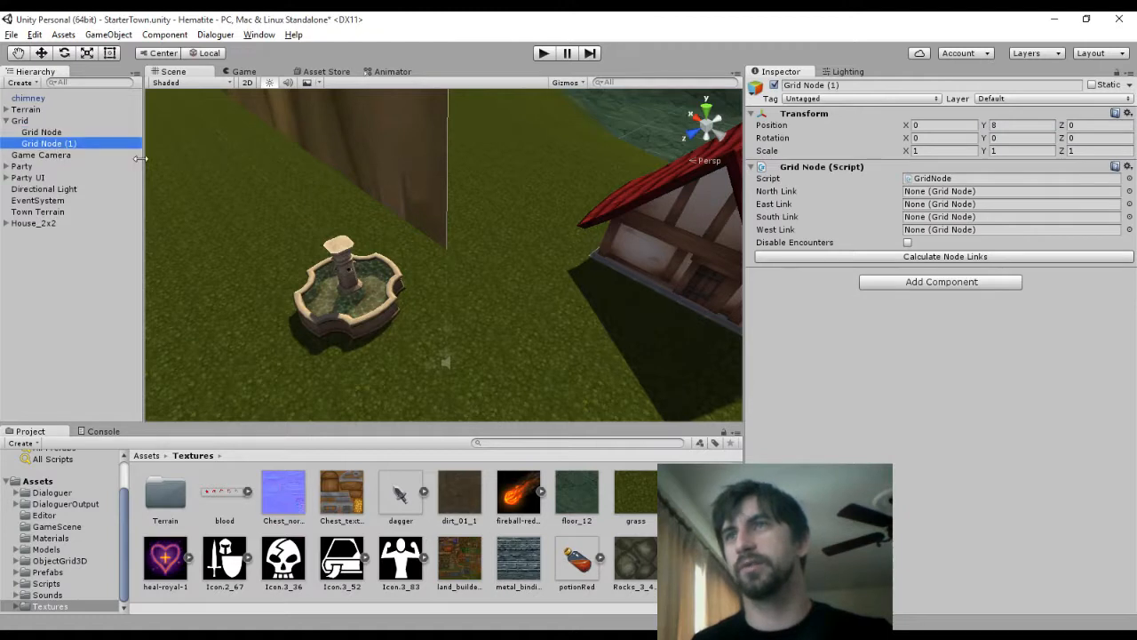
left_click(934, 126)
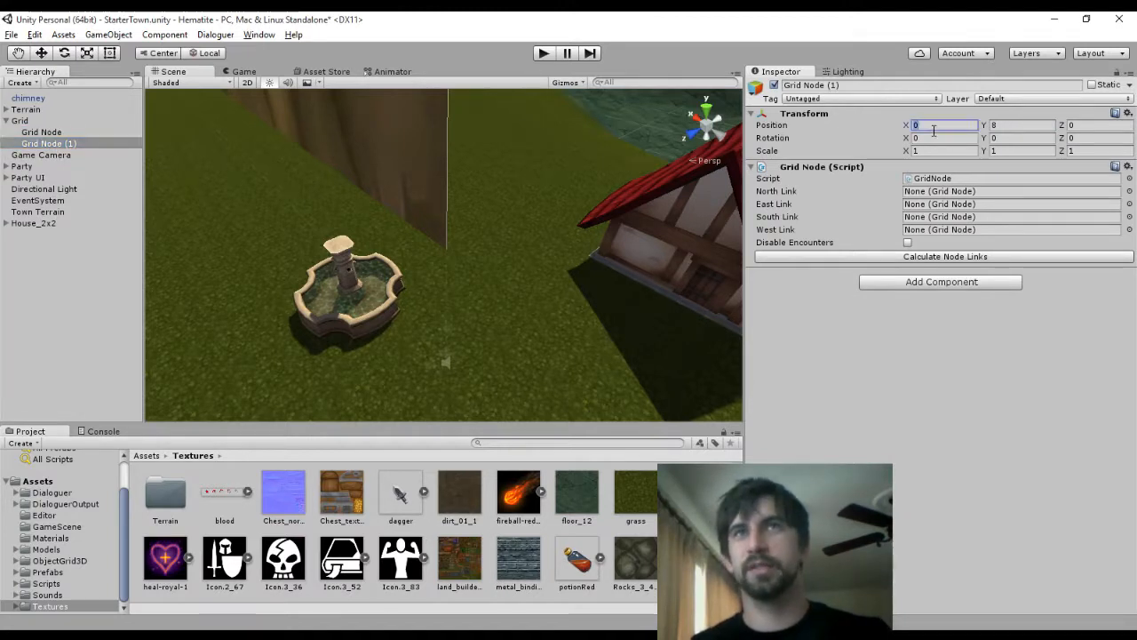
type("3")
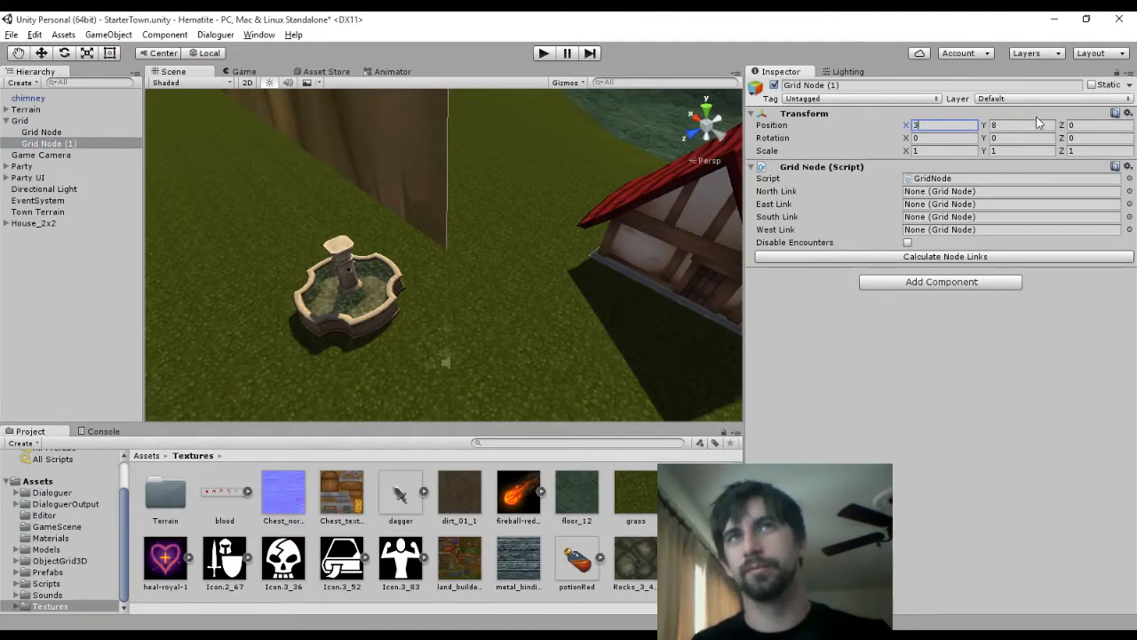
left_click(1085, 126)
type("3")
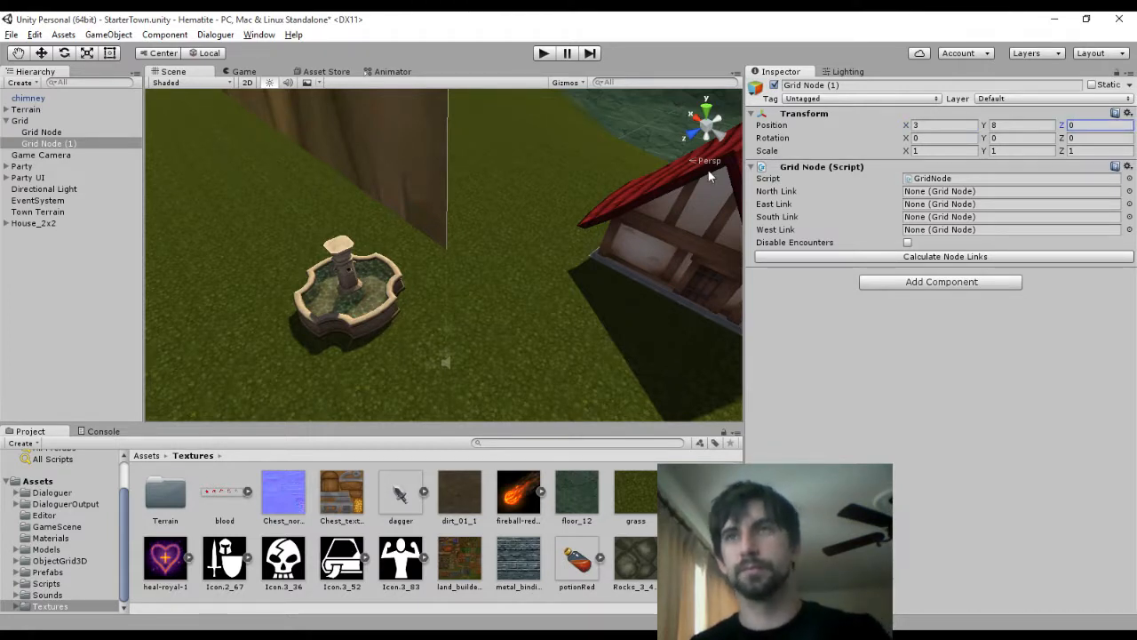
Set Grid Node (1)'s X position to 2 and calculate its node links
left_click(890, 256)
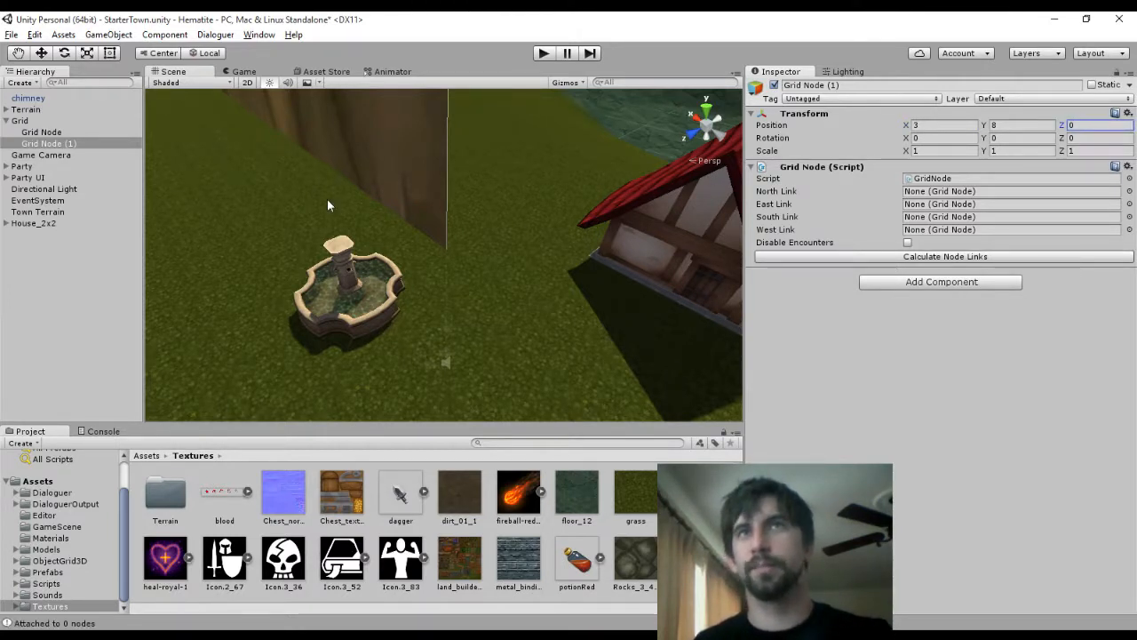
left_click(1081, 127)
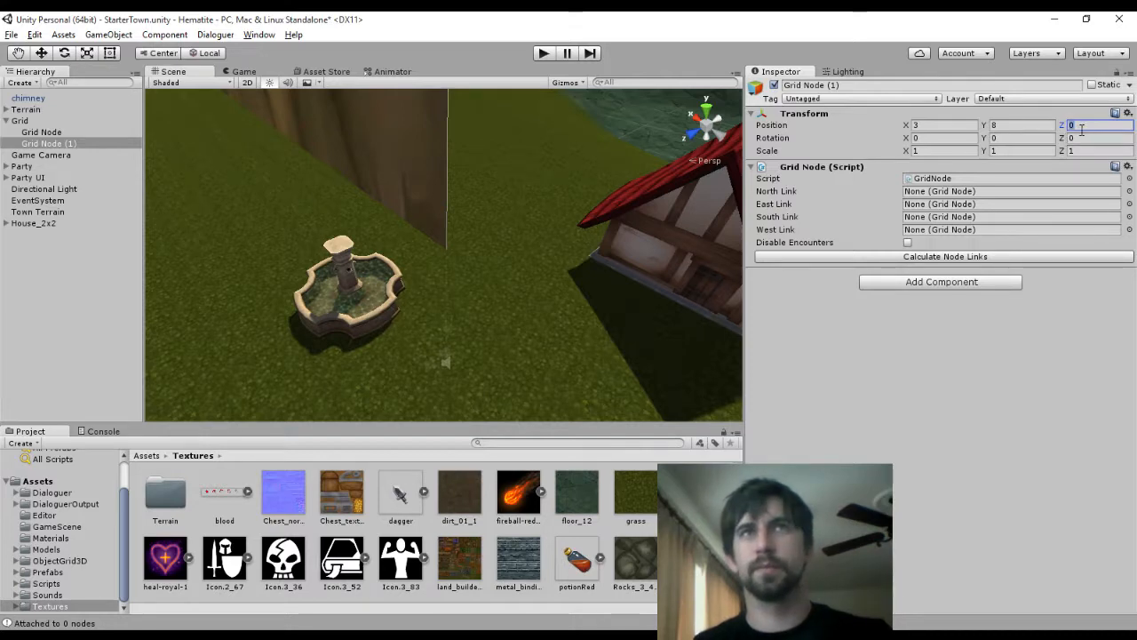
left_click(915, 125)
type("2")
left_click(937, 255)
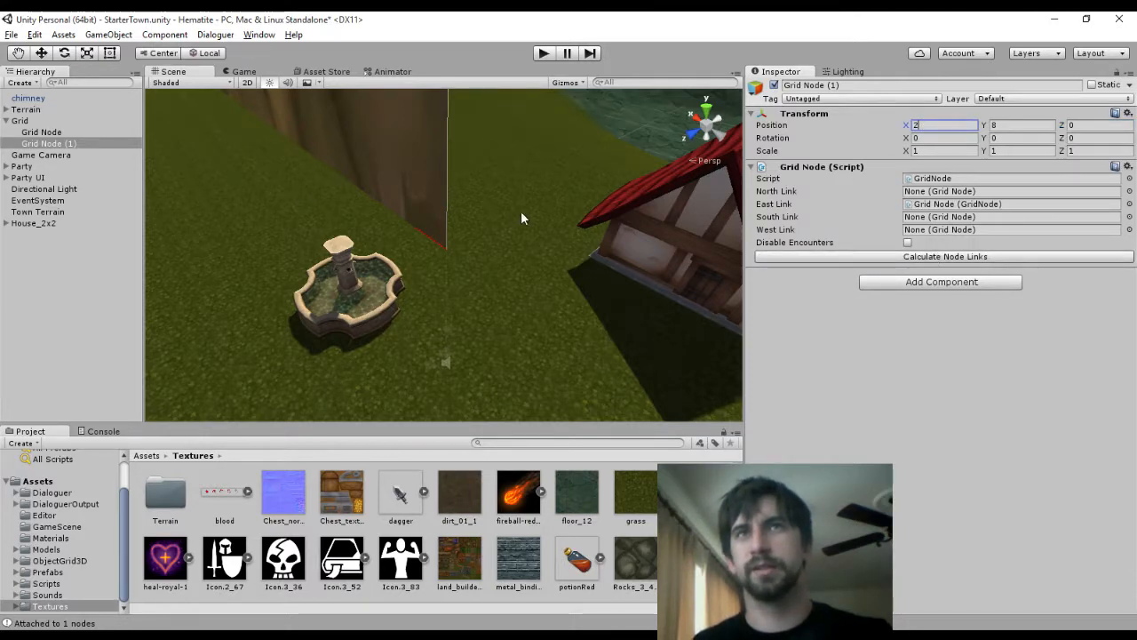
middle_click_drag(444, 250, 465, 253)
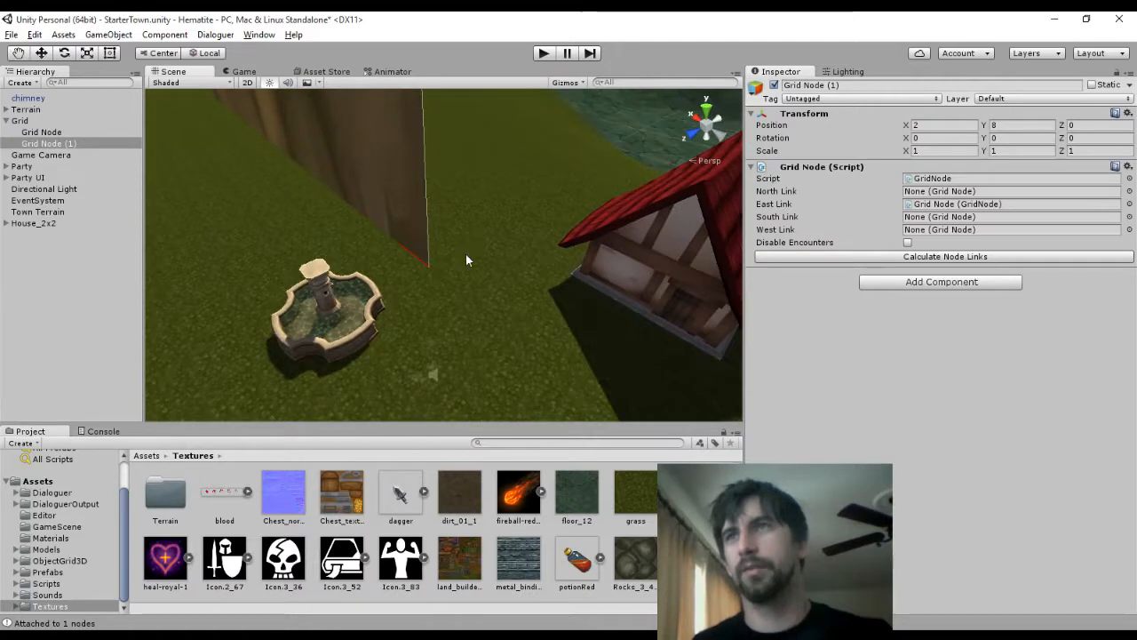
Duplicate Grid Node (1), set the copy's Z position to 2 and calculate its node links
left_click(71, 141)
key("ctrl+d")
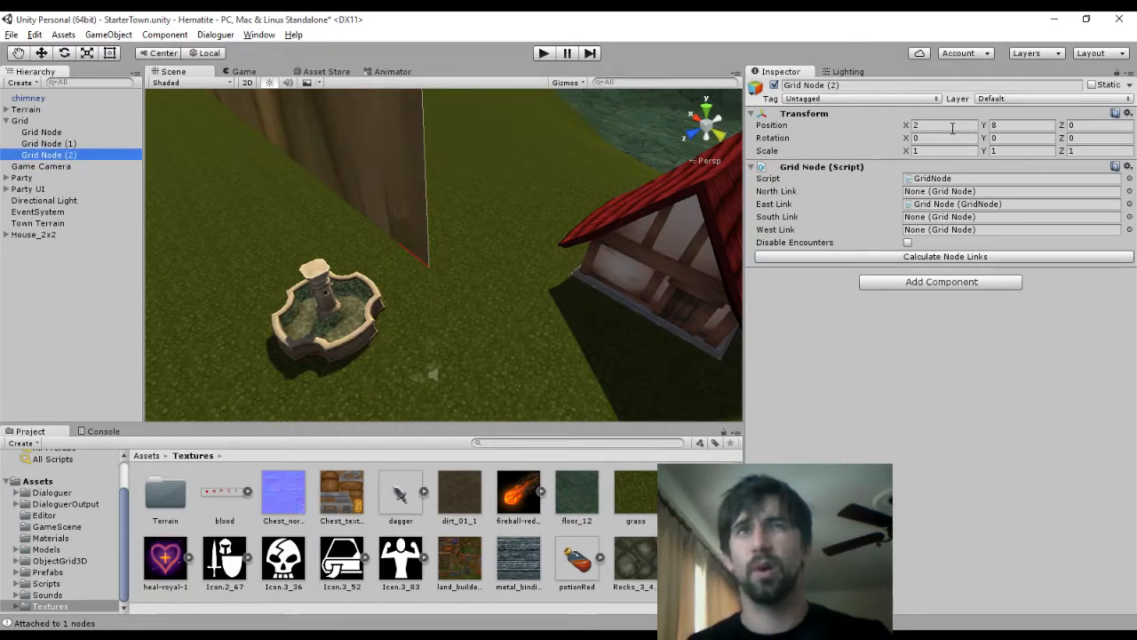
left_click(1094, 126)
type("2")
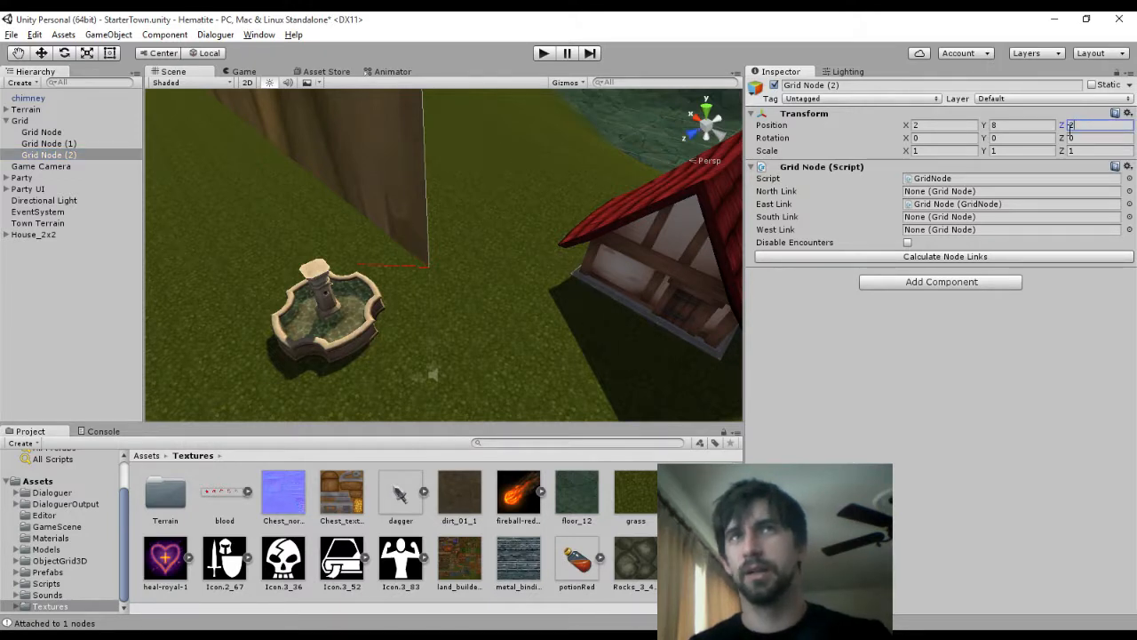
left_click(952, 257)
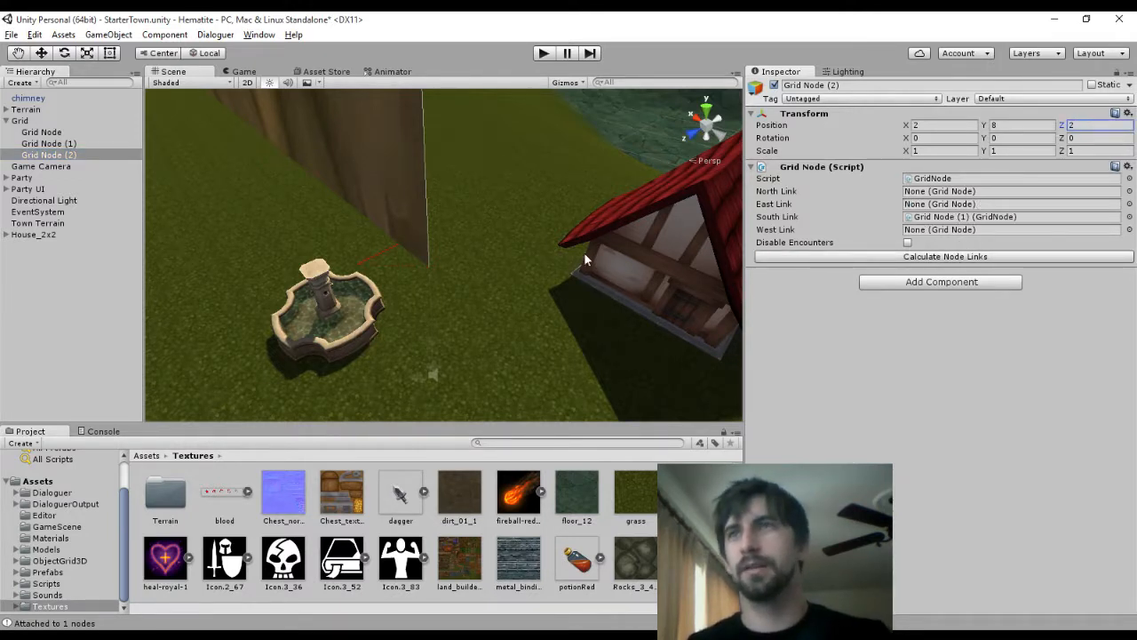
Compare the grid nodes' links, then set Grid Node (2)'s Z position to -2 and recalculate its node links
left_click(71, 145)
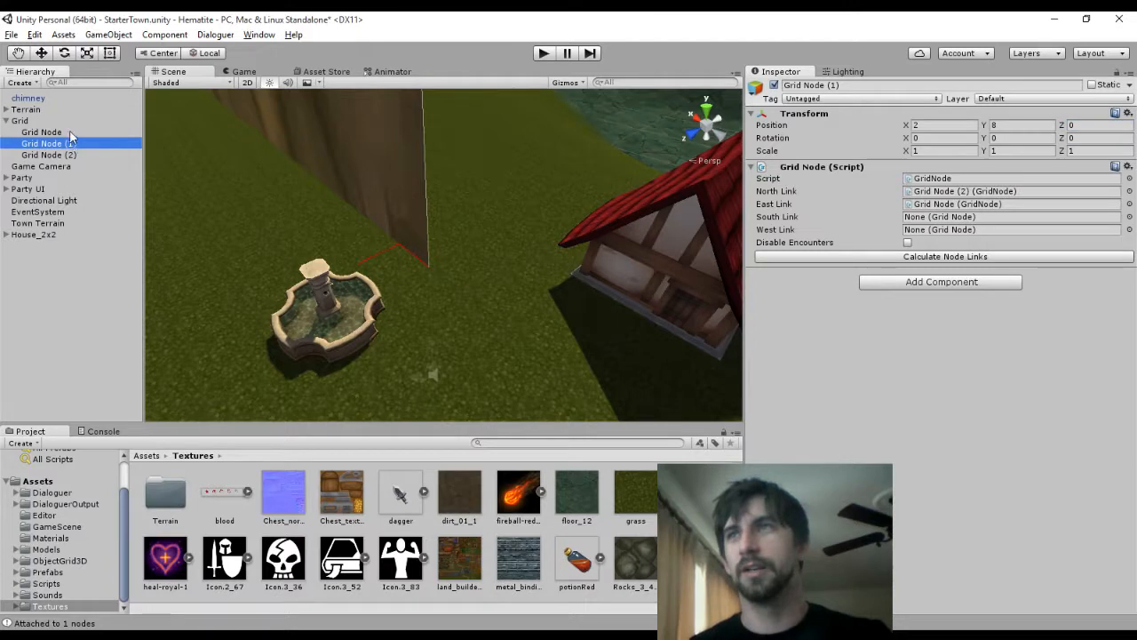
left_click(70, 133)
left_click(69, 122)
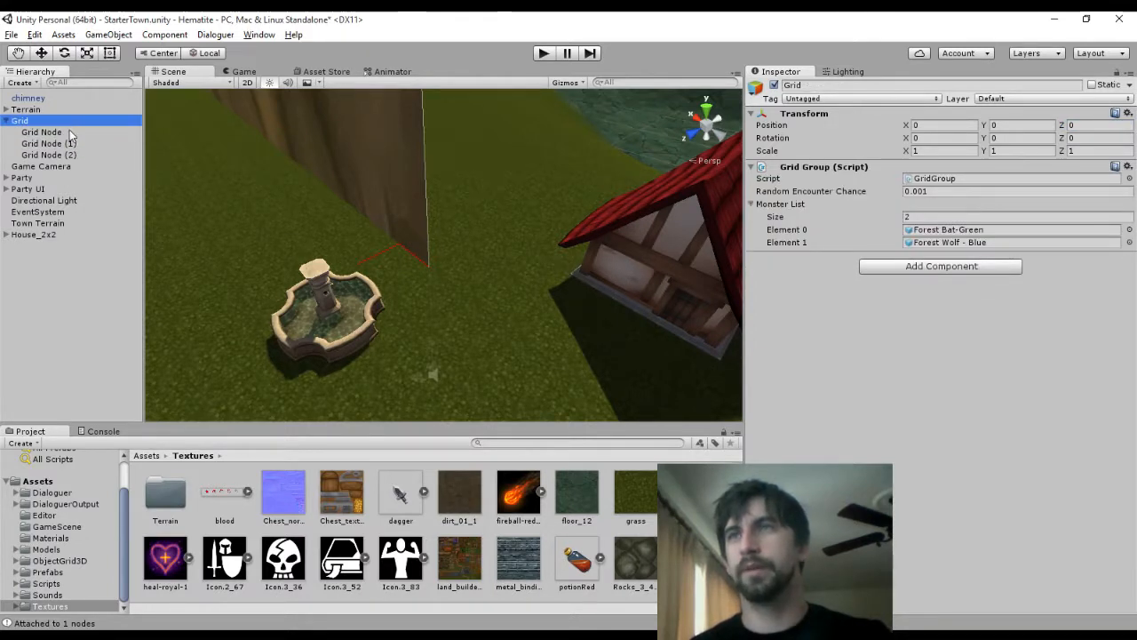
left_click(70, 131)
left_click(70, 144)
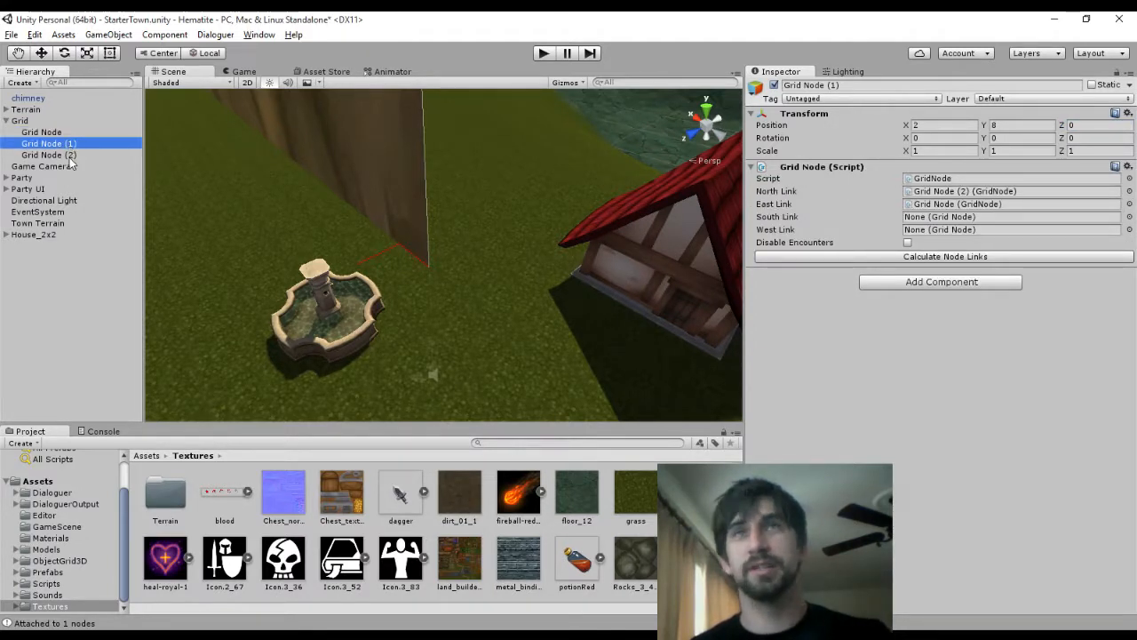
left_click(69, 155)
left_click(1089, 124)
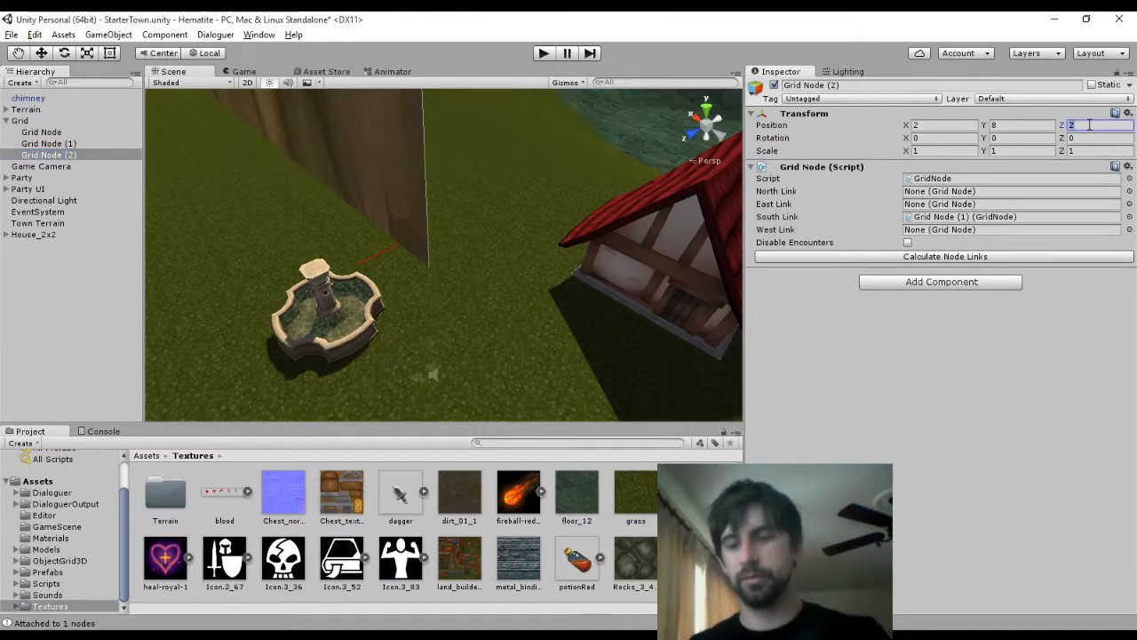
type("-2")
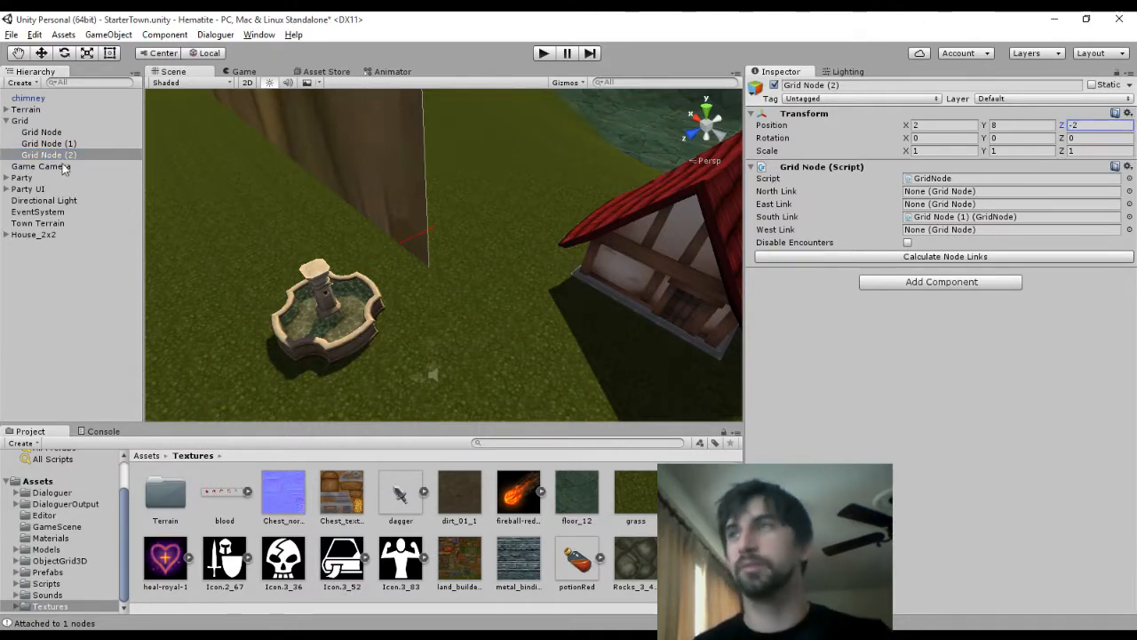
left_click(839, 256)
left_click(89, 143)
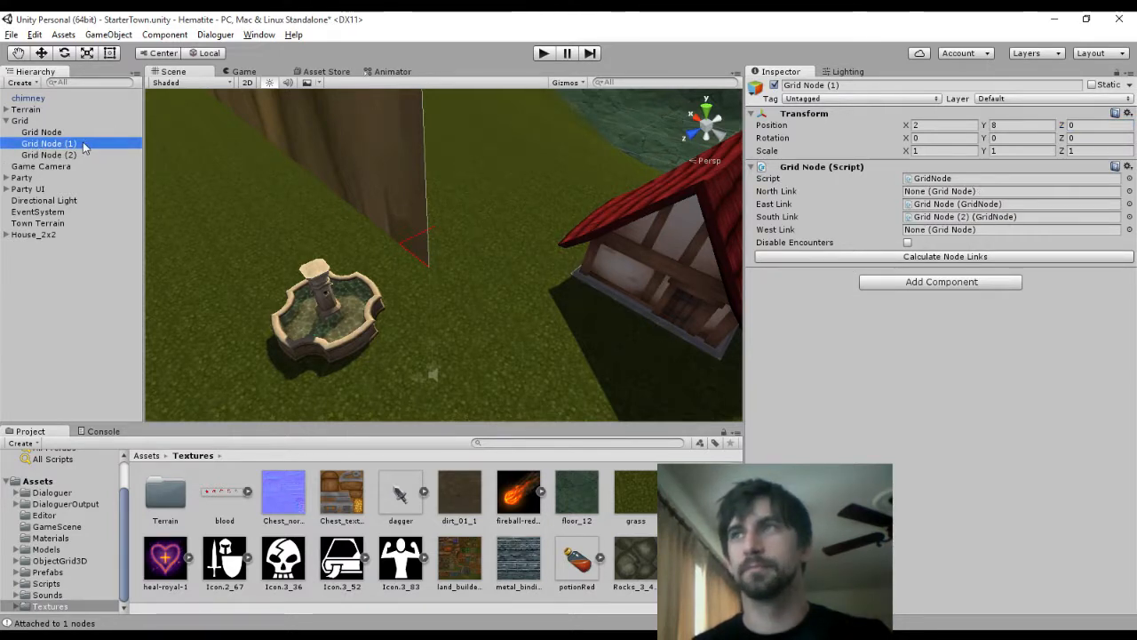
left_click(84, 133)
left_click(85, 143)
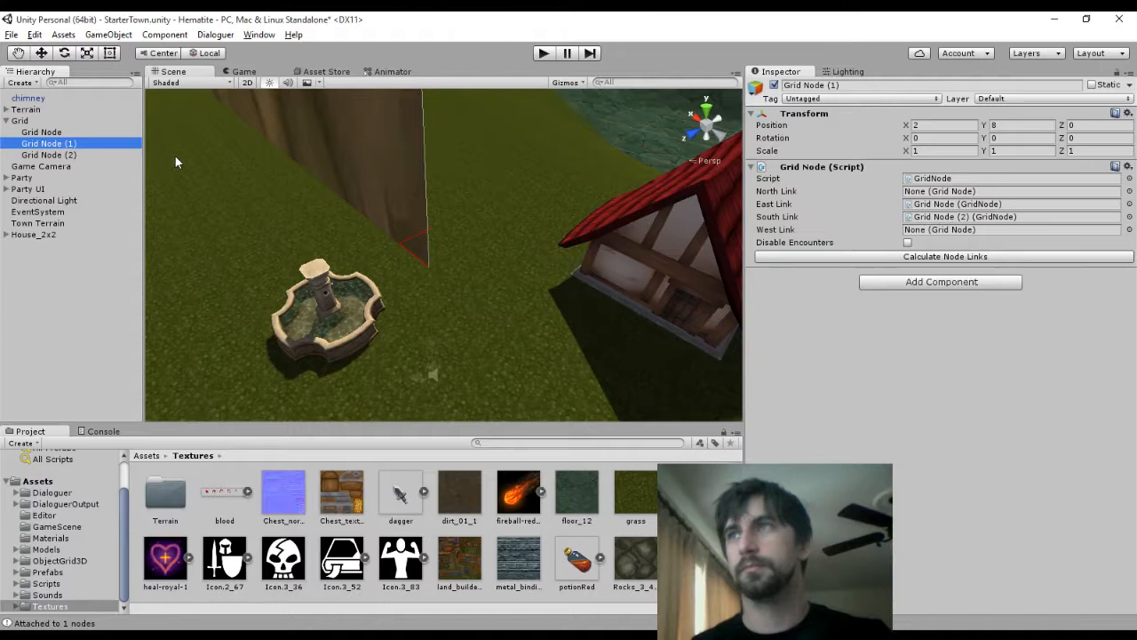
Duplicate Grid Node (2), set the copy's X position to 0 and calculate its node links
left_click(100, 156)
key("ctrl+d")
left_click(949, 124)
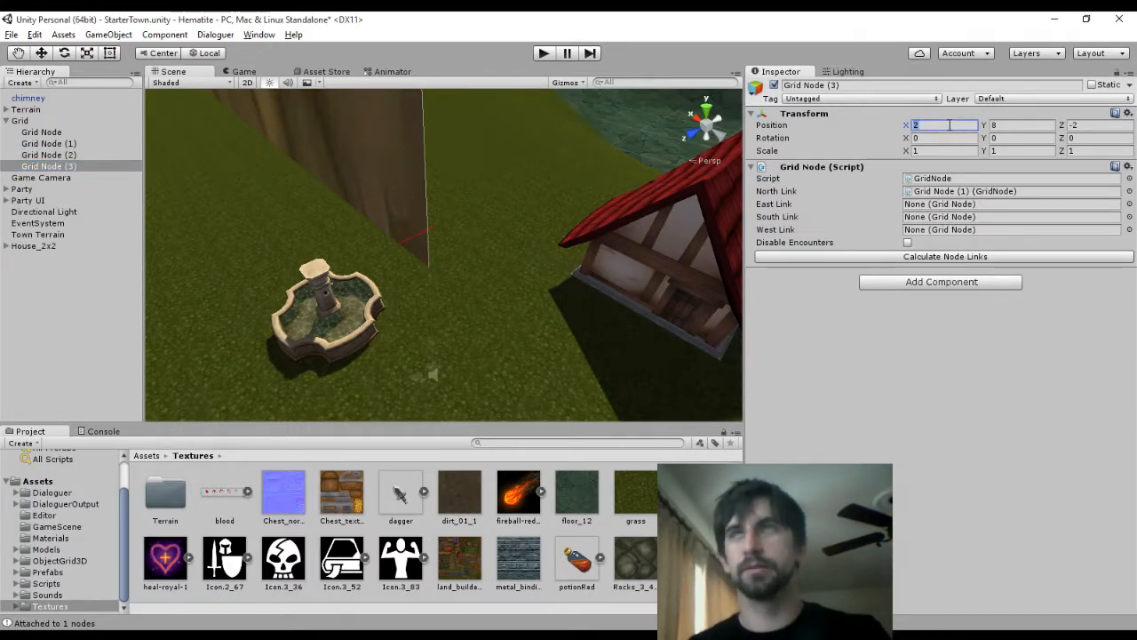
type("0")
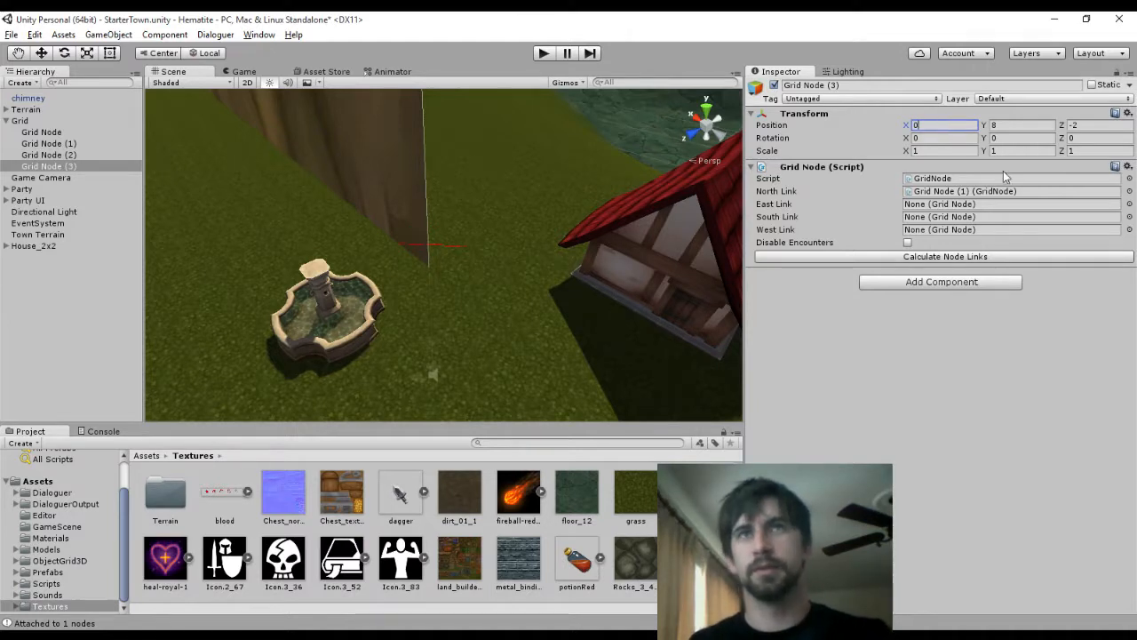
left_click(964, 256)
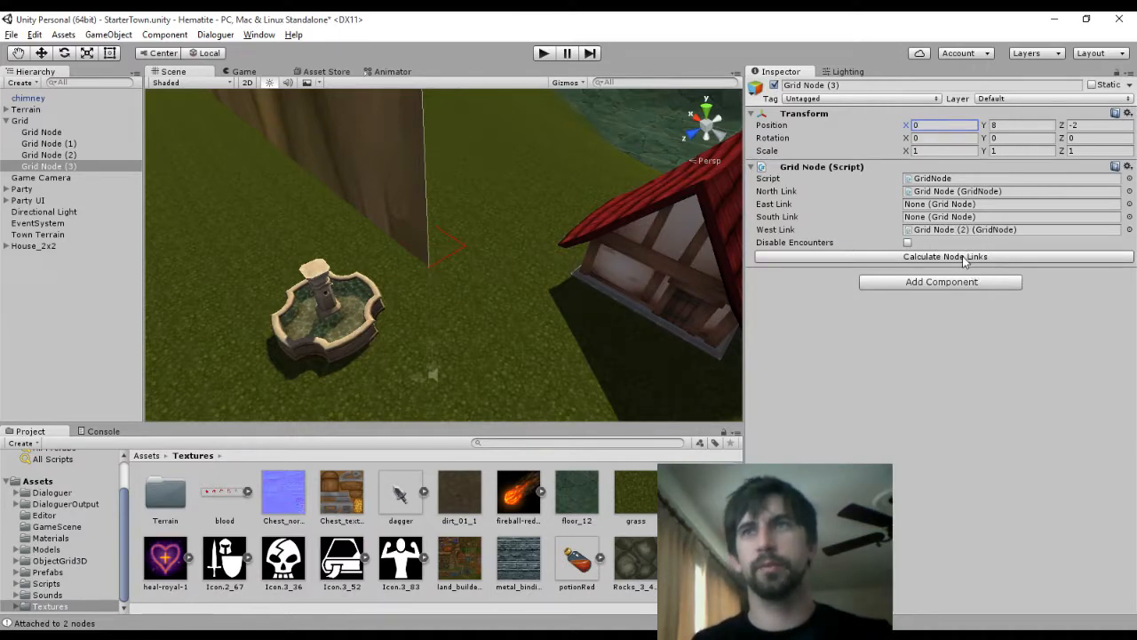
Recalculate the node links of the original Grid Node and Grid Node (1), and check Grid Node (2)'s links
left_click(80, 144)
left_click(55, 133)
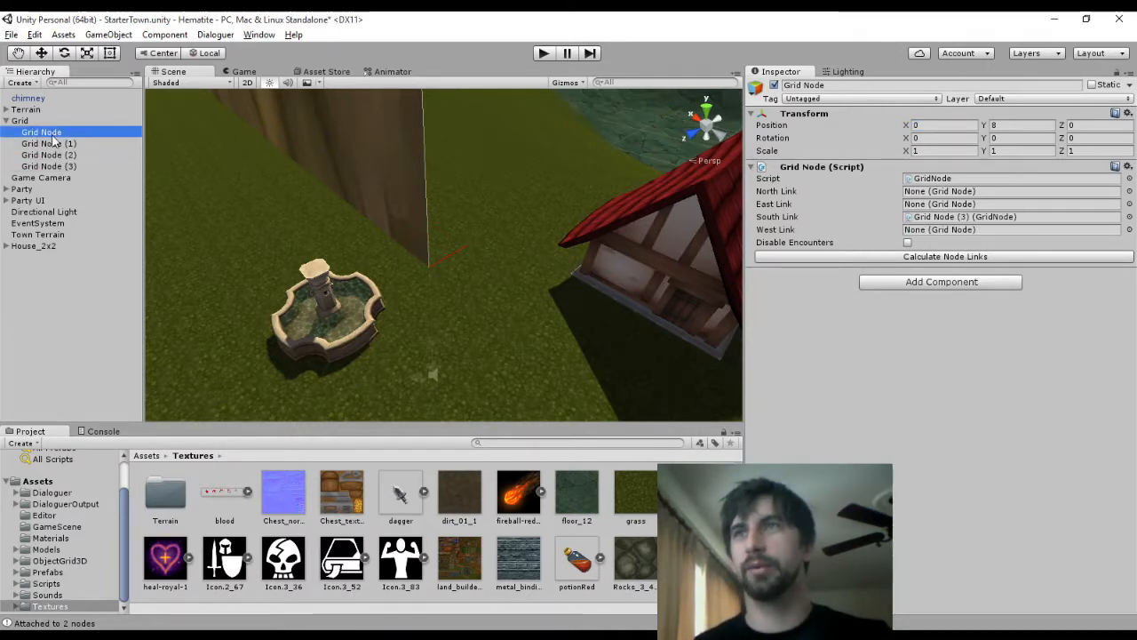
key("Up")
key("Down")
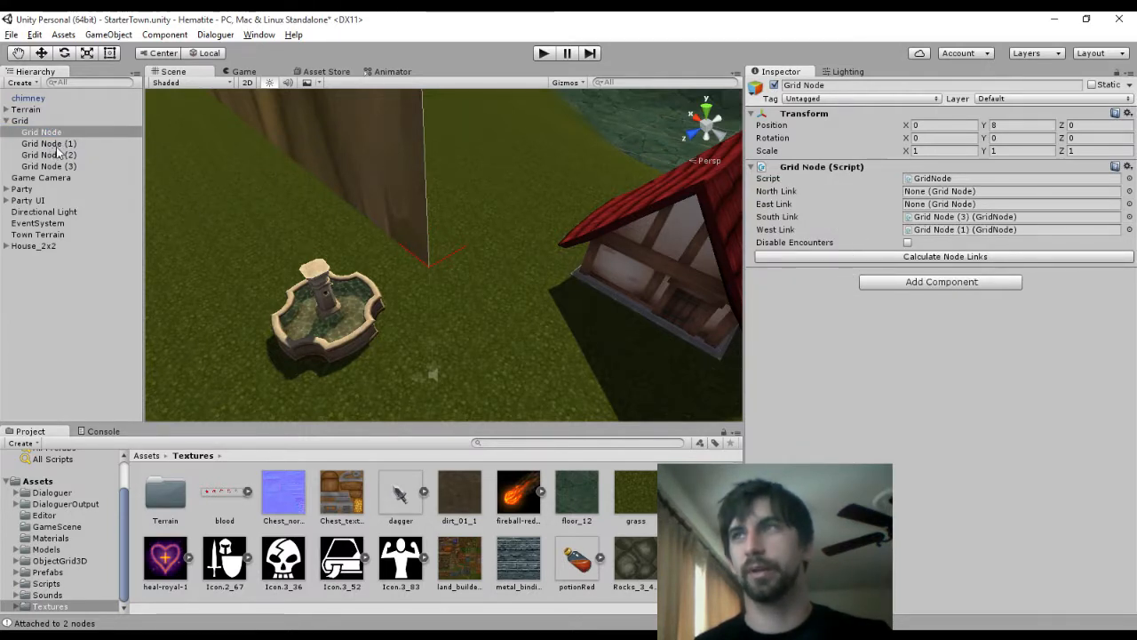
left_click(60, 146)
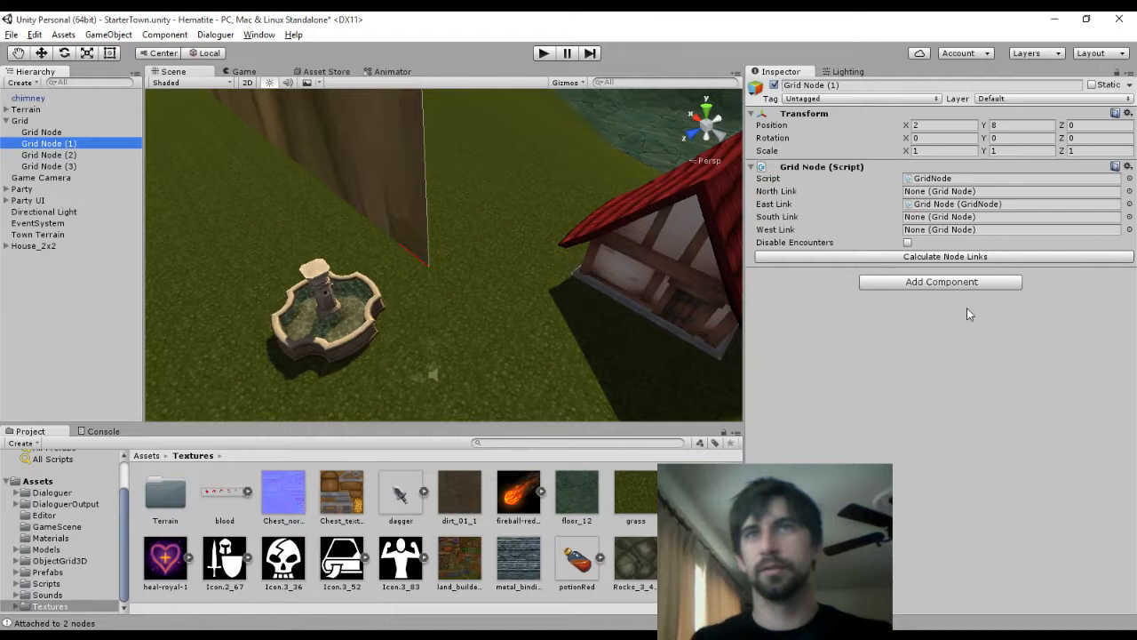
left_click(912, 257)
left_click(96, 156)
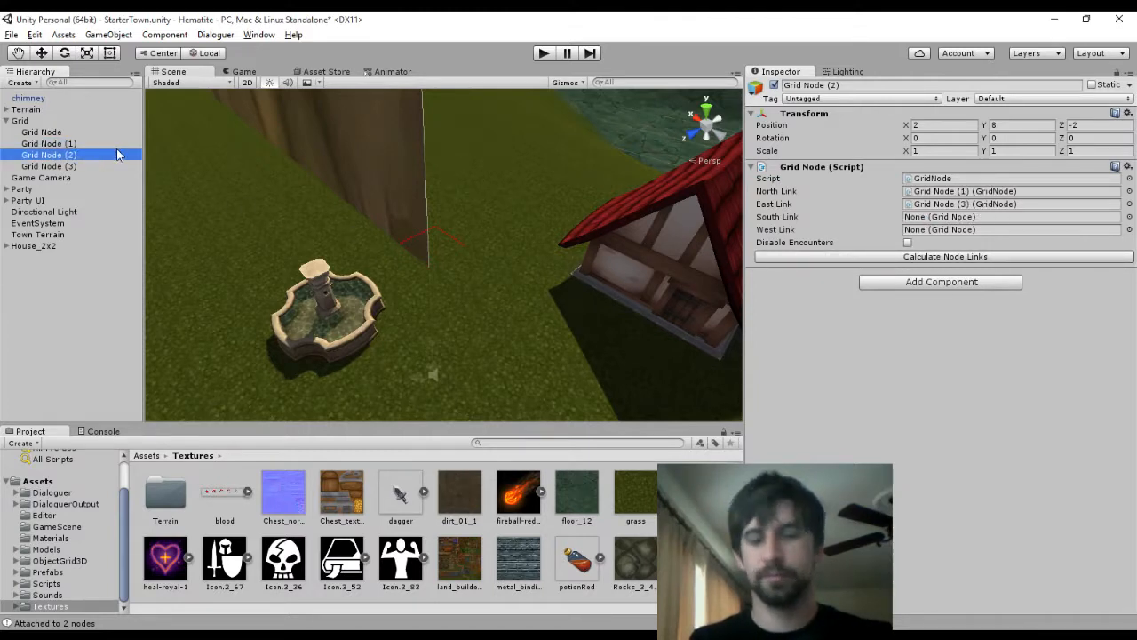
Duplicate Grid Node (3), set the copy's Z position to -4 and calculate its node links
left_click(107, 166)
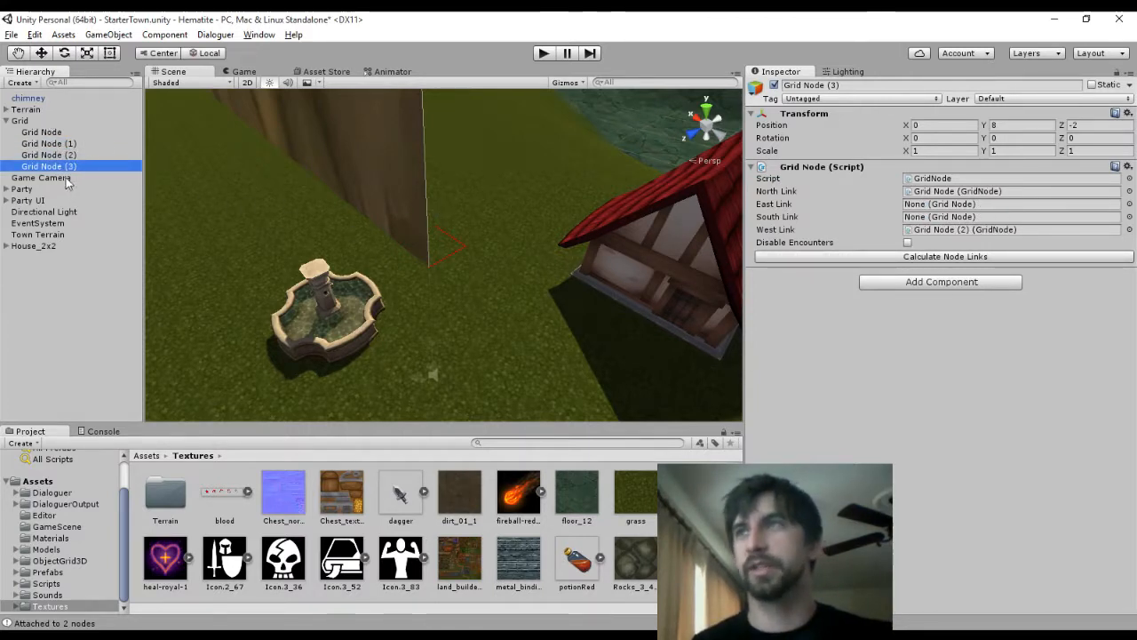
key("ctrl+d")
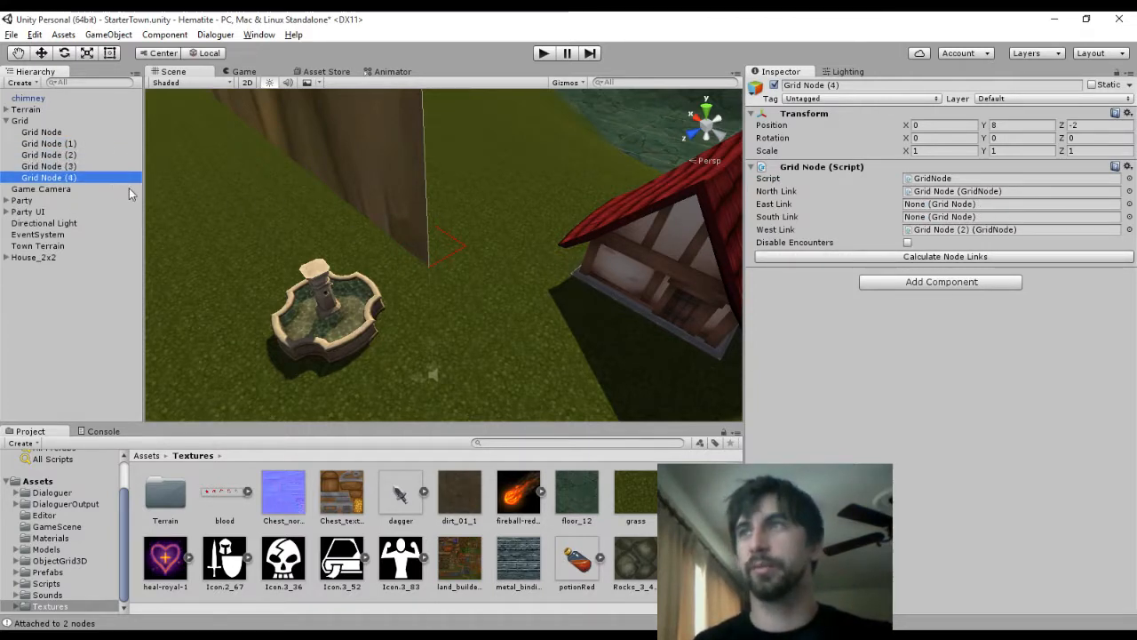
left_click(1074, 127)
type("-4")
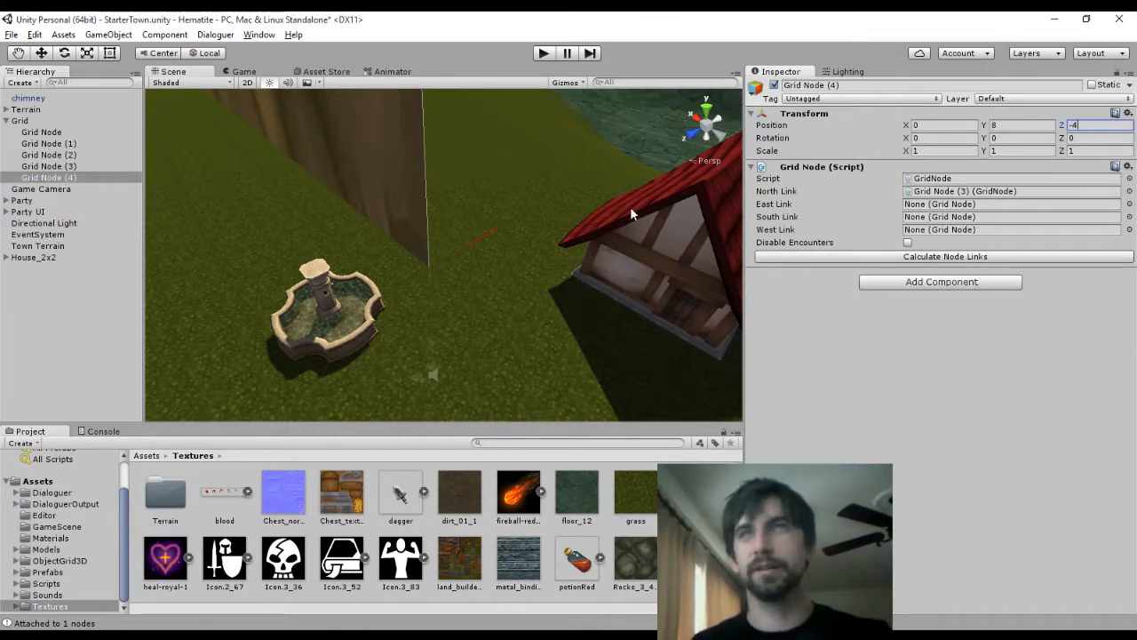
Duplicate Grid Node (4), set the copy's Z position to -6 and calculate its node links
left_click(48, 178)
key("ctrl+d")
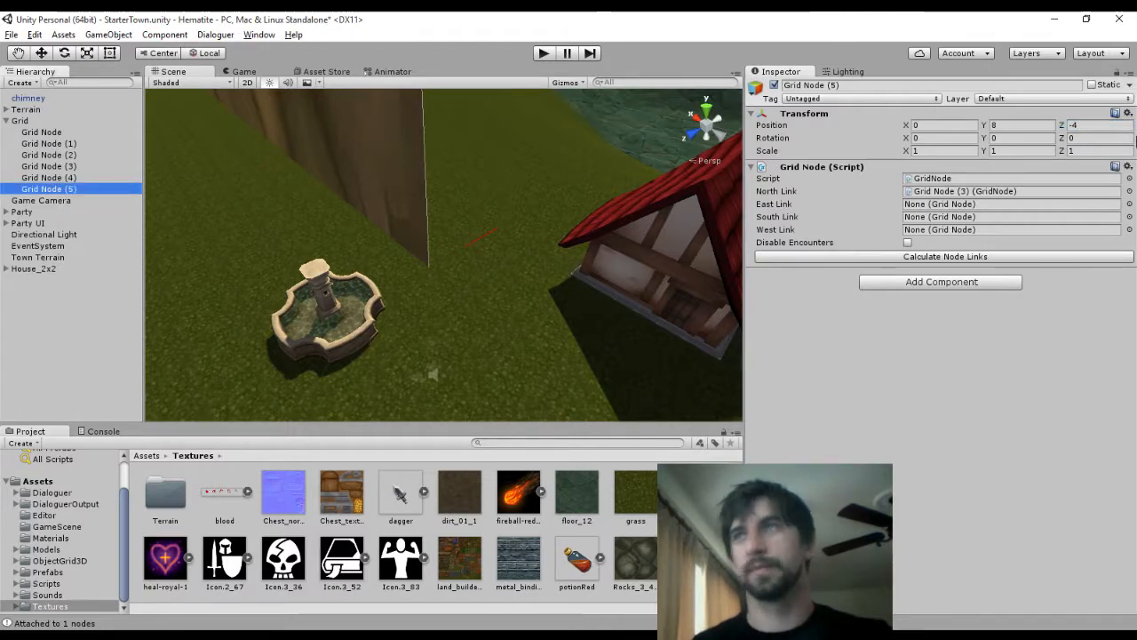
left_click(1074, 127)
type("-6")
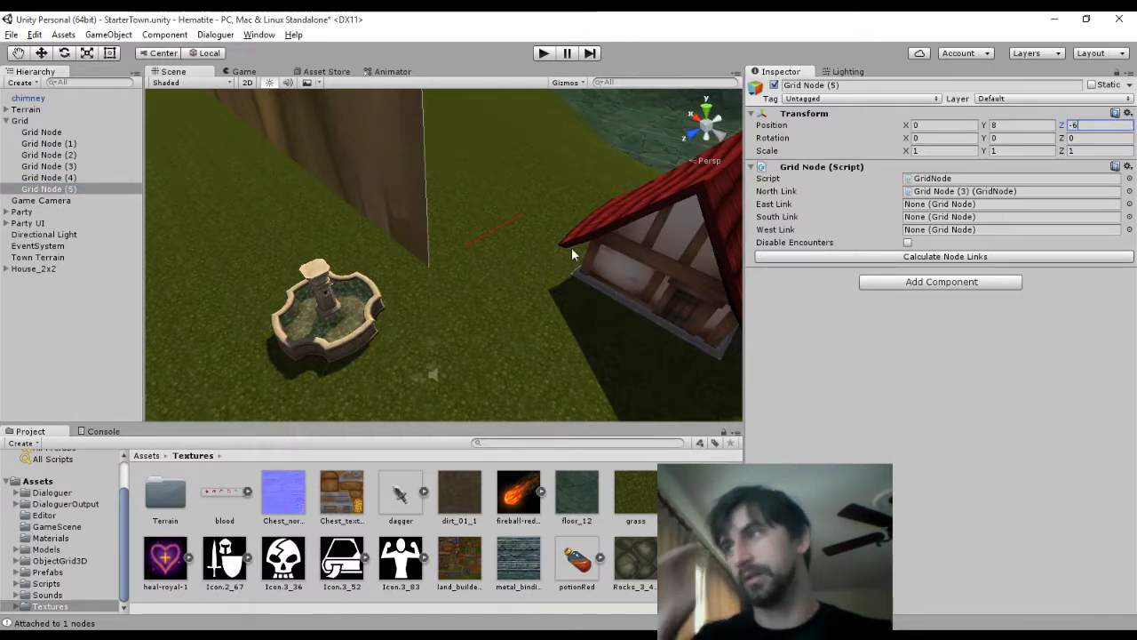
left_click(918, 257)
Duplicate Grid Node (5), set the copy's Z position to -8 and calculate its node links
left_click(54, 189)
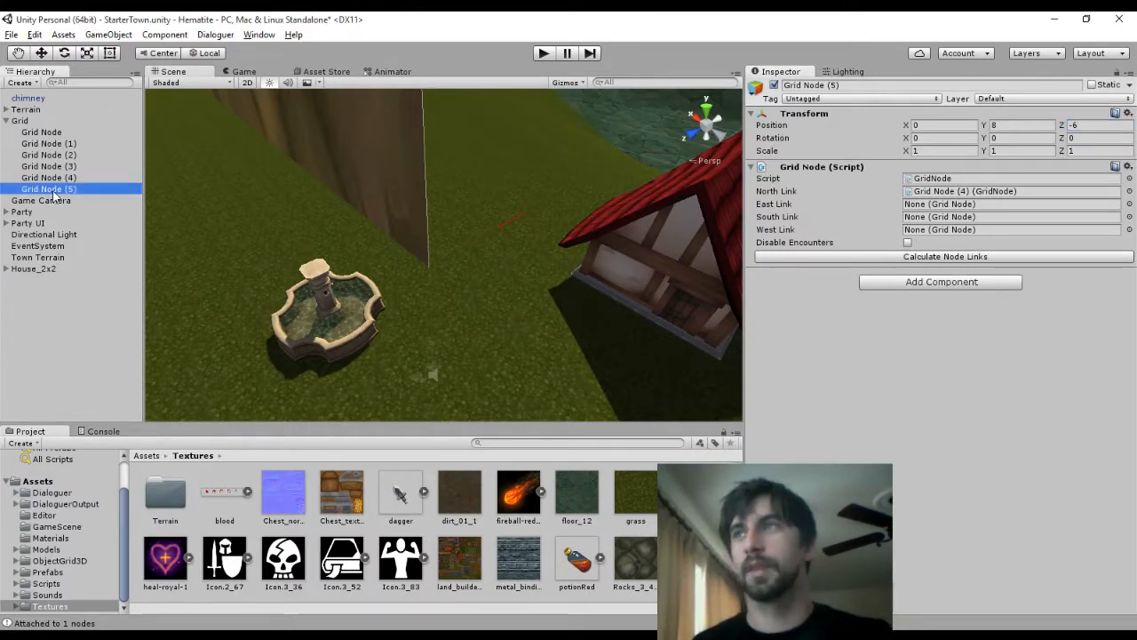
key("ctrl+d")
left_click(1085, 131)
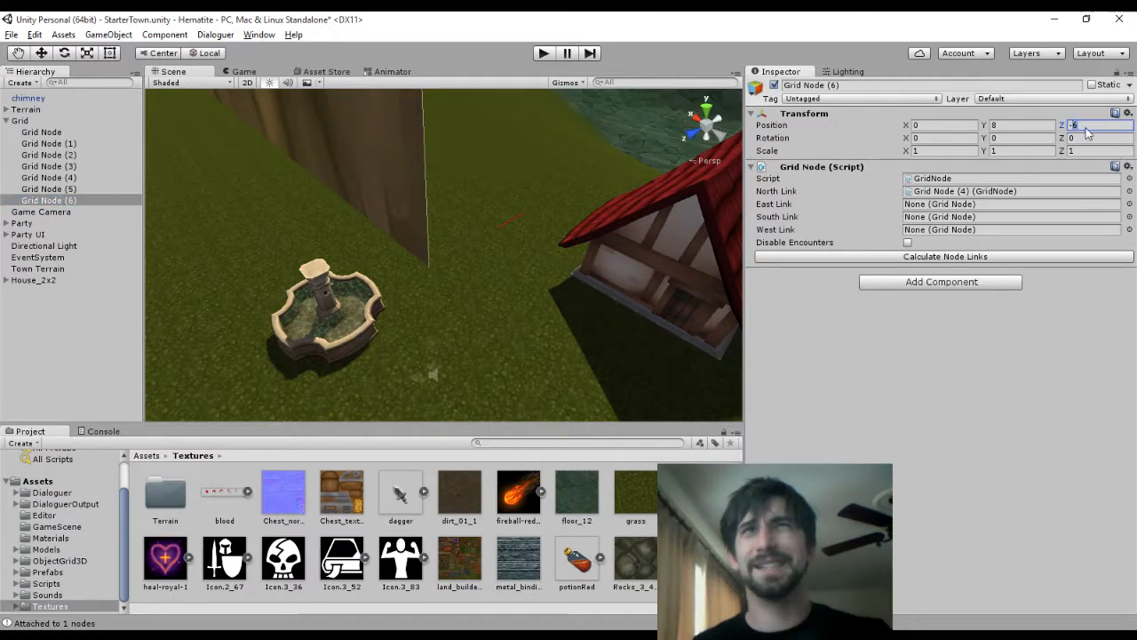
type("-8")
left_click(1041, 256)
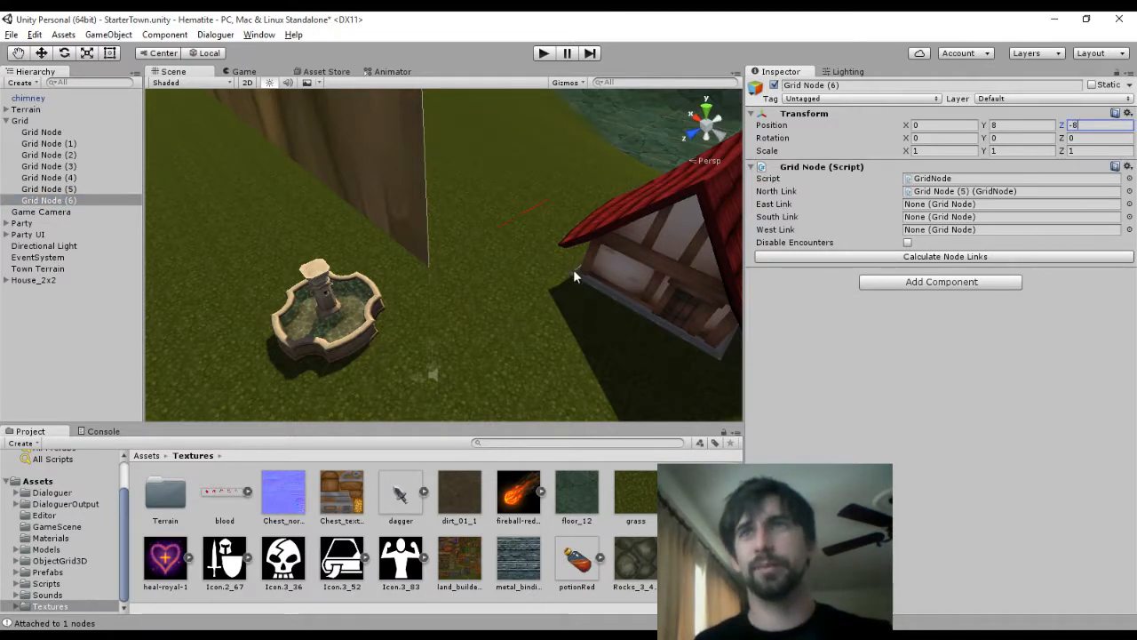
Duplicate Grid Node (6), set the copy's Z position to -10 and calculate its node links
left_click(89, 200)
key("ctrl+d")
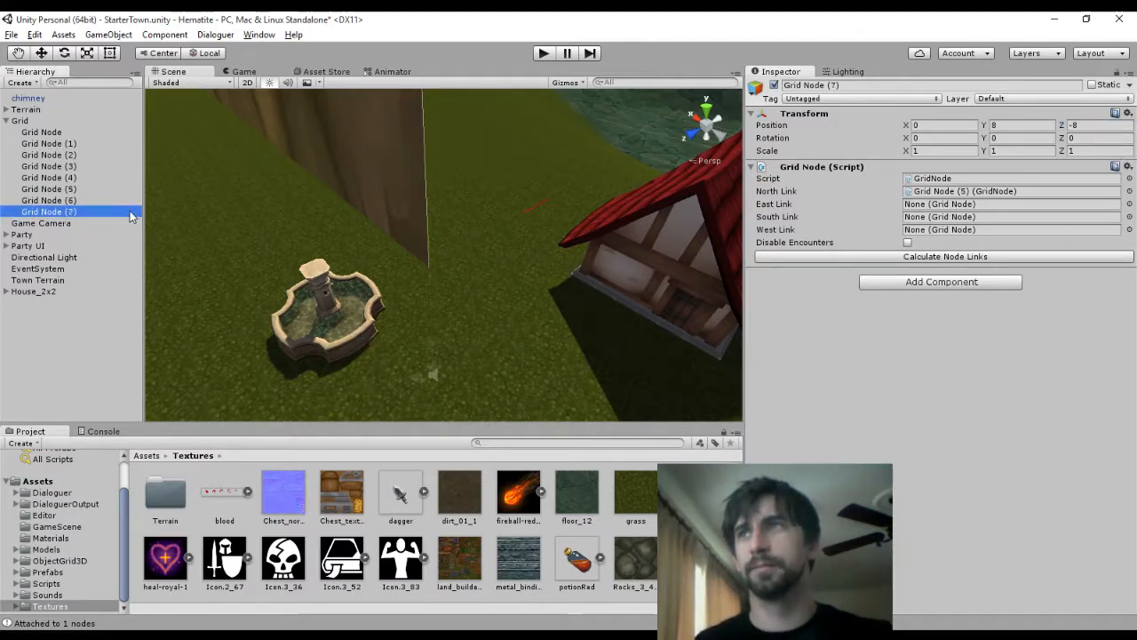
left_click(1091, 131)
type("-10")
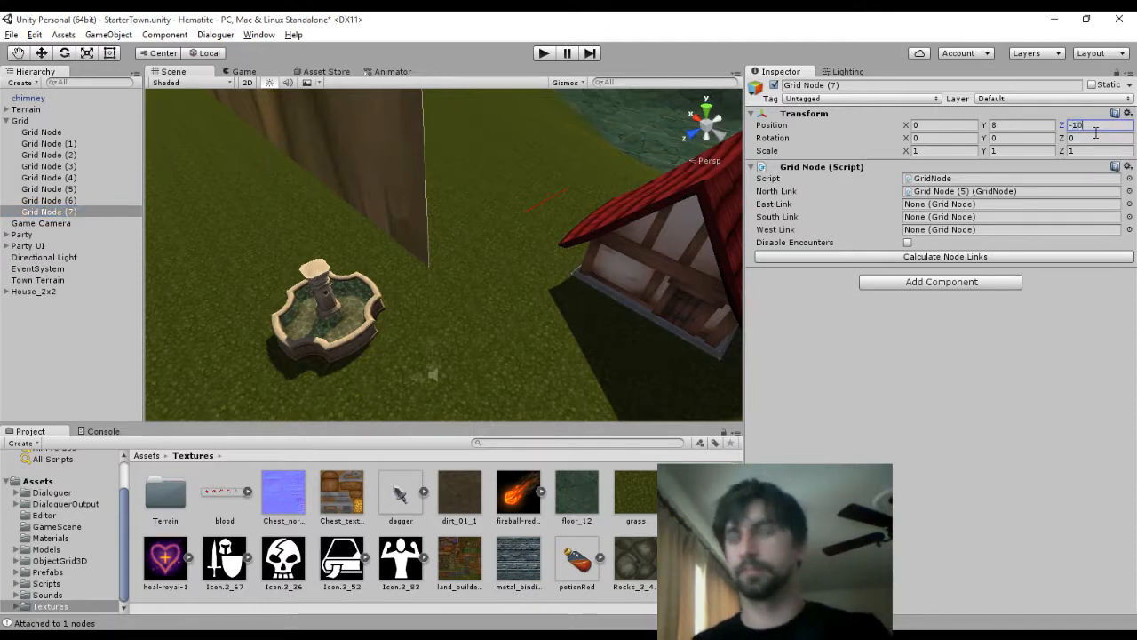
left_click(965, 256)
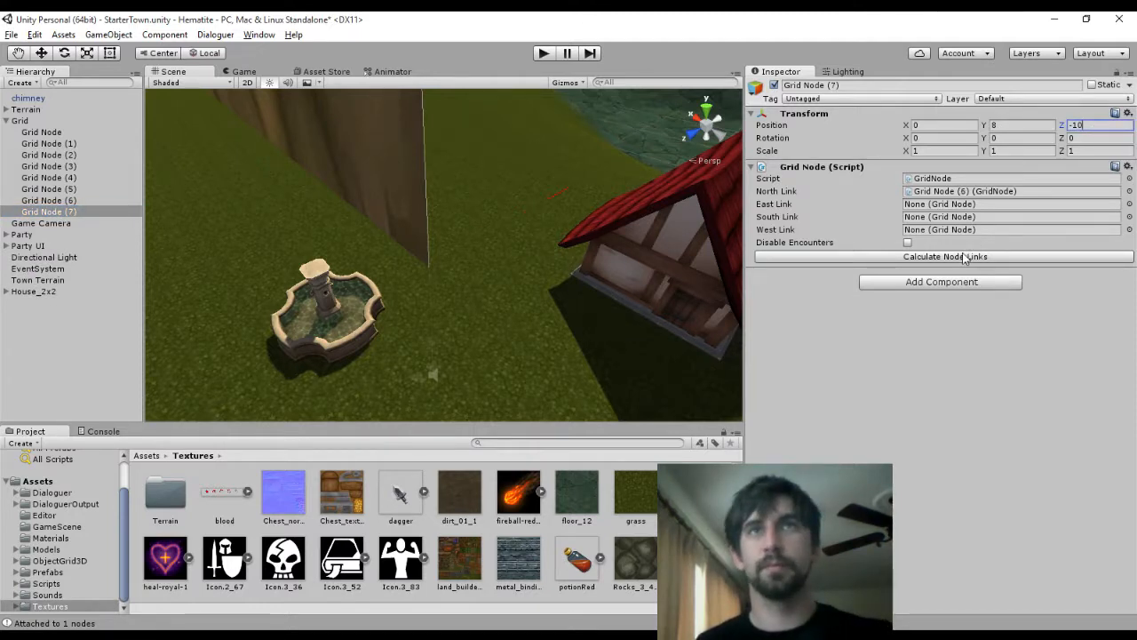
Select Grid Nodes (4) through (7) together and duplicate them
left_click(77, 202, "ctrl")
left_click(76, 186, "ctrl")
left_click(75, 175, "ctrl")
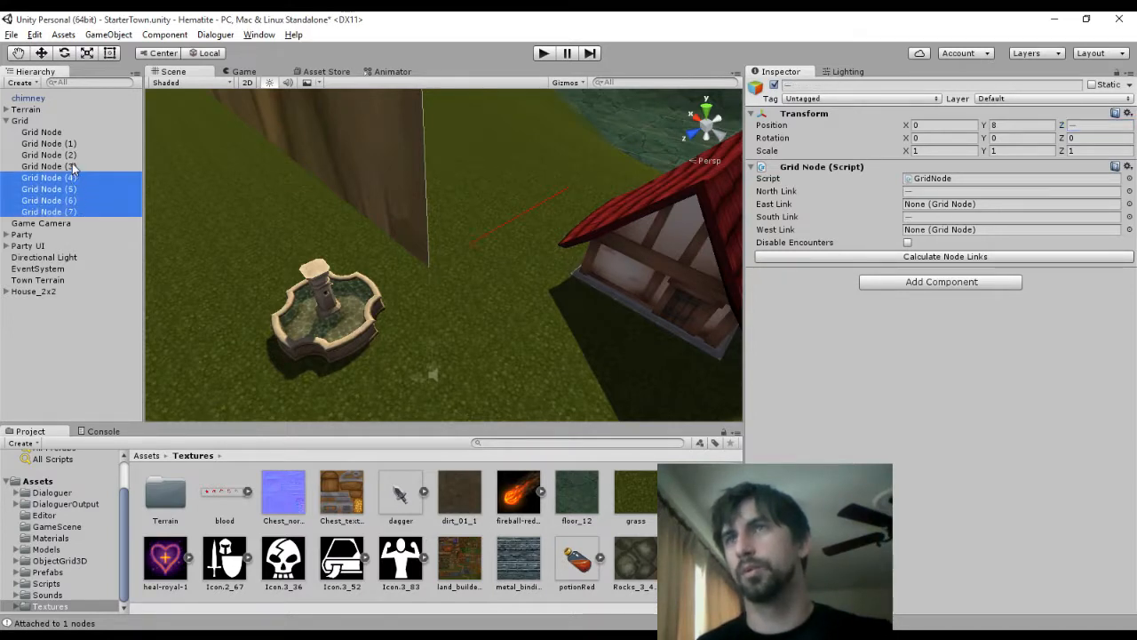
left_click(72, 167, "ctrl")
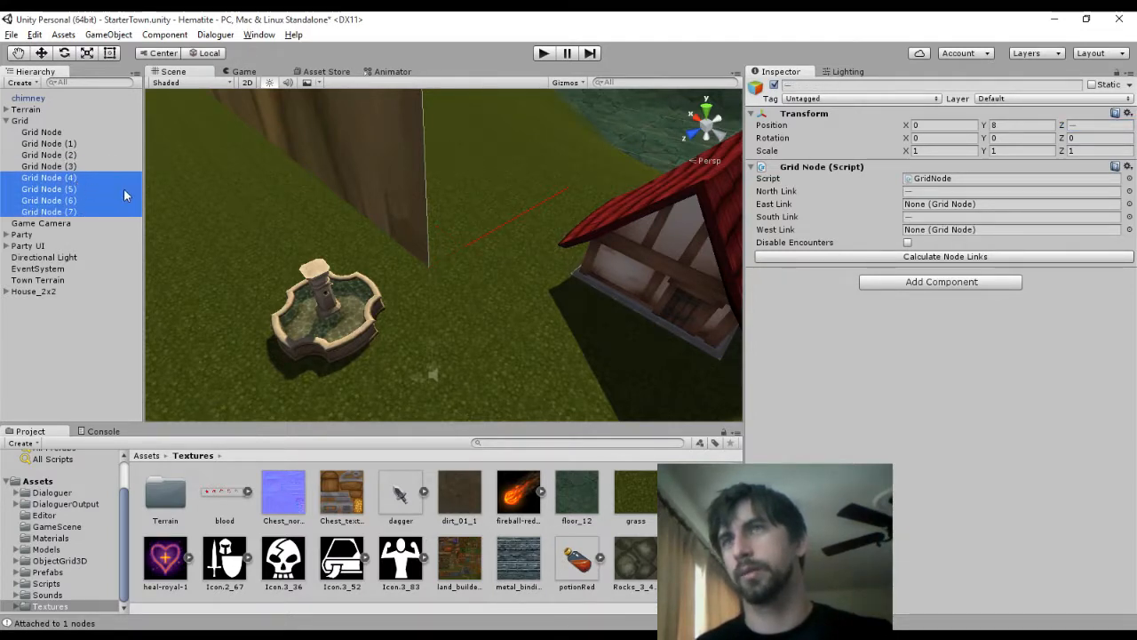
key("ctrl+d")
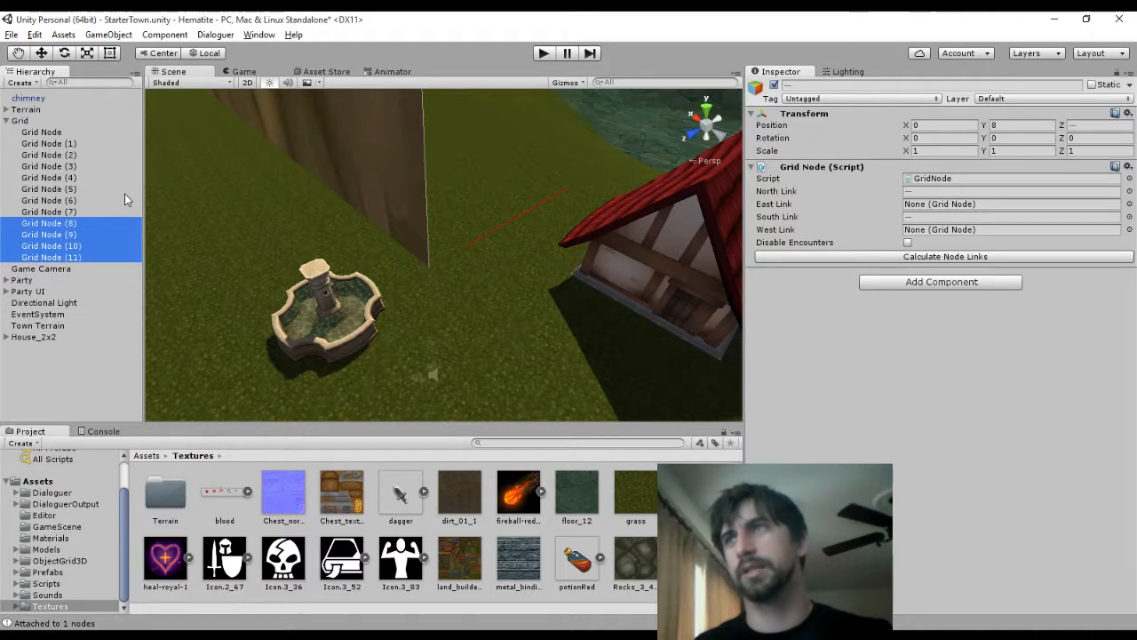
Set the X position of Grid Nodes (8) through (11) to 2 and calculate the node links of each
left_click(942, 124)
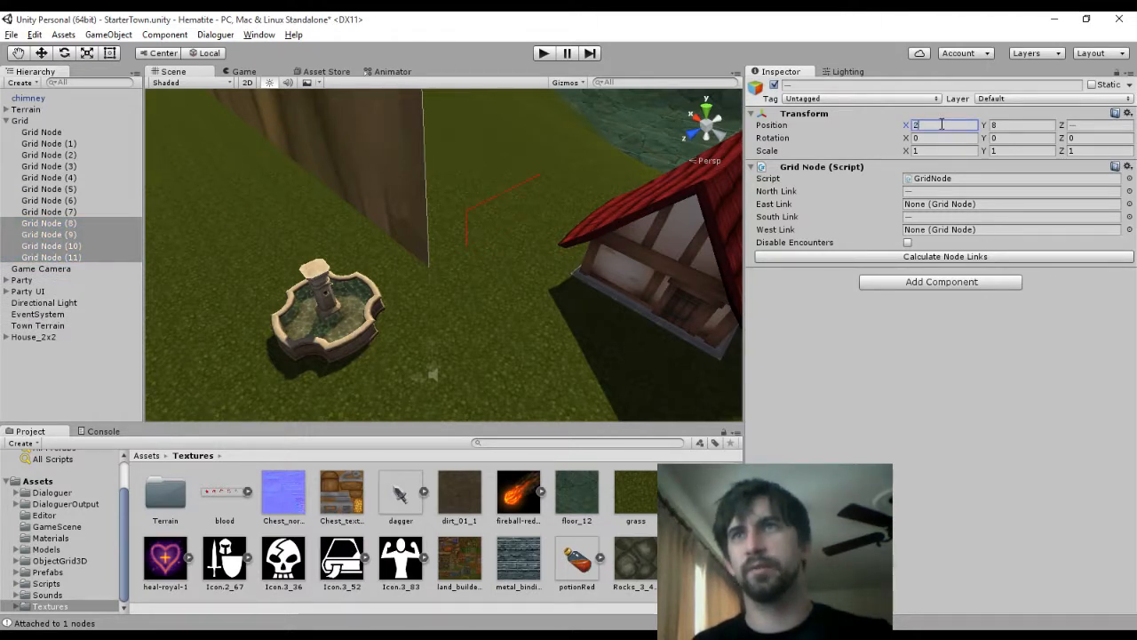
left_click(993, 260)
left_click(94, 223)
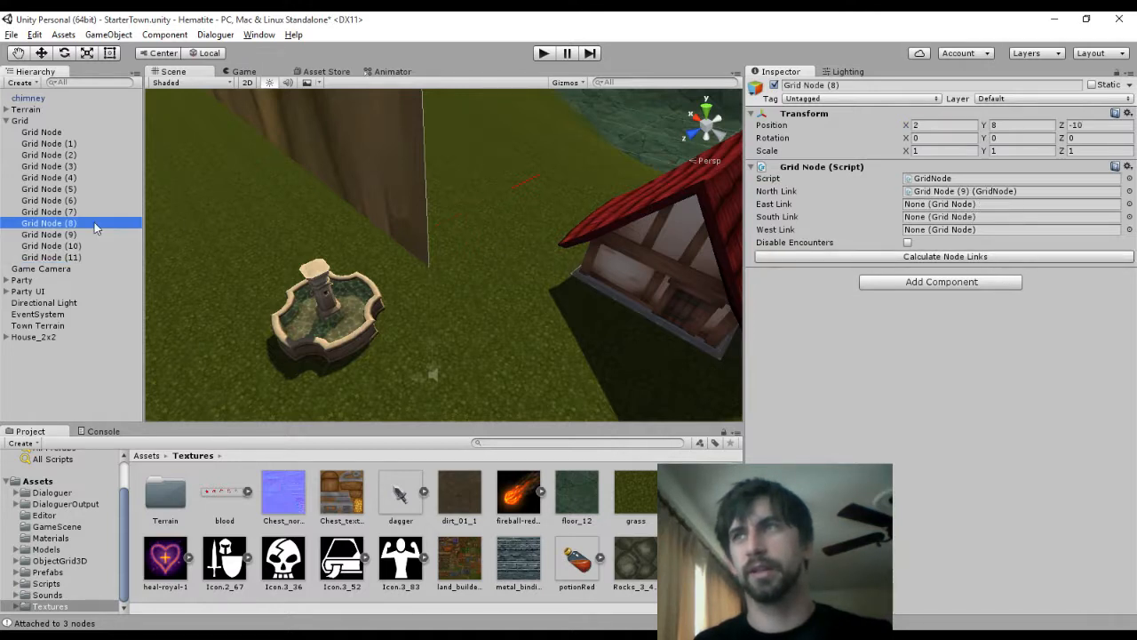
left_click(867, 256)
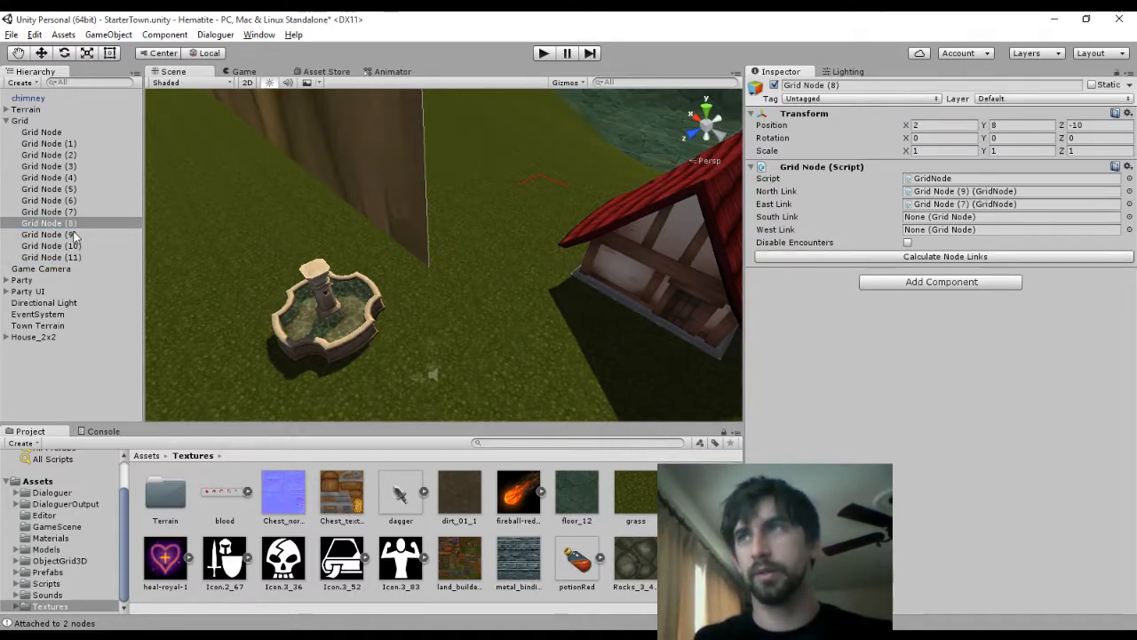
left_click(71, 235)
left_click(819, 255)
left_click(80, 245)
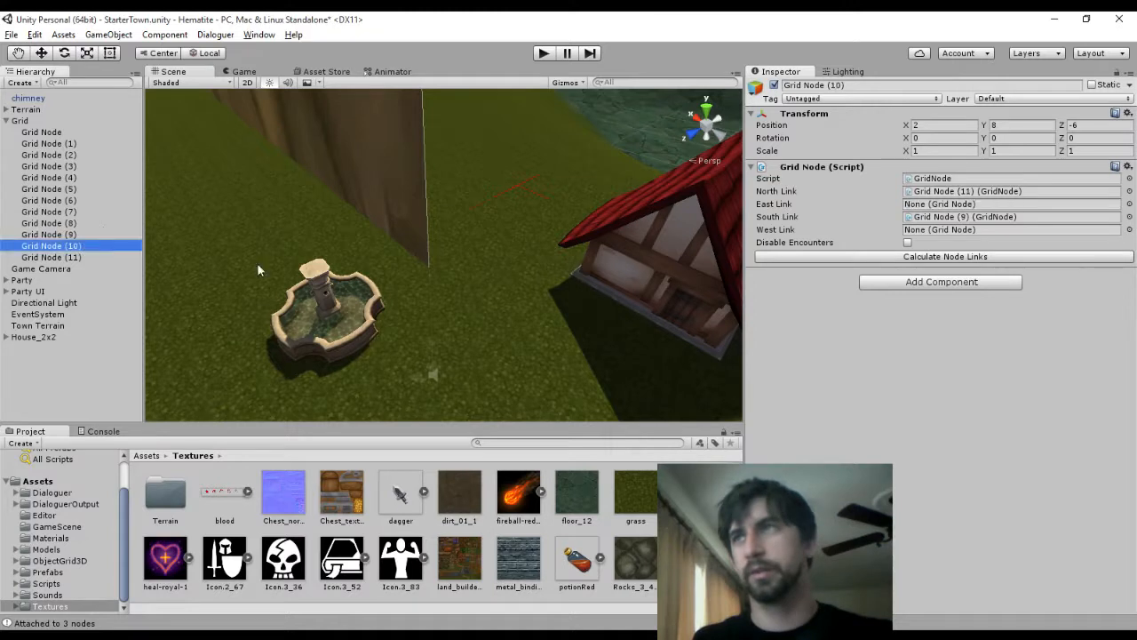
left_click(841, 262)
left_click(783, 260)
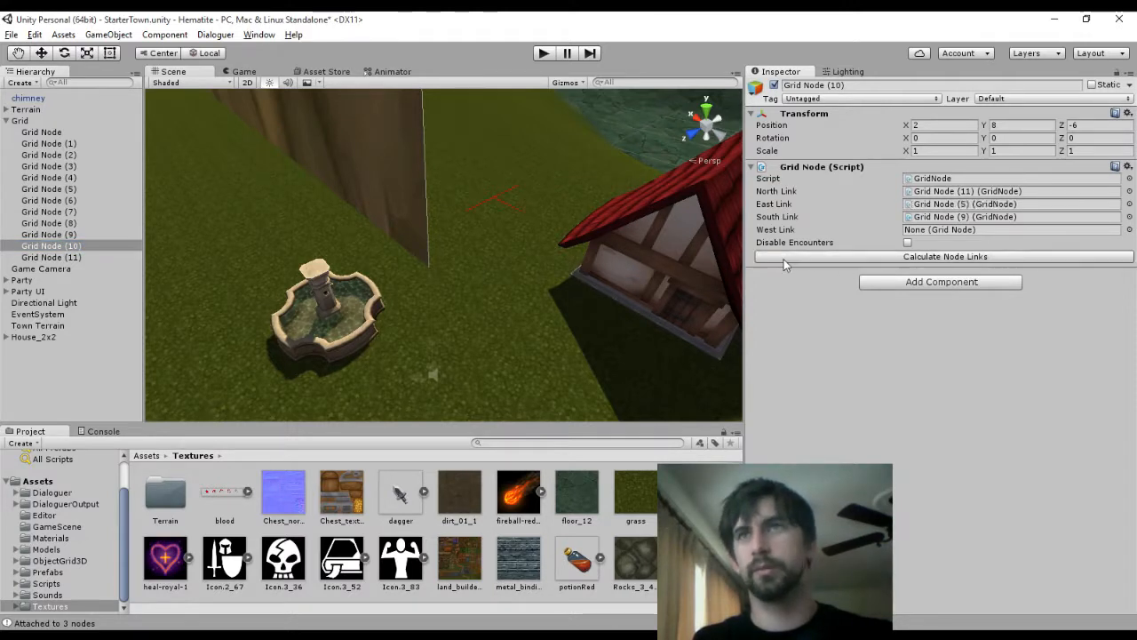
left_click(125, 257)
left_click(848, 258)
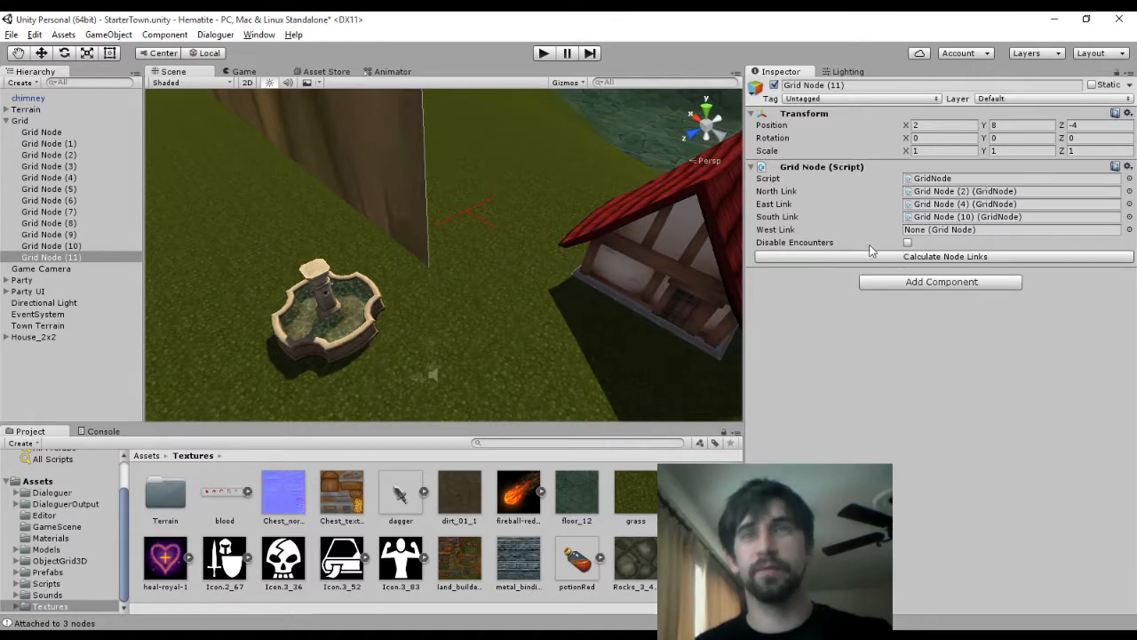
Duplicate Grid Nodes (8) through (11) together and set the copies' X position to 4
left_click(59, 247, "shift")
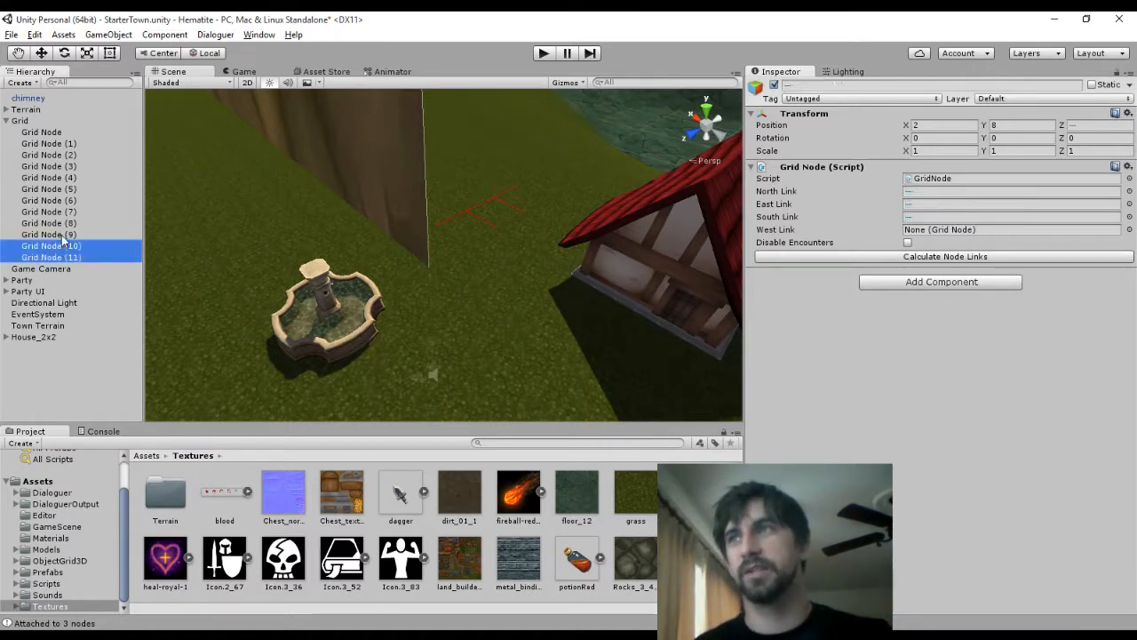
left_click(64, 235, "shift")
left_click(67, 225, "shift")
left_click(66, 215, "shift")
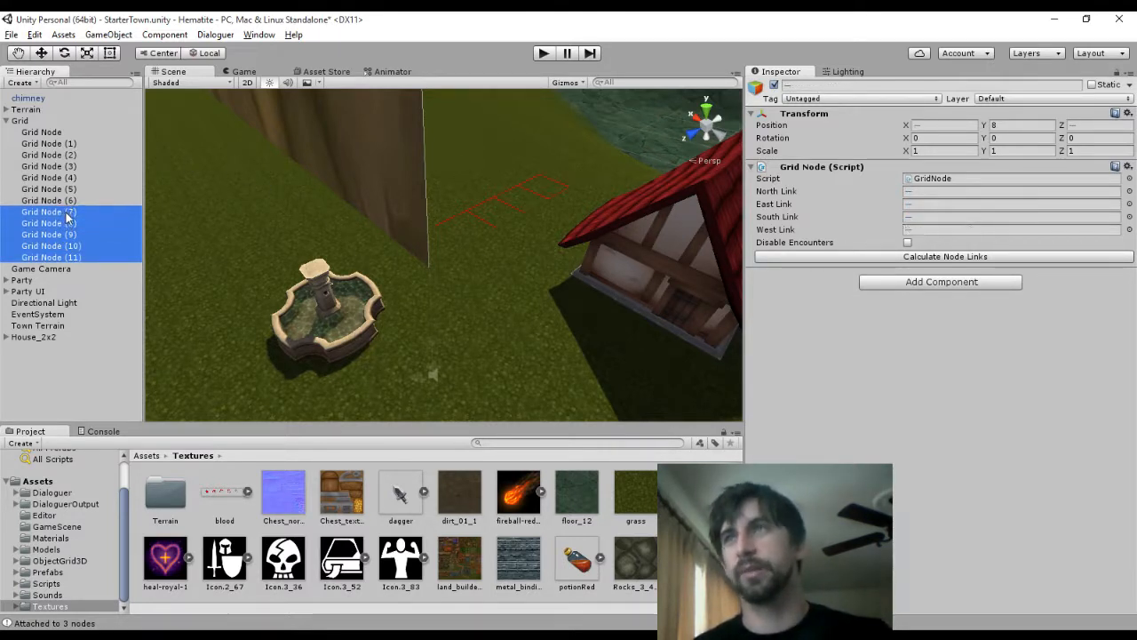
left_click(66, 225, "shift")
key("ctrl+d")
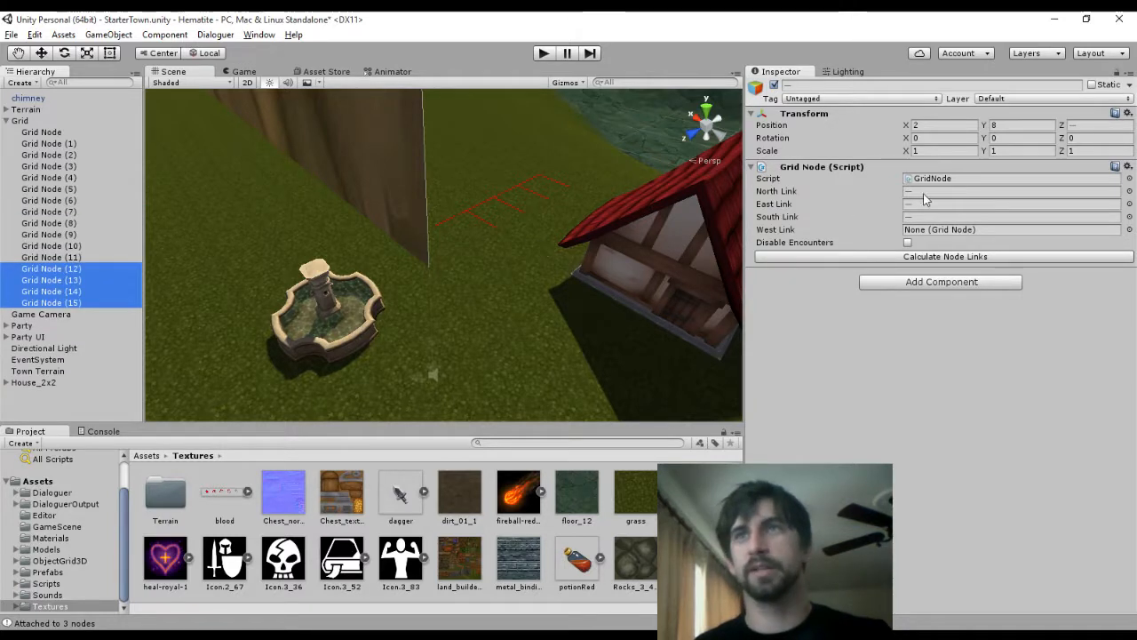
left_click(942, 126)
type("4")
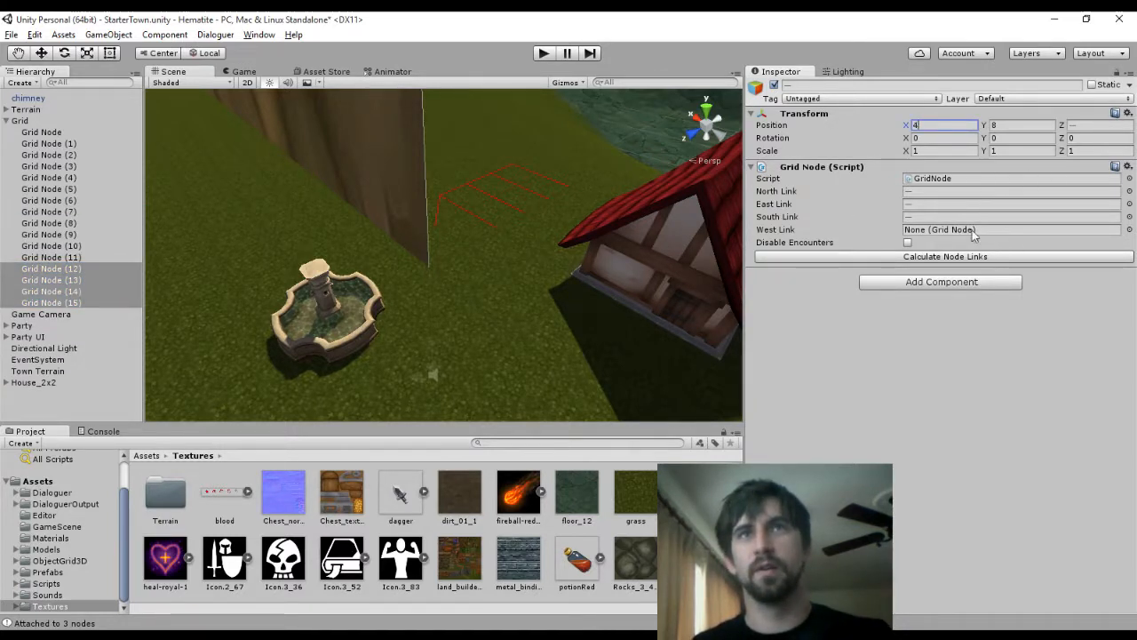
Calculate the node links of Grid Nodes (12), (13), (14) and (15) one by one
left_click(109, 267)
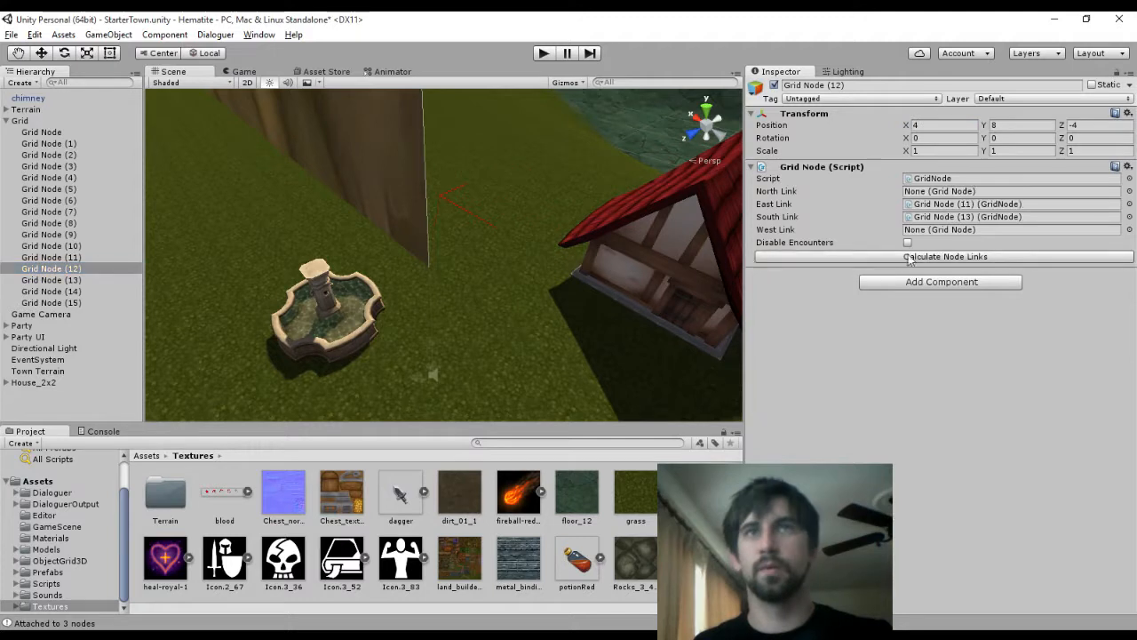
left_click(77, 279)
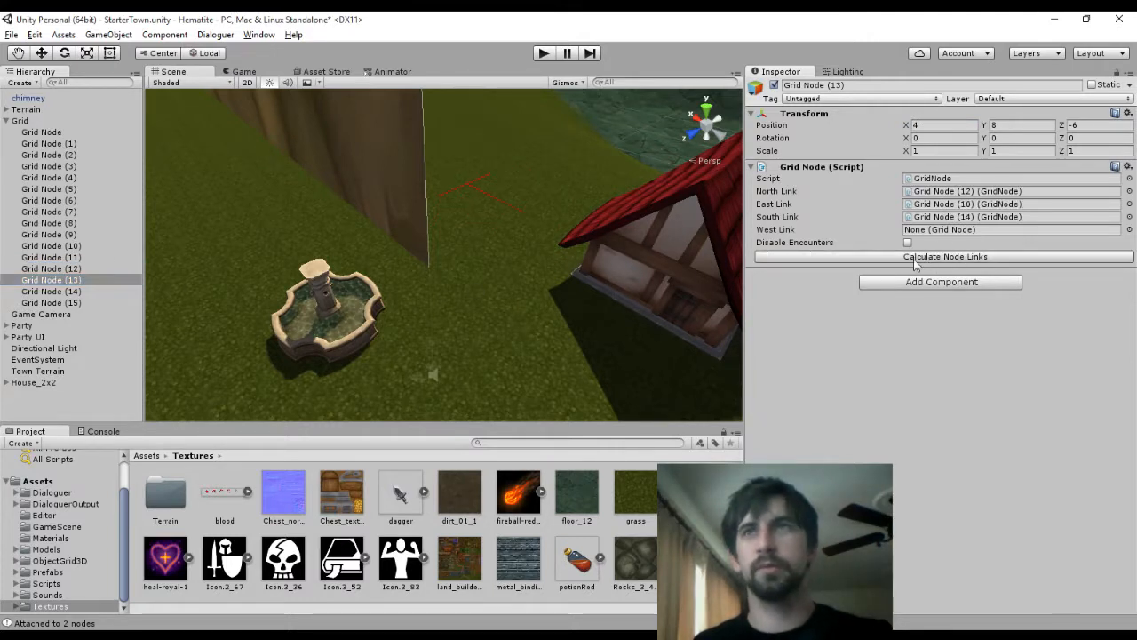
left_click(122, 291)
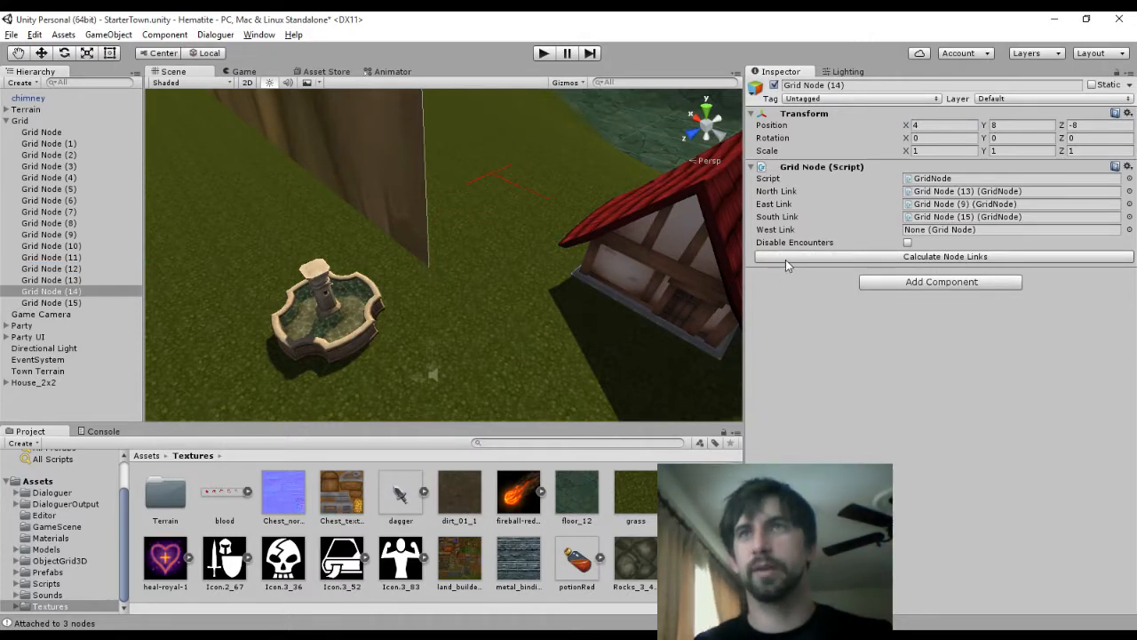
left_click(80, 302)
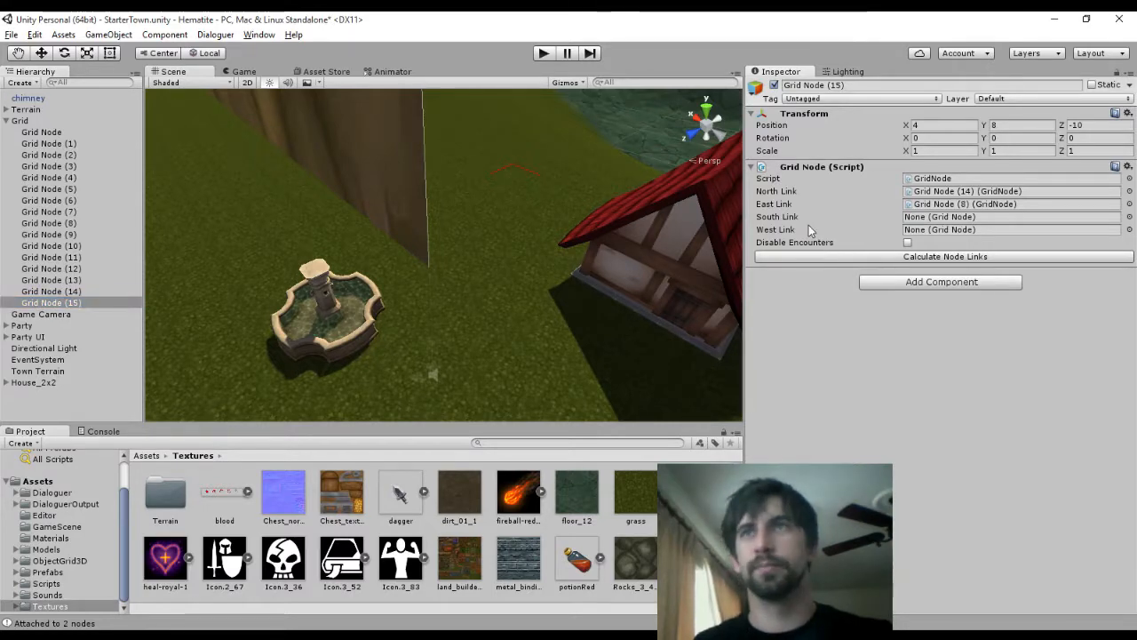
Examine the link lines of the whole Grid and briefly play-test the party's movement in the scene
left_click(30, 121)
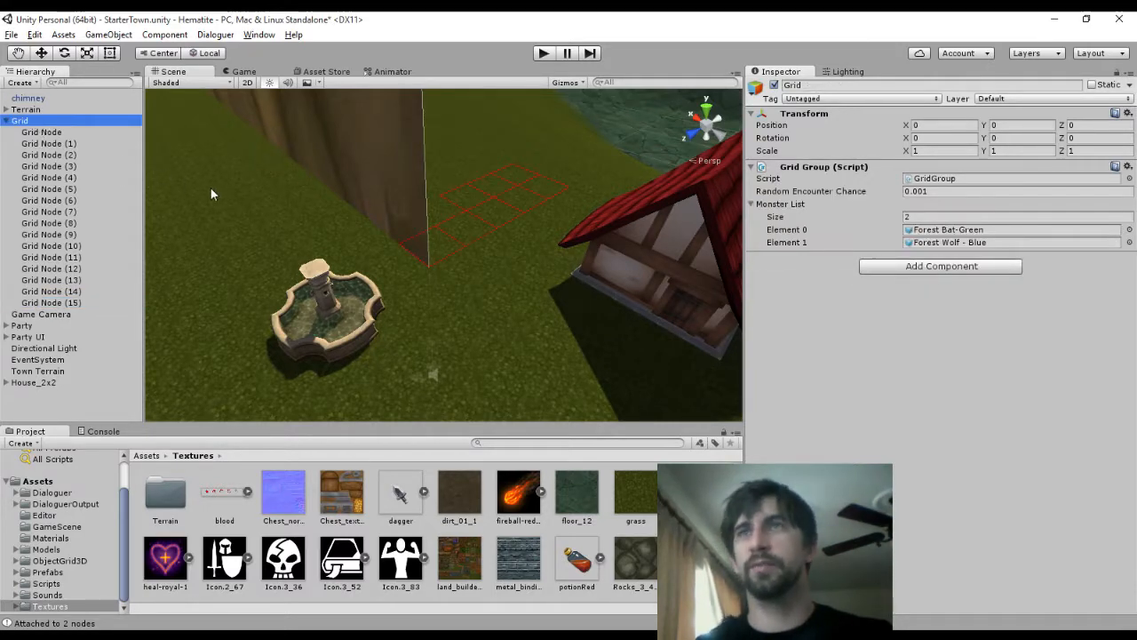
middle_click_drag(573, 172, 571, 177)
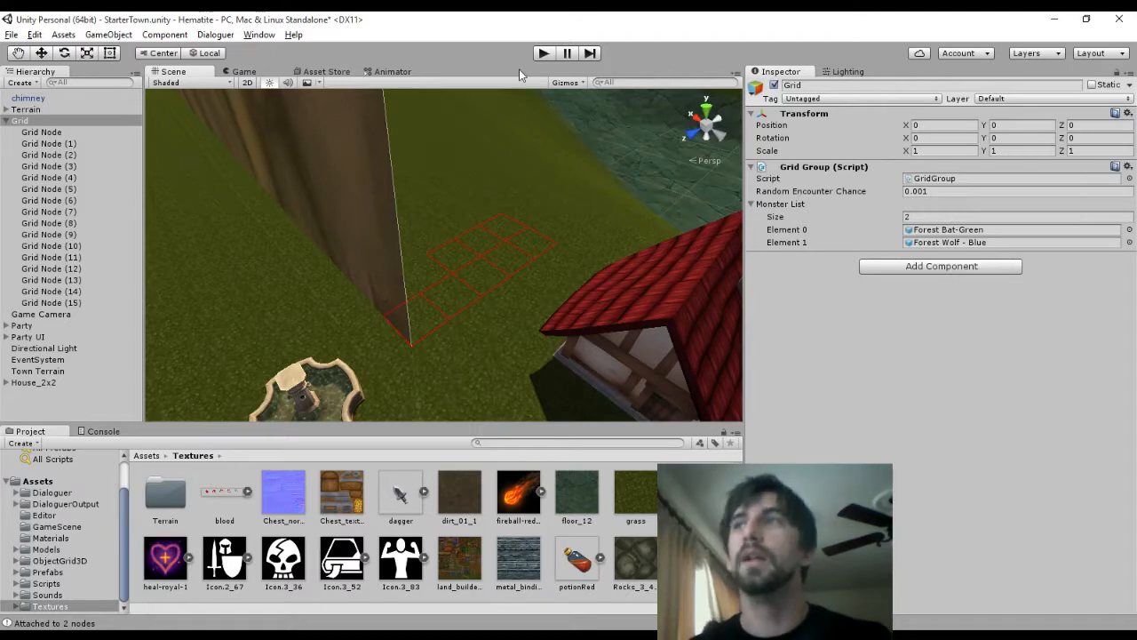
left_click(543, 52)
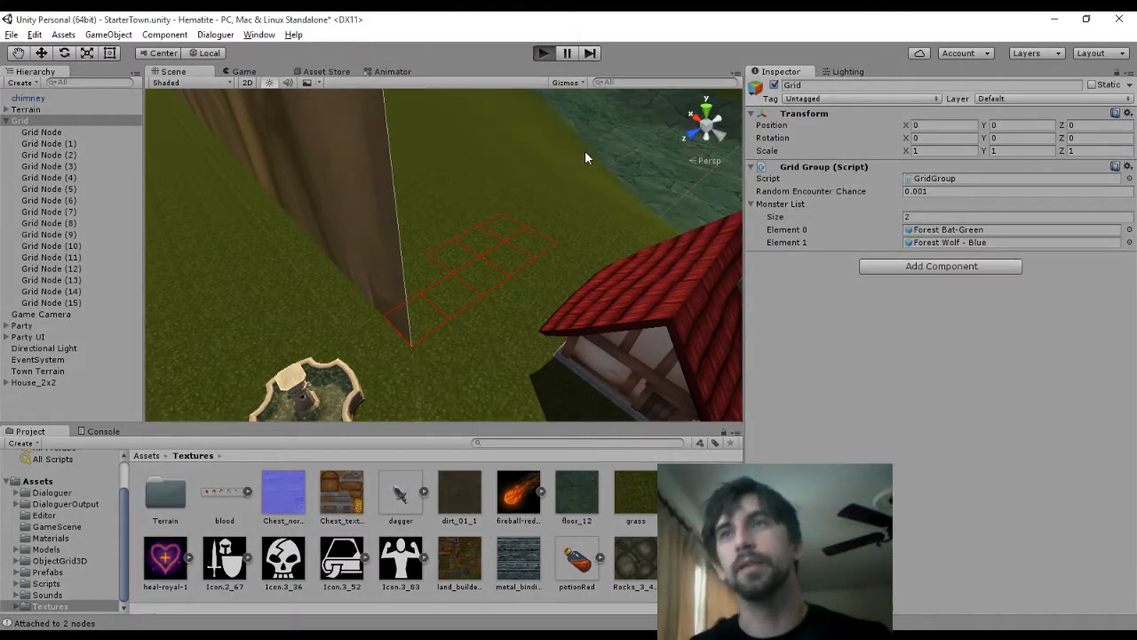
key("a")
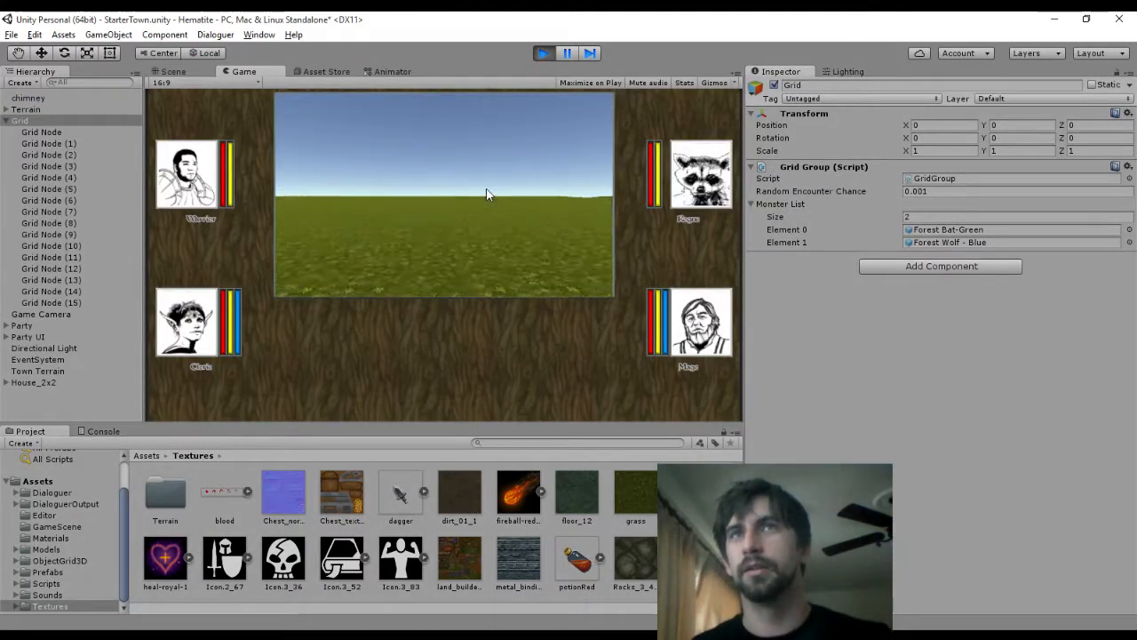
key("d")
left_click(543, 53)
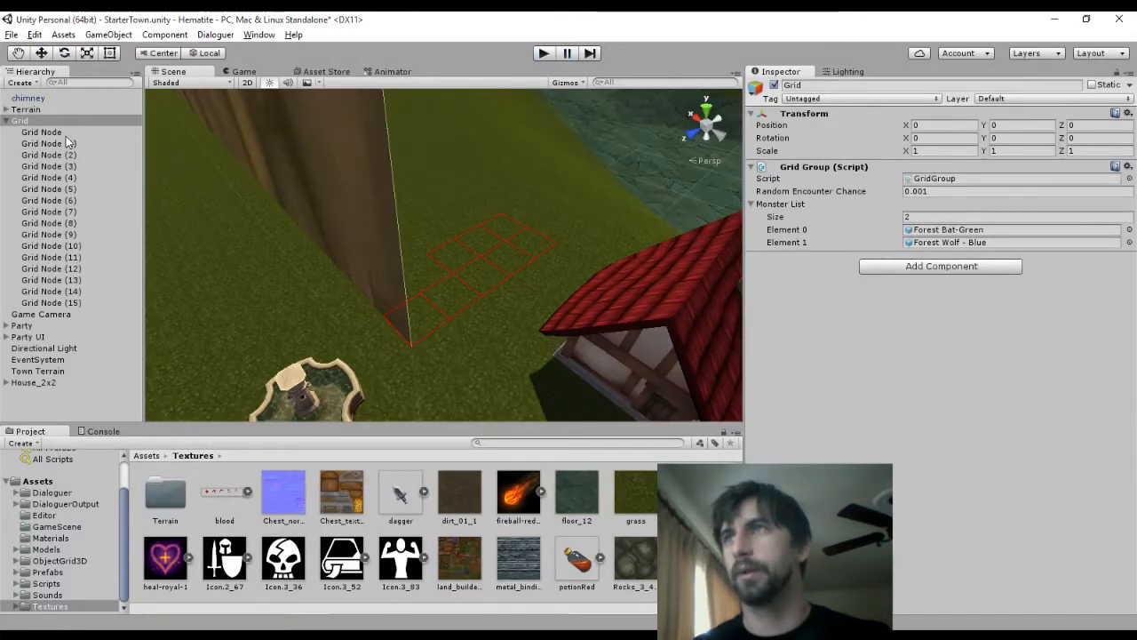
Assign the first Grid Node as the Party's Grid Node Ref and check the links of Grid Node and Grid Node (1)
left_click(64, 132)
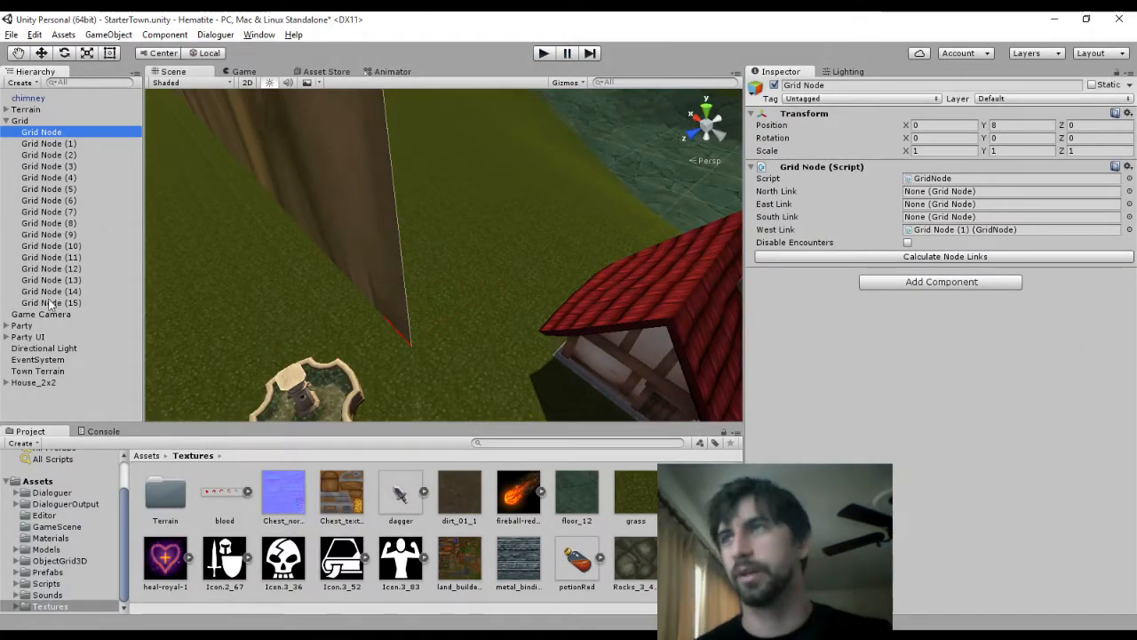
left_click(37, 338)
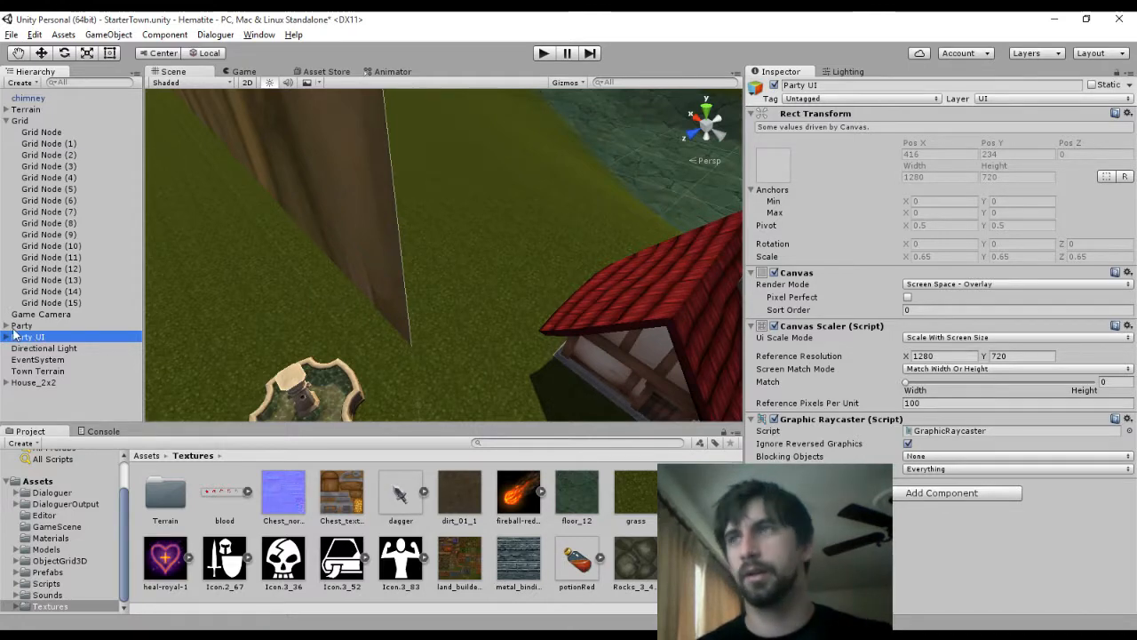
left_click(16, 326)
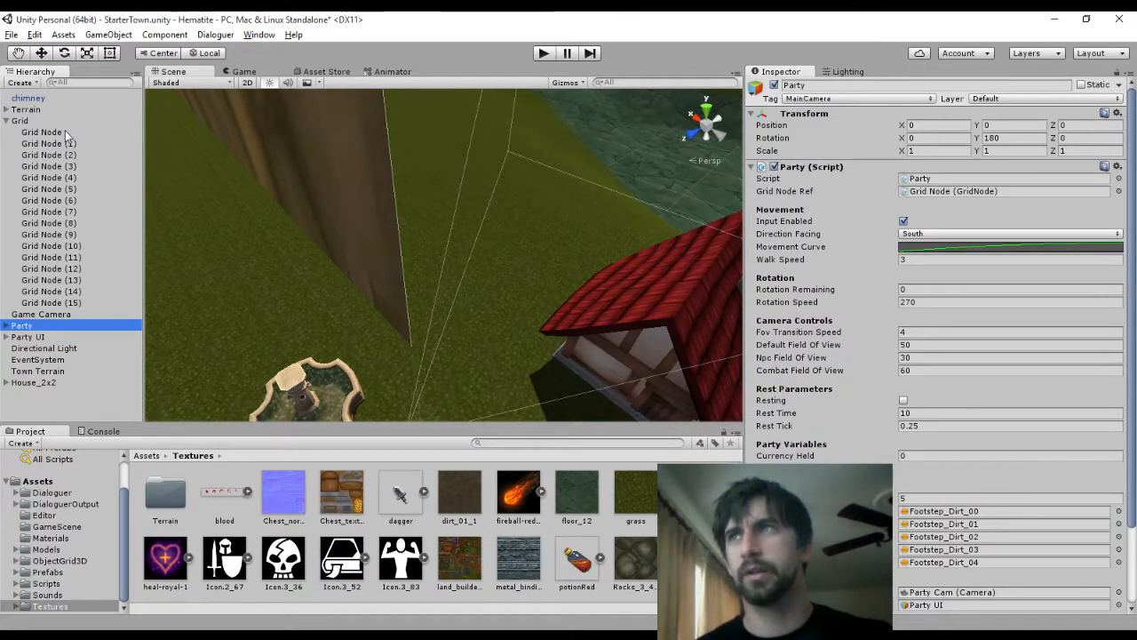
left_click_drag(65, 132, 923, 193)
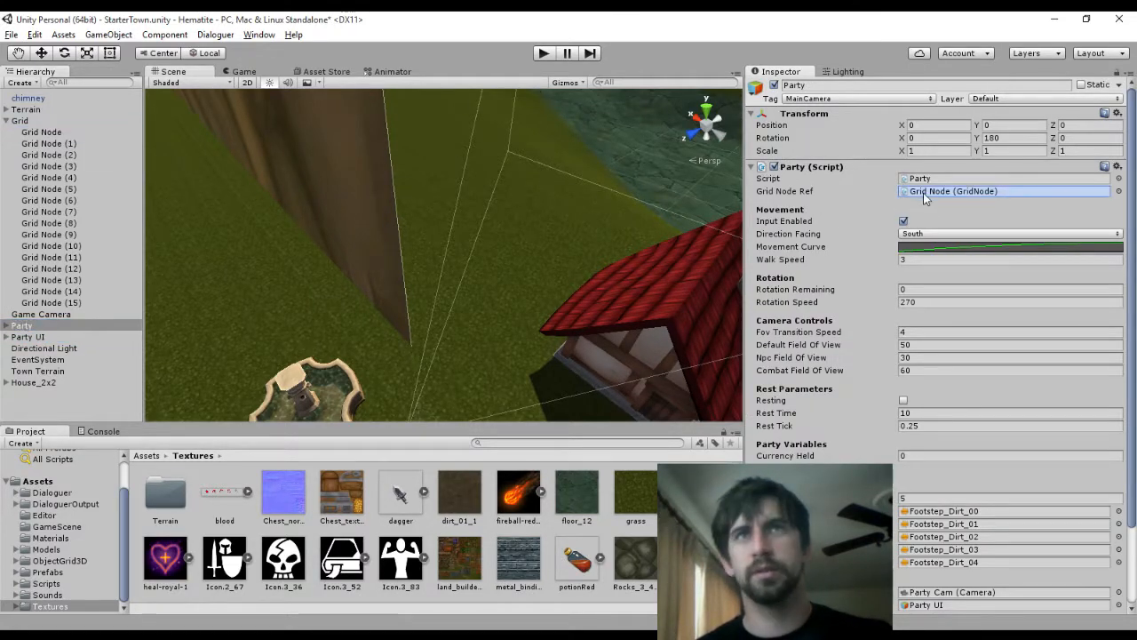
left_click(36, 131)
left_click(44, 143)
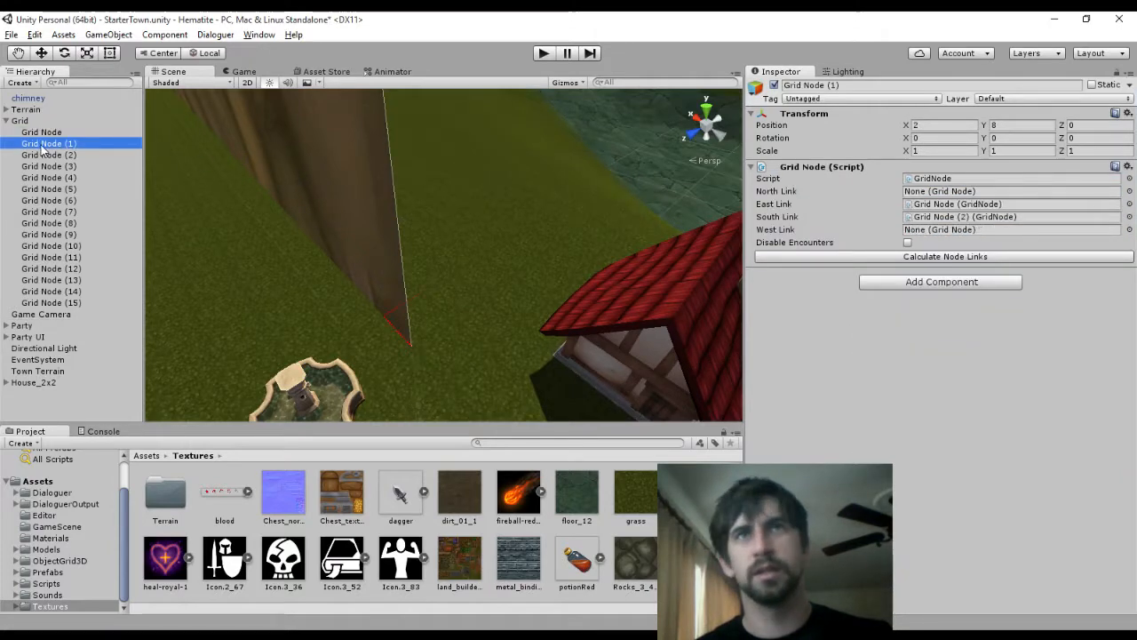
Play-test the scene by turning the party and walking between the first grid nodes, ending with play mode stopped
left_click(542, 53)
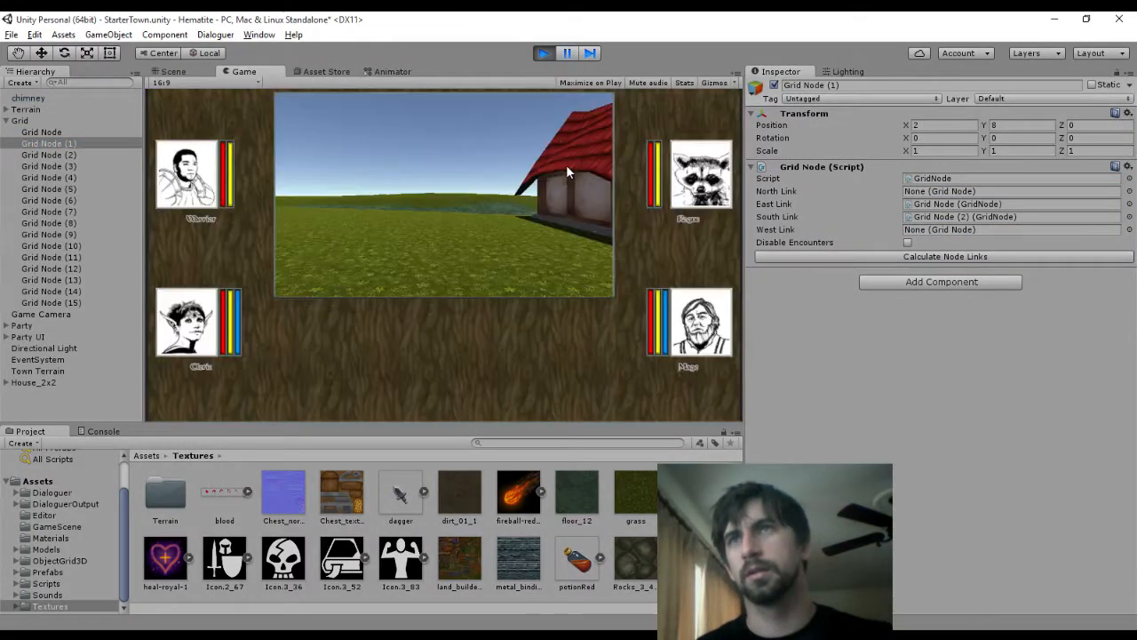
key("Left")
key("Left")
key("Left")
key("Left")
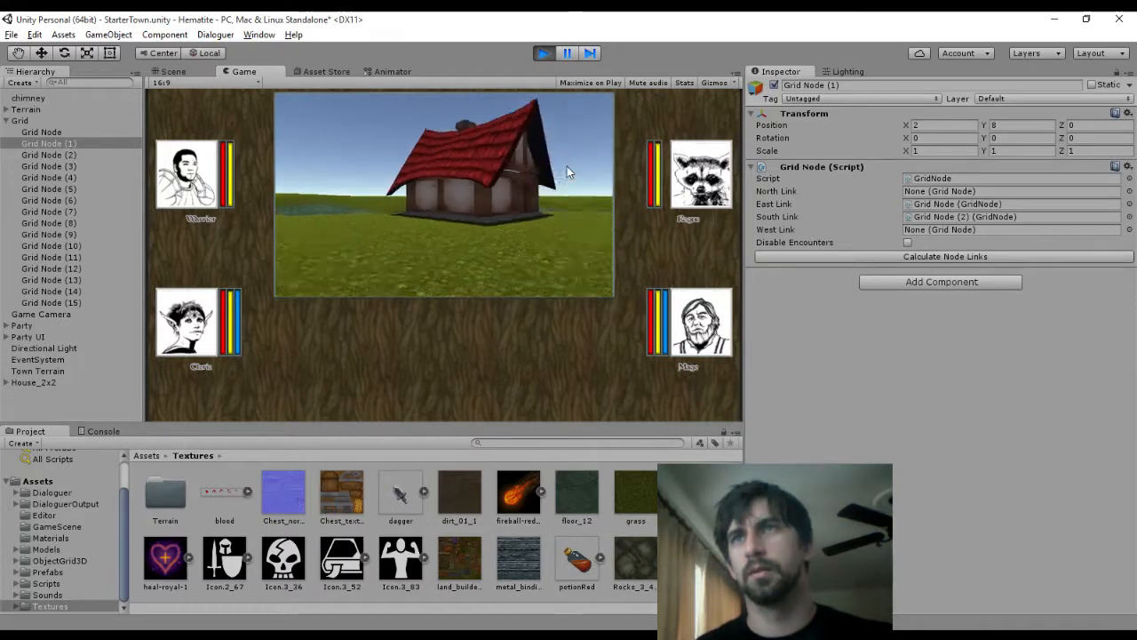
key("Left")
key("Up")
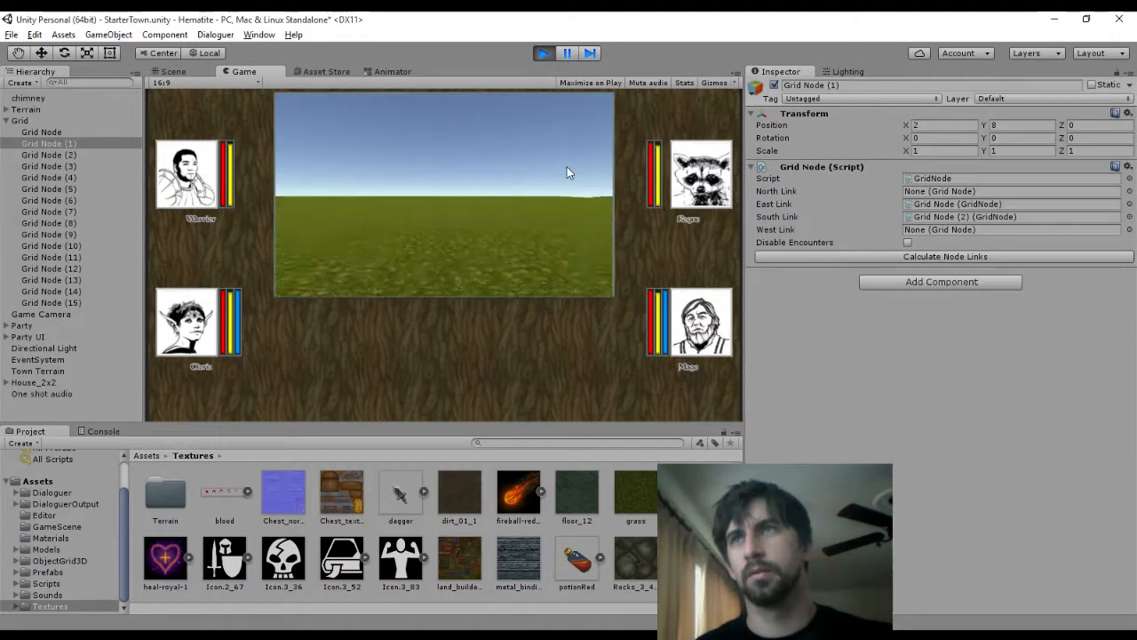
key("Right")
key("Up")
key("Right")
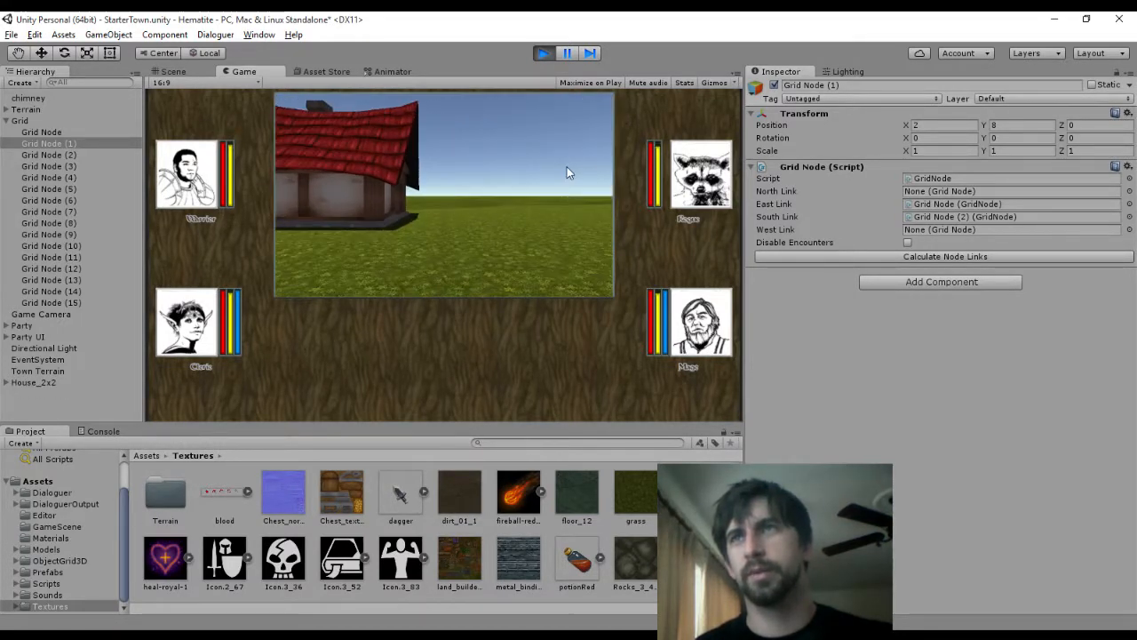
left_click(543, 52)
Recalculate the node links of Grid Node and Grid Nodes (2), (3) and (4), checking Grid Node (1)'s links as well
left_click(75, 134)
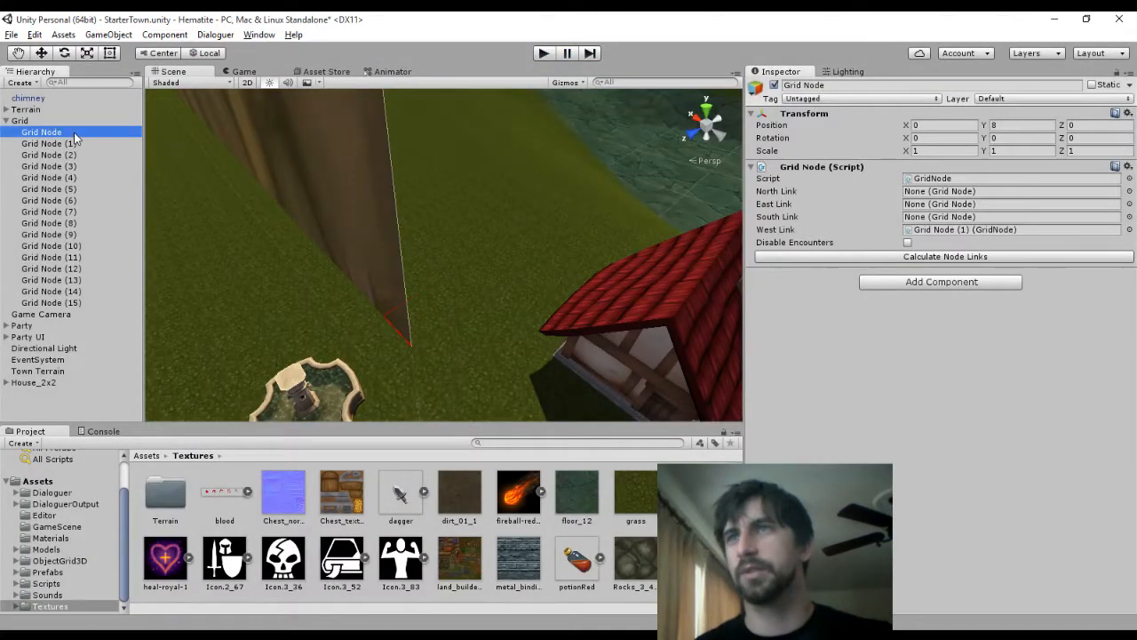
left_click(880, 257)
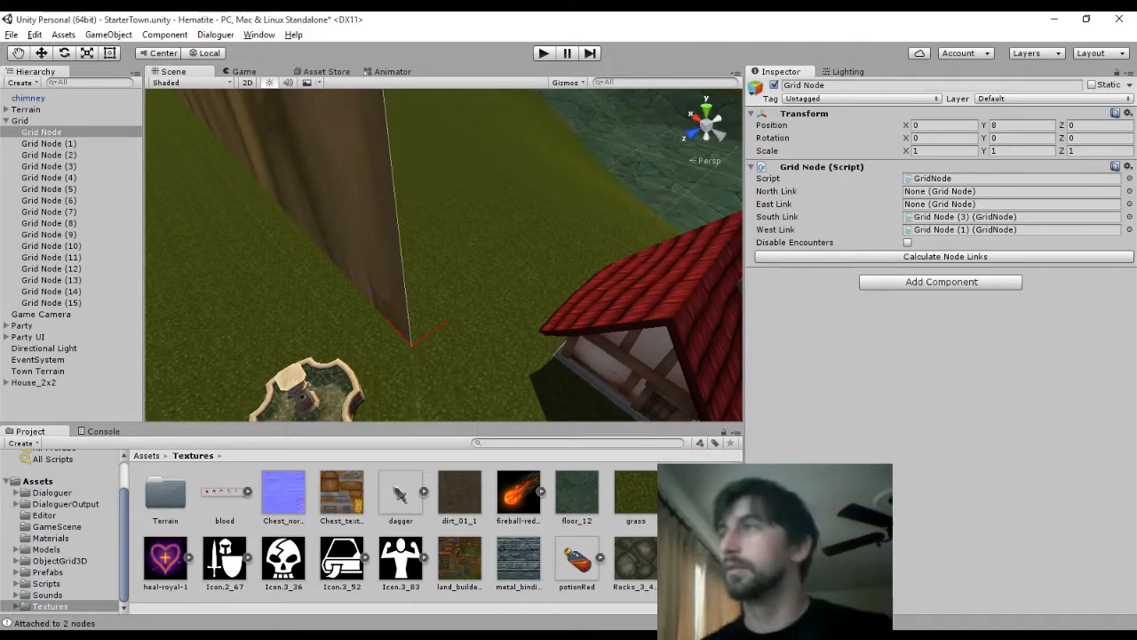
left_click(83, 144)
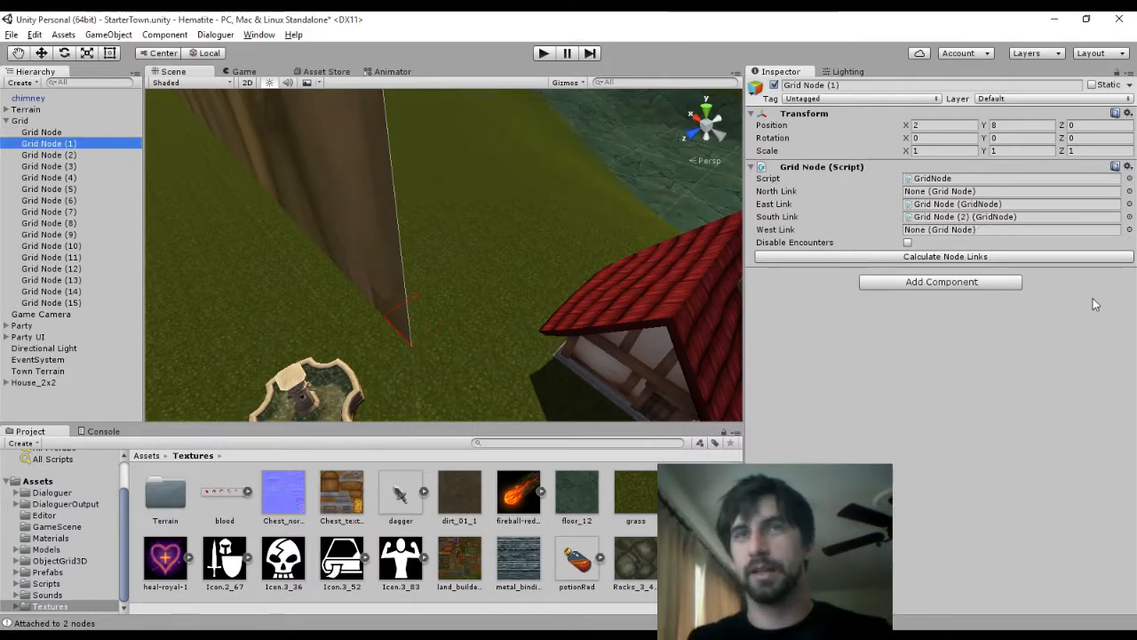
left_click(58, 156)
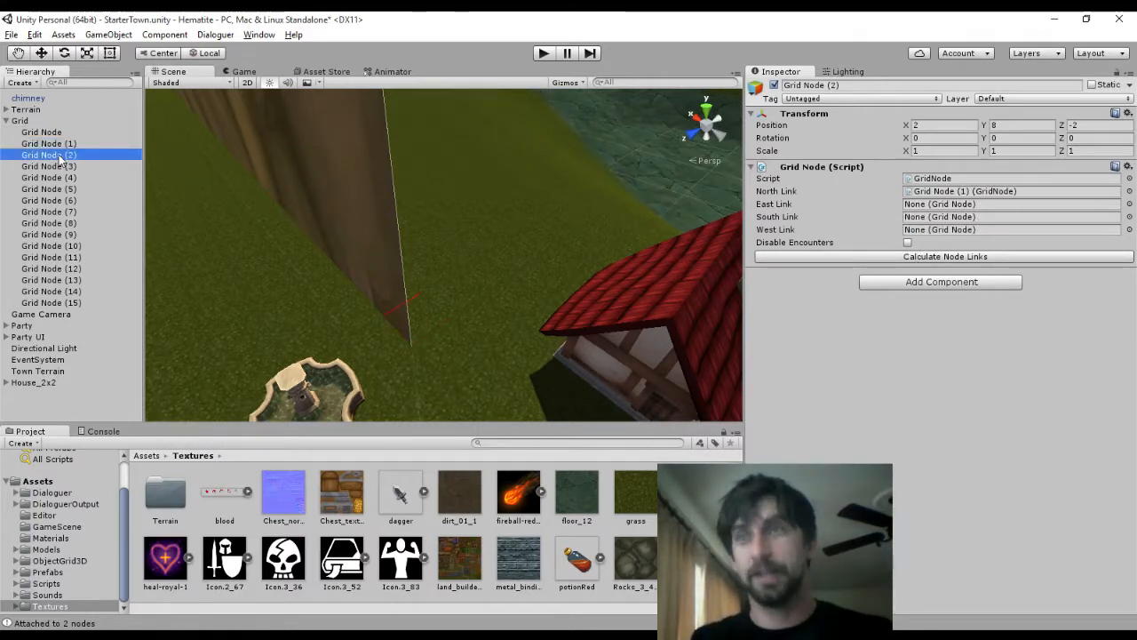
left_click(851, 257)
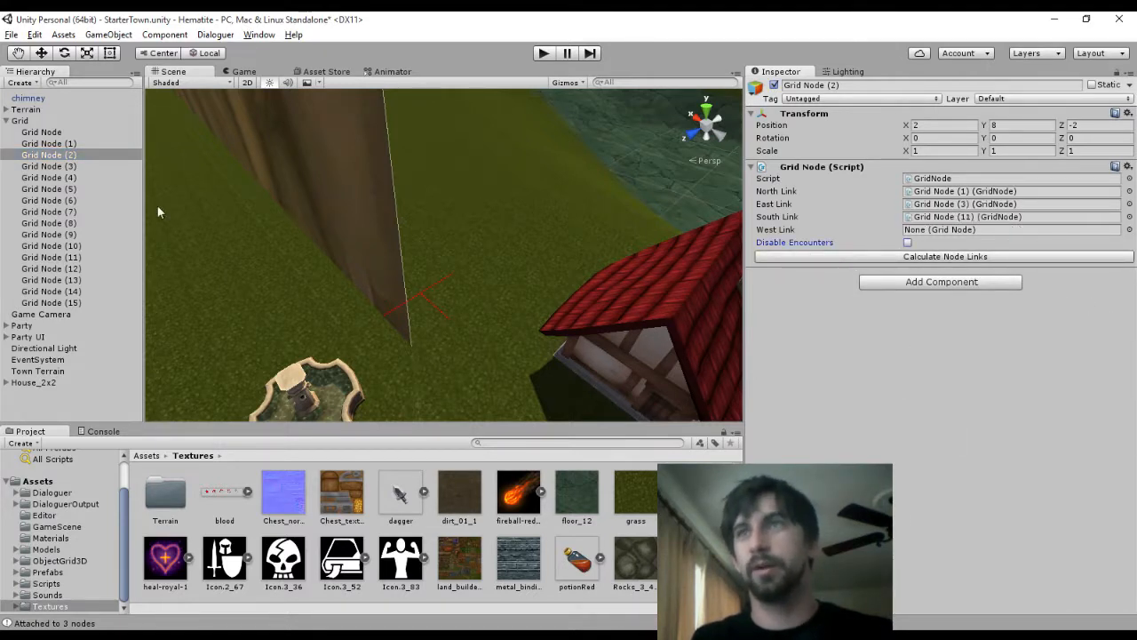
left_click(88, 166)
left_click(823, 256)
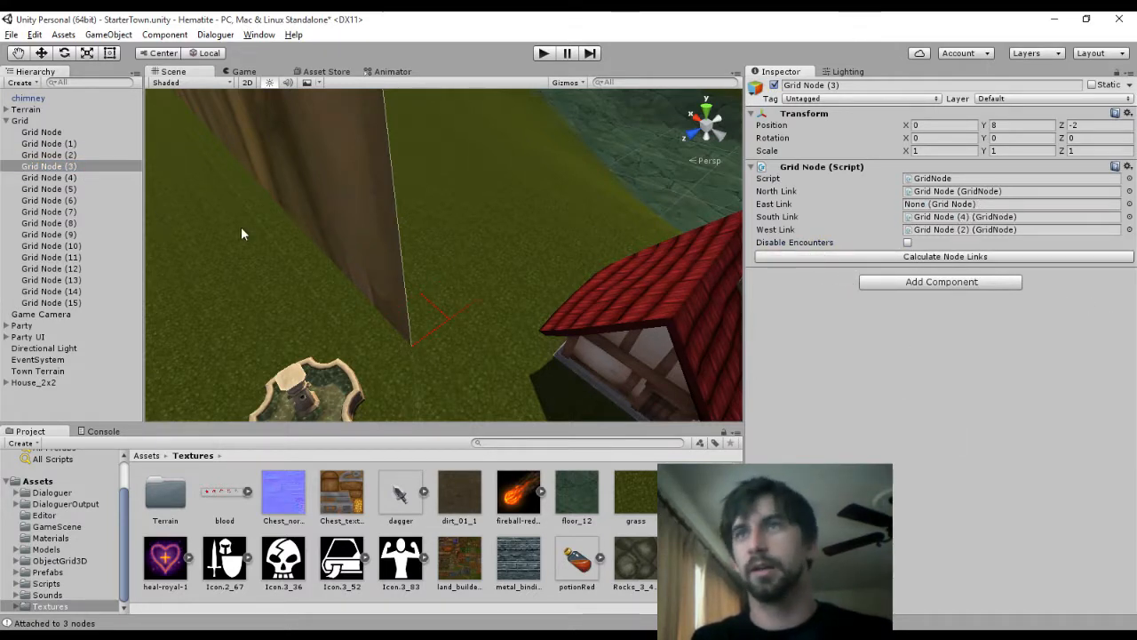
left_click(88, 178)
left_click(826, 256)
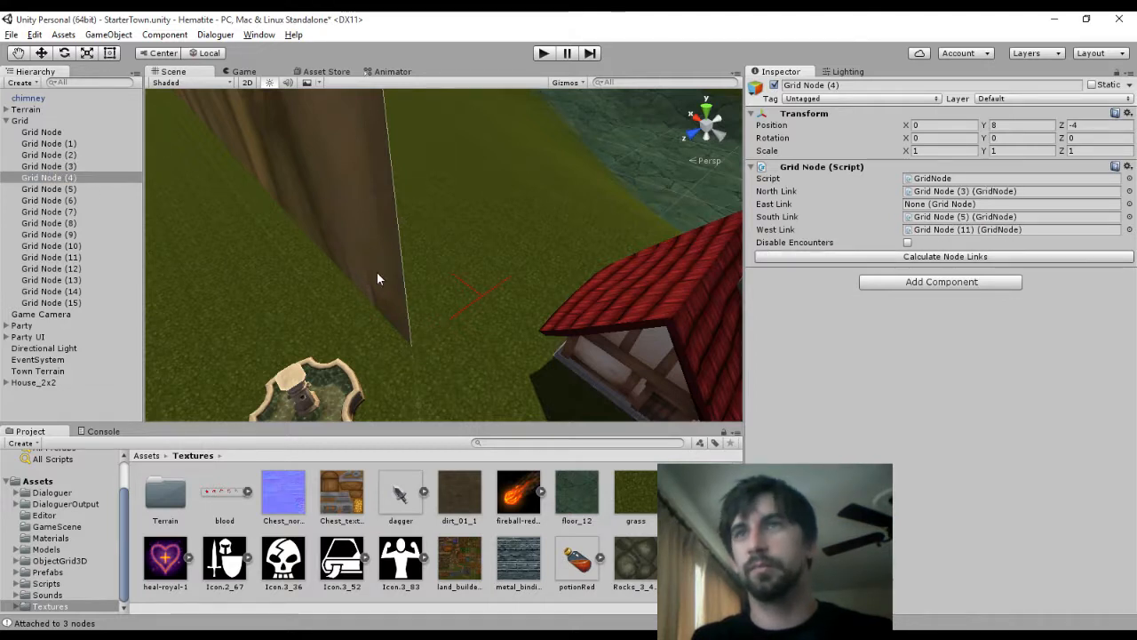
Recalculate the node links of Grid Nodes (5), (6), (7) and (8)
left_click(111, 188)
left_click(823, 258)
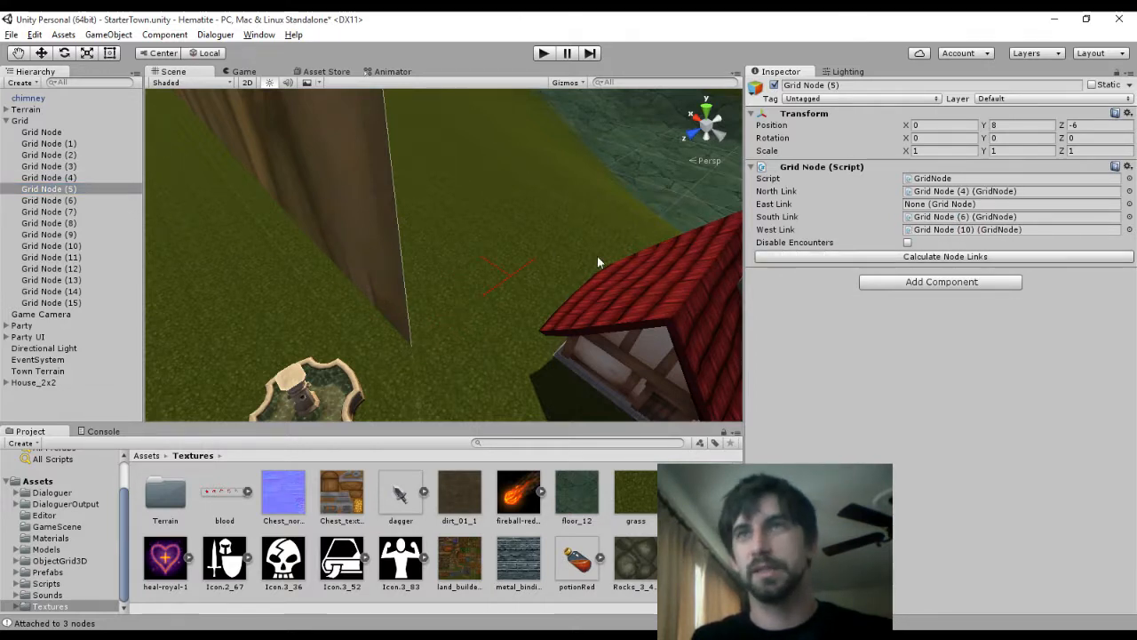
left_click(79, 202)
left_click(827, 258)
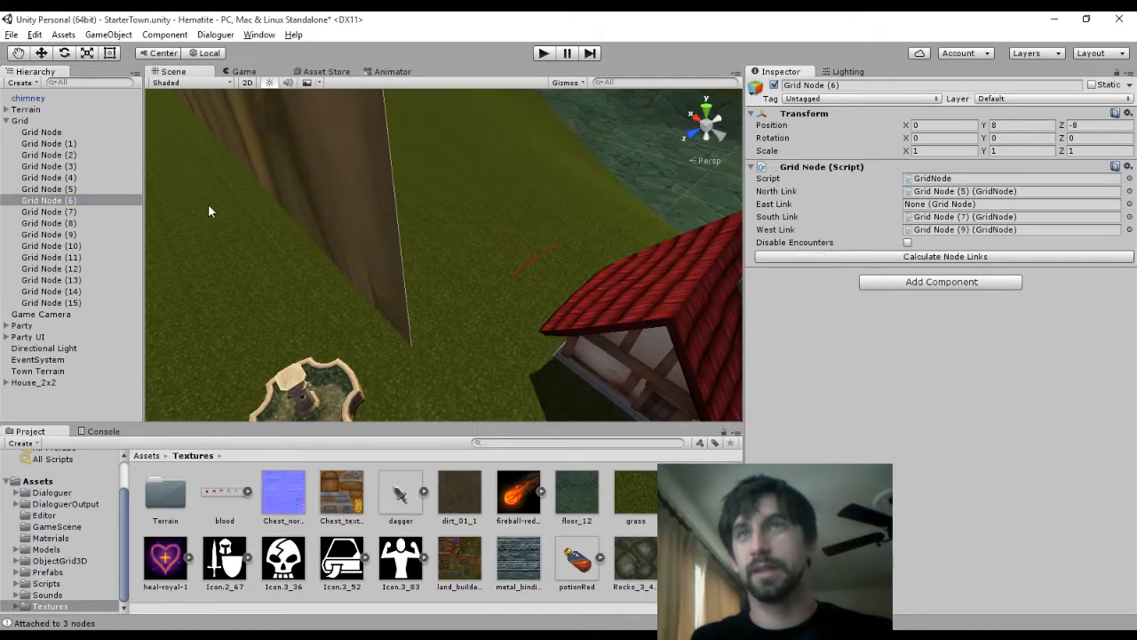
left_click(105, 211)
left_click(795, 258)
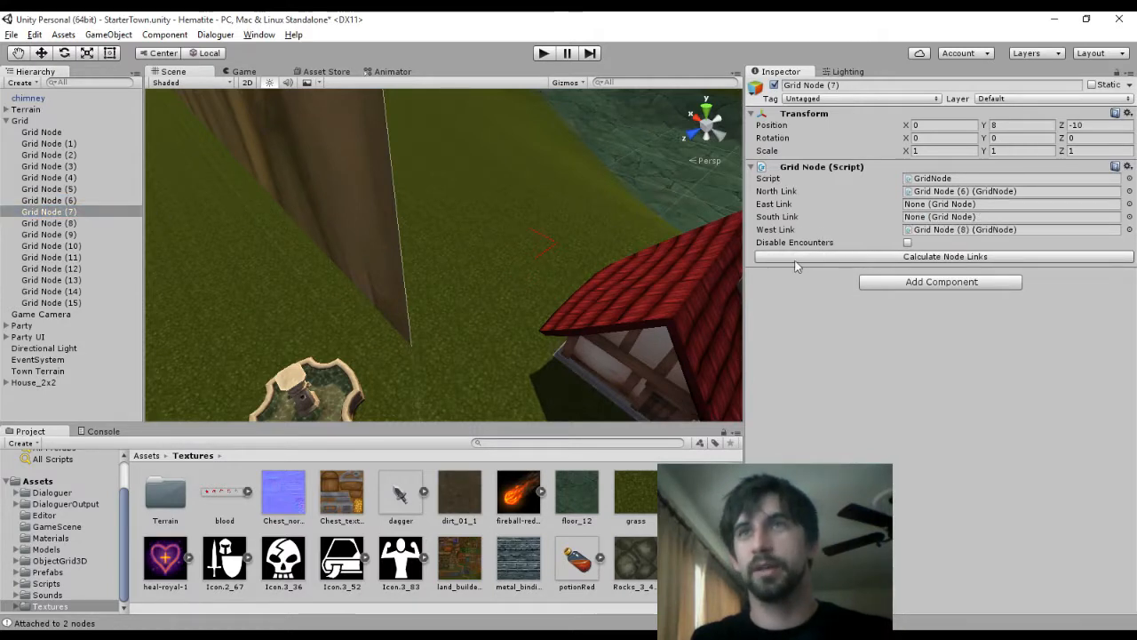
left_click(66, 223)
left_click(875, 256)
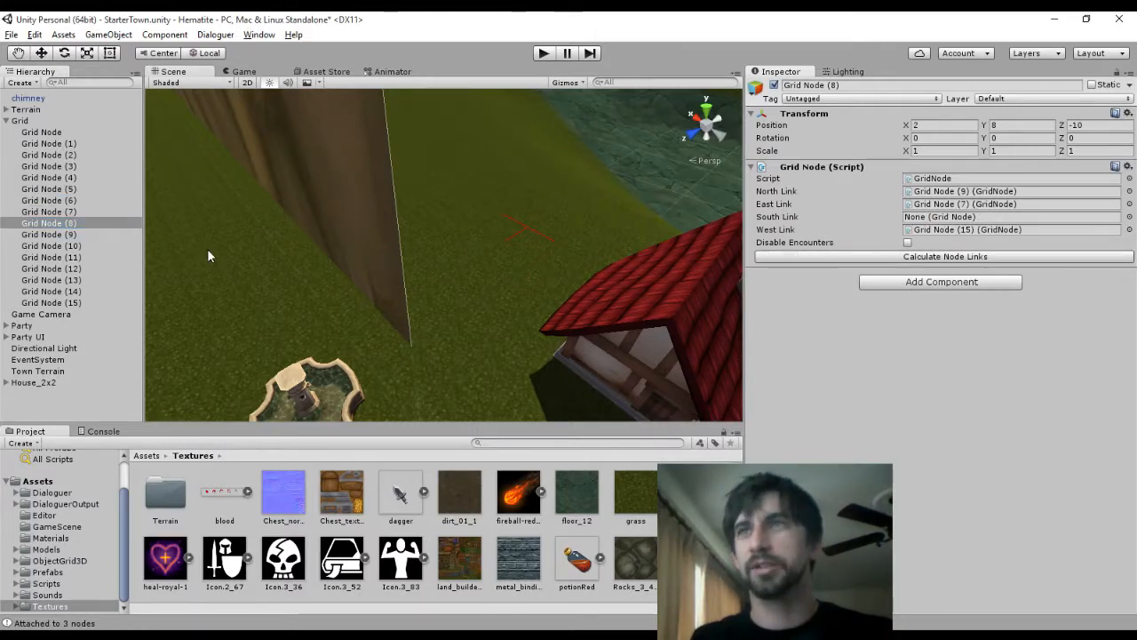
Check the directional links of Grid Nodes (9) through (15) one after another
left_click(113, 236)
key("Down")
key("Down")
key("Down")
key("Down")
key("Down")
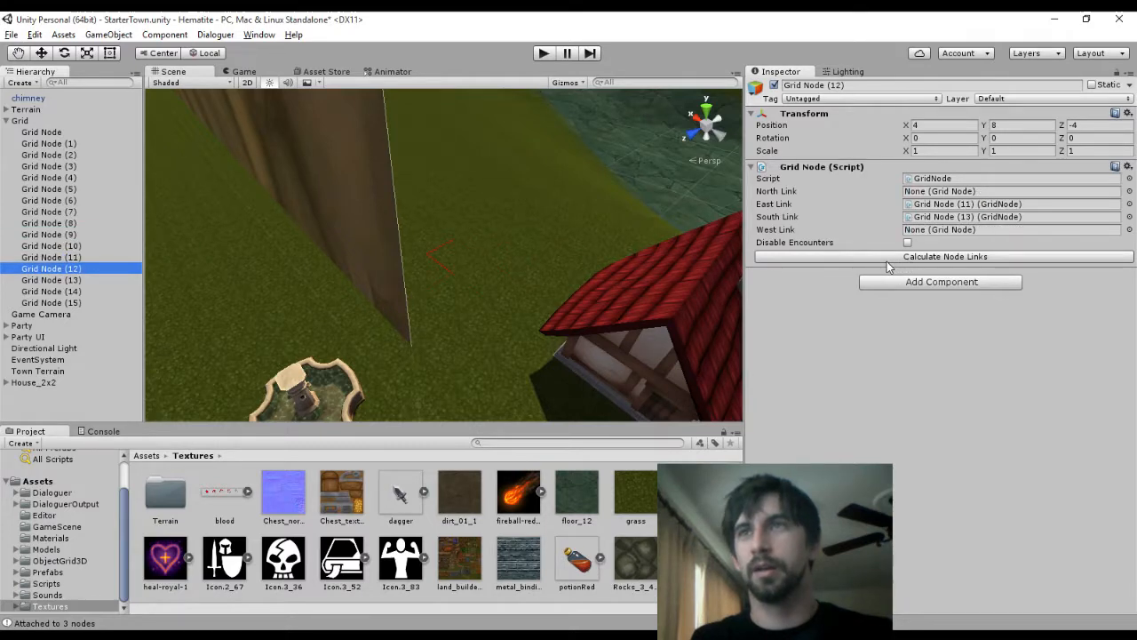
key("Down")
key("Down")
key("Down")
key("Up")
key("Up")
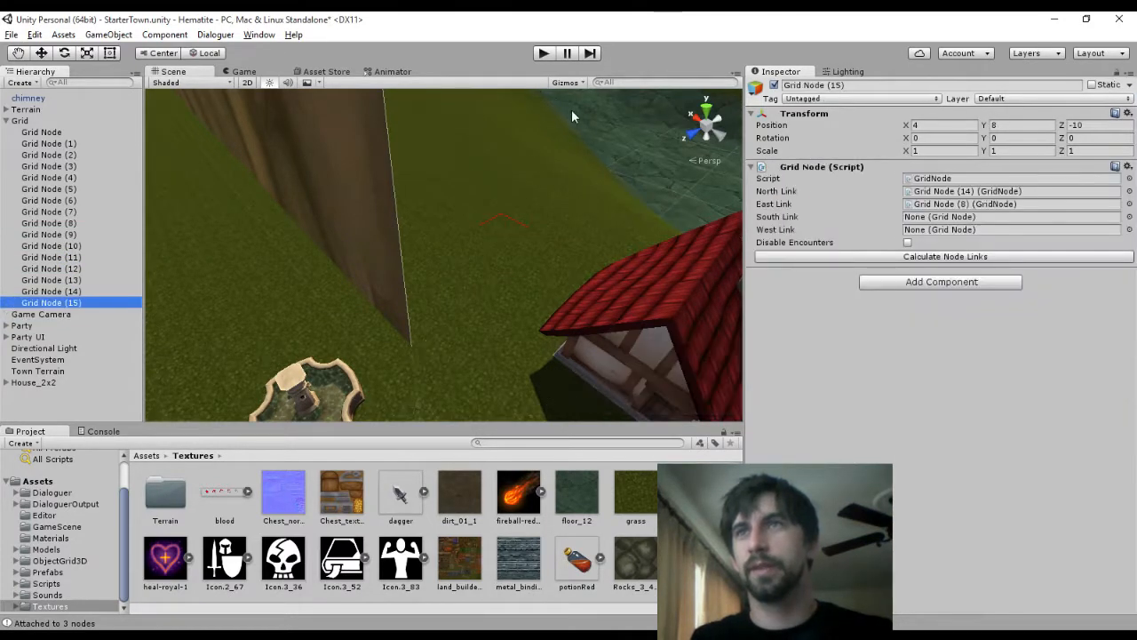
Play-test the scene by walking the party along the grid and turning toward the house and the river
left_click(543, 53)
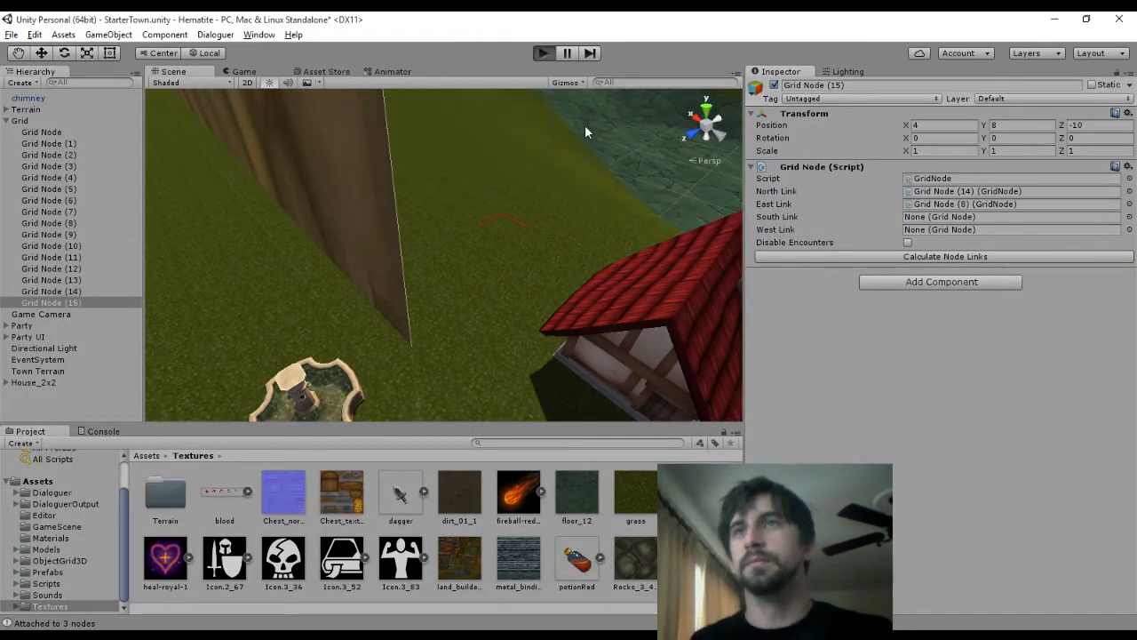
key("e")
key("q")
key("w")
key("w")
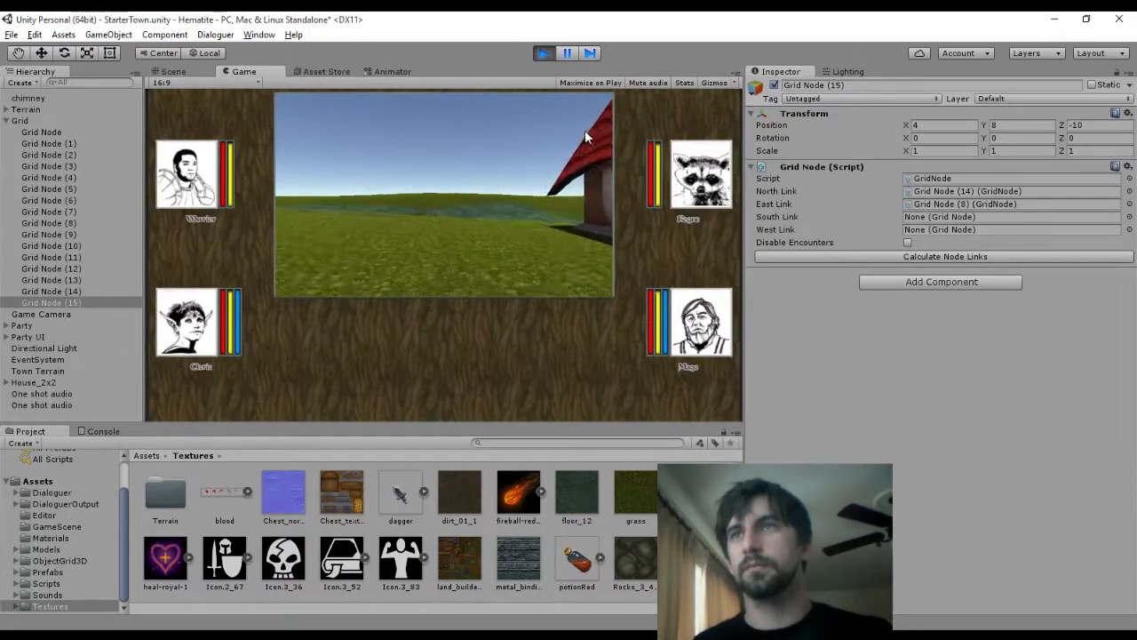
key("e")
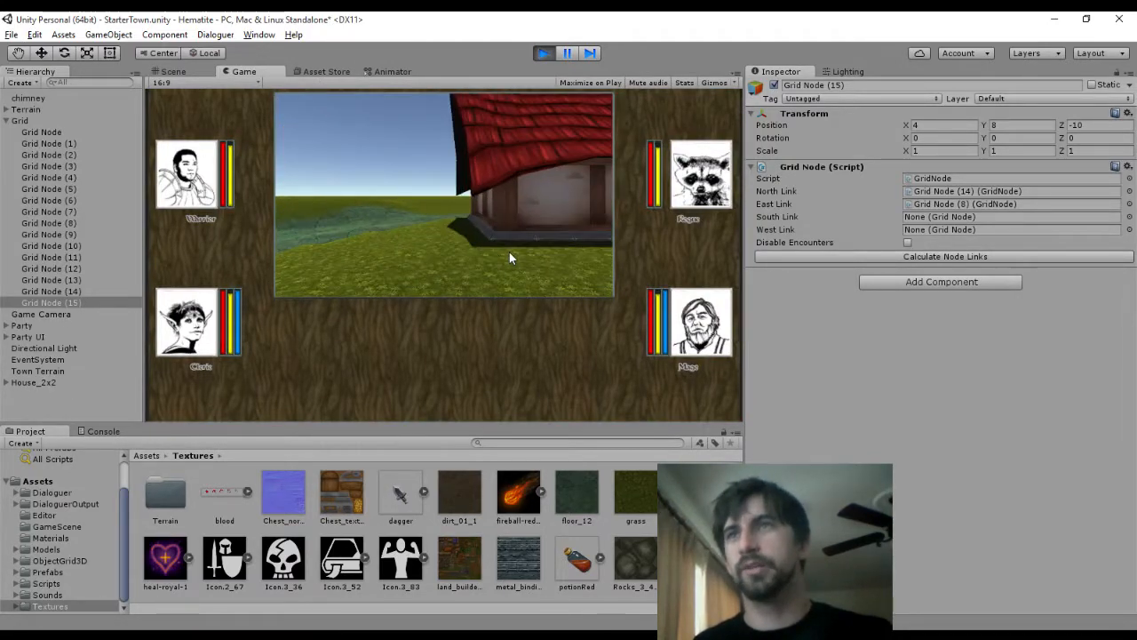
key("q")
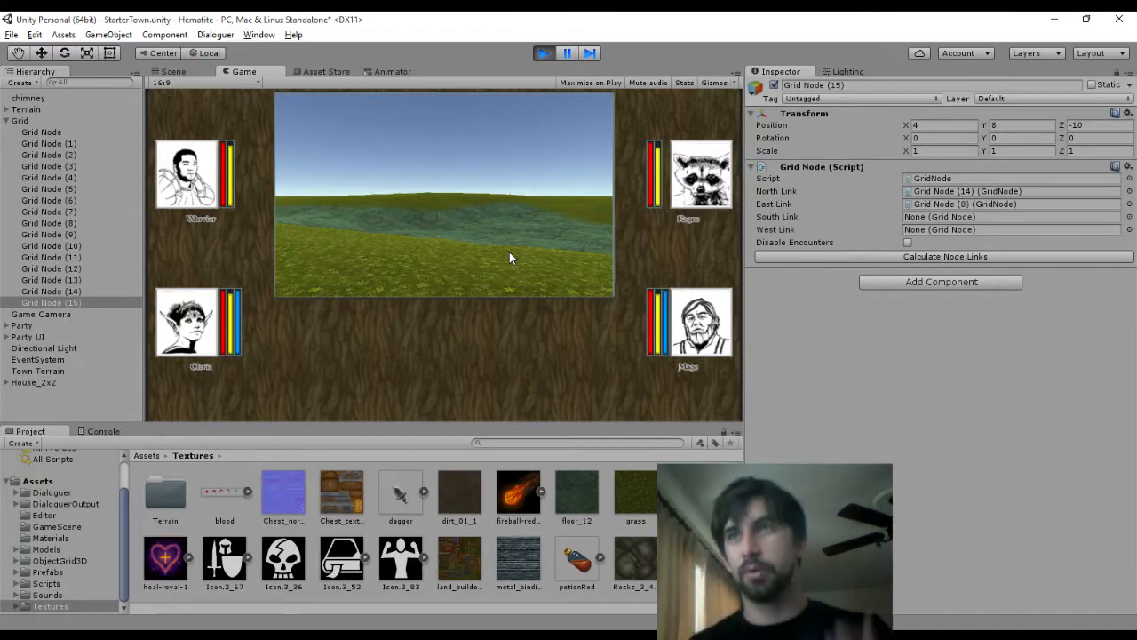
Continue the play-test by turning and moving the party between nodes near the house, ending with play mode stopped
key("d")
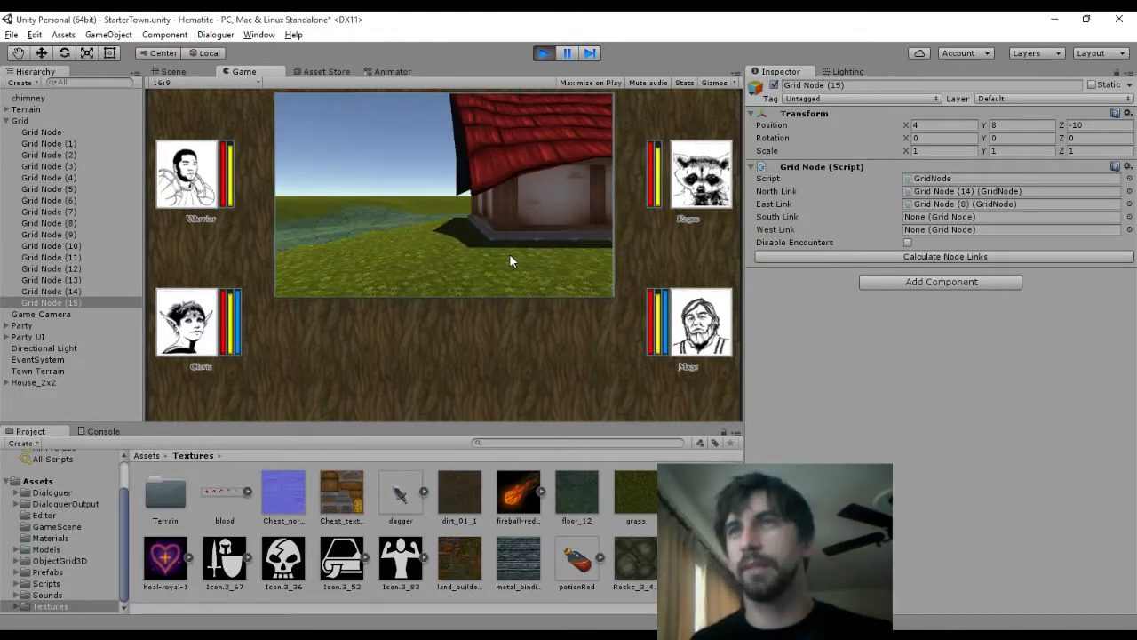
key("d")
key("w")
key("a")
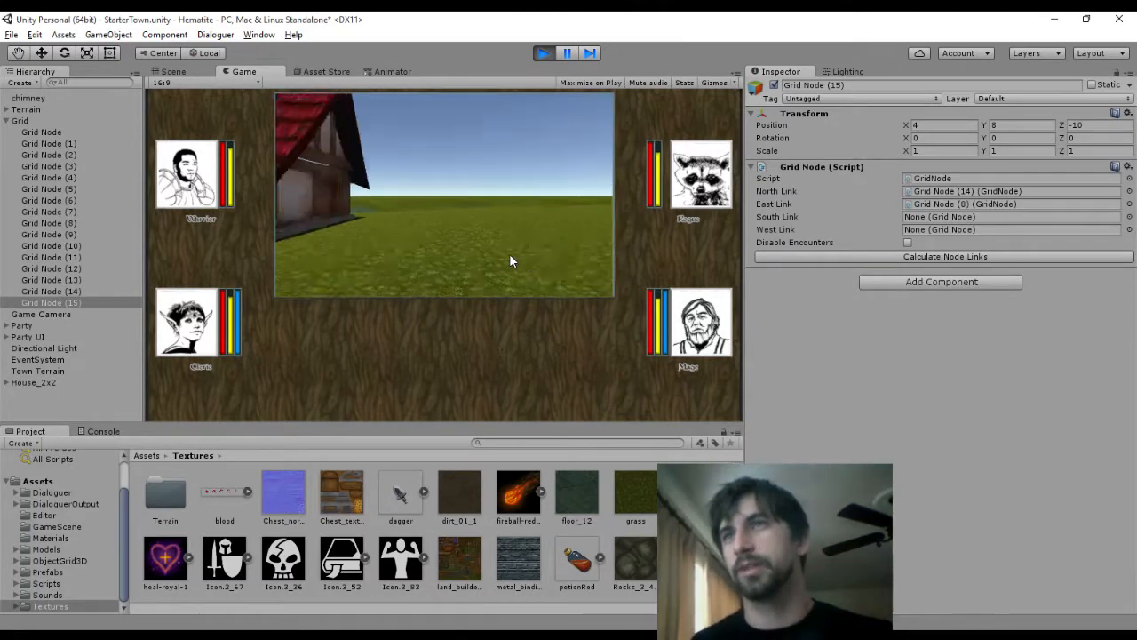
key("w")
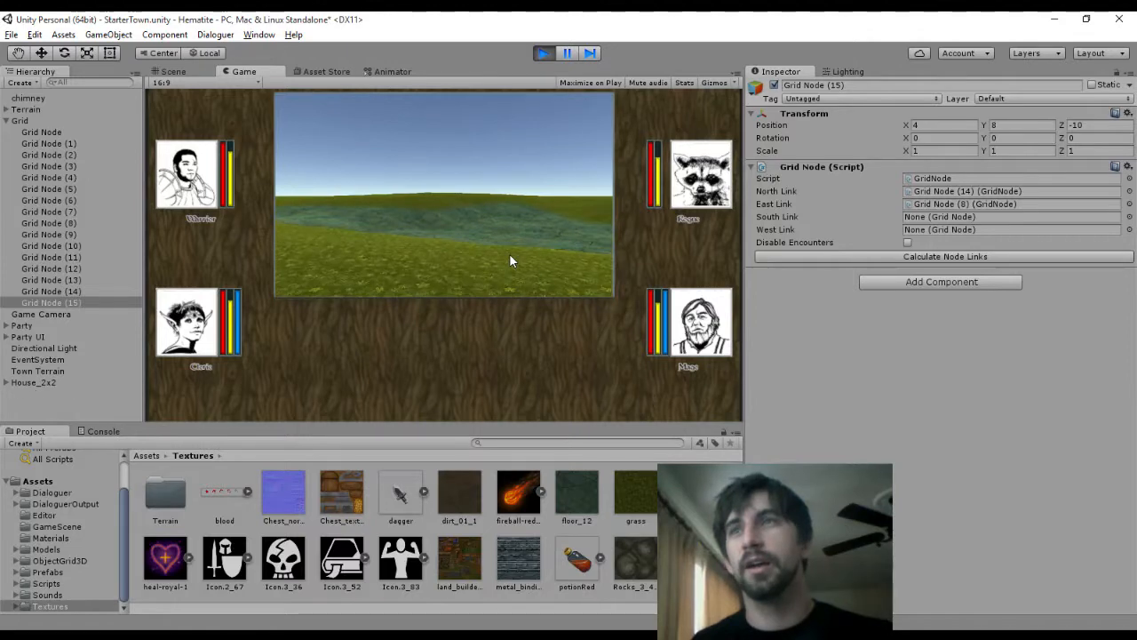
key("d")
key("a")
key("a")
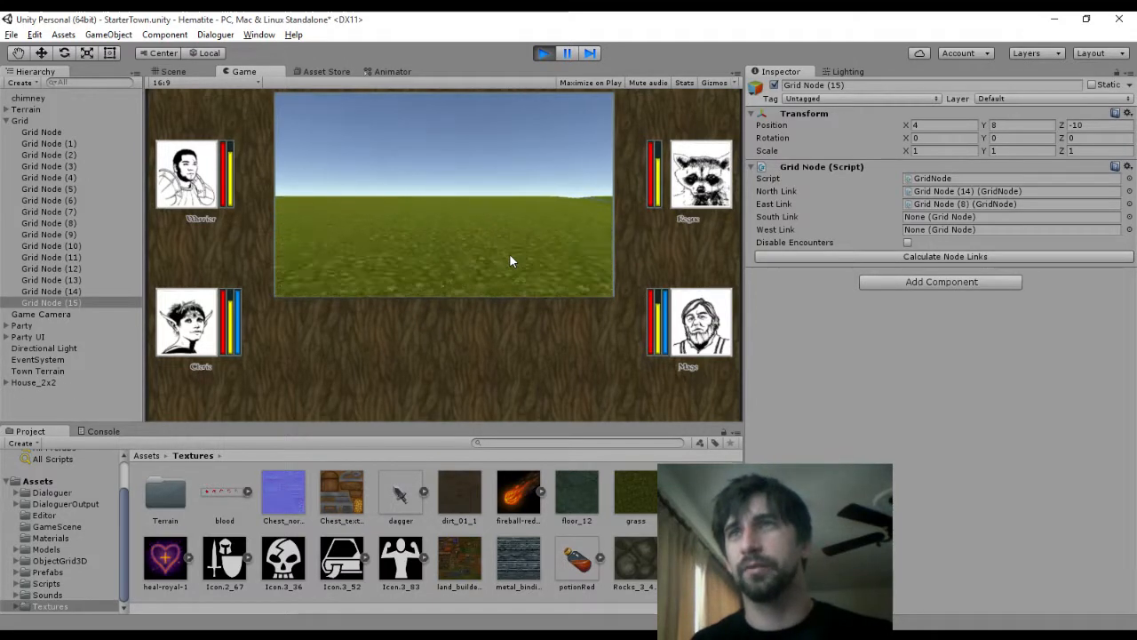
key("d")
key("d")
key("a")
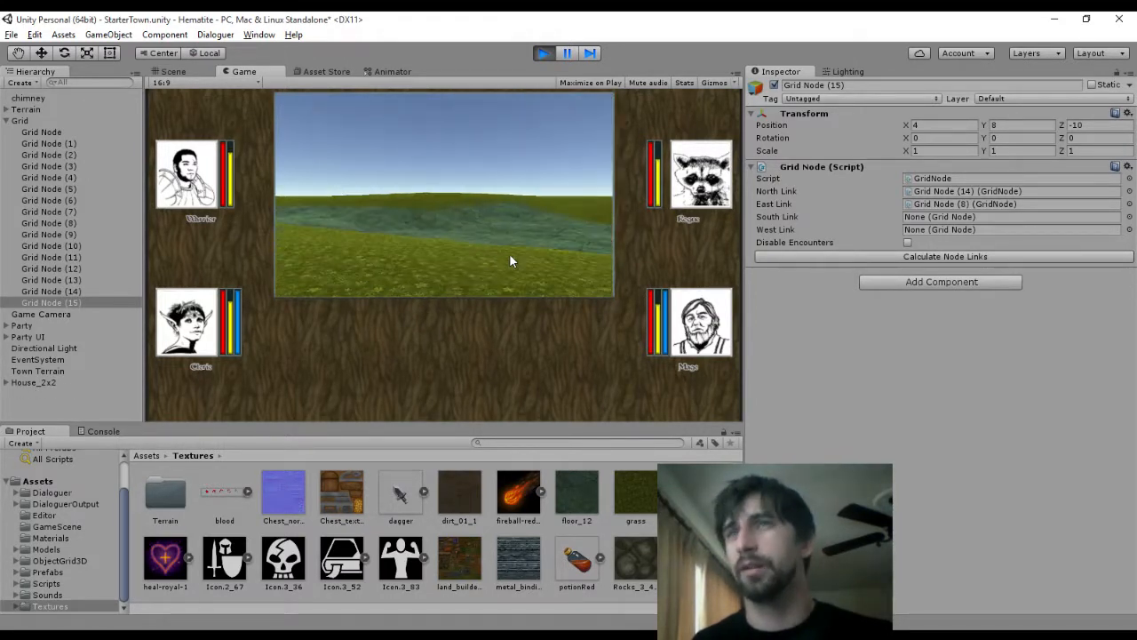
left_click(544, 53)
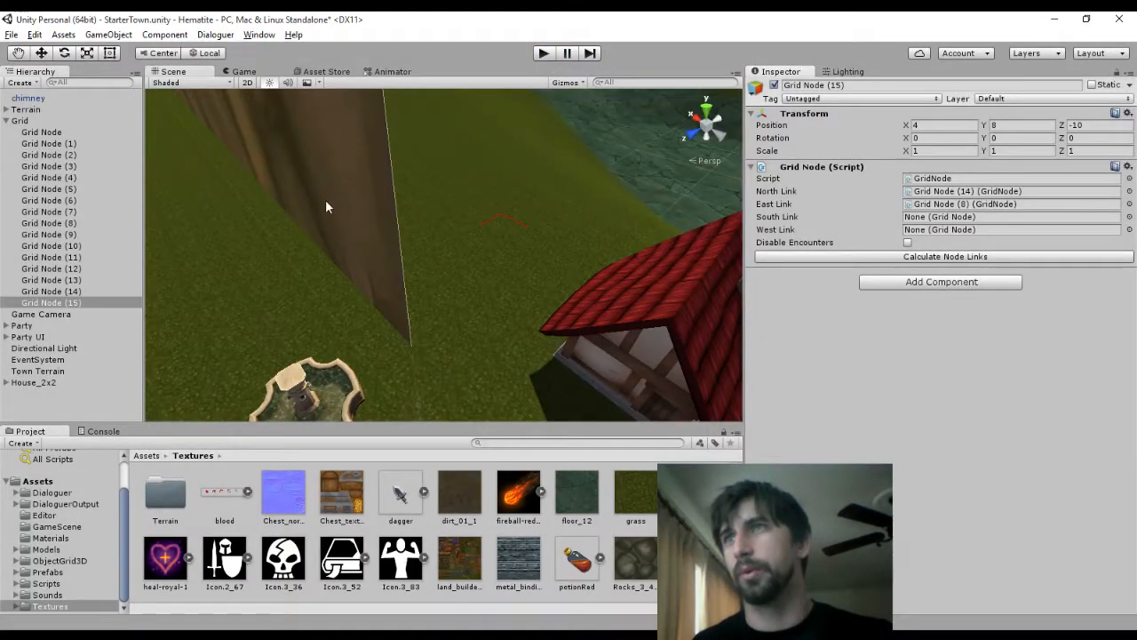
Examine Grid Node (15) and its surroundings near the fountain and house in the scene
left_click(91, 299)
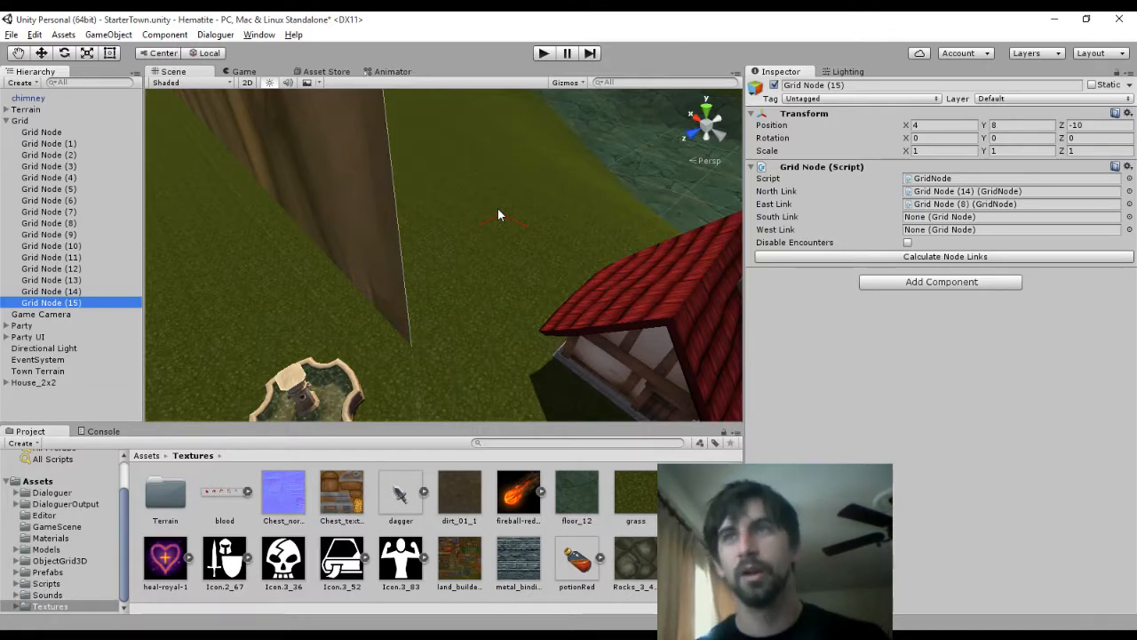
mouse_move(461, 310)
middle_mouse_down()
mouse_move(470, 292)
mouse_move(458, 308)
mouse_move(474, 295)
mouse_move(468, 314)
middle_mouse_up()
scroll(459, 308, "down", 3)
scroll(457, 302, "down", 2)
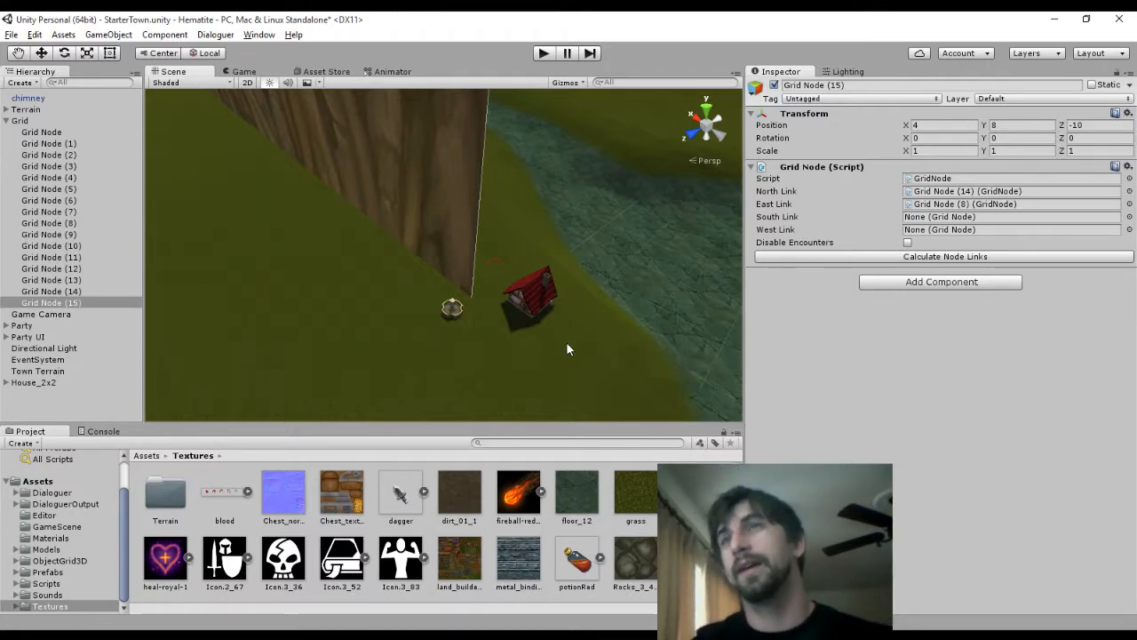
scroll(490, 348, "up", 5)
scroll(554, 345, "down", 2)
scroll(609, 346, "down", 5)
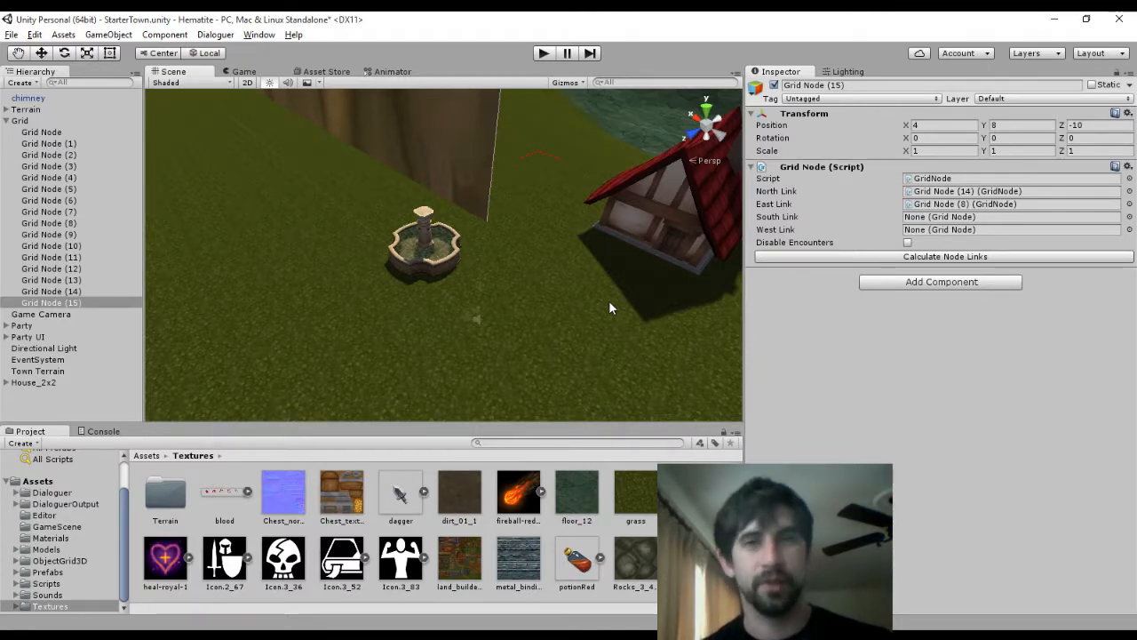
mouse_move(624, 226)
middle_mouse_down()
mouse_move(600, 240)
mouse_move(619, 231)
middle_mouse_up()
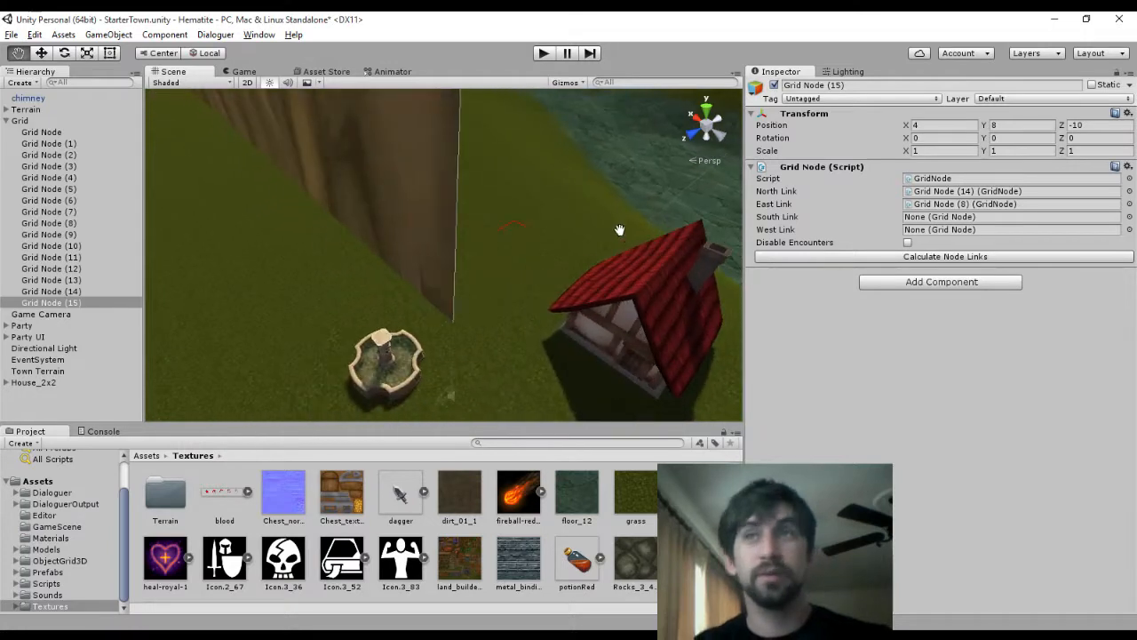
Examine the link lines of the whole Grid and the surrounding terrain along the river
left_click(45, 120)
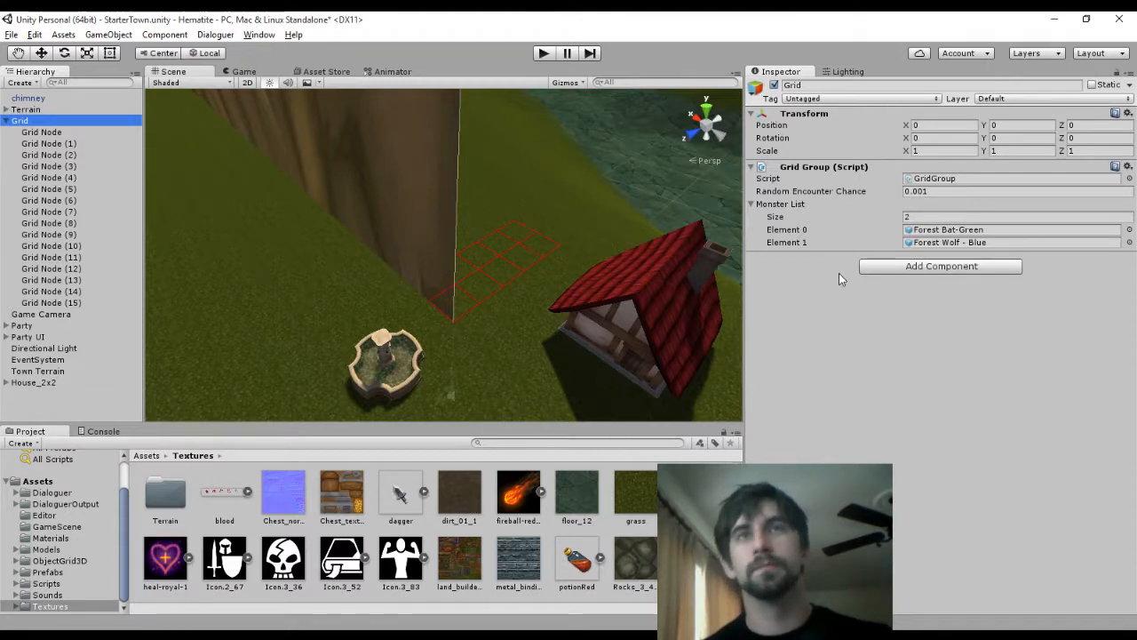
scroll(633, 207, "down", 10)
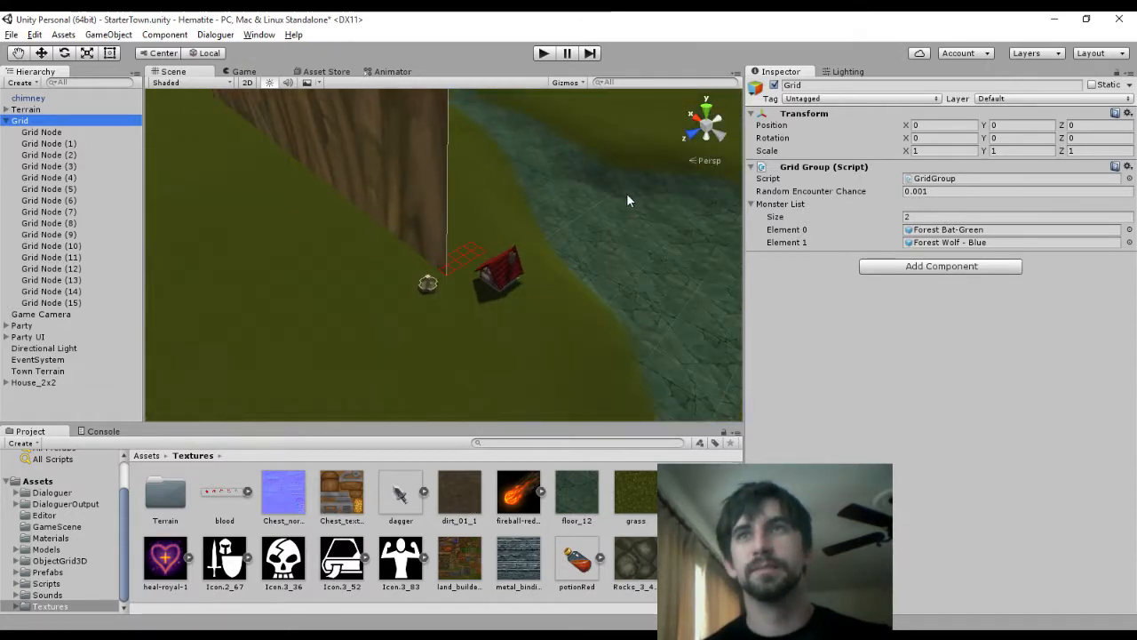
middle_click_drag(623, 191, 579, 204)
scroll(480, 227, "up", 6)
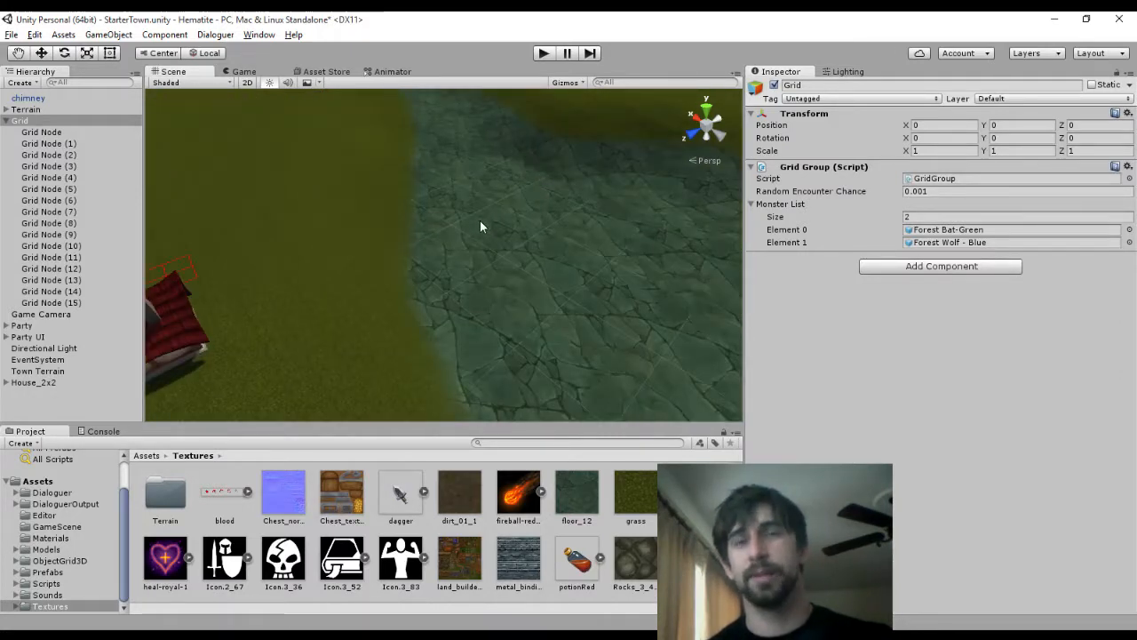
scroll(480, 227, "down", 7)
middle_click_drag(482, 219, 496, 225)
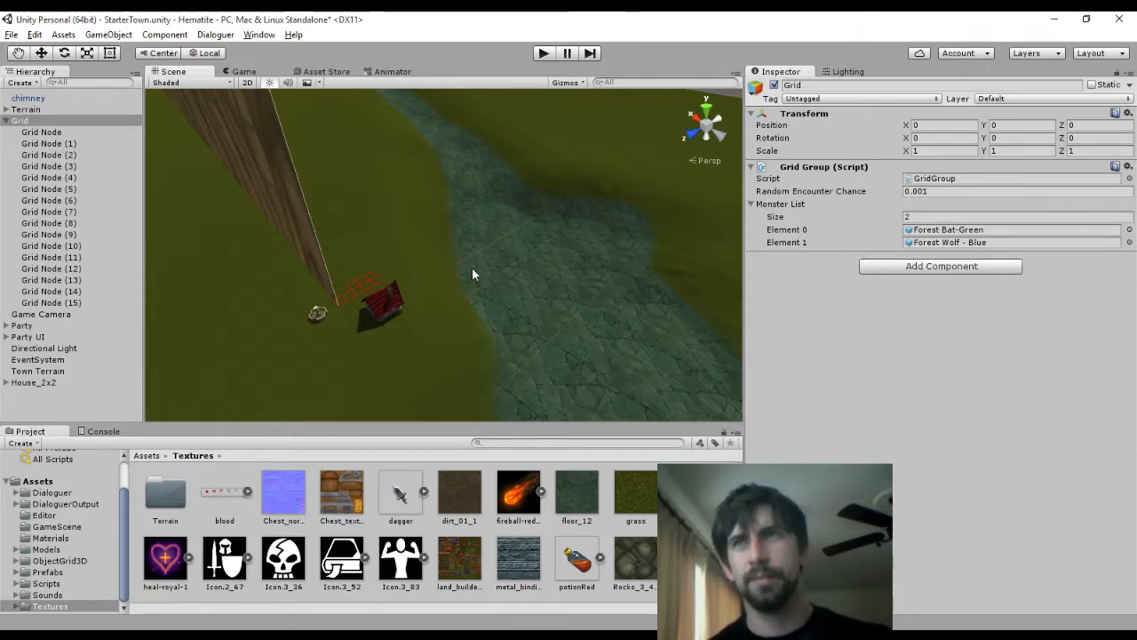
scroll(471, 267, "up", 3)
scroll(472, 268, "up", 4)
middle_click_drag(544, 242, 532, 347)
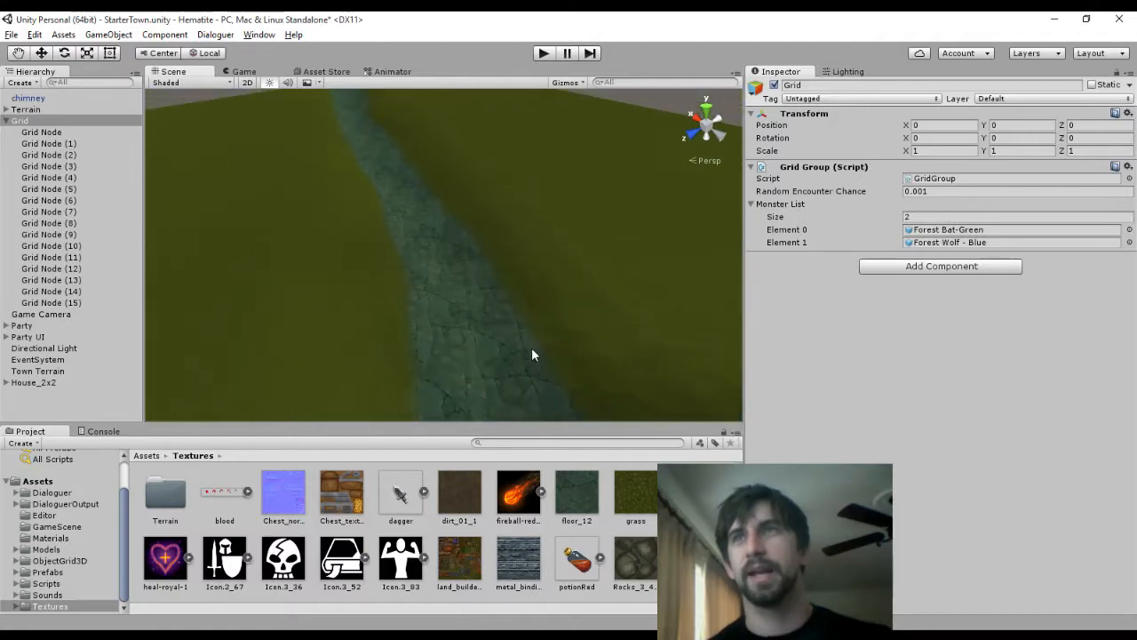
right_click_drag(531, 348, 501, 345)
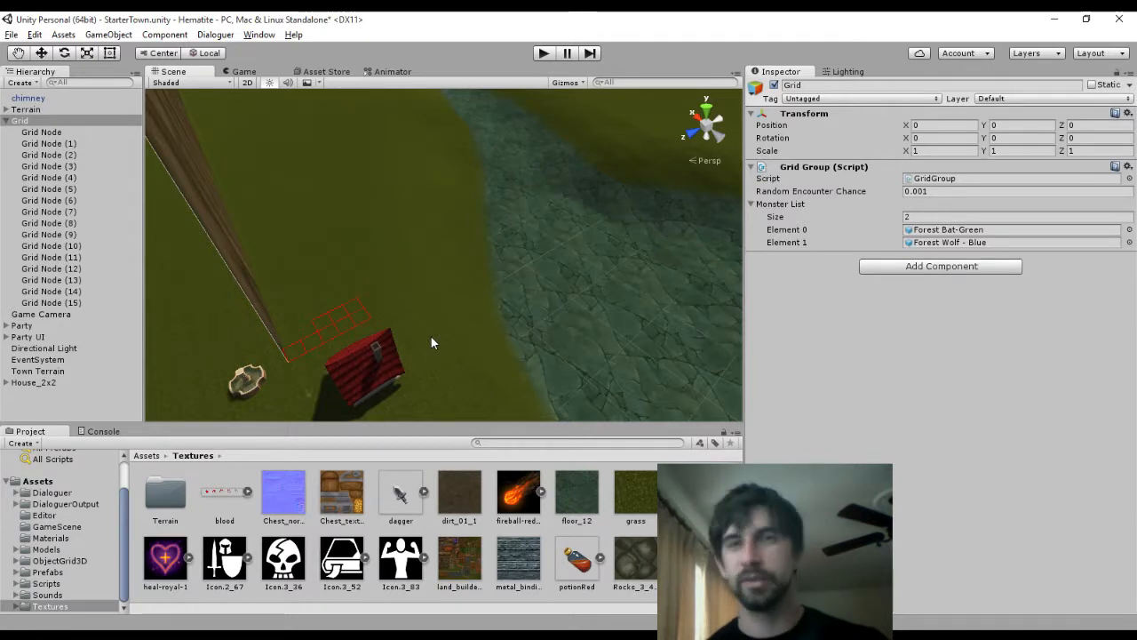
middle_click_drag(431, 340, 483, 310)
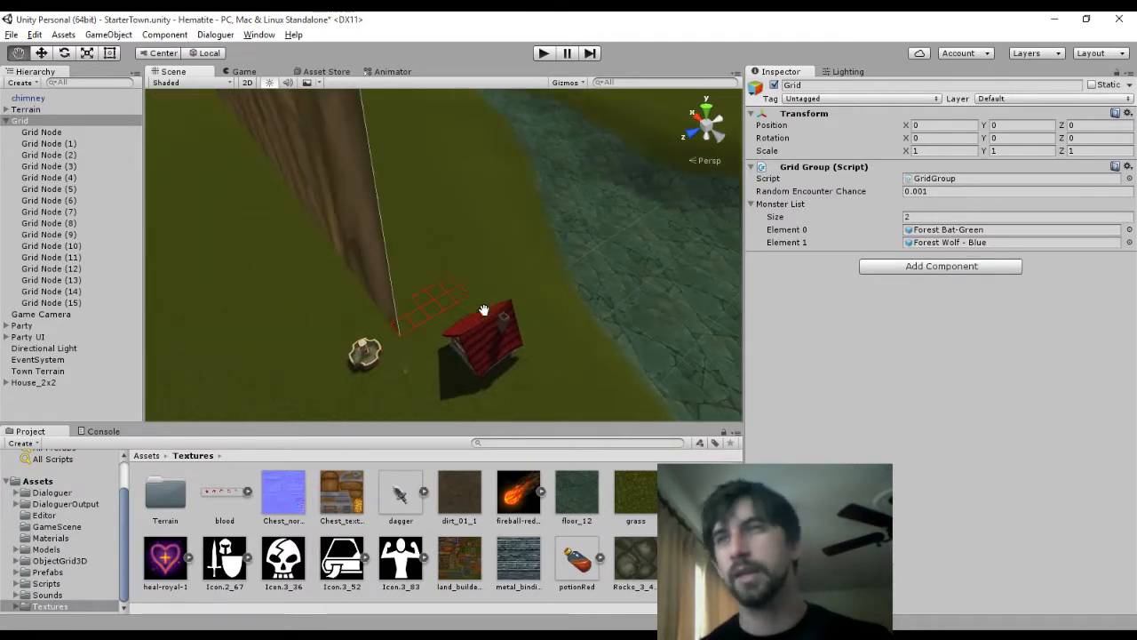
scroll(483, 318, "up", 6)
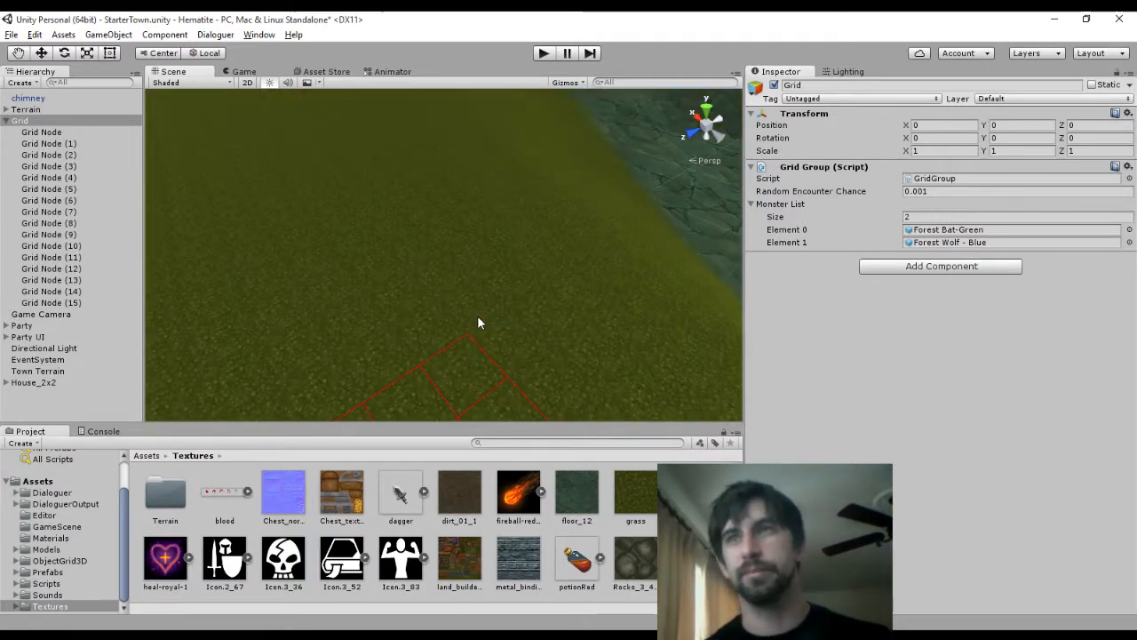
scroll(481, 316, "down", 5)
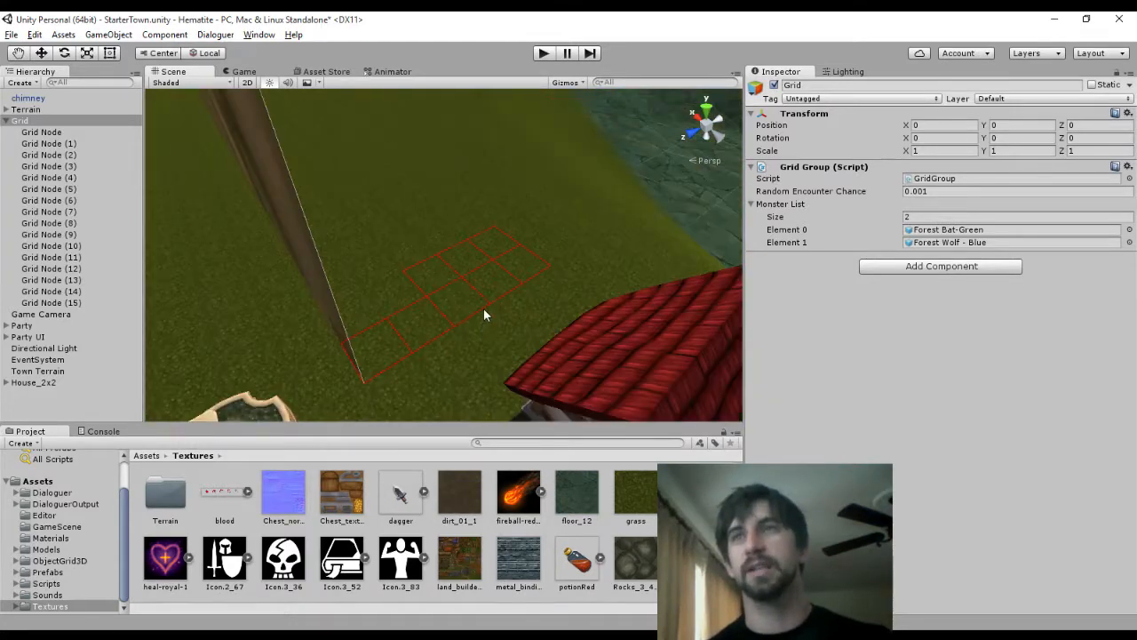
scroll(482, 319, "down", 2)
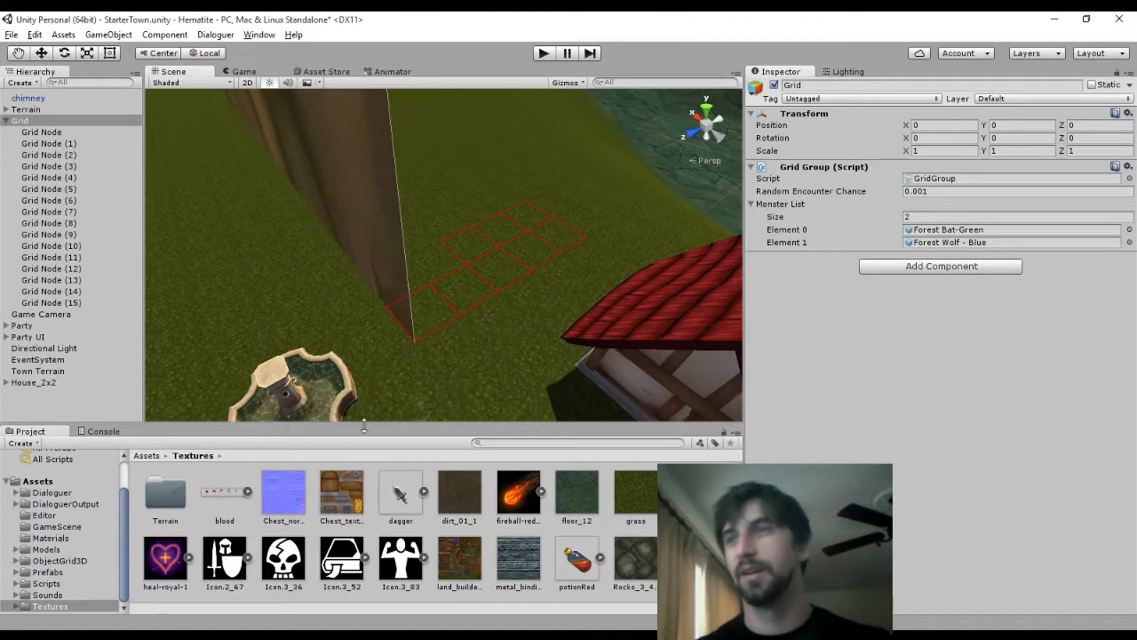
Switch to File Explorer's Textures folder and add the two neighbouring texture files starting at the "tex" image to version control with TortoiseSVN
key("alt+Tab")
key("alt+Tab")
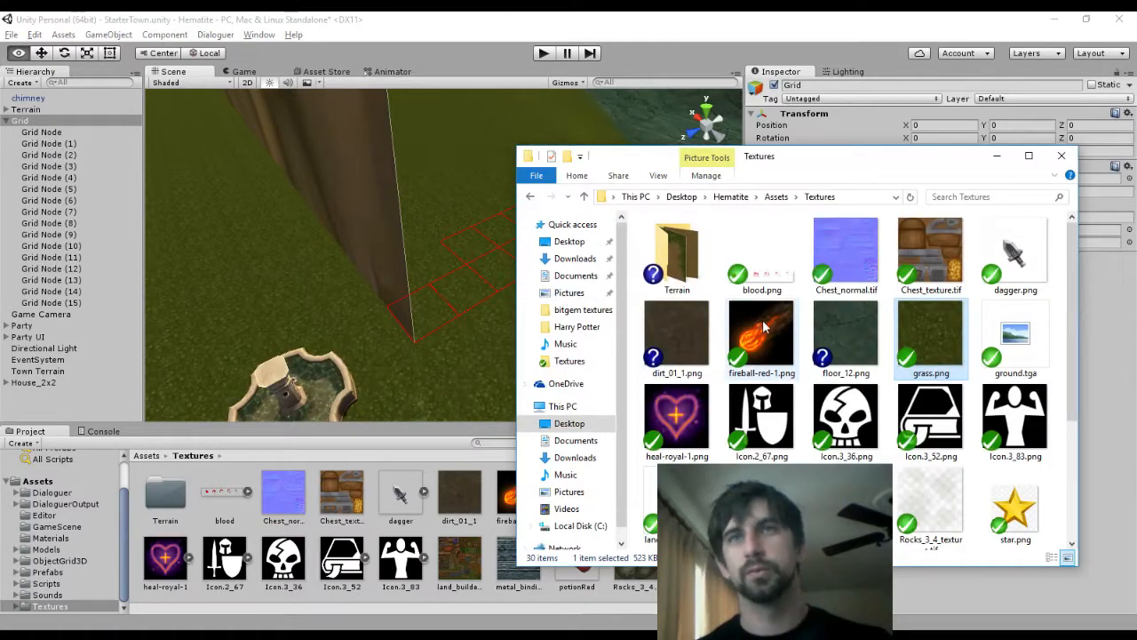
scroll(762, 329, "down", 2)
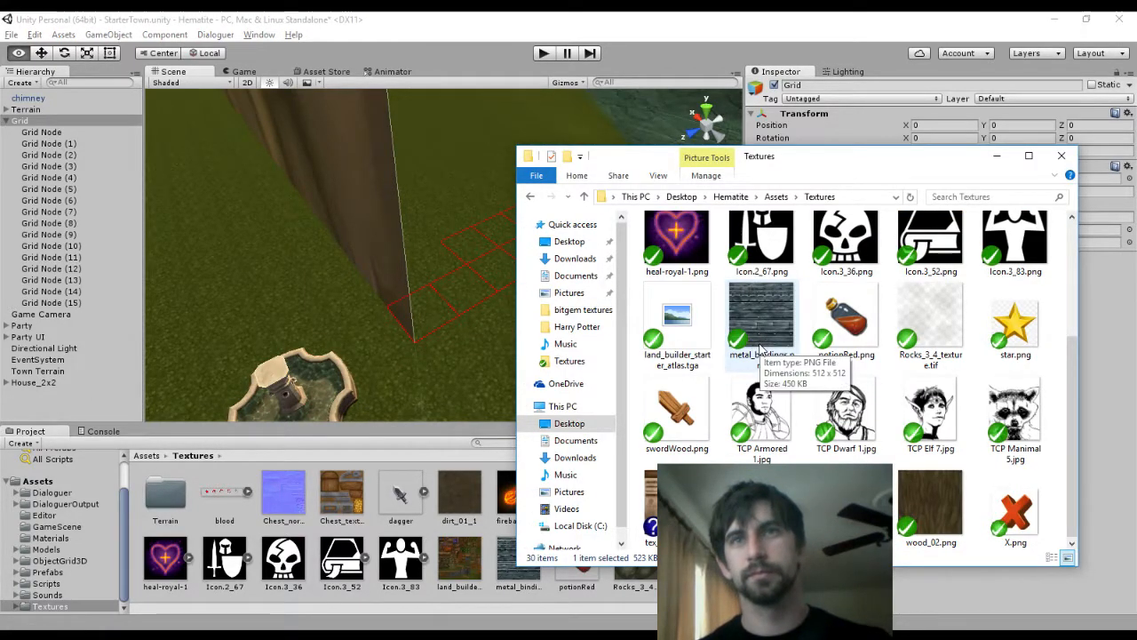
left_click(762, 508)
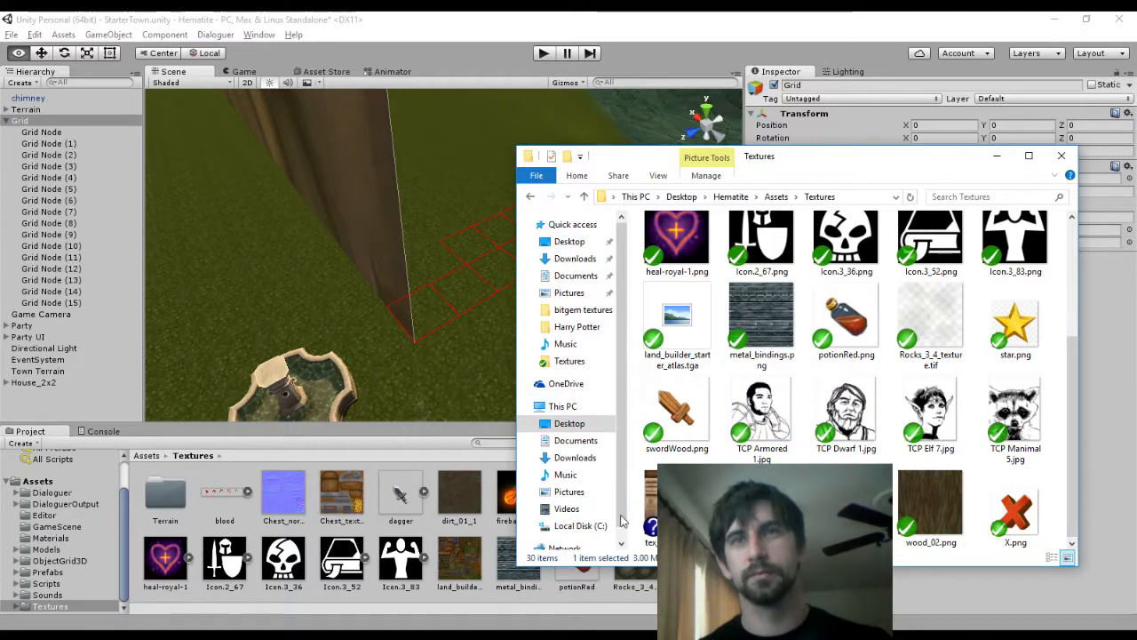
left_click(666, 507, "ctrl")
right_click(667, 506)
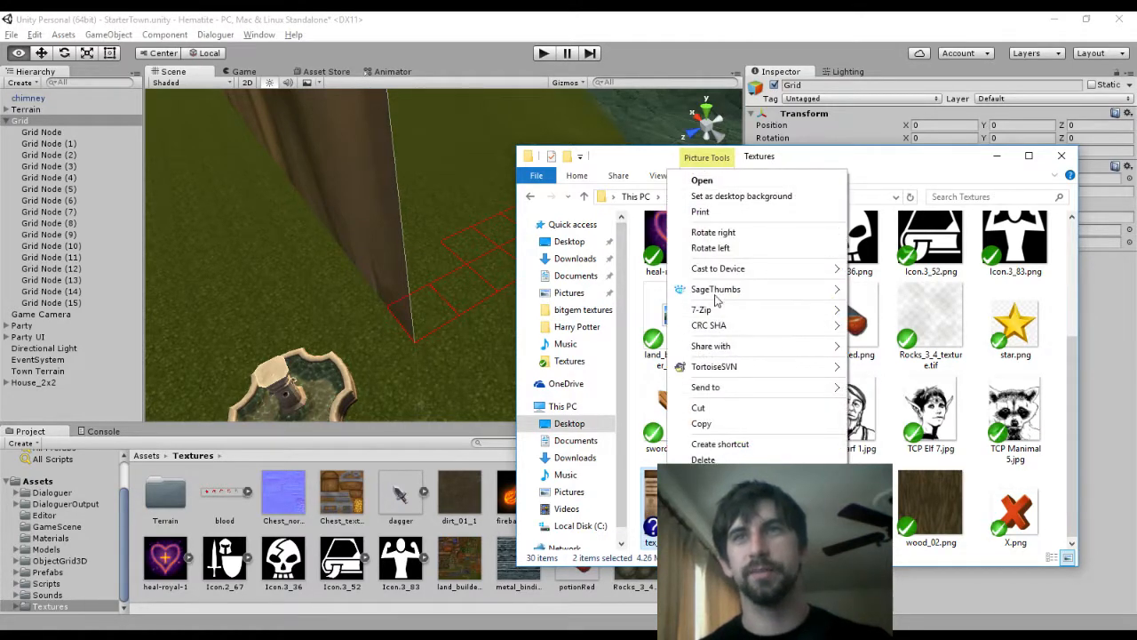
left_click(947, 388)
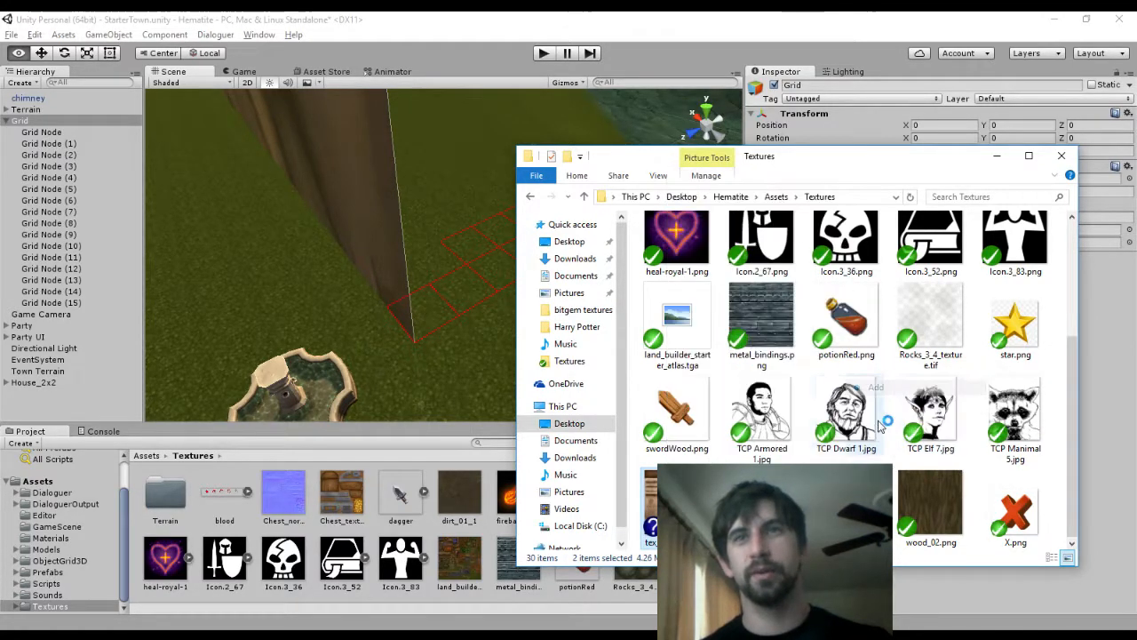
Add the unversioned textures dirt_01_1.png and floor_12.png to version control with TortoiseSVN
scroll(884, 435, "up", 3)
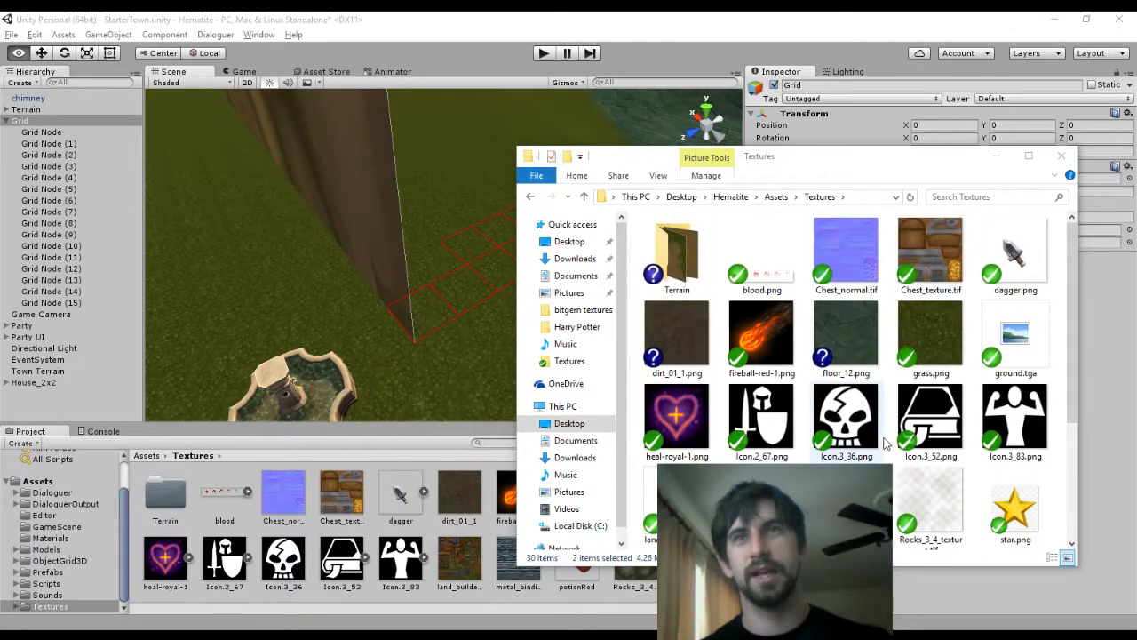
left_click(839, 330, "ctrl")
left_click(678, 342, "ctrl")
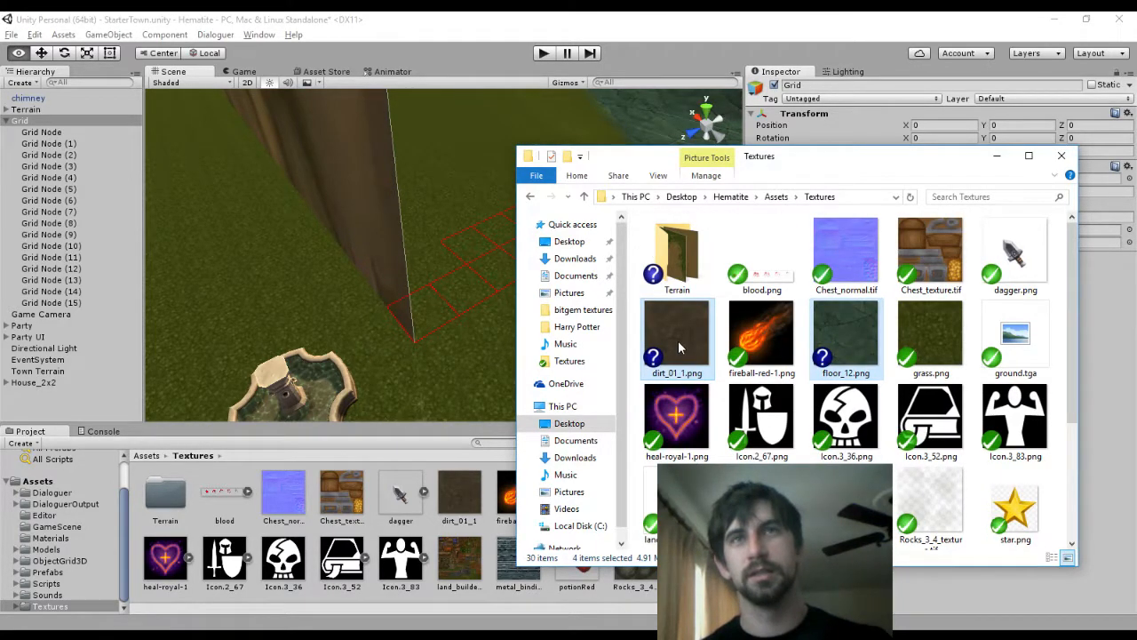
right_click(681, 297)
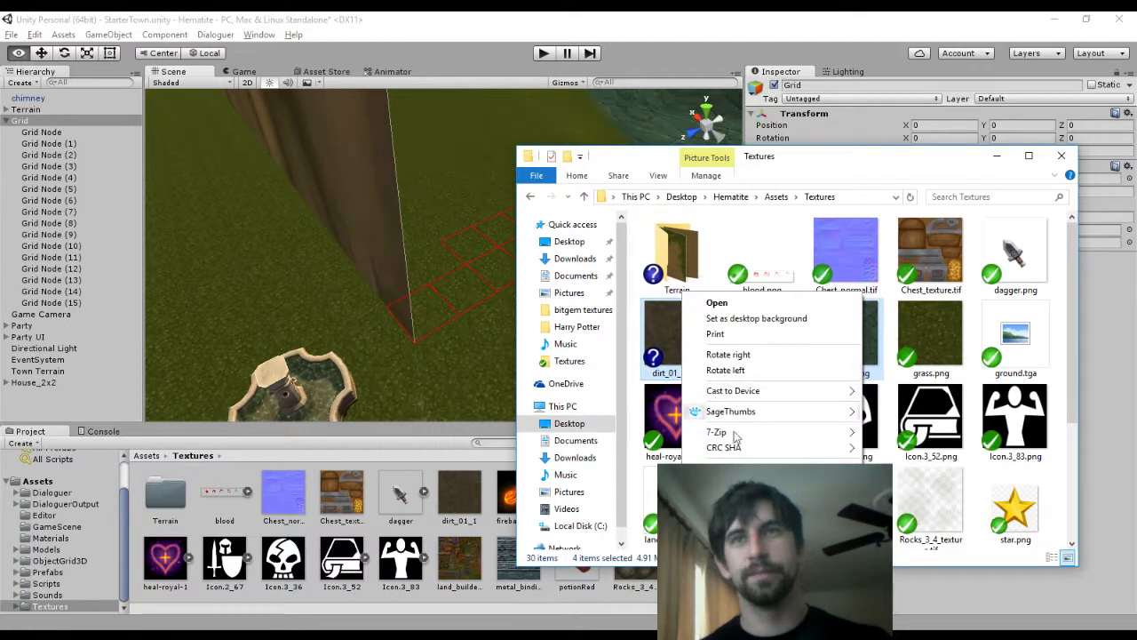
mouse_move(799, 432)
left_click(895, 497)
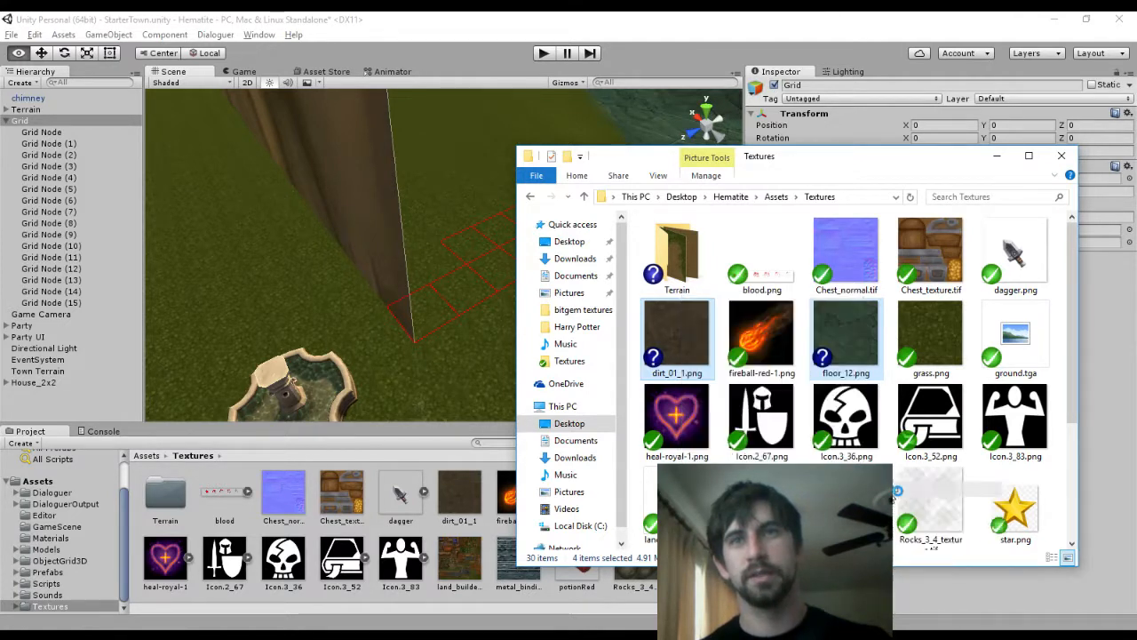
View the dirt_01_1.png and water.tga textures at full size, close both images and switch back to Unity
left_click(678, 343)
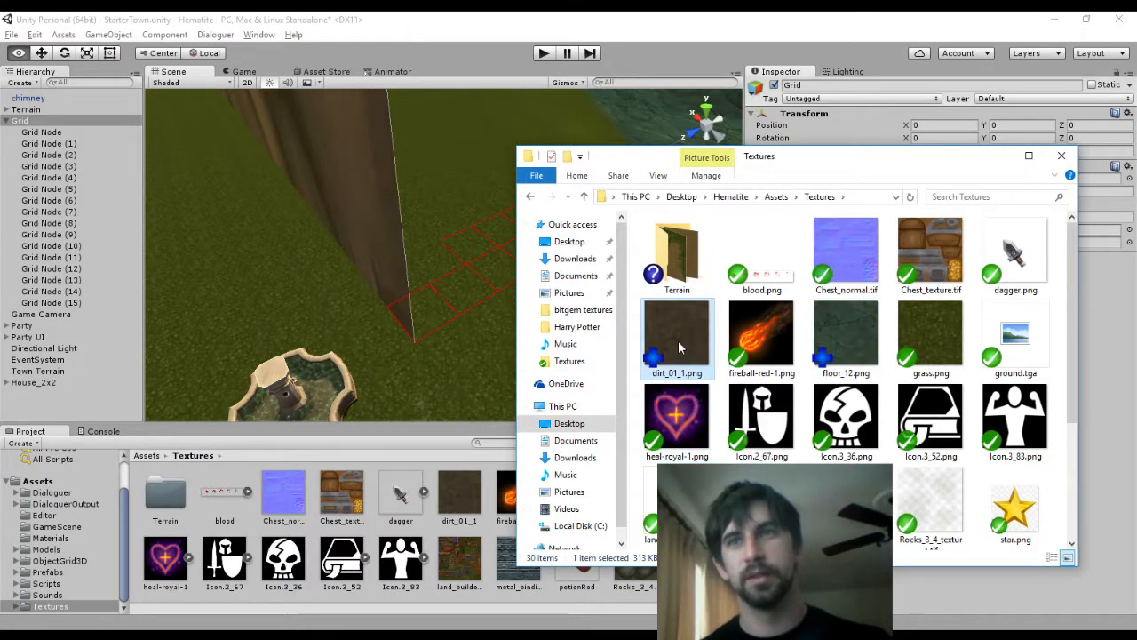
double_click(678, 335)
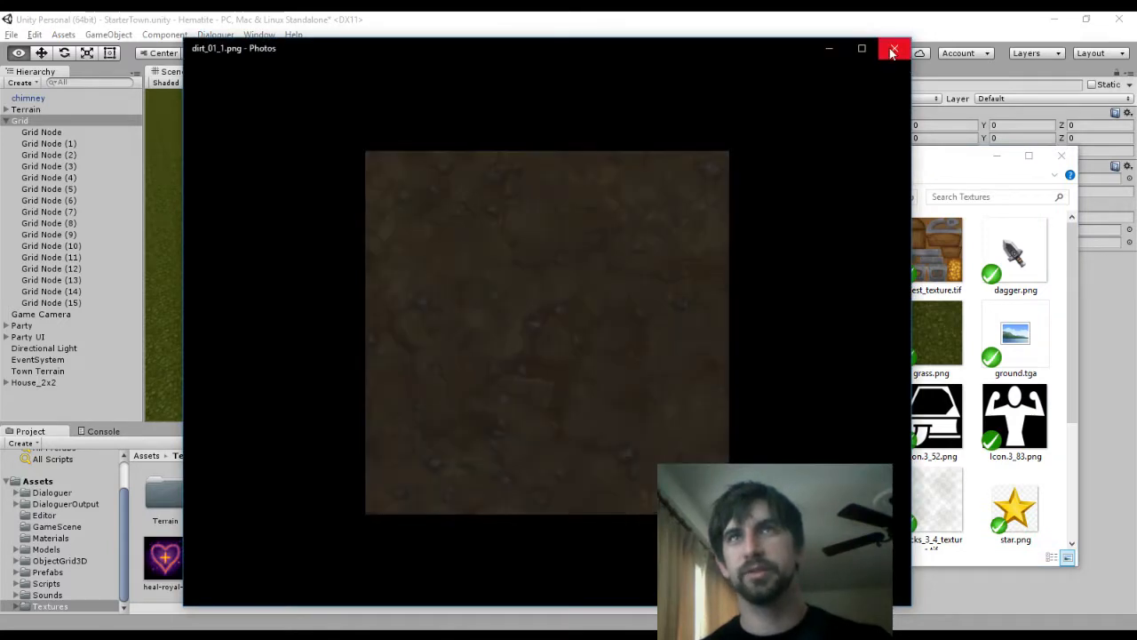
left_click(893, 49)
left_click(870, 351)
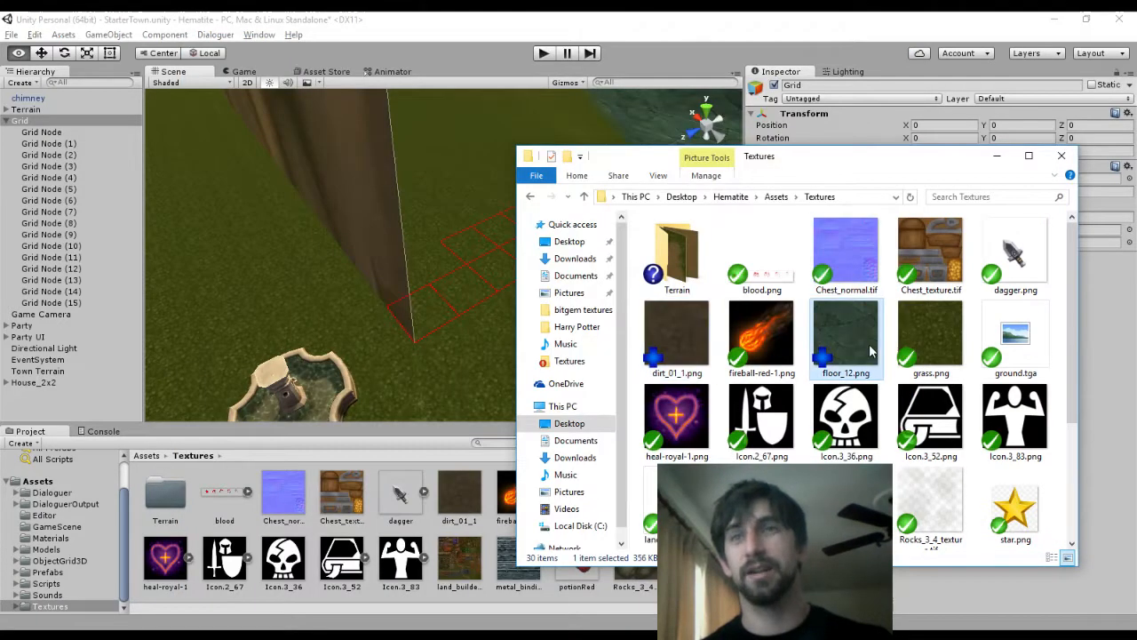
left_click(677, 420)
scroll(724, 427, "down", 2)
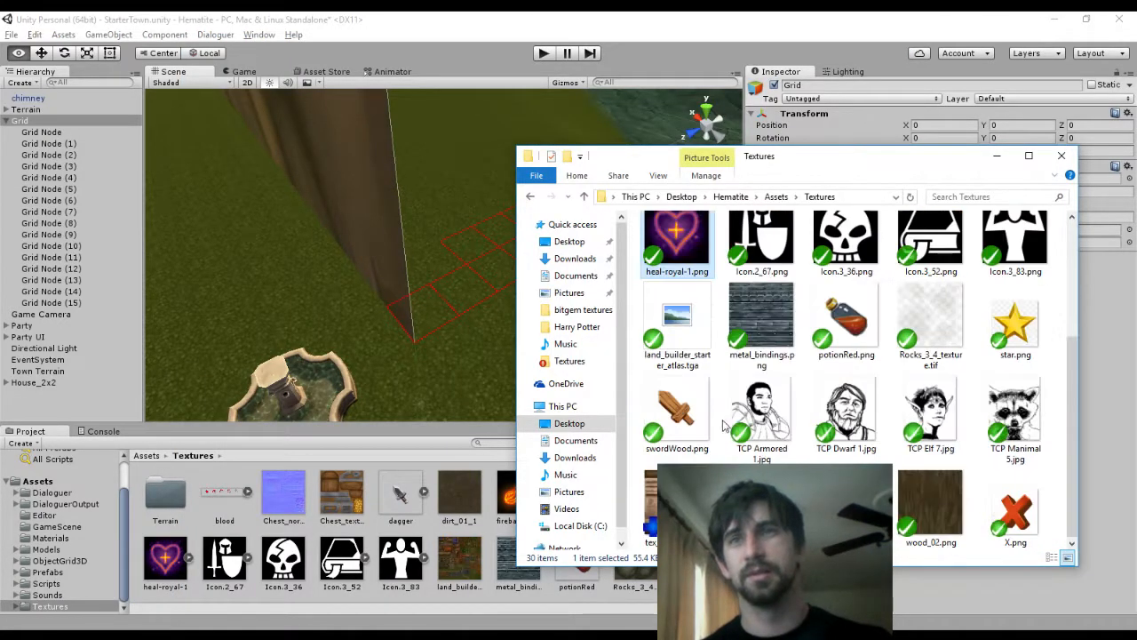
left_click(675, 506)
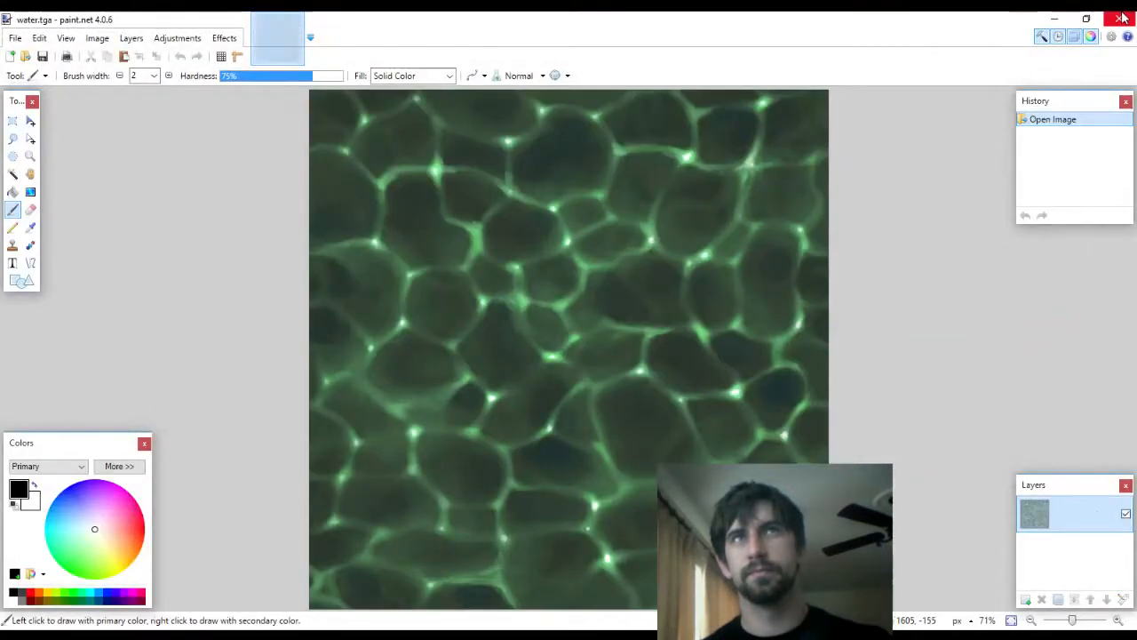
left_click(1122, 16)
left_click(448, 320)
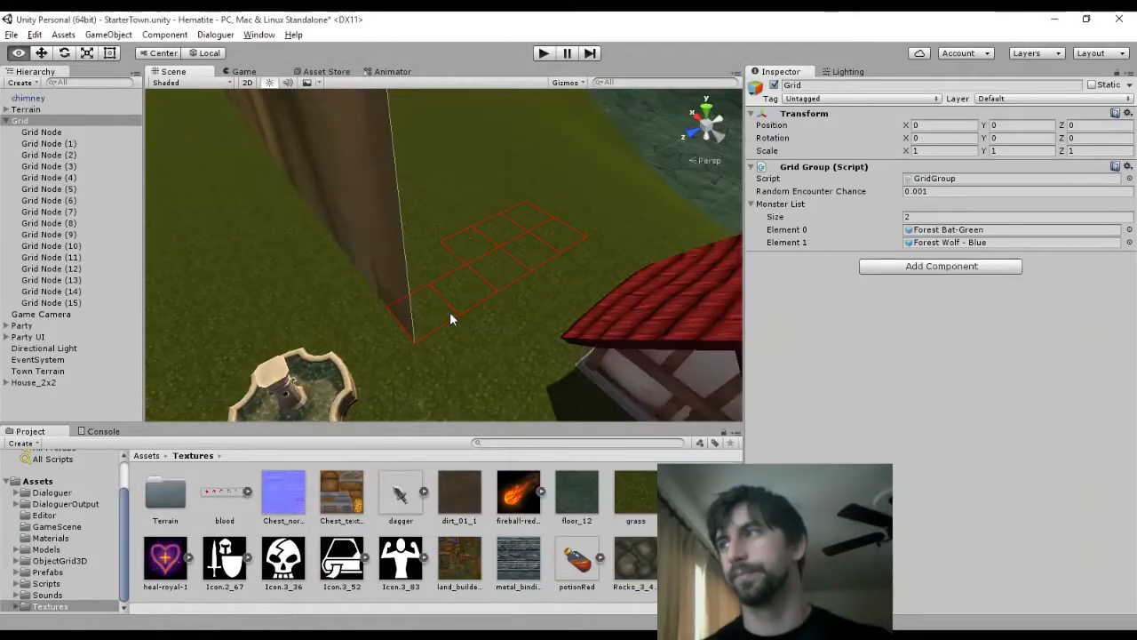
Examine the Grid's link lines and the open ground between the fountain, the house and the river
middle_click_drag(469, 258, 607, 199)
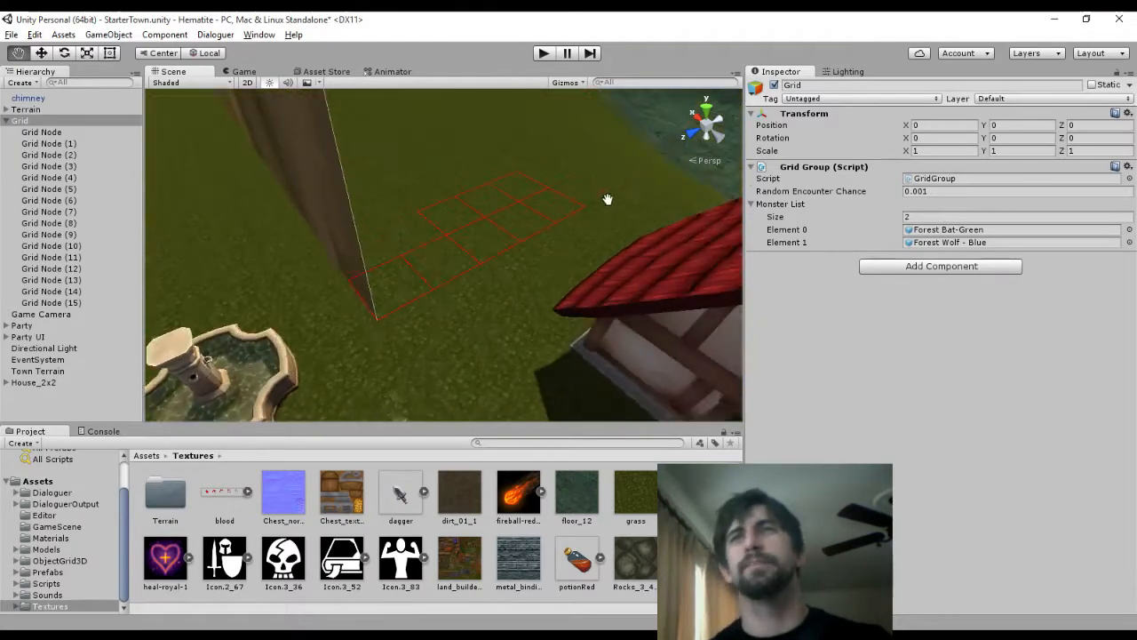
middle_click_drag(585, 272, 588, 259)
right_click_drag(587, 259, 660, 163)
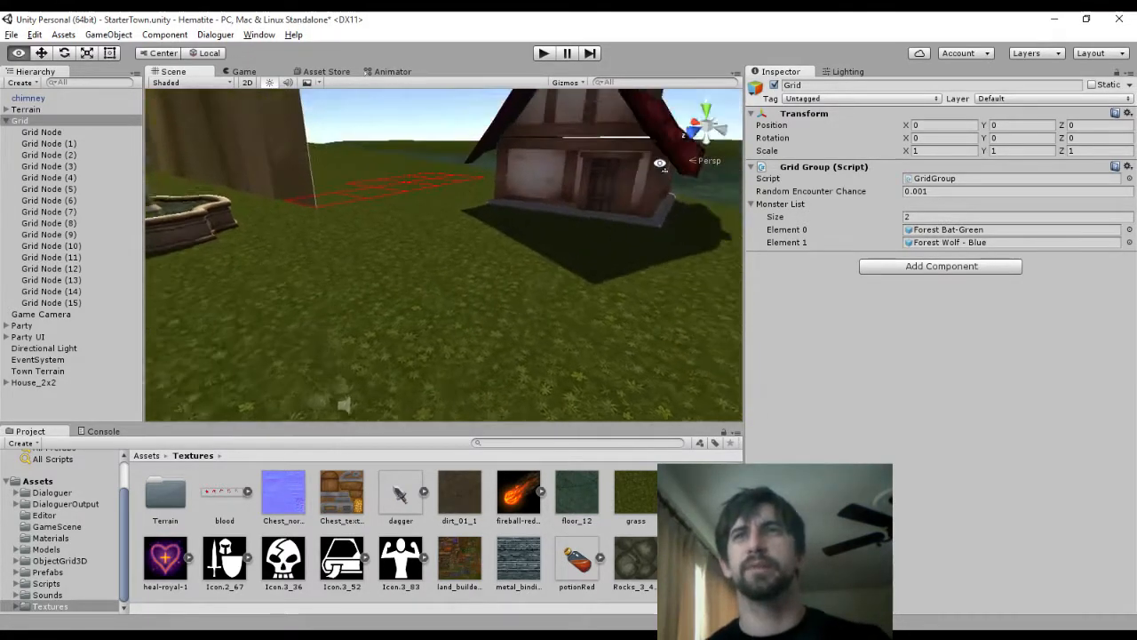
middle_click_drag(660, 163, 485, 201)
scroll(487, 203, "down", 5)
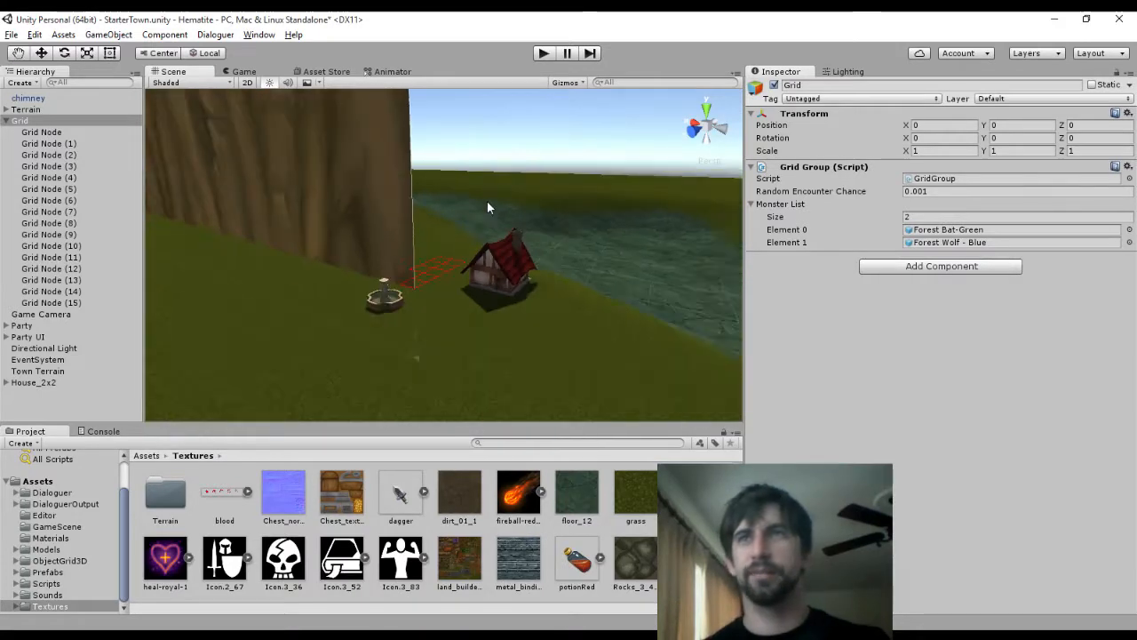
scroll(491, 229, "up", 3)
right_click_drag(493, 183, 503, 255)
middle_click_drag(511, 183, 533, 293)
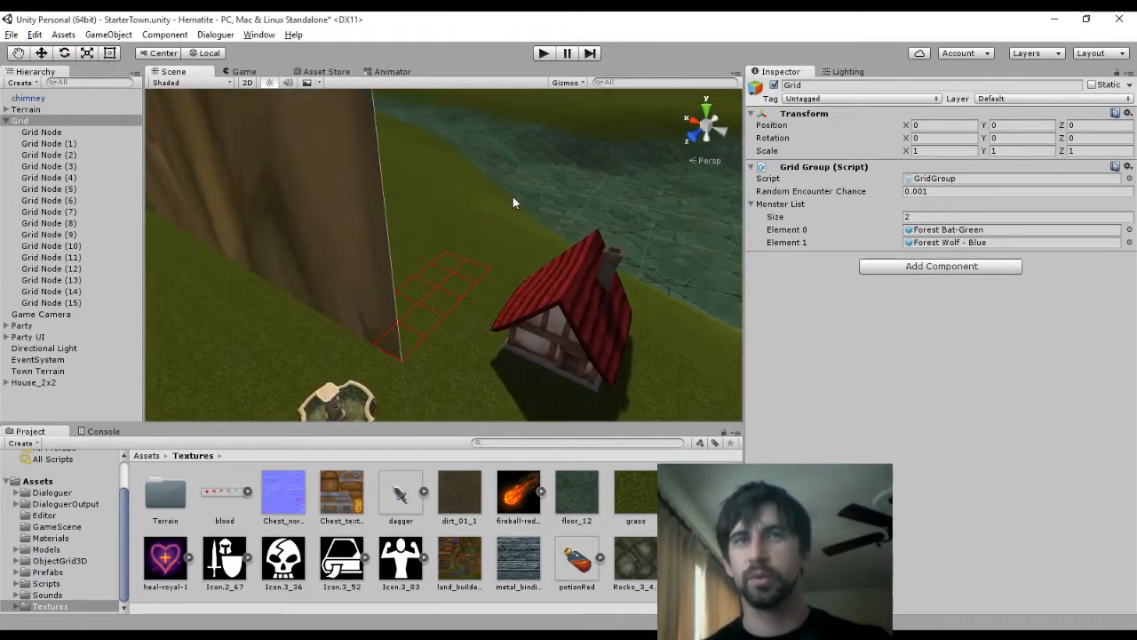
right_click_drag(513, 198, 511, 269)
scroll(507, 286, "up", 5)
scroll(488, 300, "down", 3)
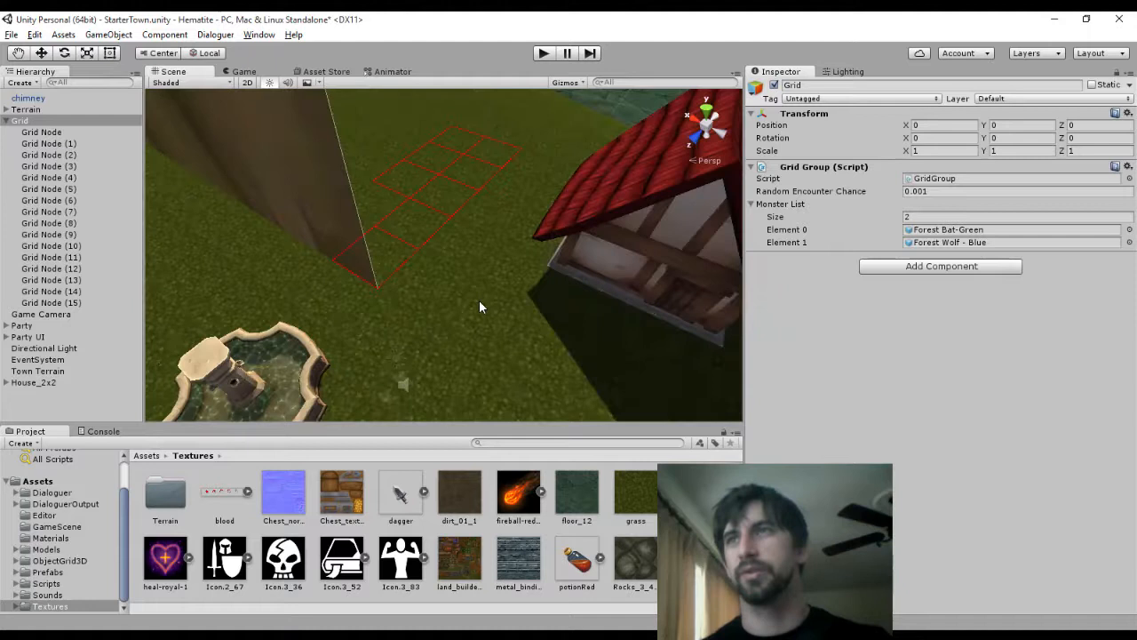
Duplicate the first Grid Node, set the copy's X position to -2 and calculate its node links
left_click(71, 144)
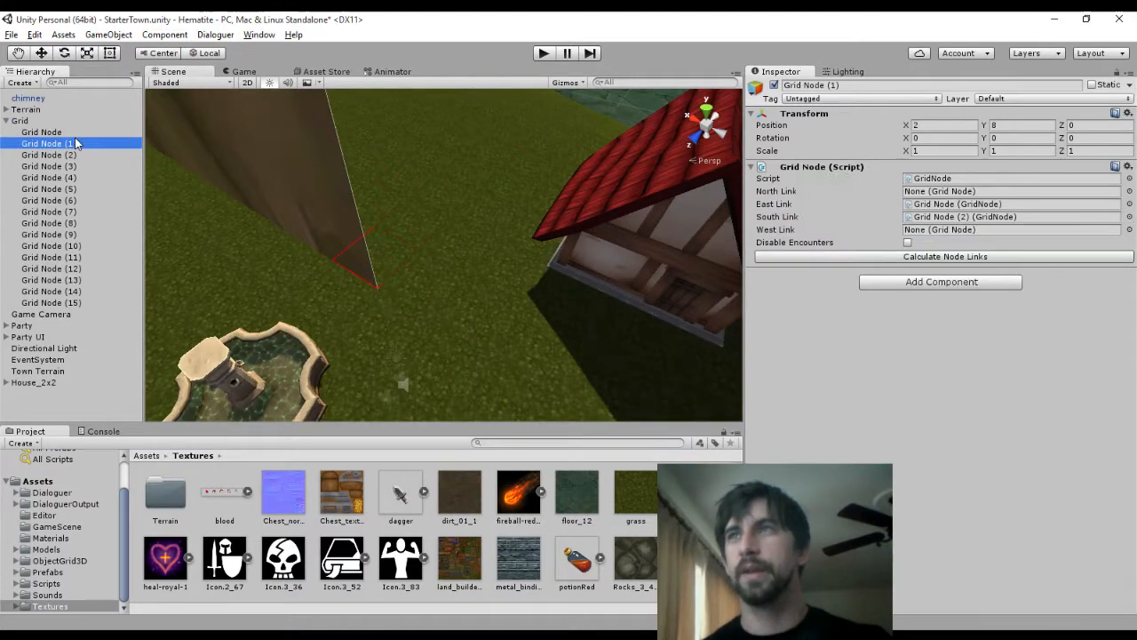
left_click(71, 132)
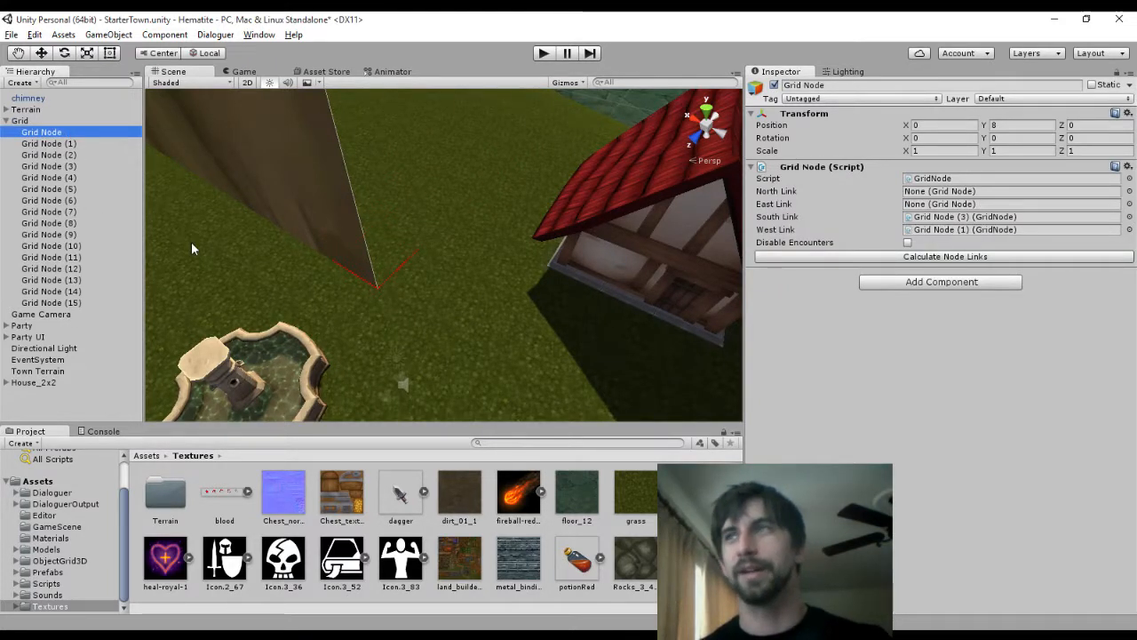
key("ctrl+d")
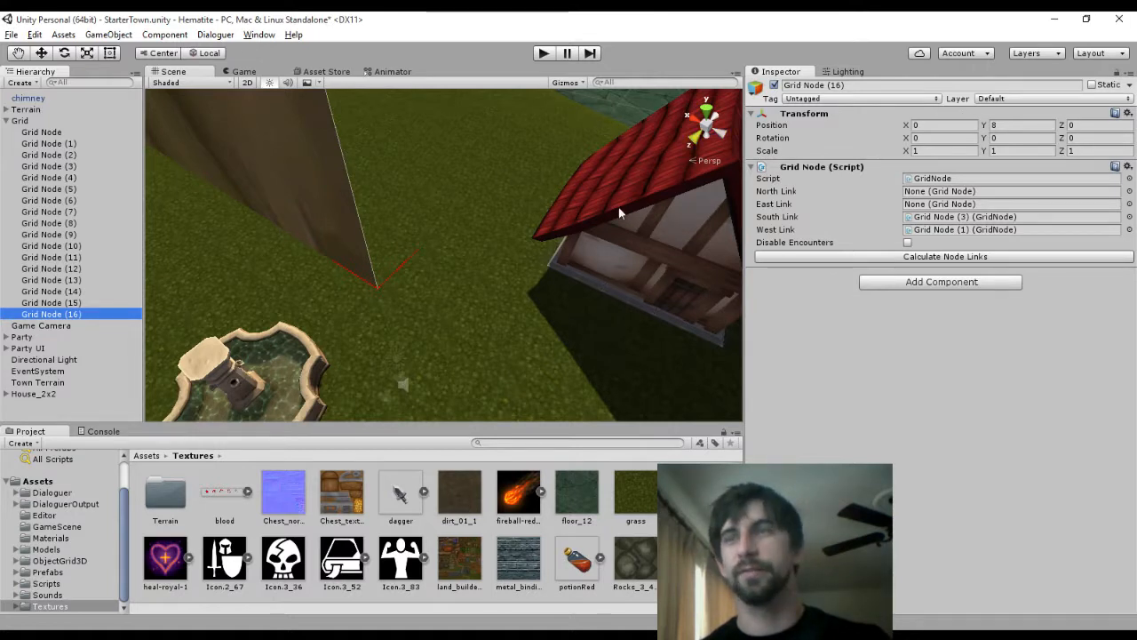
left_click(57, 144)
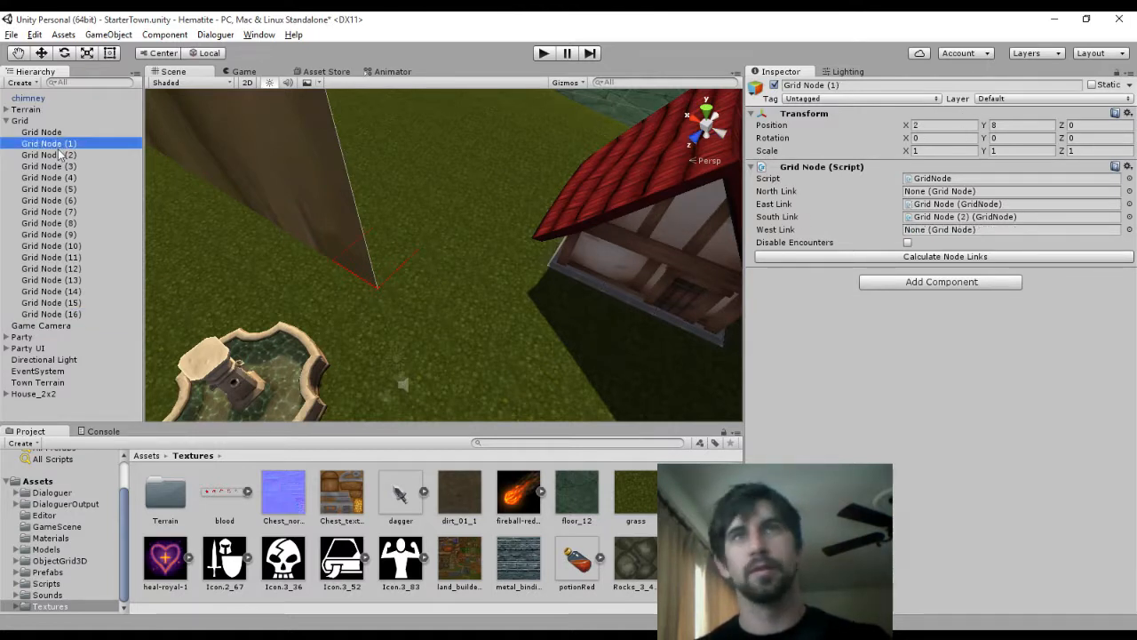
left_click(51, 315)
left_click(935, 124)
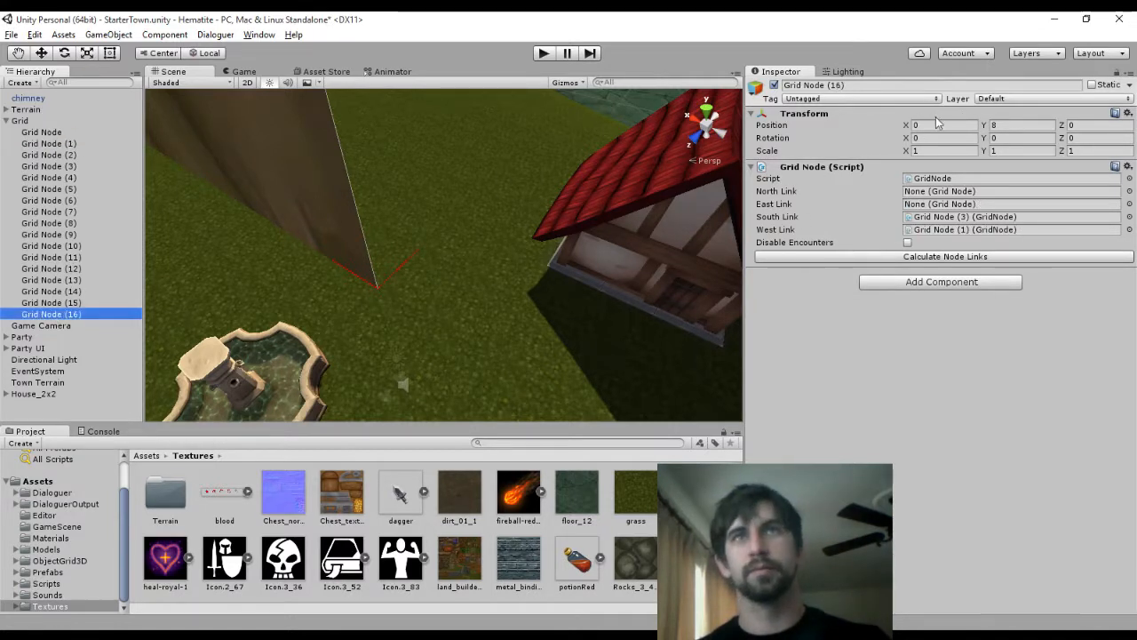
type("-2")
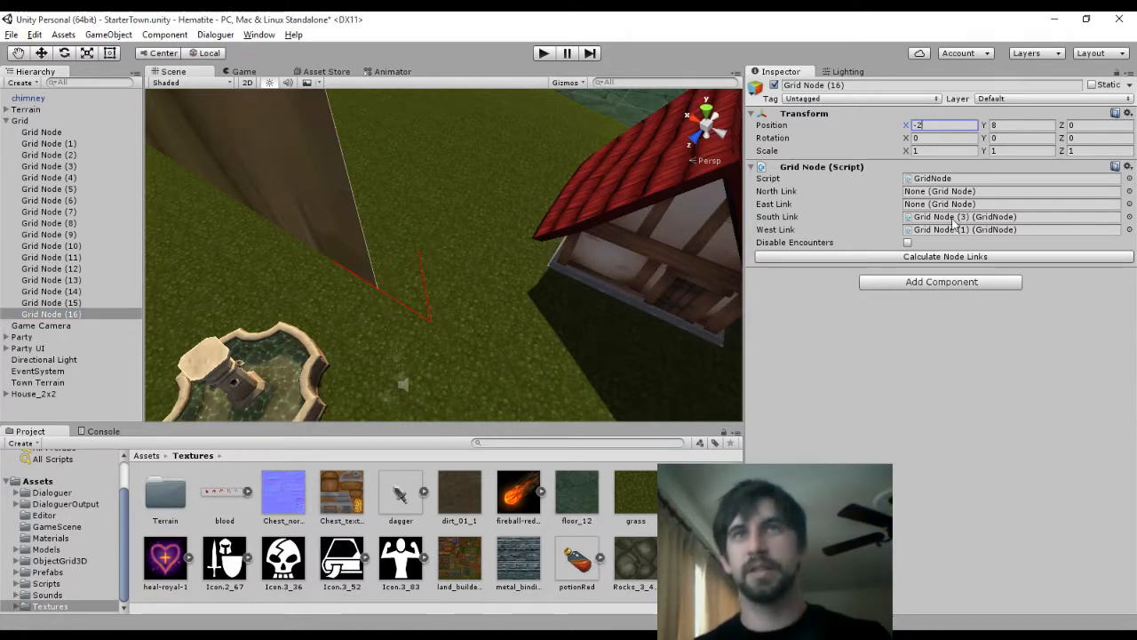
left_click(907, 261)
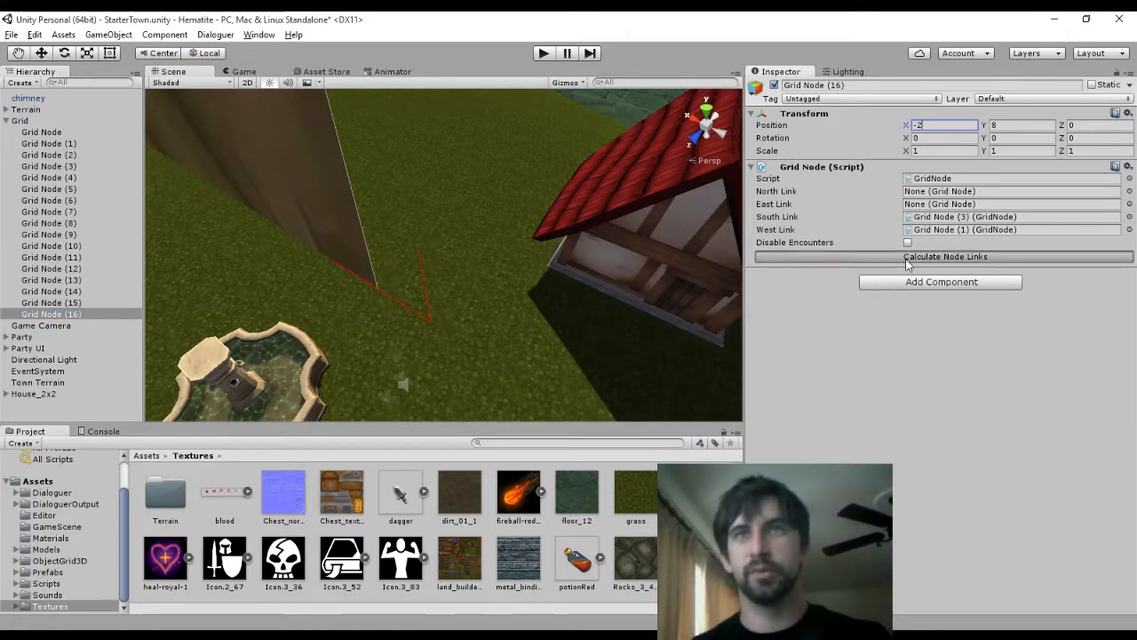
Duplicate Grid Node (16) with Z position -2, and calculate the node links of both the copy and Grid Node (16)
left_click(81, 315)
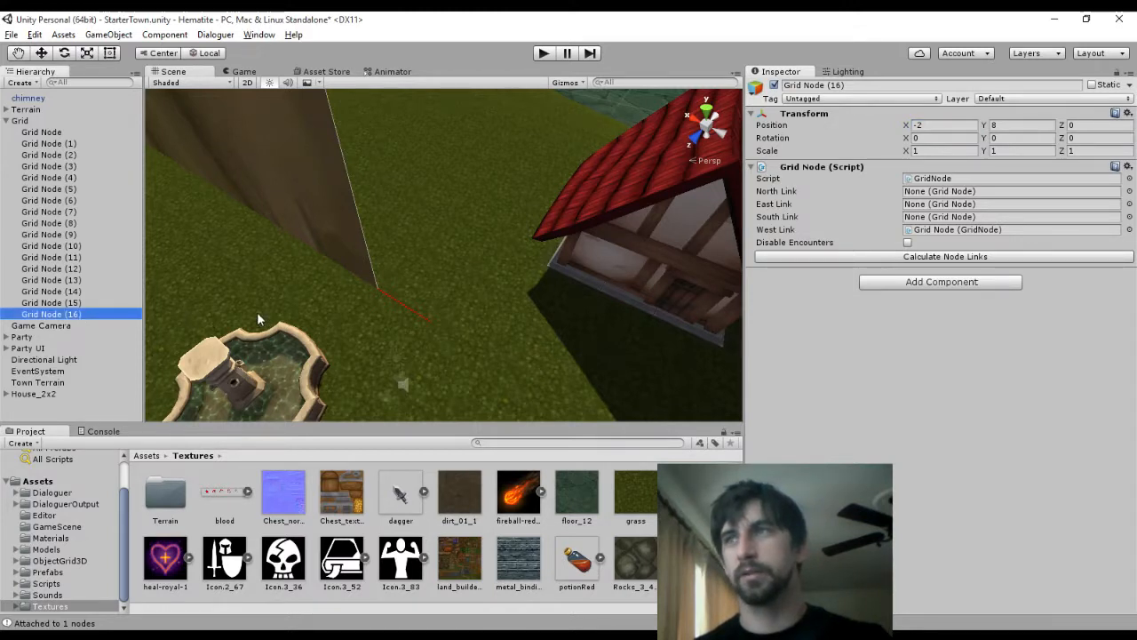
key("ctrl+d")
left_click(1073, 125)
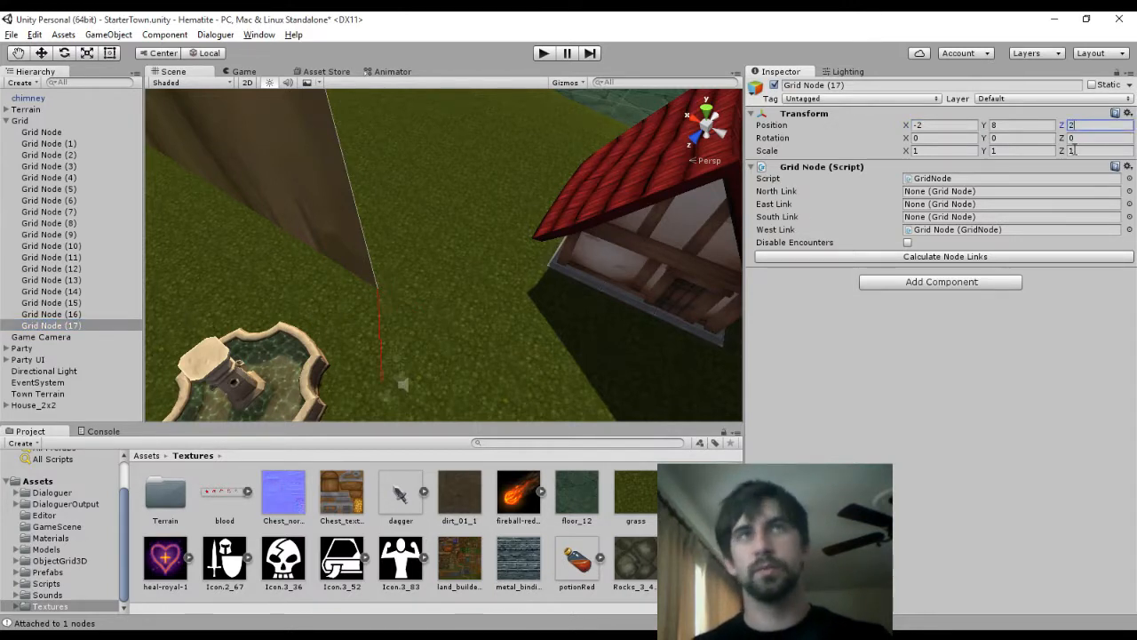
type("2")
key("BackSpace")
type("-2")
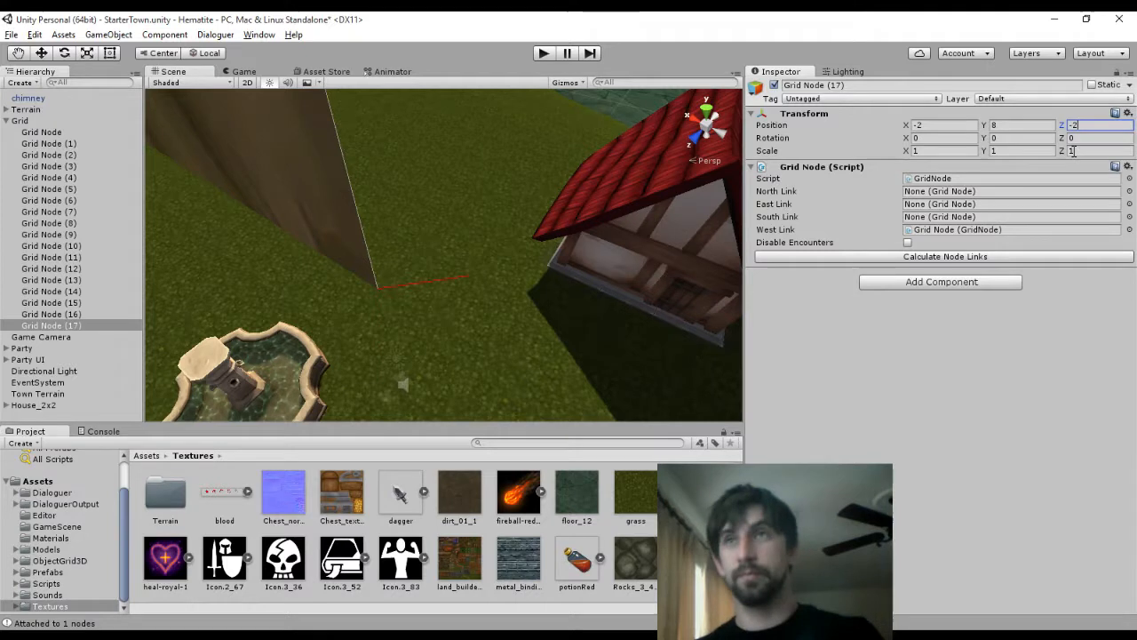
left_click(957, 258)
left_click(50, 314)
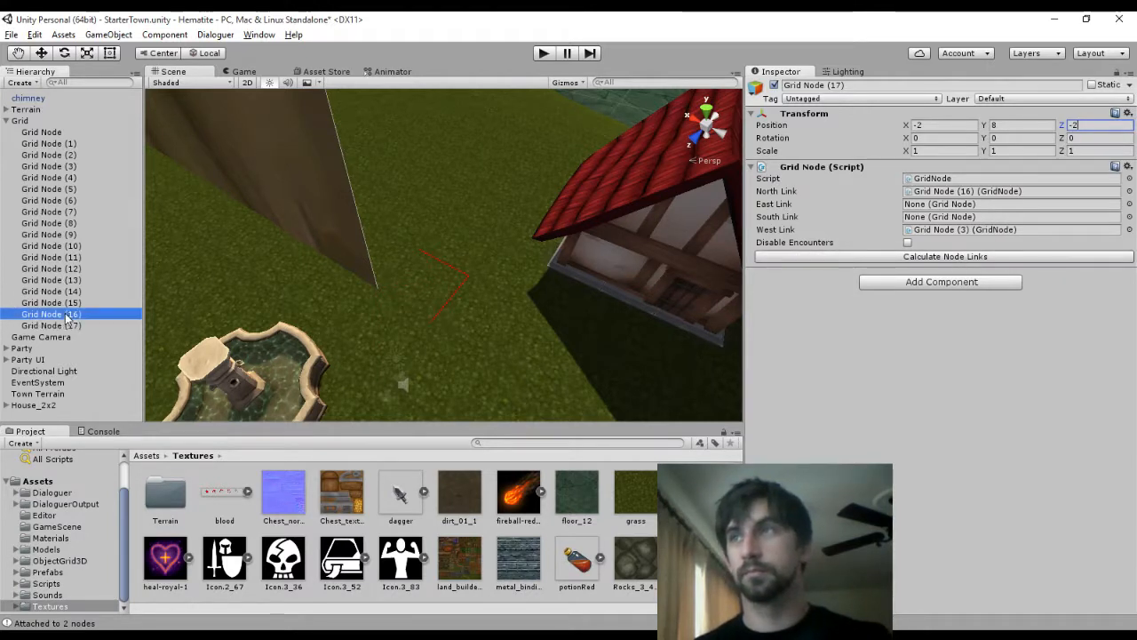
left_click(768, 256)
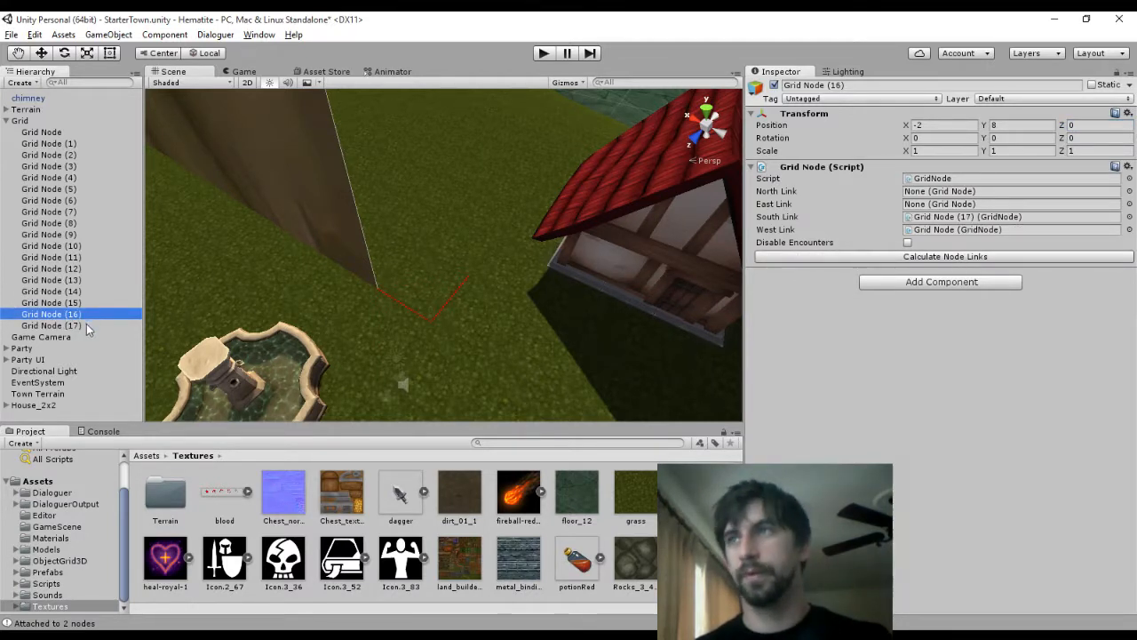
Duplicate Grid Nodes (16) and (17) together, set the copies' X position to -4 and calculate their node links
left_click(54, 325, "shift")
key("ctrl+d")
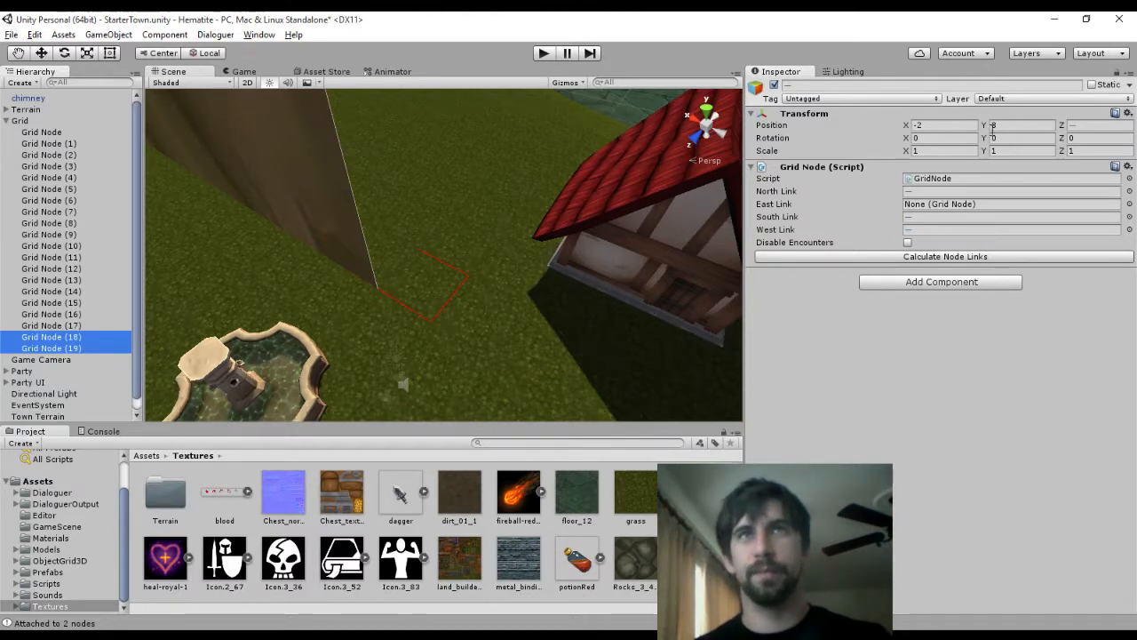
left_click(948, 125)
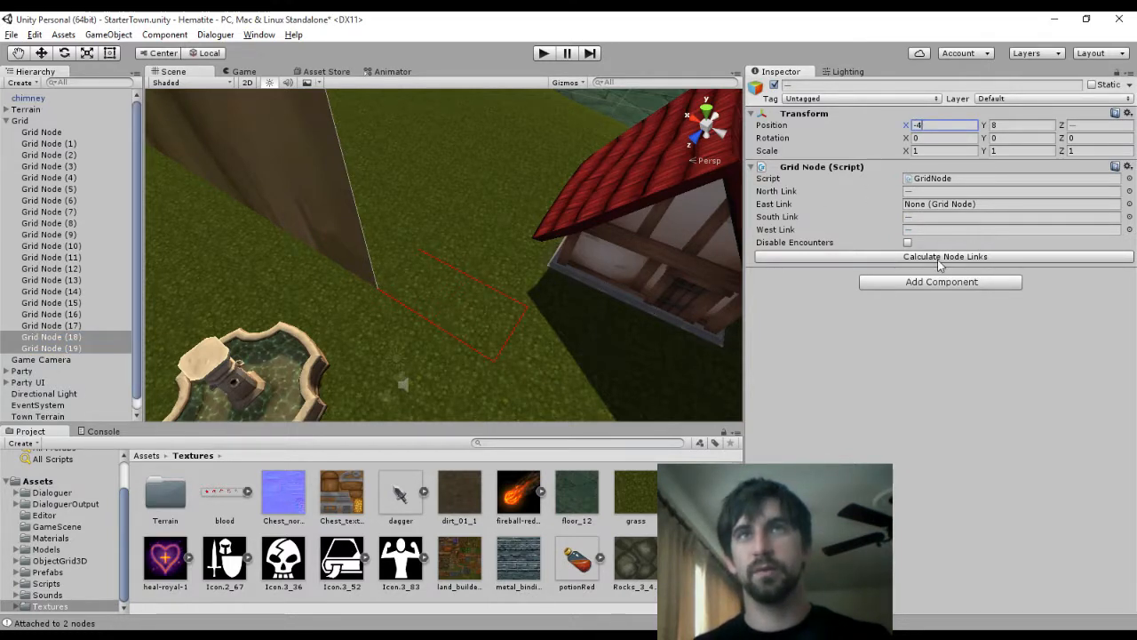
left_click(51, 337)
left_click(816, 256)
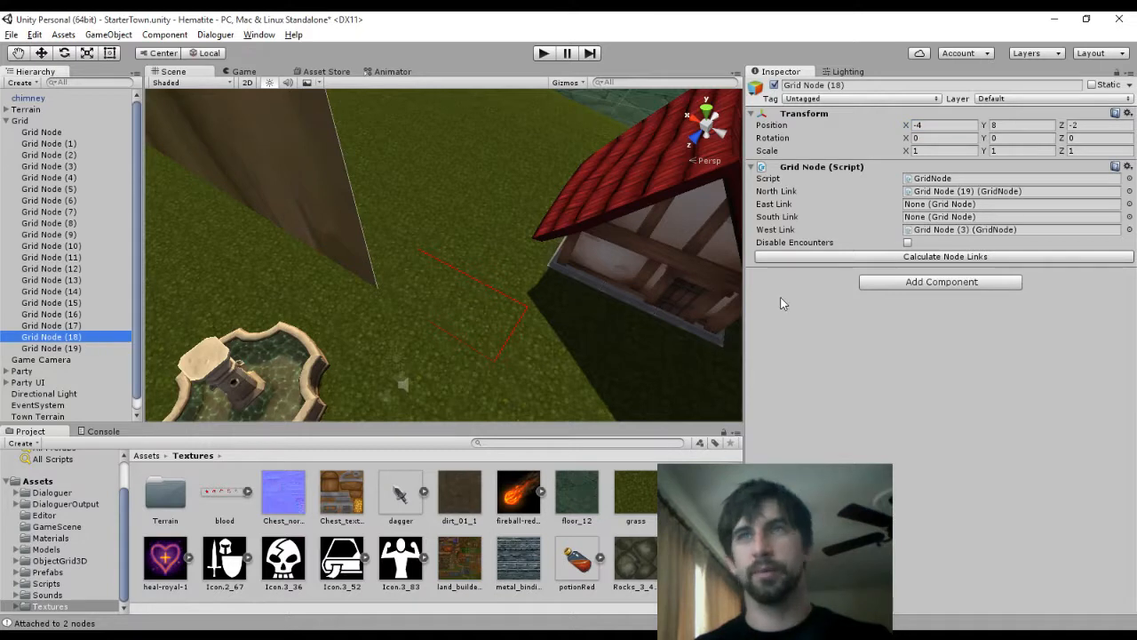
Duplicate Grid Nodes (18) and (19) together and set the copies' X position to -6
left_click(88, 347, "shift")
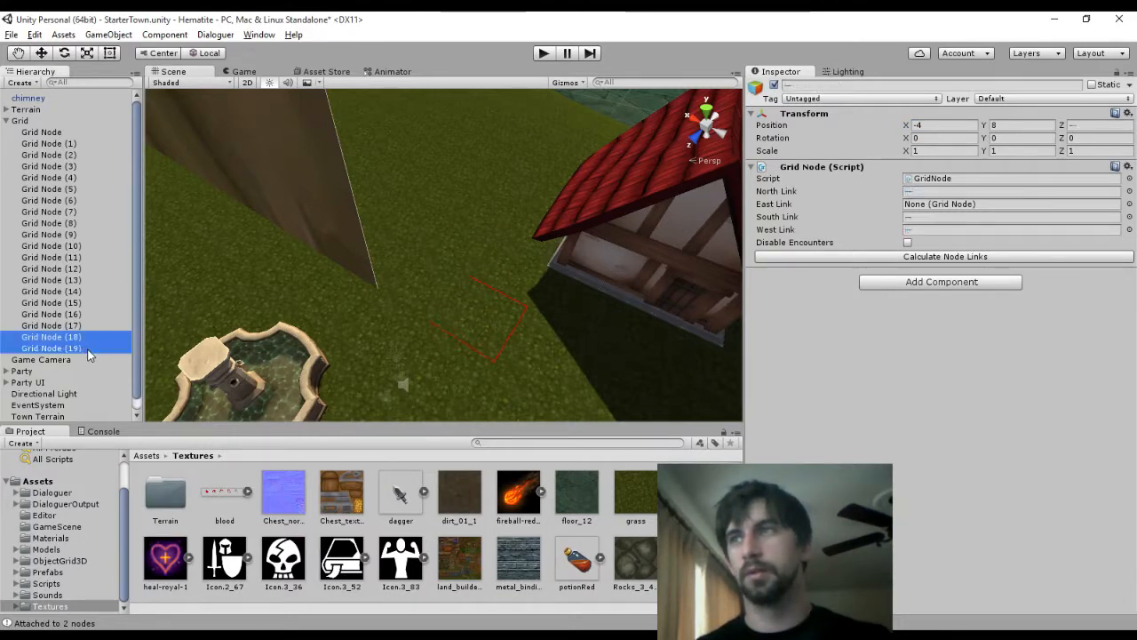
key("ctrl+d")
left_click(926, 127)
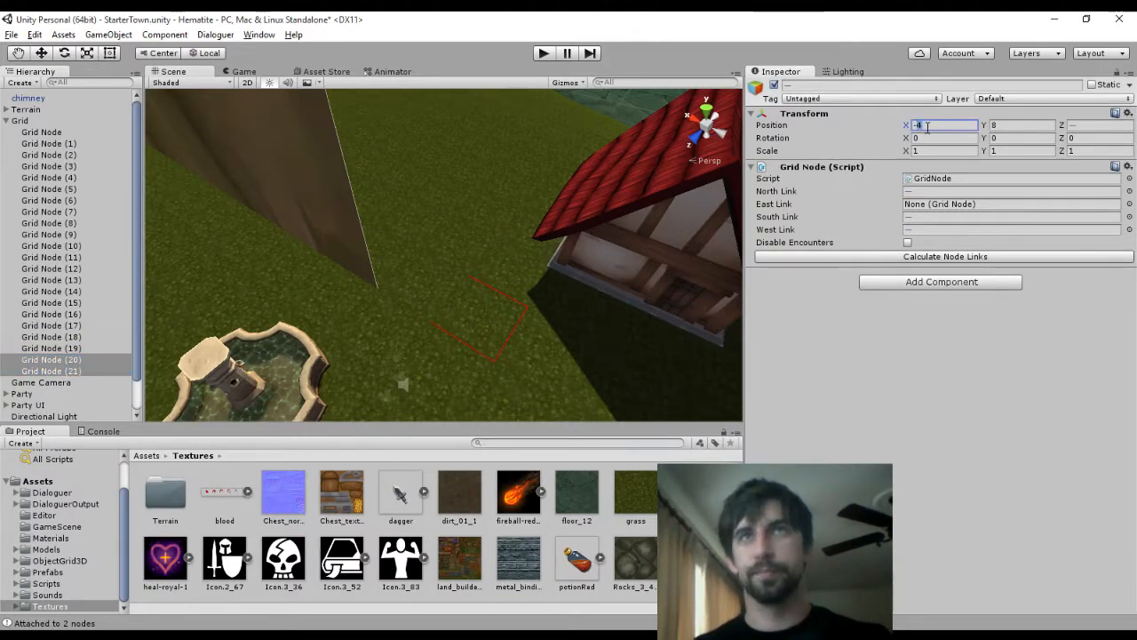
type("-6")
middle_click_drag(646, 233, 573, 254)
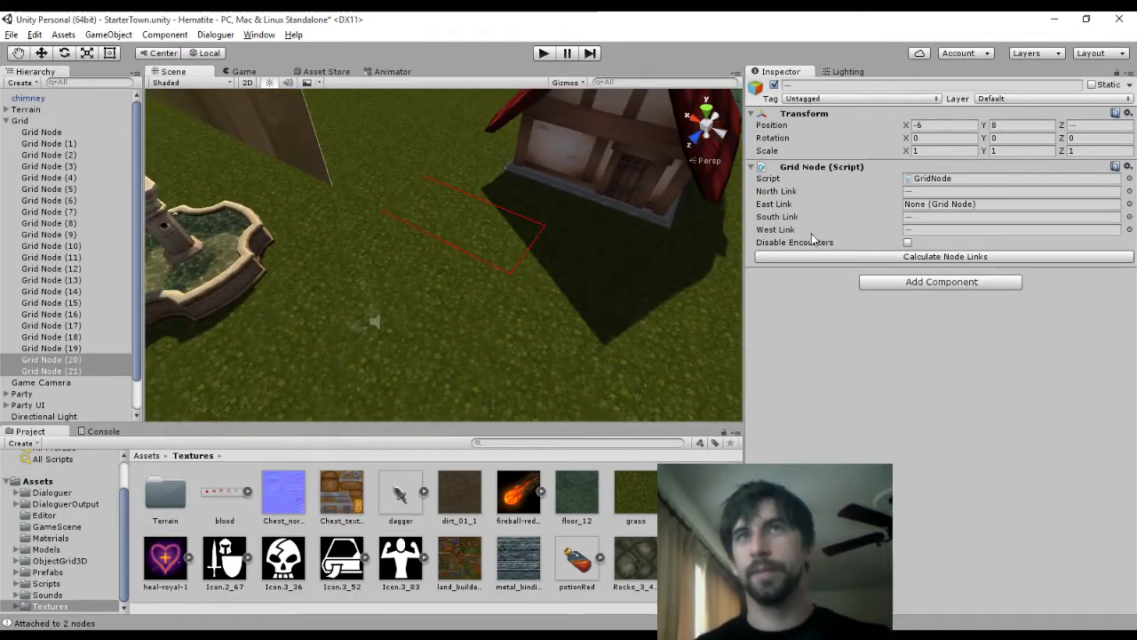
Calculate the node links of Grid Node (20) and Grid Node (21) individually
left_click(49, 359)
left_click(875, 257)
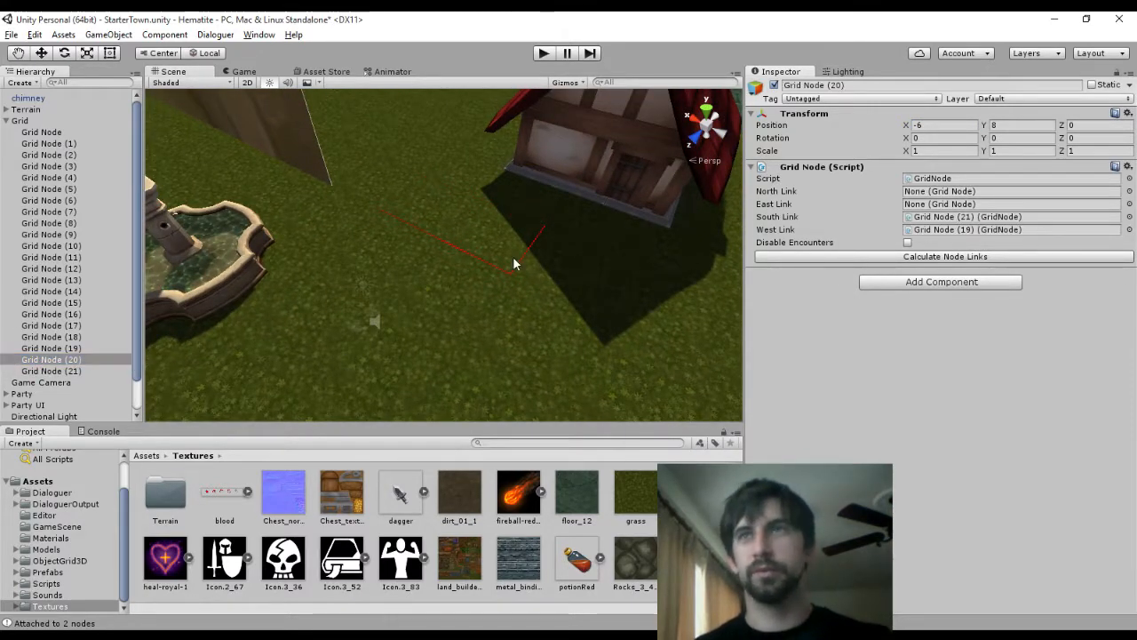
left_click(78, 371)
left_click(782, 257)
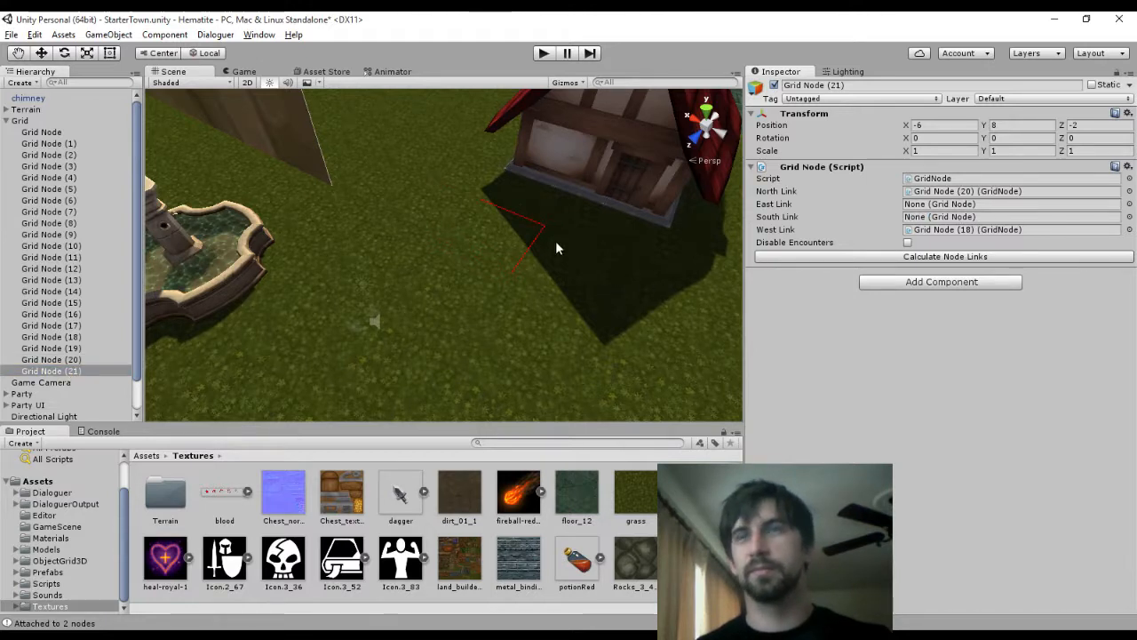
Duplicate Grid Nodes (20) and (21) together, set the copies' X position to -8 and calculate each copy's node links
left_click(124, 359, "shift")
key("ctrl+d")
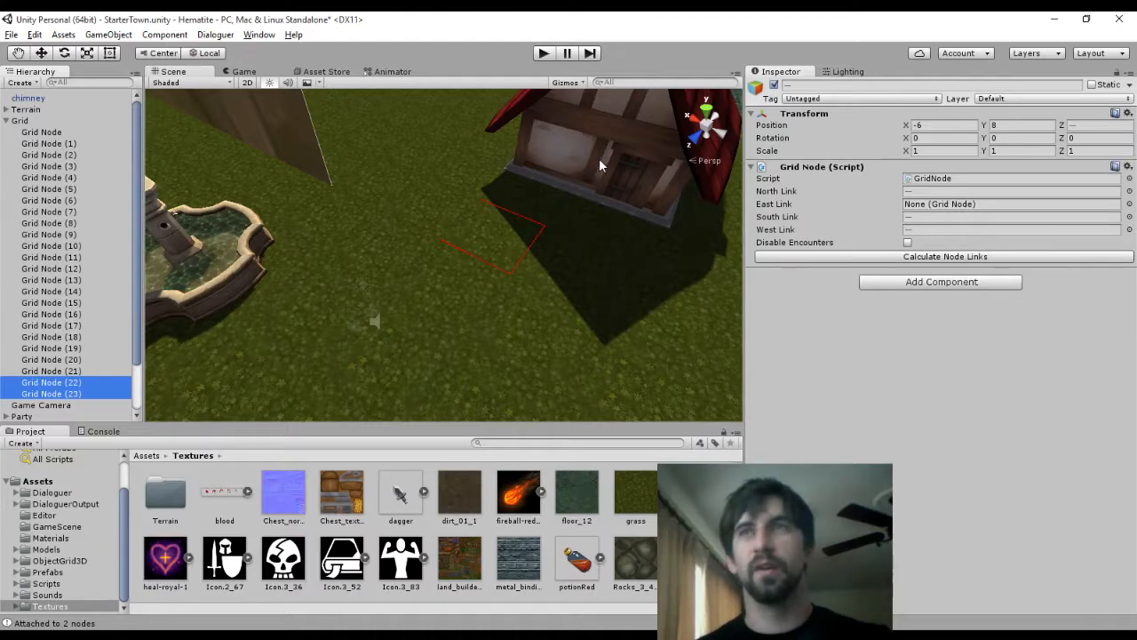
middle_click_drag(679, 117, 627, 135)
left_click(924, 124)
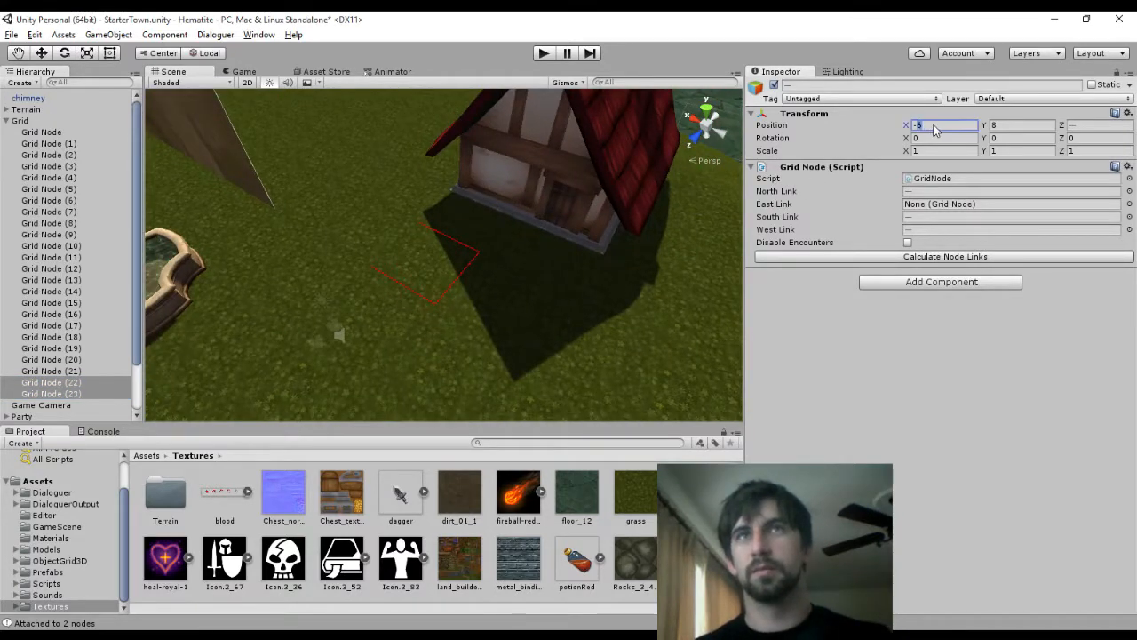
type("-8")
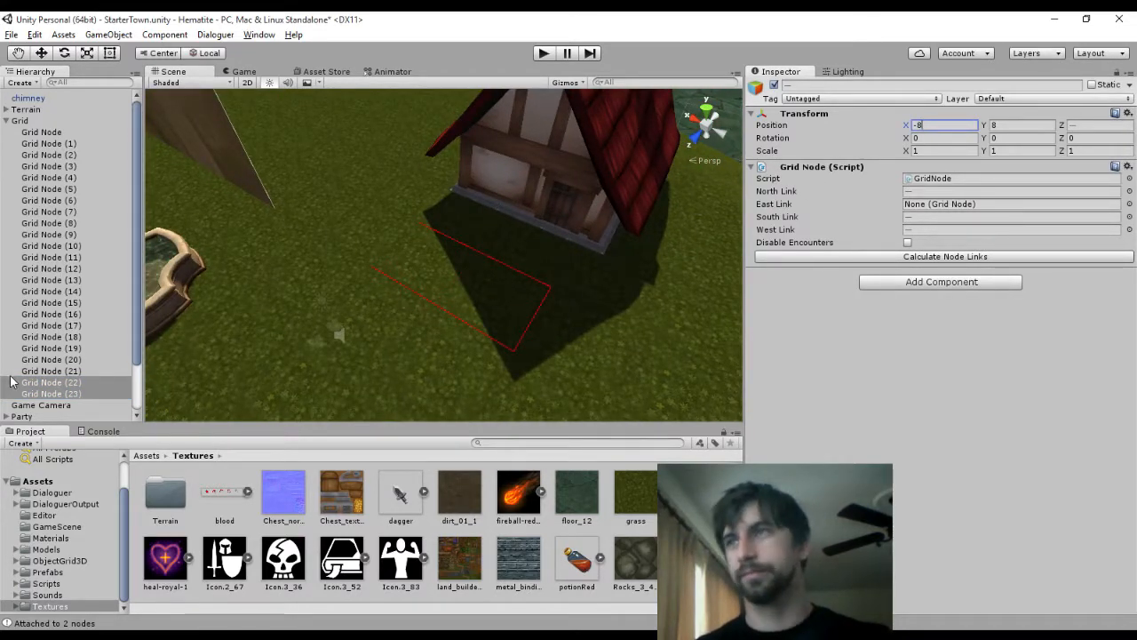
left_click(51, 382)
left_click(803, 258)
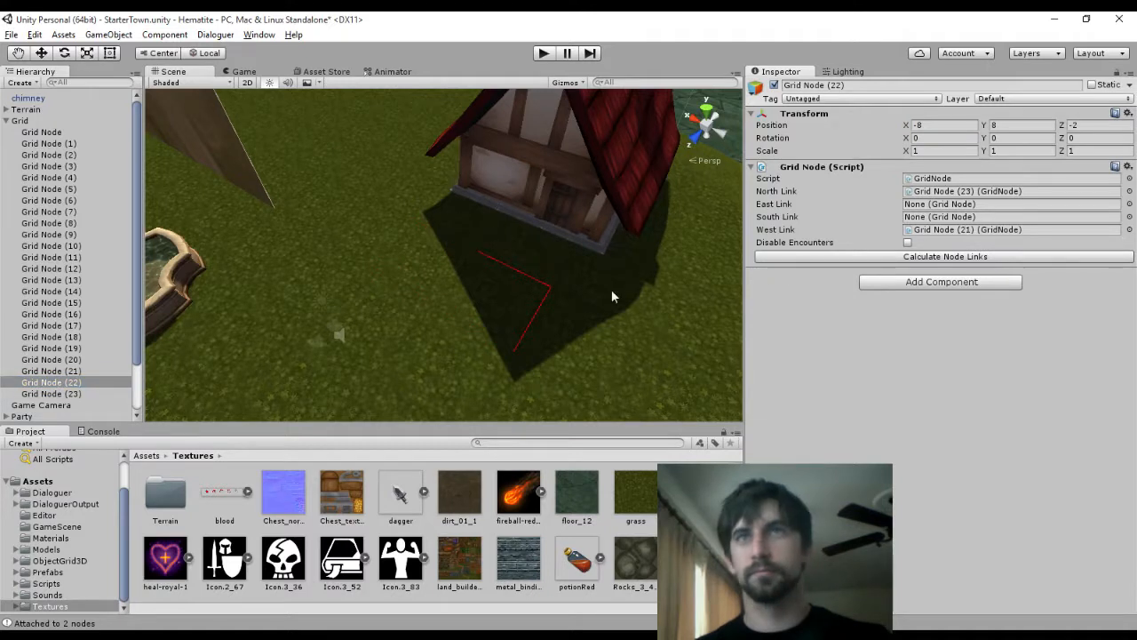
left_click(90, 393)
left_click(799, 256)
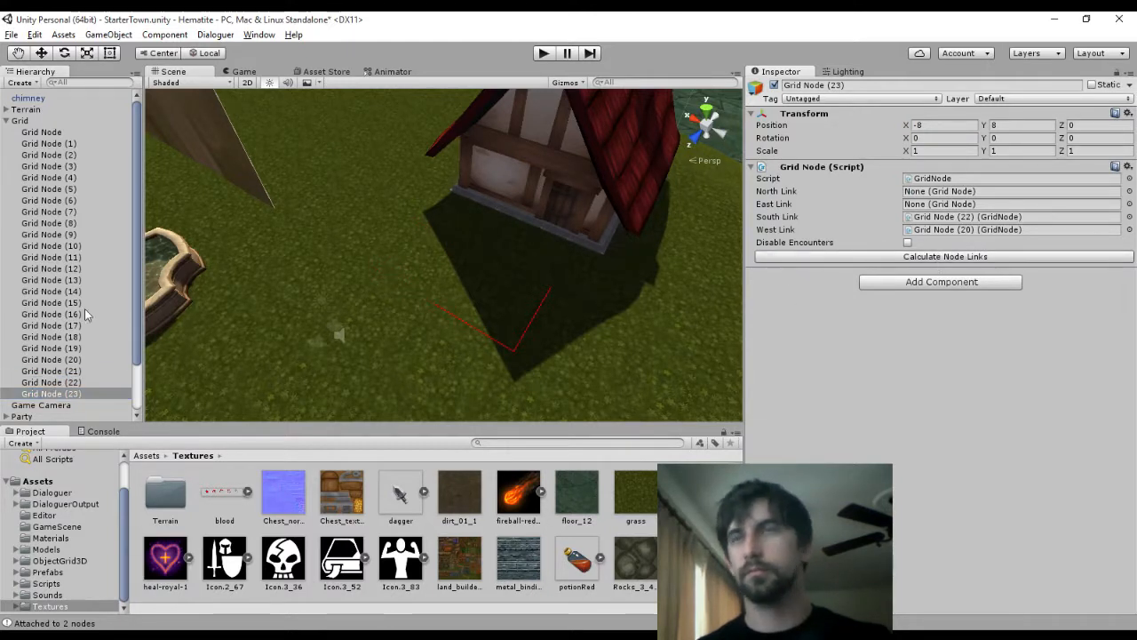
Duplicate Grid Nodes (22) and (23) together, set the copies' X position to -10 and calculate the node links
left_click(64, 381, "shift")
key("ctrl+d")
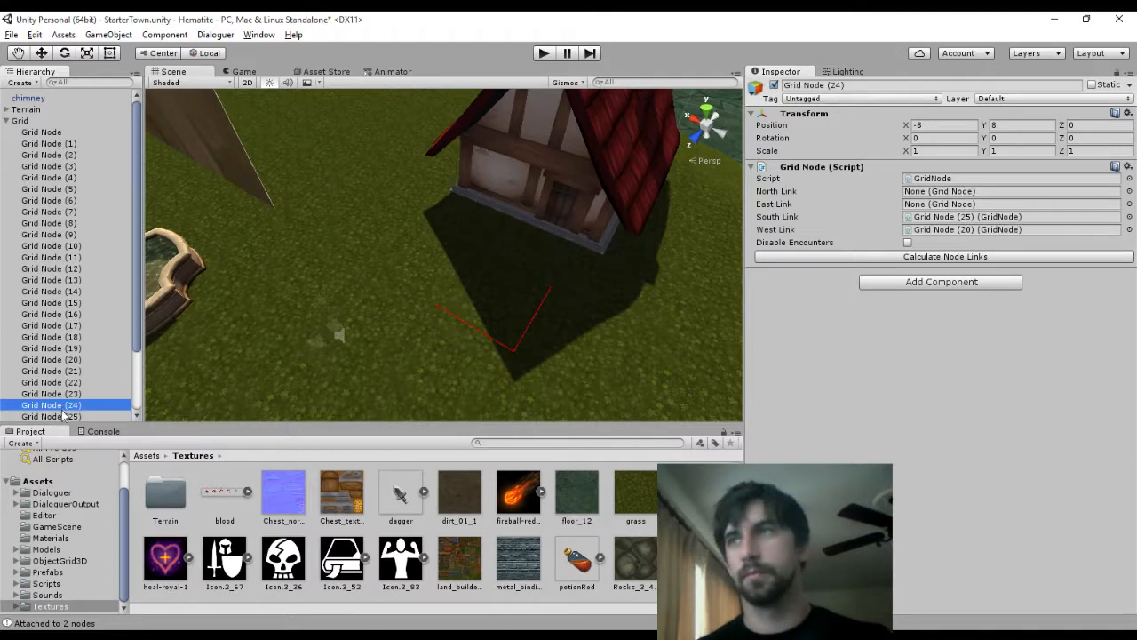
left_click(924, 125)
type("-10")
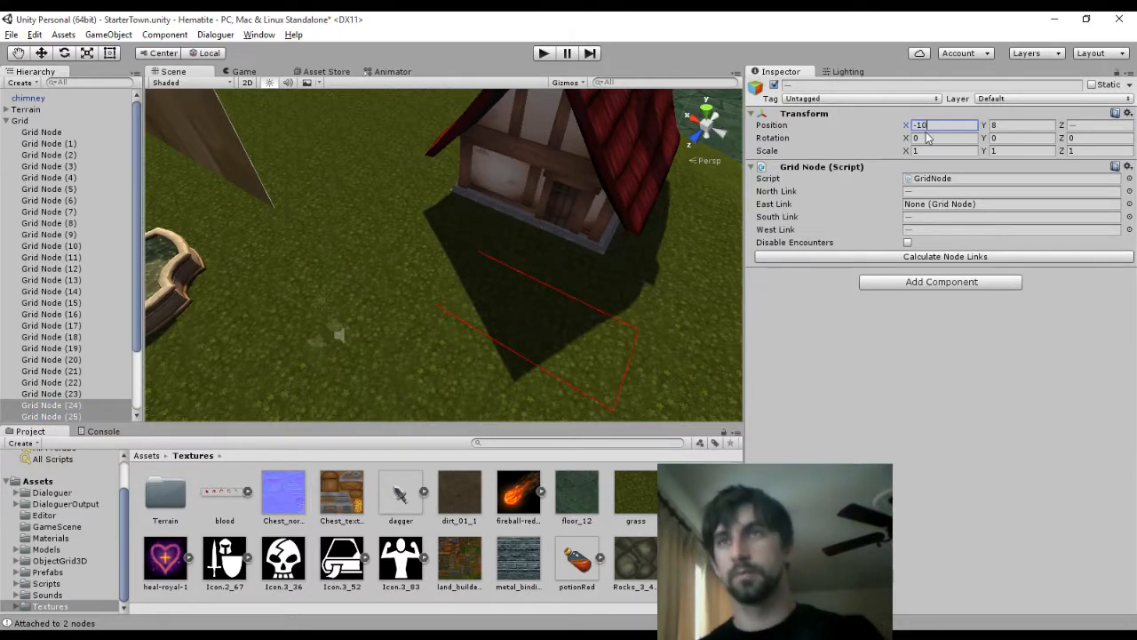
left_click(73, 394)
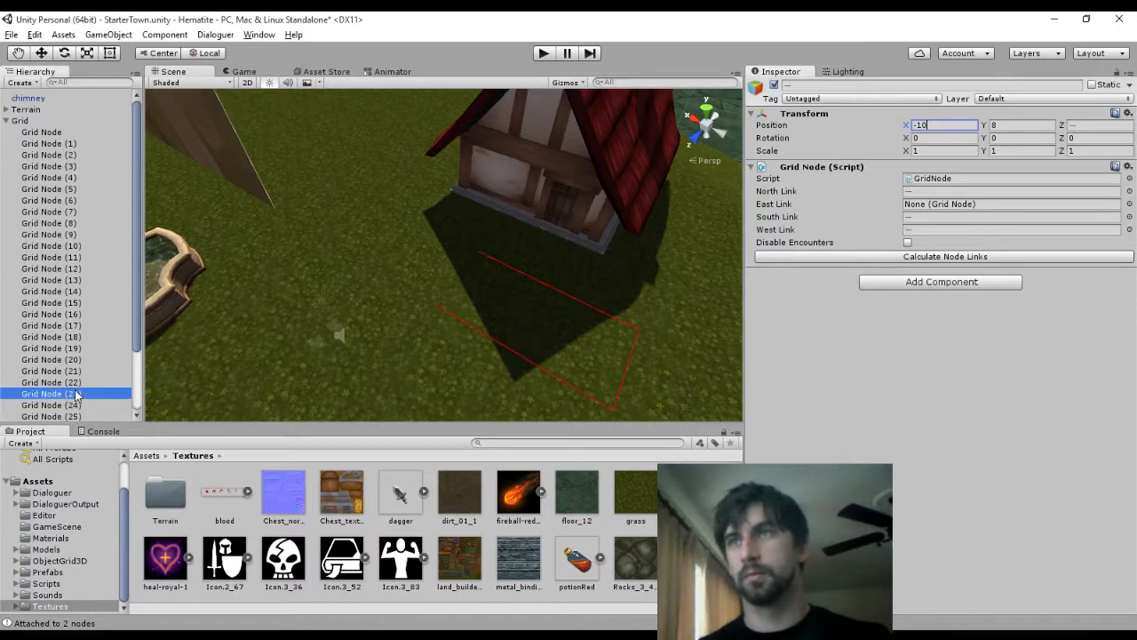
left_click(75, 405)
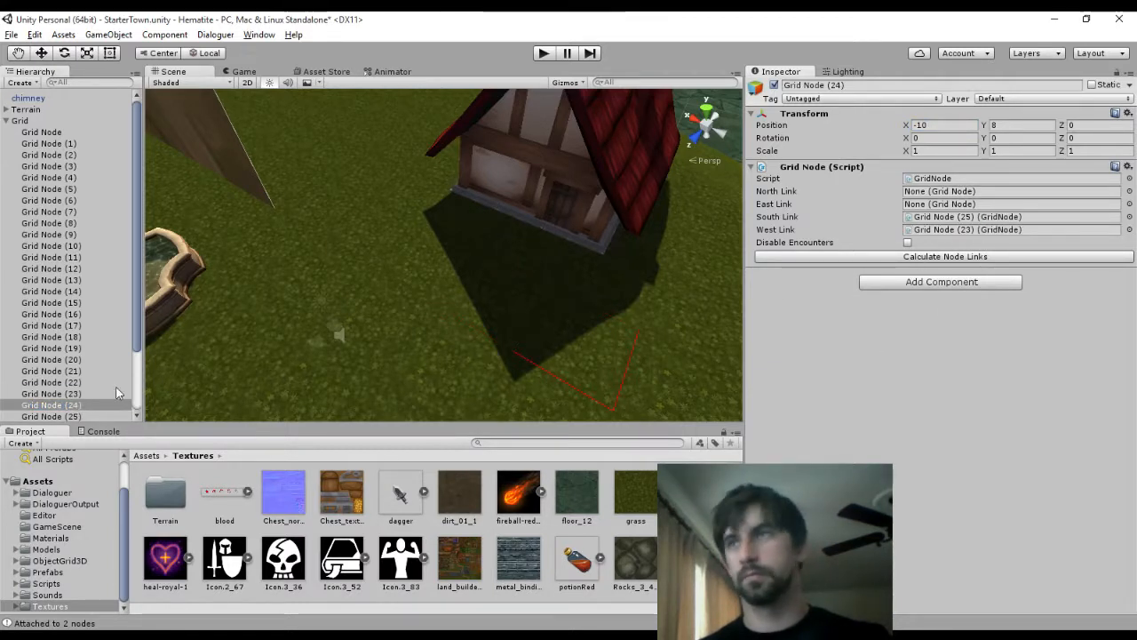
left_click(114, 417)
left_click(858, 257)
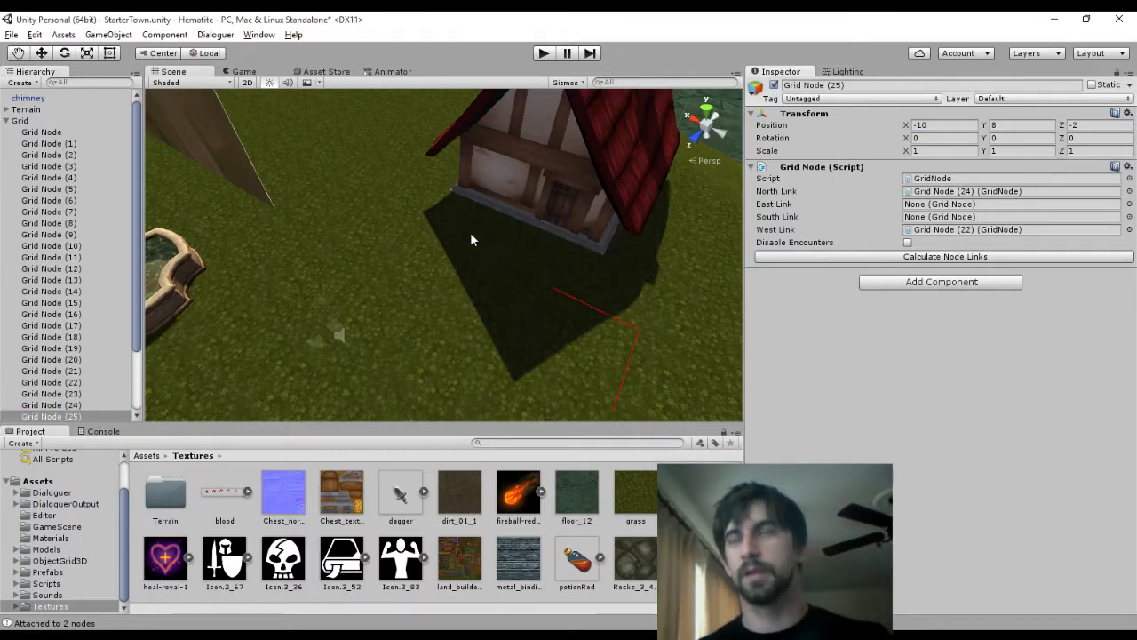
Check the links of Grid Nodes (21) to (24) and examine the space around the house
left_click(76, 405)
left_click(76, 393)
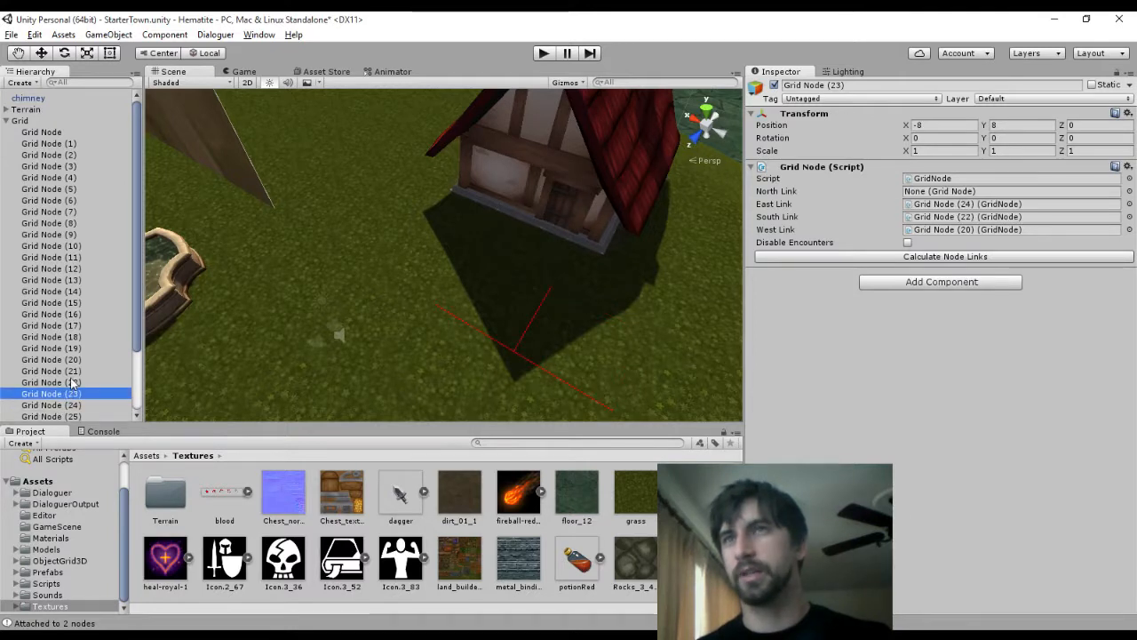
left_click(76, 382)
left_click(76, 370)
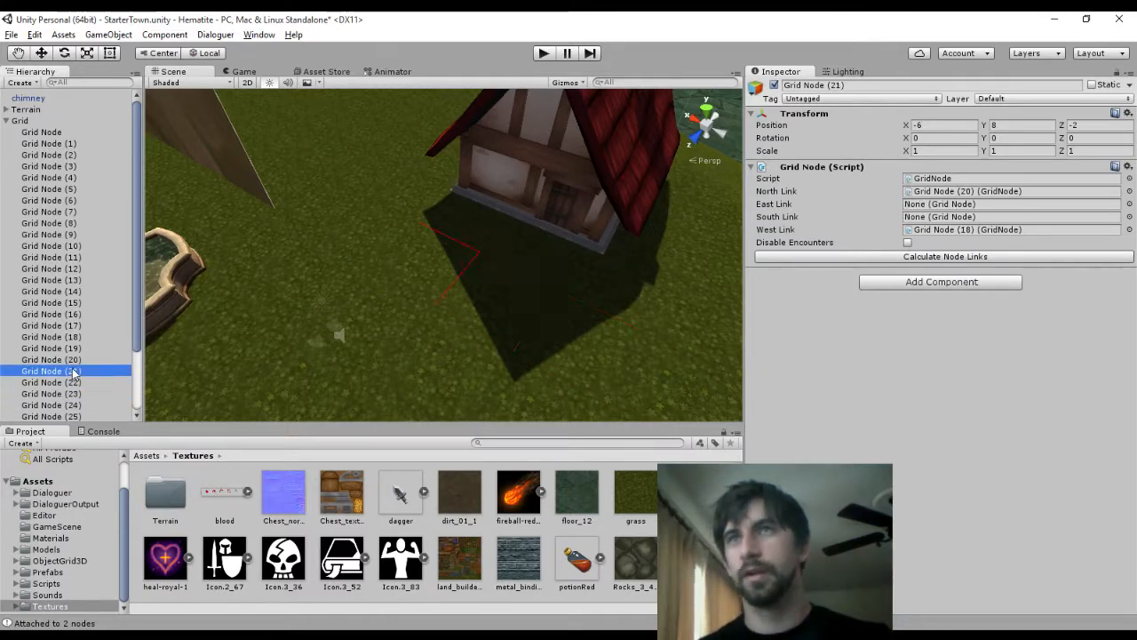
left_click(75, 382)
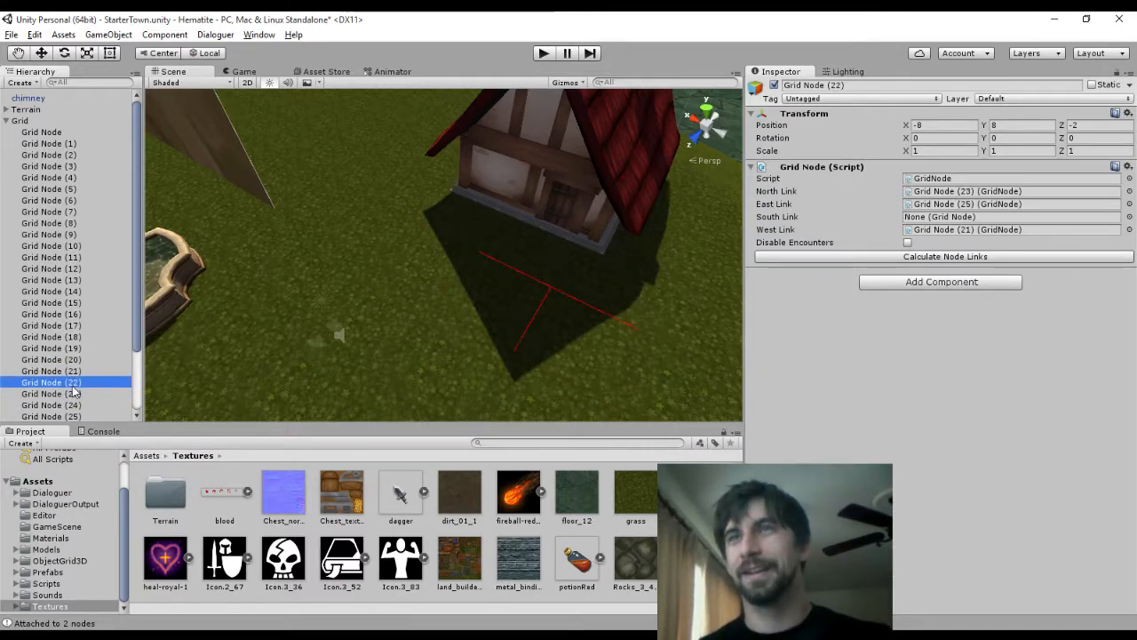
middle_click_drag(631, 231, 571, 279)
scroll(570, 277, "up", 5)
scroll(564, 266, "down", 10)
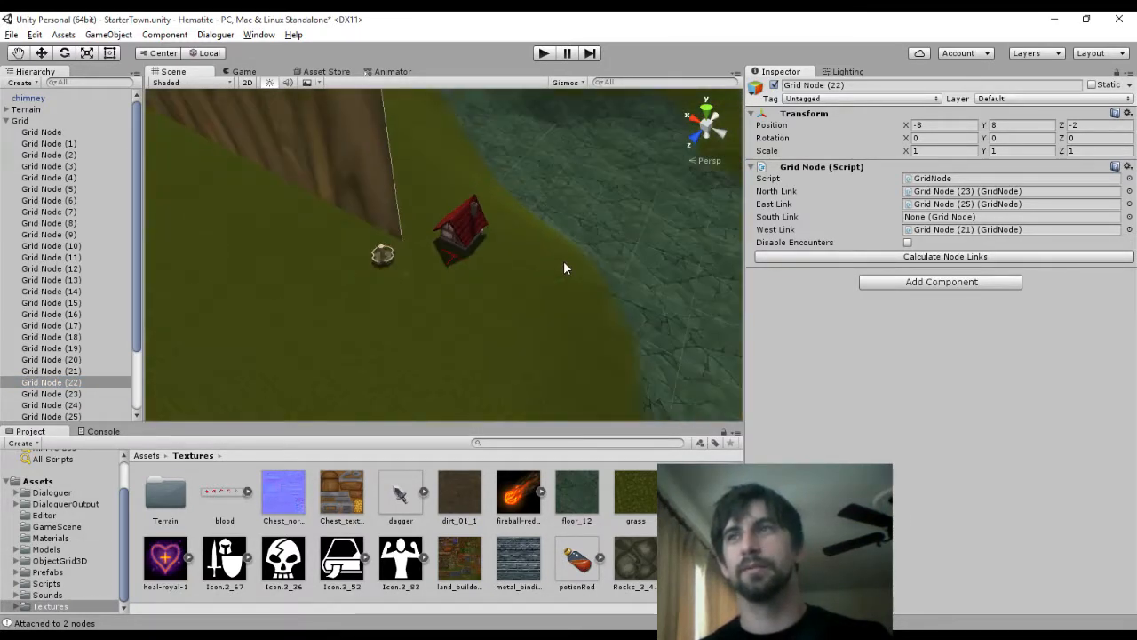
scroll(562, 264, "up", 7)
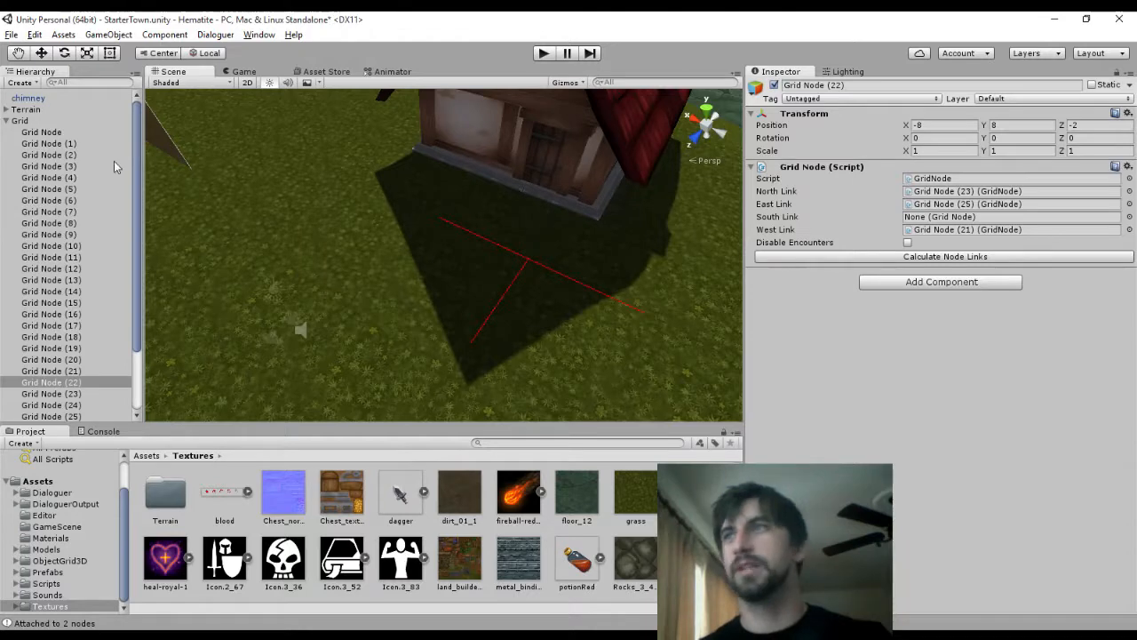
Collapse the Grid group and move House_2x2 along the X axis to about -6.23
left_click(6, 120)
left_click_drag(33, 103, 39, 203)
left_click(34, 191)
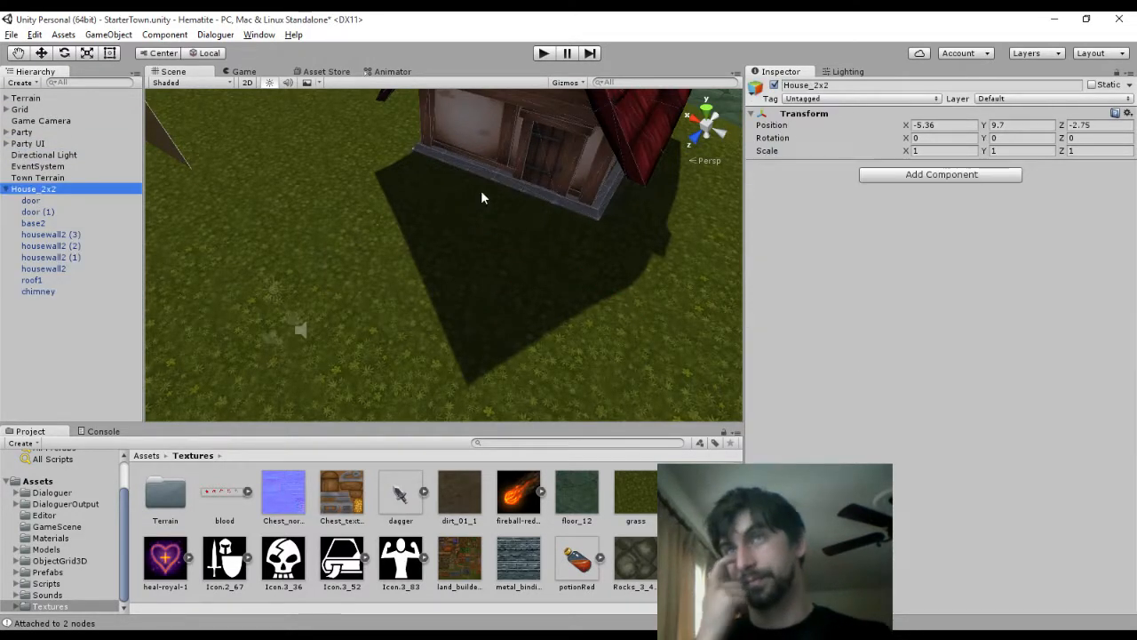
middle_click_drag(508, 124, 495, 181)
scroll(494, 219, "down", 4)
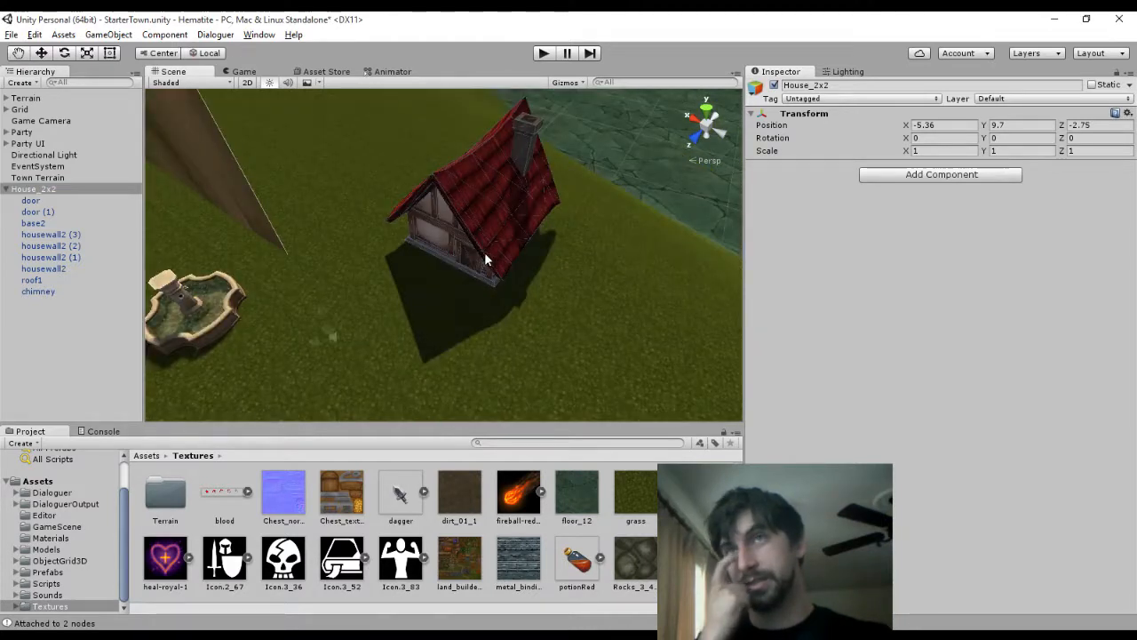
left_click(44, 53)
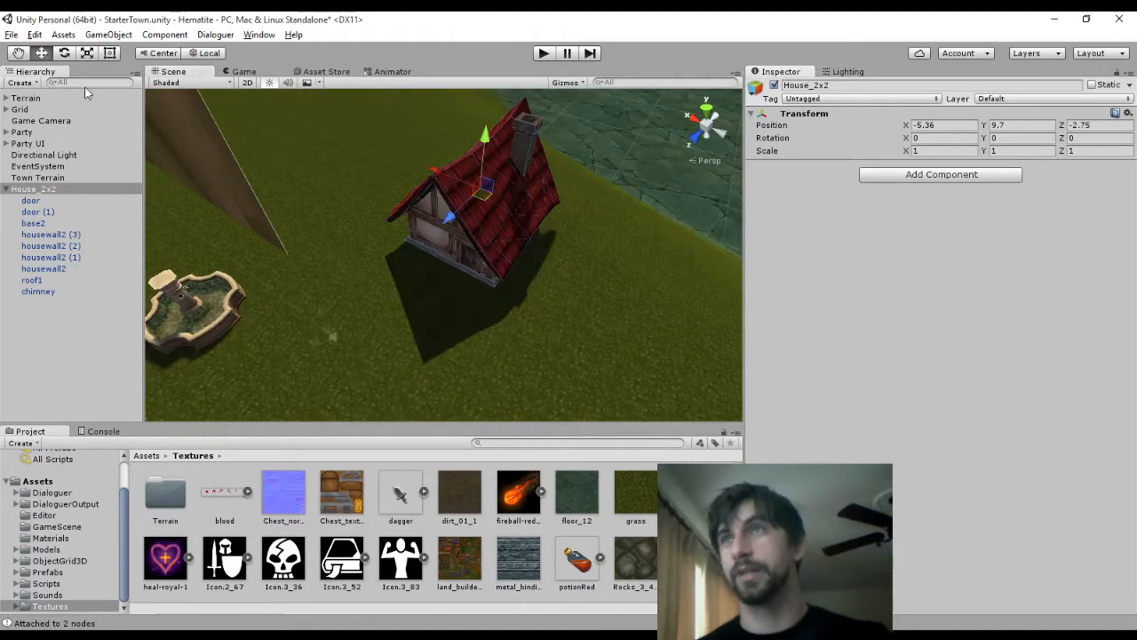
left_click_drag(453, 181, 469, 188)
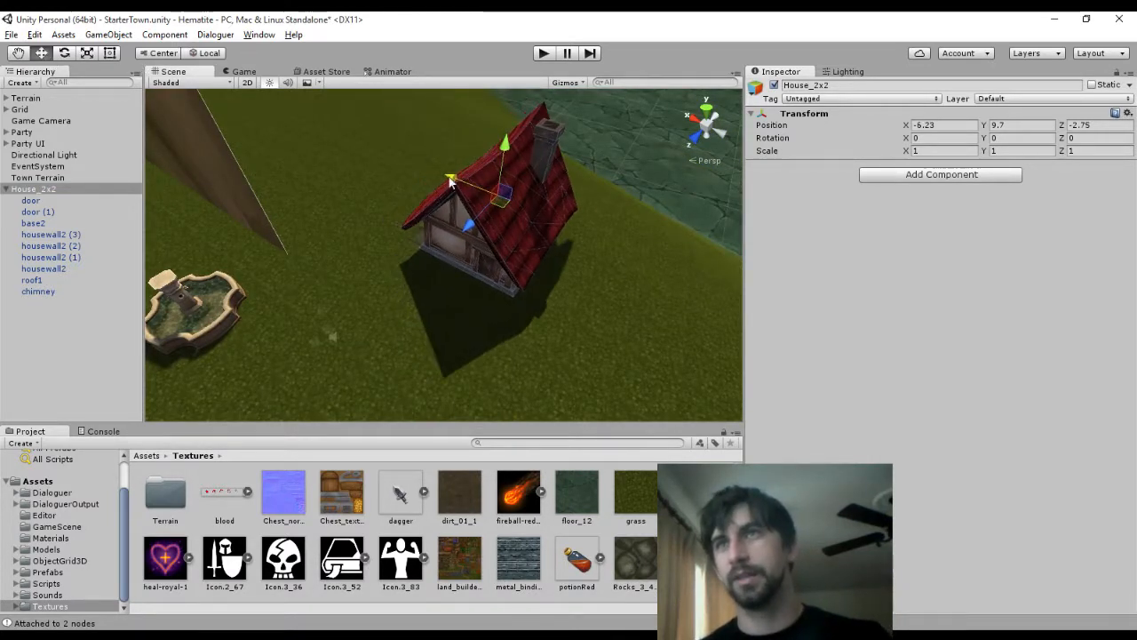
Display the whole grid and examine how its nodes line up with the front of the house
left_click(31, 109)
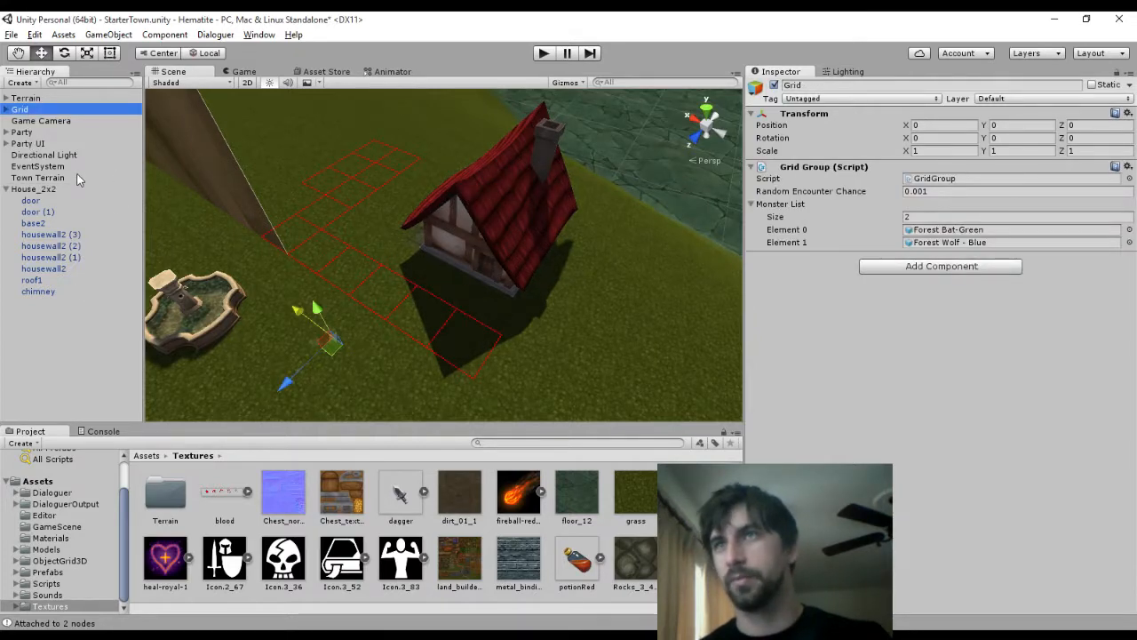
scroll(451, 318, "up", 4)
right_click_drag(497, 300, 1088, 183)
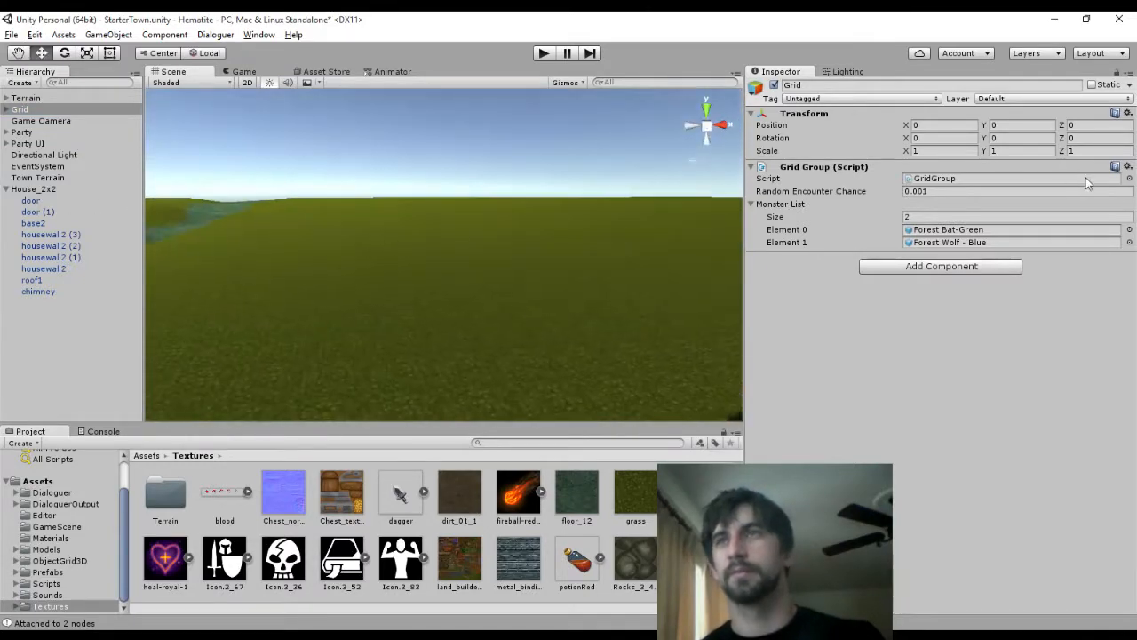
scroll(413, 174, "up", 3)
middle_click_drag(420, 186, 431, 194)
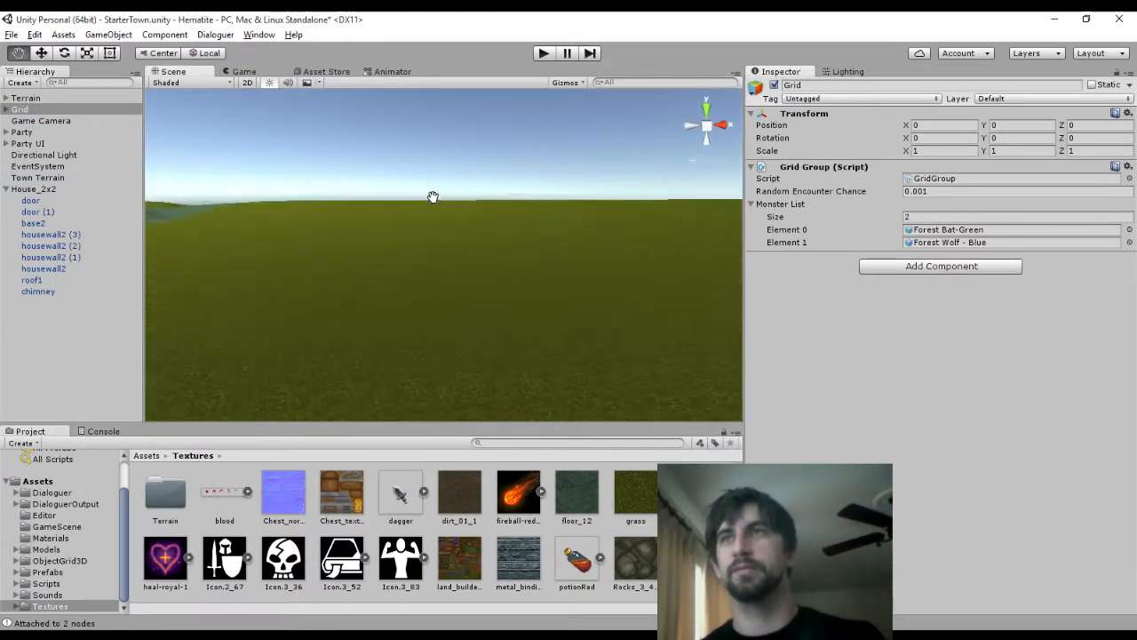
right_click_drag(432, 194, 1130, 201)
scroll(585, 235, "up", 5)
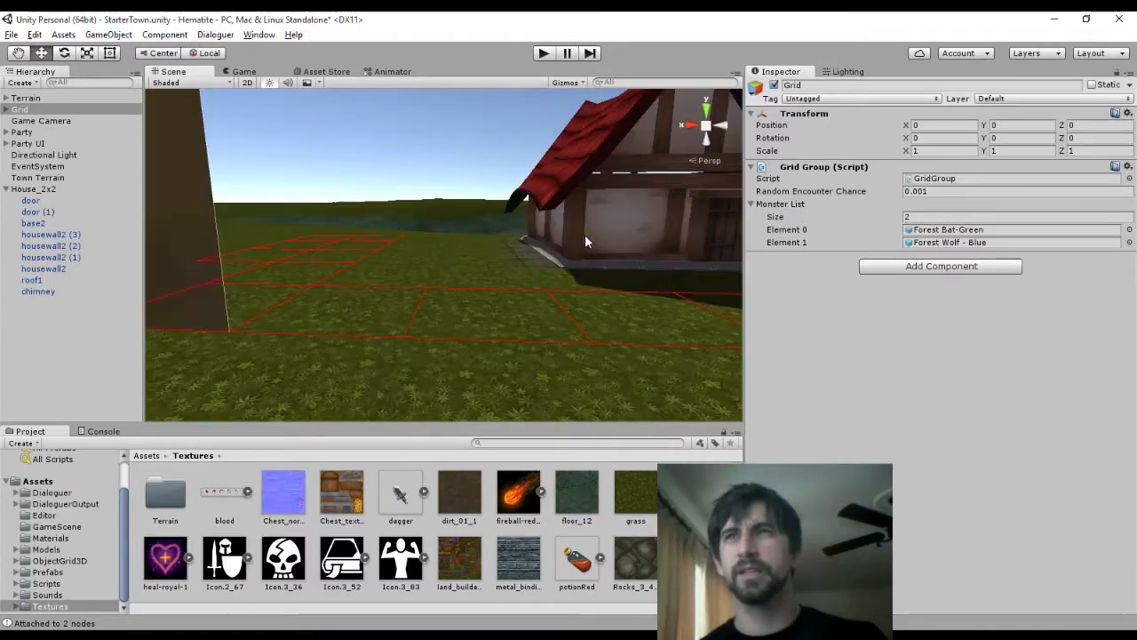
middle_click_drag(666, 216, 653, 225)
right_click_drag(653, 225, 662, 360)
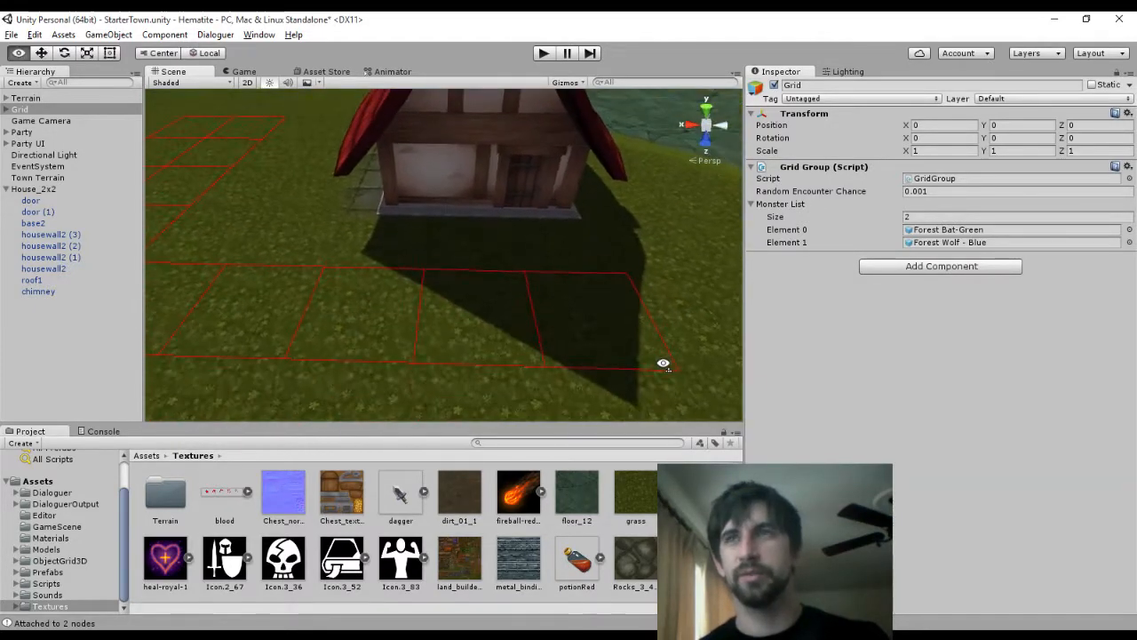
middle_click_drag(724, 220, 660, 258)
Move House_2x2 along the Z axis to about -1.92 and display the grid to check its alignment
left_click(36, 189)
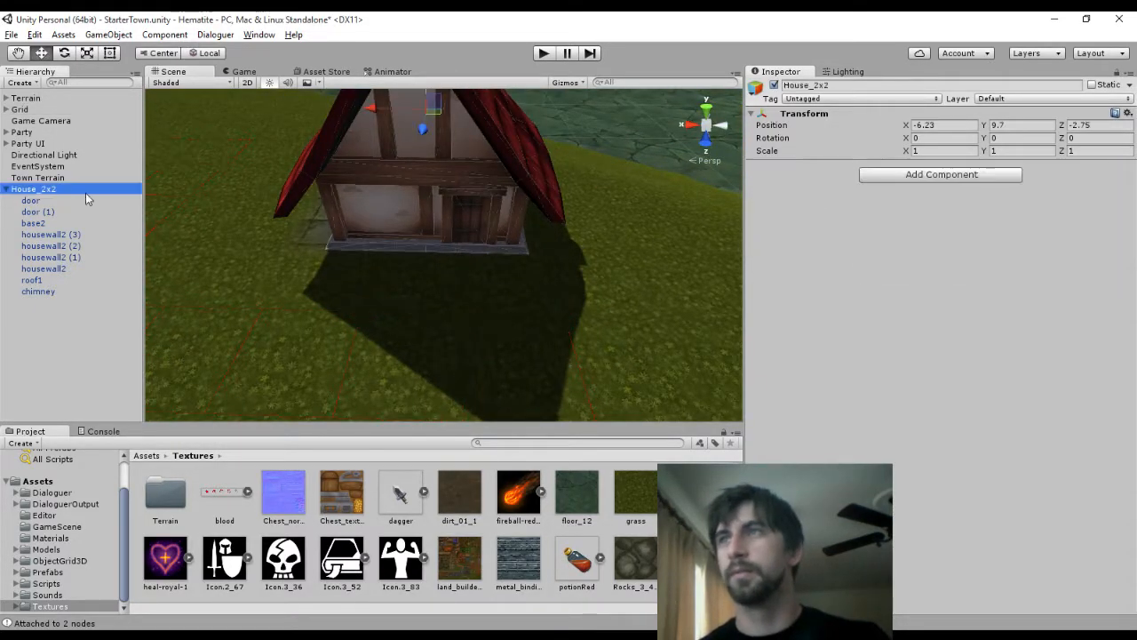
left_click_drag(424, 132, 419, 145)
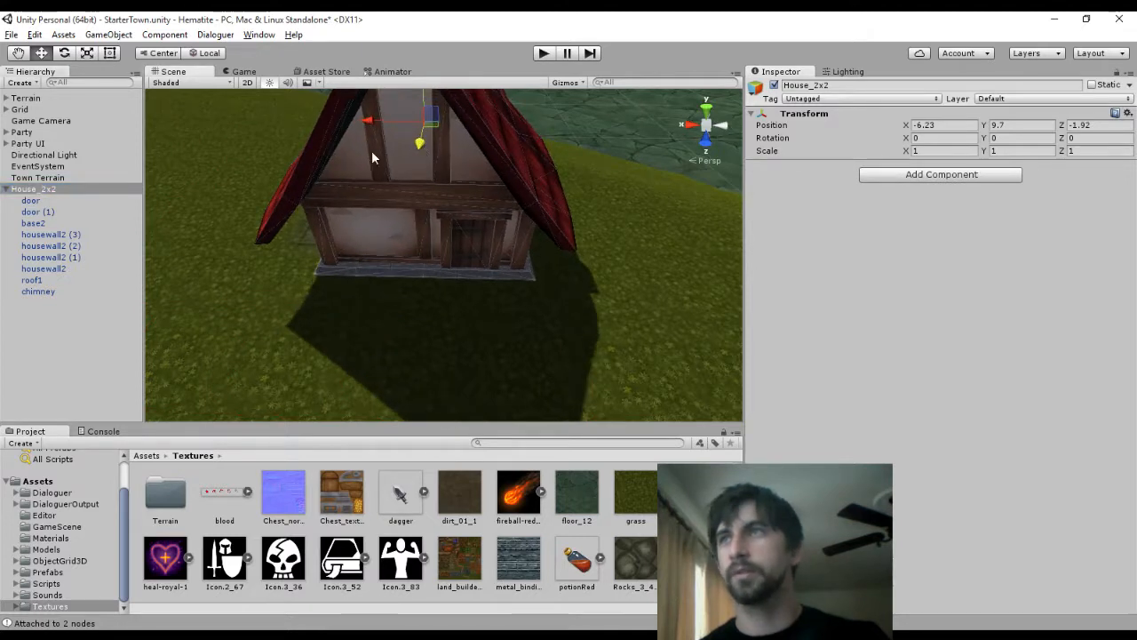
left_click(57, 99)
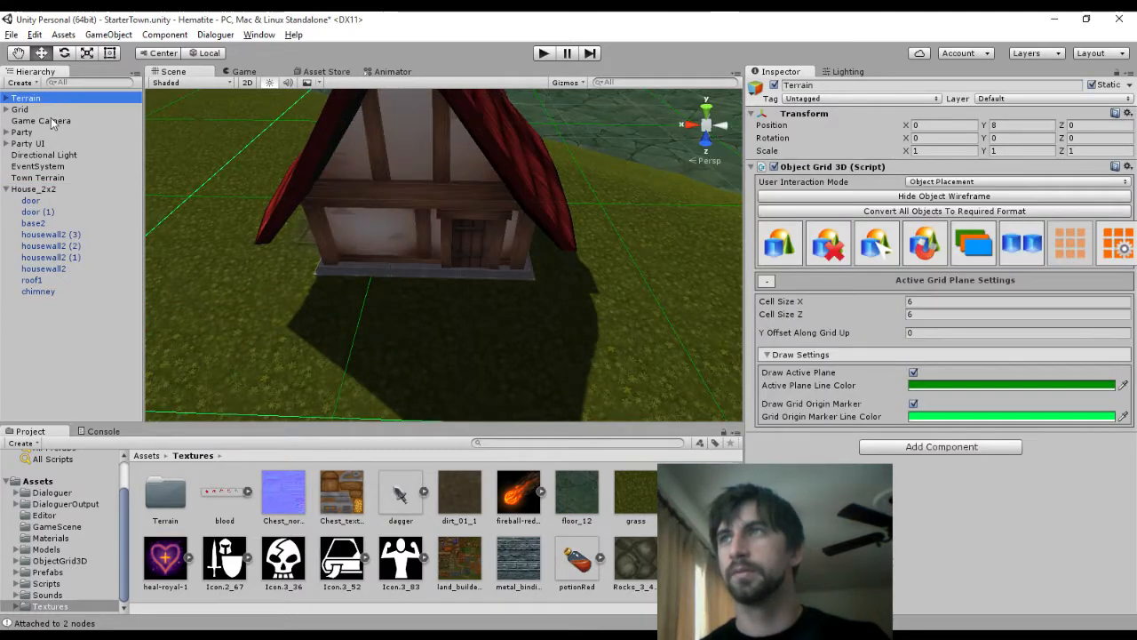
left_click(39, 178)
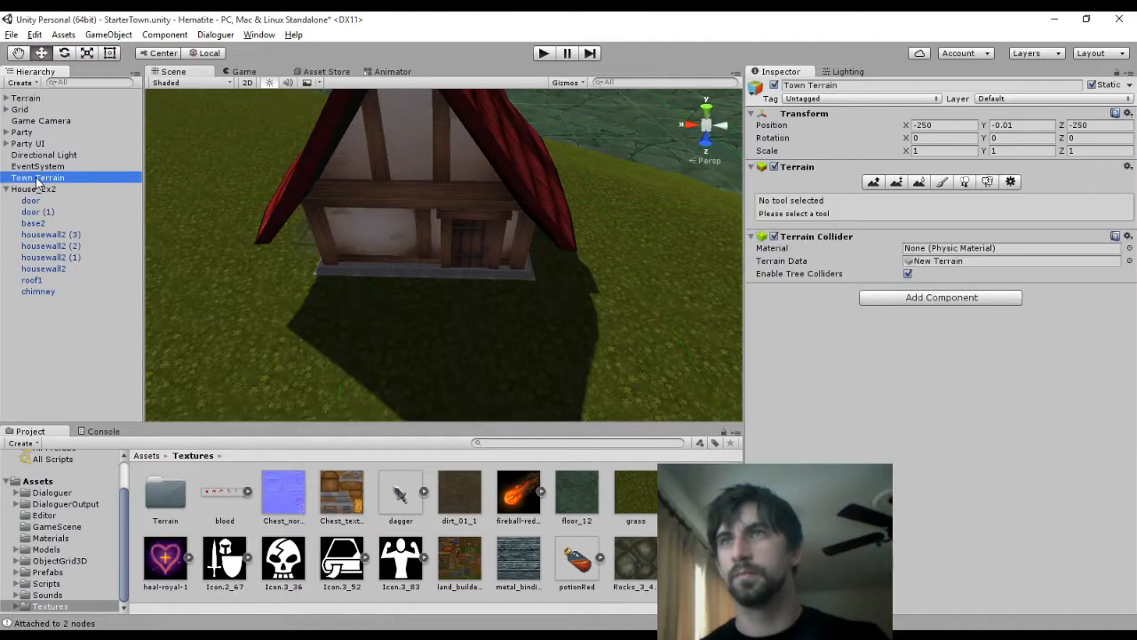
left_click(29, 111)
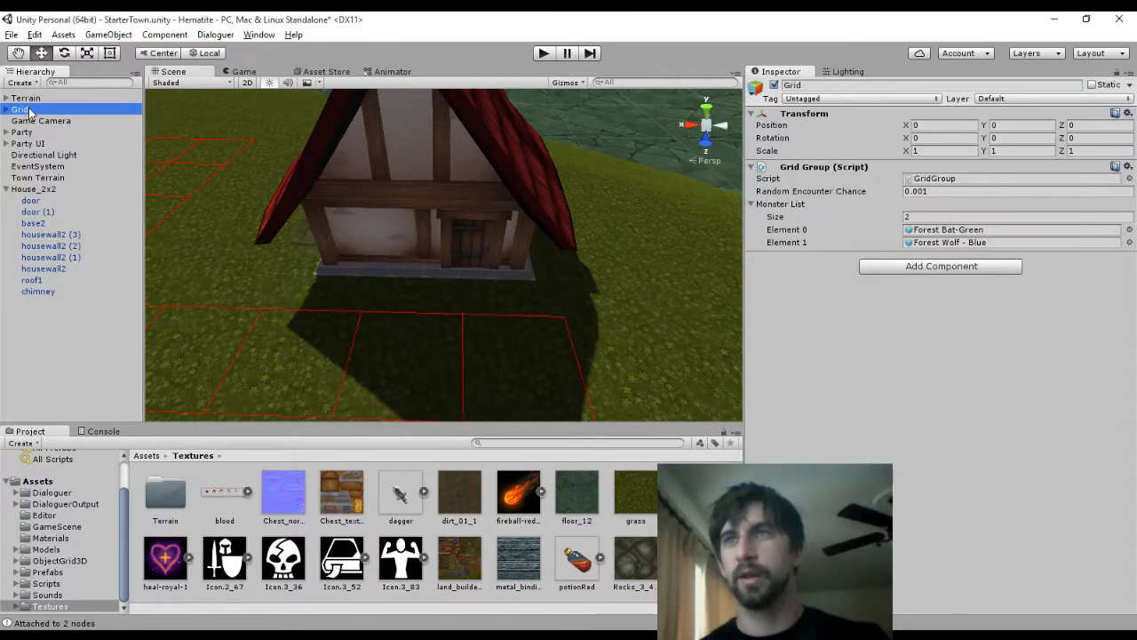
Move House_2x2 to about X -6.13 and Z -1.49, checking its placement against the Grid outline
middle_click_drag(234, 218, 165, 229)
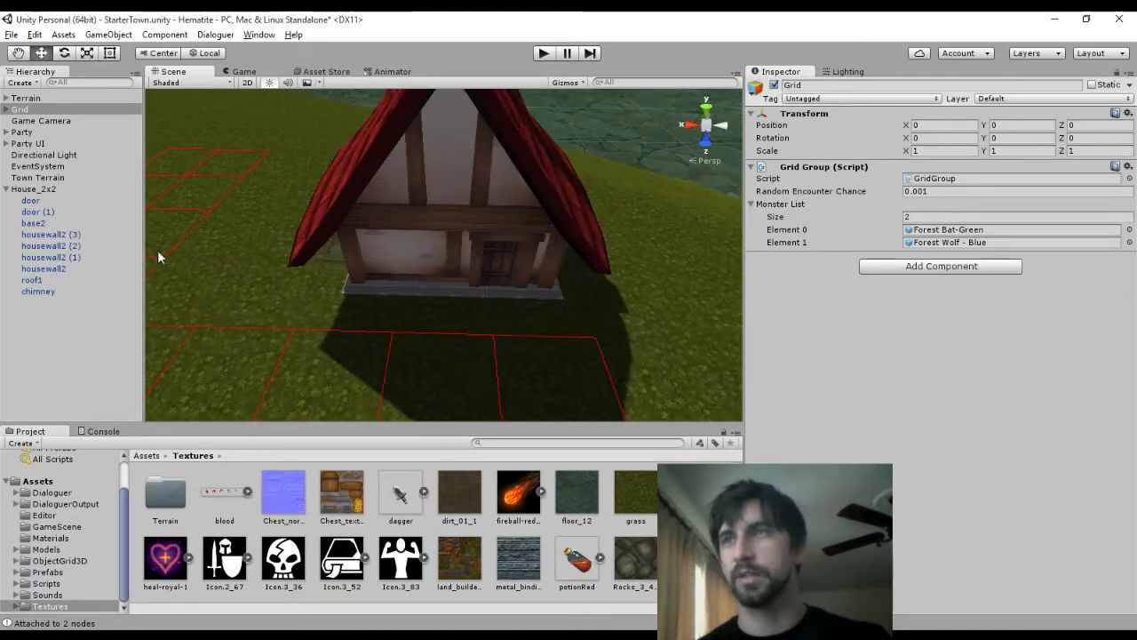
left_click(38, 190)
key("f")
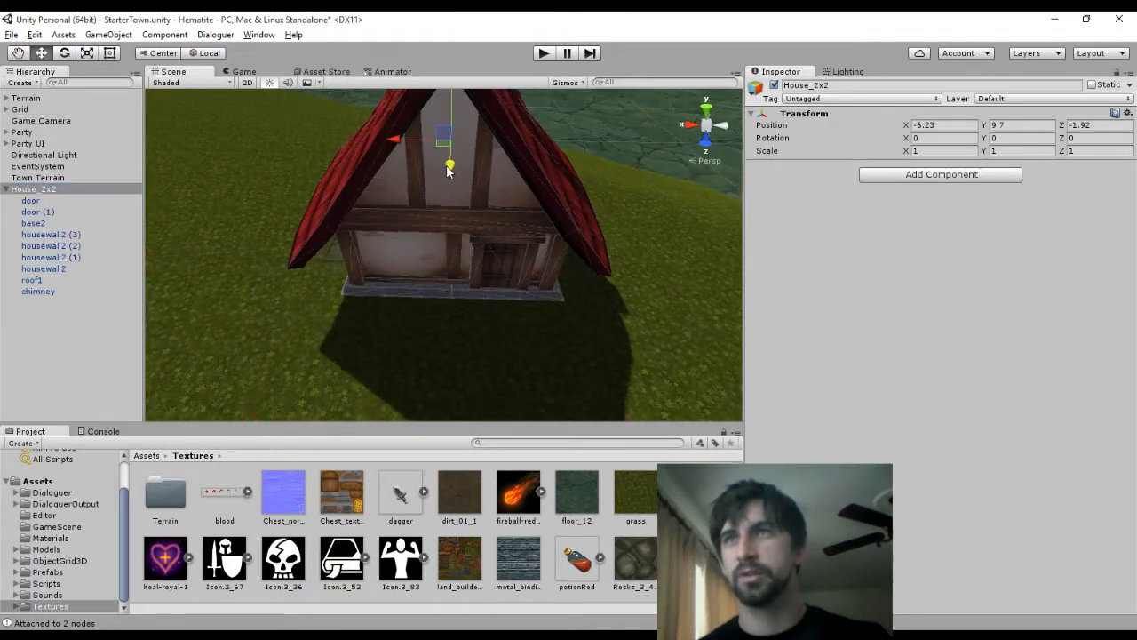
left_click(38, 111)
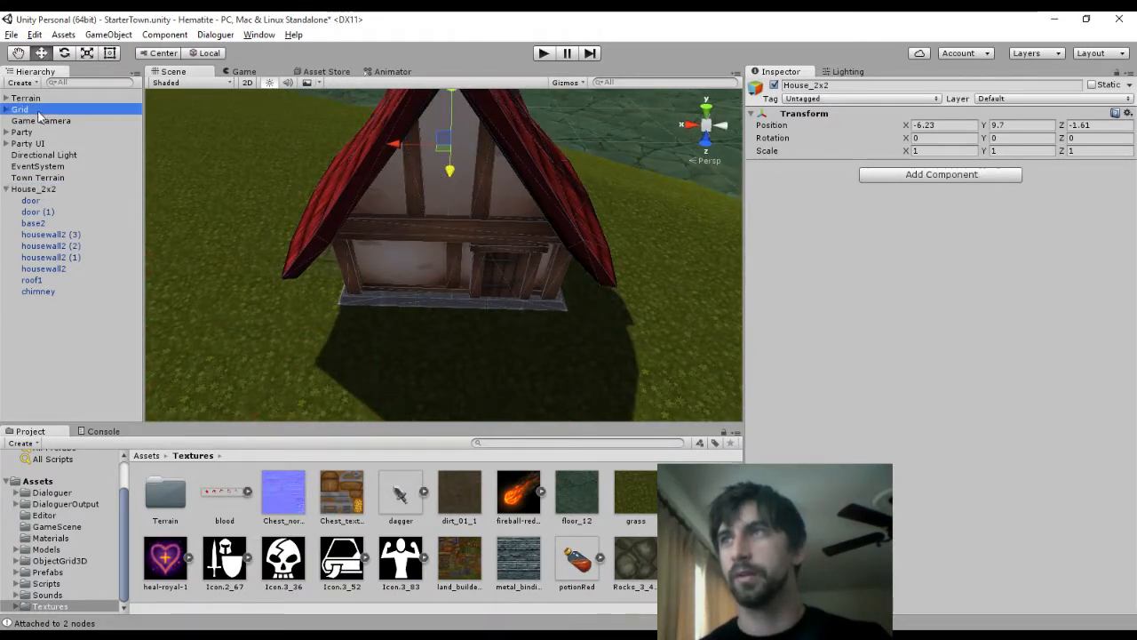
left_click(34, 190)
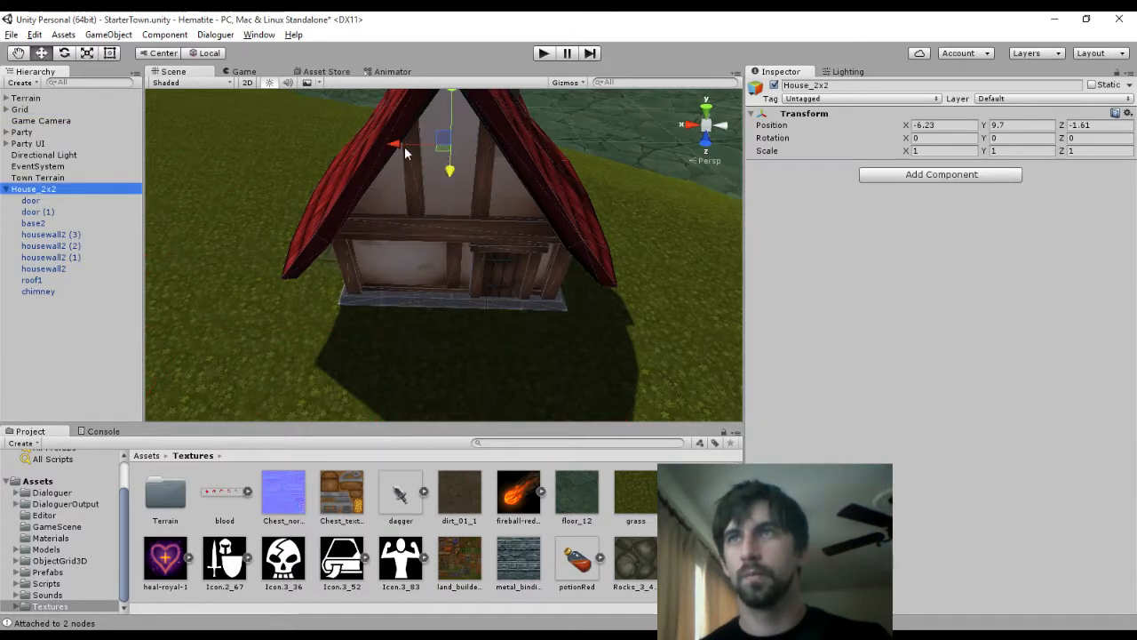
left_click_drag(394, 145, 388, 144)
left_click_drag(442, 171, 445, 177)
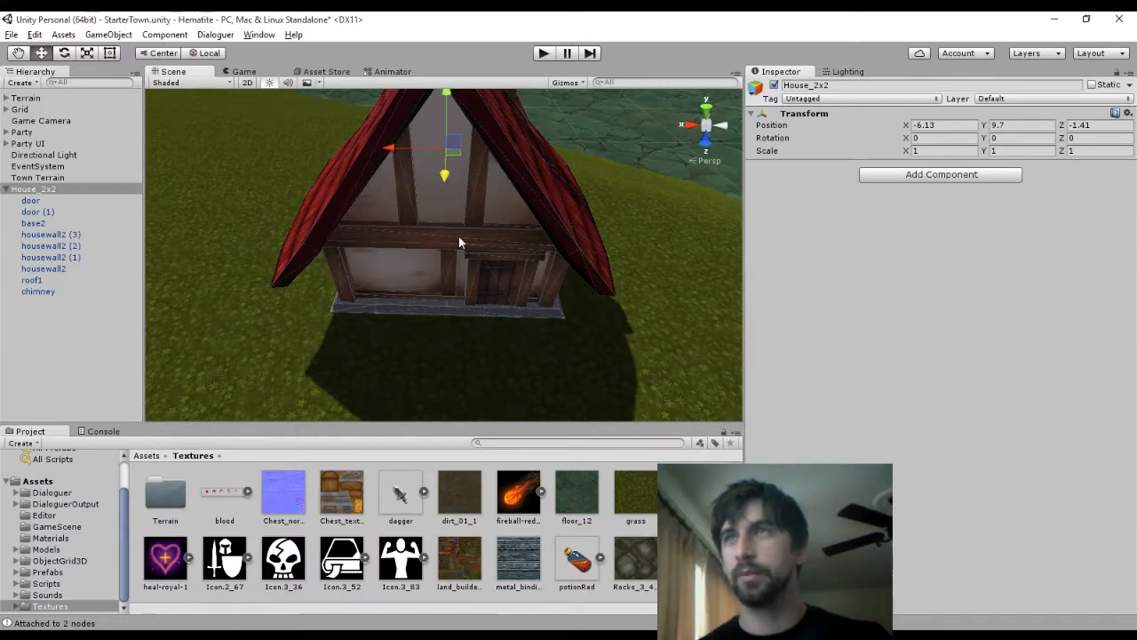
left_click_drag(447, 176, 447, 174)
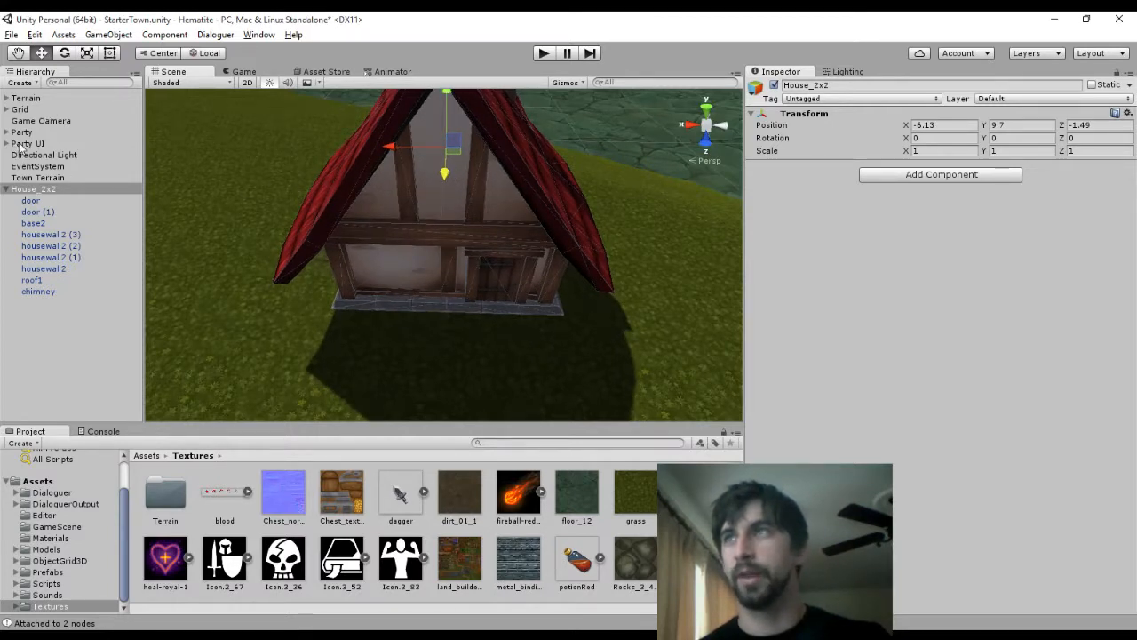
left_click(32, 110)
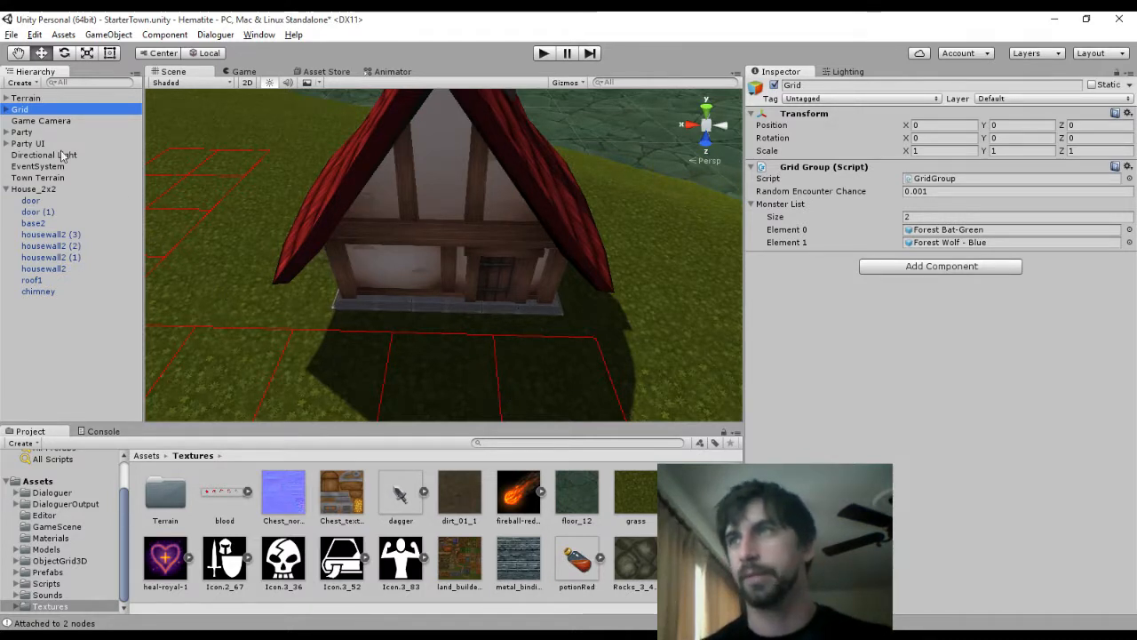
Inspect Grid Node (23), (24) and (25) inside the Grid group to see which ones border the house's front
left_click(6, 108)
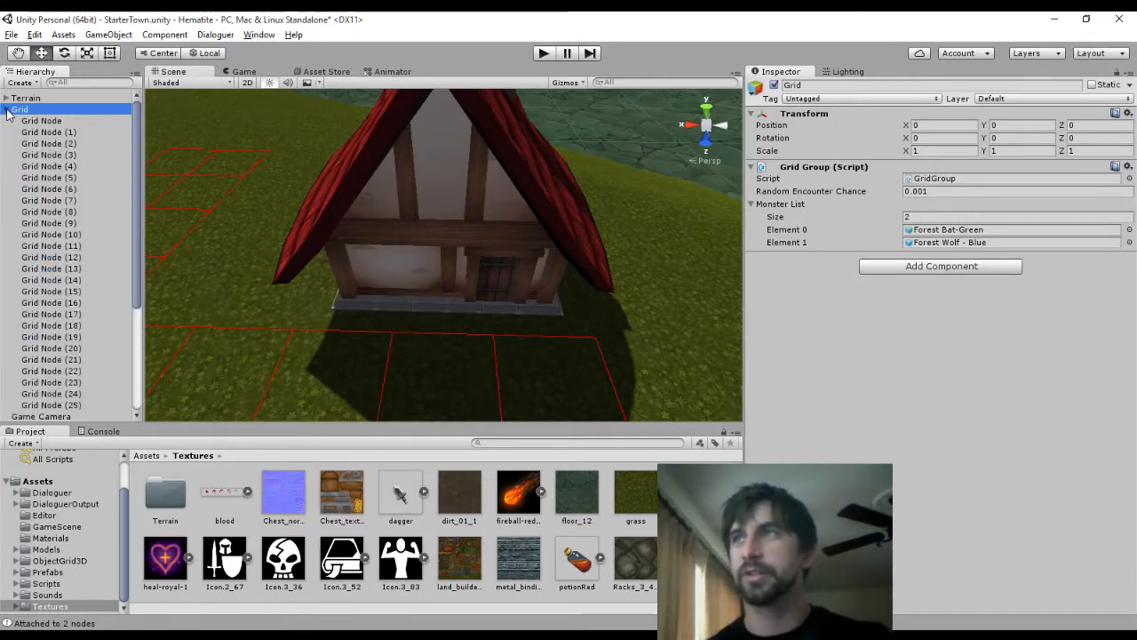
scroll(87, 302, "down", 3)
left_click(87, 320)
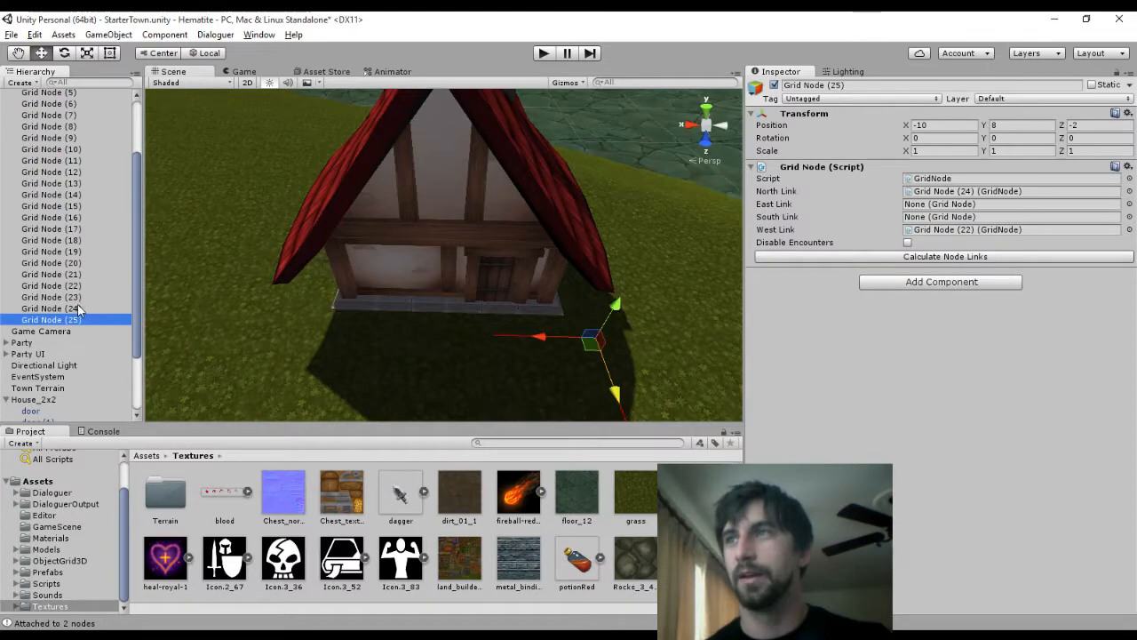
left_click(84, 297, "shift")
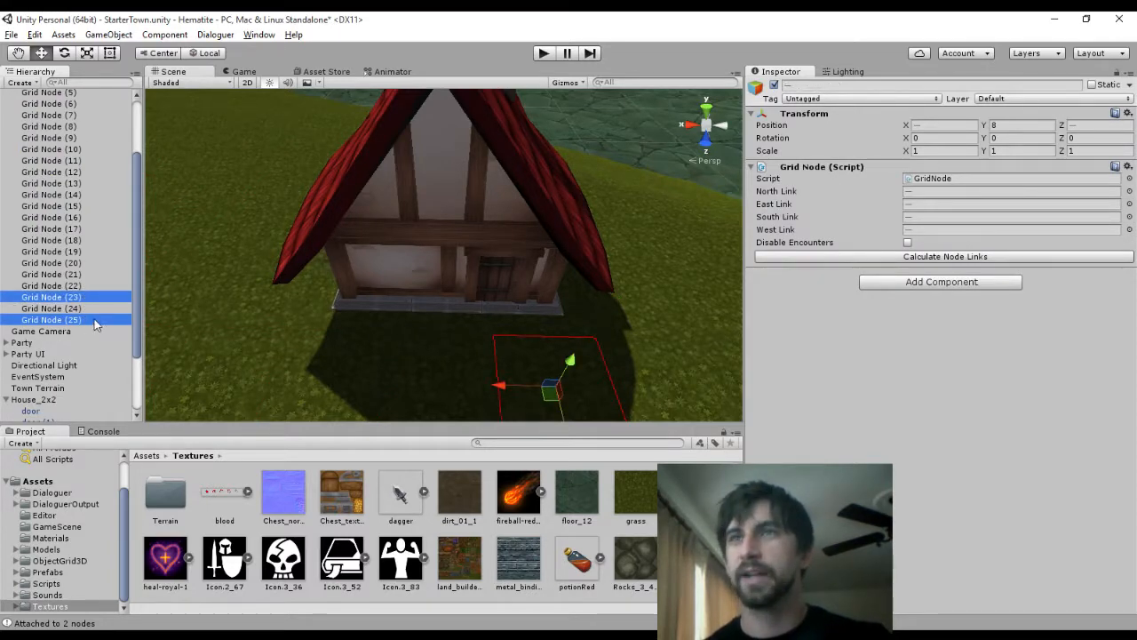
key("f")
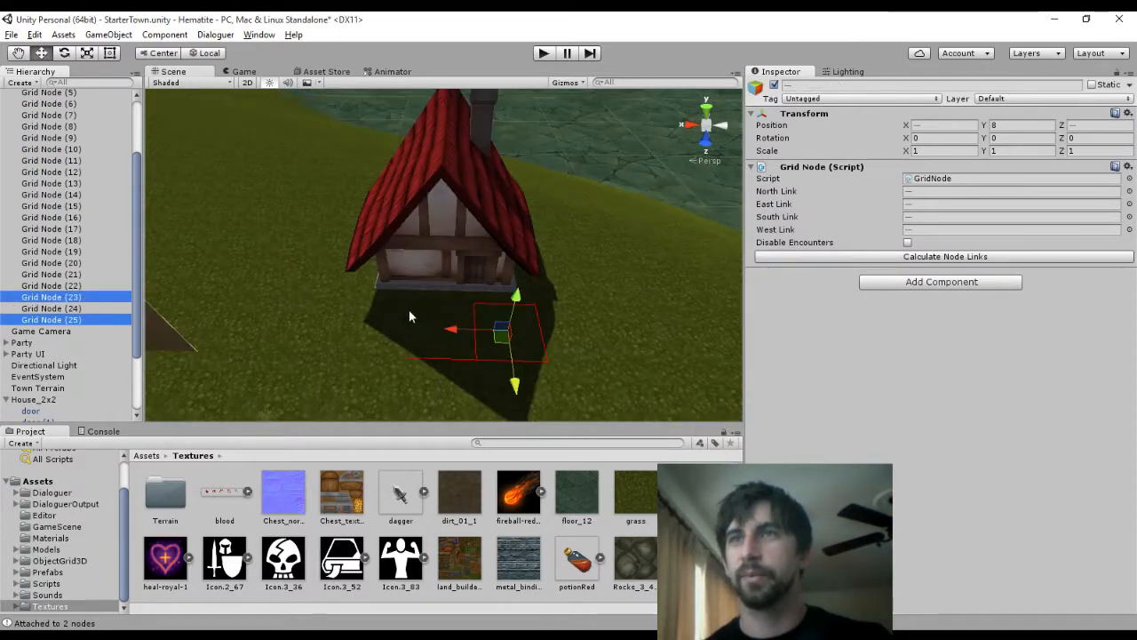
left_click(84, 309)
left_click(81, 319)
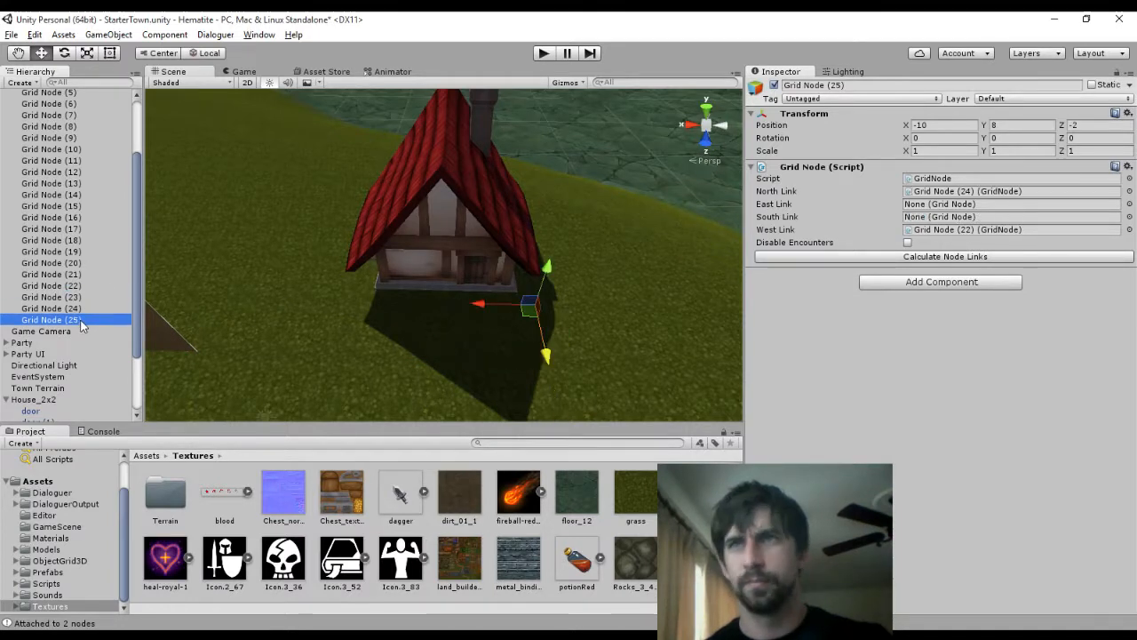
left_click(84, 297)
Duplicate Grid Node (21), (22) and (25) together and set the copies' Z position to -4
left_click(86, 286)
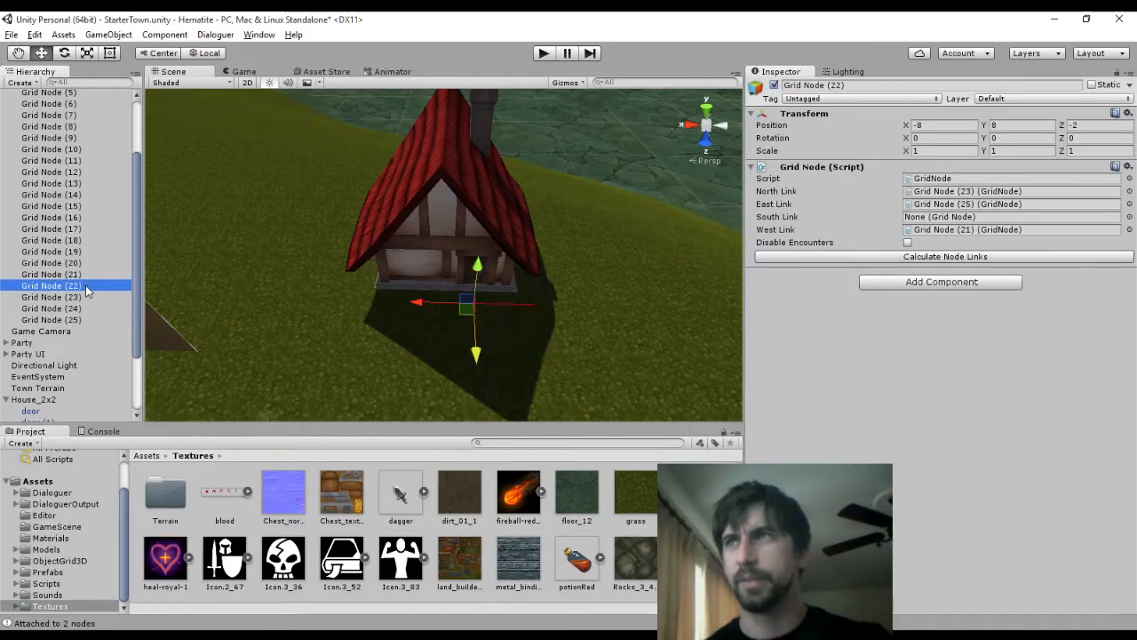
left_click(78, 324, "ctrl")
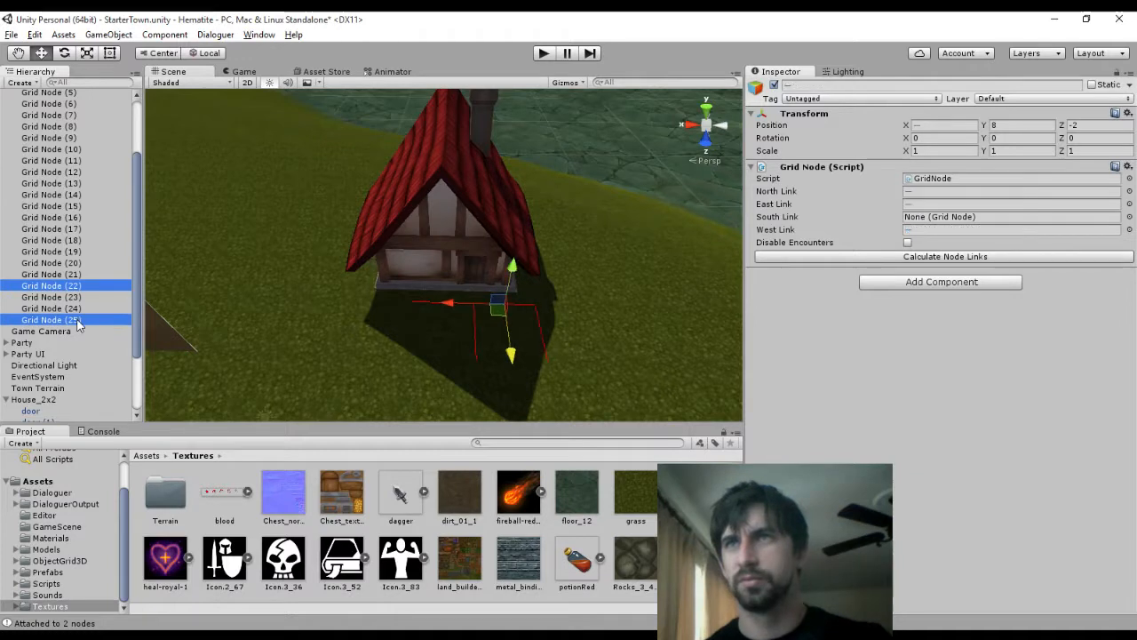
left_click(71, 276, "ctrl")
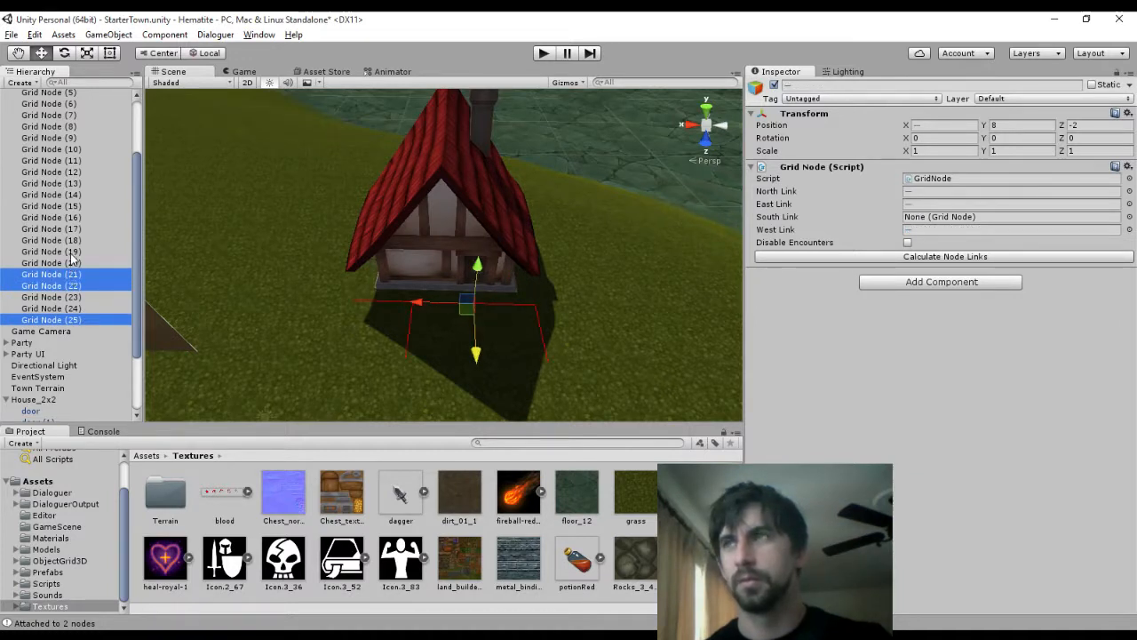
left_click(74, 253, "ctrl")
left_click(74, 253, "ctrl")
left_click(73, 265, "ctrl")
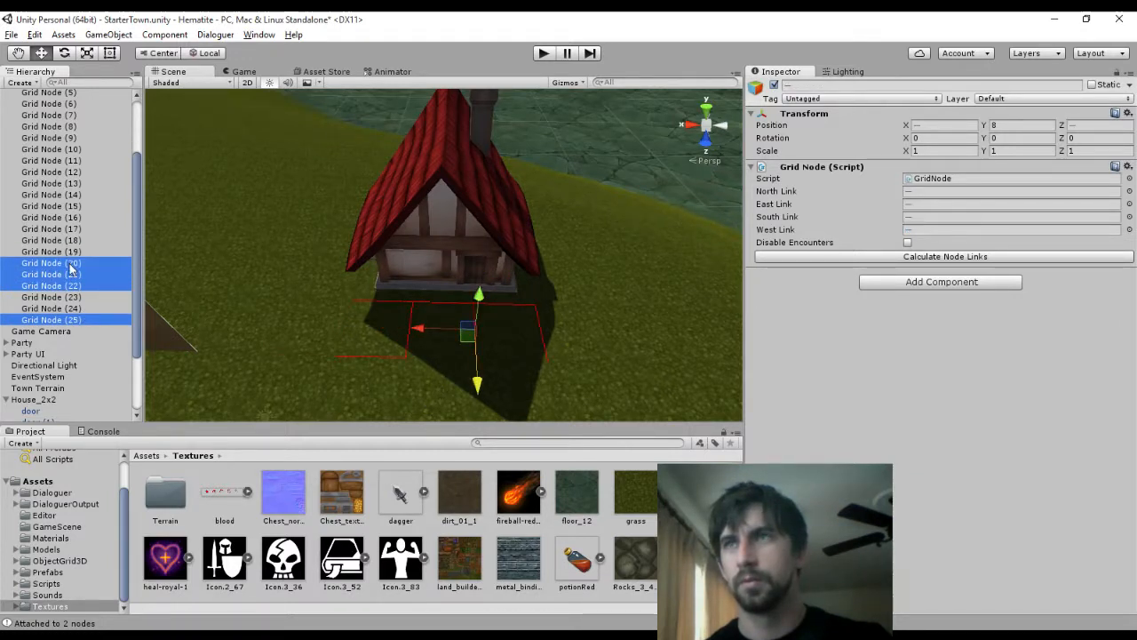
left_click(73, 263, "ctrl")
left_click(76, 242, "ctrl")
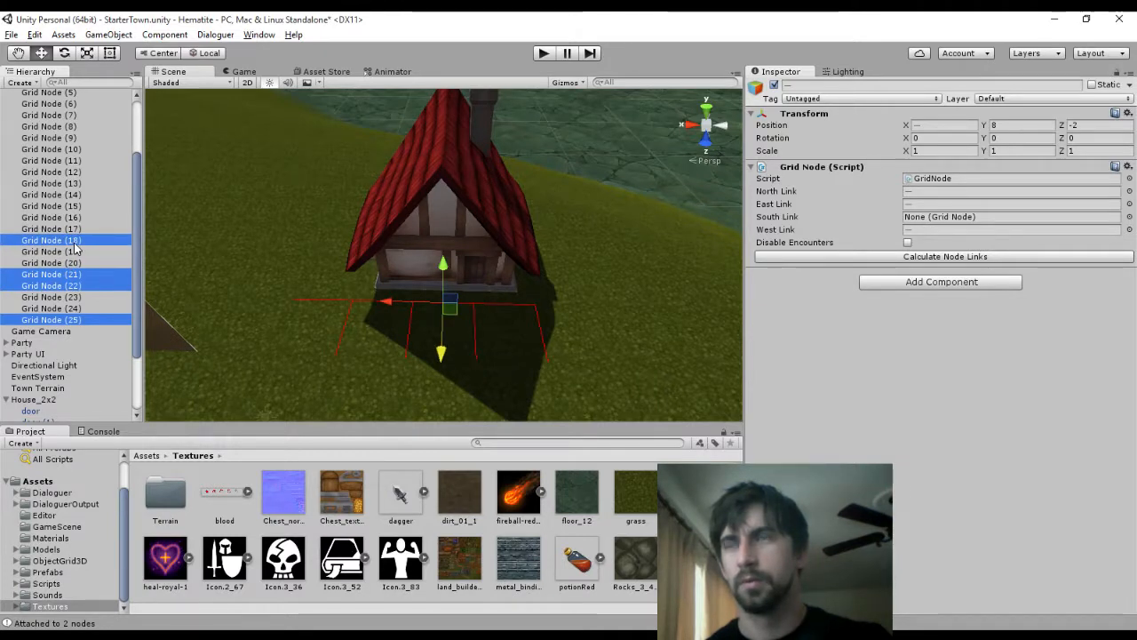
left_click(74, 244, "ctrl")
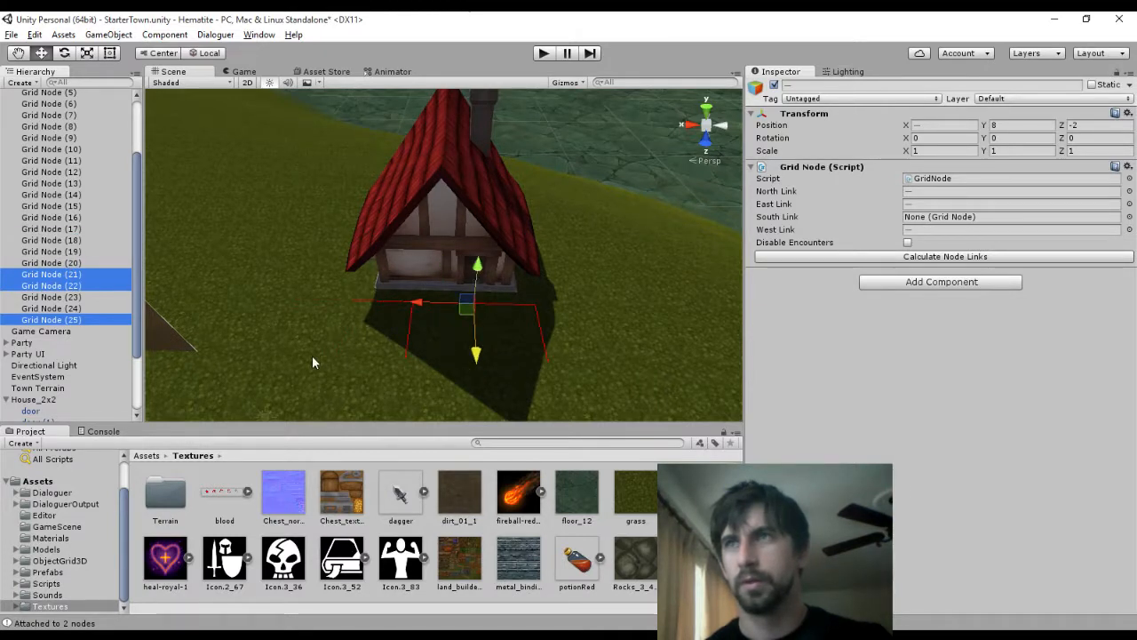
key("ctrl+d")
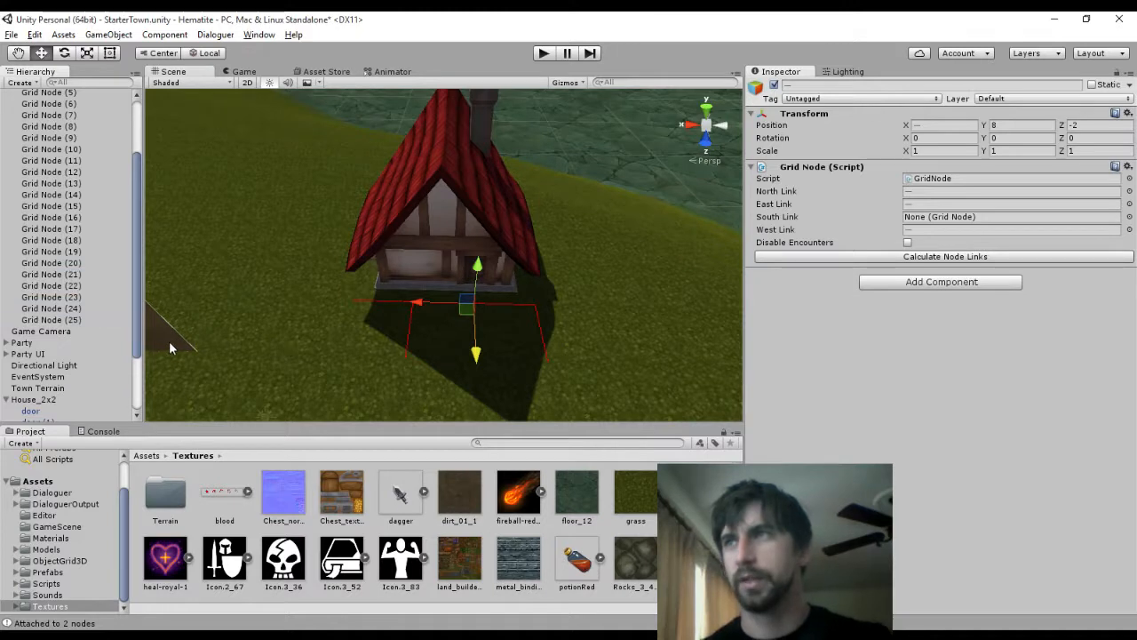
left_click(1100, 124)
type("-4")
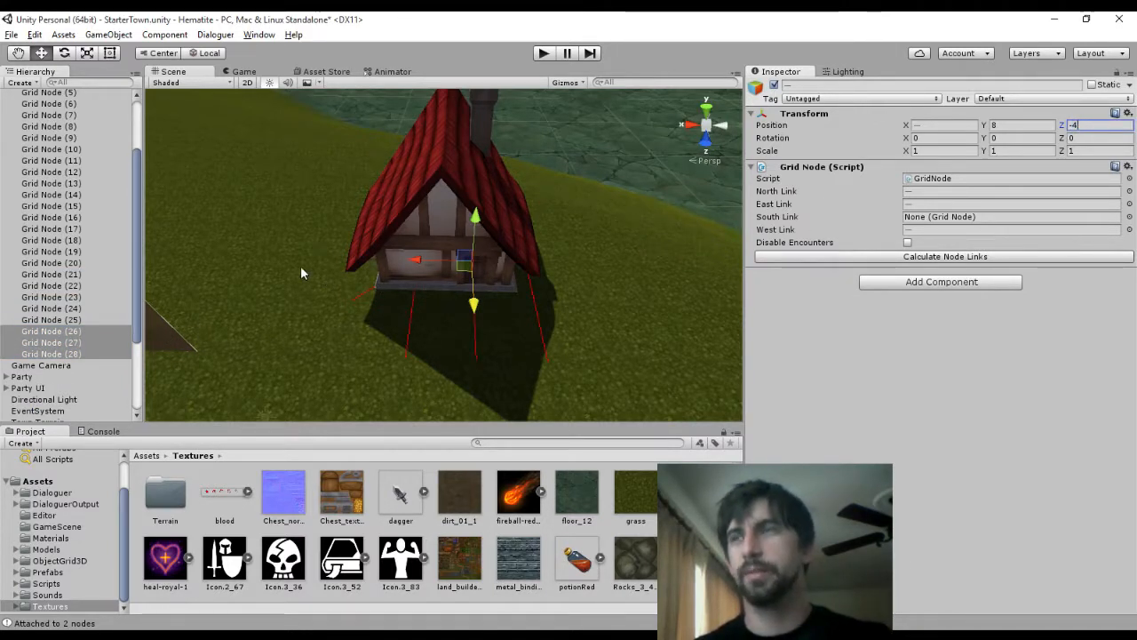
Calculate the node links individually for Grid Node (26), Grid Node (27) and Grid Node (28)
left_click(53, 330)
left_click(957, 258)
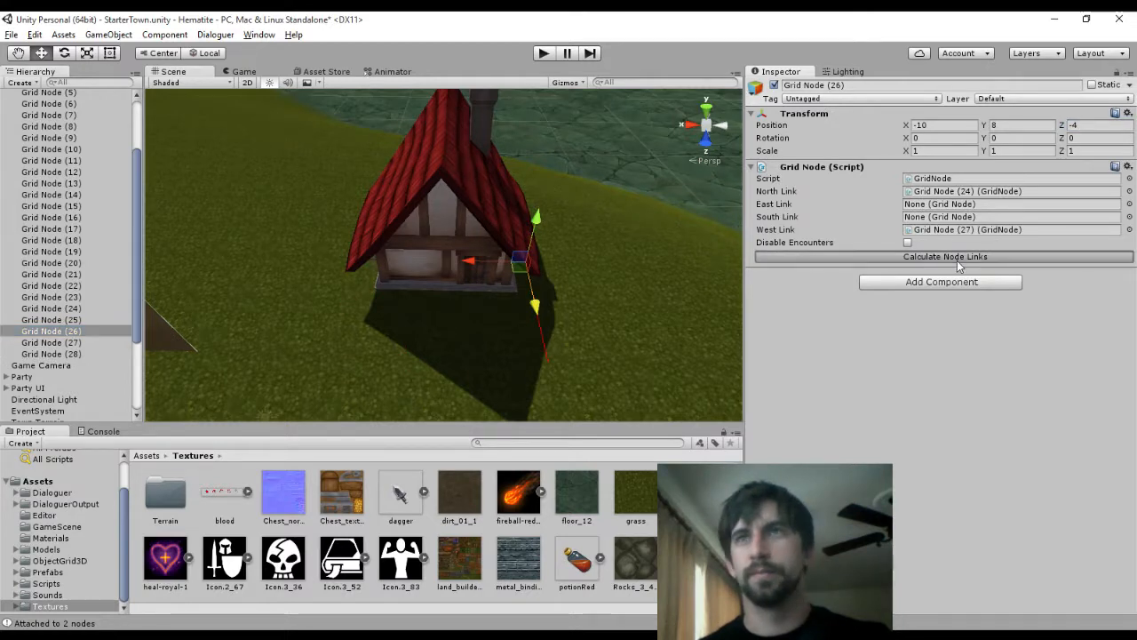
middle_click_drag(443, 373, 450, 237)
middle_click_drag(542, 99, 522, 171)
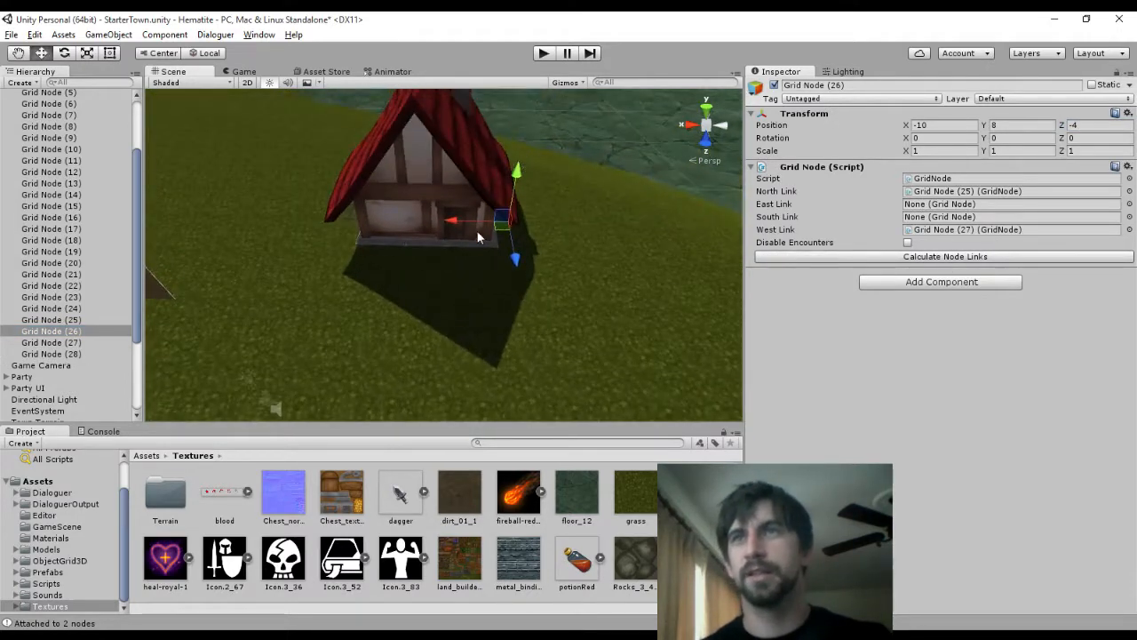
left_click(86, 343)
left_click(870, 258)
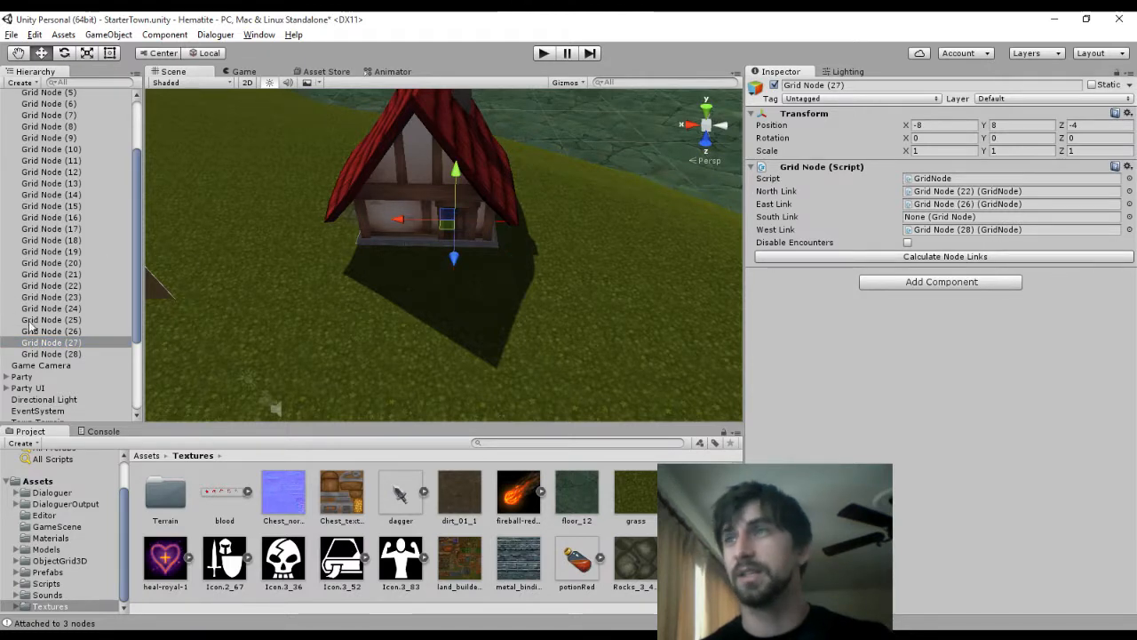
left_click(65, 355)
left_click(902, 257)
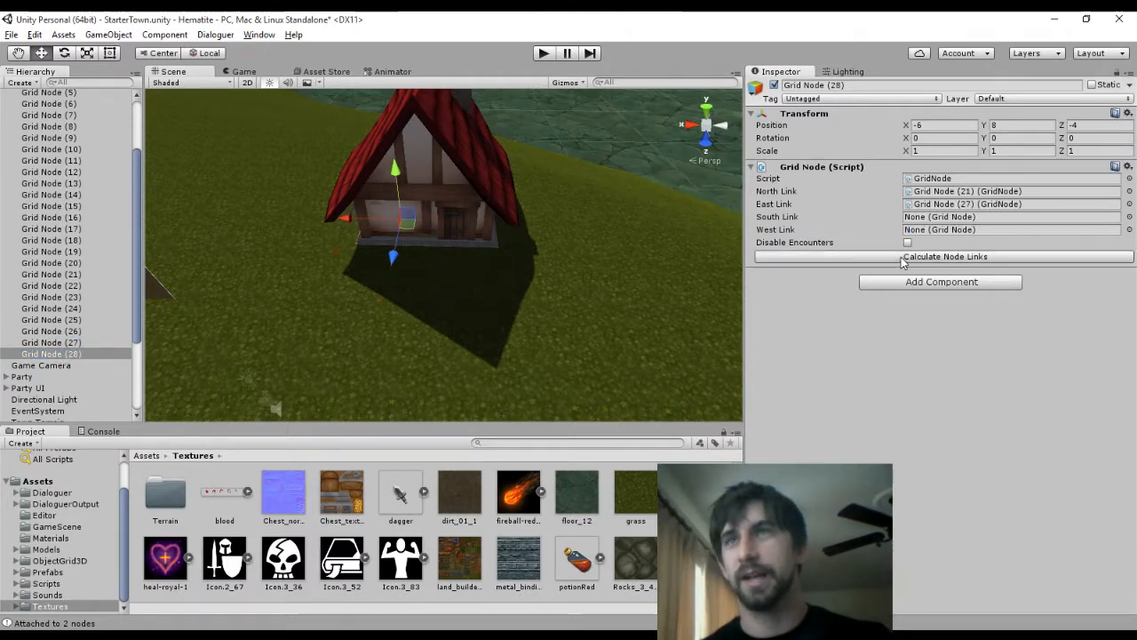
Check the new nodes around the house's door and delete Grid Node (26)
scroll(477, 213, "up", 3)
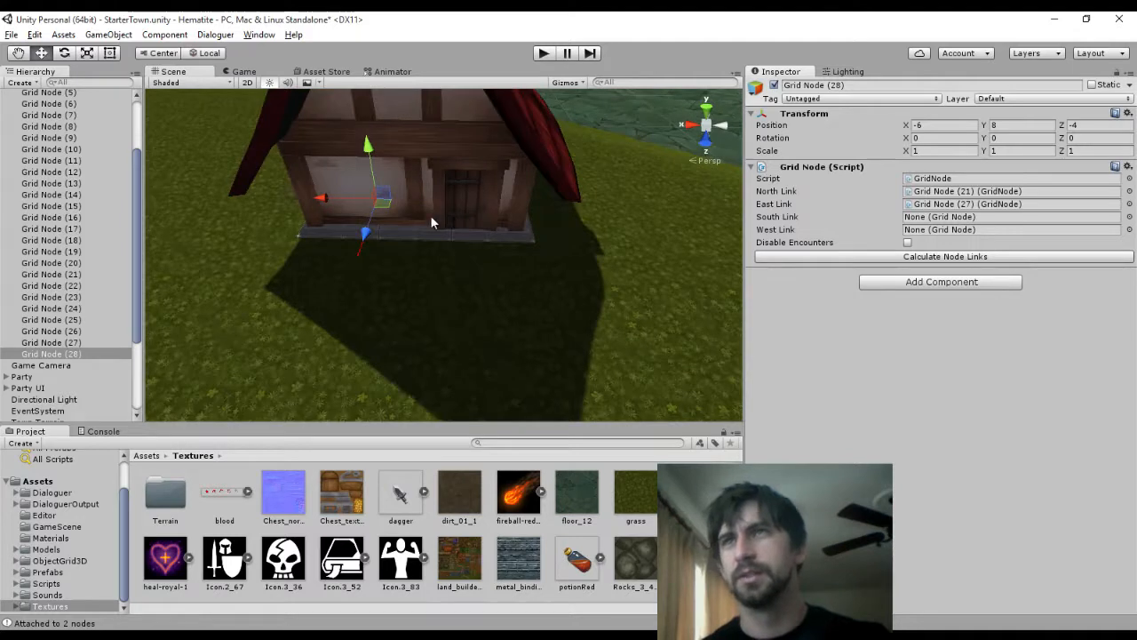
left_click(80, 343)
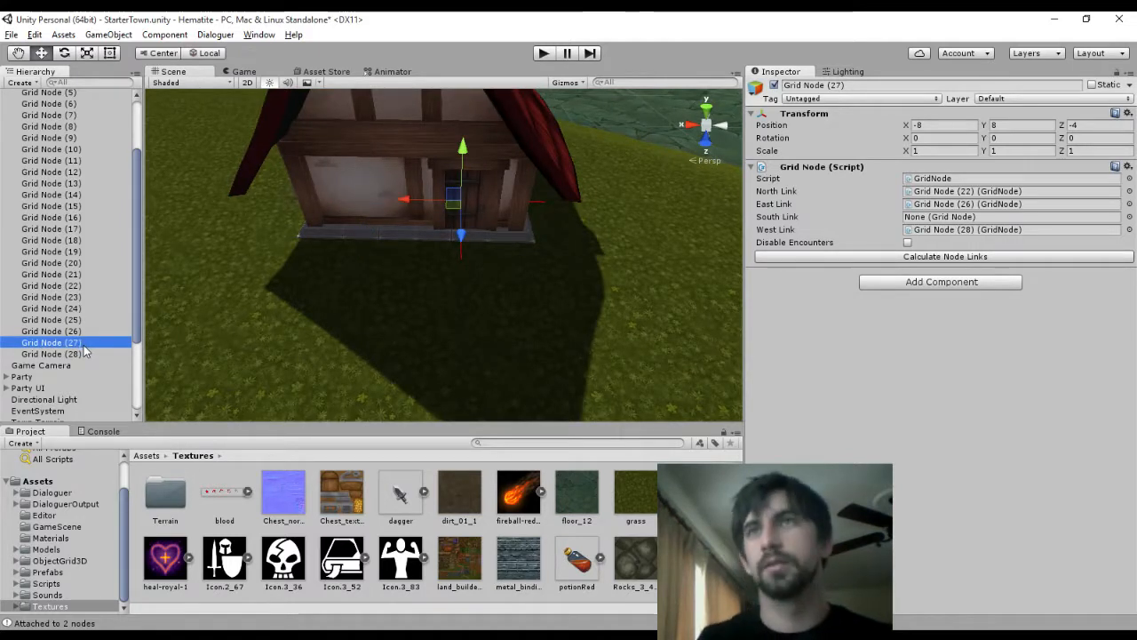
left_click(53, 331)
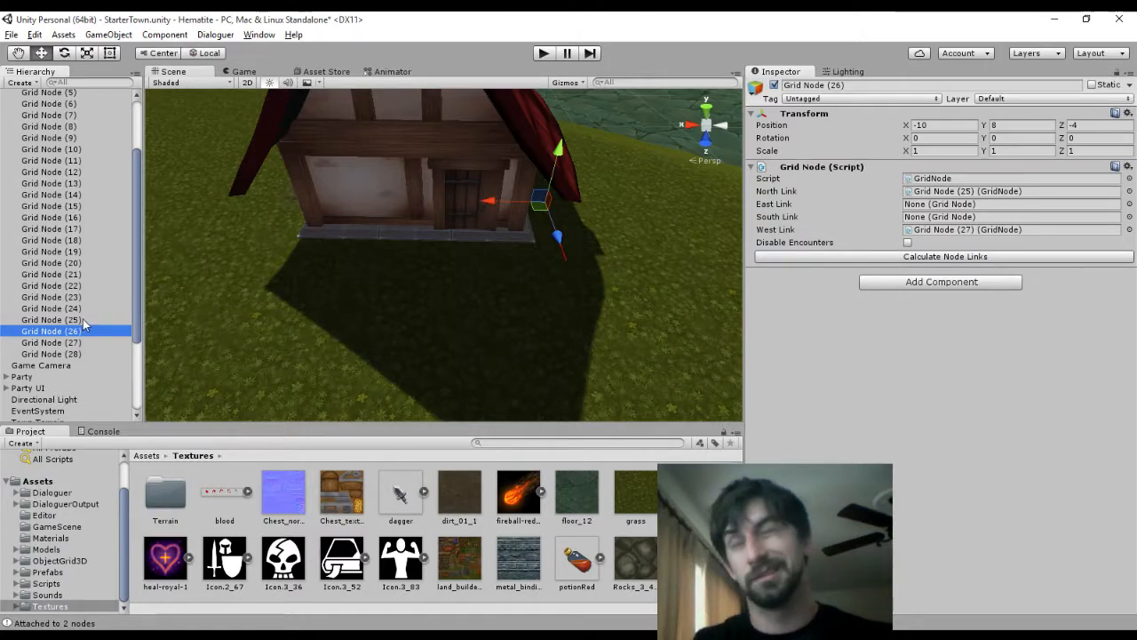
key("Delete")
Check Grid Node (25) for a link to the deleted node and set the East Link of Grid Node (27) to None
left_click(70, 320)
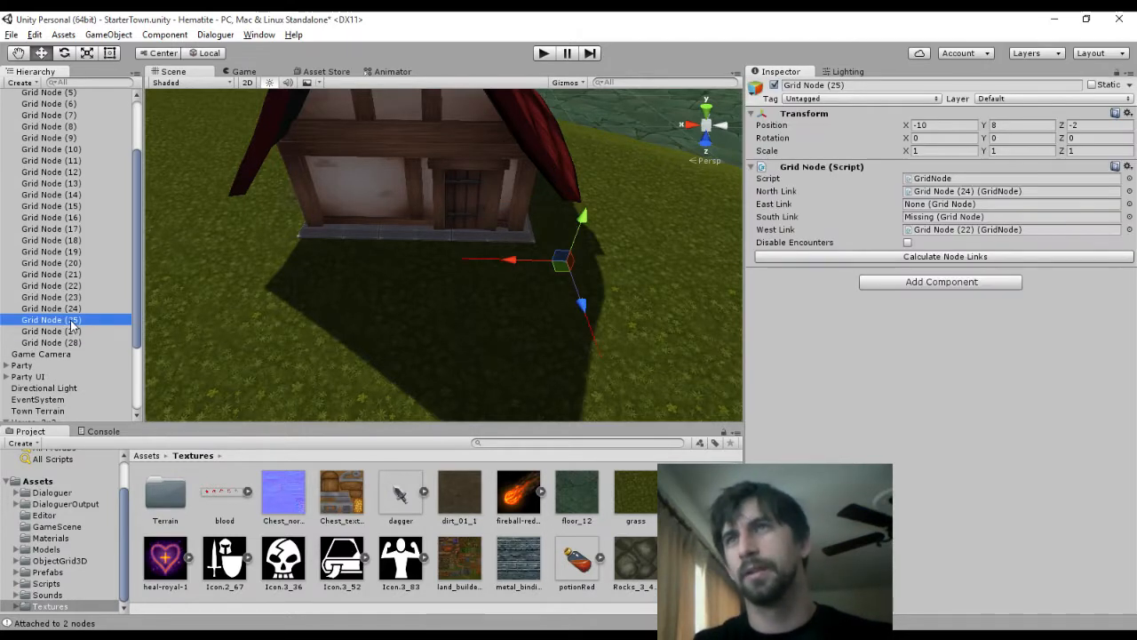
left_click(71, 331)
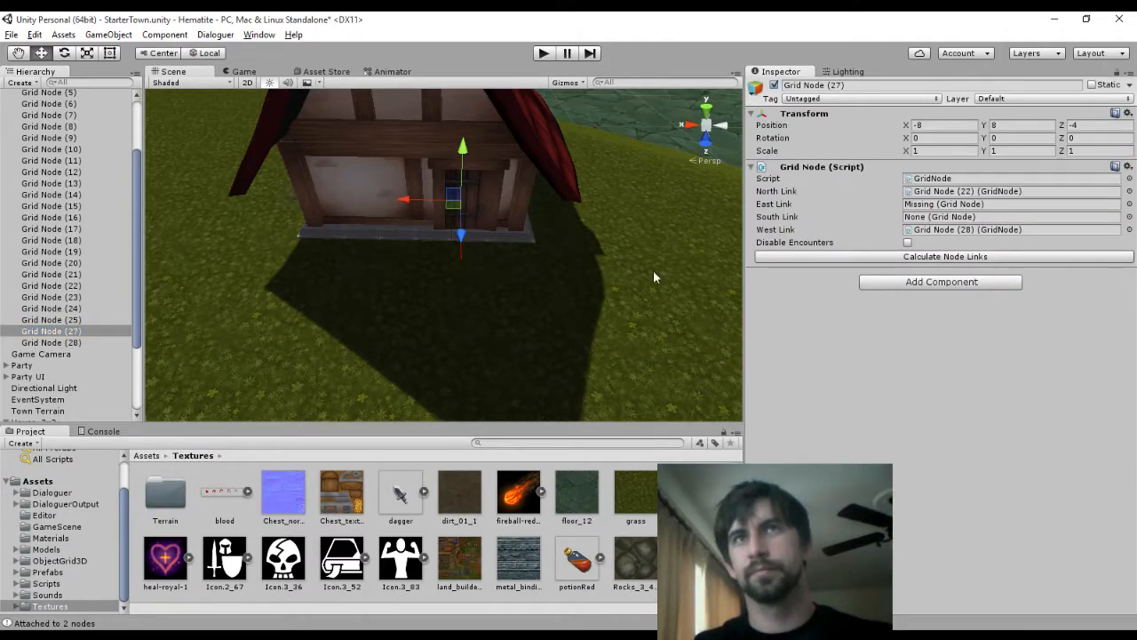
left_click(1128, 204)
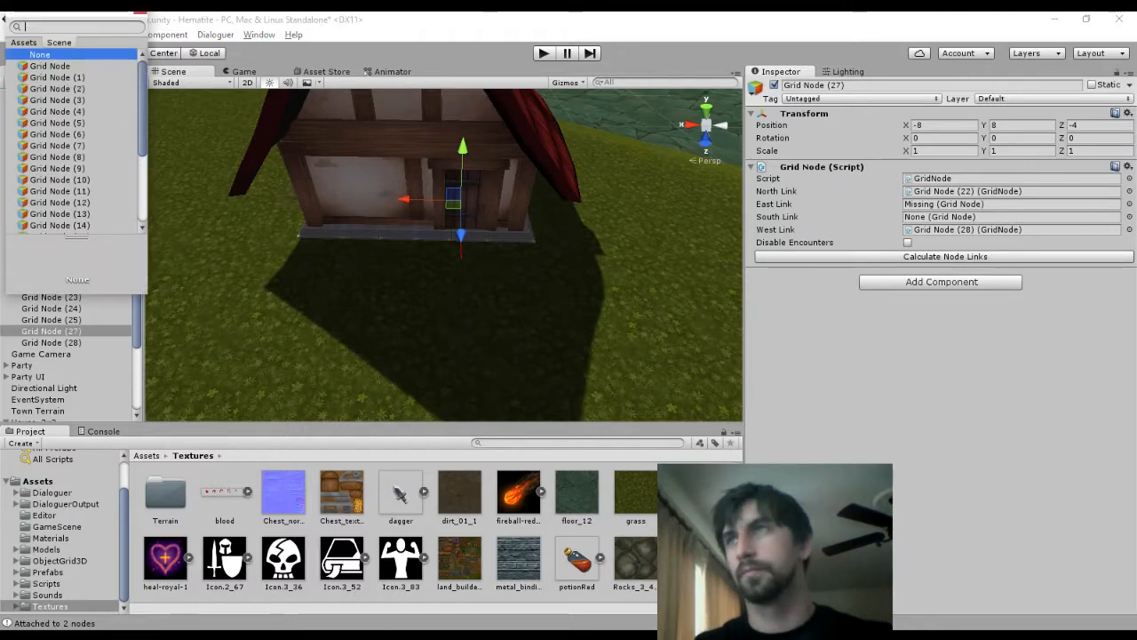
double_click(43, 55)
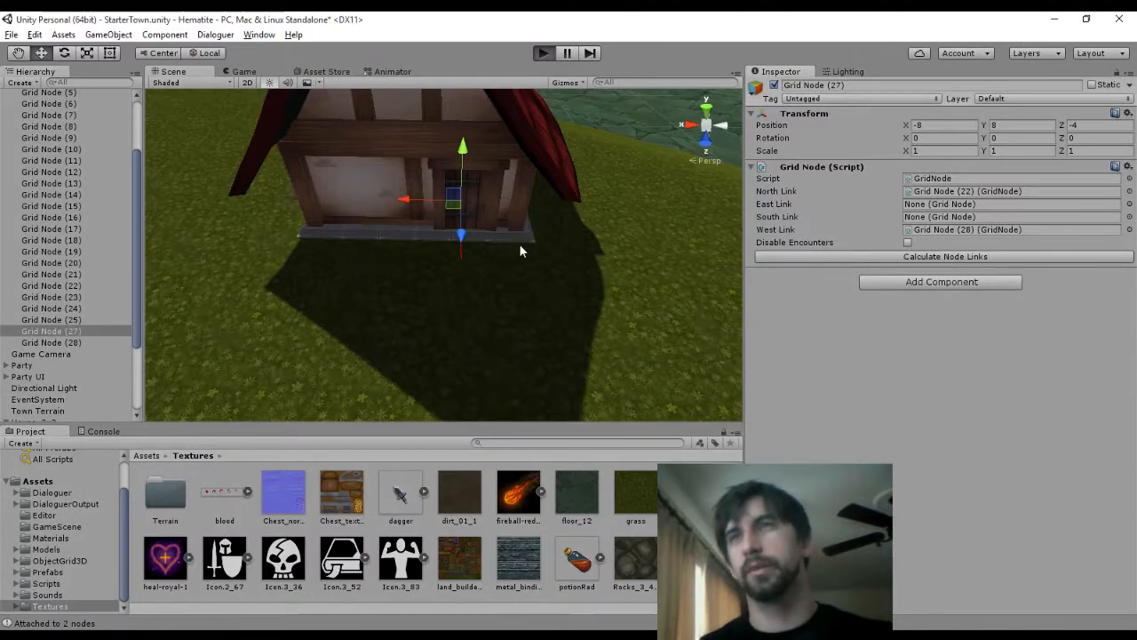
Run the StarterTown scene briefly to view the house in the game, and stop play mode
key("ctrl+p")
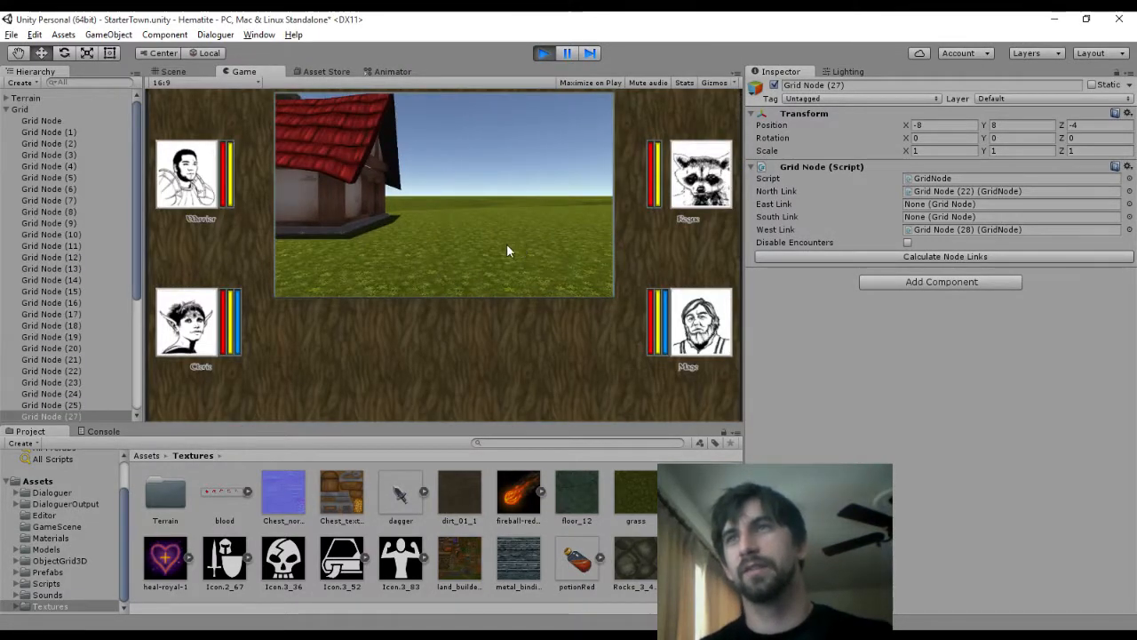
left_click(540, 53)
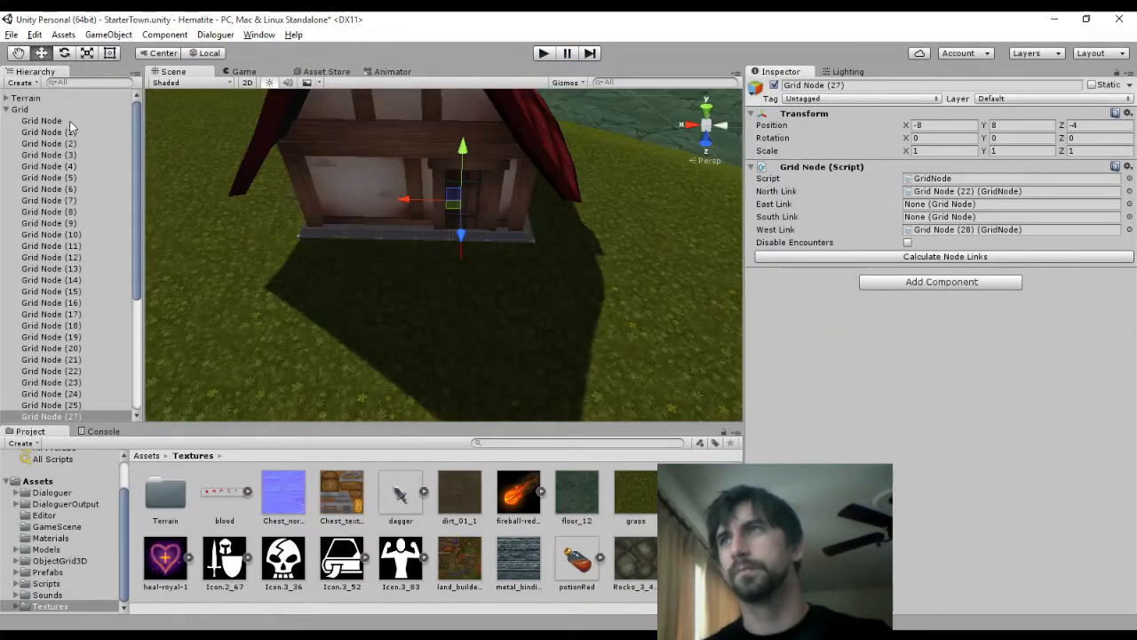
Calculate the node links for the first Grid Node
left_click(69, 122)
middle_click_drag(444, 235, 488, 237)
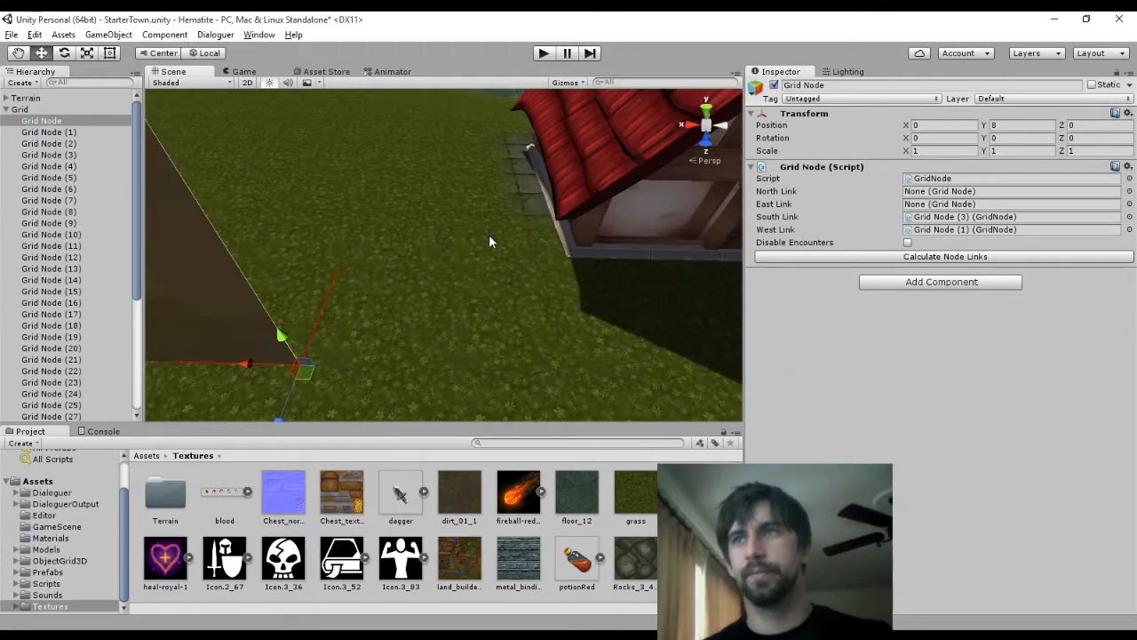
left_click(932, 258)
Go through Grid Node (1) and the nodes around Grid Node (18) to Grid Node (23) to check their positions and links
left_click(54, 135)
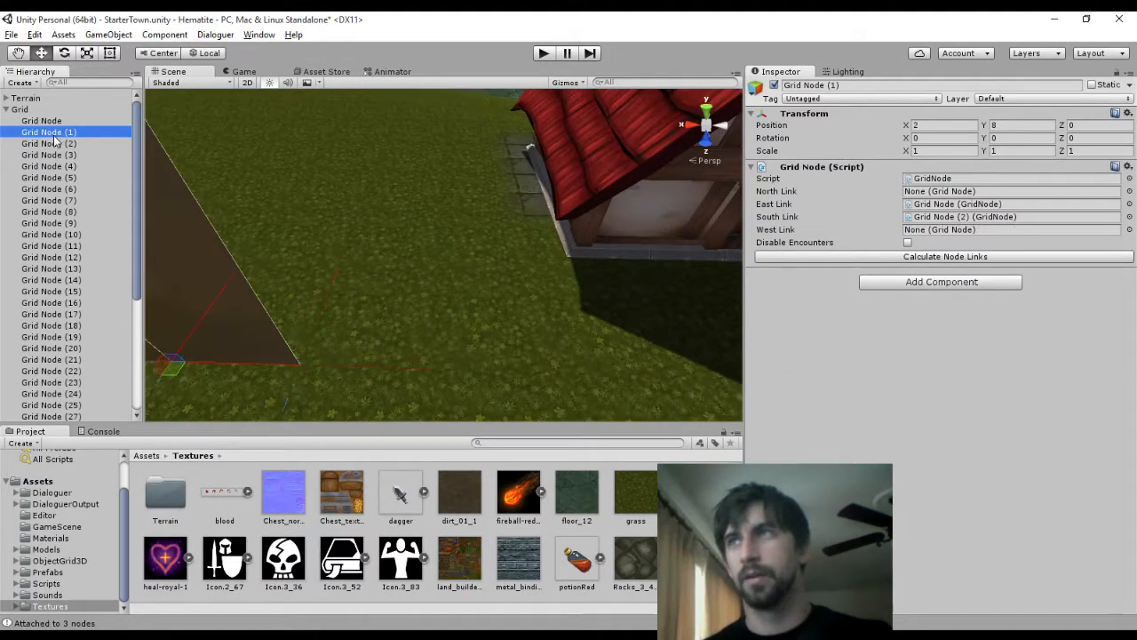
left_click(68, 348)
left_click(71, 338)
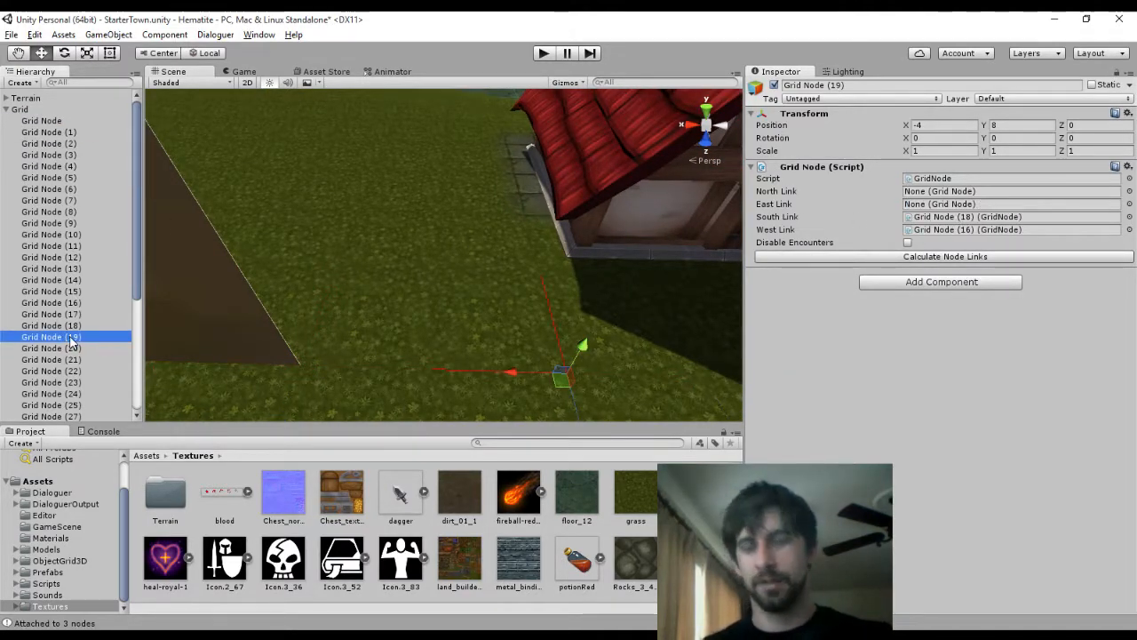
key("Up")
key("Up")
key("Up")
key("Down")
key("Down")
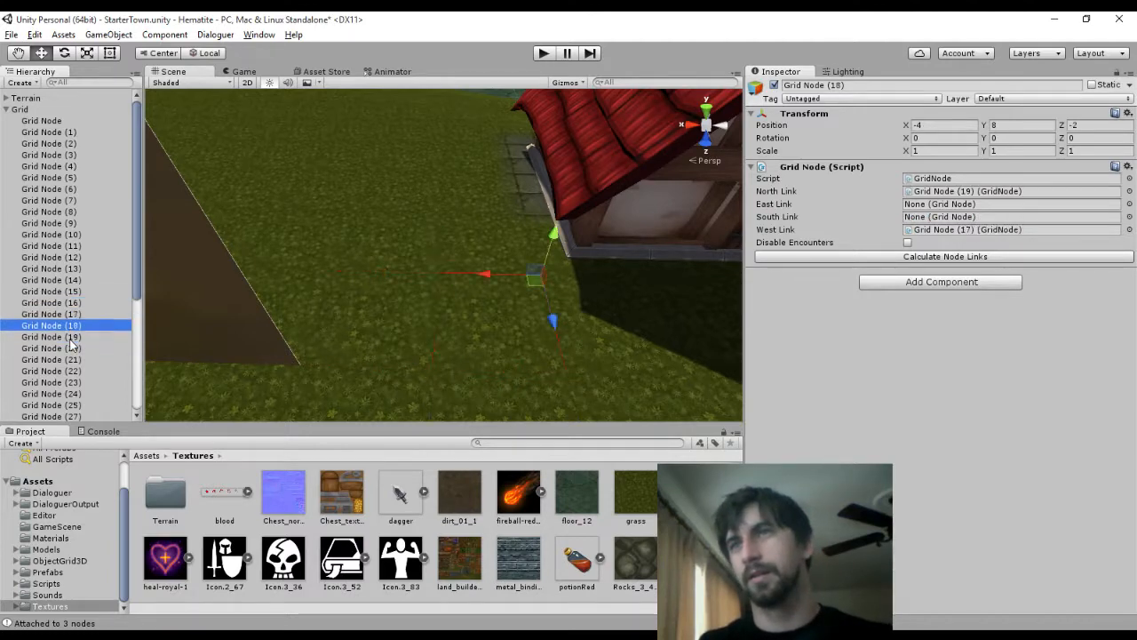
key("Down")
key("Down")
key("Down")
key("f")
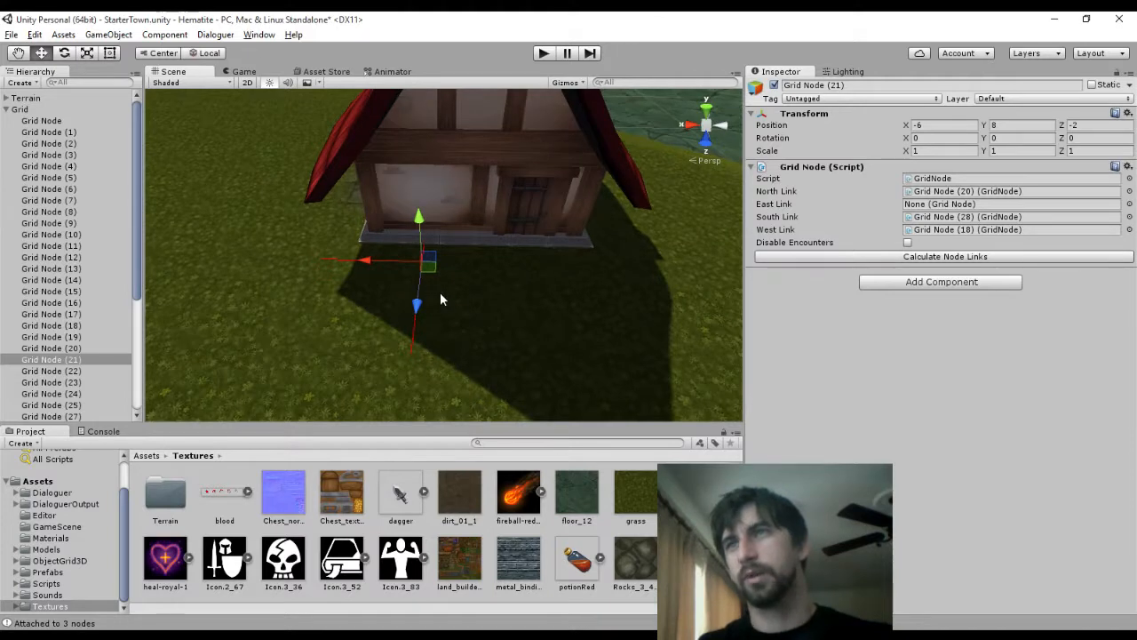
key("Down")
key("Down")
key("Down")
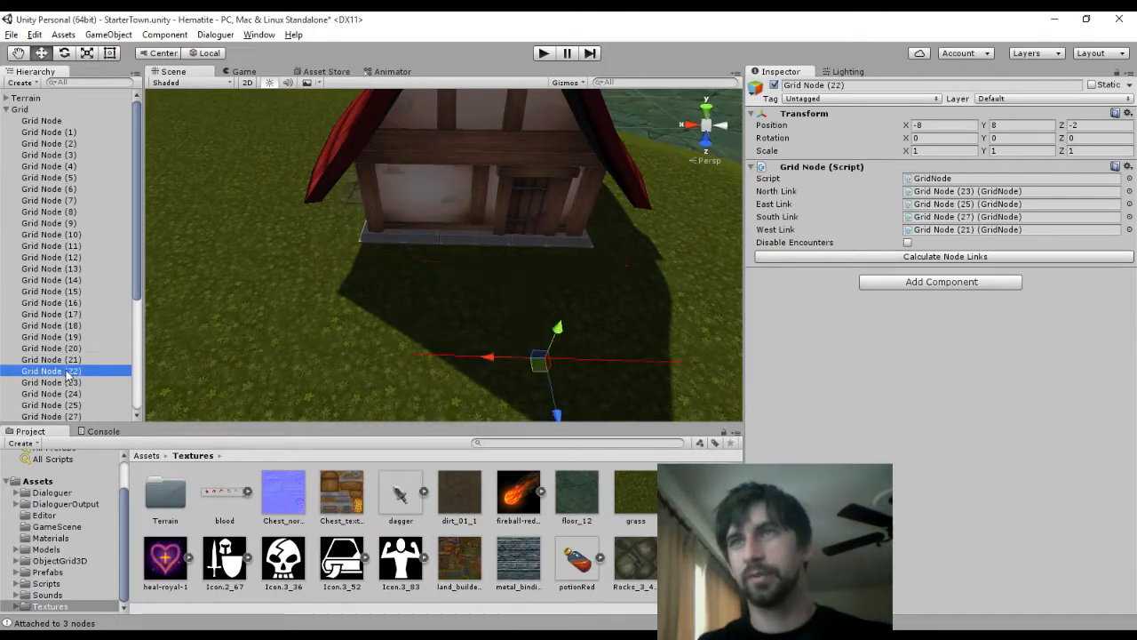
key("Up")
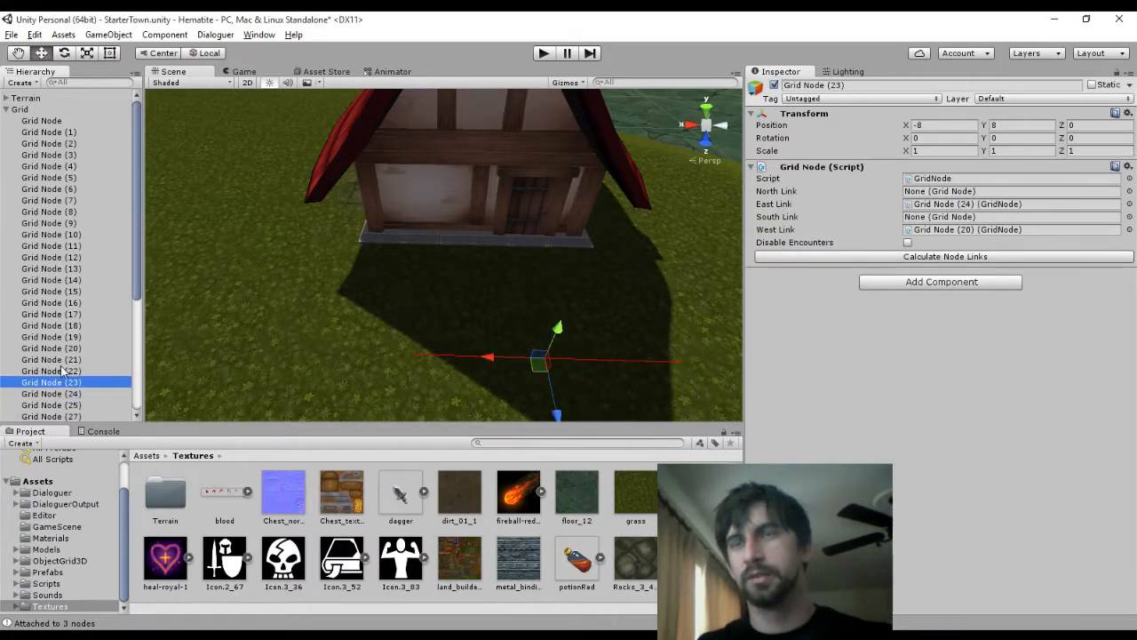
Calculate the node links individually for Grid Node (23), Grid Node (24), Grid Node (25) and Grid Node (27)
left_click(851, 257)
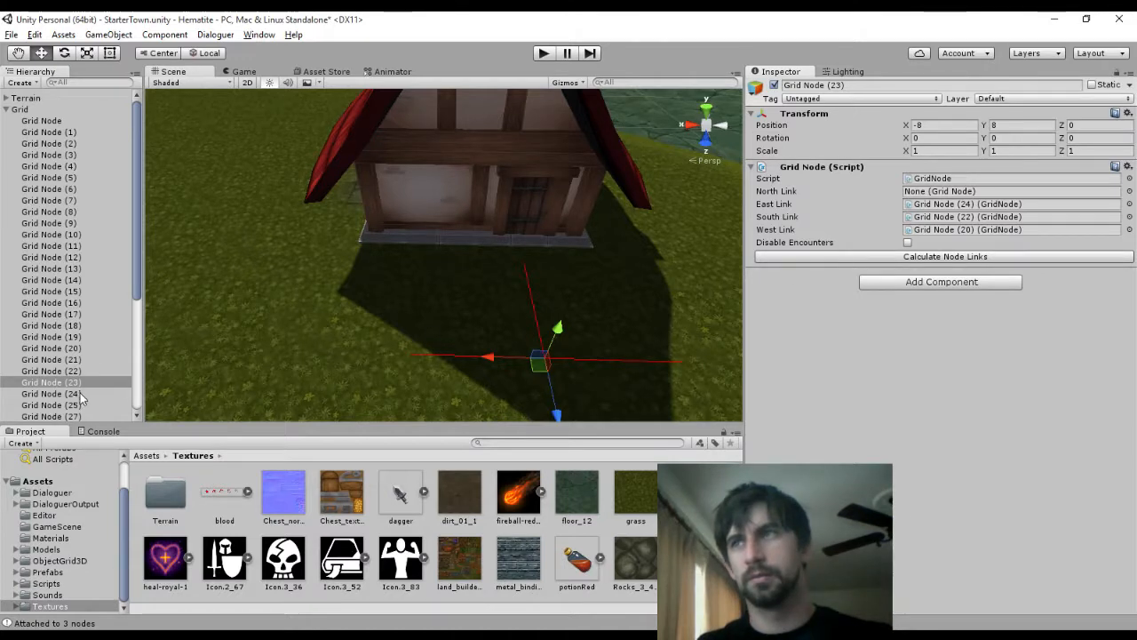
scroll(269, 325, "down", 4)
left_click(107, 393)
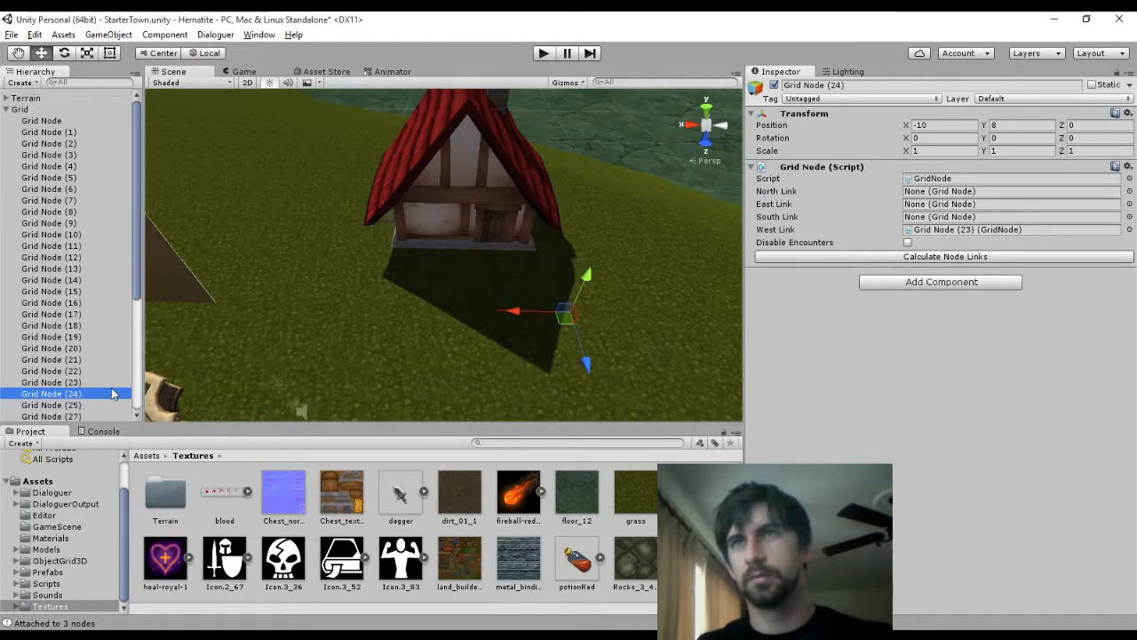
left_click(835, 256)
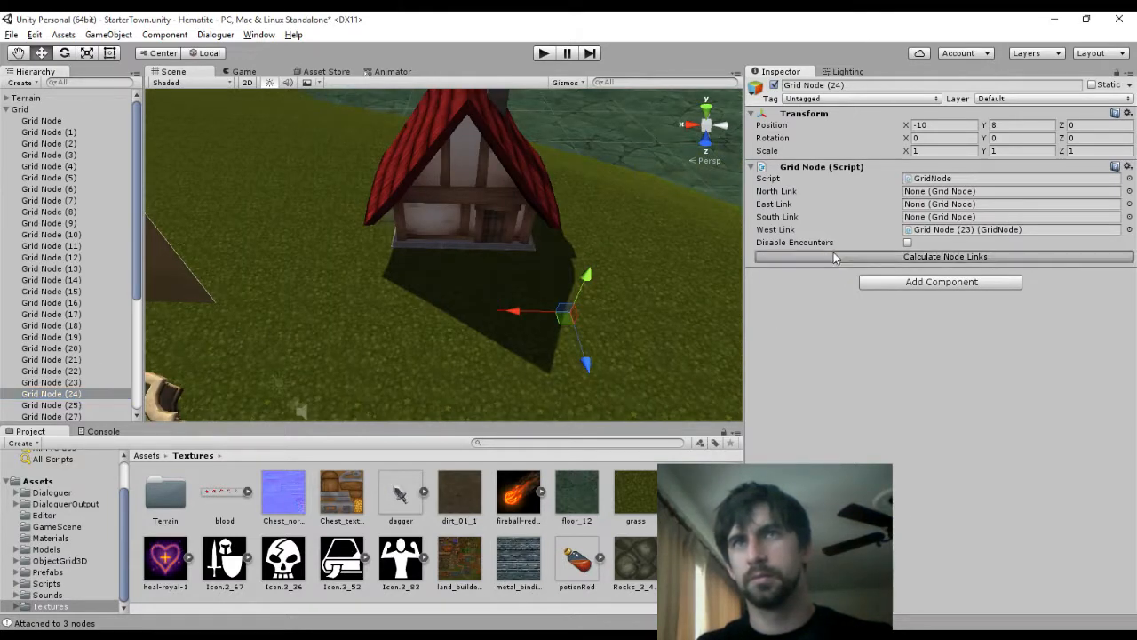
left_click(76, 404)
left_click(757, 256)
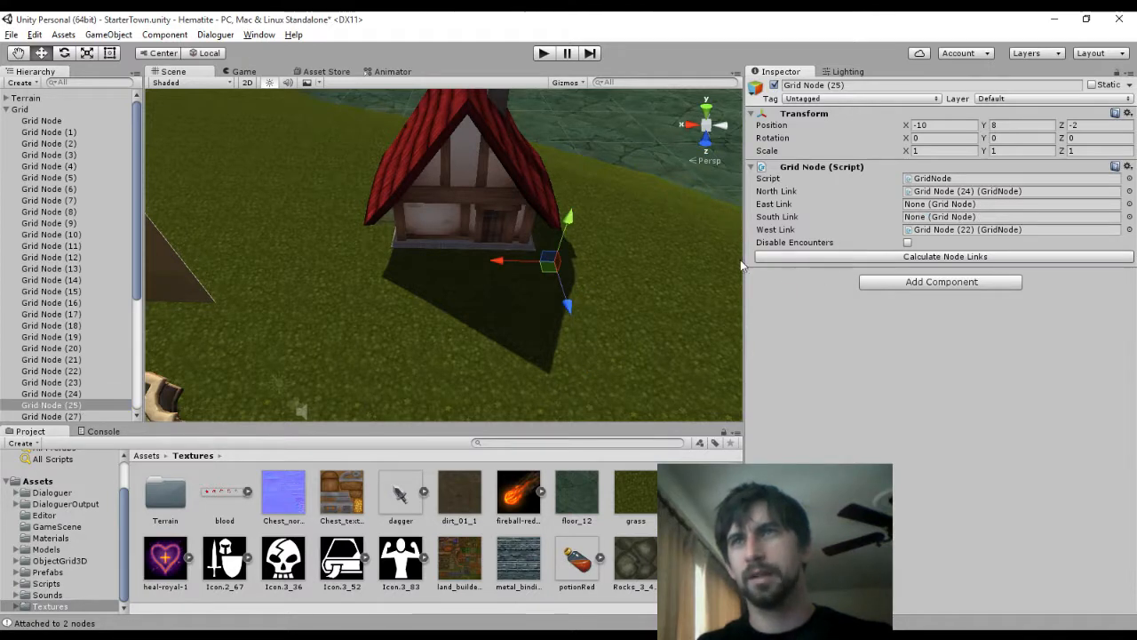
left_click(80, 416)
left_click(787, 256)
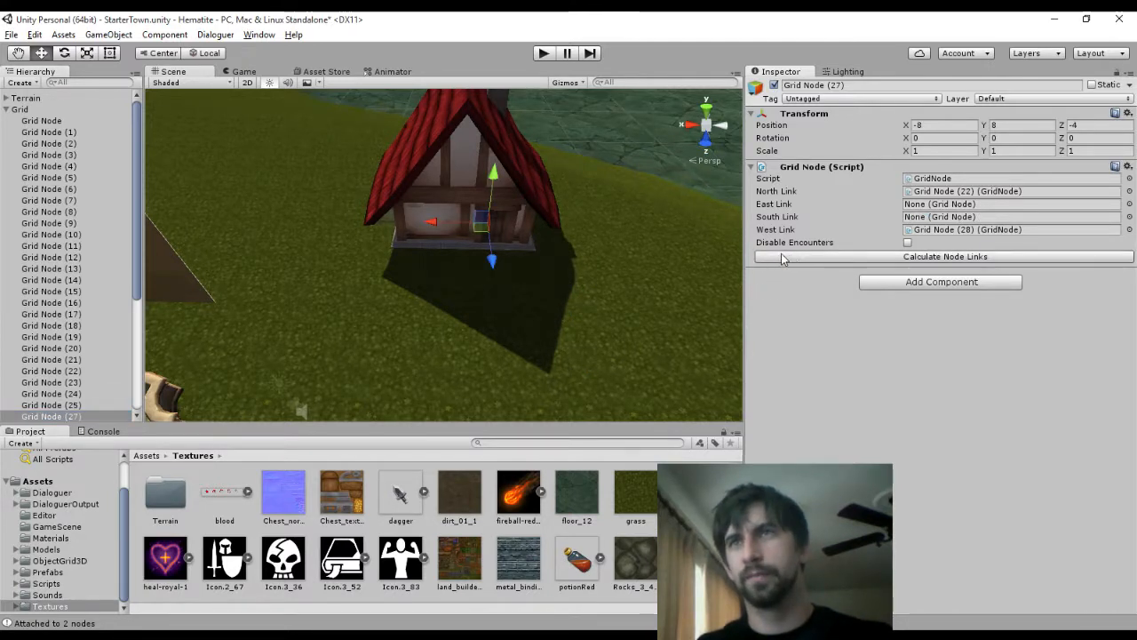
Duplicate Grid Node (27) and Grid Node (28) and set the Z position of the copies to -6
middle_click_drag(542, 267, 533, 265)
scroll(520, 264, "up", 5)
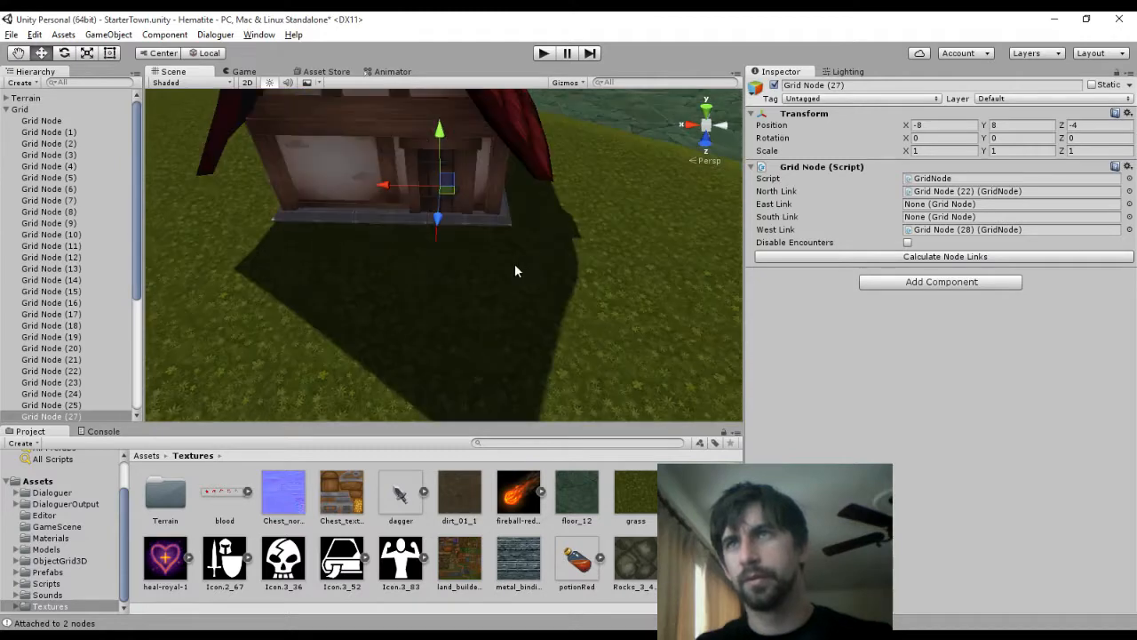
scroll(75, 399, "down", 2)
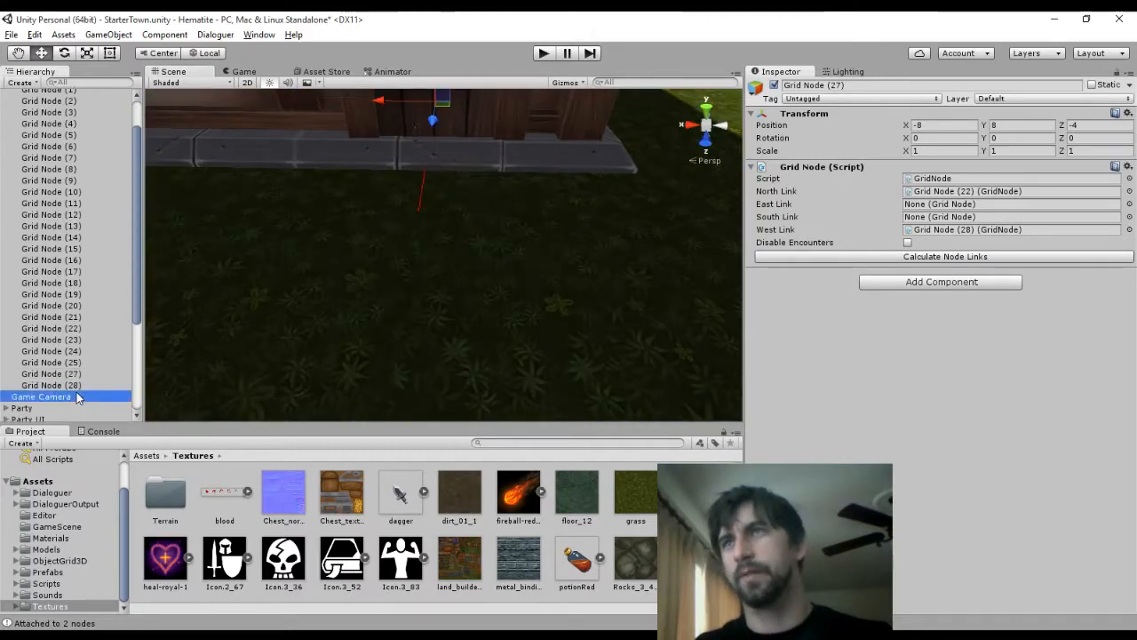
left_click(76, 396)
key("f")
left_click(53, 385)
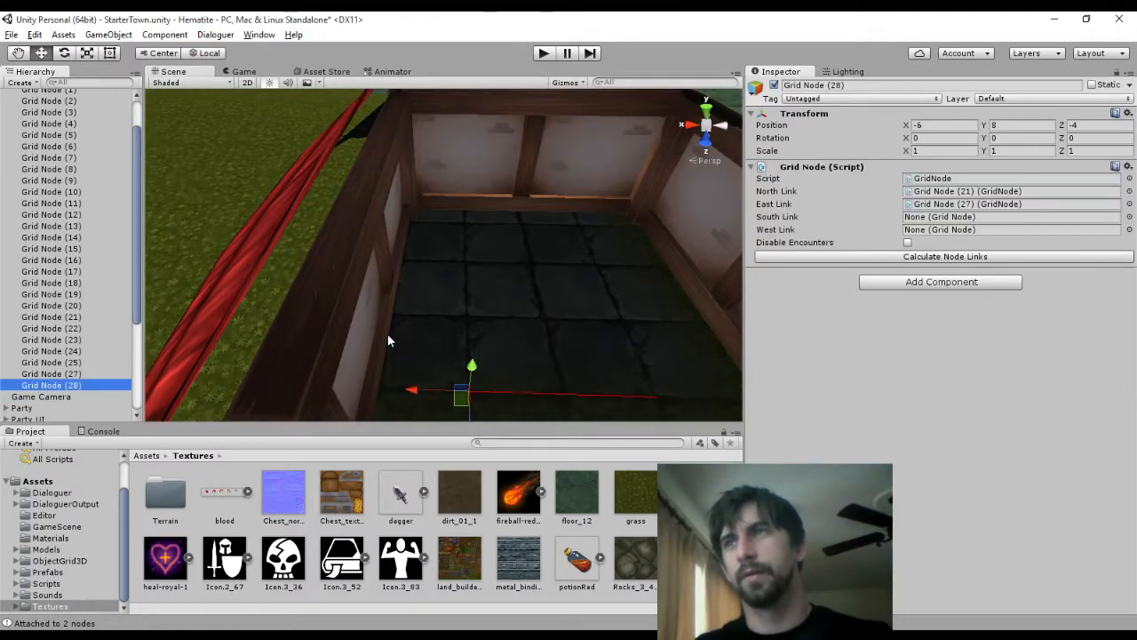
key("f")
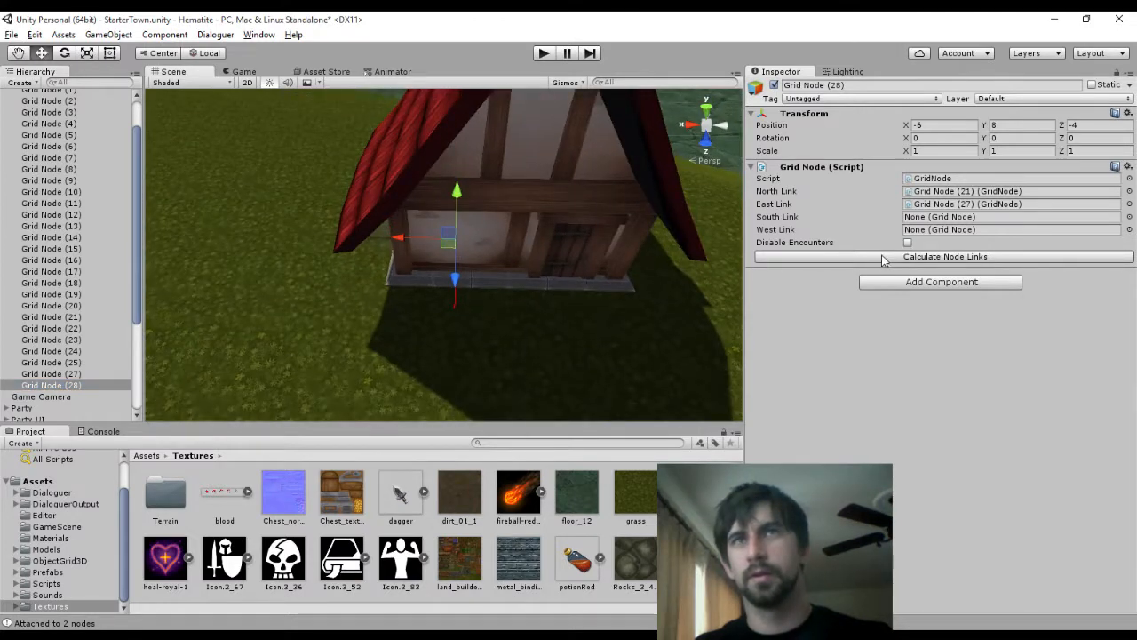
left_click(96, 373, "shift")
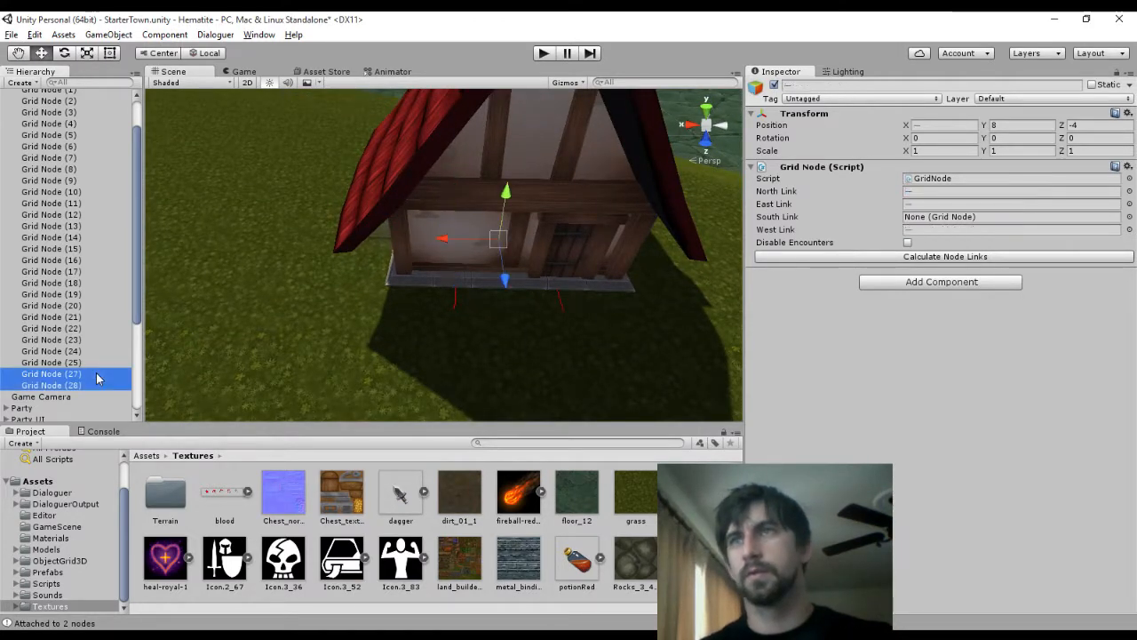
key("ctrl+d")
left_click(1110, 125)
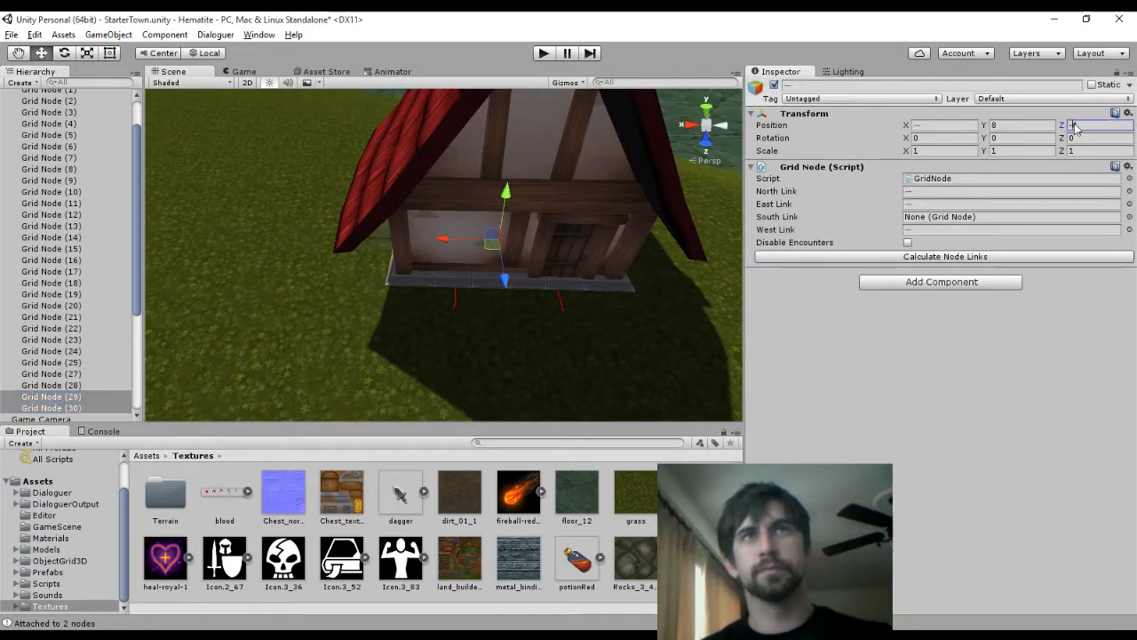
type("-6")
Calculate the node links for Grid Node (29) and Grid Node (30), and run the scene briefly to test movement
left_click(85, 399)
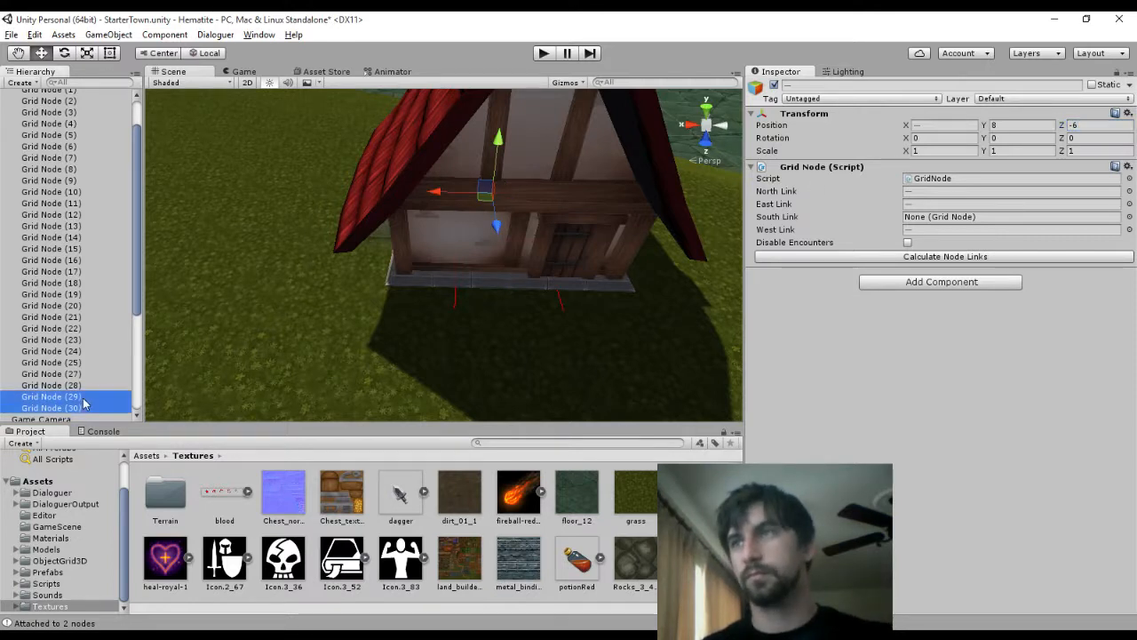
left_click(865, 257)
left_click(51, 408)
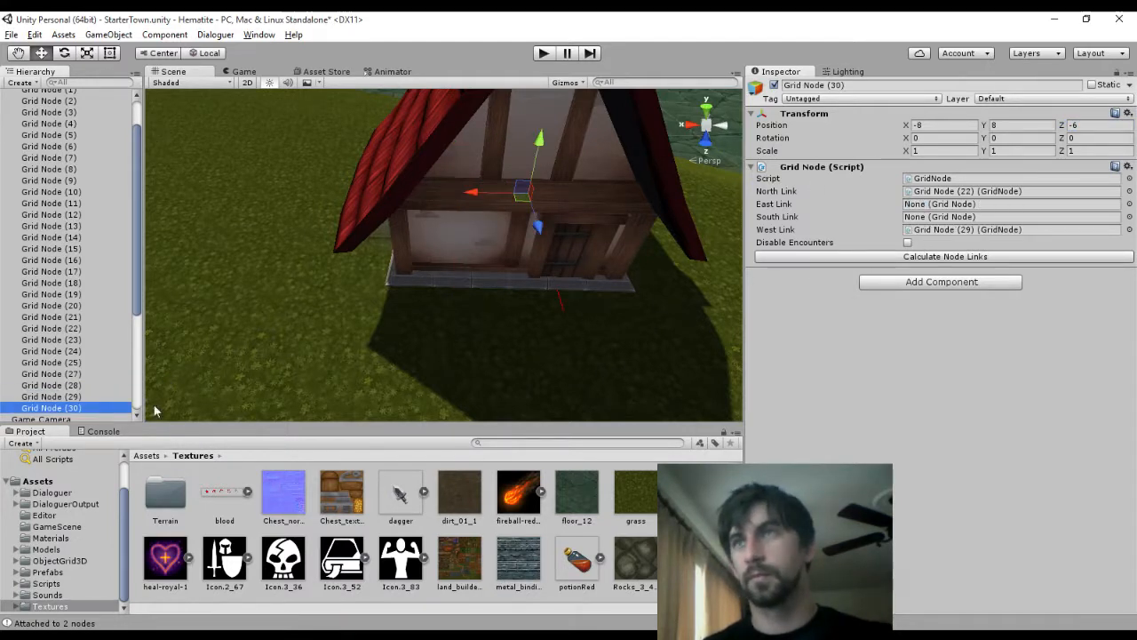
left_click(809, 256)
left_click(543, 53)
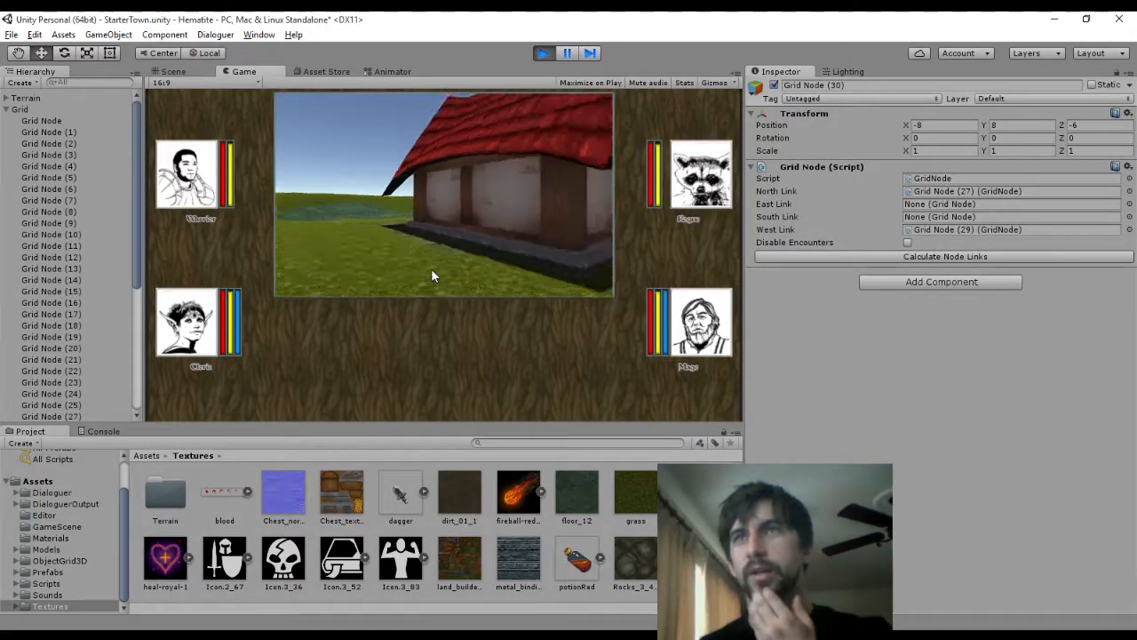
left_click(543, 53)
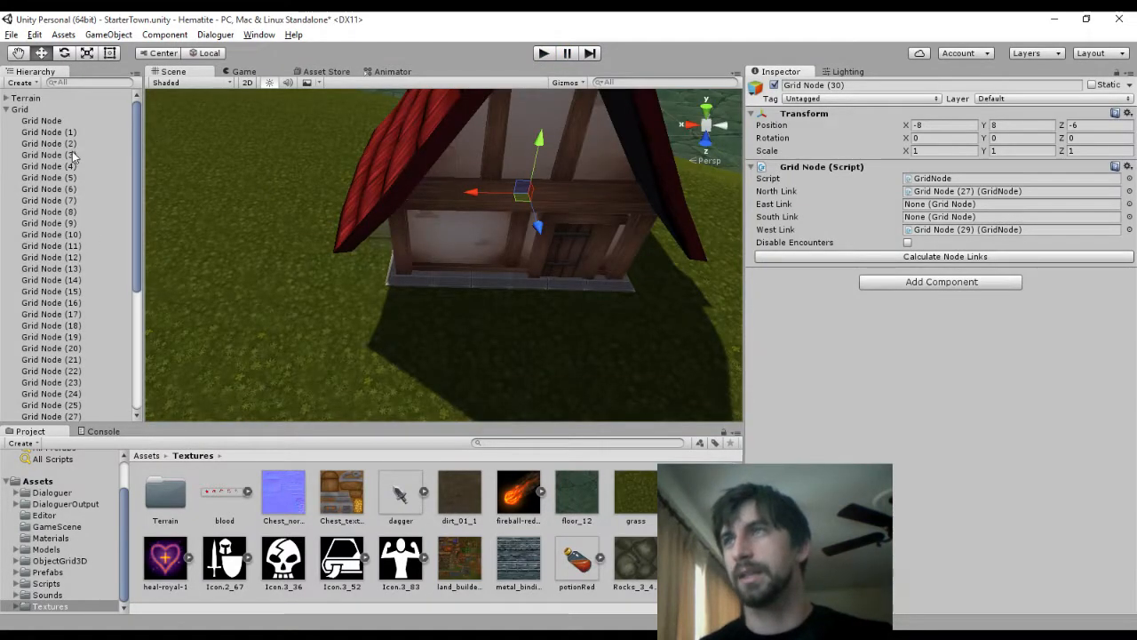
Locate the East Link target of the first Grid Node and calculate the node links for Grid Node (16) and Grid Node (17)
left_click(54, 120)
mouse_move(290, 225)
middle_mouse_down()
mouse_move(315, 221)
mouse_move(298, 221)
middle_mouse_up()
left_click(959, 204)
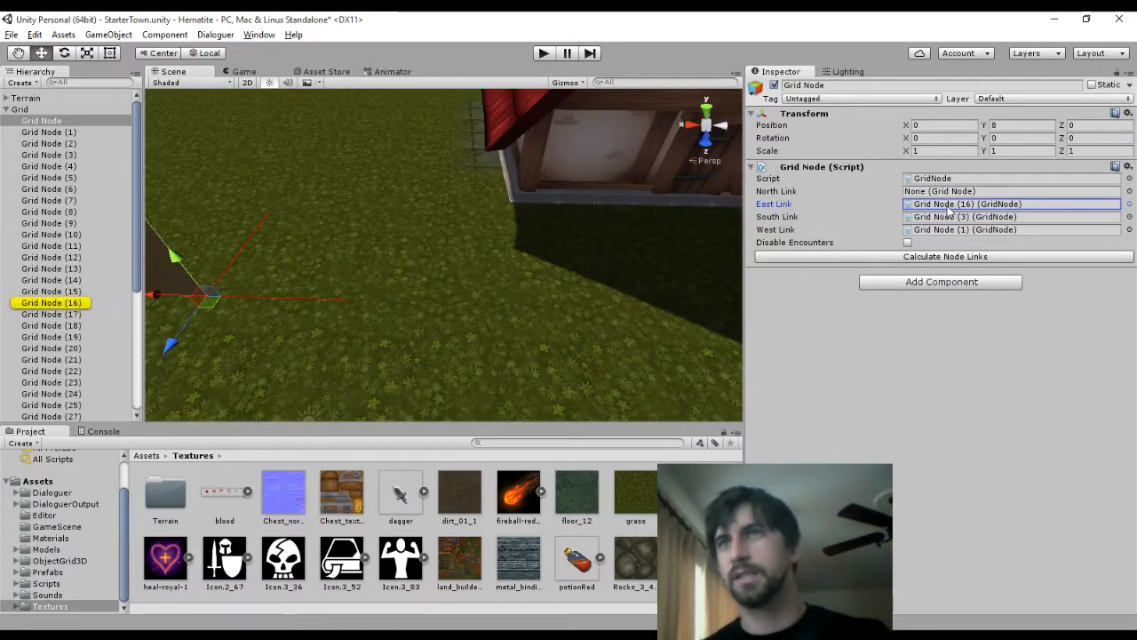
left_click(76, 305)
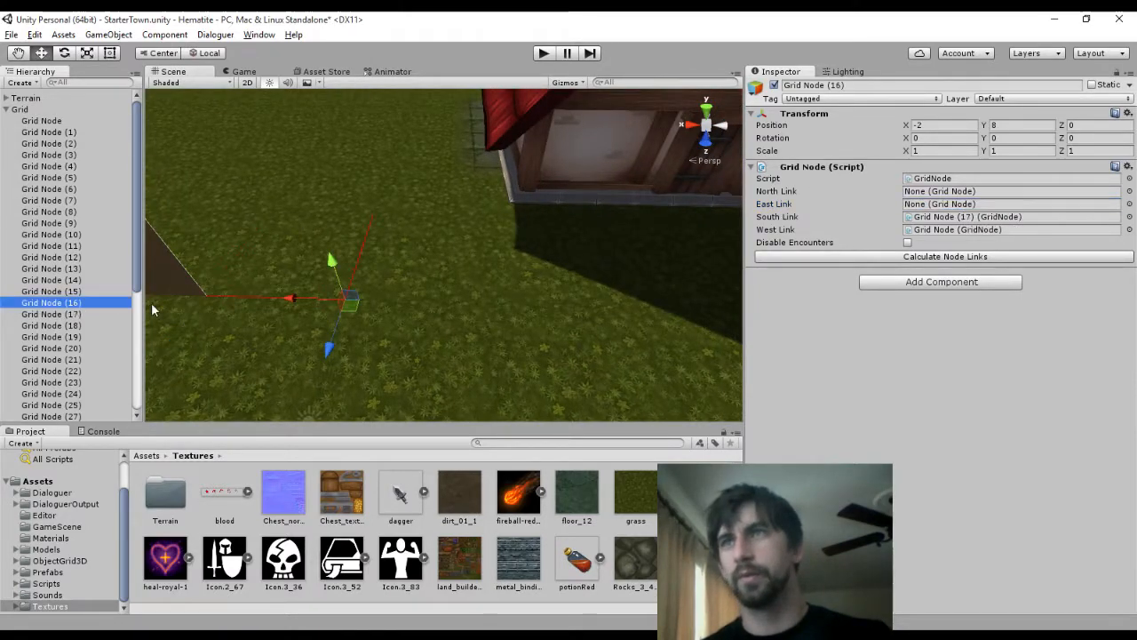
left_click(769, 257)
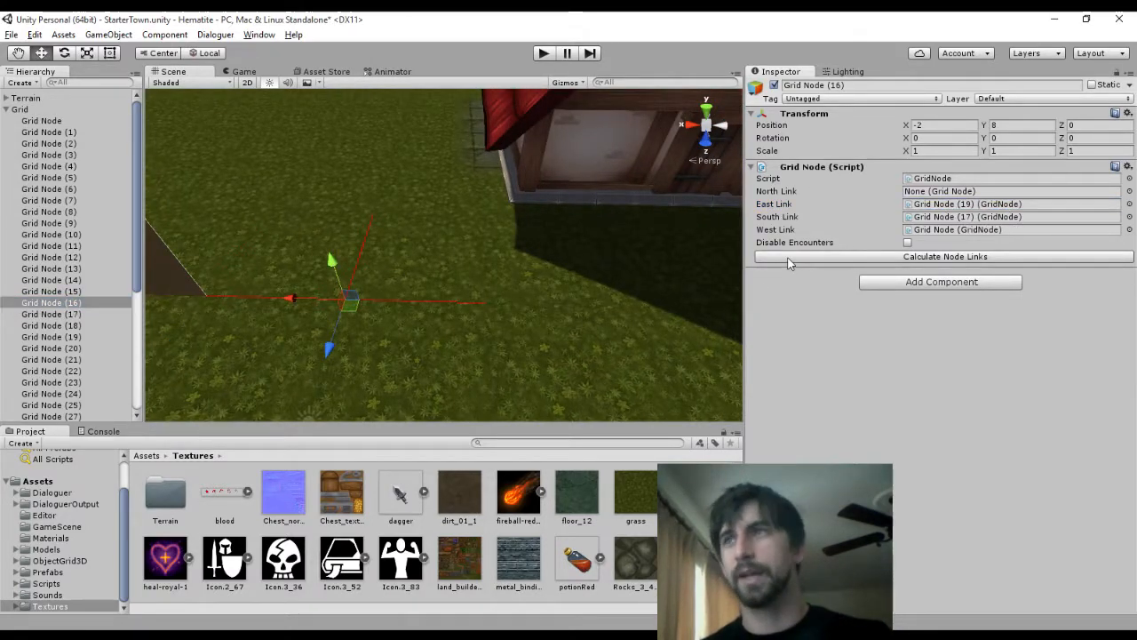
left_click(67, 314)
left_click(888, 256)
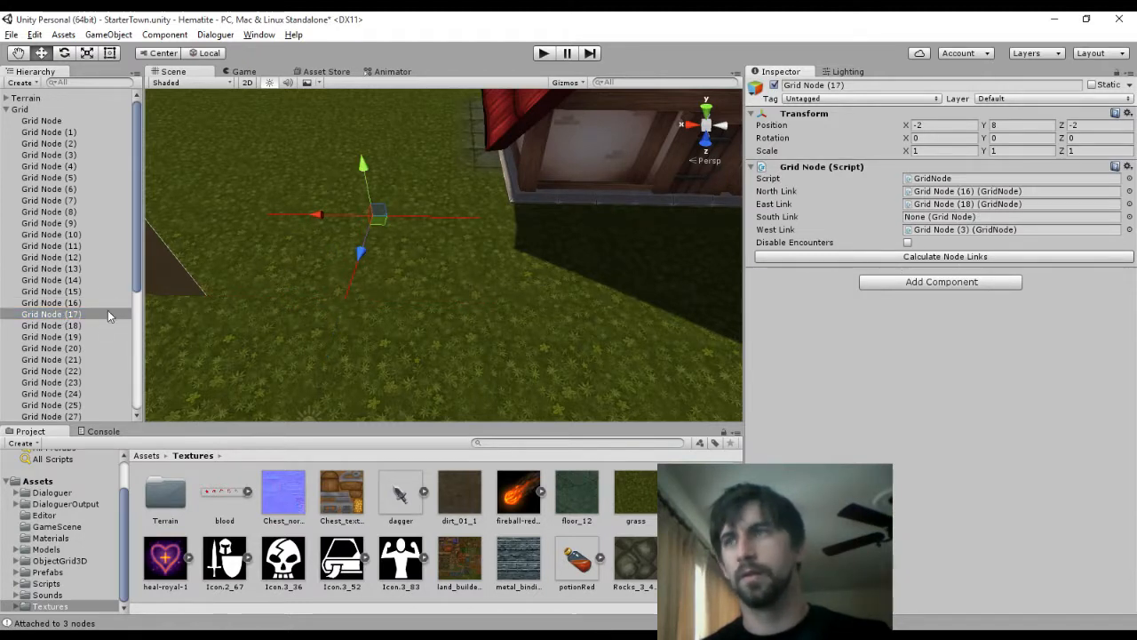
Calculate the node links individually for Grid Node (18), Grid Node (19), Grid Node (20) and Grid Node (21)
left_click(85, 326)
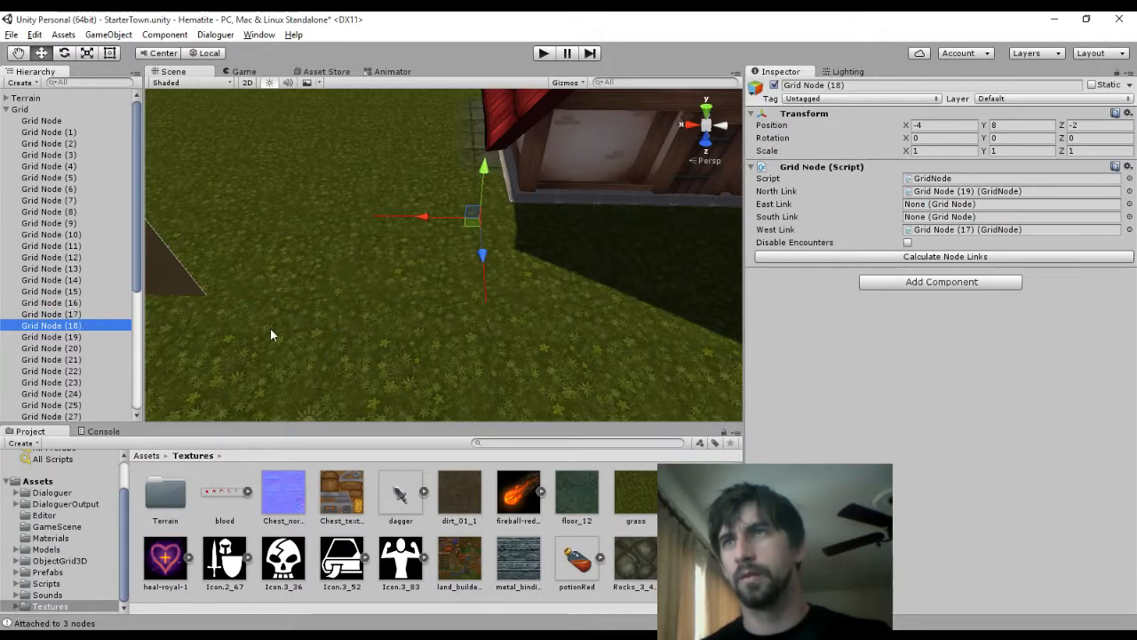
left_click(865, 261)
left_click(76, 337)
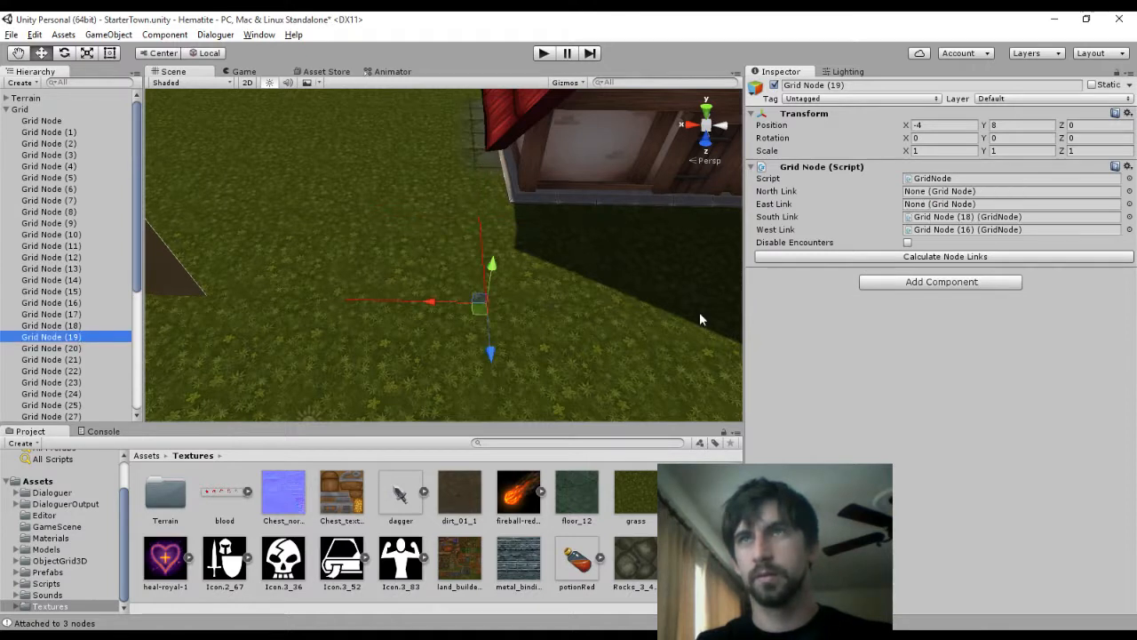
left_click(824, 260)
left_click(97, 348)
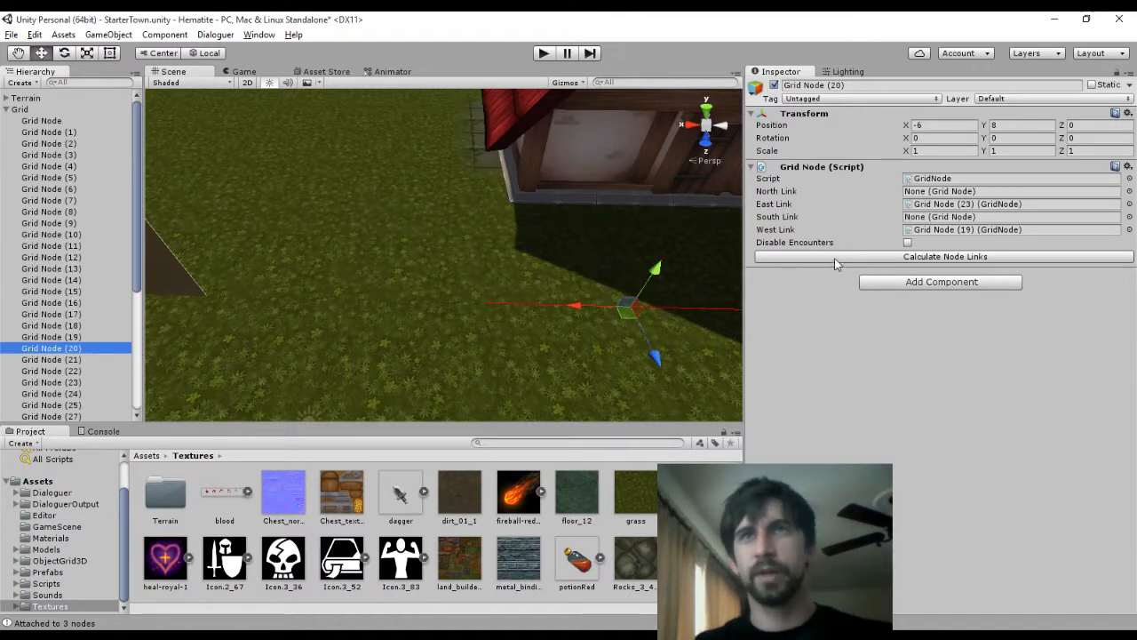
left_click(835, 258)
left_click(86, 360)
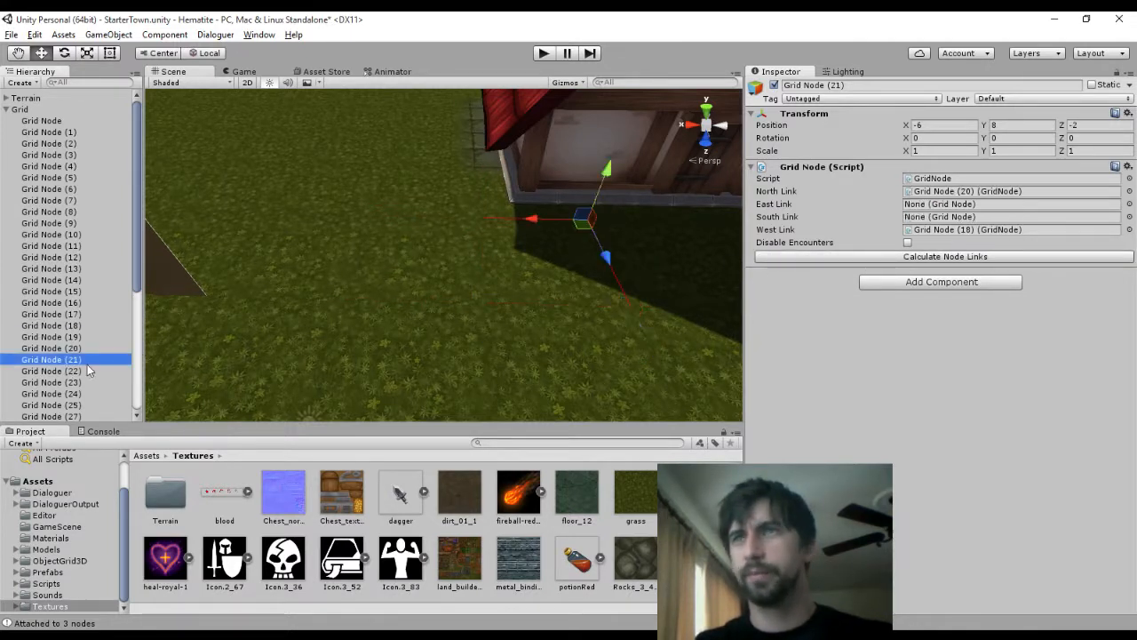
left_click(876, 258)
Calculate the node links individually for Grid Node (22), Grid Node (23), Grid Node (24) and Grid Node (25)
middle_click_drag(615, 281, 558, 277)
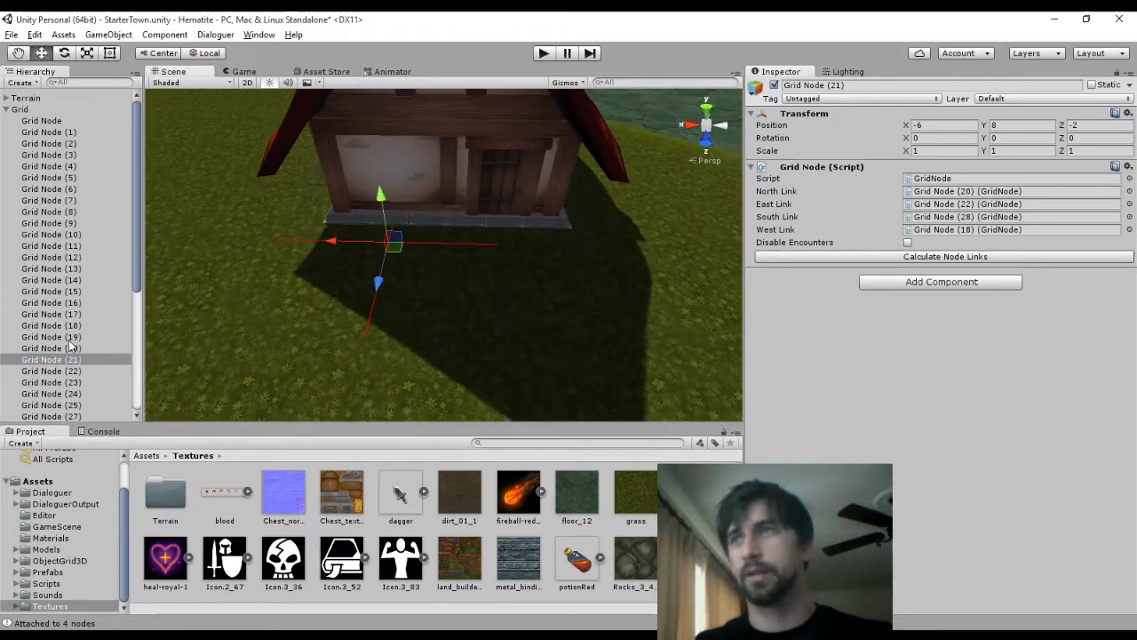
left_click(52, 371)
left_click(835, 257)
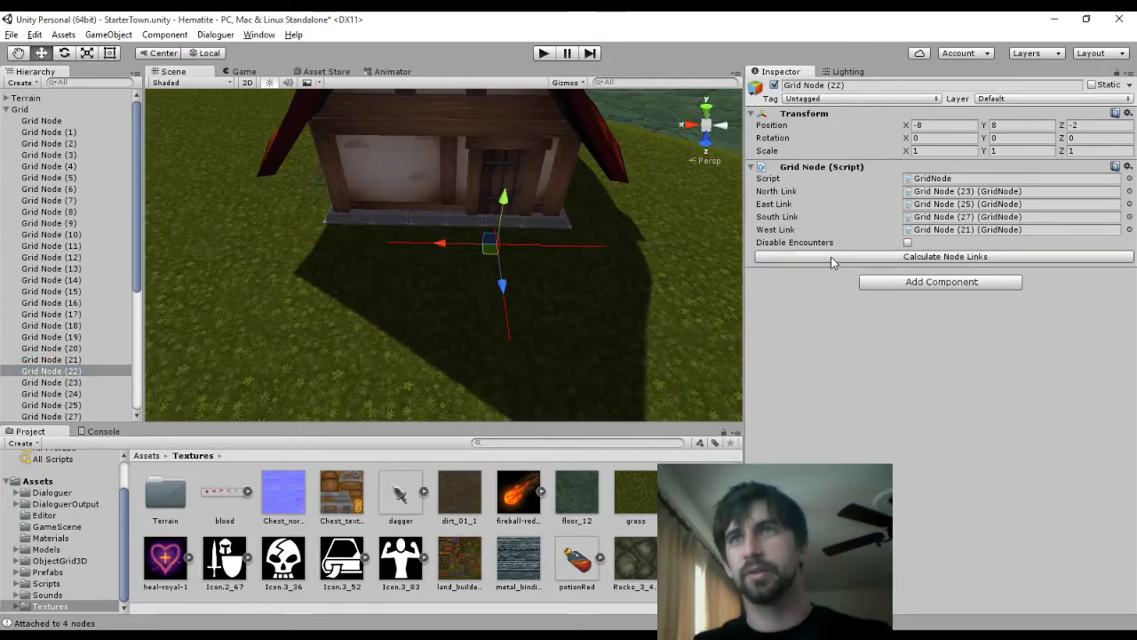
left_click(53, 382)
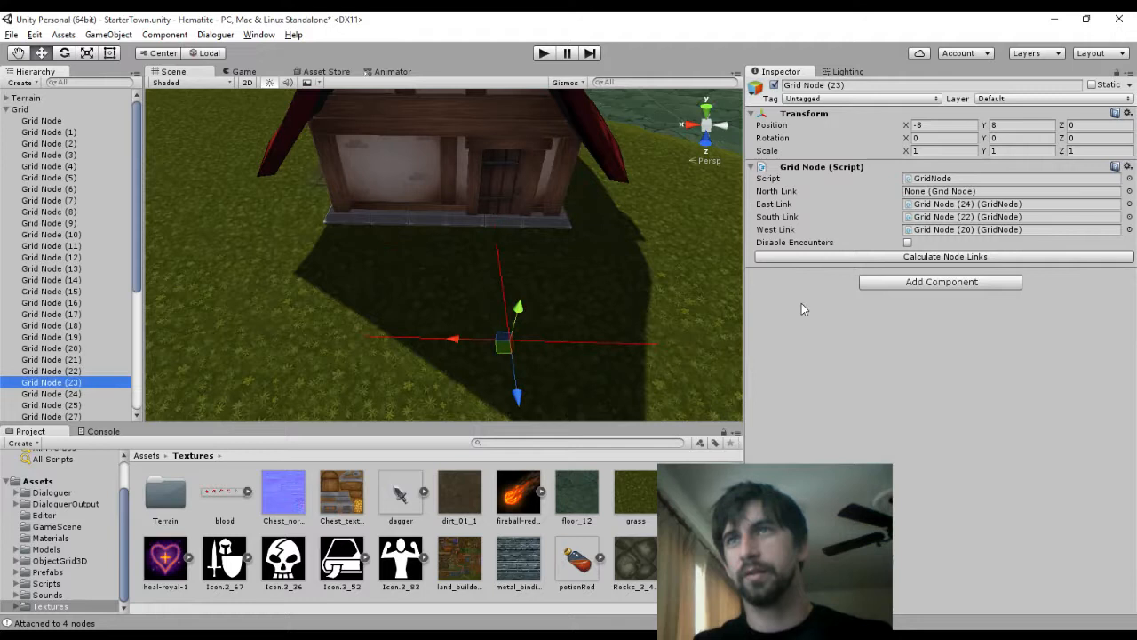
left_click(829, 258)
left_click(51, 393)
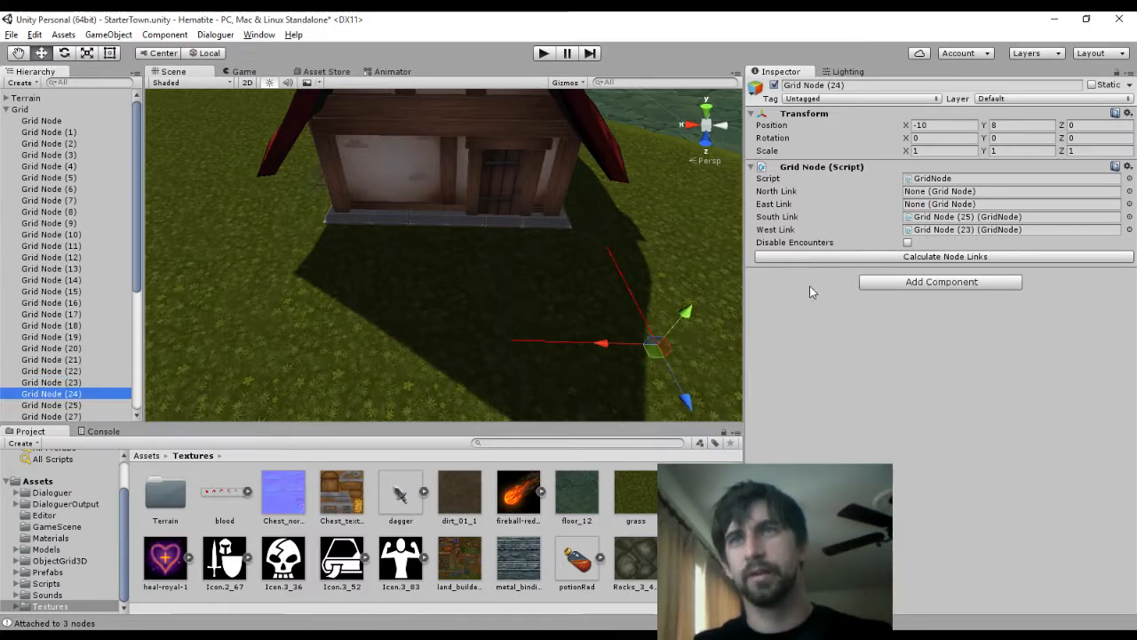
left_click(811, 258)
left_click(51, 404)
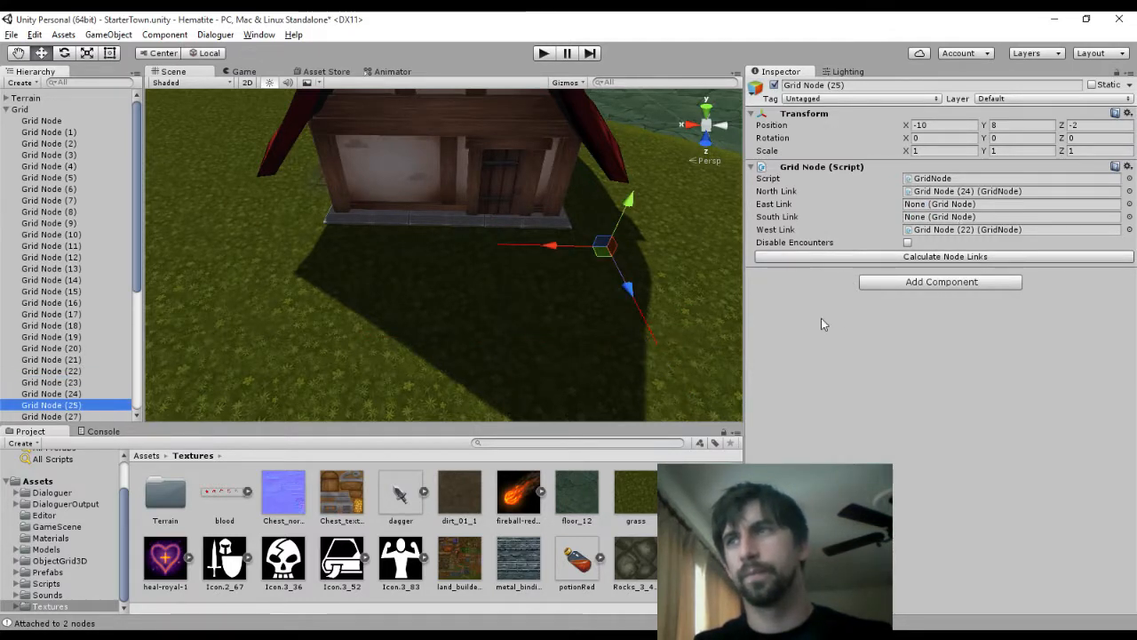
Review the link assignments of the nodes inside the house, from Grid Node (27) through Grid Node (30)
left_click(67, 417)
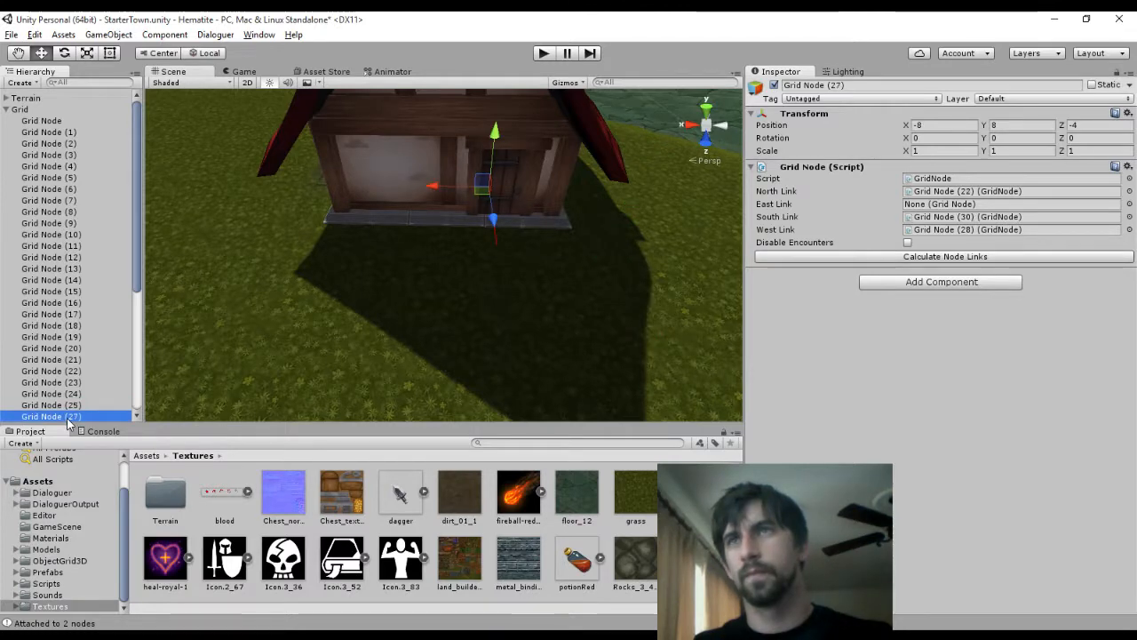
key("Down")
key("Down")
key("Up")
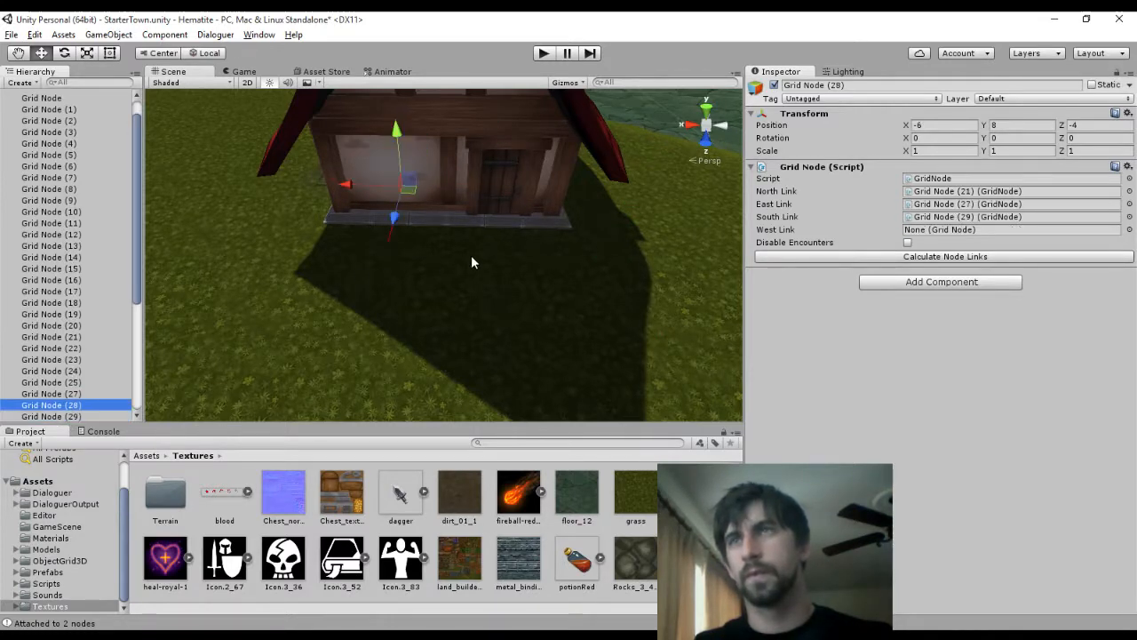
key("Down")
key("f")
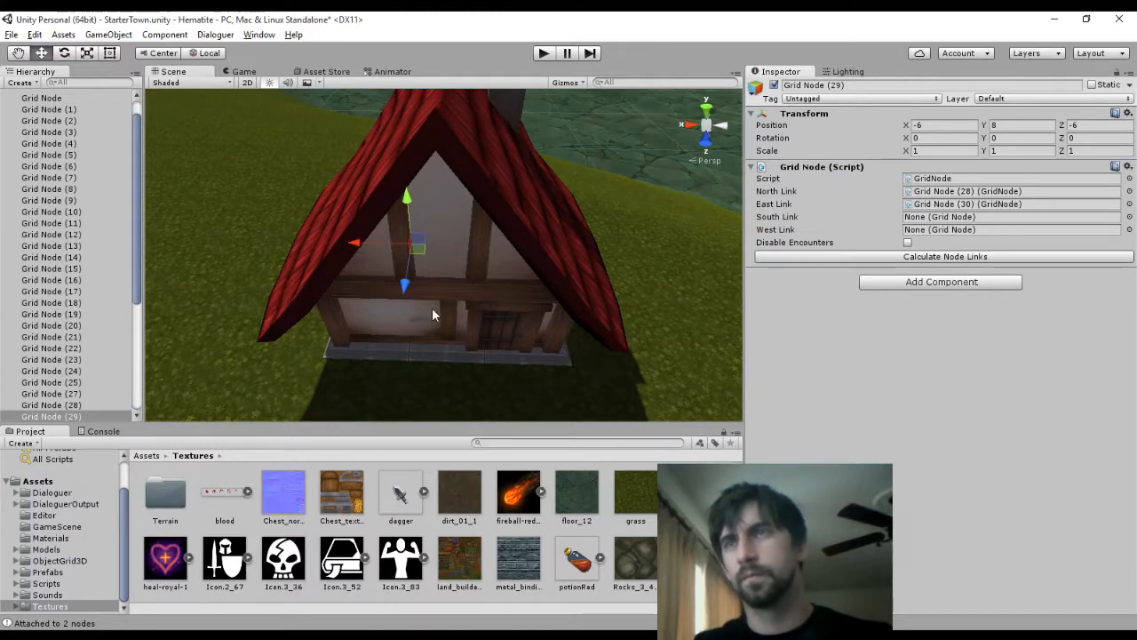
scroll(430, 311, "up", 5)
scroll(428, 314, "down", 5)
left_click(67, 416)
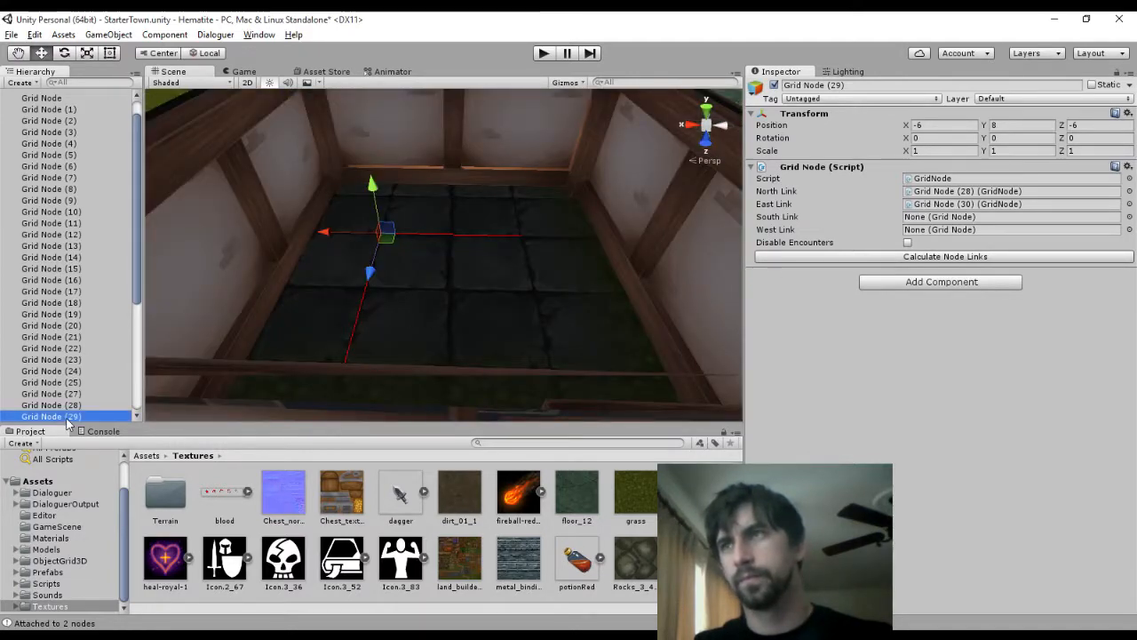
key("Down")
key("Down")
key("Up")
key("Up")
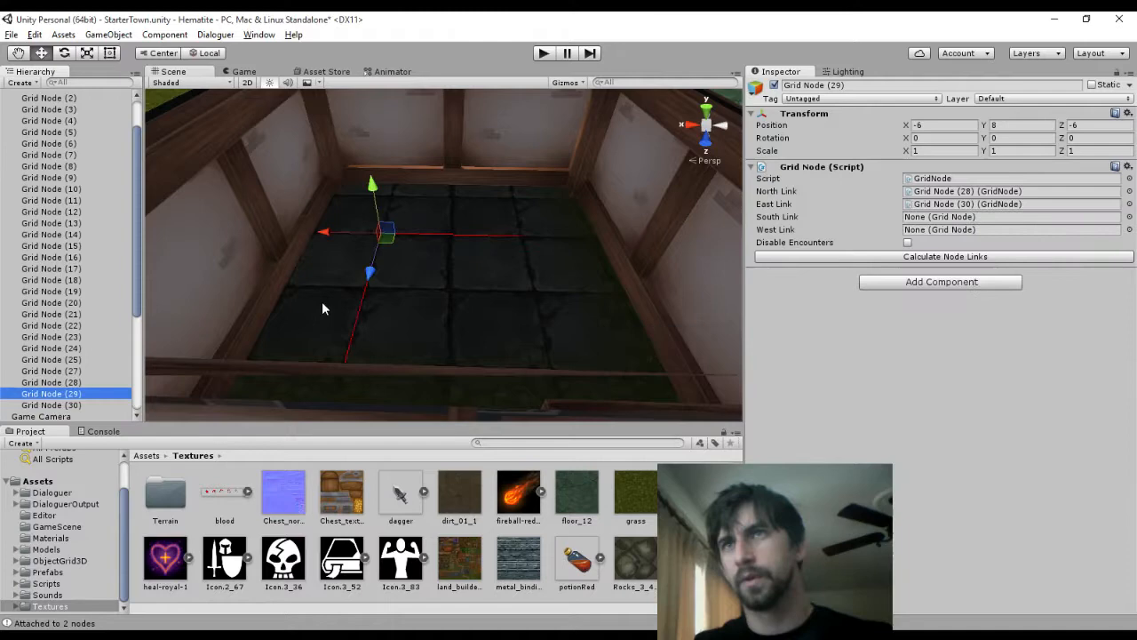
Run the scene and walk the party past the house front and through the door to the inside
left_click(544, 52)
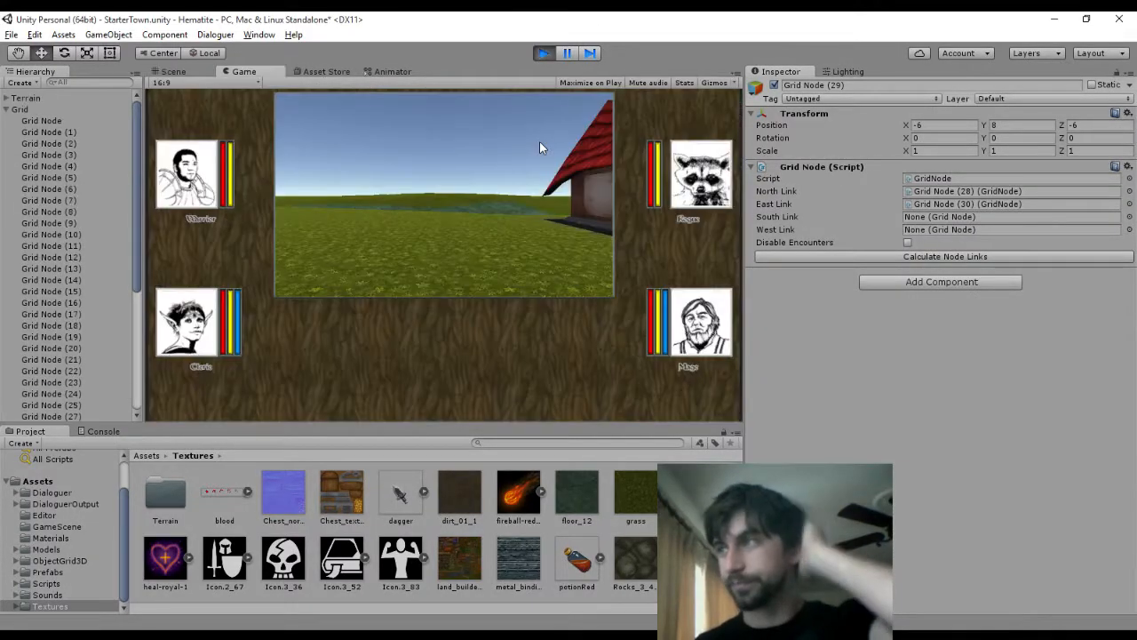
key("Up")
key("Up")
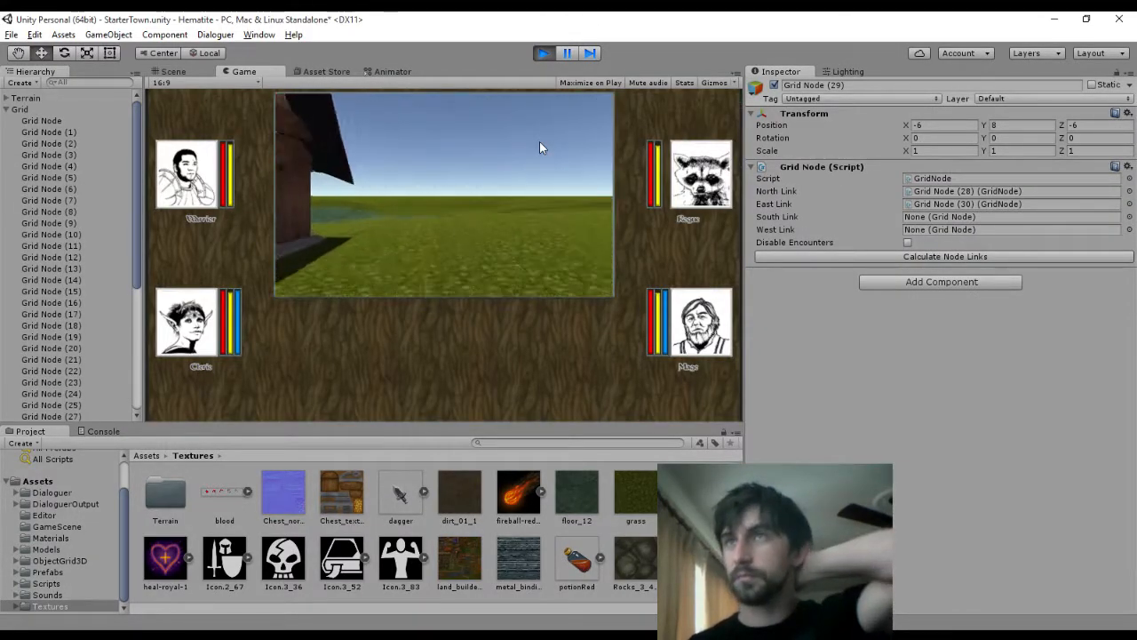
key("Left")
key("Up")
key("Up")
key("Right")
key("Right")
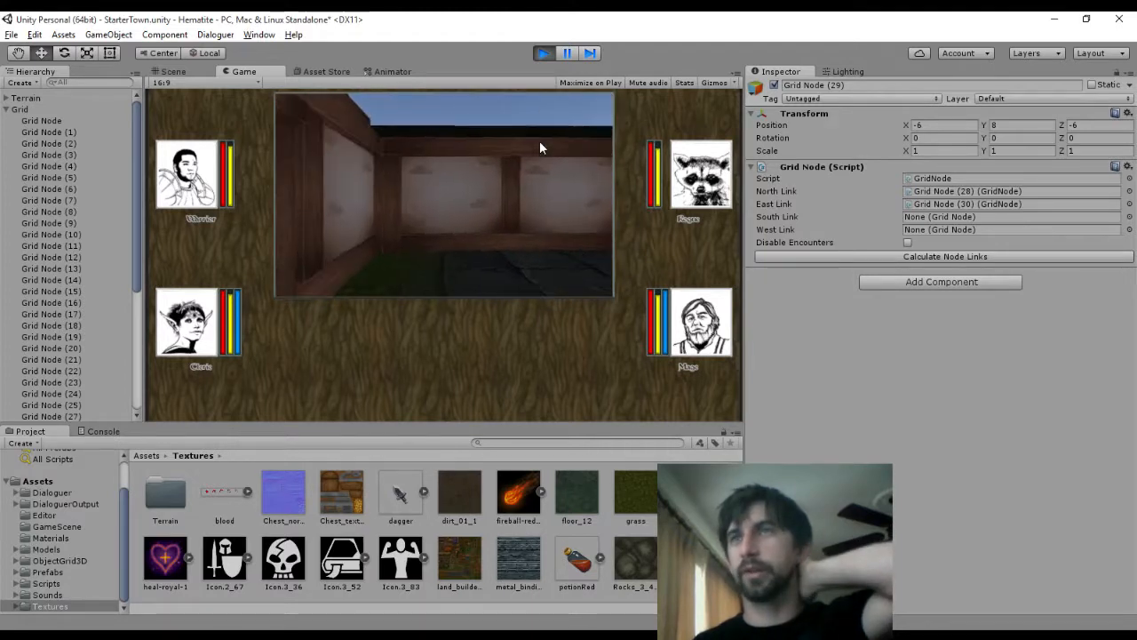
Walk the party back out of the house, turn it to face the door and enter again
key("Up")
key("Up")
key("Right")
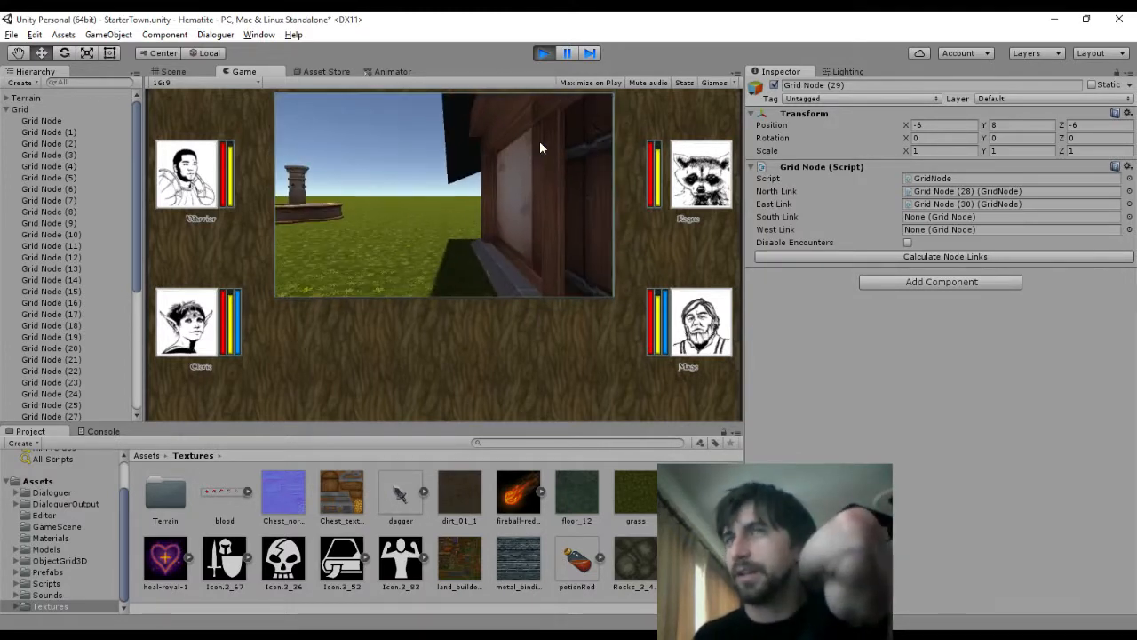
key("Right")
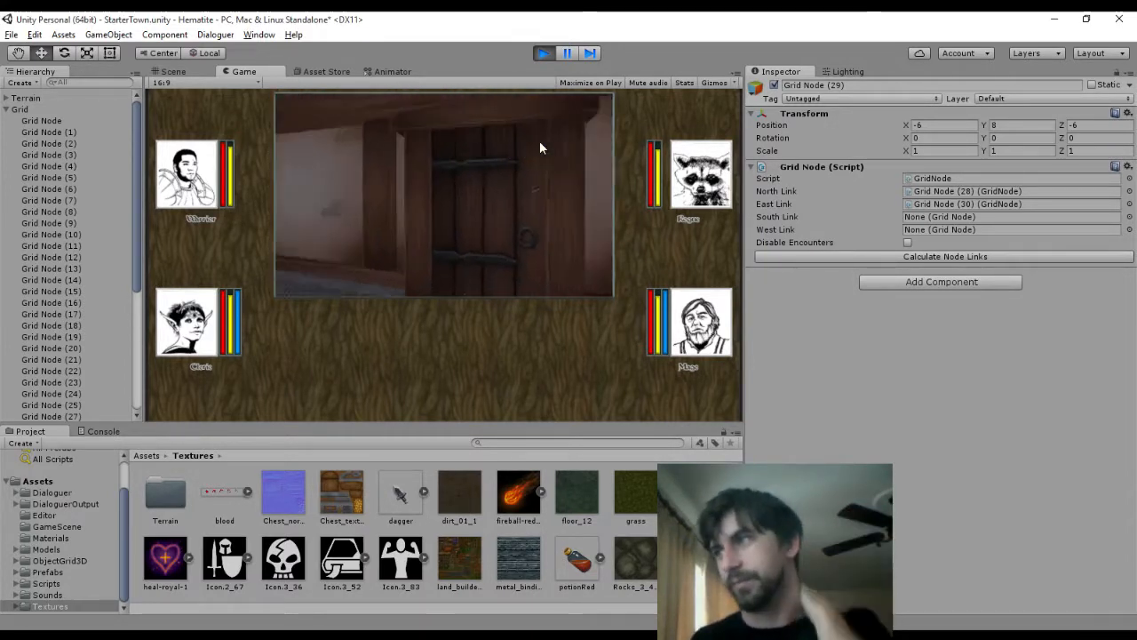
key("Up")
key("Right")
key("Right")
key("Right")
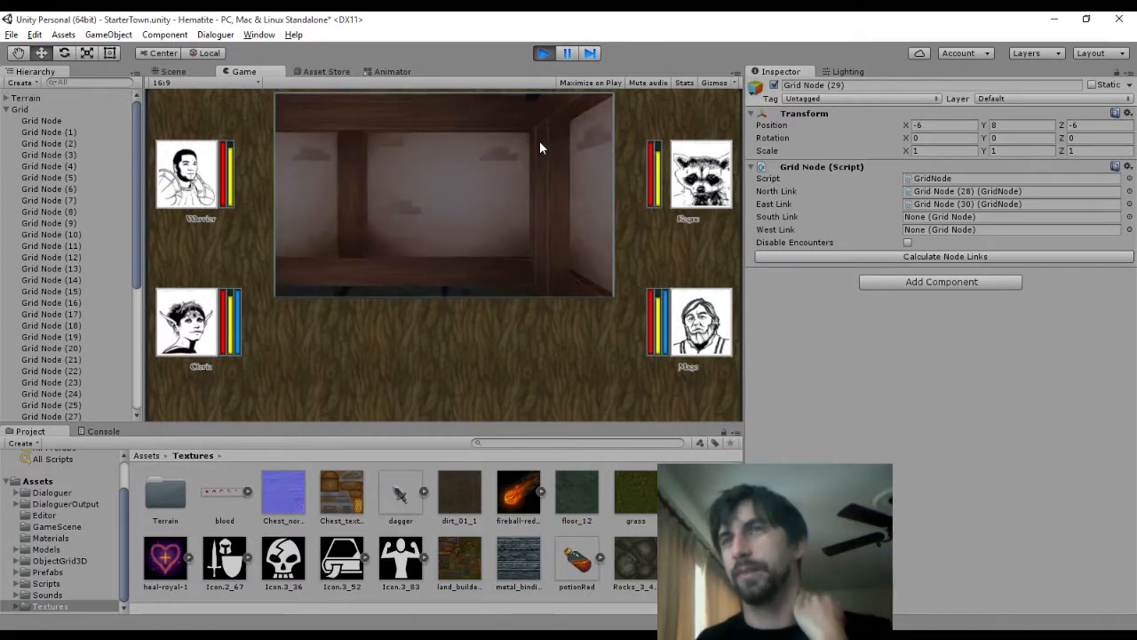
Look around inside the house, walk out through the door, view the front wall from outside and stop the scene
key("Right")
key("Right")
key("Right")
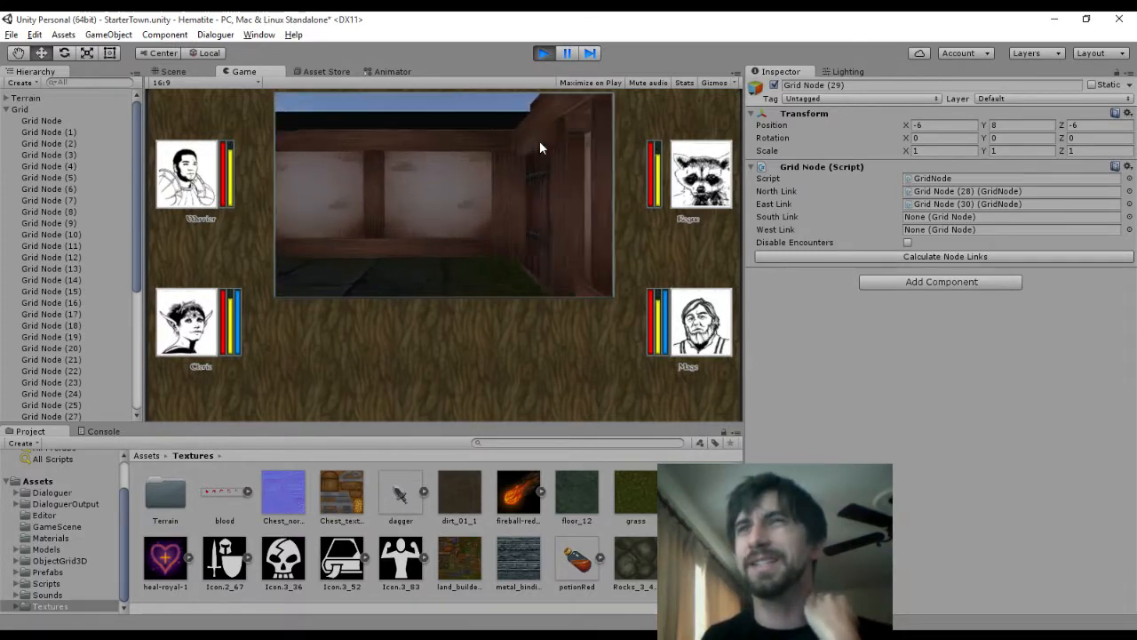
key("Right")
key("Up")
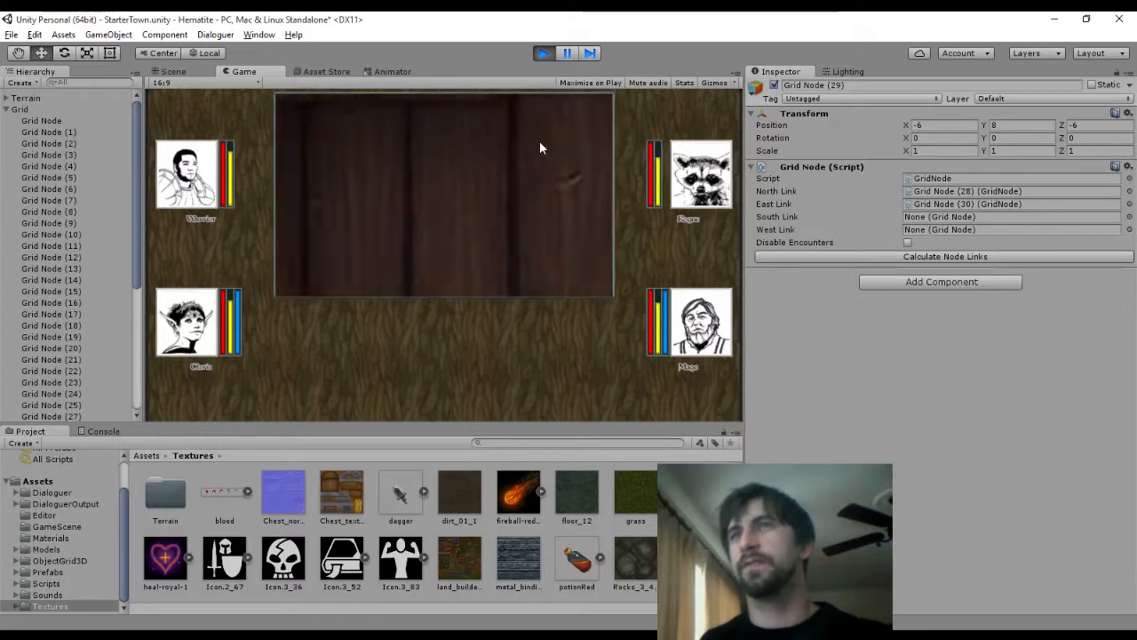
key("Right")
key("Right")
key("Down")
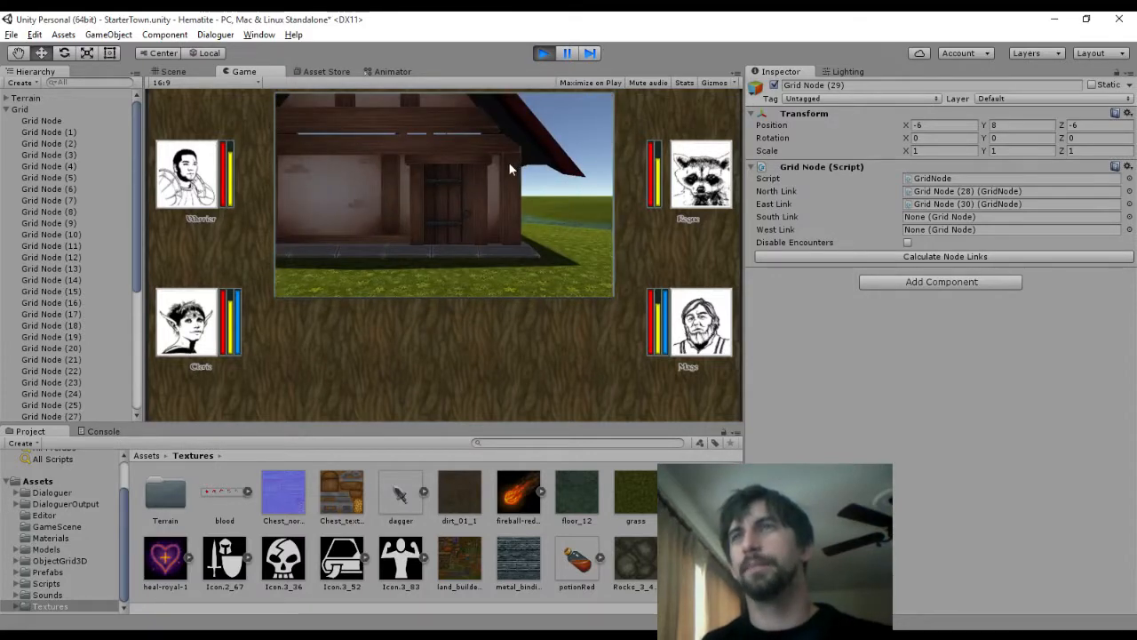
key("Down")
key("Left")
key("Right")
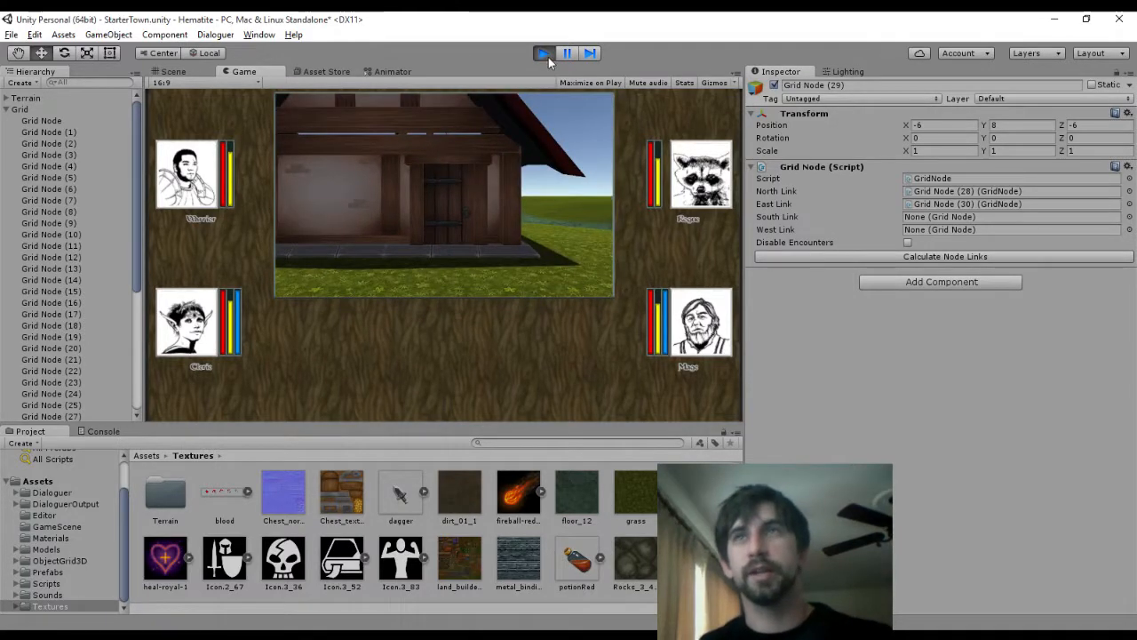
left_click(545, 54)
Set the Y position of House_2x2's roof1 to 1.3 and check where the roof meets the front wall
key("f")
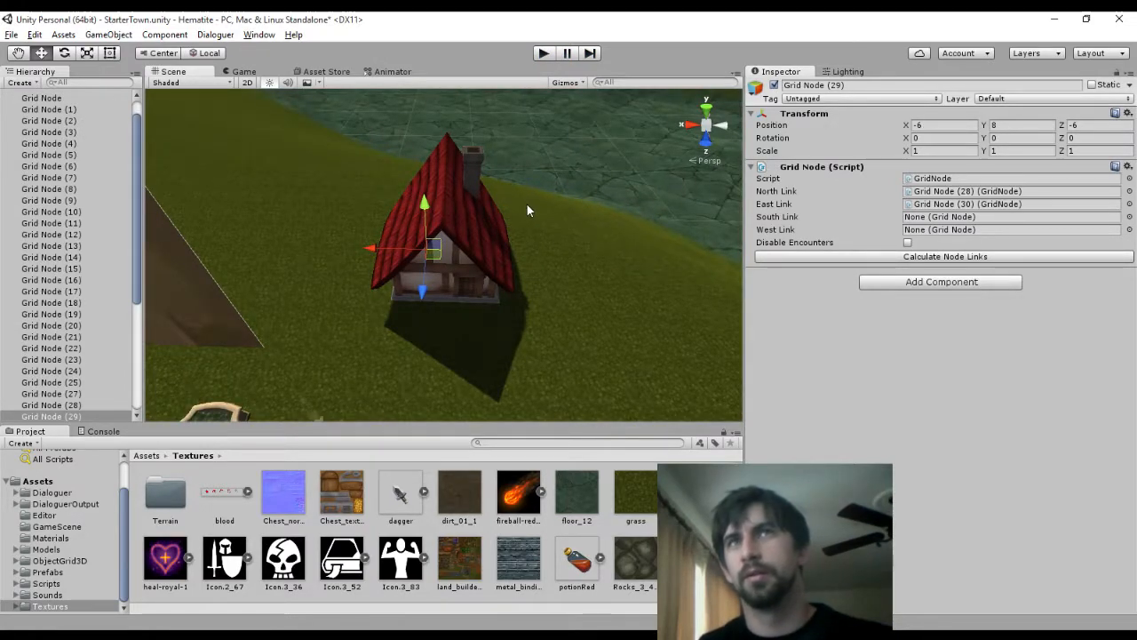
left_click(442, 178)
left_click_drag(442, 175, 443, 186)
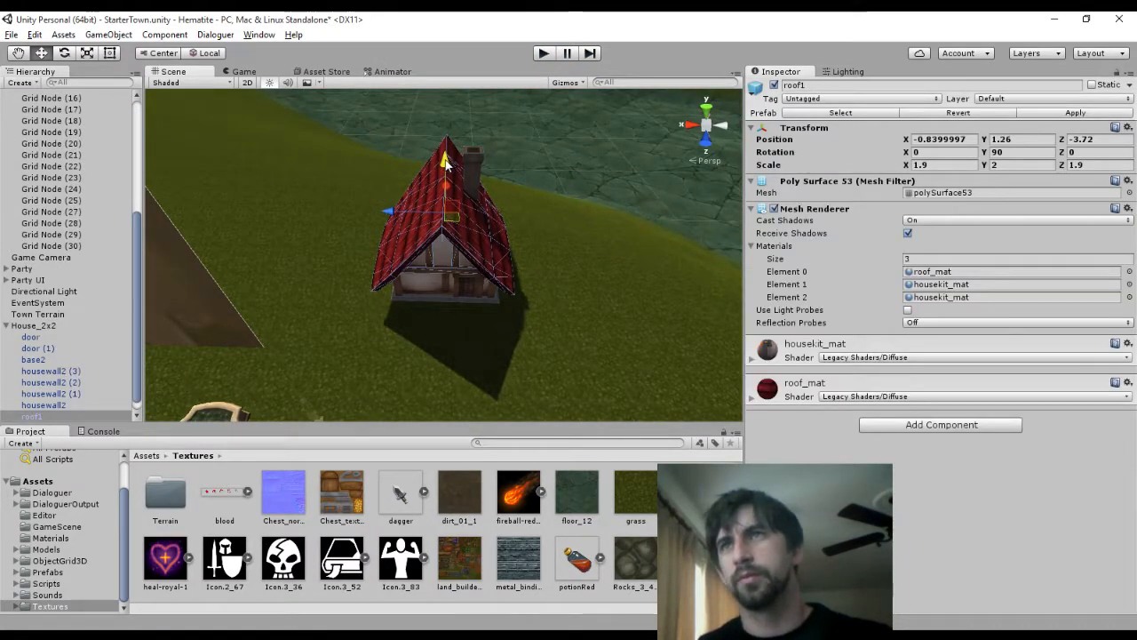
left_click(1013, 139)
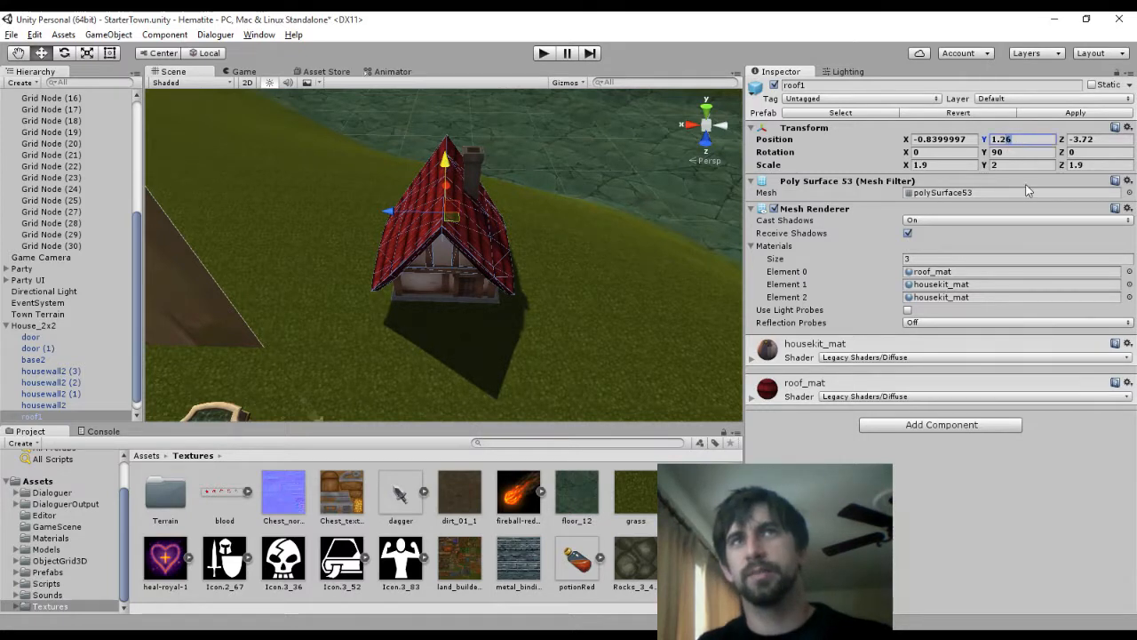
key("ctrl+z")
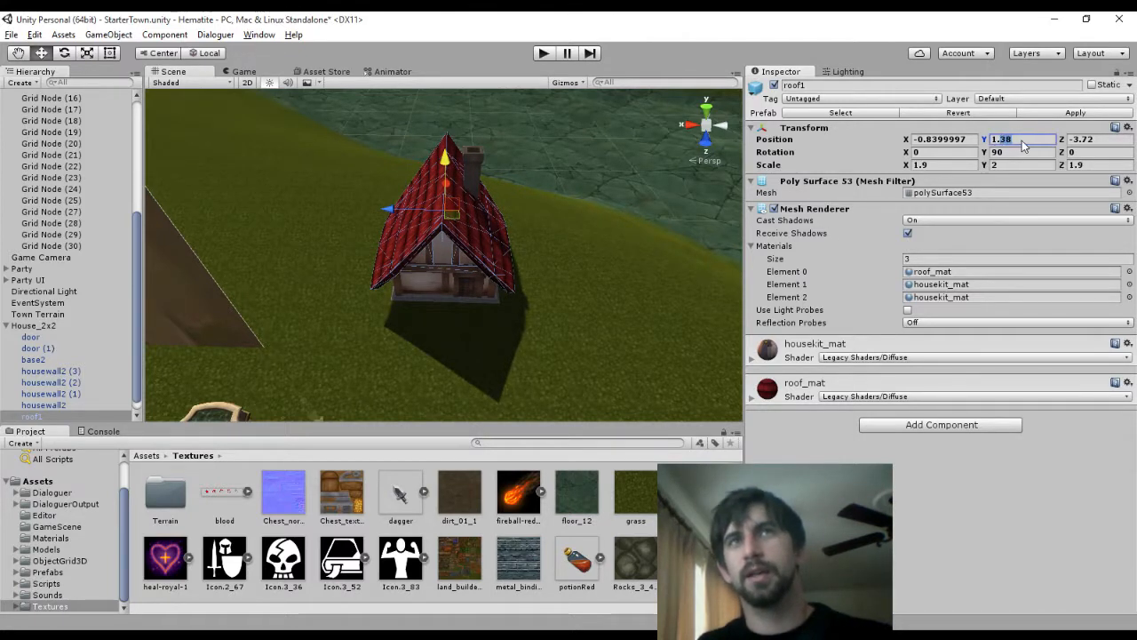
type("1.3")
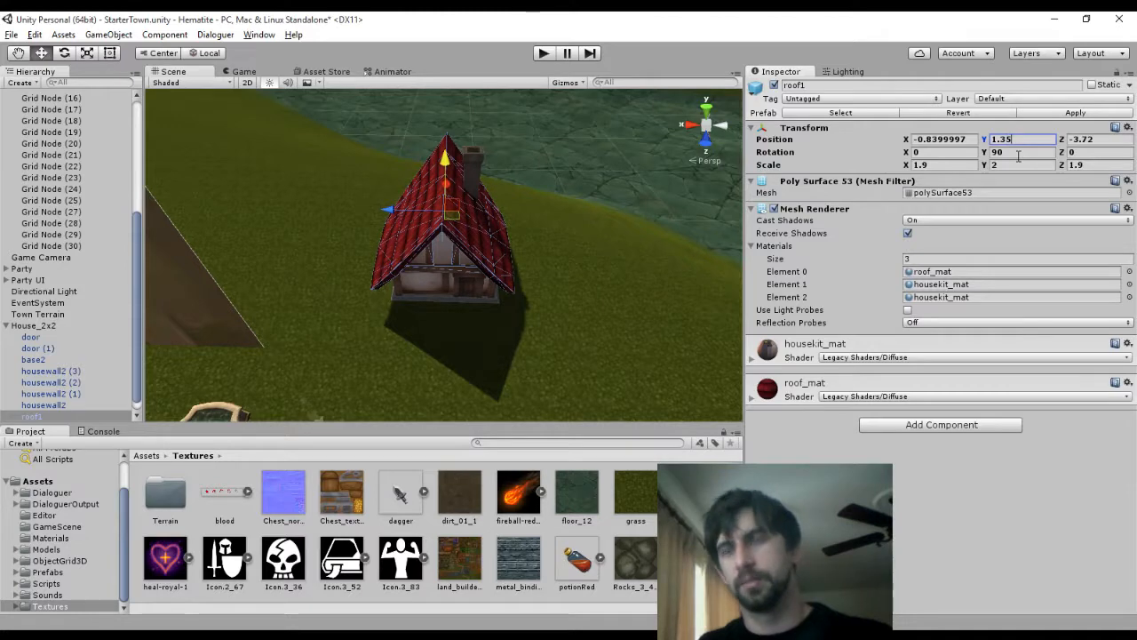
scroll(545, 222, "up", 5)
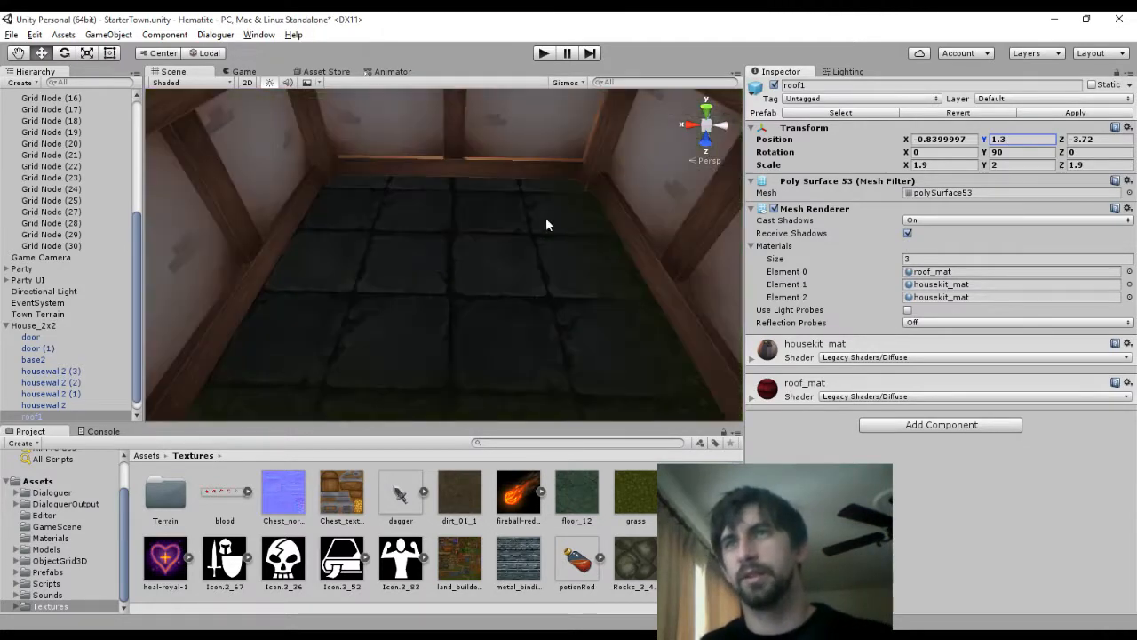
middle_click_drag(545, 217, 551, 636)
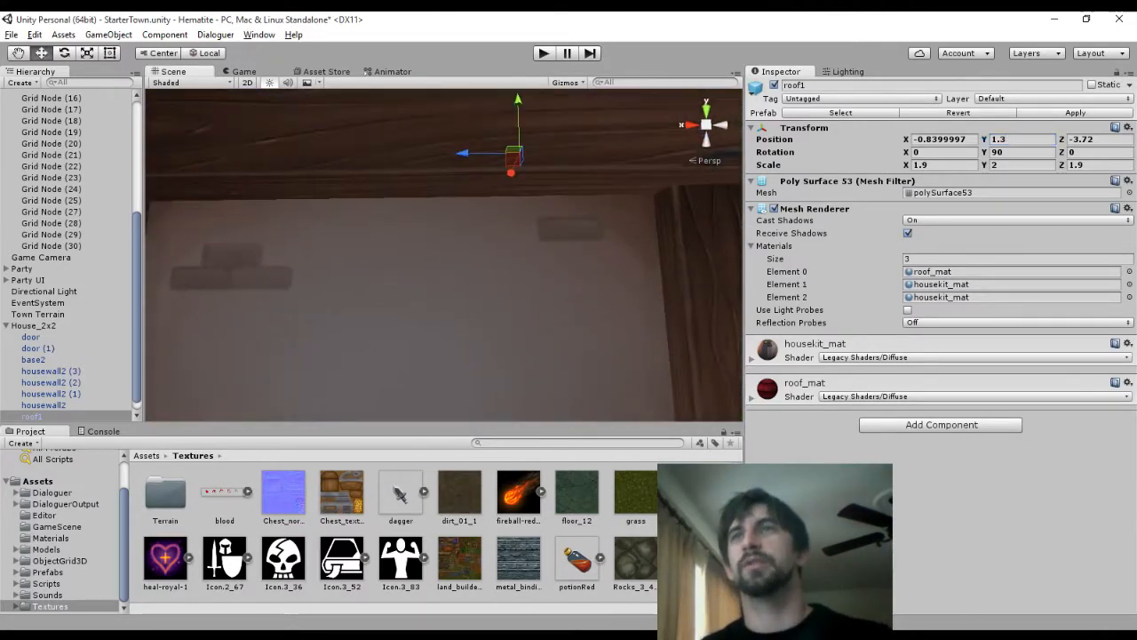
scroll(556, 315, "down", 5)
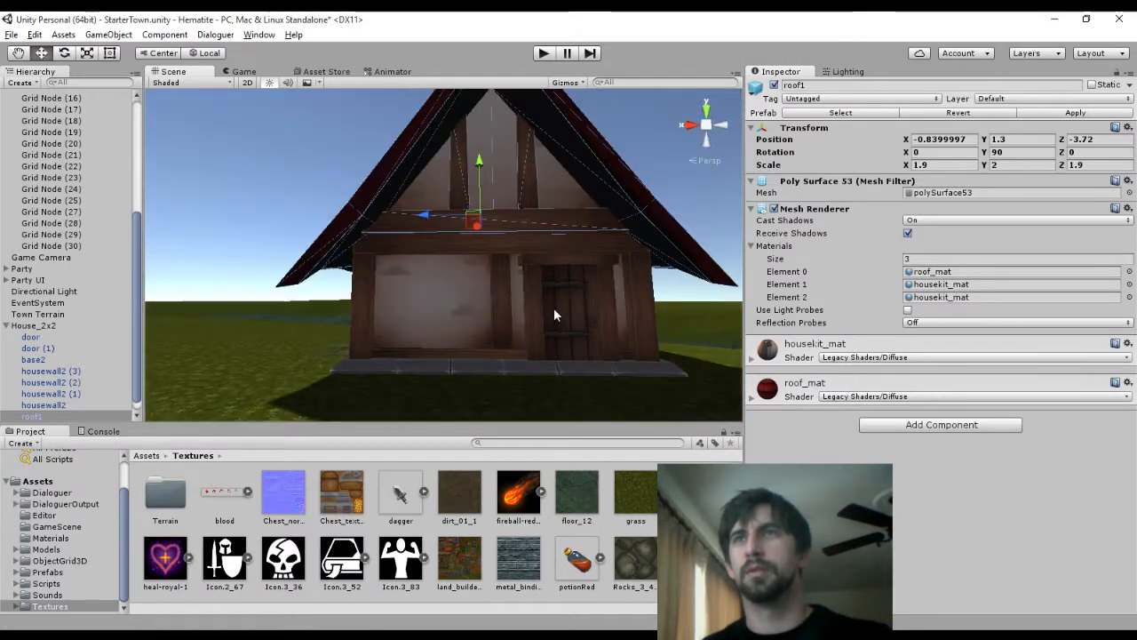
Examine the fit between the lowered roof and housewall2 (3) on the front of the house, up close and from farther away
left_click(652, 147)
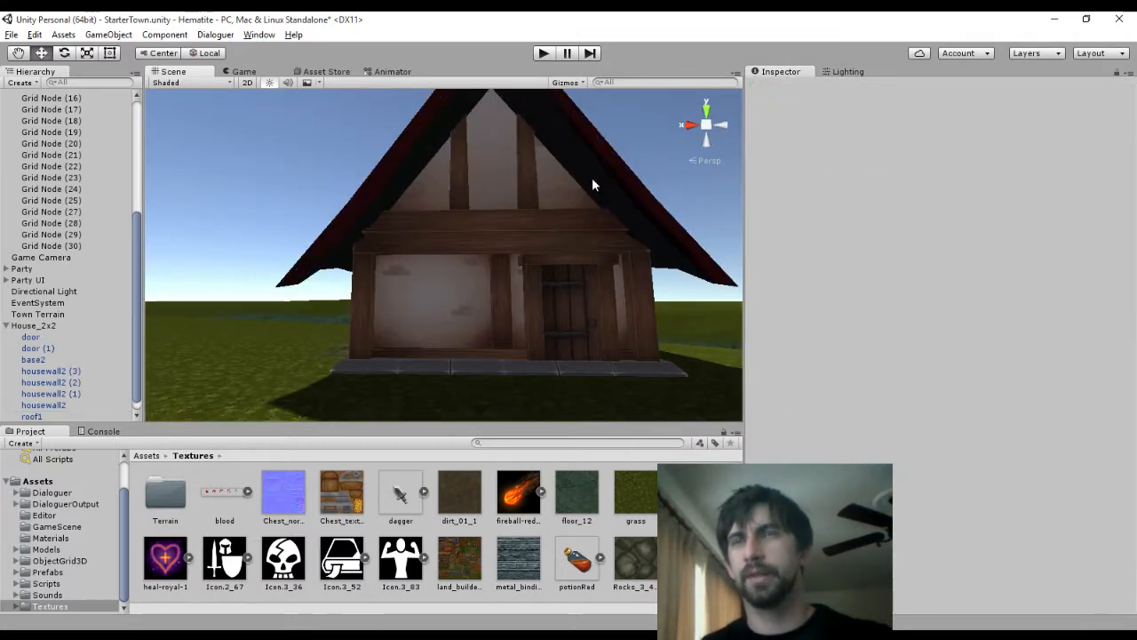
middle_click_drag(577, 226, 579, 274)
left_click(409, 341)
left_click(409, 330)
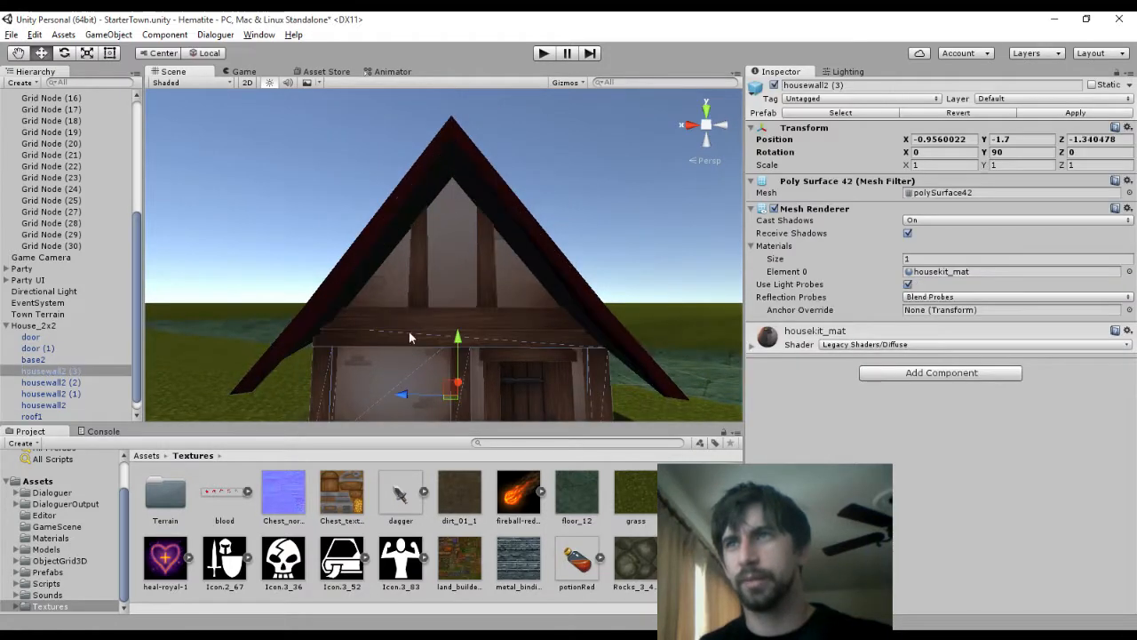
left_click(397, 298)
left_click(309, 245)
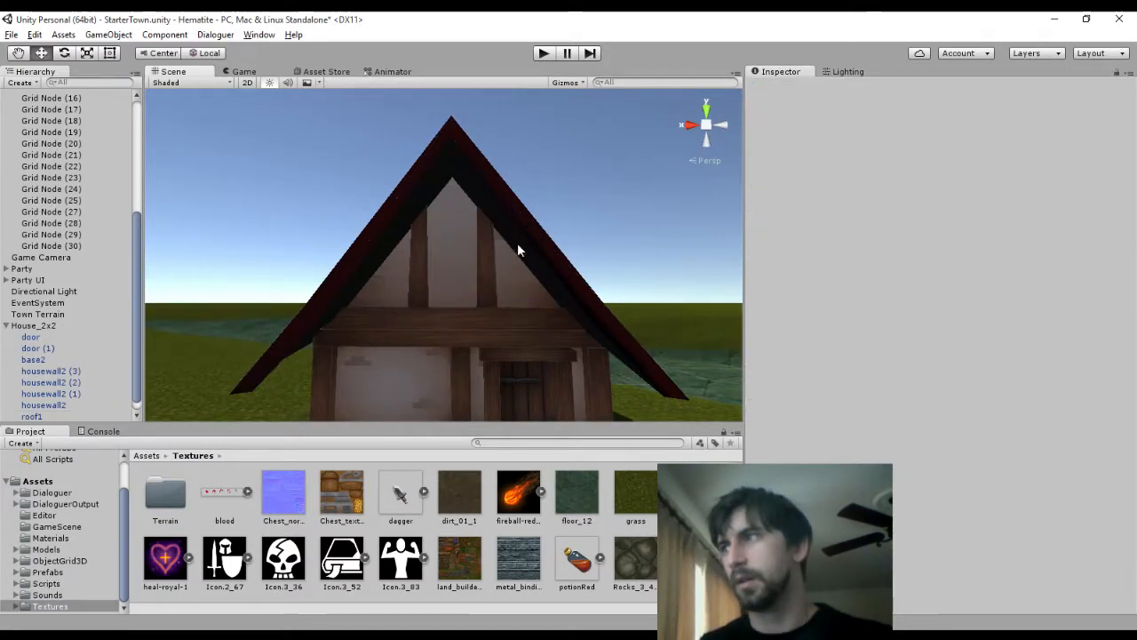
right_click_drag(518, 245, 521, 342)
right_click_drag(519, 216, 511, 338)
scroll(520, 244, "down", 6)
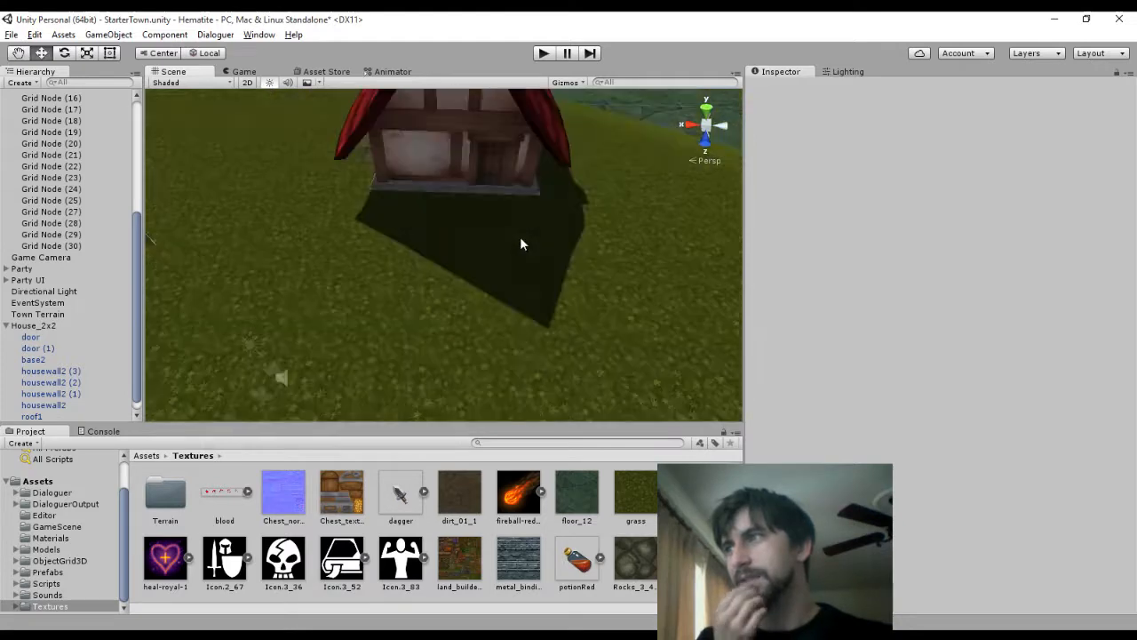
scroll(520, 252, "up", 4)
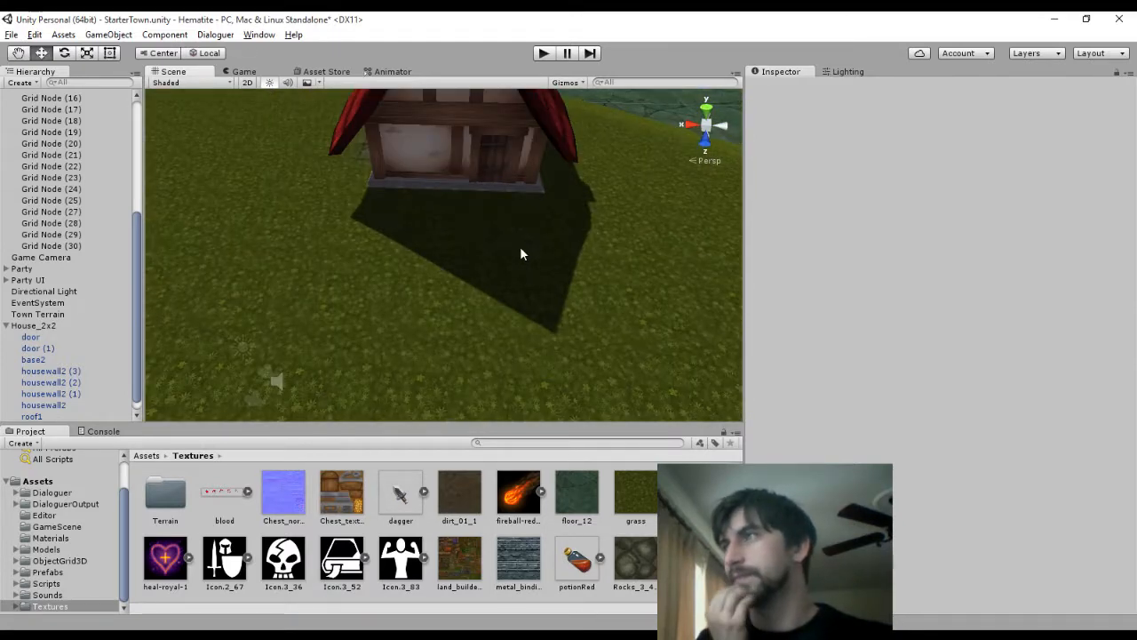
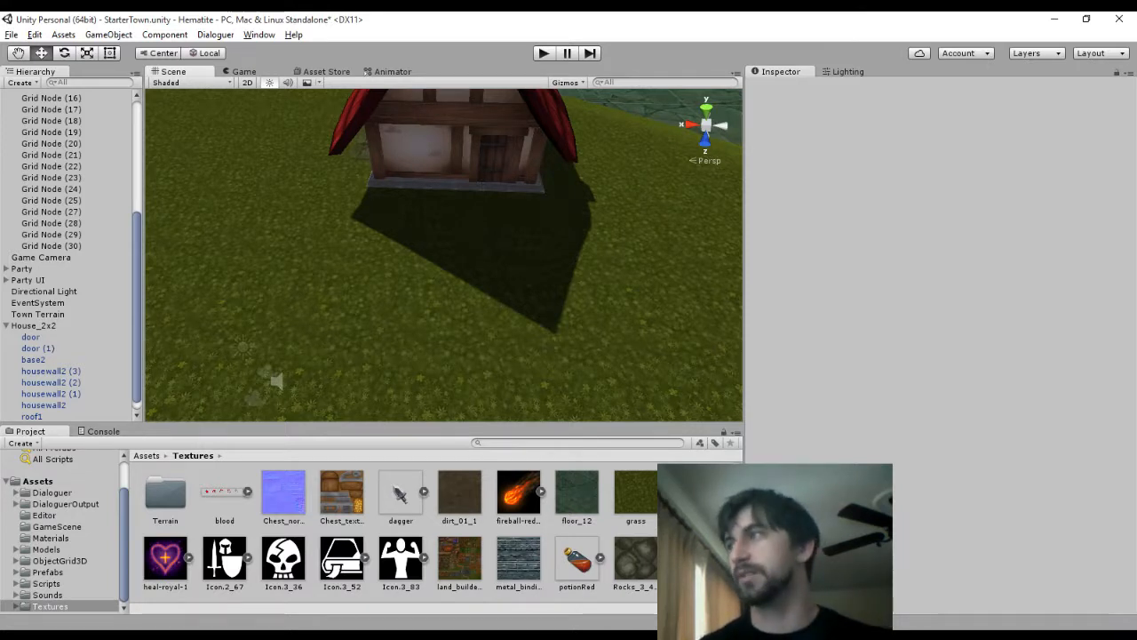
Run the scene, walk the party up to the house door and enter the house
right_click_drag(509, 175, 513, 99)
left_click(544, 53)
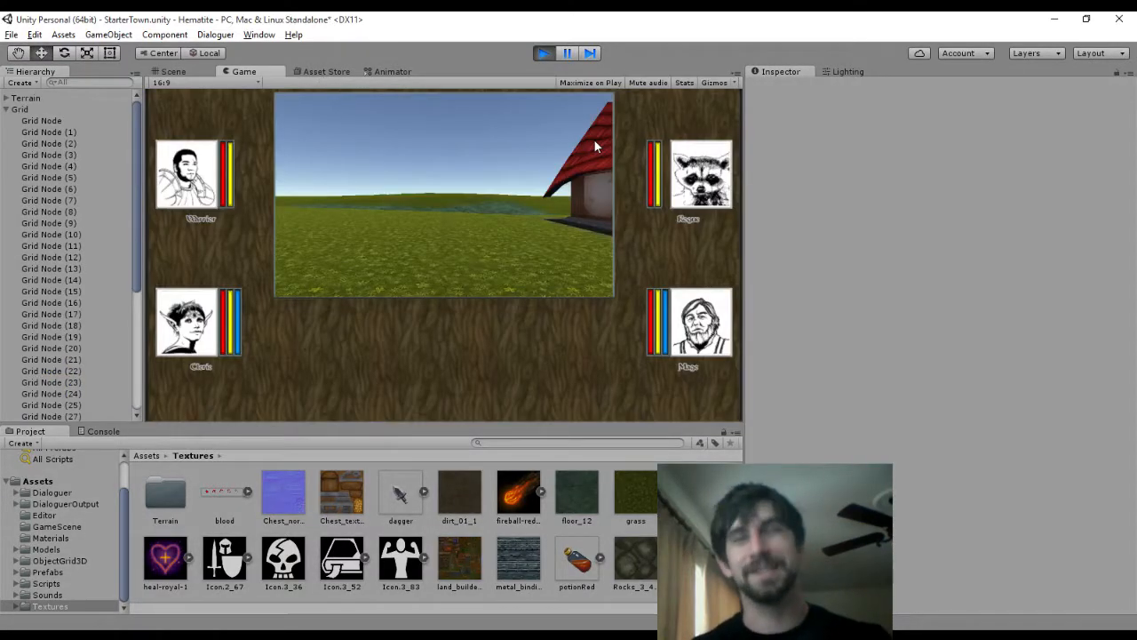
key("w")
key("w")
key("a")
key("w")
key("w")
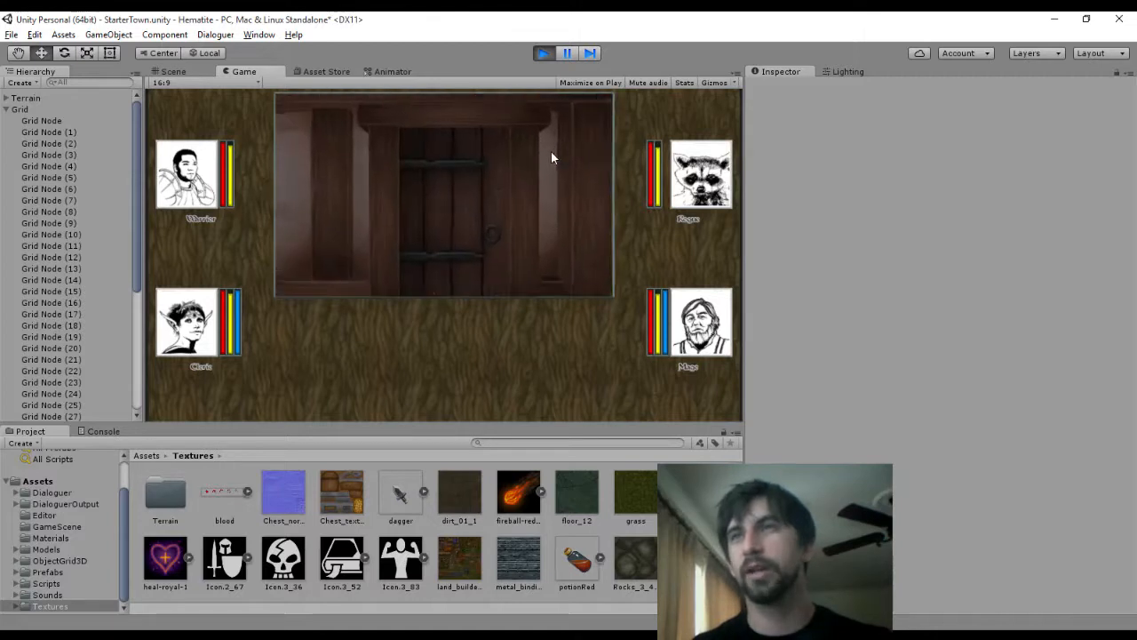
key("a")
key("w")
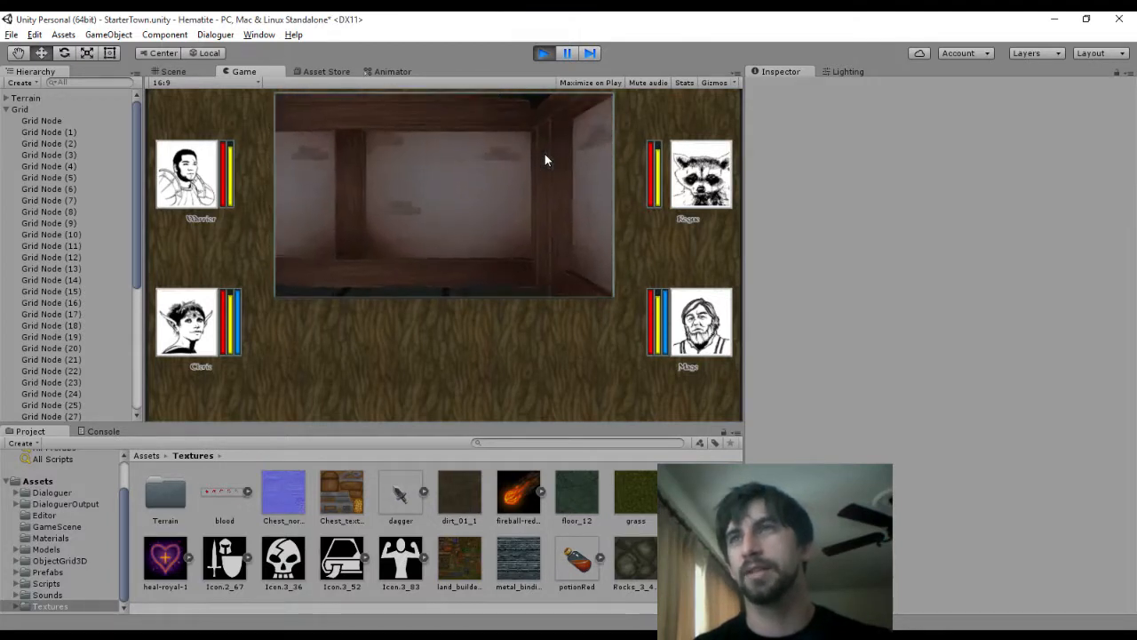
Turn the party around inside the house to look over its walls, and stop the scene
key("a")
key("a")
key("a")
key("a")
key("a")
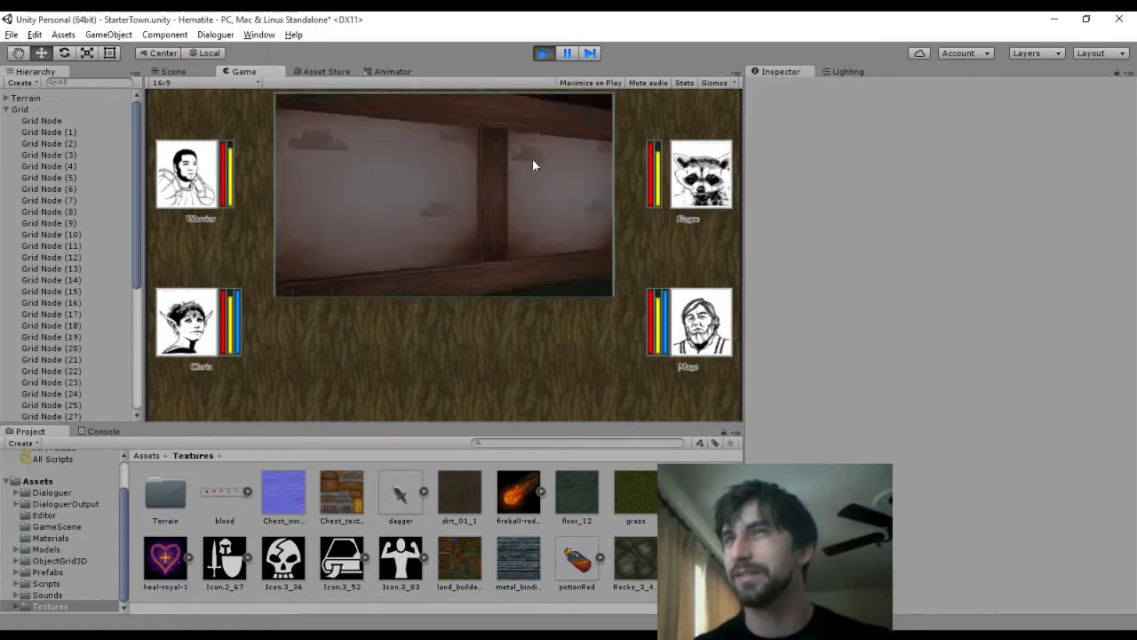
left_click(543, 53)
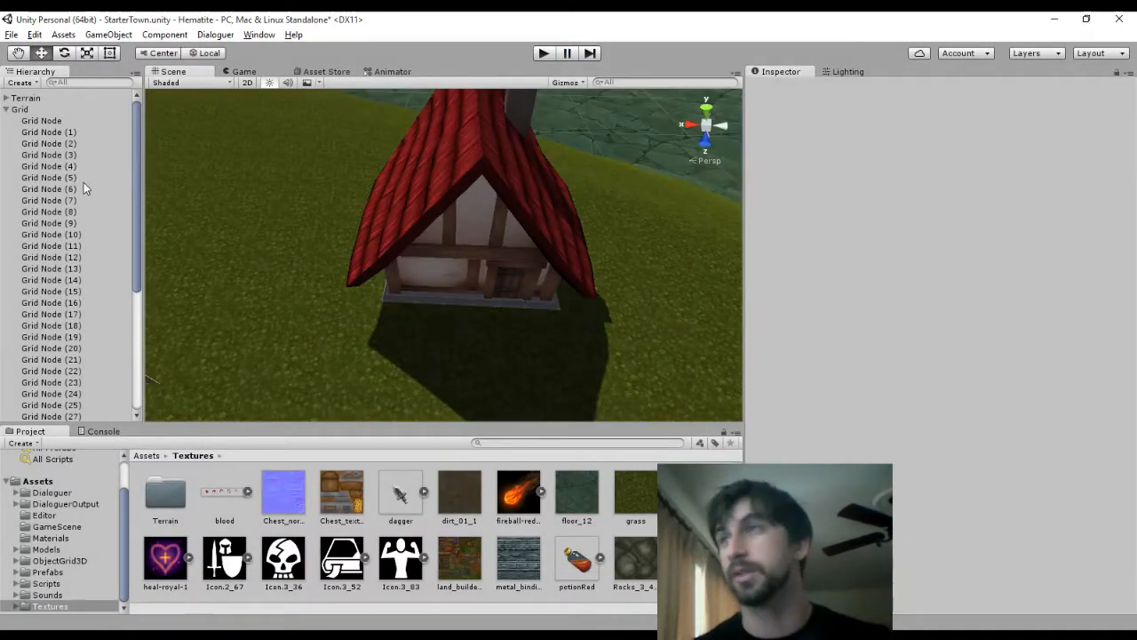
Activate texture painting on Town Terrain for the stone ground sticking out around the back of the house
middle_click_drag(459, 226, 472, 252)
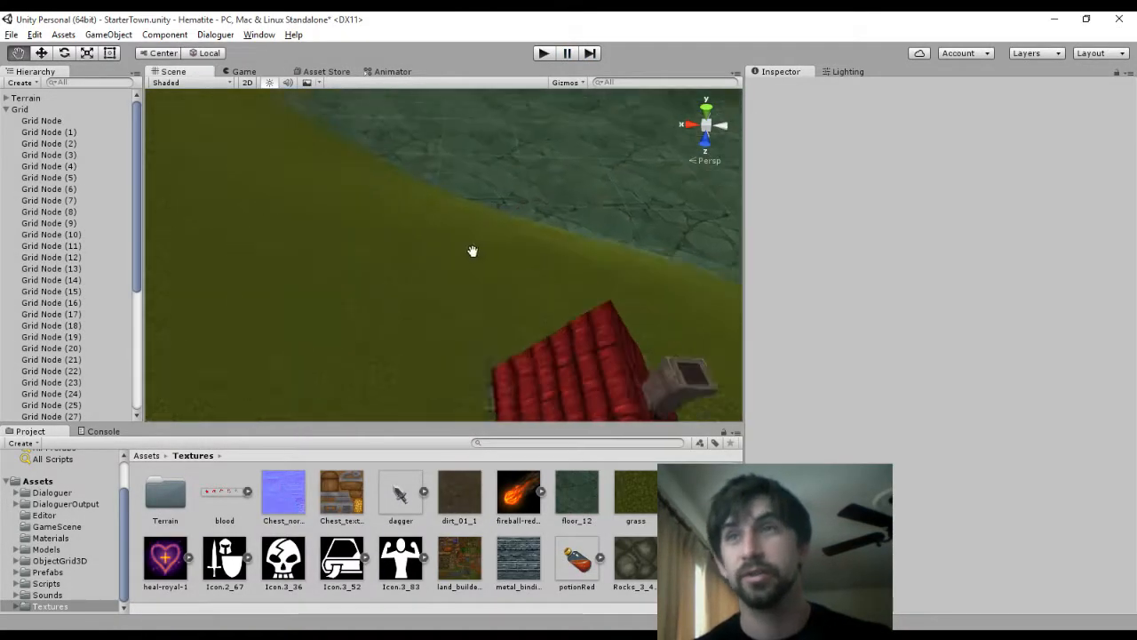
left_click_drag(472, 252, 591, 297, "alt")
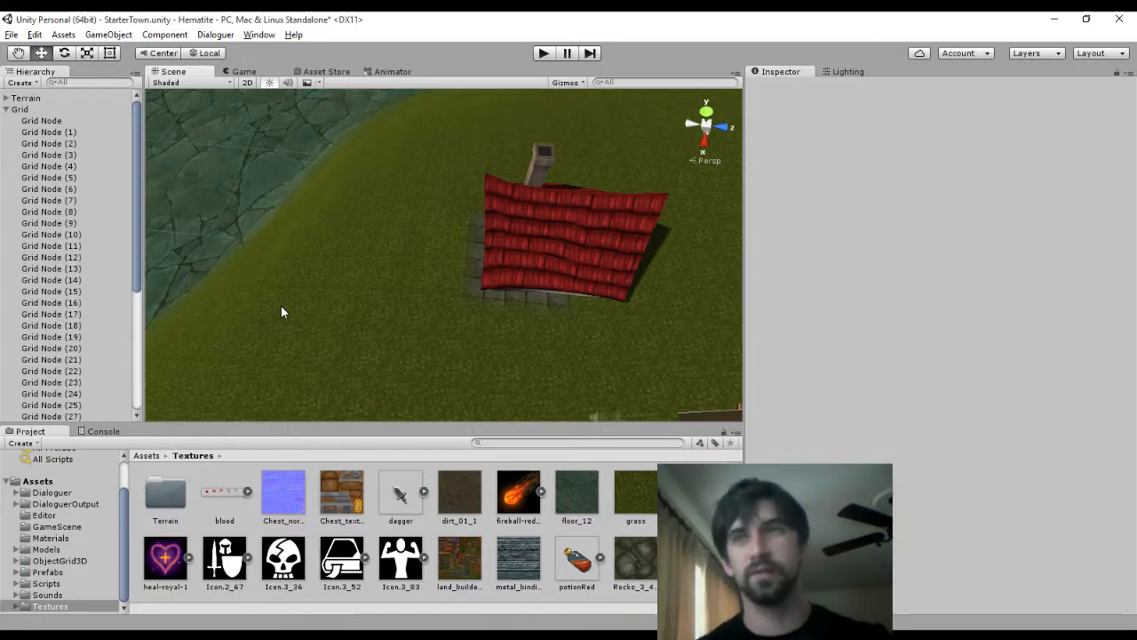
scroll(411, 294, "up", 3)
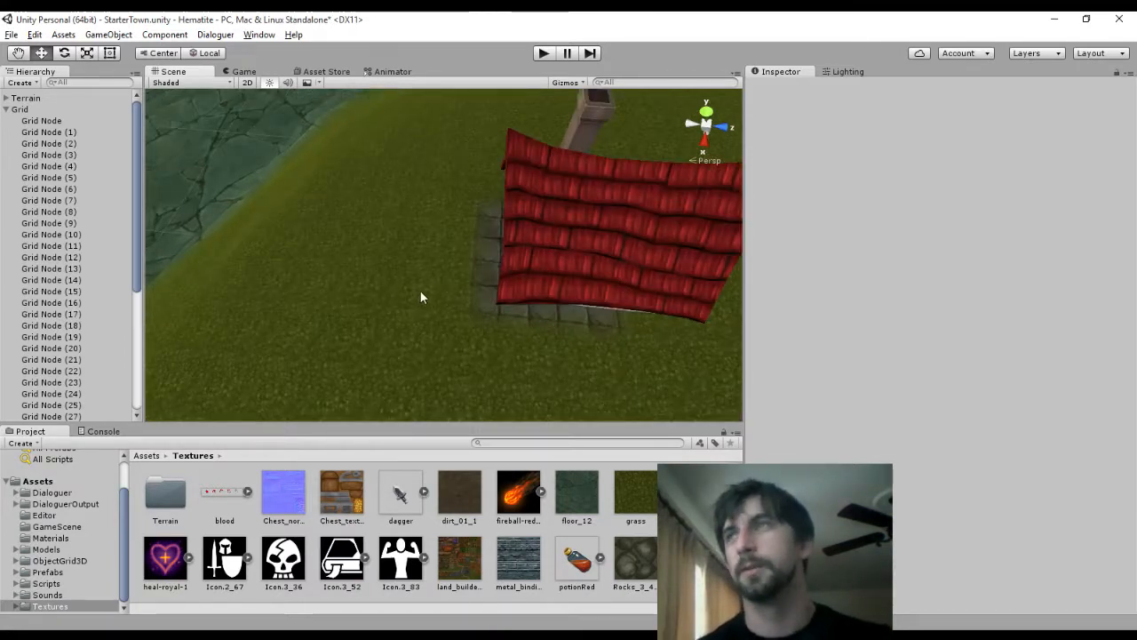
middle_click_drag(421, 292, 428, 292)
right_click_drag(480, 286, 546, 268)
middle_click_drag(532, 297, 513, 261)
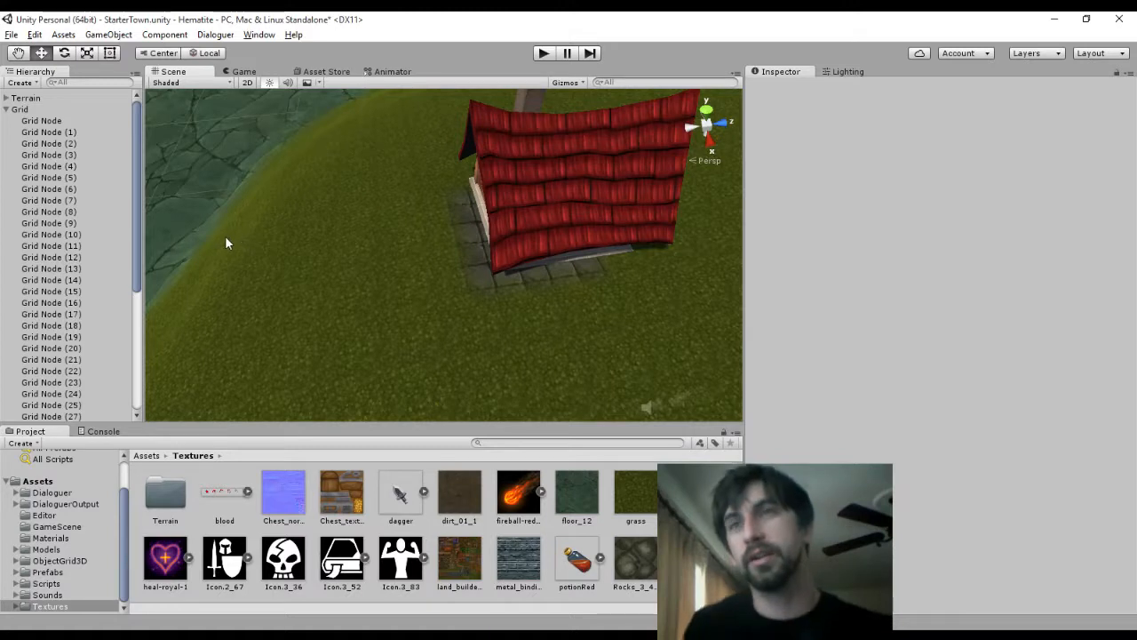
left_click(6, 109)
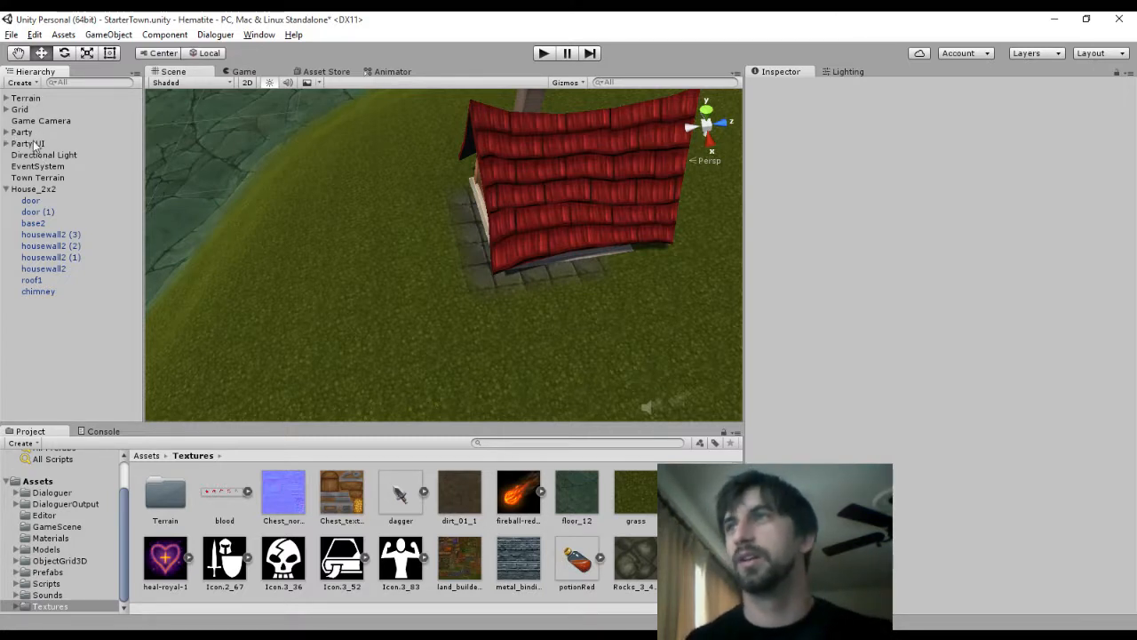
left_click(40, 178)
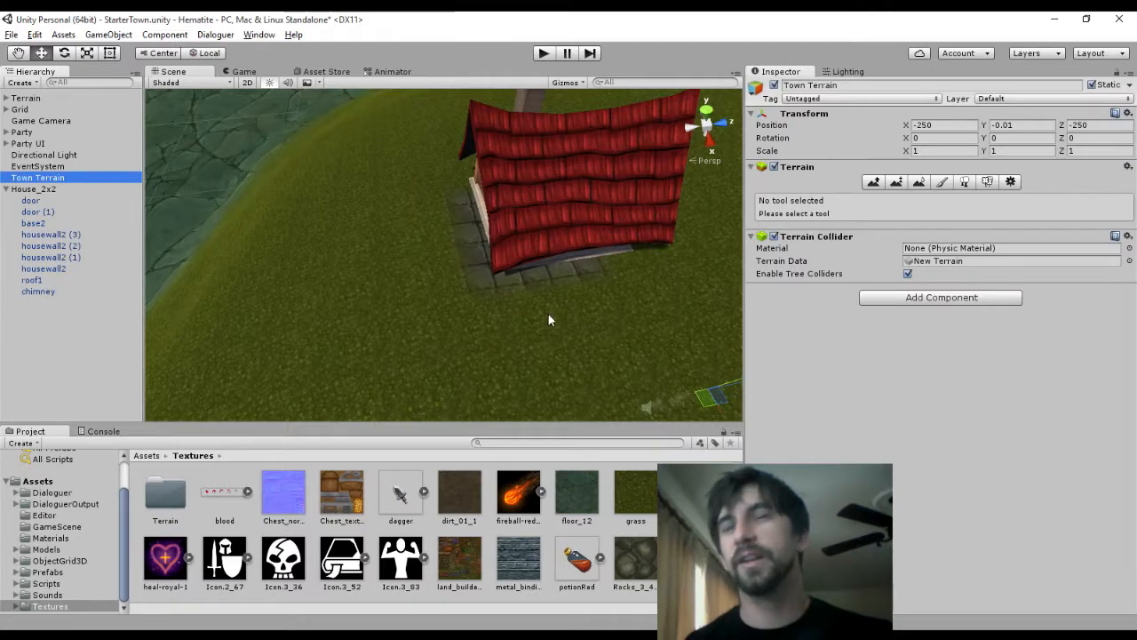
left_click(942, 181)
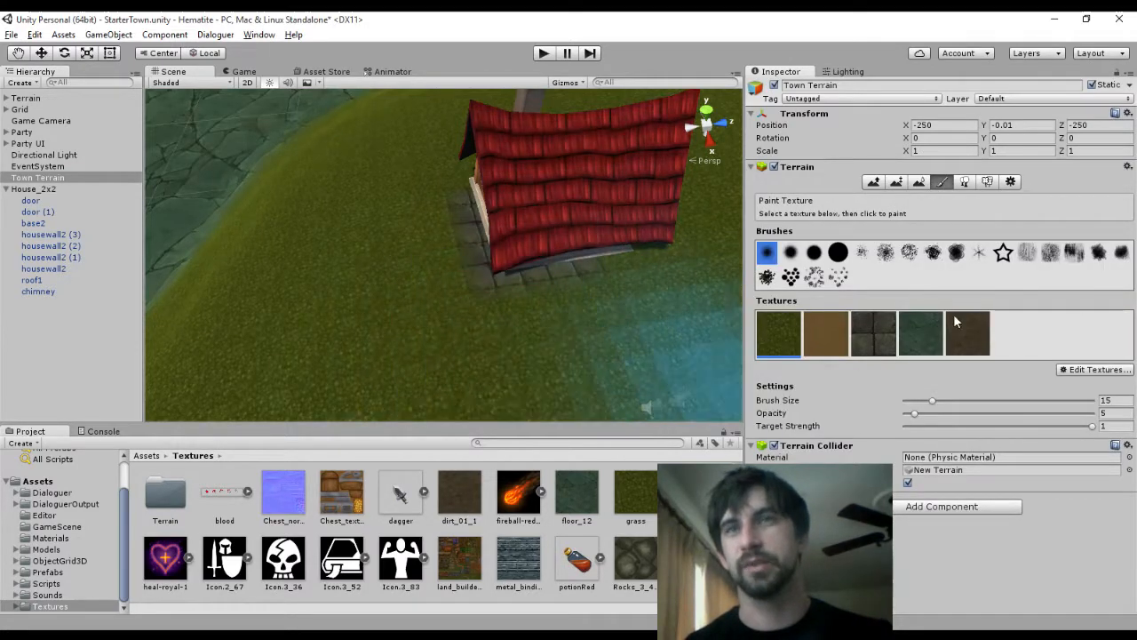
Set the terrain paint brush to size 1 and opacity 100
left_click(1120, 399)
type("2")
key("Tab")
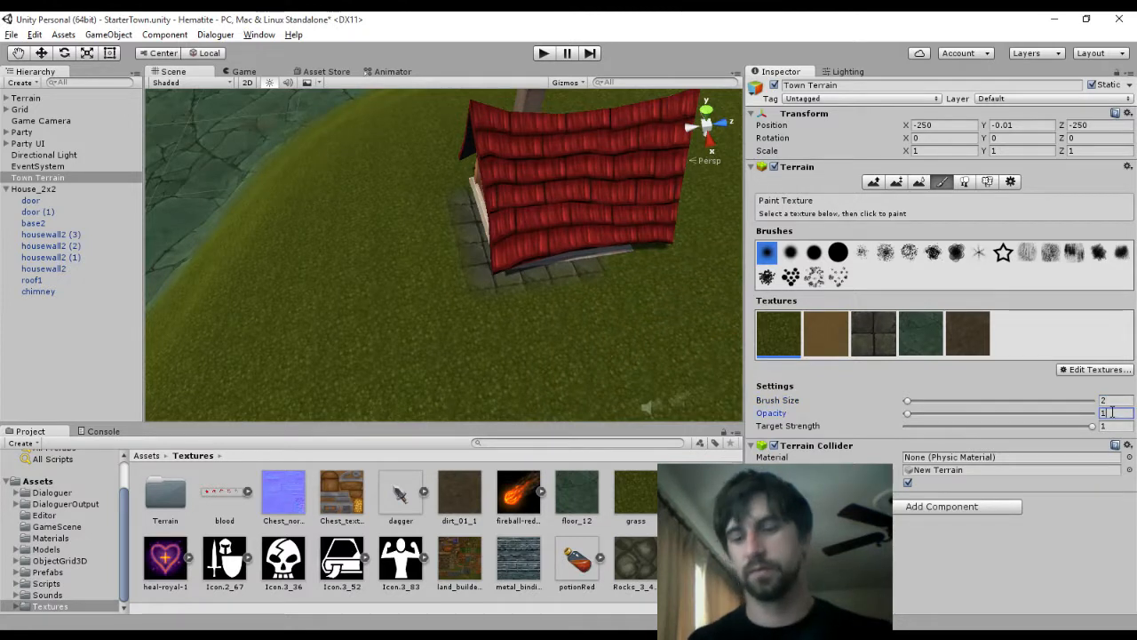
type("100")
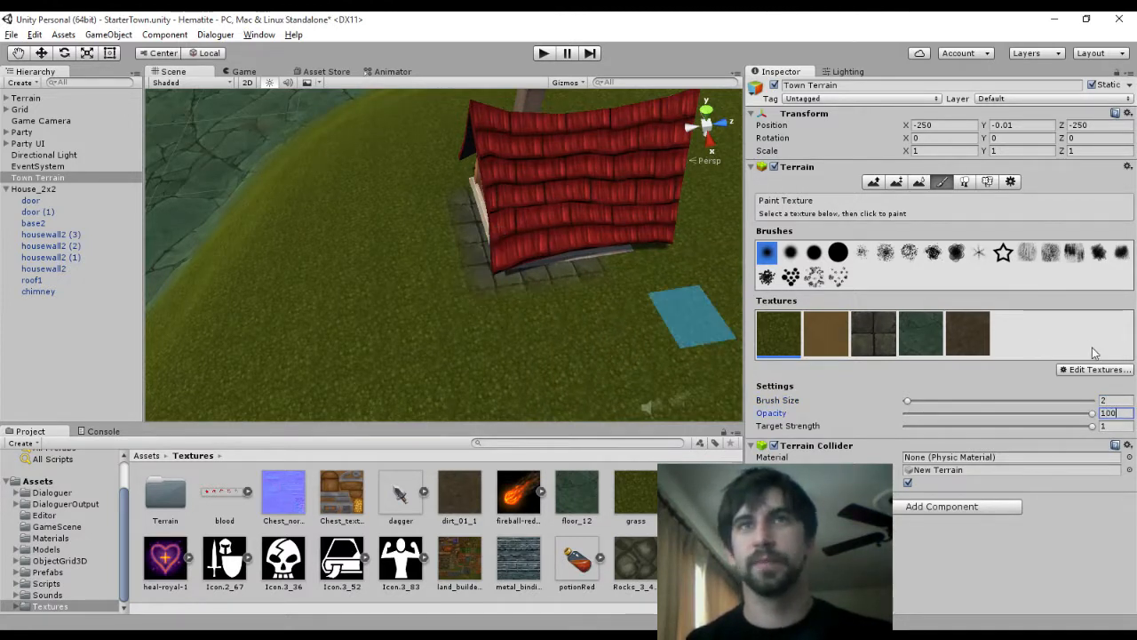
left_click(1110, 401)
type("1")
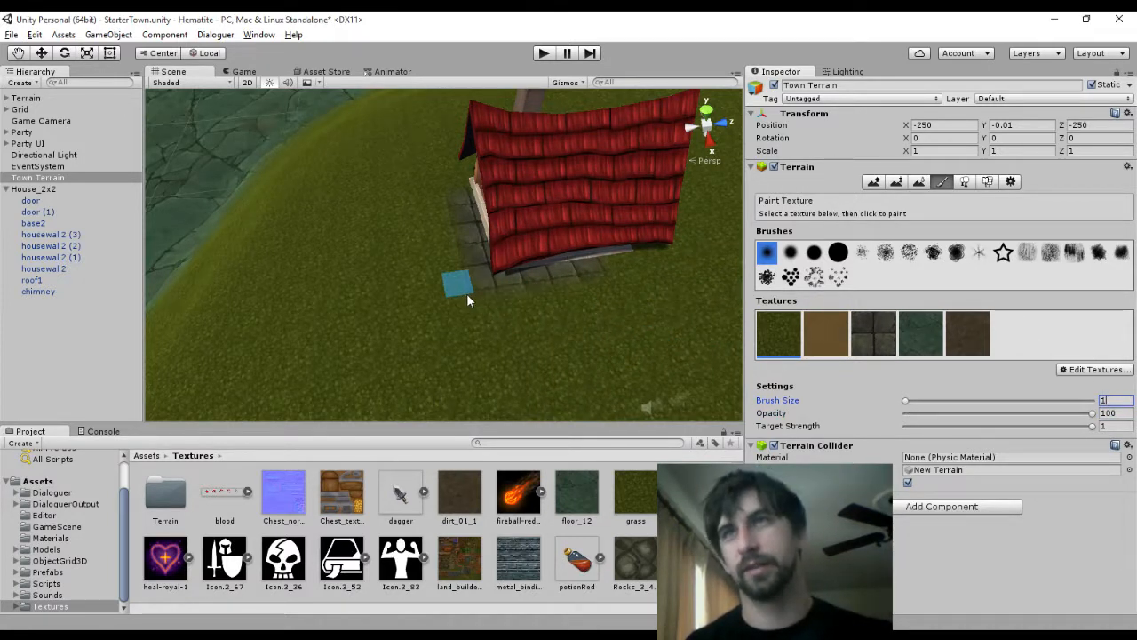
Paint the grass texture over the stone tiles that stick out past the outside of the house base
mouse_move(549, 295)
left_mouse_down()
mouse_move(654, 262)
mouse_move(481, 281)
mouse_move(467, 274)
mouse_move(479, 275)
mouse_move(452, 202)
mouse_move(404, 188)
left_mouse_up()
left_click_drag(453, 260, 356, 229, "alt")
scroll(366, 242, "up", 4)
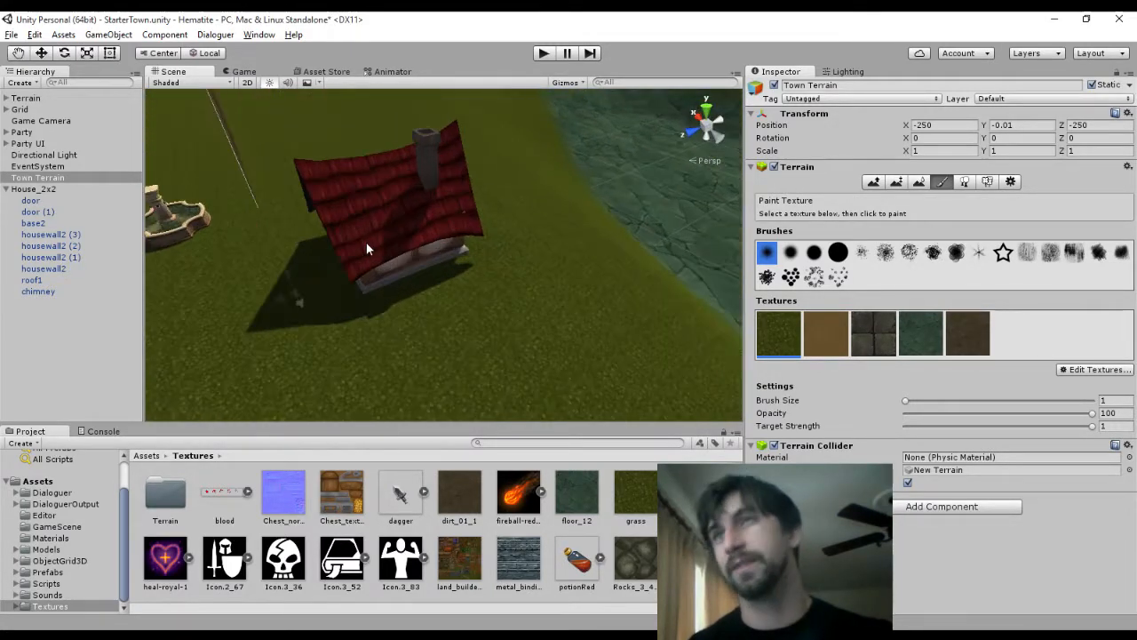
Paint the dark stone tile texture over the grass along the floor edges inside the house
scroll(366, 243, "down", 1)
middle_click_drag(366, 243, 534, 168)
scroll(492, 217, "up", 5)
scroll(516, 183, "down", 3)
left_click_drag(534, 168, 57, 156, "alt")
left_click_drag(292, 229, 952, 351, "alt")
left_click(875, 345)
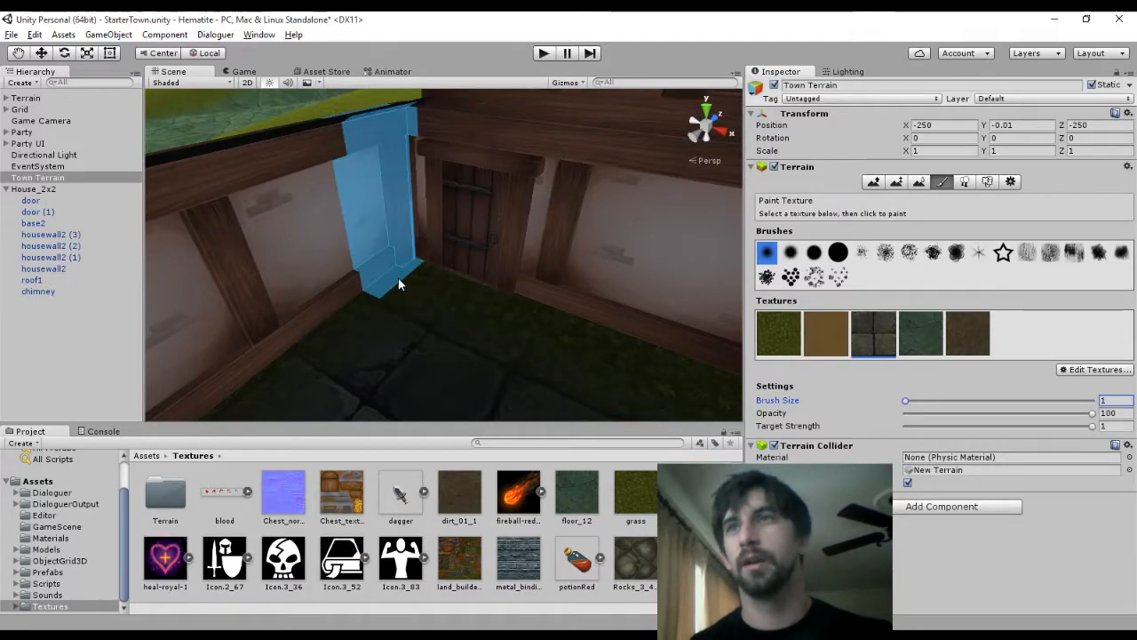
left_click_drag(518, 320, 599, 347)
mouse_move(598, 347)
right_mouse_down()
mouse_move(667, 352)
mouse_move(677, 342)
right_mouse_up()
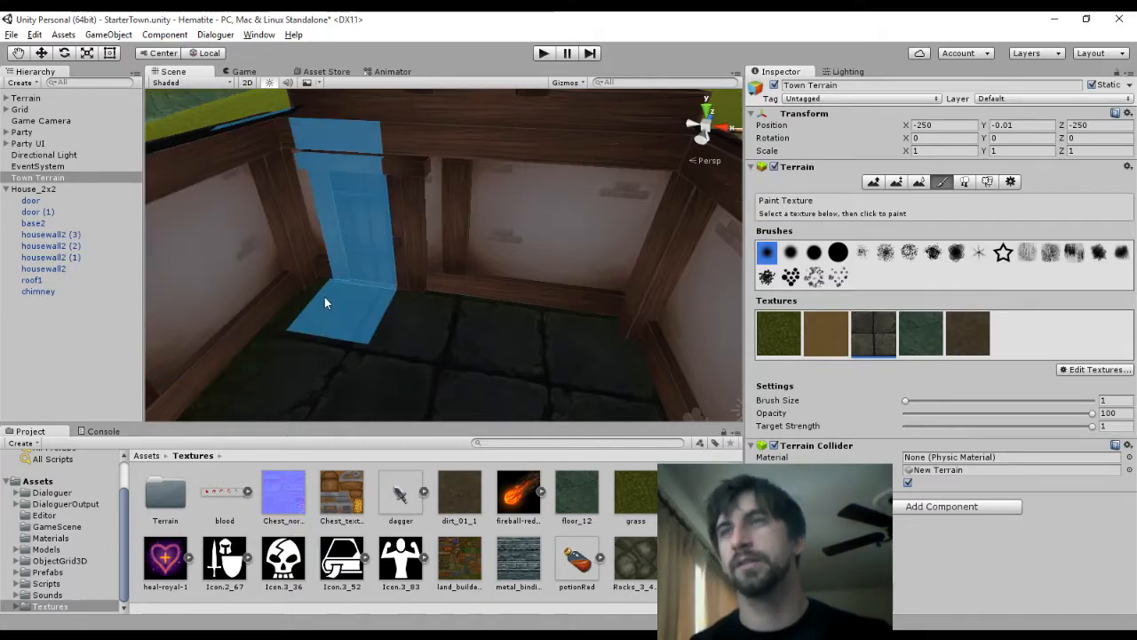
mouse_move(360, 289)
right_mouse_down()
mouse_move(233, 313)
mouse_move(57, 322)
right_mouse_up()
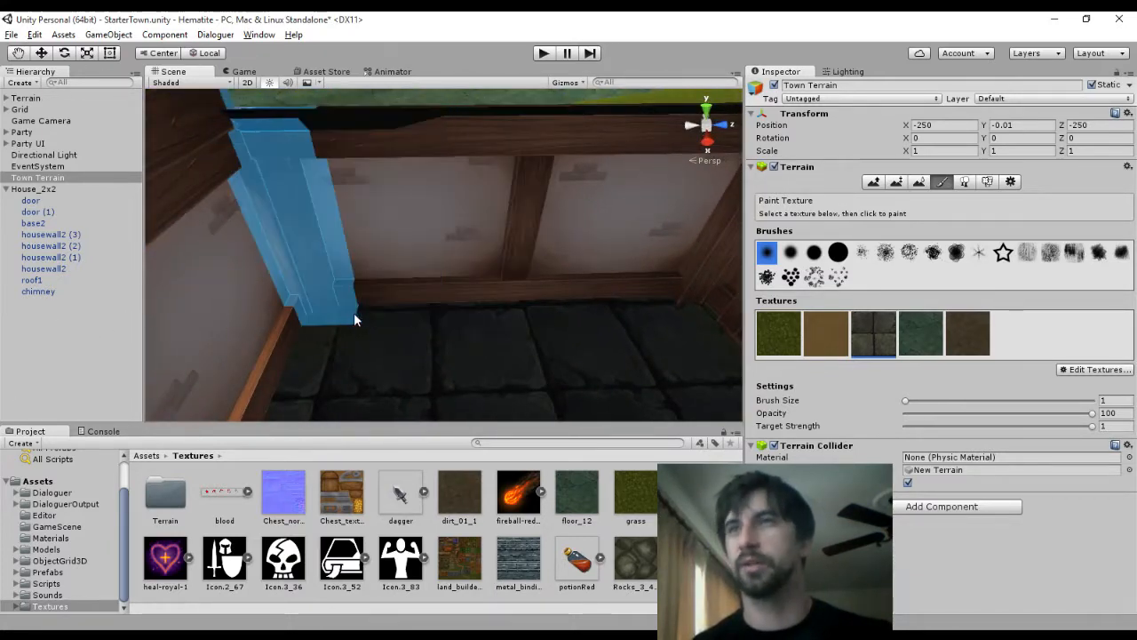
right_click_drag(477, 289, 80, 337)
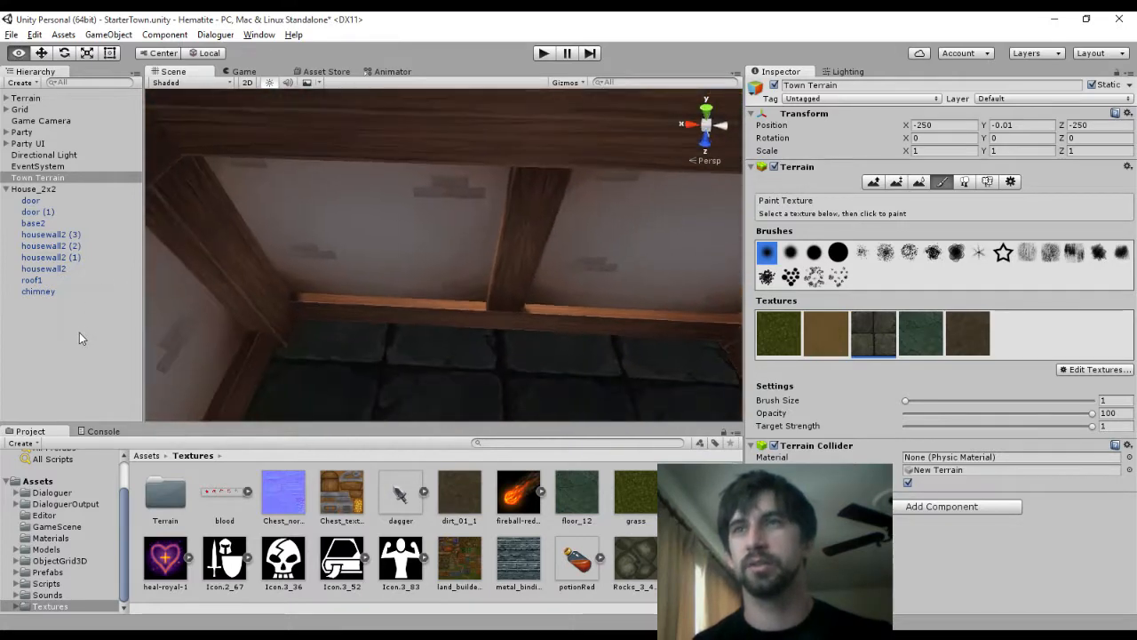
Save the StarterTown scene and view the front of the house and its surrounding ground from outside
scroll(415, 265, "down", 10)
scroll(470, 284, "up", 8)
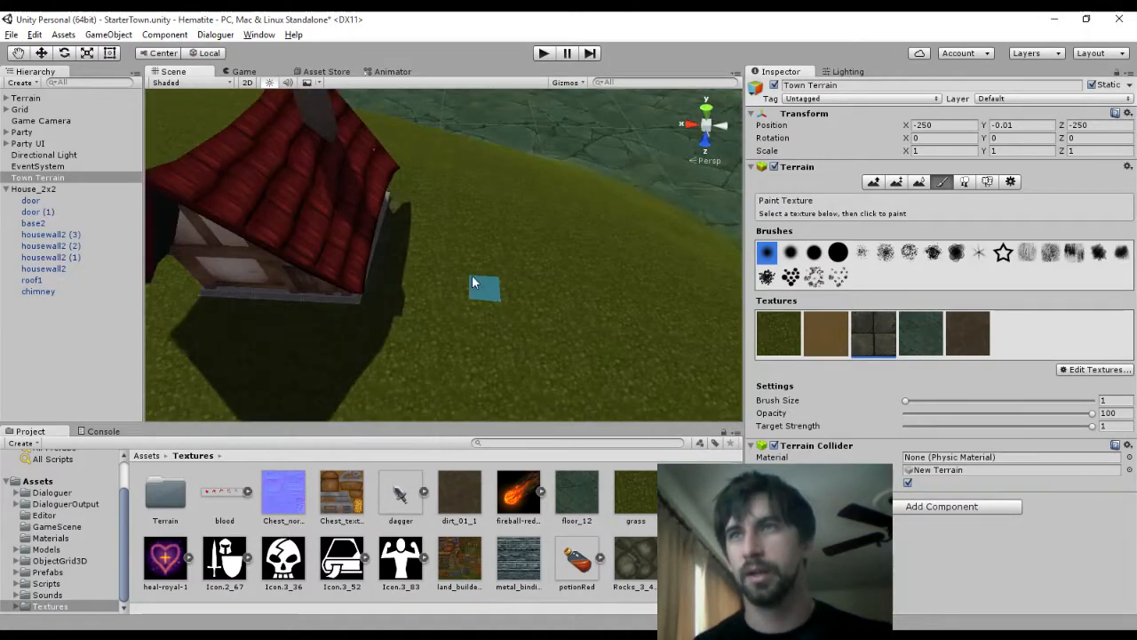
scroll(471, 274, "down", 4)
middle_click_drag(471, 274, 585, 259)
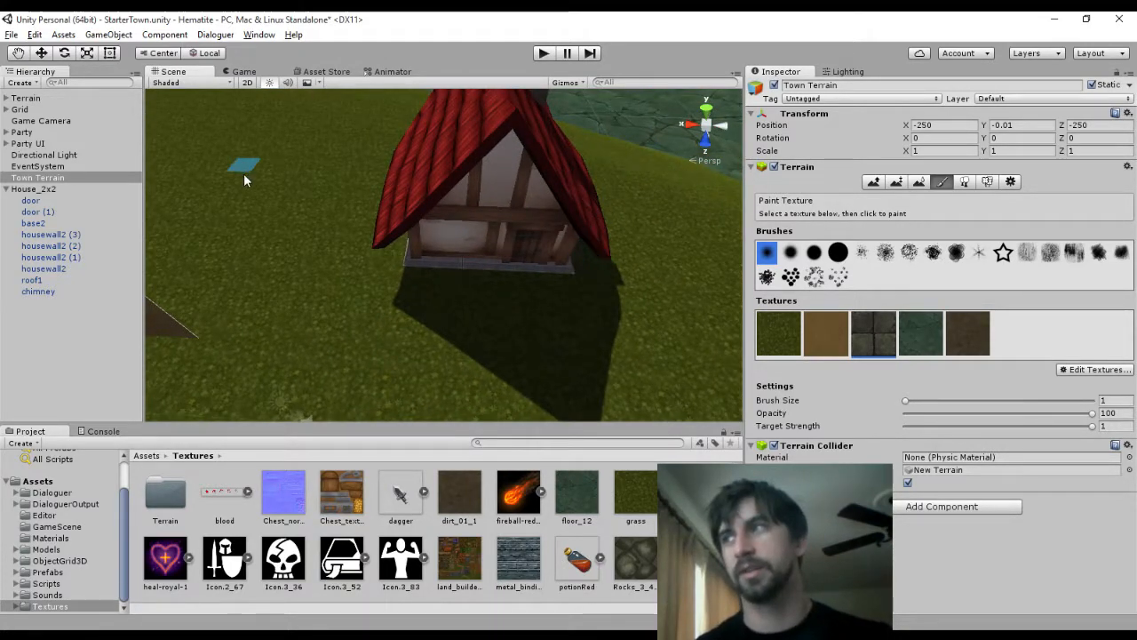
mouse_move(436, 111)
left_mouse_down("alt")
mouse_move(438, 206)
mouse_move(451, 73)
left_mouse_up("alt")
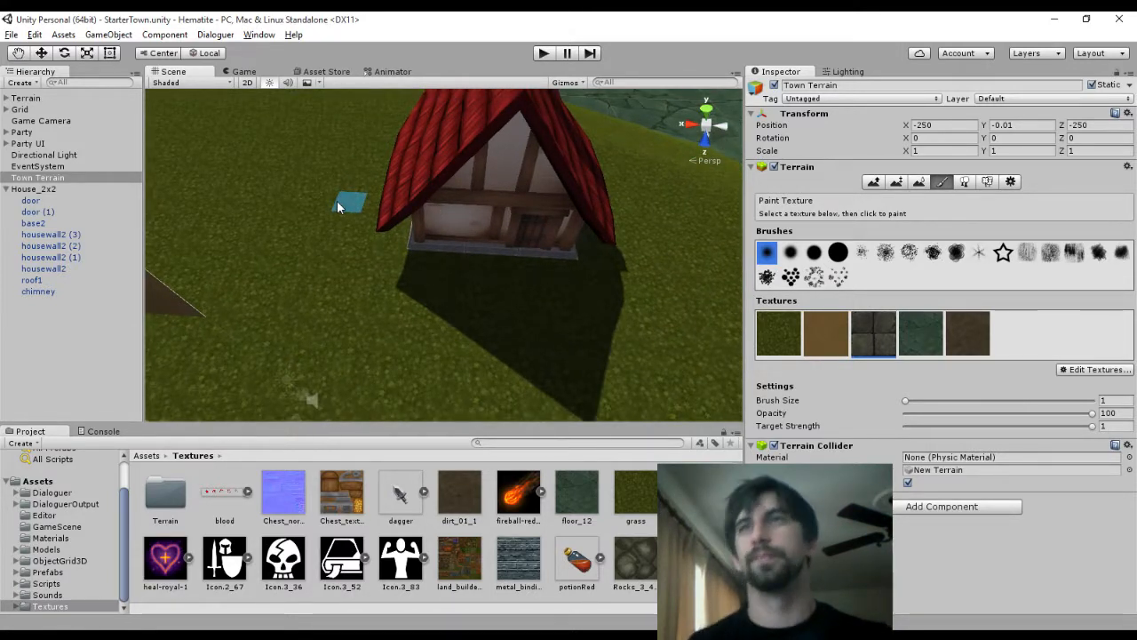
left_click_drag(495, 225, 495, 104, "alt")
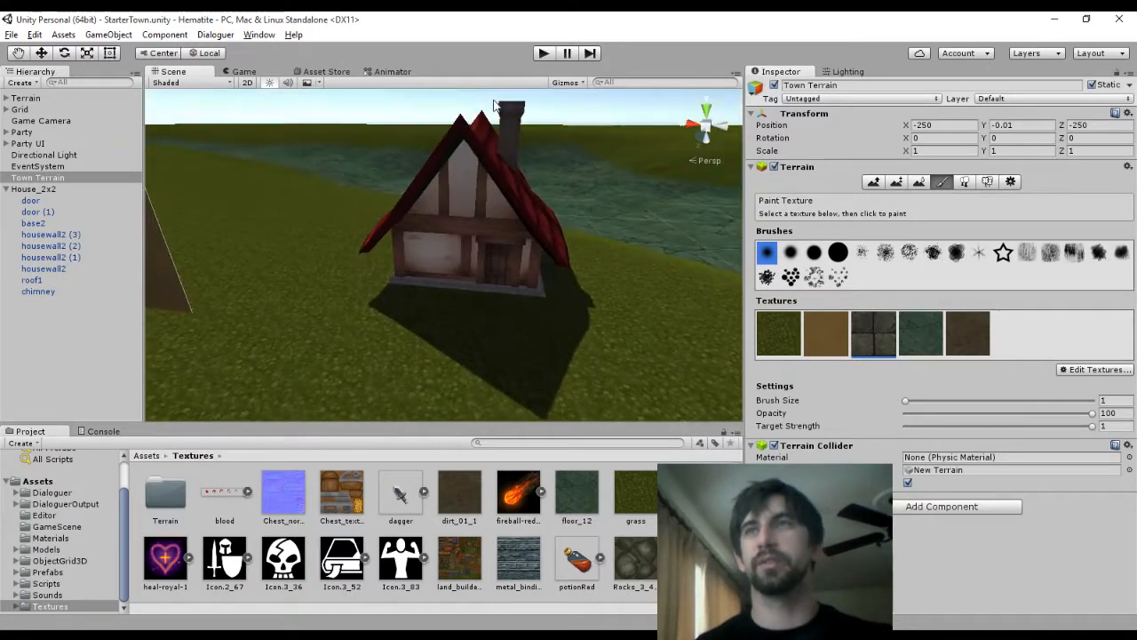
Run the scene, look over the repainted floor inside the house and walk the party out through the door
left_click(240, 71)
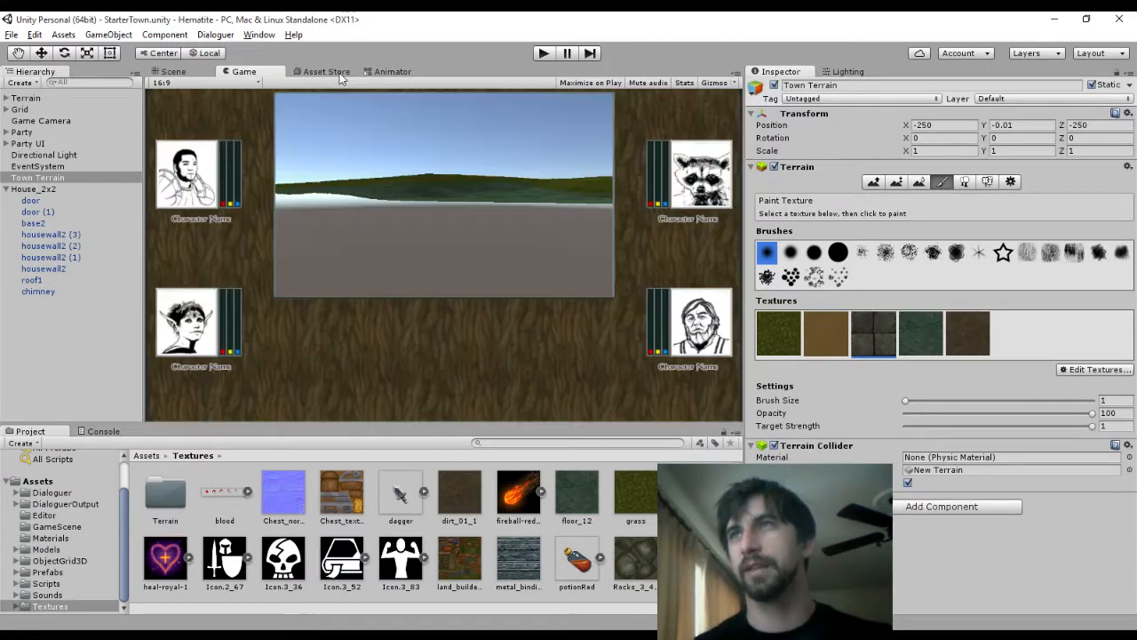
left_click(542, 53)
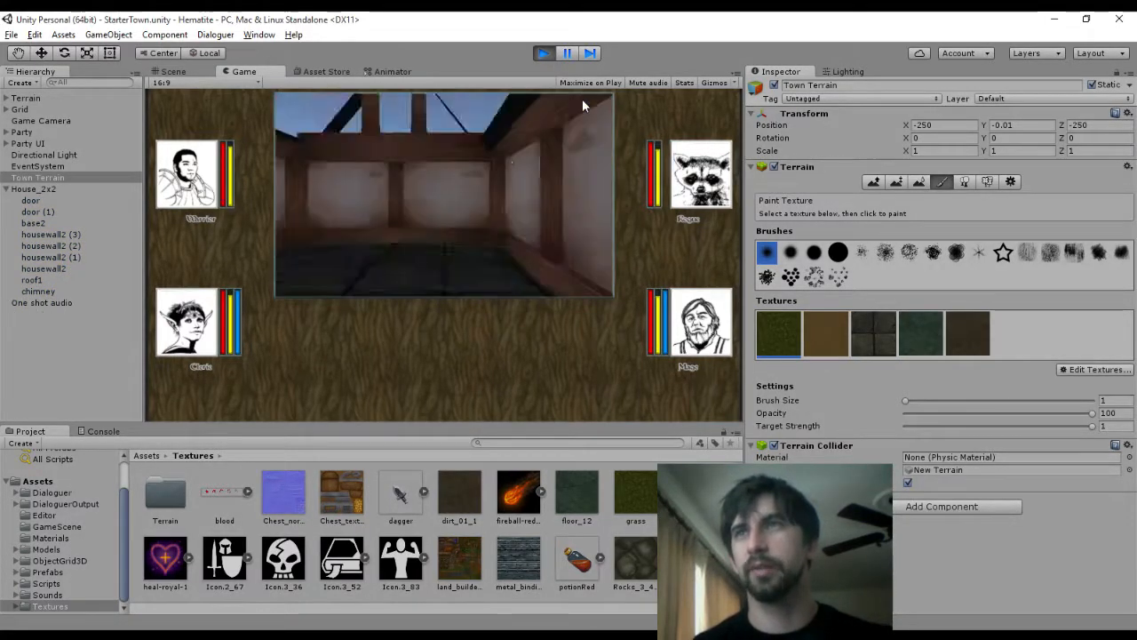
key("q")
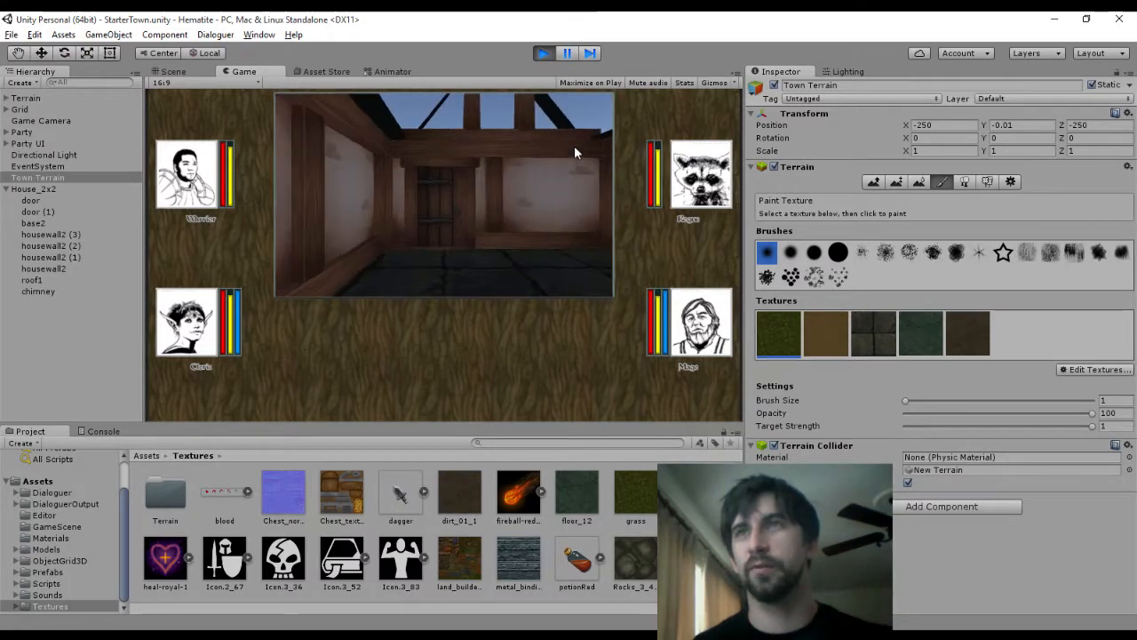
key("e")
key("q")
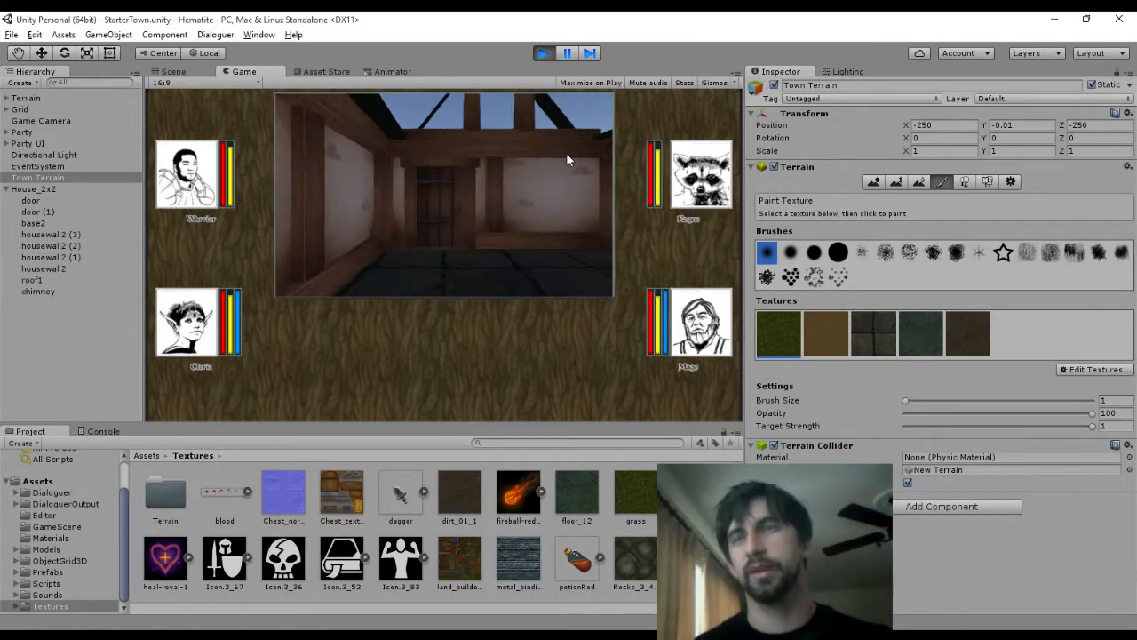
key("w")
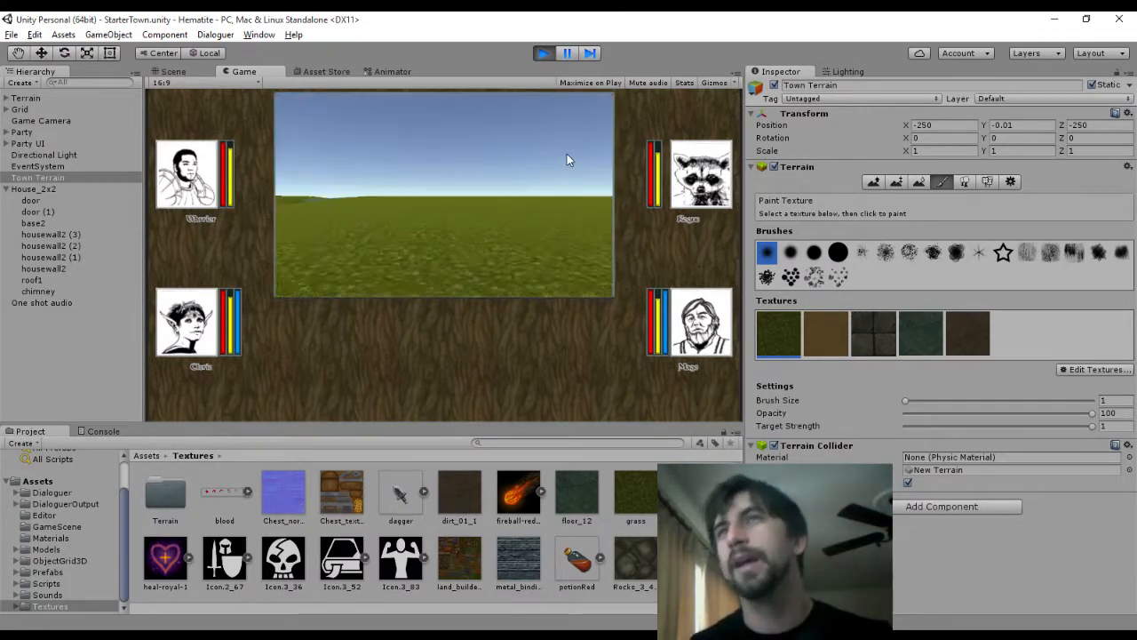
Turn the party toward the house front, walk on past the fountain, look back at the house and stop the scene
key("q")
key("q")
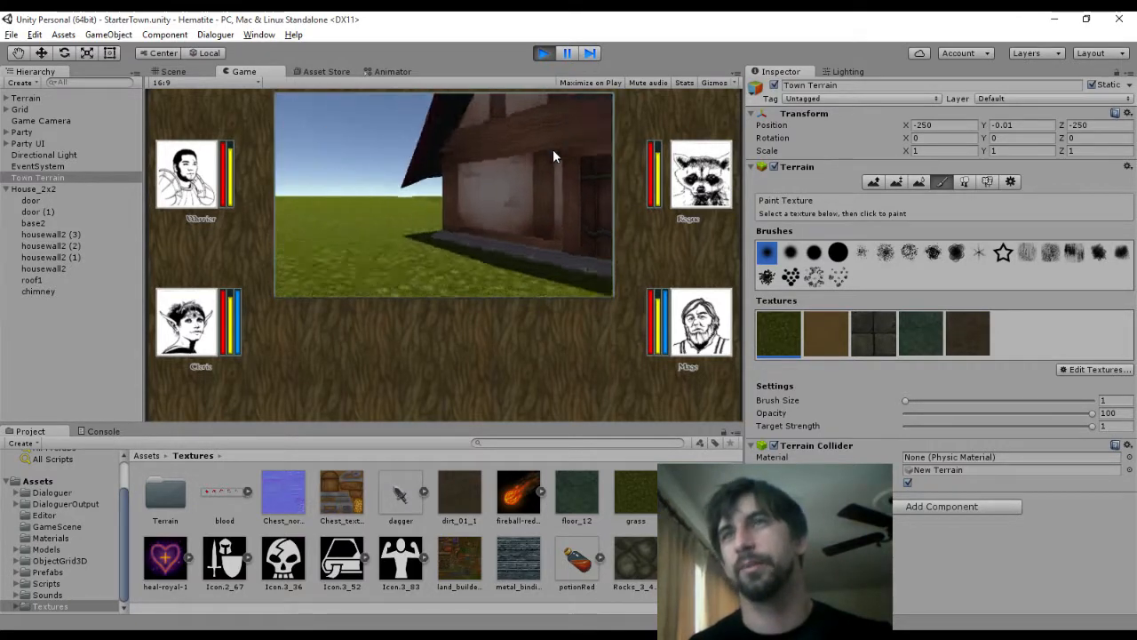
key("e")
key("w")
key("w")
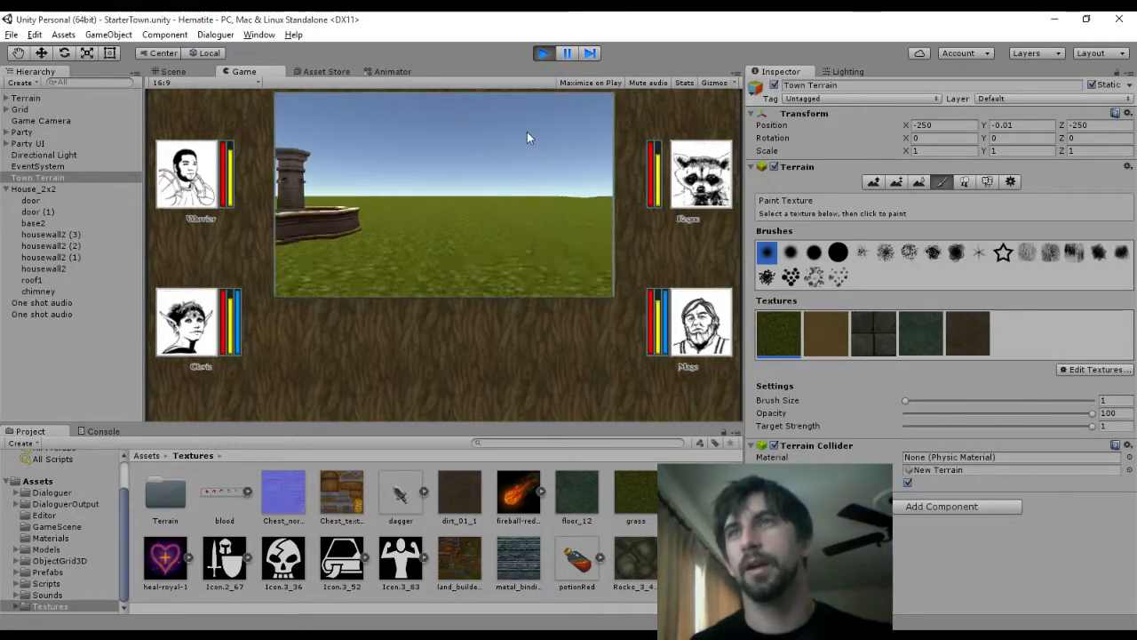
key("e")
key("e")
key("q")
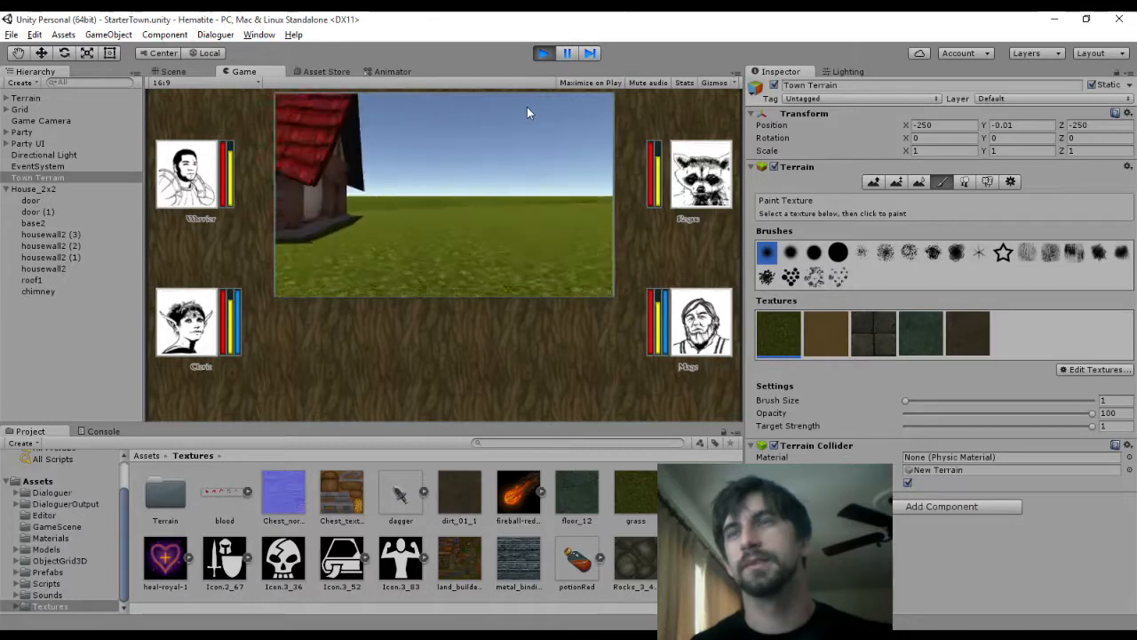
key("e")
left_click(540, 55)
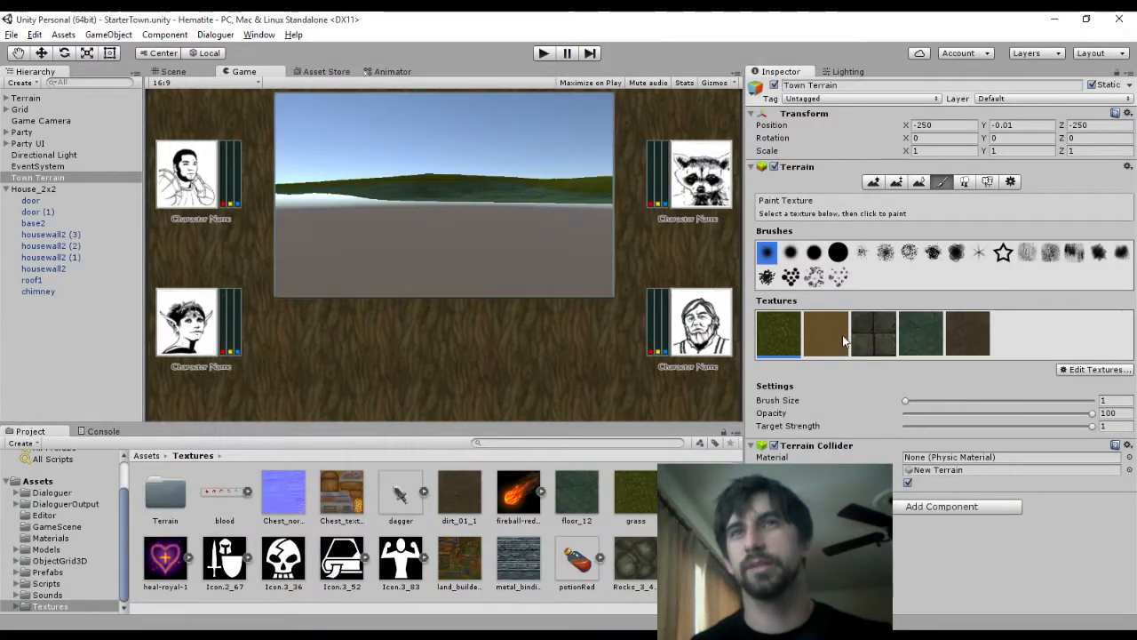
Set the Party object's Y position to 8, run the scene to check the starting view and stop it
left_click(173, 72)
left_click(40, 144)
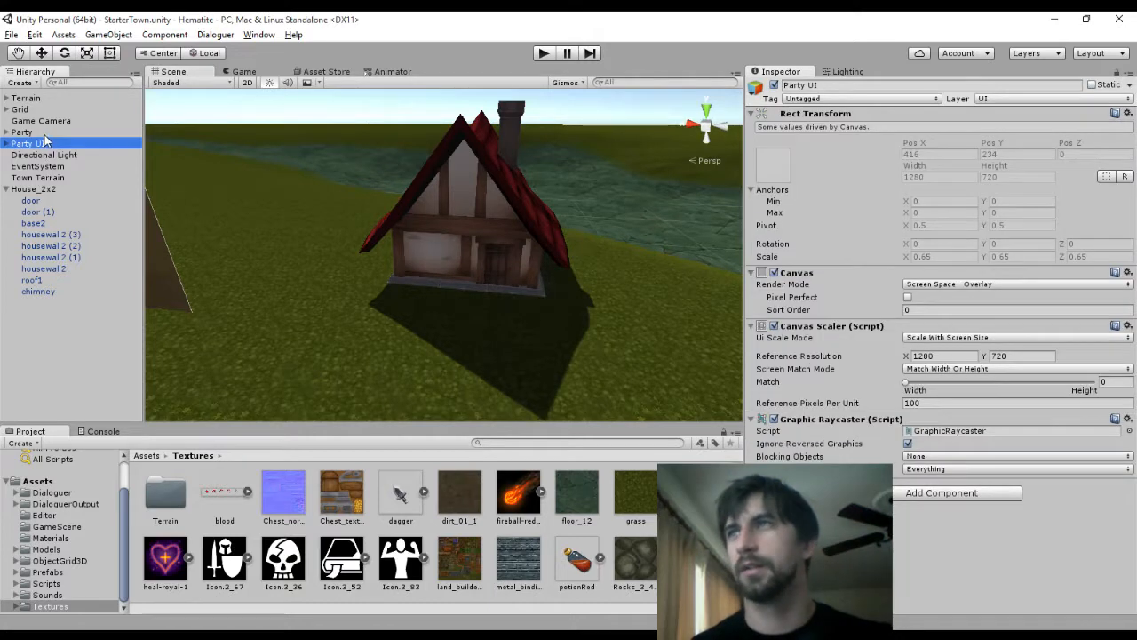
left_click(26, 132)
left_click(986, 127)
type("8")
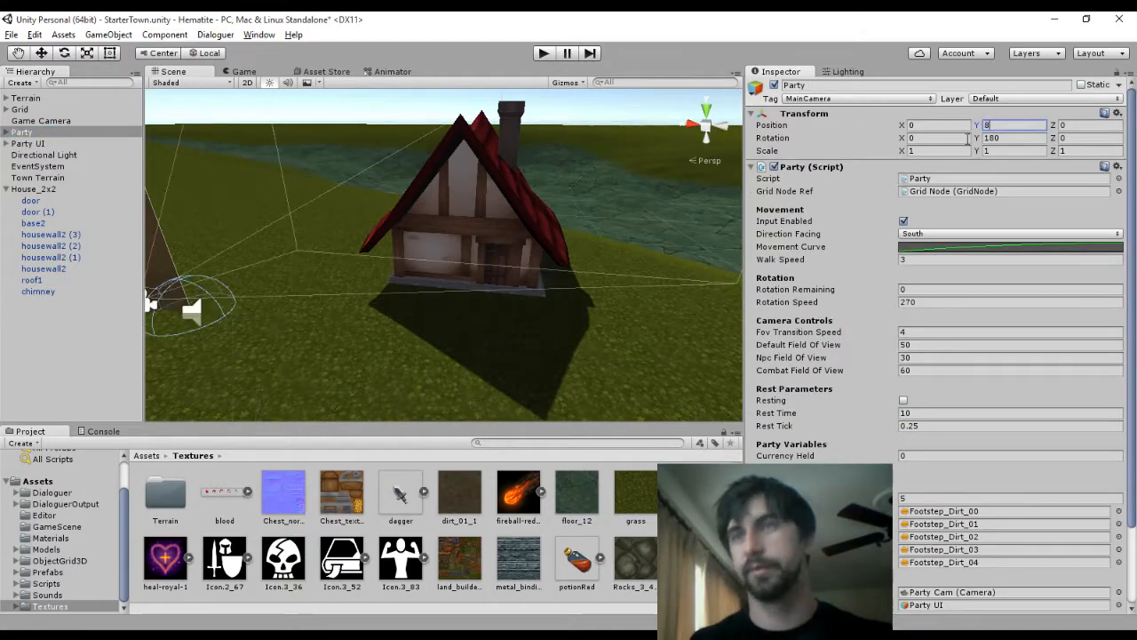
left_click(239, 71)
left_click(542, 54)
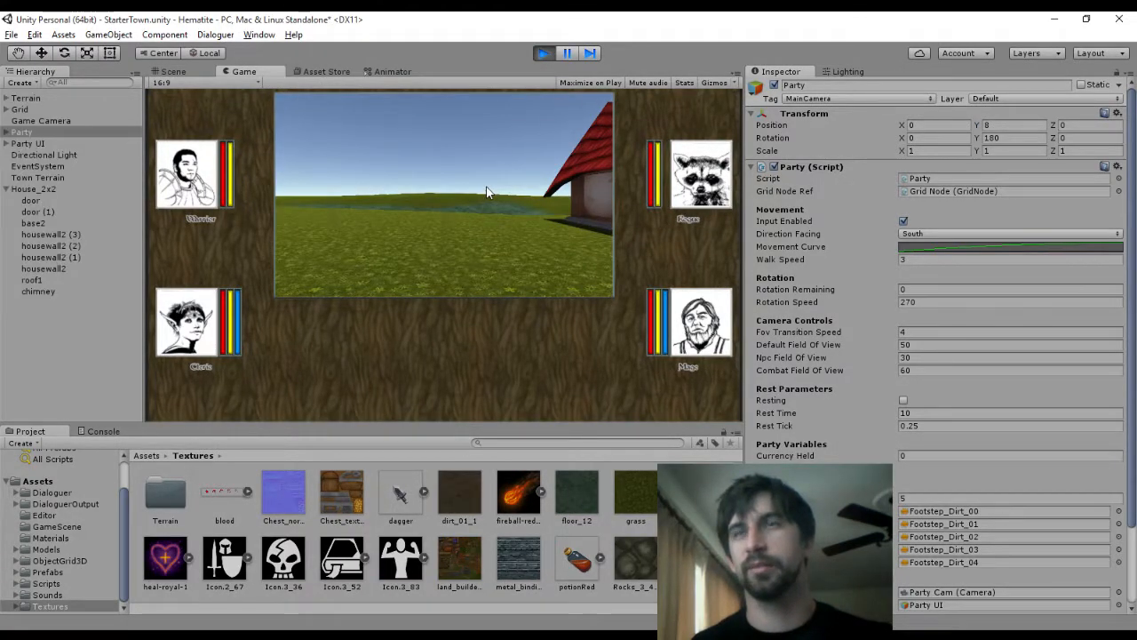
left_click(543, 52)
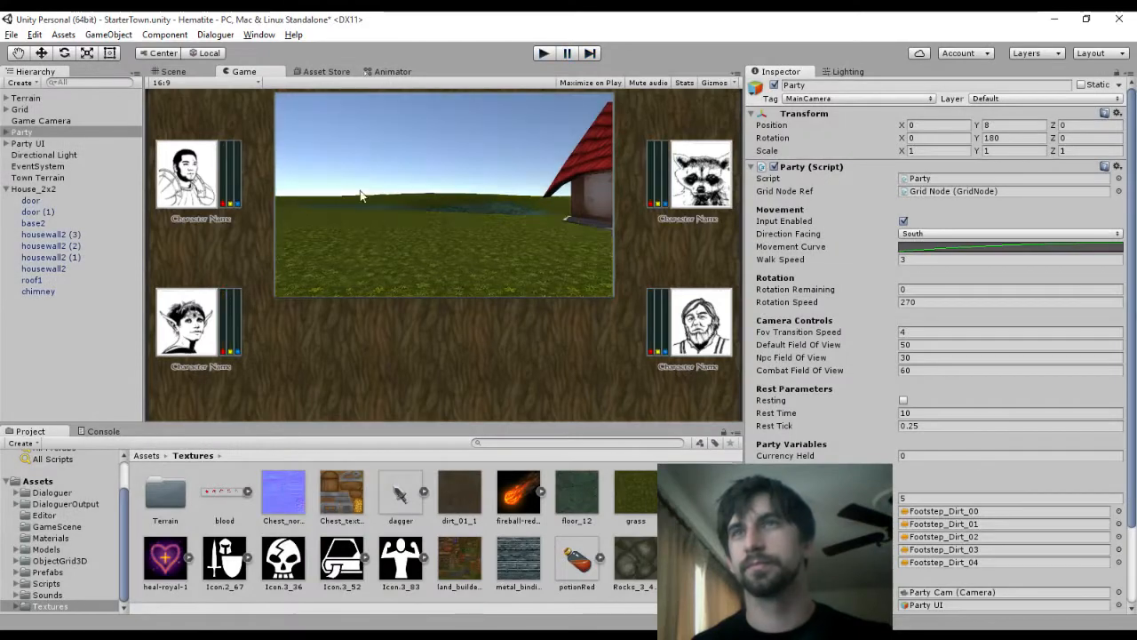
Collapse House_2x2 in the scene hierarchy and select Town Terrain with the fountain and house in view
left_click(174, 71)
scroll(509, 220, "down", 10)
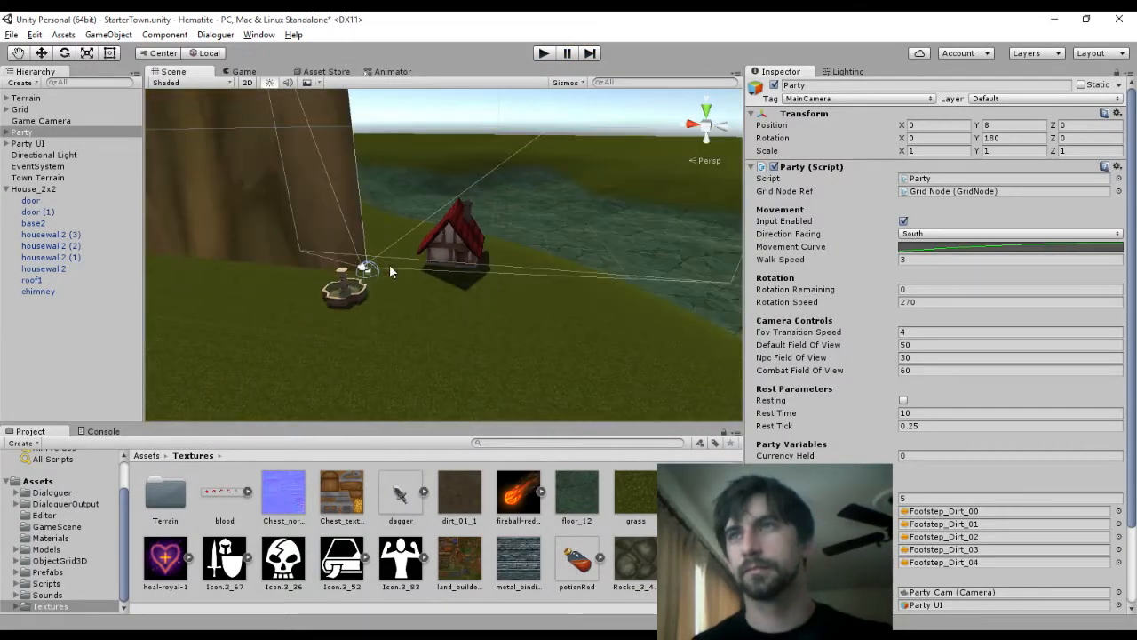
left_click(534, 98)
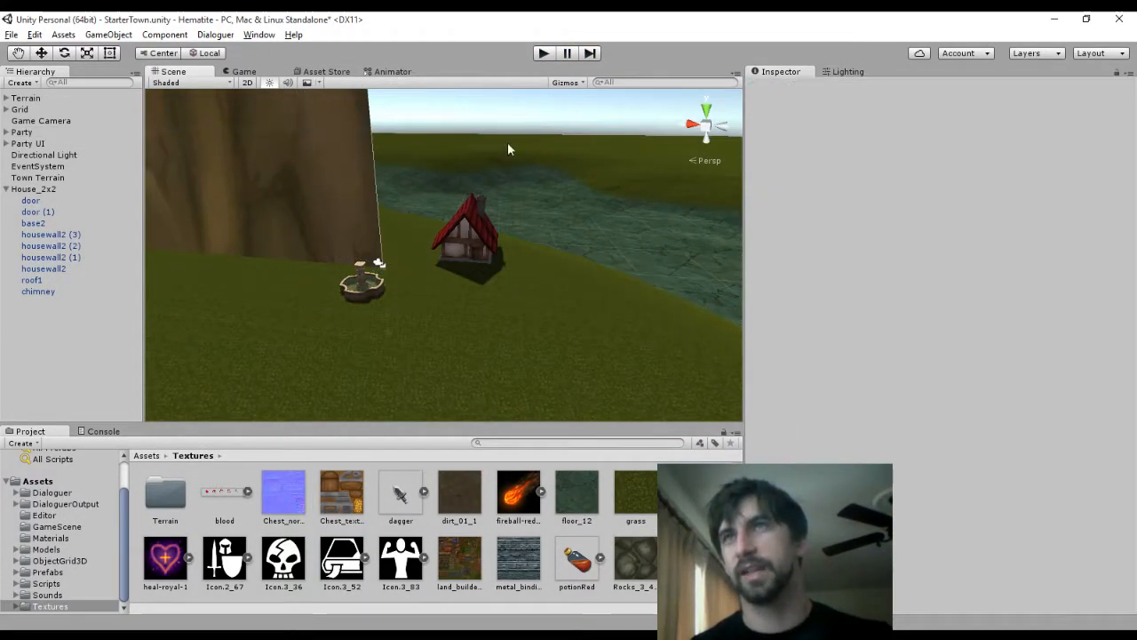
scroll(389, 294, "up", 5)
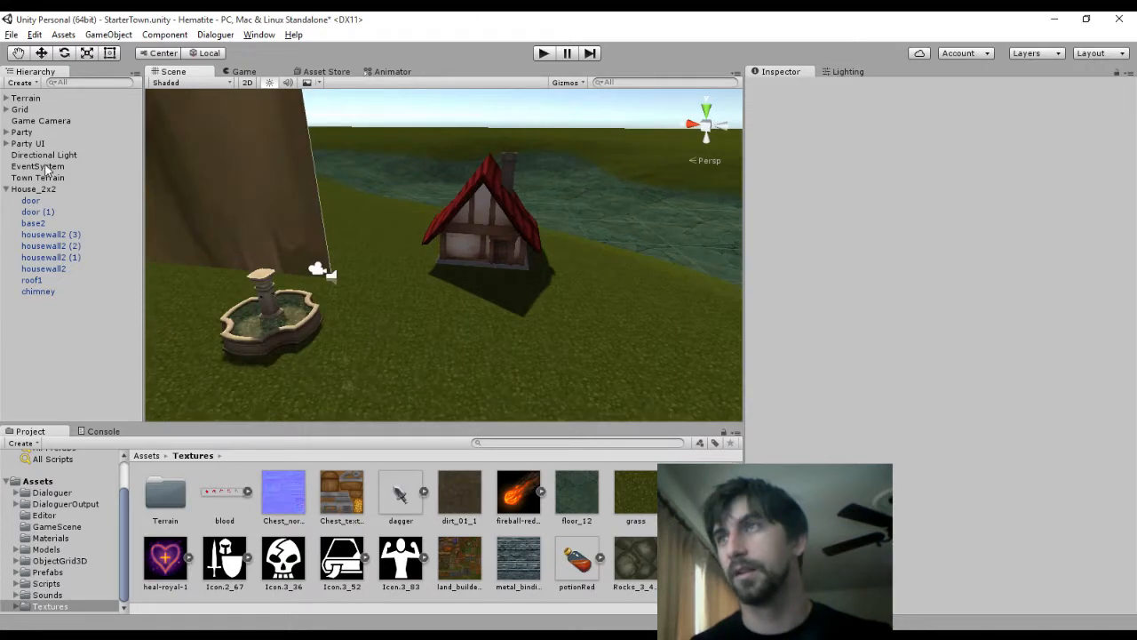
left_click(7, 189)
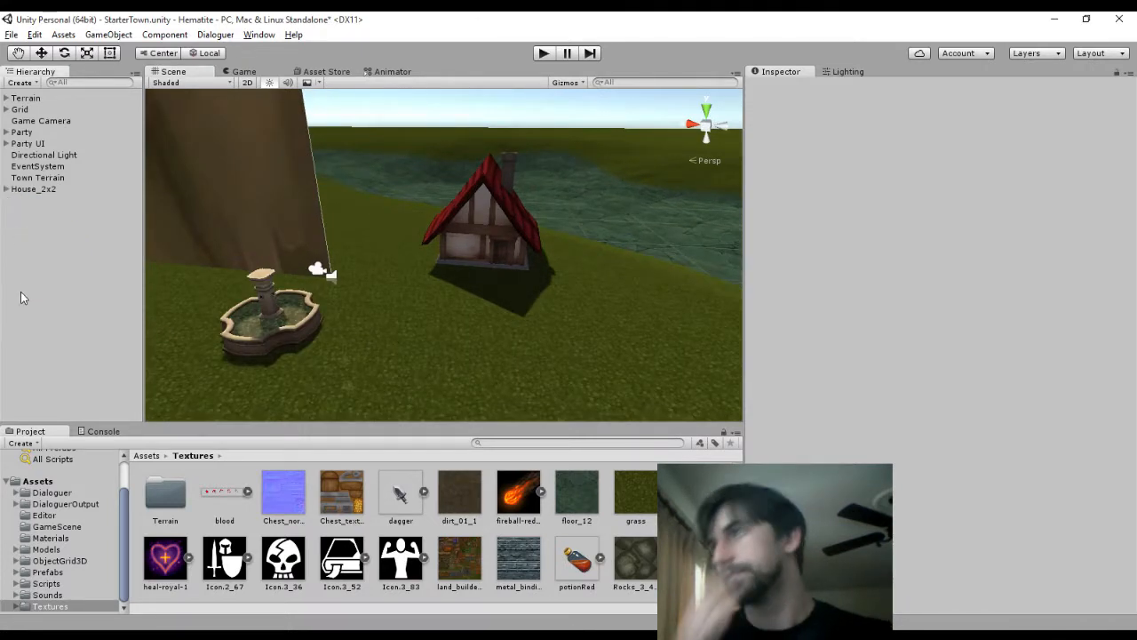
left_click(35, 191)
left_click(43, 177)
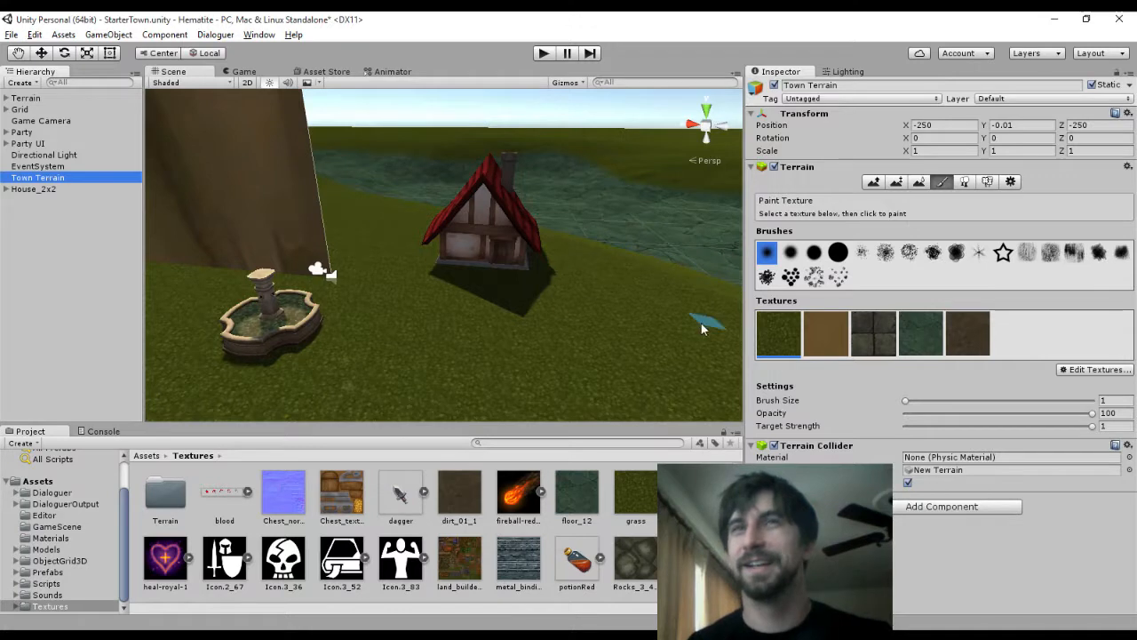
Paint the light brown dirt texture around the fountain and up to the house front with the second round brush at size 8
left_click(819, 345)
scroll(360, 351, "down", 6)
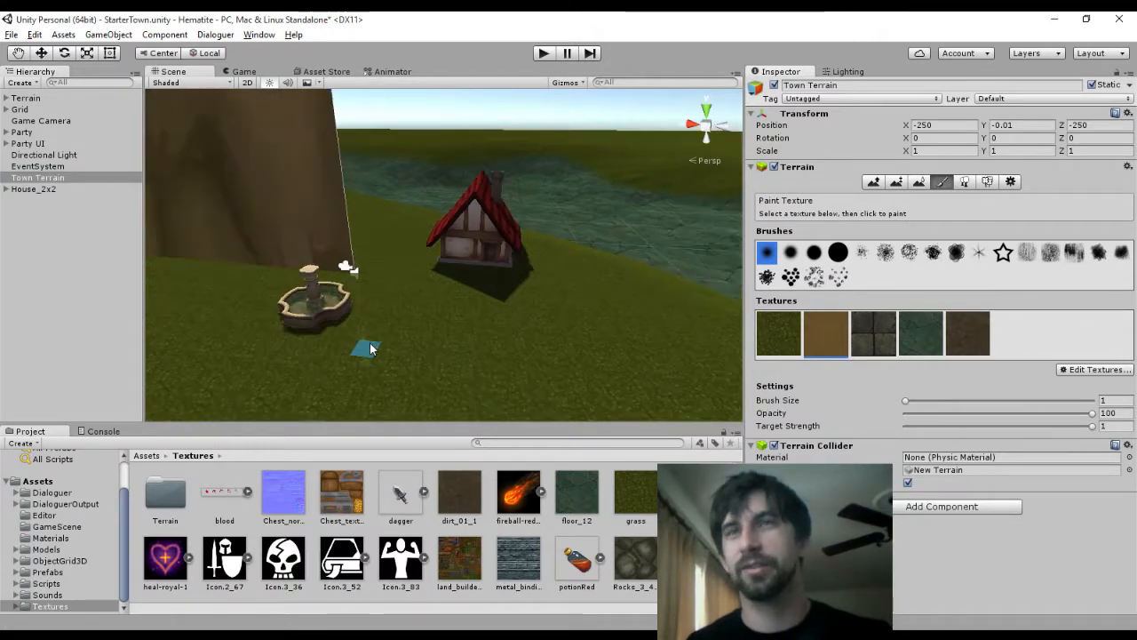
middle_click_drag(380, 345, 442, 391)
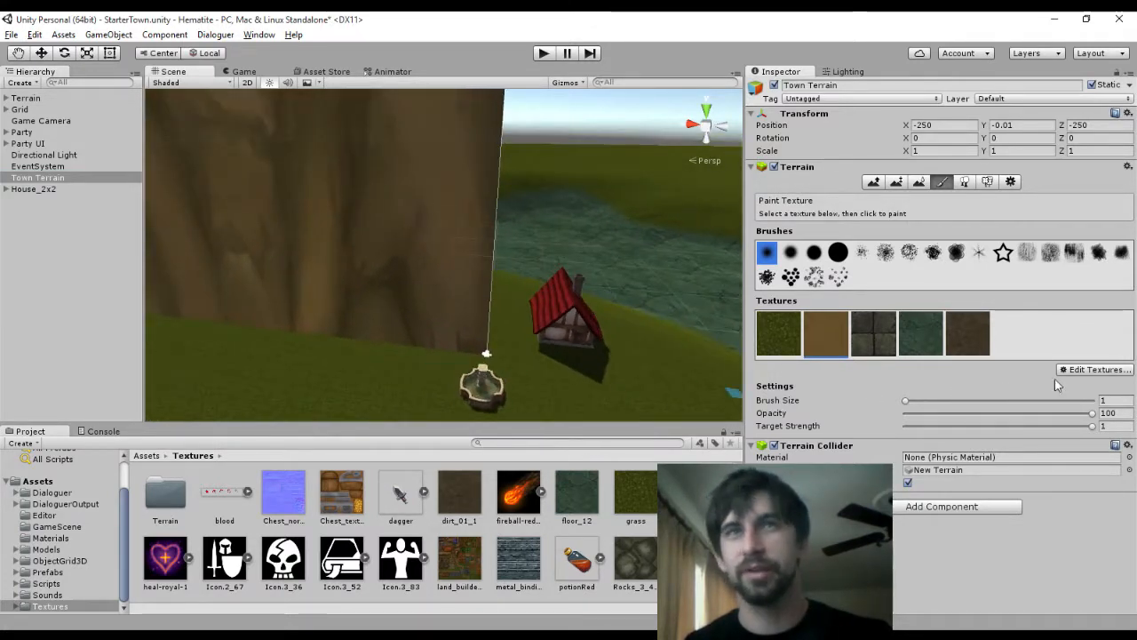
left_click(1108, 401)
type("5")
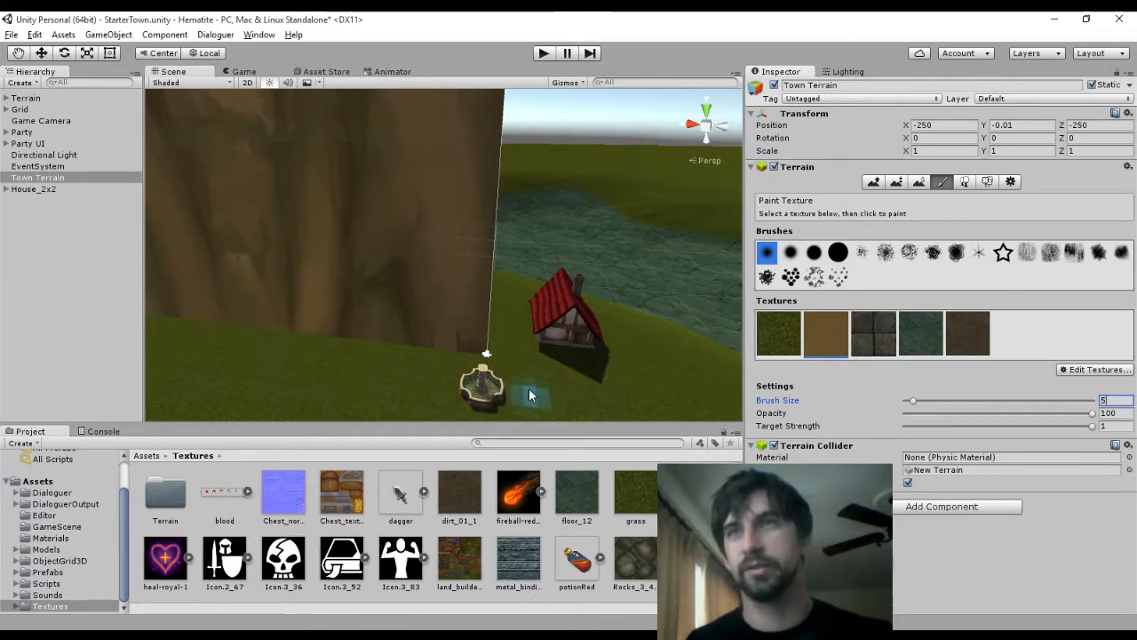
scroll(521, 373, "up", 4)
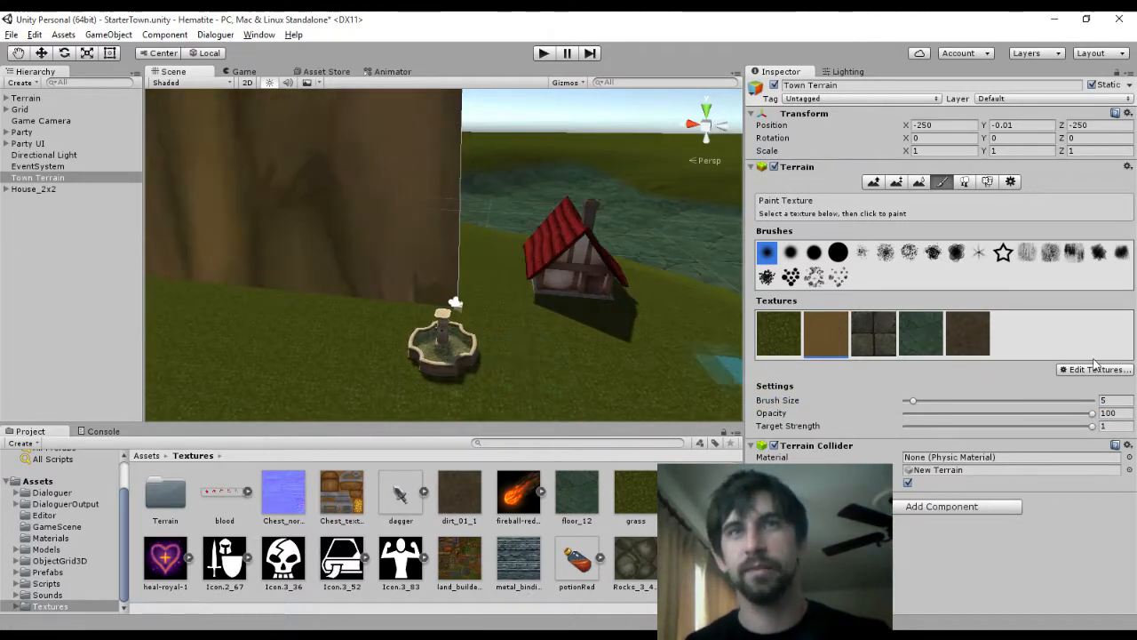
left_click(791, 253)
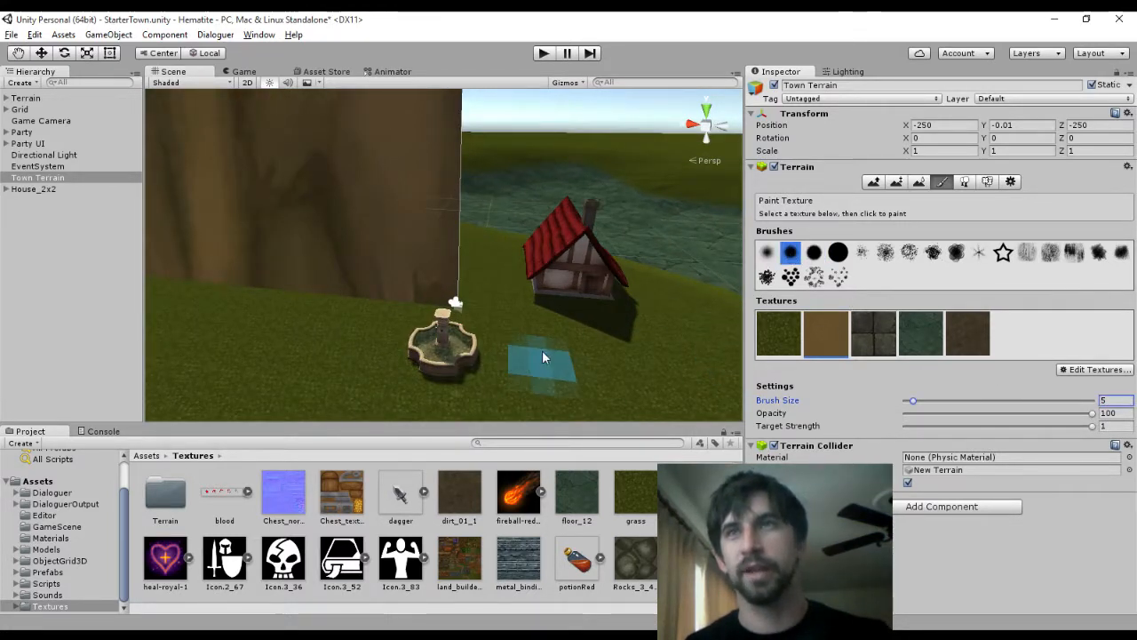
left_click(1124, 400)
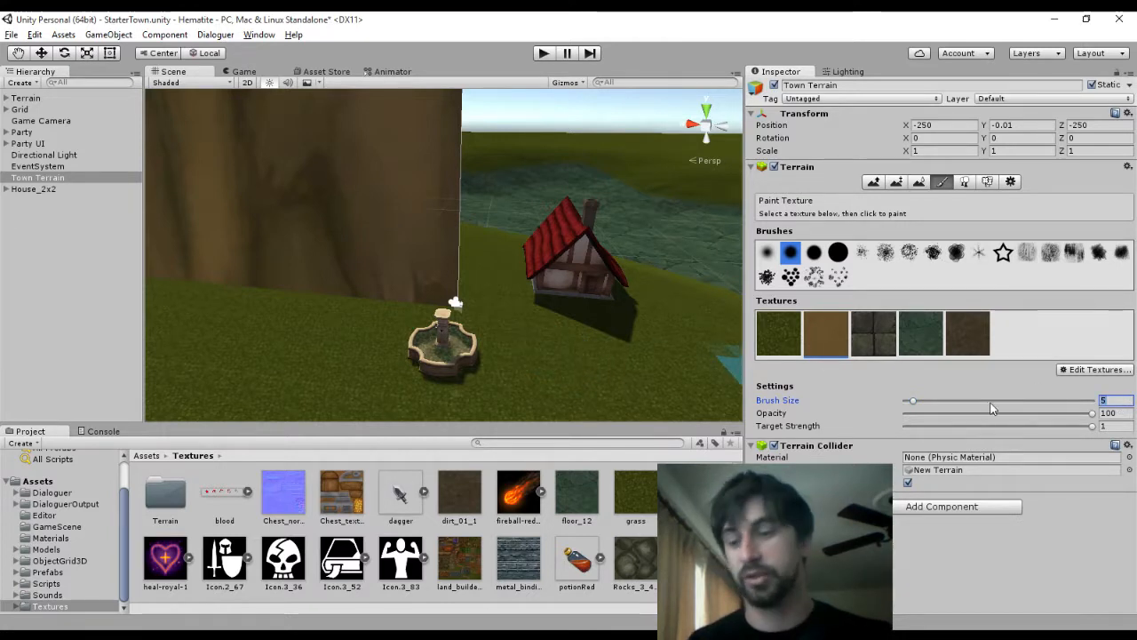
type("8")
mouse_move(523, 360)
left_mouse_down()
mouse_move(451, 346)
mouse_move(485, 377)
mouse_move(533, 347)
mouse_move(520, 334)
mouse_move(546, 345)
mouse_move(534, 333)
mouse_move(432, 343)
mouse_move(394, 322)
mouse_move(440, 315)
mouse_move(399, 301)
mouse_move(462, 354)
left_mouse_up()
scroll(559, 375, "down", 2)
scroll(521, 334, "up", 5)
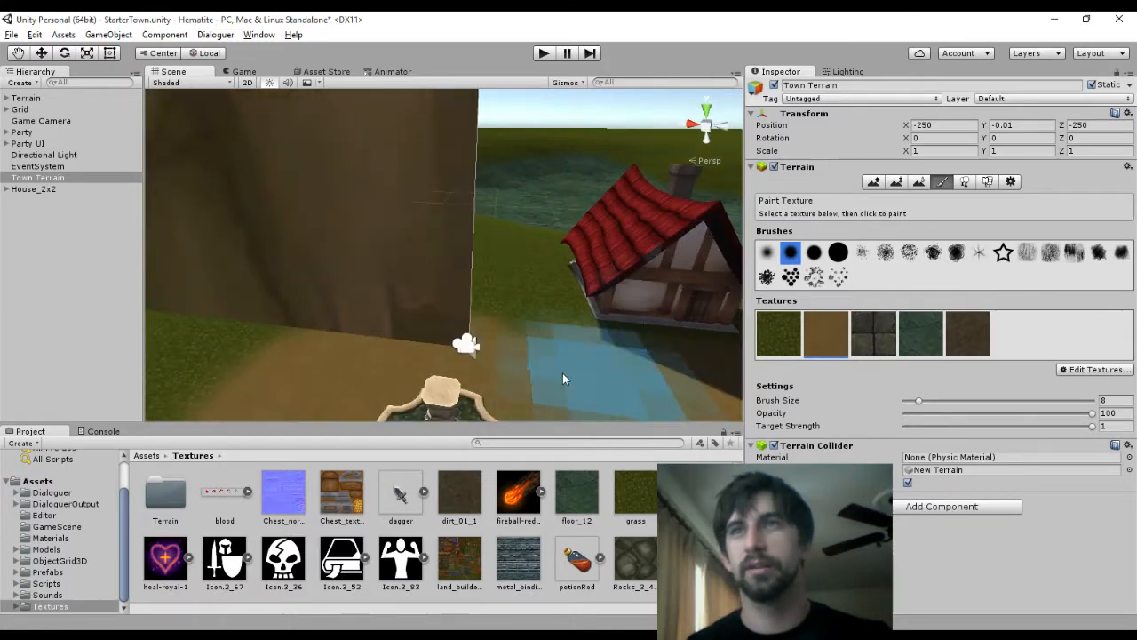
Try a dab of the dark brown dirt texture at brush size 2 on the light dirt near the fountain and undo it
left_click(972, 332)
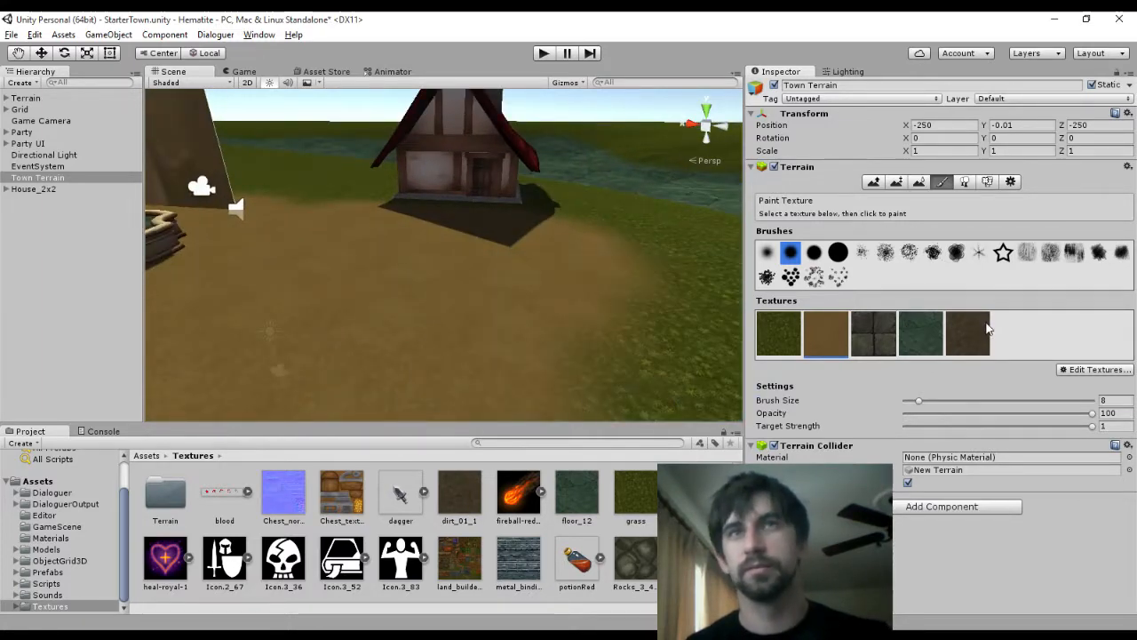
left_click(1117, 401)
scroll(477, 329, "down", 5)
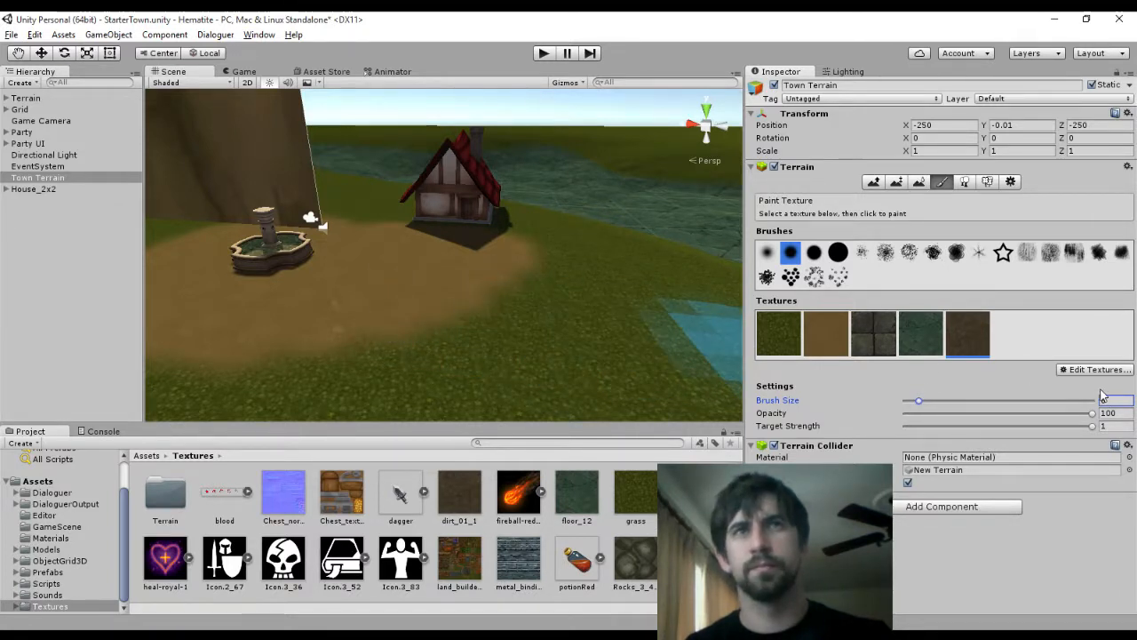
type("2")
left_click(394, 306)
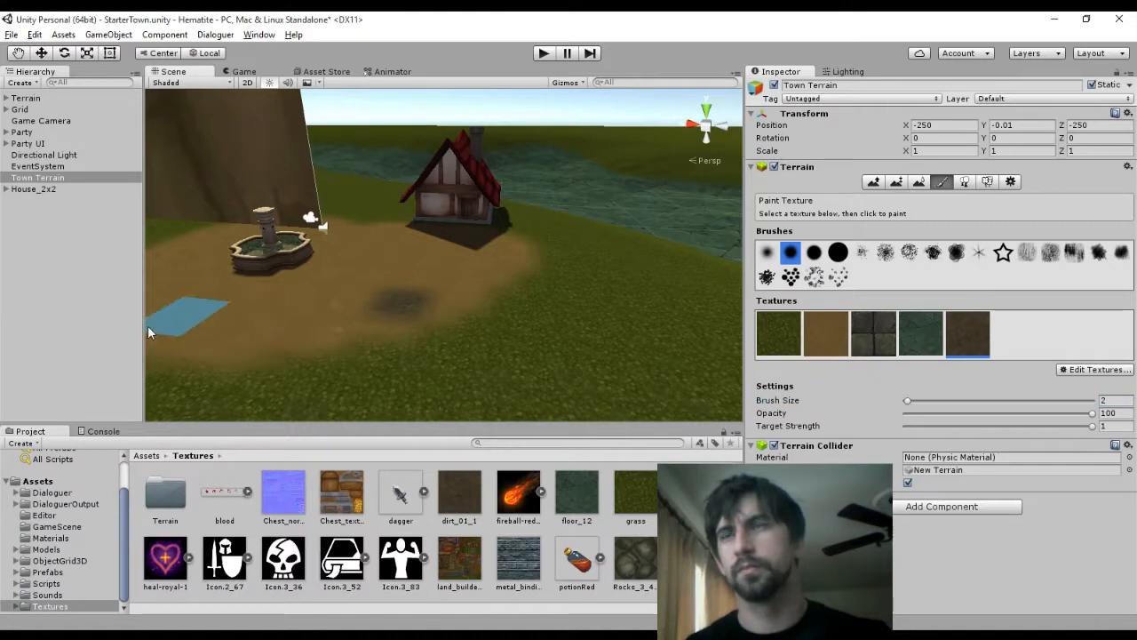
key("ctrl+z")
Paint dark brown dirt patches around the fountain at brush size 1 and opacity 25, undoing the last strokes that reach onto the grass
left_click_drag(1107, 402, 1083, 405)
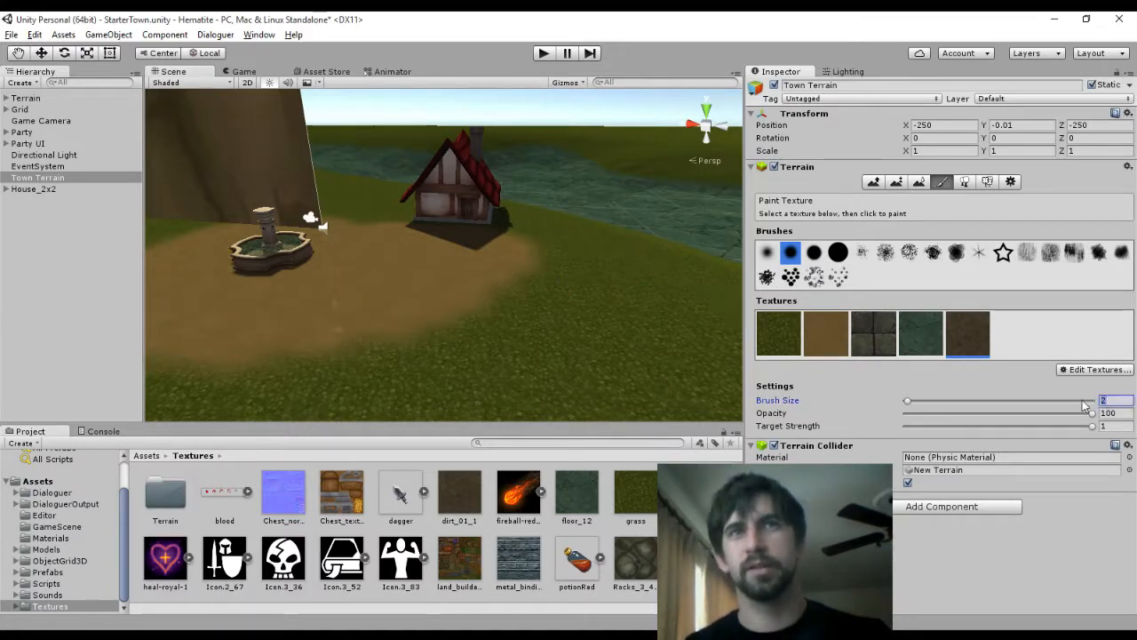
left_click(1122, 413)
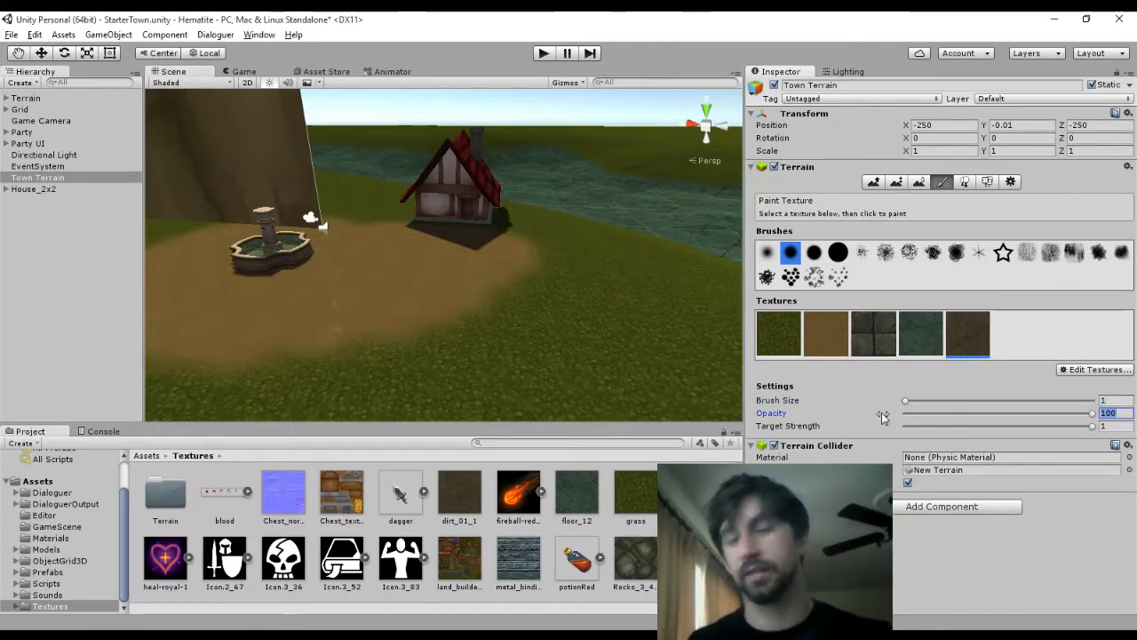
type("25")
middle_click_drag(360, 291, 591, 386)
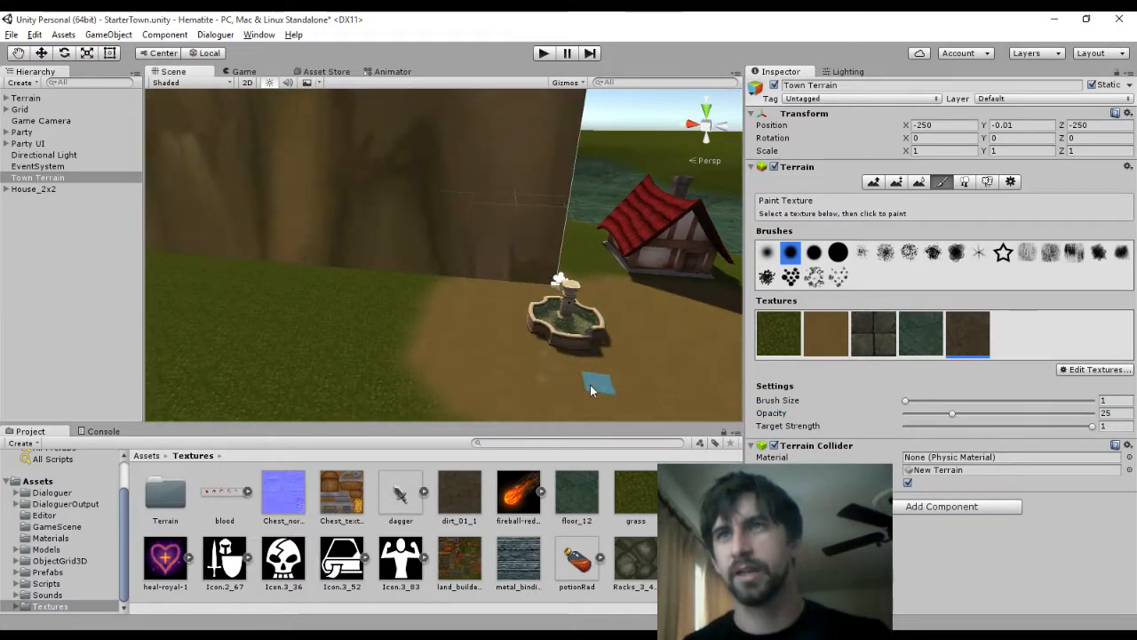
left_click_drag(594, 384, 510, 369)
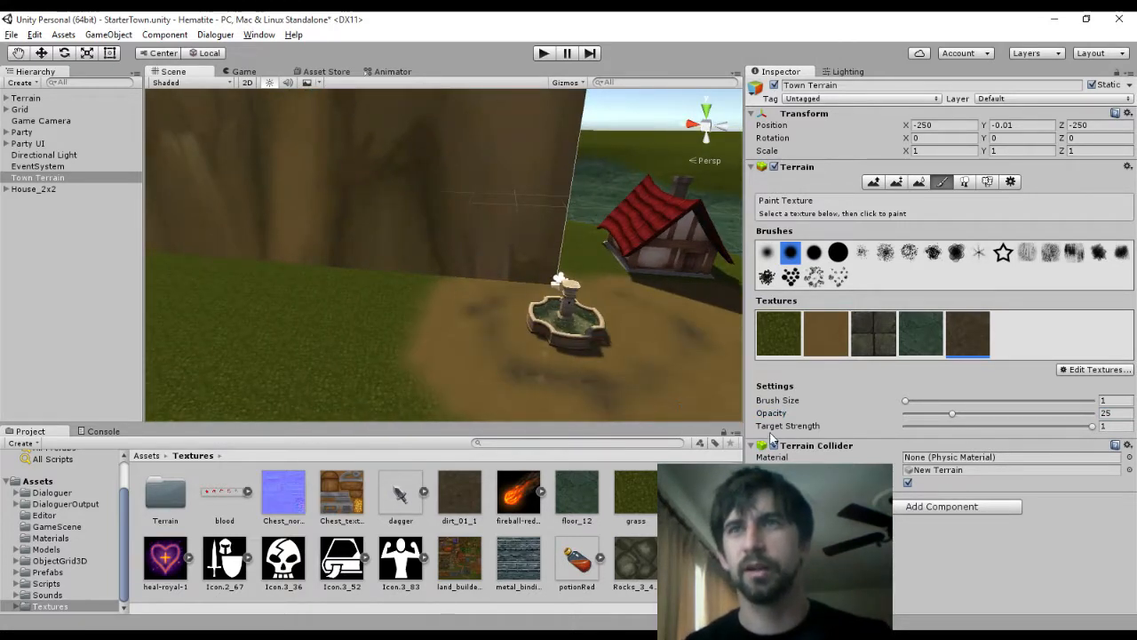
mouse_move(702, 389)
middle_mouse_down()
mouse_move(669, 384)
mouse_move(605, 338)
middle_mouse_up()
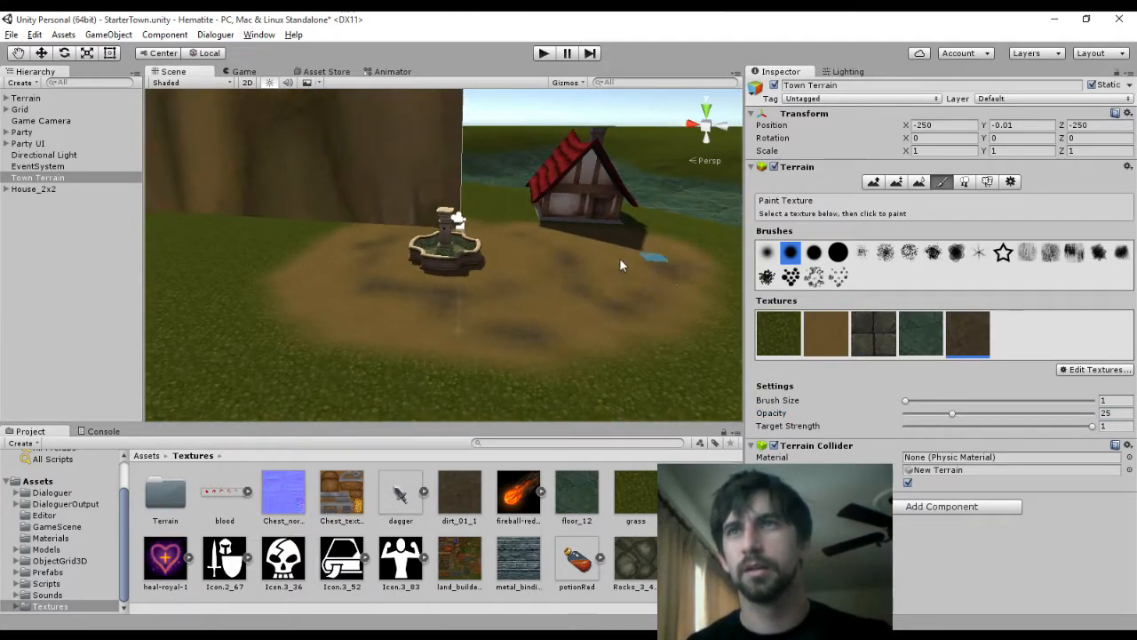
mouse_move(312, 292)
left_mouse_down()
mouse_move(424, 350)
mouse_move(622, 399)
mouse_move(505, 311)
mouse_move(722, 226)
left_mouse_up()
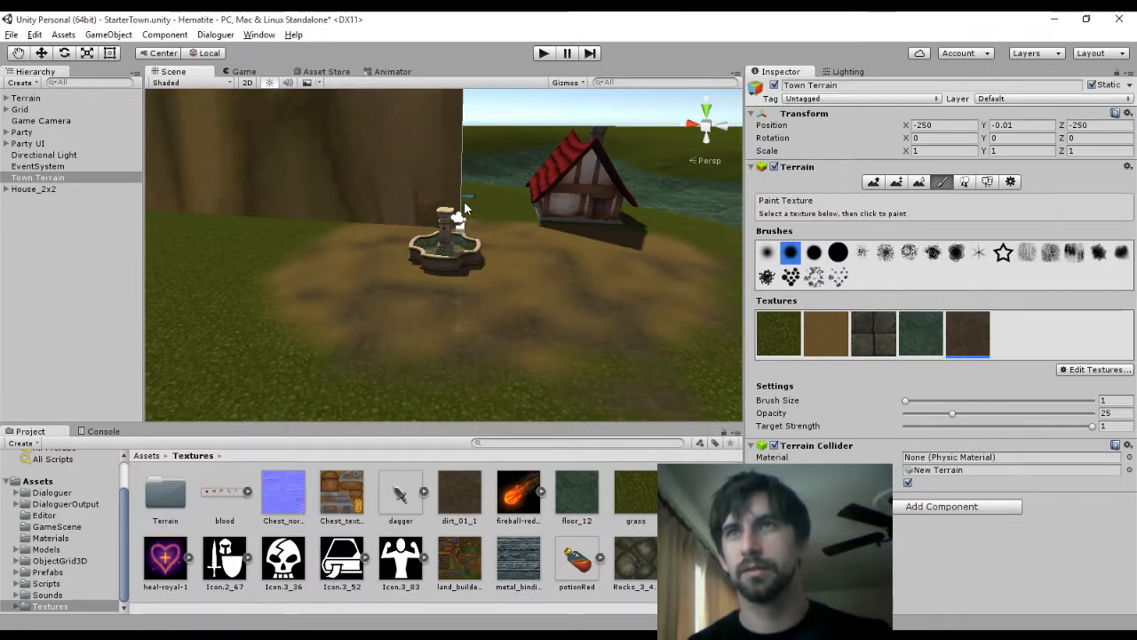
key("ctrl+z")
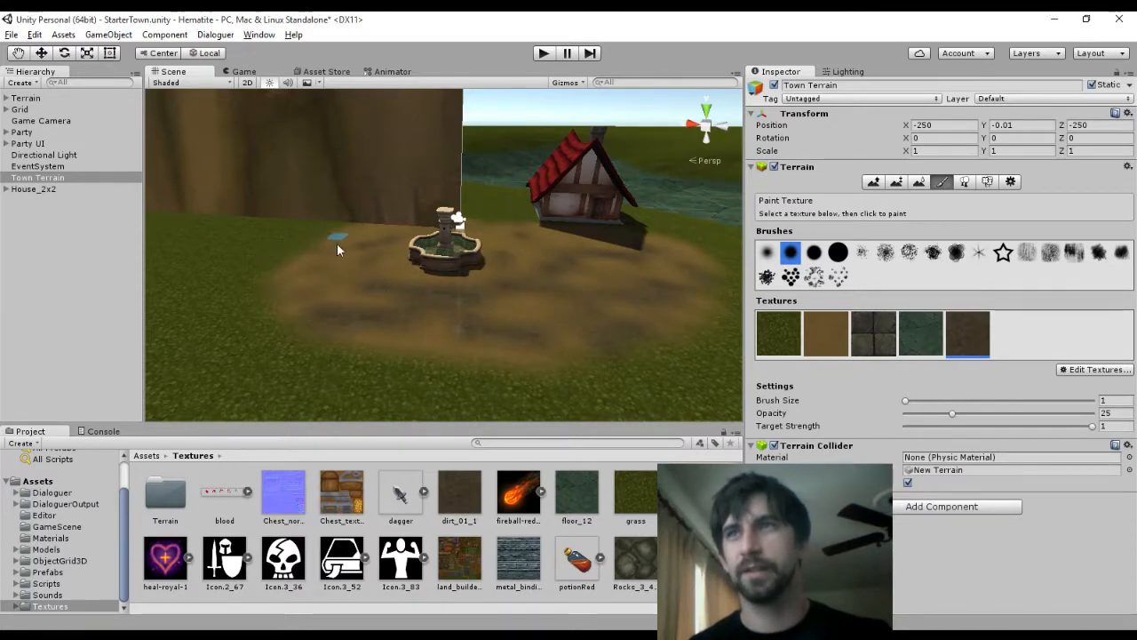
Run the scene to look at the painted ground around the fountain, stop it and undo the latest dark dirt strokes
left_click(542, 53)
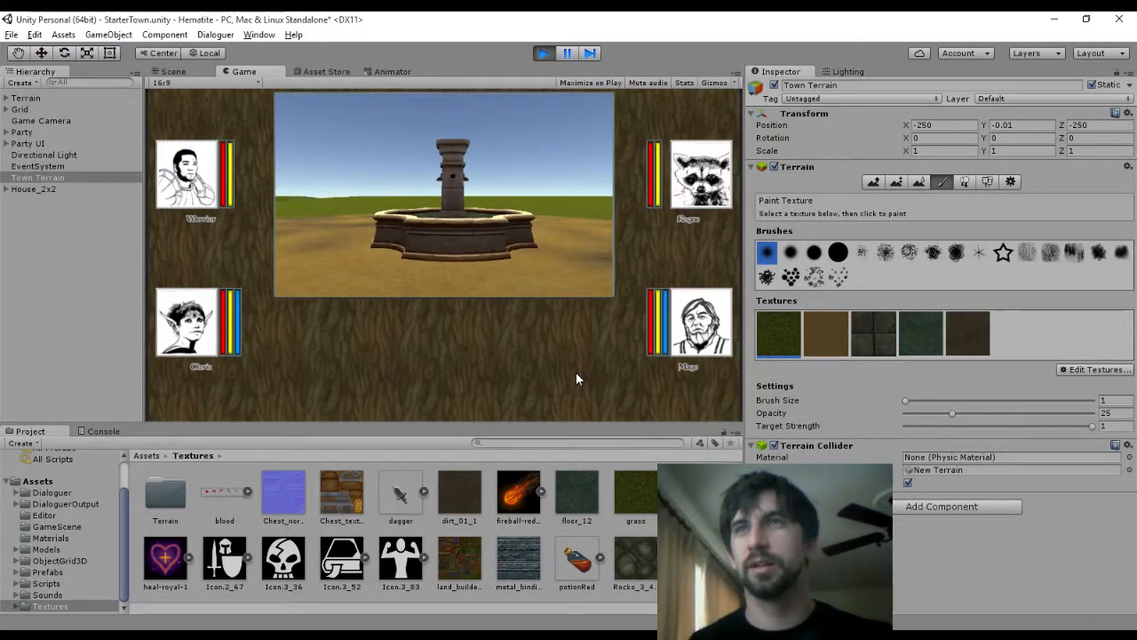
key("q")
left_click(544, 53)
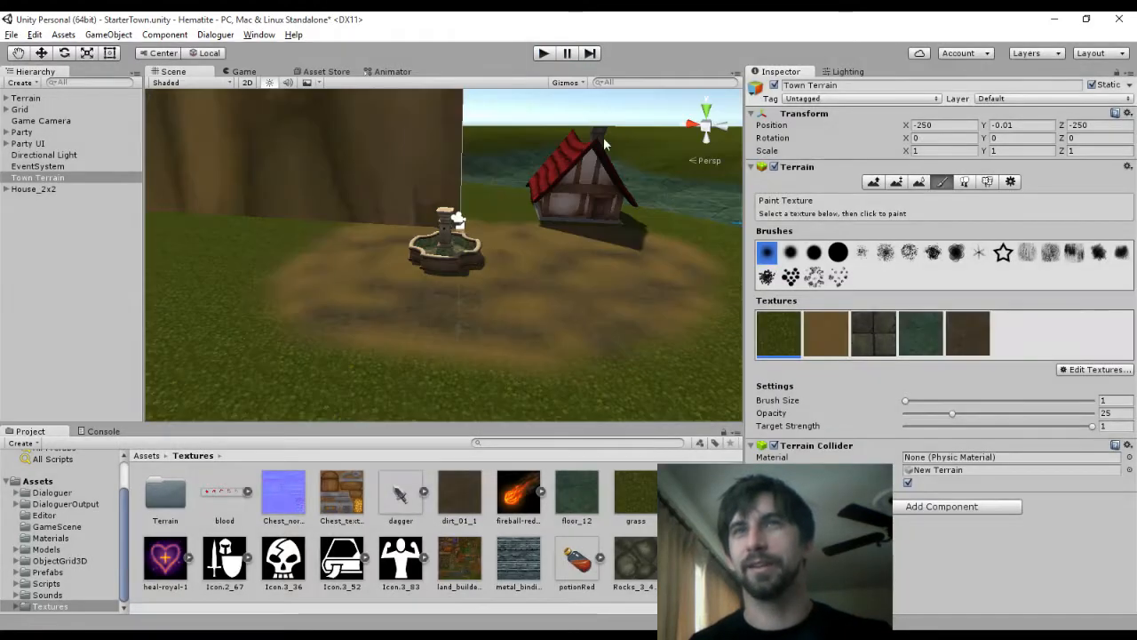
key("ctrl+z")
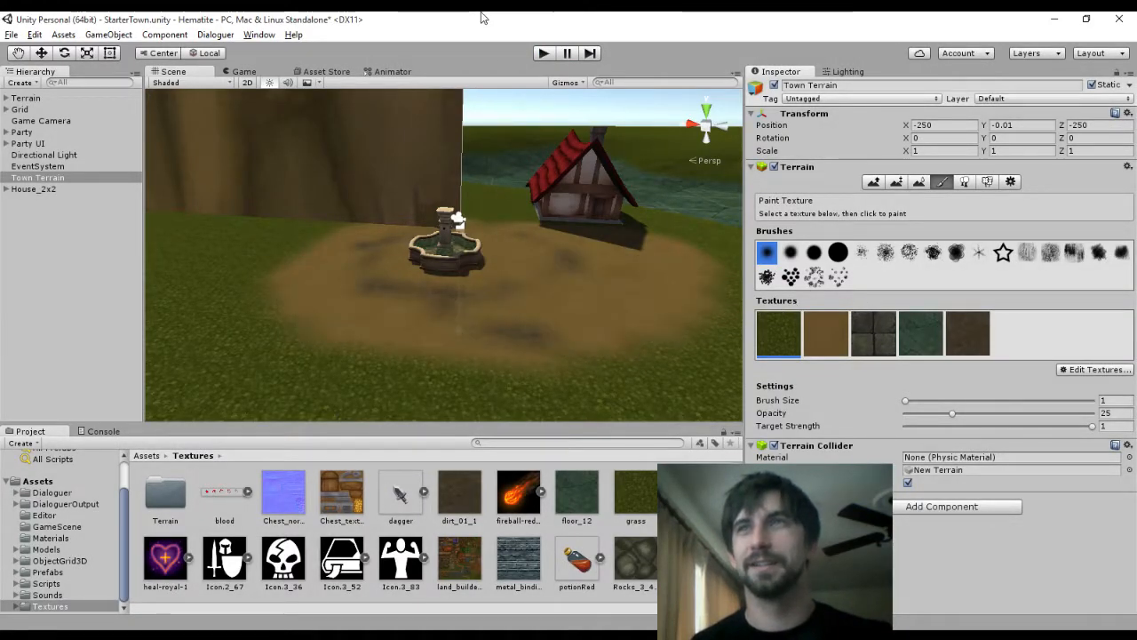
Paint the dark brown dirt texture faintly over the fountain area with the first splatter brush at size 8 and opacity 5
left_click(861, 253)
left_click(1111, 400)
type("5")
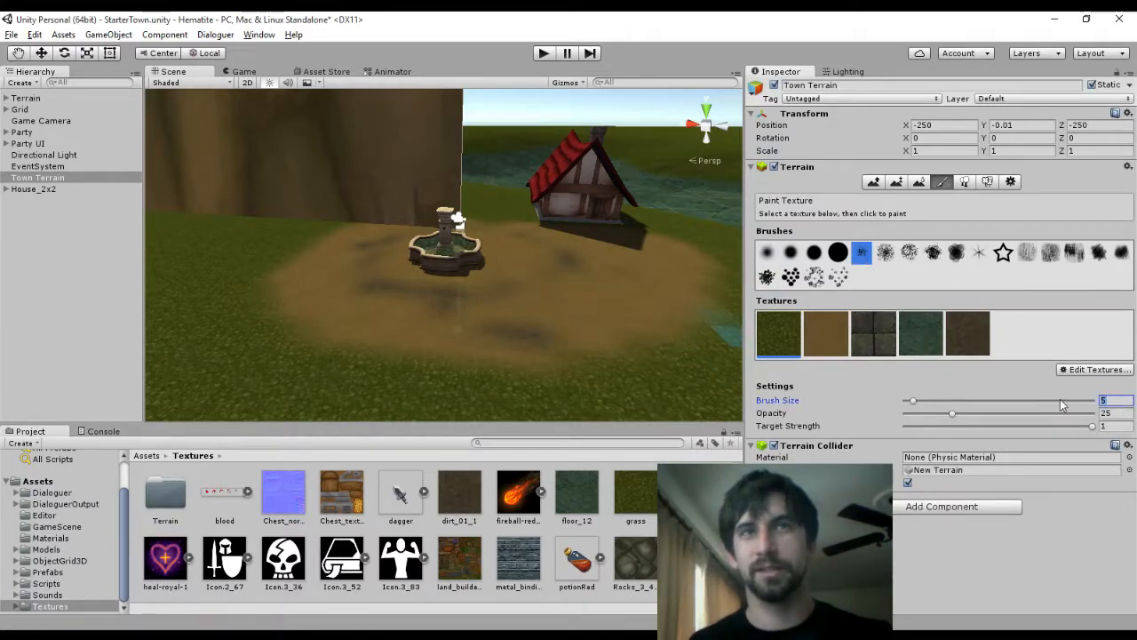
type("8")
left_click_drag(566, 271, 357, 279)
key("ctrl+z")
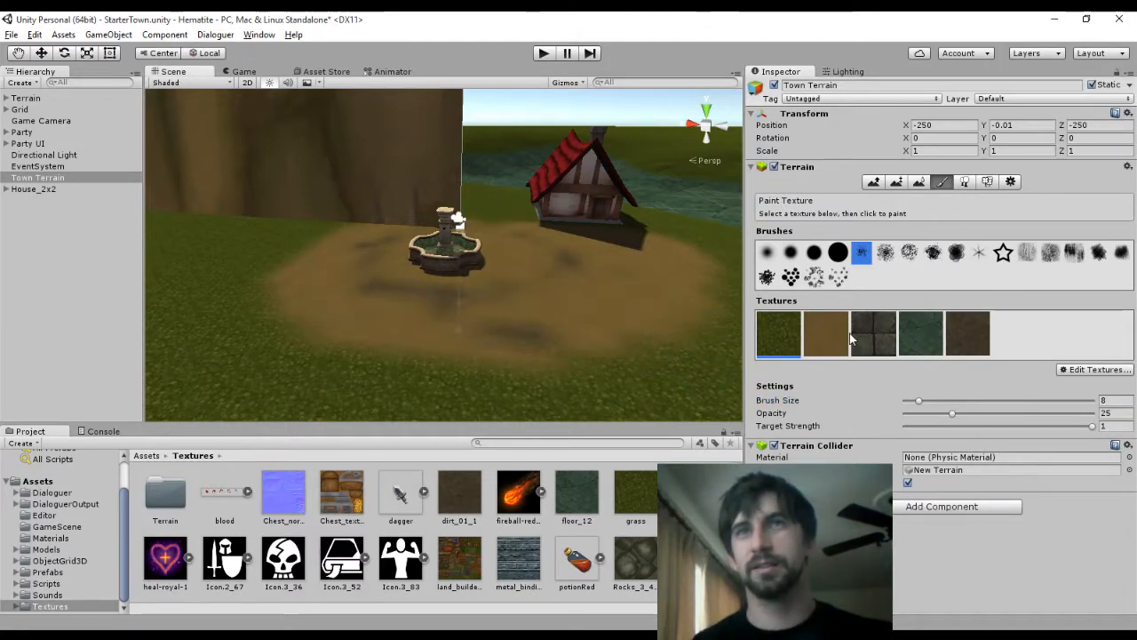
left_click(951, 348)
left_click(1115, 413)
type("5")
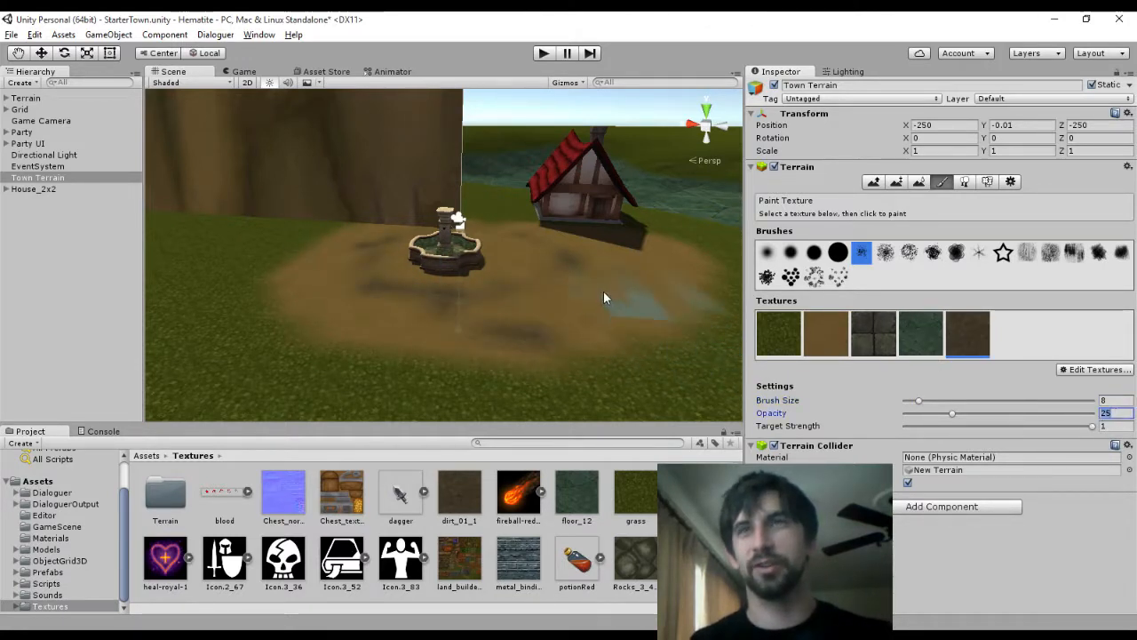
left_click(558, 267)
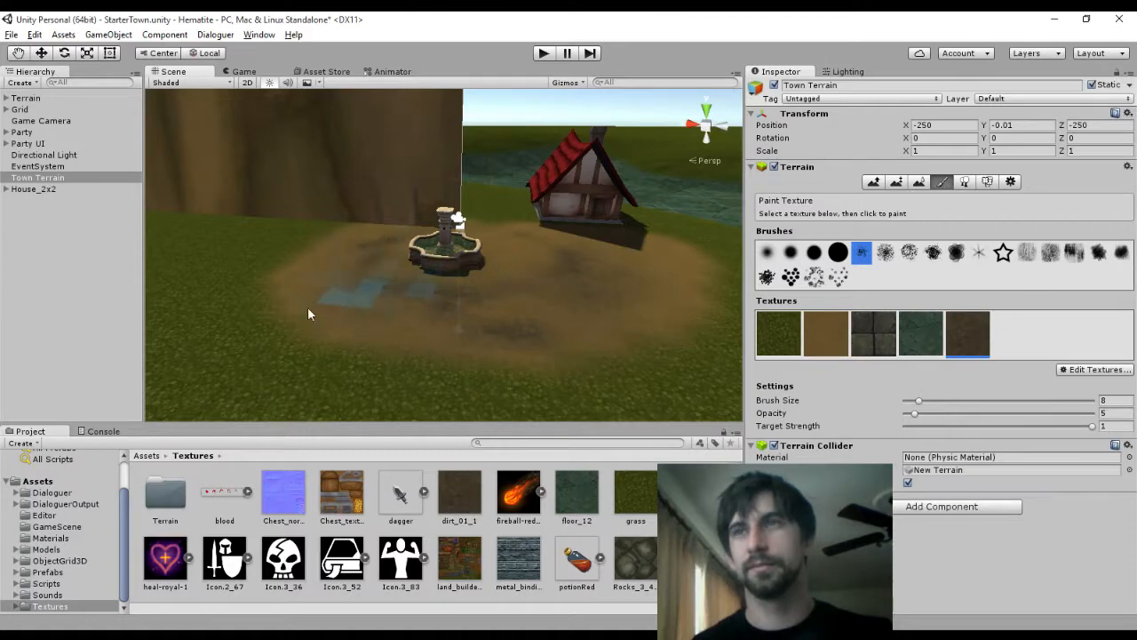
Run the scene, walk around the house and fountain to examine the painted dirt, and stop it
left_click(544, 56)
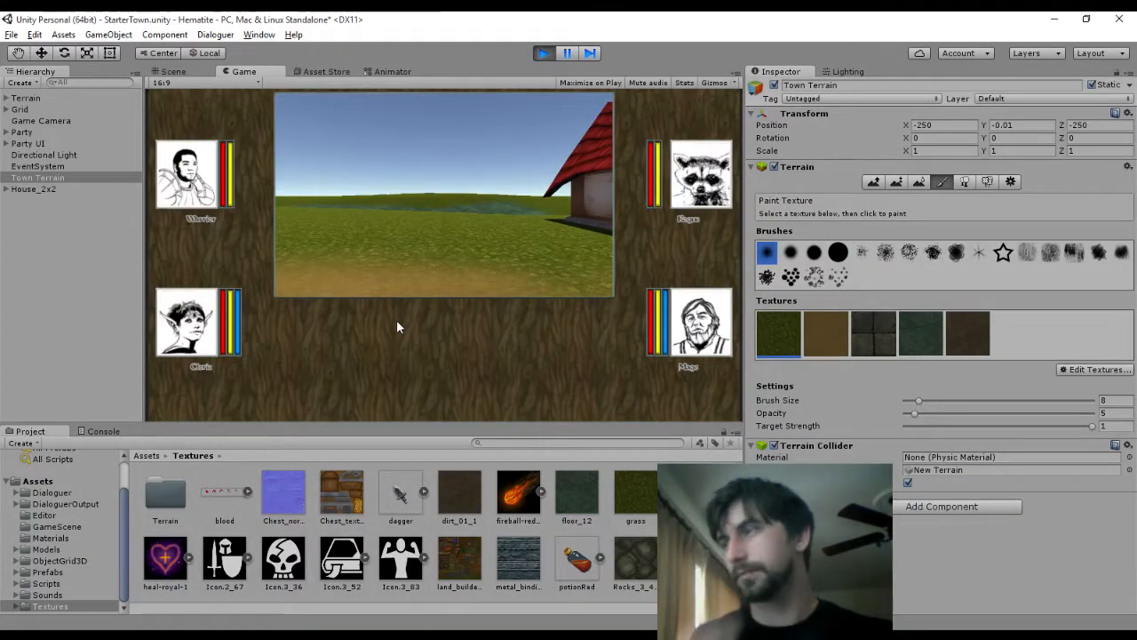
key("e")
key("w")
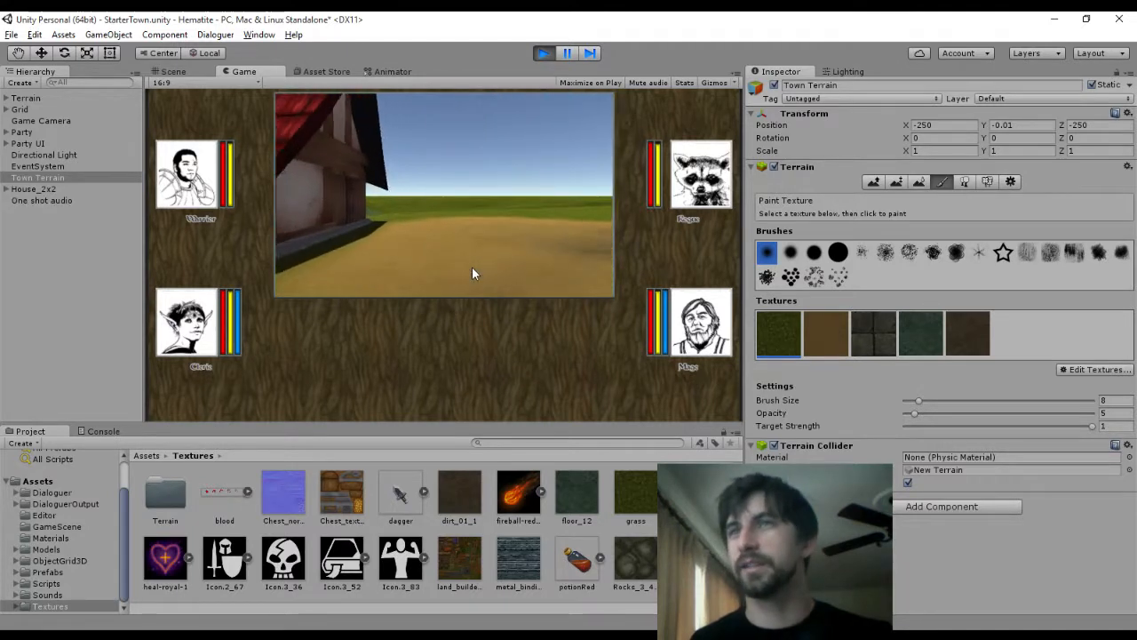
key("e")
key("e")
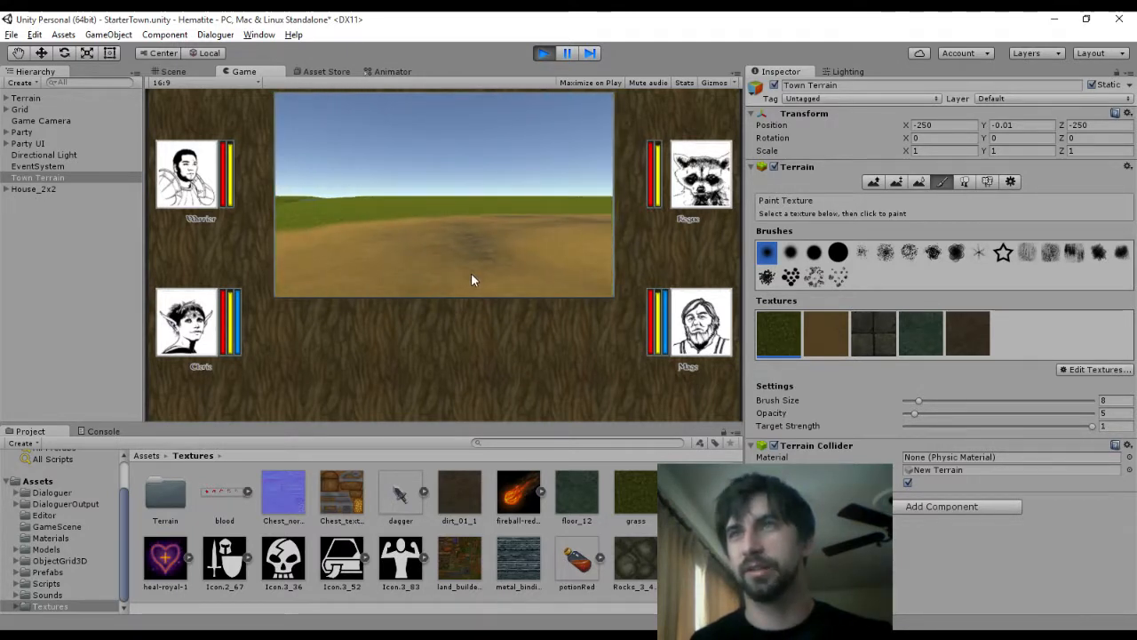
key("e")
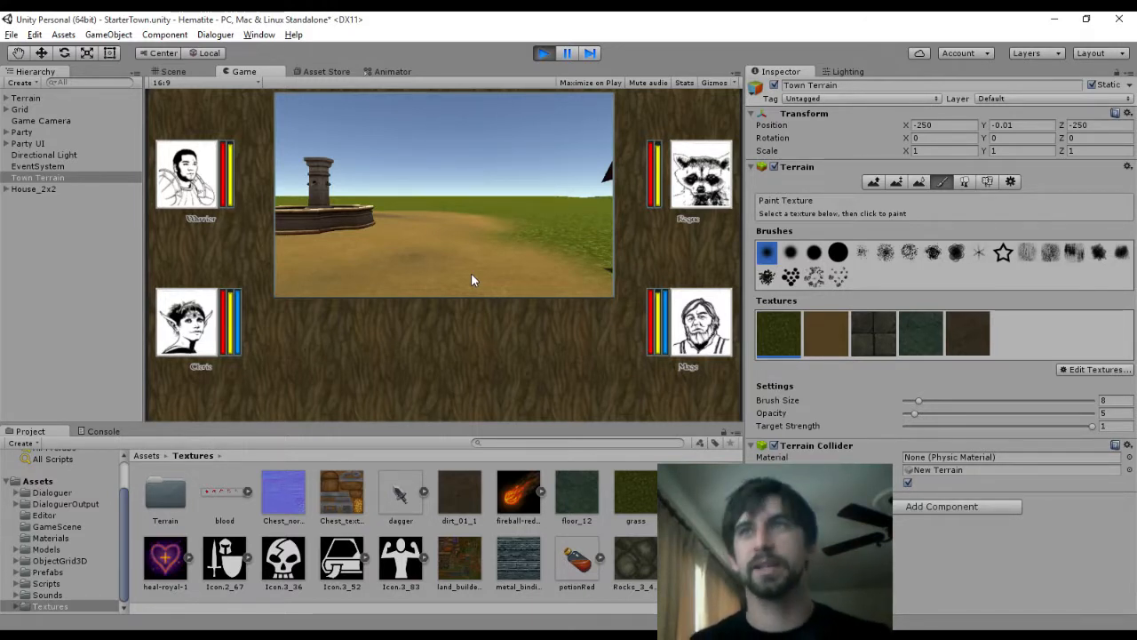
key("w")
key("w")
key("q")
key("q")
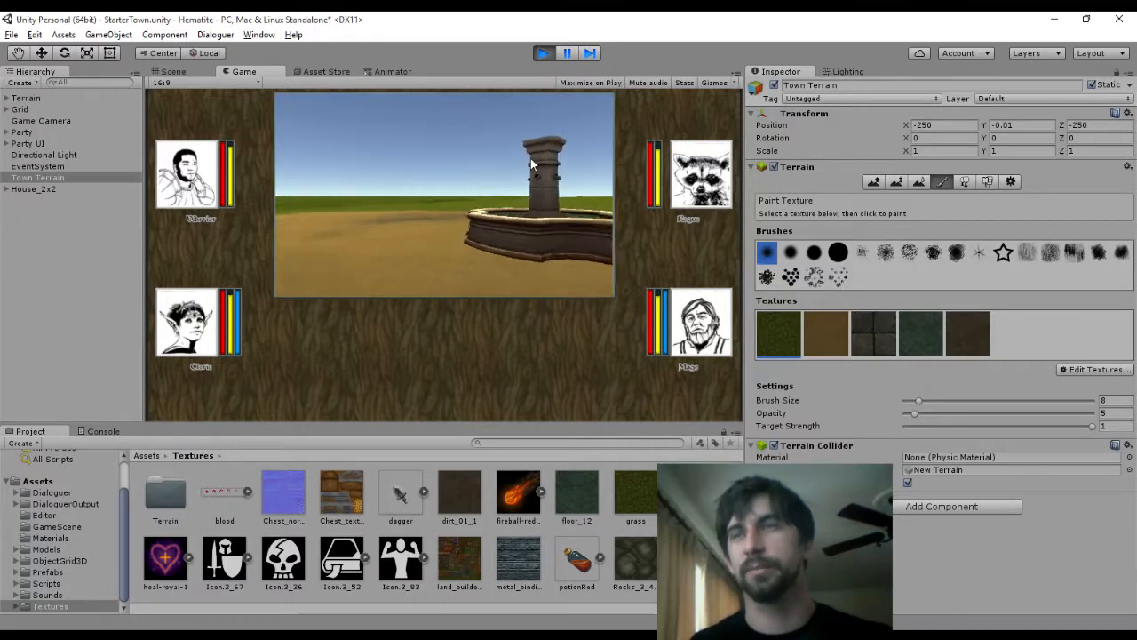
key("w")
left_click(543, 52)
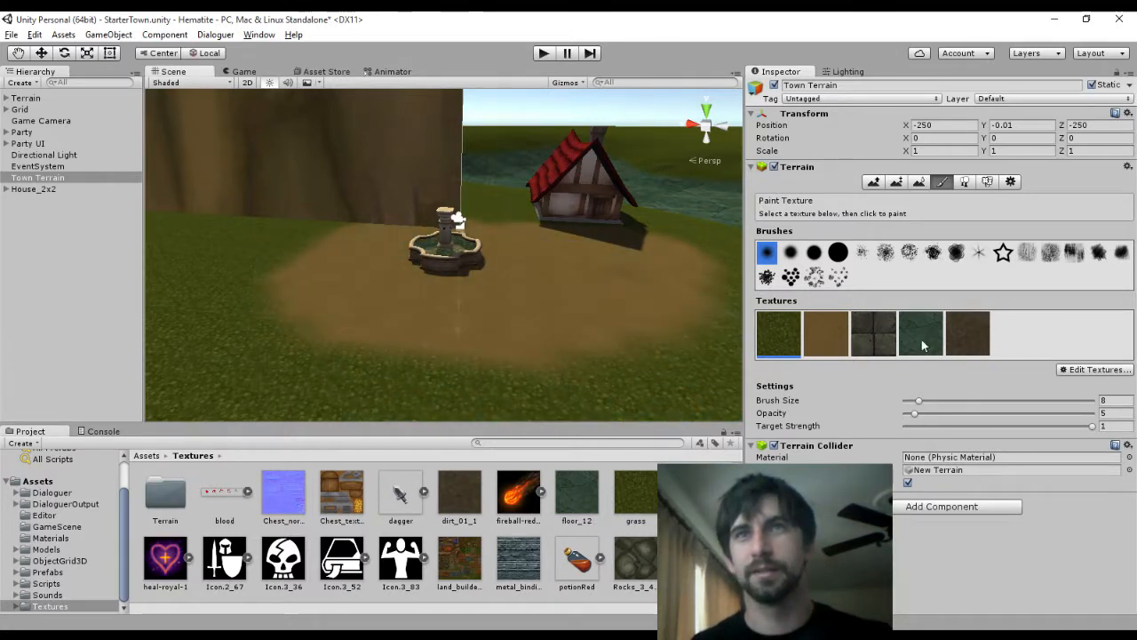
Paint the dark brown dirt faintly in front of the fountain with the first soft round brush at size 8, opacity 5, and test-run the scene
left_click(970, 338)
mouse_move(454, 261)
left_mouse_down()
mouse_move(536, 321)
mouse_move(684, 356)
mouse_move(716, 386)
left_mouse_up()
left_click(543, 53)
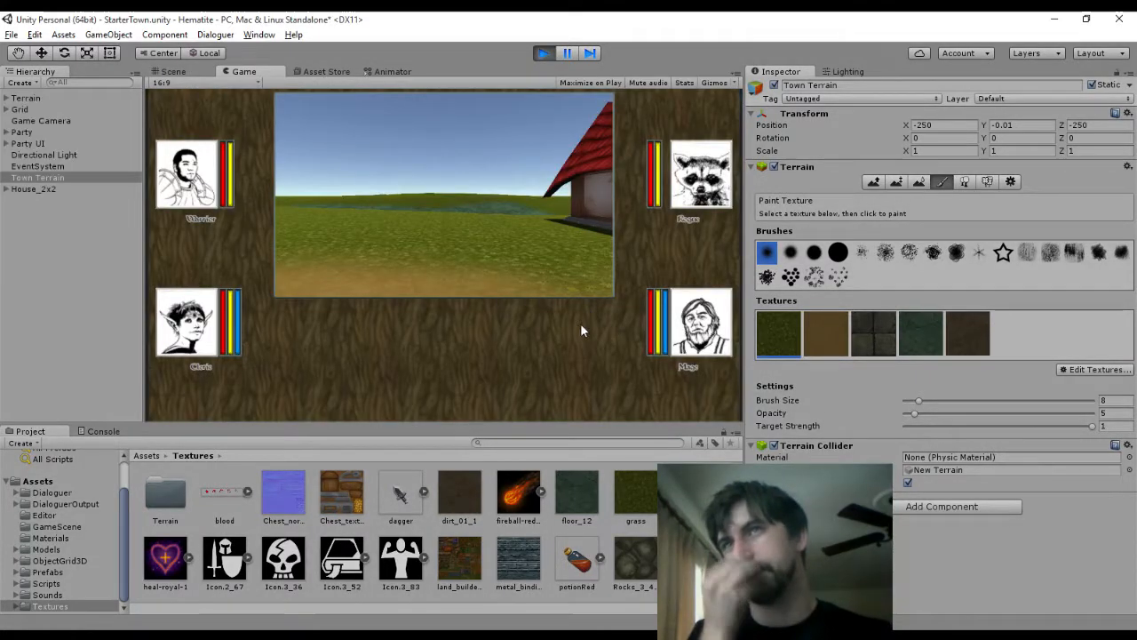
key("e")
key("e")
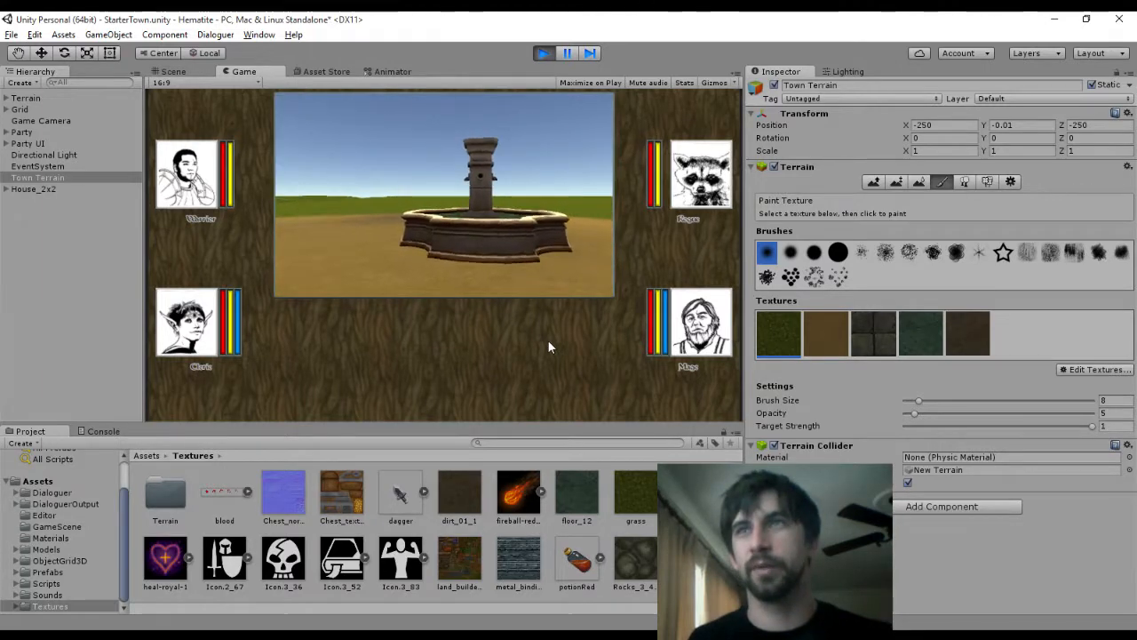
key("q")
key("e")
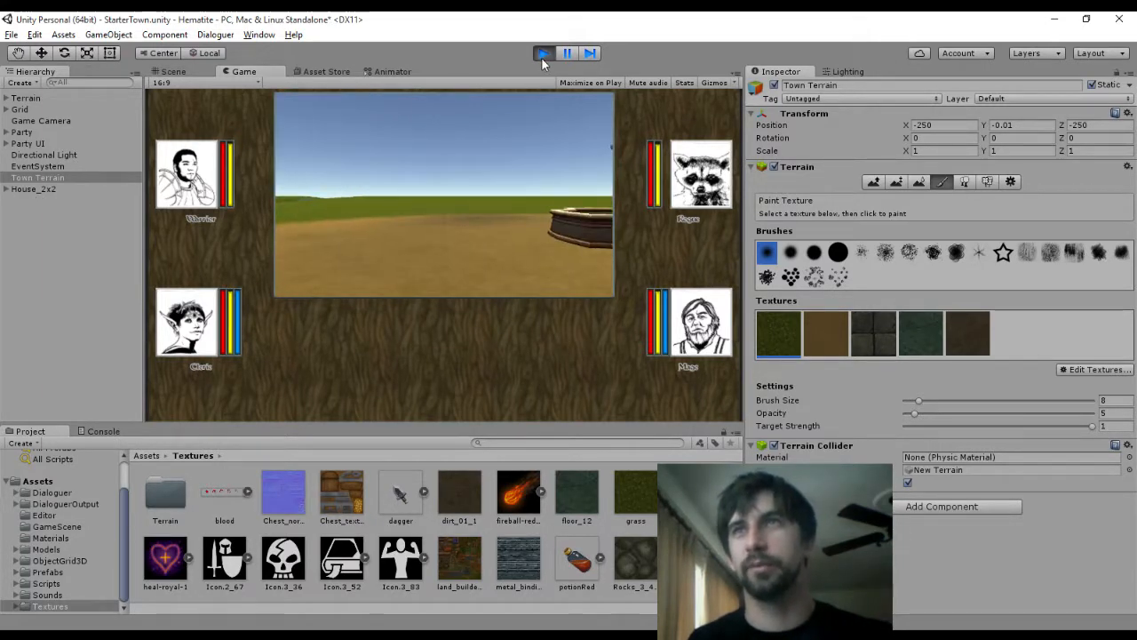
left_click(541, 53)
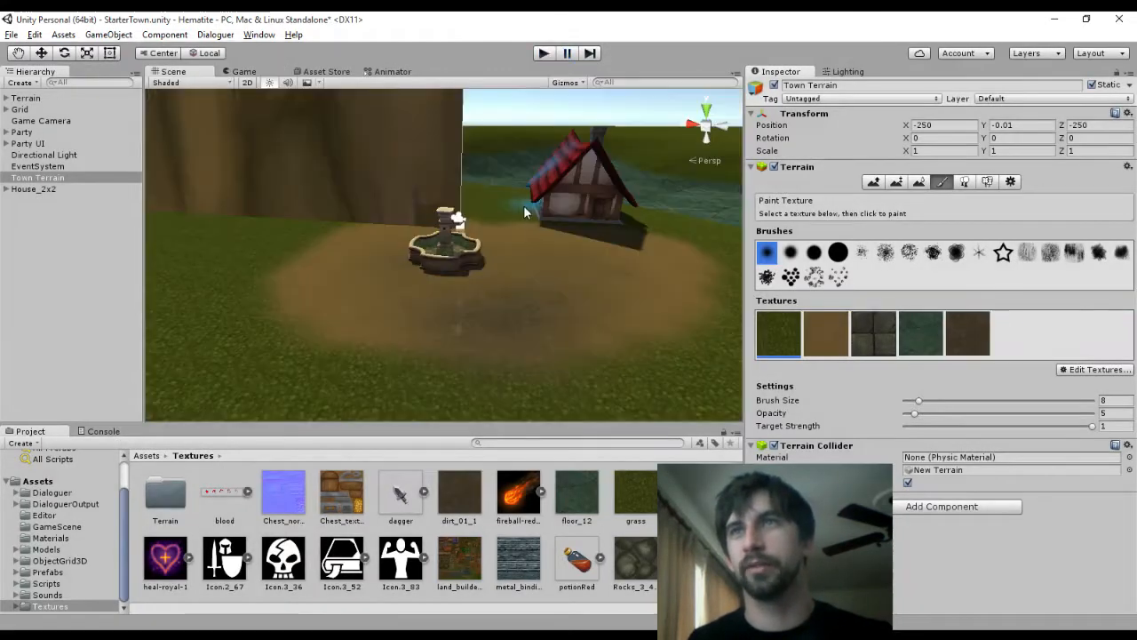
Expand the Grid object and examine where Grid Nodes (7), (1) and (2) lie relative to the fountain and house
left_click(23, 101)
left_click(21, 110)
left_click(6, 110)
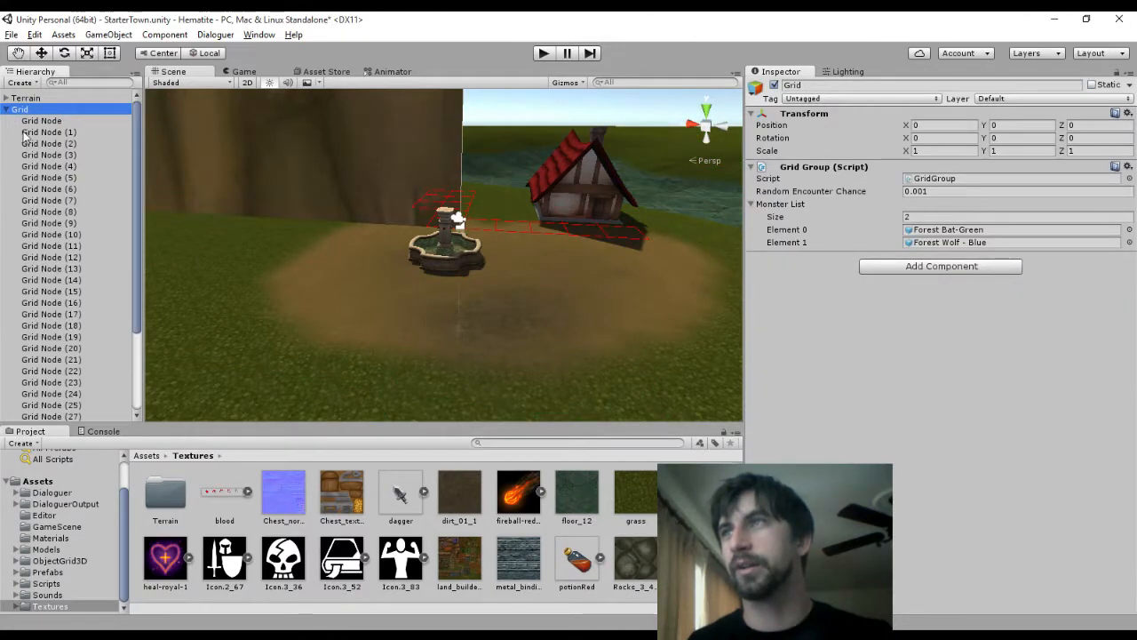
left_click(53, 200)
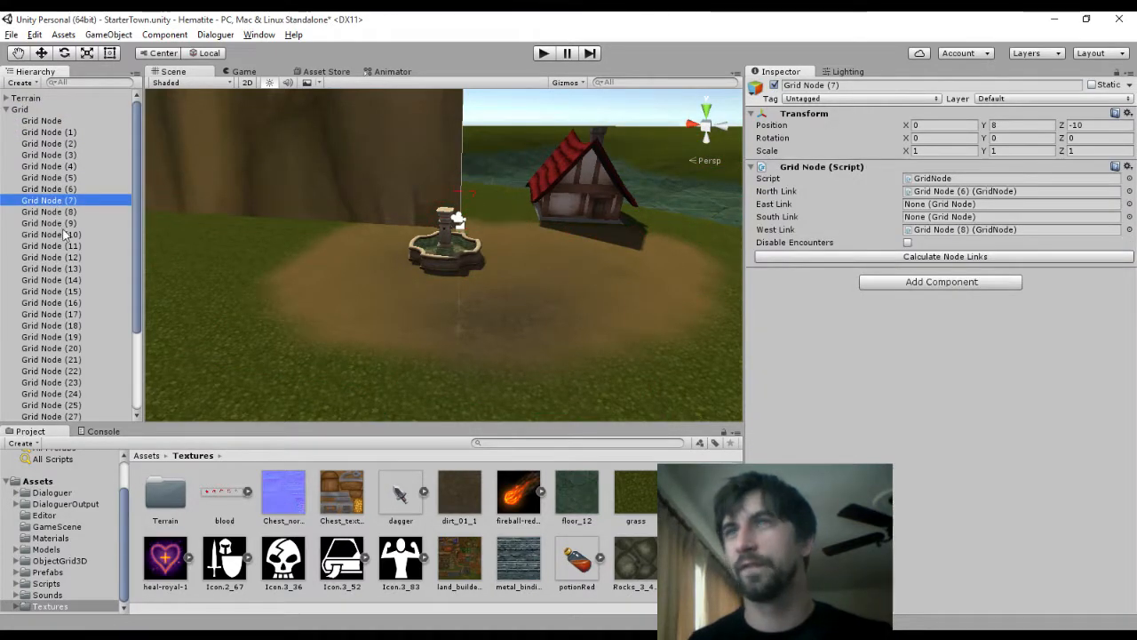
left_click(58, 134)
left_click(58, 145)
scroll(454, 227, "up", 5)
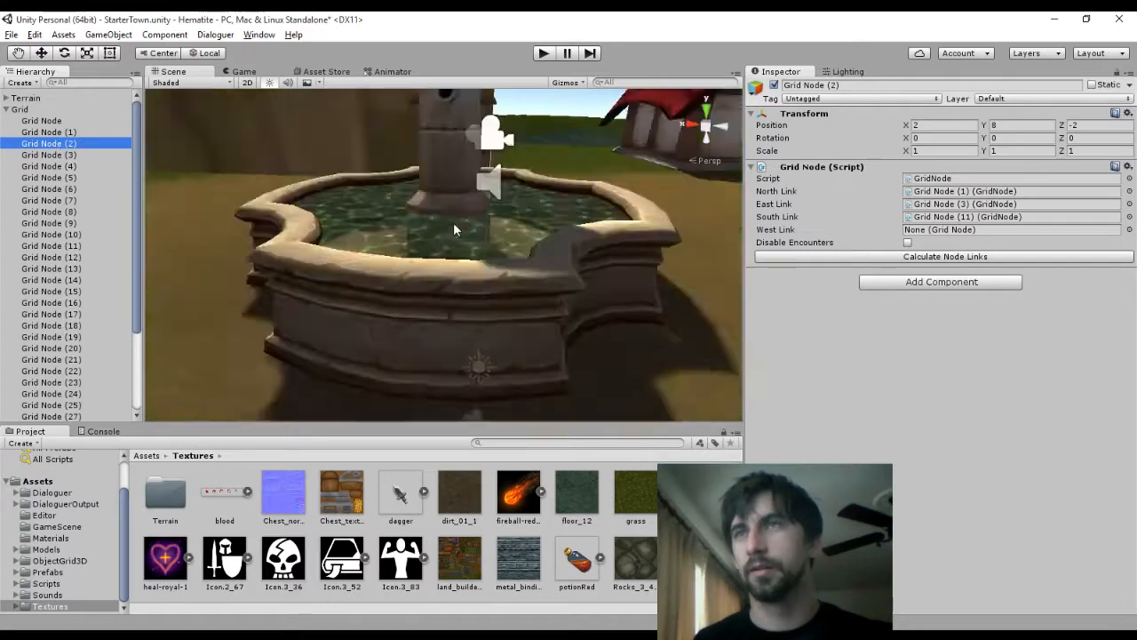
scroll(454, 229, "up", 4)
scroll(533, 210, "down", 4)
left_click_drag(533, 211, 338, 189, "alt")
scroll(338, 189, "down", 4)
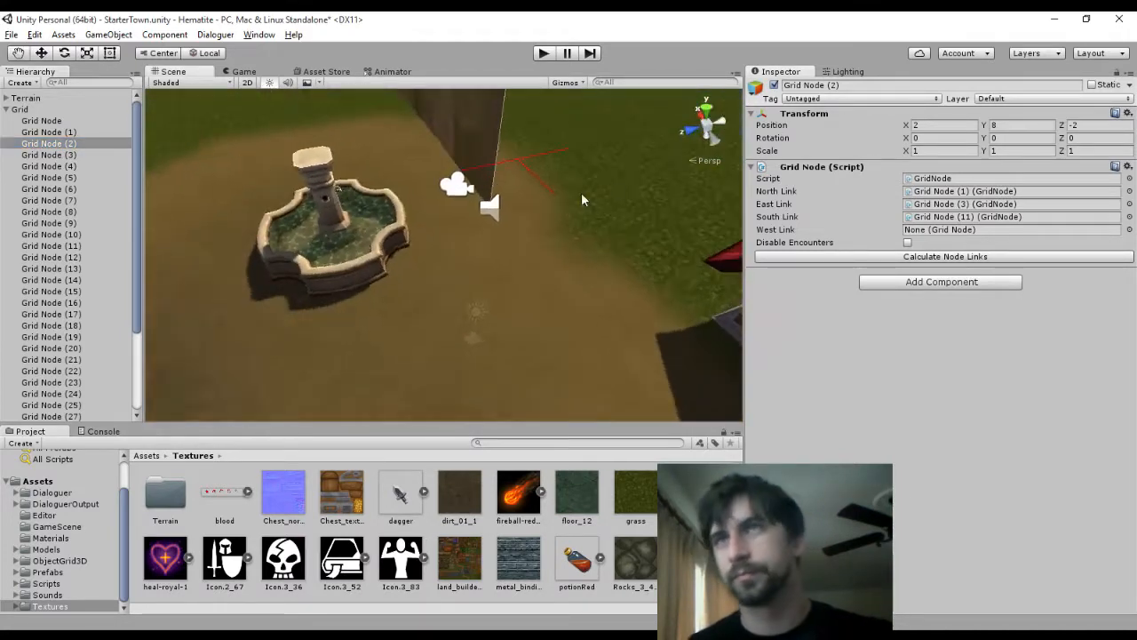
middle_click_drag(666, 170, 591, 200)
left_click_drag(592, 201, 366, 214, "alt")
mouse_move(366, 214)
middle_mouse_down()
mouse_move(466, 225)
mouse_move(373, 218)
middle_mouse_up()
Check Grid Nodes (2) to (16) one at a time against Grid Node (1) to locate the nodes in its row beside the fountain
left_click(50, 133)
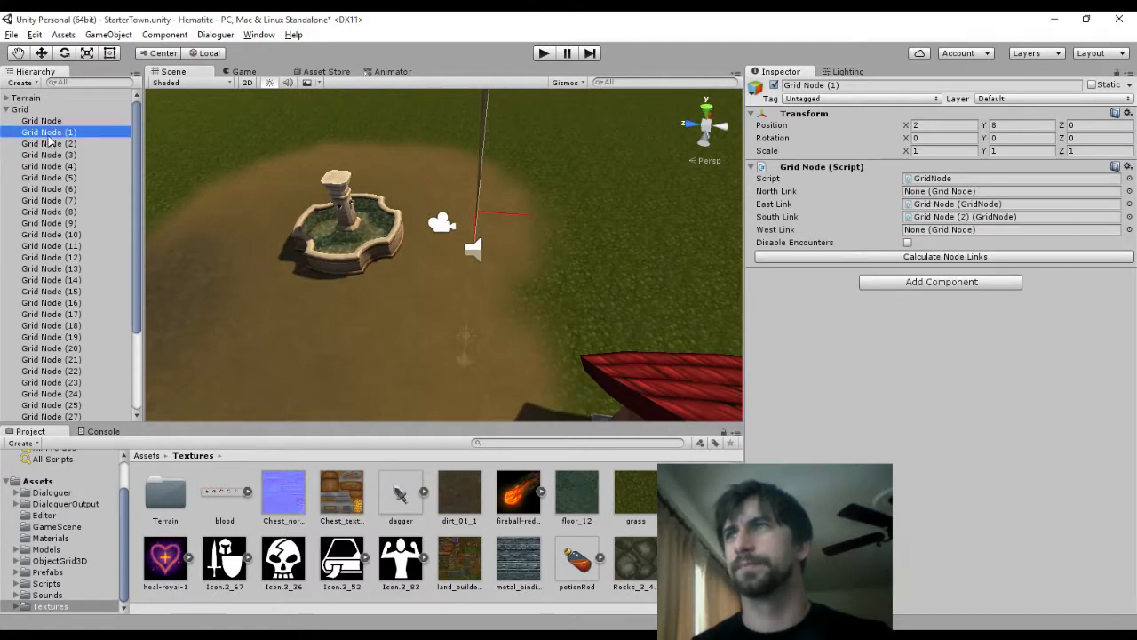
left_click(58, 155, "ctrl")
left_click(58, 155, "ctrl")
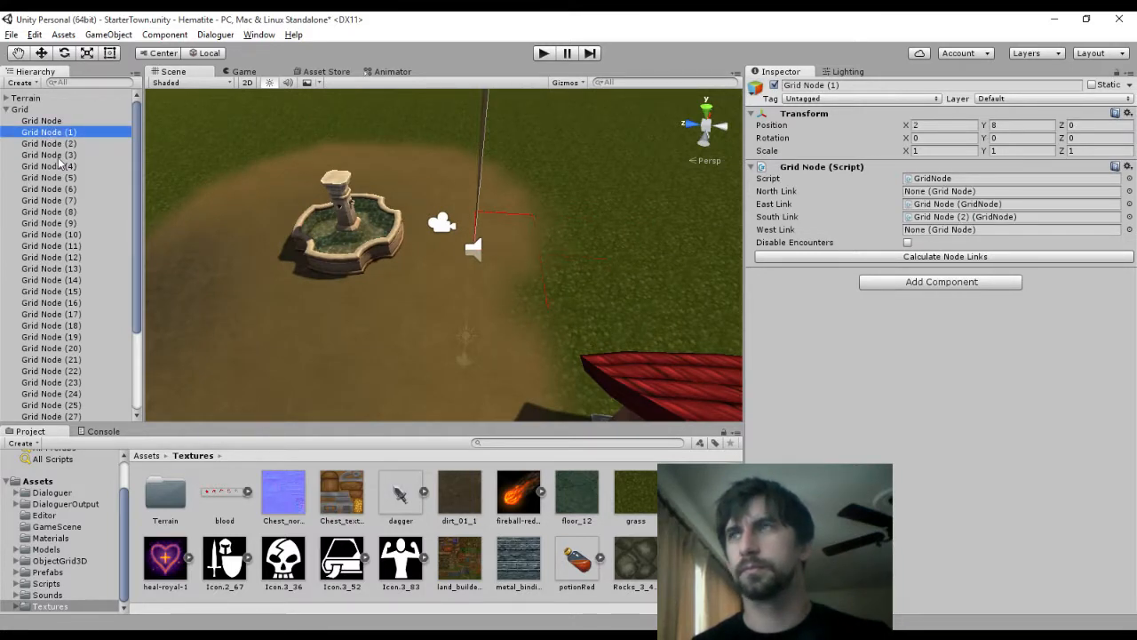
left_click(58, 167, "ctrl")
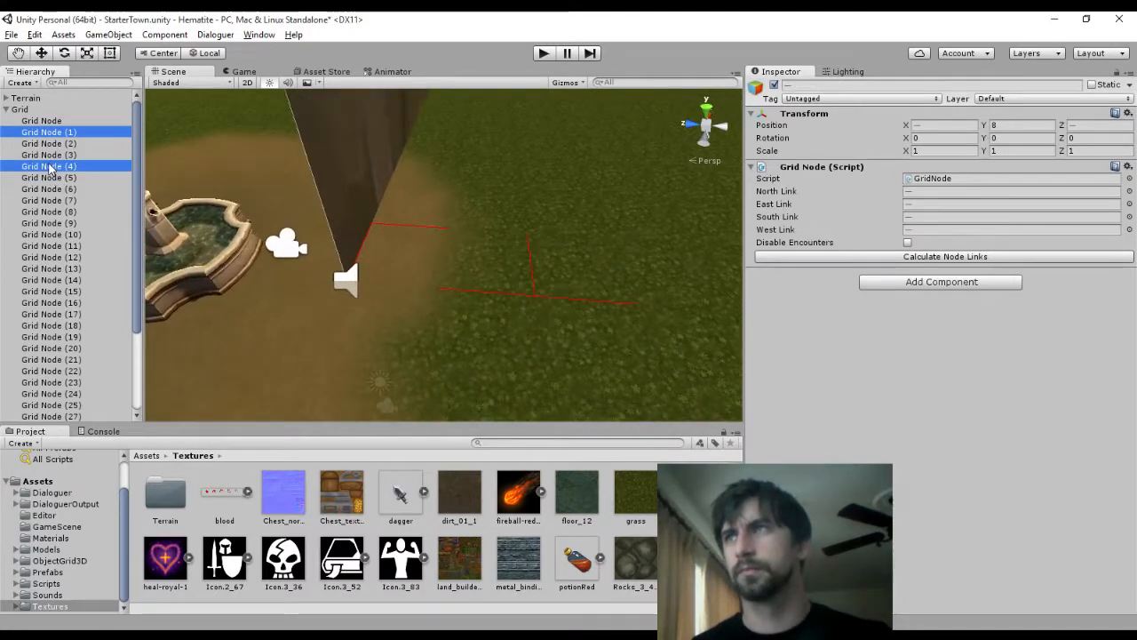
left_click(52, 166, "ctrl")
left_click(51, 178, "ctrl")
left_click(49, 180, "ctrl")
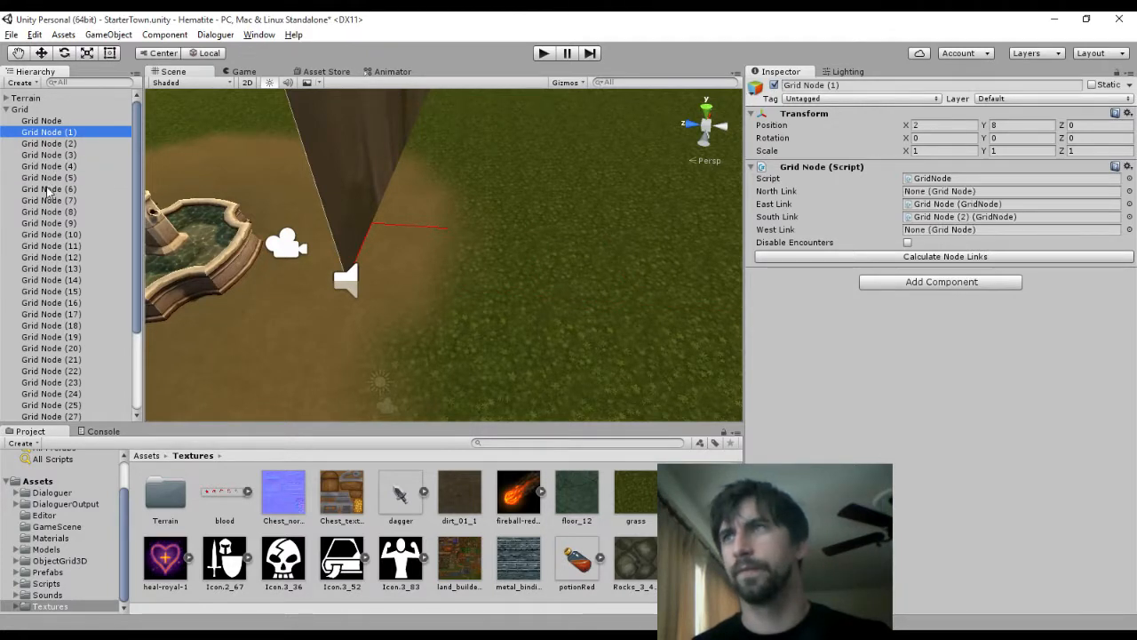
left_click(48, 189, "ctrl")
left_click(49, 189, "ctrl")
left_click(46, 201, "ctrl")
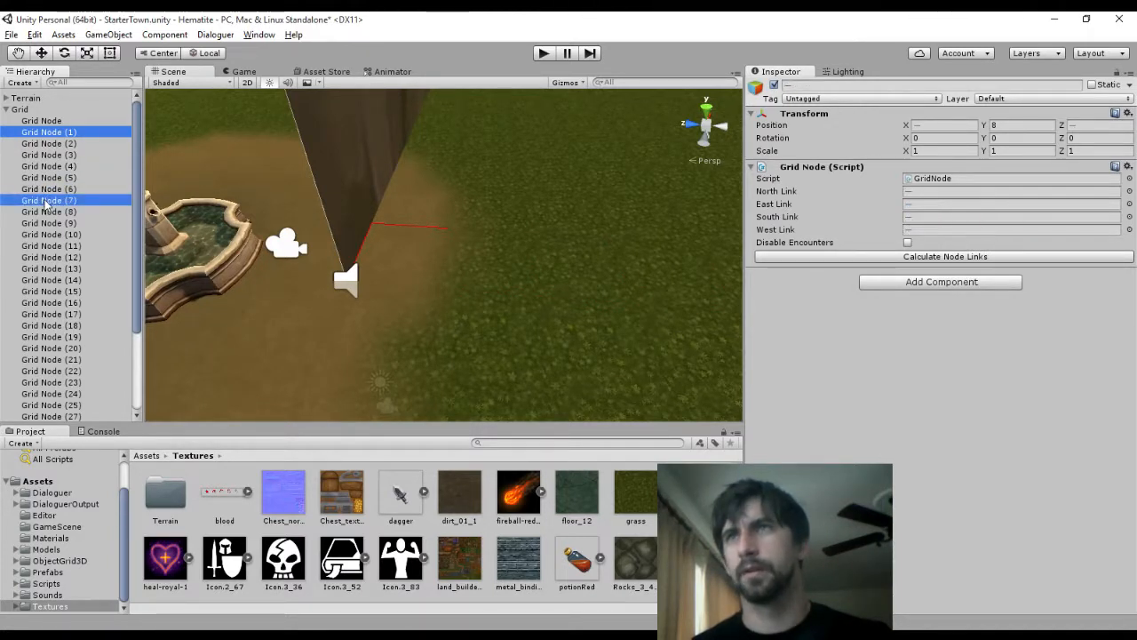
left_click(47, 202, "ctrl")
left_click(46, 215, "ctrl")
scroll(431, 232, "down", 8)
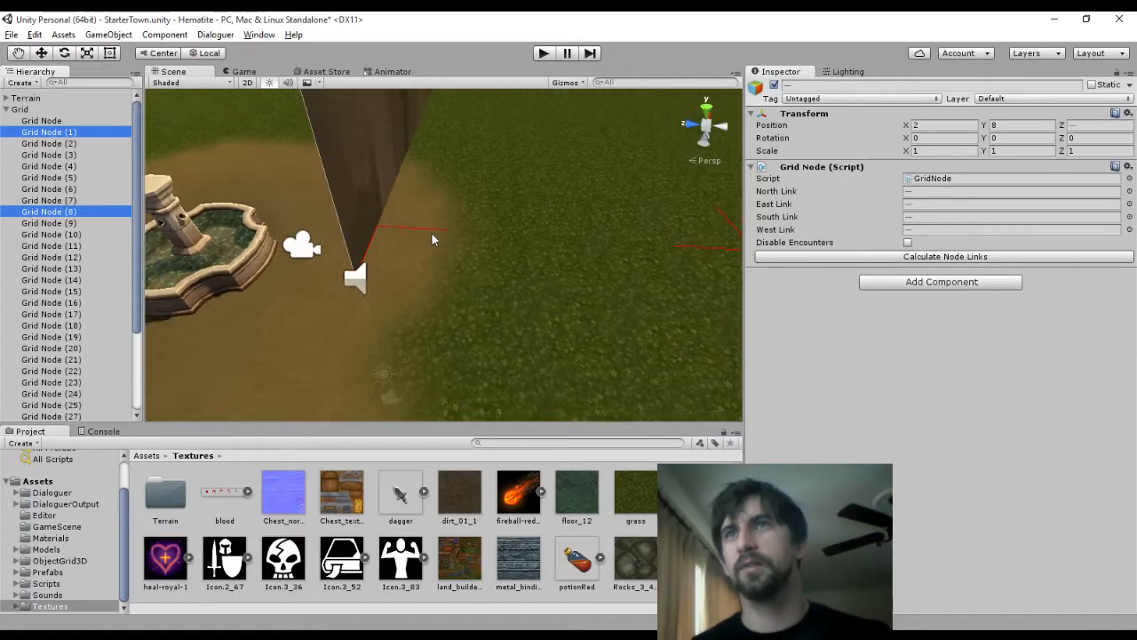
left_click(70, 214, "ctrl")
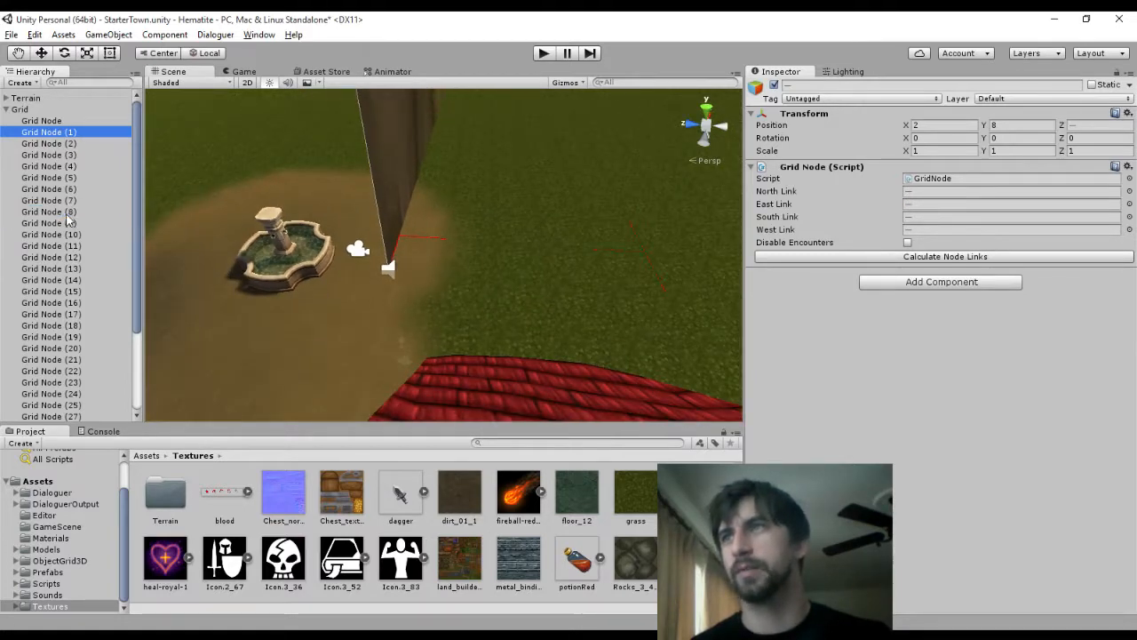
left_click(69, 225, "ctrl")
left_click(70, 225, "ctrl")
left_click(69, 235, "ctrl")
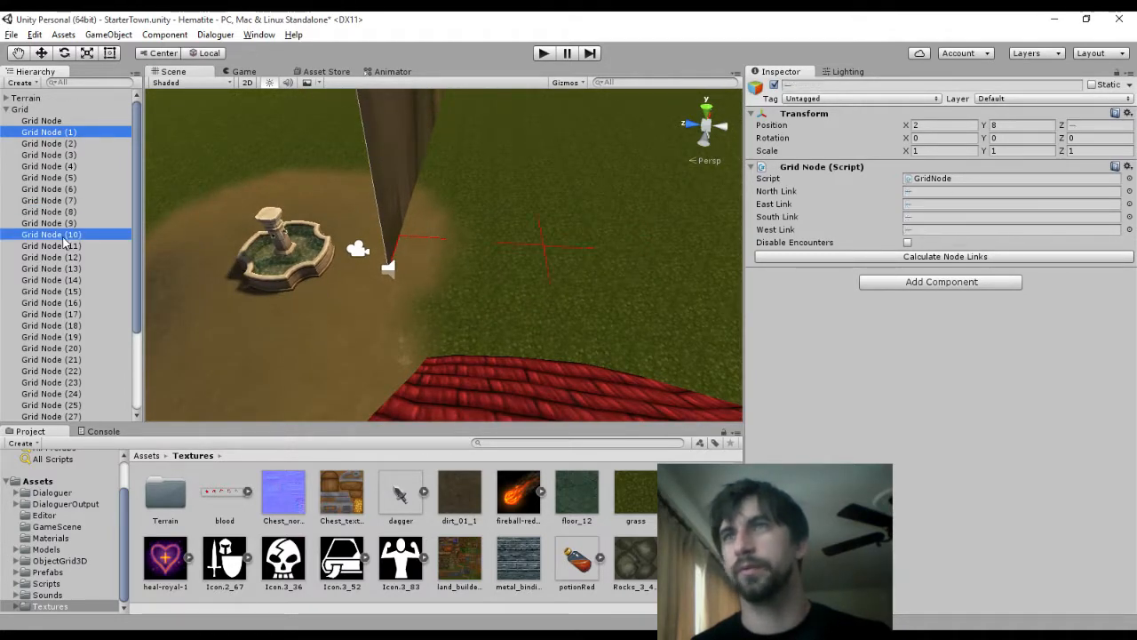
left_click(69, 235, "ctrl")
left_click(62, 246, "ctrl")
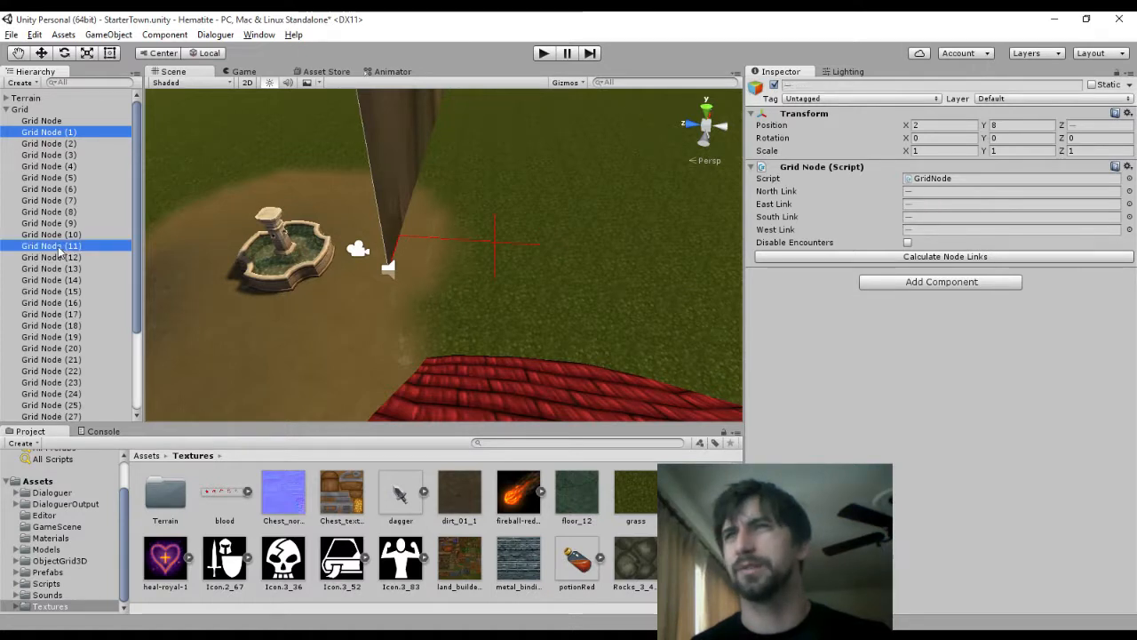
left_click(62, 246, "ctrl")
left_click(62, 257, "ctrl")
left_click(62, 258, "ctrl")
left_click(53, 280, "ctrl")
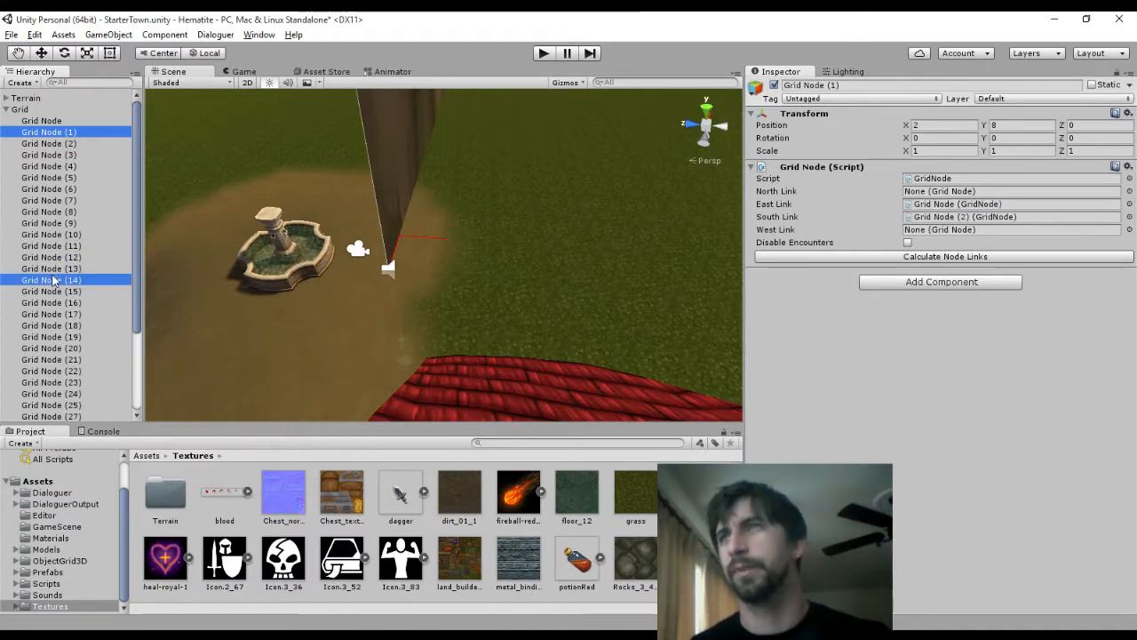
left_click(53, 280, "ctrl")
left_click(56, 269, "ctrl")
left_click(57, 269, "ctrl")
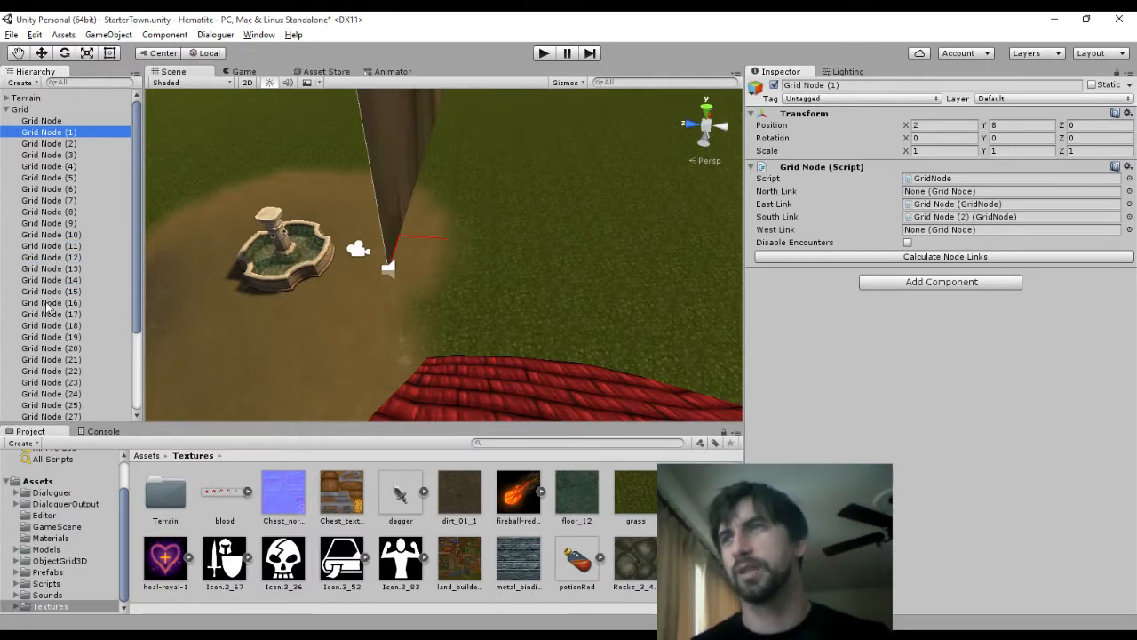
left_click(48, 303, "ctrl")
left_click(47, 304, "ctrl")
left_click(55, 293, "ctrl")
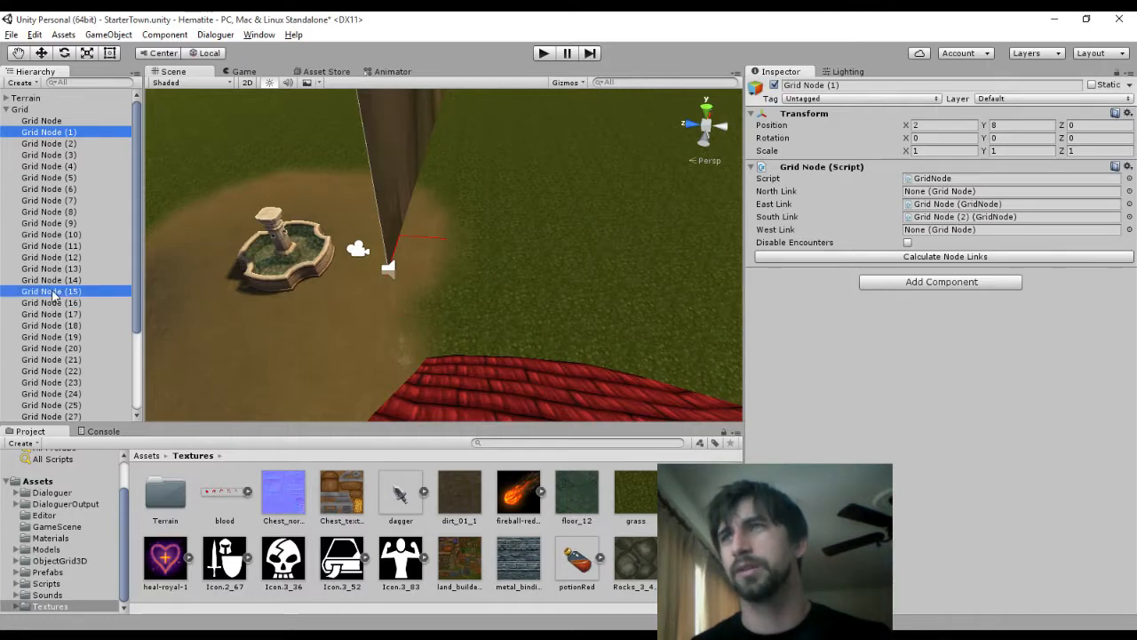
left_click(53, 292, "ctrl")
left_click(48, 304, "ctrl")
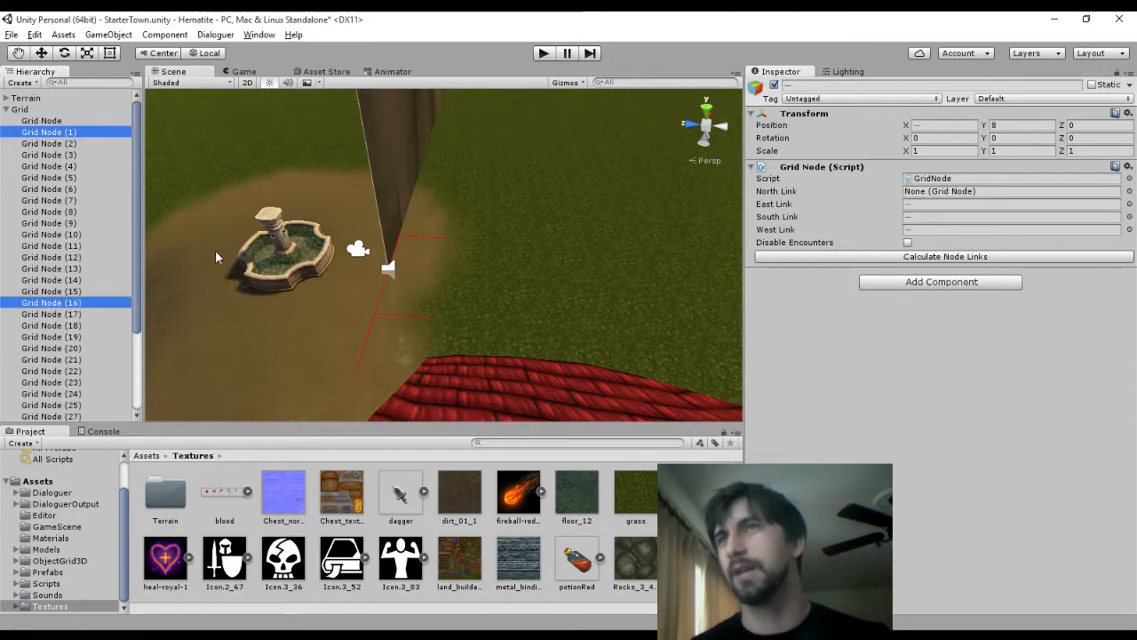
left_click(73, 133)
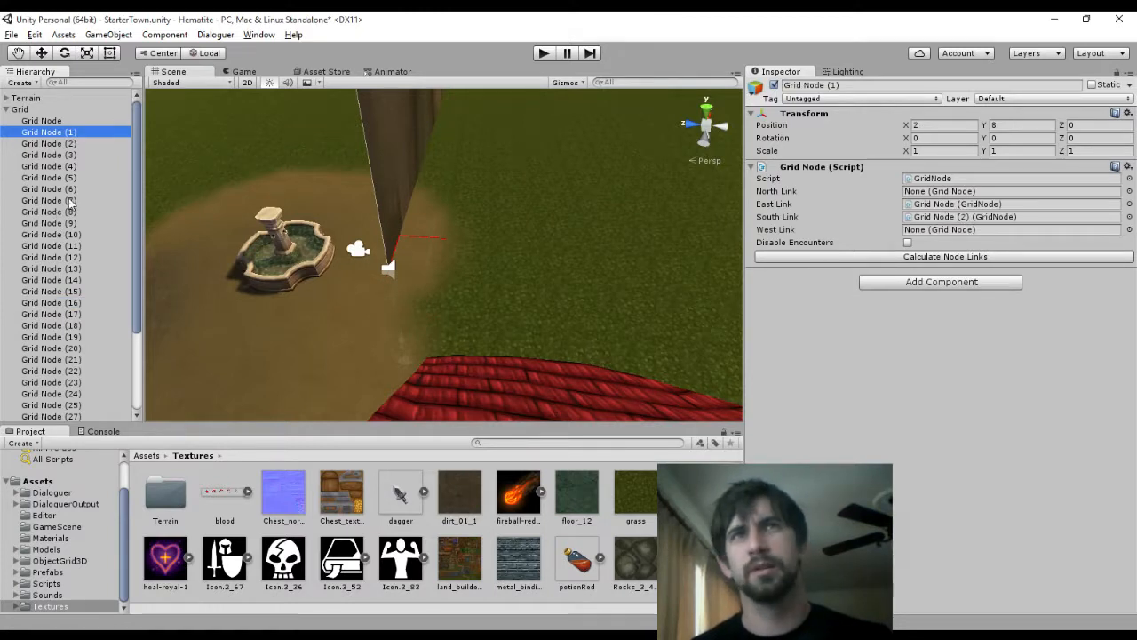
left_click(36, 147, "ctrl")
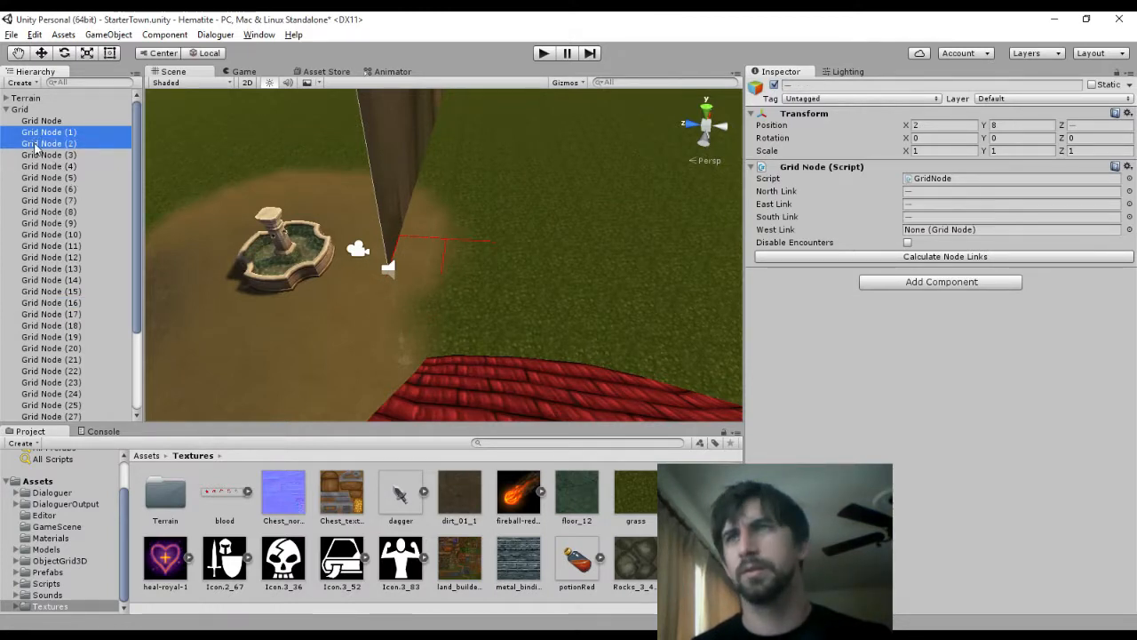
left_click(36, 147, "ctrl")
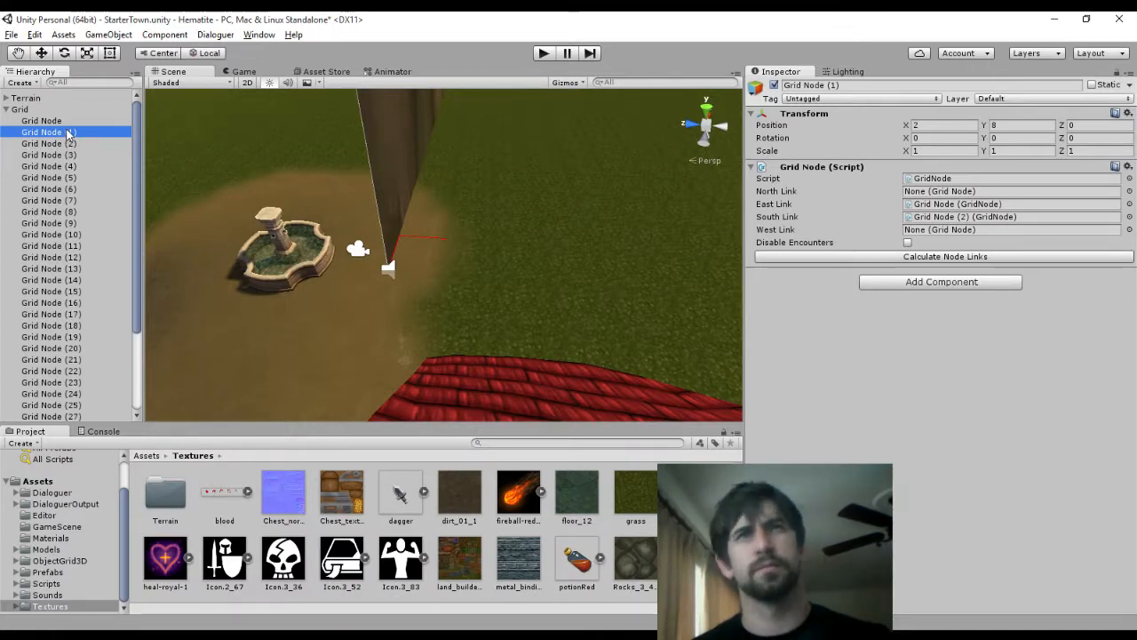
Trace the East Link of Grid Node (1) and select Grid Node, Grid Node (1) and Grid Node (16) together
left_click(997, 207)
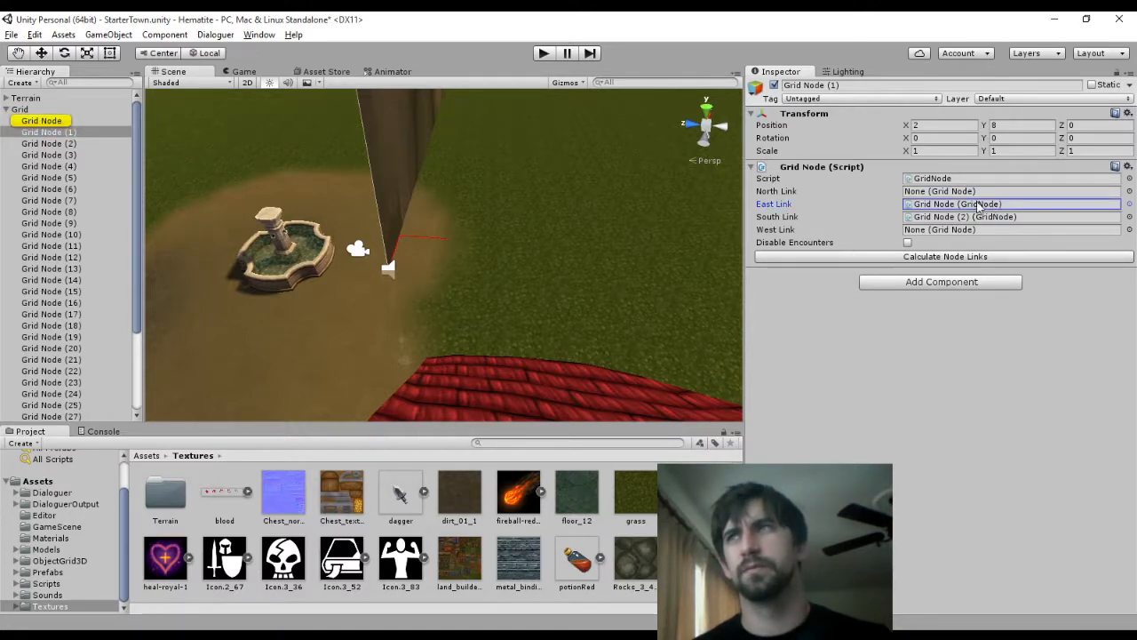
left_click(41, 121)
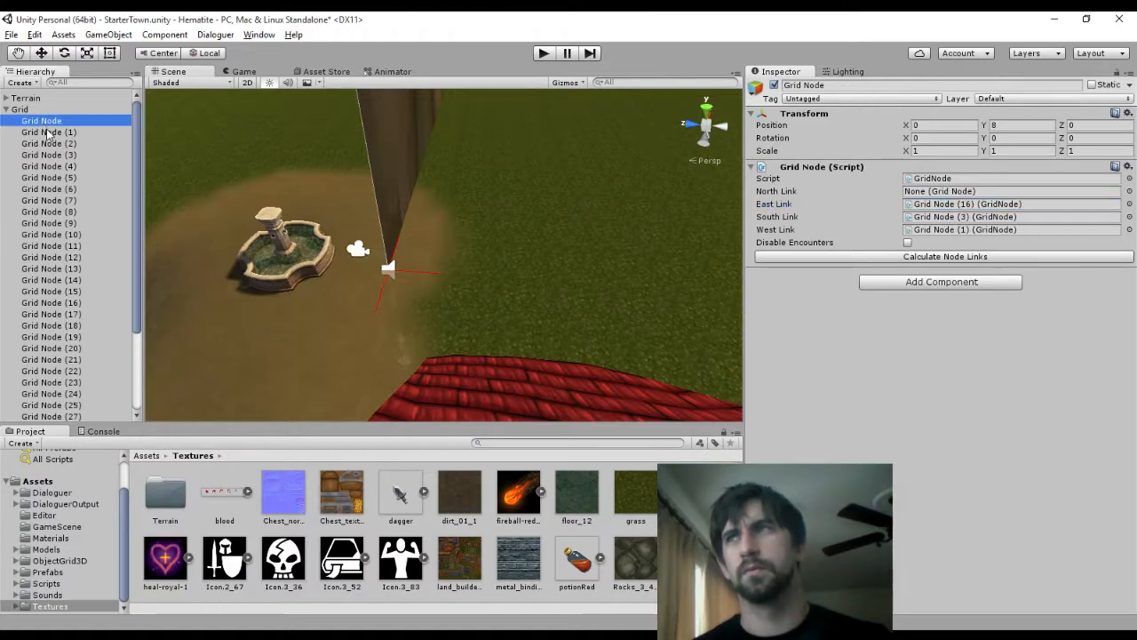
left_click(49, 131, "ctrl")
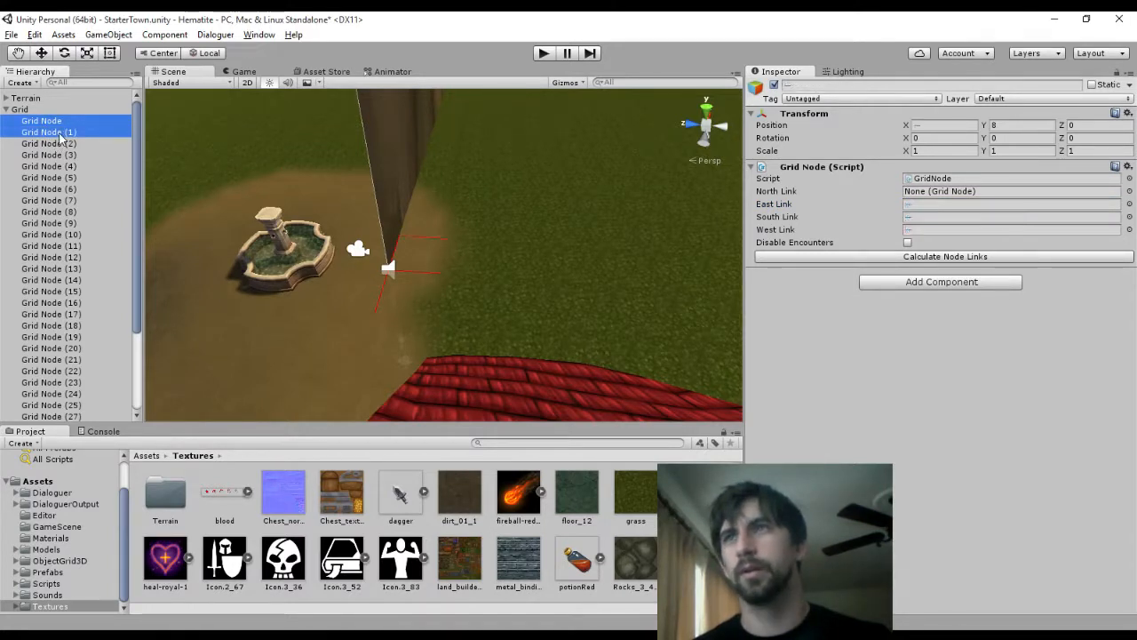
left_click(62, 302, "ctrl")
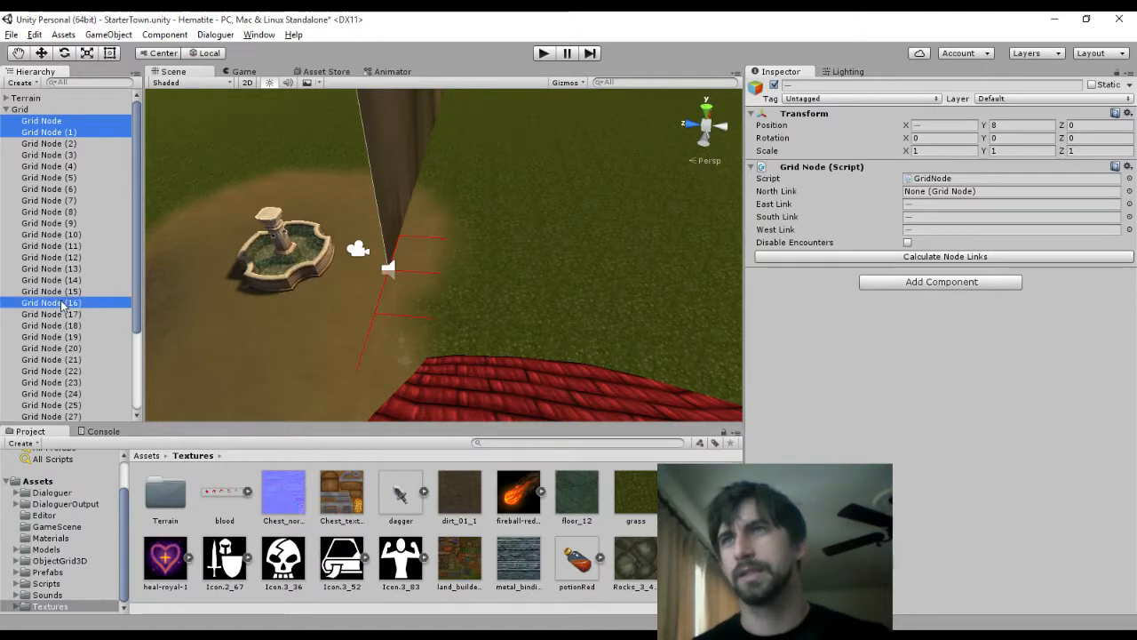
middle_click_drag(304, 296, 449, 231)
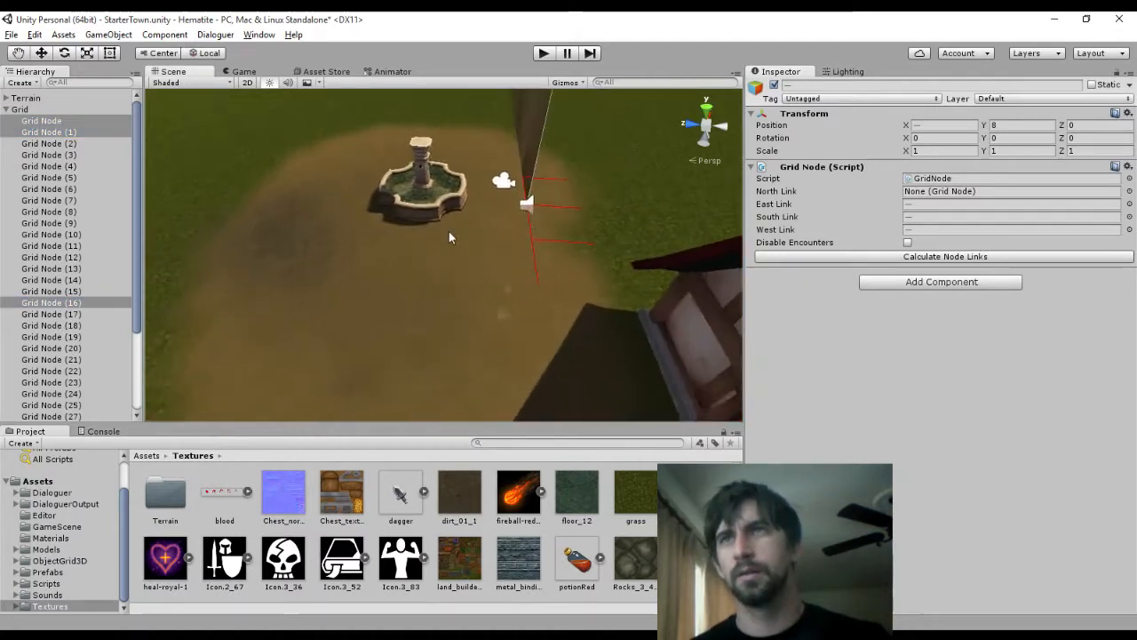
Add Grid Node (19) and Grid Node (20) to the selected row of nodes running from the fountain toward the house
left_click(62, 326, "ctrl")
left_click(80, 326, "ctrl")
left_click(80, 330, "ctrl")
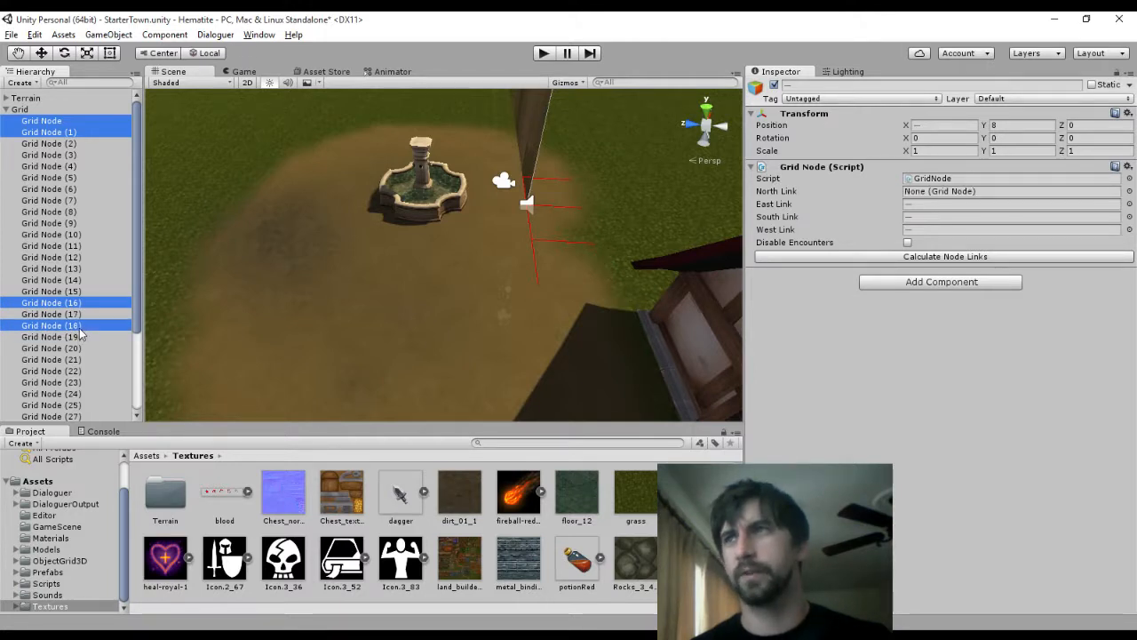
left_click(80, 329, "ctrl")
left_click(80, 340, "ctrl")
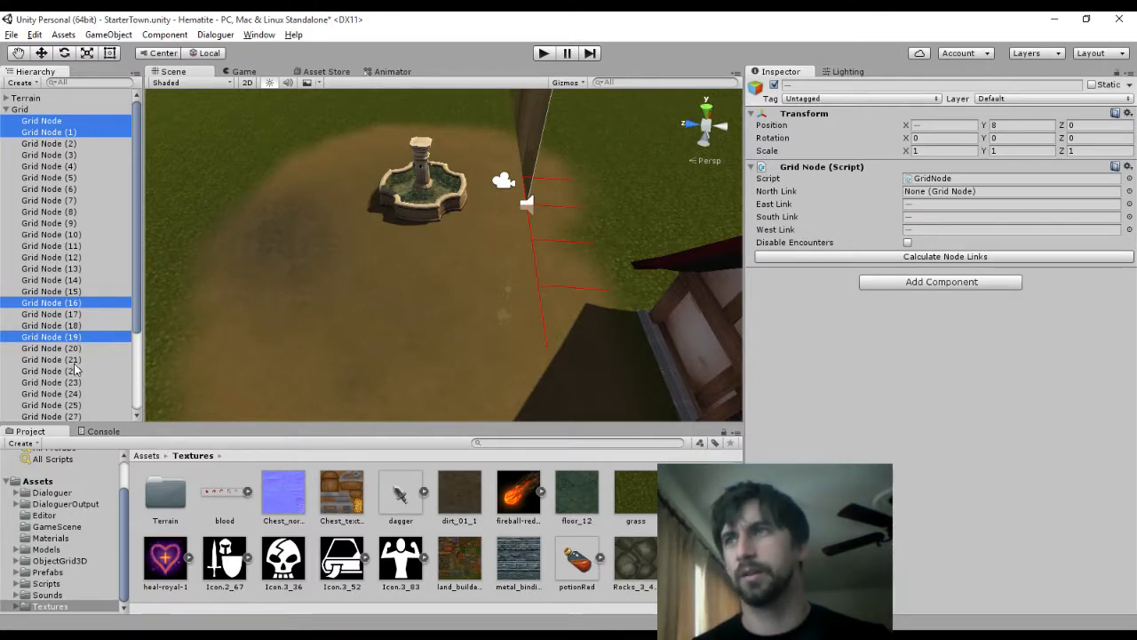
left_click(76, 360, "ctrl")
left_click(75, 359, "ctrl")
left_click(77, 349, "ctrl")
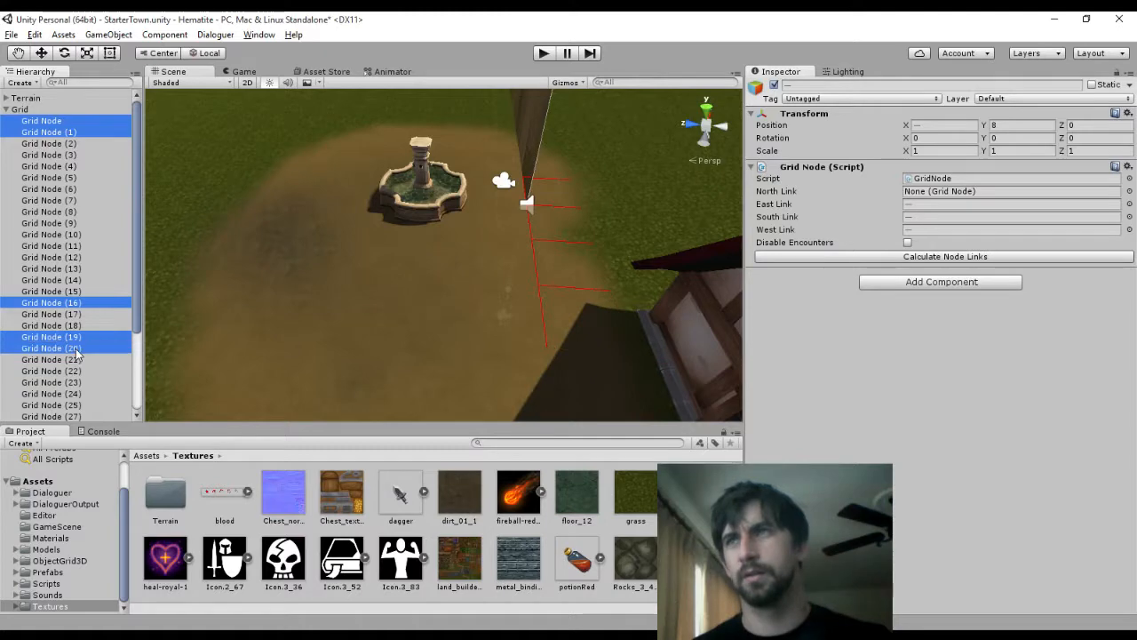
middle_click_drag(529, 301, 477, 213)
scroll(468, 266, "down", 3)
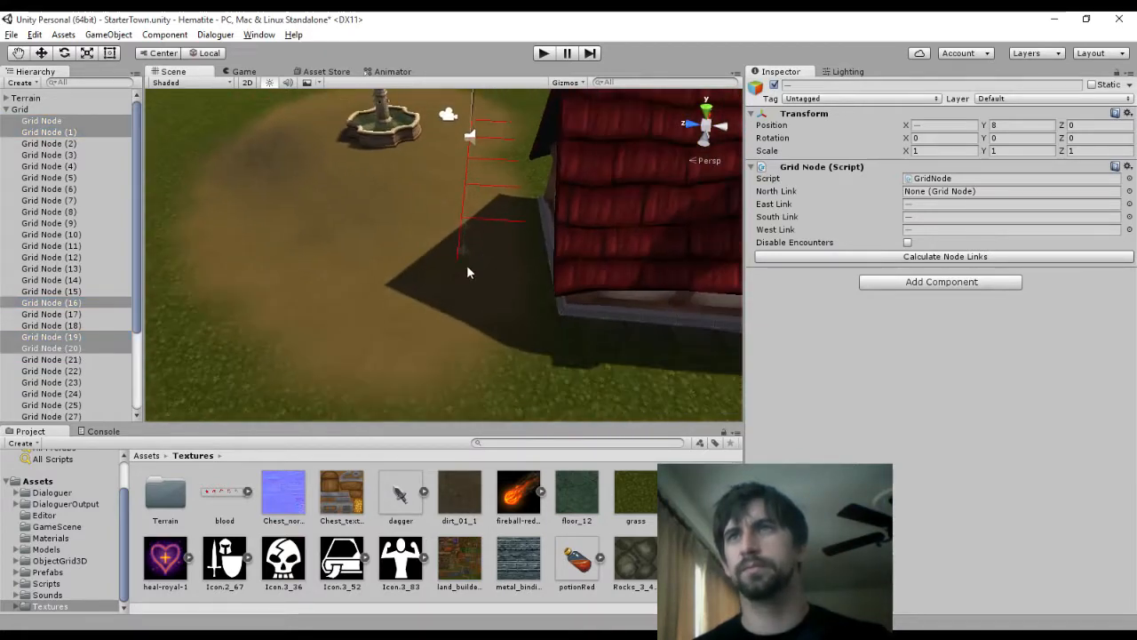
Extend the selected node row past the house front with Grid Node (23) and Grid Node (24), leaving out (21) and (22)
left_click(75, 360, "ctrl")
key("f")
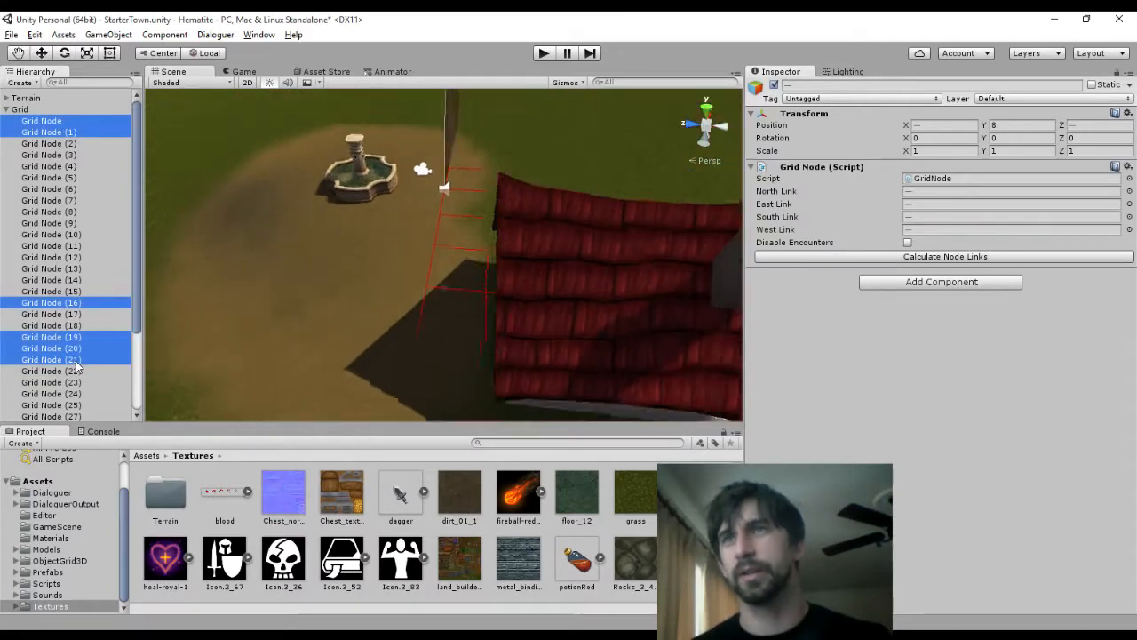
left_click(75, 360, "ctrl")
left_click(75, 372, "ctrl")
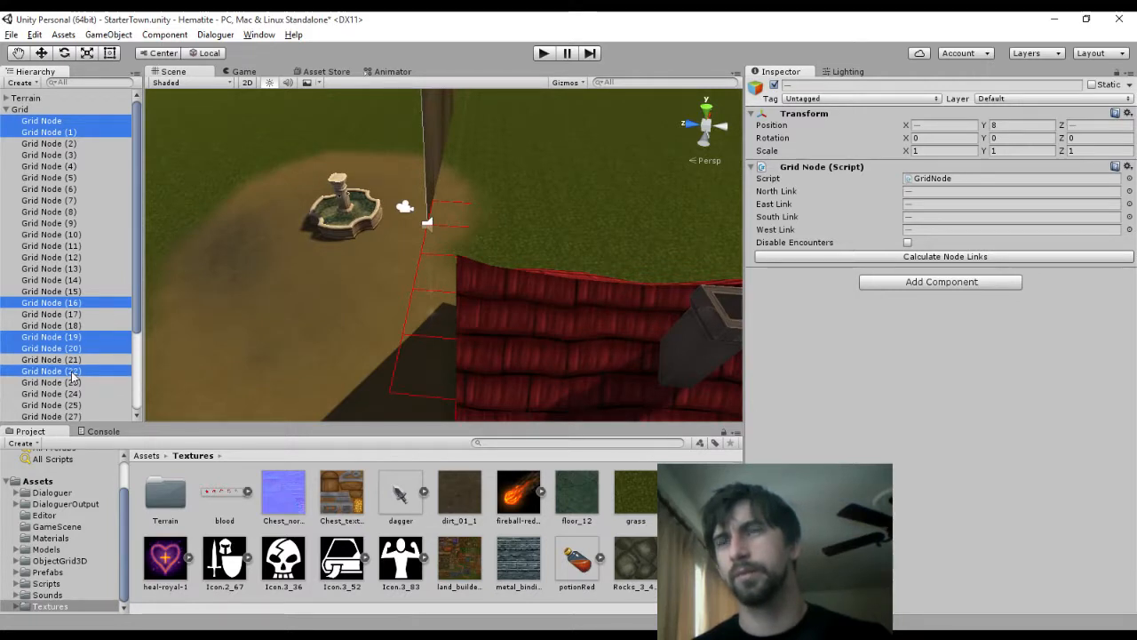
left_click(74, 372, "ctrl")
left_click(94, 383, "ctrl")
middle_click_drag(434, 294, 515, 259)
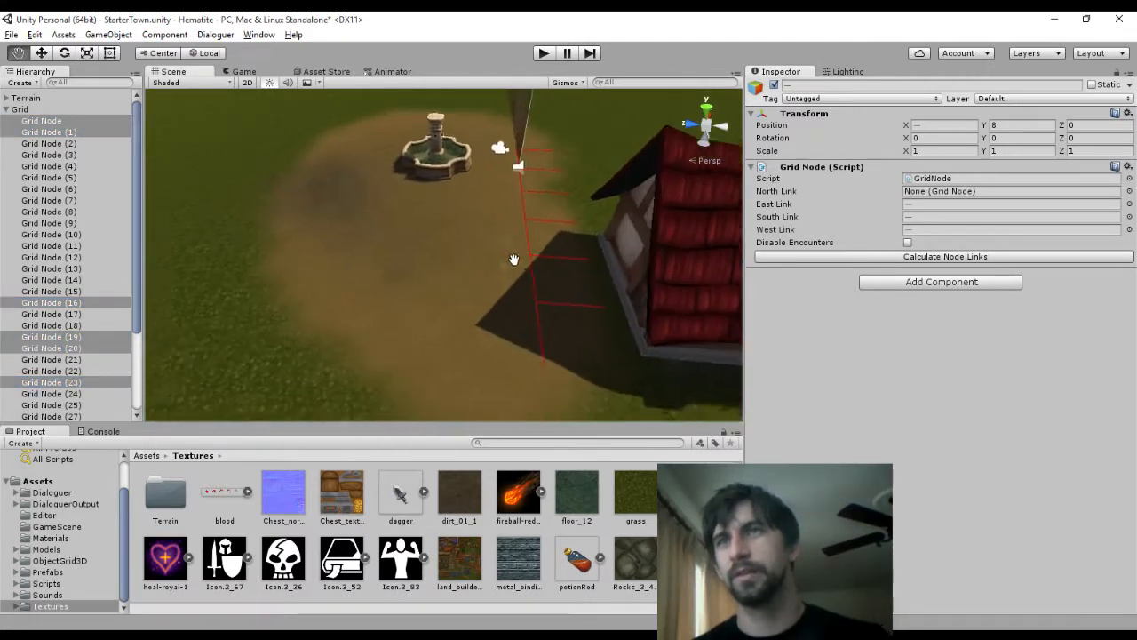
scroll(325, 343, "down", 2)
left_click(78, 394, "ctrl")
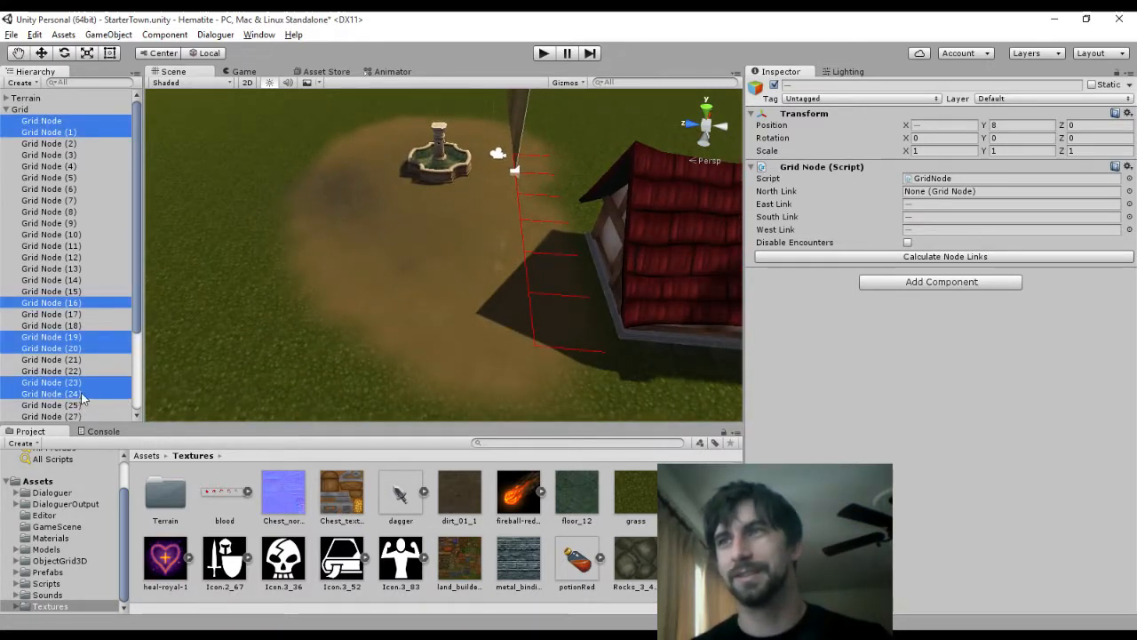
Duplicate the seven selected row nodes and set the copies' Z position to 2
key("ctrl+d")
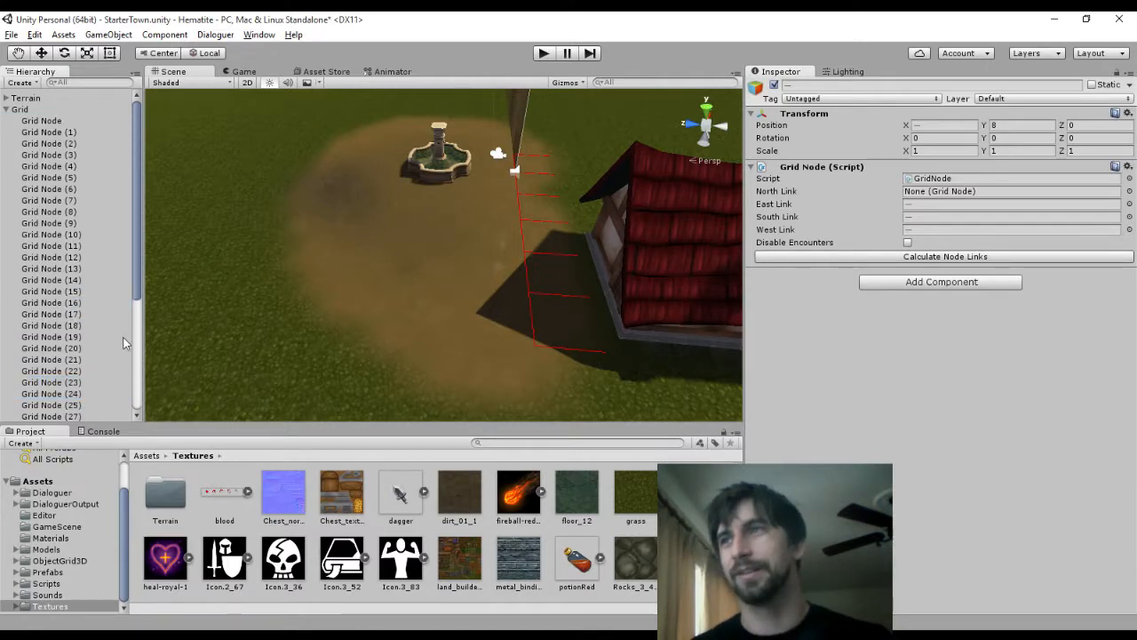
scroll(108, 290, "down", 5)
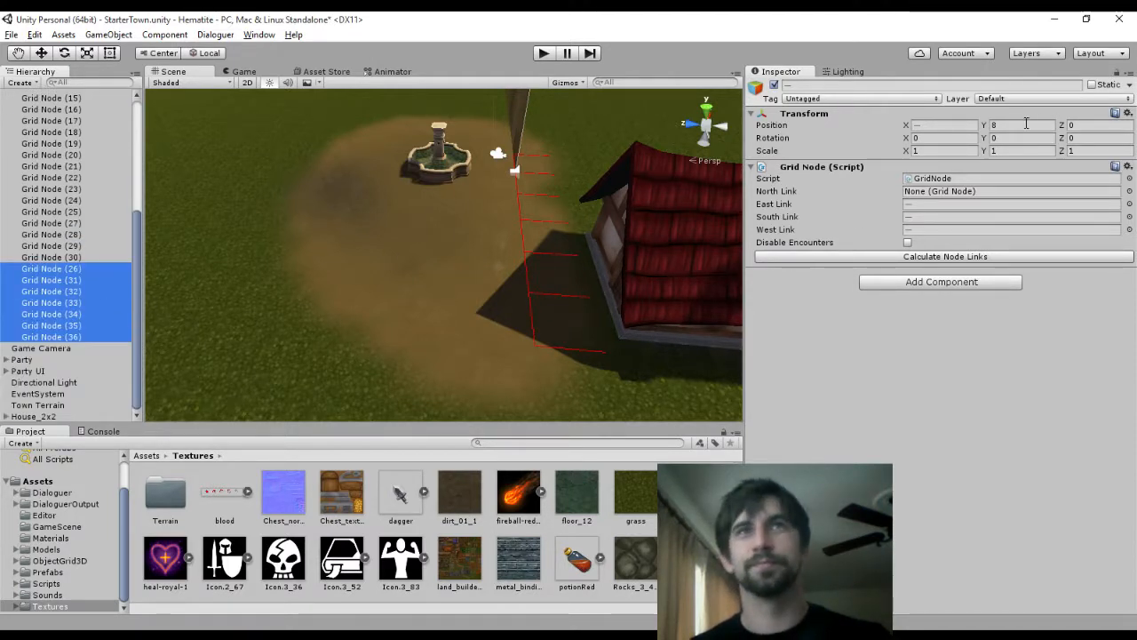
left_click(1097, 127)
type("2")
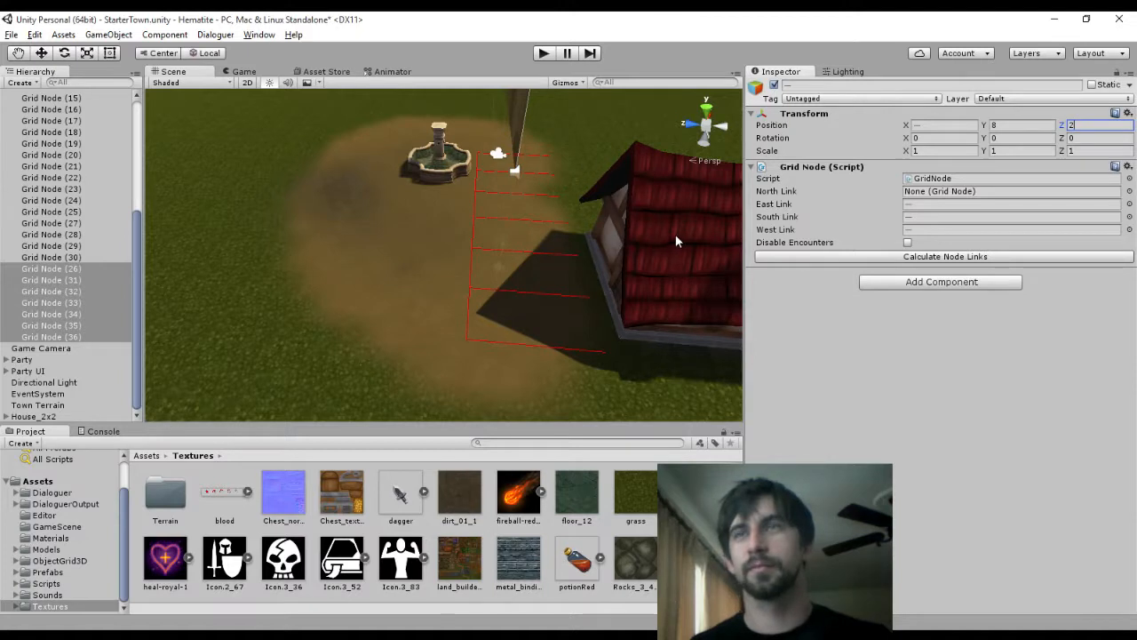
Recalculate the node links of Grid Nodes (26), (31), (32) and (33) individually
left_click(72, 271)
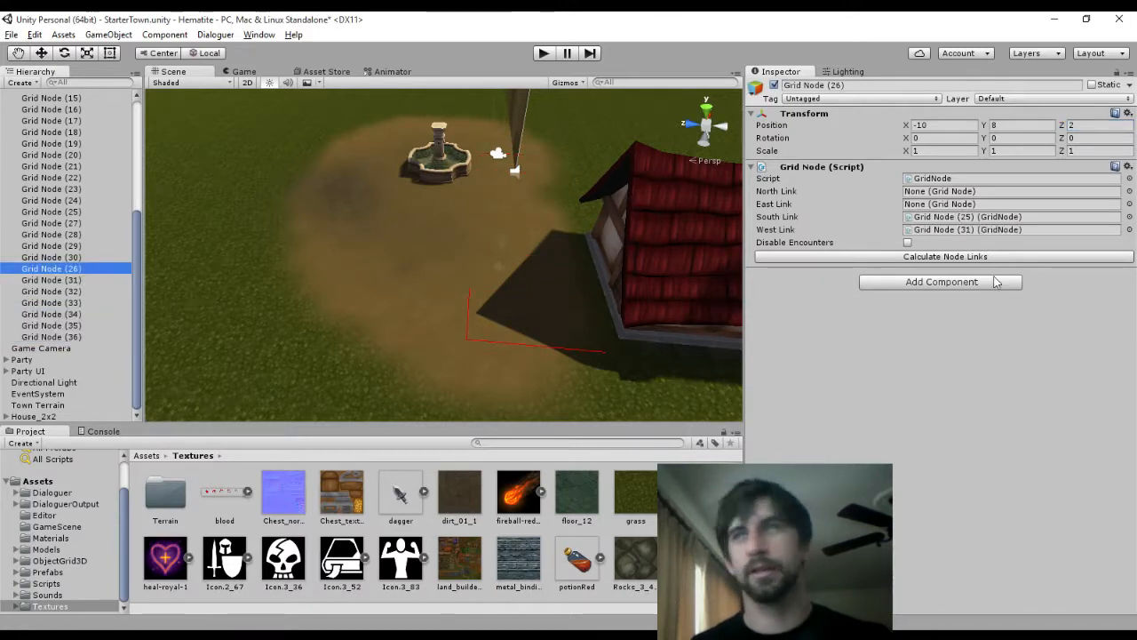
left_click(960, 260)
left_click(95, 259)
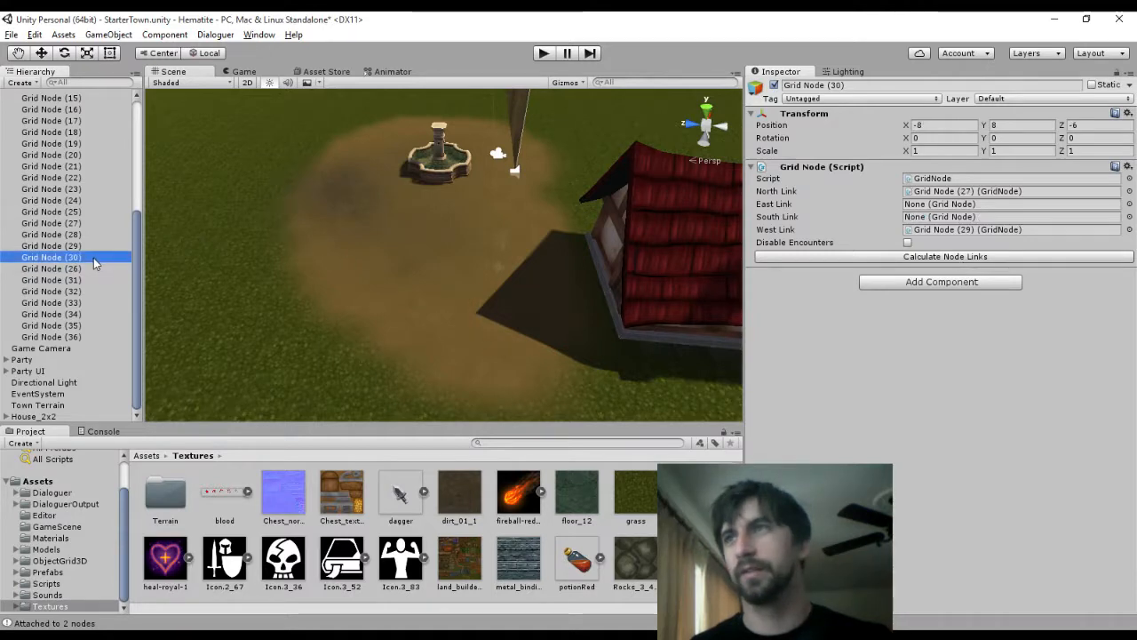
middle_click_drag(654, 266, 475, 284)
left_click(103, 279)
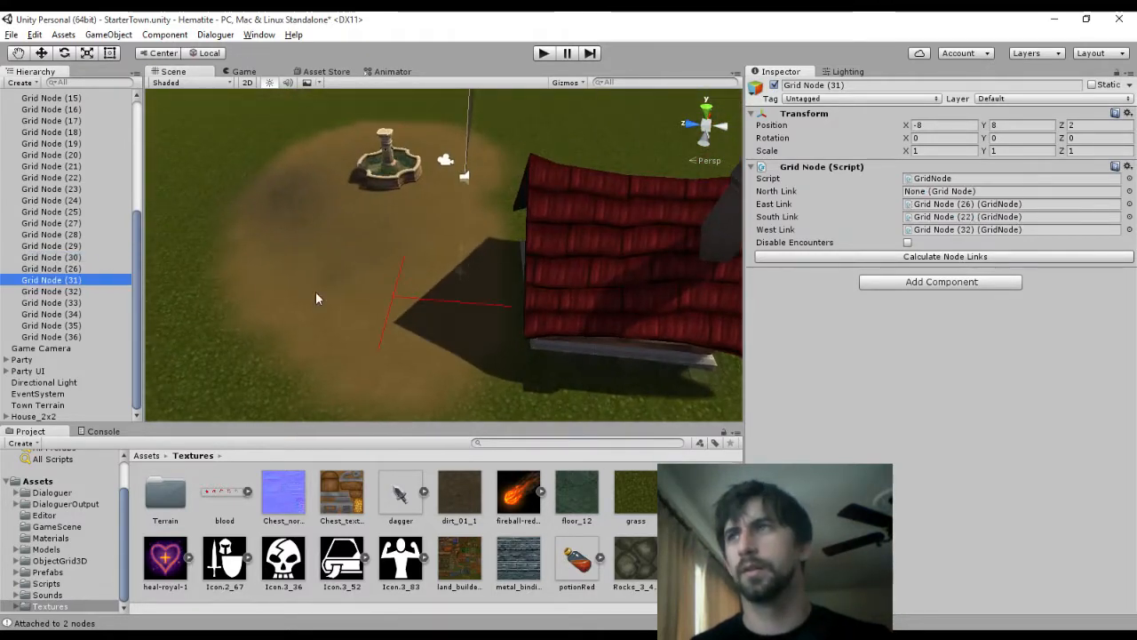
left_click(869, 257)
left_click(53, 290)
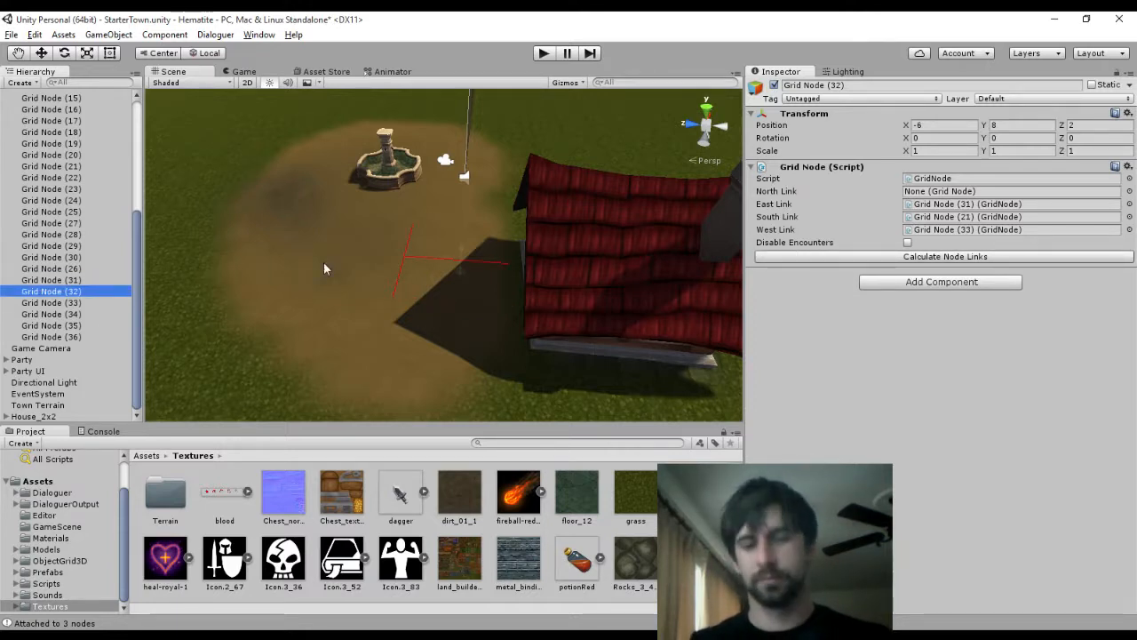
left_click(777, 257)
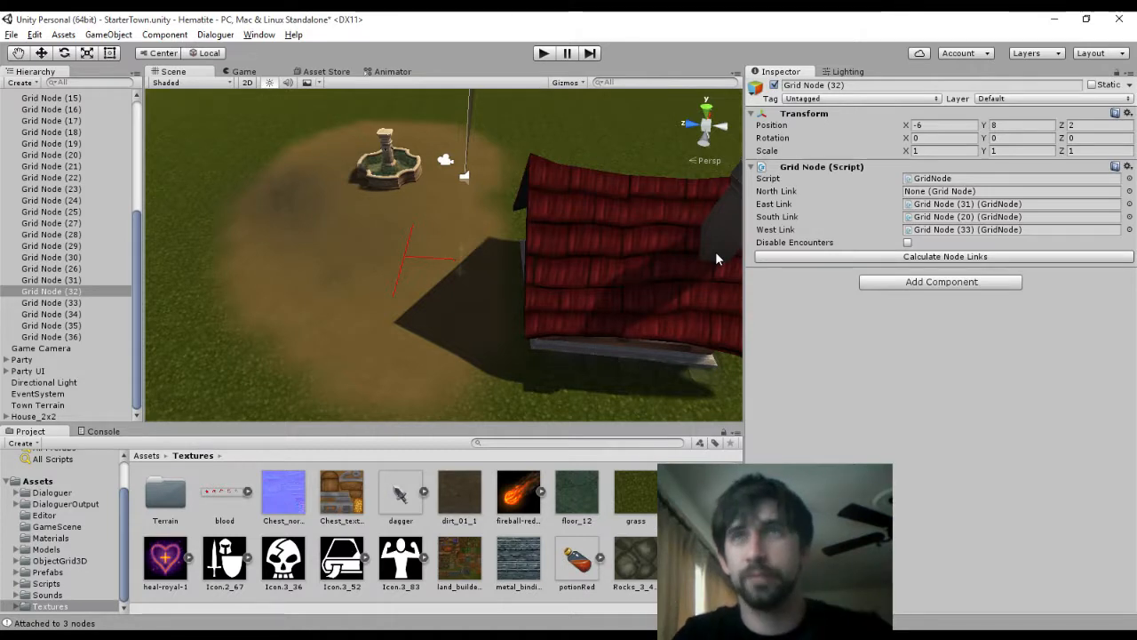
left_click(76, 302)
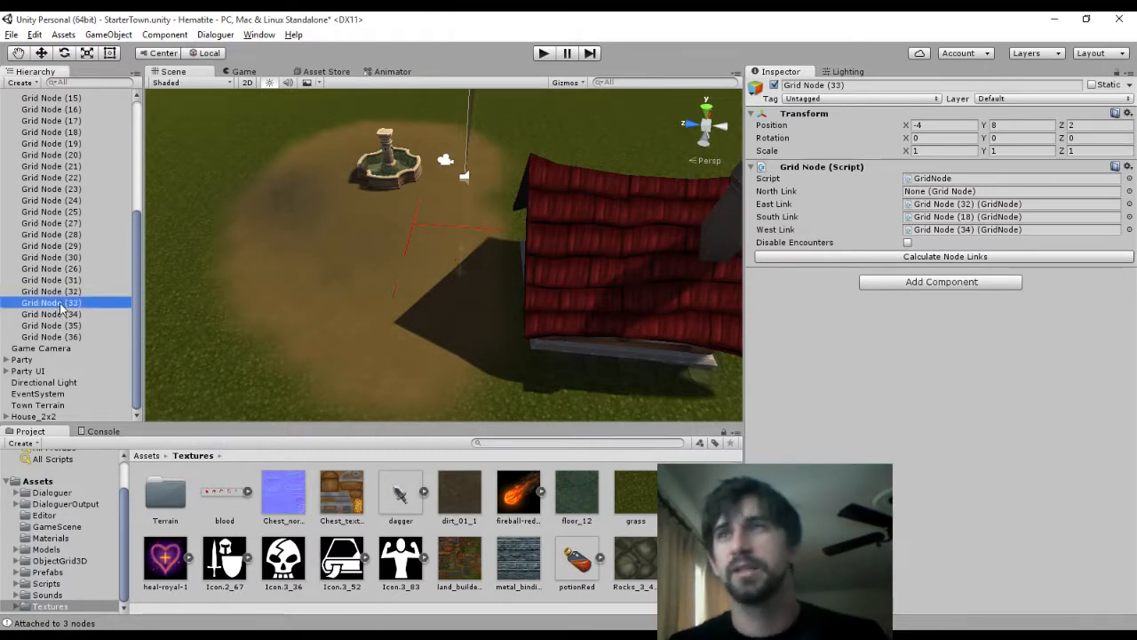
left_click(800, 257)
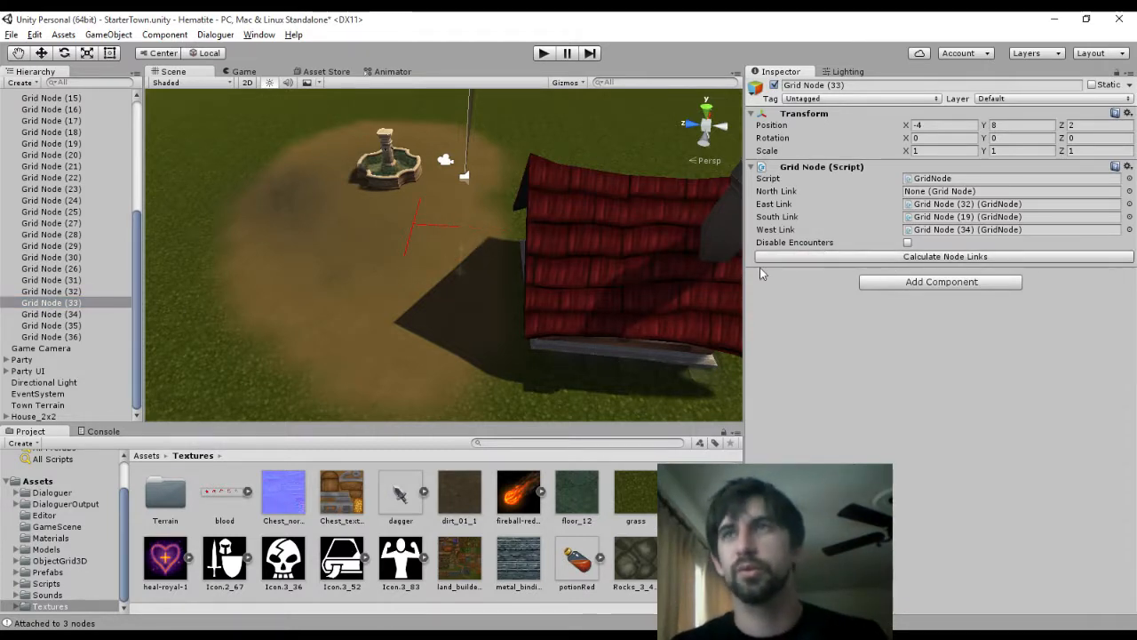
Review the links of Grid Nodes (26), (31) and (32) and examine the layout of the whole Grid beside the house
left_click(81, 291)
left_click(85, 280)
left_click(84, 270)
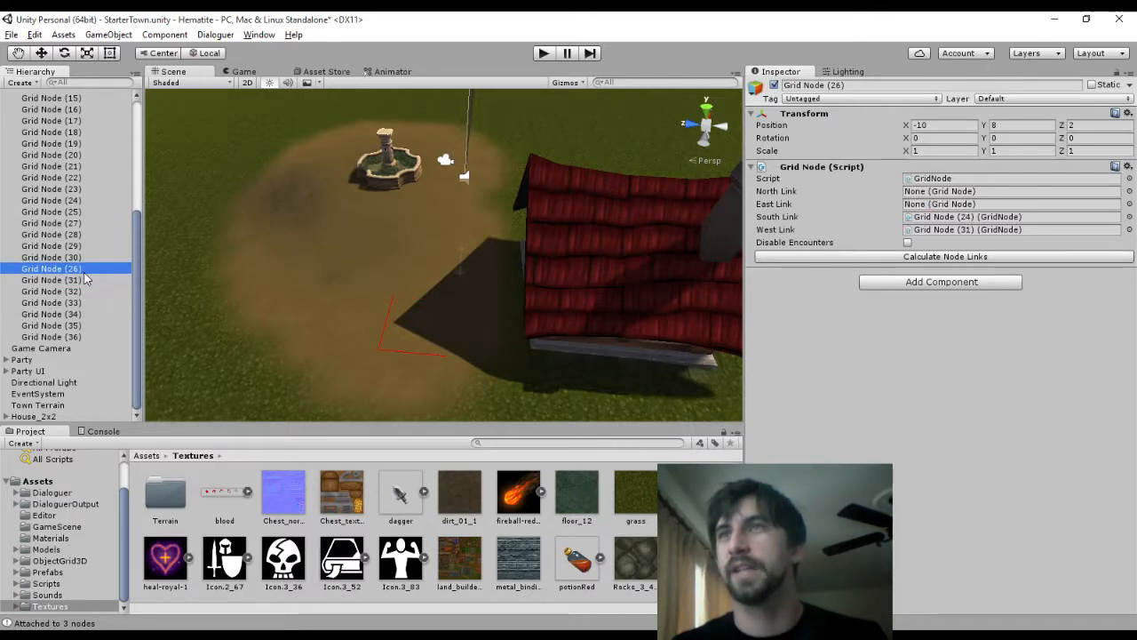
left_click(86, 280)
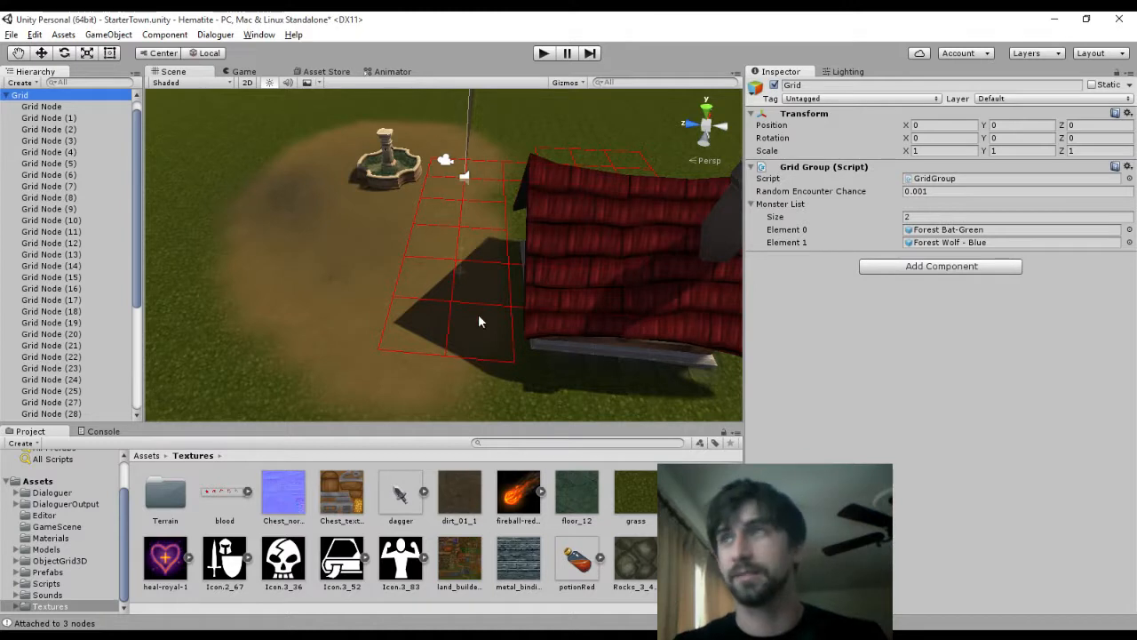
key("Down")
key("Down")
key("Down")
key("Down")
key("Down")
key("Down")
key("Down")
key("Down")
key("Down")
scroll(69, 326, "down", 5)
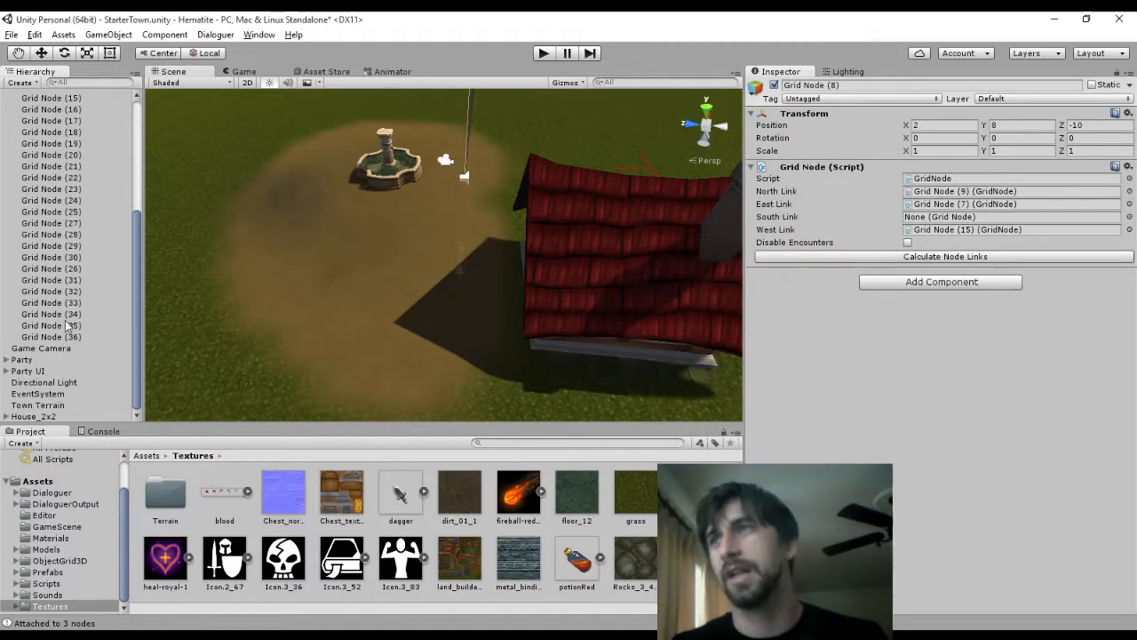
left_click(76, 256)
key("Down")
key("Down")
key("Down")
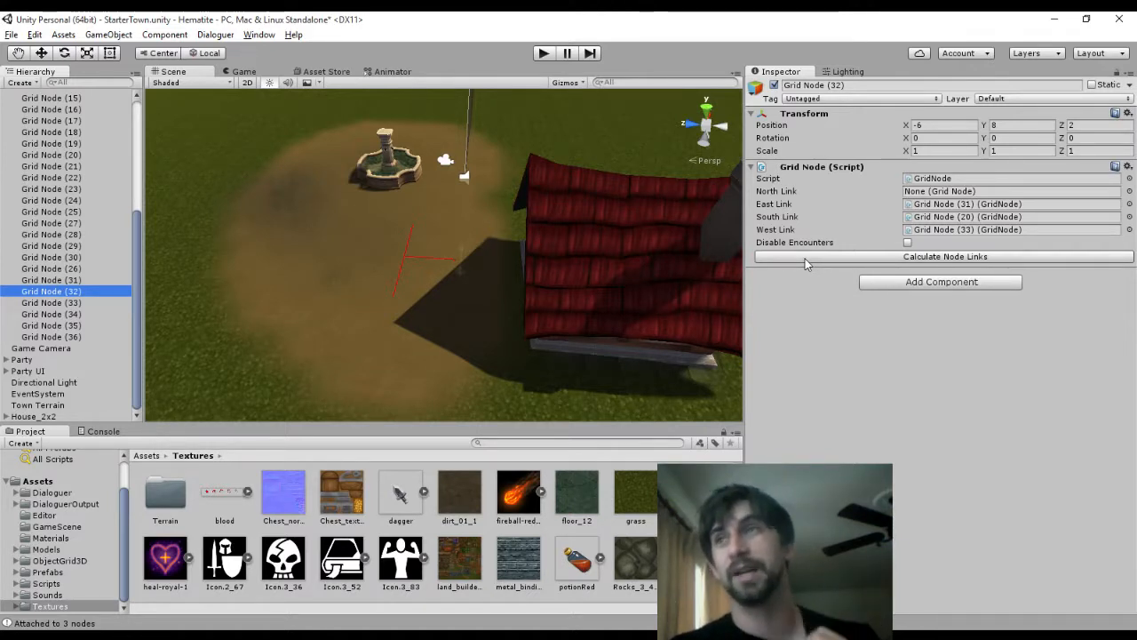
Recalculate the node links of Grid Nodes (34), (35) and (36) individually
key("Down")
key("Down")
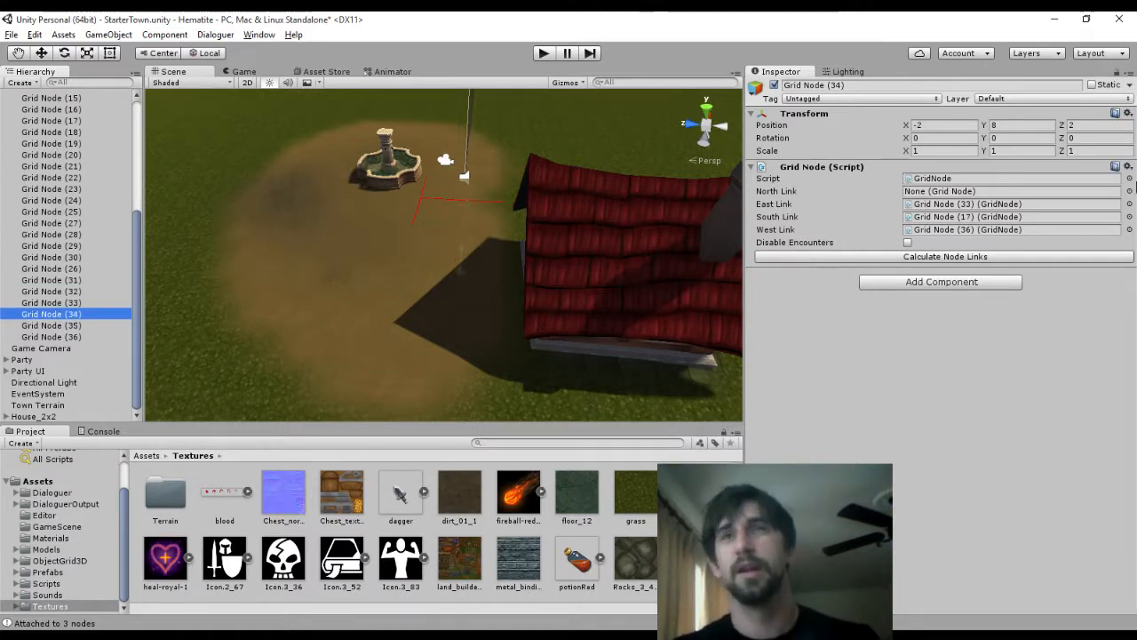
left_click(879, 256)
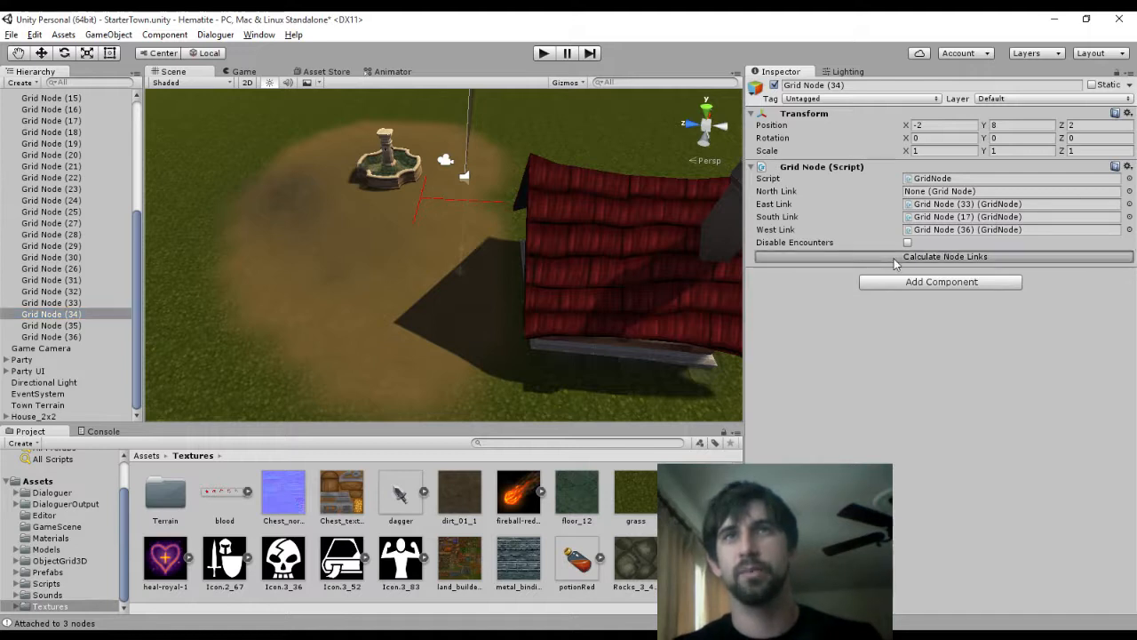
left_click(59, 327)
left_click(835, 260)
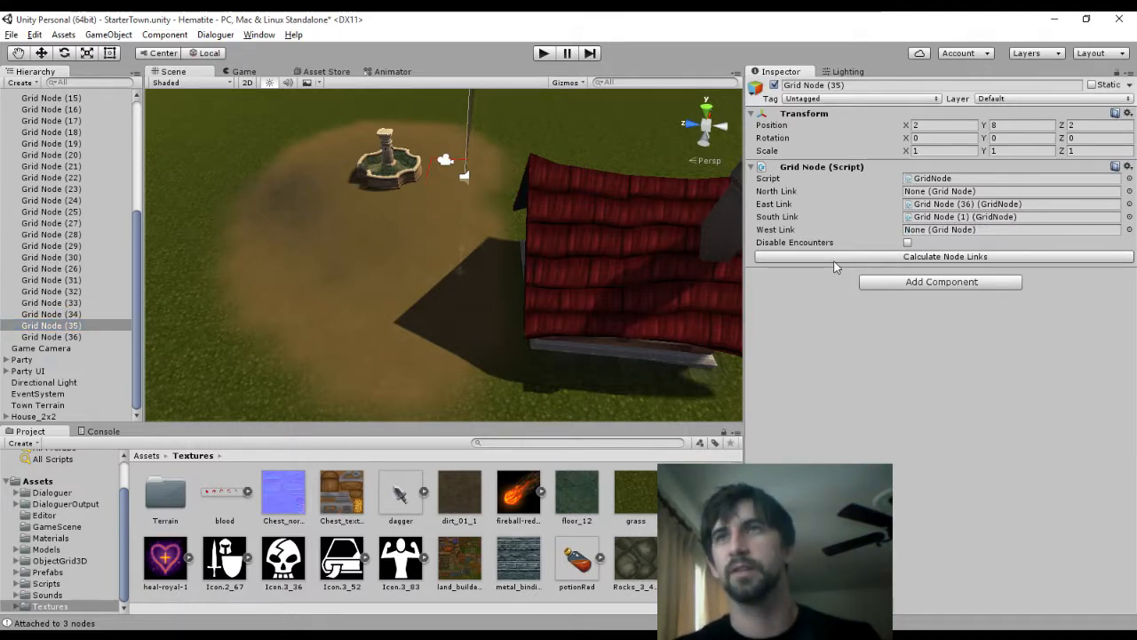
left_click(56, 335)
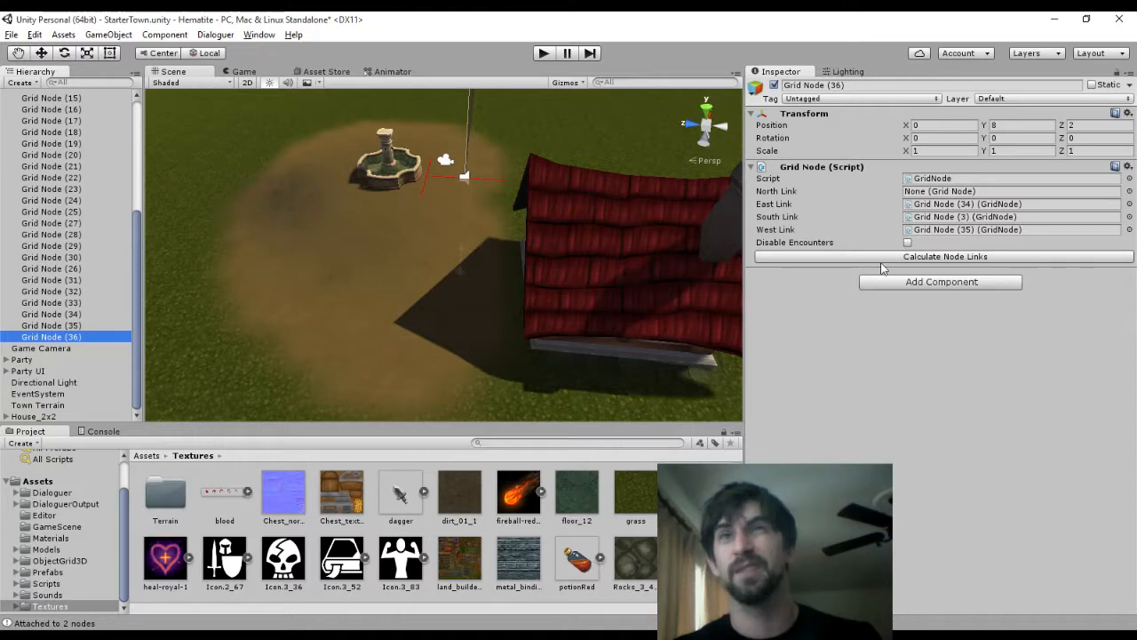
left_click(803, 257)
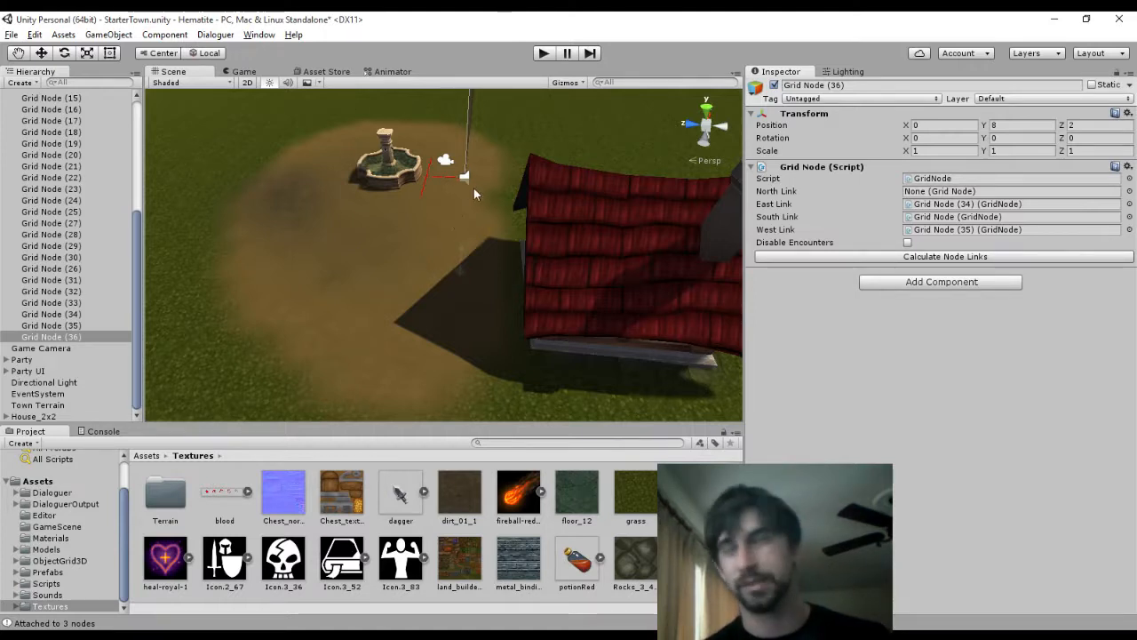
Duplicate the five nodes Grid Node (26) and Grid Nodes (31) to (34)
left_click(87, 326)
left_click(87, 315)
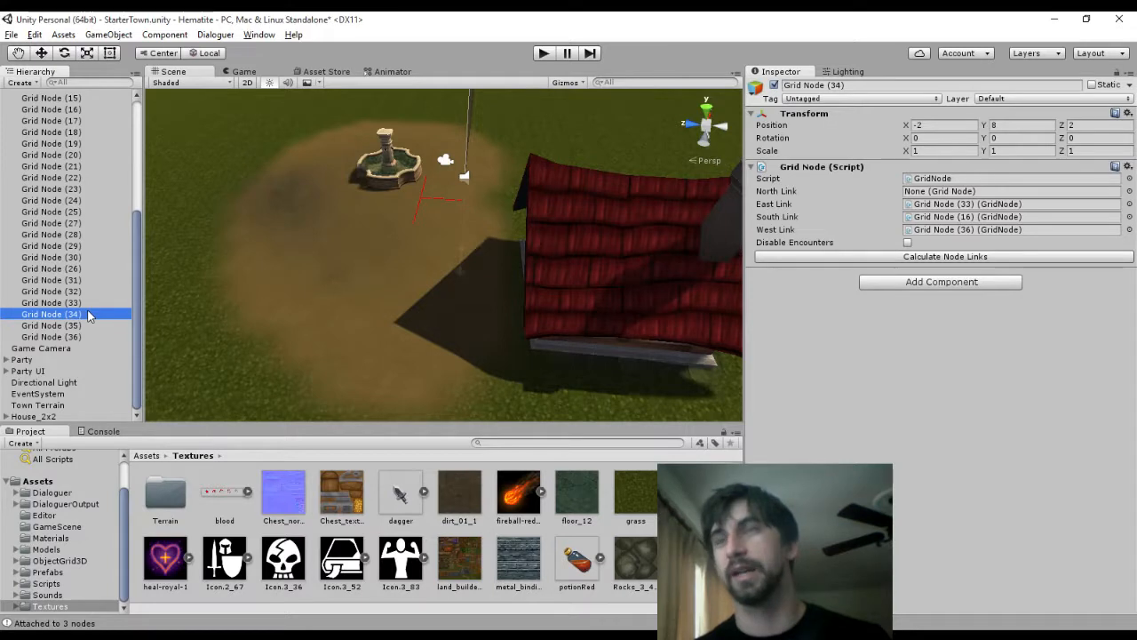
key("shift+Up")
key("shift+Up")
key("shift+Up")
key("shift+Up")
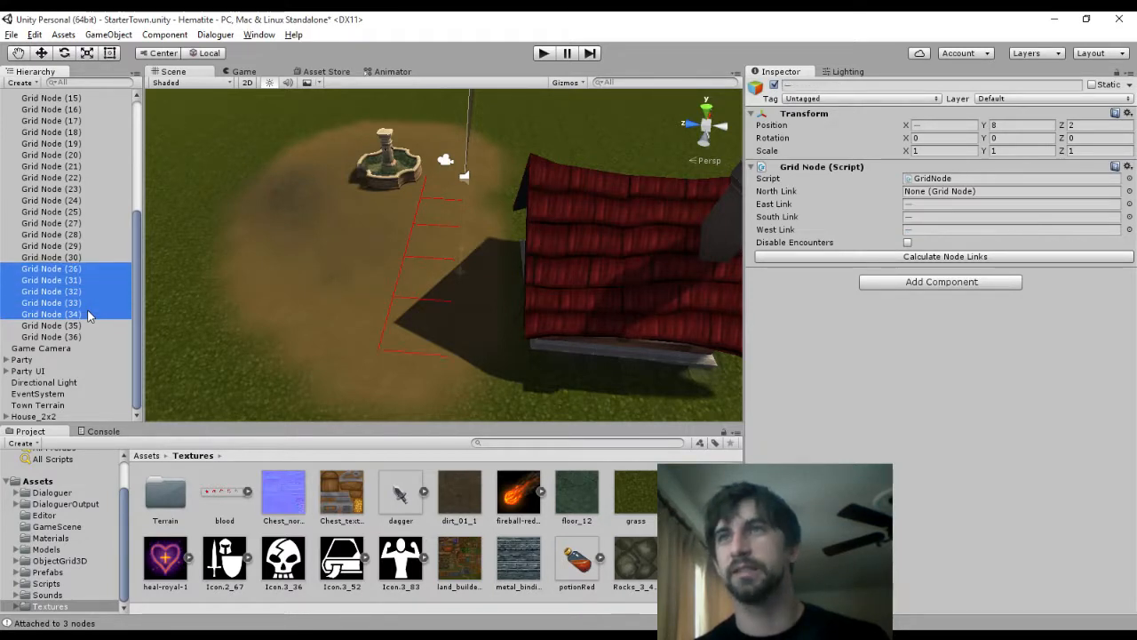
key("ctrl+d")
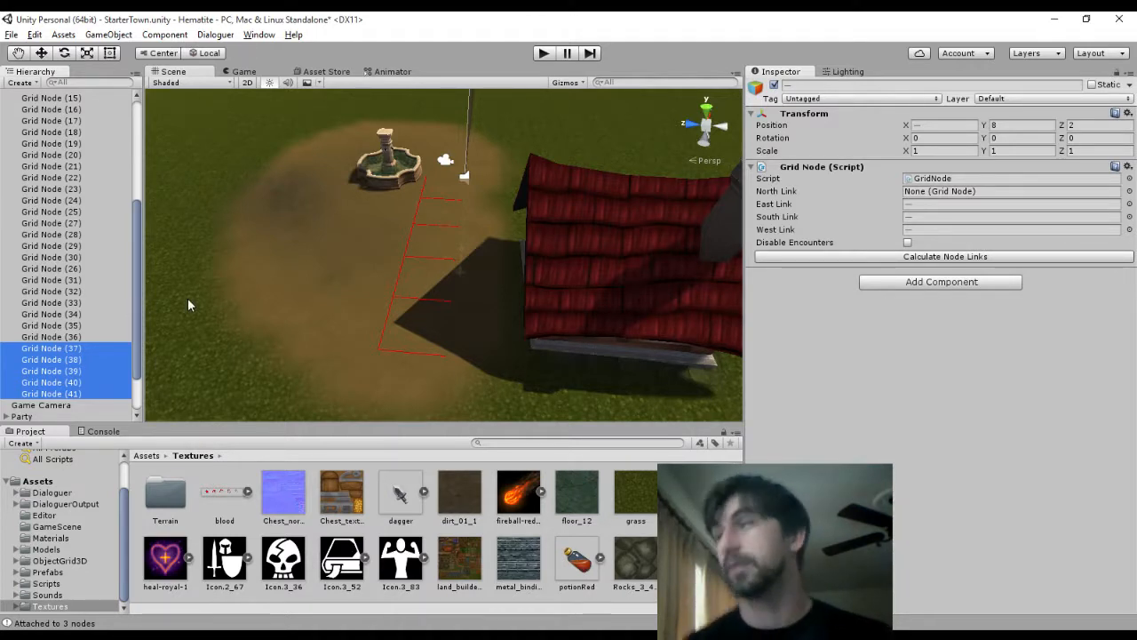
Set the Z position of Grid Nodes (37) to (41) to 4
left_click(67, 350)
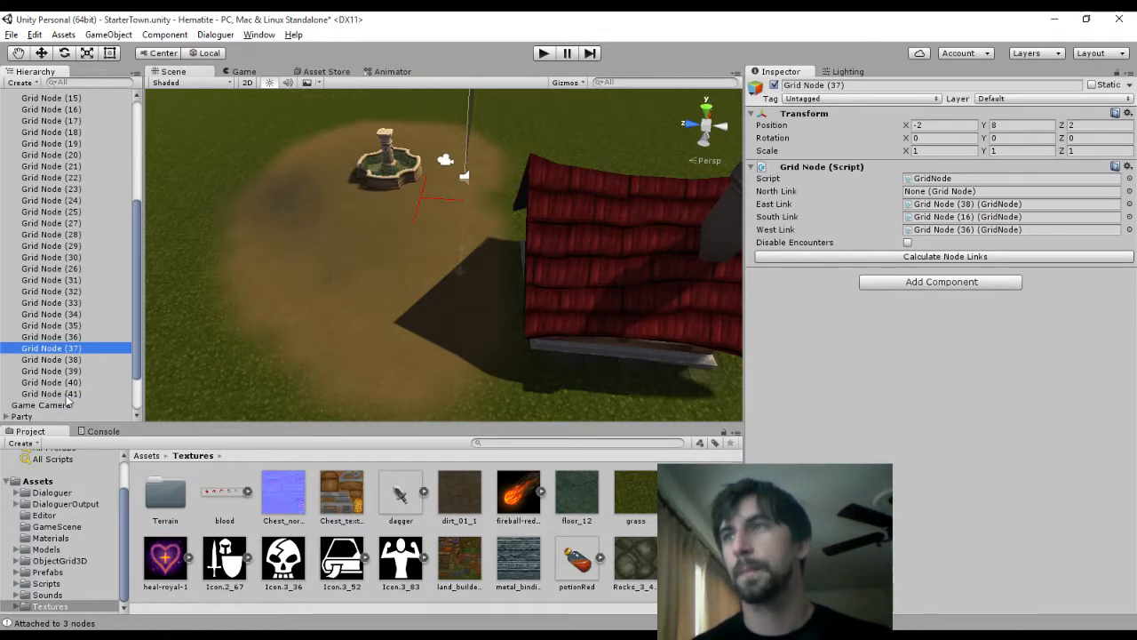
left_click(109, 394, "shift")
left_click(1080, 125)
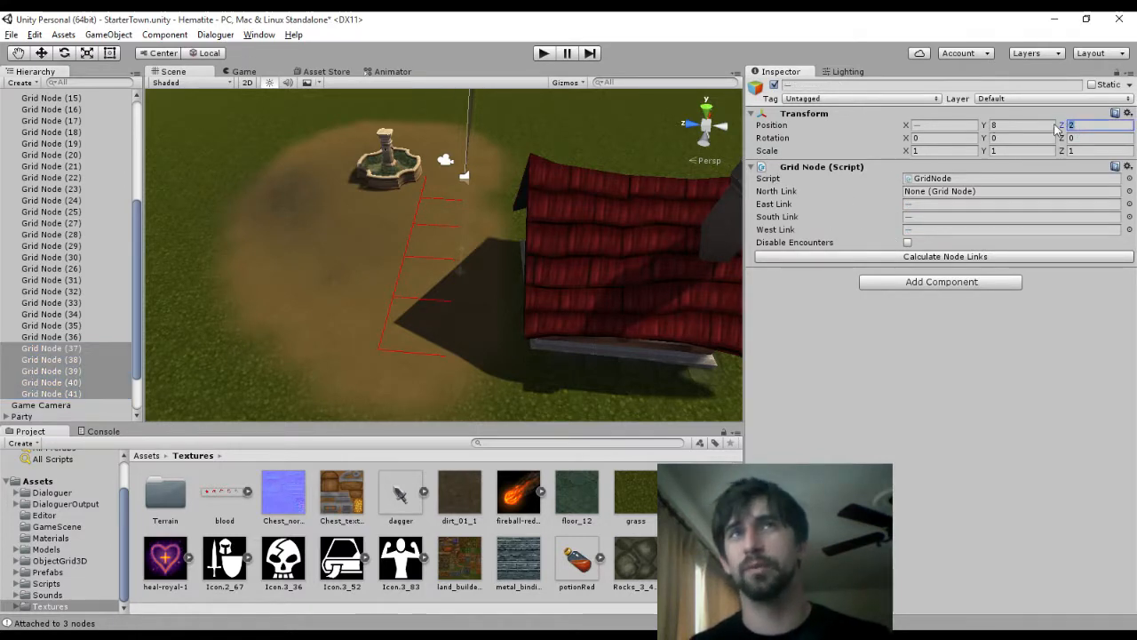
type("4")
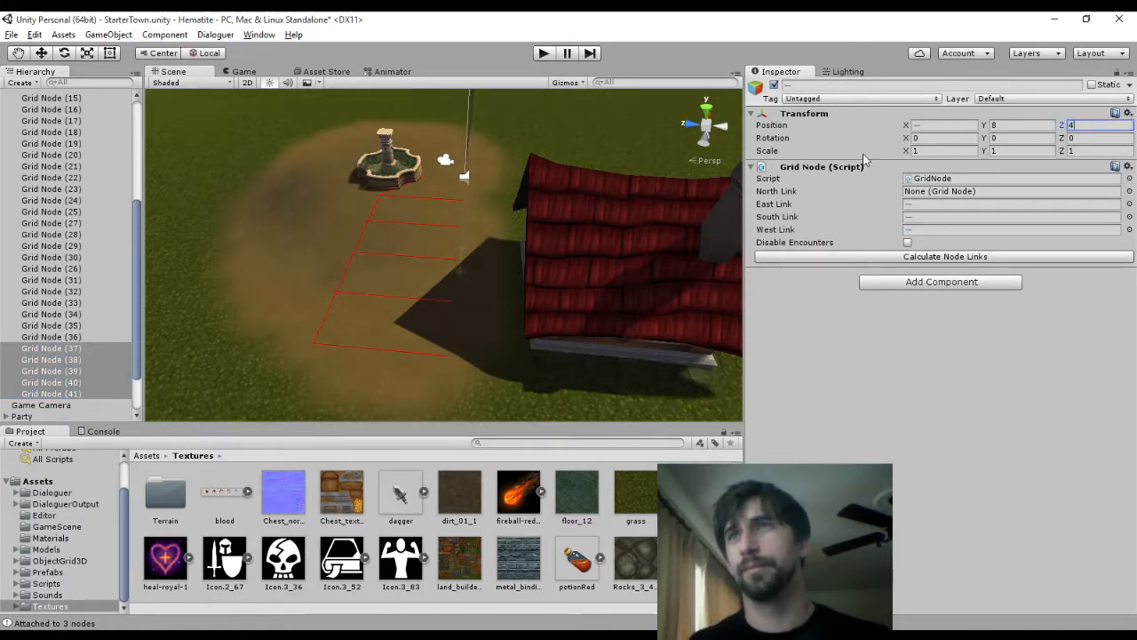
Recalculate the node links of Grid Nodes (37) to (41) one by one
left_click(57, 337)
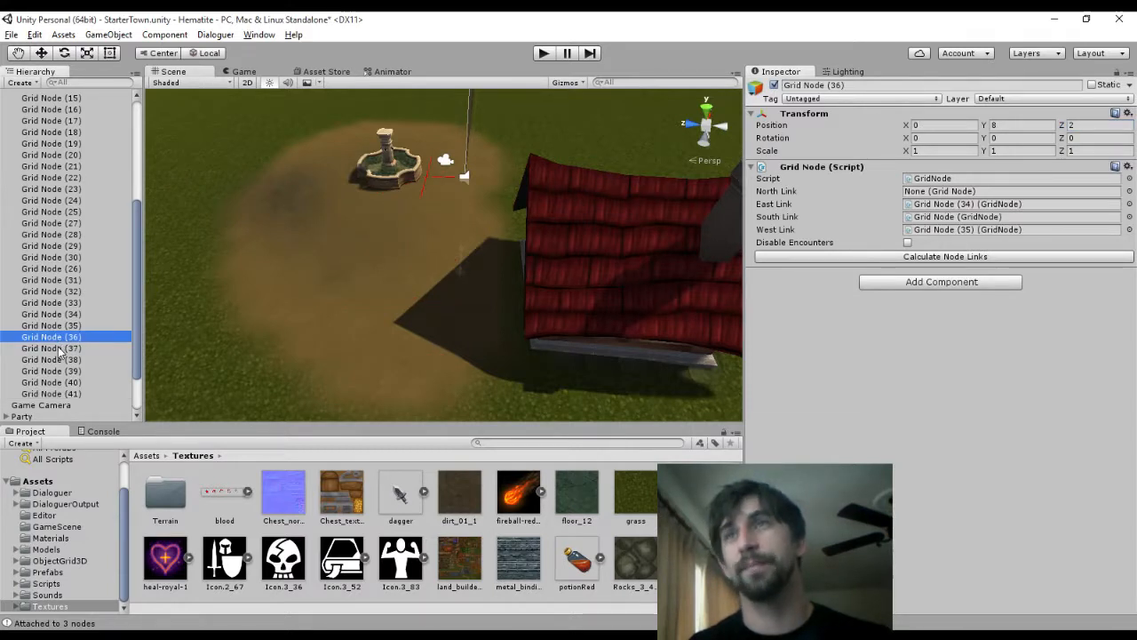
left_click(58, 348)
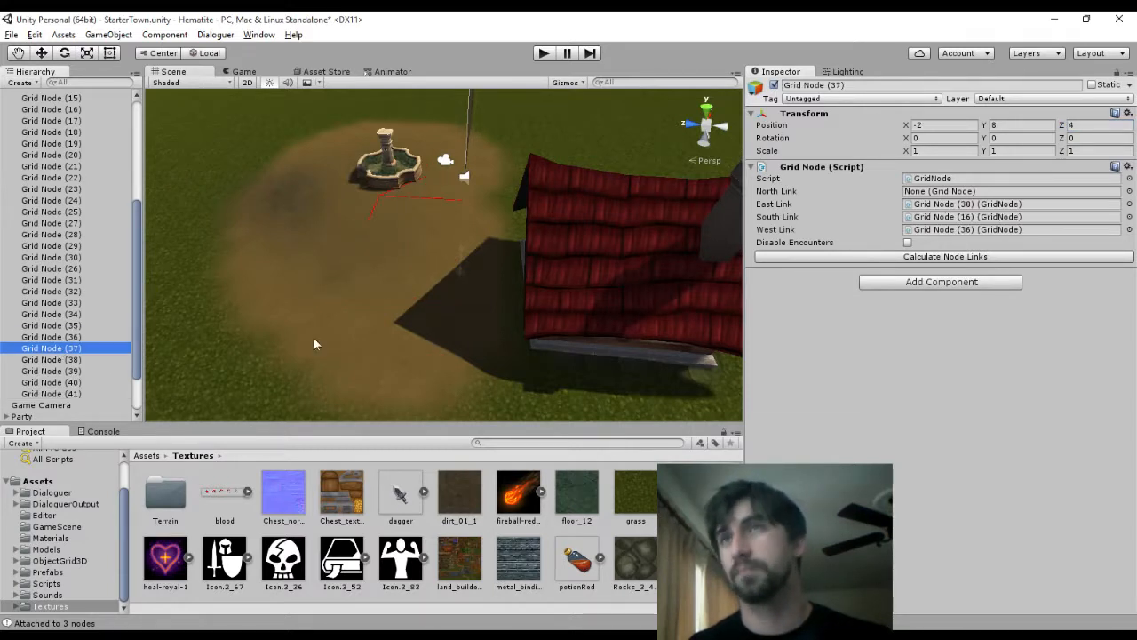
left_click(866, 257)
left_click(78, 360)
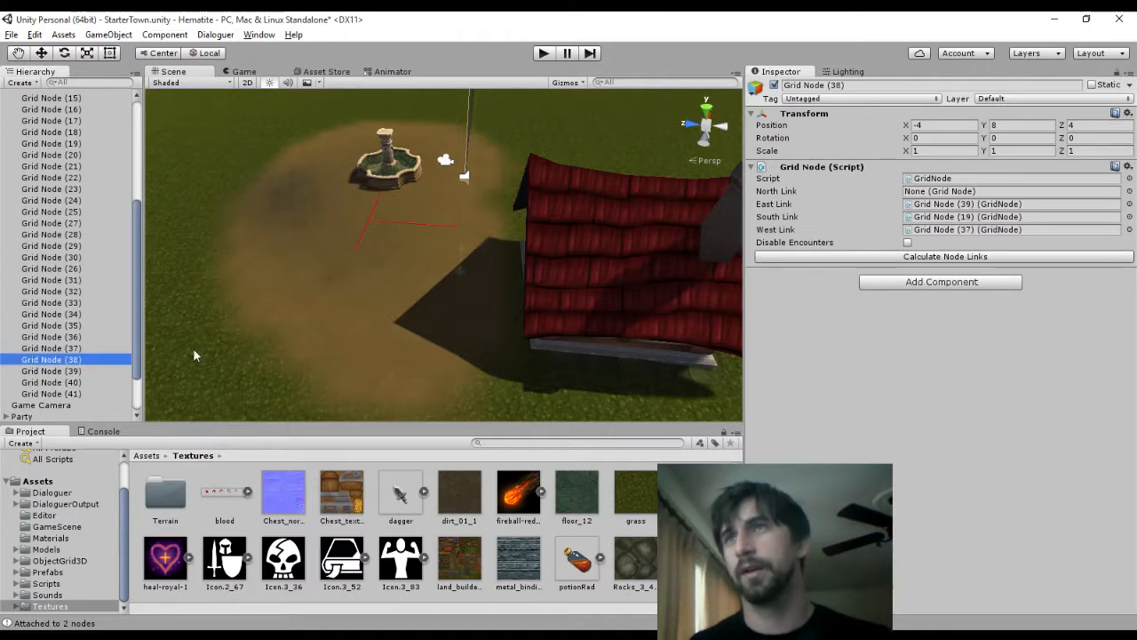
left_click(828, 258)
left_click(38, 372)
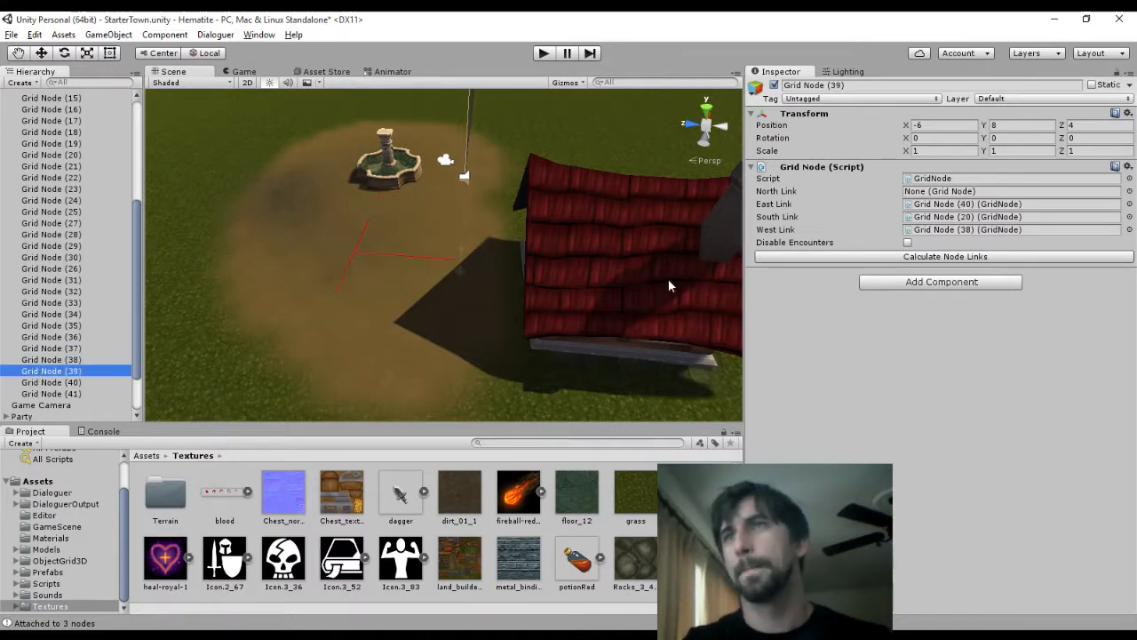
left_click(769, 258)
left_click(121, 382)
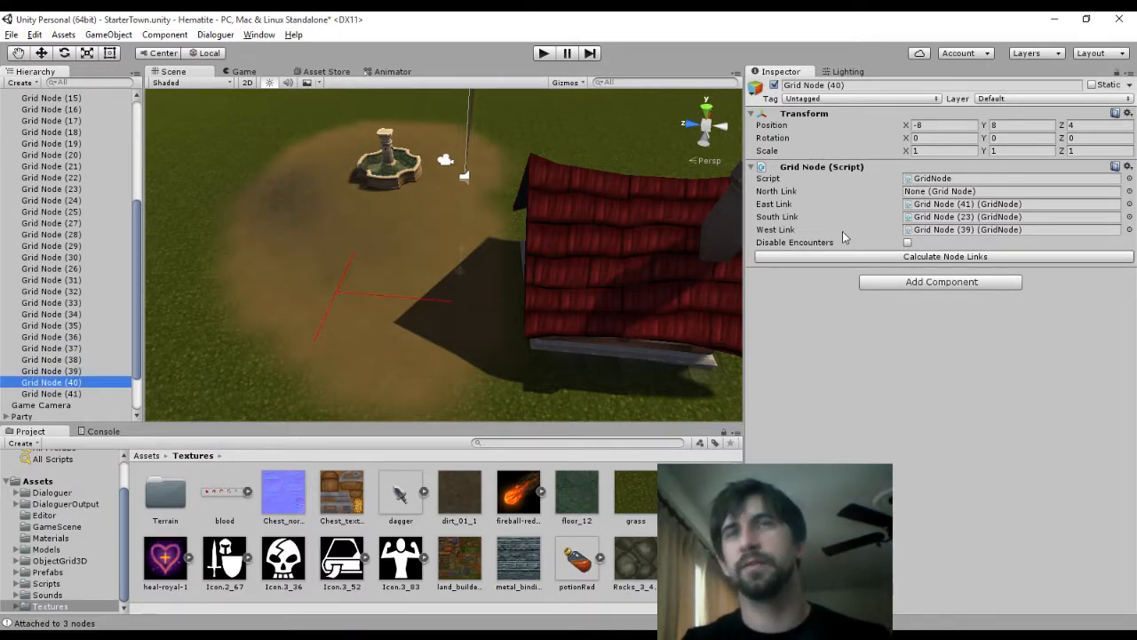
left_click(811, 258)
left_click(50, 394)
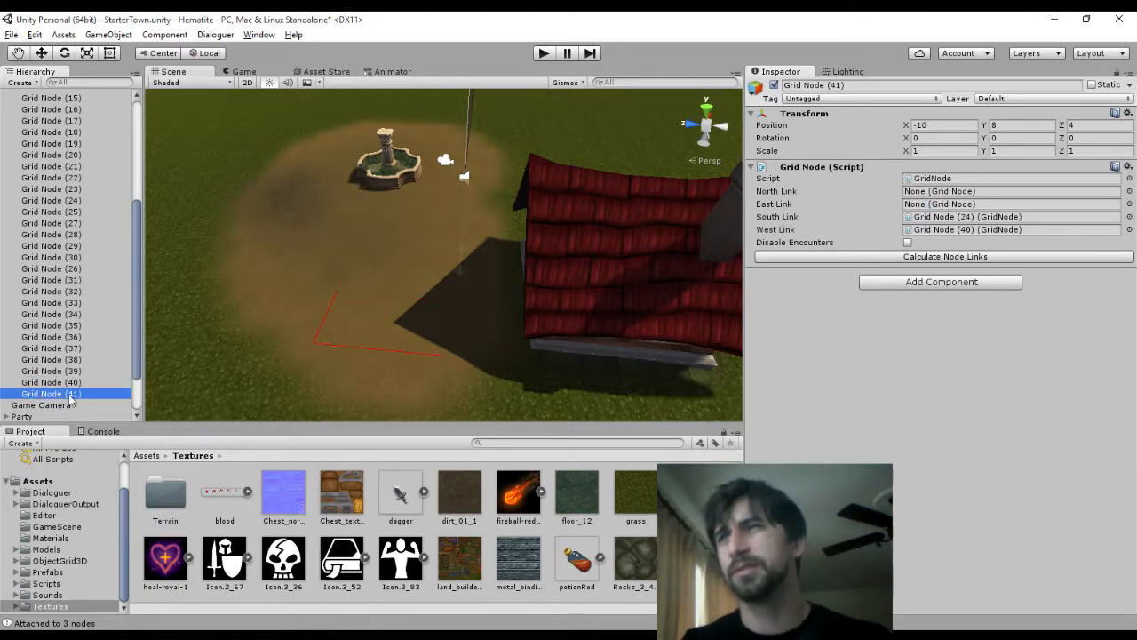
left_click(785, 258)
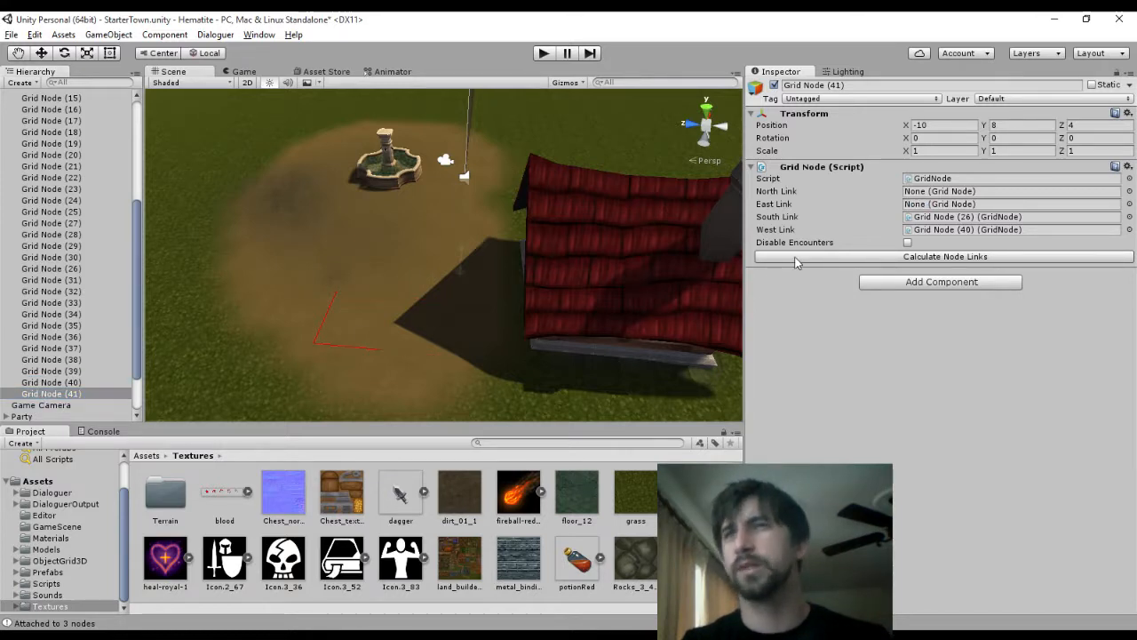
Duplicate Grid Nodes (37) to (41) and set the Z position of the five copies to 6
left_click(75, 382)
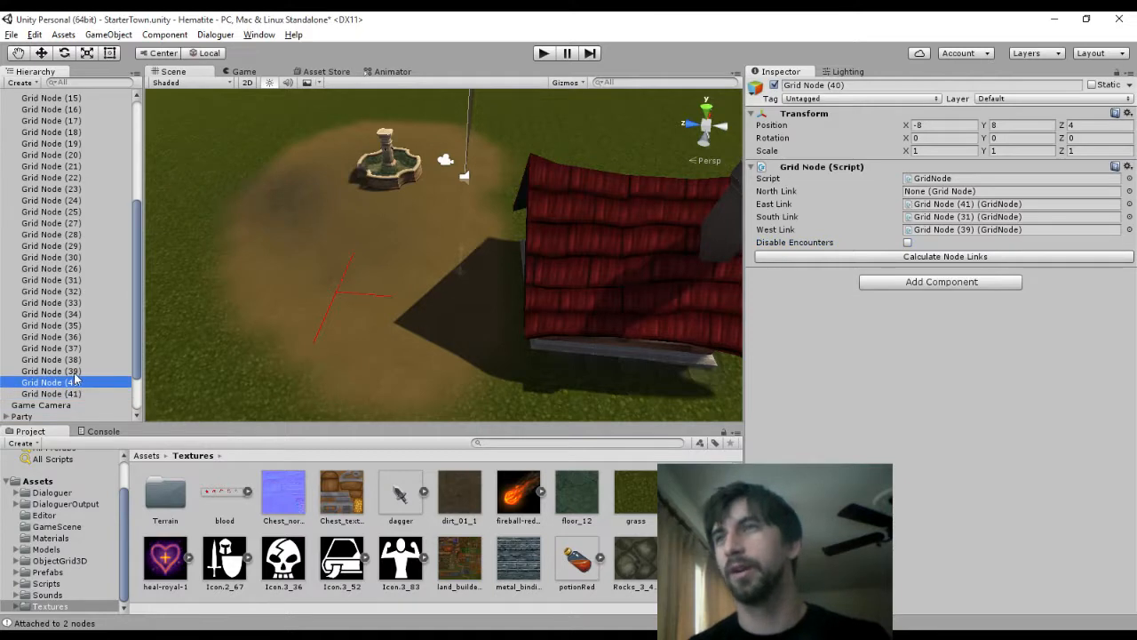
left_click(66, 396)
left_click(71, 384, "ctrl")
key("shift+Up")
key("shift+Up")
key("shift+Up")
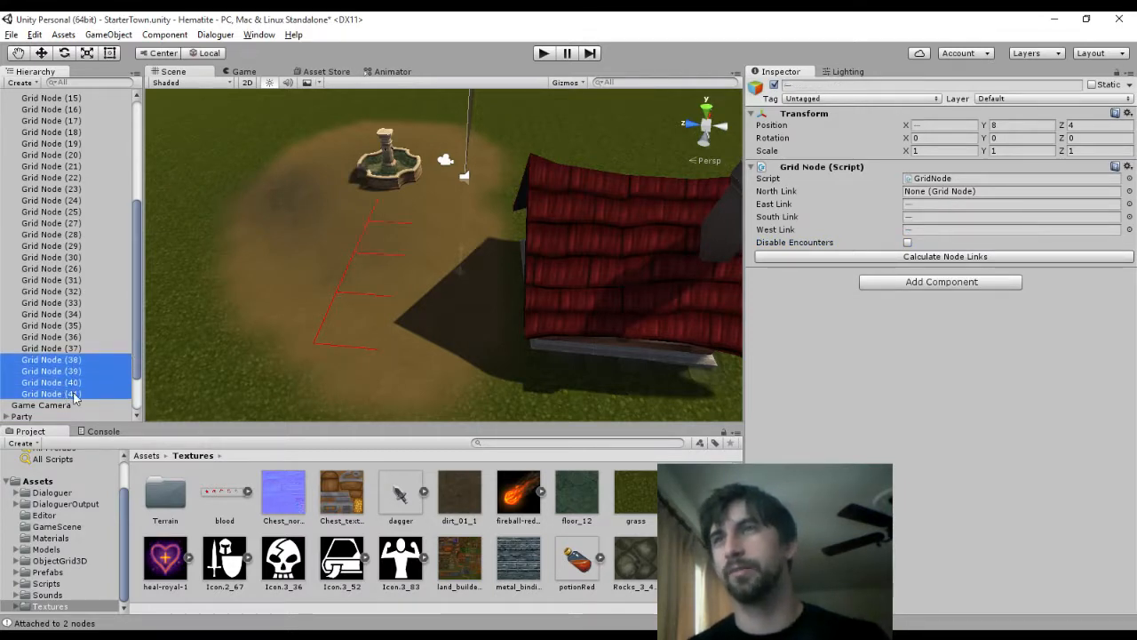
key("ctrl+d")
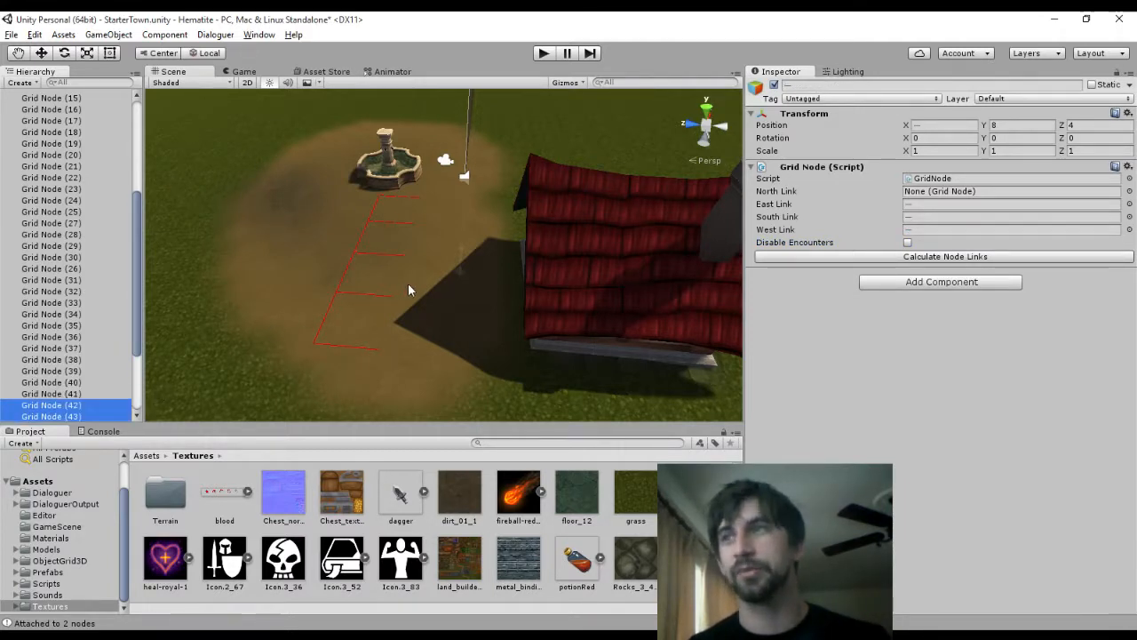
left_click(1082, 127)
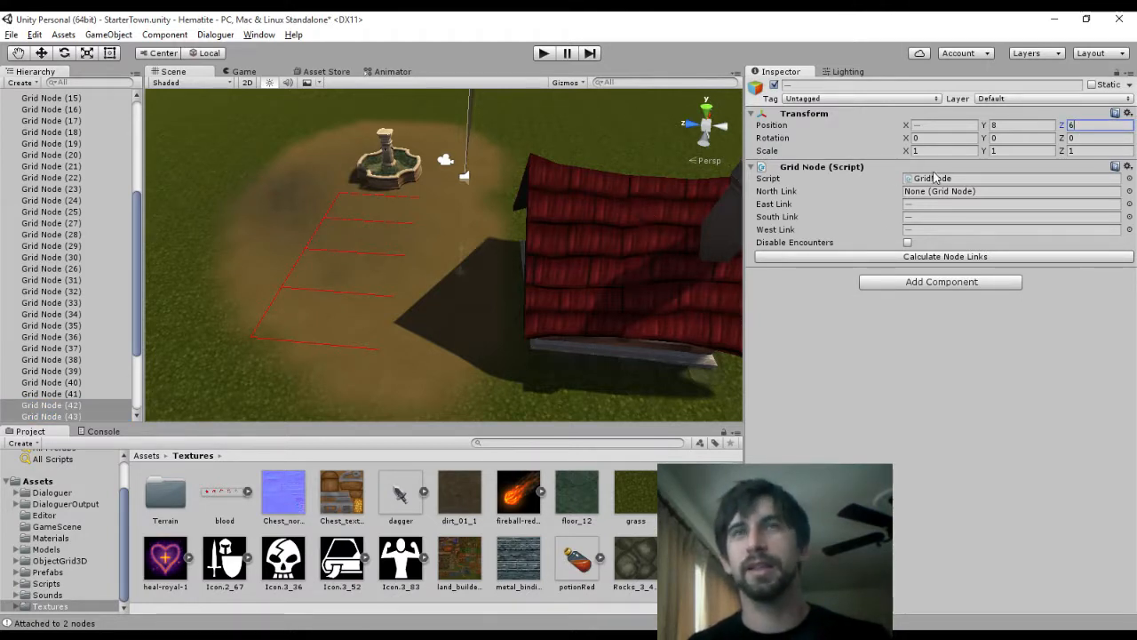
Recalculate the node links of Grid Nodes (42) to (46) individually
left_click(71, 407)
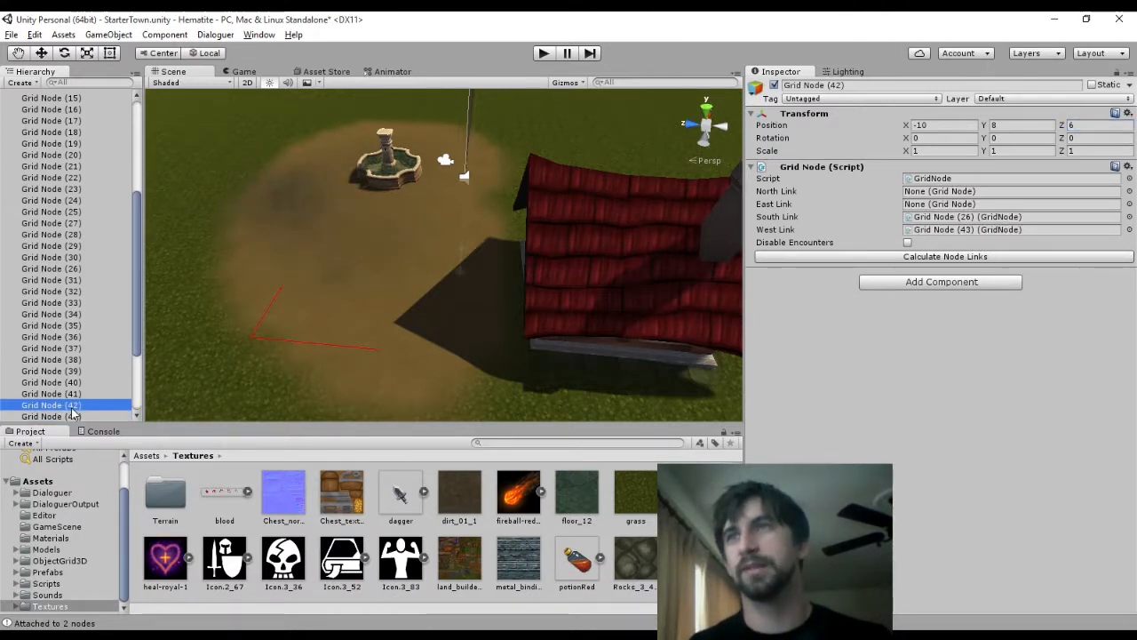
left_click(54, 415)
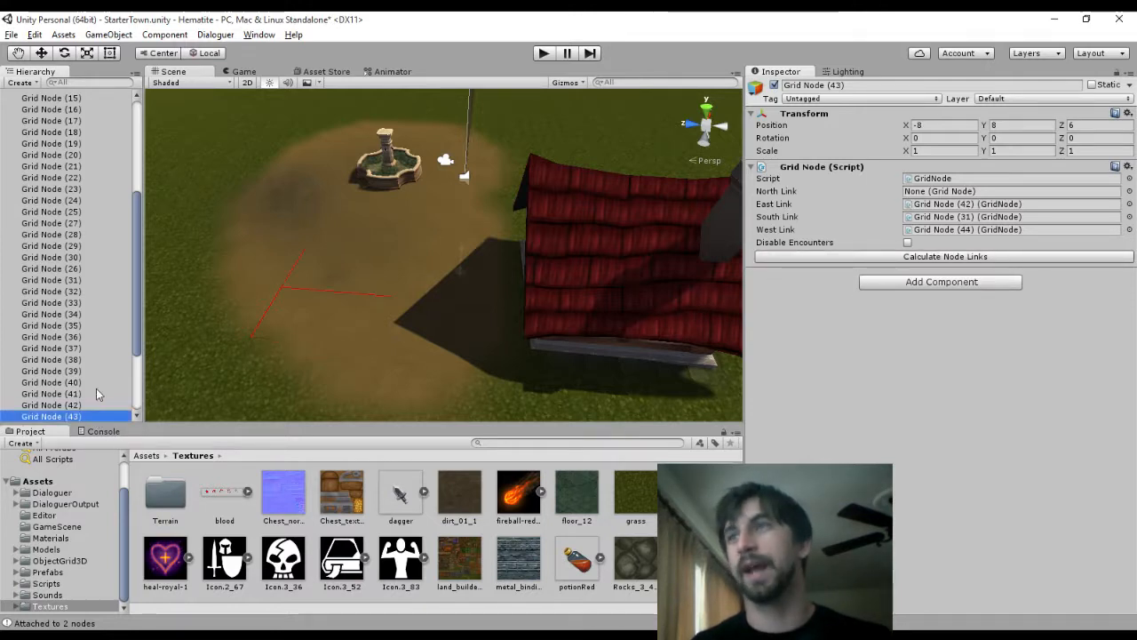
left_click(860, 258)
scroll(110, 379, "down", 2)
left_click(71, 385)
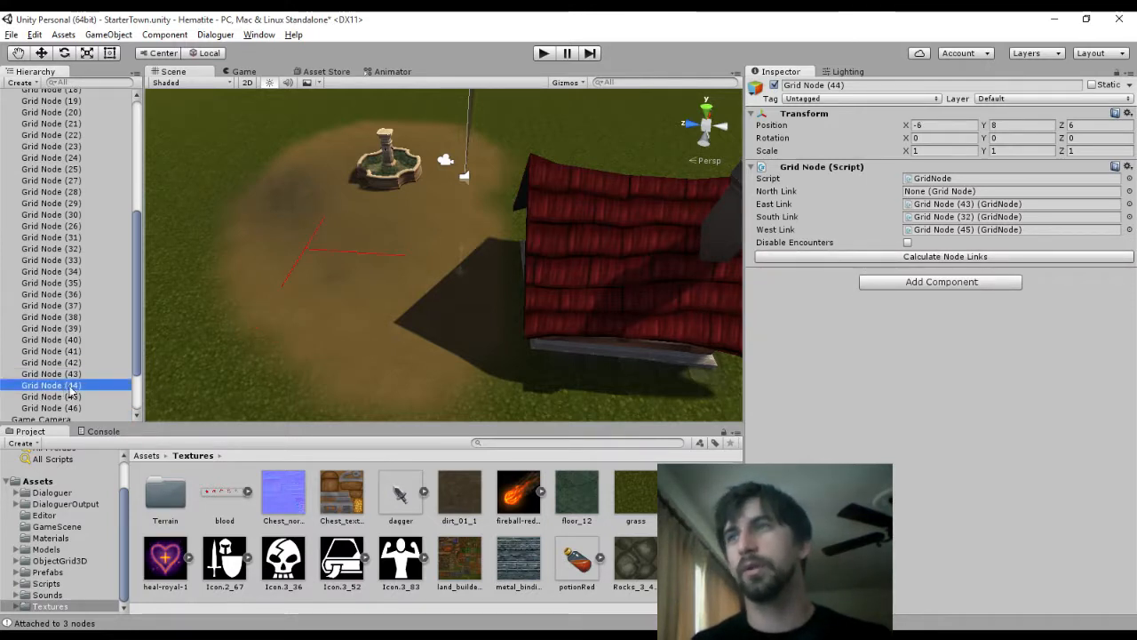
left_click(767, 257)
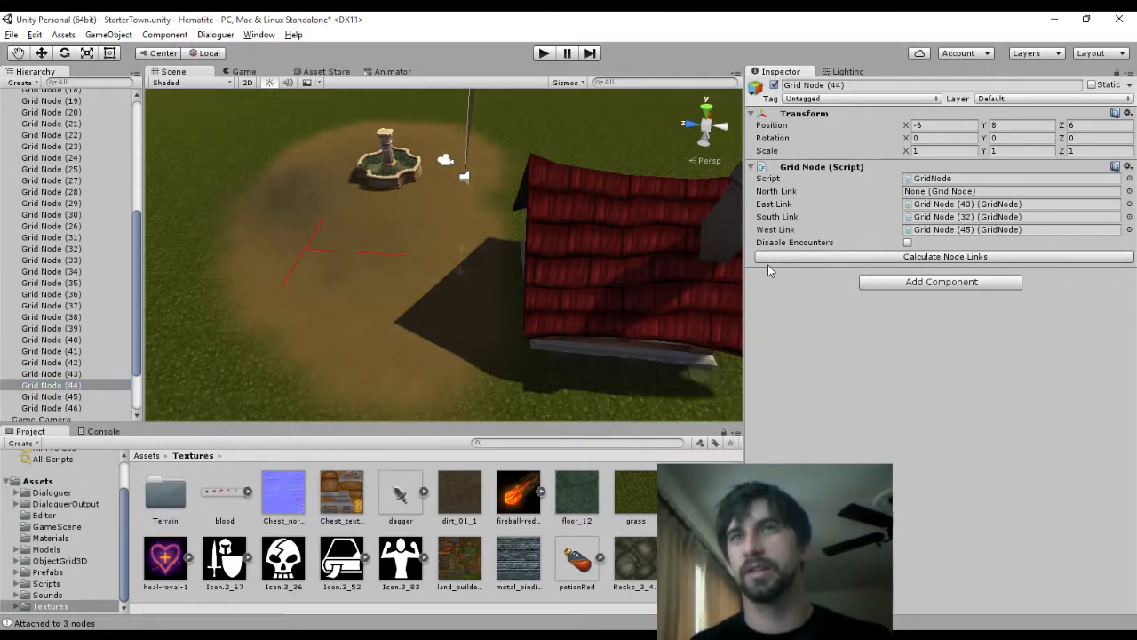
left_click(103, 397)
left_click(861, 258)
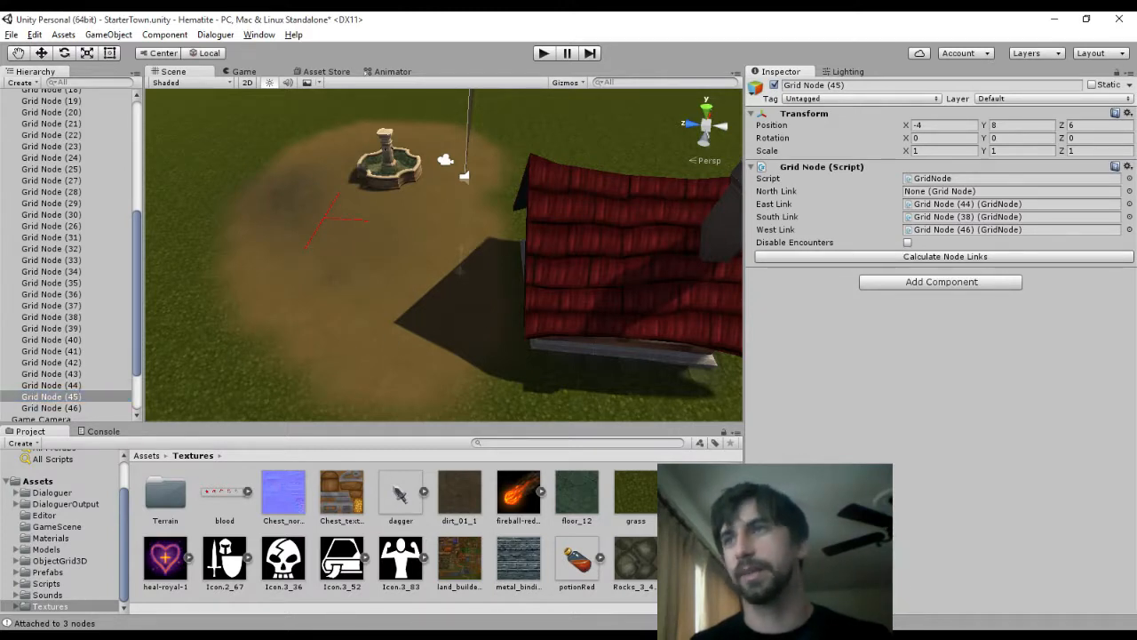
left_click(105, 408)
left_click(780, 257)
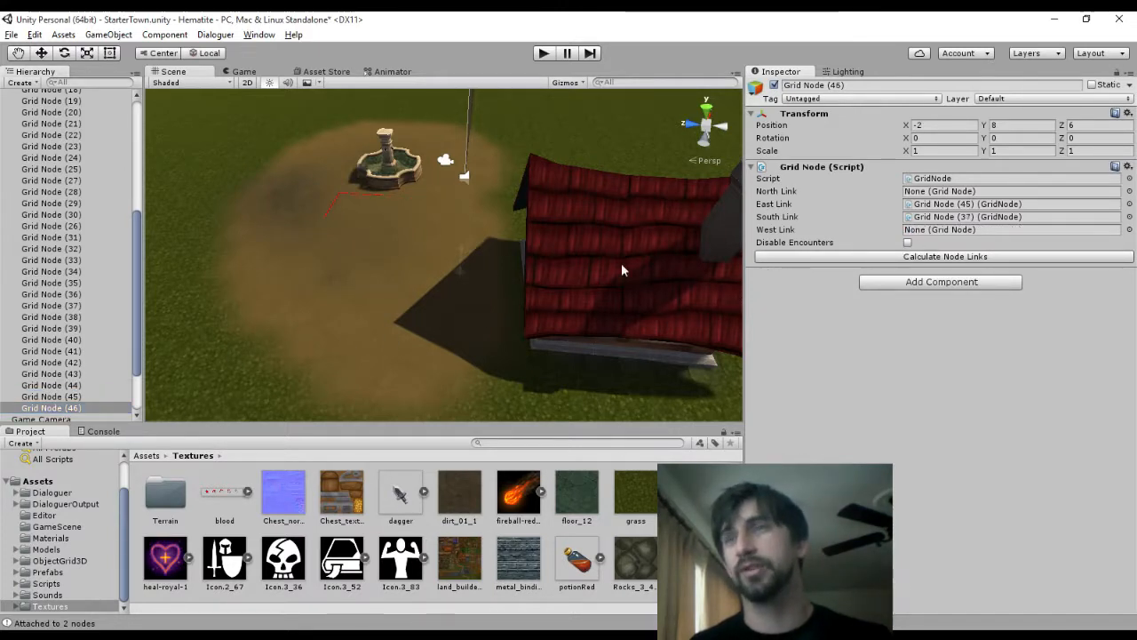
Duplicate Grid Nodes (42) to (46) and set the Z position of the five copies to 8
left_click(80, 387, "shift")
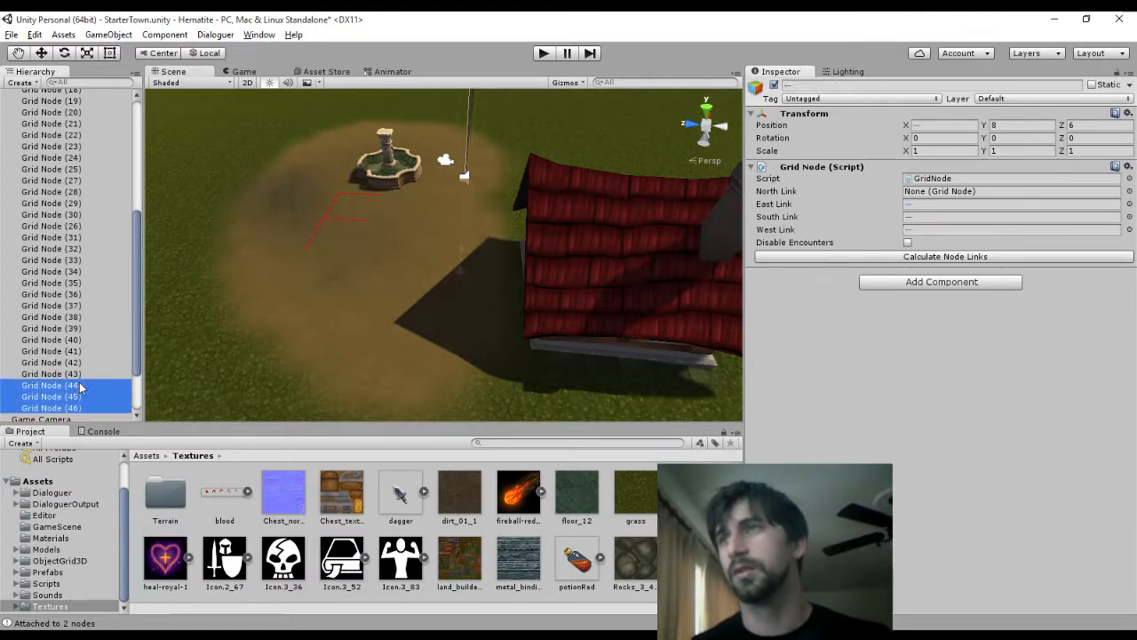
left_click(82, 374, "shift")
left_click(85, 362, "shift")
key("ctrl+d")
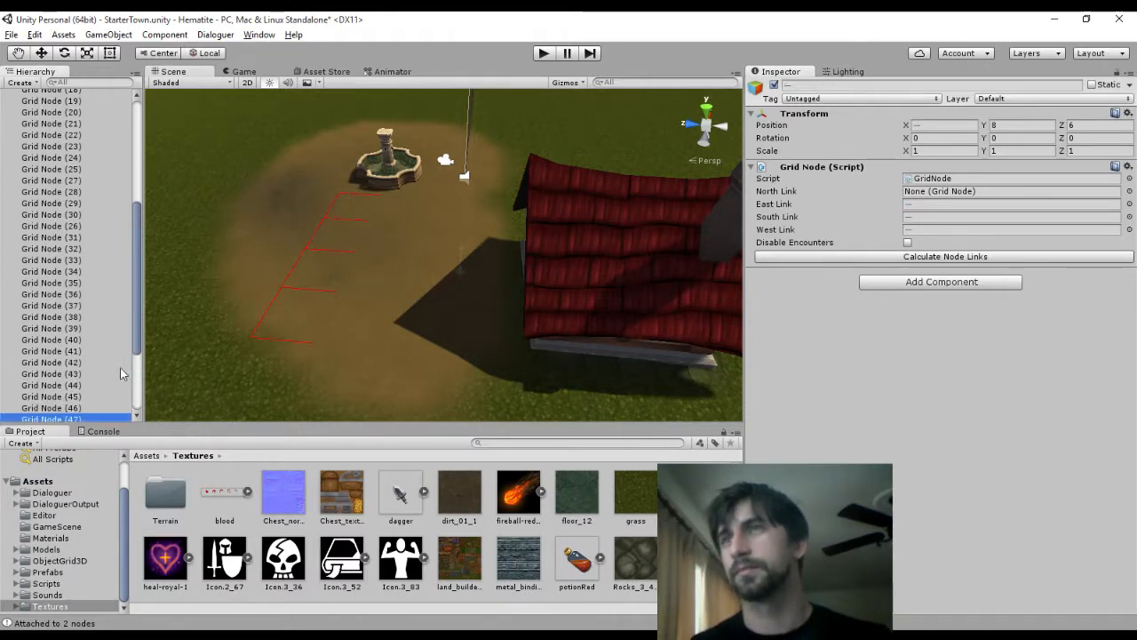
left_click_drag(1102, 125, 976, 130)
type("8")
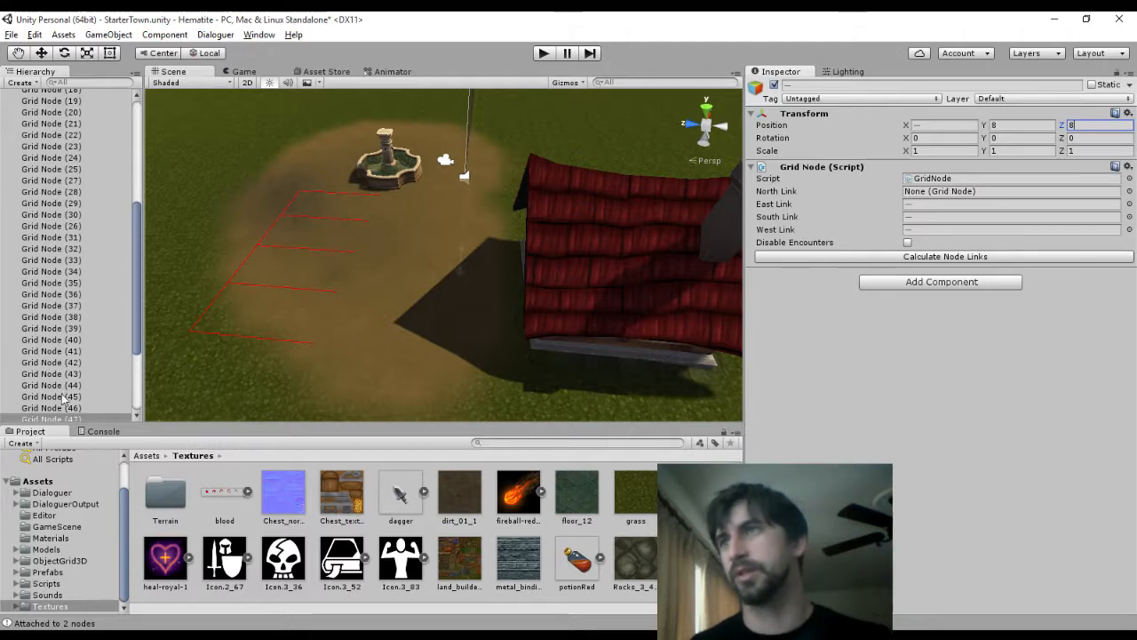
Recalculate the node links of Grid Nodes (47) to (51), each on its own
scroll(75, 350, "down", 4)
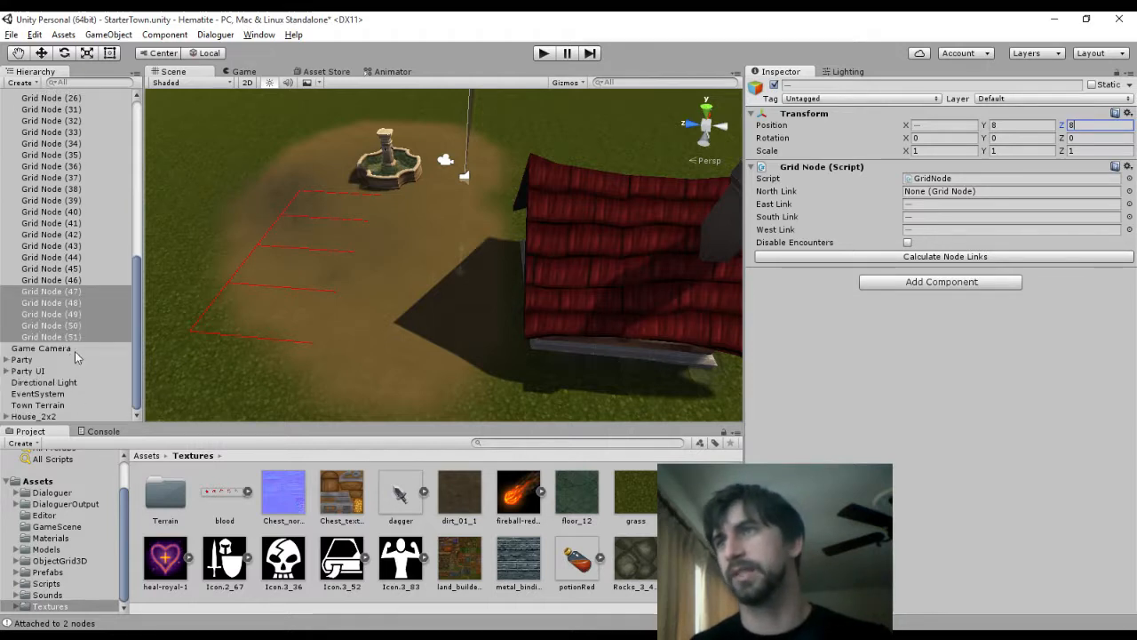
left_click(80, 291)
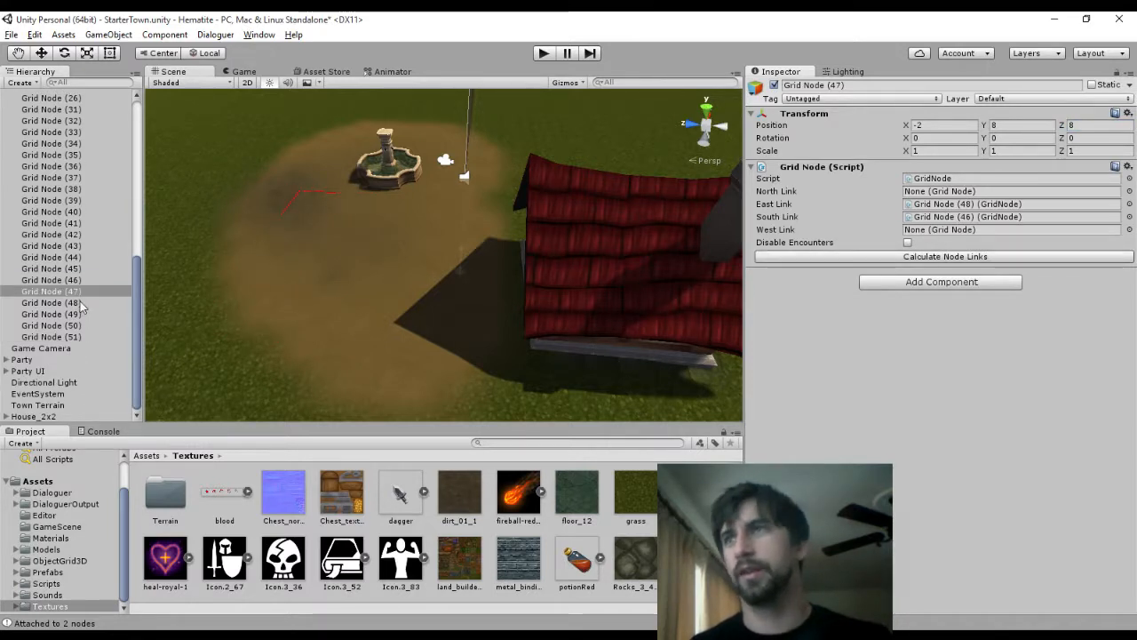
left_click(79, 303)
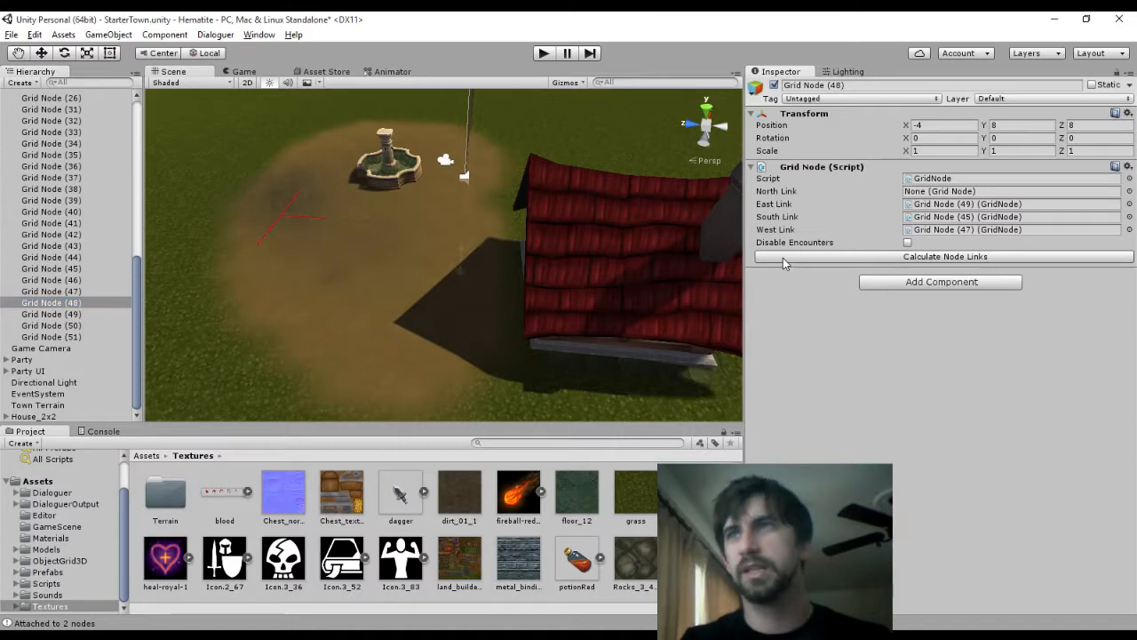
left_click(92, 303)
left_click(101, 315)
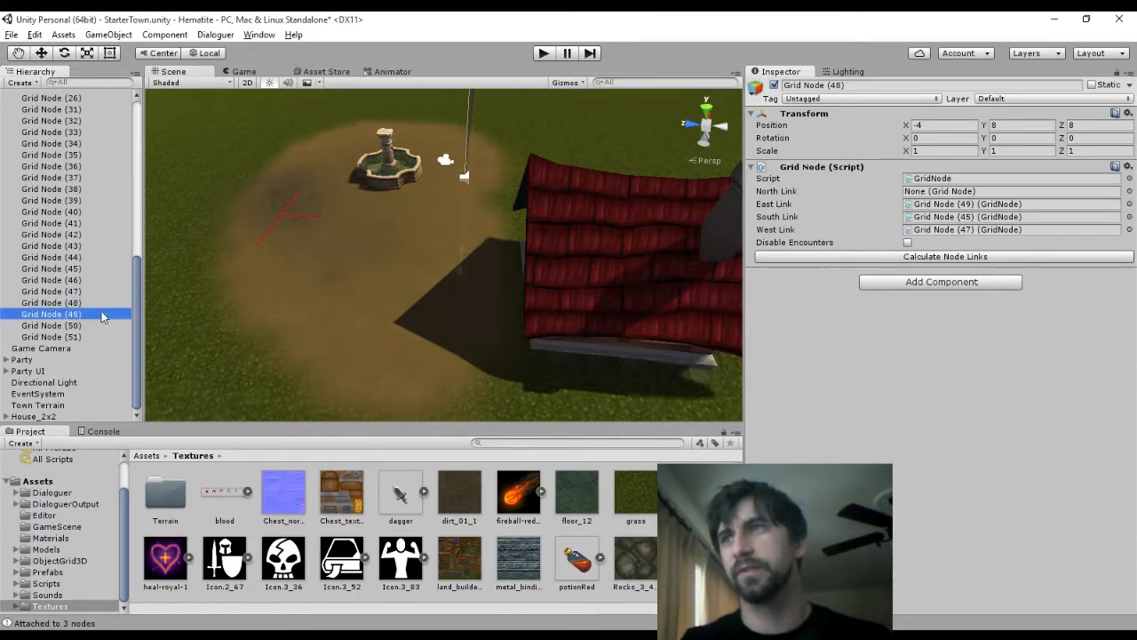
left_click(790, 260)
left_click(53, 325)
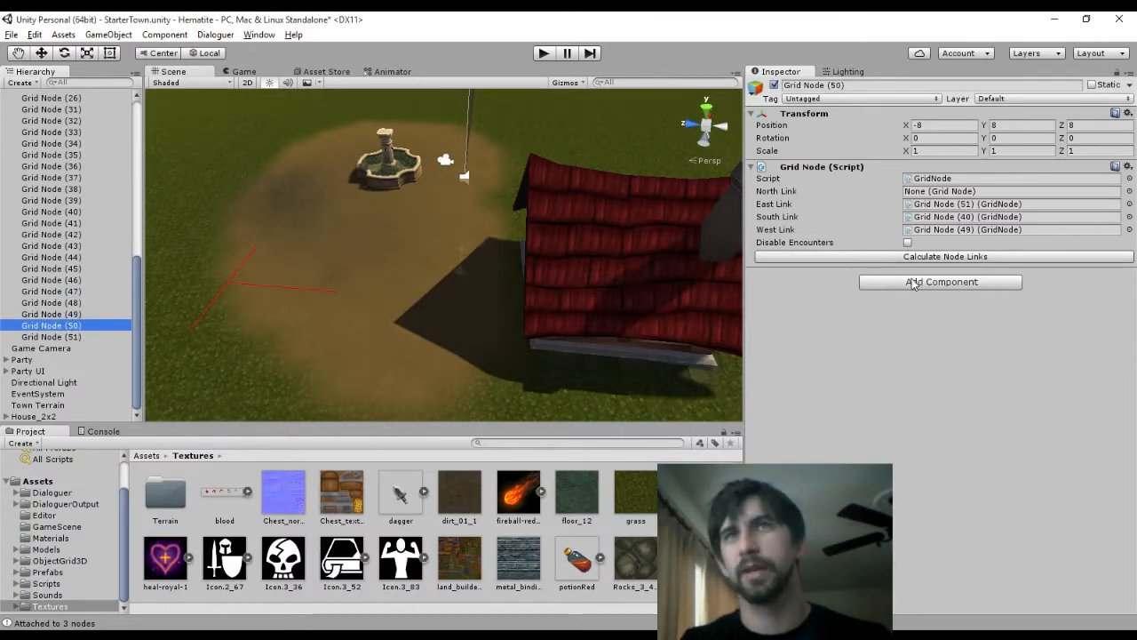
left_click(807, 259)
left_click(89, 336)
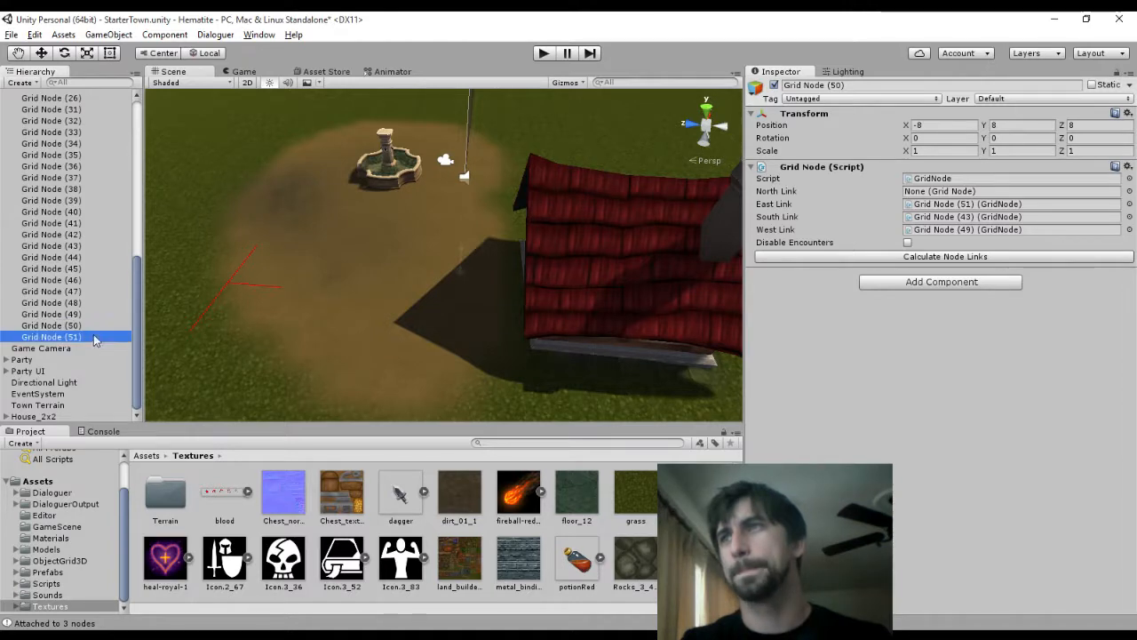
left_click(887, 255)
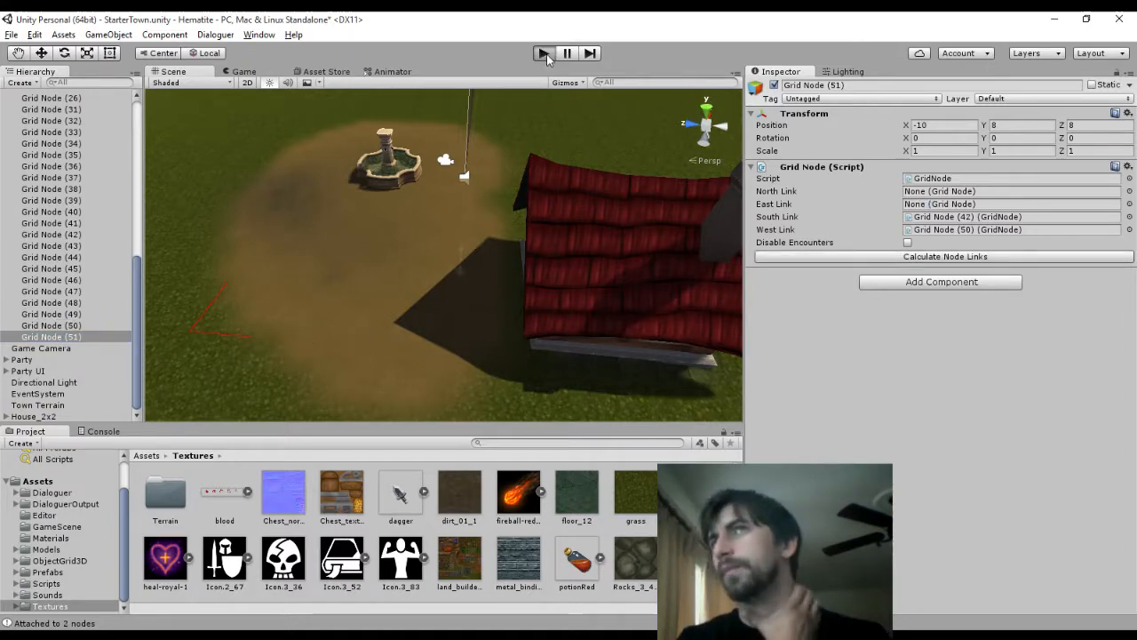
Play-test the scene by turning the party to look around the house and fountain, and stop the game
left_click(544, 53)
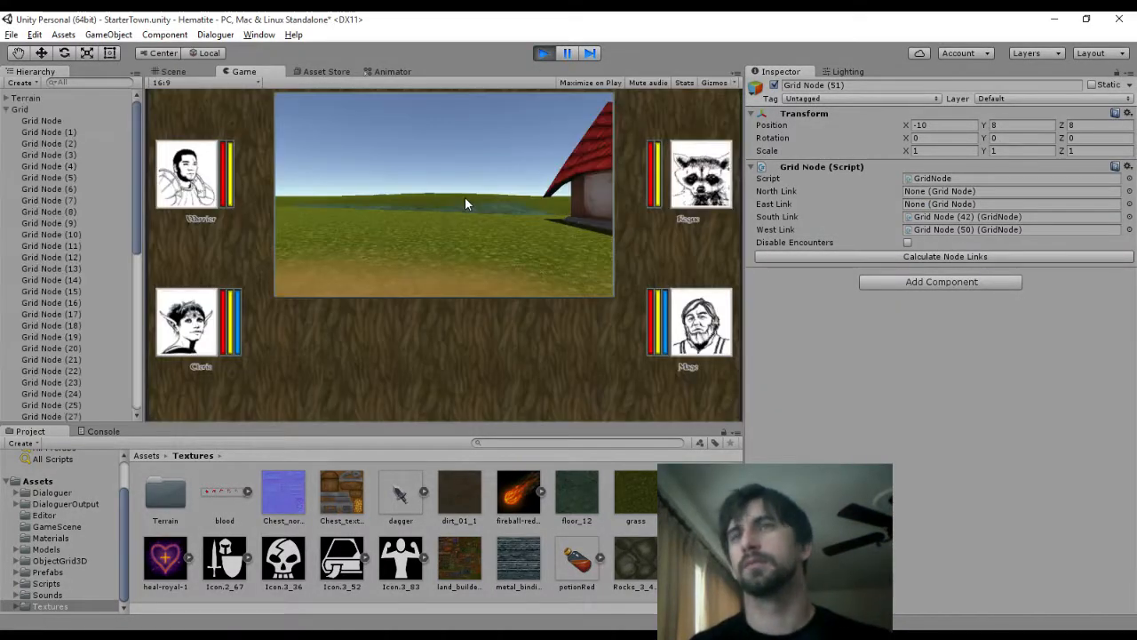
key("d")
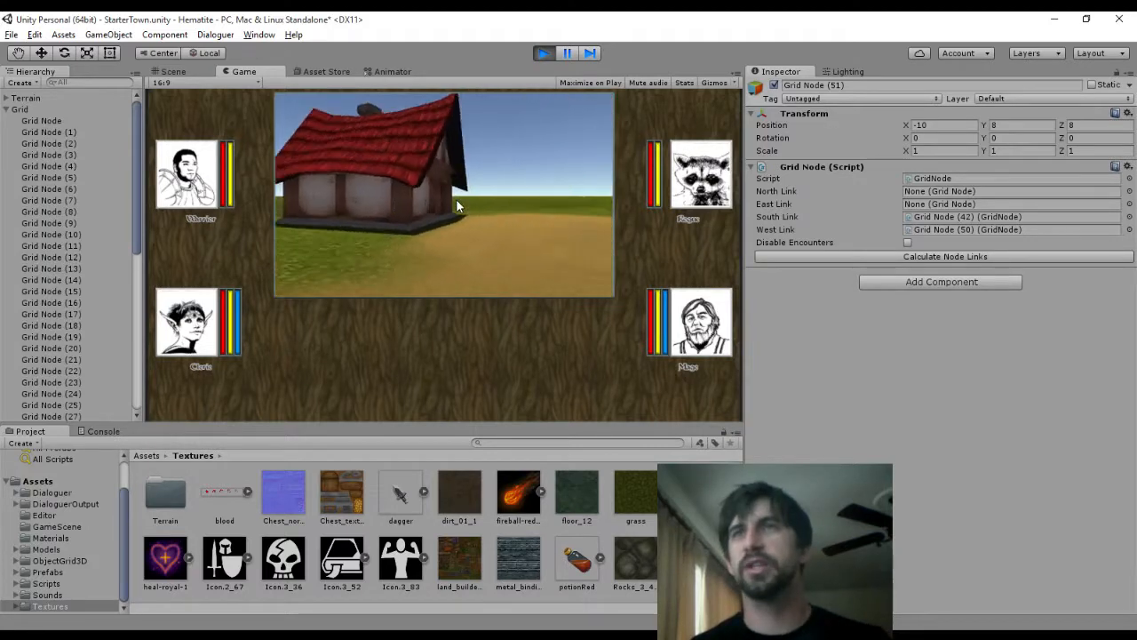
key("d")
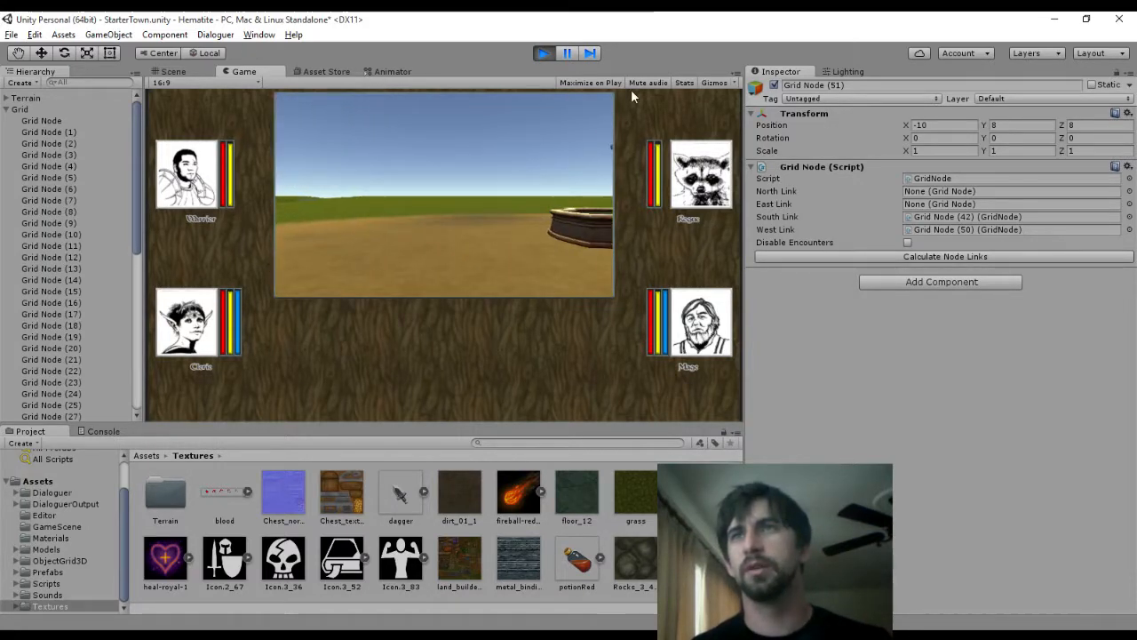
left_click(543, 53)
Review the links of Grid Nodes (44) back to (37) and recalculate the links of Grid Node (37)
left_click(71, 337)
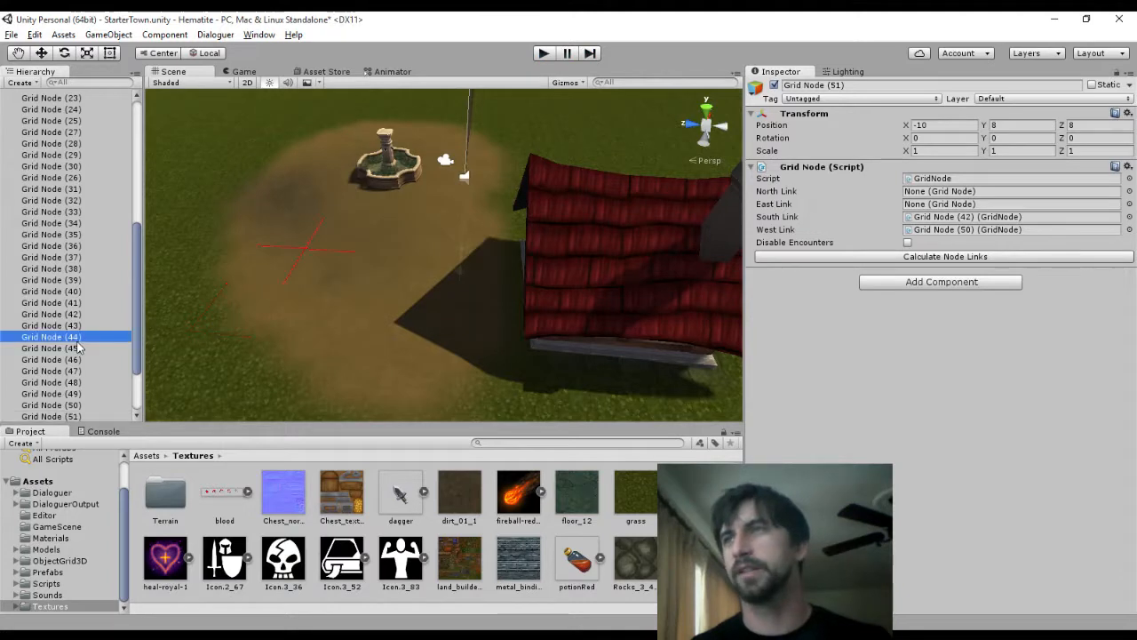
key("Up")
key("Up")
key("Up")
key("Up")
key("Up")
key("Up")
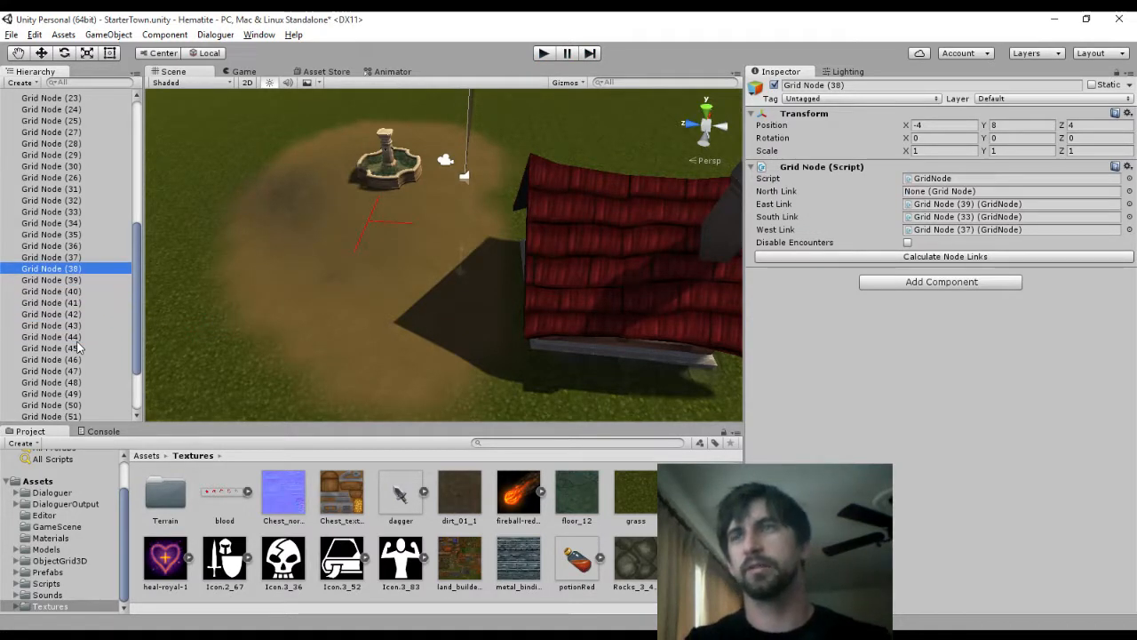
key("Up")
key("Down")
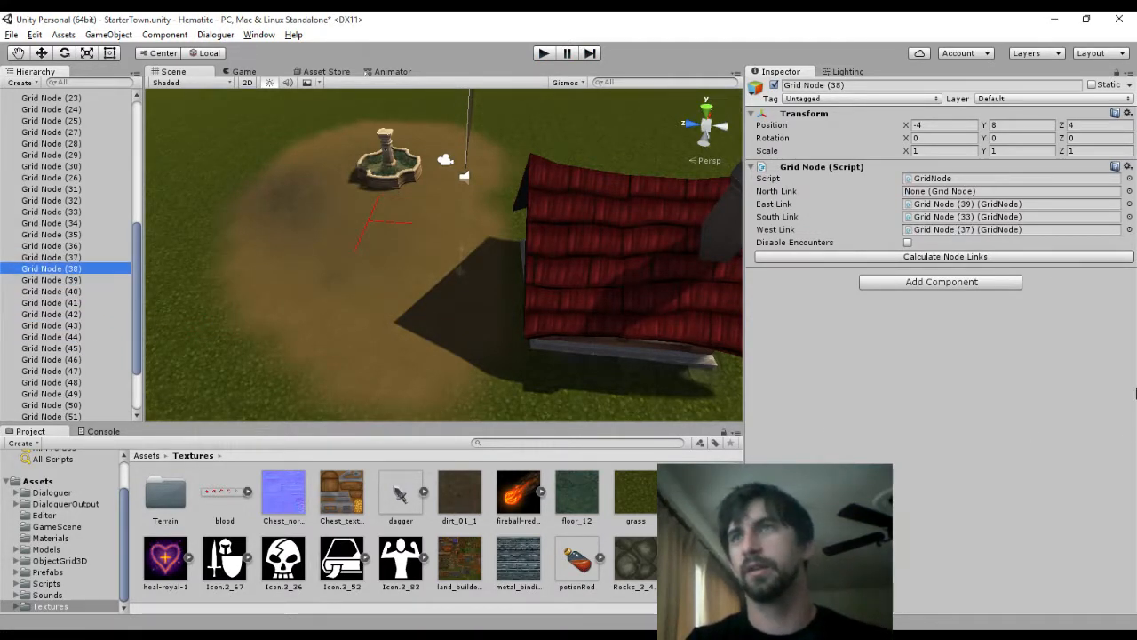
key("Up")
key("Down")
key("Up")
left_click(830, 257)
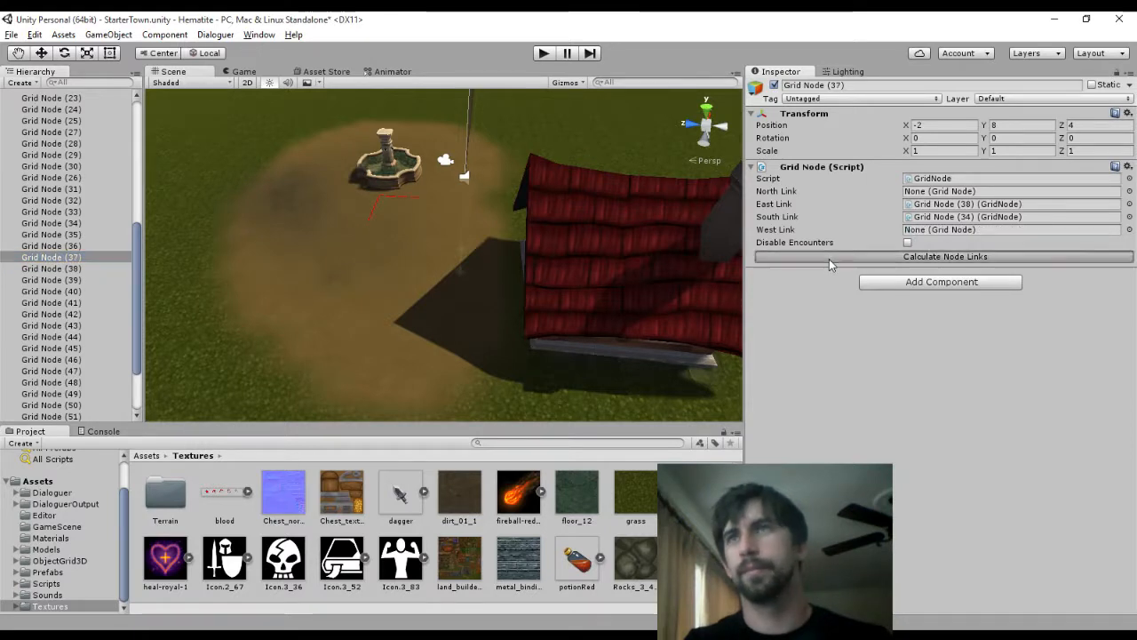
Review the links of Grid Nodes (20) to (23) and recalculate the node links of Grid Nodes (24) and (25)
scroll(76, 213, "up", 4)
left_click(78, 203)
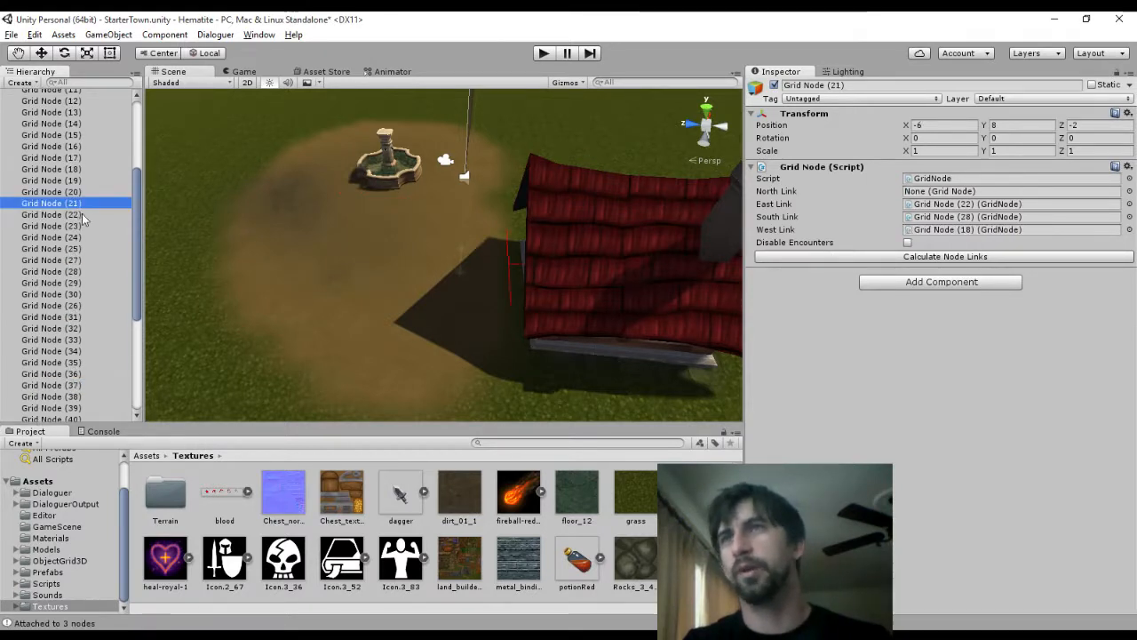
key("Up")
key("Down")
key("Down")
key("Down")
key("Down")
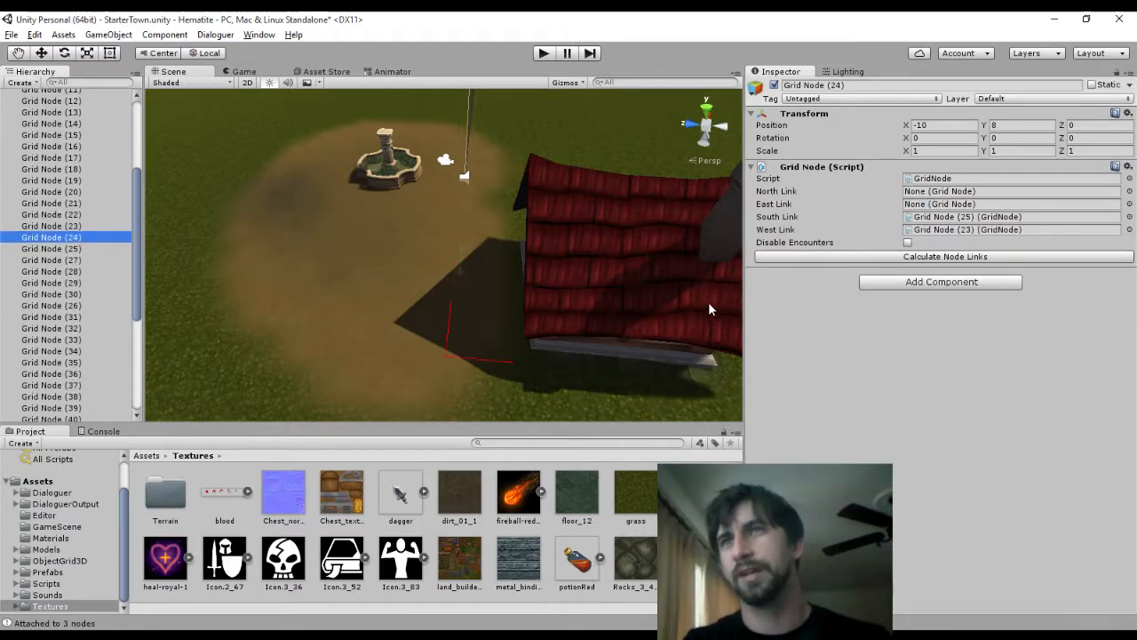
left_click(780, 257)
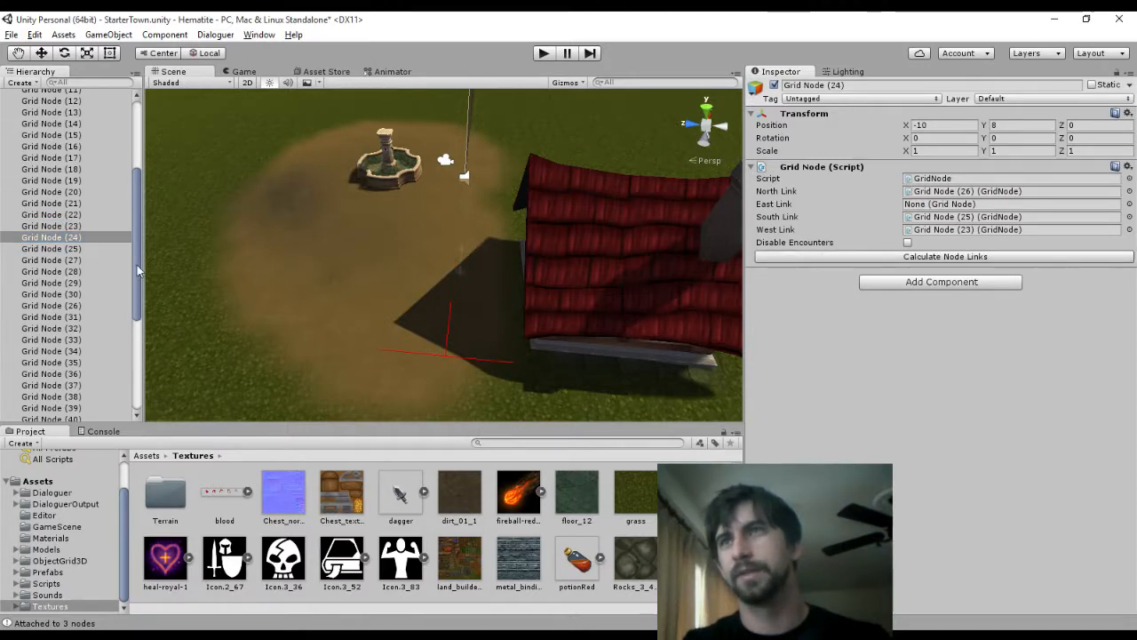
left_click(53, 248)
left_click(769, 256)
Review the links of Grid Nodes (27) to (30) and Grid Node (26)
left_click(53, 259)
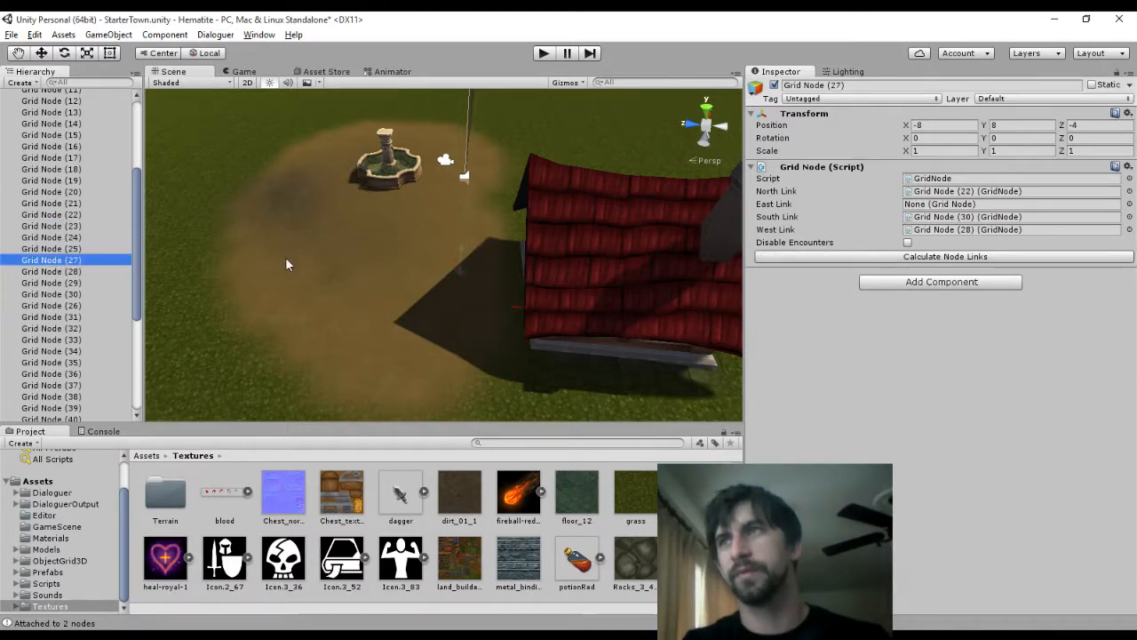
key("Down")
key("Down")
key("Down")
key("Down")
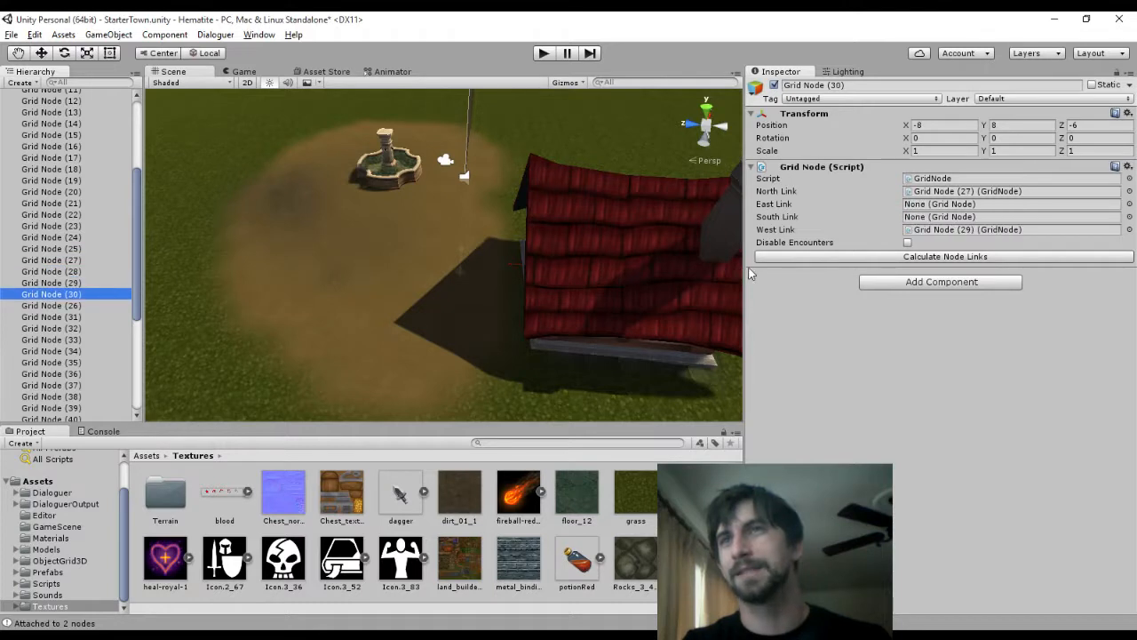
key("Up")
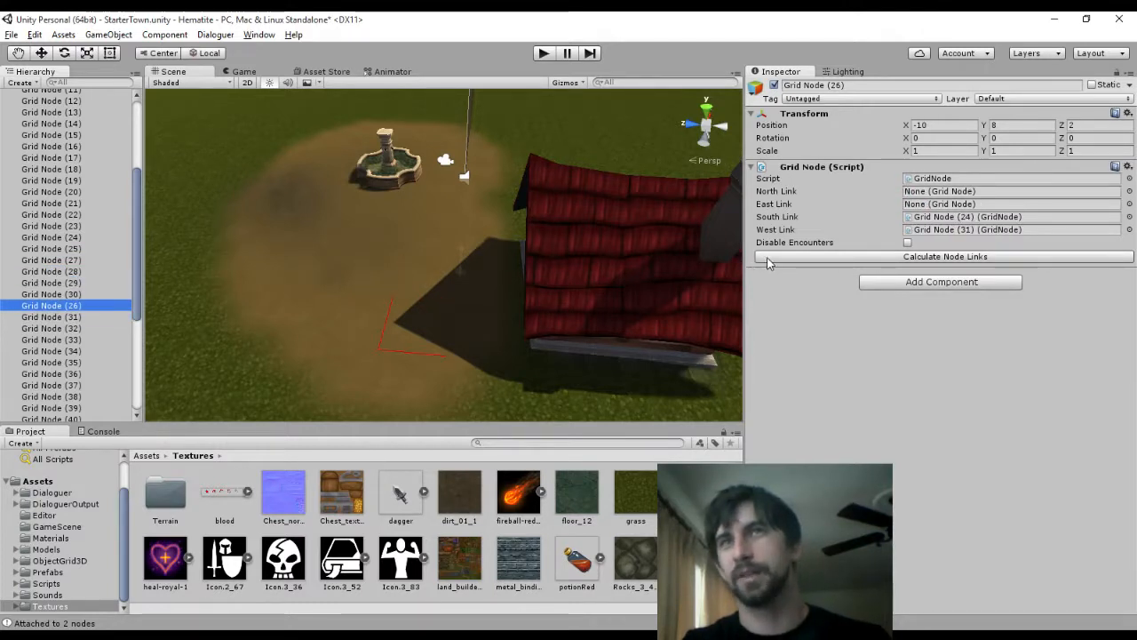
Recalculate the node links of Grid Nodes (31), (32) and (33), each on its own
left_click(118, 317)
left_click(765, 257)
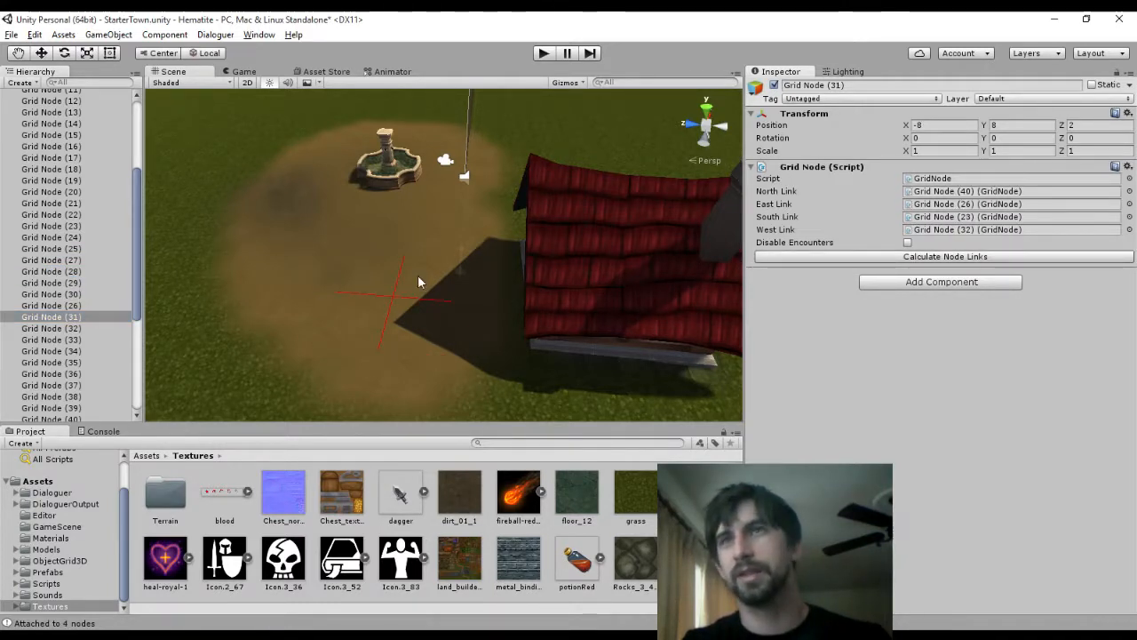
left_click(42, 328)
left_click(776, 255)
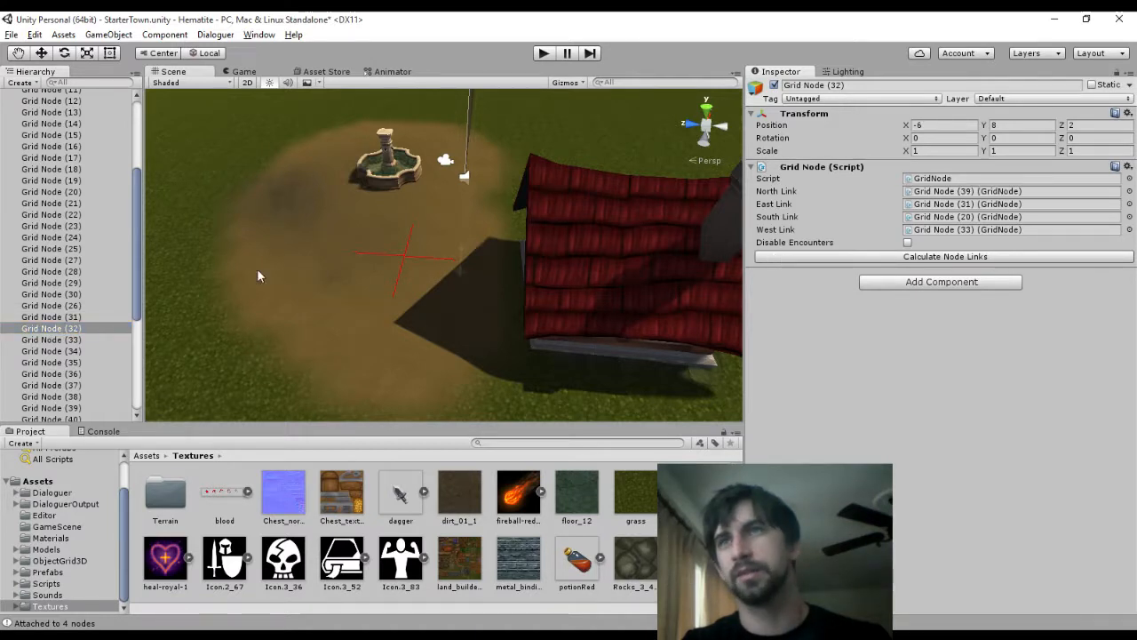
left_click(96, 340)
left_click(787, 257)
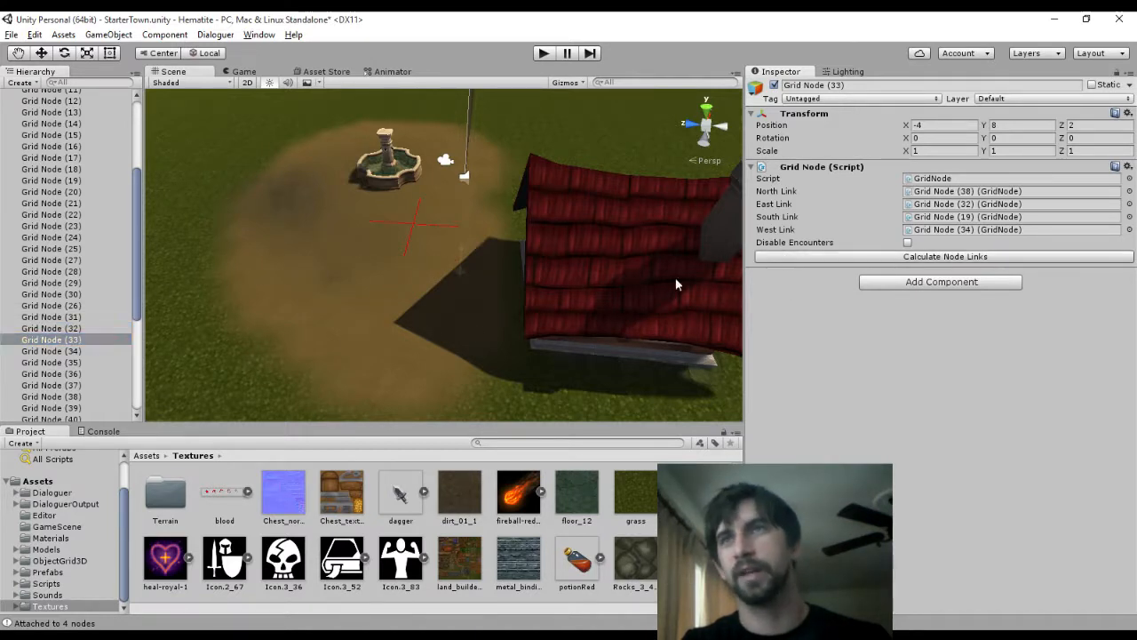
Review the links of Grid Nodes (34) to (38) and recalculate the node links of Grid Node (36)
left_click(80, 362)
left_click(804, 256)
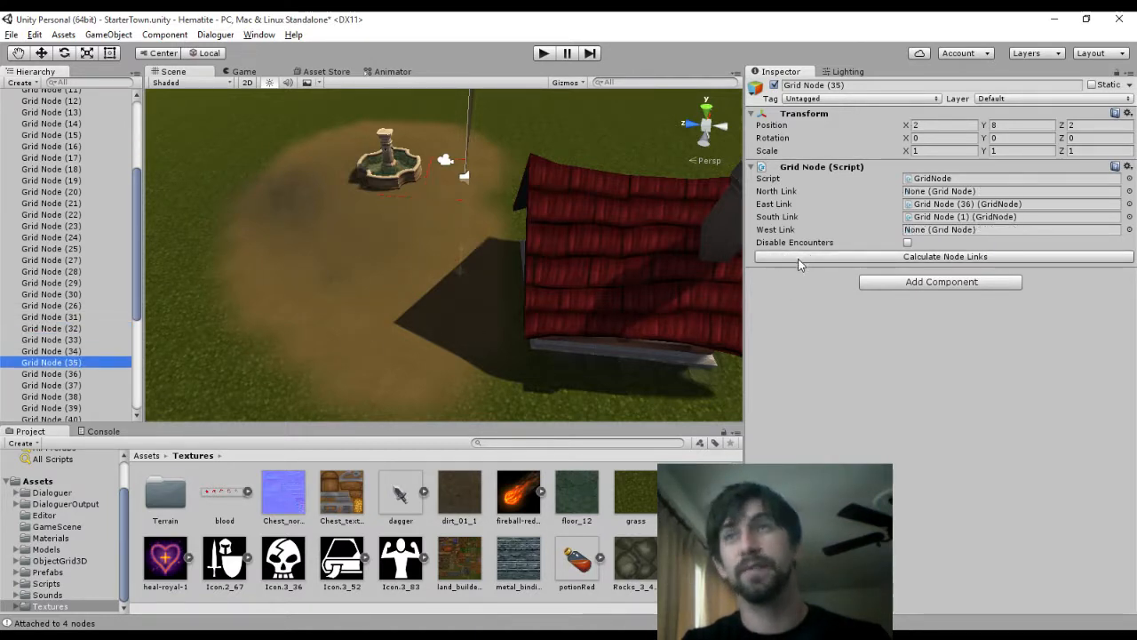
key("Up")
key("Down")
key("Down")
key("Down")
key("Down")
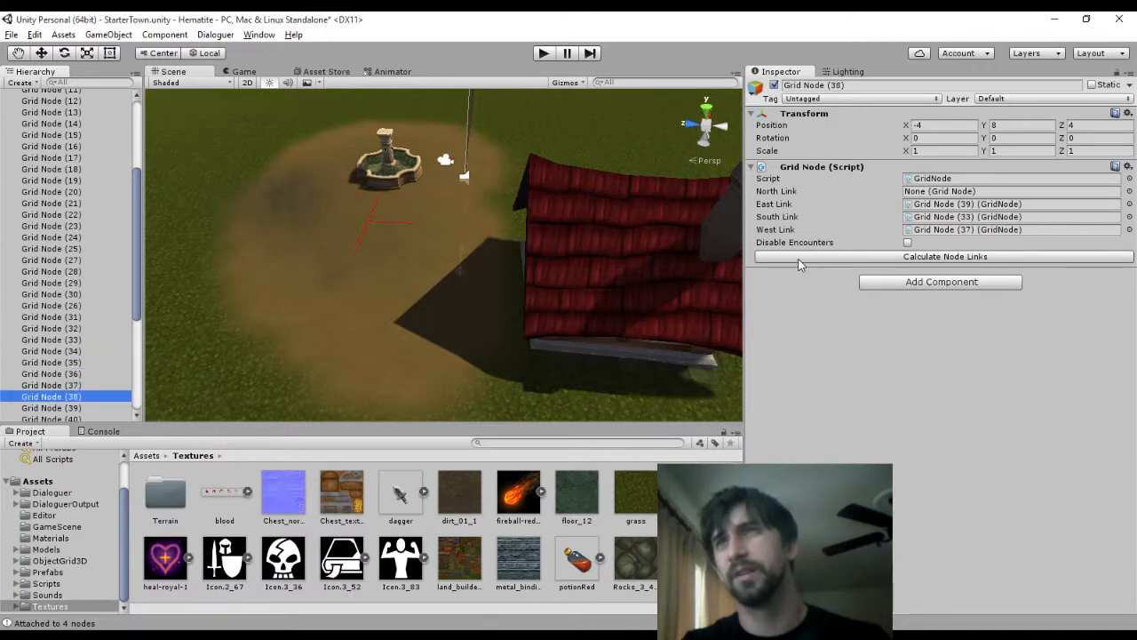
key("Up")
key("Up")
key("Up")
key("Down")
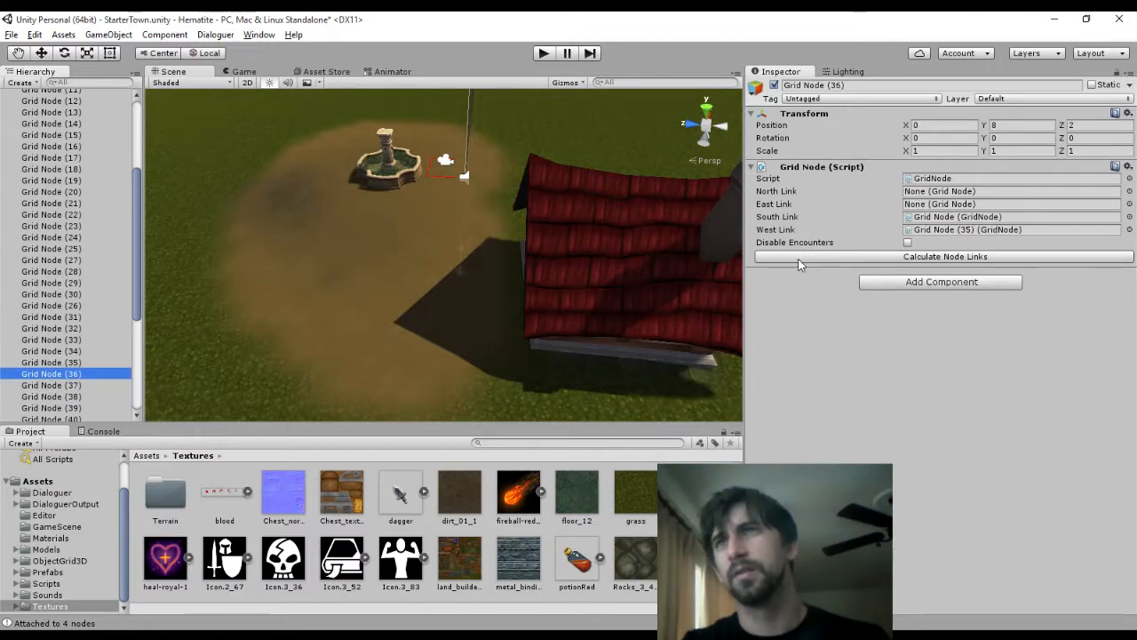
left_click(798, 258)
Check the links of Grid Node (37) and recalculate the node links of Grid Nodes (38) and (39)
left_click(23, 384)
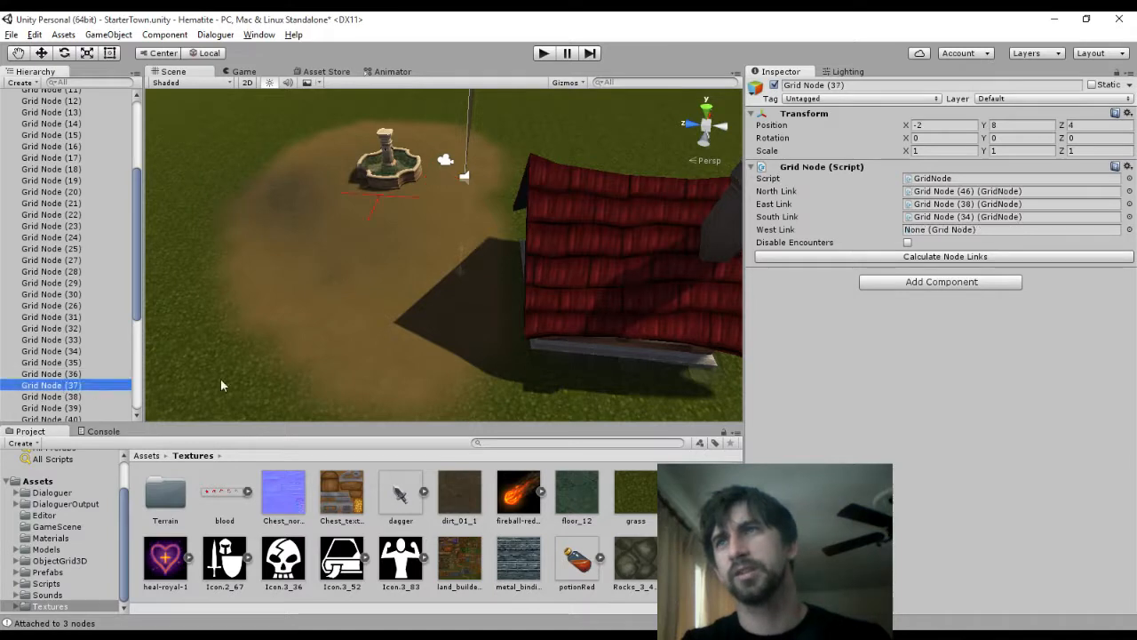
key("Down")
left_click(789, 258)
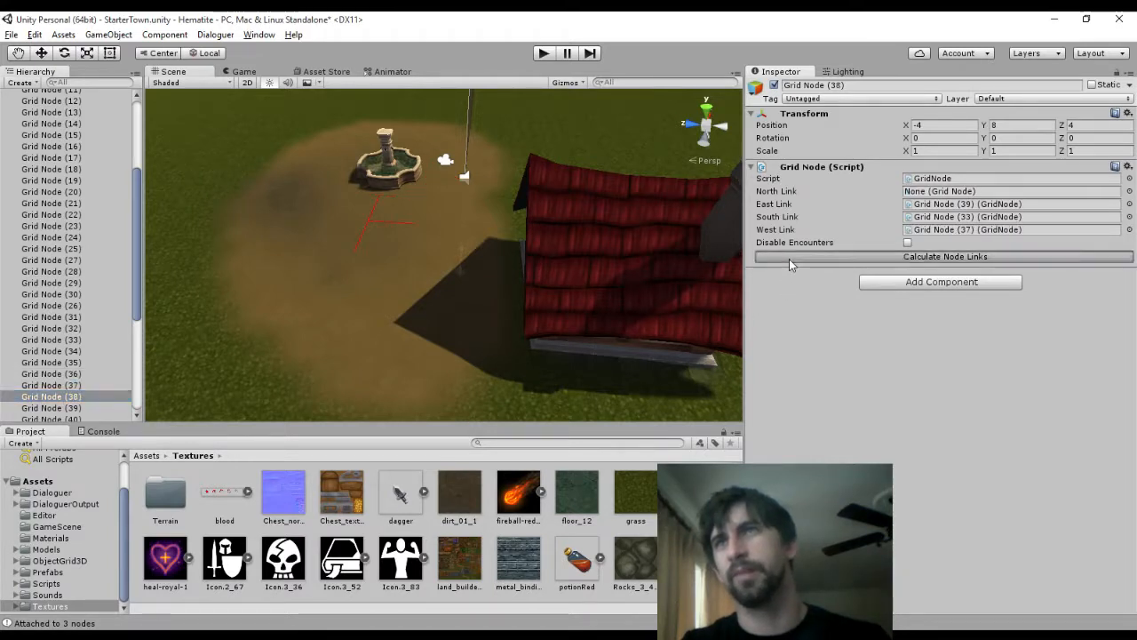
left_click(48, 408)
scroll(69, 333, "down", 4)
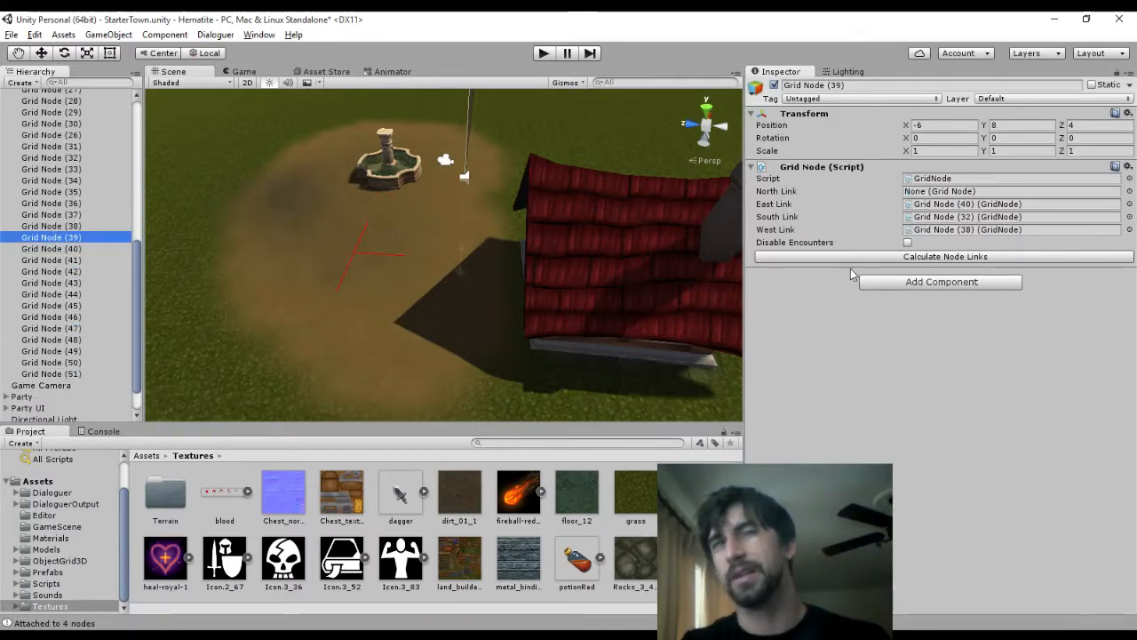
left_click(825, 257)
Recalculate the node links of Grid Nodes (40), (41) and (42), each on its own
key("Down")
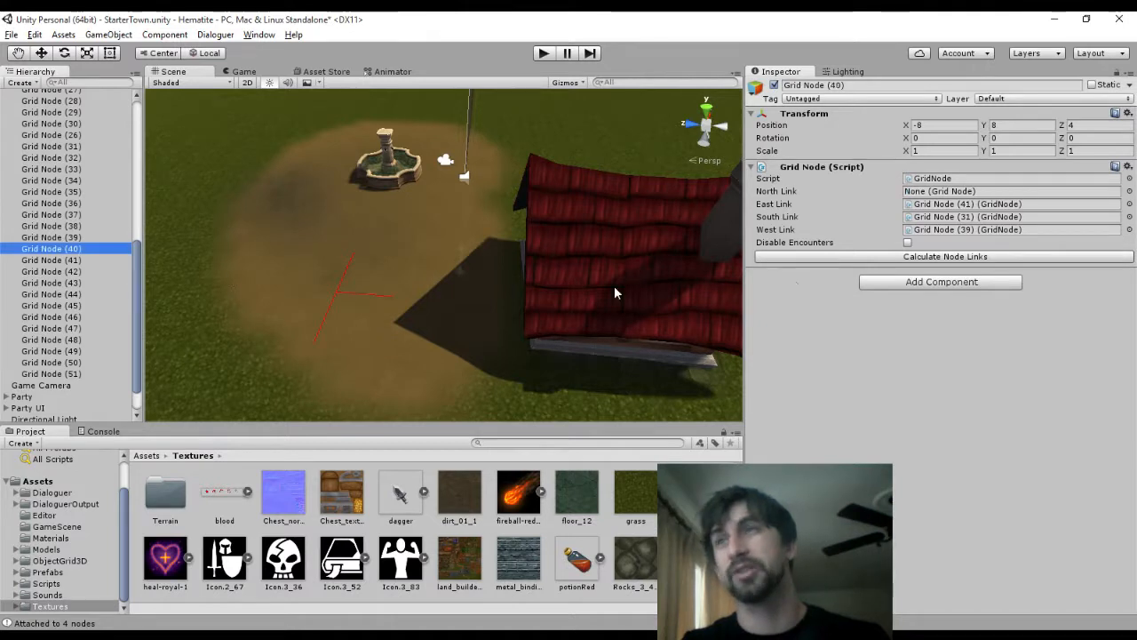
left_click(789, 259)
left_click(99, 259)
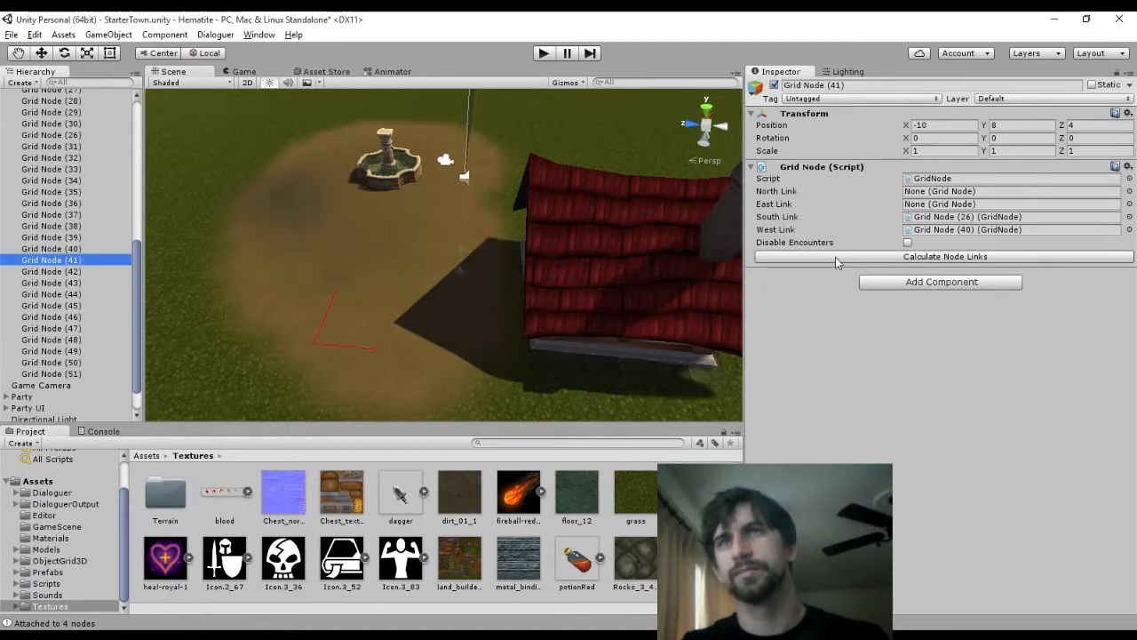
left_click(835, 256)
left_click(80, 271)
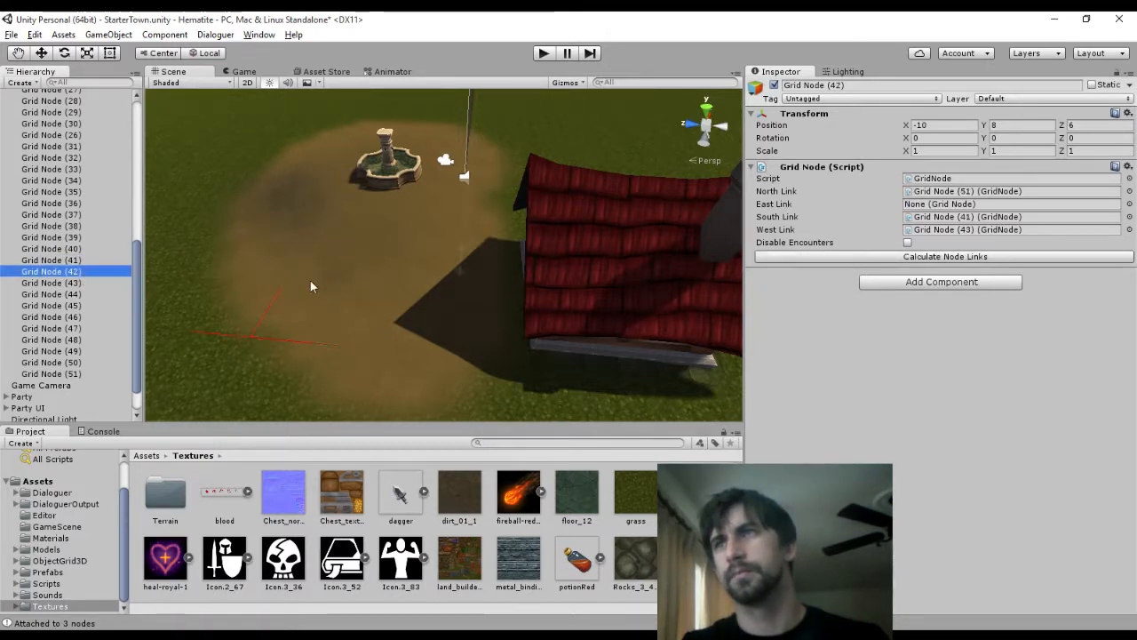
left_click(788, 263)
Review the links of Grid Nodes (43) to (51)
left_click(75, 284)
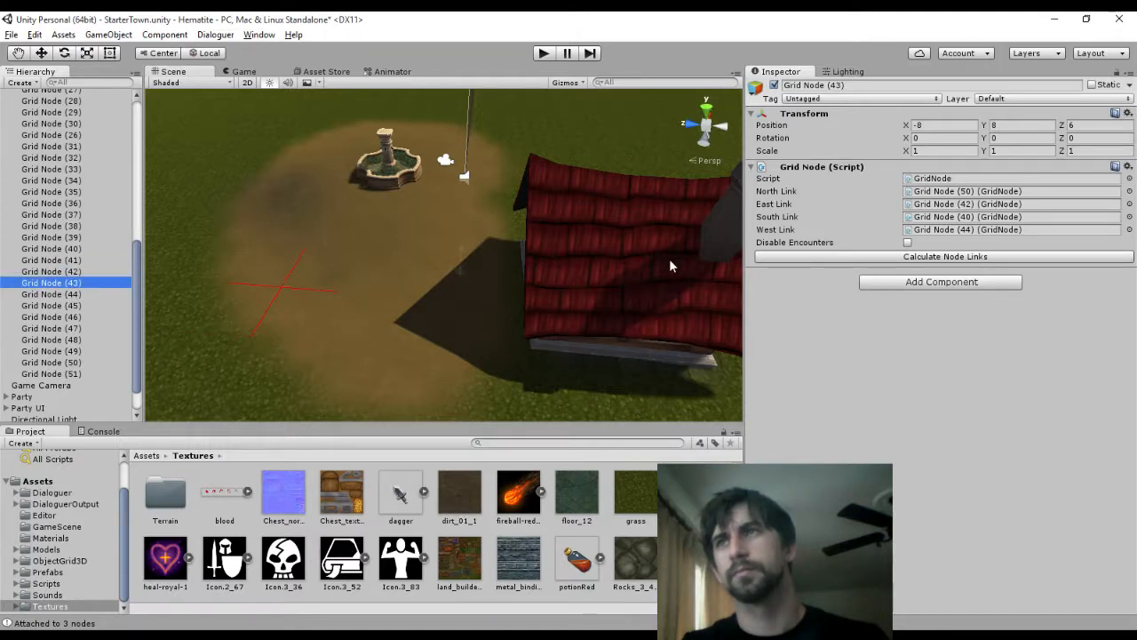
key("Down")
key("Down")
key("Down")
key("Down")
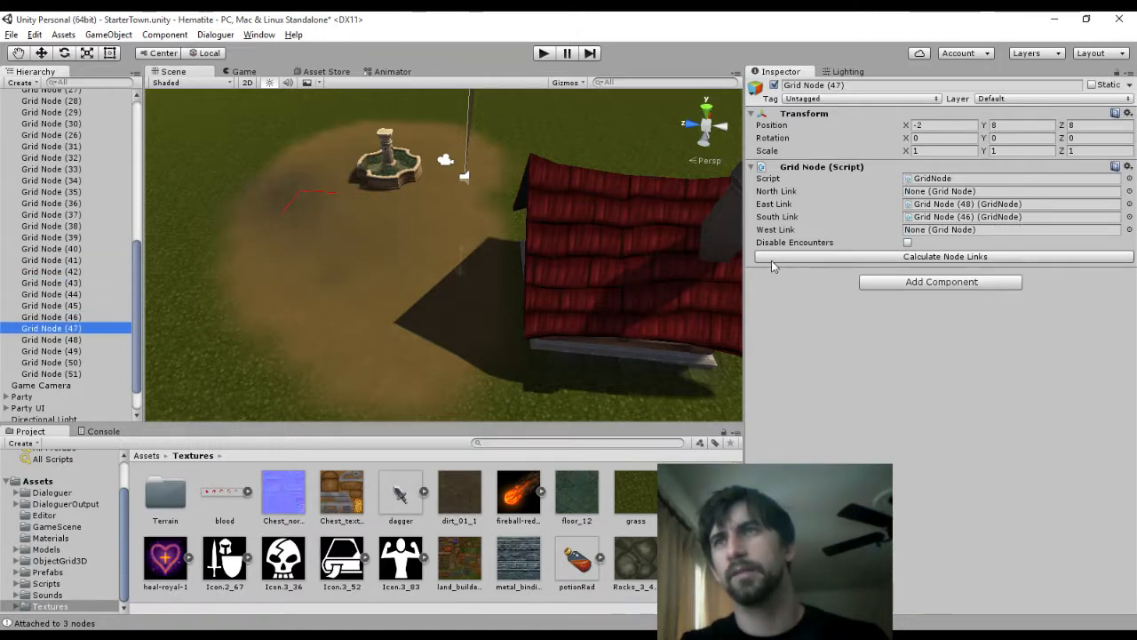
key("Down")
key("Down")
key("Down")
key("Down")
key("Down")
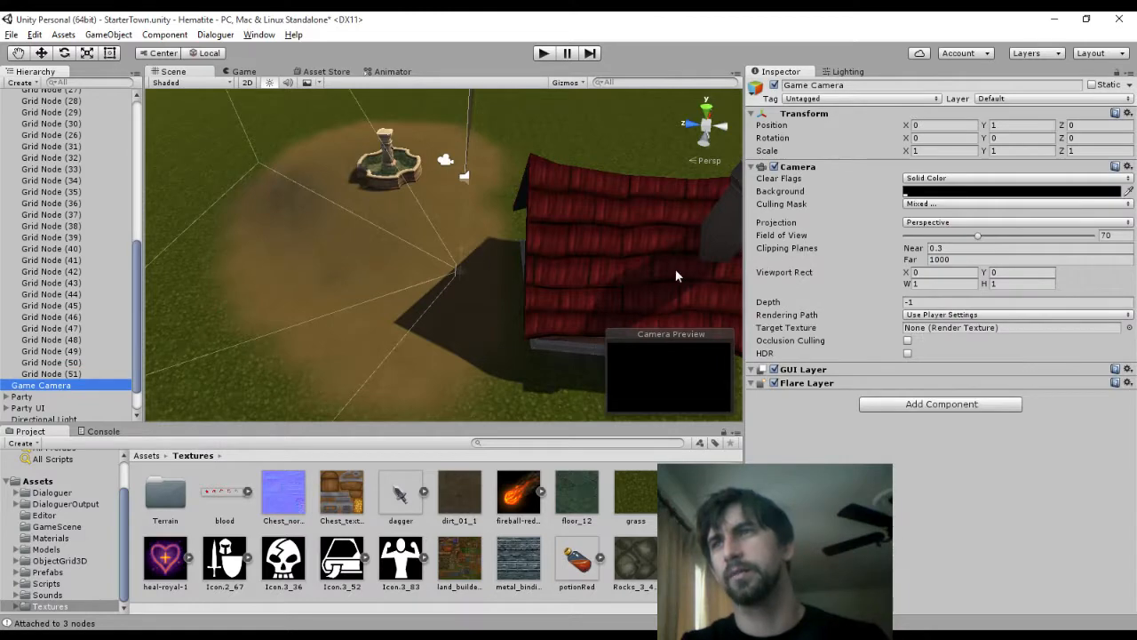
Run the scene and walk the party across the dirt area until it faces the fountain
left_click(543, 53)
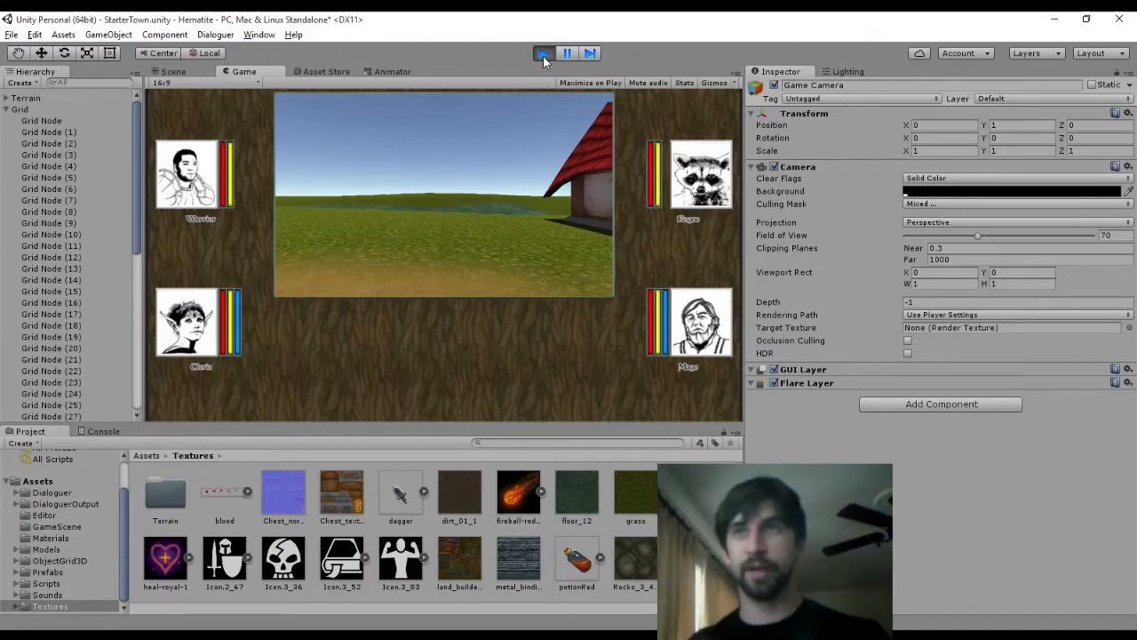
key("d")
key("d")
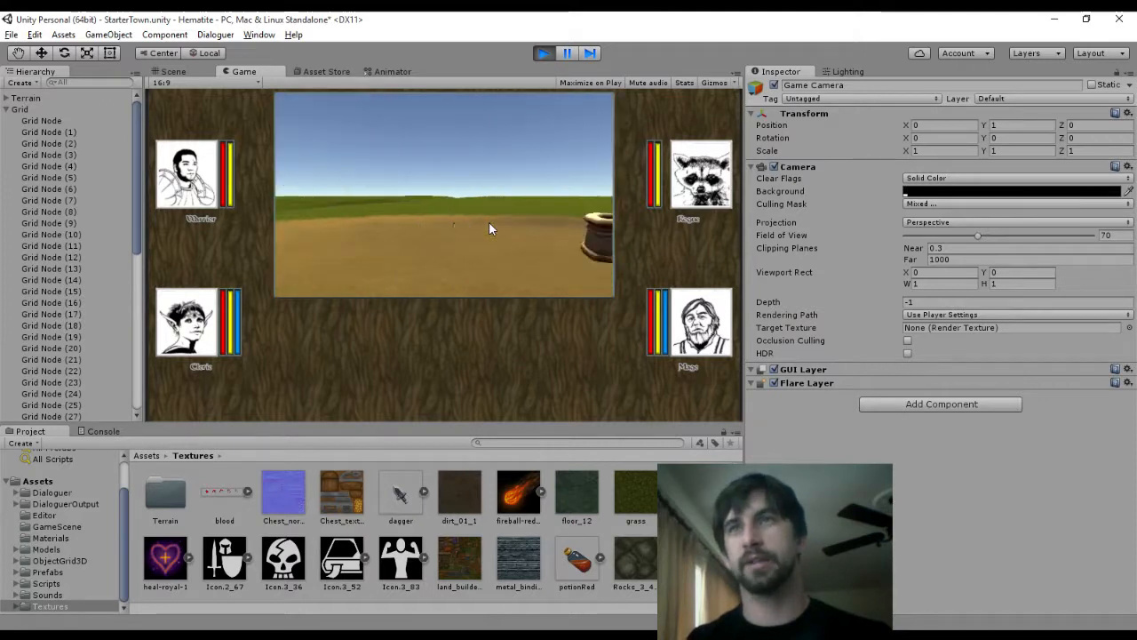
key("d")
key("w")
key("a")
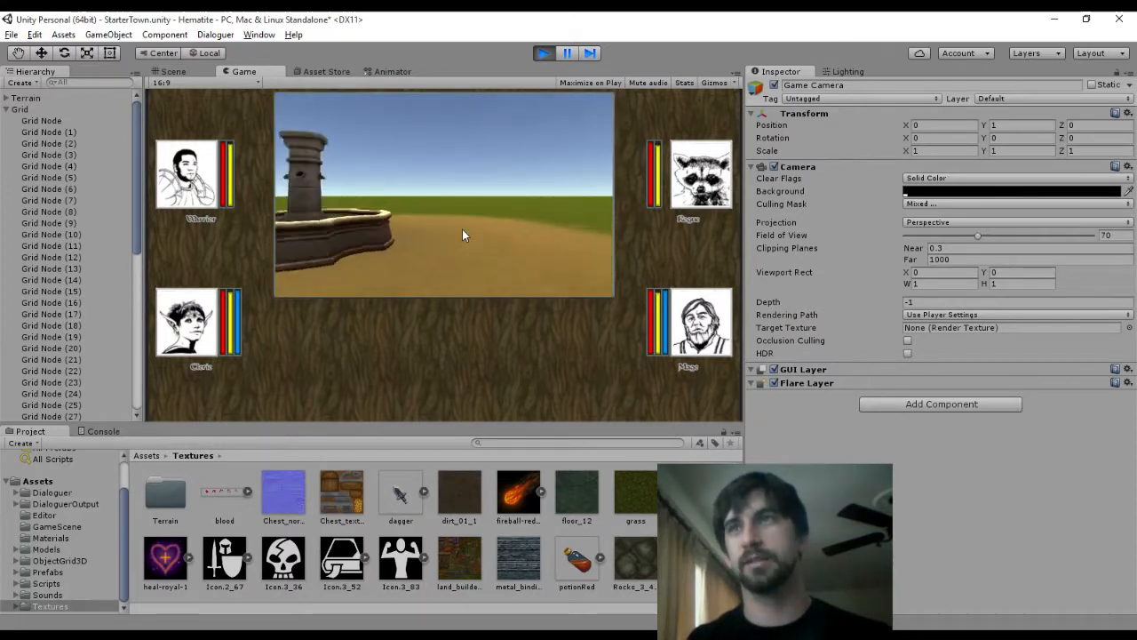
key("w")
key("a")
key("w")
key("d")
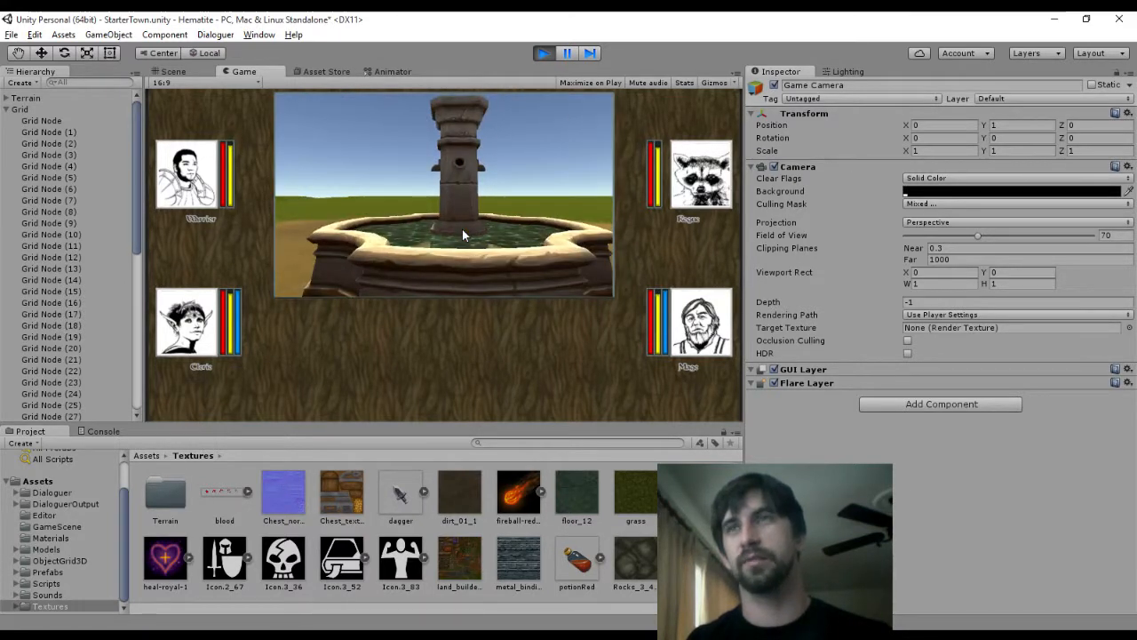
Walk the party on around the fountain, turning to check the fountain and the open ground beside it
key("a")
key("w")
key("d")
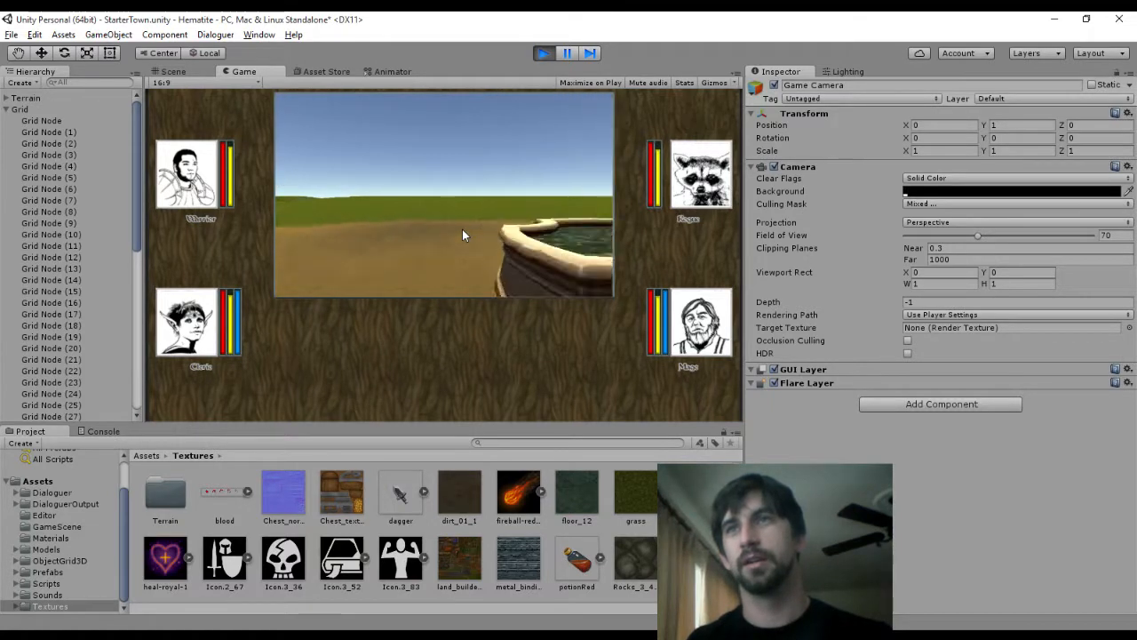
key("w")
key("d")
key("a")
key("d")
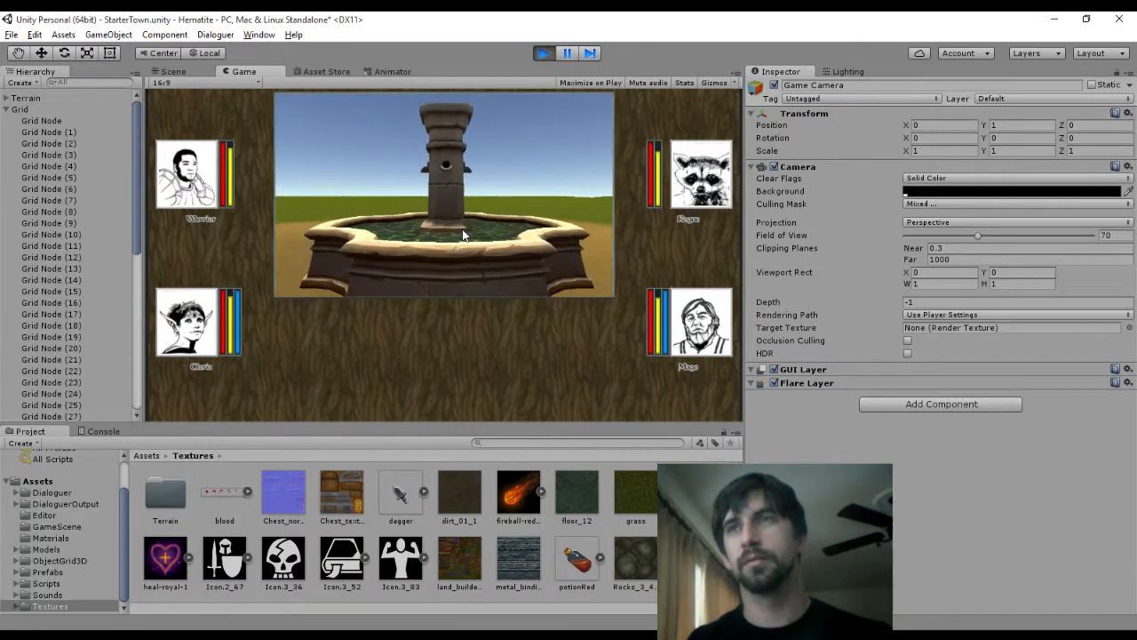
key("w")
key("a")
key("d")
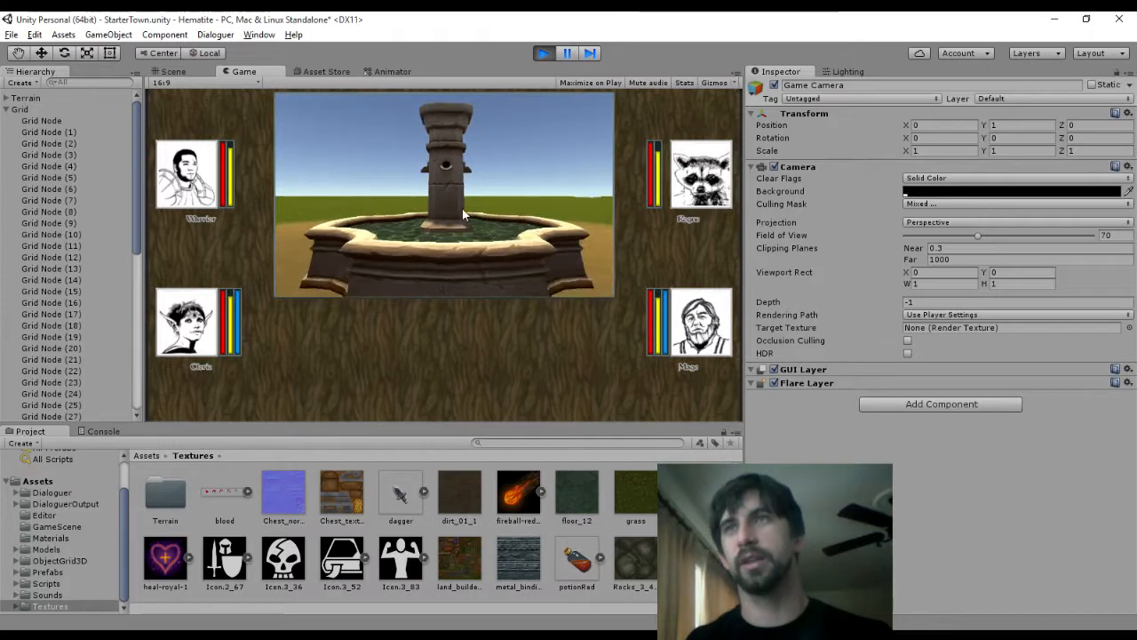
key("a")
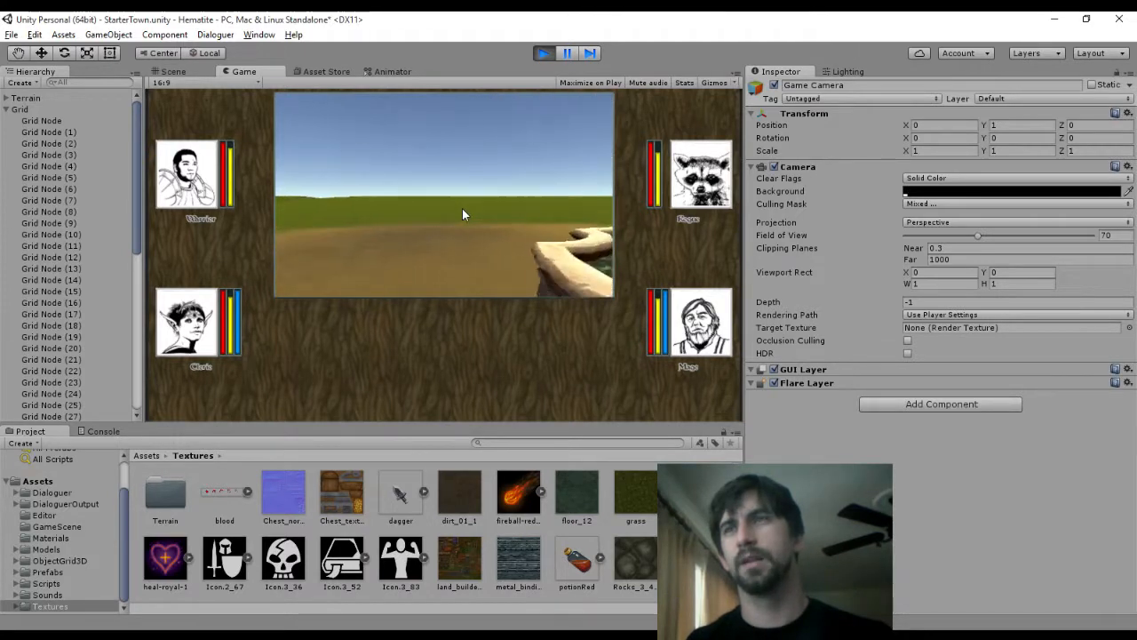
key("d")
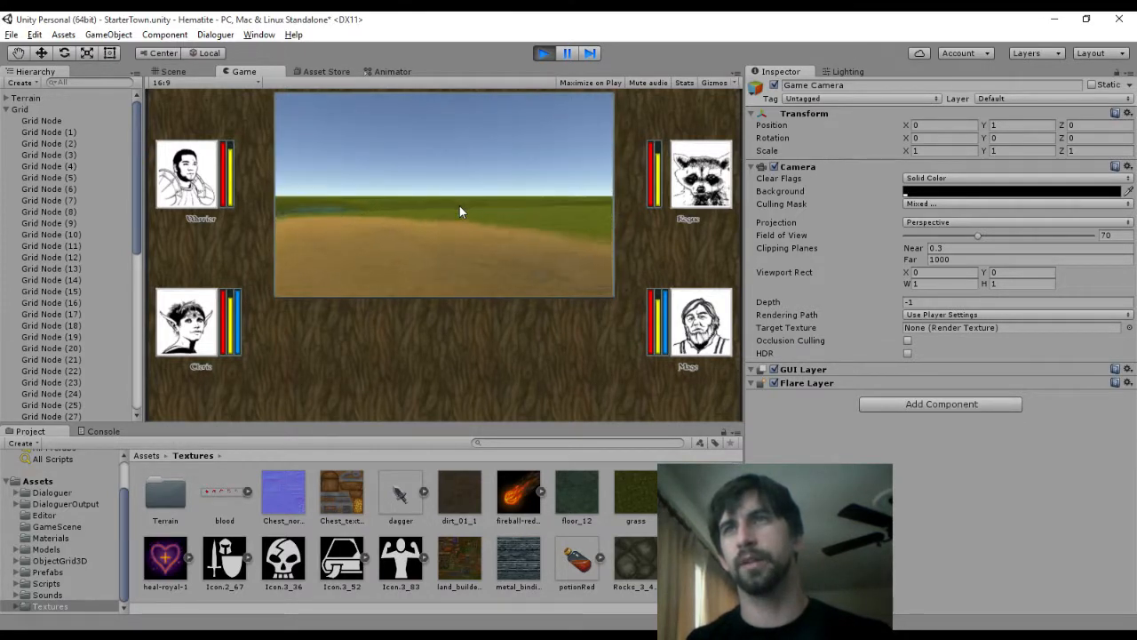
Walk the party onward across the dirt area, turning to view the house and fountain from a distance
key("w")
key("d")
key("d")
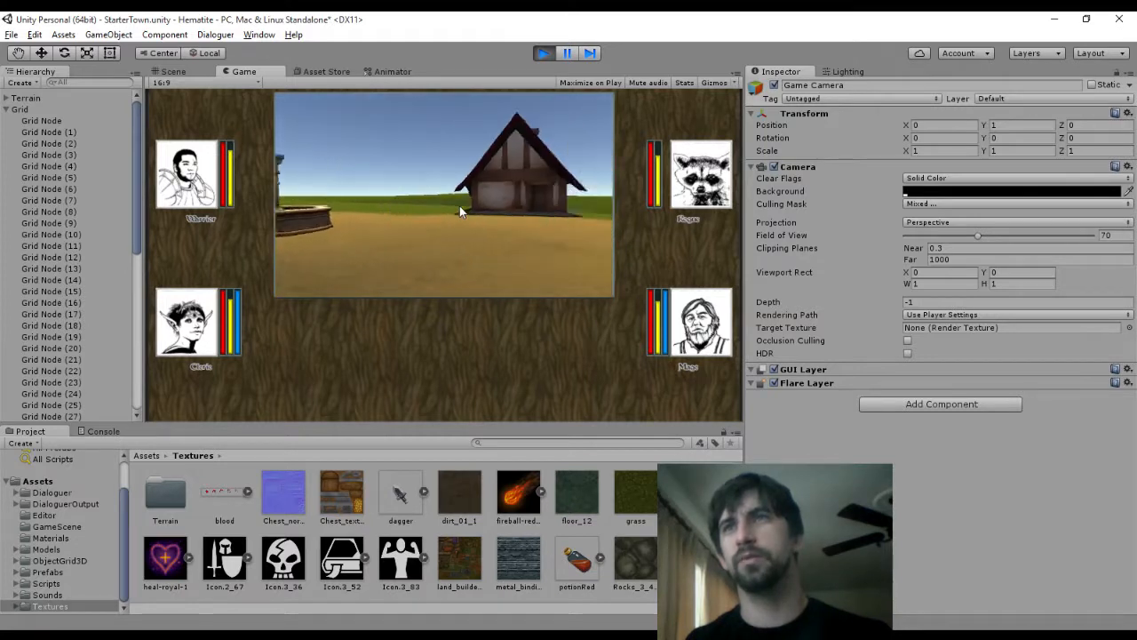
key("a")
key("a")
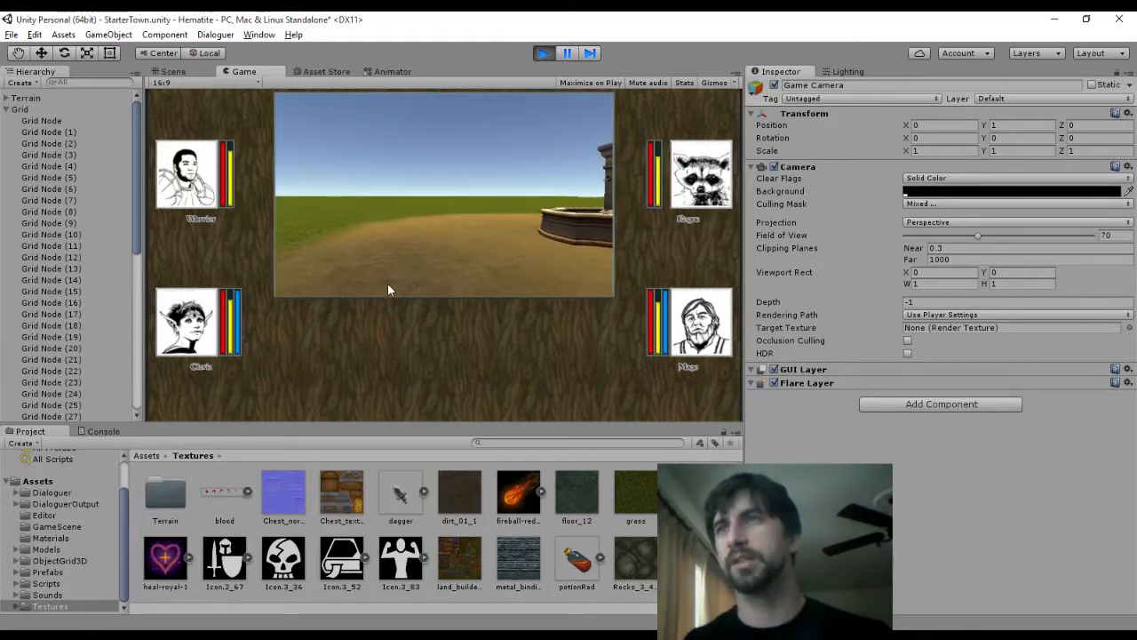
key("d")
key("w")
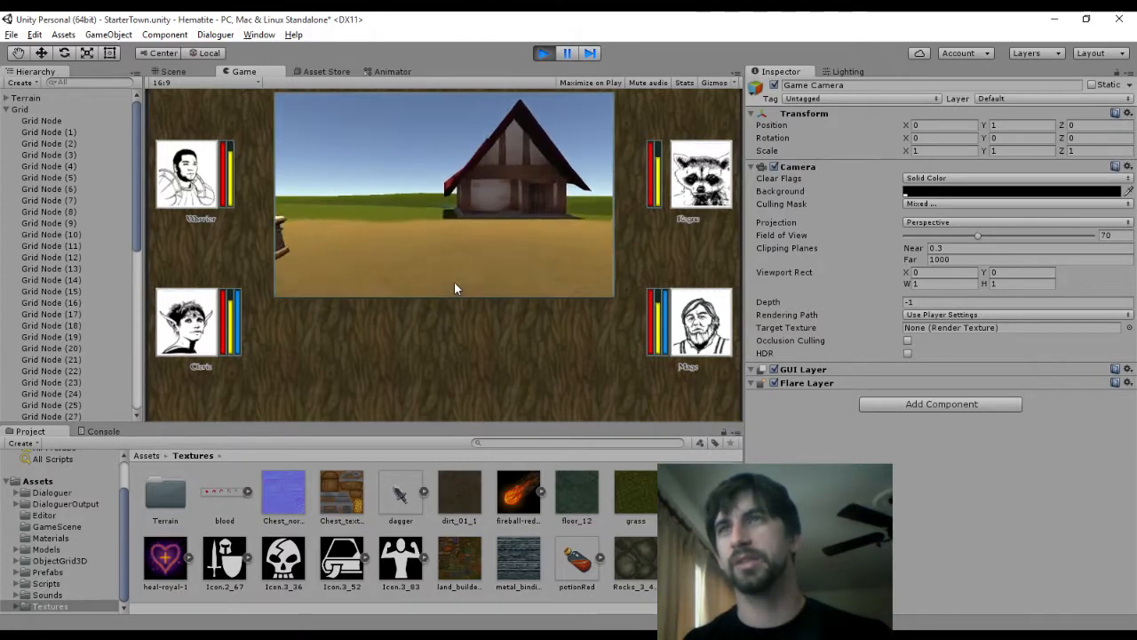
key("d")
Maximize the Game view and move the party one node onward, turning it toward the house
left_click(737, 76)
left_click(766, 86)
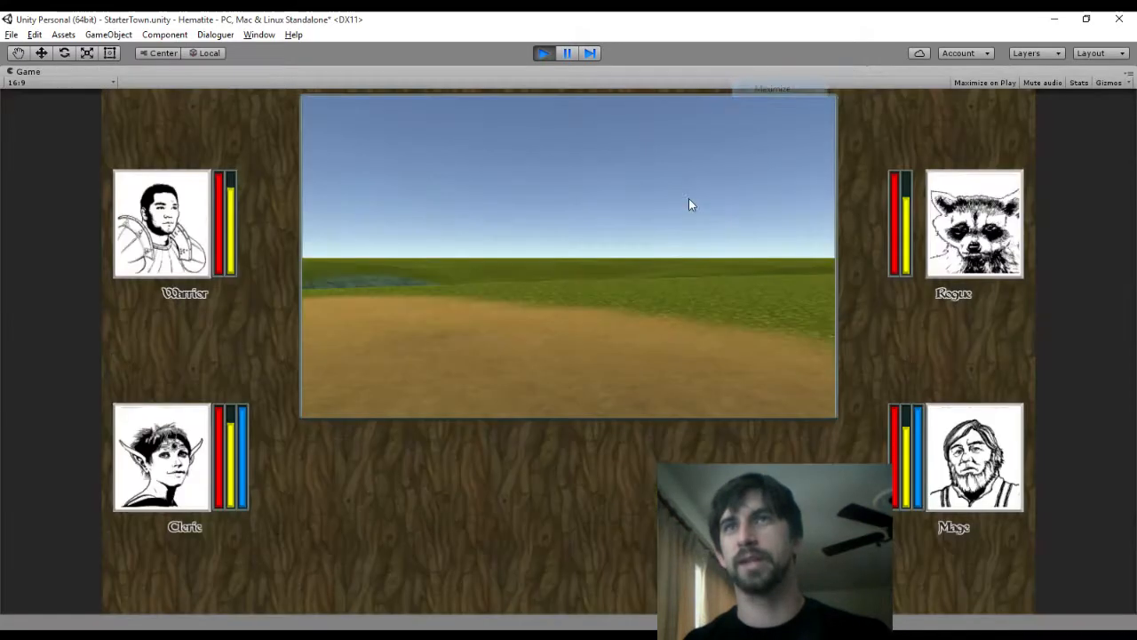
key("w")
key("a")
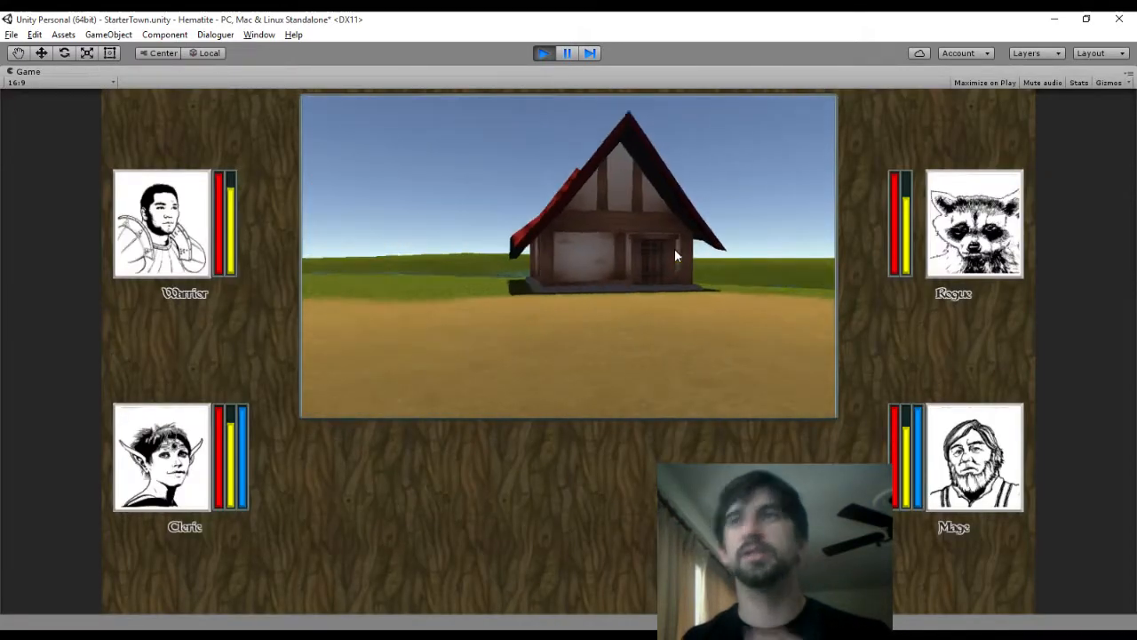
Turn the party between the house and the fountain, moving one node toward the fountain to check both views
key("a")
key("d")
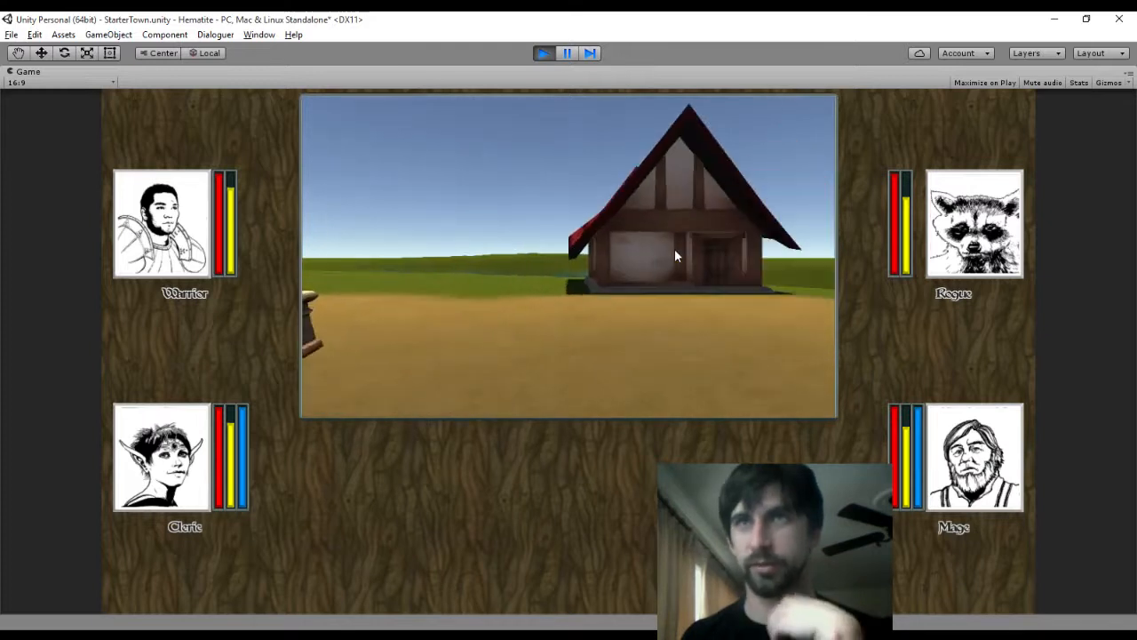
key("a")
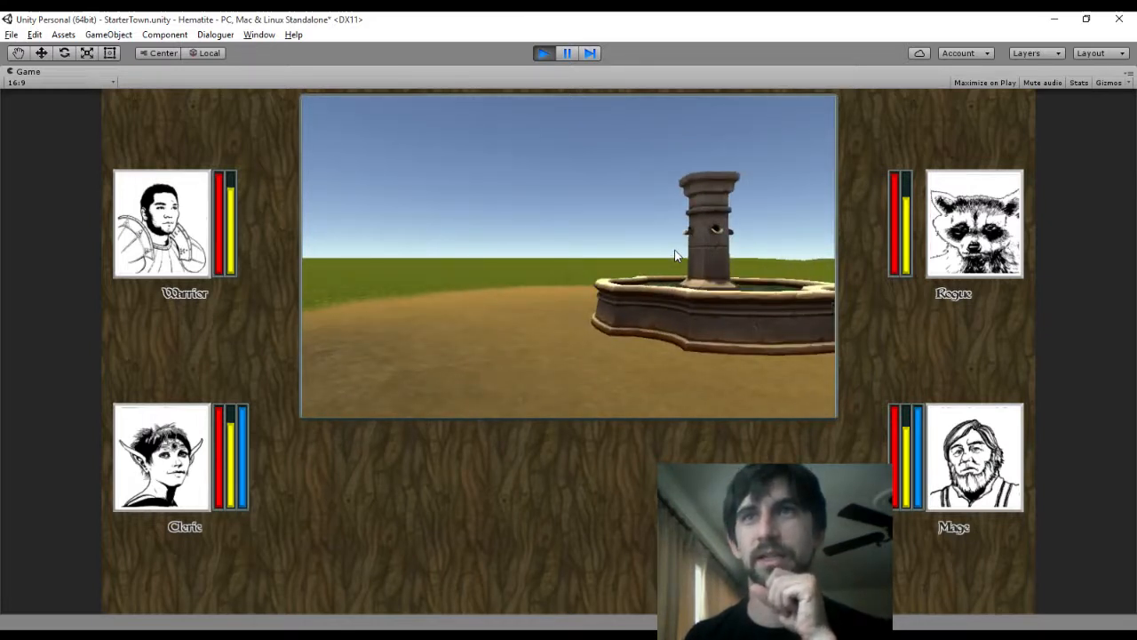
key("w")
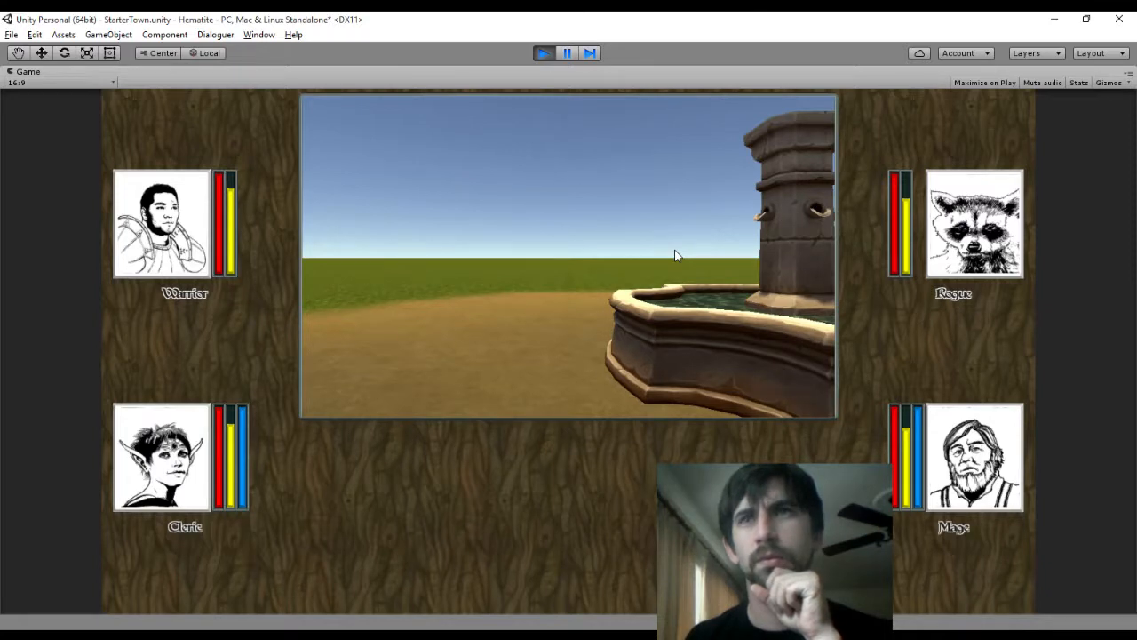
key("d")
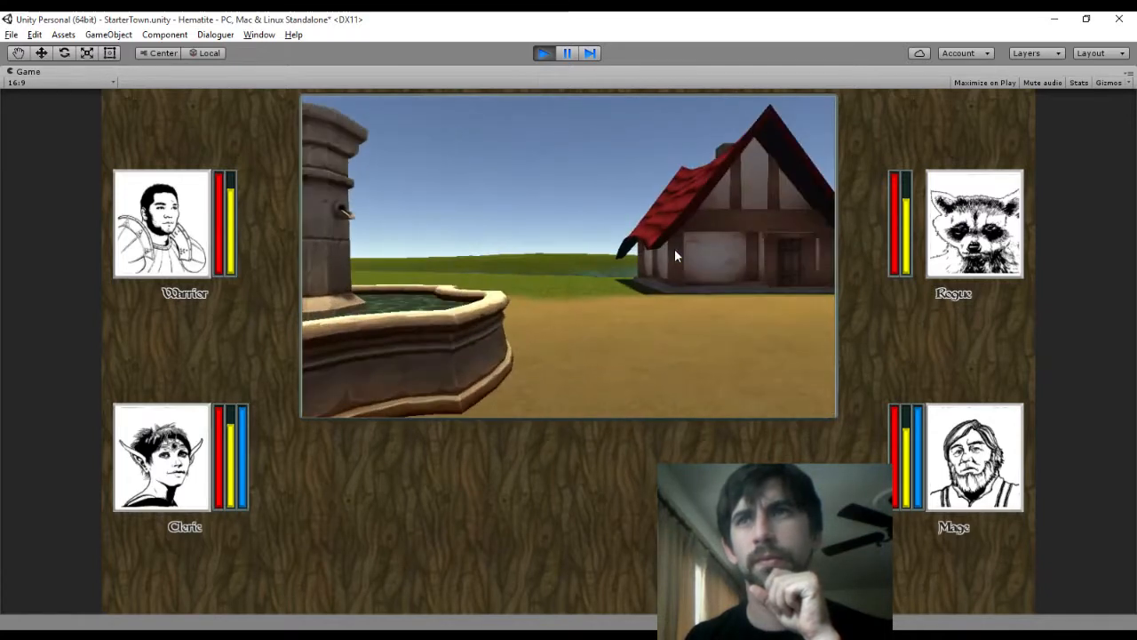
key("a")
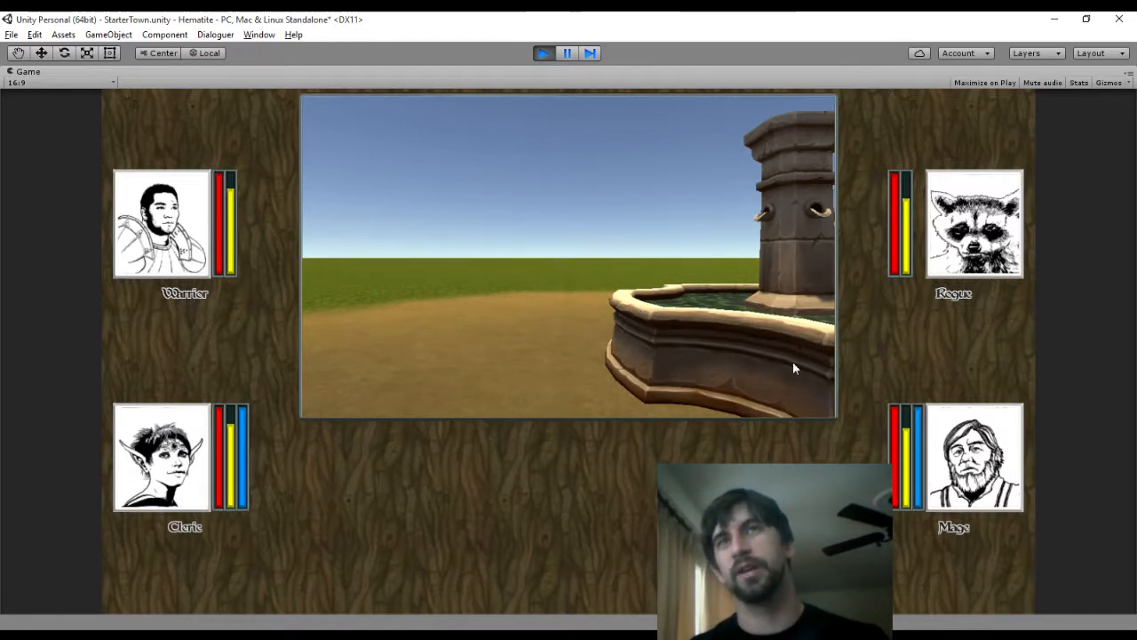
Walk the party past the fountain and step it sideways between the nodes there to test their links
key("e")
key("w")
key("w")
key("q")
key("q")
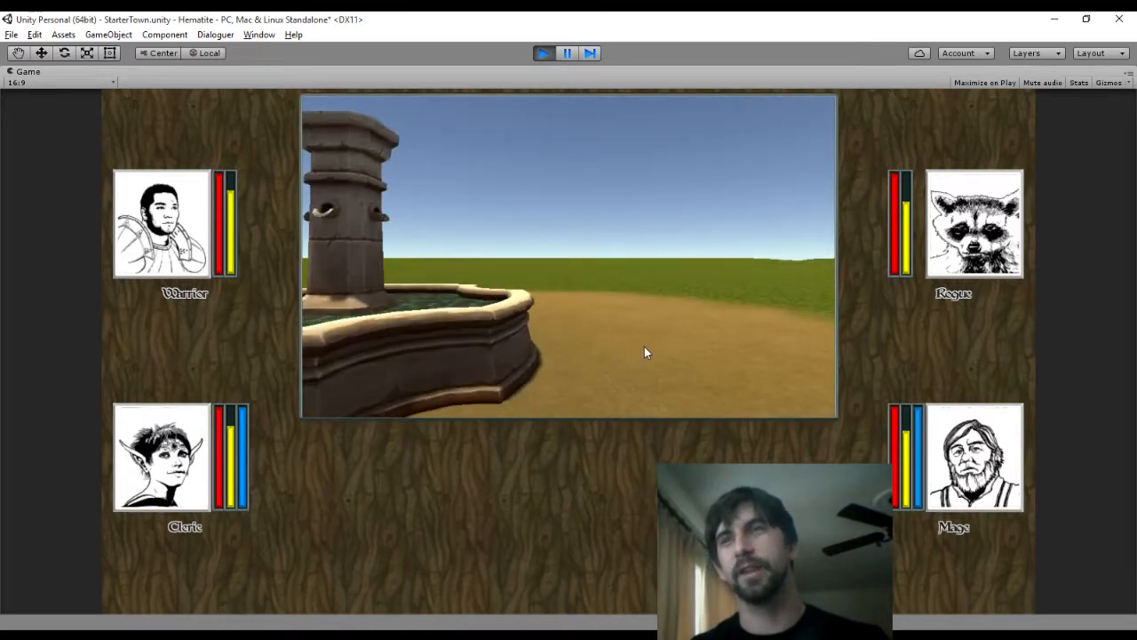
key("e")
key("q")
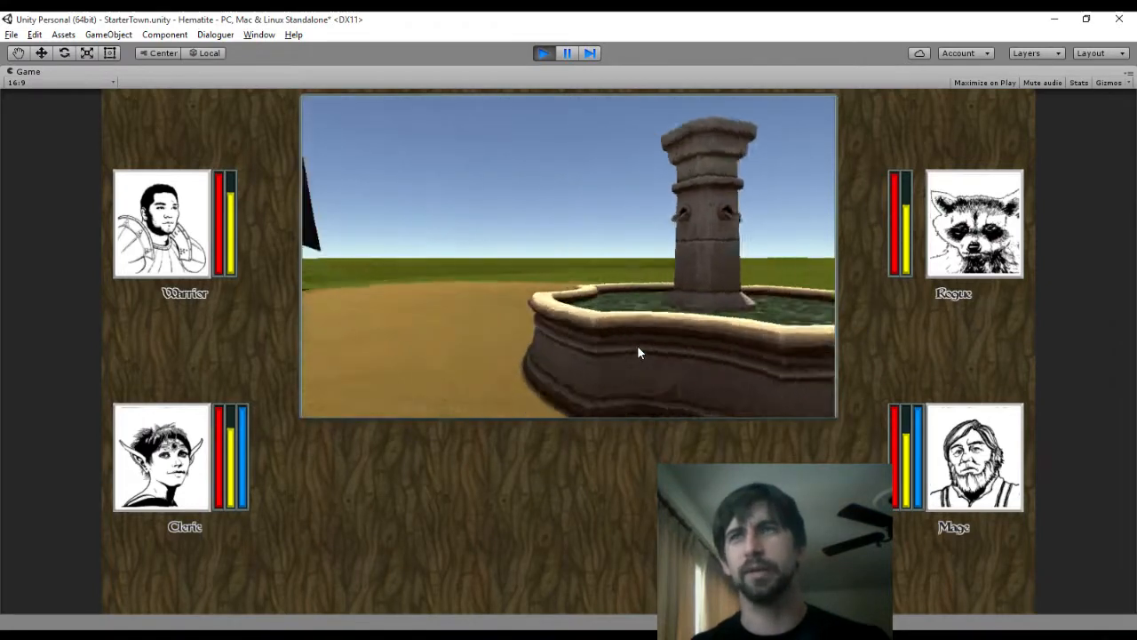
key("e")
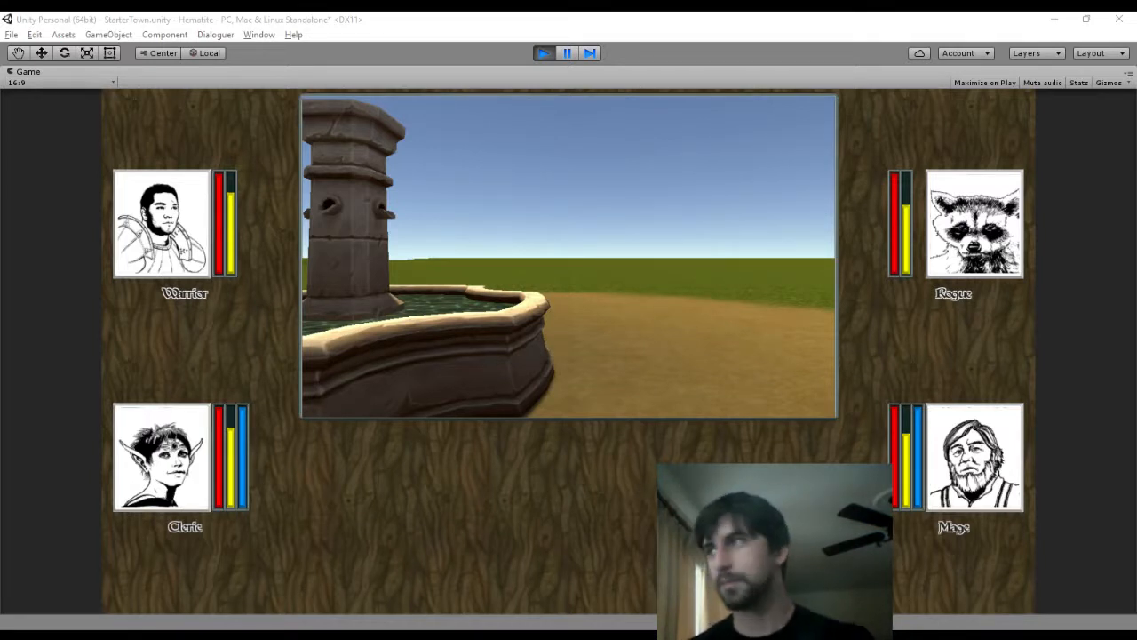
Walk the party over to the house and through its side wall, stepping forward and back inside
left_click(580, 316)
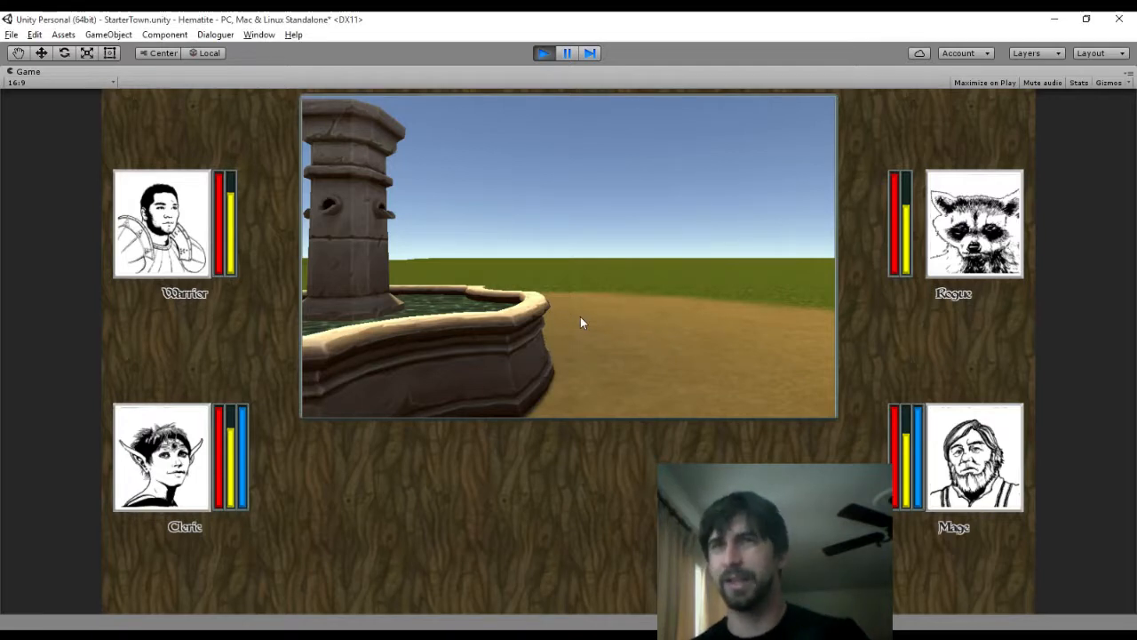
key("d")
key("d")
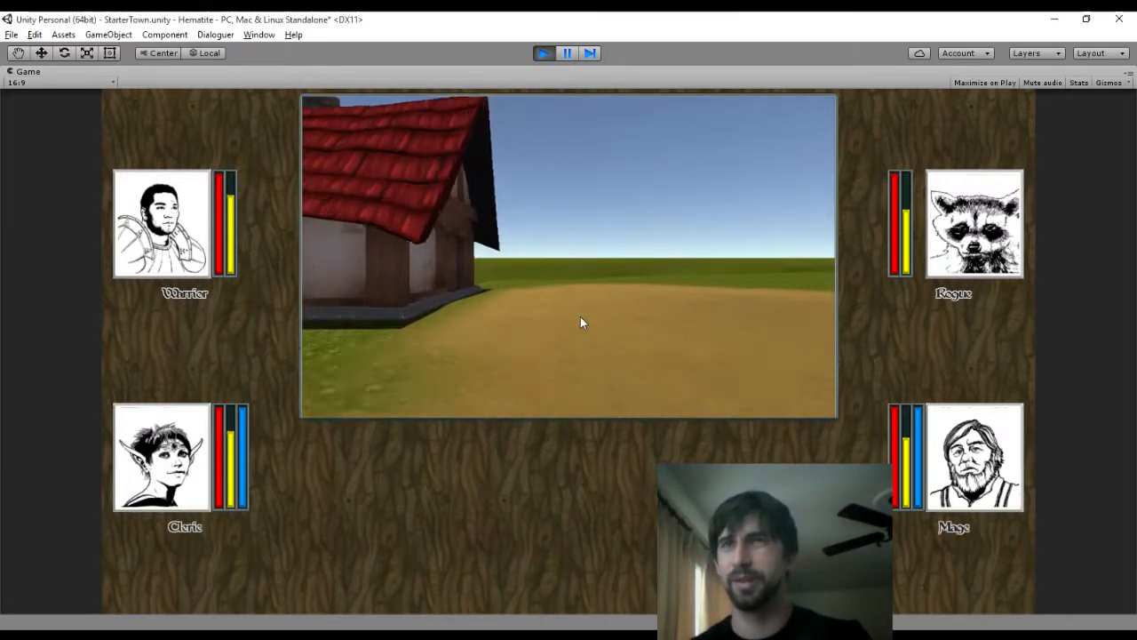
key("a")
key("w")
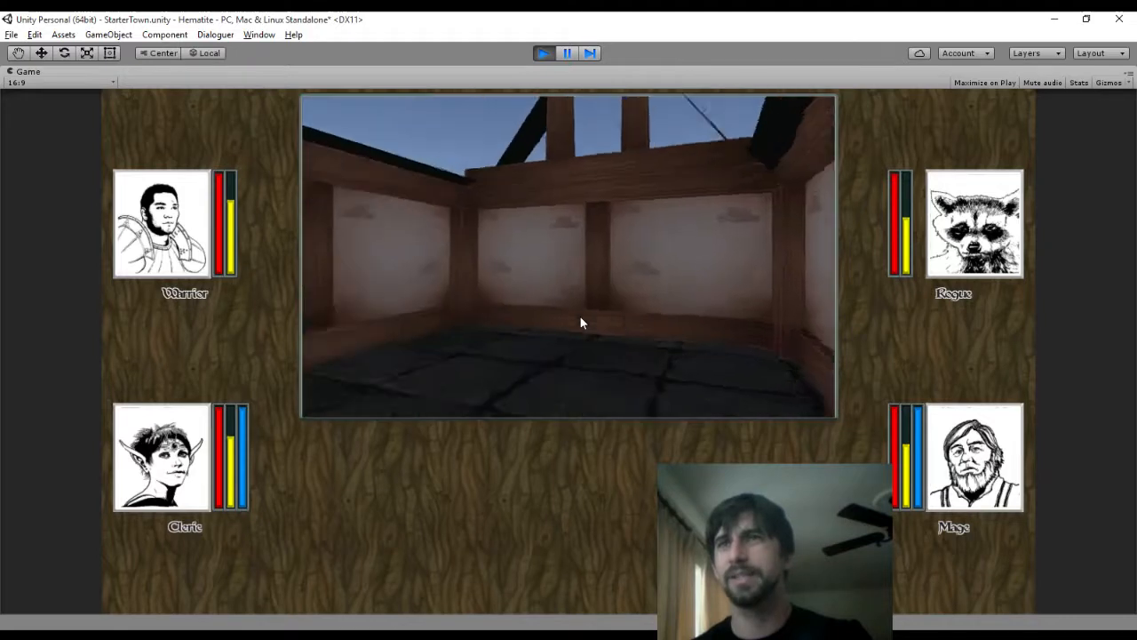
key("w")
key("s")
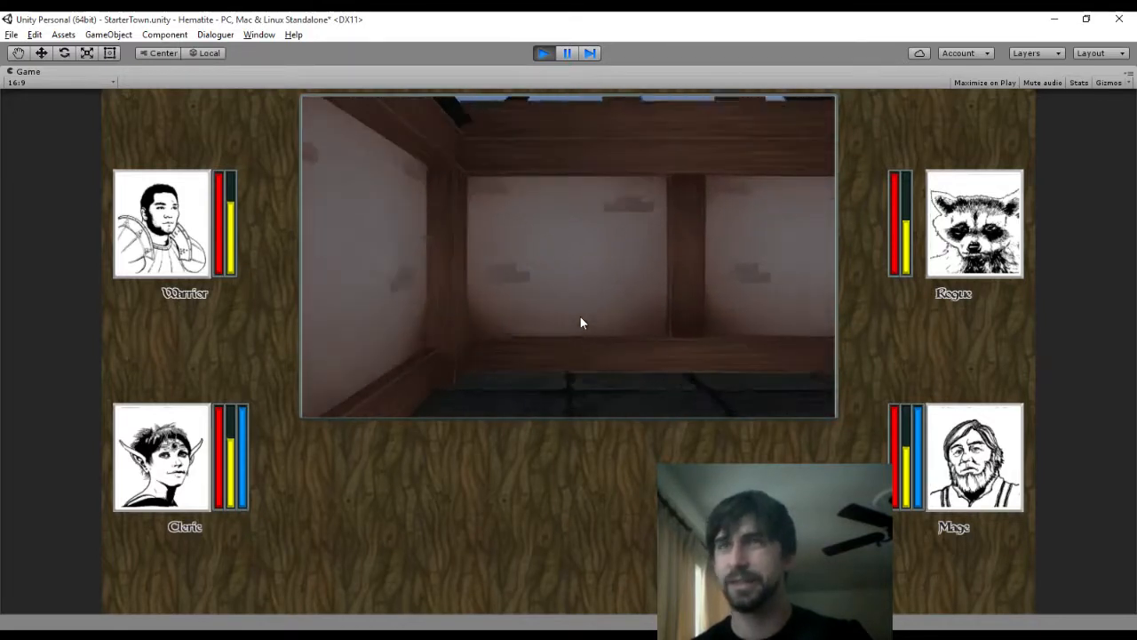
Turn the party to the door inside the house and test moving through it to the ground outside
key("a")
key("a")
key("w")
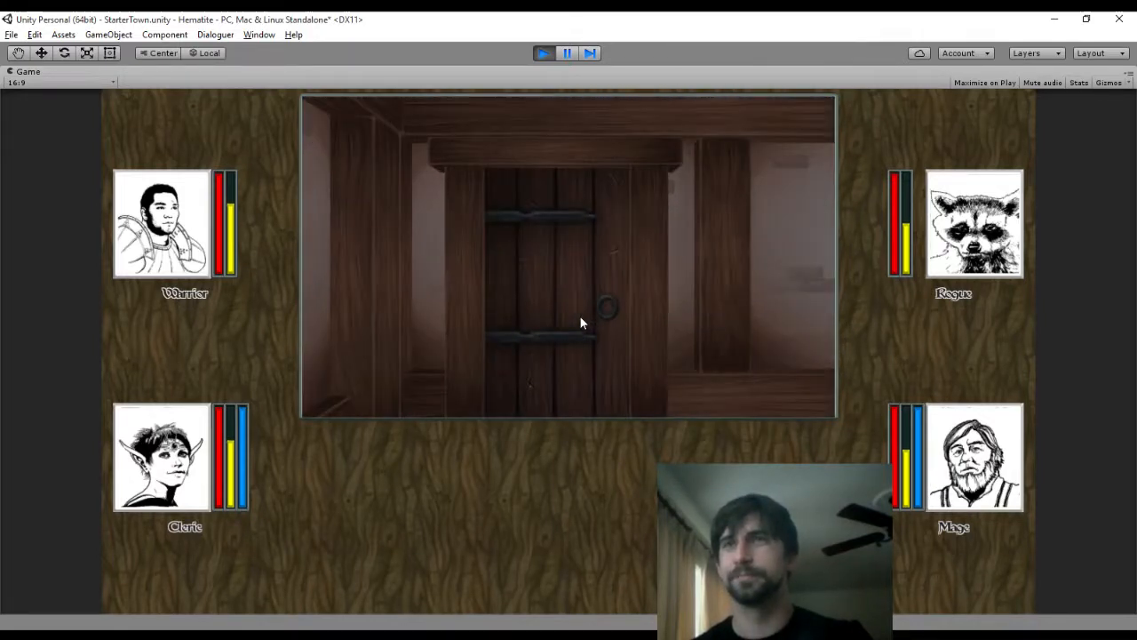
key("s")
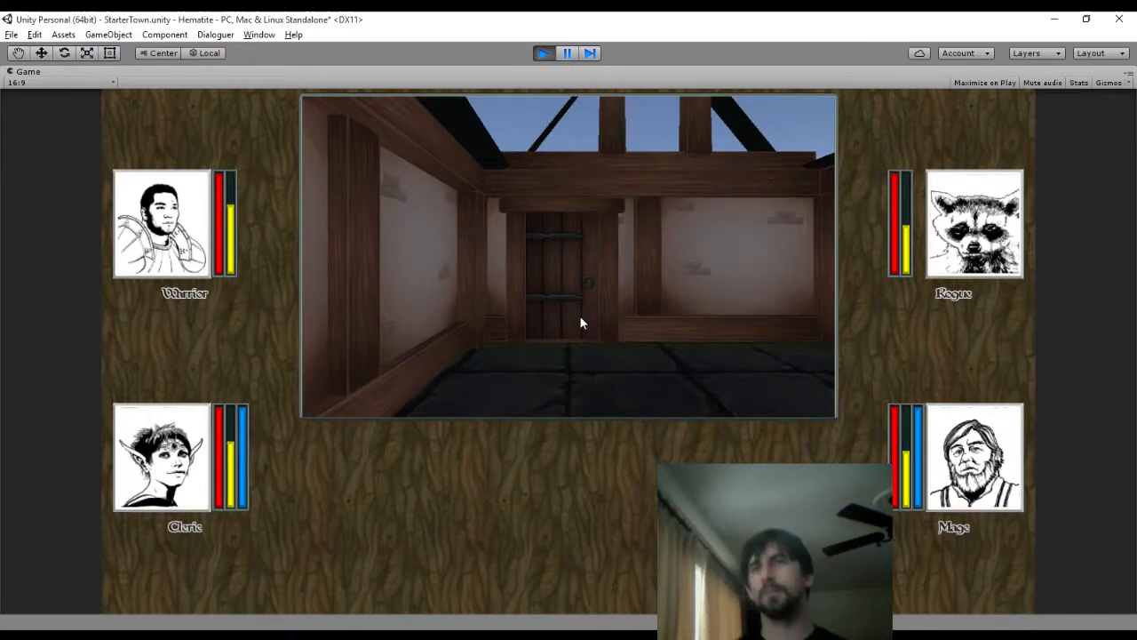
key("w")
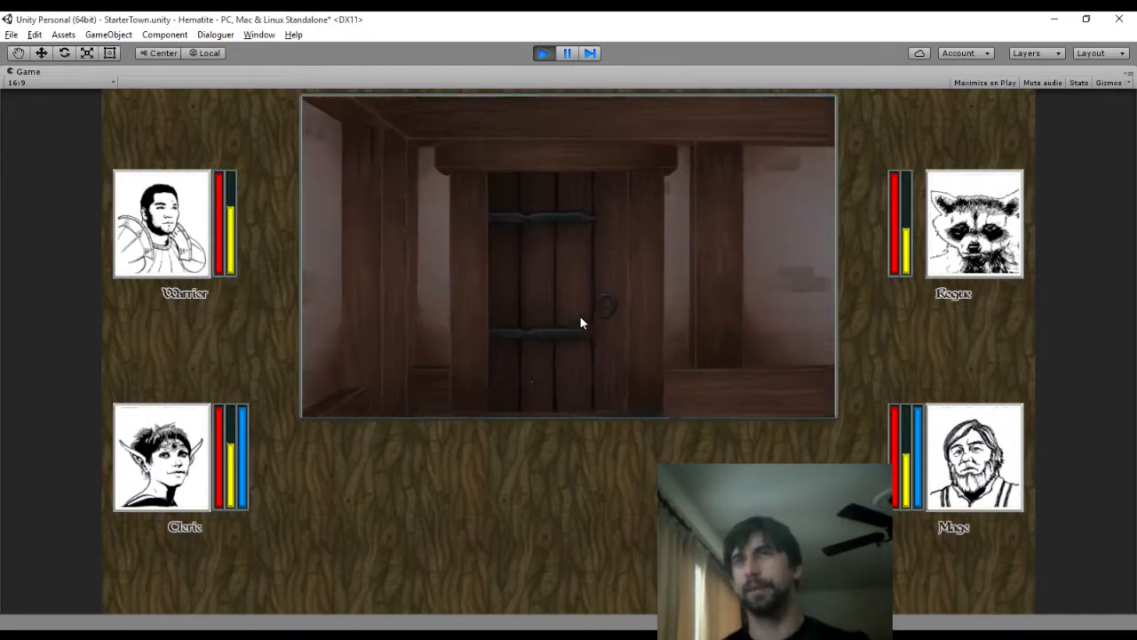
key("a")
key("a")
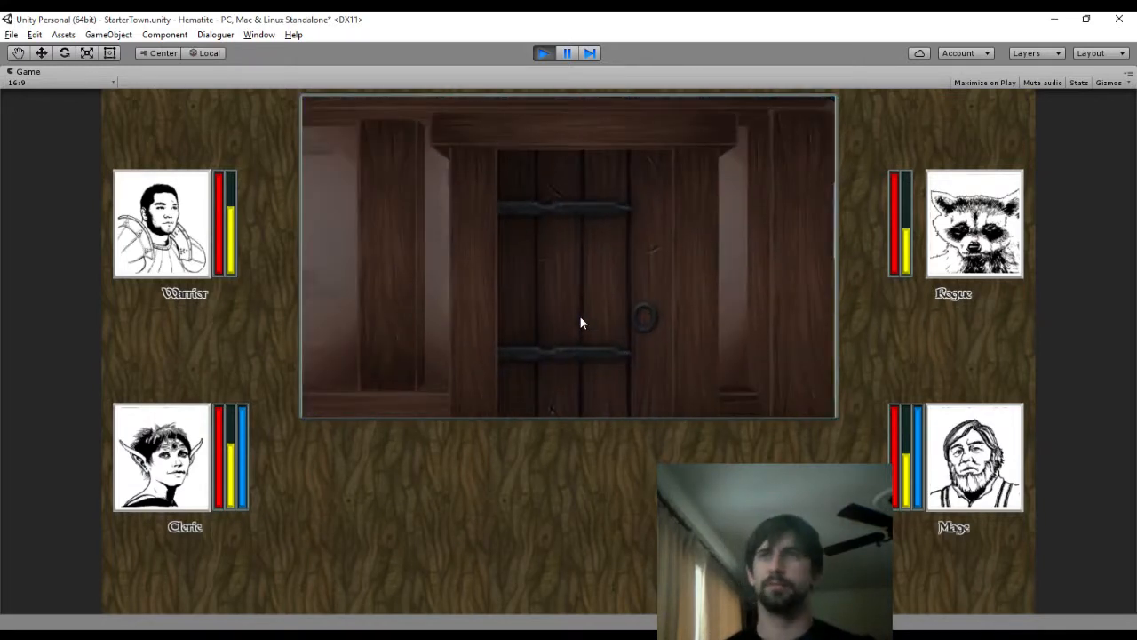
key("a")
key("a")
key("d")
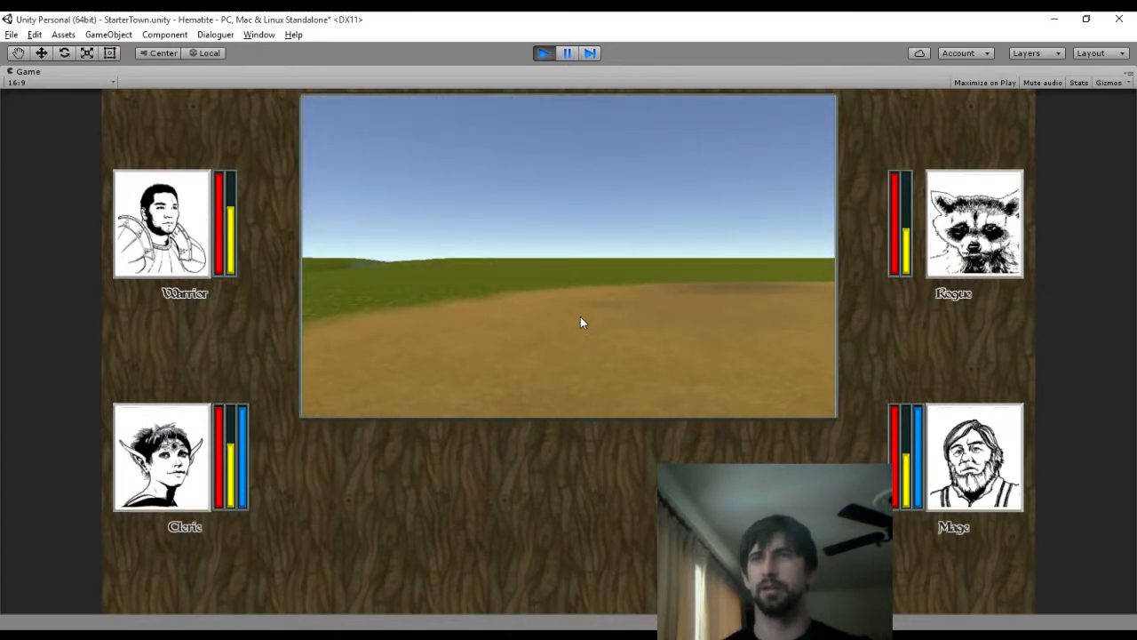
Walk the party along the nodes in front of the house, turning to face the door from outside
key("a")
key("w")
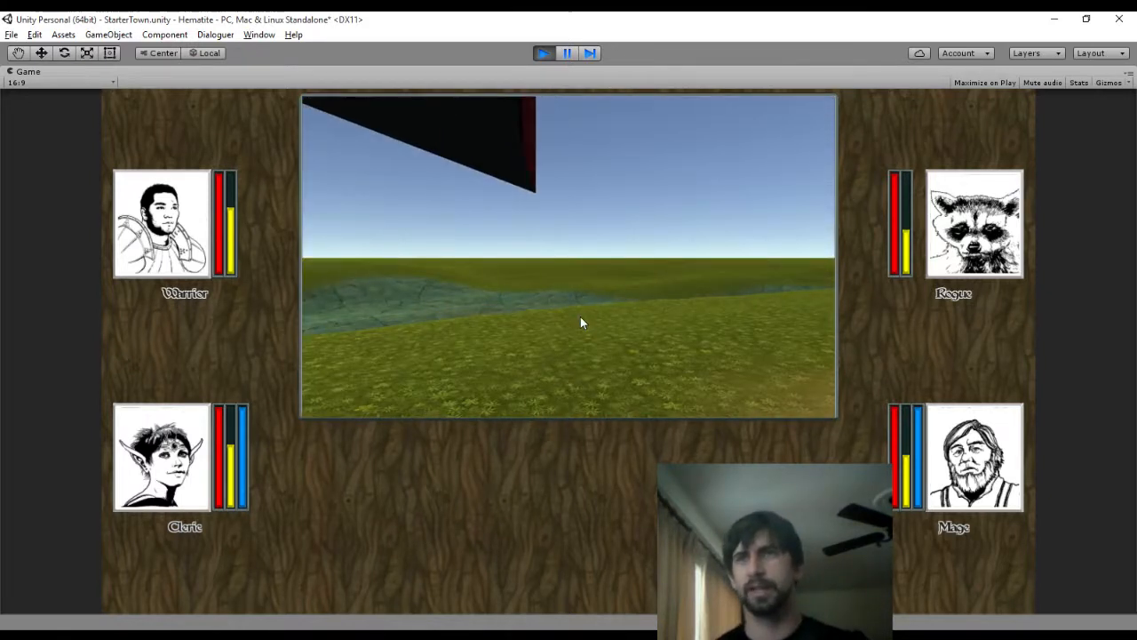
key("d")
key("w")
key("d")
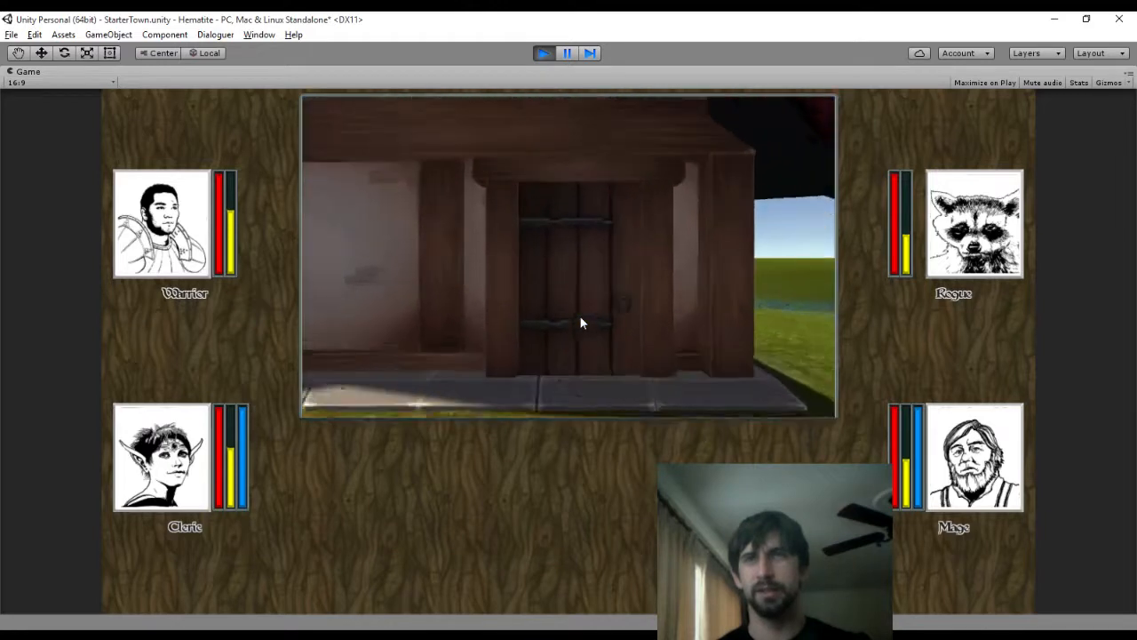
key("a")
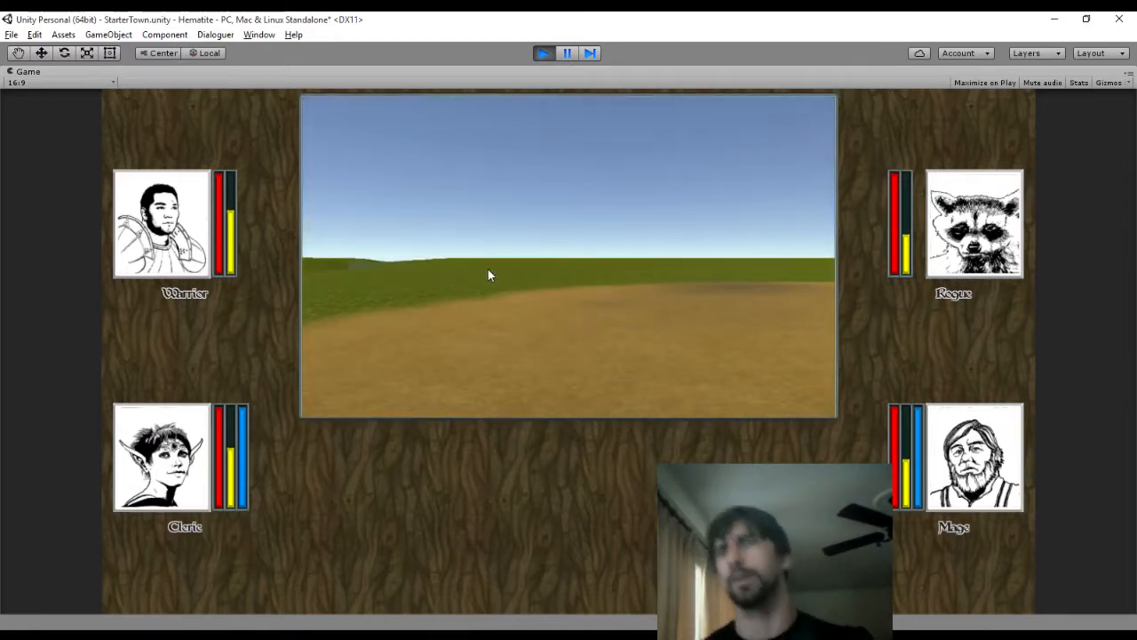
Stop the scene and examine the links of Grid Nodes (21), (23) and (24) near the house front
left_click(543, 52)
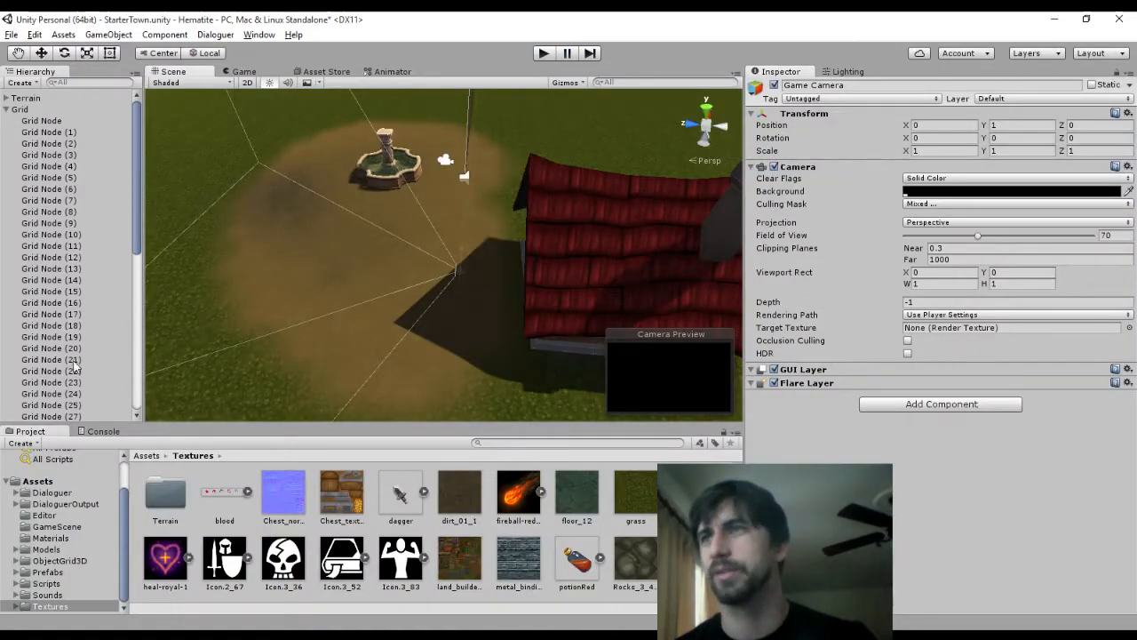
left_click(74, 359)
scroll(76, 369, "down", 3)
key("Down")
key("Down")
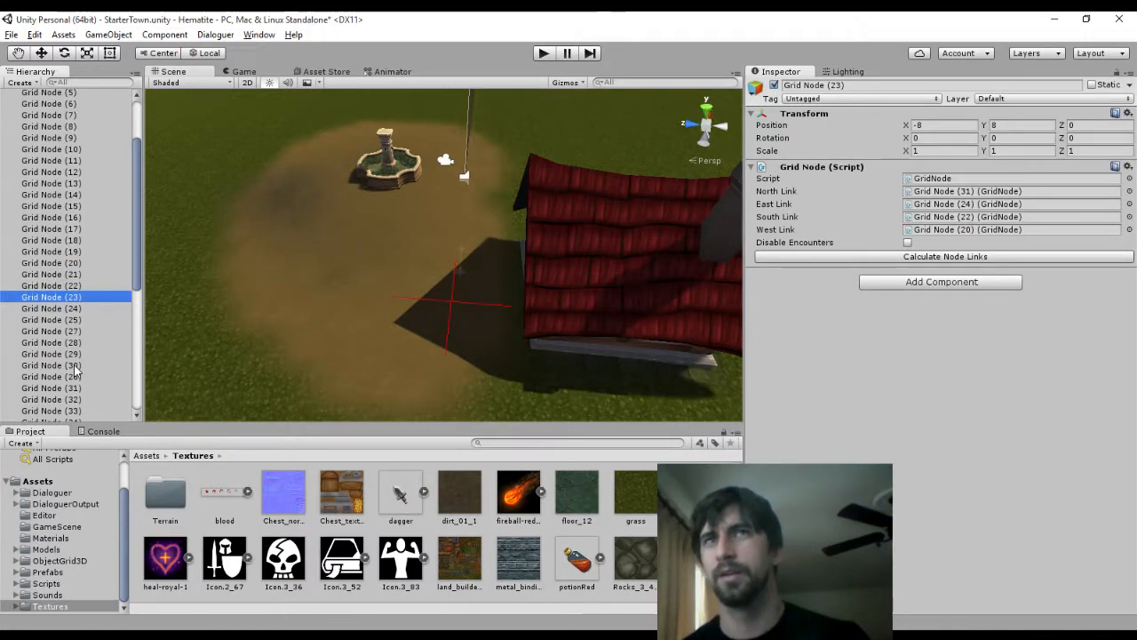
middle_click_drag(335, 318, 413, 304)
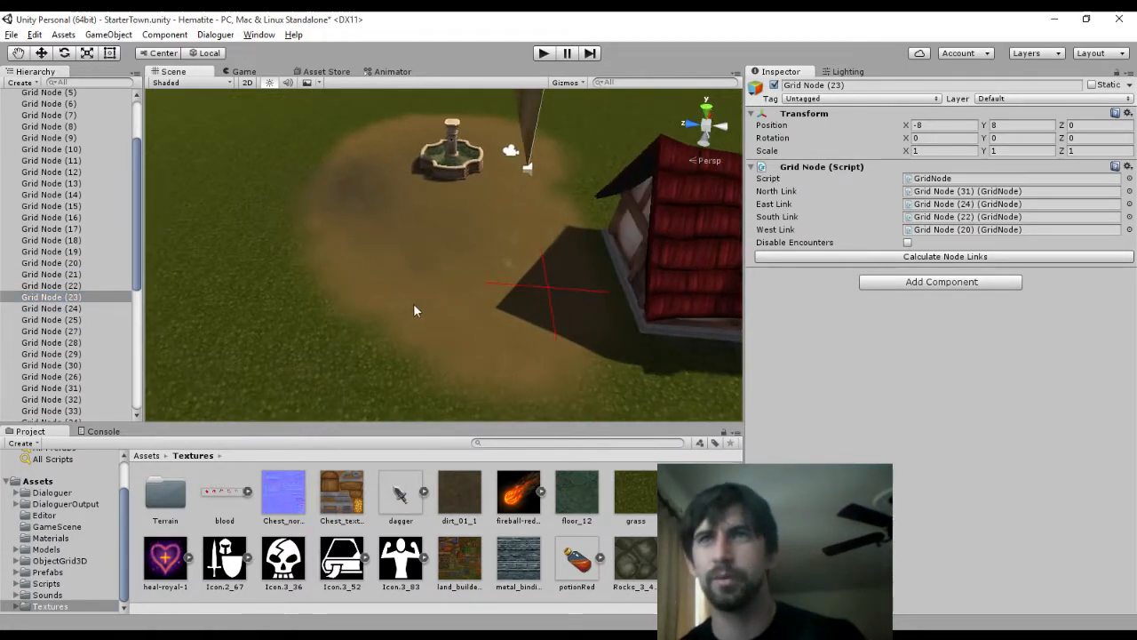
scroll(461, 296, "up", 1)
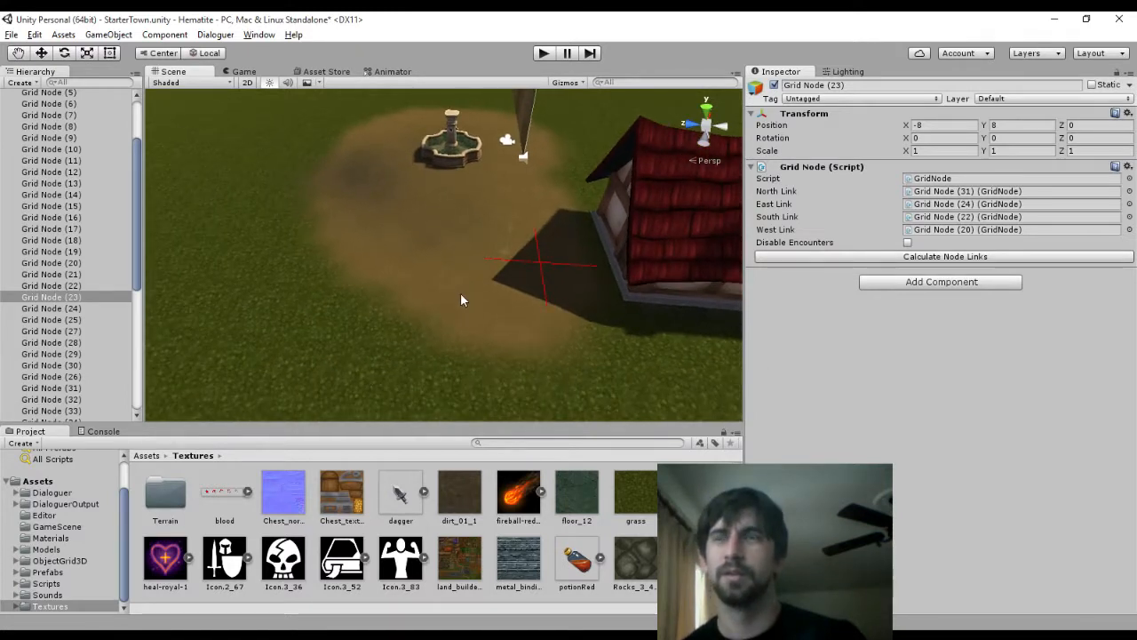
scroll(460, 292, "down", 1)
left_click(53, 308)
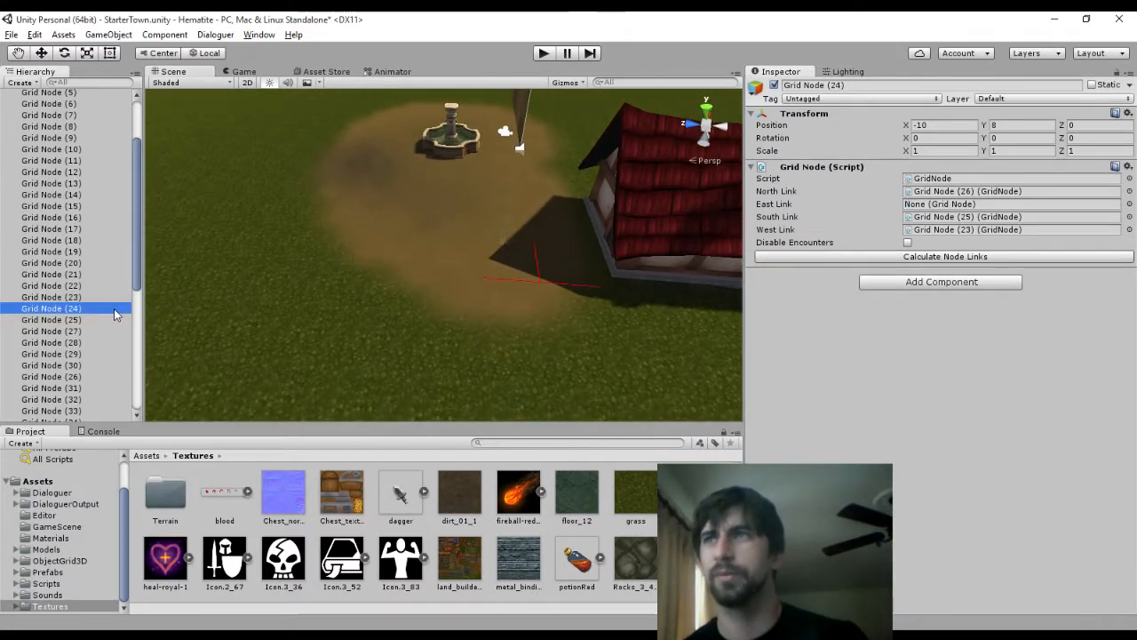
Recalculate the node links of Grid Node (22) beside the front of the house
key("Up")
key("Up")
key("Up")
key("Down")
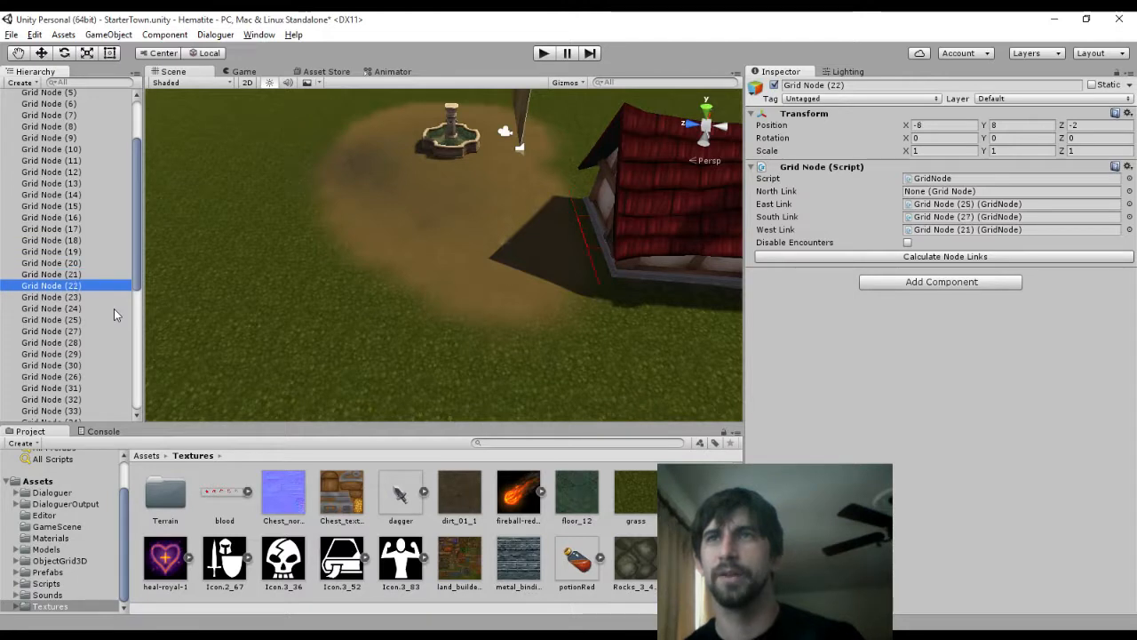
left_click(890, 256)
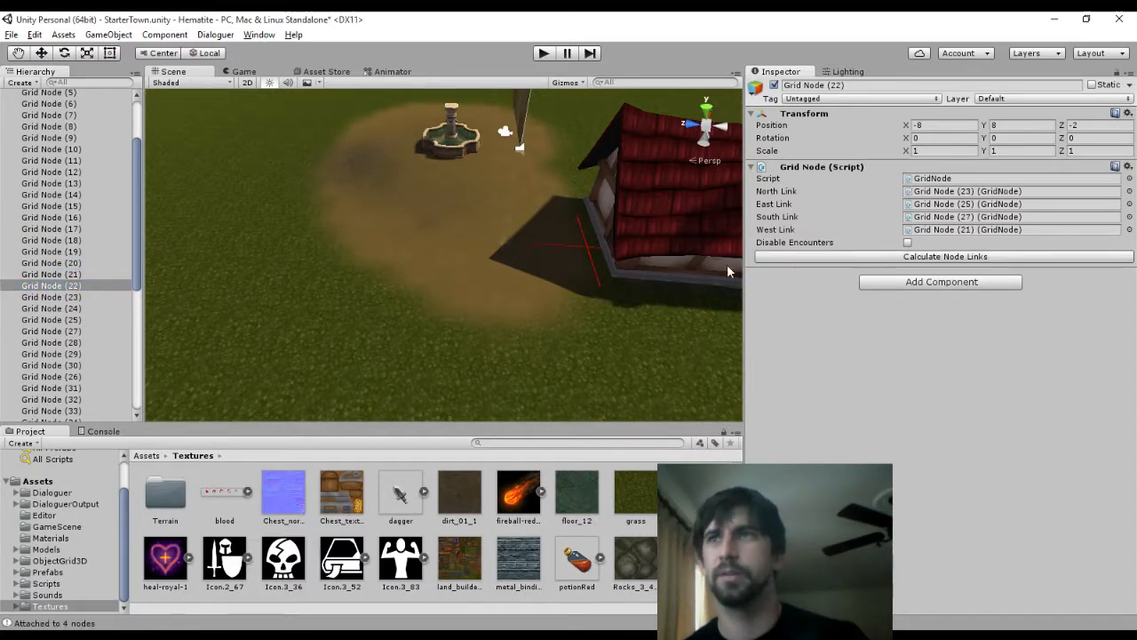
Check the links of the neighbouring Grid Nodes (20), (21), (22) and (24) by the house
left_click(97, 276)
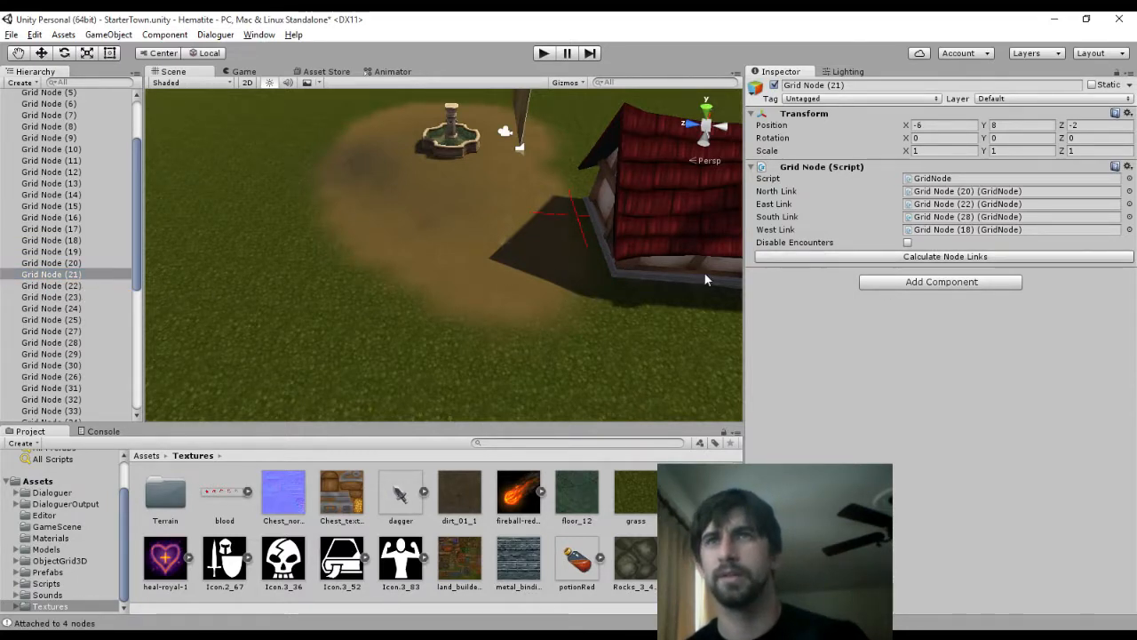
left_click(86, 262)
left_click(81, 274)
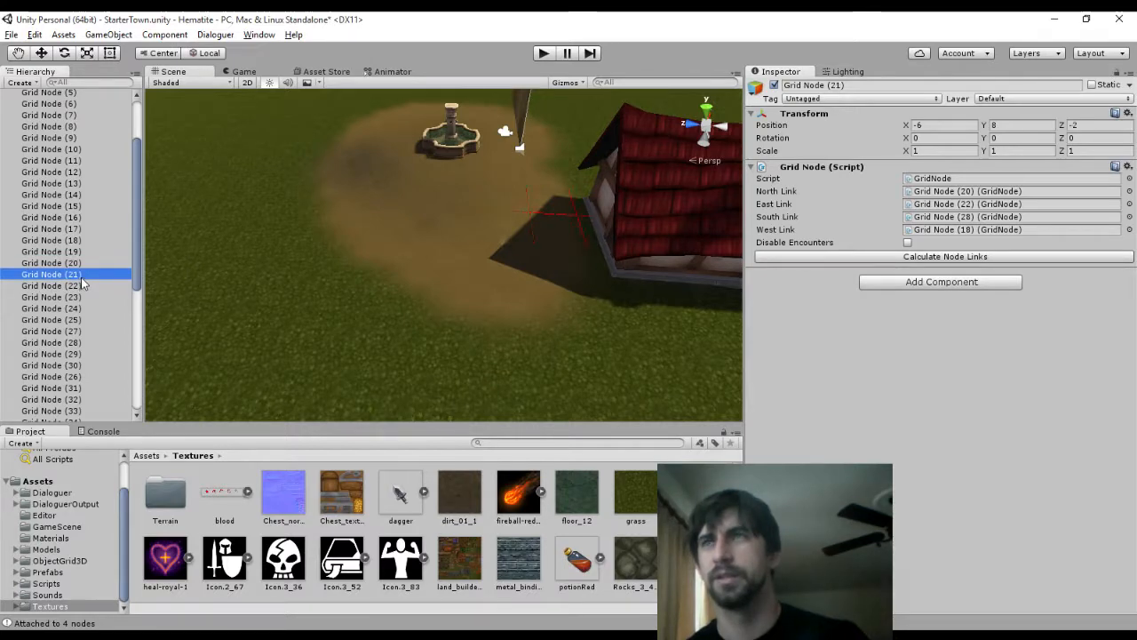
left_click(81, 285)
left_click(80, 308)
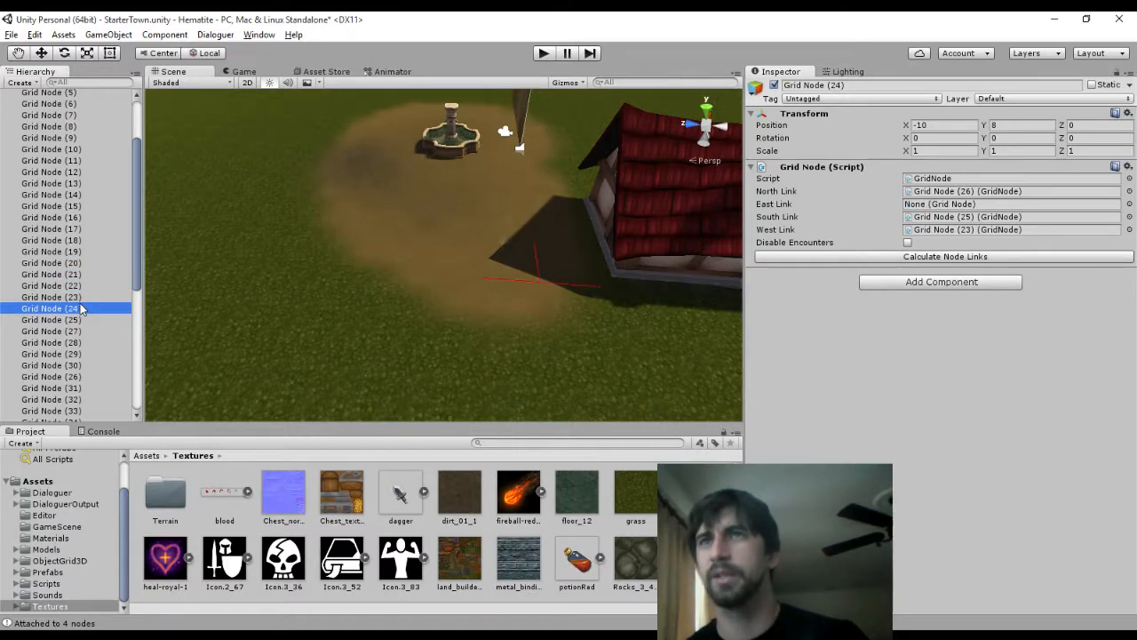
Run the scene again and walk the party from its start point into the house
left_click(544, 54)
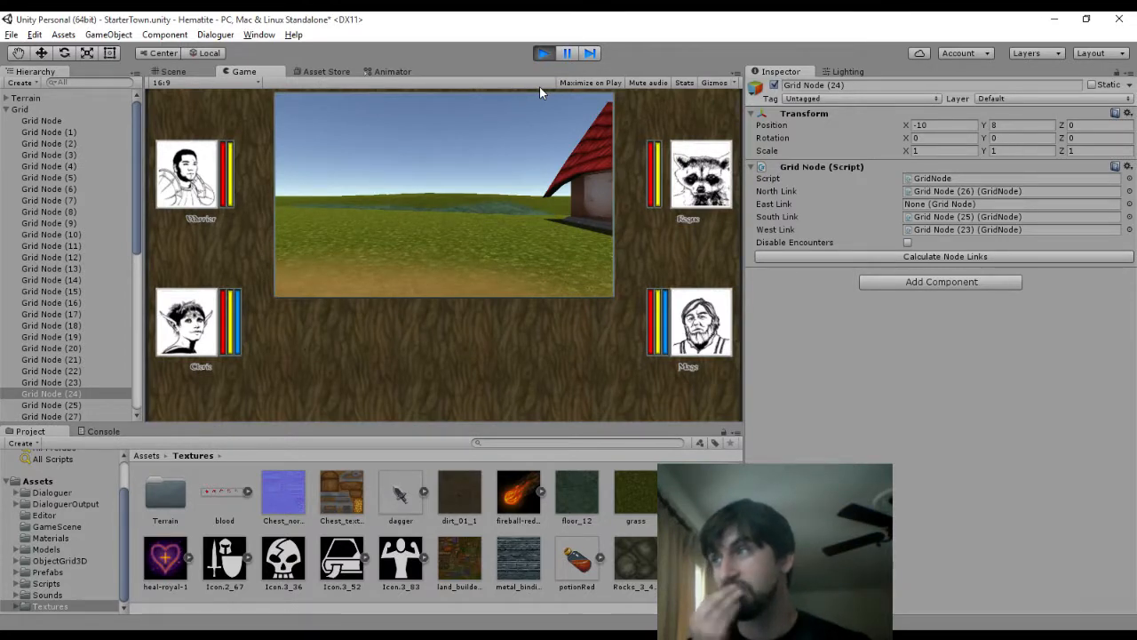
key("d")
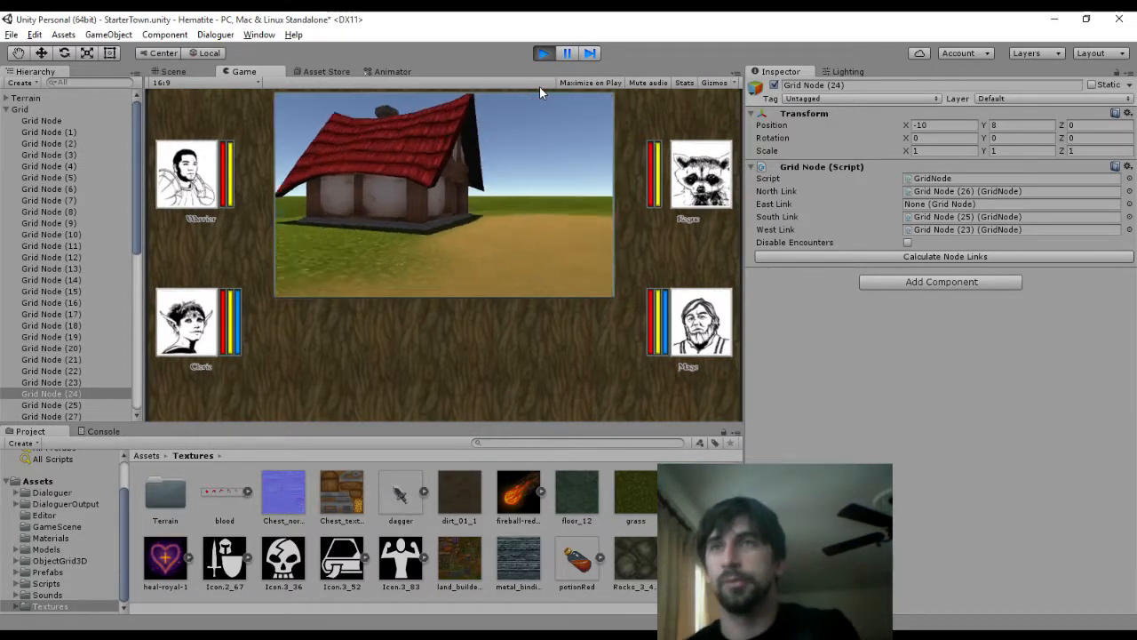
key("w")
key("w")
key("a")
key("w")
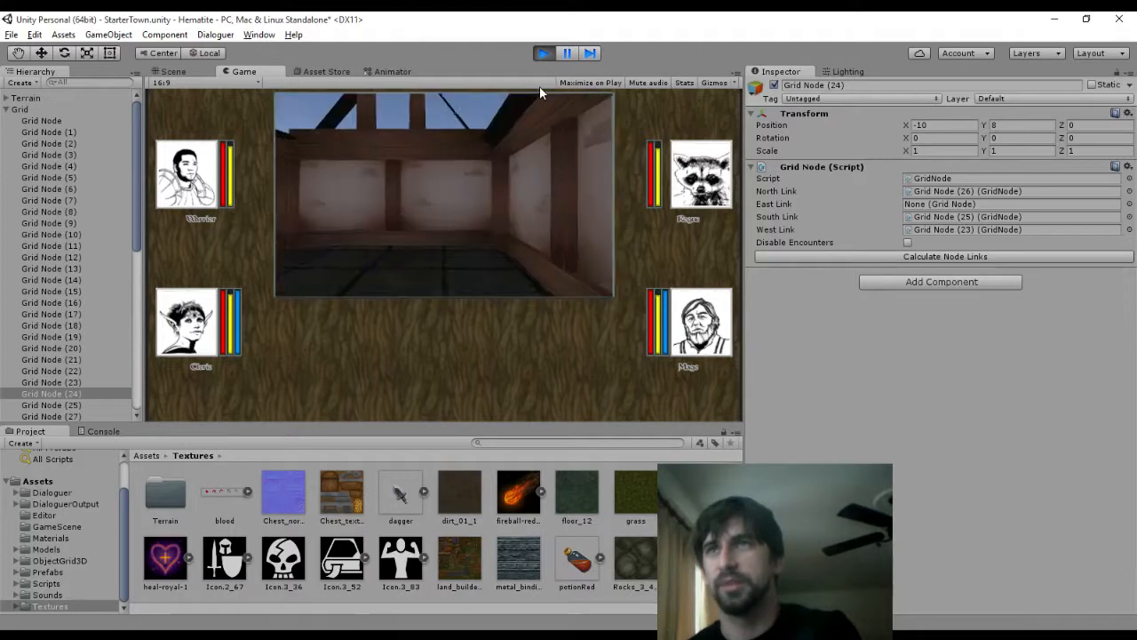
Turn the party around inside the house and walk it up to the door to test the nodes there
key("a")
key("a")
key("a")
key("a")
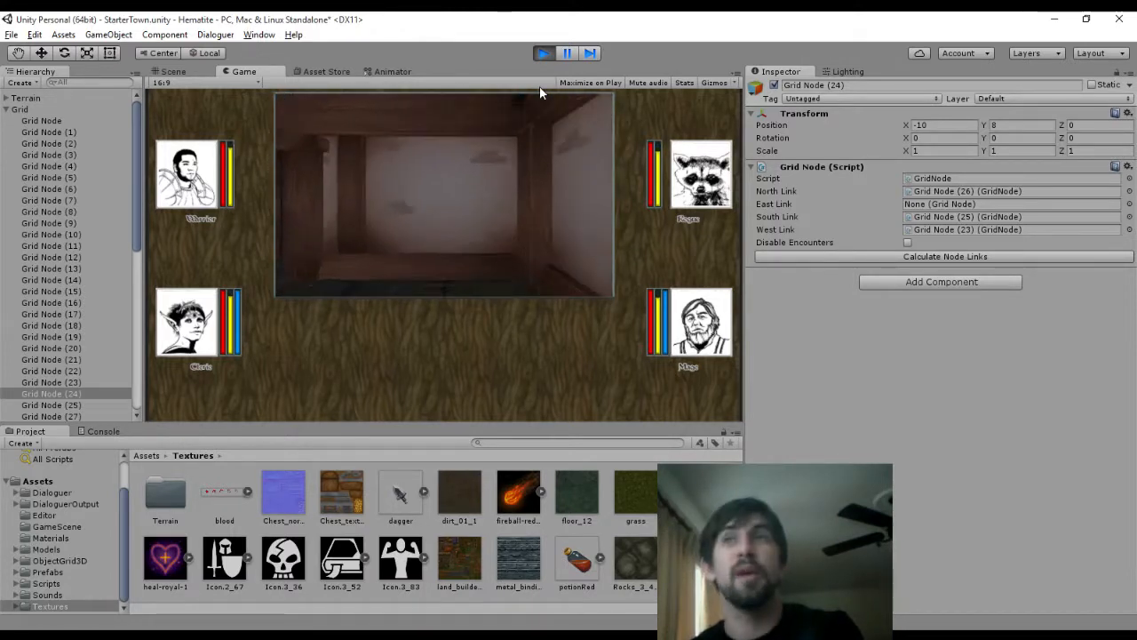
key("a")
key("a")
key("w")
key("w")
key("w")
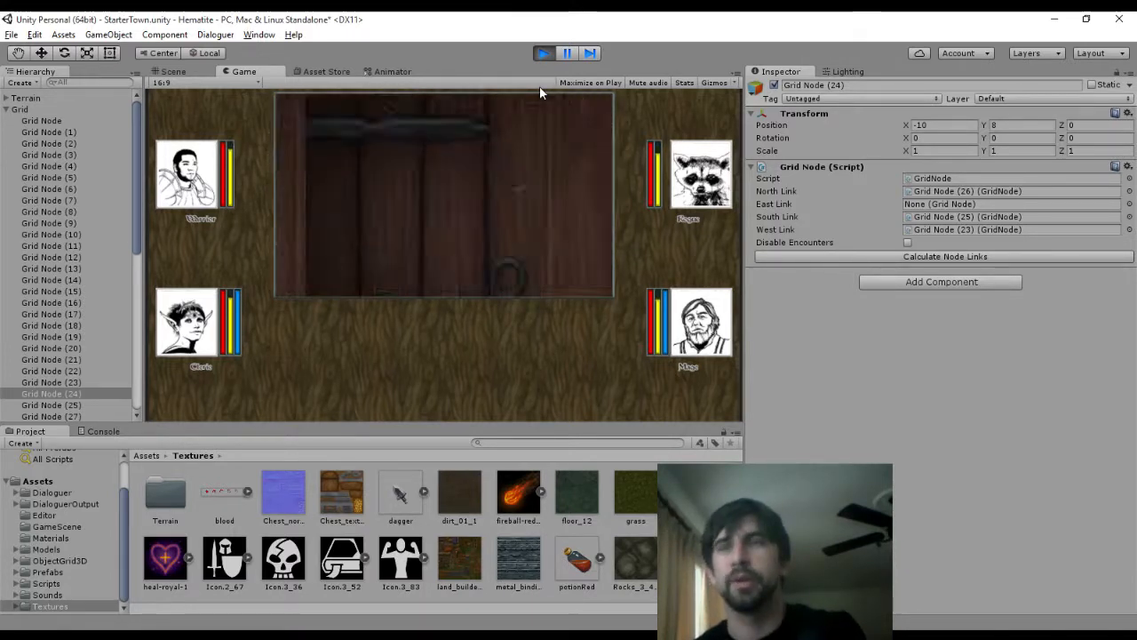
Turn the party to face the house from the dirt path and walk it forward up to the front door
key("a")
key("a")
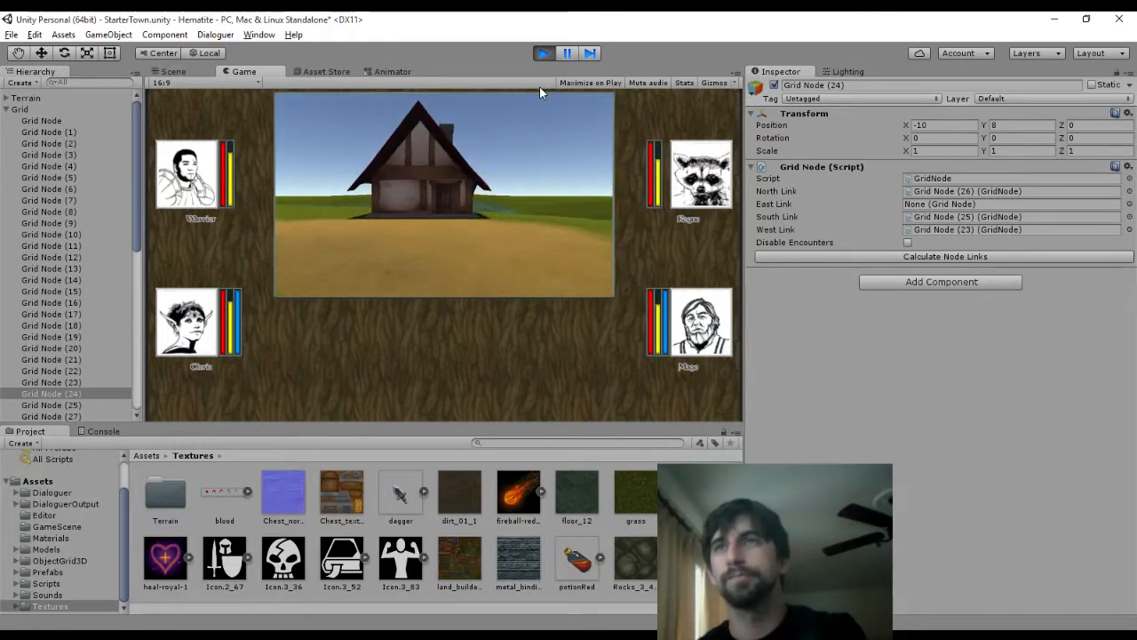
key("w")
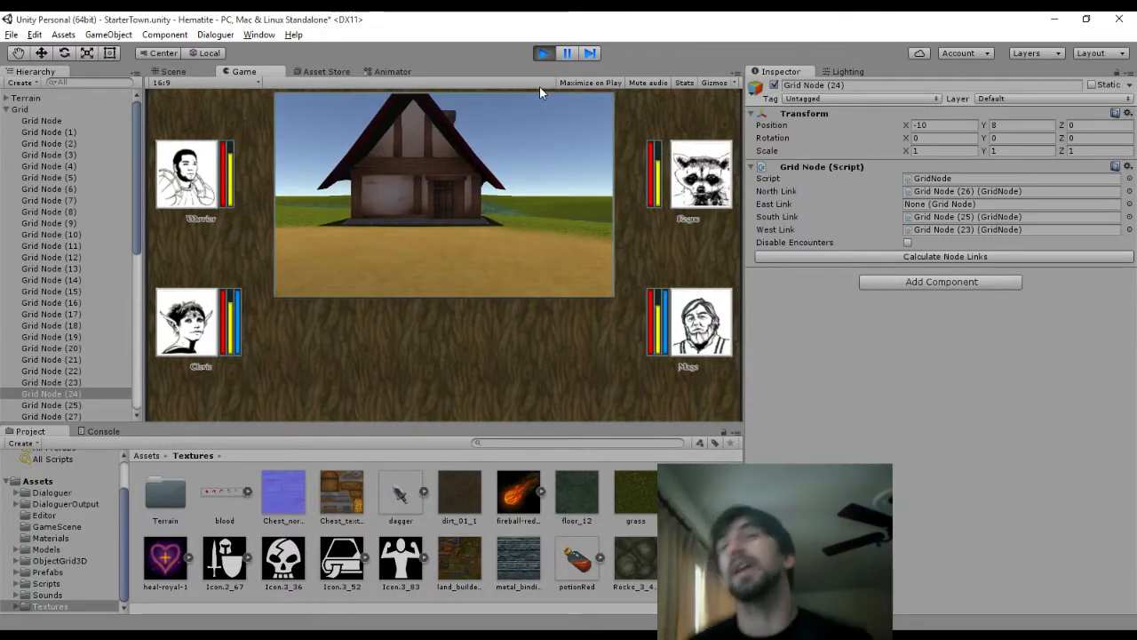
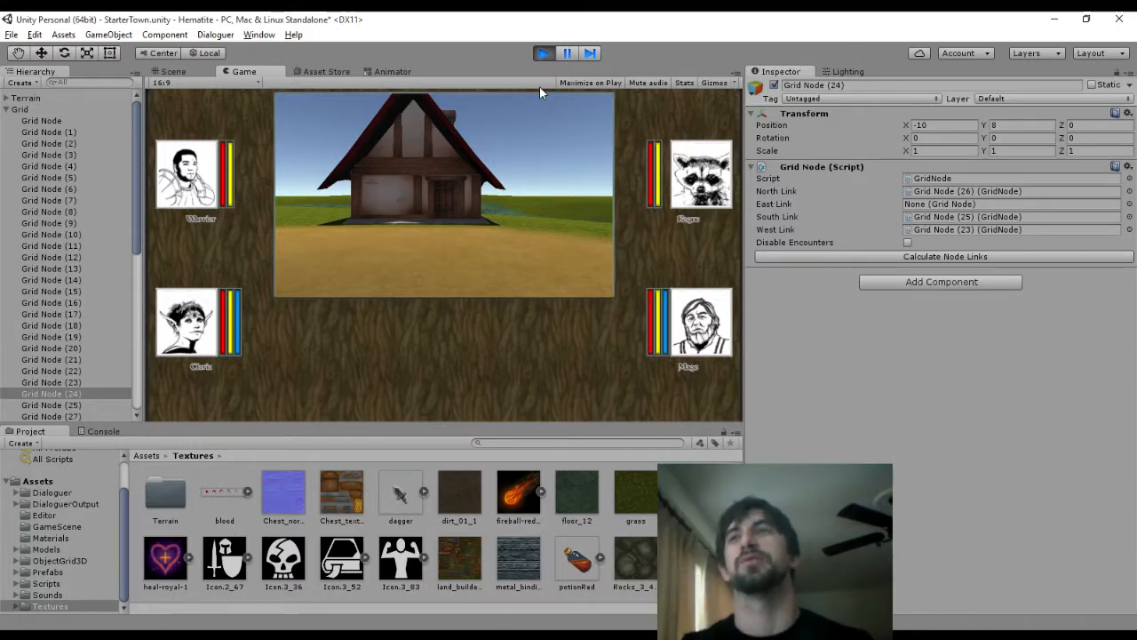
key("w")
key("w")
key("w")
key("w")
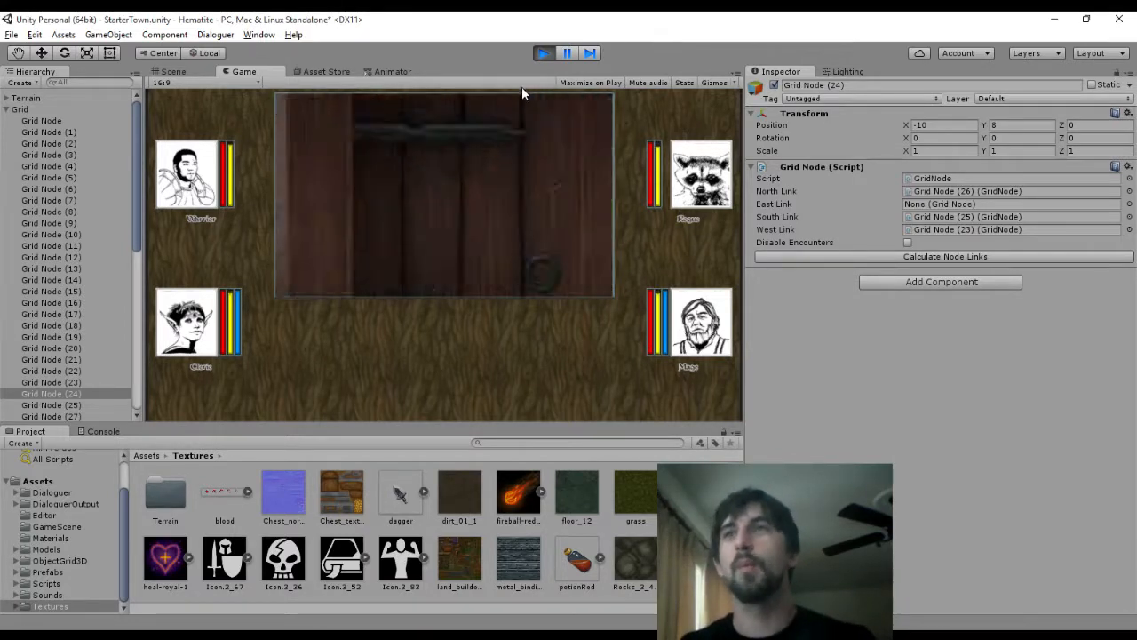
Turn the party away from the door, walk it off, face the house again and back up, ending the play test
key("d")
key("d")
key("w")
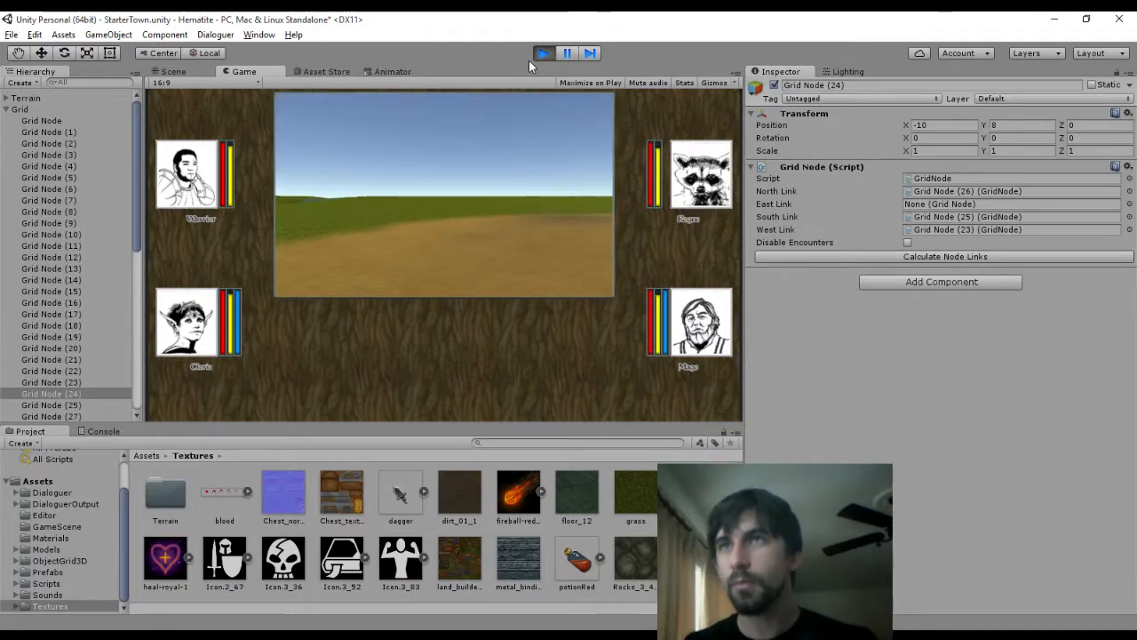
key("d")
key("d")
key("s")
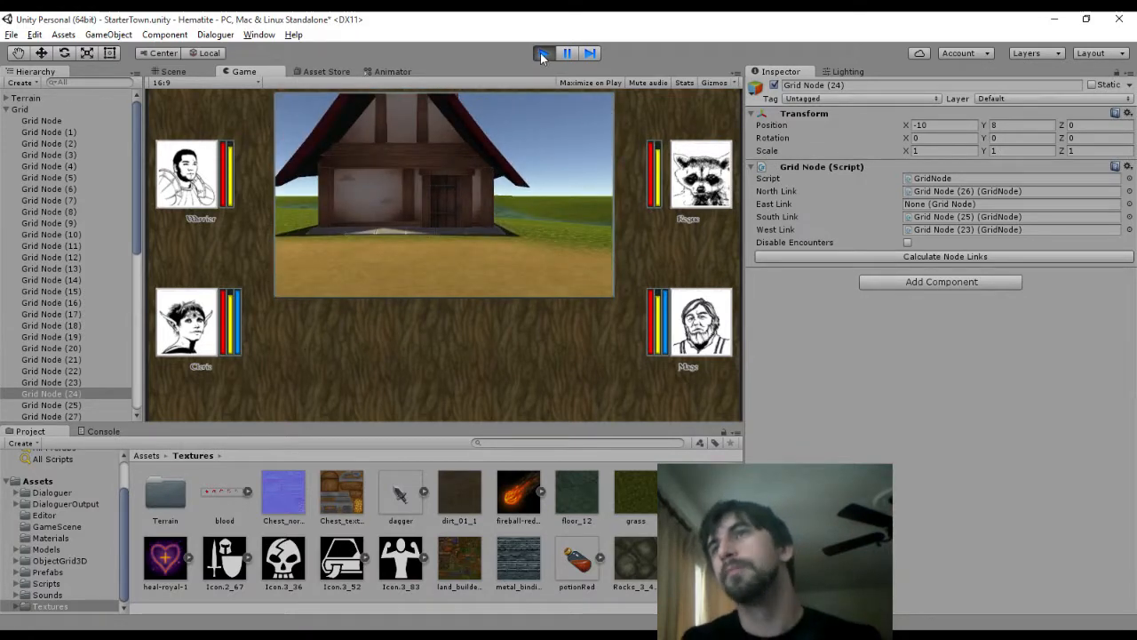
left_click(541, 52)
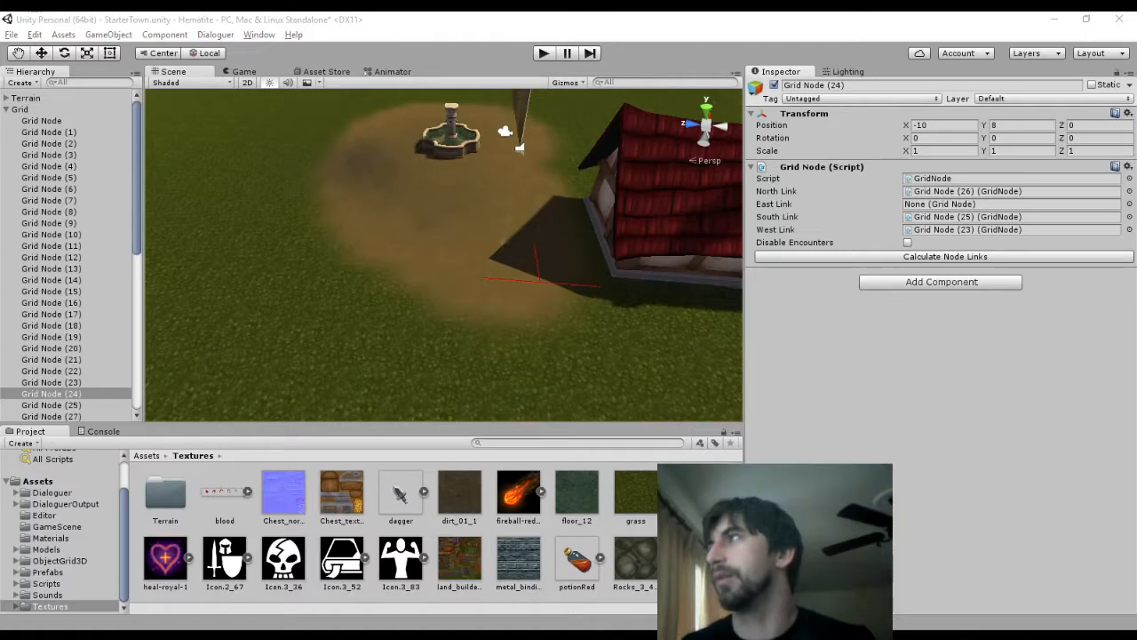
Switch to File Explorer and open the Mp3 folder of the Fantasy Sound Library in Hematite's scratch folder on the Desktop
key("alt+Tab")
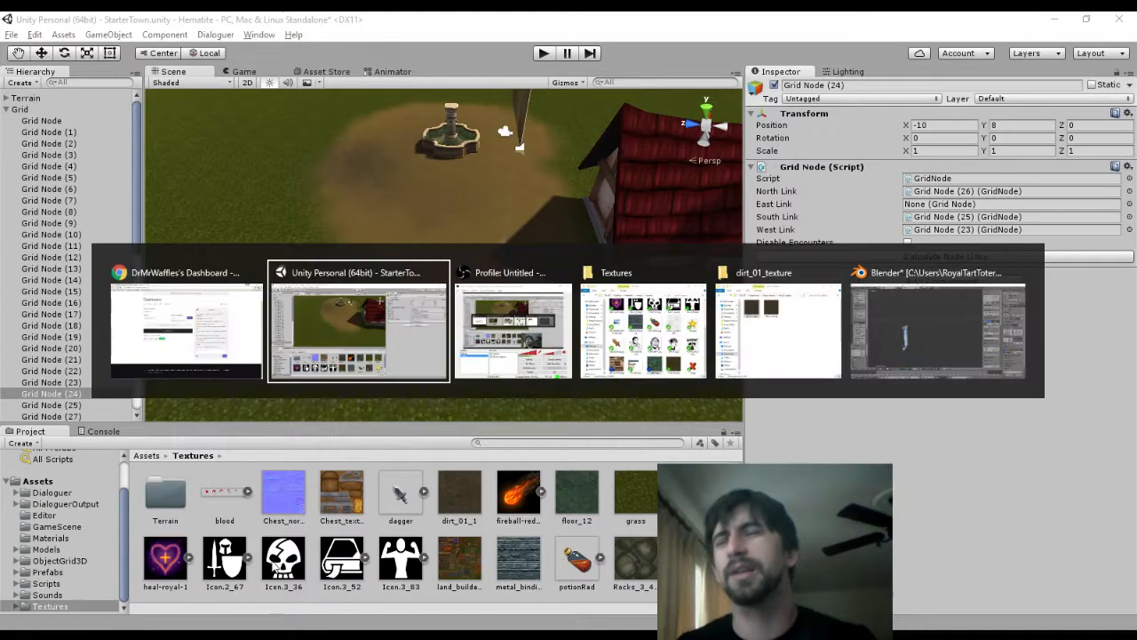
key("alt+Tab")
key("alt+Tab")
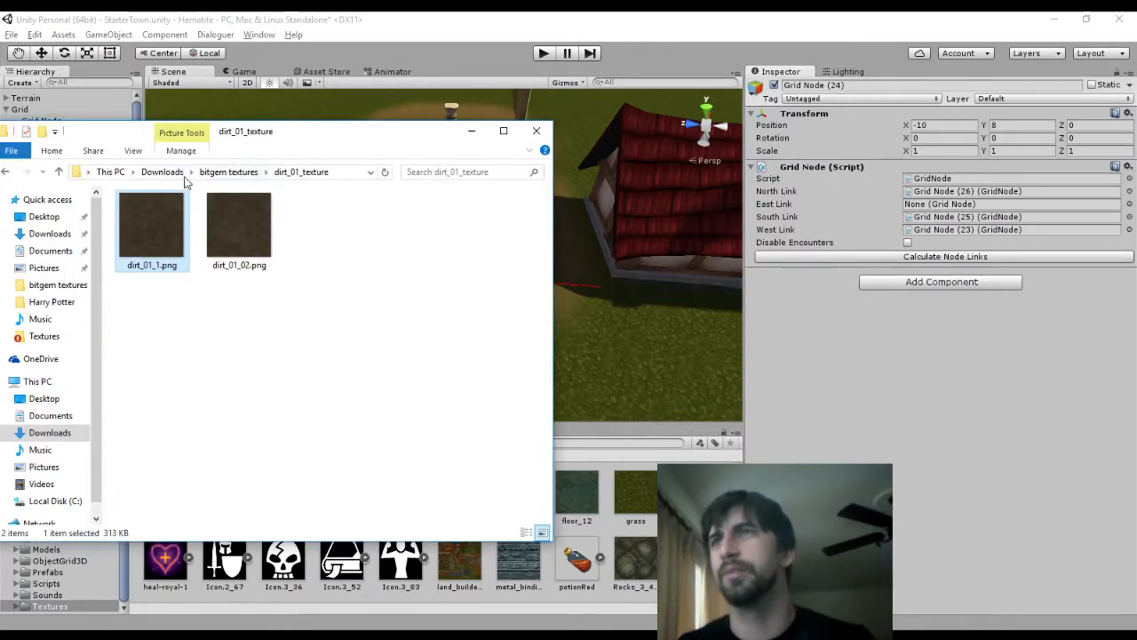
left_click(43, 217)
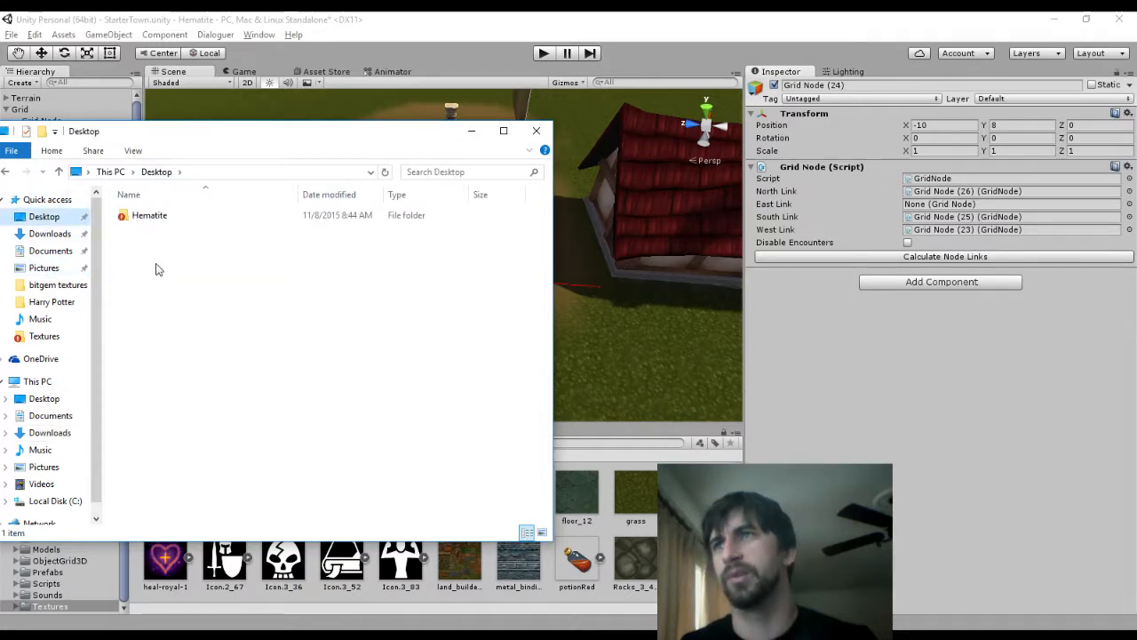
double_click(151, 216)
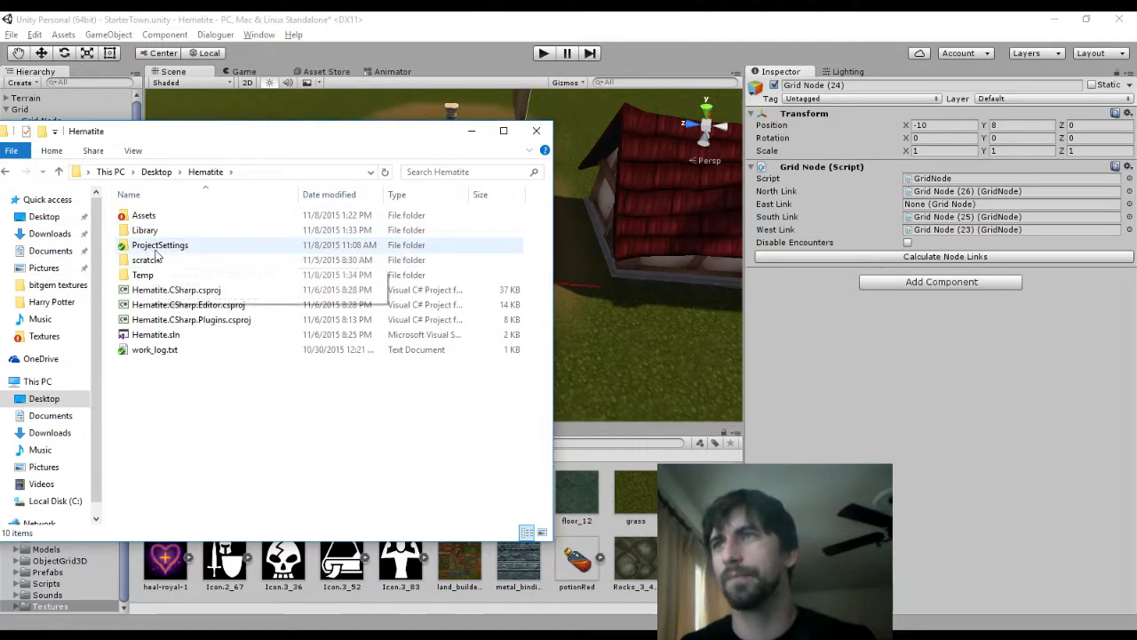
double_click(147, 259)
double_click(168, 217)
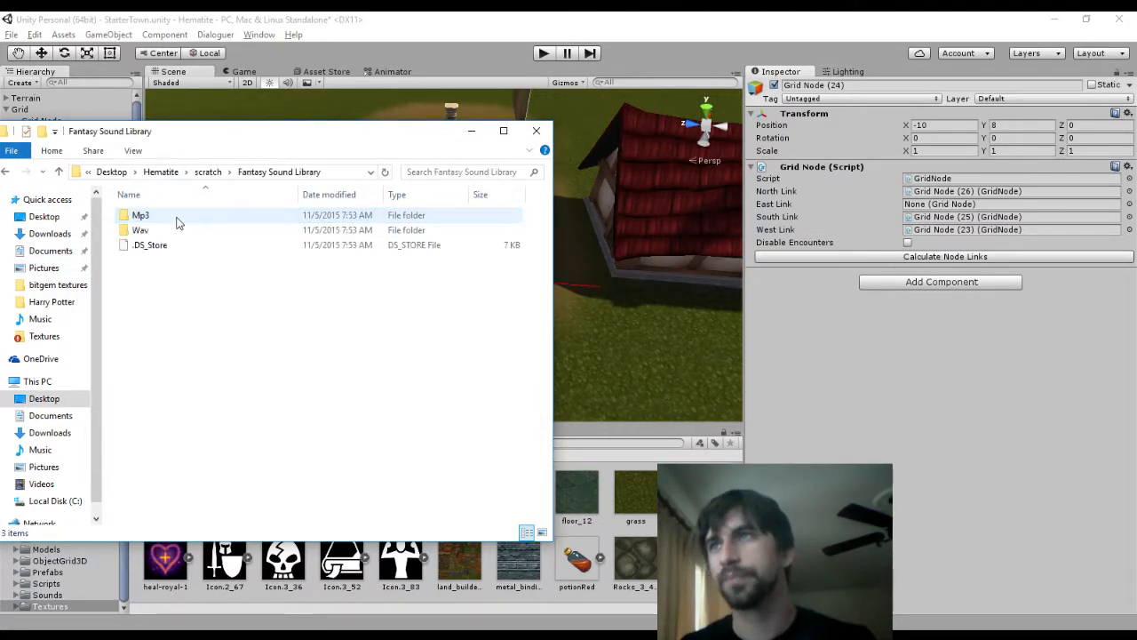
double_click(175, 215)
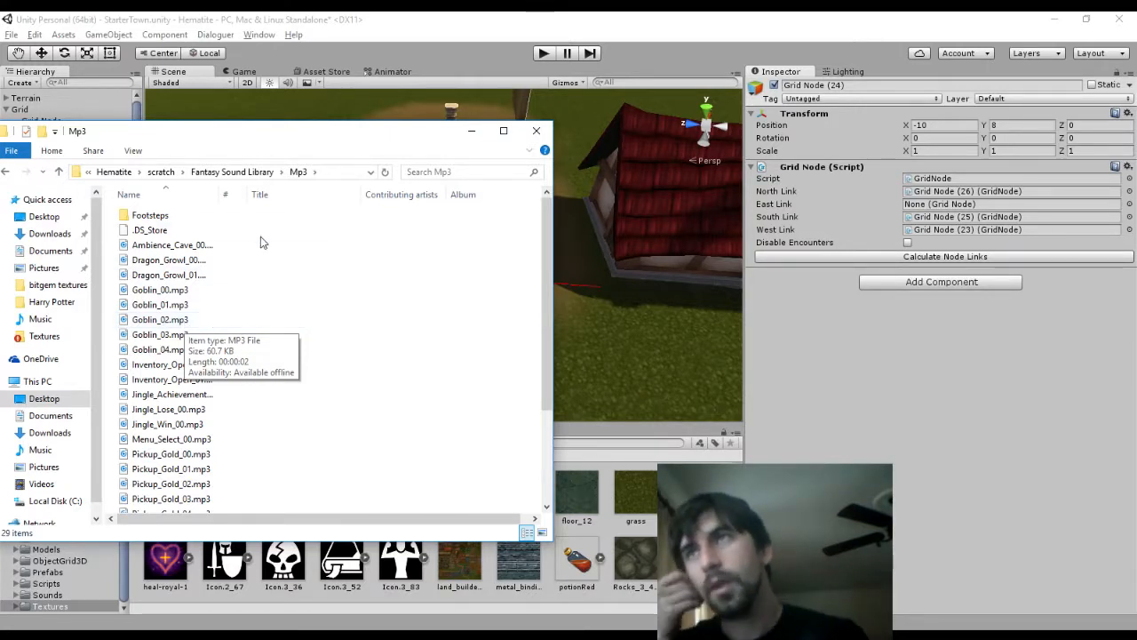
Look through the Mp3 sounds for a door effect, auditioning Menu_Select_00, Inventory_Open_00 and Inventory_Open_01
scroll(304, 389, "down", 3)
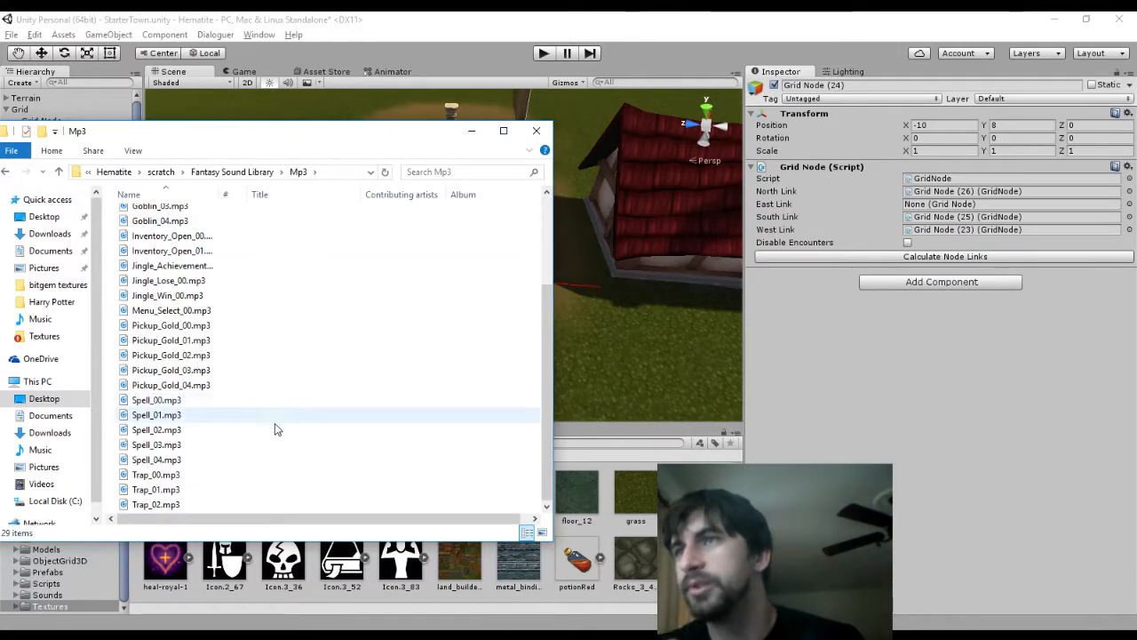
scroll(270, 428, "up", 2)
scroll(257, 427, "up", 1)
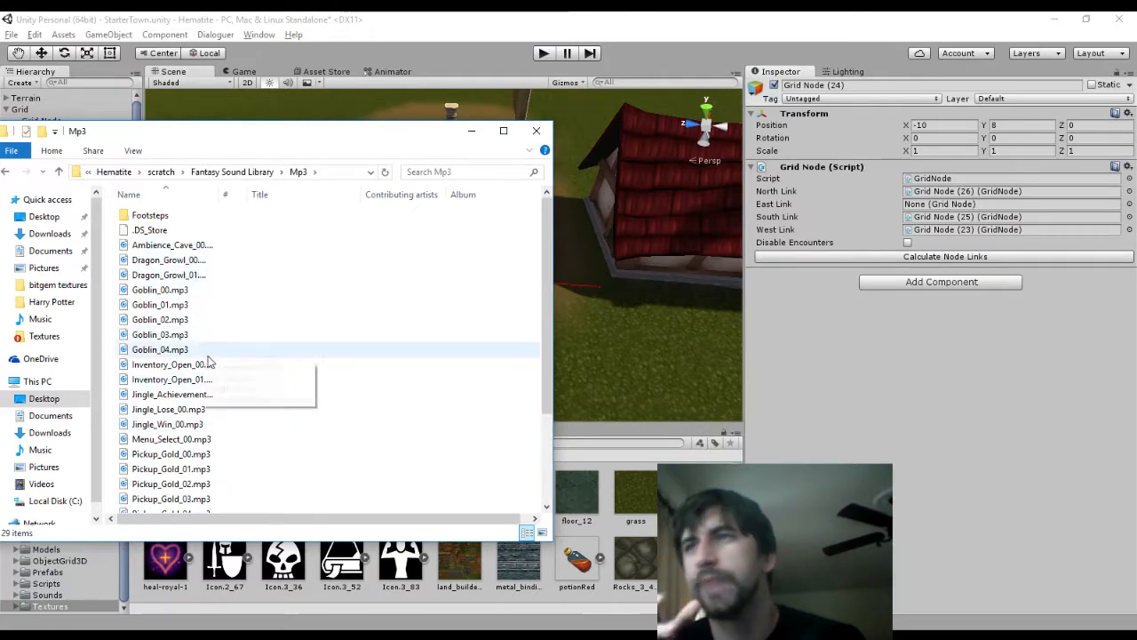
scroll(246, 386, "down", 2)
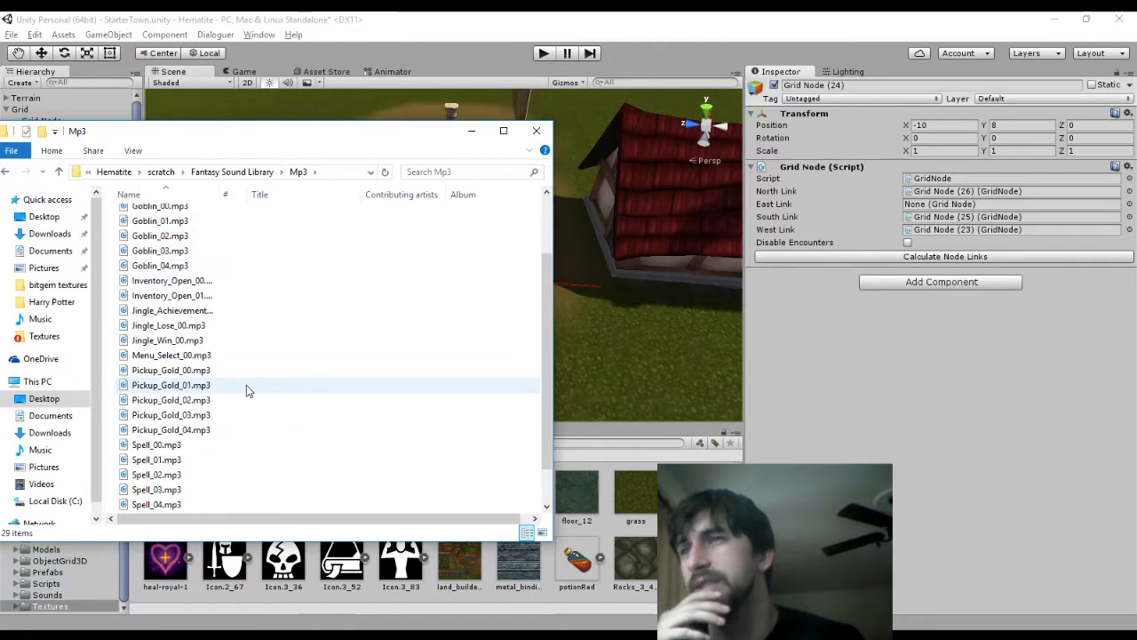
left_click(197, 357)
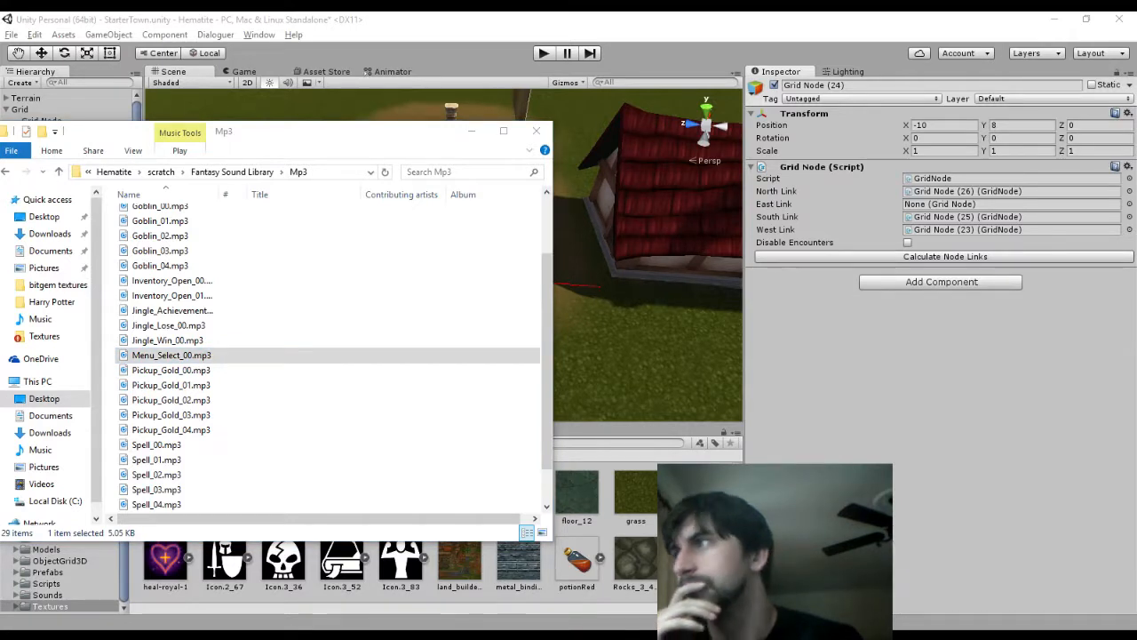
scroll(236, 453, "down", 1)
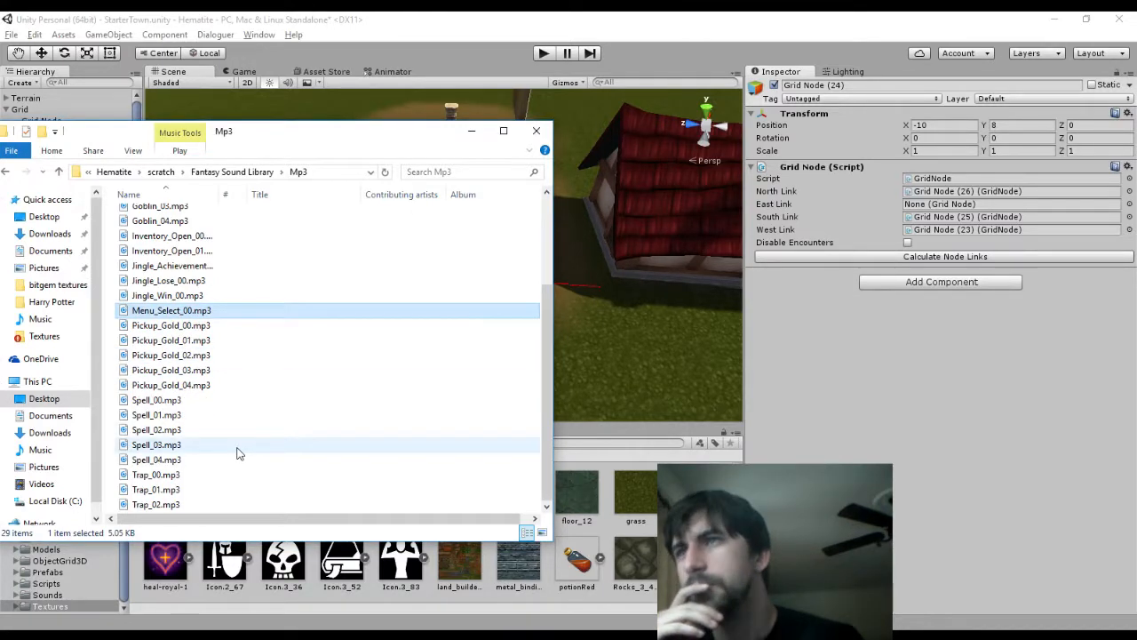
scroll(203, 405, "up", 2)
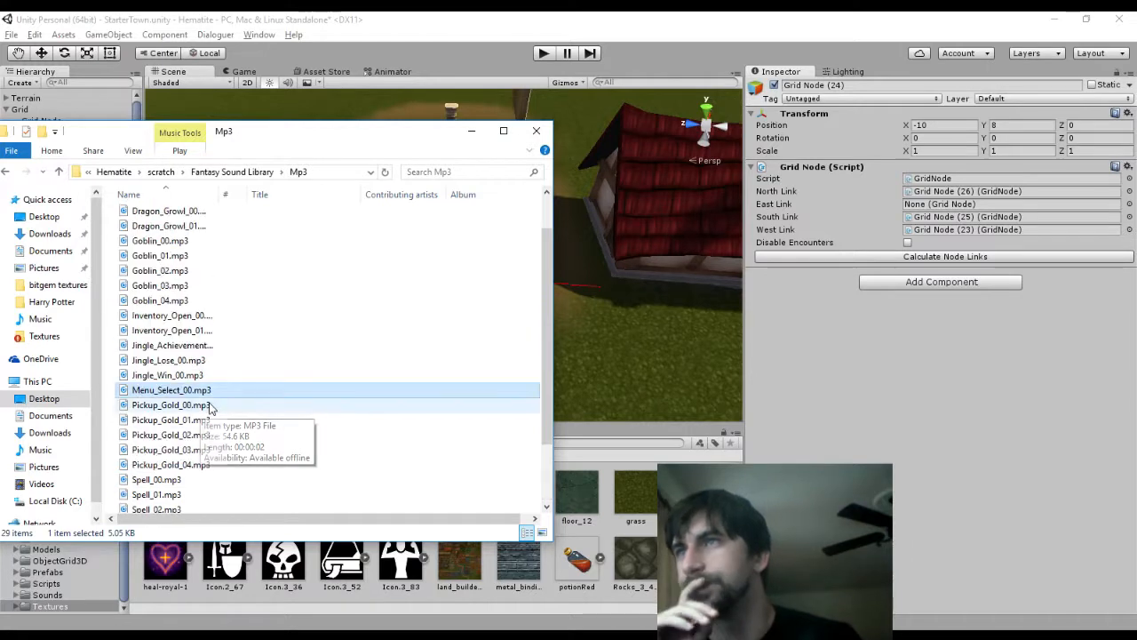
double_click(201, 316)
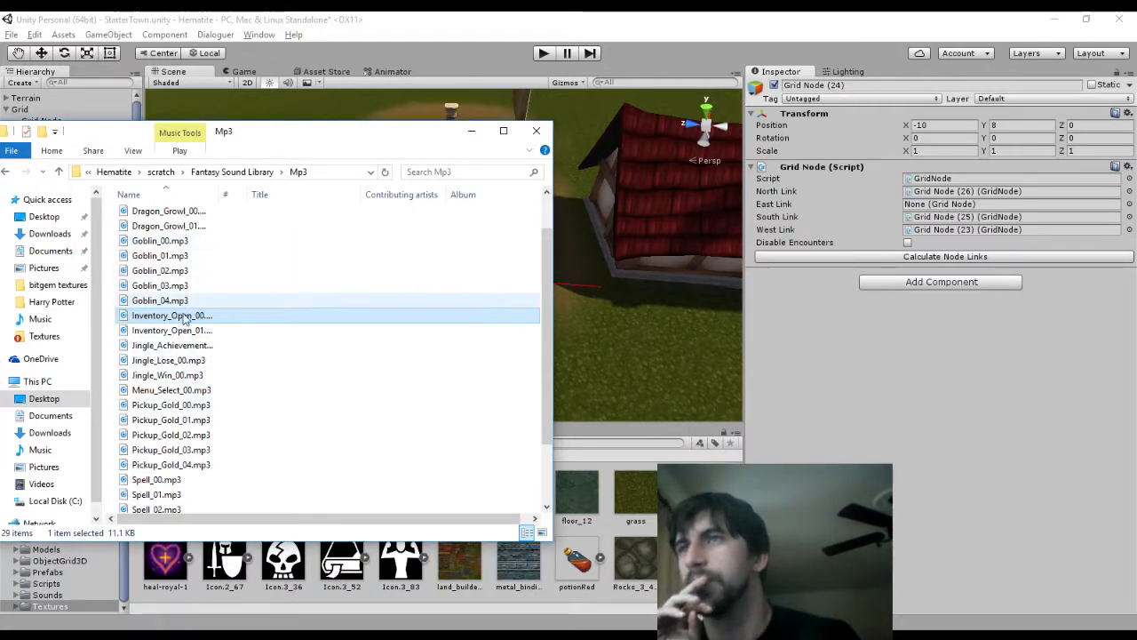
left_click(177, 334)
double_click(175, 332)
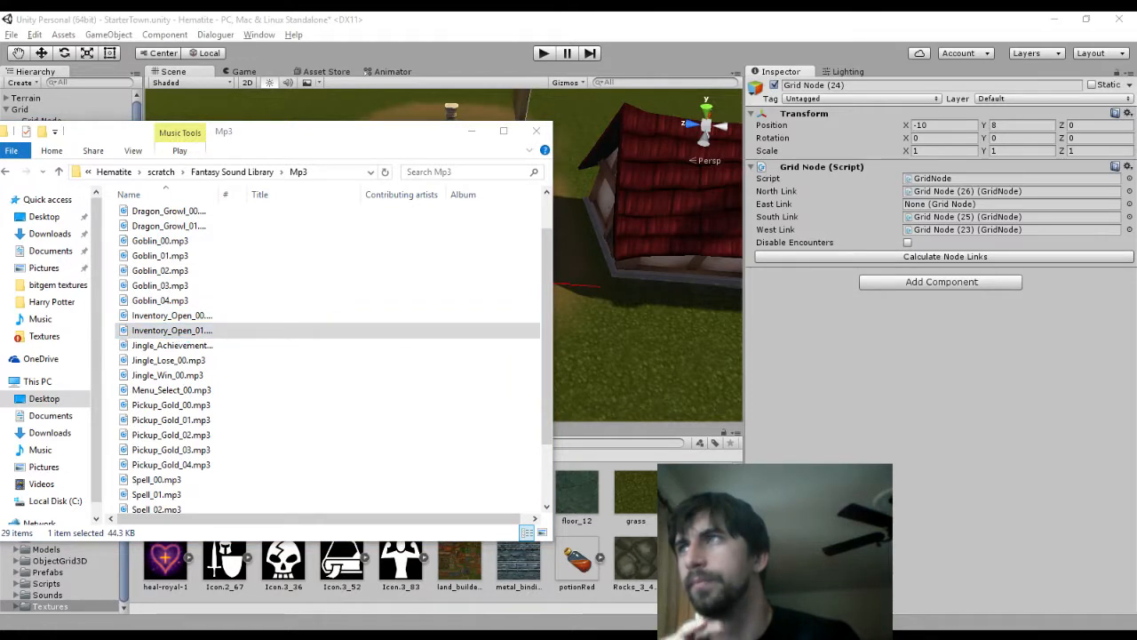
scroll(251, 322, "up", 2)
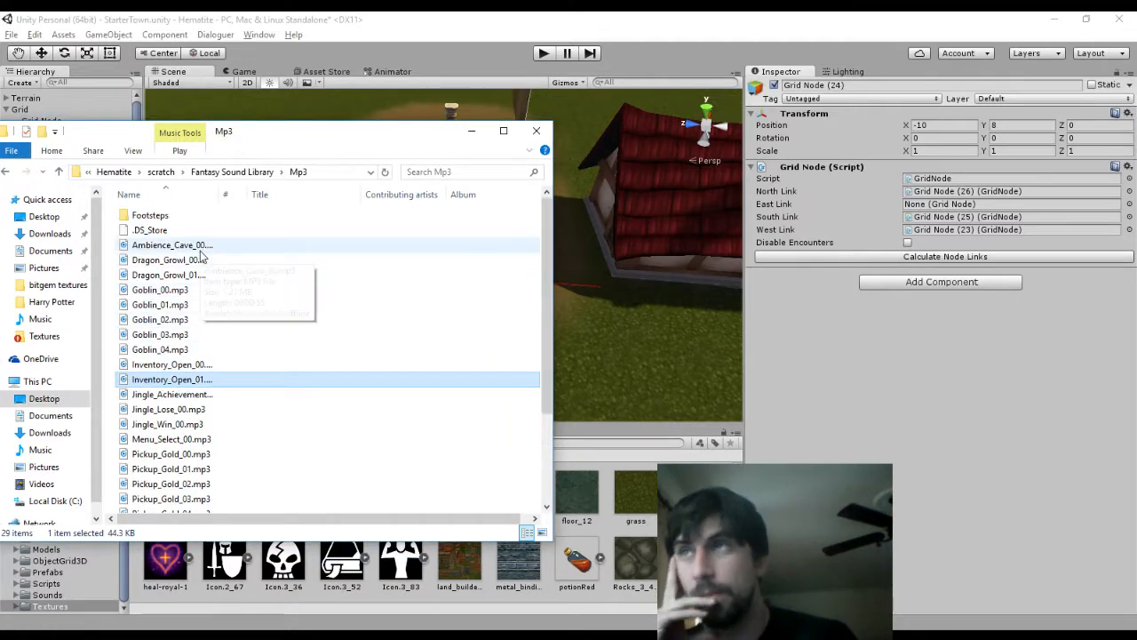
Check the files in the Footsteps subfolder and audition Dragon_Growl_00 and Dragon_Growl_01 from the Mp3 folder
double_click(178, 215)
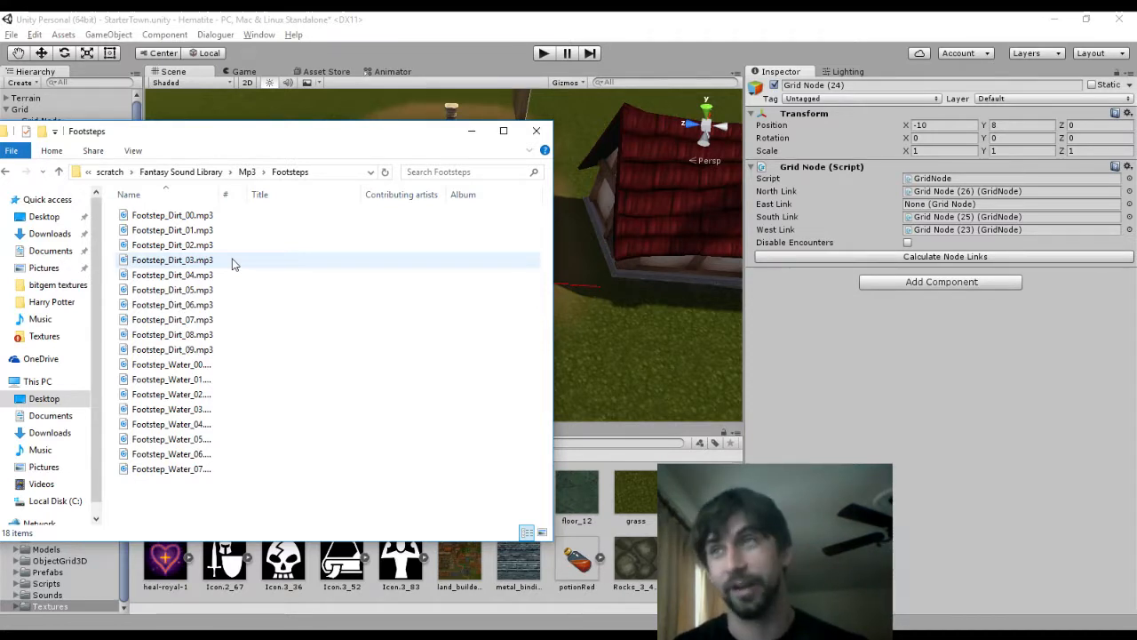
left_click(245, 173)
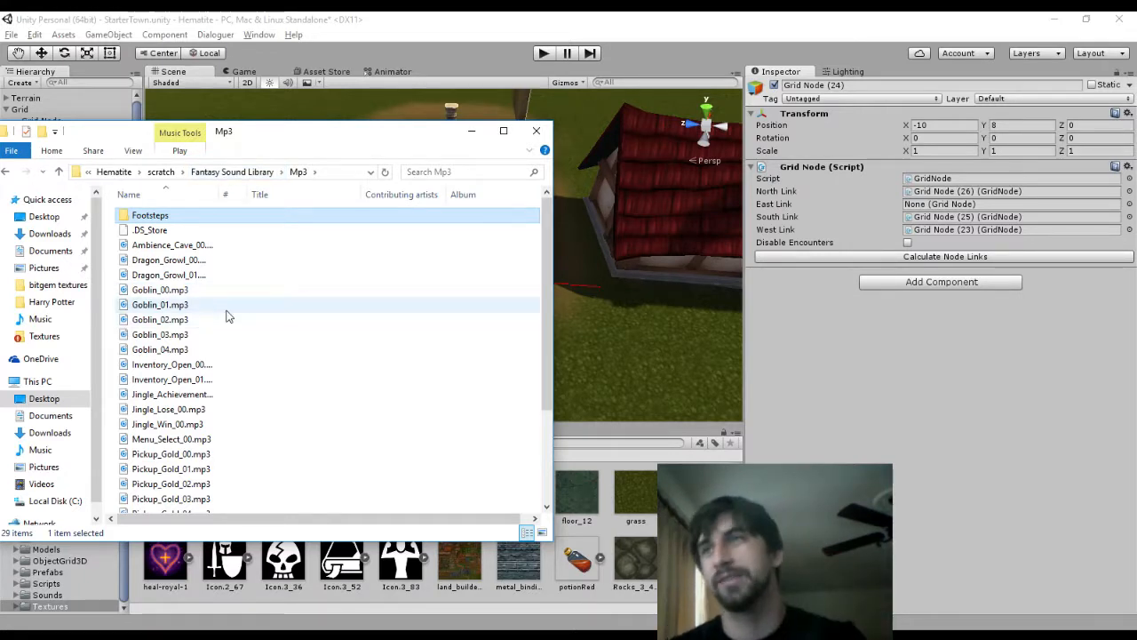
double_click(214, 263)
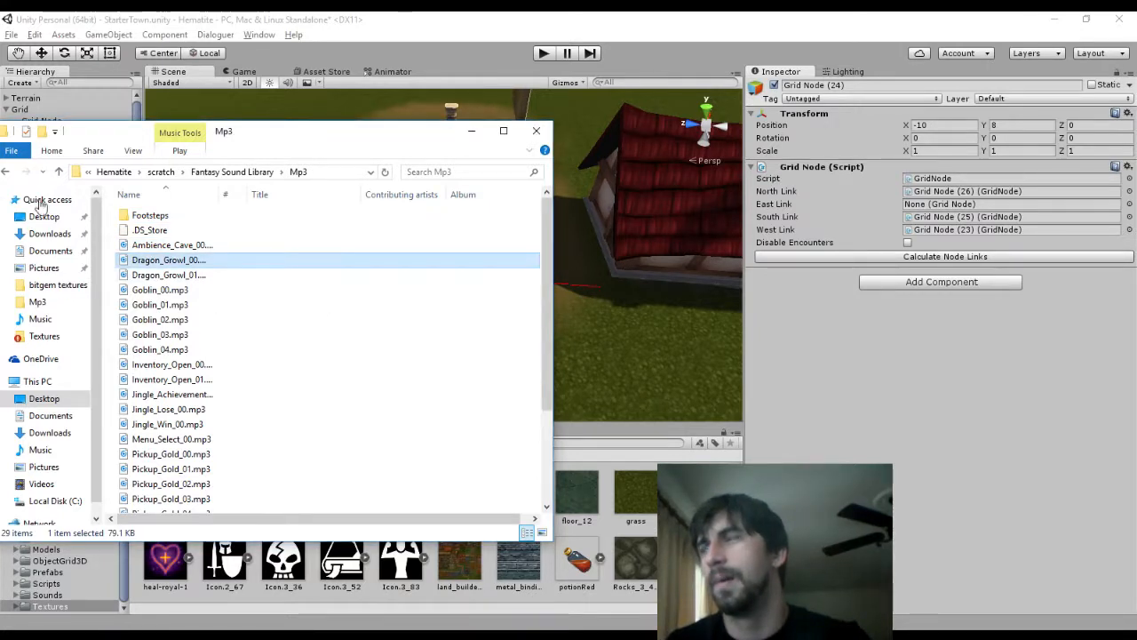
double_click(217, 275)
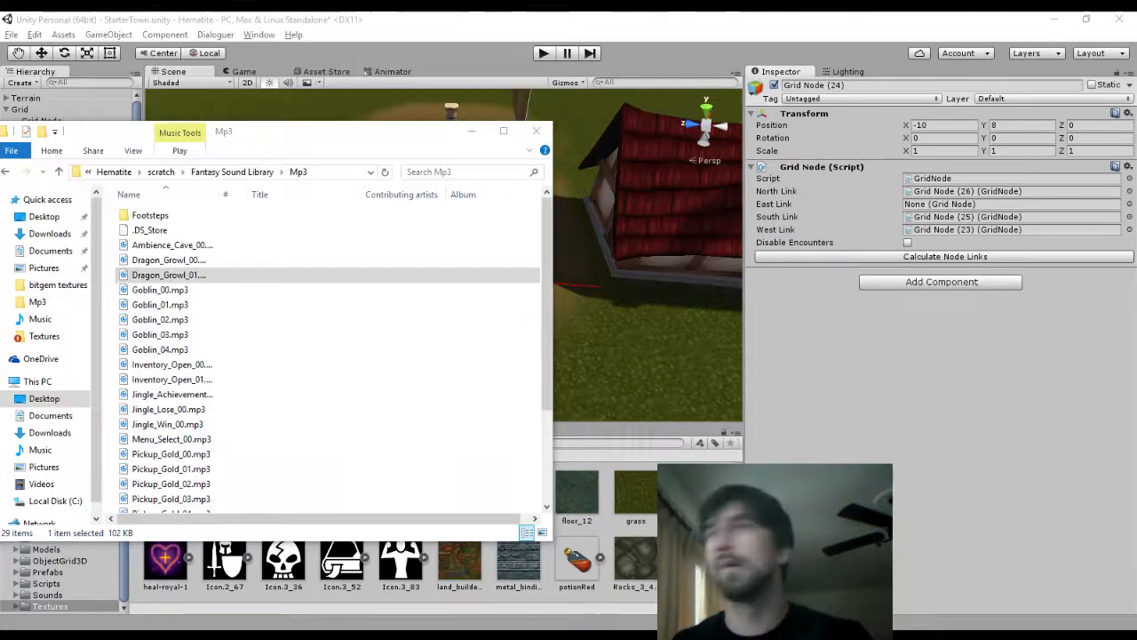
Switch to Chrome, open opengameart.org and search its Sound Effects category for "door"
key("alt+Tab")
type("openg")
key("Return")
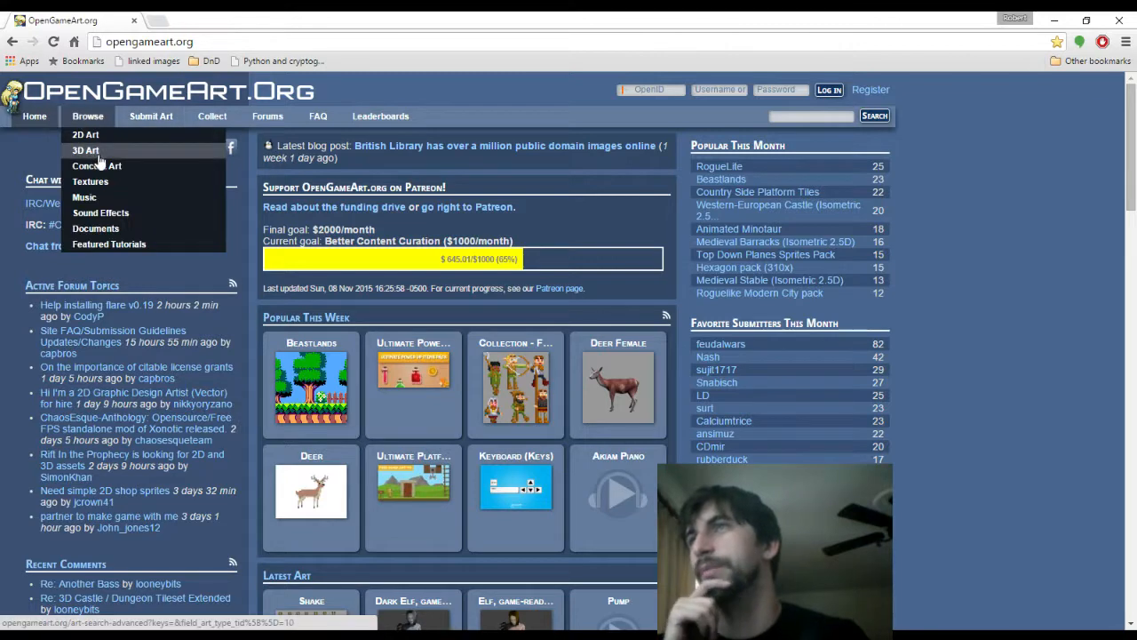
left_click(133, 212)
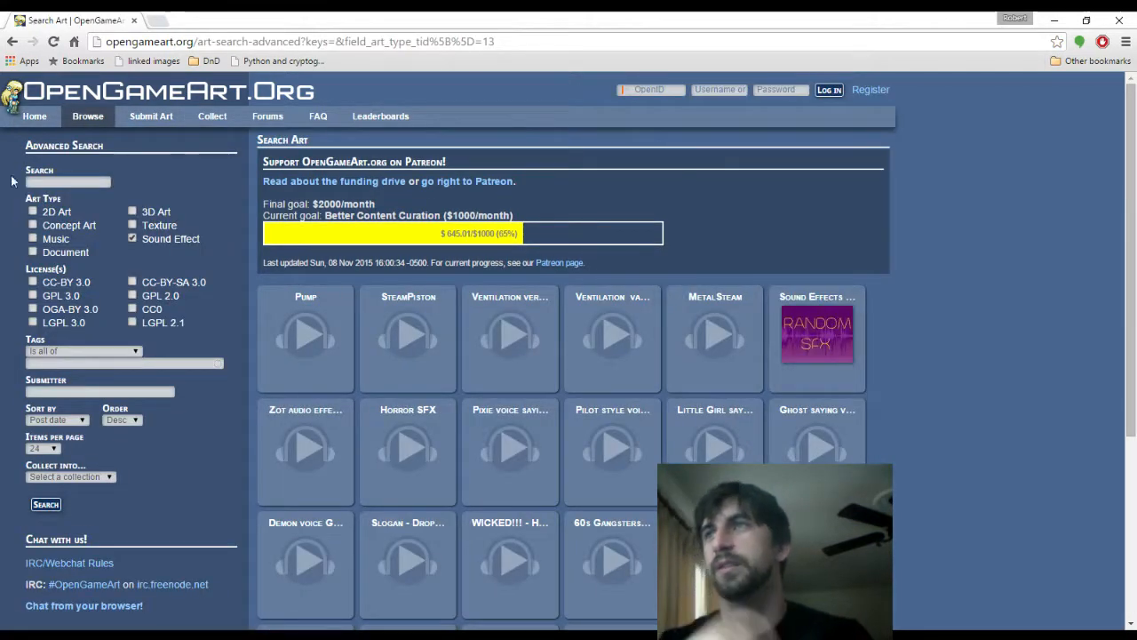
left_click(47, 182)
type("door")
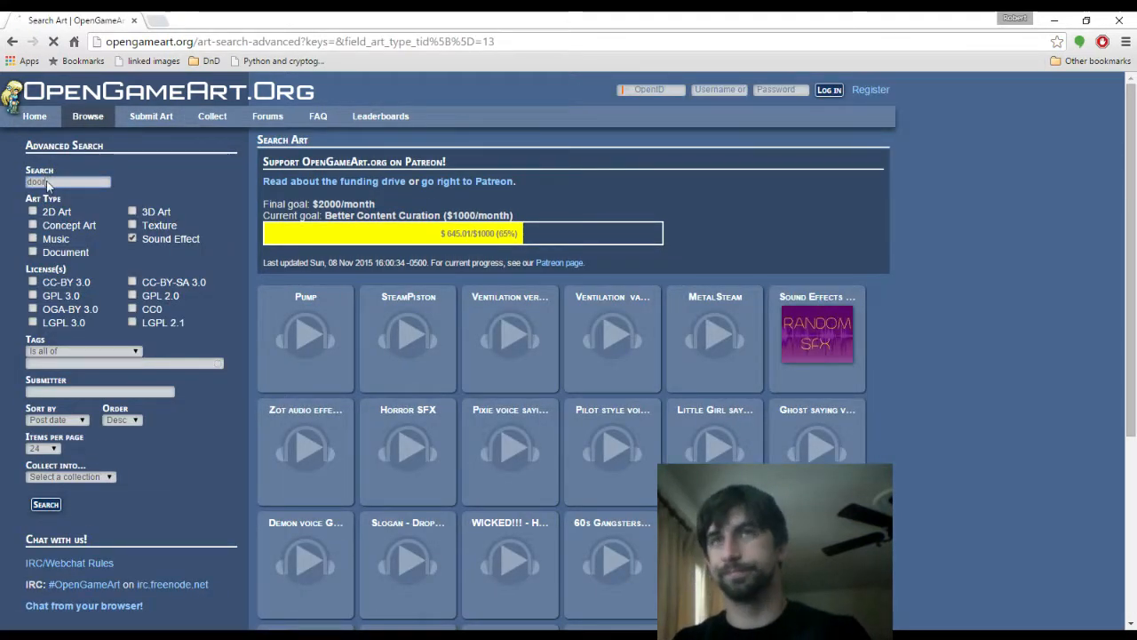
key("Return")
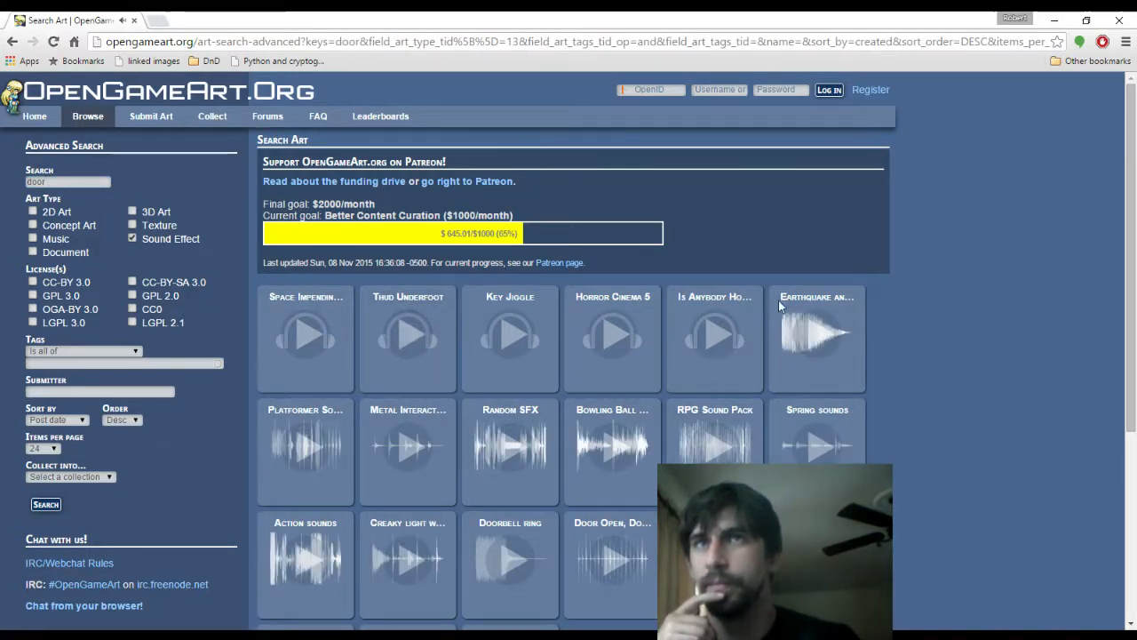
Preview door sound candidates among the search results, including the "Is Anybody Ho..." and "Metal Interact..." entries
left_click(716, 333)
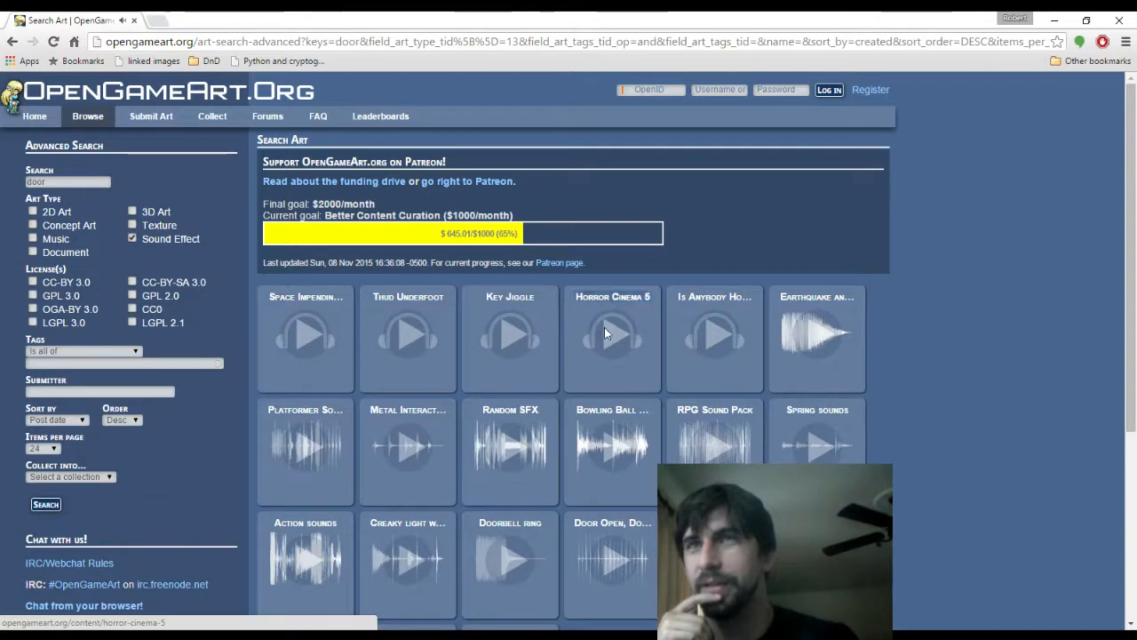
scroll(418, 385, "down", 1)
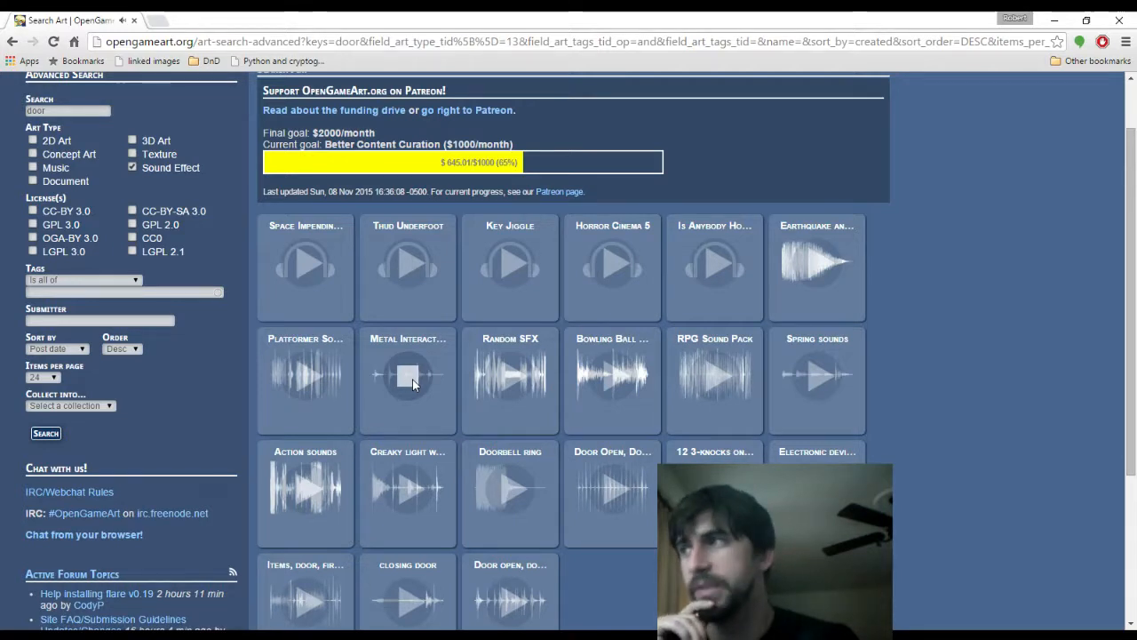
left_click(412, 382)
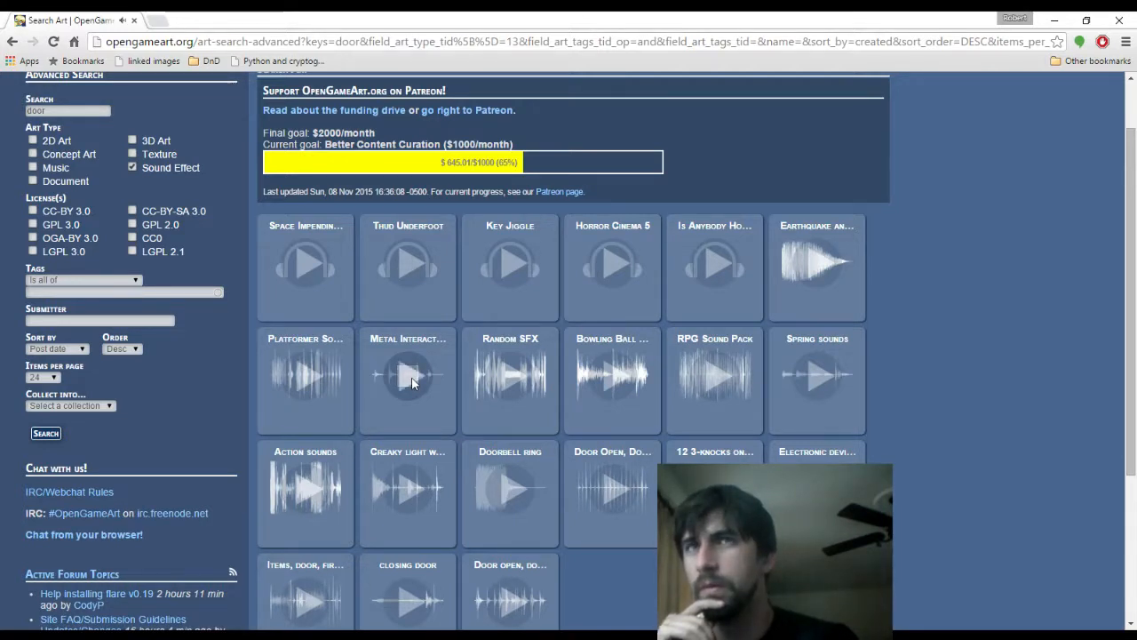
left_click(405, 381)
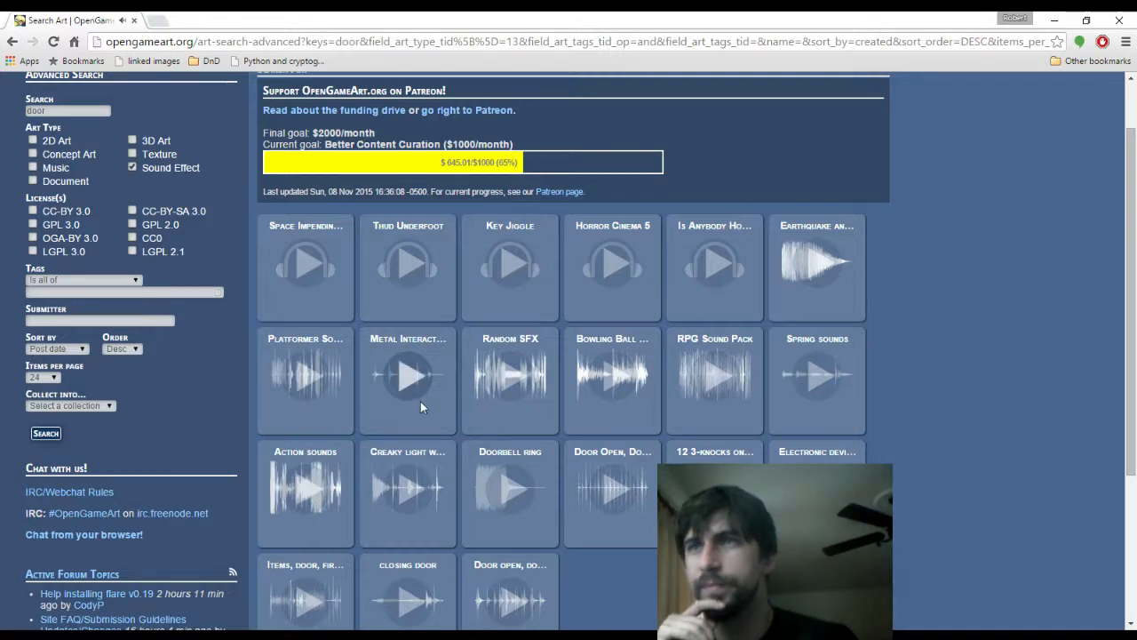
Preview the "closing door" sound and download door.7z from the "Door open, door close" page
scroll(428, 435, "down", 1)
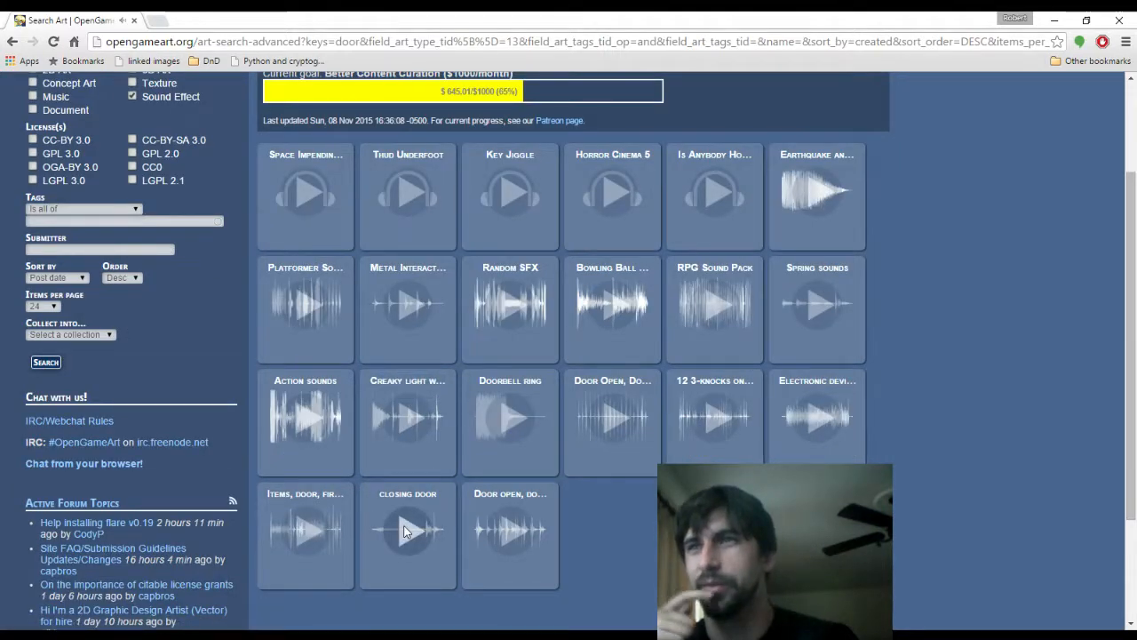
left_click(405, 531)
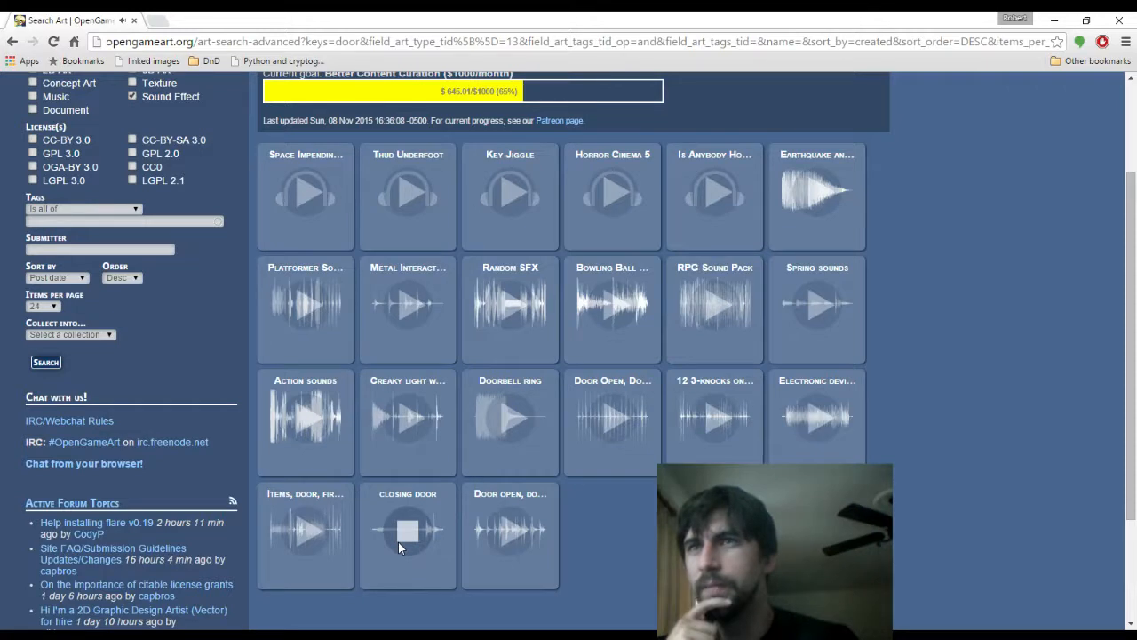
middle_click(502, 502)
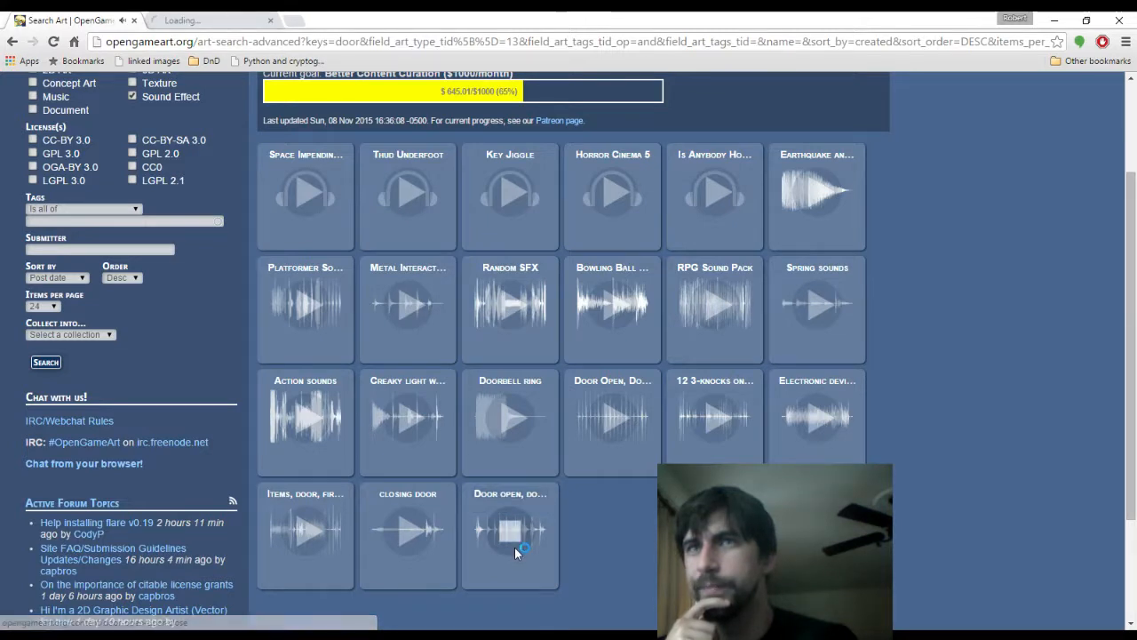
left_click(210, 22)
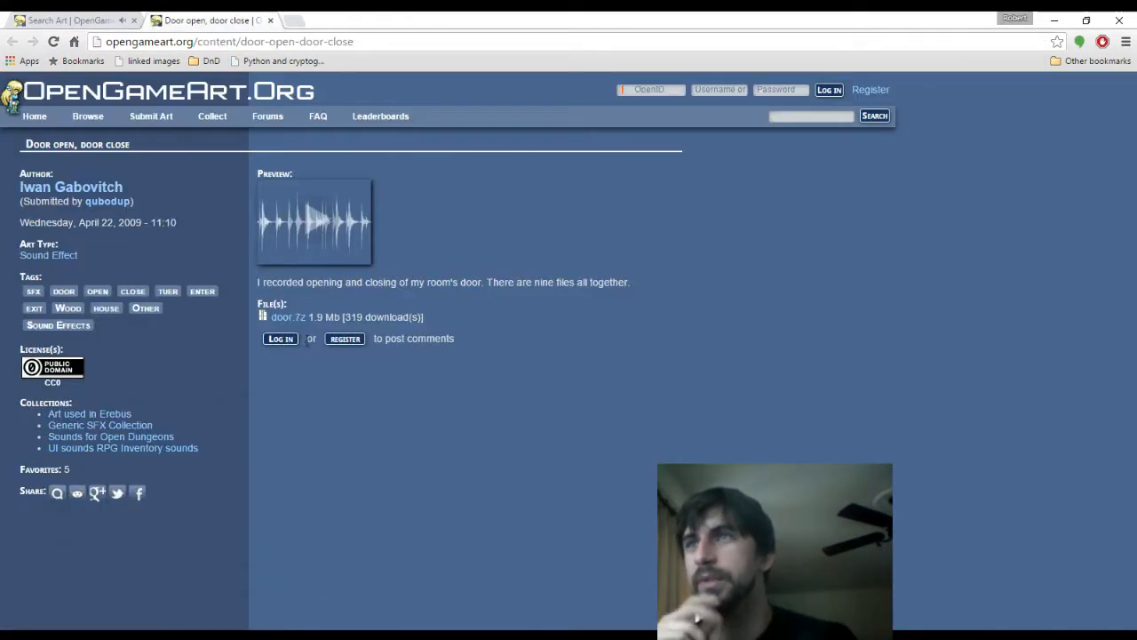
left_click(297, 318)
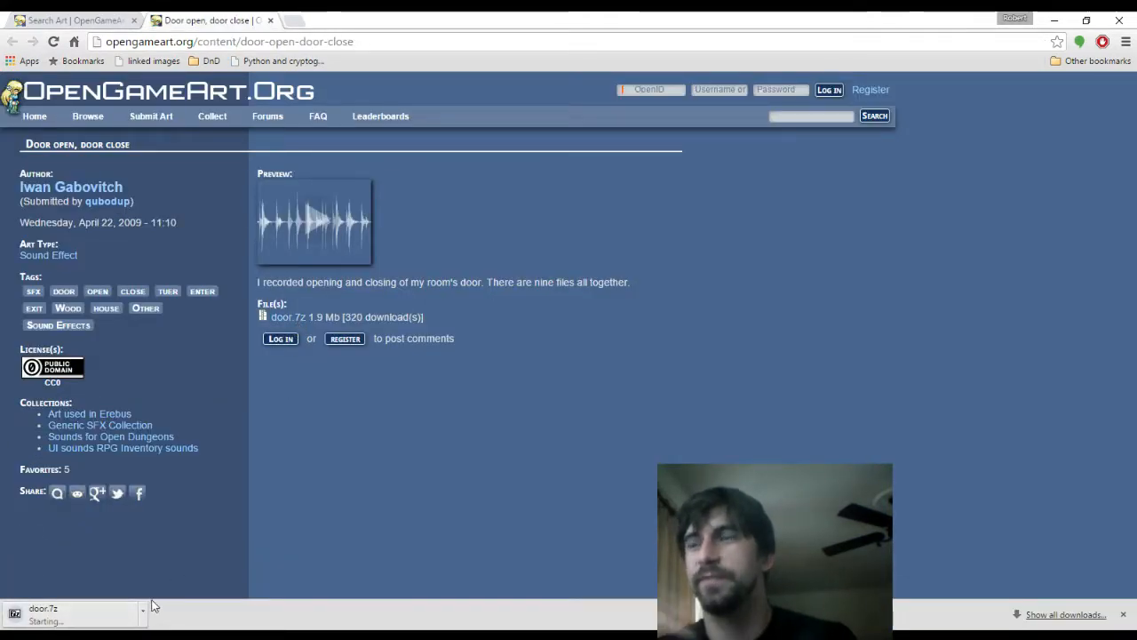
Open the downloaded door.7z, extract its door folder to Desktop\Hematite\scratch, and close the archive and its download page
left_click(80, 613)
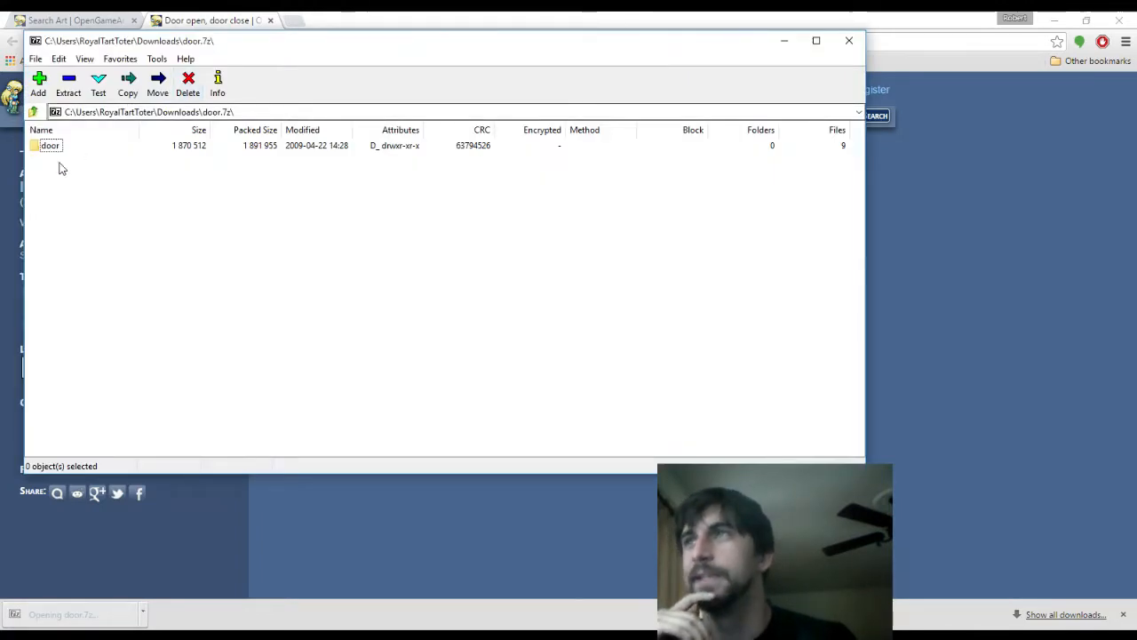
left_click(52, 146)
left_click(68, 83)
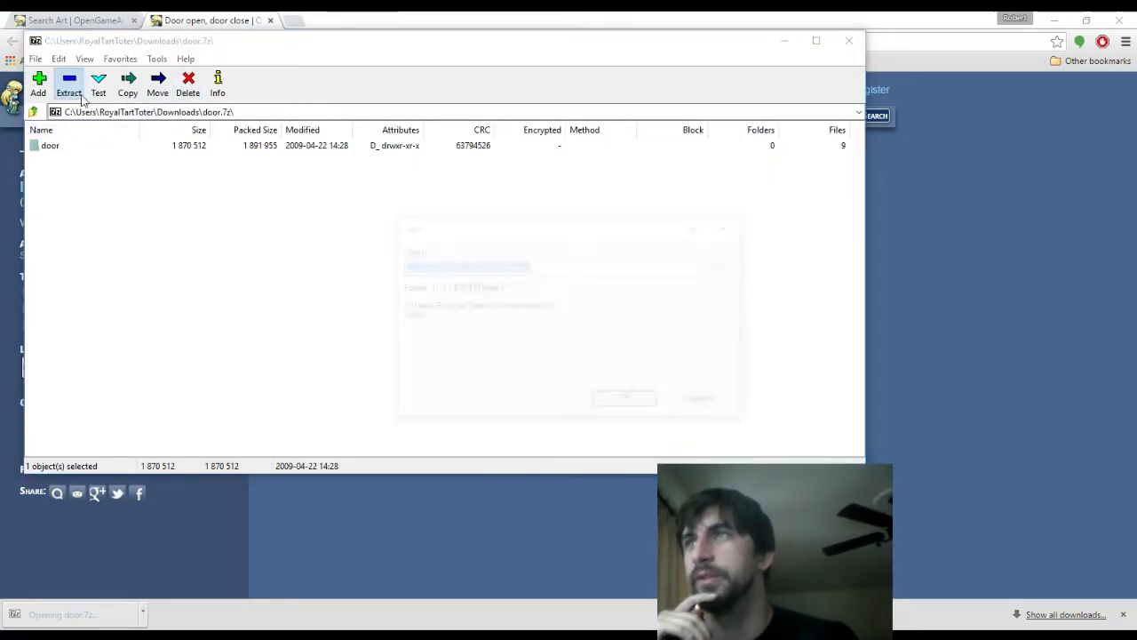
left_click(702, 266)
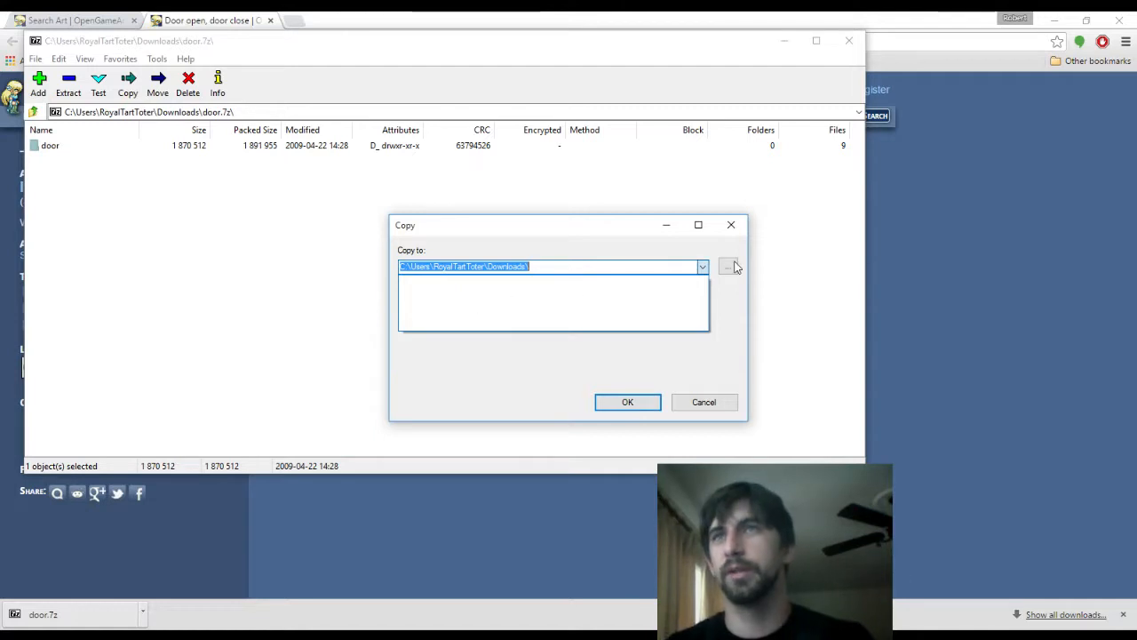
left_click(732, 266)
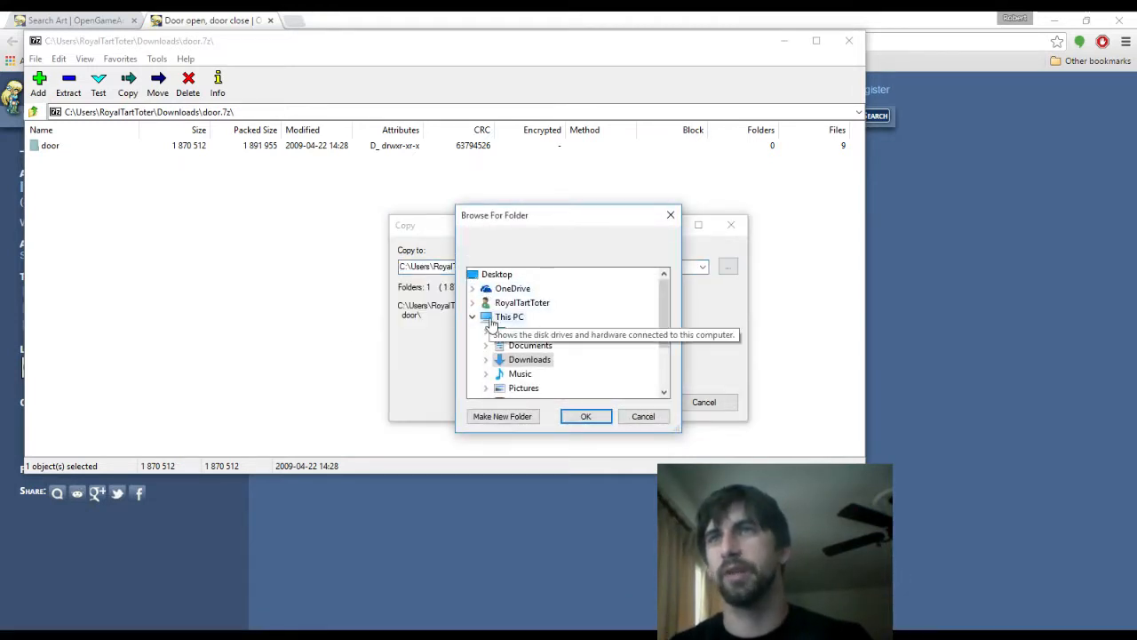
double_click(523, 330)
scroll(550, 373, "down", 2)
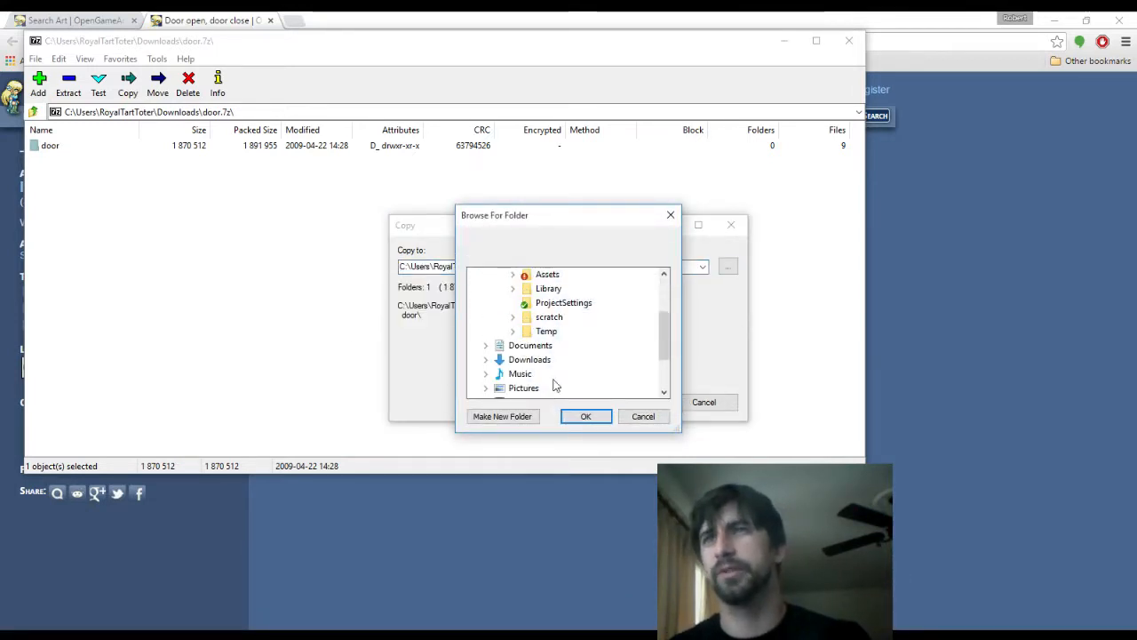
double_click(549, 318)
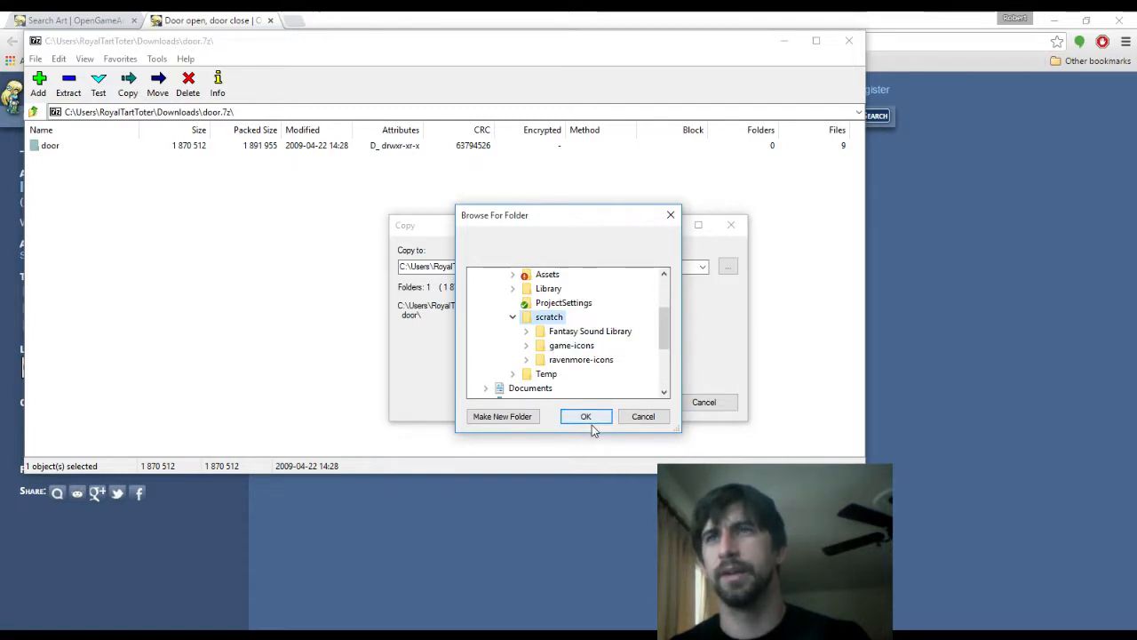
left_click(585, 417)
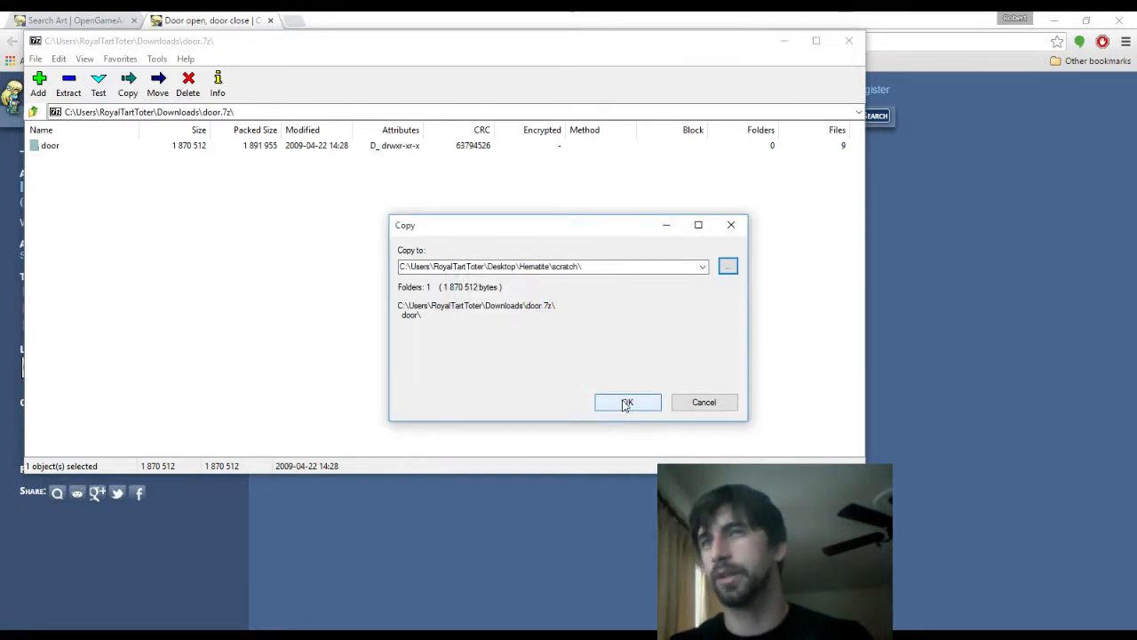
left_click(627, 402)
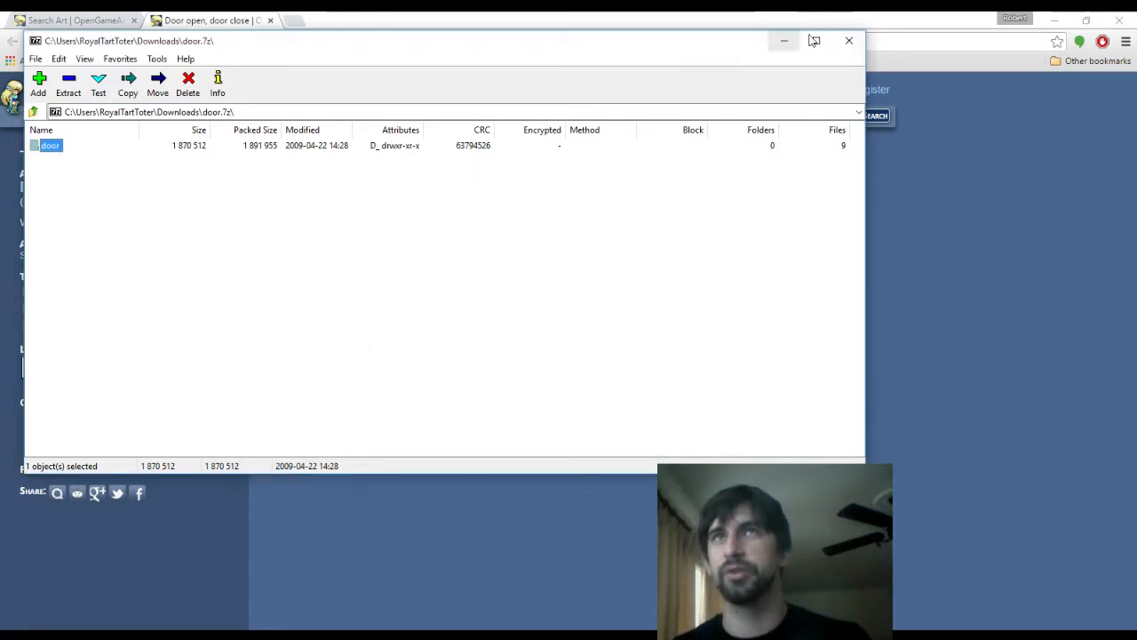
left_click(849, 43)
left_click(270, 19)
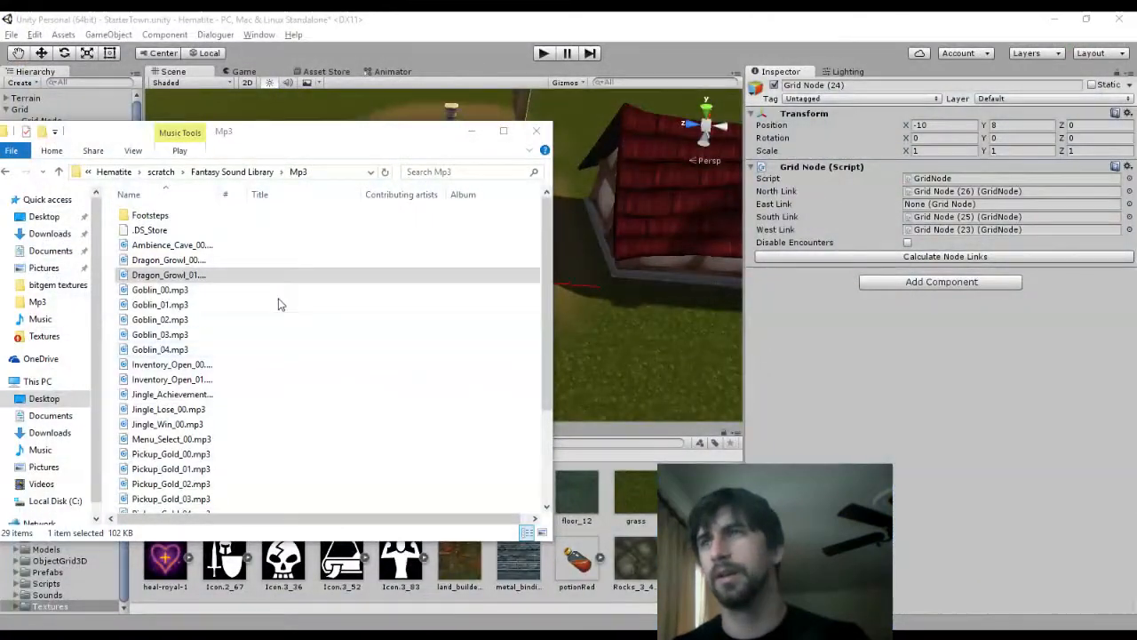
Open the extracted door folder under scratch in File Explorer and listen to door-01.flac through door-09.flac one by one
left_click(160, 171)
double_click(185, 218)
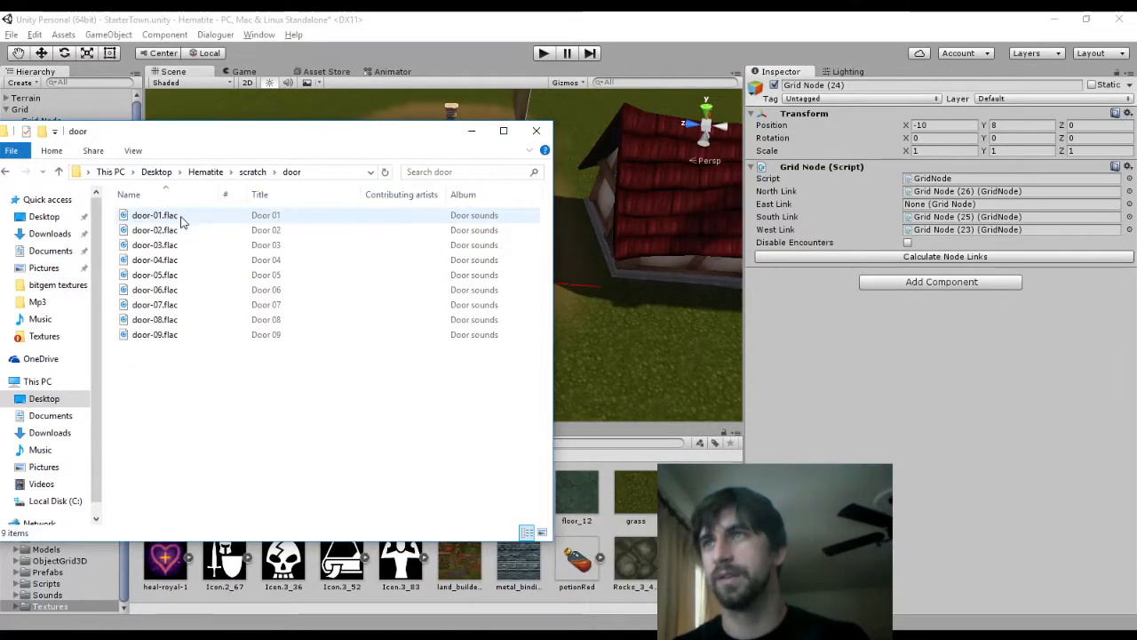
double_click(182, 221)
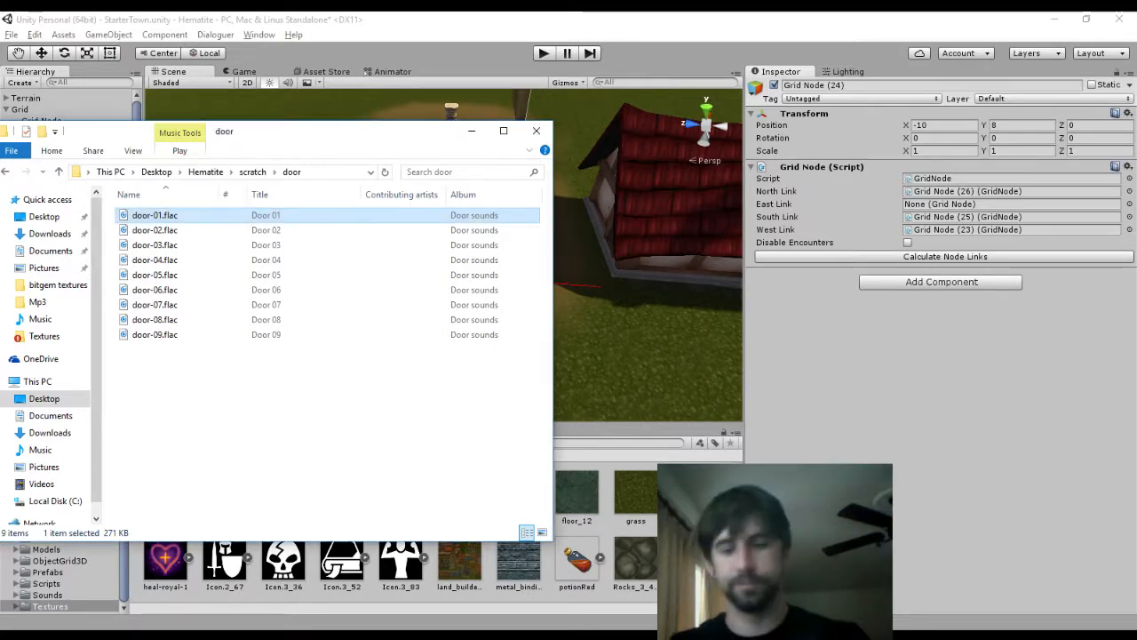
double_click(169, 230)
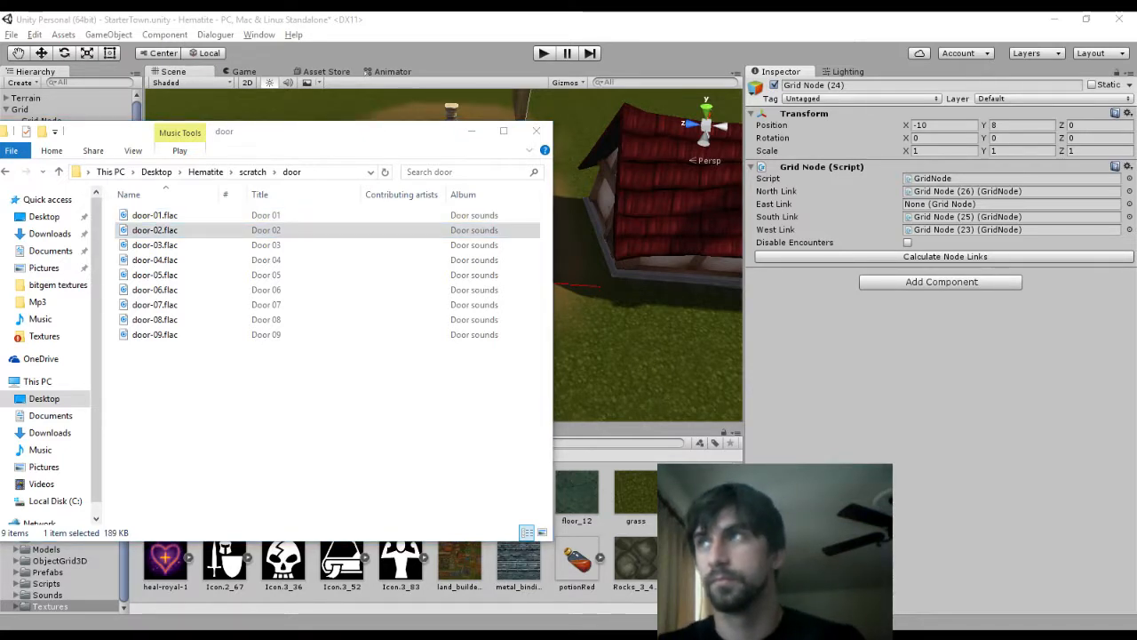
double_click(169, 246)
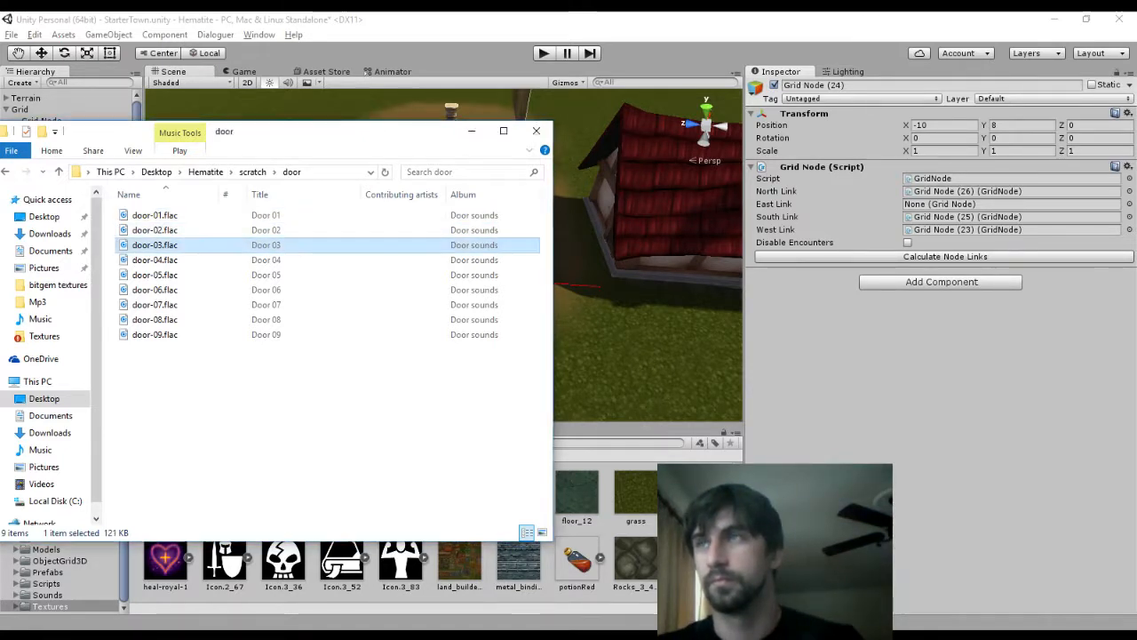
double_click(168, 260)
key("alt+Tab")
key("Down")
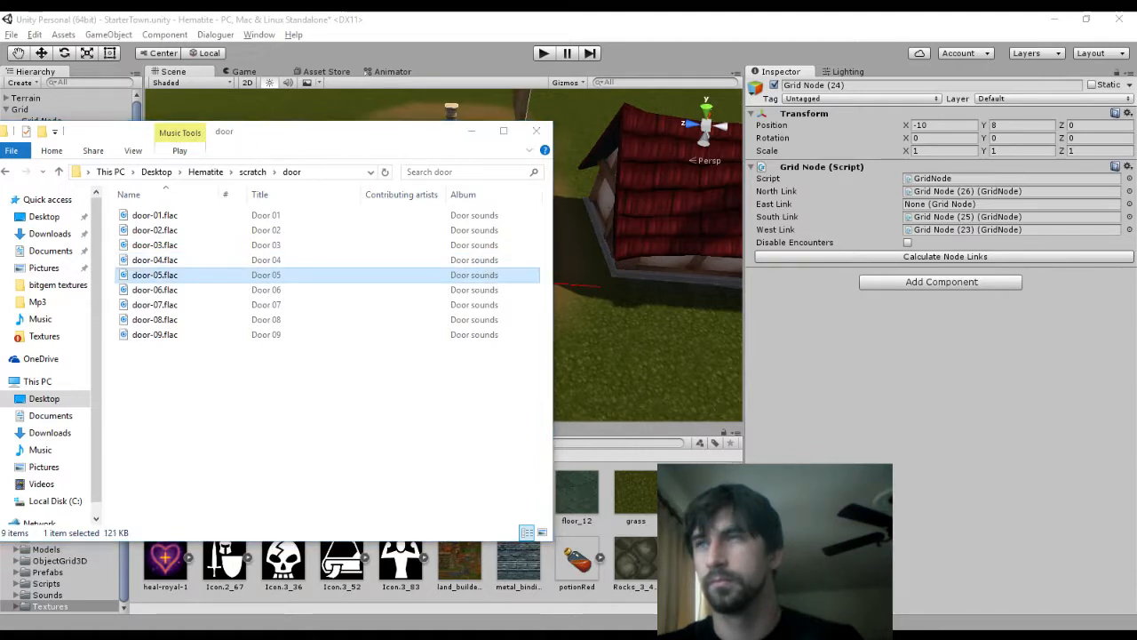
key("Return")
key("alt+Tab")
key("Down")
key("Return")
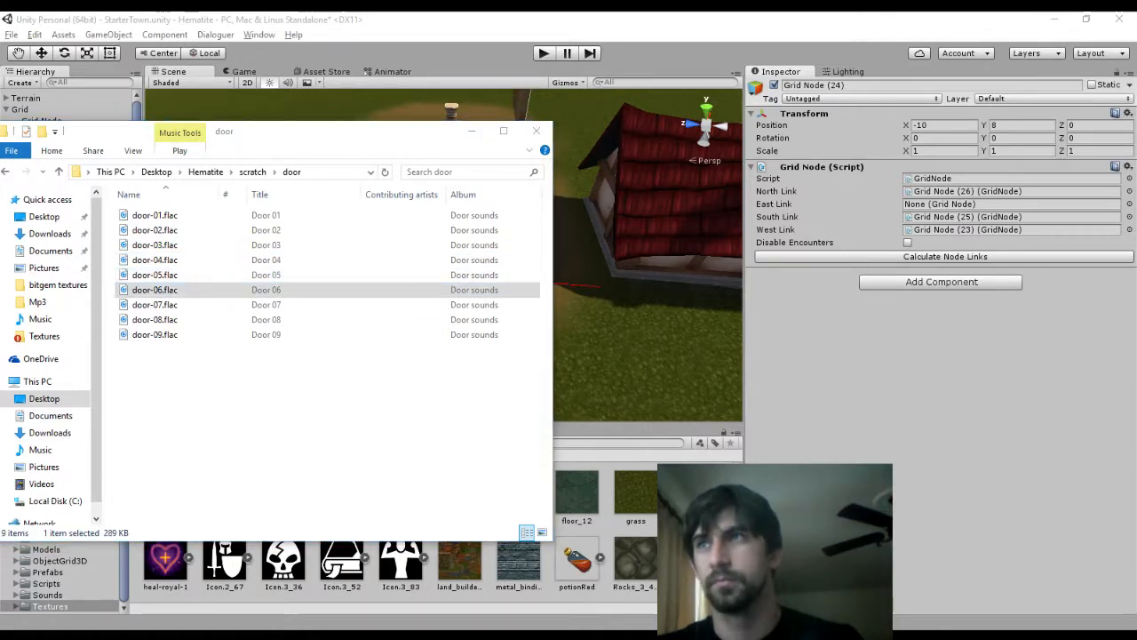
key("alt+Tab")
key("Down")
key("Return")
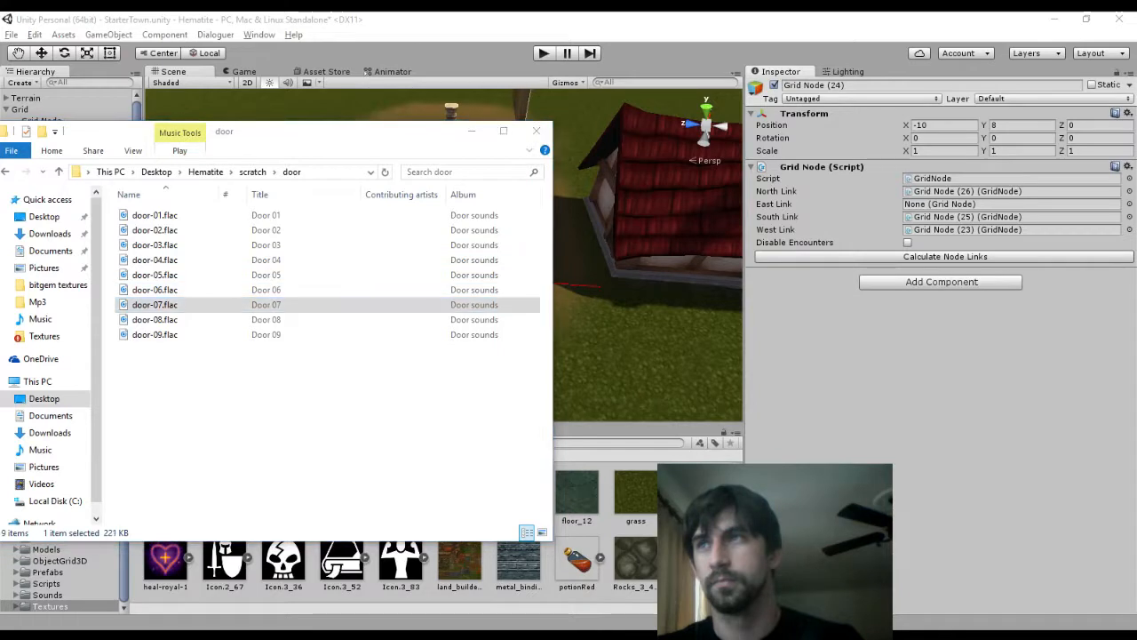
key("alt+Tab")
key("Down")
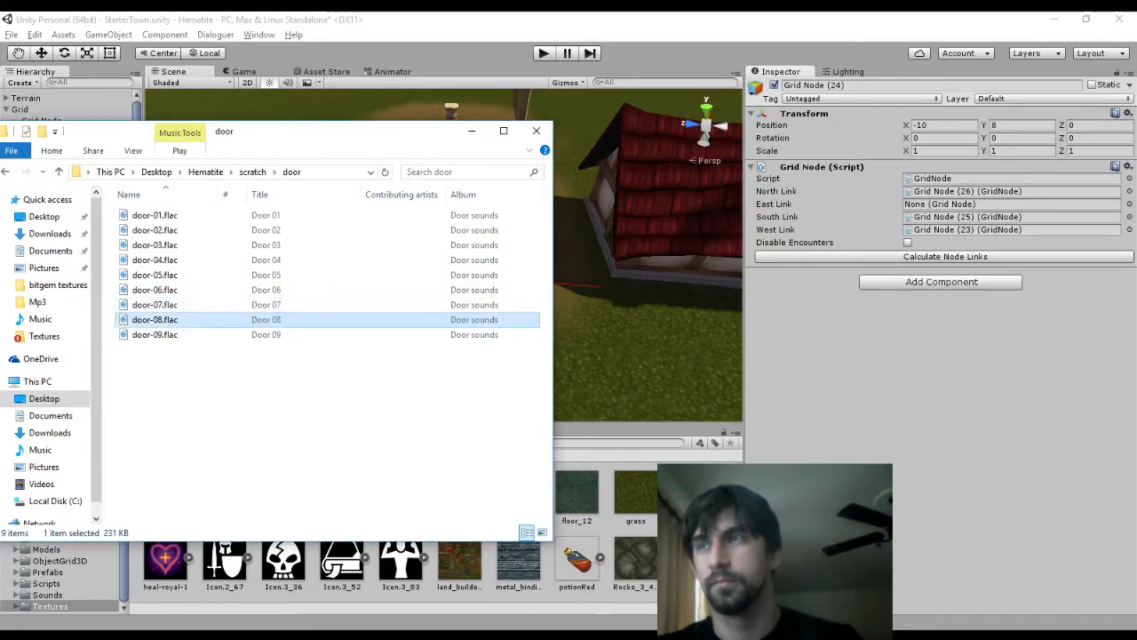
key("Return")
key("alt+Tab")
key("Down")
key("Return")
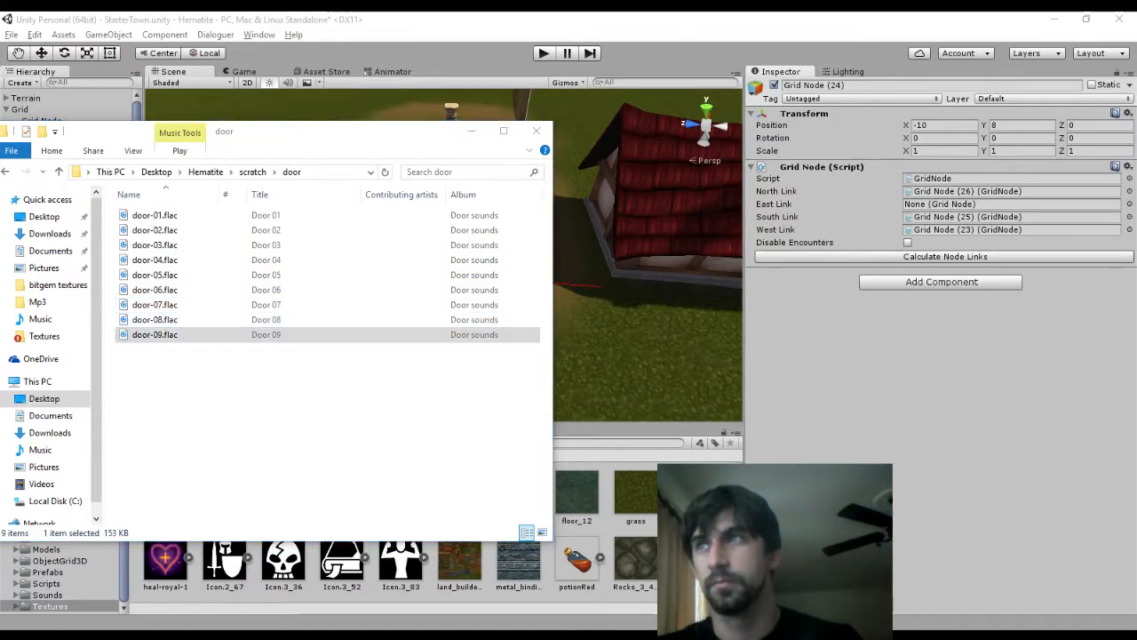
key("alt+Tab")
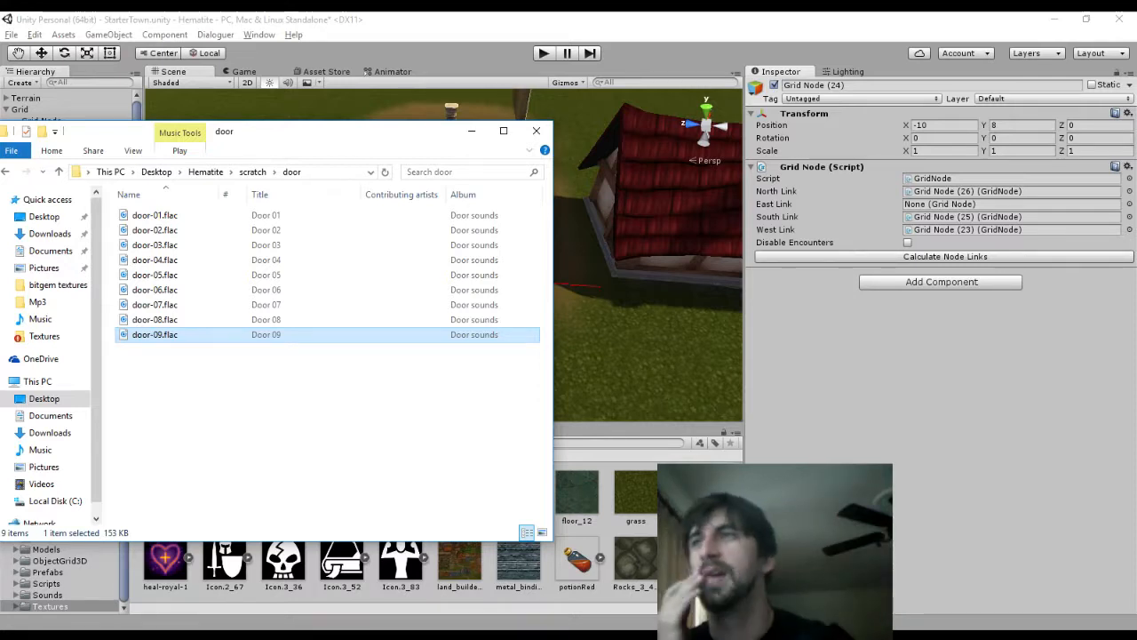
Return to the OpenGameArt results in the browser, open the "closing door" page and play its preview
left_click(81, 615)
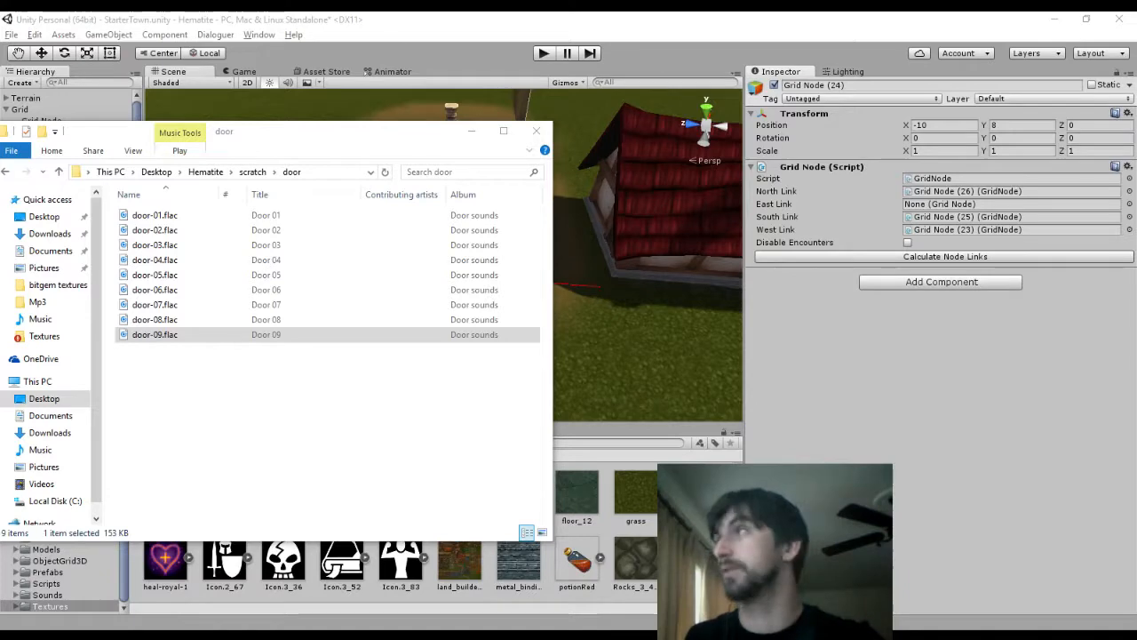
left_click_drag(2, 32, 293, 12)
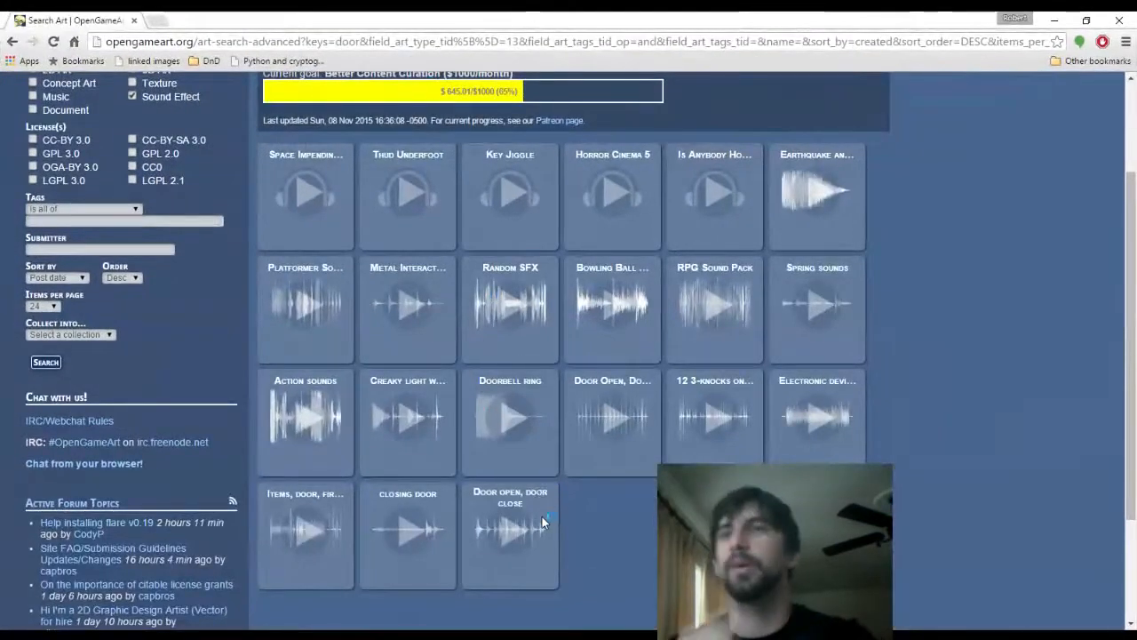
left_click(410, 494)
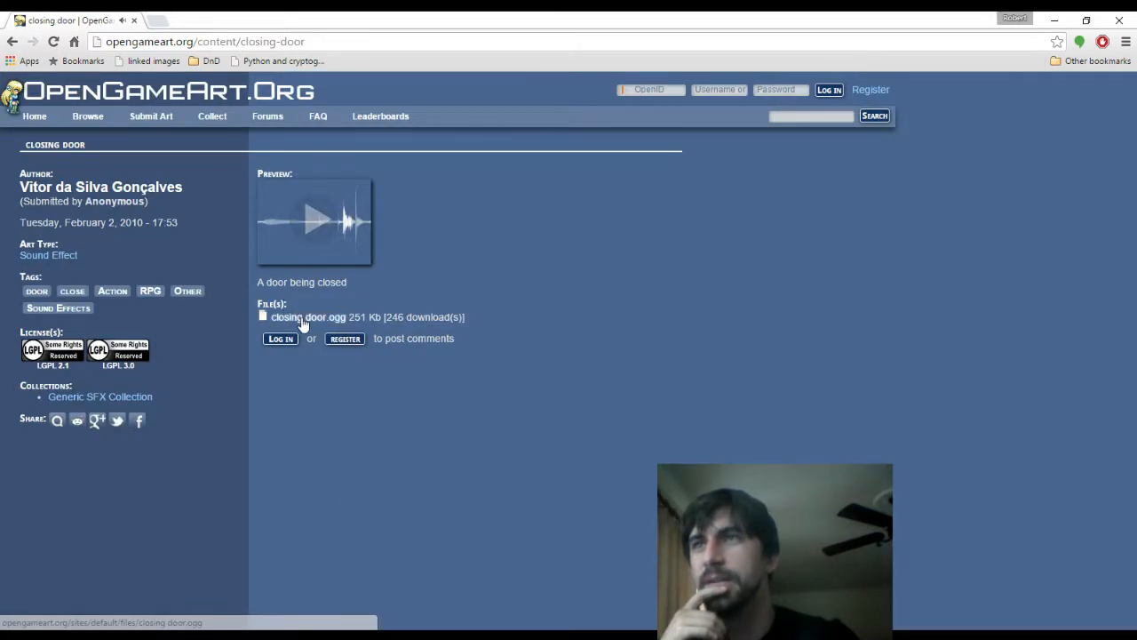
left_click(315, 227)
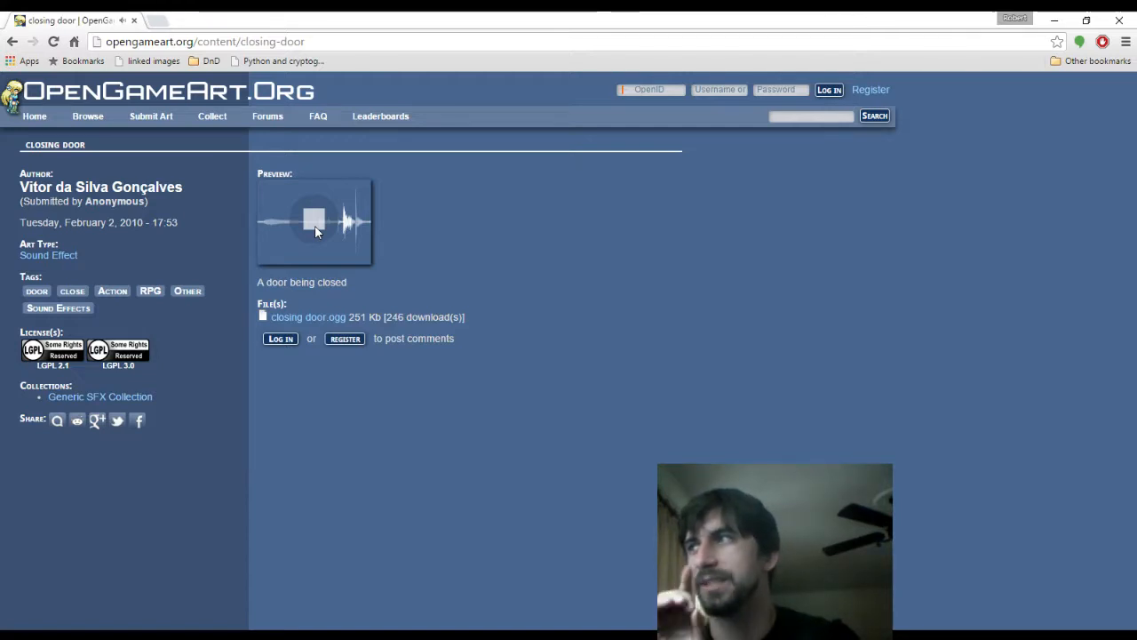
Search the web for "goldwave" in a new tab and open the official GoldWave website
key("ctrl+t")
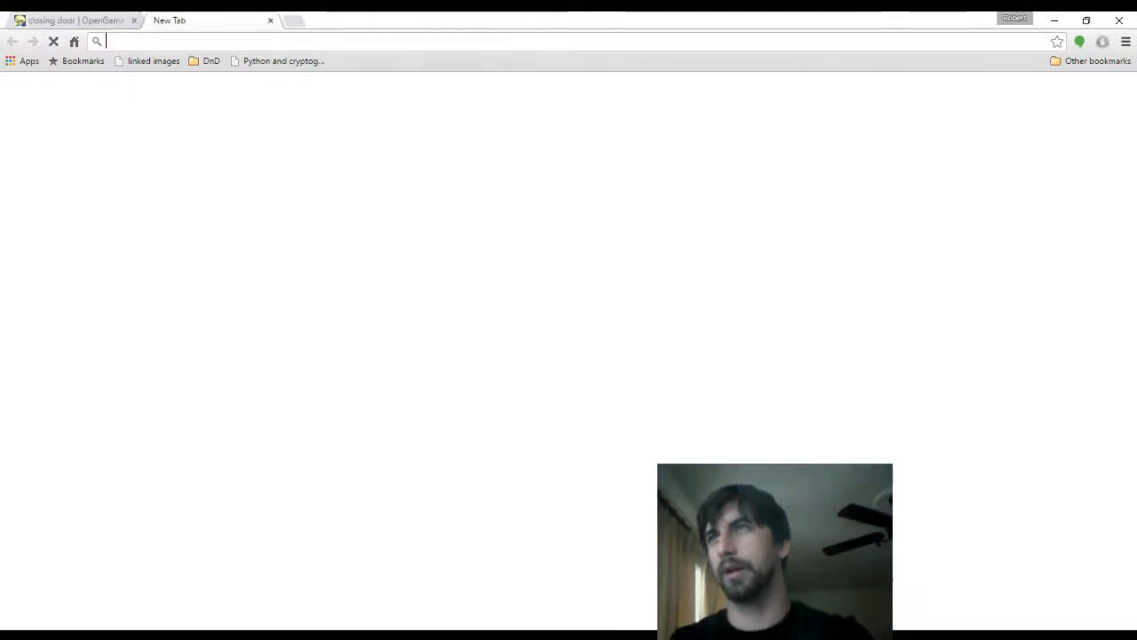
type("golw")
key("BackSpace")
type("dwave")
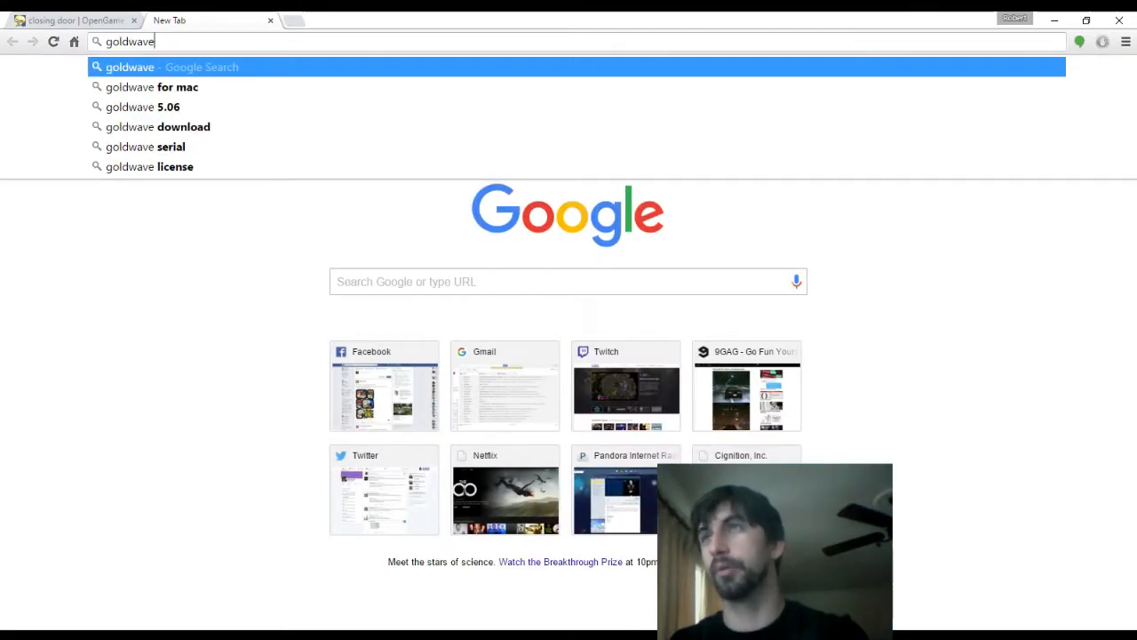
key("Return")
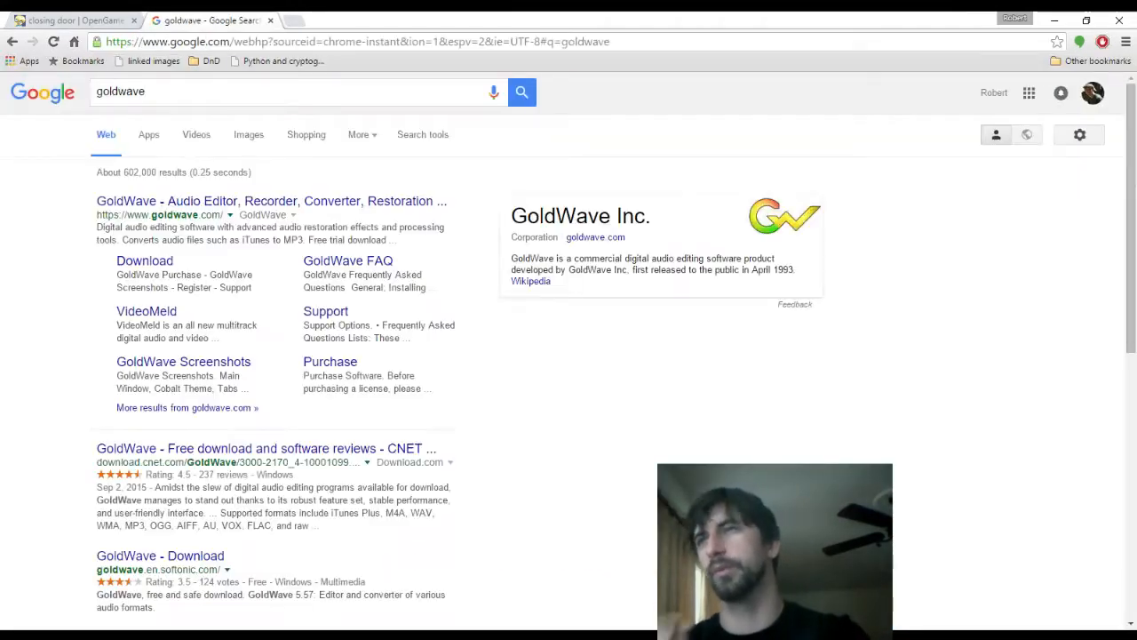
left_click(285, 203)
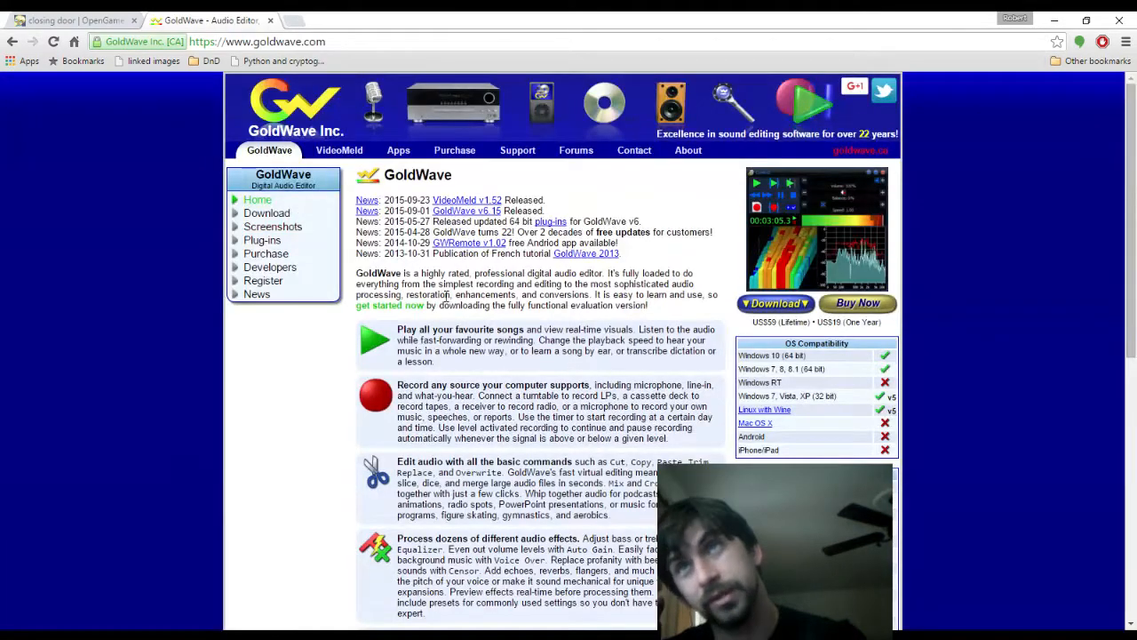
Download the GoldWave v6.15 installer from the primary server and launch it
left_click(284, 217)
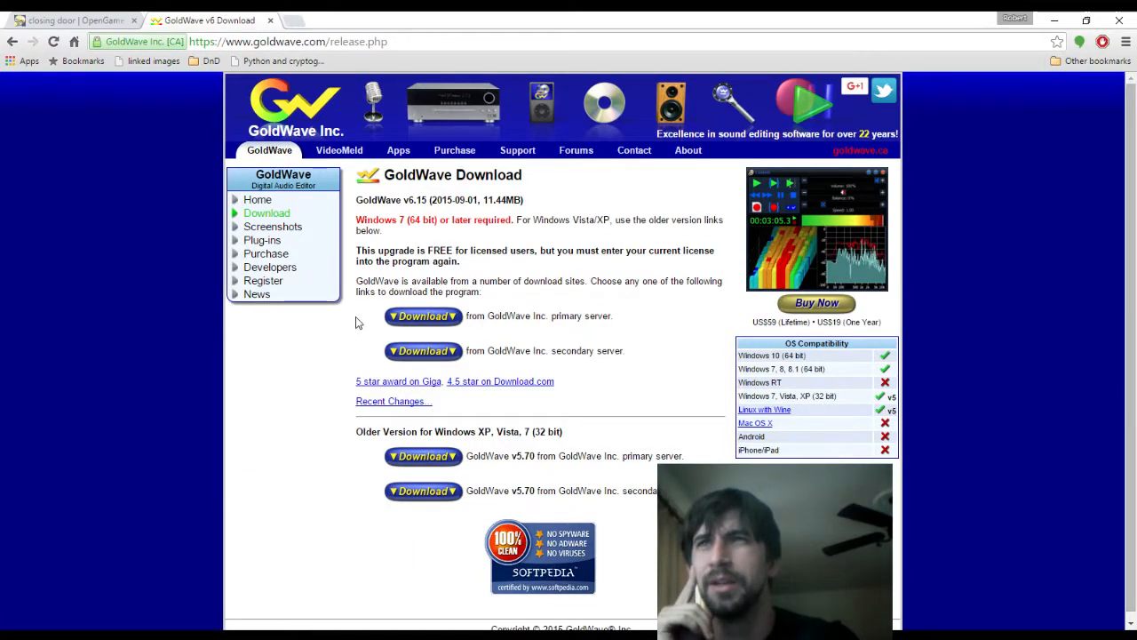
left_click(402, 324)
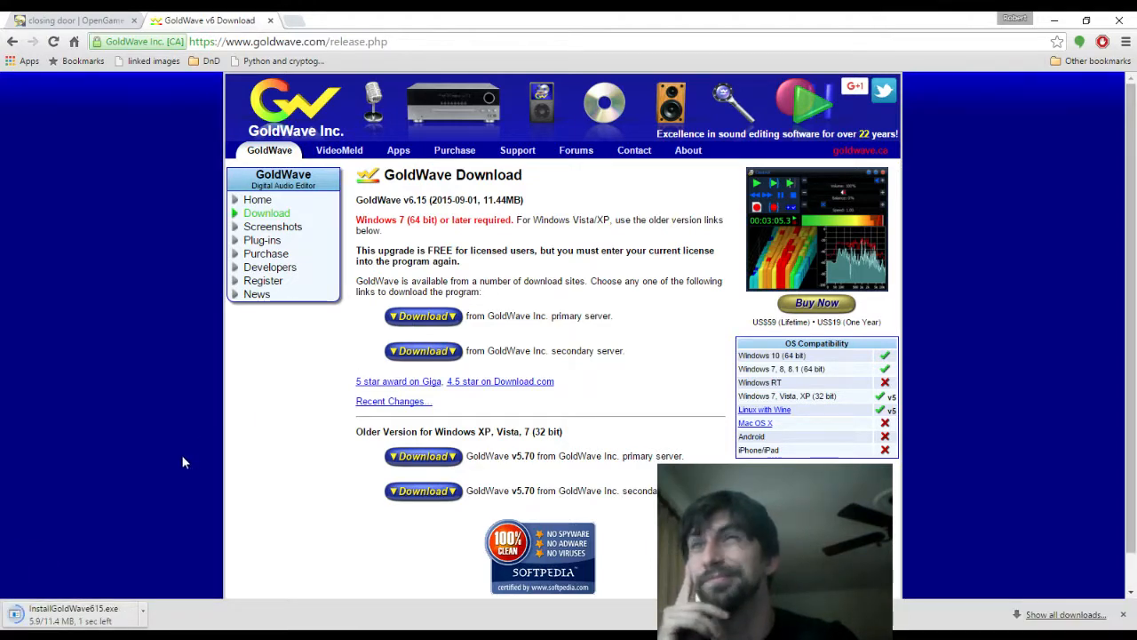
left_click(76, 615)
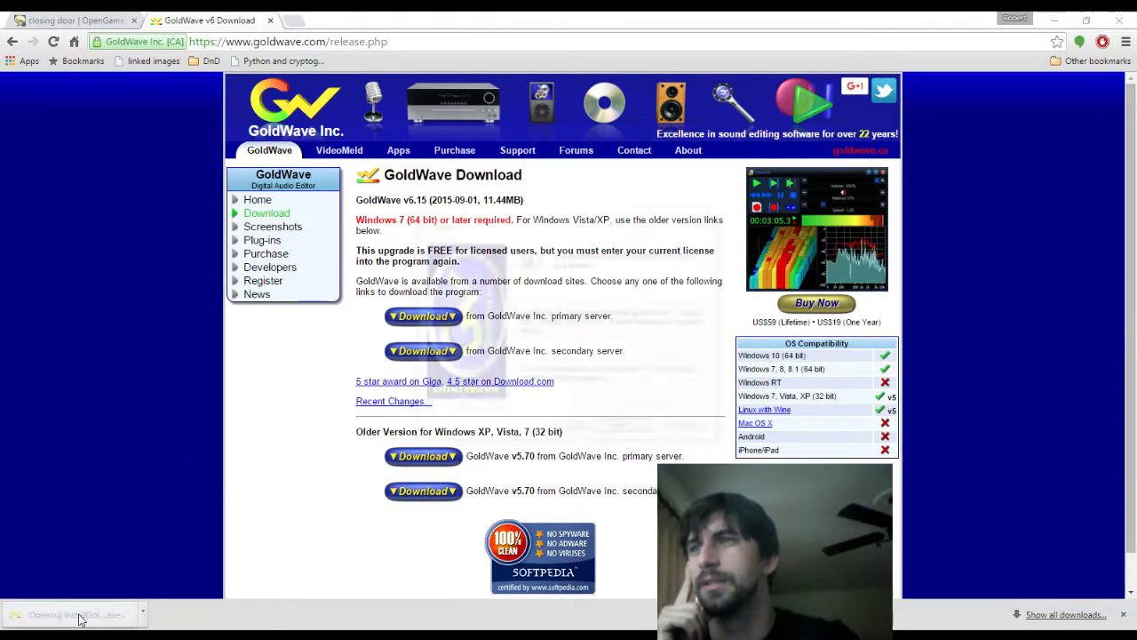
Install GoldWave in the default program folder with a Start menu entry and a desktop shortcut
left_click(628, 429)
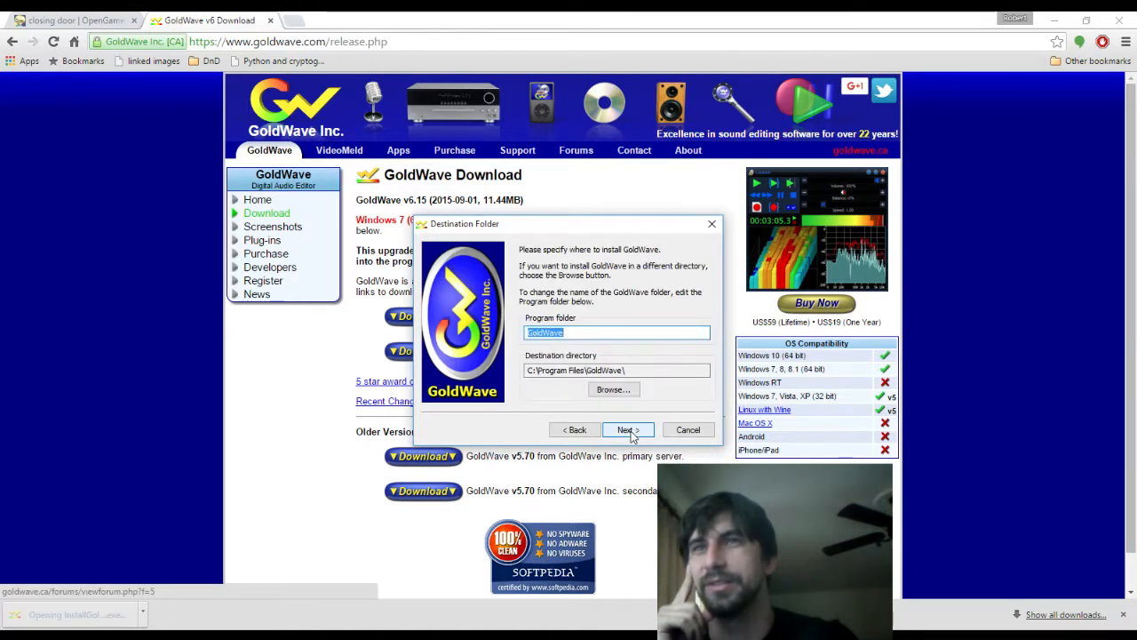
left_click(628, 430)
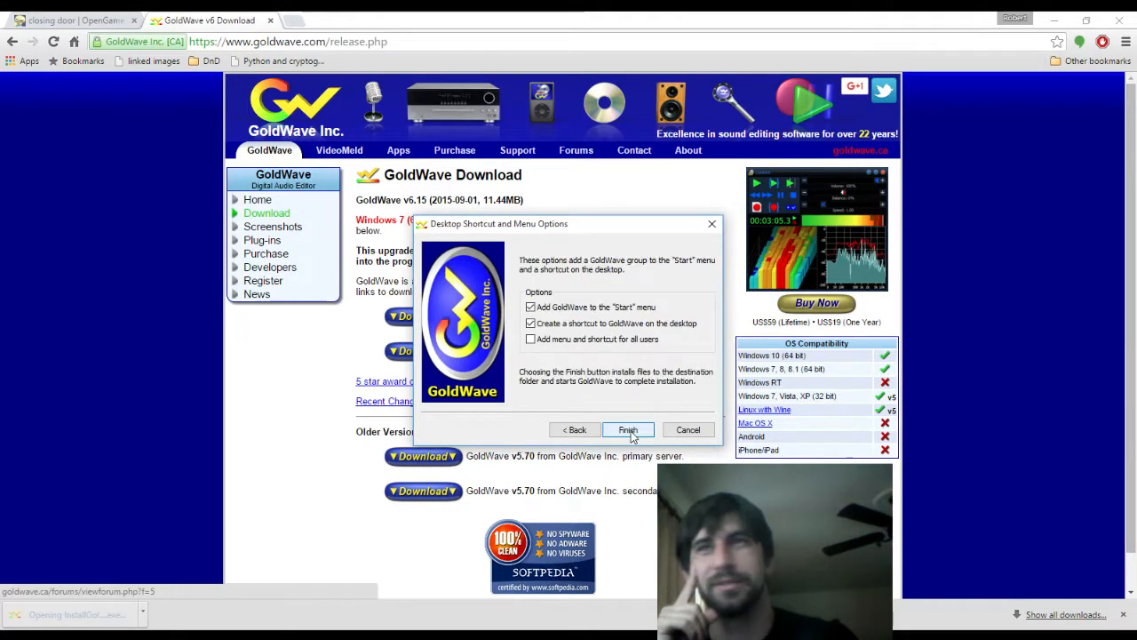
left_click(562, 308)
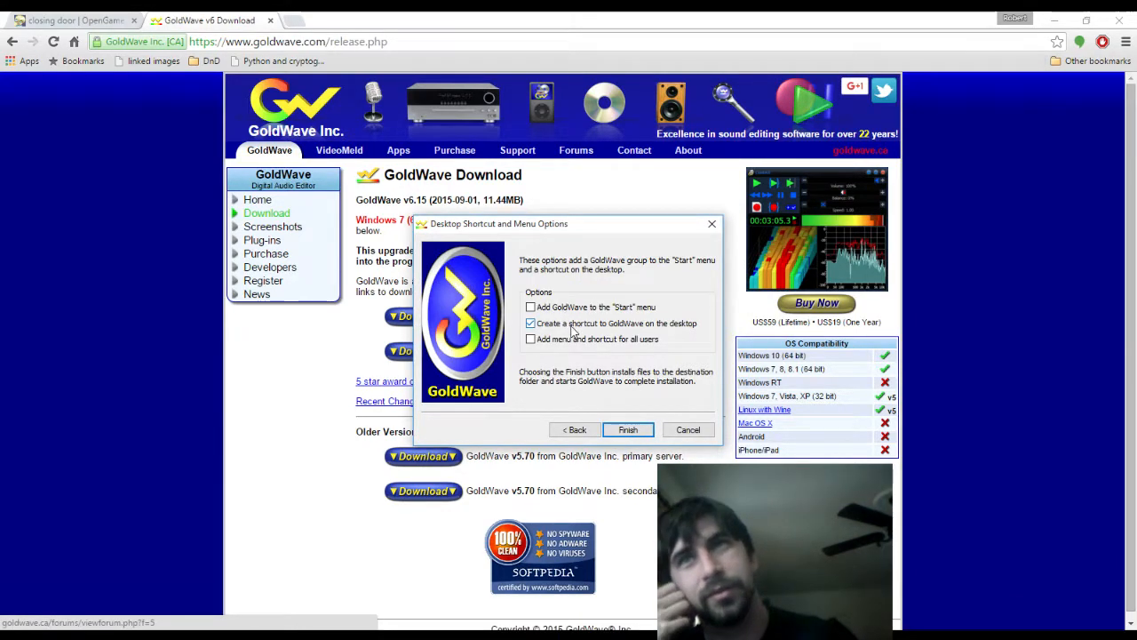
left_click(572, 308)
left_click(628, 430)
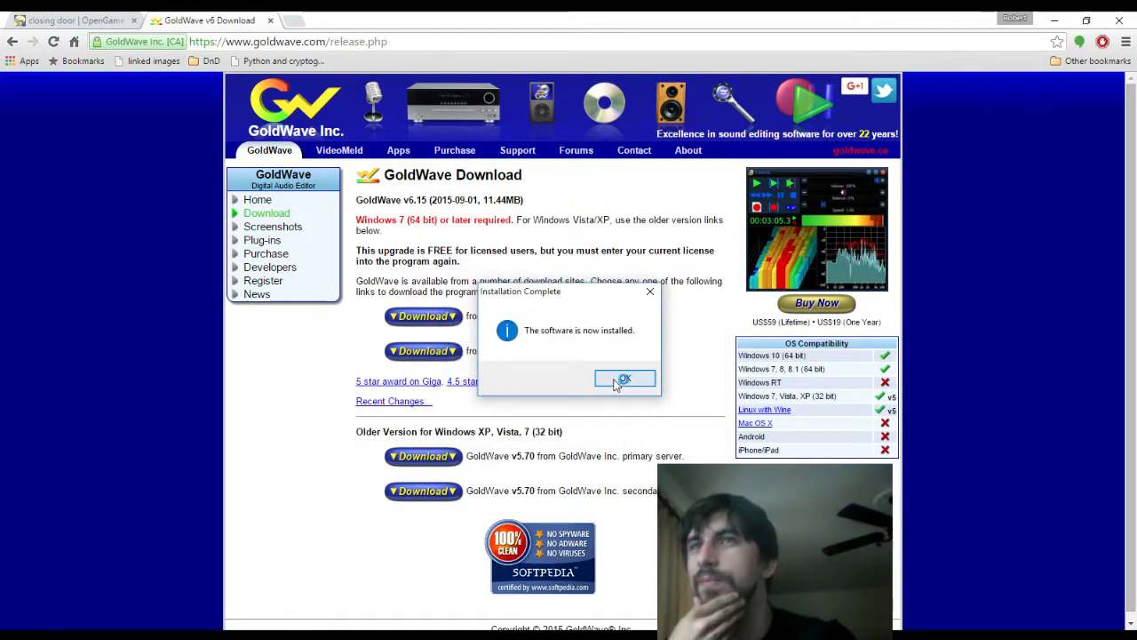
left_click(617, 382)
Close the GoldWave download page and save closing door.ogg from OpenGameArt into the Hematite scratch folder
key("ctrl+w")
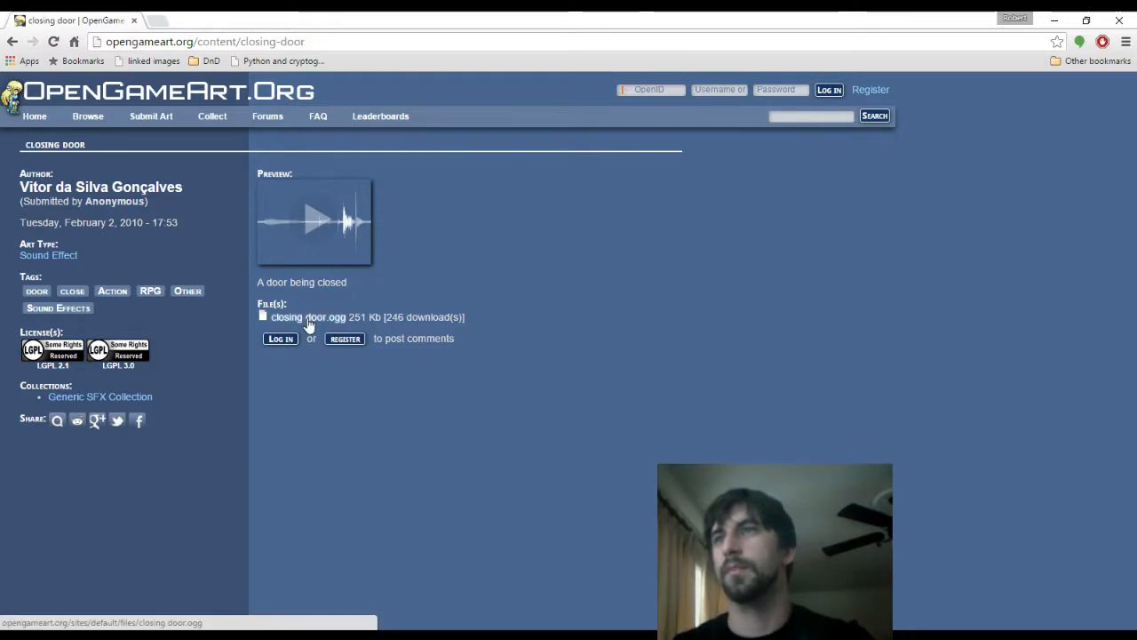
right_click(307, 320)
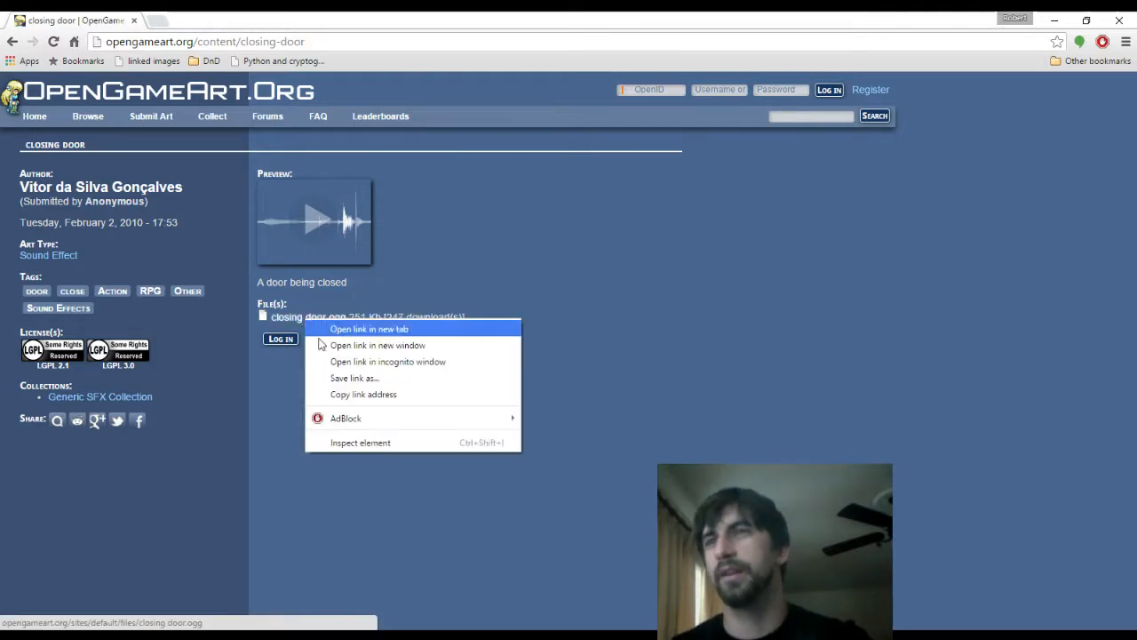
left_click(344, 379)
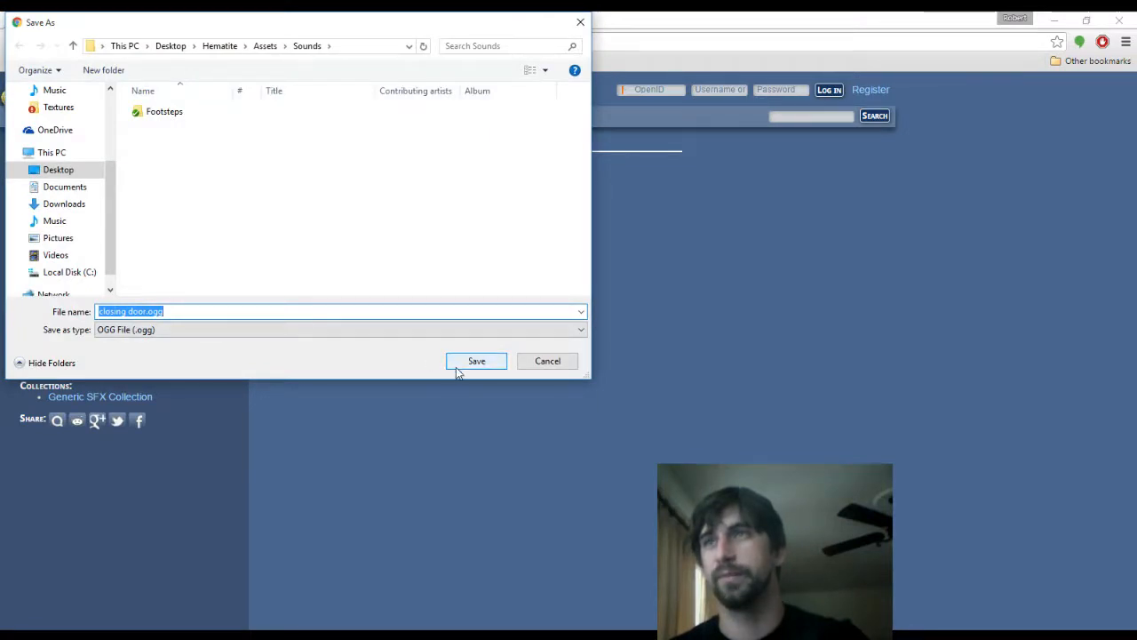
left_click(221, 45)
left_click(160, 156)
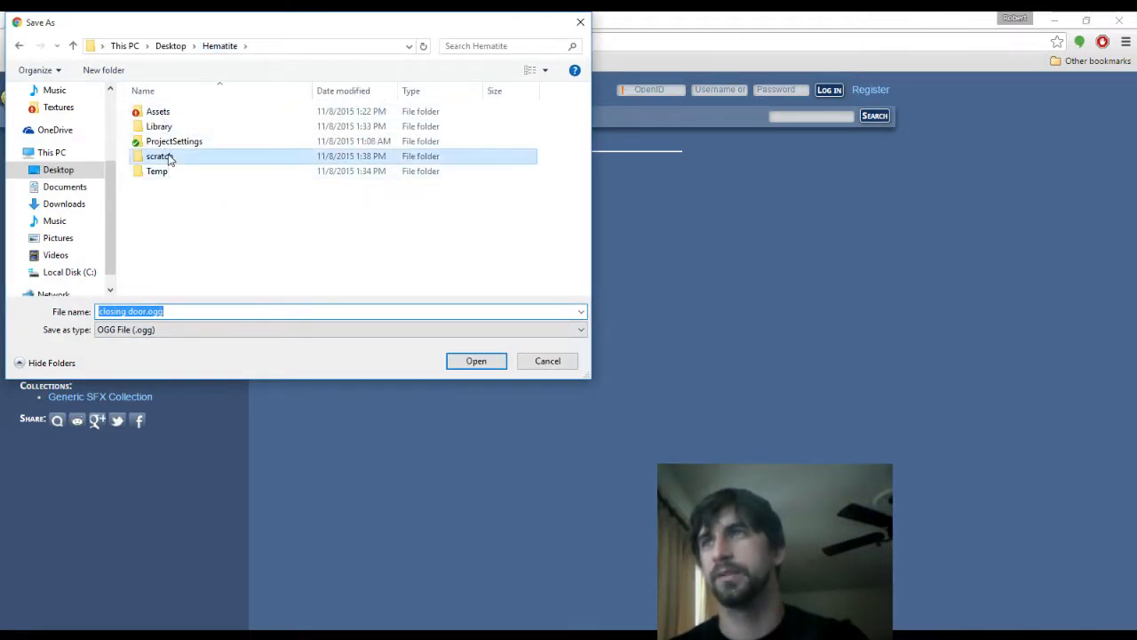
left_click(471, 359)
left_click(476, 361)
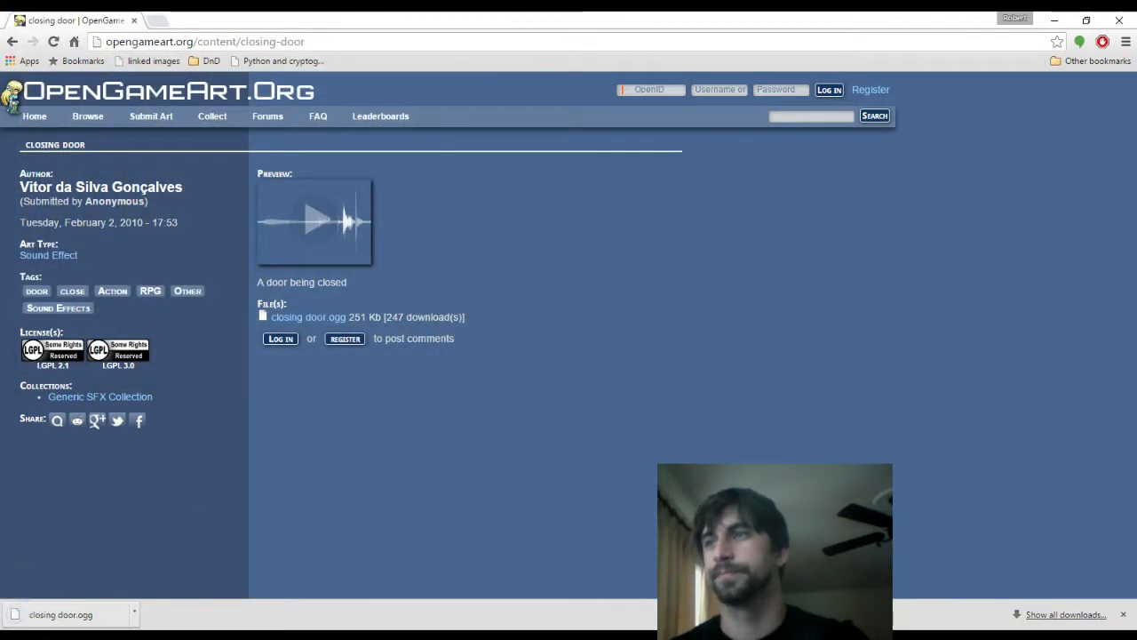
left_click(1124, 615)
Close the door folder window and launch GoldWave, dismissing its help and maximizing the main window
key("alt+Tab")
key("Tab")
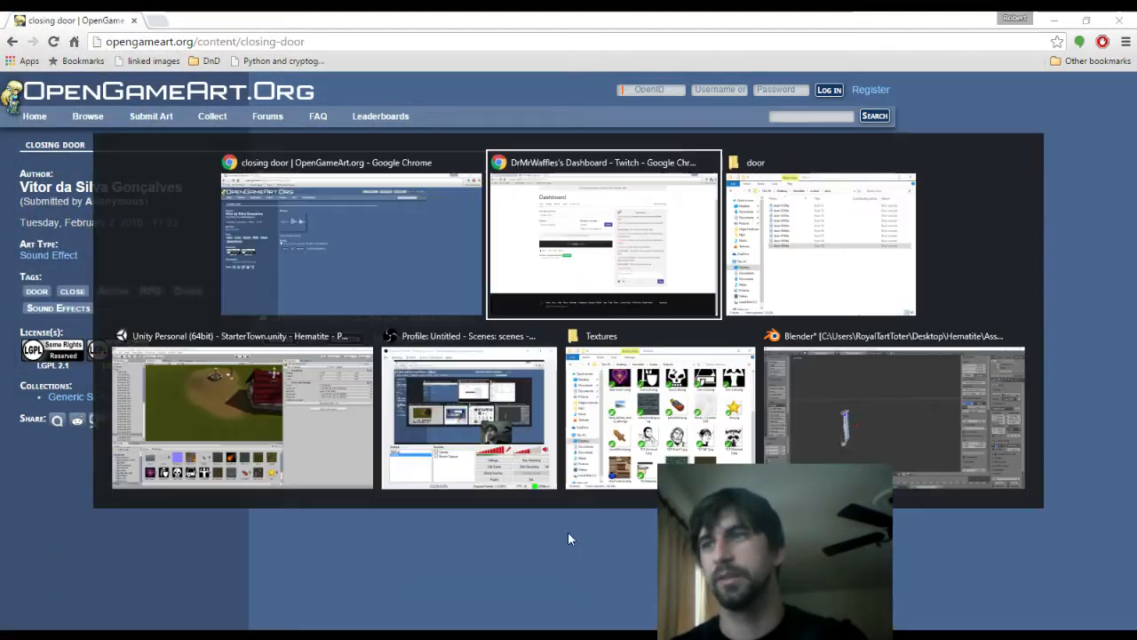
key("super")
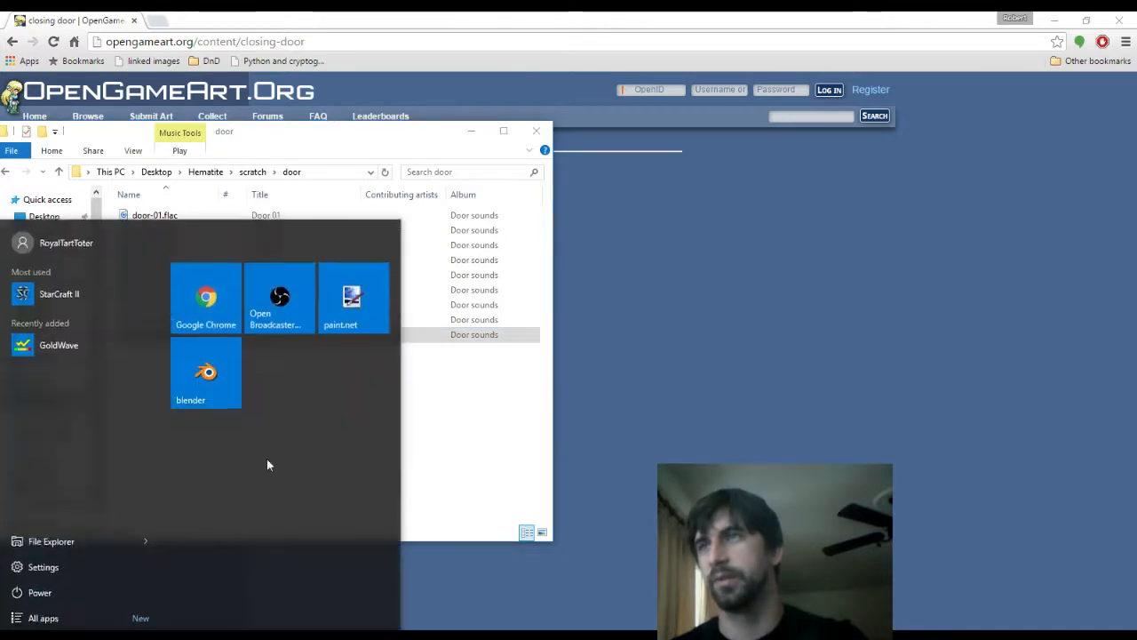
left_click(536, 130)
key("super")
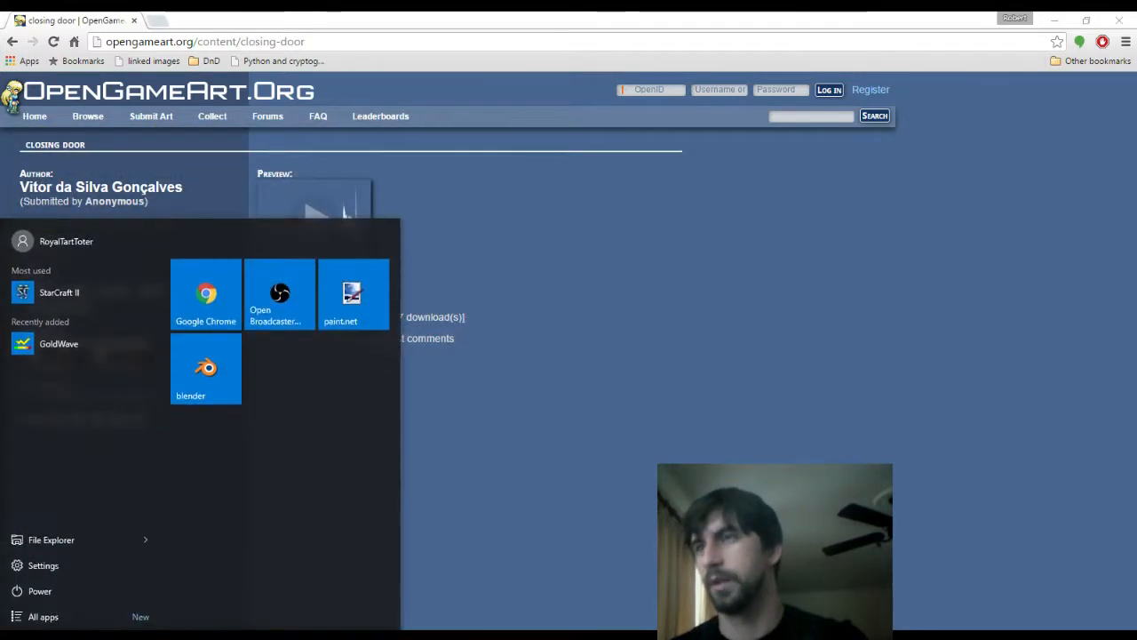
left_click(46, 345)
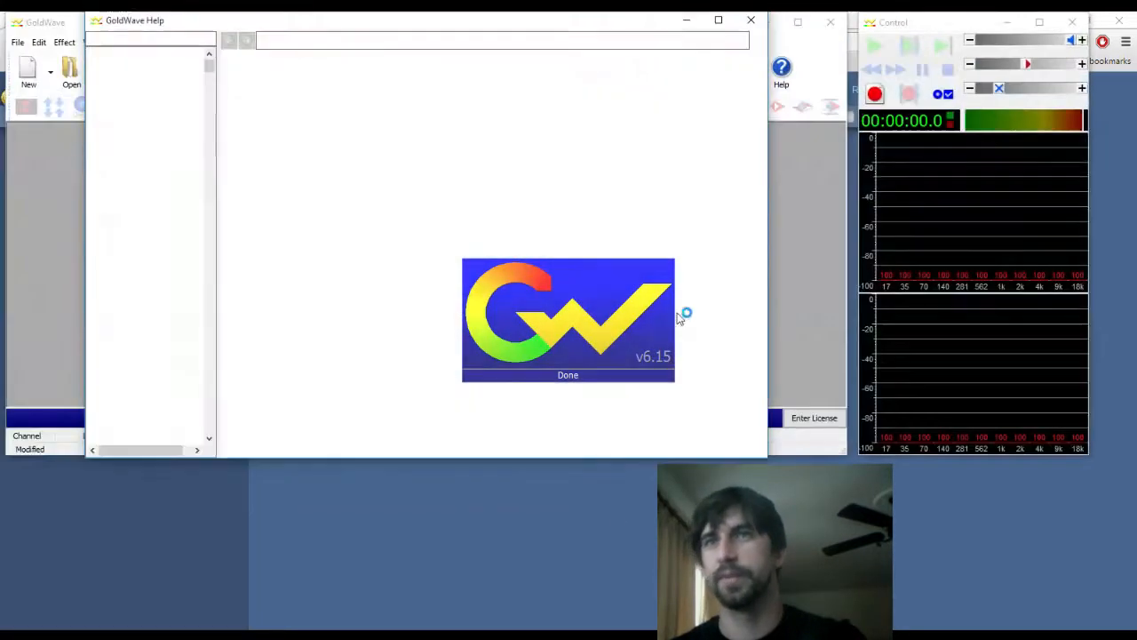
left_click(751, 21)
double_click(388, 25)
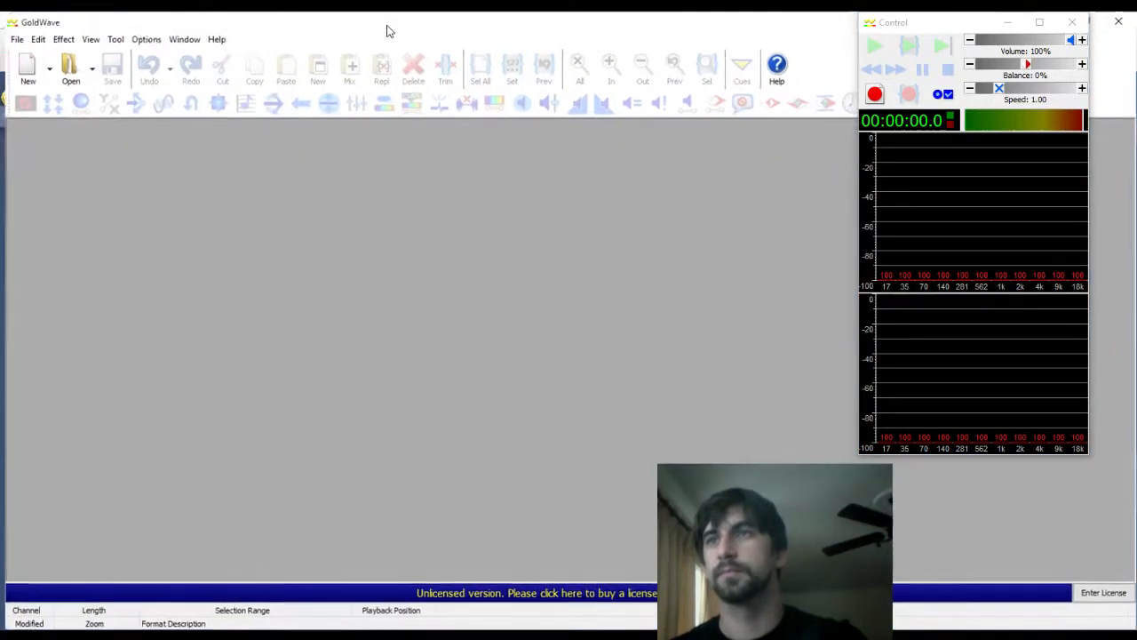
Open closing door.ogg from the Hematite scratch folder on the Desktop
left_click(65, 67)
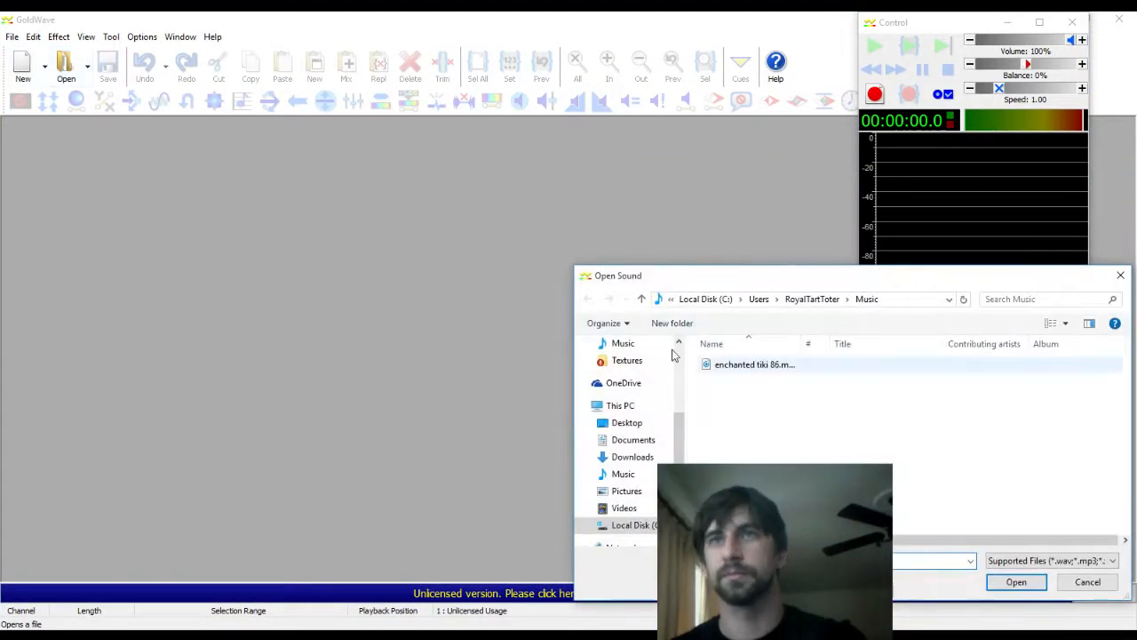
left_click(724, 302)
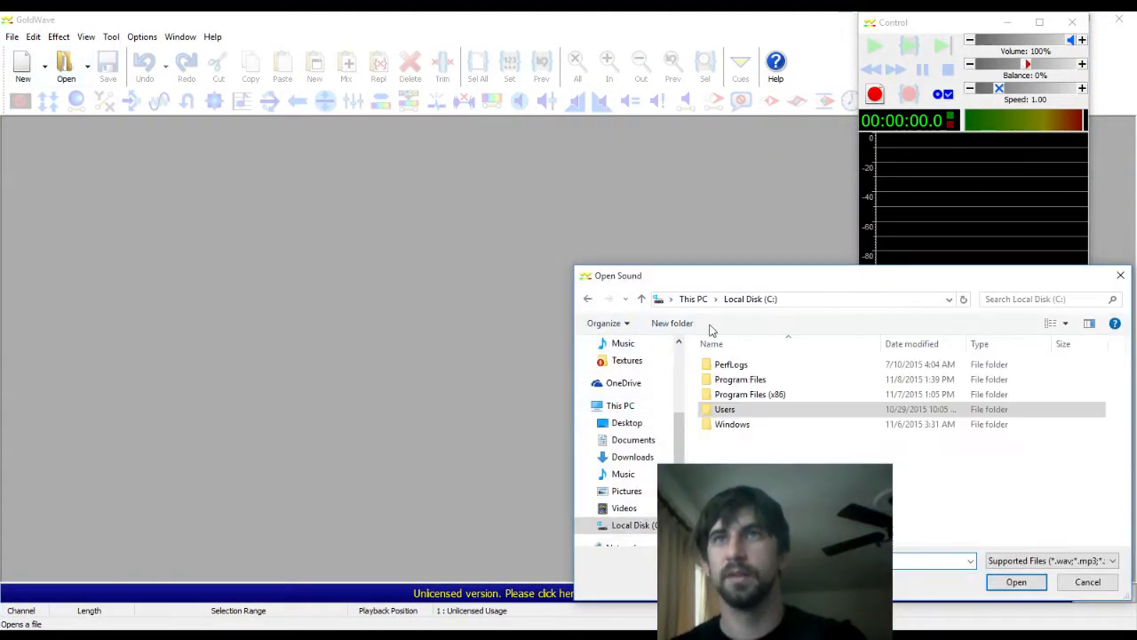
double_click(725, 409)
double_click(737, 379)
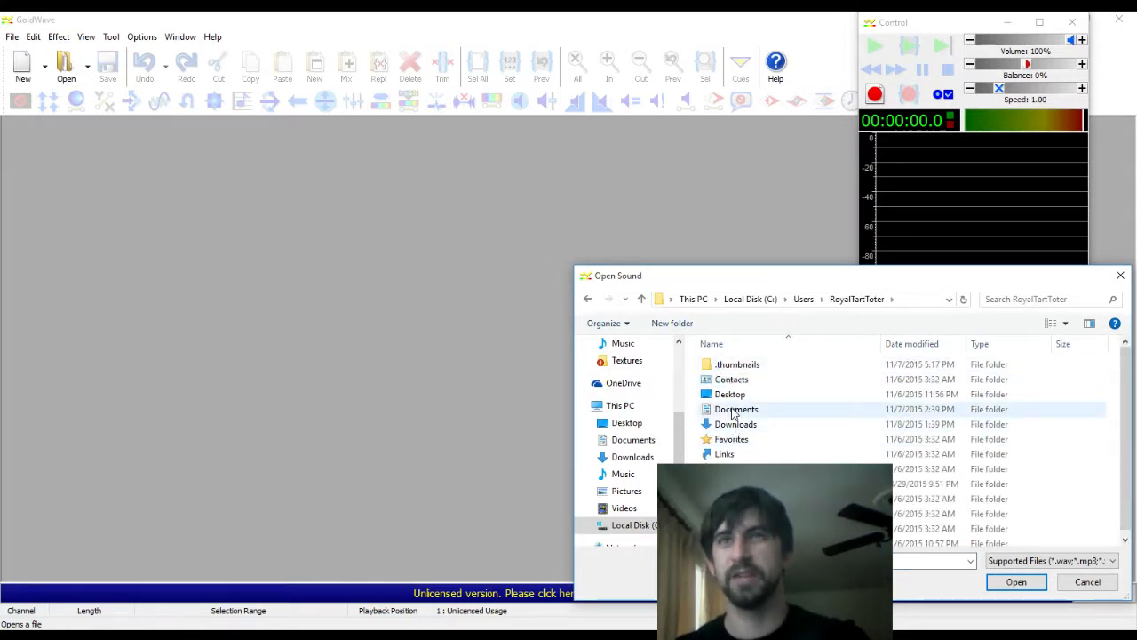
double_click(730, 396)
double_click(726, 365)
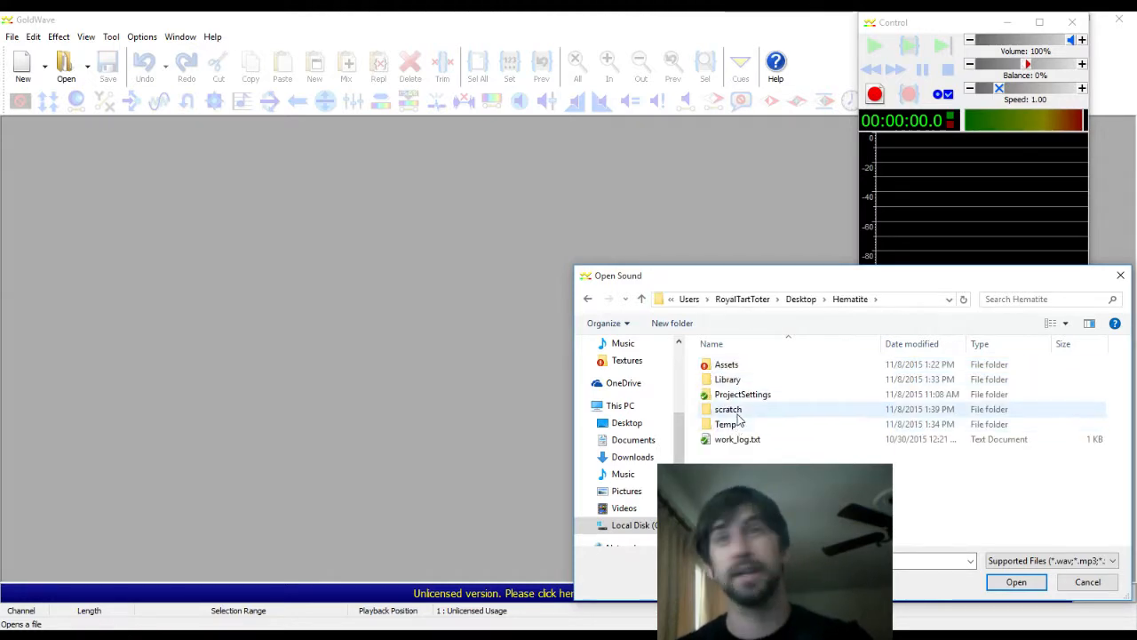
double_click(730, 410)
double_click(741, 425)
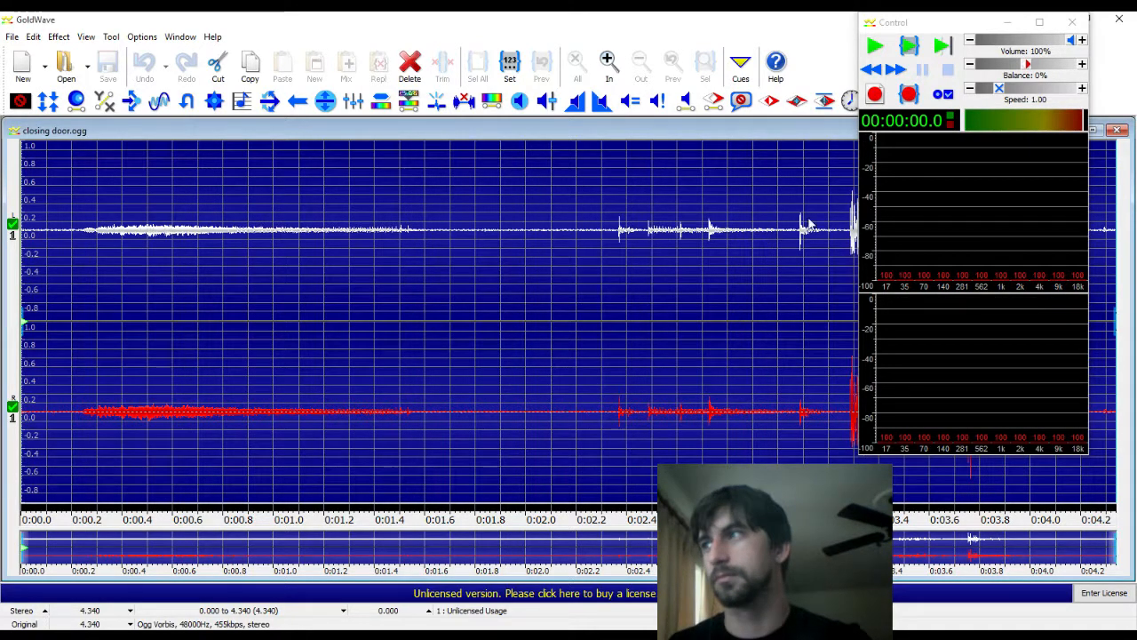
Play the sound up to about 2 seconds and trim it to the selection from 0.000 to 2.011 seconds
left_click(878, 48)
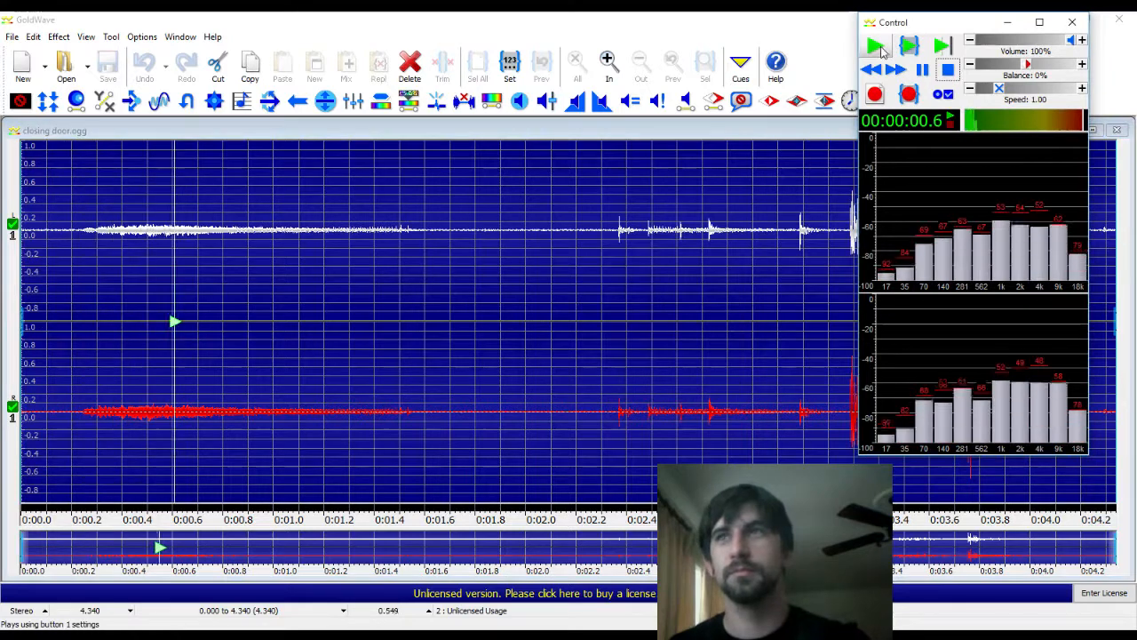
left_click(922, 69)
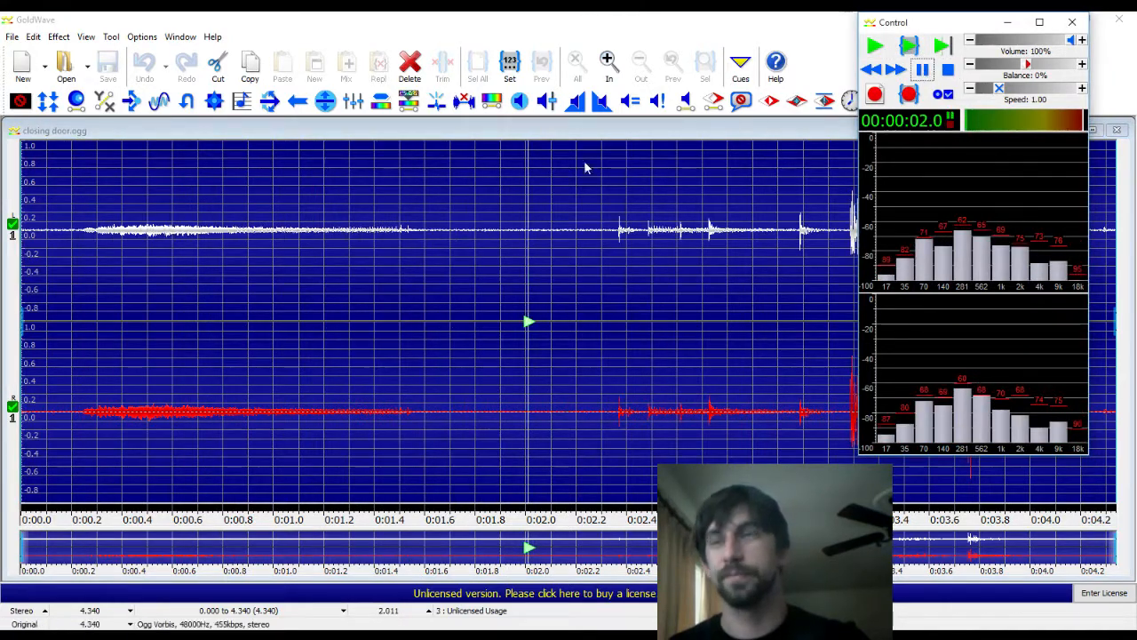
left_click_drag(26, 253, 525, 264)
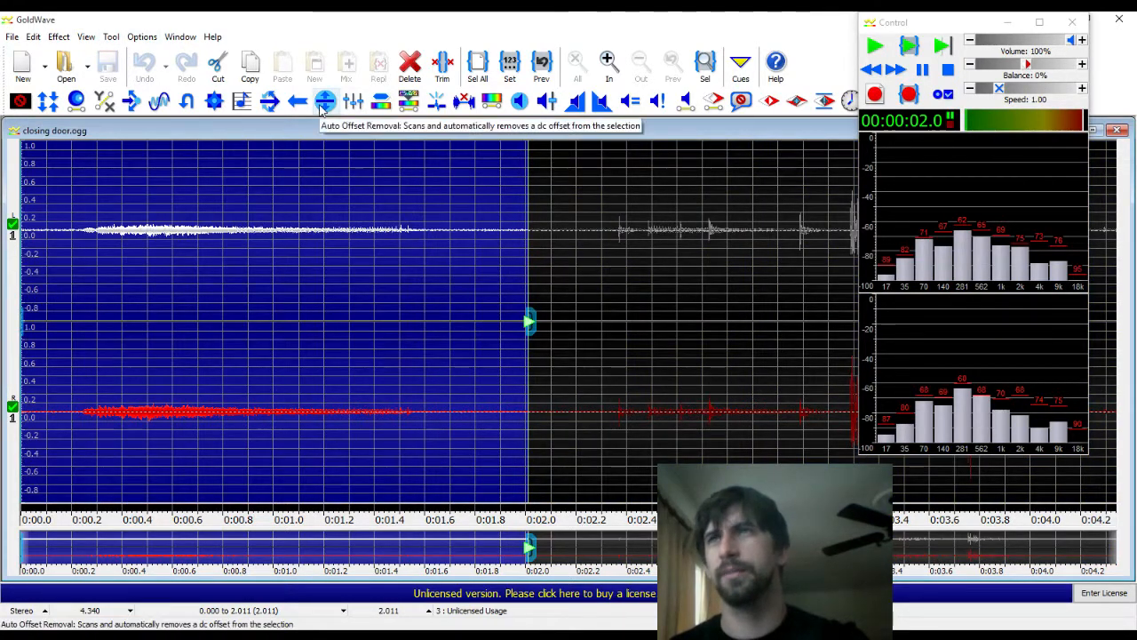
left_click(105, 39)
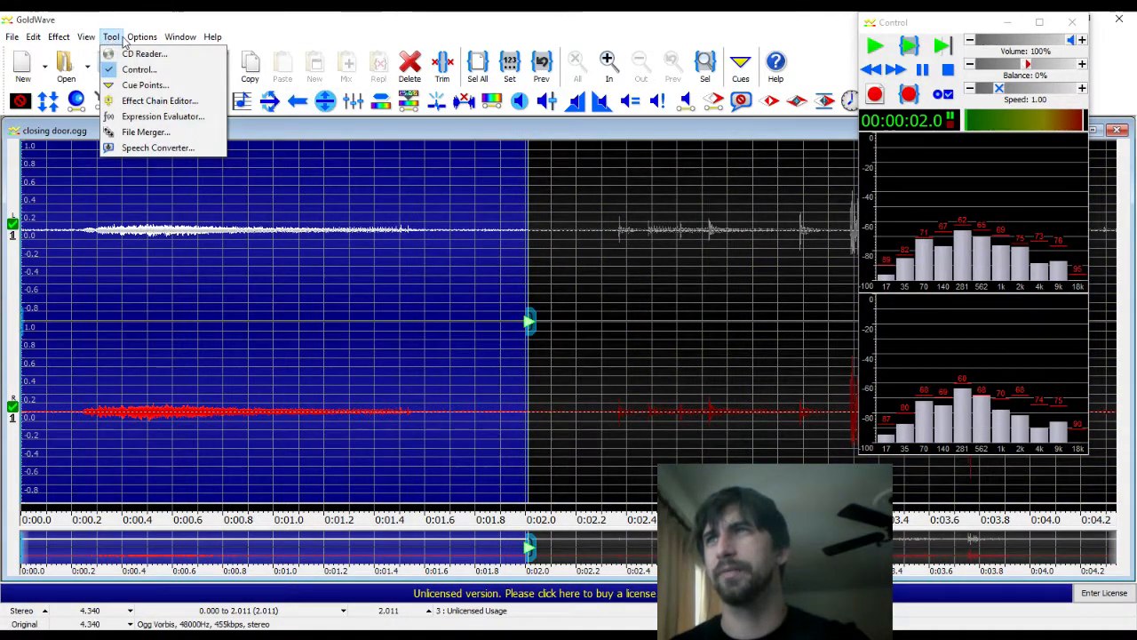
left_click(137, 40)
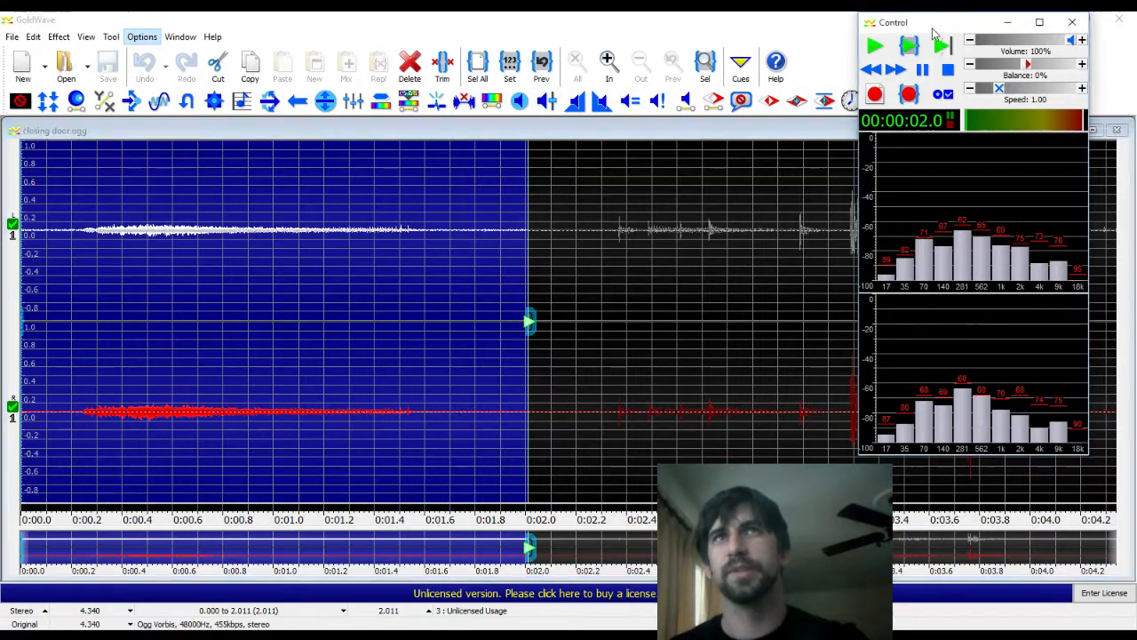
left_click_drag(937, 33, 973, 84)
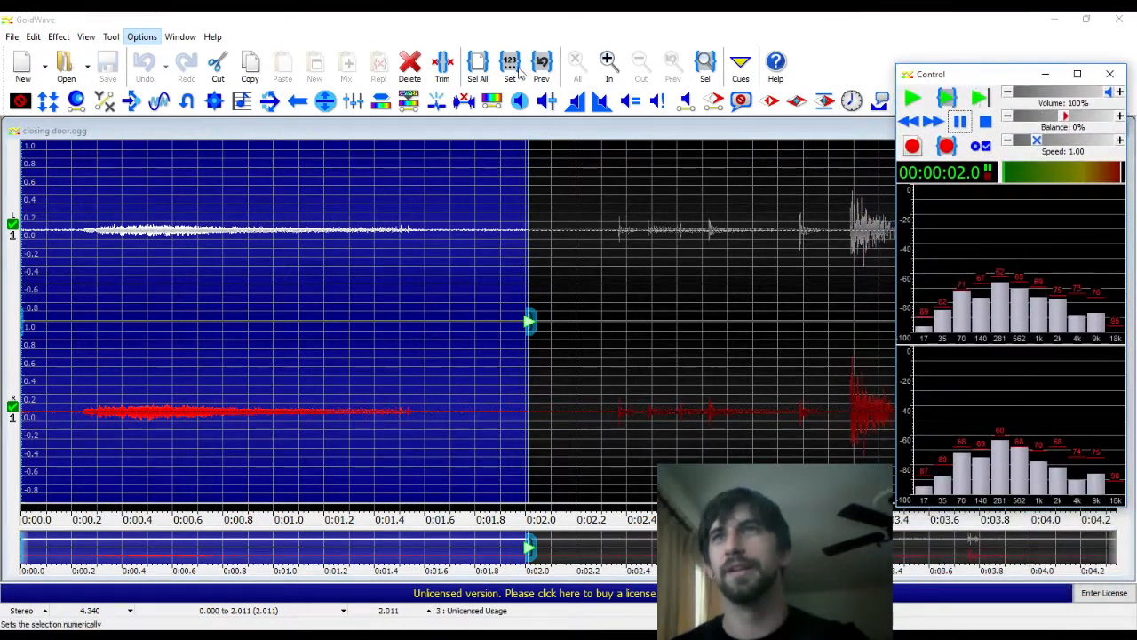
left_click(410, 64)
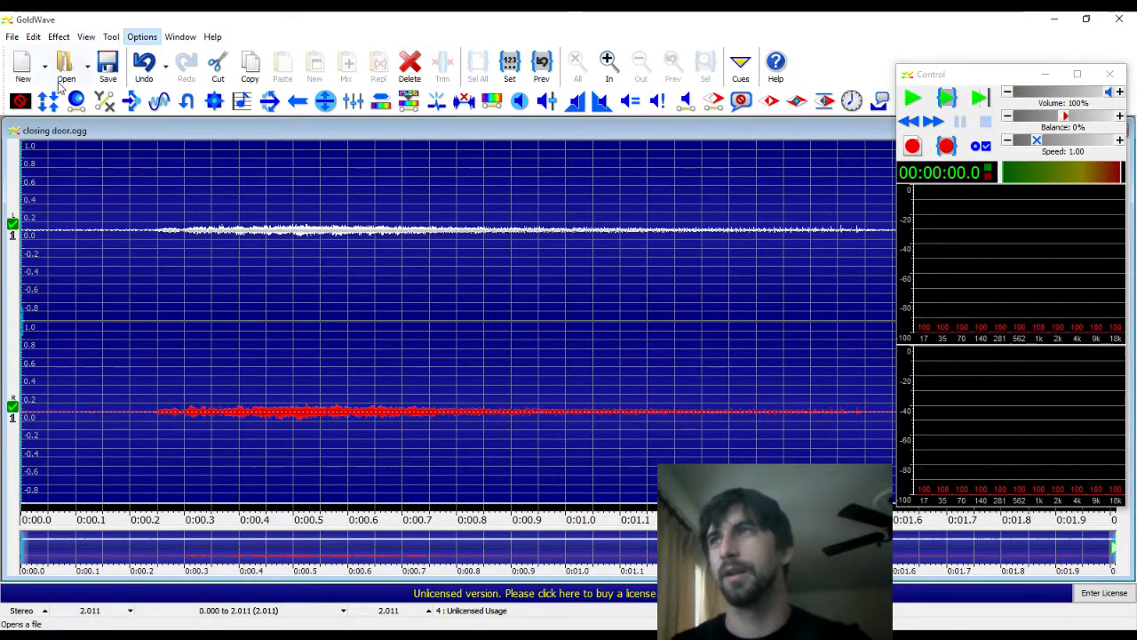
Save the trimmed sound as closing_door_0.ogg in the Hematite scratch folder on the Desktop
left_click(12, 38)
left_click(43, 183)
left_click(799, 551)
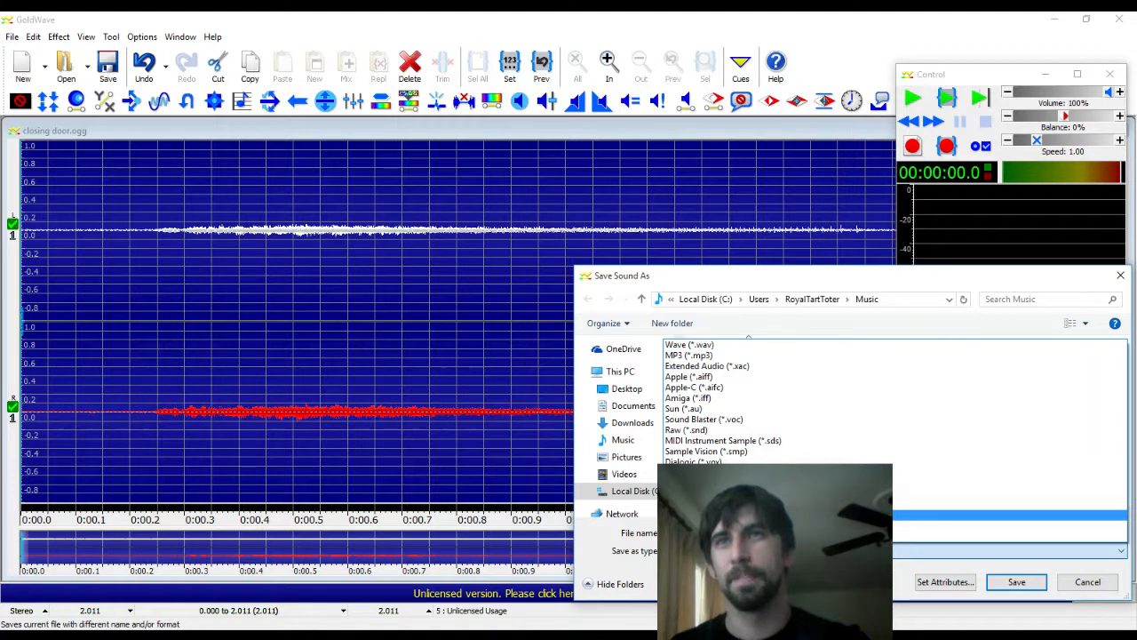
left_click(730, 515)
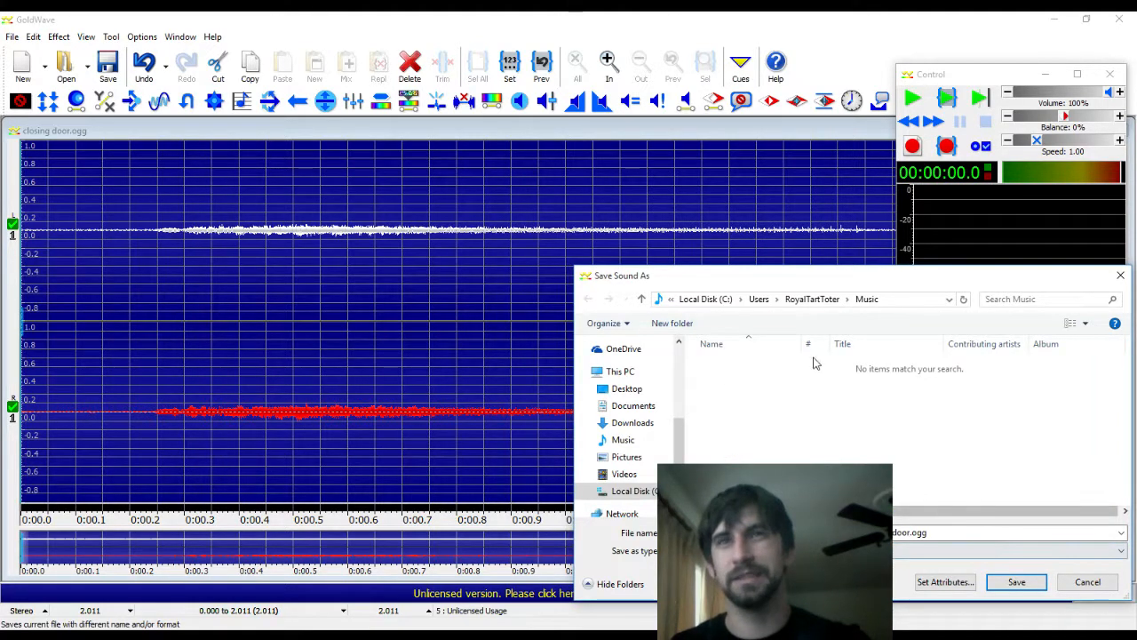
left_click(624, 389)
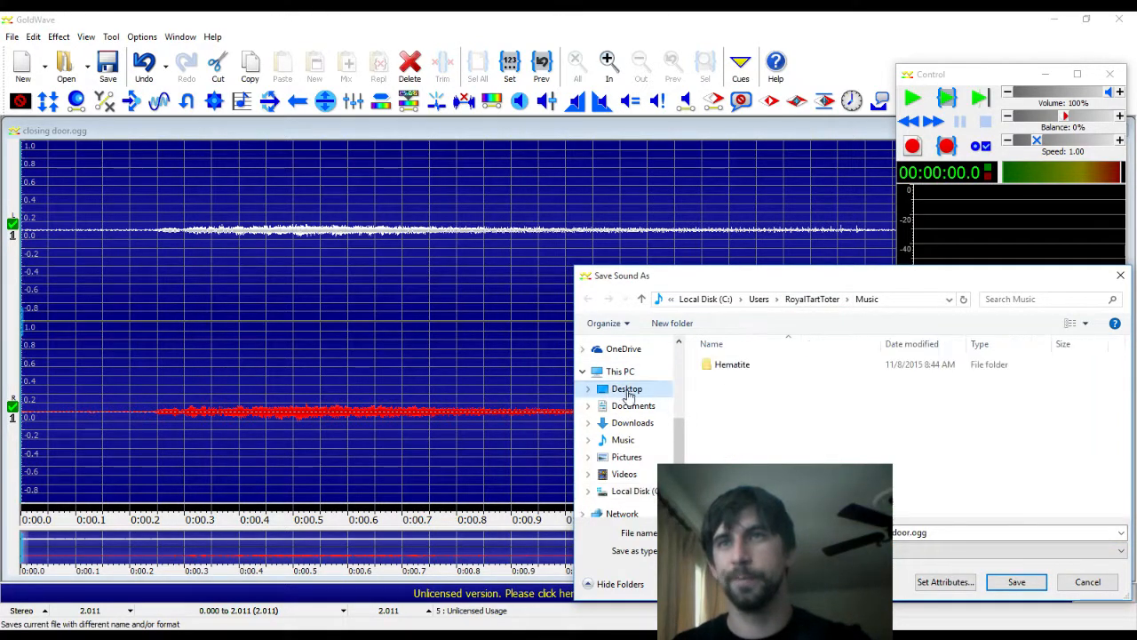
double_click(723, 364)
double_click(728, 408)
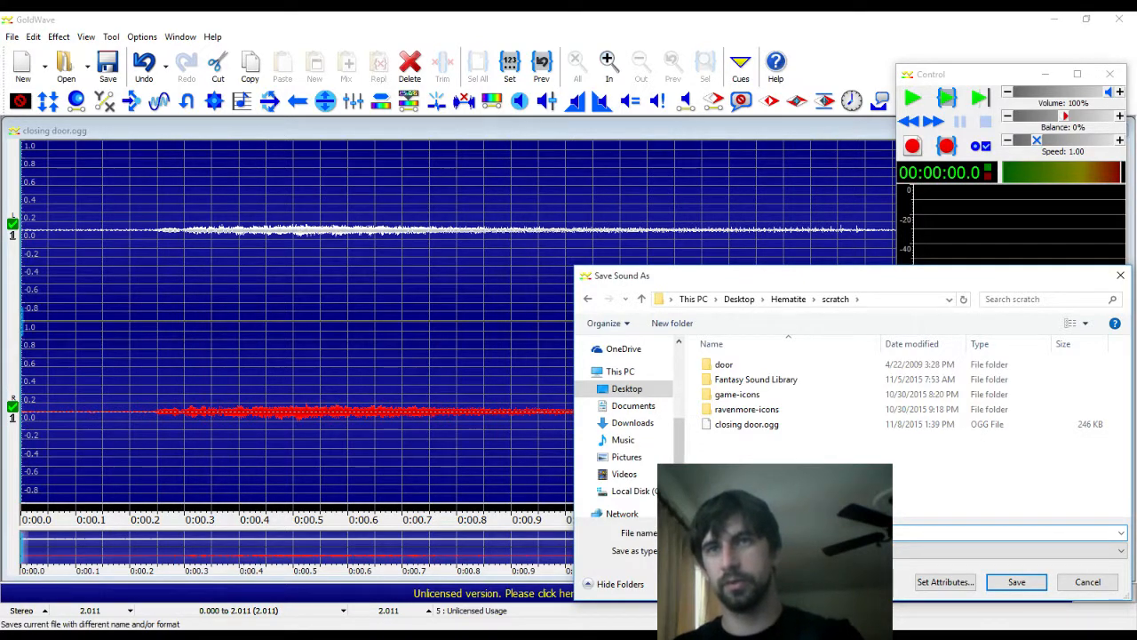
key("Return")
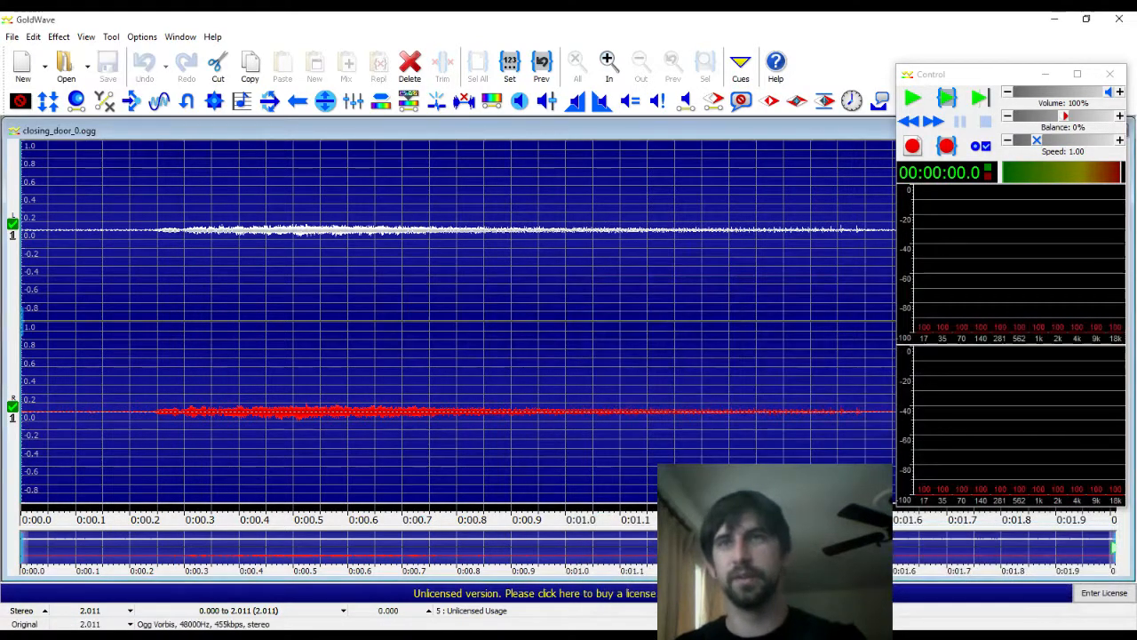
Play the trimmed sound, then select its first 0.236 seconds and listen to only that part
left_click(917, 103)
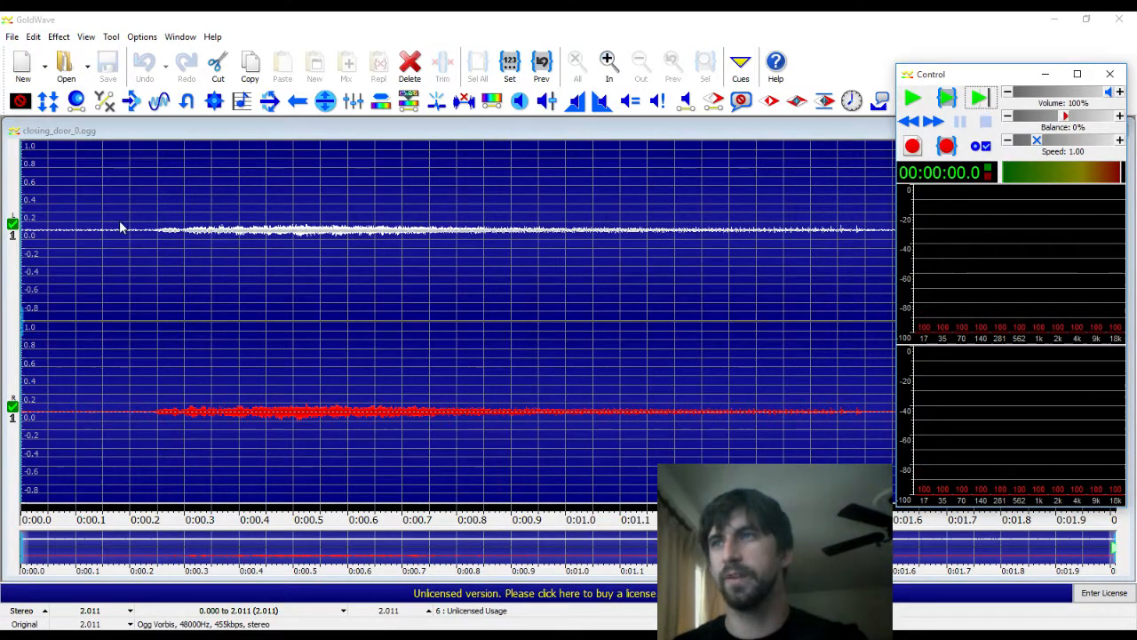
left_click_drag(23, 233, 150, 234)
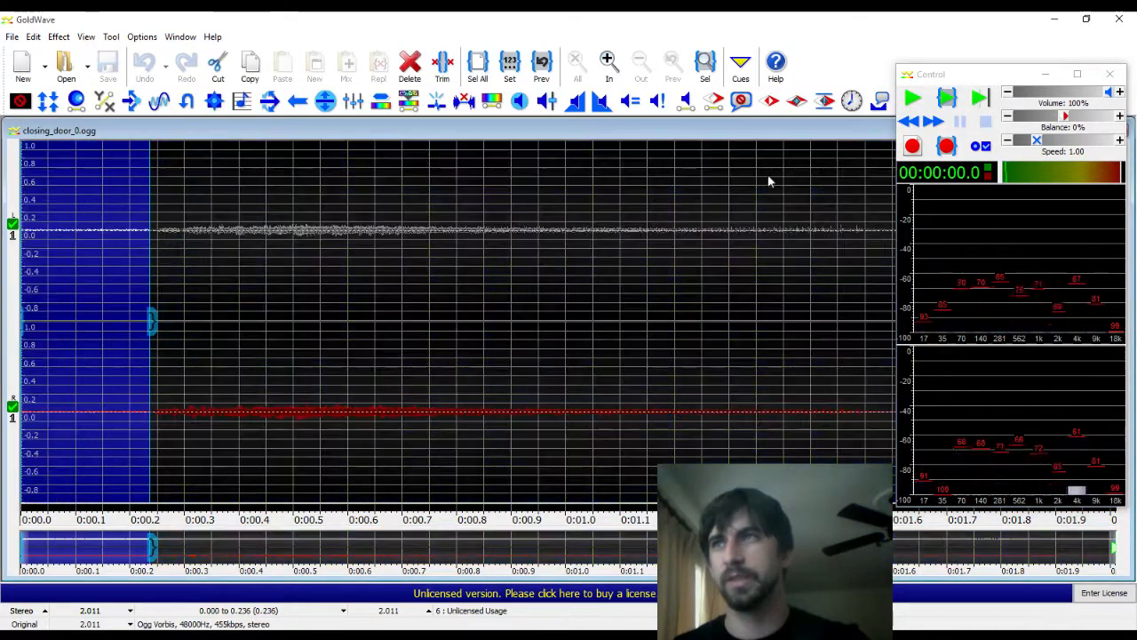
left_click(951, 100)
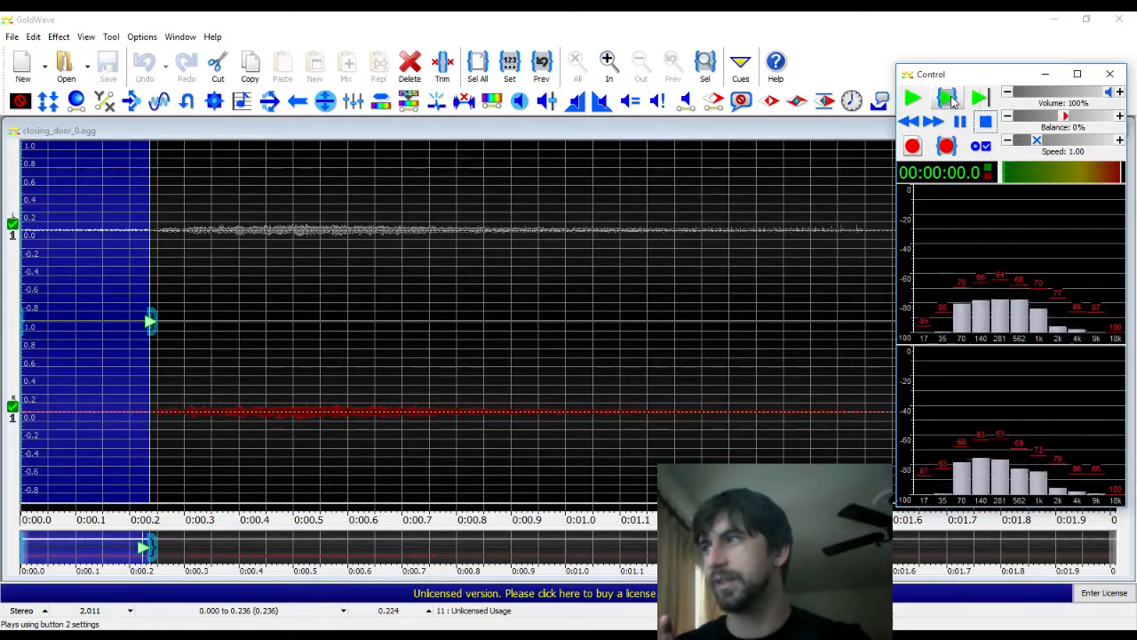
Select the sound from 0.192 to 2.011 seconds, listen to that selection, and trim the file to it
left_click(202, 269)
left_click_drag(109, 269, 1106, 242)
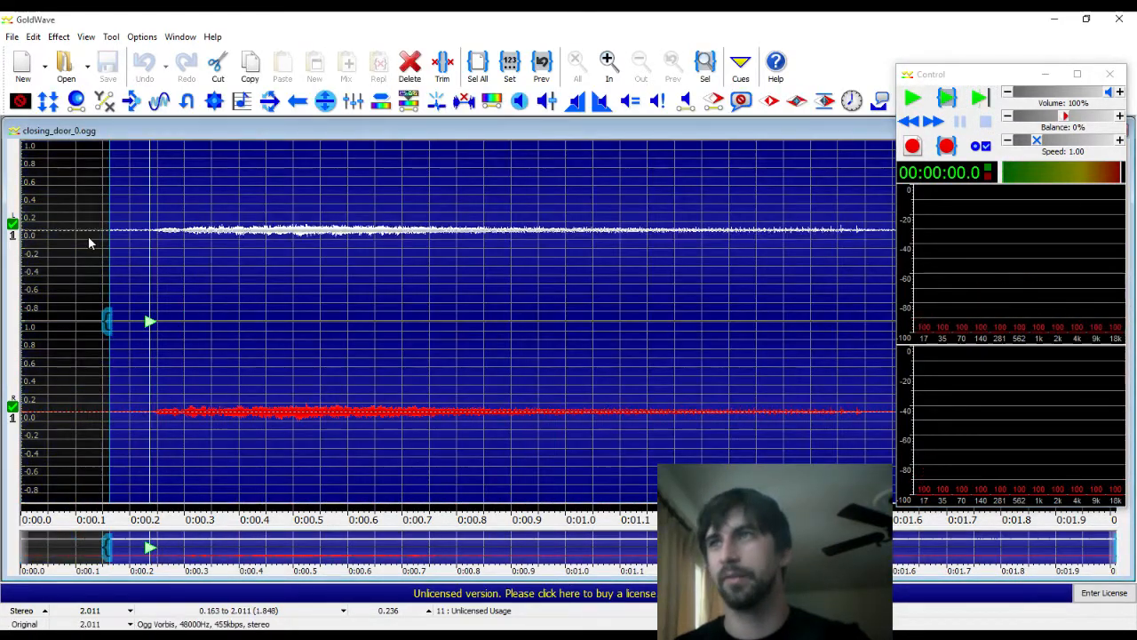
left_click_drag(109, 241, 125, 237)
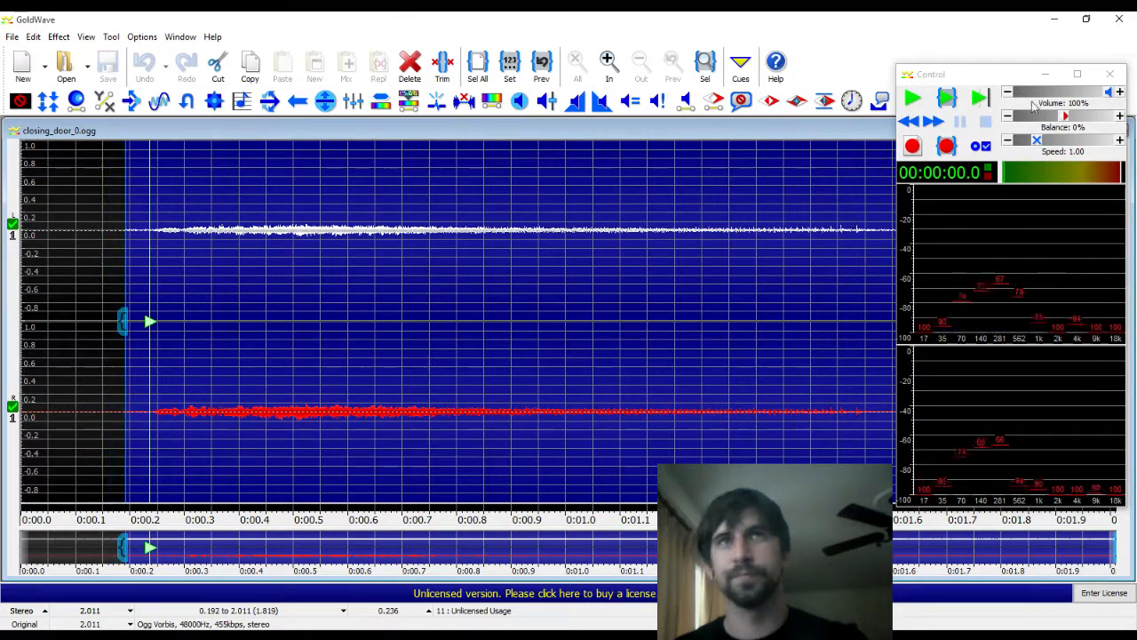
left_click(946, 102)
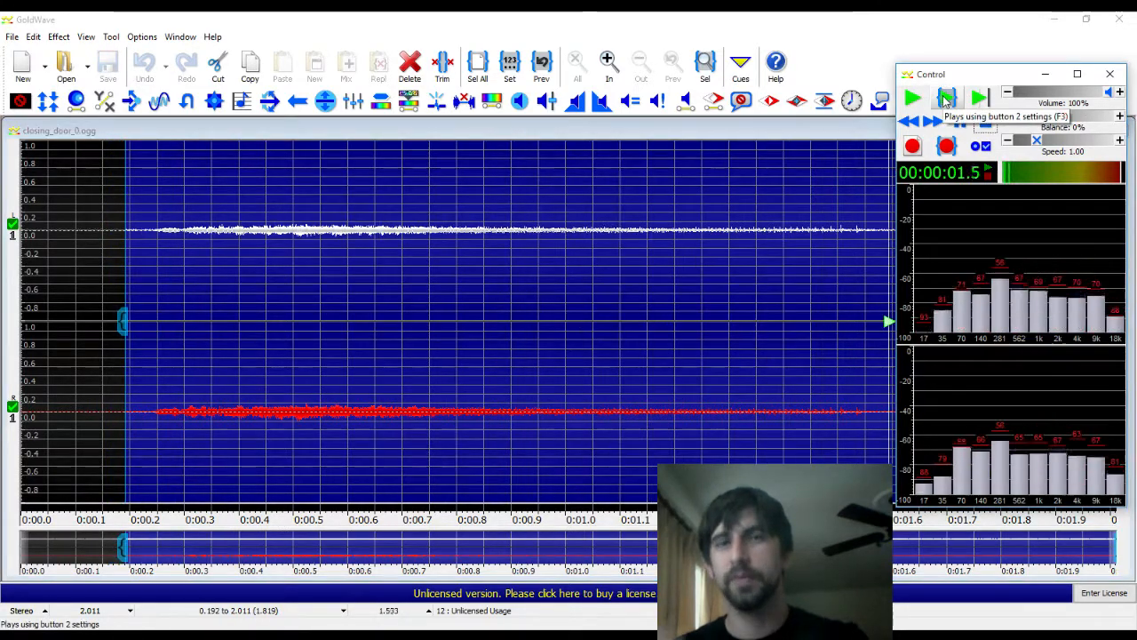
left_click(946, 100)
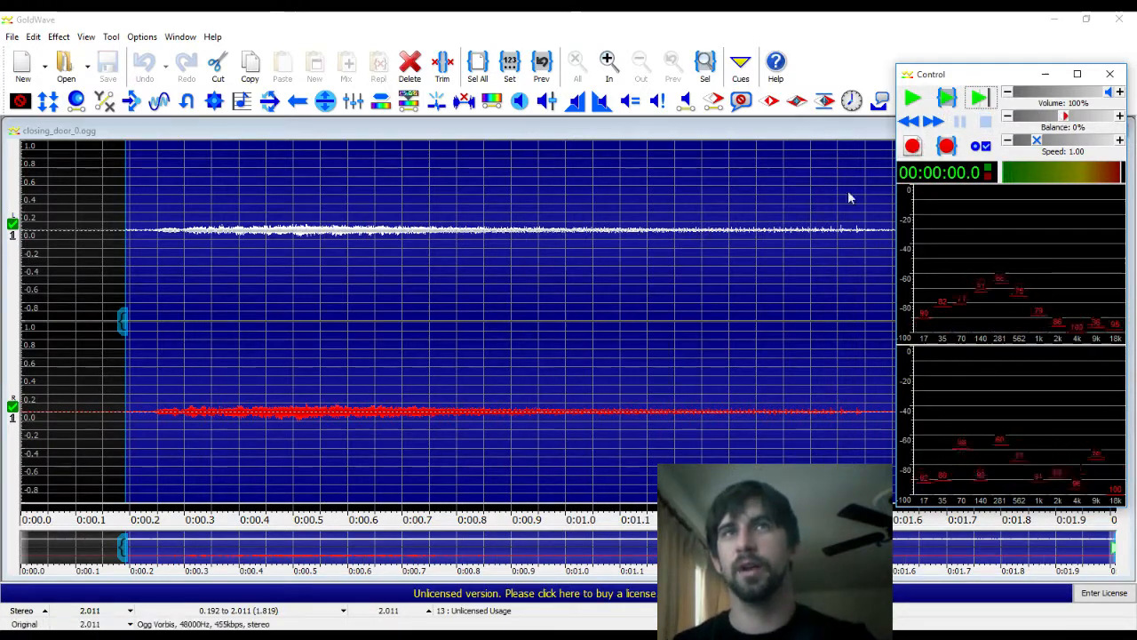
left_click_drag(966, 75, 948, 135)
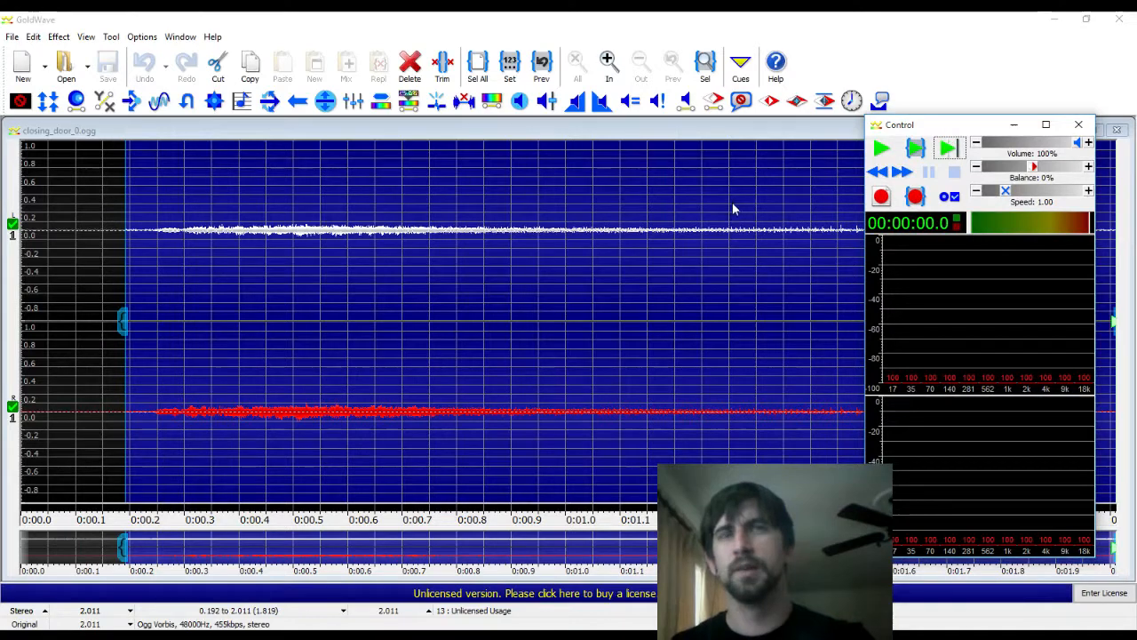
left_click(911, 155)
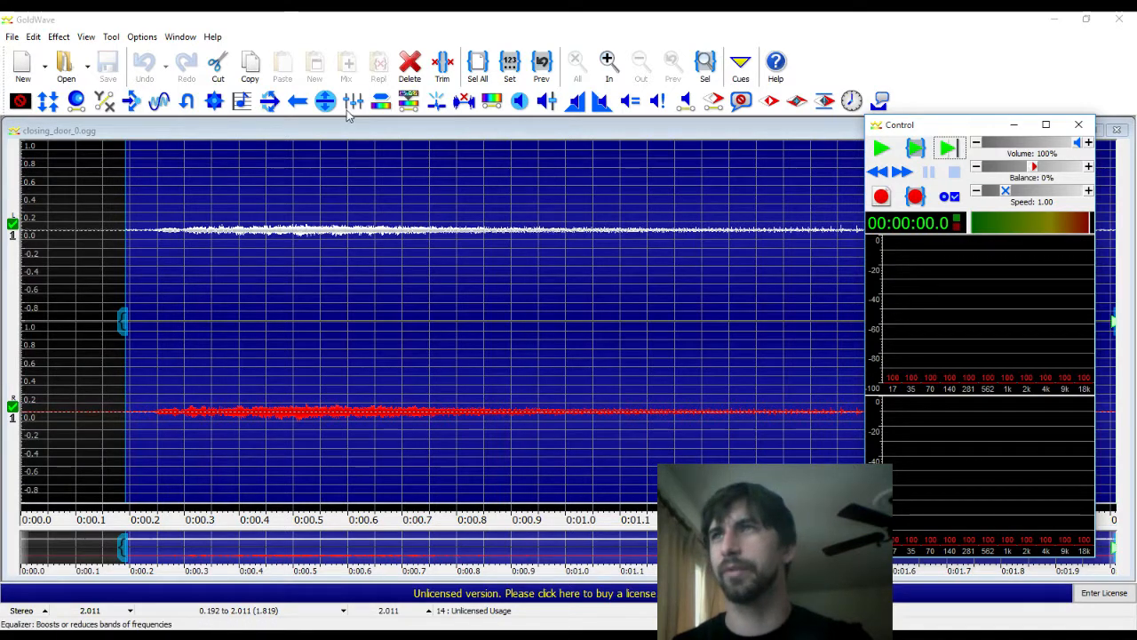
left_click(441, 62)
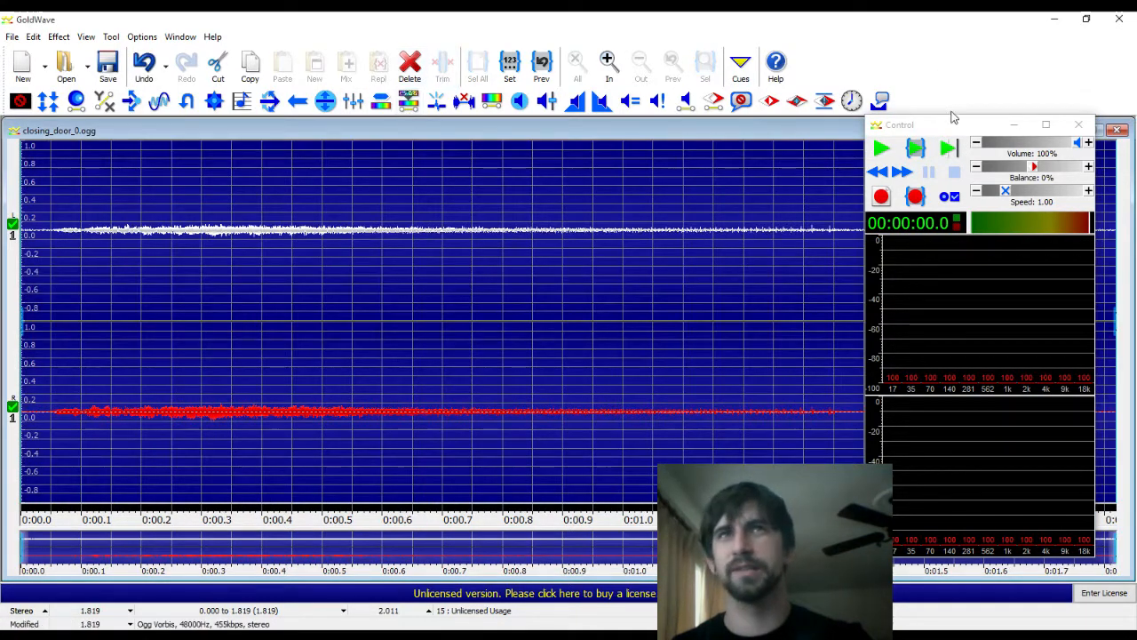
left_click_drag(953, 118, 974, 116)
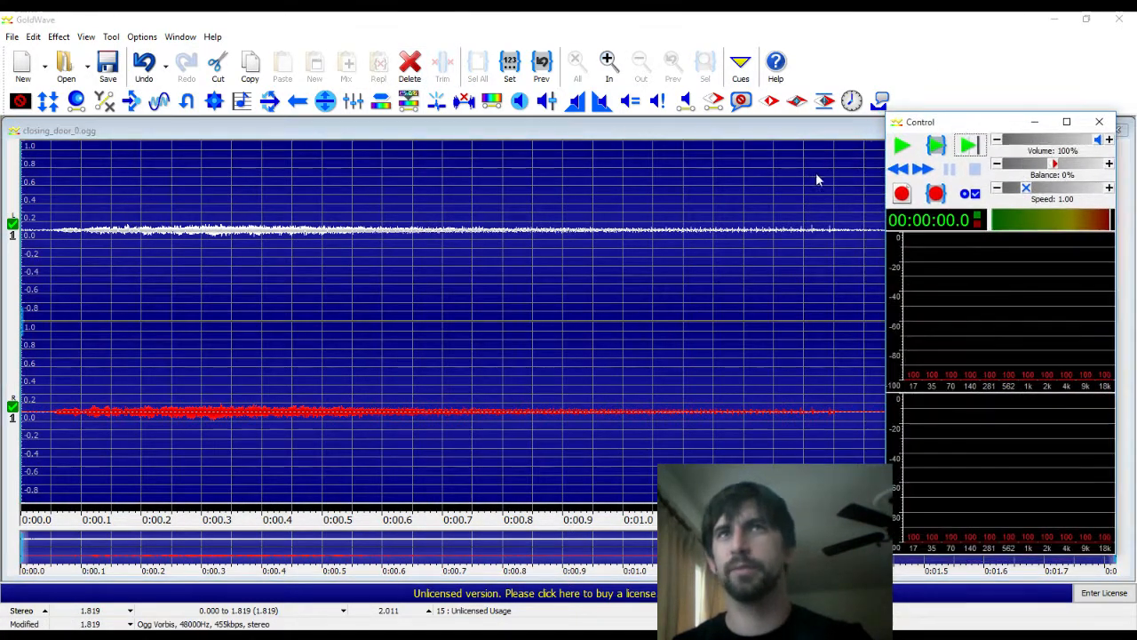
left_click(133, 41)
left_click(104, 40)
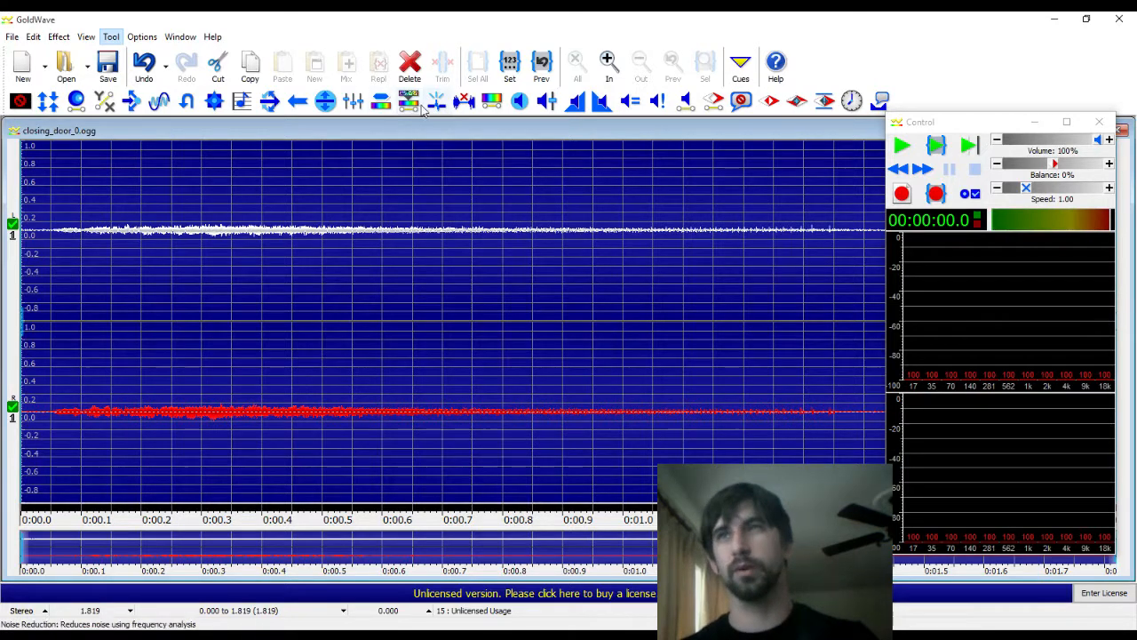
left_click(132, 38)
left_click(131, 39)
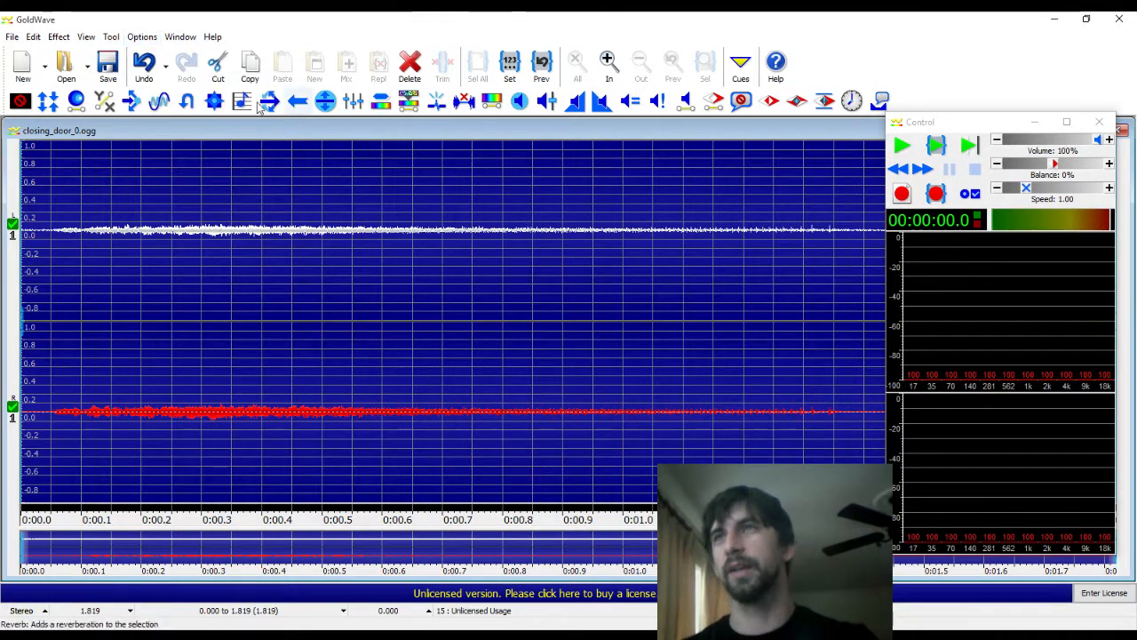
left_click(86, 36)
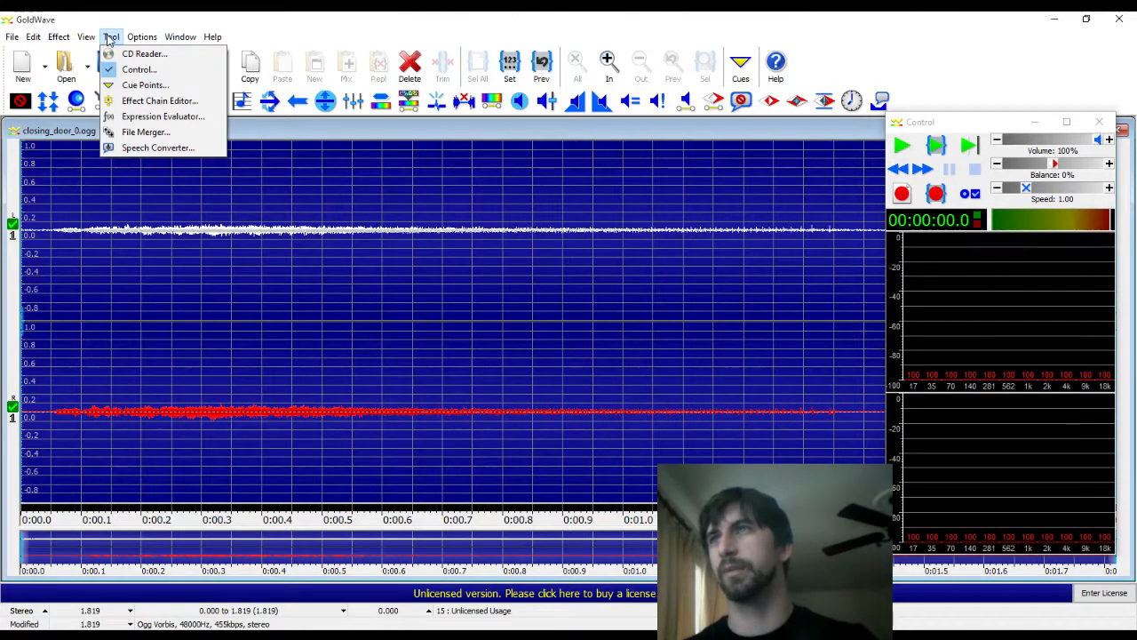
left_click(86, 37)
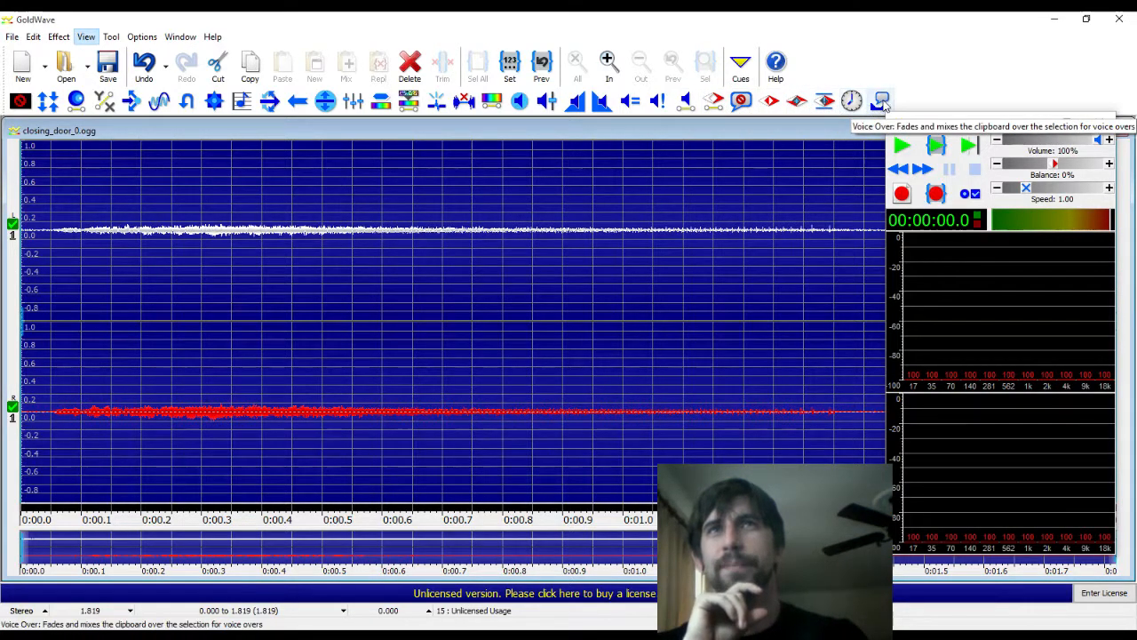
Open the Time effect and preview the sound unchanged, with the 200% via rate preset, and with the Similarity algorithm
left_click(851, 101)
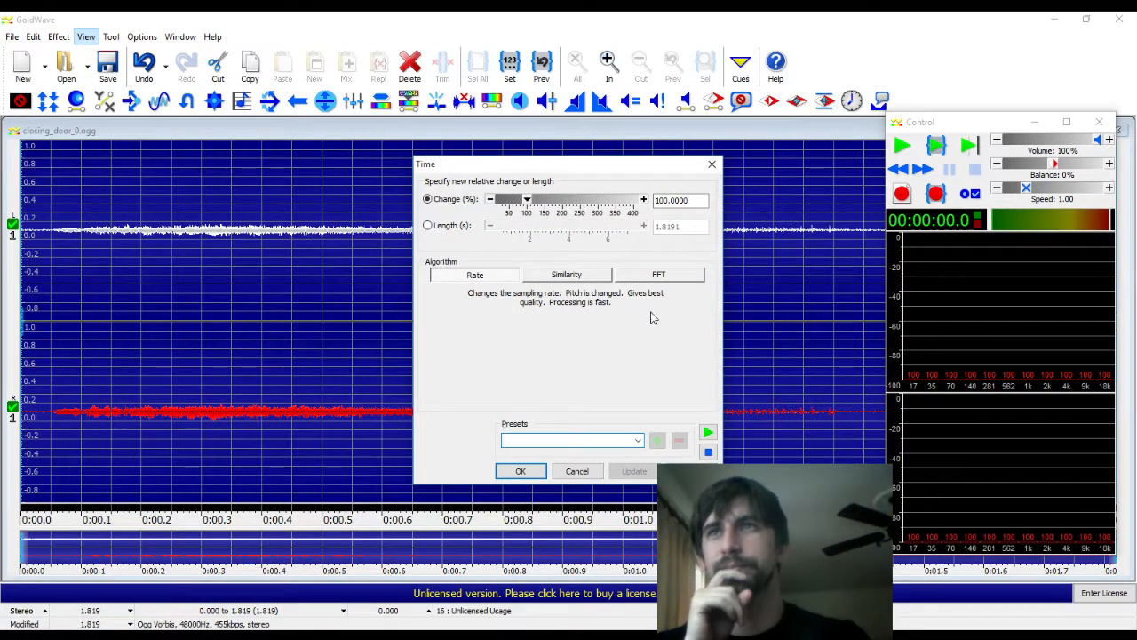
left_click(708, 433)
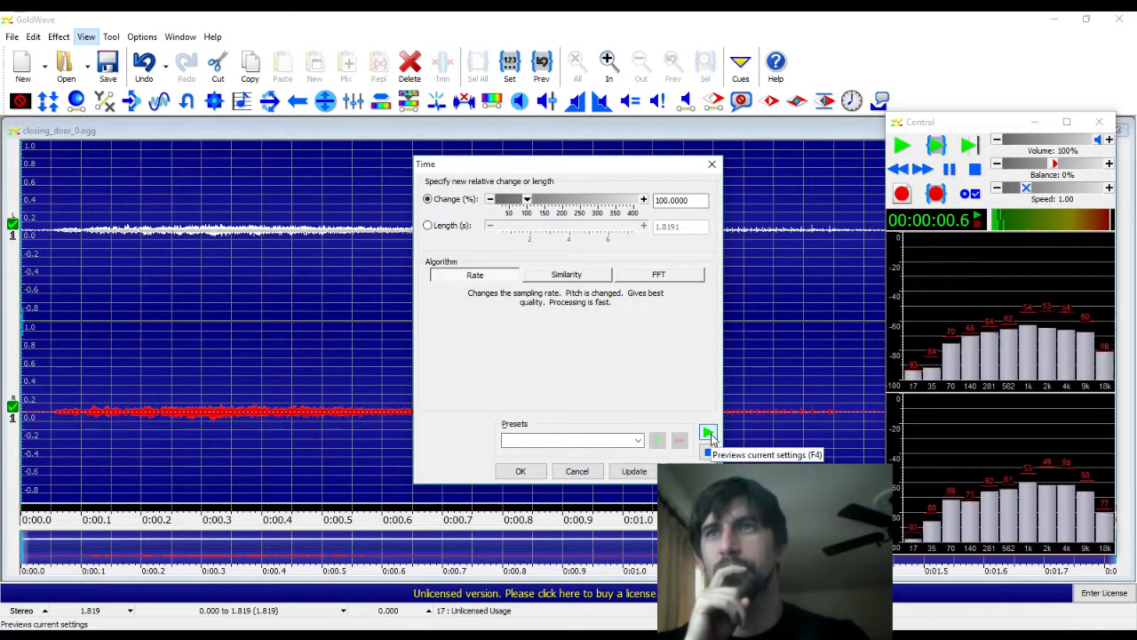
left_click(638, 440)
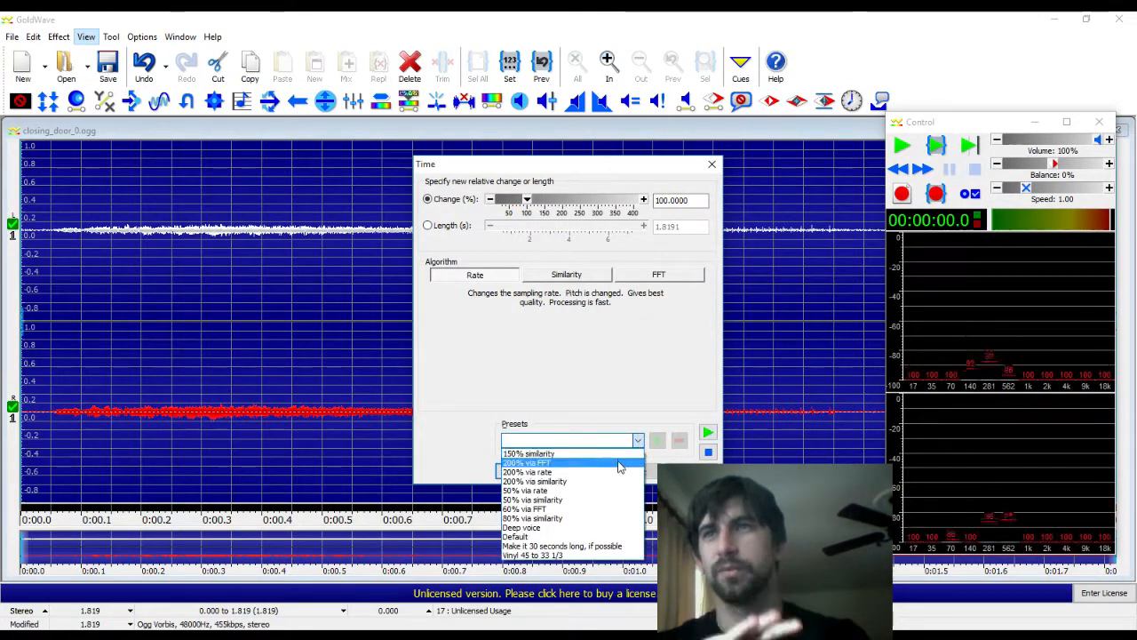
left_click(615, 475)
left_click(708, 433)
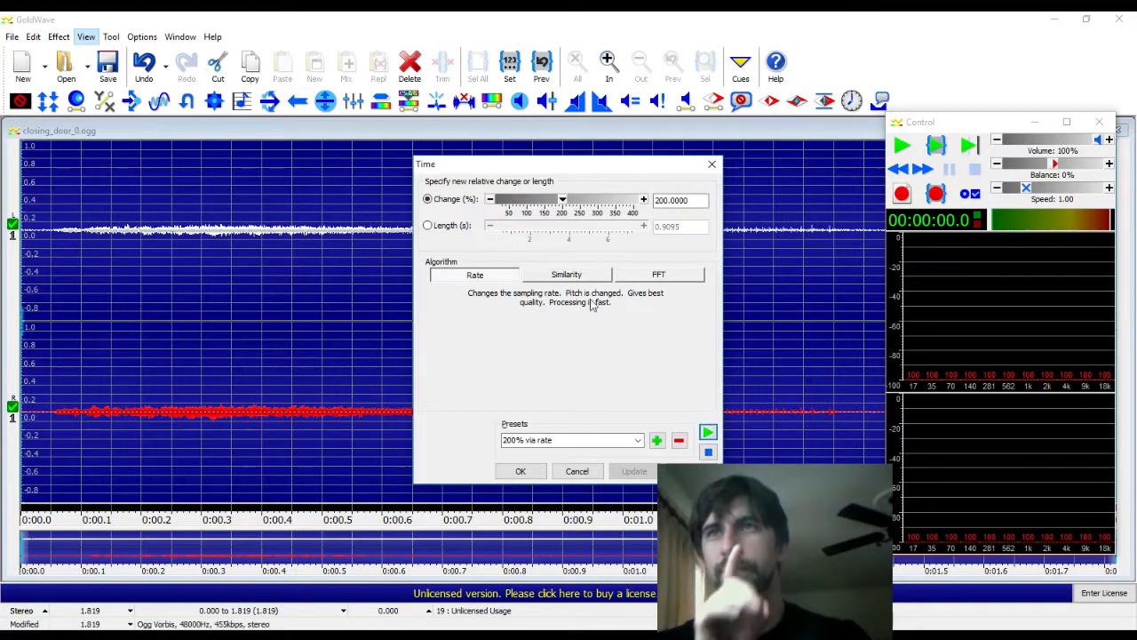
left_click(582, 276)
left_click(708, 433)
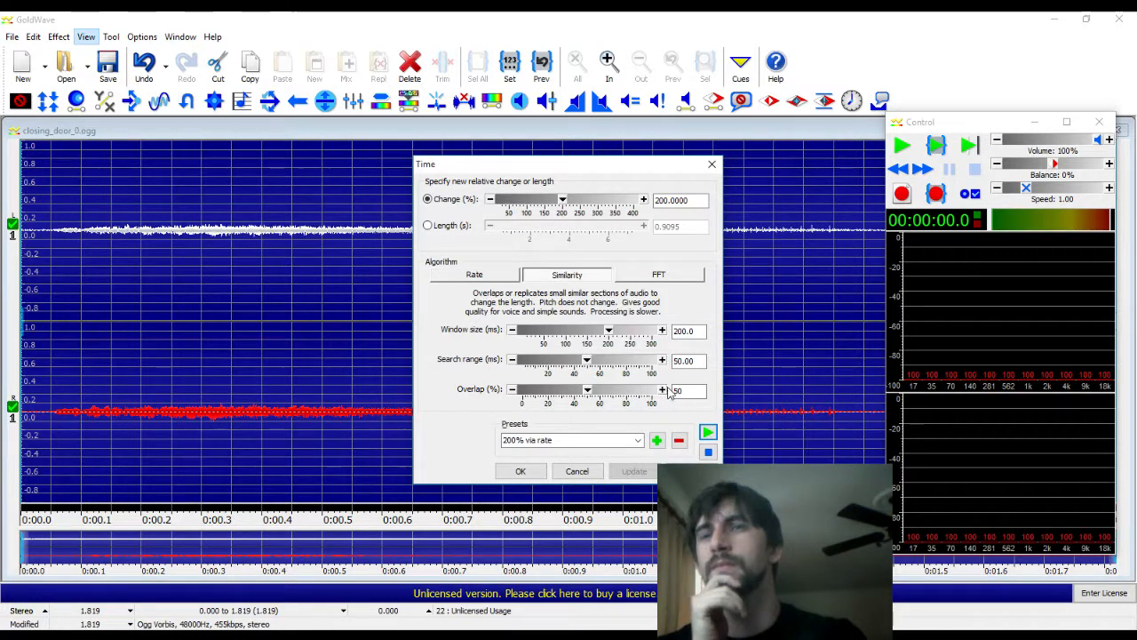
Preview and apply the 200% via similarity preset of the Time effect, and save closing_door_0.ogg
left_click(626, 440)
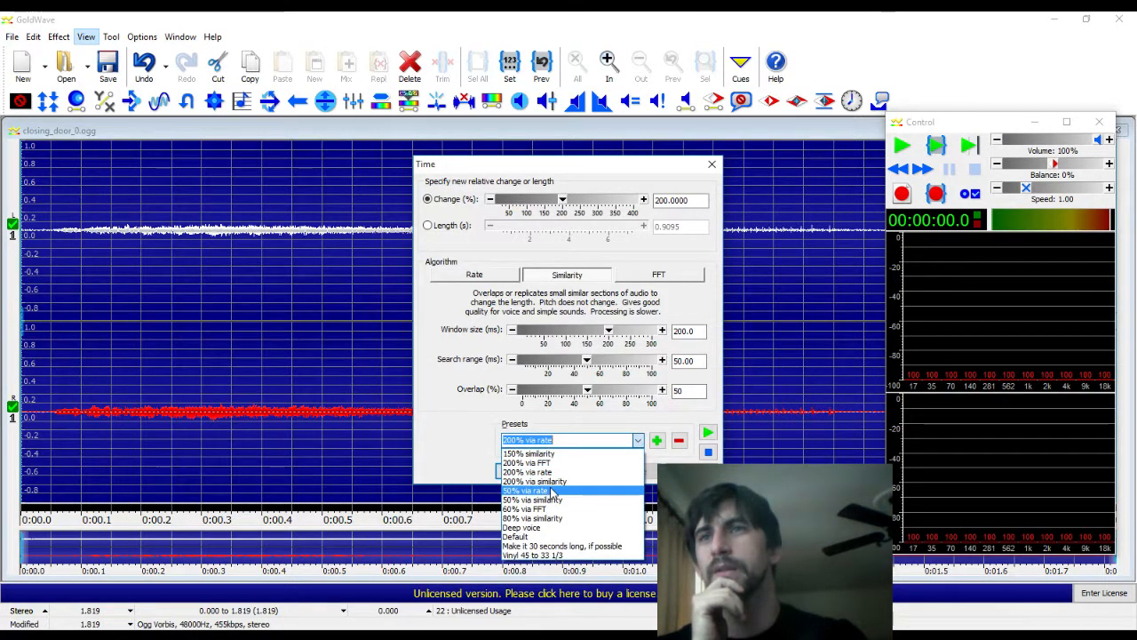
left_click(555, 487)
left_click(708, 435)
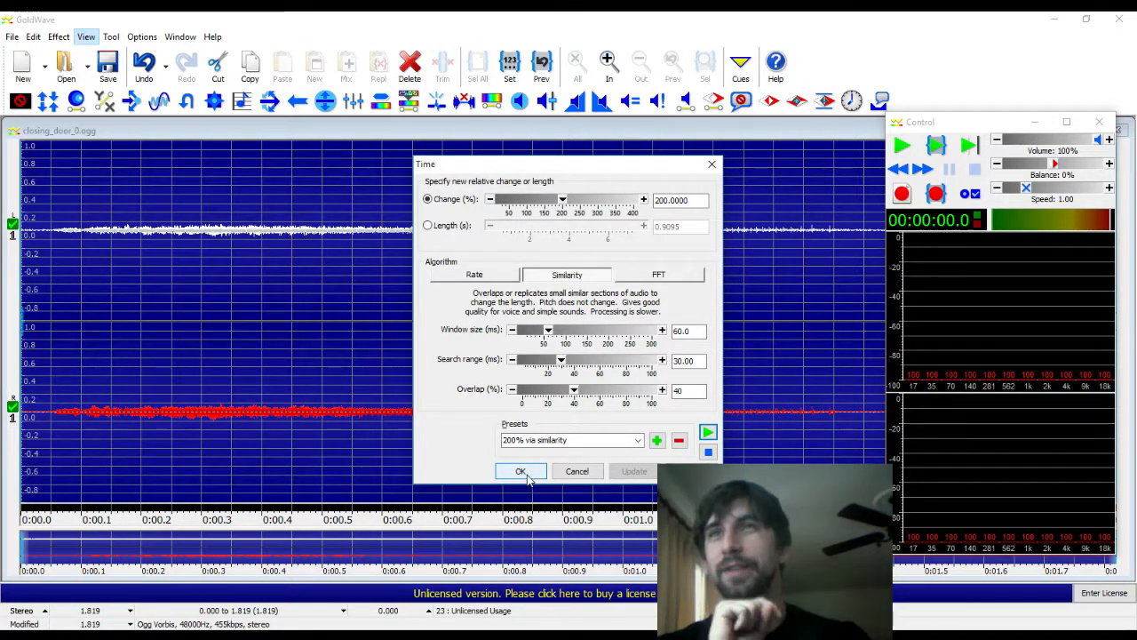
left_click(638, 440)
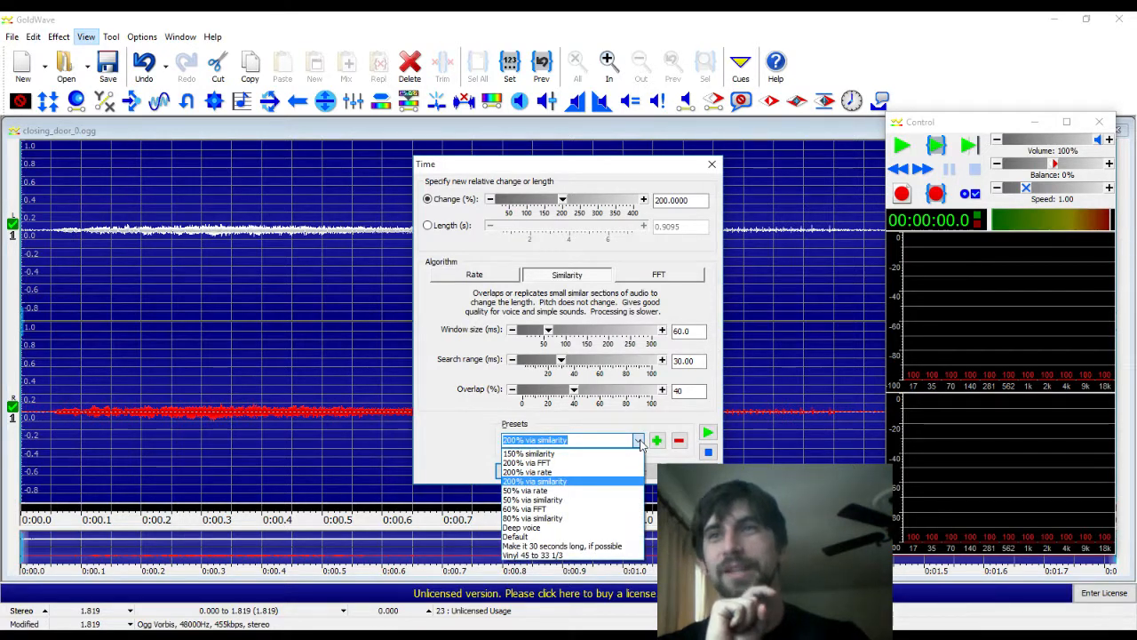
left_click(533, 480)
left_click(522, 470)
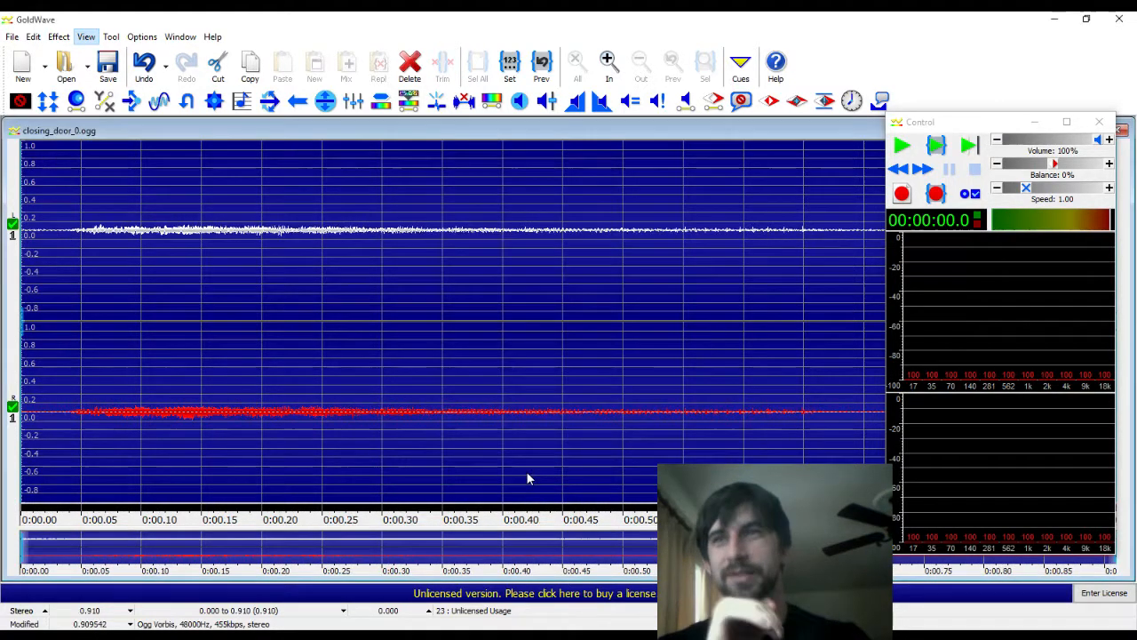
left_click(239, 108)
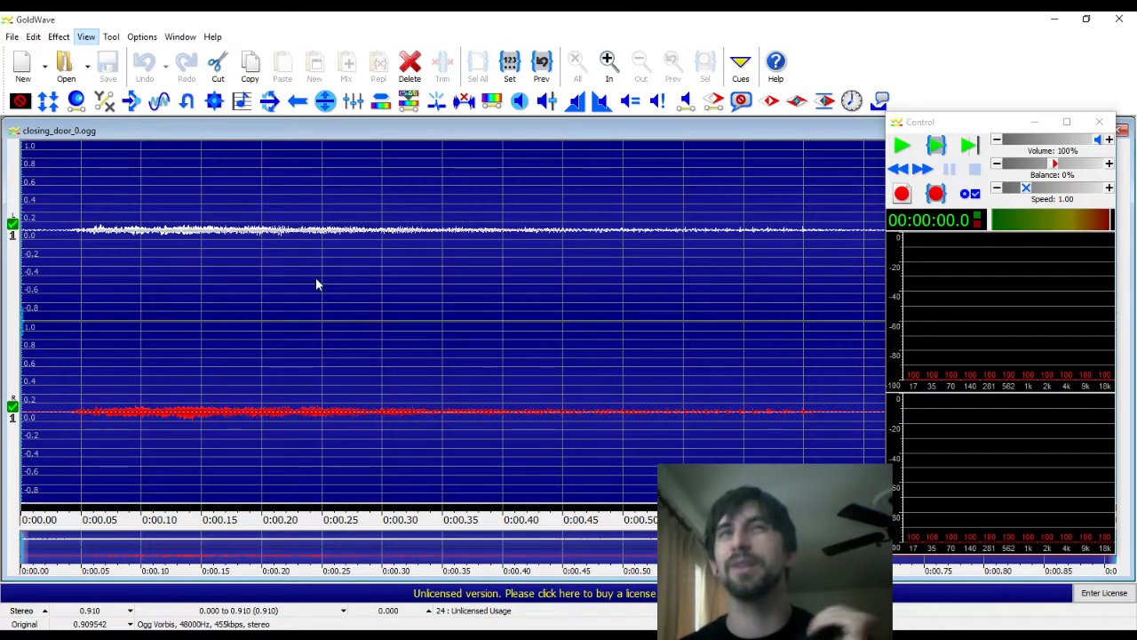
Look at the closing door page on OpenGameArt in the browser and return to GoldWave
key("alt+Tab")
left_click(553, 178)
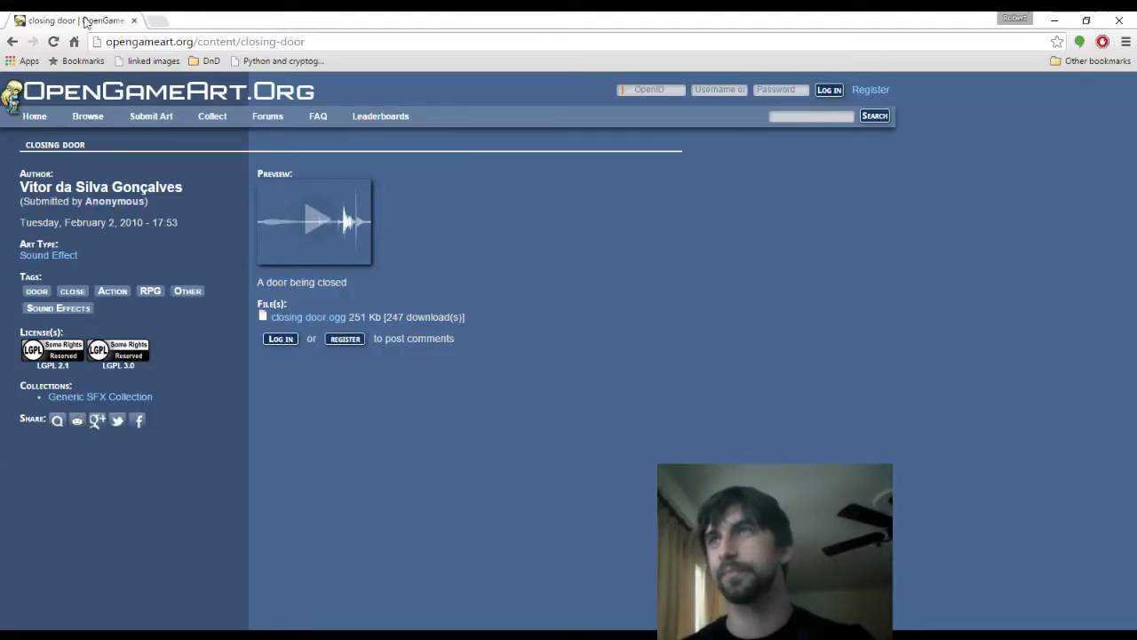
key("alt+Tab")
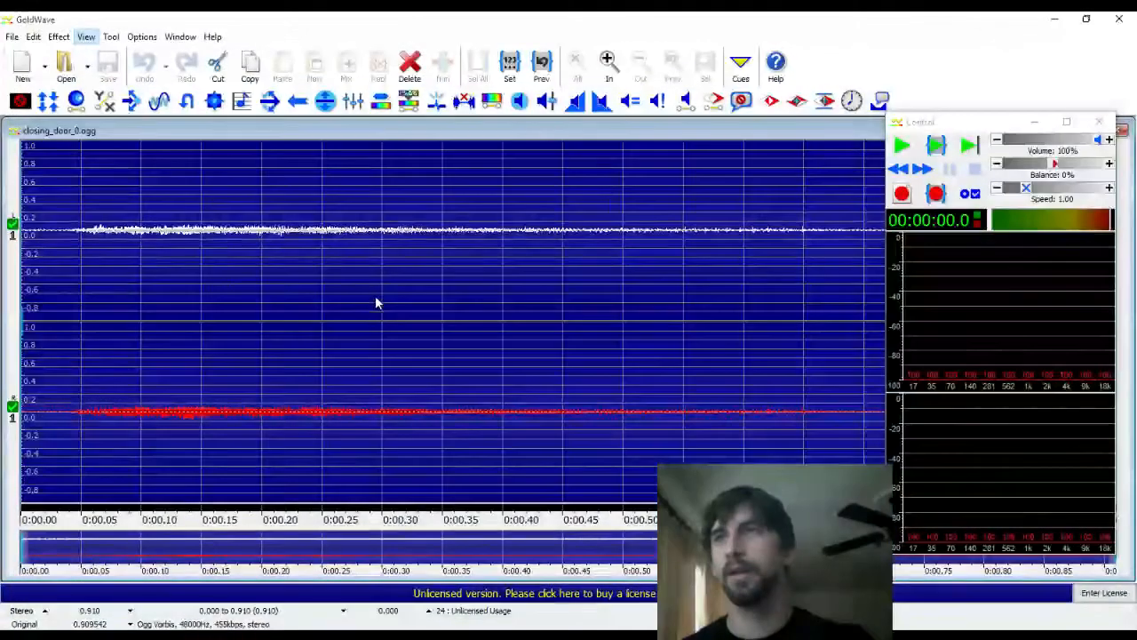
Try the Reverse effect on the door sound, listen to it, and undo the reversal
left_click(931, 153)
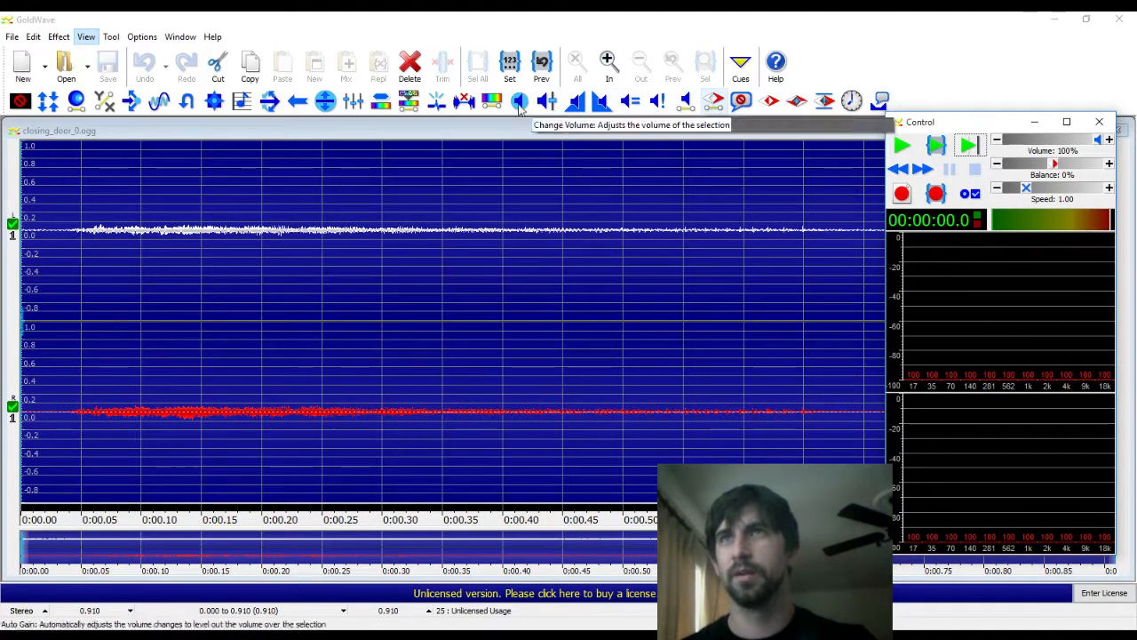
left_click(300, 103)
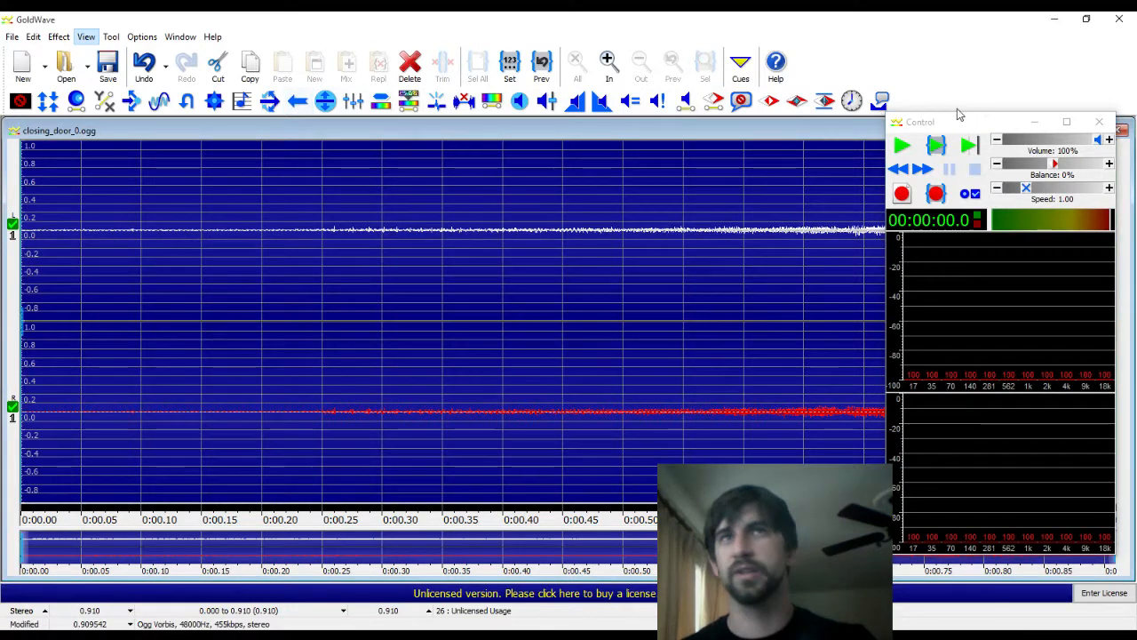
left_click(940, 146)
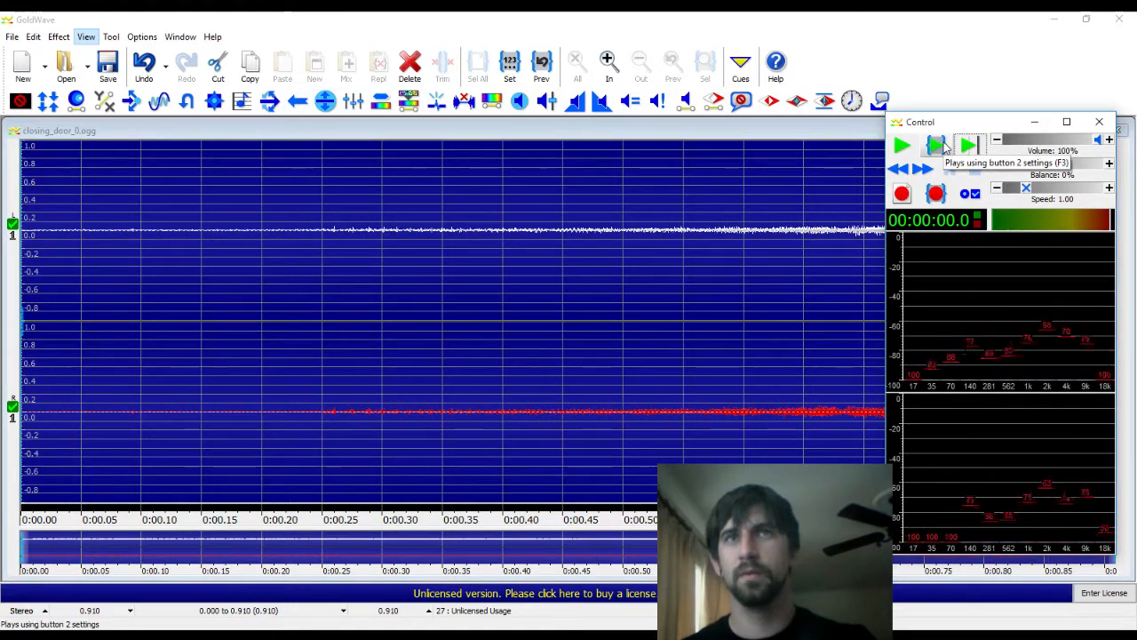
left_click(941, 146)
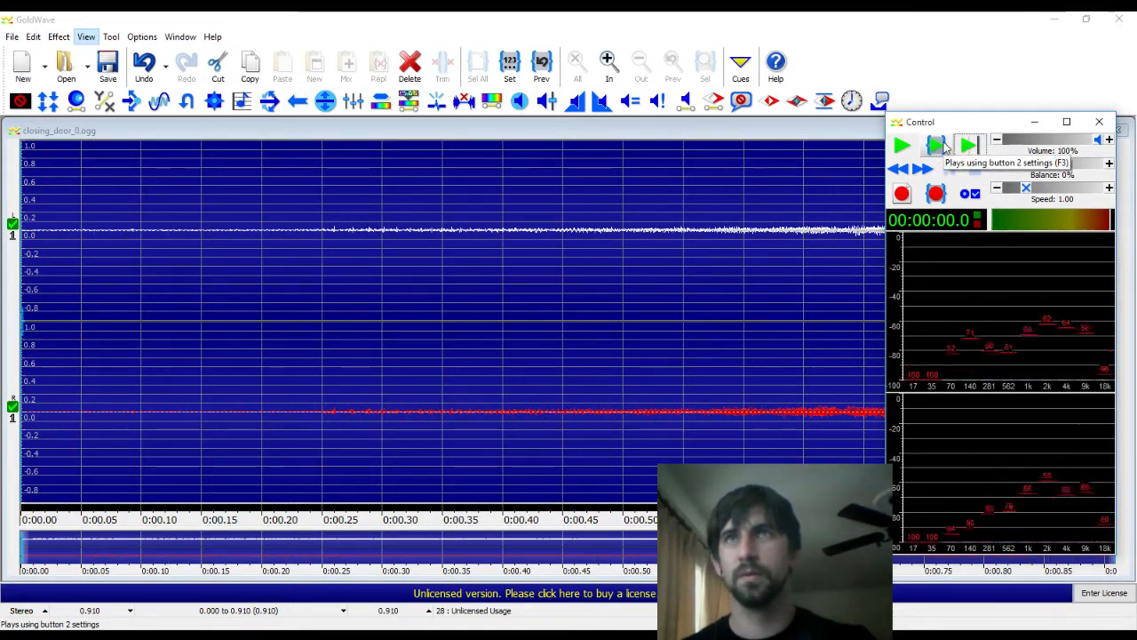
key("ctrl+z")
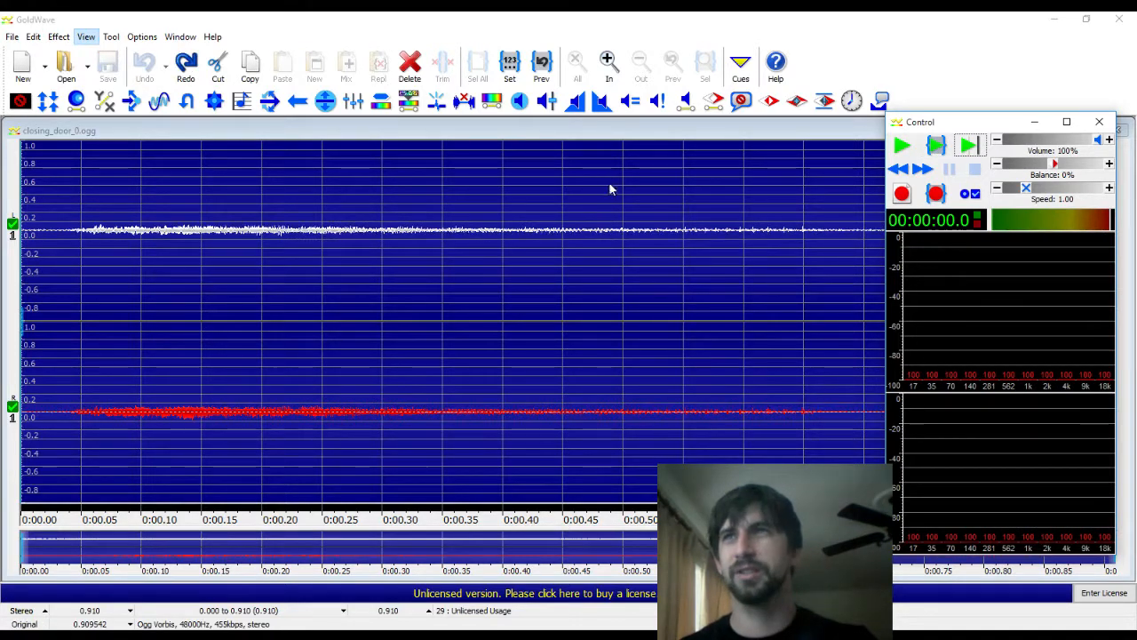
left_click(938, 147)
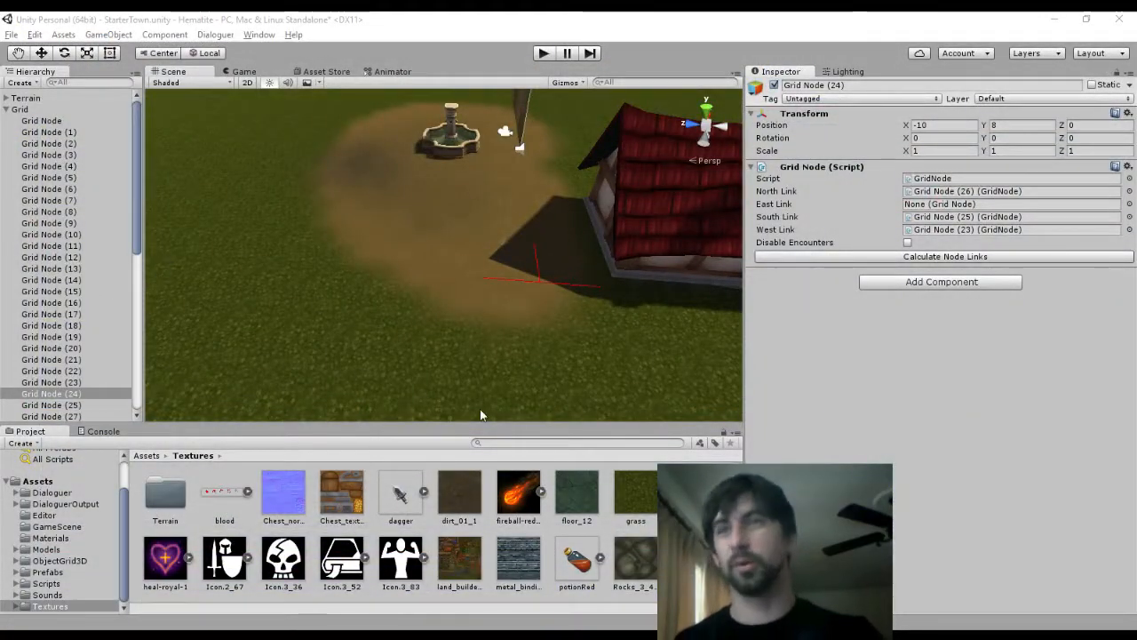
Switch to File Explorer, open the scratch folder of the Hematite project, and select closing_door_0.ogg
key("alt+Tab")
key("alt+Tab")
key("alt+Tab")
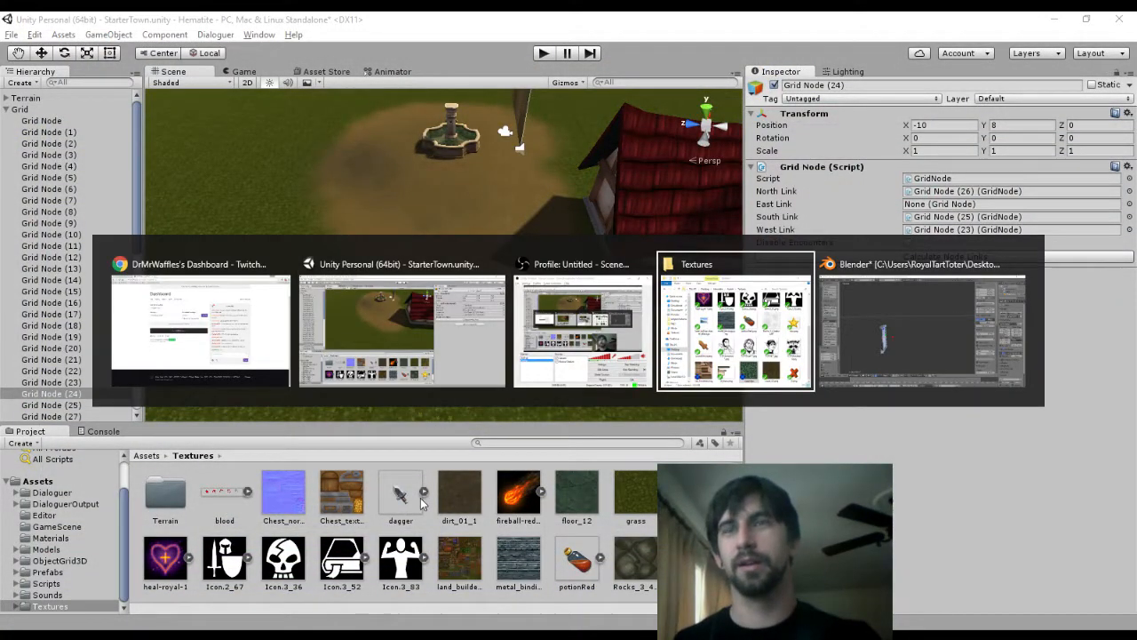
left_click(727, 196)
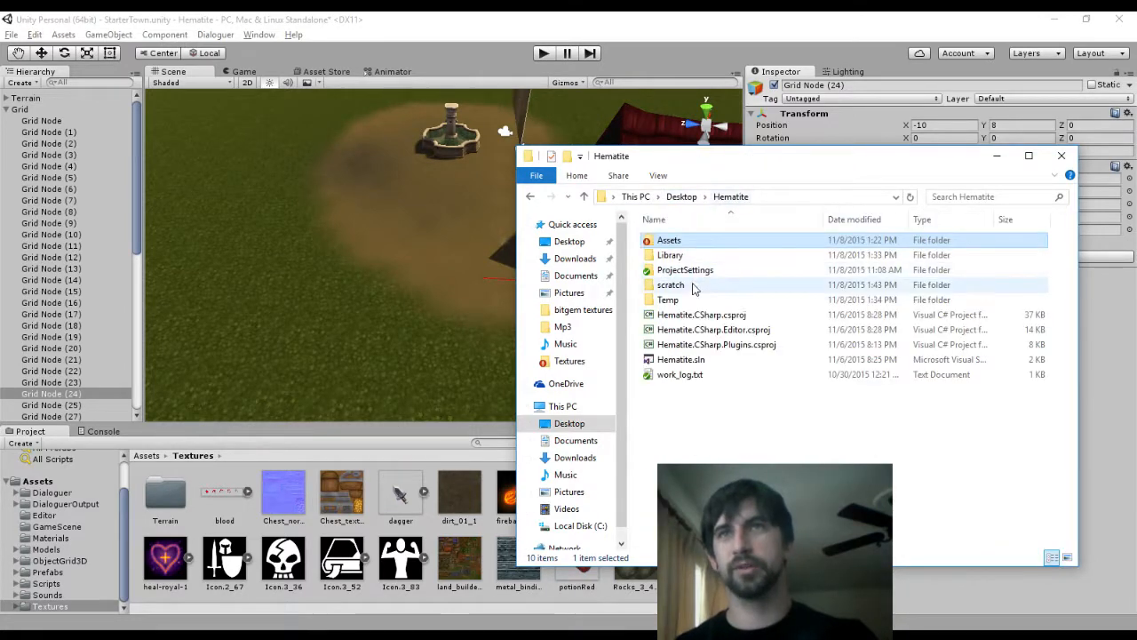
double_click(697, 284)
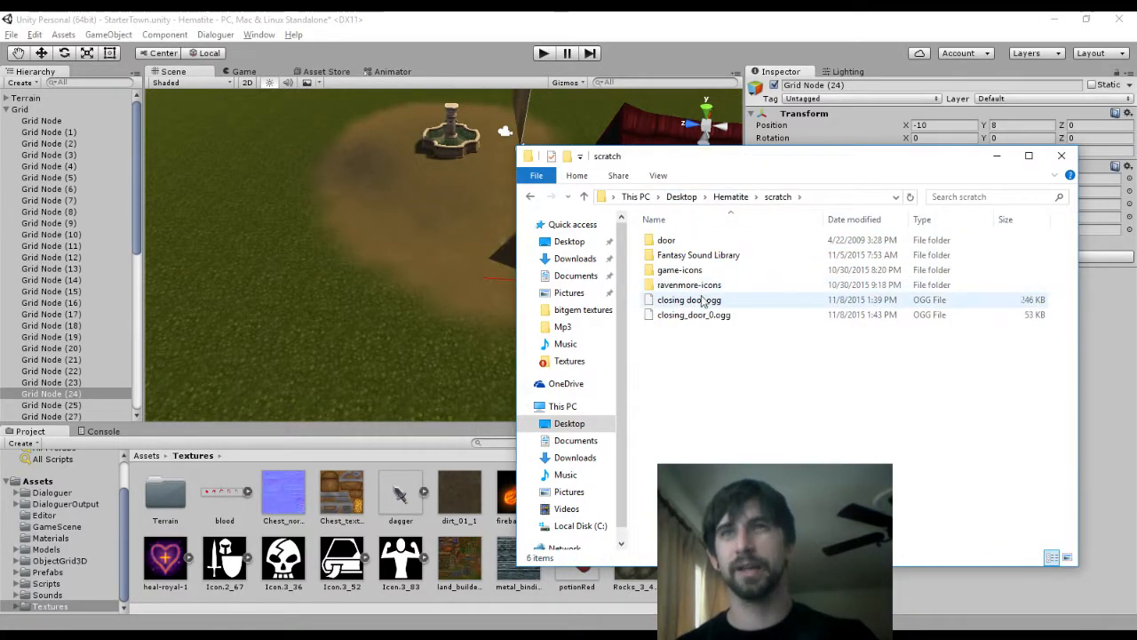
left_click(702, 316)
Go back to the Hematite folder and open the Sounds folder inside Assets
left_click(718, 196)
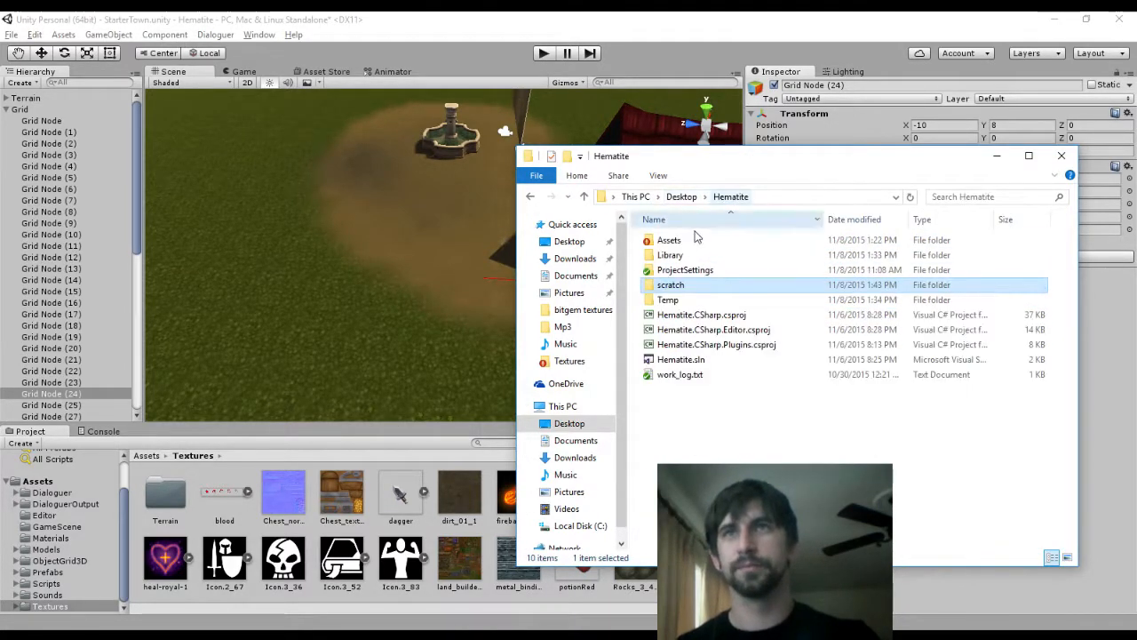
double_click(673, 240)
double_click(690, 374)
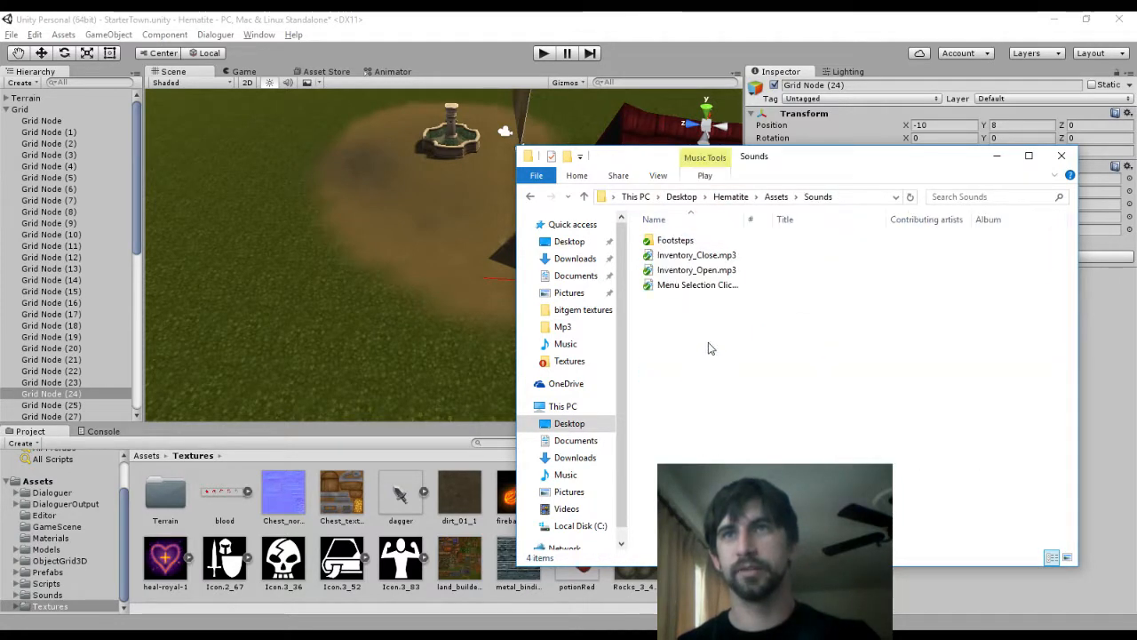
Paste closing_door_0.ogg into the Sounds folder and rename the copy Door_Close.ogg
key("ctrl+v")
right_click(698, 307)
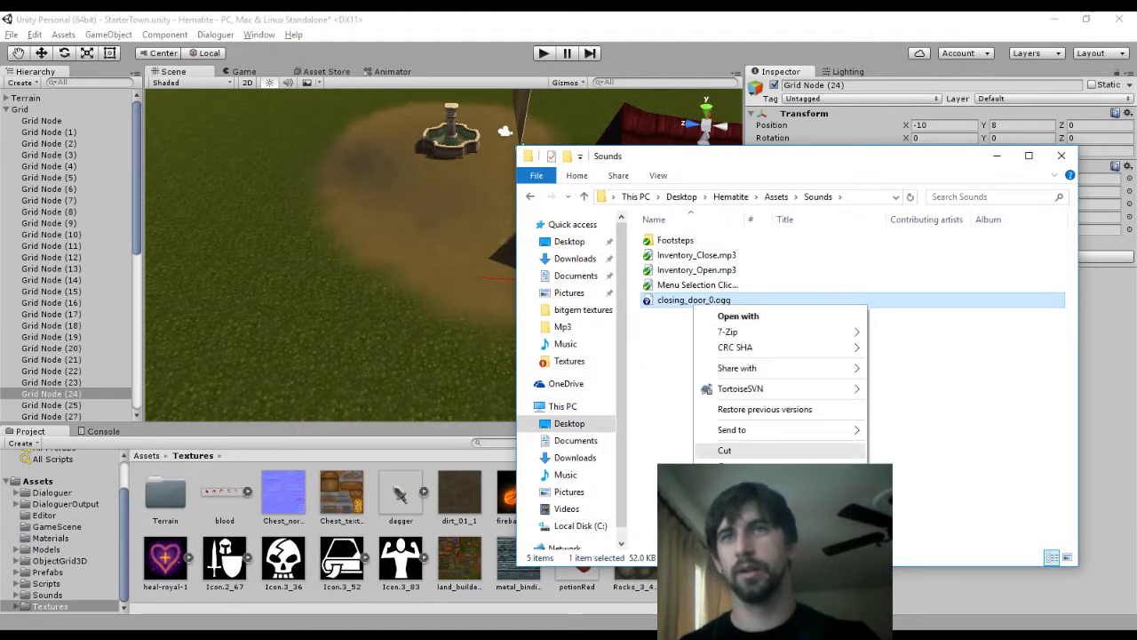
left_click(737, 449)
type("Doo")
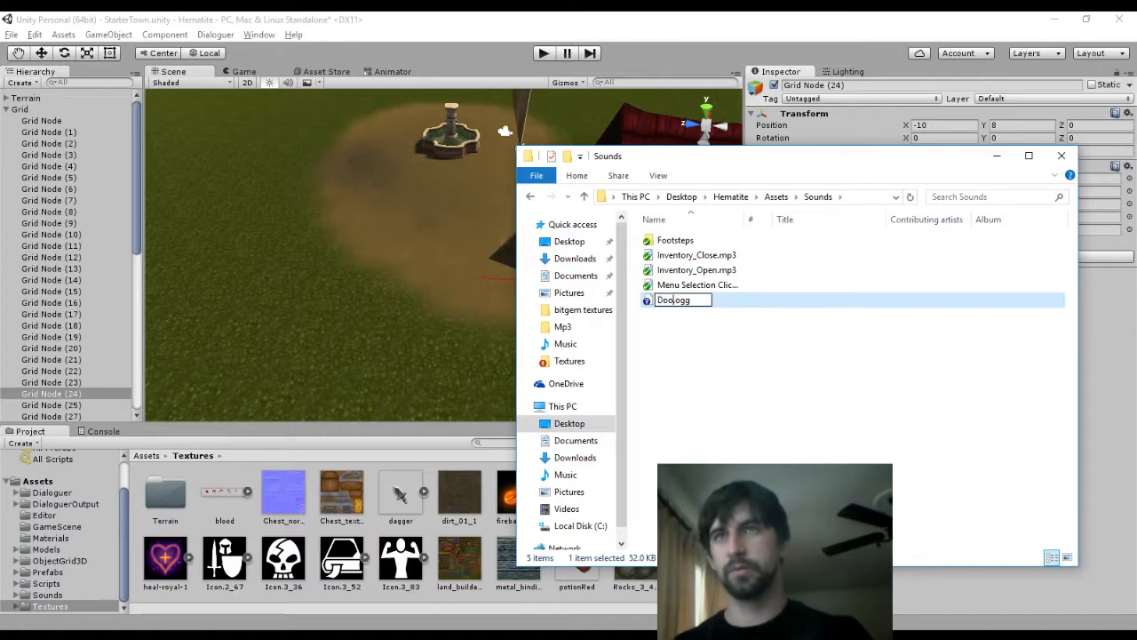
type("r_Close")
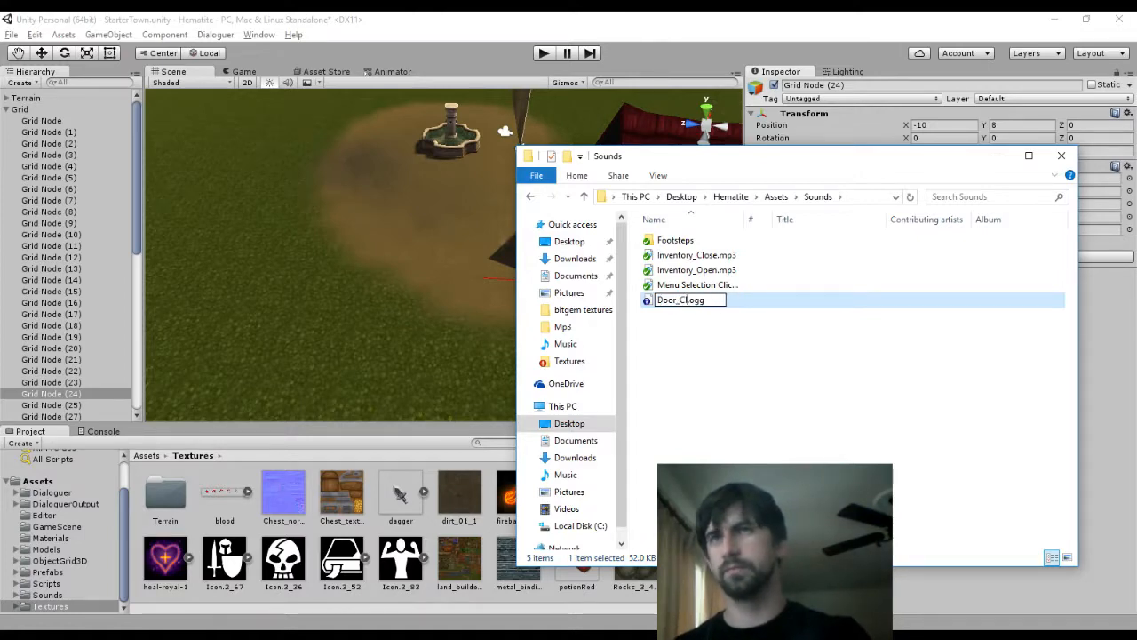
key("Return")
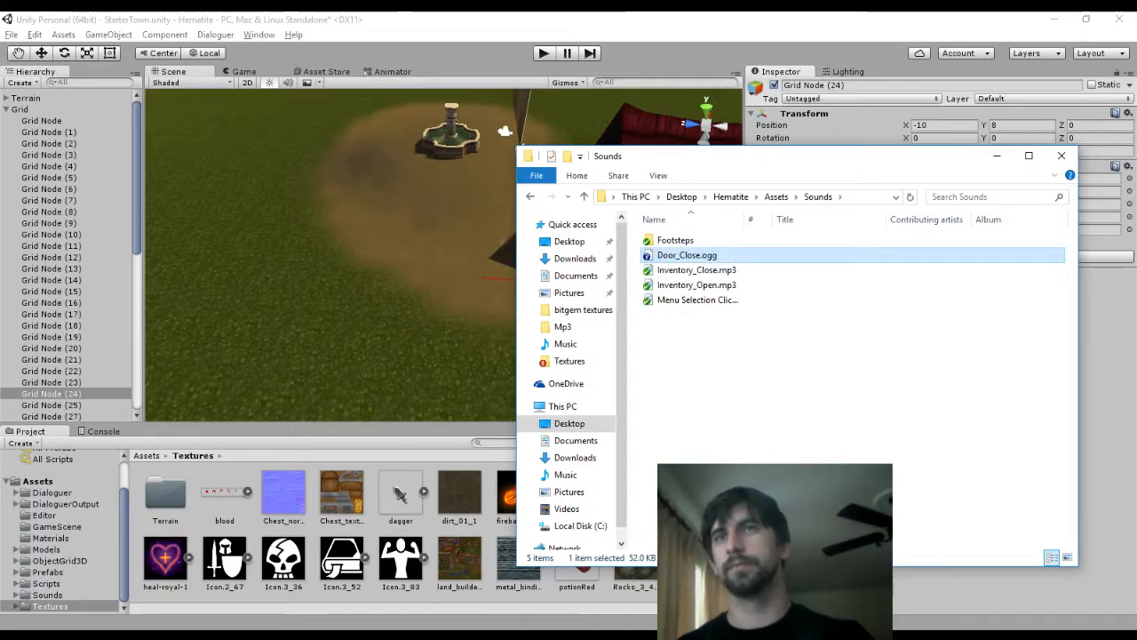
Switch to Unity and create a C# script named NavigationSound in the project's Scripts folder
left_click(588, 17)
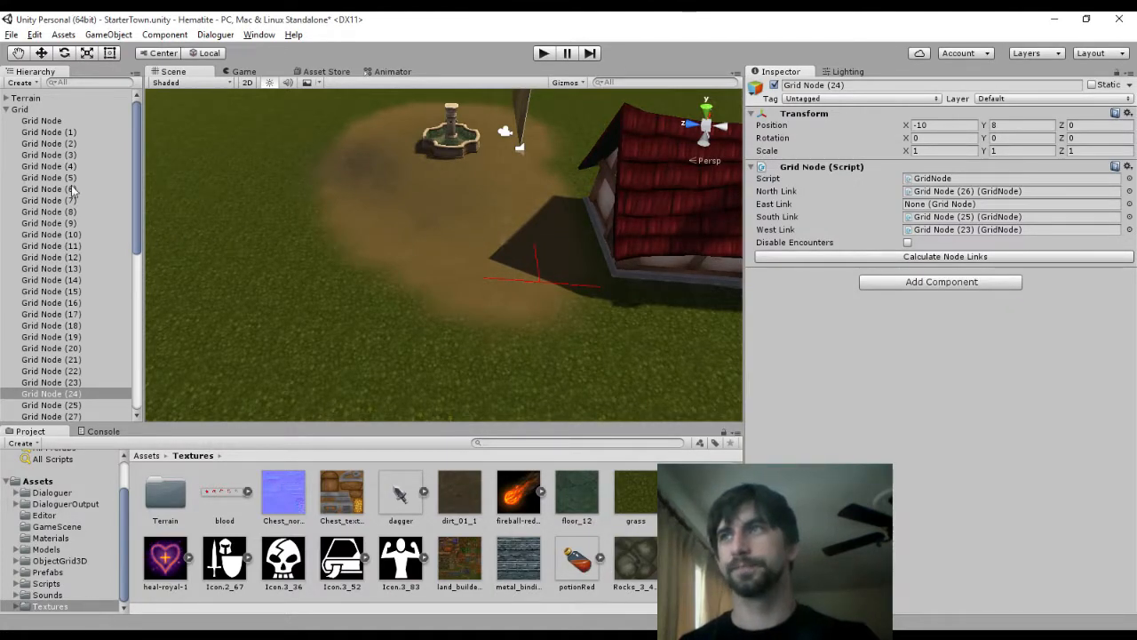
left_click(46, 583)
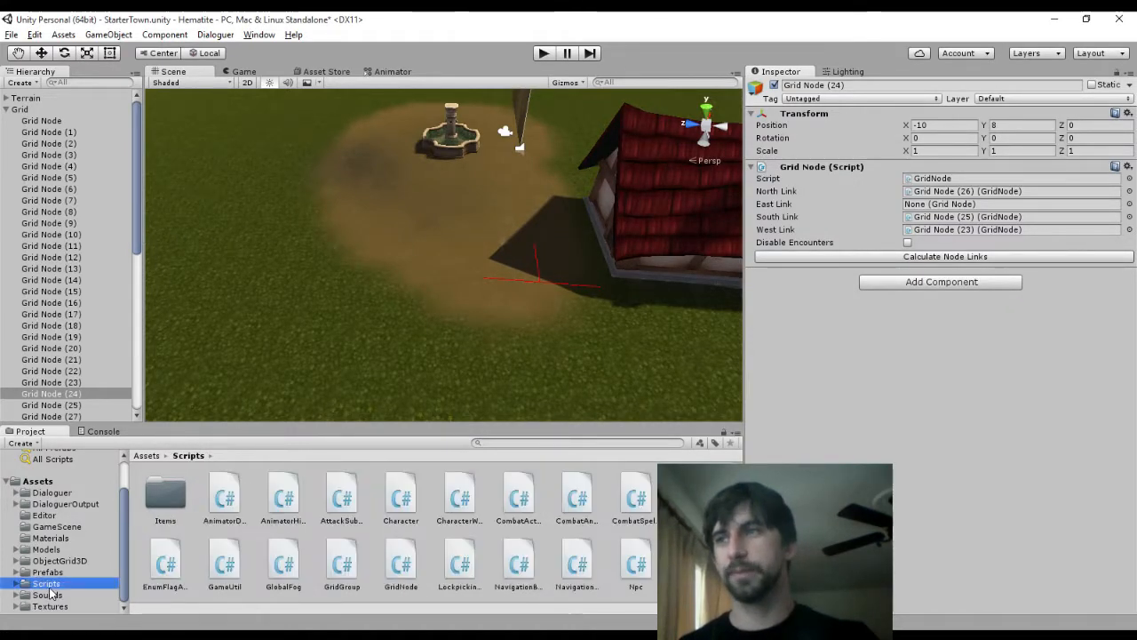
right_click(337, 569)
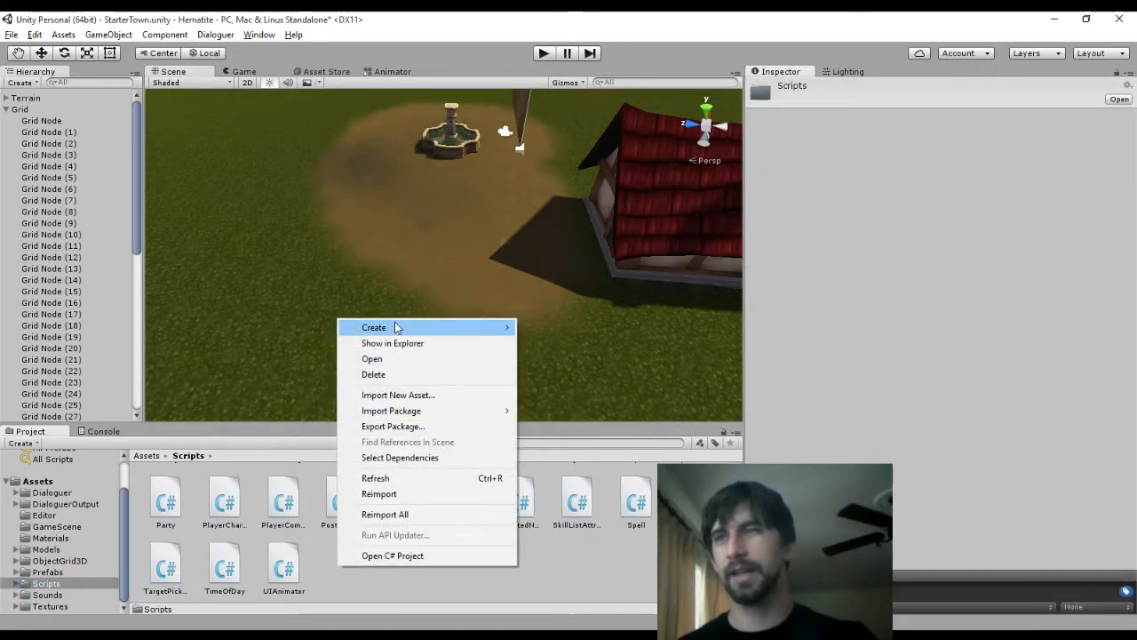
mouse_move(394, 327)
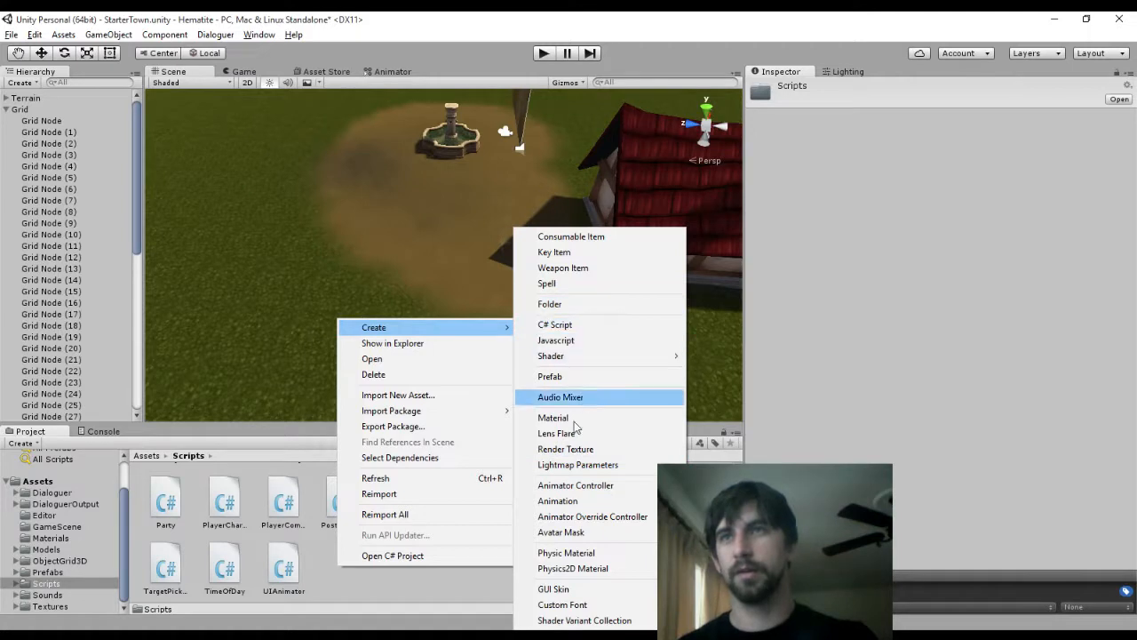
left_click(568, 325)
type("Na")
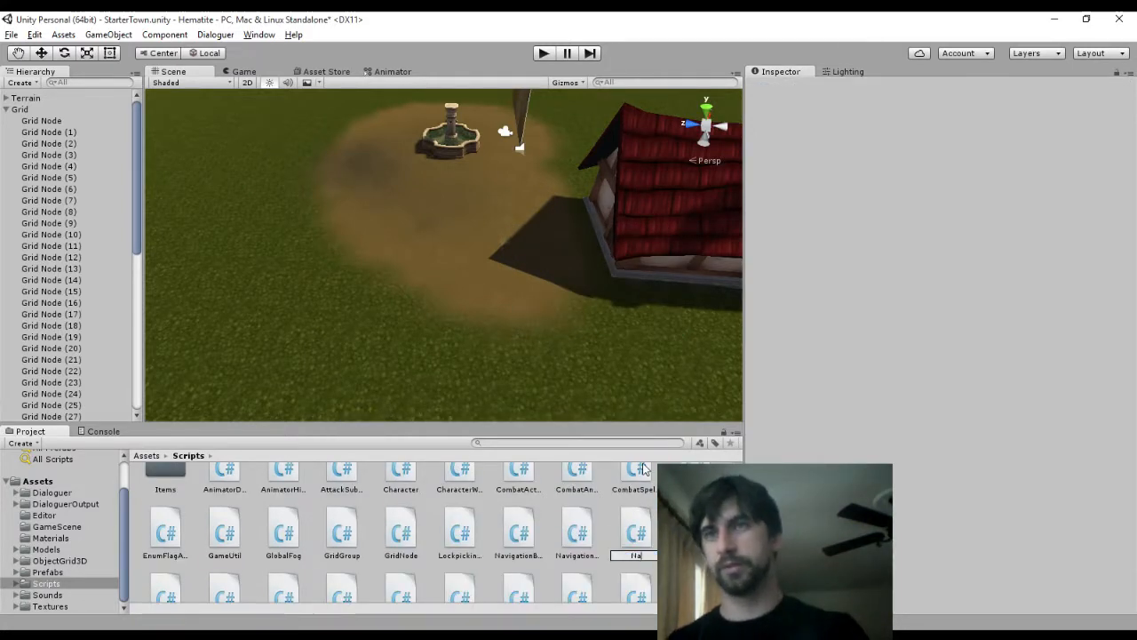
type("vigationSound")
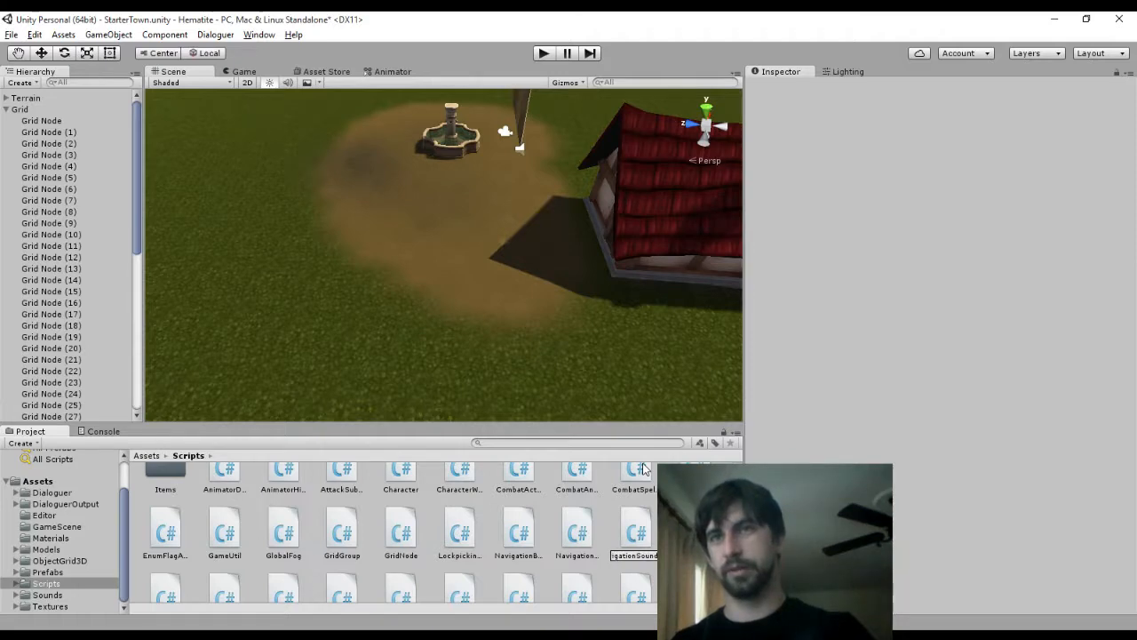
key("Return")
Open the NavigationSound script in Visual Studio and normalize the line endings of ScriptedFight.cs to Windows (CR LF)
left_click(518, 533)
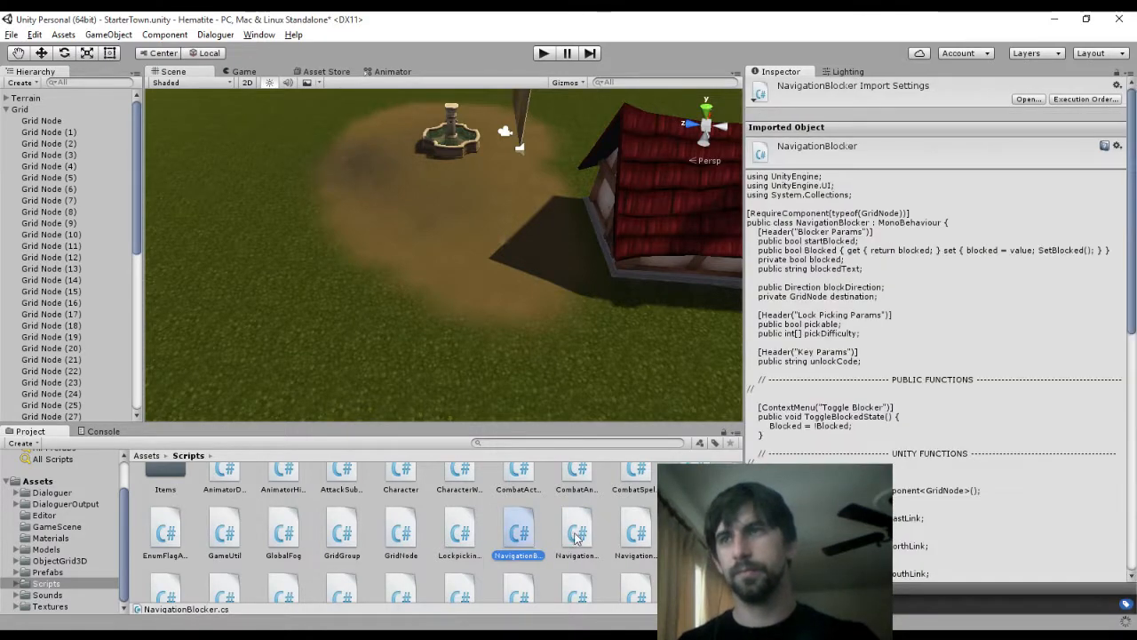
left_click(579, 533)
left_click(634, 534)
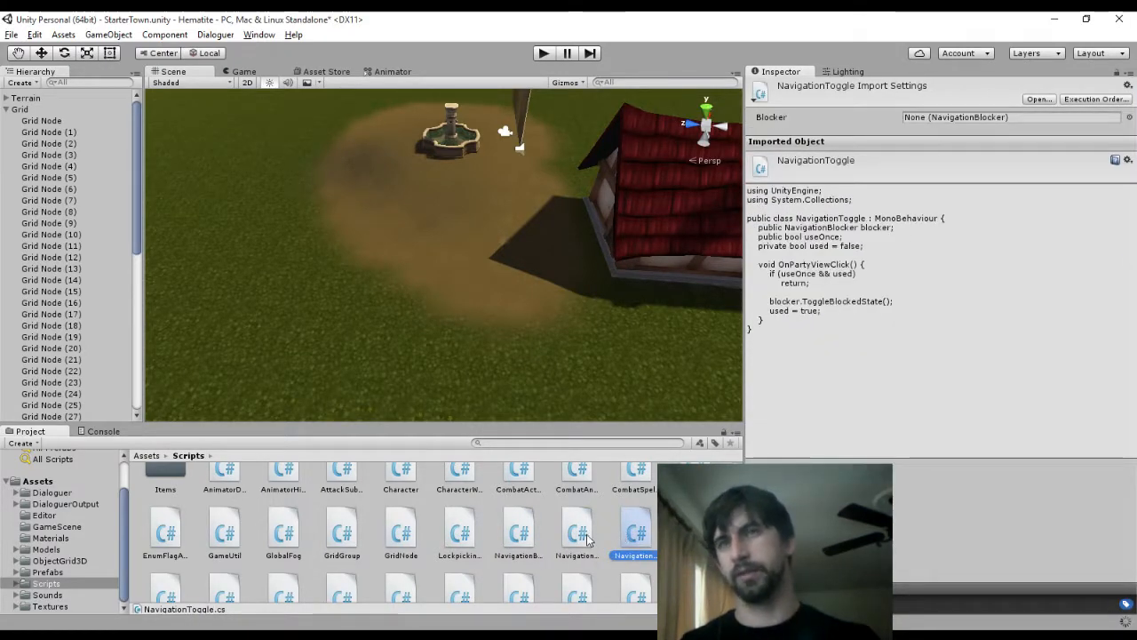
left_click(587, 539)
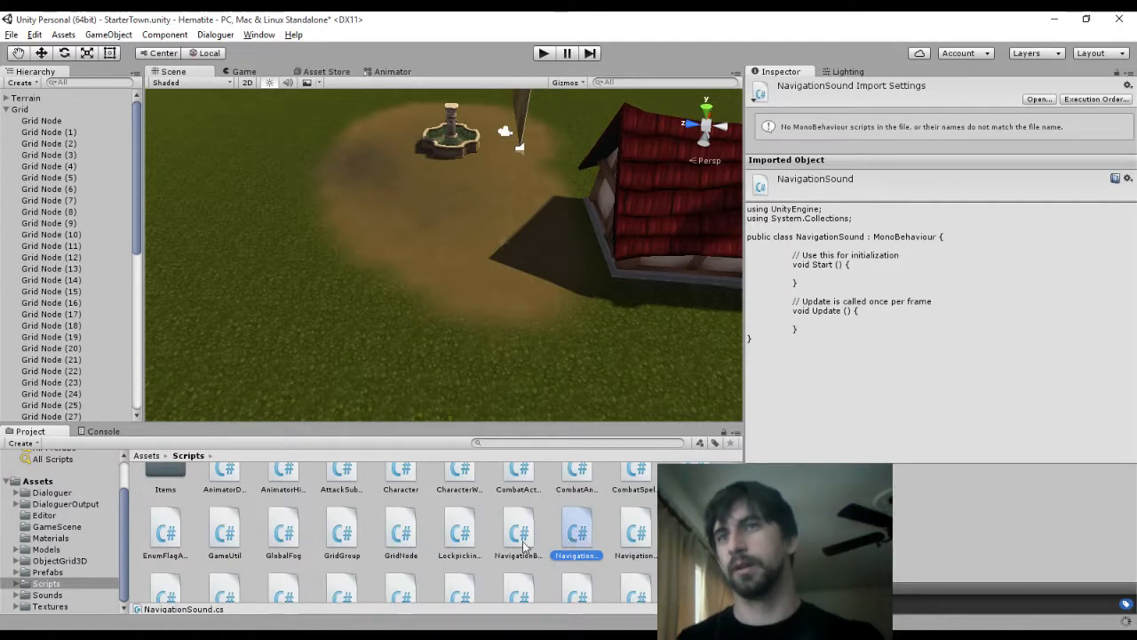
double_click(575, 533)
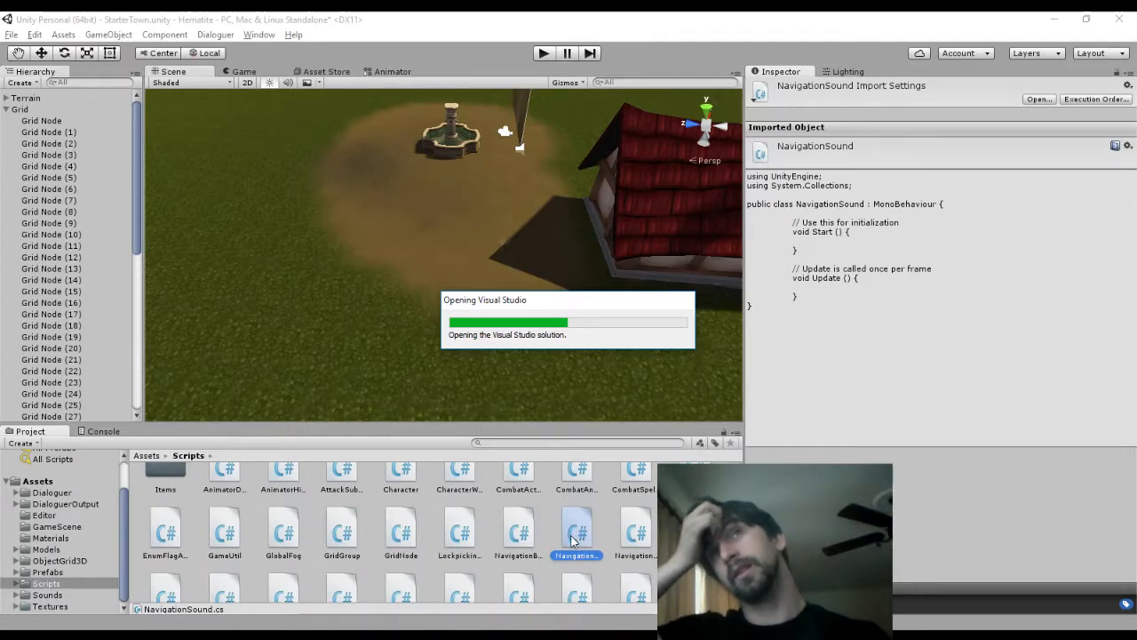
key("Left")
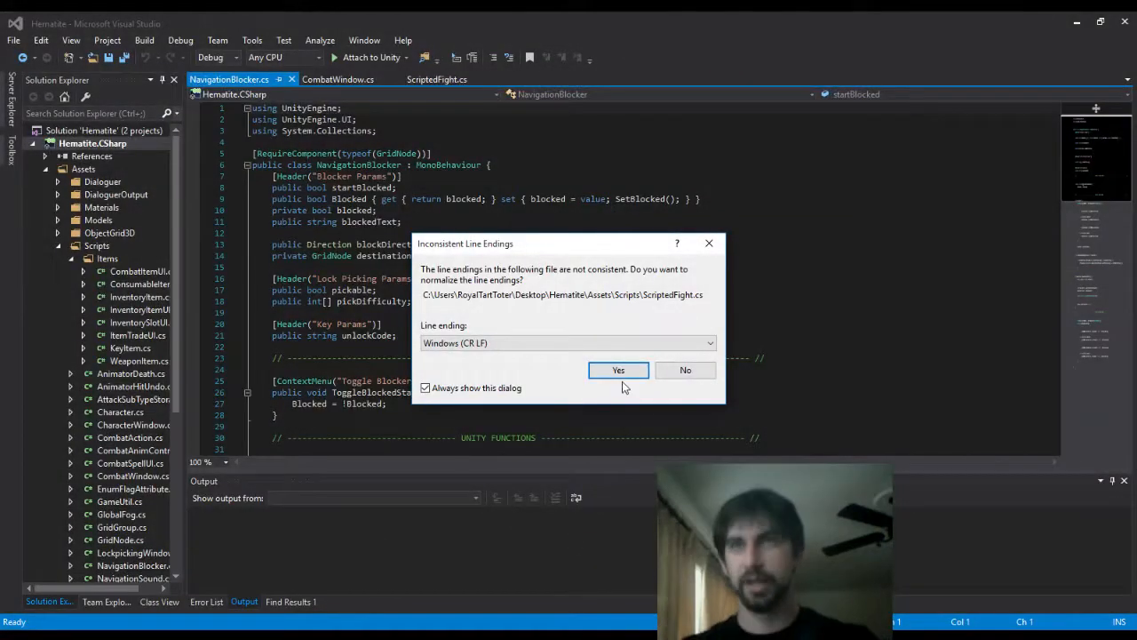
left_click(618, 370)
Close the open ScriptedFight.cs, CombatWindow.cs and NavigationBlocker.cs files
left_click(416, 80)
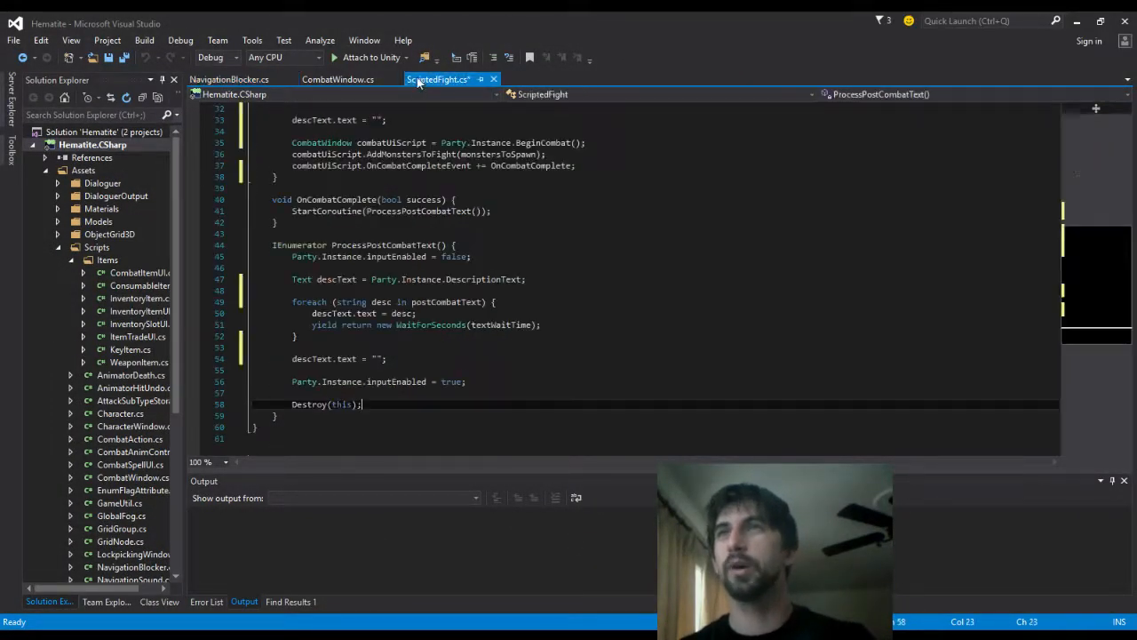
middle_click(413, 82)
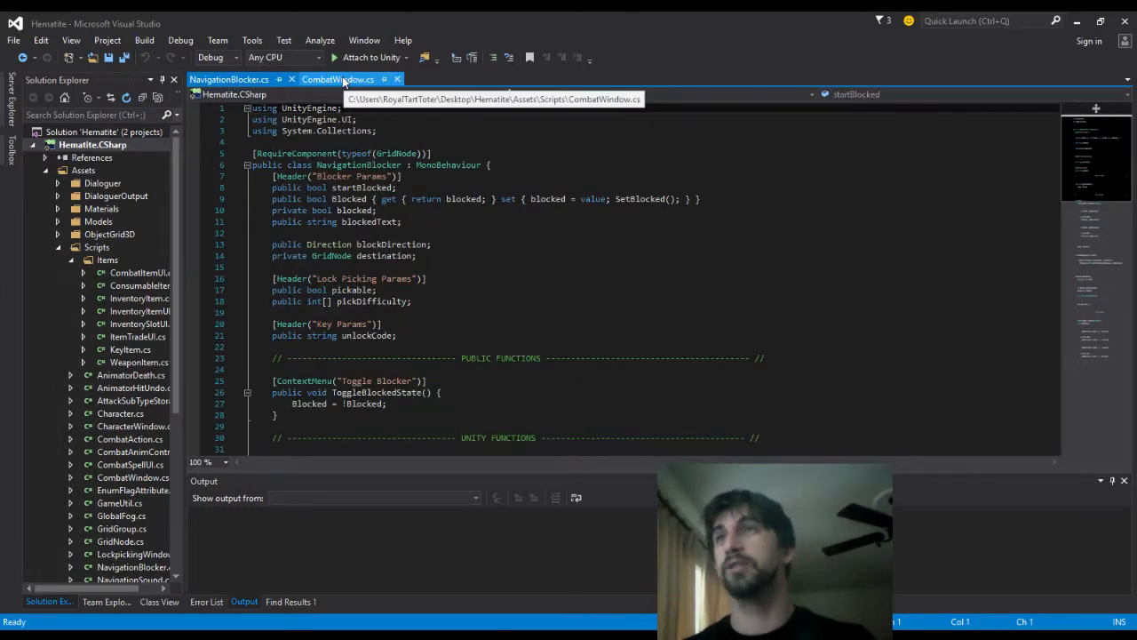
middle_click(338, 78)
key("ctrl+a")
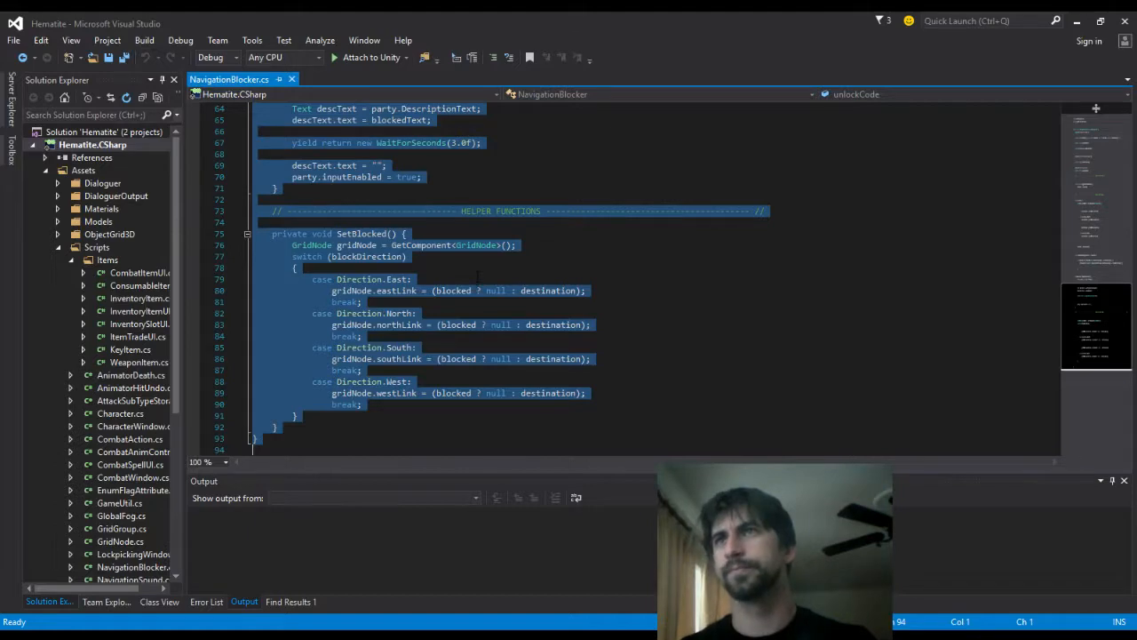
scroll(550, 252, "up", 20)
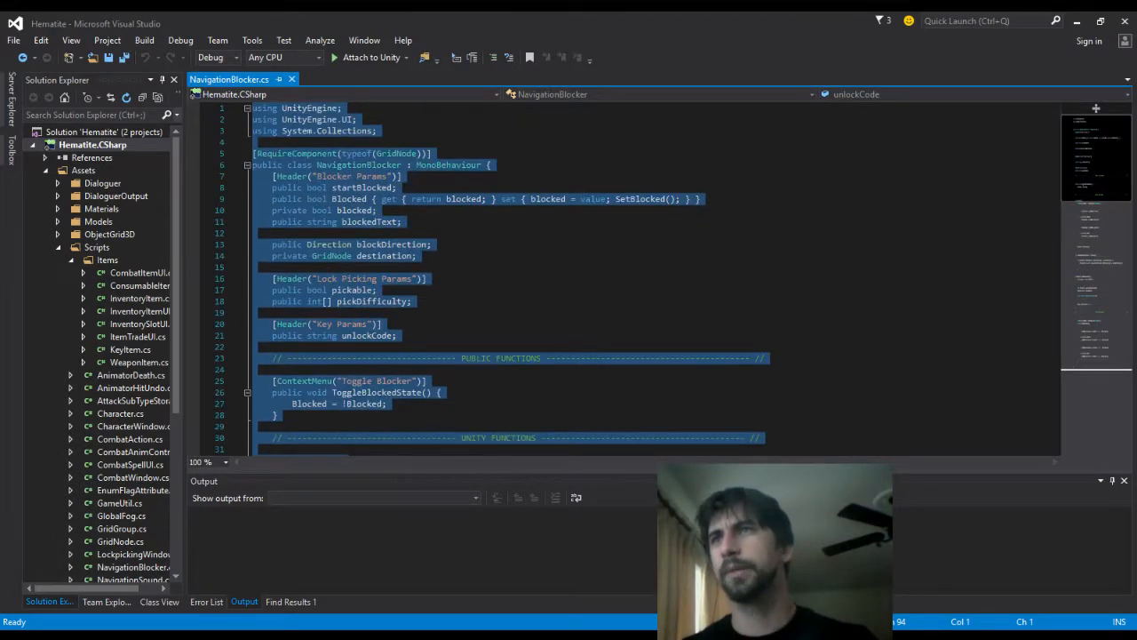
middle_click(212, 79)
Open NavigationSound.cs, then check NavigationToggle.cs, normalizing its line endings to Windows (CR LF) and closing it
scroll(115, 518, "down", 5)
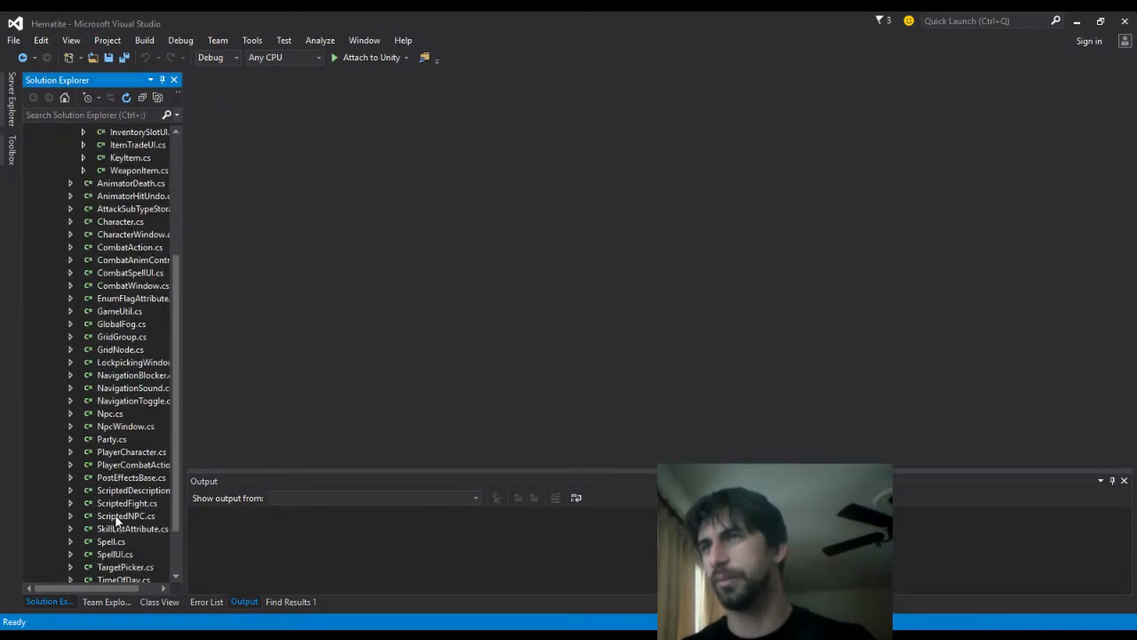
double_click(127, 388)
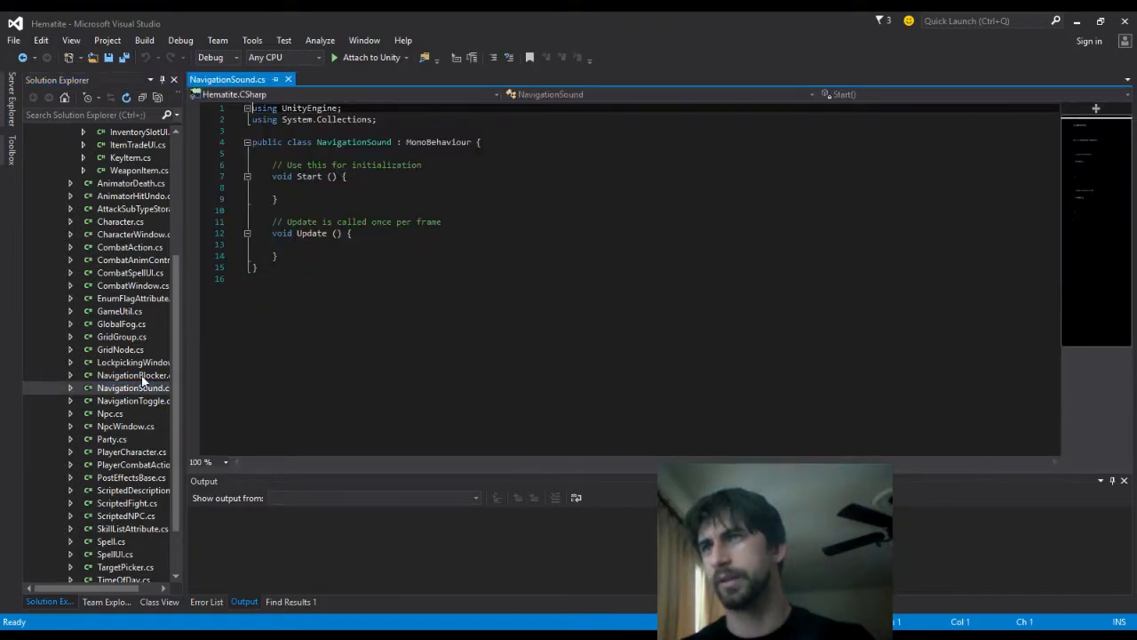
double_click(137, 401)
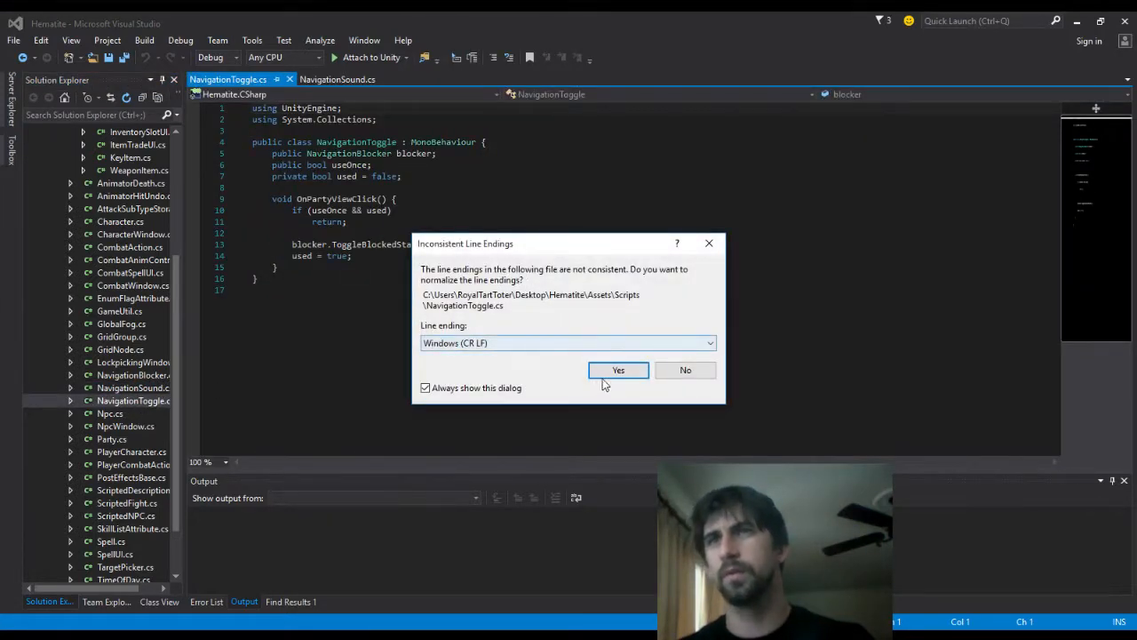
left_click(617, 368)
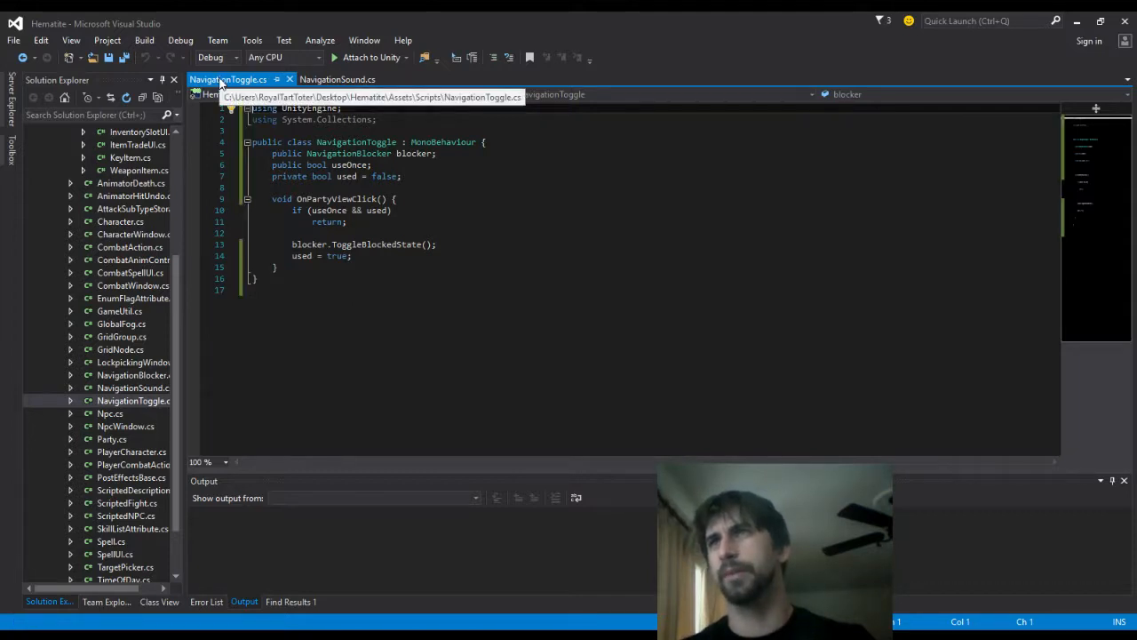
middle_click(222, 79)
Open NavigationBlocker.cs and examine how its OnAttemptNavigation function and the surrounding code handle blocked movement
double_click(134, 375)
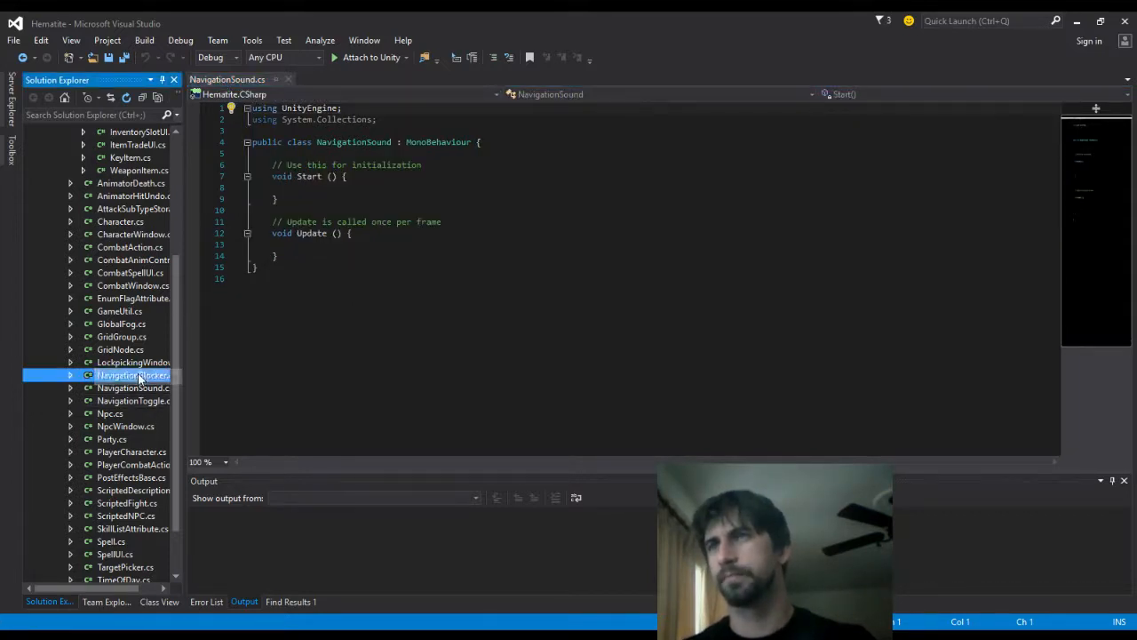
scroll(533, 266, "down", 10)
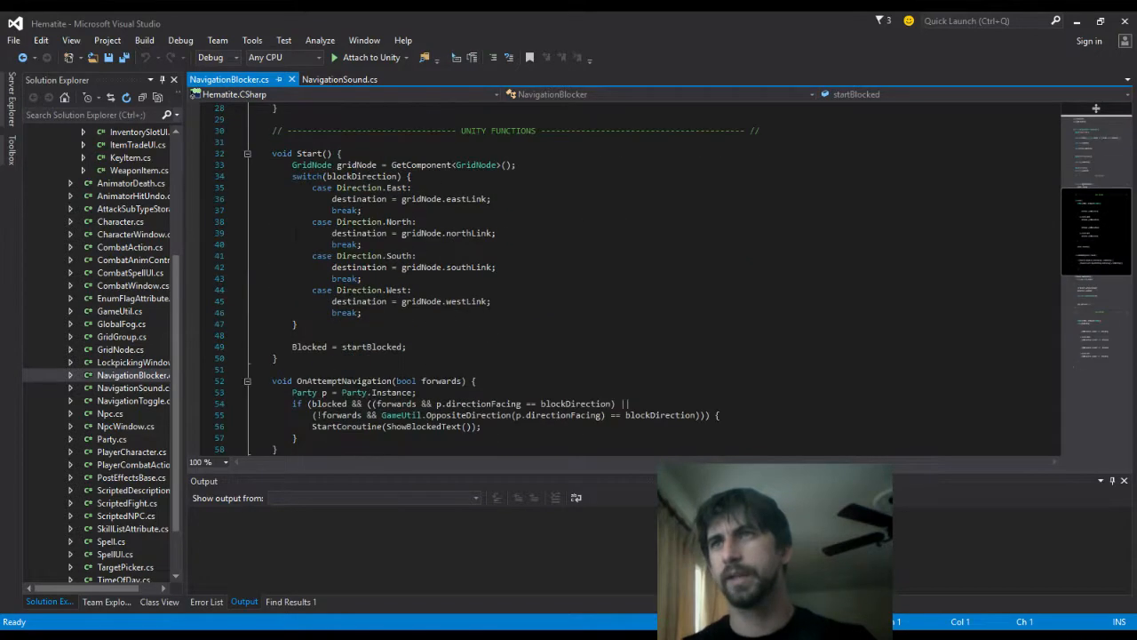
left_click_drag(273, 210, 303, 278)
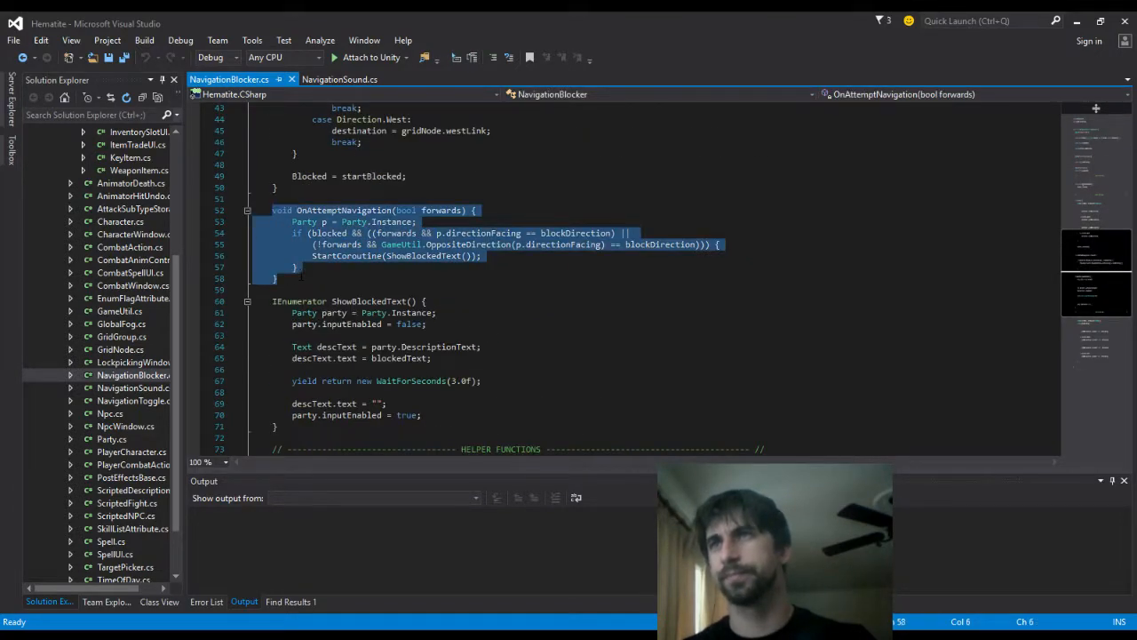
scroll(441, 243, "down", 4)
scroll(470, 253, "up", 3)
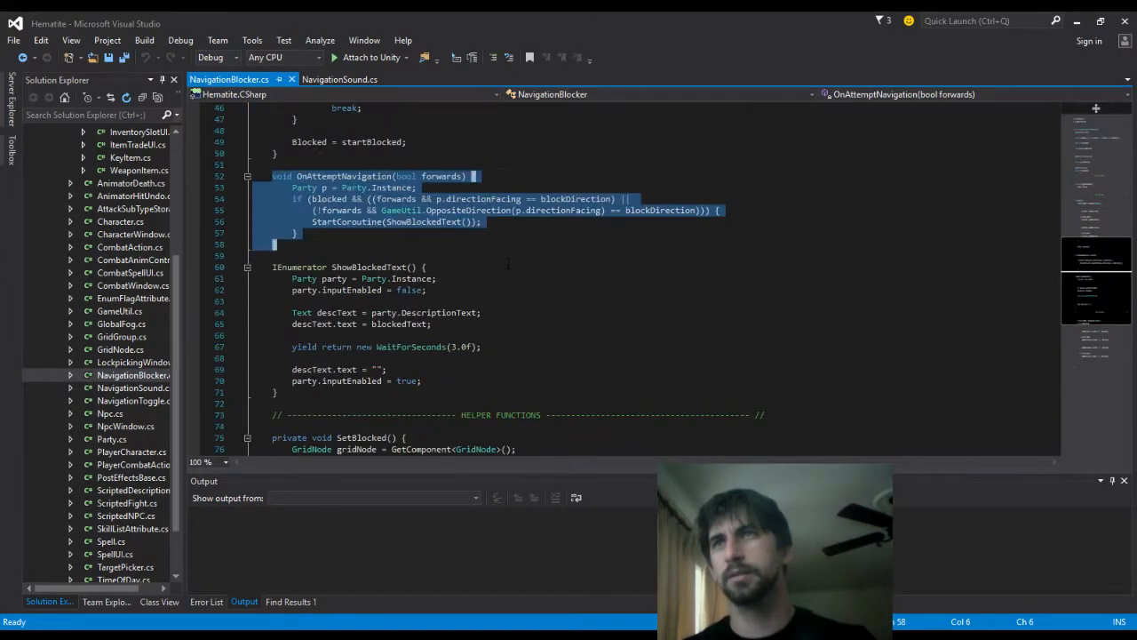
scroll(509, 264, "down", 2)
scroll(508, 247, "down", 2)
scroll(504, 240, "up", 8)
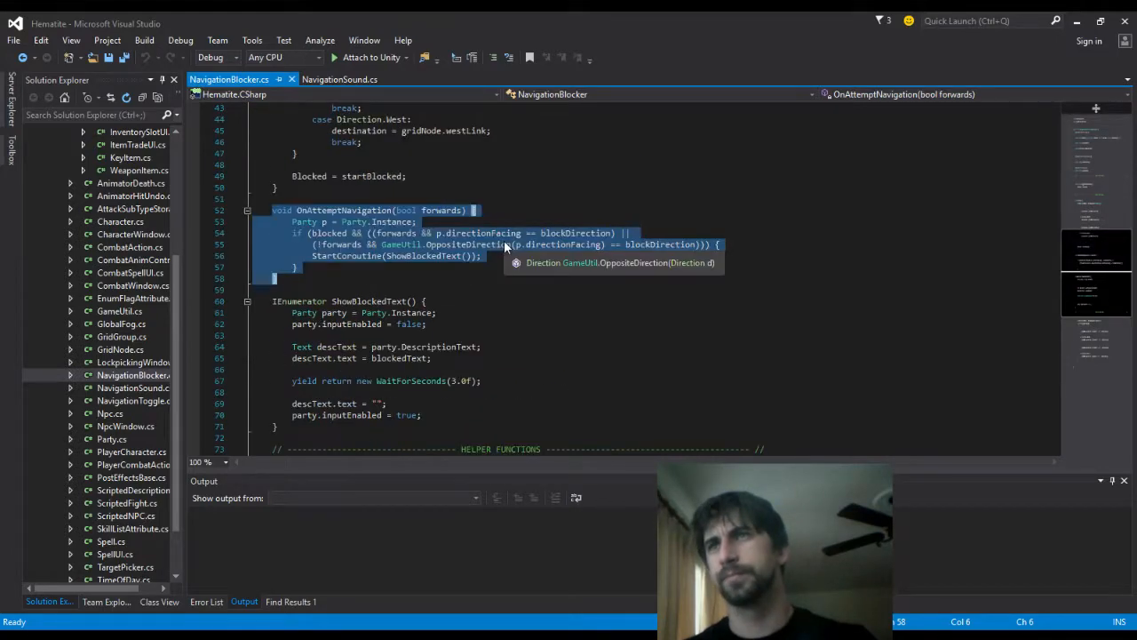
left_click(342, 313)
double_click(342, 313)
scroll(511, 316, "up", 5)
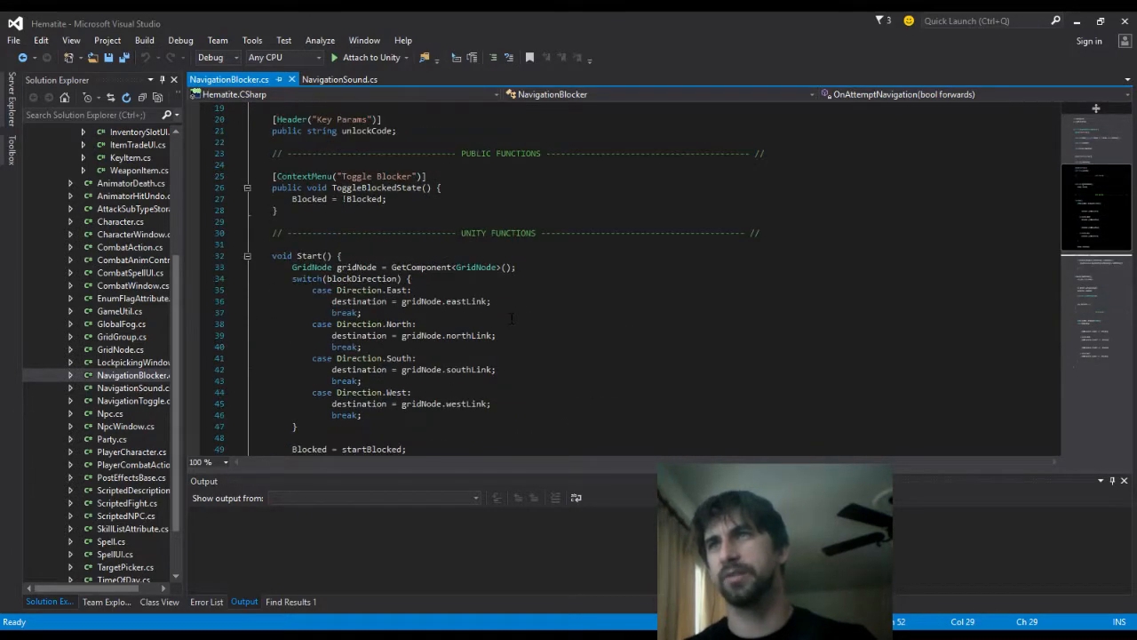
scroll(511, 318, "down", 7)
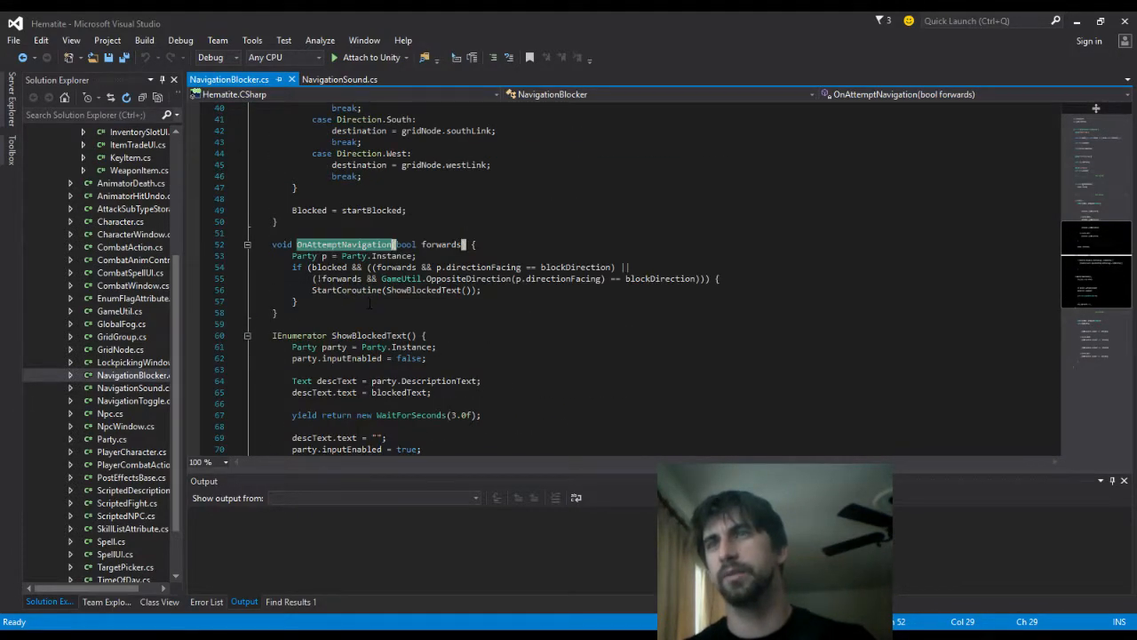
left_click(369, 303)
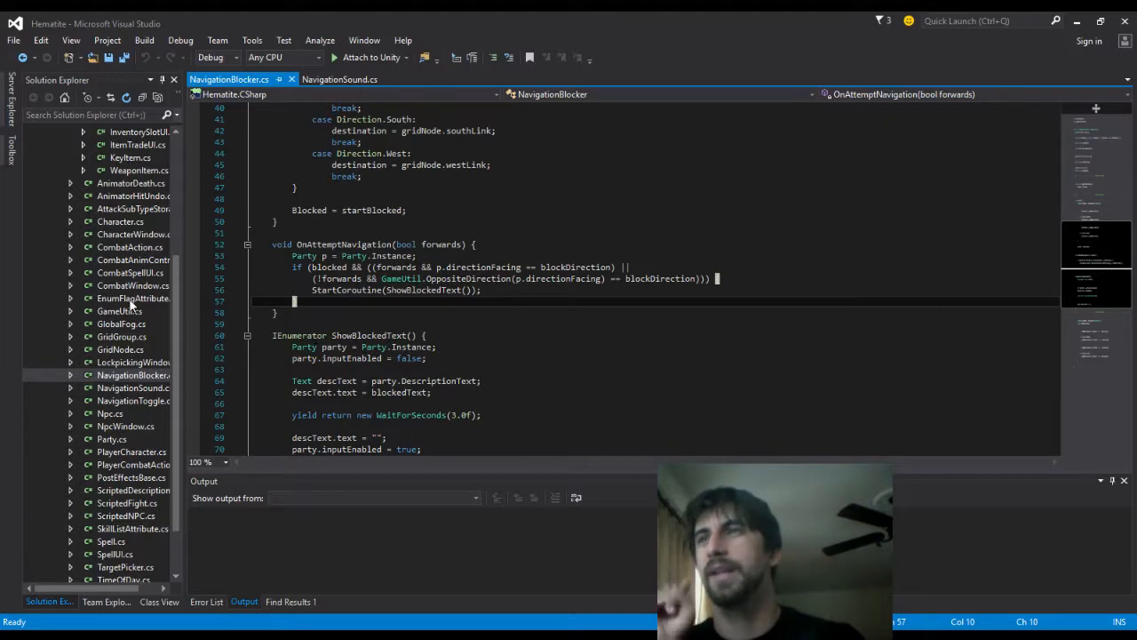
Collapse the Items folder in the project's Scripts and open Party.cs to look through its code
scroll(115, 318, "up", 5)
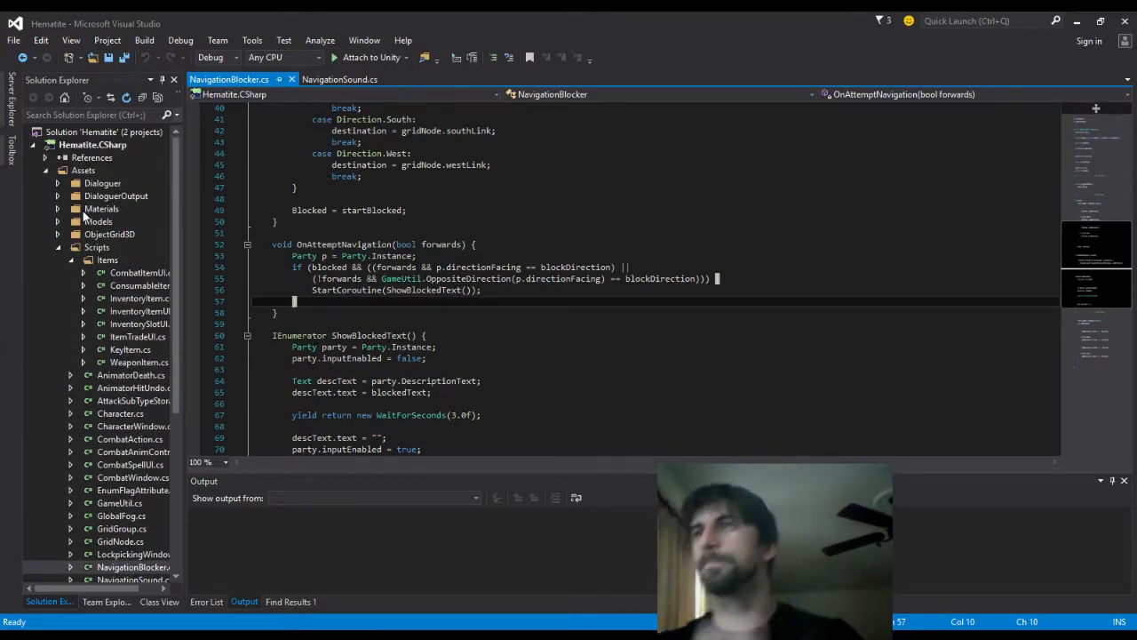
left_click(72, 259)
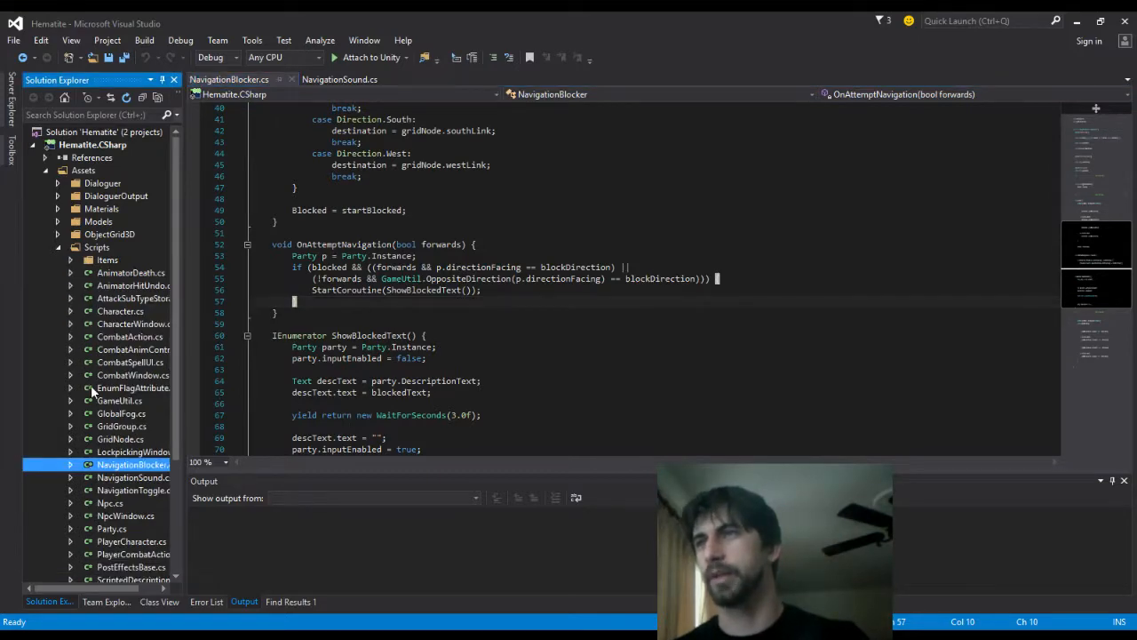
scroll(108, 485, "down", 1)
double_click(112, 491)
scroll(478, 330, "down", 20)
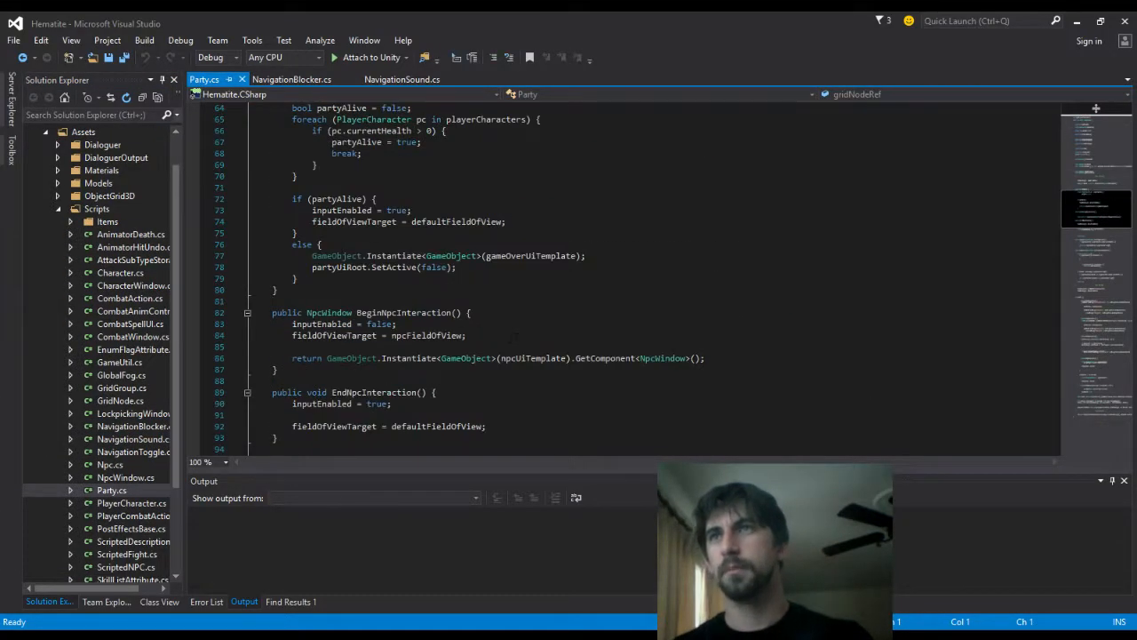
Search Party.cs for "Attempt" and copy the message name OnNavigation from the gridNodeRef.SendMessage call
key("ctrl+f")
type("On")
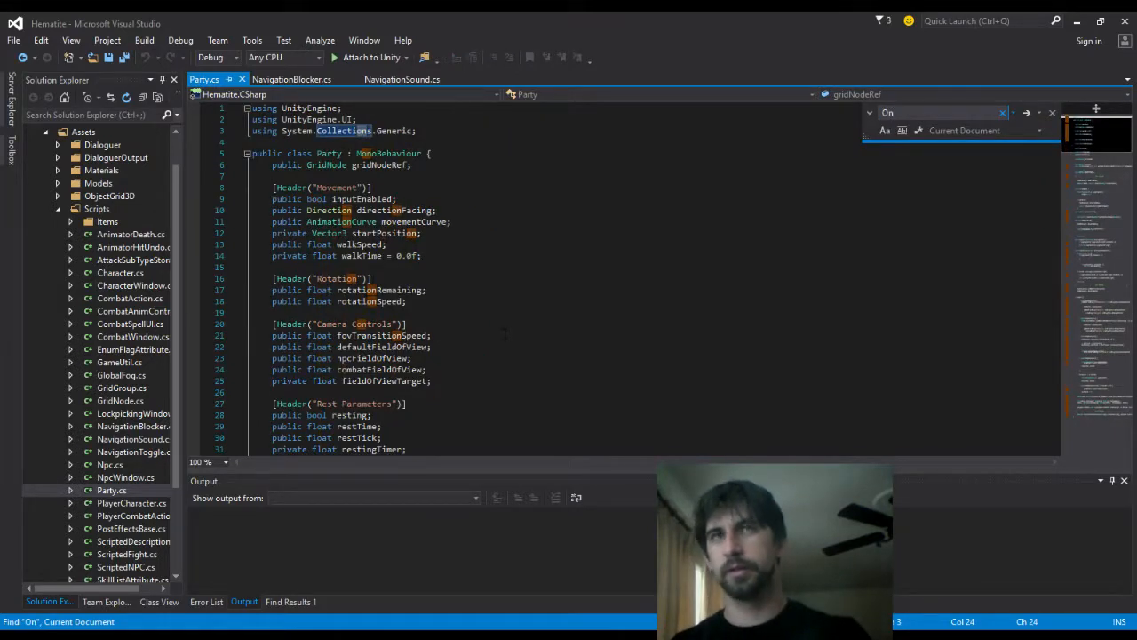
key("BackSpace")
key("BackSpace")
type("Attempt")
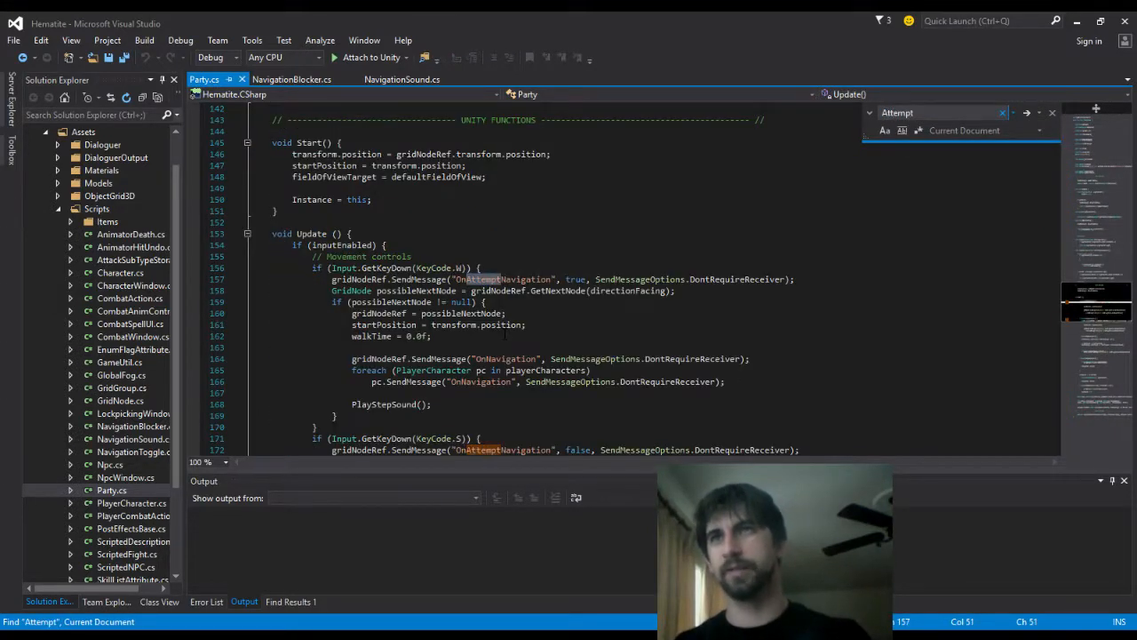
double_click(505, 359)
key("ctrl+c")
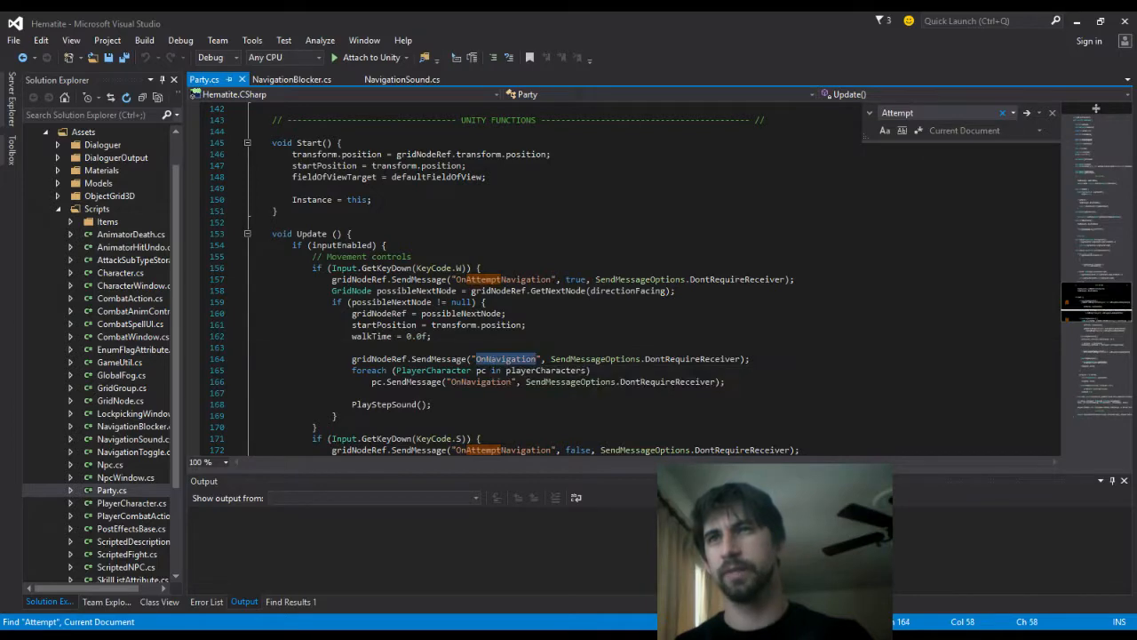
Declare the field "public AudioClip sound;" at the start of the NavigationSound class in NavigationSound.cs
left_click(307, 81)
left_click(394, 81)
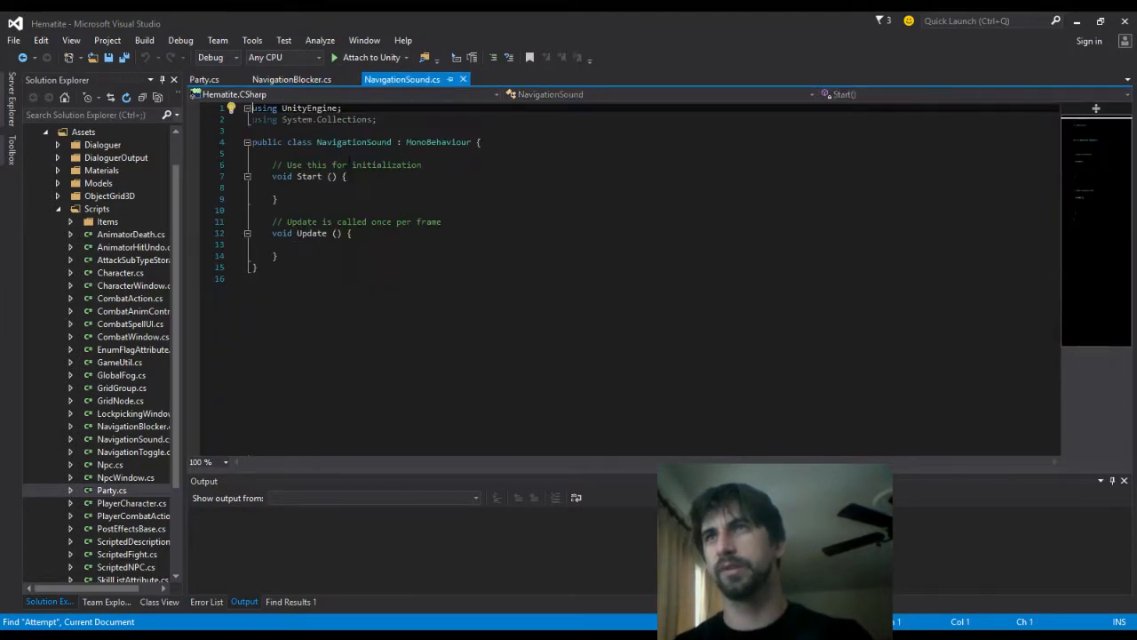
left_click(386, 155)
type("public void AudioClip sound;")
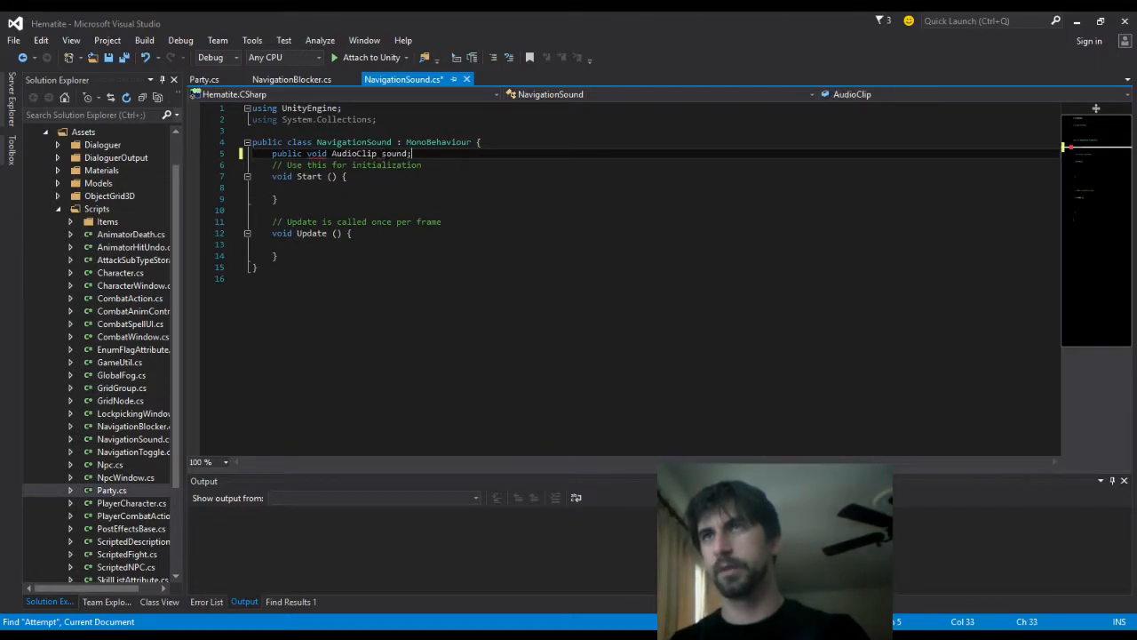
key("Return")
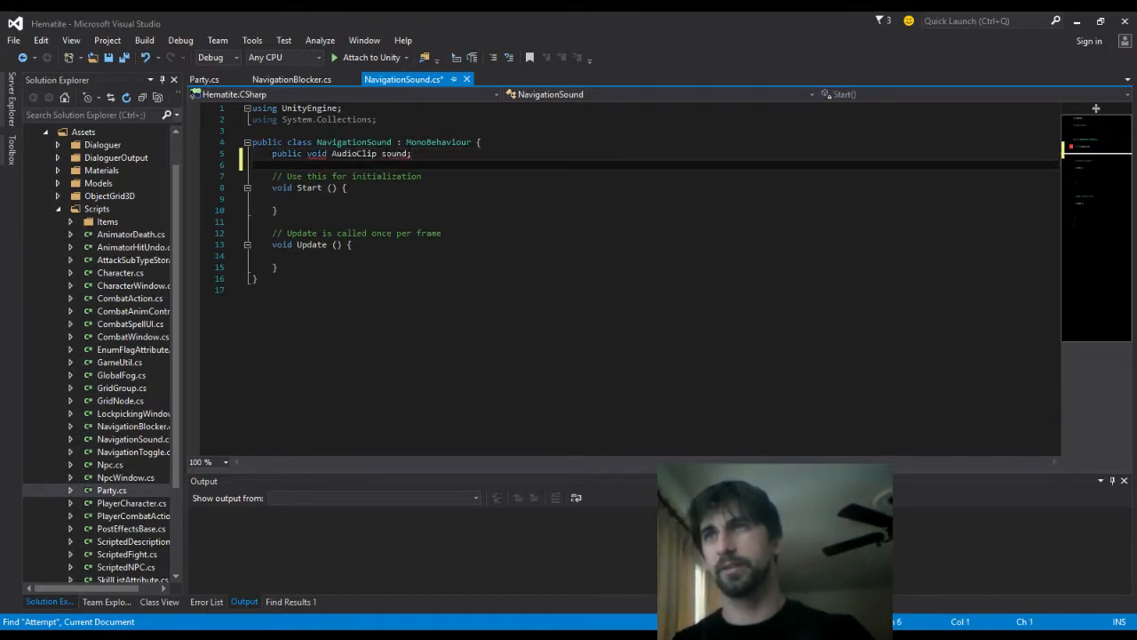
left_click(389, 153)
left_click_drag(307, 153, 333, 154)
key("BackSpace")
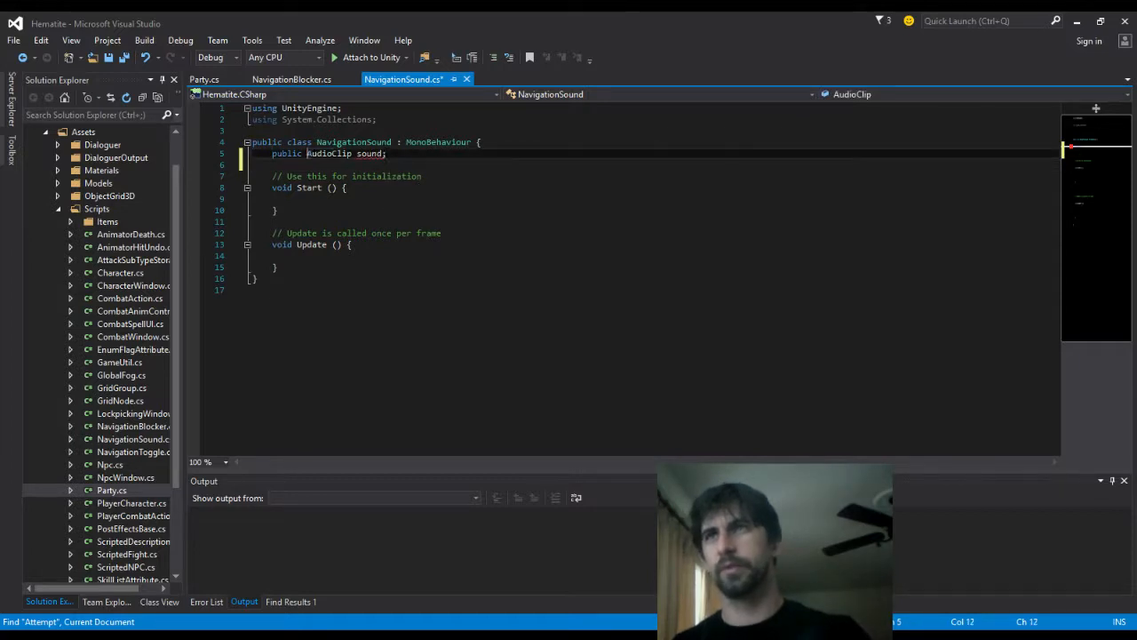
Replace the default Start and Update functions, including their comments, with the copied name OnNavigation
key("Down")
key("Down")
key("Home")
key("shift+Down")
key("shift+Down")
key("shift+Down")
key("shift+Down")
key("shift+Down")
key("shift+Down")
key("shift+Down")
key("shift+Down")
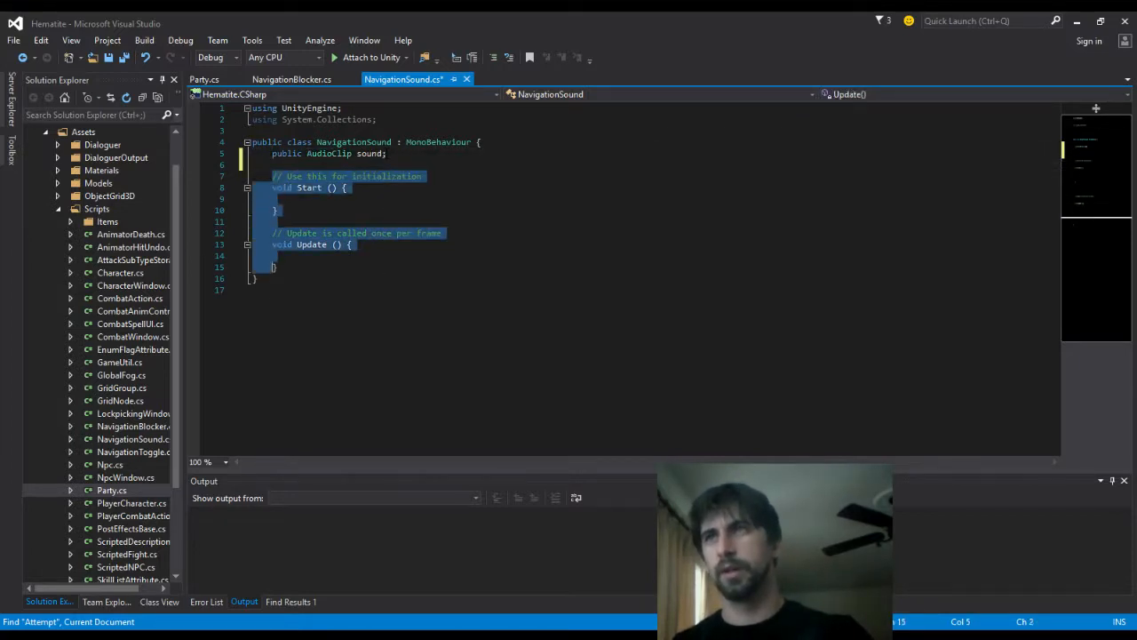
key("ctrl+v")
Turn OnNavigation into an empty void function without parameters and save NavigationSound.cs
key("Home")
type("void")
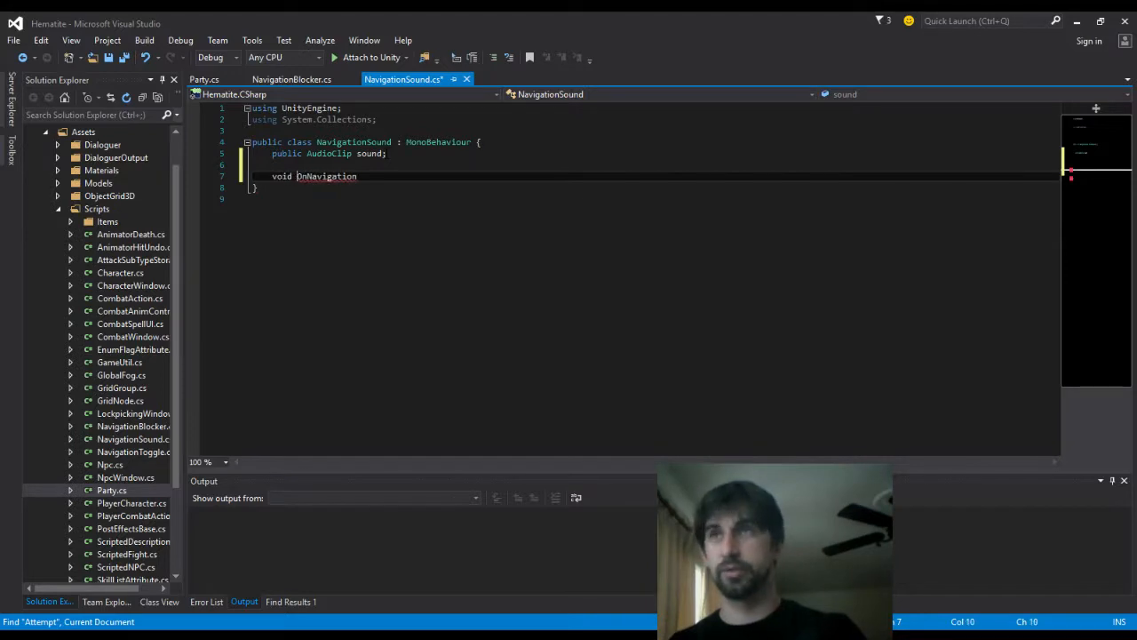
key("shift+End")
type(") {")
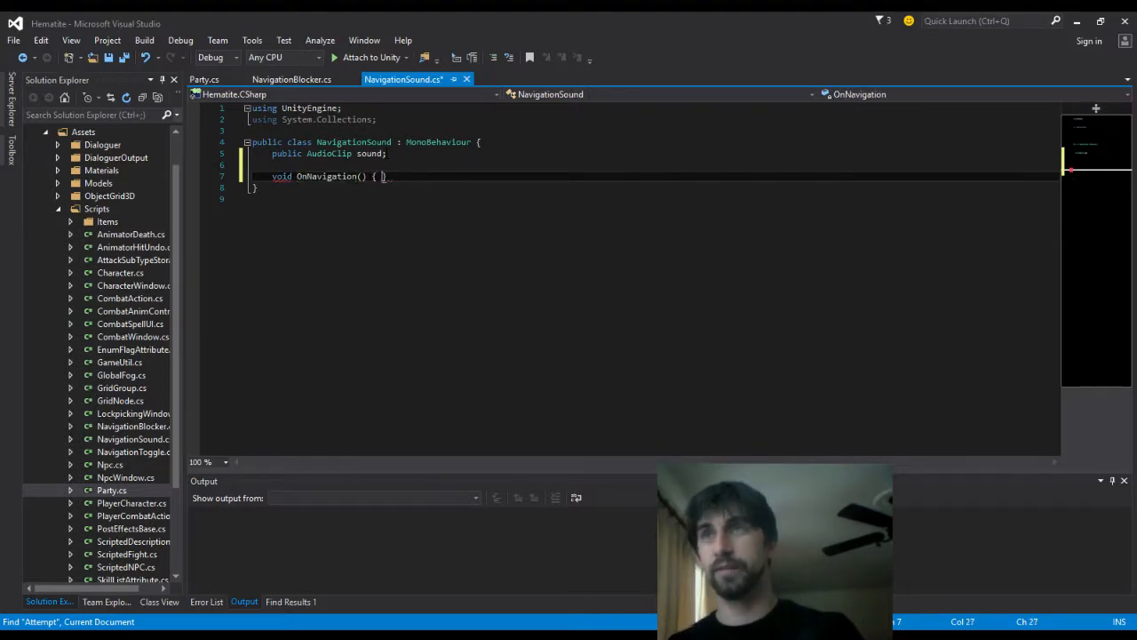
key("Return")
key("ctrl+s")
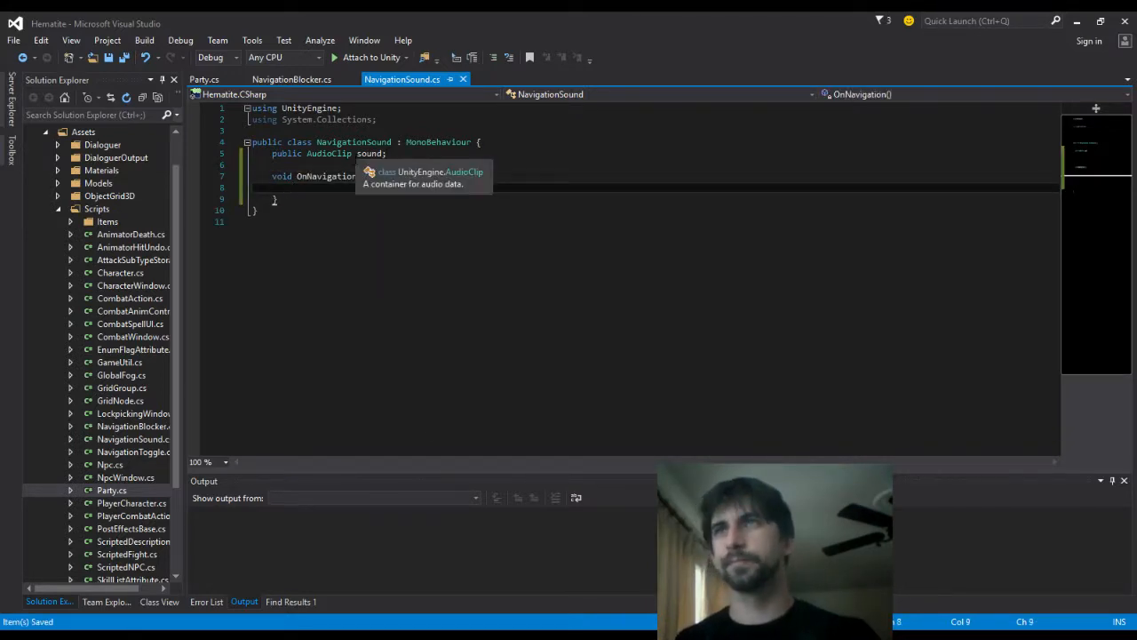
Declare the field "public bool directional;" below the sound field, separated by a blank line
key("ctrl+Tab")
key("ctrl+Tab")
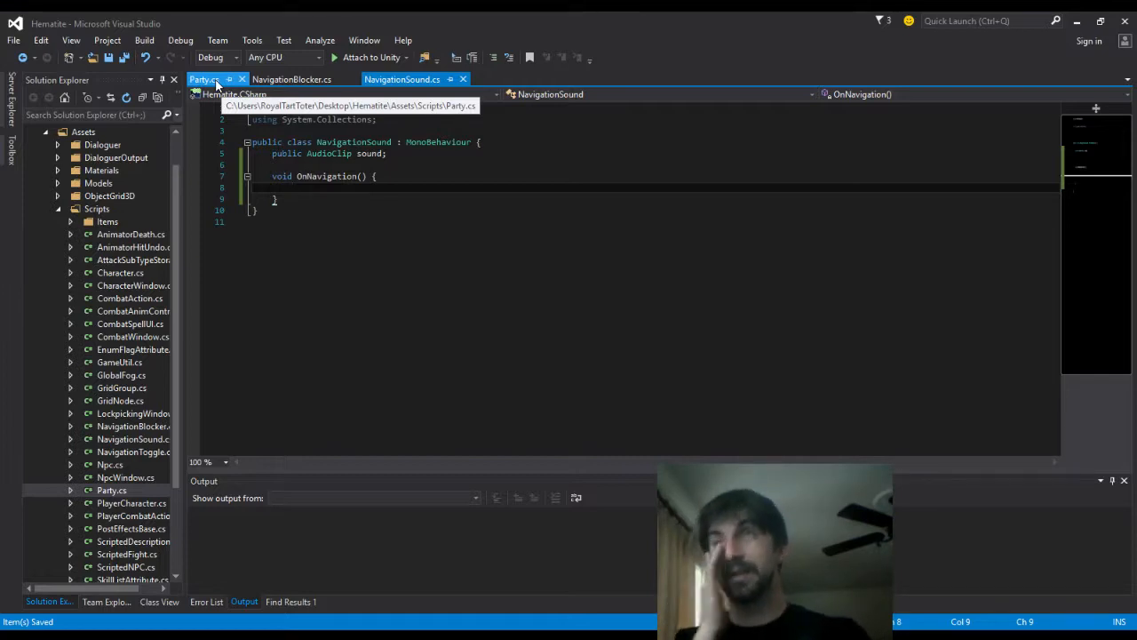
left_click(411, 156)
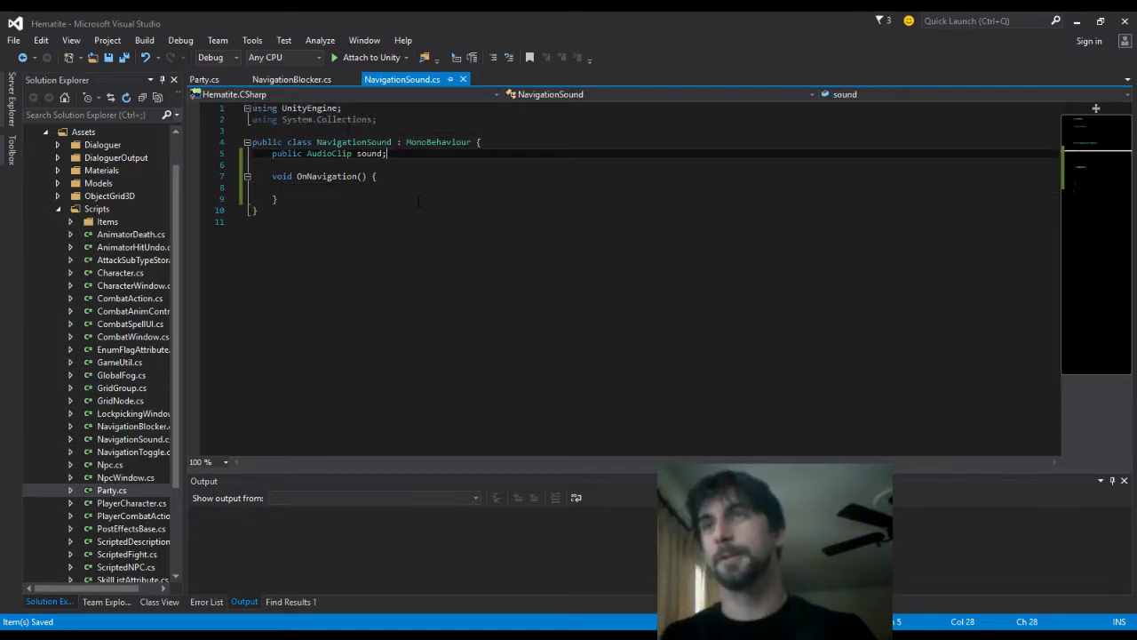
key("Return")
key("Return")
type("bool d")
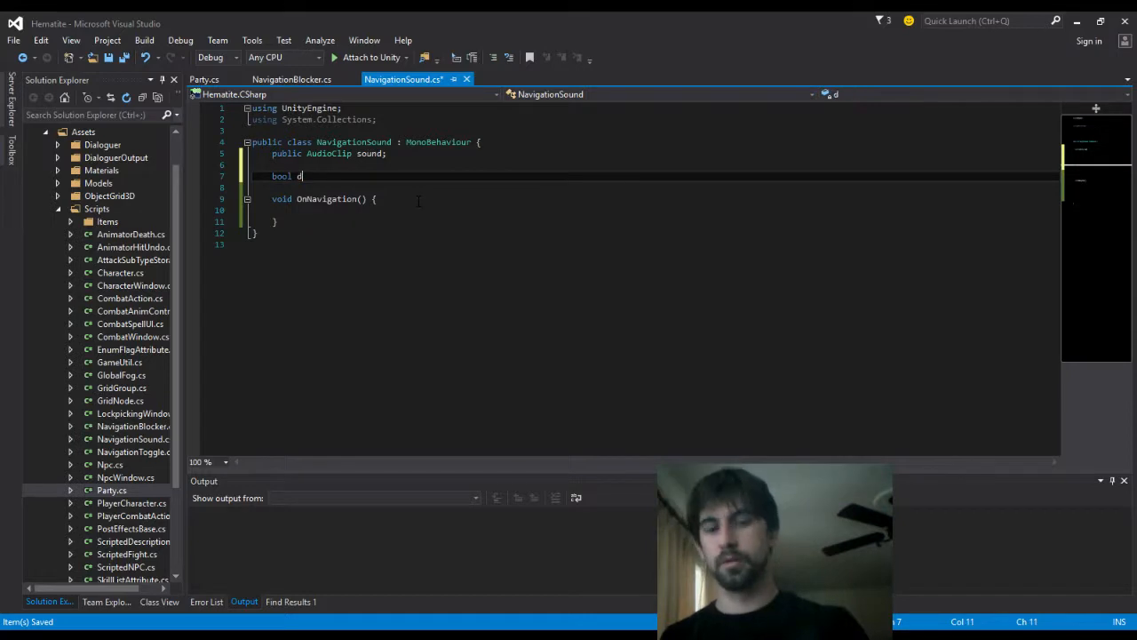
type("ublic")
key("End")
type("ire")
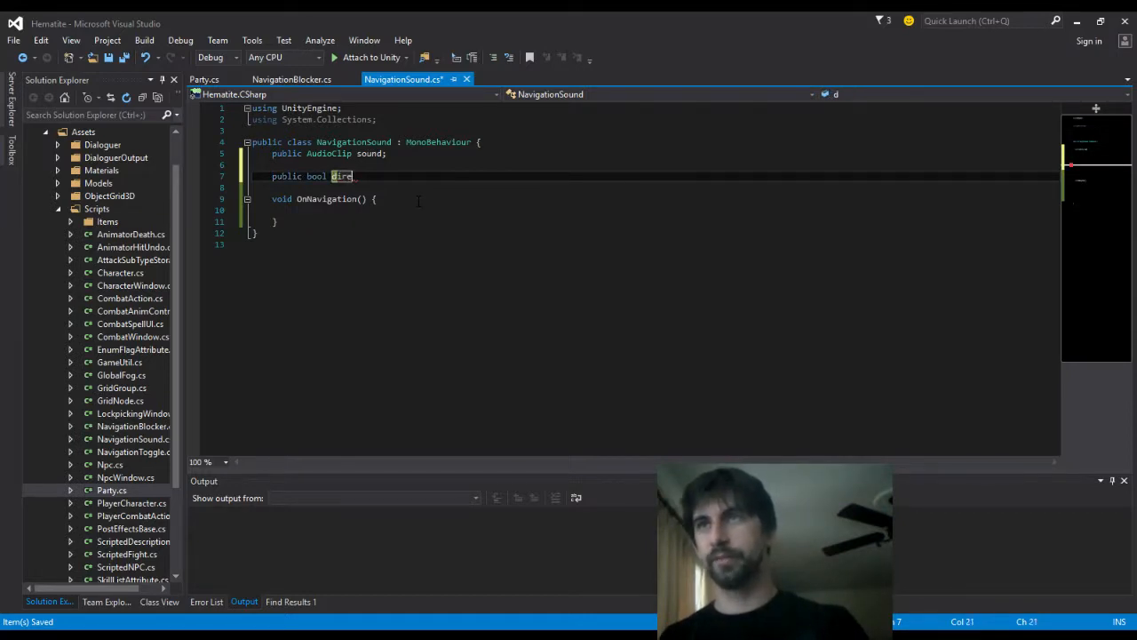
type("ctional;")
key("Return")
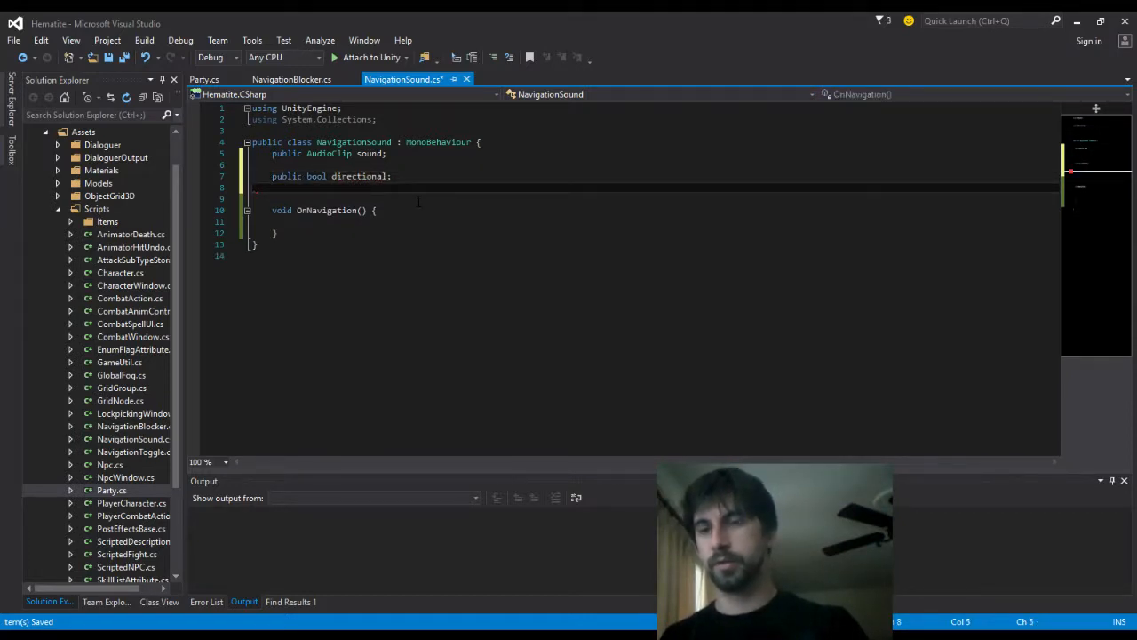
Declare the field "public Direction triggeringDirection;" below directional and save the script
type("public Direction triggeringD")
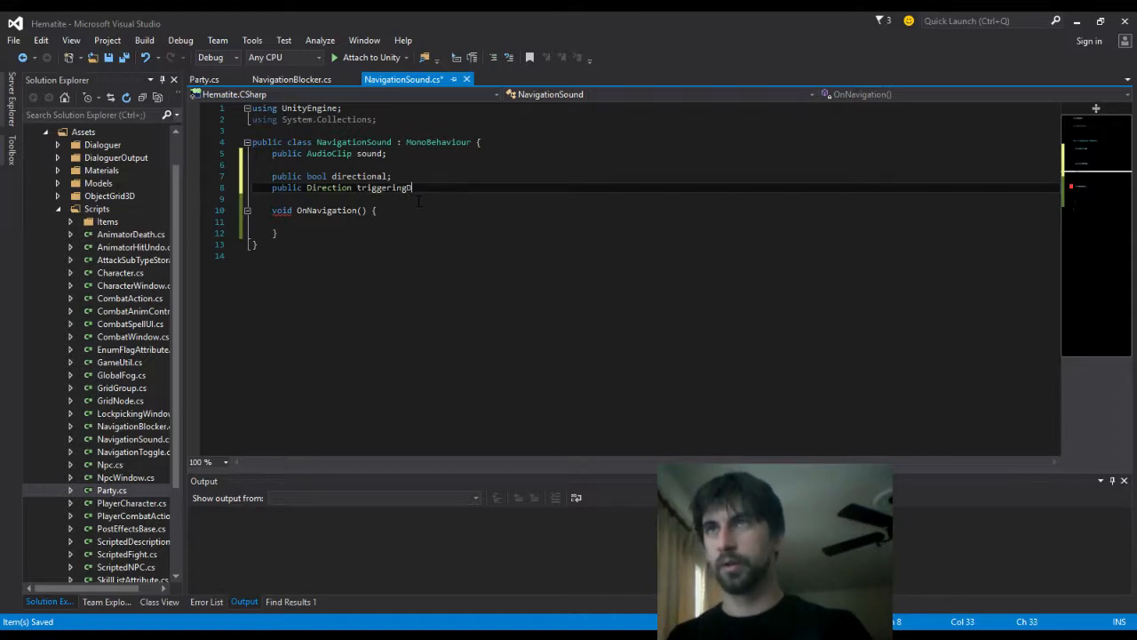
type(";")
key("ctrl+s")
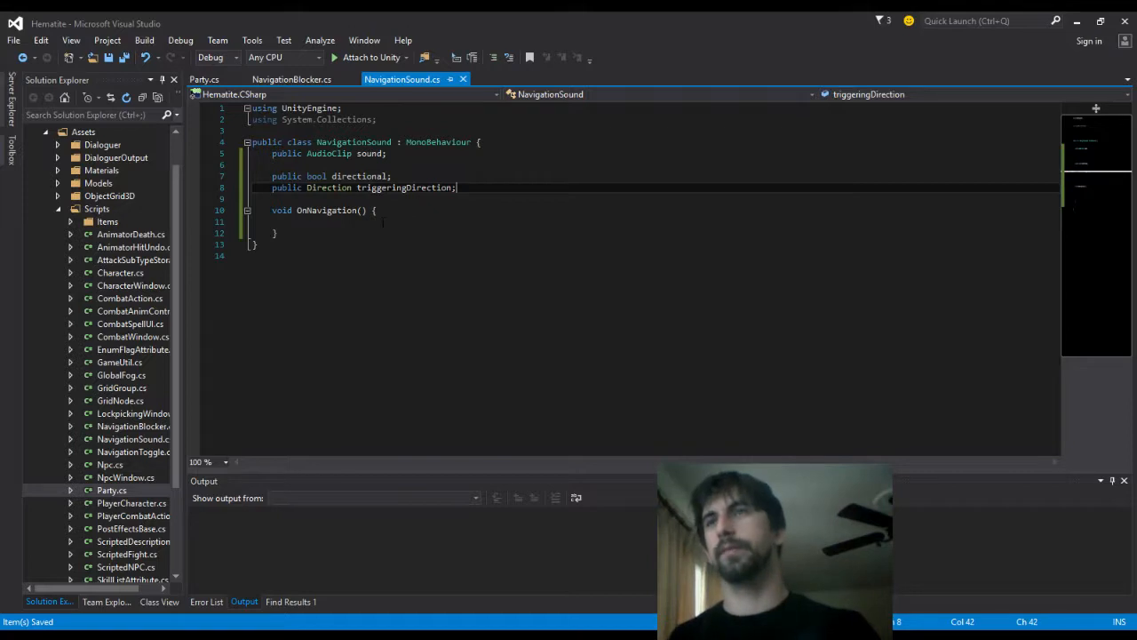
Close NavigationBlocker.cs and examine how the Update function in Party.cs sends the OnNavigation message
key("Down")
key("Down")
key("Down")
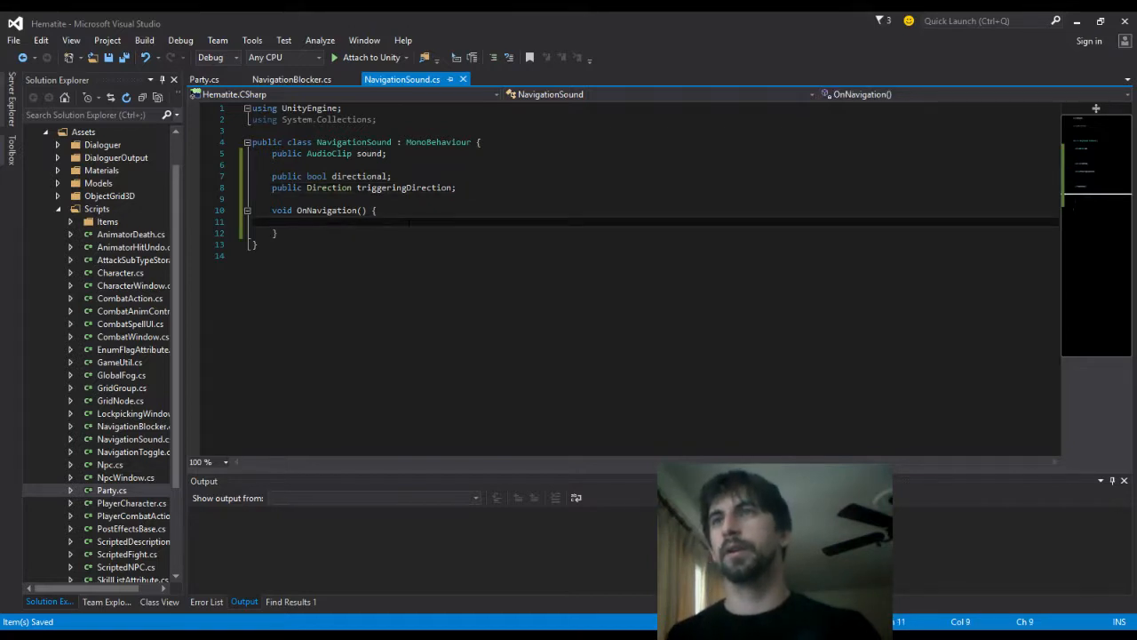
left_click(312, 80)
left_click(202, 79)
left_click(337, 79)
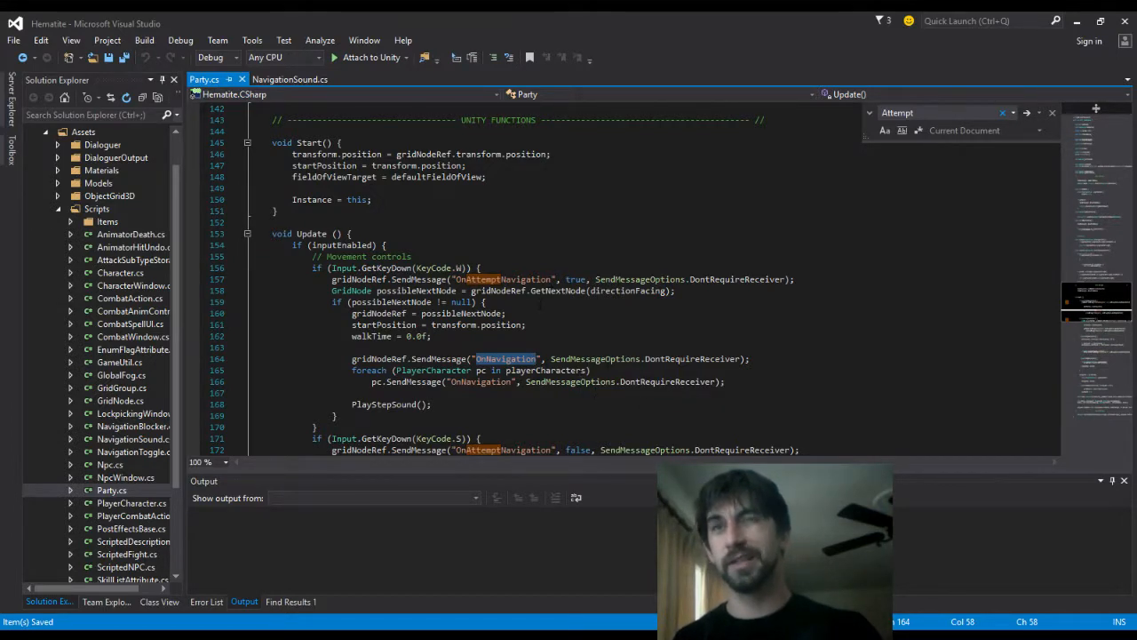
left_click(541, 305)
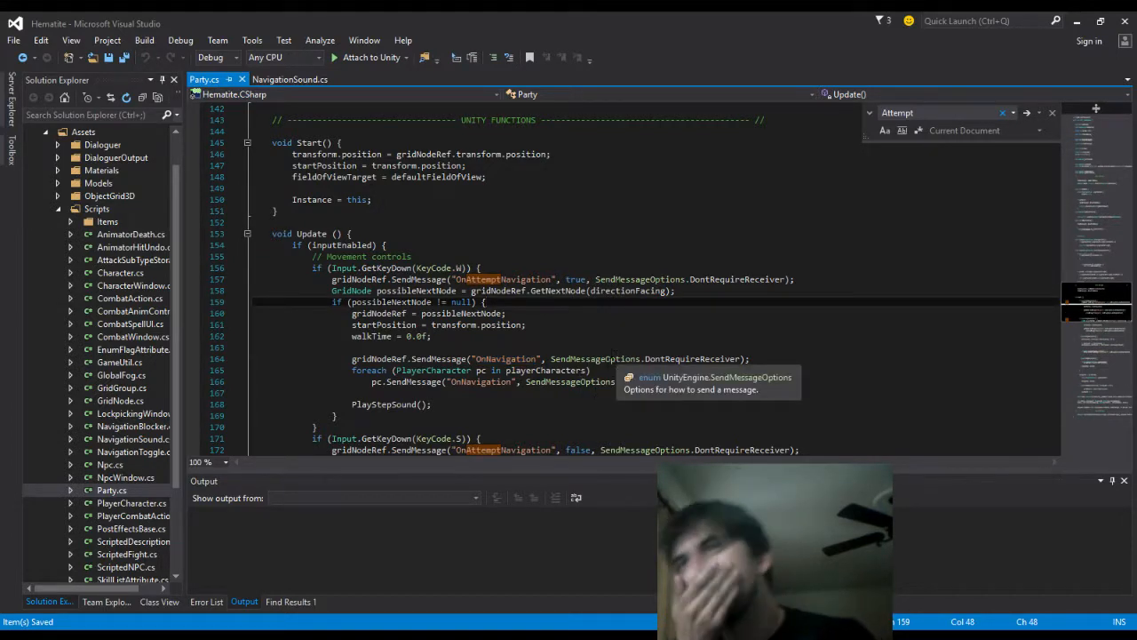
Add "AudioSource.PlayClipAtPoint(sound, Party.Instance.transform.position);" to the body of OnNavigation in NavigationSound.cs
left_click(289, 79)
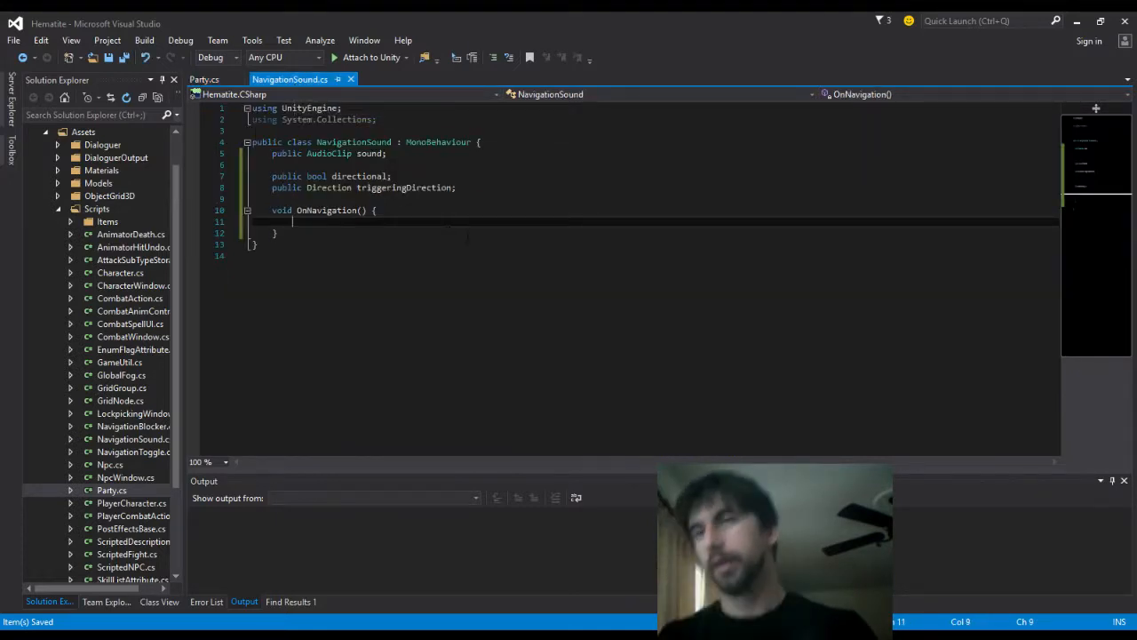
type("AudioSource.P")
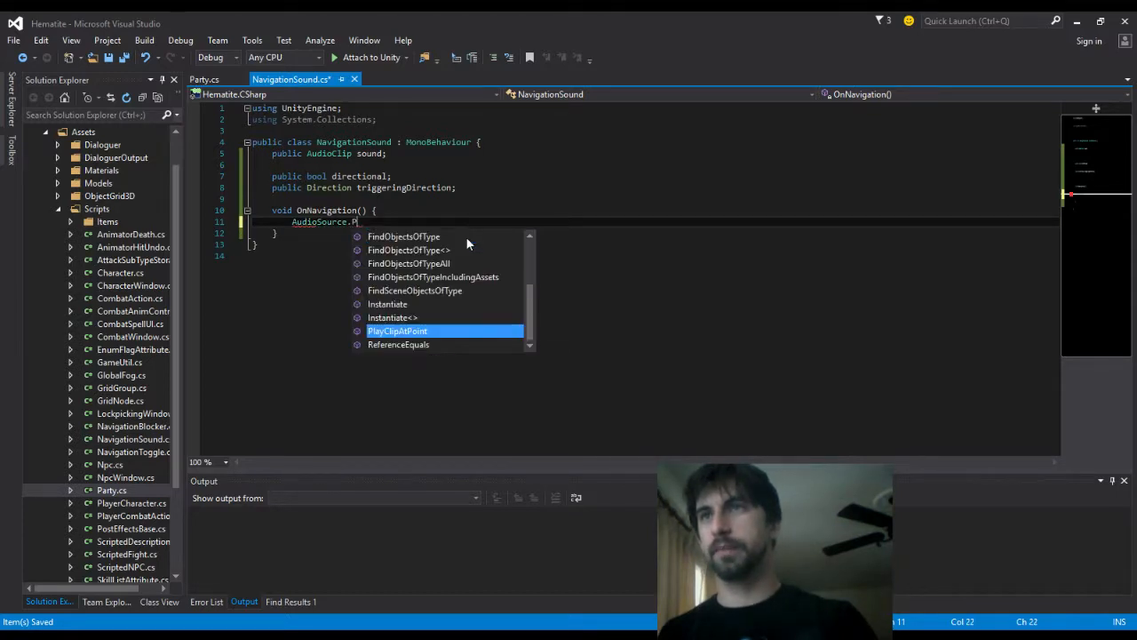
type("(sound, ")
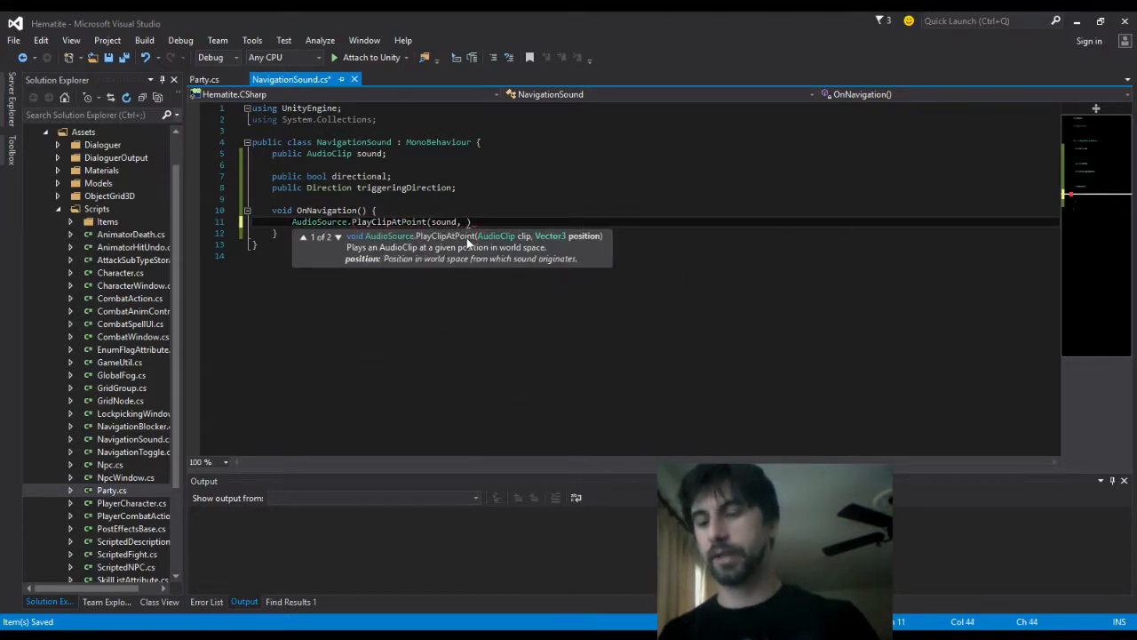
type("Party.Isnt")
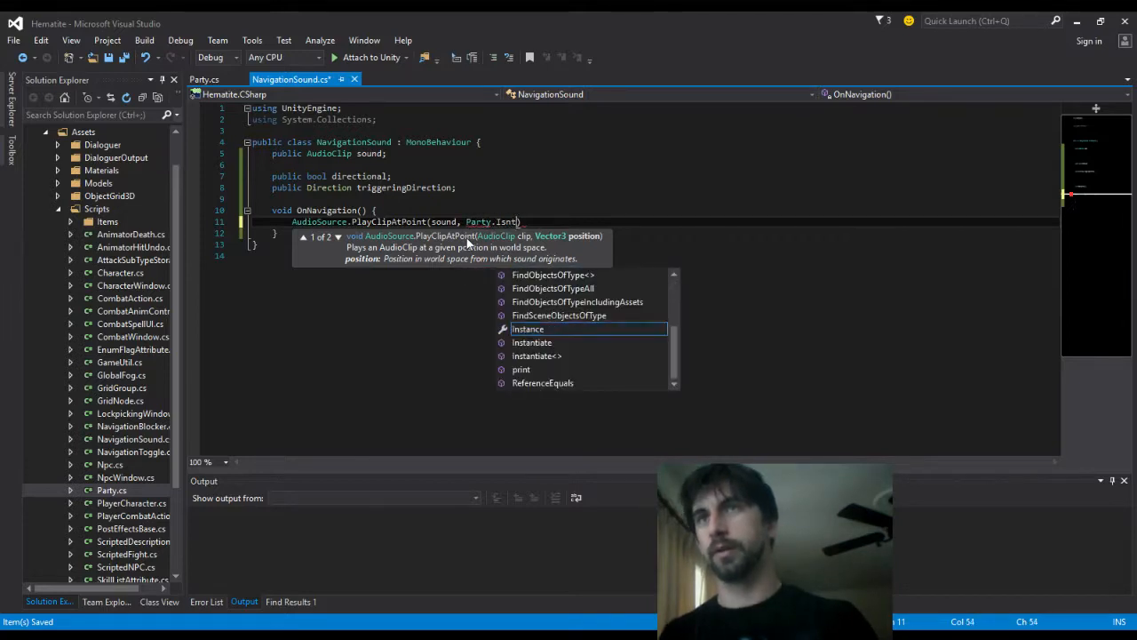
type("anc")
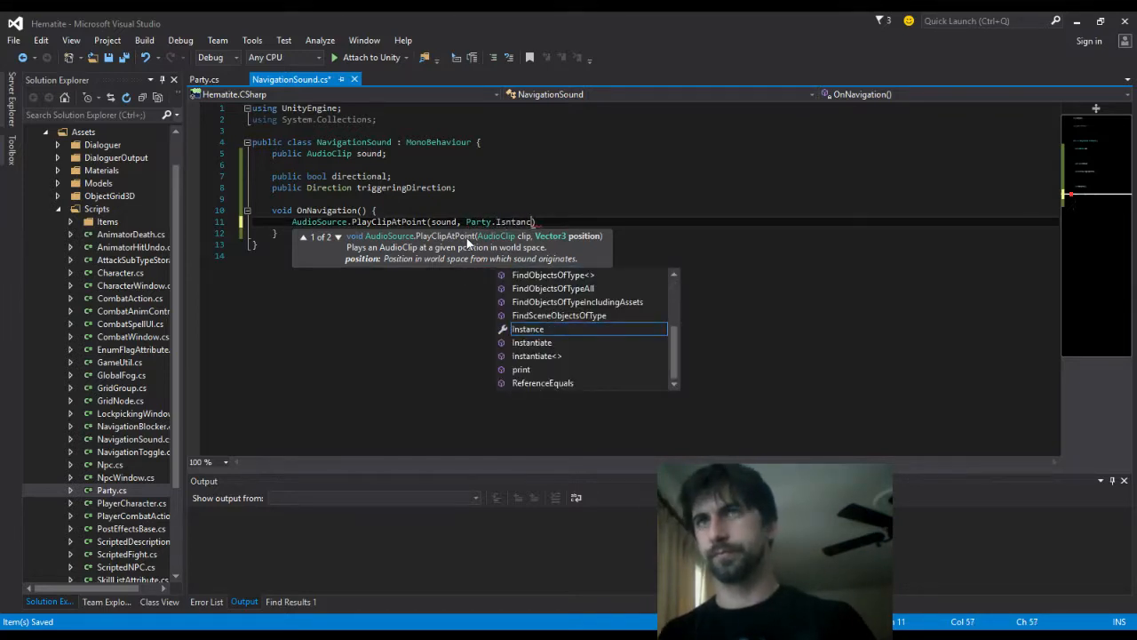
type("e.")
key("ctrl+shift+Left")
key("ctrl+shift+Left")
type("Inst")
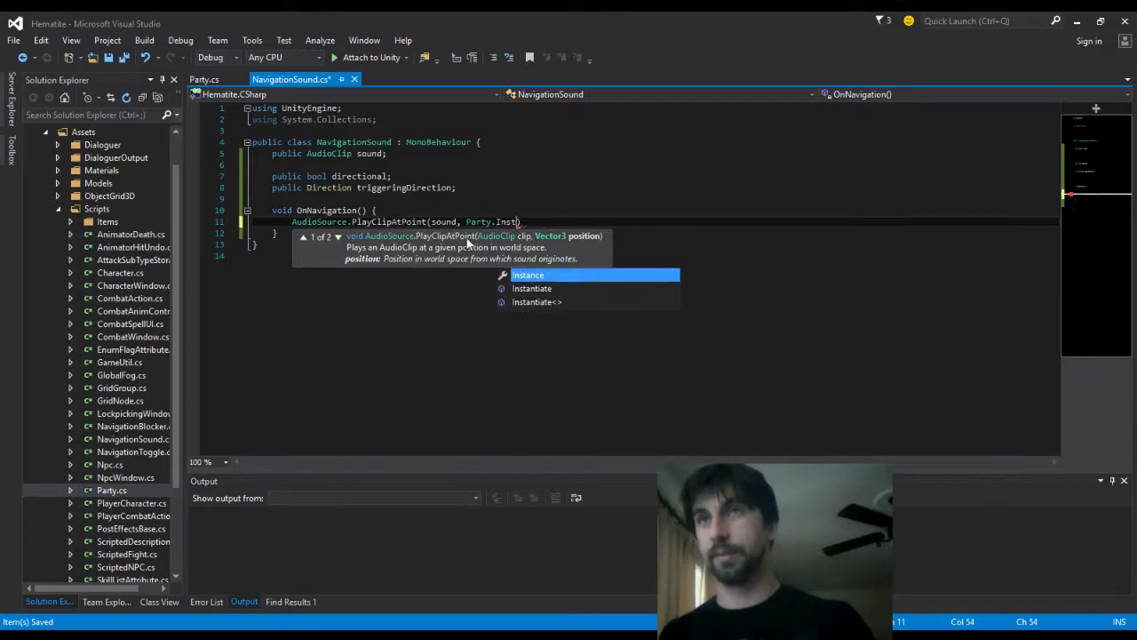
type("ance.transform")
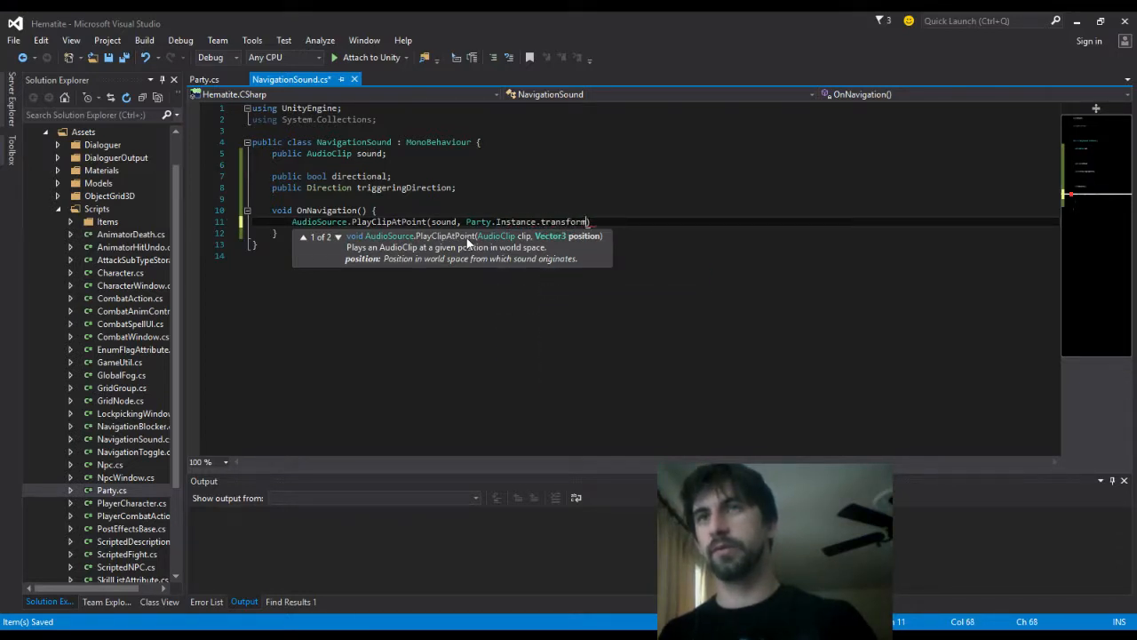
type(".position);")
Build the Hematite solution and save NavigationSound.cs
key("ctrl+shift+b")
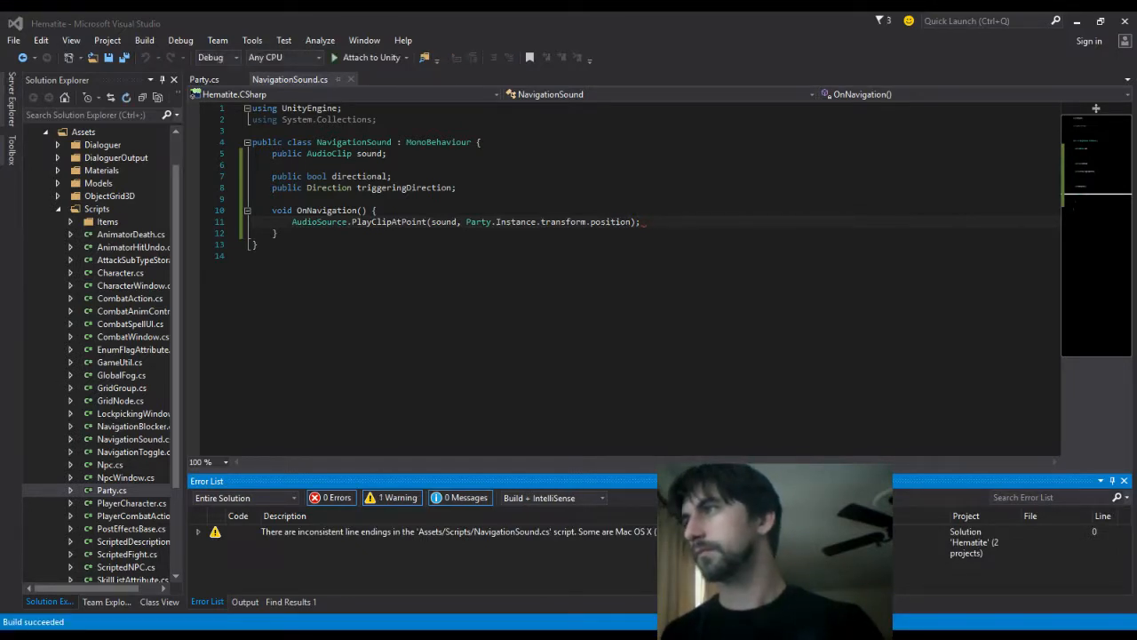
left_click(487, 247)
key("ctrl+s")
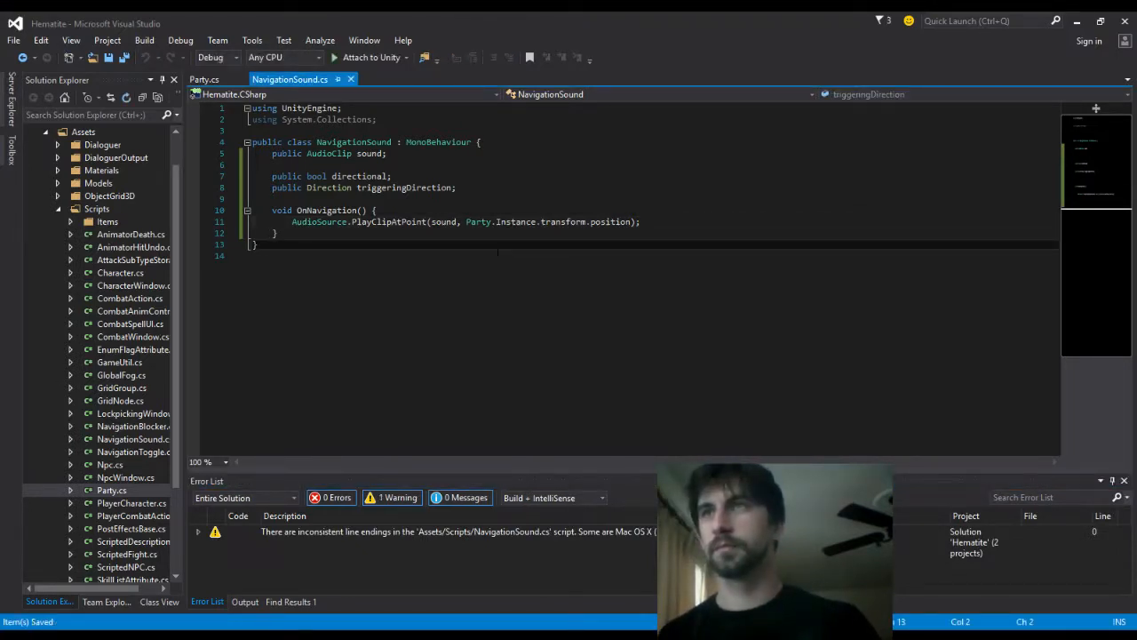
Switch to Unity and look through the Grid's child nodes in the scene for the one at the house's doorway
key("alt+Tab")
key("alt+Tab")
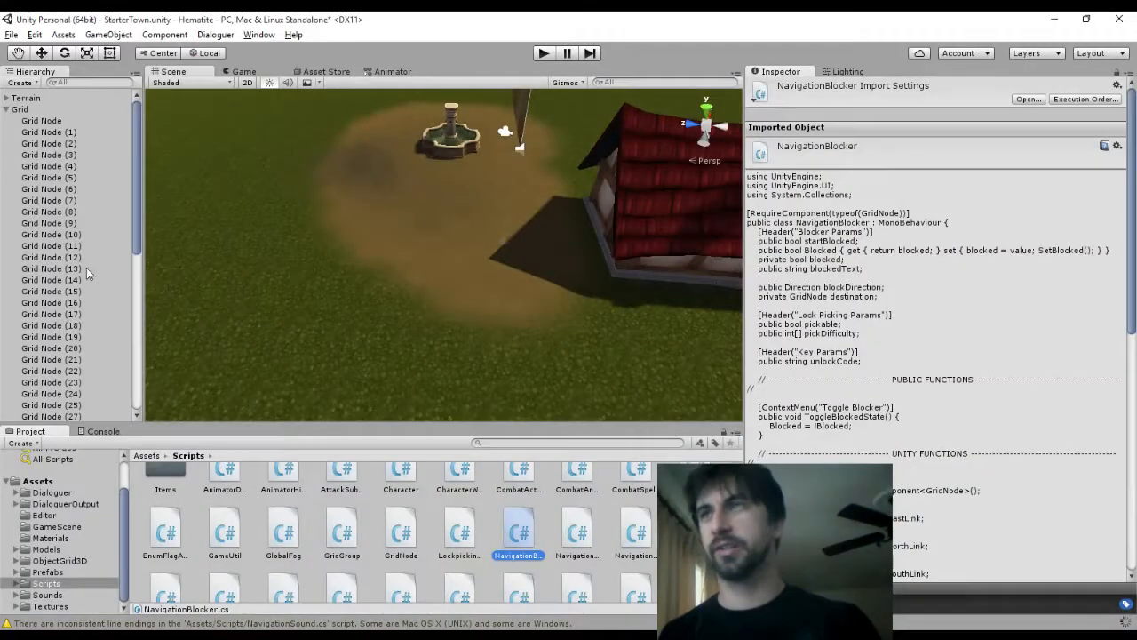
left_click(87, 269)
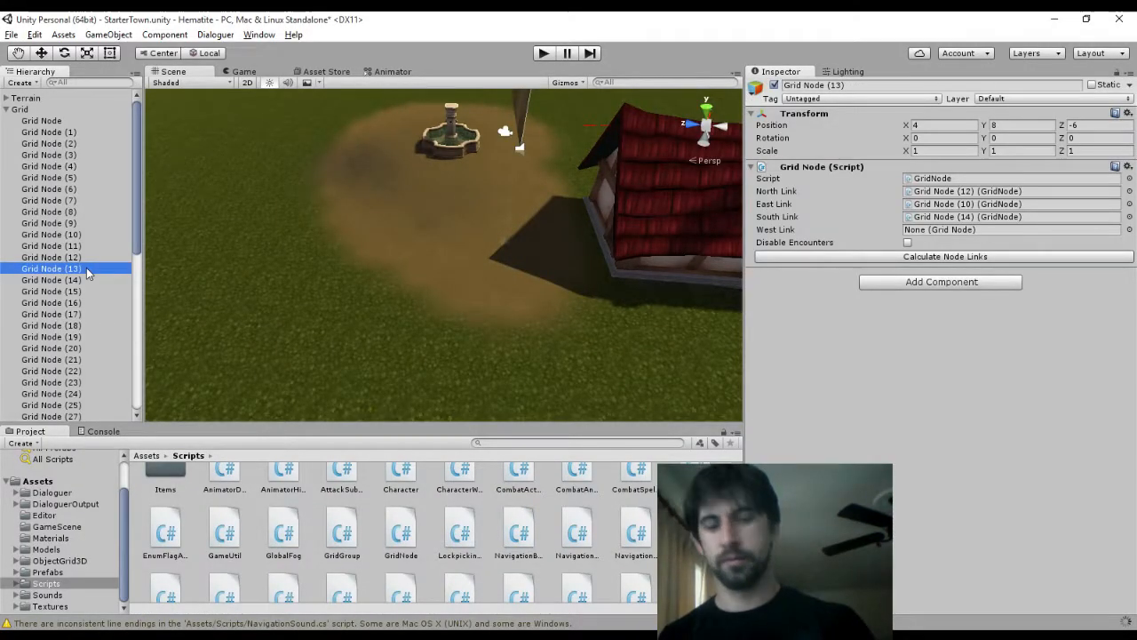
key("Left")
key("Left")
key("Down")
key("Down")
key("Down")
key("Up")
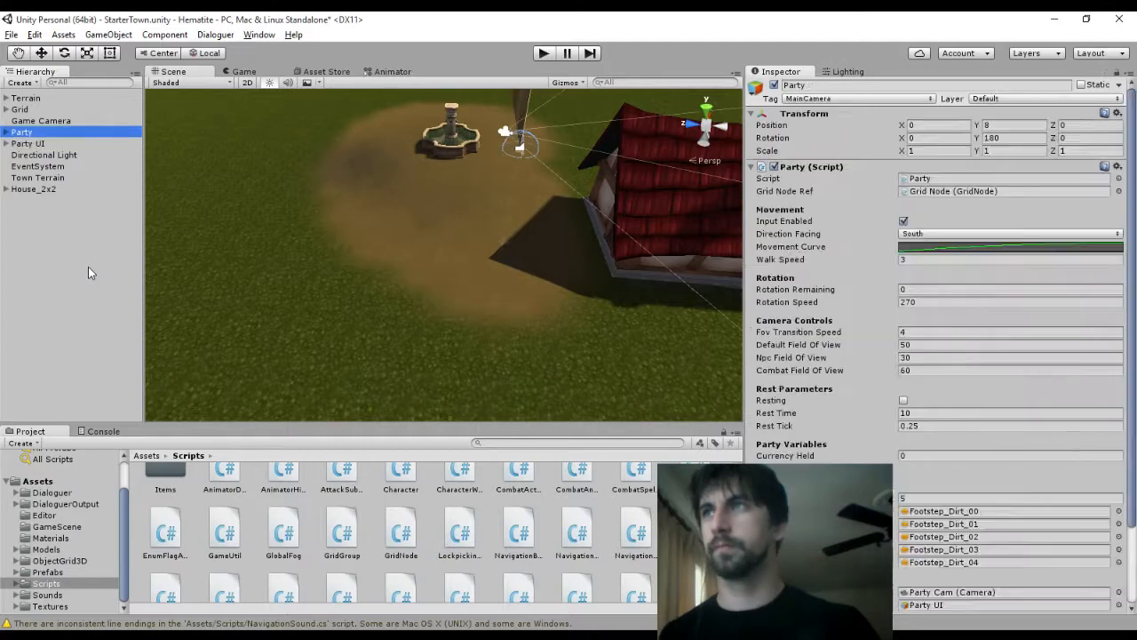
key("Up")
key("Right")
key("Down")
key("Down")
key("Down")
key("Down")
key("Down")
key("Down")
key("Down")
key("Down")
key("Down")
key("Down")
key("Down")
key("Down")
key("Down")
key("Down")
key("Down")
key("Down")
key("Down")
key("Down")
key("Down")
key("Down")
key("Down")
key("Down")
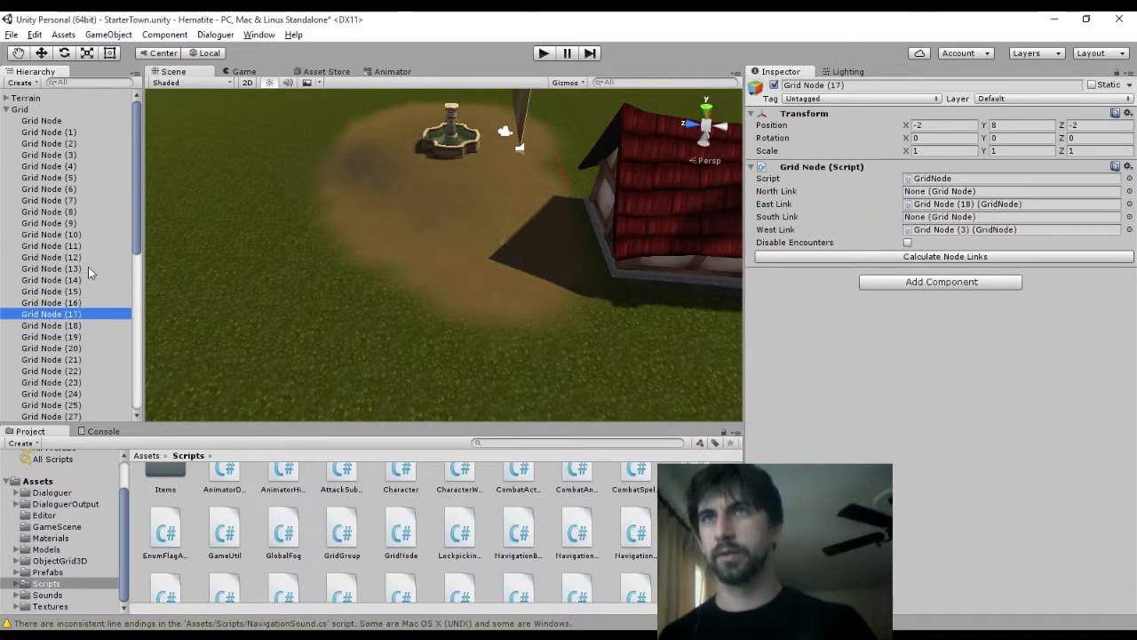
key("Down")
key("Down")
key("Down")
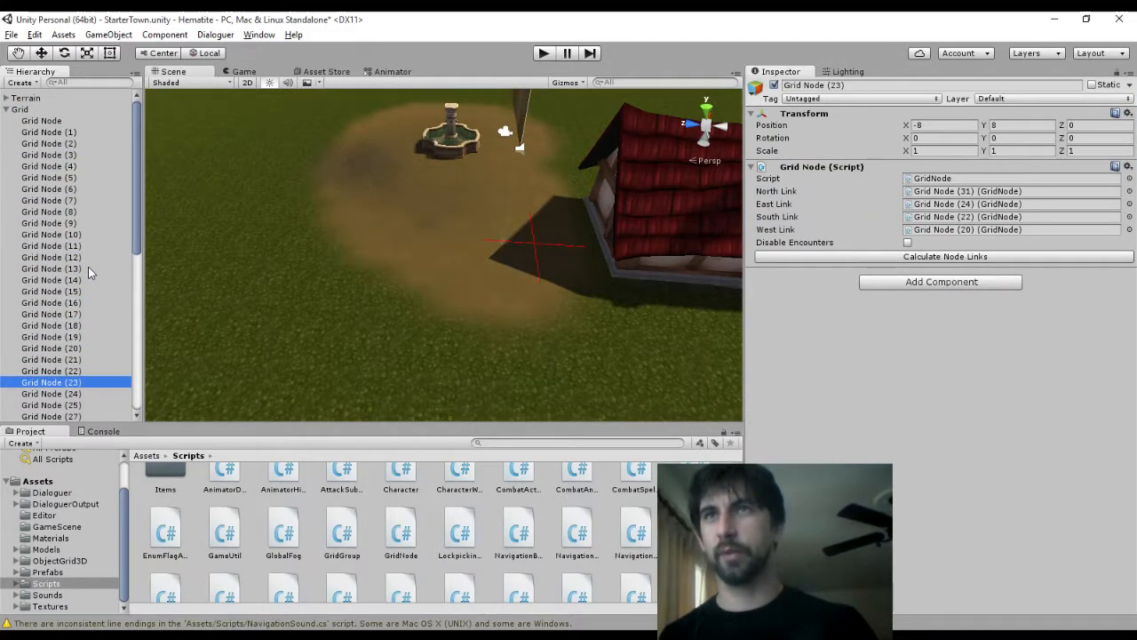
key("Down")
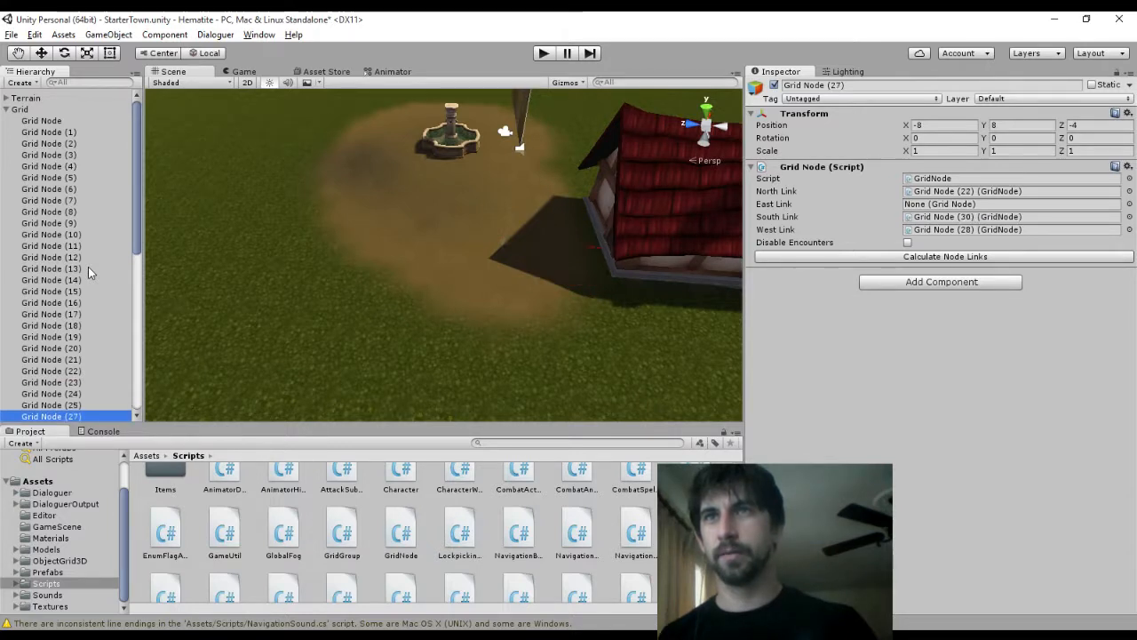
Add the Navigation Sound script component to Grid Node (27)
left_click_drag(675, 280, 568, 268, "alt")
left_click(895, 281)
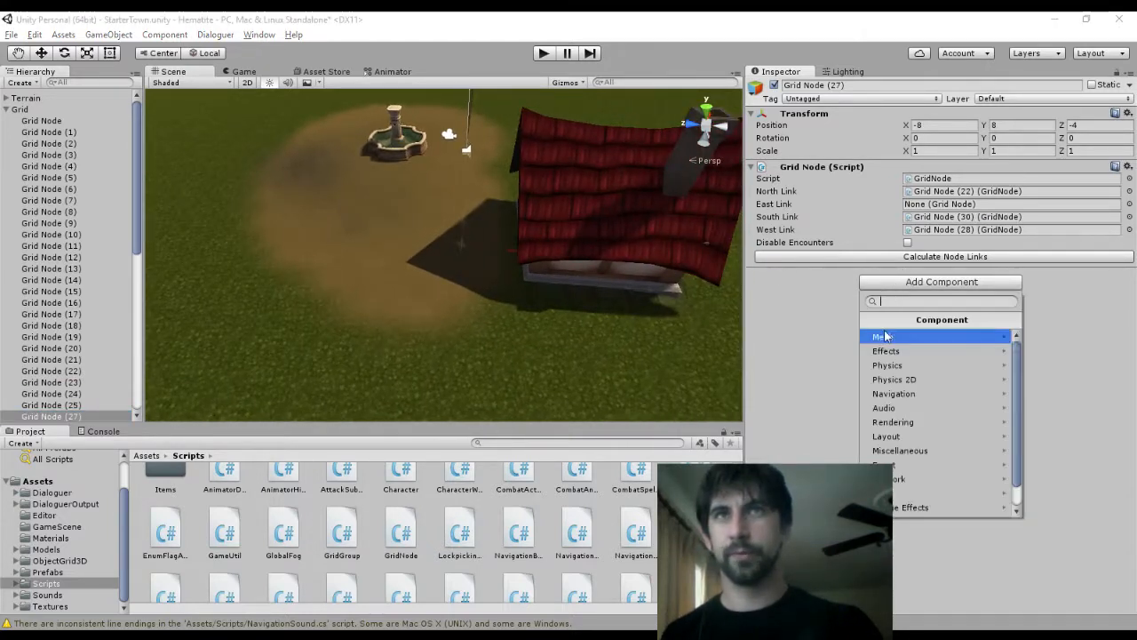
scroll(893, 488, "down", 1)
left_click(897, 493)
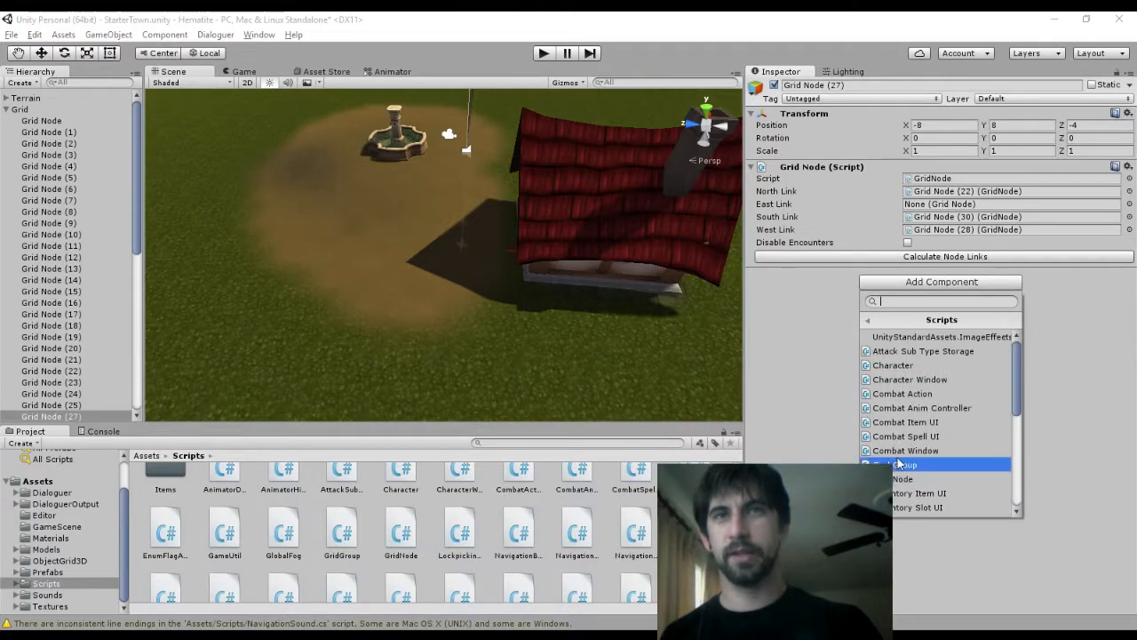
scroll(921, 455, "down", 5)
scroll(921, 454, "down", 3)
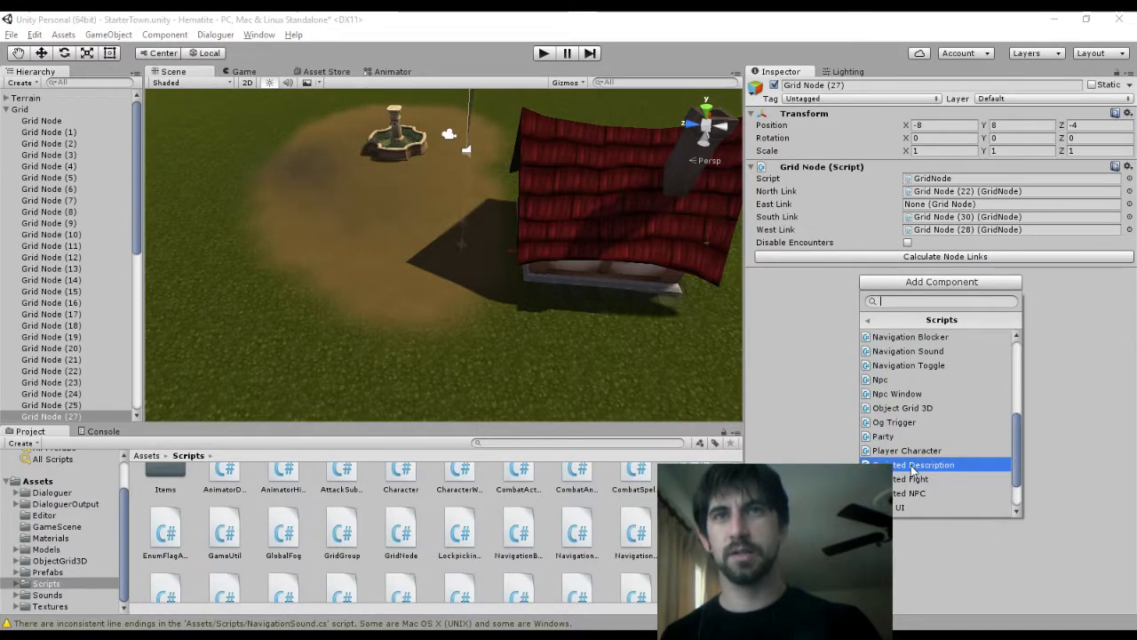
scroll(924, 484, "down", 3)
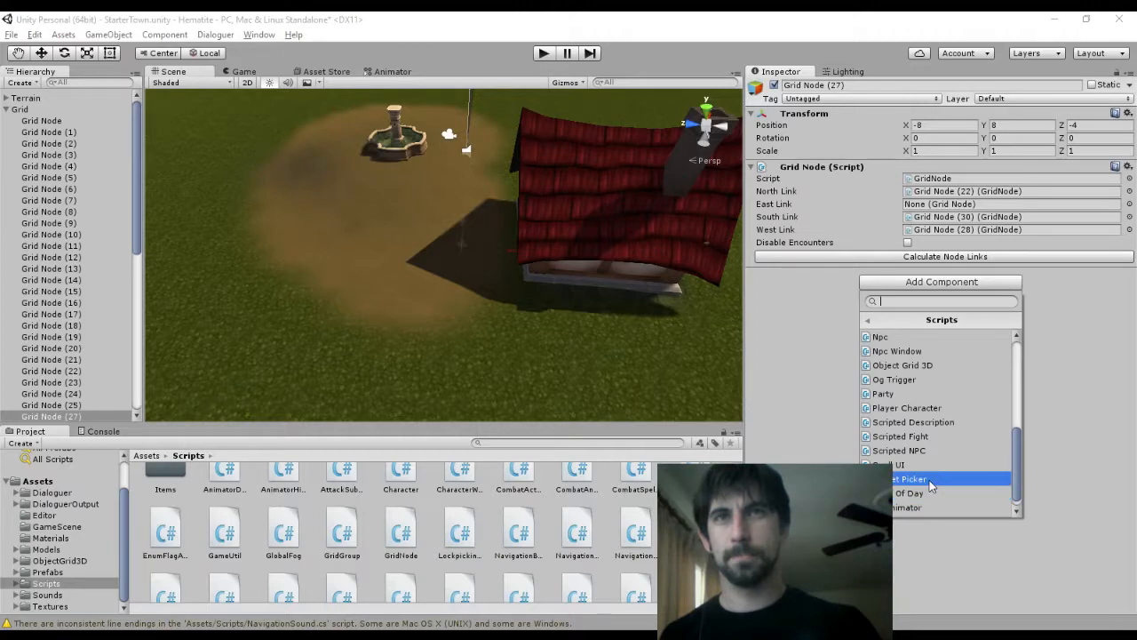
scroll(922, 415, "up", 3)
left_click(924, 350)
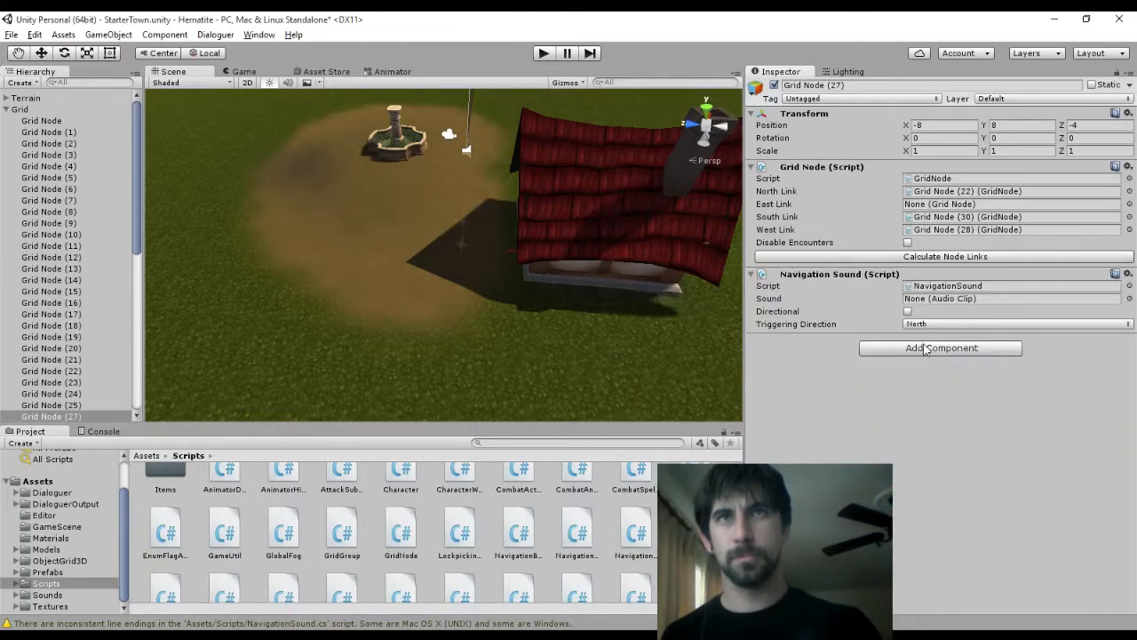
Assign the Door_Close clip from the Sounds folder as Grid Node (27)'s navigation sound and enable Directional
left_click(46, 594)
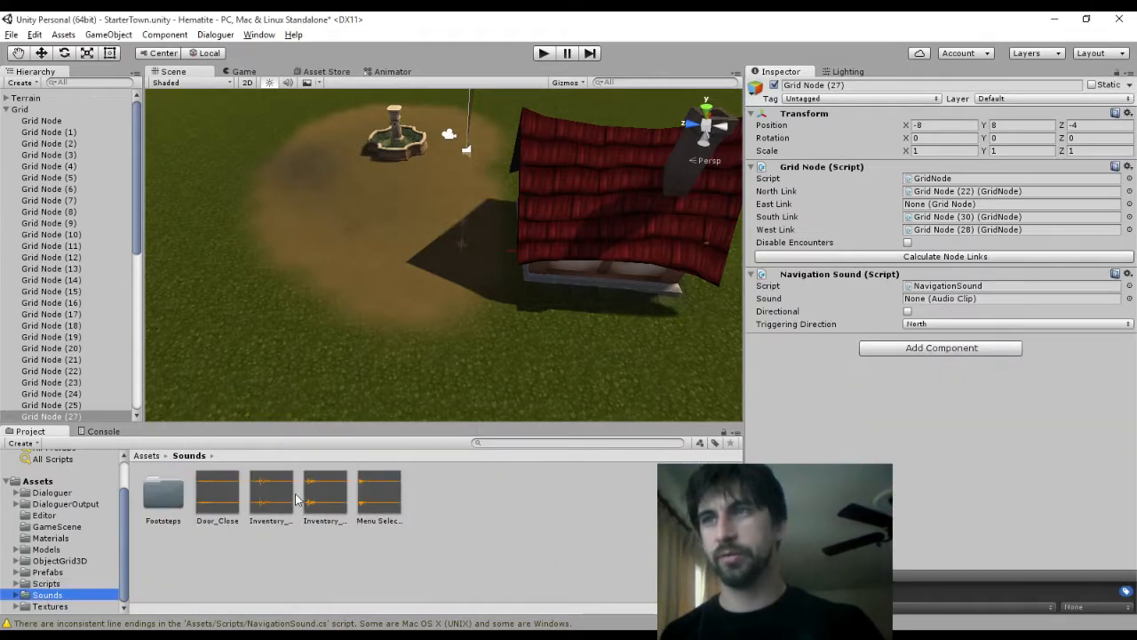
left_click_drag(217, 493, 925, 302)
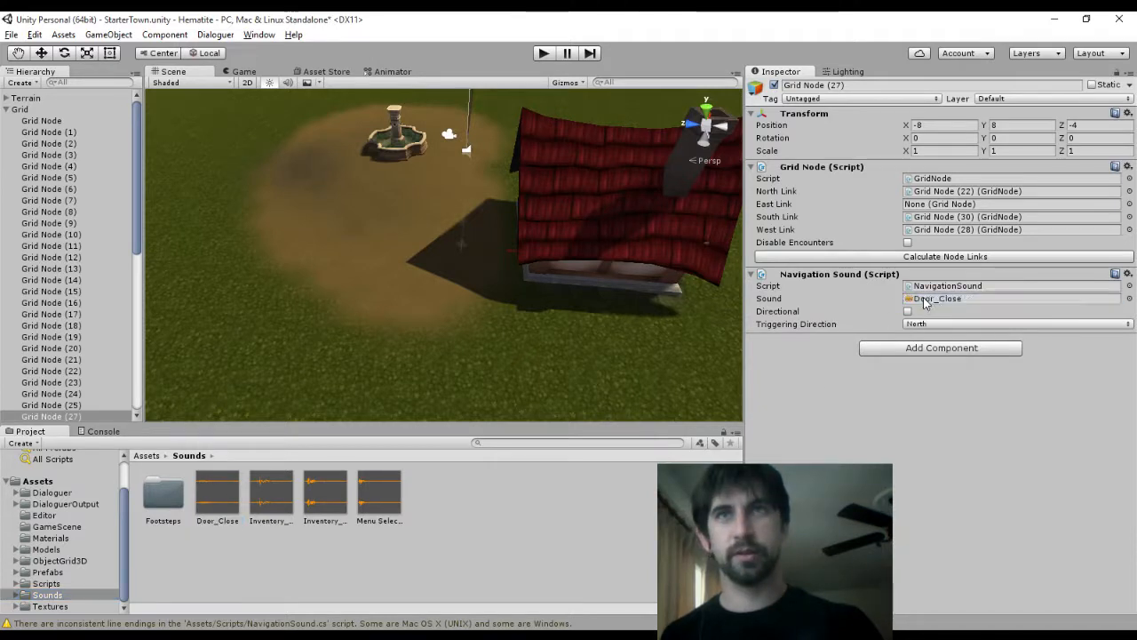
left_click(907, 312)
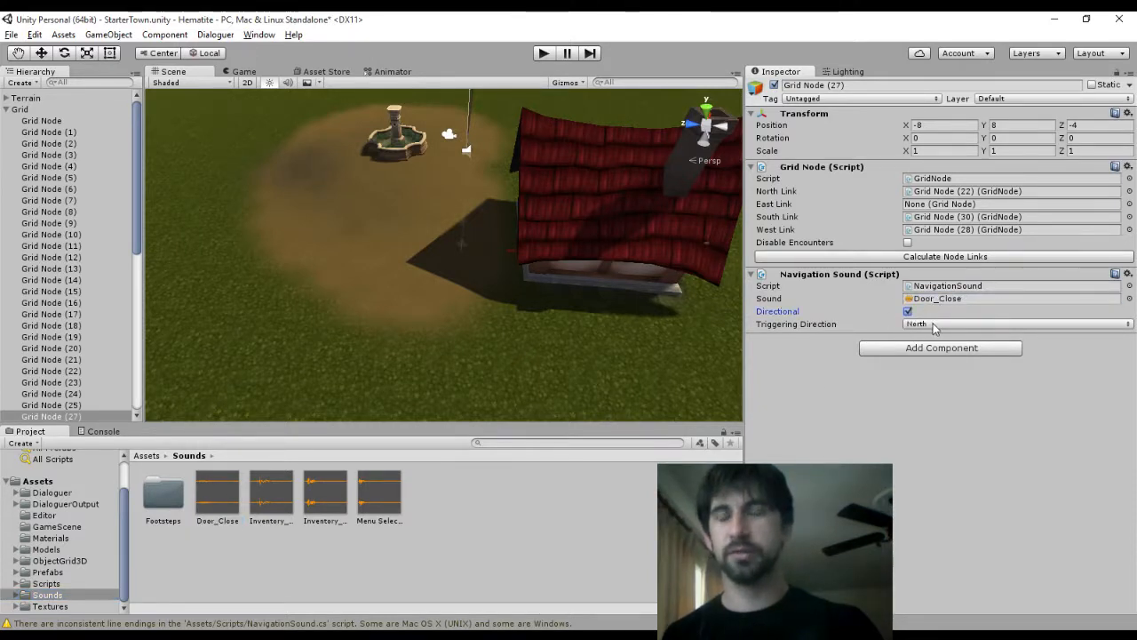
Examine the north and south neighbours of Grid Node (27) to check which direction should trigger the sound
left_click(930, 218)
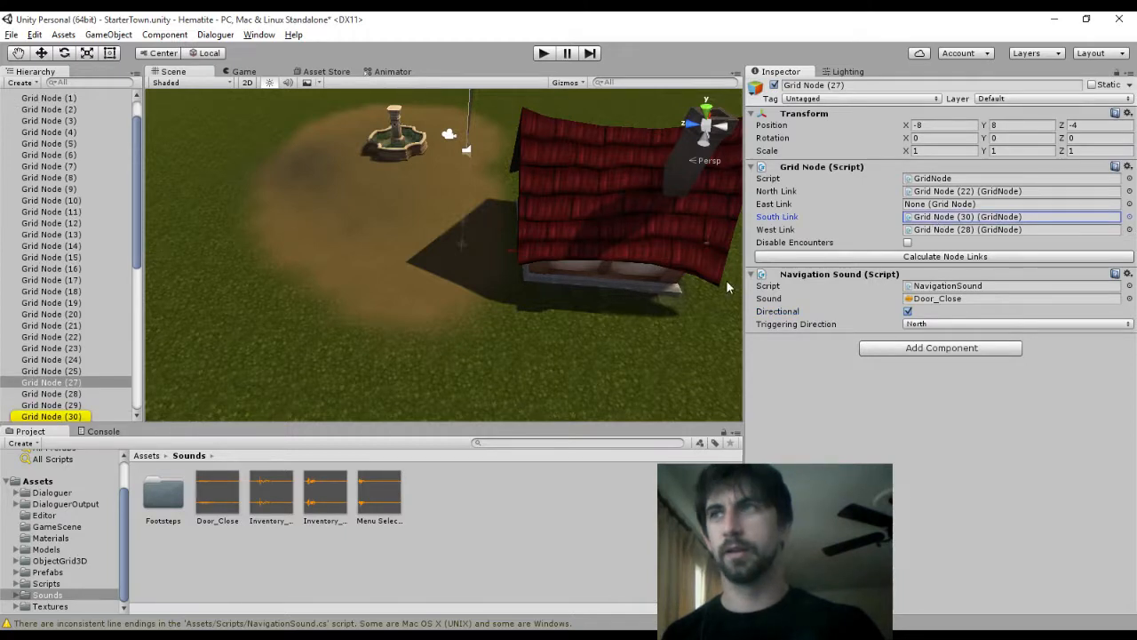
left_click(74, 418)
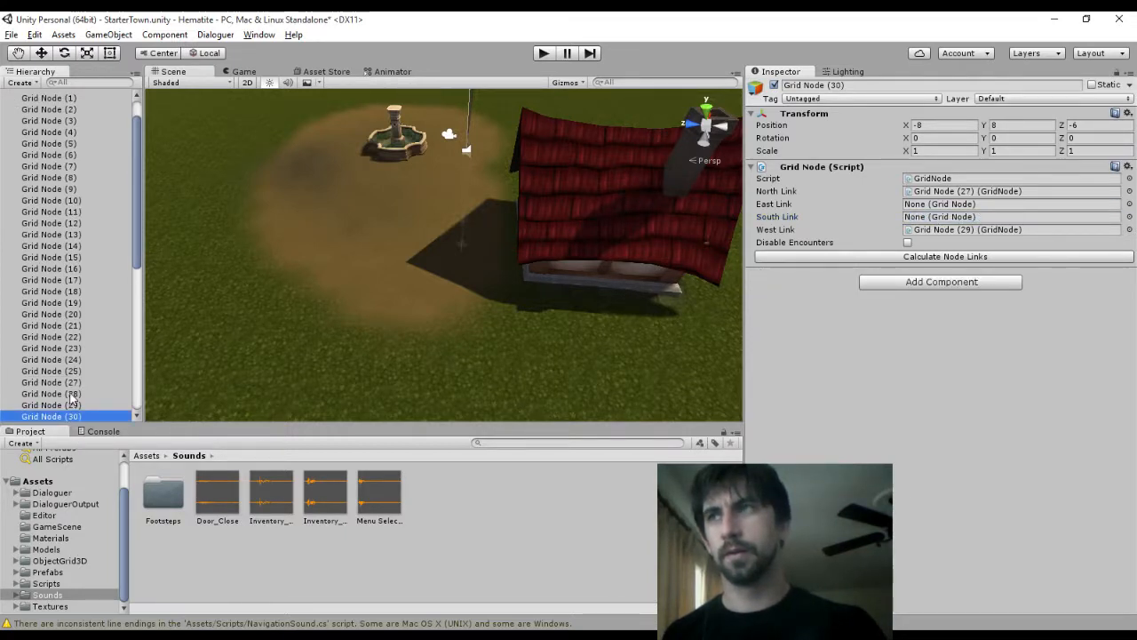
left_click(74, 383)
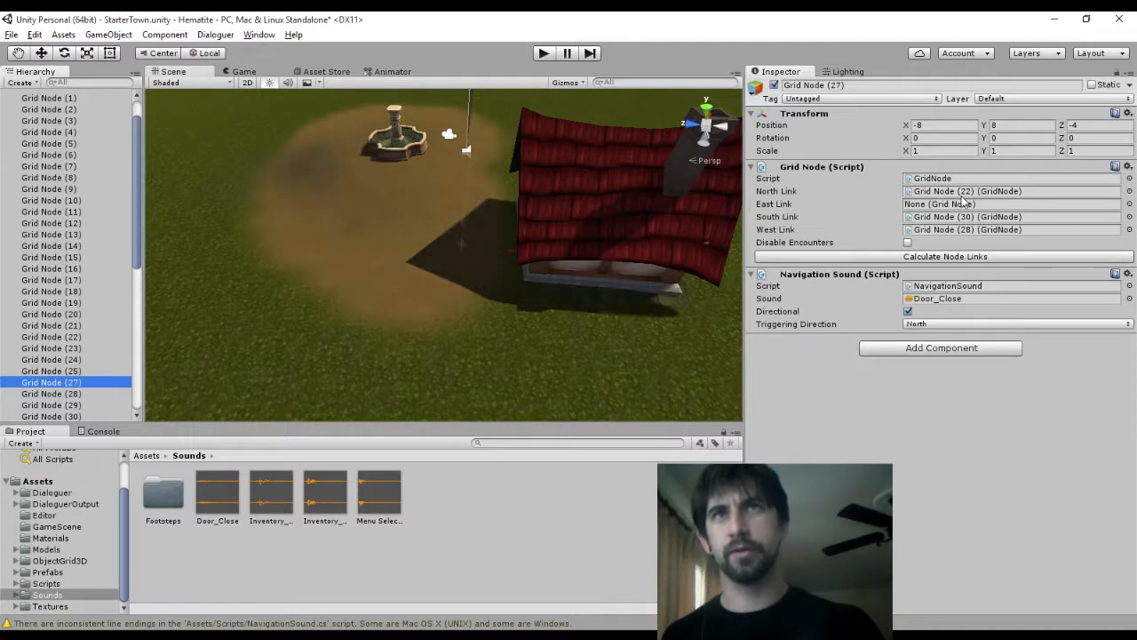
left_click(70, 338)
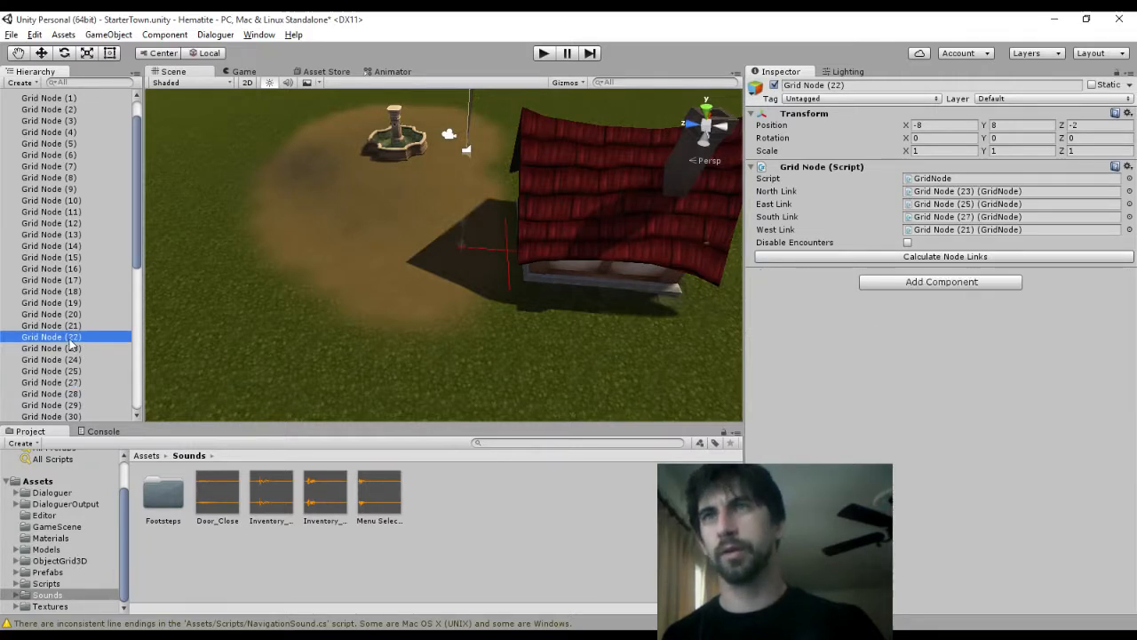
left_click(71, 397)
left_click(89, 383)
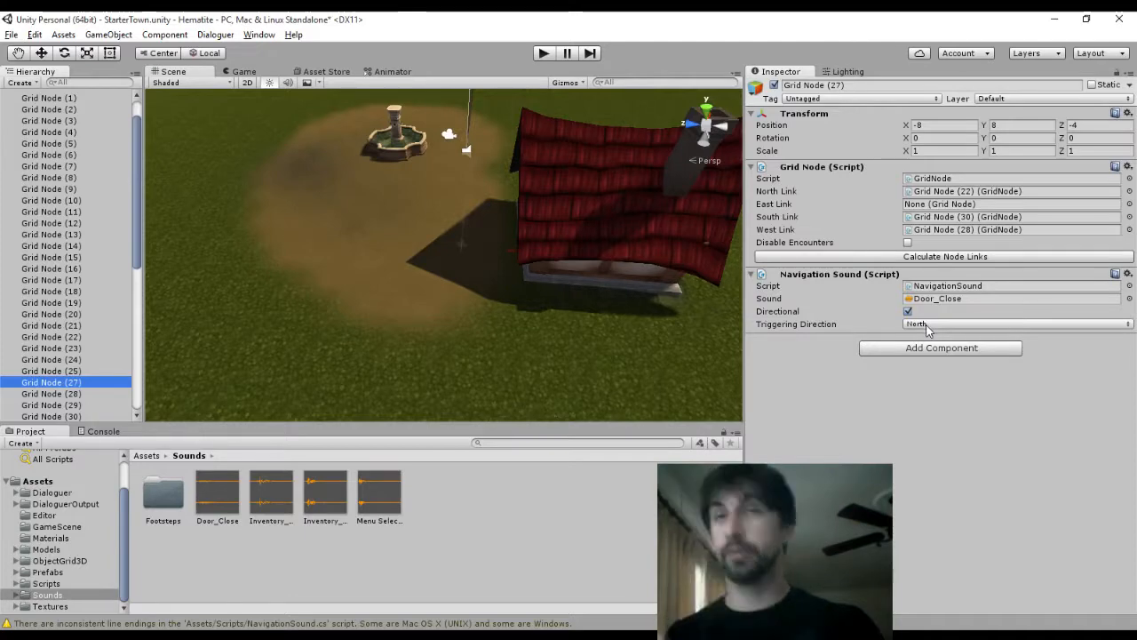
Play-test the scene by walking the party into the house and back out, and end play mode
left_click(544, 54)
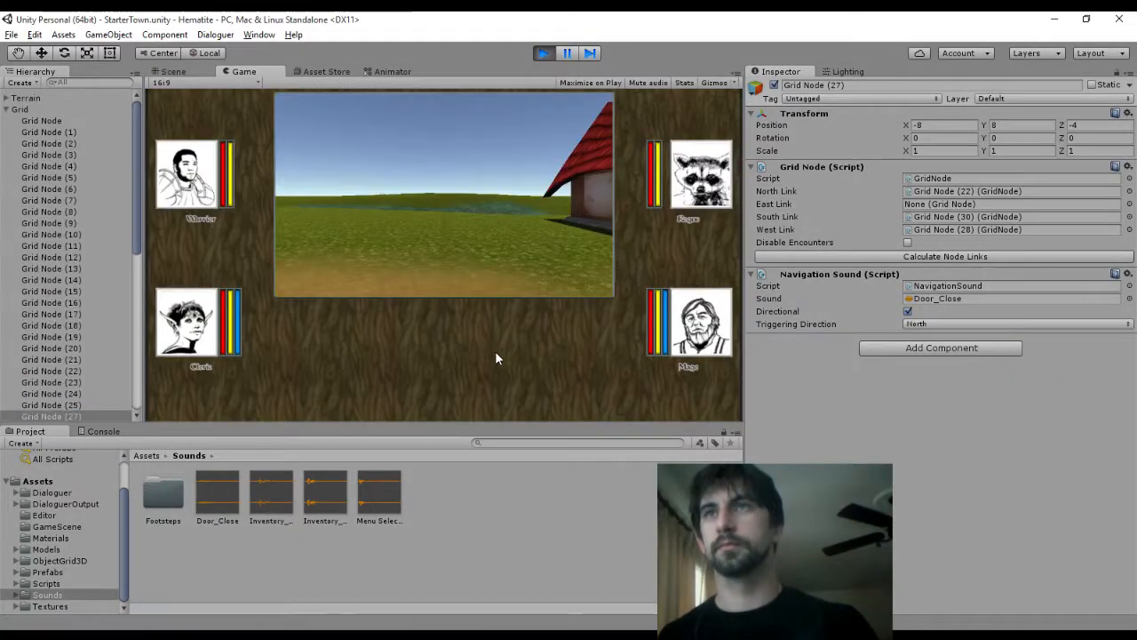
key("a")
key("w")
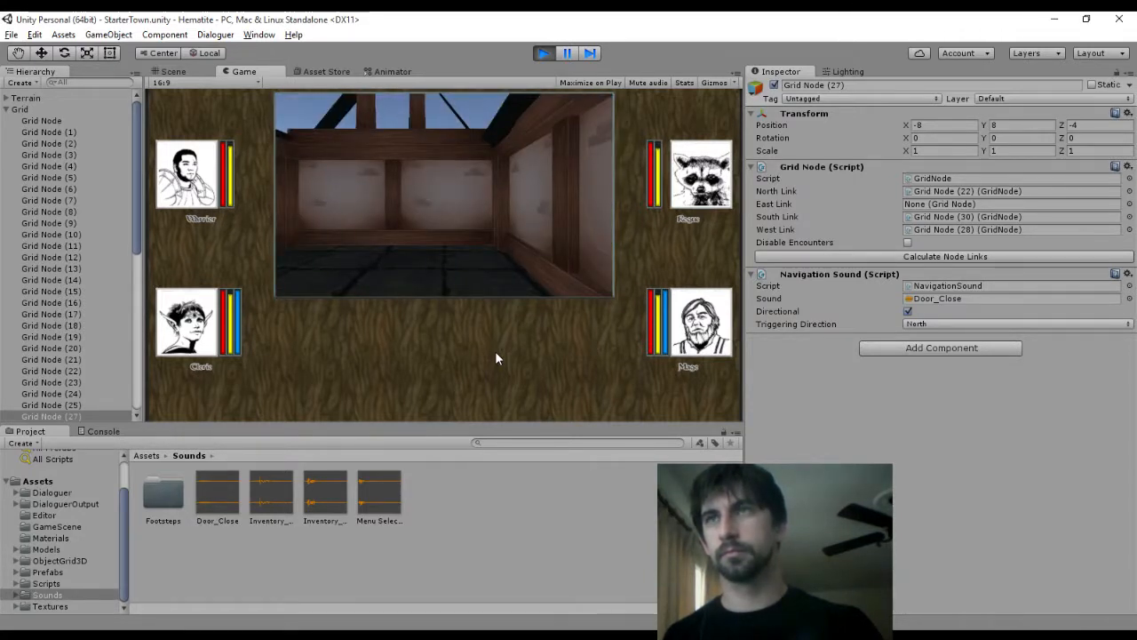
key("d")
key("d")
key("w")
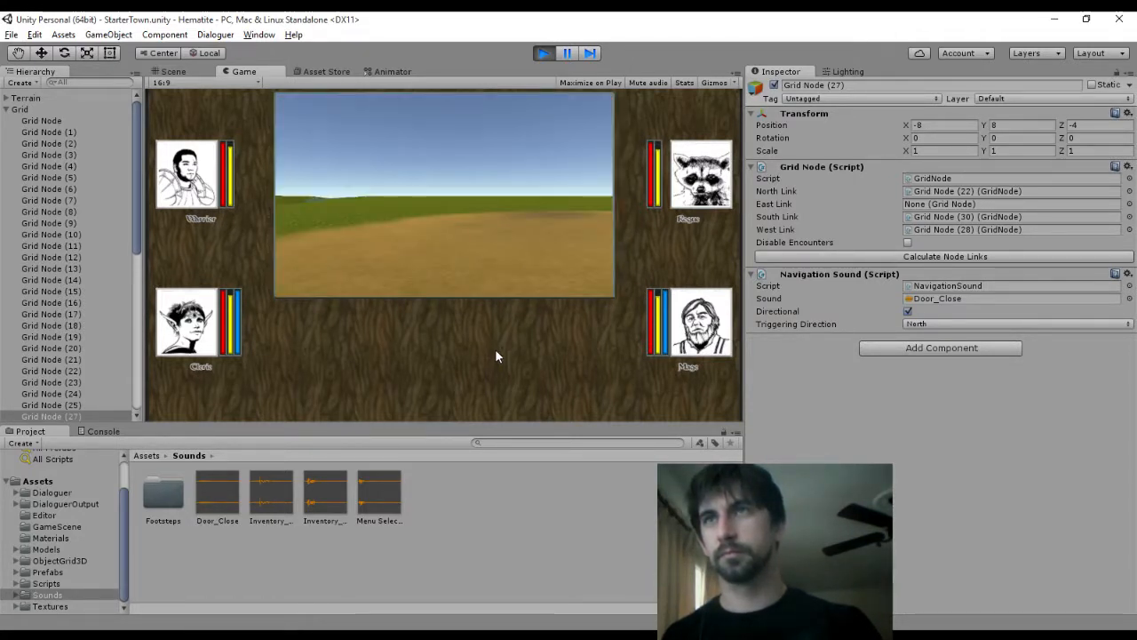
left_click(543, 53)
key("alt+Tab")
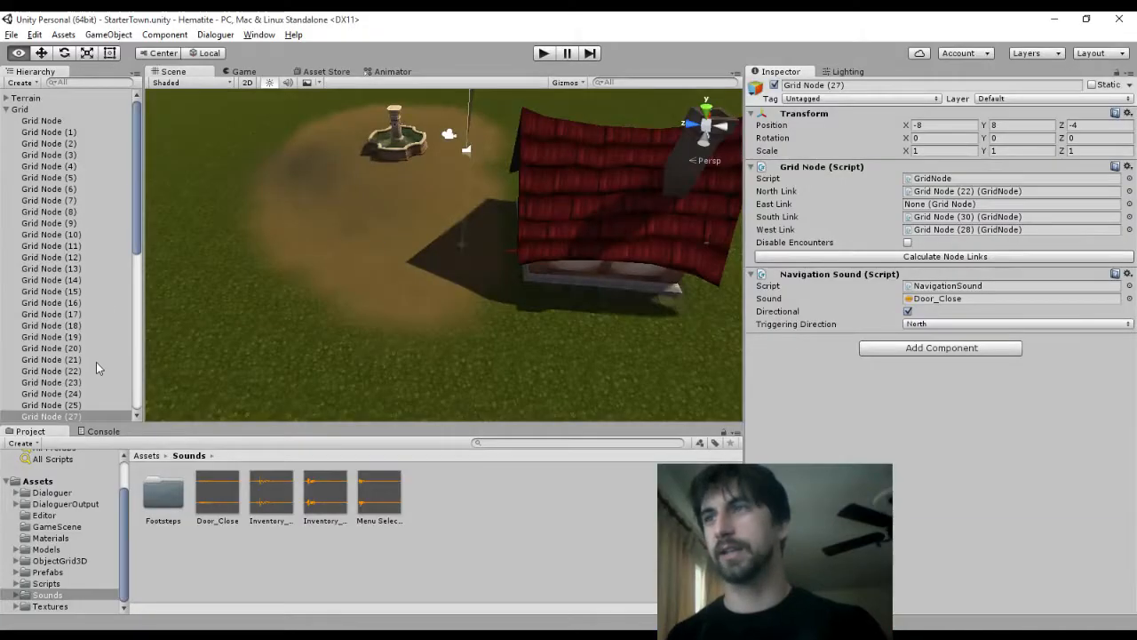
Compare the links of Grid Nodes (28), (27) and (22), and recalculate the node links of Grid Node (22)
scroll(89, 368, "down", 2)
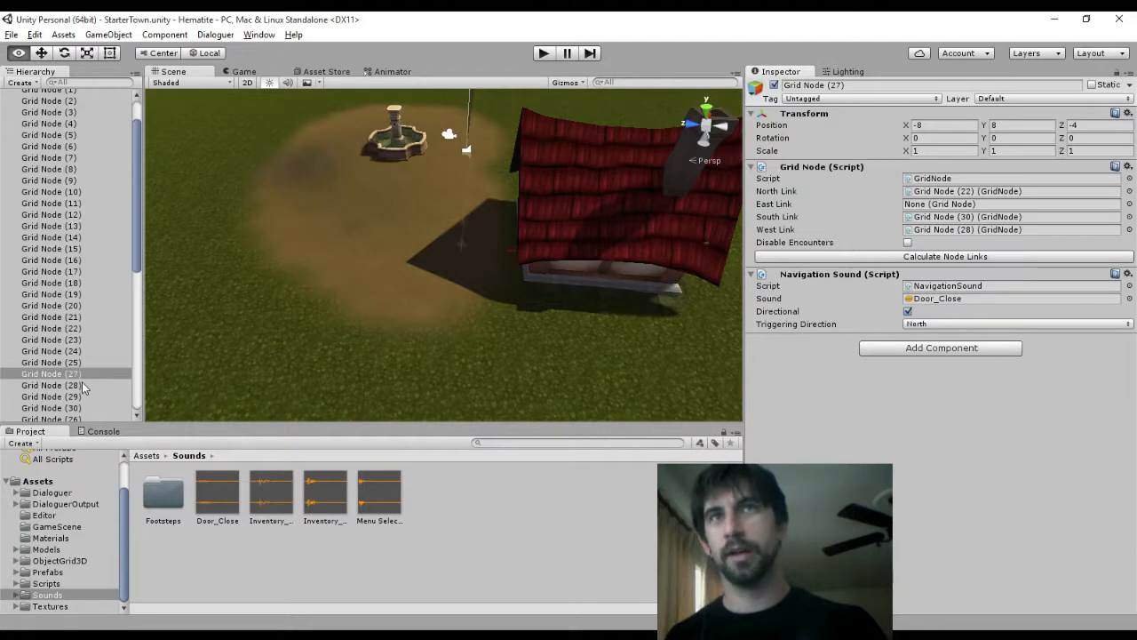
left_click(80, 386)
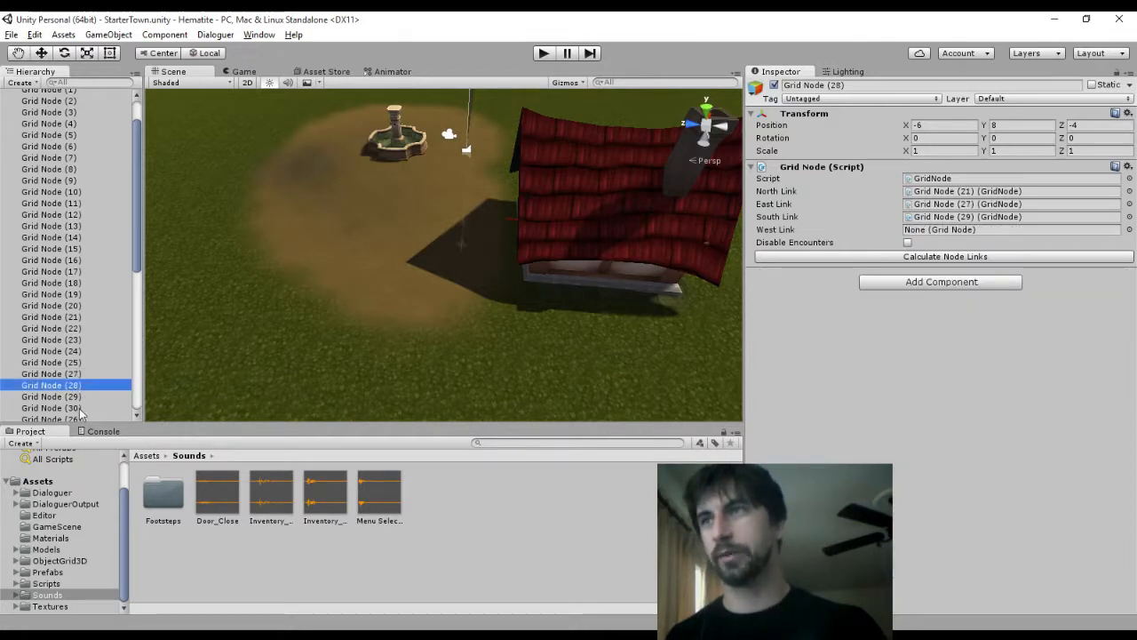
left_click(80, 374)
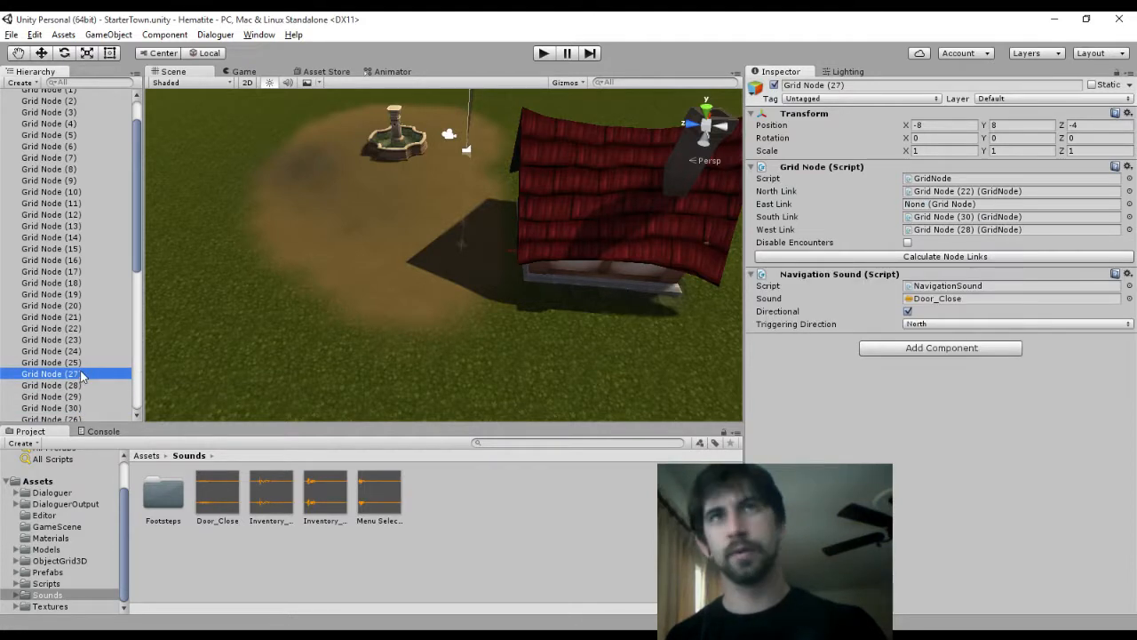
left_click(79, 328)
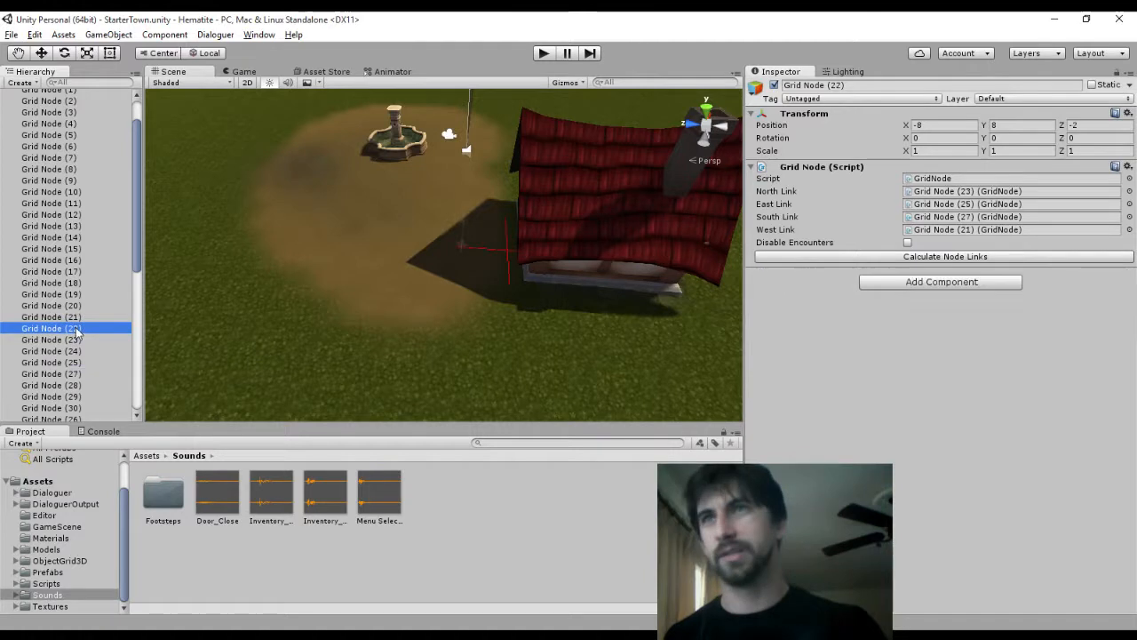
left_click(956, 257)
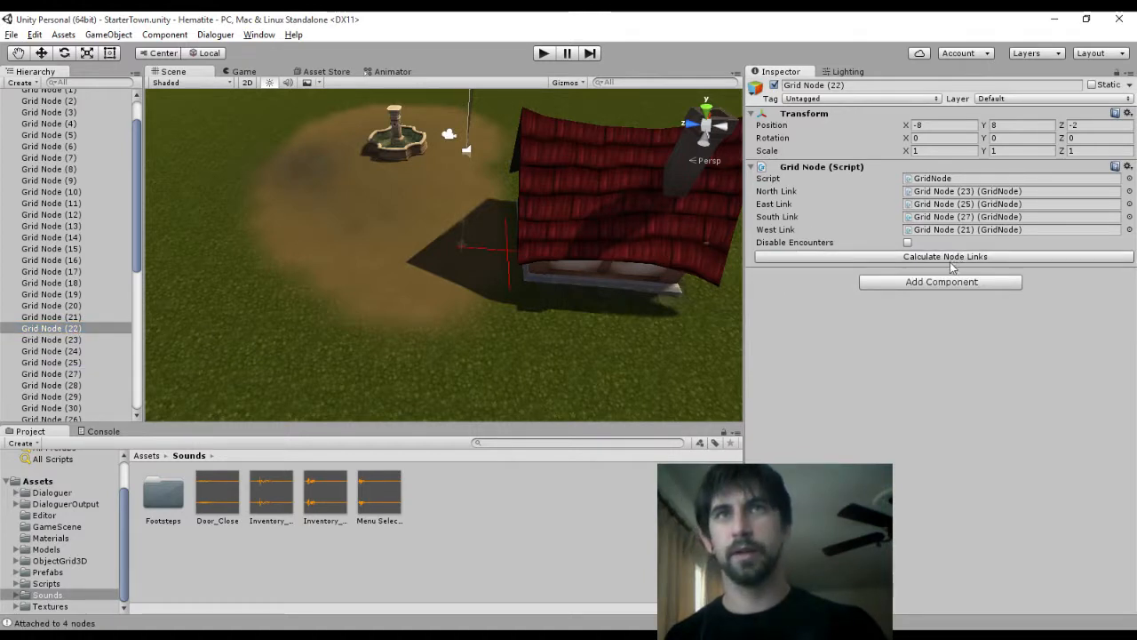
Add the Navigation Sound script component to Grid Node (22)
left_click(887, 289)
scroll(893, 502, "down", 1)
left_click(894, 497)
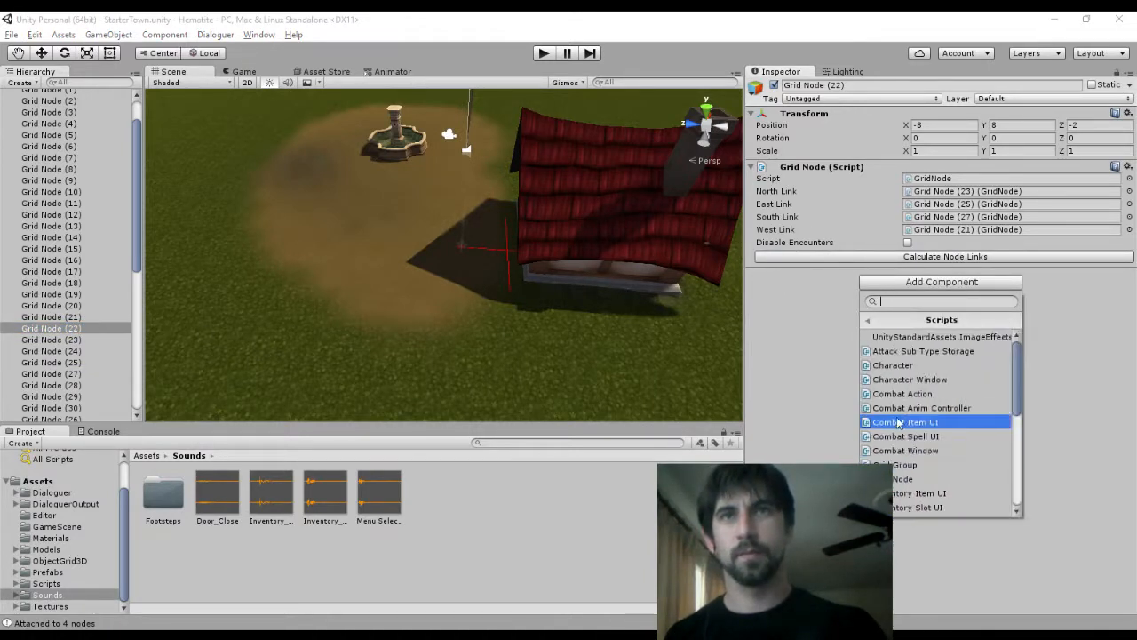
scroll(912, 425, "down", 1)
scroll(913, 424, "down", 4)
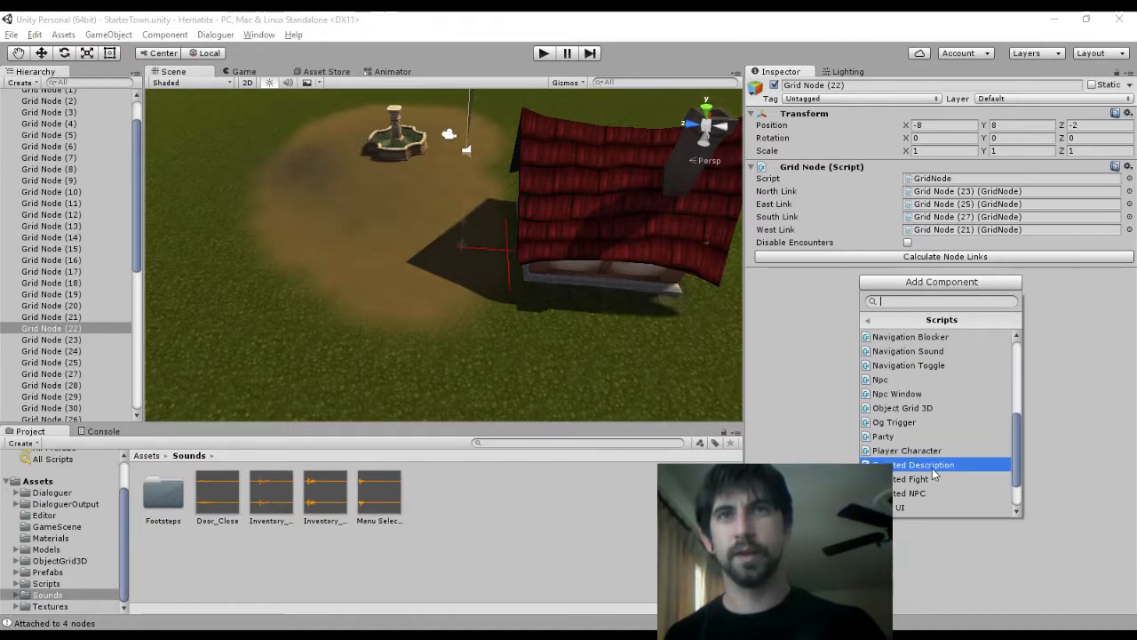
left_click(932, 351)
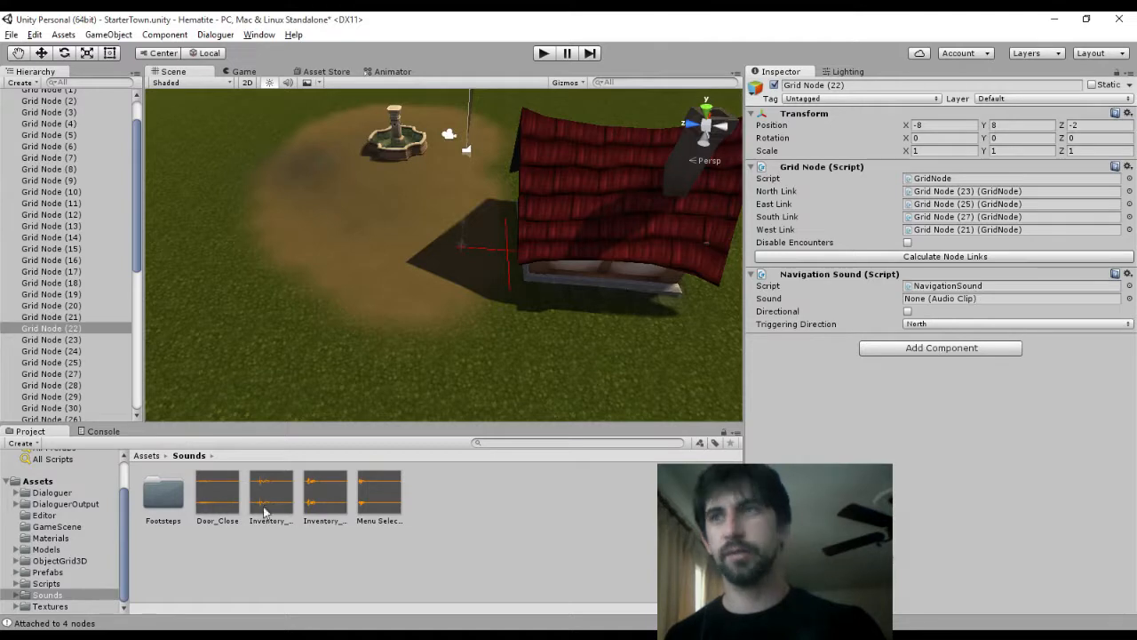
Assign Door_Close as Grid Node (22)'s navigation sound, enable Directional and set Triggering Direction to South
left_click_drag(217, 496, 926, 300)
left_click(907, 312)
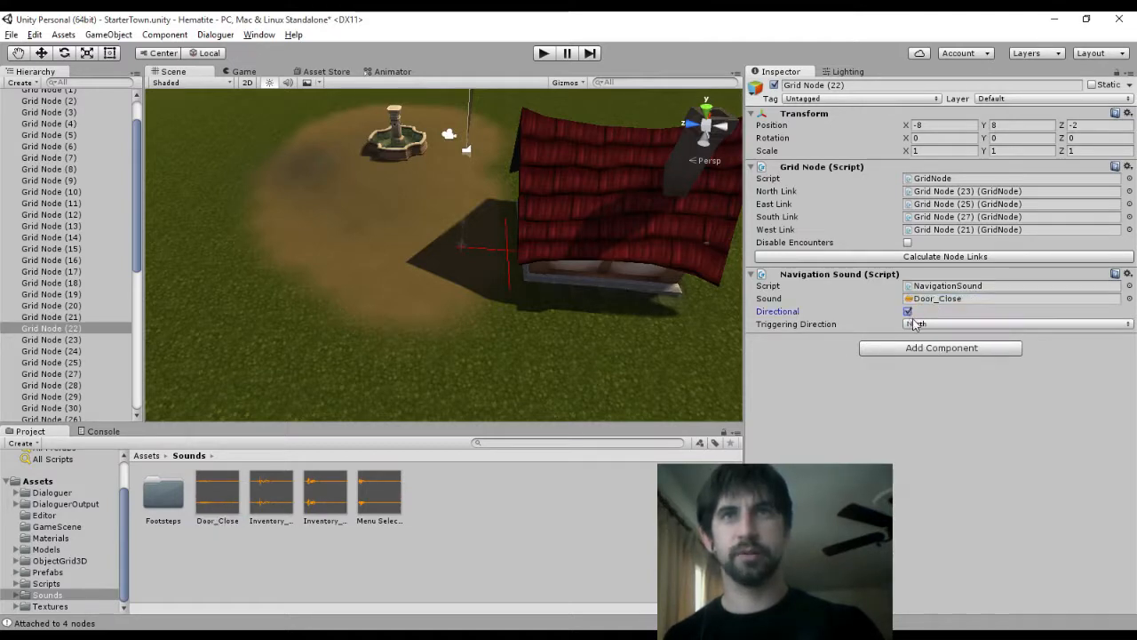
left_click(923, 323)
left_click(934, 371)
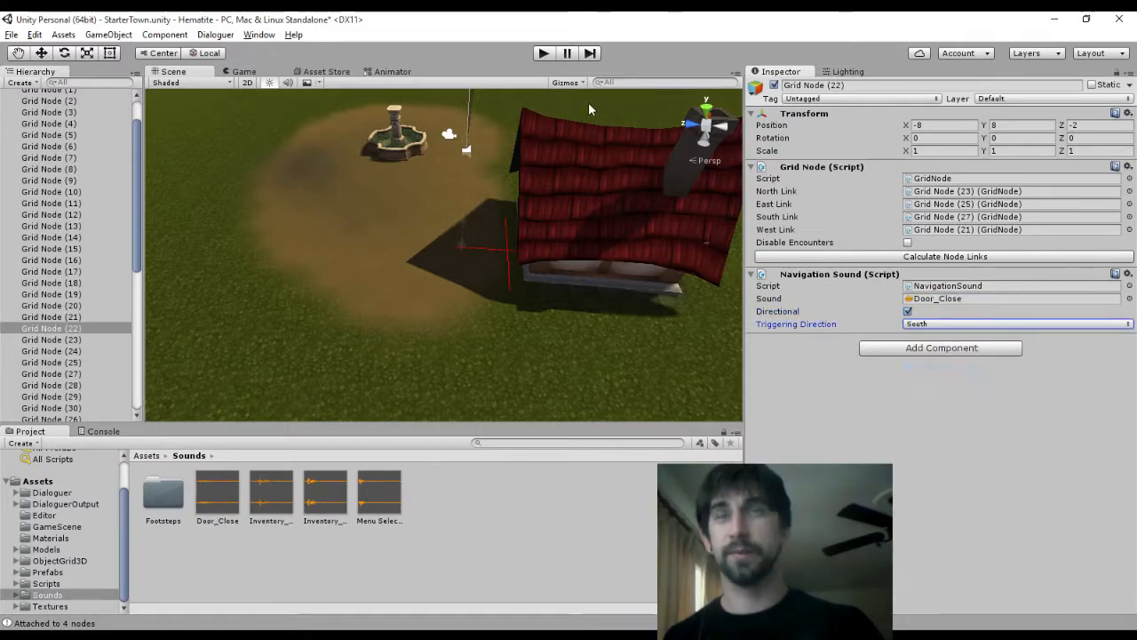
Save the scene and play-test walking the party up to the house door, through it and back
key("ctrl+s")
left_click(543, 53)
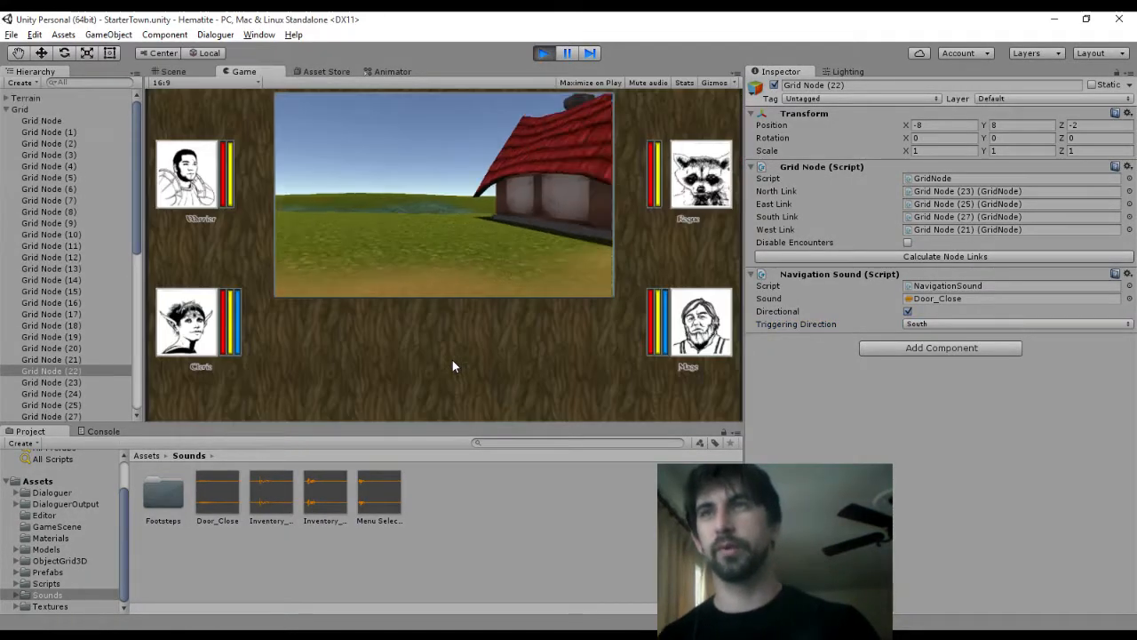
key("d")
key("d")
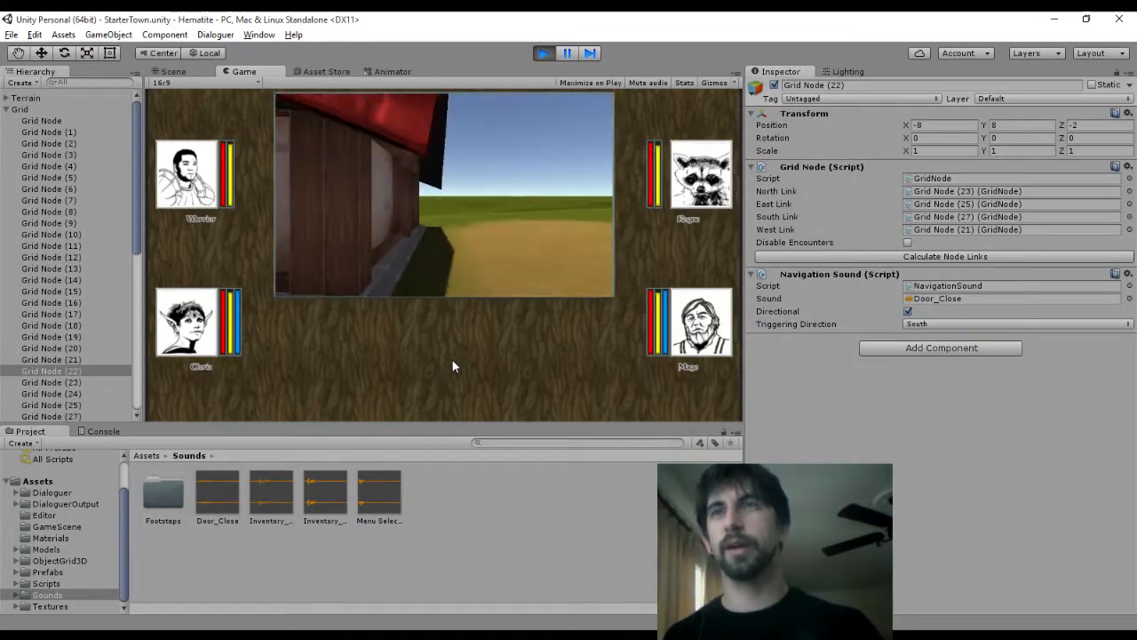
key("w")
key("w")
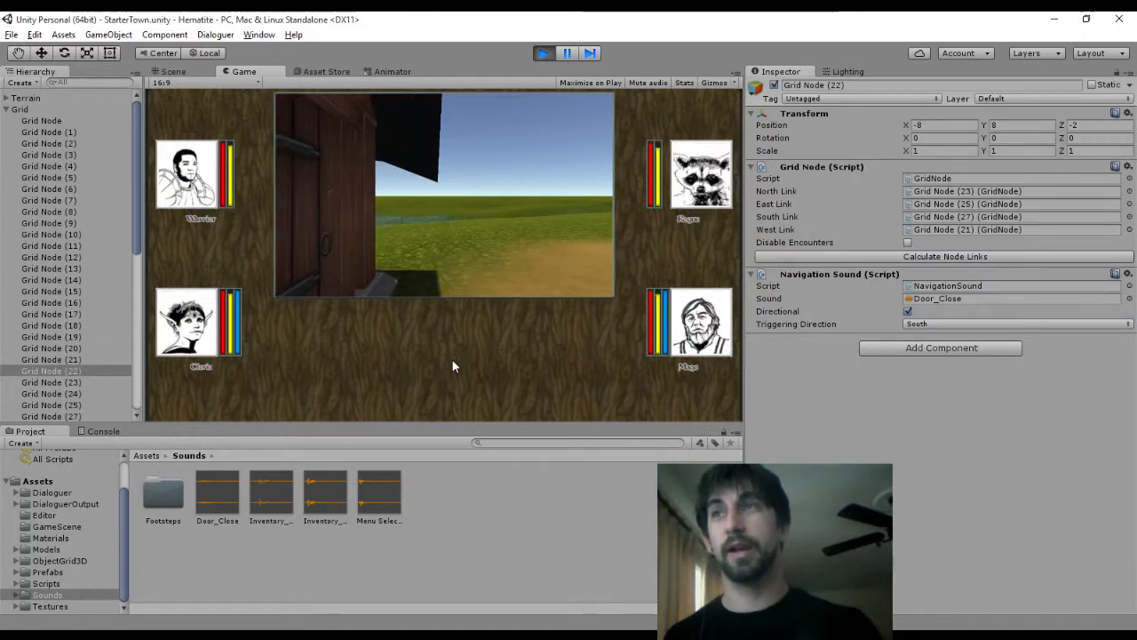
key("a")
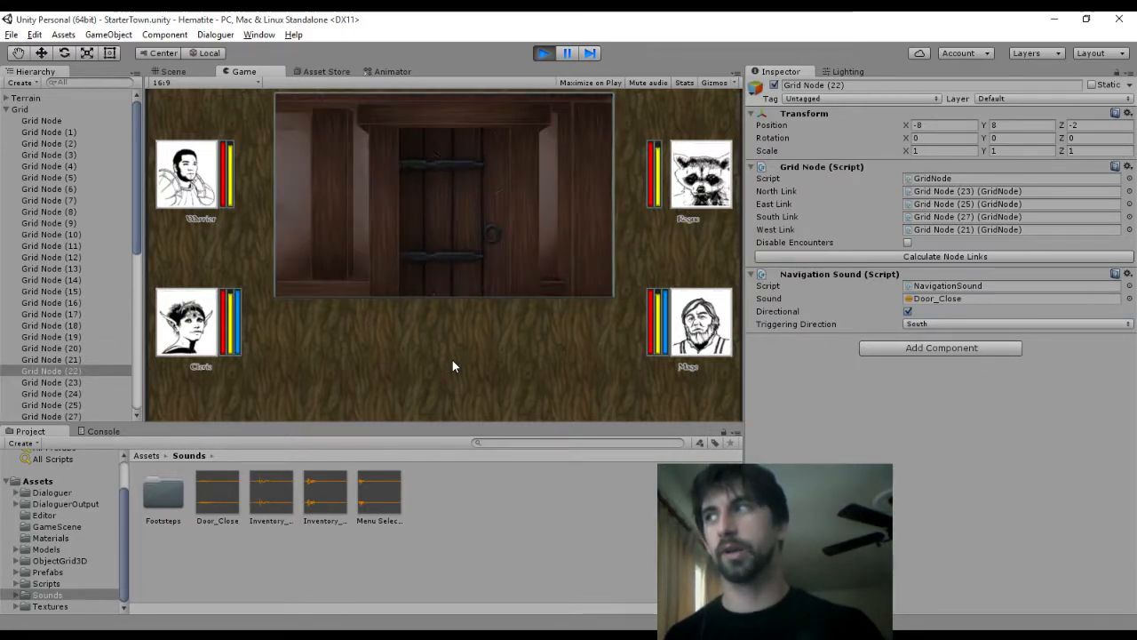
key("s")
key("w")
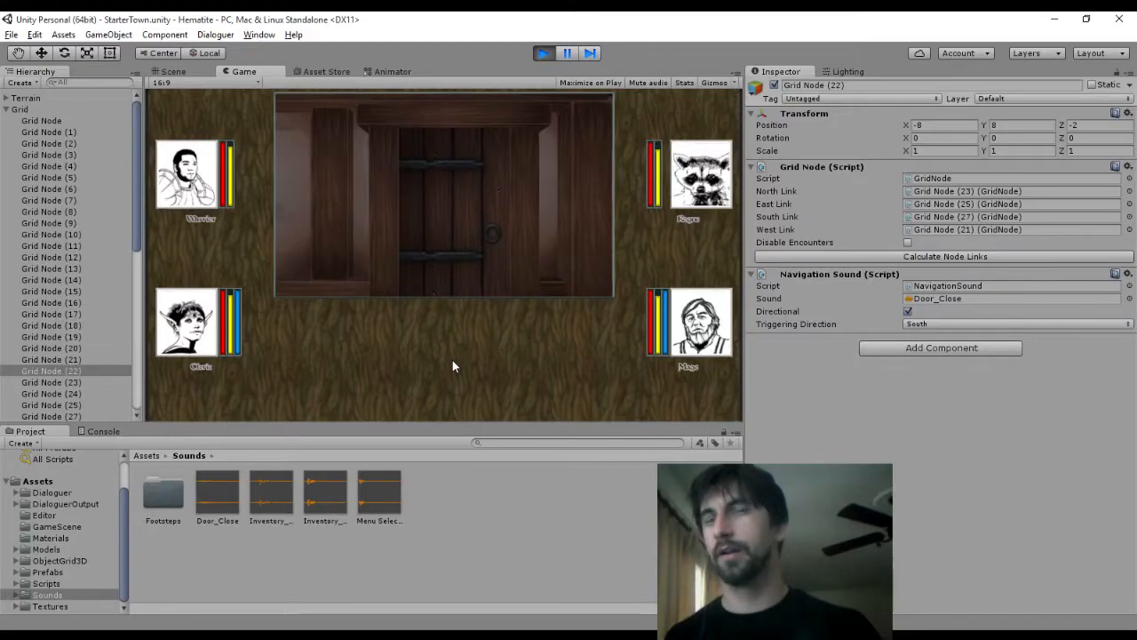
Switch to Visual Studio, declare "Party party = Party.Instance;" at the start of OnNavigation in NavigationSound.cs, and save the script
key("alt+Tab")
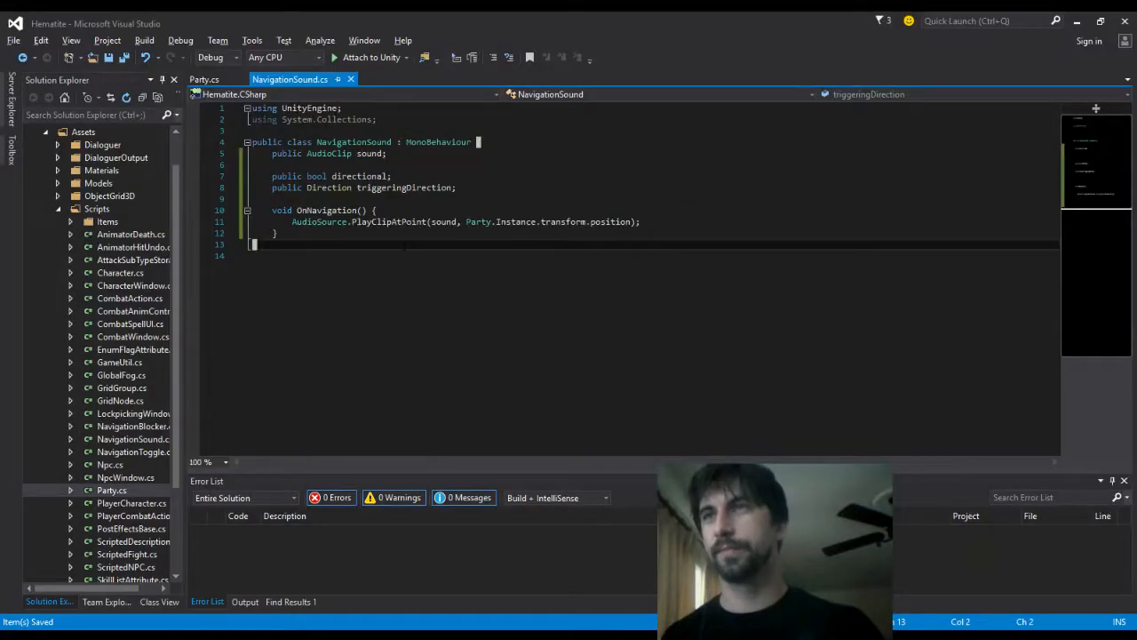
left_click(404, 222)
left_click(422, 211)
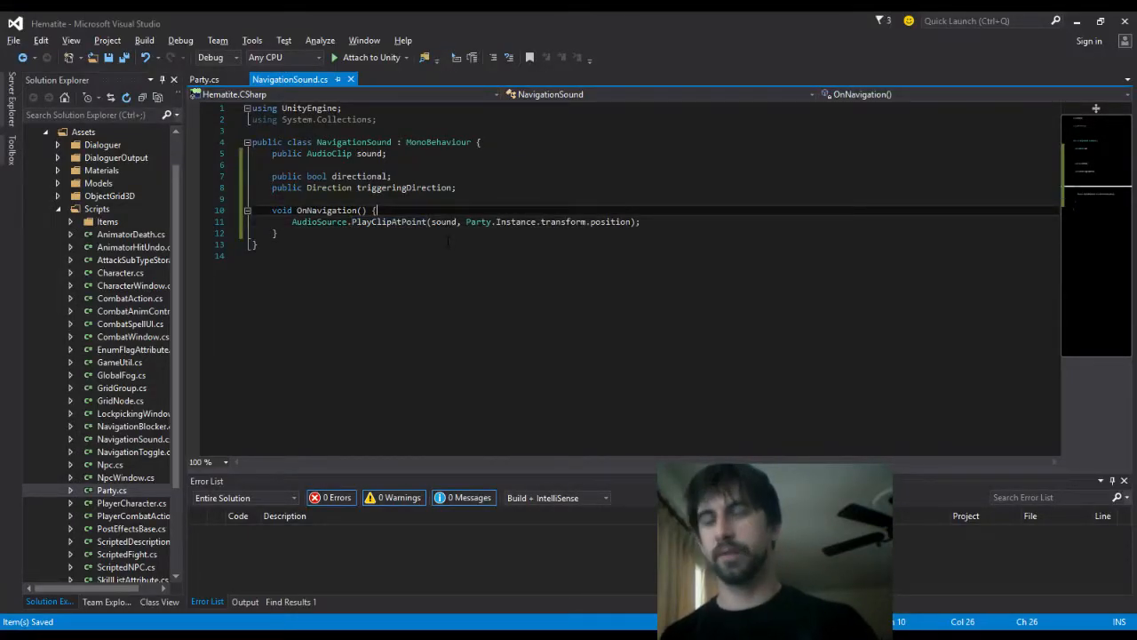
key("Return")
type("Party ")
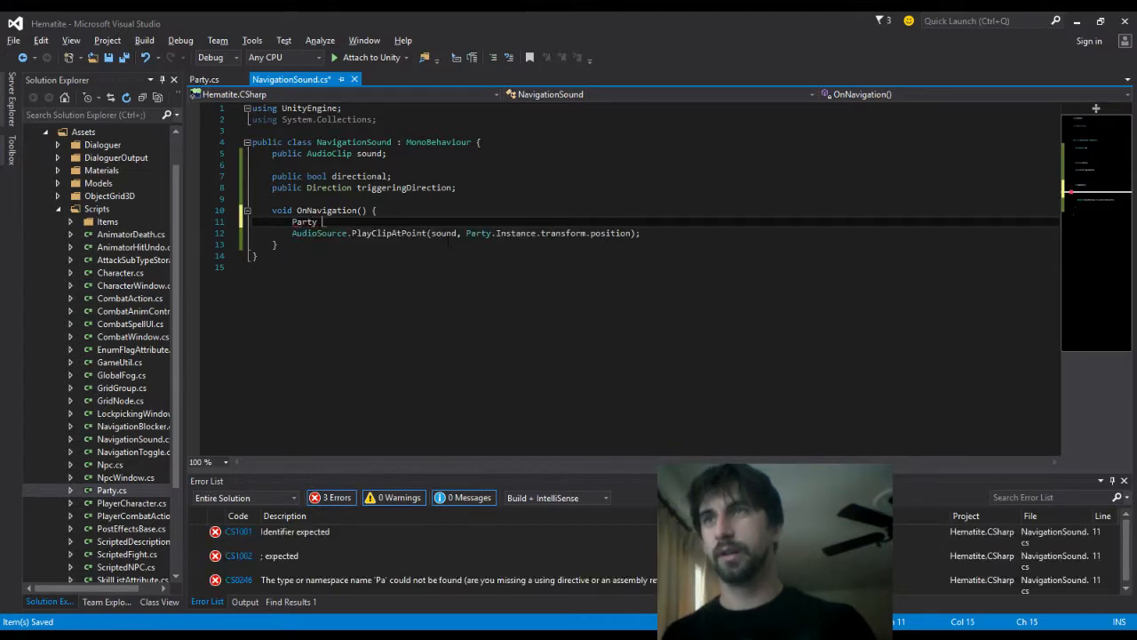
type("party")
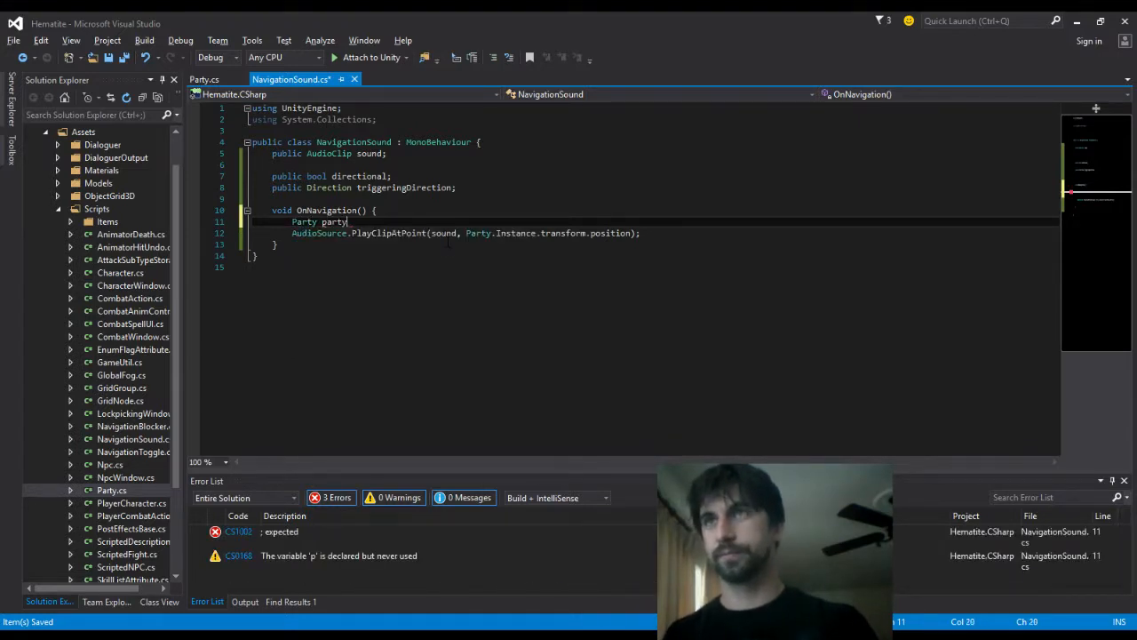
type(" = Party.Insta")
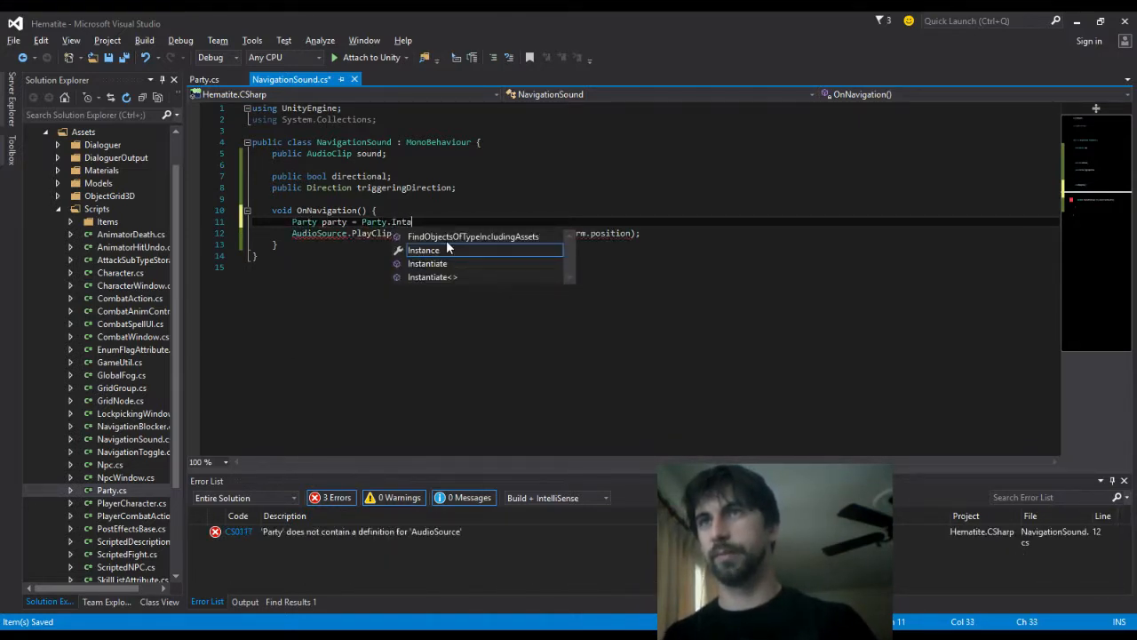
type("nce;")
key("Return")
key("Return")
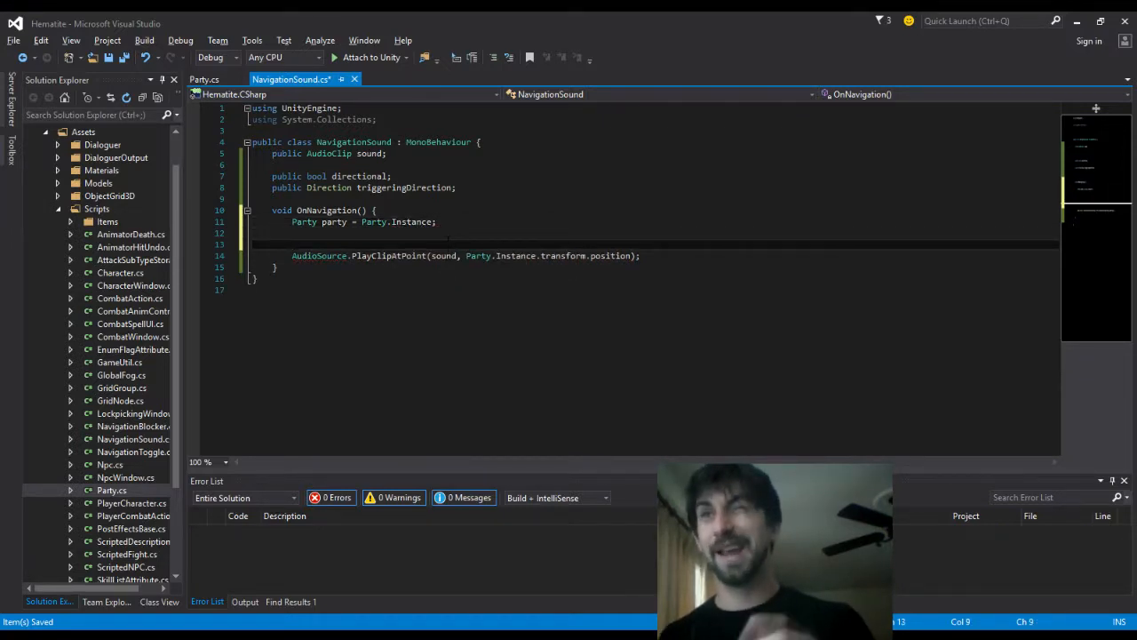
key("ctrl+s")
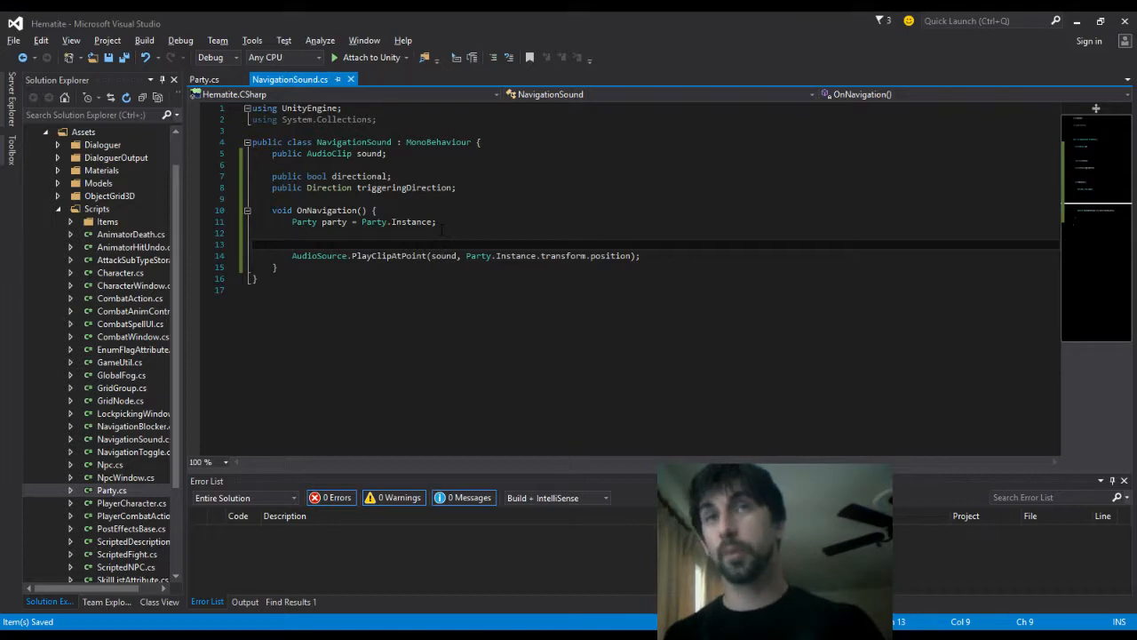
In Party.cs, pass true as the value argument in both OnNavigation SendMessage calls of the W key block
left_click(204, 79)
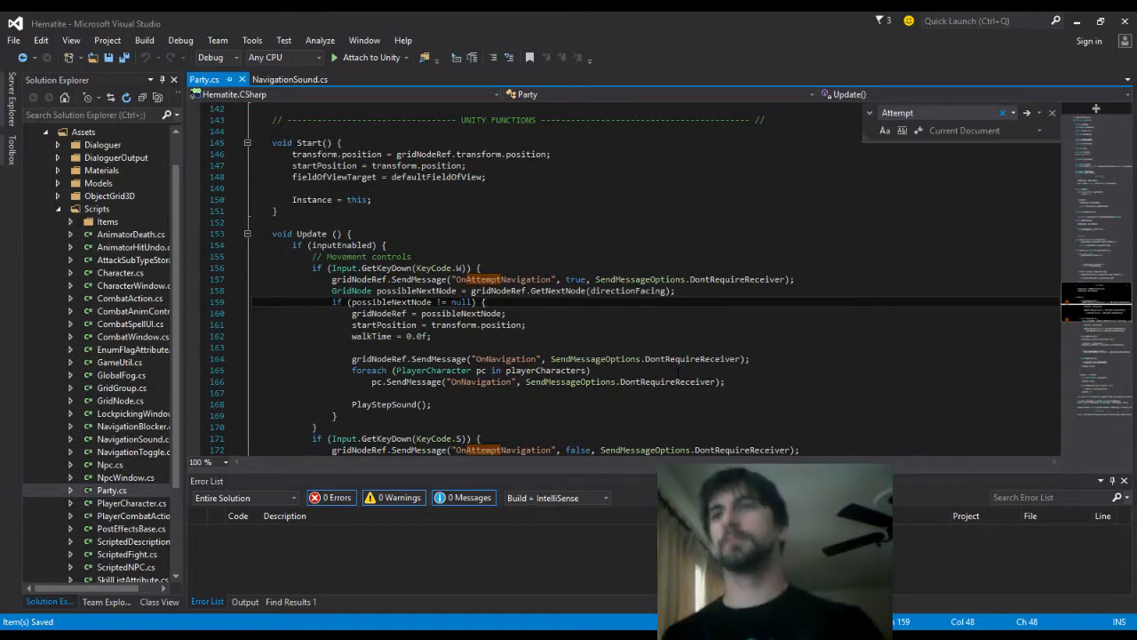
scroll(622, 280, "down", 2)
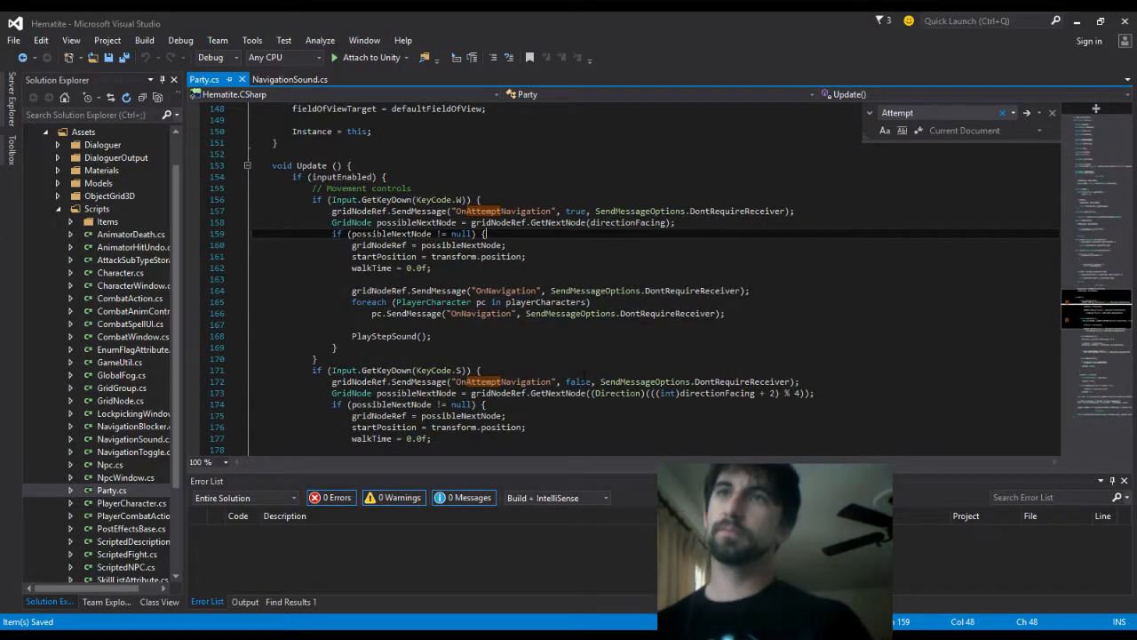
left_click(552, 290)
key("Left")
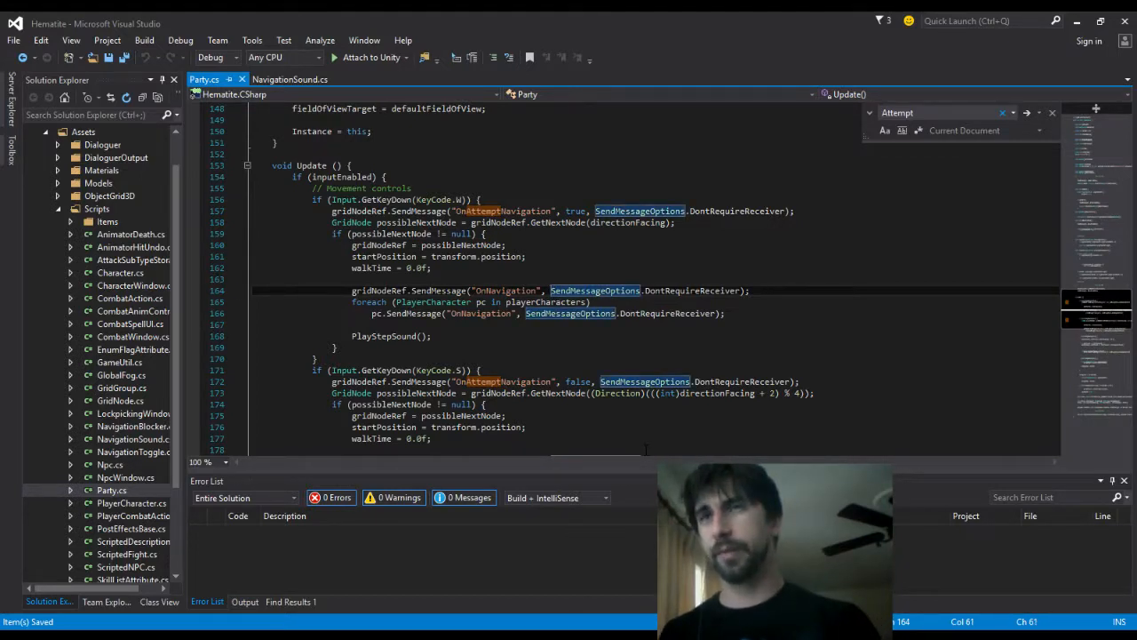
type("true,")
key("Escape")
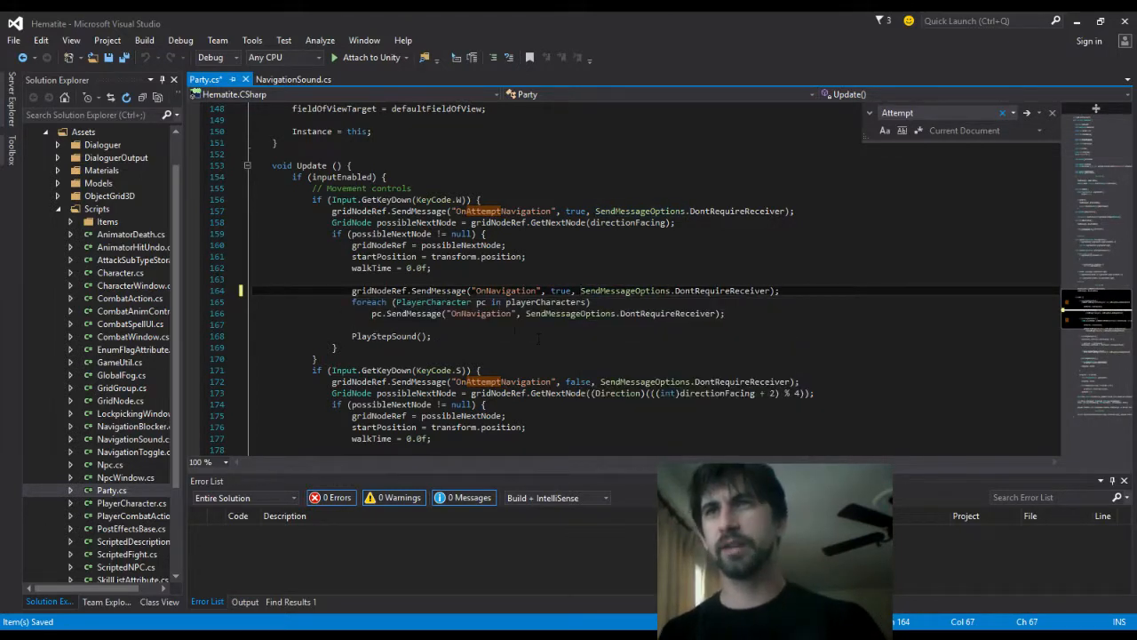
left_click(525, 313)
type("tr")
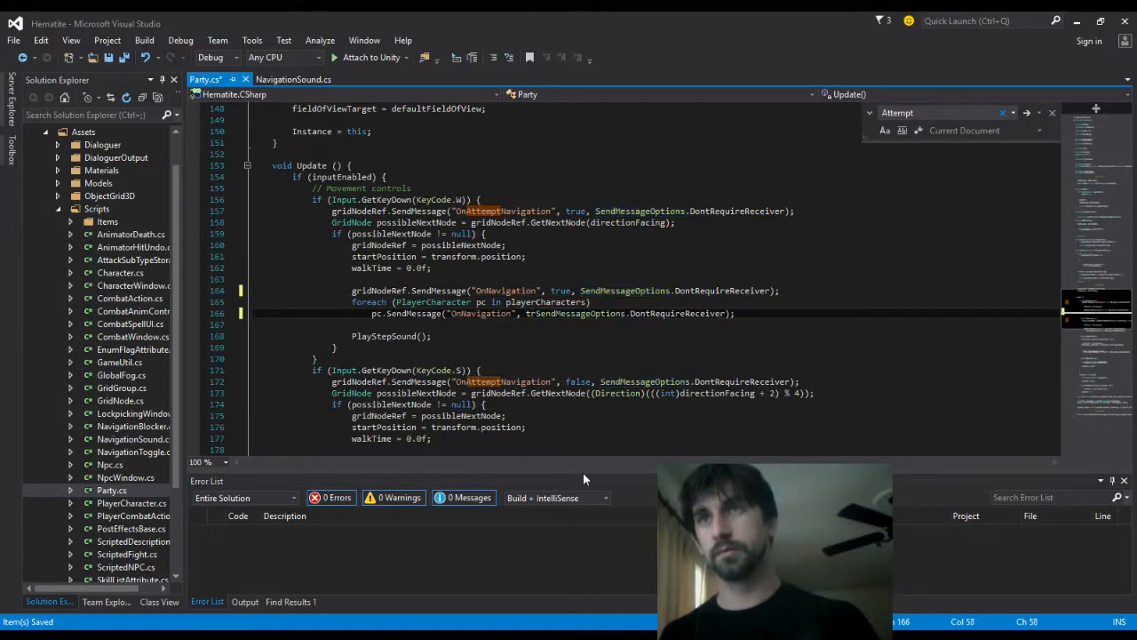
type("ue,")
key("Escape")
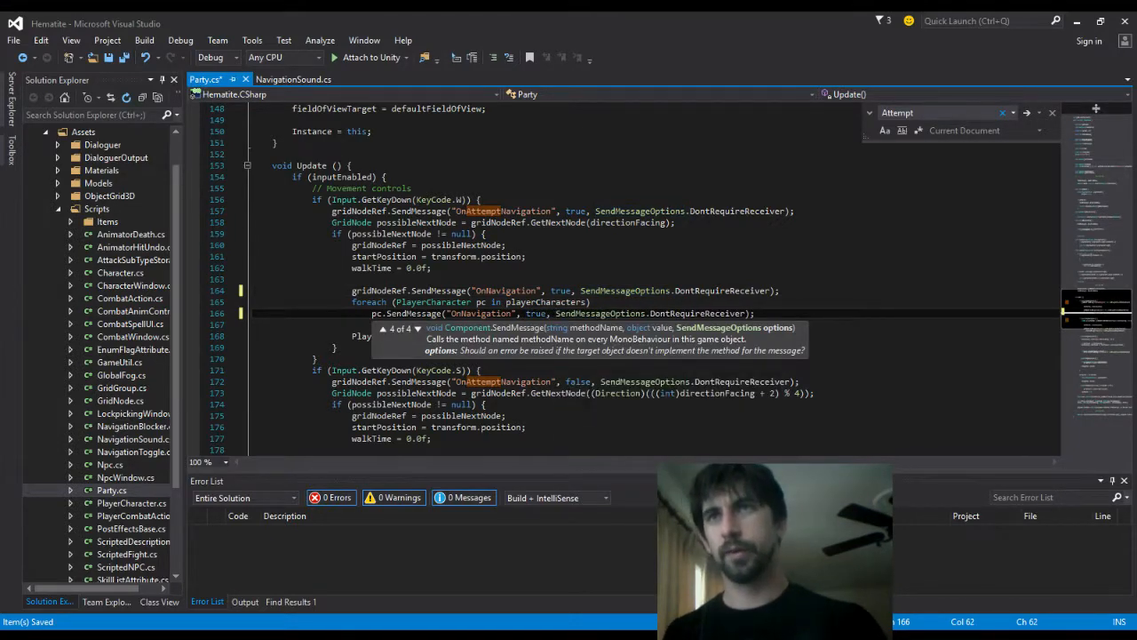
key("Escape")
Pass true as the value argument in both OnNavigation SendMessage calls of the S key block
left_click(508, 416)
scroll(569, 355, "down", 3)
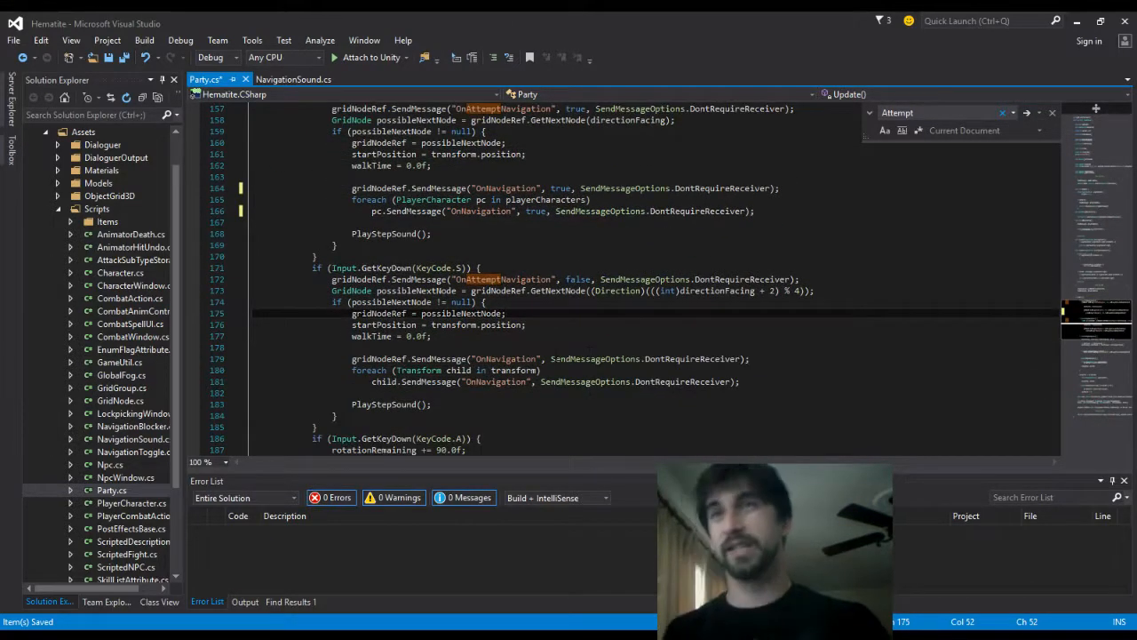
left_click(551, 361)
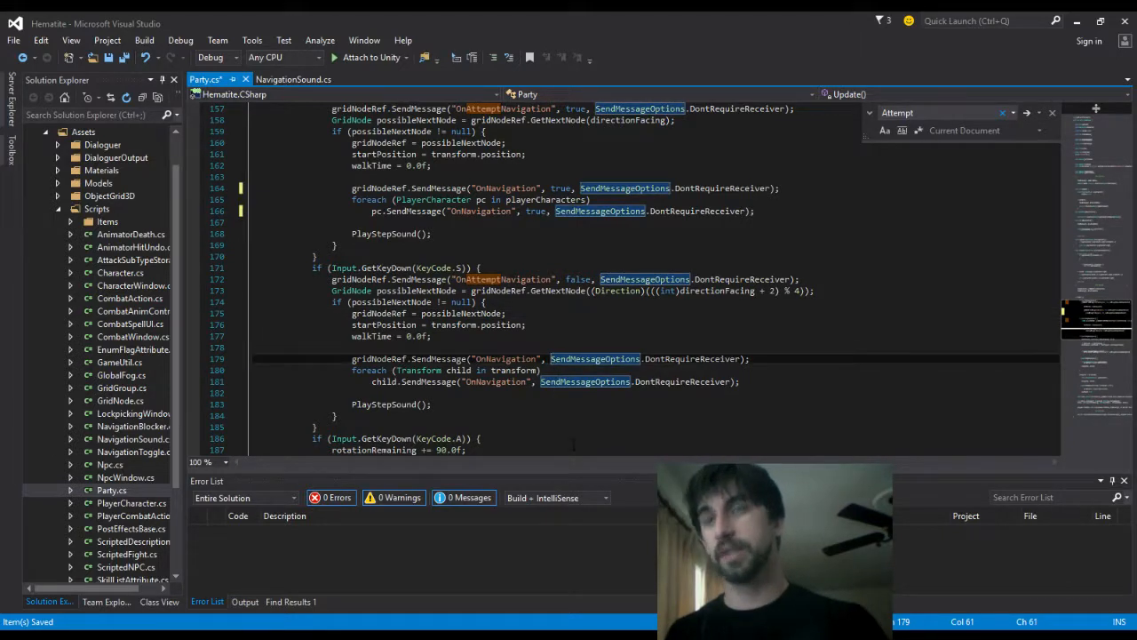
type("true,")
key("Escape")
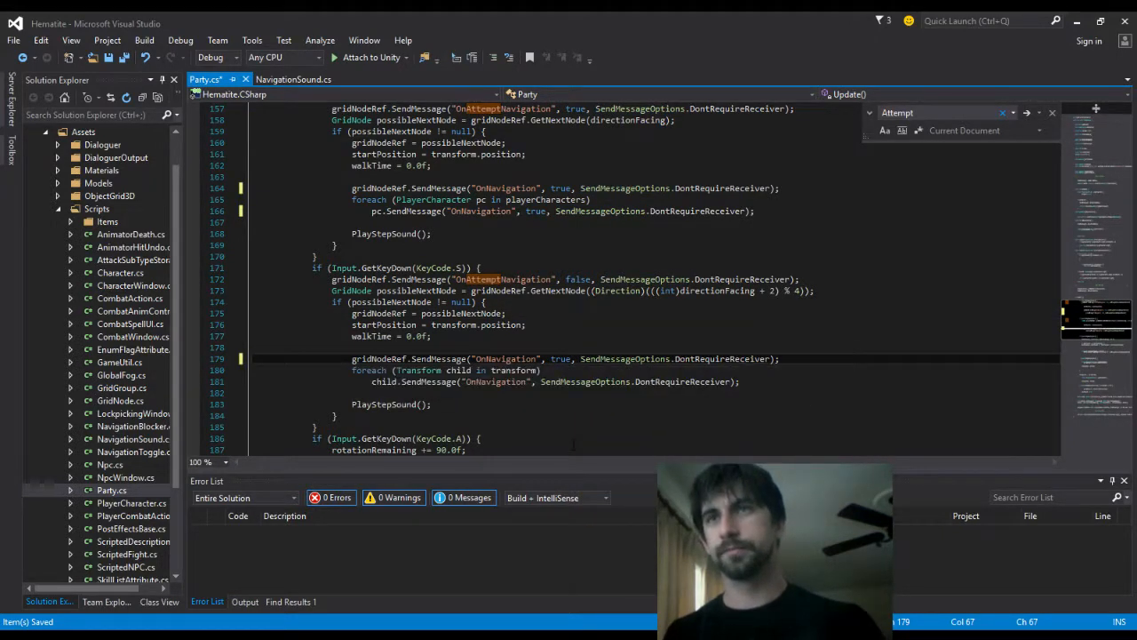
key("Down")
key("Down")
key("ctrl+Left")
type("true,")
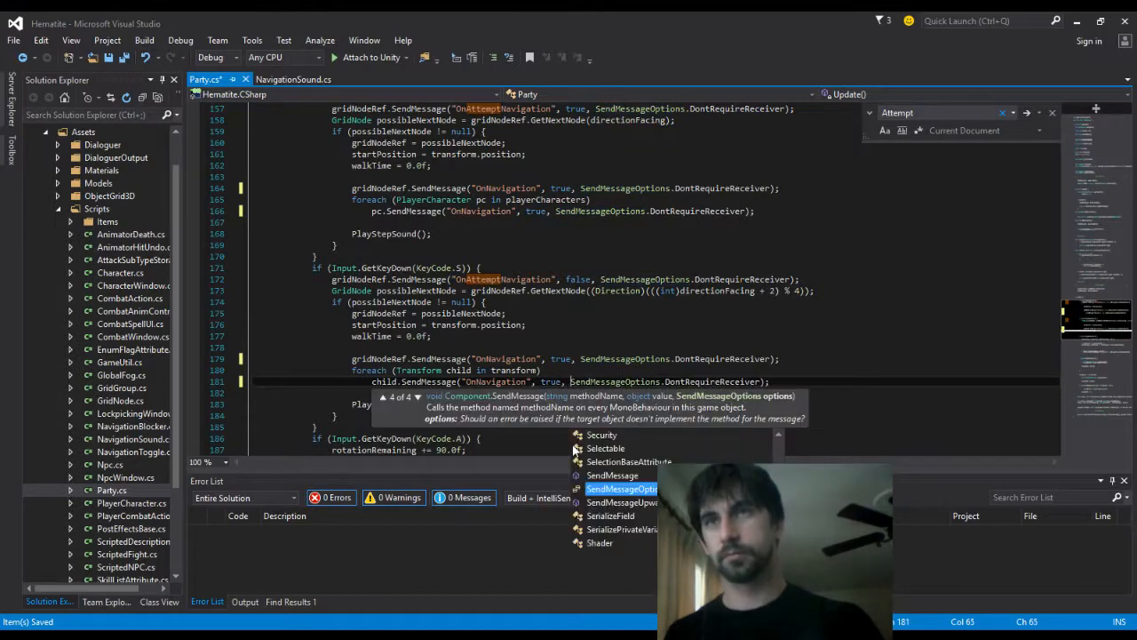
key("Escape")
key("Escape")
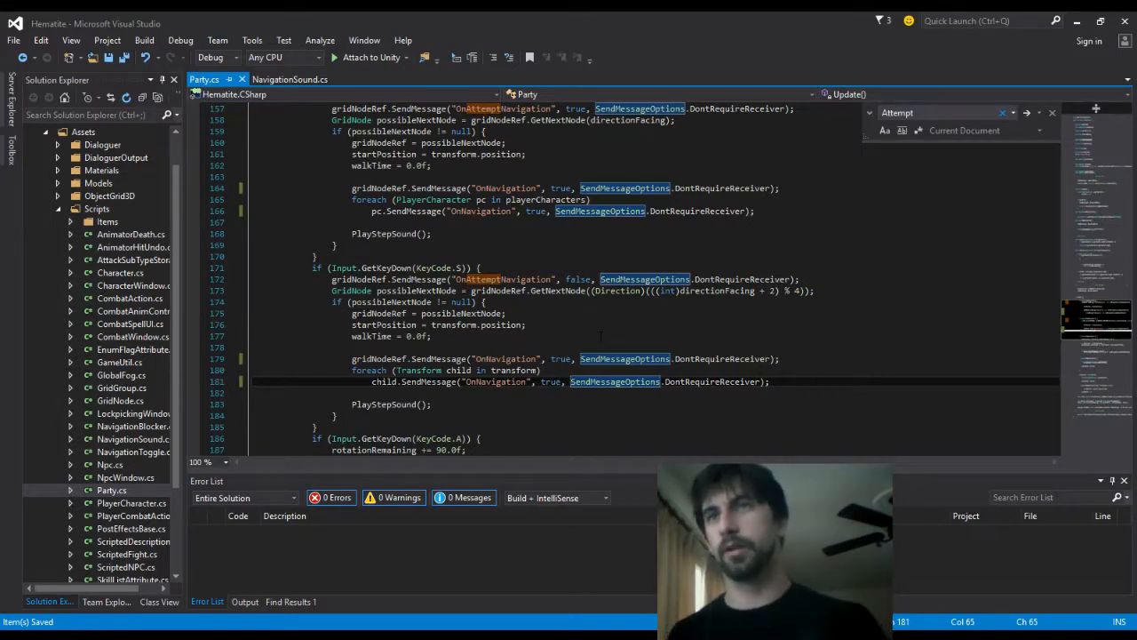
Search the entire solution for OnNavigation and examine its implementation in GridNode.cs and the other matches
key("ctrl+shift+f")
type("OnNavigation")
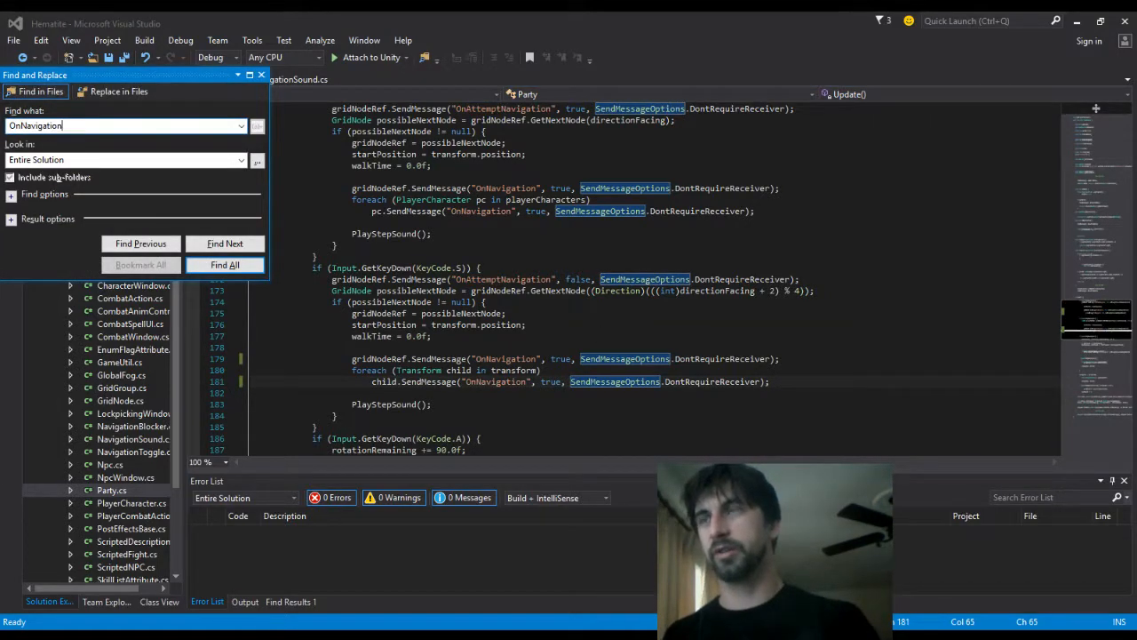
key("Return")
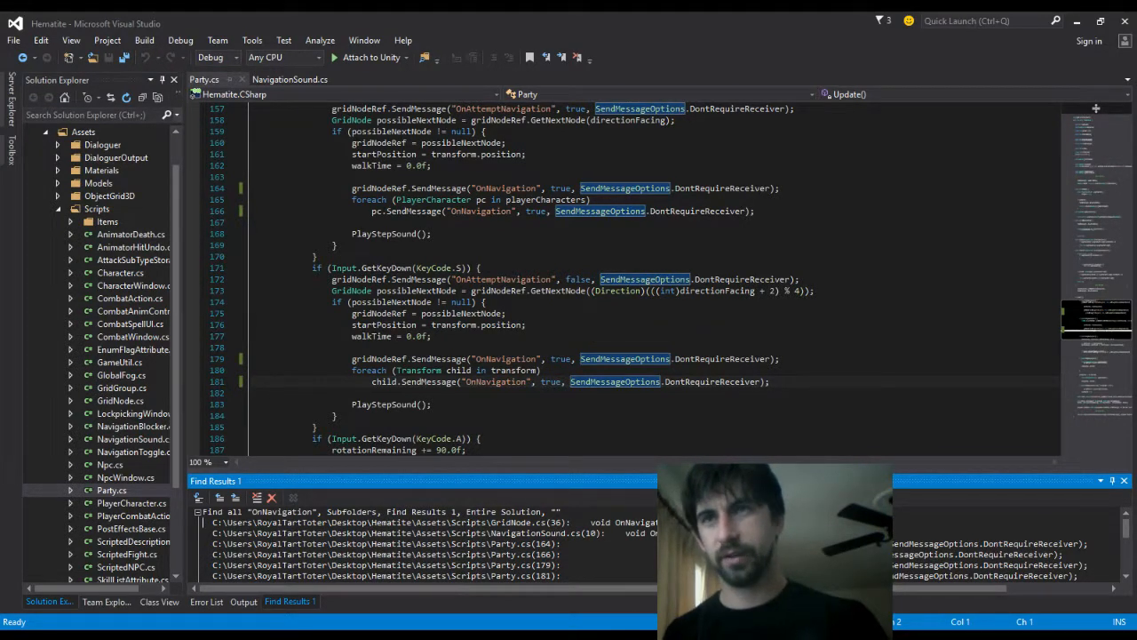
double_click(613, 522)
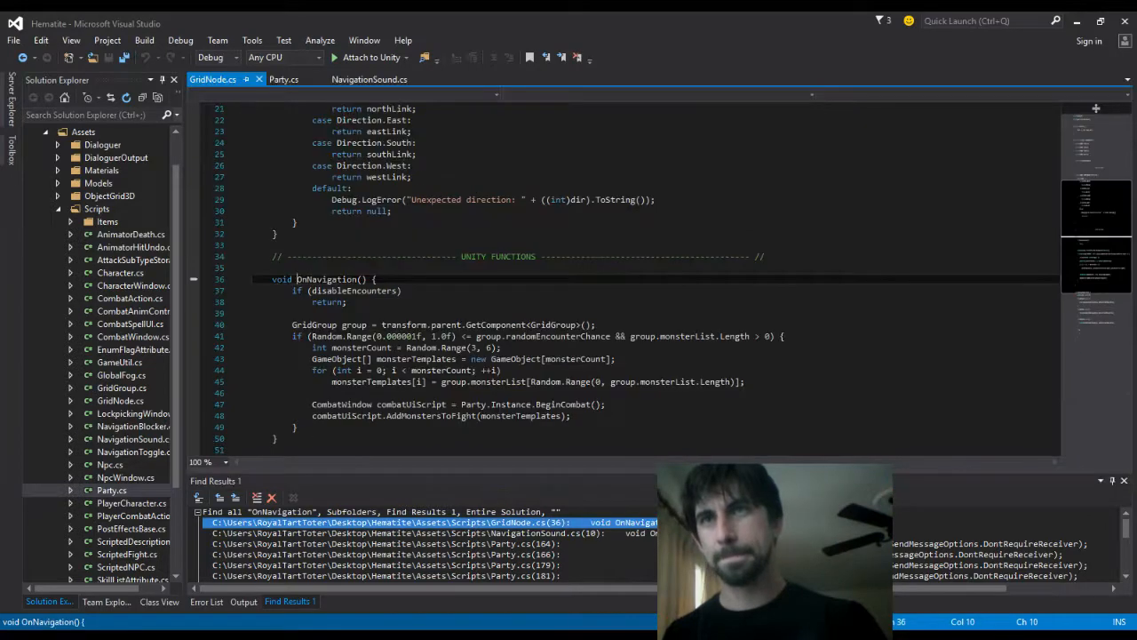
left_click(361, 279)
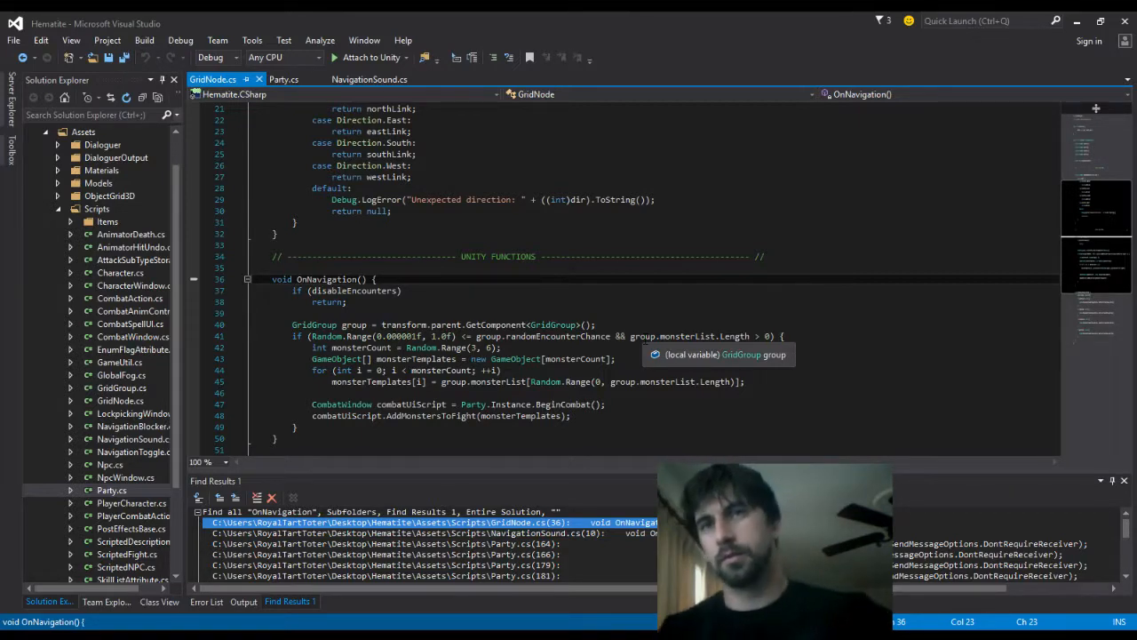
scroll(426, 544, "down", 2)
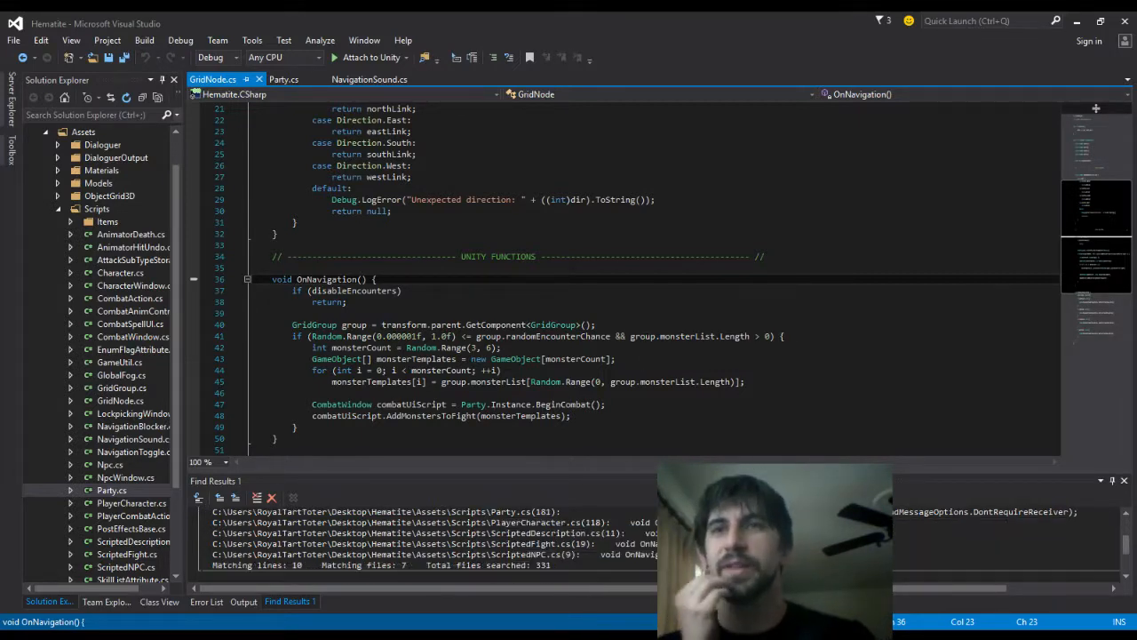
Return to Party.cs and undo the true arguments added to the OnNavigation SendMessage calls
left_click(659, 426)
key("F8")
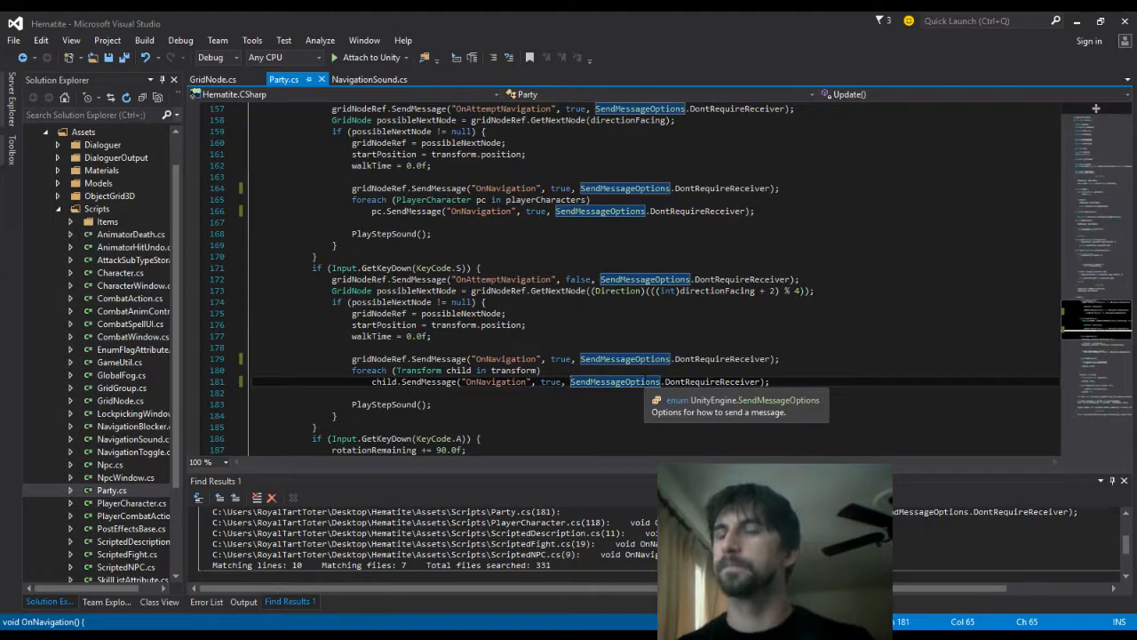
key("ctrl+z")
key("ctrl+z")
key("ctrl+z")
key("ctrl+z")
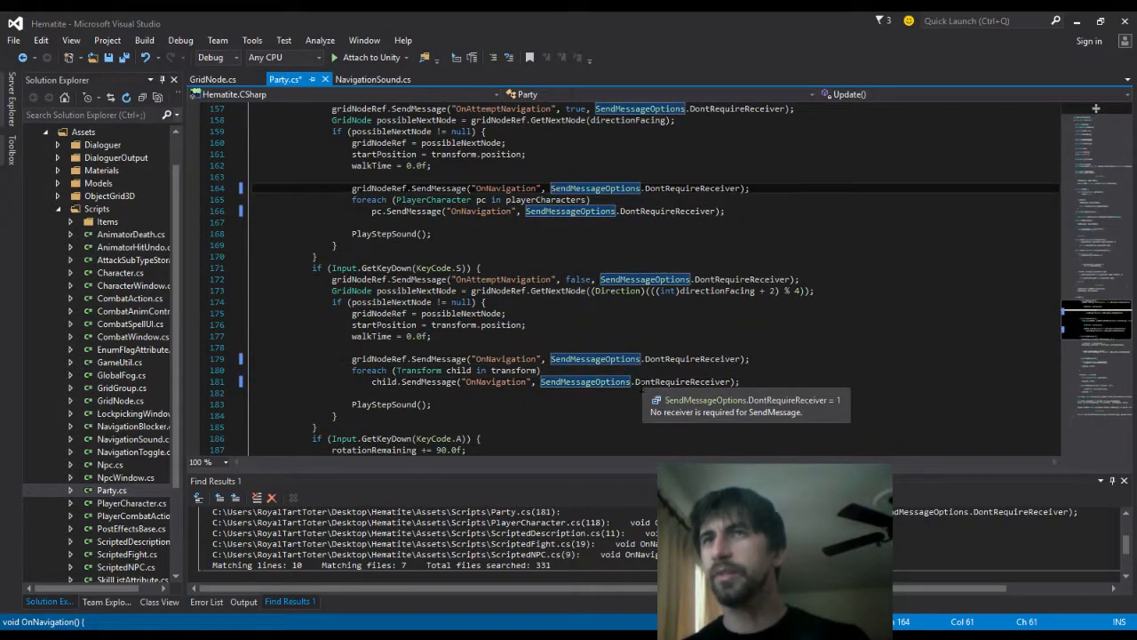
scroll(657, 320, "up", 2)
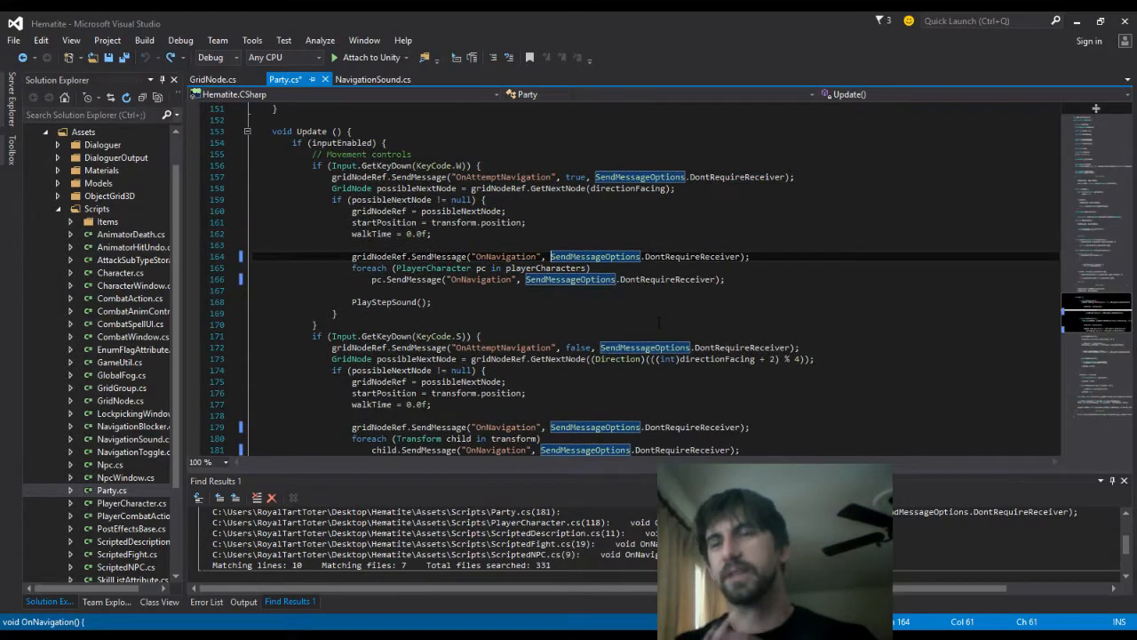
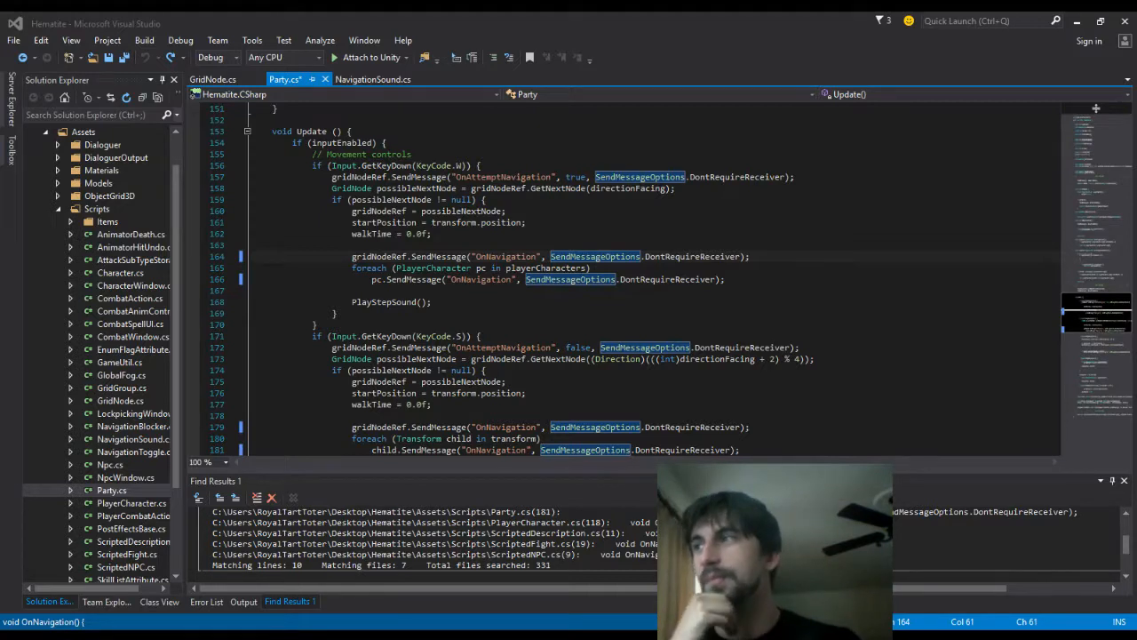
Redo the true arguments in the W and S blocks' OnNavigation calls and save Party.cs
left_click(459, 321)
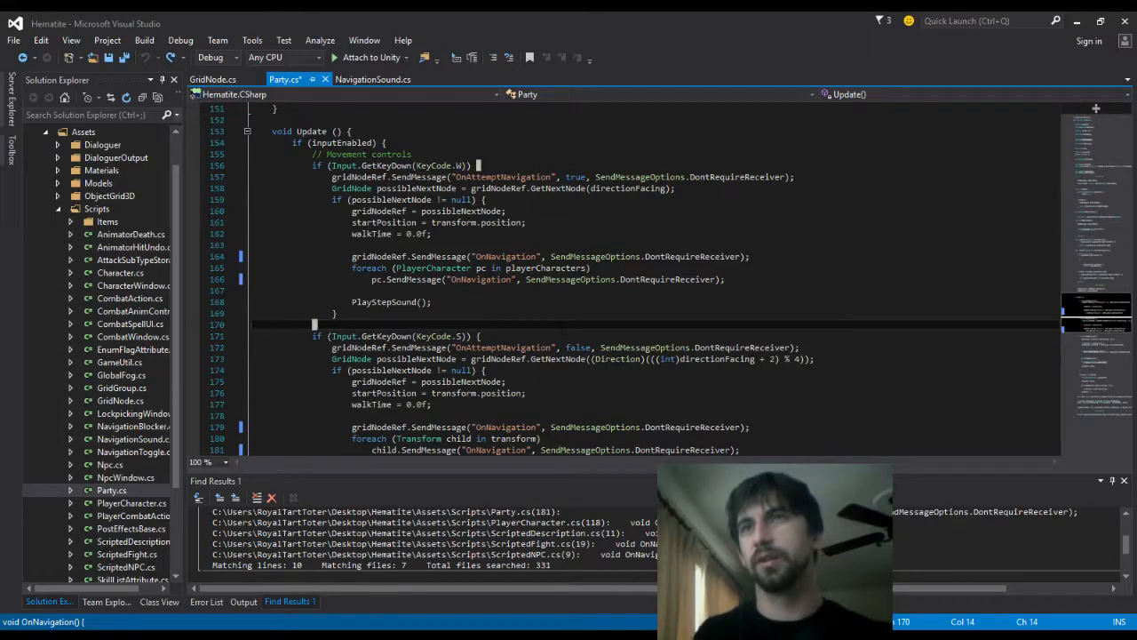
key("ctrl+y")
key("ctrl+y")
key("ctrl+y")
key("ctrl+y")
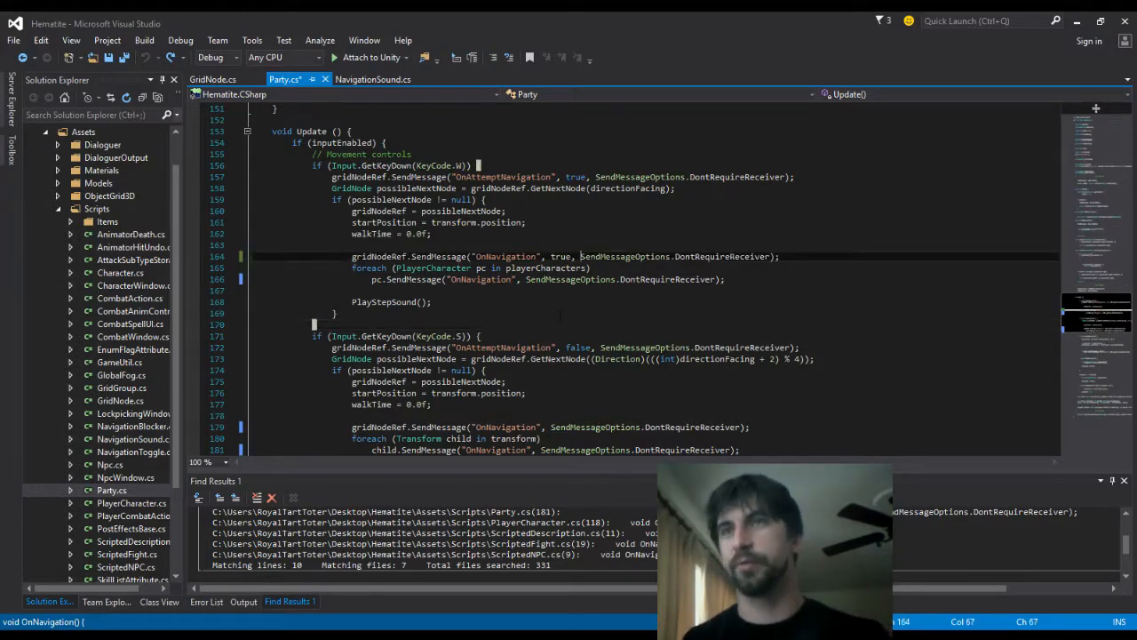
key("ctrl+s")
scroll(559, 314, "down", 1)
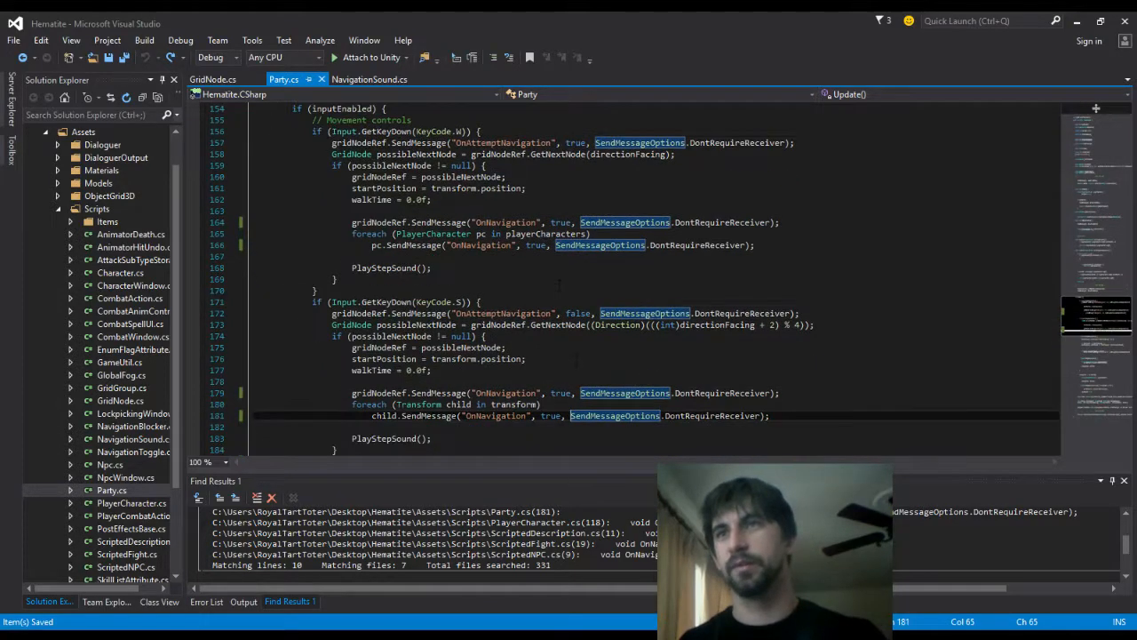
Change the value argument to false in both OnNavigation SendMessage calls of the S key block and save Party.cs
double_click(560, 393)
type("false")
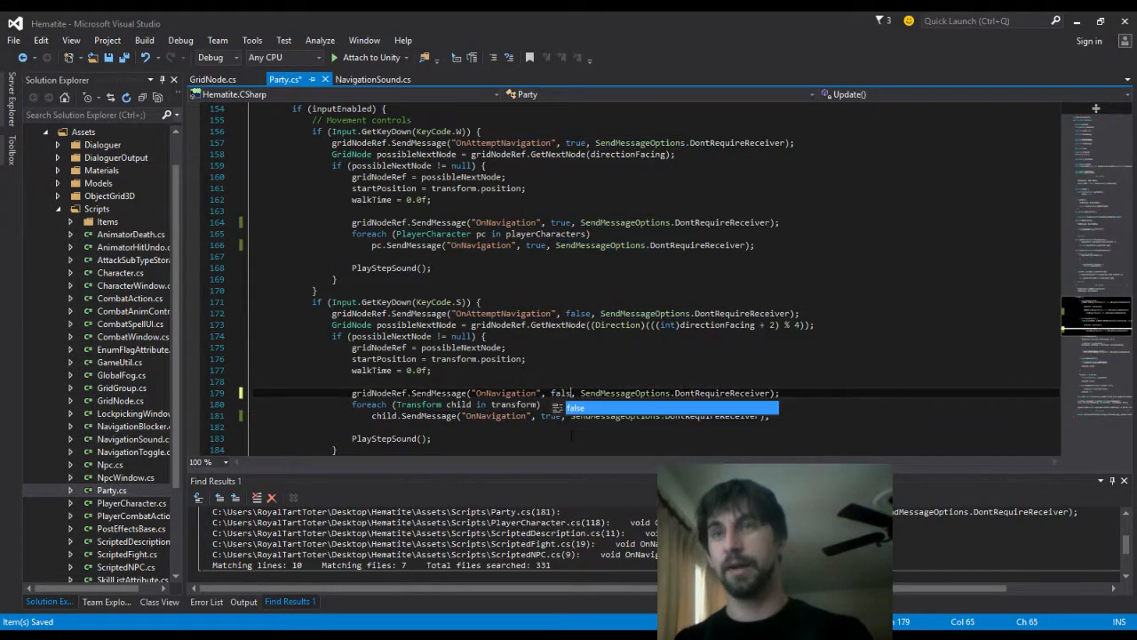
key("Down")
key("Down")
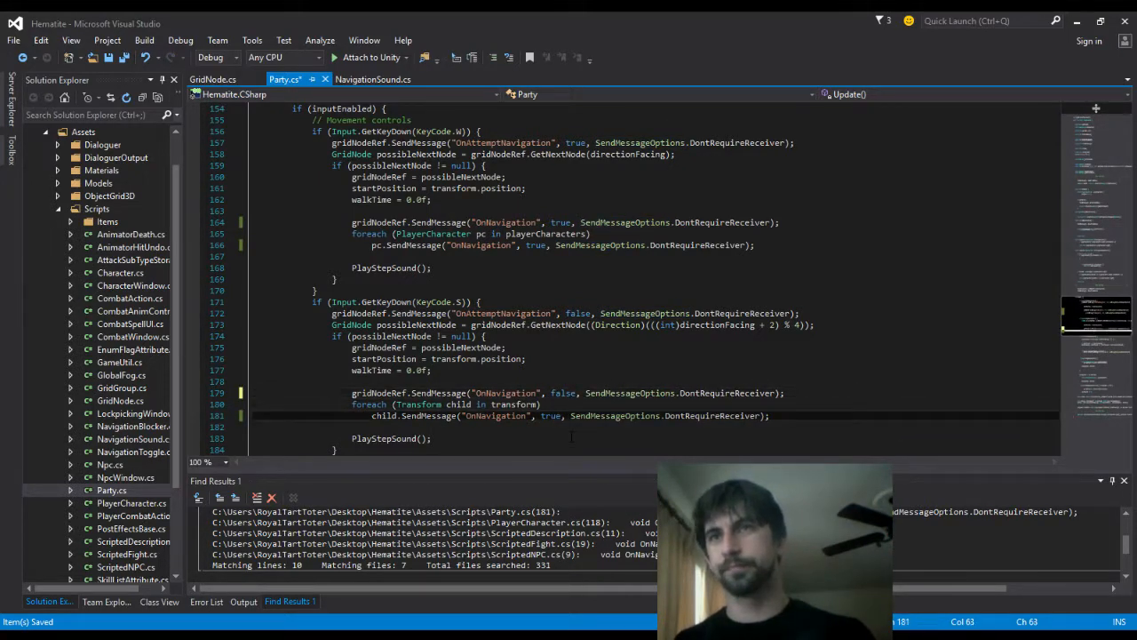
key("BackSpace")
key("BackSpace")
key("BackSpace")
key("BackSpace")
type("false")
key("ctrl+s")
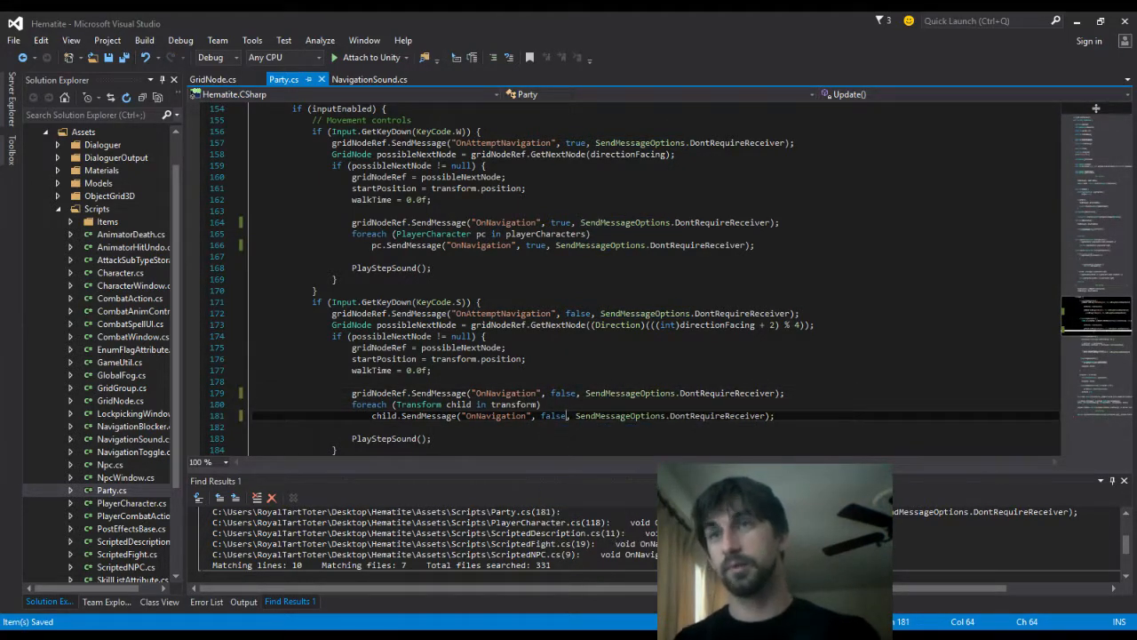
Build the solution
key("ctrl+shift+b")
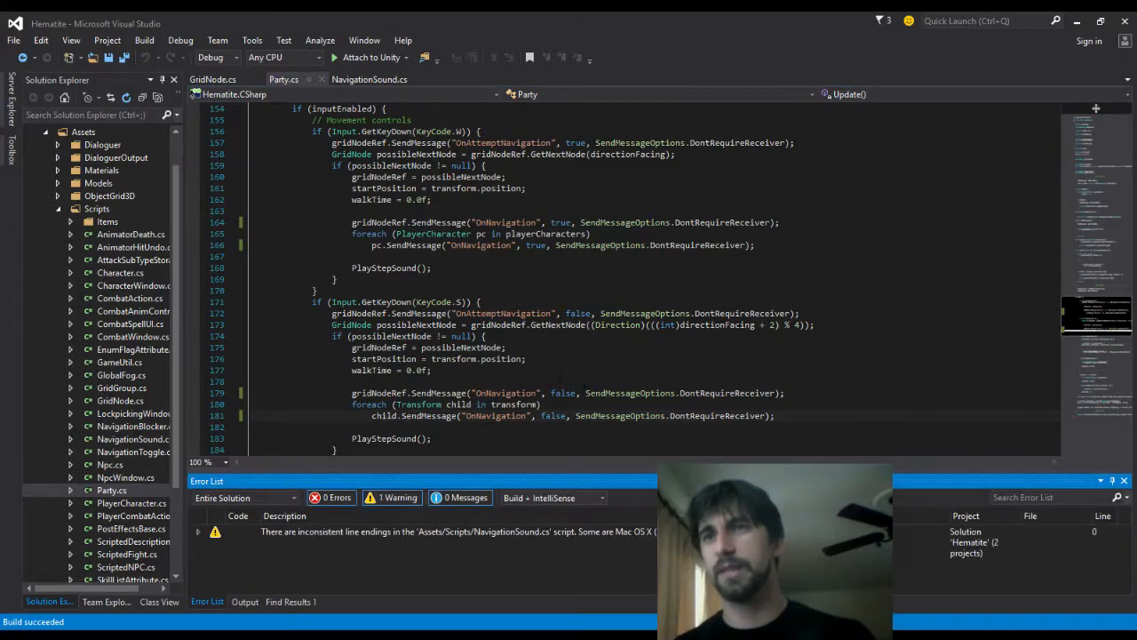
key("alt+Tab")
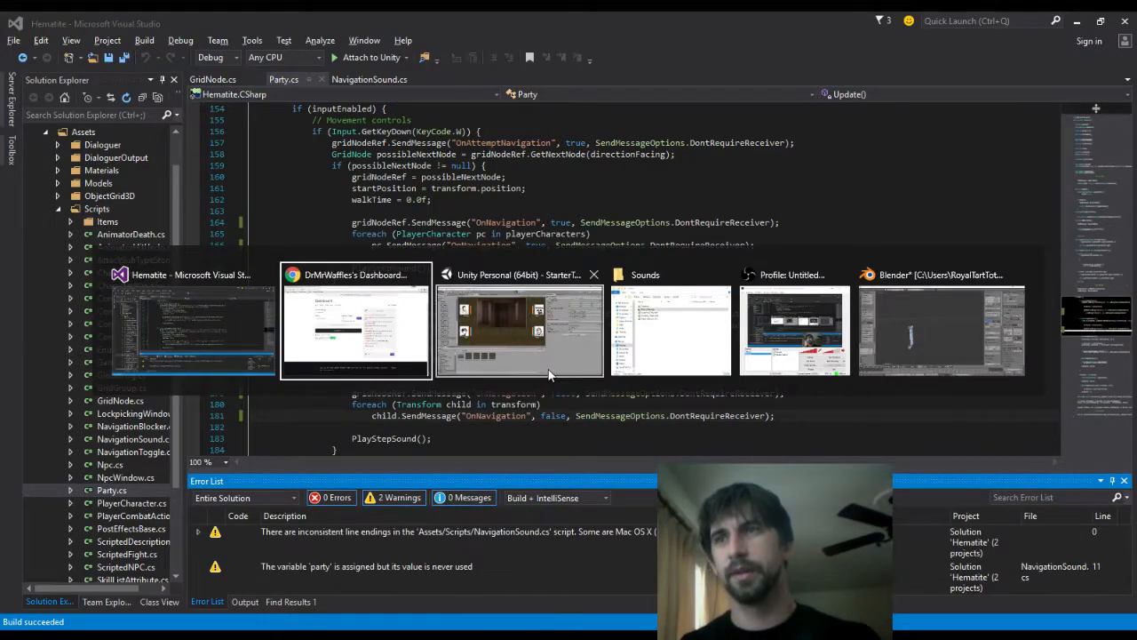
left_click(533, 382)
left_click(532, 371)
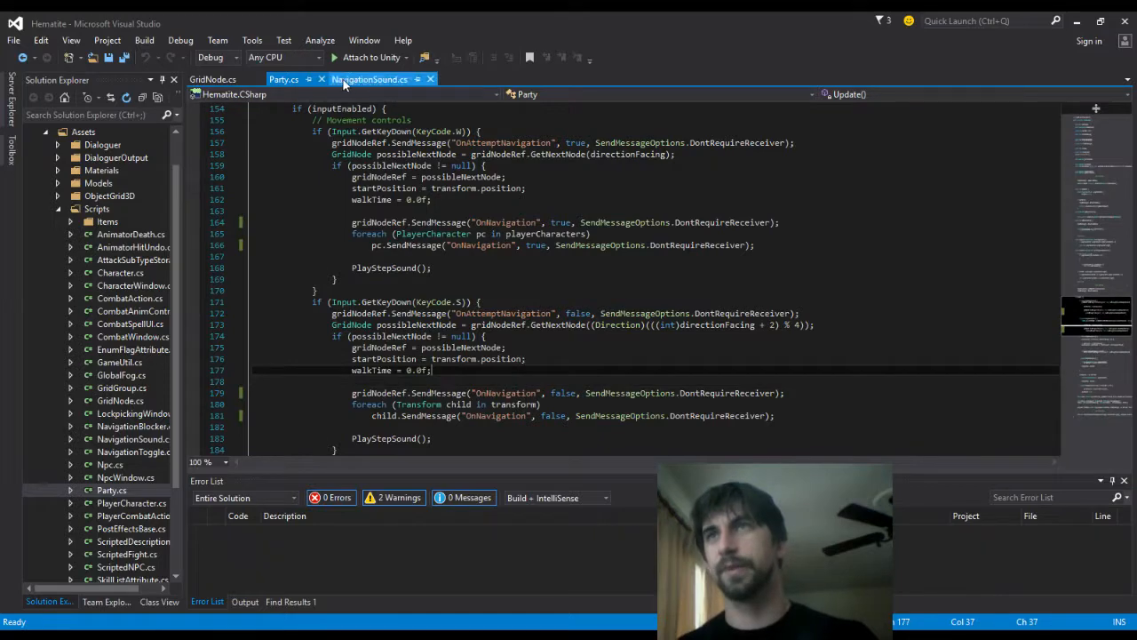
Search the entire solution for "void OnNavigation"
key("ctrl+shift+f")
type("OnNv")
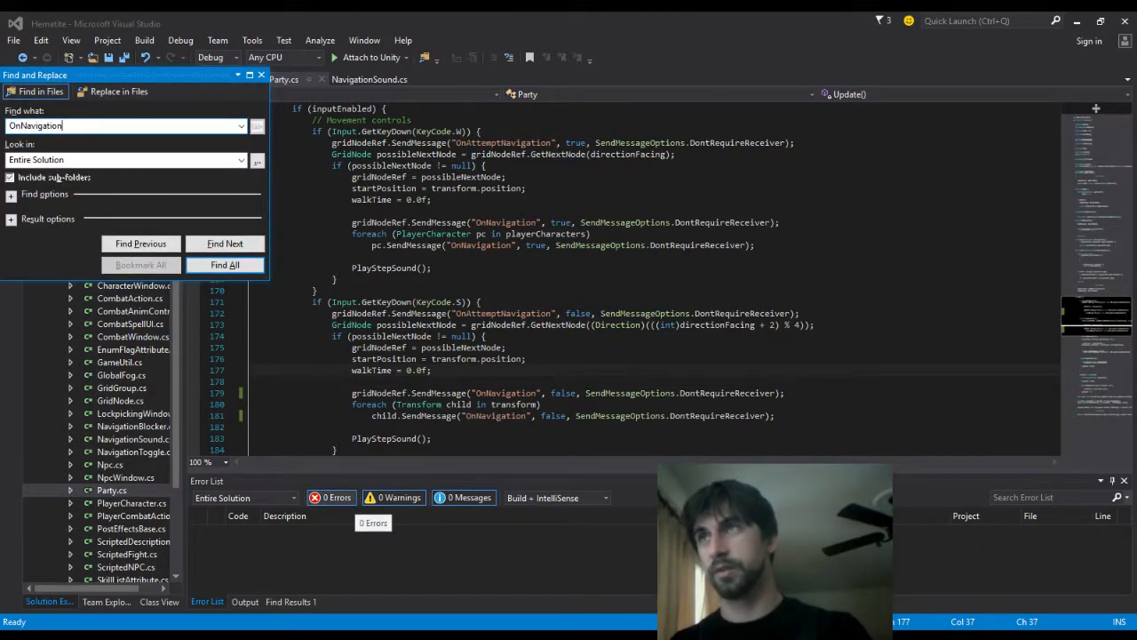
type("void")
key("Return")
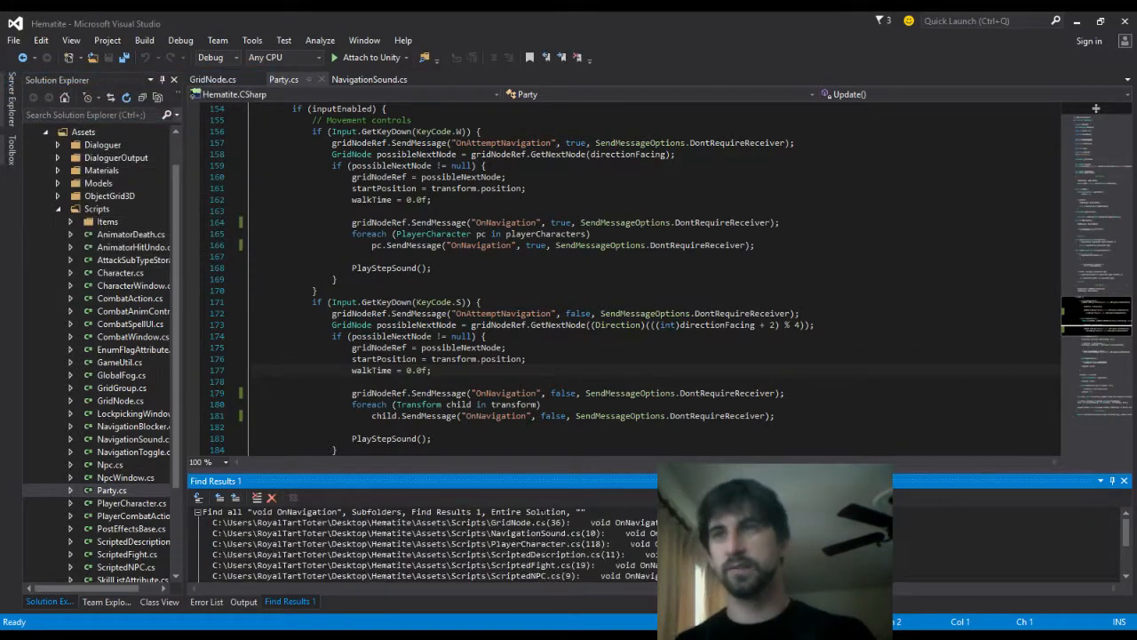
Open the GridNode.cs match, add a bool forwards parameter to its OnNavigation method and copy the parameter text
double_click(585, 521)
left_click(363, 279)
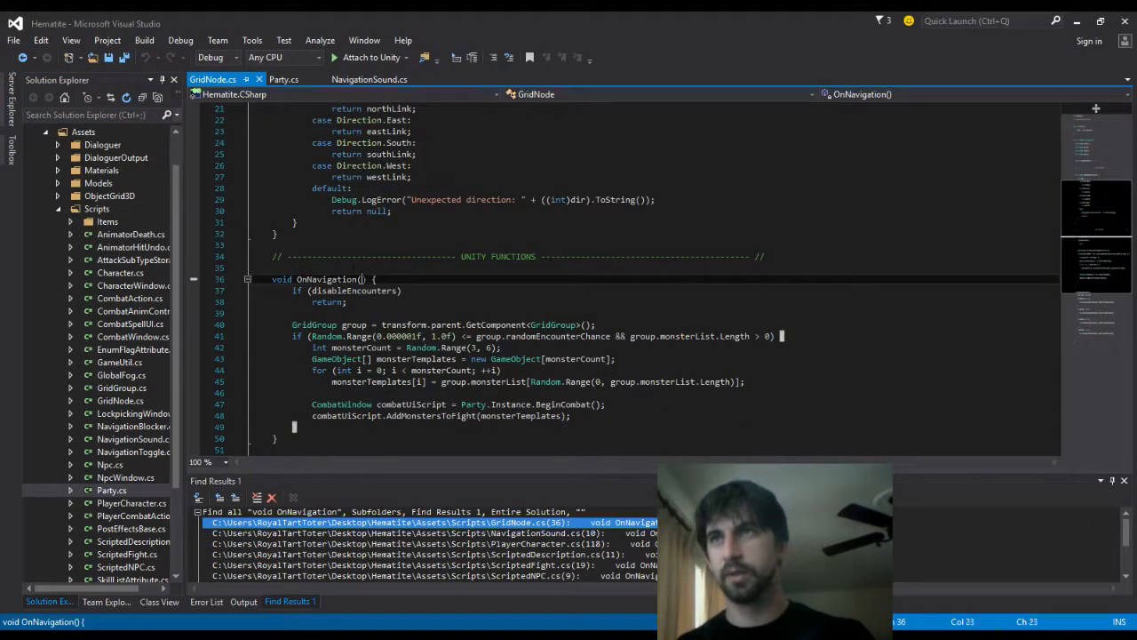
type("bool ")
type("forwards")
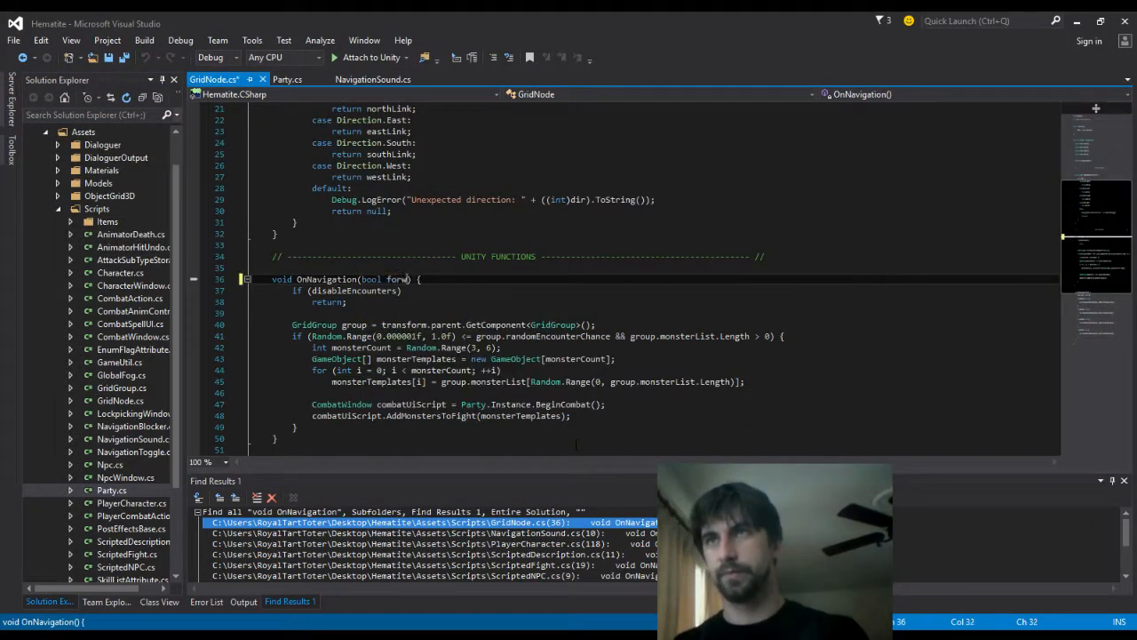
key("ctrl+Left")
key("ctrl+Left")
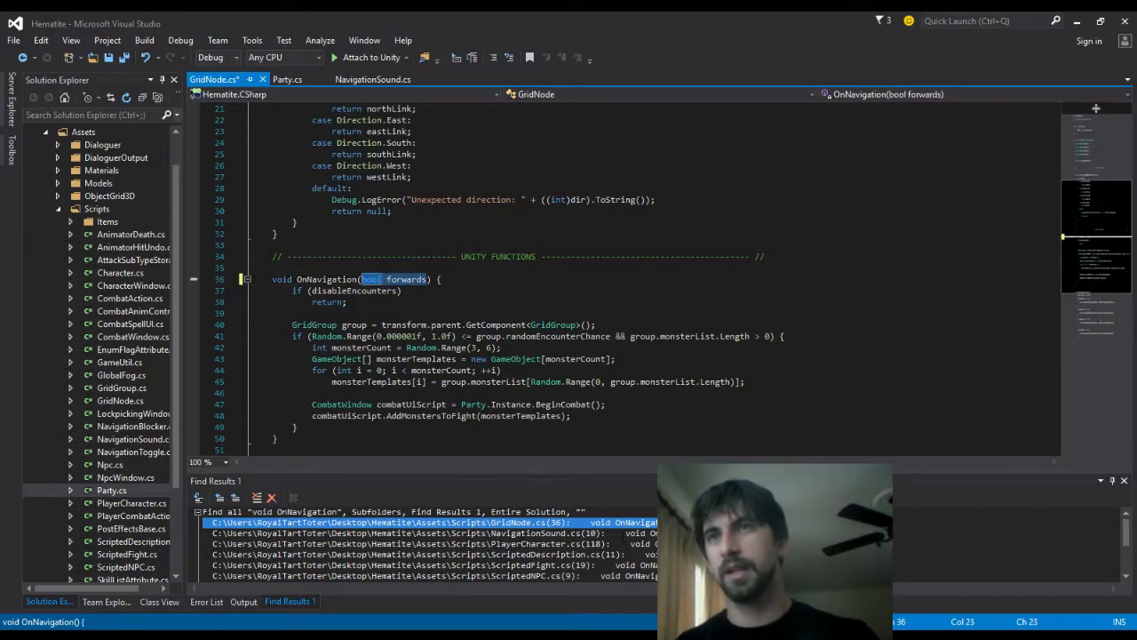
Add the bool forwards parameter to OnNavigation in NavigationSound.cs and PlayerCharacter.cs, saving both files
key("F8")
type("bool forwards")
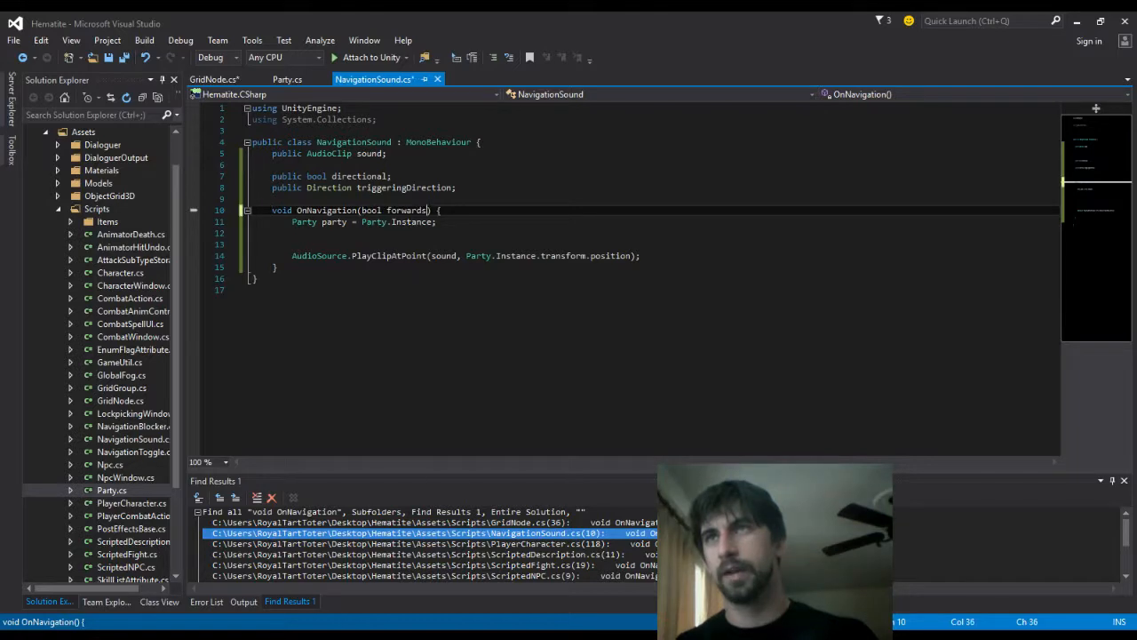
key("ctrl+s")
key("F8")
left_click(361, 279)
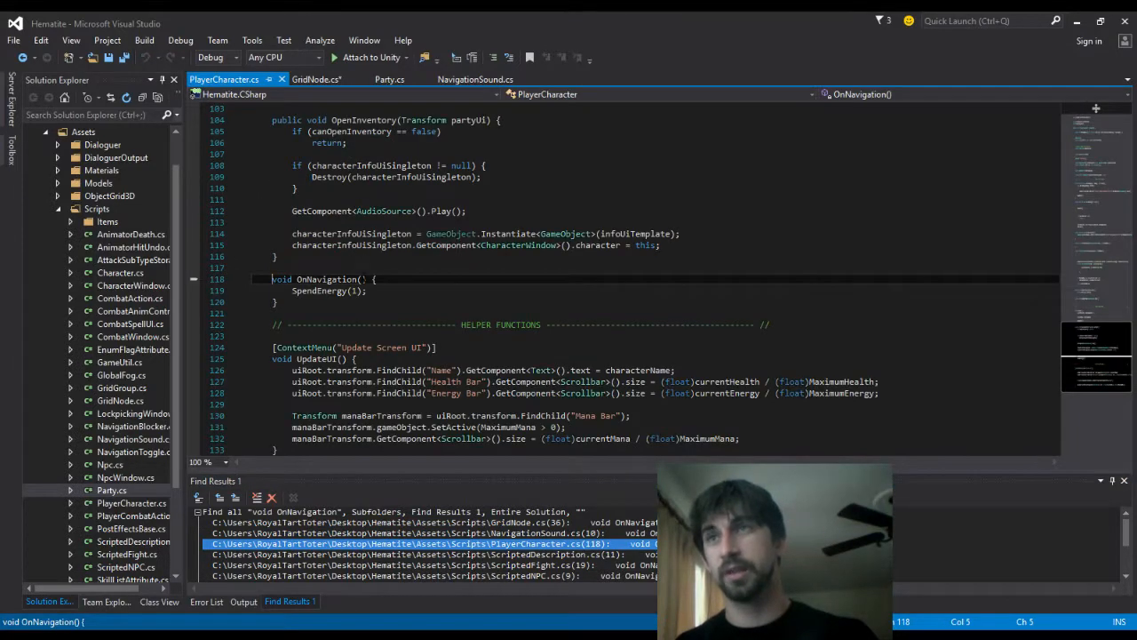
type("bool forwards")
key("ctrl+s")
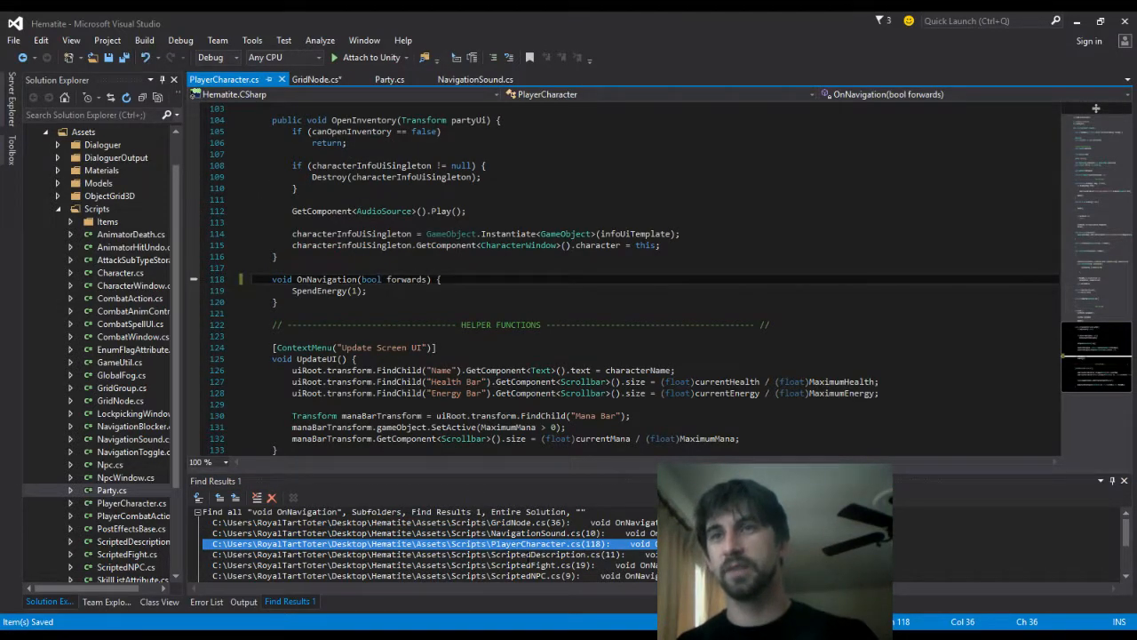
Normalize ScriptedDescription.cs to Windows (CR LF) line endings, add the bool forwards parameter to its OnNavigation method and save
key("F8")
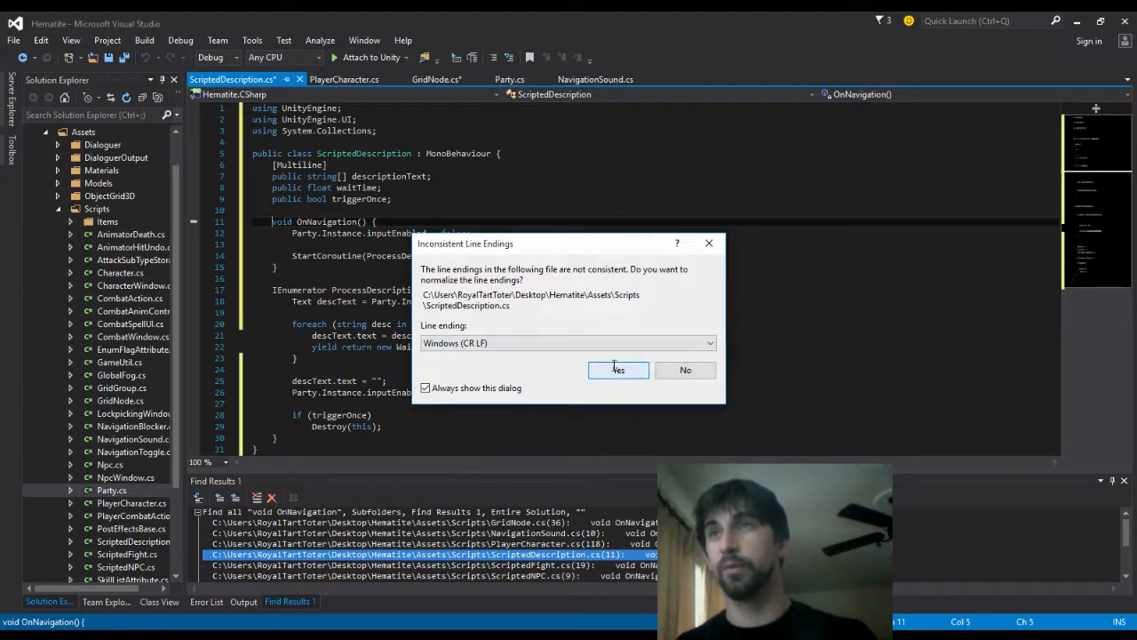
left_click(617, 370)
left_click(362, 222)
type("bool forwards")
key("ctrl+s")
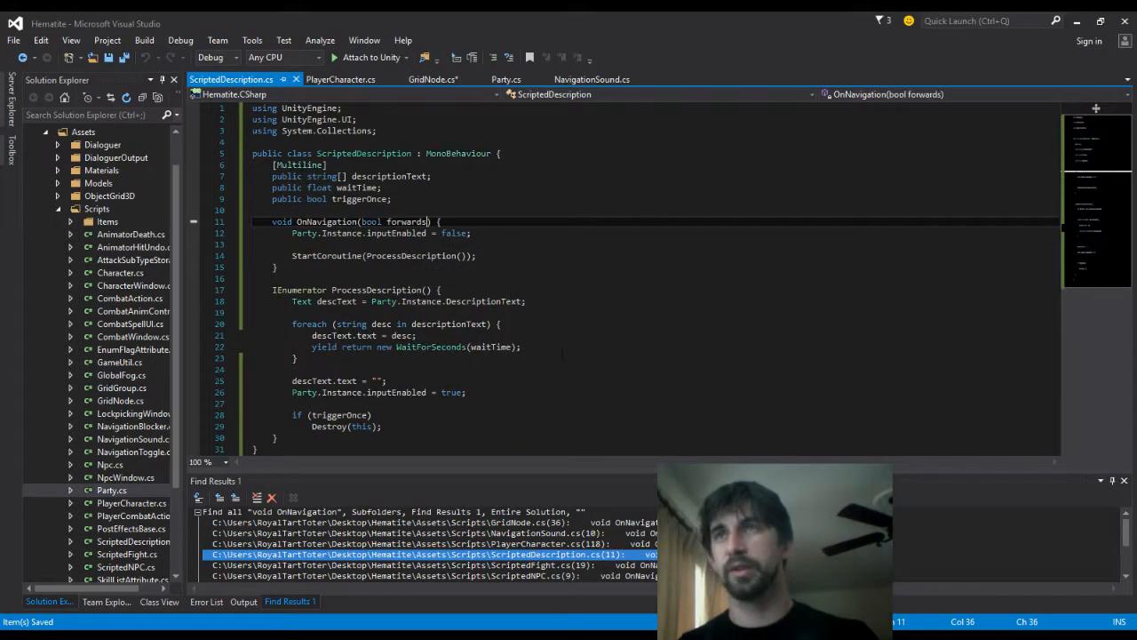
Add the bool forwards parameter to OnNavigation in ScriptedFight.cs and save the file
key("F8")
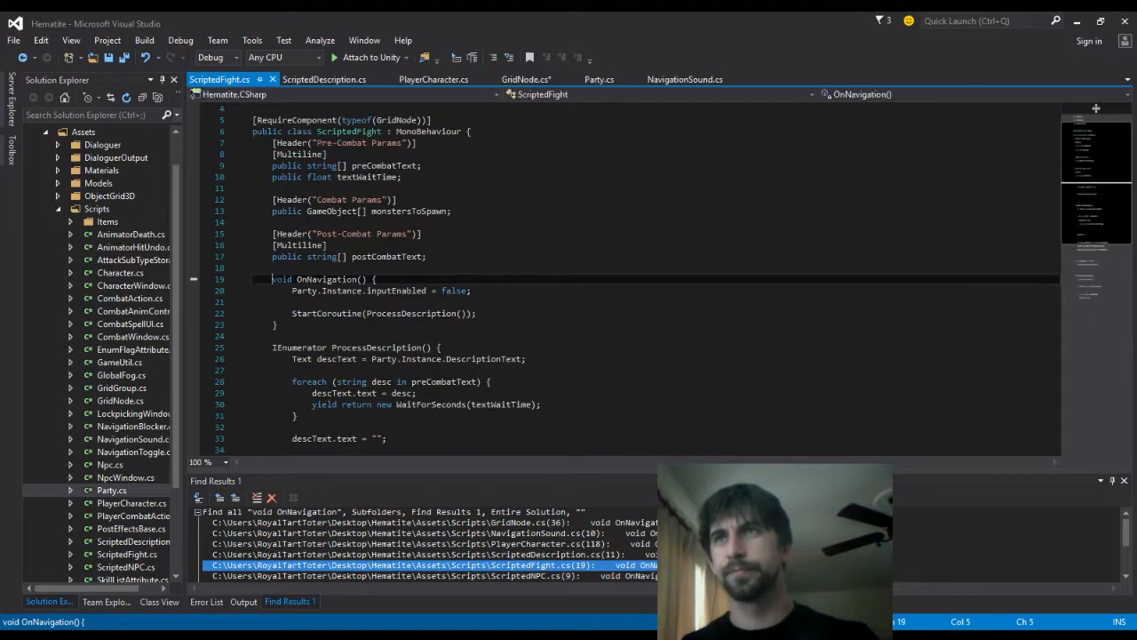
left_click(361, 279)
type("bool forwards")
key("ctrl+s")
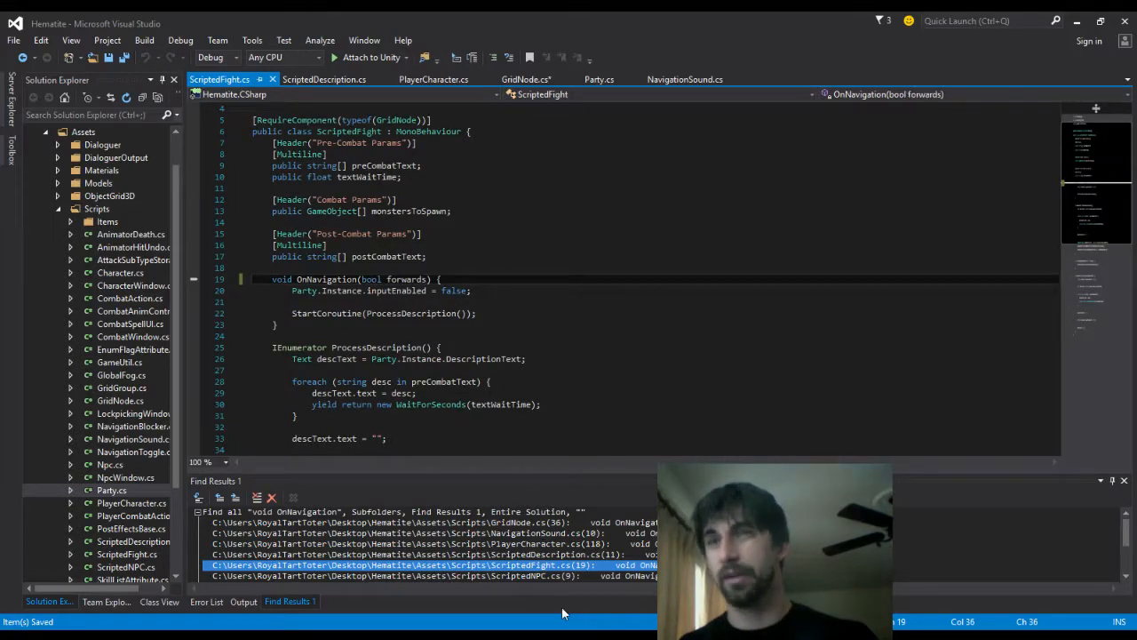
Add the bool forwards parameter to OnNavigation in ScriptedNPC.cs, save it and build the solution
scroll(579, 579, "down", 1)
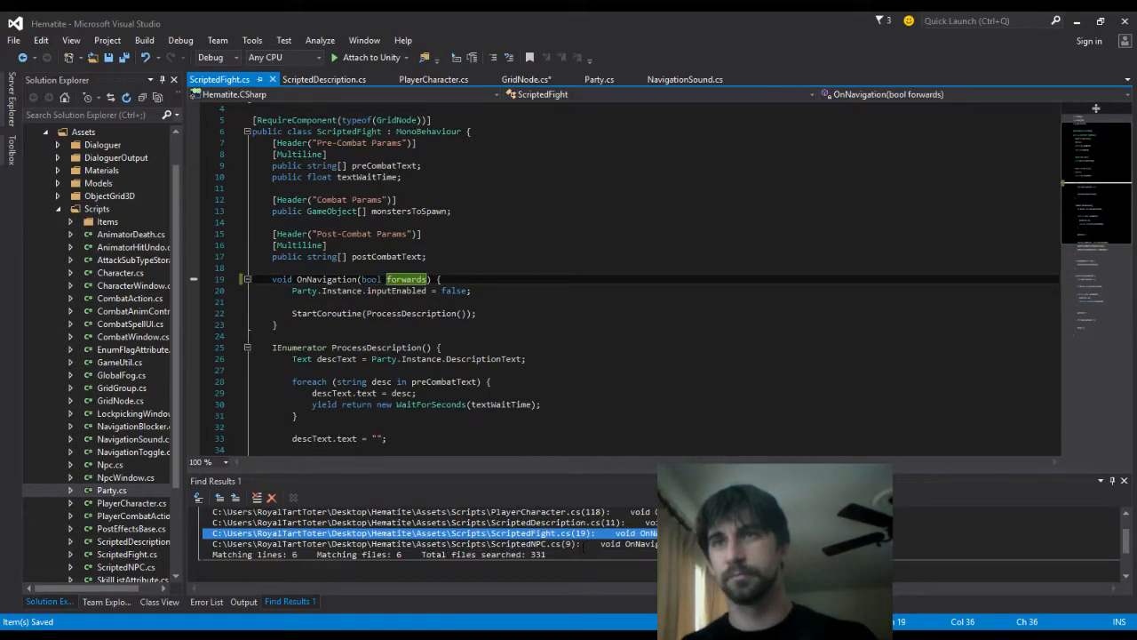
double_click(582, 544)
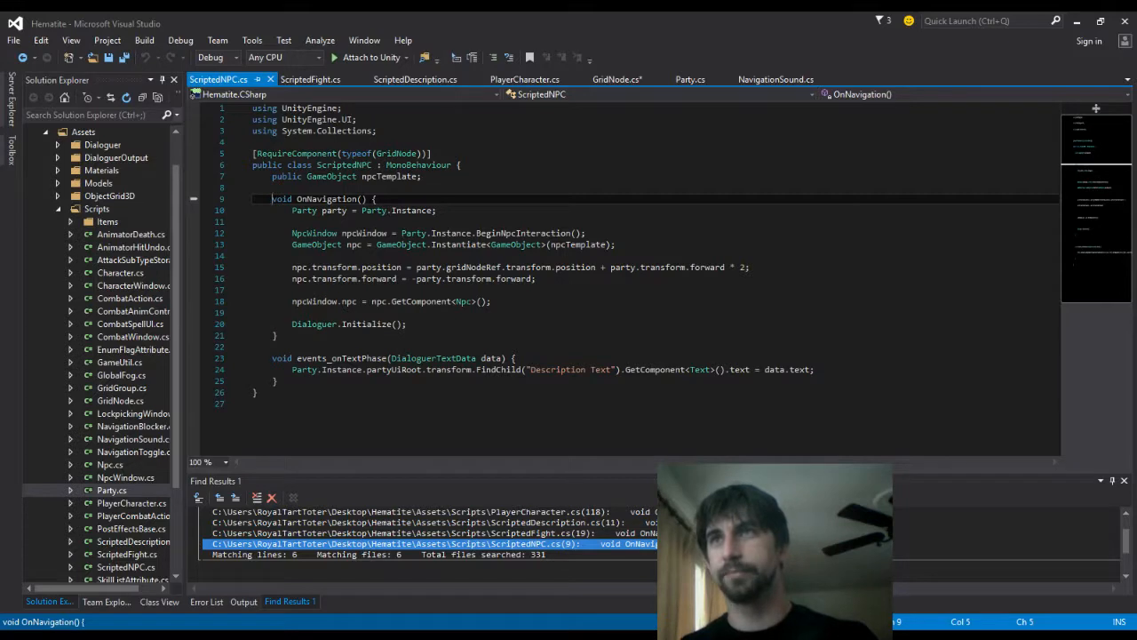
left_click(362, 199)
type("bool forwards")
key("ctrl+s")
key("ctrl+shift+b")
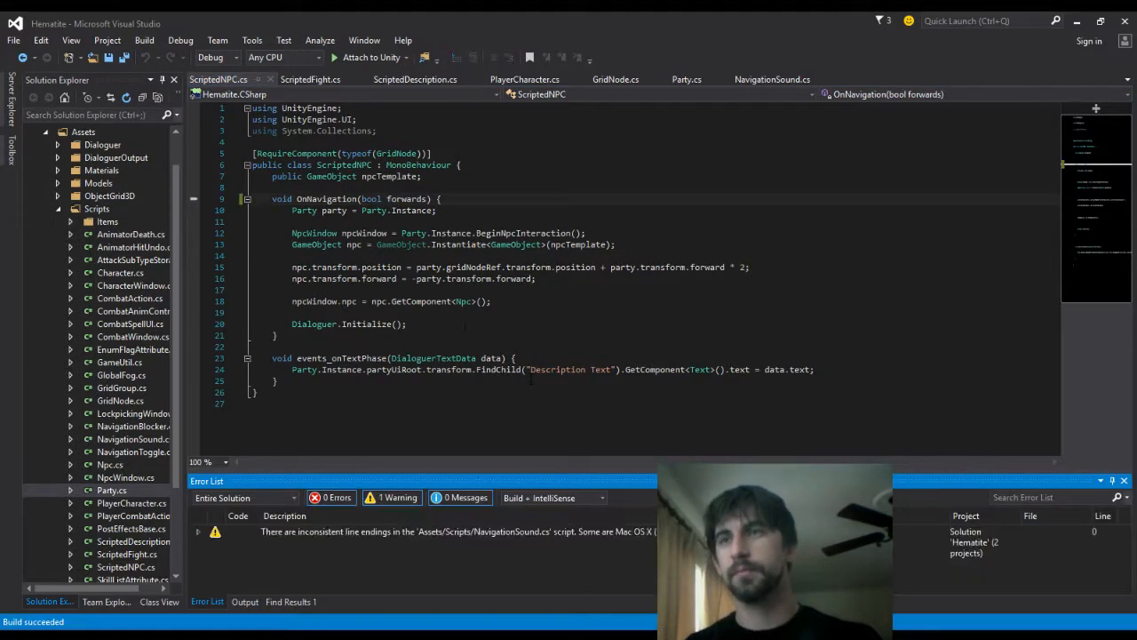
left_click(602, 532)
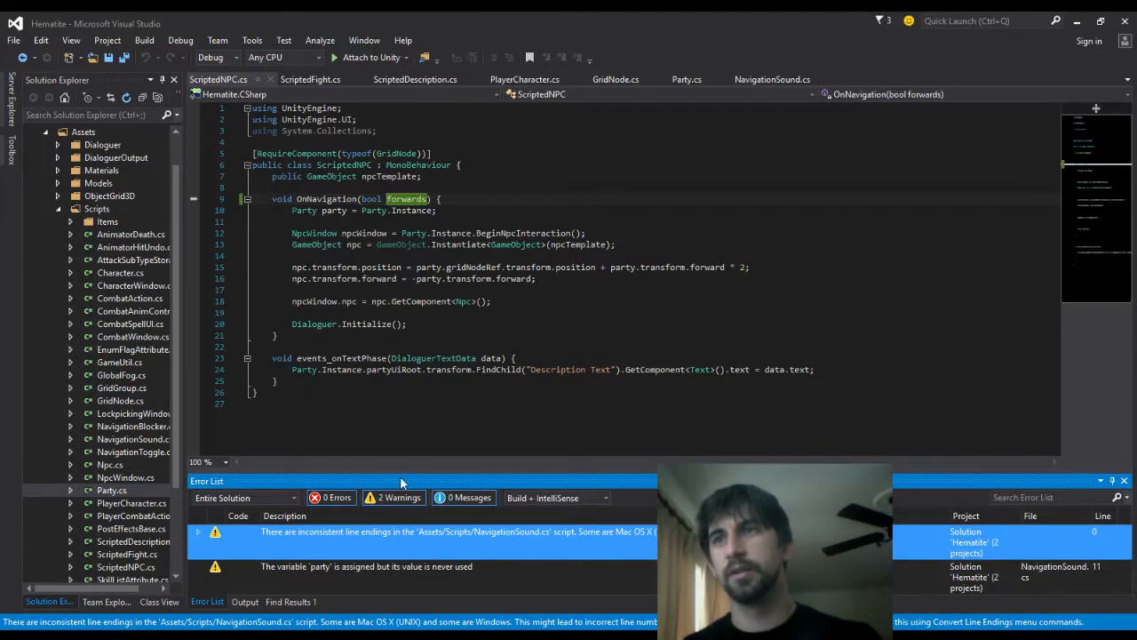
Close every open script except NavigationSound.cs
middle_click(218, 82)
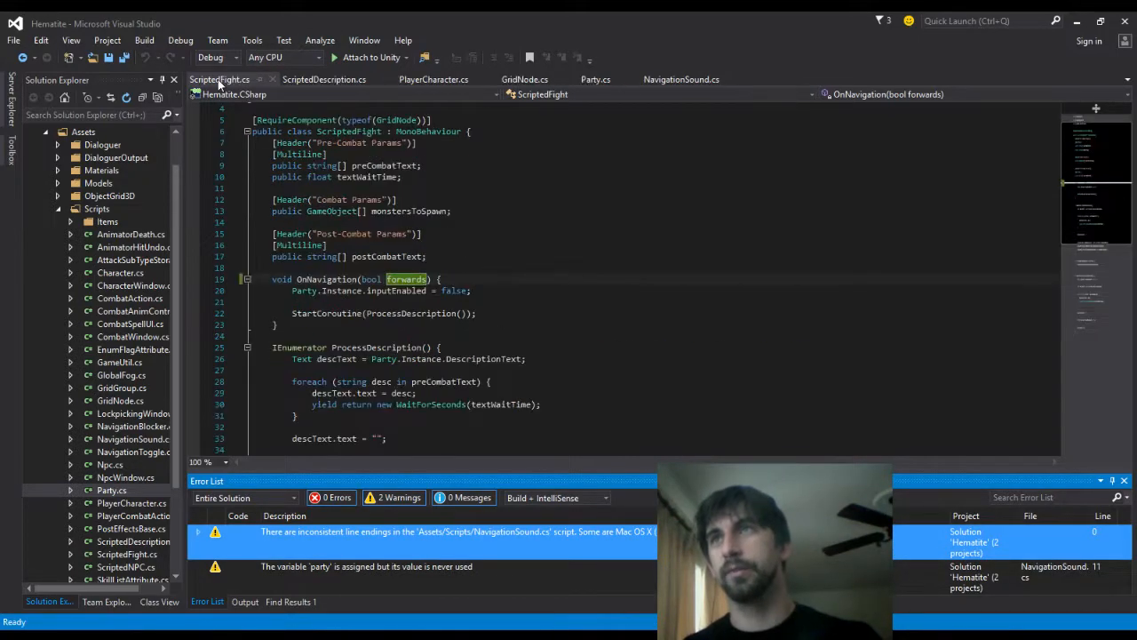
middle_click(218, 80)
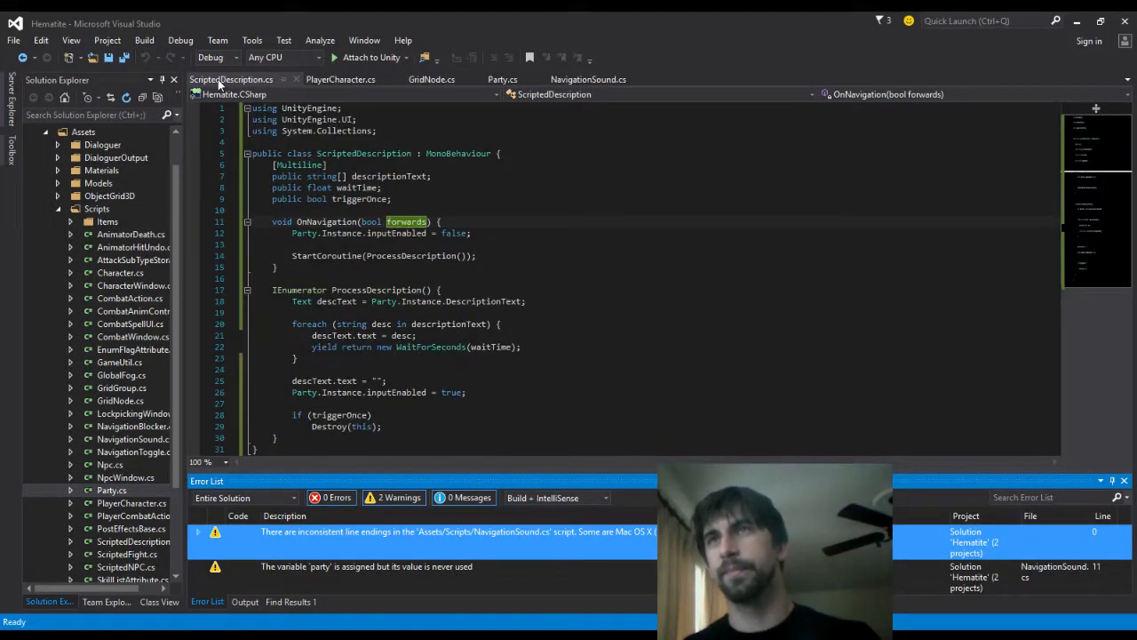
middle_click(217, 79)
middle_click(218, 79)
middle_click(218, 79)
middle_click(217, 79)
Try an if (directional) condition above the PlayClipAtPoint call in OnNavigation
left_click(399, 244)
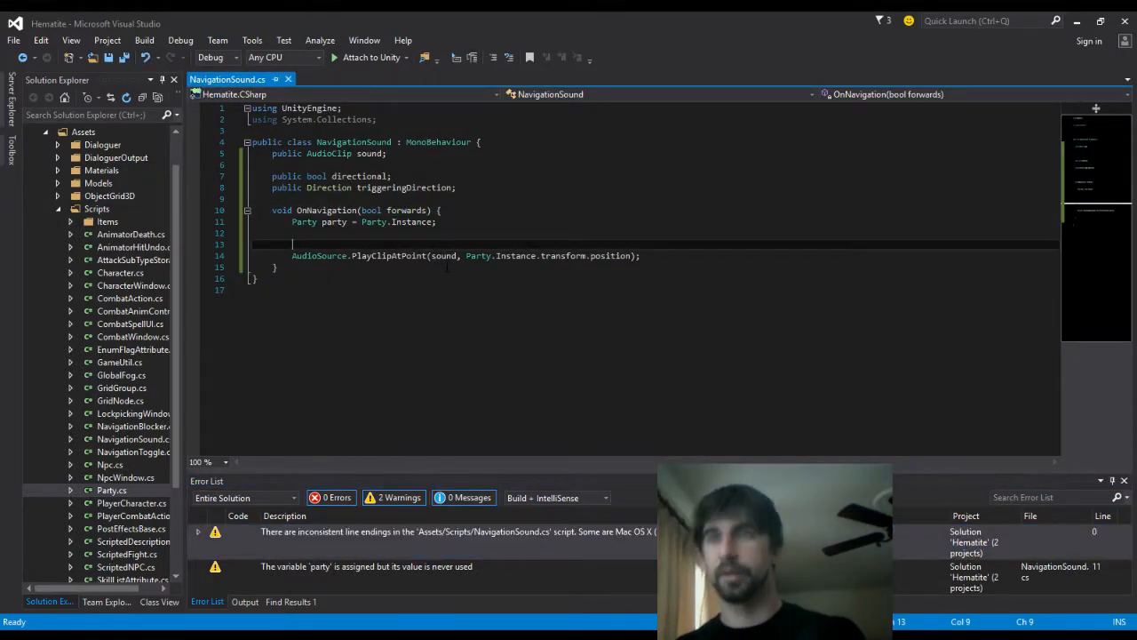
type("if (direct")
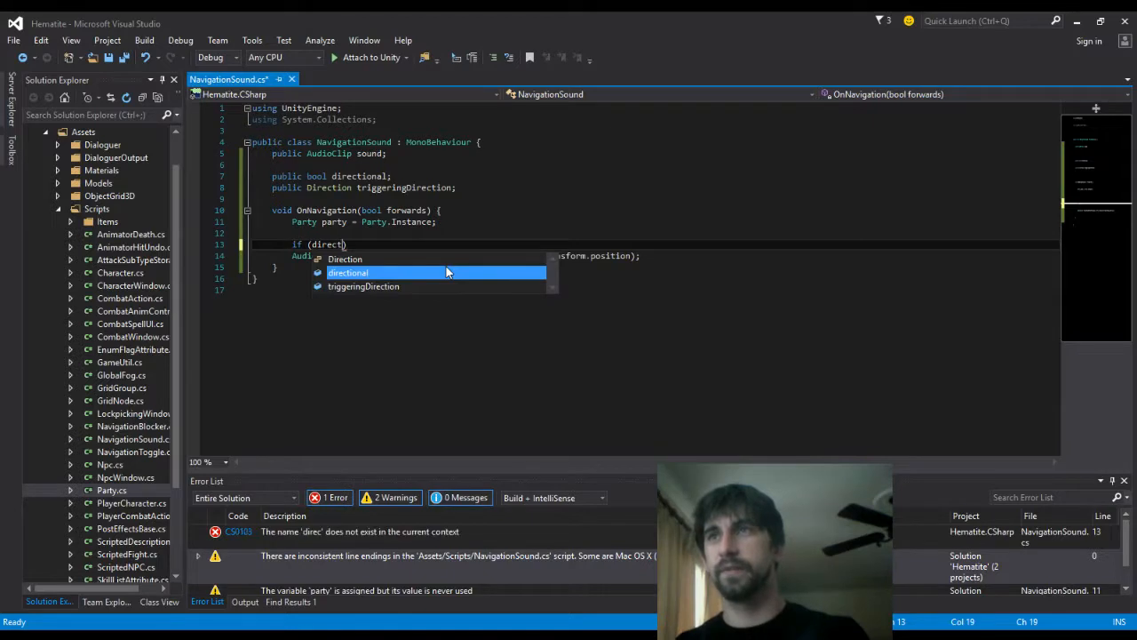
type("ional)")
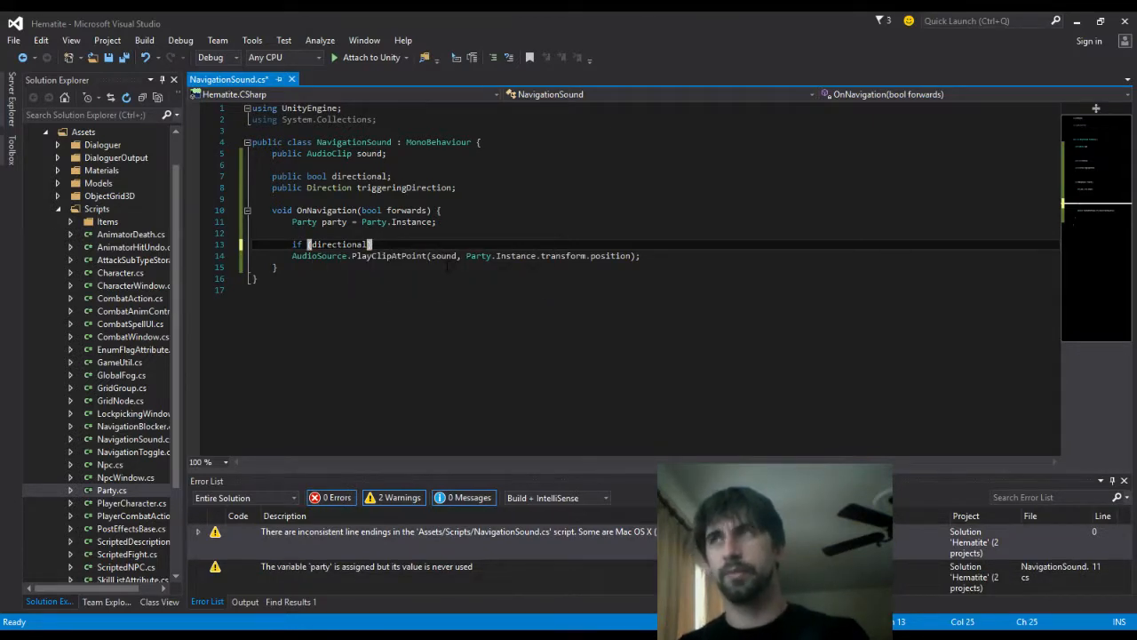
Replace Party.Instance with the local party variable in the PlayClipAtPoint call
left_click_drag(465, 256, 538, 256)
type("p")
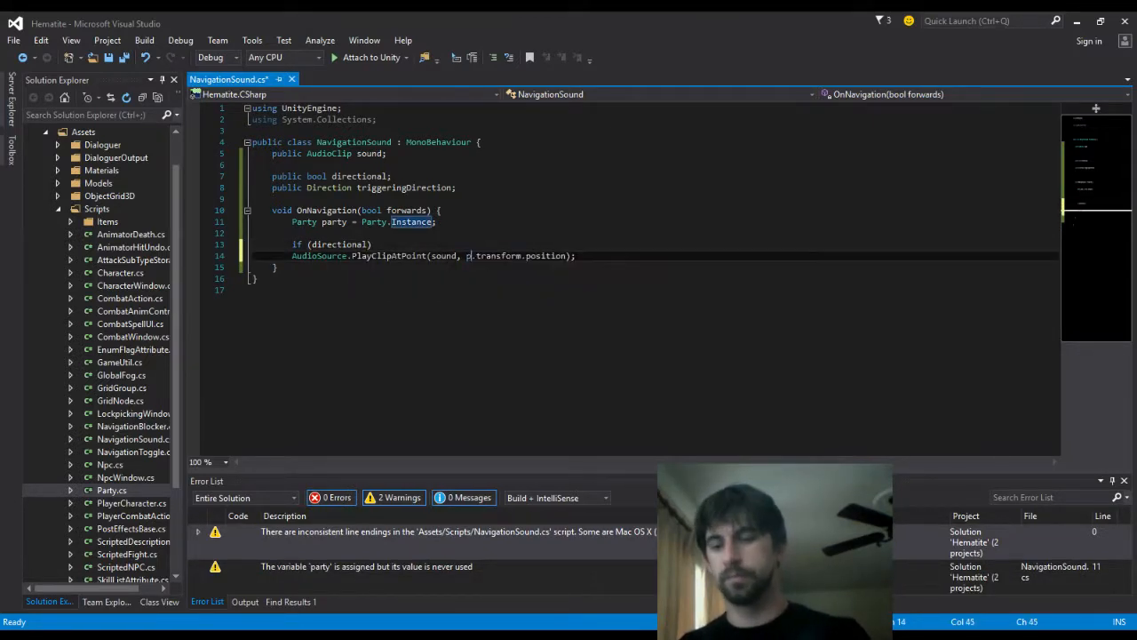
type("arty")
key("Escape")
Try to extend the directional condition with a second && operand
key("Up")
key("Up")
key("Down")
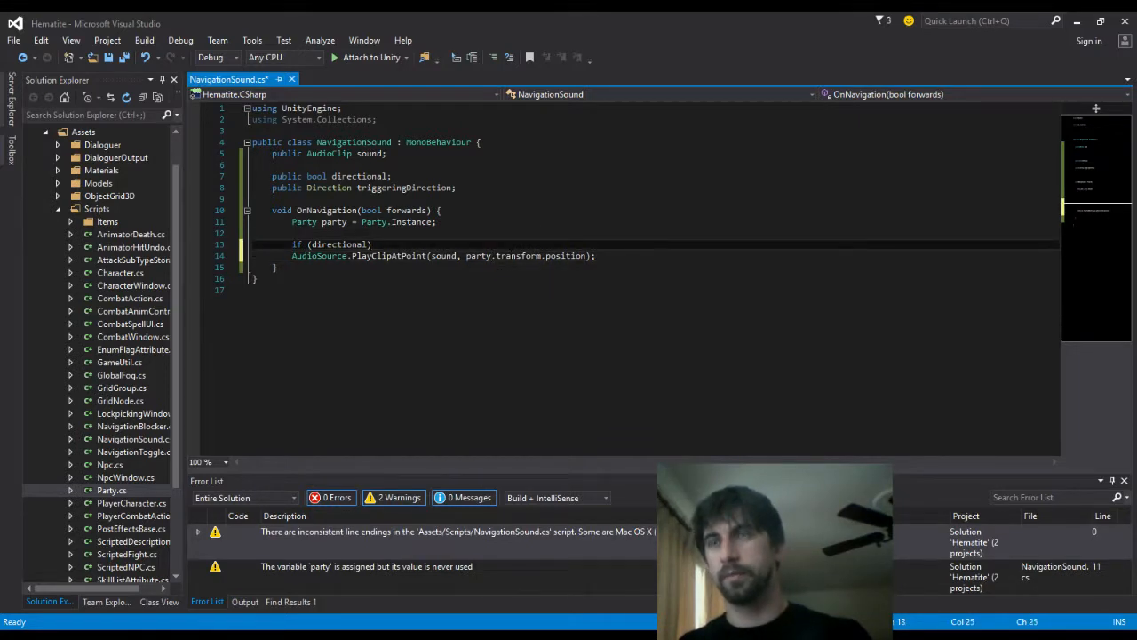
type("&&")
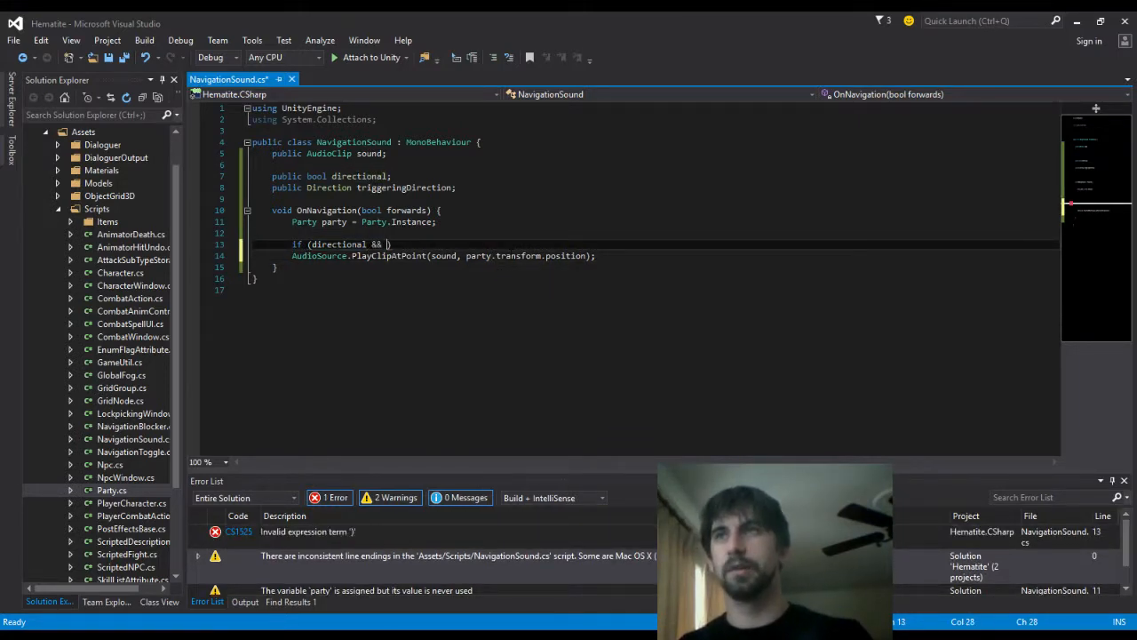
Replace the condition line above the PlayClipAtPoint call with if (directional == false) and an opening brace
key("shift+Home")
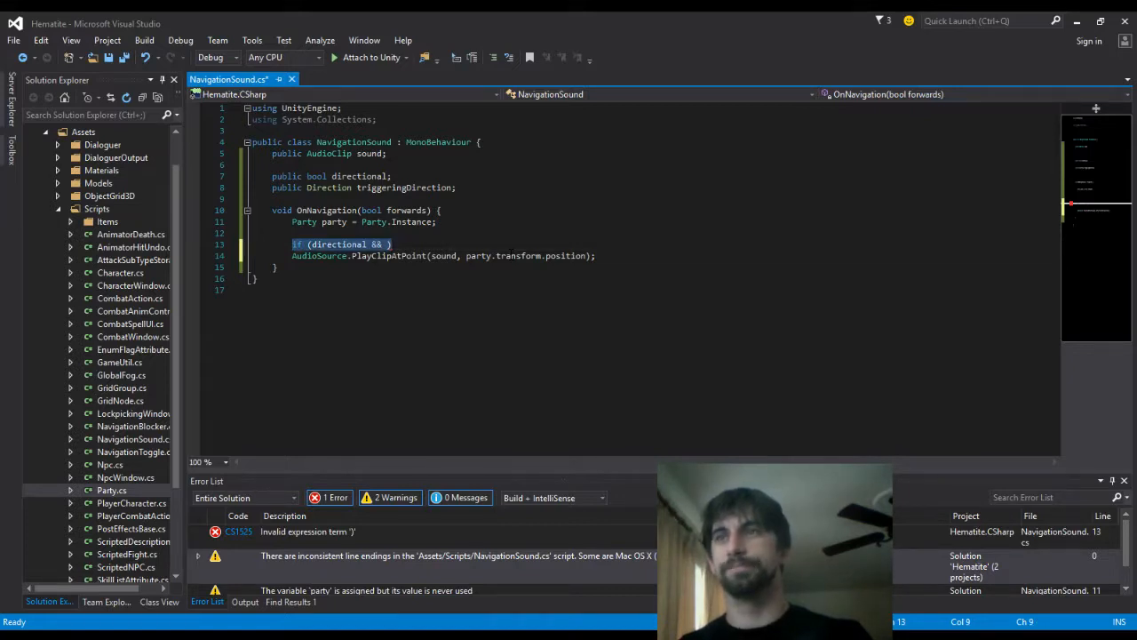
type("if (!dire")
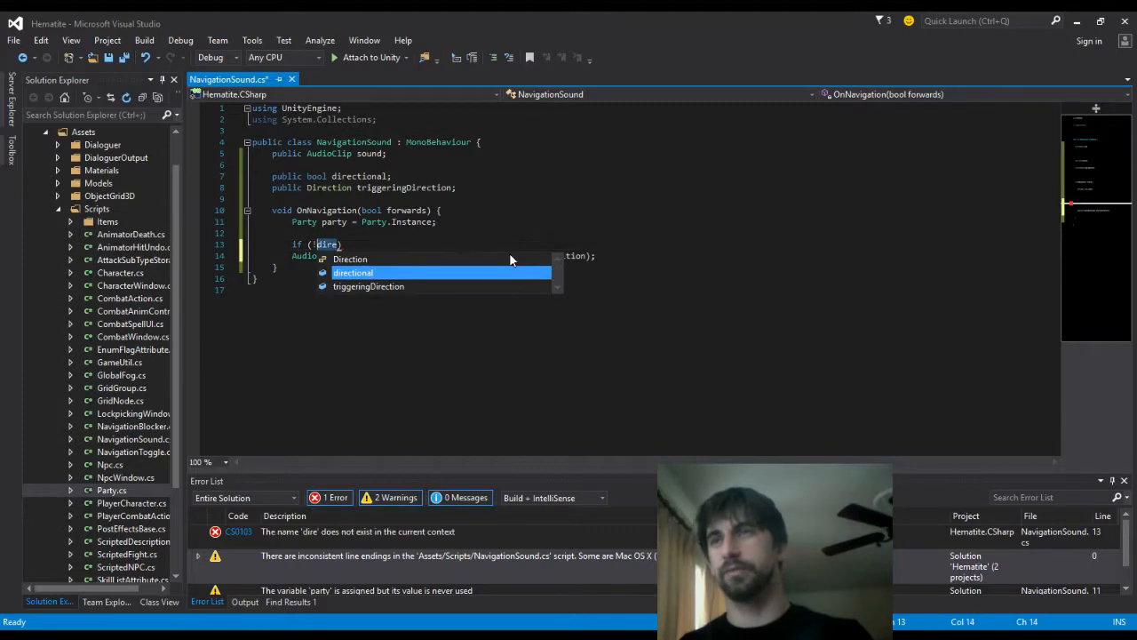
key("BackSpace")
key("BackSpace")
key("BackSpace")
key("BackSpace")
key("BackSpace")
type("direction")
type("al == false)")
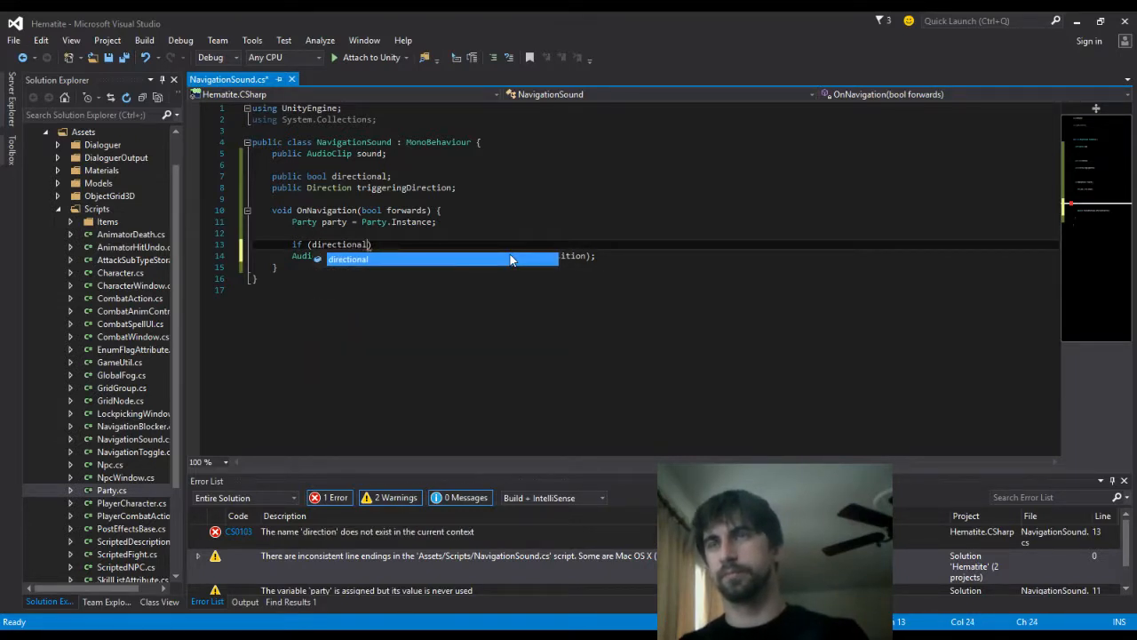
type(" {")
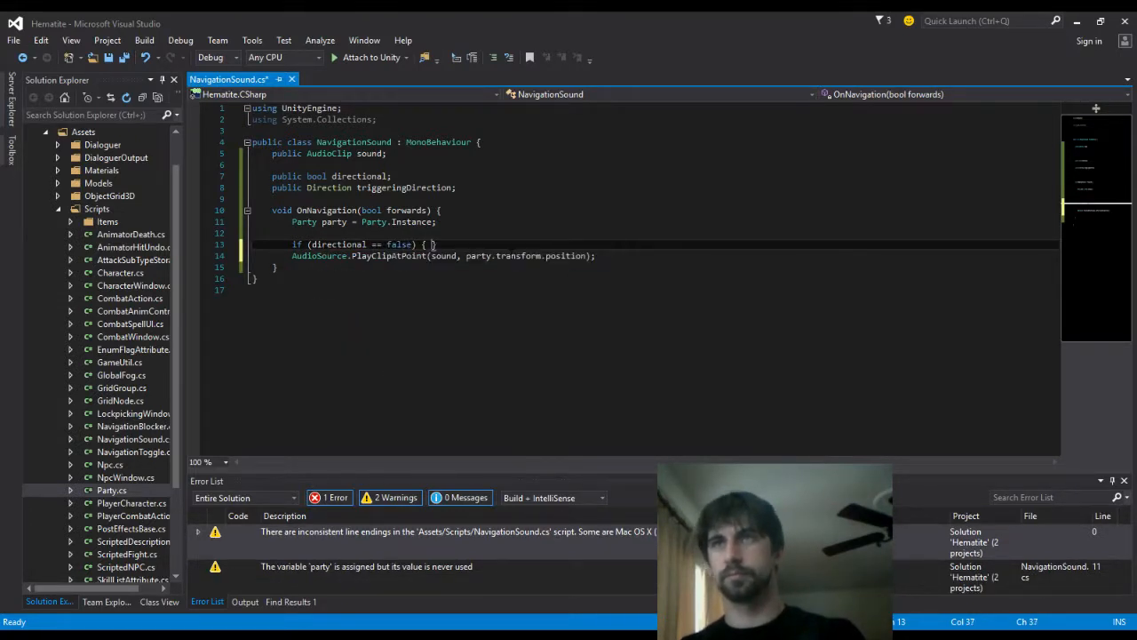
Indent the PlayClipAtPoint call inside the directional == false block and close the block with a brace
key("Down")
key("Home")
key("Tab")
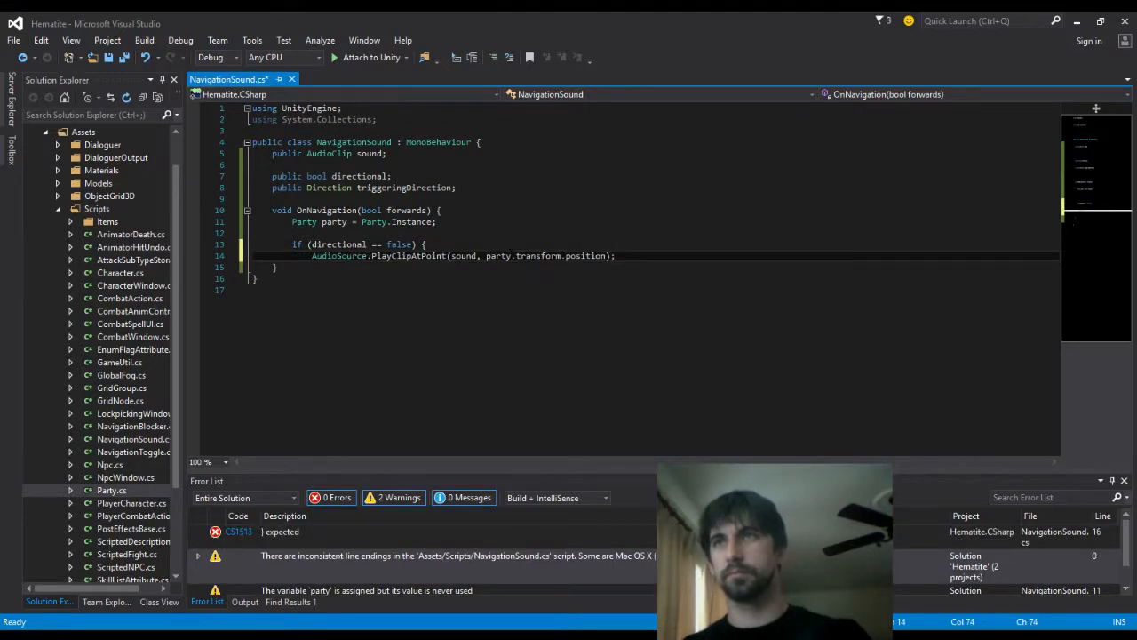
key("End")
key("Return")
type("}")
Add an else block after the directional == false block and start an inner if statement in it
key("Return")
type("else {")
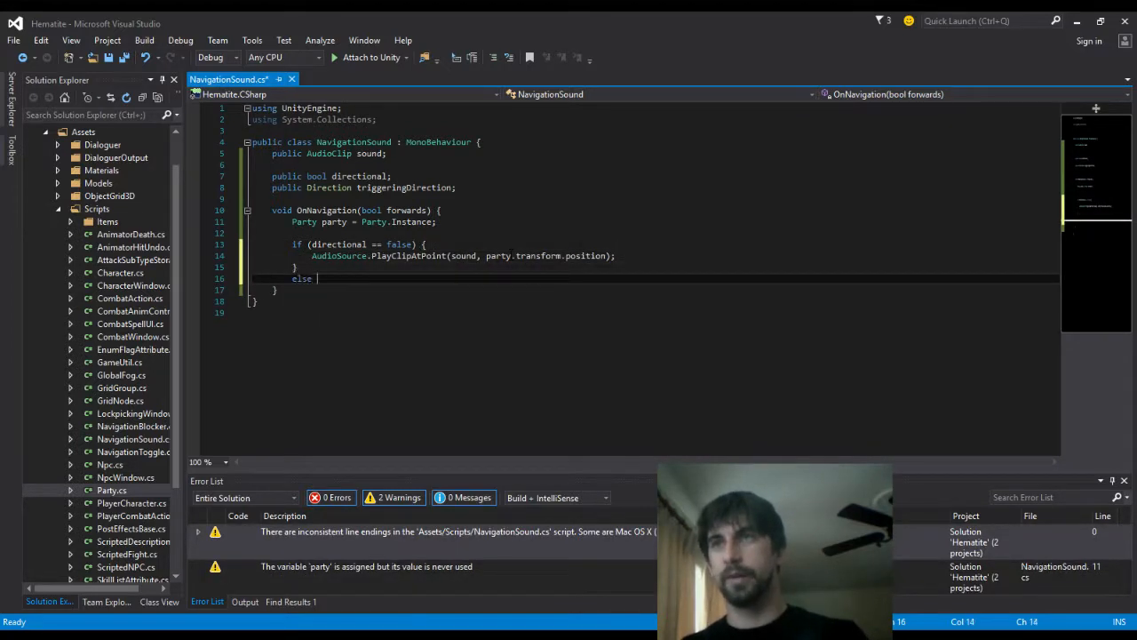
key("Return")
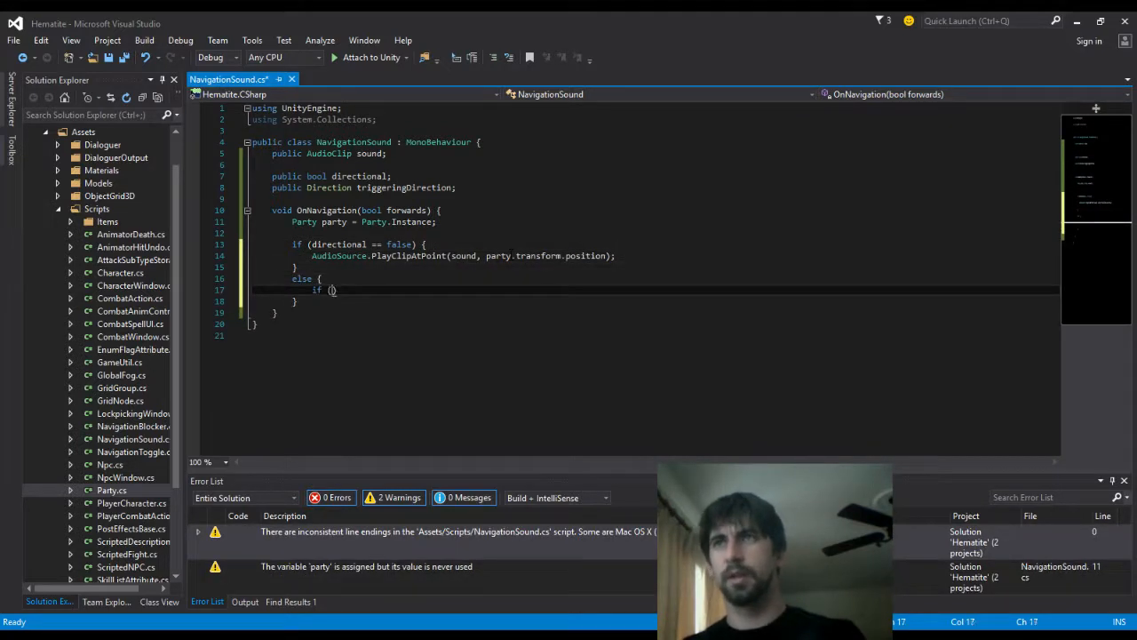
type("if (")
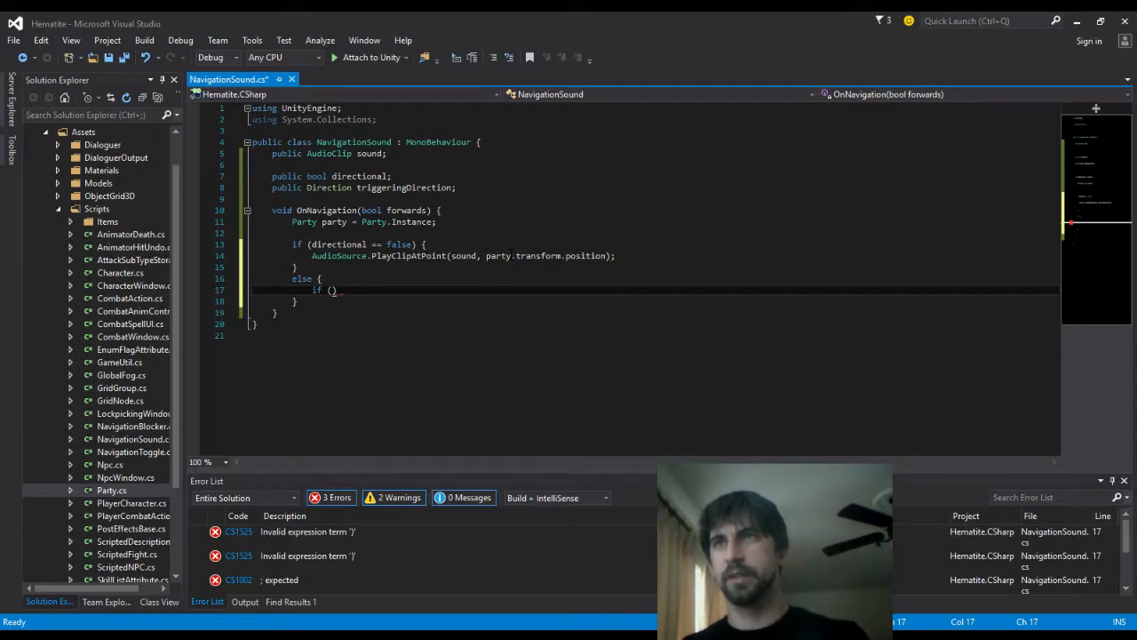
type("forwards")
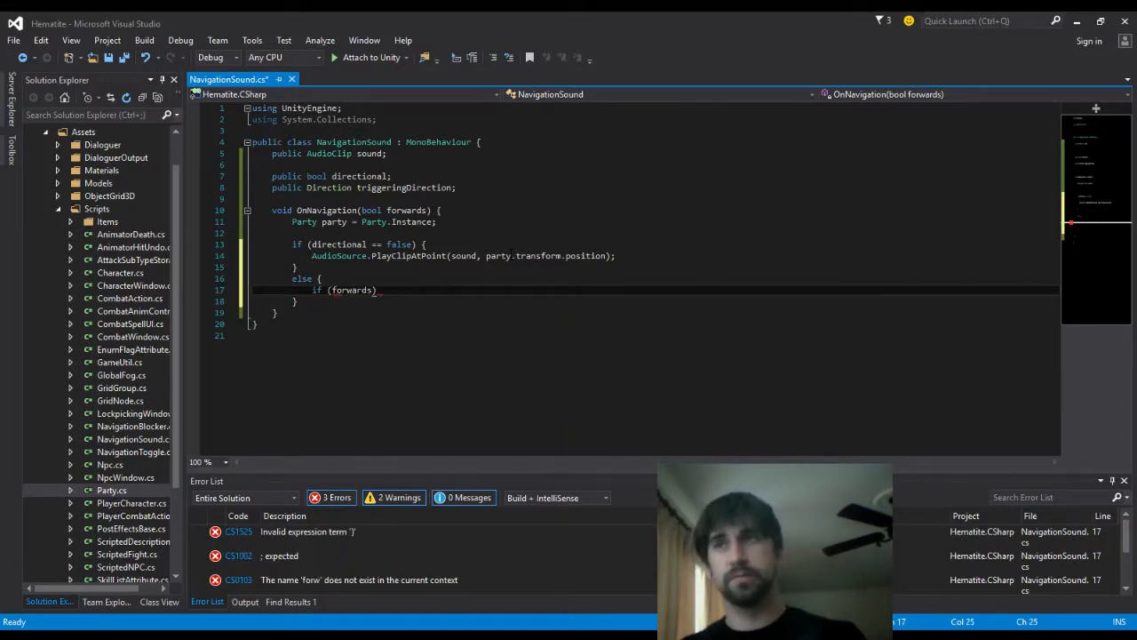
key("ctrl+shift+Left")
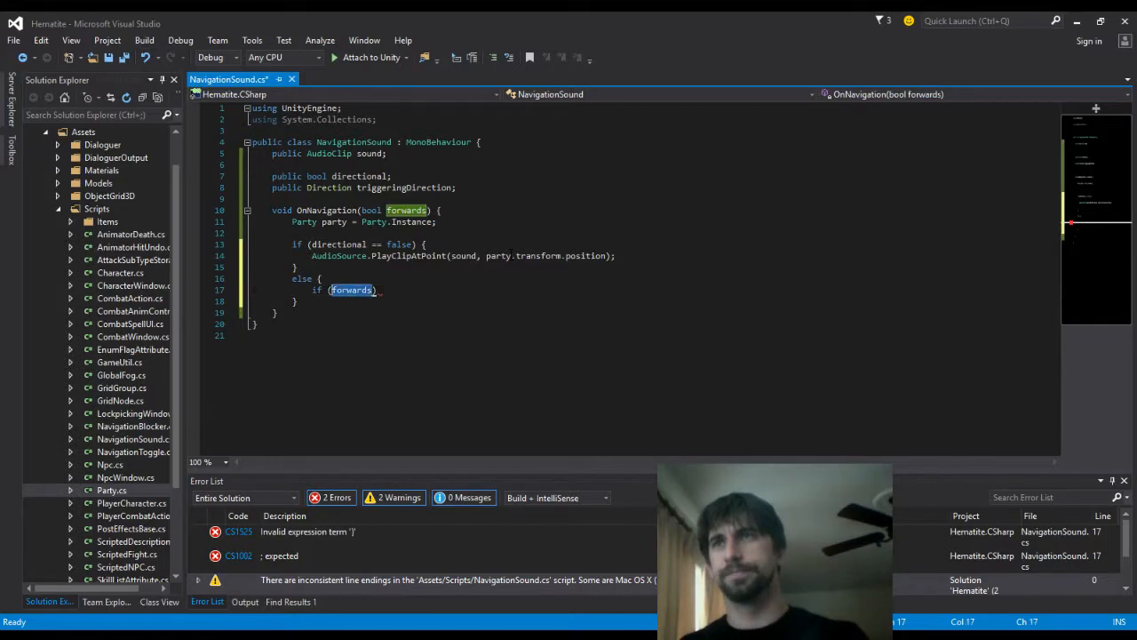
key("BackSpace")
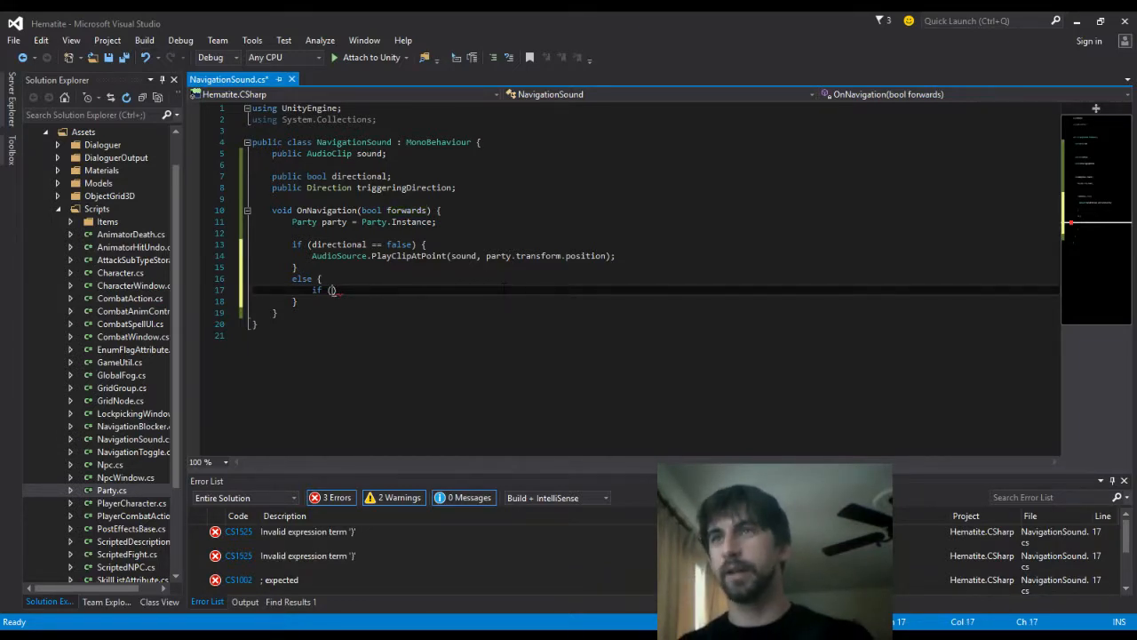
Enter party.directionFacing as the inner if condition and search the entire solution for directionFacing
type("party.")
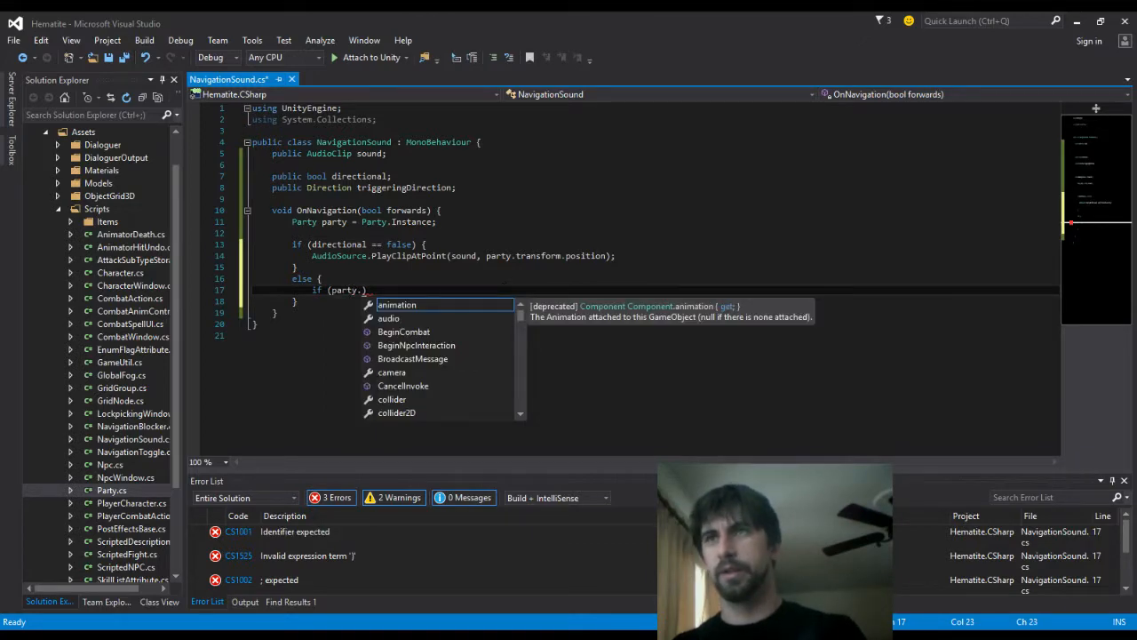
type("di")
key("Tab")
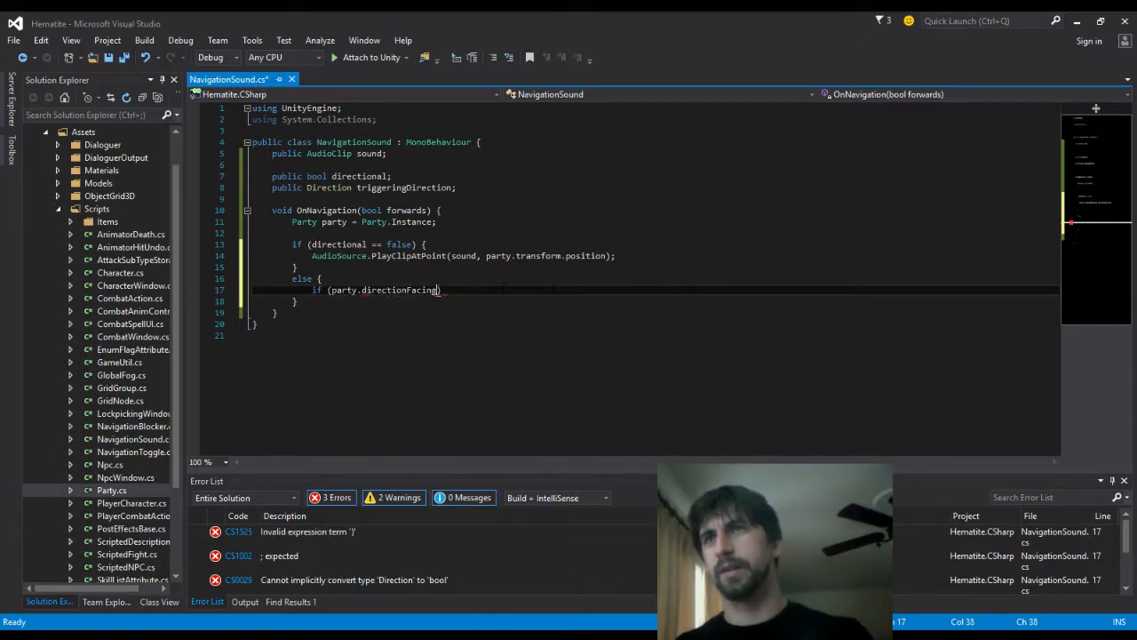
double_click(407, 288)
key("ctrl+shift+f")
key("Return")
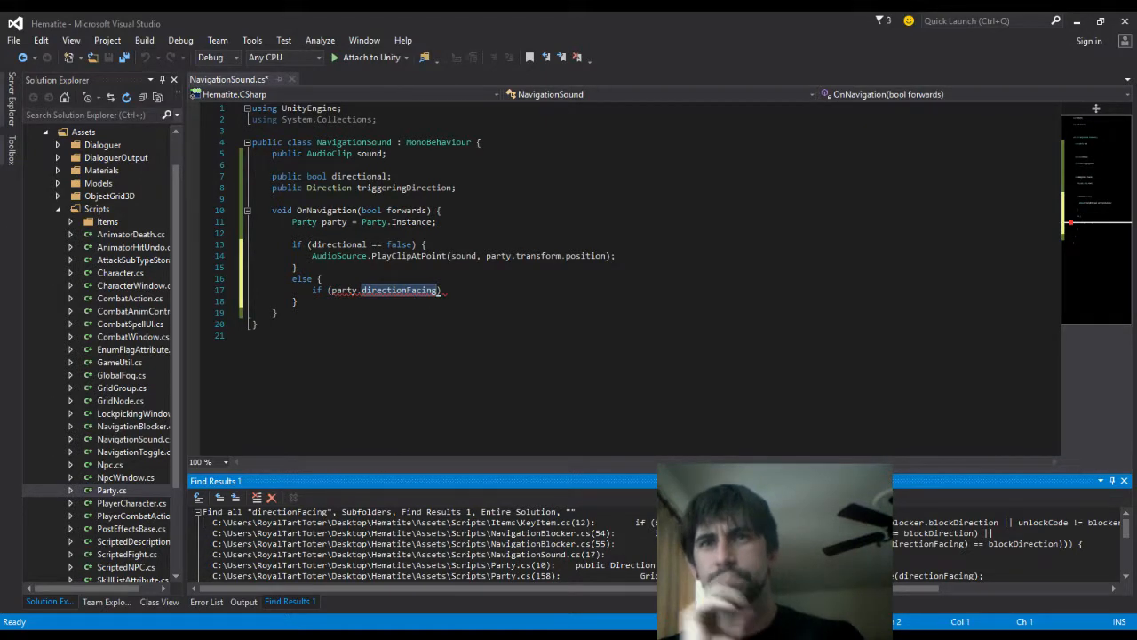
Copy the two-part forwards direction check from OnAttemptNavigation in NavigationBlocker.cs over party.directionFacing in NavigationSound.cs
double_click(409, 544)
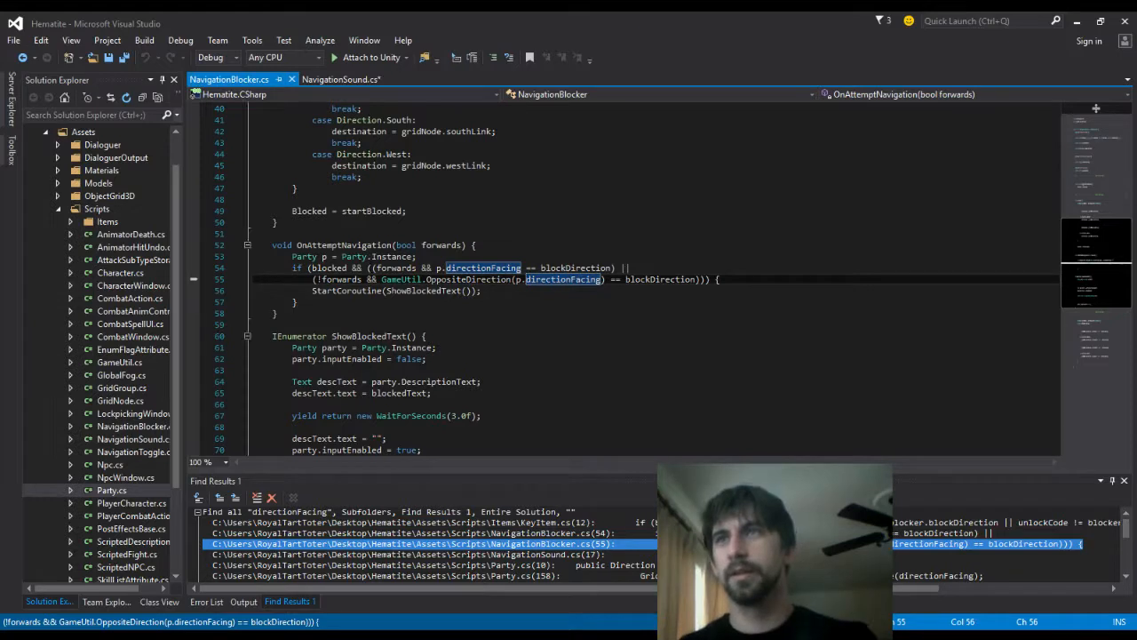
left_click_drag(370, 268, 707, 278)
key("ctrl+c")
key("ctrl+Tab")
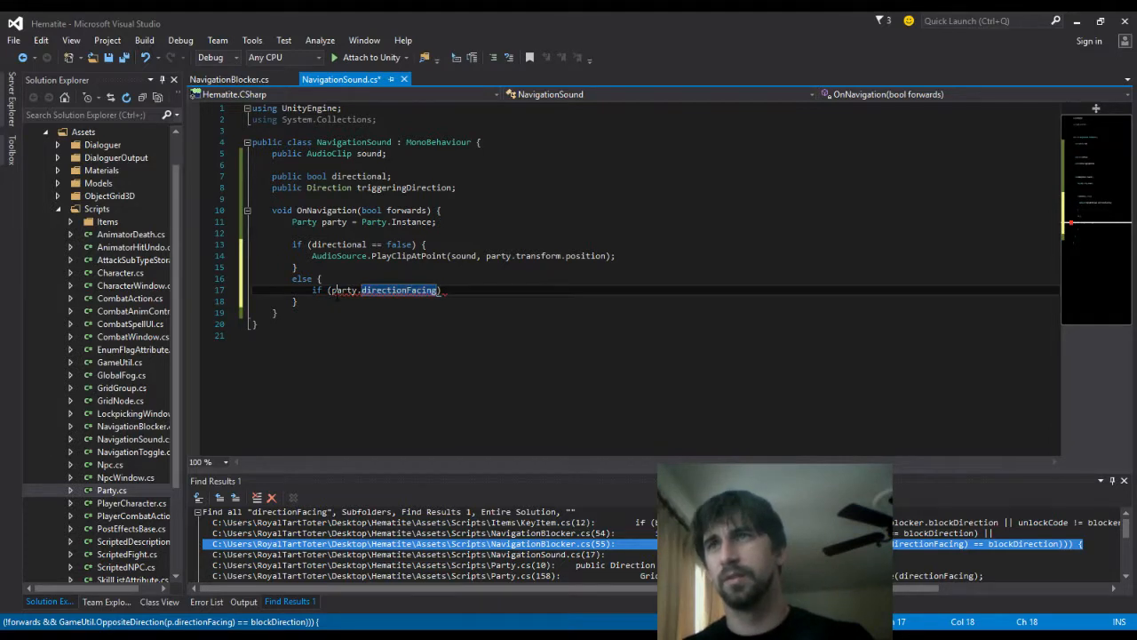
key("ctrl+shift+Left")
key("ctrl+shift+Left")
key("ctrl+v")
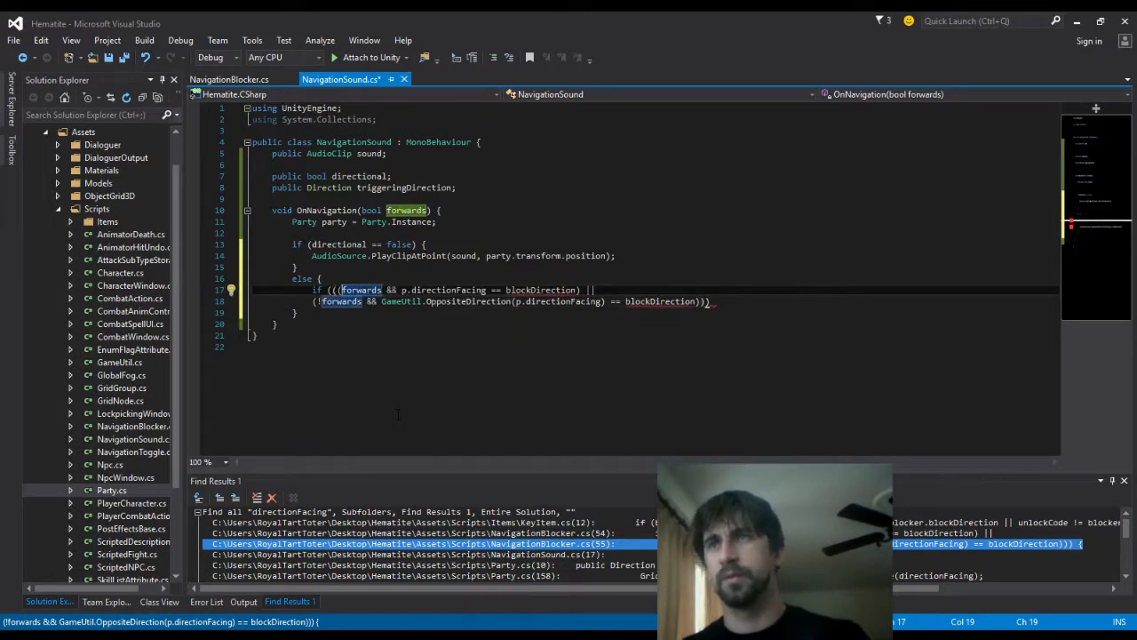
Remove the surplus parentheses from the pasted condition, save the script, and join its two lines into one
key("BackSpace")
key("BackSpace")
key("Down")
key("BackSpace")
key("BackSpace")
key("ctrl+s")
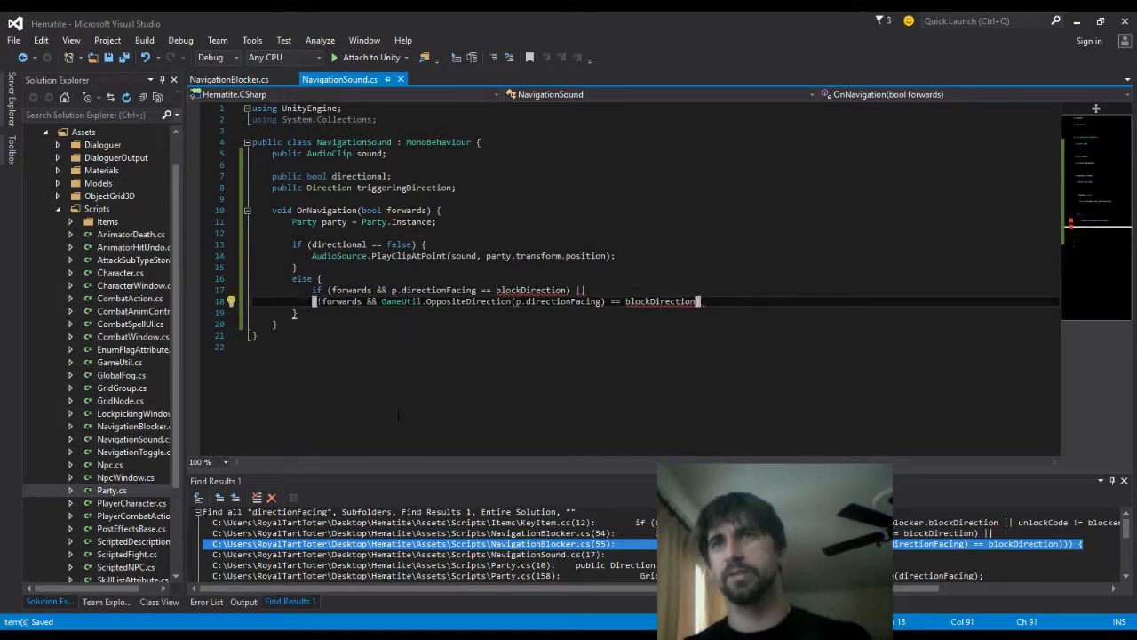
key("Up")
key("Delete")
key("ctrl+shift+Right")
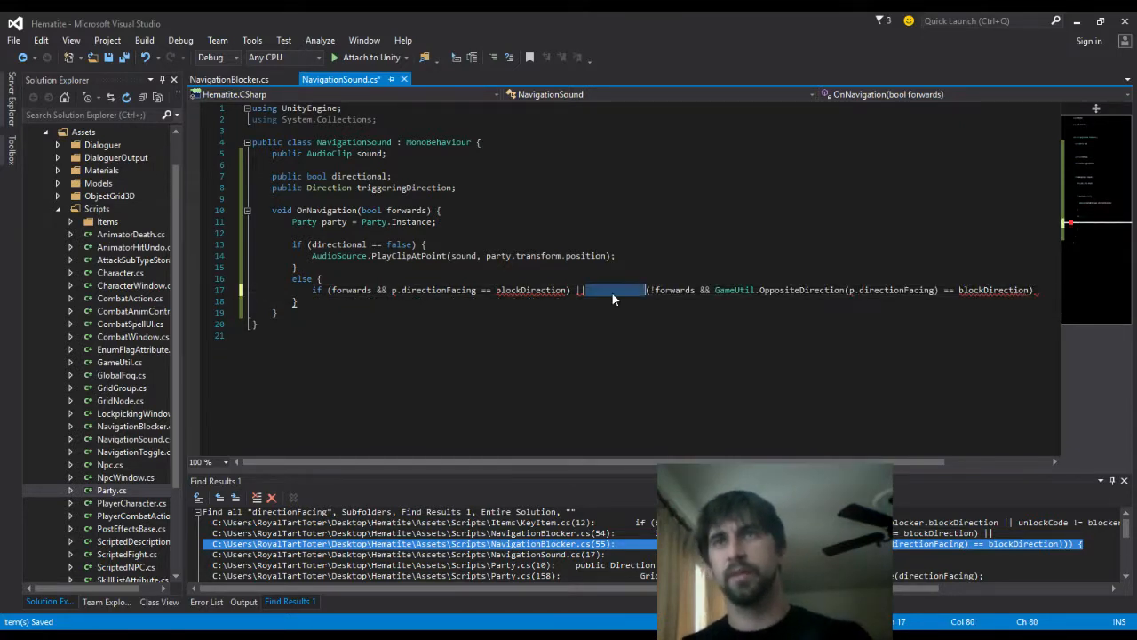
key("Delete")
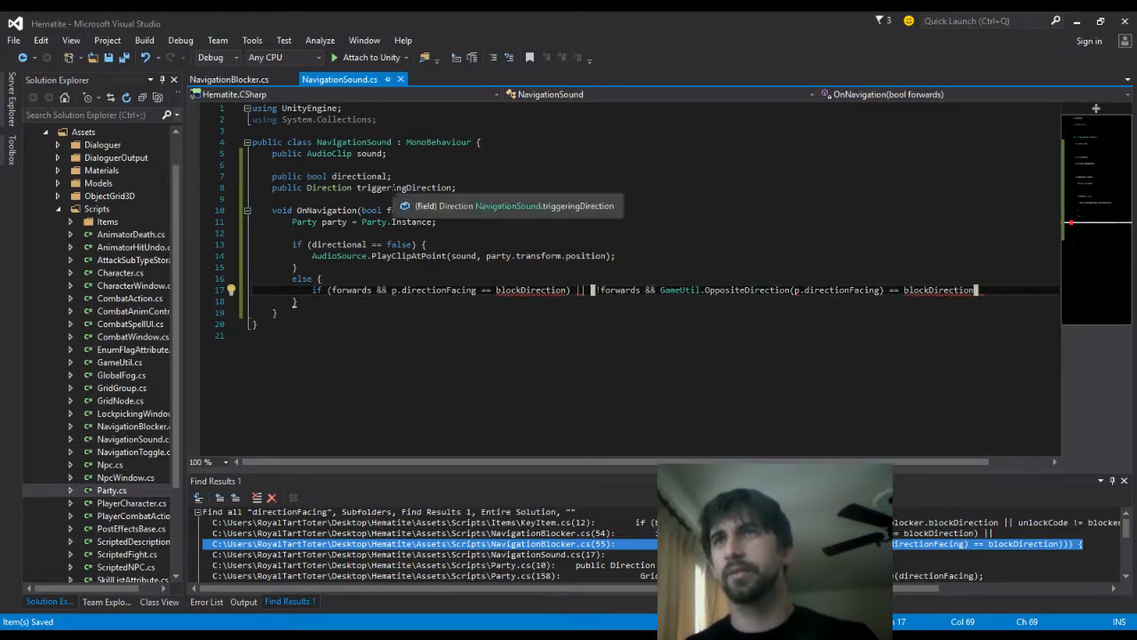
Rename the local party variable to p in its declaration and in the PlayClipAtPoint call
double_click(334, 222)
type("p")
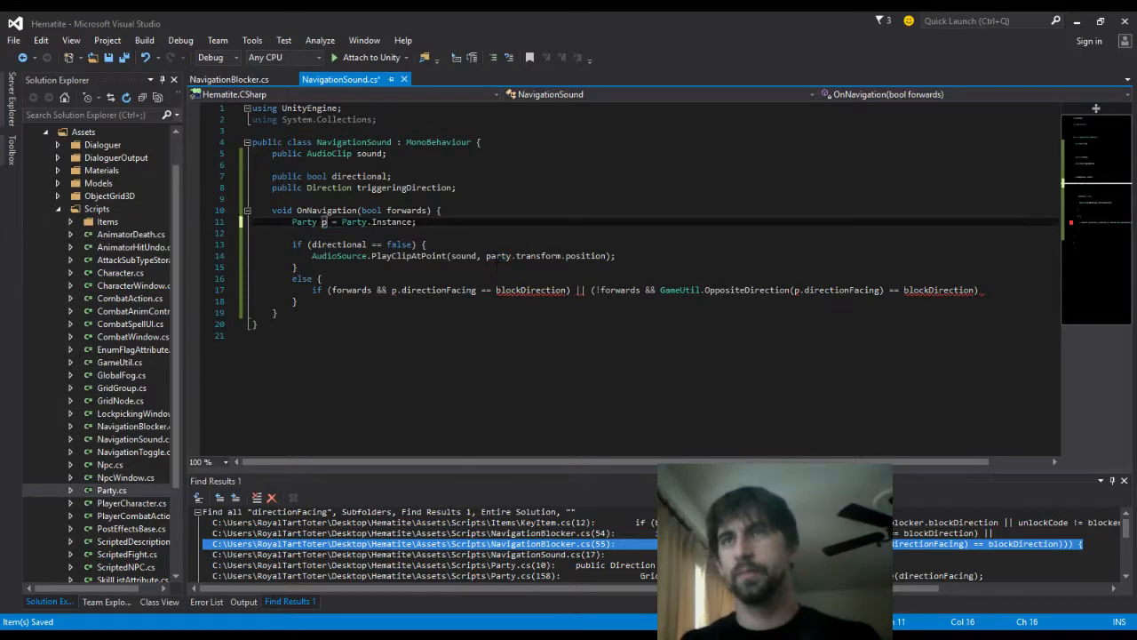
double_click(497, 256)
type("p")
key("Escape")
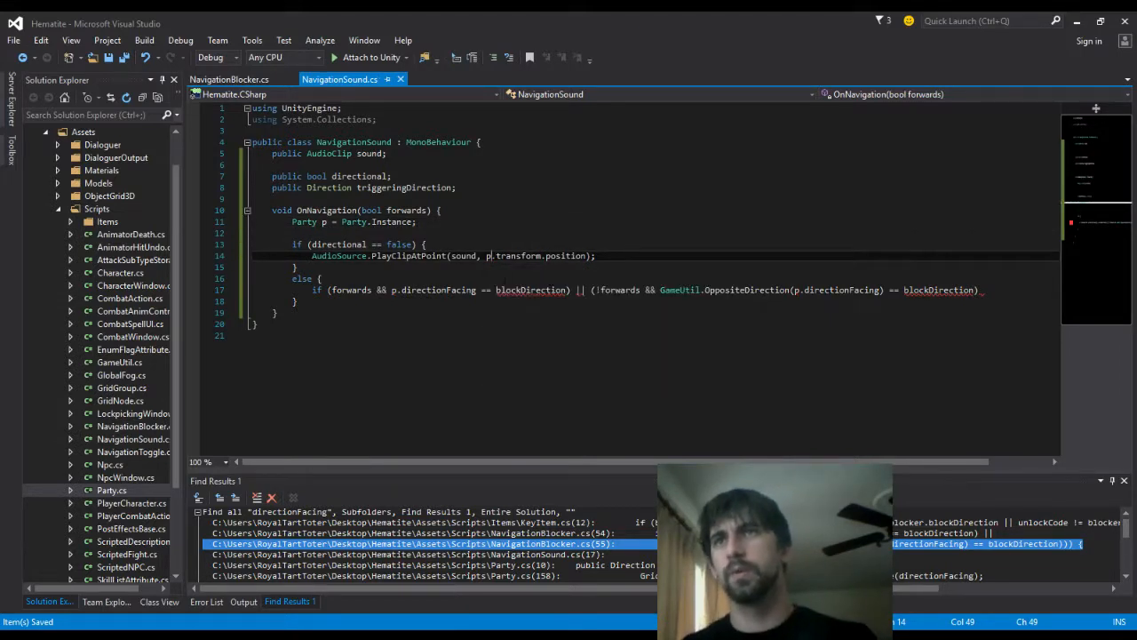
Rename the triggeringDirection field to soundDirection
left_click(359, 176)
double_click(404, 188)
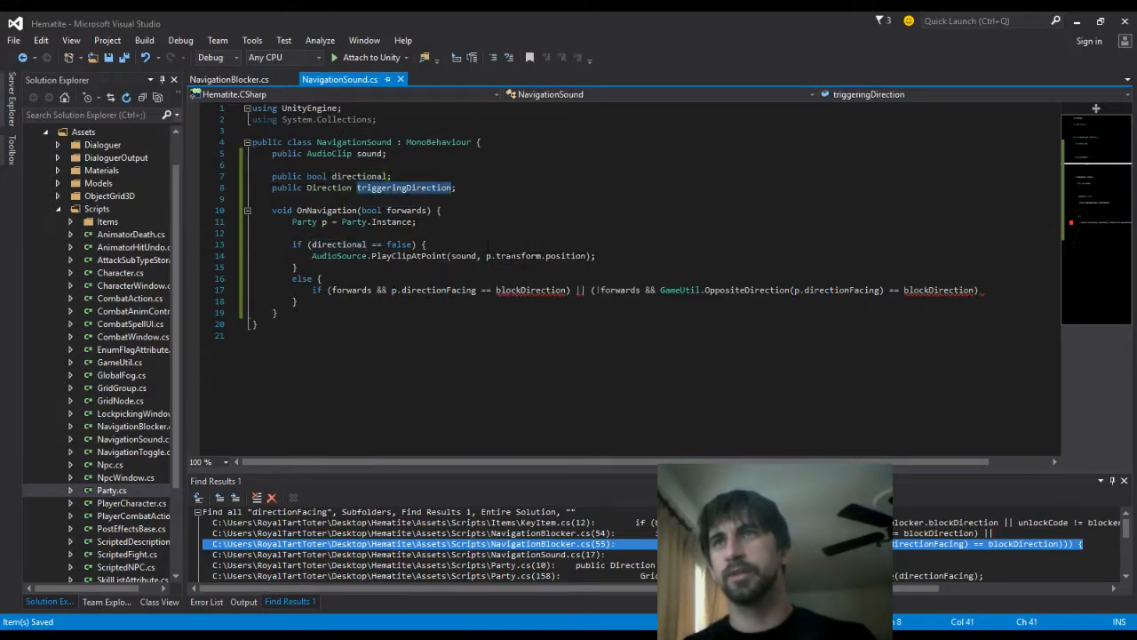
type("directi")
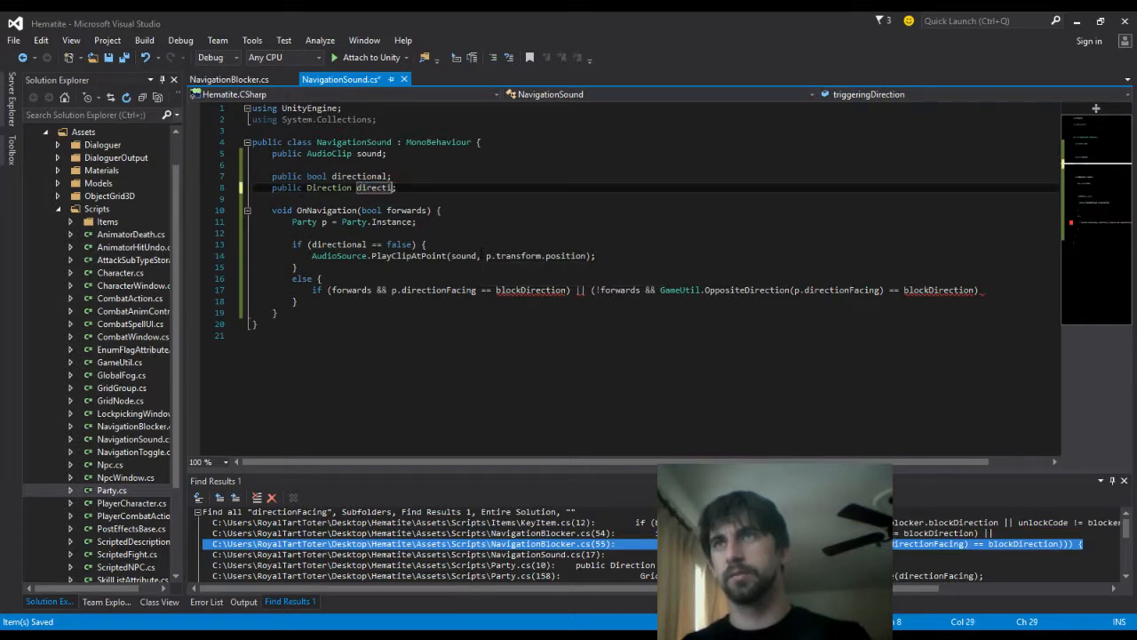
type("on")
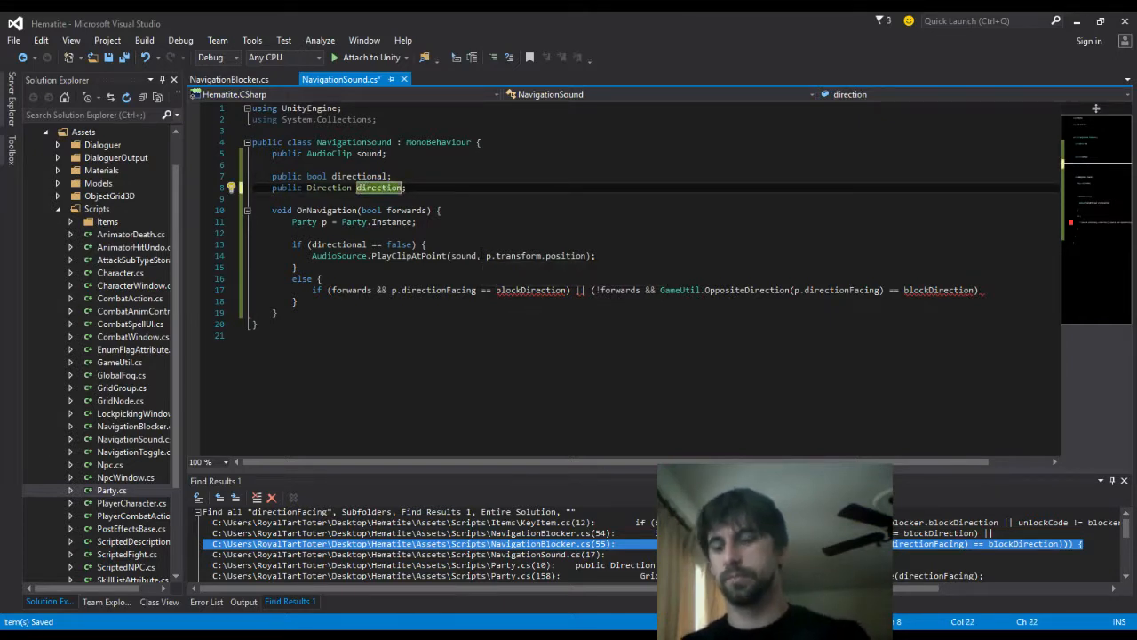
type("sound")
key("Delete")
type("D")
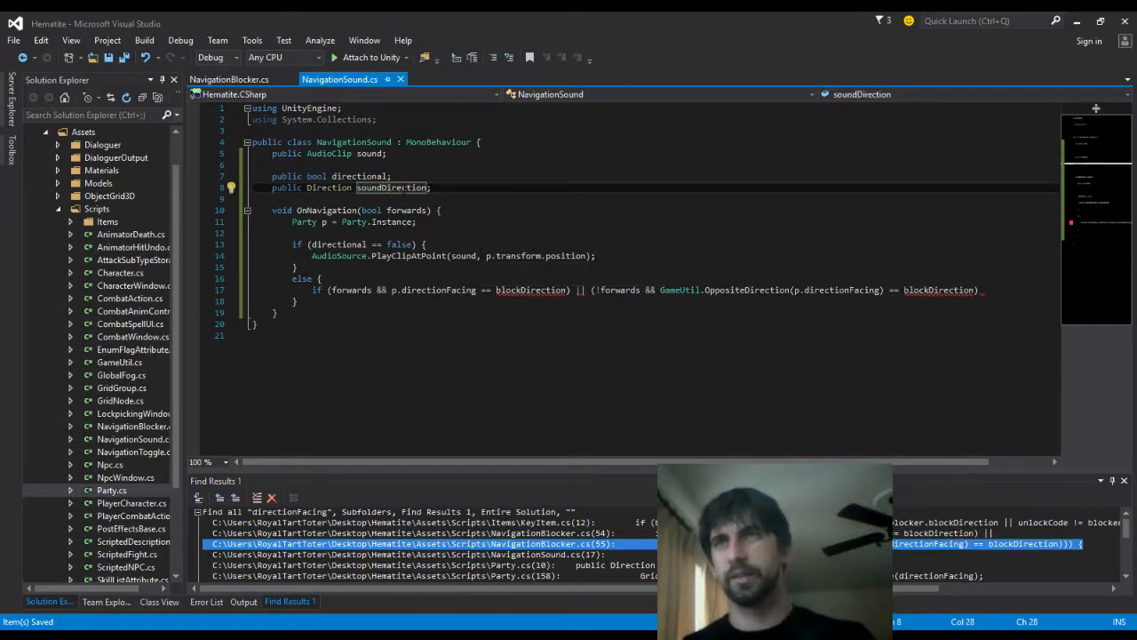
Replace both blockDirection references in the inner if condition with soundDirection and save the script
double_click(406, 189)
key("ctrl+c")
double_click(526, 291)
key("ctrl+v")
key("ctrl+s")
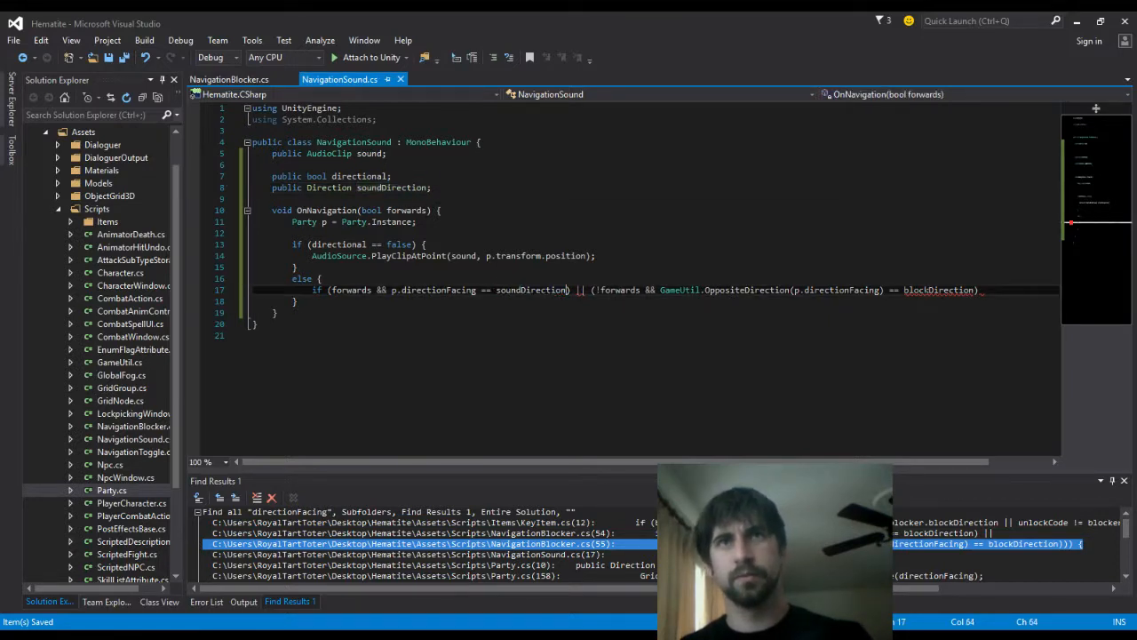
double_click(940, 291)
key("ctrl+v")
left_click(596, 289)
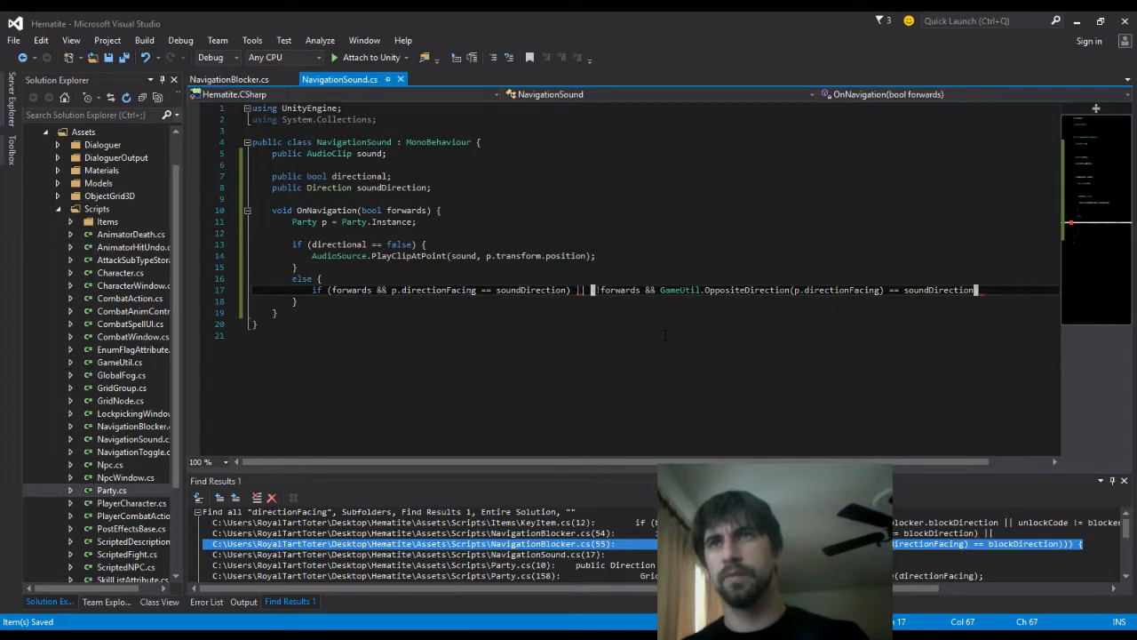
key("Left")
key("Left")
key("BackSpace")
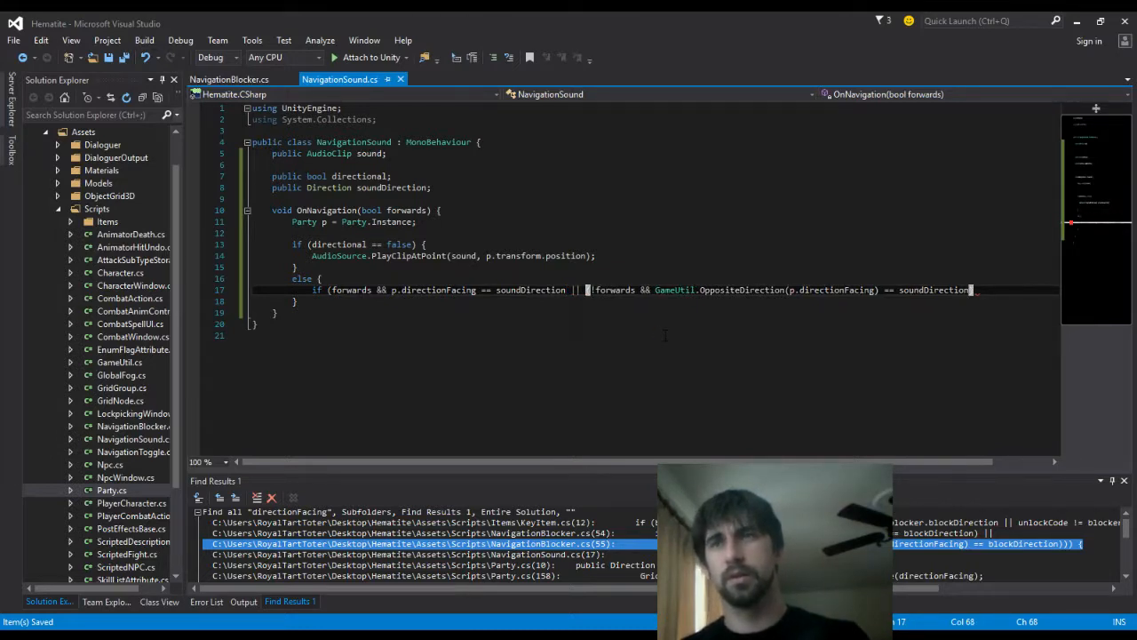
key("Left")
key("Left")
key("Left")
key("Left")
type(")")
Enclose the whole inner if condition in outer parentheses and move the (!forwards clause onto its own line
key("Home")
key("Right")
key("Right")
key("Right")
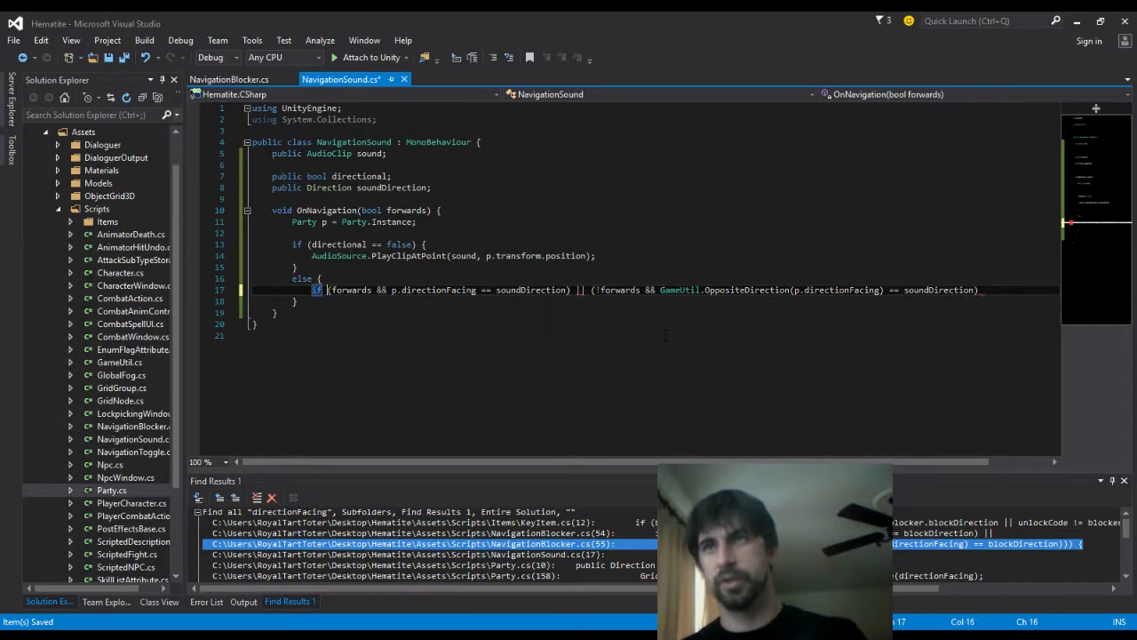
type("(")
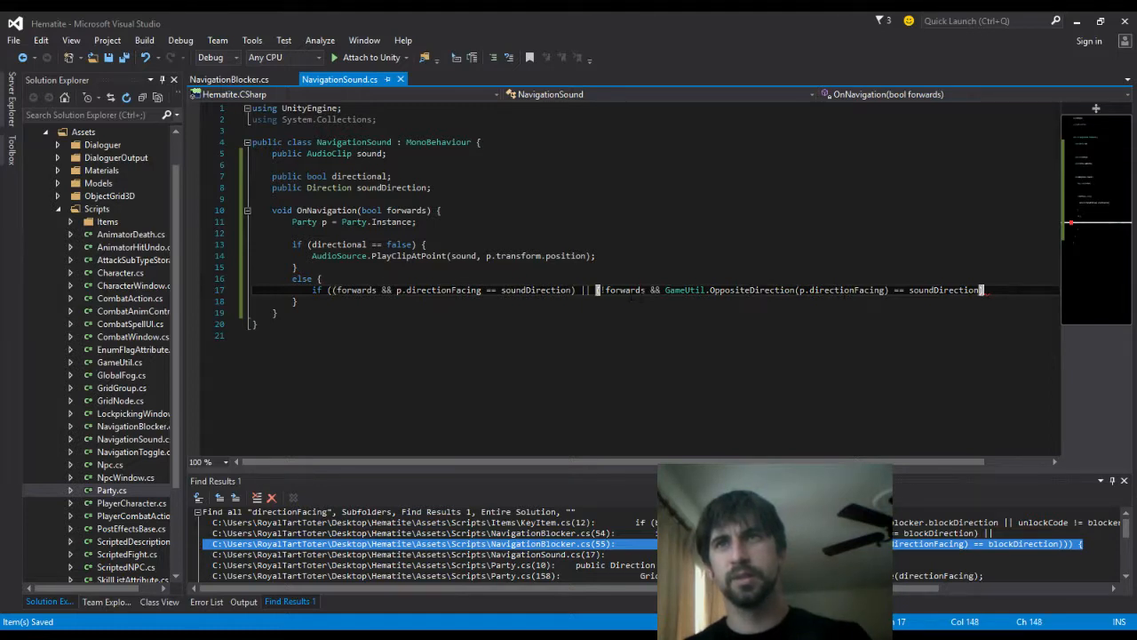
type(")")
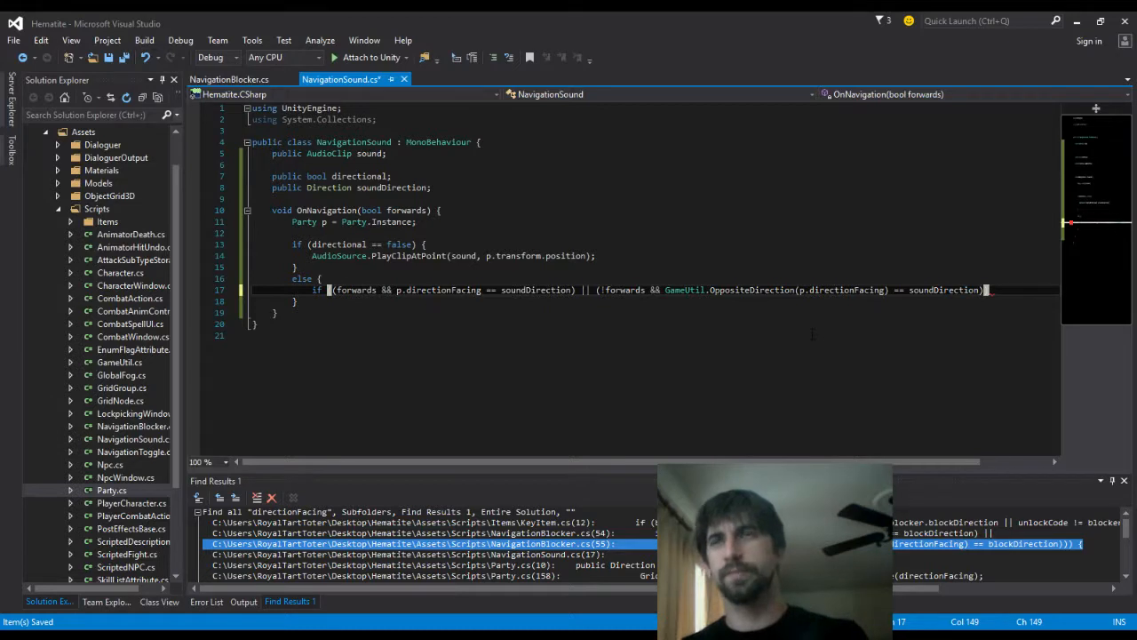
left_click(596, 290)
key("Return")
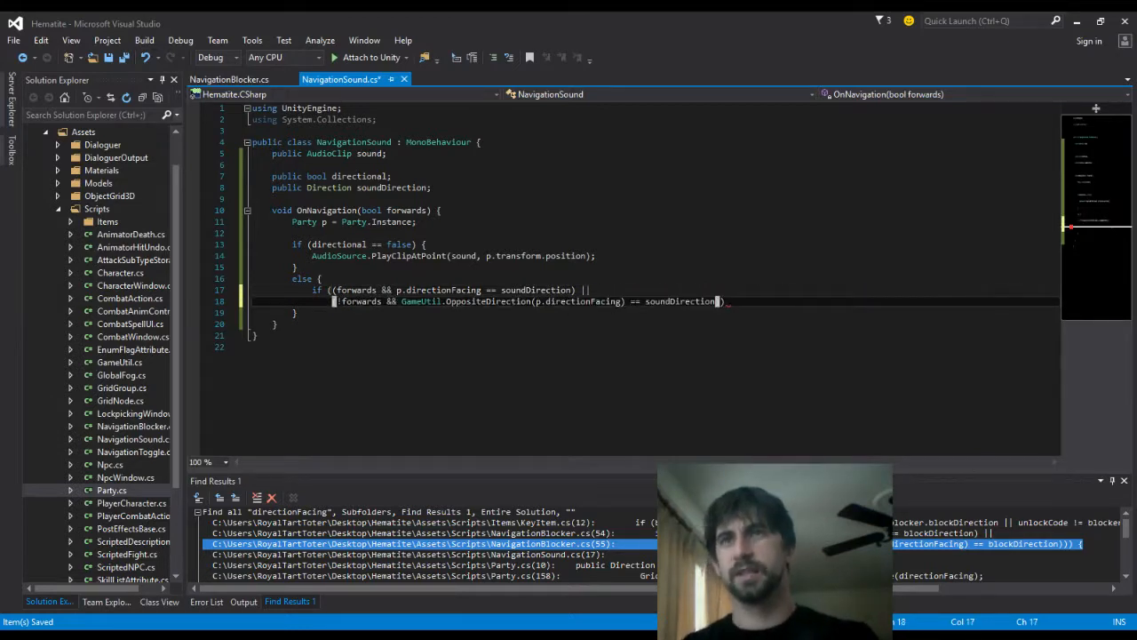
Close the inner if condition with a final parenthesis and open its braced body
key("End")
type(") {")
key("Return")
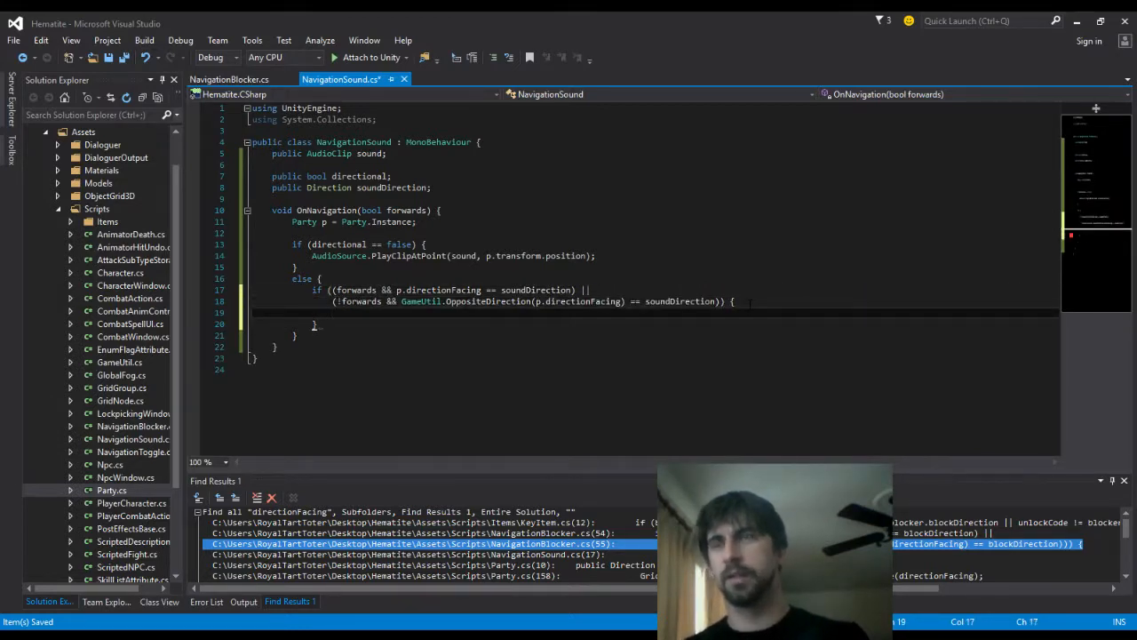
Copy the AudioSource.PlayClipAtPoint(sound, p.transform.position); call into the inner if body and save the script
type("A")
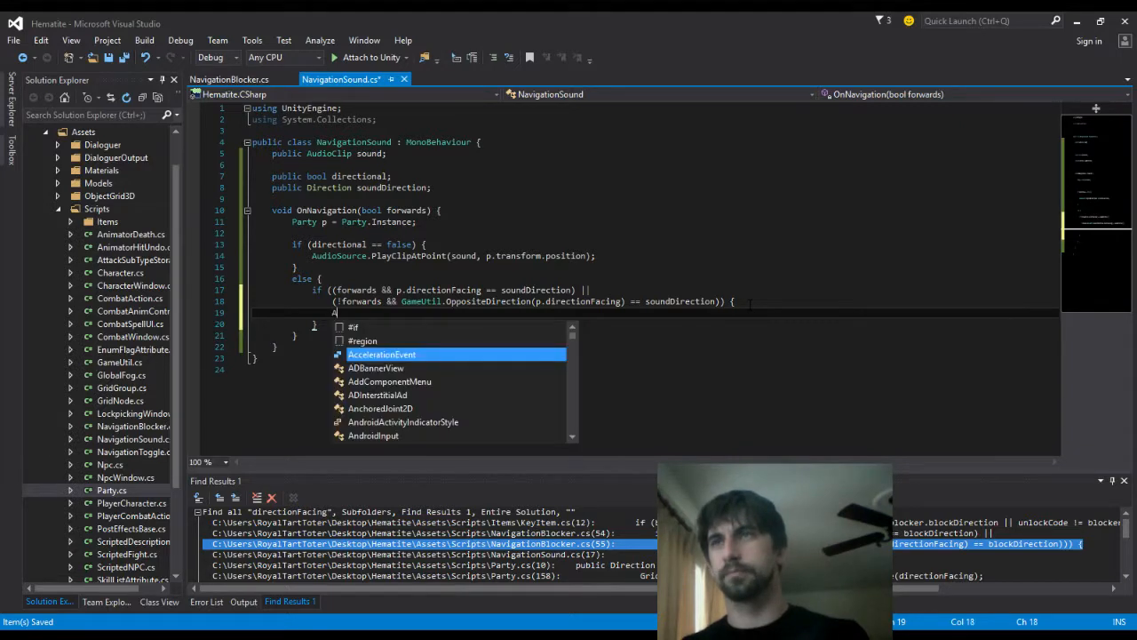
type("udioS")
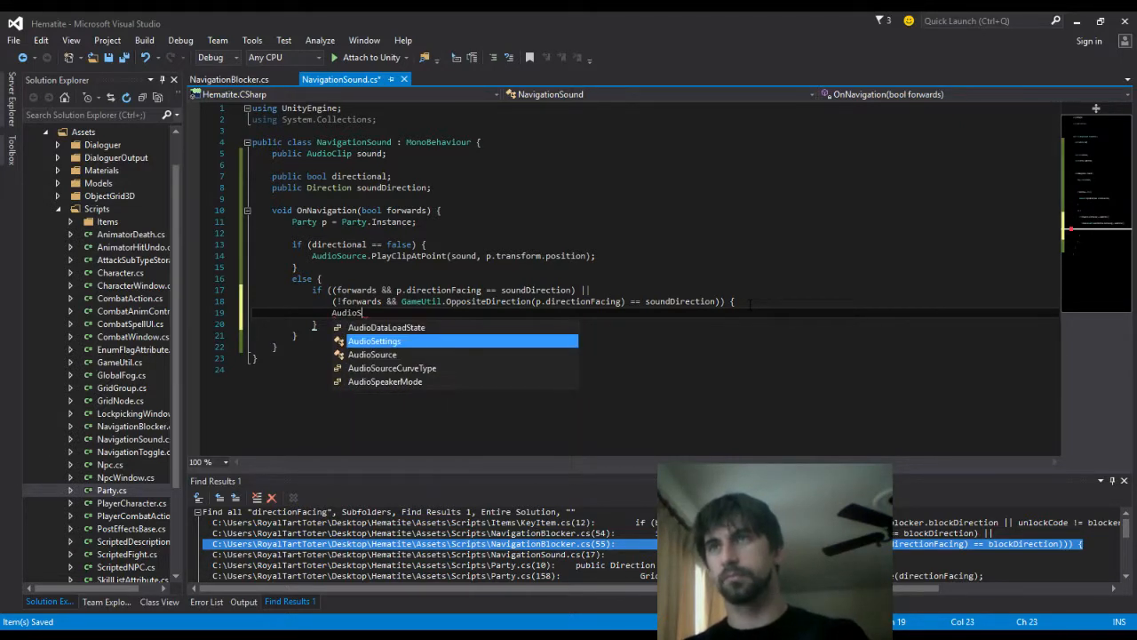
type("our")
key("Tab")
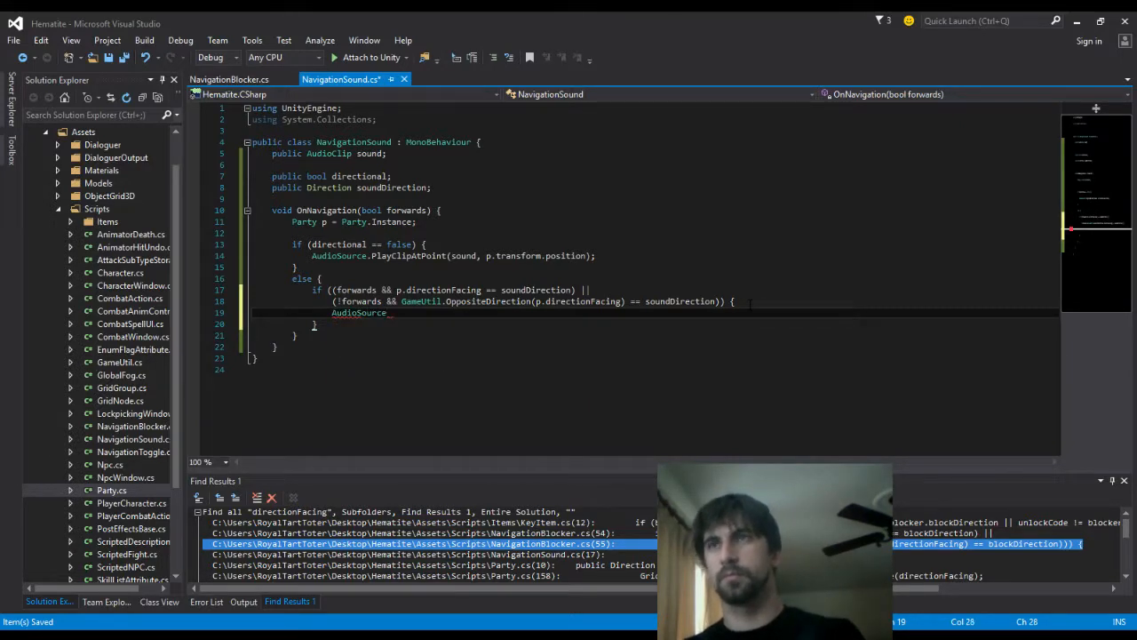
key("Up")
key("Up")
key("Up")
key("Up")
key("Up")
key("Home")
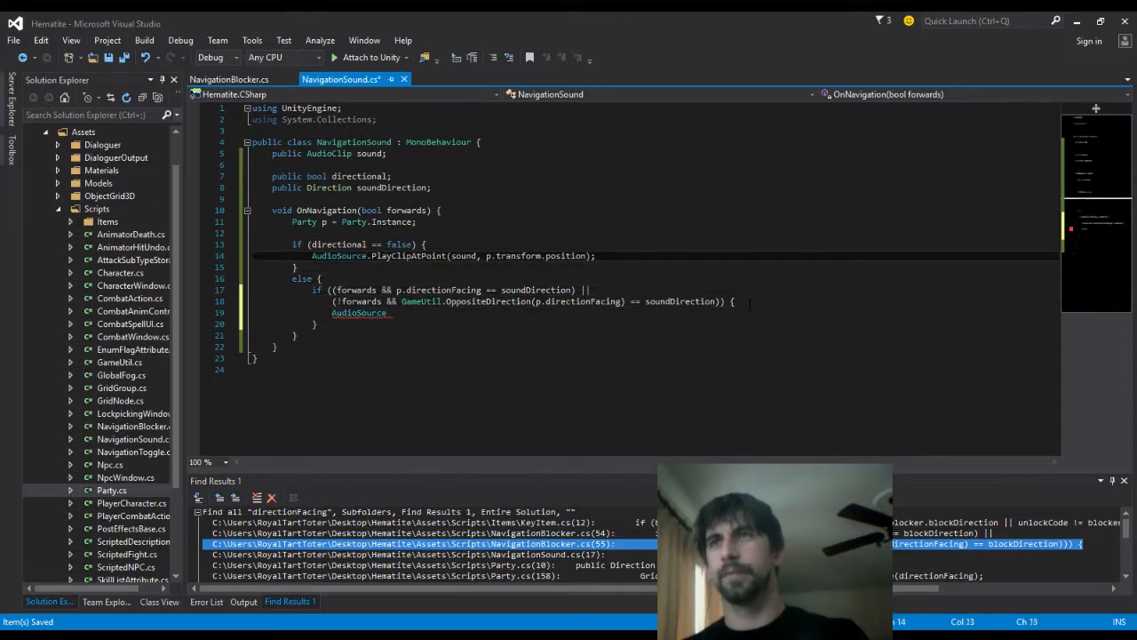
key("shift+End")
key("ctrl+c")
key("Down")
key("Down")
key("Down")
key("Down")
key("Down")
key("shift+Home")
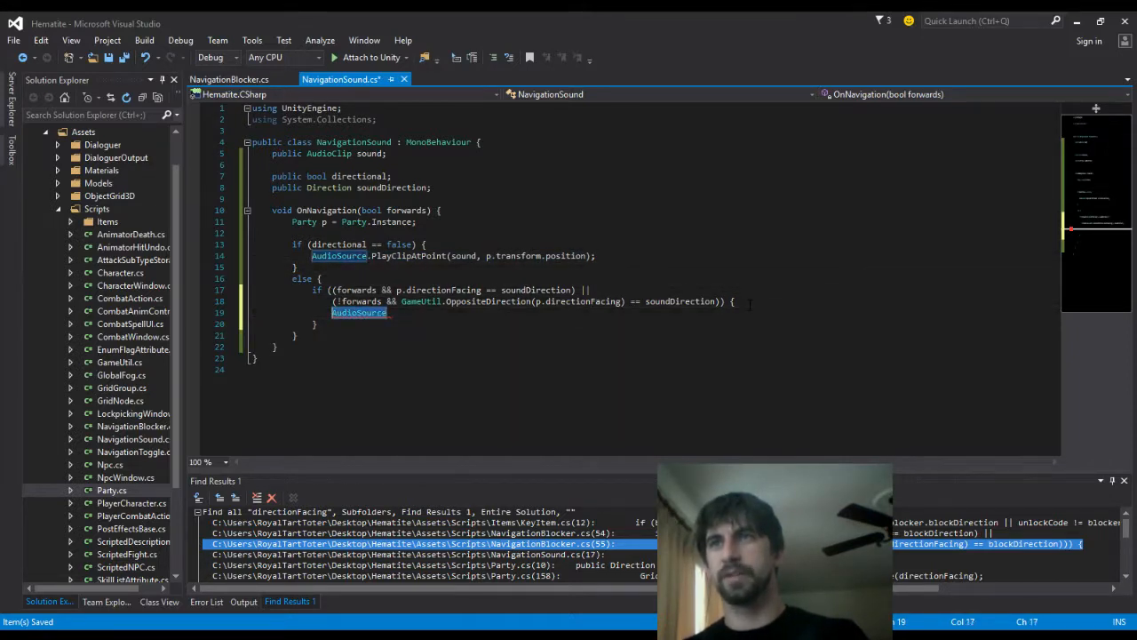
key("ctrl+v")
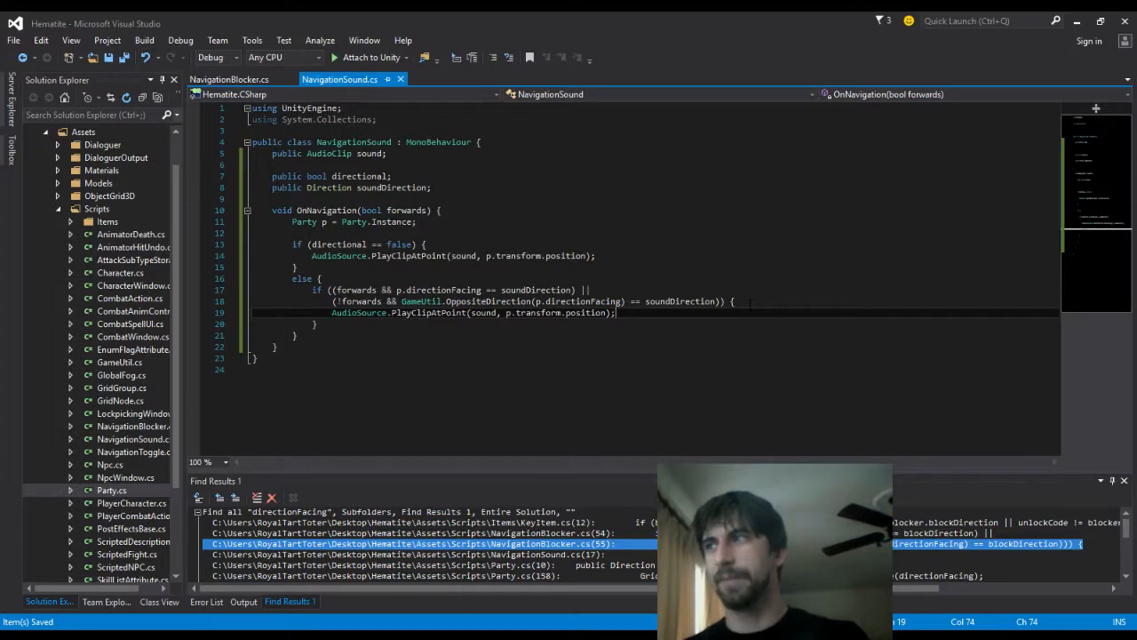
Start a bool playSound = (!directional || expression on a new line above the directional == false check
key("Up")
key("Up")
key("Up")
key("Up")
key("Up")
key("Up")
key("Up")
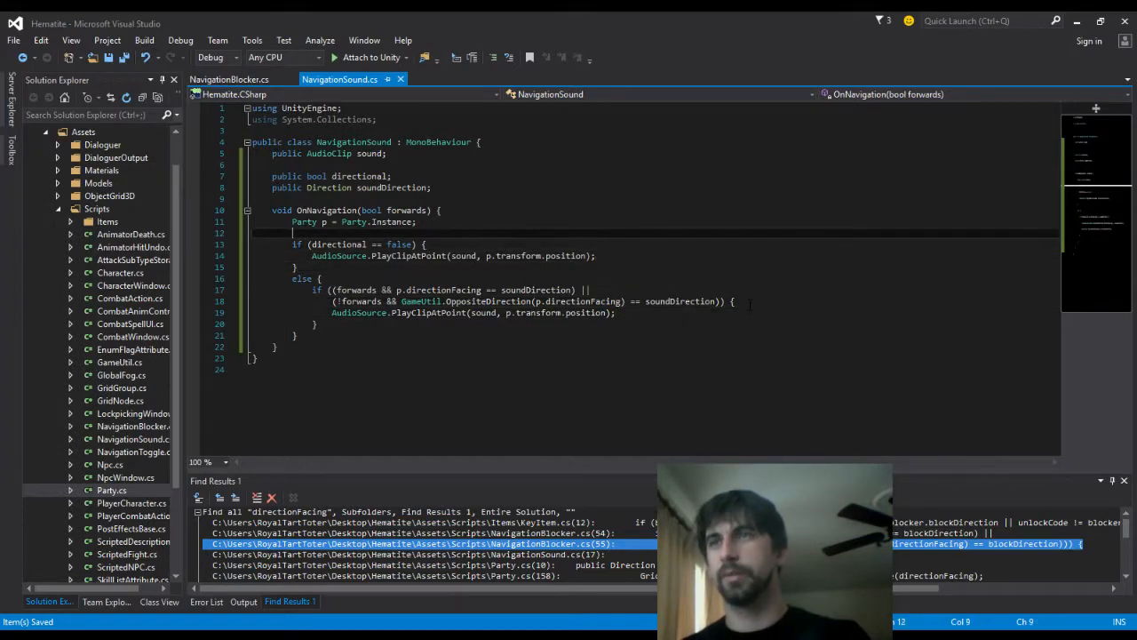
key("Return")
type("bool playS")
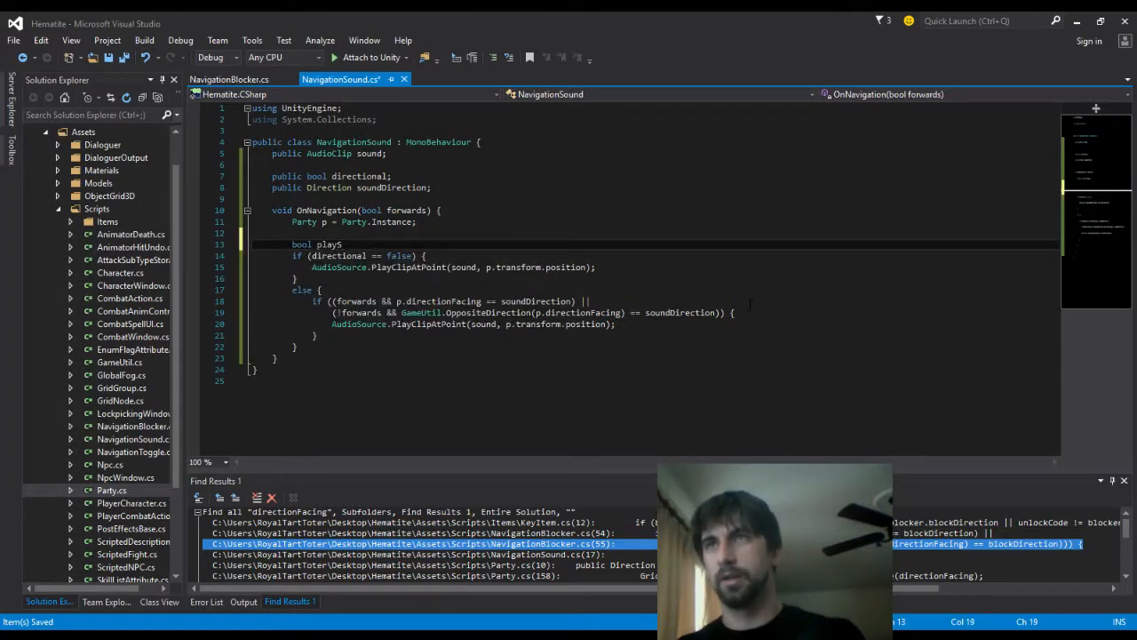
type("ound = (")
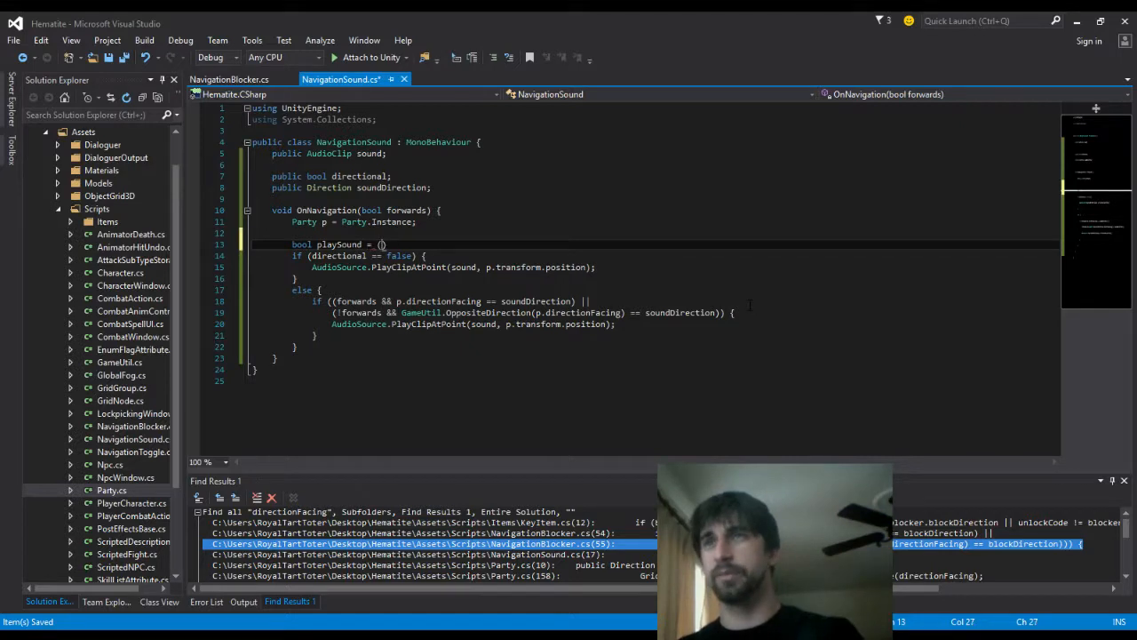
type("!directional ||")
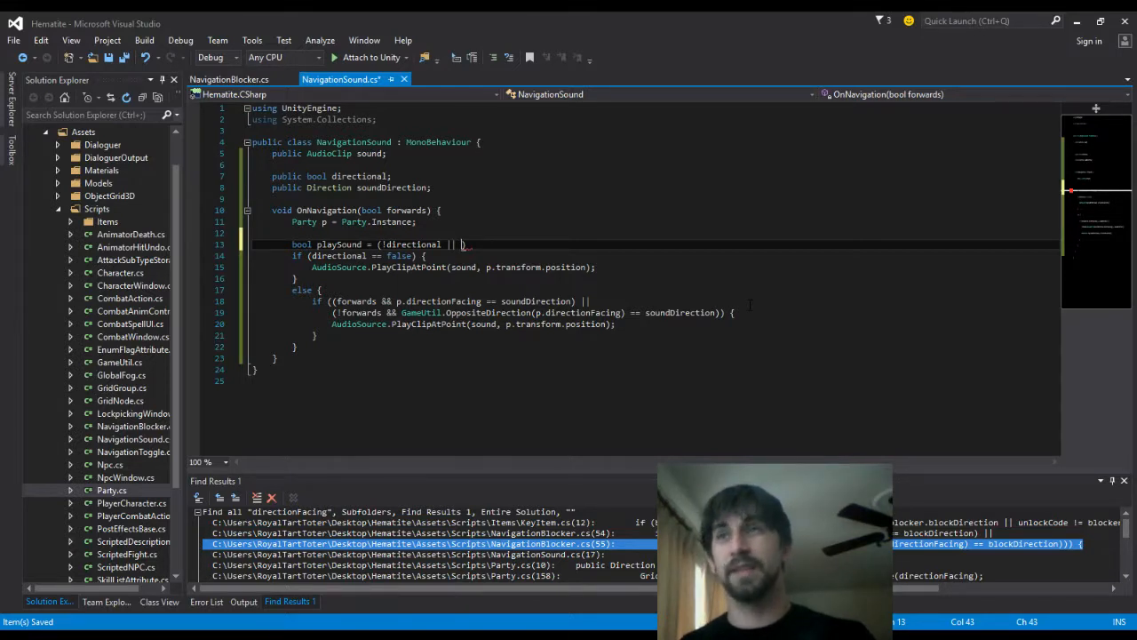
Move the two-line forwards / !forwards direction condition from the inner if into the playSound expression and save
key("Down")
key("Down")
key("Down")
key("Down")
key("Down")
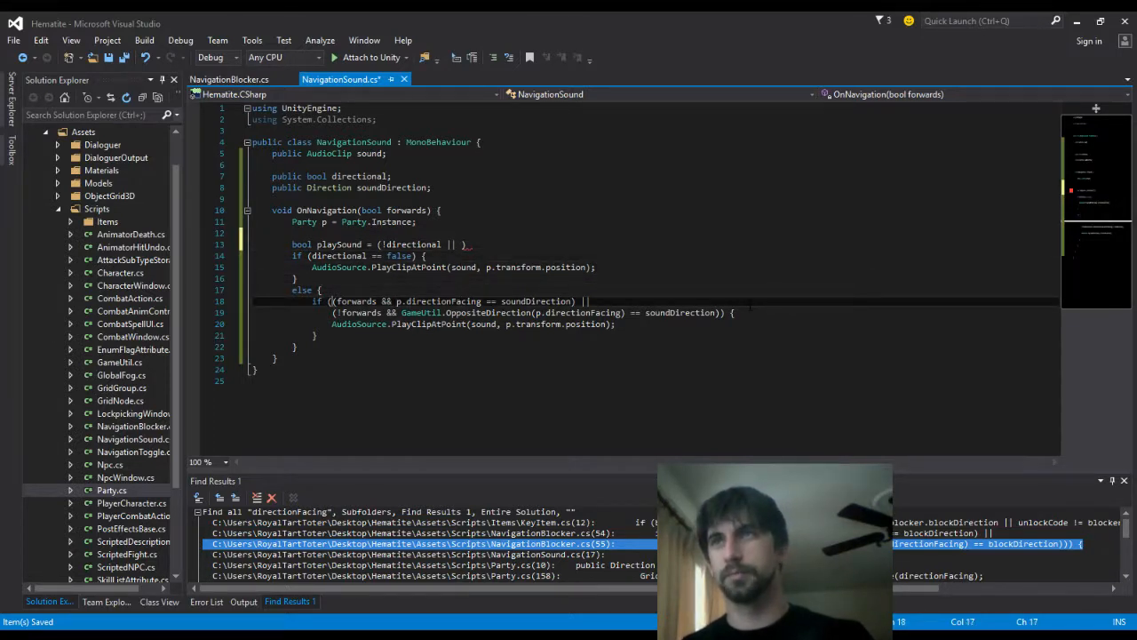
key("shift+Down")
key("shift+End")
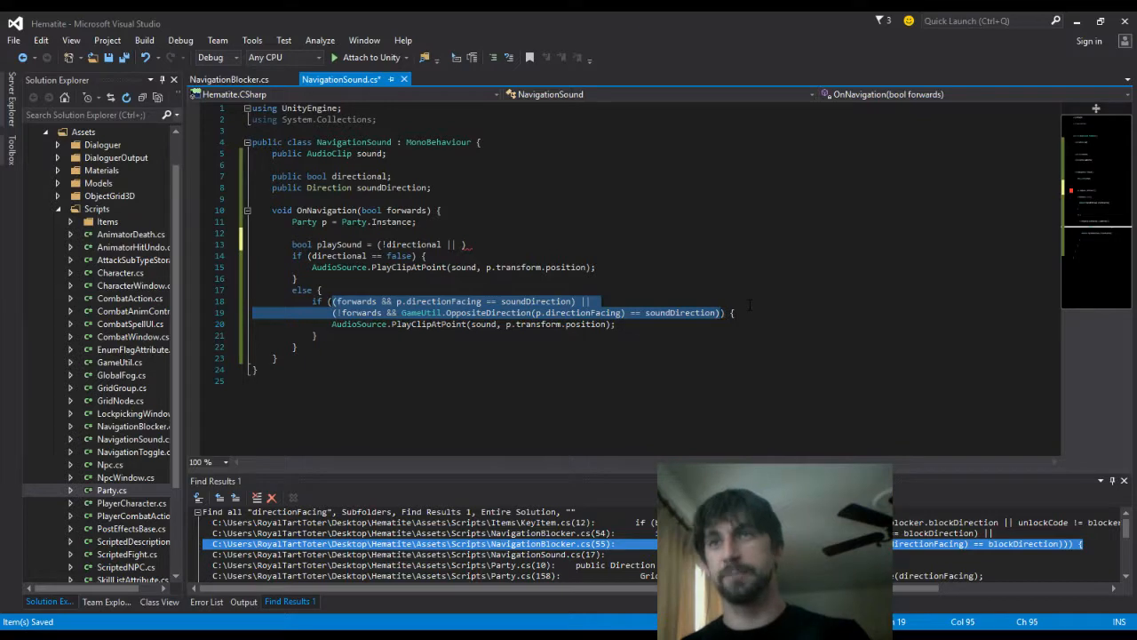
key("Delete")
key("Up")
key("Up")
key("Up")
key("Up")
key("Up")
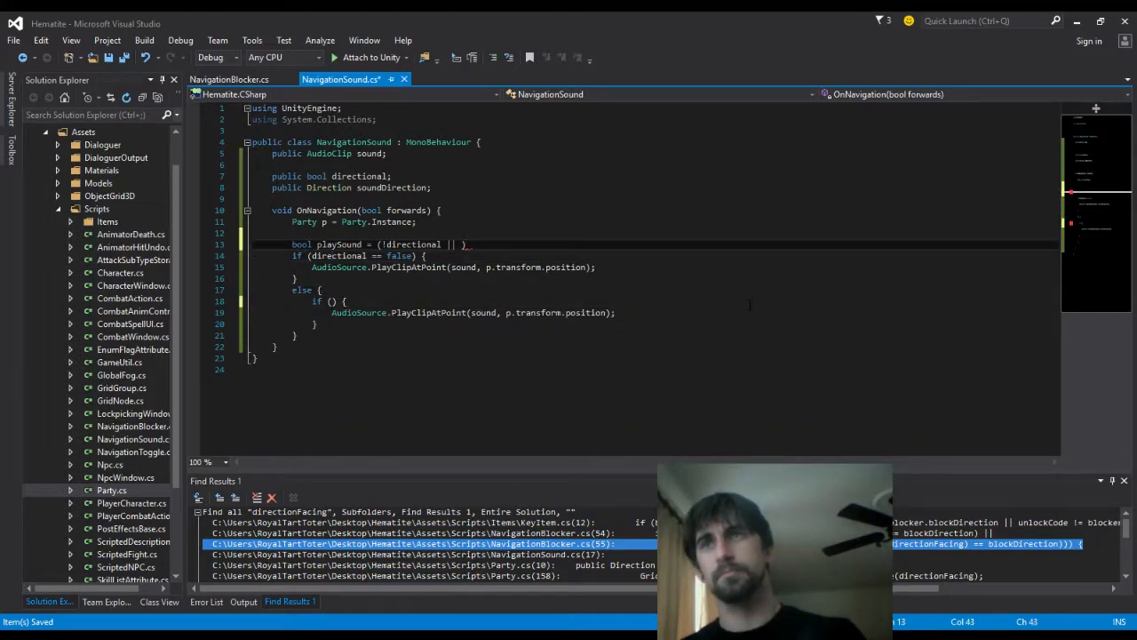
key("ctrl+v")
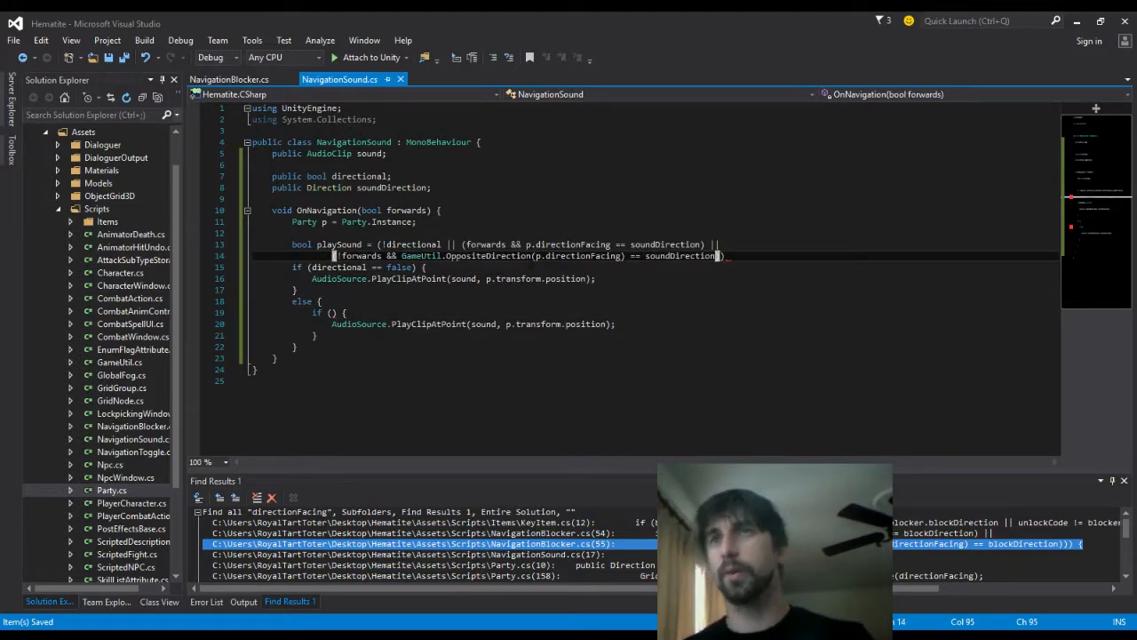
Finish the playSound declaration with ); and add a blank line after it
key("Up")
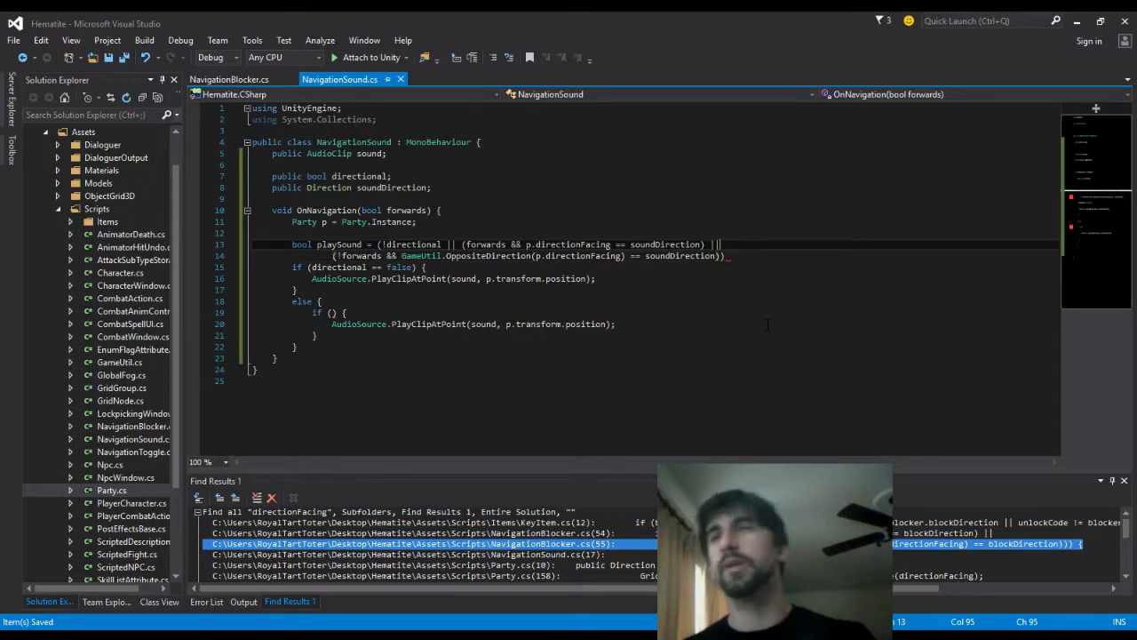
key("Down")
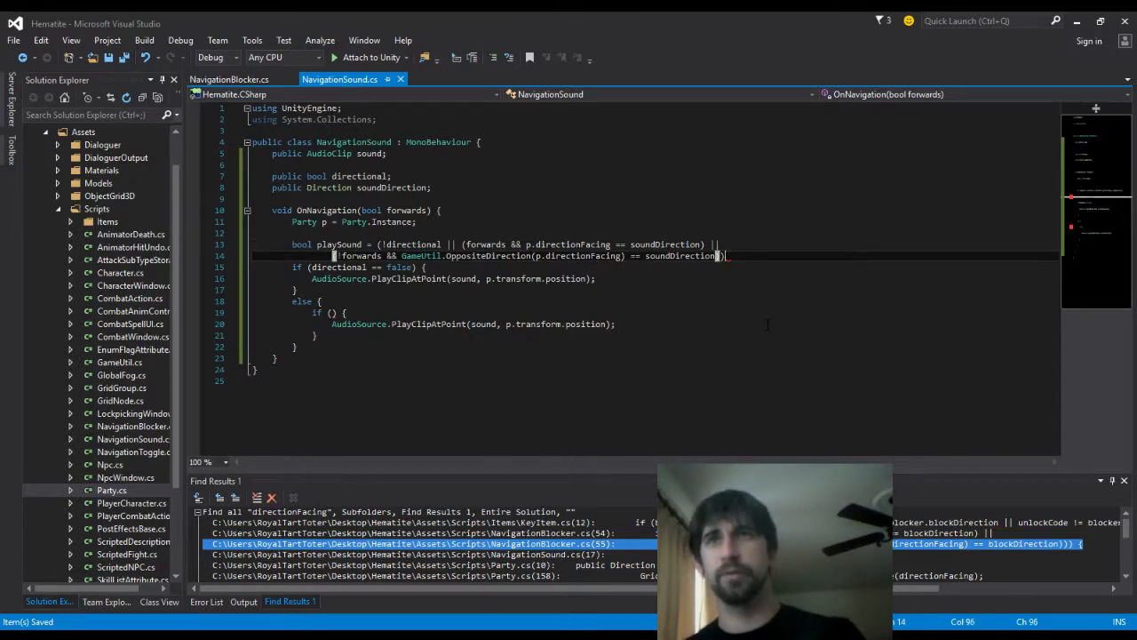
type(");")
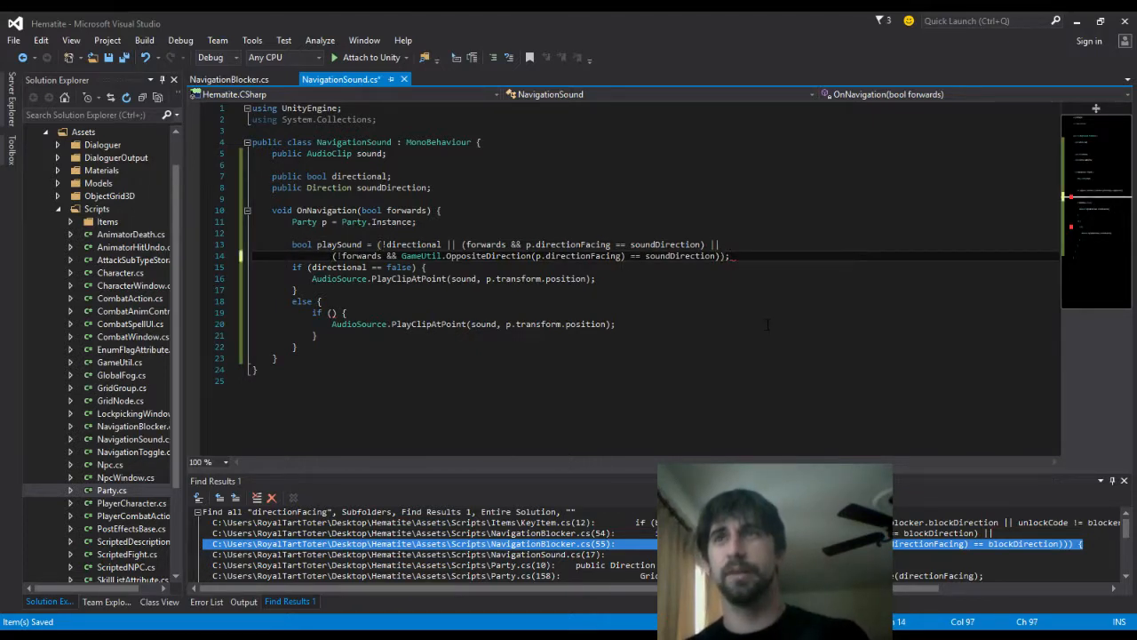
key("Return")
Replace directional == false in the outer if condition with playSound
key("Down")
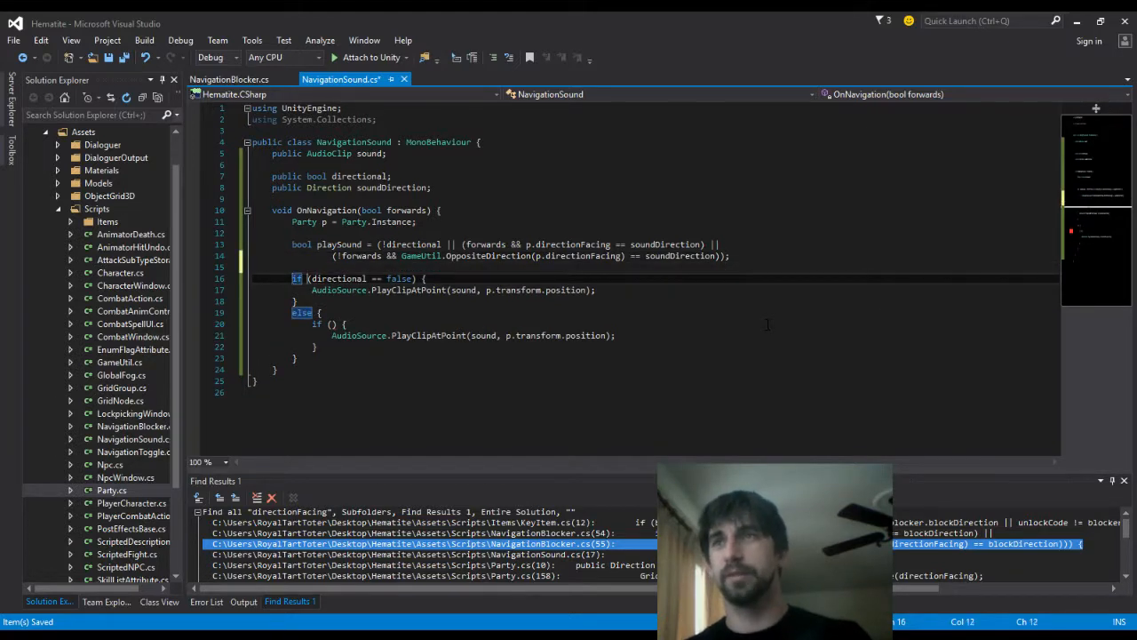
key("Right")
key("ctrl+shift+Right")
key("ctrl+shift+Right")
key("ctrl+shift+Right")
type("playS")
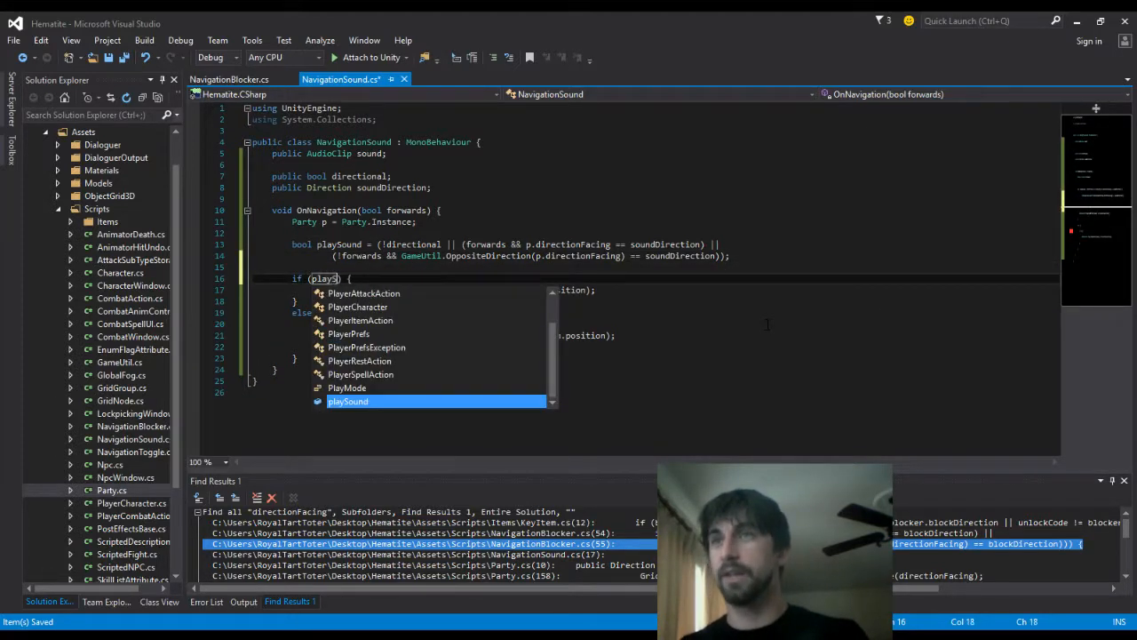
type("ound")
key("Tab")
Delete the whole leftover else block with its empty inner if, and build the solution
key("Down")
key("Down")
key("Down")
key("ctrl+x")
key("ctrl+x")
key("ctrl+x")
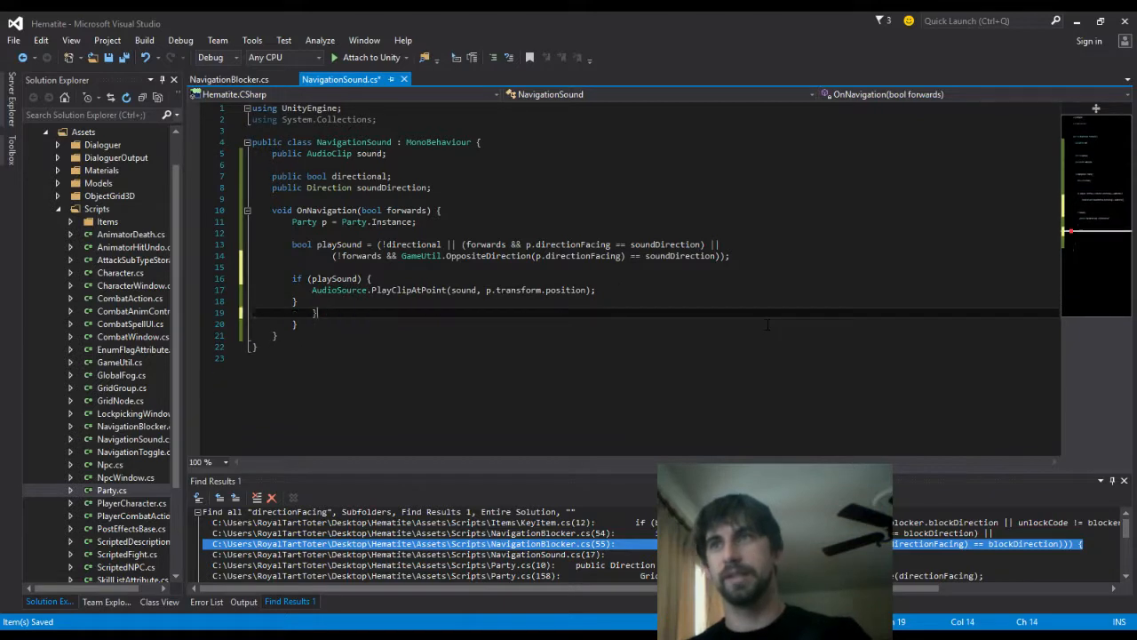
key("ctrl+x")
key("ctrl+x")
key("ctrl+shift+b")
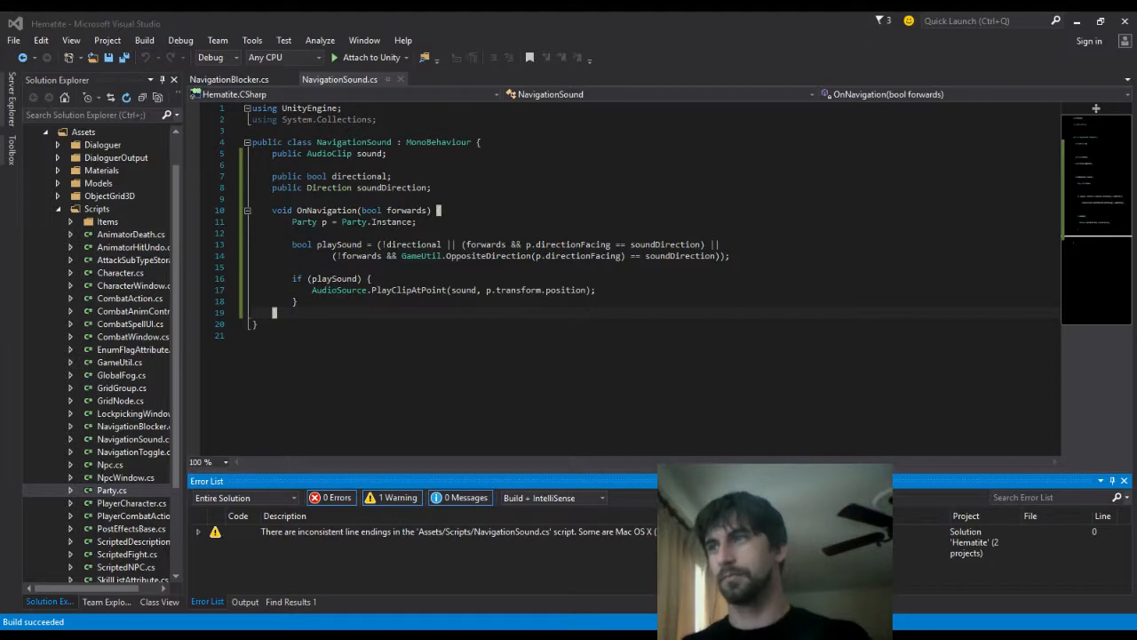
Switch to Unity and show the selected Grid Node (22) in the Scene view
left_click(416, 304)
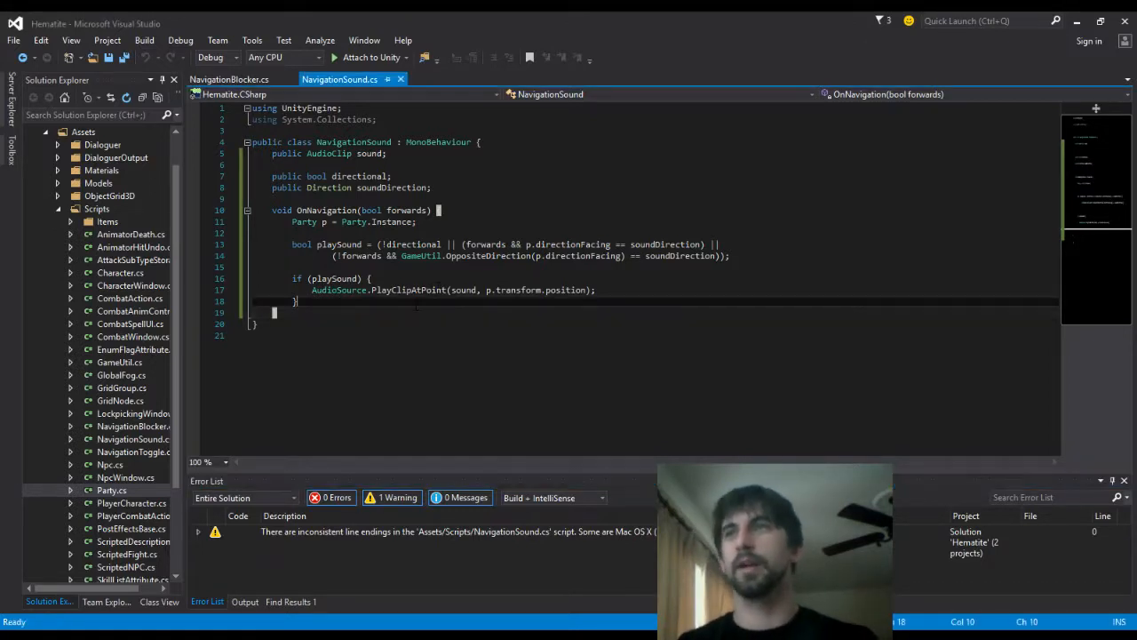
key("alt+Tab")
key("Tab")
key("Tab")
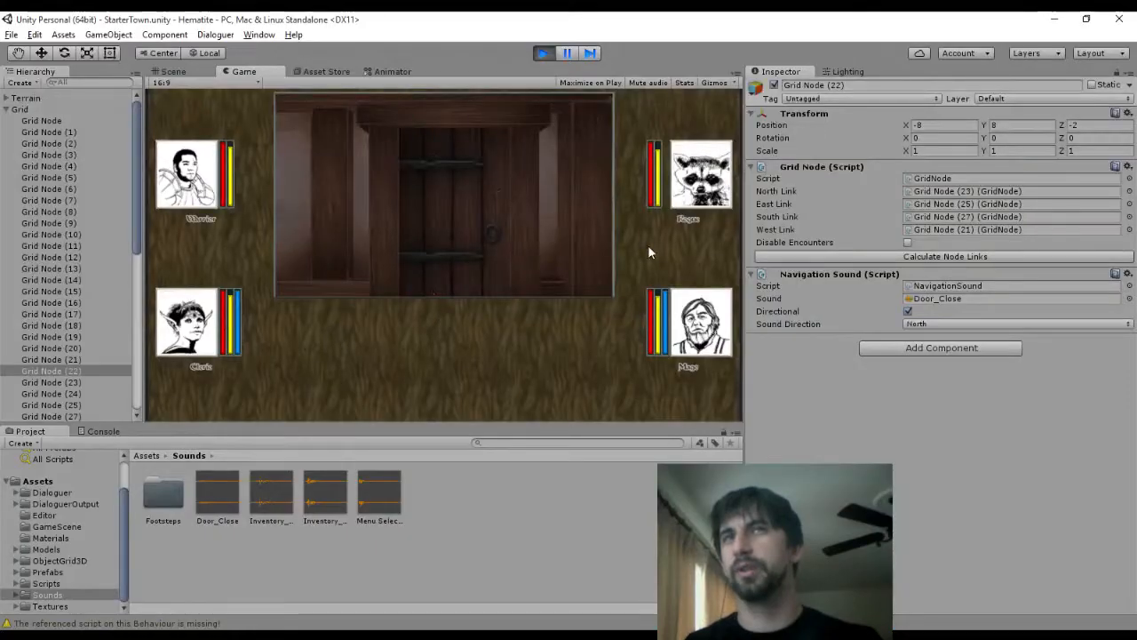
left_click(919, 324)
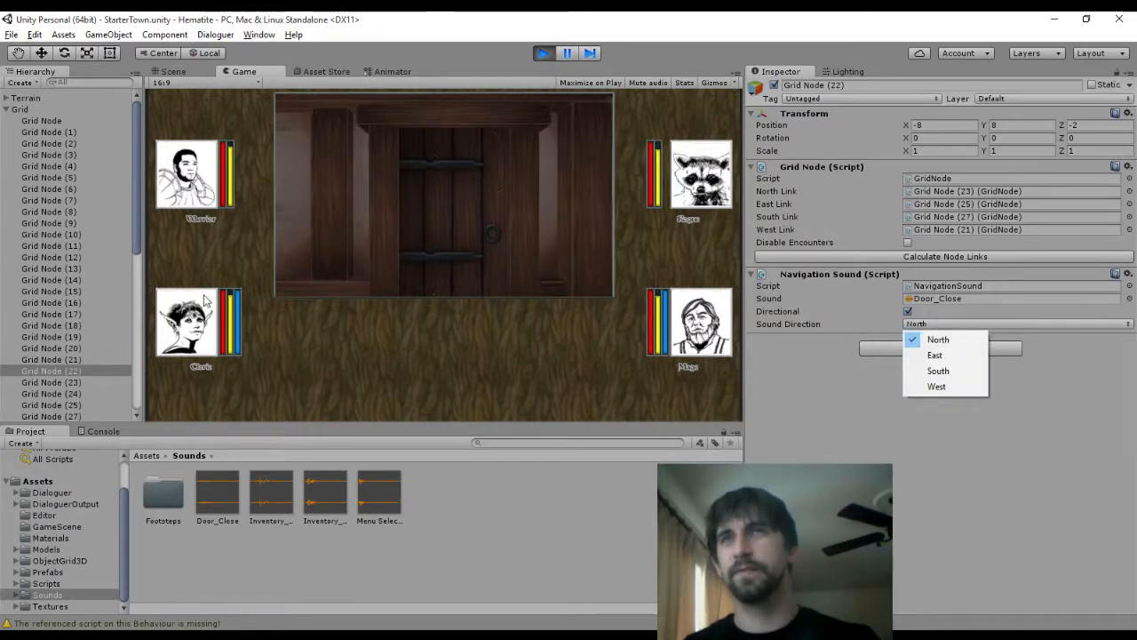
left_click(39, 373)
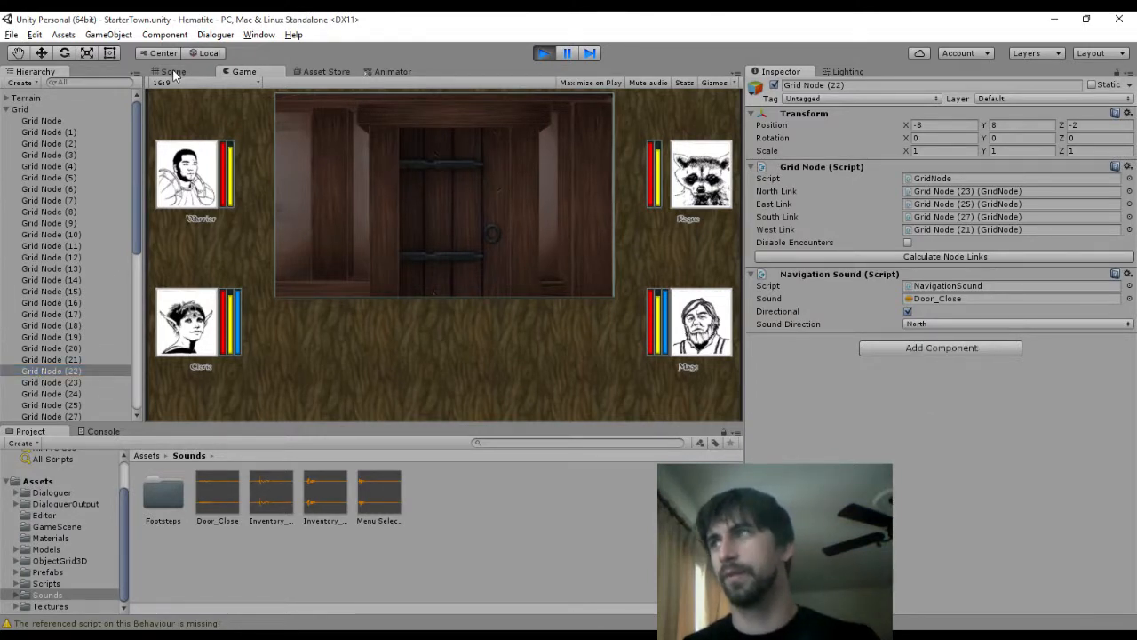
left_click(171, 71)
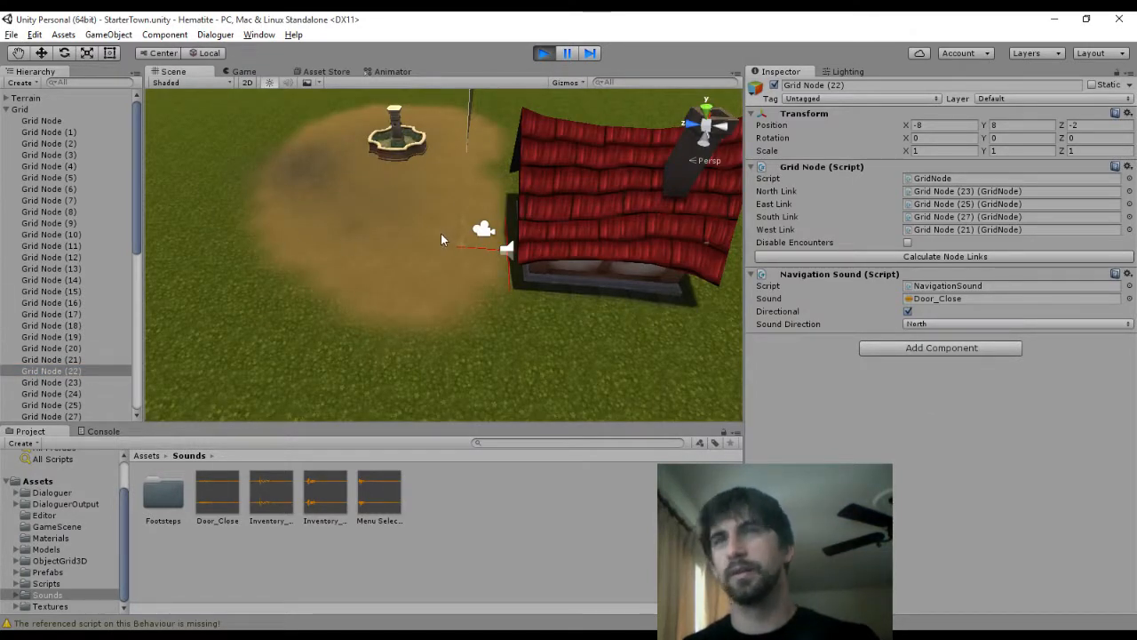
Set the Navigation Sound direction of Grid Node (22) to South
scroll(449, 262, "up", 5)
left_click(954, 325)
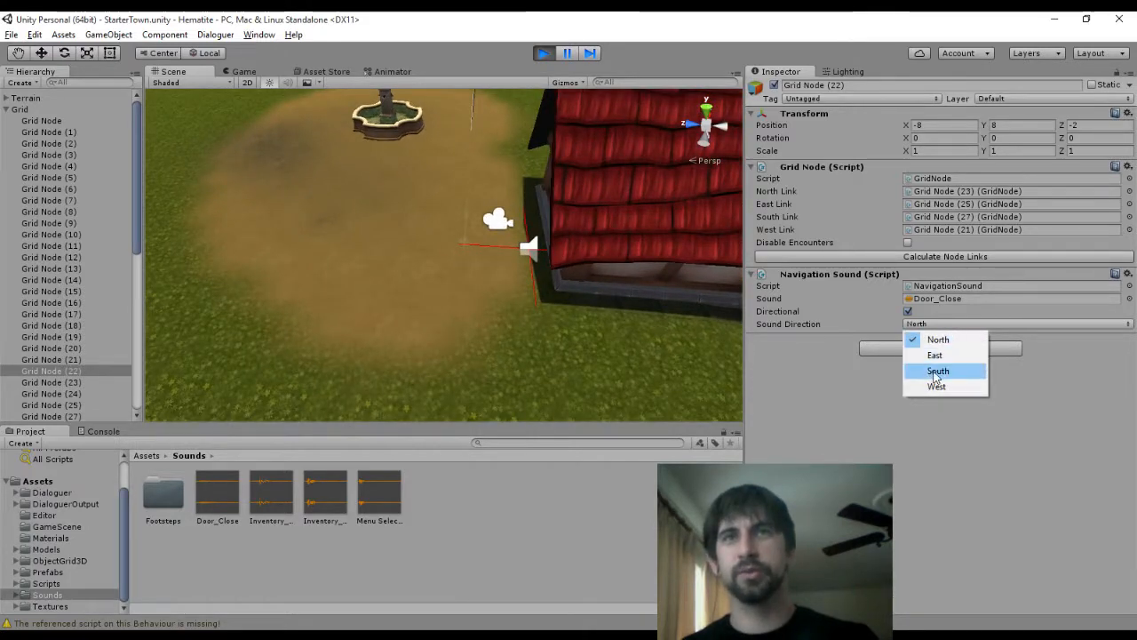
left_click(928, 368)
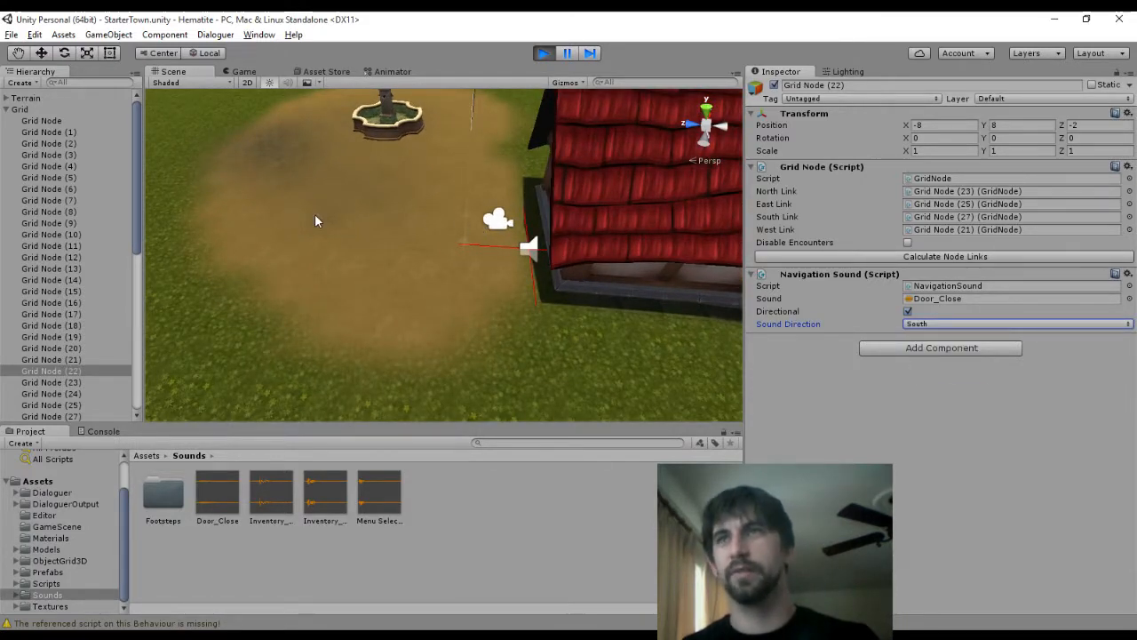
Check the links of Grid Node (22) and inspect Grid Nodes (24), (25) and (27) for their Navigation Sound settings
left_click(64, 369)
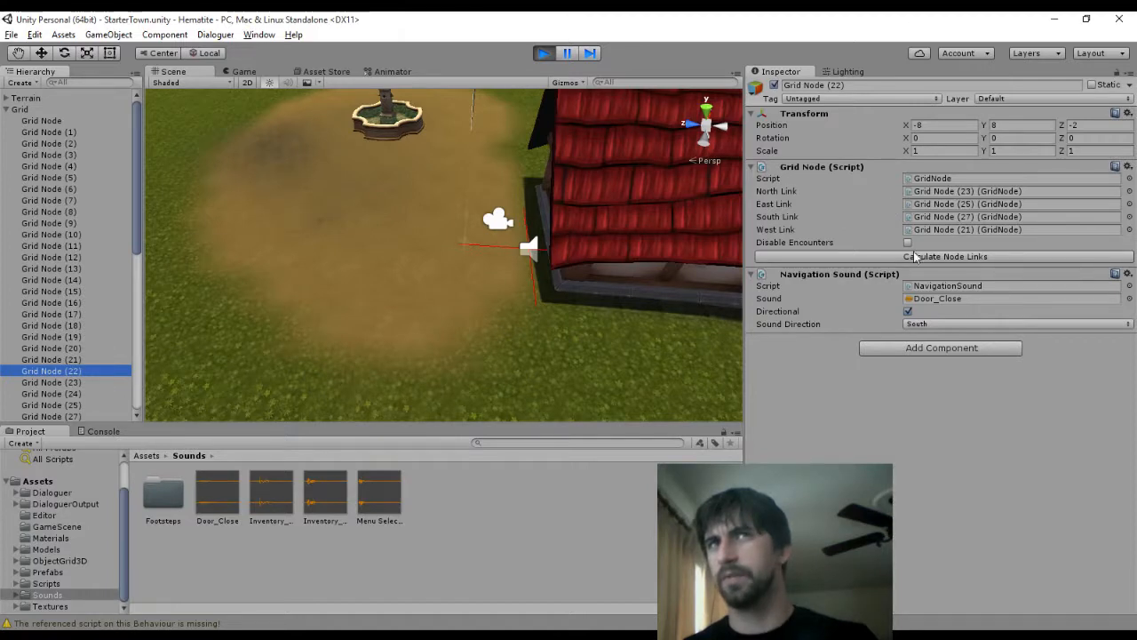
left_click(924, 195)
left_click(926, 205)
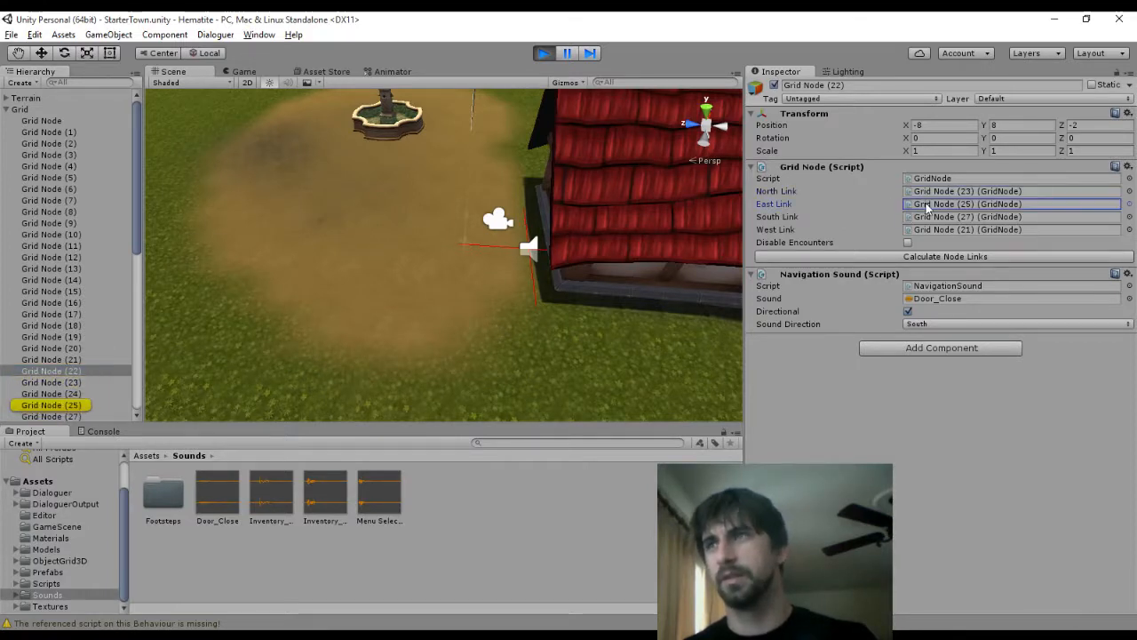
left_click(76, 393)
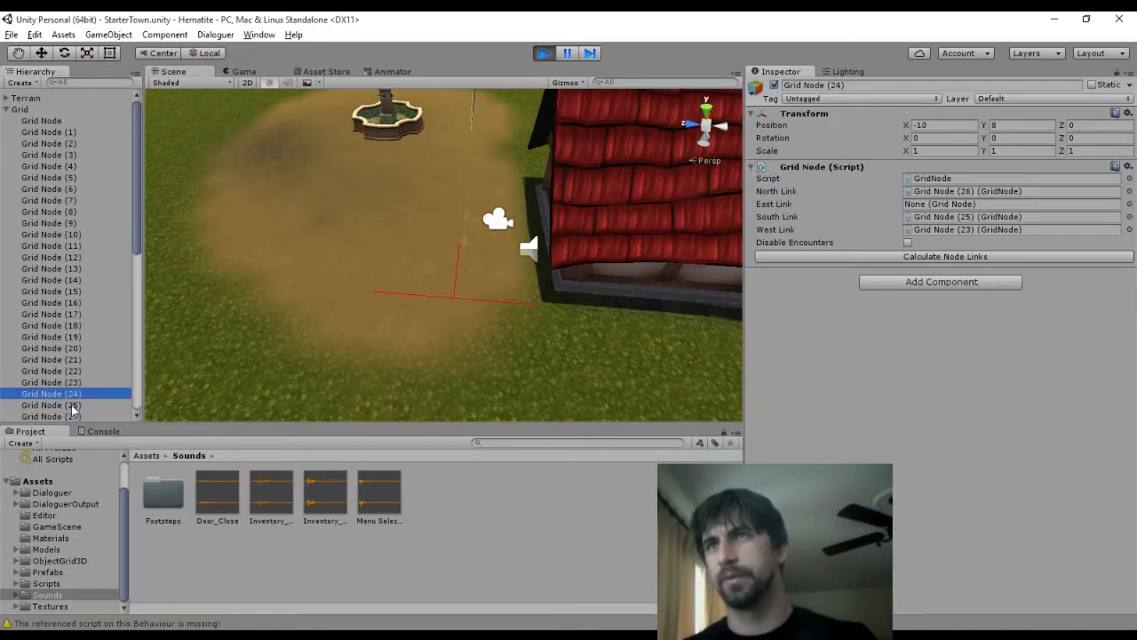
left_click(71, 405)
left_click(73, 415)
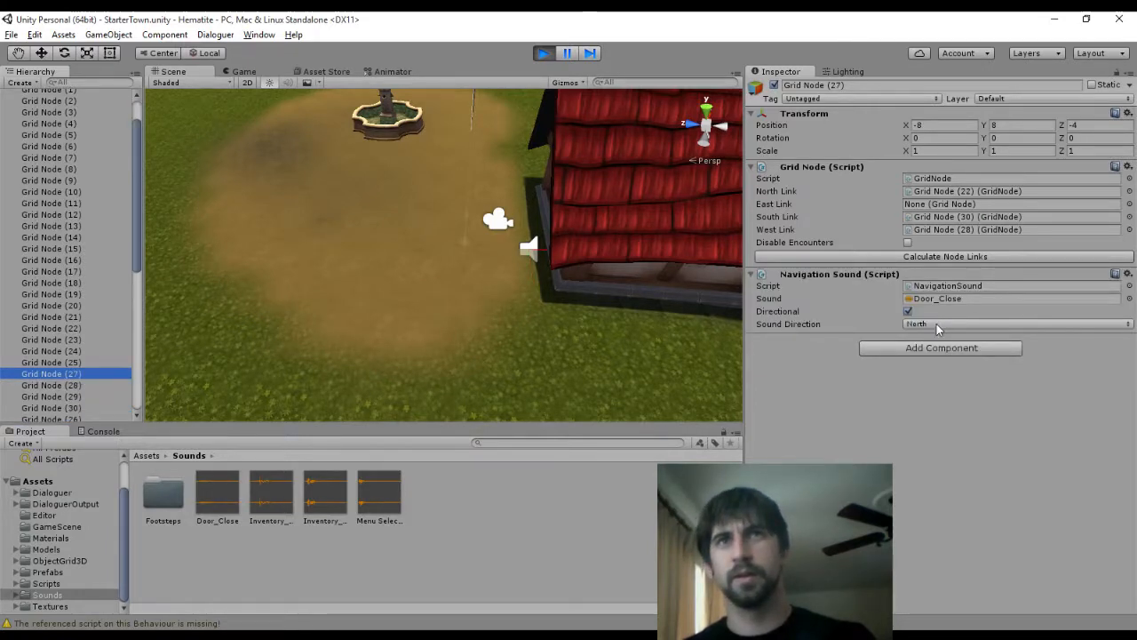
Stop the running game, check the neighbouring grid nodes, and set the Navigation Sound direction of Grid Node (22) to South
left_click(542, 53)
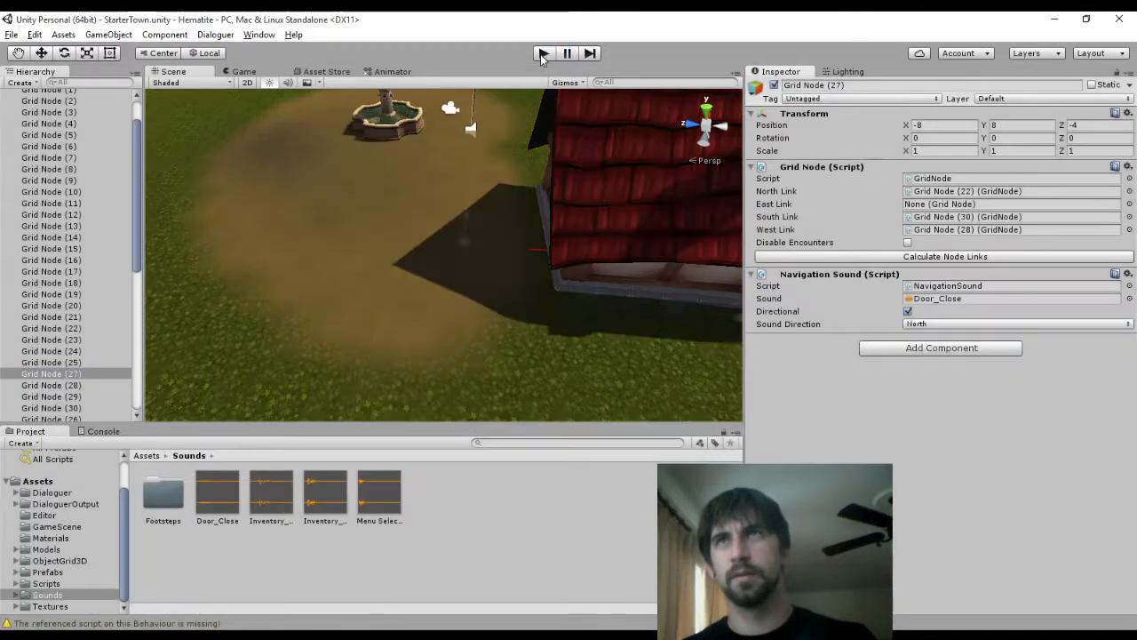
left_click(61, 362)
left_click(66, 352)
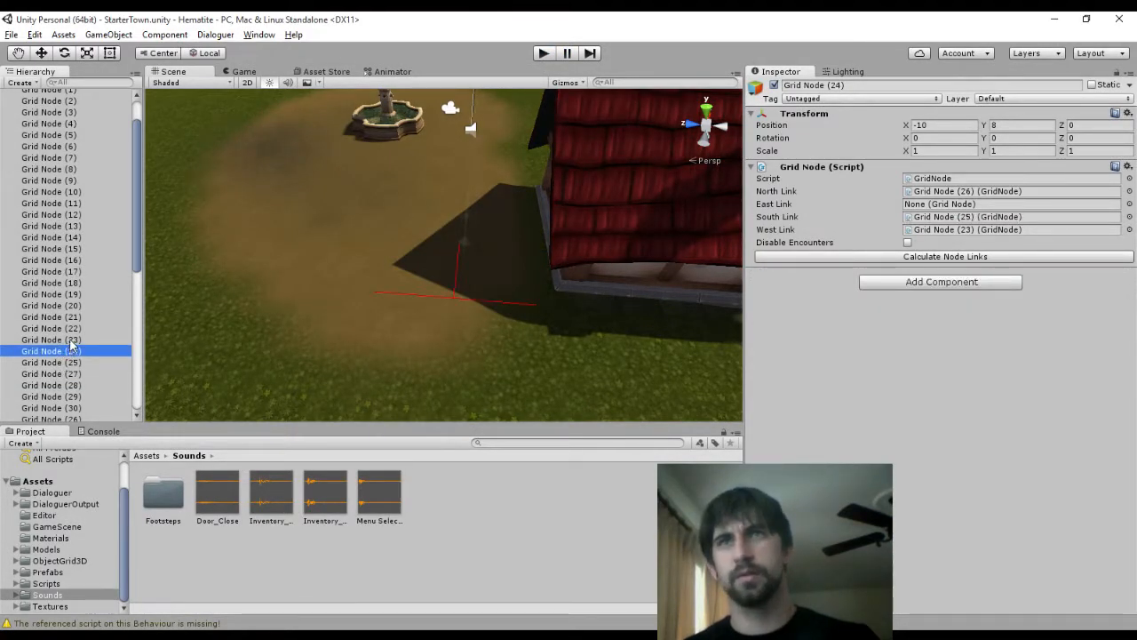
left_click(71, 340)
left_click(69, 328)
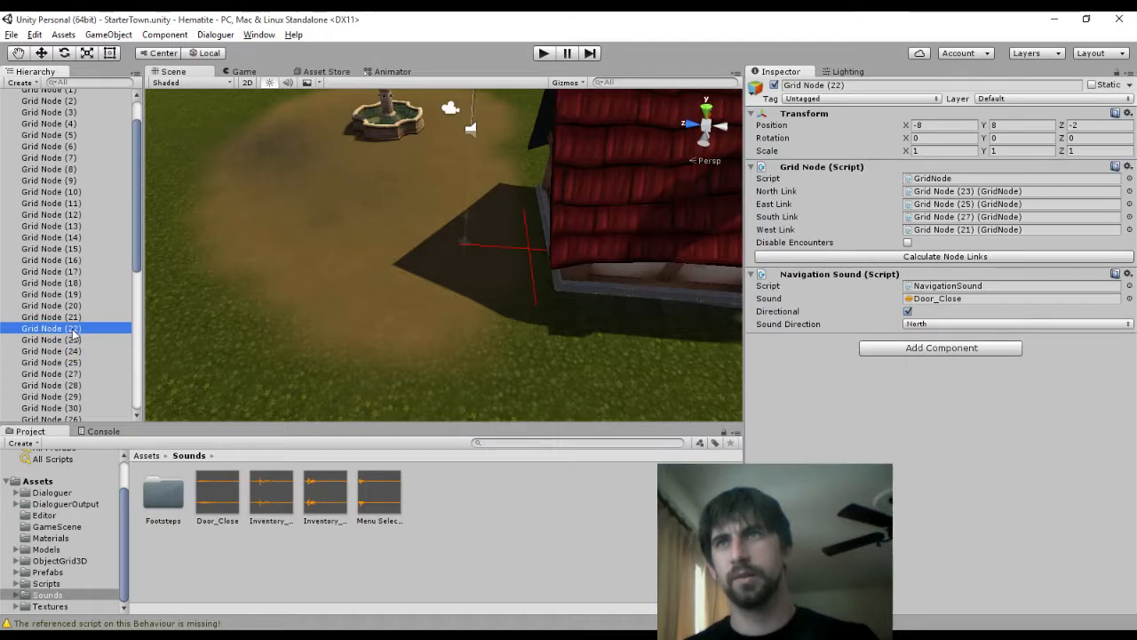
left_click(1002, 325)
left_click(933, 371)
Run the game and walk the party through the house door in both directions to test the door closing sound
left_click(541, 54)
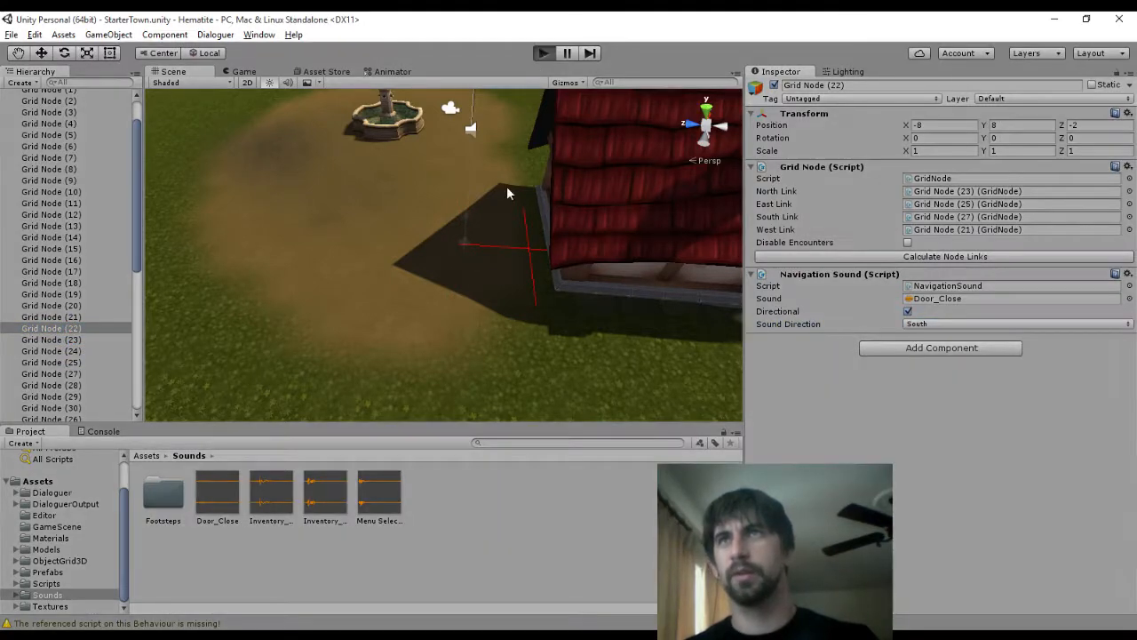
key("Right")
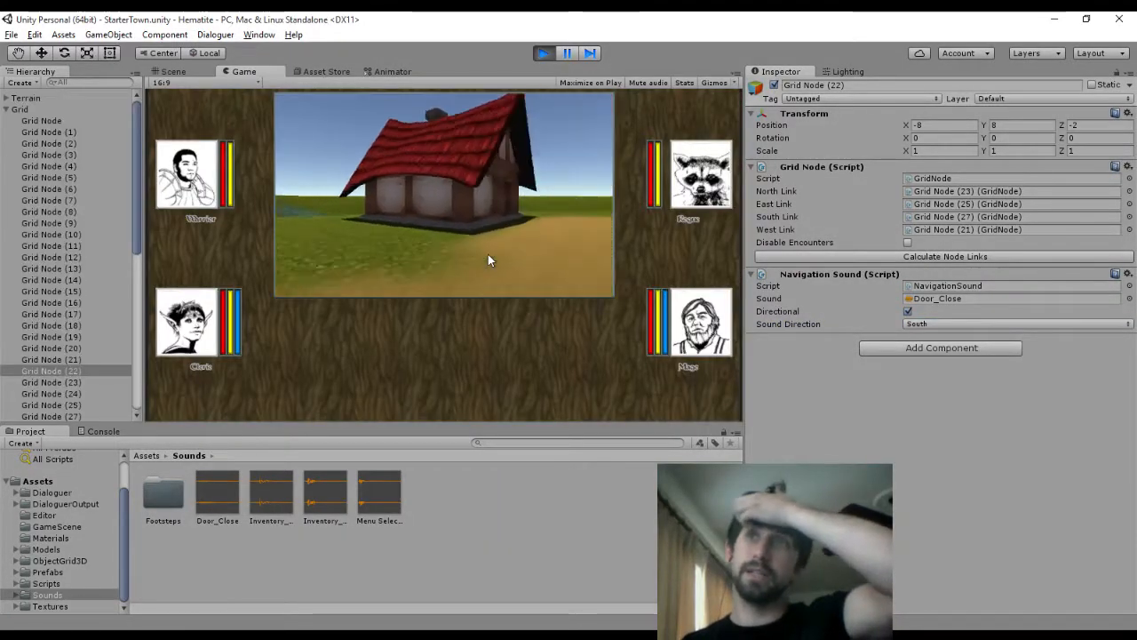
key("Left")
key("Up")
key("Right")
key("Up")
key("Up")
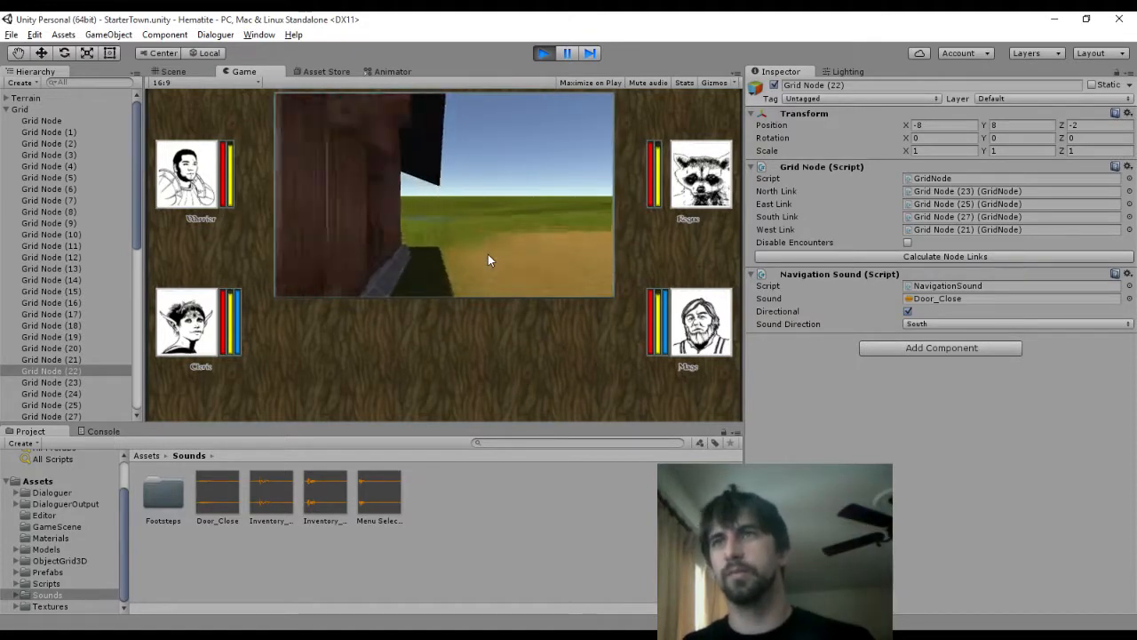
key("Down")
key("Up")
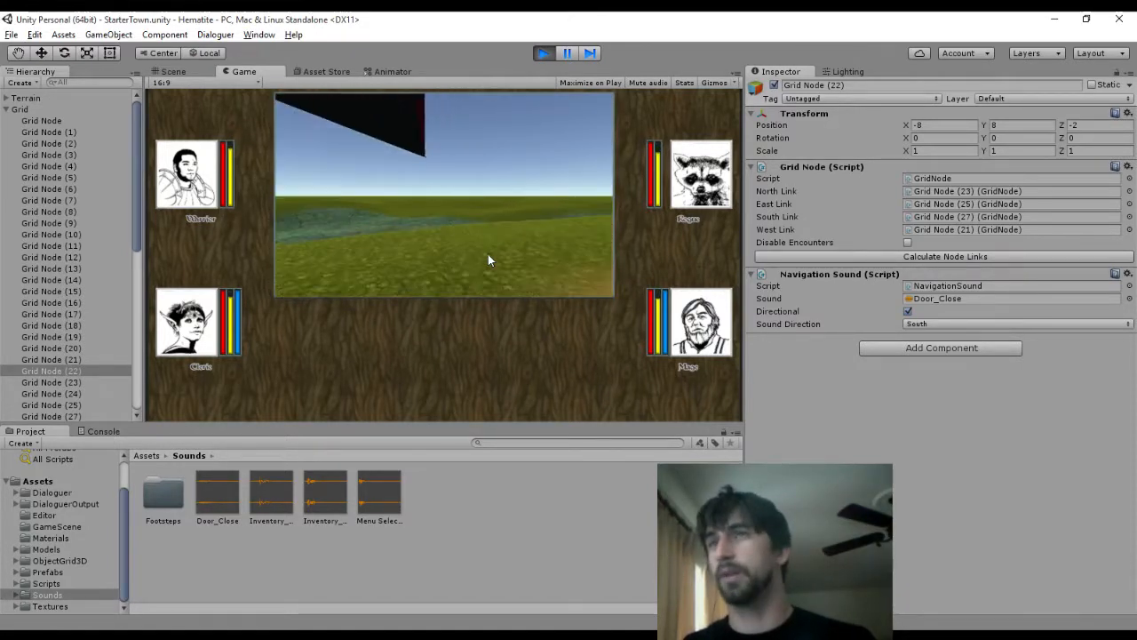
key("Left")
key("Up")
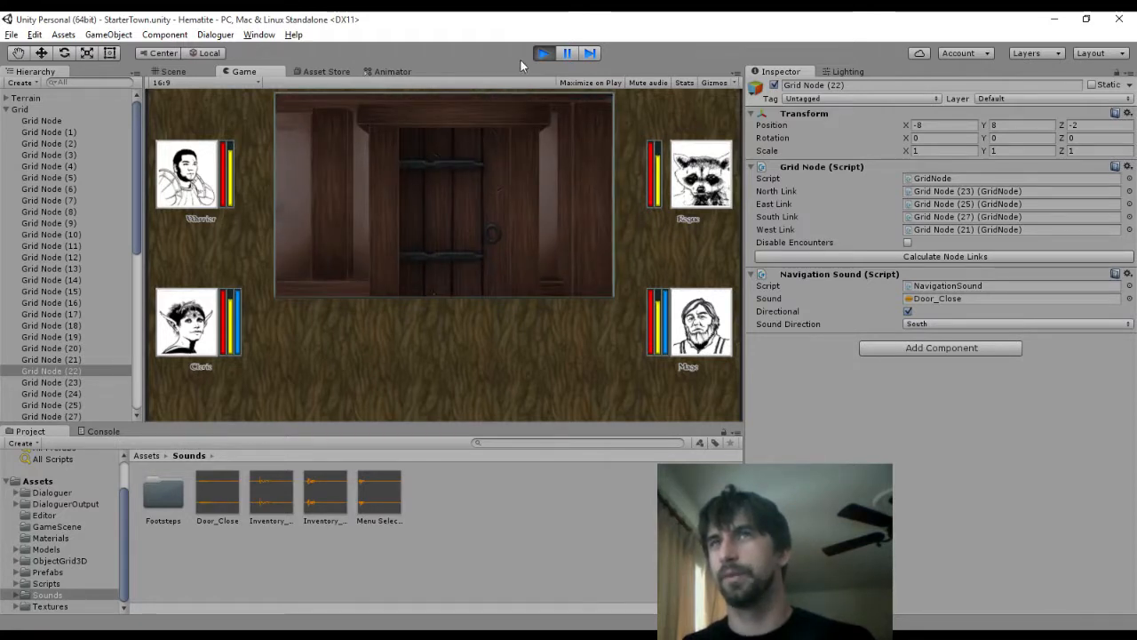
key("Up")
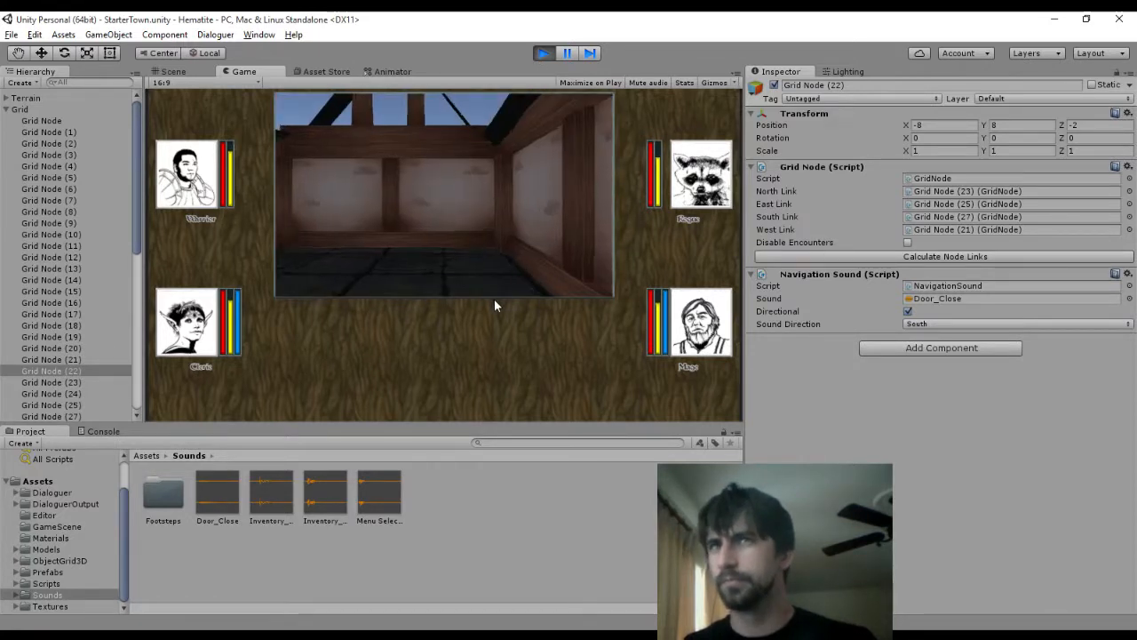
key("Right")
key("Right")
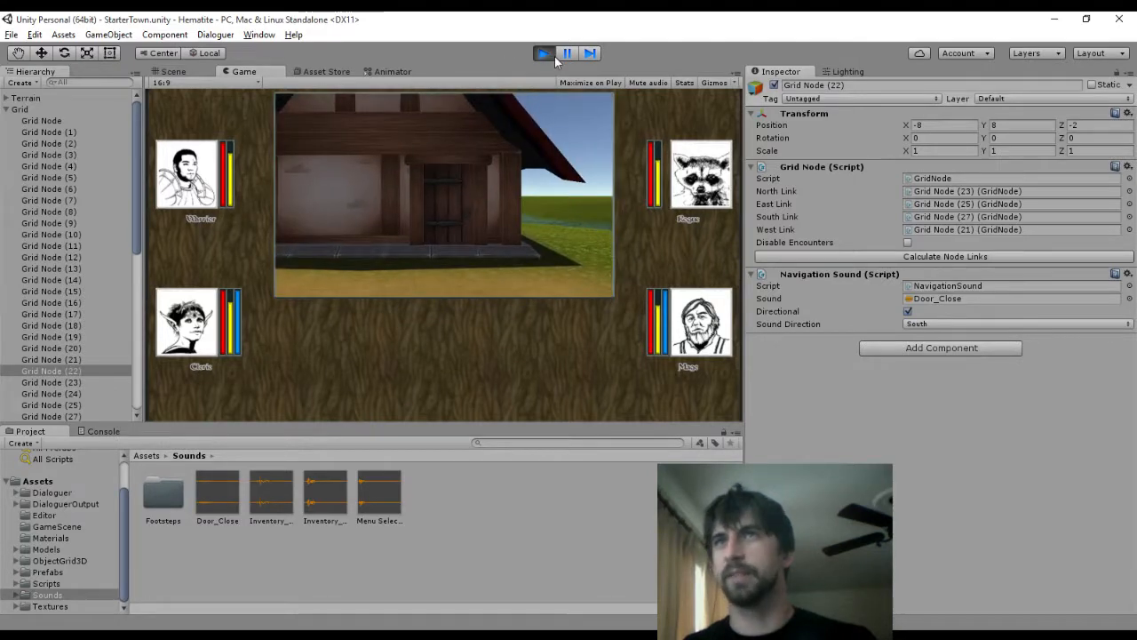
Stop the game and set the Navigation Sound direction of Grid Node (22) to North
left_click(546, 54)
left_click(909, 325)
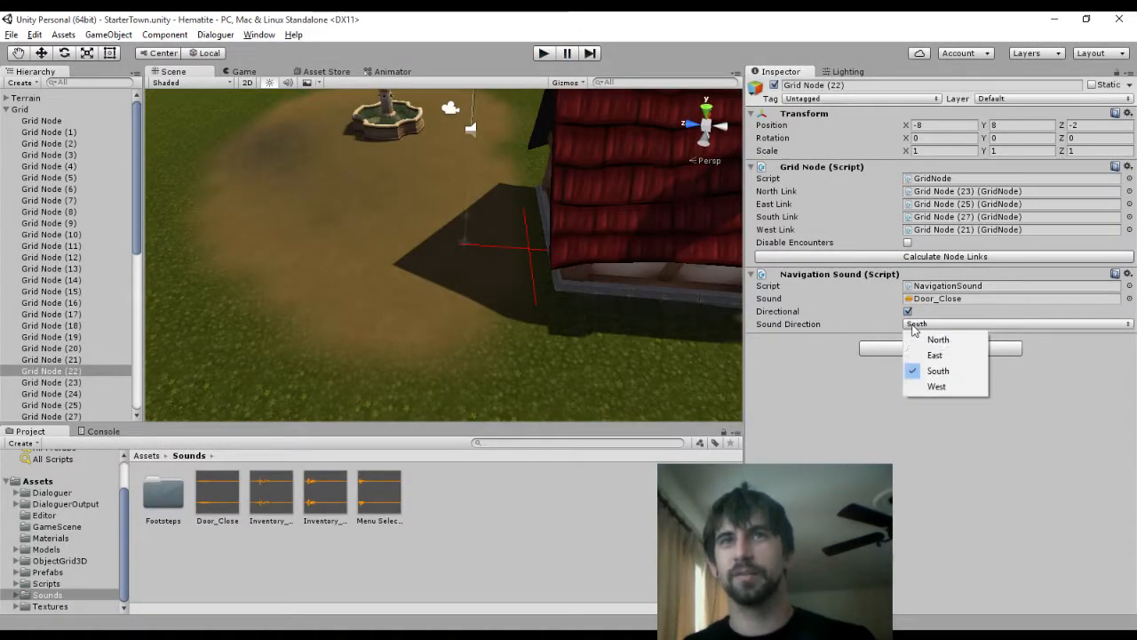
left_click(932, 340)
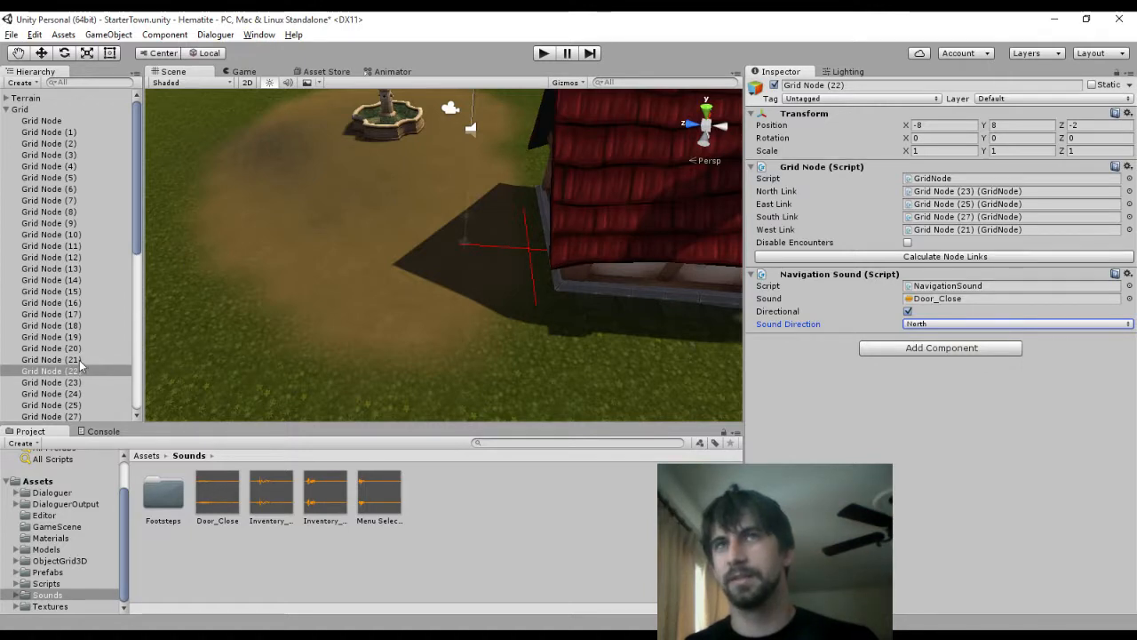
Check the north and south links of Grid Node (22), and set the Navigation Sound direction of Grid Node (27) to South
left_click(929, 196)
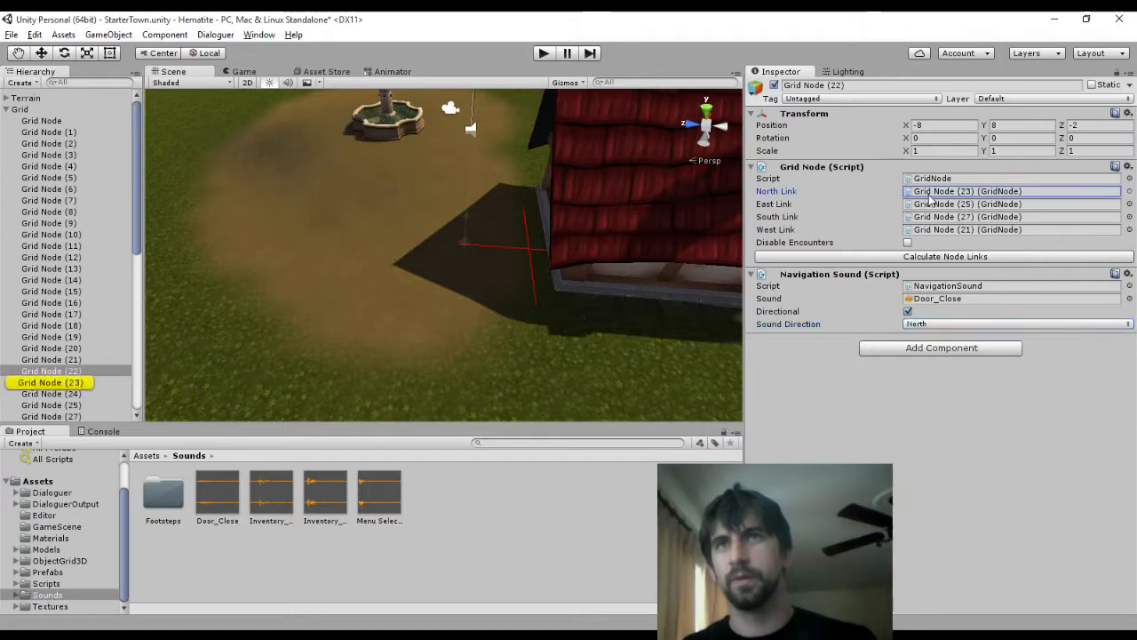
left_click(928, 219)
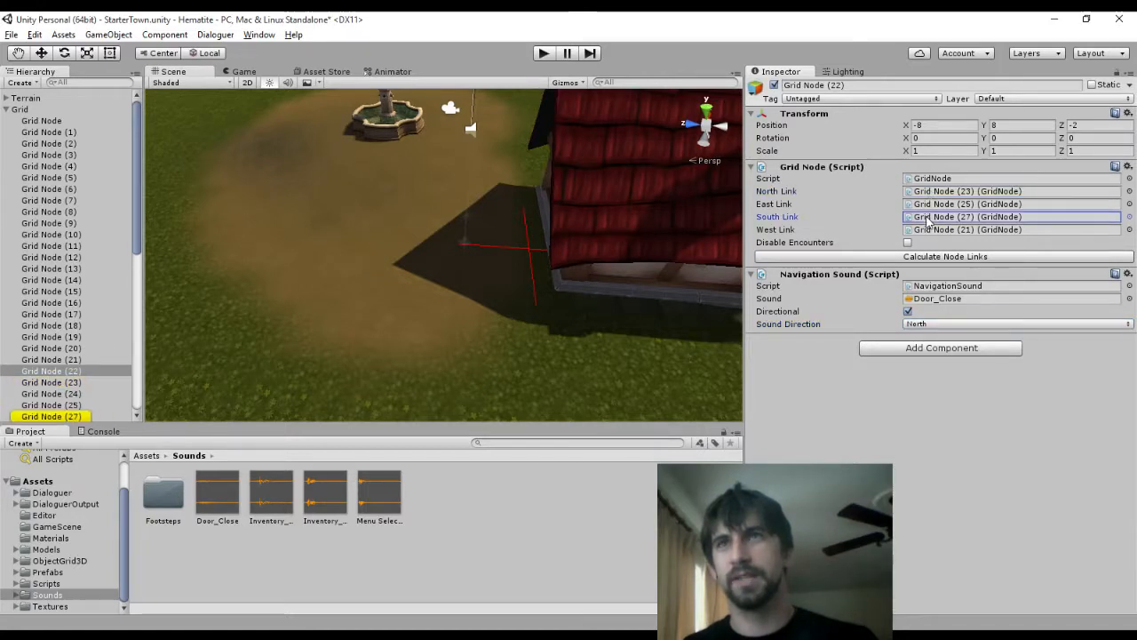
left_click(62, 415)
left_click(934, 325)
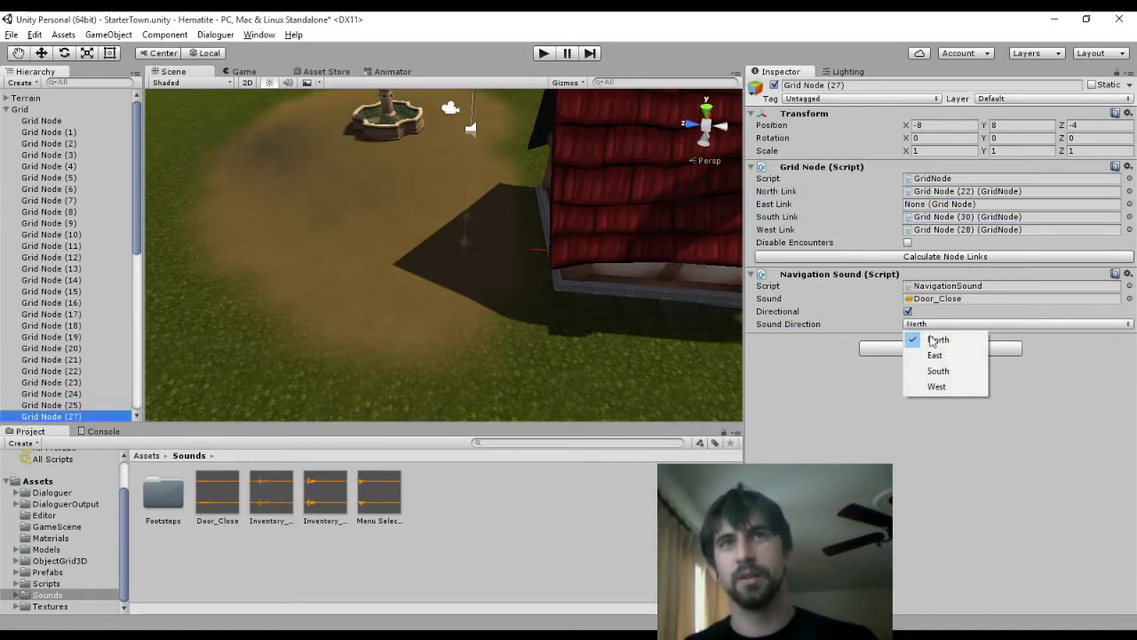
left_click(935, 373)
Run the game and walk the party into the house to test the new sound directions
left_click(540, 55)
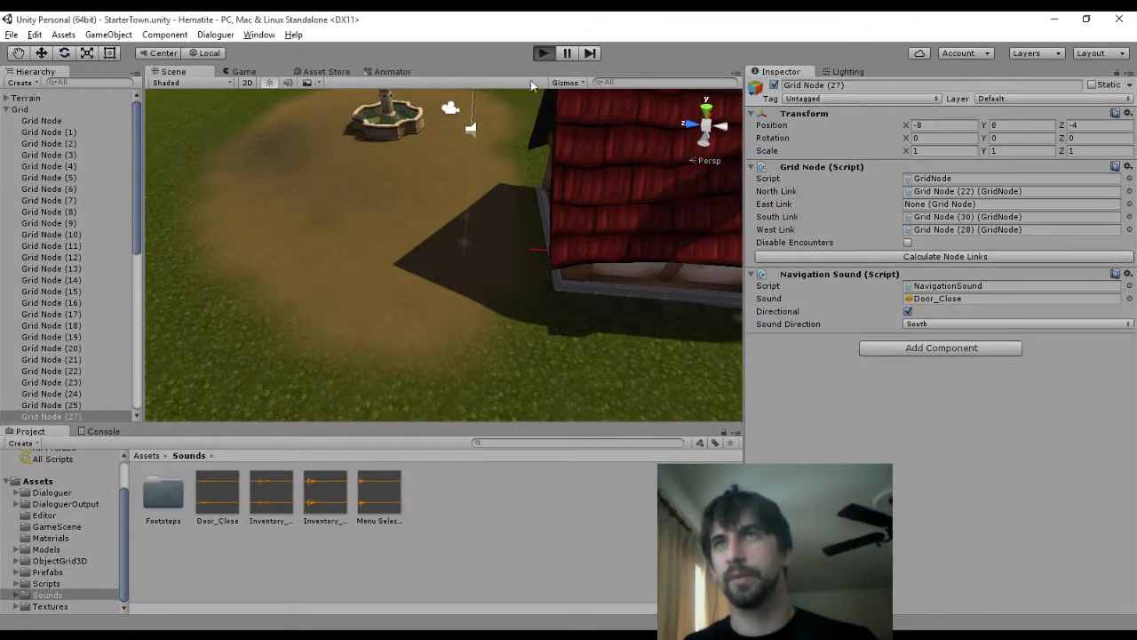
key("Right")
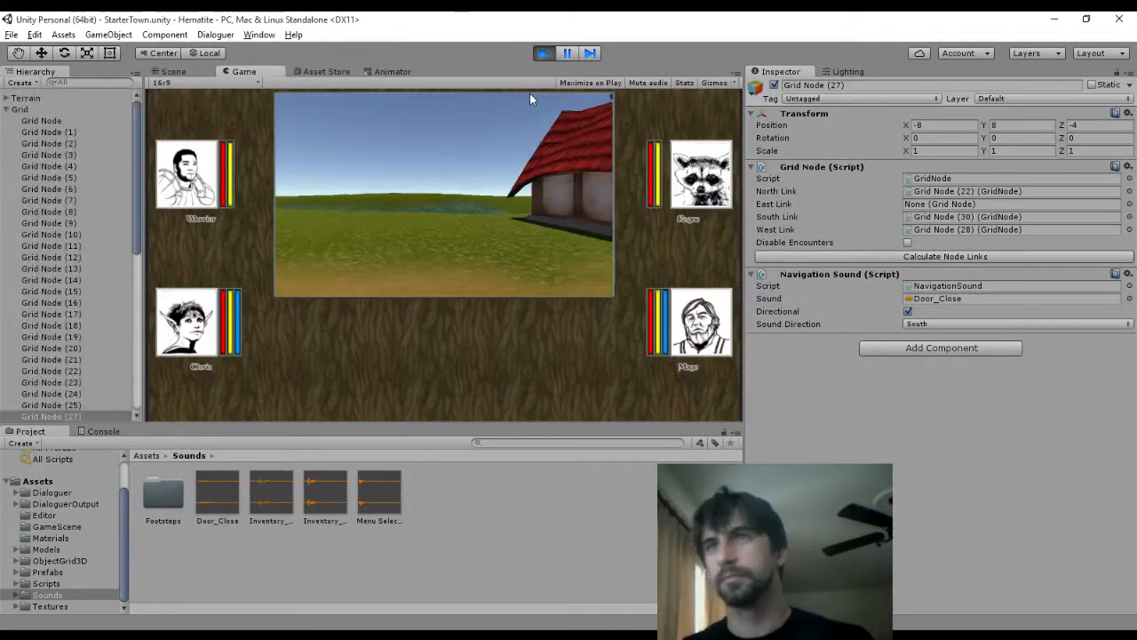
key("Up")
key("Up")
key("Up")
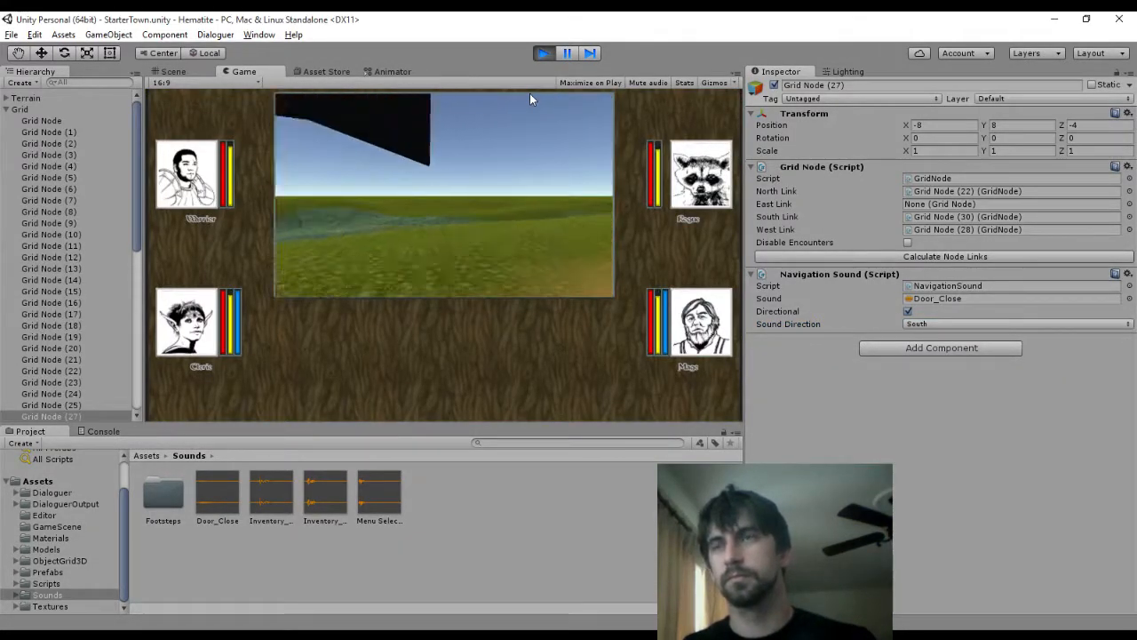
key("Left")
key("Down")
key("Up")
key("Up")
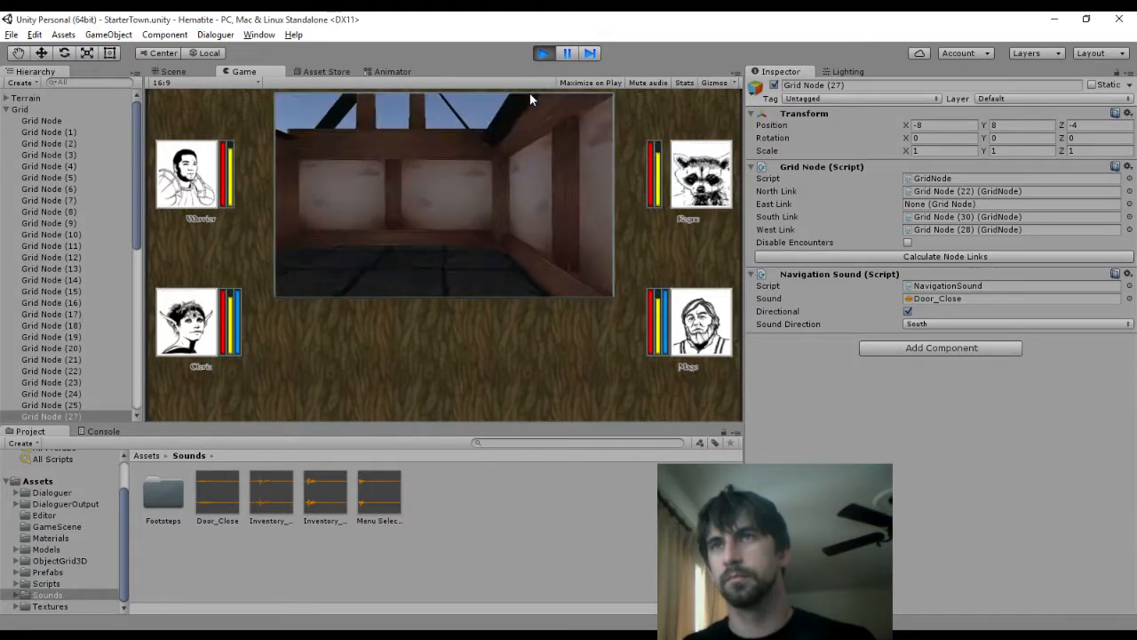
Turn around inside the house, walk out onto the town square, and head back towards the door
key("Left")
key("Left")
key("Up")
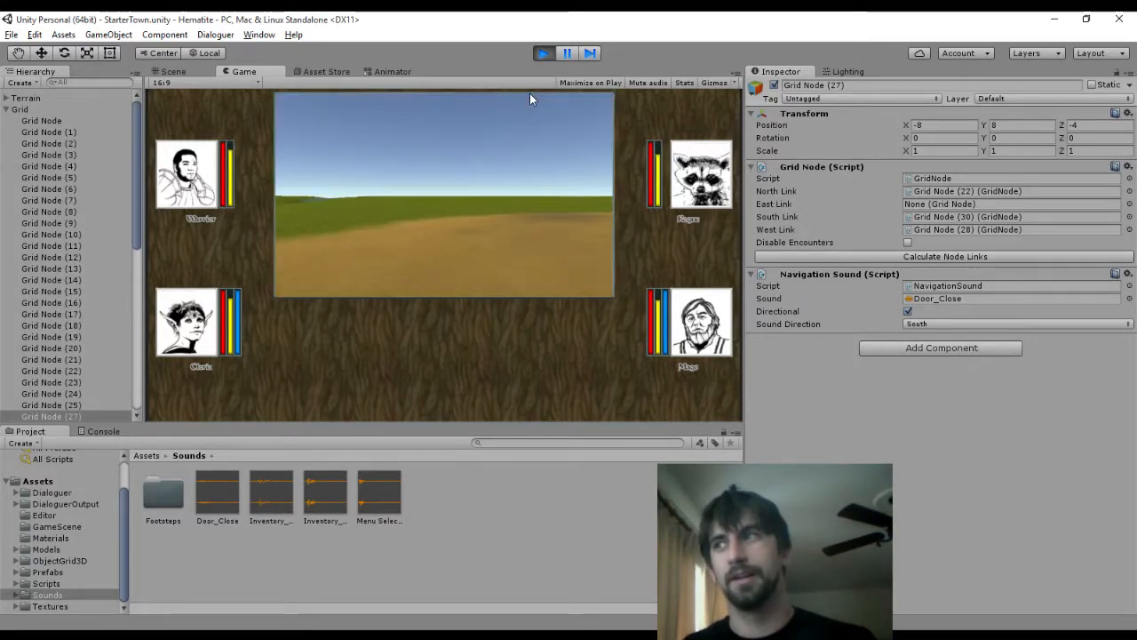
key("Up")
key("Right")
key("Right")
key("Up")
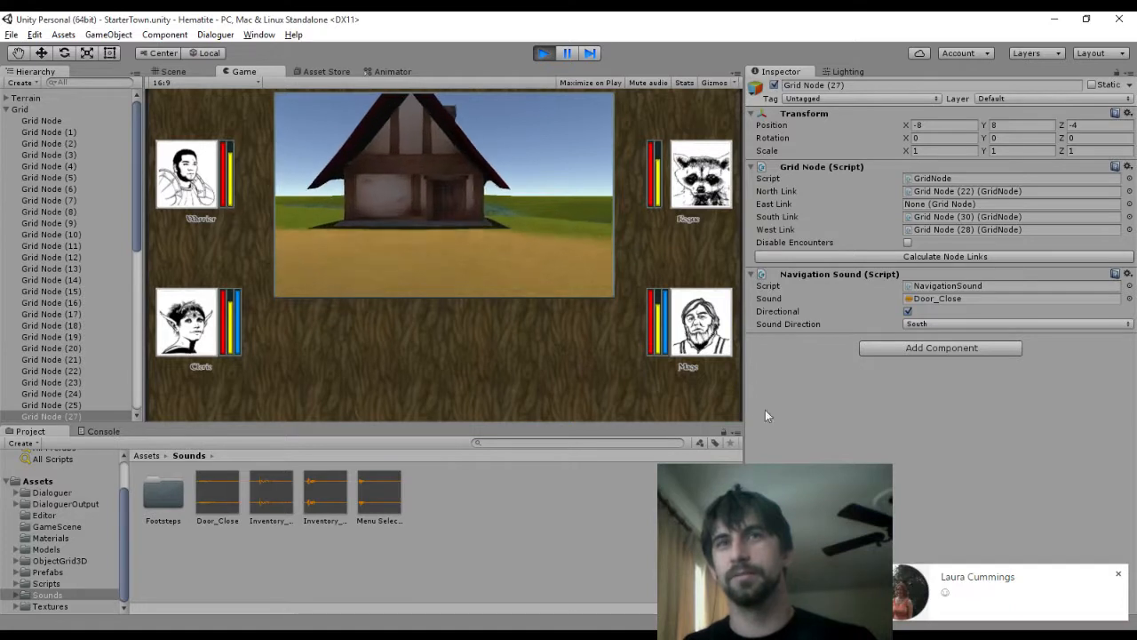
Dismiss the chat notification, then walk into the house and back out to recheck the door closing sound
left_click(1119, 574)
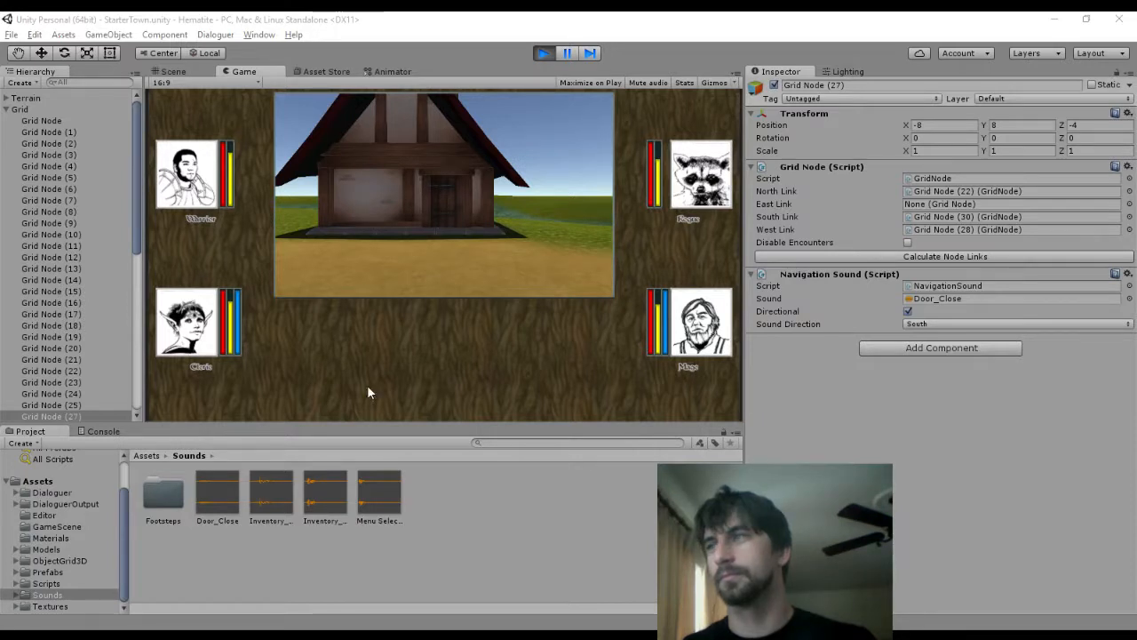
left_click(425, 274)
key("Up")
key("Up")
key("Left")
key("Left")
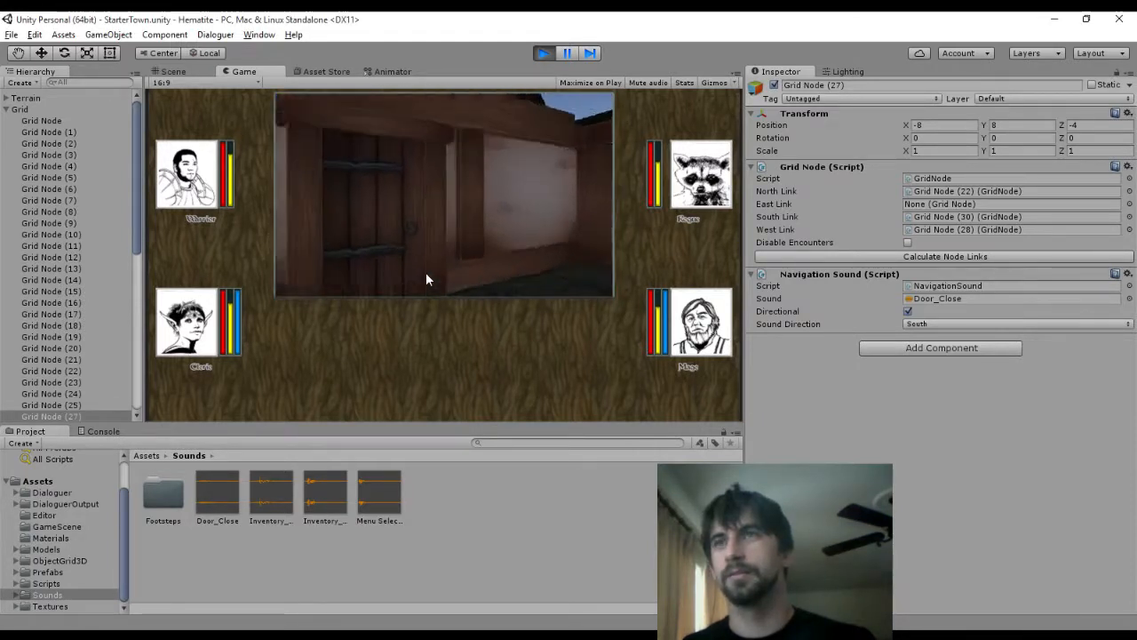
key("Up")
key("Left")
key("Left")
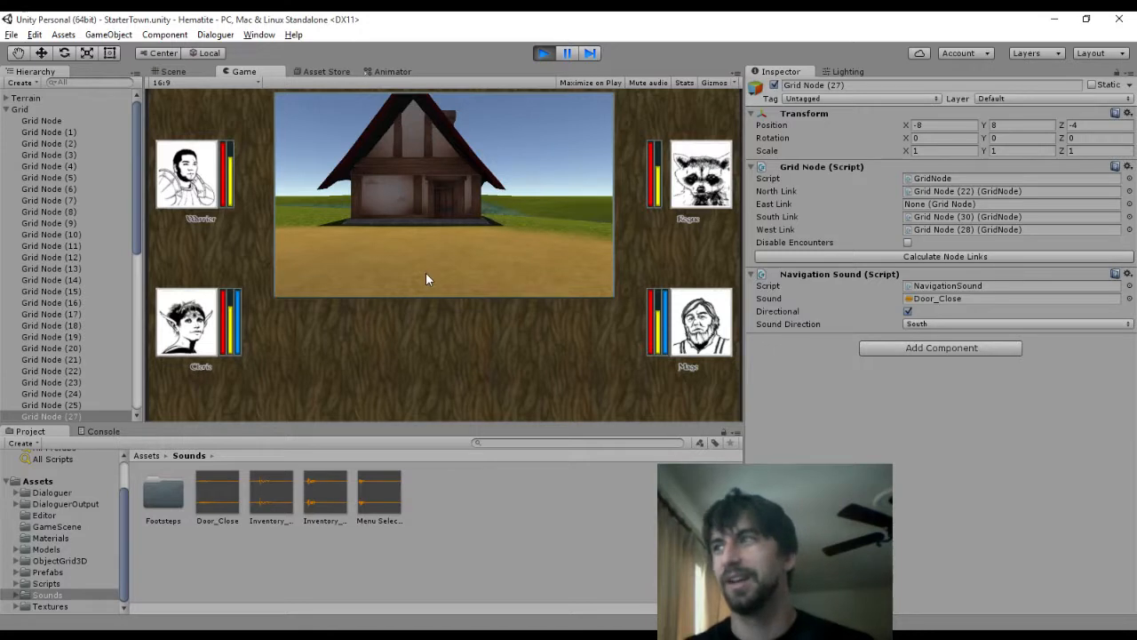
Keep moving the party through the doorway, turning around on each side, to compare the sound when entering and leaving
key("w")
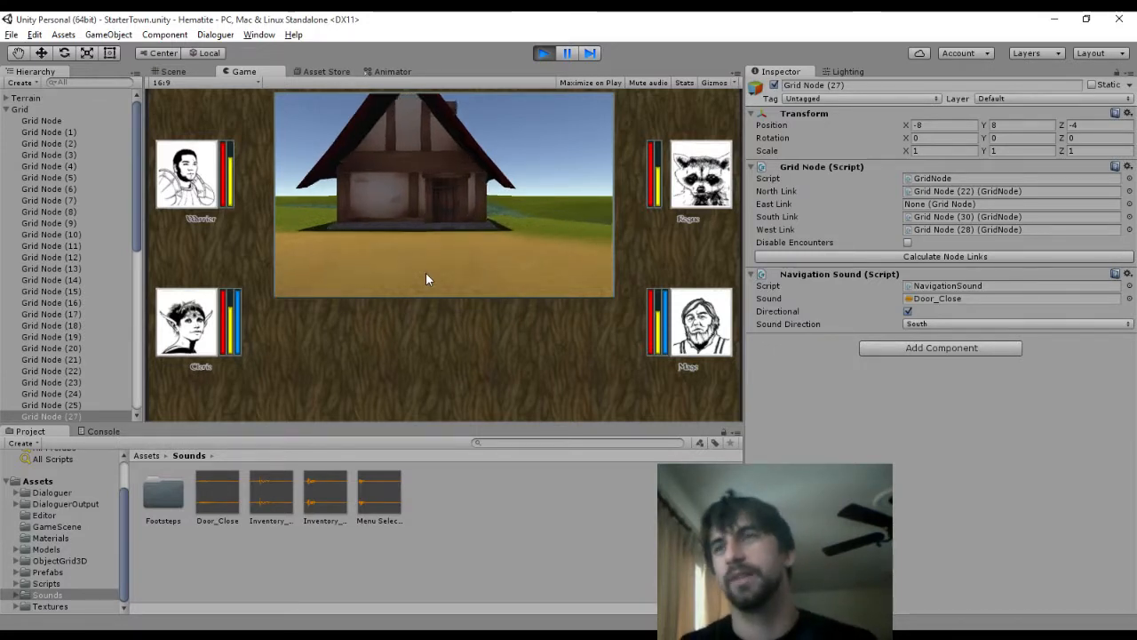
key("d")
key("d")
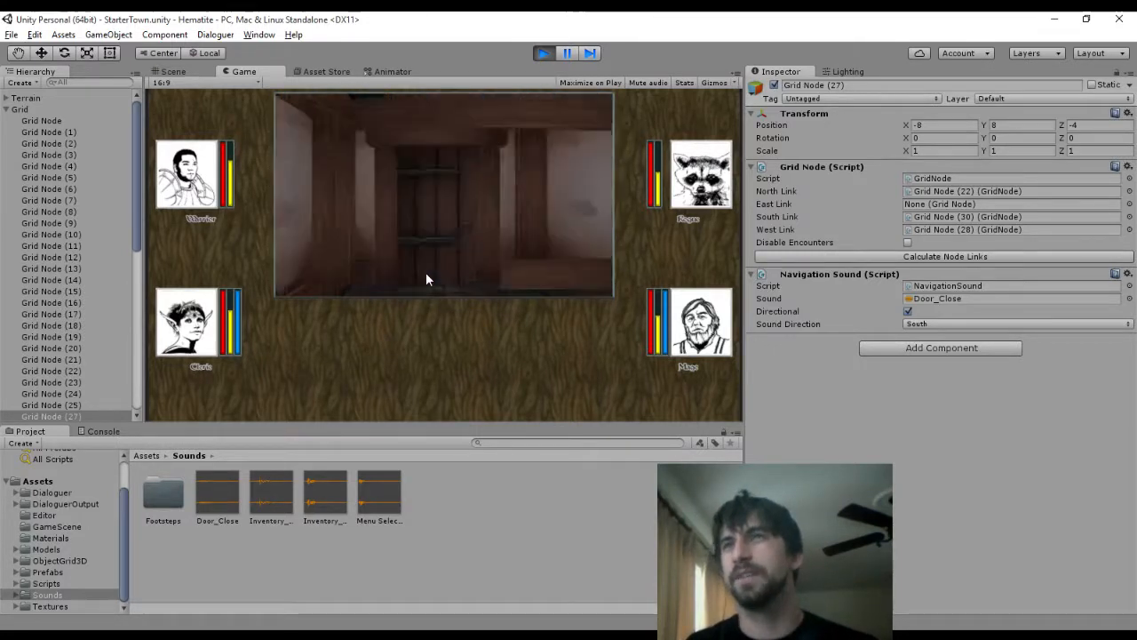
key("w")
key("d")
key("d")
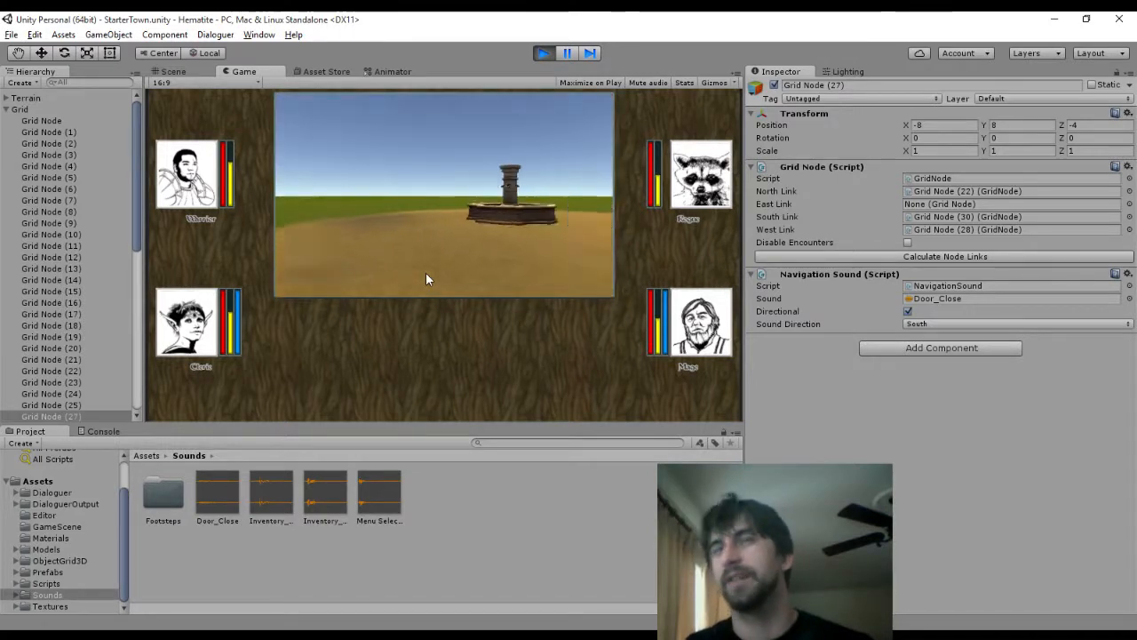
key("w")
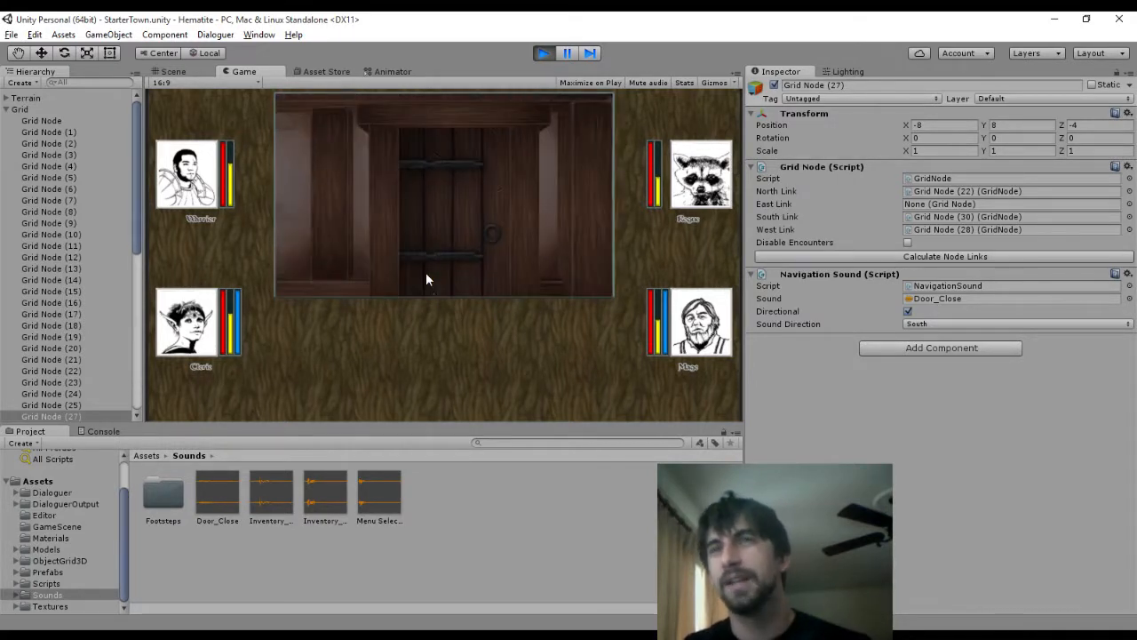
key("w")
key("d")
key("d")
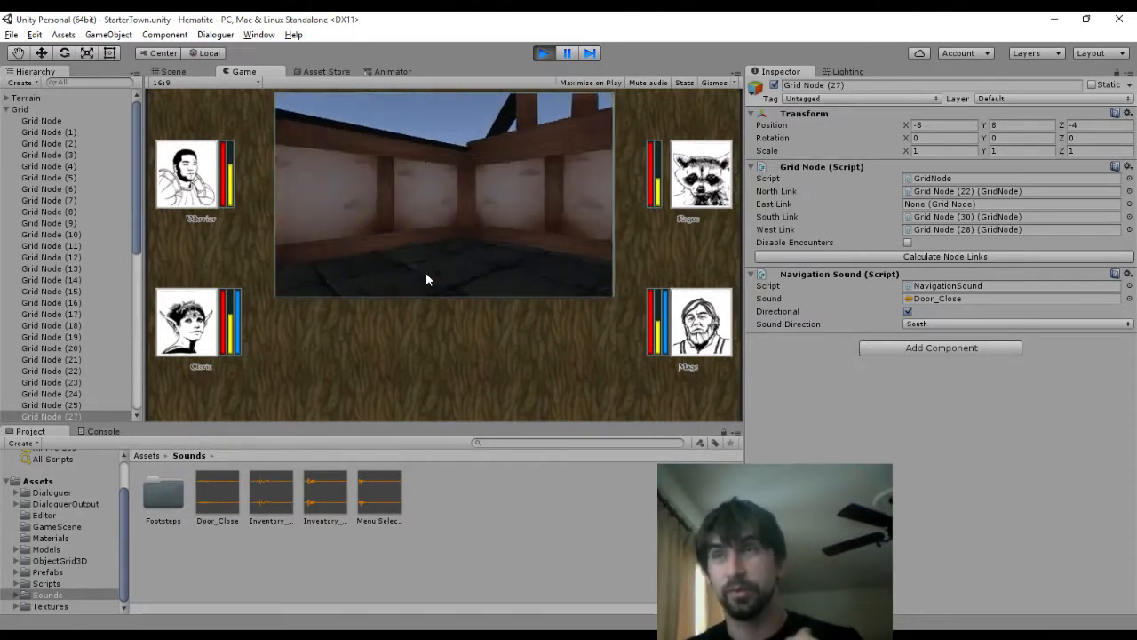
Repeat the trips in and out of the house to confirm the door sound on further crossings
key("w")
key("d")
key("d")
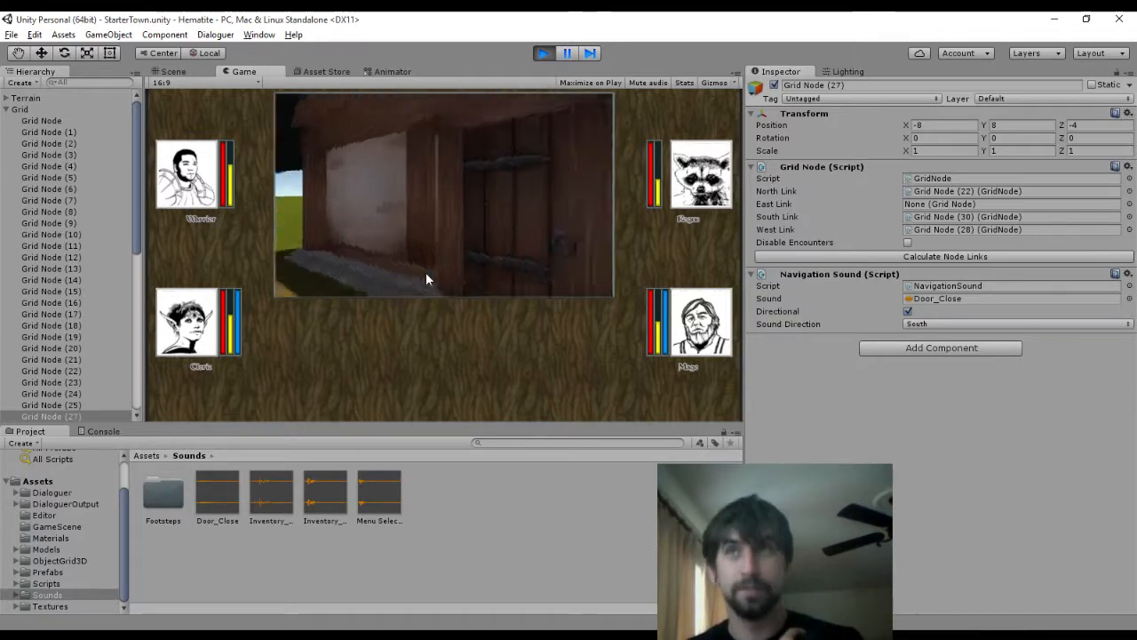
key("w")
key("d")
key("d")
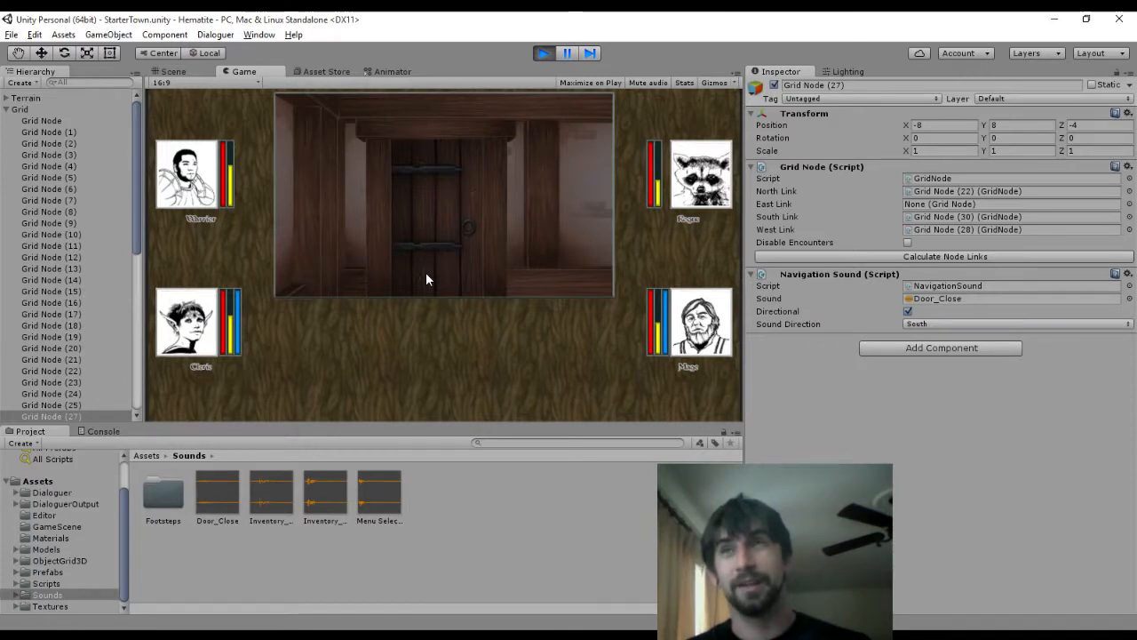
key("w")
key("d")
key("d")
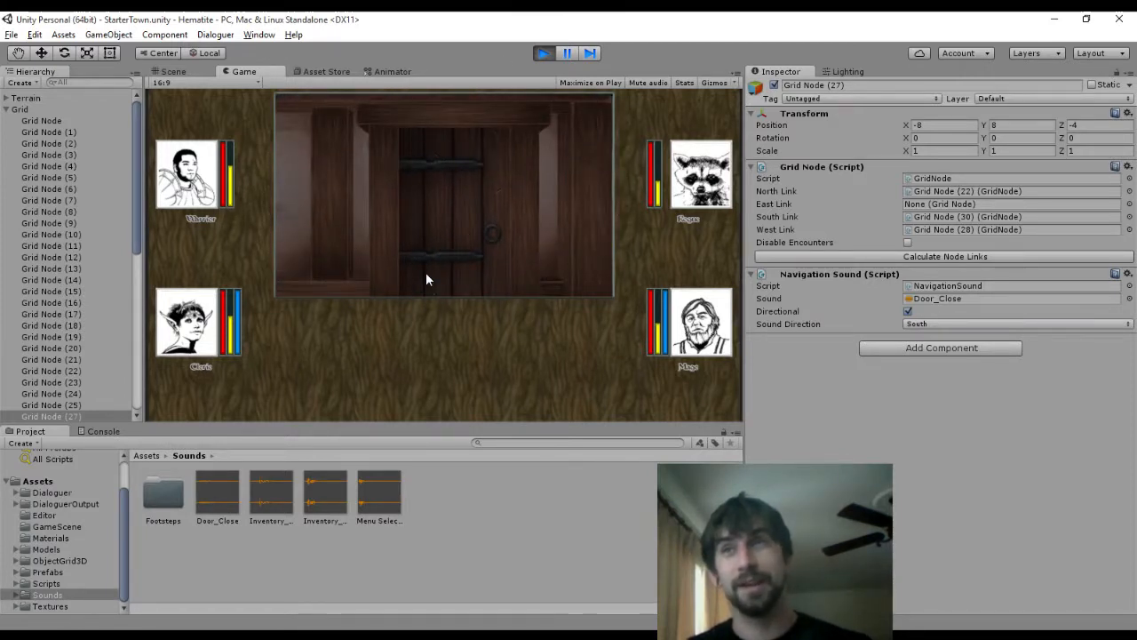
key("w")
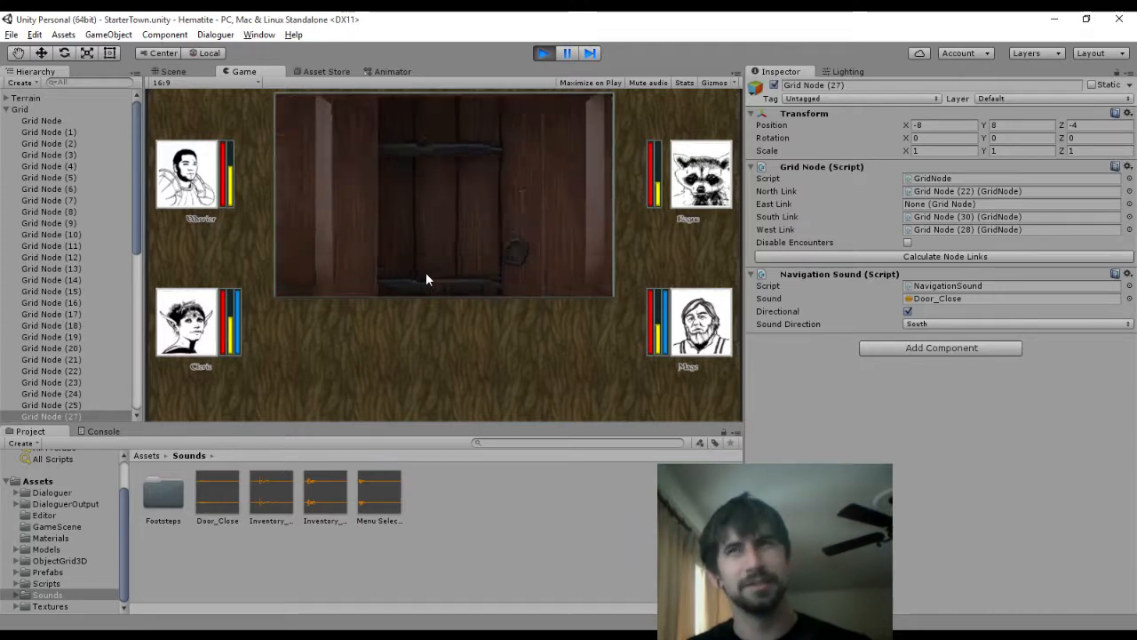
key("d")
key("d")
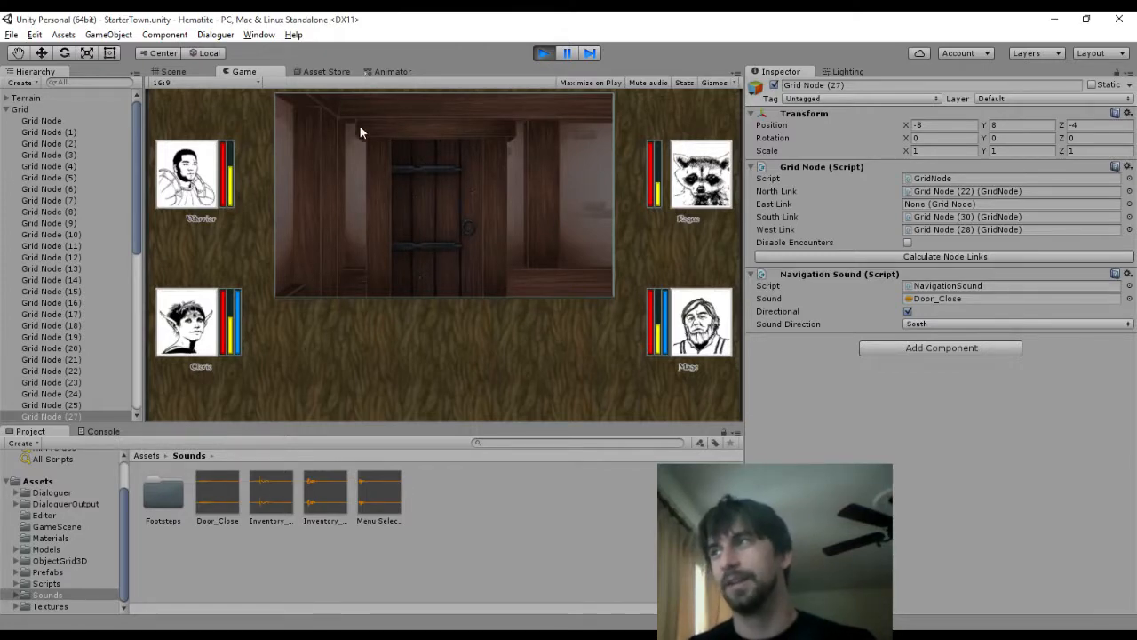
Stop the game, clear the grid node selection, and survey the house and fountain from farther away in the Scene view
left_click(544, 53)
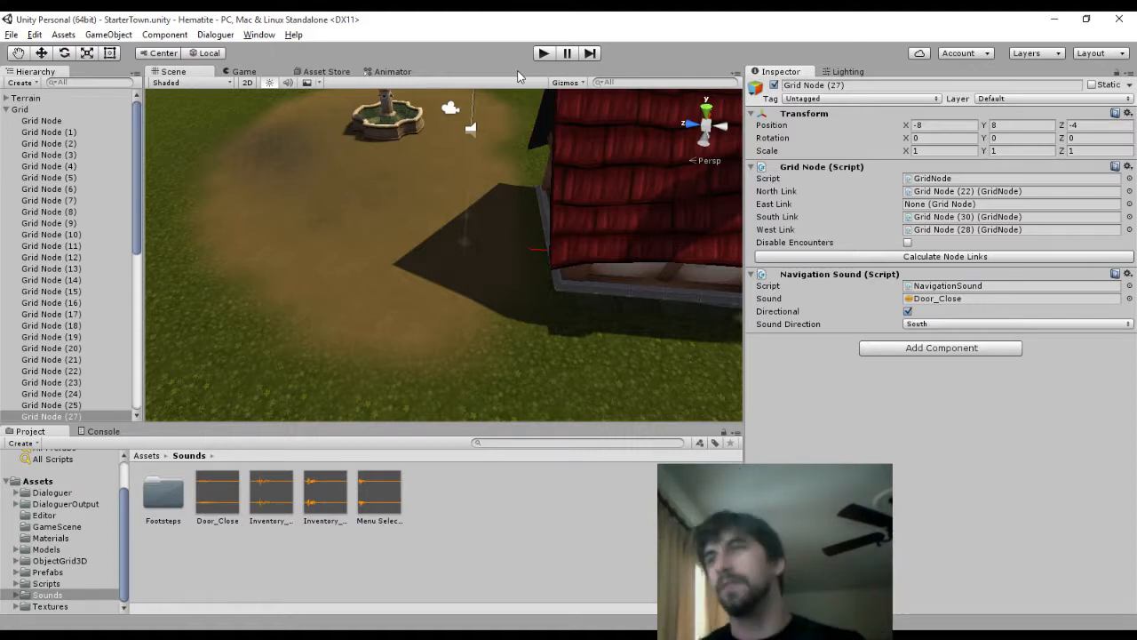
scroll(483, 175, "down", 6)
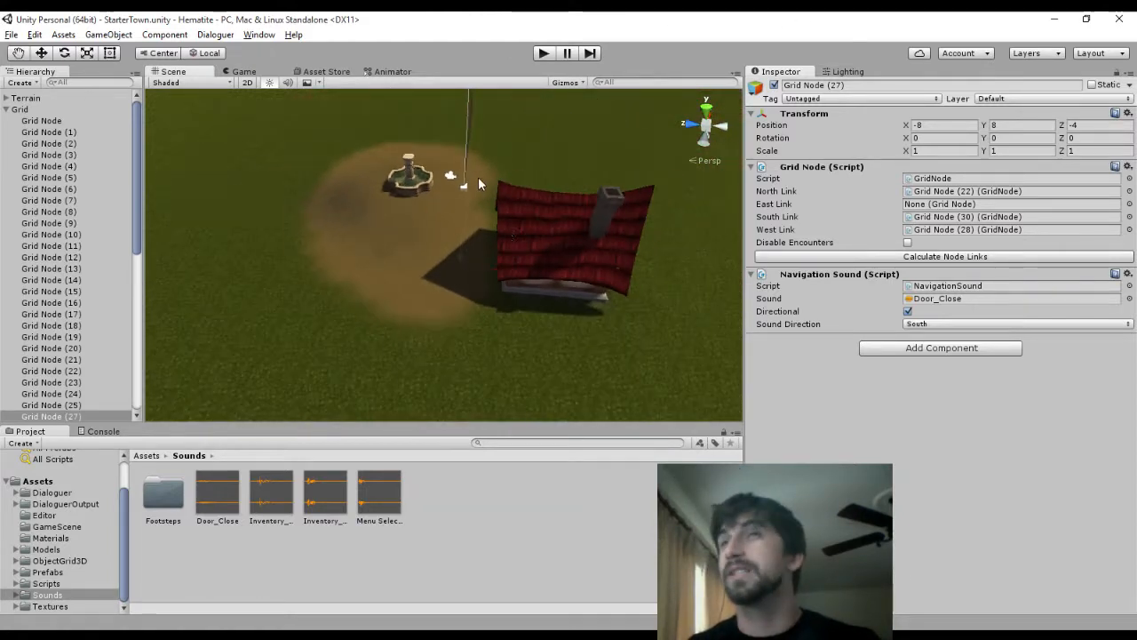
right_click_drag(506, 194, 522, 139)
left_click(522, 143)
scroll(489, 262, "down", 5)
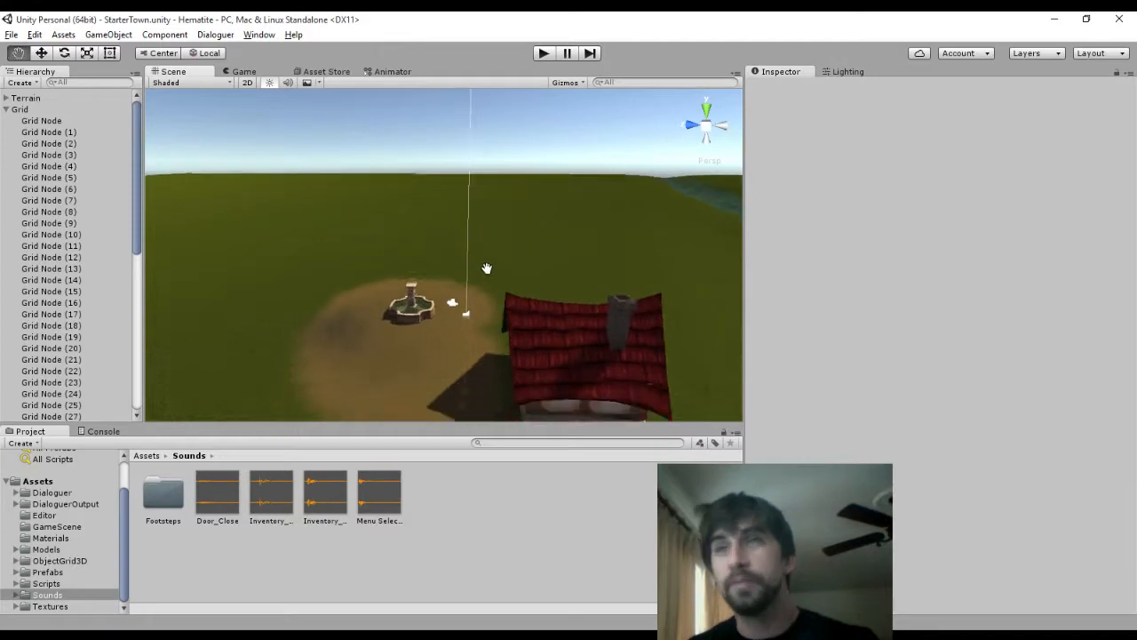